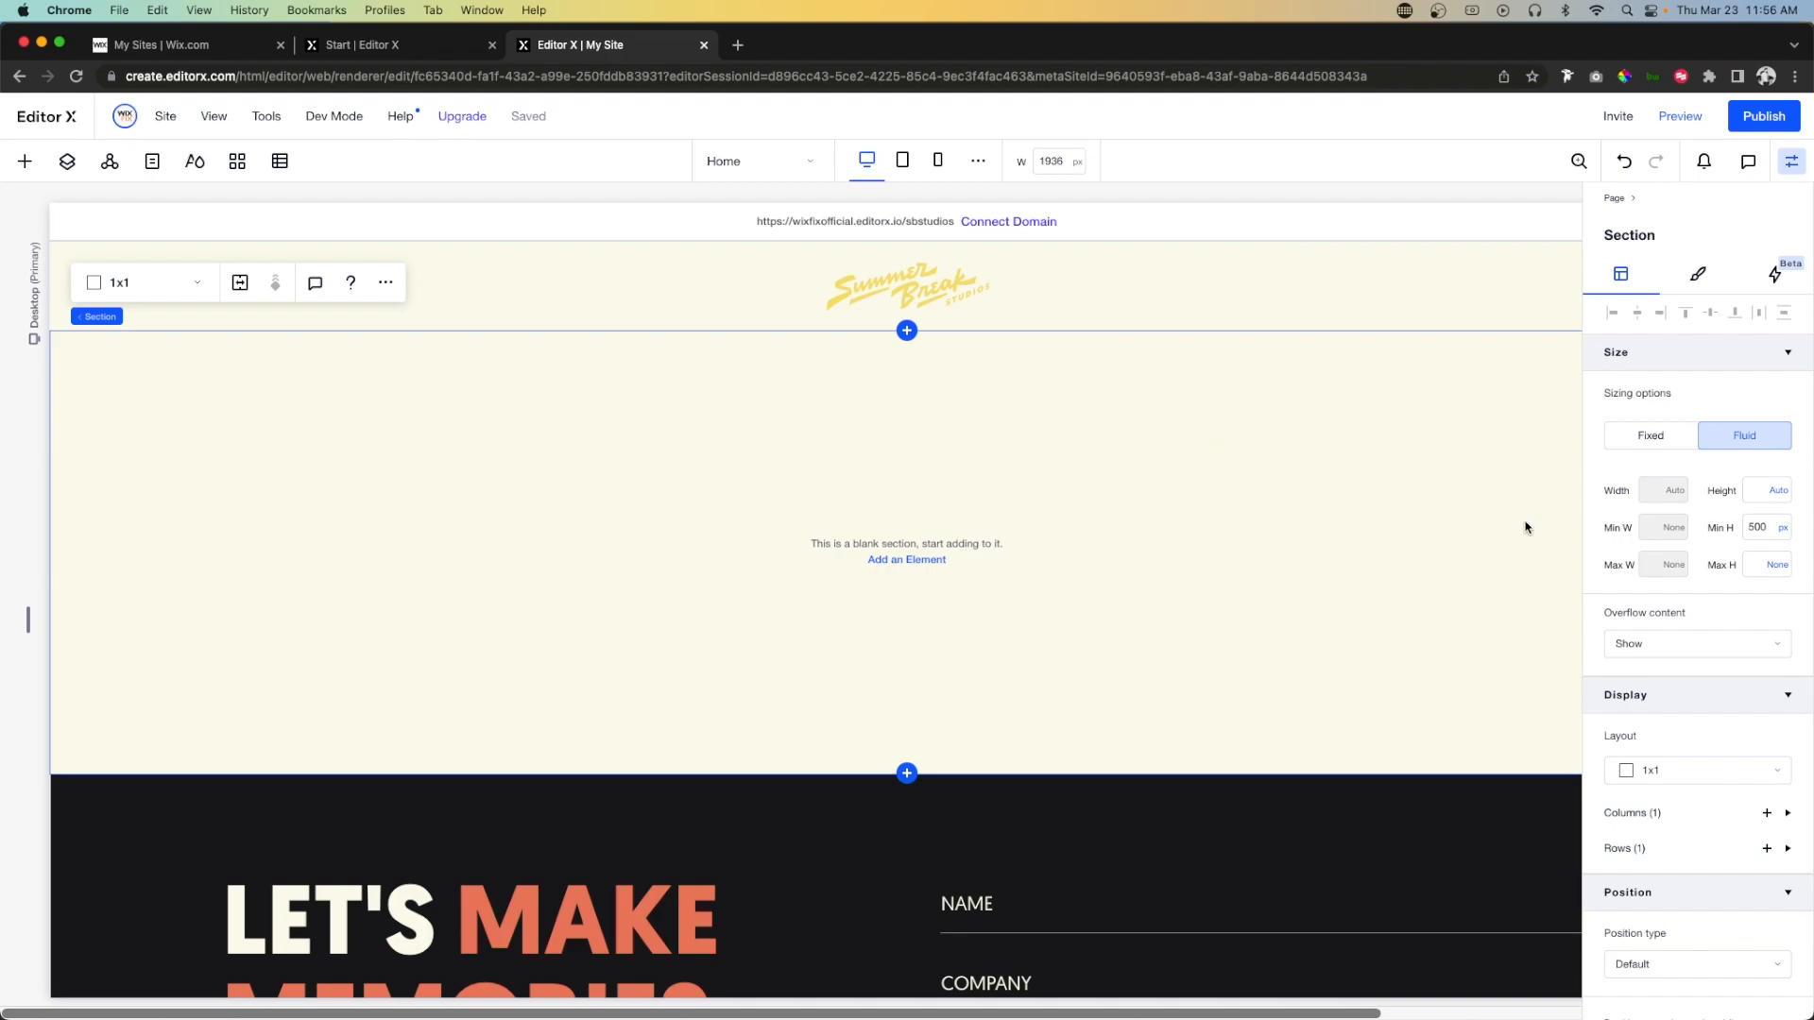
# Set the blank section's minimum height to 105 vh.
pyautogui.click(1771, 529)
pyautogui.press('Return')
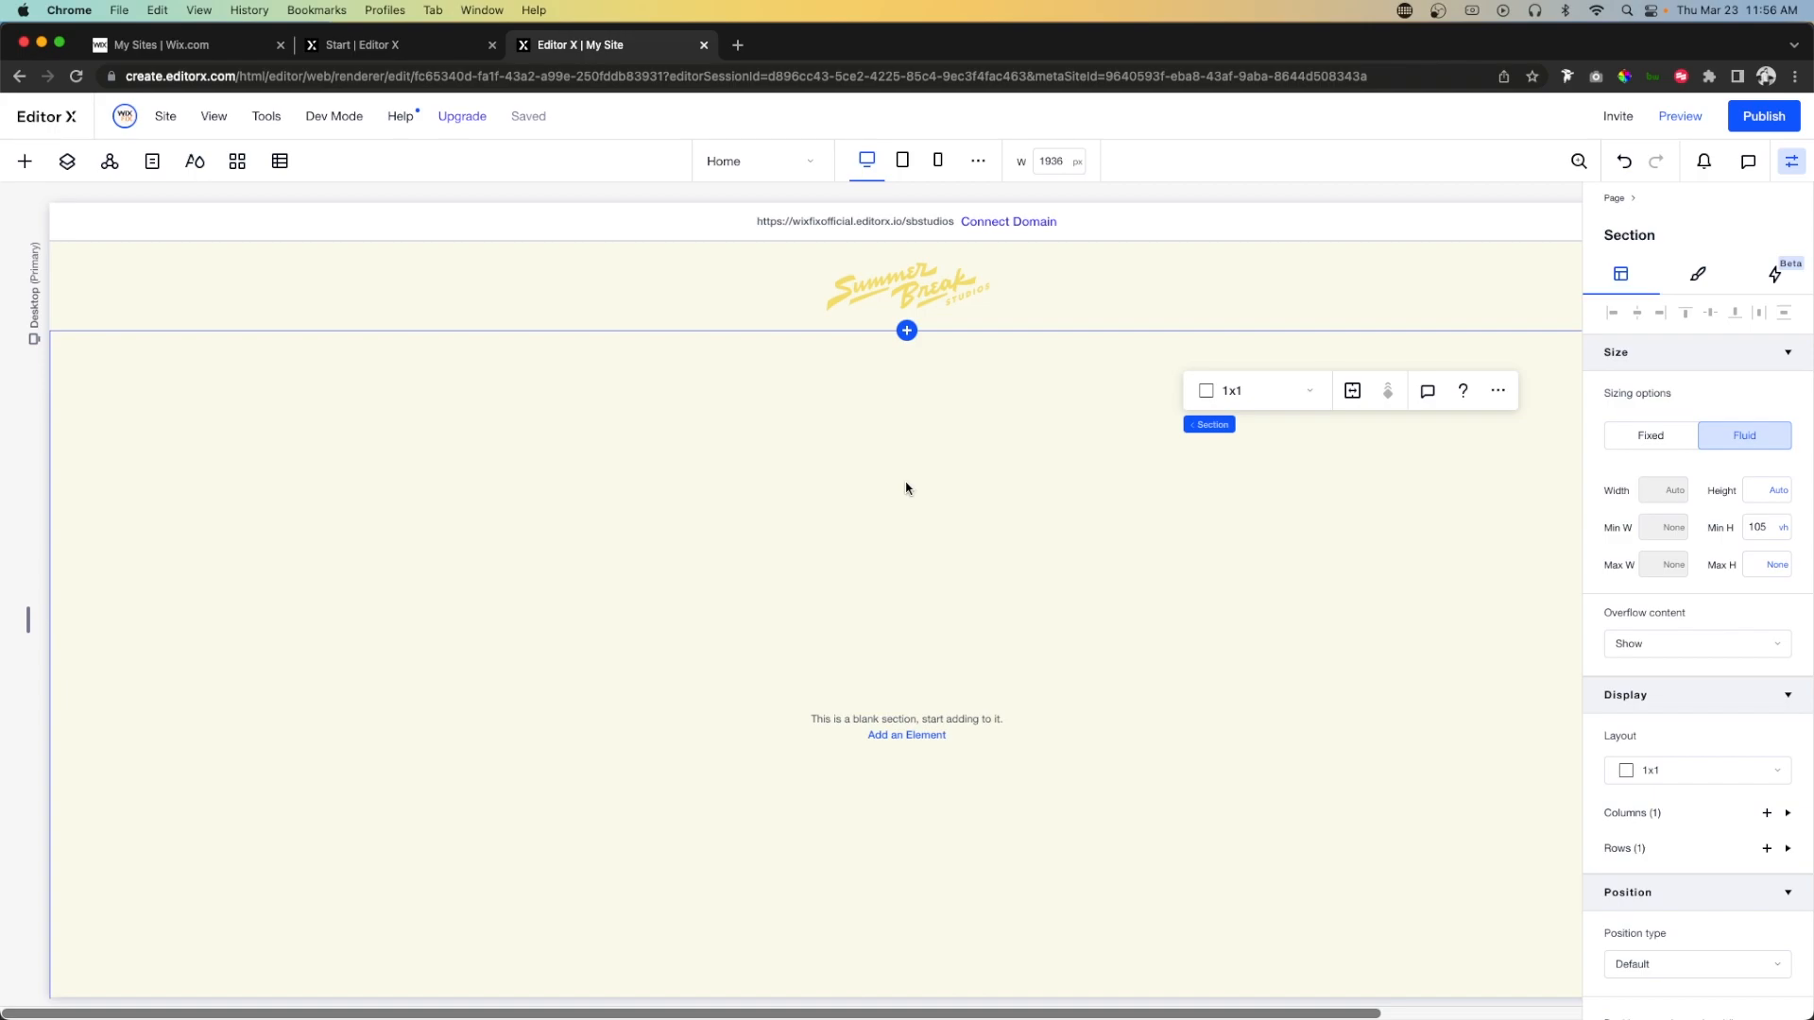
pyautogui.scroll(-2, 906, 488)
pyautogui.scroll(2, 906, 489)
pyautogui.scroll(-3, 906, 488)
pyautogui.scroll(3, 906, 488)
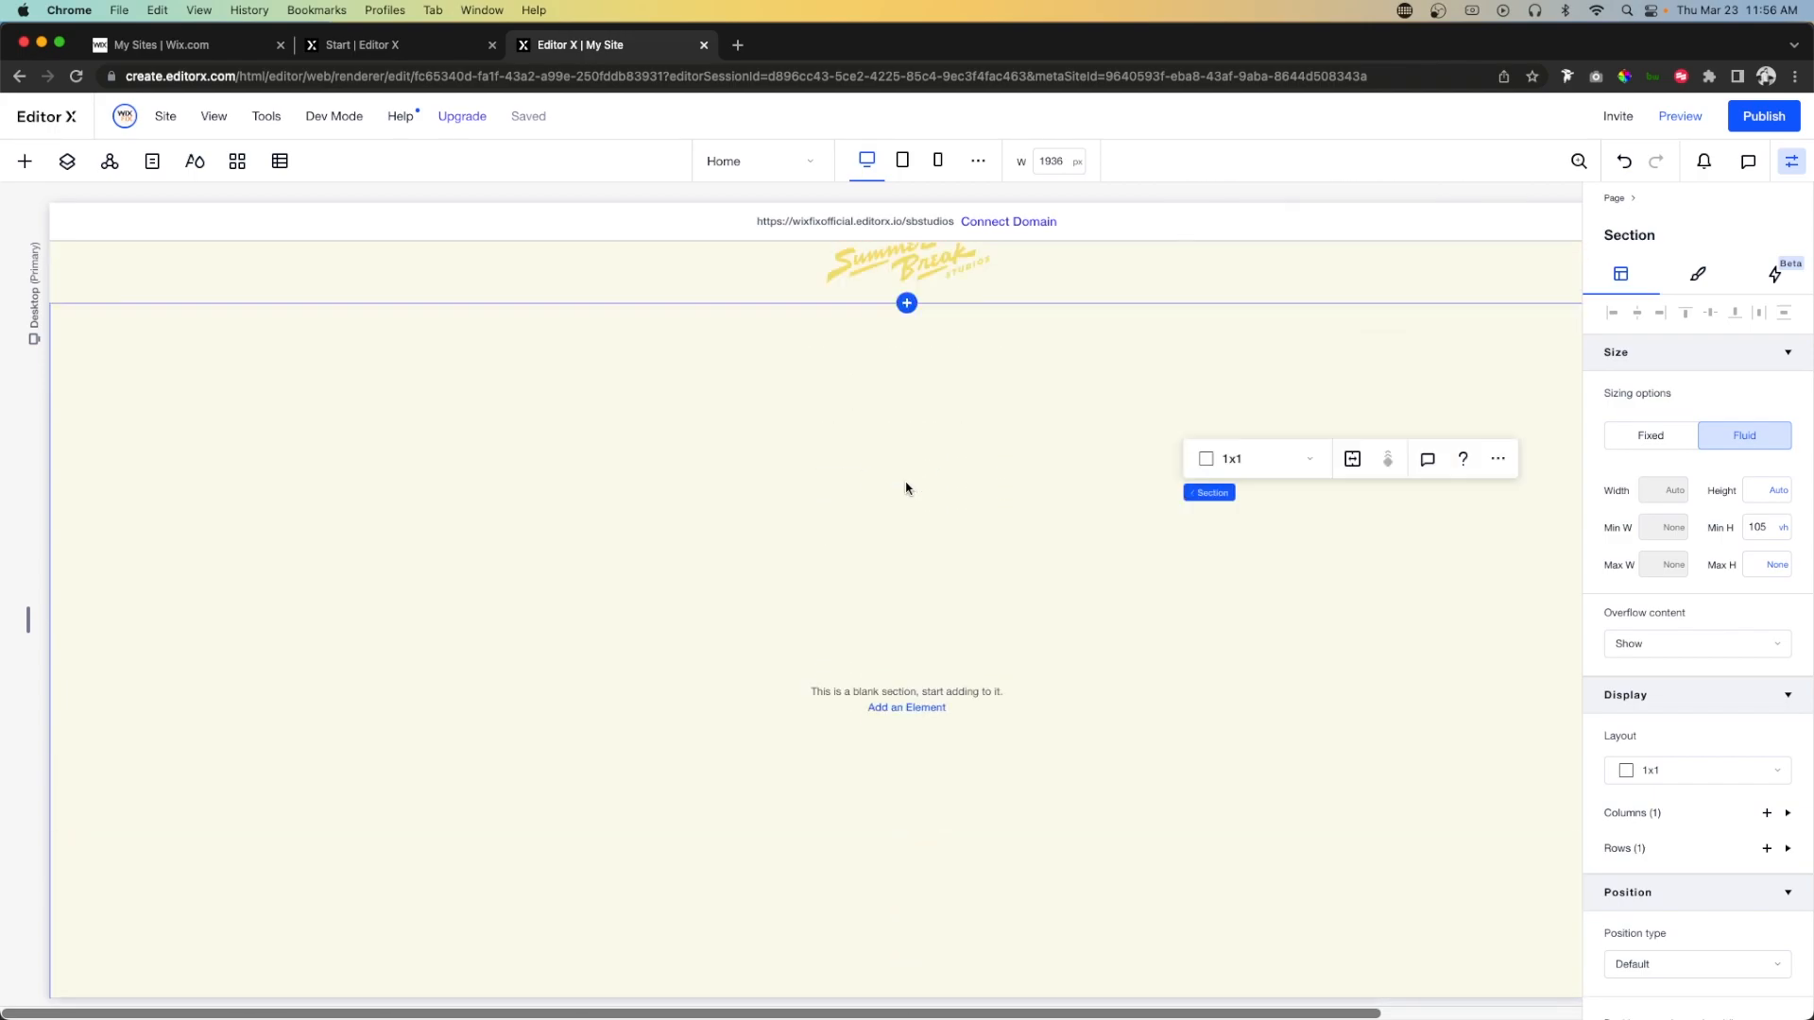
pyautogui.scroll(-1, 906, 489)
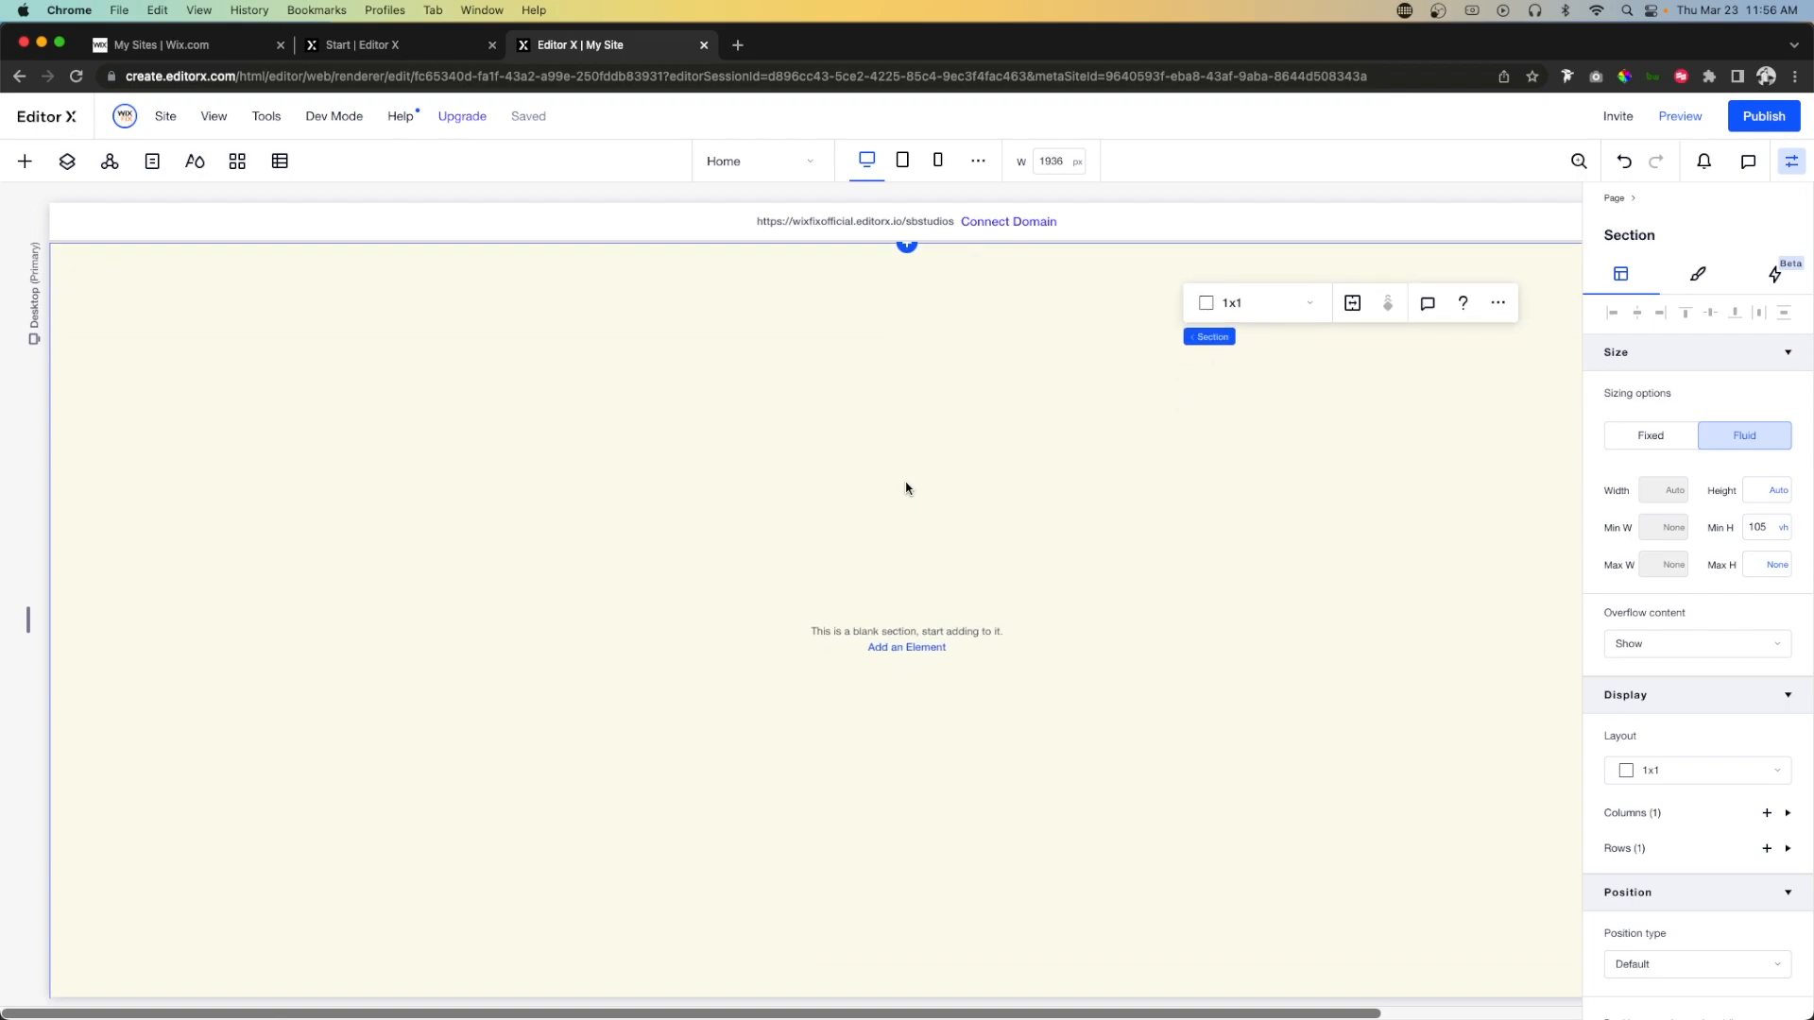
pyautogui.scroll(-2, 606, 549)
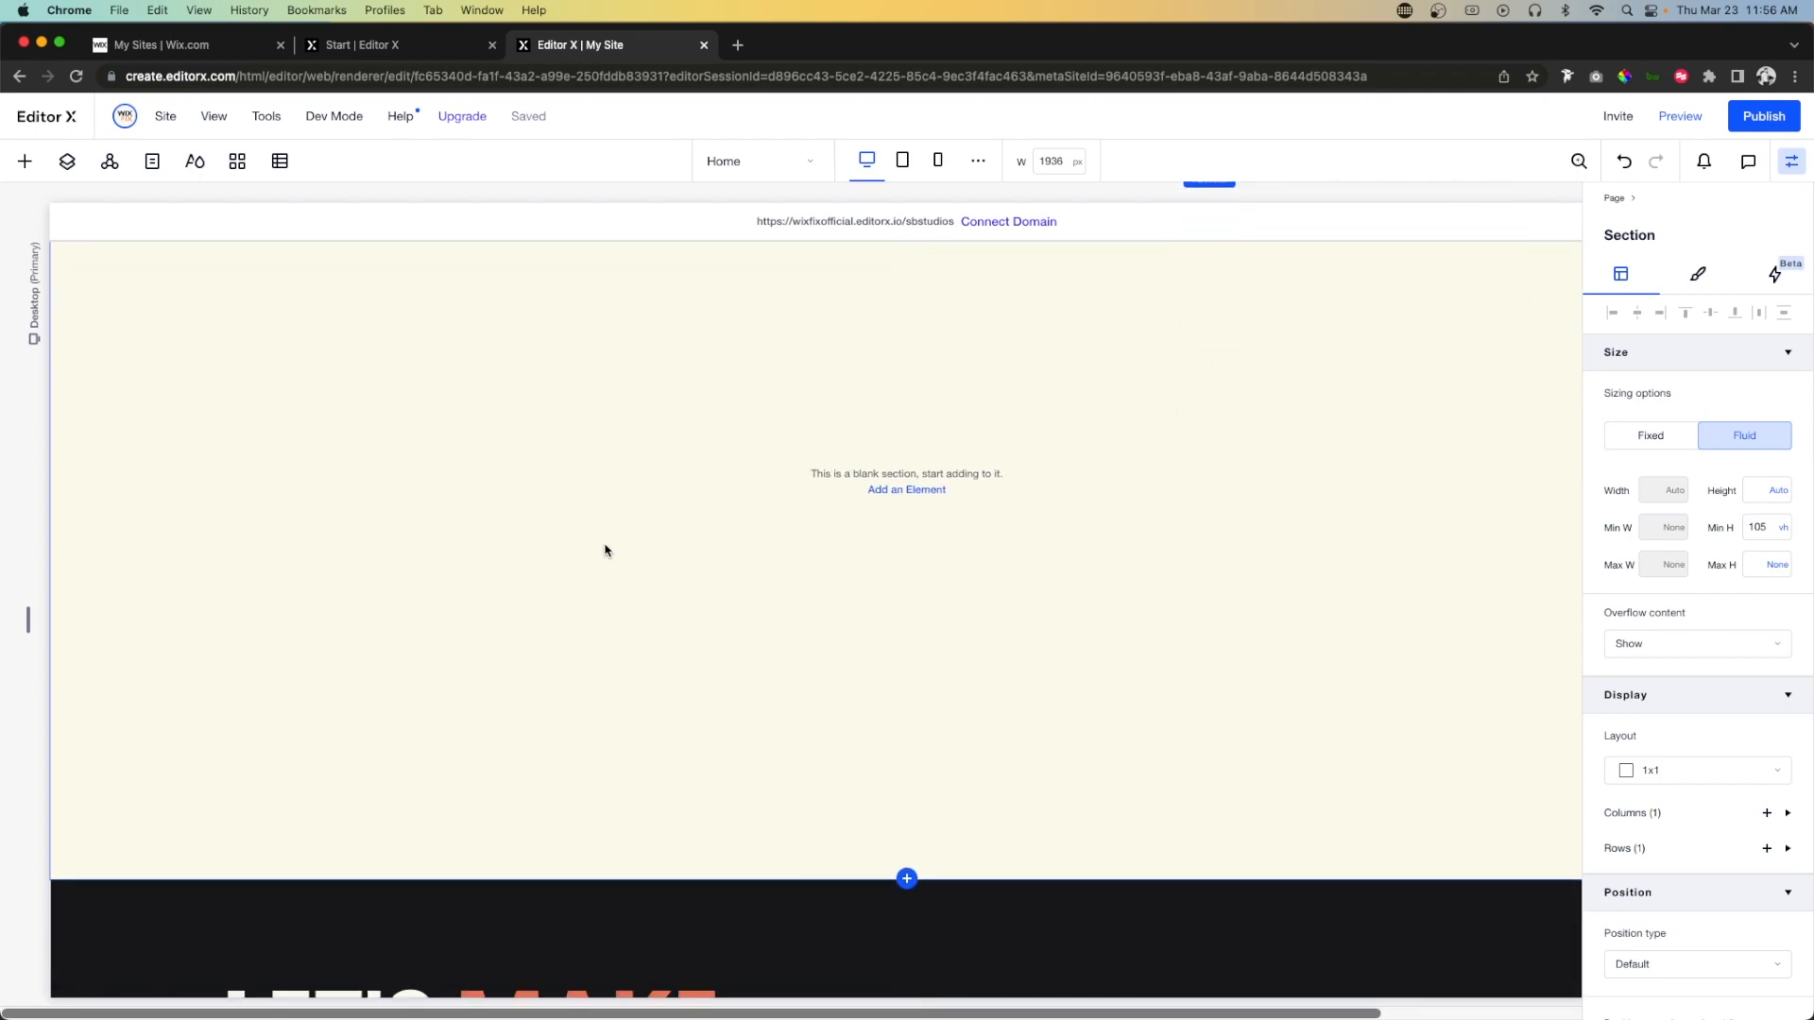
pyautogui.scroll(3, 605, 550)
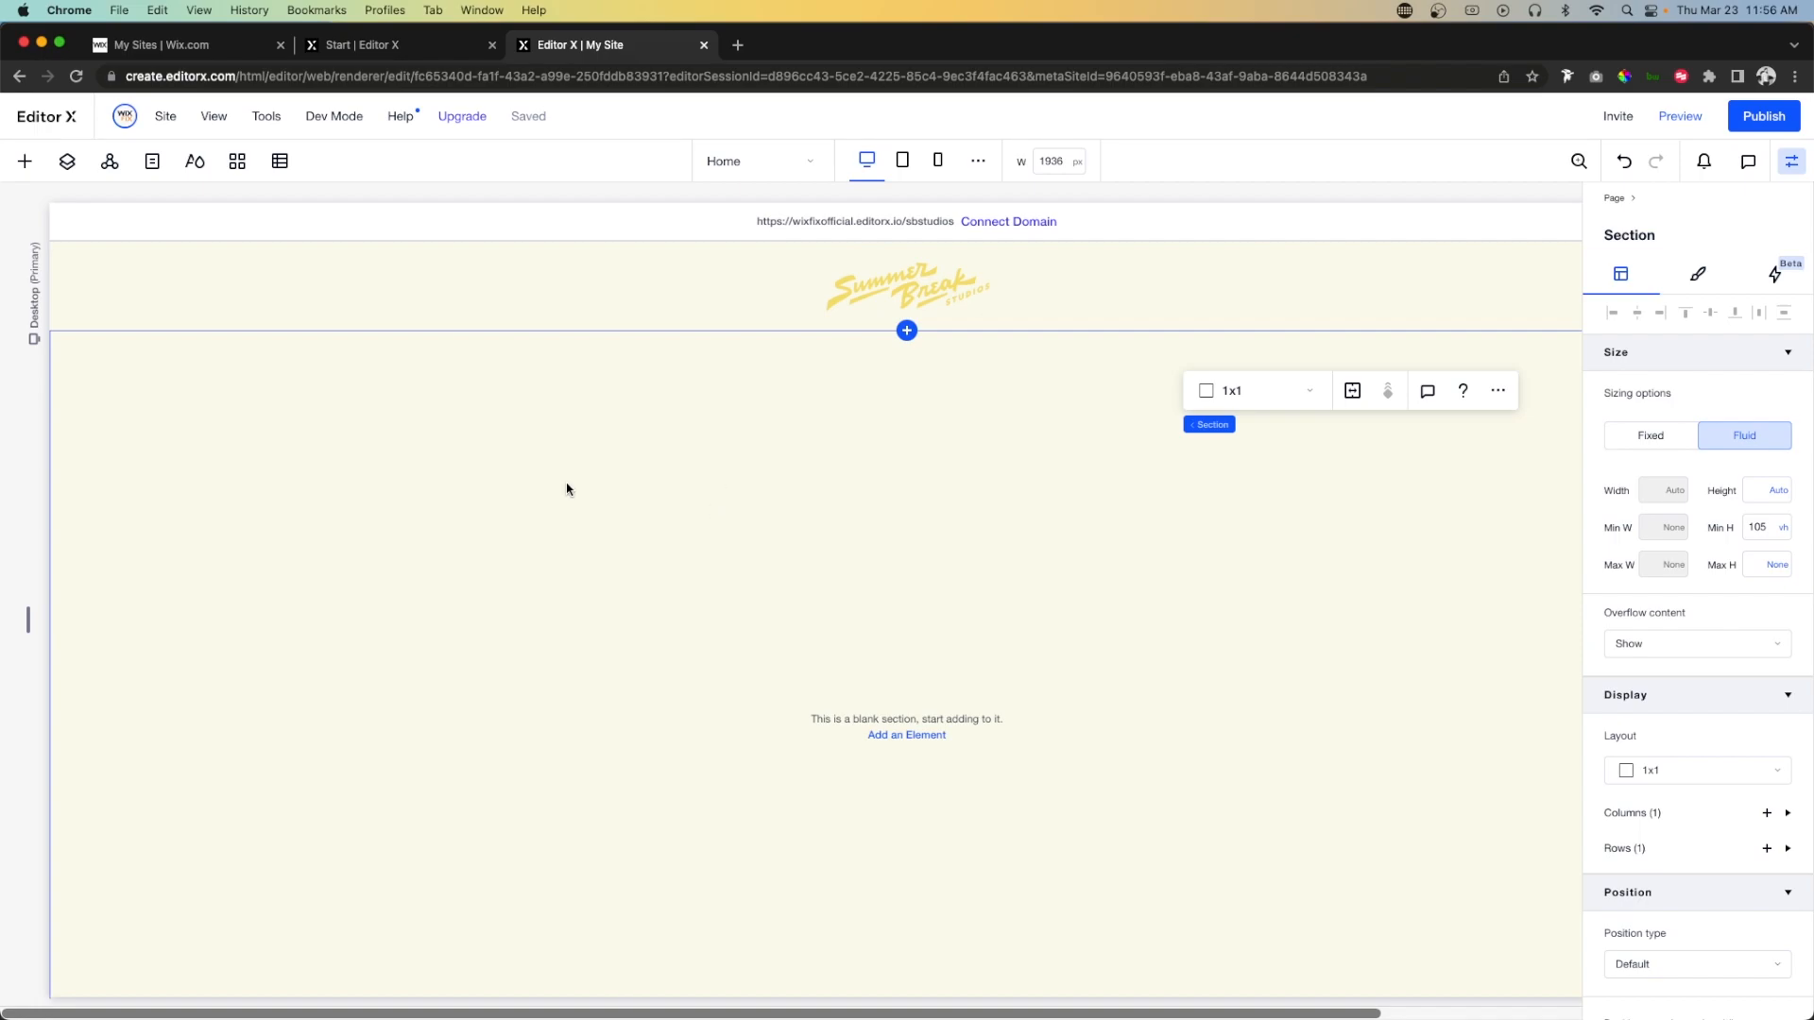
# Add Hero Video.mp4 from the site files to the blank section and stretch it to fill the section.
pyautogui.click(23, 162)
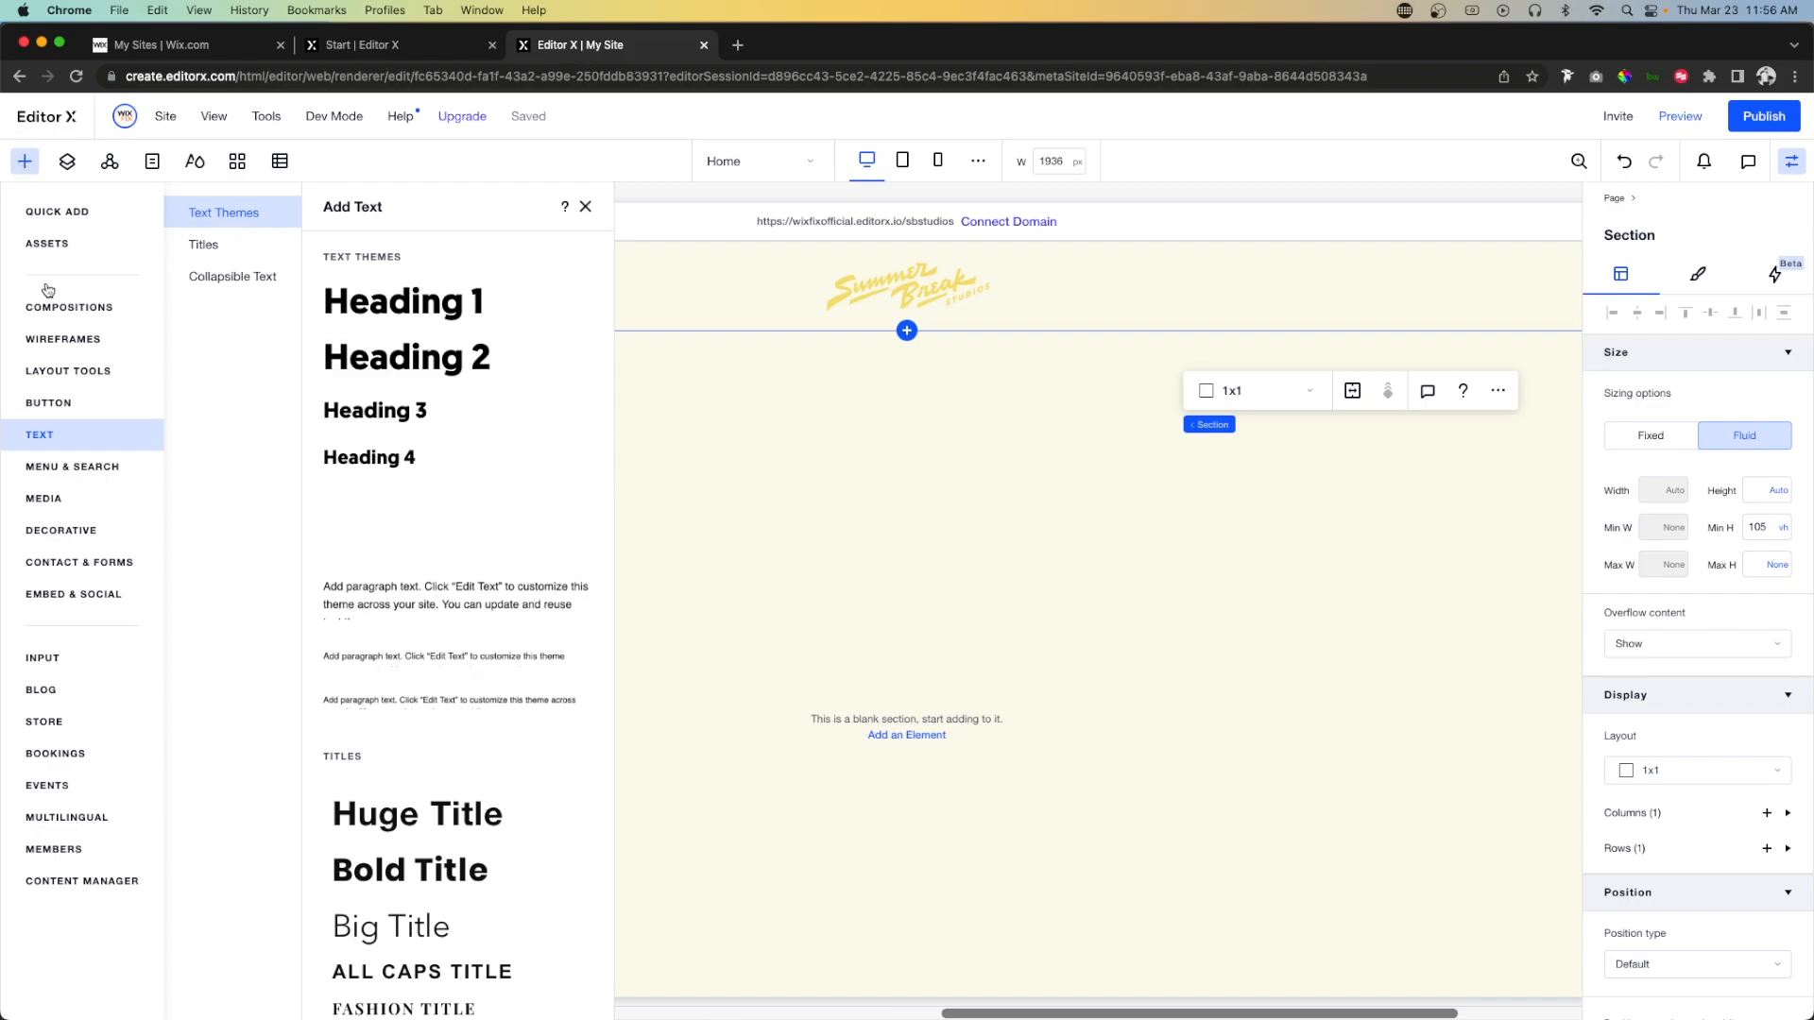
pyautogui.click(56, 500)
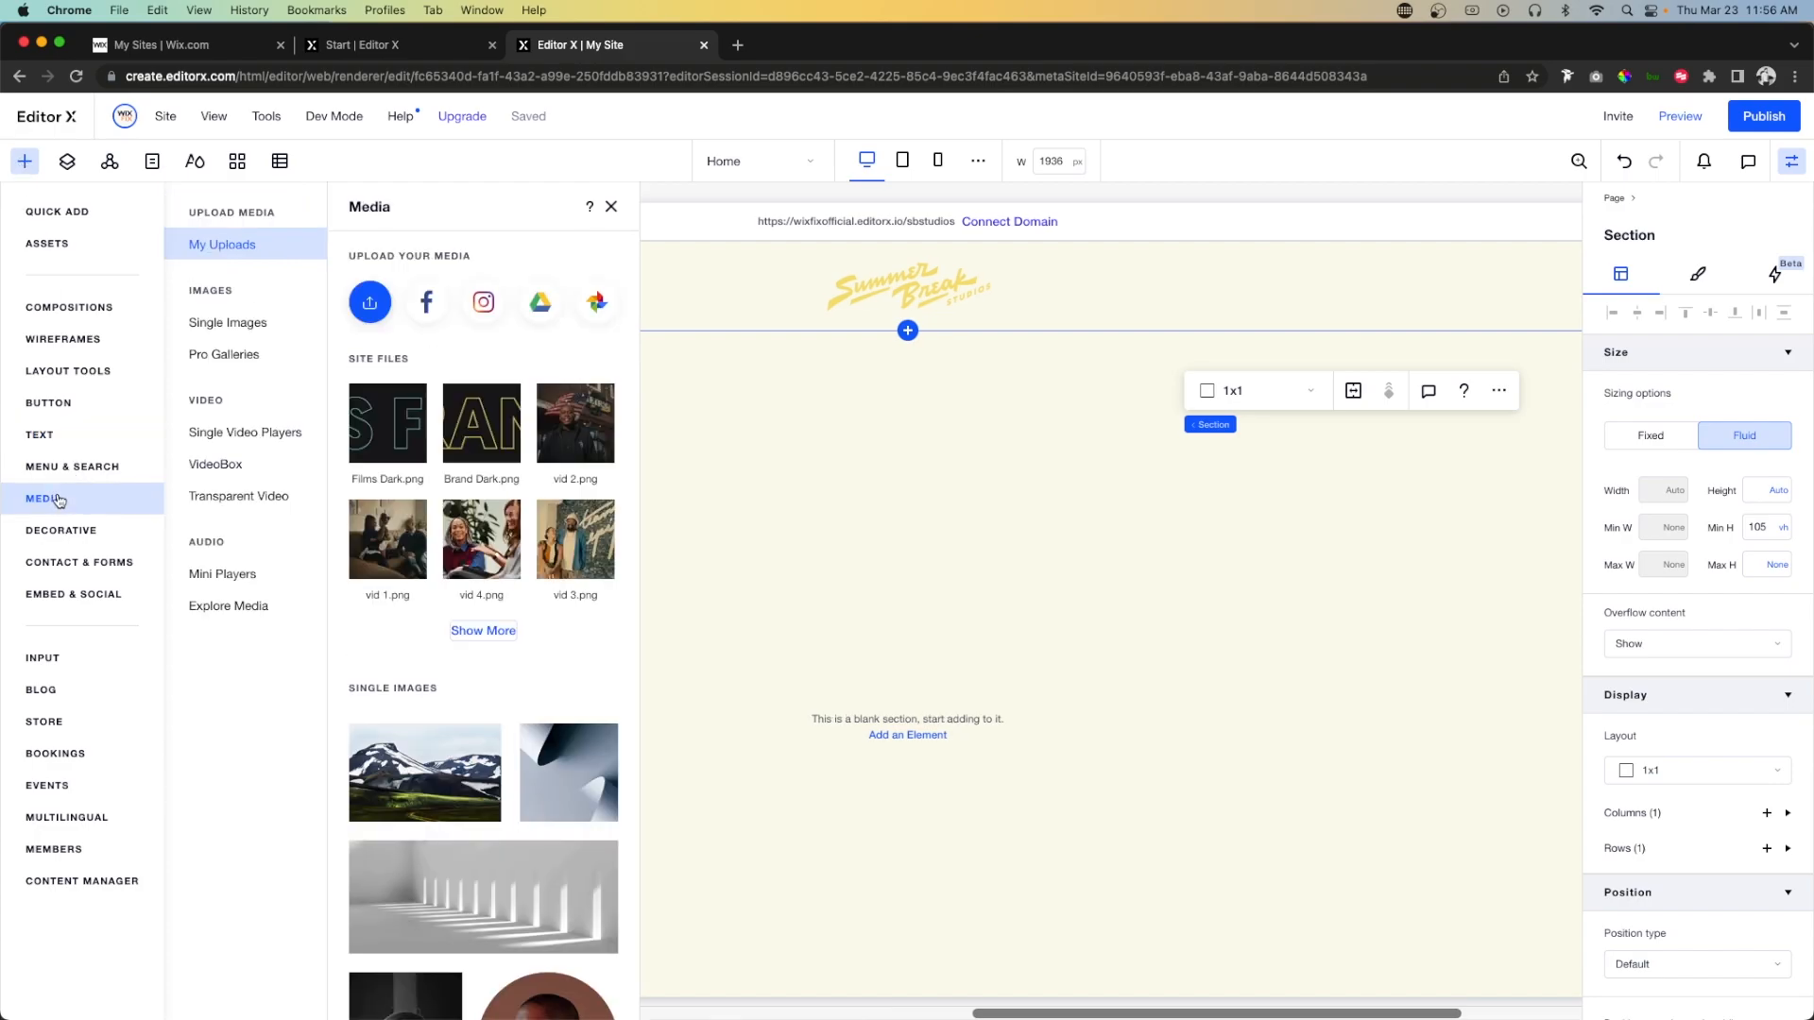
pyautogui.click(475, 630)
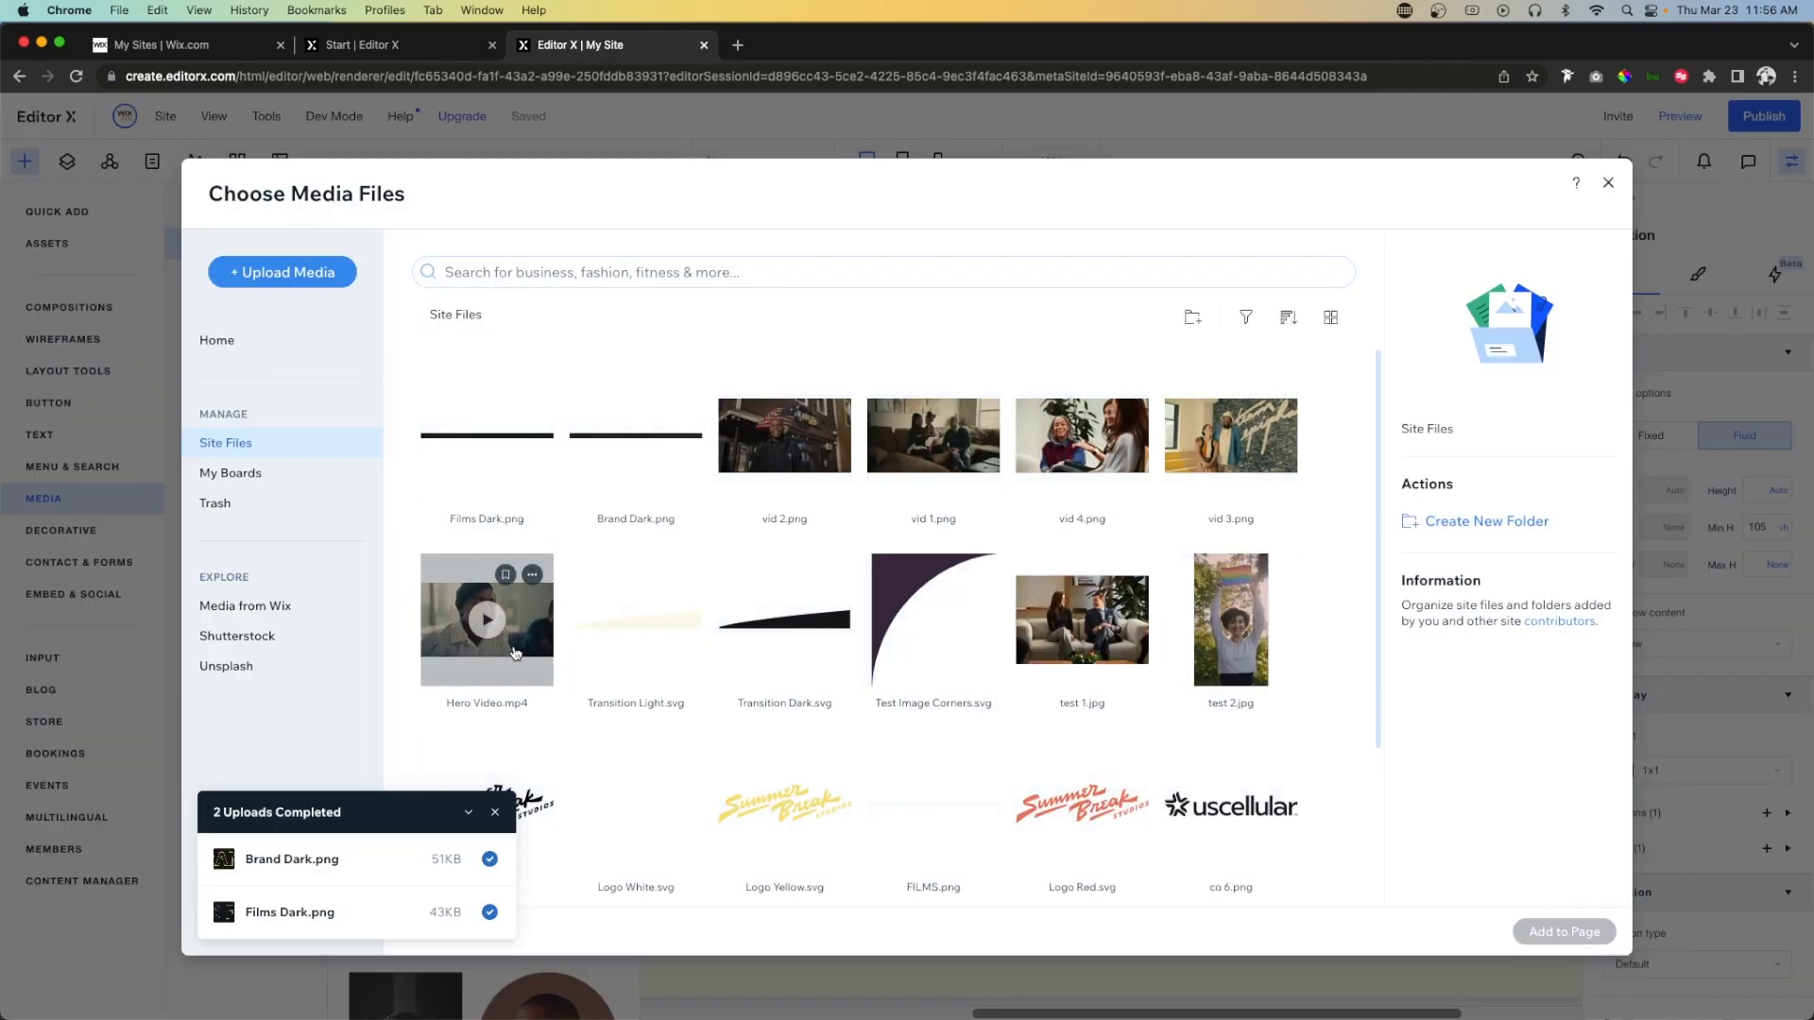
pyautogui.click(468, 624)
pyautogui.click(1540, 935)
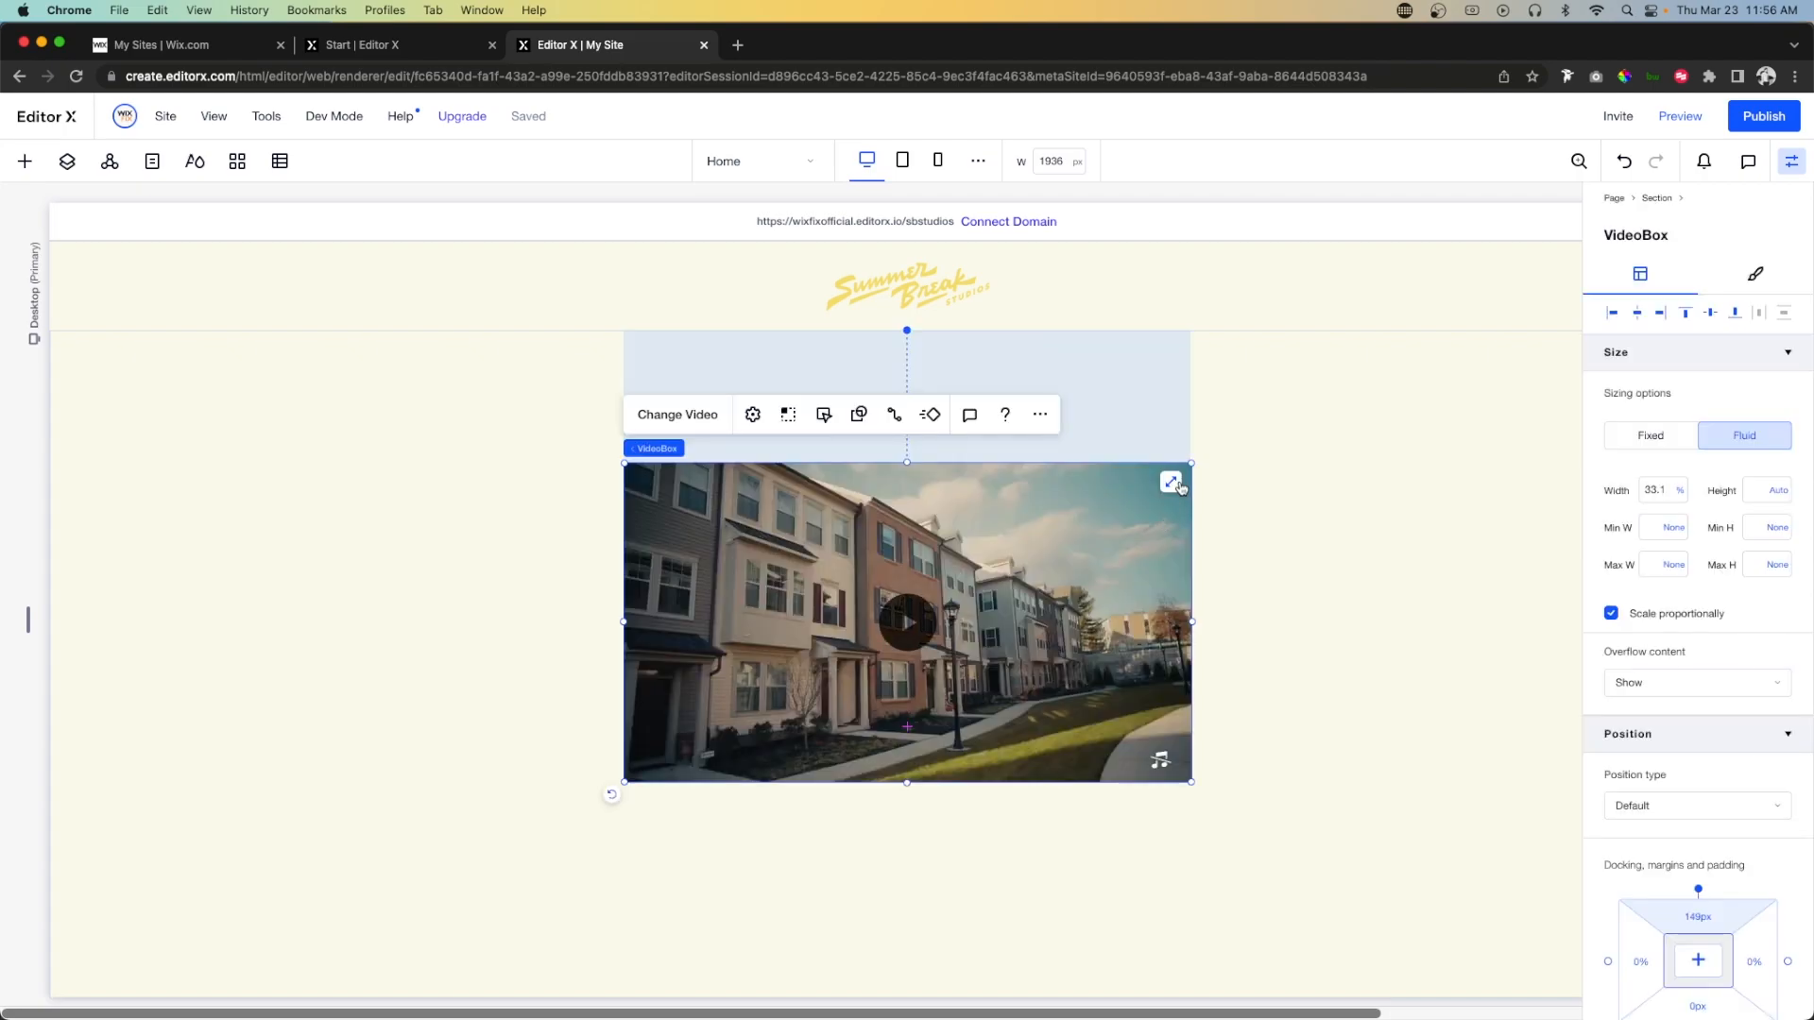
pyautogui.click(1170, 484)
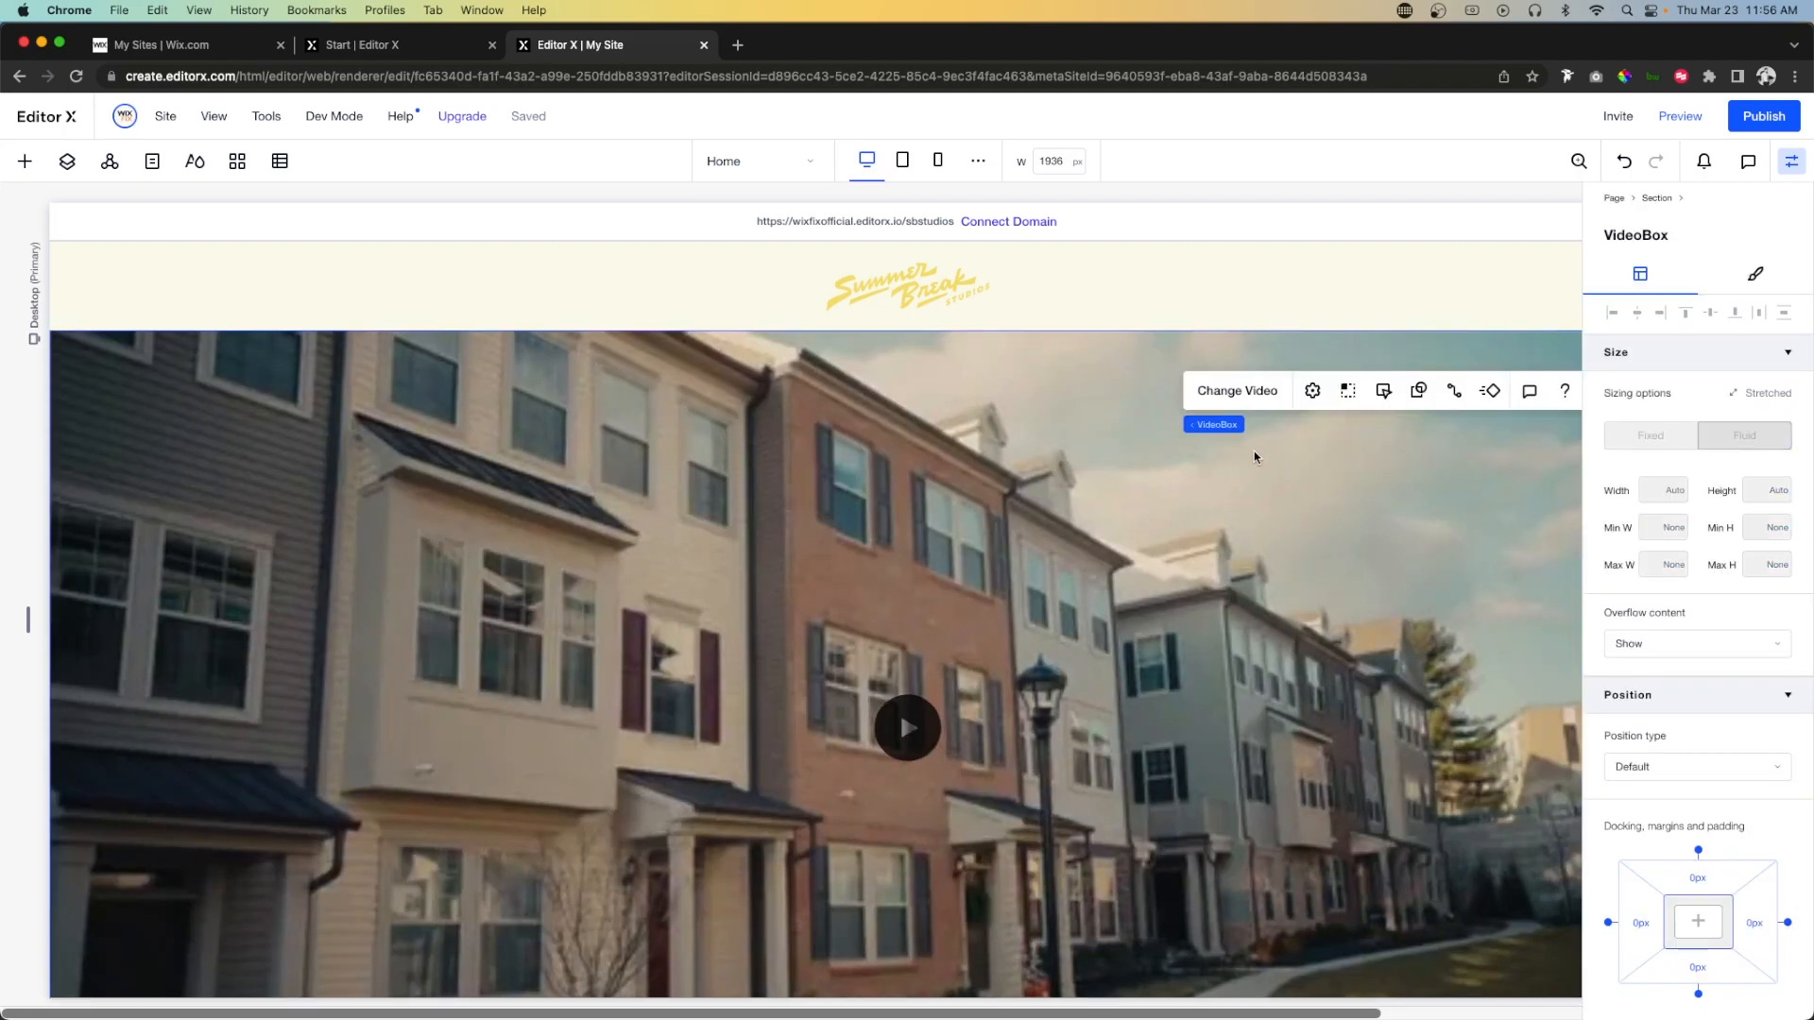
# Set how the hero video is paused and turn off its sound in the VideoBox behaviors.
pyautogui.click(1384, 397)
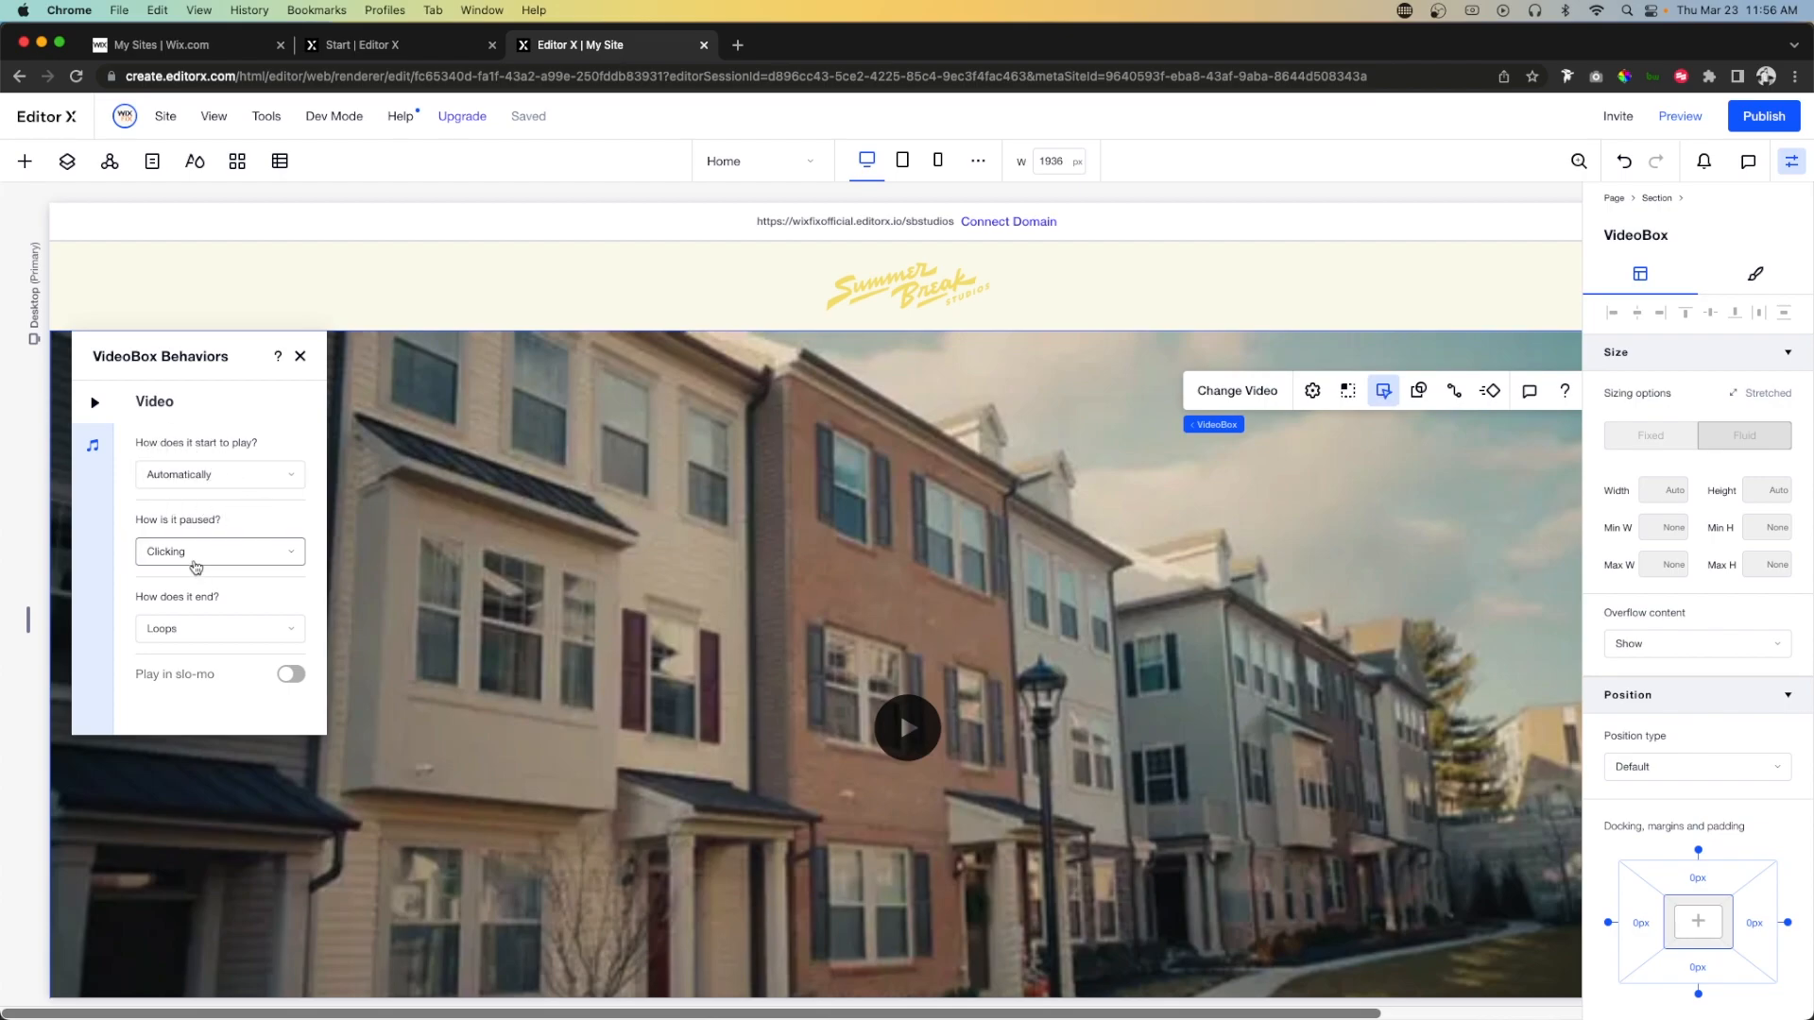
pyautogui.click(192, 558)
pyautogui.click(191, 579)
pyautogui.click(94, 447)
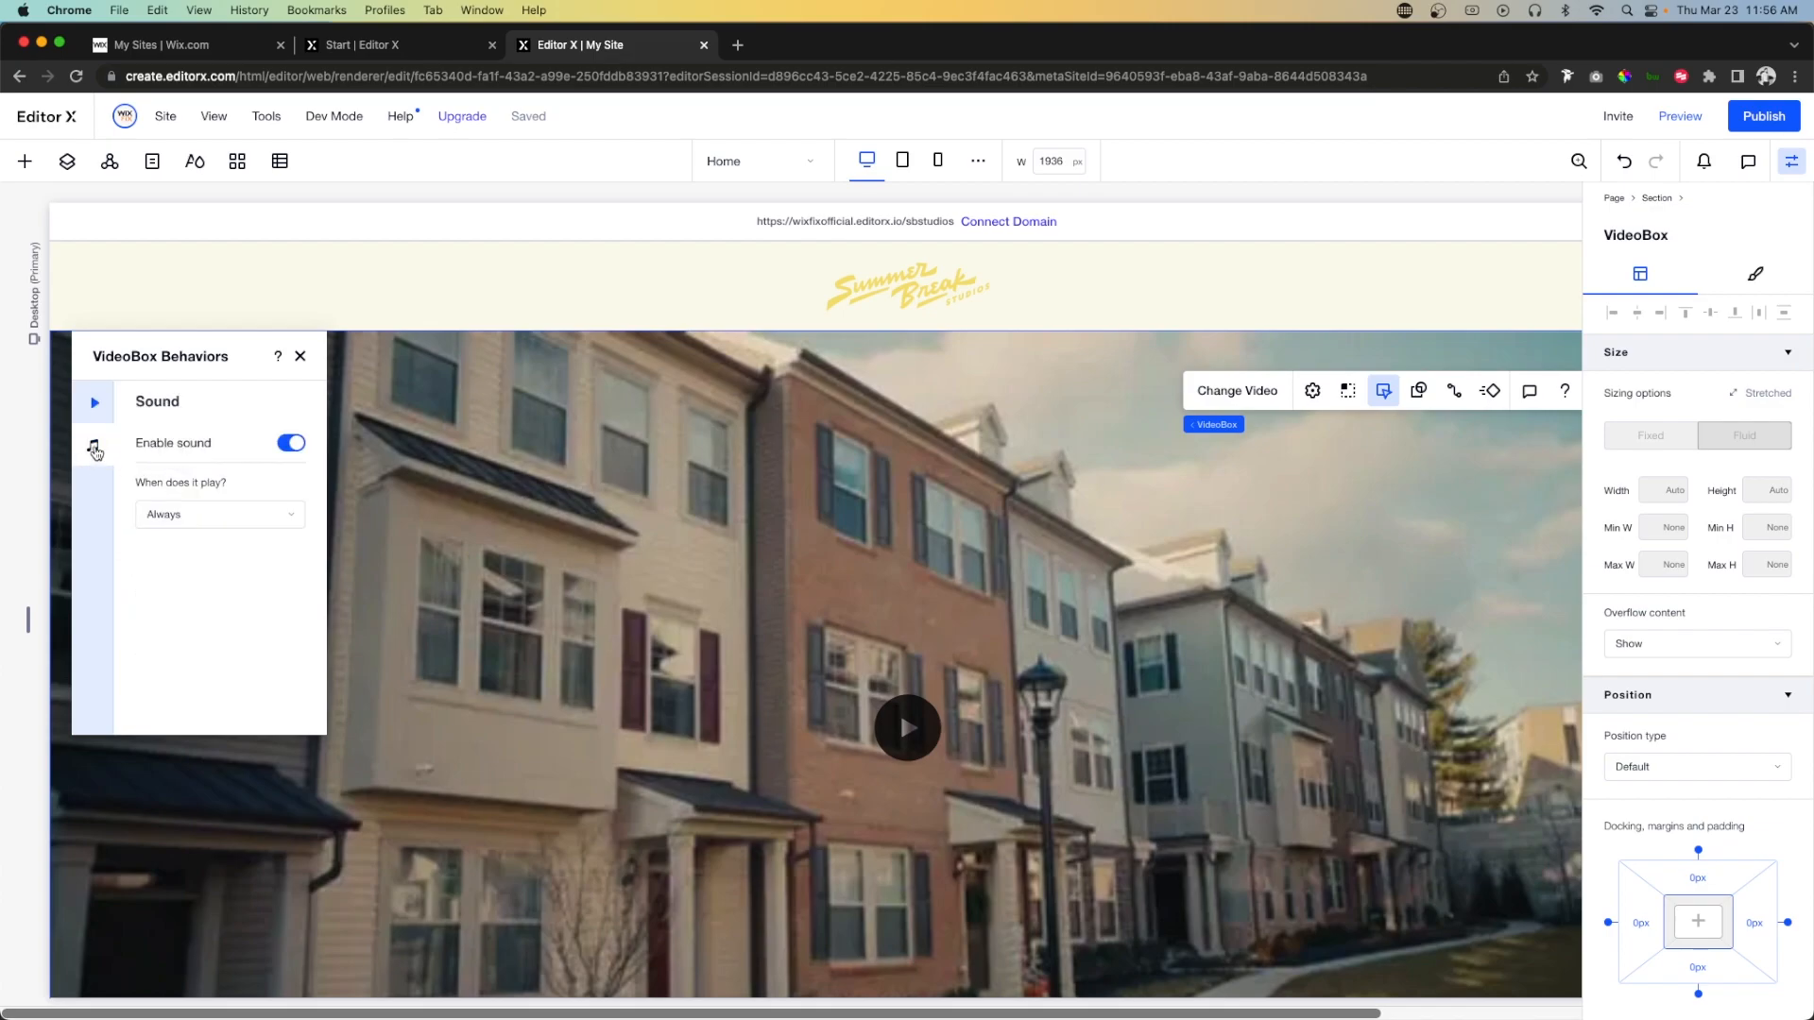
pyautogui.click(287, 446)
pyautogui.click(301, 356)
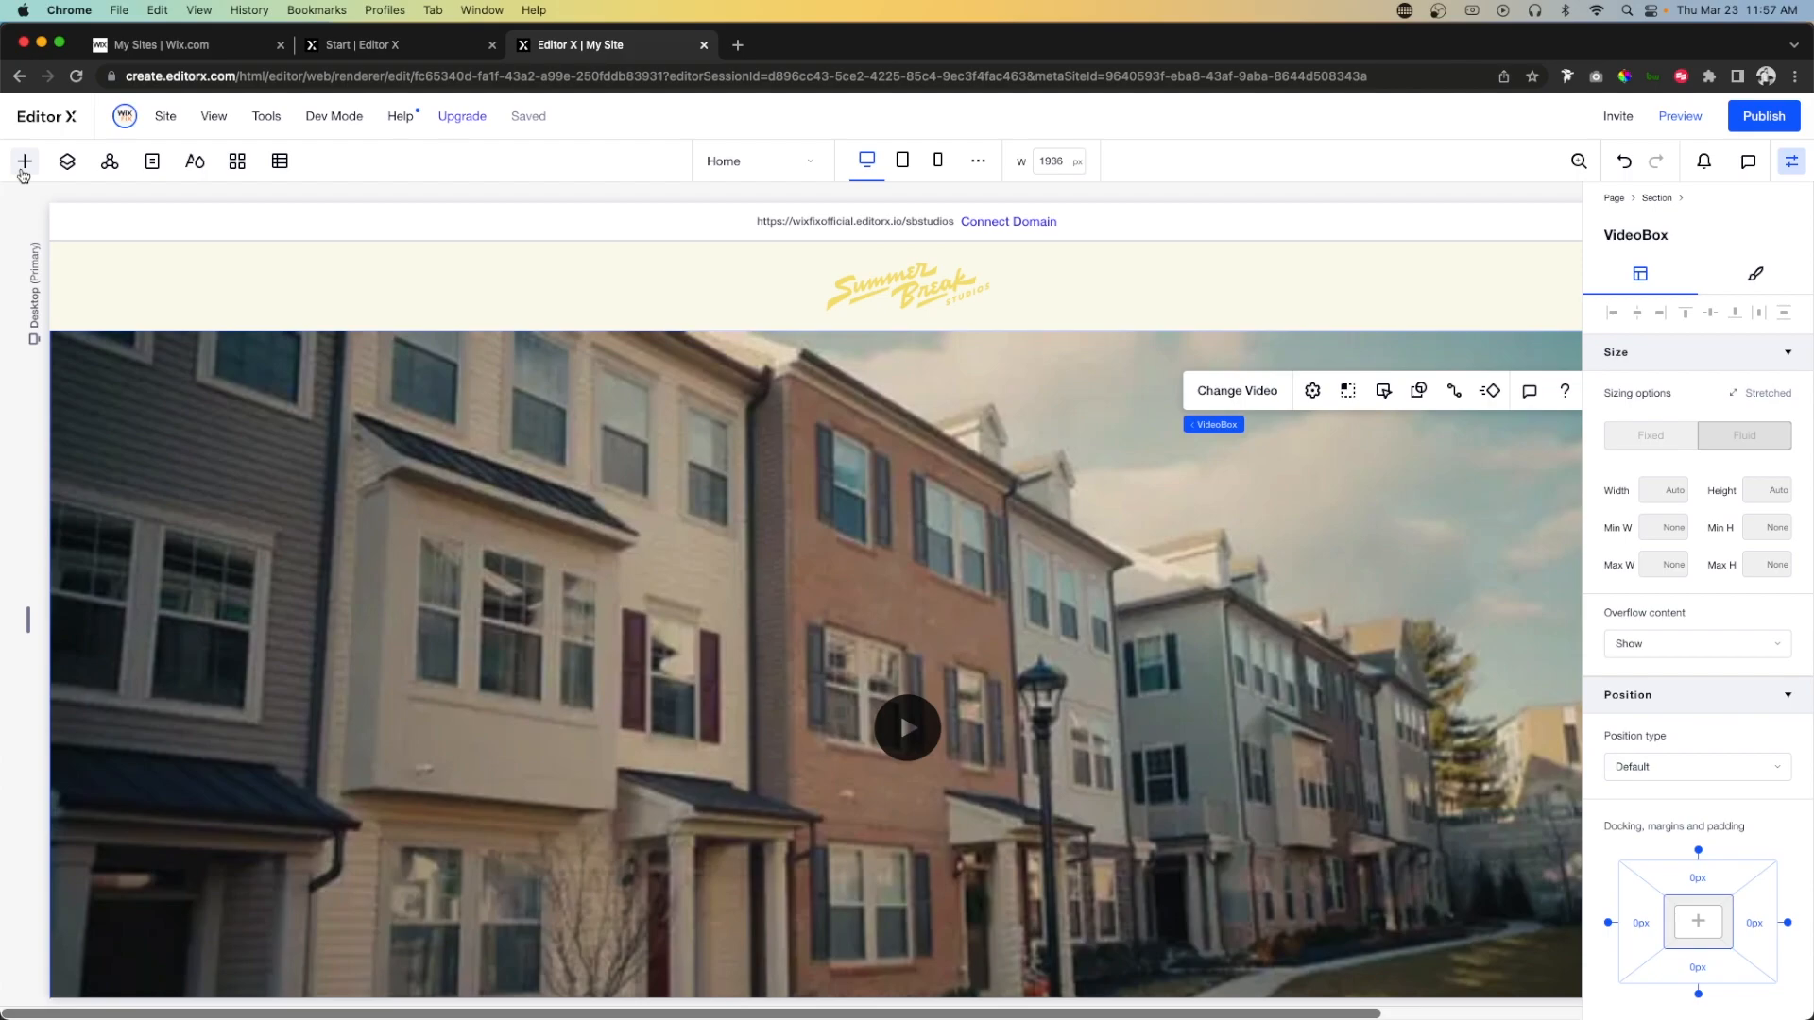
# Add a container on top of the hero video and stretch it to fill the section.
pyautogui.click(24, 163)
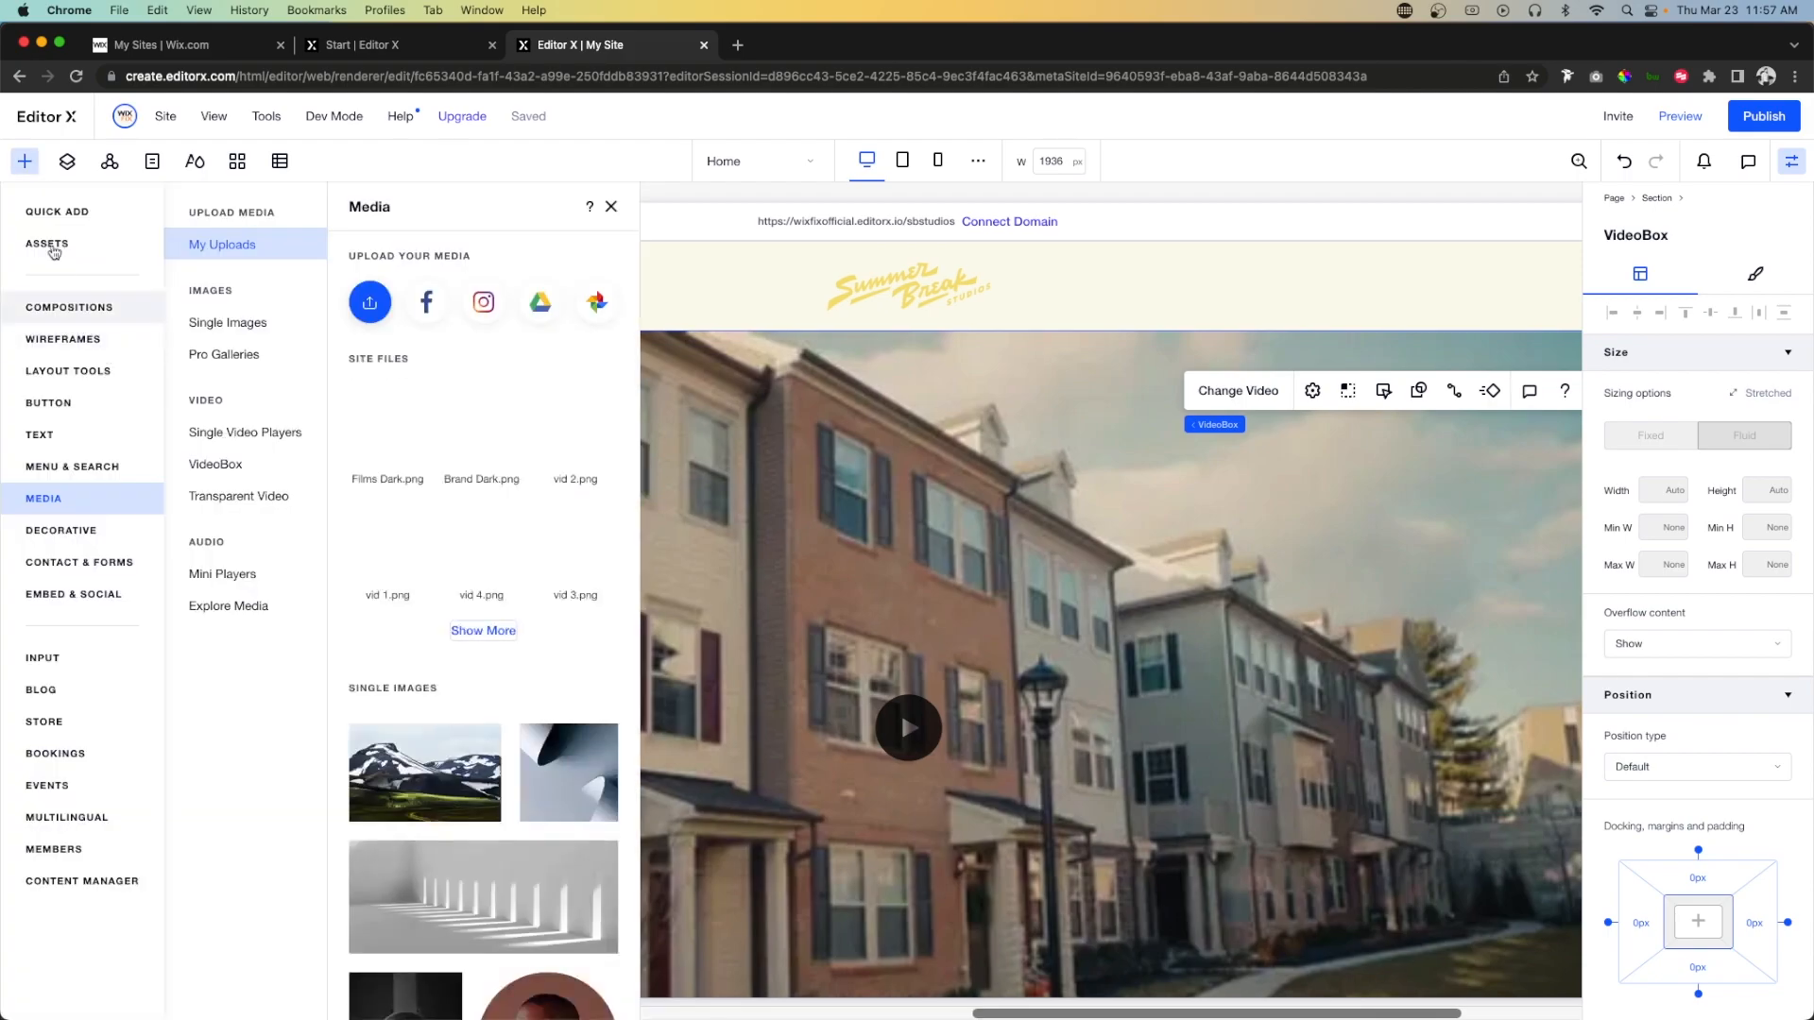
pyautogui.click(55, 210)
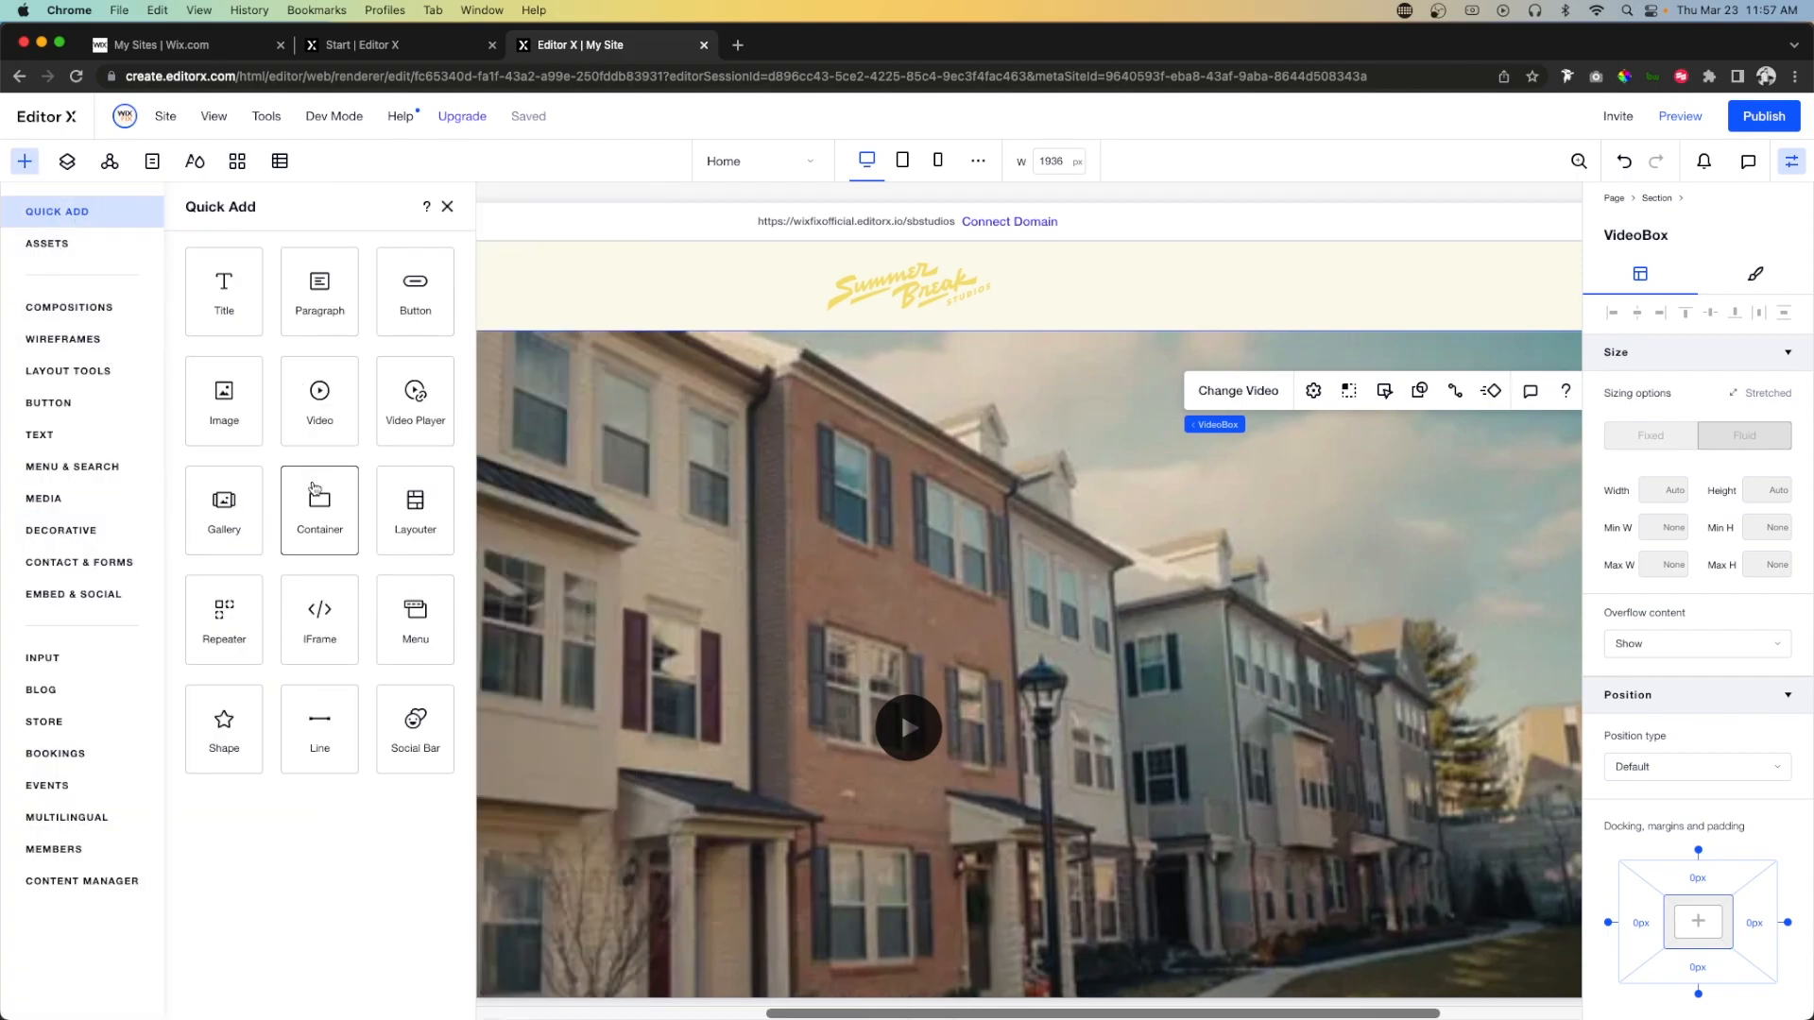
pyautogui.moveTo(315, 489); pyautogui.dragTo(1240, 536)
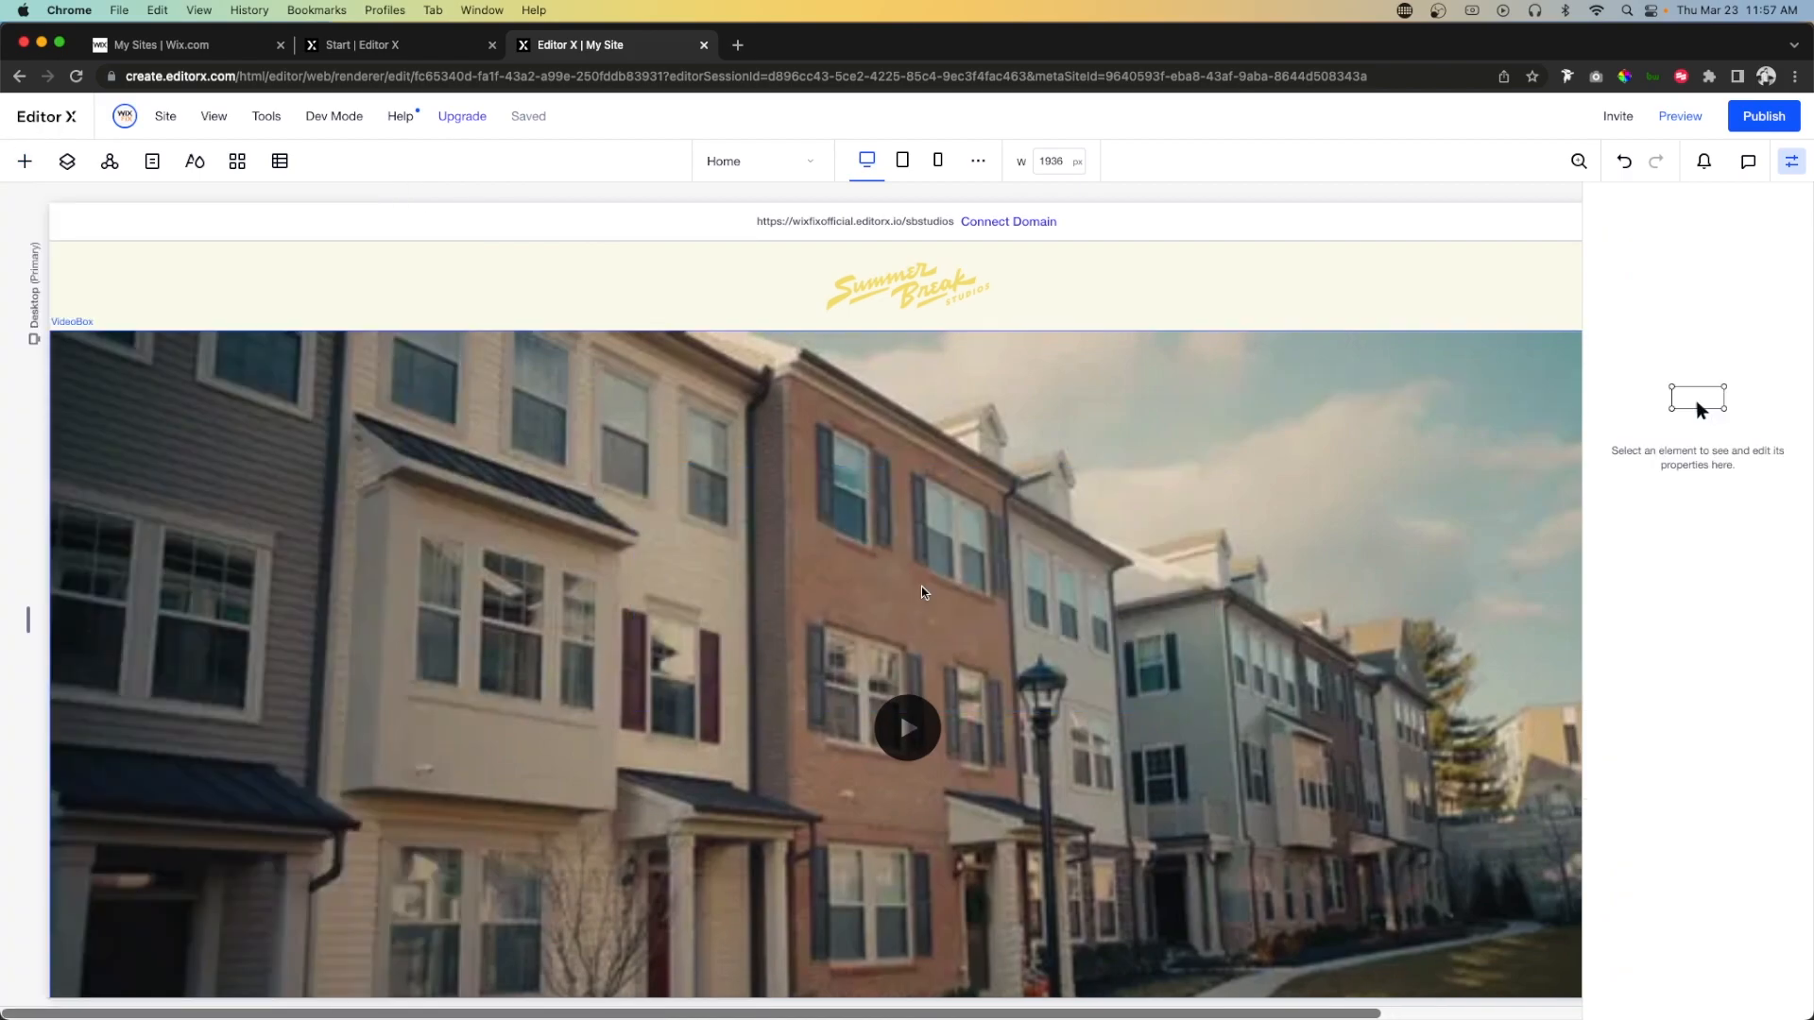
pyautogui.click(1199, 479)
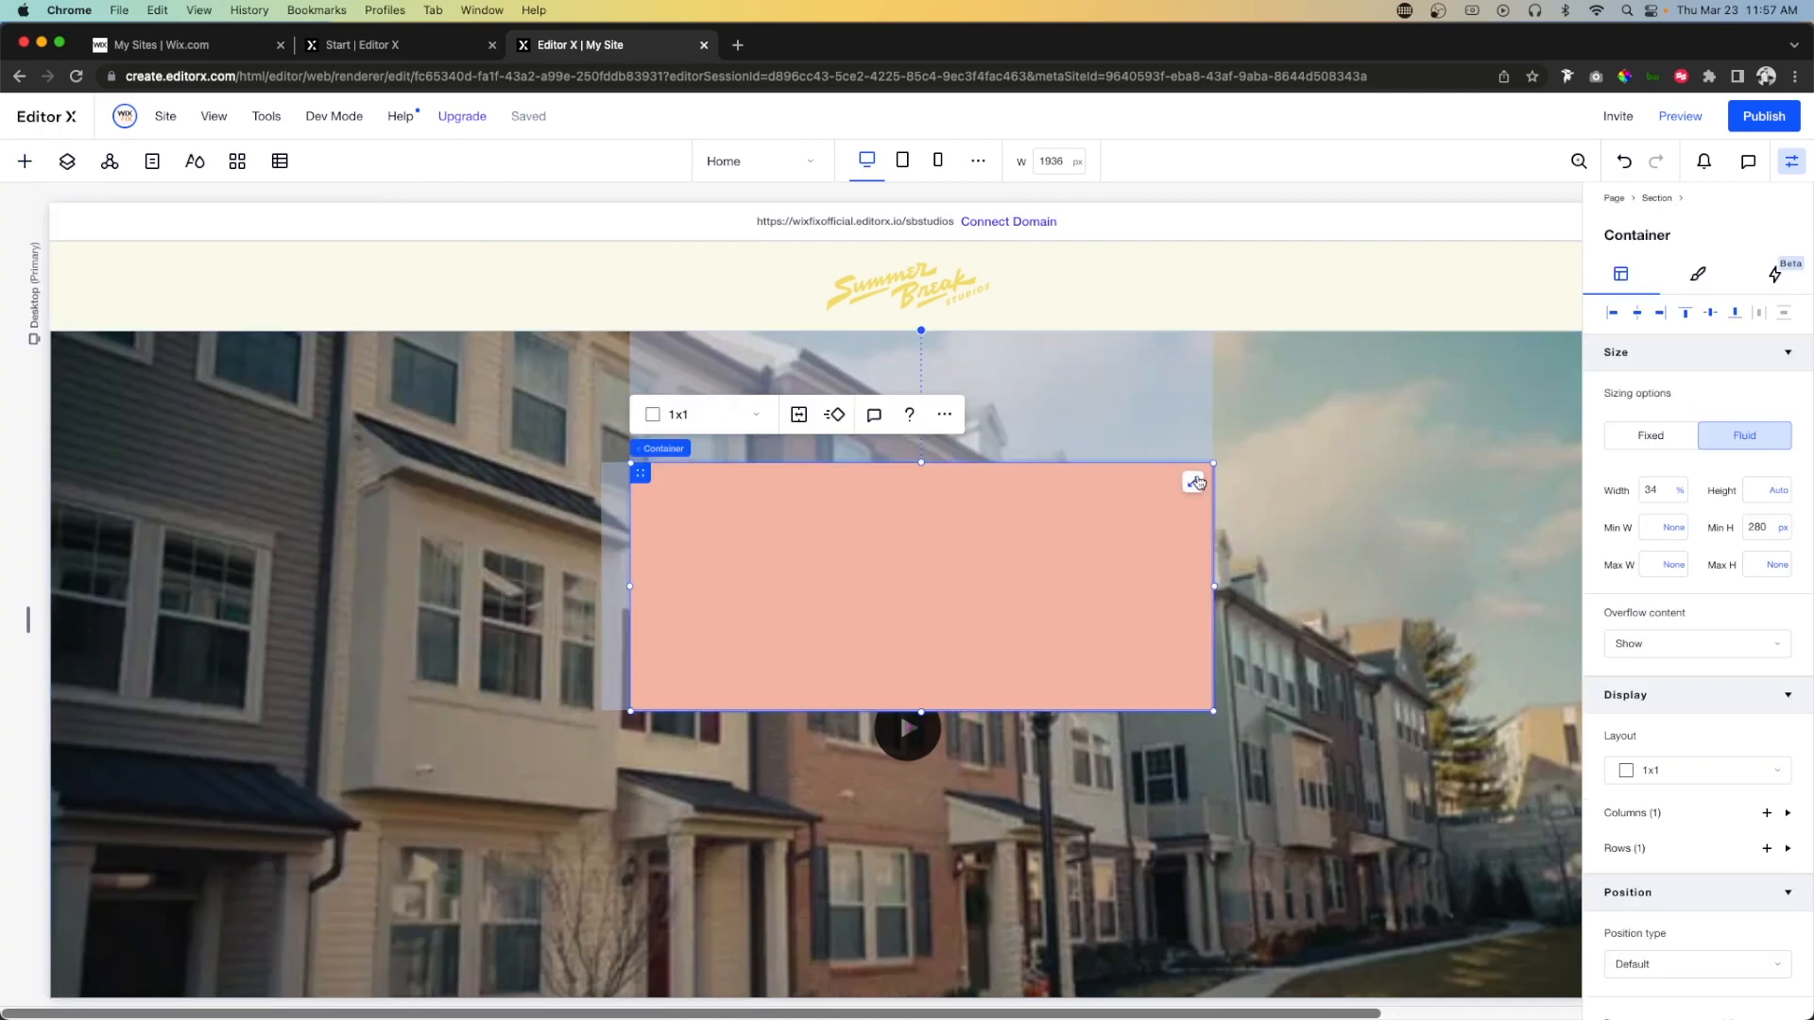
pyautogui.click(1193, 483)
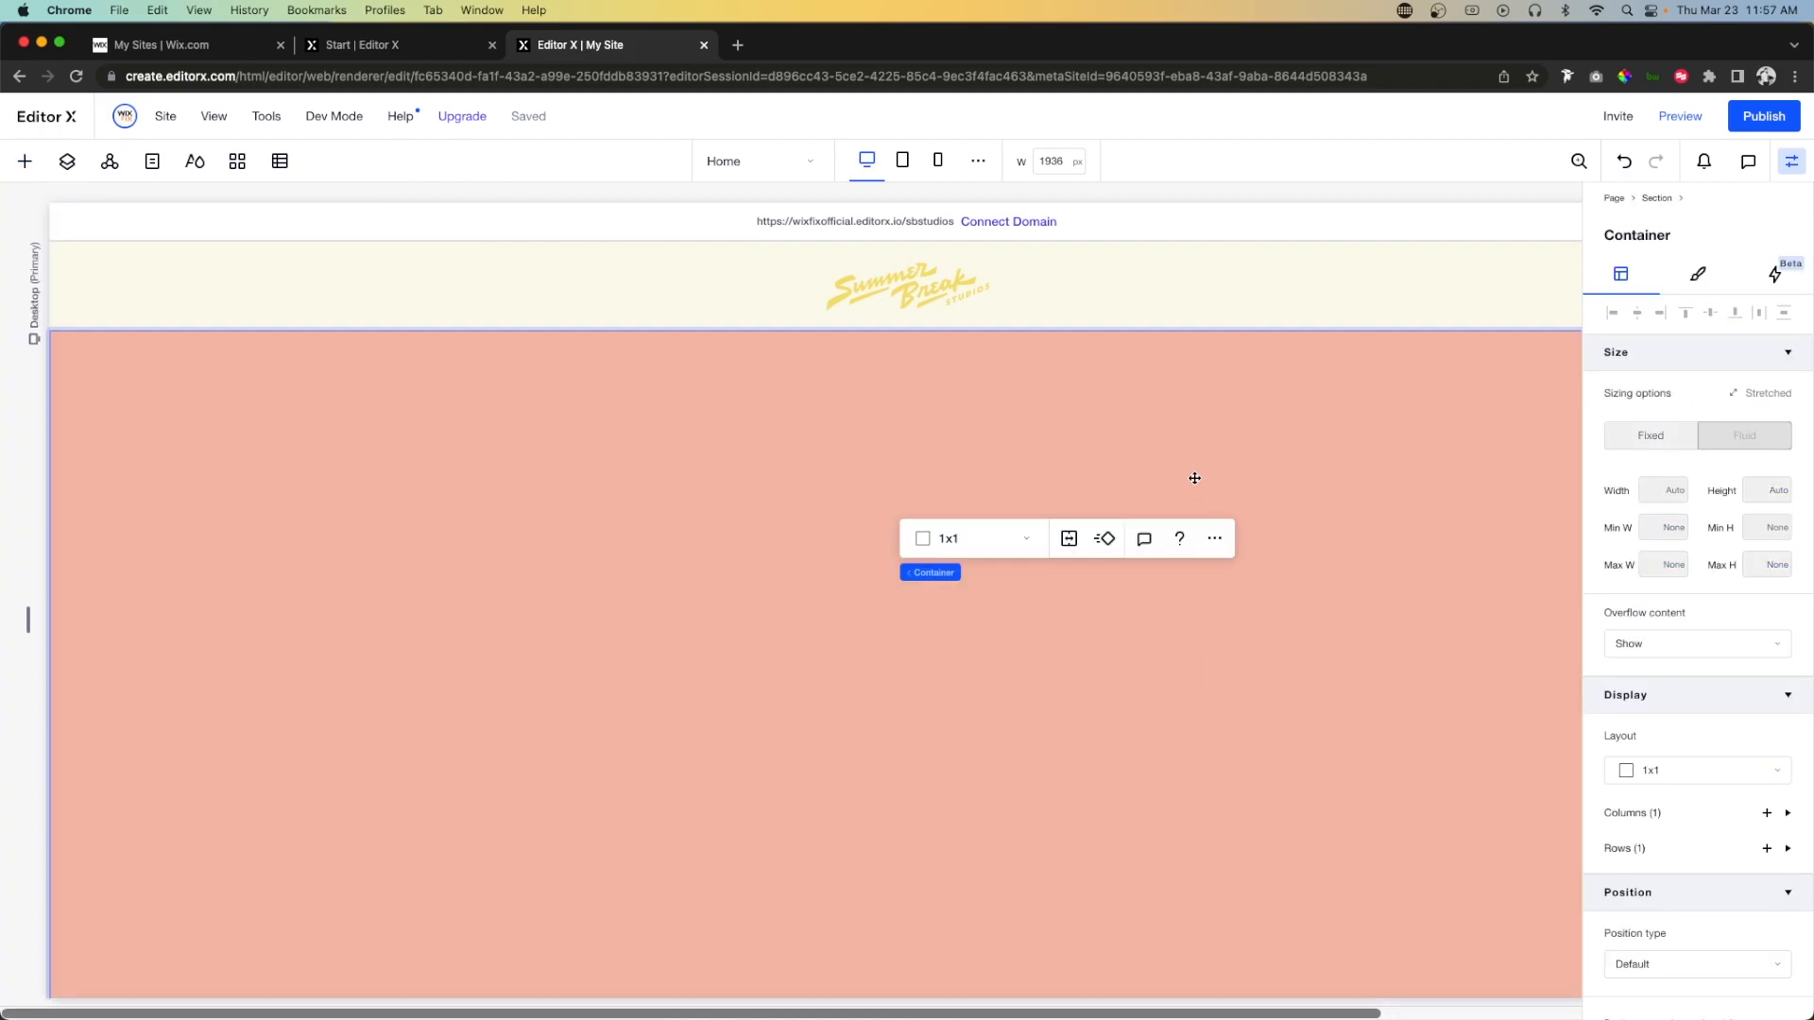
# Set the container's background to the darkest theme color #1D1D20 with 40% opacity.
pyautogui.click(1697, 274)
pyautogui.click(1763, 376)
pyautogui.write('40')
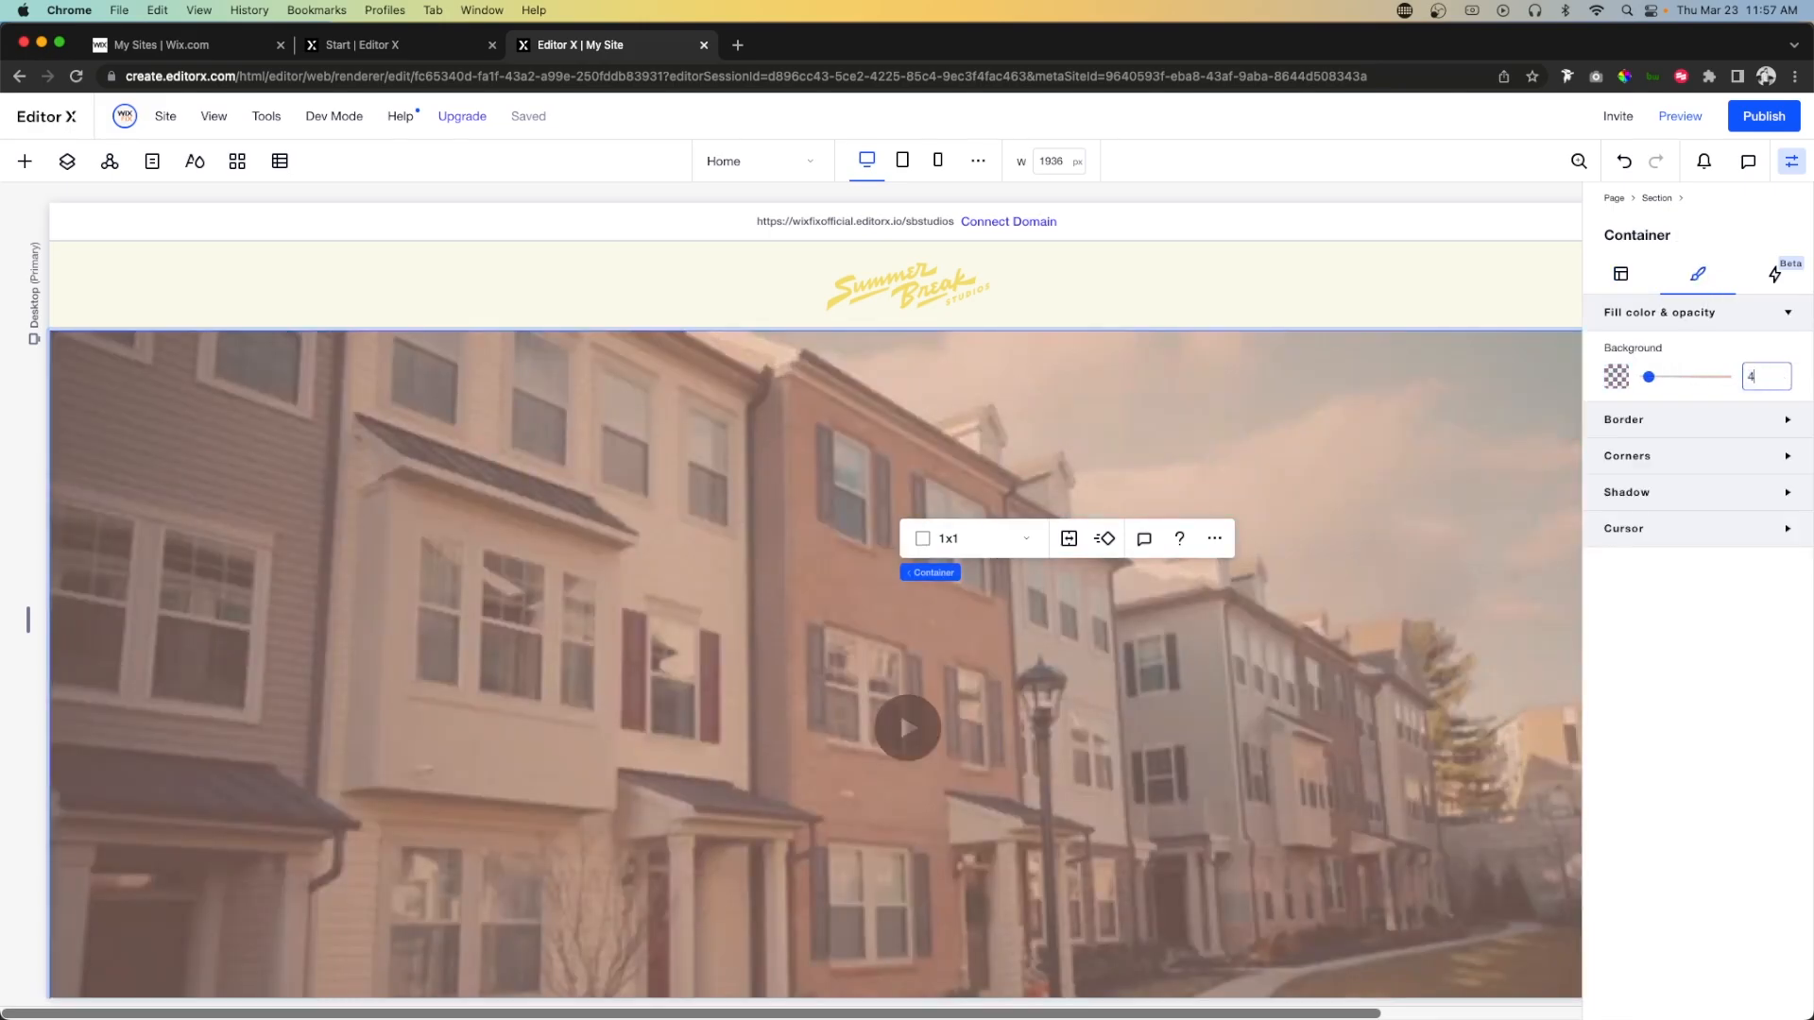
pyautogui.click(1617, 379)
pyautogui.click(1776, 485)
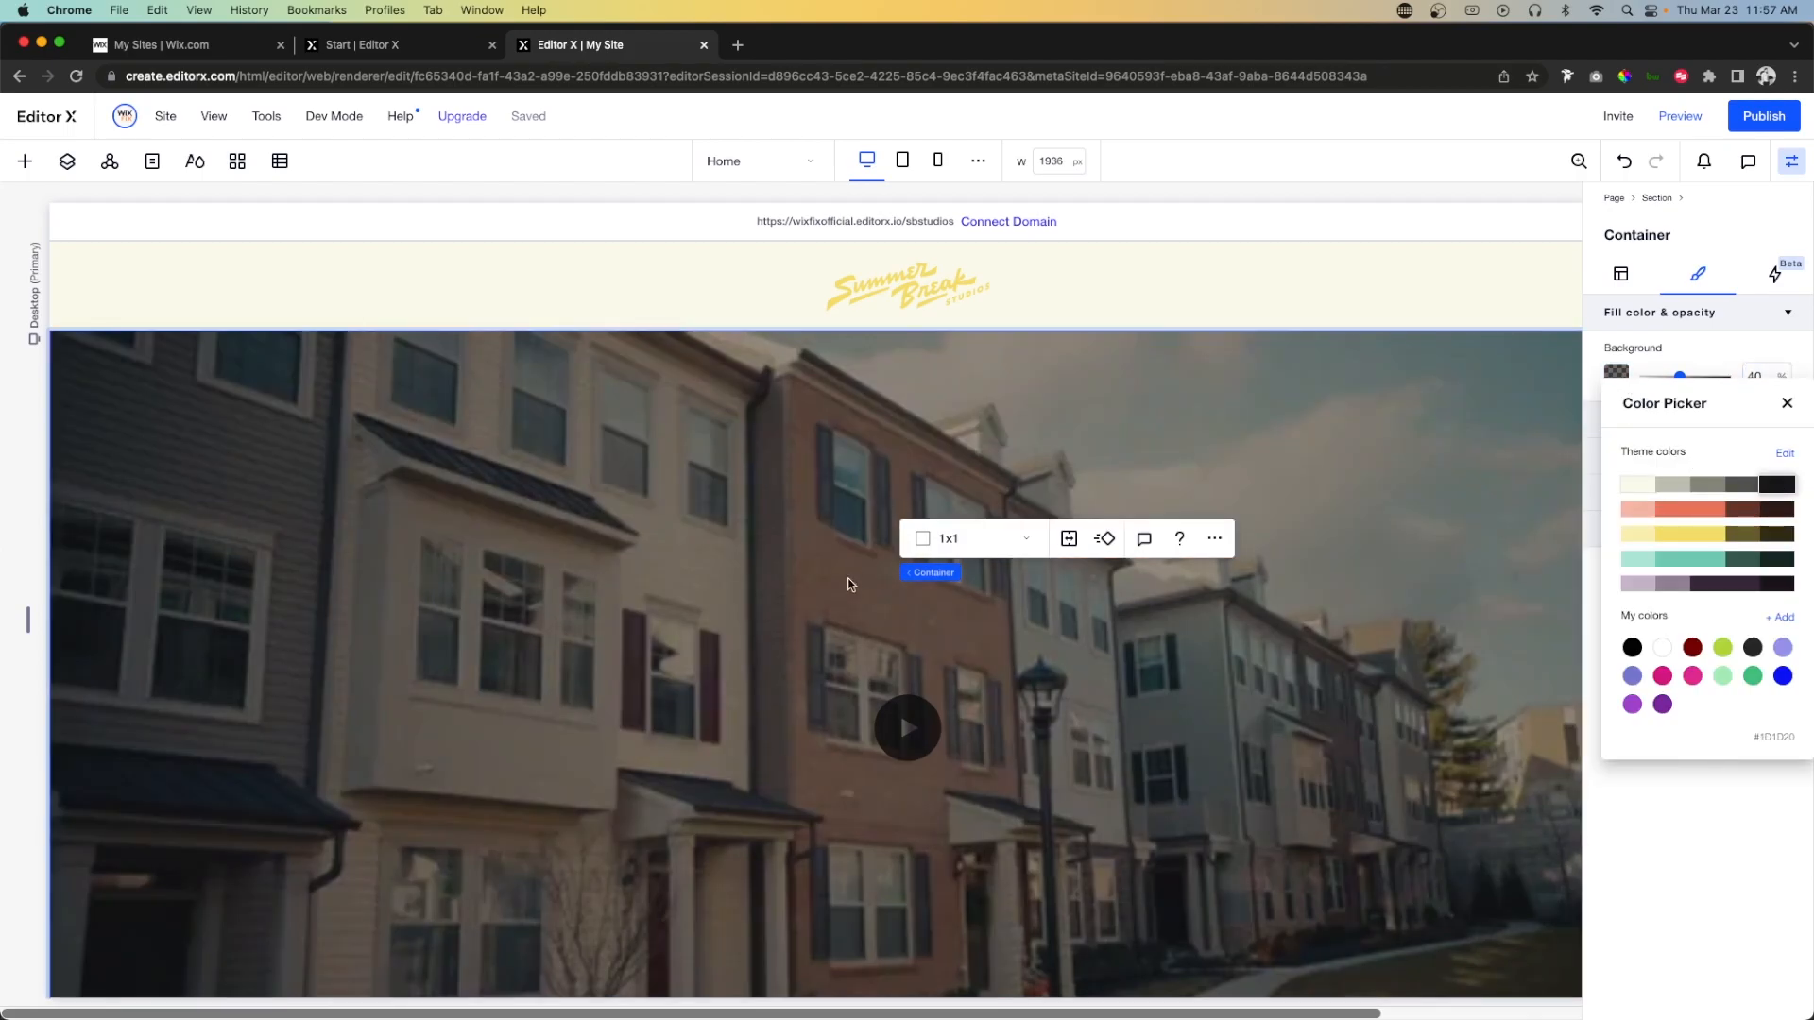
pyautogui.click(623, 560)
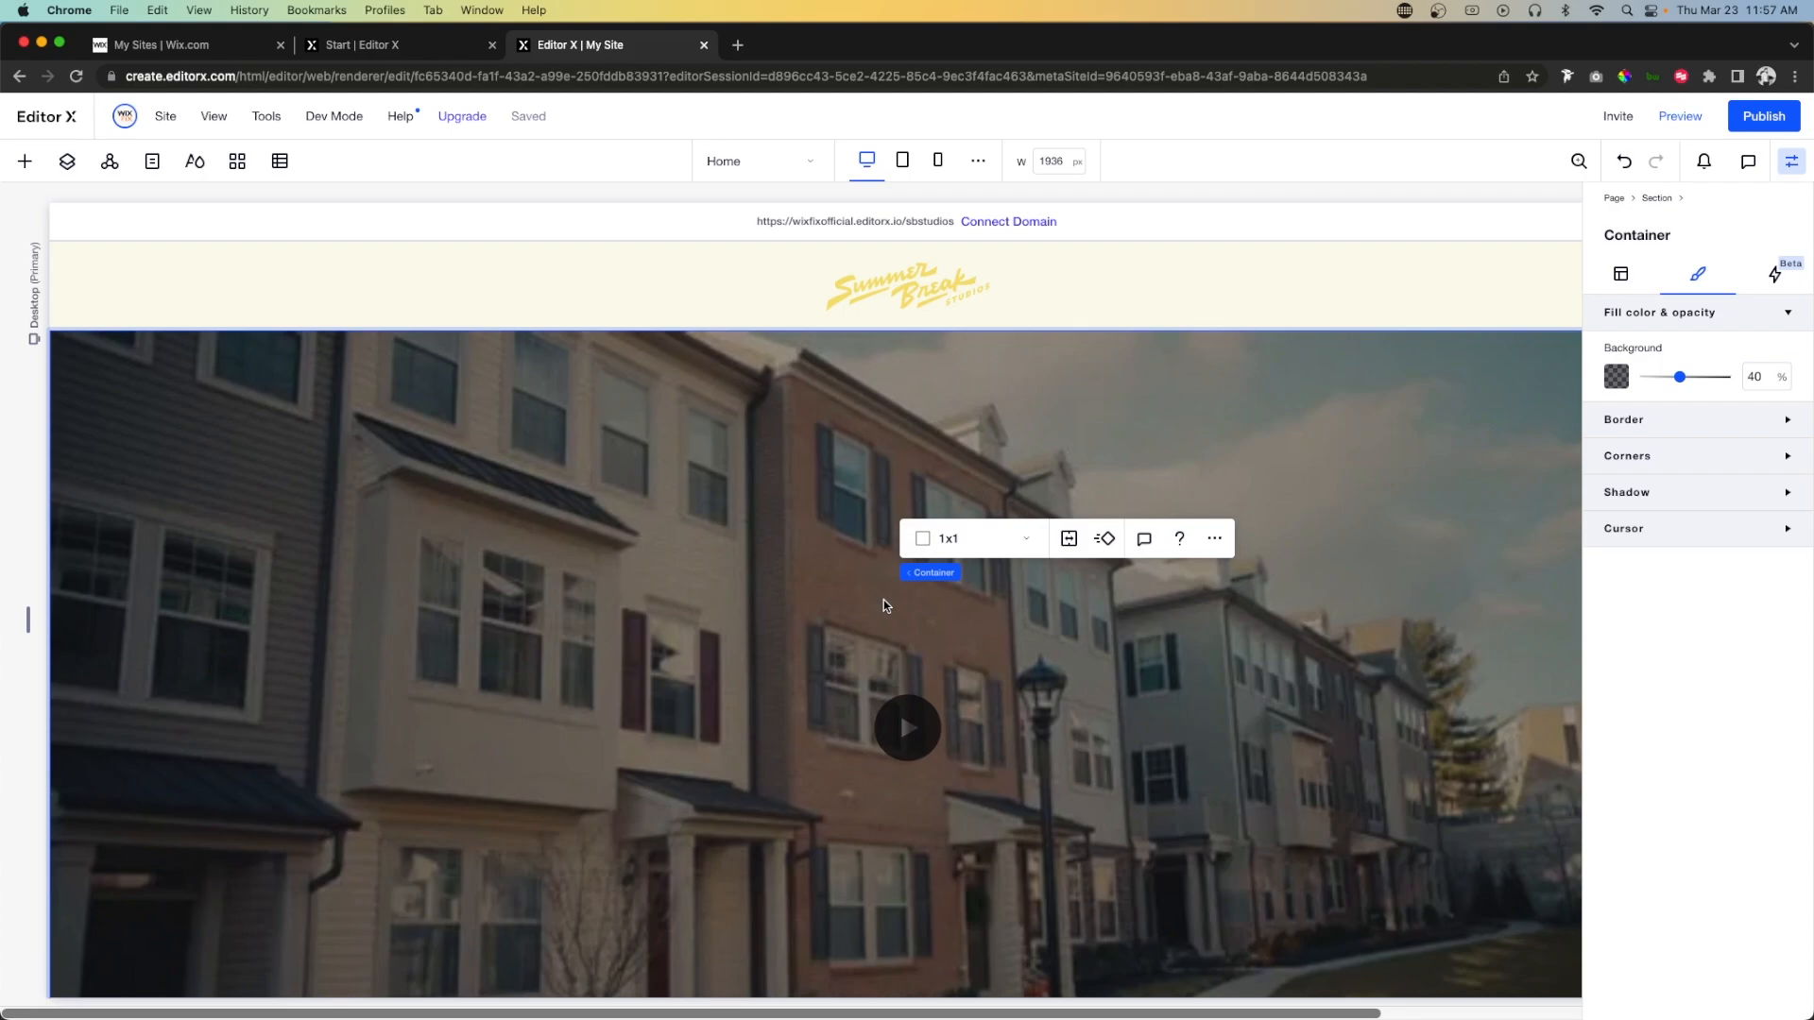
# Copy the header's 3x1 container into the dark overlay container and align it to the top.
pyautogui.click(583, 285)
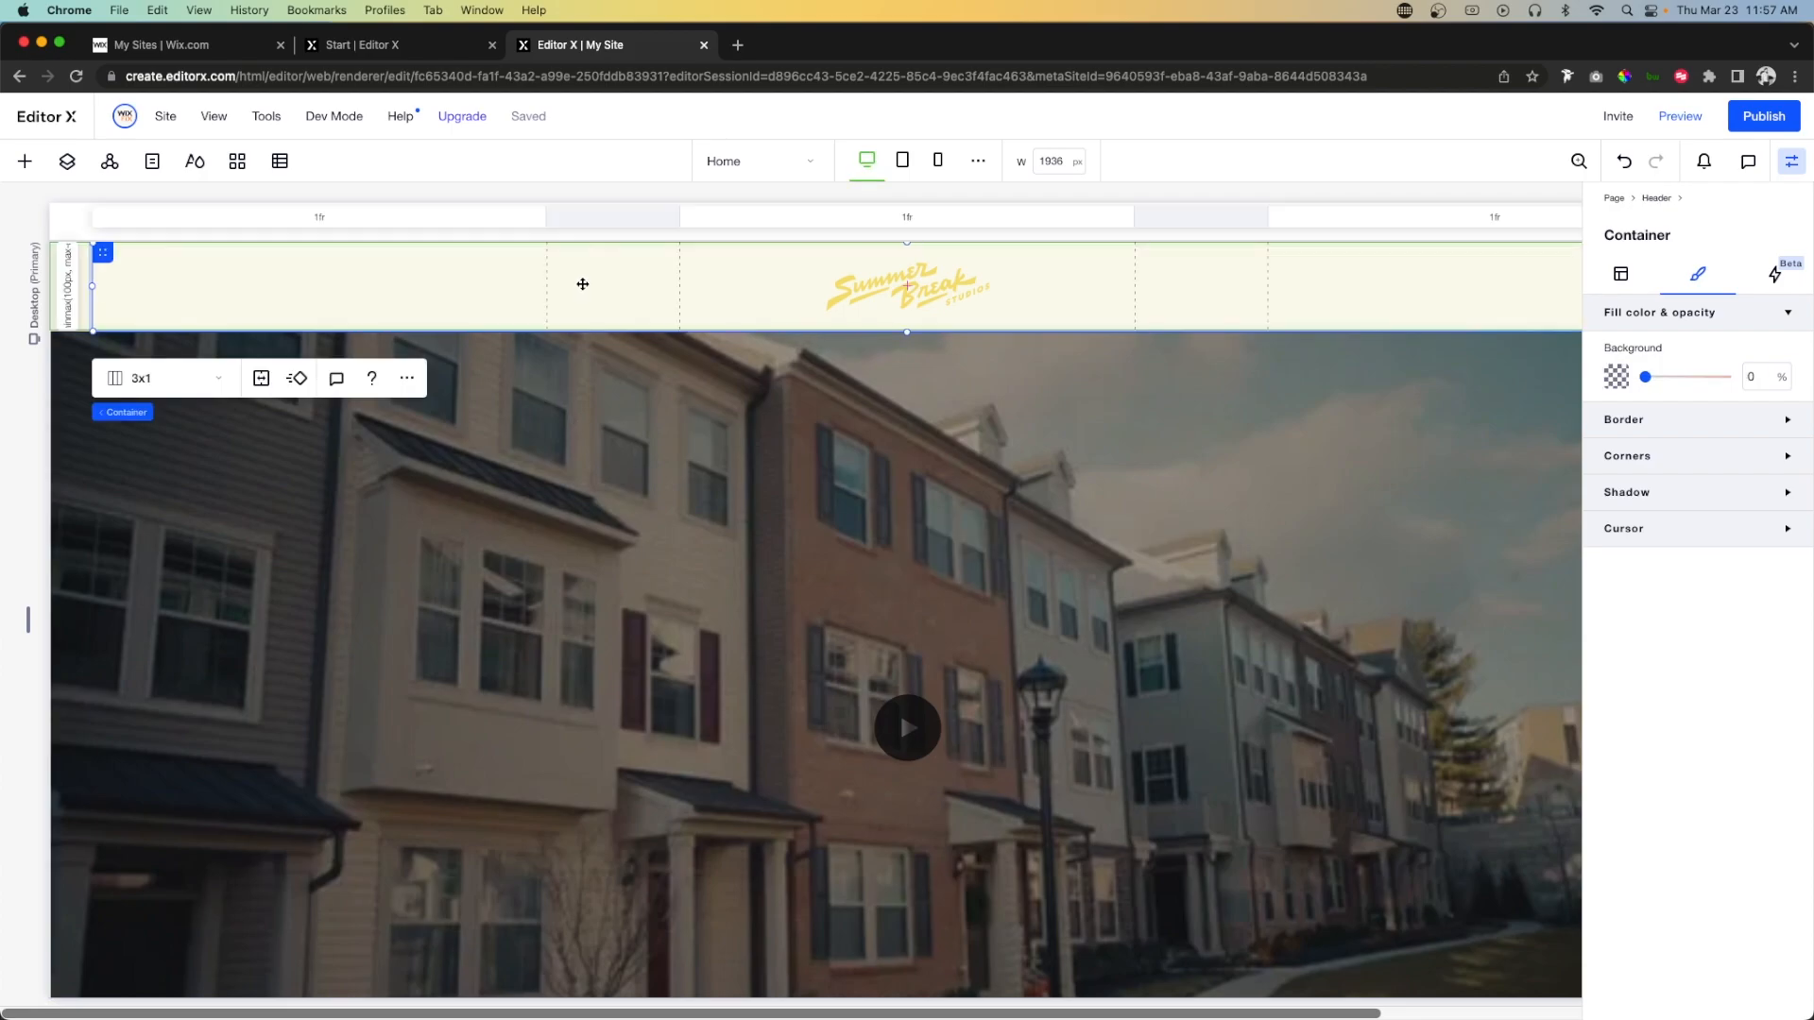
pyautogui.moveTo(0, 203); pyautogui.dragTo(0, 151)
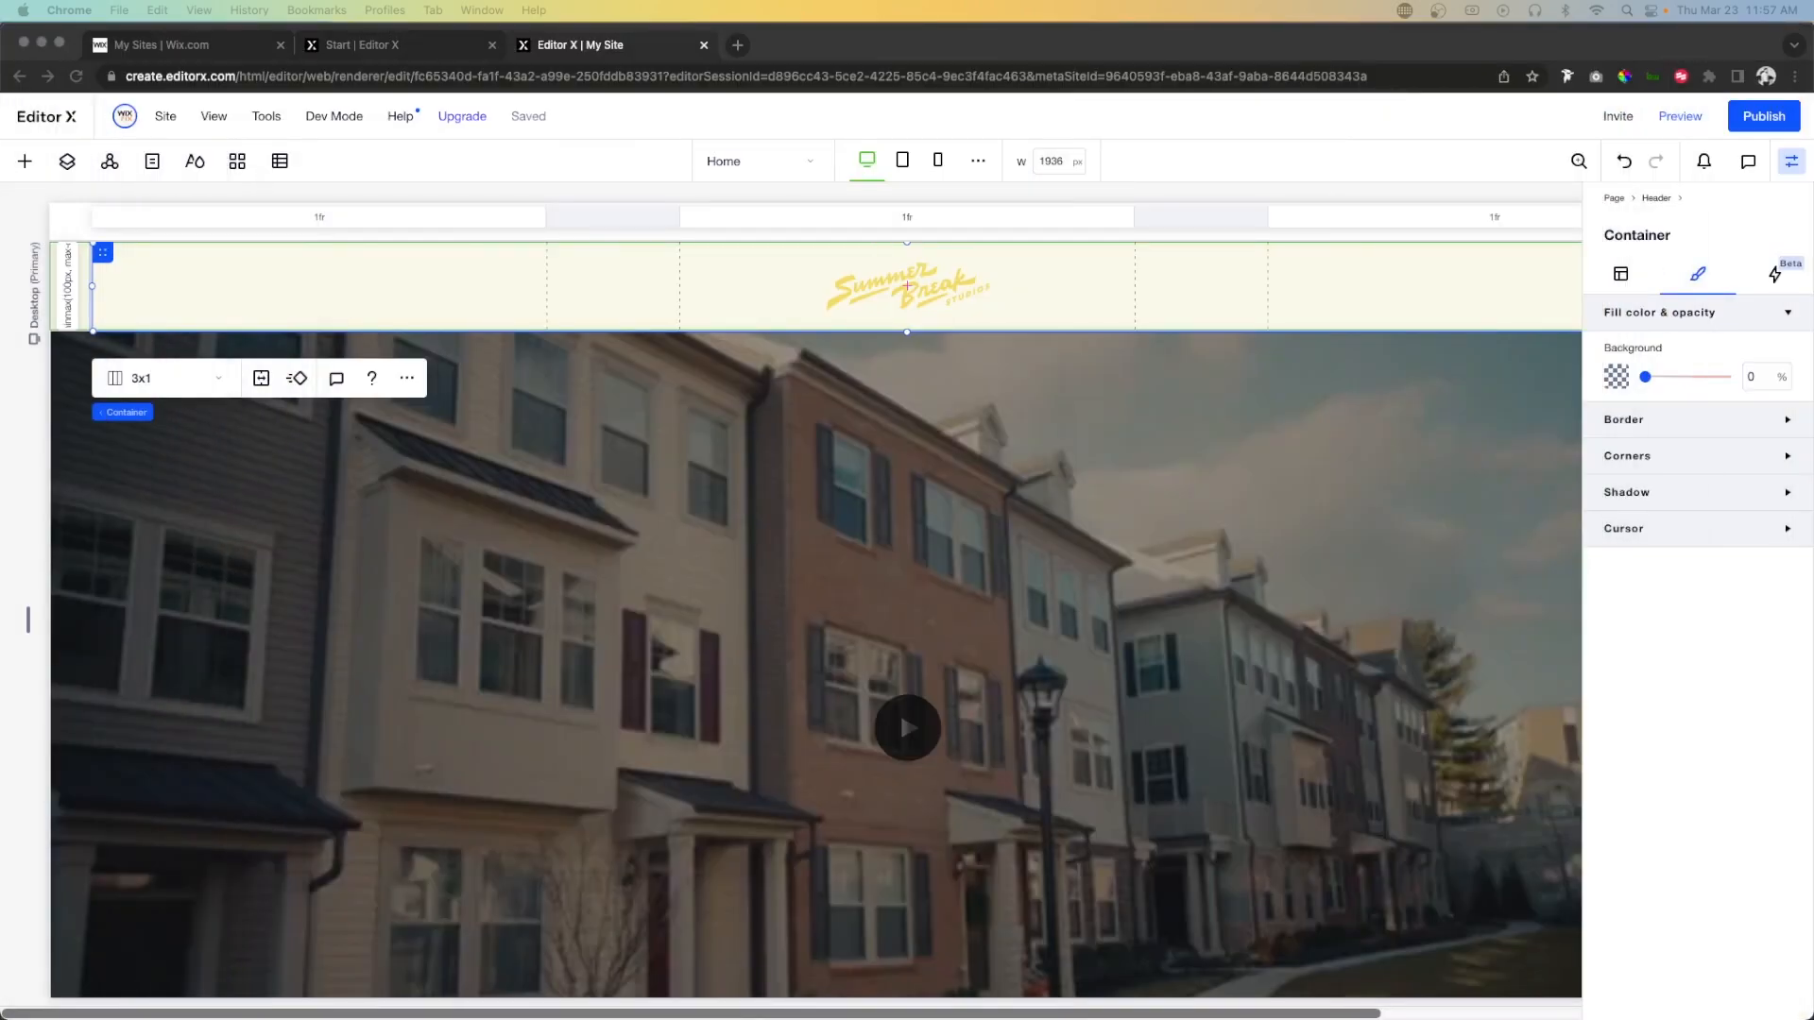
pyautogui.click(596, 287)
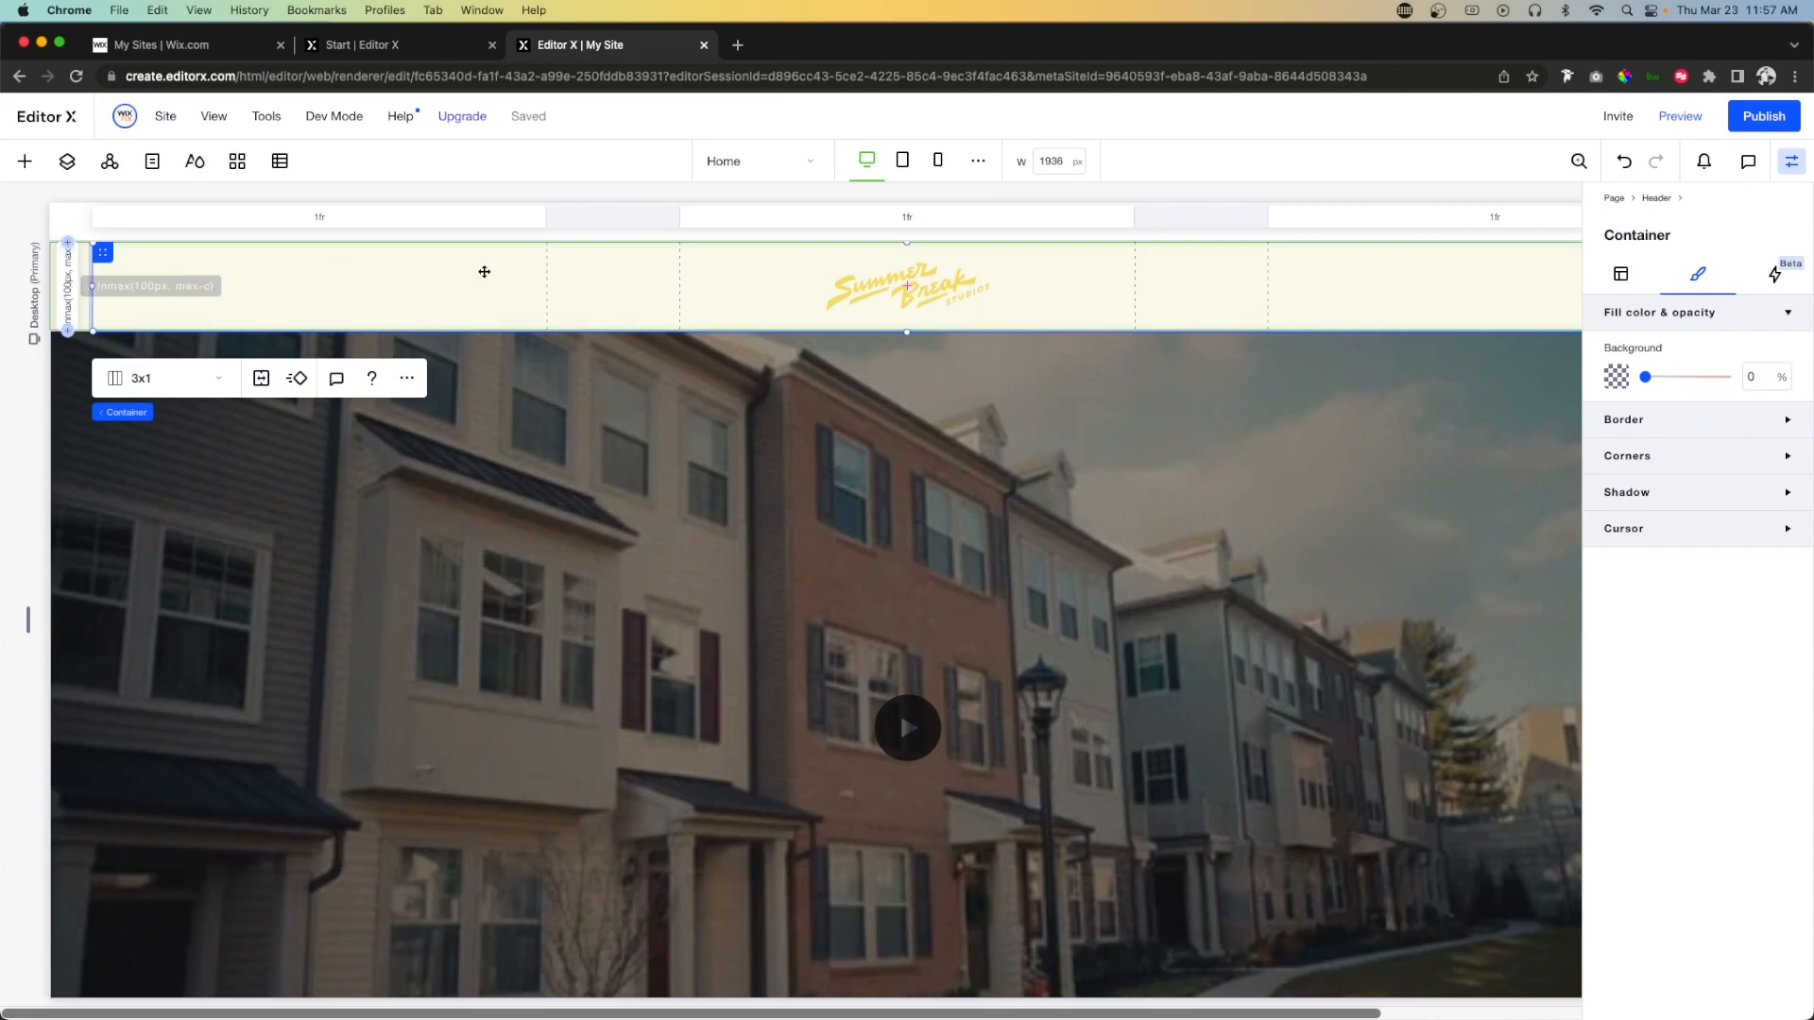
pyautogui.click(629, 523)
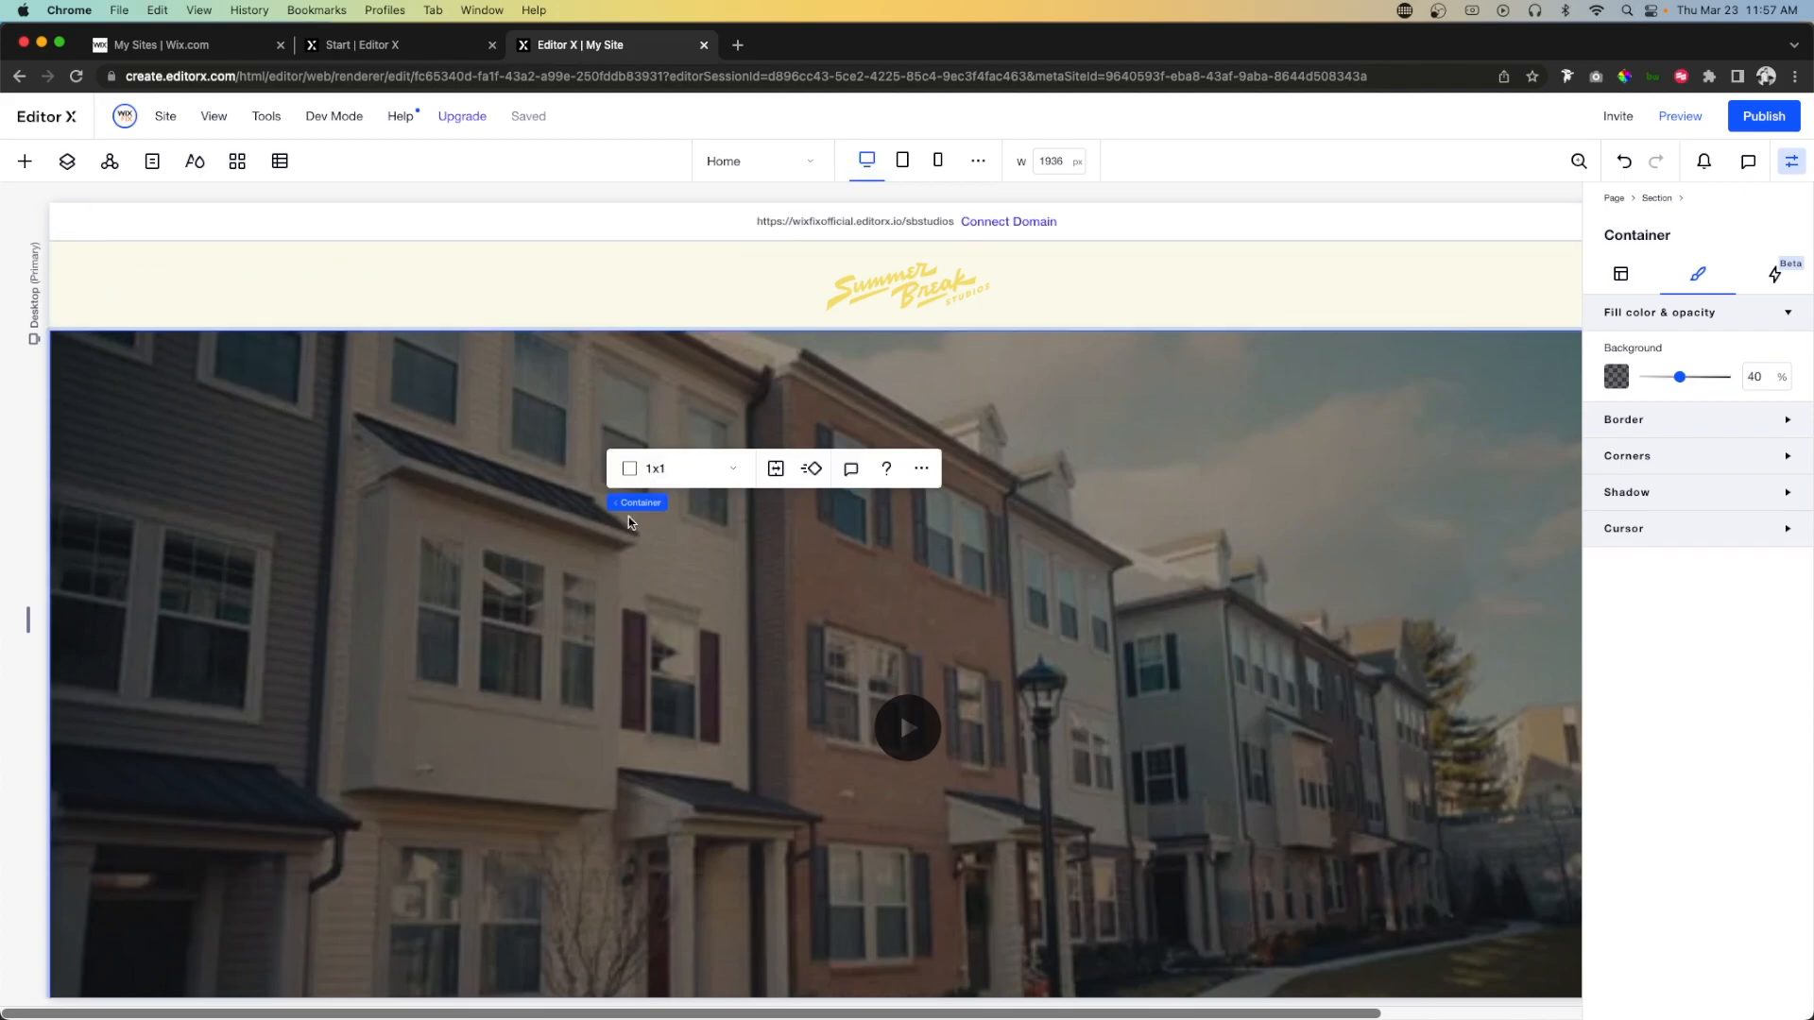
pyautogui.press('super+v')
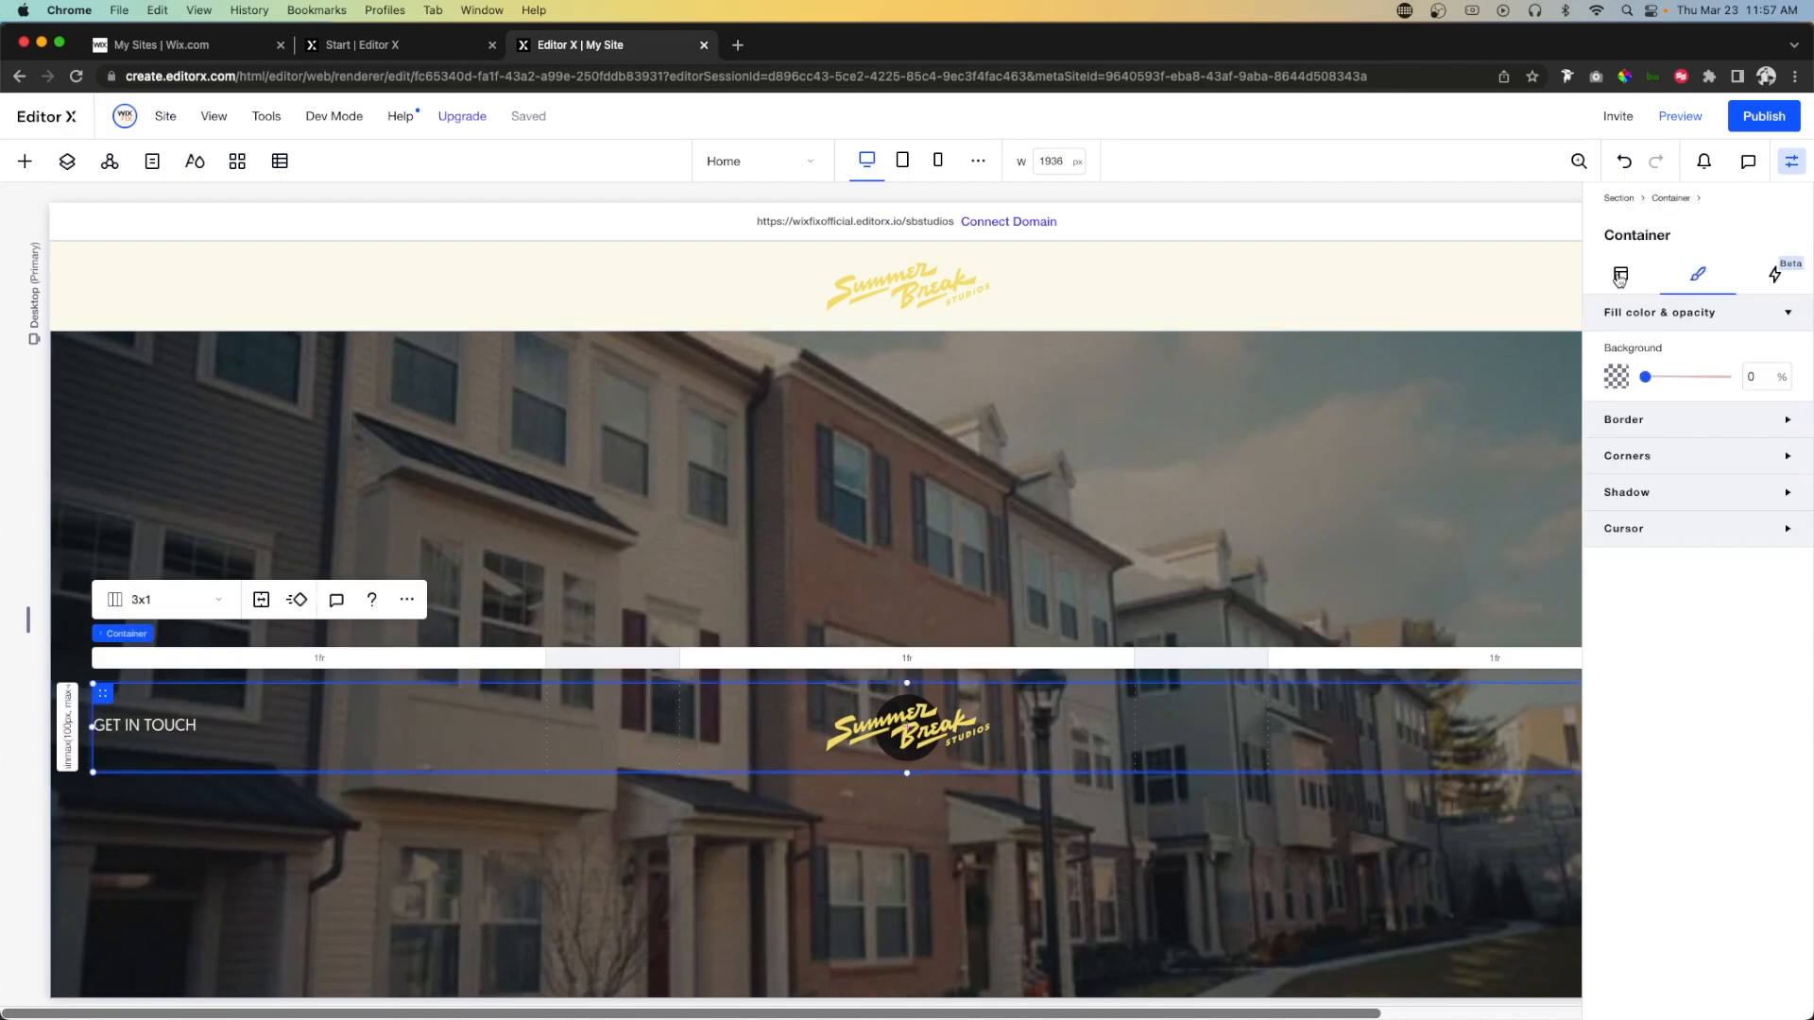
pyautogui.click(1621, 275)
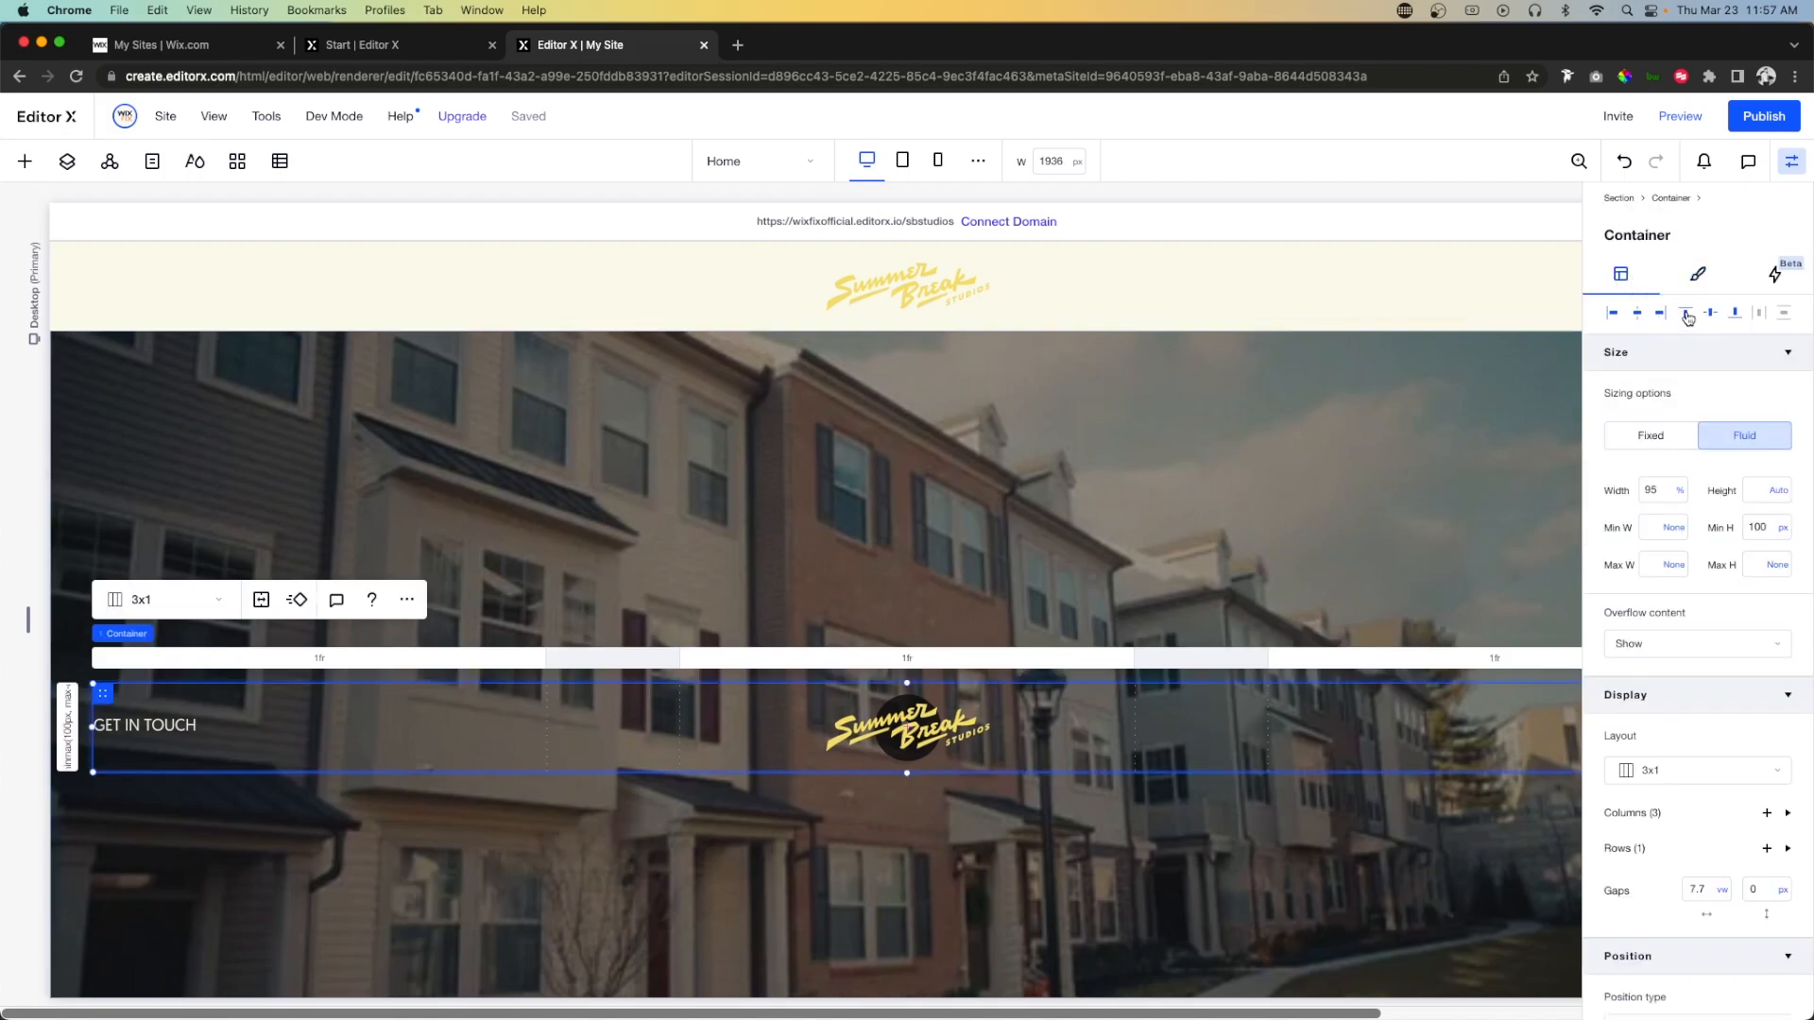
pyautogui.click(1688, 316)
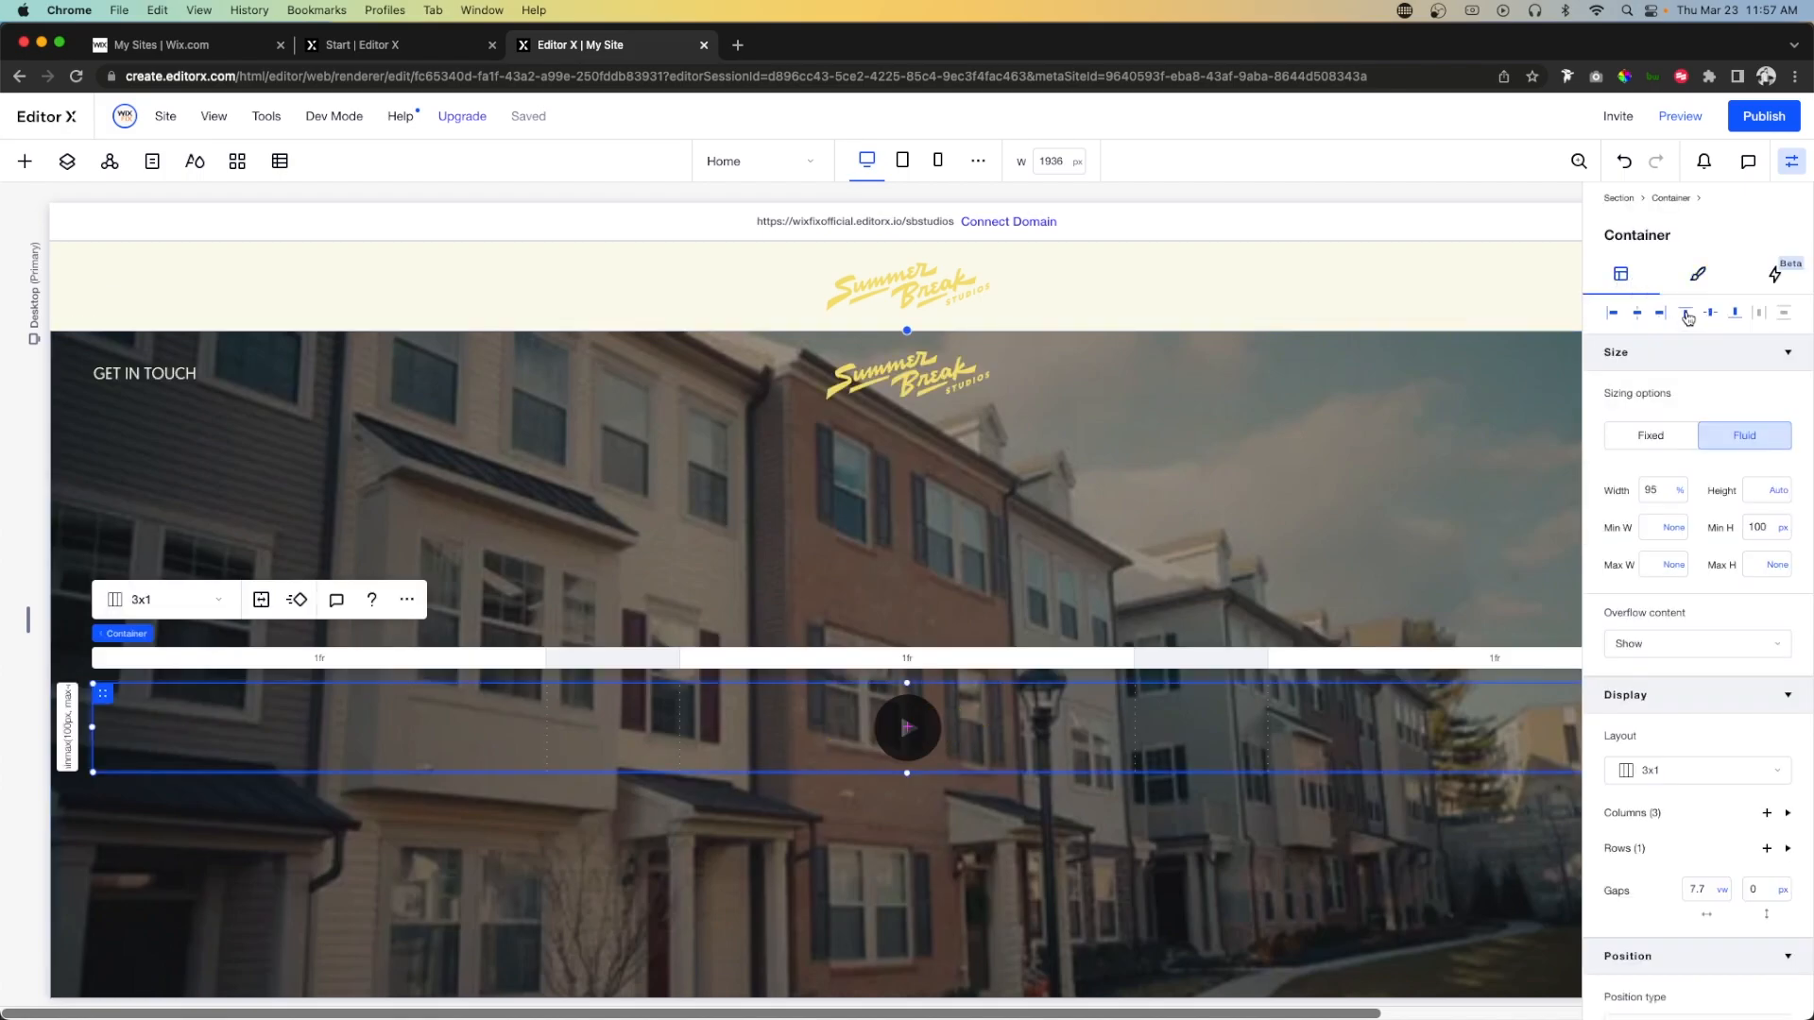
# Delete the original header above the hero section.
pyautogui.click(75, 273)
pyautogui.click(382, 378)
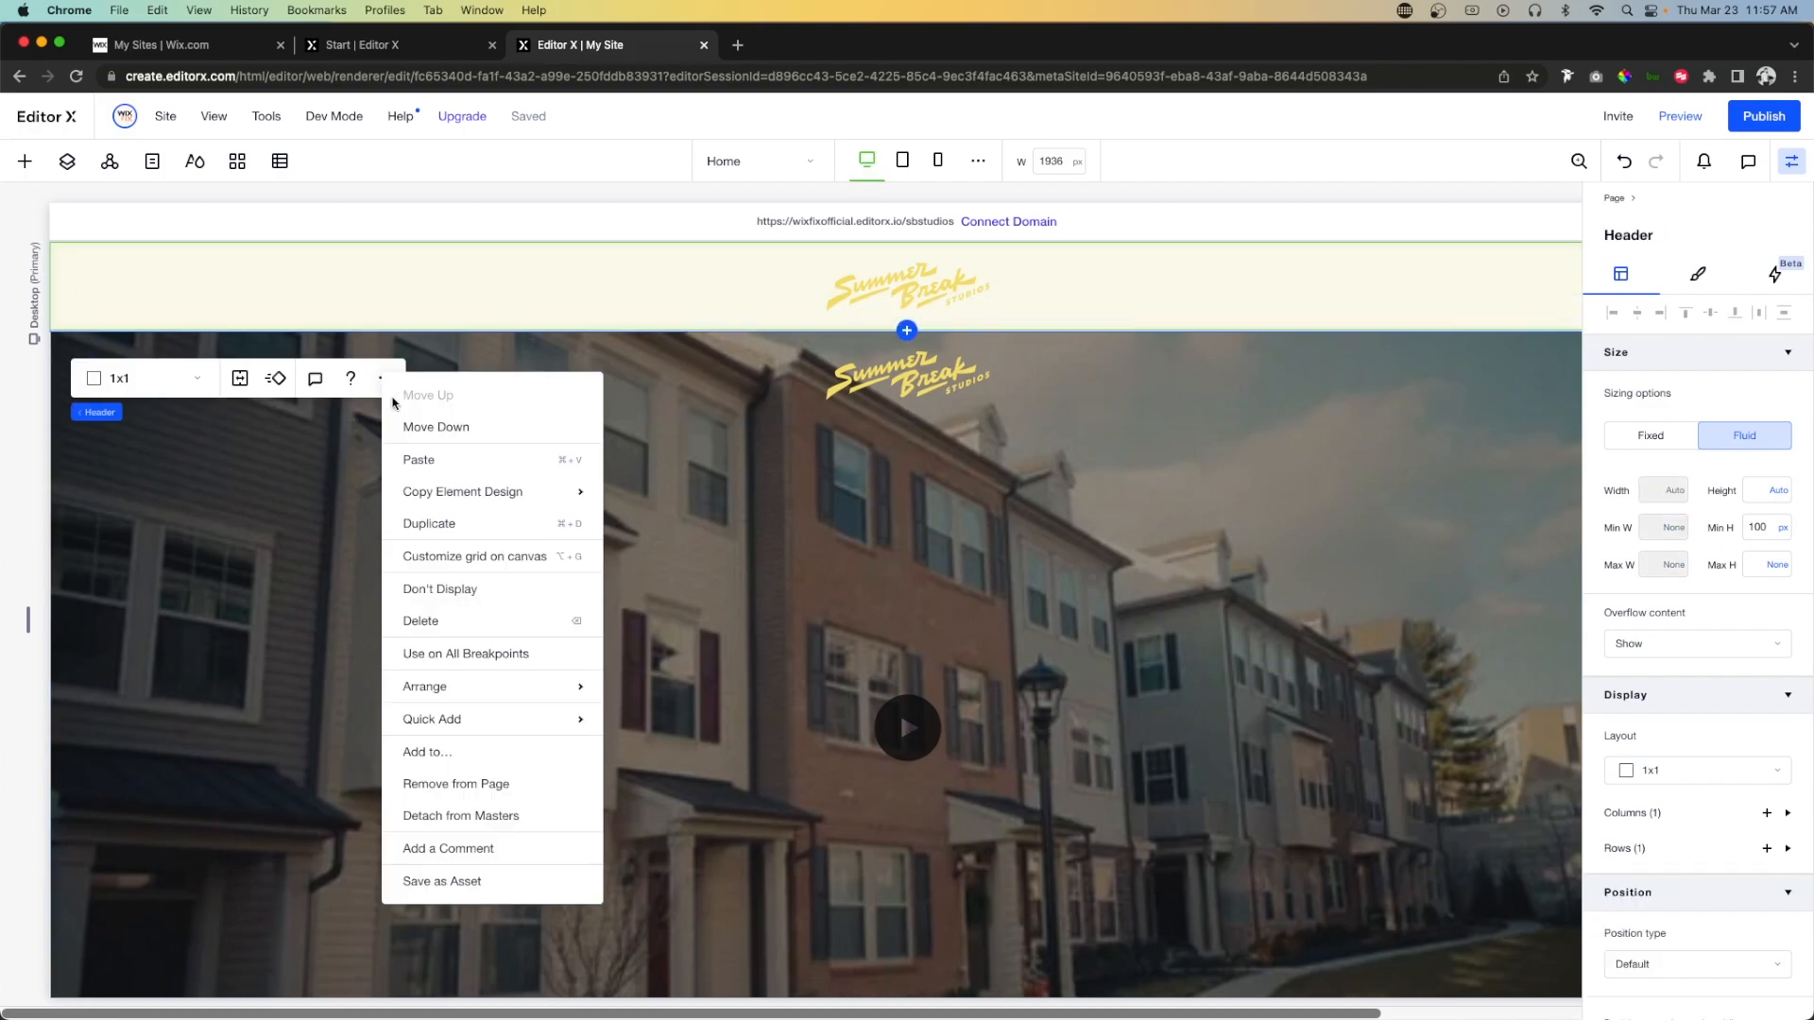
pyautogui.click(1381, 375)
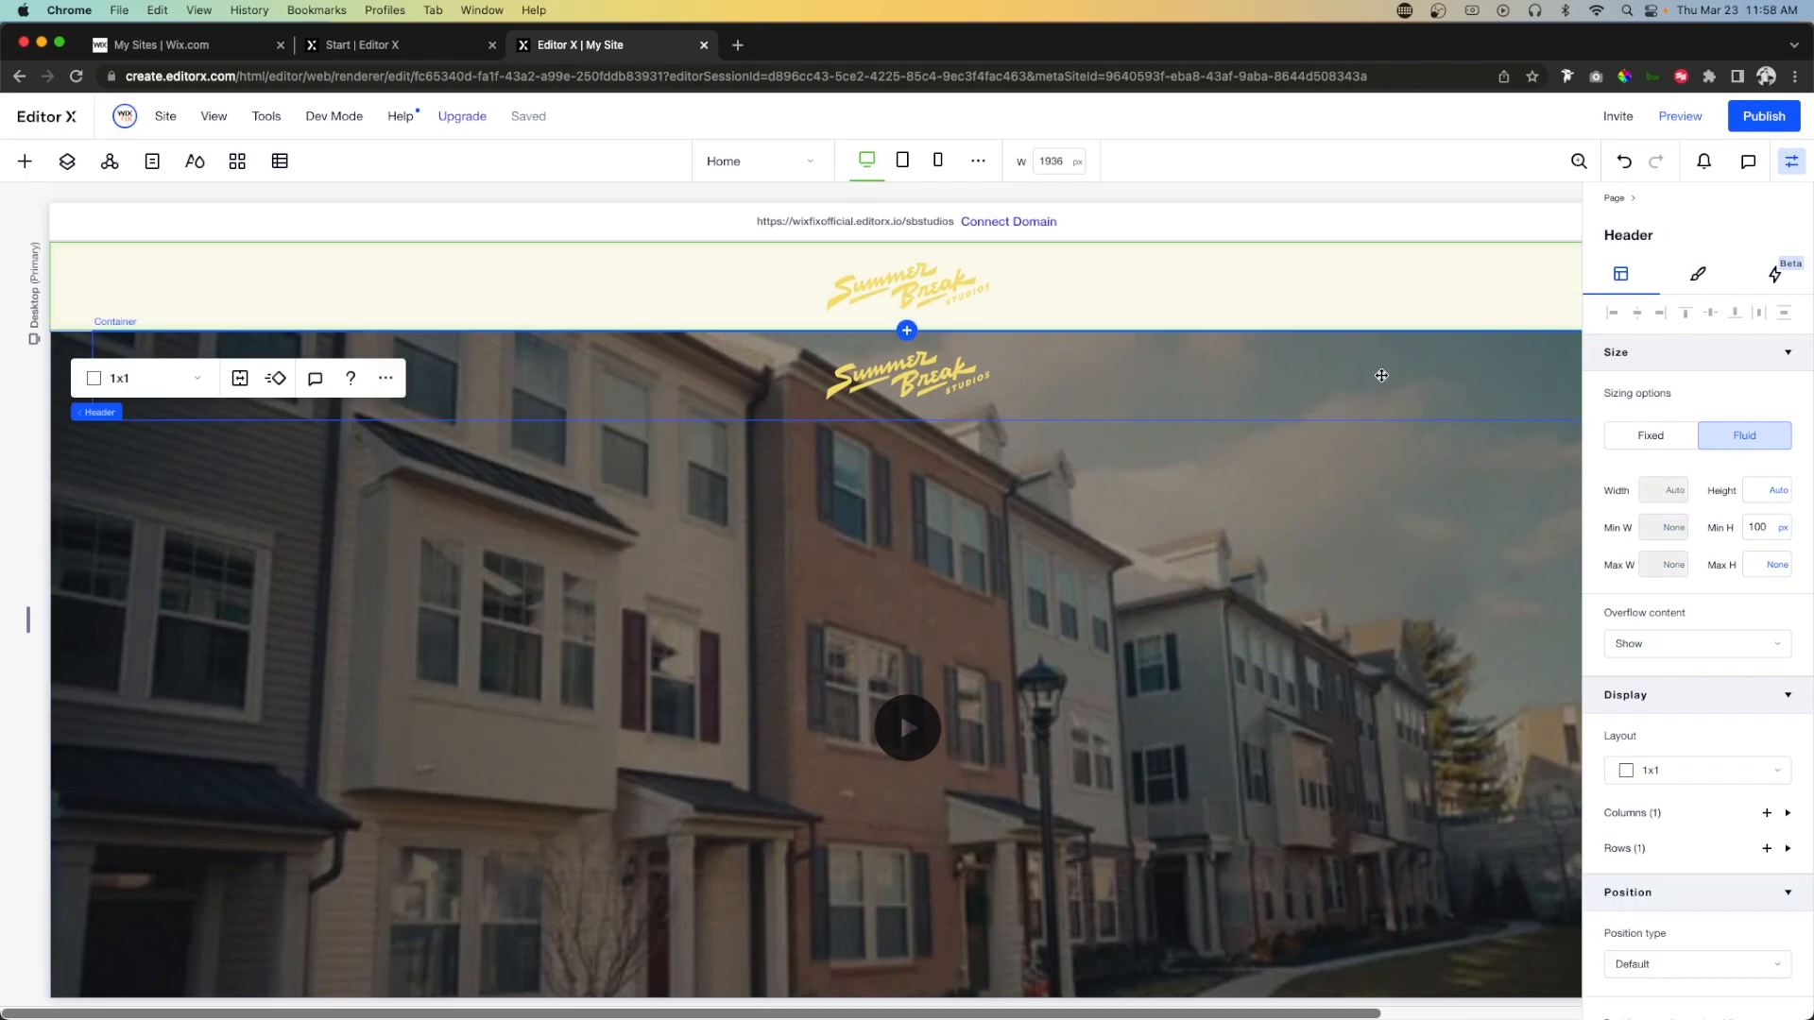
pyautogui.press('Delete')
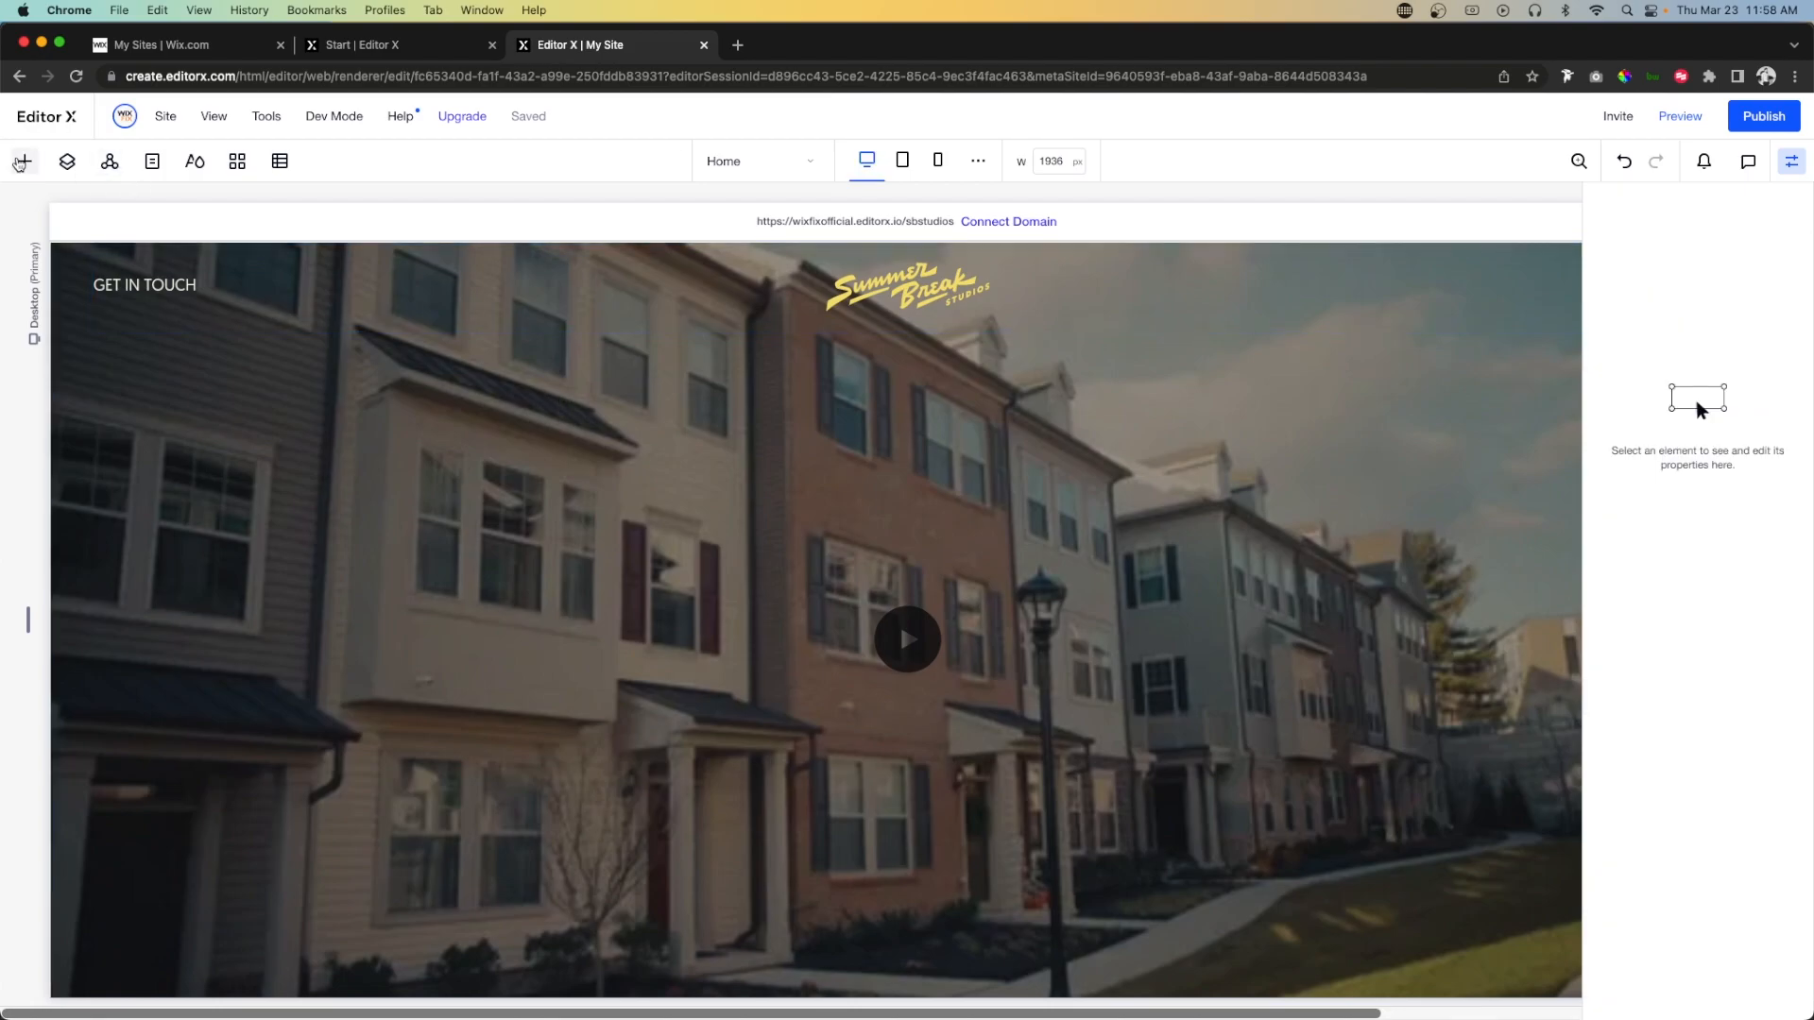
# Add a Heading 1 text element near the middle of the hero's overlay container and select it.
pyautogui.click(20, 162)
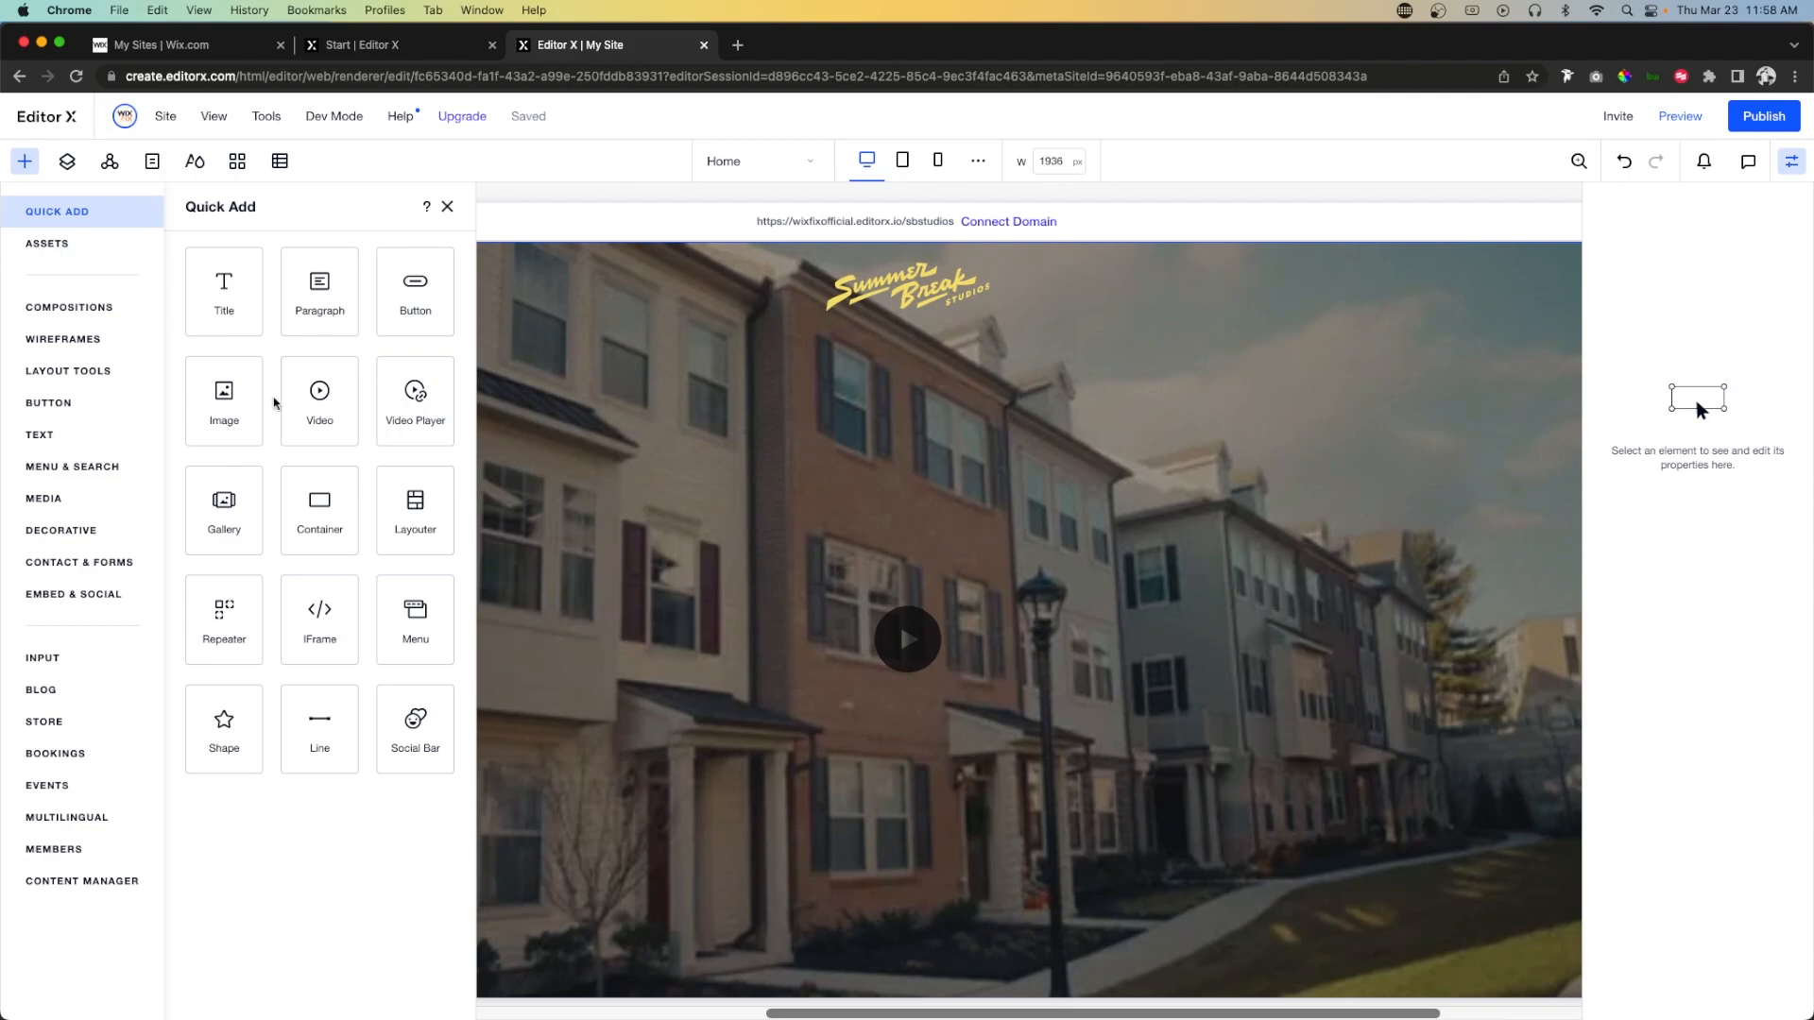
pyautogui.click(29, 440)
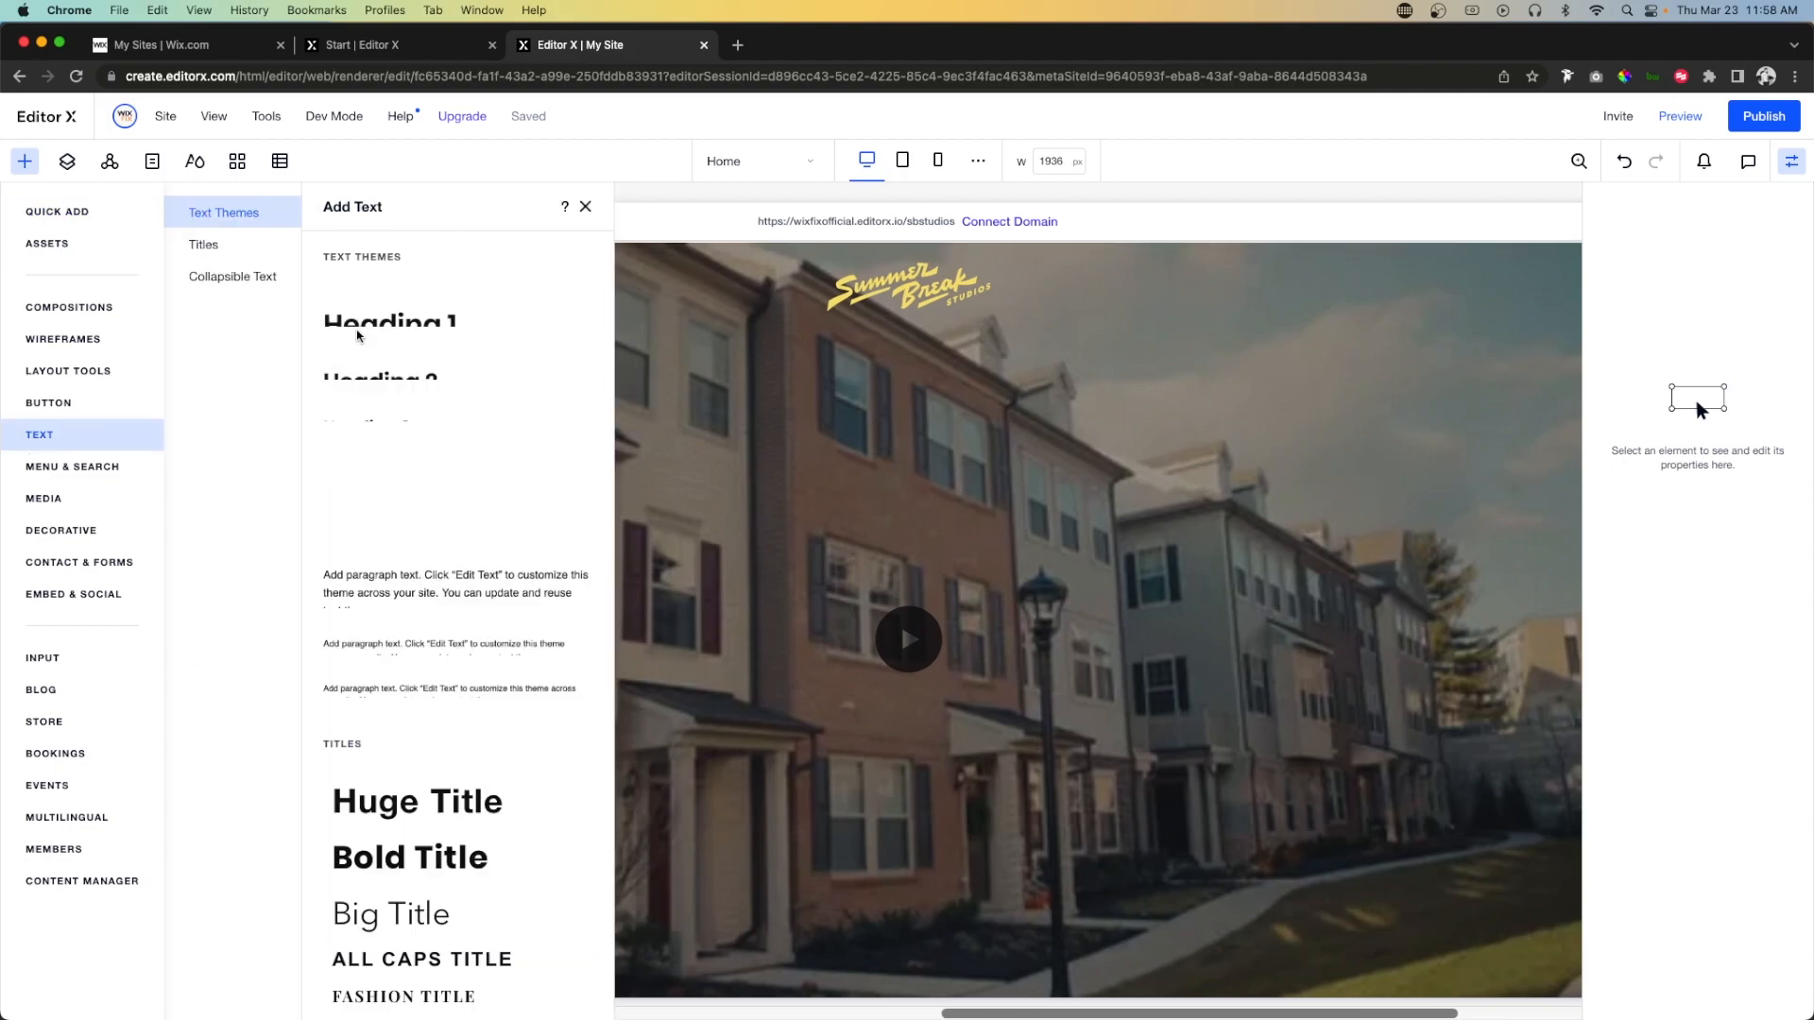
pyautogui.moveTo(368, 319); pyautogui.dragTo(900, 622)
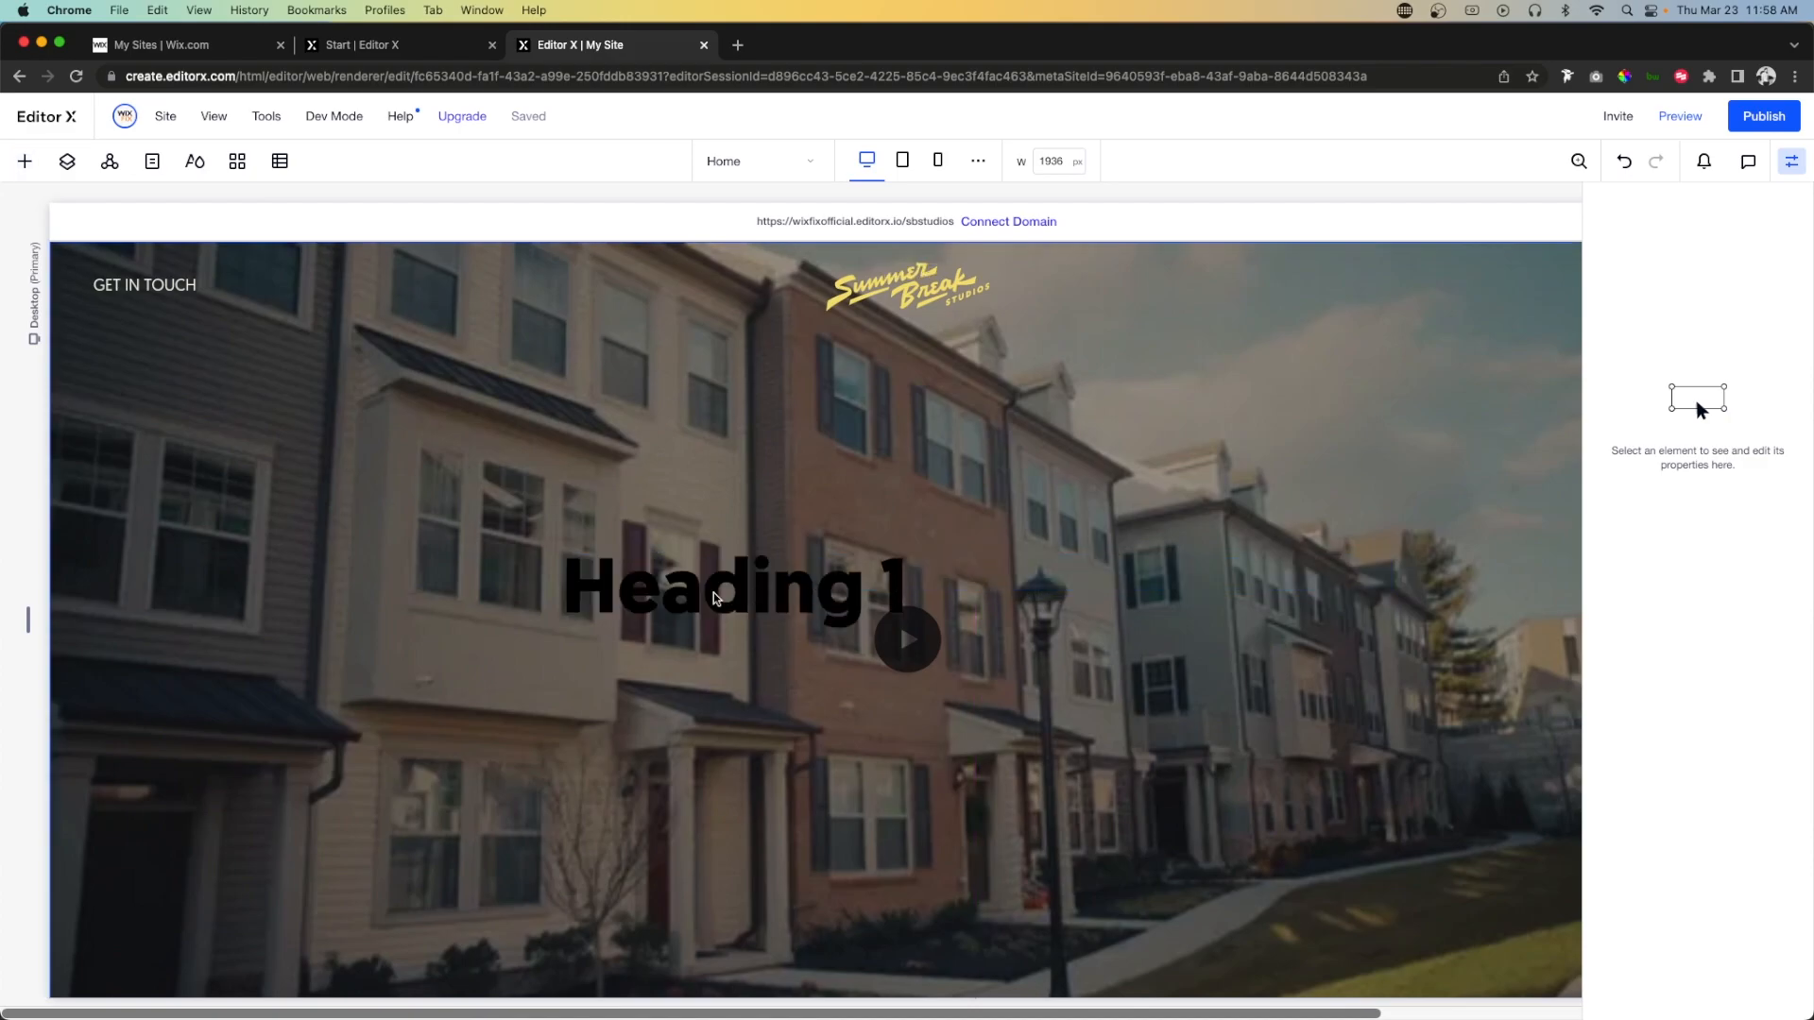
pyautogui.click(714, 594)
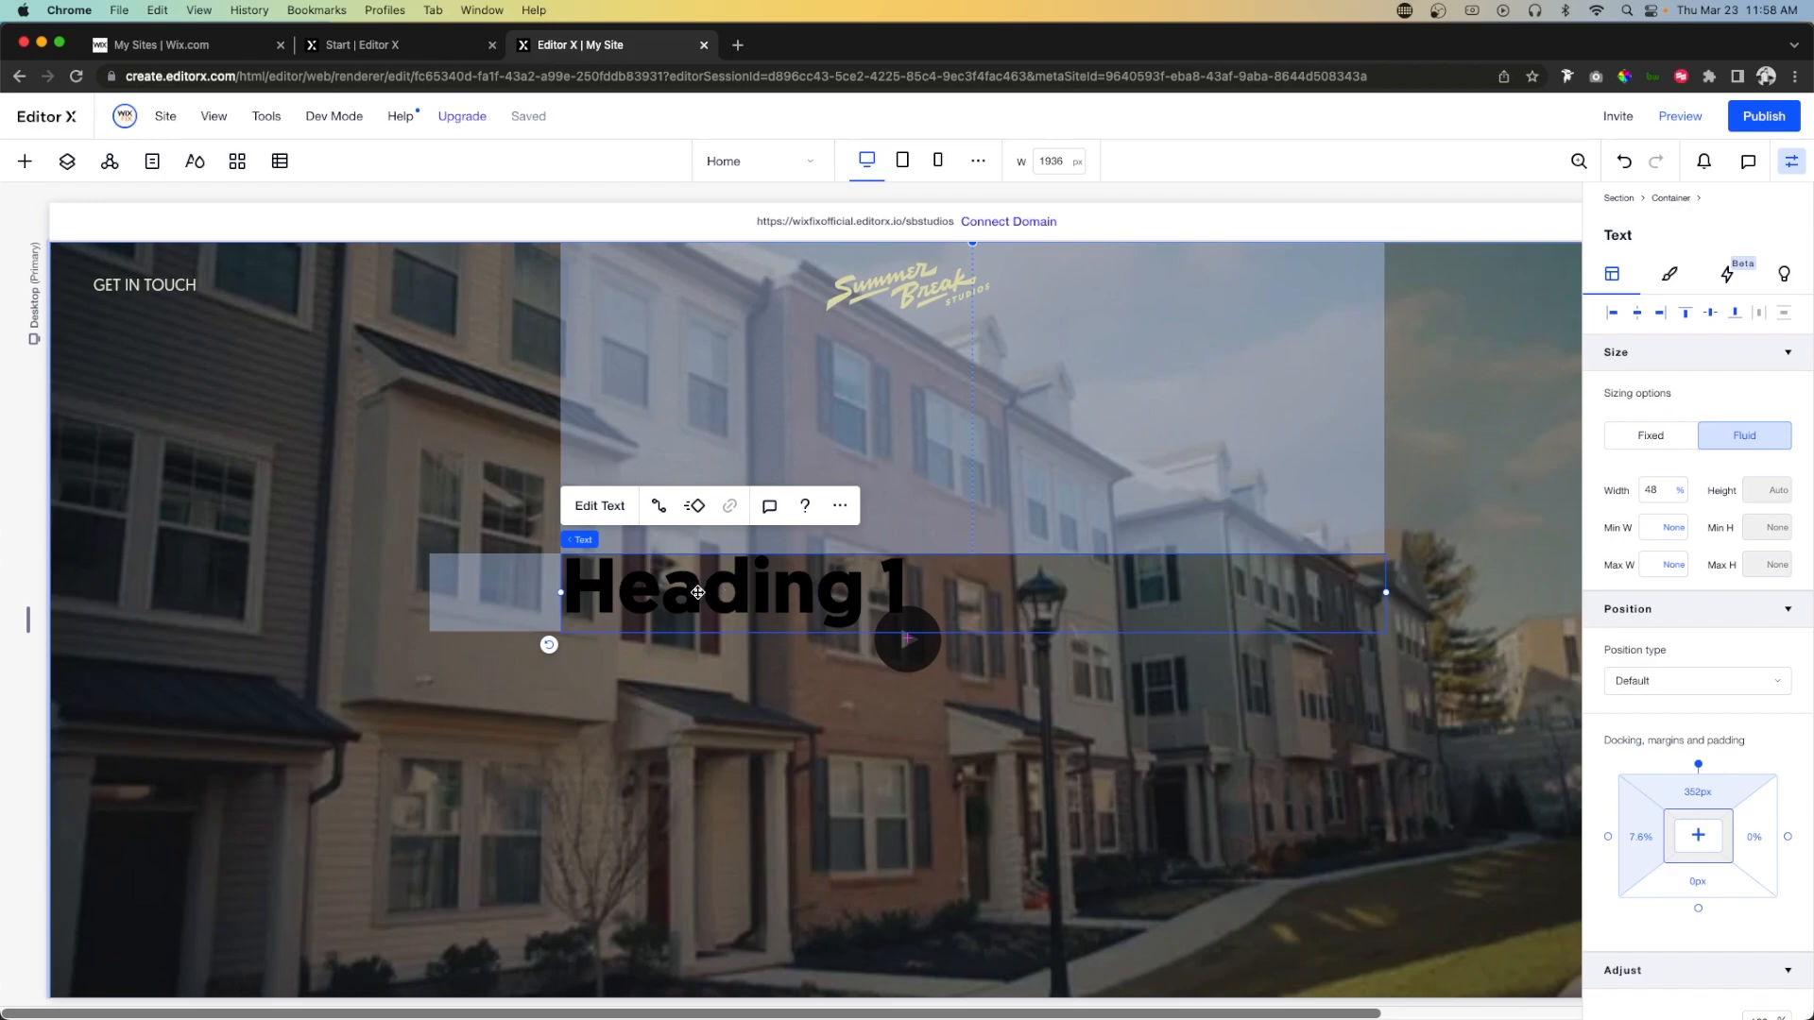
# Replace the Heading 1 placeholder text with "STORIES THAT MAKE AN IMPACT".
pyautogui.doubleClick(744, 594)
pyautogui.write('STORIES THAT MAK')
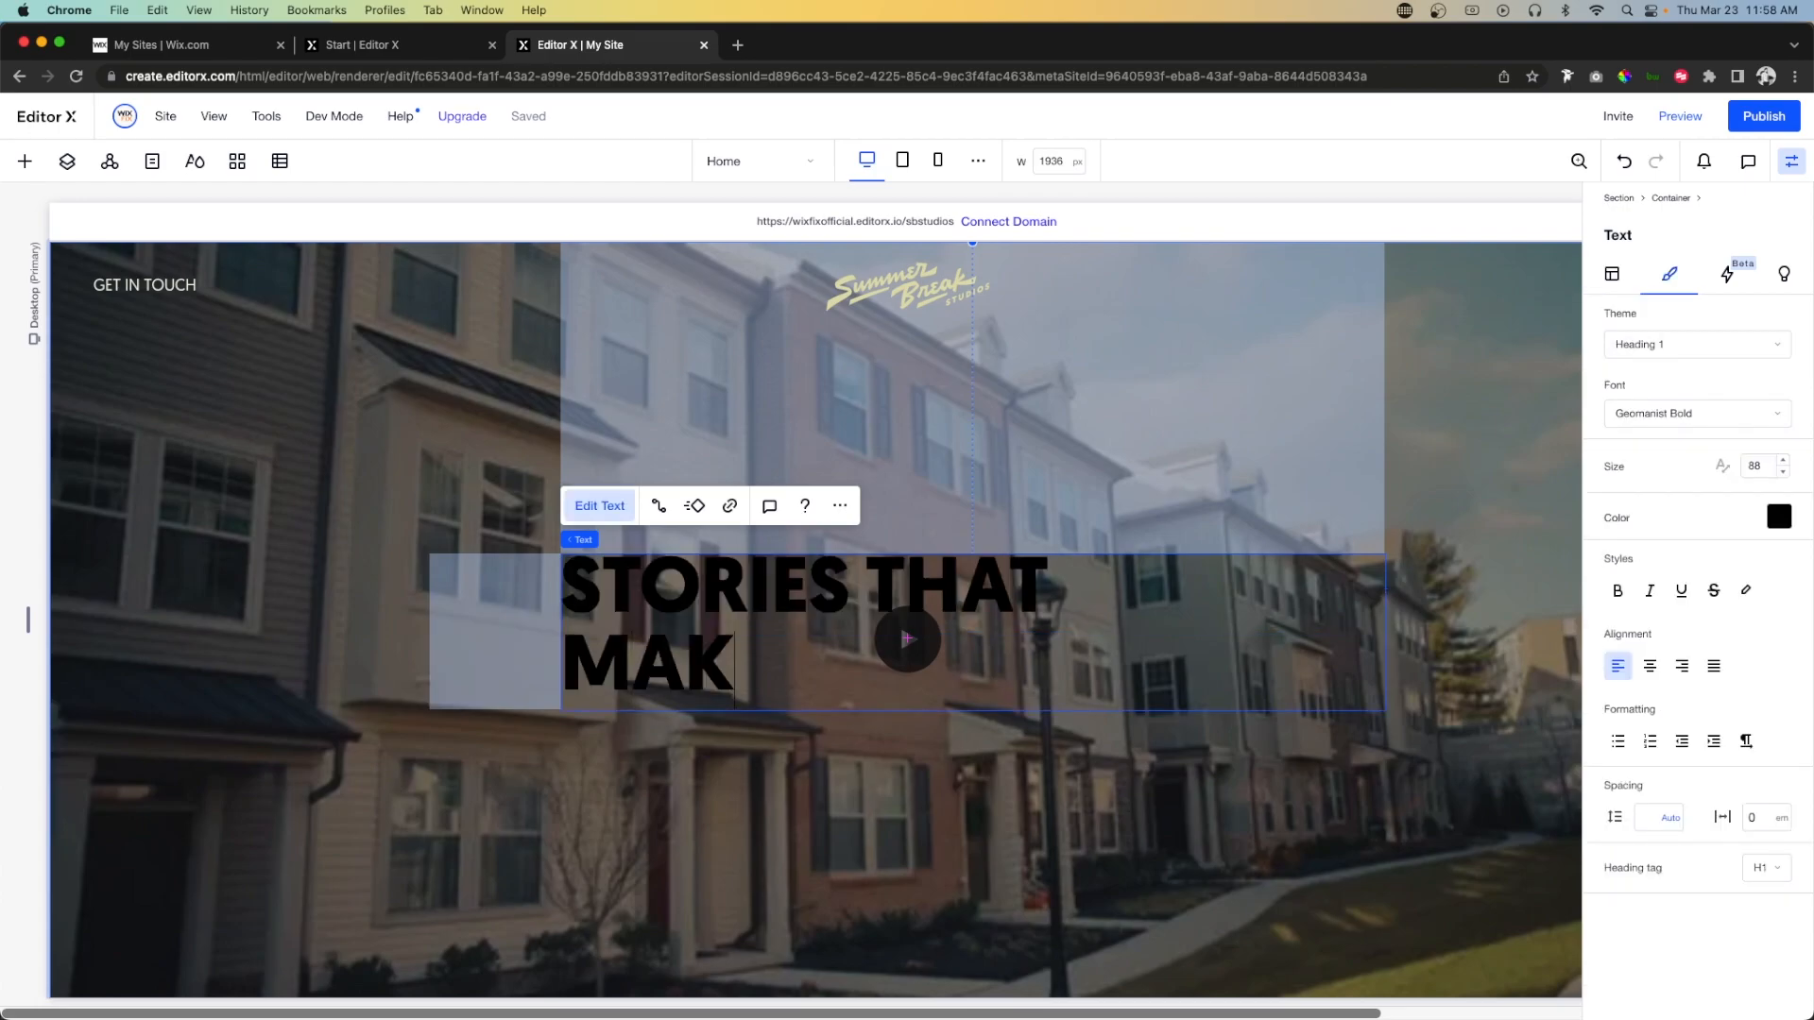
pyautogui.write('E AN')
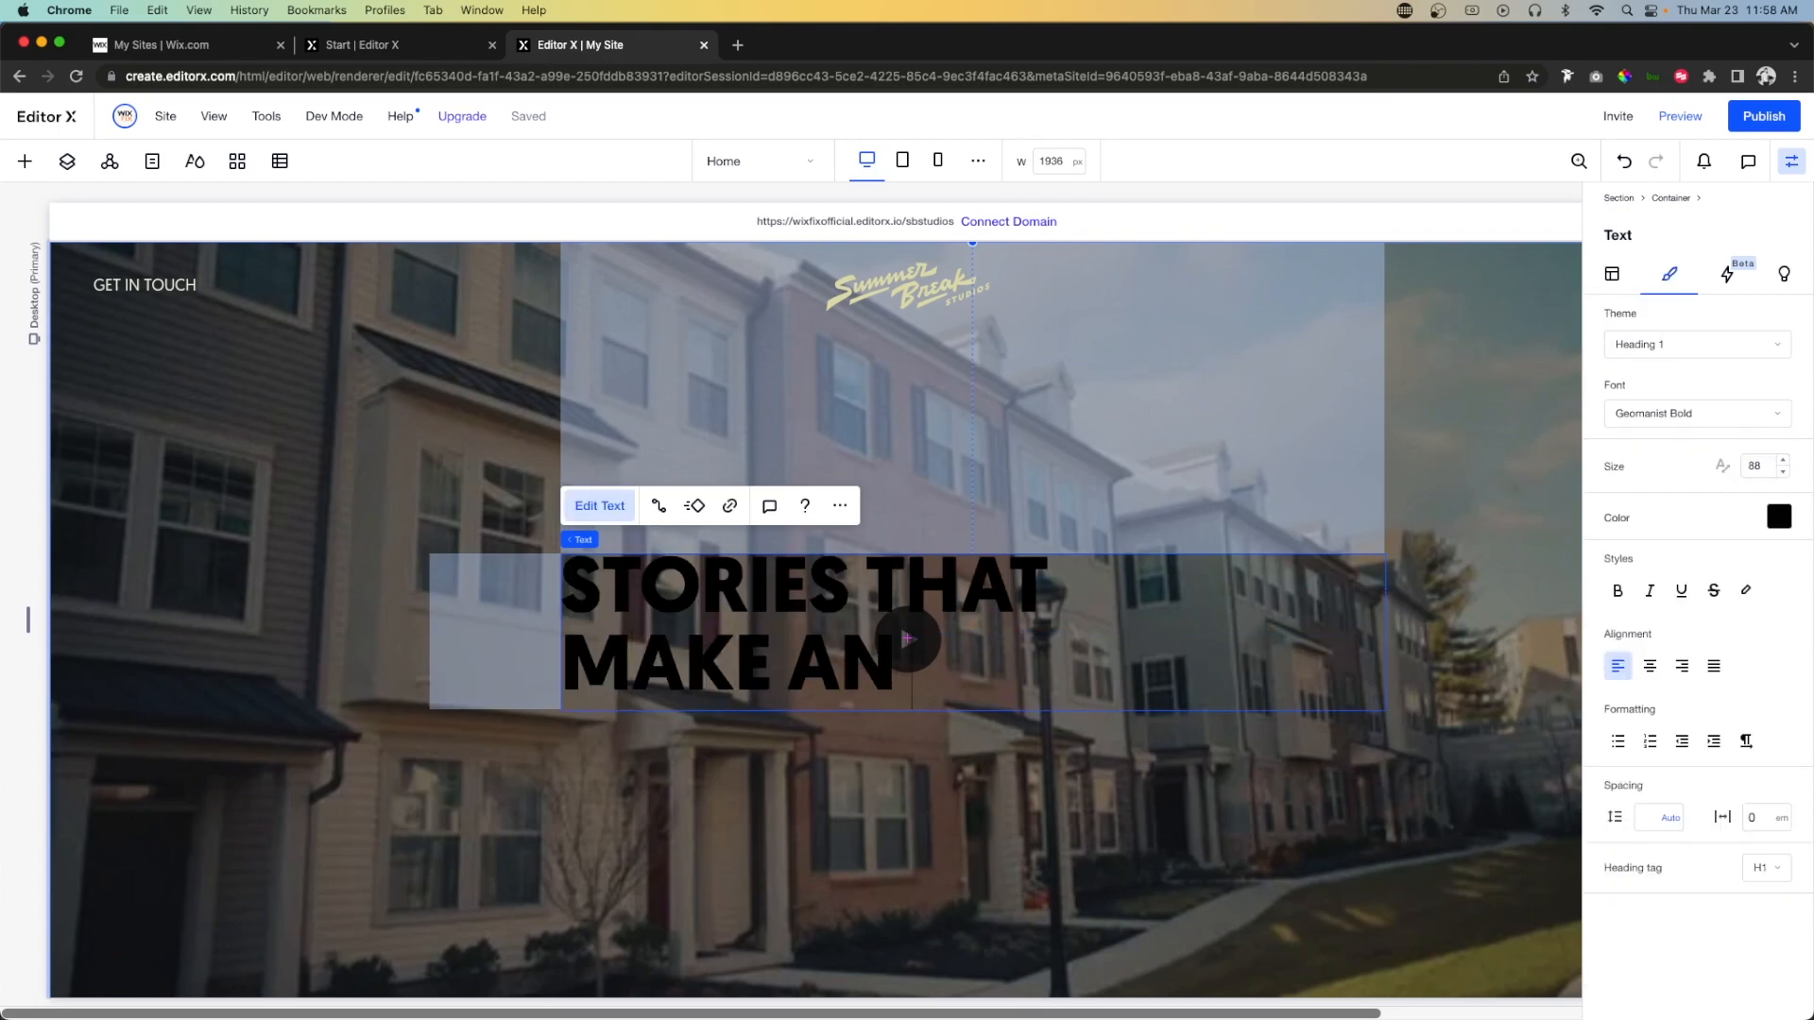
pyautogui.write(' IMPACT')
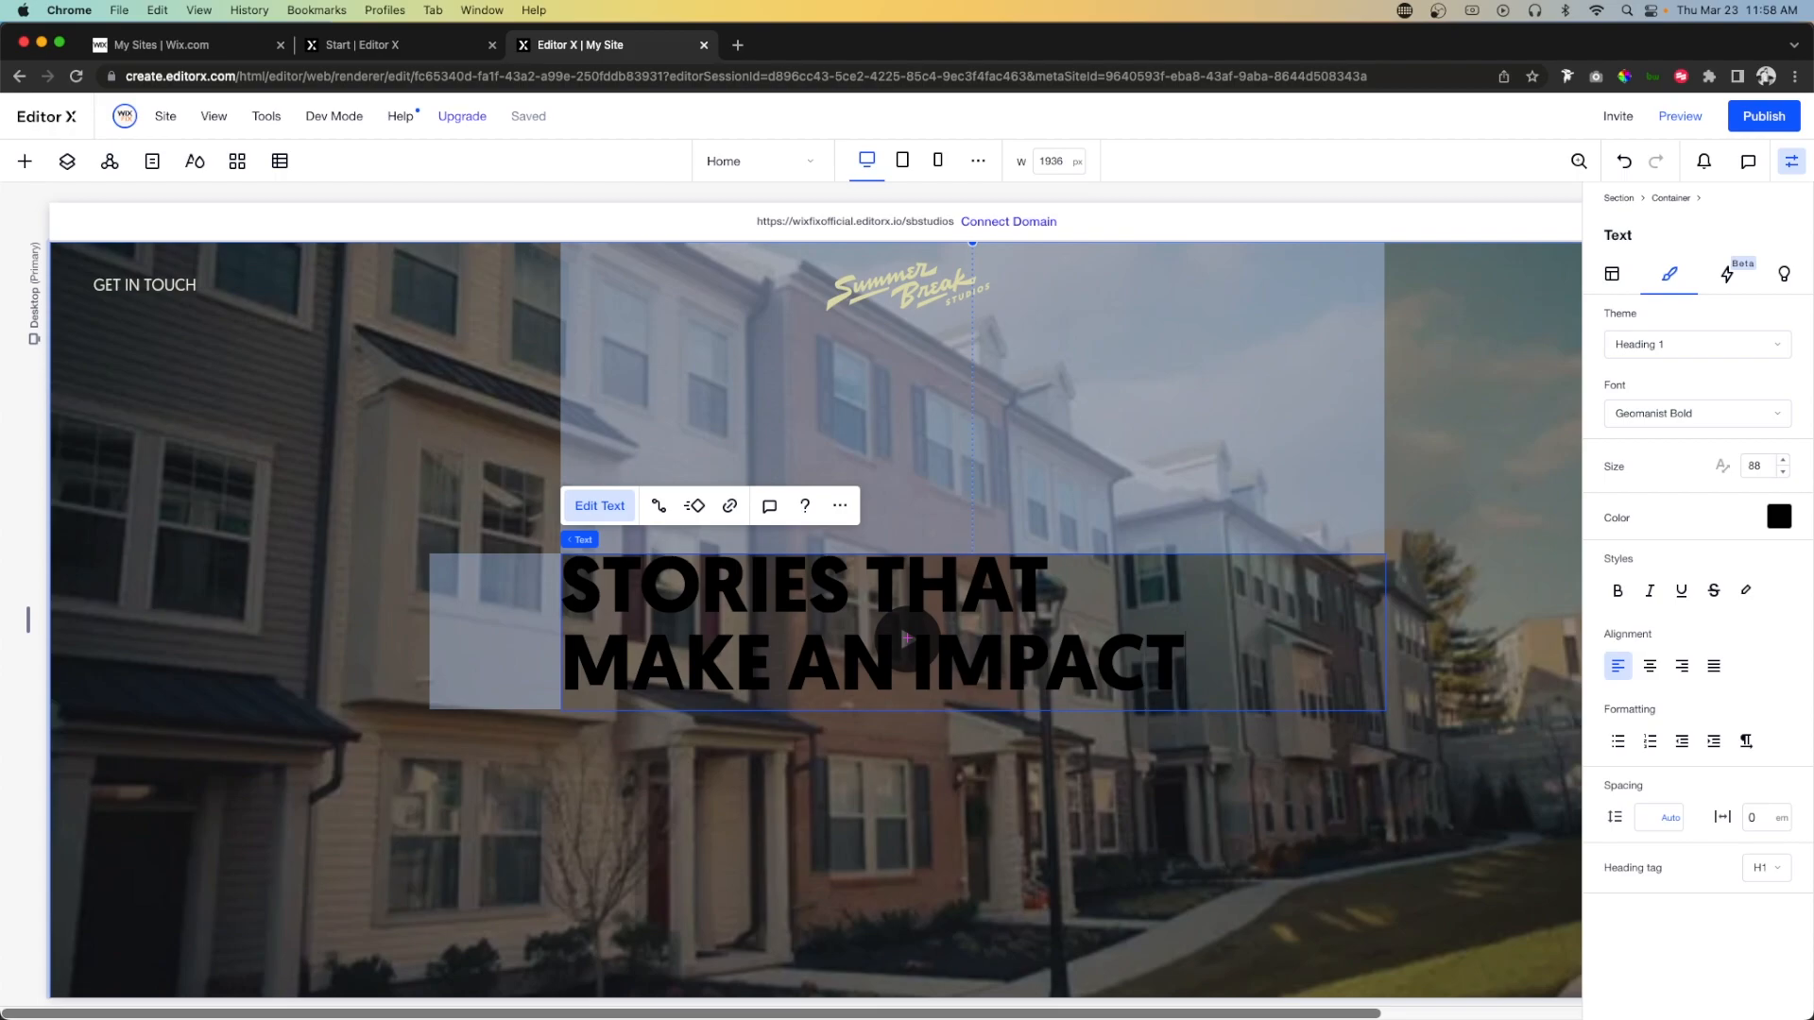
# Set the color of the entire headline text to the lightest theme color, #FAFAEE.
pyautogui.press('super+a')
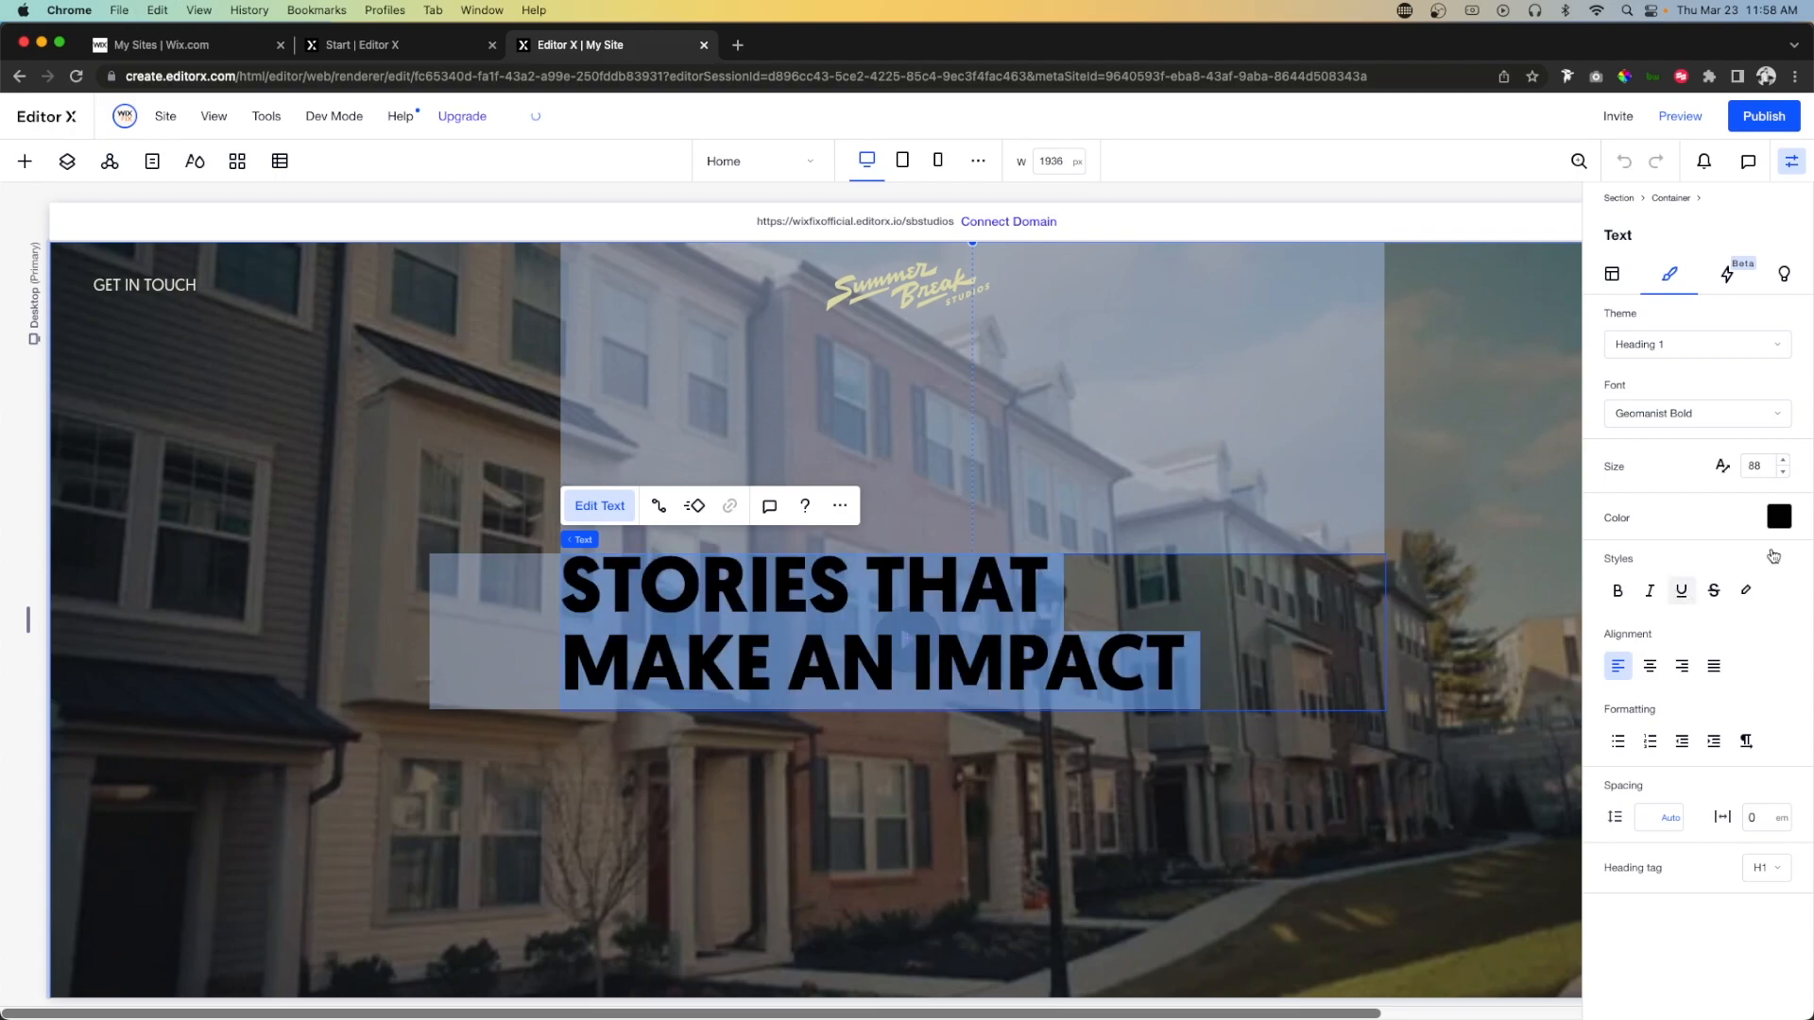
pyautogui.click(1779, 516)
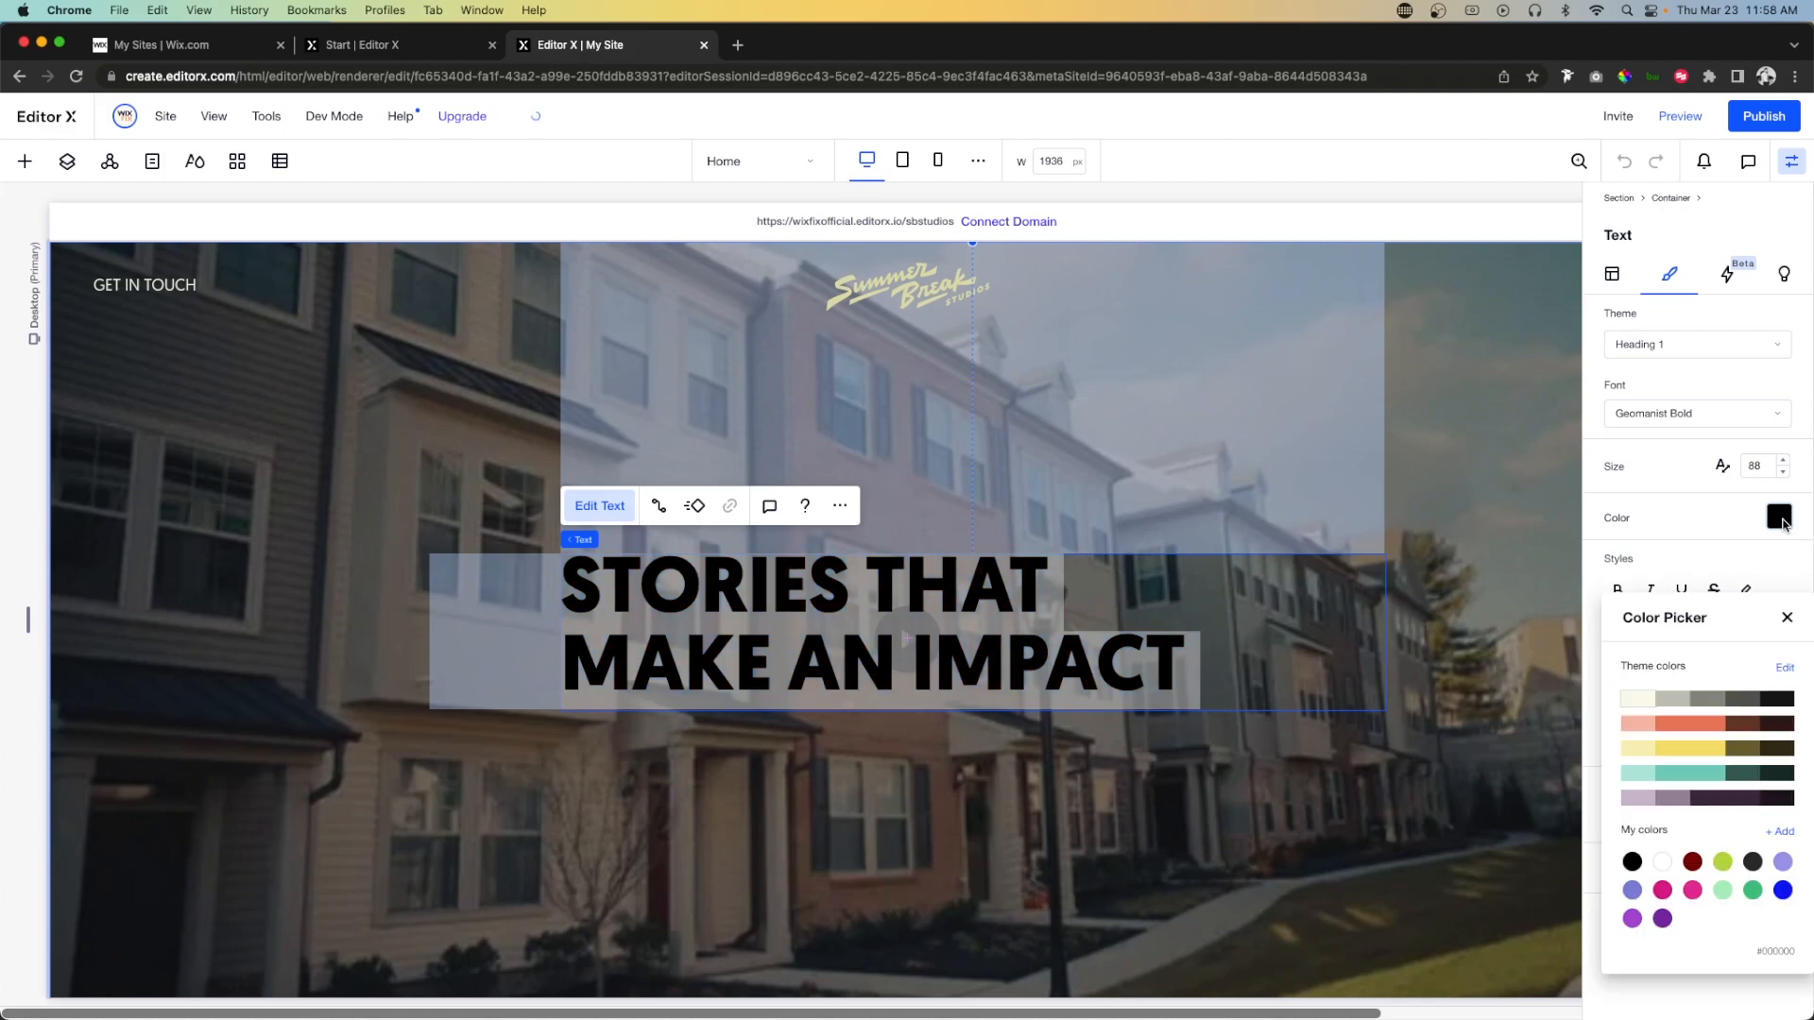
pyautogui.click(1637, 702)
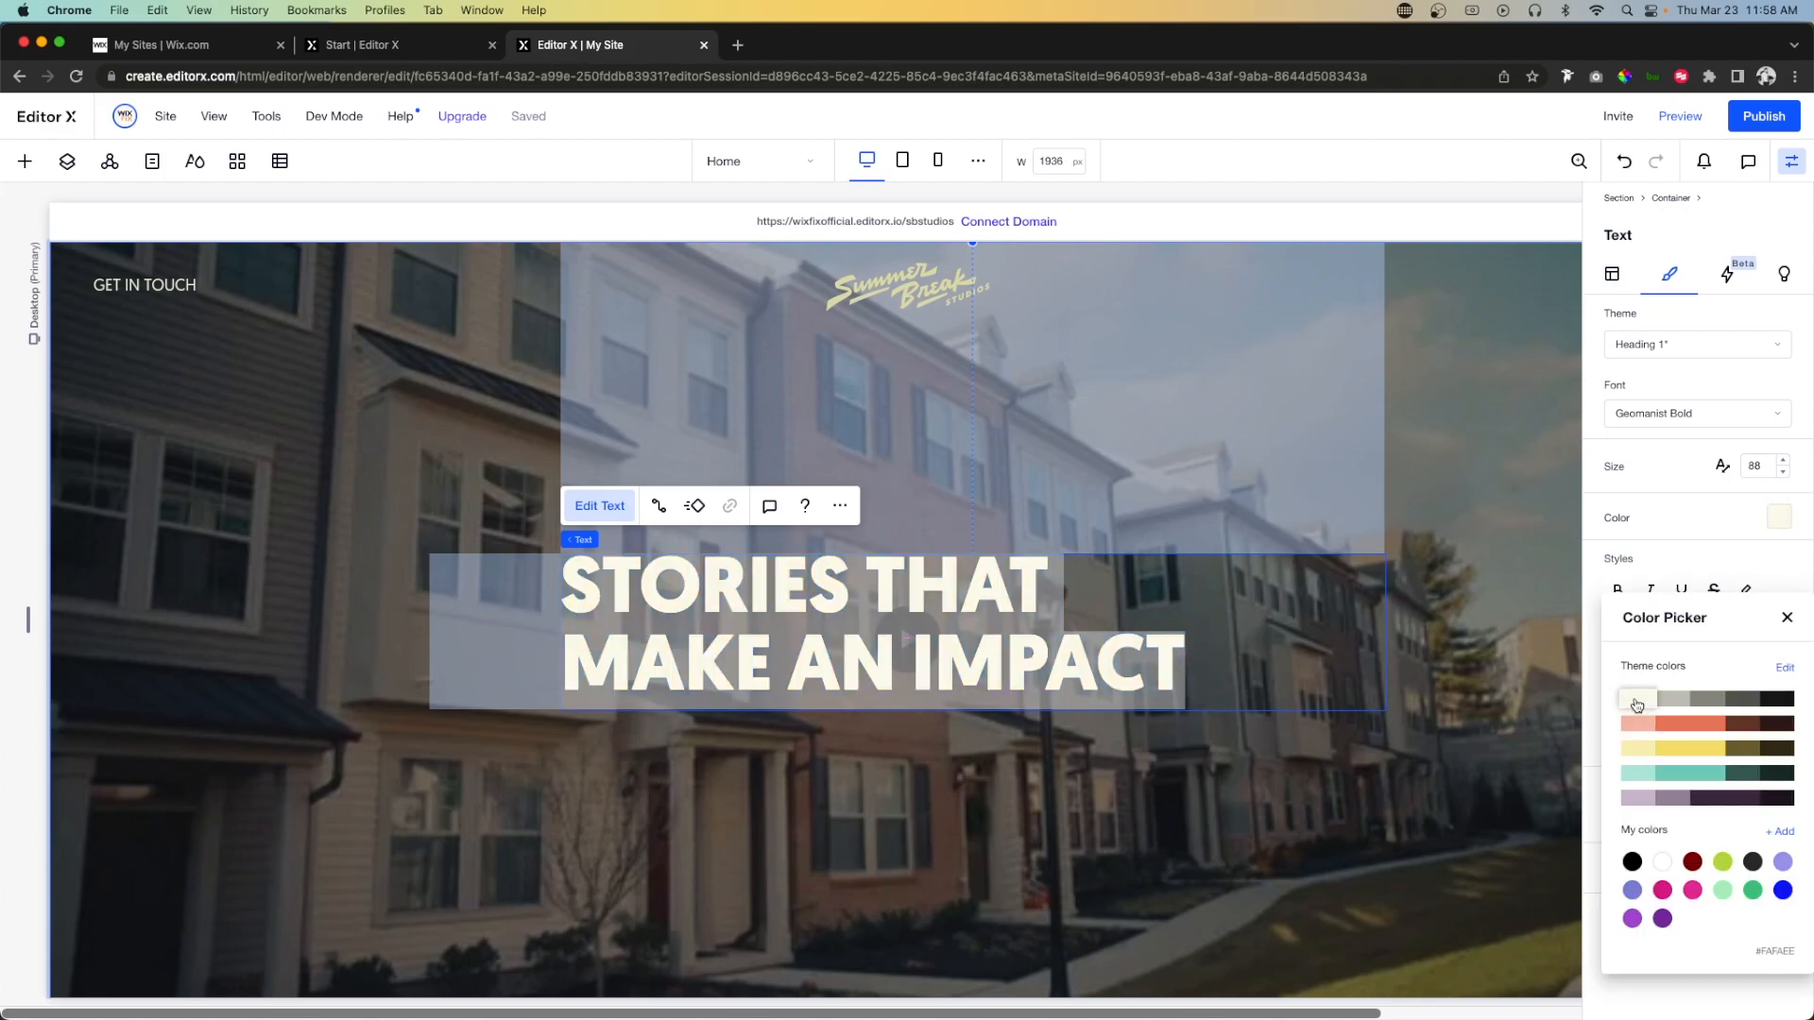
pyautogui.click(1642, 552)
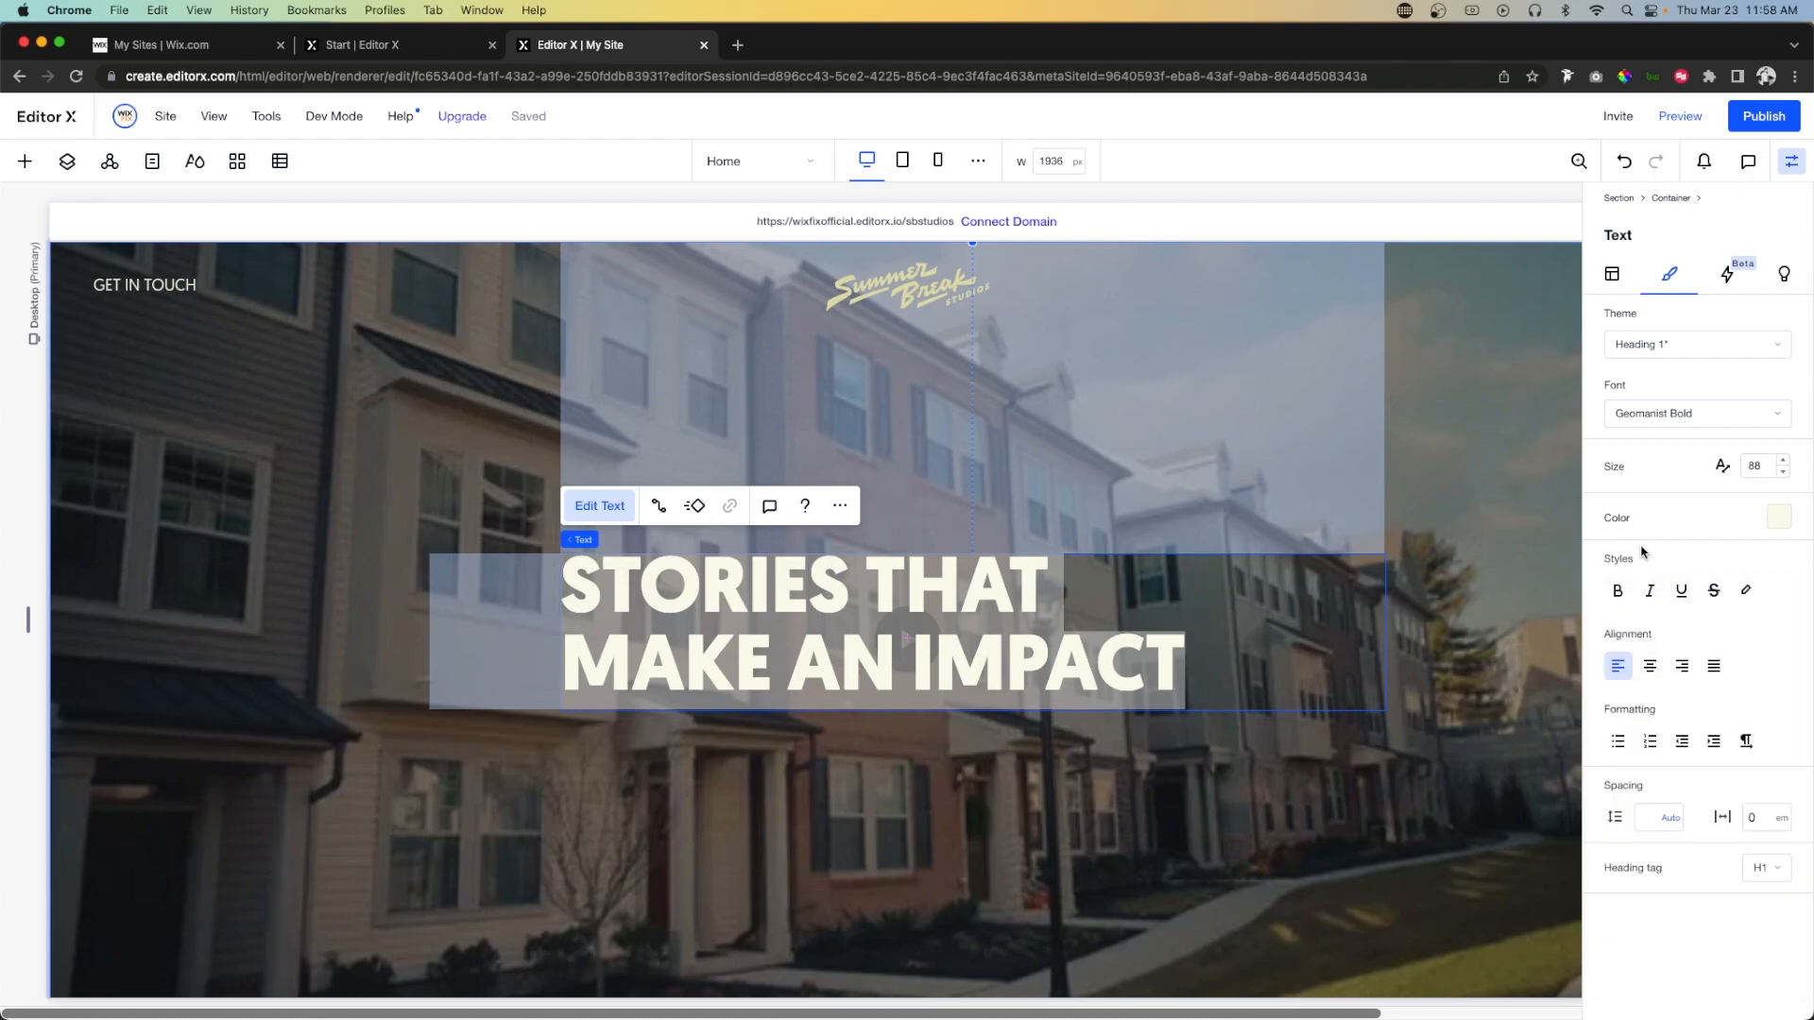
# Center-align the headline text and set its font size to 130.
pyautogui.click(1650, 668)
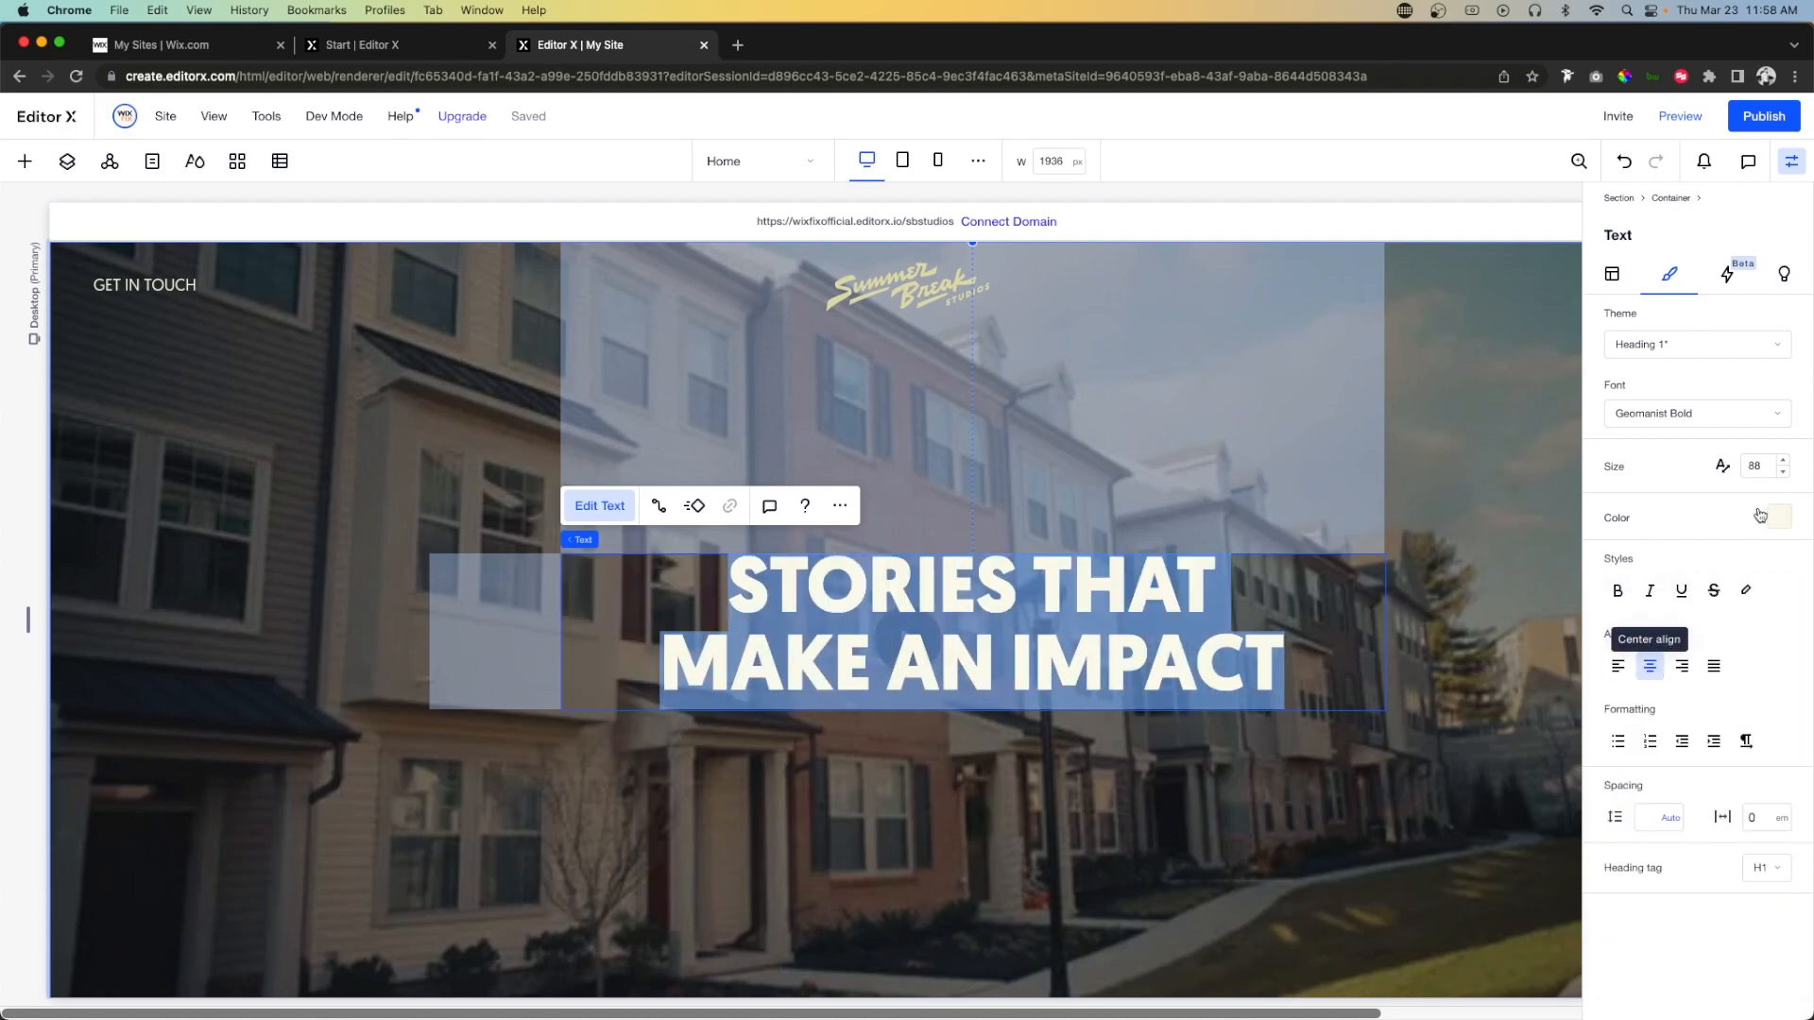
pyautogui.click(1769, 470)
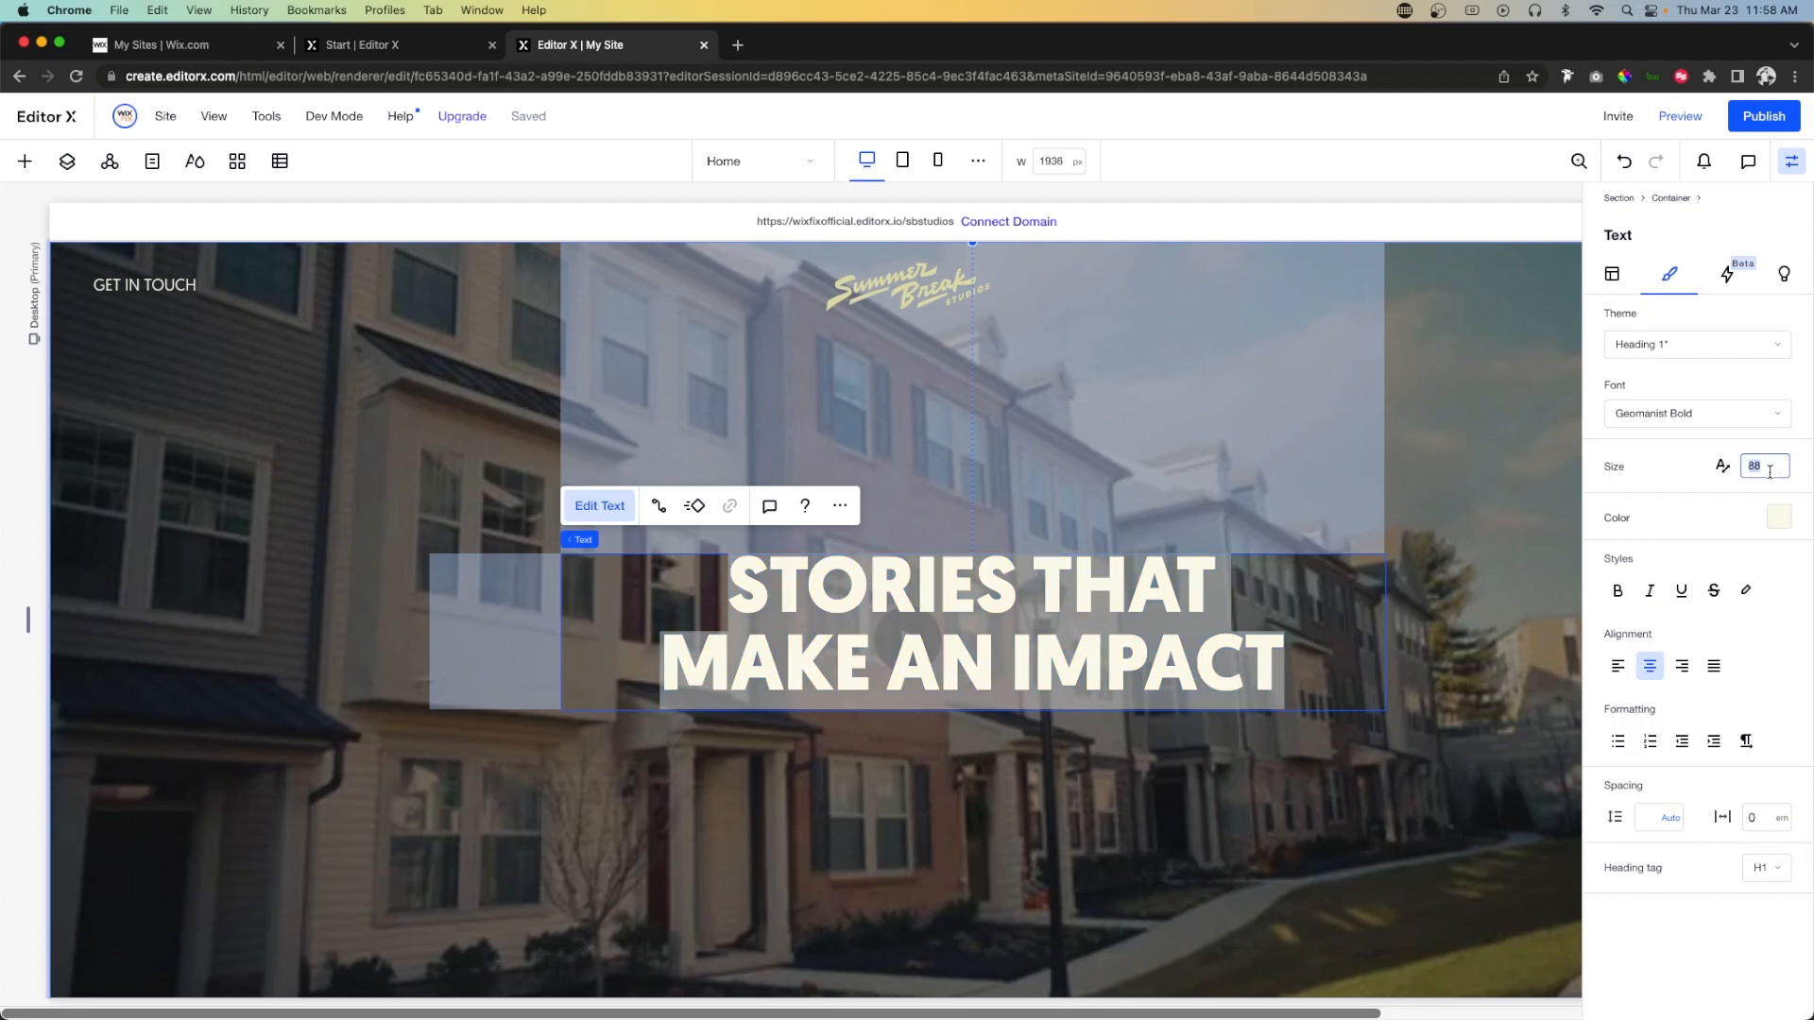
pyautogui.press('Return')
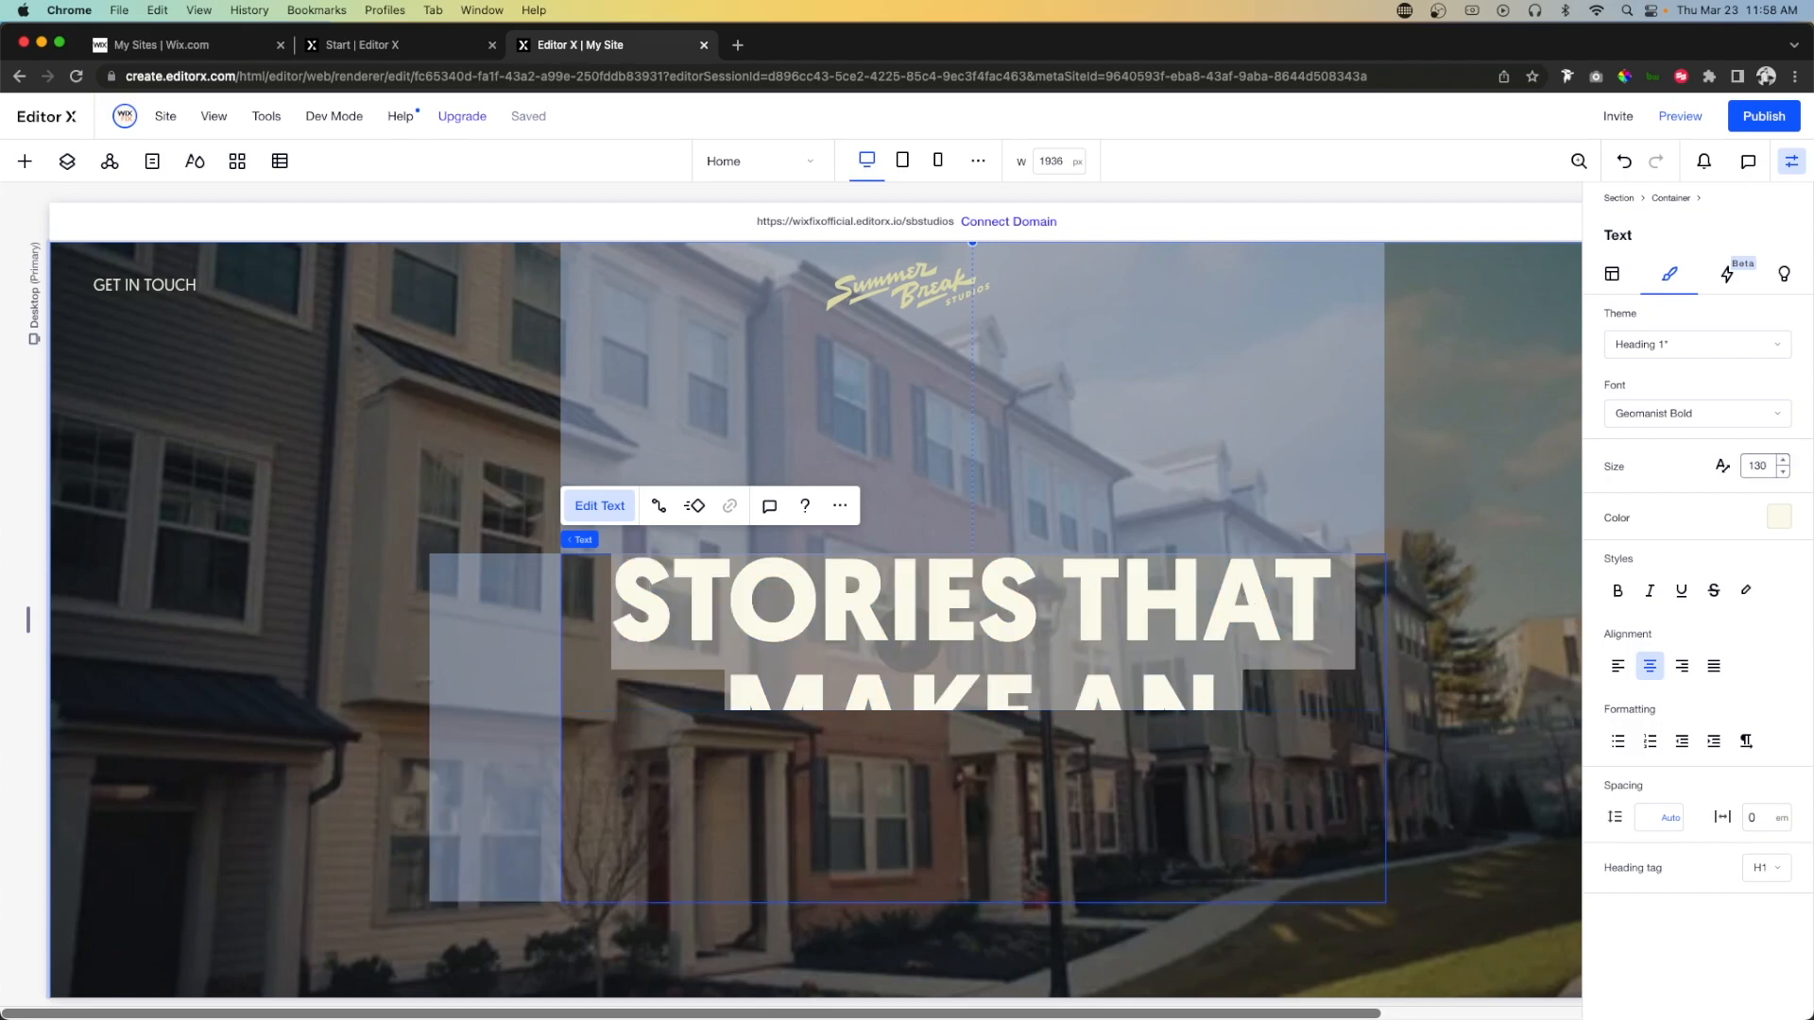
# Set the headline text element's width to 60% and center it vertically and horizontally in the overlay container.
pyautogui.click(1611, 274)
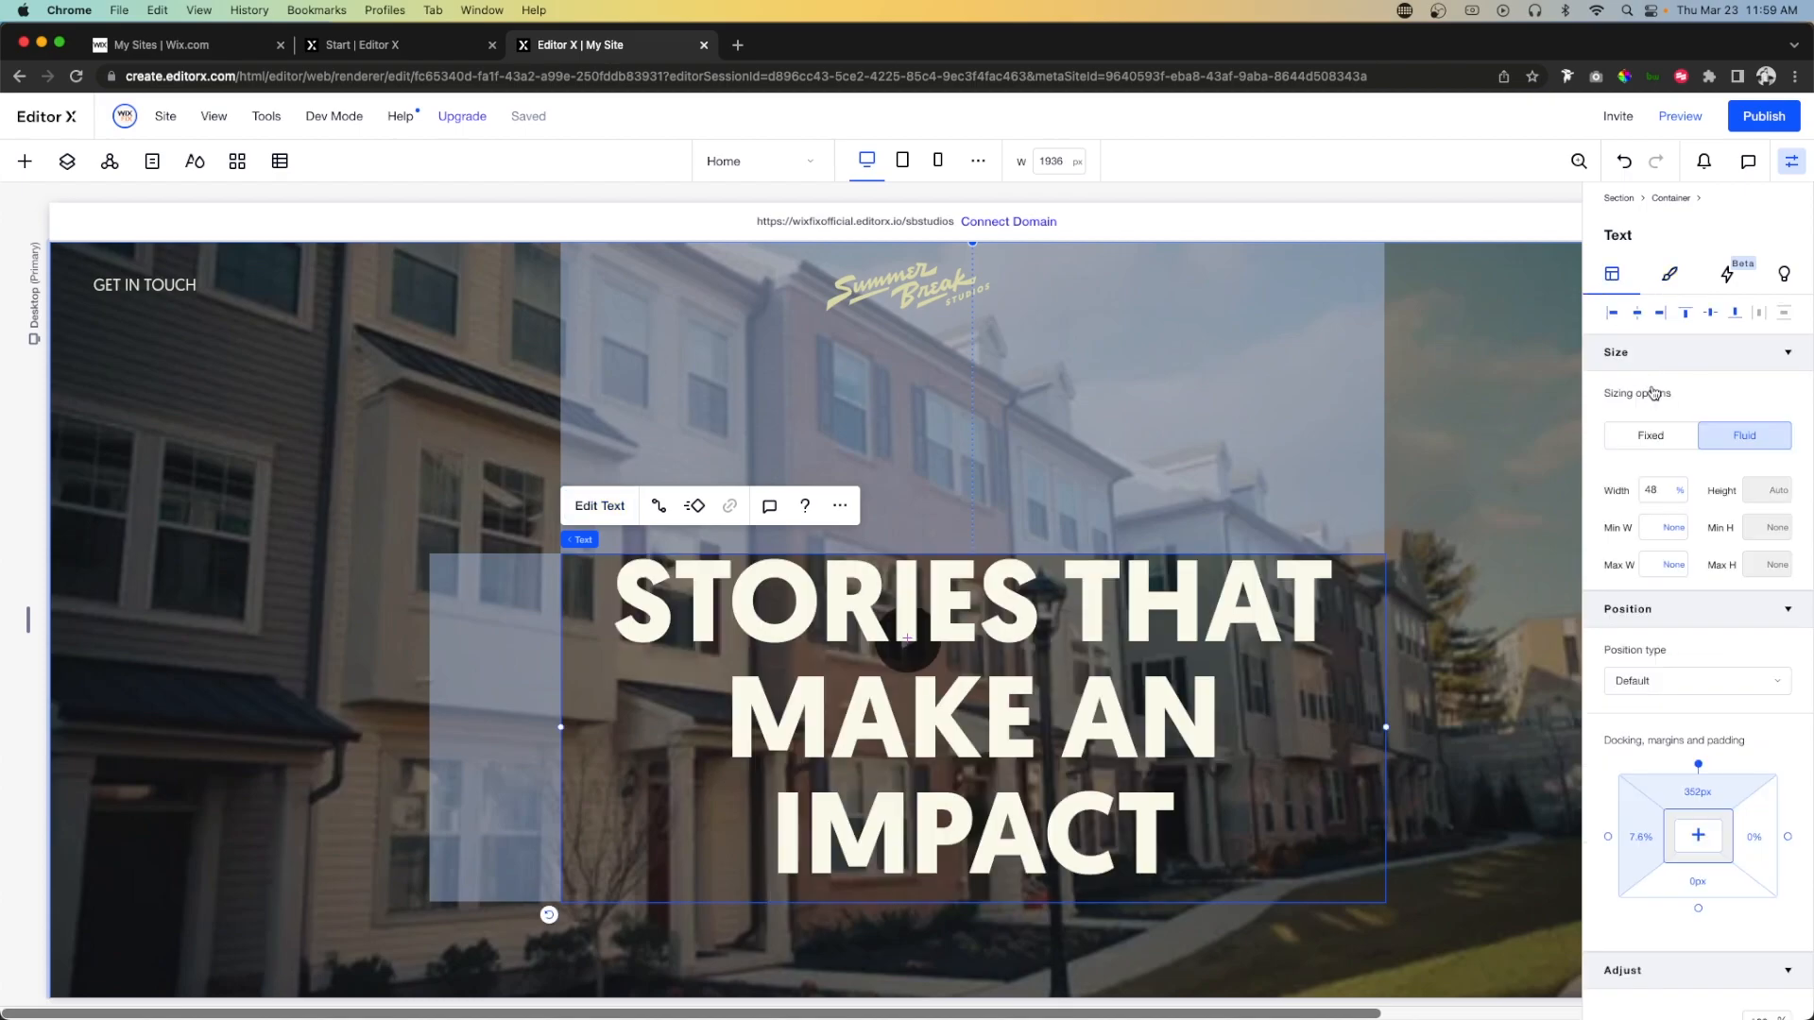
pyautogui.click(1658, 489)
pyautogui.press('Return')
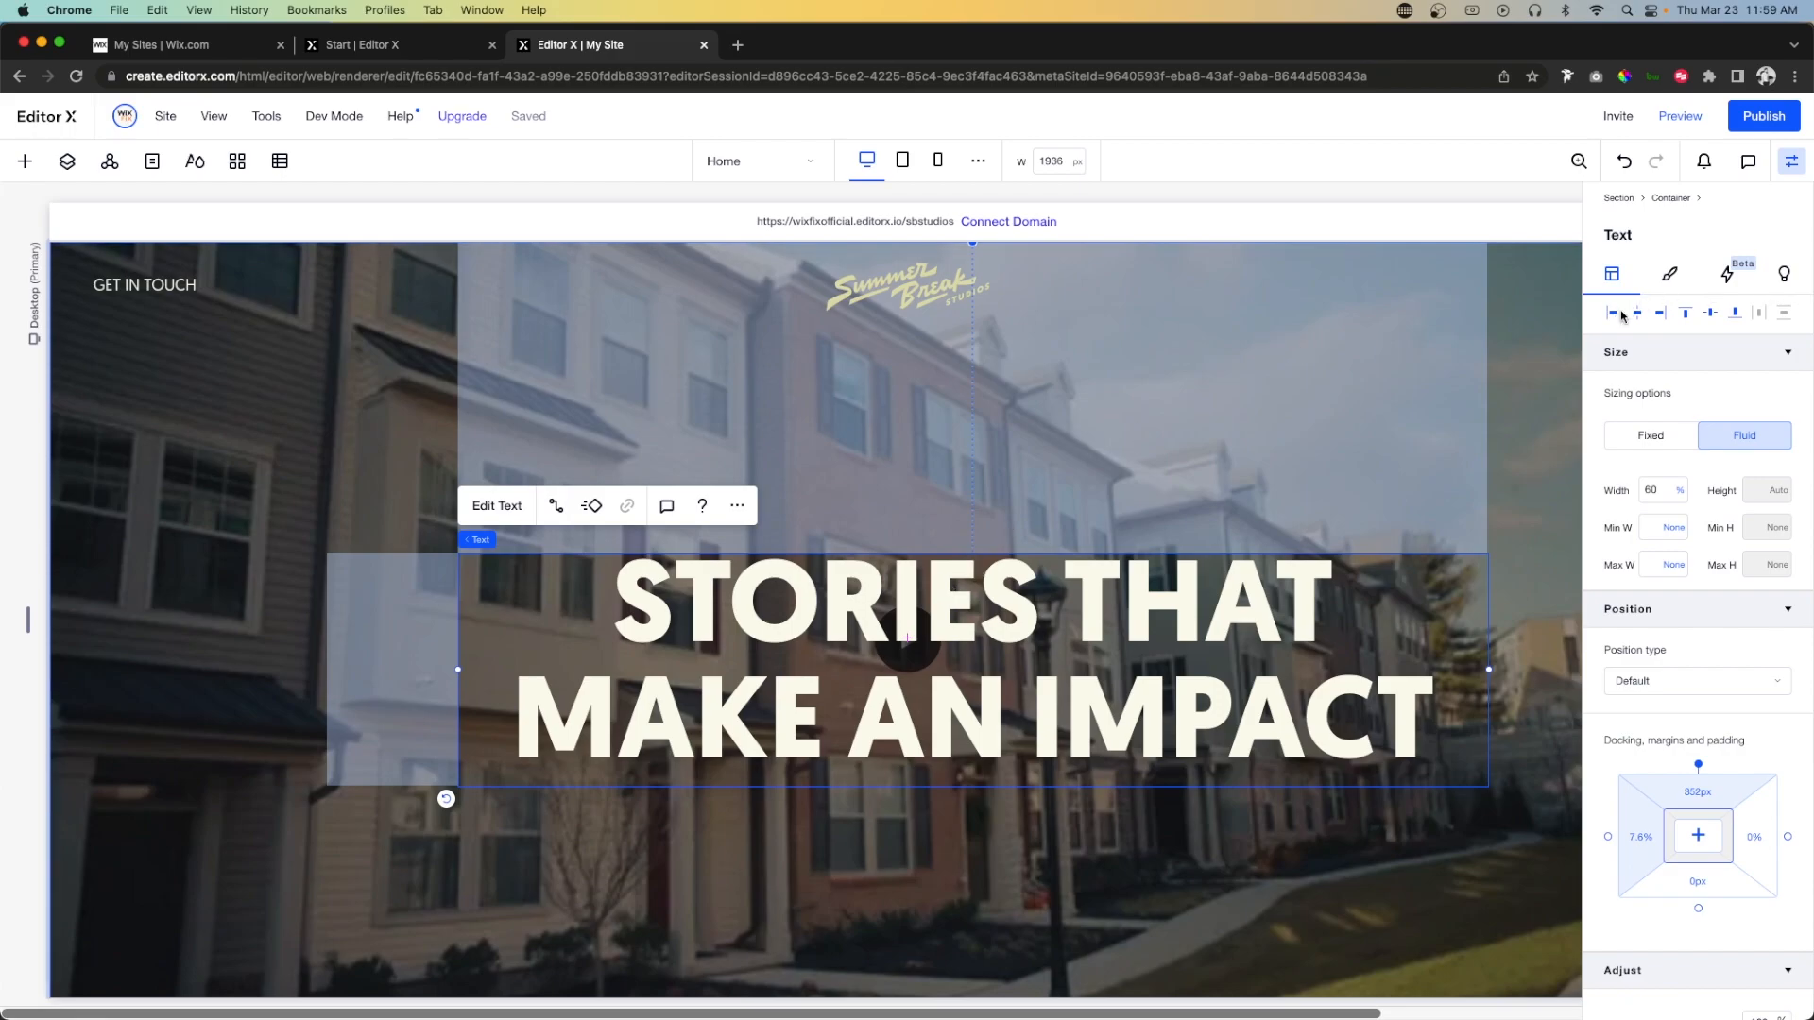
pyautogui.click(1712, 316)
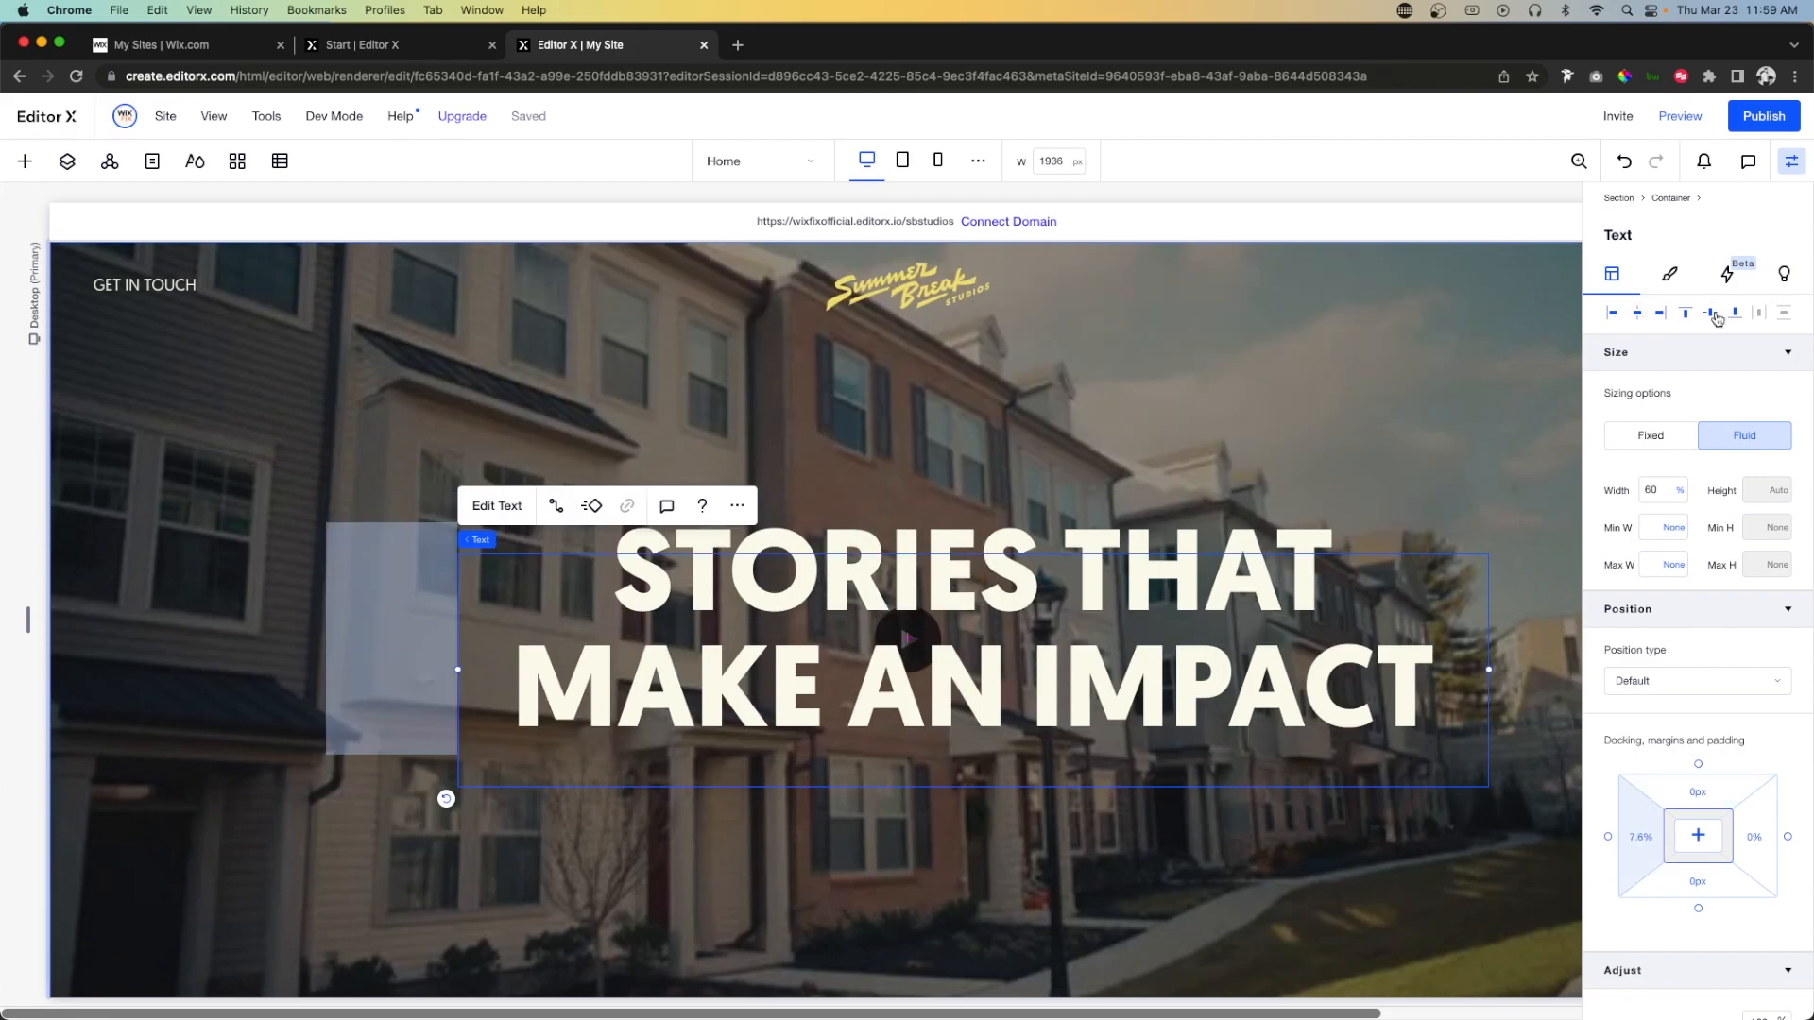
pyautogui.click(1638, 314)
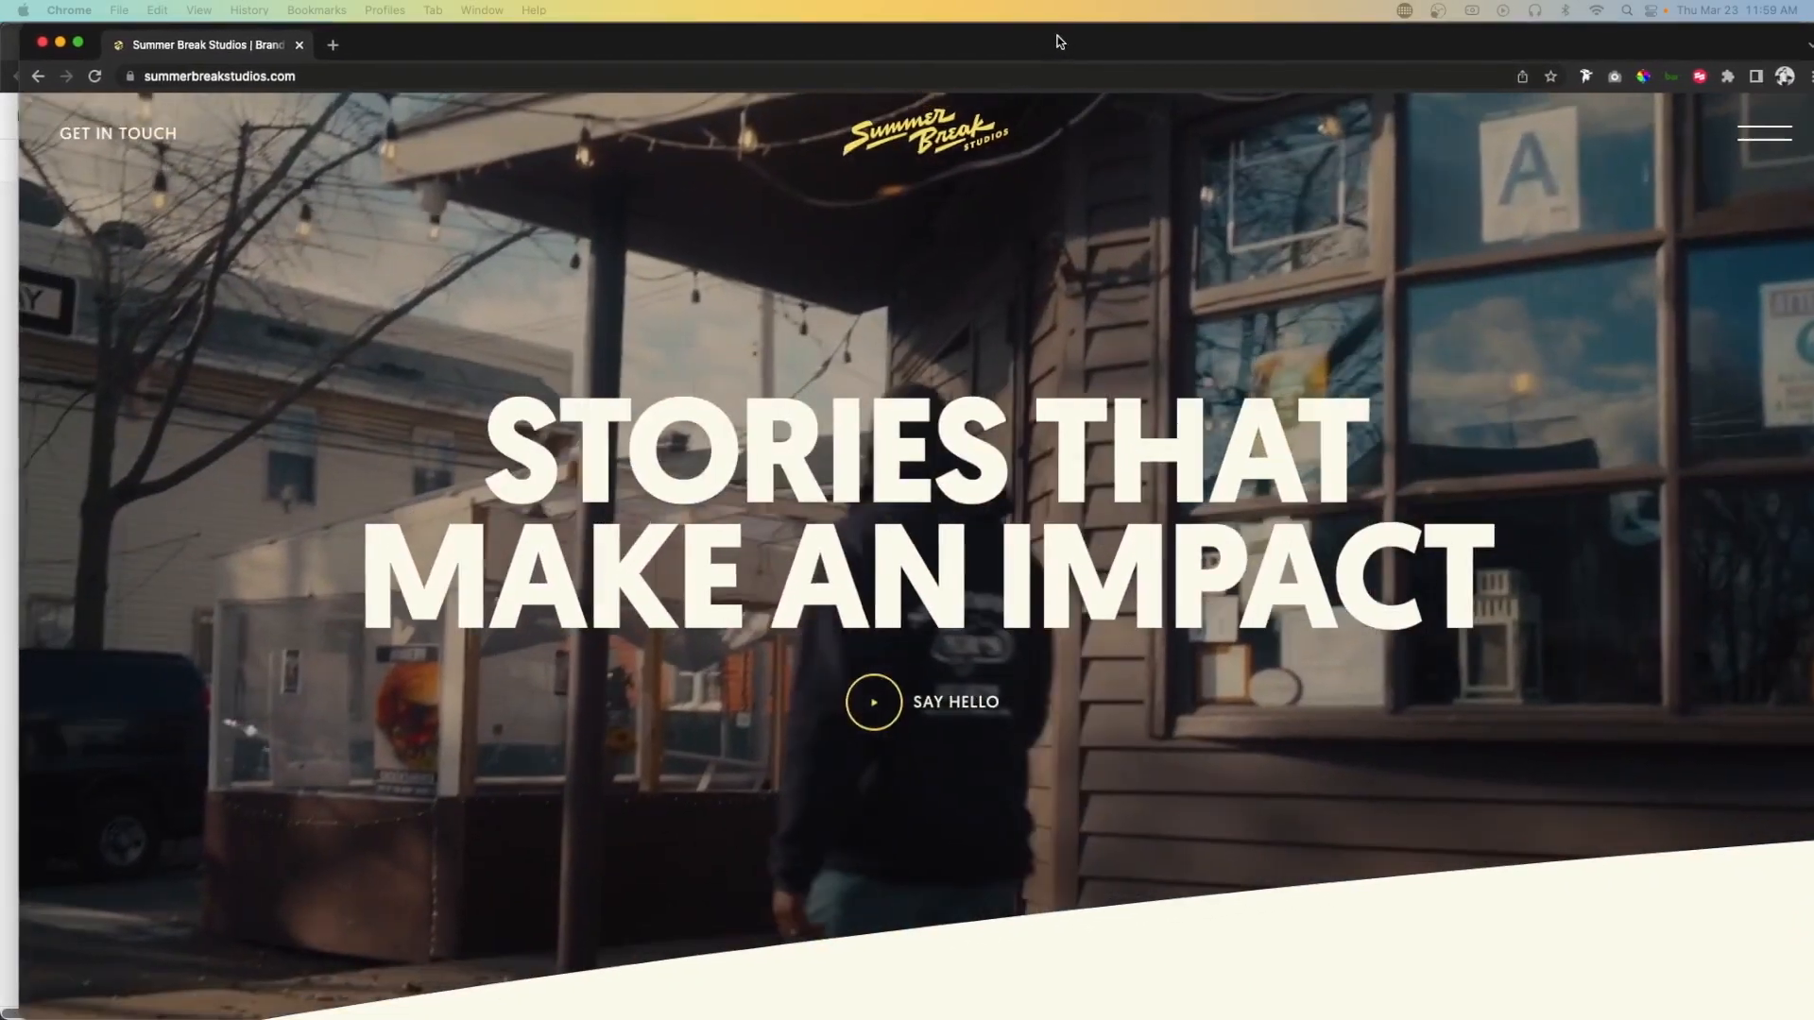
# Add a container beneath the headline in the hero section and set its background opacity to 0%.
pyautogui.moveTo(1058, 36); pyautogui.dragTo(1038, 36)
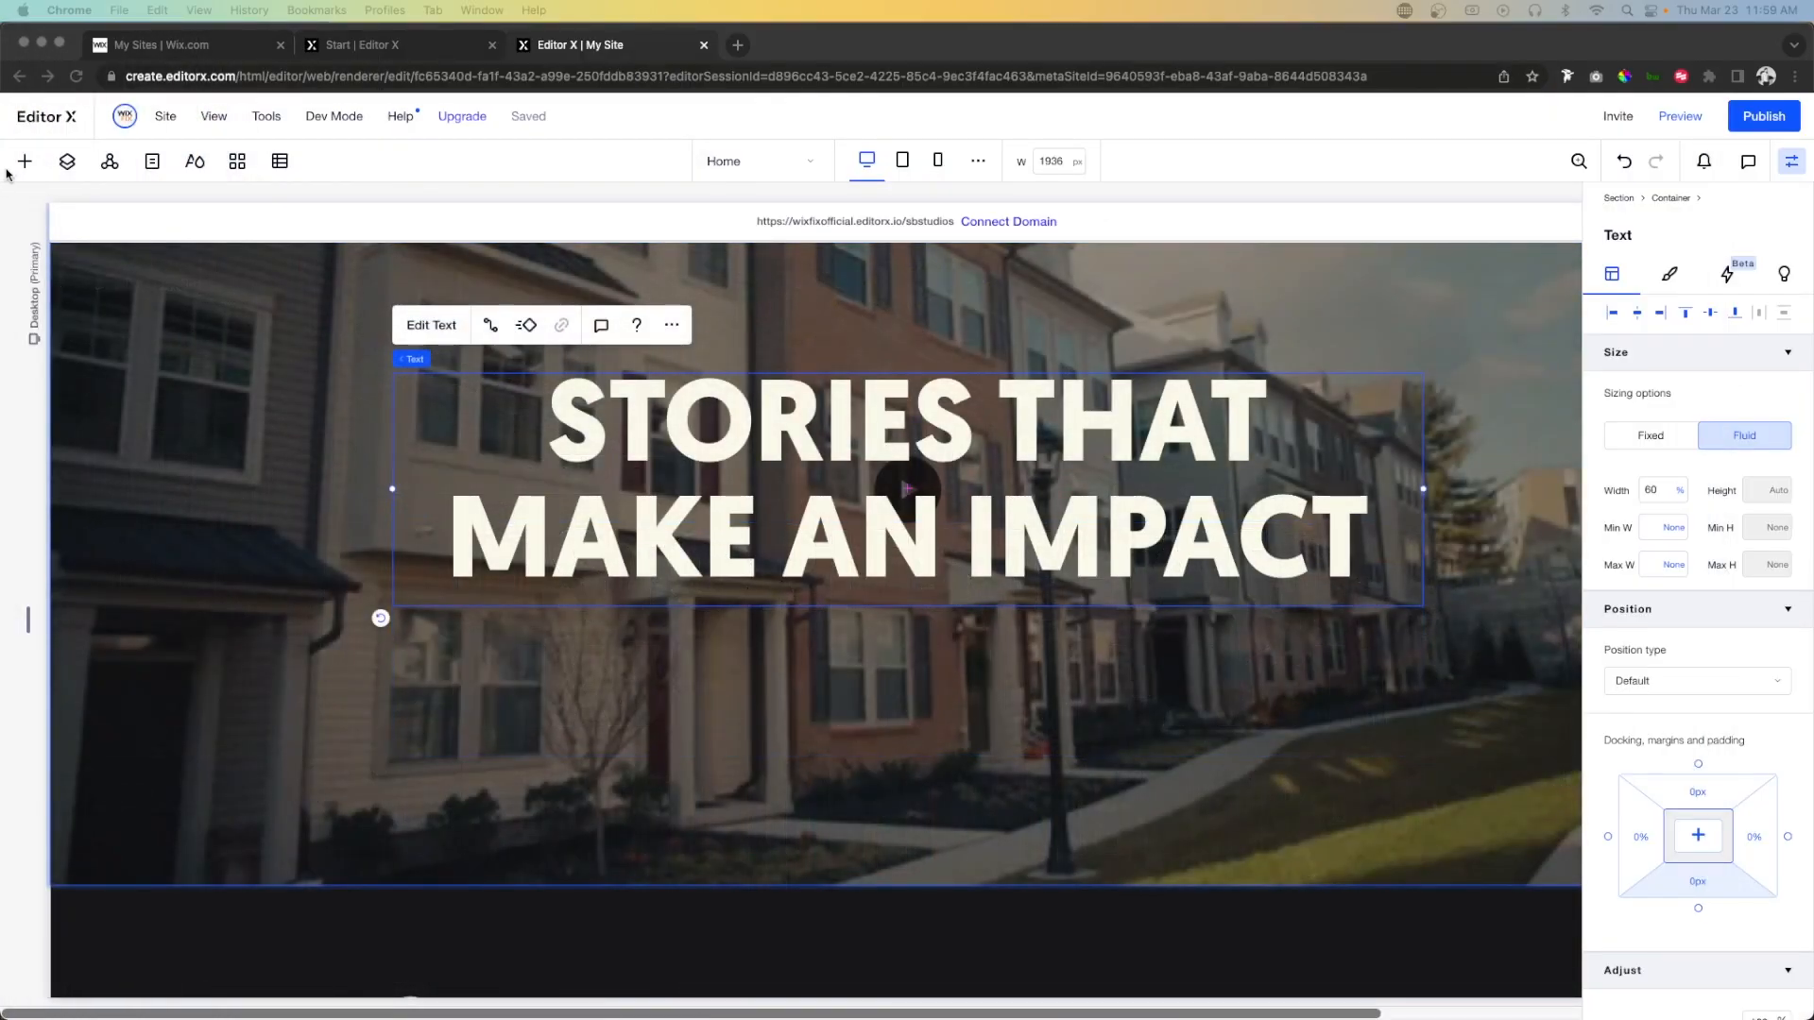
pyautogui.click(25, 161)
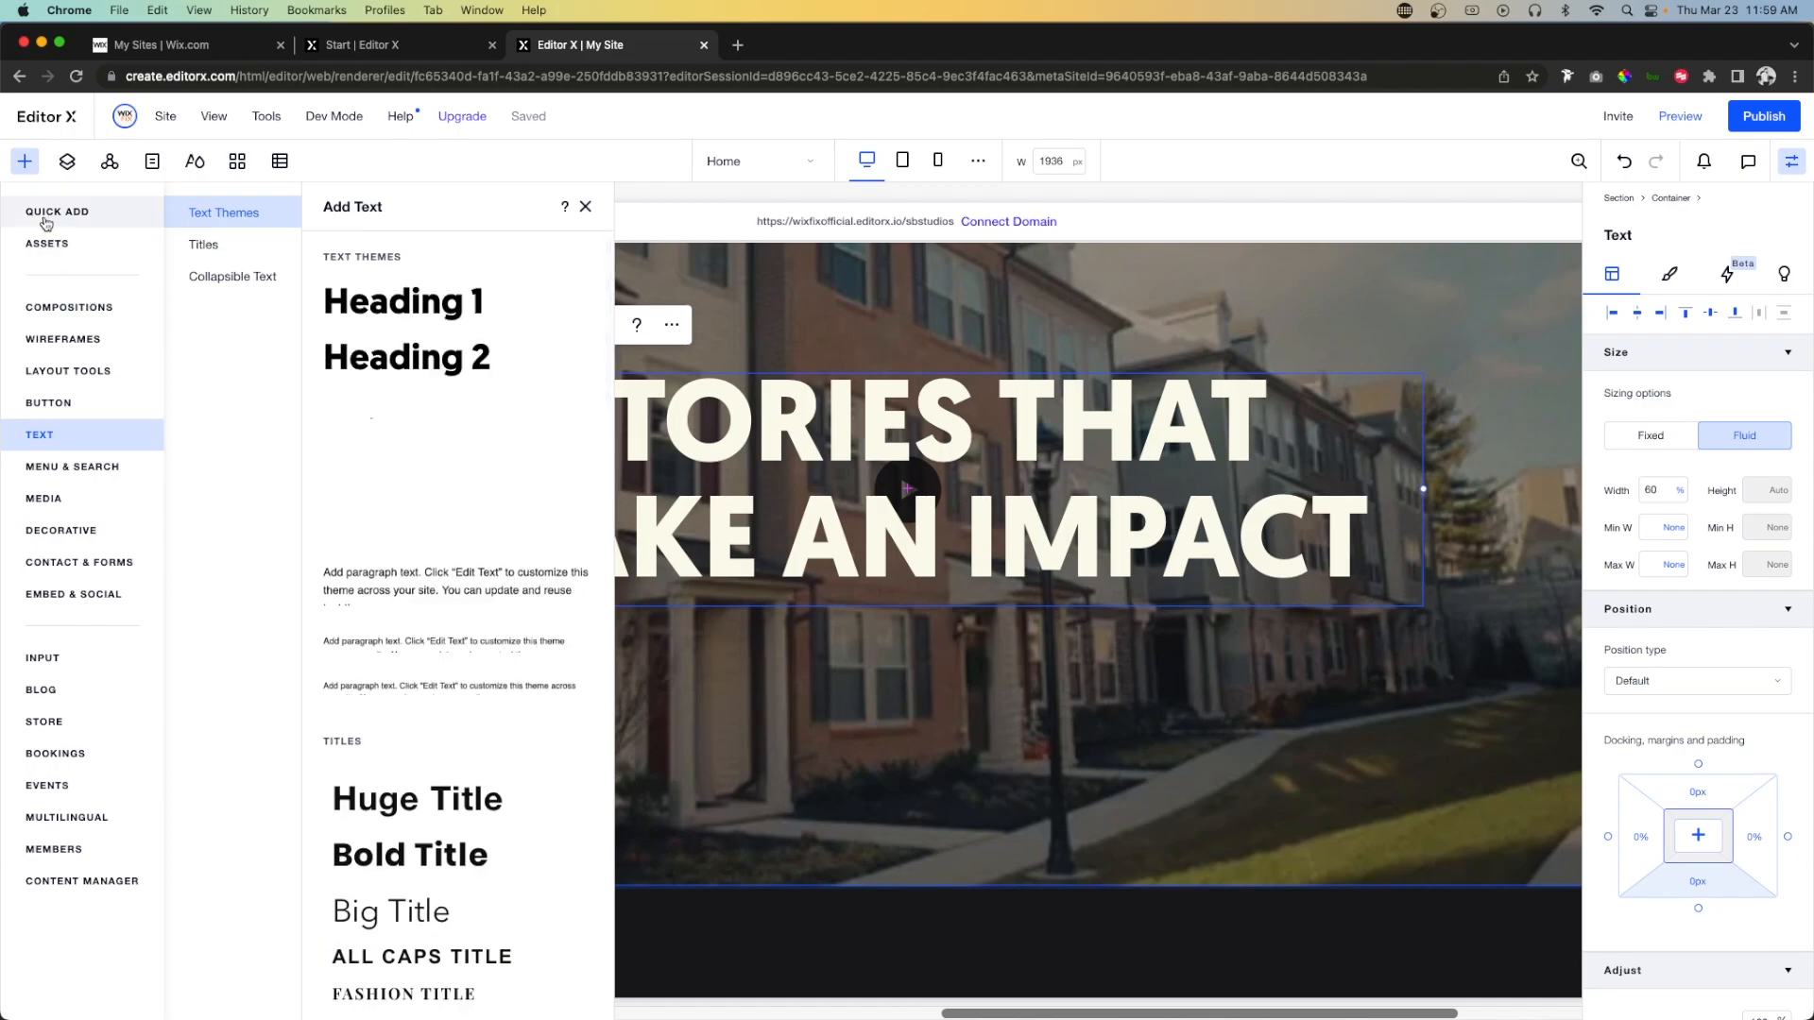
pyautogui.click(45, 213)
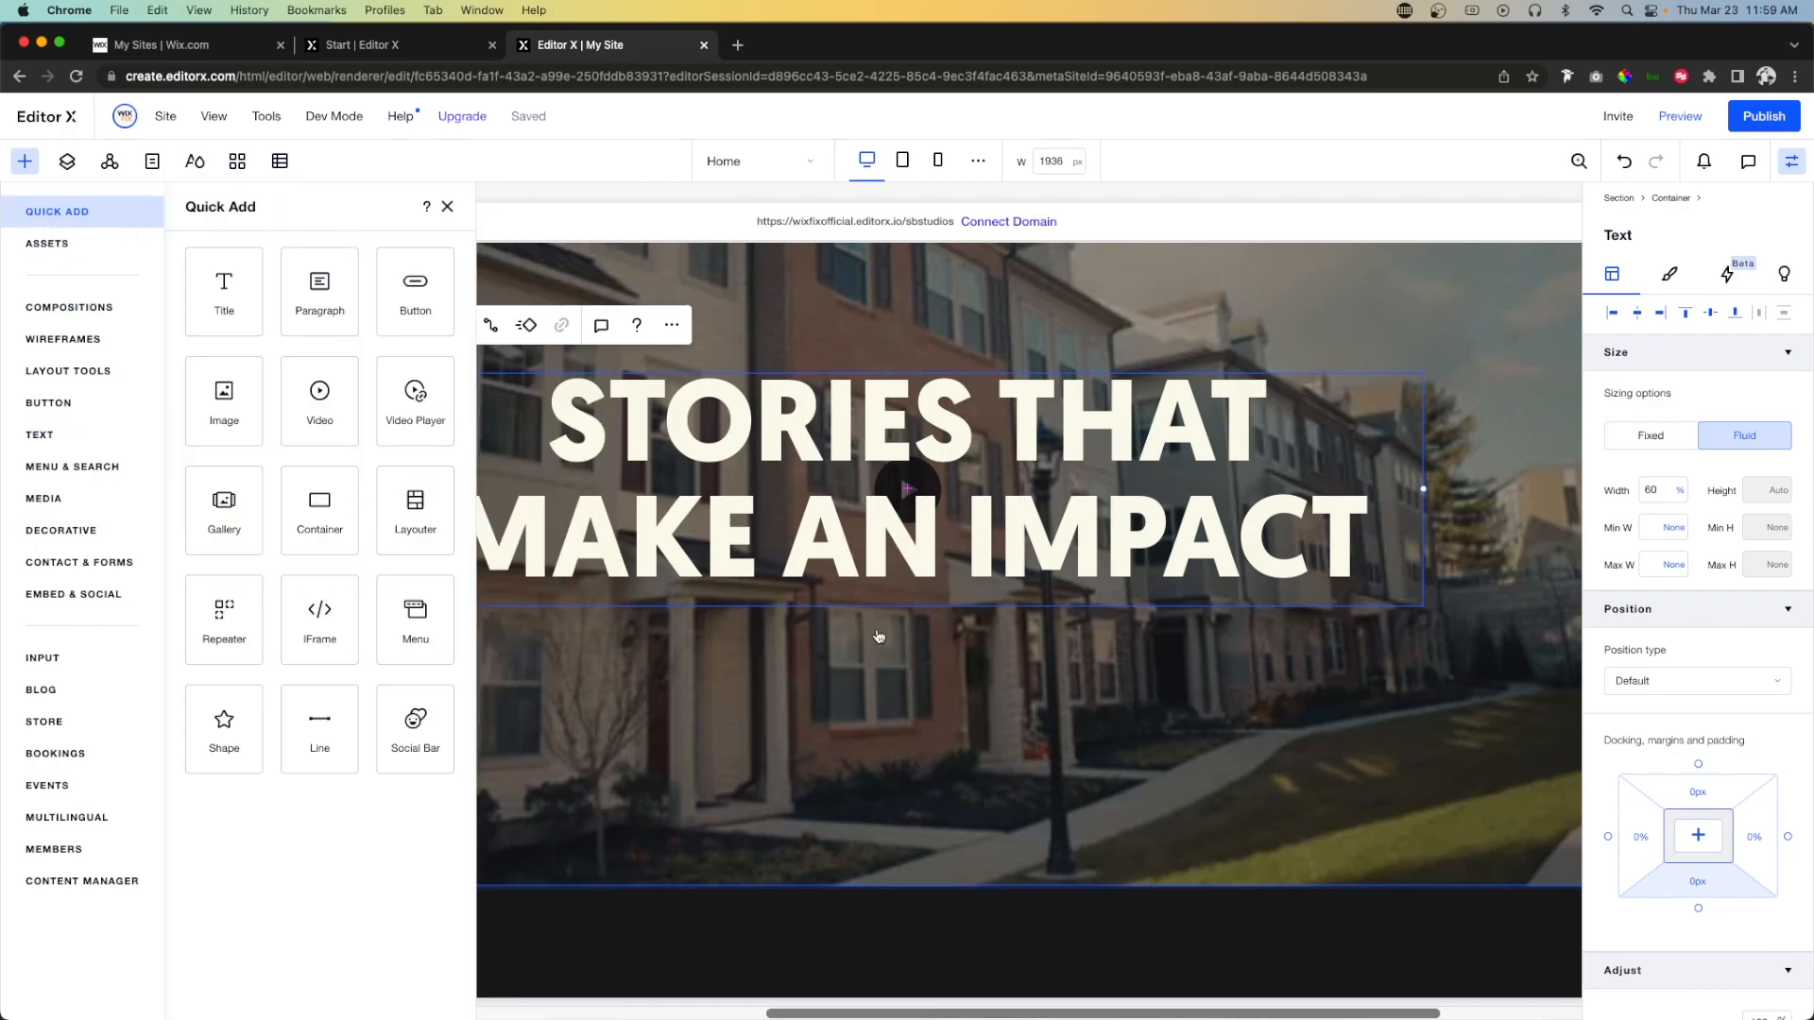
pyautogui.moveTo(943, 670); pyautogui.dragTo(941, 662)
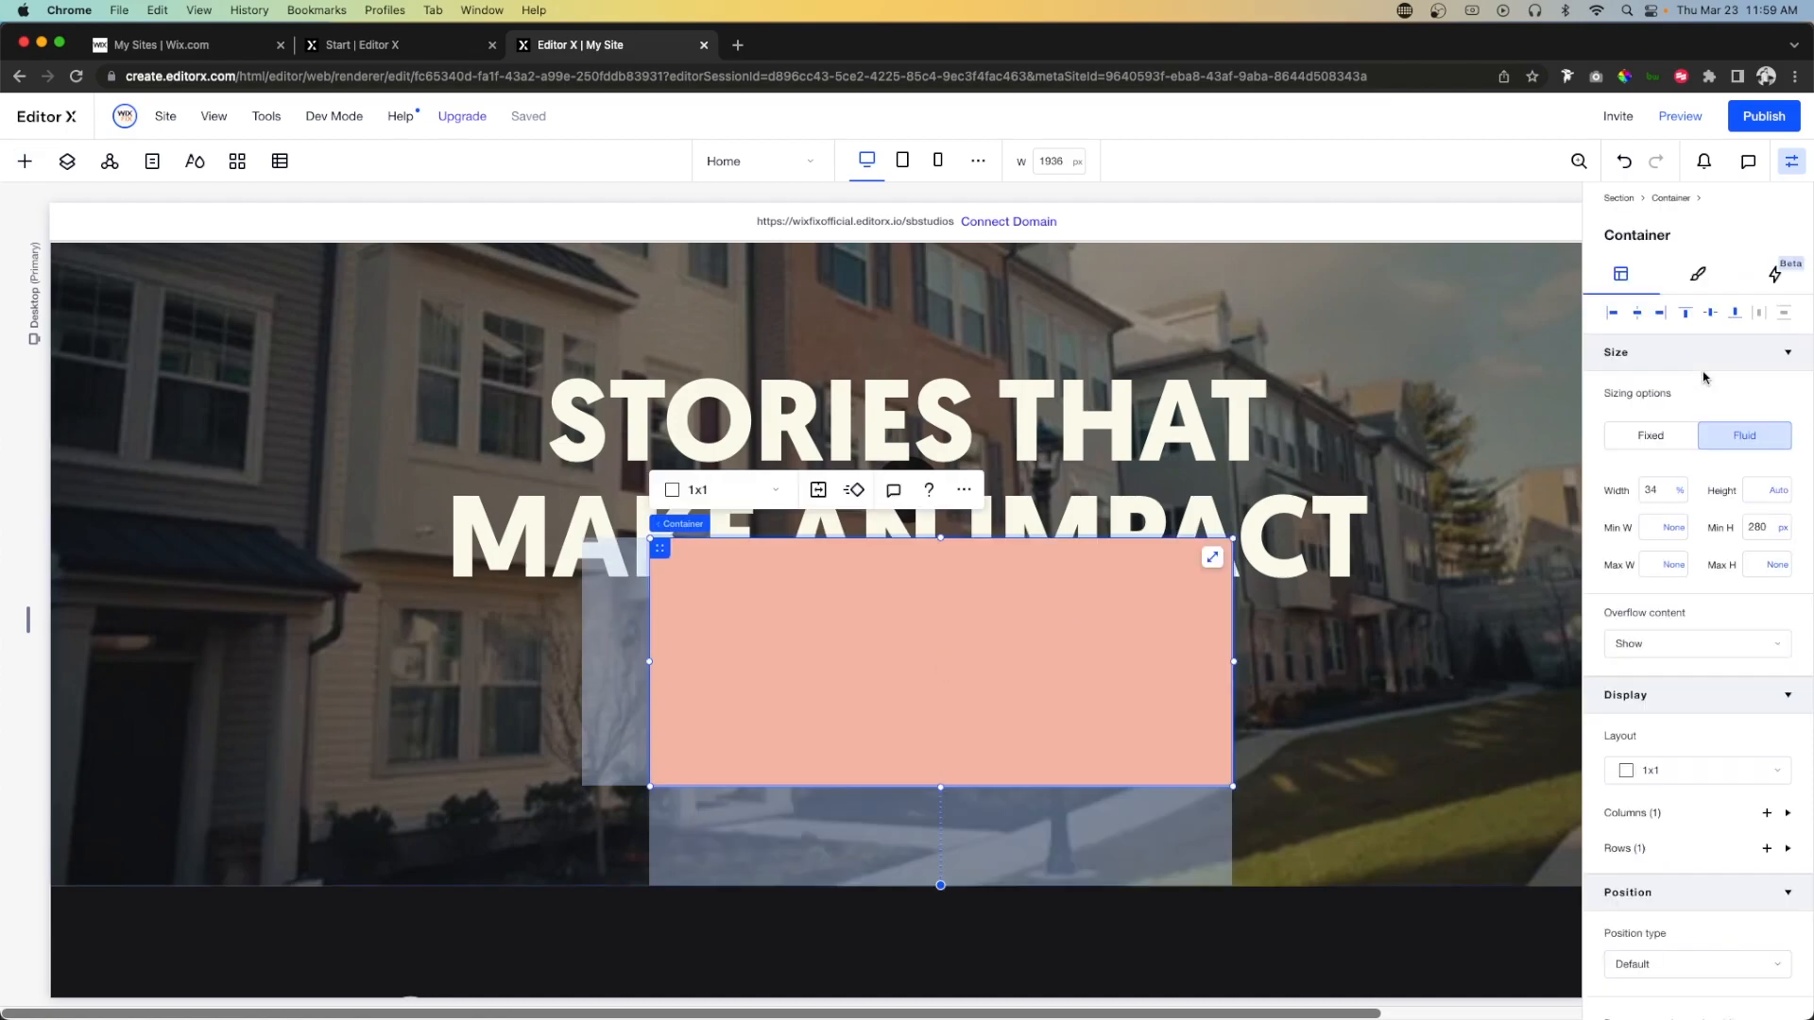
pyautogui.click(1699, 276)
pyautogui.click(1753, 379)
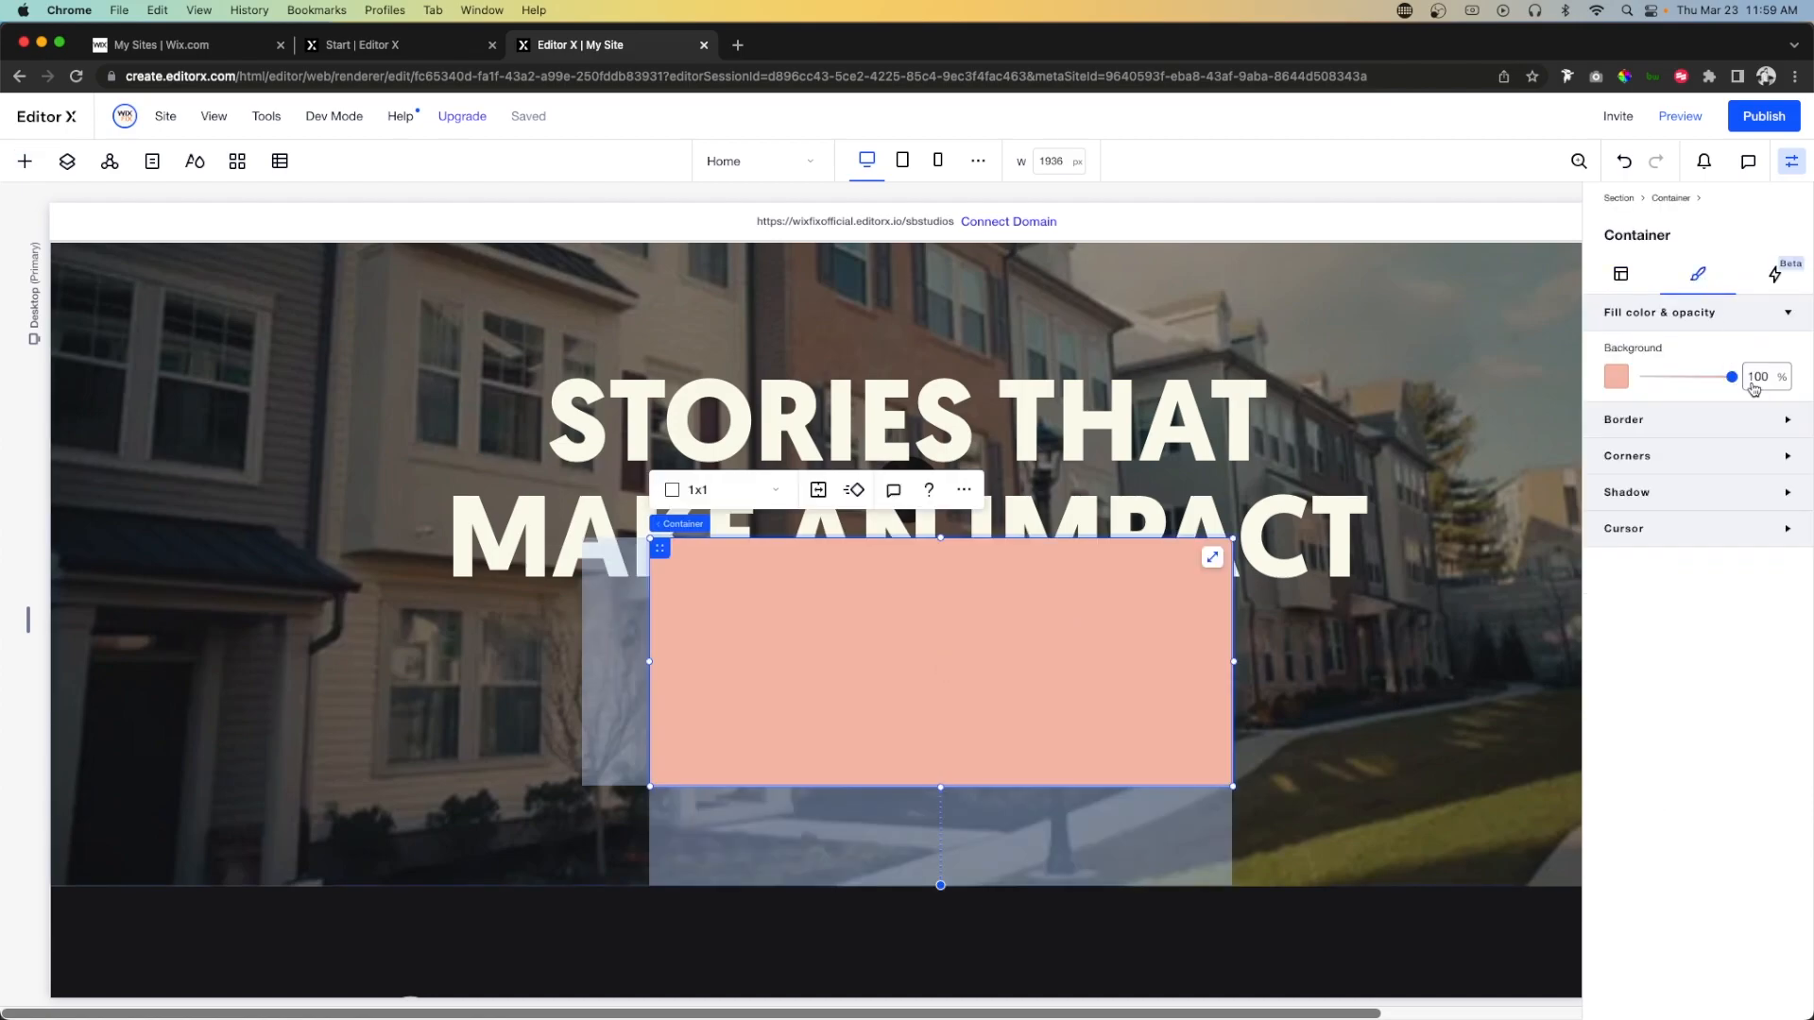
pyautogui.write('0')
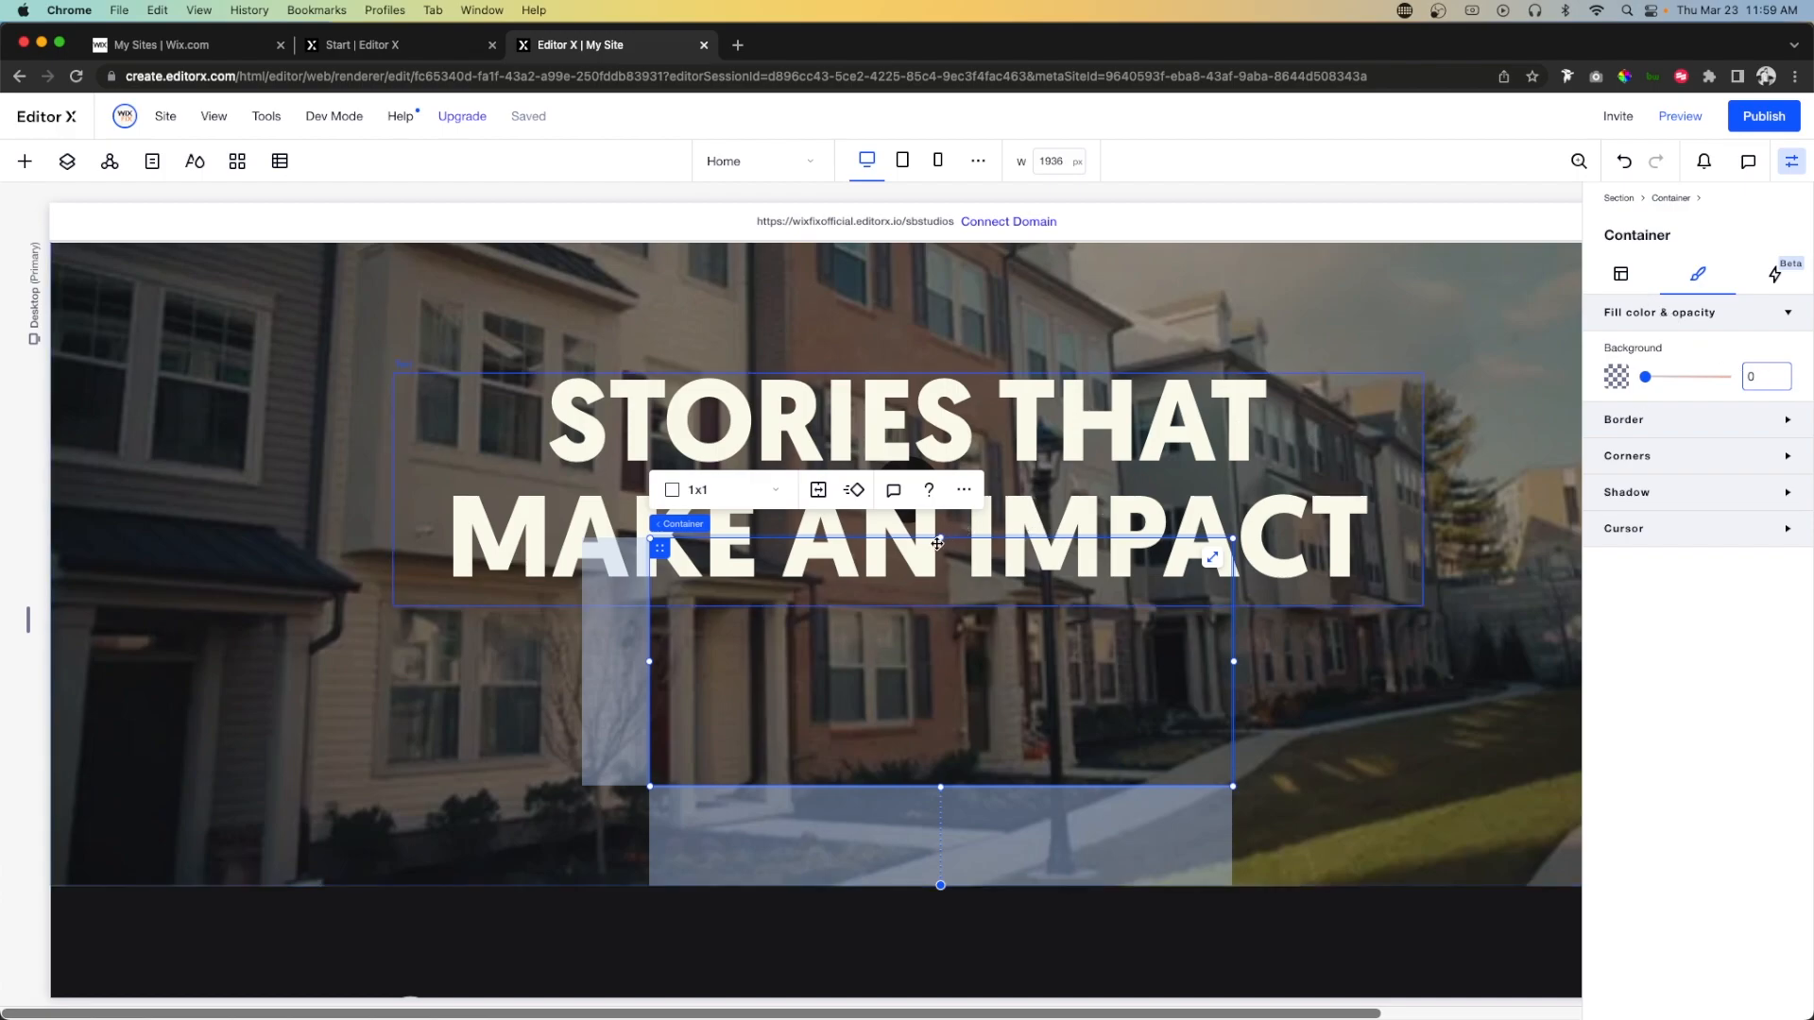
# Shorten the new container to about 134 px high below the headline and give it a 2x1 layout with a 15 px column gap.
pyautogui.moveTo(940, 624); pyautogui.dragTo(940, 668)
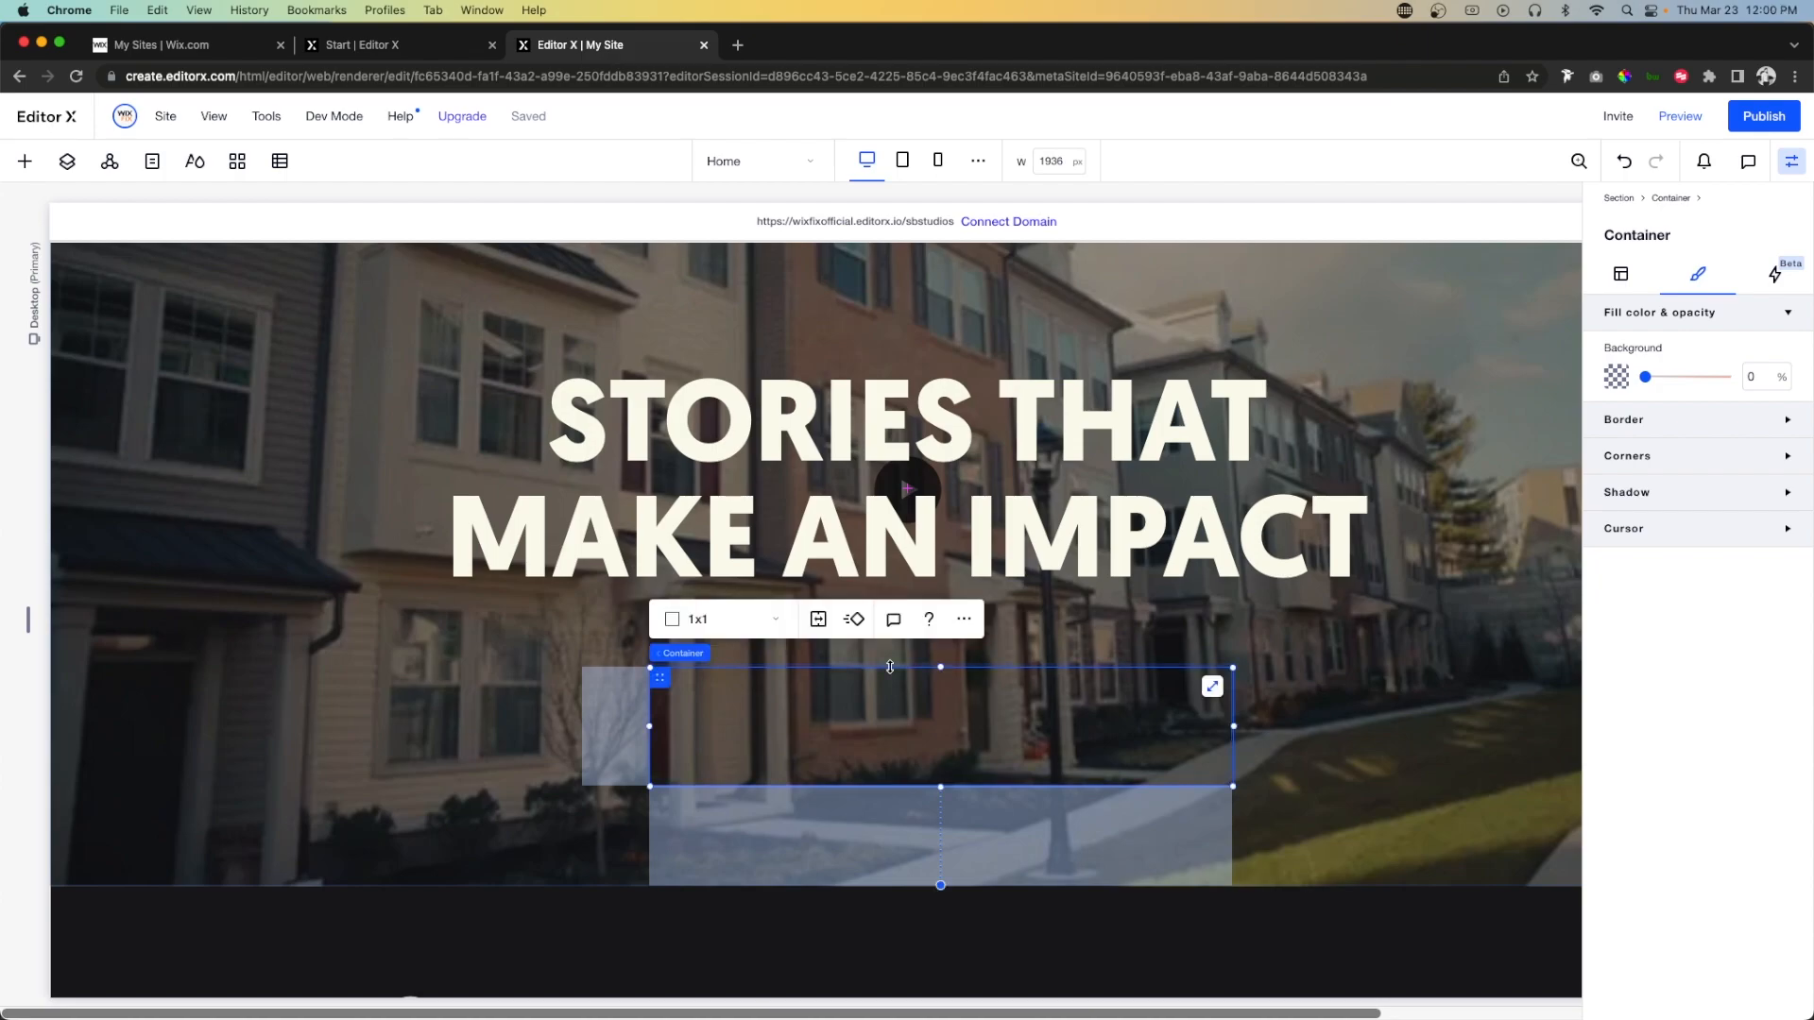
pyautogui.click(730, 621)
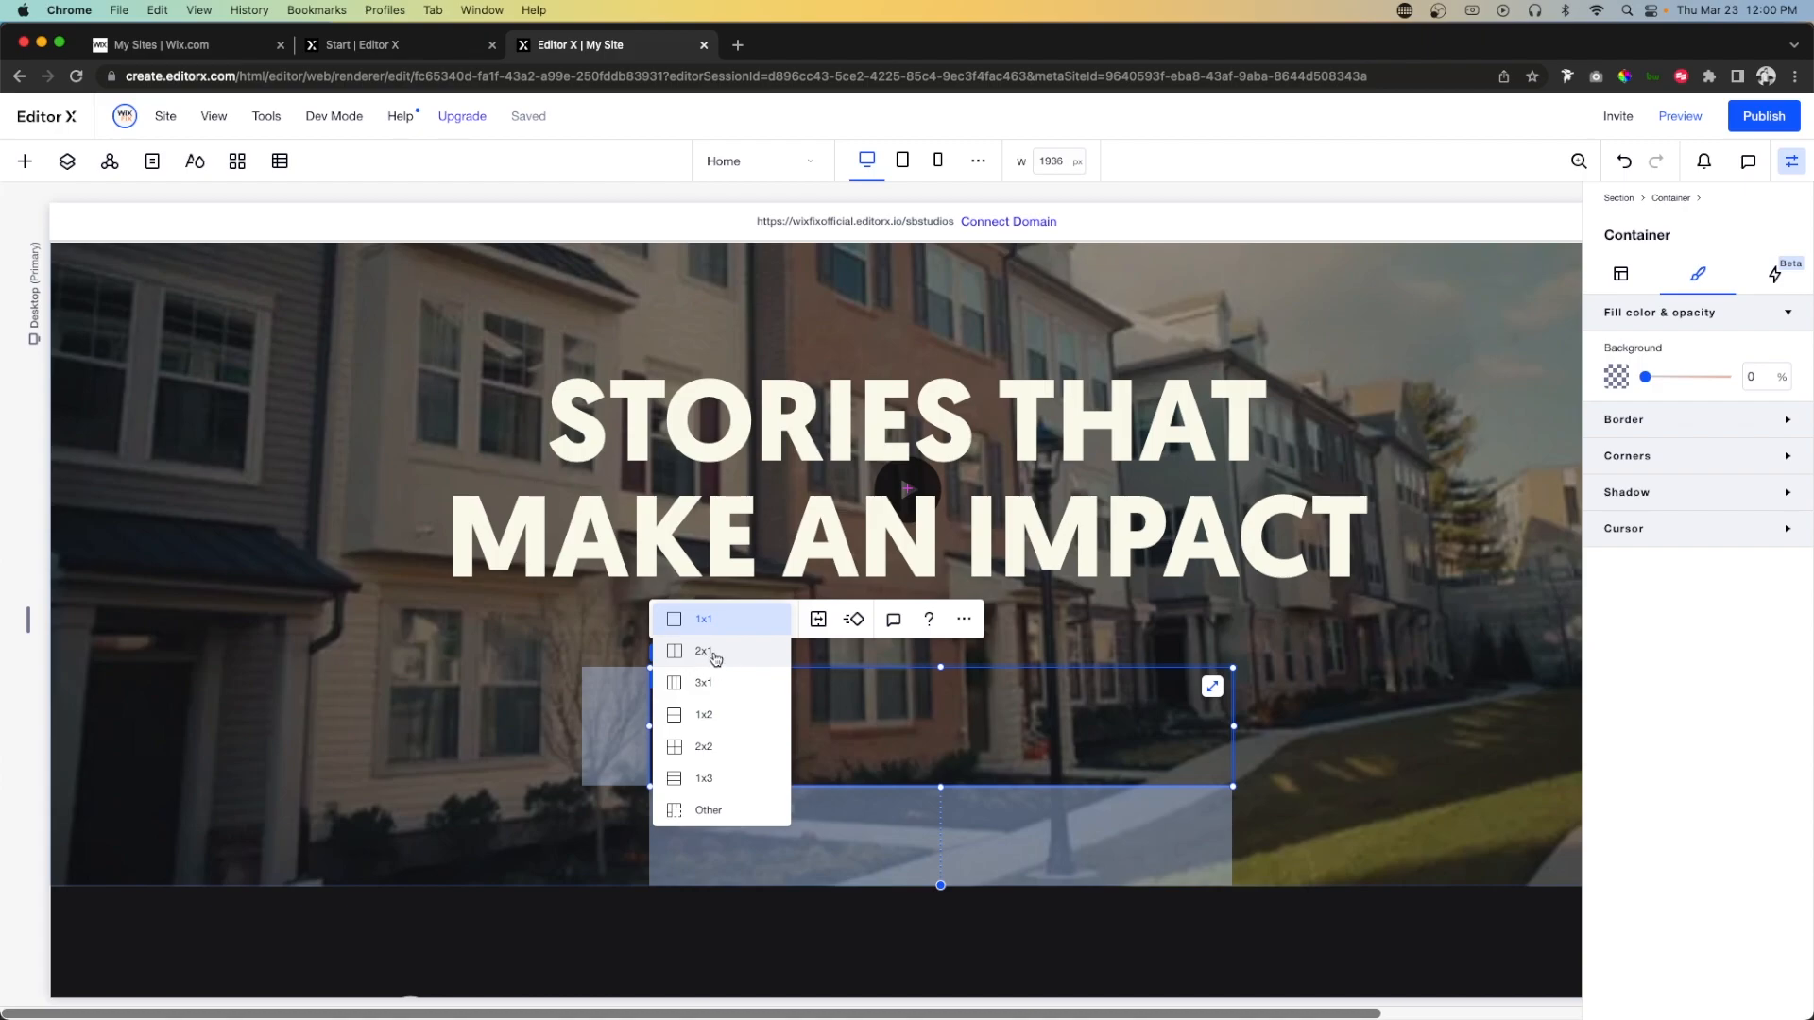
pyautogui.click(715, 653)
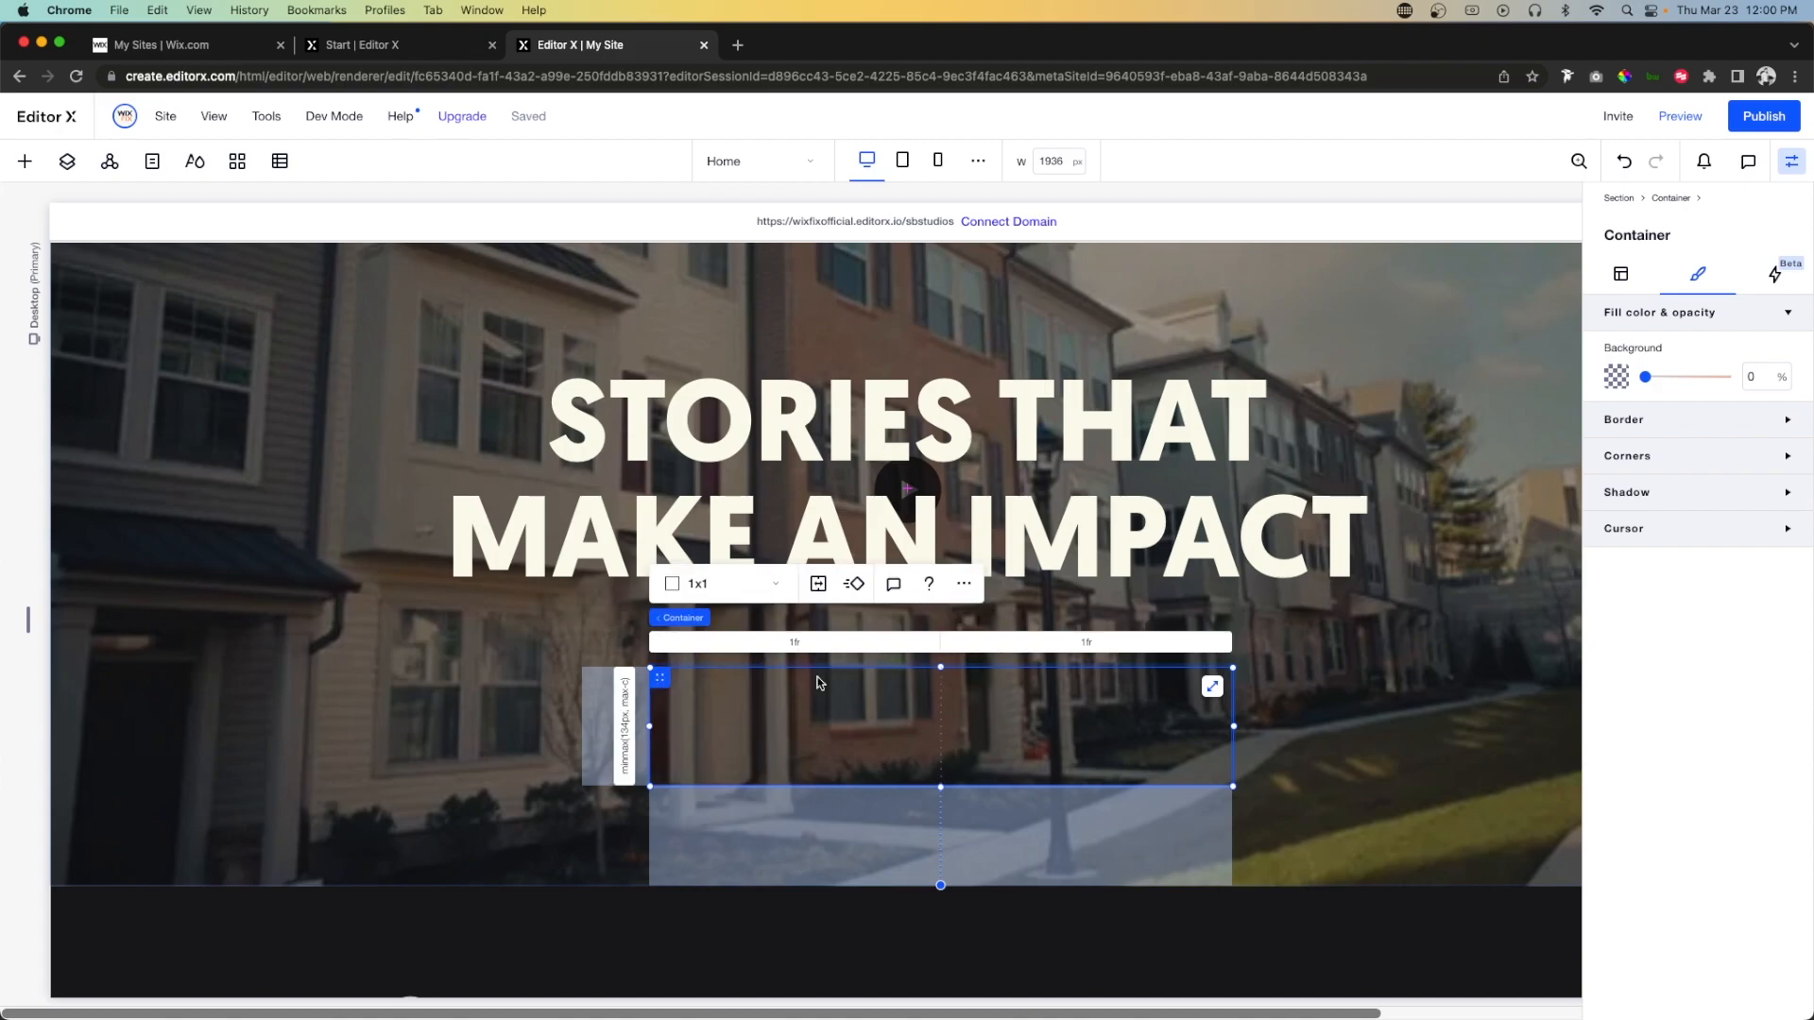
pyautogui.click(1621, 280)
pyautogui.click(1707, 888)
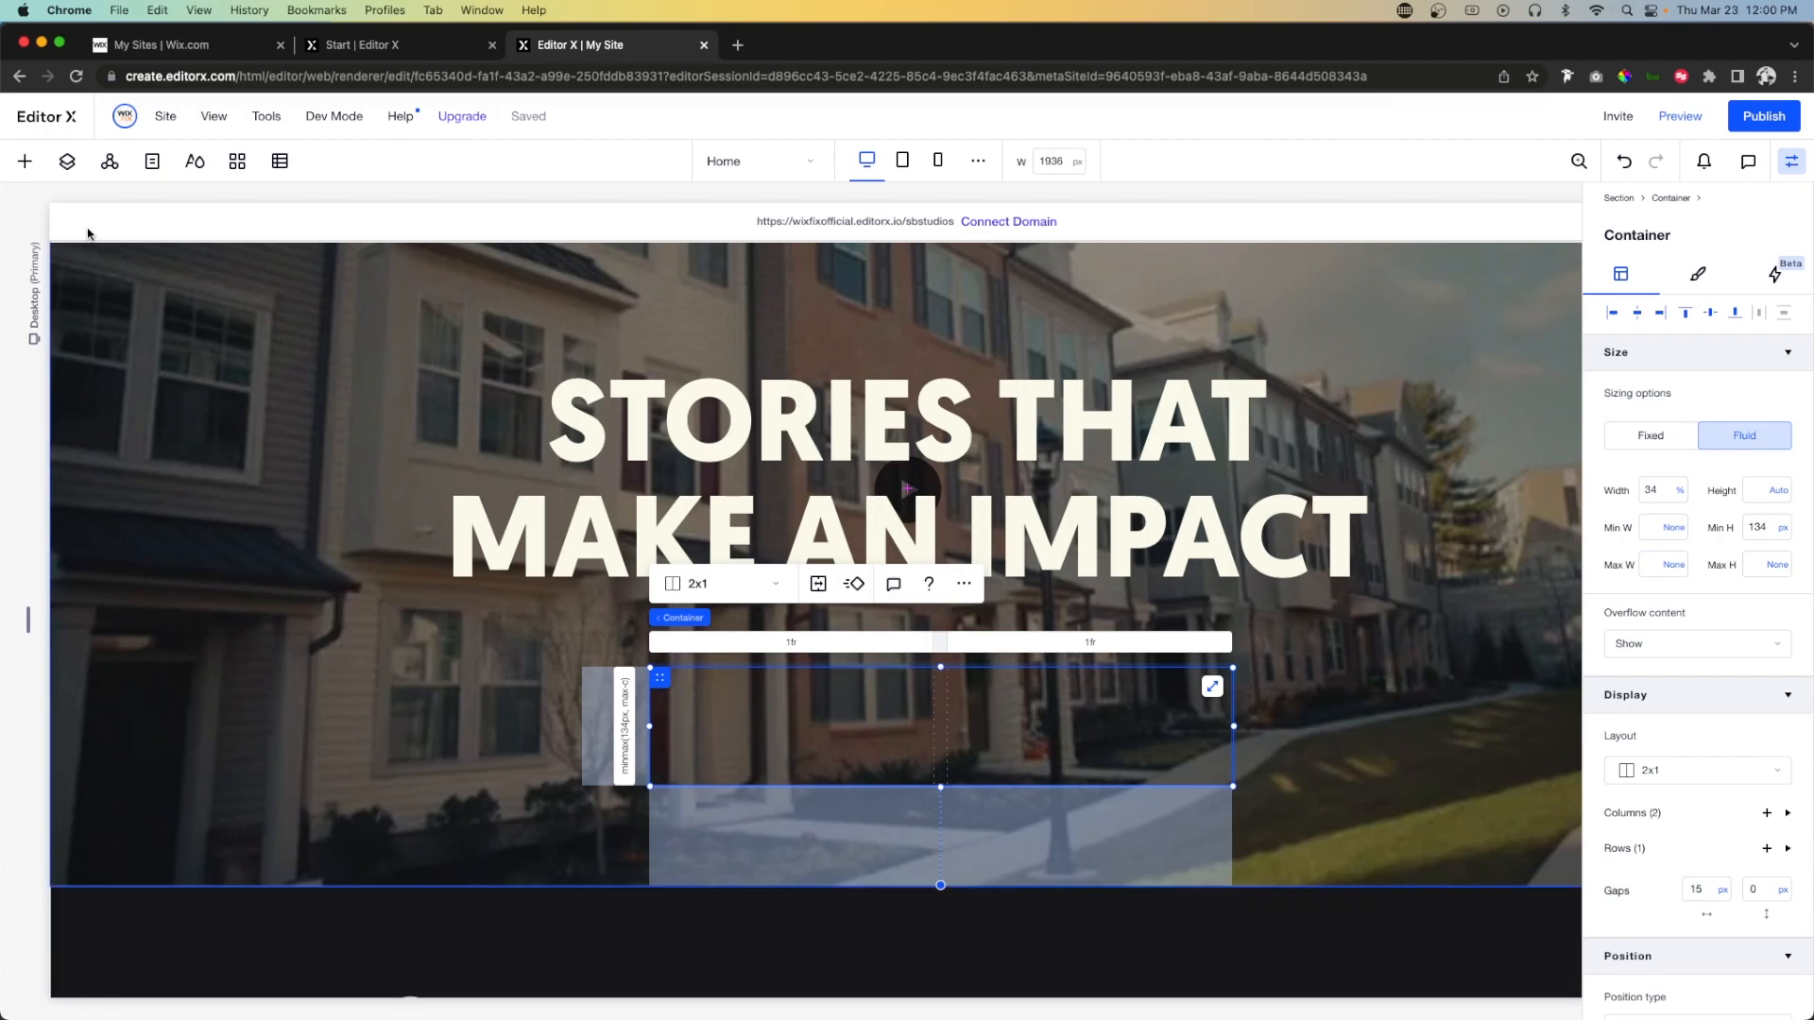
# Add a container inside the first cell of the 2x1 container and give it a fixed 85 by 85 px size with minimum height 0.
pyautogui.click(25, 162)
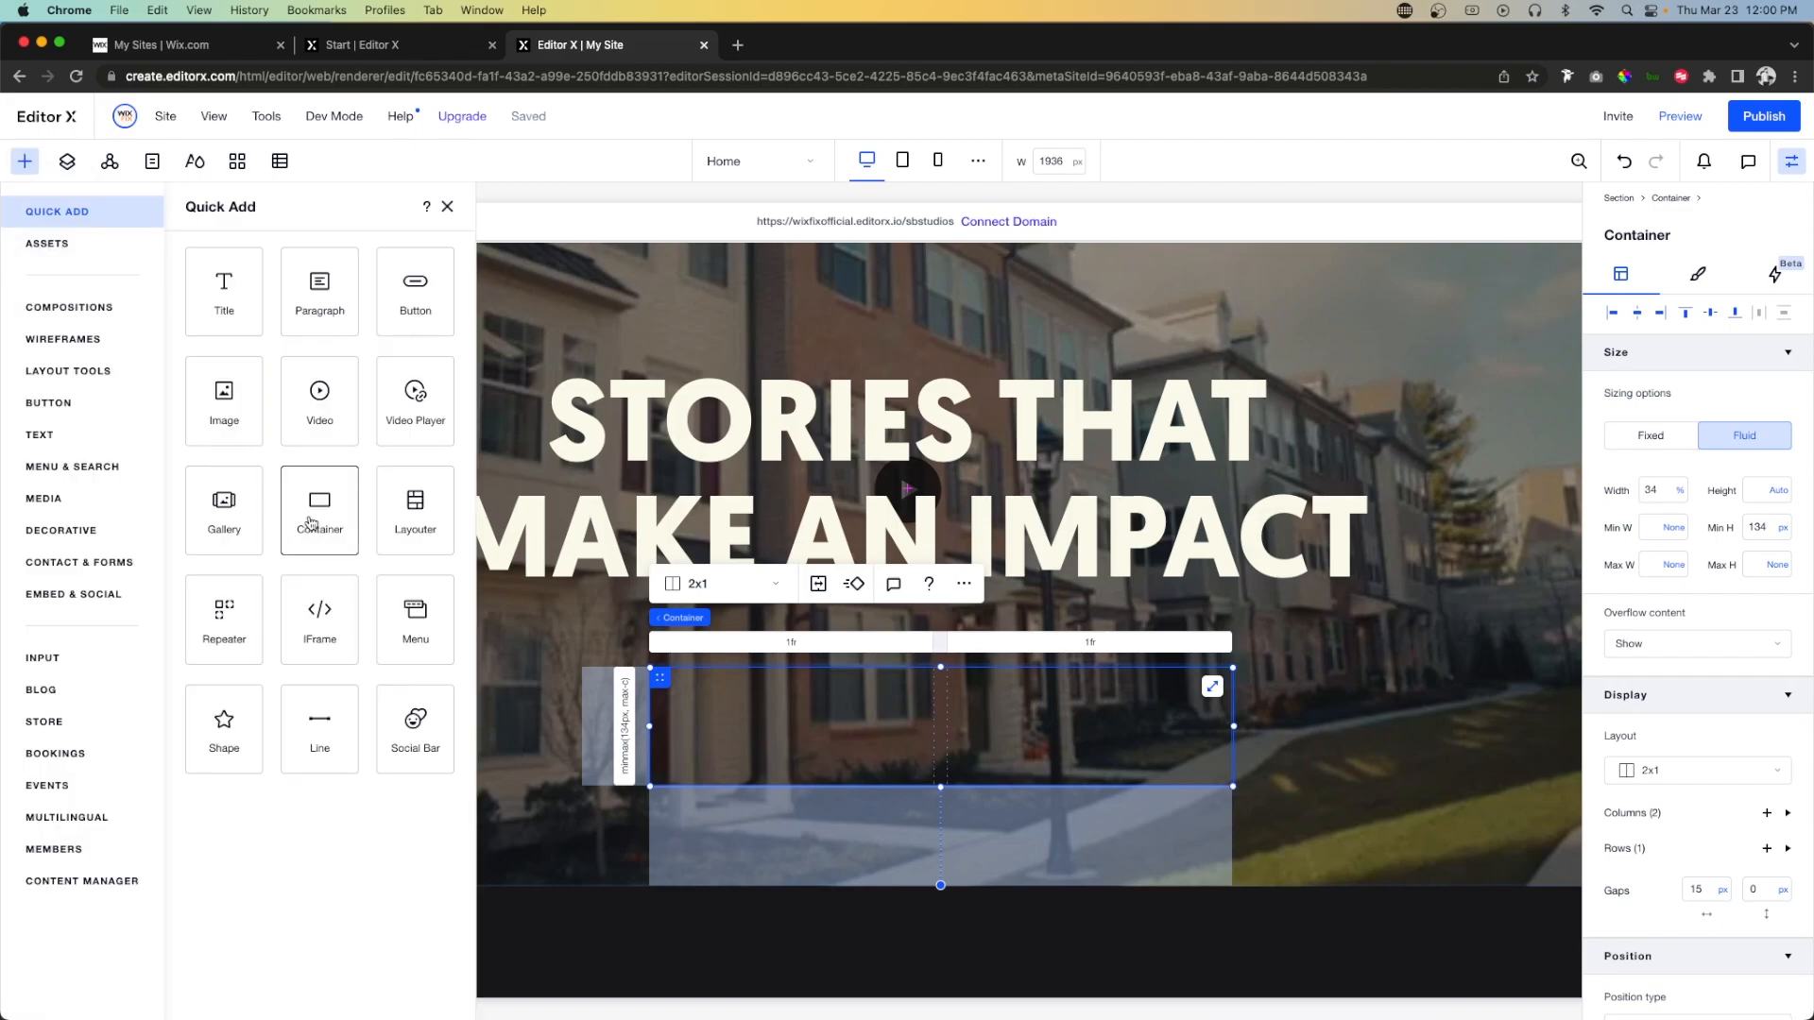
pyautogui.moveTo(413, 534); pyautogui.dragTo(791, 719)
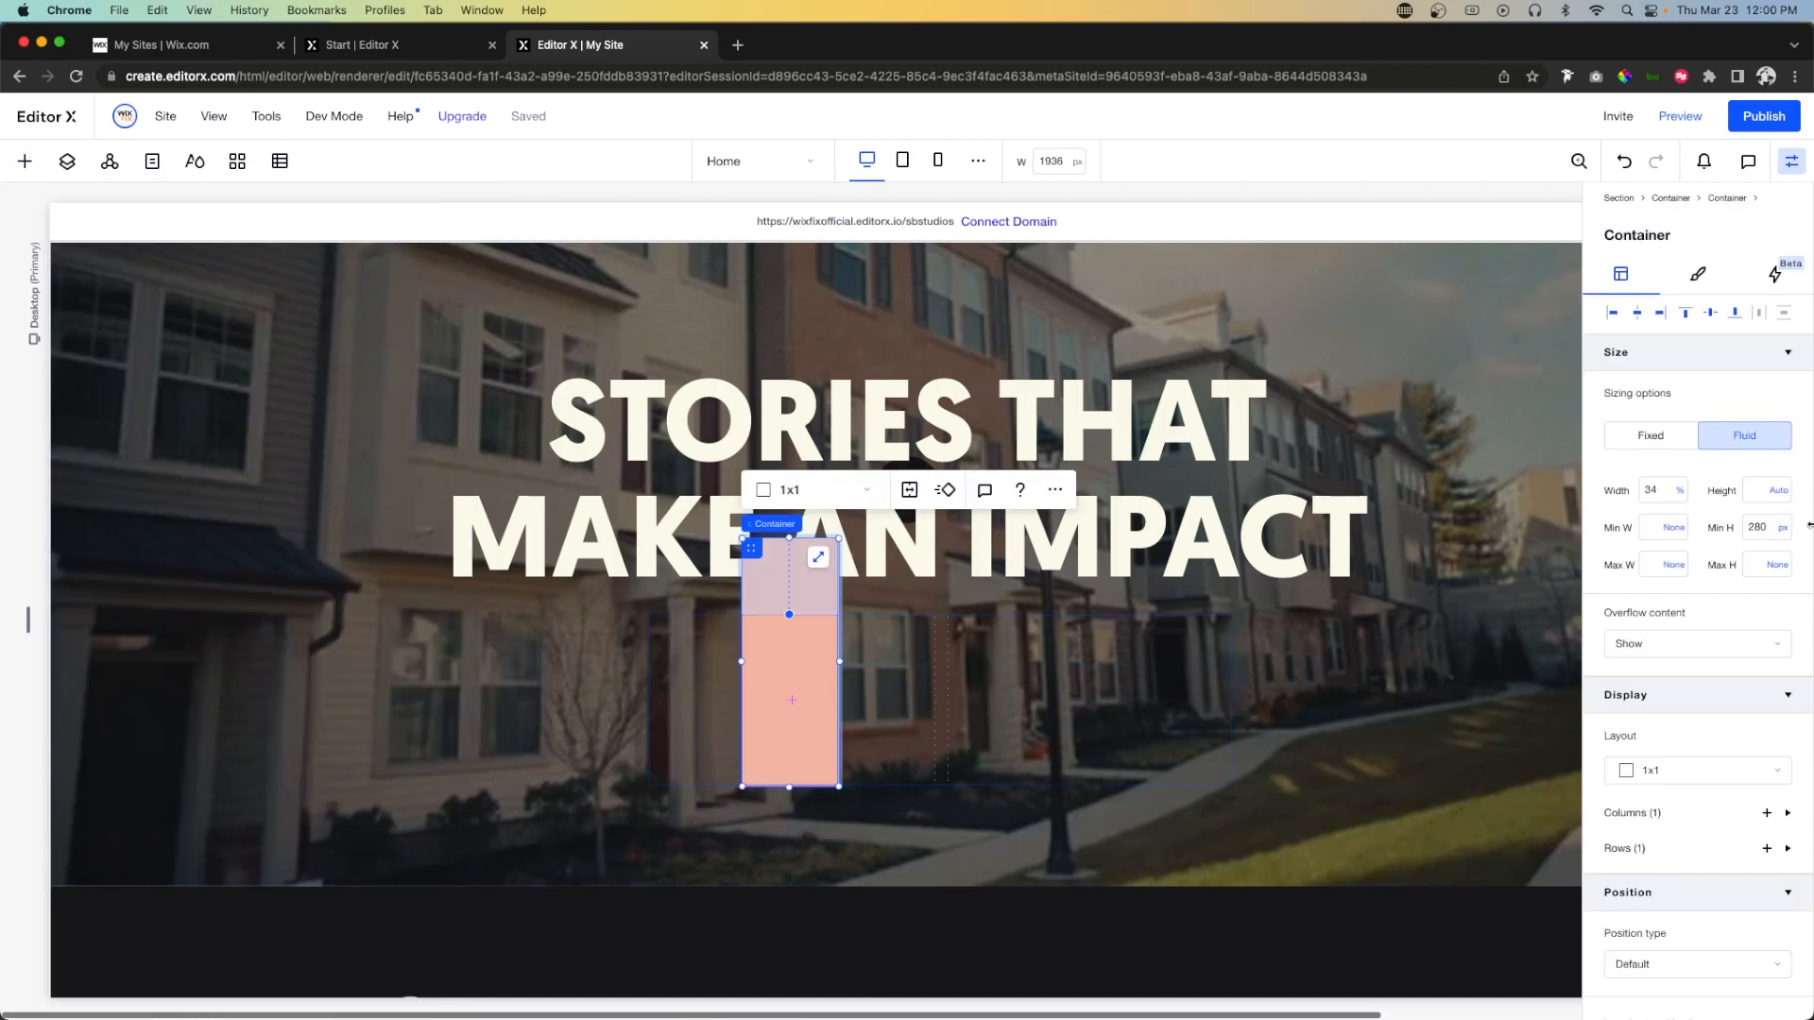
pyautogui.click(1658, 447)
pyautogui.click(1666, 489)
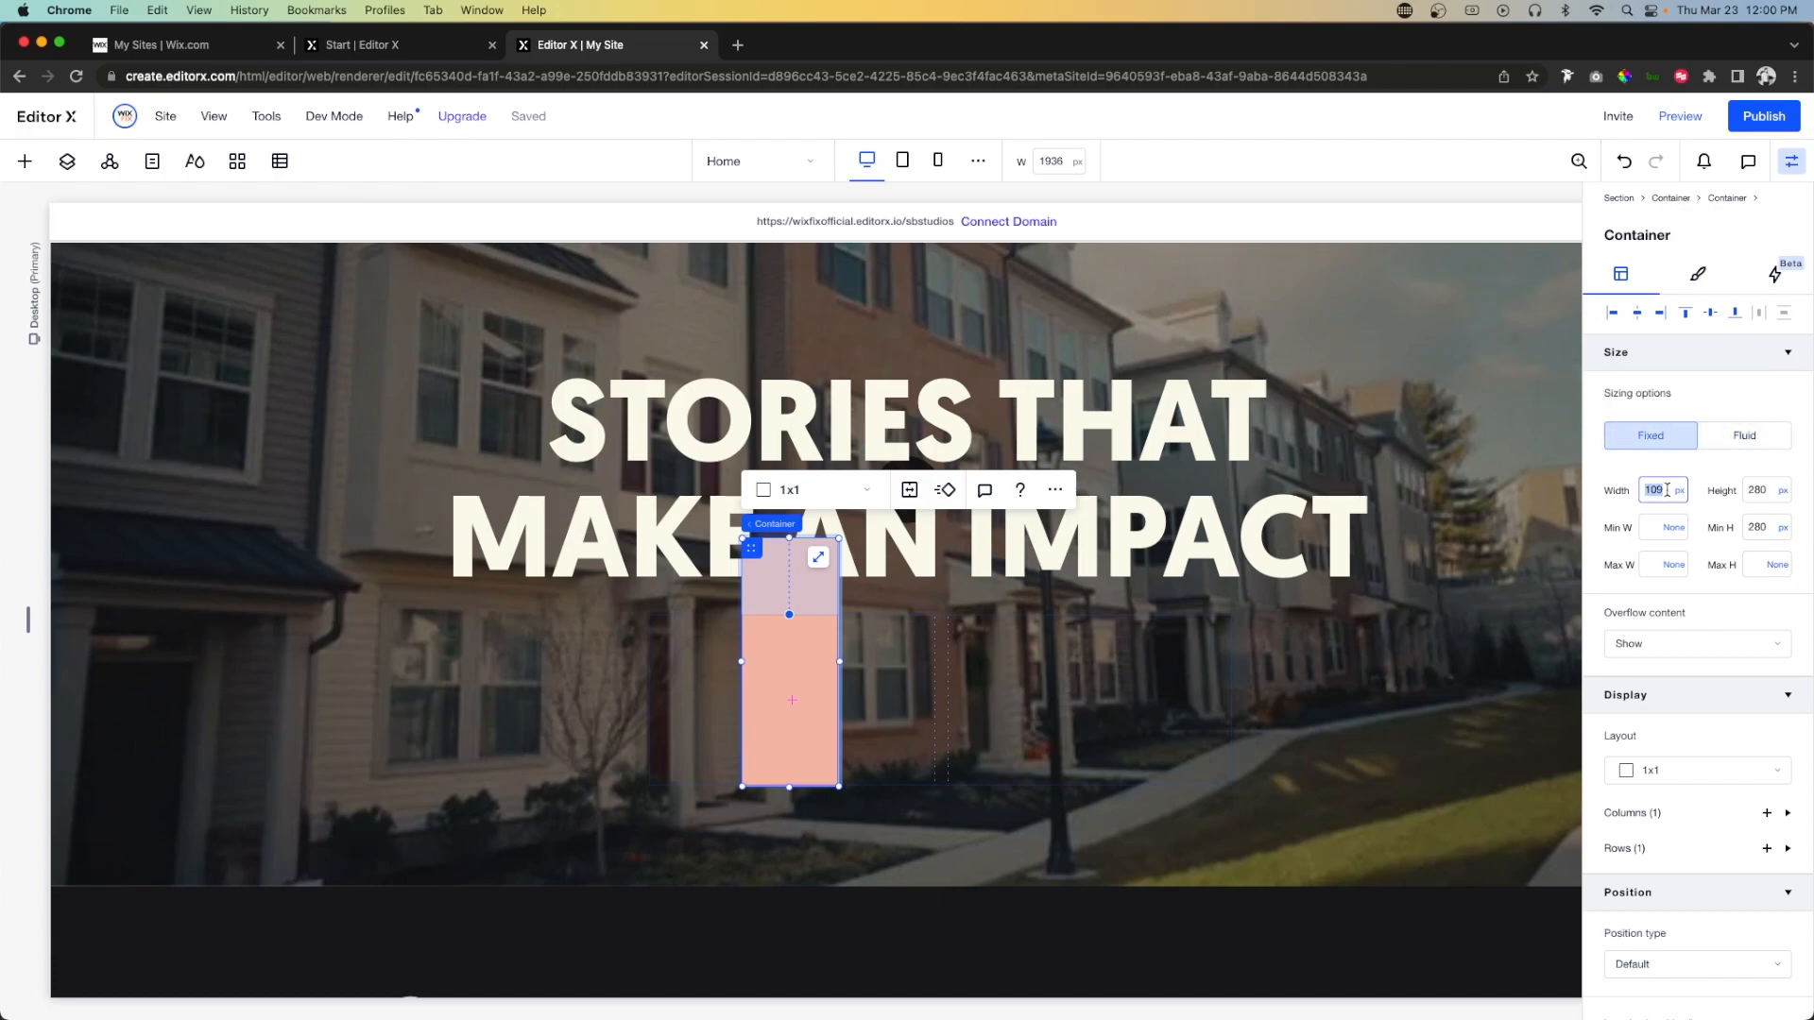
pyautogui.write('85')
pyautogui.press('Tab')
pyautogui.write('85')
pyautogui.press('Tab')
pyautogui.press('Tab')
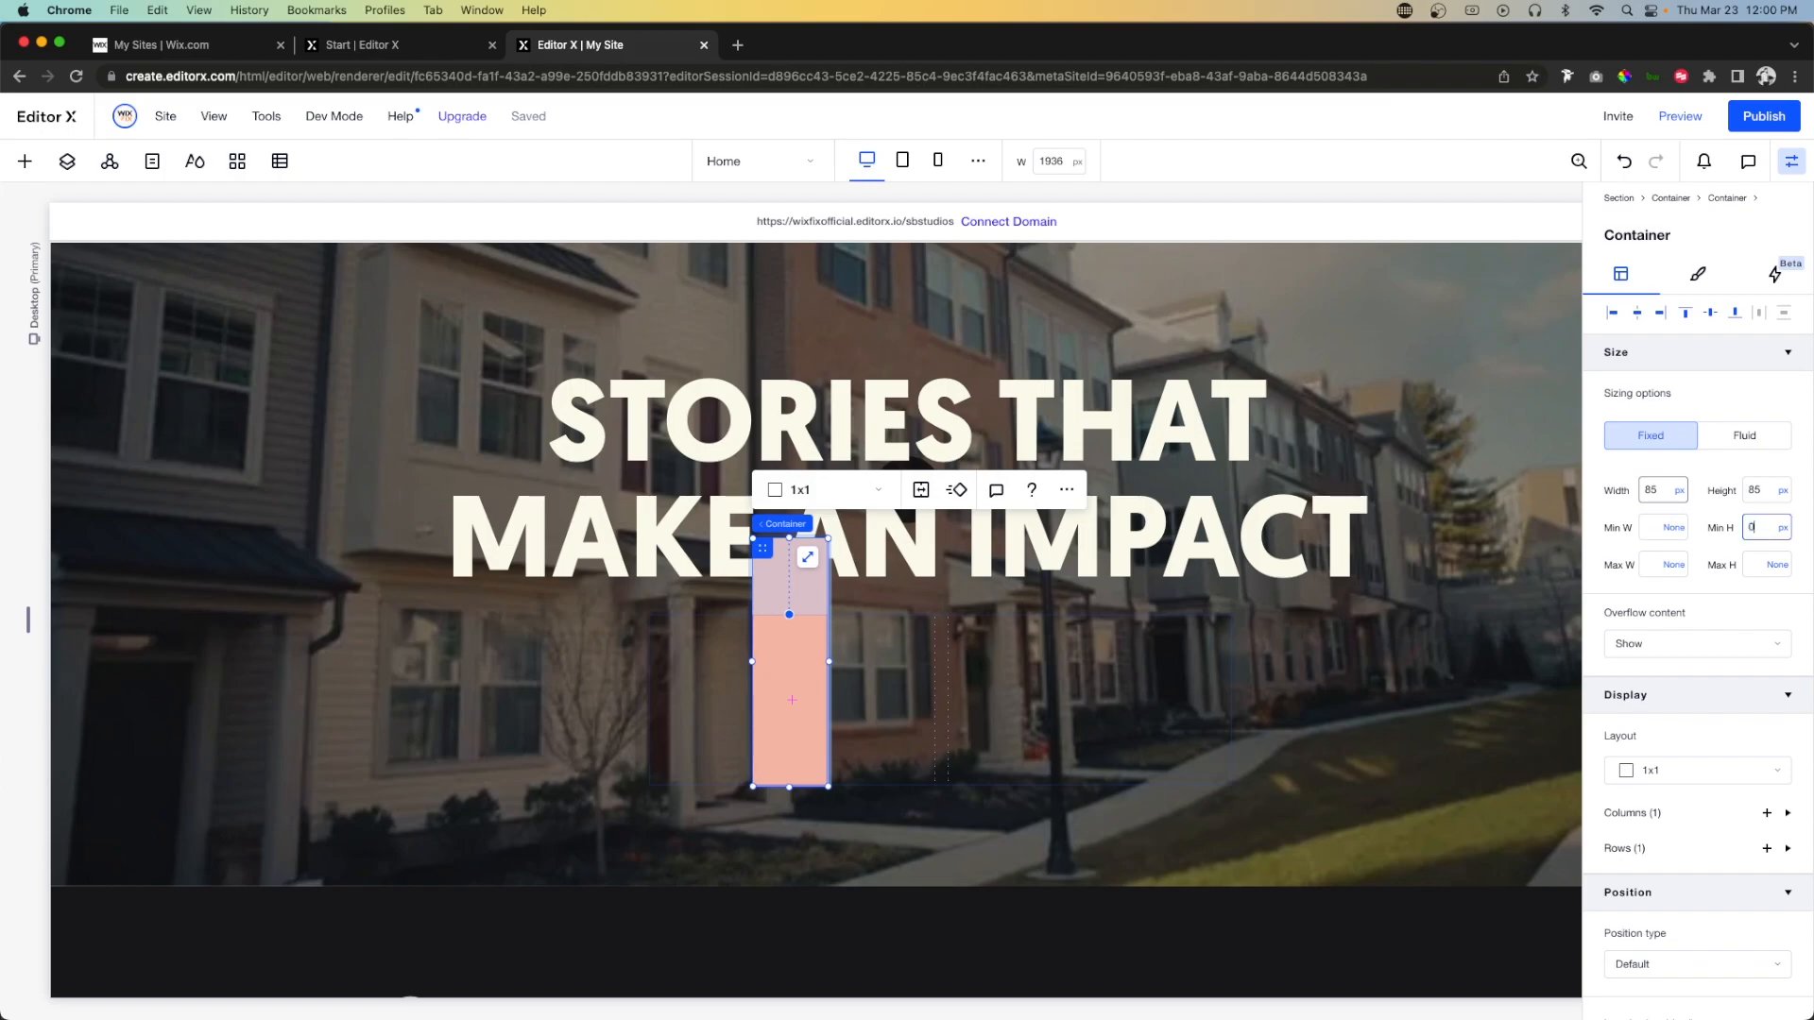
pyautogui.write('0')
pyautogui.press('Return')
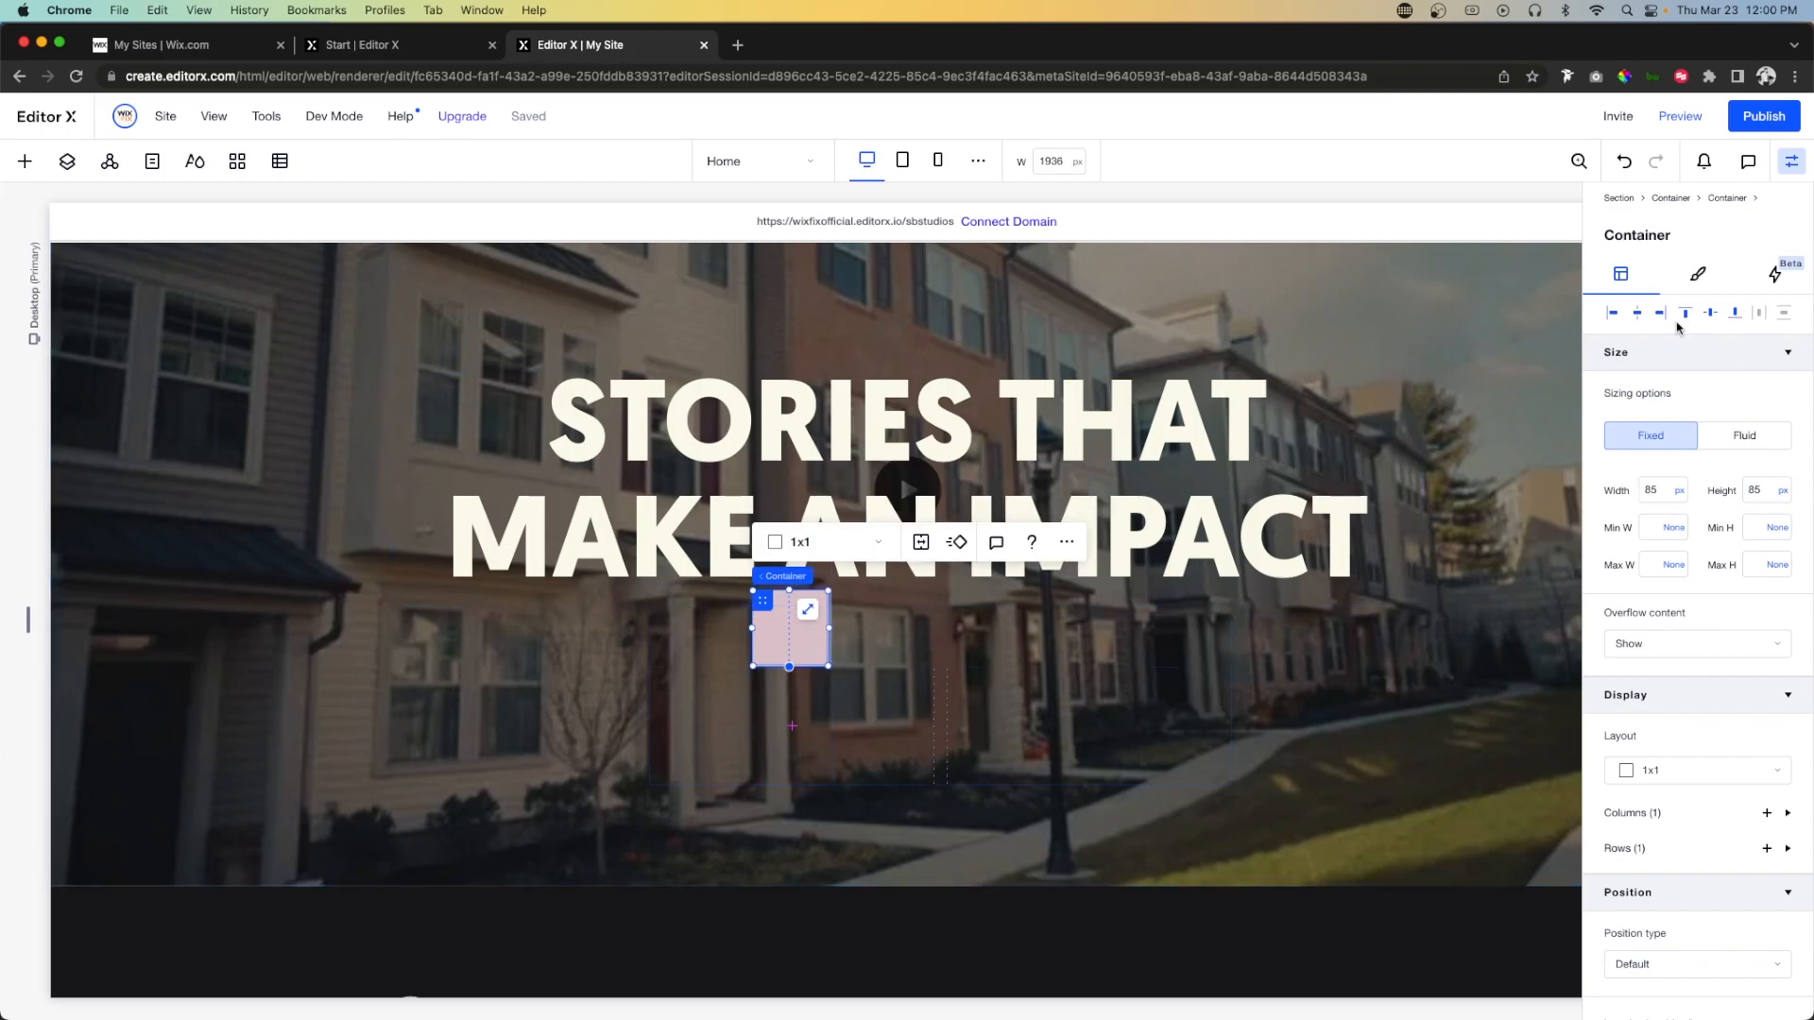
# Center the 85 px square container in its cell and set its background to the theme yellow with 0% opacity.
pyautogui.click(1712, 317)
pyautogui.click(1712, 318)
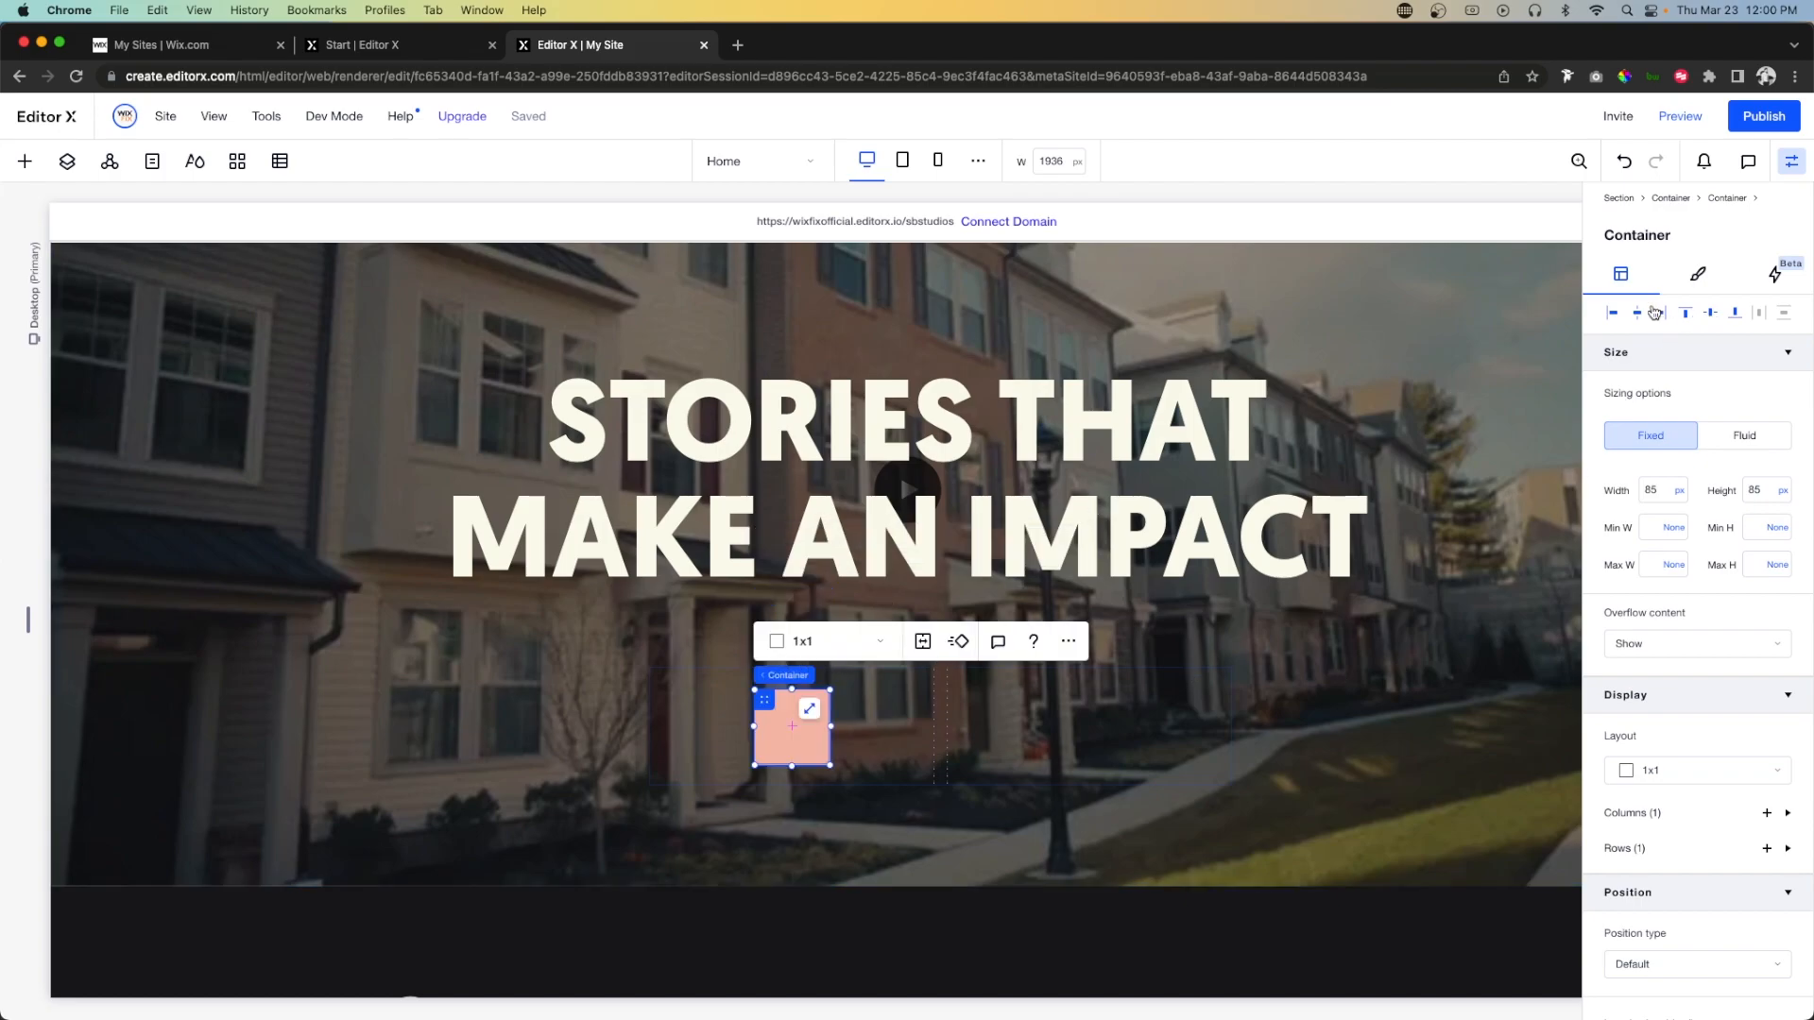
pyautogui.click(1698, 275)
pyautogui.click(1608, 383)
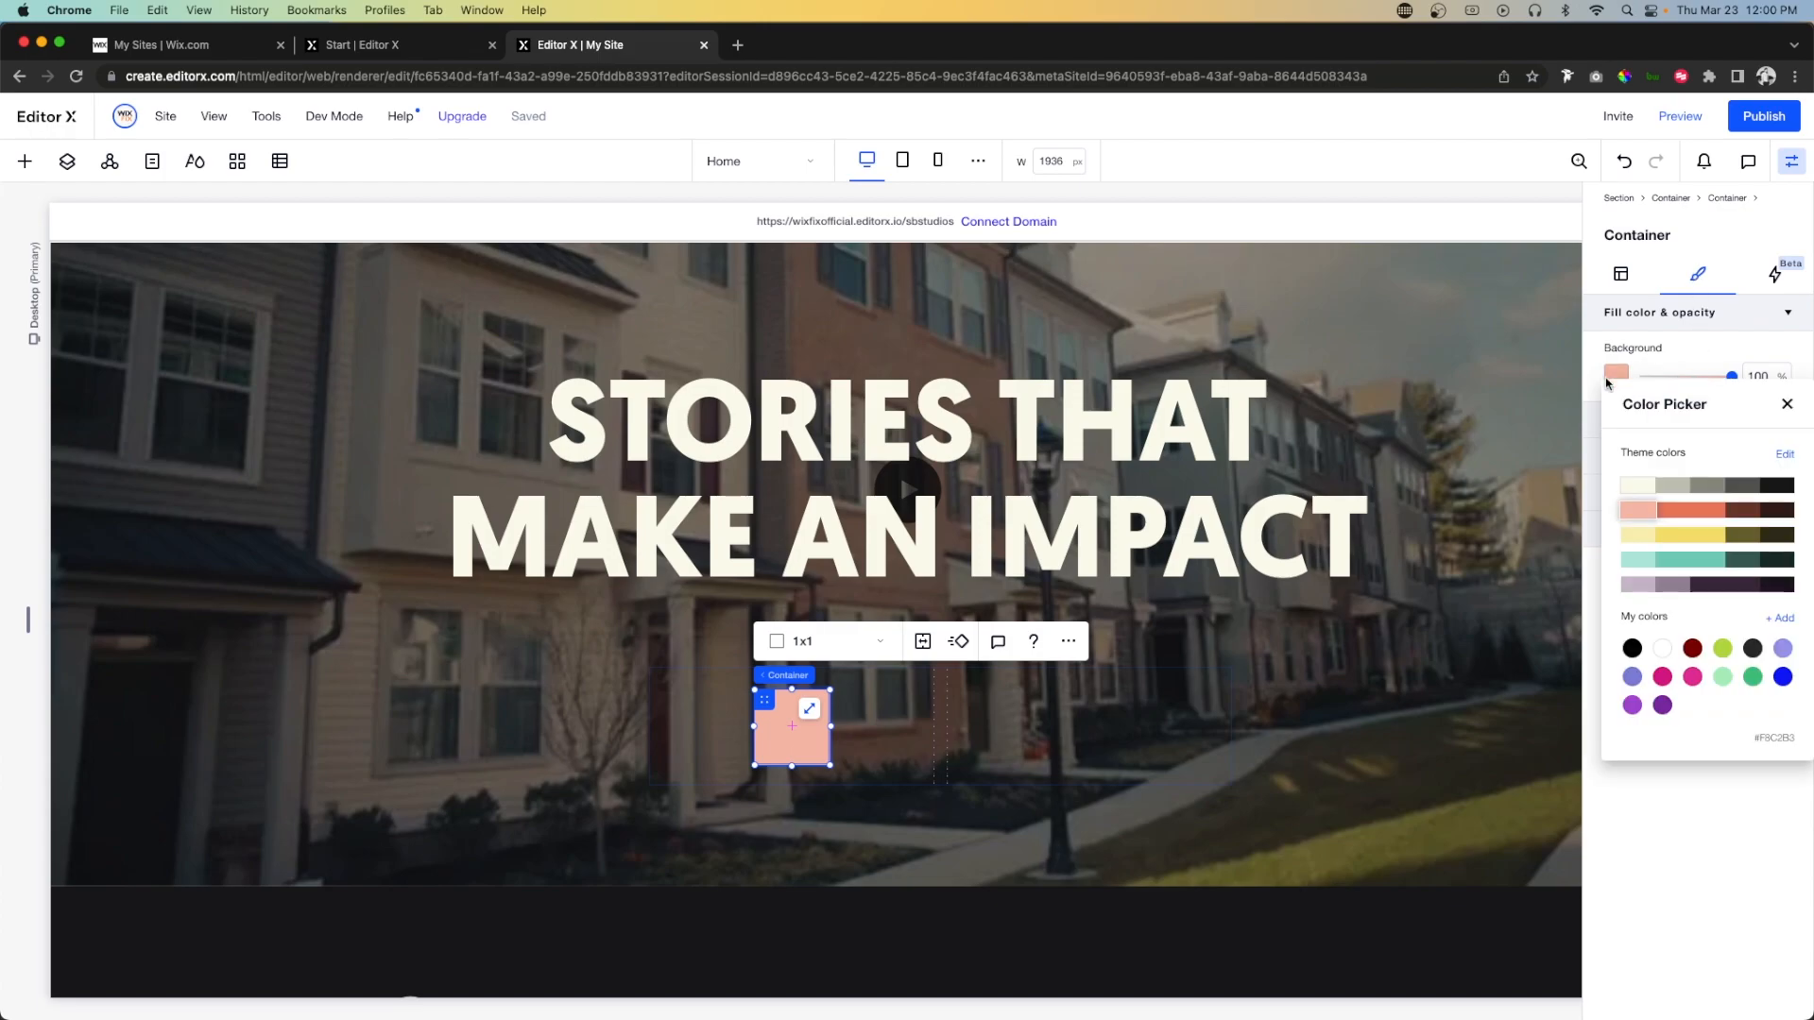
pyautogui.click(1709, 539)
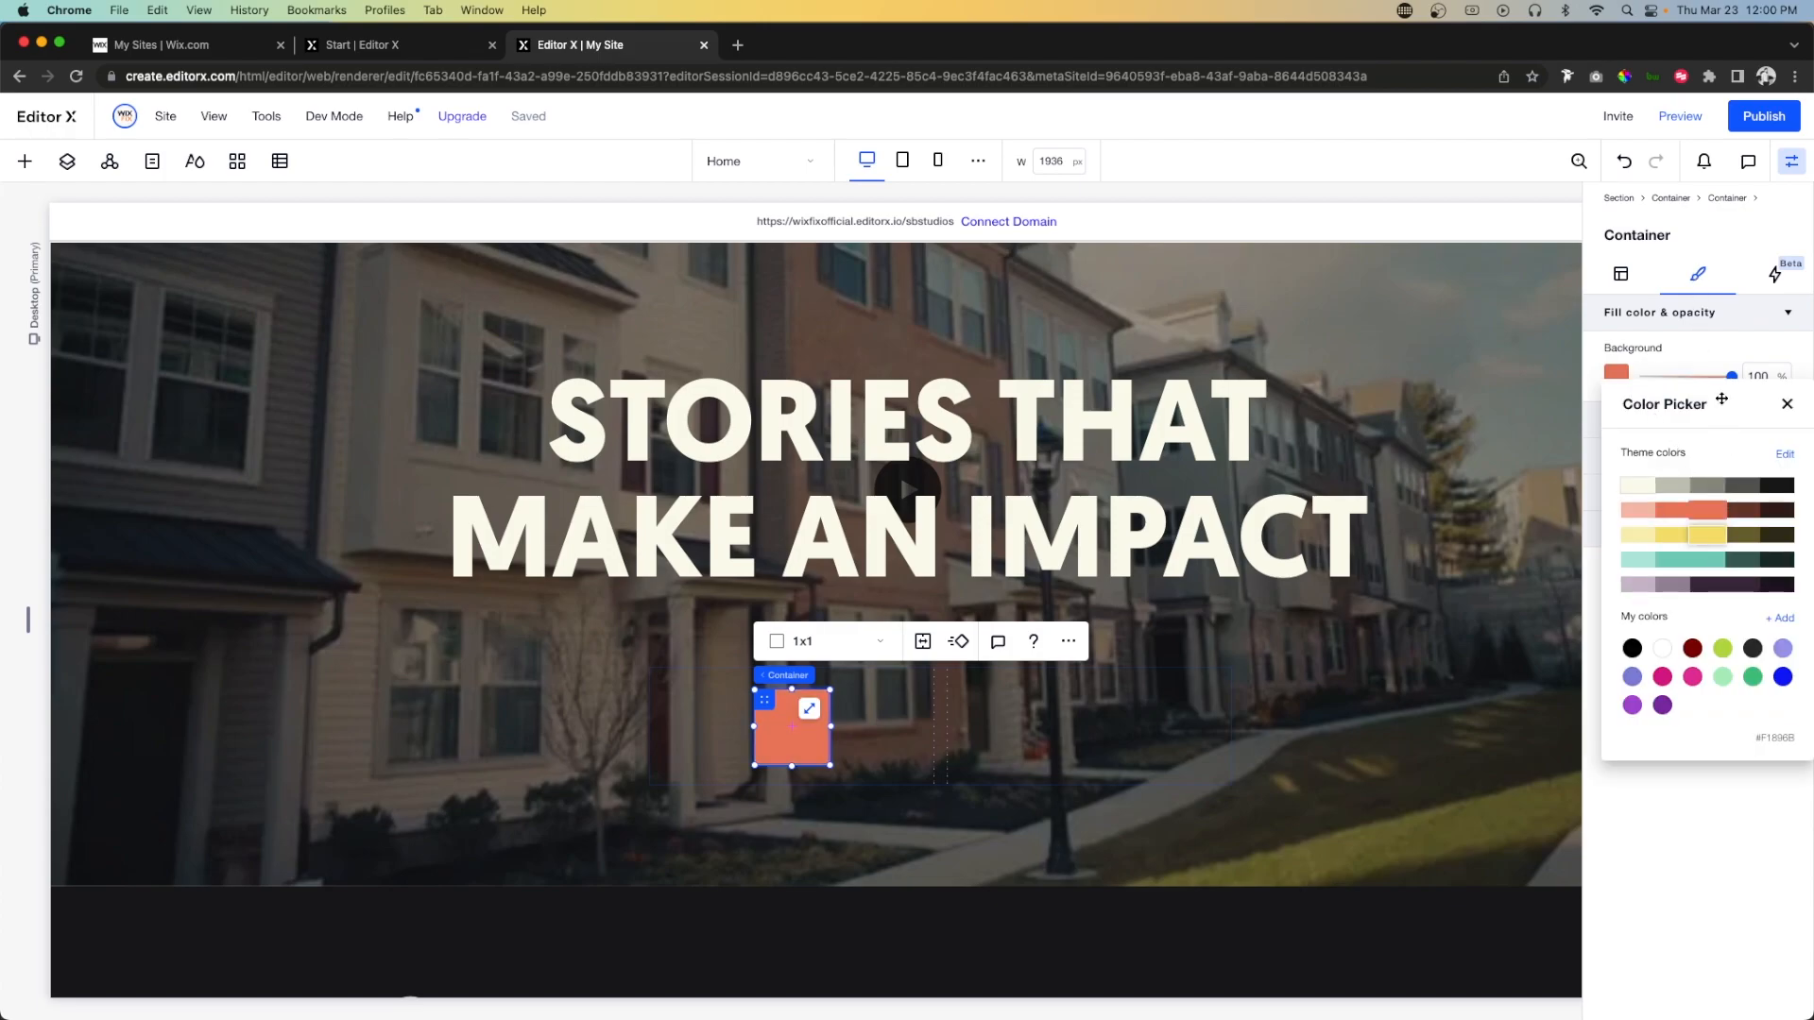
pyautogui.click(1709, 356)
pyautogui.click(1771, 385)
pyautogui.write('0')
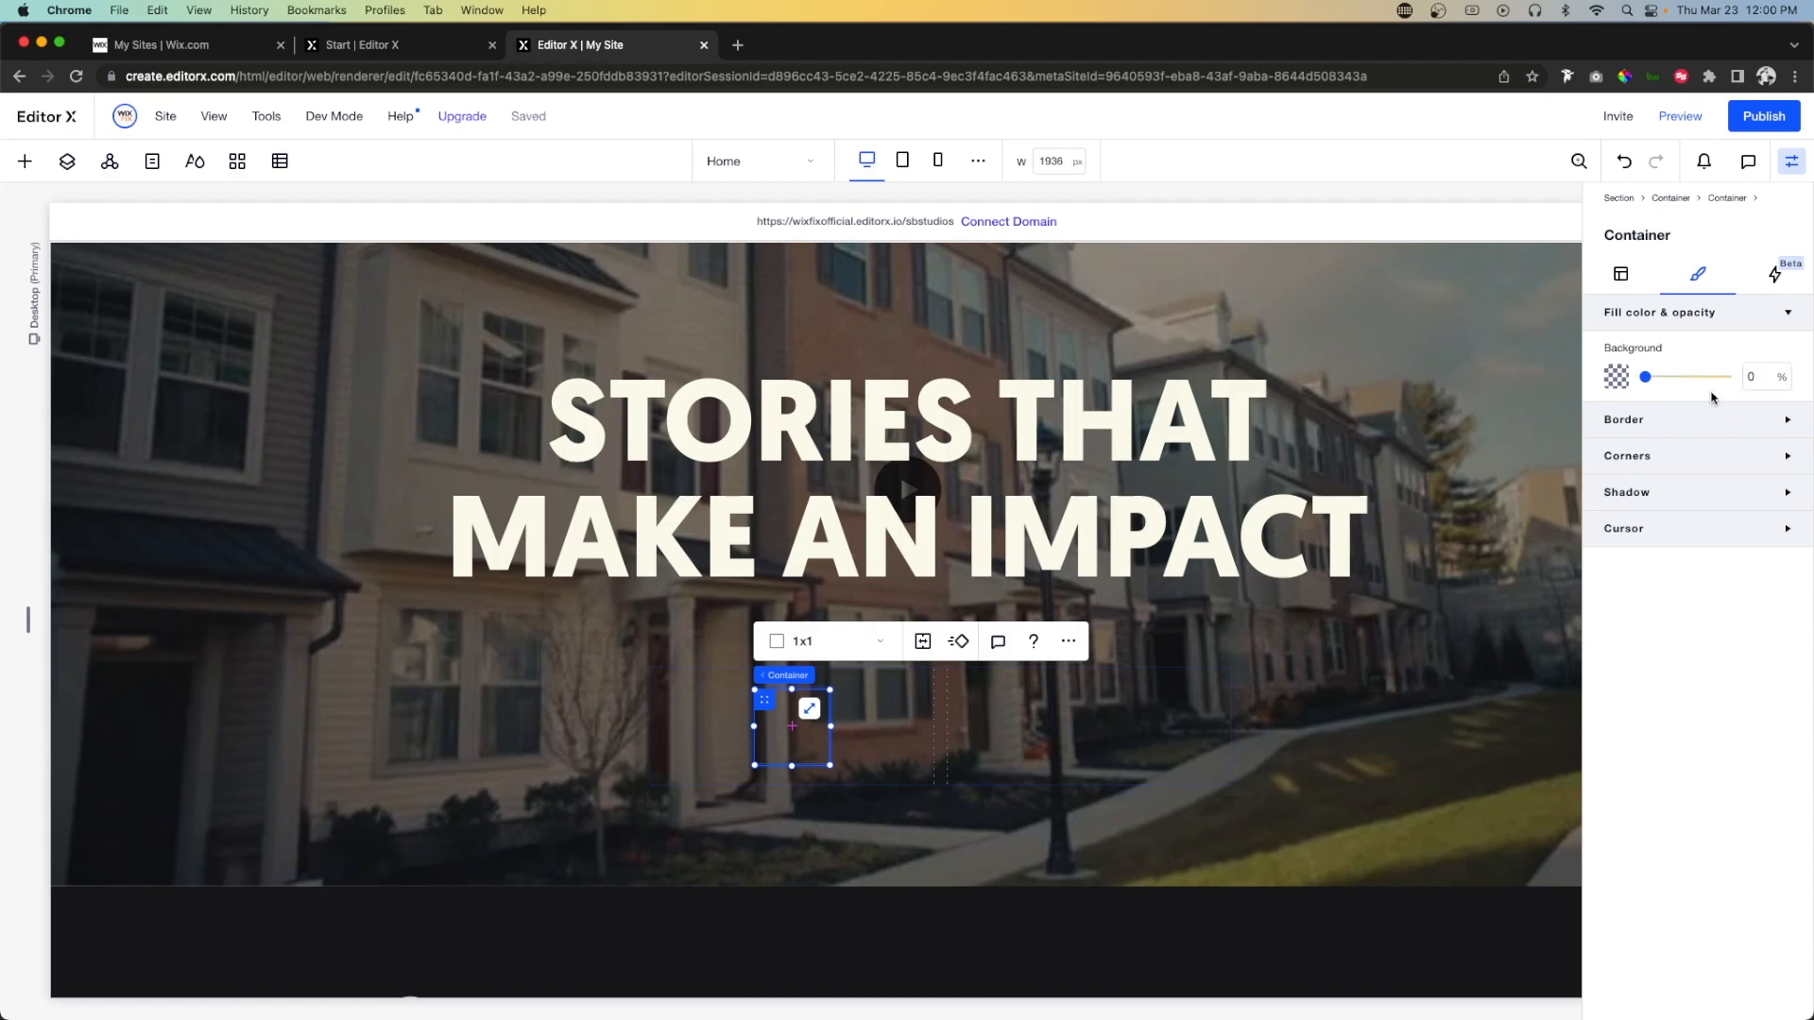
# Give the 85 px square container a theme yellow border with a width of 1 px.
pyautogui.click(1677, 418)
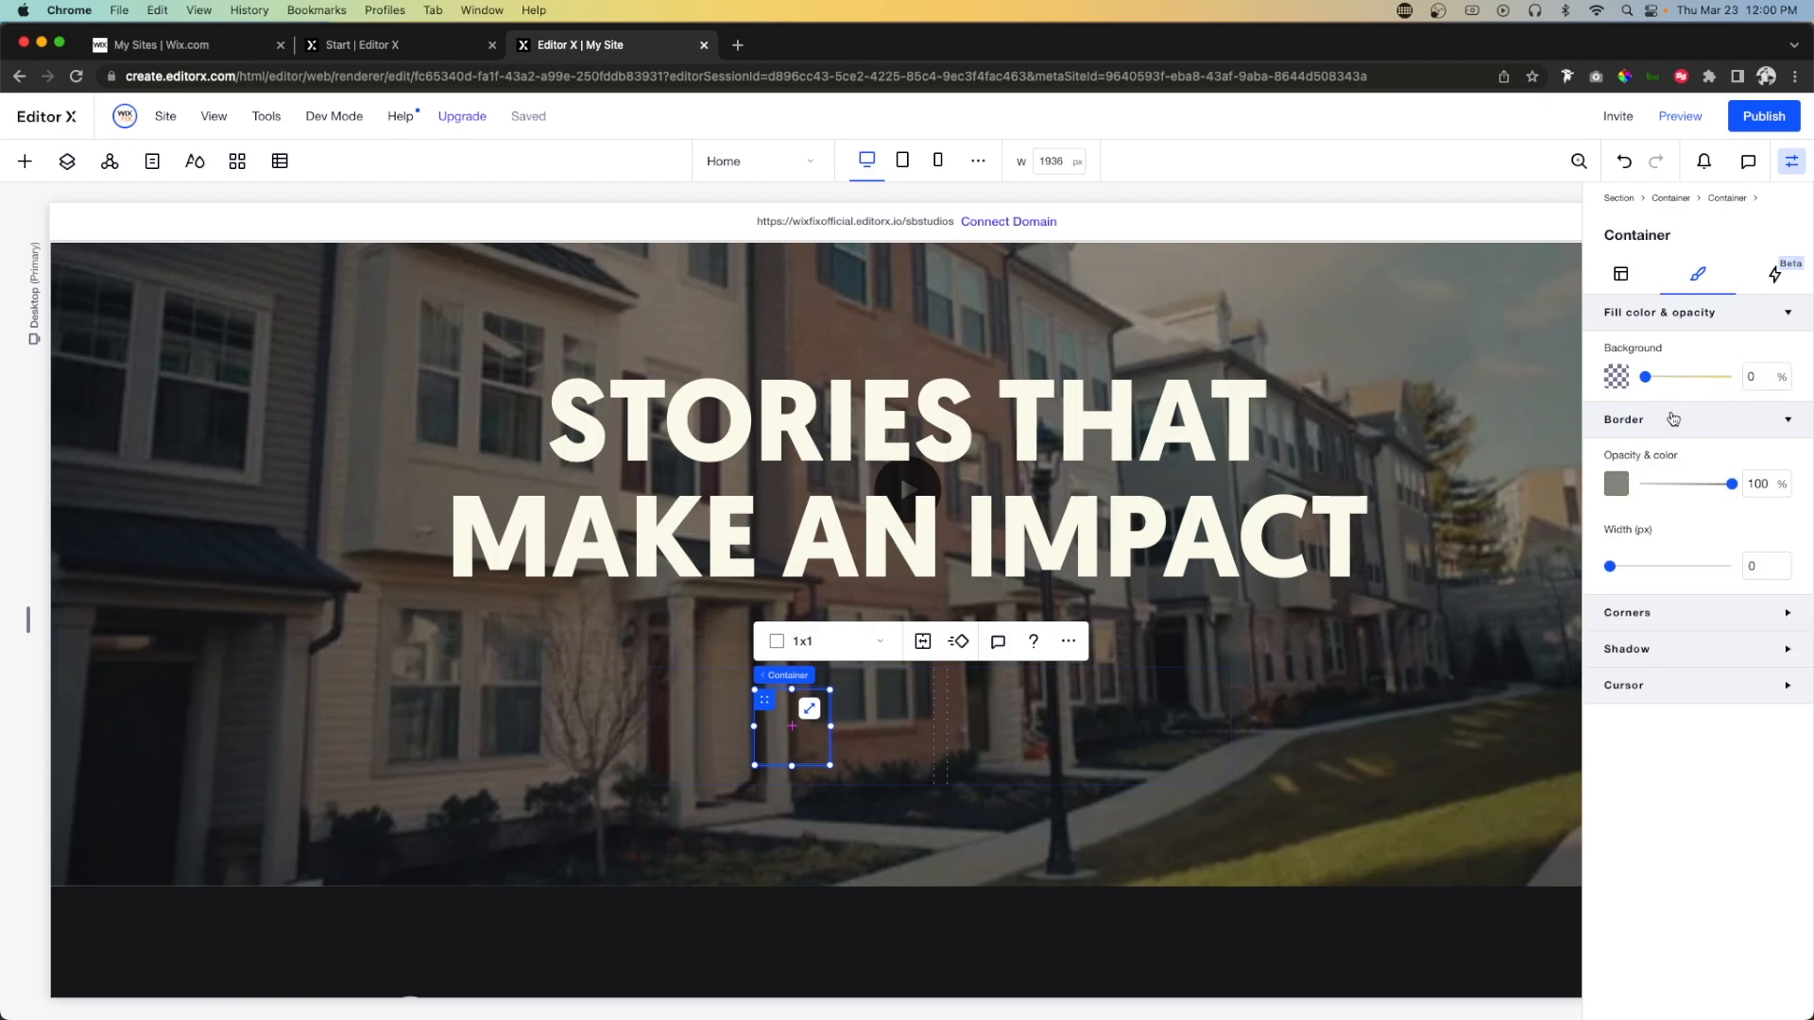
pyautogui.click(1616, 484)
pyautogui.click(1707, 647)
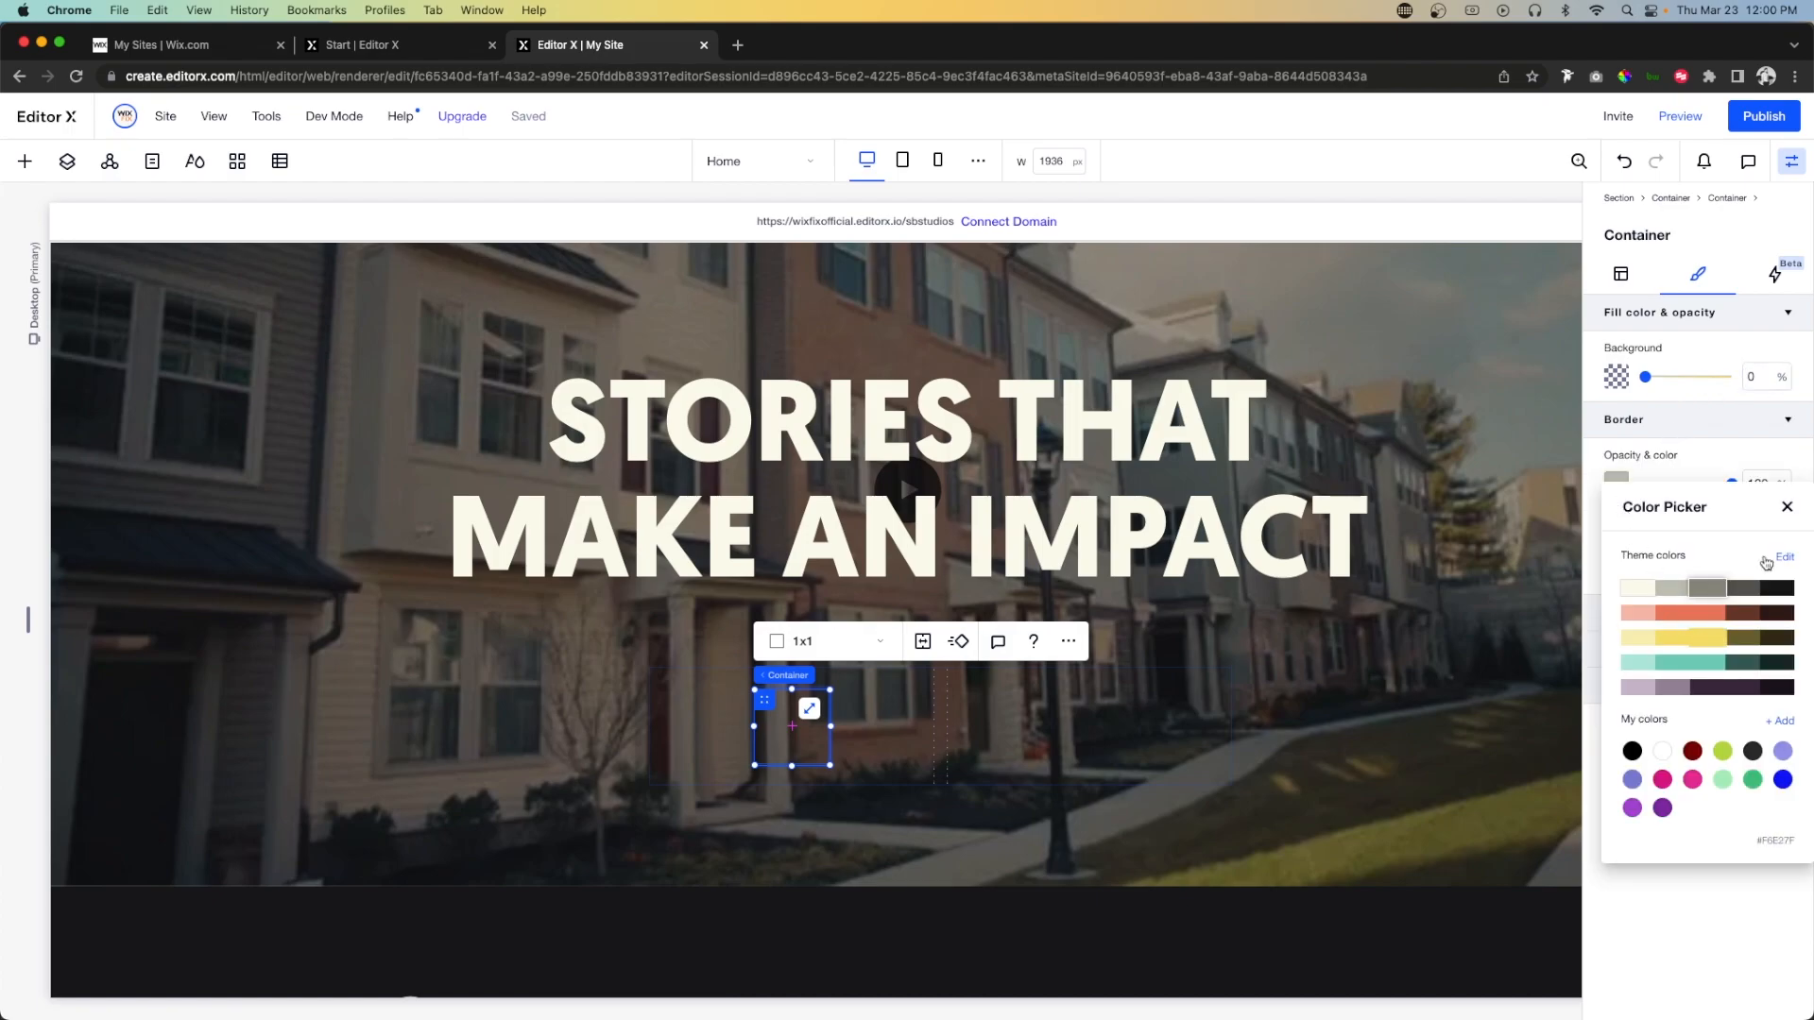
pyautogui.click(1787, 506)
pyautogui.click(1747, 573)
pyautogui.write('1')
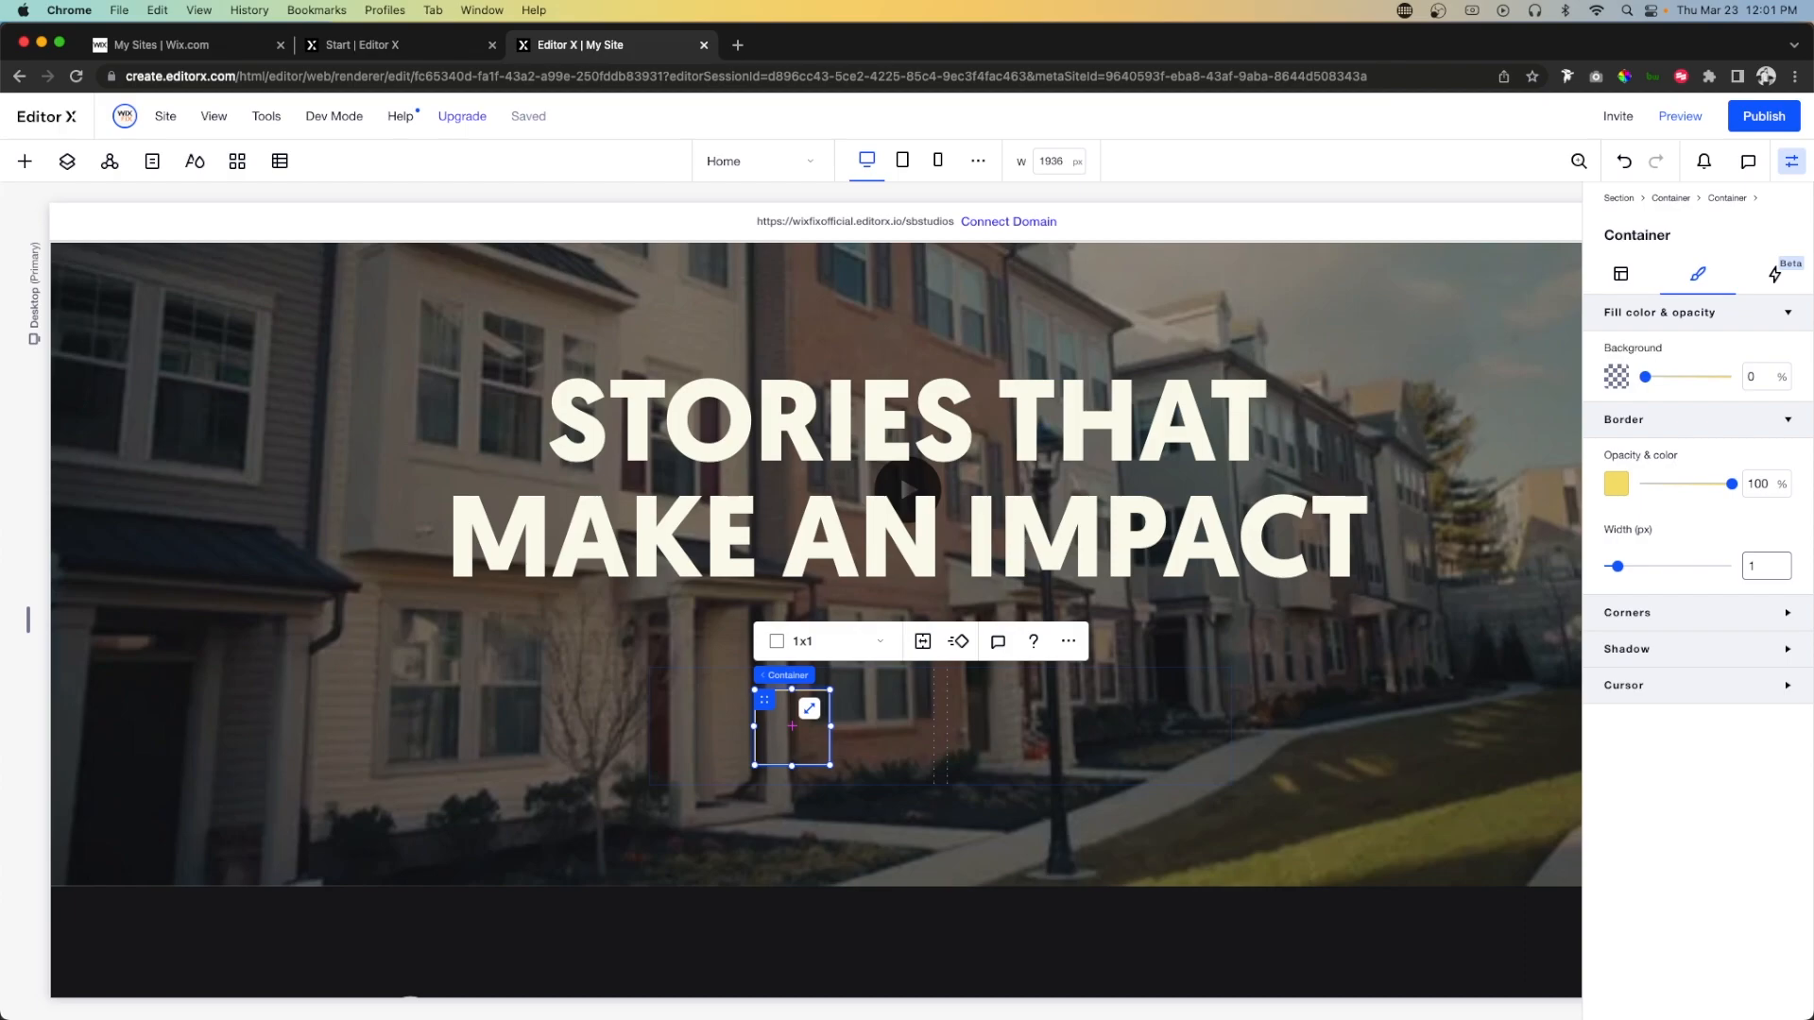
# Round all corners of the square container to 999 px and set its border width to 2 px.
pyautogui.click(1701, 620)
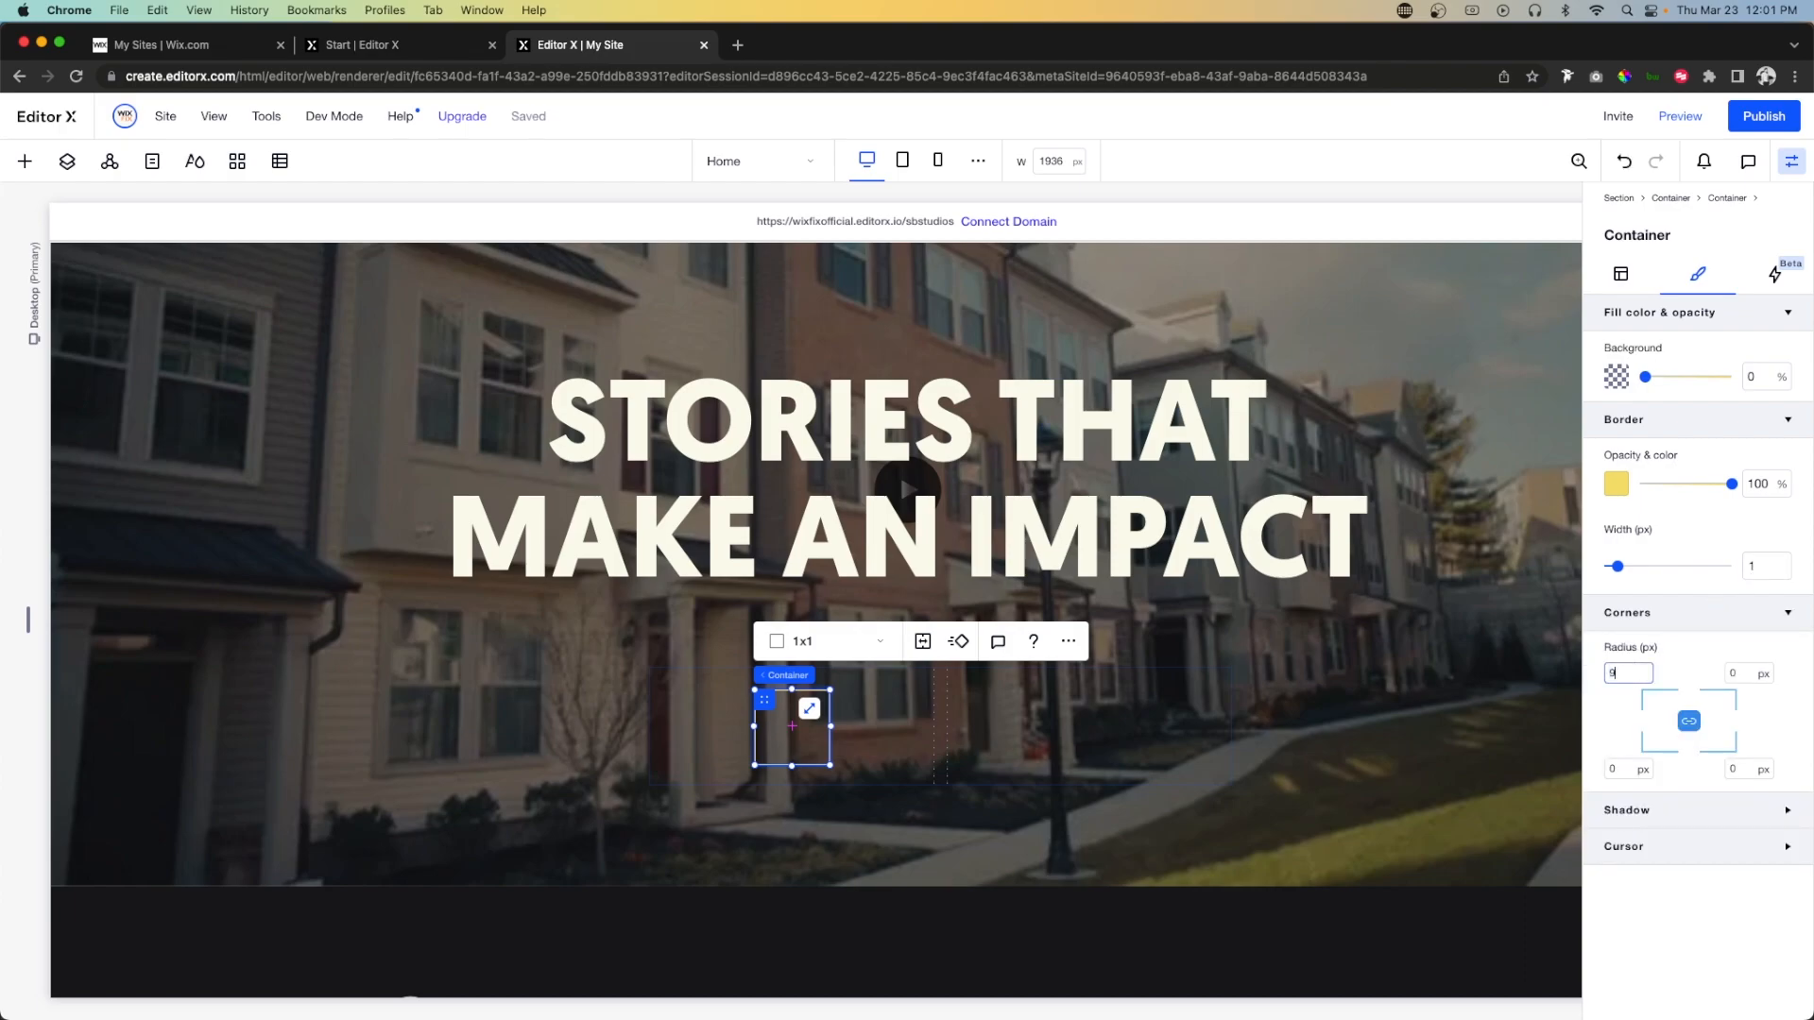
pyautogui.press('Return')
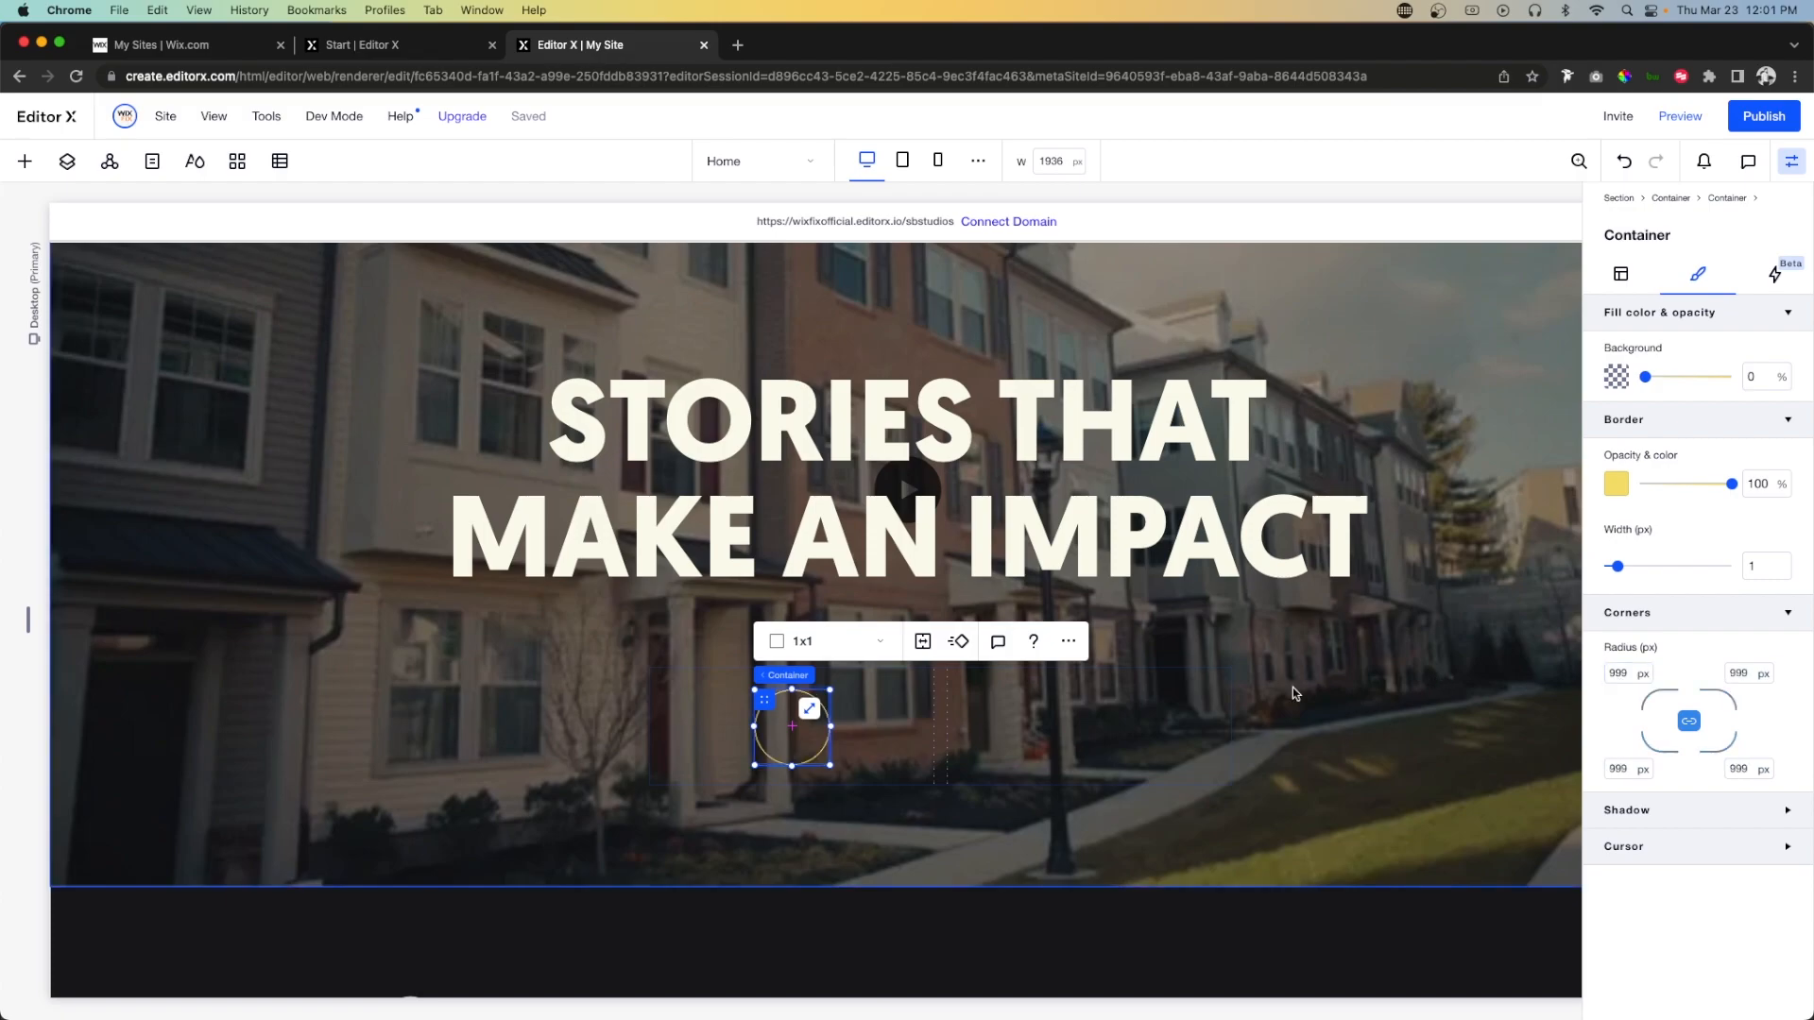
pyautogui.click(1764, 573)
pyautogui.write('2')
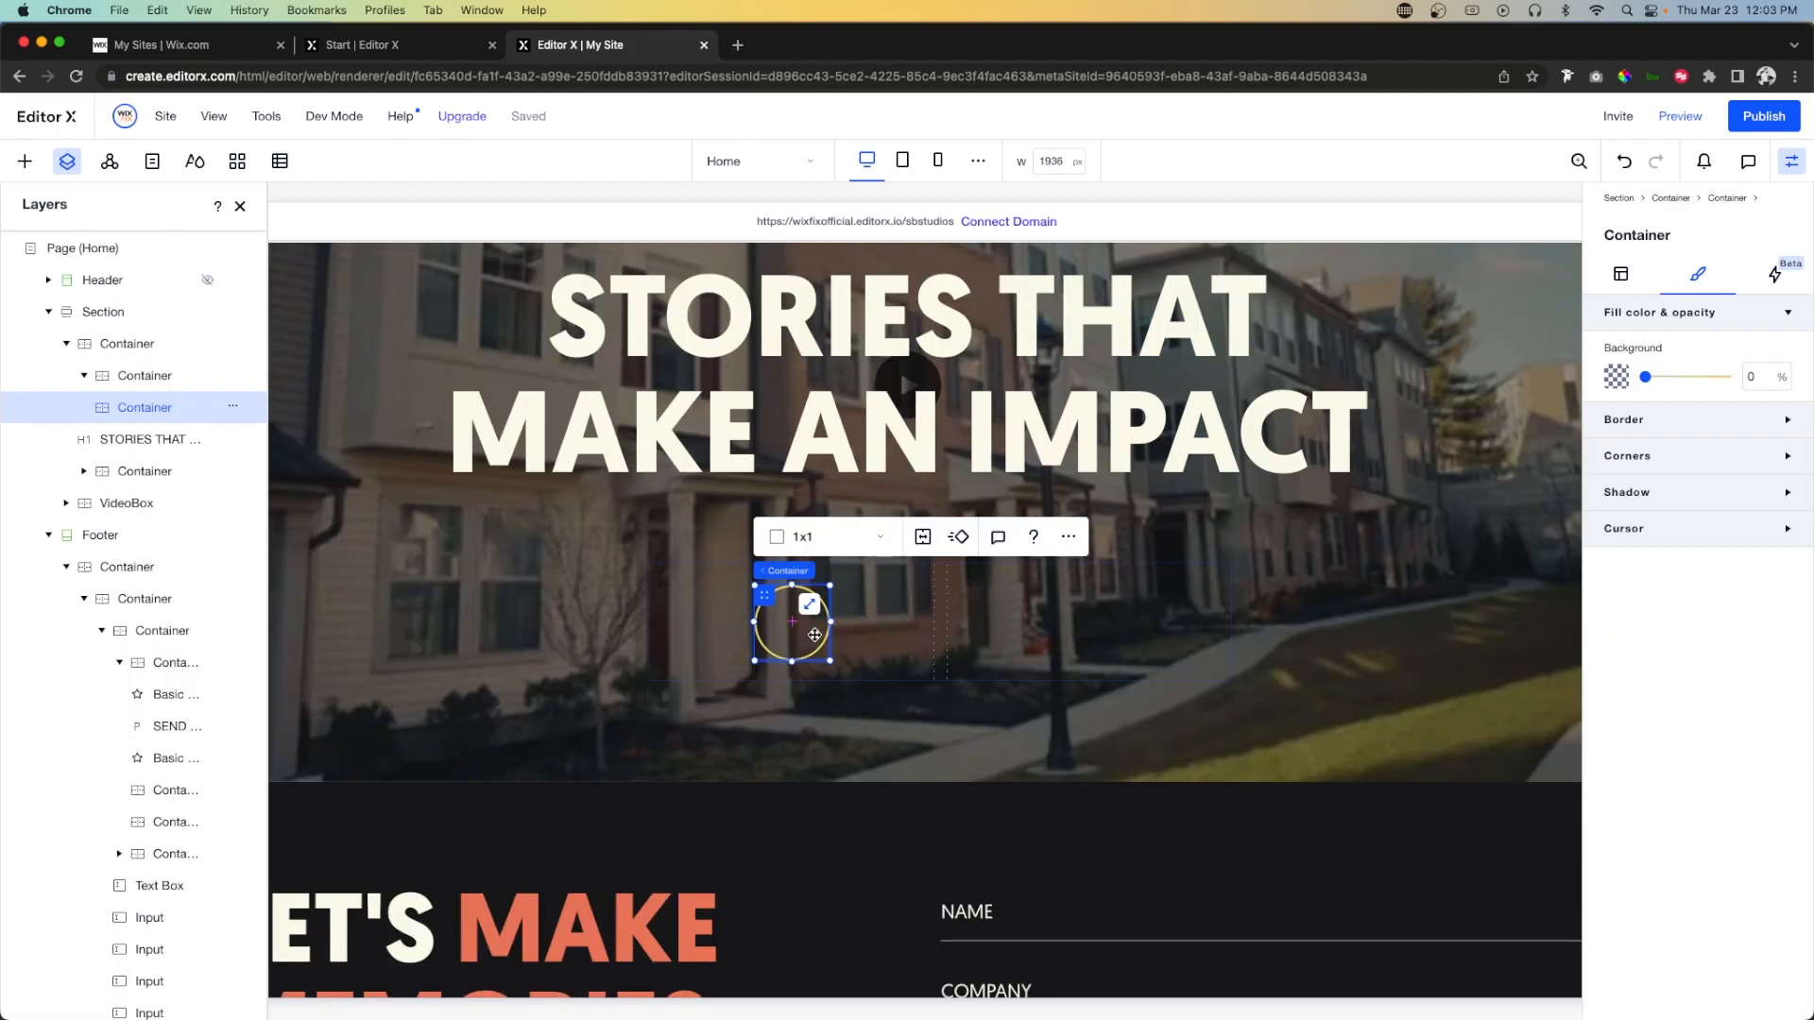
# Paste a copy of the circle container into the 2x1 container and center it exactly over the original.
pyautogui.click(870, 634)
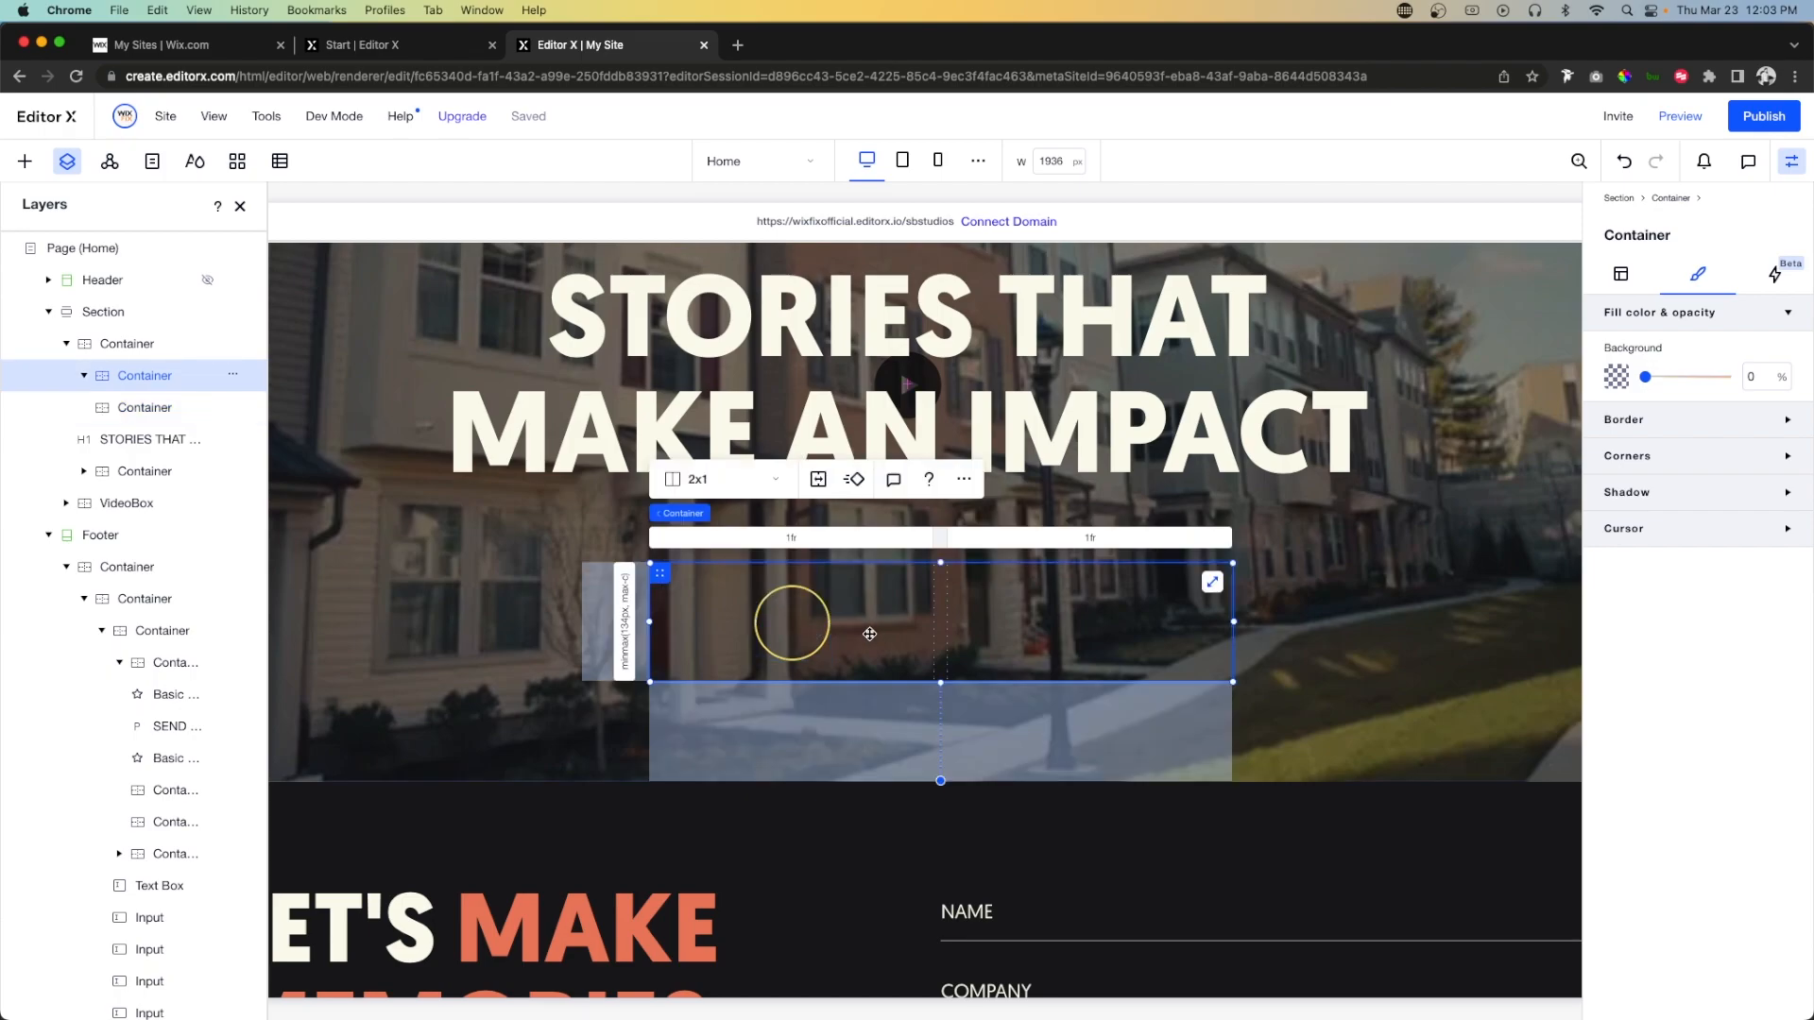
pyautogui.press('super+v')
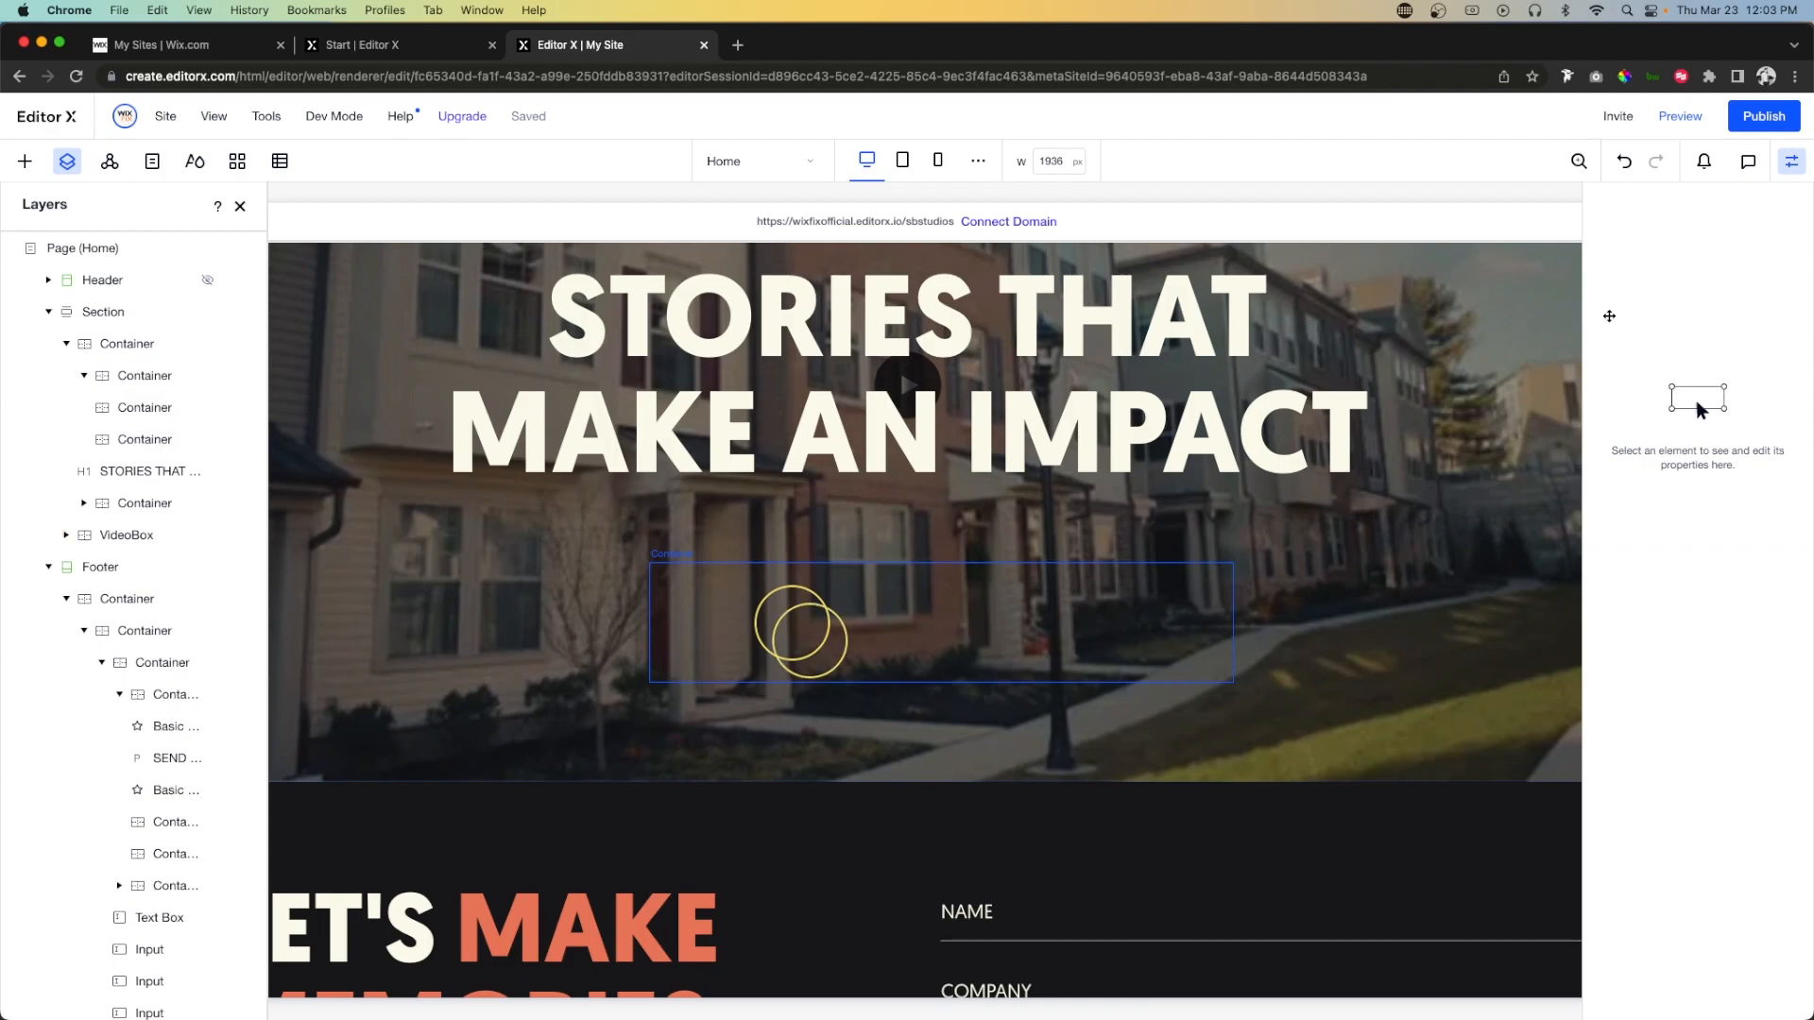
pyautogui.click(835, 650)
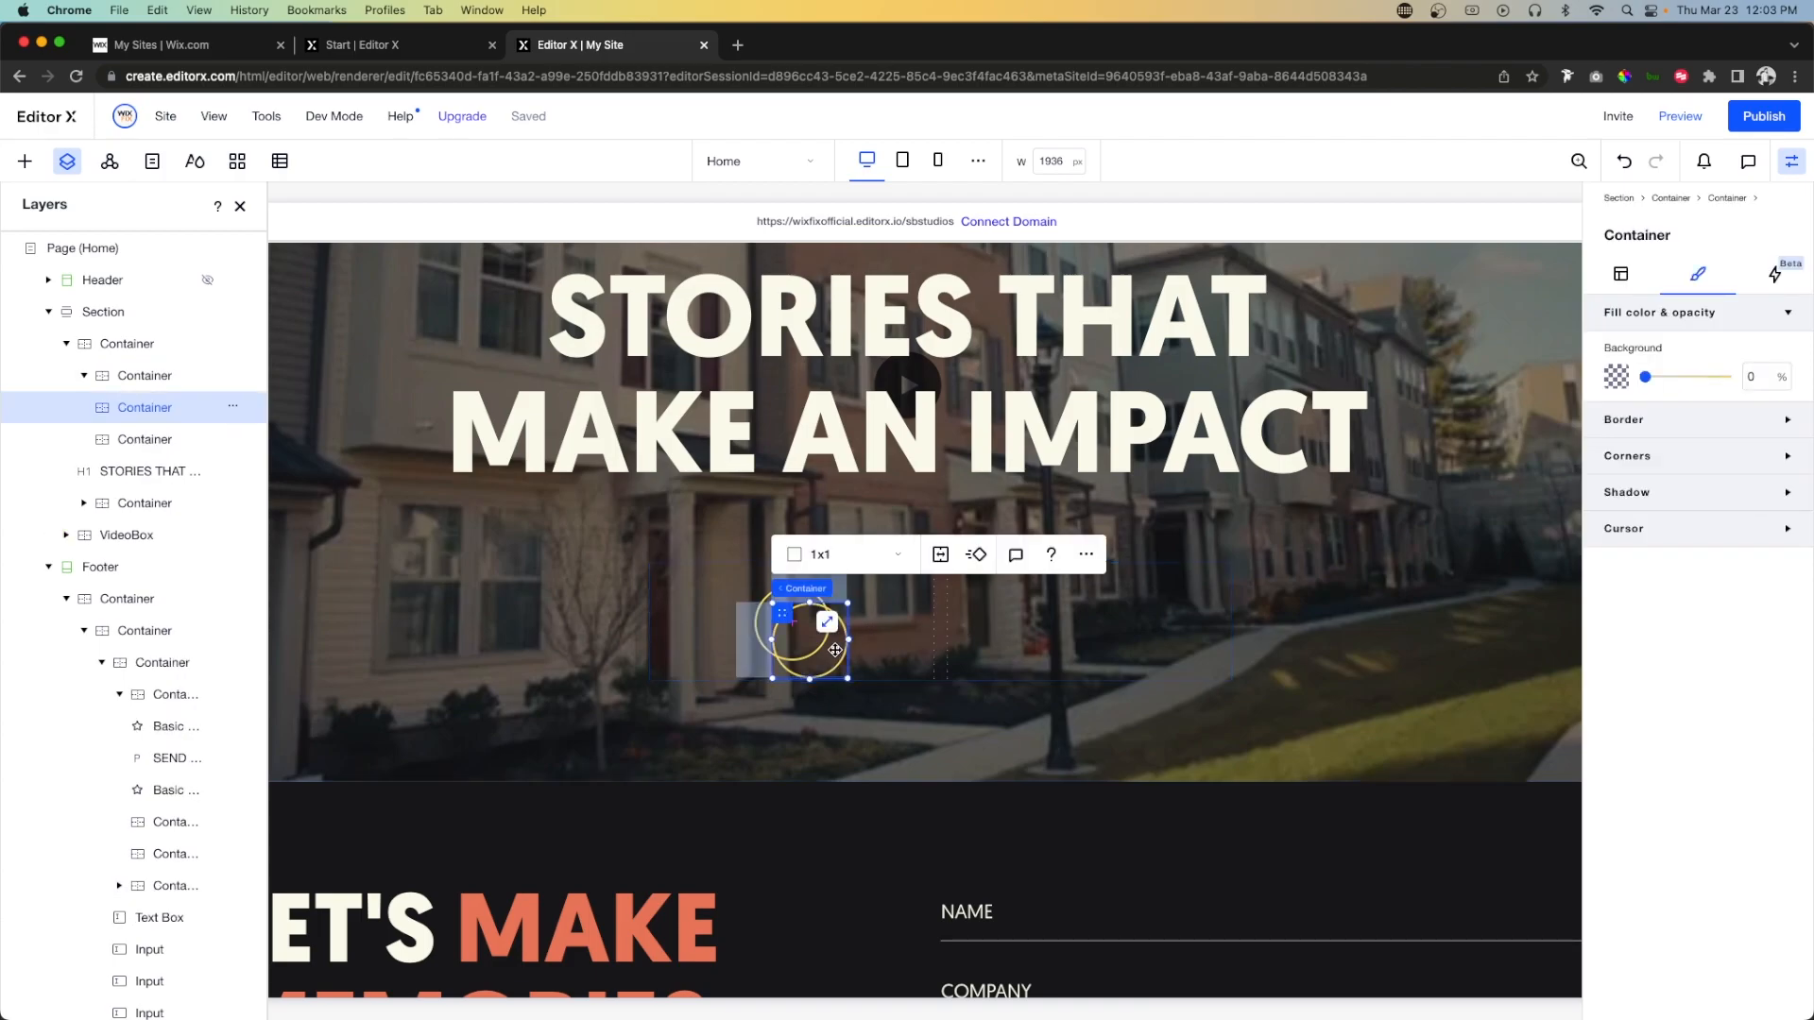
pyautogui.click(1620, 274)
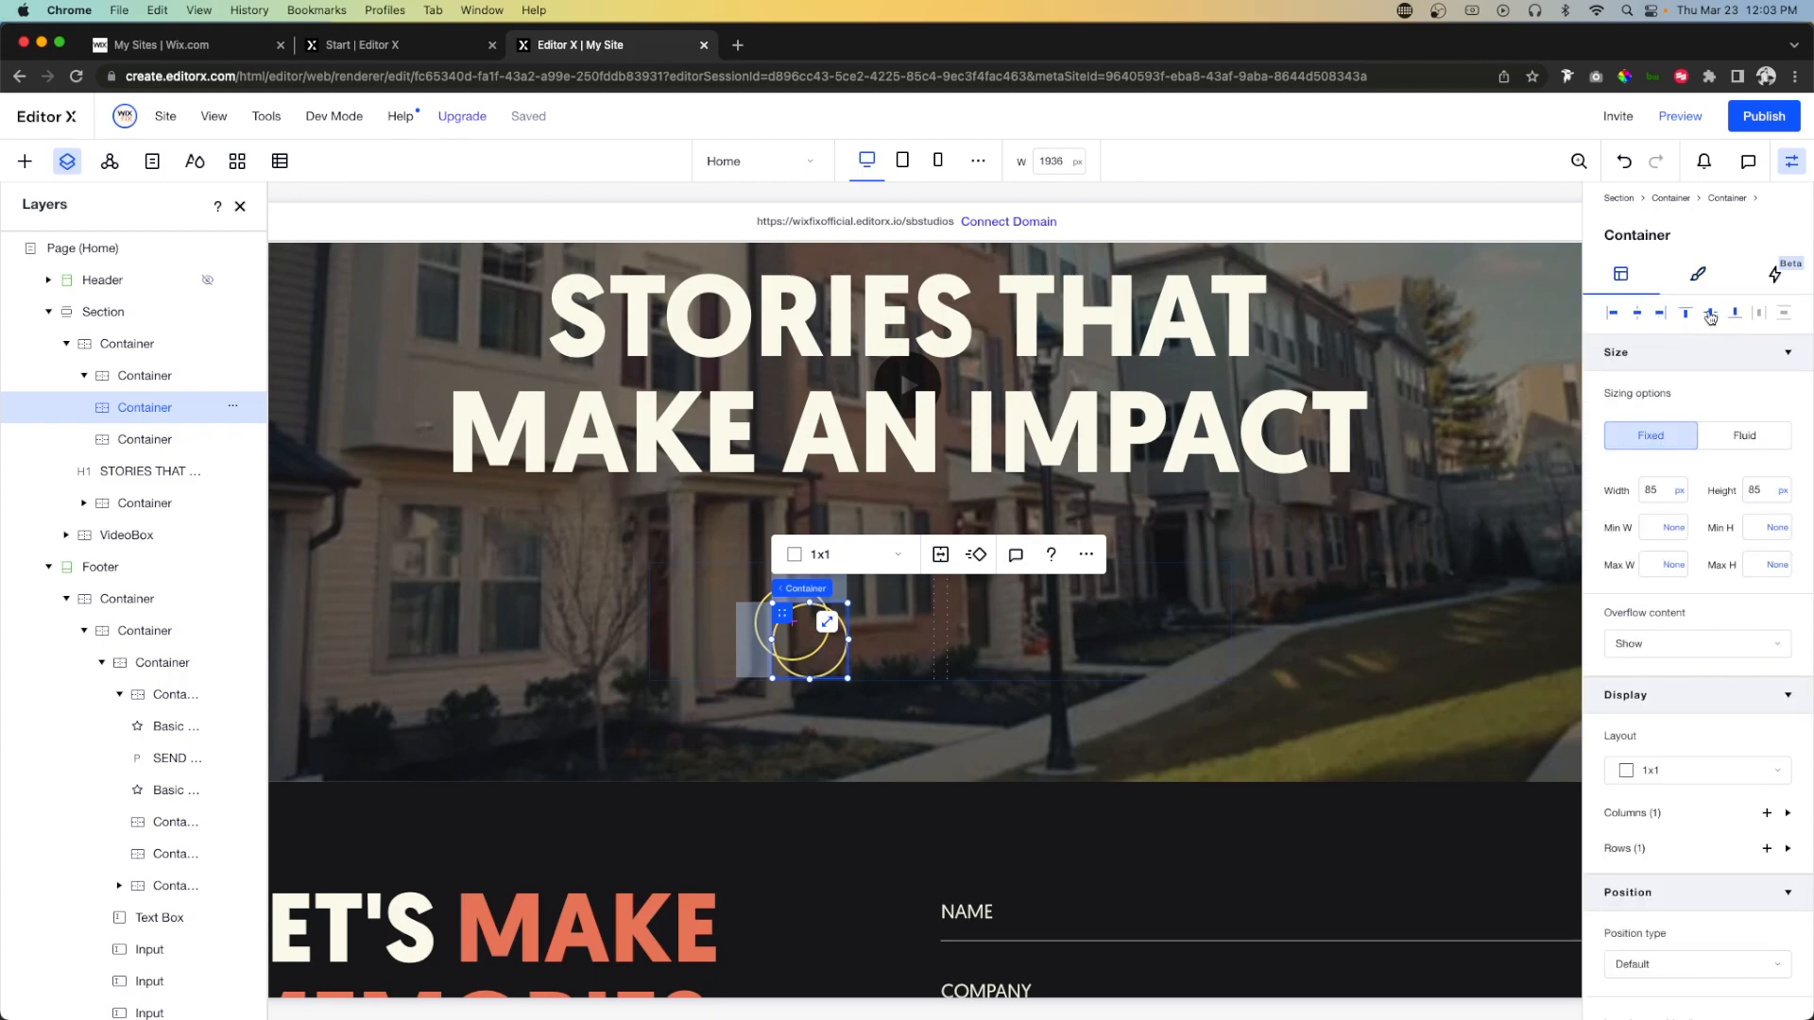
pyautogui.click(1710, 315)
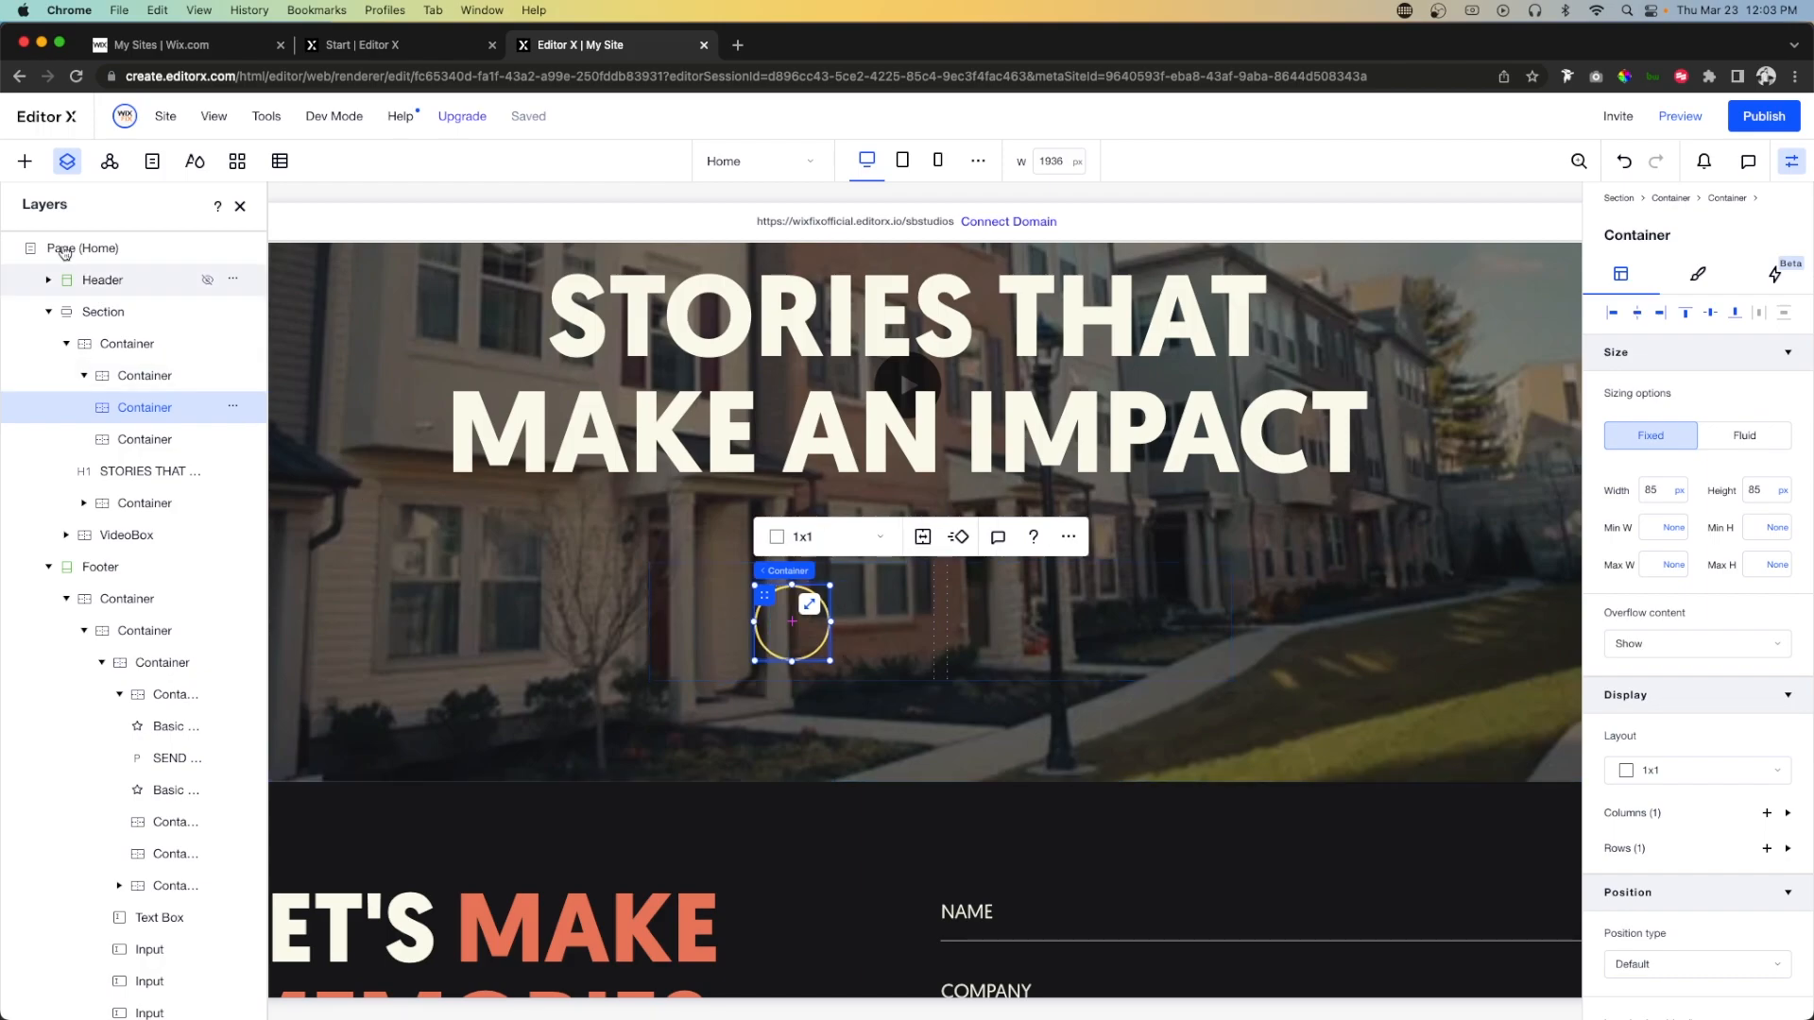
# Add a right-pointing triangle basic shape to the first cell of the 2x1 container, beside the circles.
pyautogui.click(27, 163)
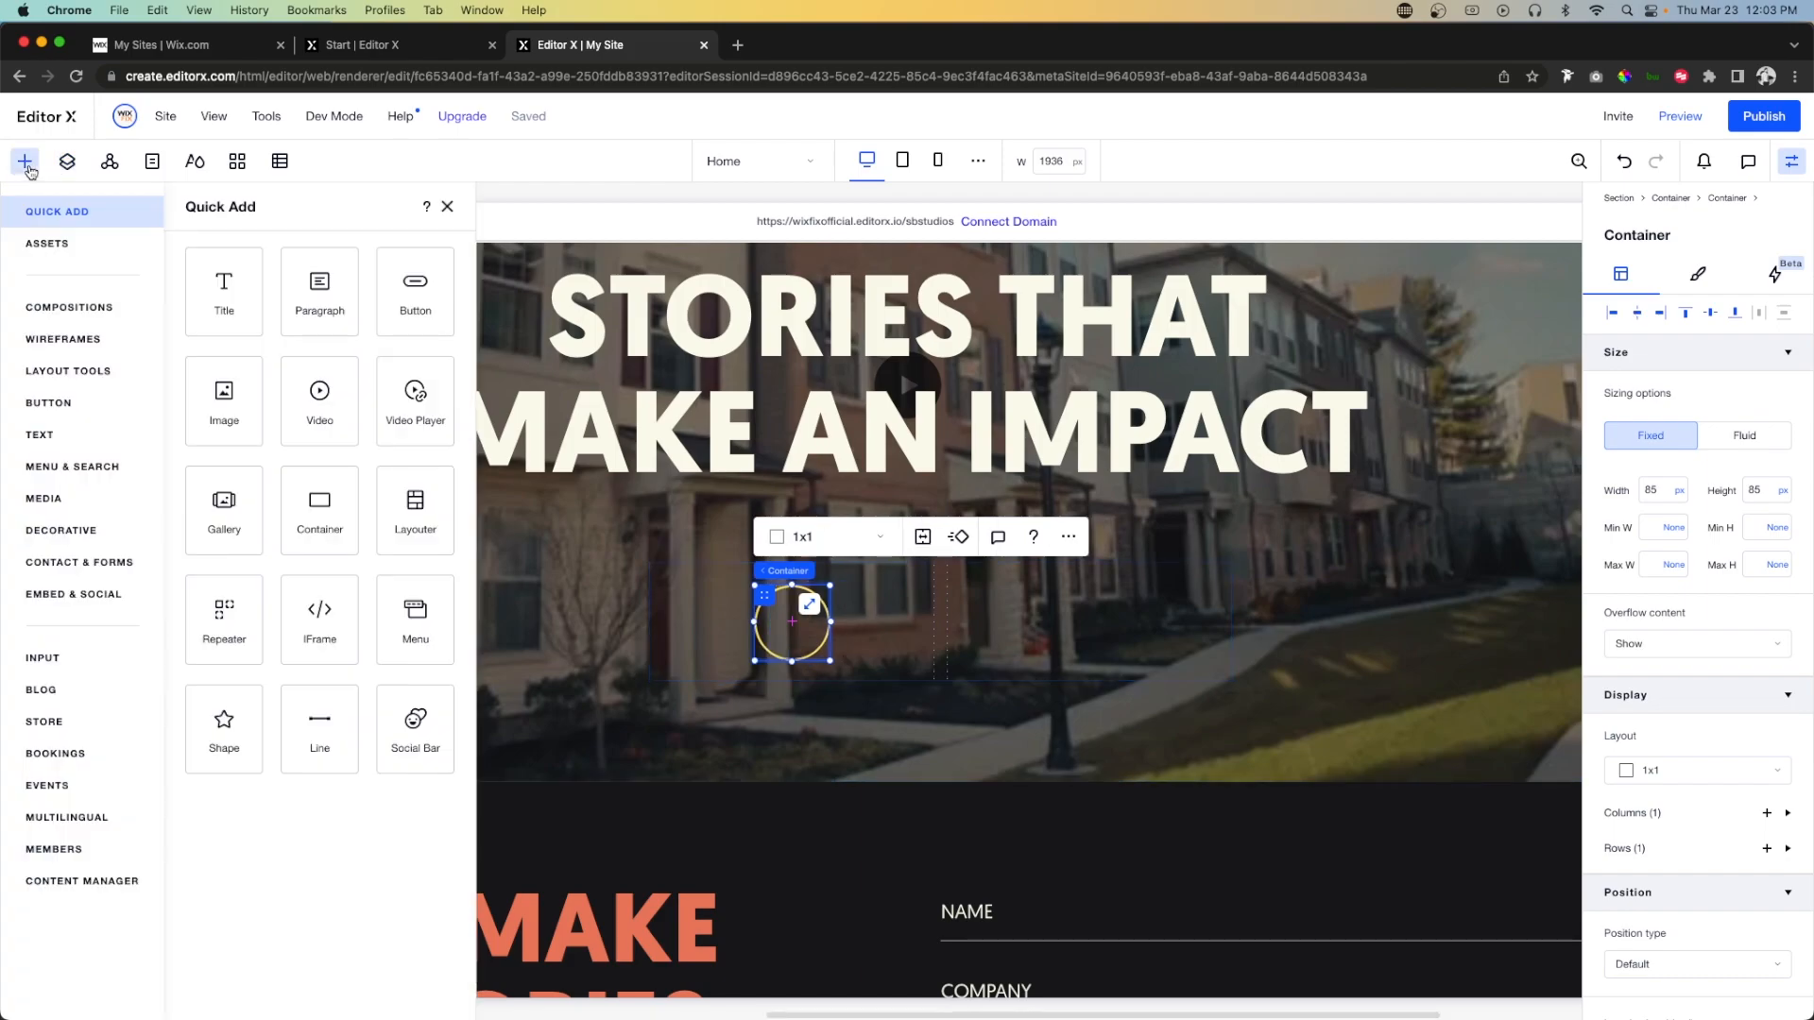
pyautogui.click(57, 533)
pyautogui.moveTo(462, 423); pyautogui.dragTo(694, 627)
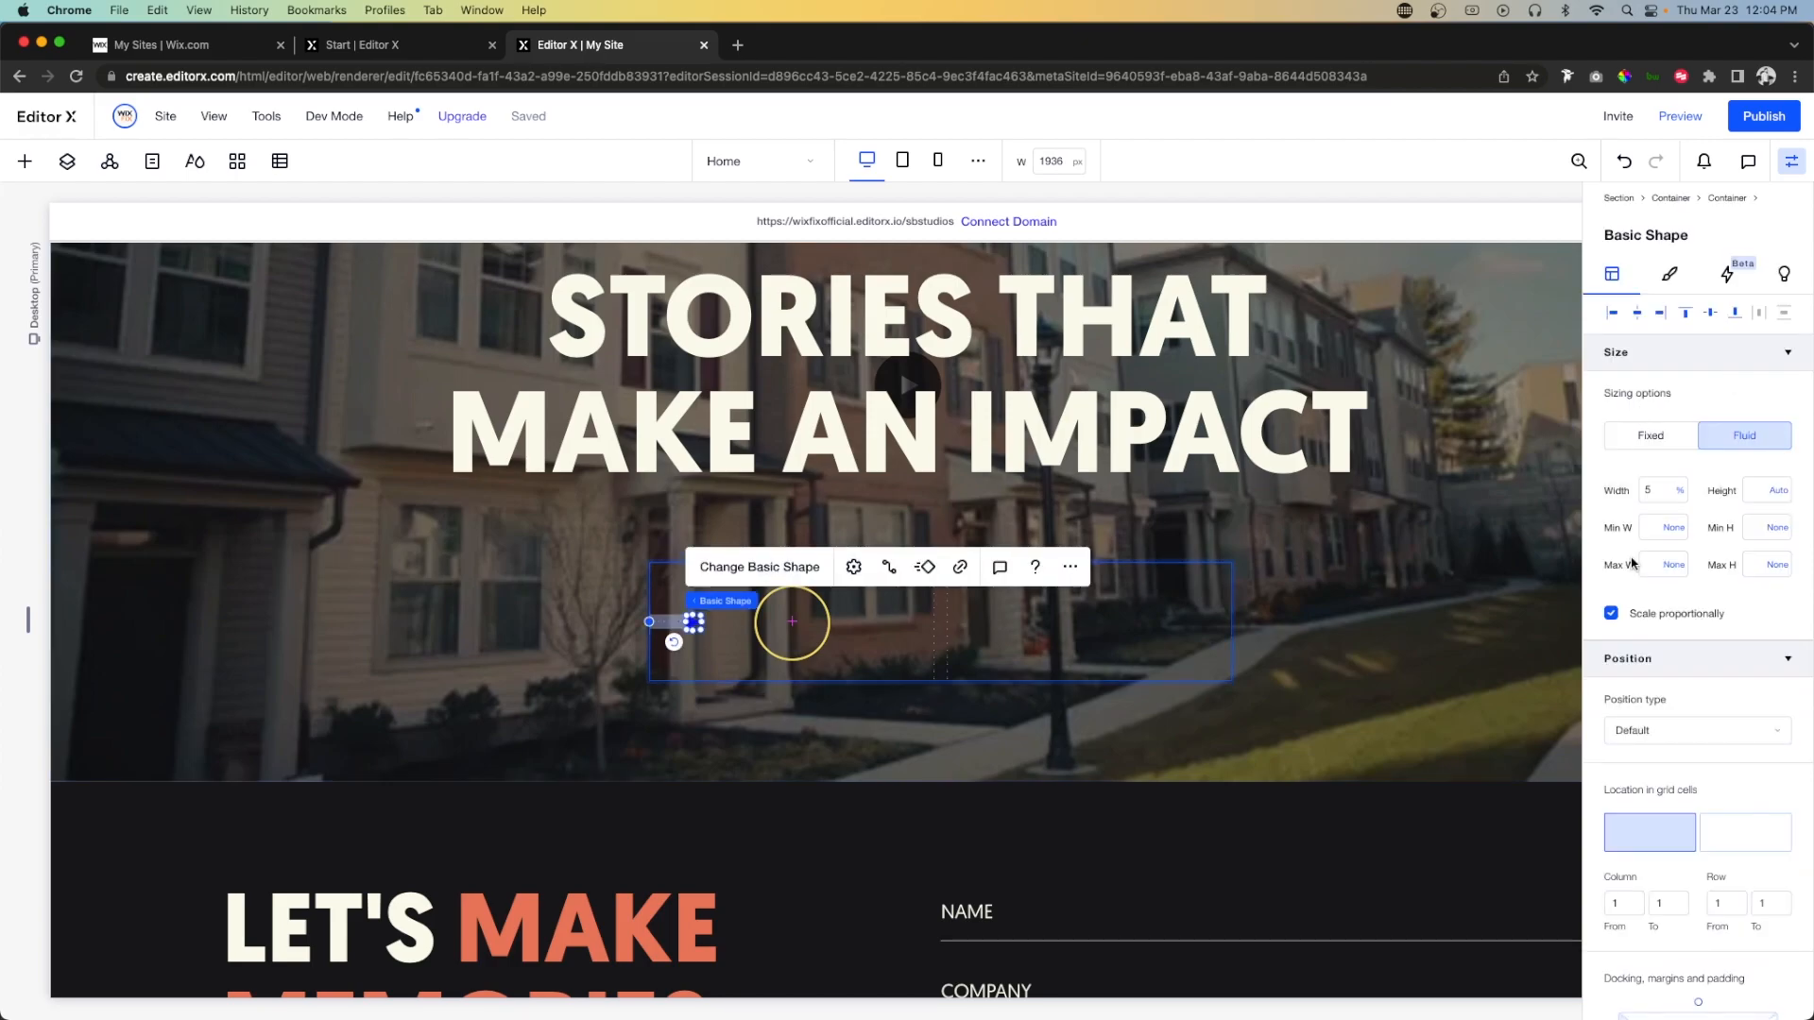
# Shrink the triangle to 3% width, switch it to fixed sizing at 10 by 10 px, and center it in the cell.
pyautogui.click(1657, 444)
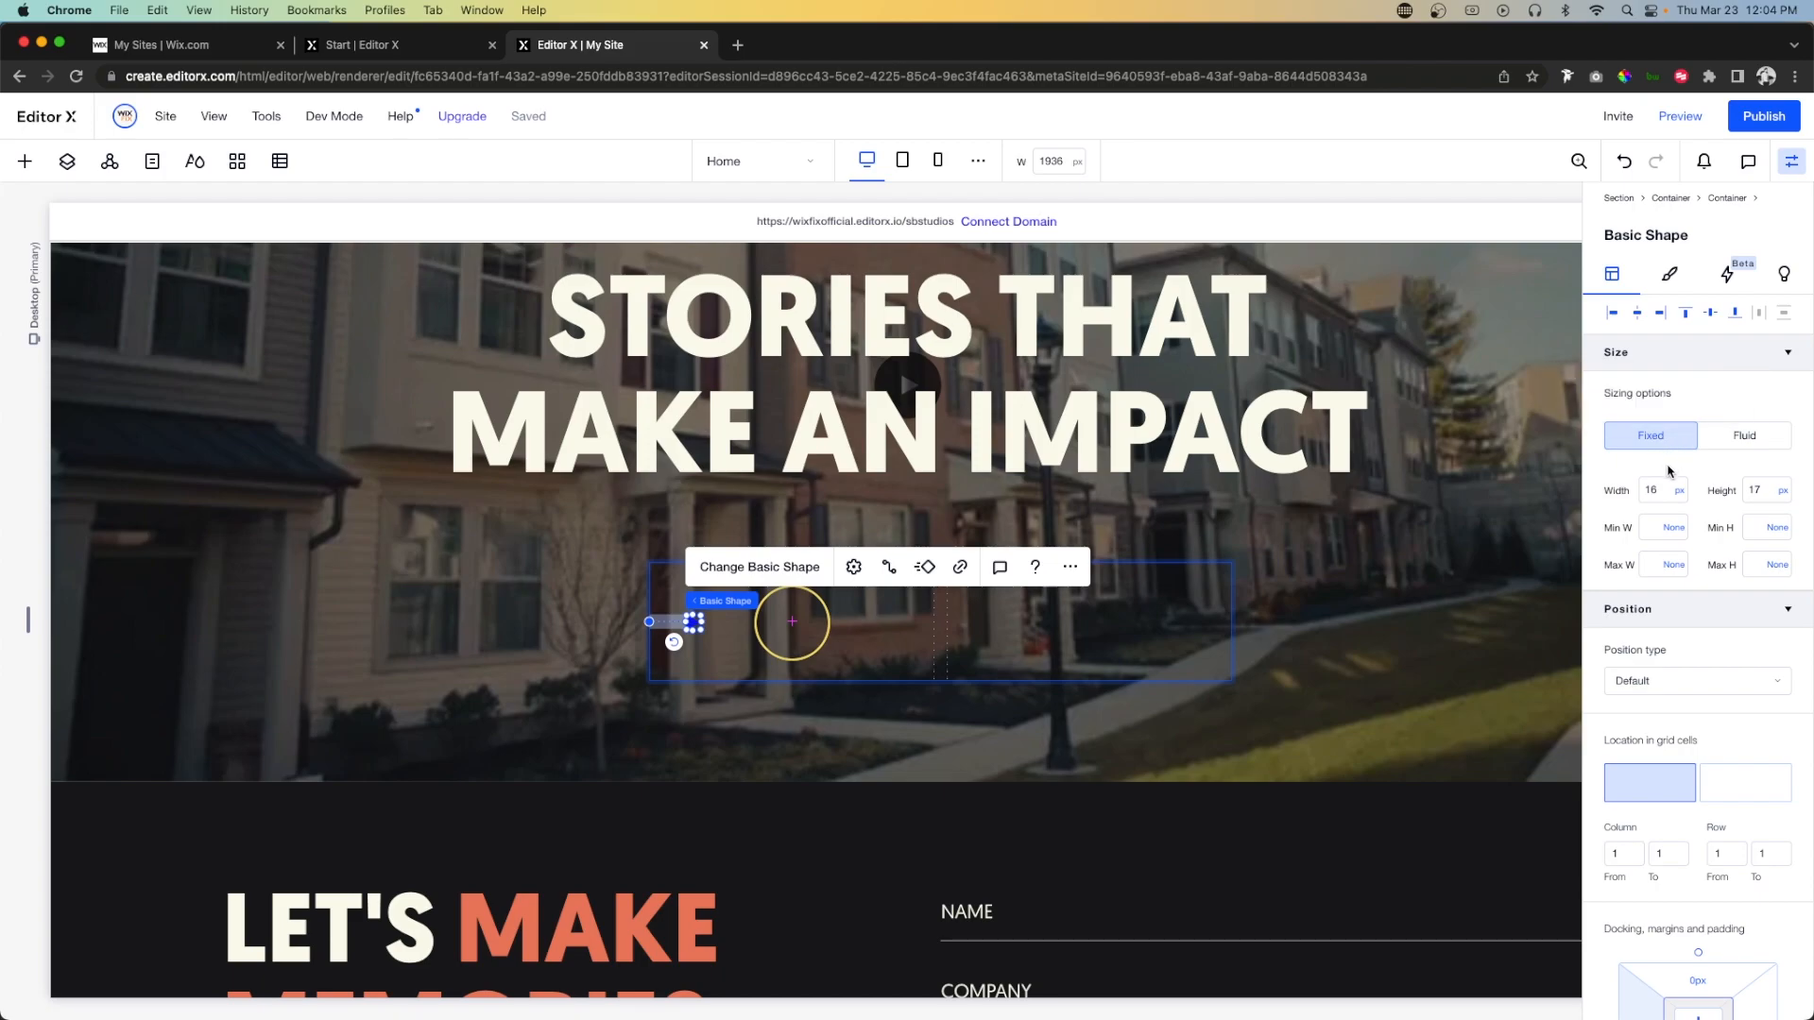
pyautogui.click(1725, 444)
pyautogui.click(1661, 491)
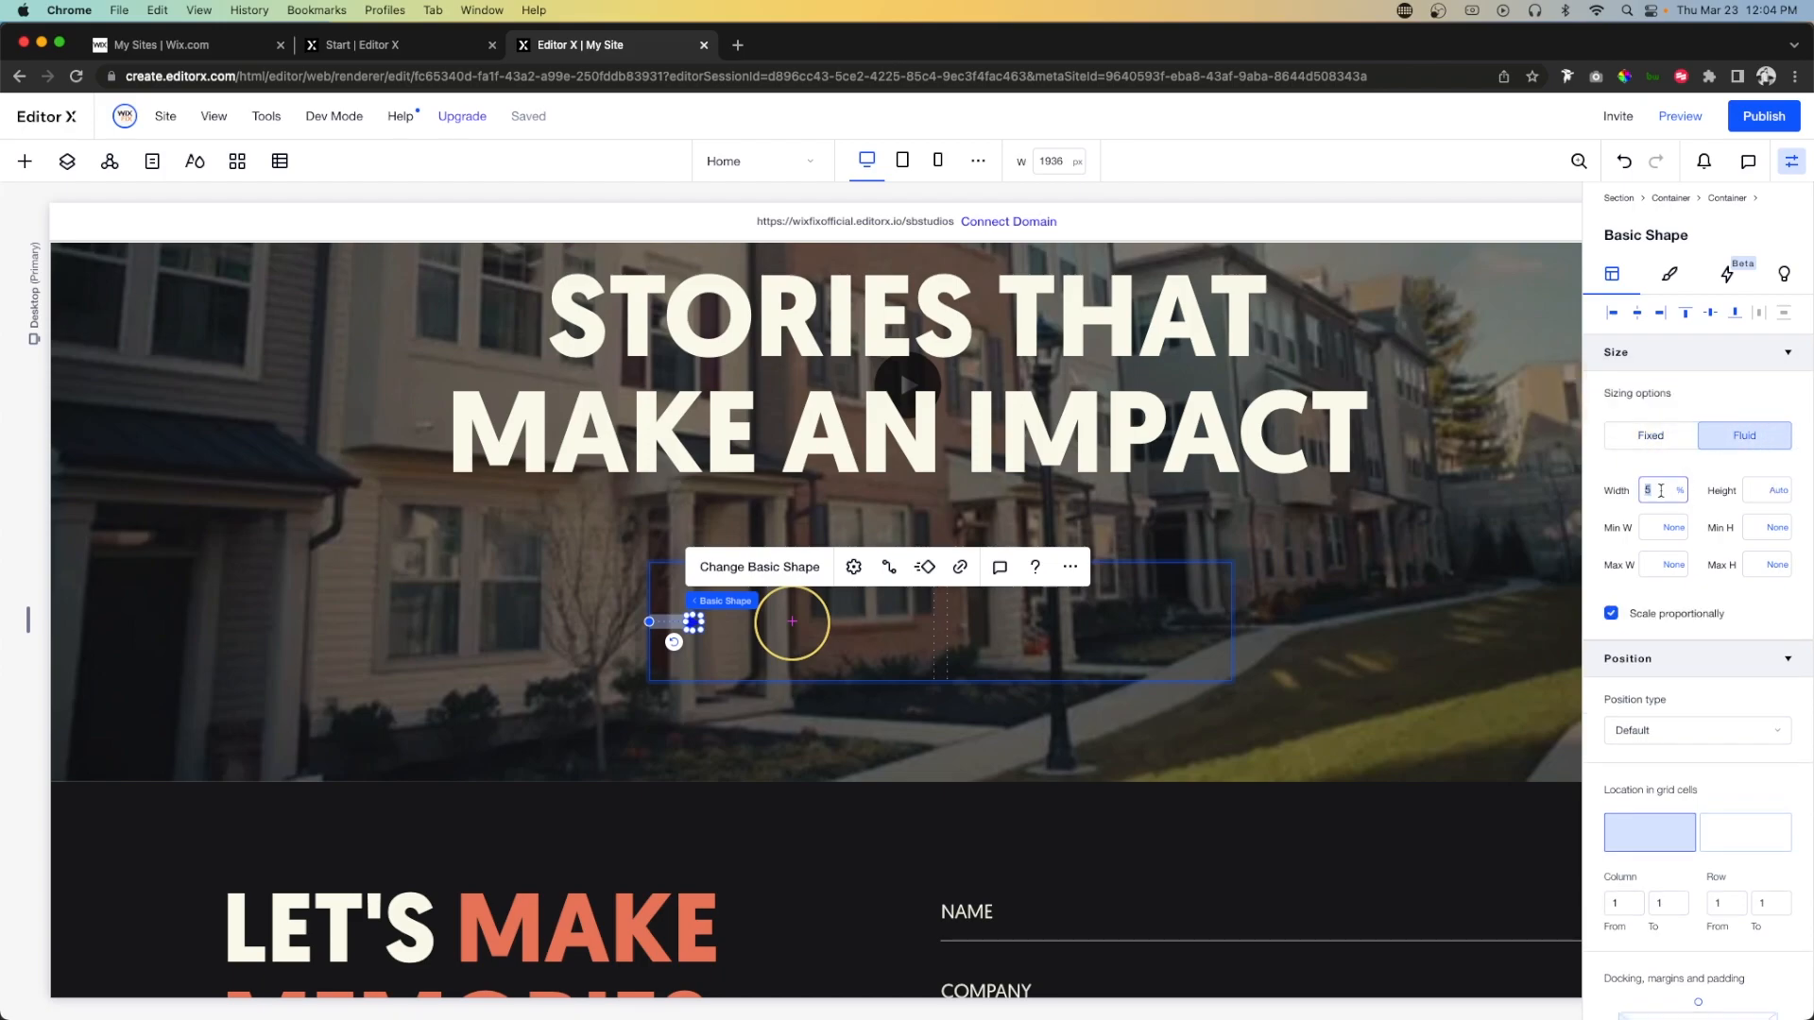
pyautogui.write('3')
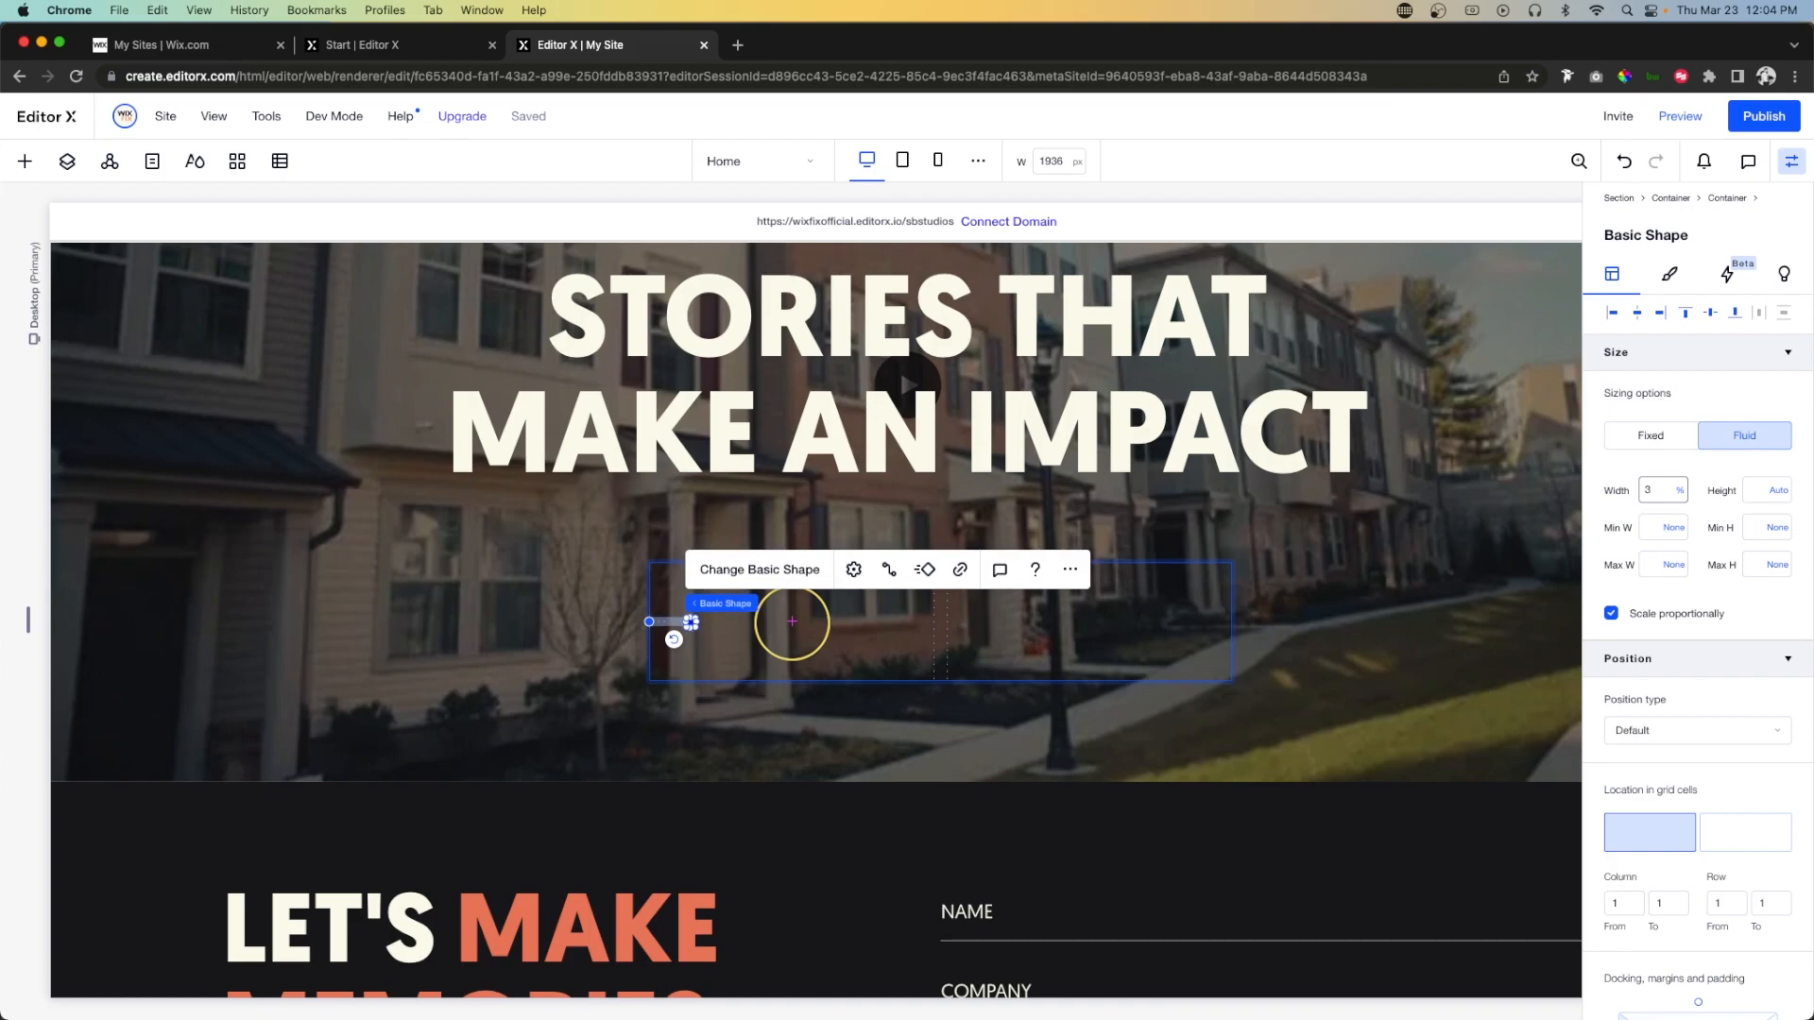
pyautogui.click(1636, 440)
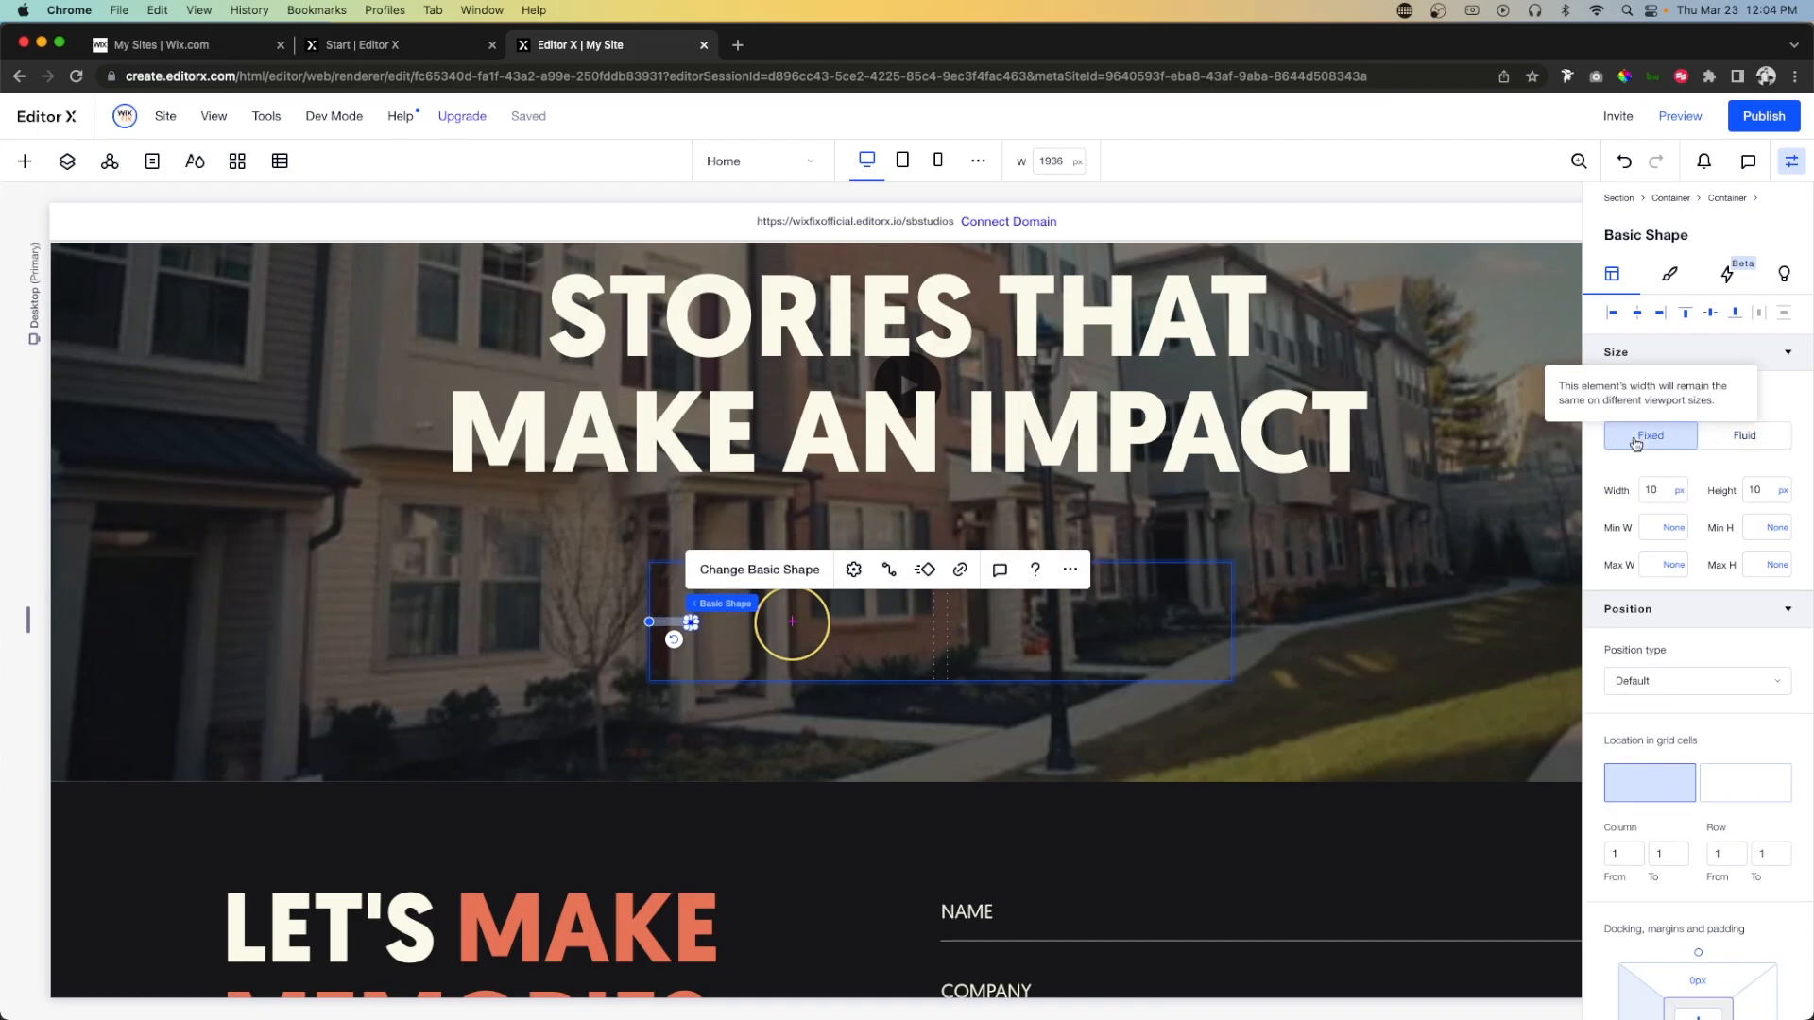
pyautogui.click(1712, 314)
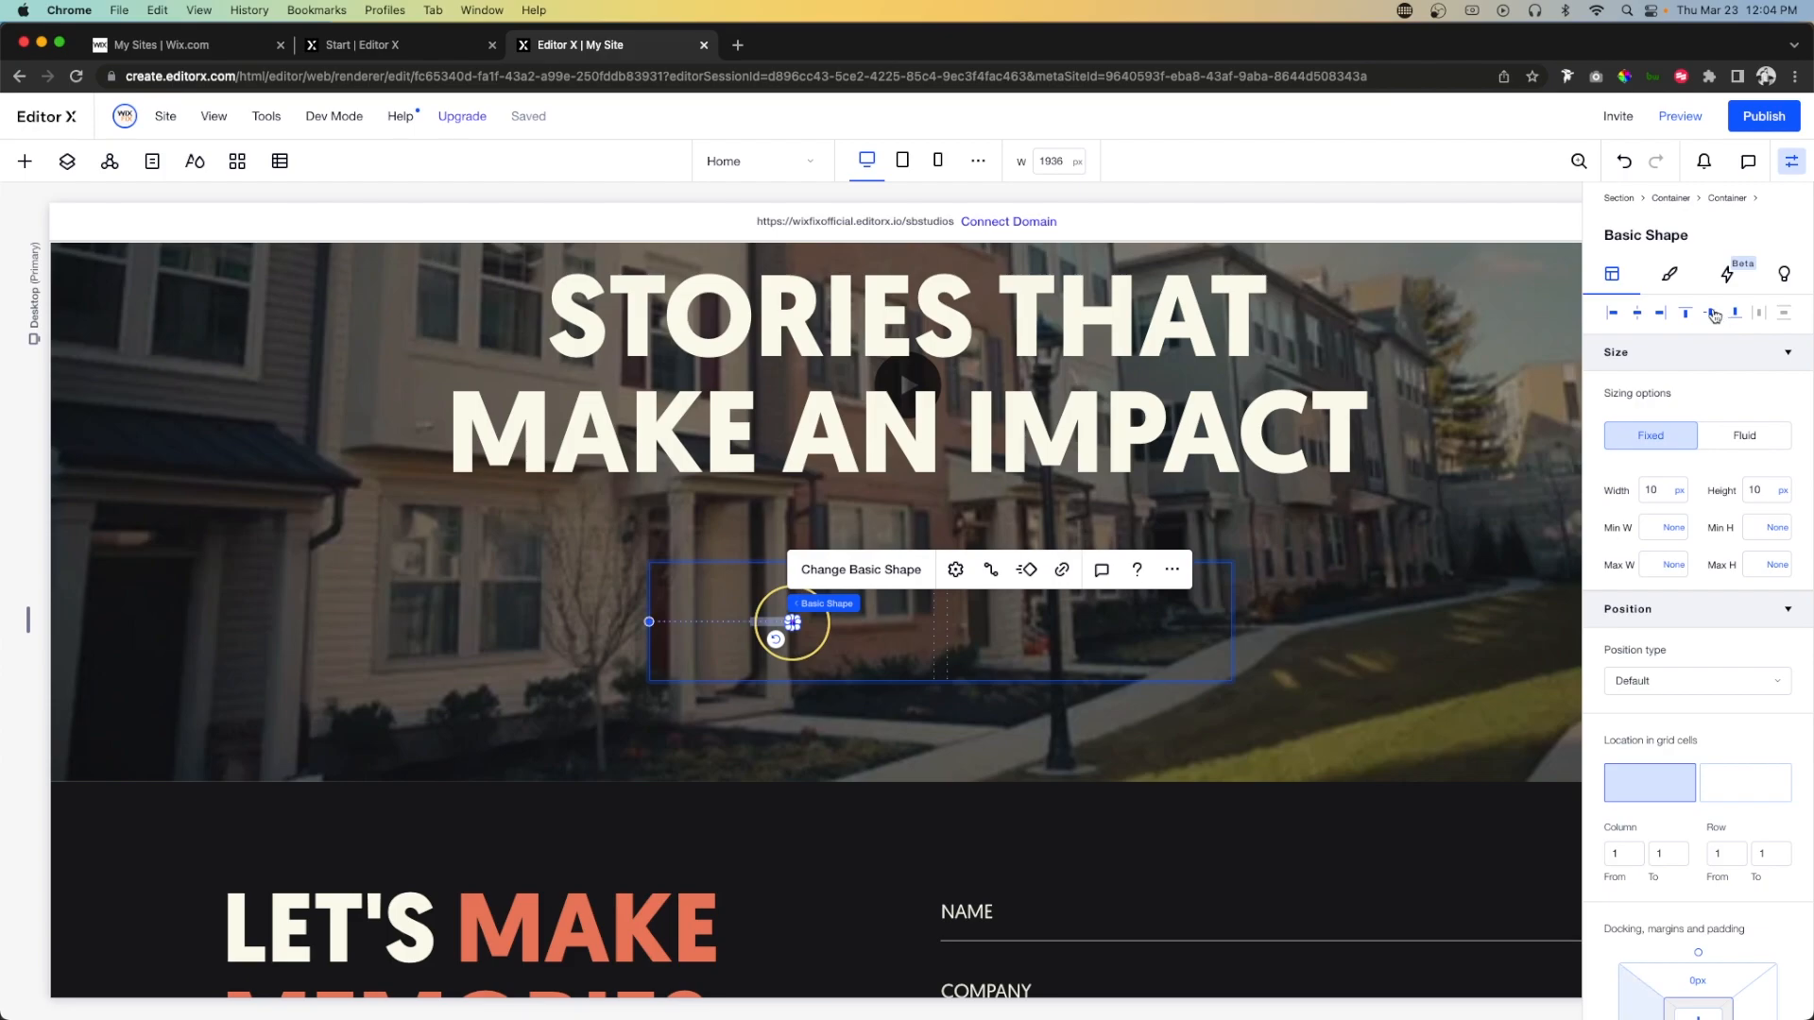
# Fill the play triangle with the theme yellow at 100% opacity and deselect it.
pyautogui.click(1670, 275)
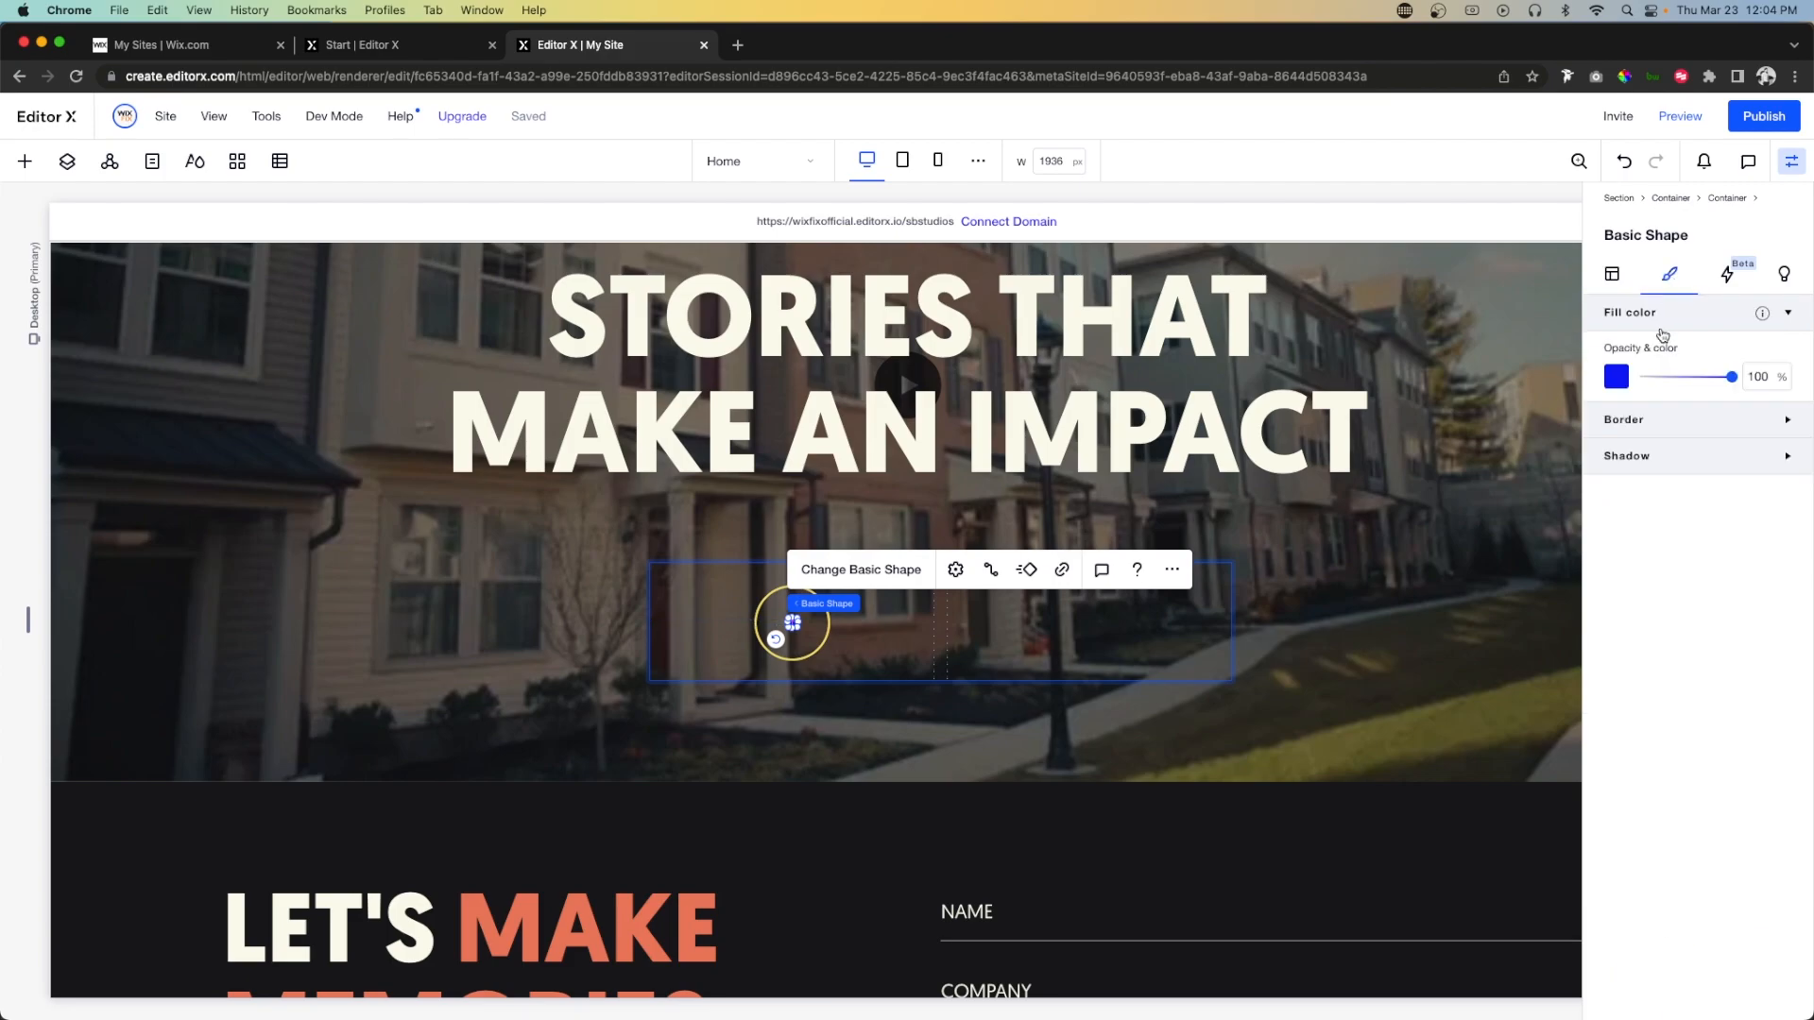
pyautogui.click(1615, 378)
pyautogui.click(1159, 756)
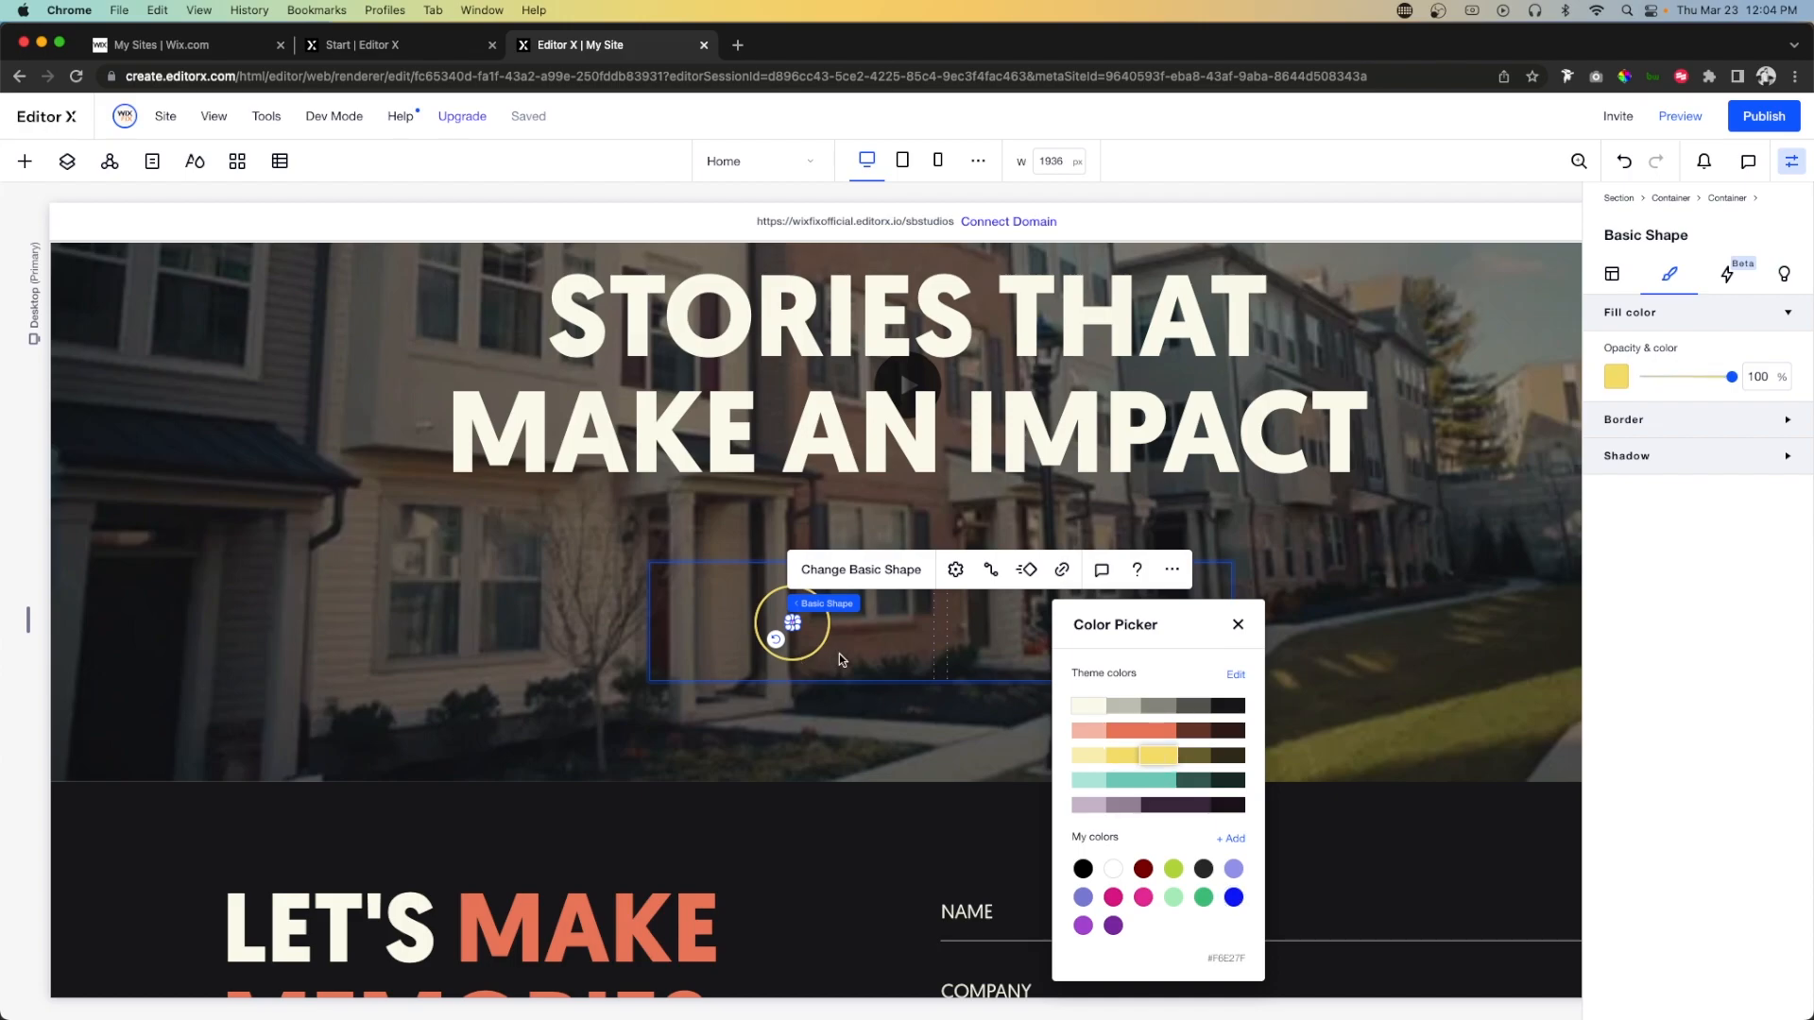
pyautogui.click(881, 644)
pyautogui.click(880, 645)
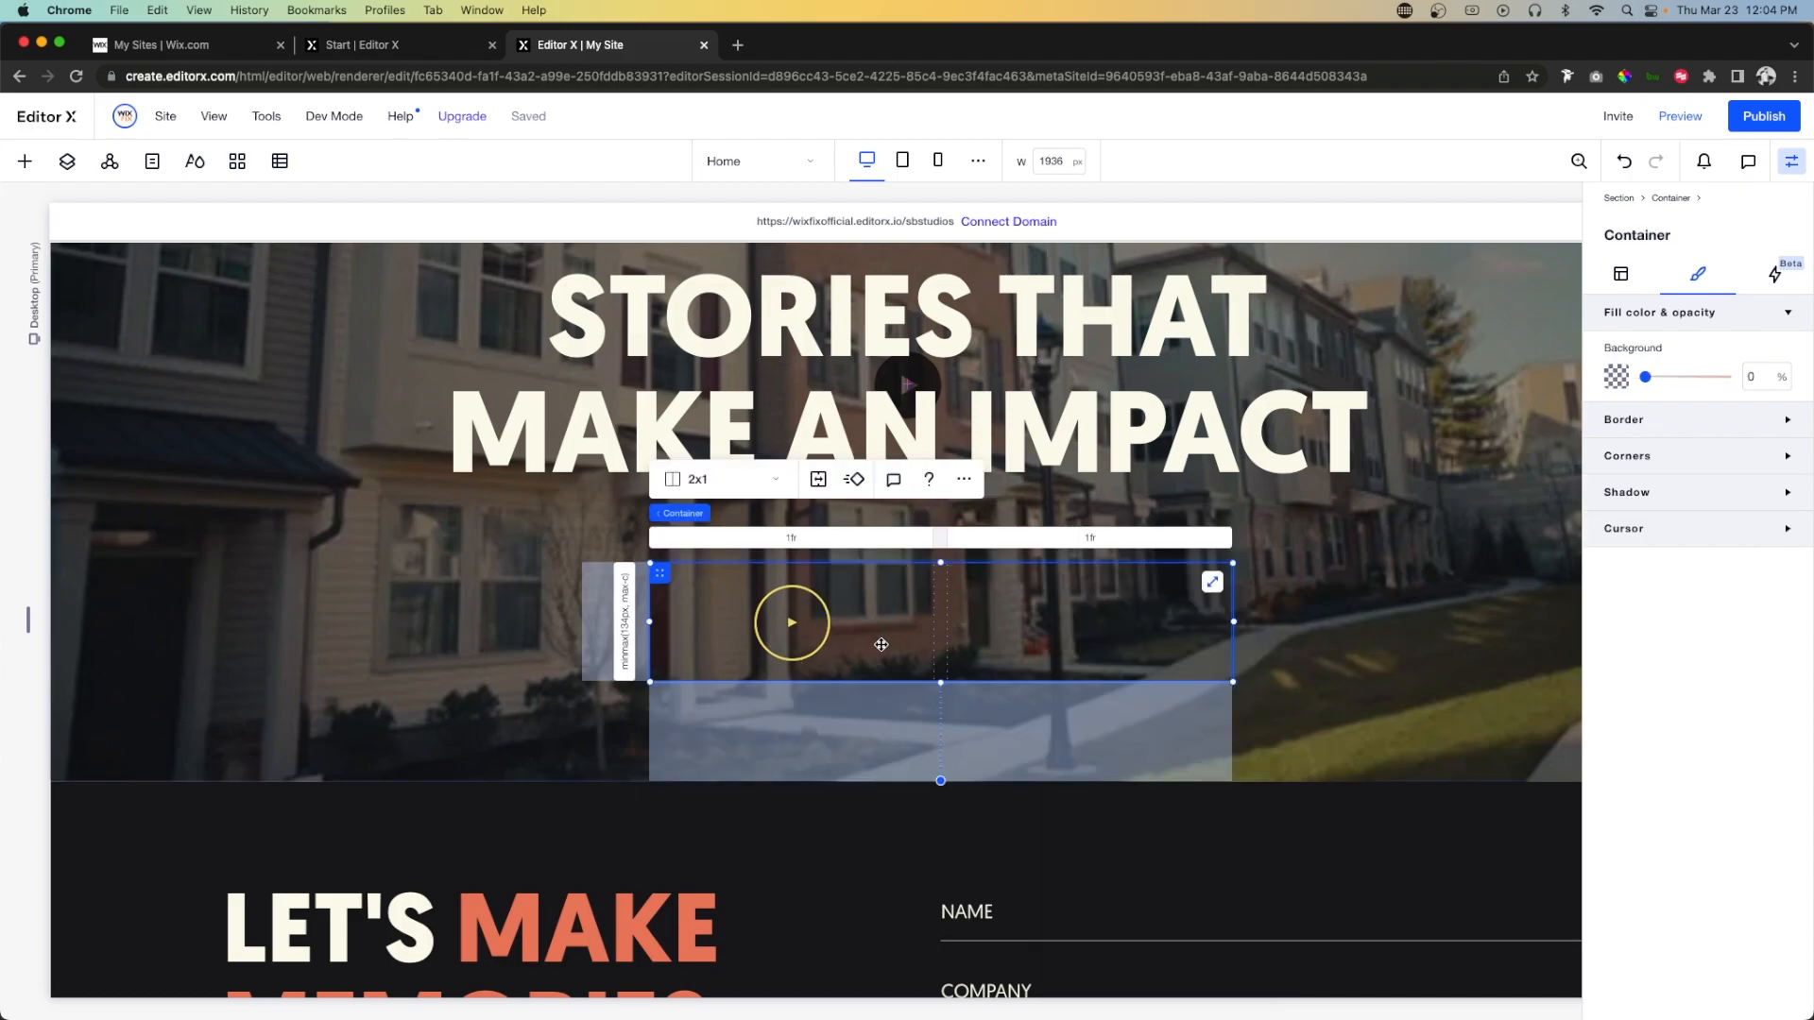
pyautogui.press('Escape')
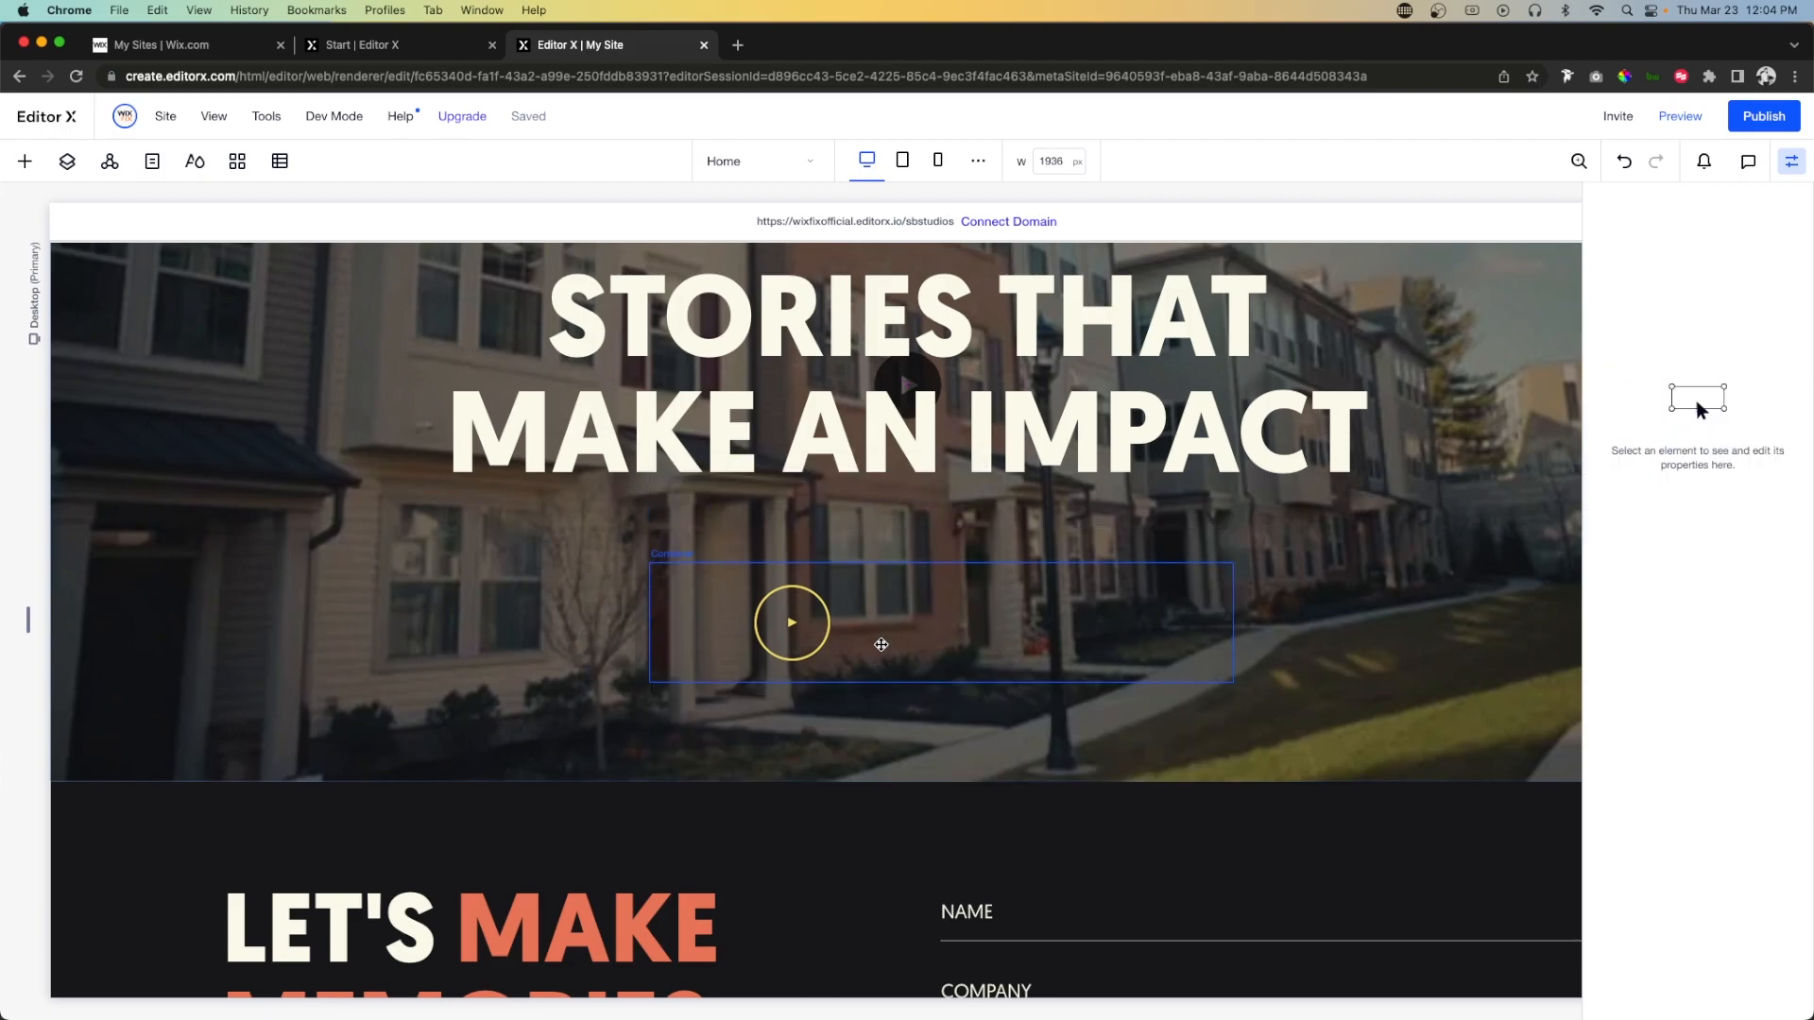
# Duplicate the play triangle and fill the copy with the theme near-black #1D1D20.
pyautogui.click(790, 627)
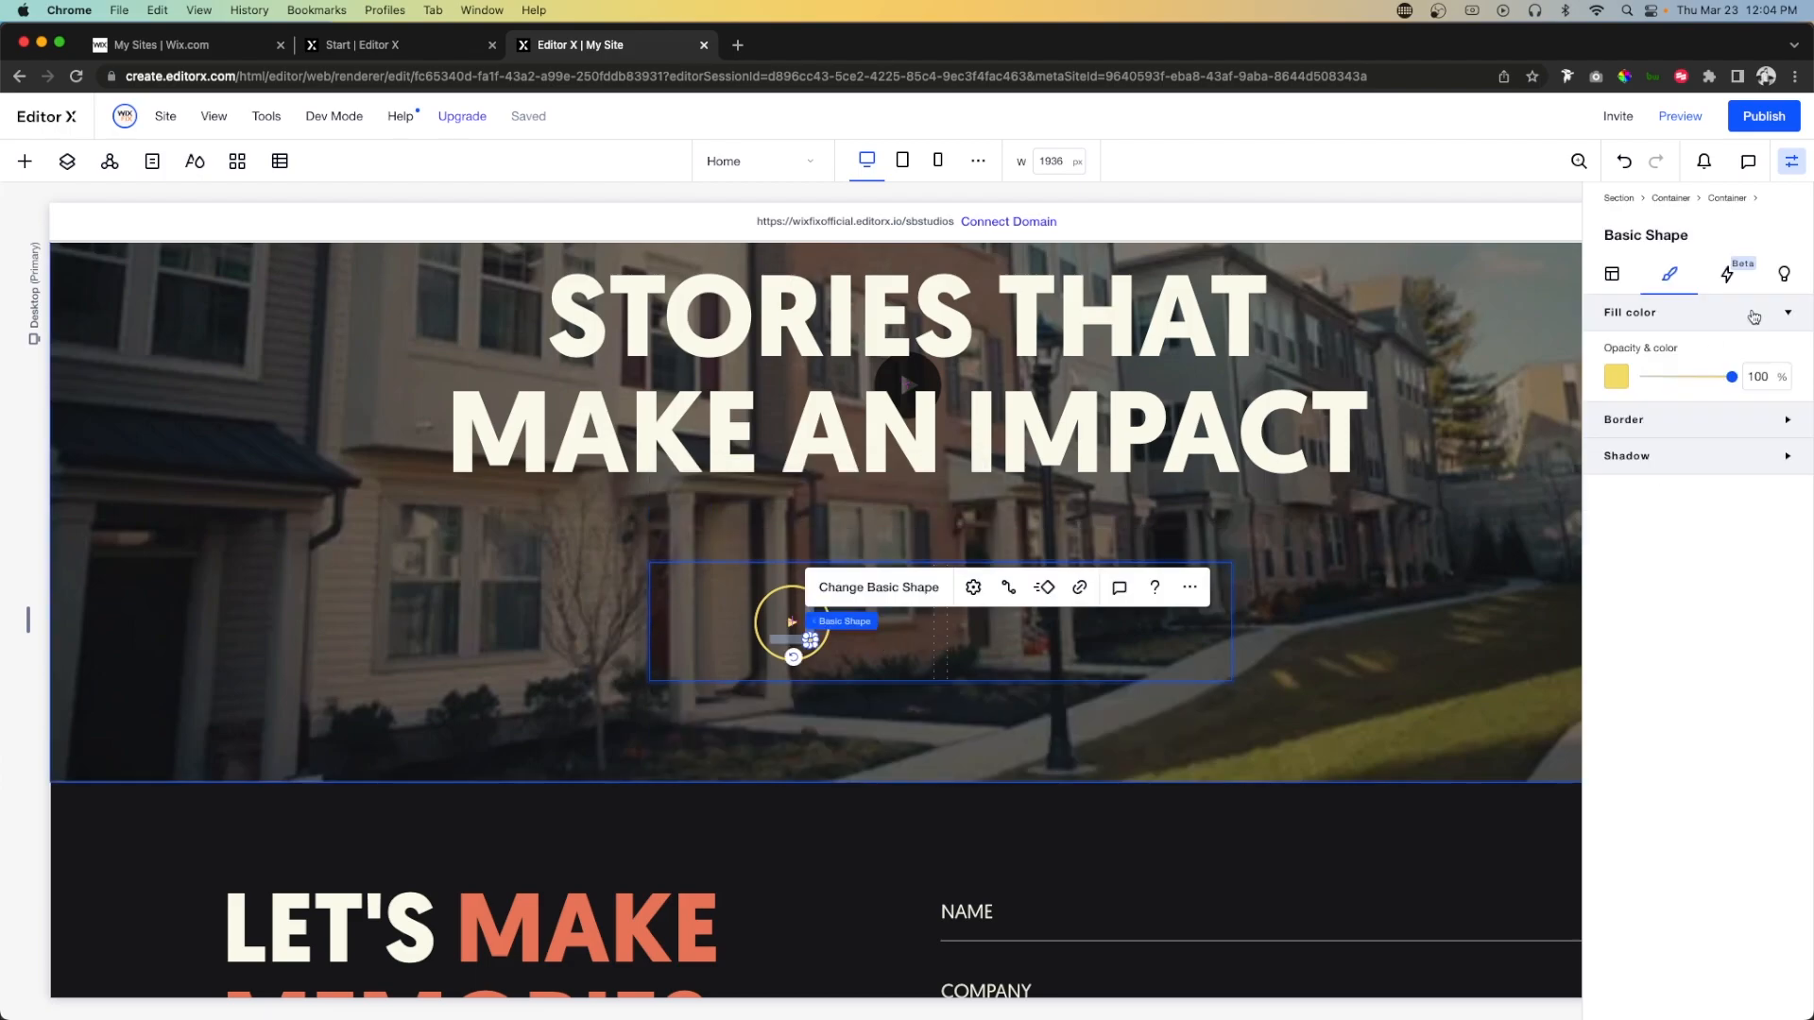
pyautogui.click(1618, 377)
pyautogui.click(1236, 708)
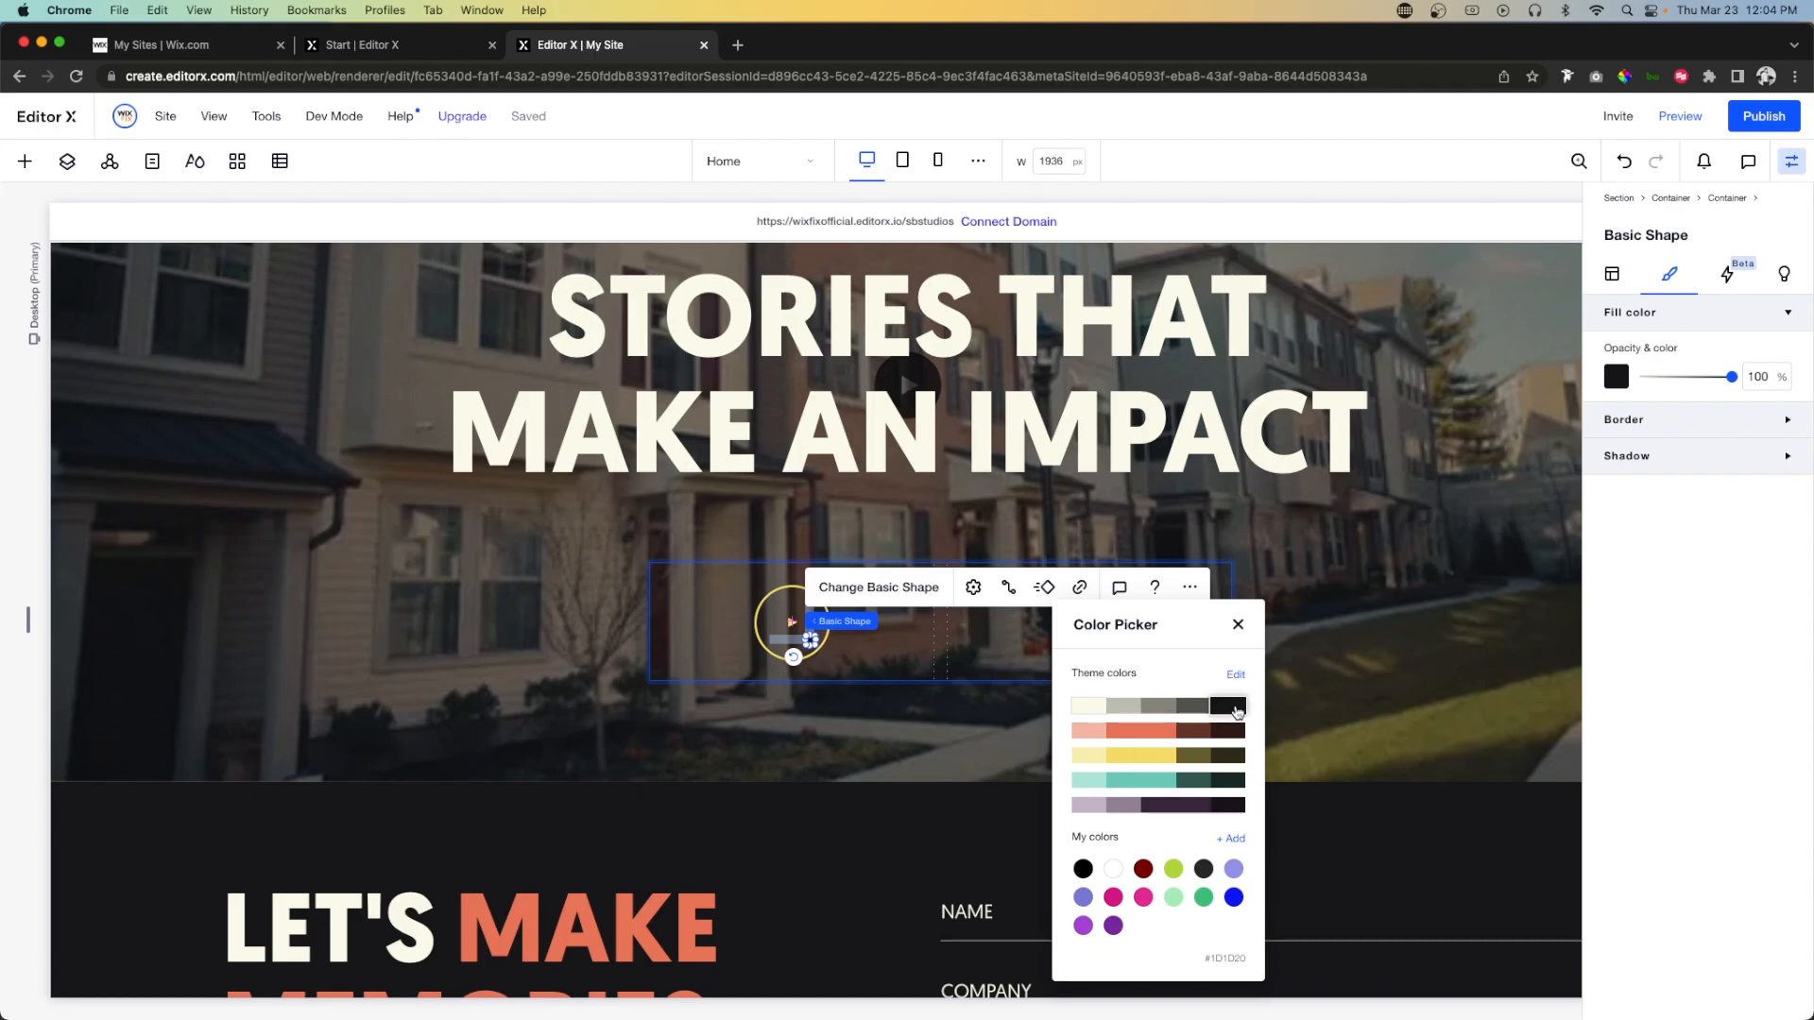
# Center the dark triangle copy vertically and horizontally over the yellow triangle.
pyautogui.click(1614, 290)
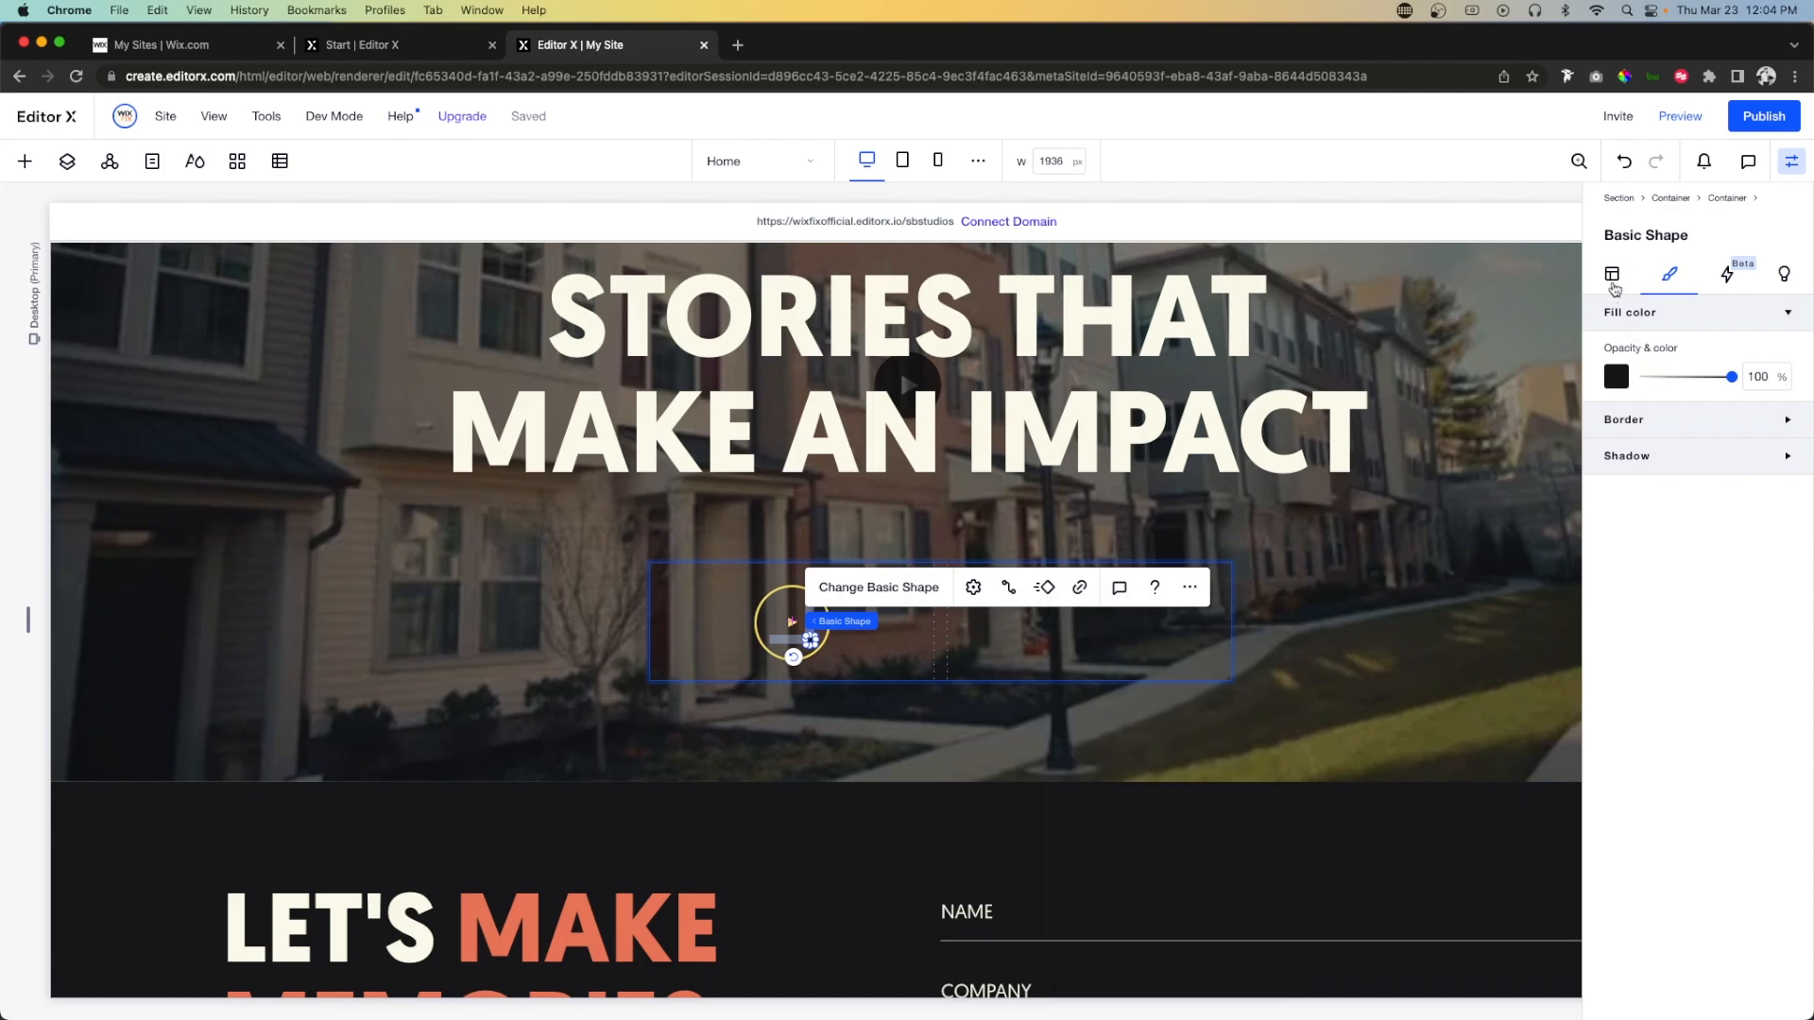
pyautogui.click(1613, 275)
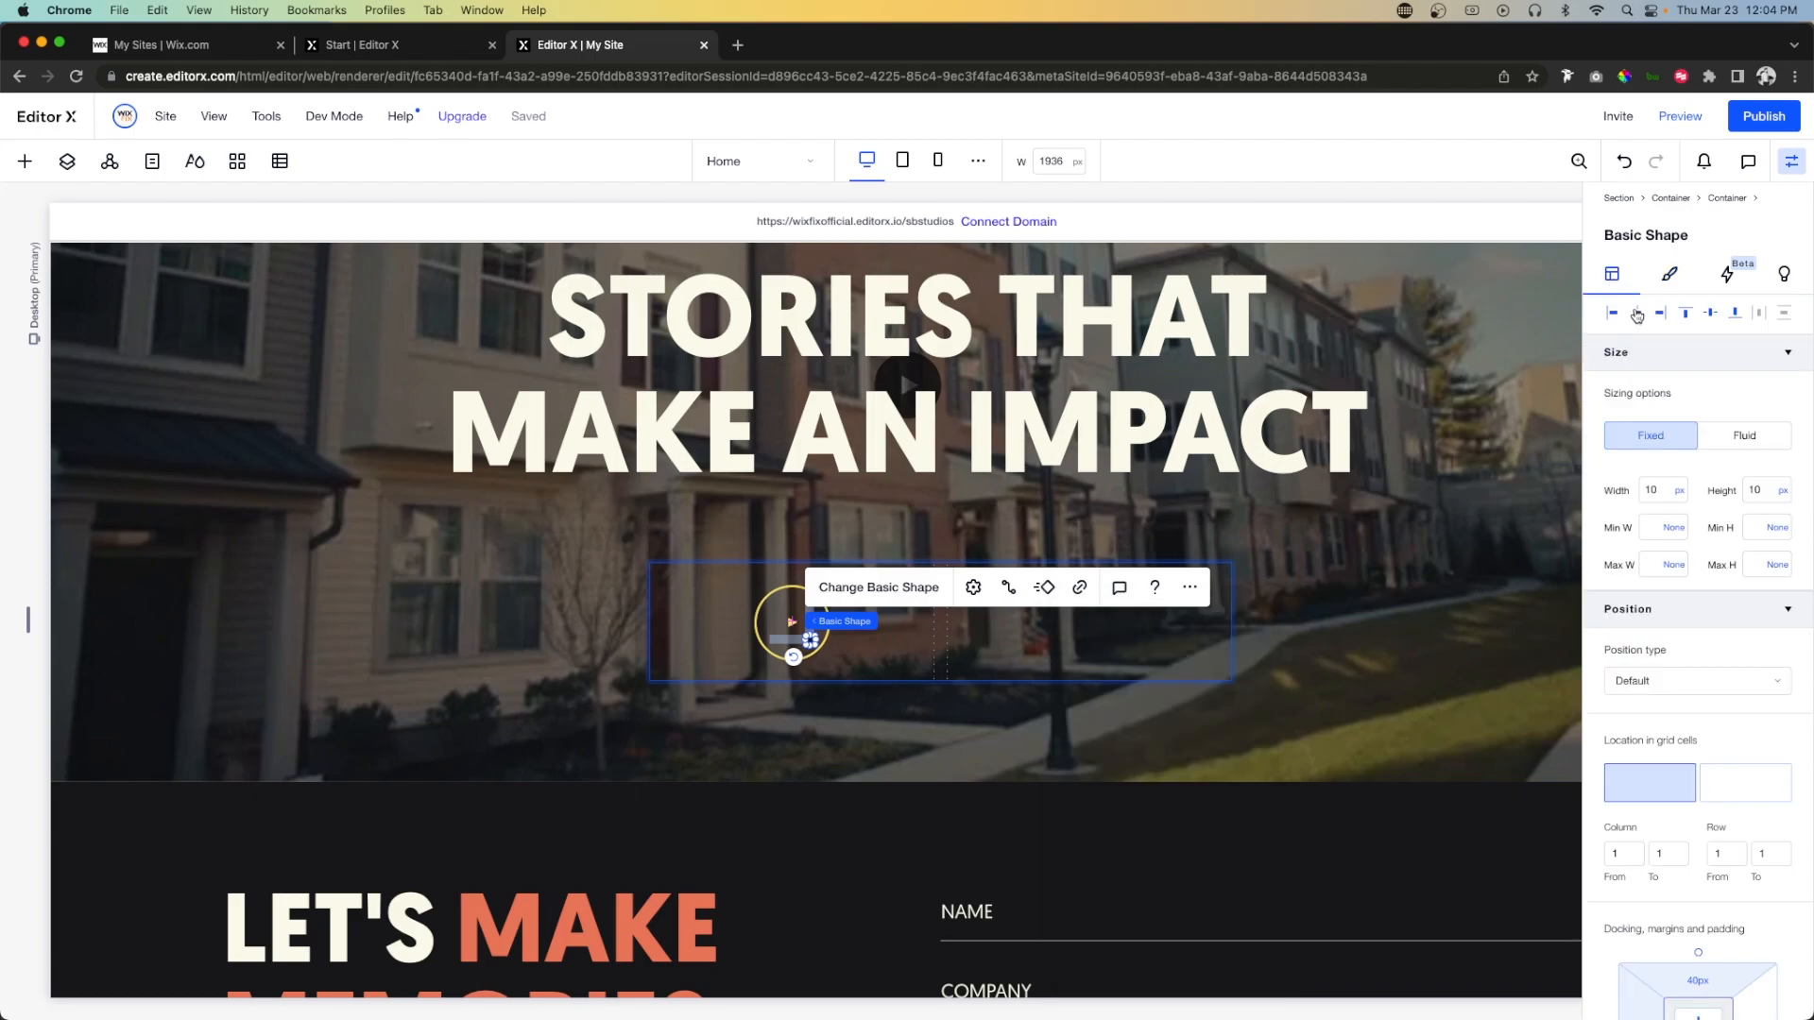
pyautogui.click(1713, 316)
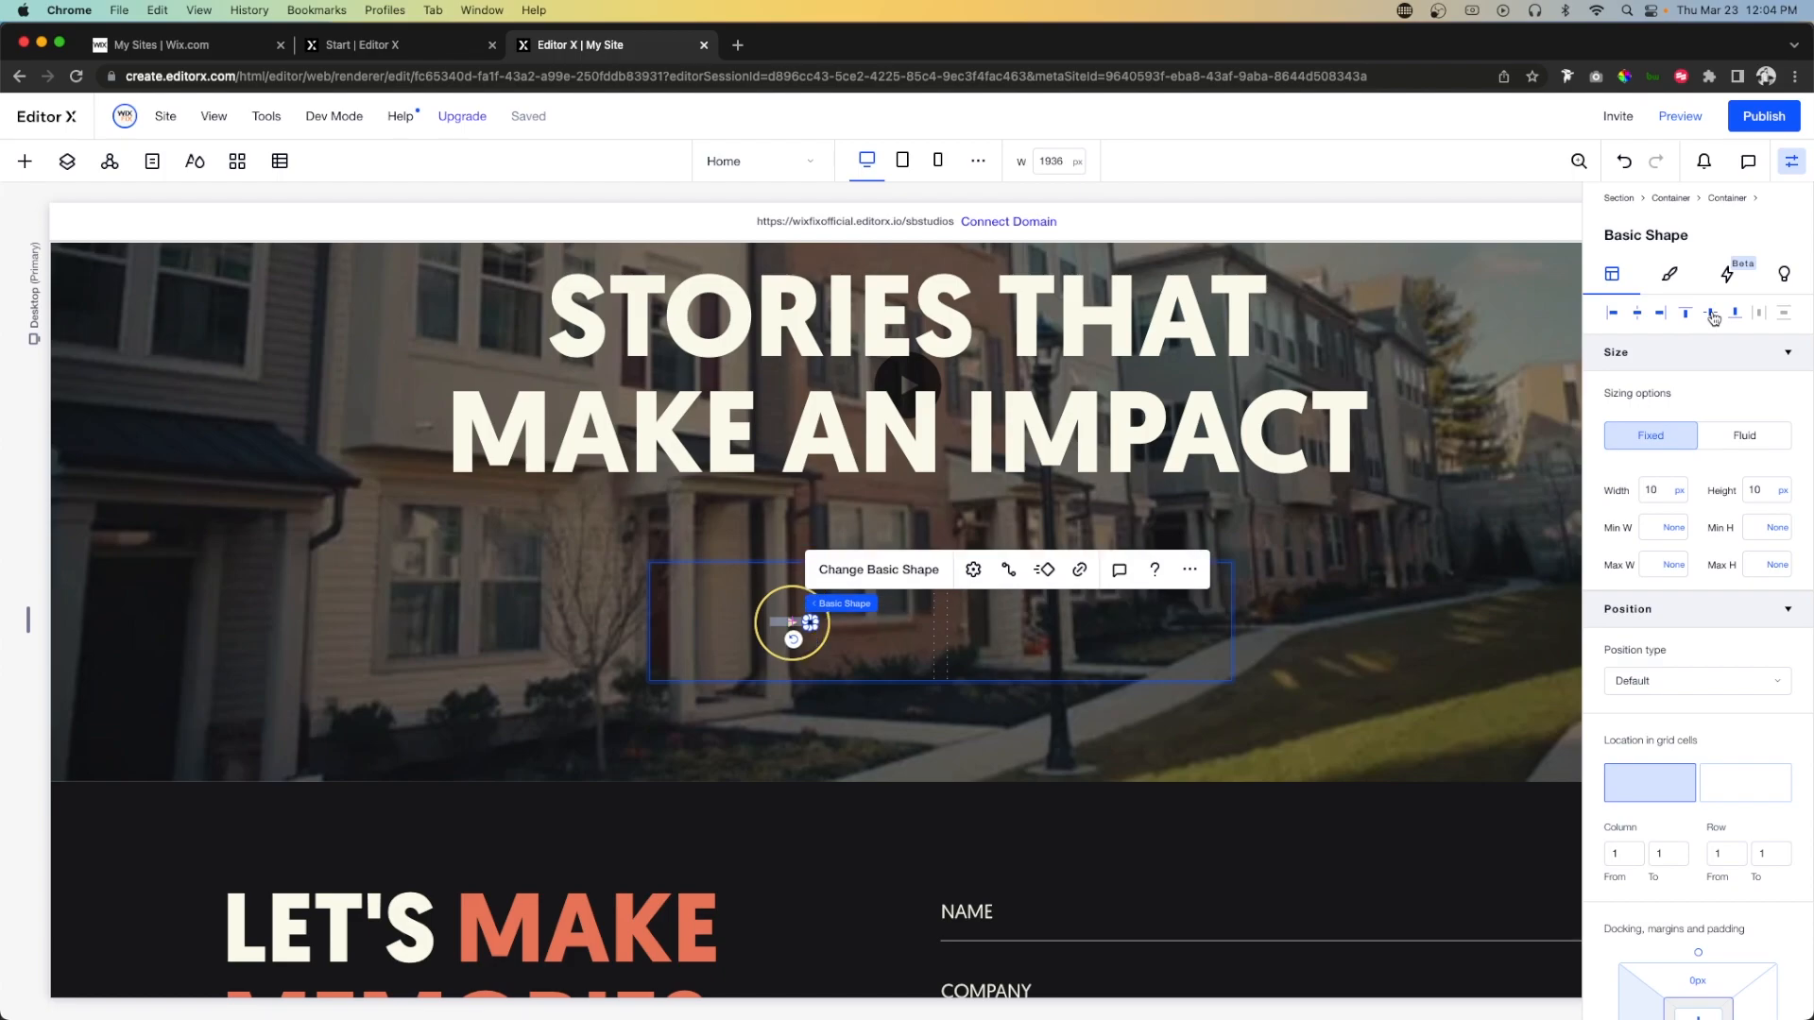
pyautogui.click(1638, 316)
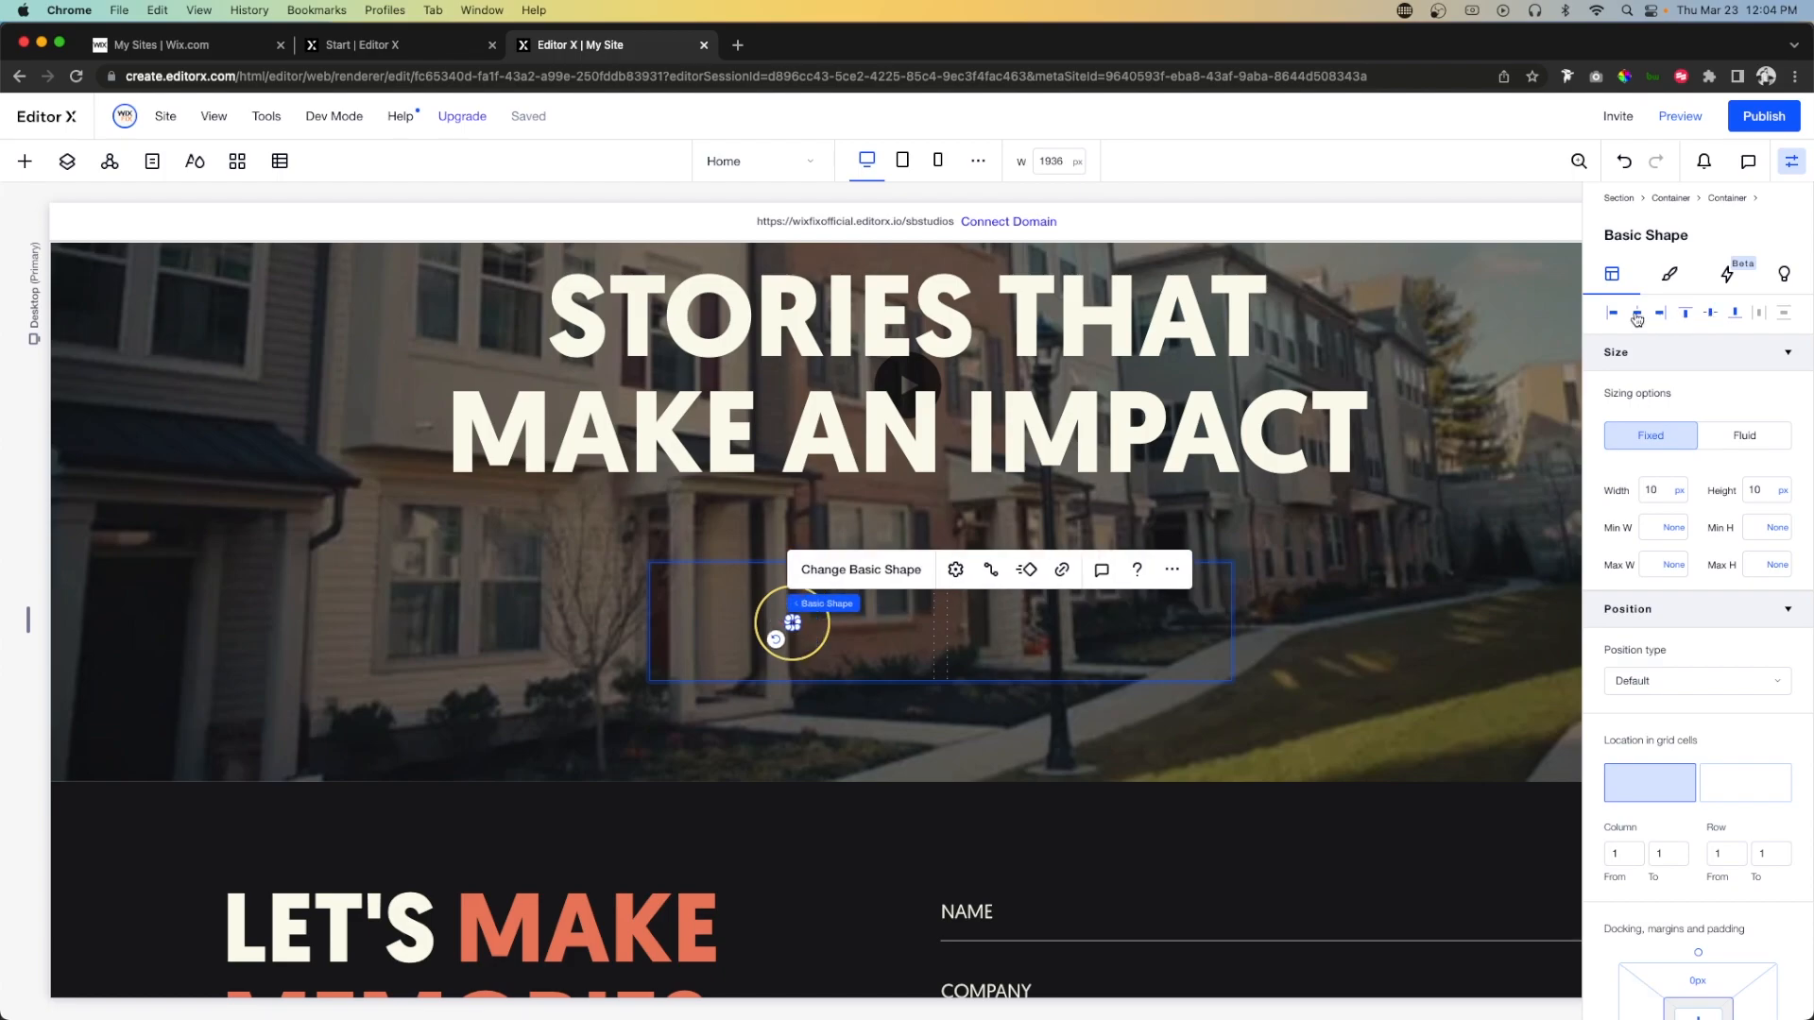
# Set the dark triangle's opacity to 0% in its Adjust settings.
pyautogui.scroll(-8, 1667, 718)
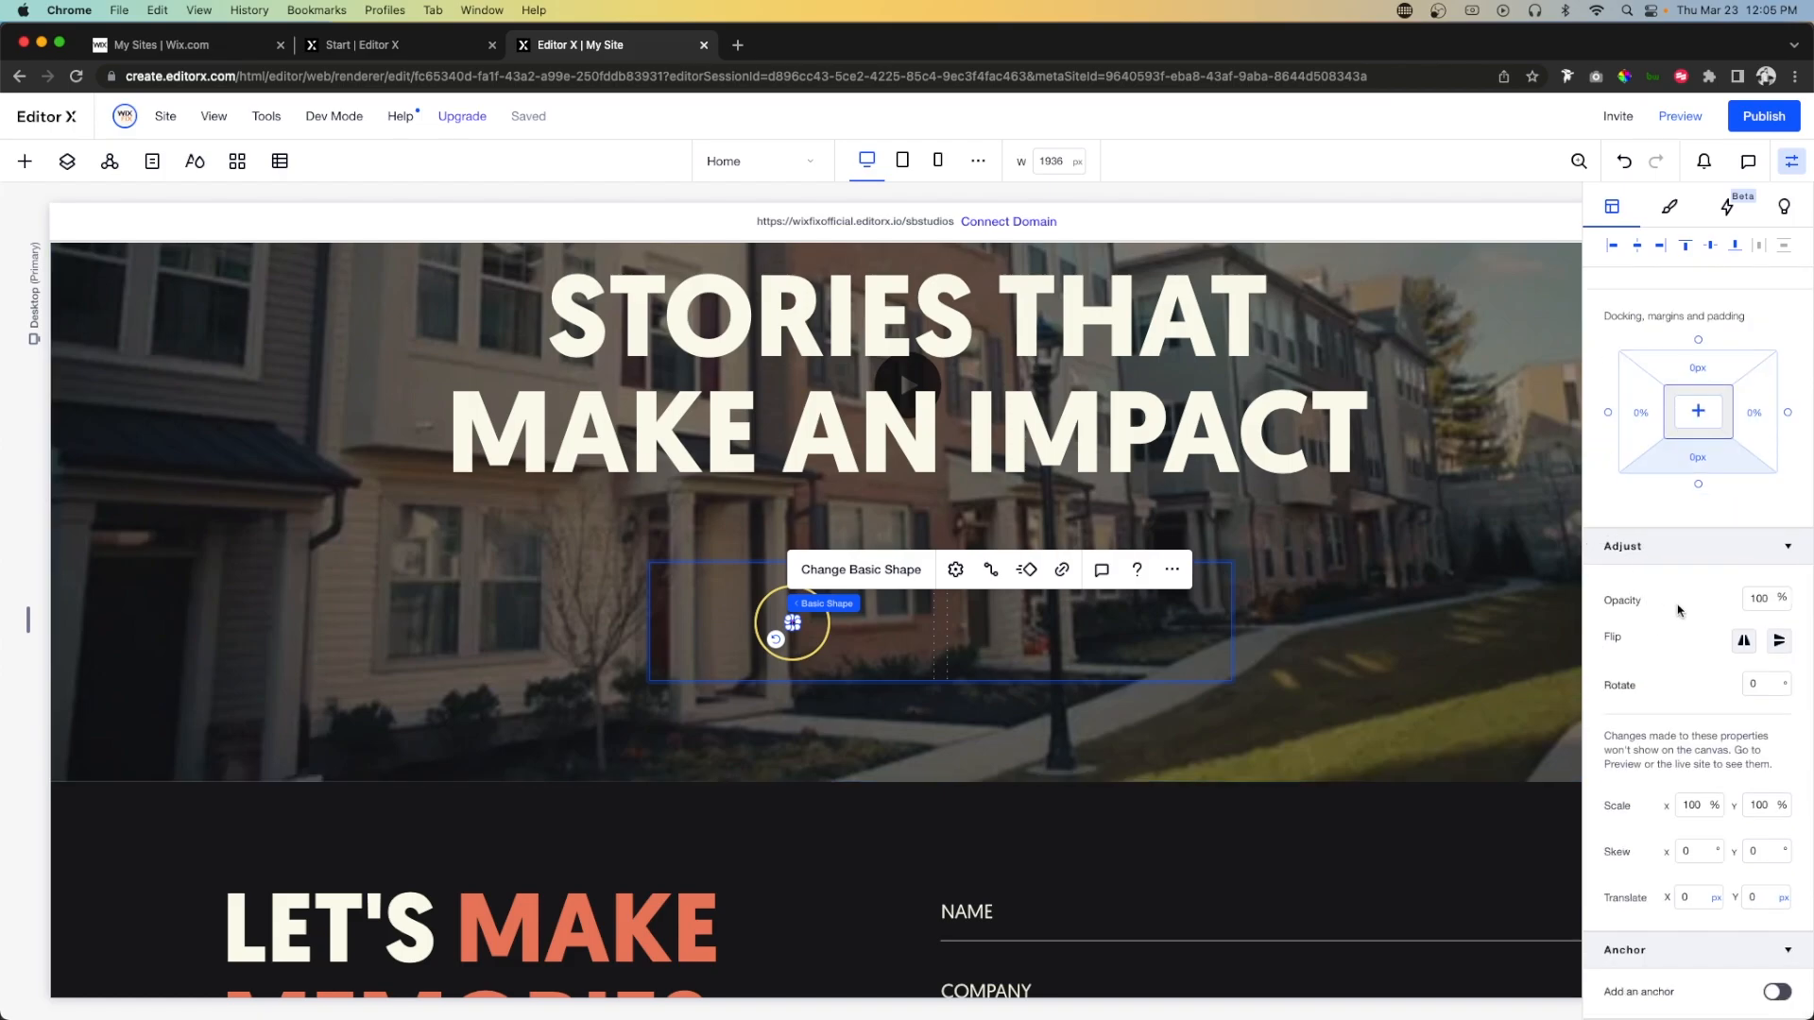
pyautogui.click(1770, 598)
pyautogui.write('0')
# Set the lowest circle container in the 2x1 container to 0% opacity and scale it to 85% in X and Y.
pyautogui.click(67, 162)
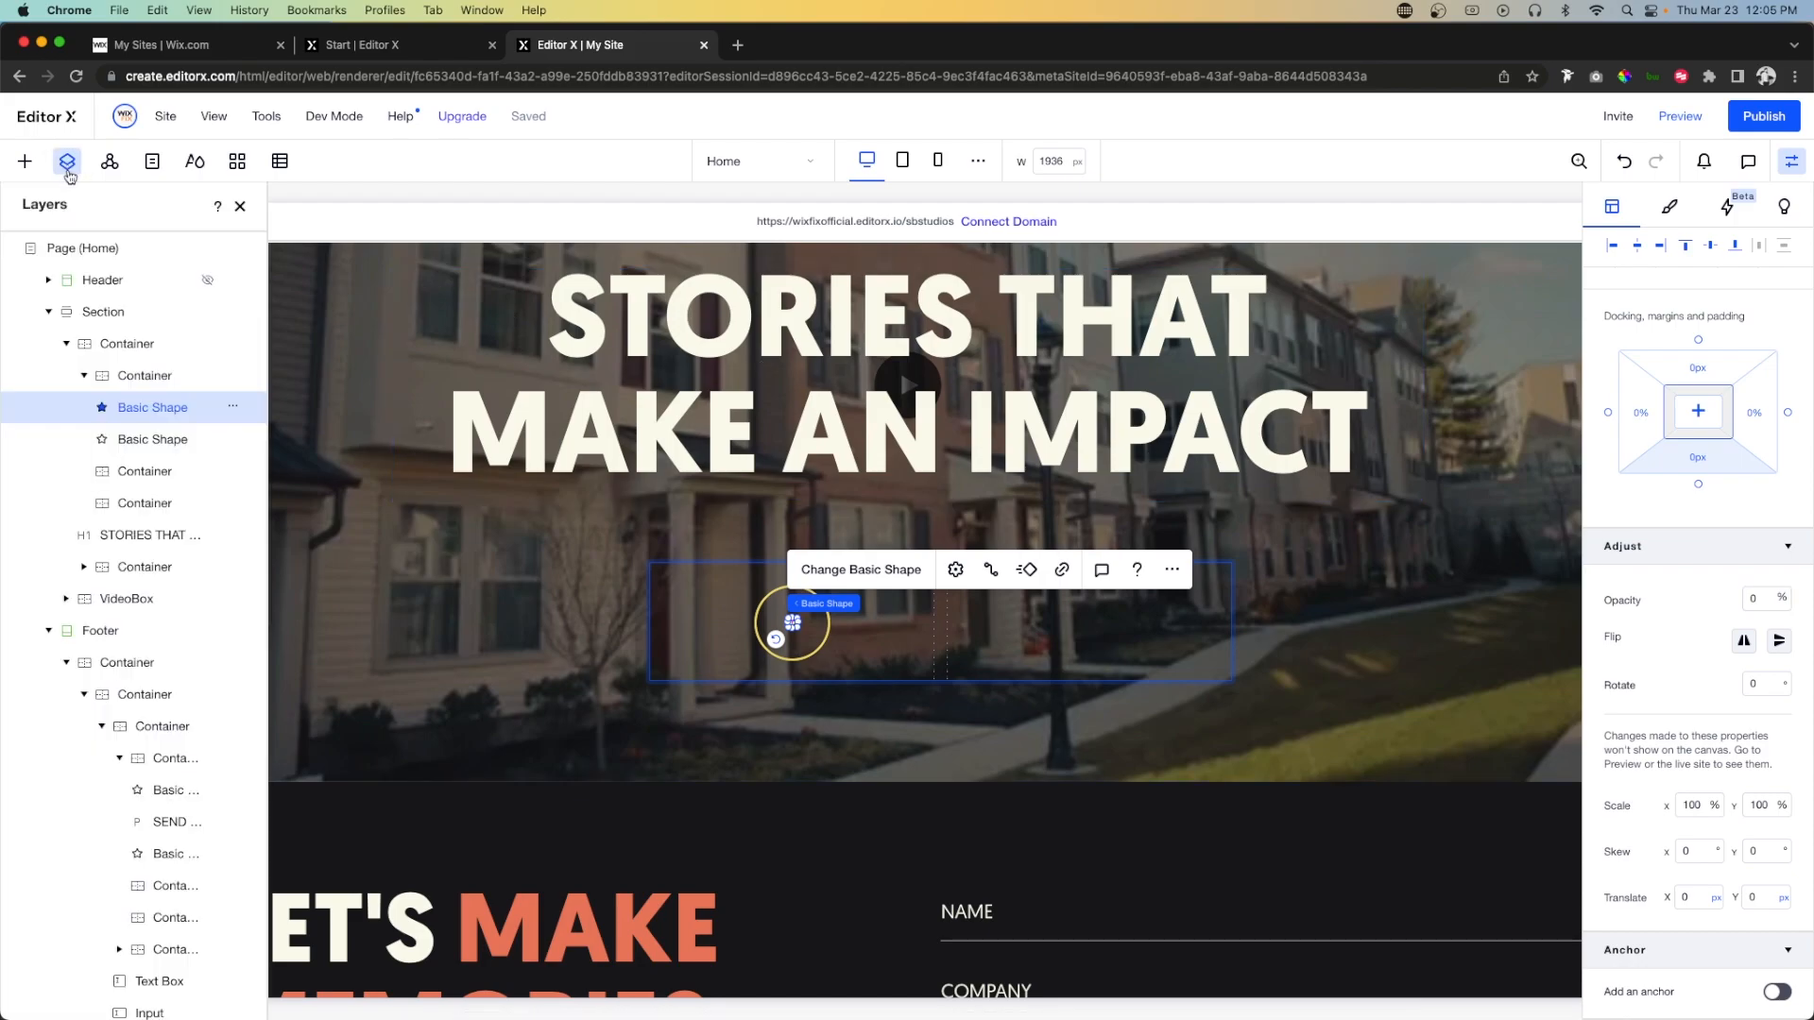
pyautogui.click(151, 506)
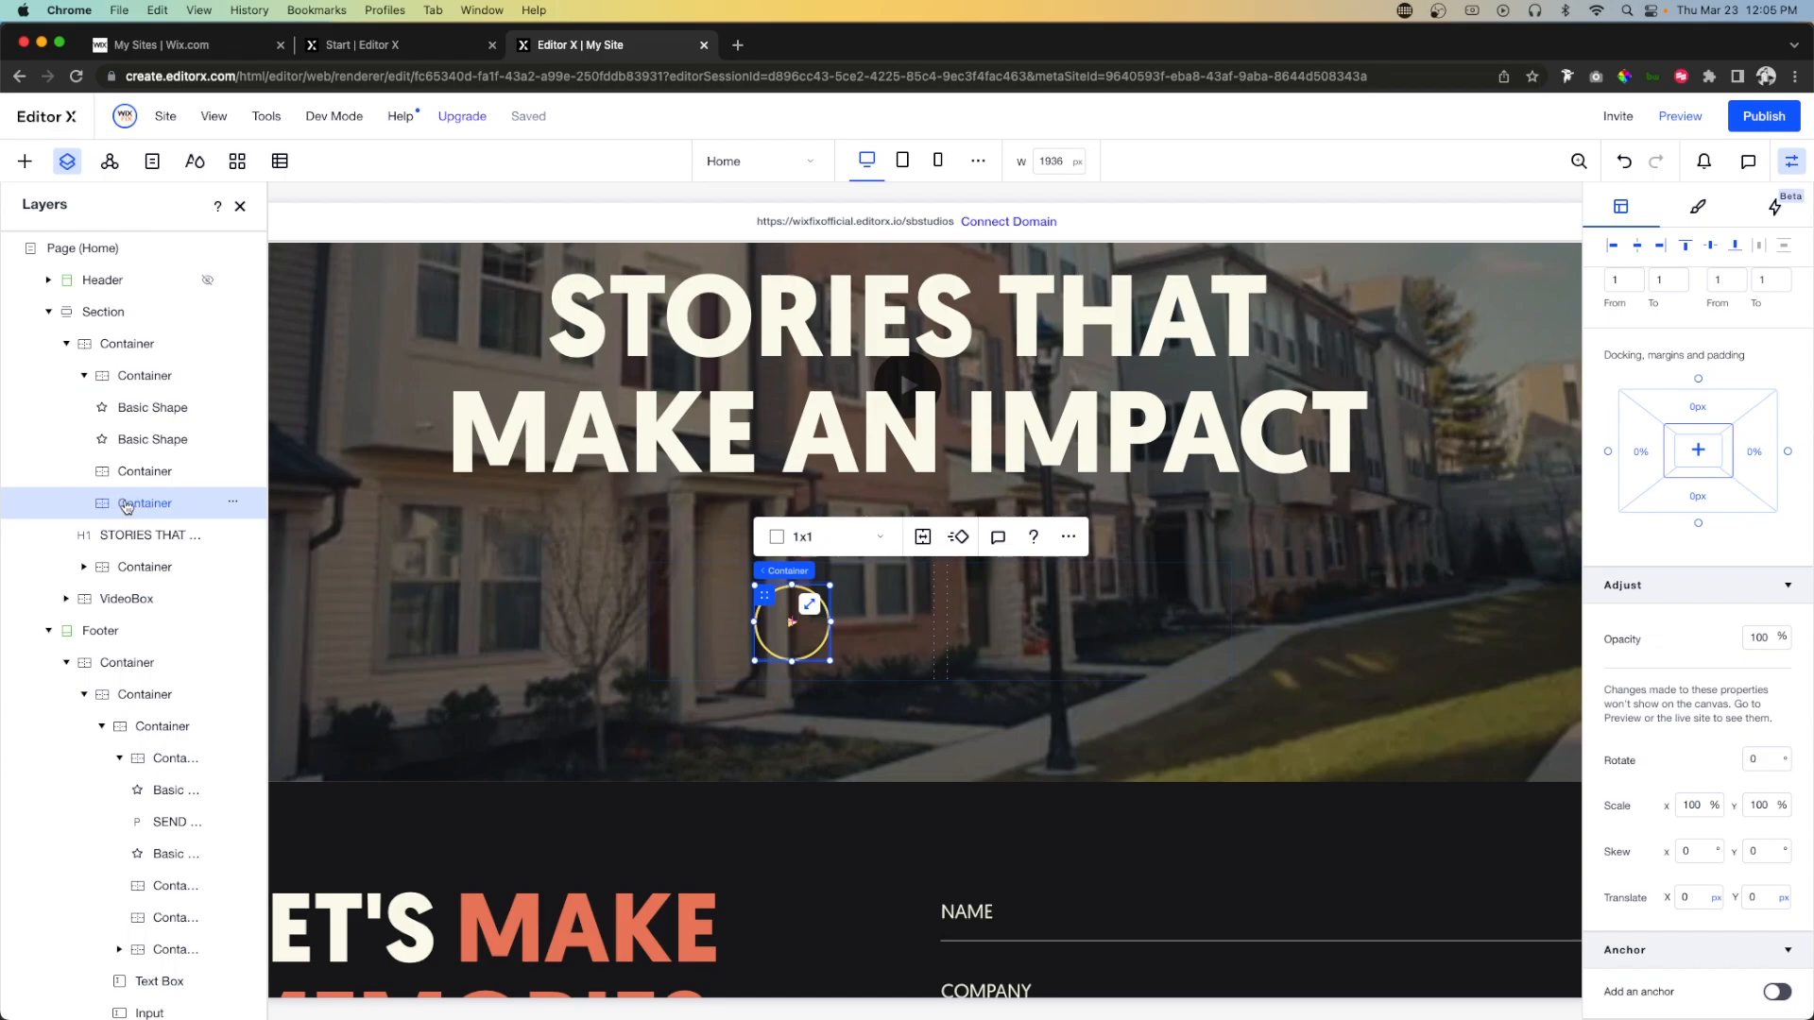
pyautogui.click(1771, 638)
pyautogui.write('0')
pyautogui.click(1699, 807)
pyautogui.write('85')
pyautogui.press('Tab')
pyautogui.write('85')
pyautogui.press('Return')
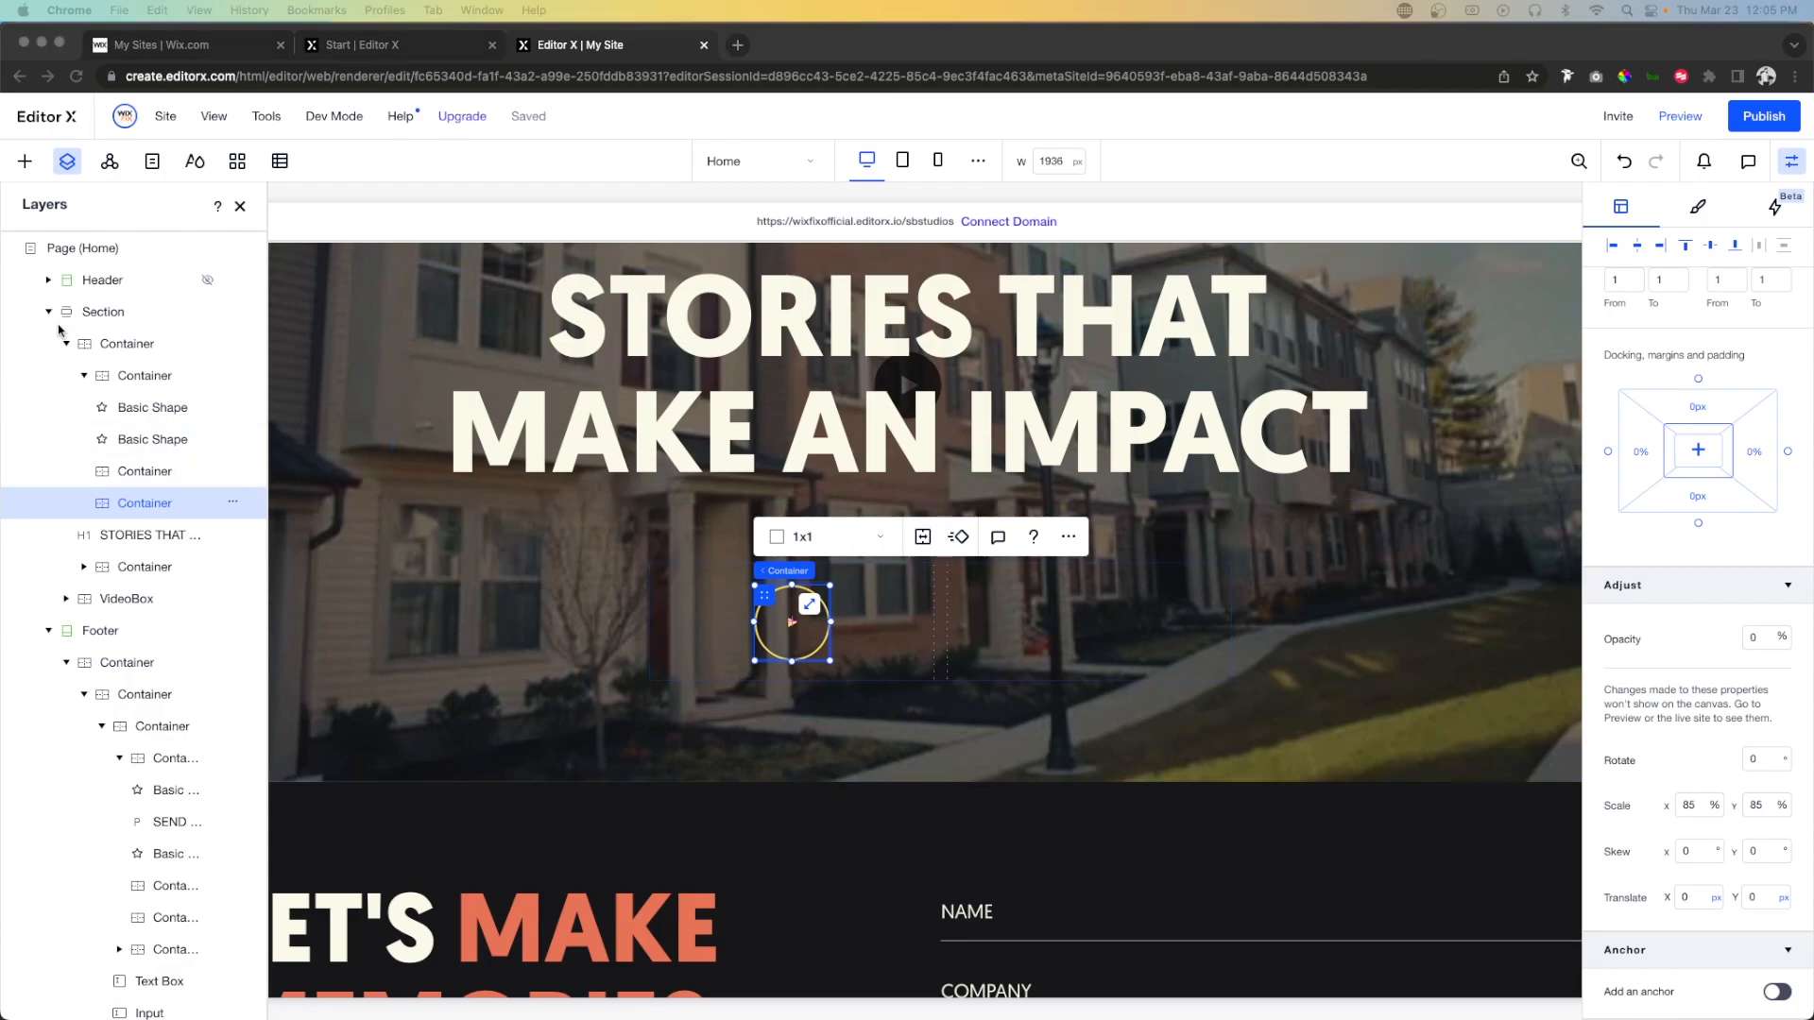
# Add a theme paragraph text element to the second cell of the 2x1 container.
pyautogui.click(25, 162)
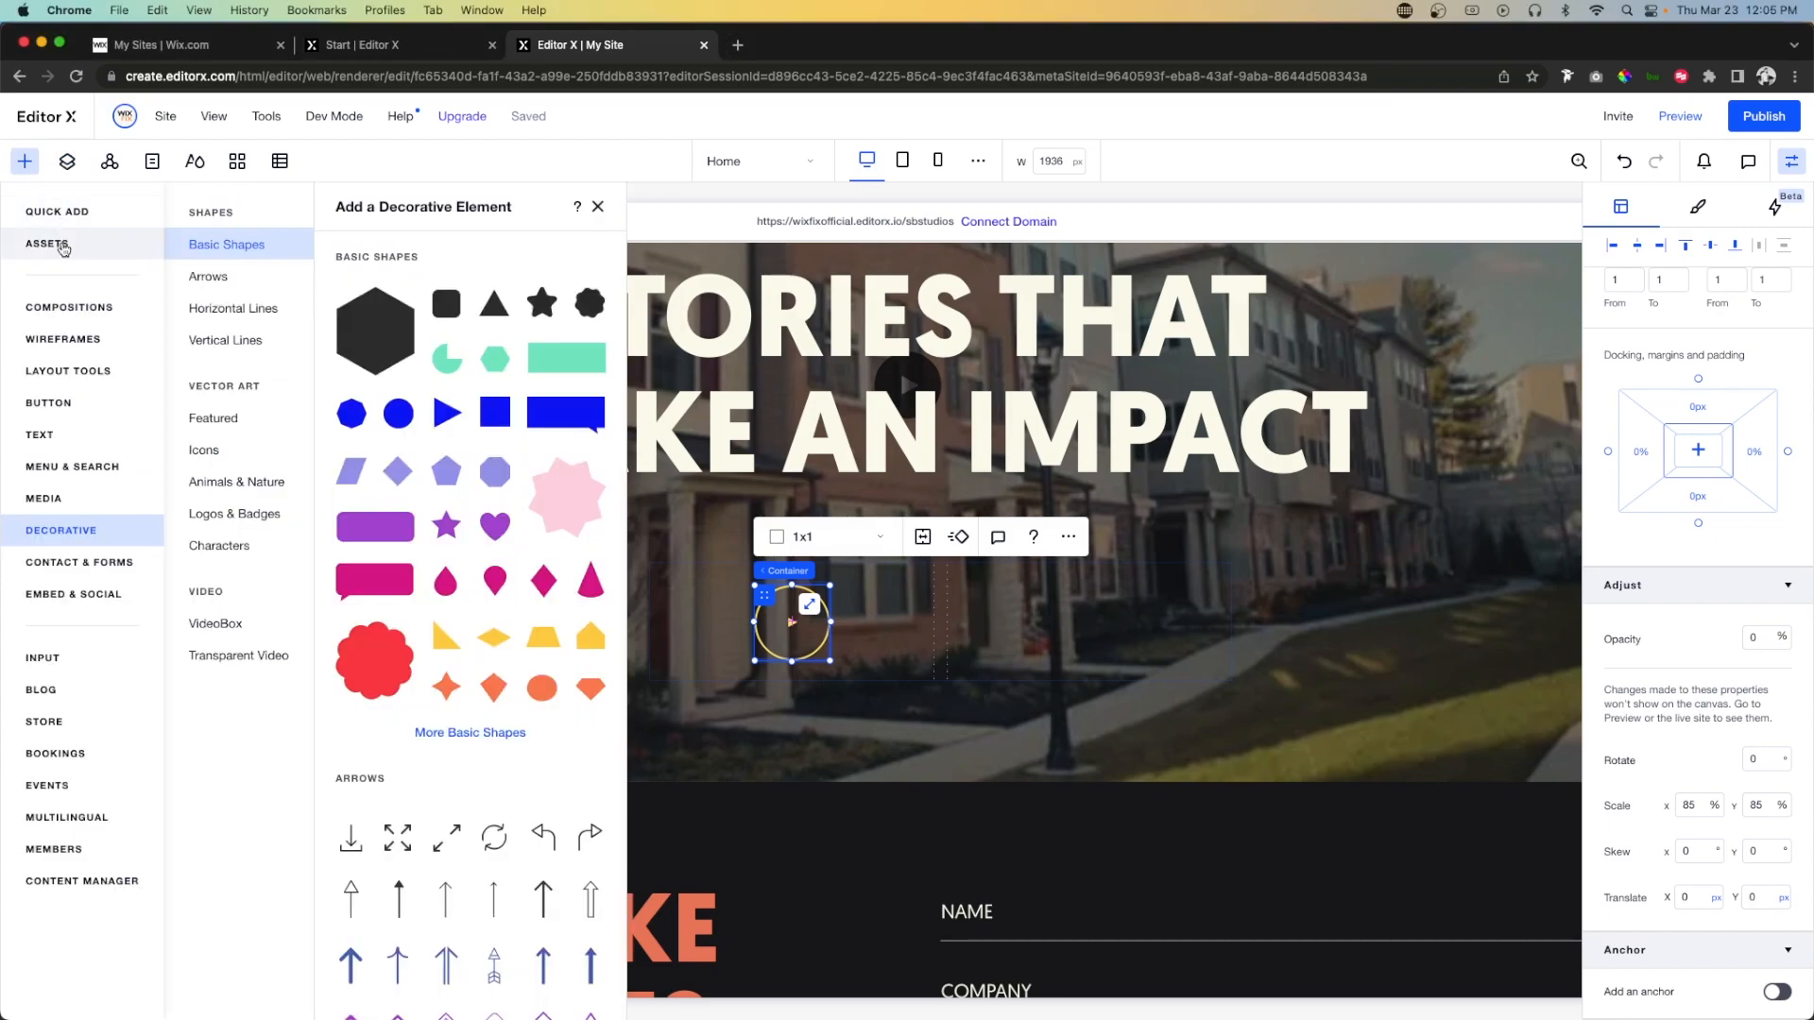
pyautogui.moveTo(50, 437)
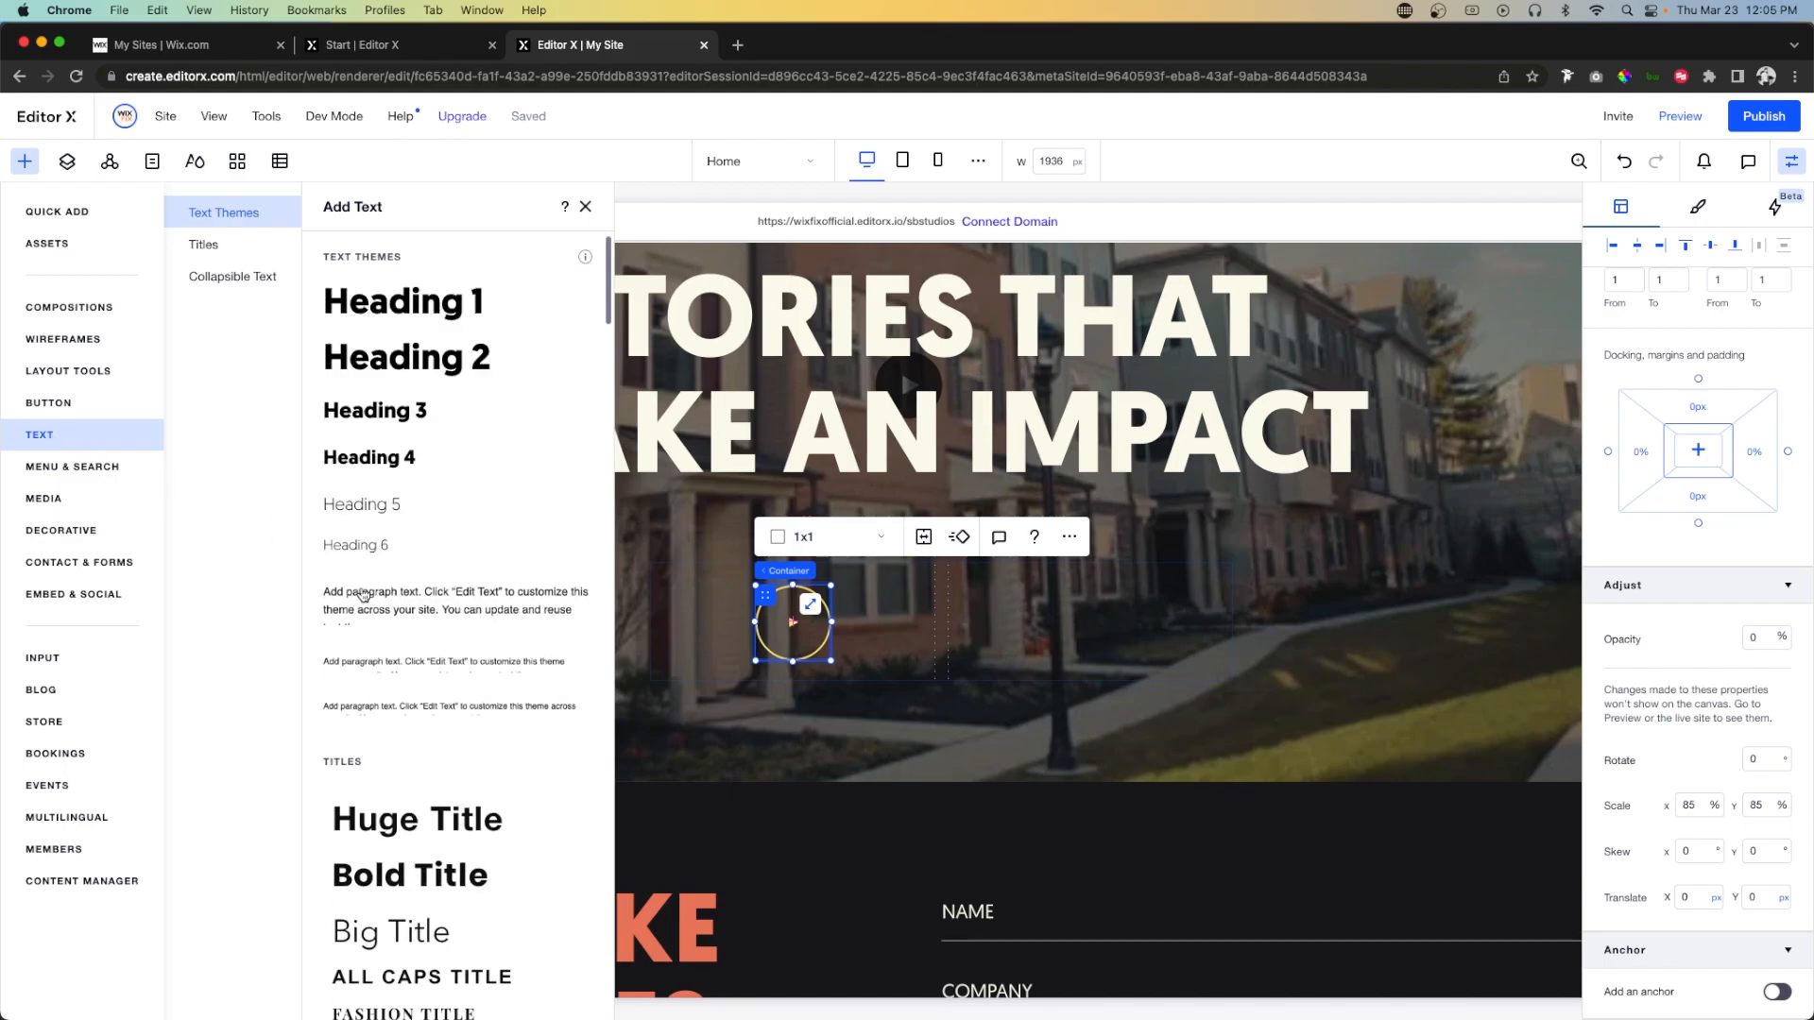
pyautogui.click(1086, 624)
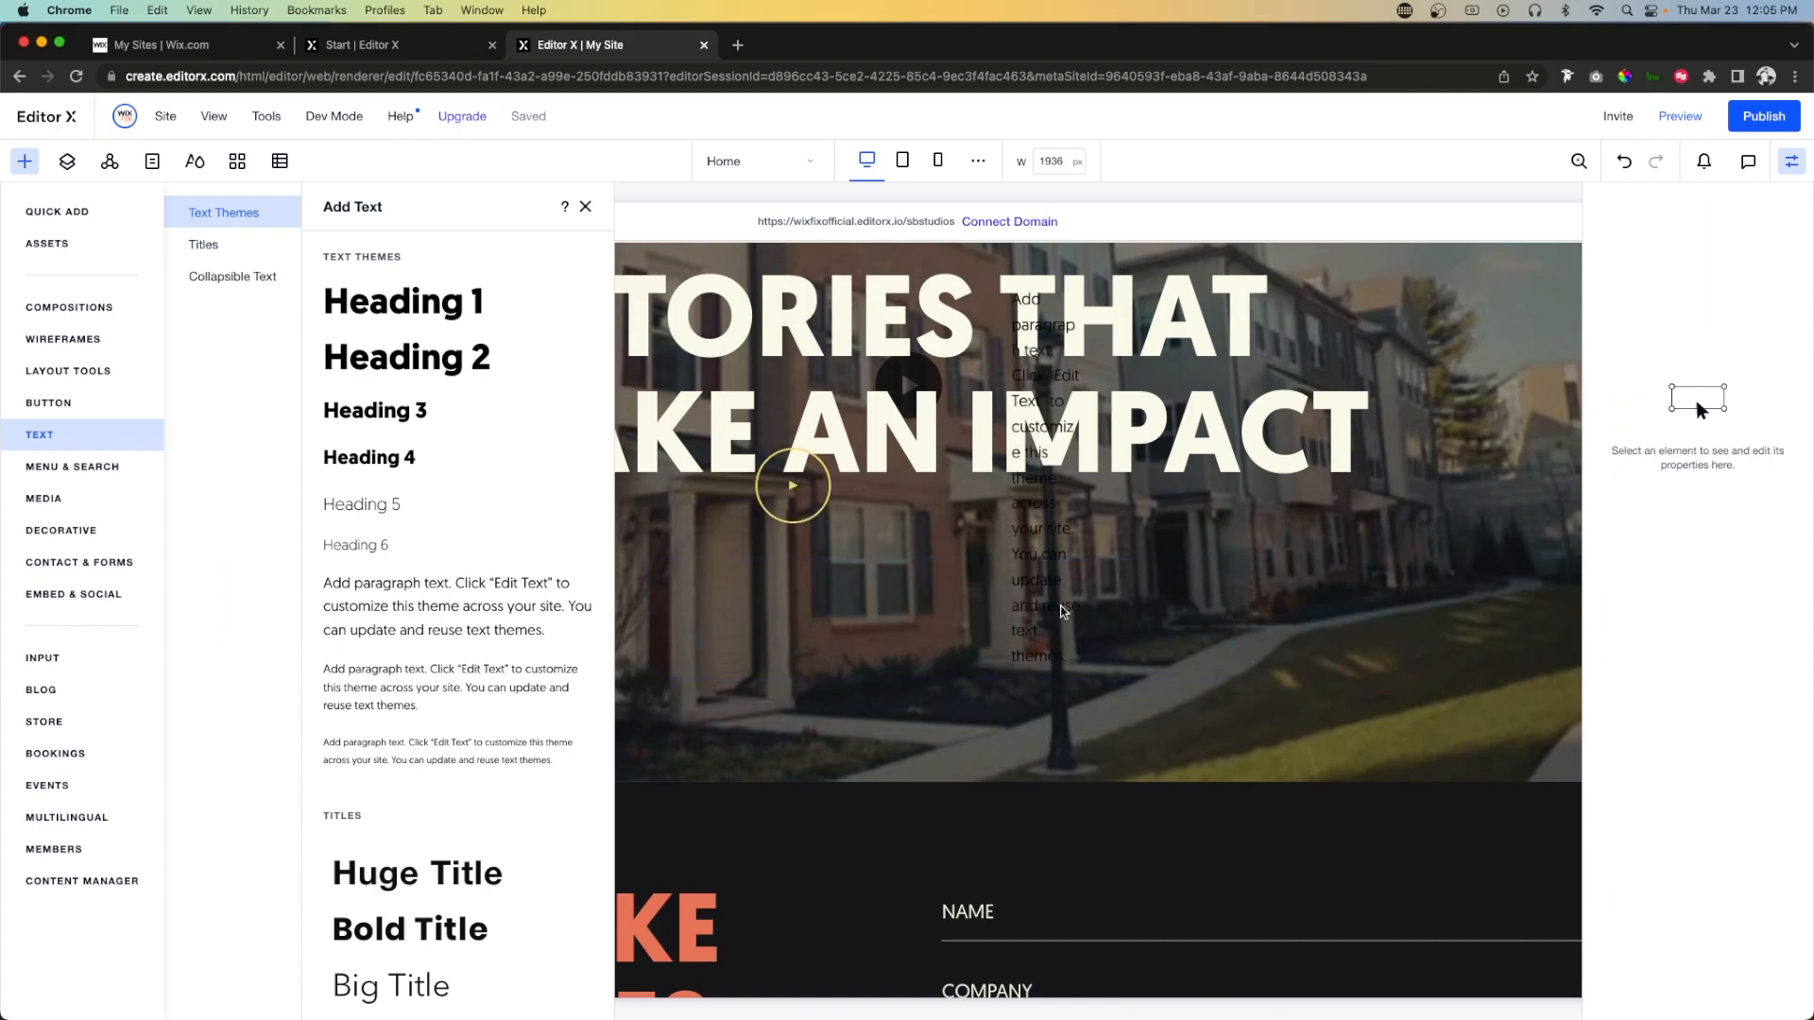
# Replace the placeholder paragraph in the 2x1 container's second cell with the text SAY HELLO.
pyautogui.doubleClick(1045, 592)
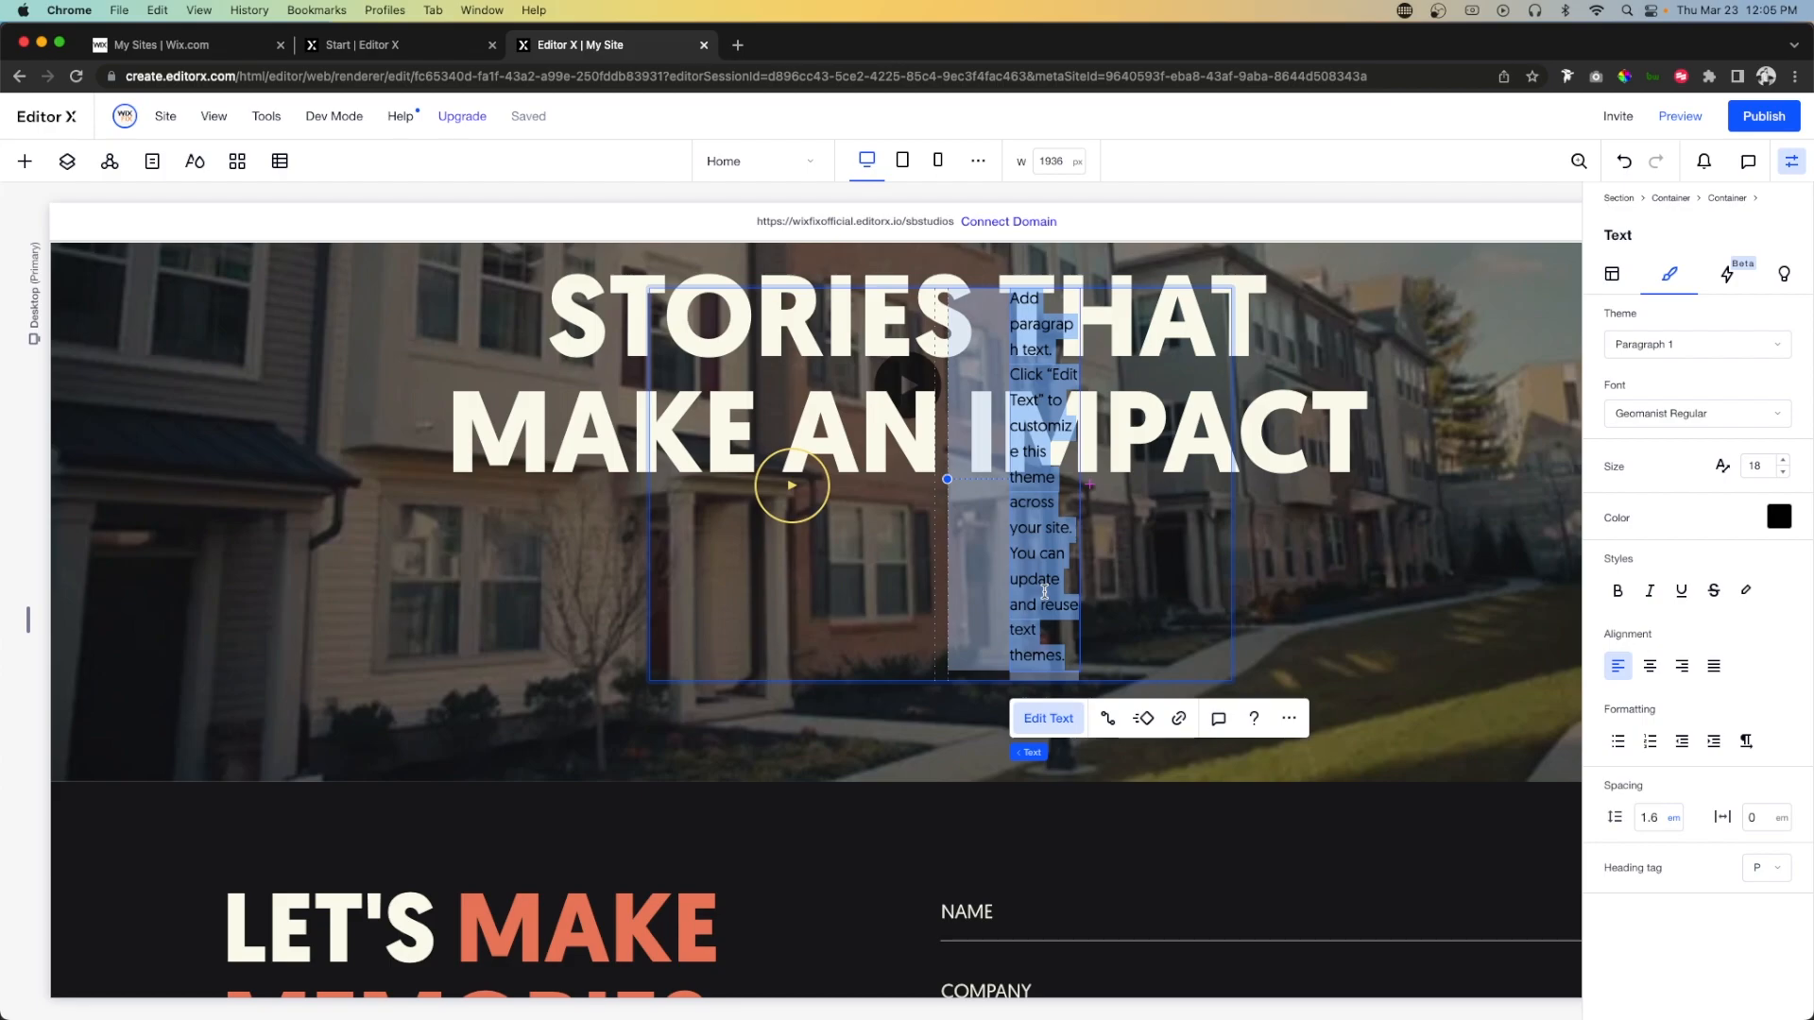
pyautogui.write('SAY')
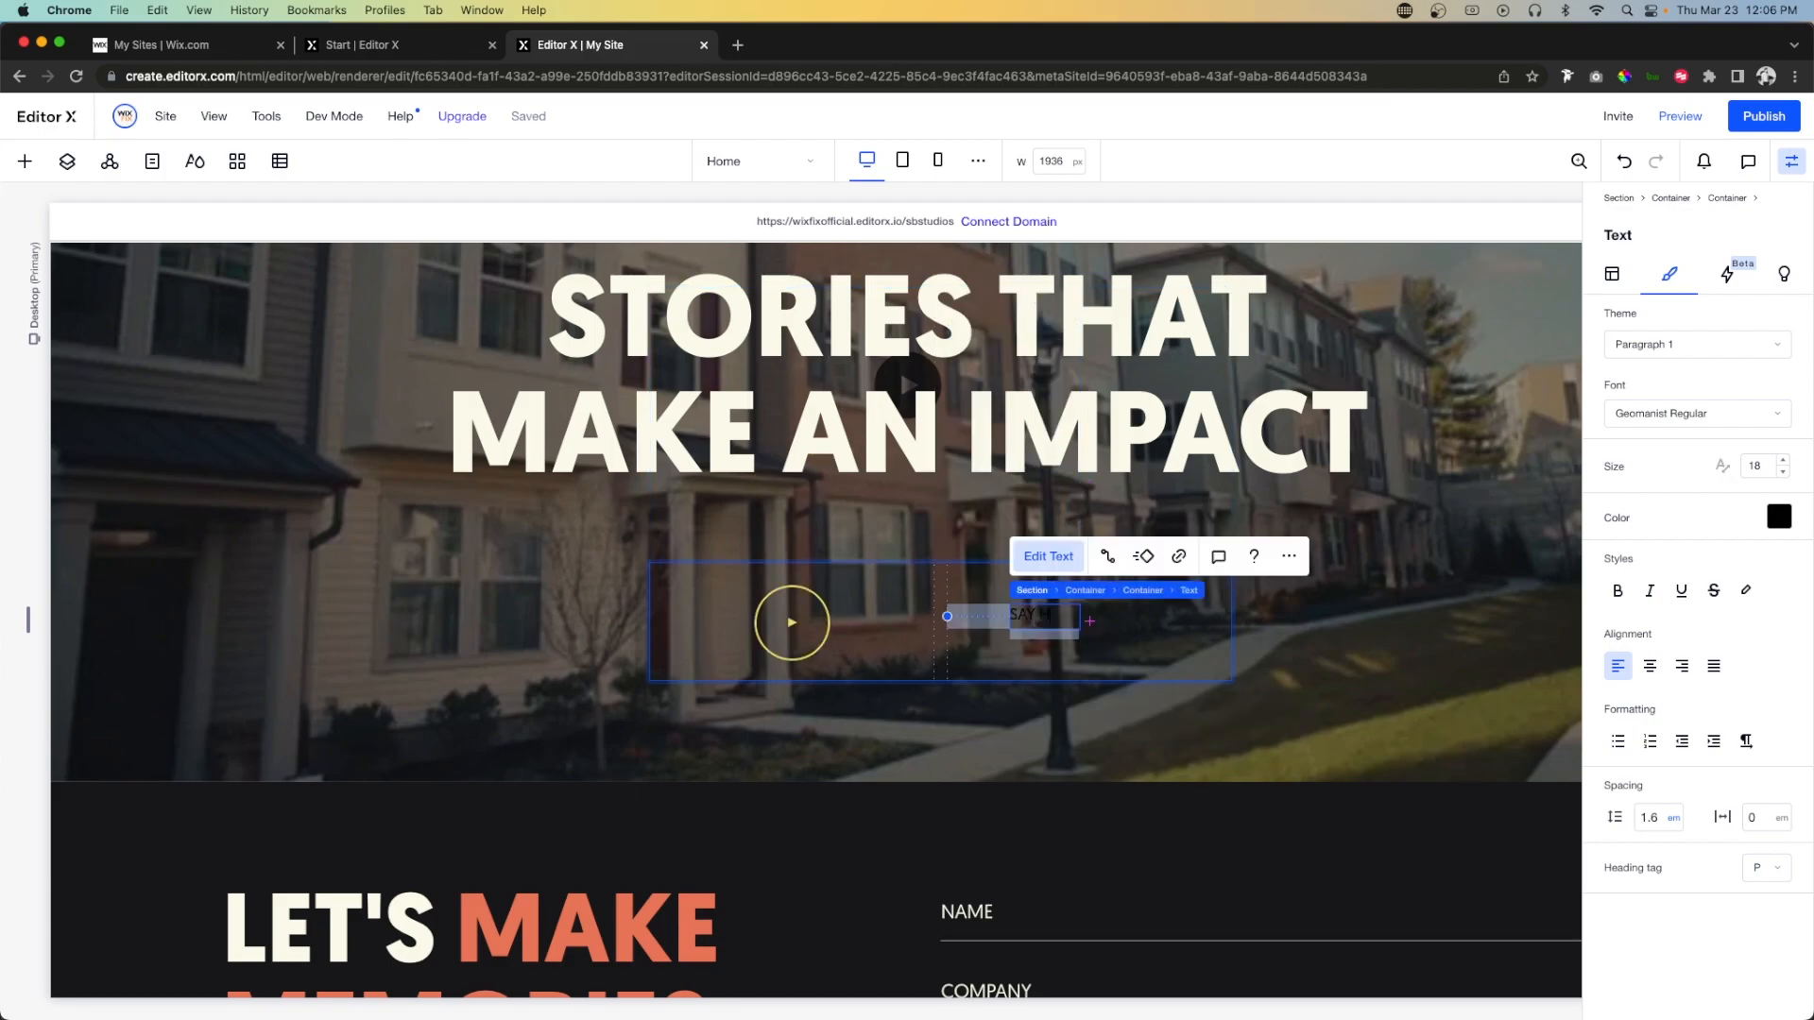
pyautogui.press('Return')
pyautogui.write('HELLO')
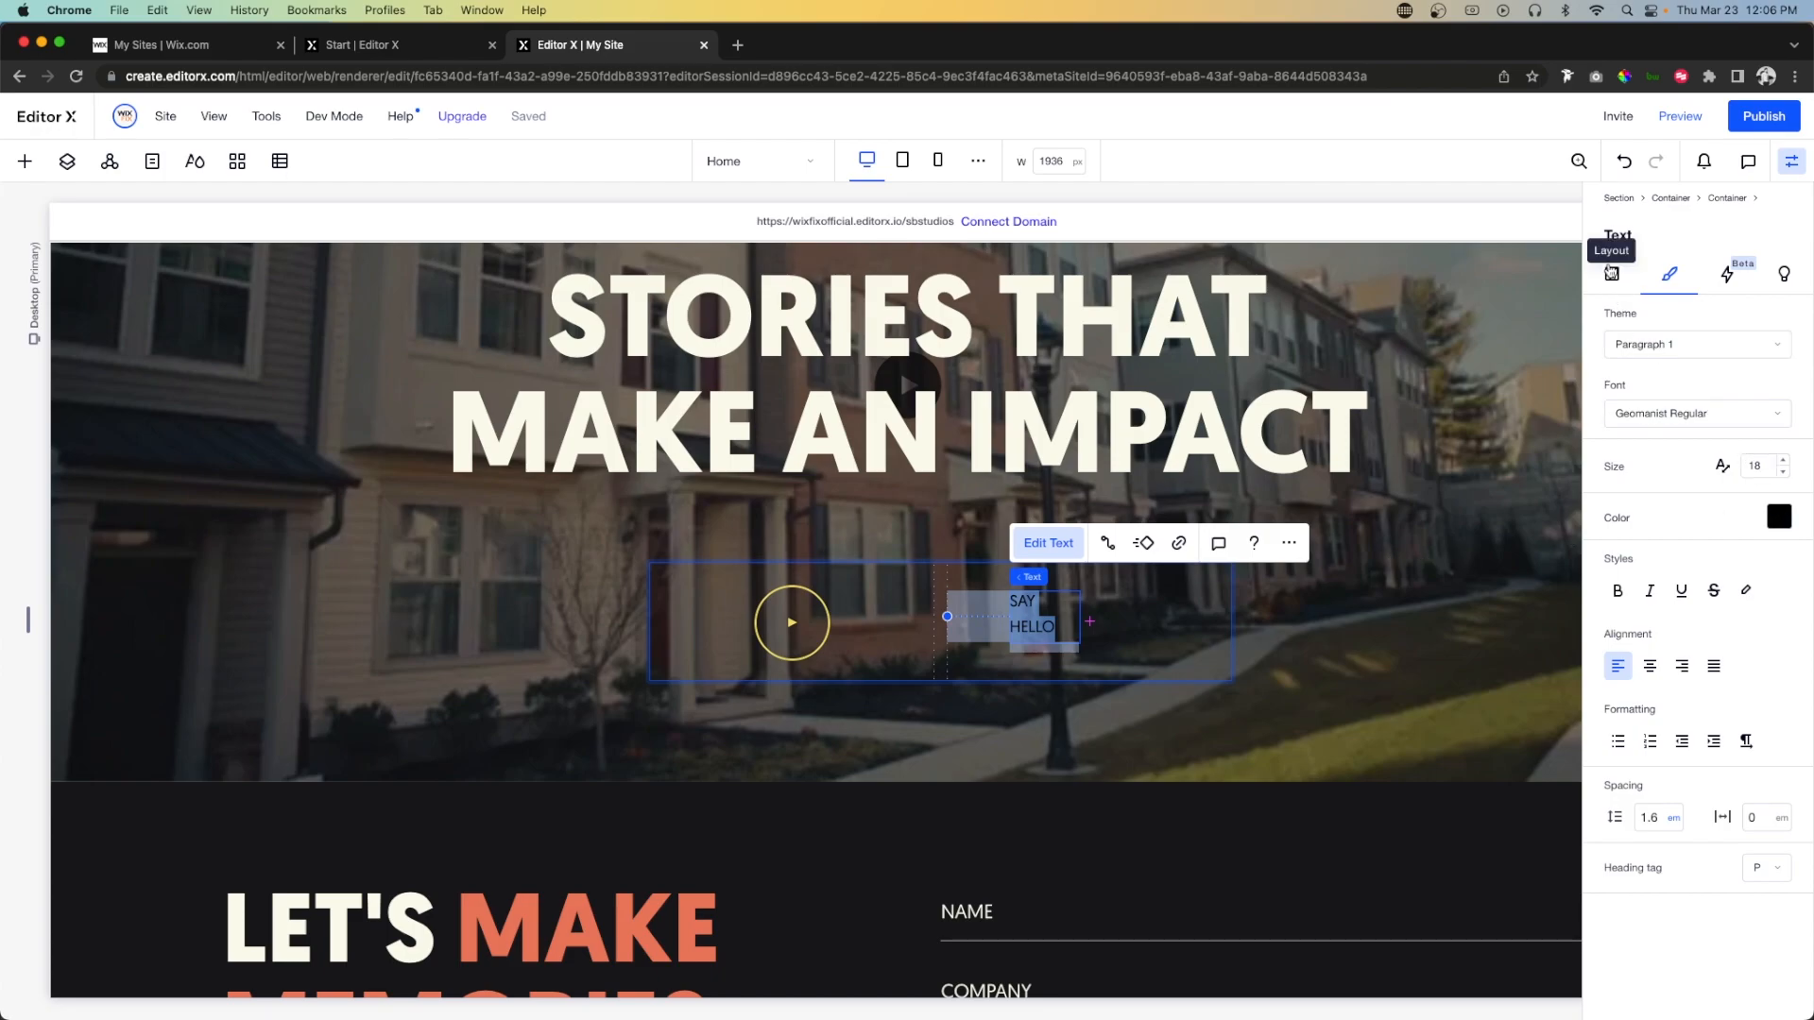
# Color the SAY HELLO text with the lightest cream theme color and set its font size to 22.
pyautogui.click(1780, 515)
pyautogui.click(1644, 698)
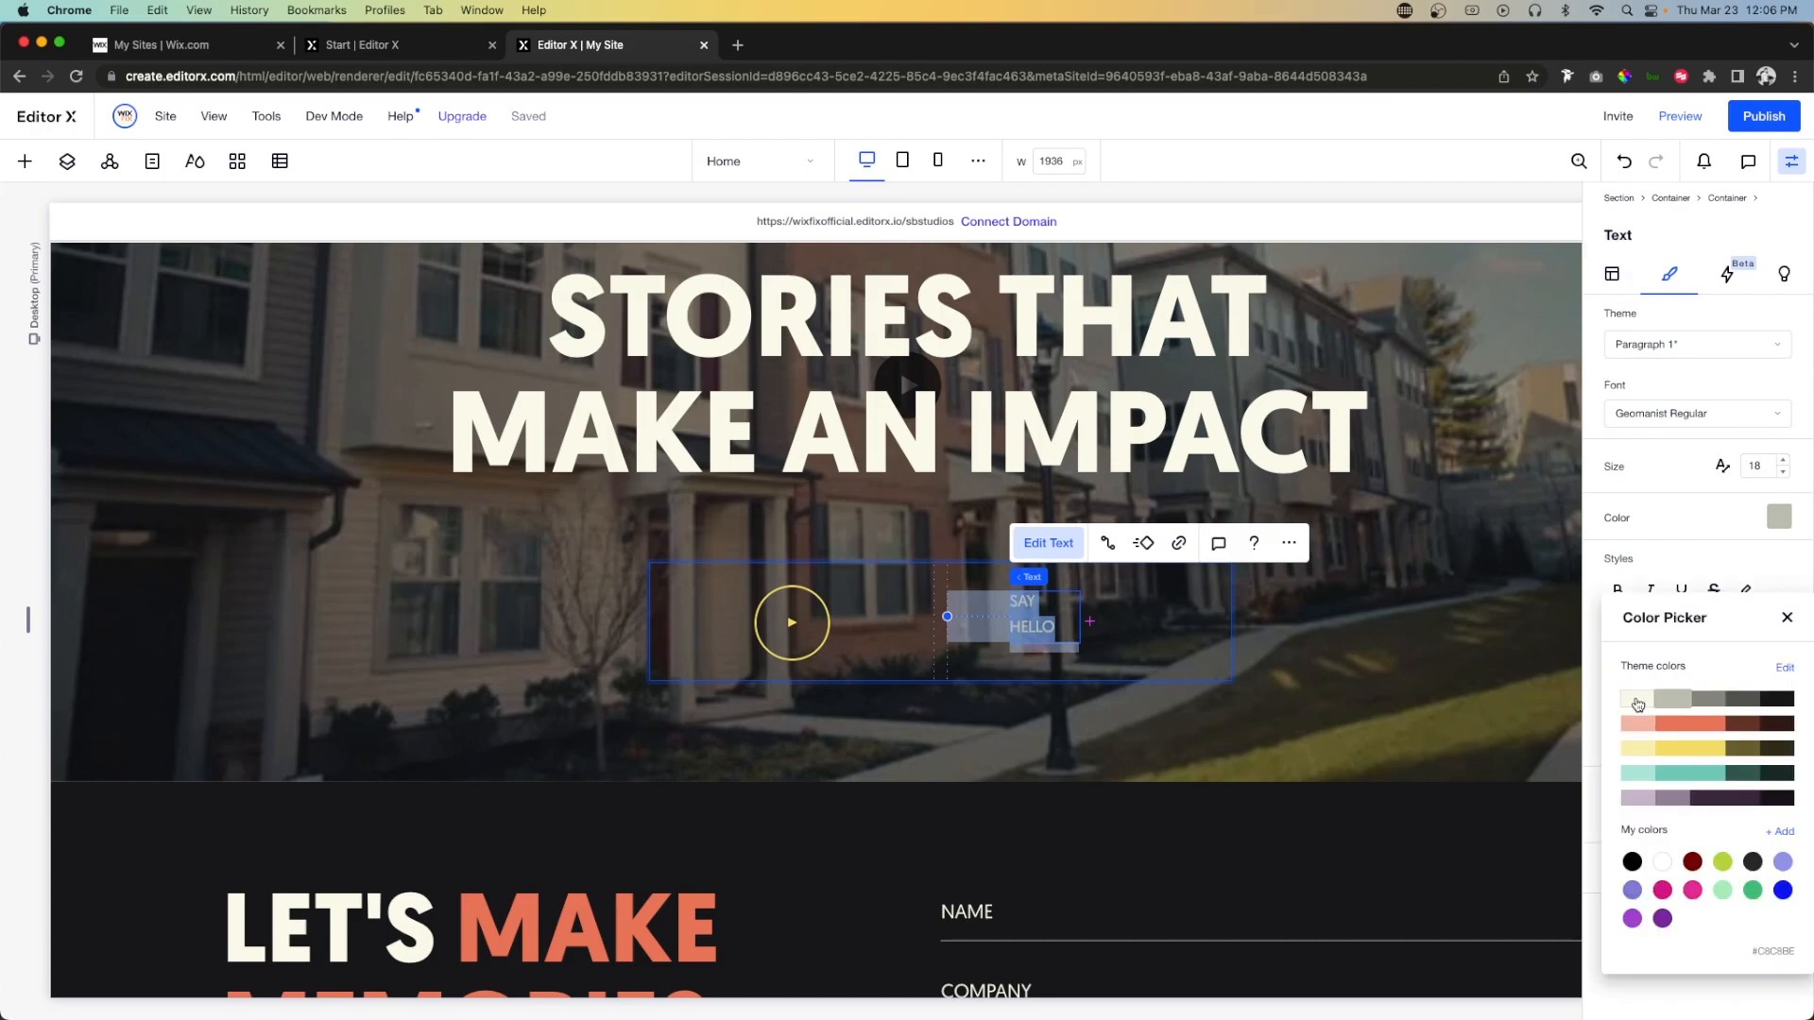
pyautogui.click(1760, 467)
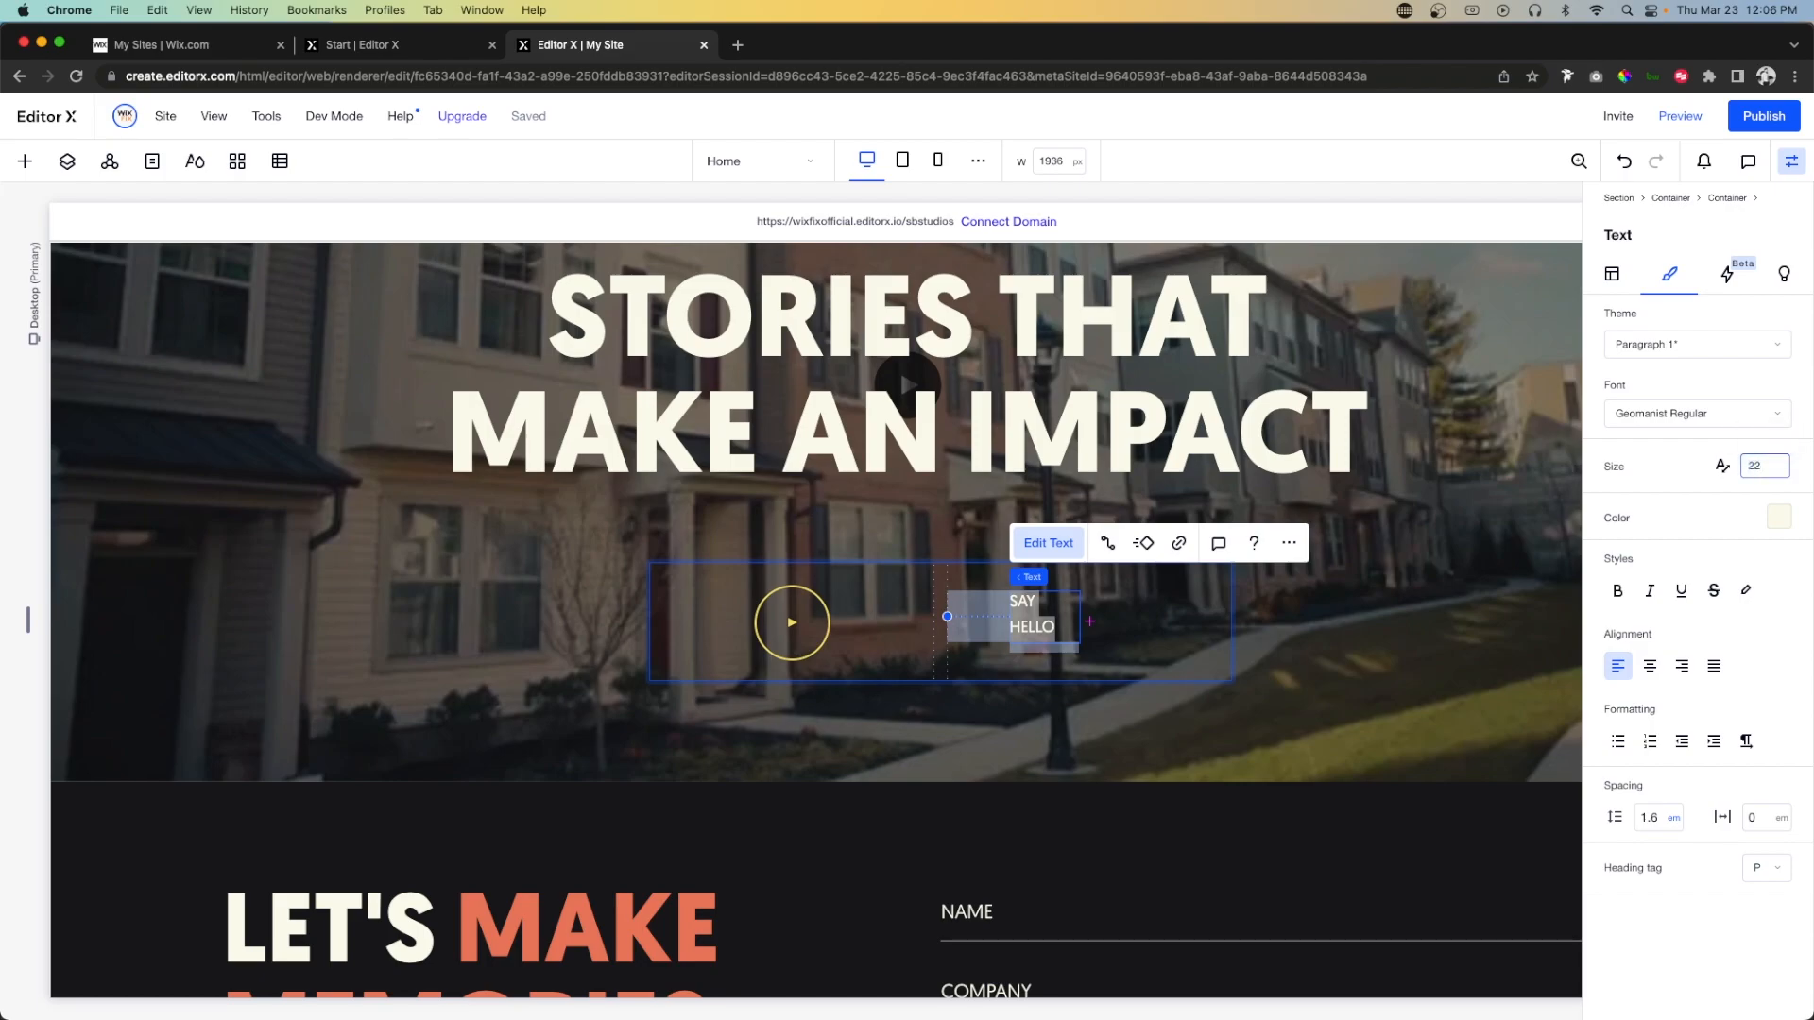
pyautogui.press('Return')
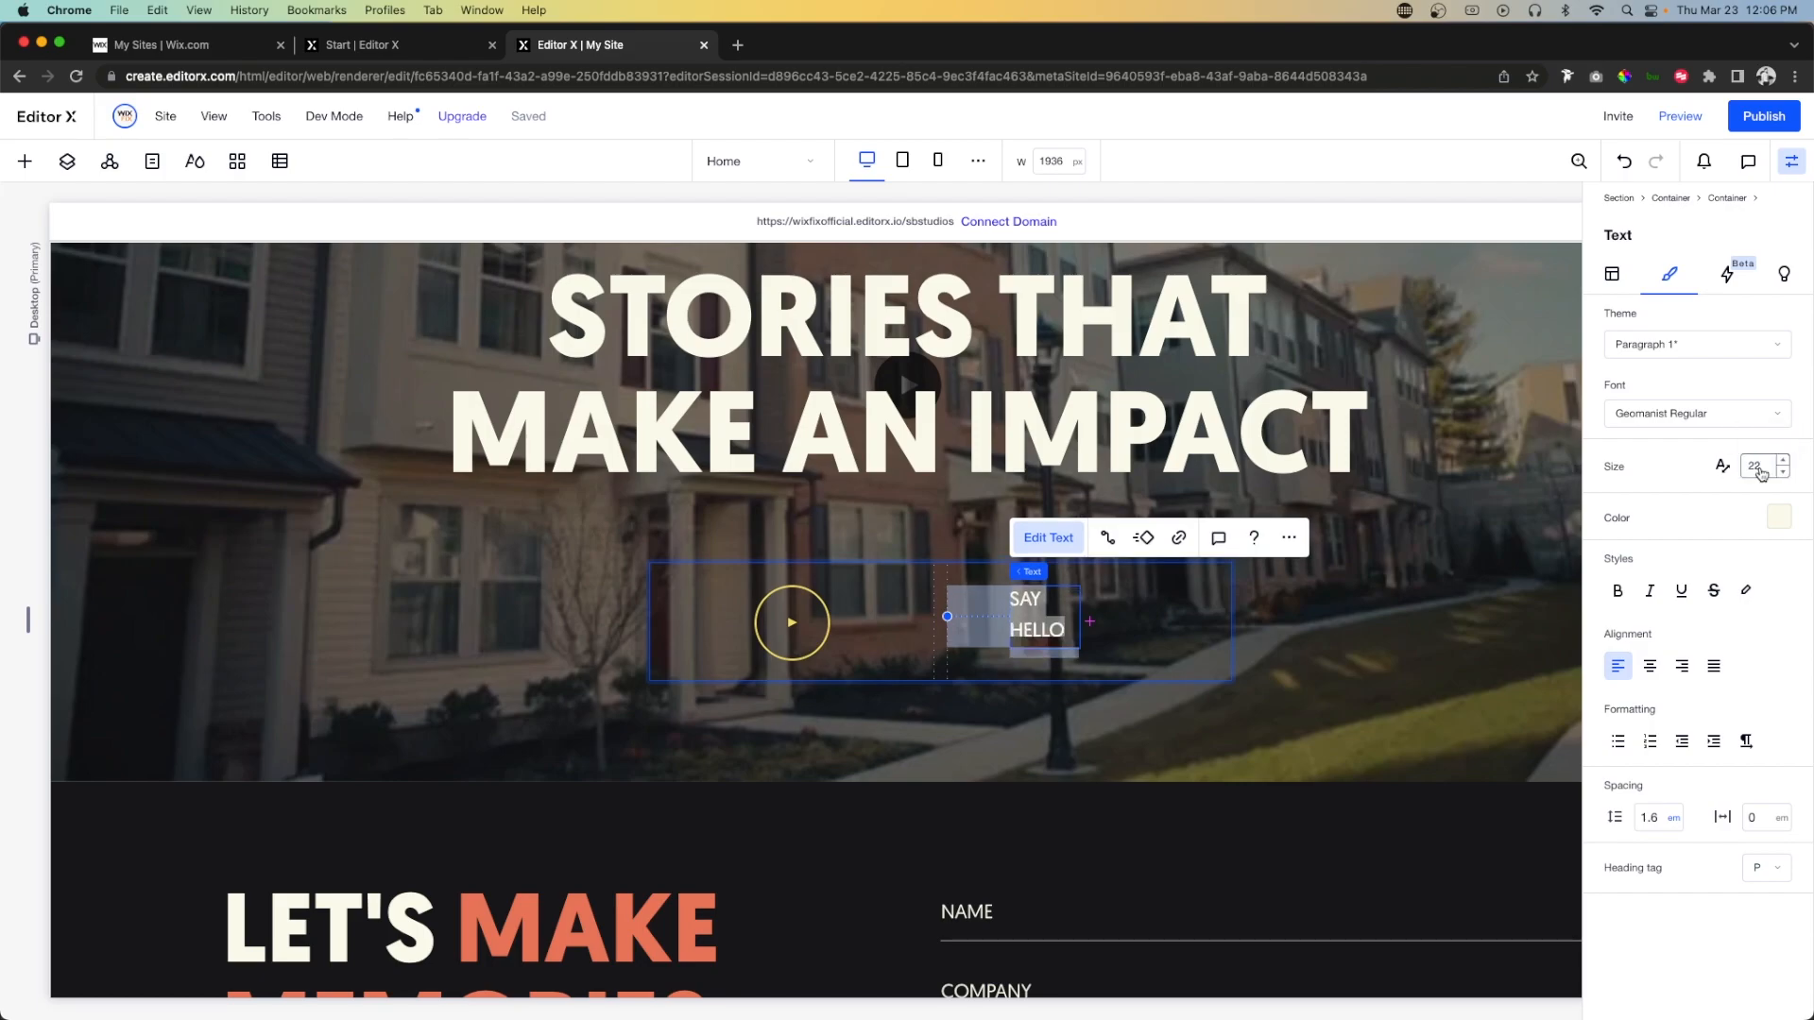
# Align the SAY HELLO text to the left edge of its cell and set its width to max content.
pyautogui.click(1614, 276)
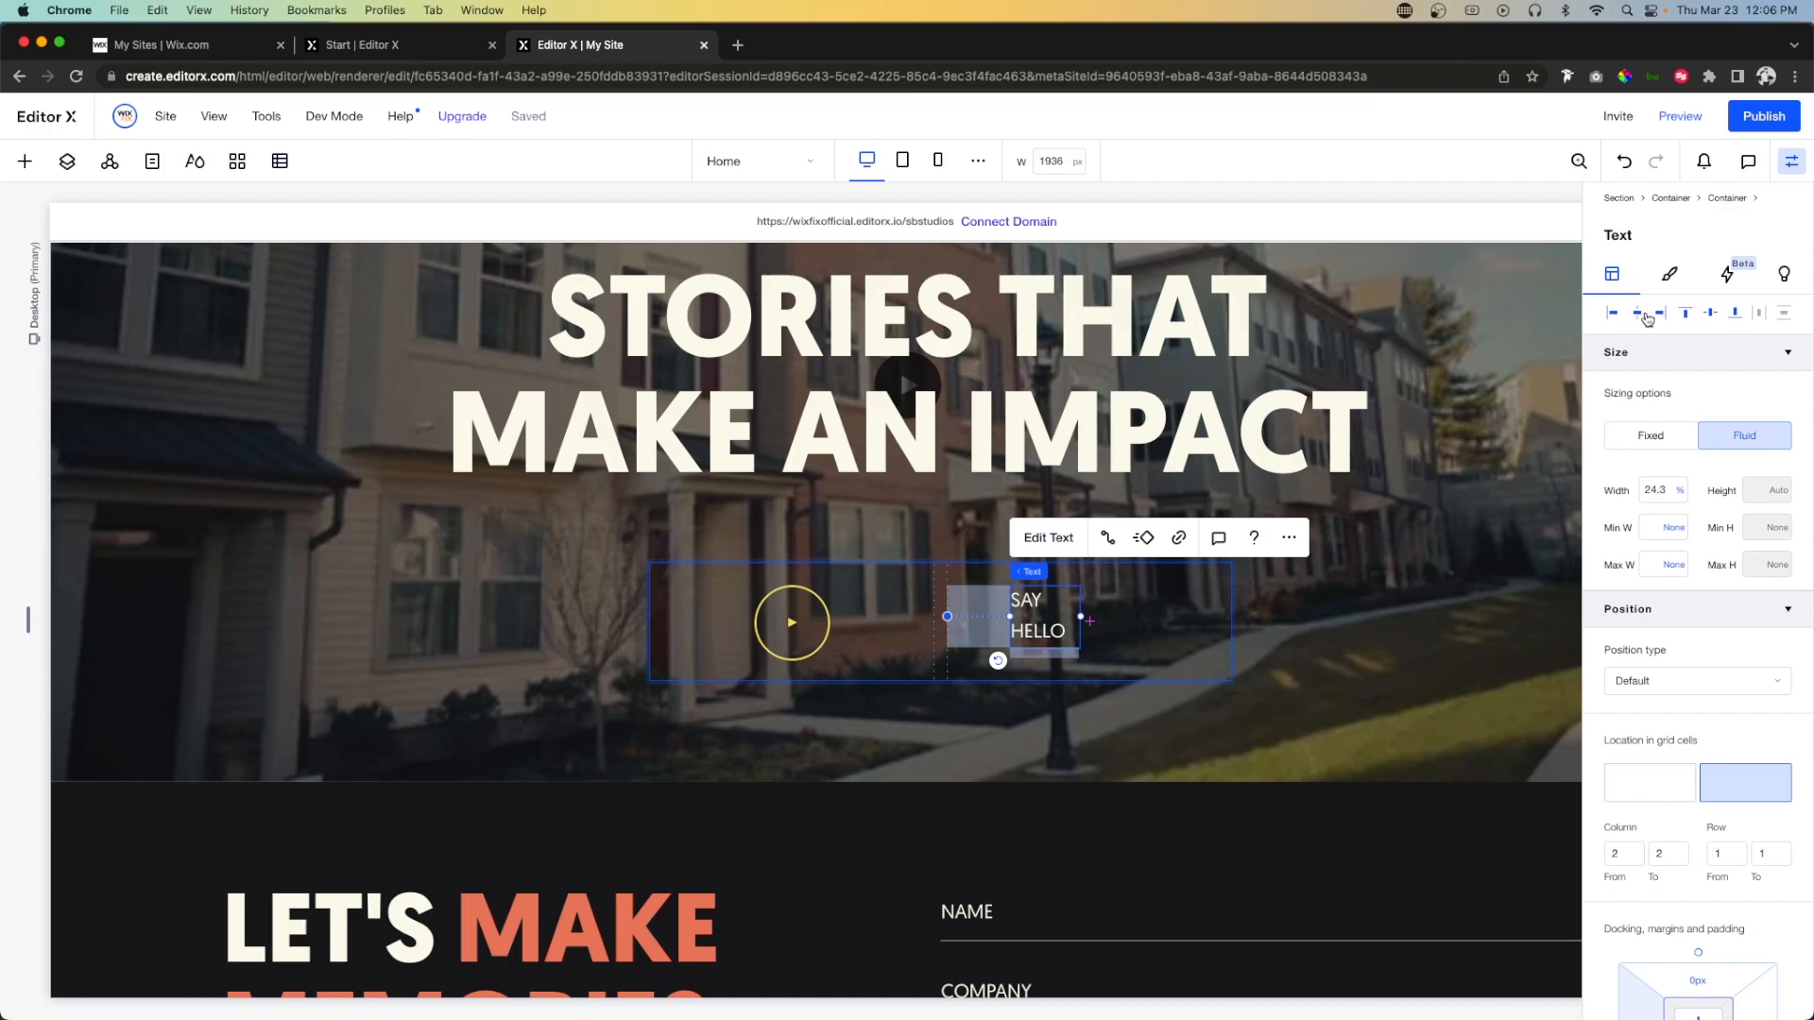
pyautogui.click(1661, 493)
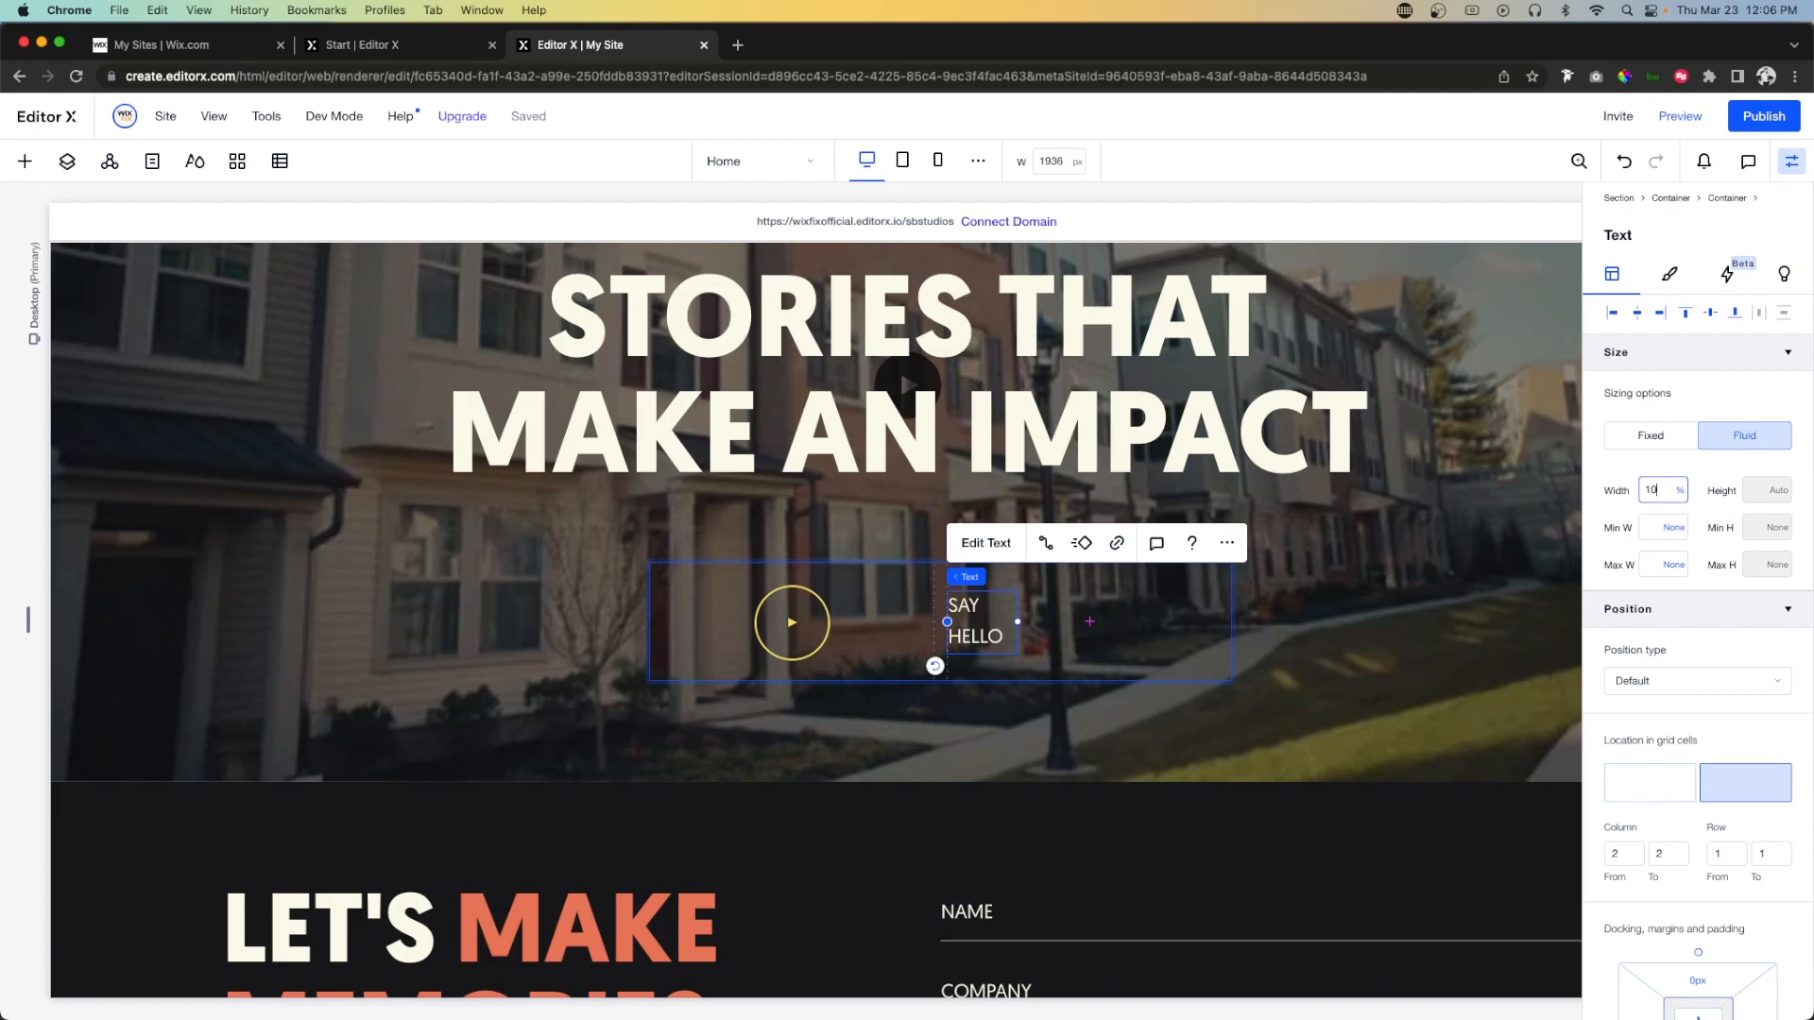
pyautogui.write('100')
pyautogui.press('Return')
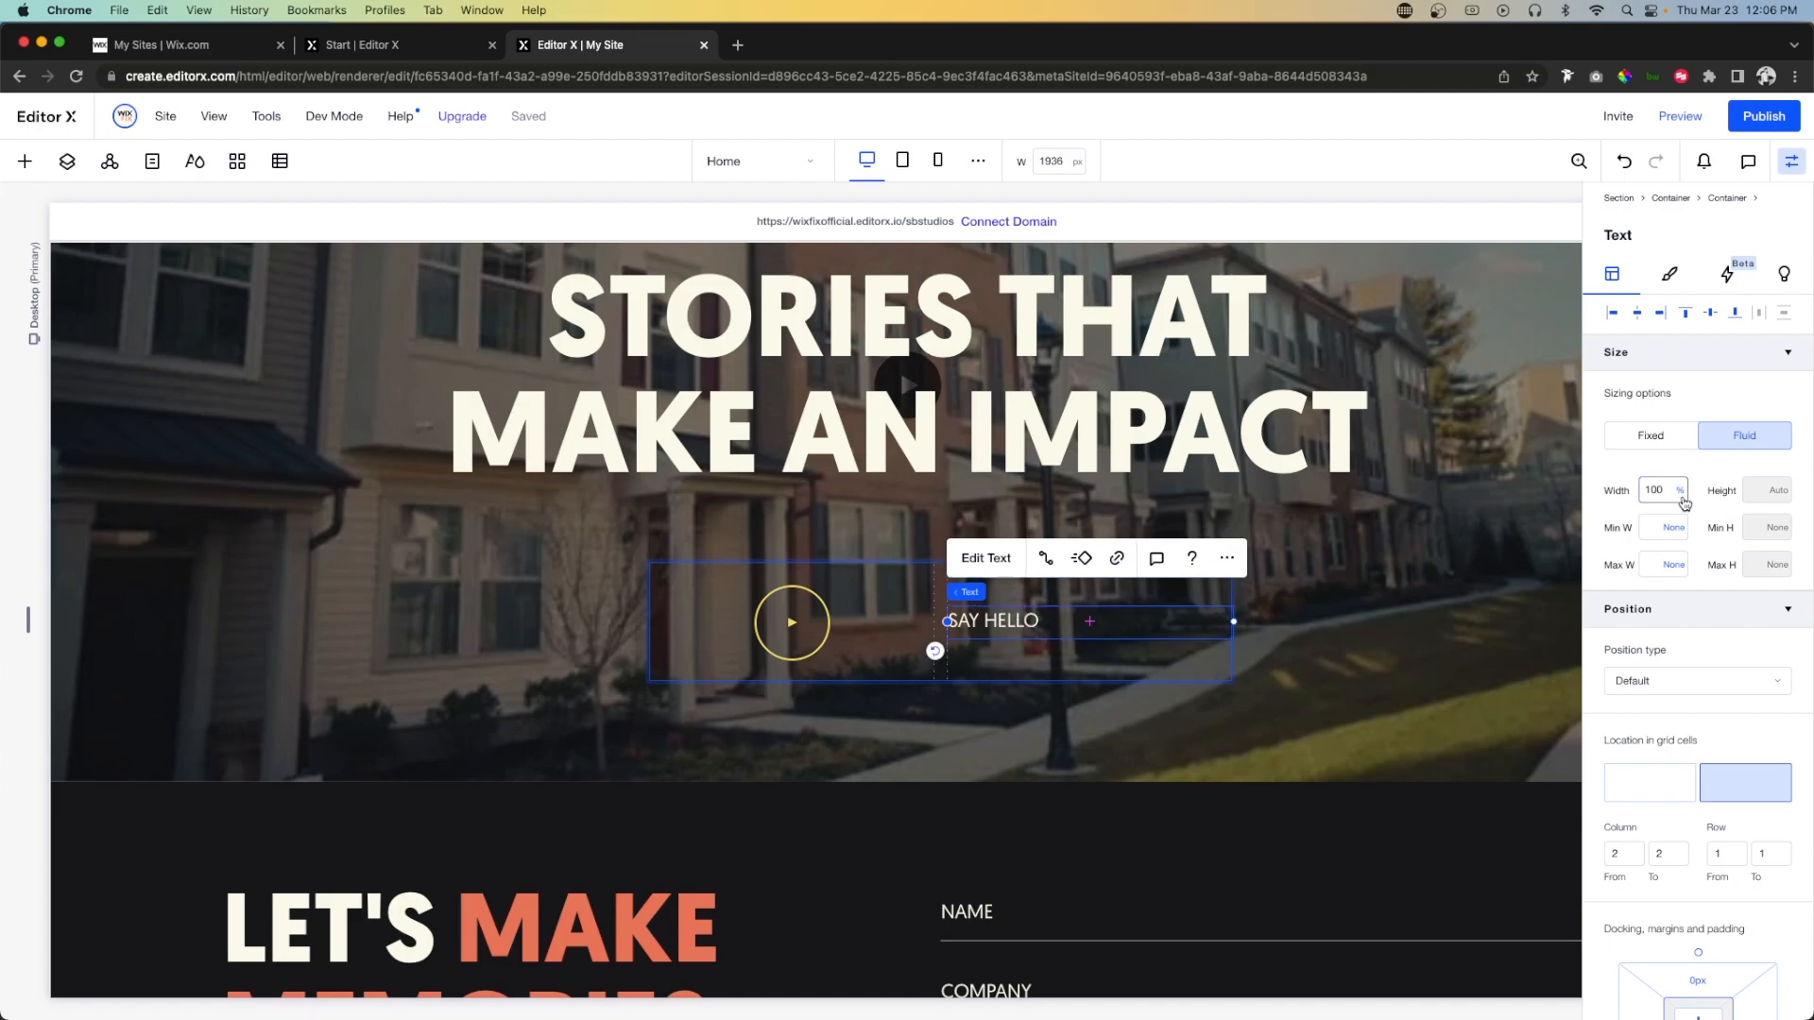
pyautogui.click(1683, 493)
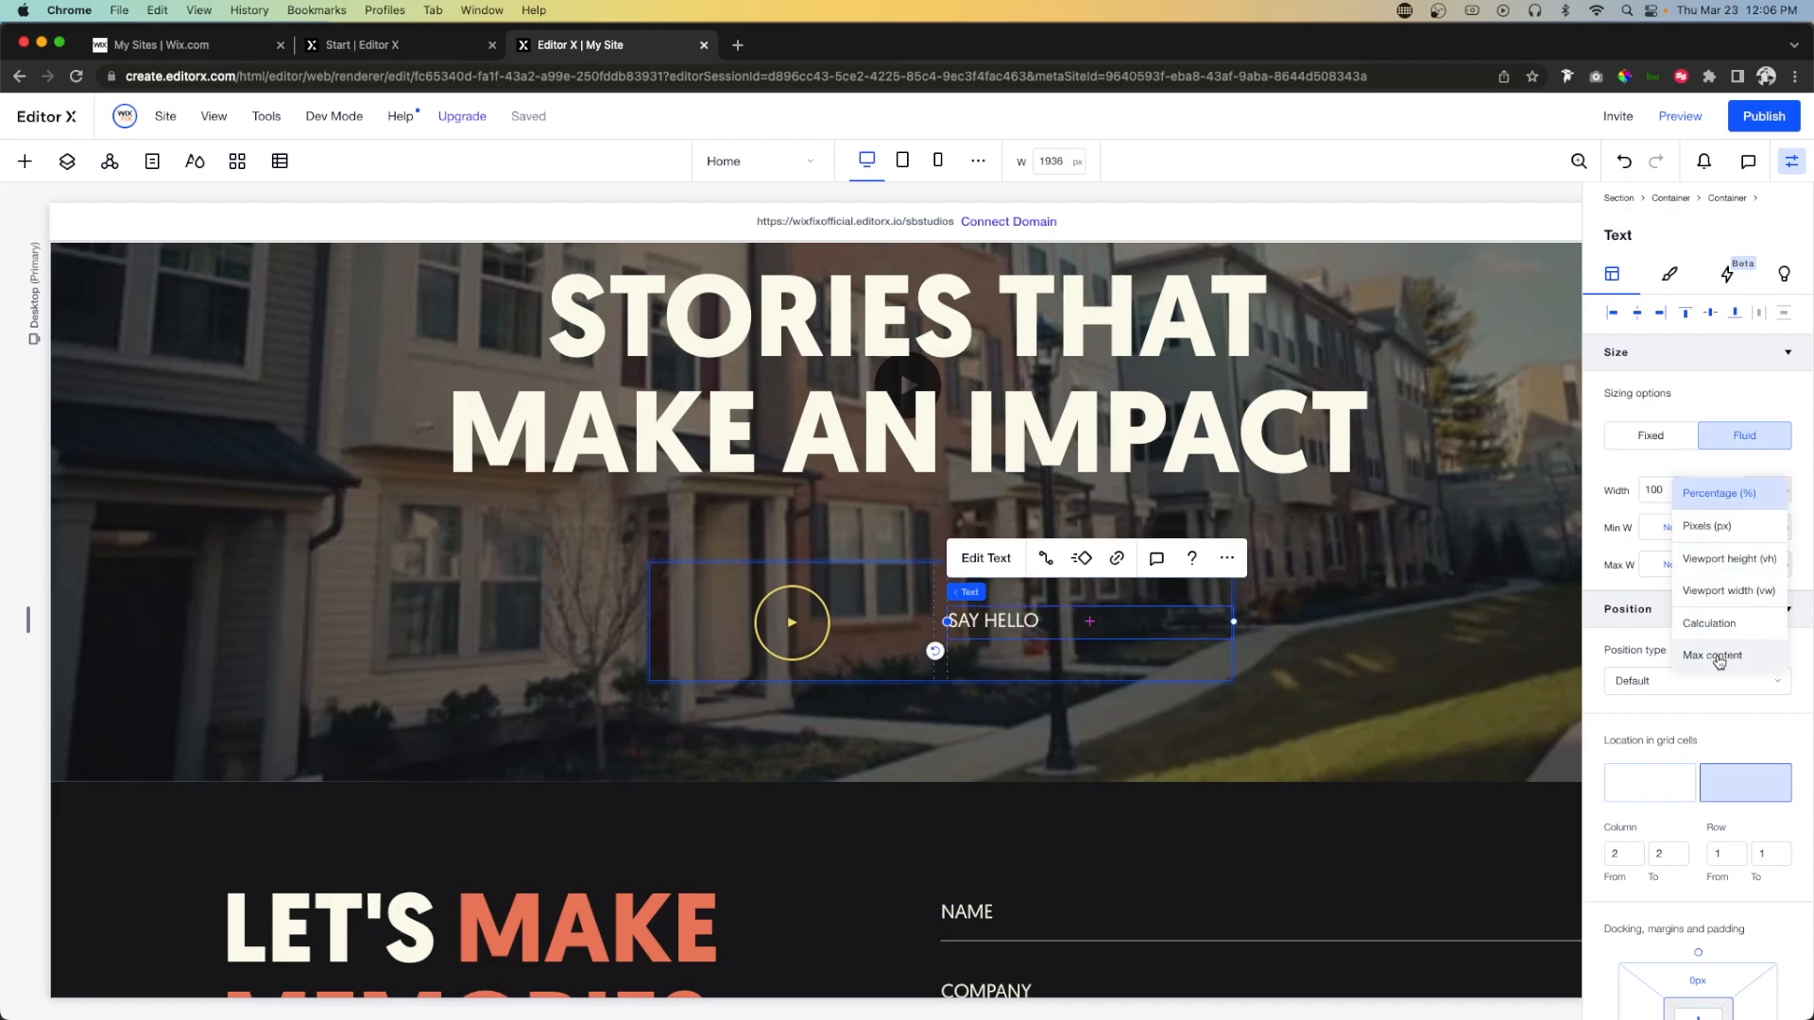
pyautogui.click(1718, 658)
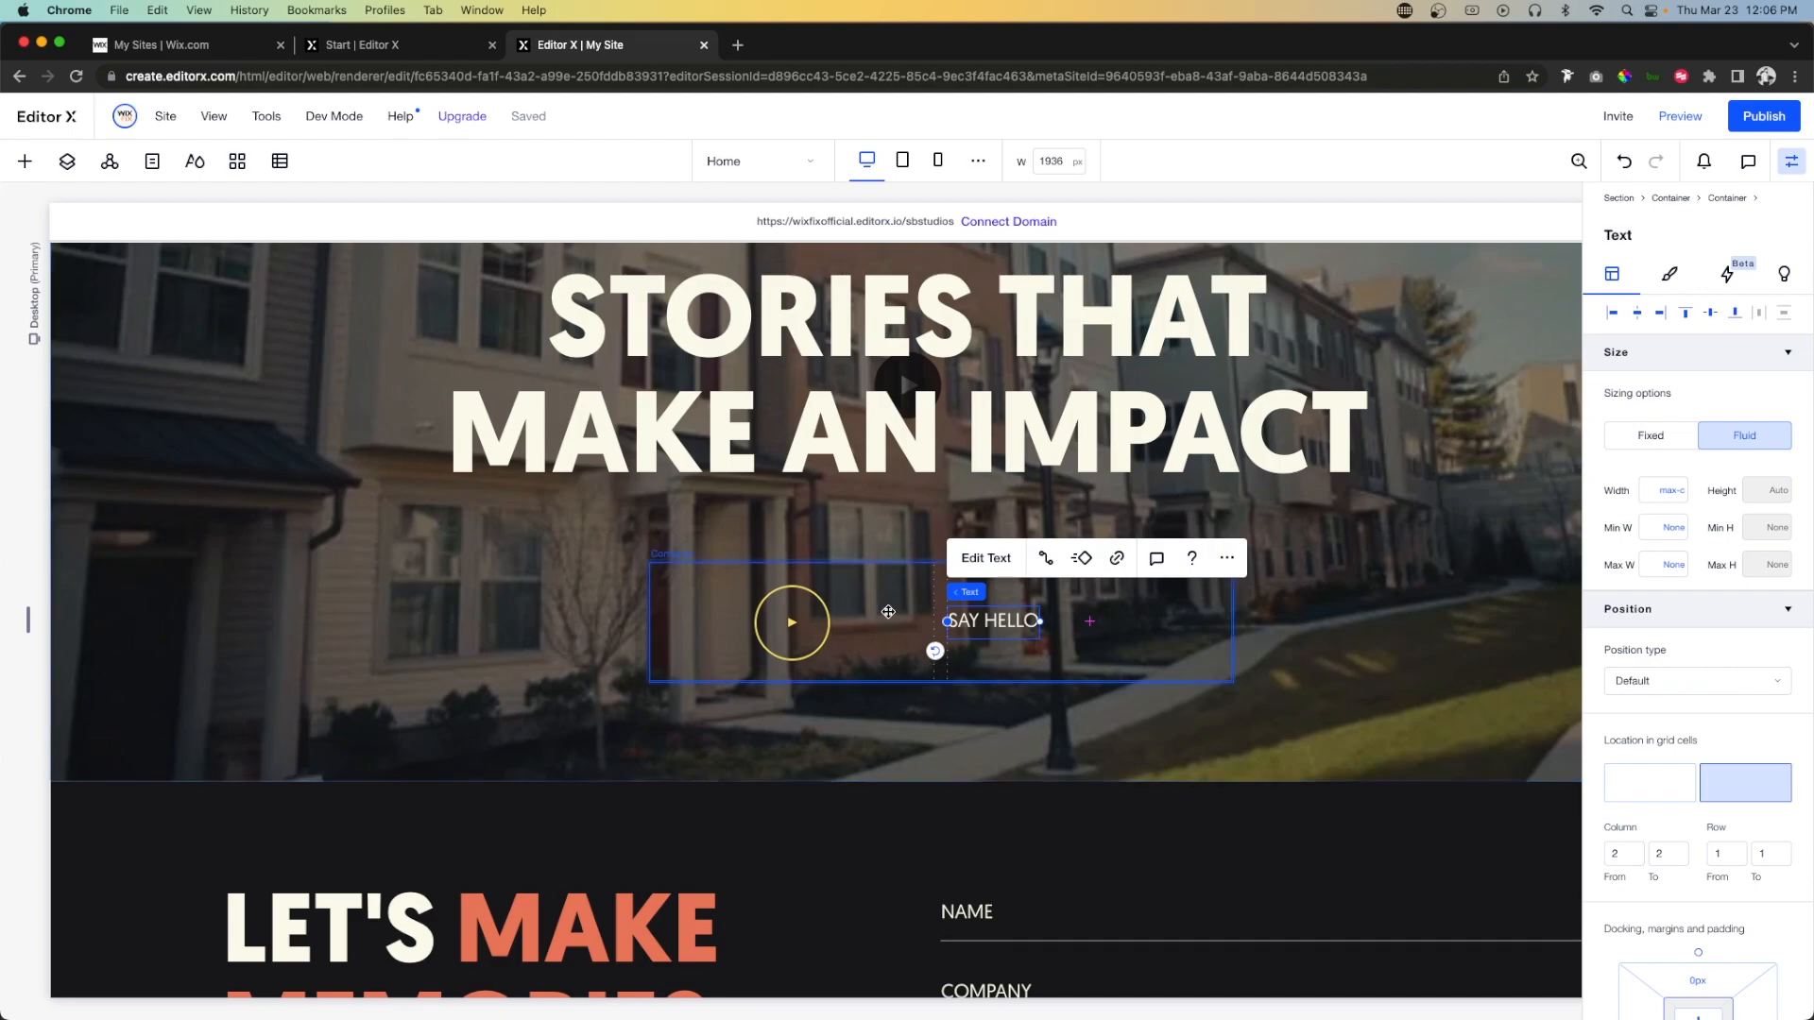
# Set both columns of the 2x1 button container to max content.
pyautogui.click(888, 613)
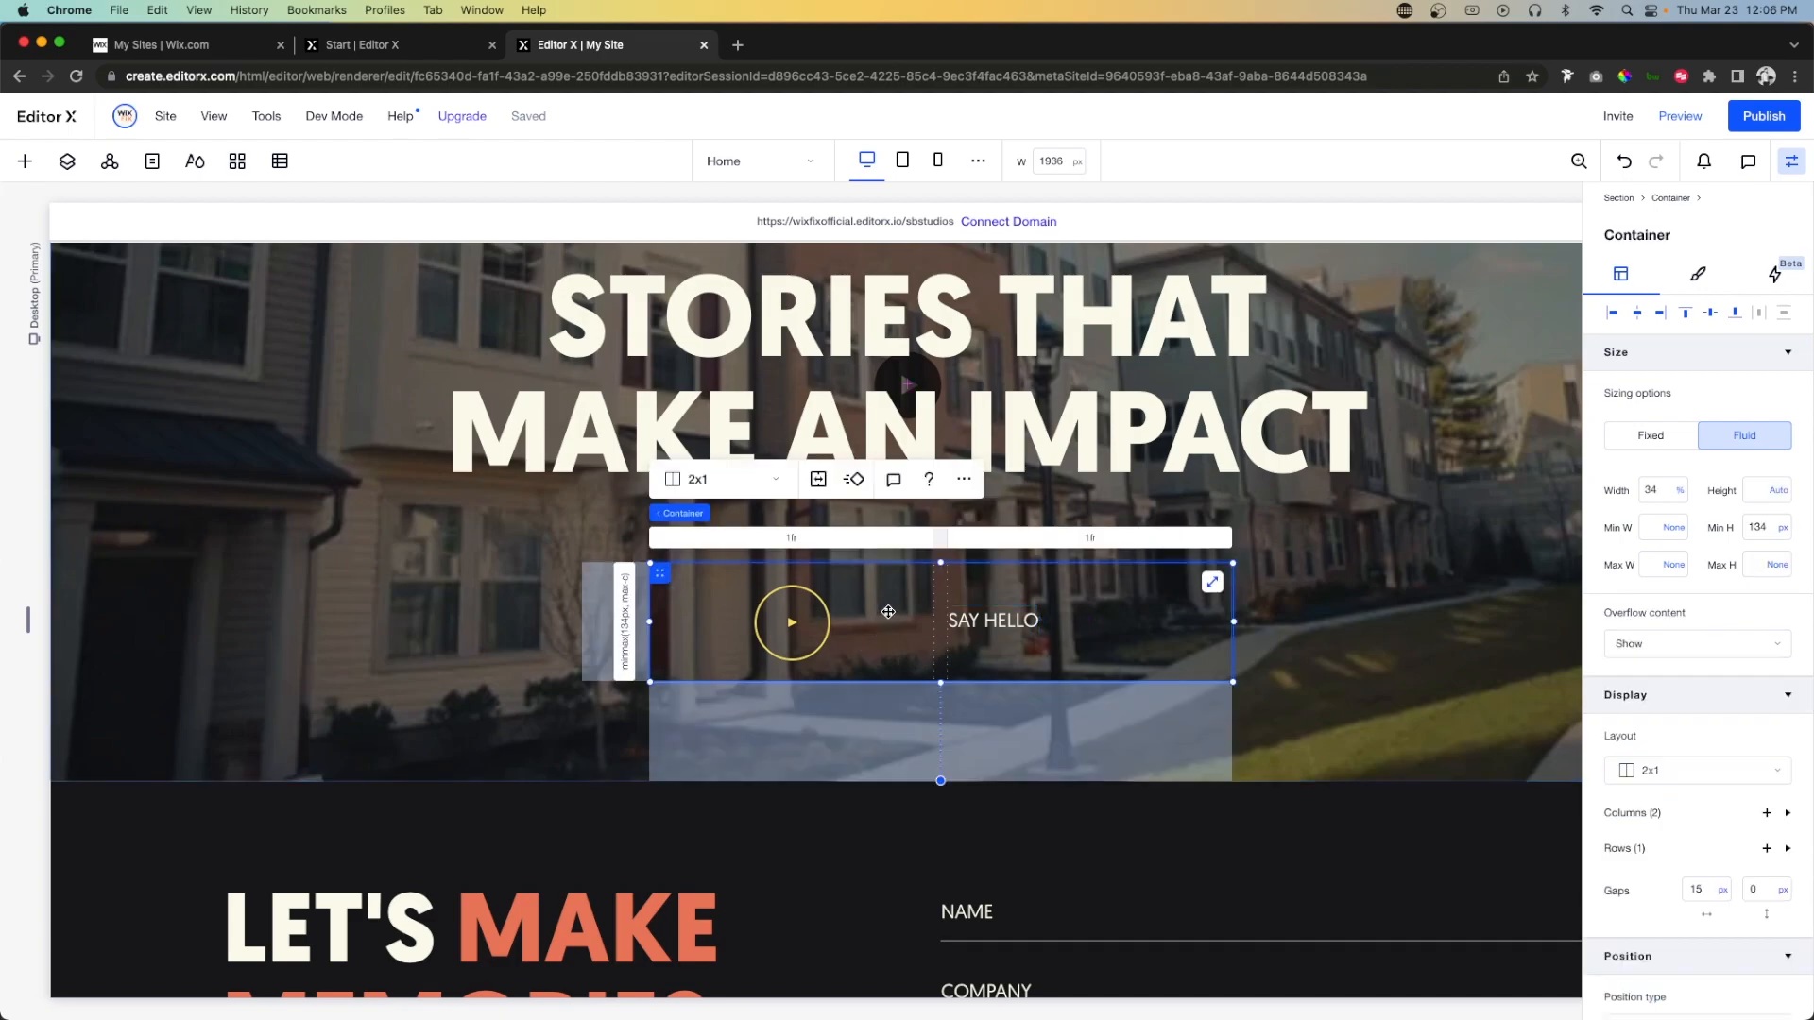
pyautogui.click(1045, 539)
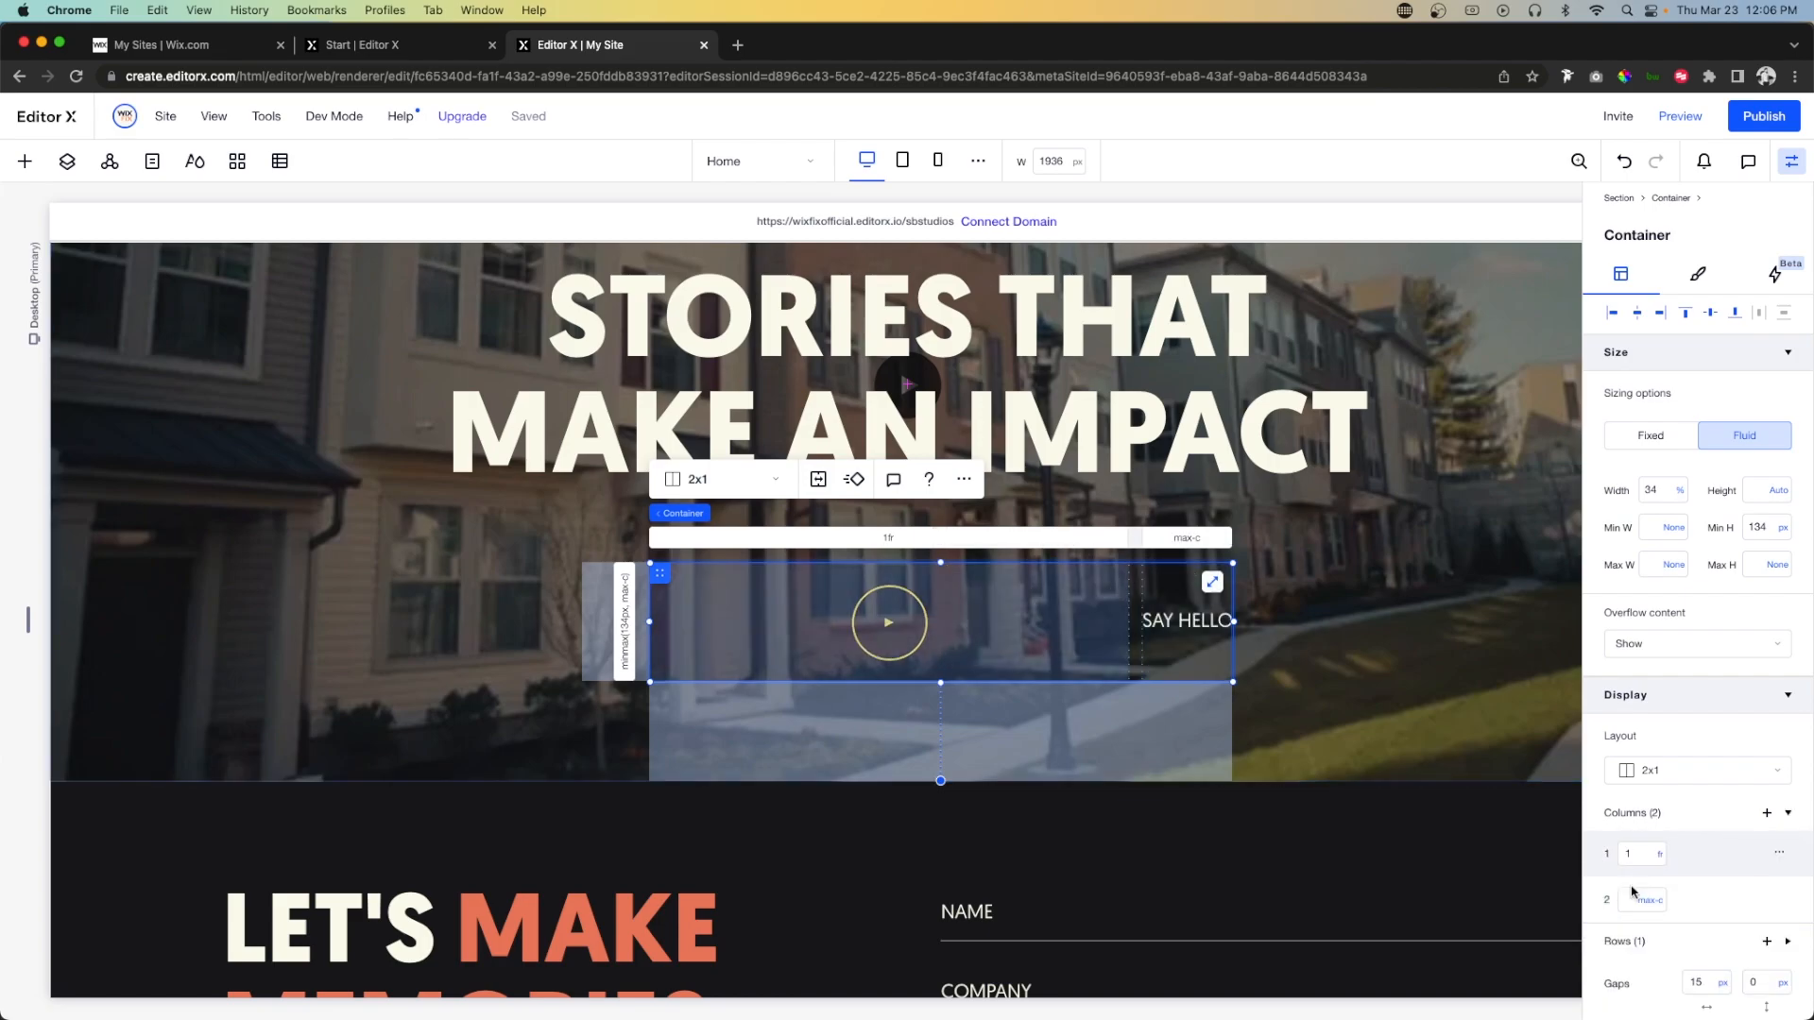
pyautogui.click(1663, 857)
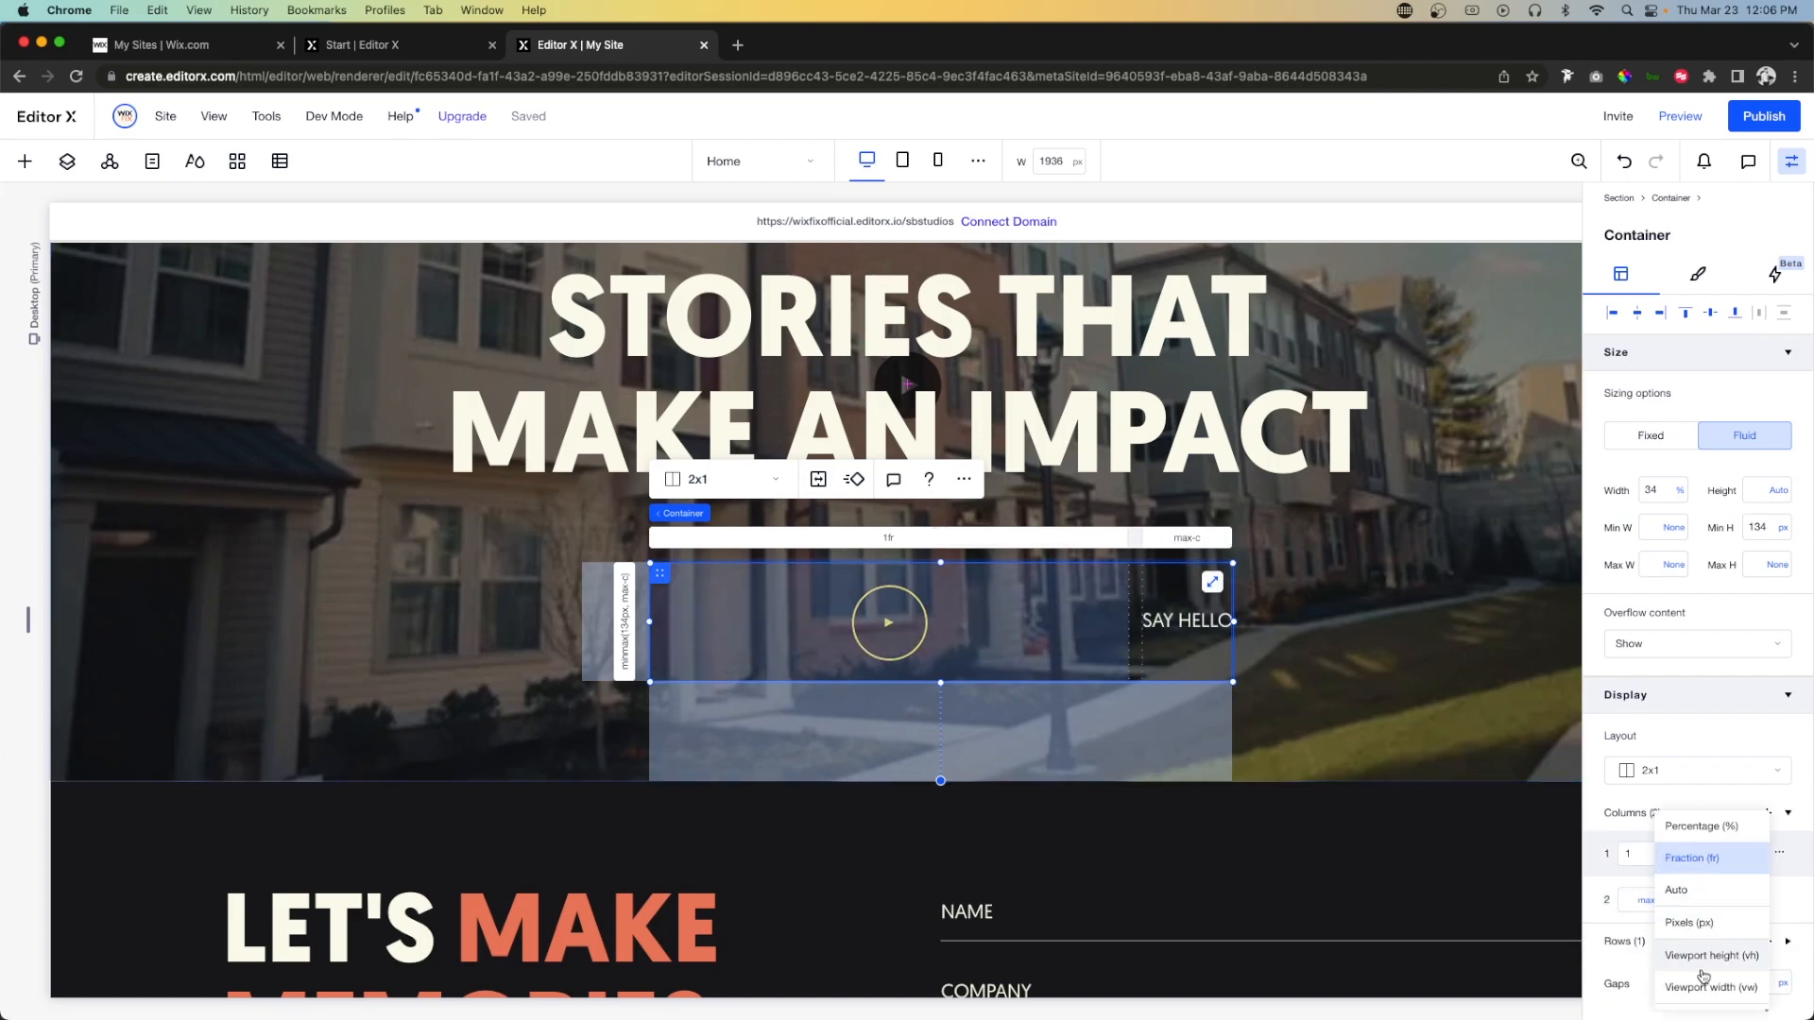
pyautogui.click(1694, 930)
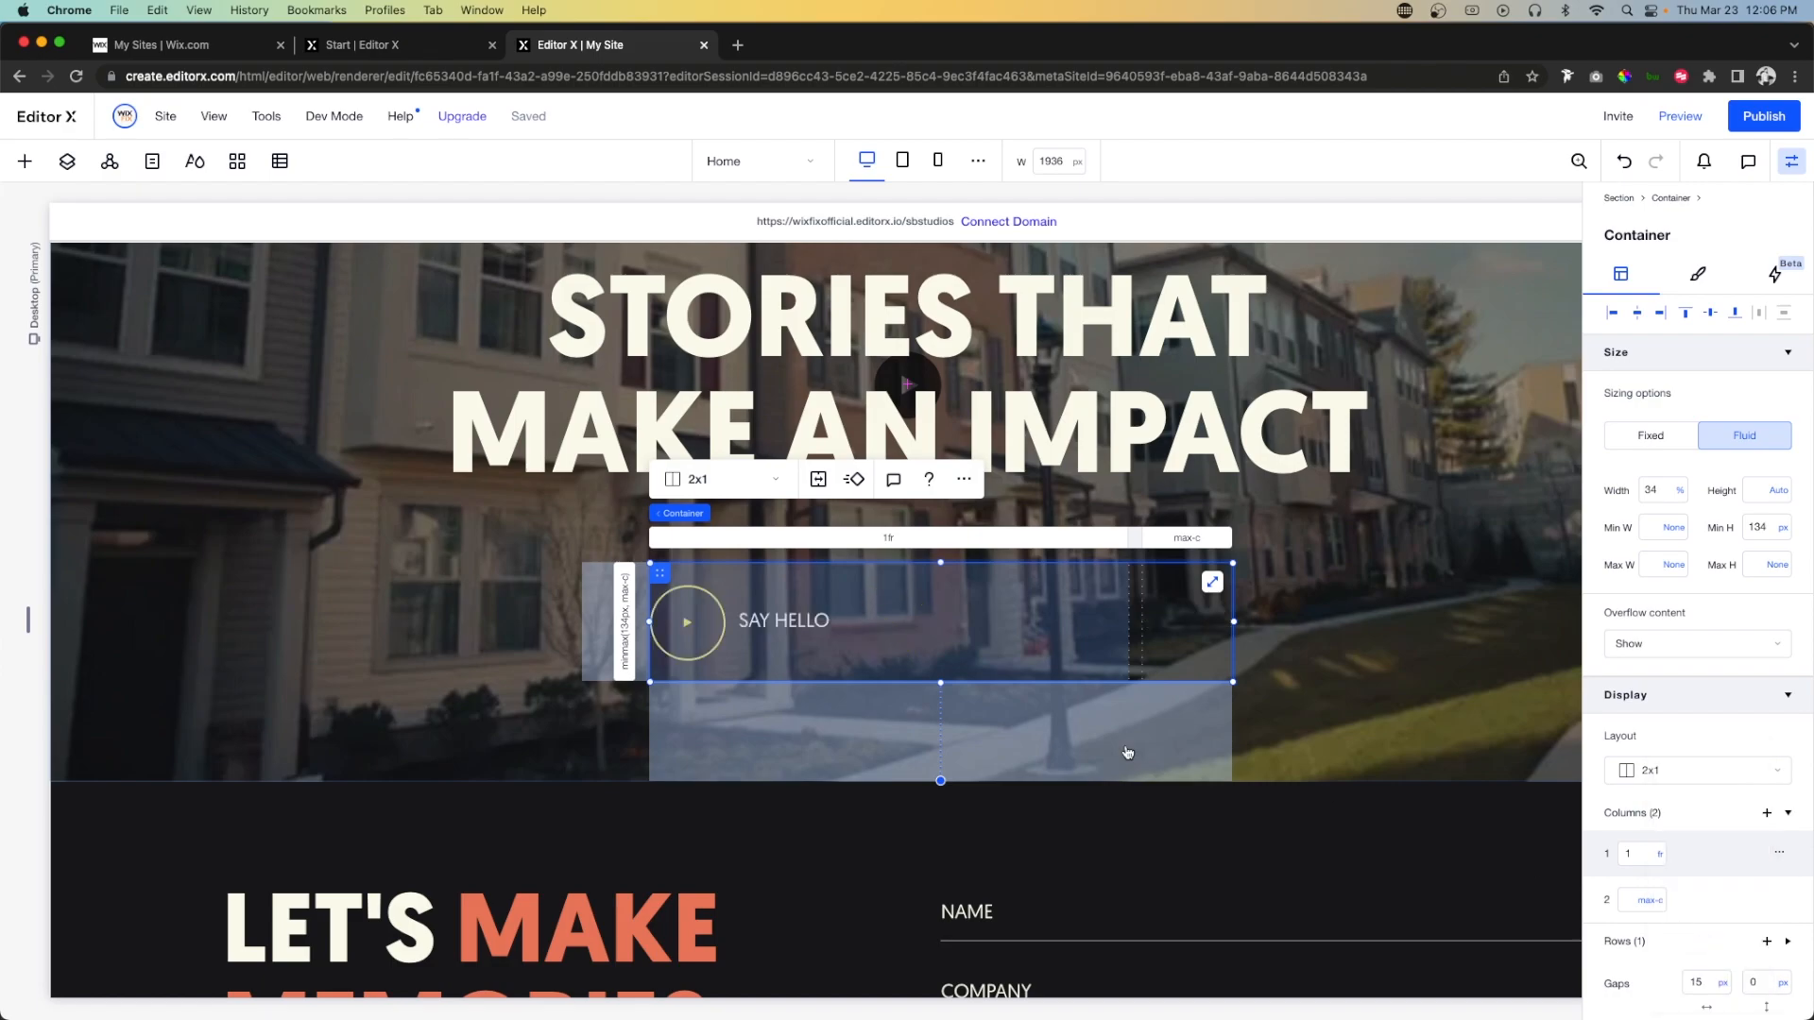
# Set the 2x1 button container's single row to max content.
pyautogui.scroll(-3, 1669, 913)
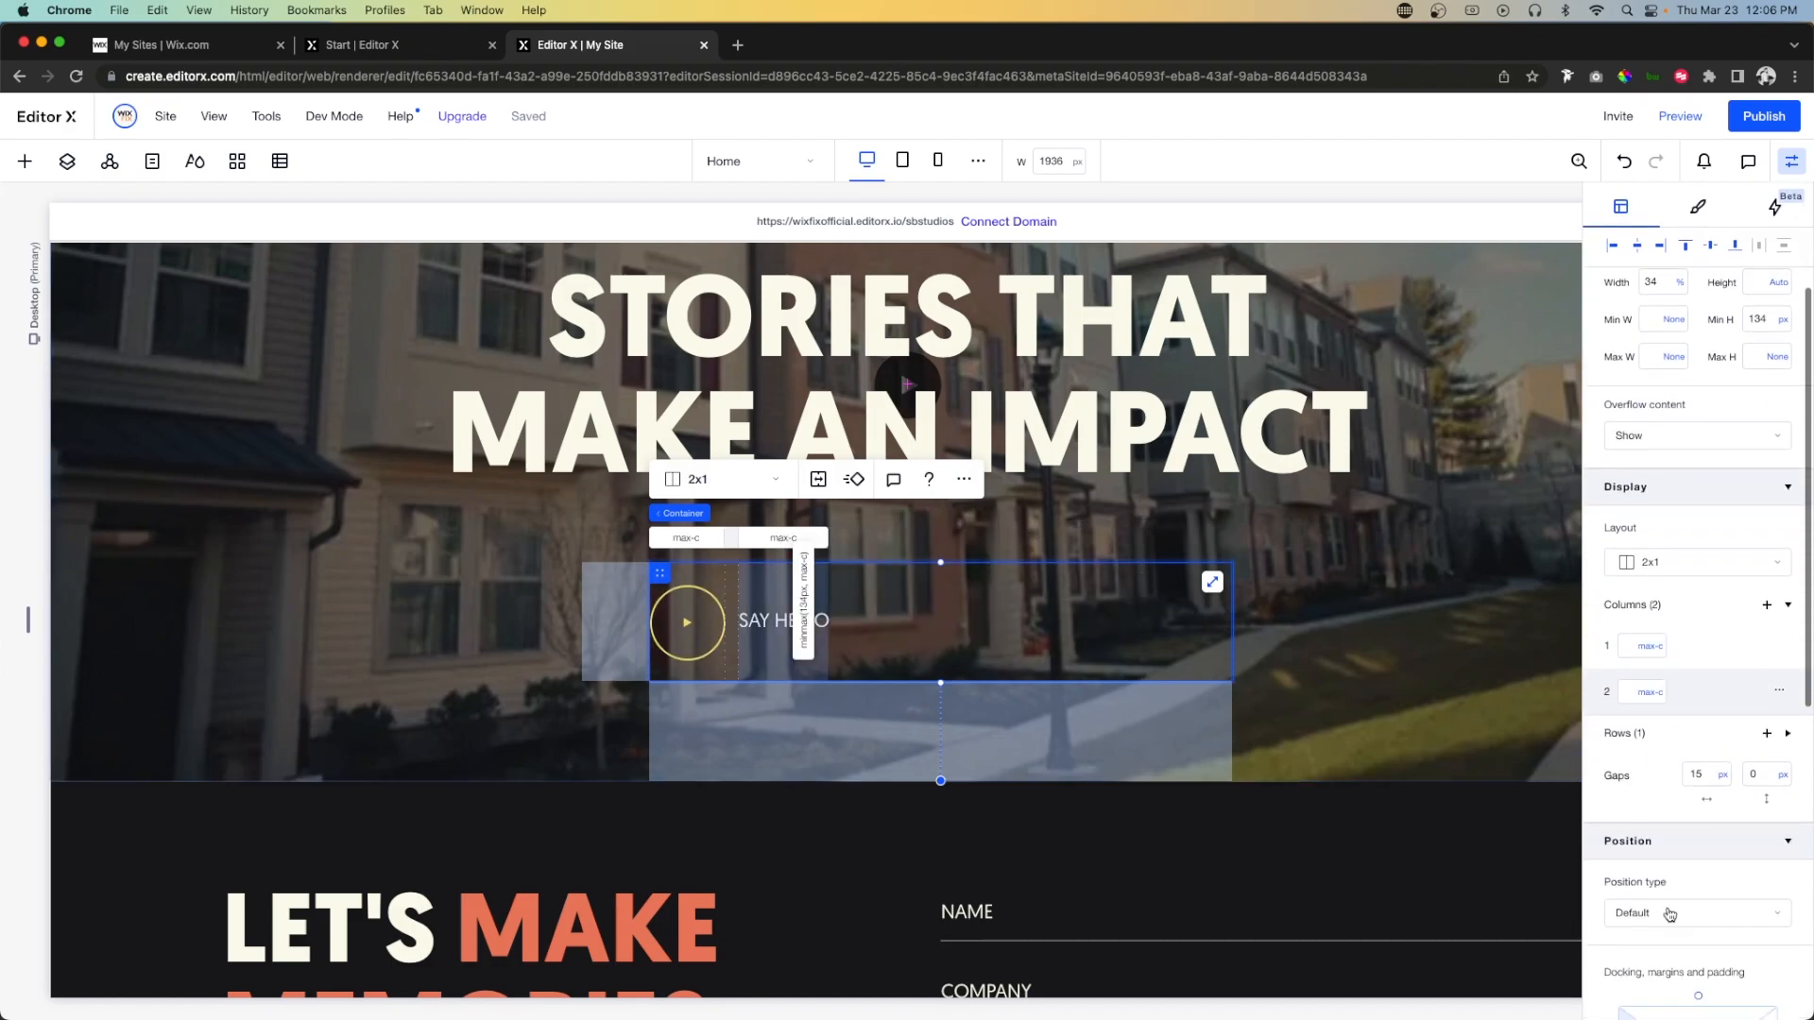
pyautogui.click(1629, 739)
pyautogui.click(1658, 777)
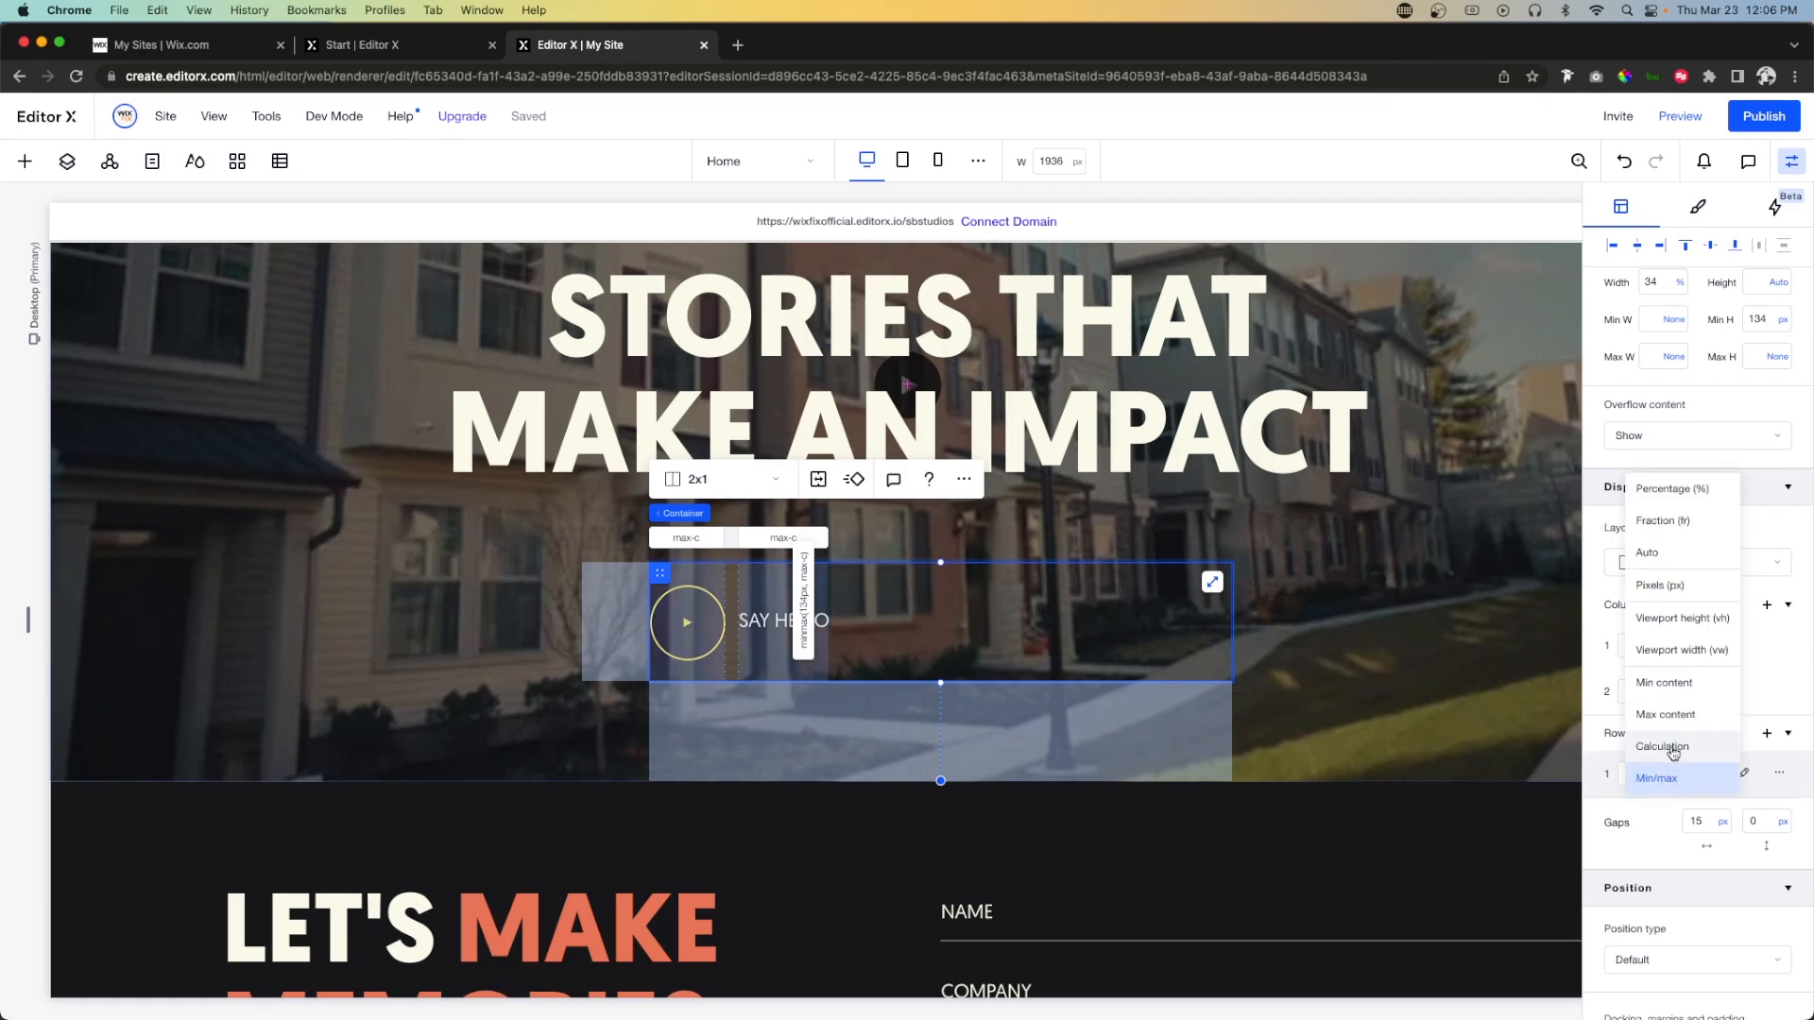
pyautogui.click(1671, 715)
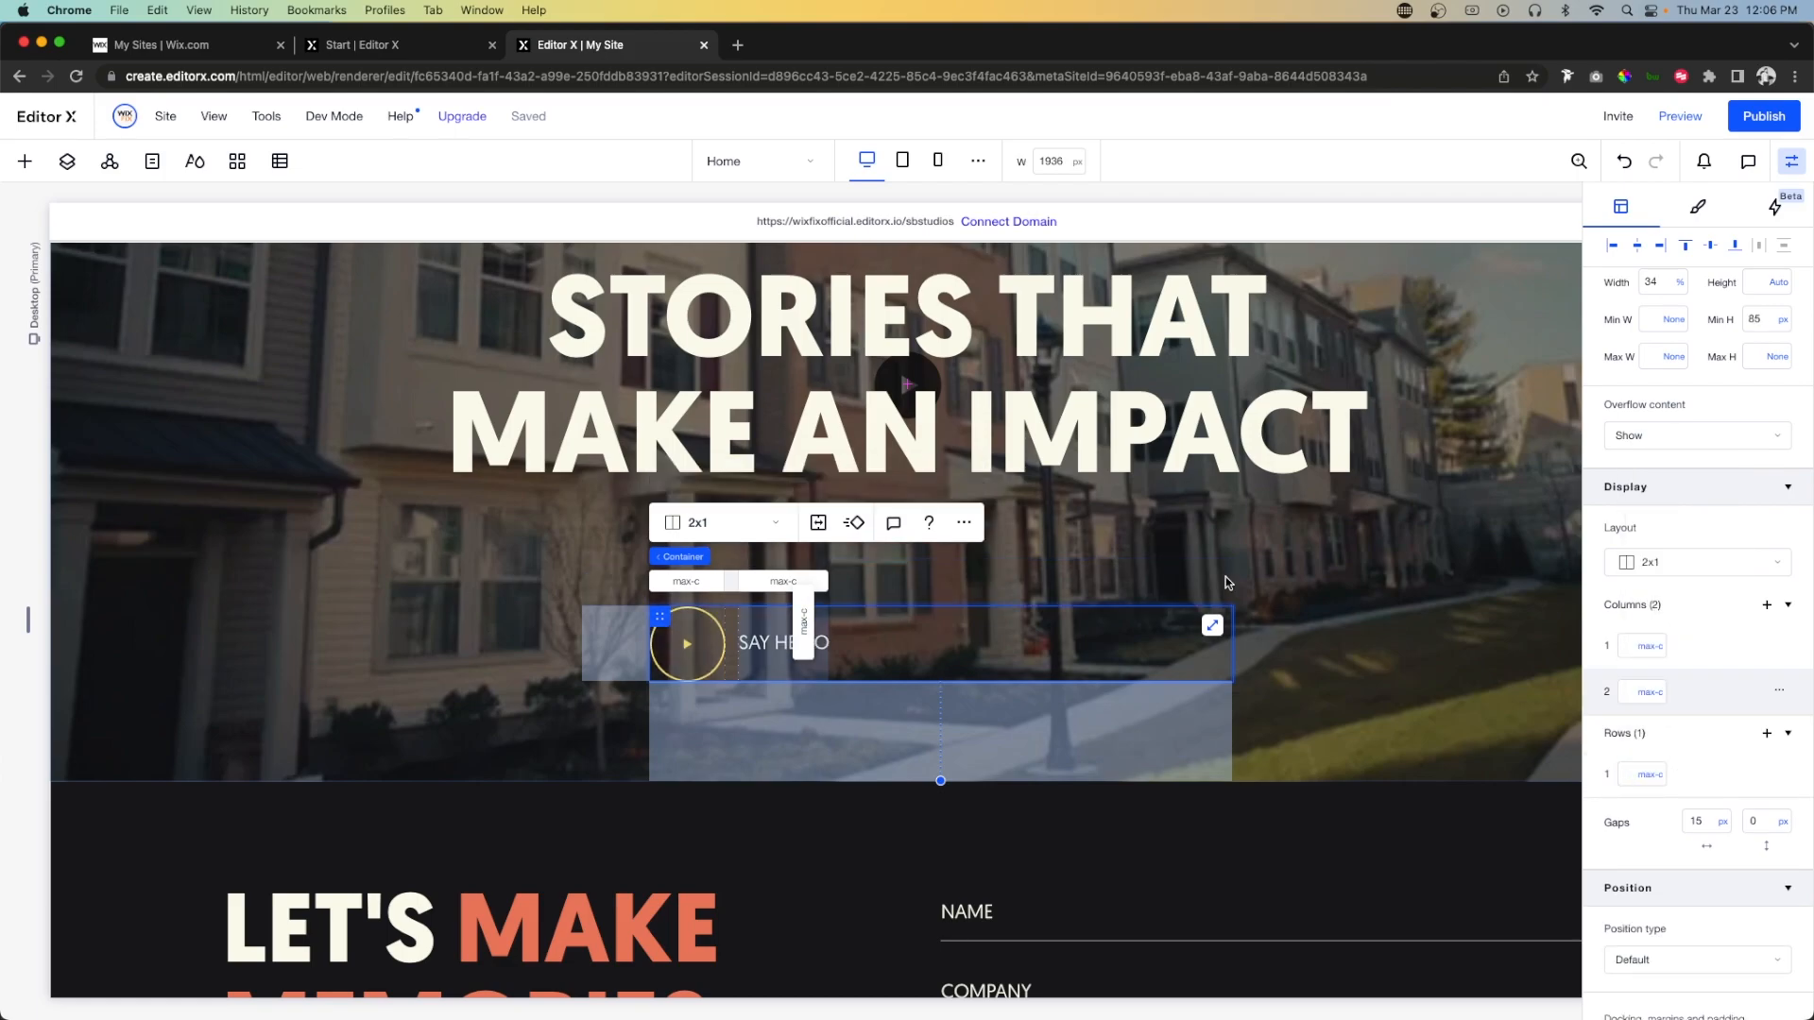
# Set the 2x1 button container's minimum height to None and its width to max content.
pyautogui.click(1785, 322)
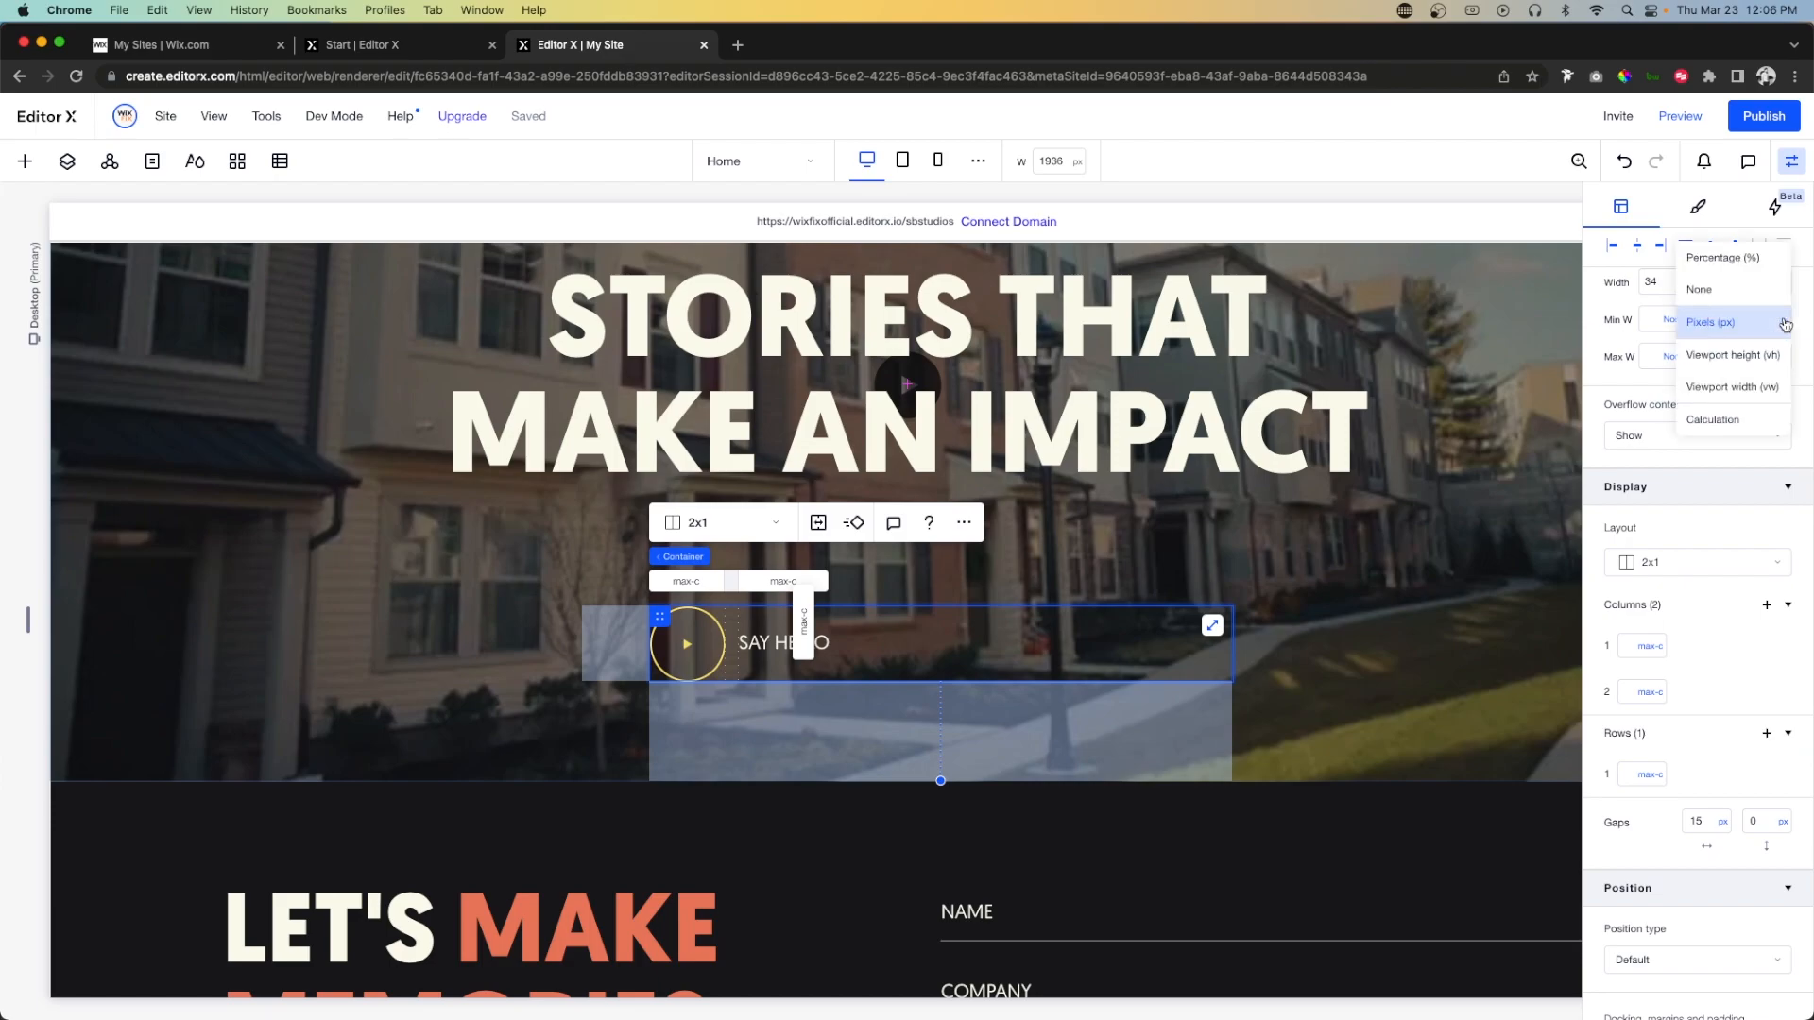
pyautogui.click(1711, 299)
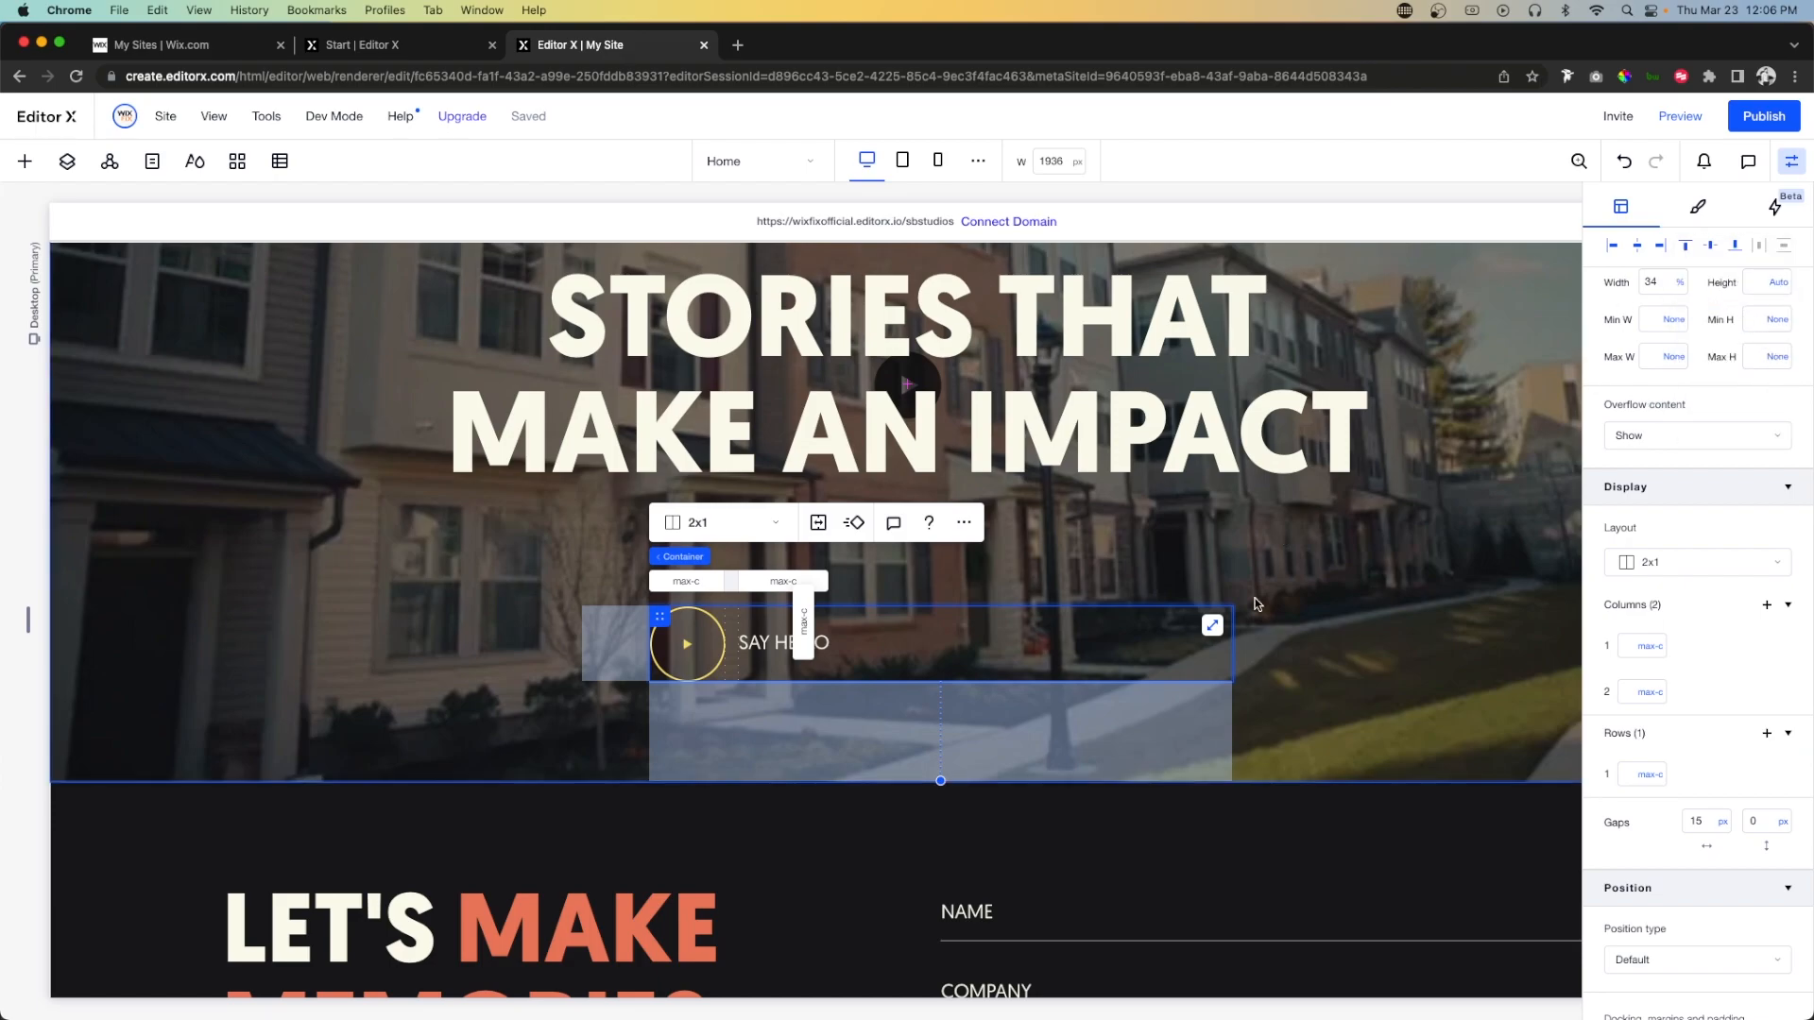
pyautogui.click(1680, 283)
pyautogui.click(1712, 447)
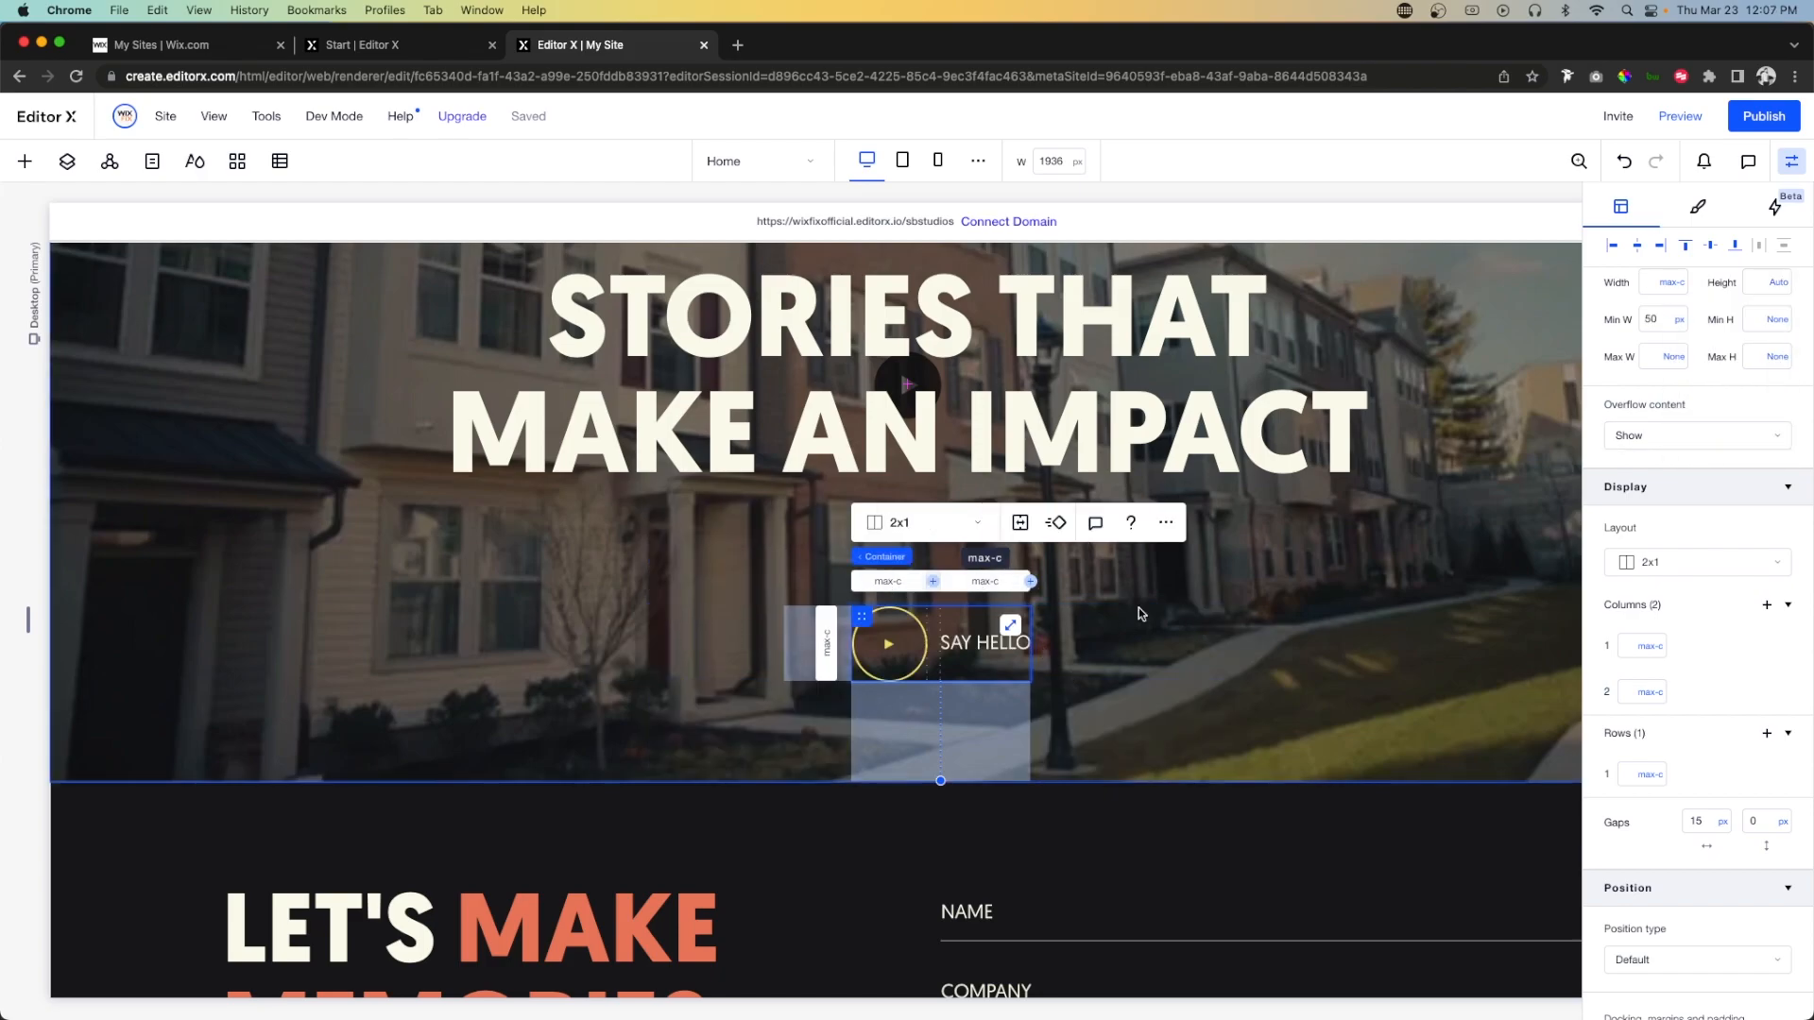
# Add a hover trigger to the 2x1 button container's interactions.
pyautogui.click(1777, 209)
pyautogui.click(1659, 324)
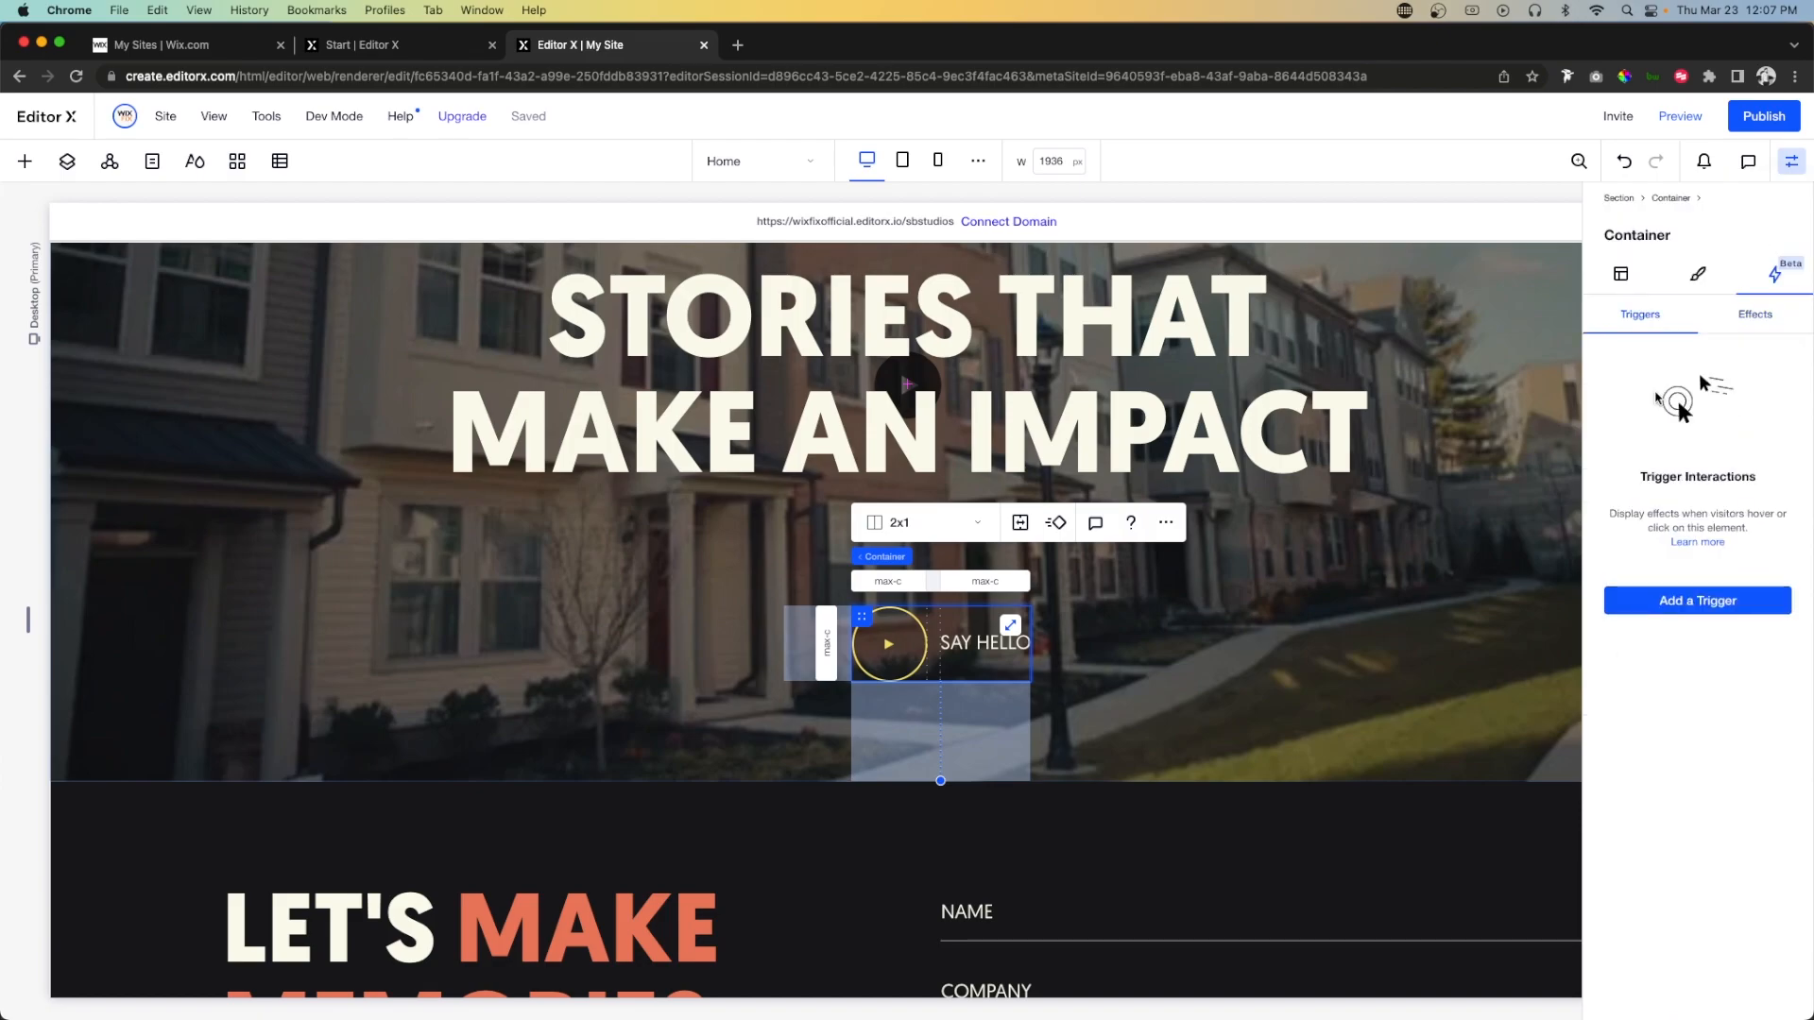
pyautogui.click(1668, 601)
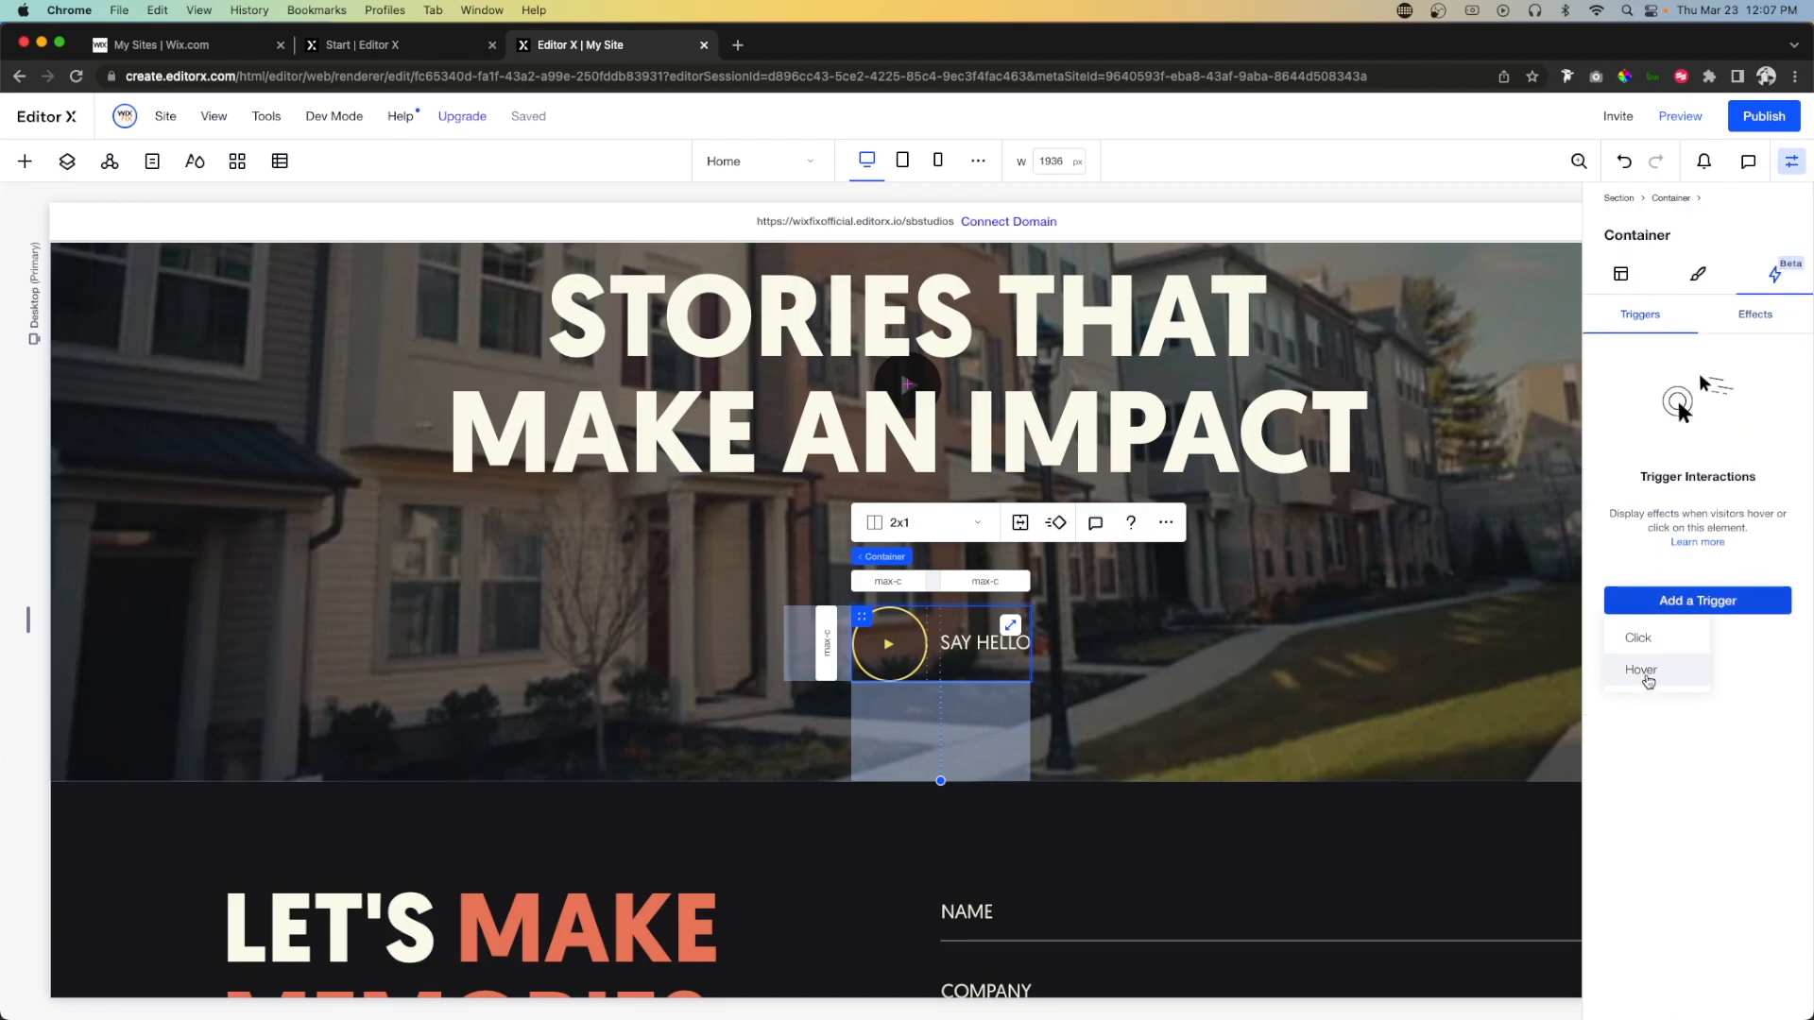
pyautogui.click(1644, 671)
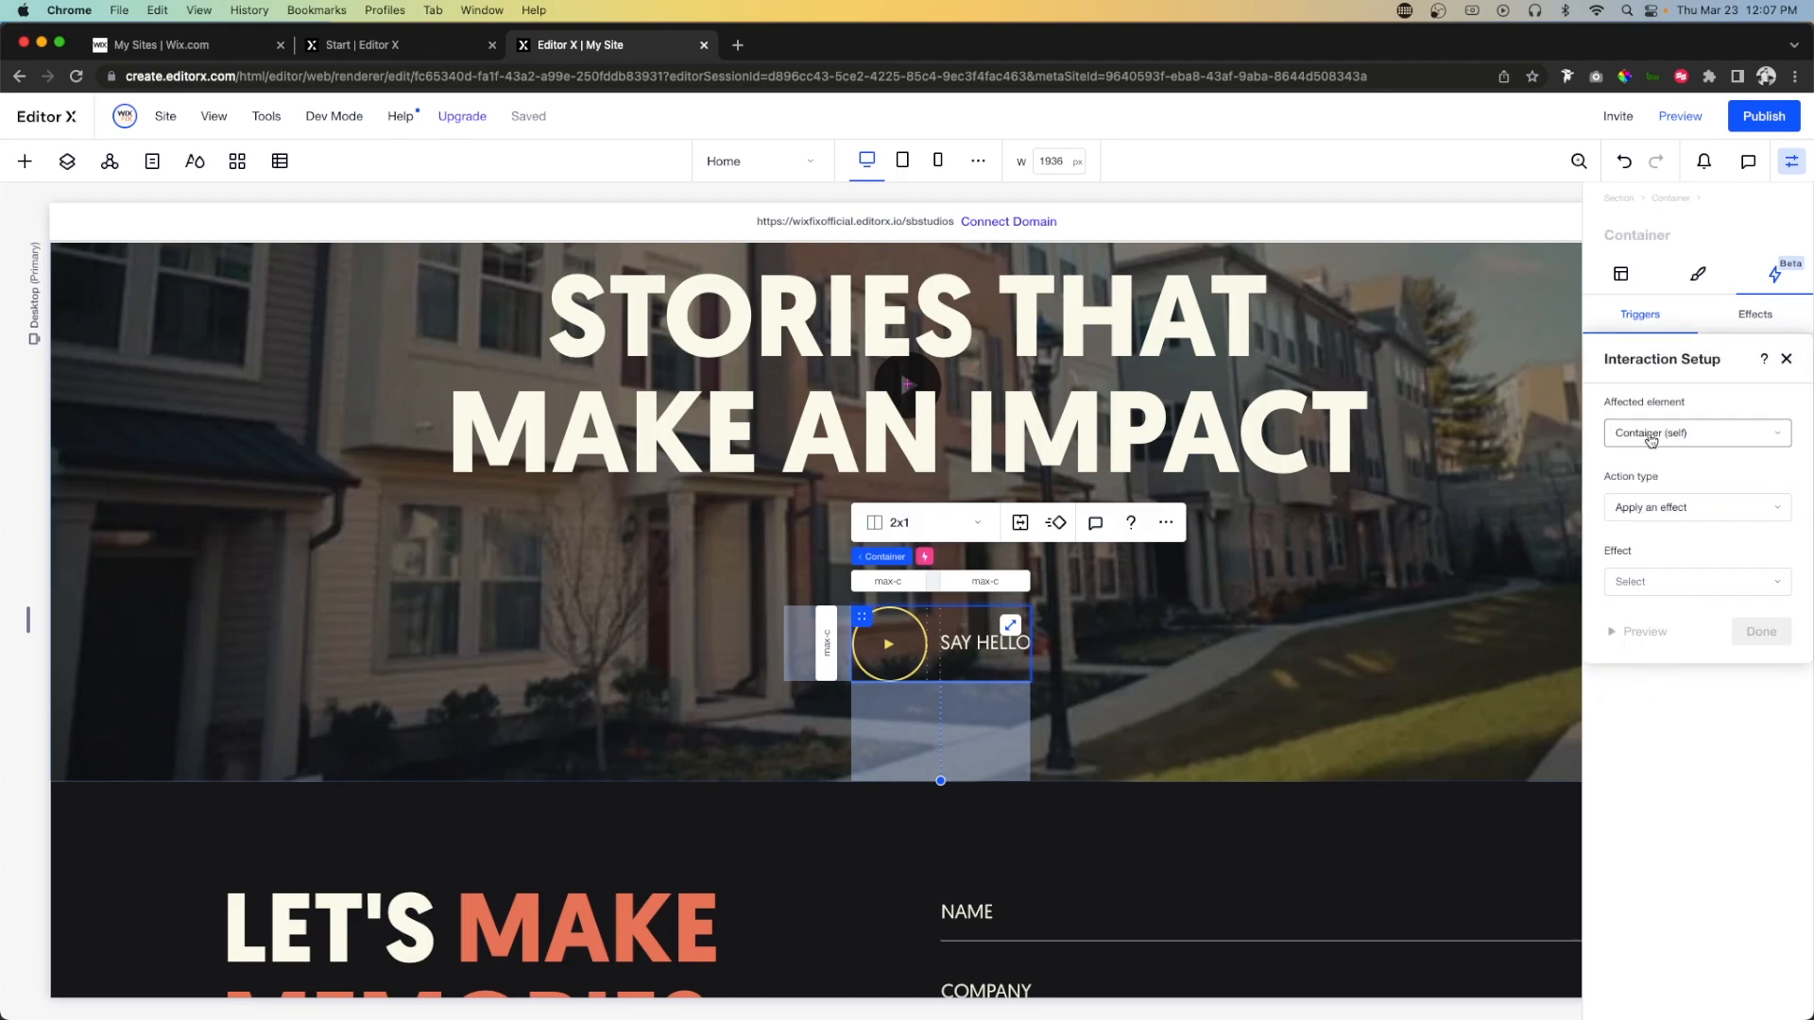
# Create a custom animation named Button Hover as the hover effect and start designing it.
pyautogui.click(1658, 581)
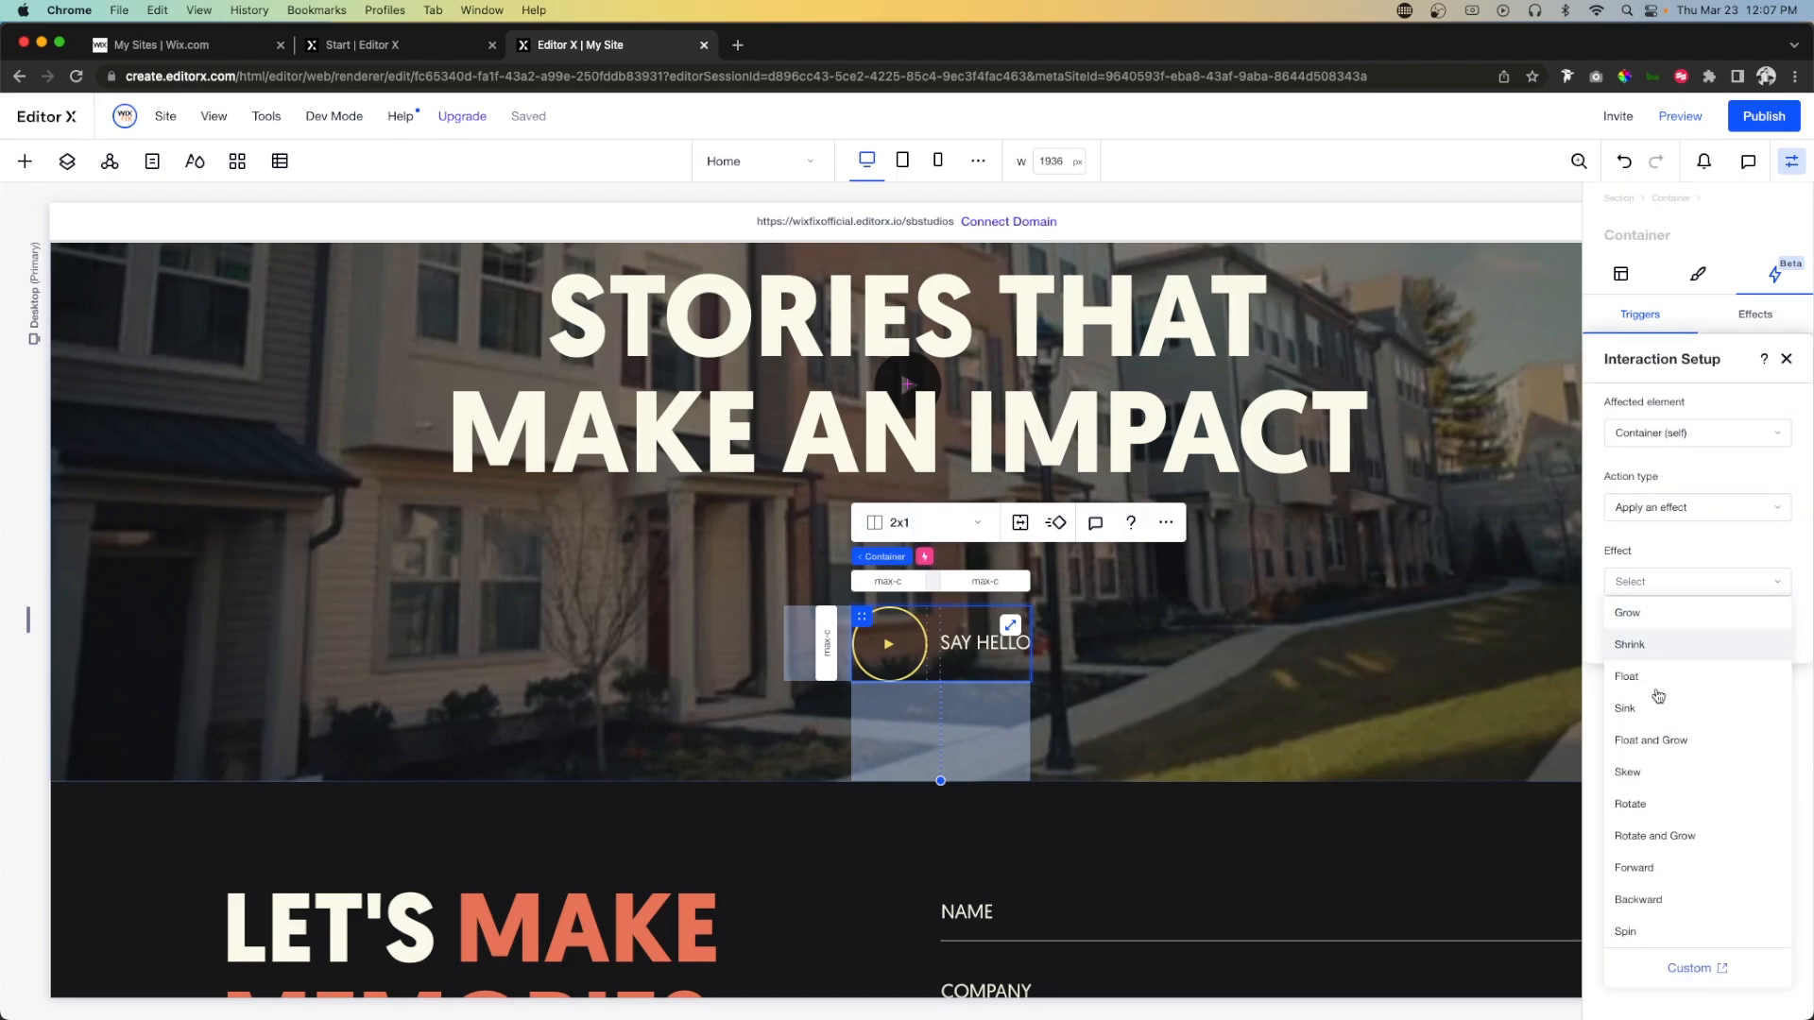
pyautogui.click(1690, 967)
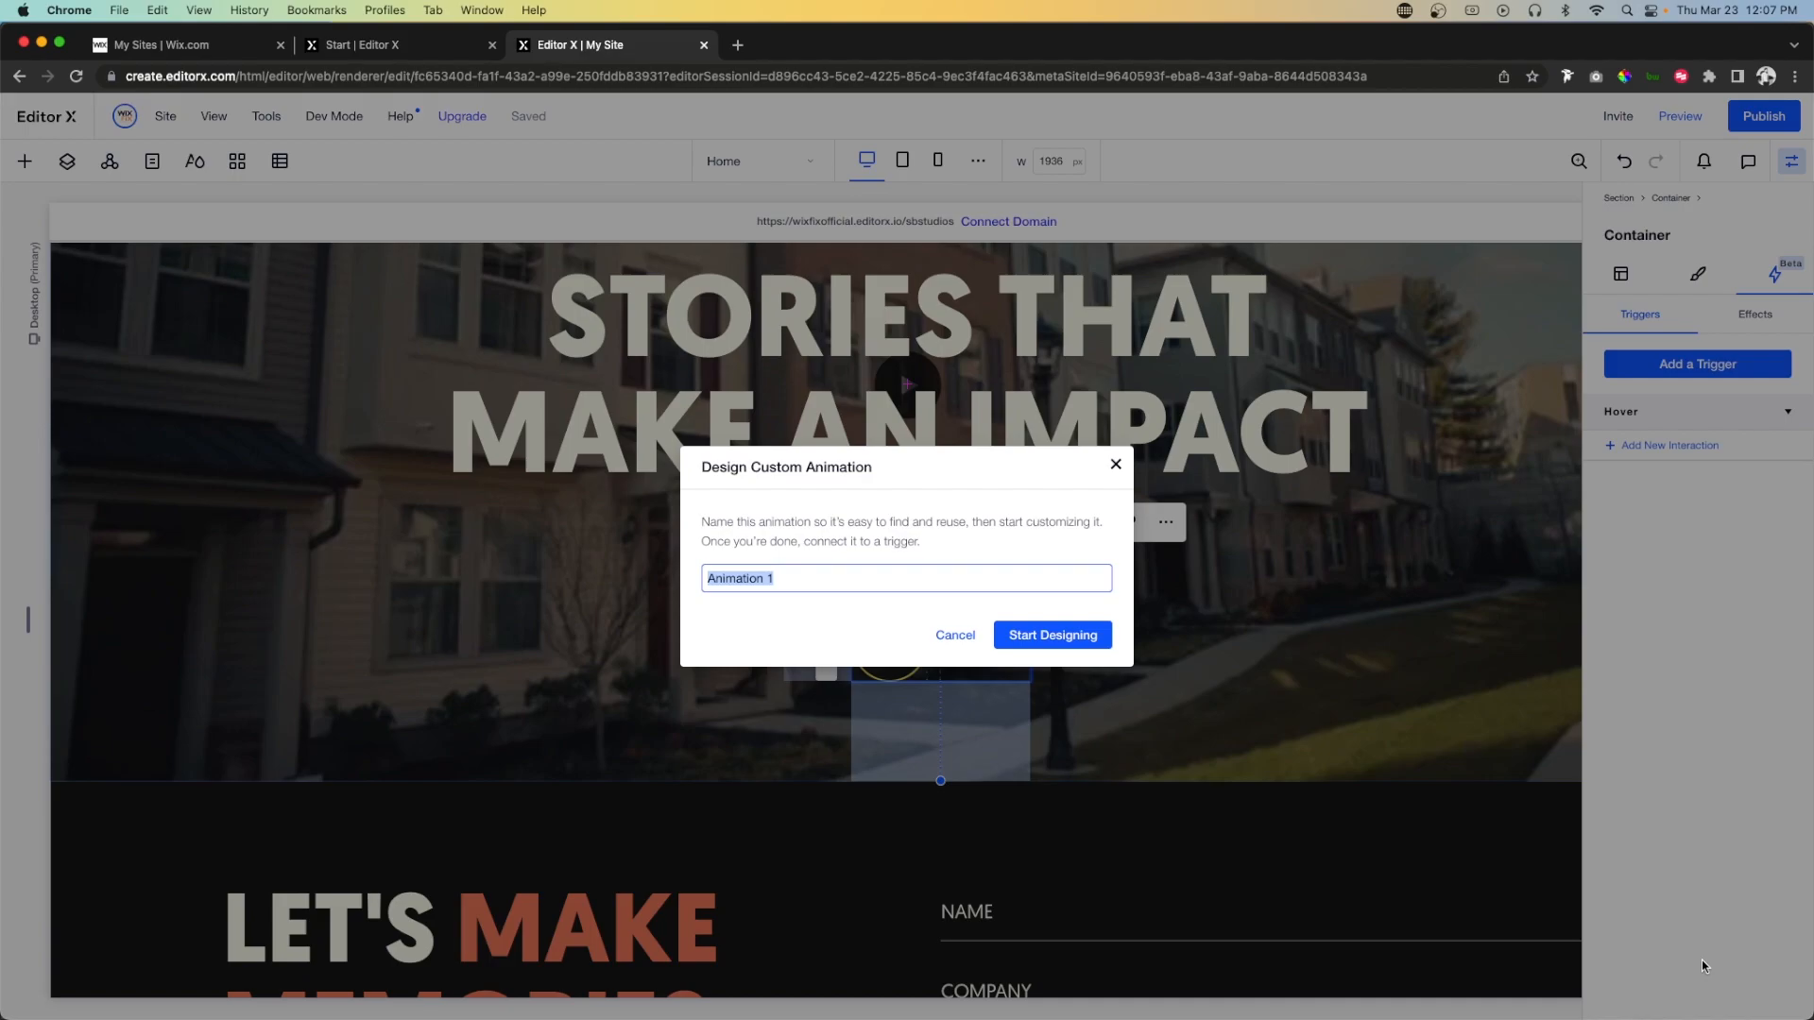
pyautogui.write('But')
pyautogui.click(1048, 635)
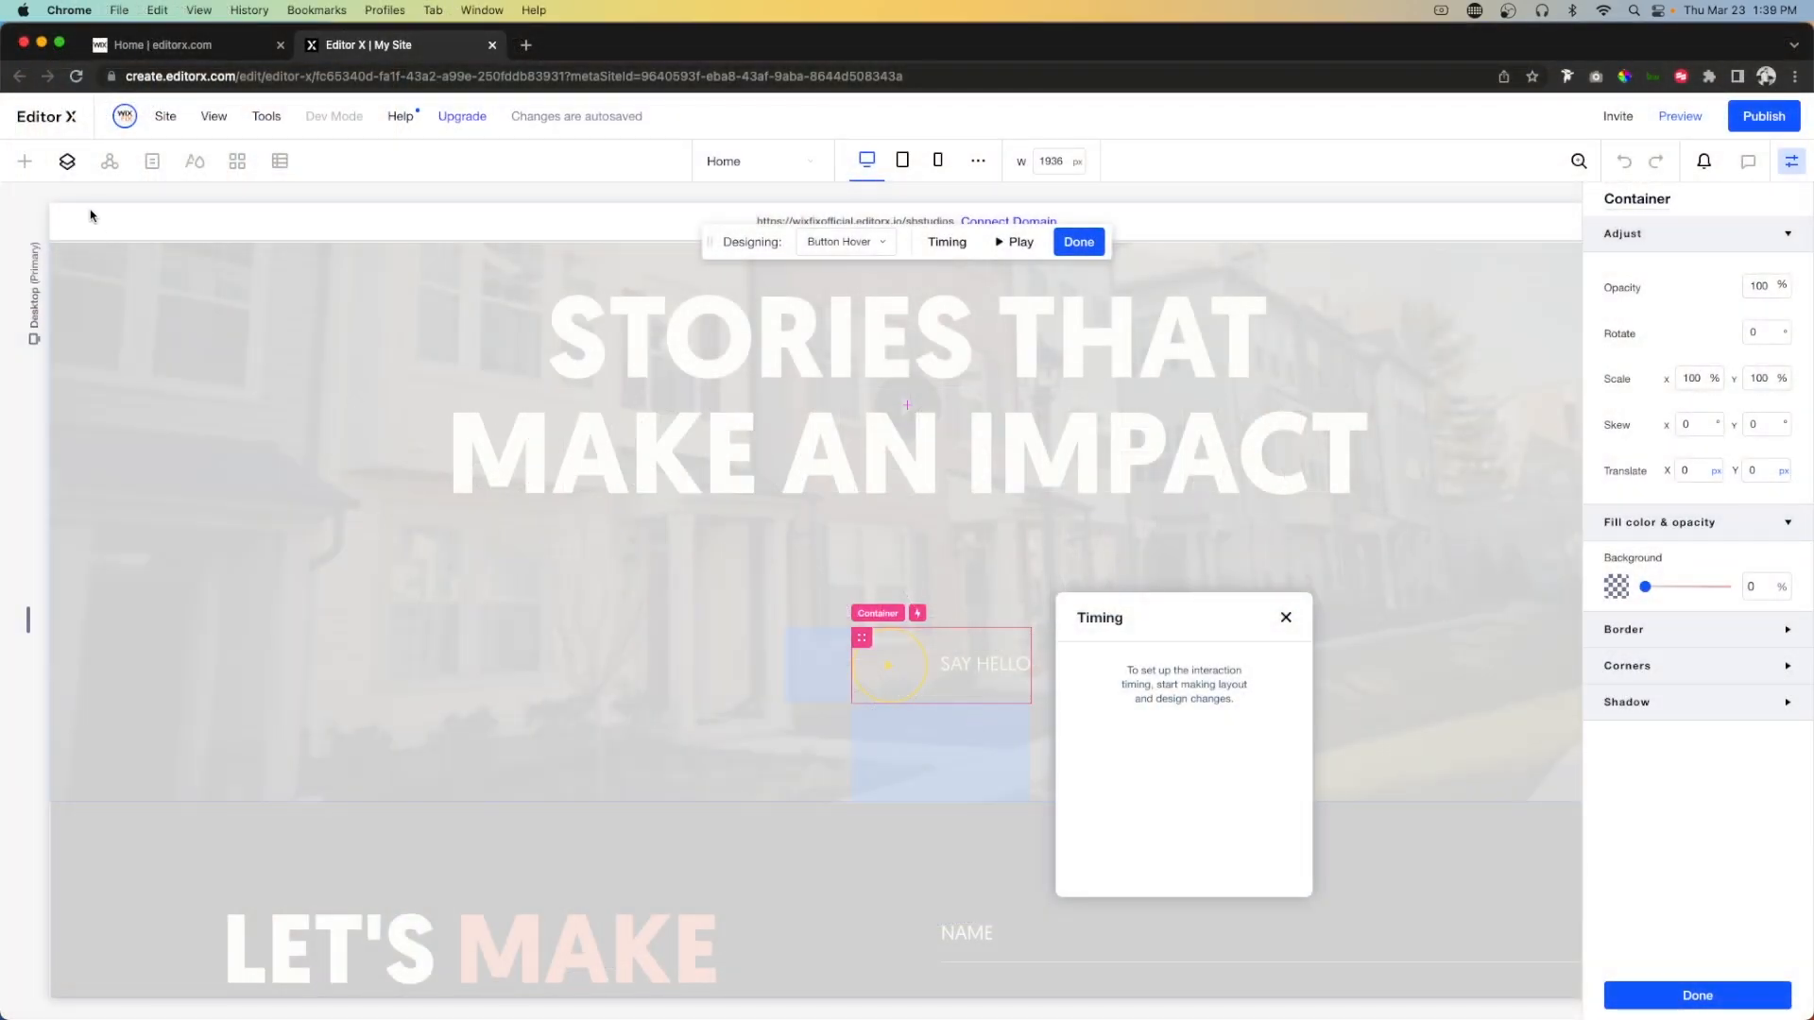
# In the Button Hover animation, set the lowest circle container to 100% opacity and 100% scale in X and Y.
pyautogui.click(68, 161)
pyautogui.click(84, 376)
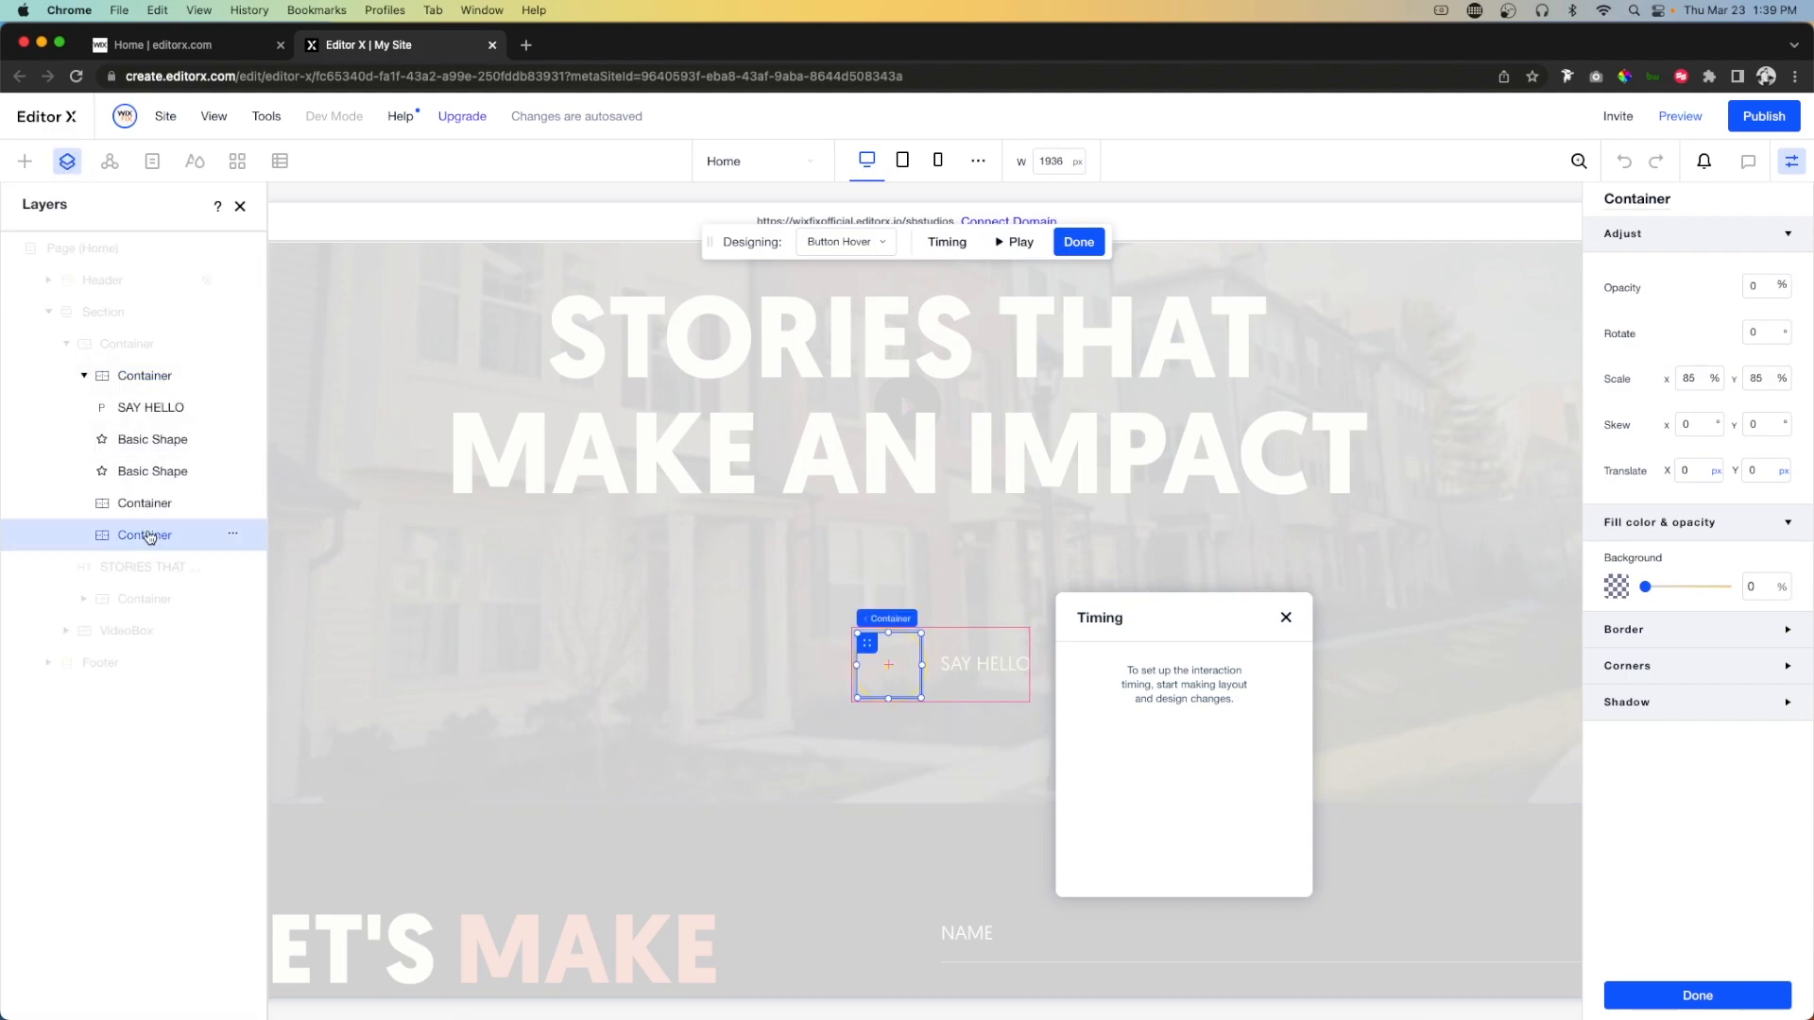
pyautogui.click(147, 535)
pyautogui.click(1761, 286)
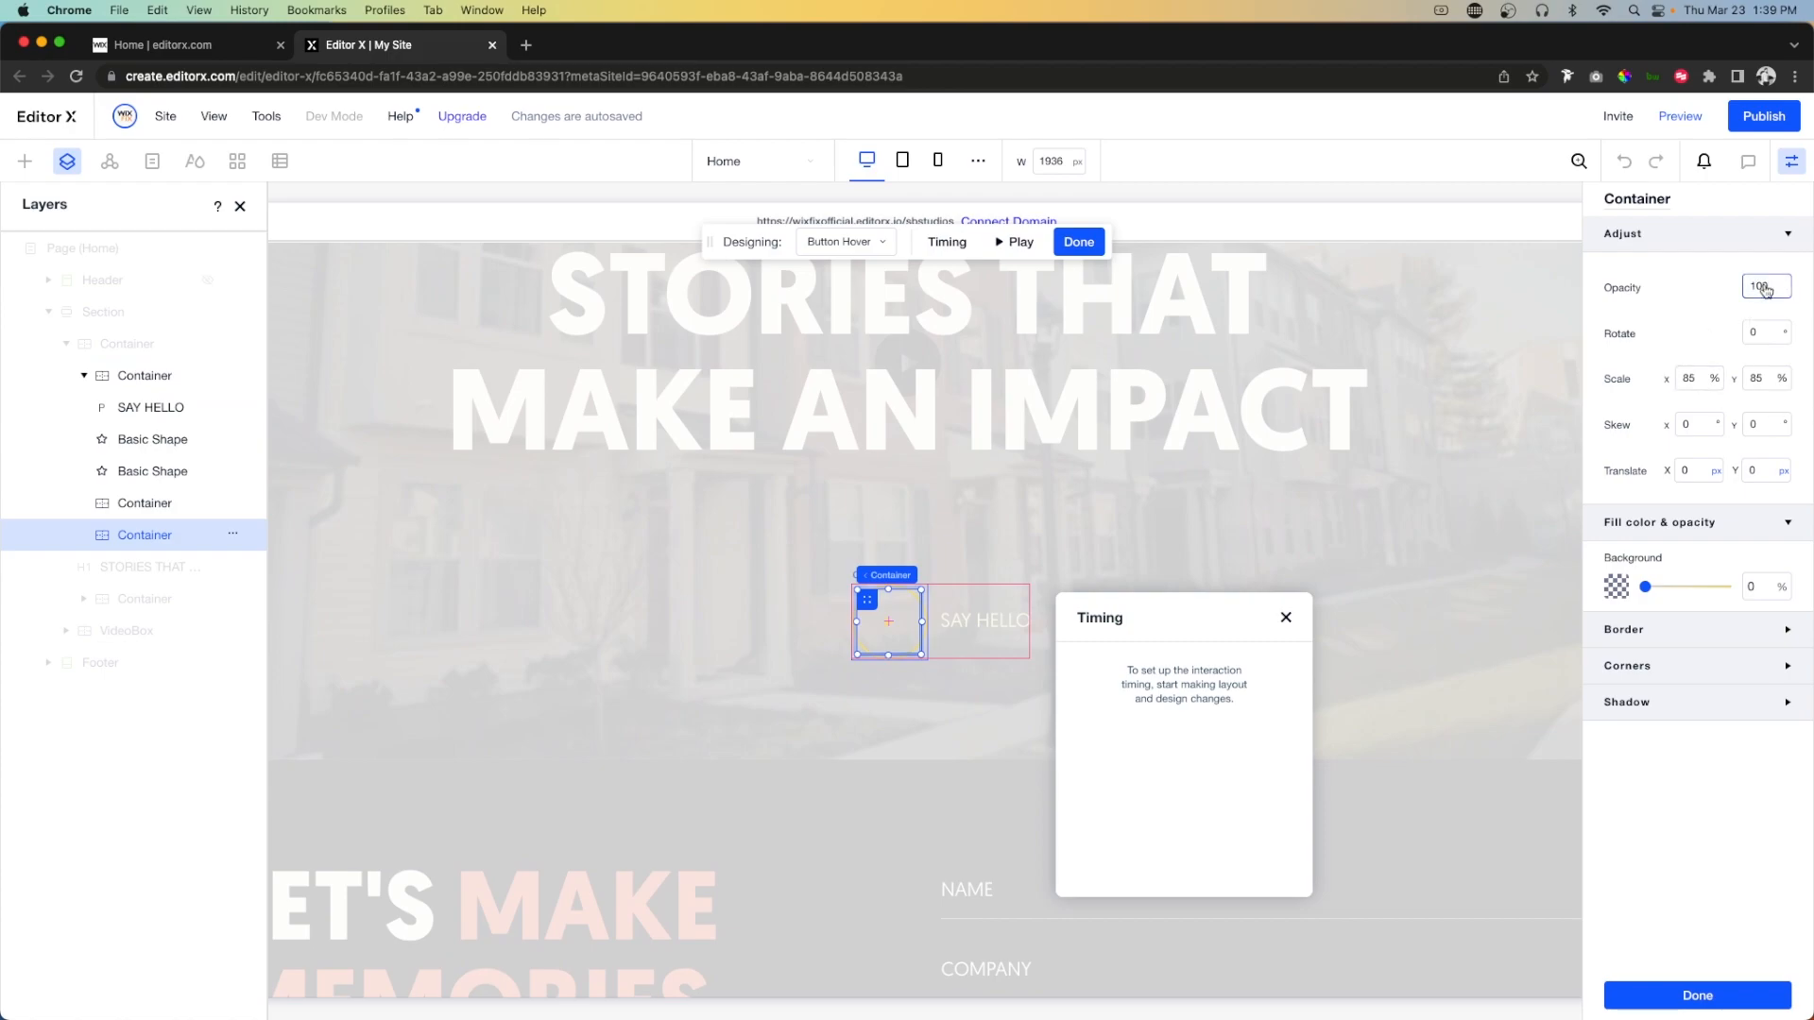
pyautogui.press('Return')
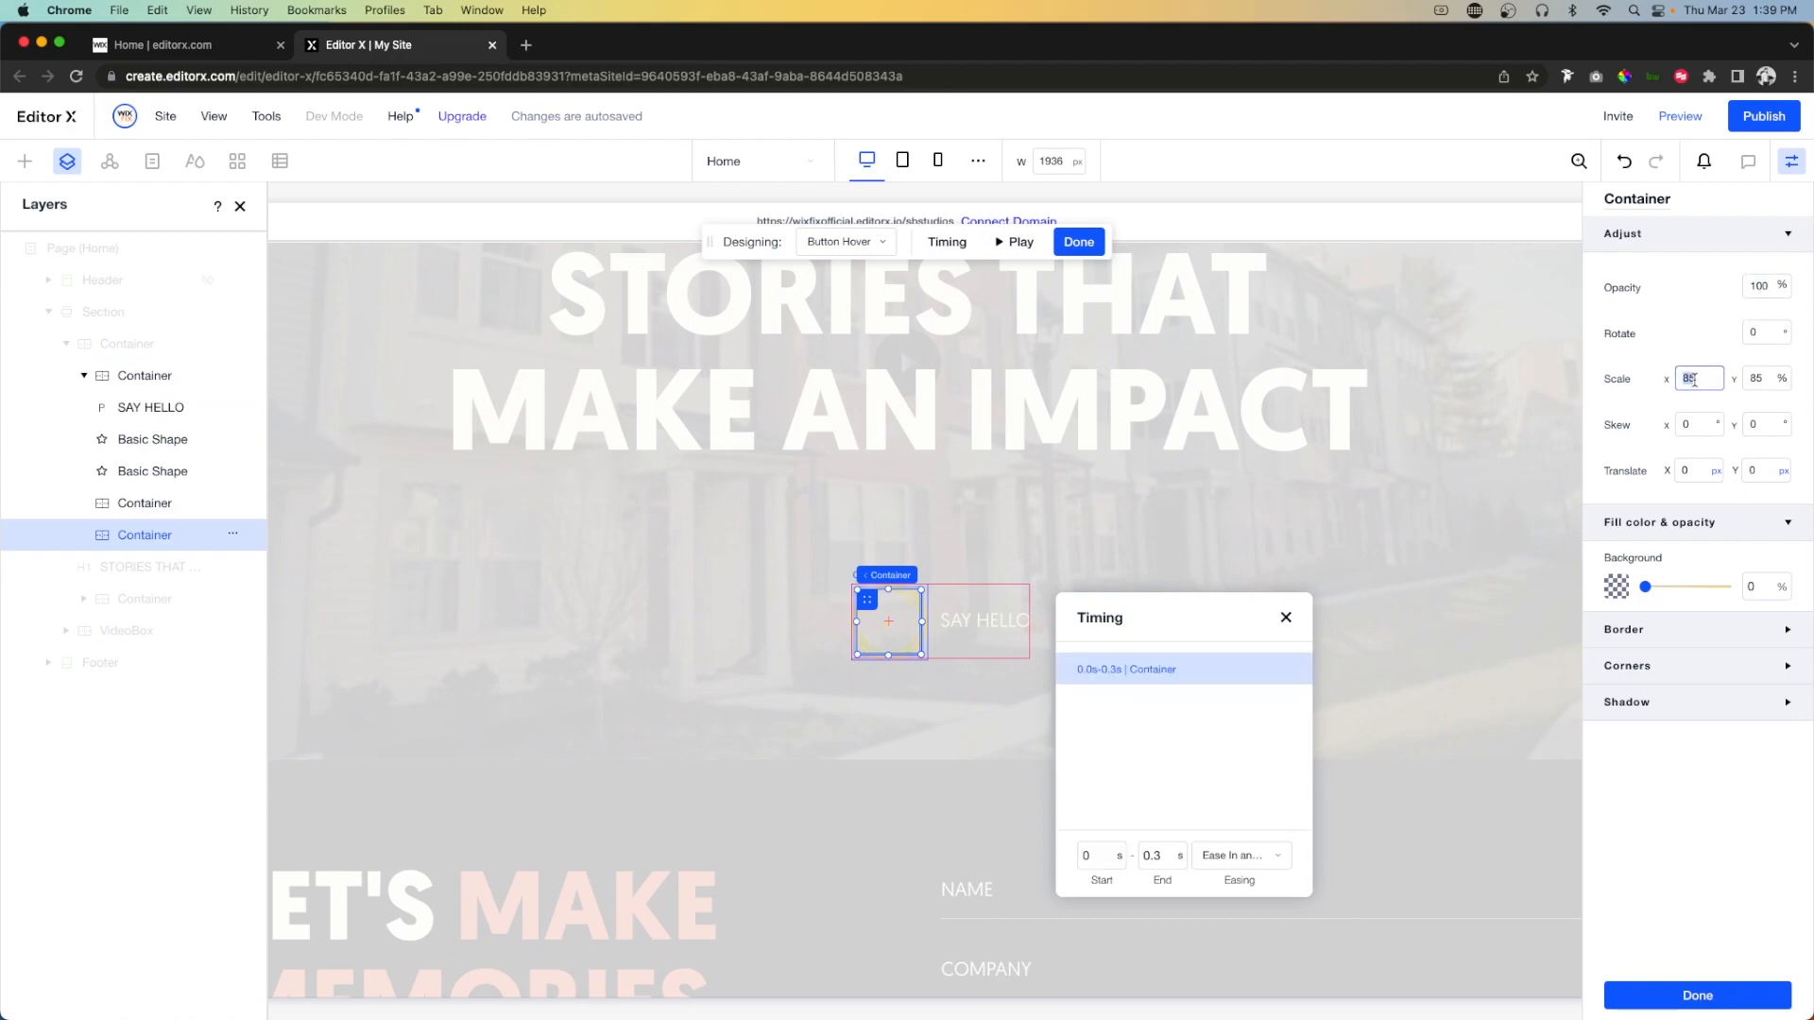
pyautogui.write('100')
pyautogui.press('Tab')
pyautogui.write('10')
pyautogui.press('Return')
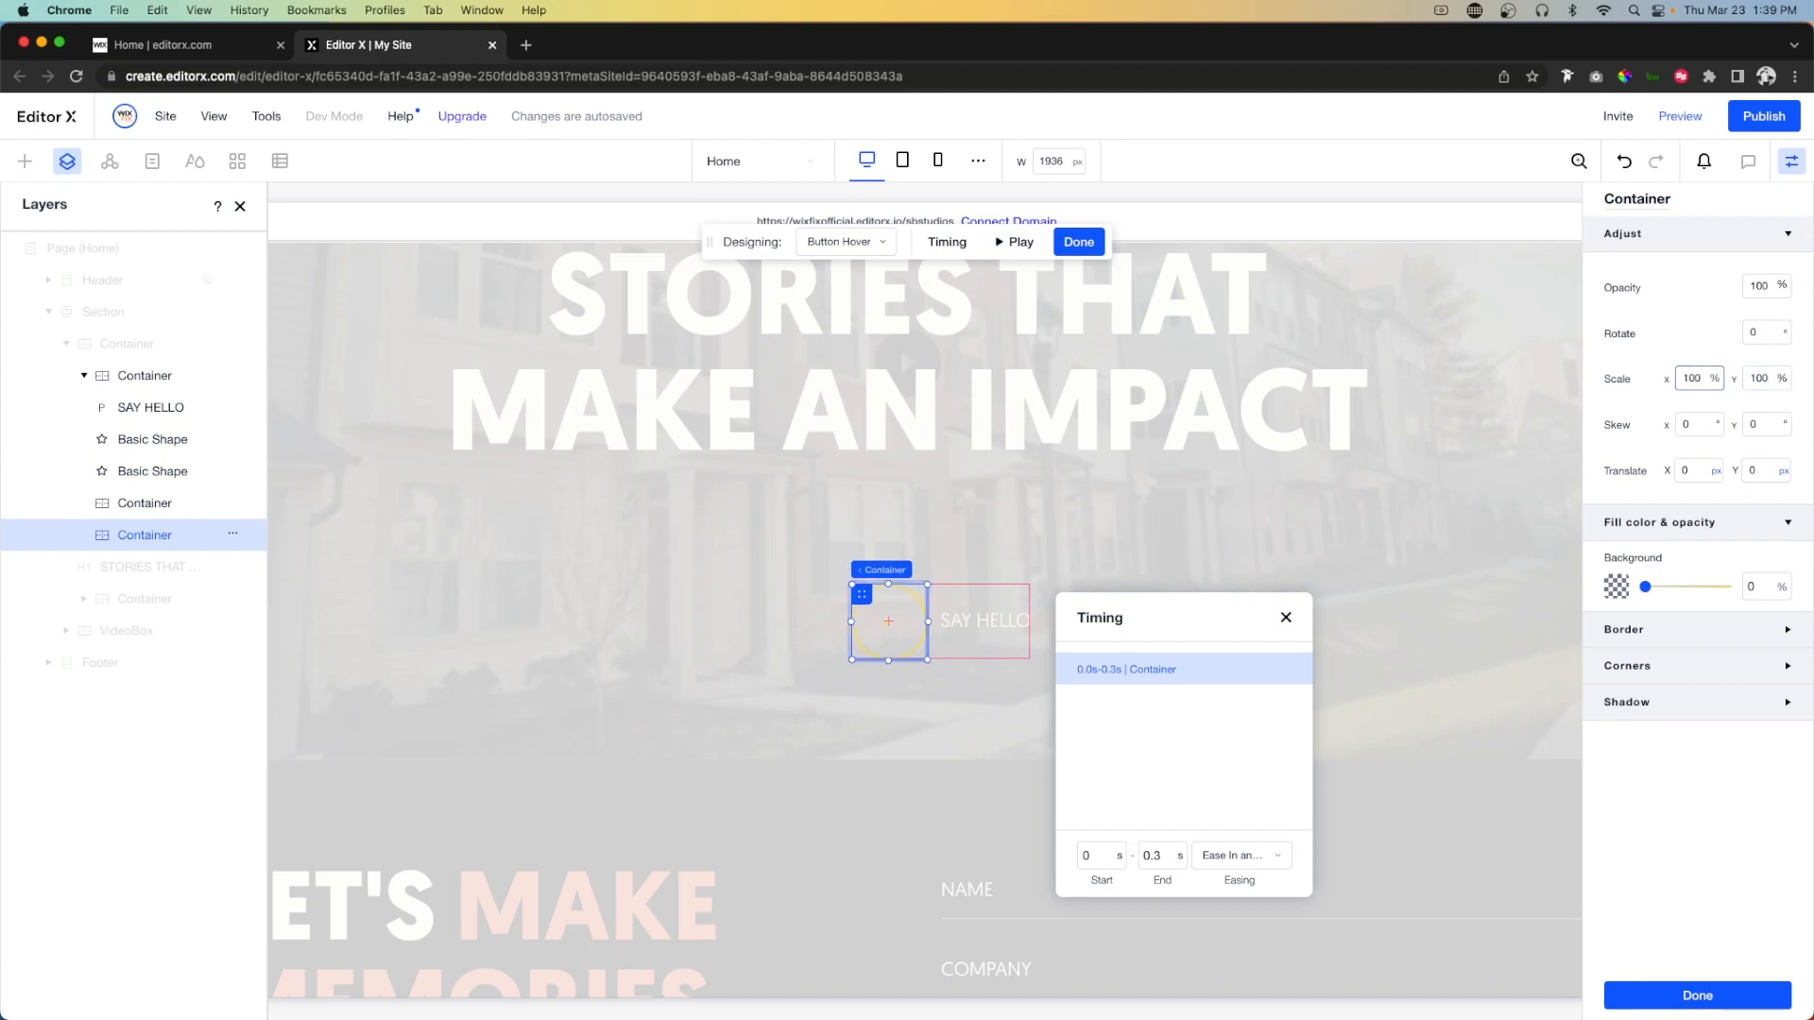
# In the hover state, scale the upper circle container to 85% in X and Y and set its background fill opacity to 100%.
pyautogui.click(152, 502)
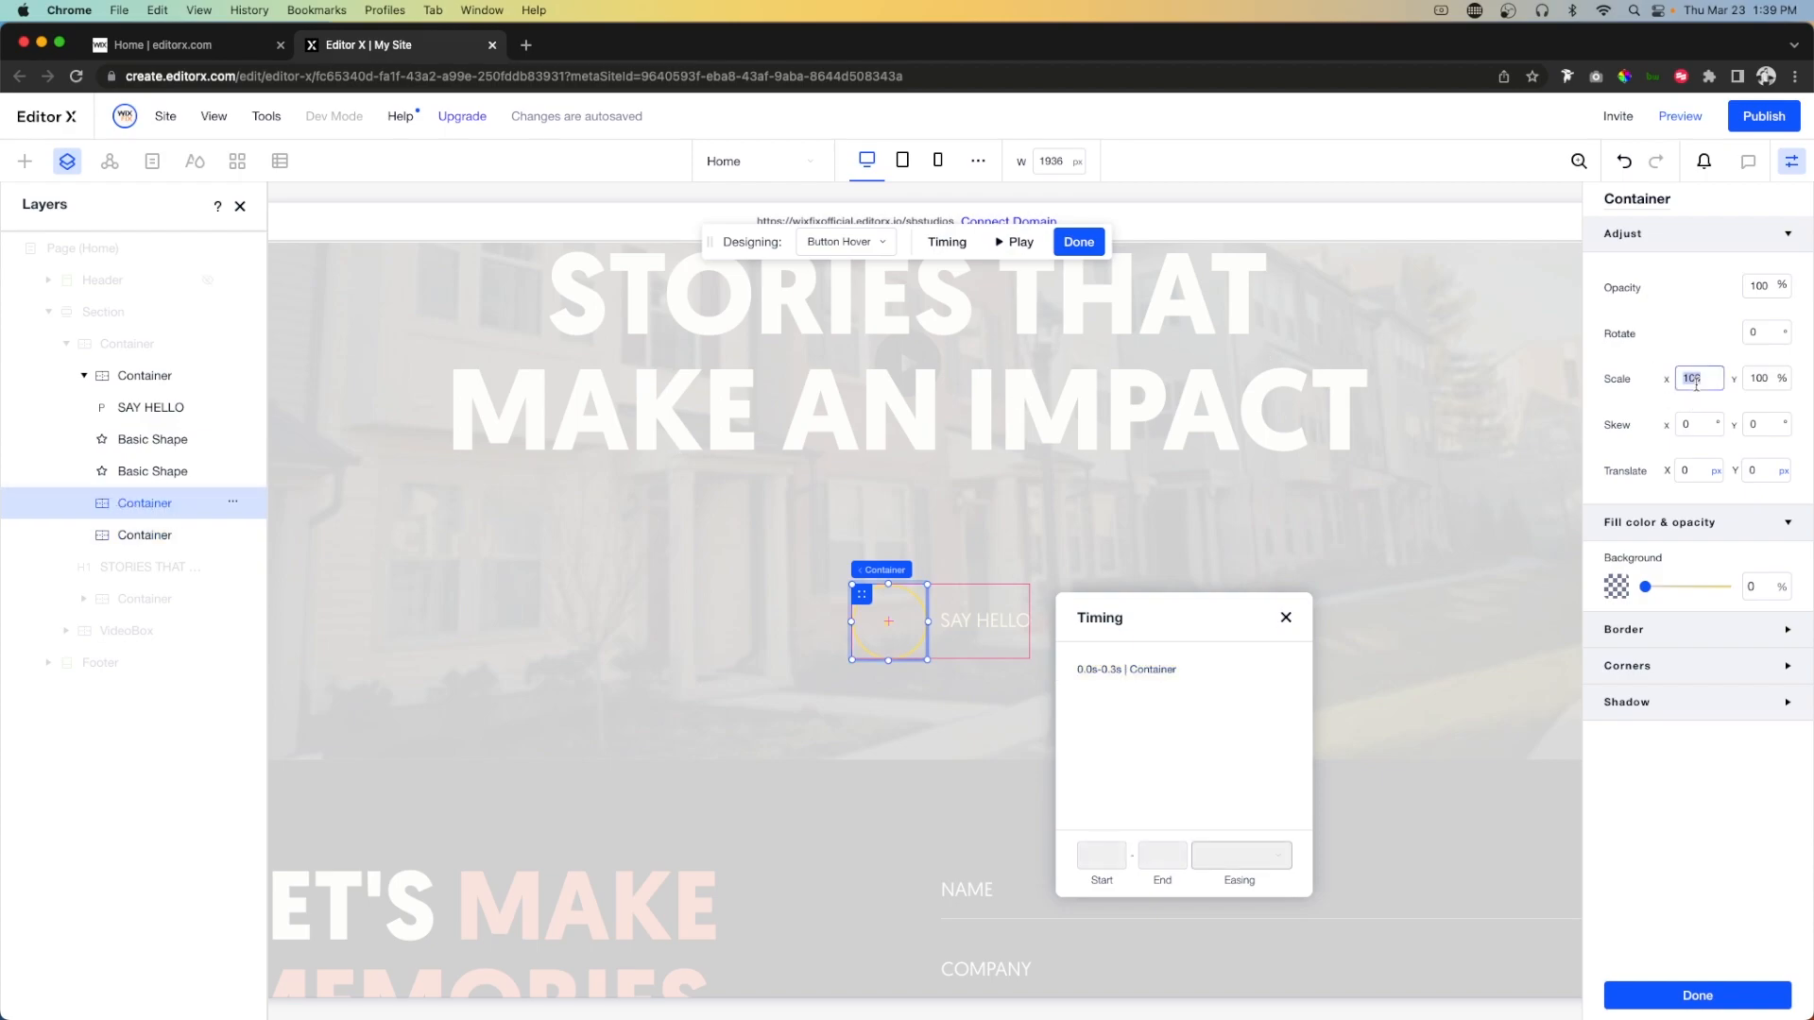
pyautogui.write('85')
pyautogui.press('Return')
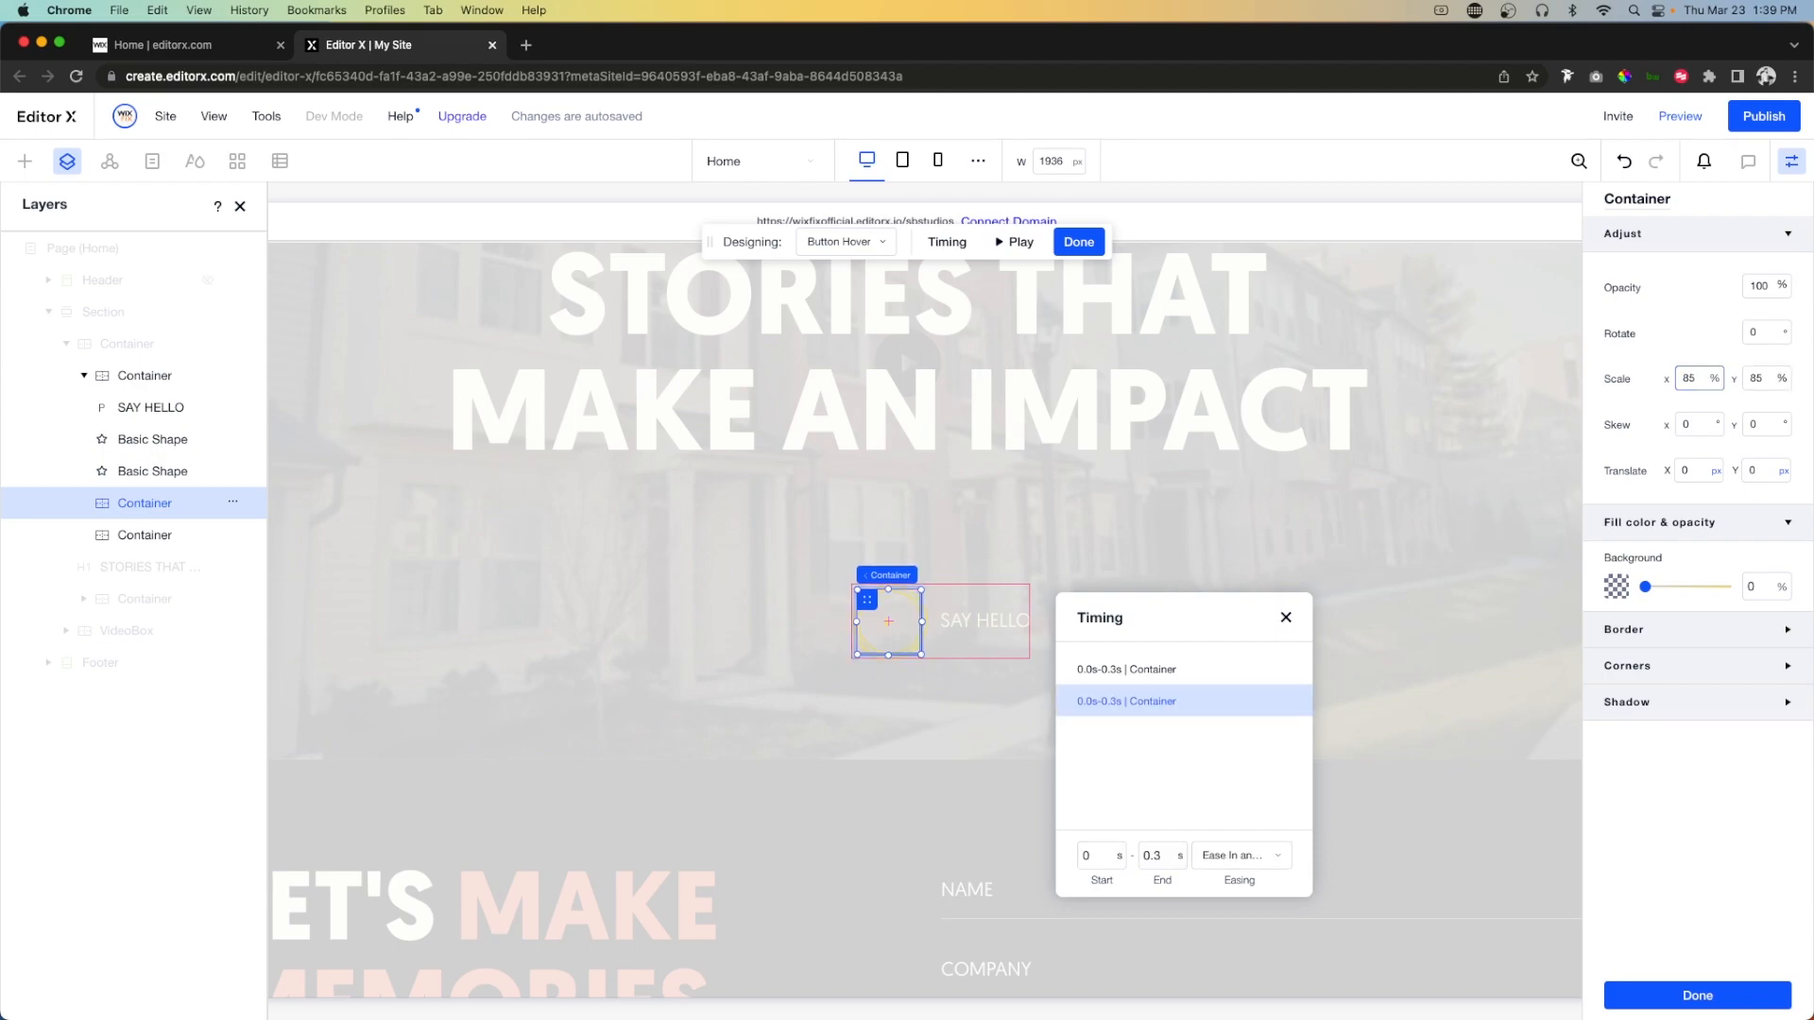
pyautogui.moveTo(1723, 593); pyautogui.dragTo(1752, 592)
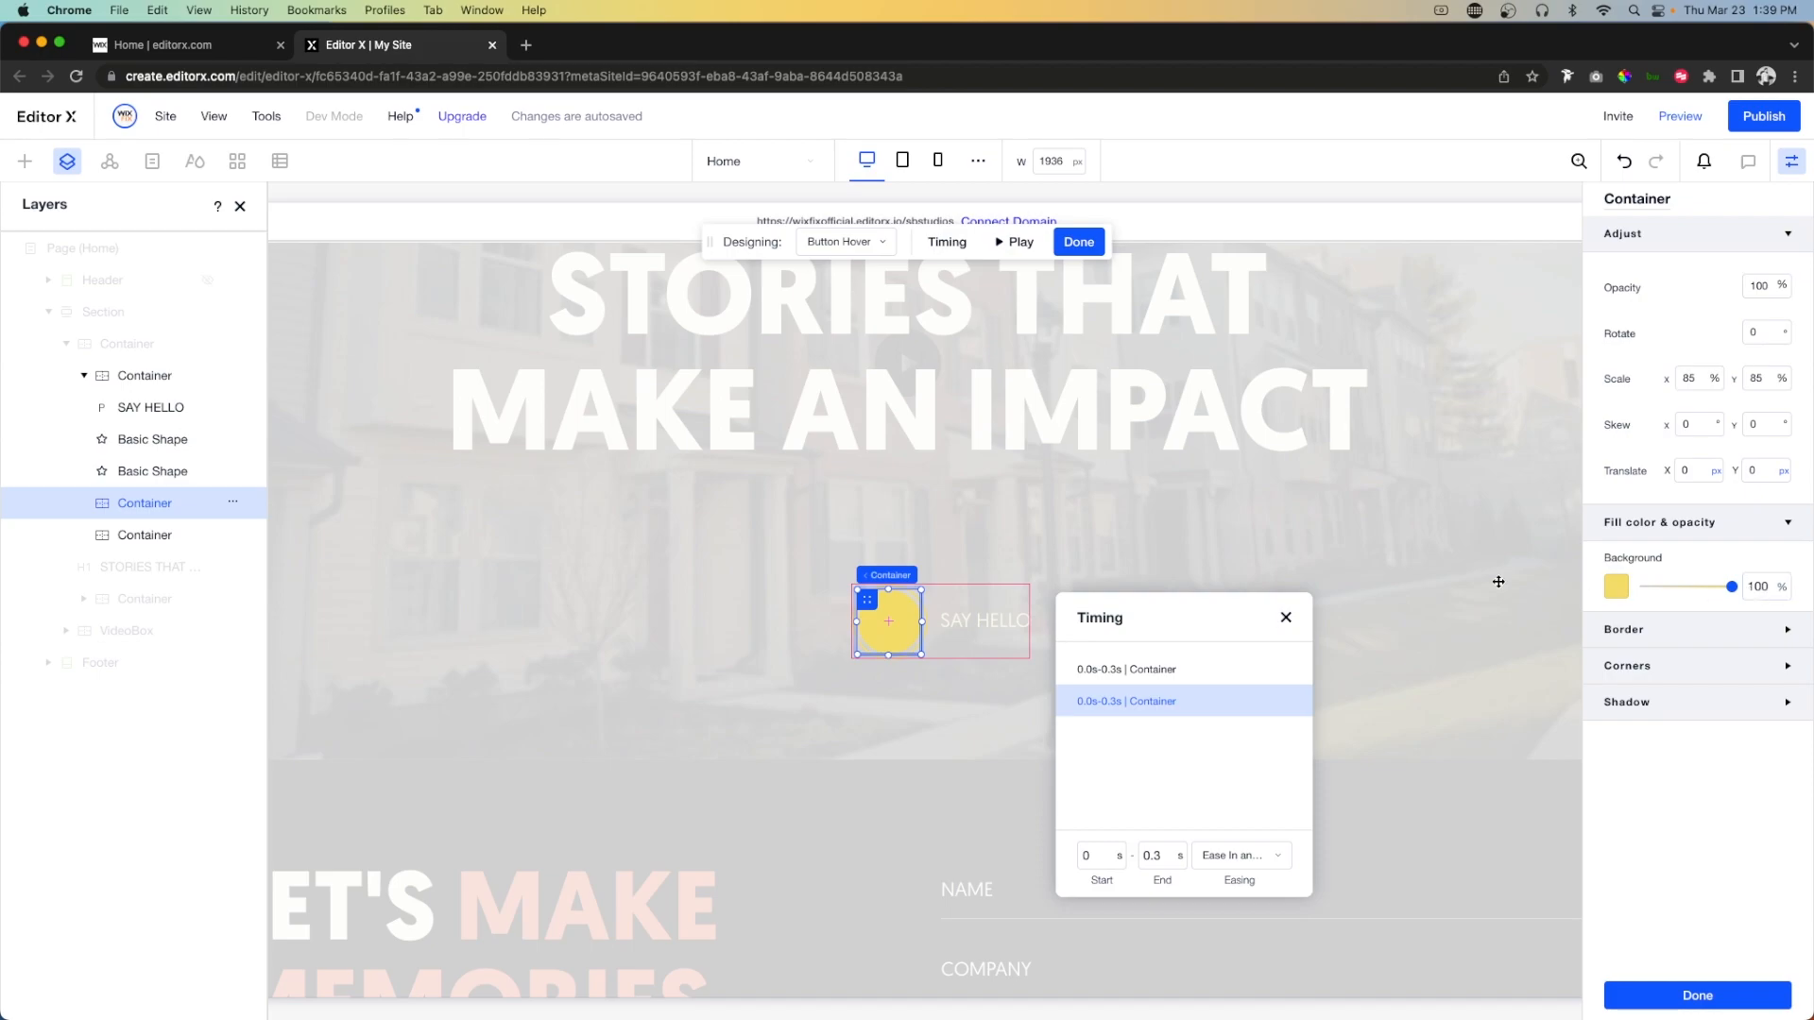
# In the hover state, set the opacity of the upper Basic Shape to 100%.
pyautogui.click(140, 450)
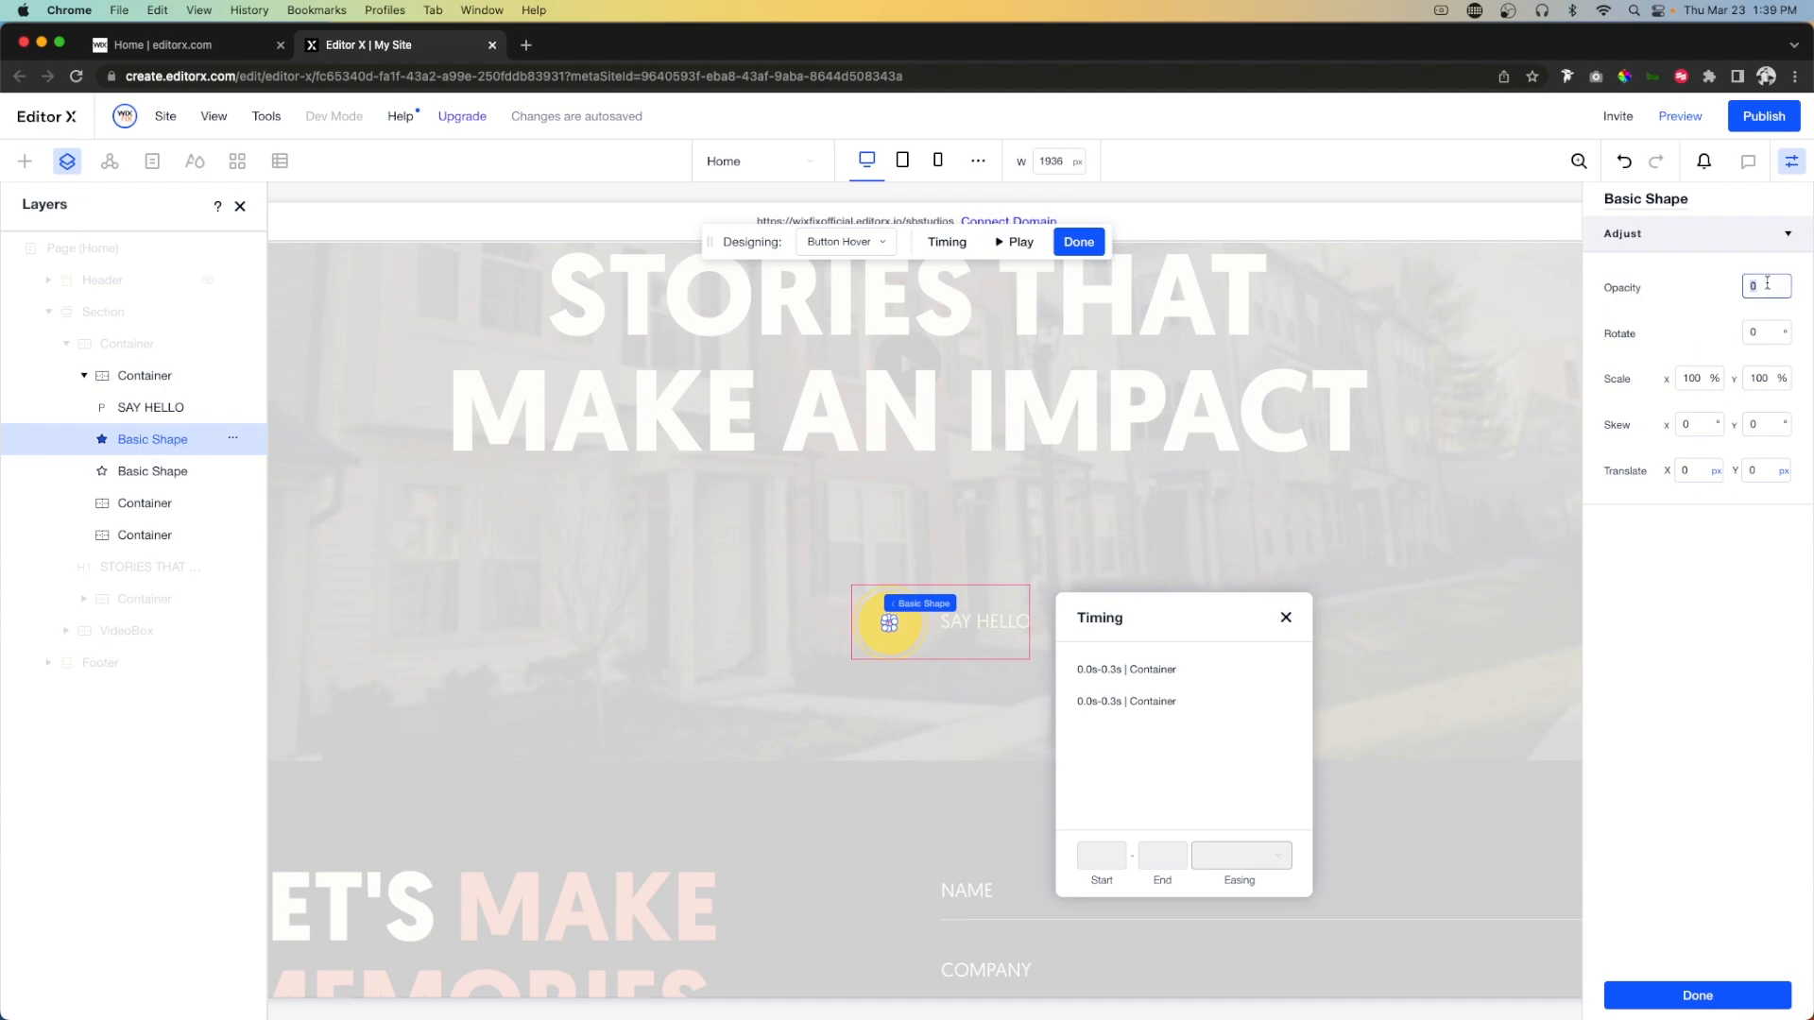
pyautogui.press('Return')
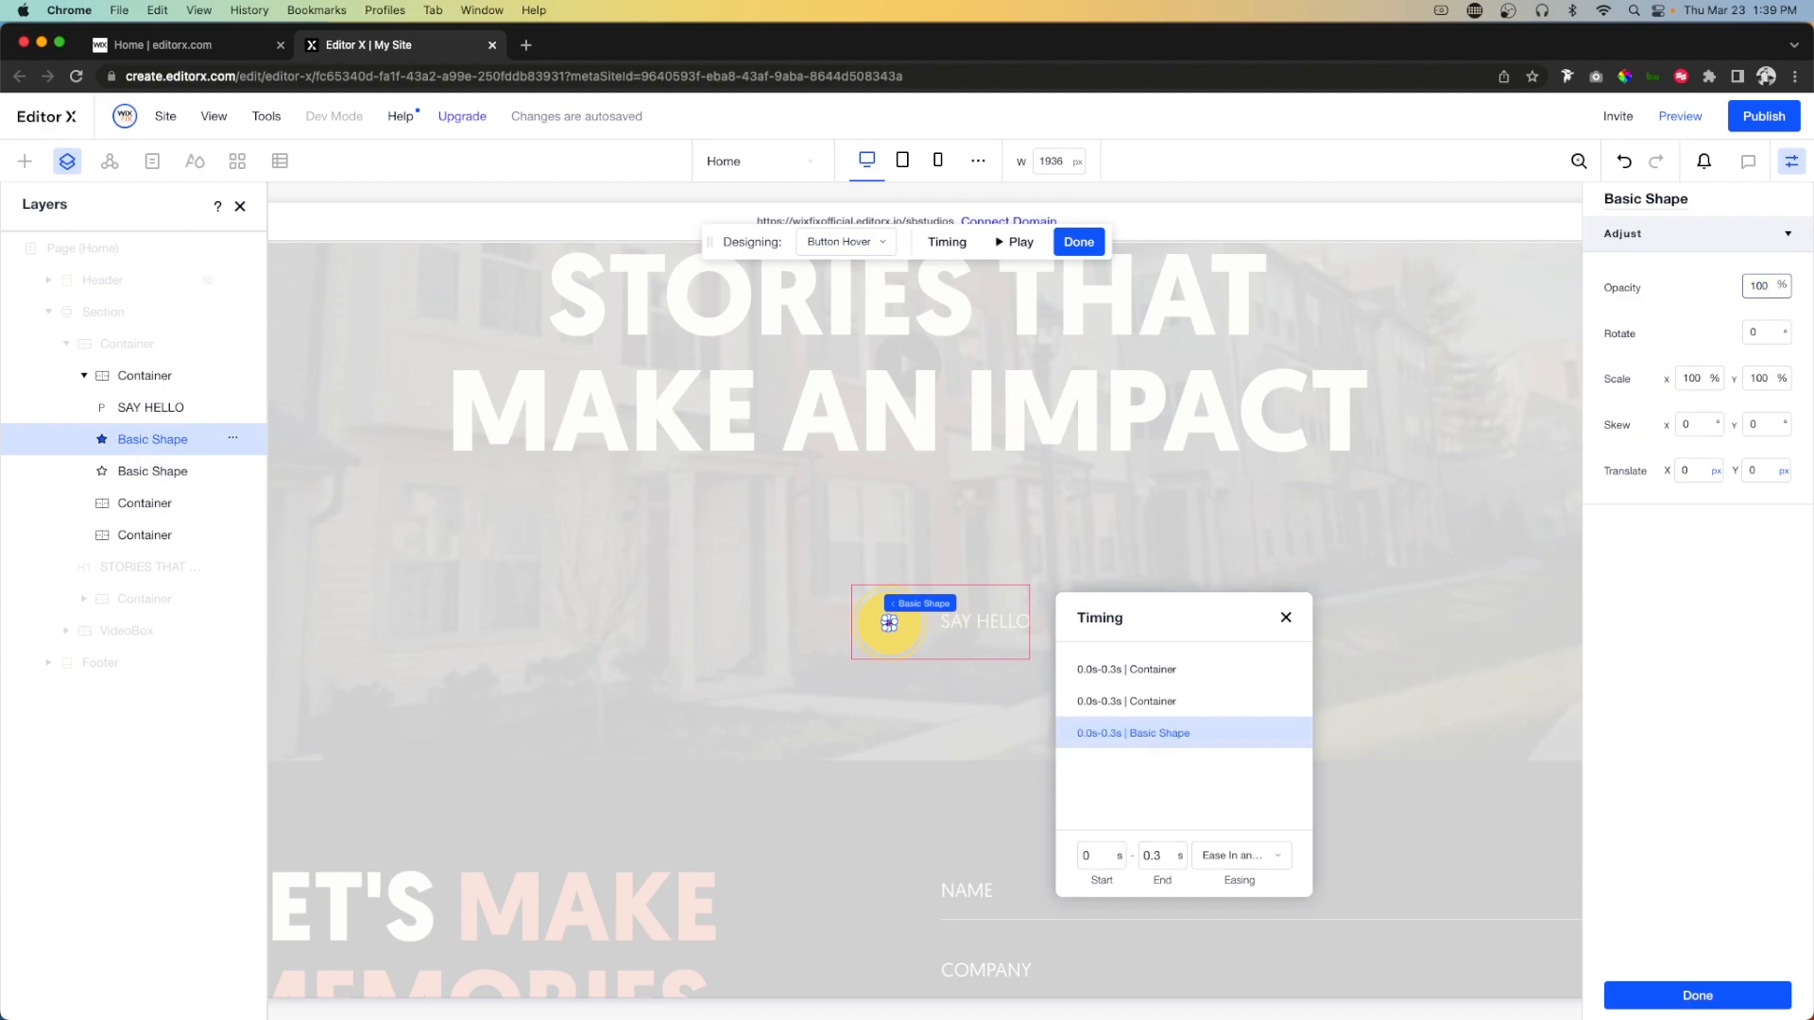
# Translate the SAY HELLO text 8 px in X for the hover state, finish designing the animation and preview it.
pyautogui.click(163, 412)
pyautogui.click(1692, 469)
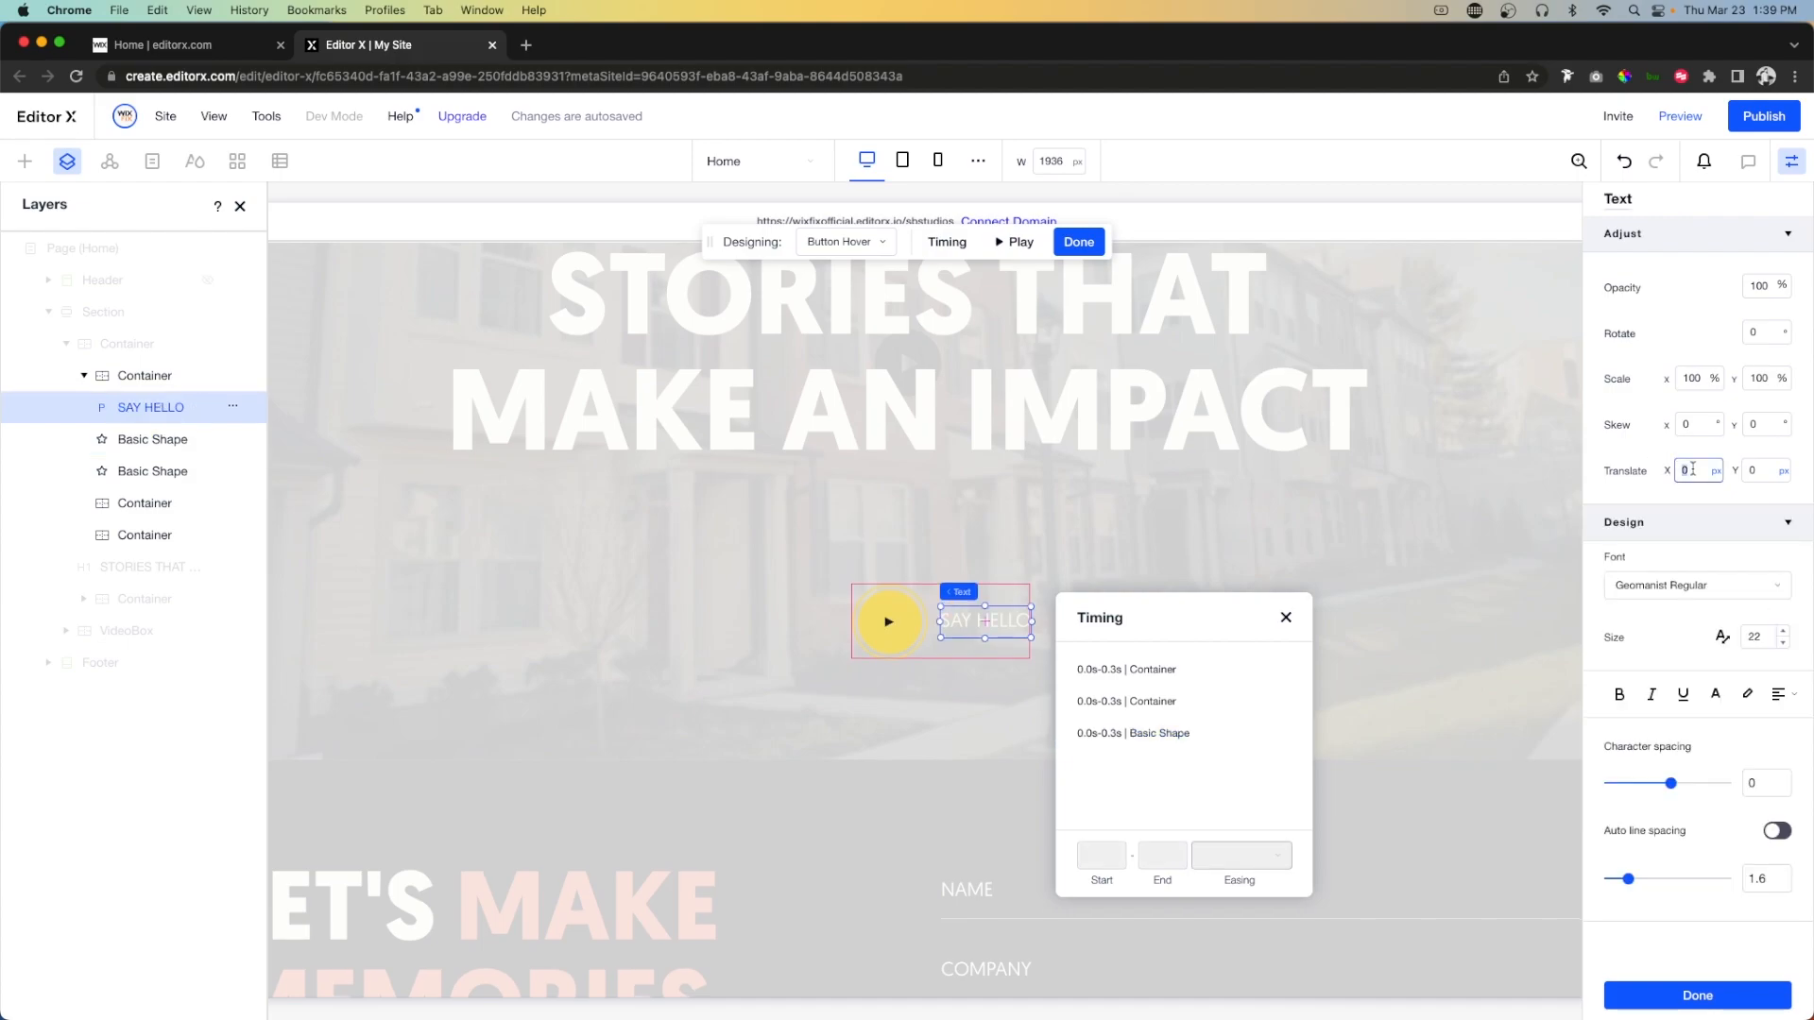
pyautogui.write('8')
pyautogui.press('Return')
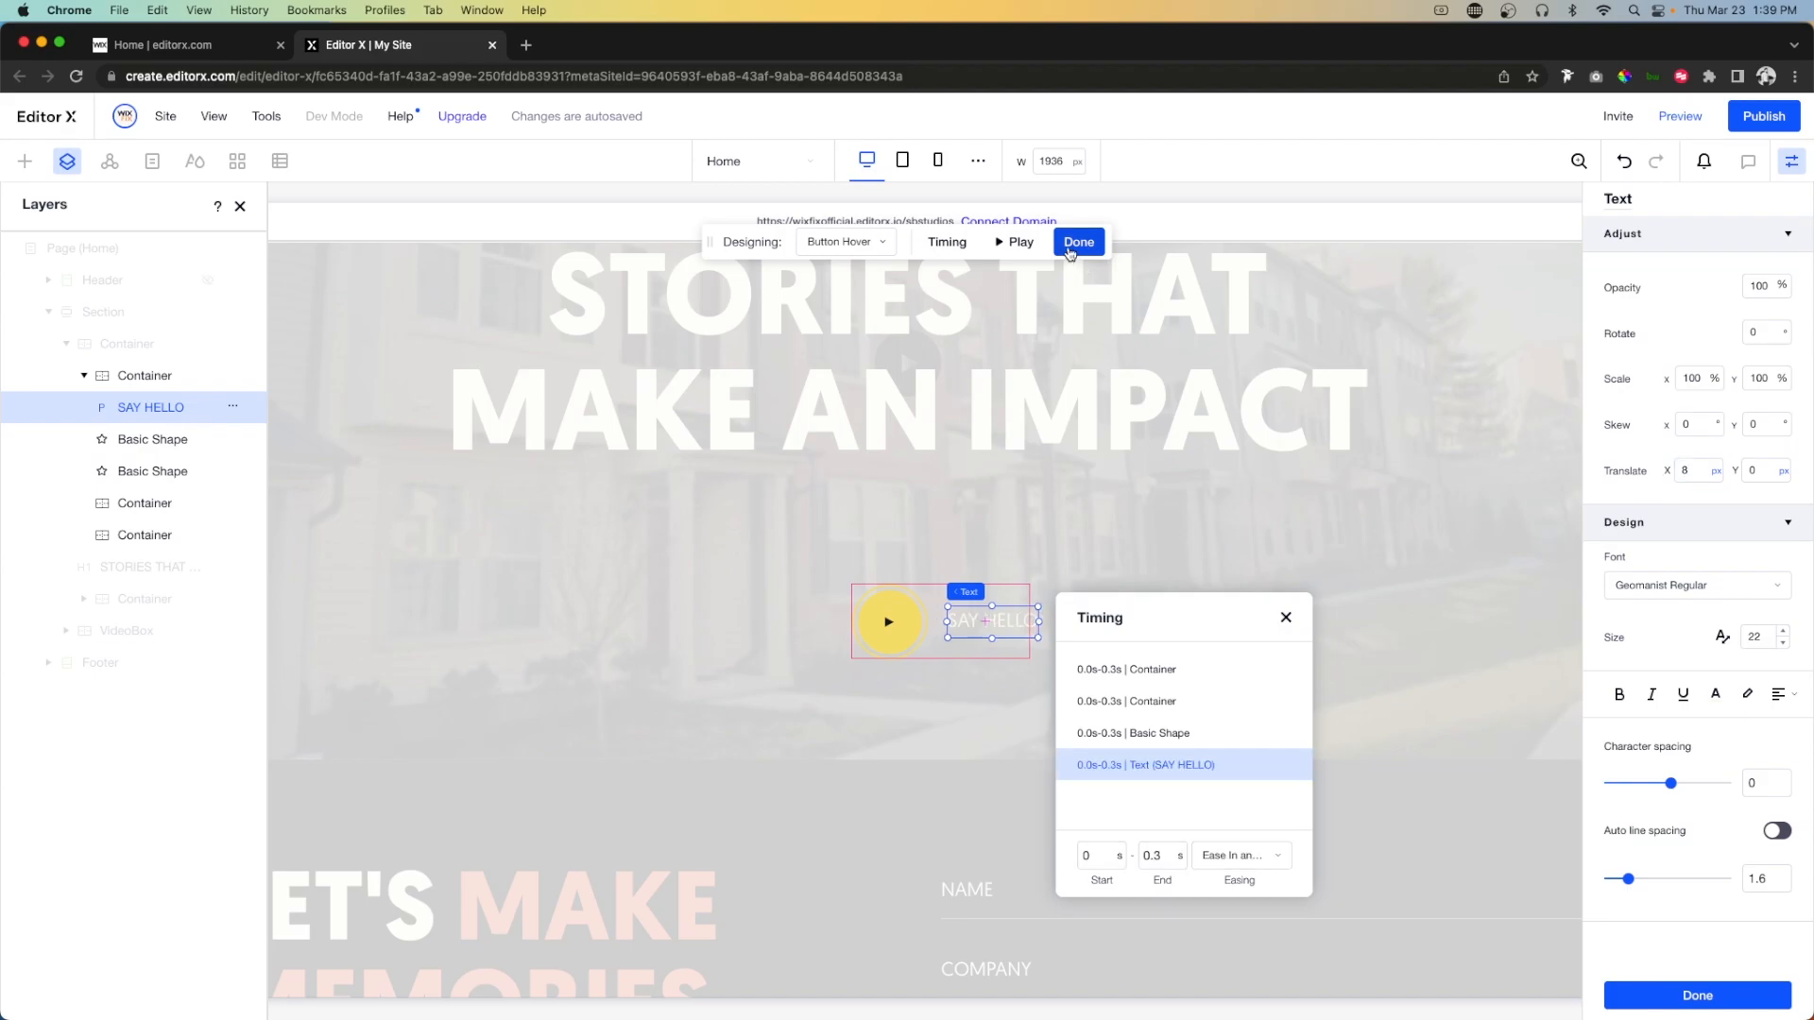
pyautogui.click(1687, 116)
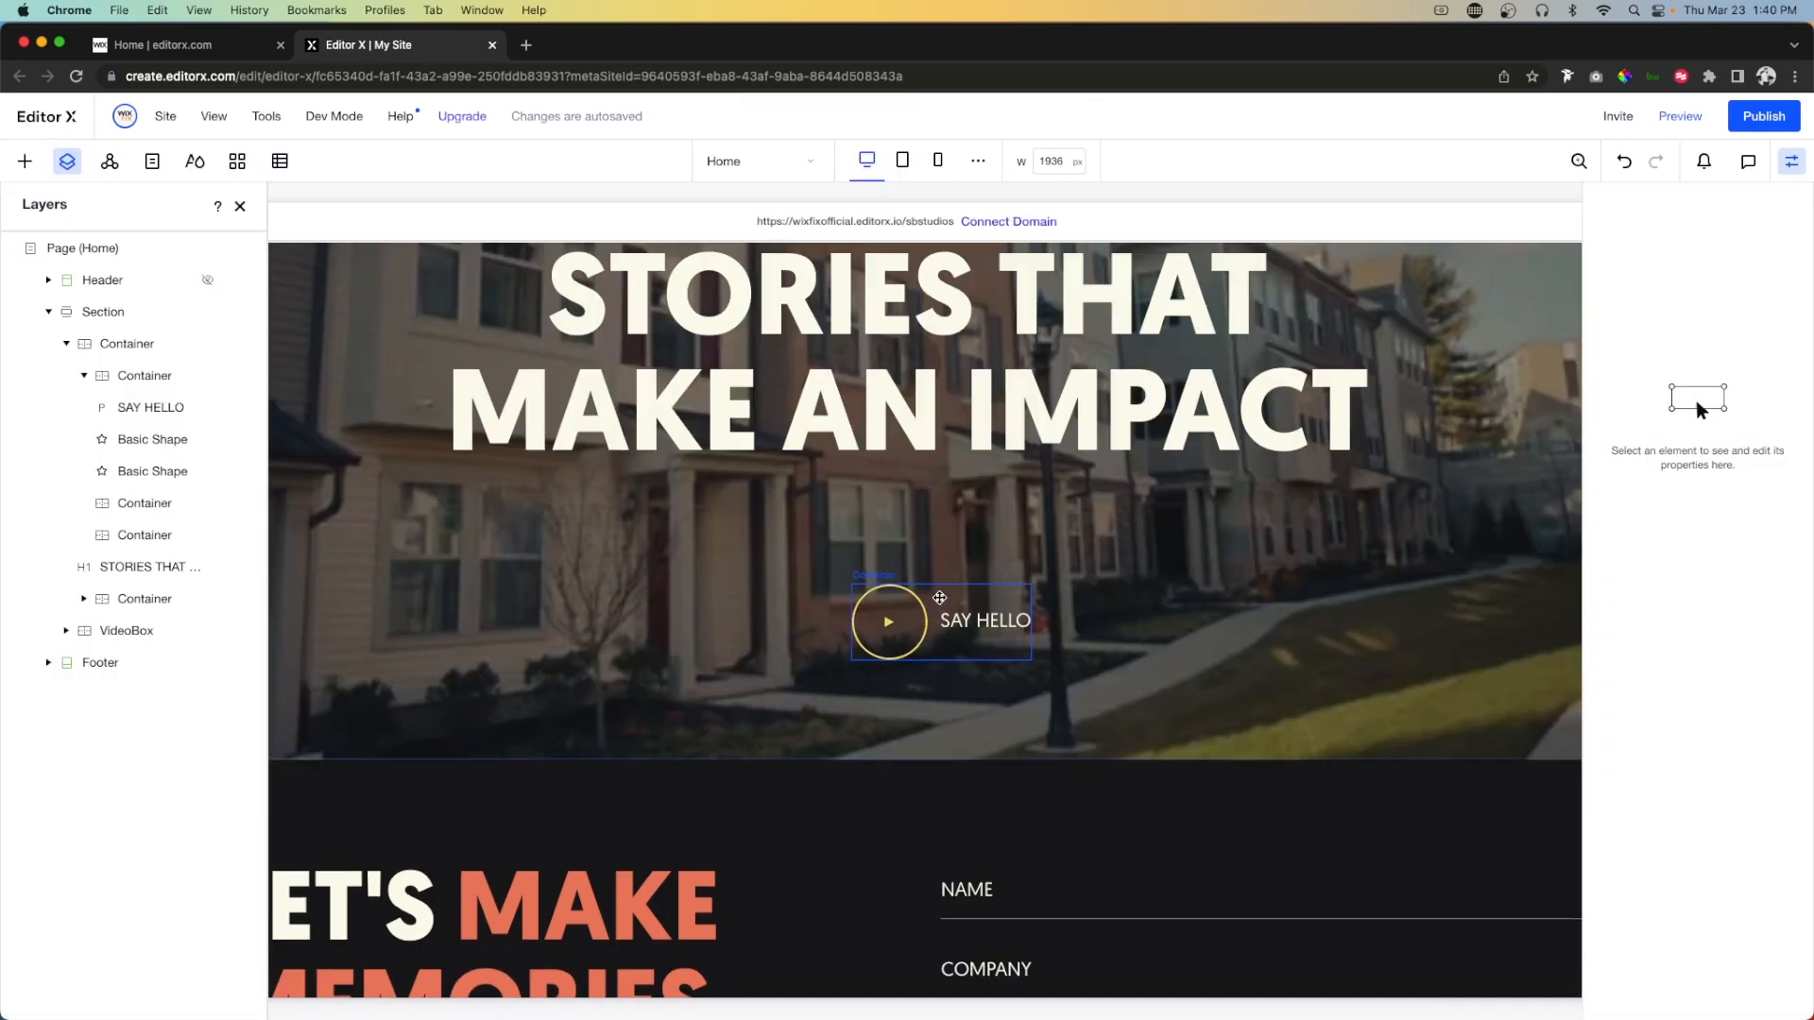
# Move the 2x1 SAY HELLO button container up to just below the headline and centre it horizontally.
pyautogui.click(939, 598)
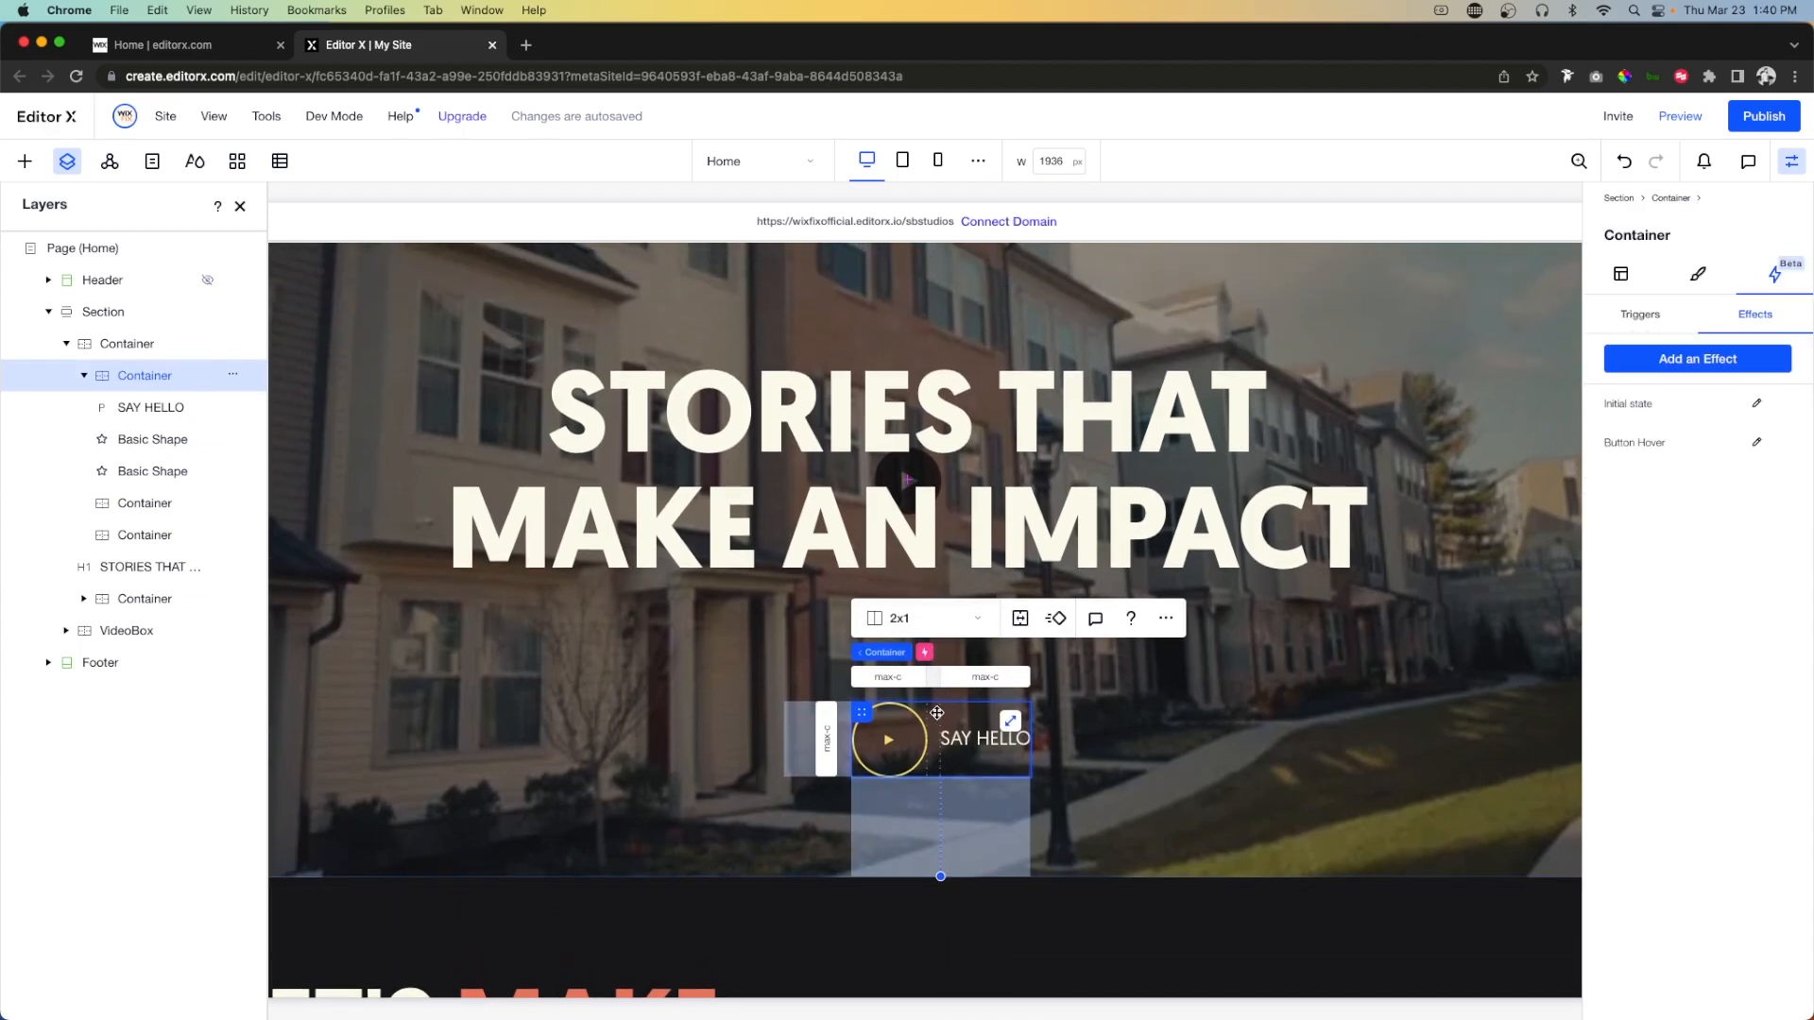
pyautogui.moveTo(916, 659); pyautogui.dragTo(934, 616)
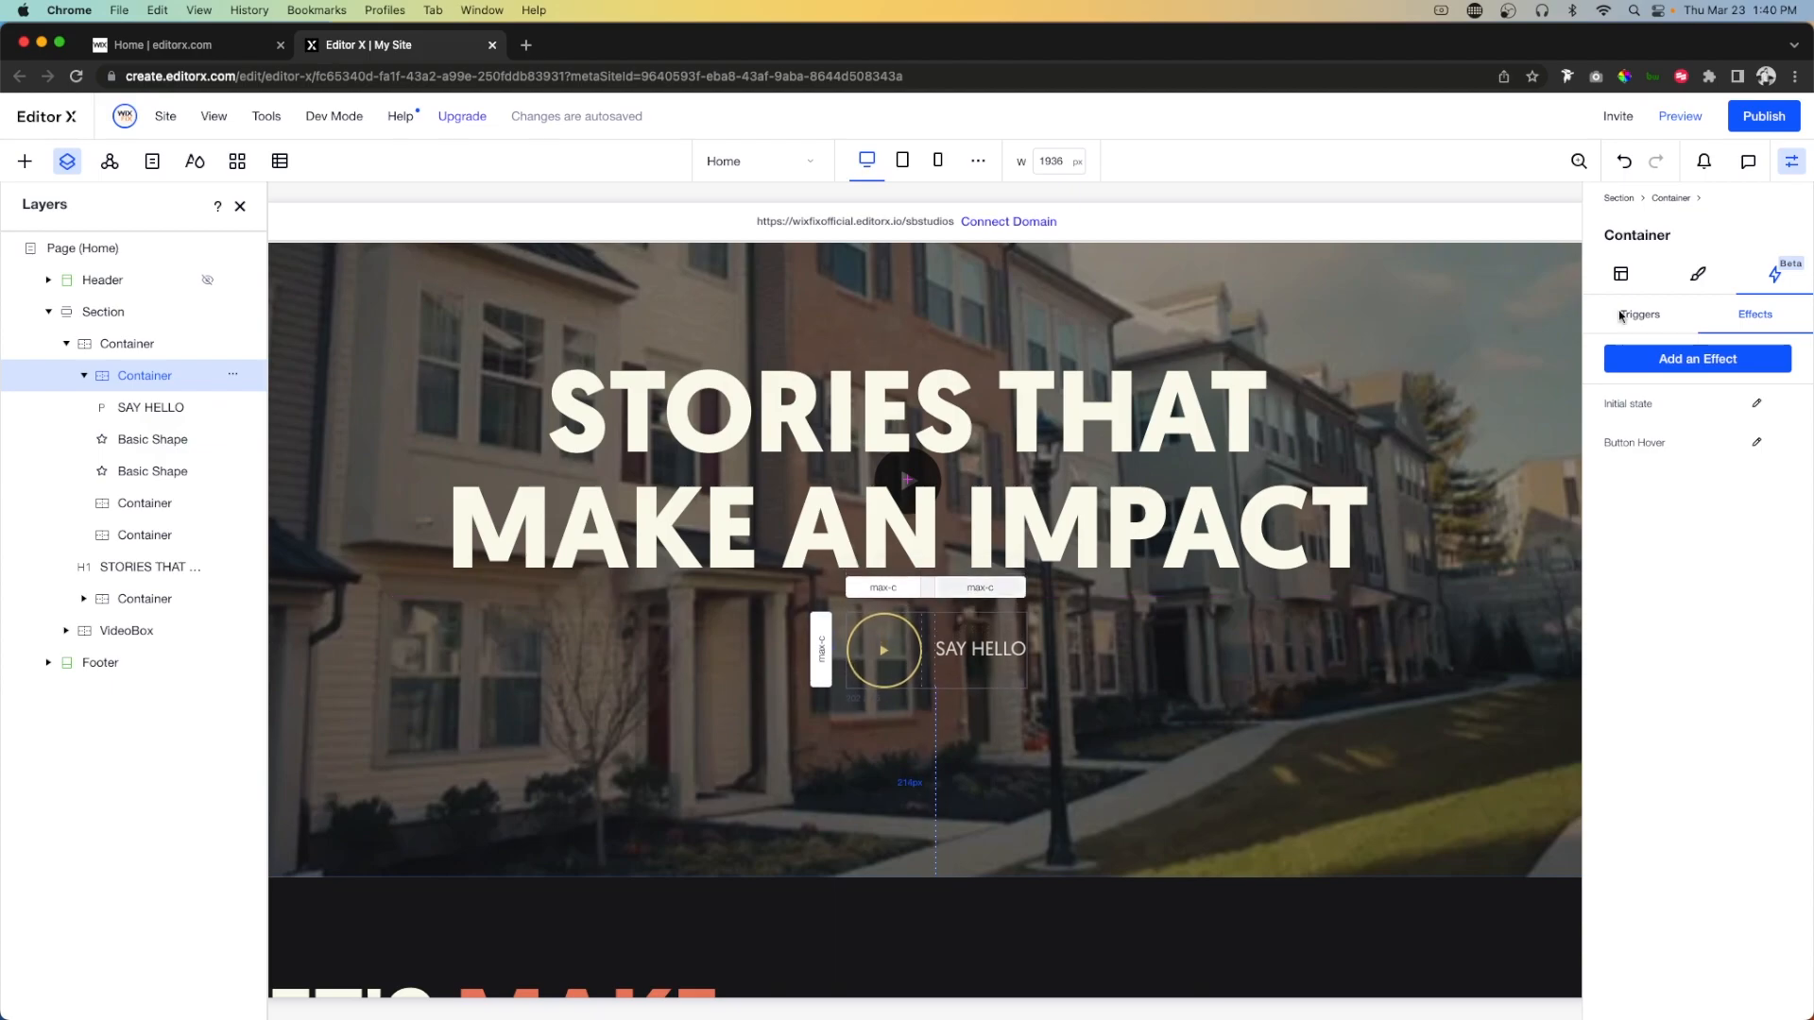
pyautogui.click(1621, 274)
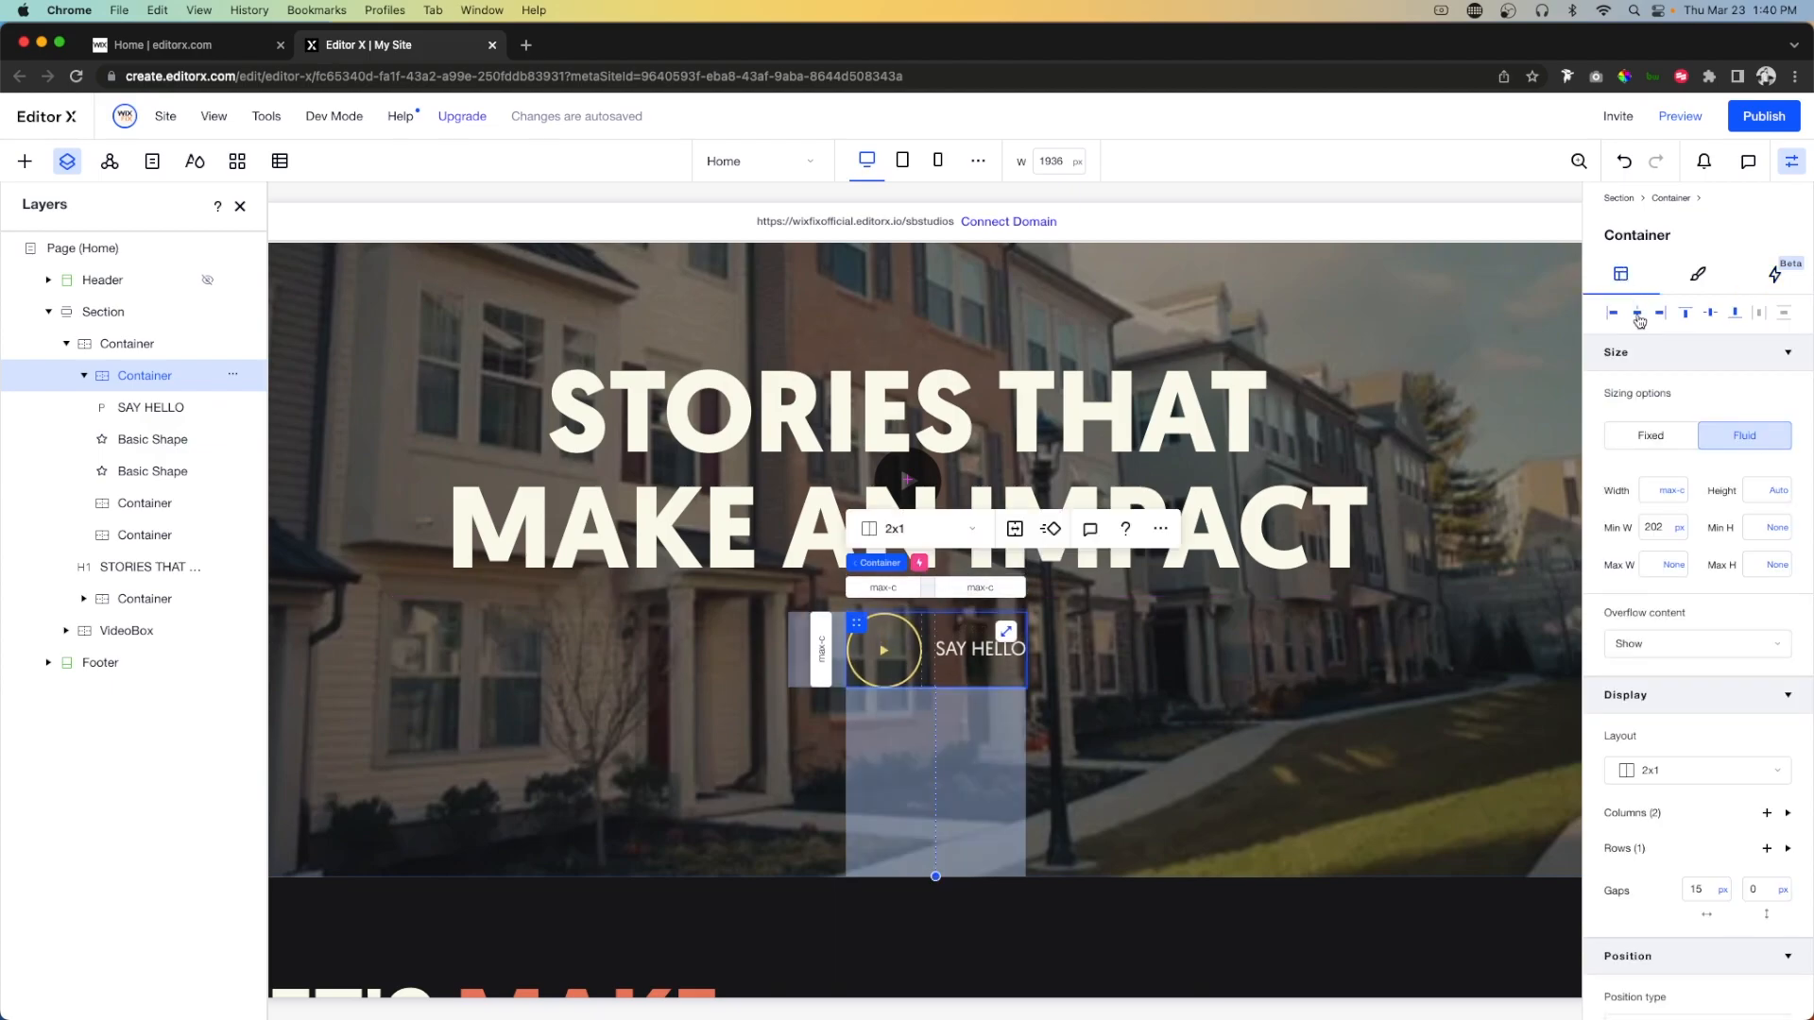
# Stack the headline and the SAY HELLO container together and centre the stack vertically in the hero.
pyautogui.keyDown('shift'); pyautogui.click(1038, 419); pyautogui.keyUp('shift')
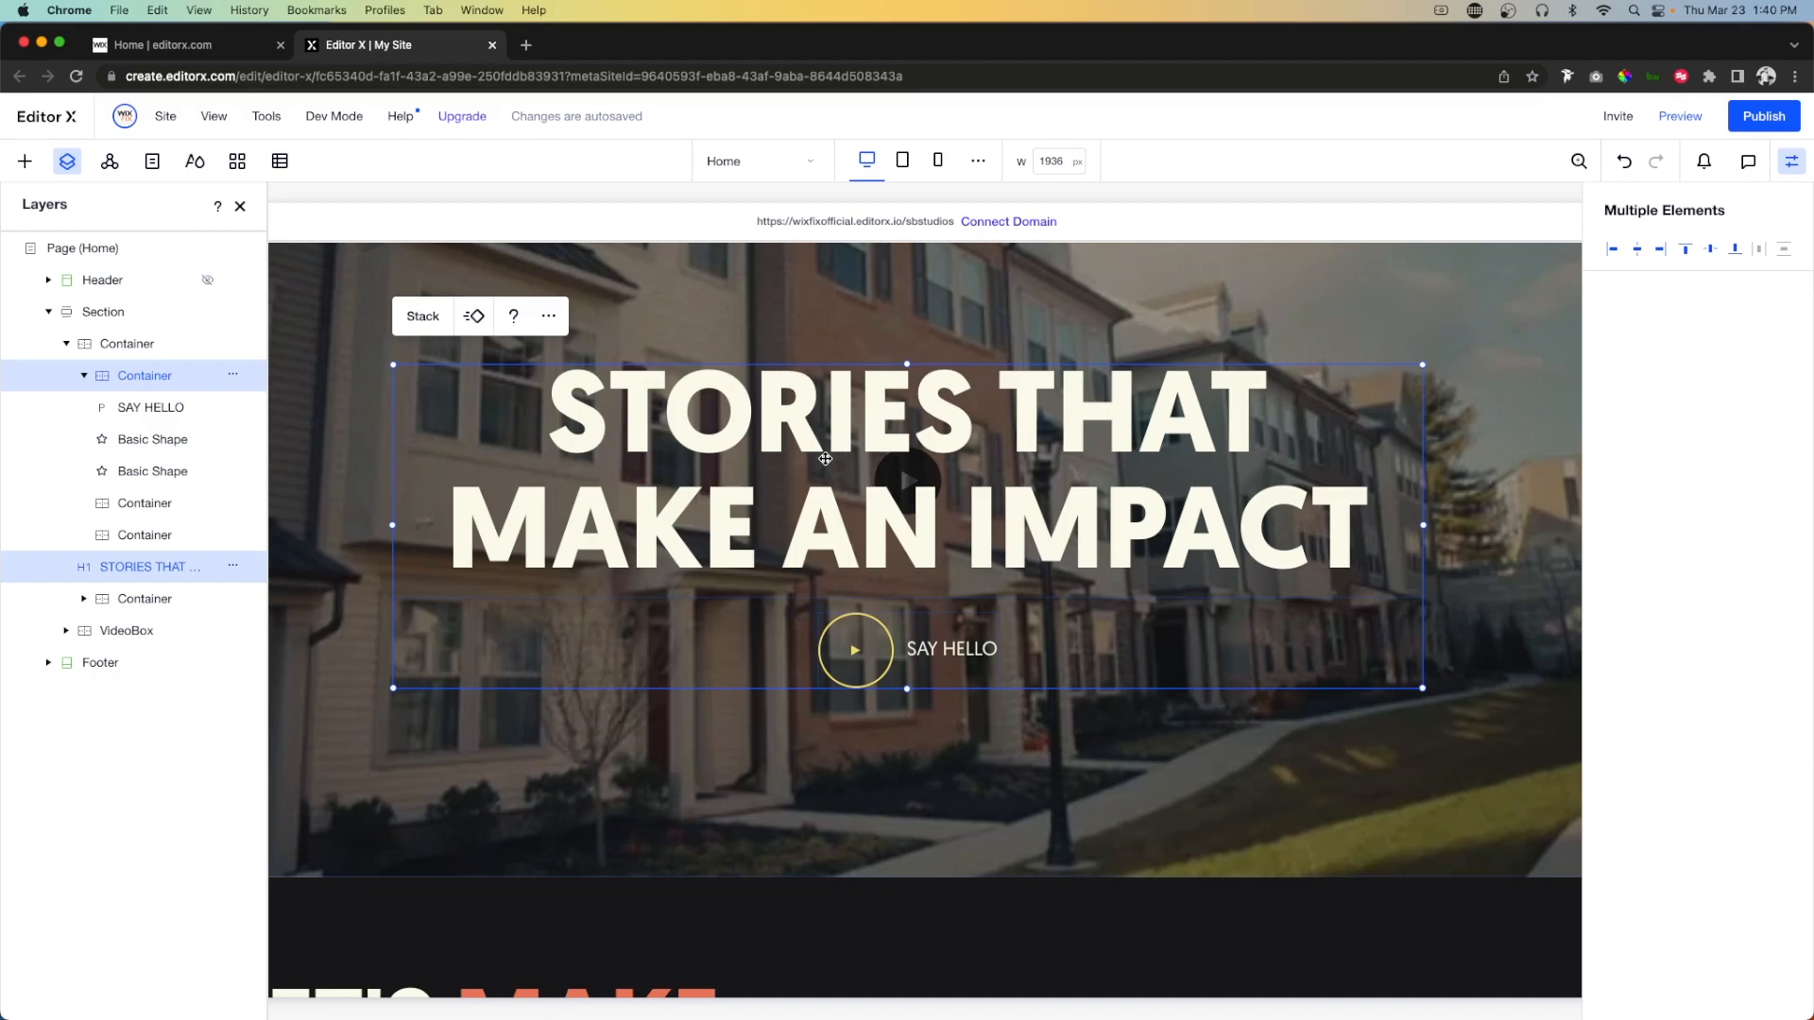
pyautogui.click(422, 316)
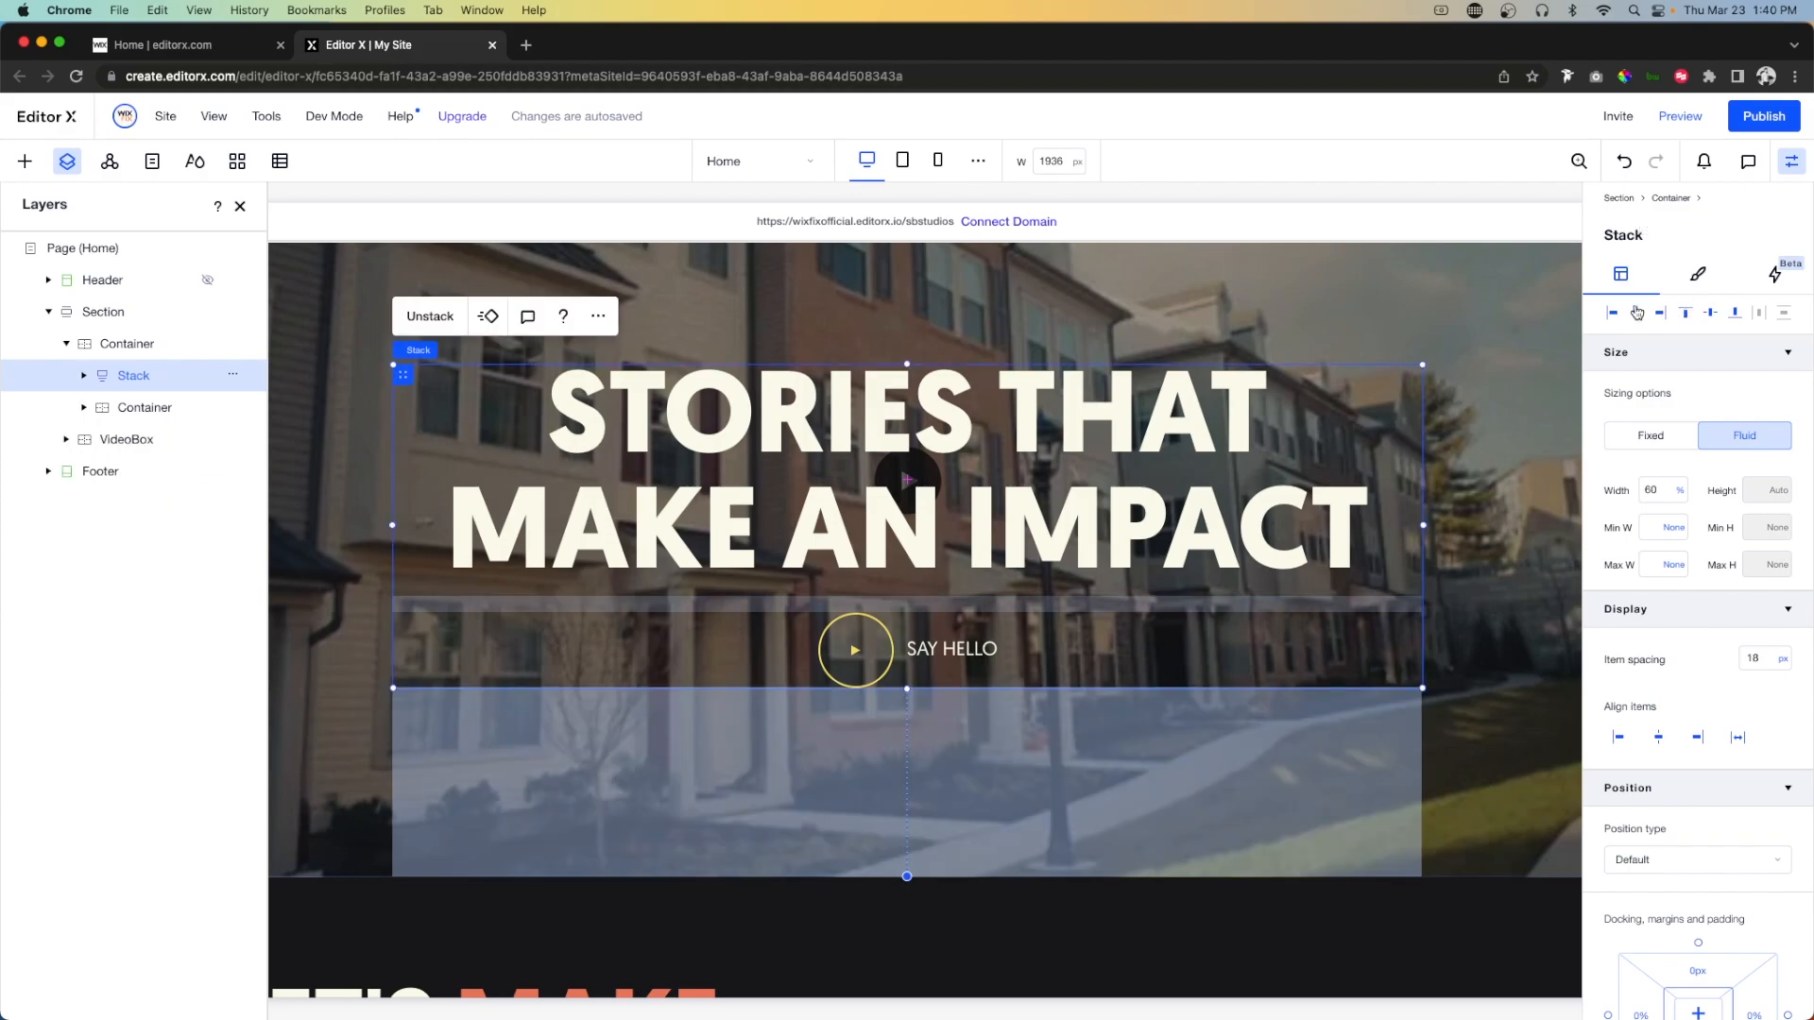
pyautogui.click(1709, 317)
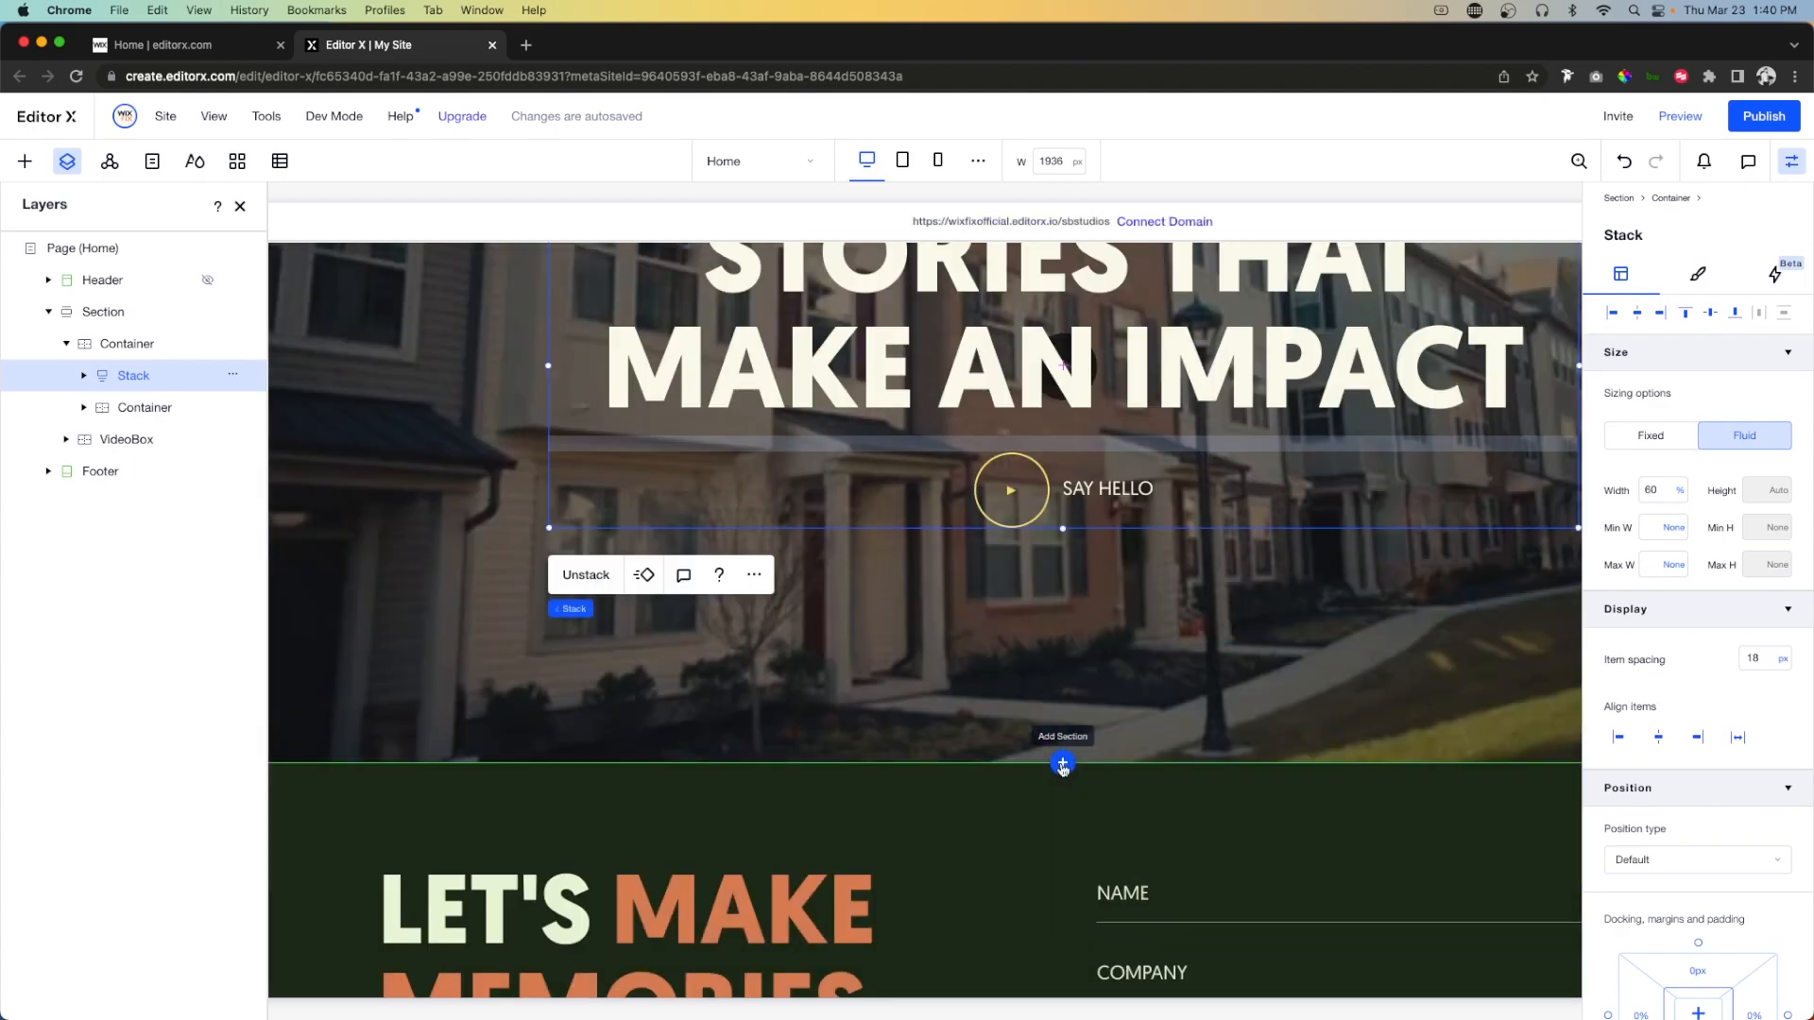
# Add a blank section below the hero and set its minimum height to 900 px.
pyautogui.click(1063, 763)
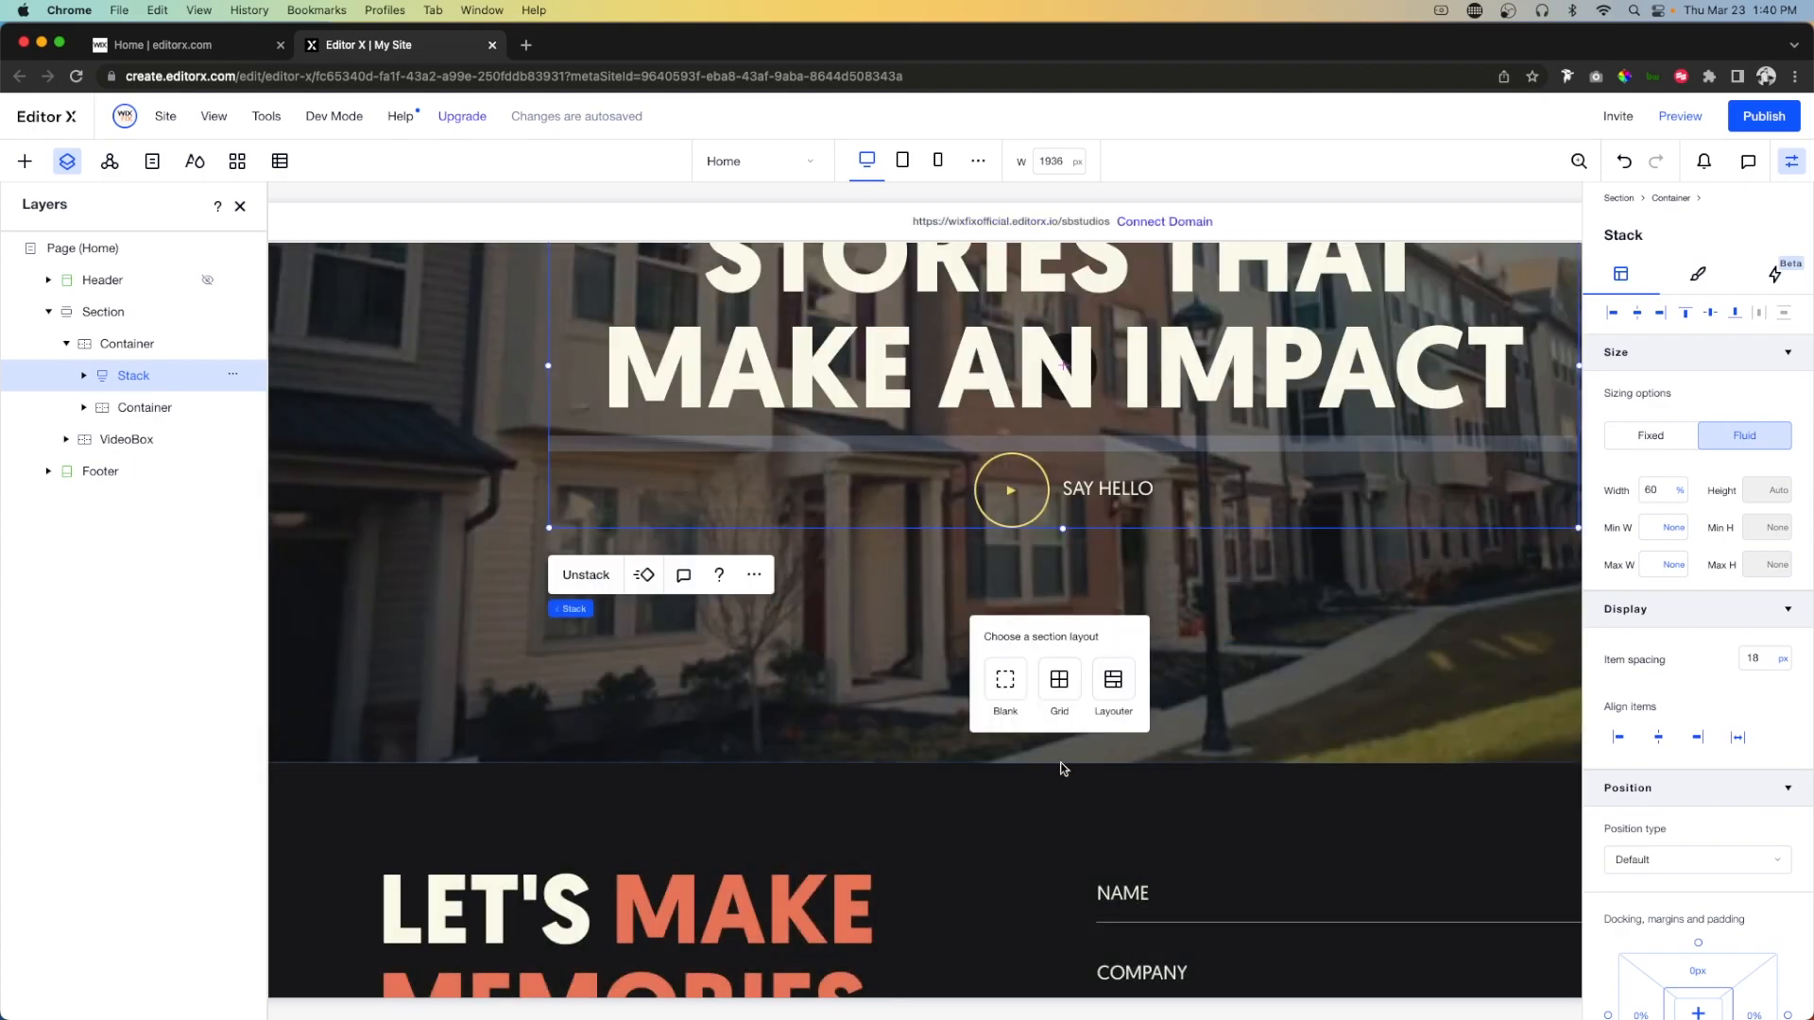
pyautogui.click(999, 675)
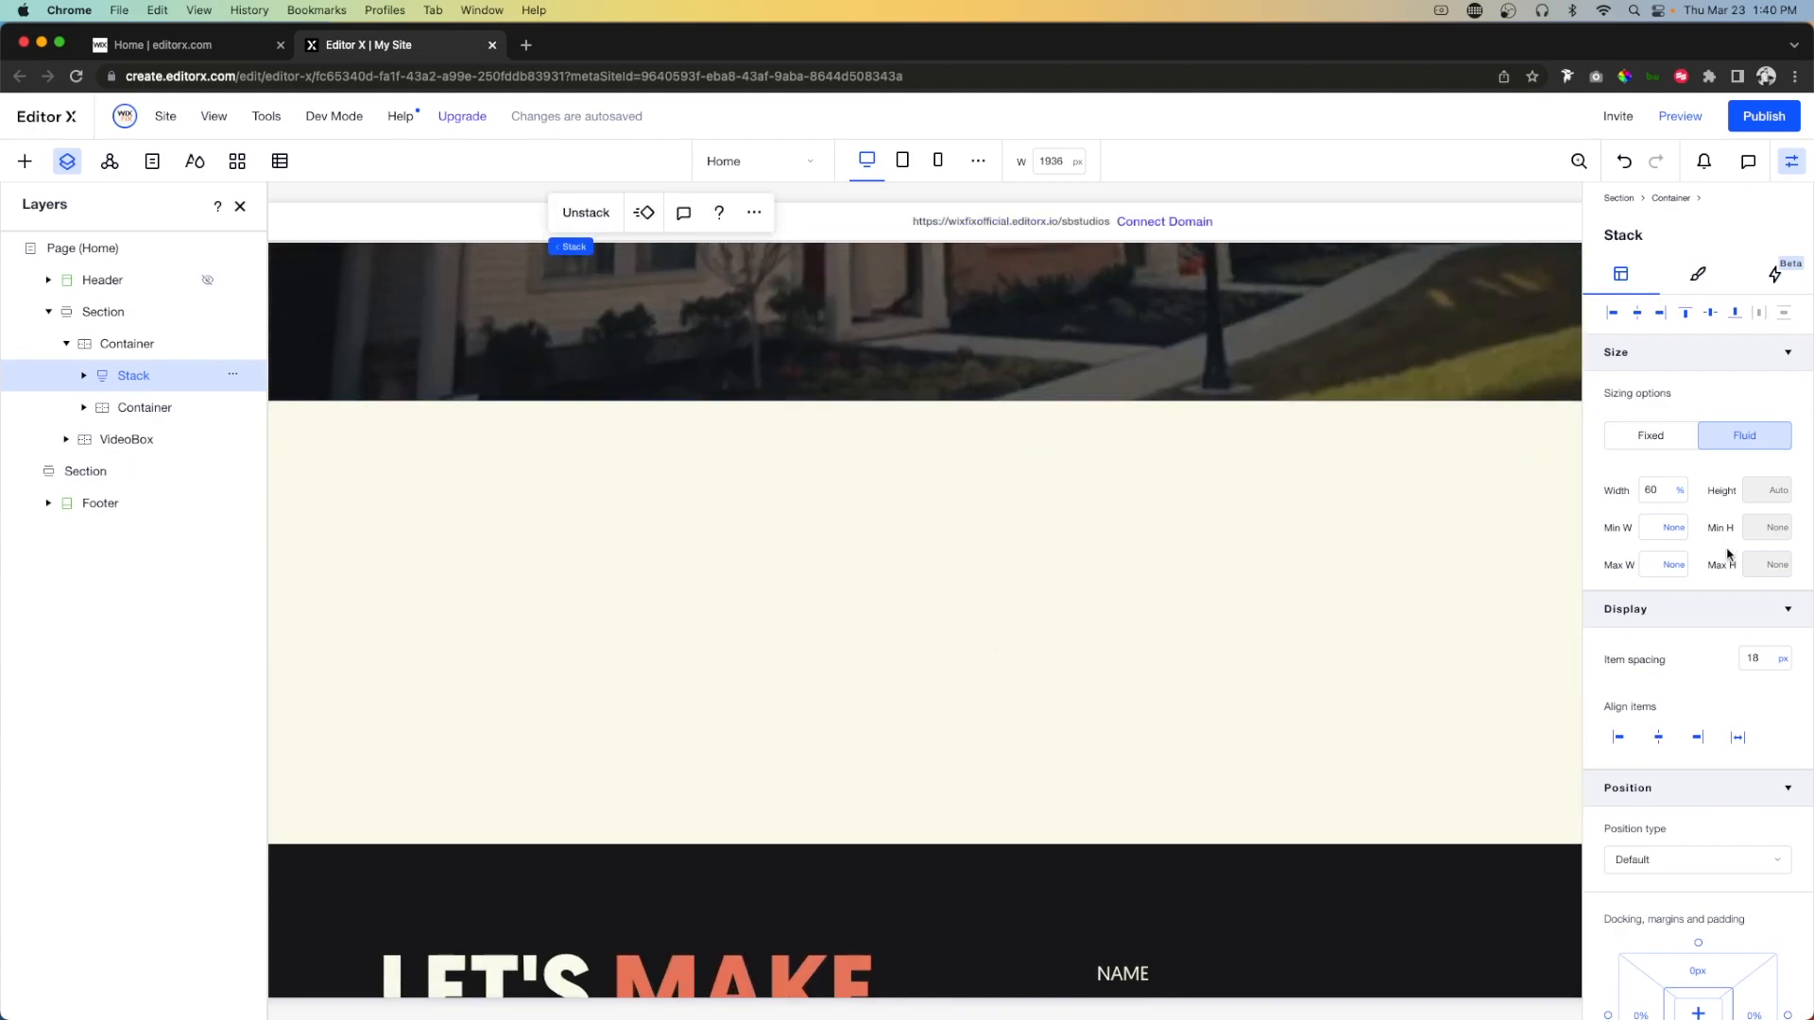
pyautogui.click(1769, 527)
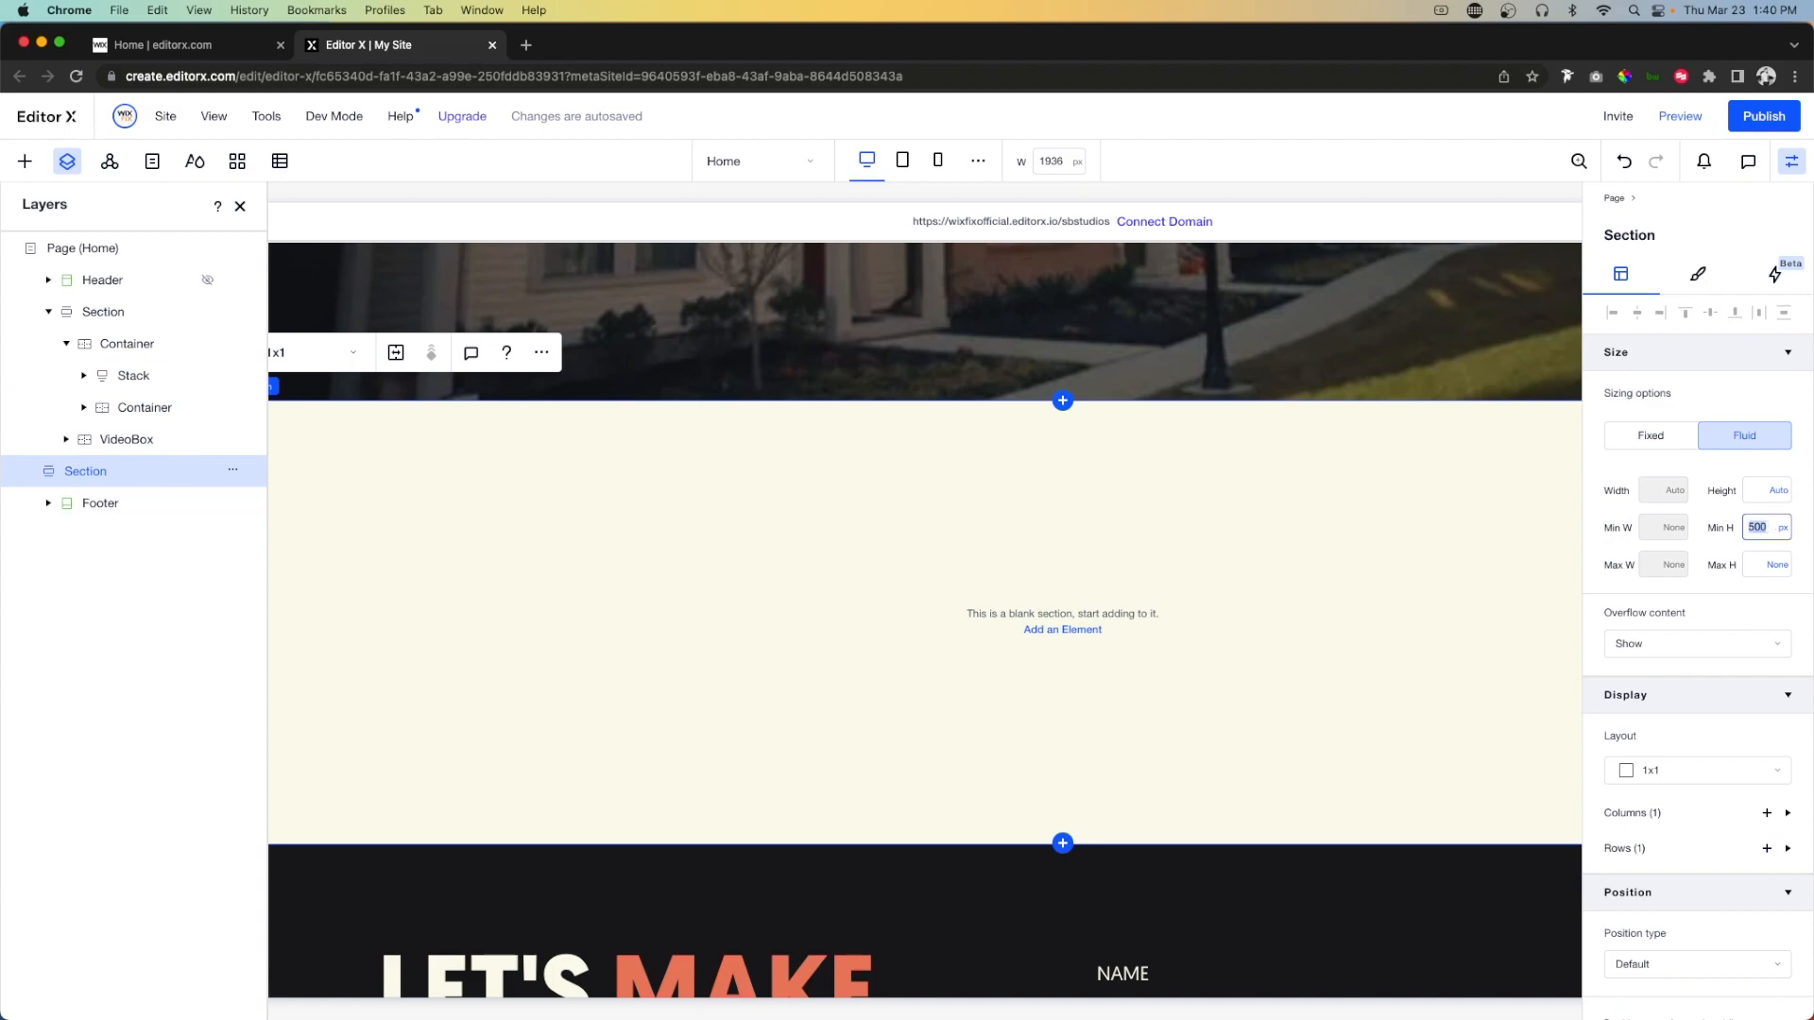
pyautogui.press('Return')
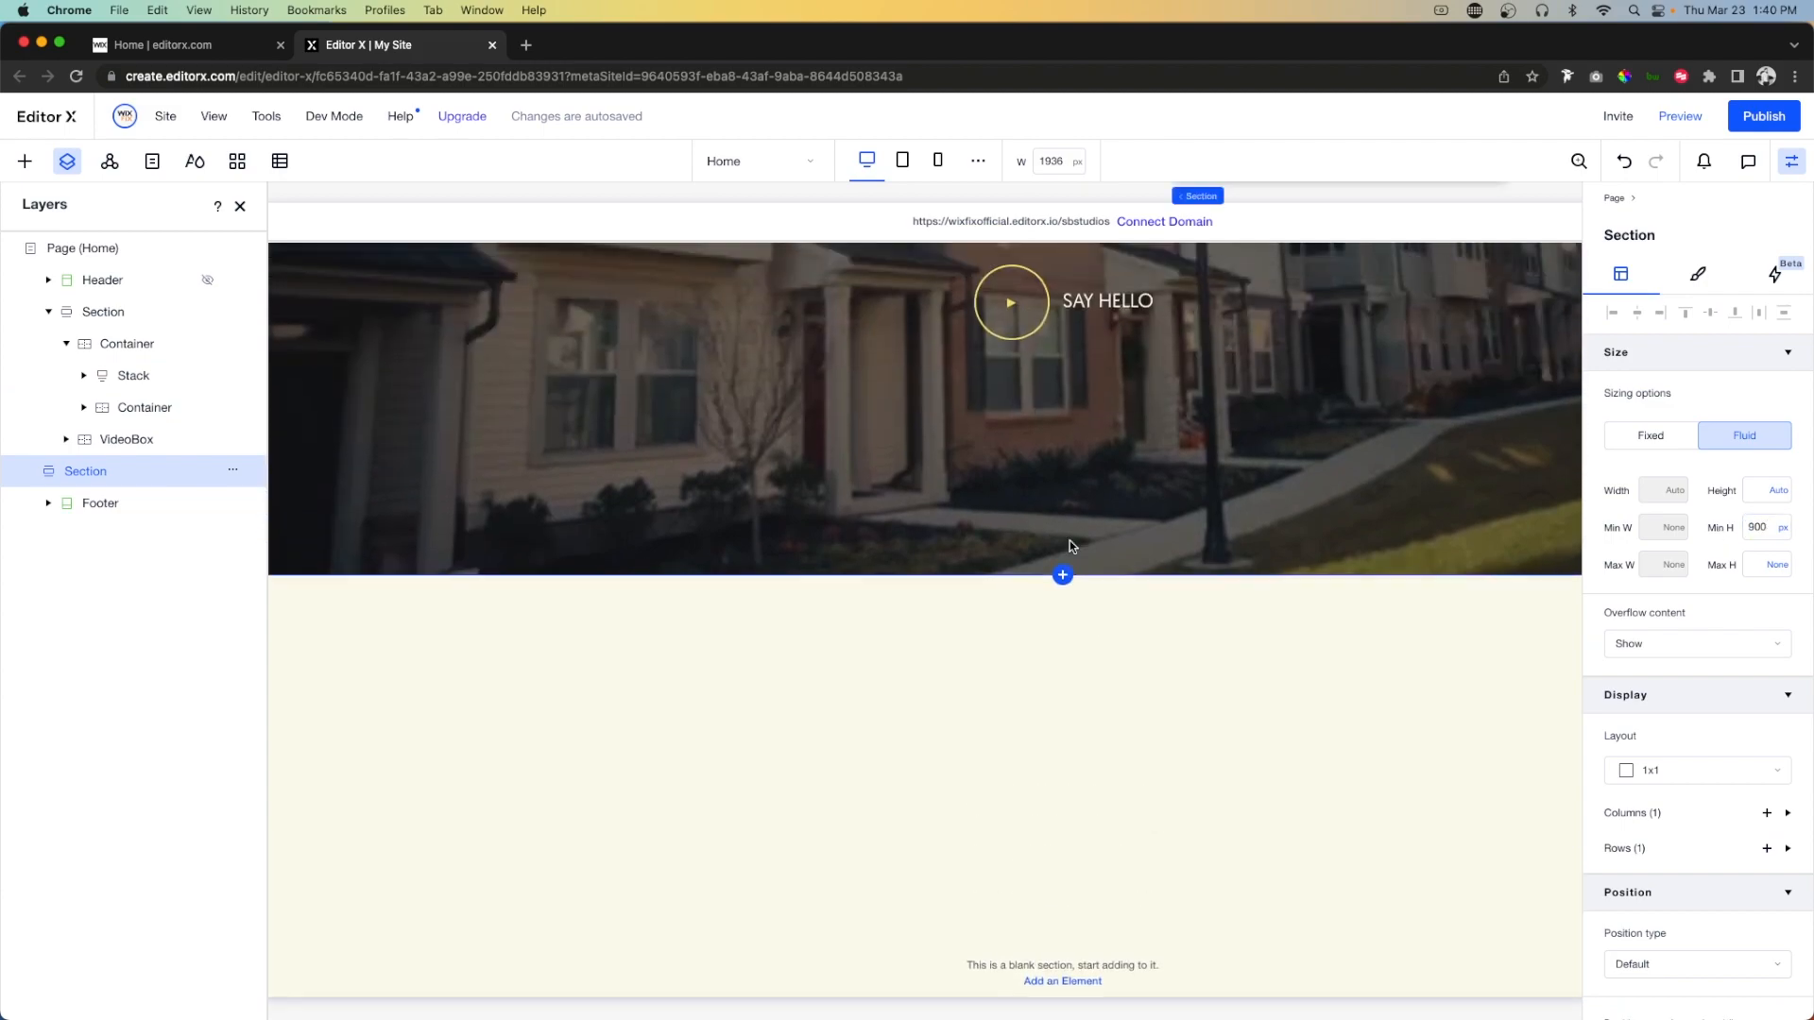
# Switch to summerbreakstudios.com in Safari to examine the curved transition below the hero, and return to the Editor X window.
pyautogui.scroll(3, 1069, 541)
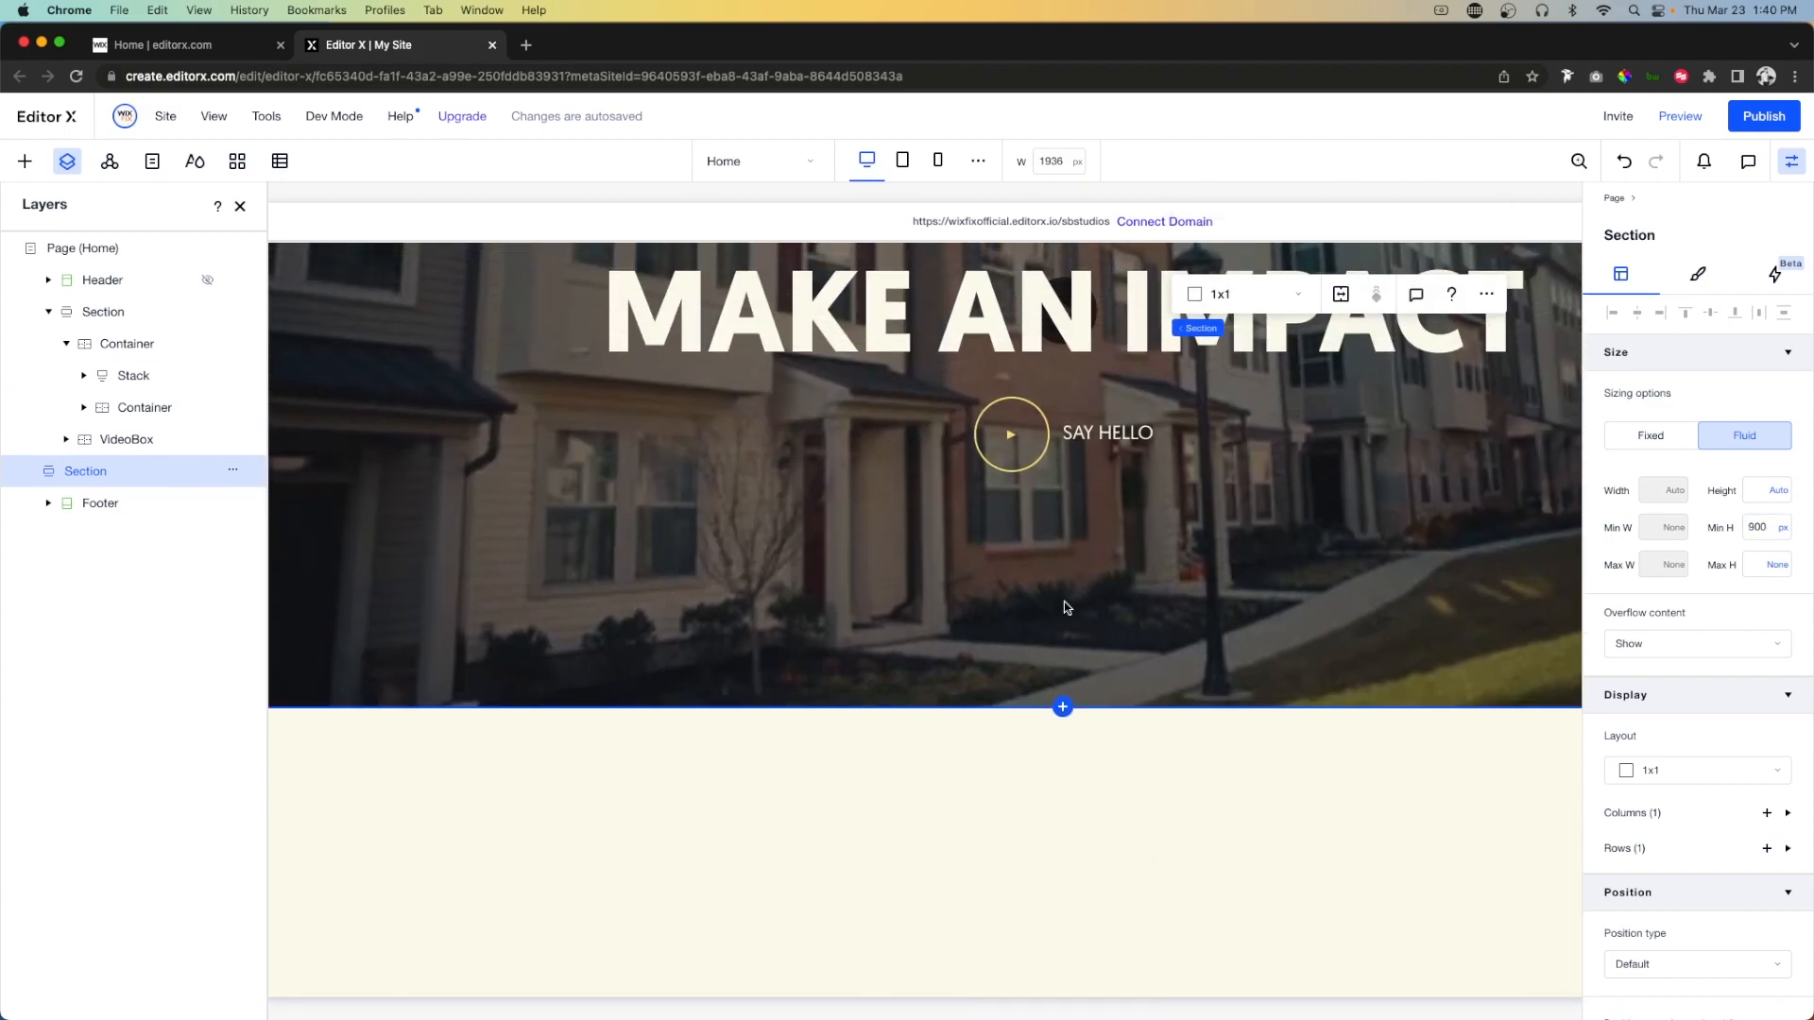
pyautogui.hotkey('ctrl', 'Up')
pyautogui.click(724, 134)
pyautogui.scroll(-4, 1181, 591)
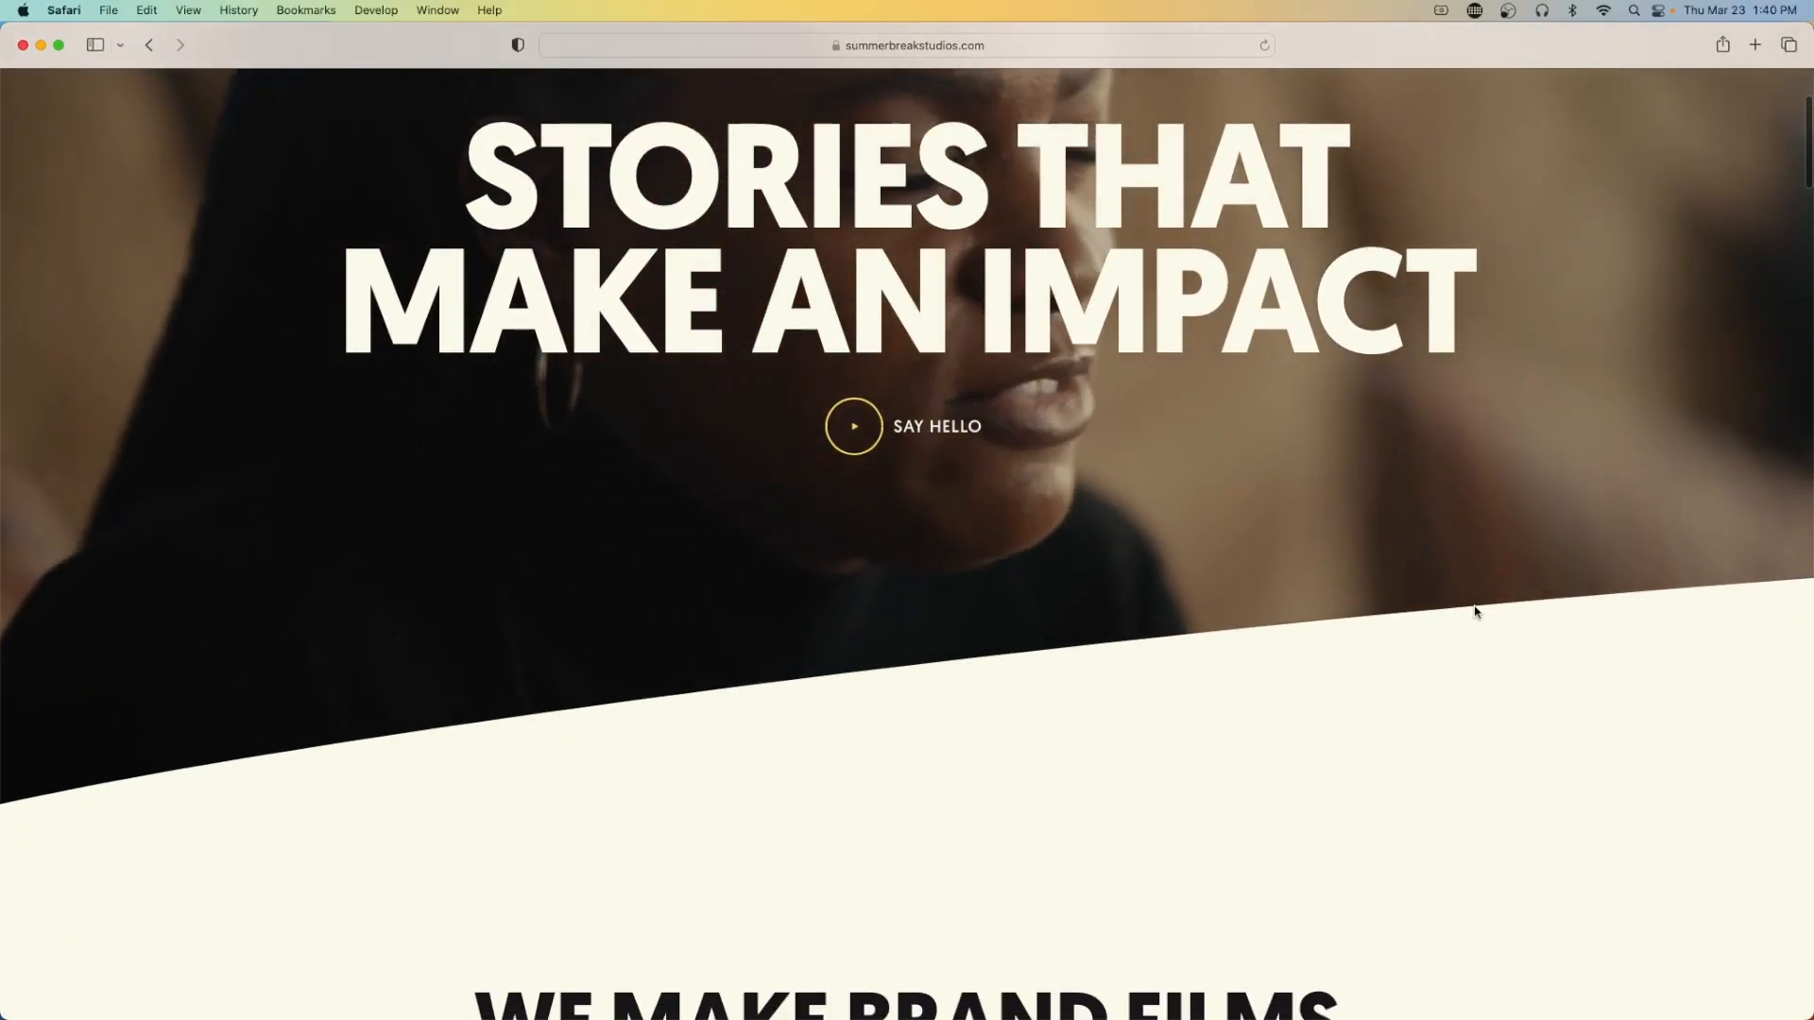
pyautogui.scroll(4, 865, 690)
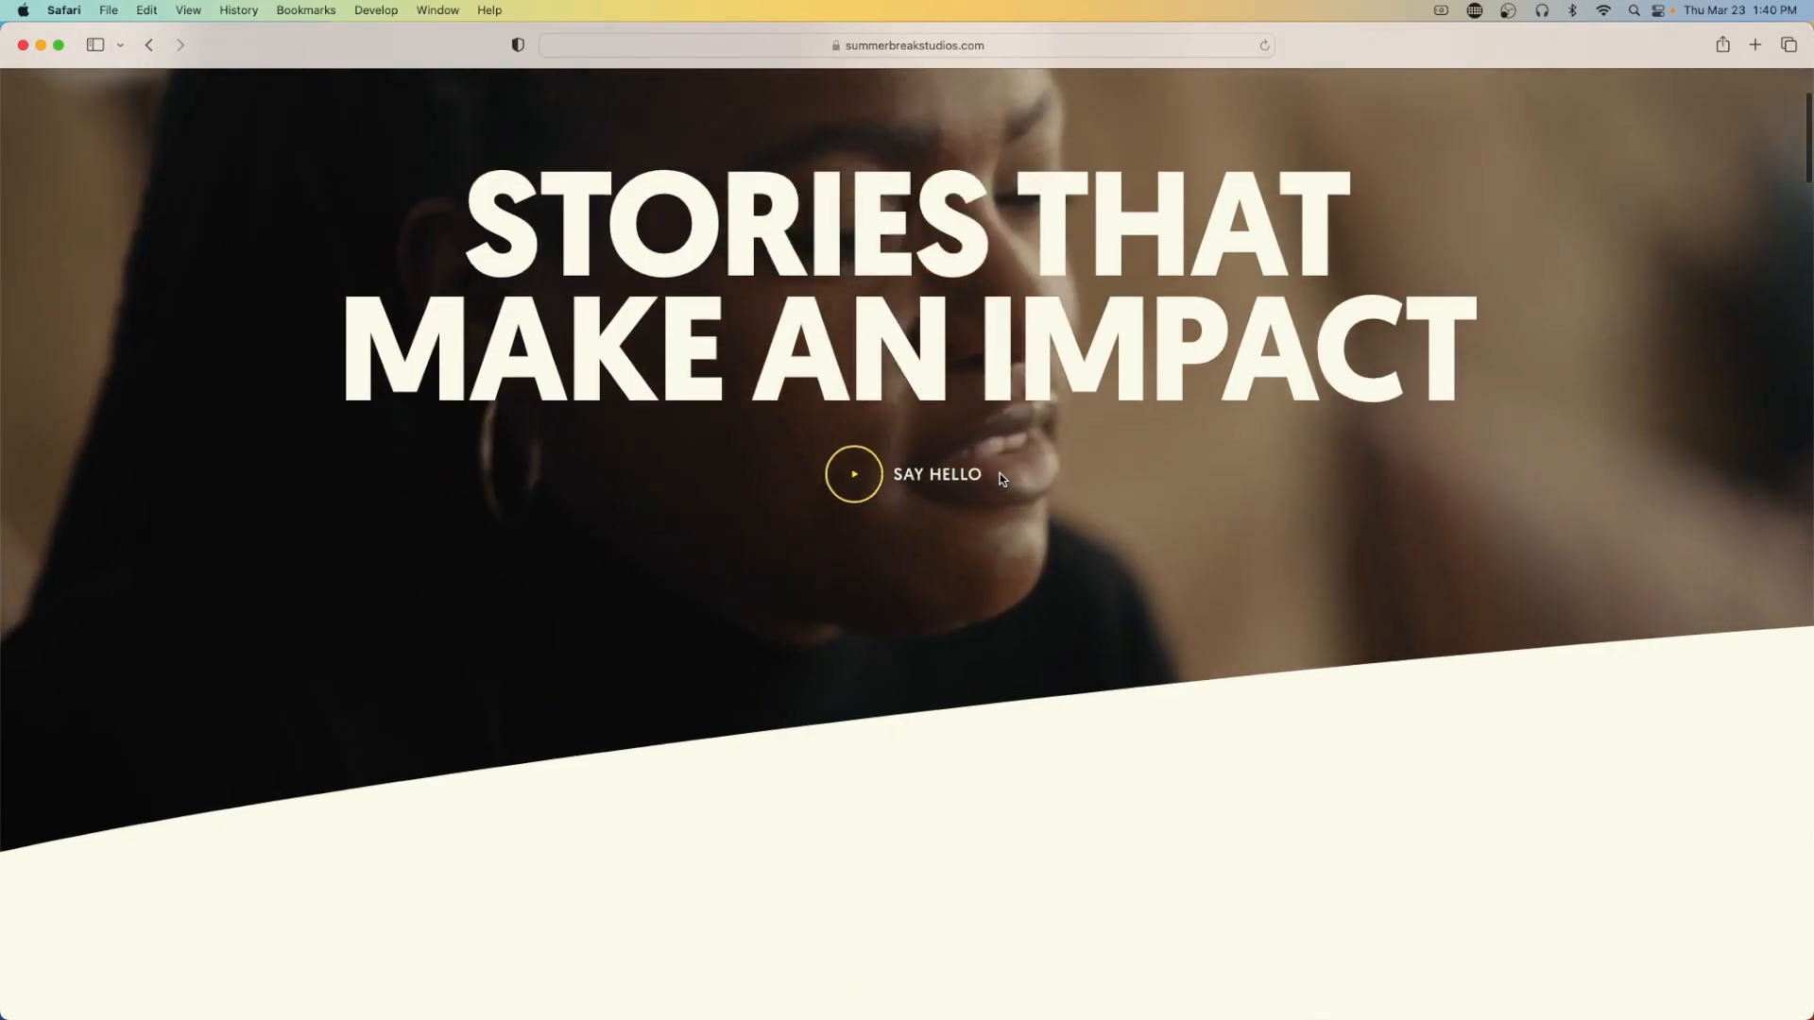
pyautogui.hotkey('ctrl', 'Up')
pyautogui.click(661, 333)
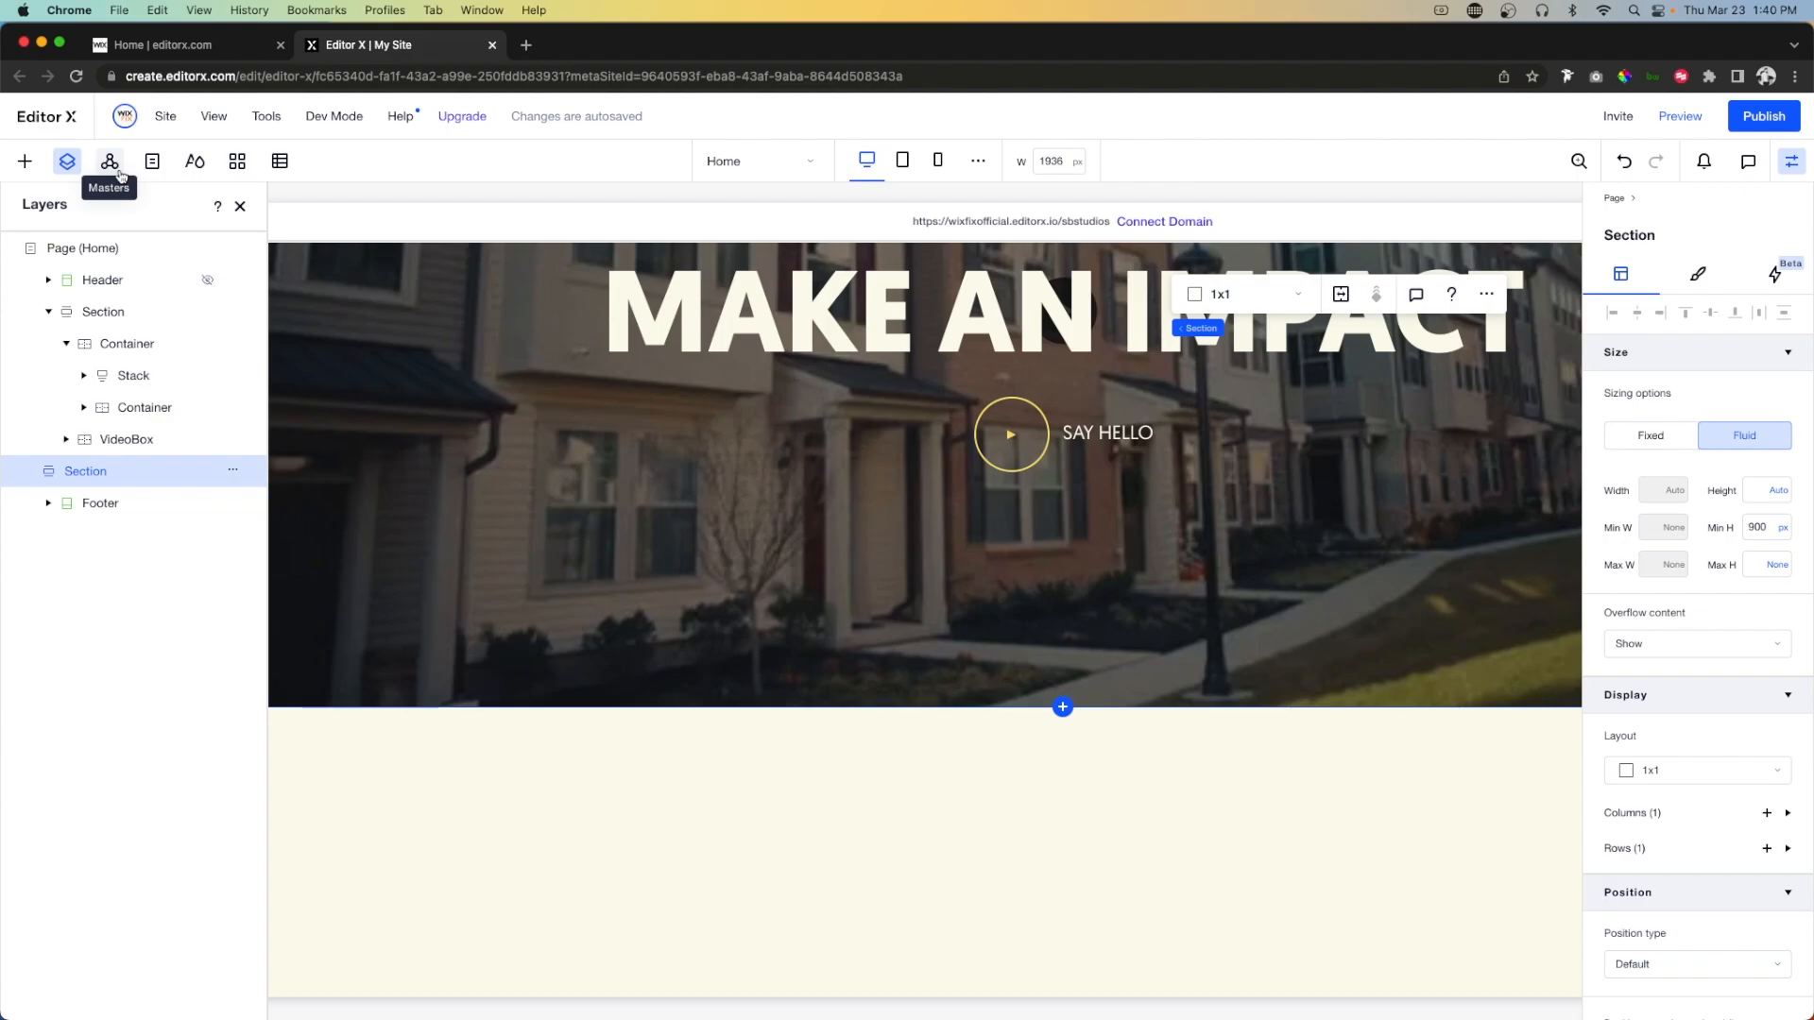
# Add Transition Light.svg from the site files to the page.
pyautogui.click(23, 163)
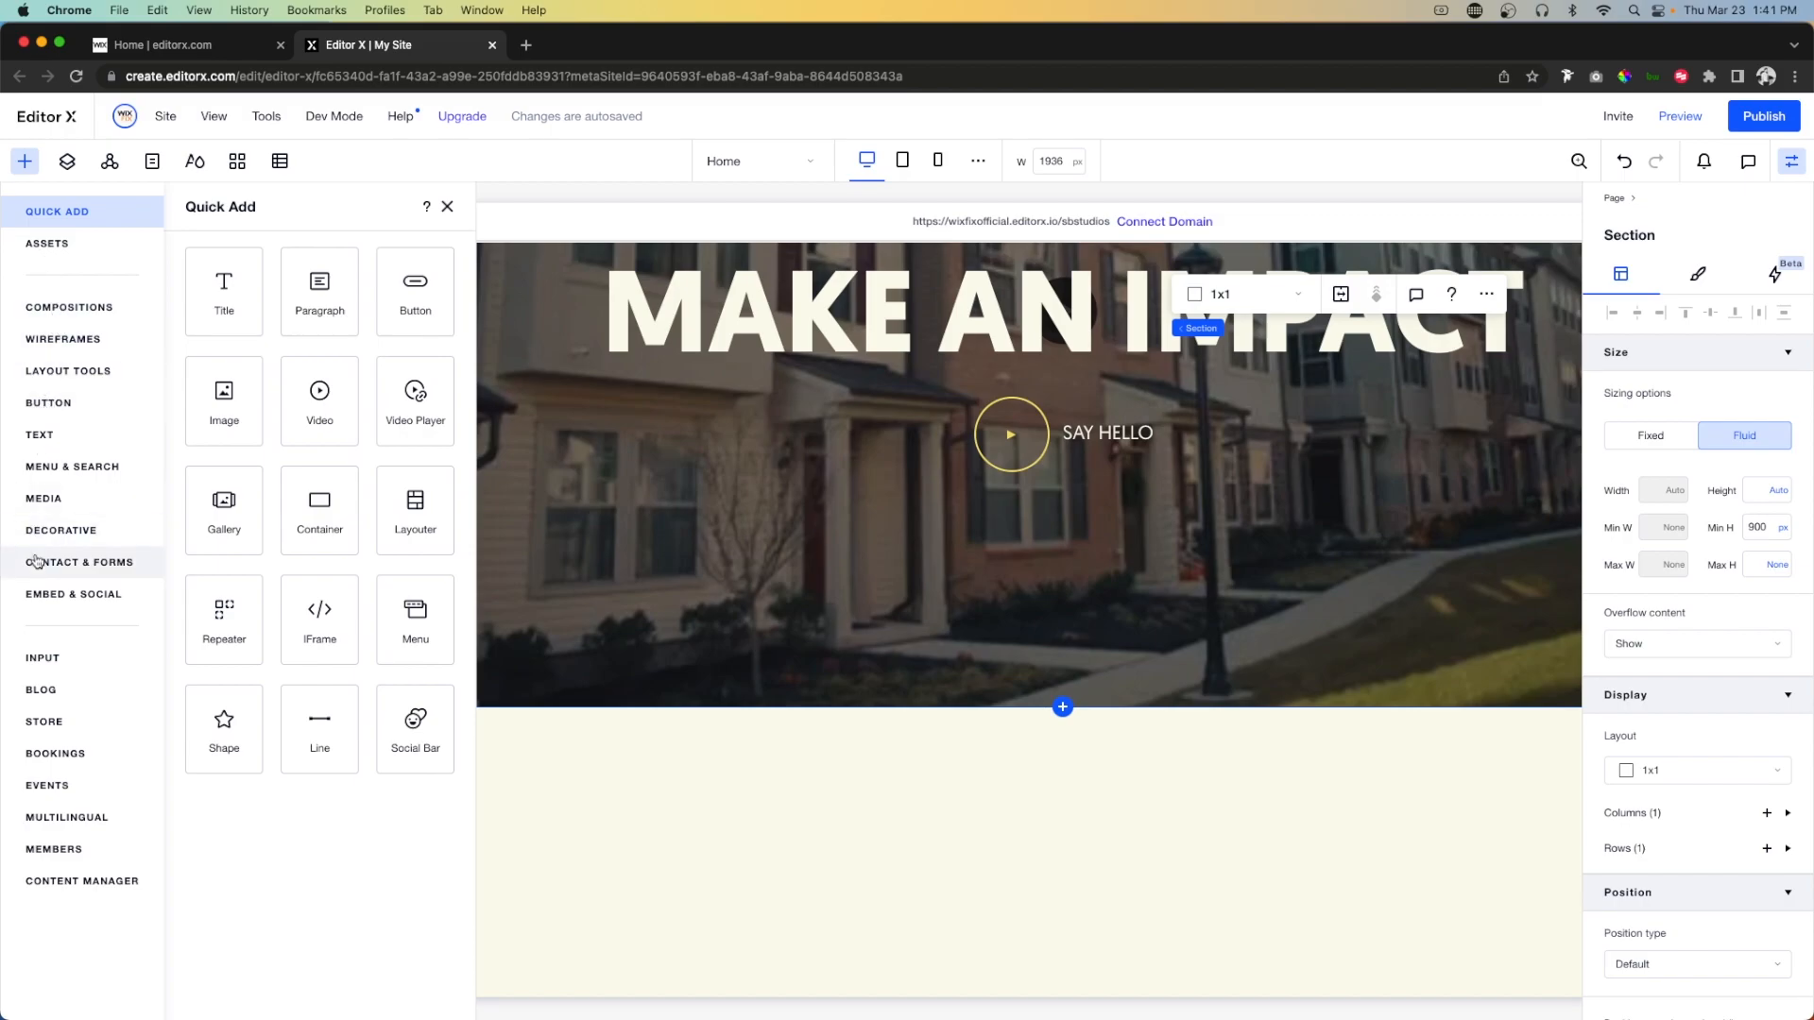
pyautogui.click(40, 500)
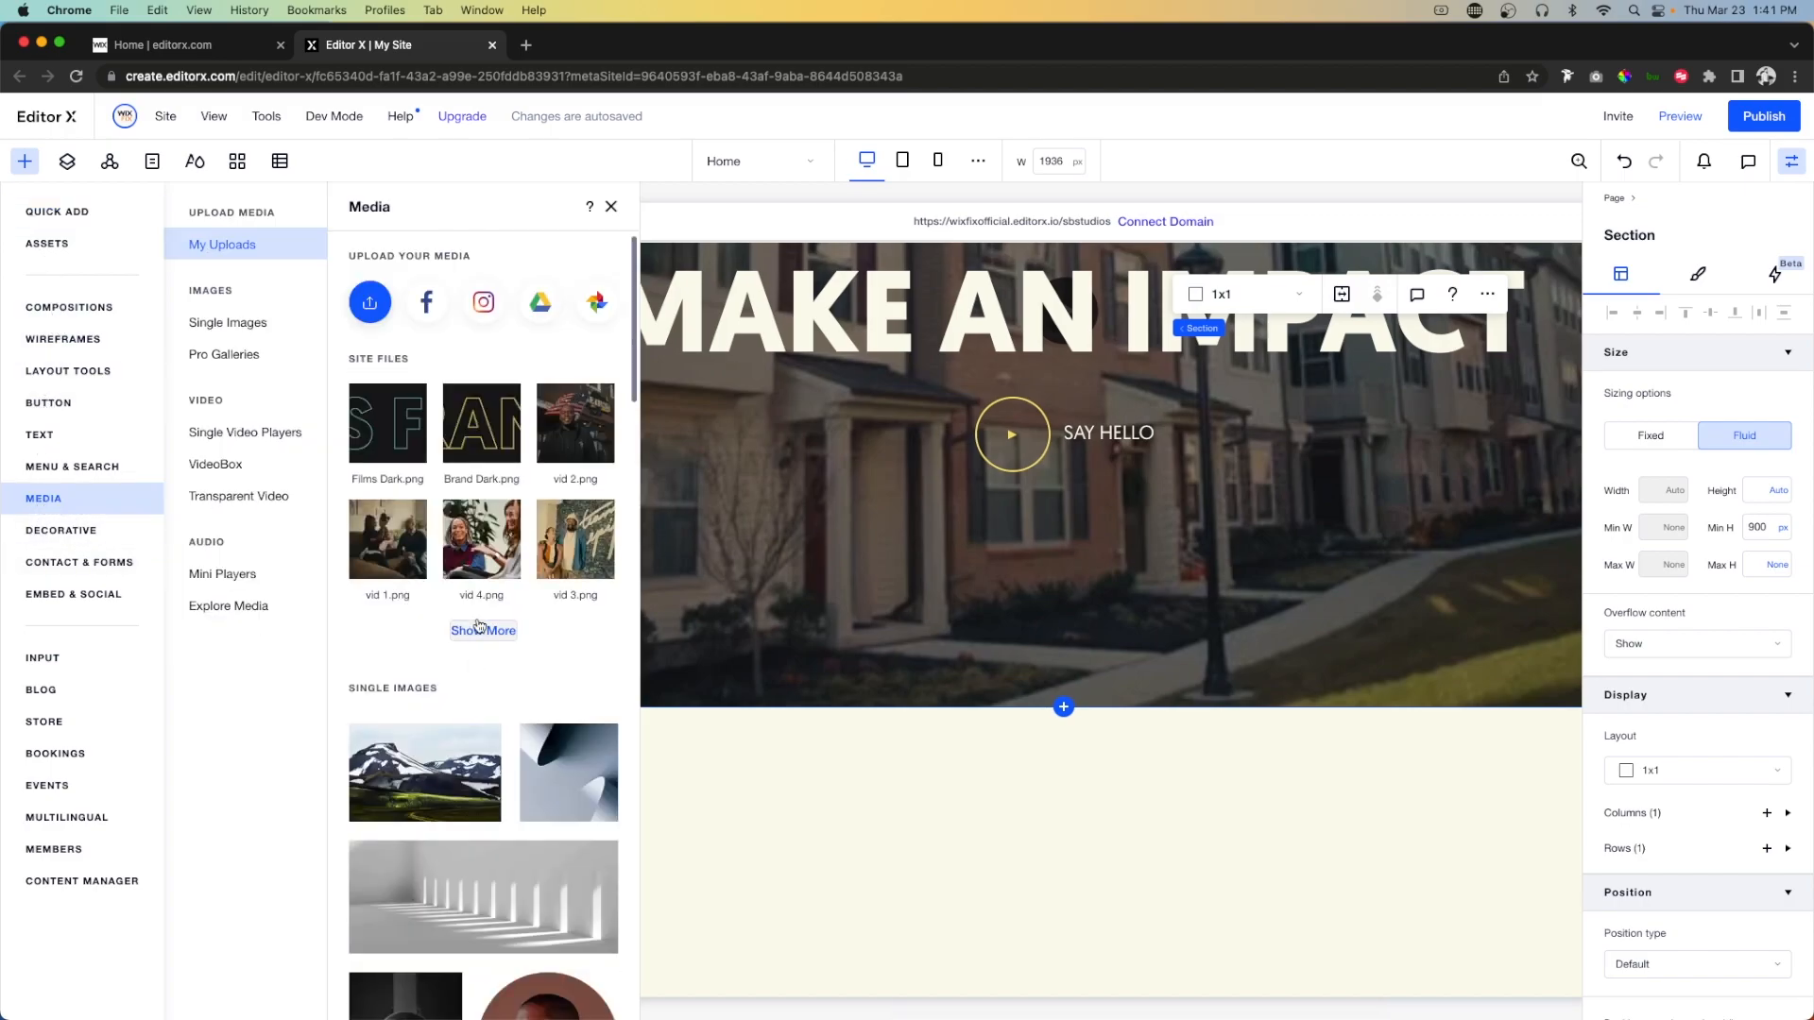
pyautogui.click(482, 631)
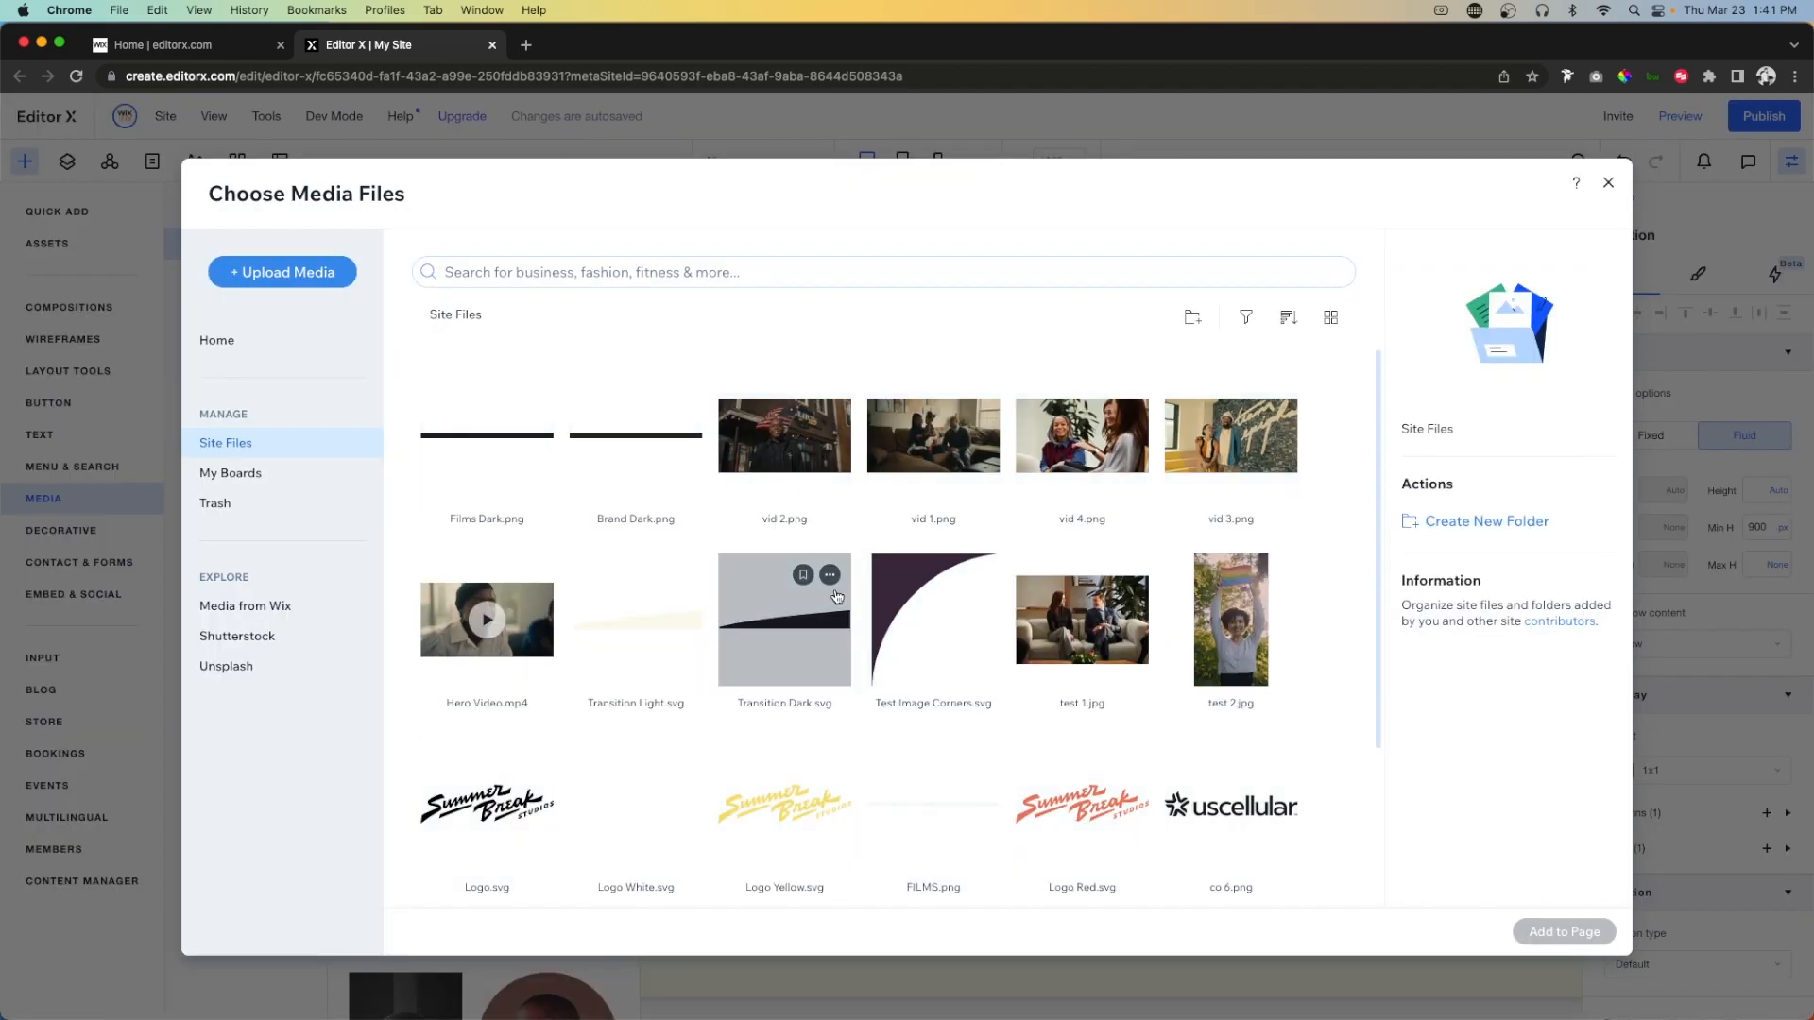
pyautogui.click(612, 640)
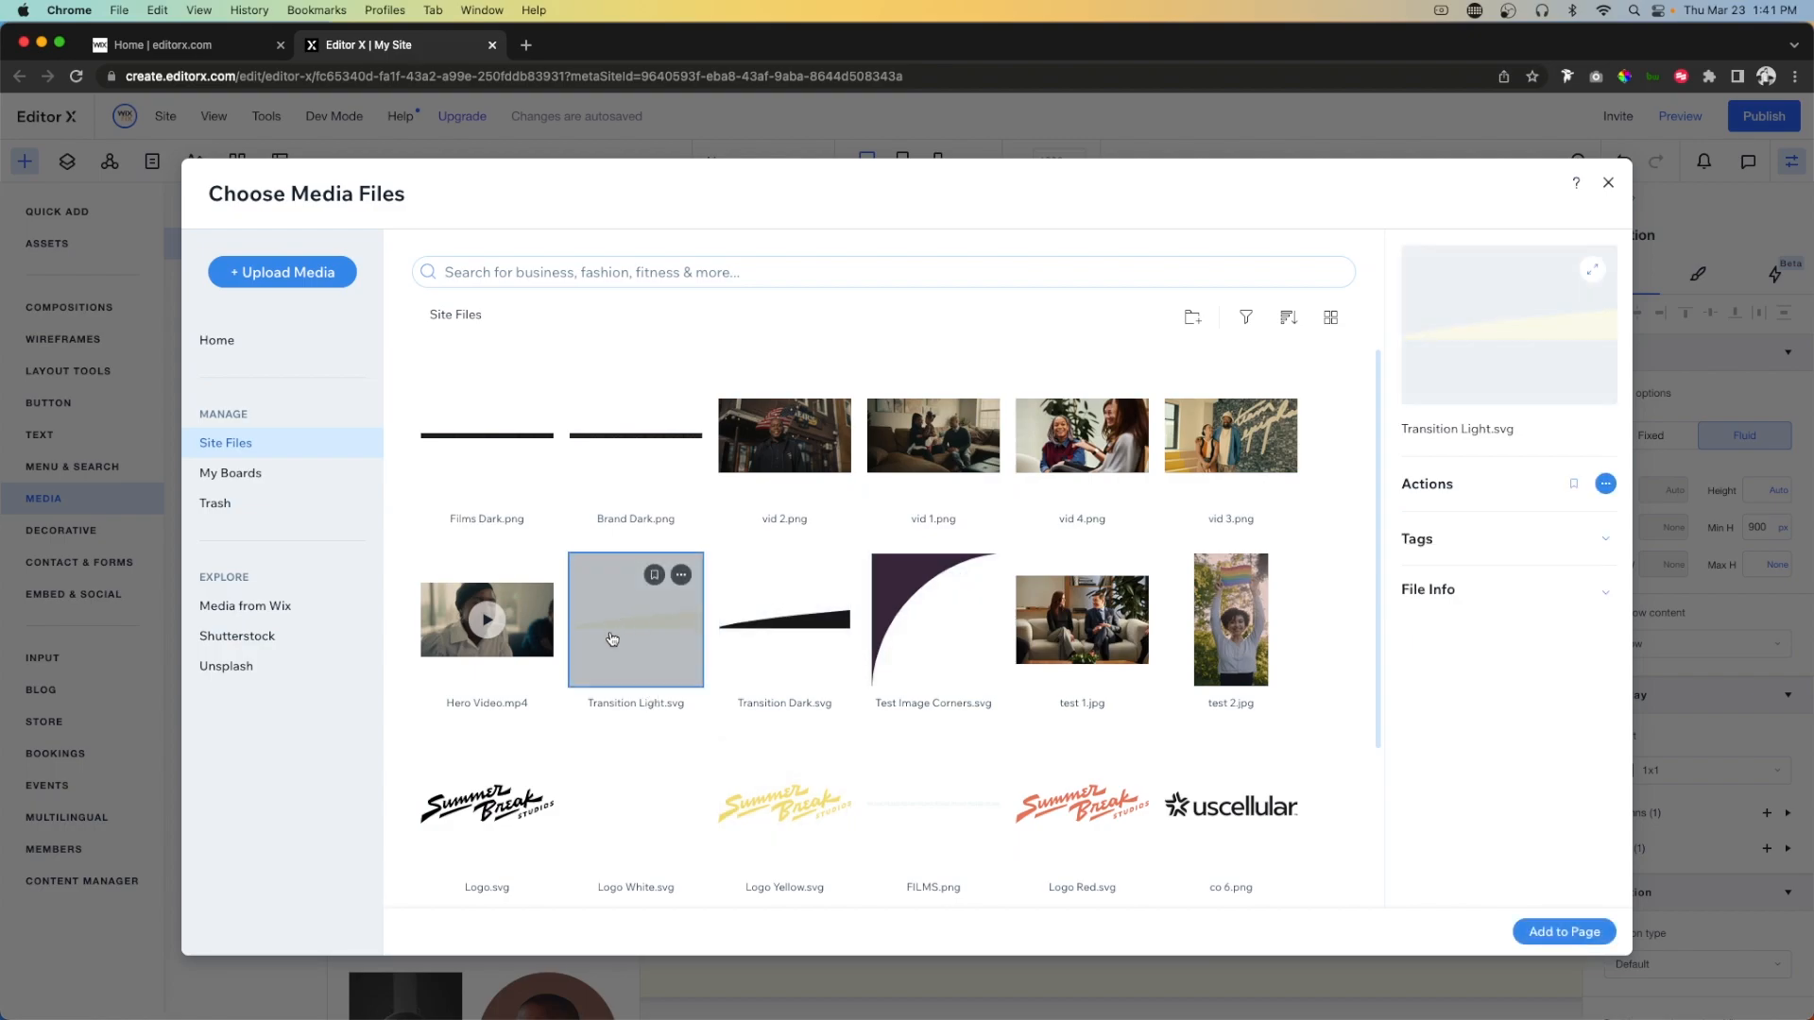
pyautogui.click(1565, 932)
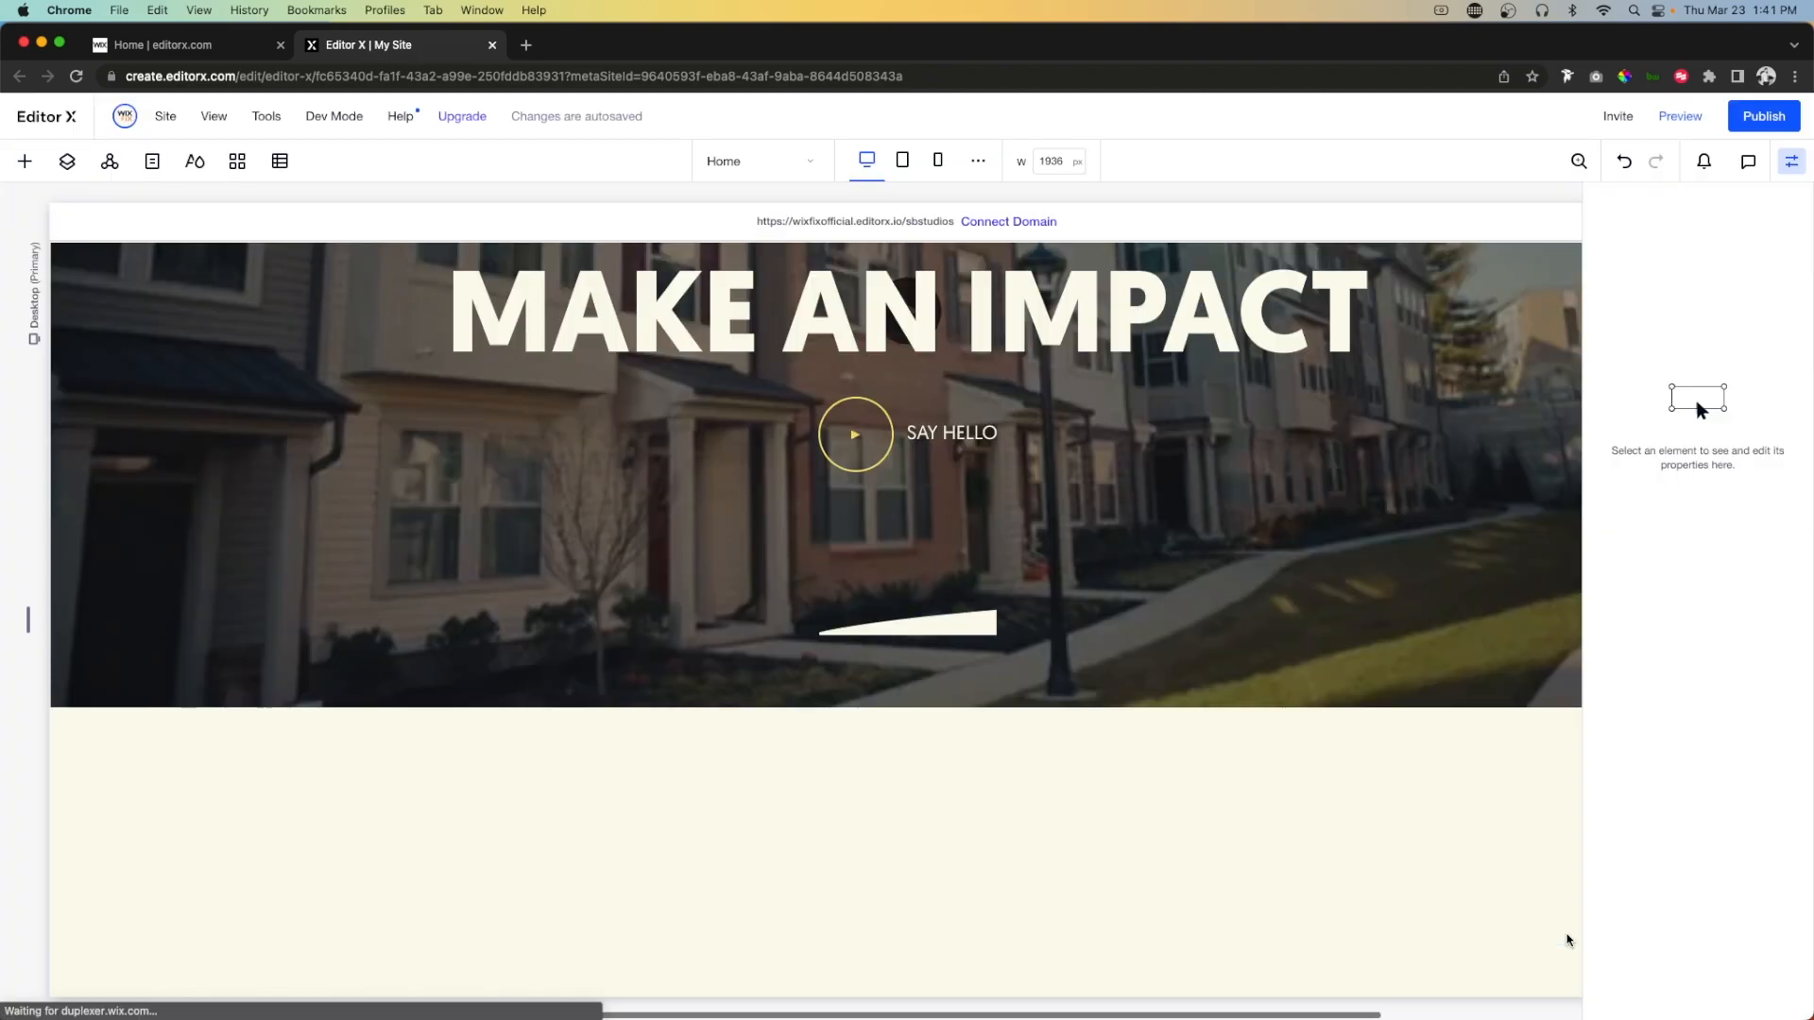
# Move the transition vector art up within the hero section and set its width to 100%.
pyautogui.click(924, 627)
pyautogui.scroll(-1, 913, 605)
pyautogui.moveTo(907, 583); pyautogui.dragTo(906, 462)
pyautogui.moveTo(907, 452); pyautogui.dragTo(905, 436)
pyautogui.click(1666, 491)
pyautogui.write('100')
pyautogui.press('Return')
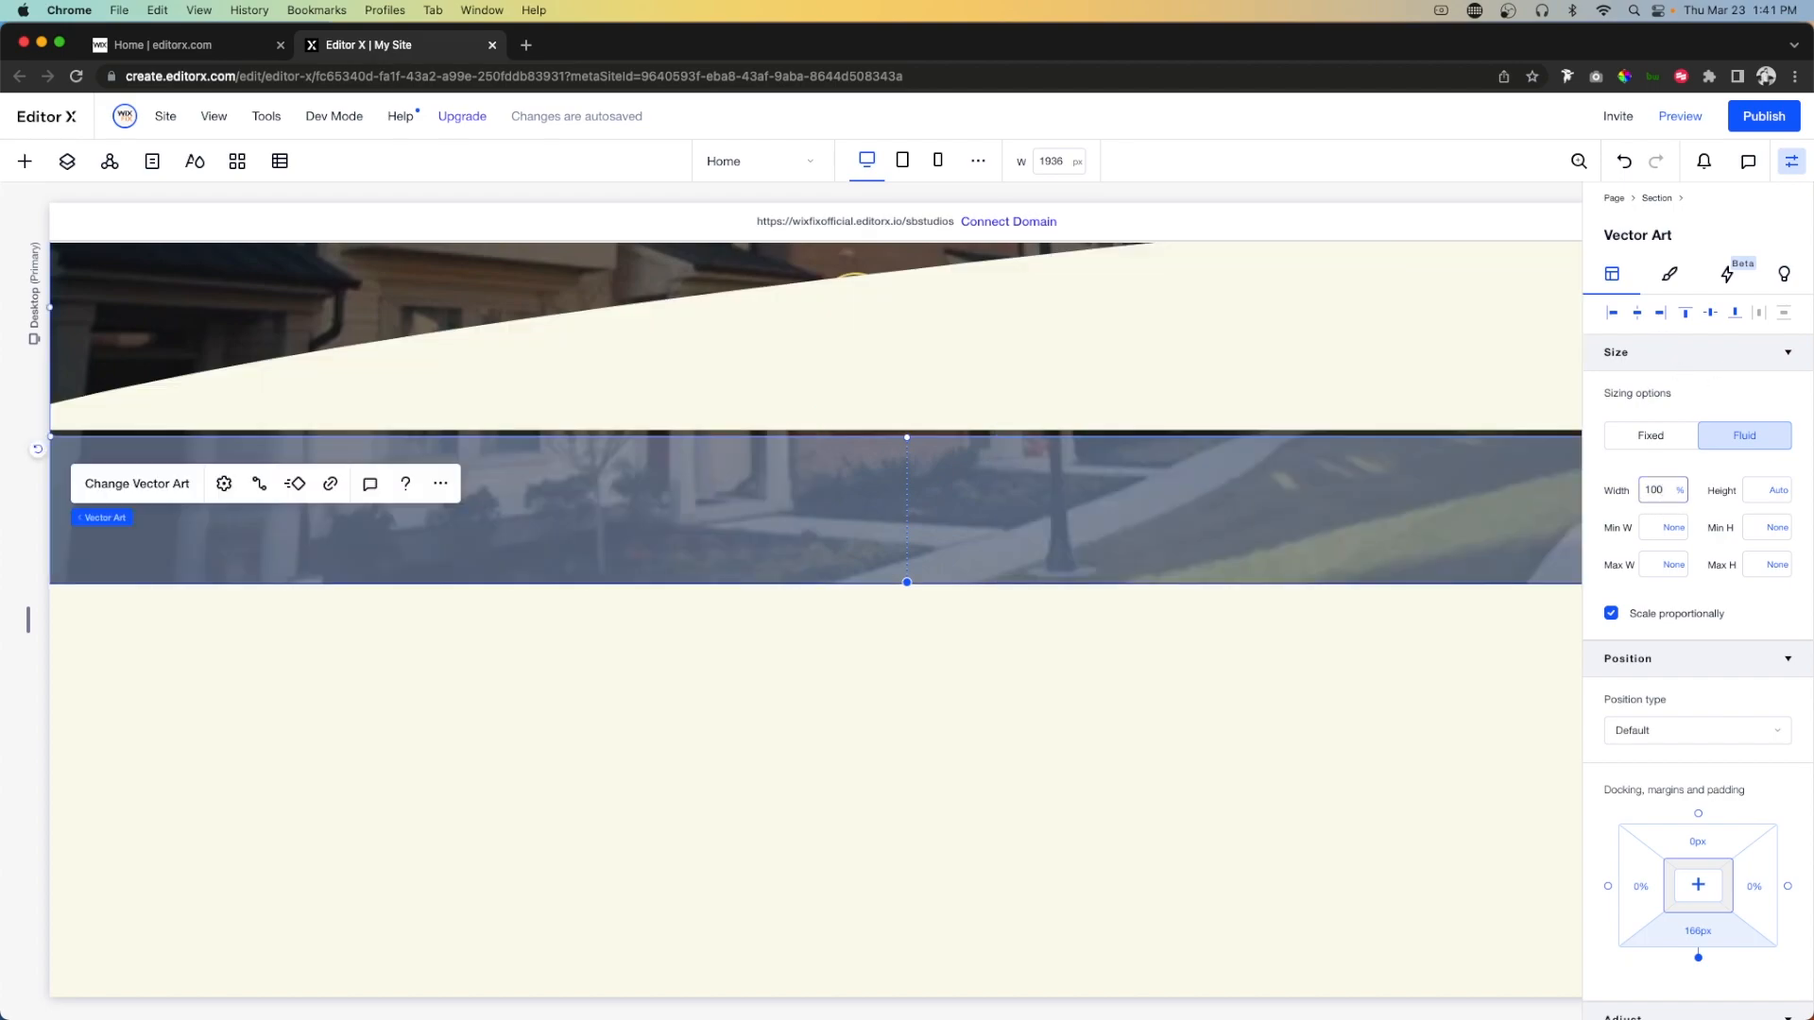
# Align the transition vector art to the hero's left and bottom edges and give it a bottom margin of -3 px.
pyautogui.moveTo(906, 436); pyautogui.dragTo(902, 423)
pyautogui.scroll(5, 1166, 388)
pyautogui.hscroll(4, 1169, 390)
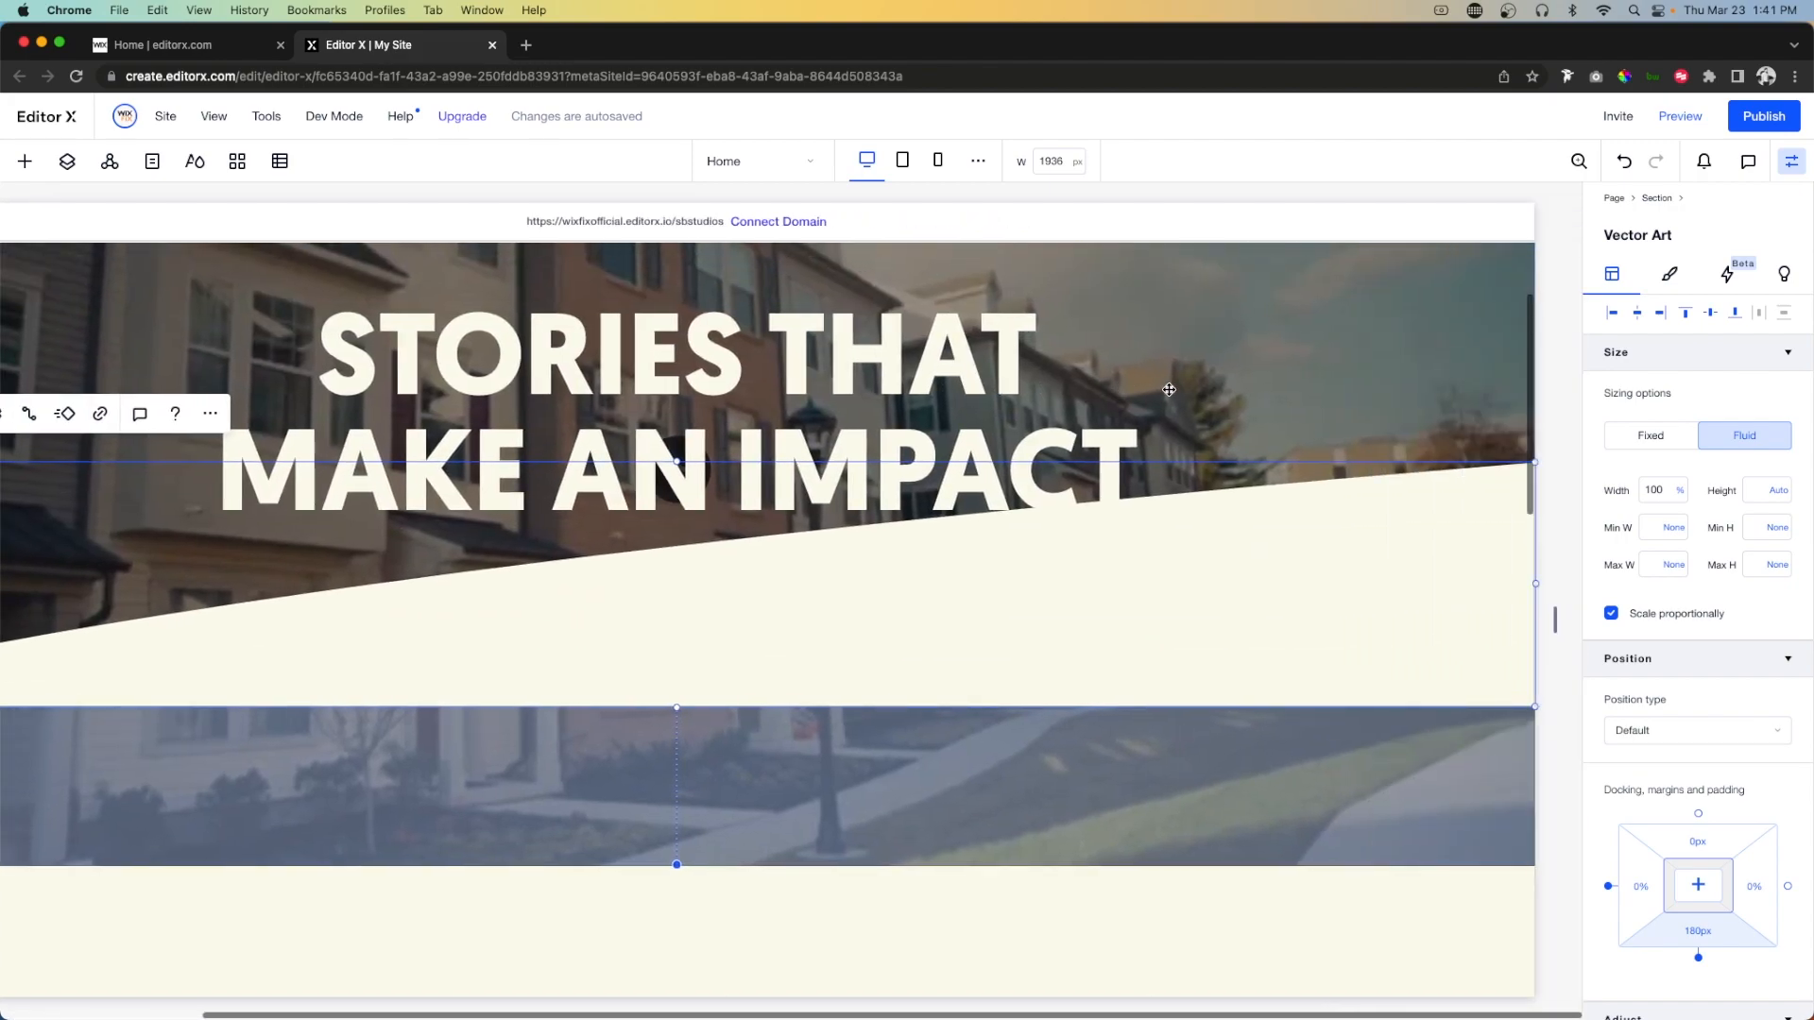
pyautogui.hscroll(-3, 1169, 389)
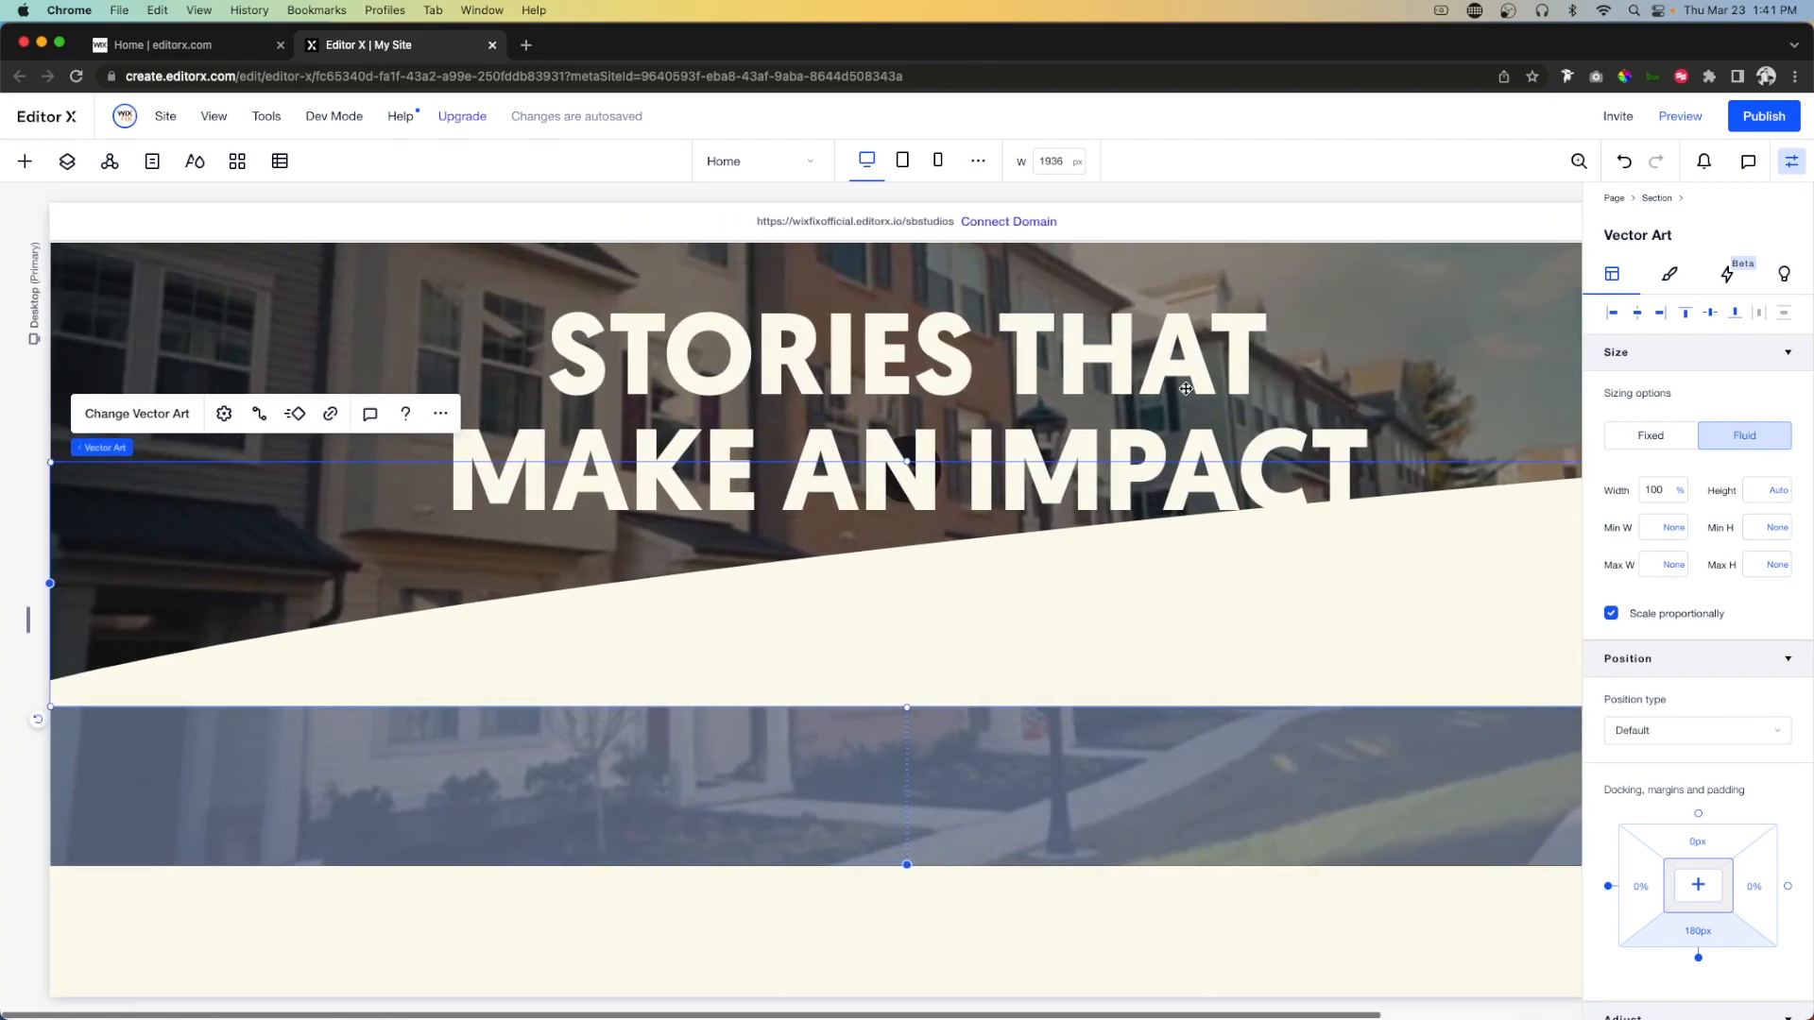
pyautogui.click(1737, 312)
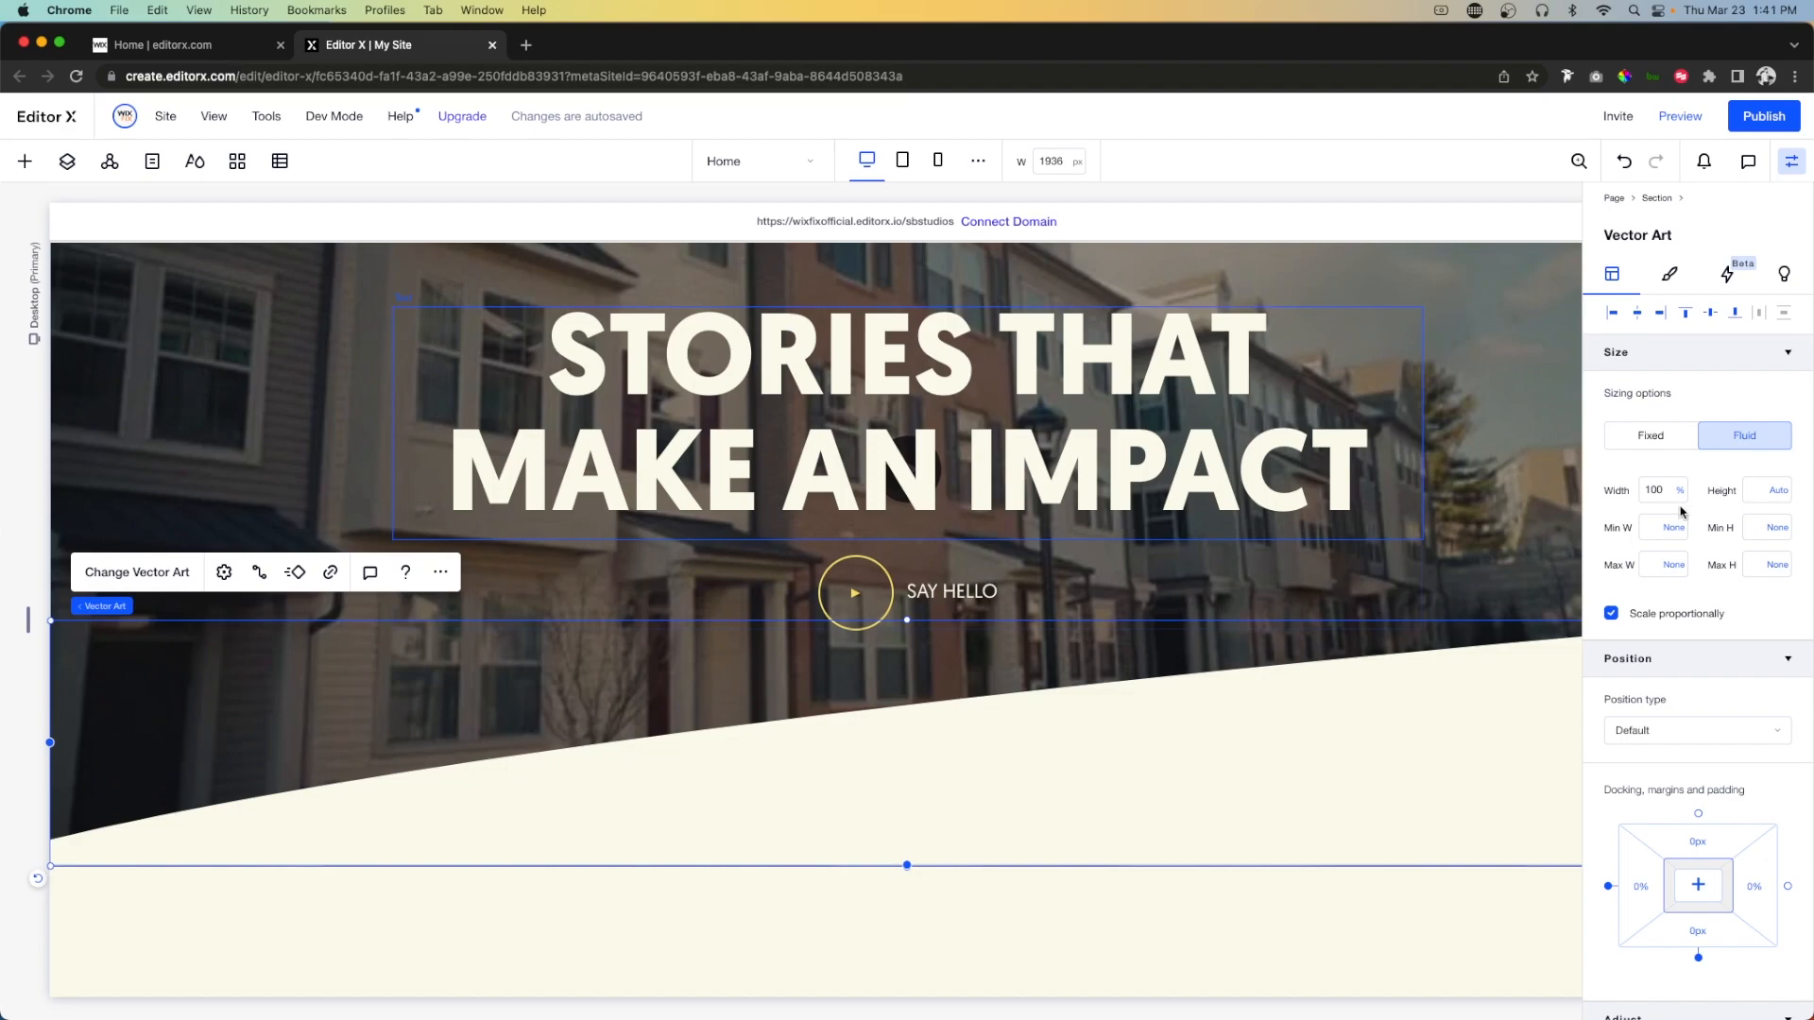
pyautogui.click(1699, 937)
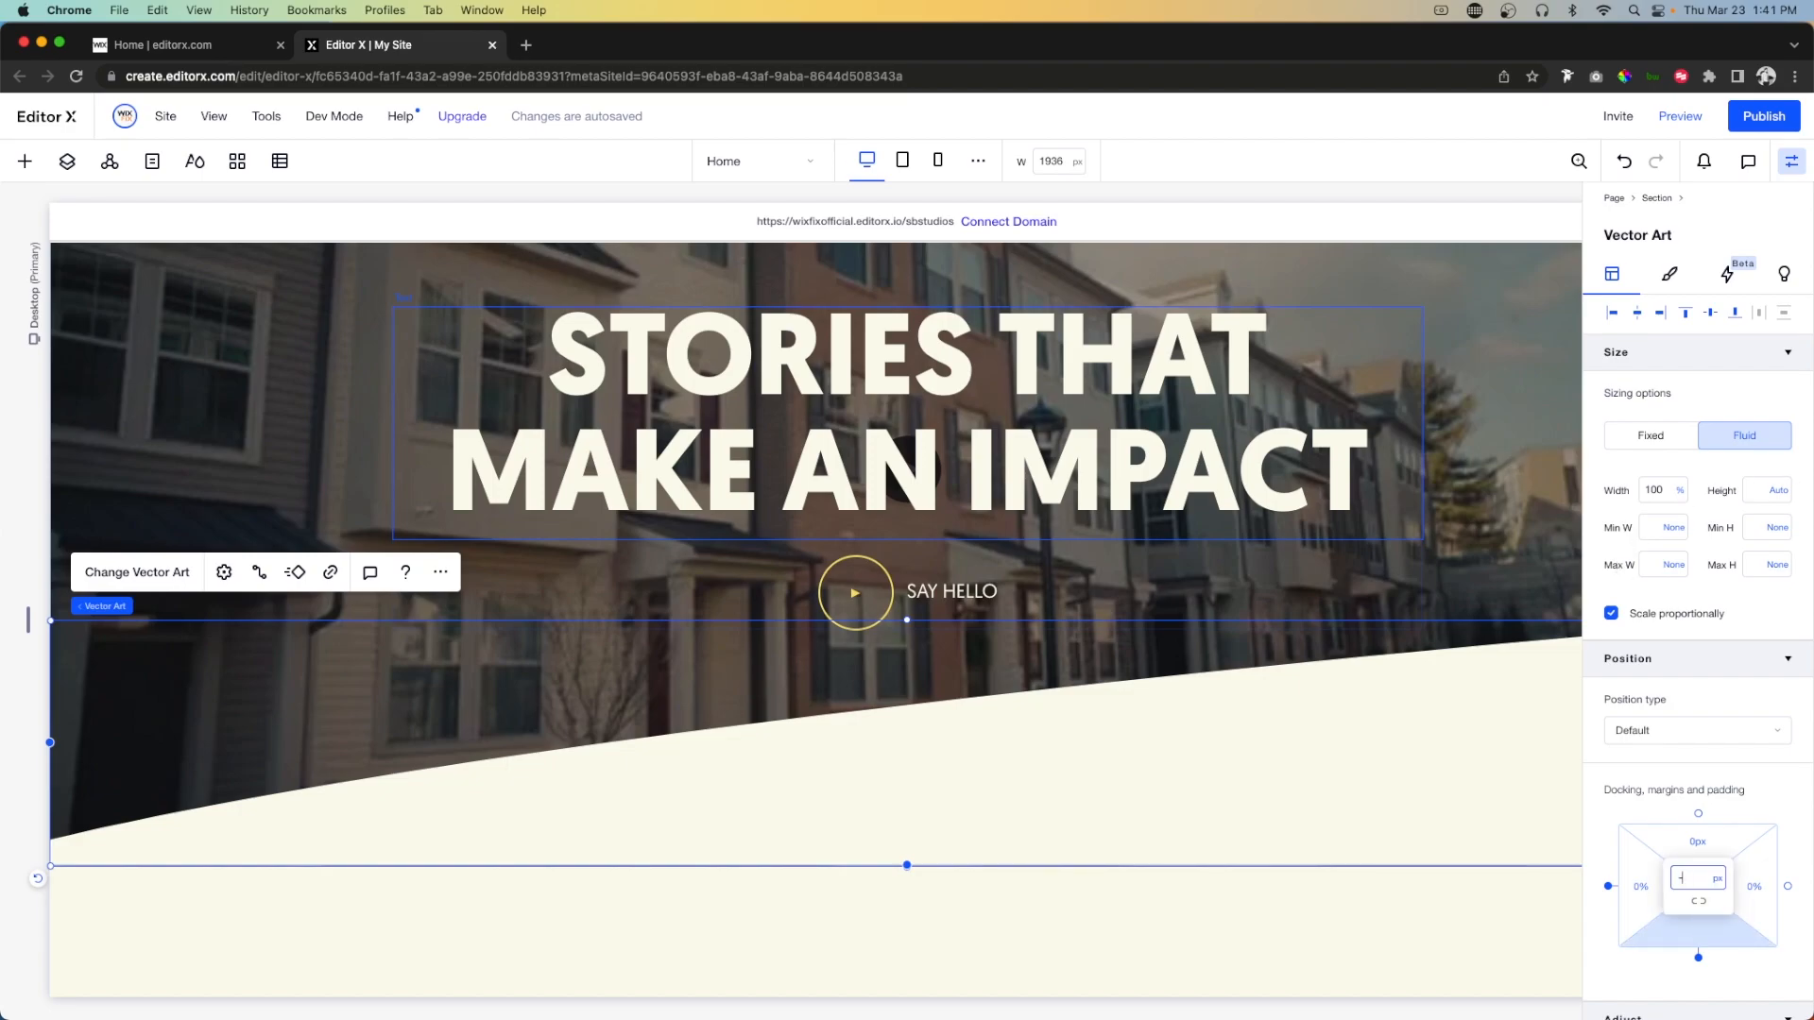
pyautogui.write('-3')
pyautogui.press('Return')
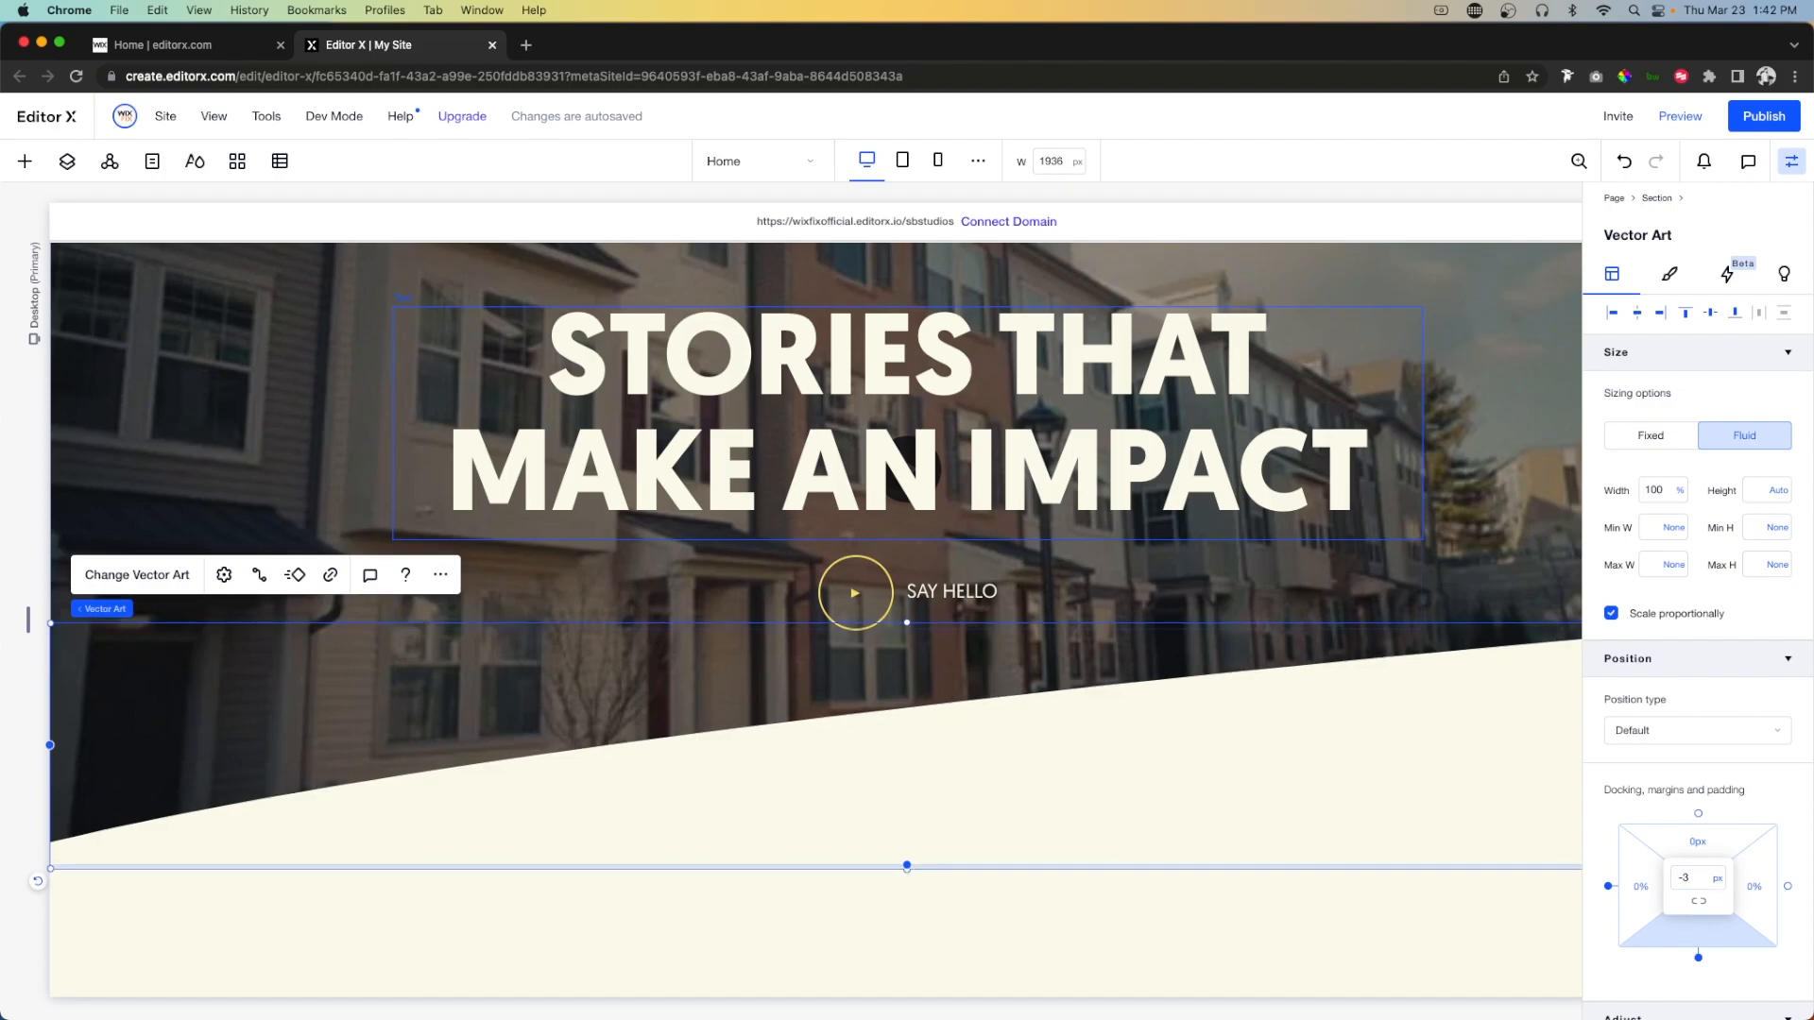
# Preview the page to check the curved transition from the hero to the blank section, and return to editing with that section selected.
pyautogui.scroll(-5, 599, 891)
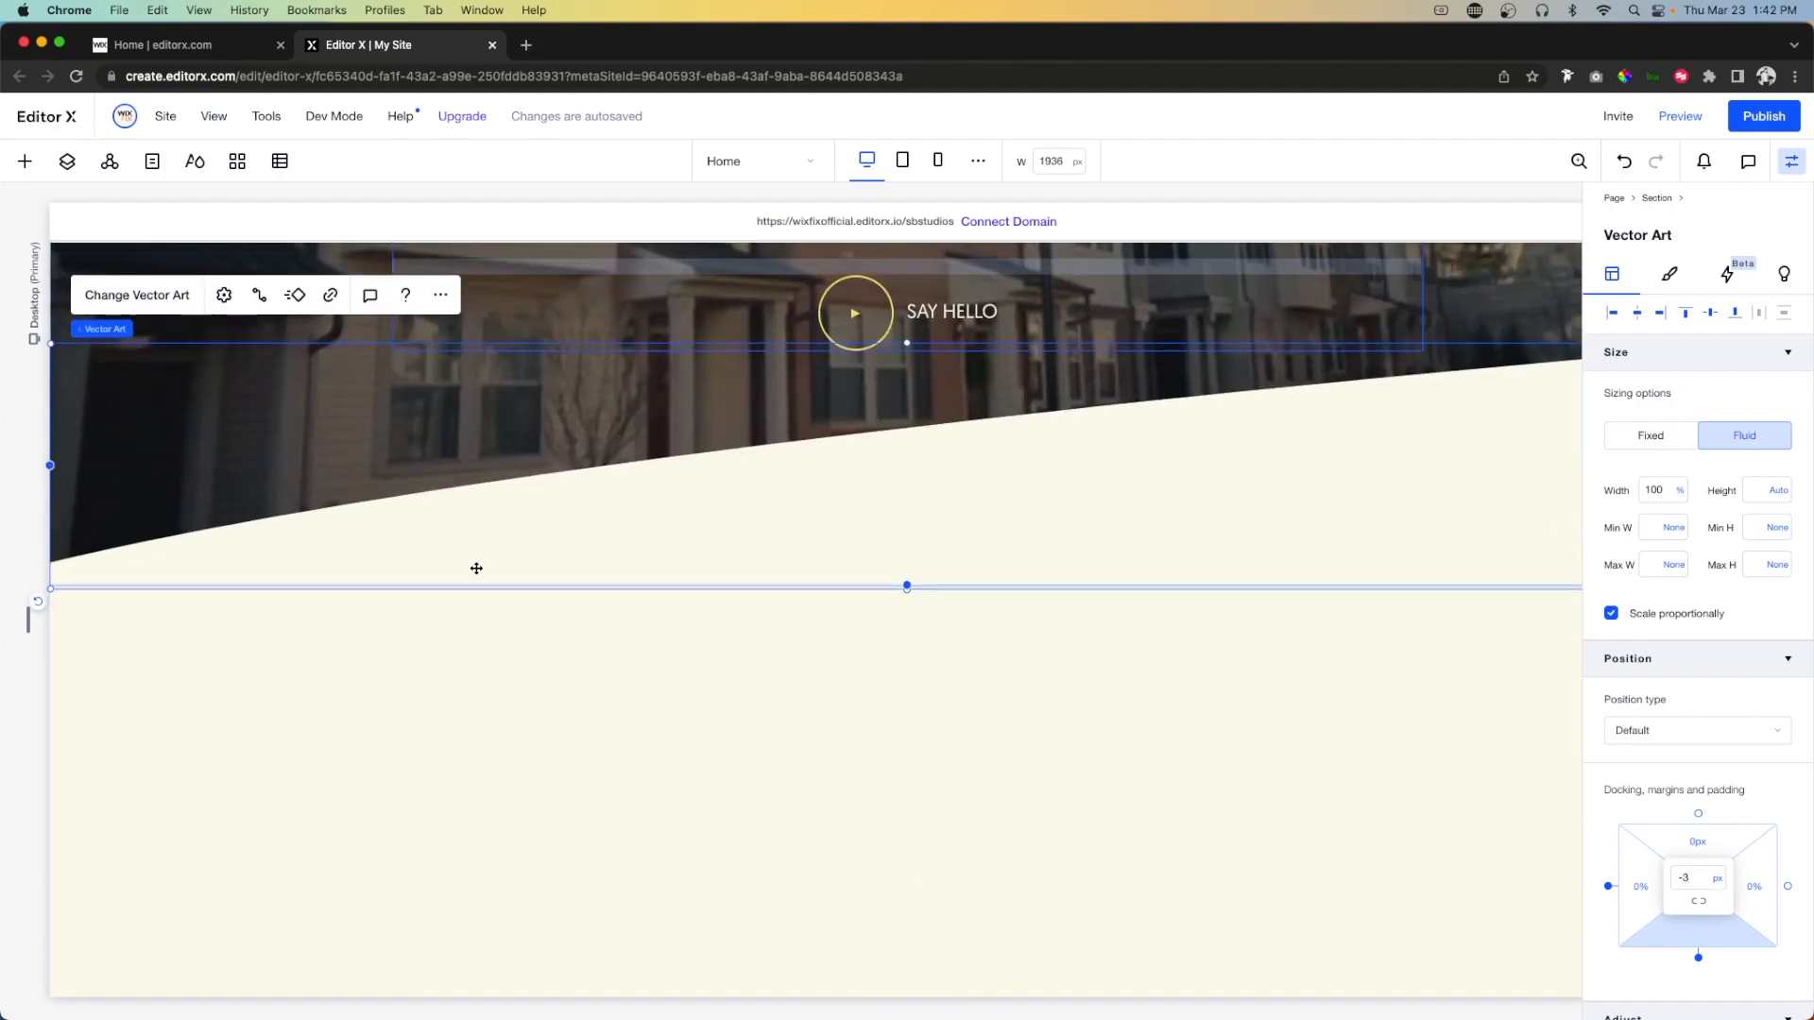
pyautogui.scroll(7, 959, 701)
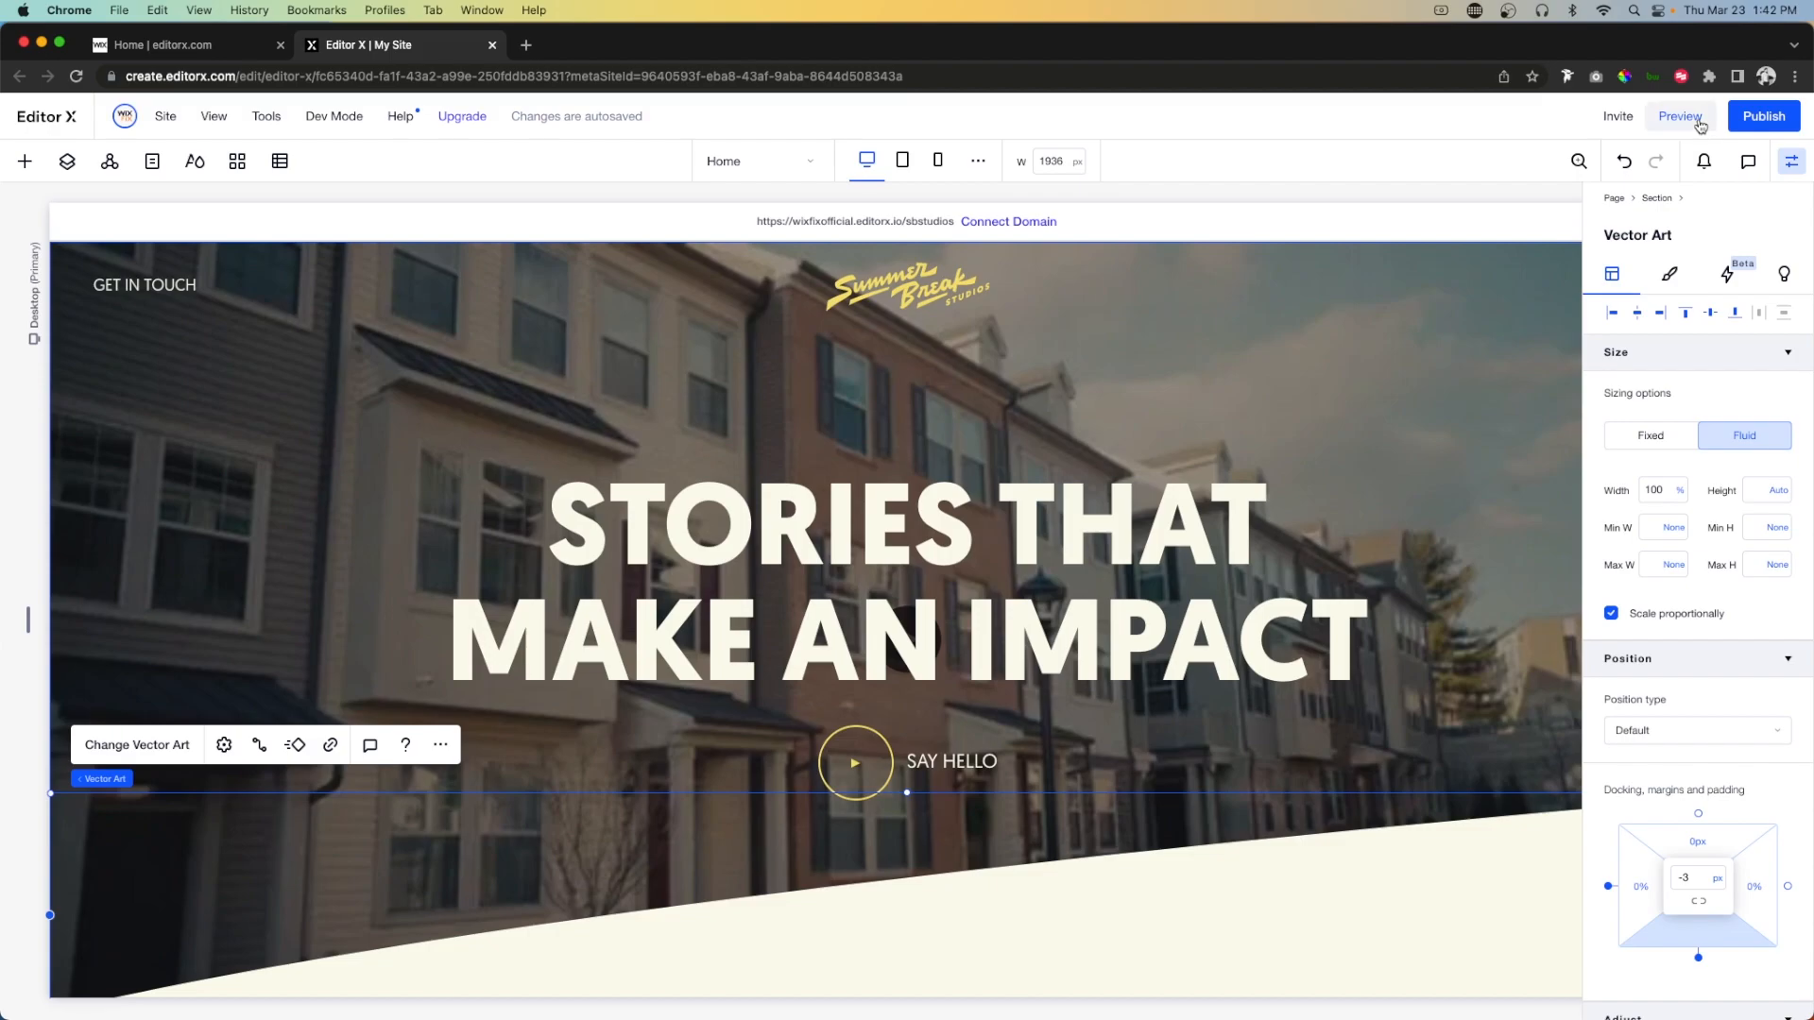
pyautogui.click(1680, 115)
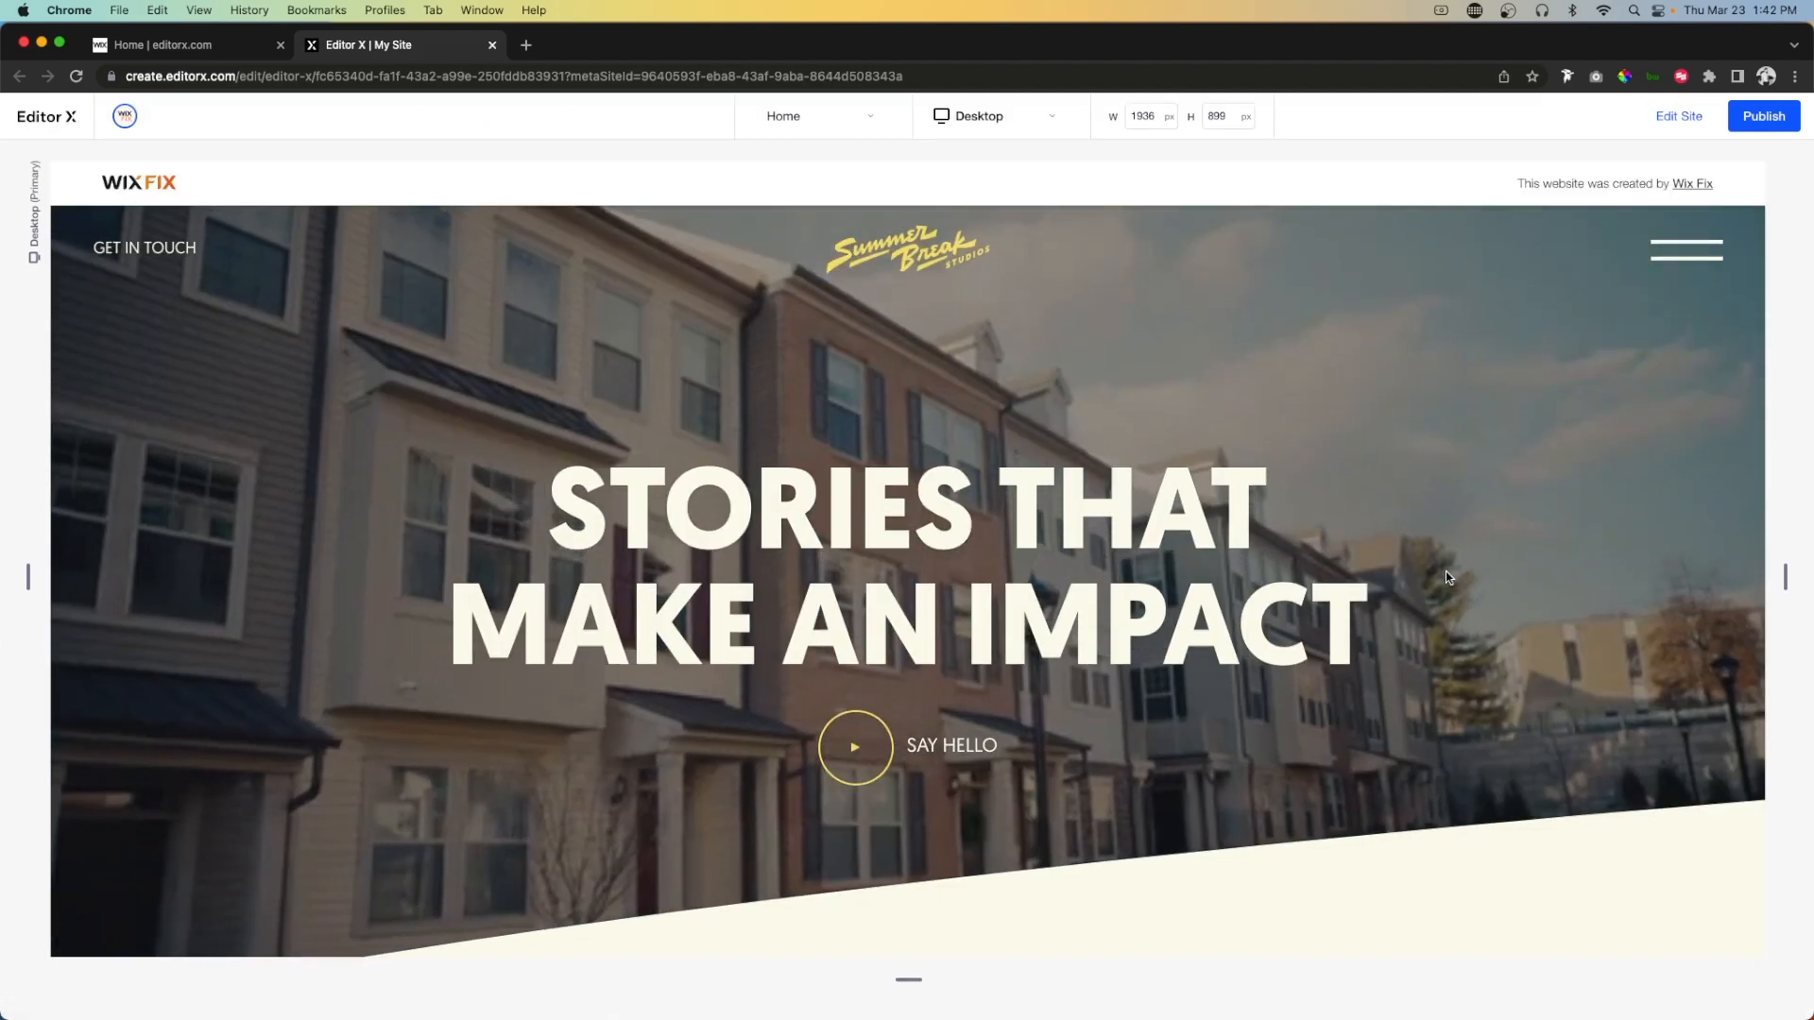
pyautogui.scroll(-2, 1446, 571)
pyautogui.scroll(-5, 1446, 571)
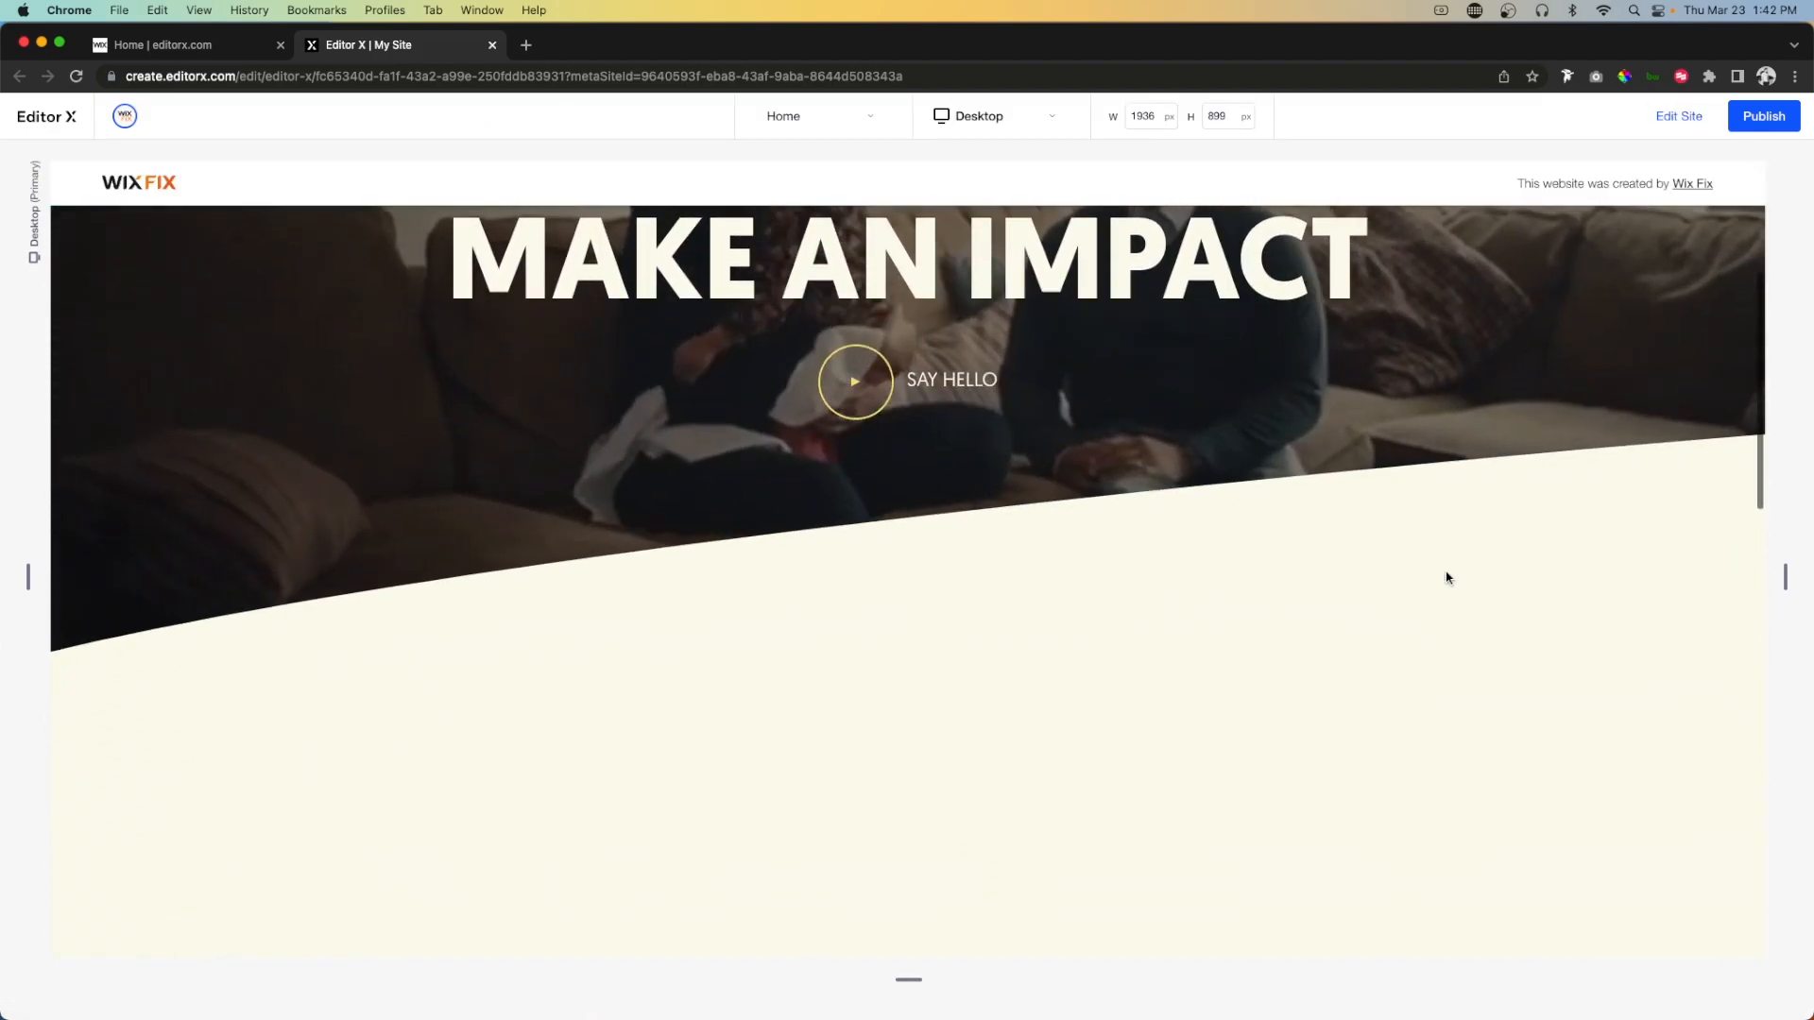
pyautogui.click(1674, 116)
pyautogui.click(1080, 531)
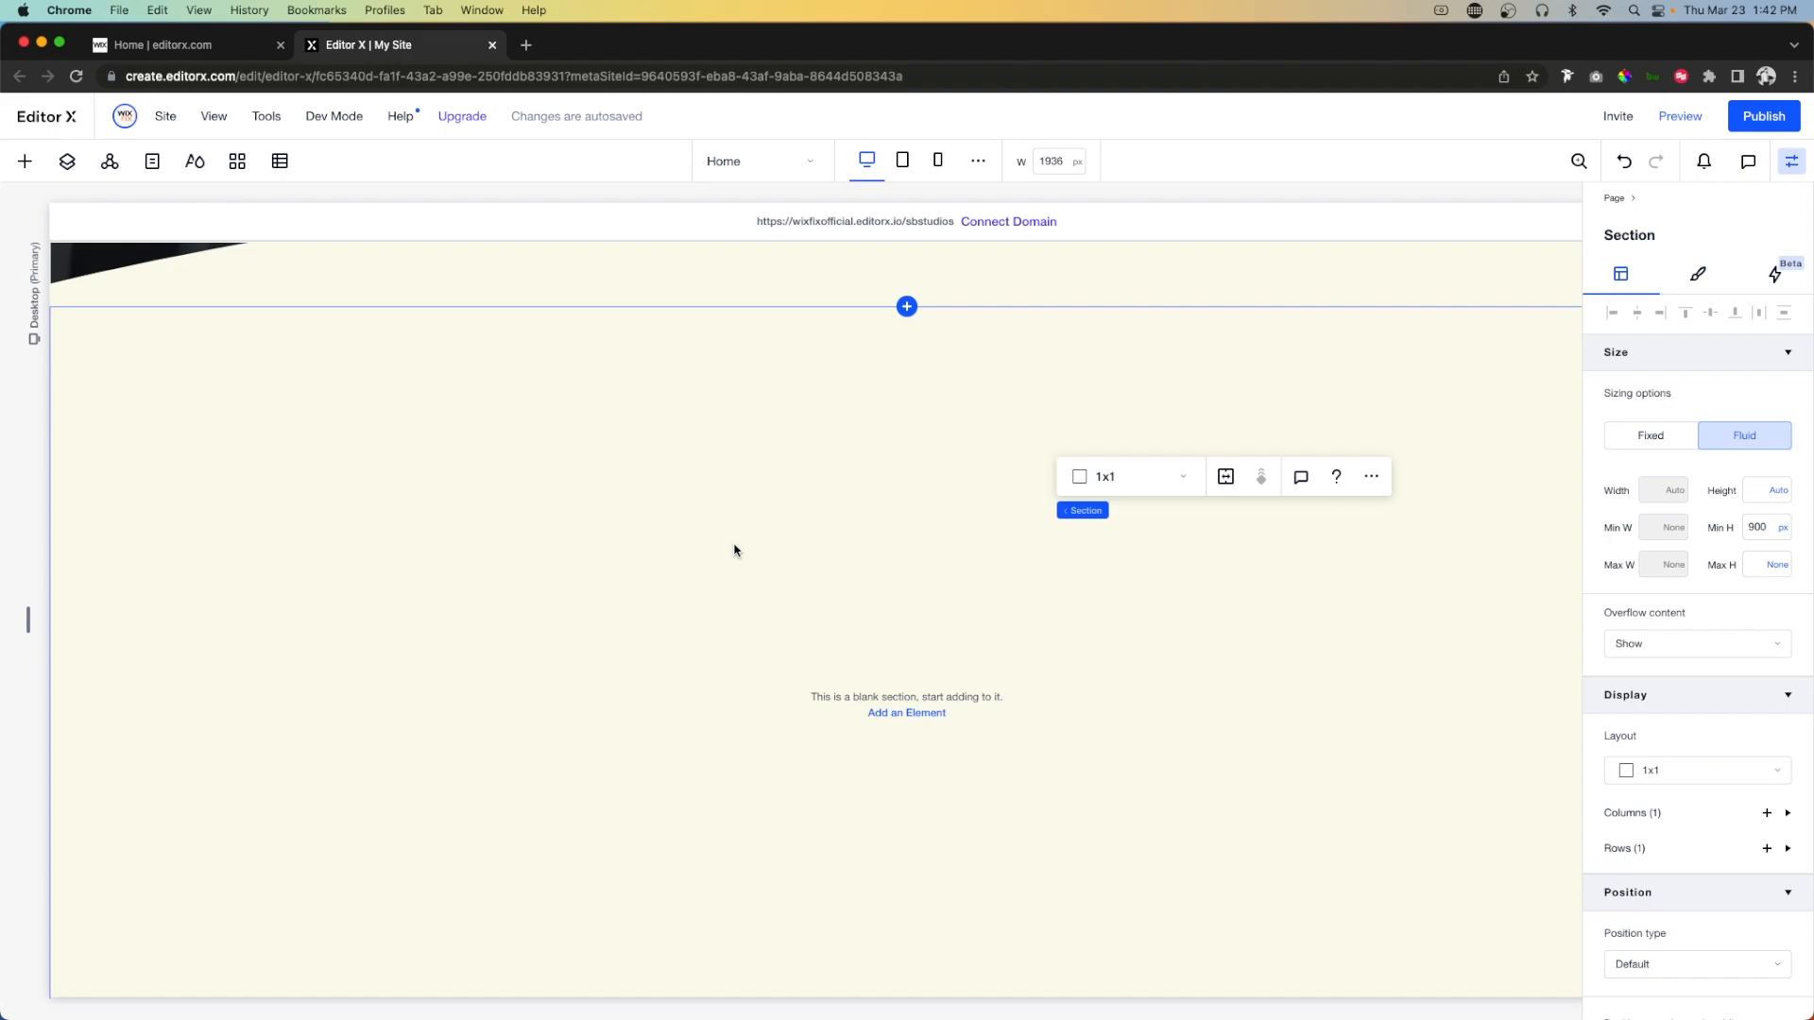
# Add a Heading 2 text element to the upper part of the blank section below the hero.
pyautogui.click(25, 160)
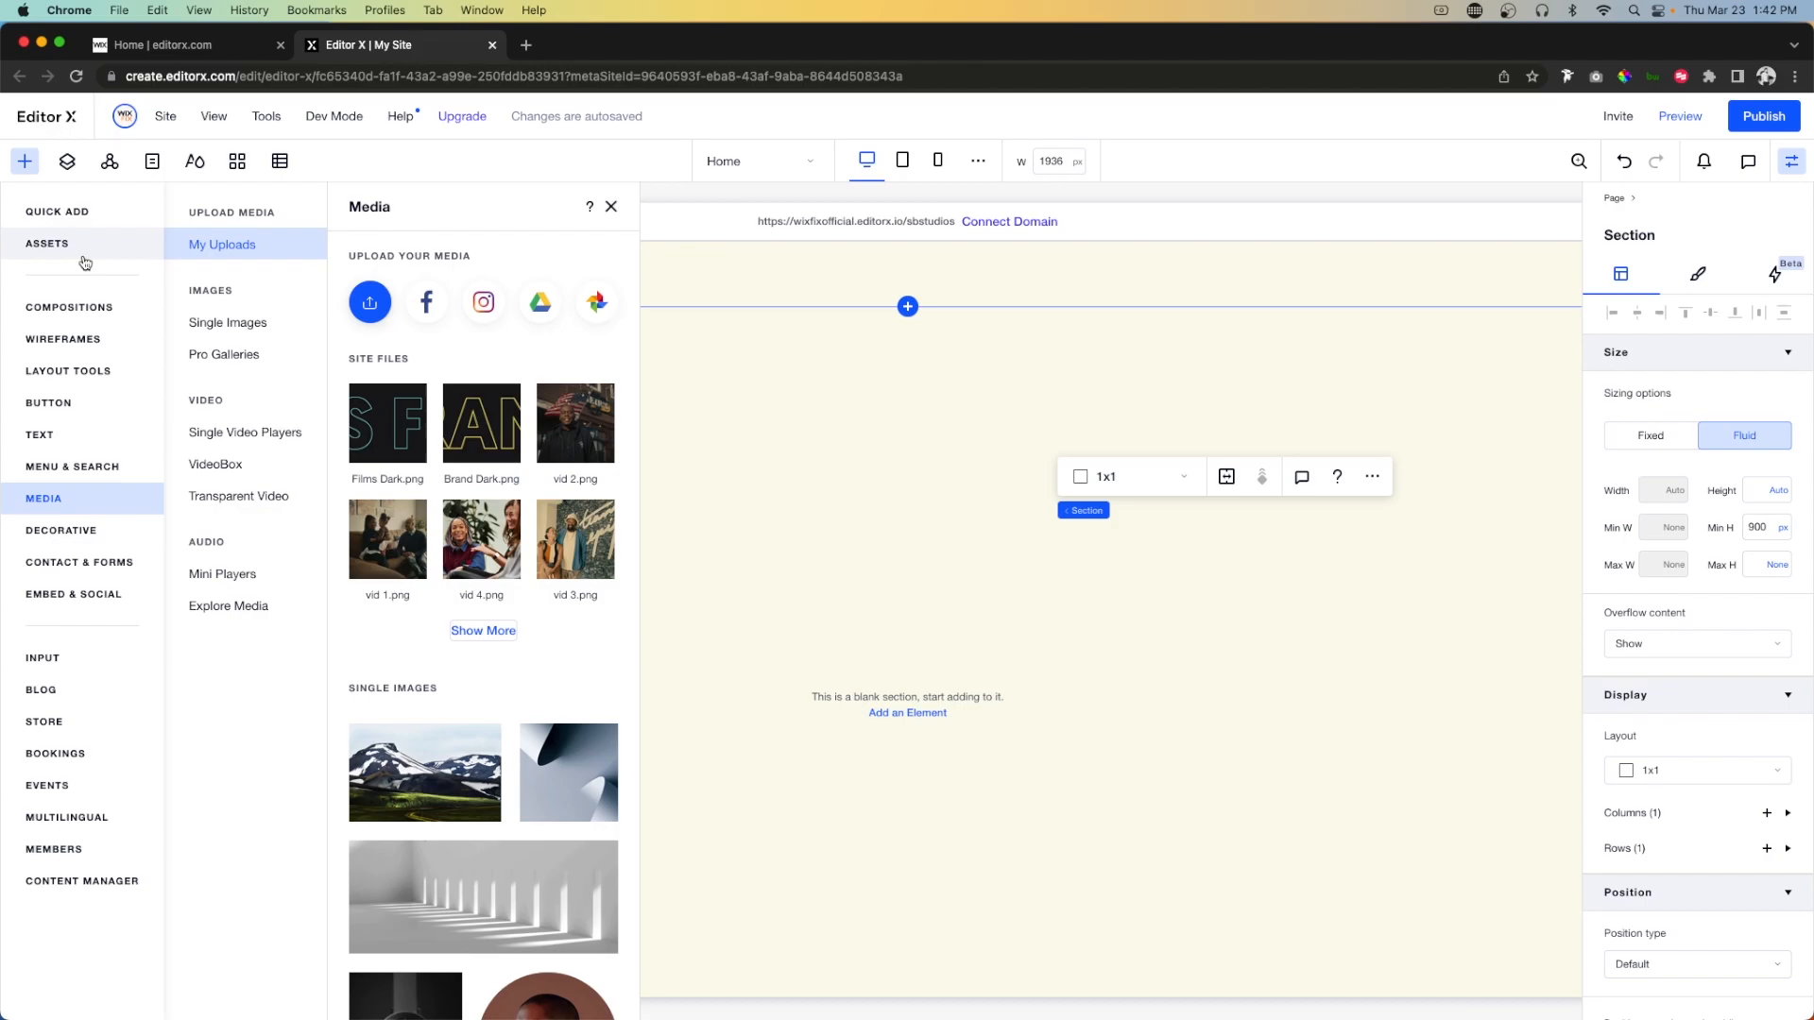
pyautogui.click(50, 216)
pyautogui.click(42, 436)
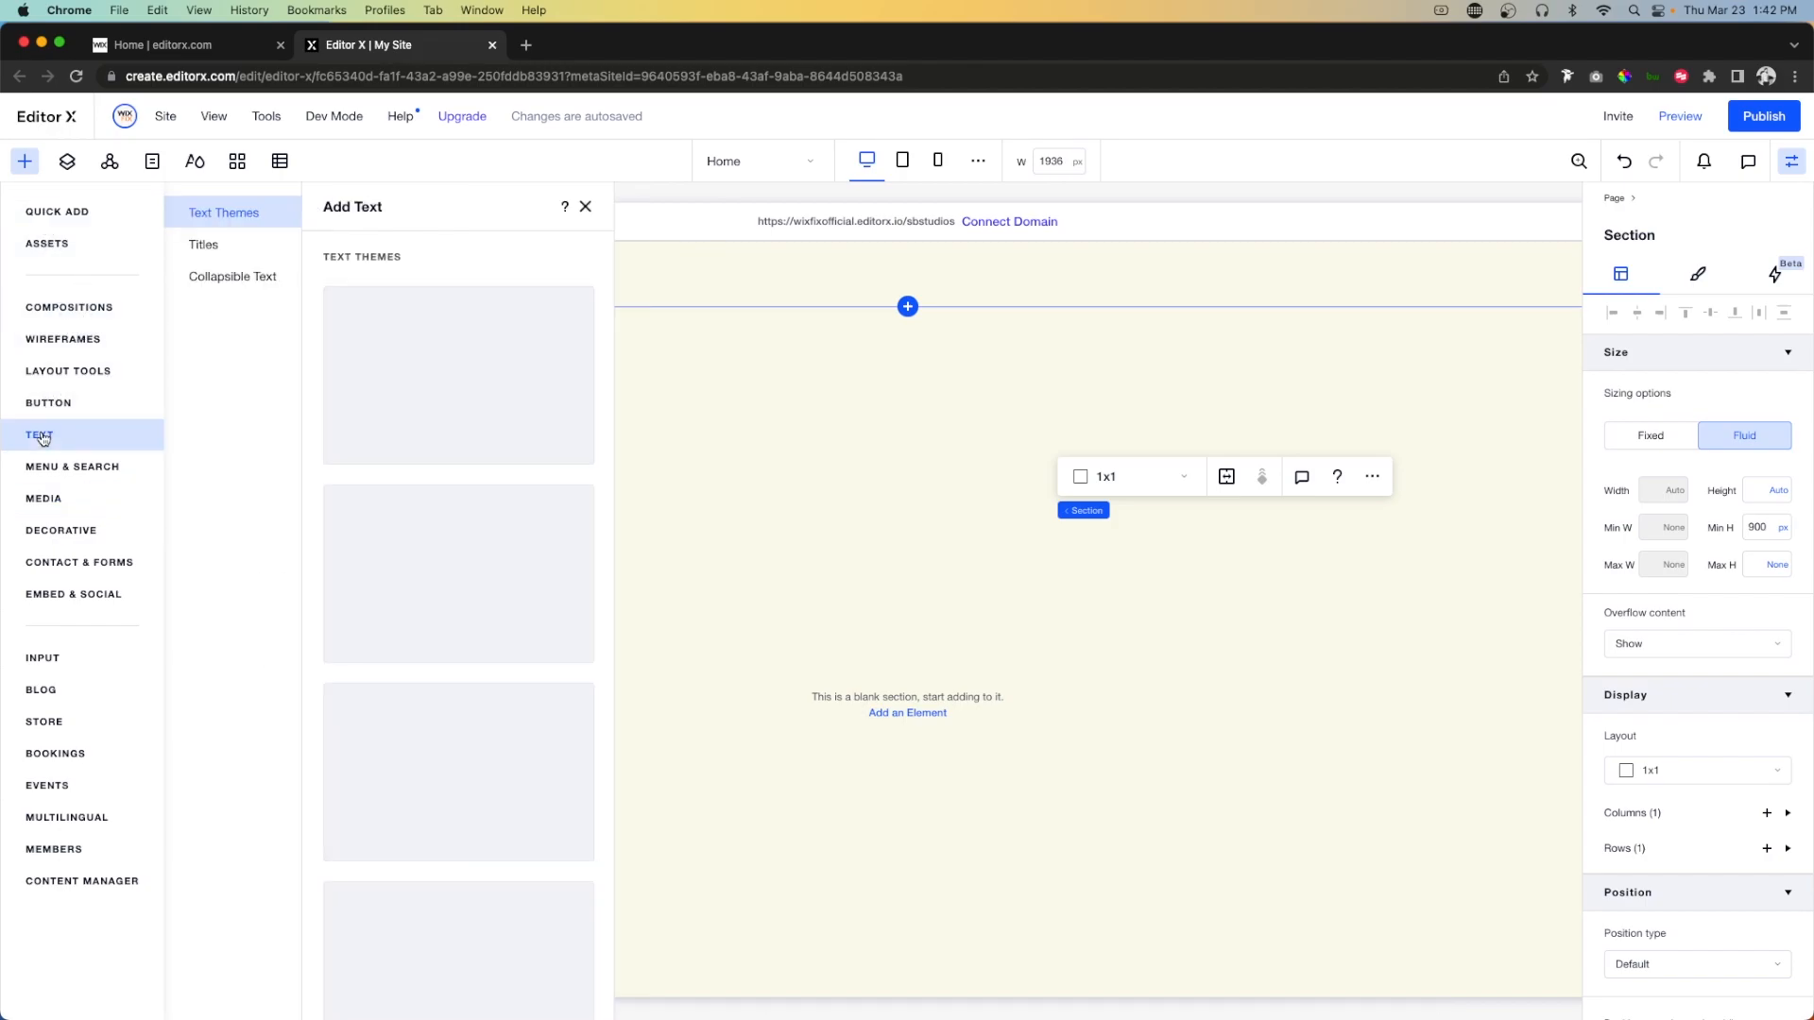
pyautogui.moveTo(444, 357); pyautogui.dragTo(897, 499)
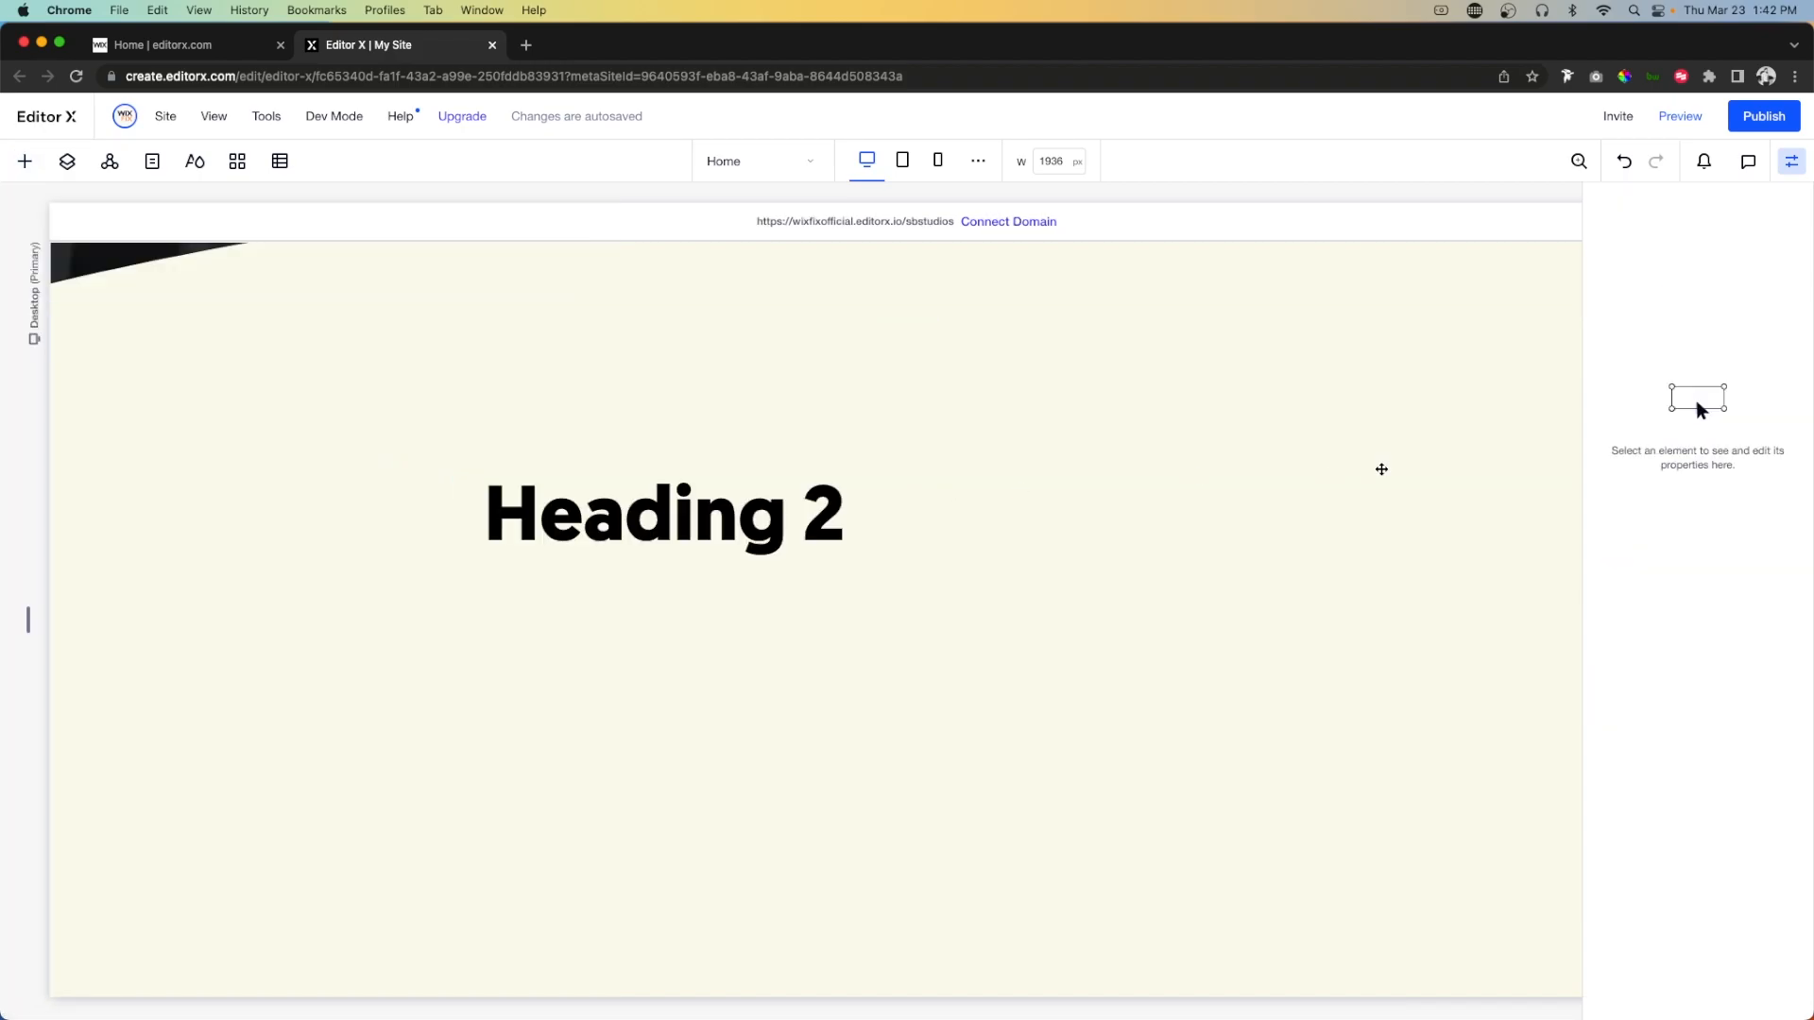
# Set the heading's width to 65% and center it horizontally in the section.
pyautogui.click(1663, 496)
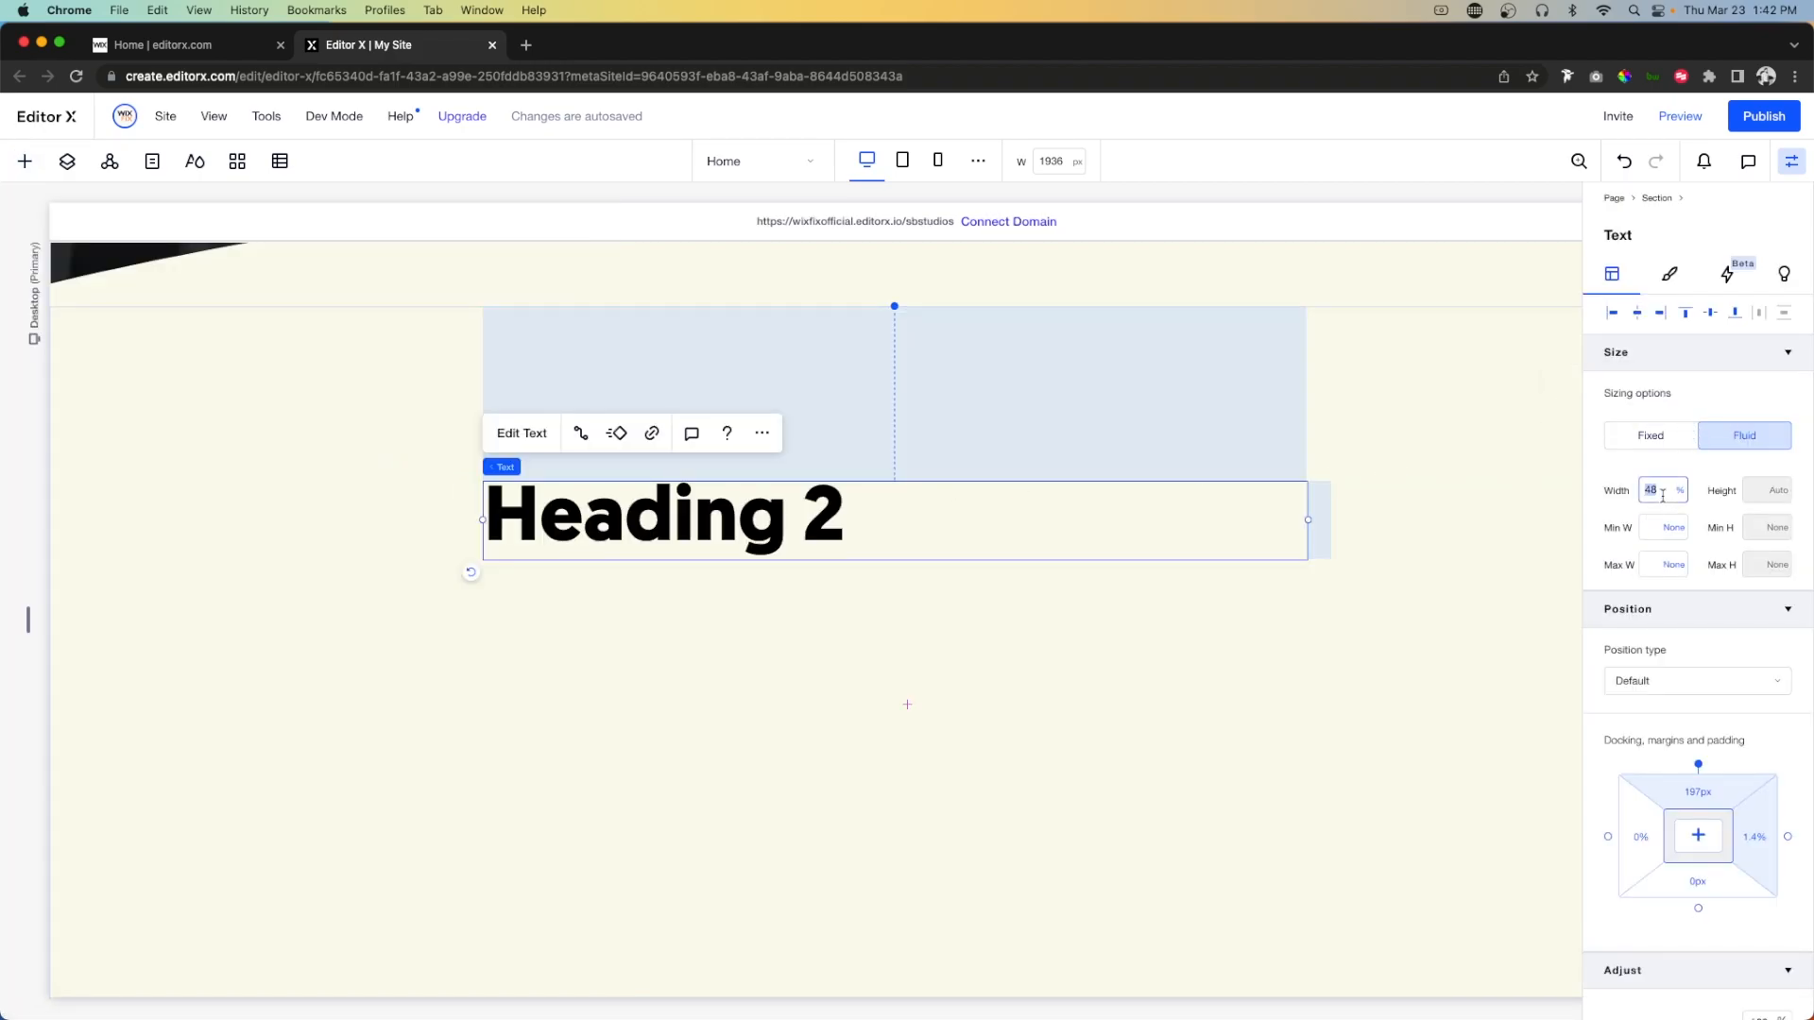
pyautogui.press('Return')
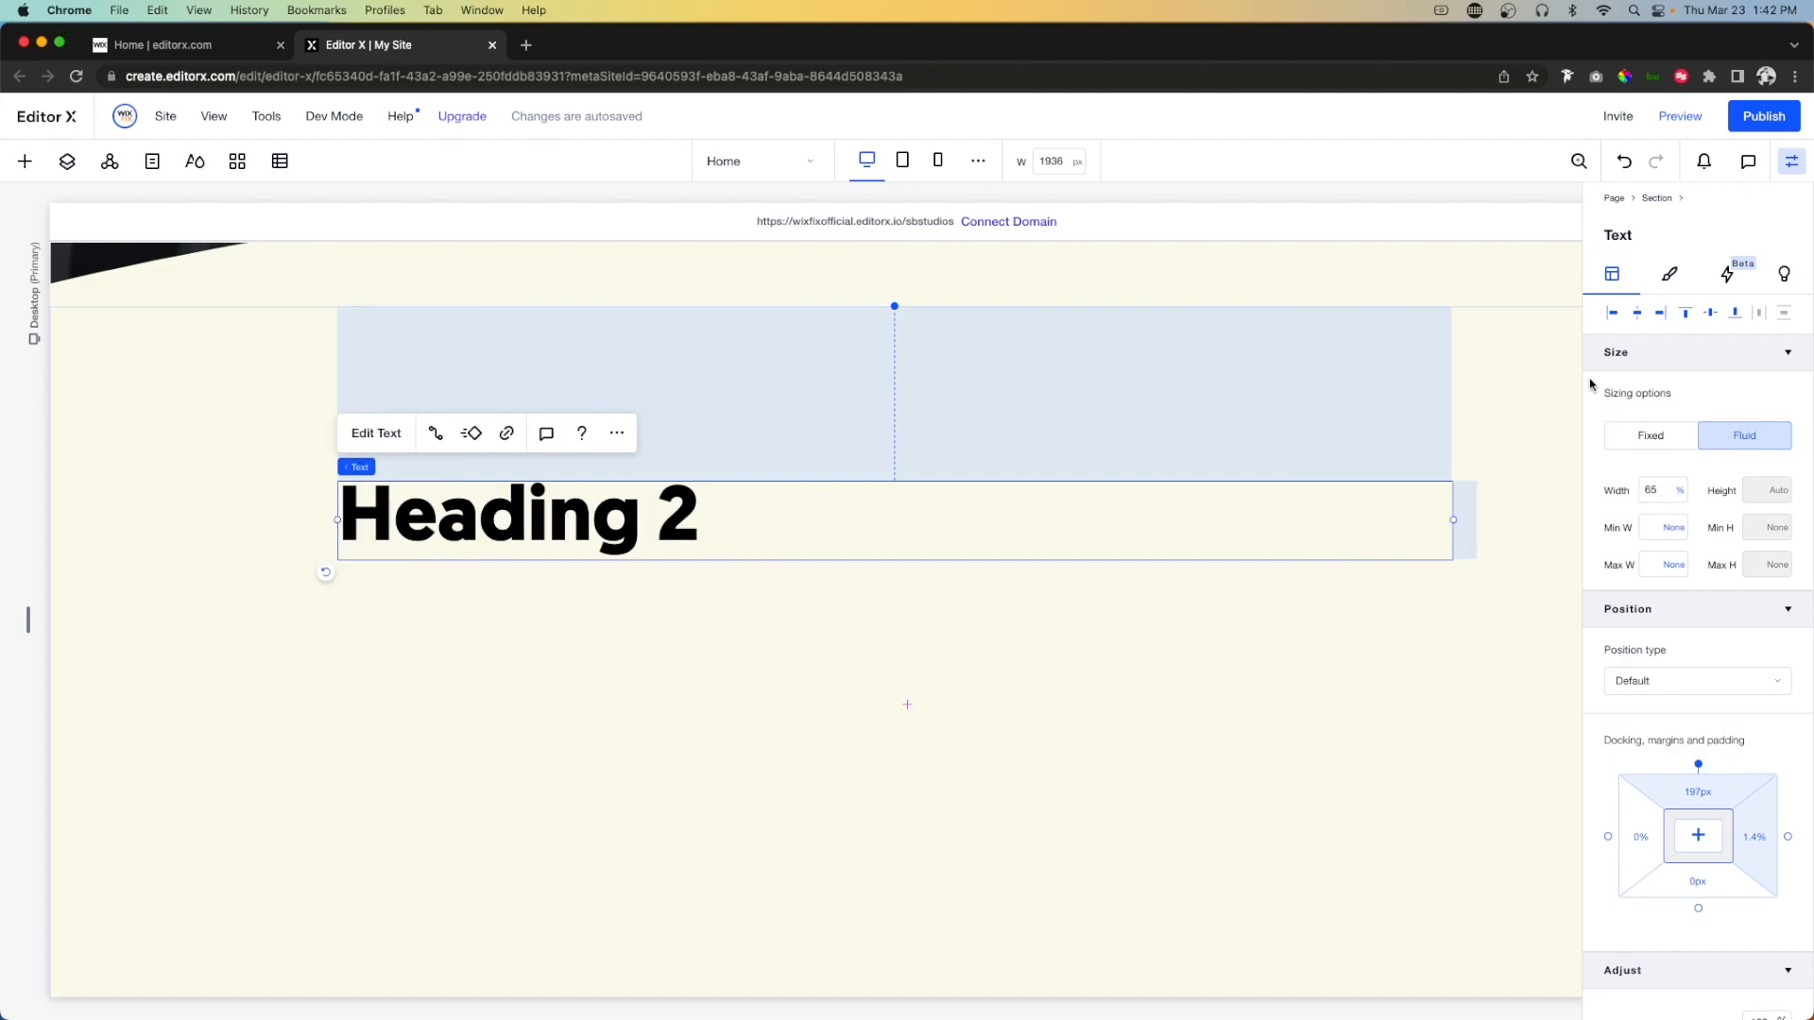
pyautogui.click(1637, 321)
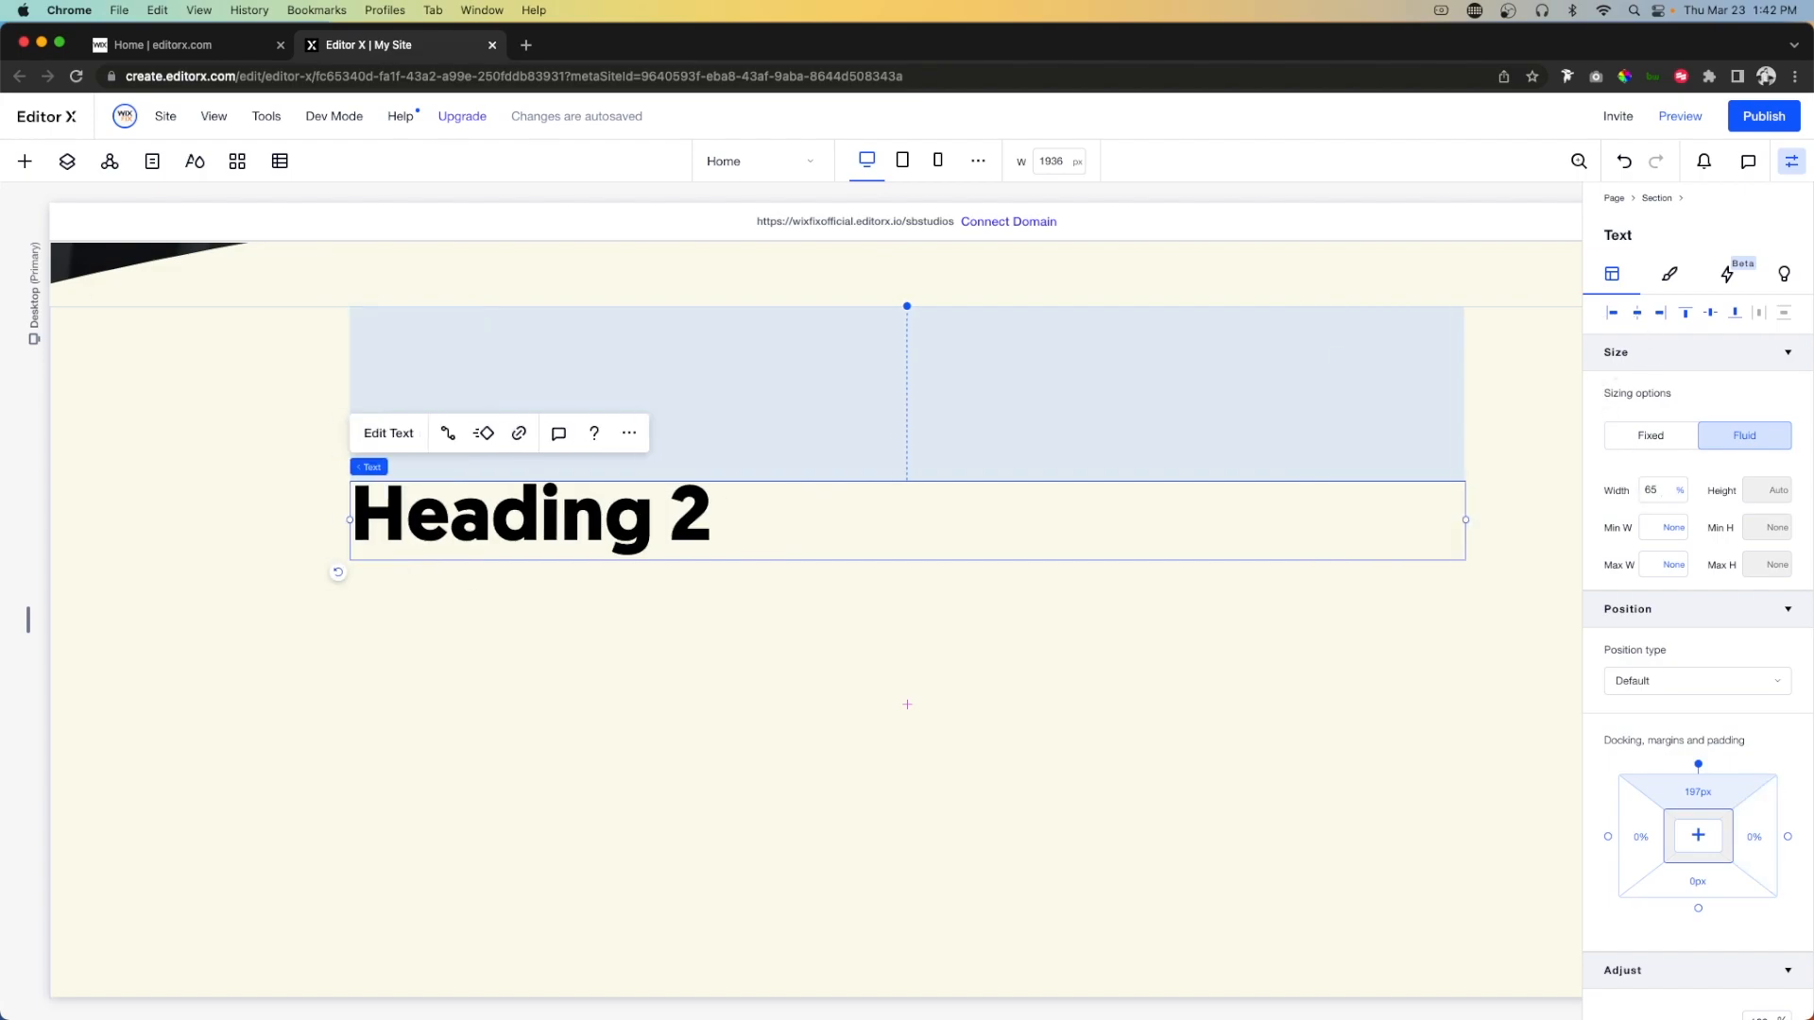
# Replace the heading text with "WE MAKE BRAND FILMS THAT TELL STORIES FOR IMPACT & EQUITY" and center-align it.
pyautogui.doubleClick(1049, 543)
pyautogui.write('WE MAKE BRAND FILMS THAT TELL STORIES FOR IMPACT & EQUITY')
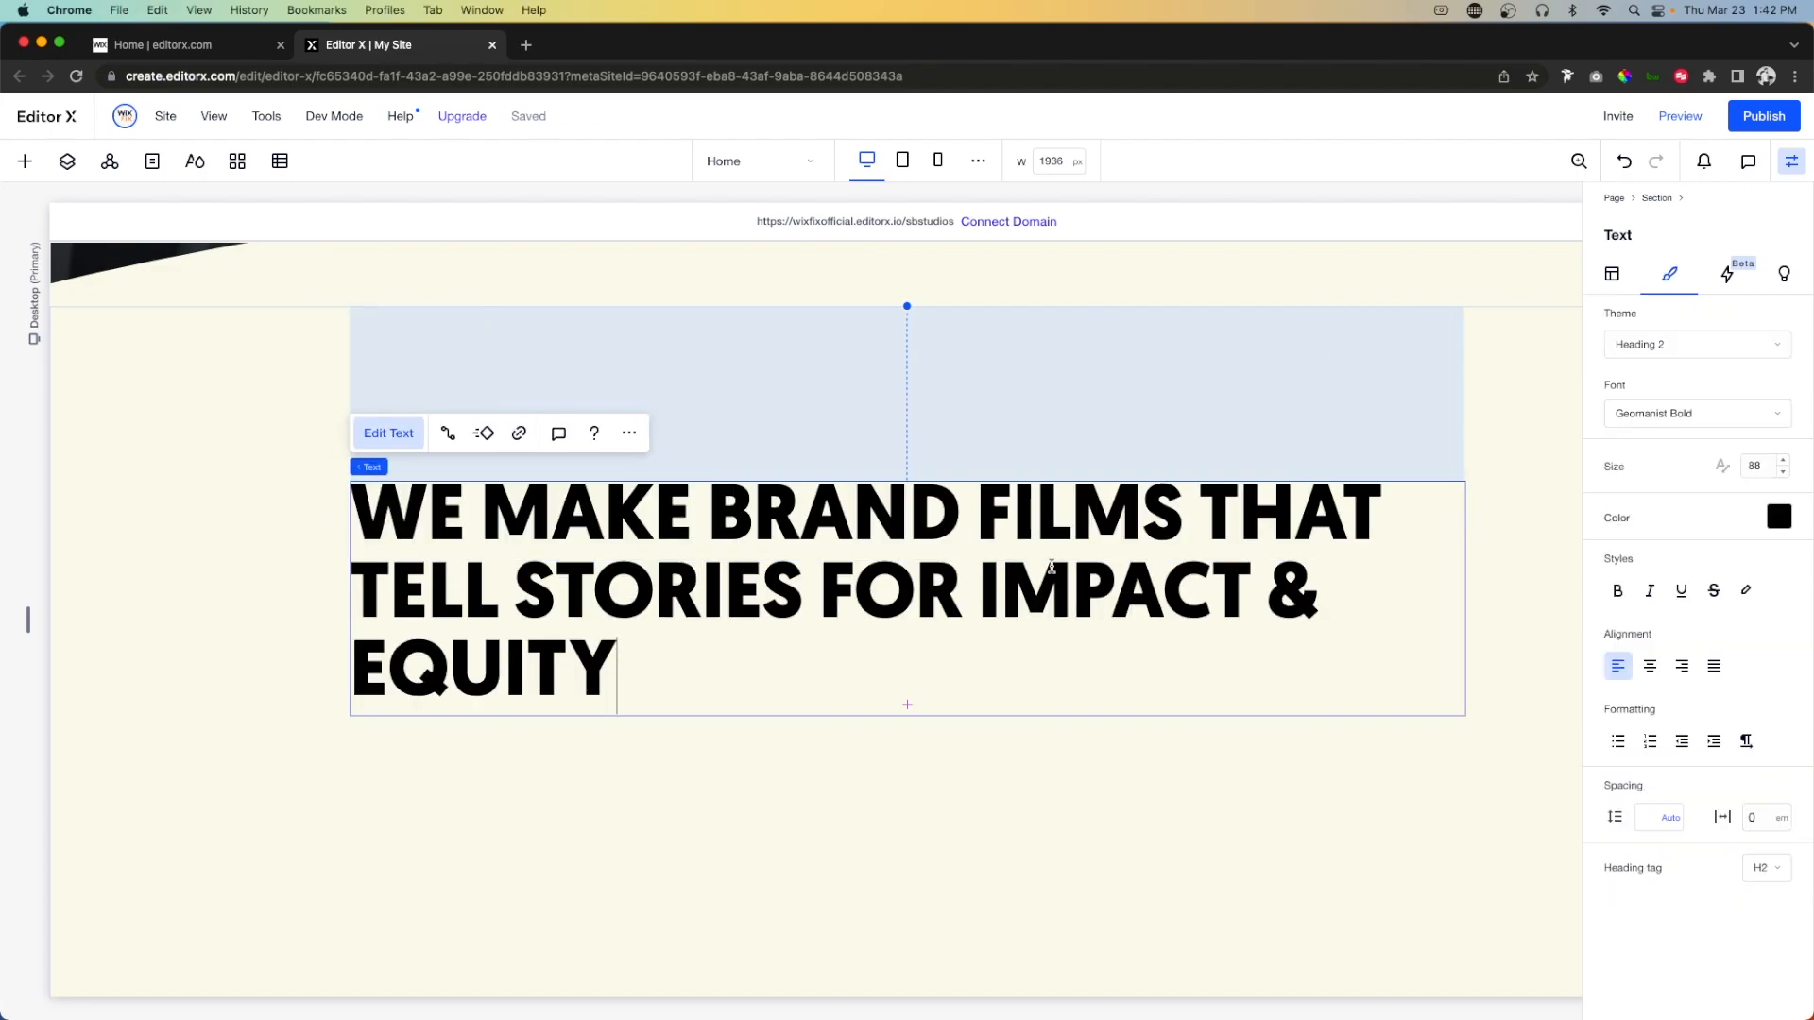
pyautogui.press('super+a')
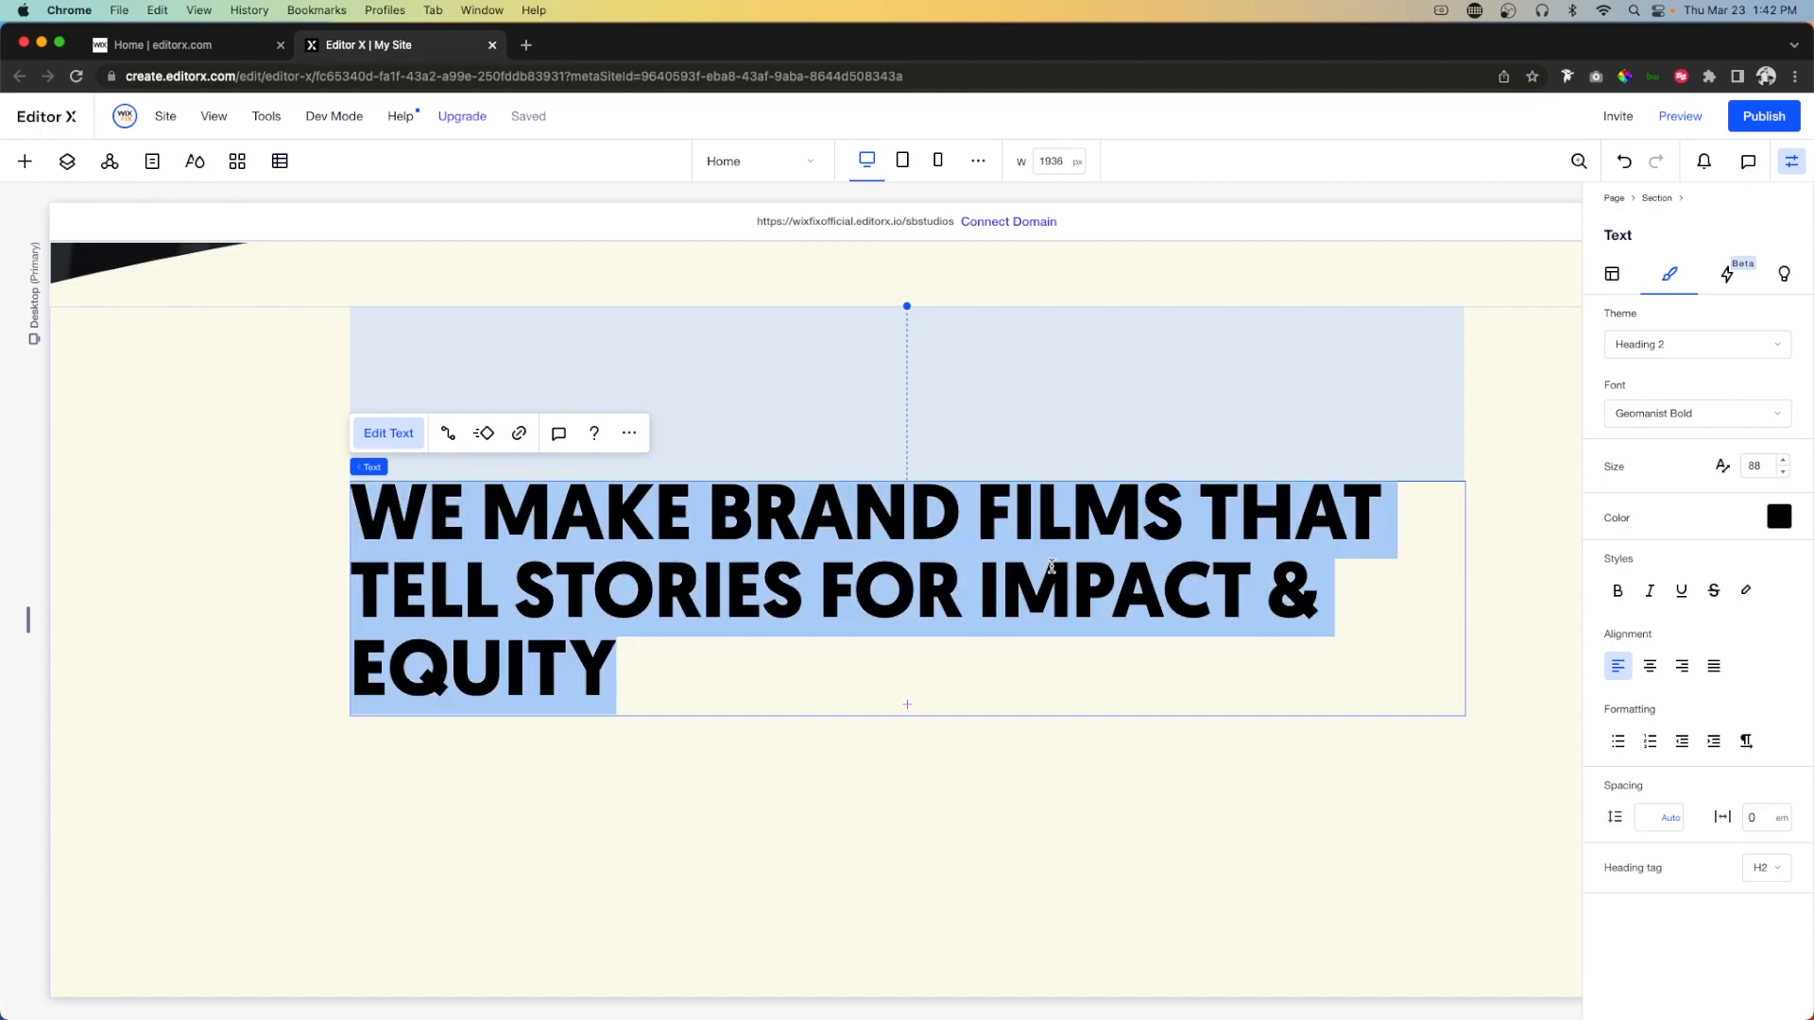
pyautogui.click(1648, 666)
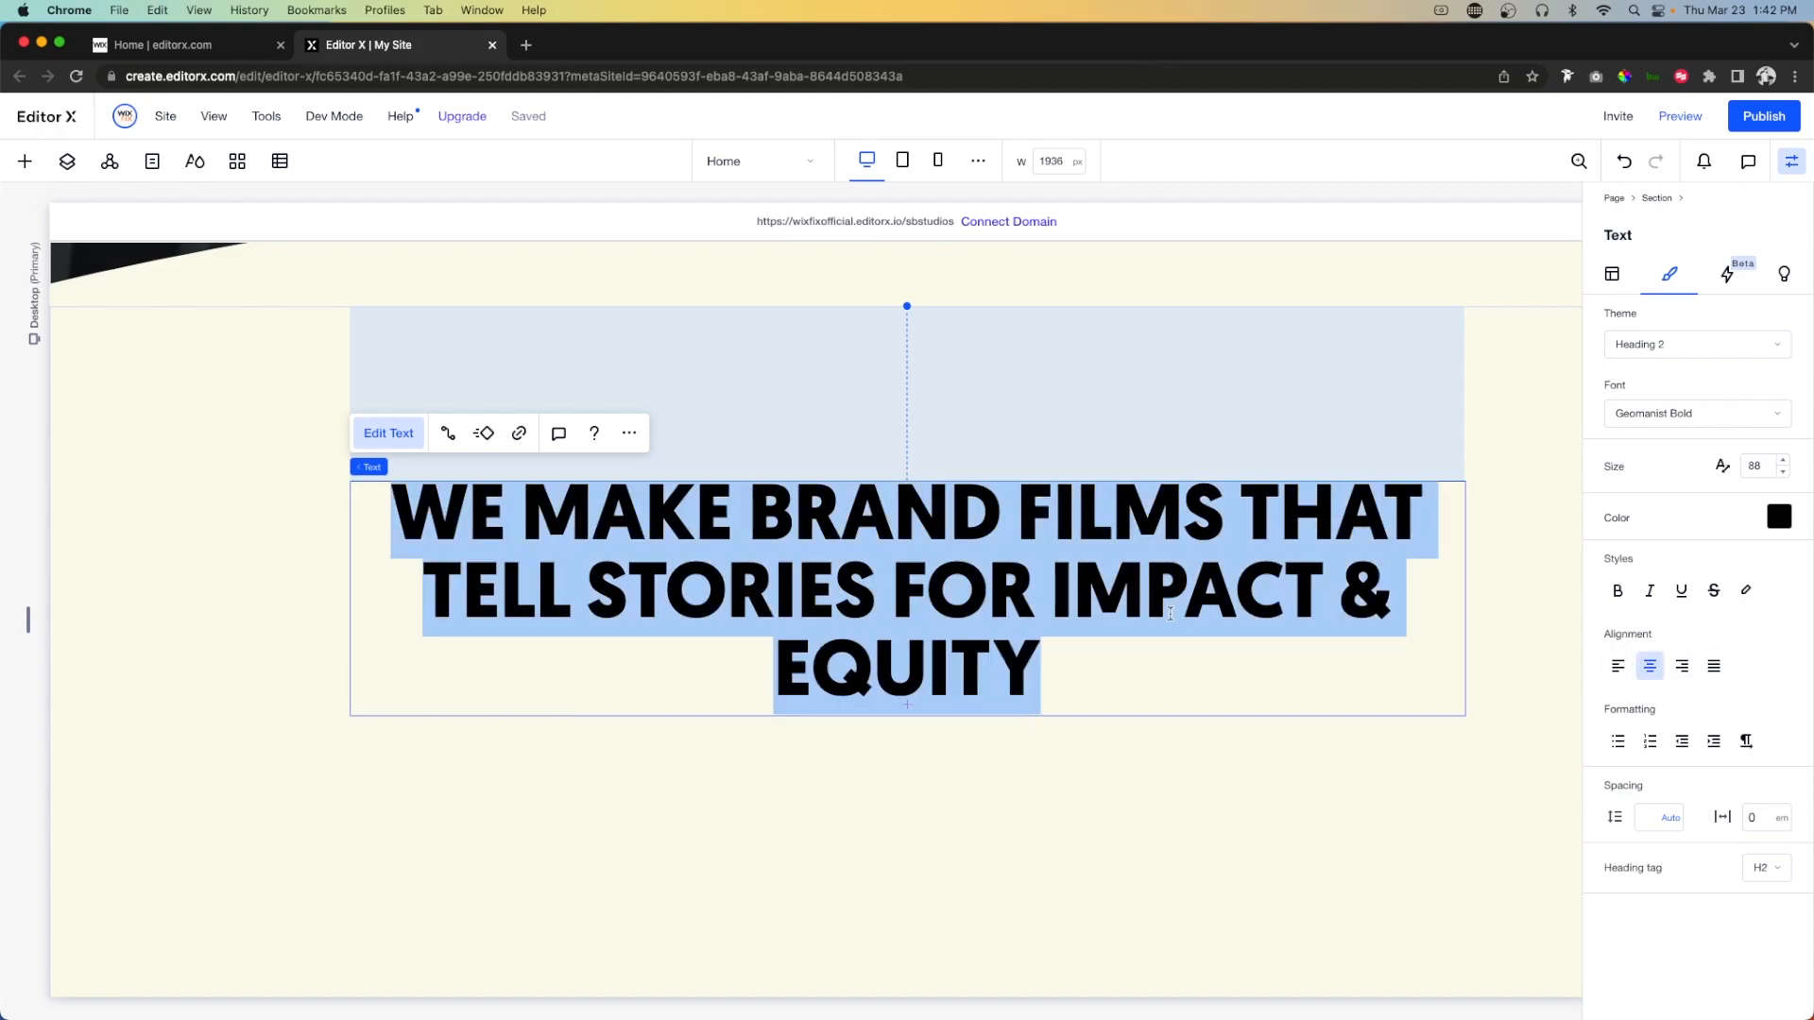
# Insert line breaks before "IMPACT" and "THAT" so the heading splits into three balanced lines.
pyautogui.click(1072, 584)
pyautogui.press('BackSpace')
pyautogui.hotkey('shift', 'Return')
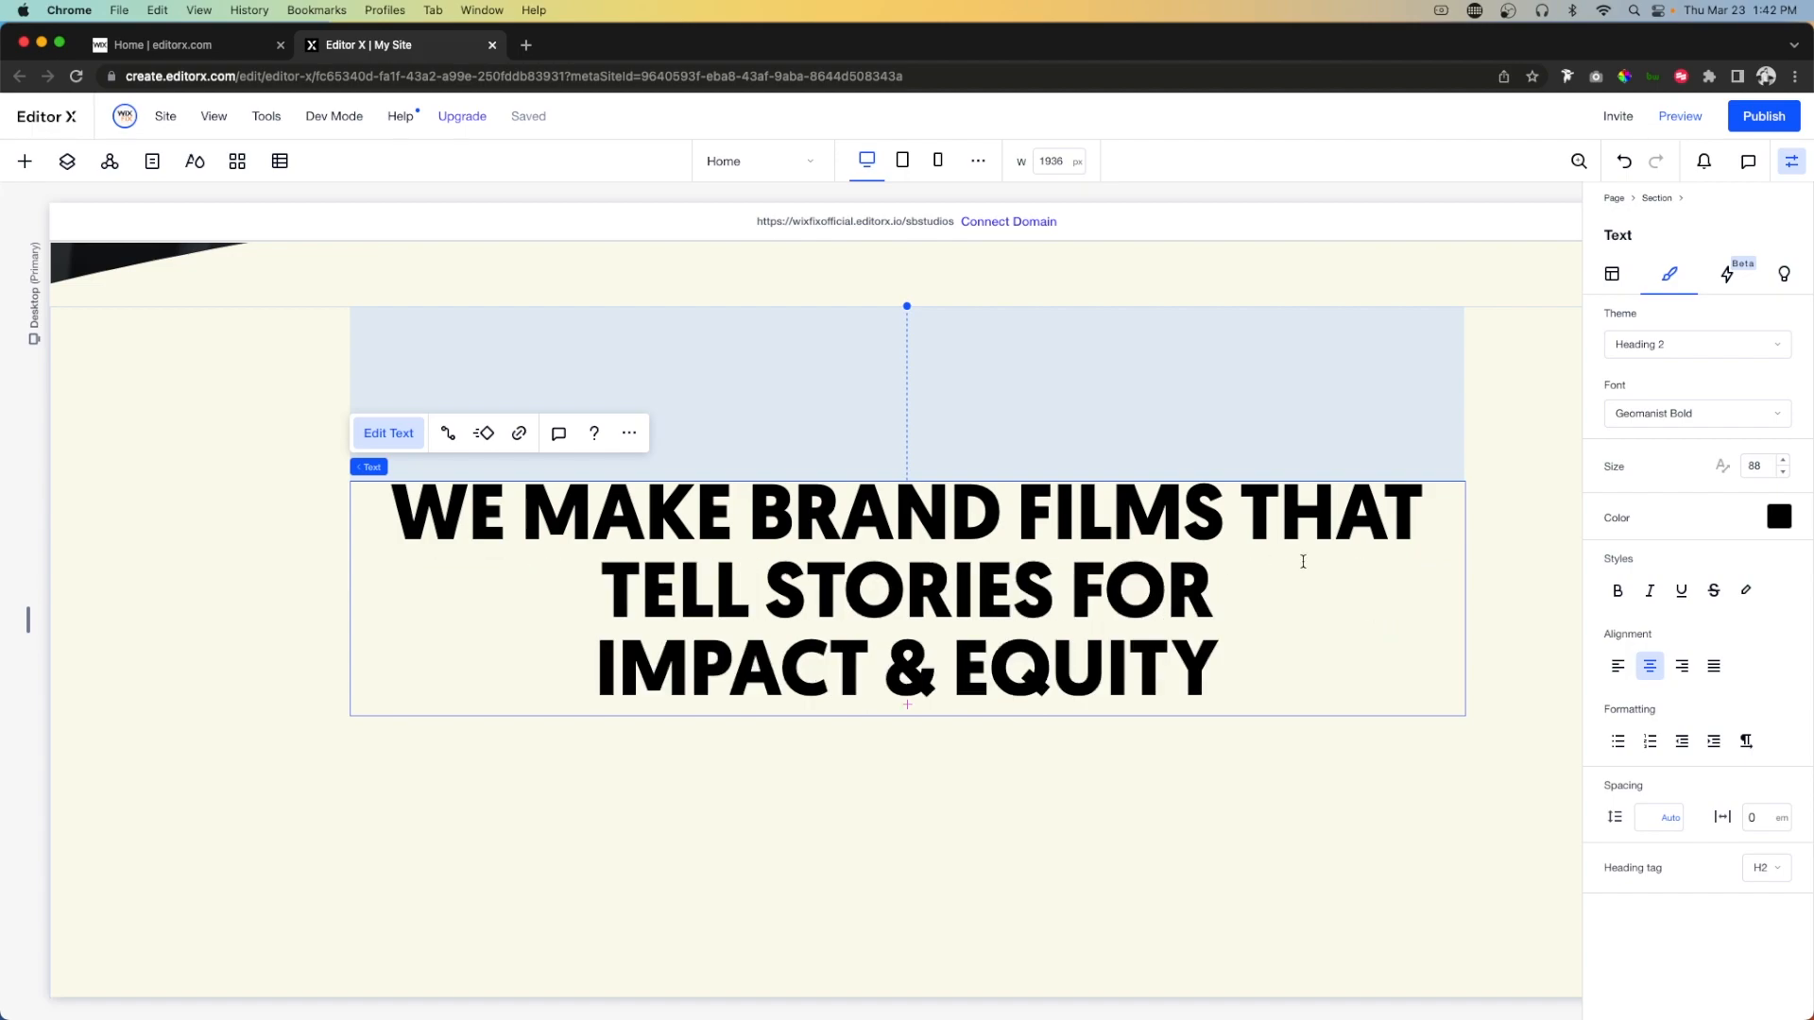
pyautogui.click(1235, 518)
pyautogui.press('BackSpace')
pyautogui.hotkey('shift', 'Return')
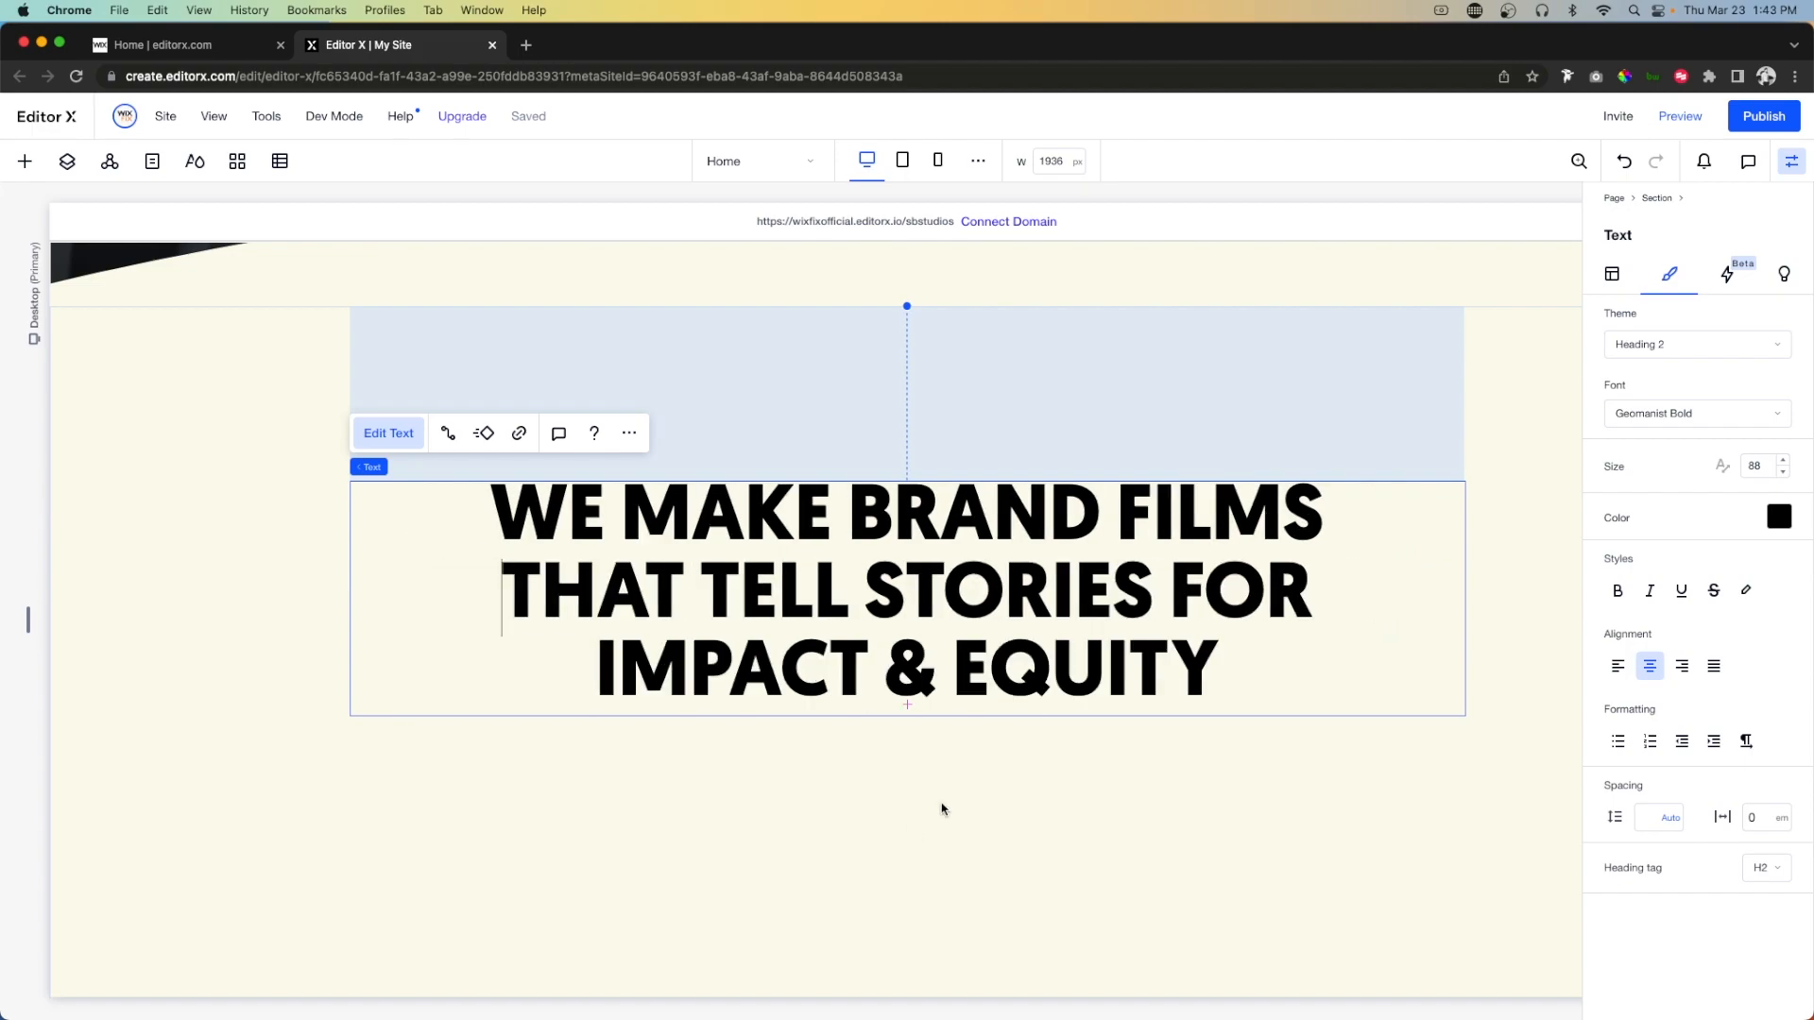
# Color the words "IMPACT & EQUITY" with the coral theme color.
pyautogui.click(1219, 672)
pyautogui.moveTo(1220, 671); pyautogui.dragTo(591, 648)
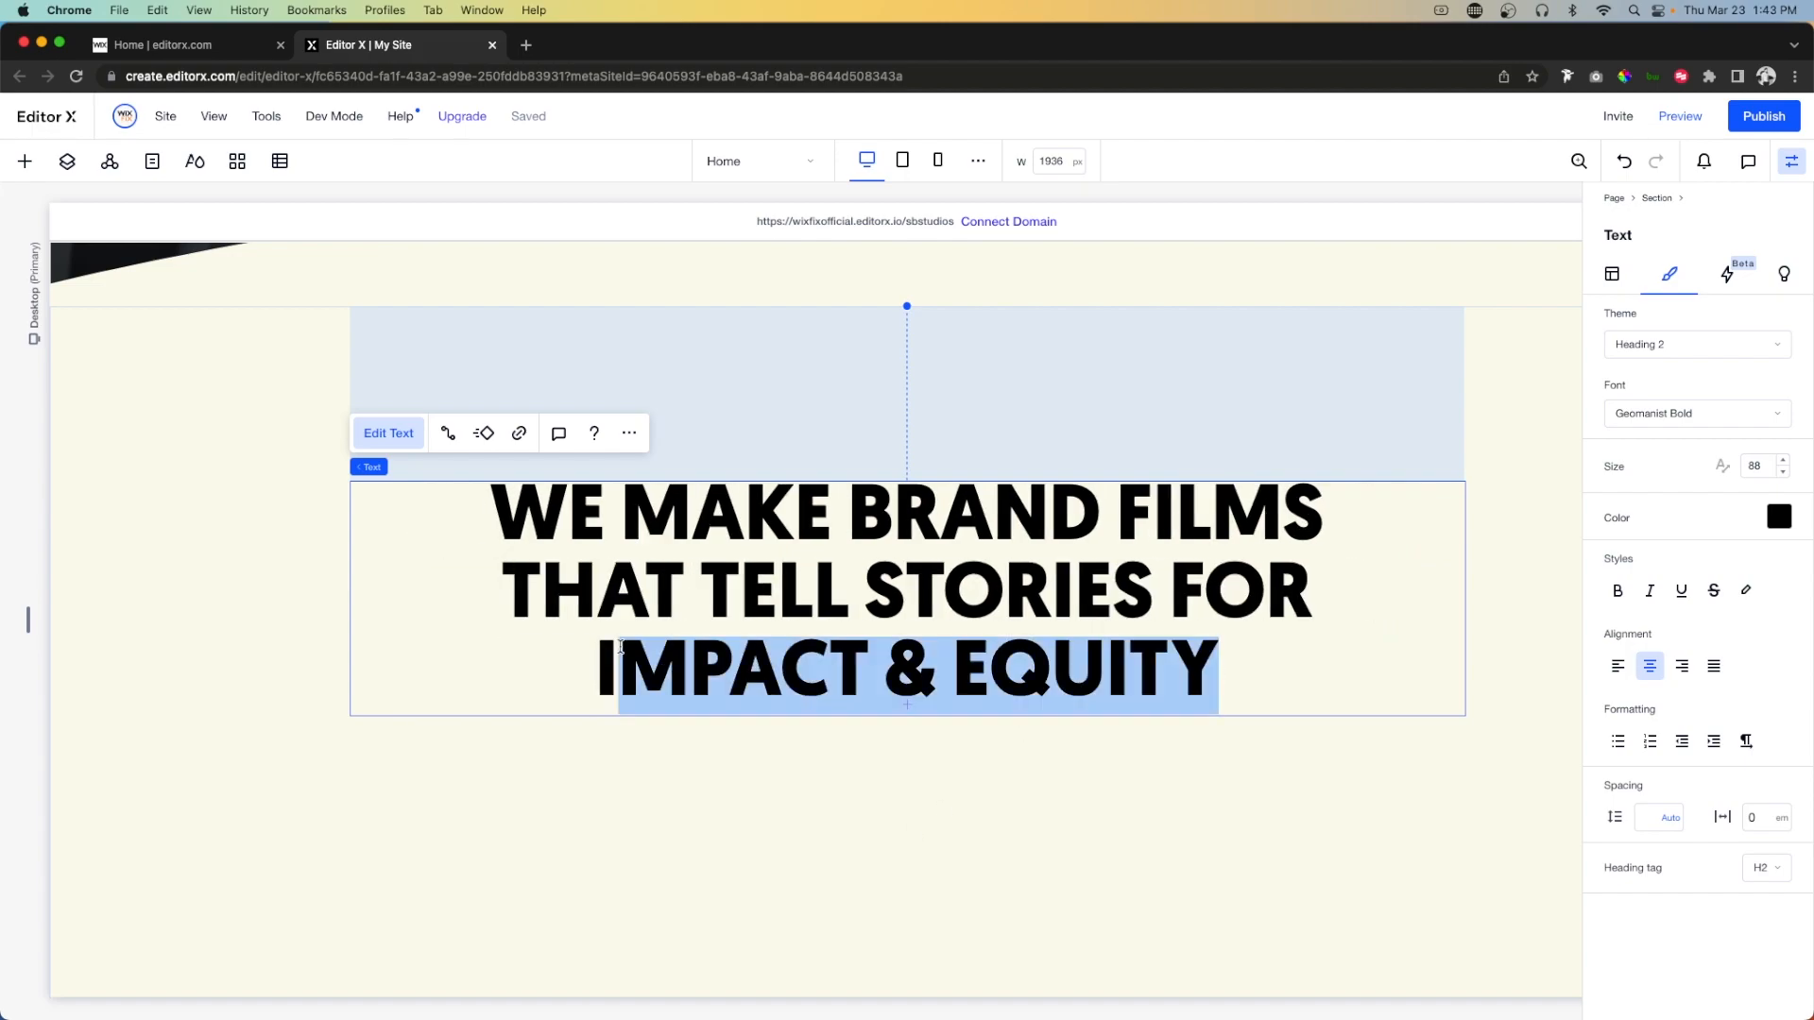
pyautogui.click(1779, 516)
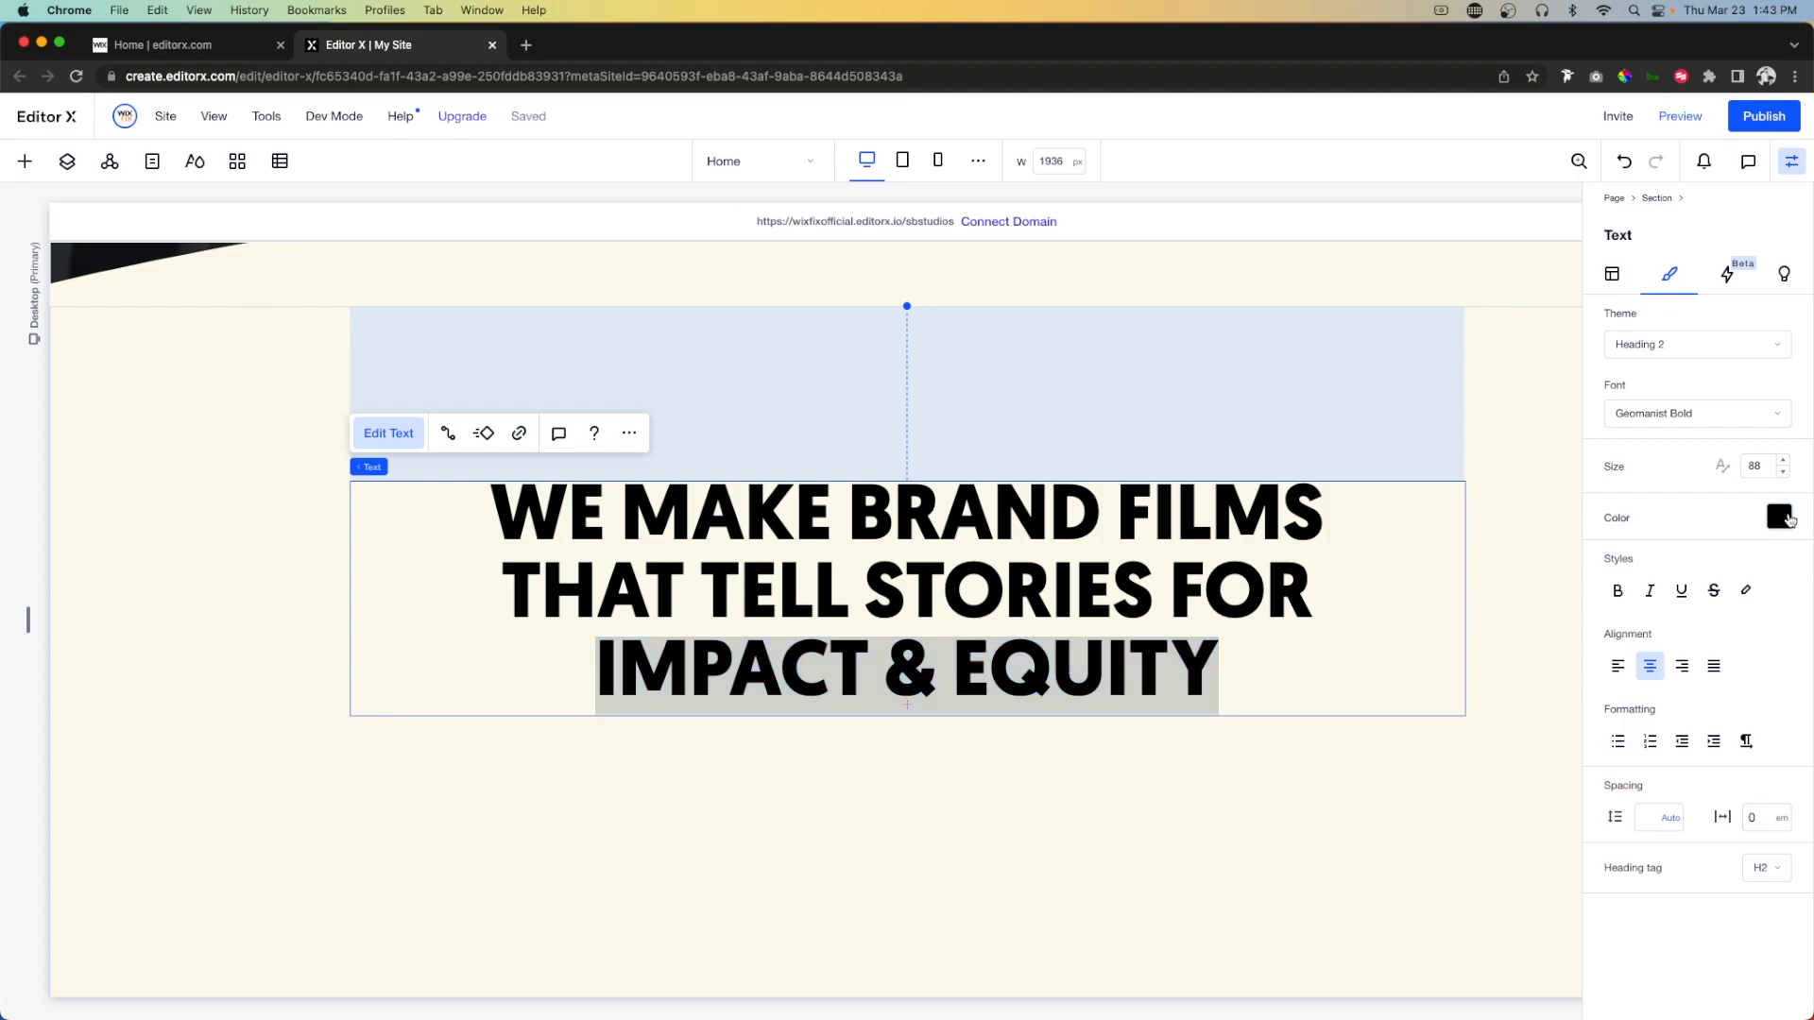
pyautogui.click(1698, 728)
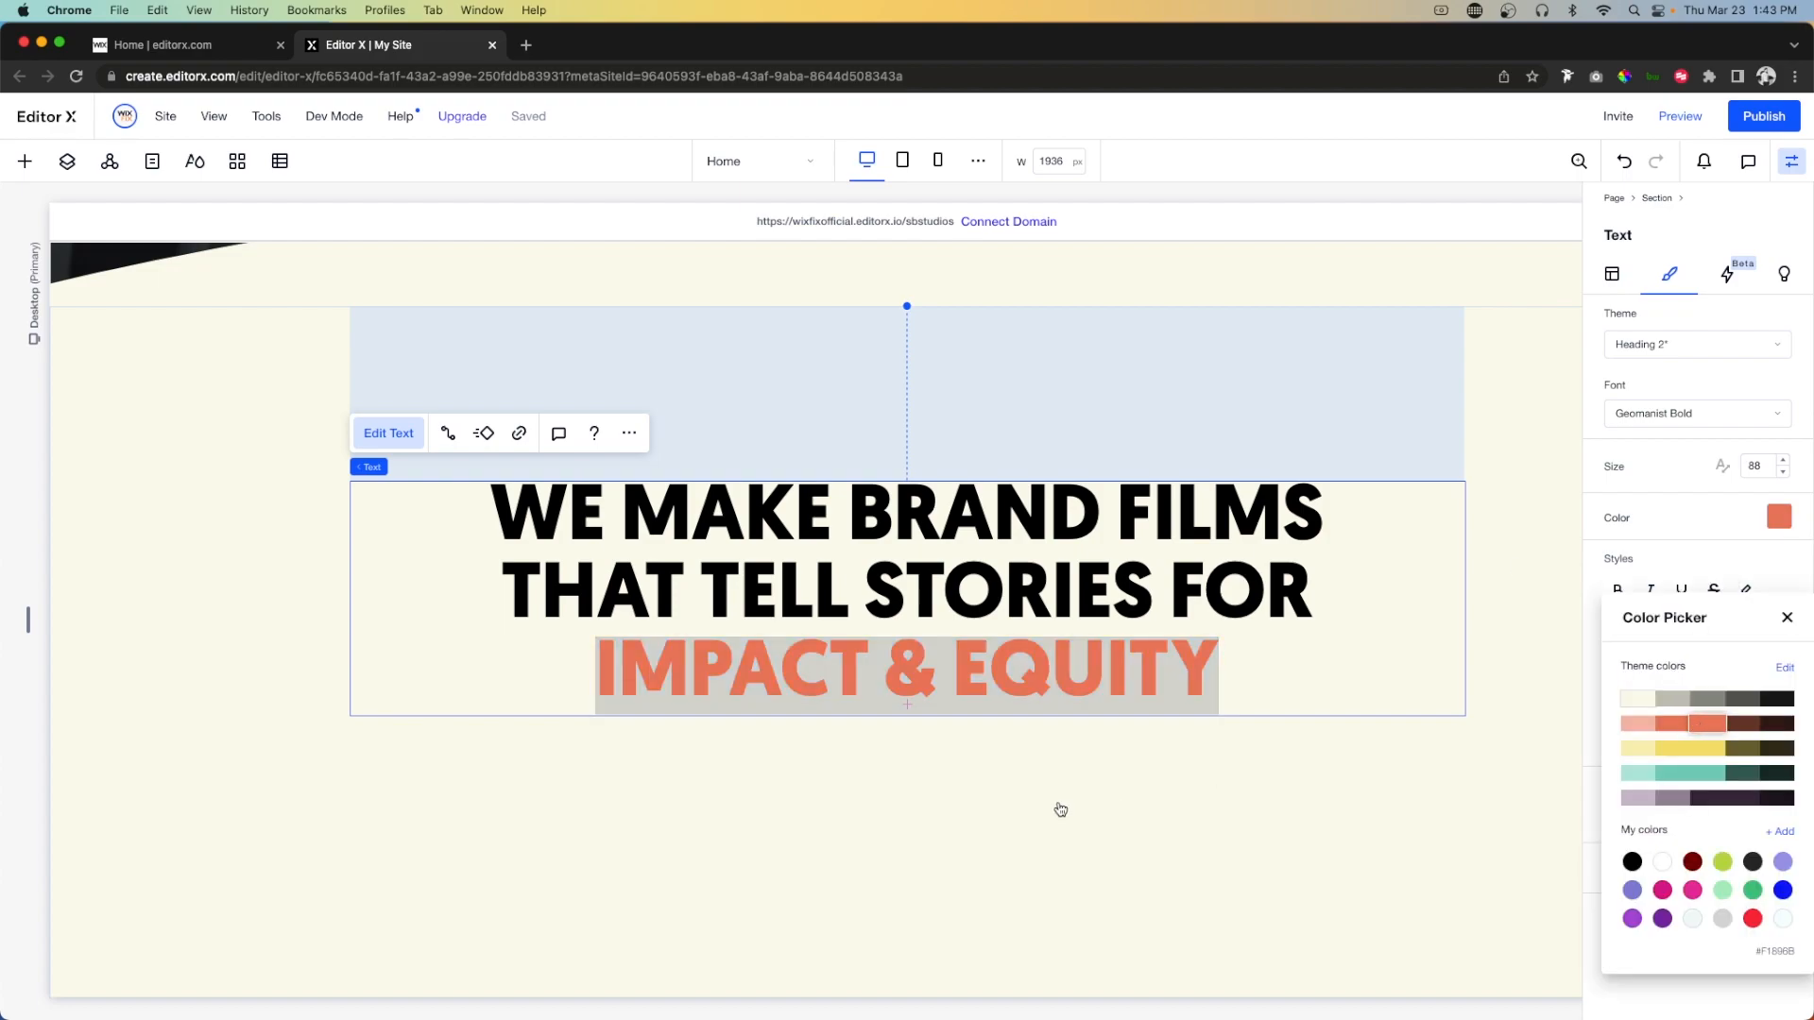
pyautogui.click(905, 762)
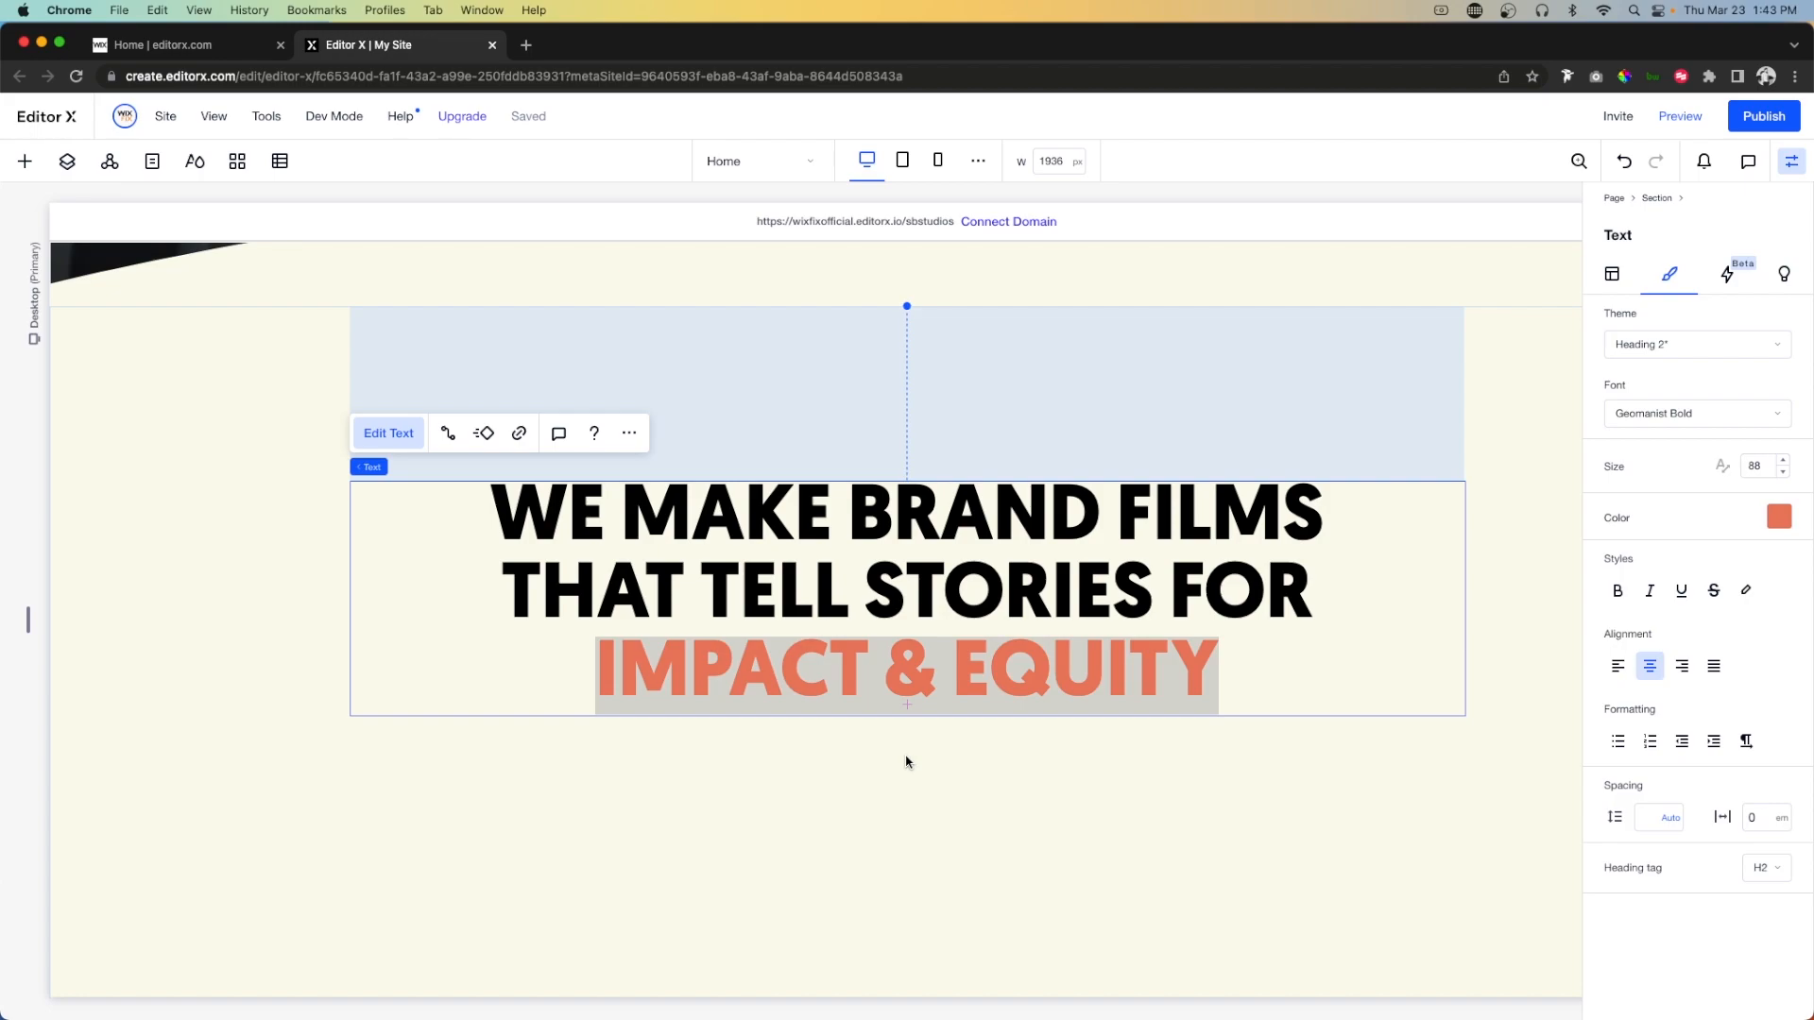
# Set the line spacing of the whole heading to 0.9 em.
pyautogui.click(1131, 586)
pyautogui.press('super+a')
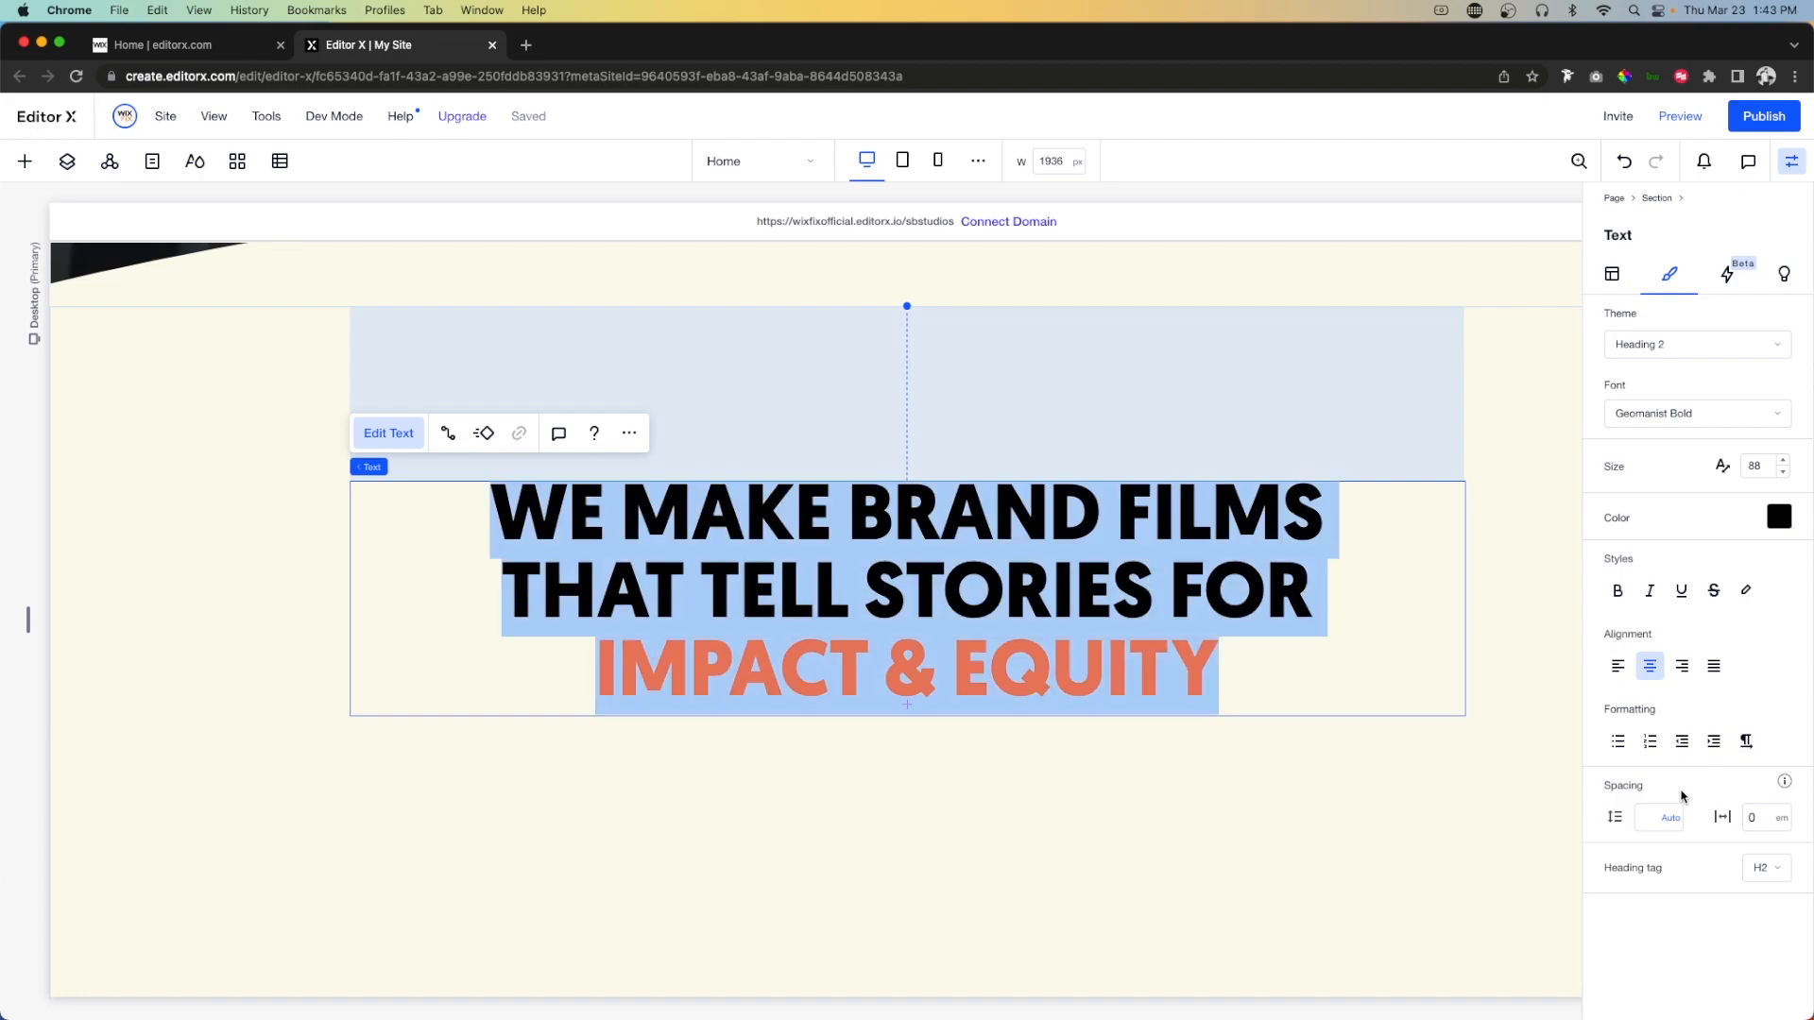
pyautogui.click(1657, 818)
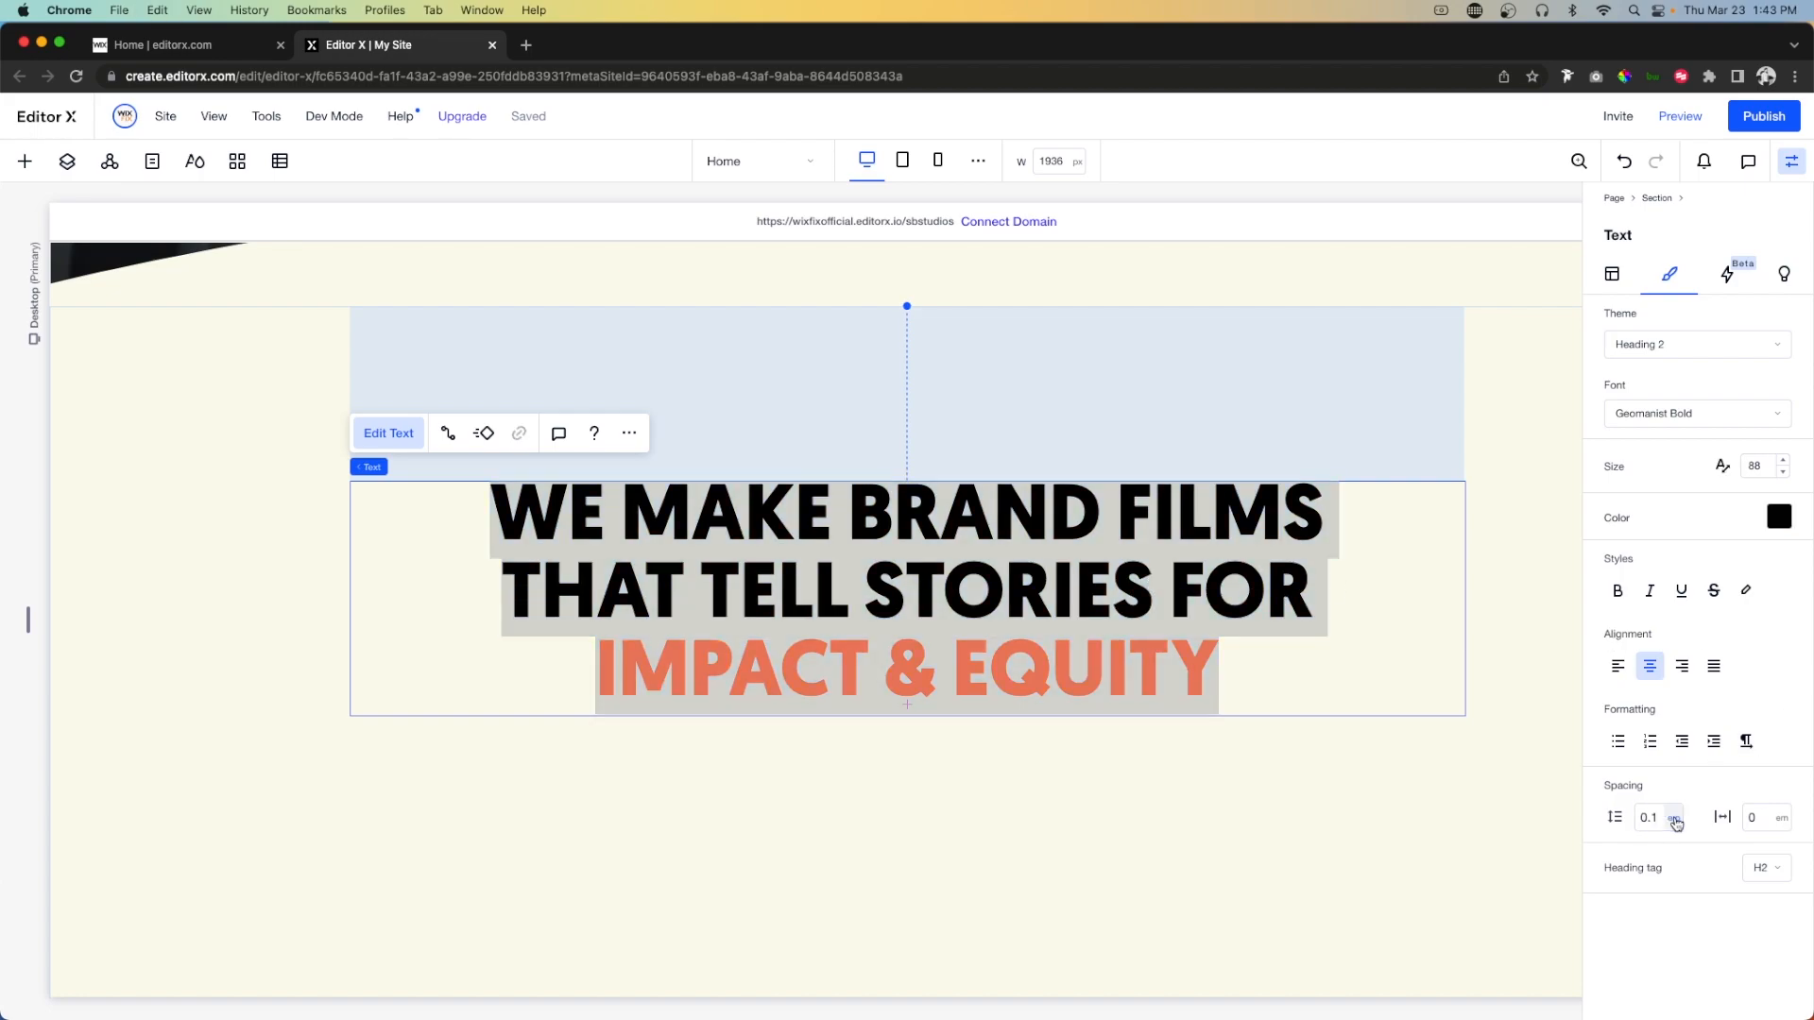
pyautogui.click(1660, 818)
pyautogui.press('Return')
pyautogui.click(1648, 816)
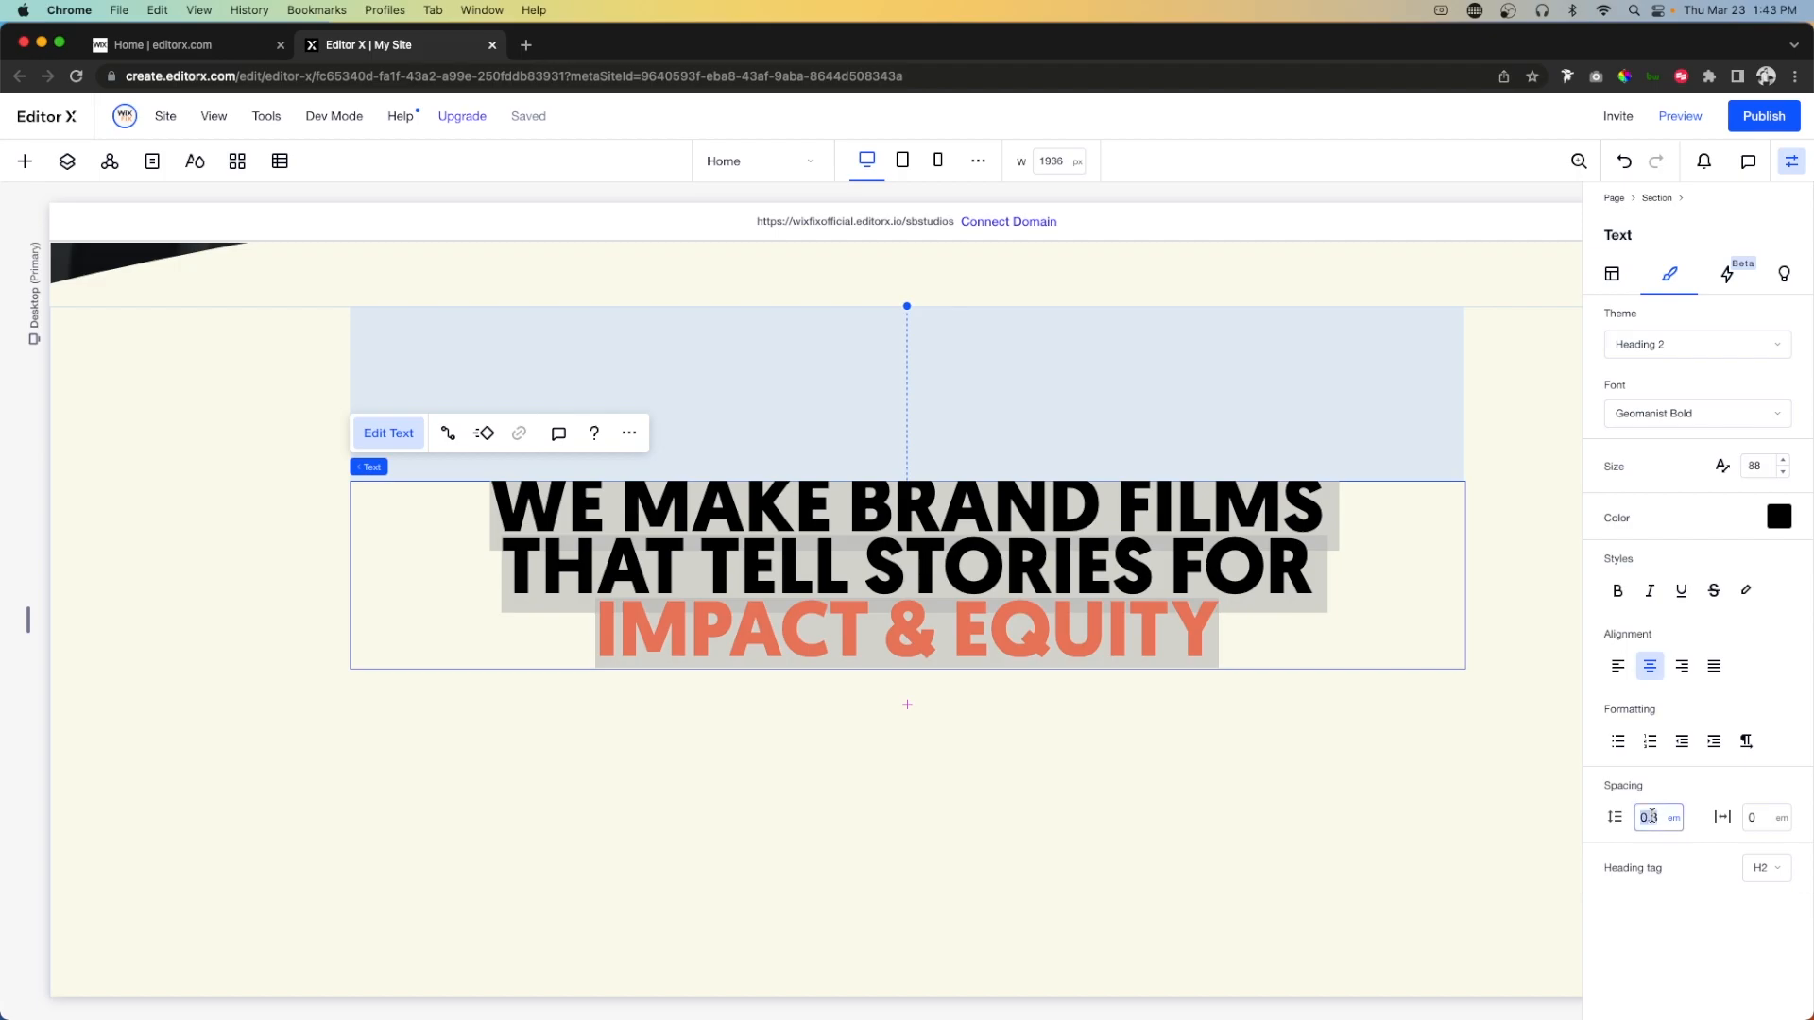
pyautogui.write('.9')
pyautogui.press('Return')
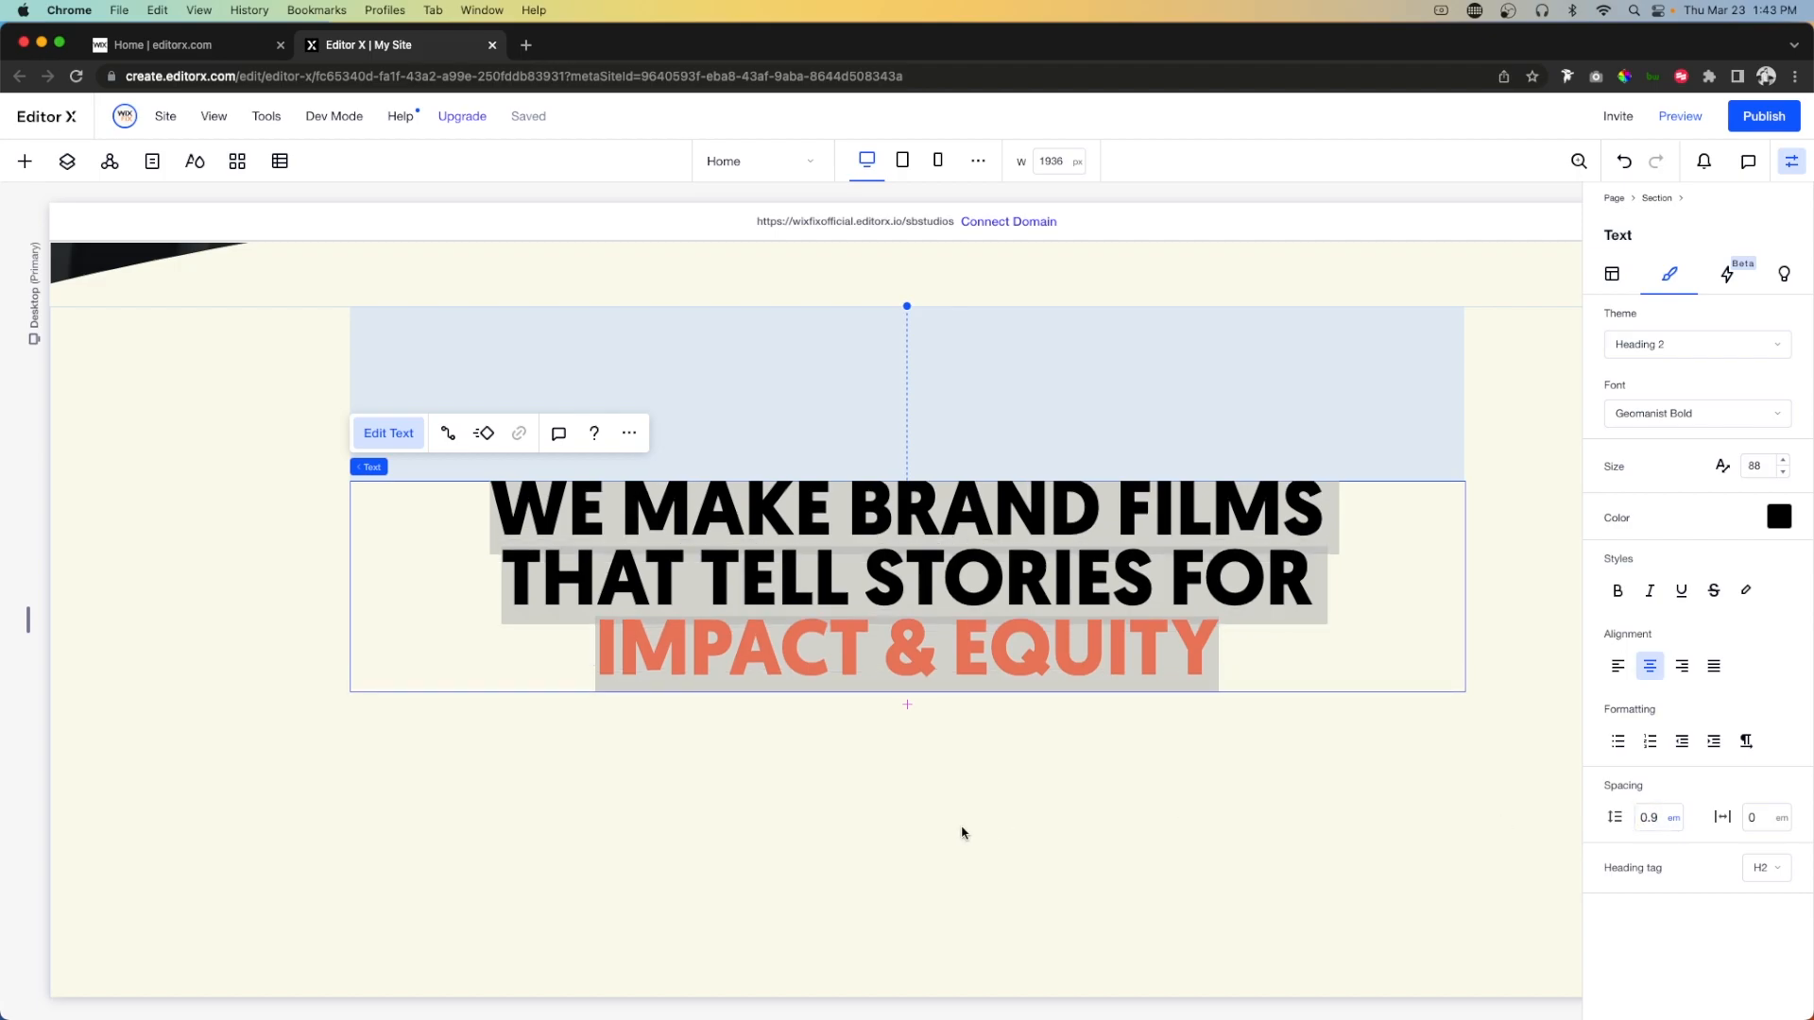
pyautogui.click(963, 833)
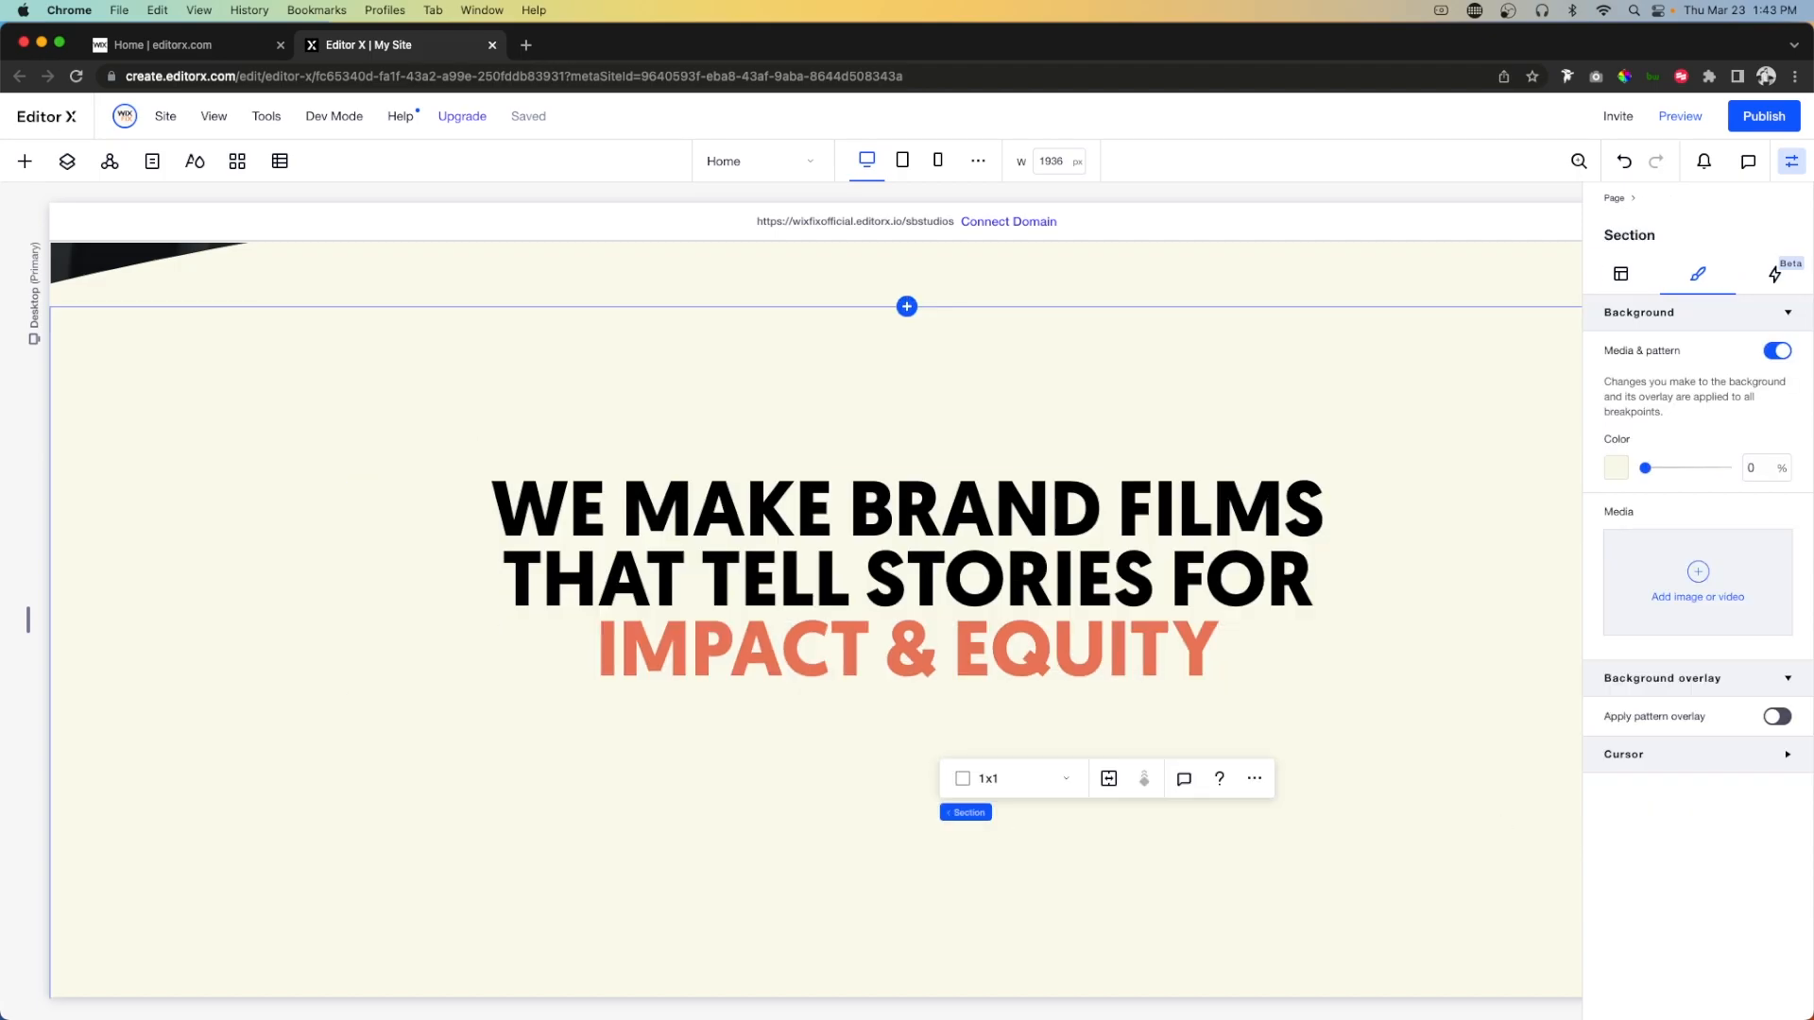
# Add a Paragraph 1 text below the heading with the studio description beginning "Every summer has a story" and center-align it.
pyautogui.click(24, 162)
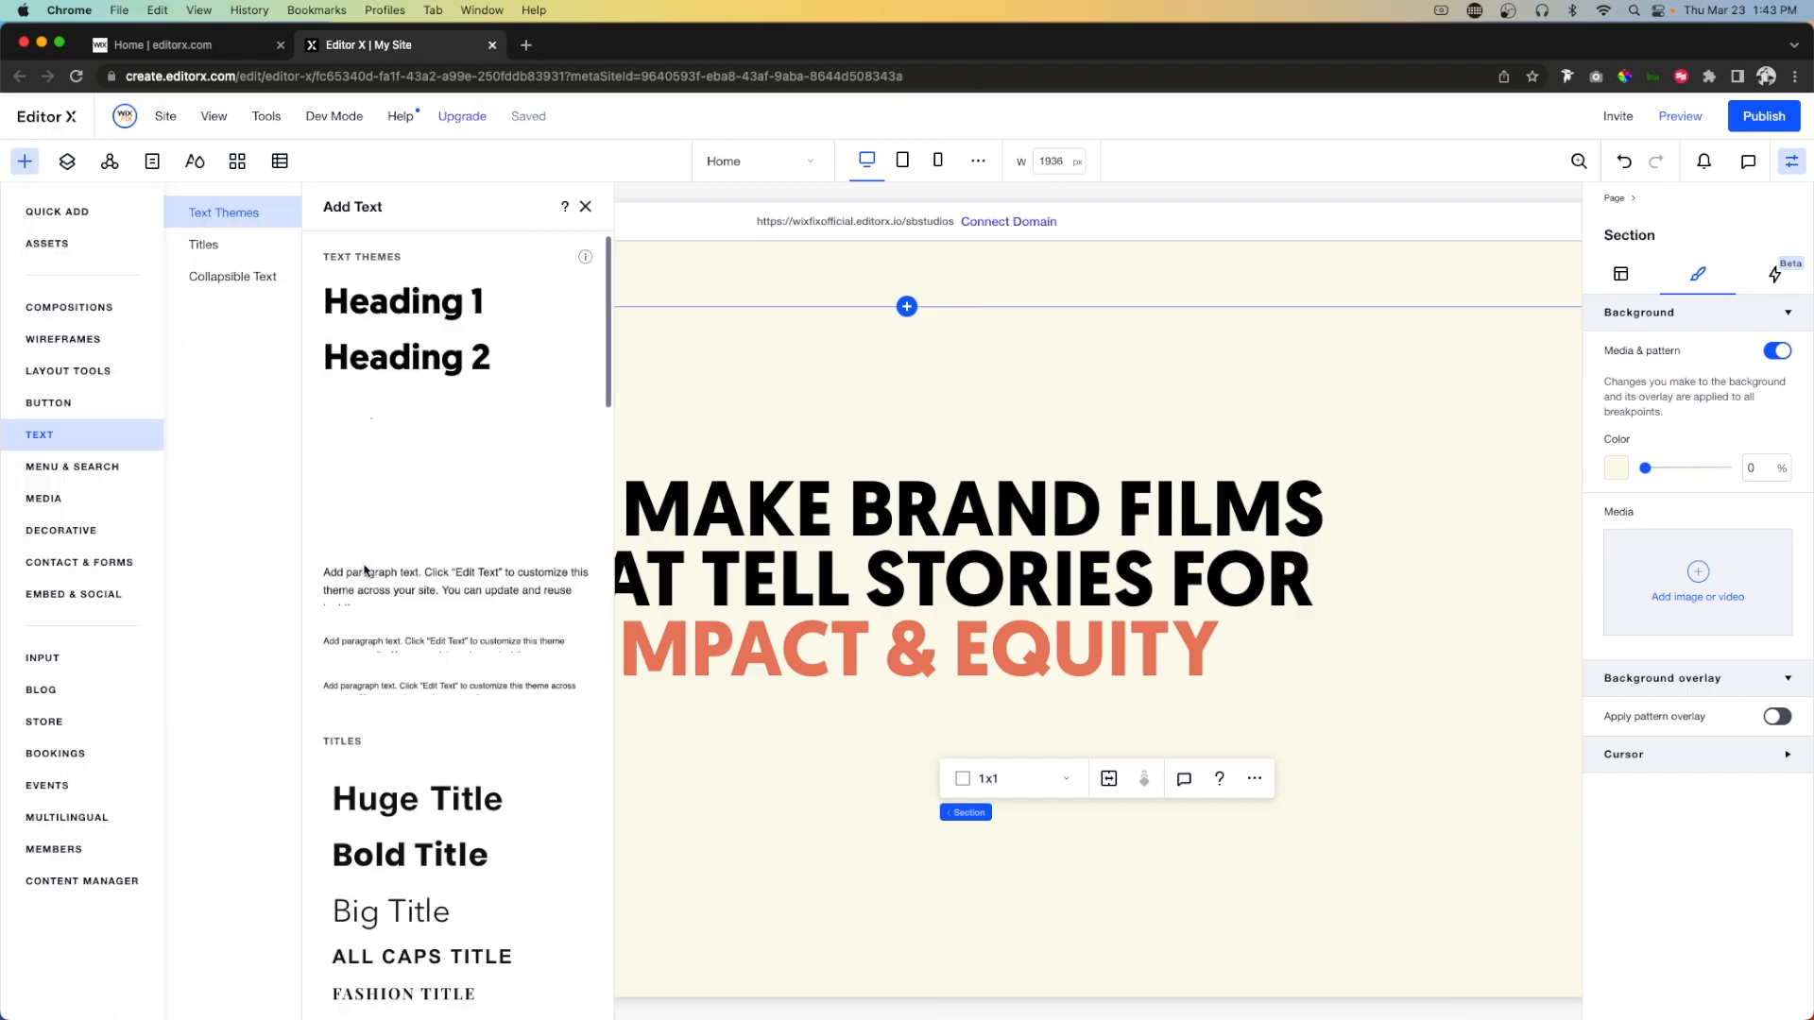
pyautogui.moveTo(388, 609); pyautogui.dragTo(911, 747)
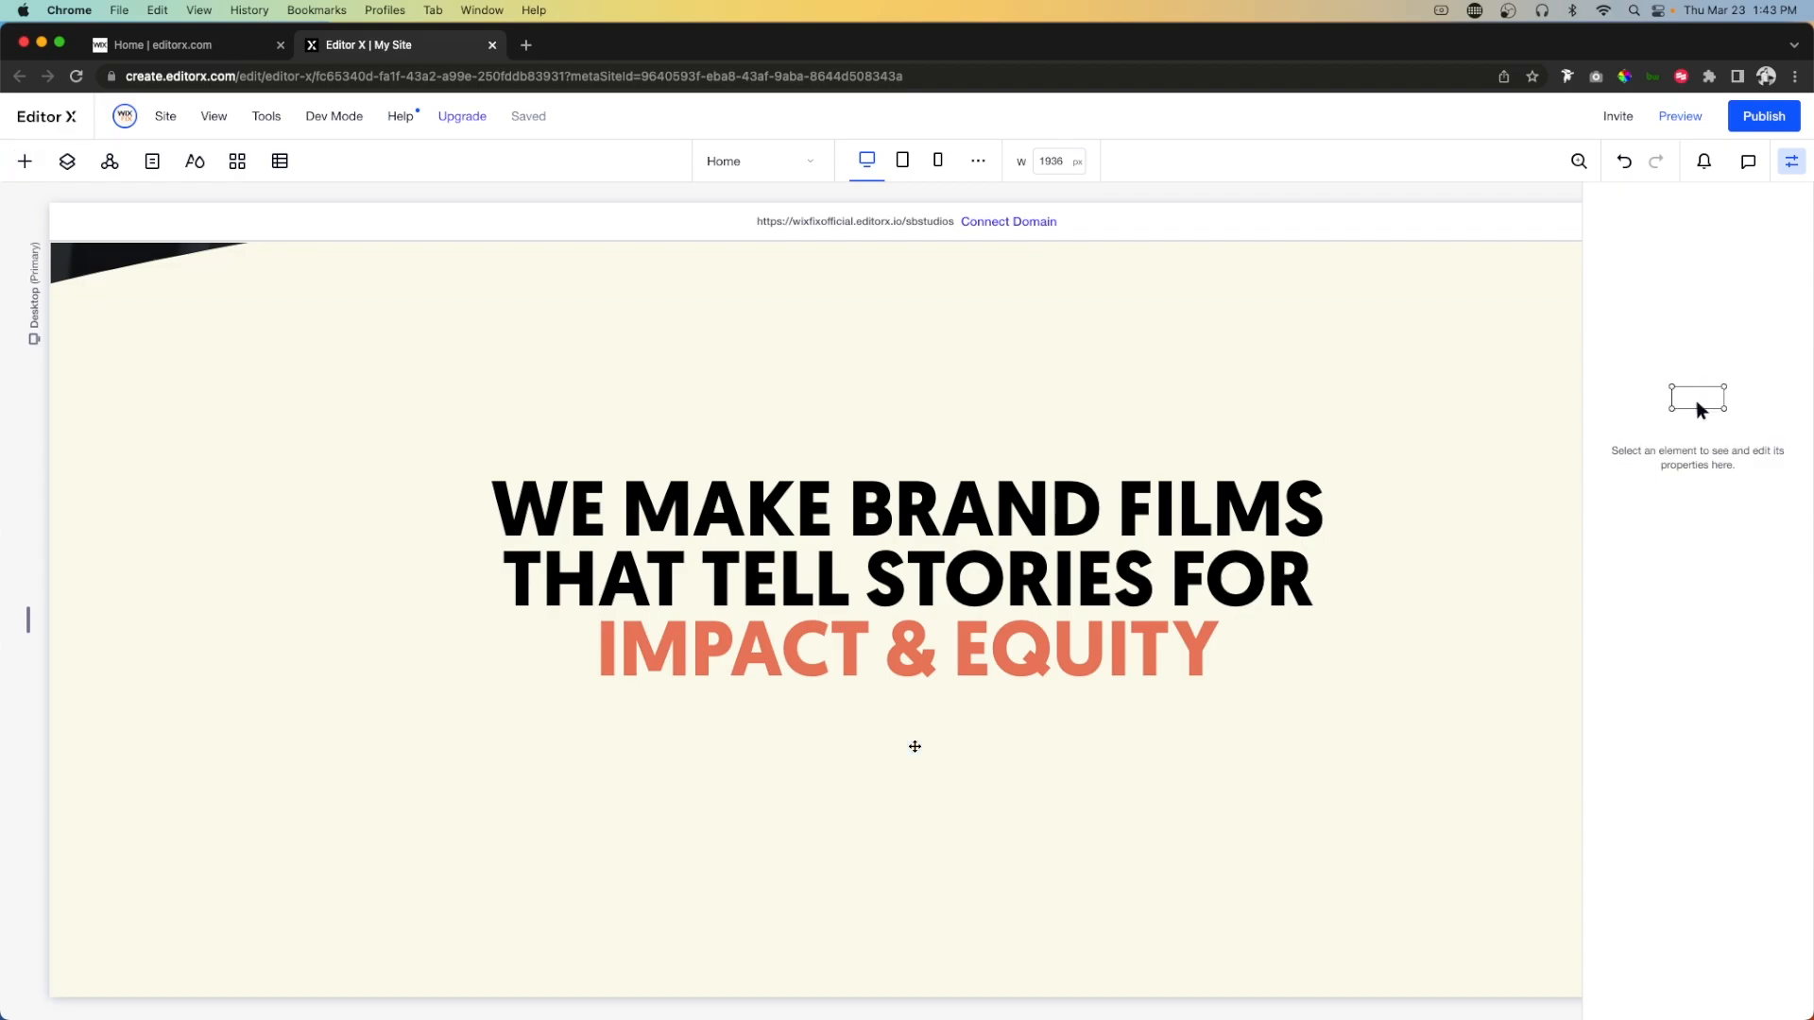
pyautogui.press('super+a')
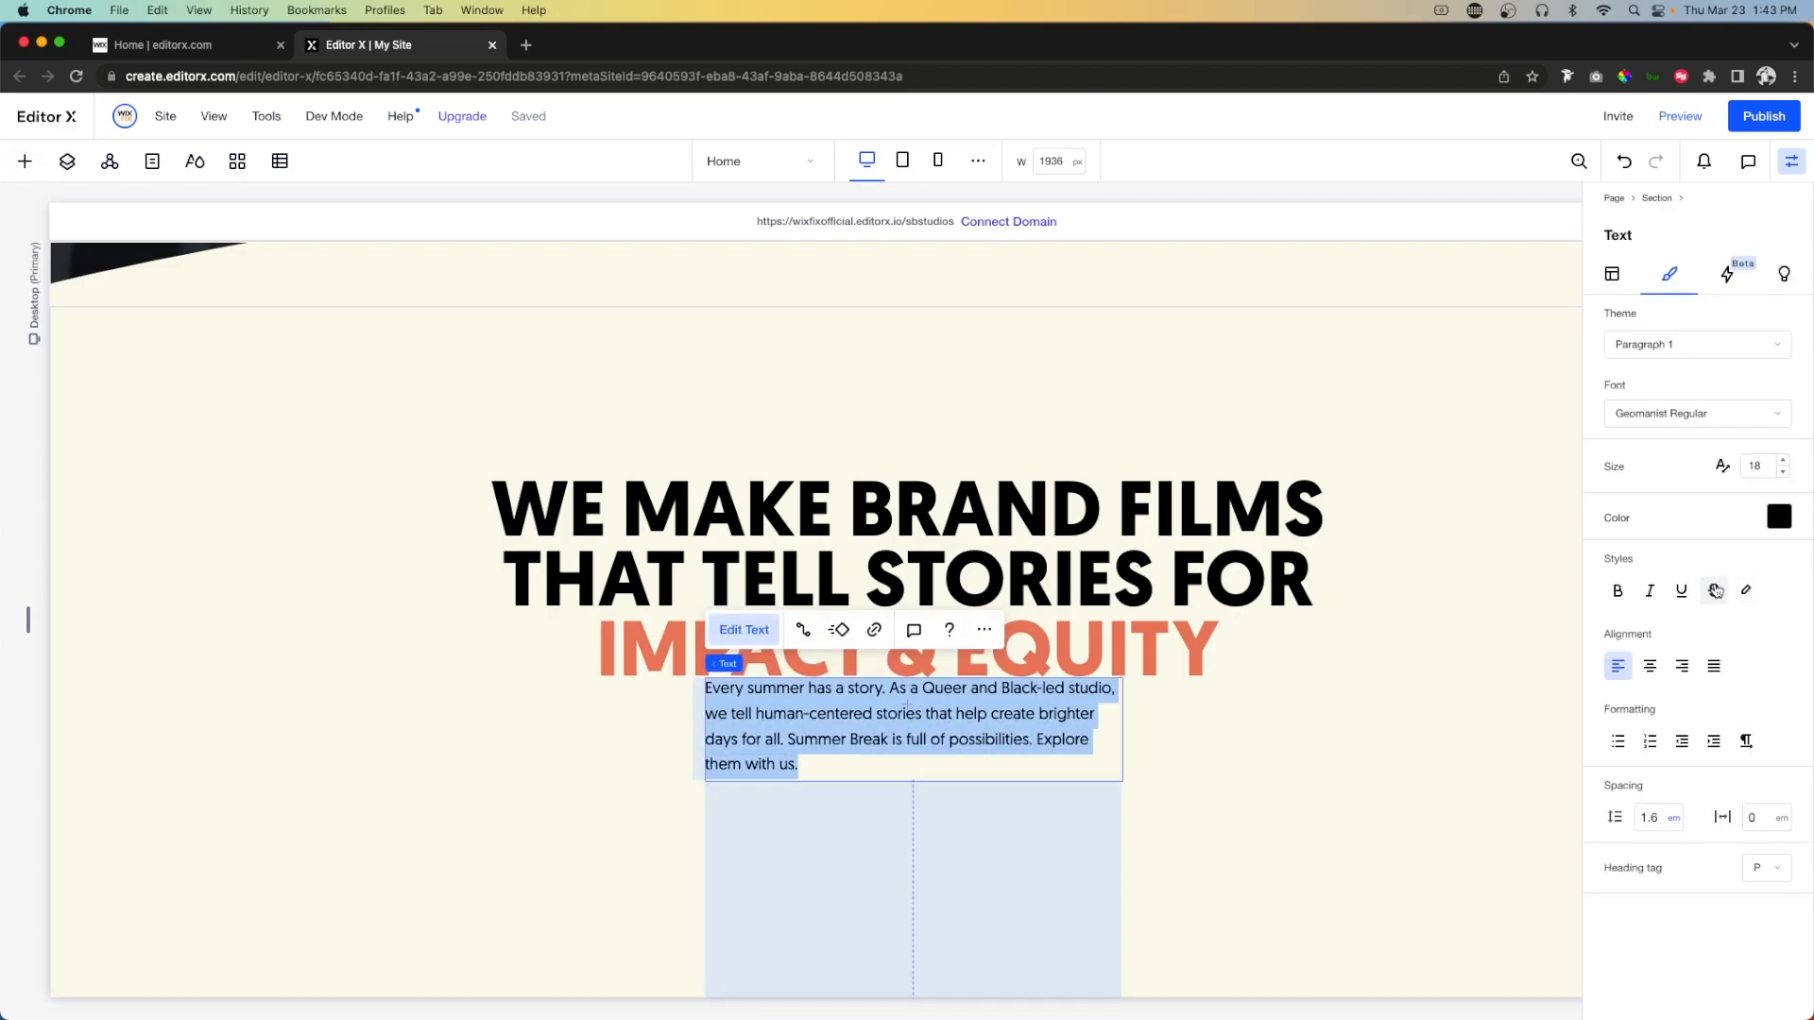
pyautogui.click(1649, 667)
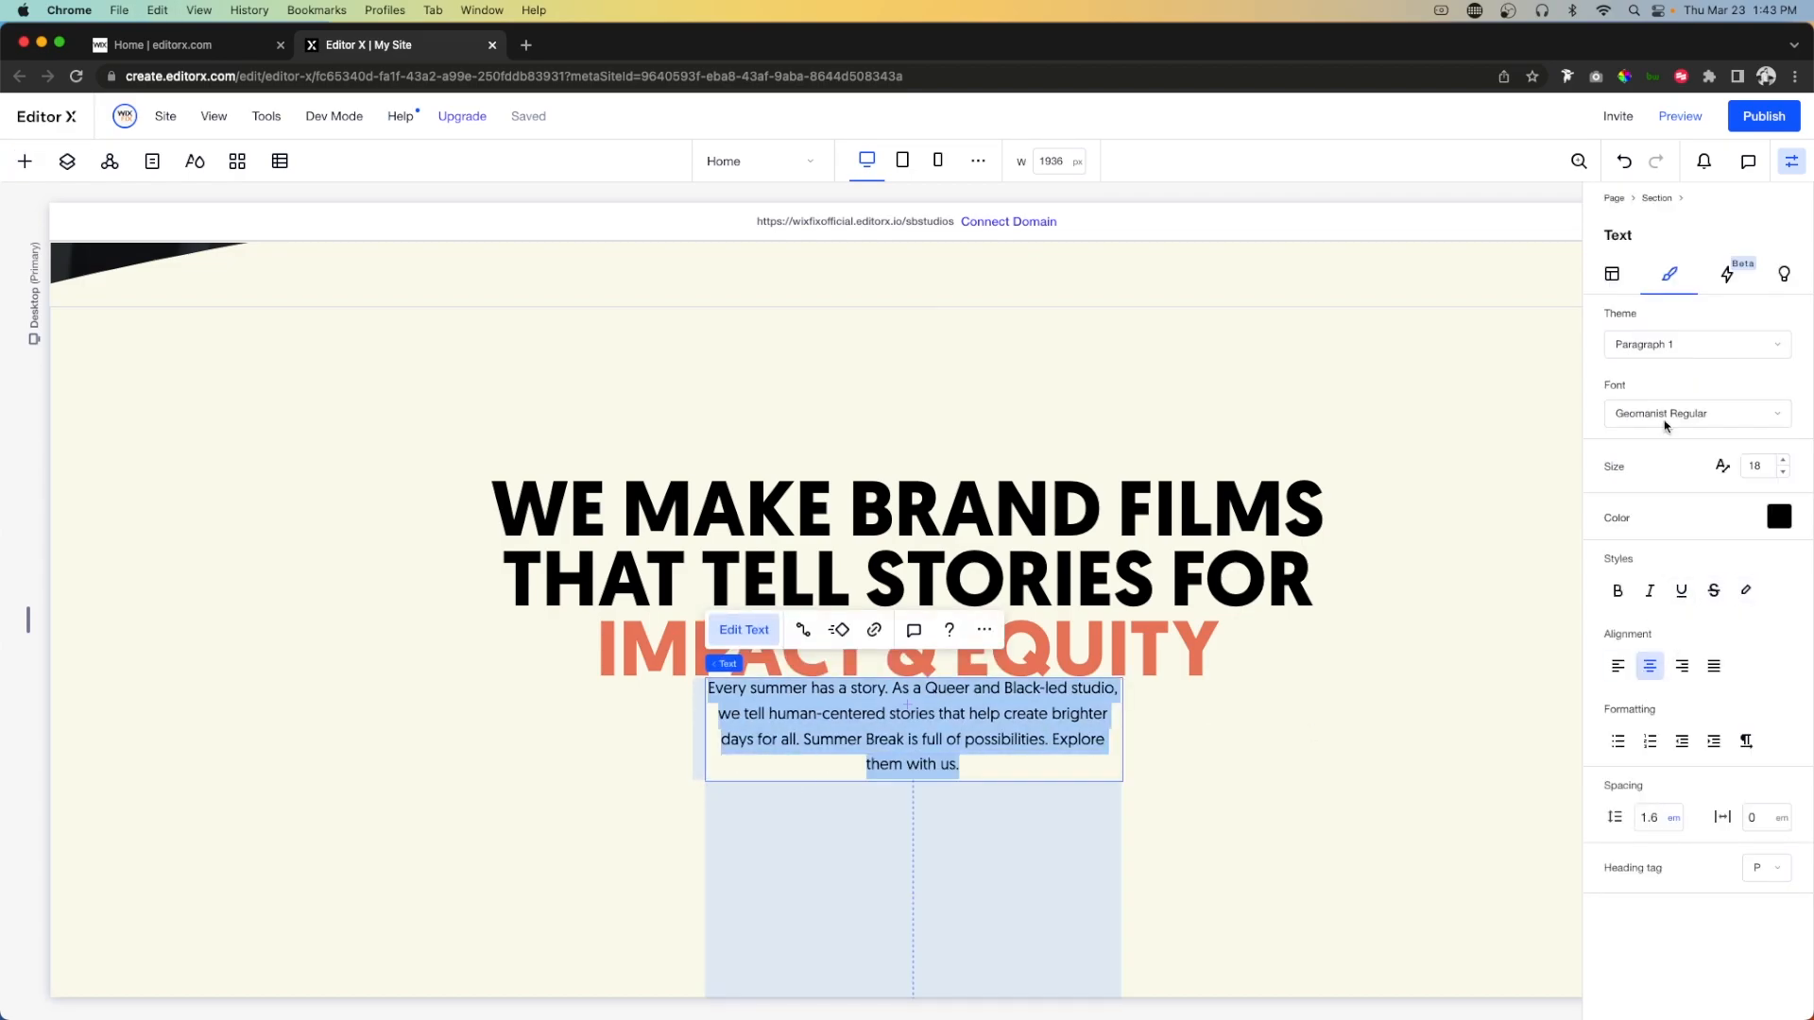
# Set the description paragraph's width to 35% and center it horizontally in the section.
pyautogui.click(1615, 282)
pyautogui.click(1666, 489)
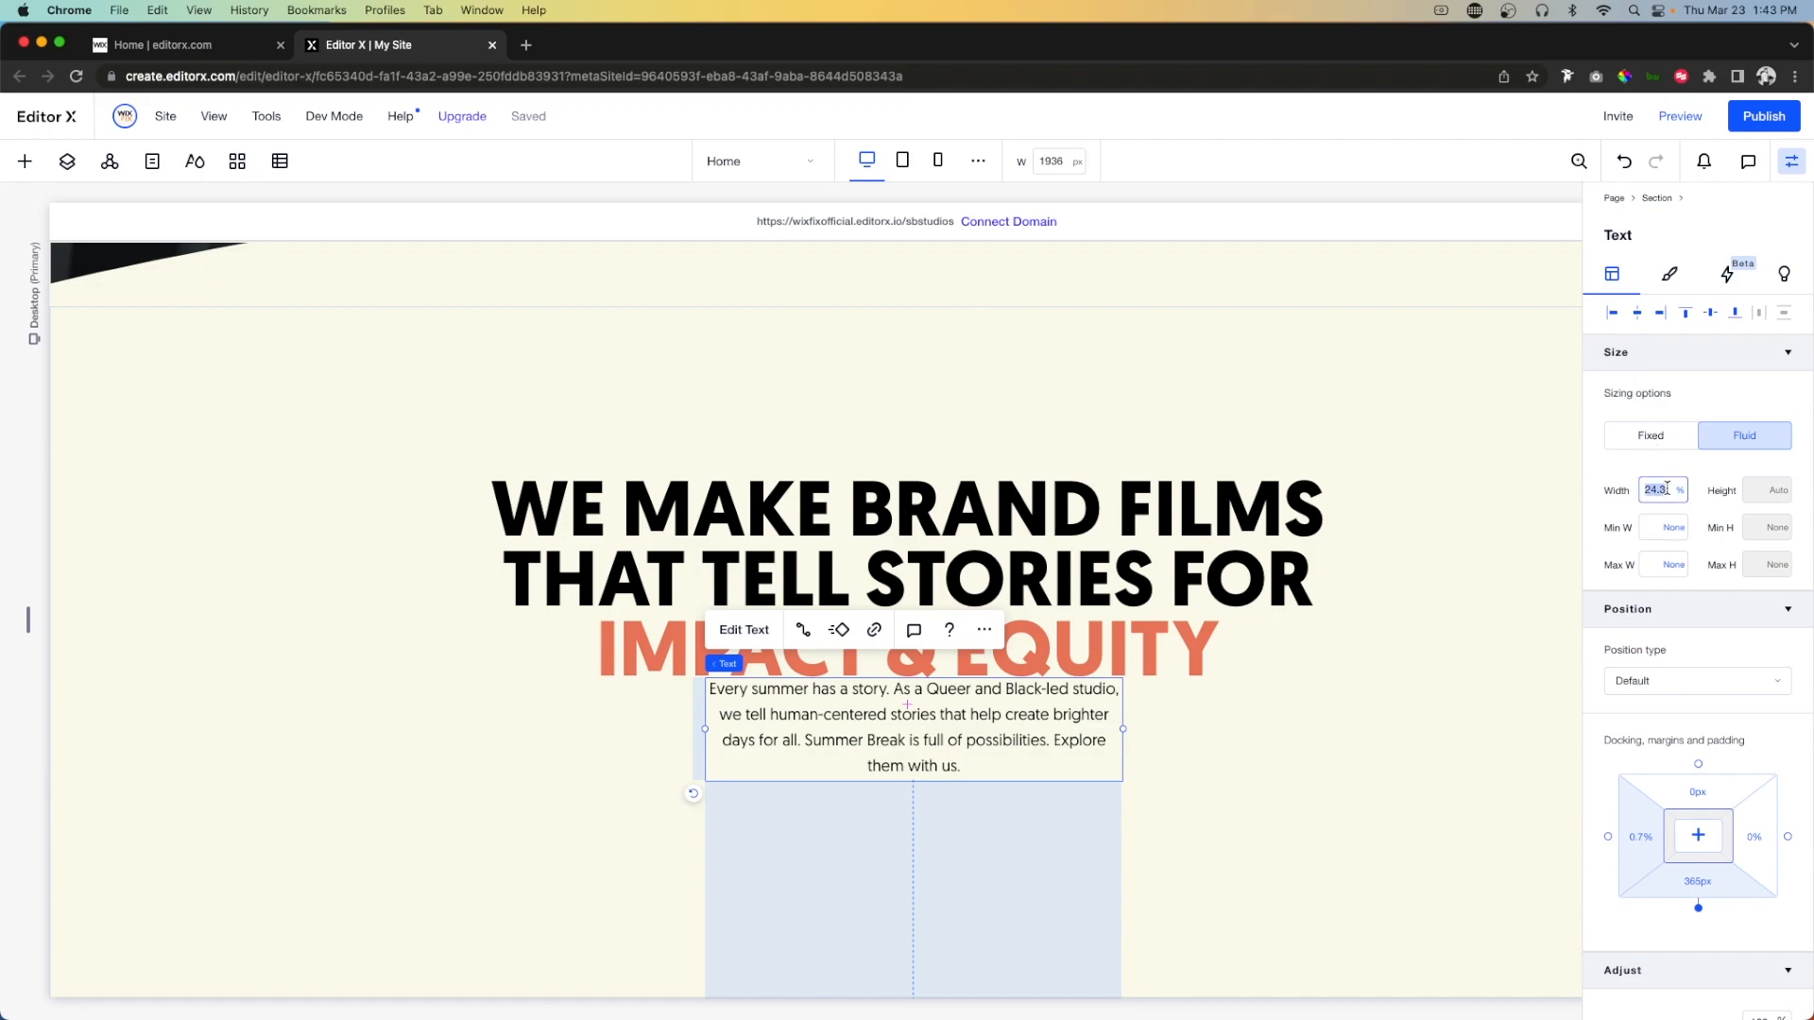
pyautogui.press('Return')
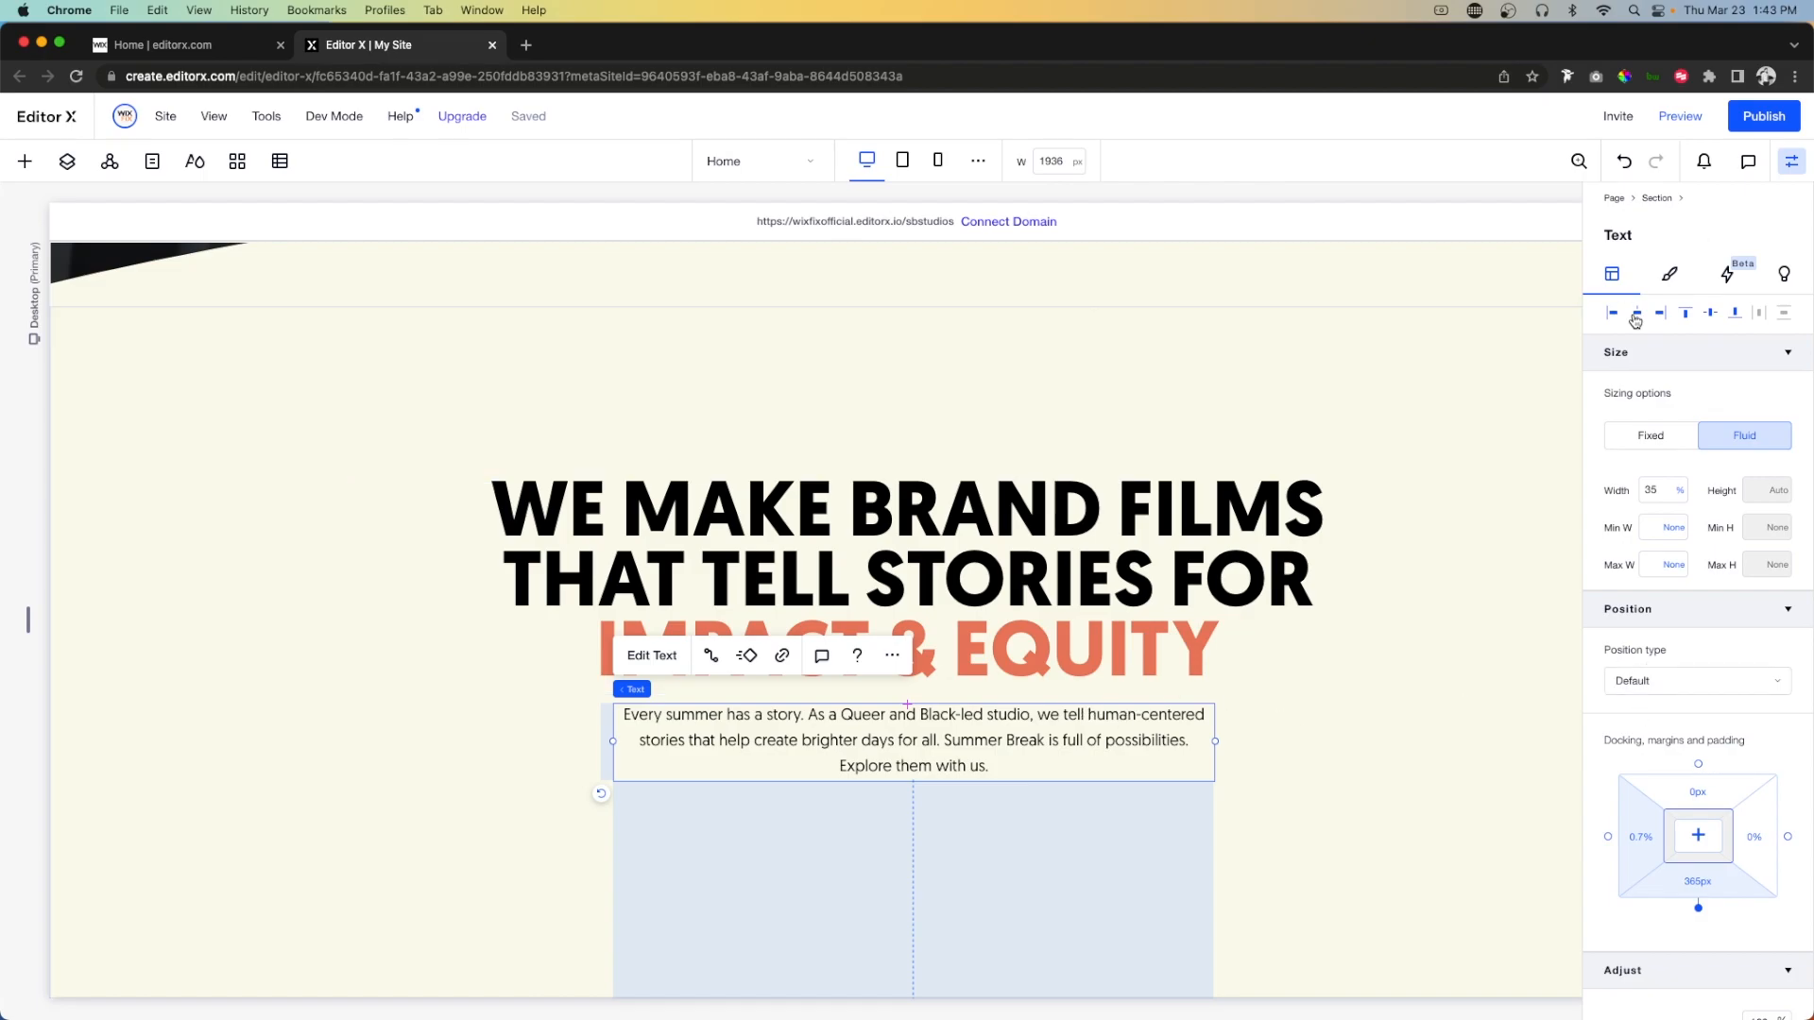
pyautogui.click(1345, 769)
# Copy the hero's SAY HELLO button container into the new section below the paragraph and center it horizontally.
pyautogui.scroll(5, 1347, 783)
pyautogui.scroll(2, 1348, 784)
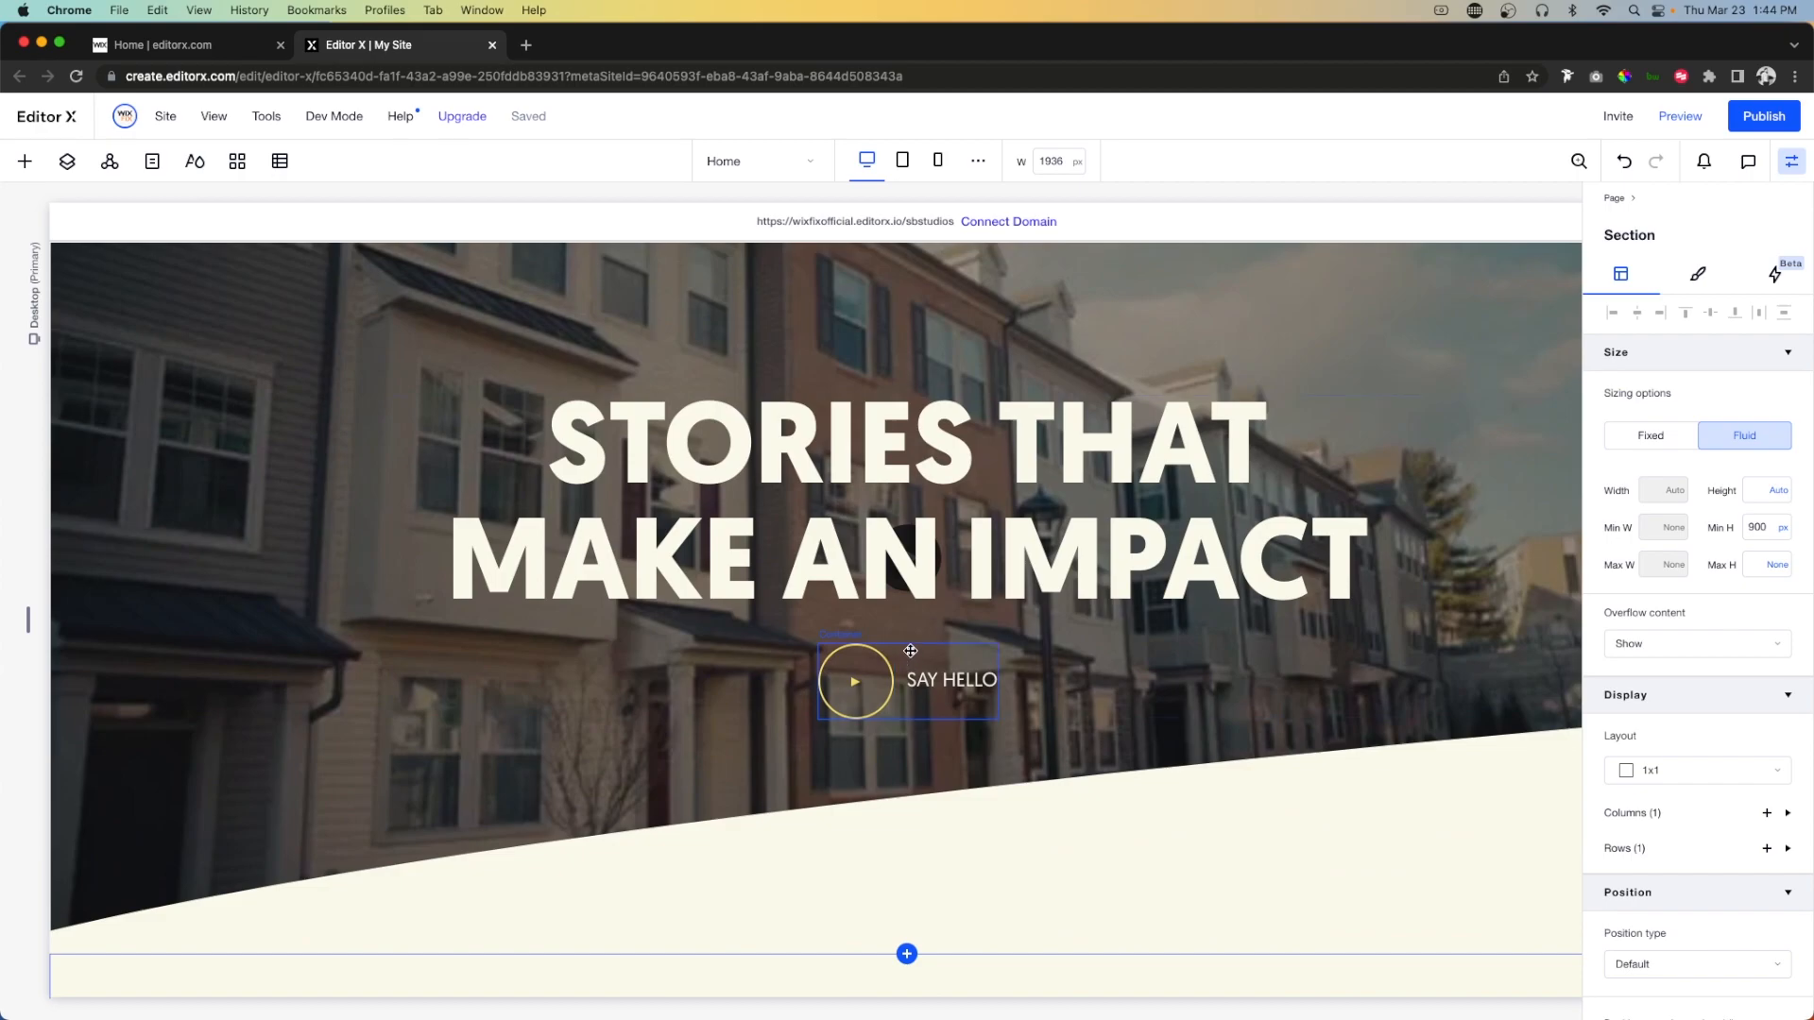
pyautogui.click(910, 650)
pyautogui.scroll(-10, 910, 651)
pyautogui.scroll(2, 910, 651)
pyautogui.click(874, 639)
pyautogui.rightClick(874, 638)
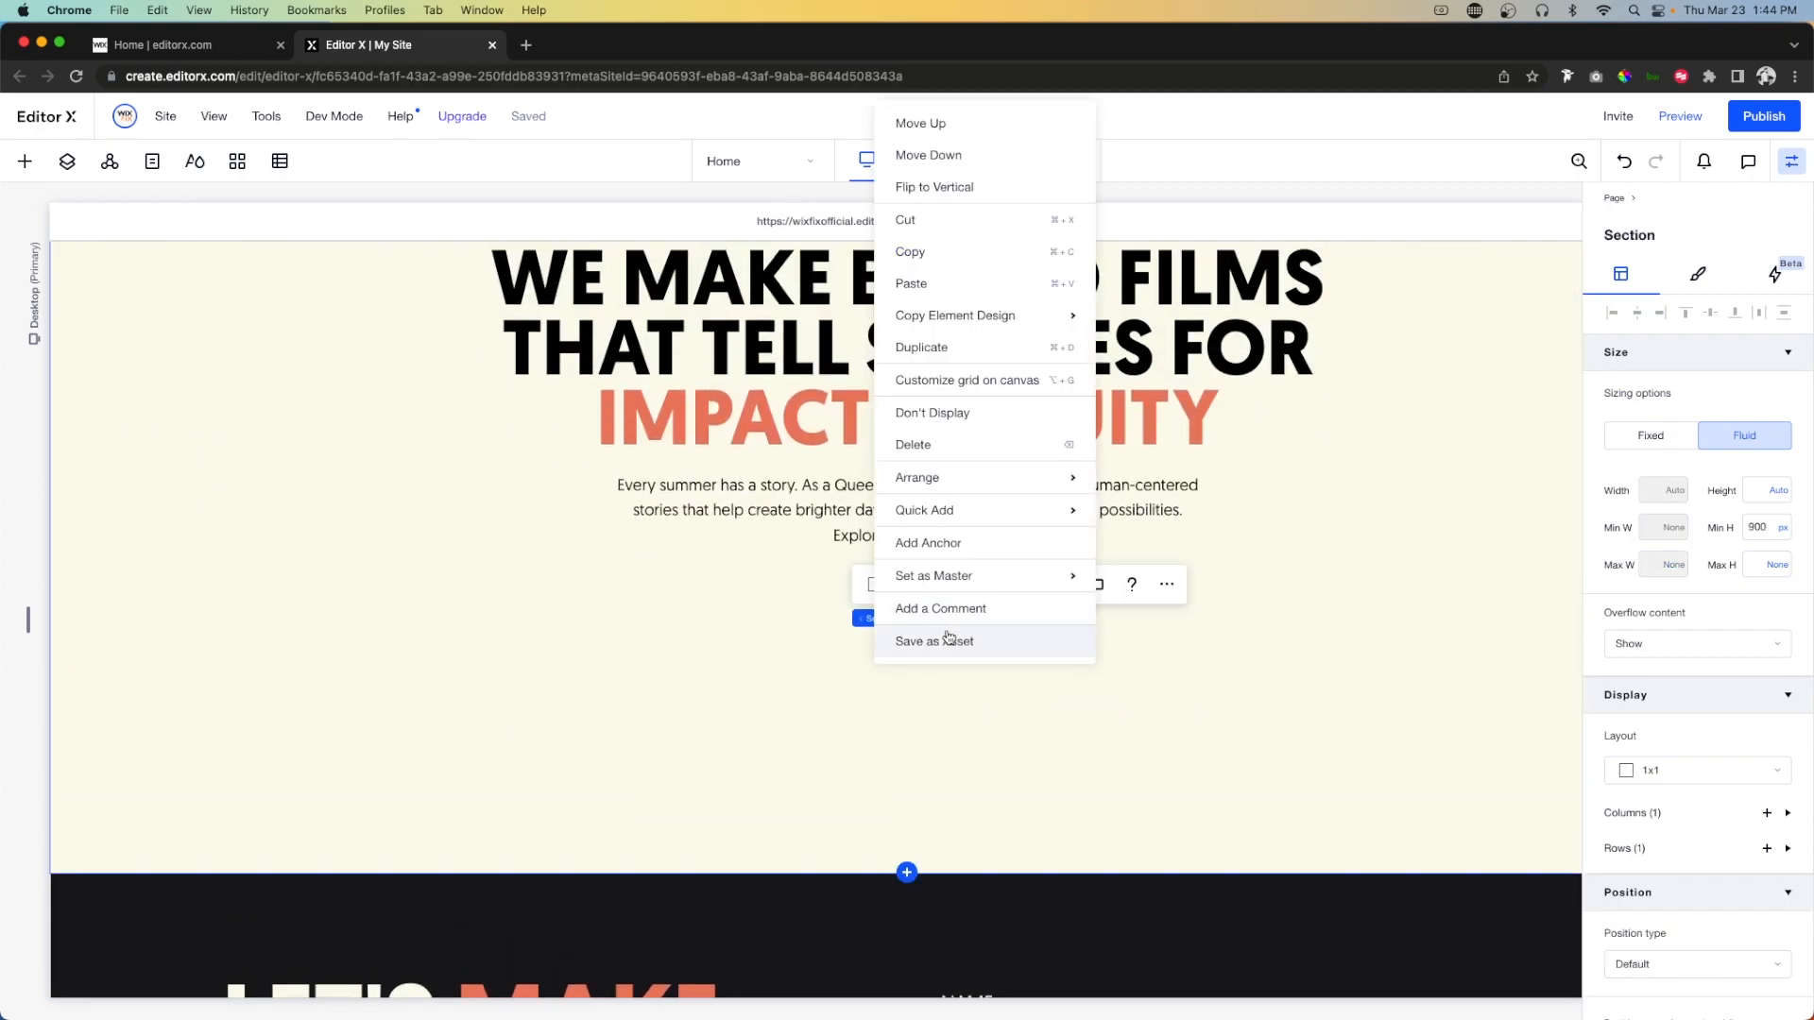
pyautogui.click(930, 282)
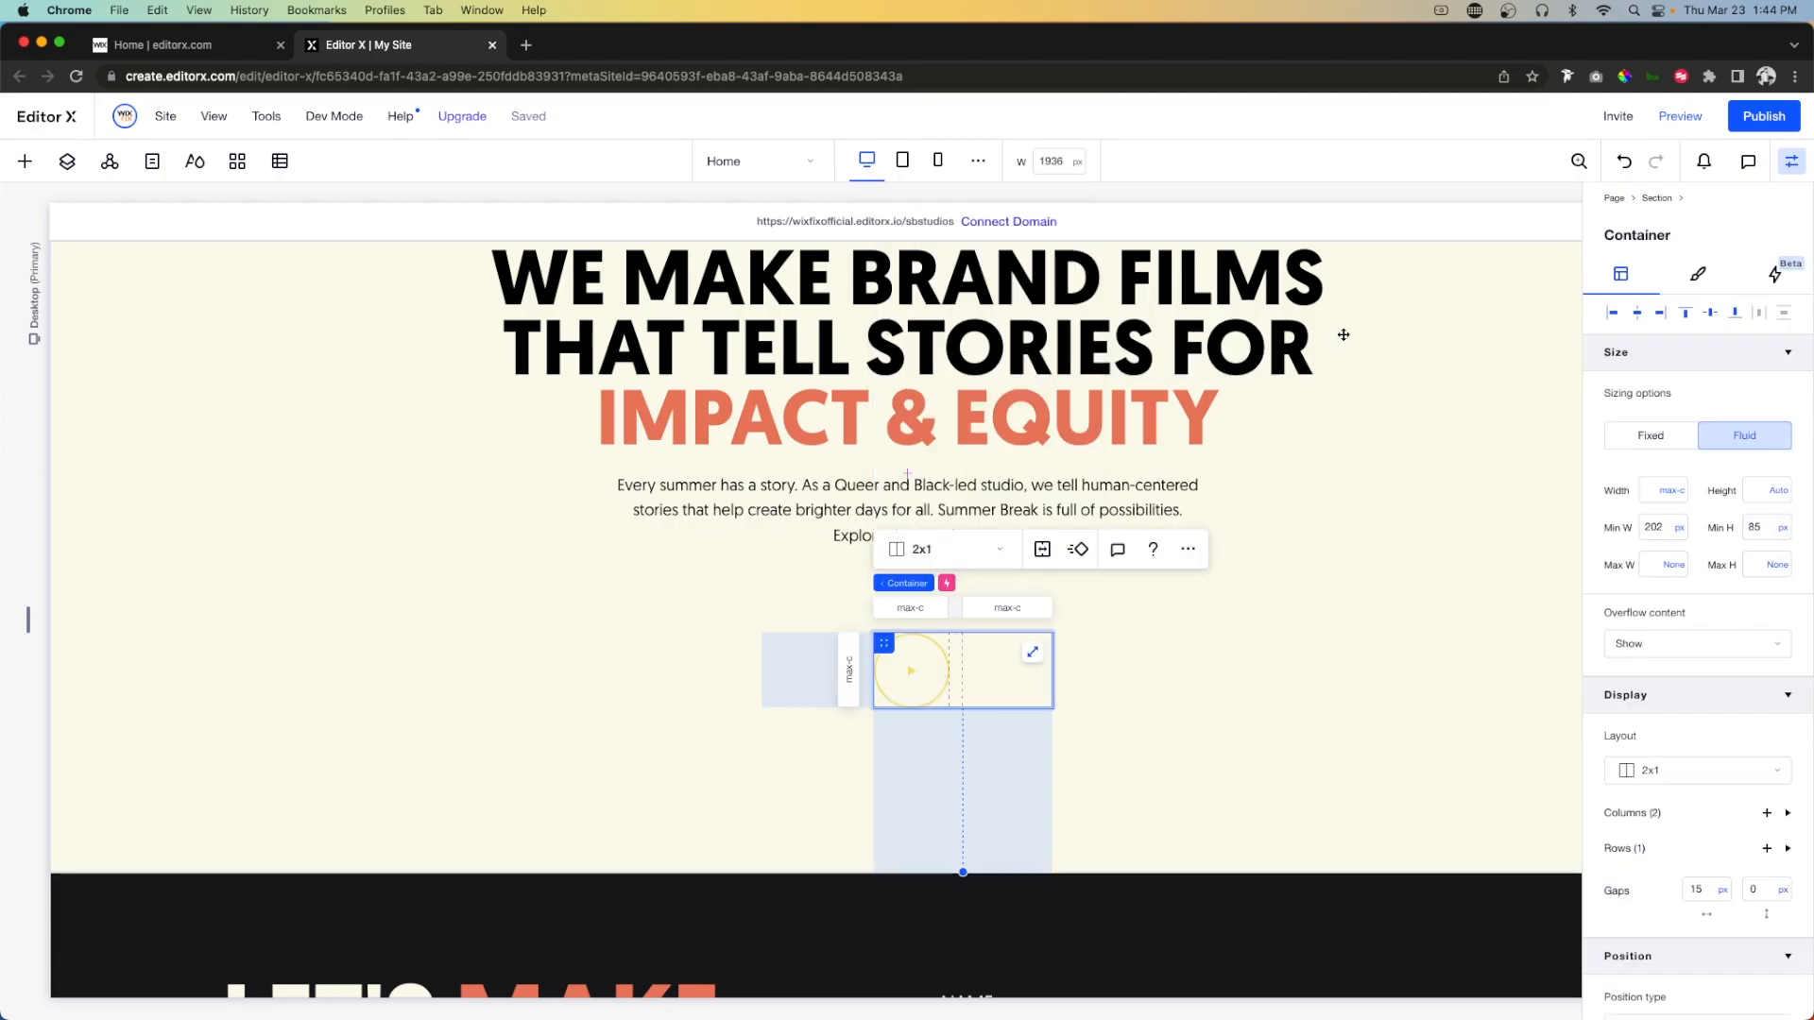
pyautogui.click(1639, 315)
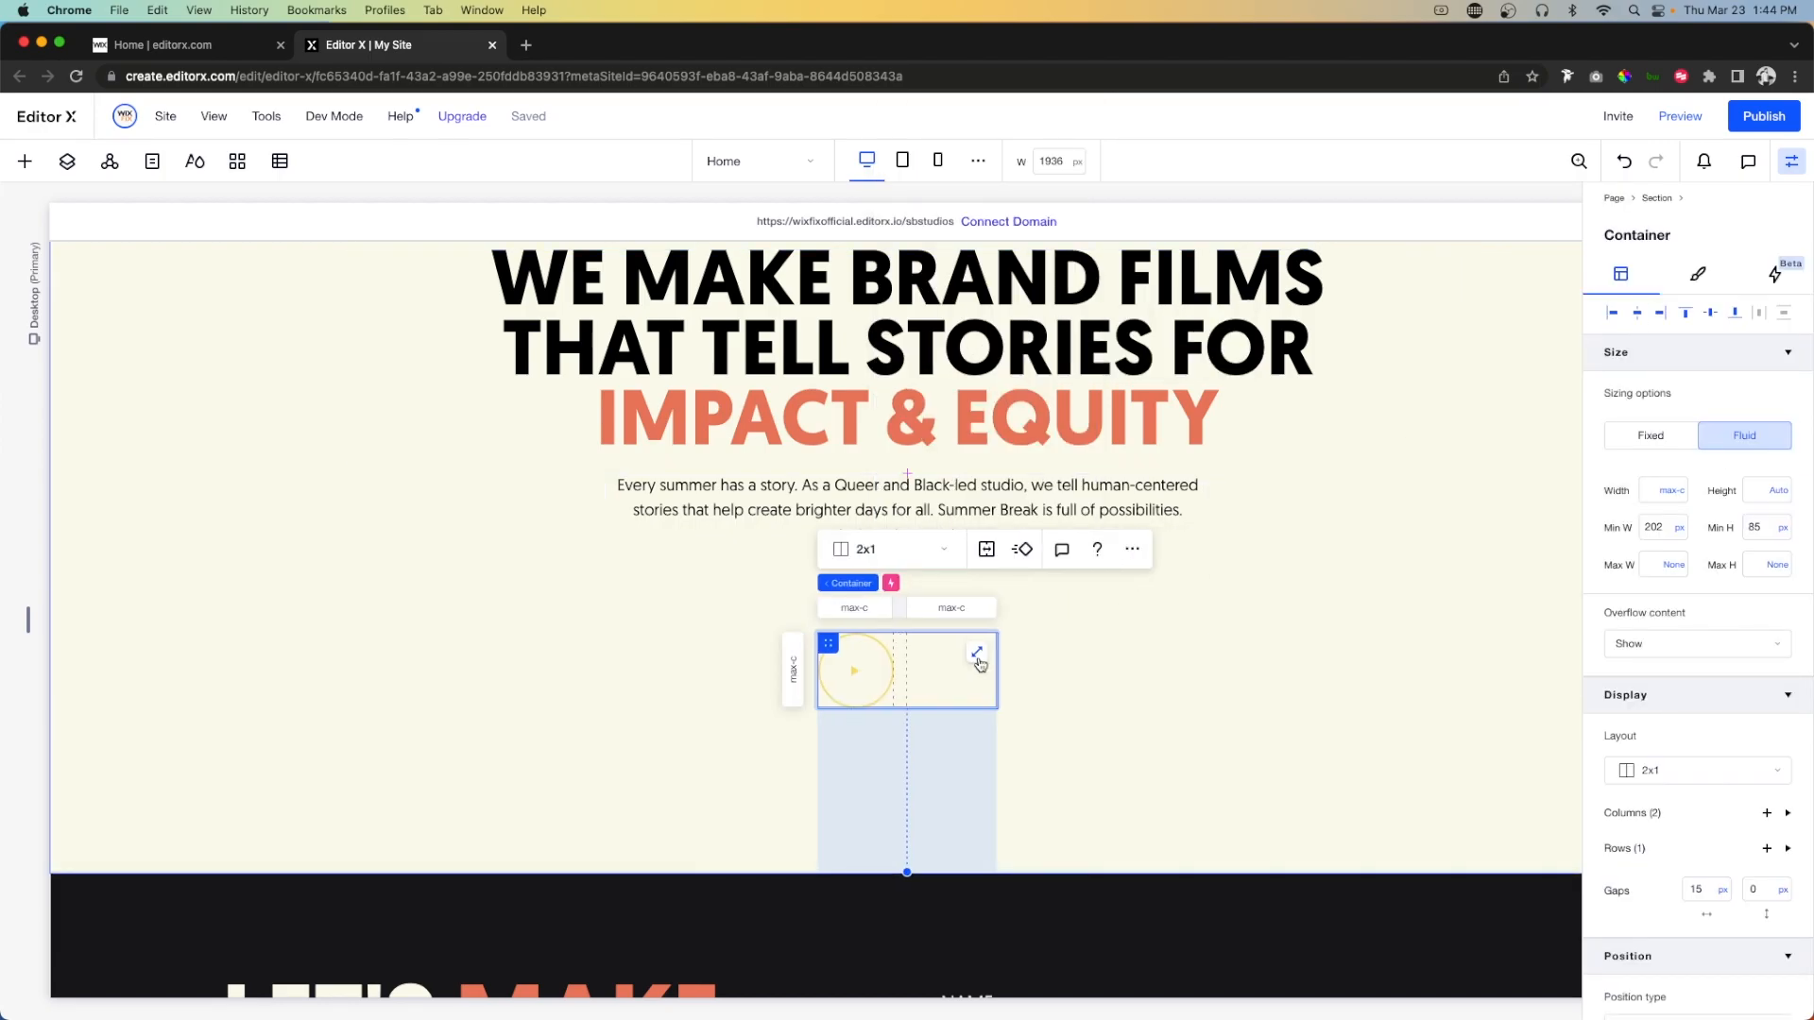
# Change the copied button's label to "OUR STORY".
pyautogui.click(930, 668)
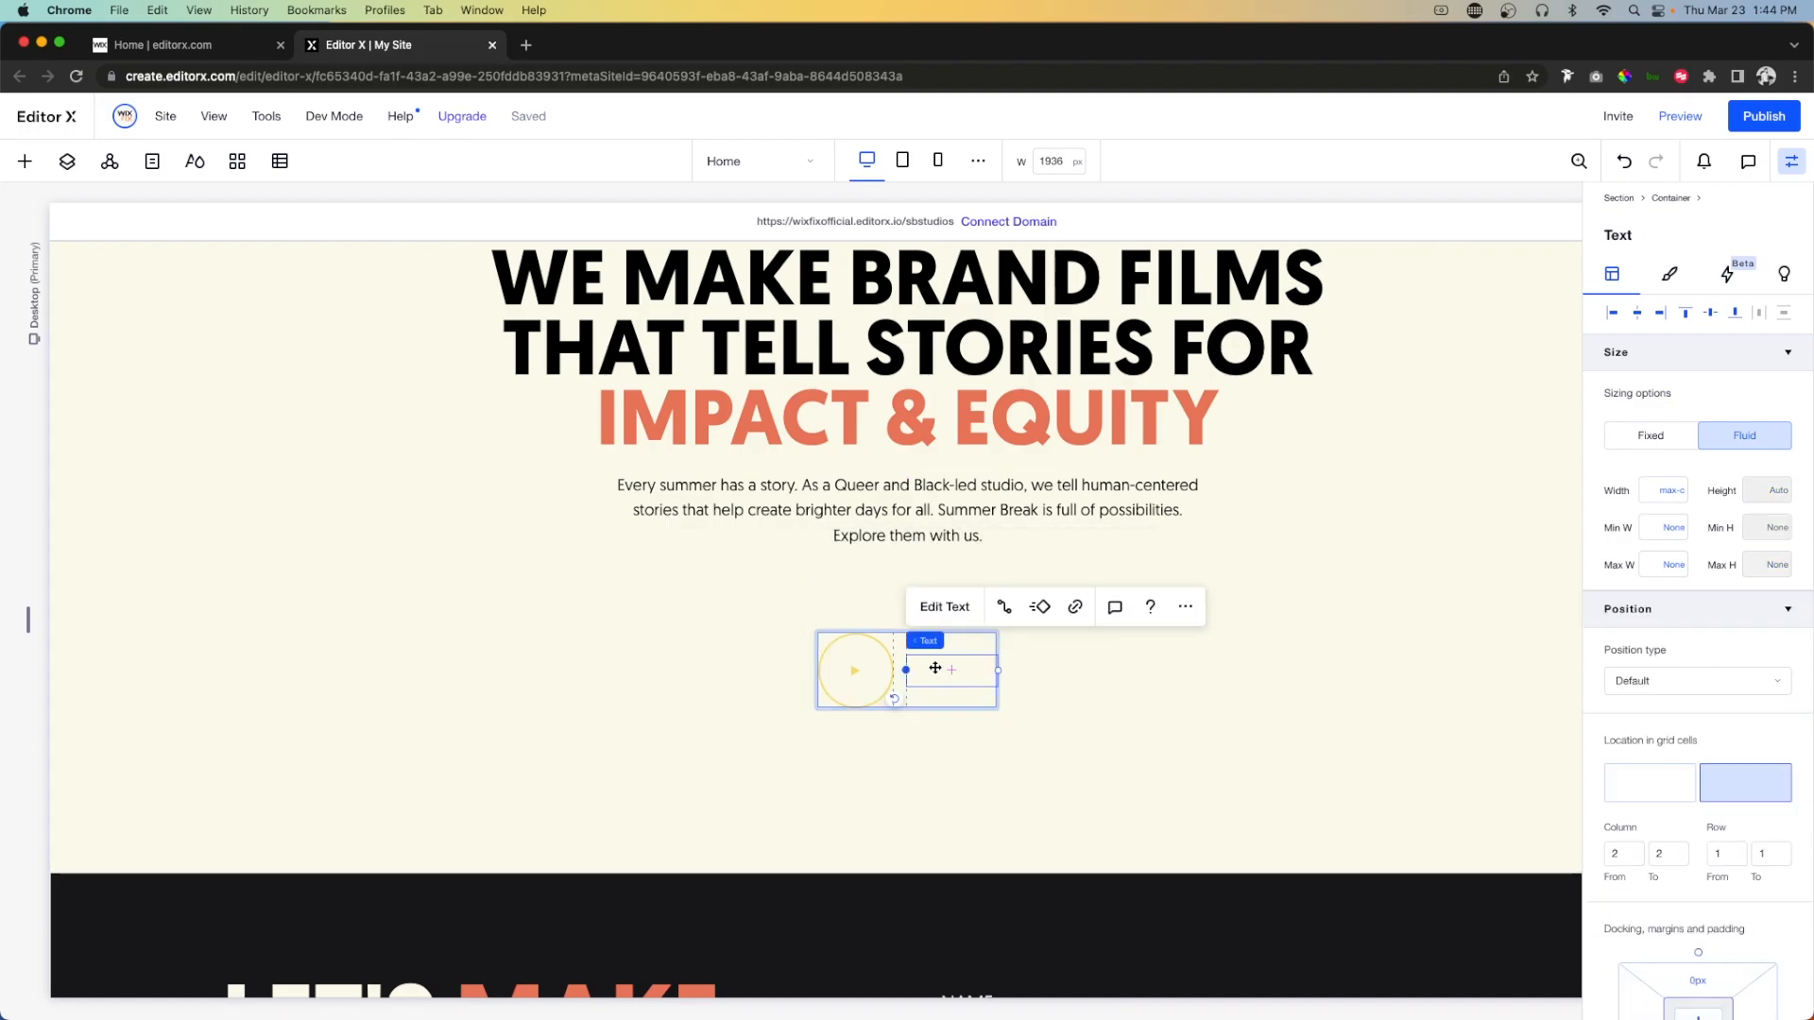
pyautogui.doubleClick(978, 668)
pyautogui.press('BackSpace')
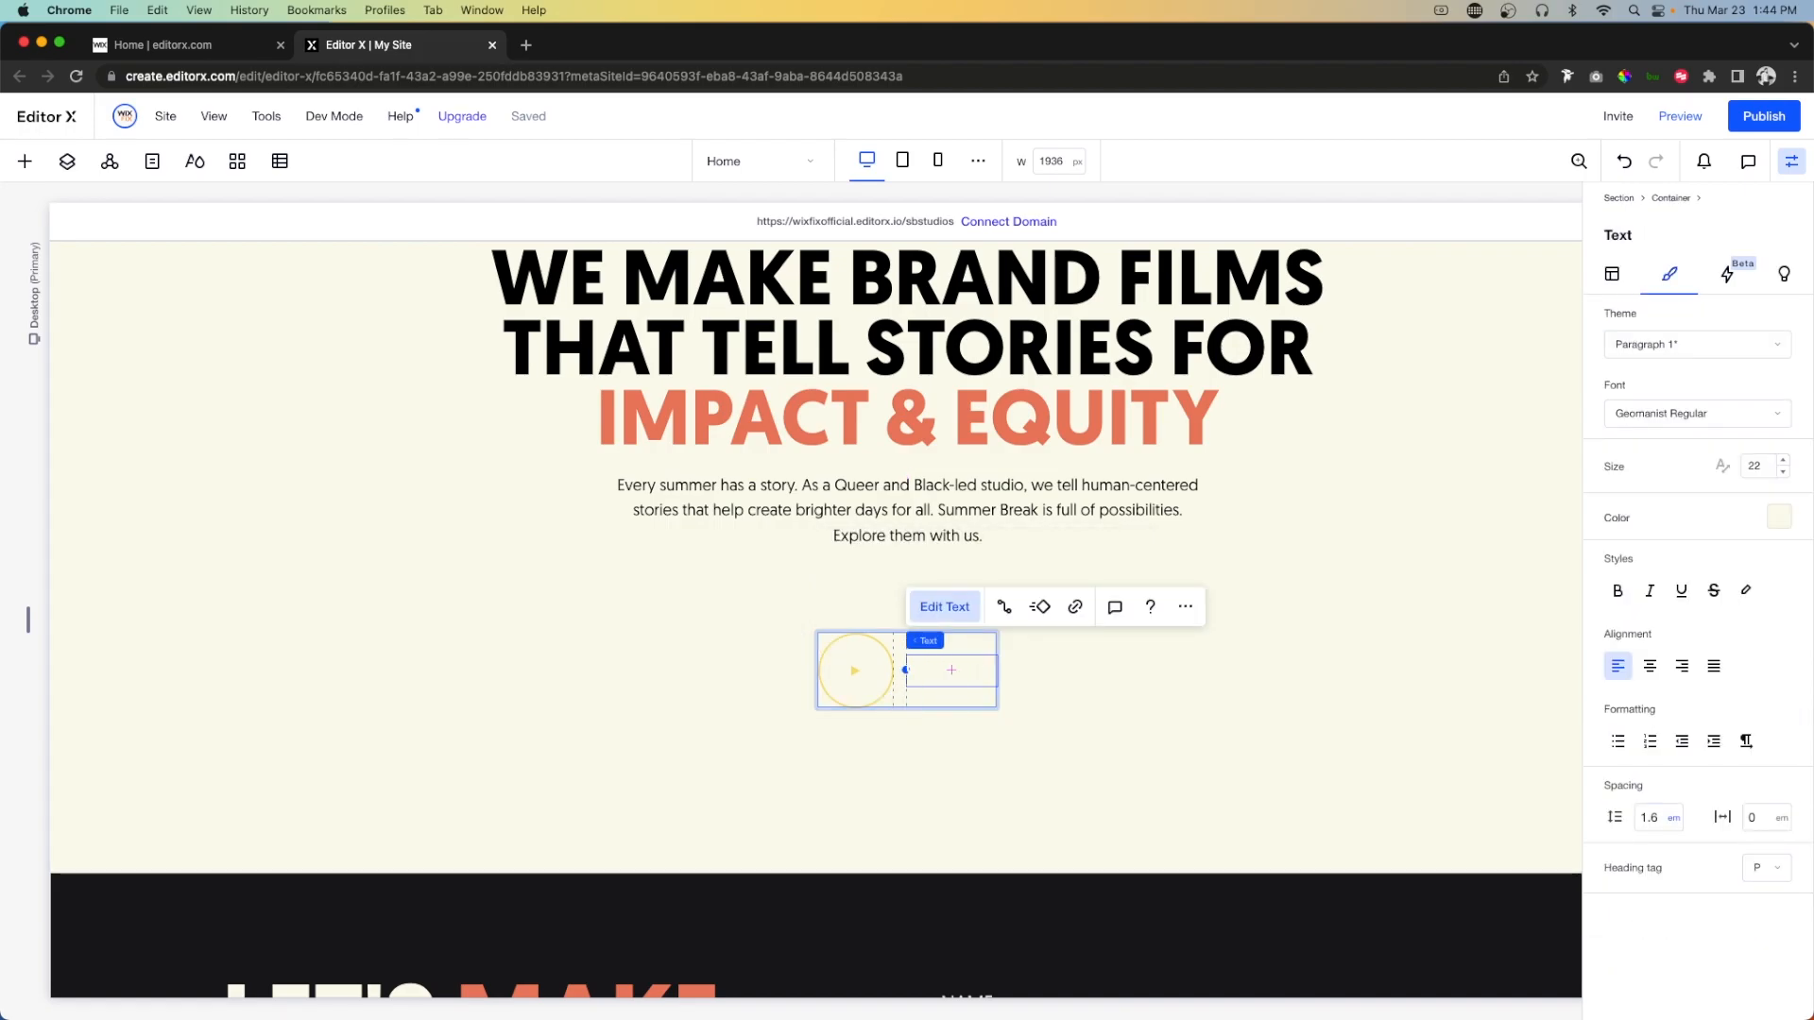
pyautogui.write('WATCH REEL')
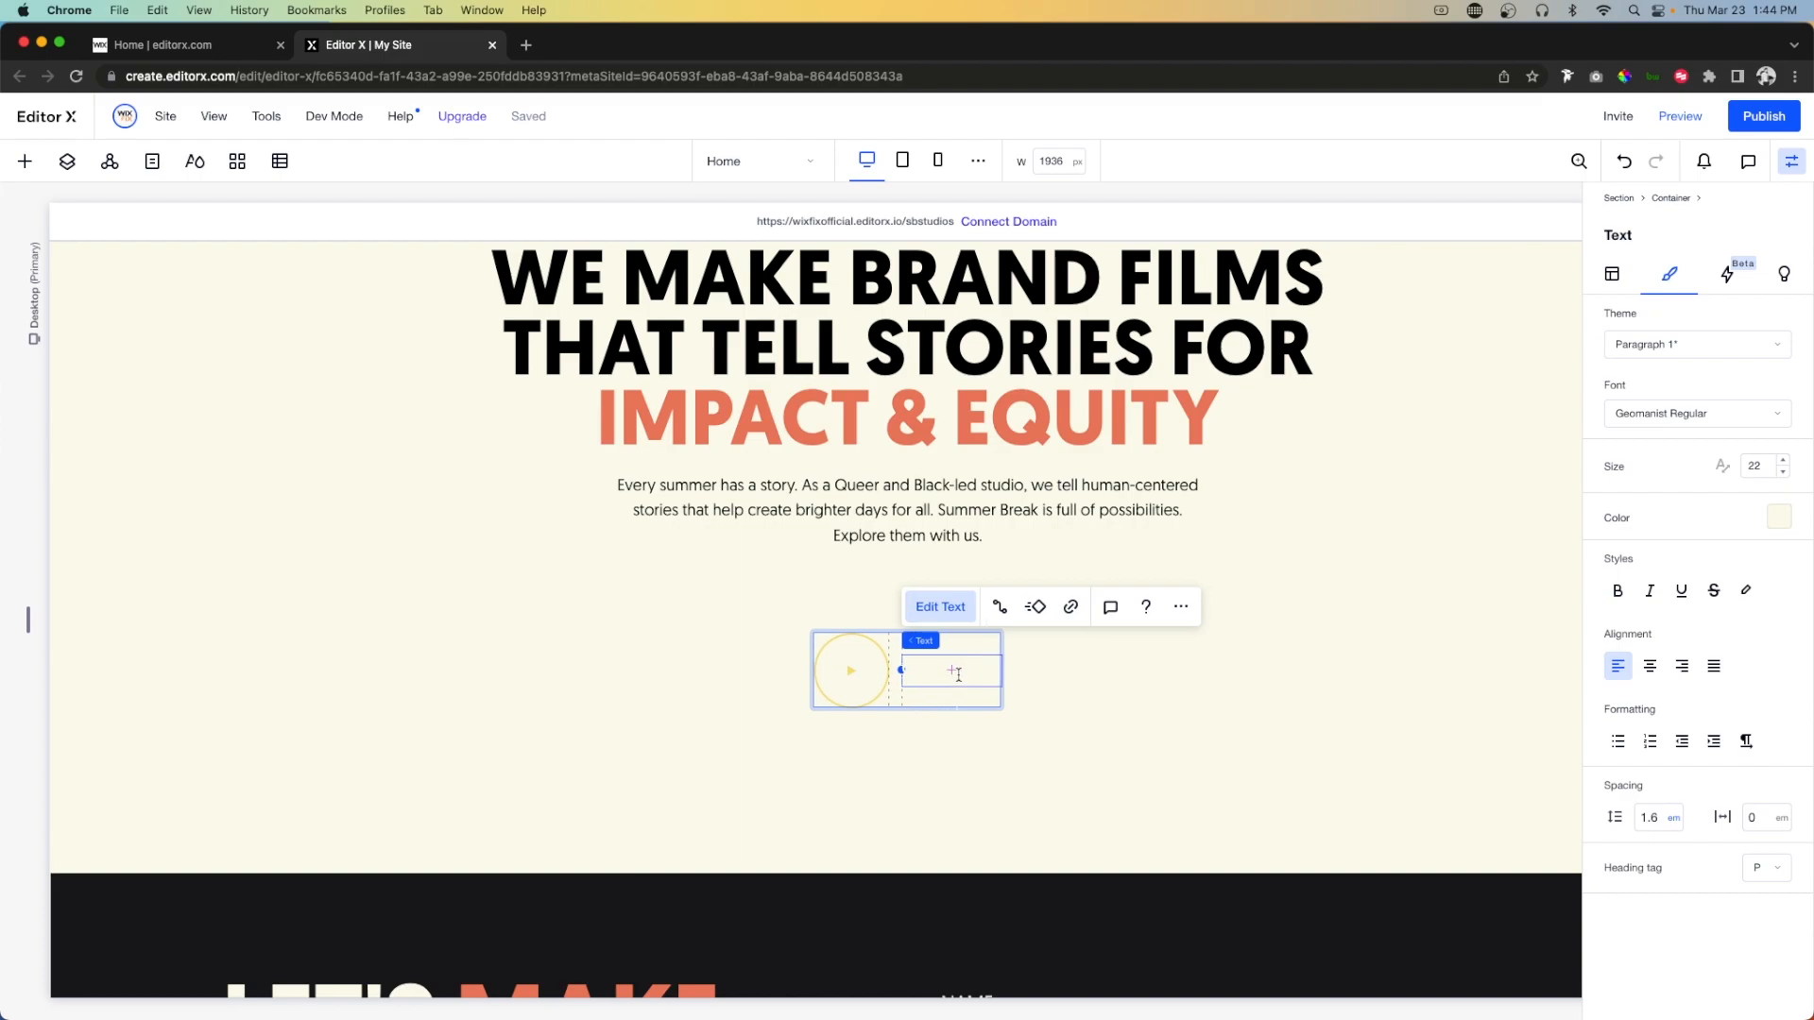
# Color the "OUR STORY" label with the dark gray theme color.
pyautogui.press('super+a')
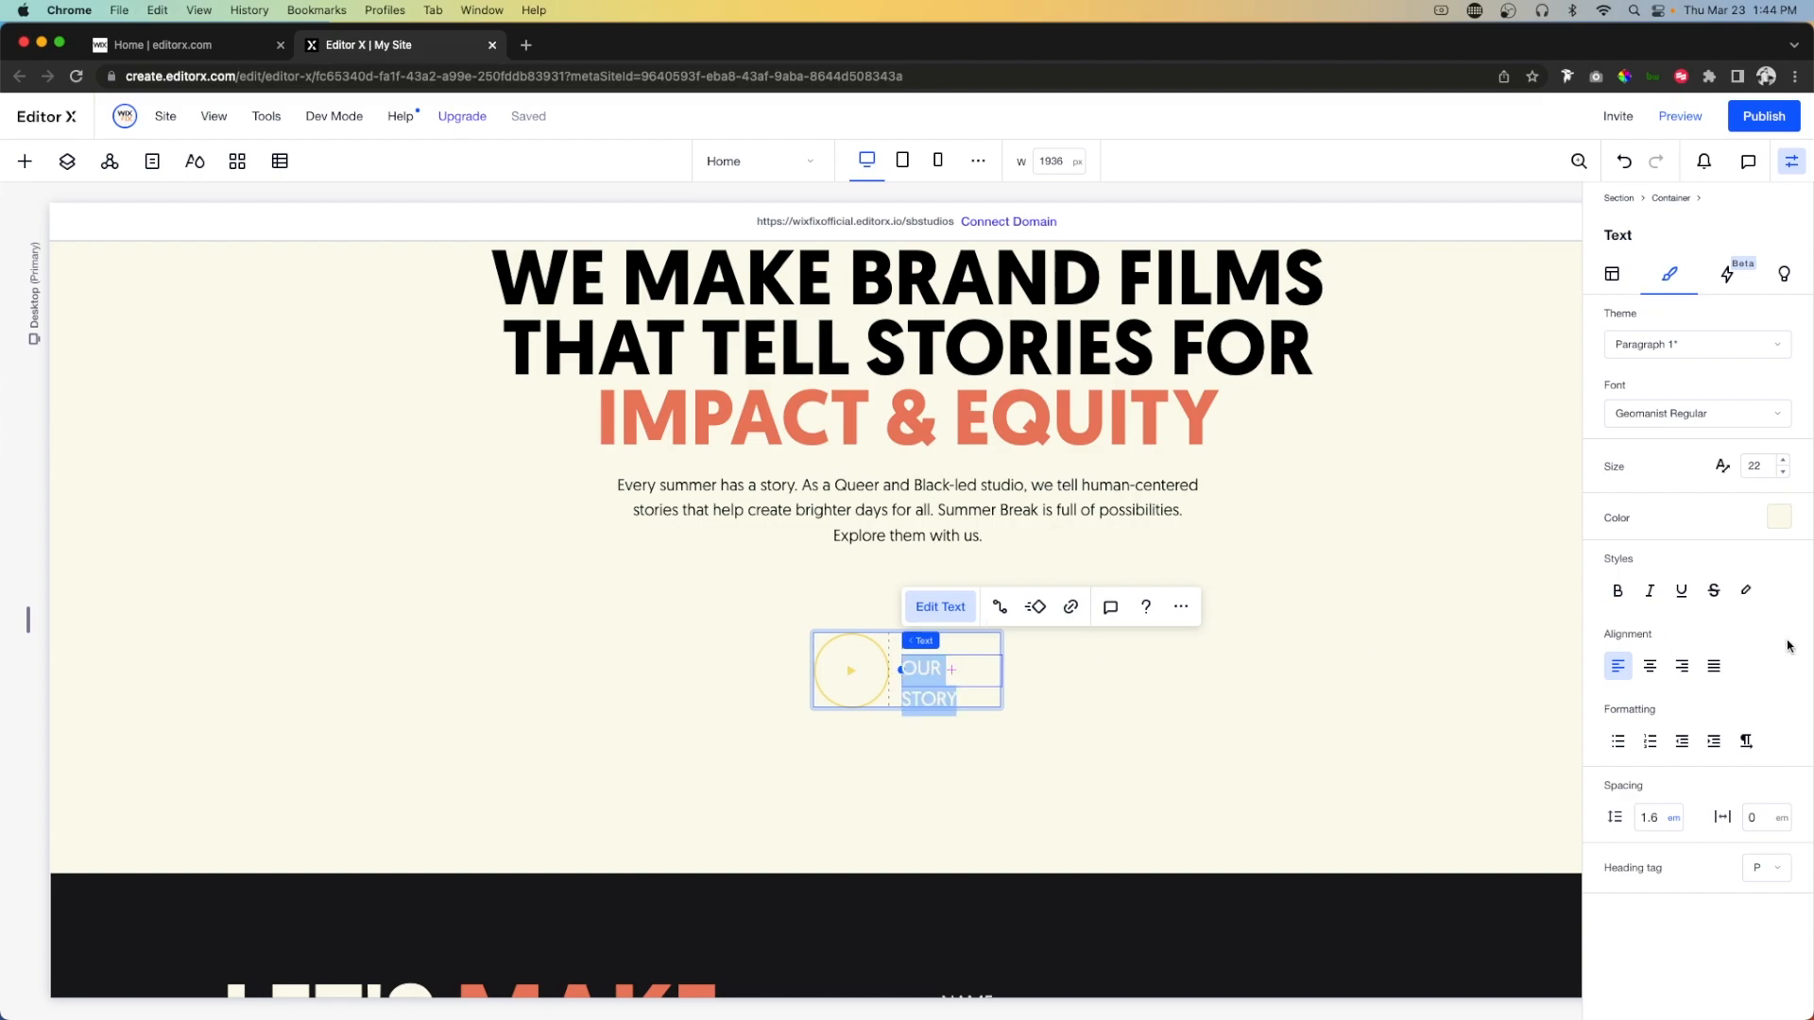
pyautogui.click(1780, 516)
pyautogui.click(1777, 699)
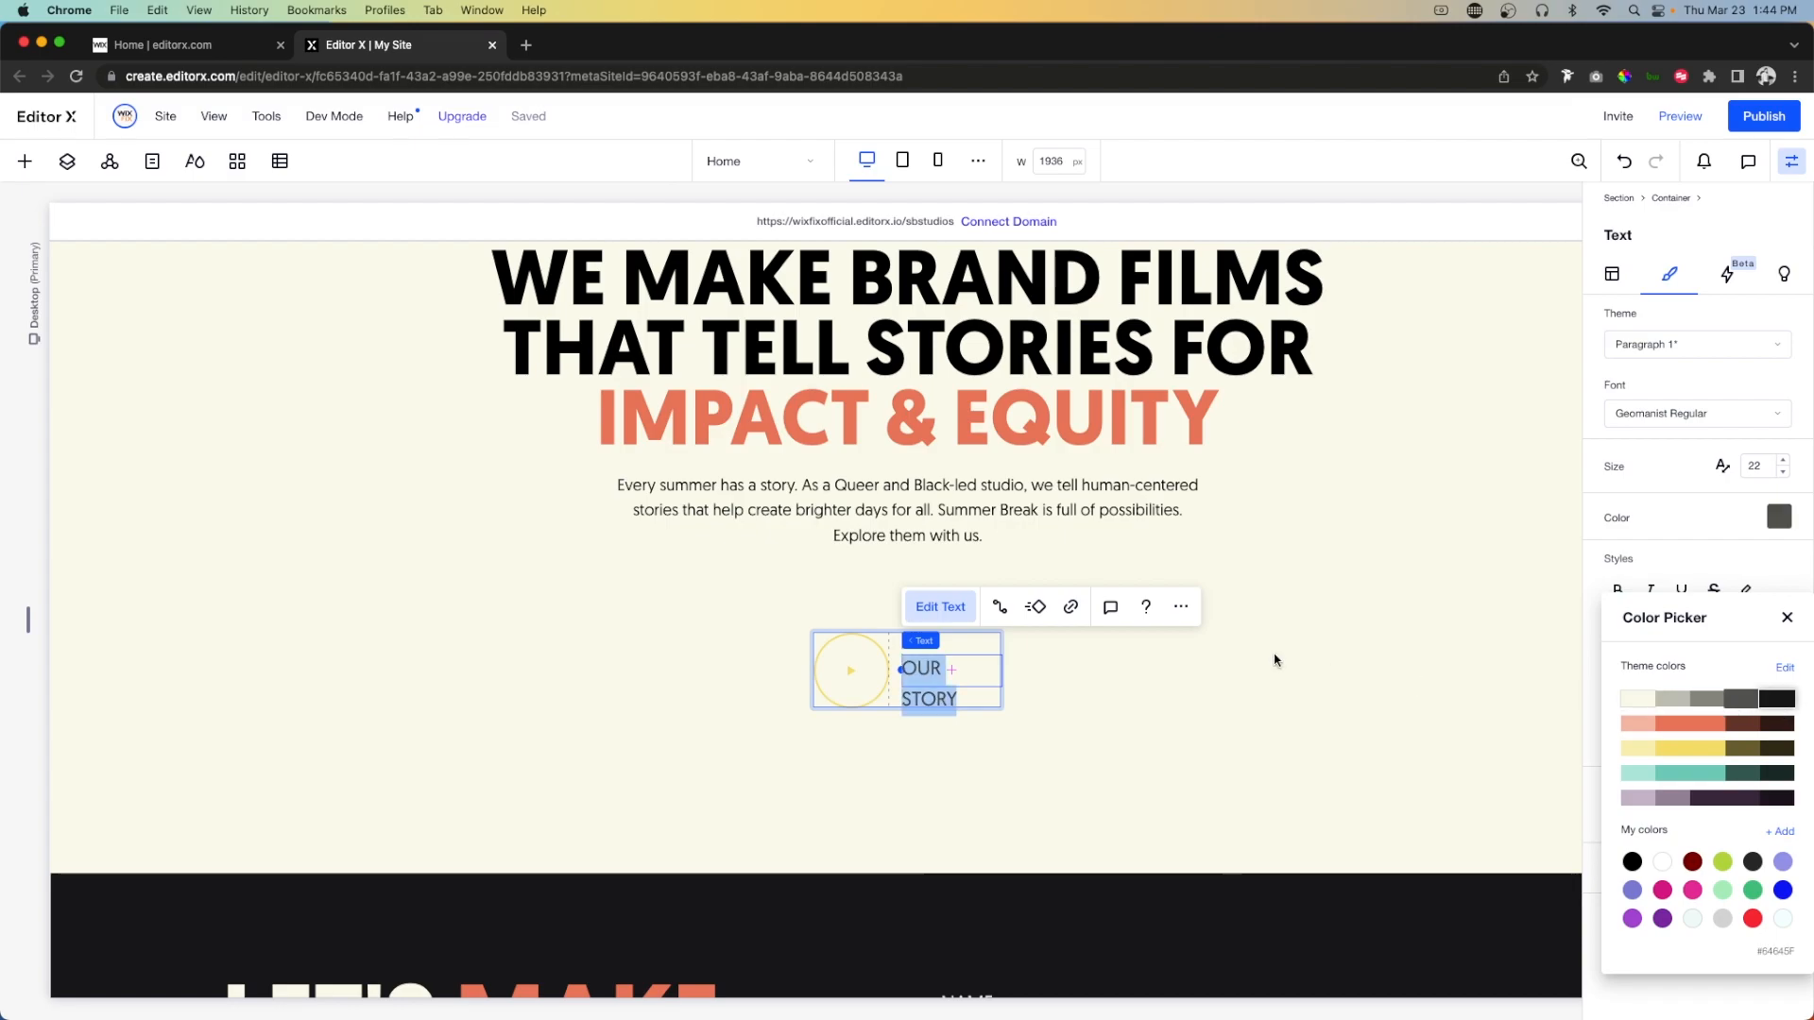
# Set the background of the OUR STORY button's circle container to the coral theme color at 0% opacity.
pyautogui.click(1276, 660)
pyautogui.click(876, 650)
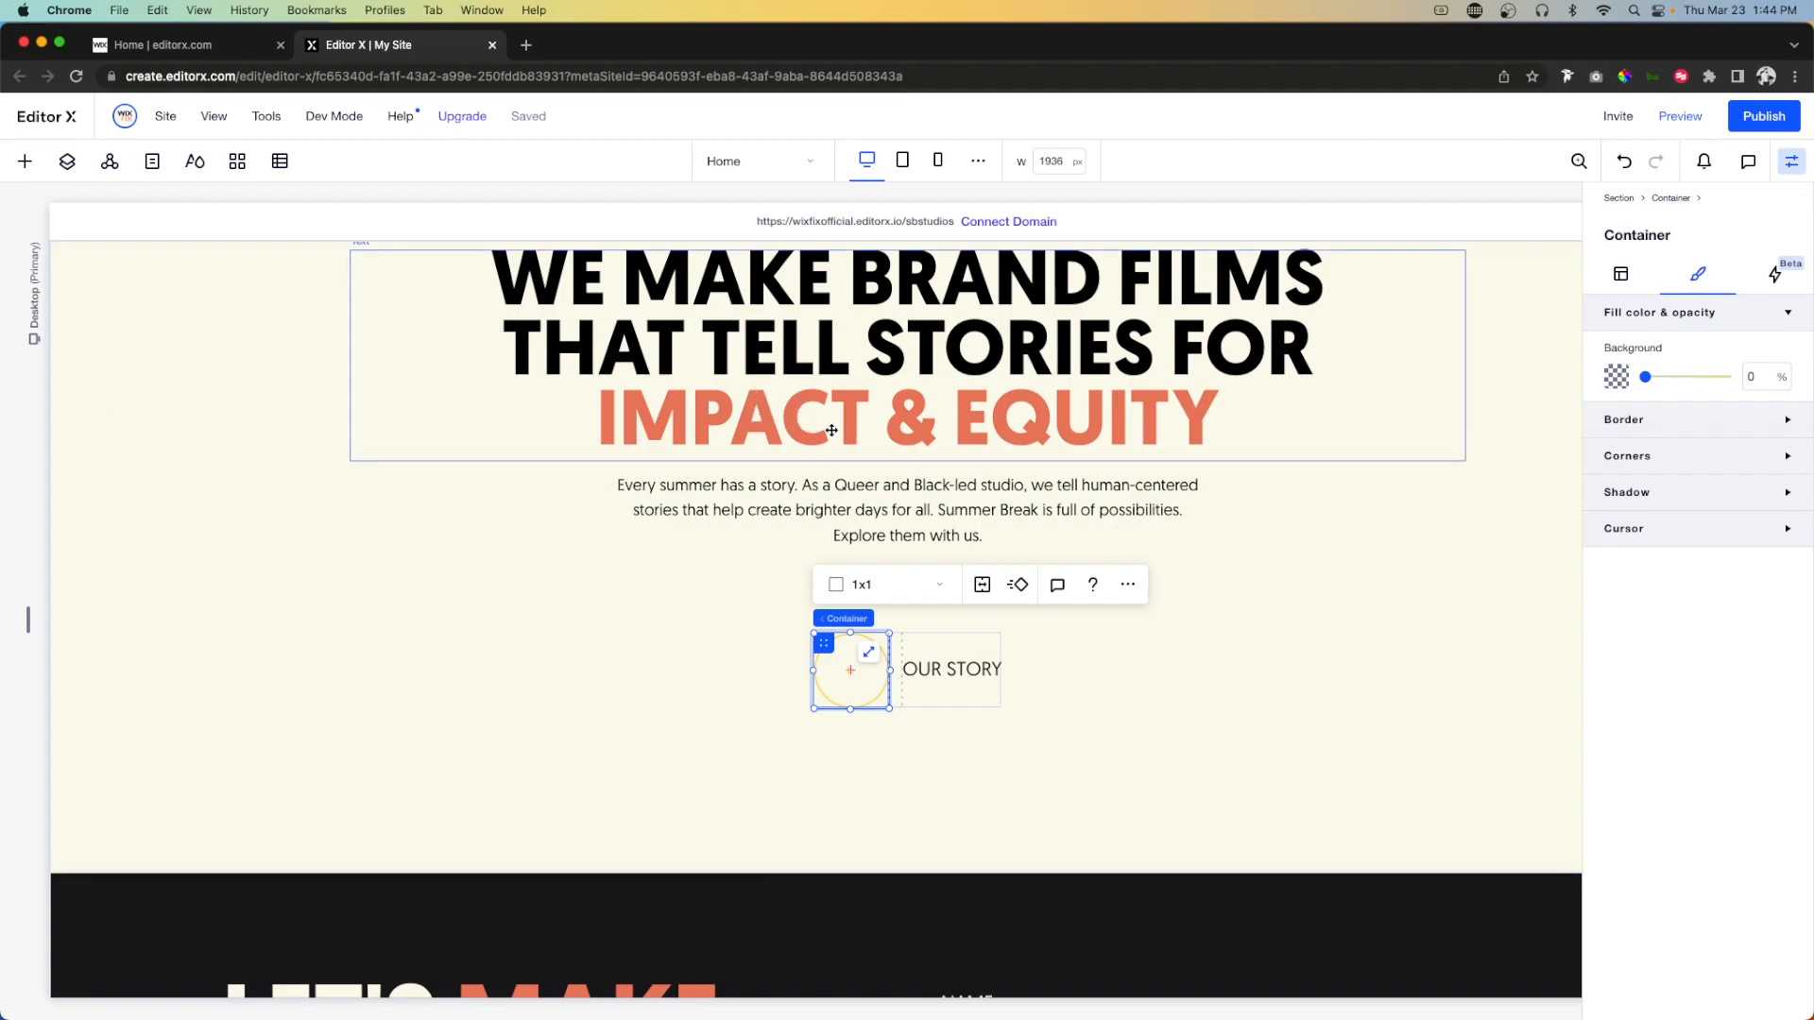
pyautogui.click(1618, 377)
pyautogui.click(1707, 508)
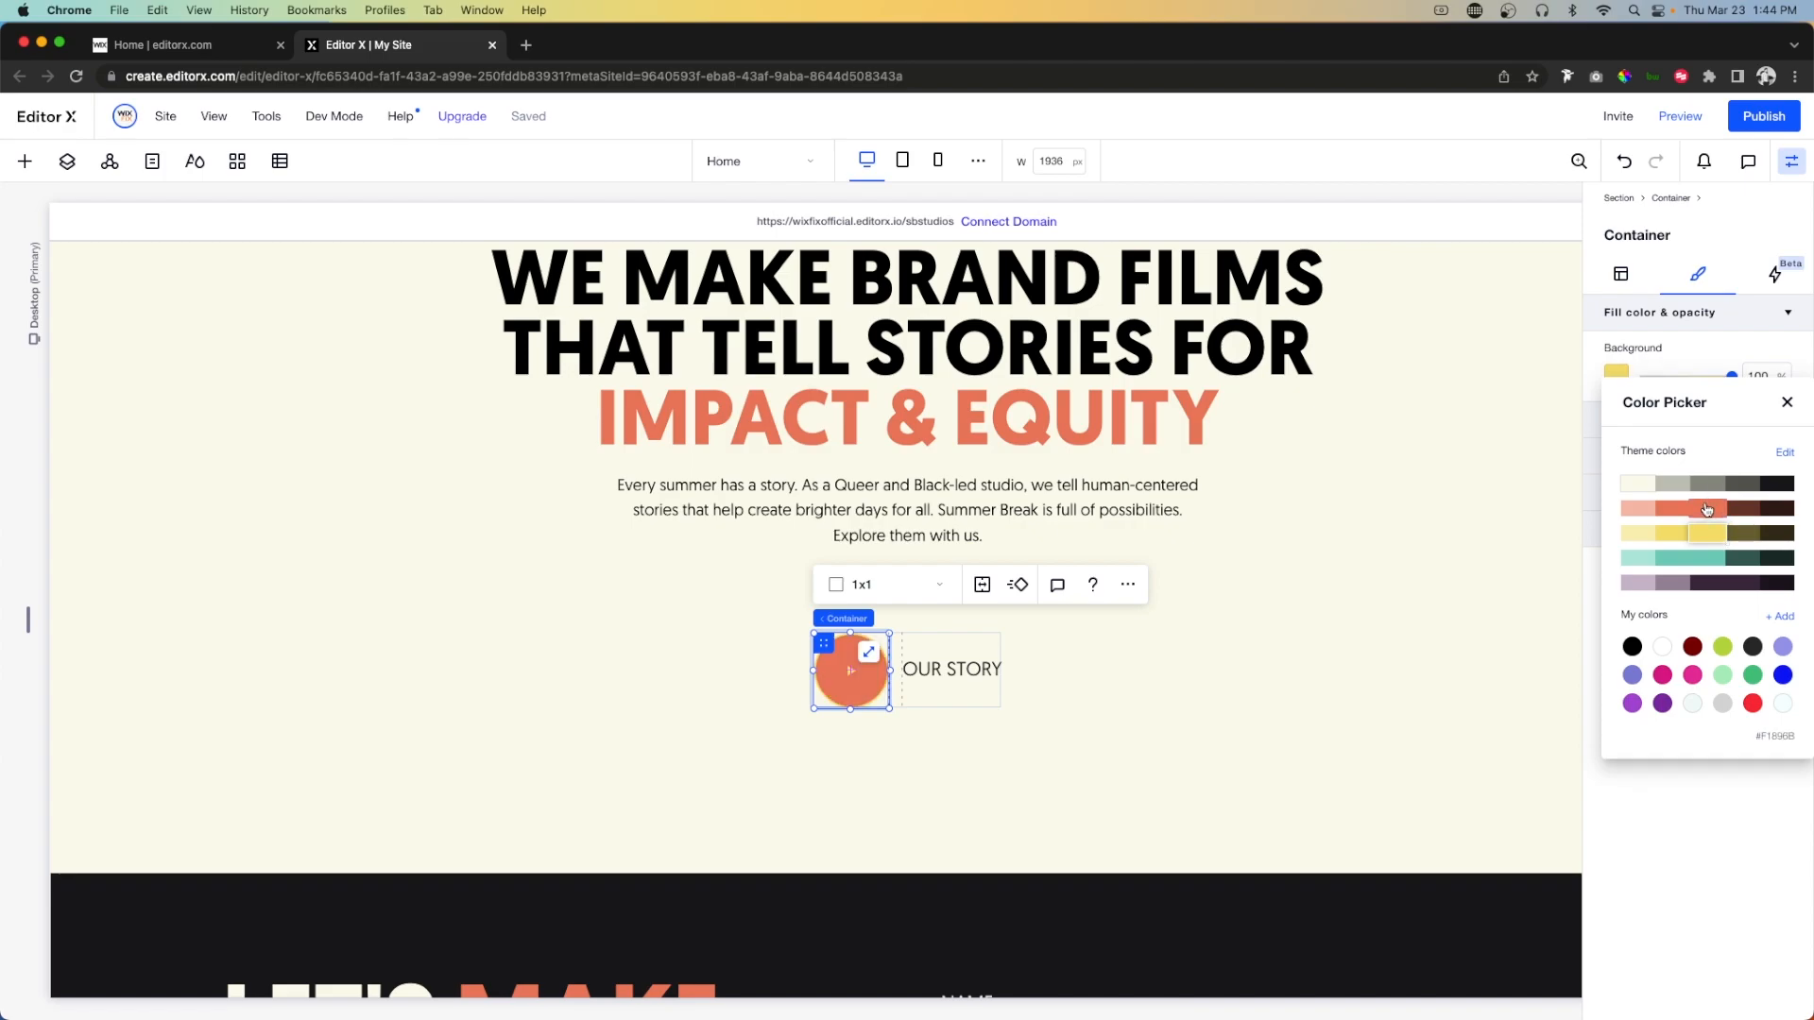
pyautogui.click(1720, 371)
pyautogui.click(1755, 376)
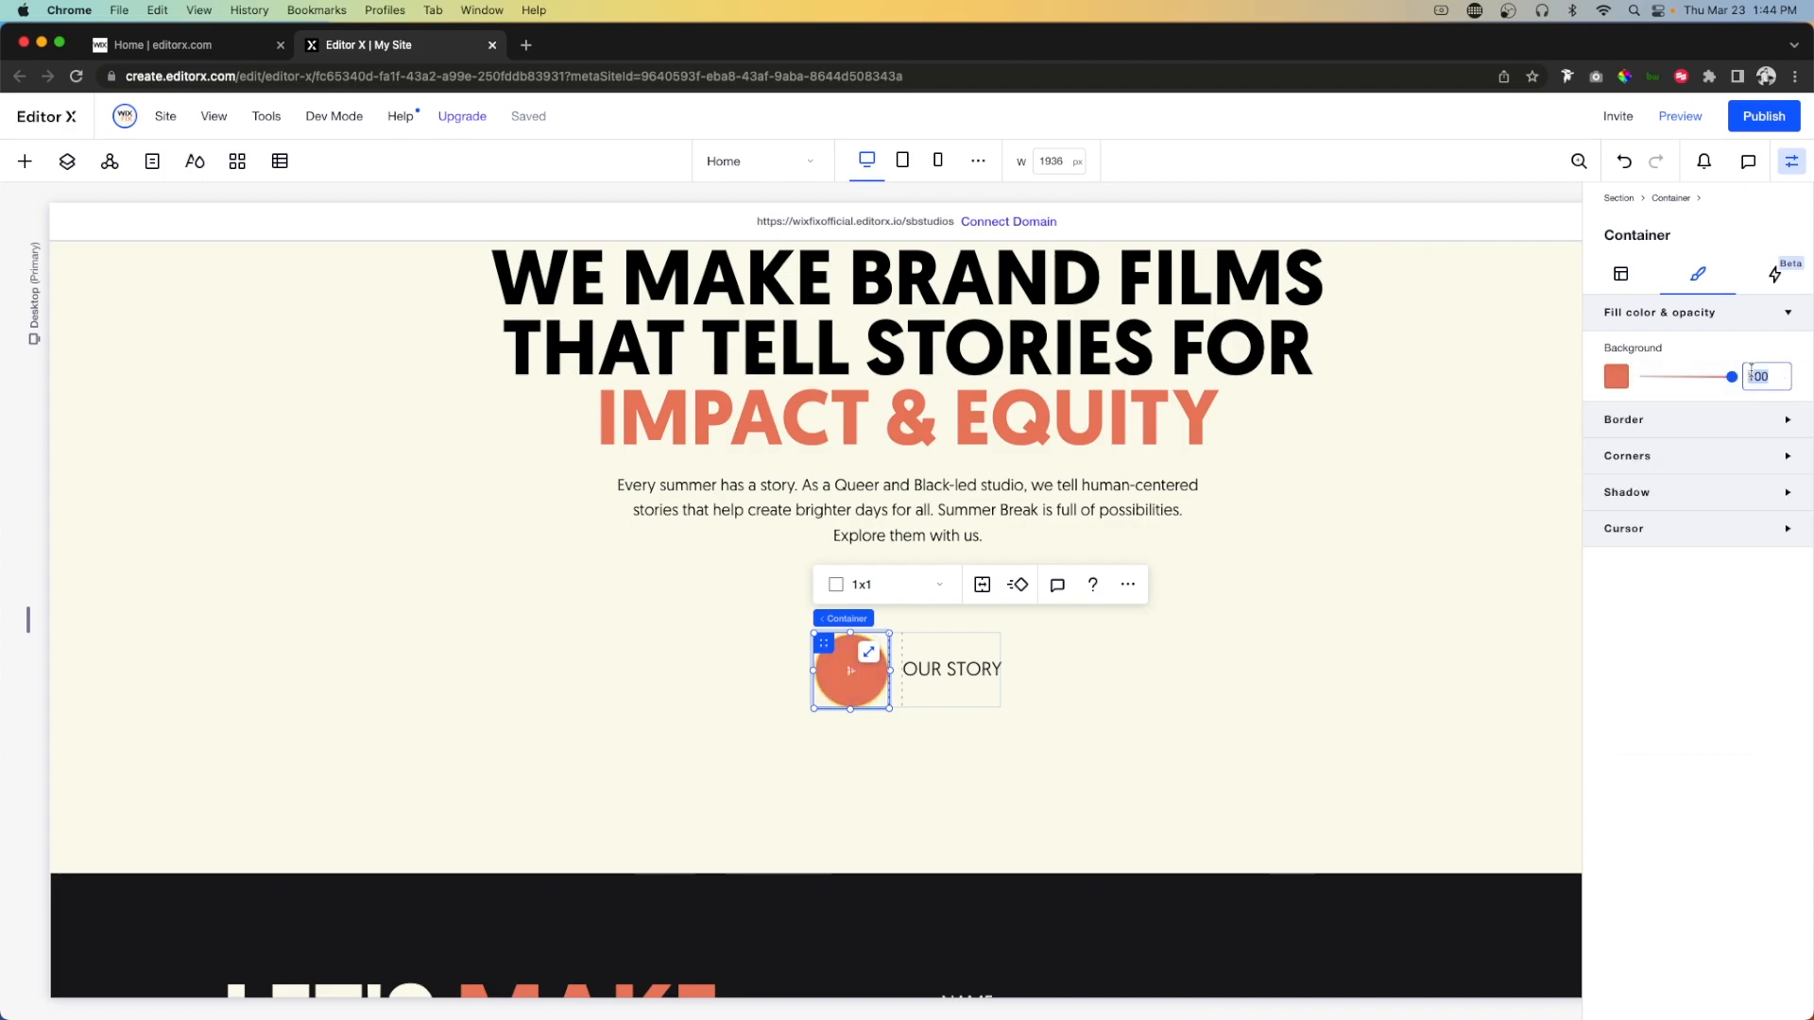
pyautogui.write('0')
# Recolor the borders of both circle containers in the OUR STORY button with the coral theme color.
pyautogui.click(1698, 421)
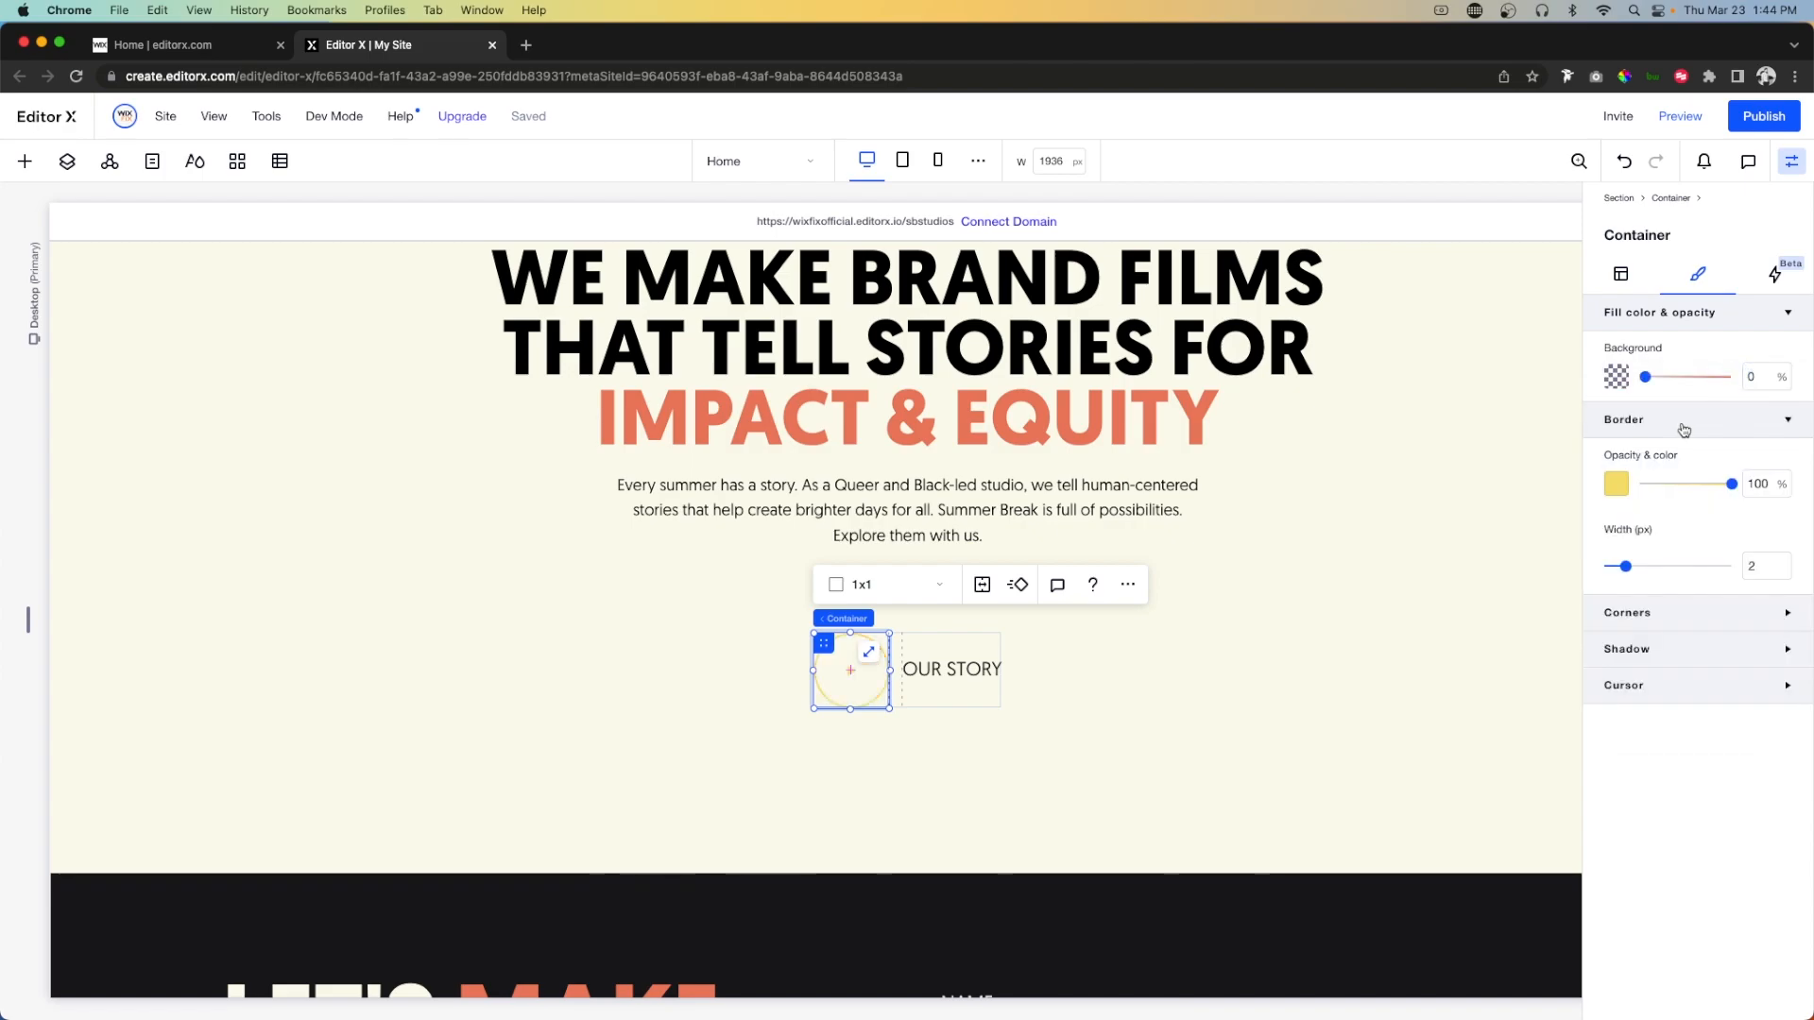
pyautogui.click(1615, 485)
pyautogui.click(1672, 612)
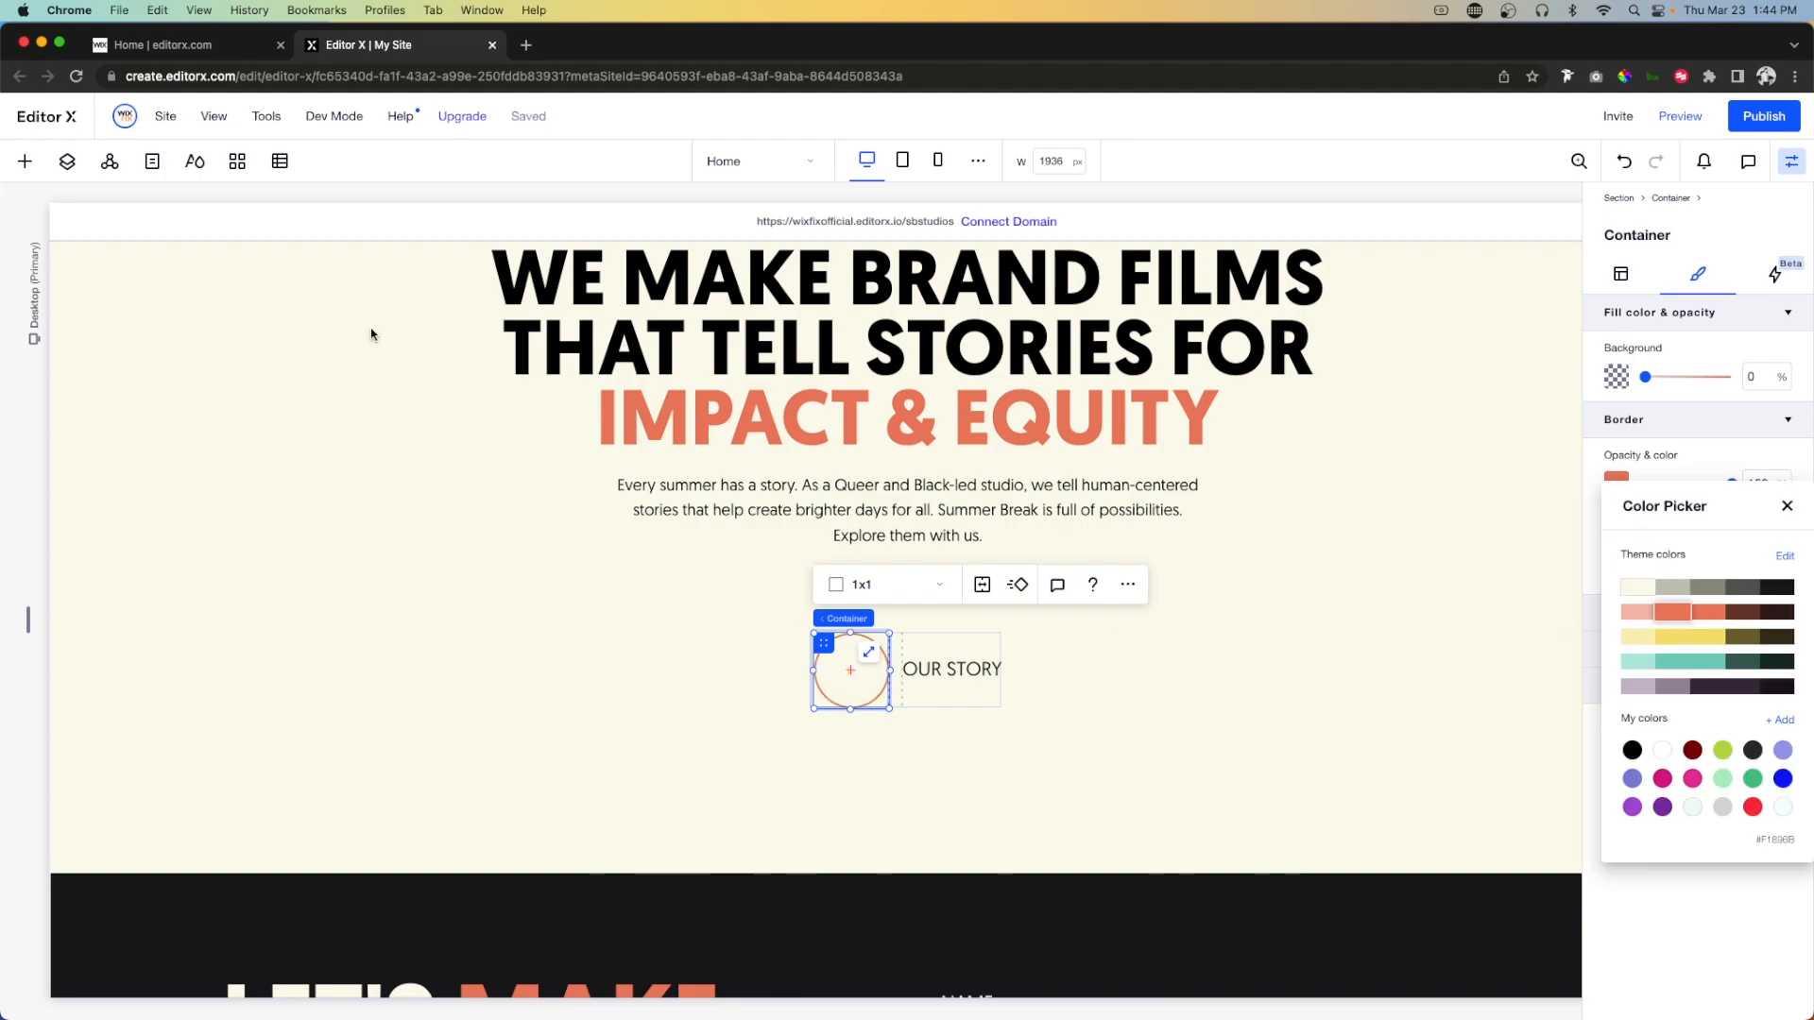
pyautogui.click(67, 161)
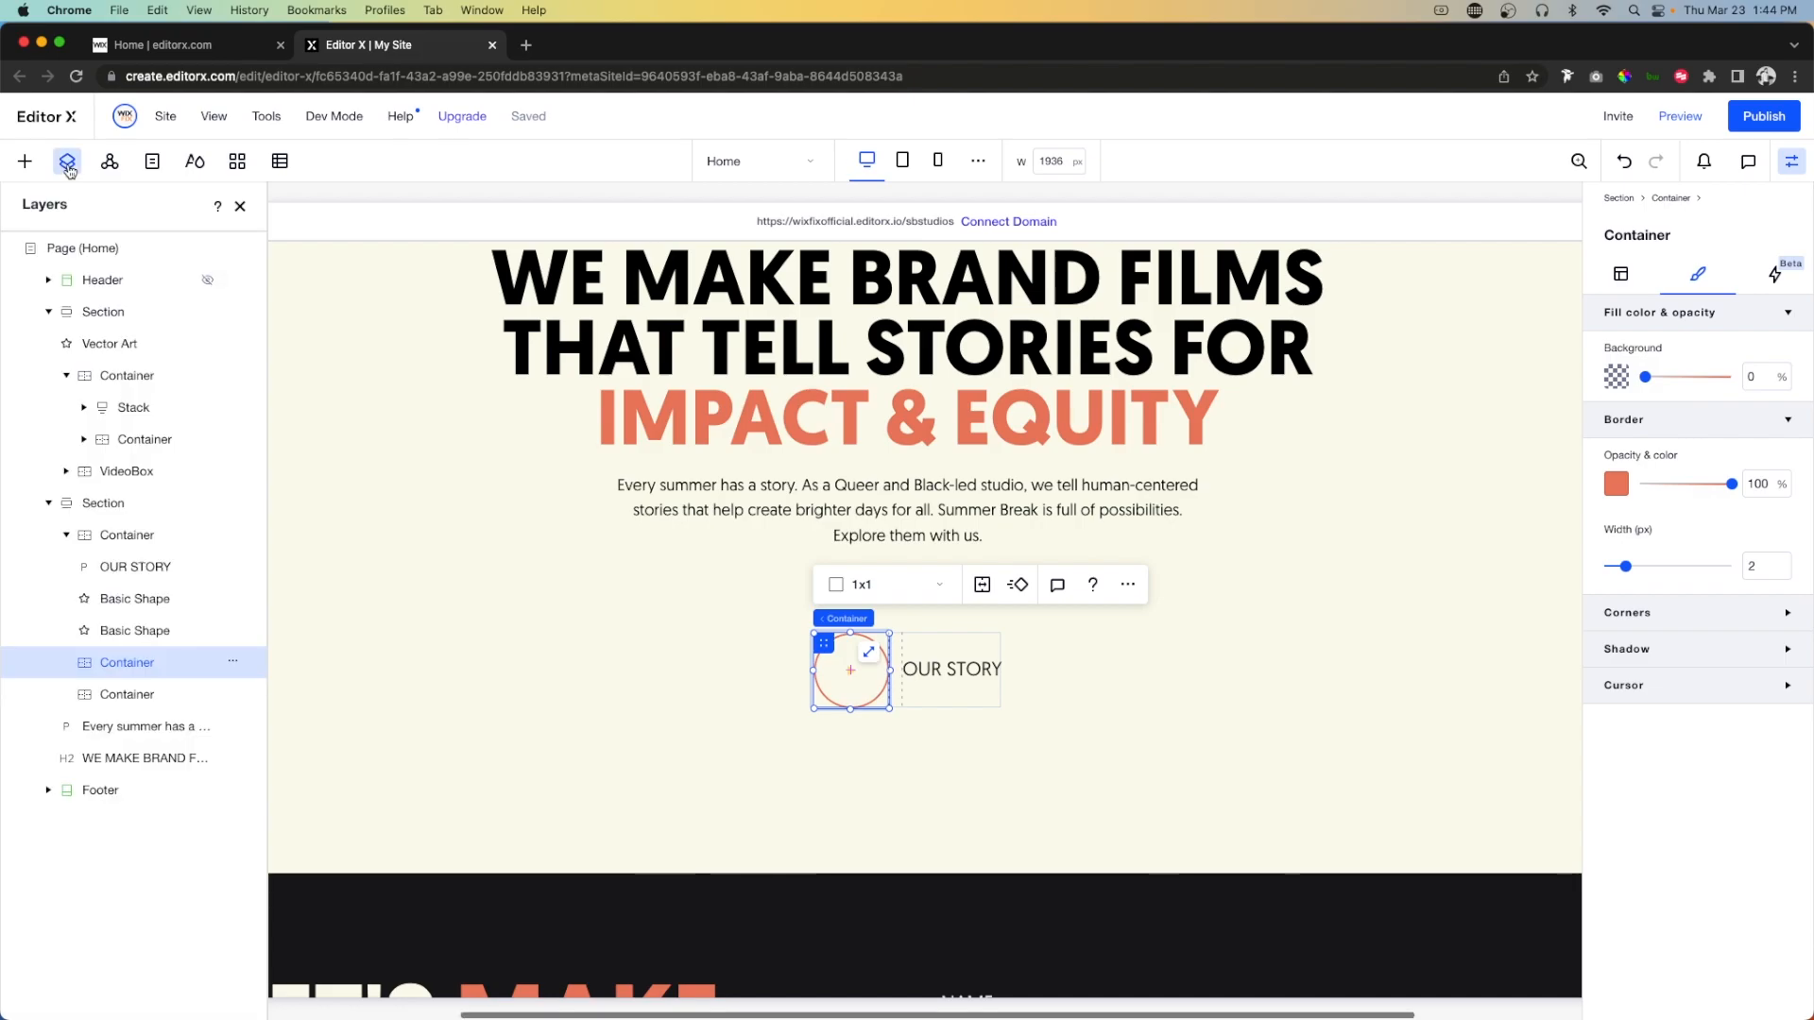
pyautogui.click(115, 697)
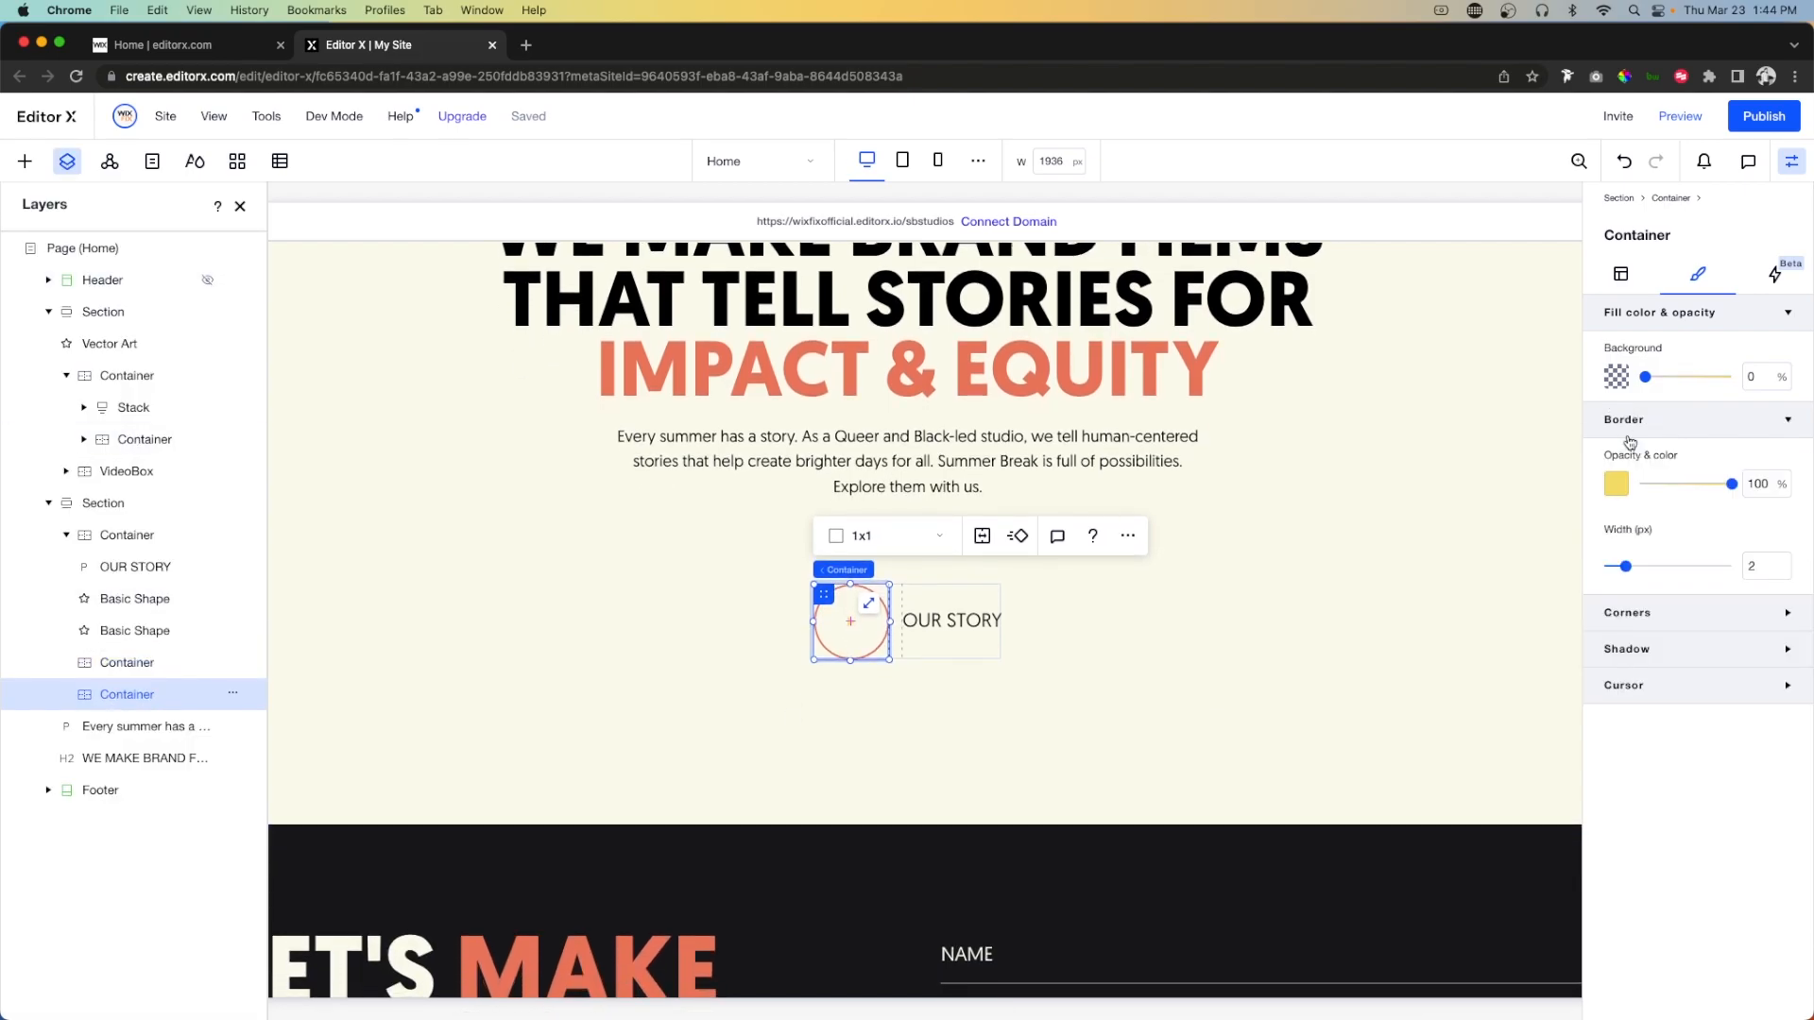
pyautogui.click(1616, 484)
pyautogui.click(1696, 619)
# Fill the play triangle in the OUR STORY button with the coral theme color and preview the page.
pyautogui.click(123, 631)
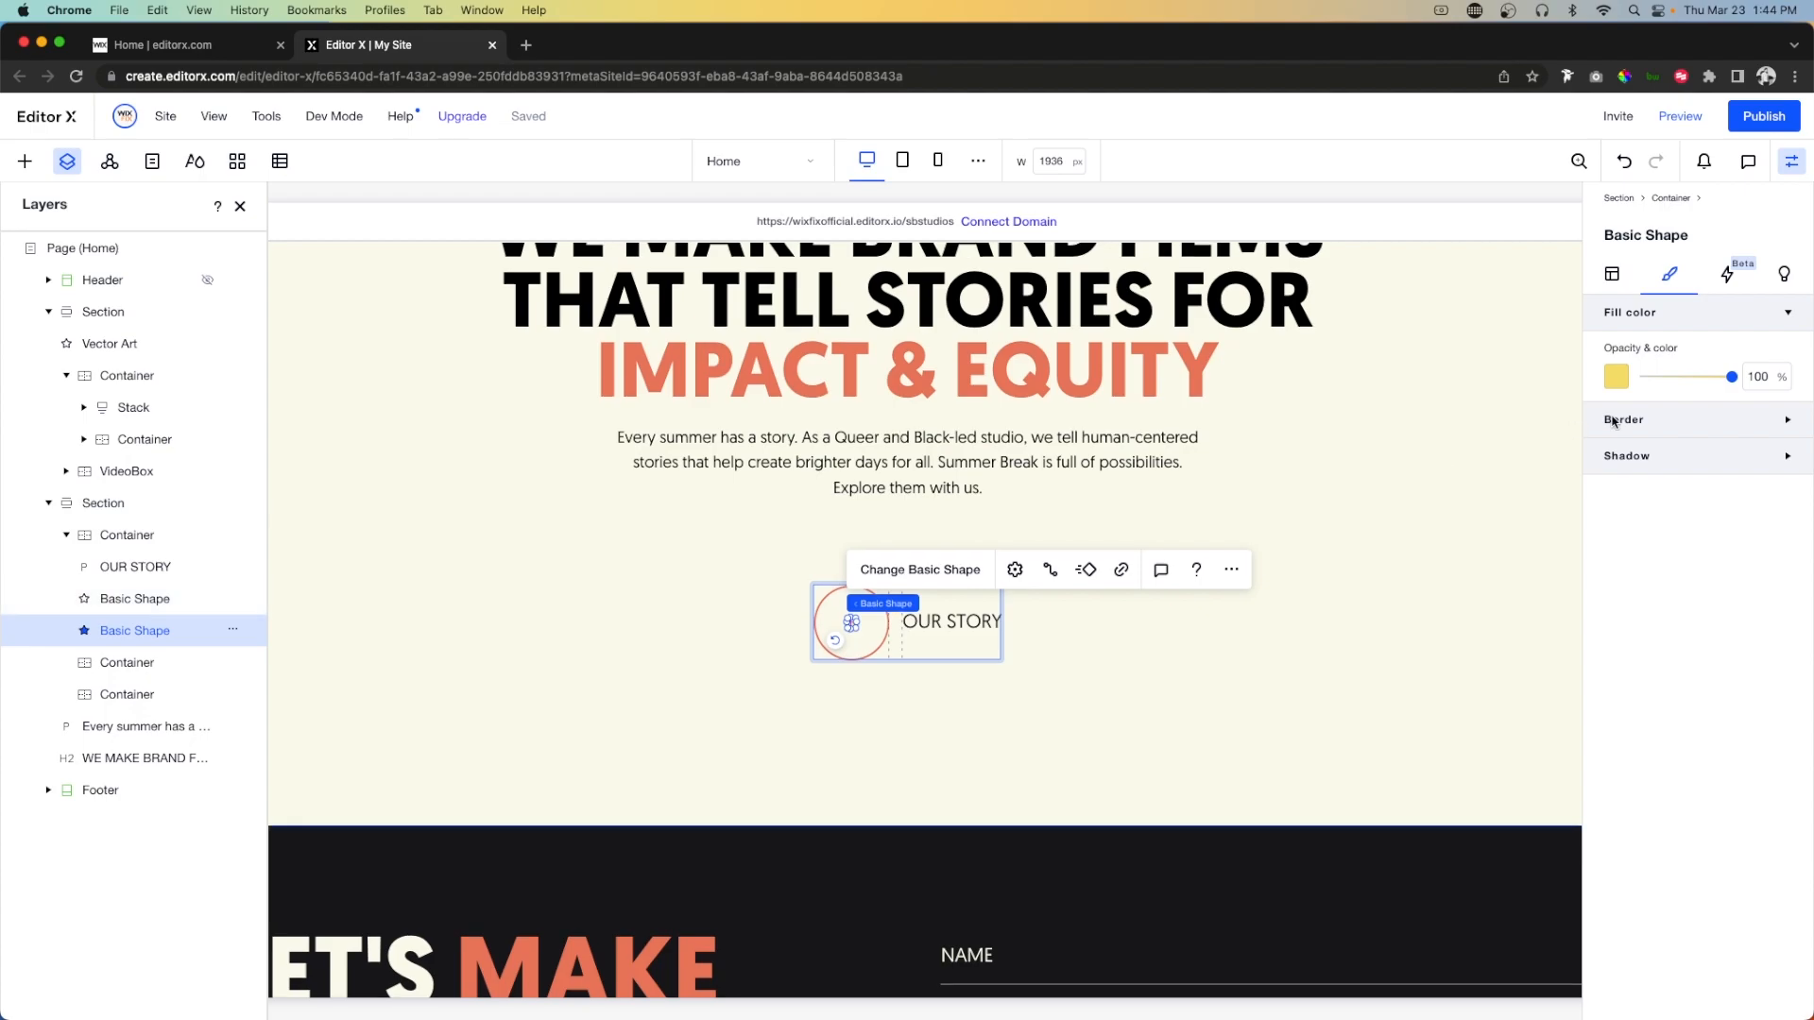
pyautogui.click(1617, 377)
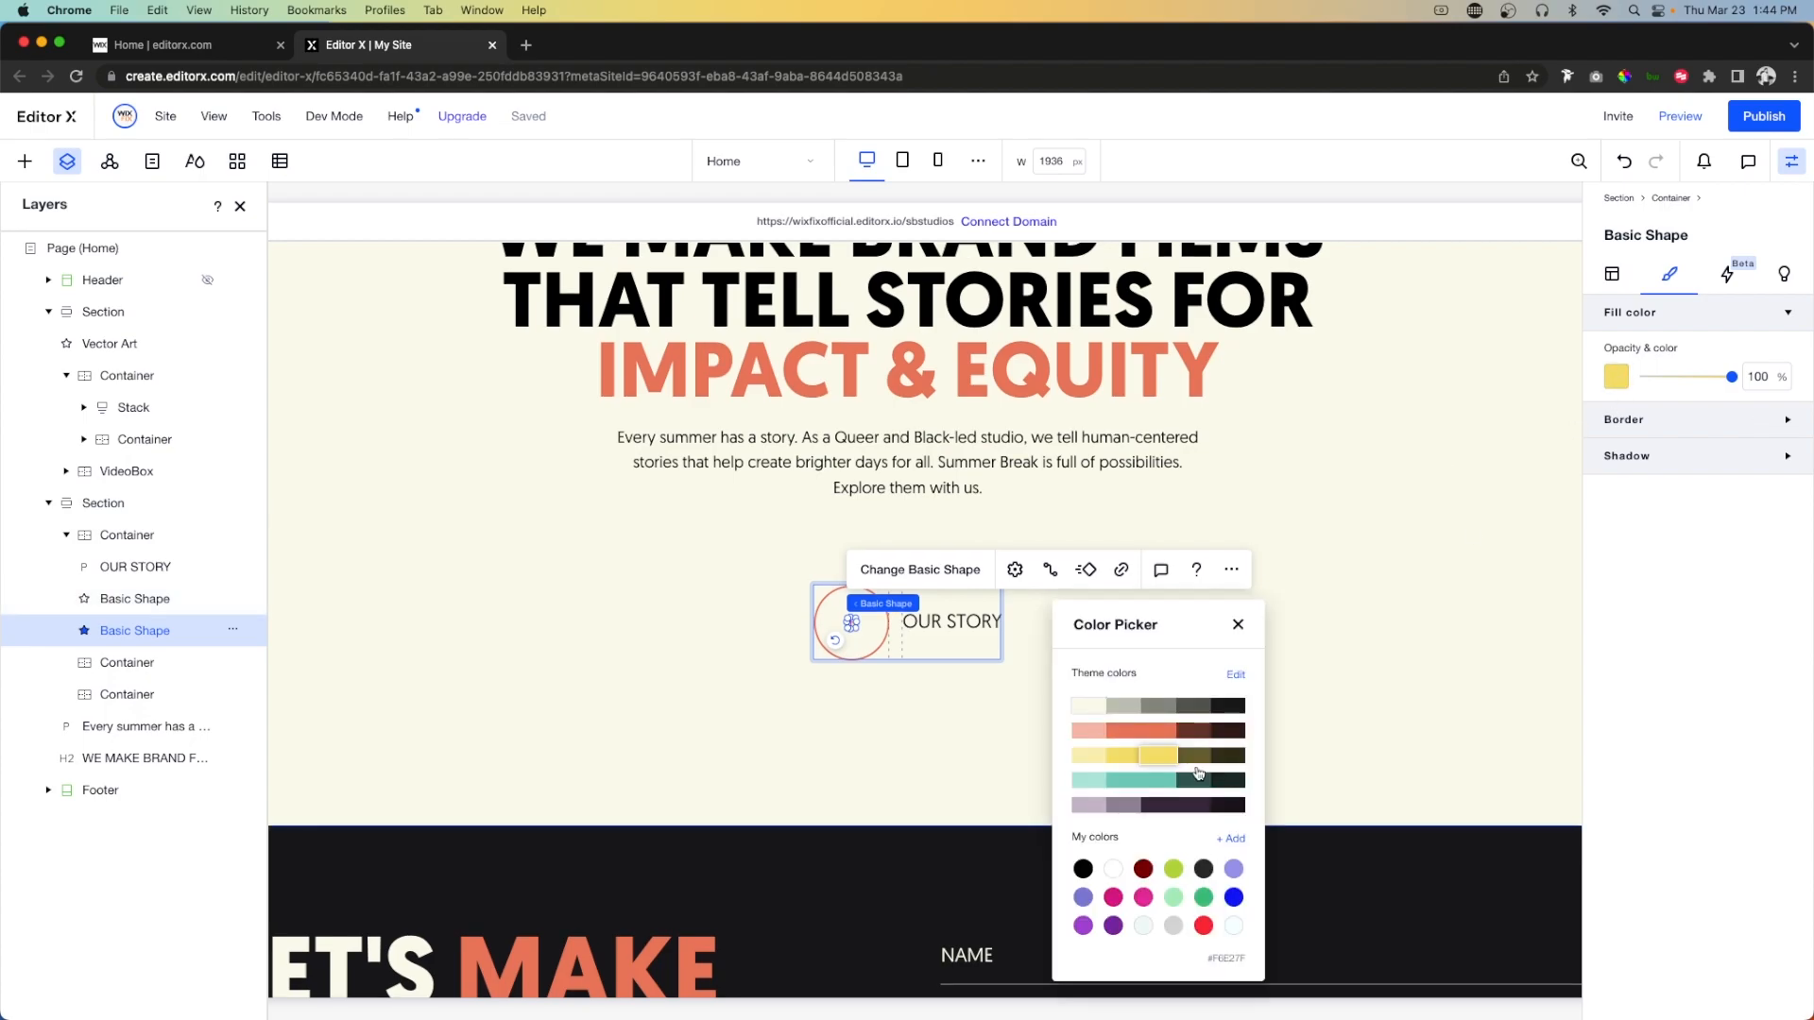
pyautogui.click(1159, 730)
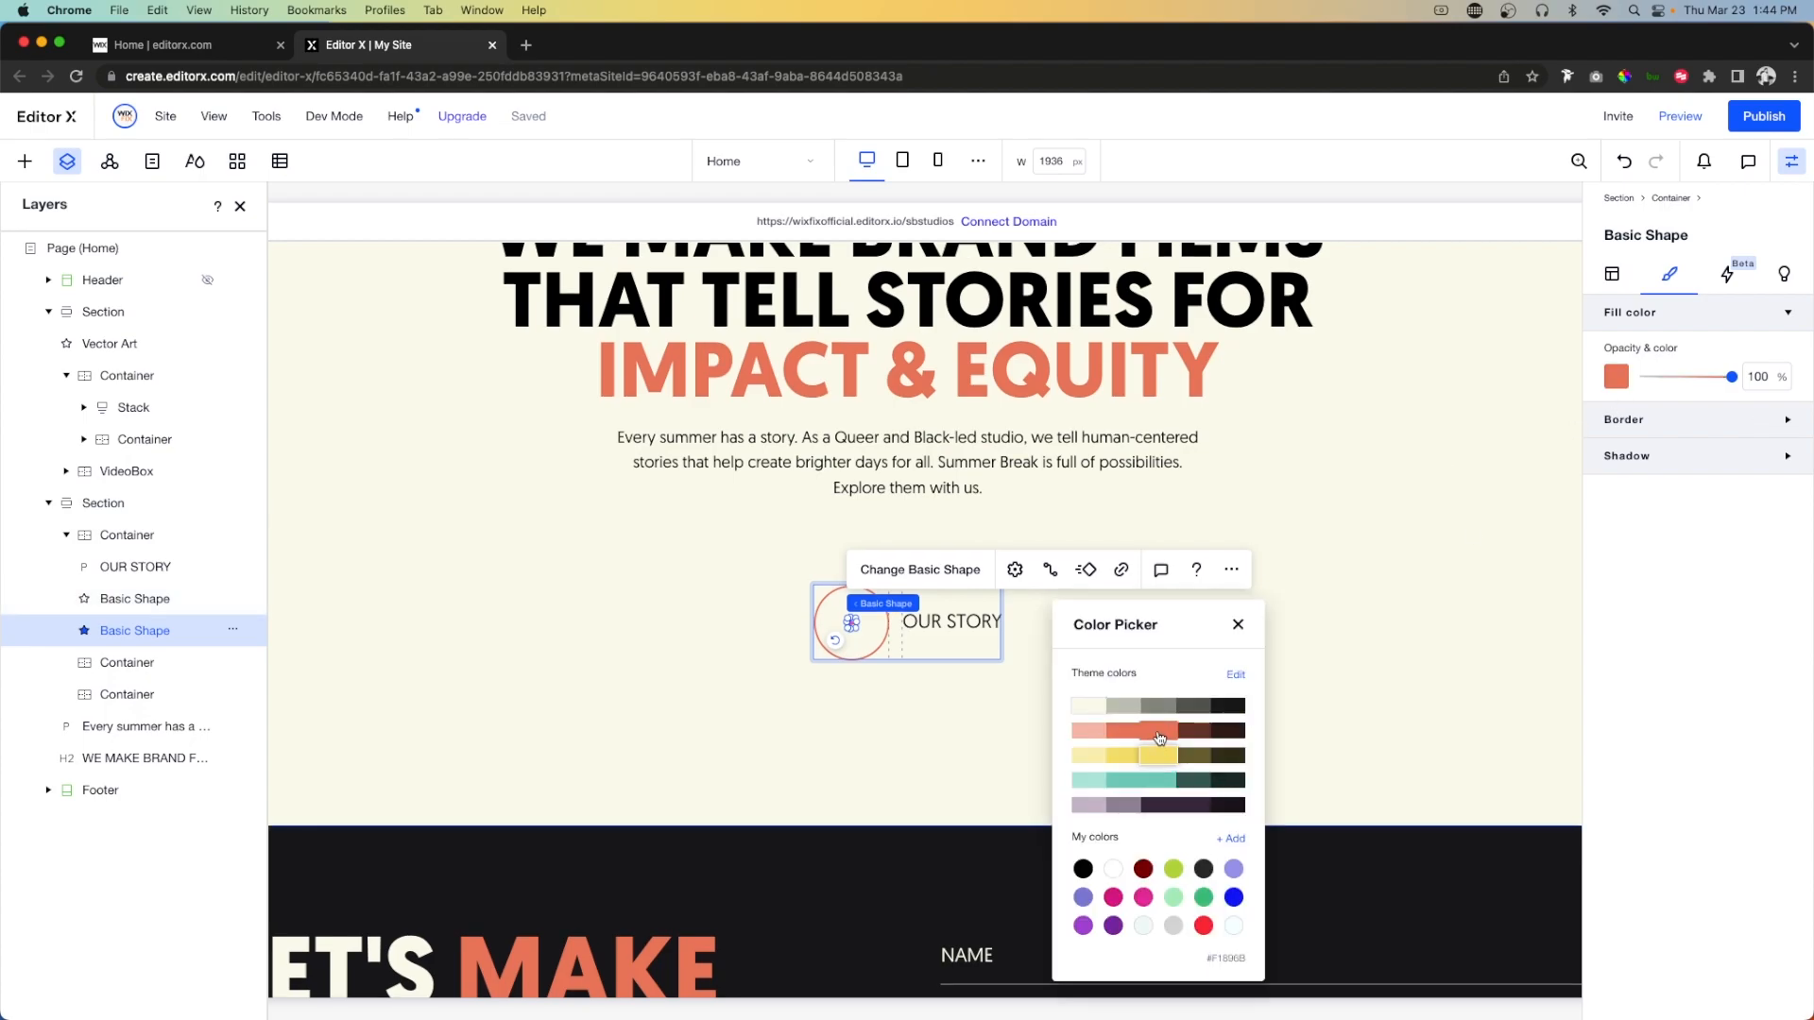
pyautogui.click(1386, 672)
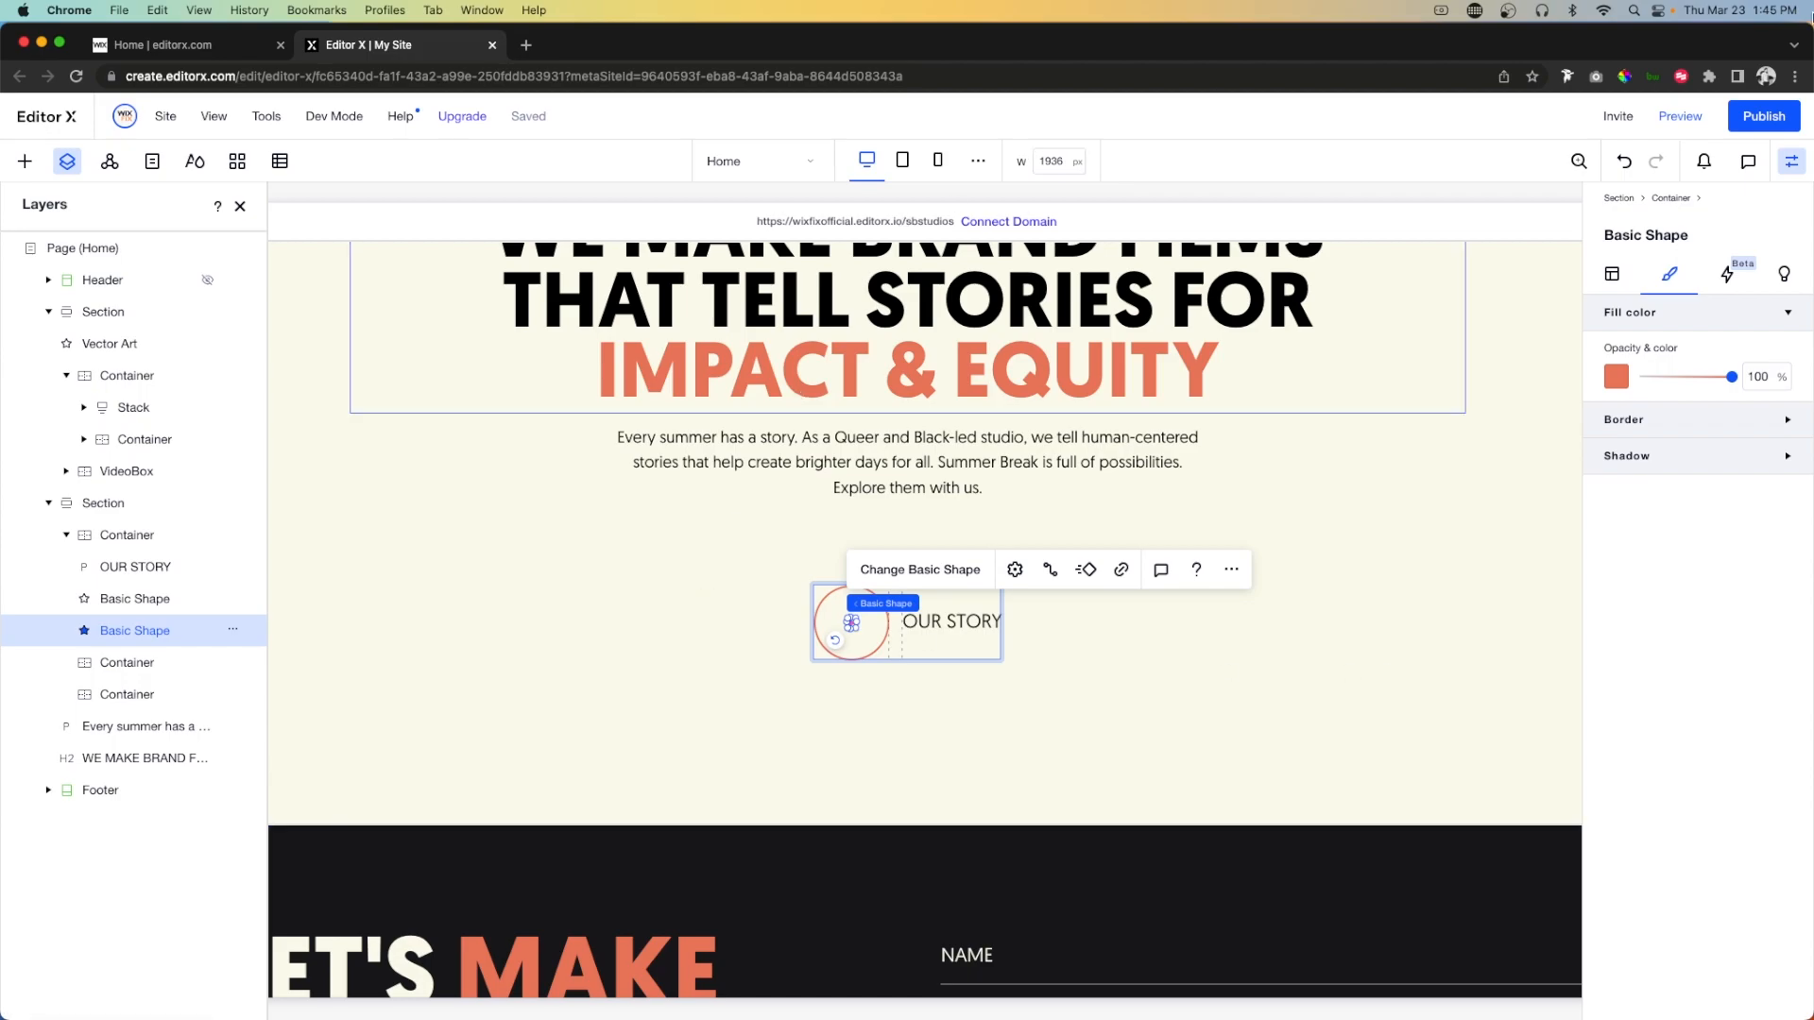
pyautogui.click(1683, 116)
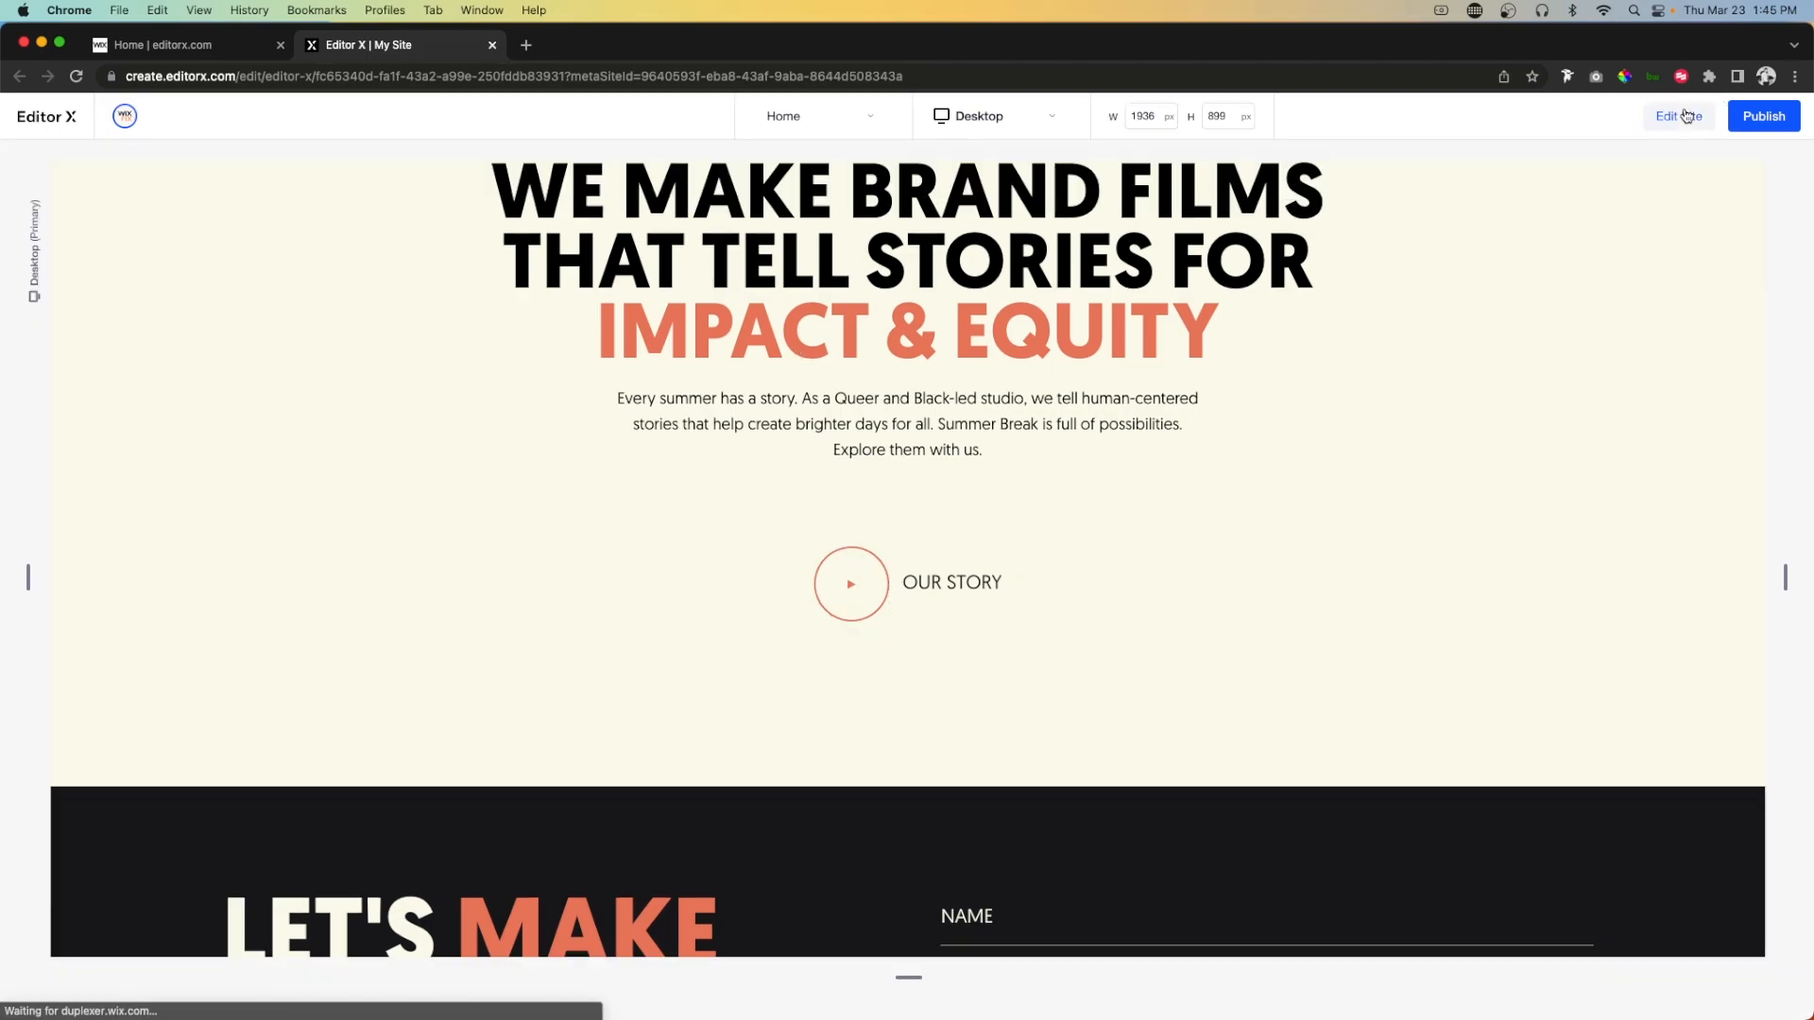
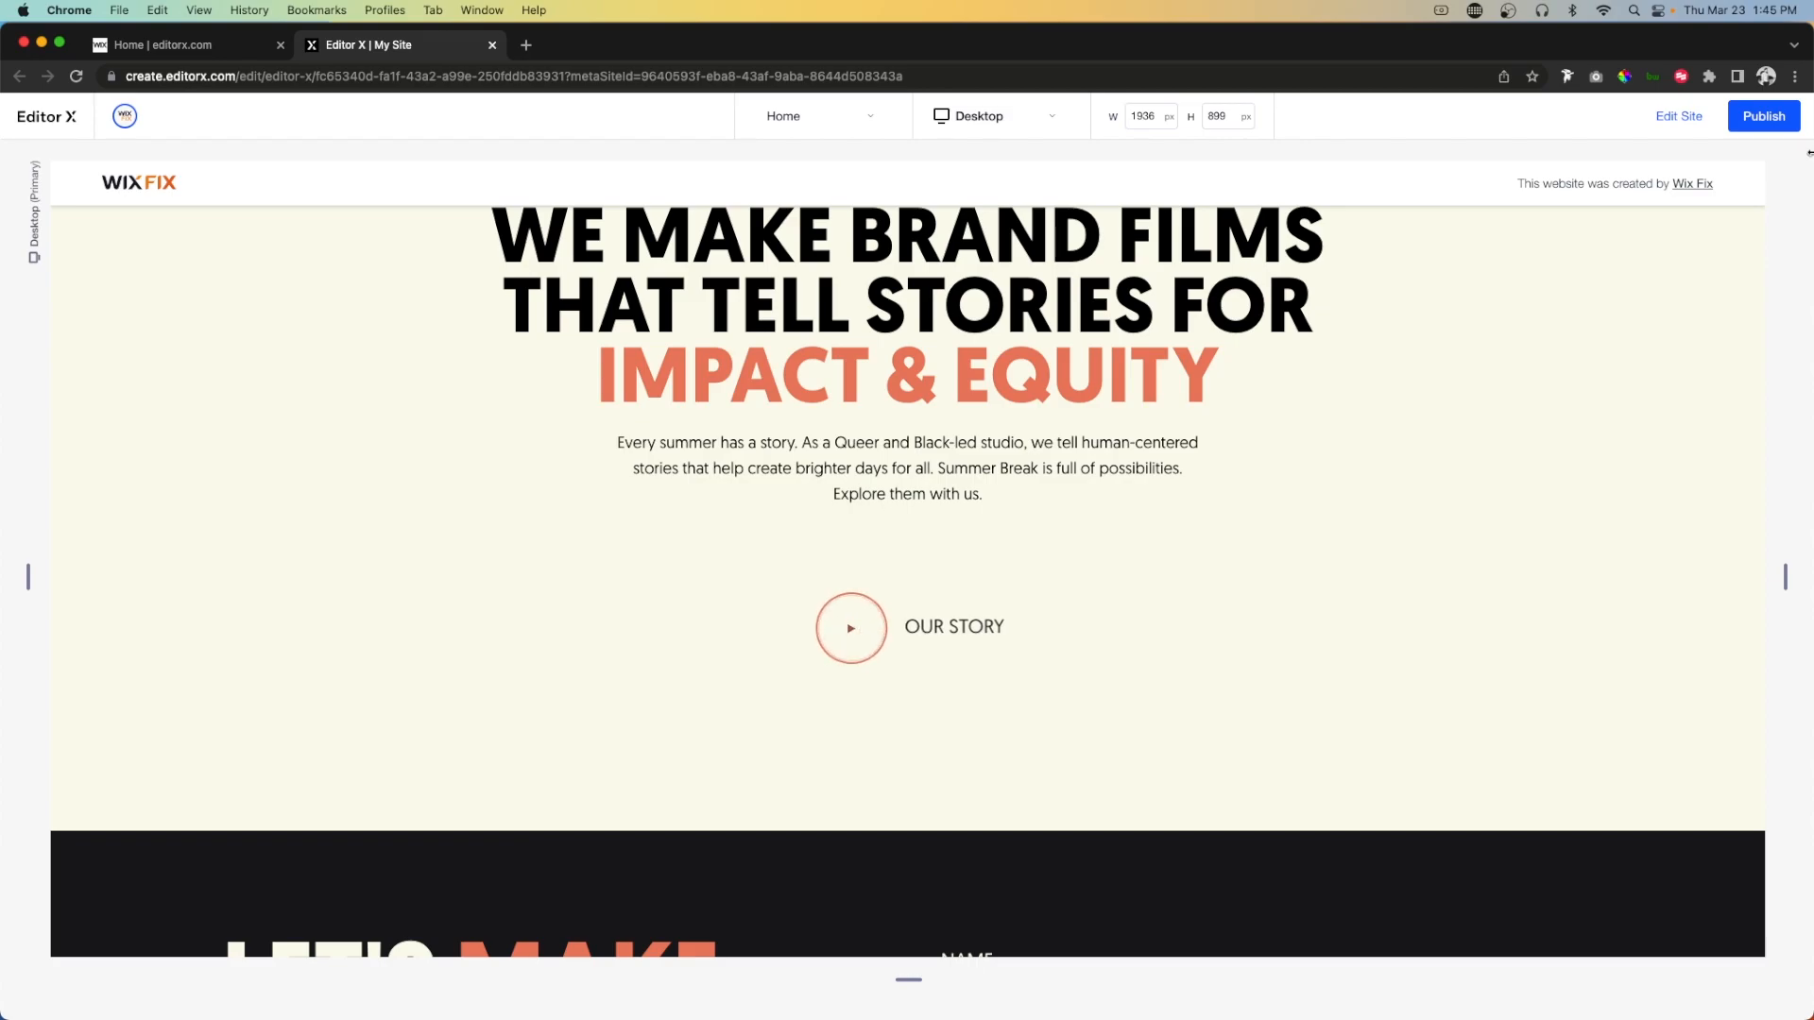
pyautogui.click(1668, 120)
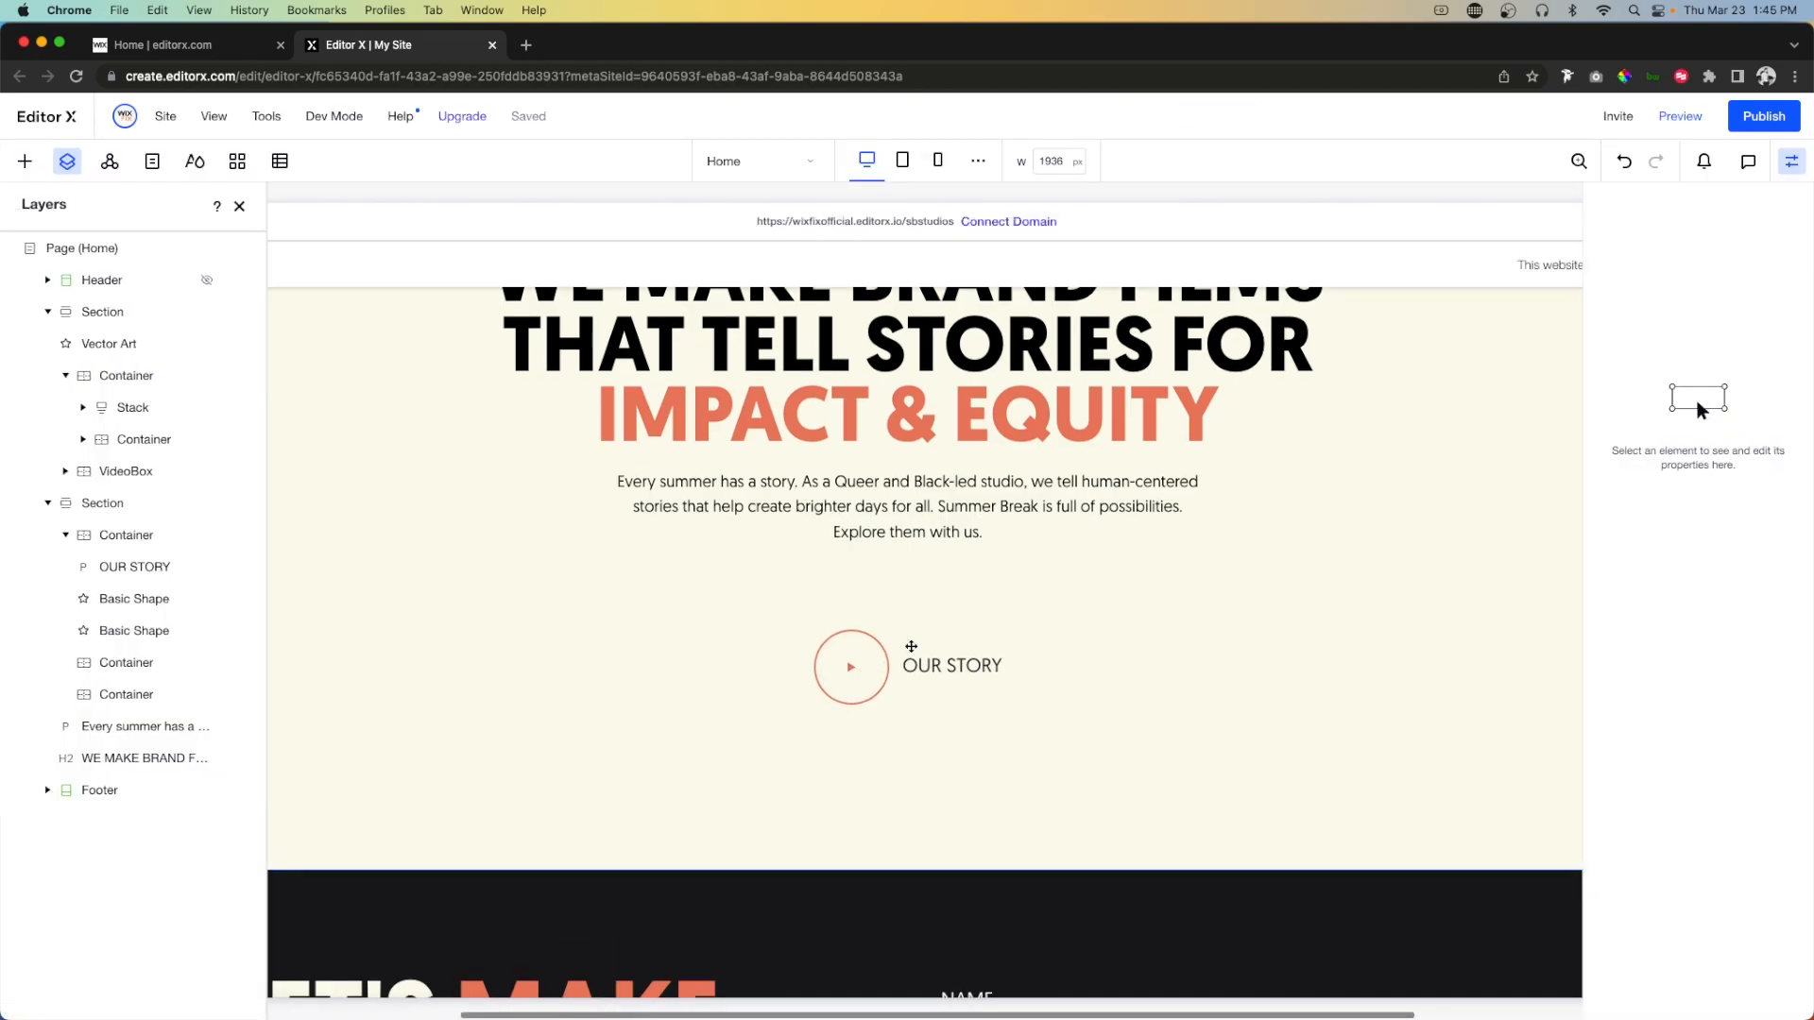
# In the OUR STORY button's Button Hover effect, fill the inner circle container with the coral theme color at 100% opacity.
pyautogui.click(902, 597)
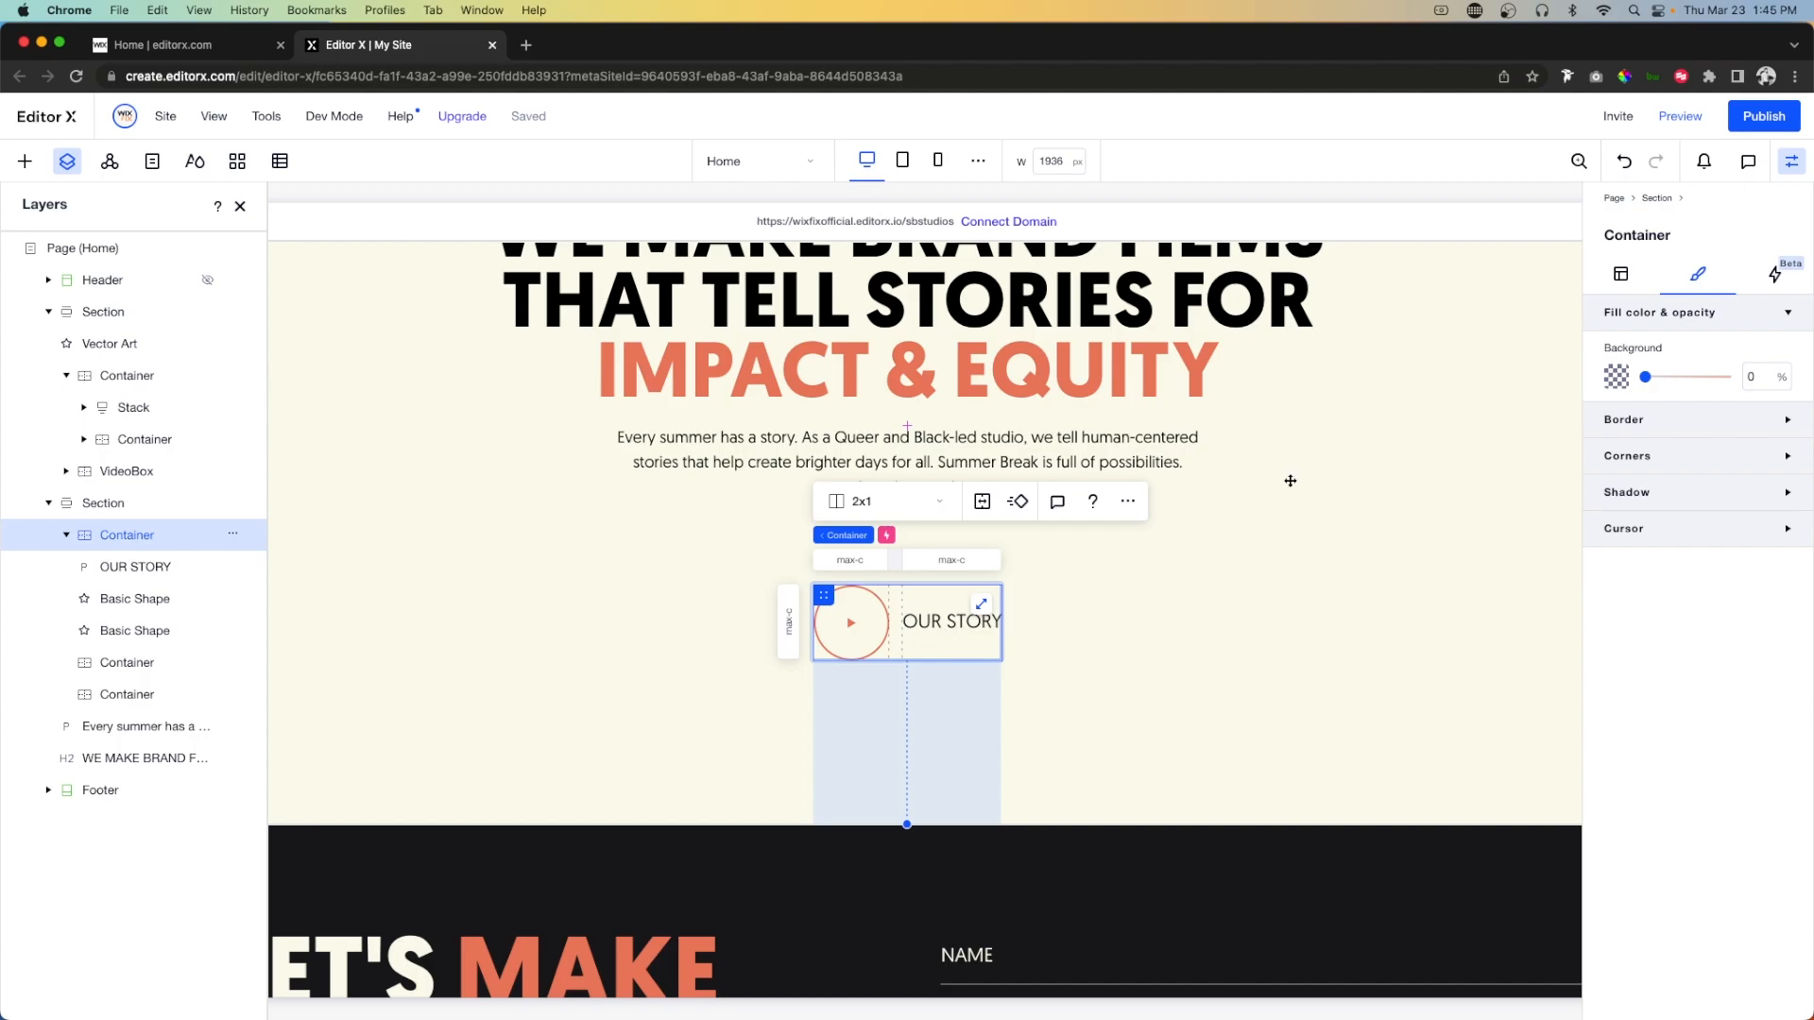
pyautogui.click(1774, 275)
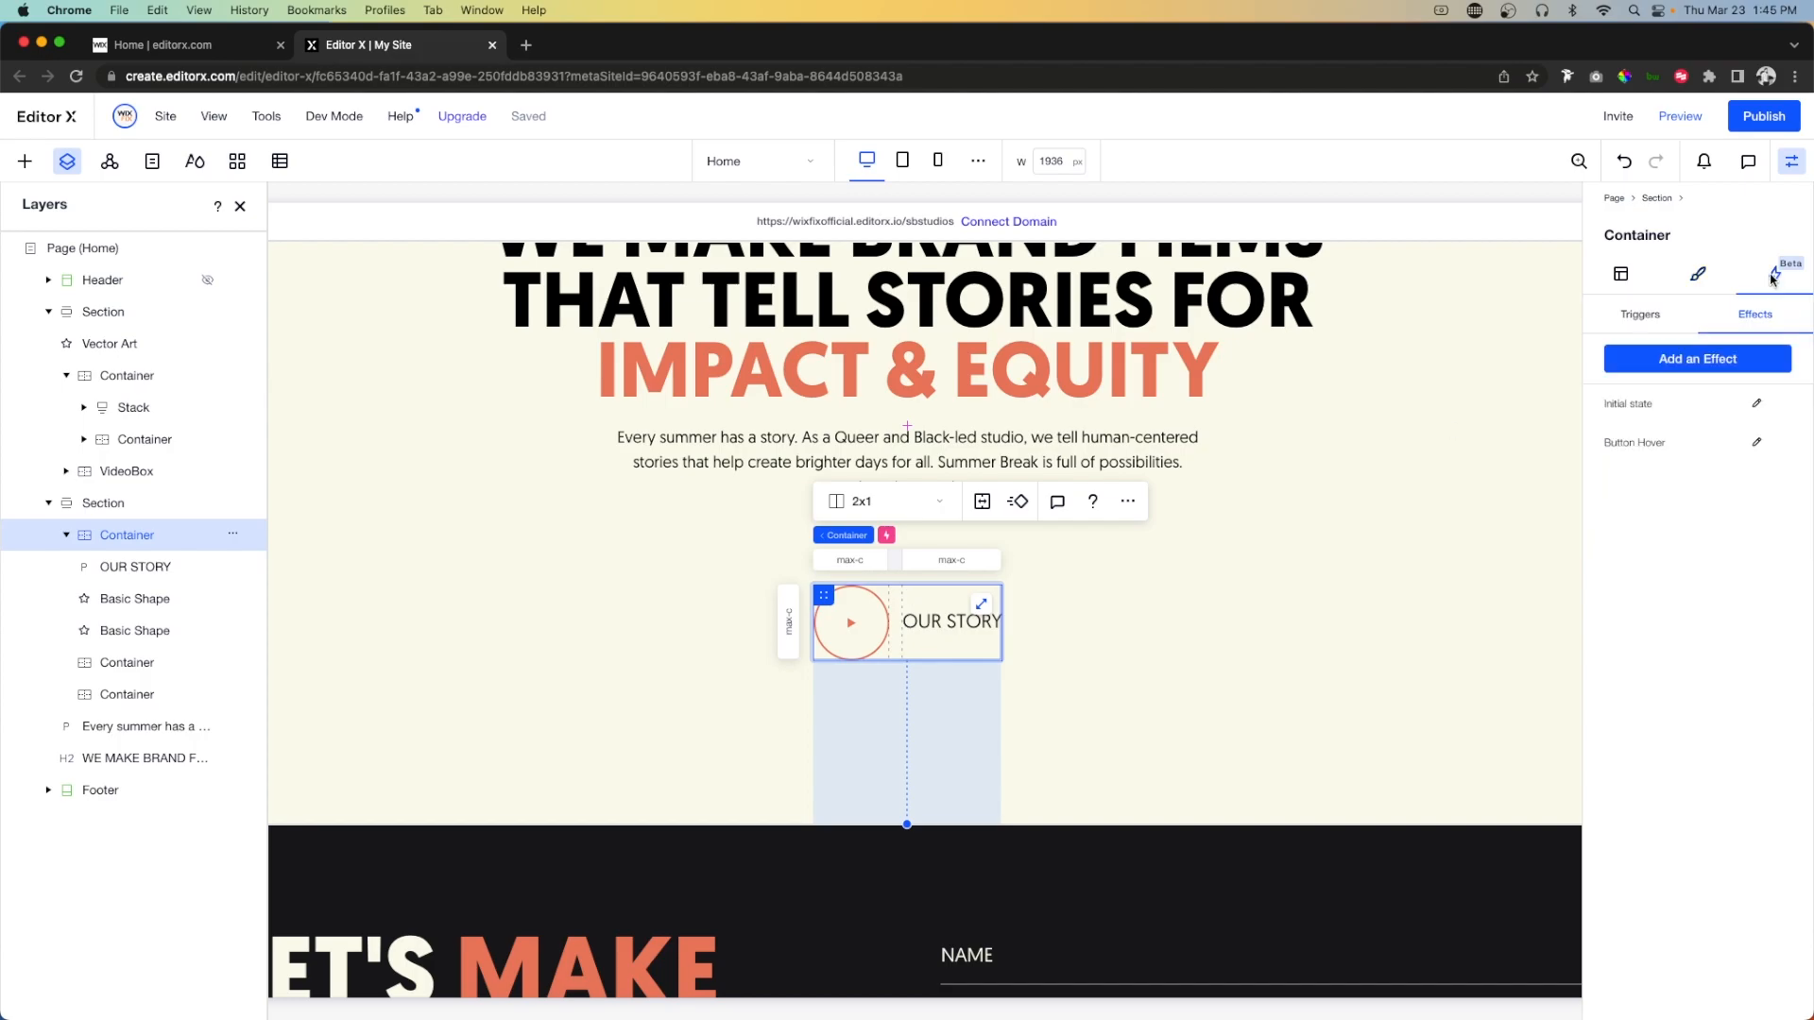
pyautogui.click(1757, 442)
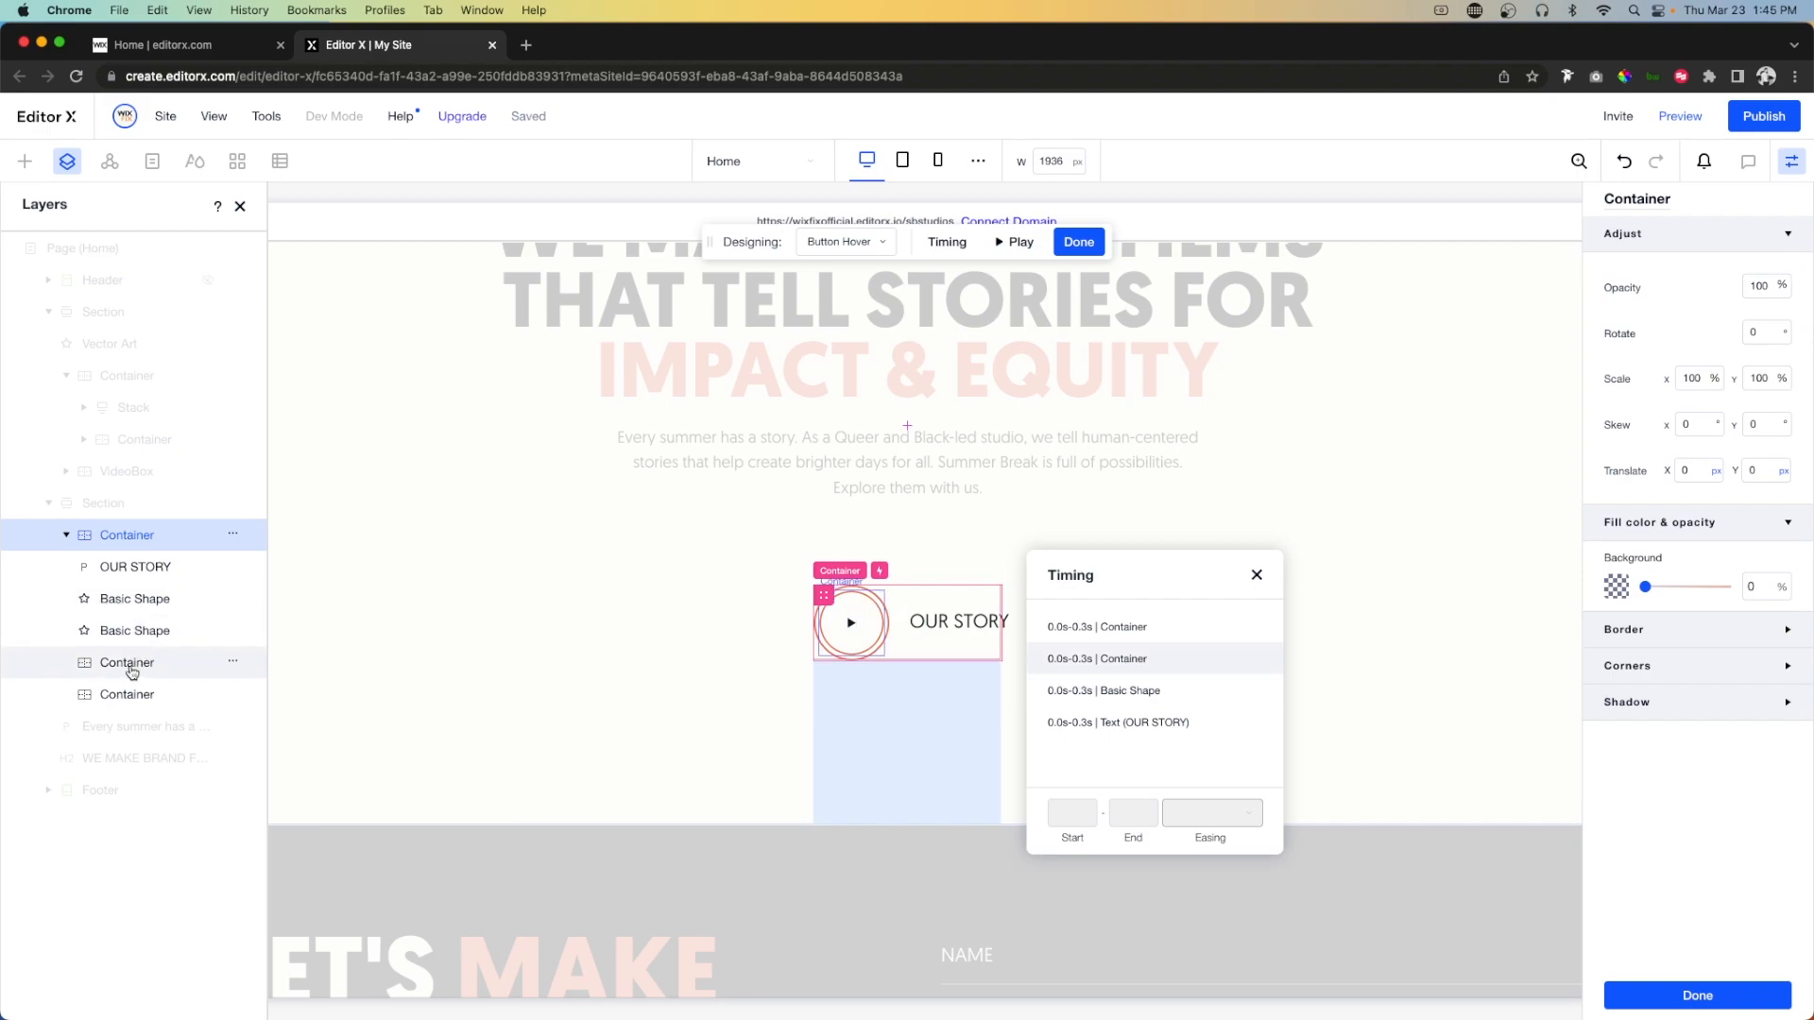
pyautogui.click(125, 663)
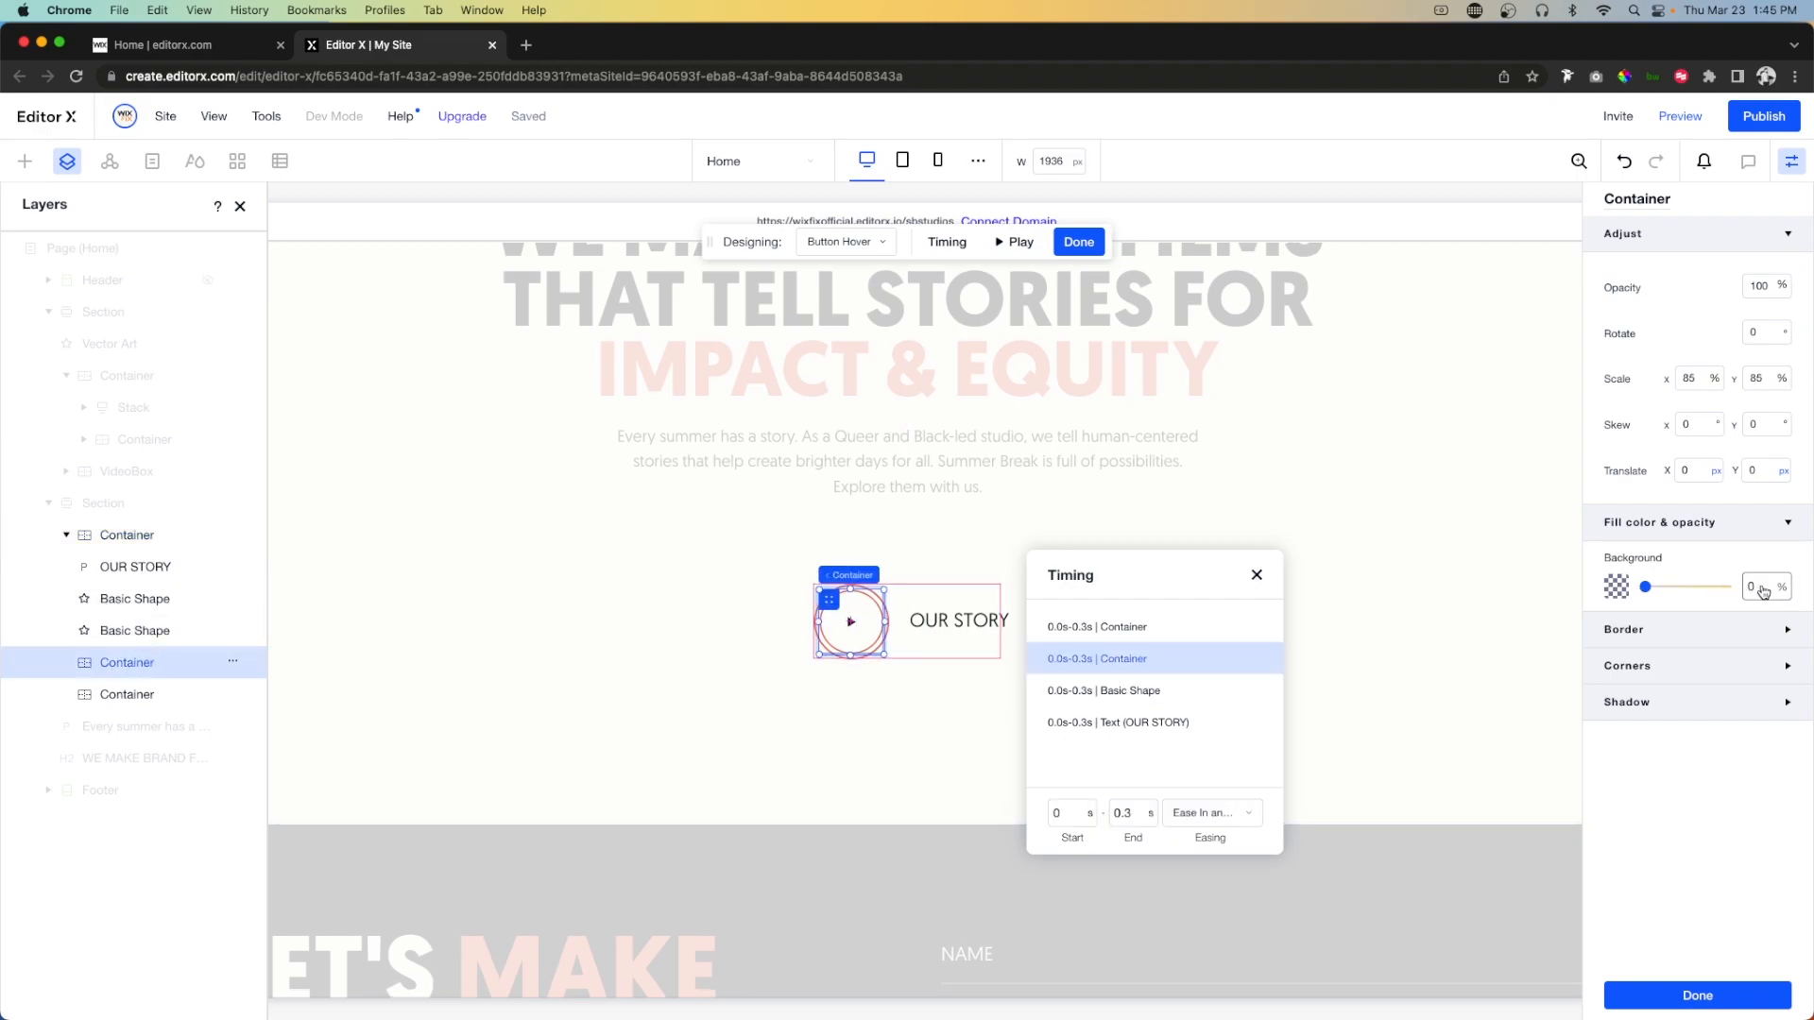
pyautogui.write('10')
pyautogui.doubleClick(1756, 587)
pyautogui.write('100')
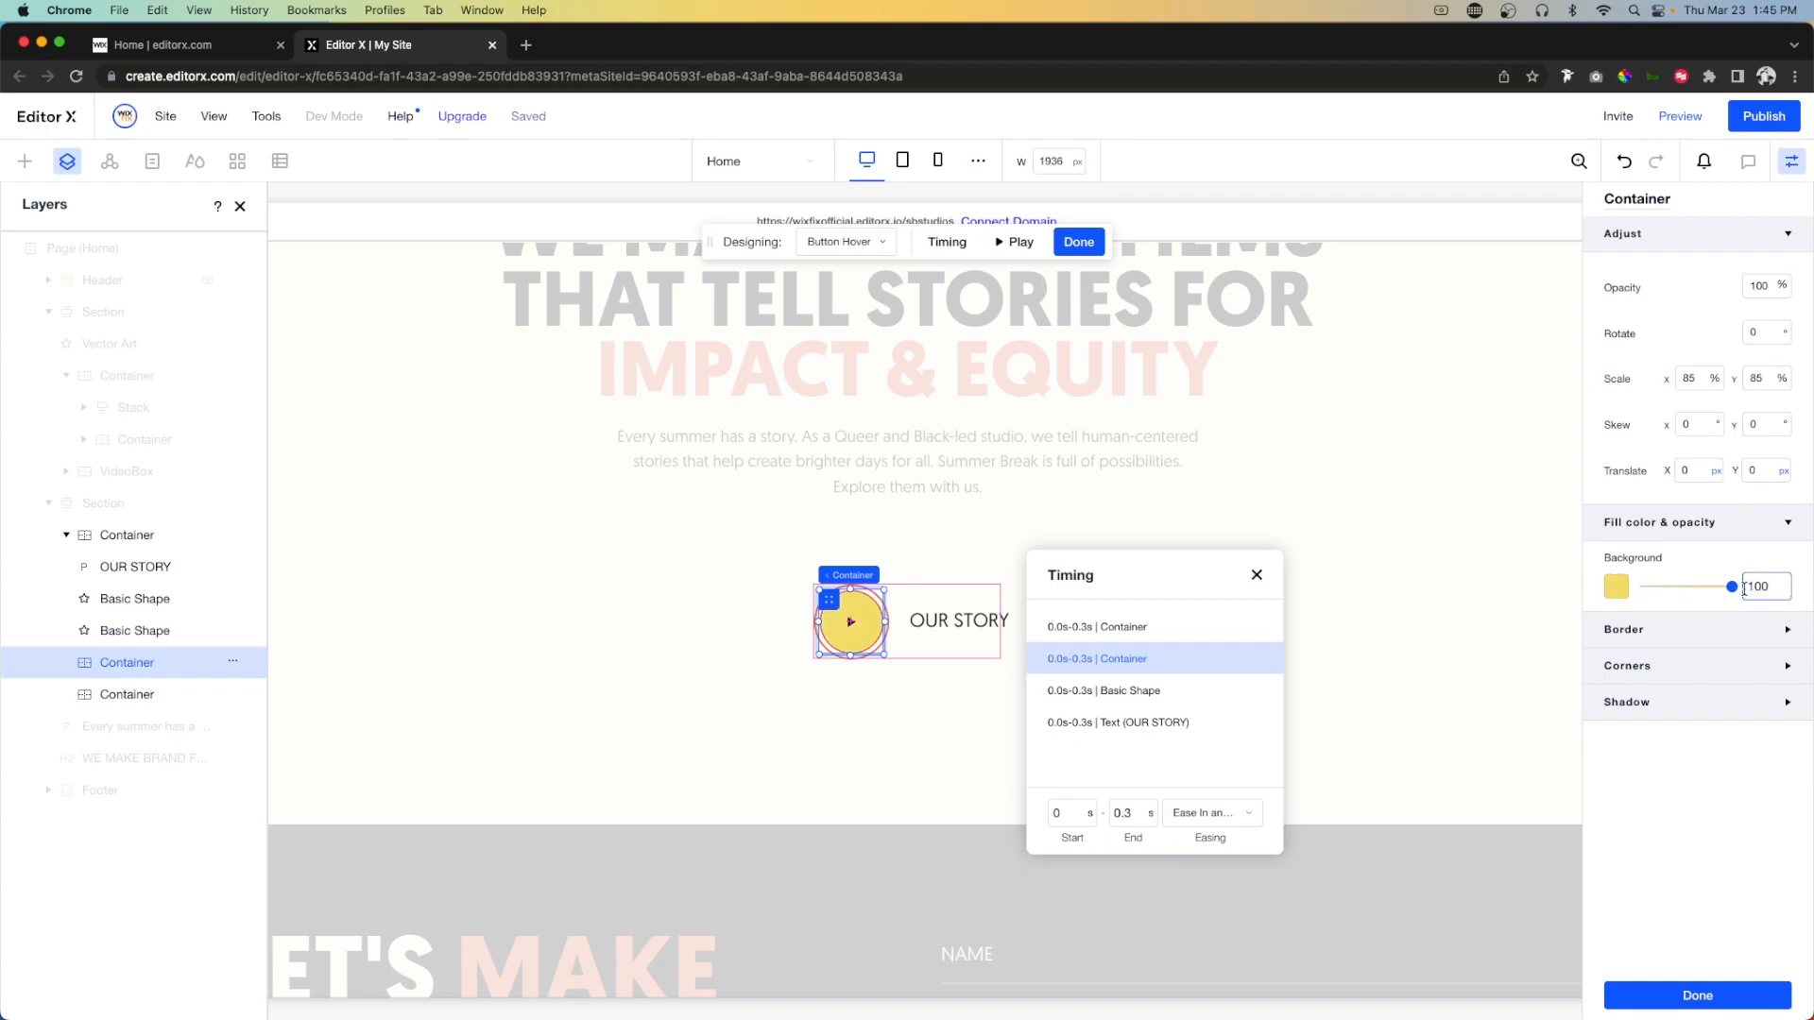
pyautogui.click(1616, 587)
pyautogui.click(1698, 722)
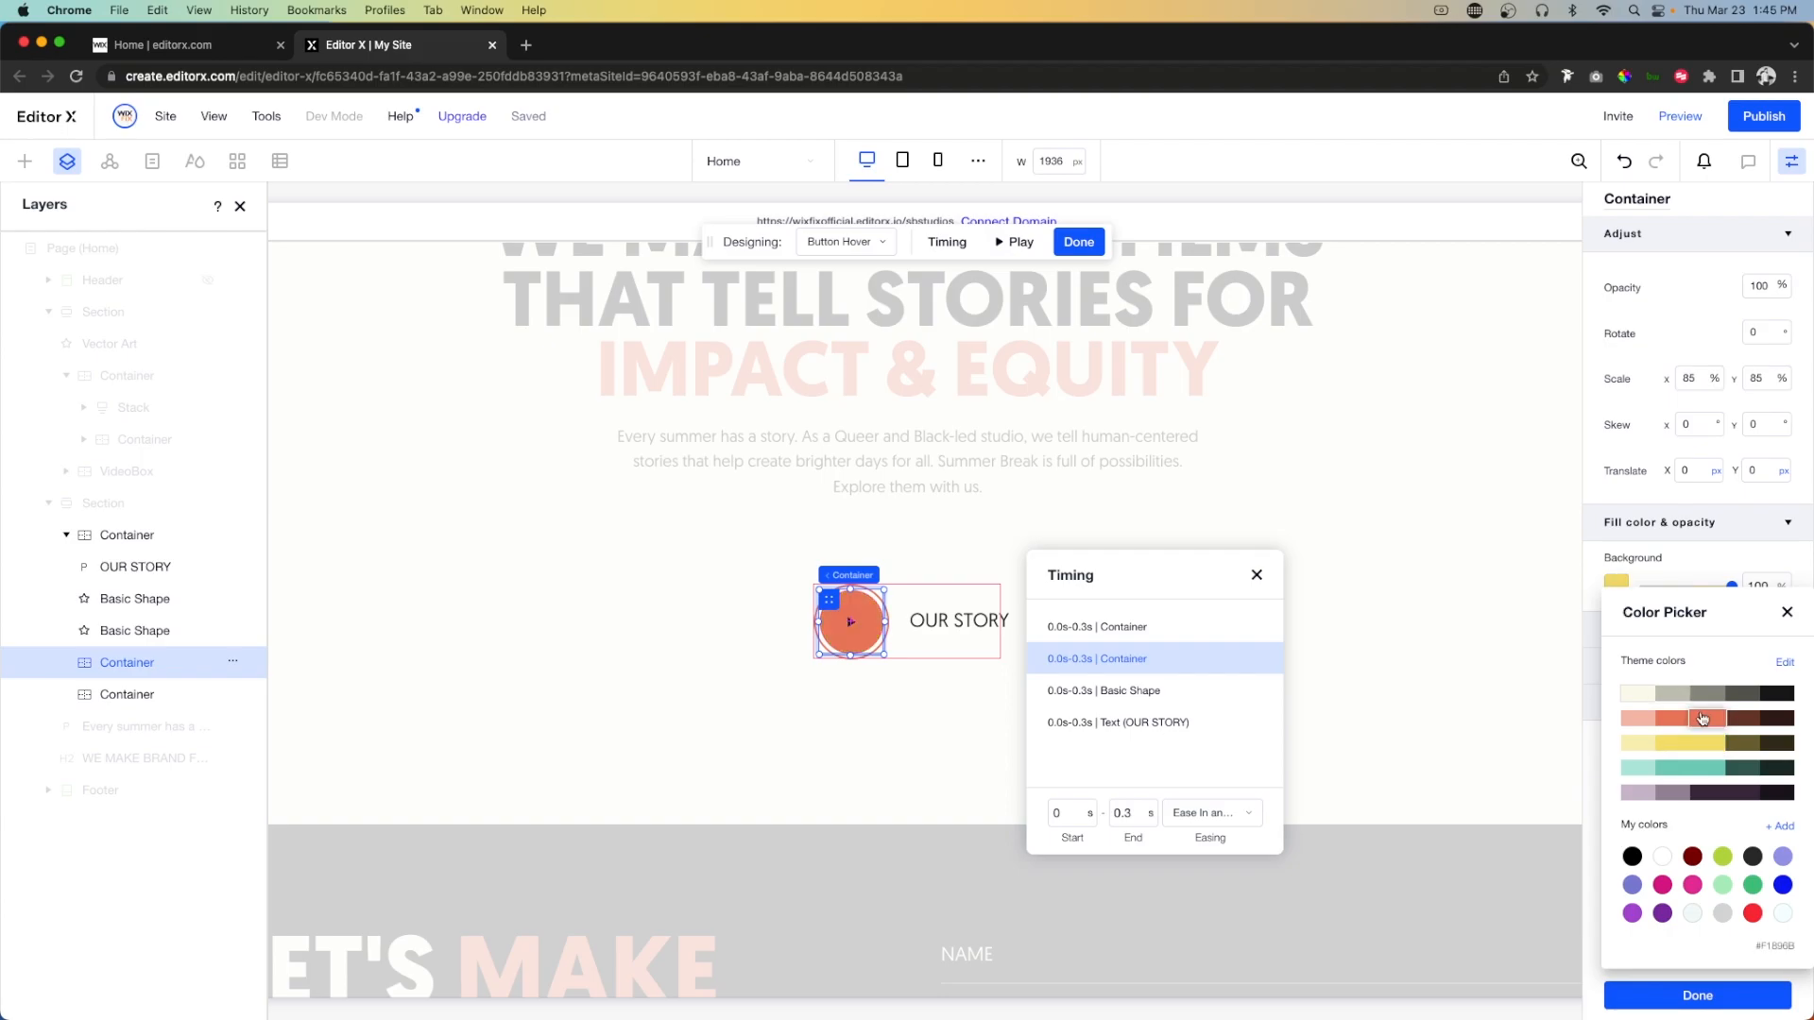
pyautogui.click(1448, 515)
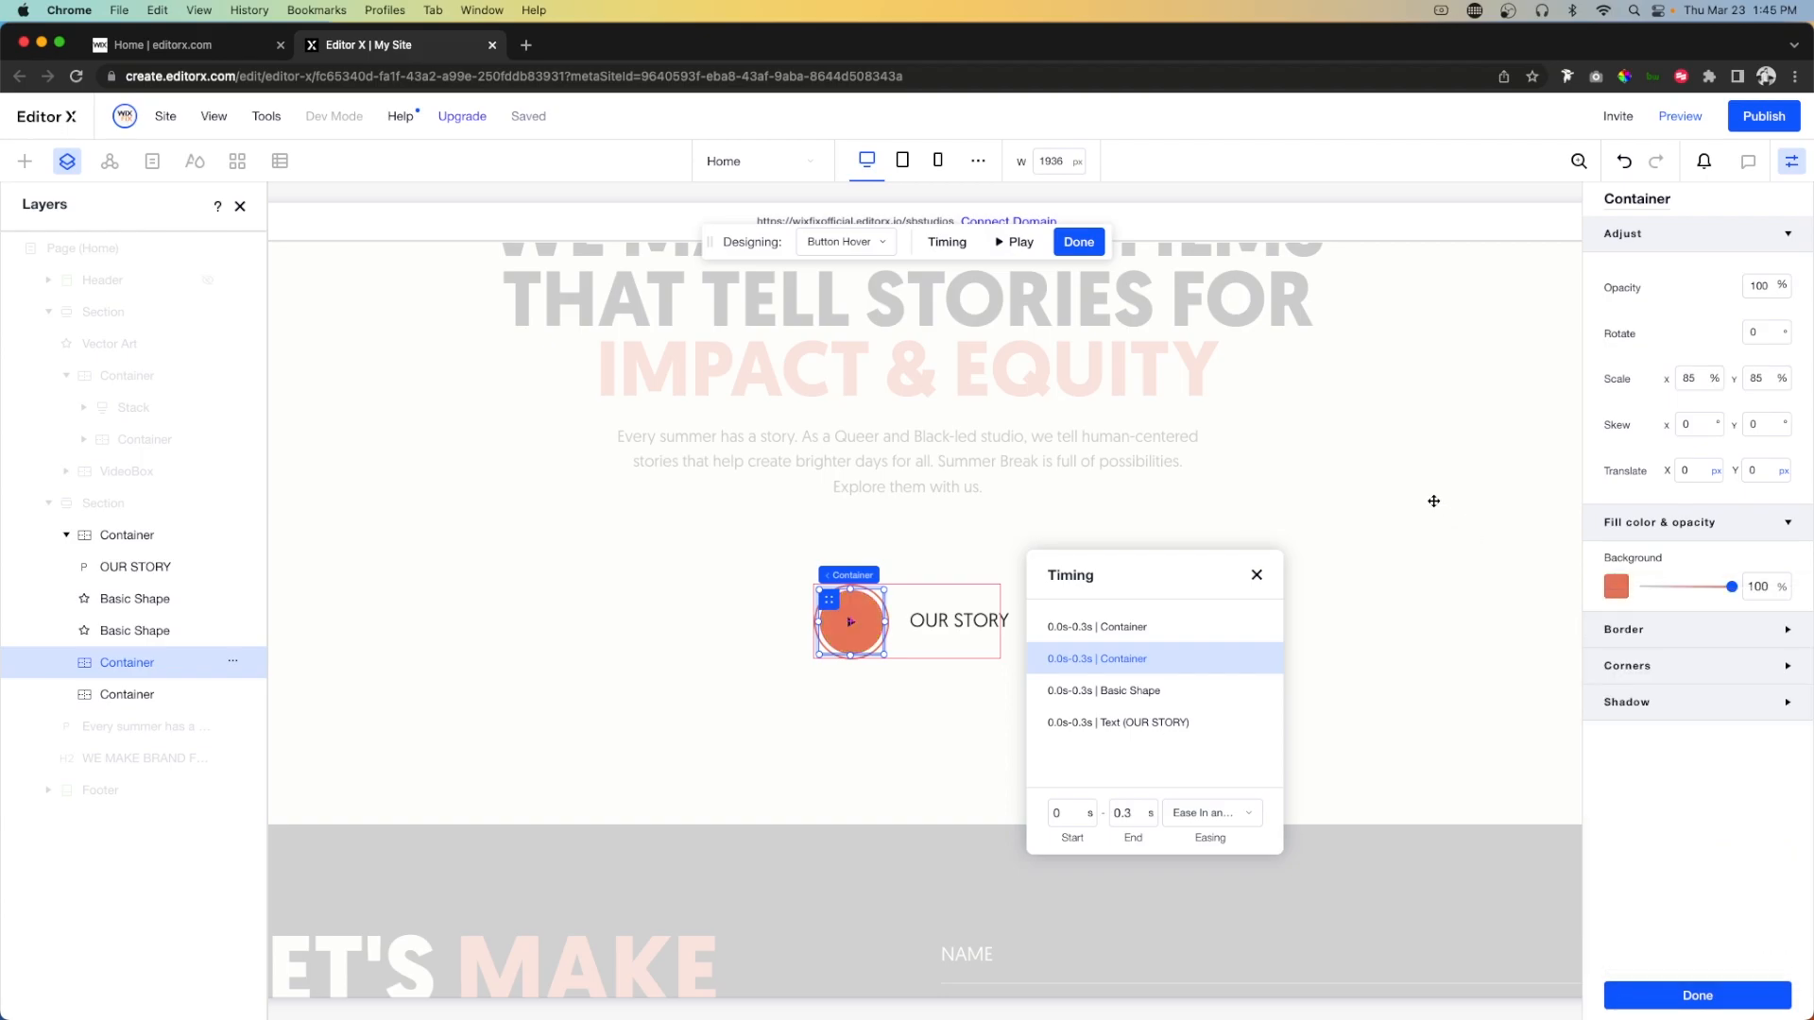
pyautogui.click(1079, 243)
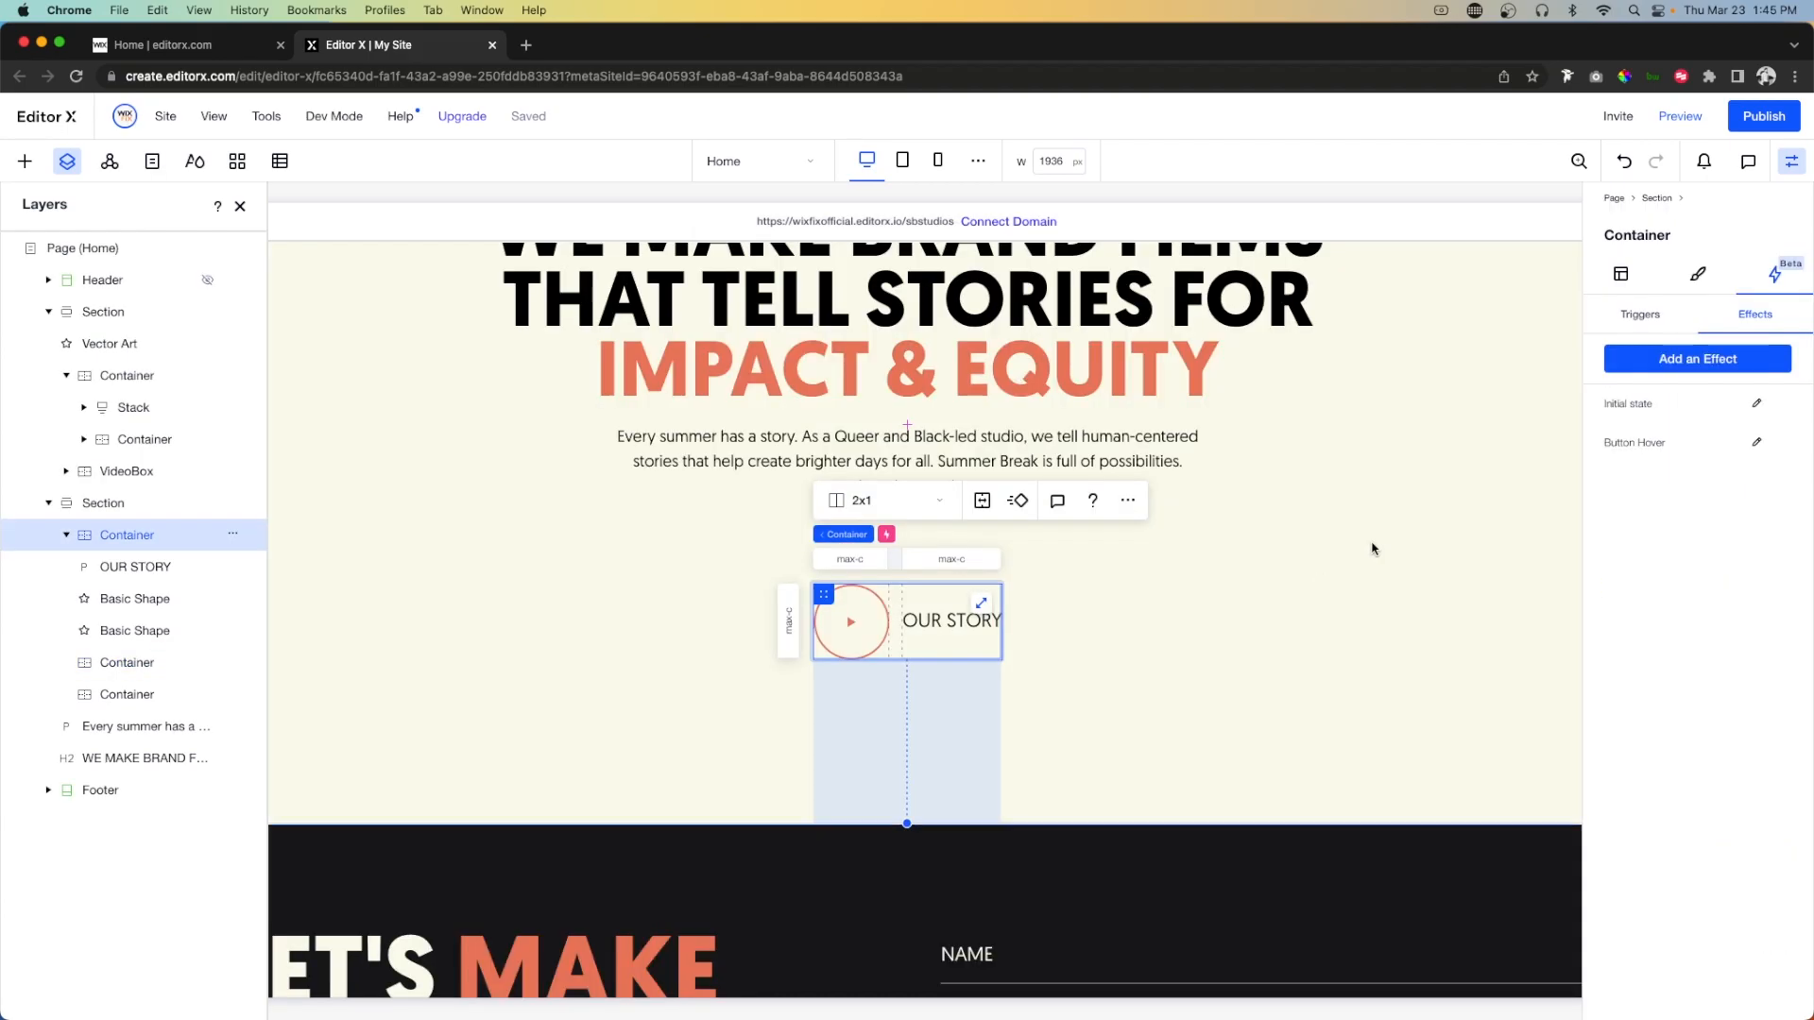
# Center the OUR STORY button container horizontally in the section and move it up closer to the paragraph.
pyautogui.click(896, 598)
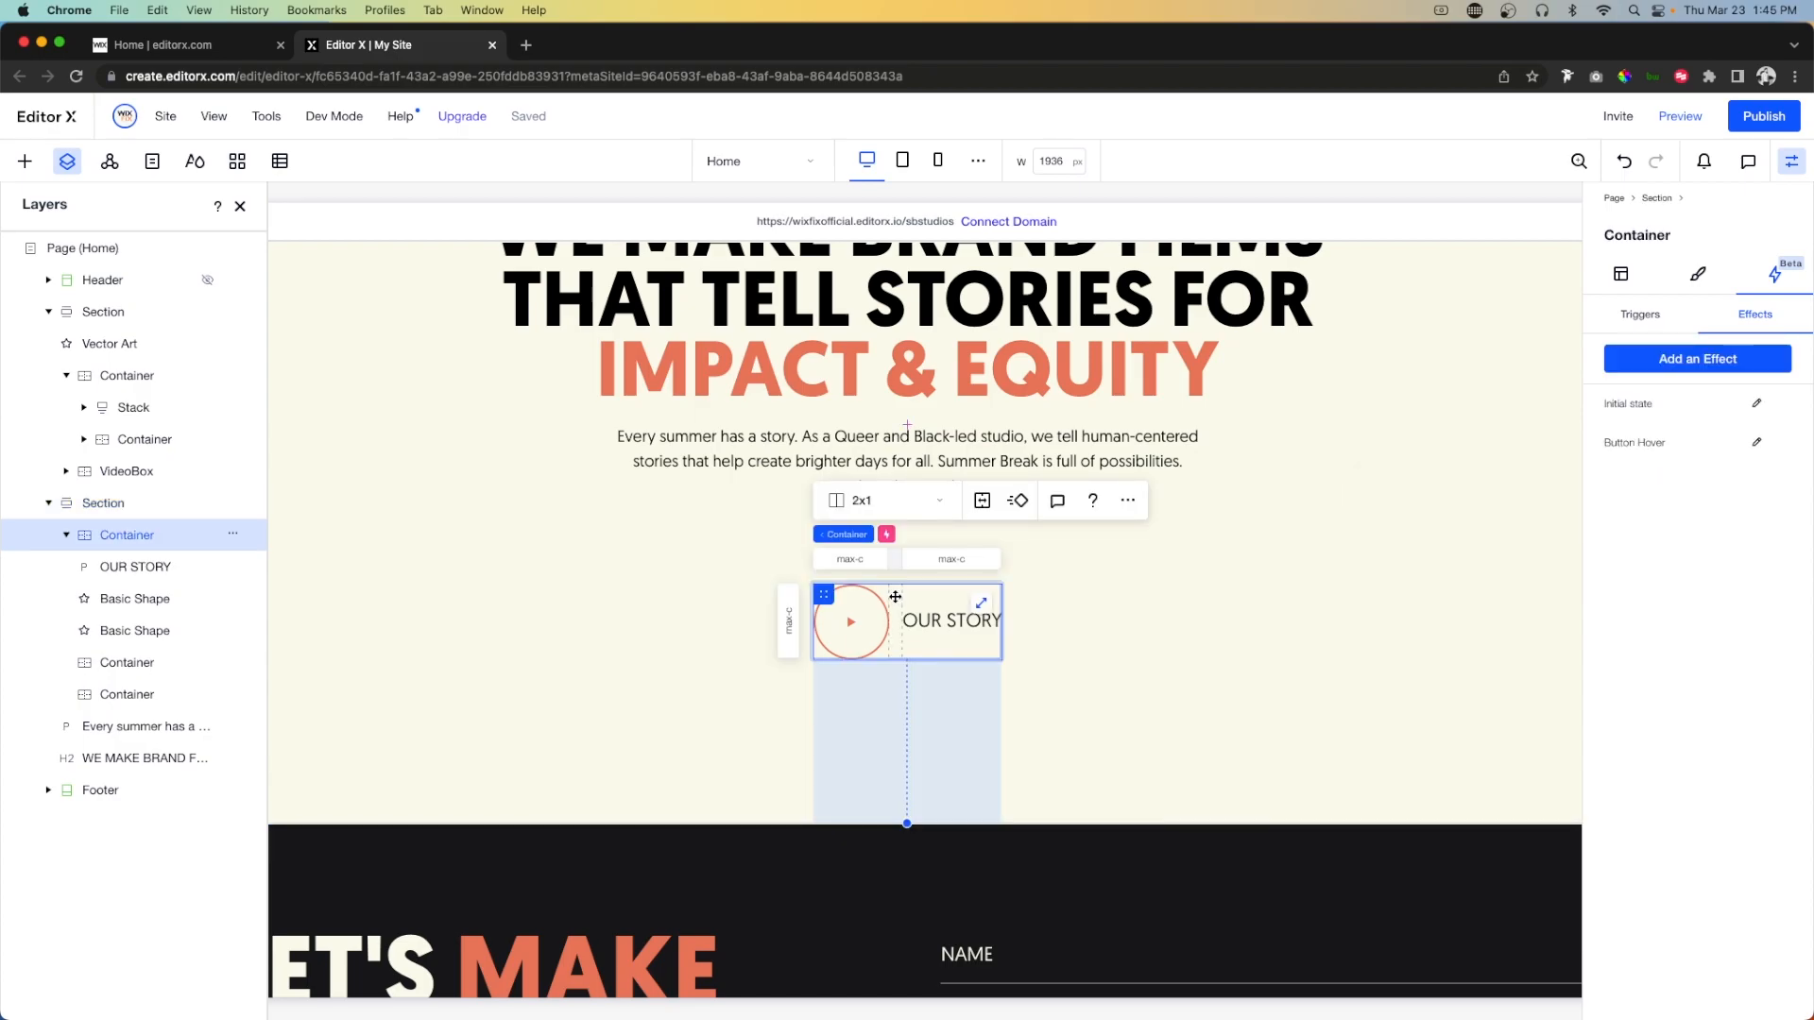
pyautogui.click(1625, 274)
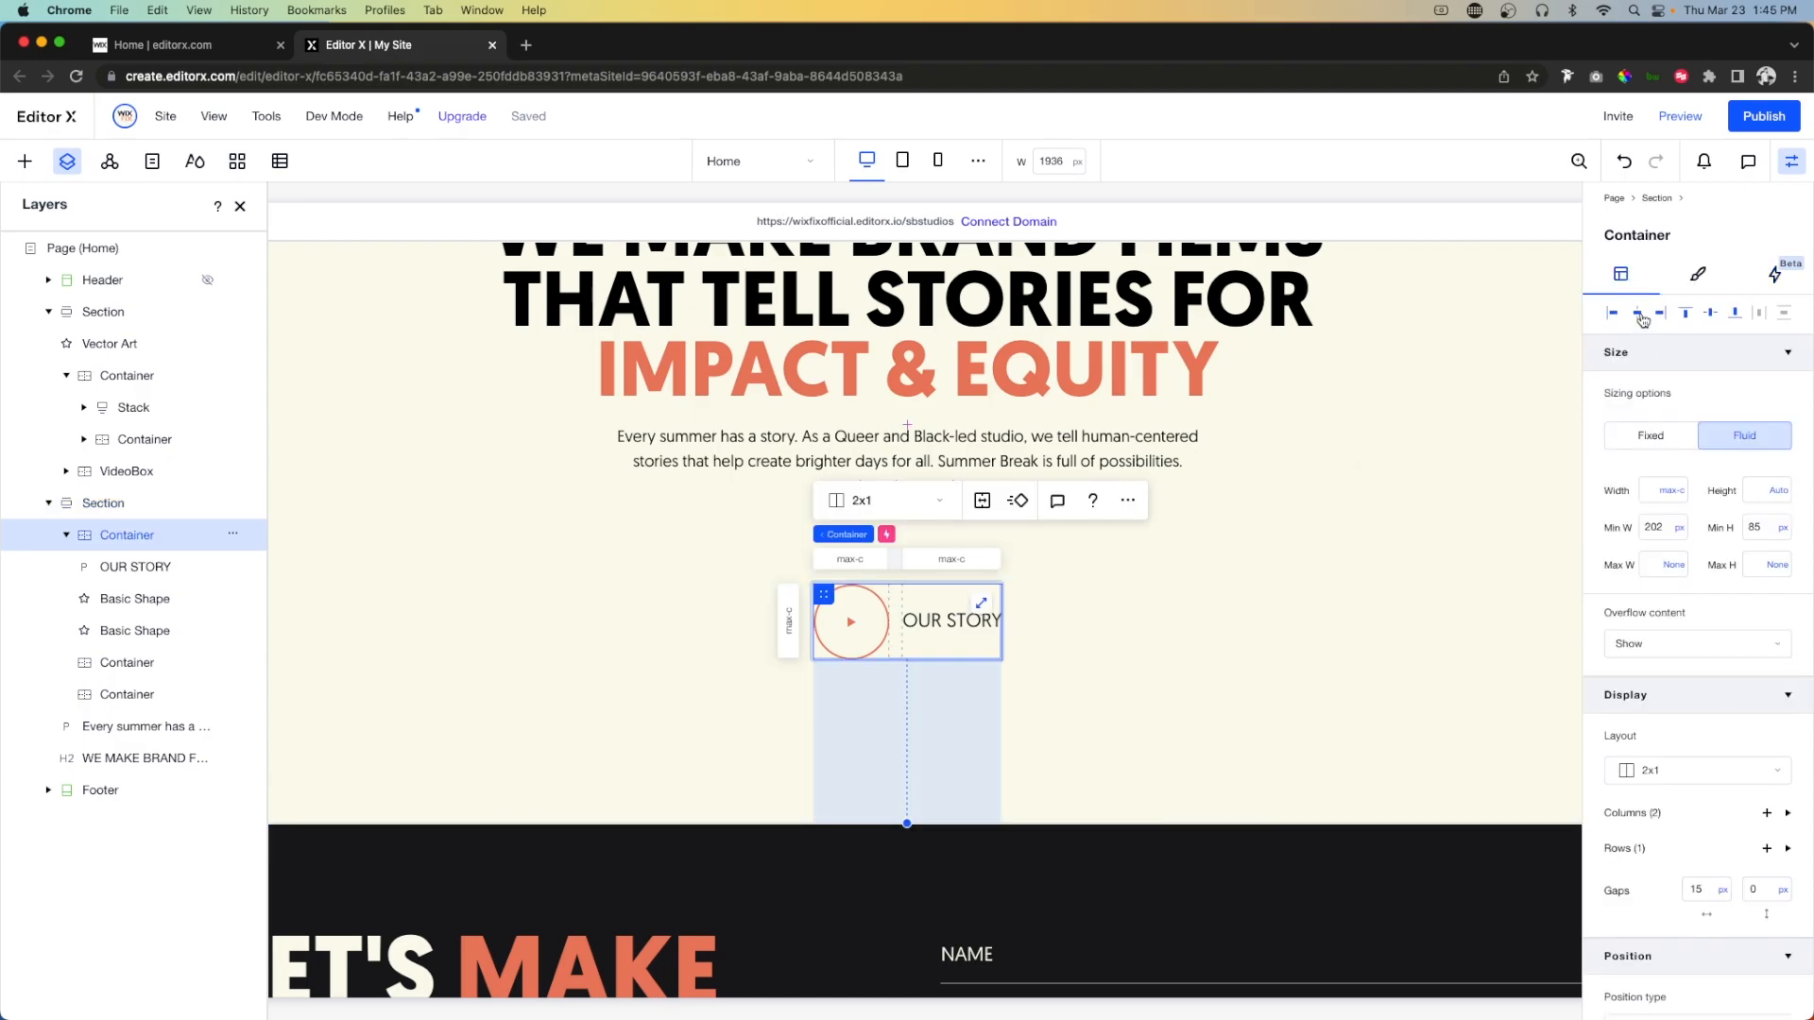
pyautogui.click(1643, 320)
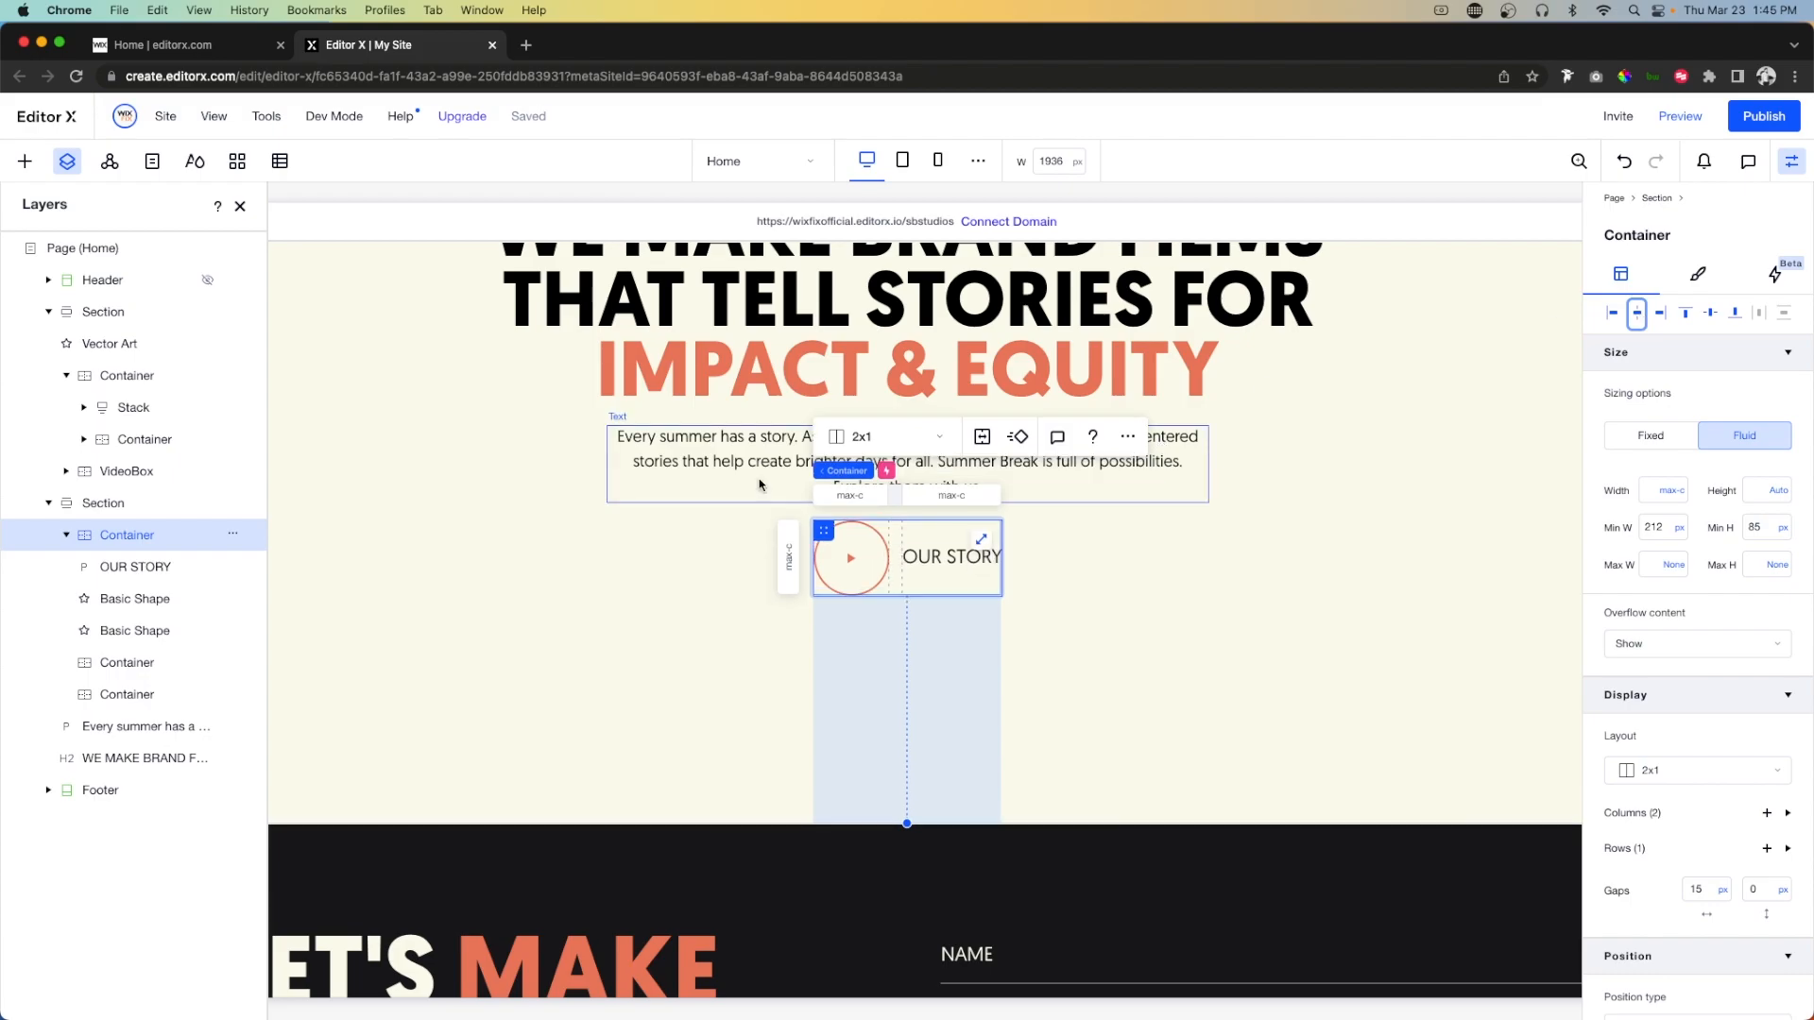
# Stack the heading, the description paragraph and the OUR STORY button container together.
pyautogui.keyDown('shift'); pyautogui.click(902, 467); pyautogui.keyUp('shift')
pyautogui.keyDown('shift'); pyautogui.click(870, 335); pyautogui.keyUp('shift')
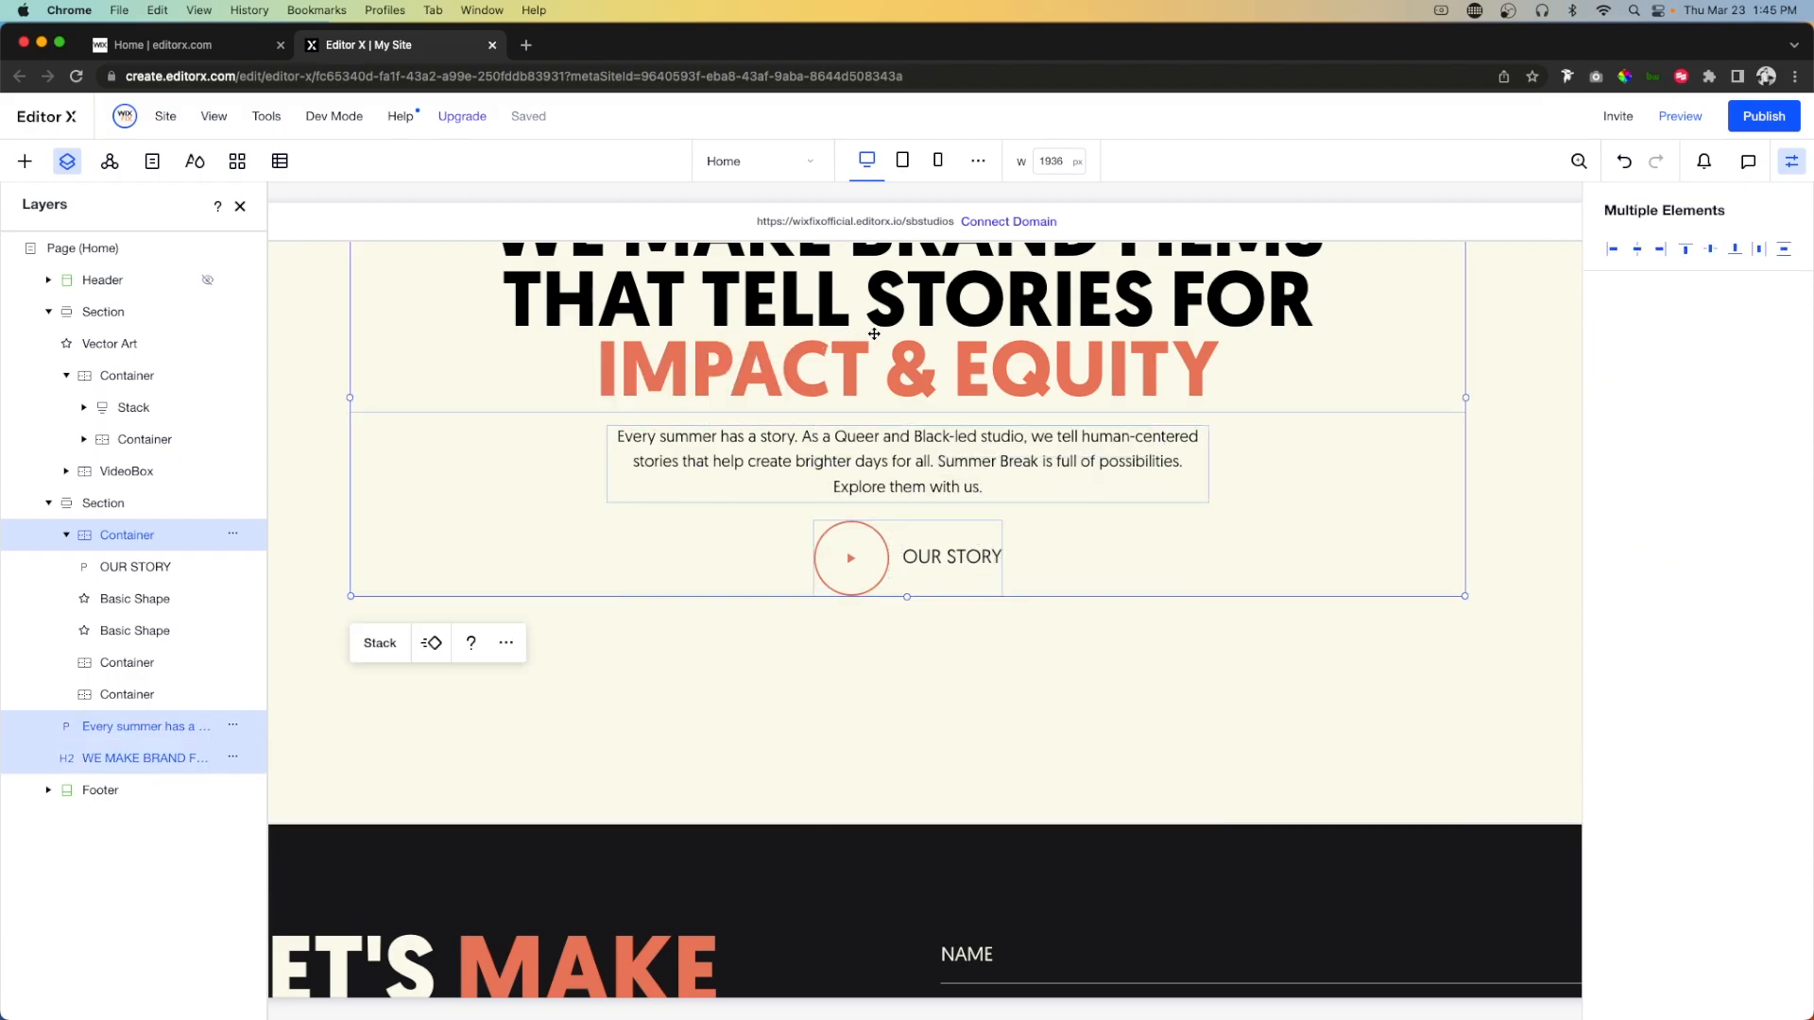
pyautogui.scroll(3, 874, 334)
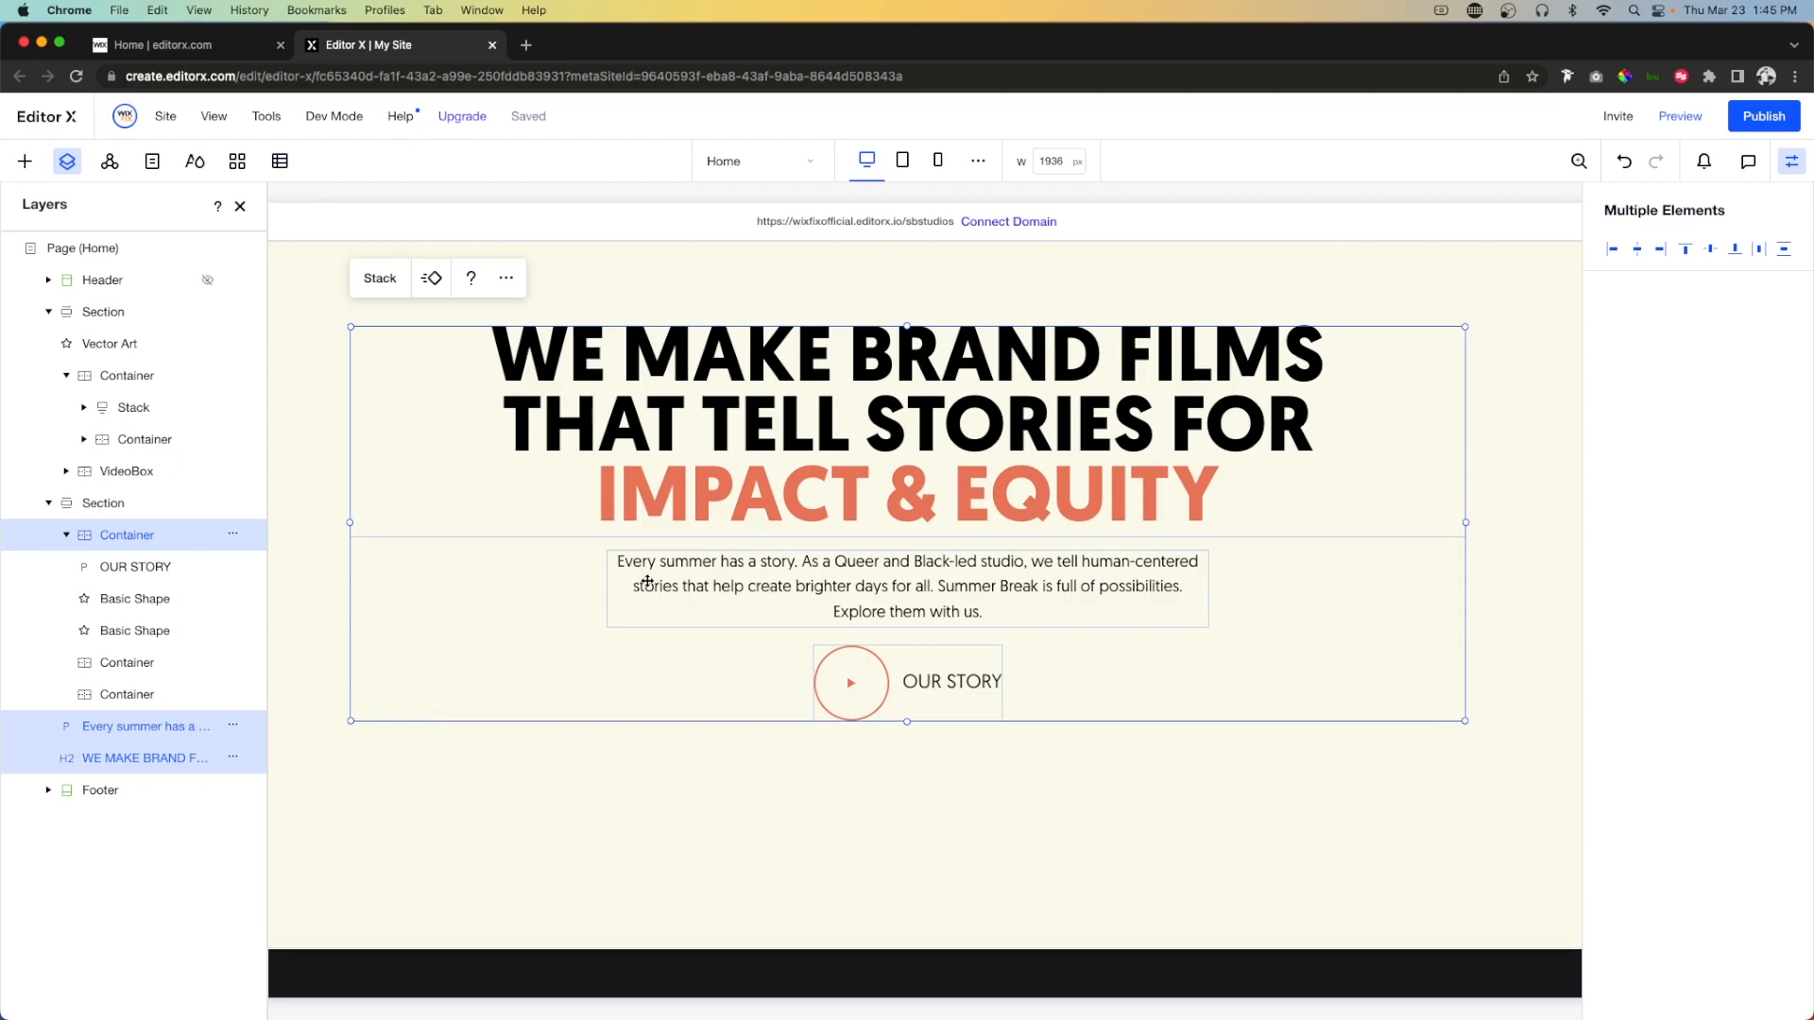
pyautogui.click(379, 288)
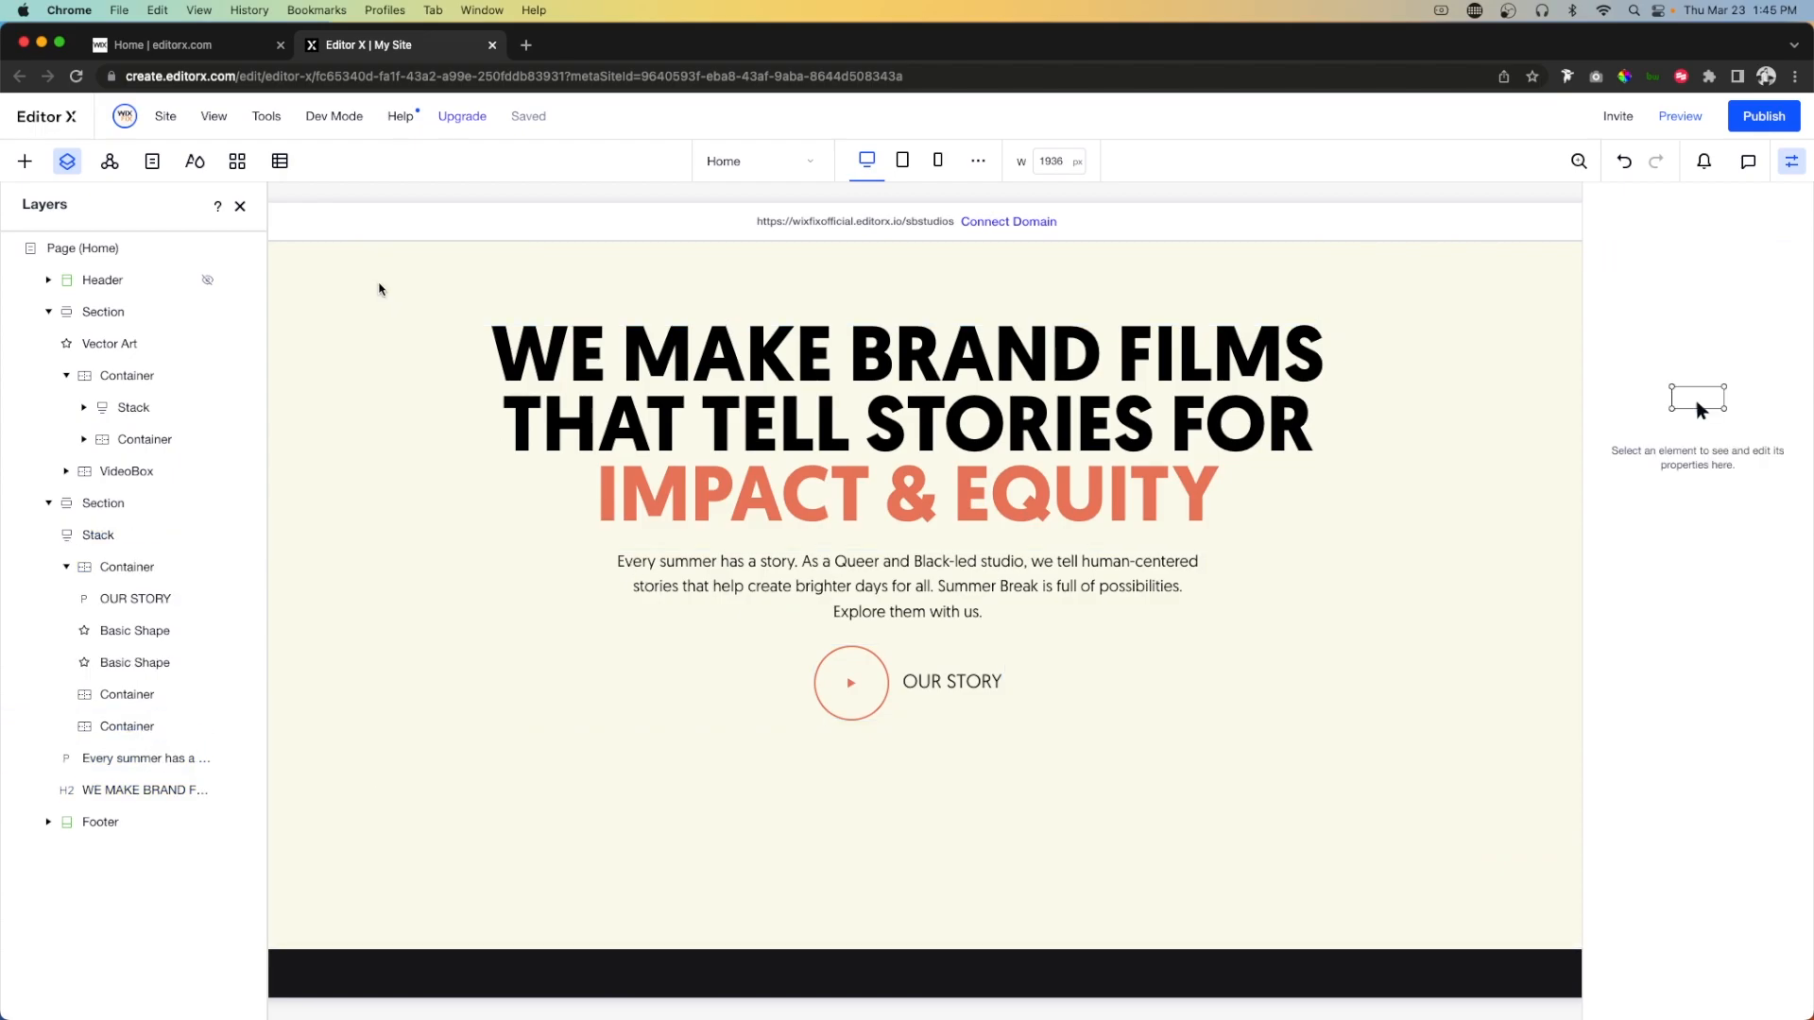
# Give the new stack a 150 px top margin, convert it to viewport width (7.7 vw) and apply it to all sides.
pyautogui.click(1113, 593)
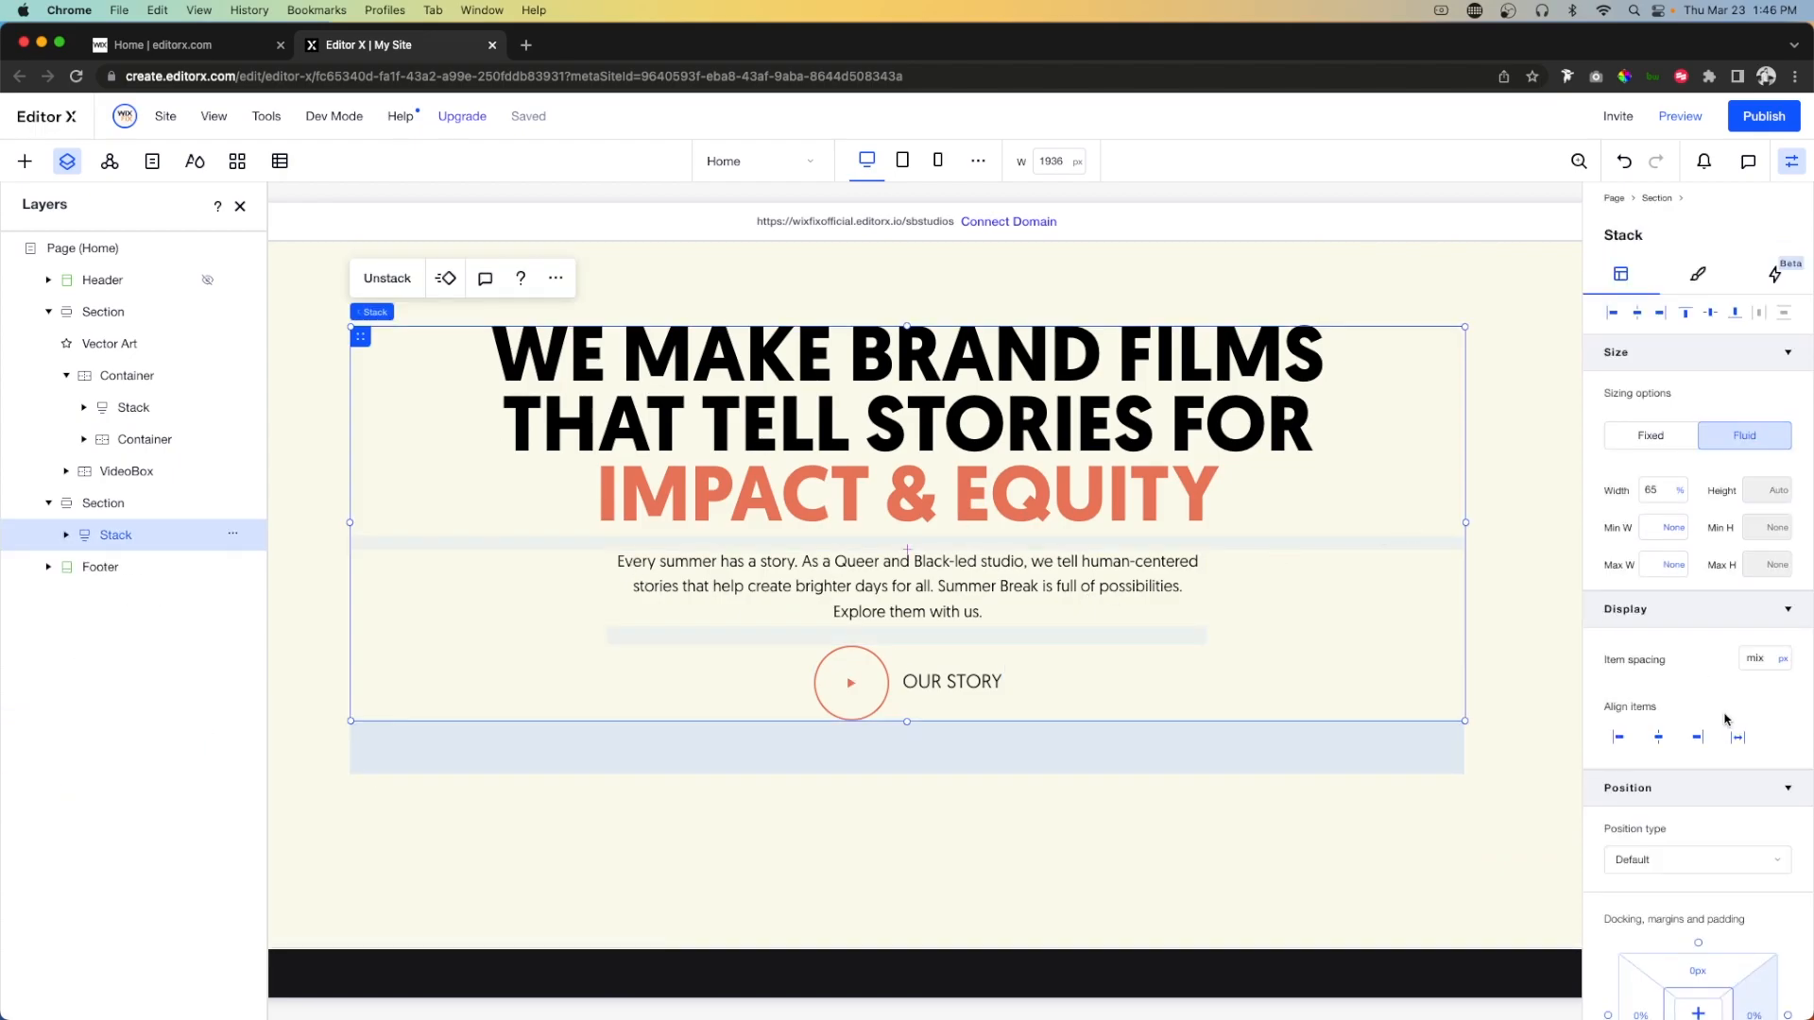
pyautogui.scroll(-5, 1725, 720)
pyautogui.click(1705, 678)
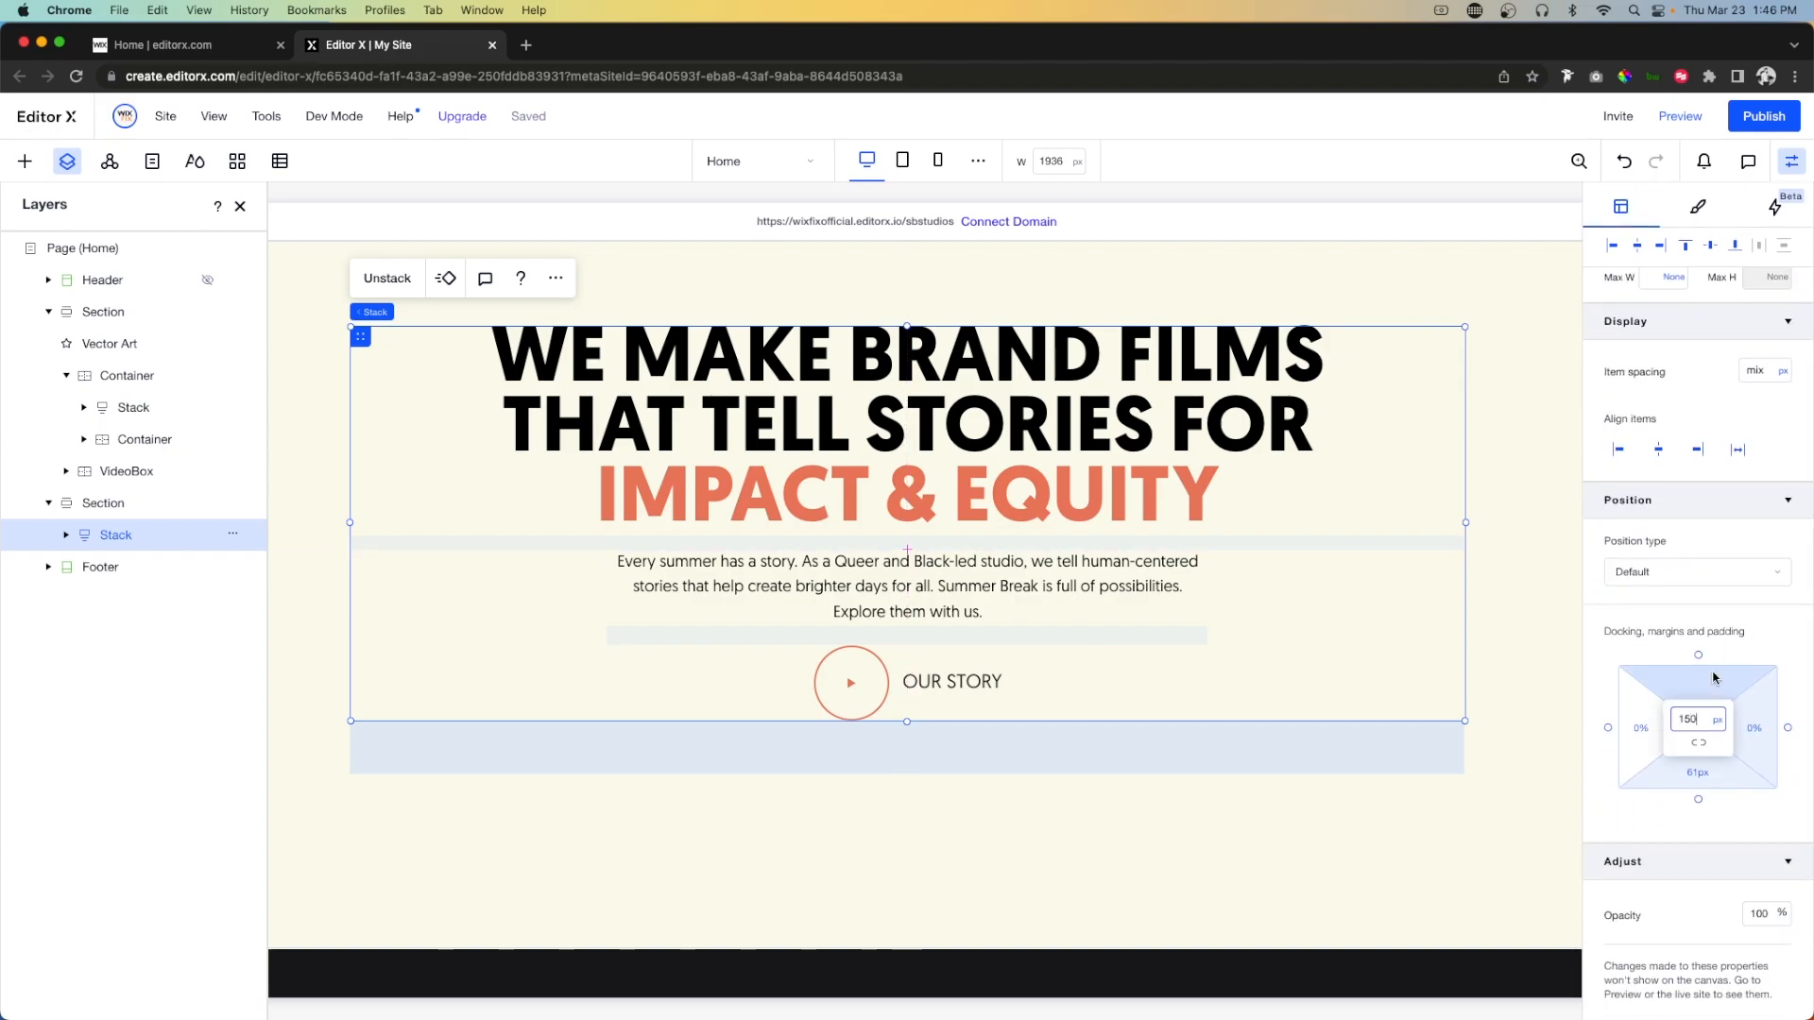
pyautogui.click(1719, 725)
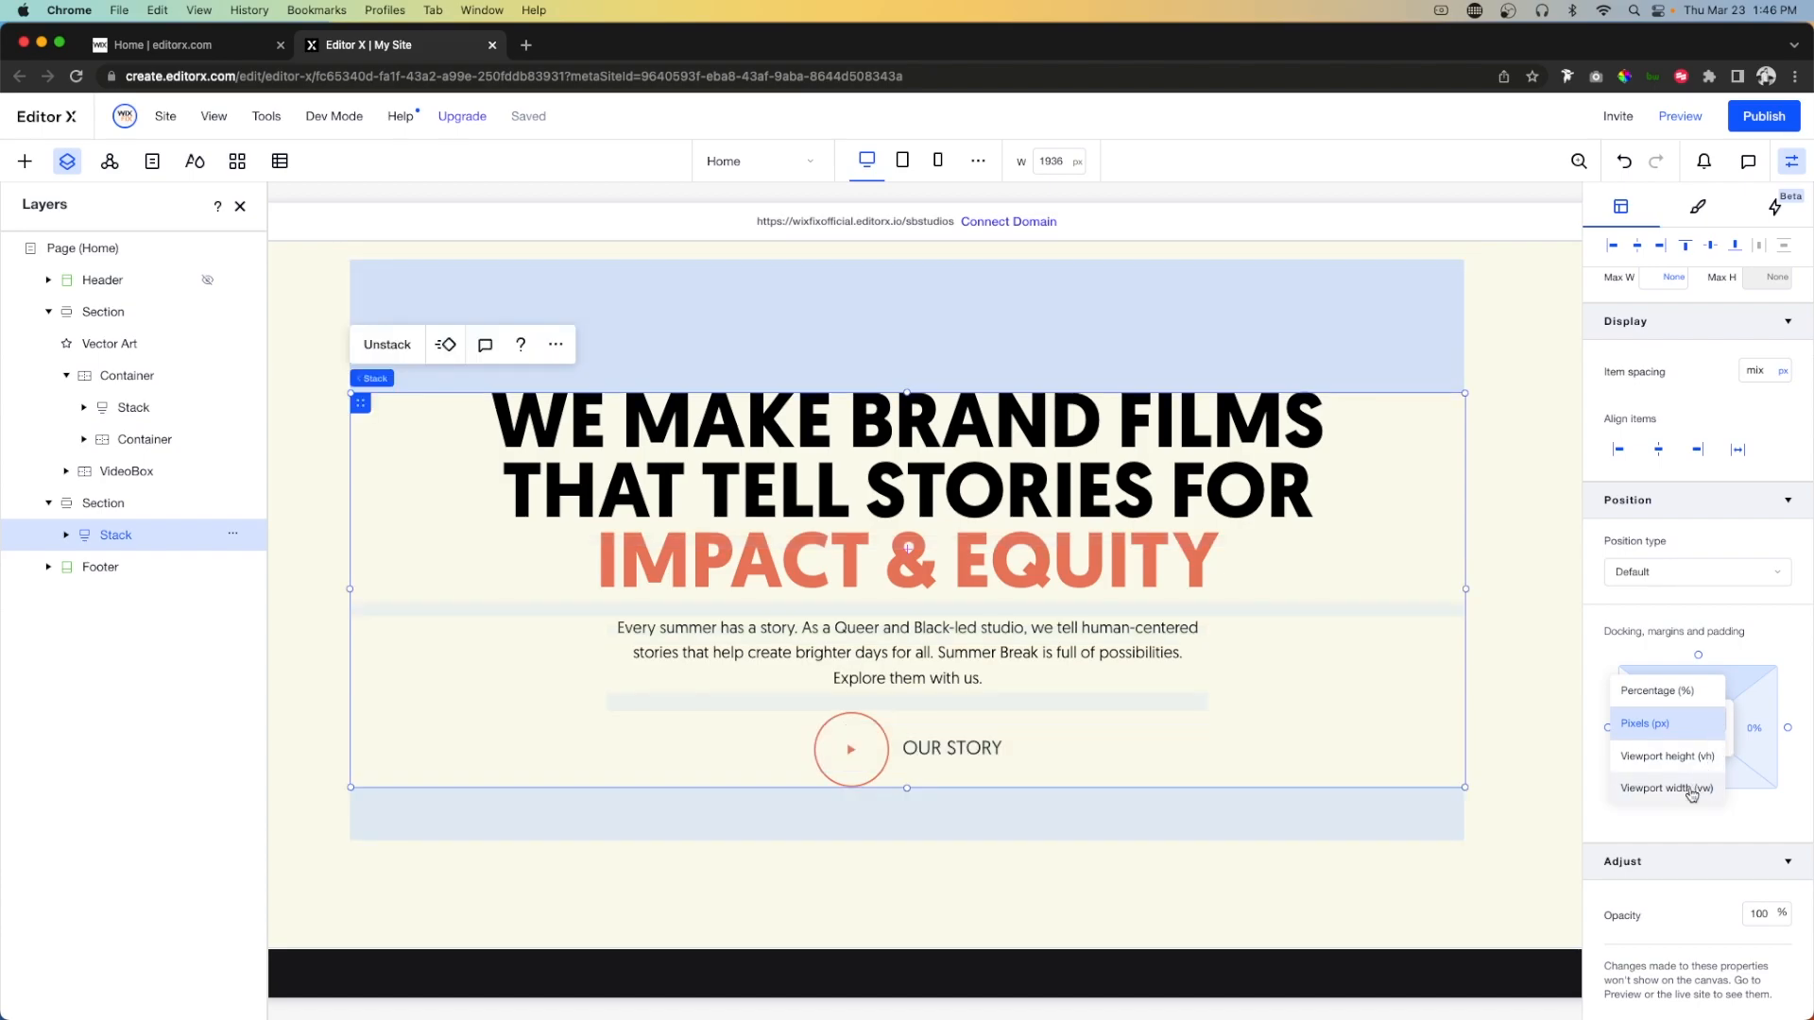
pyautogui.click(1689, 785)
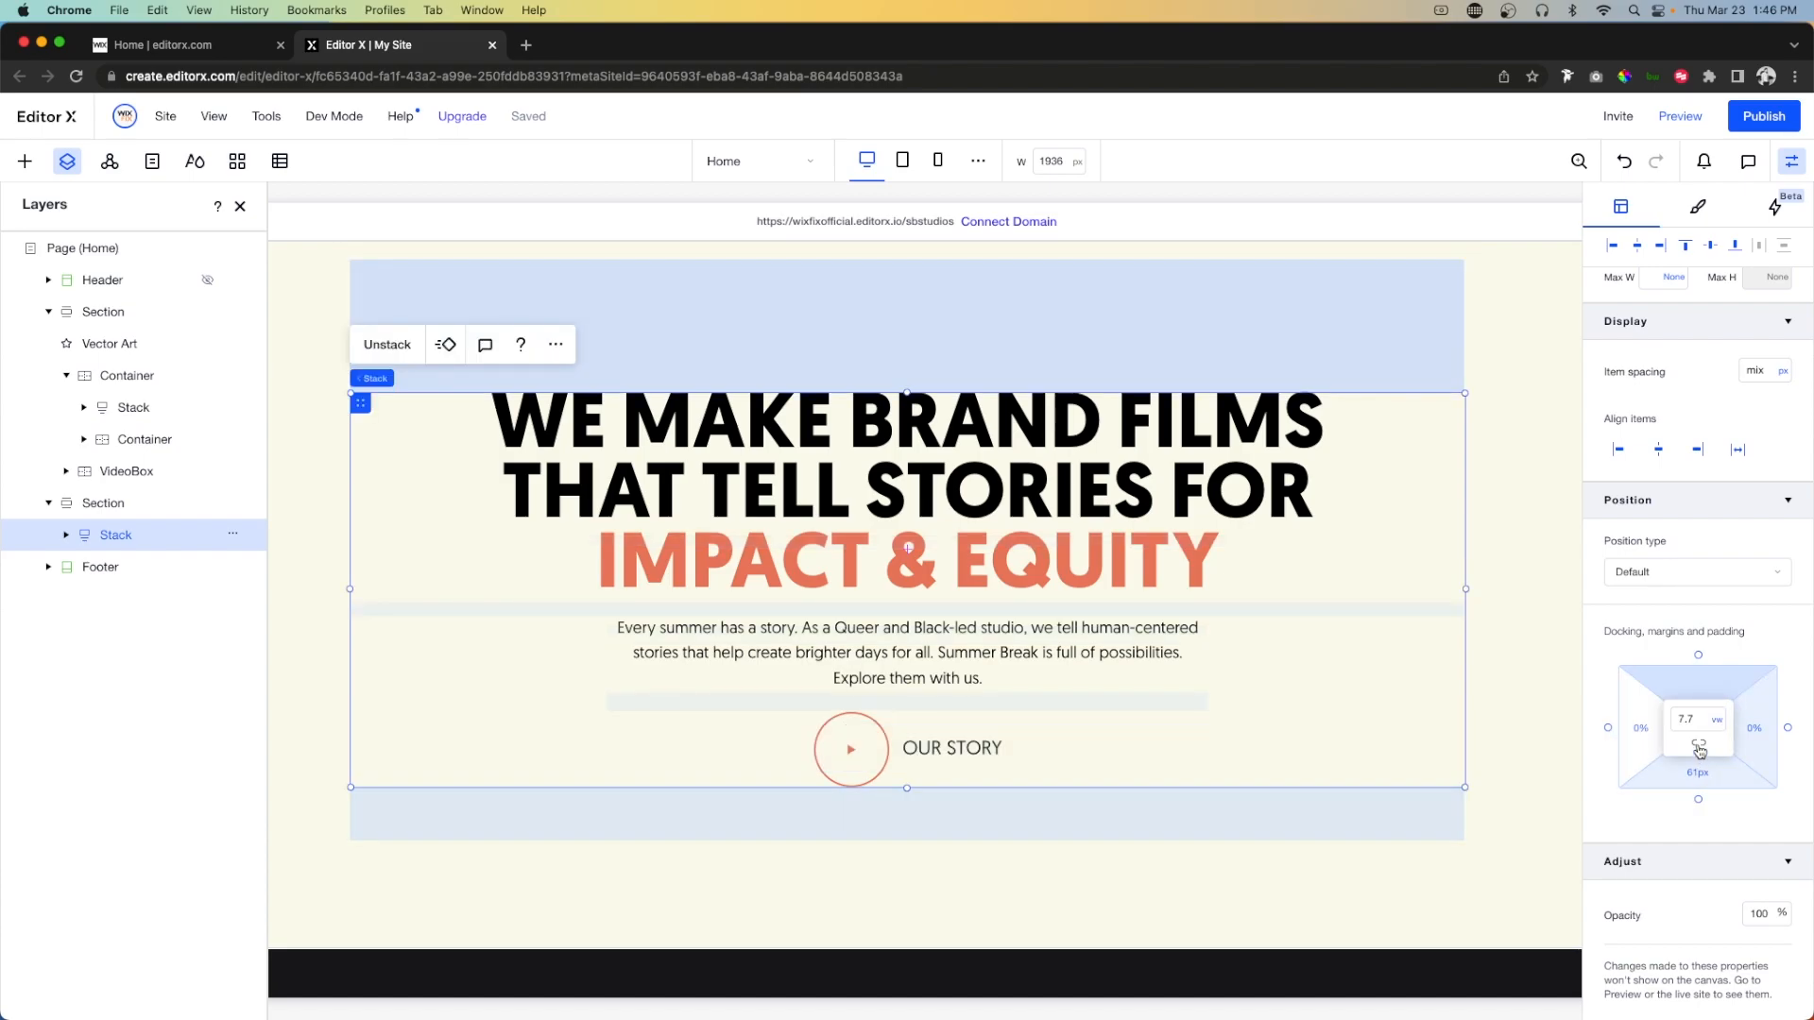
pyautogui.click(1699, 746)
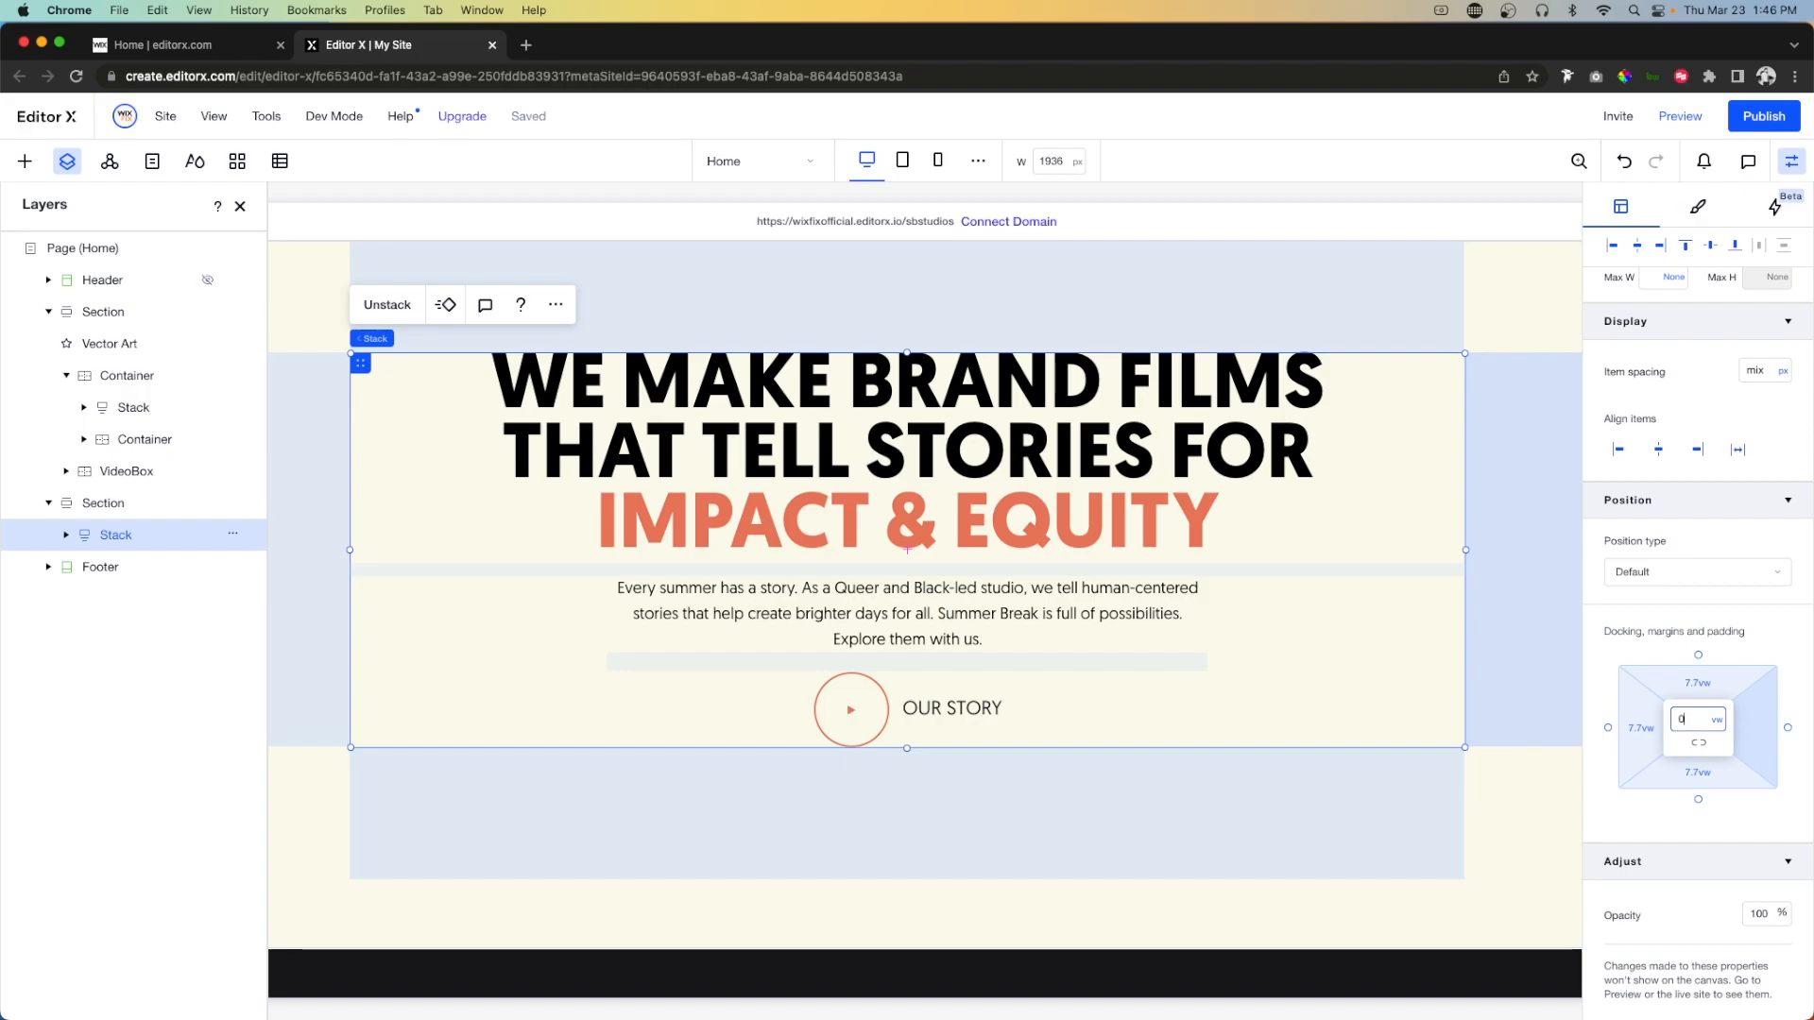
# Set the intro stack's right and left margins to 0 vw each.
pyautogui.press('Return')
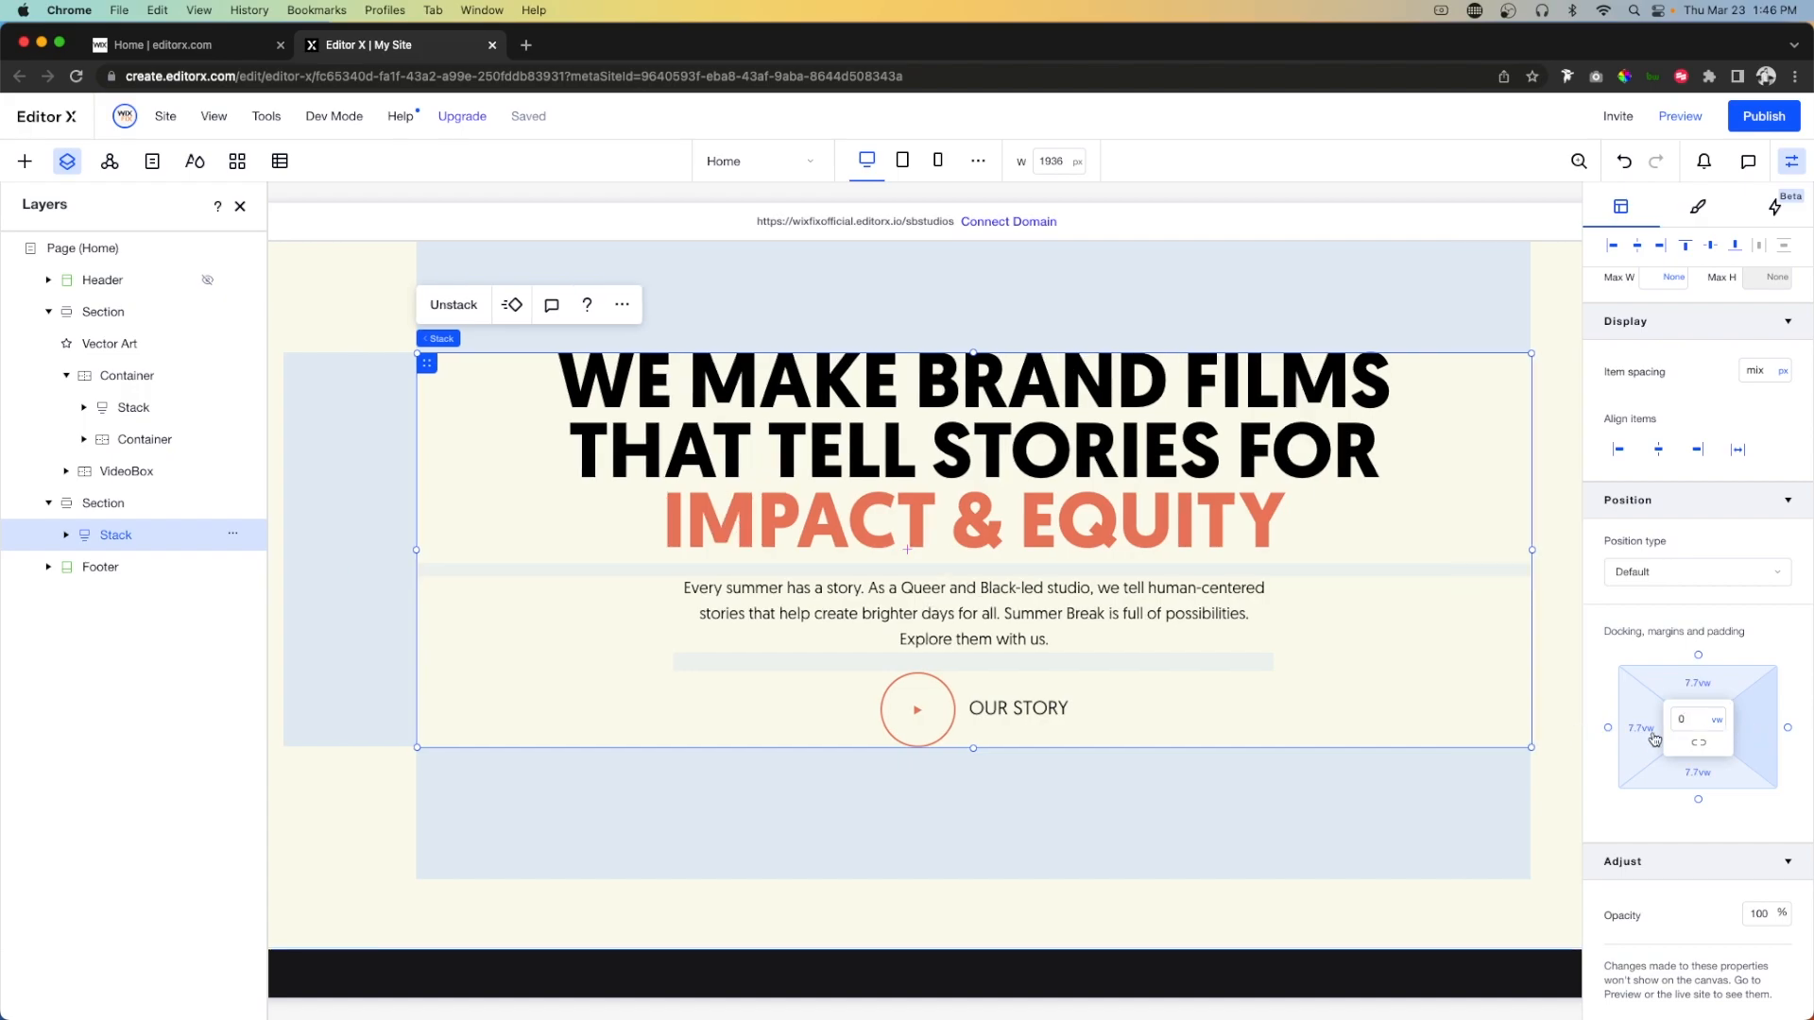
pyautogui.click(1655, 738)
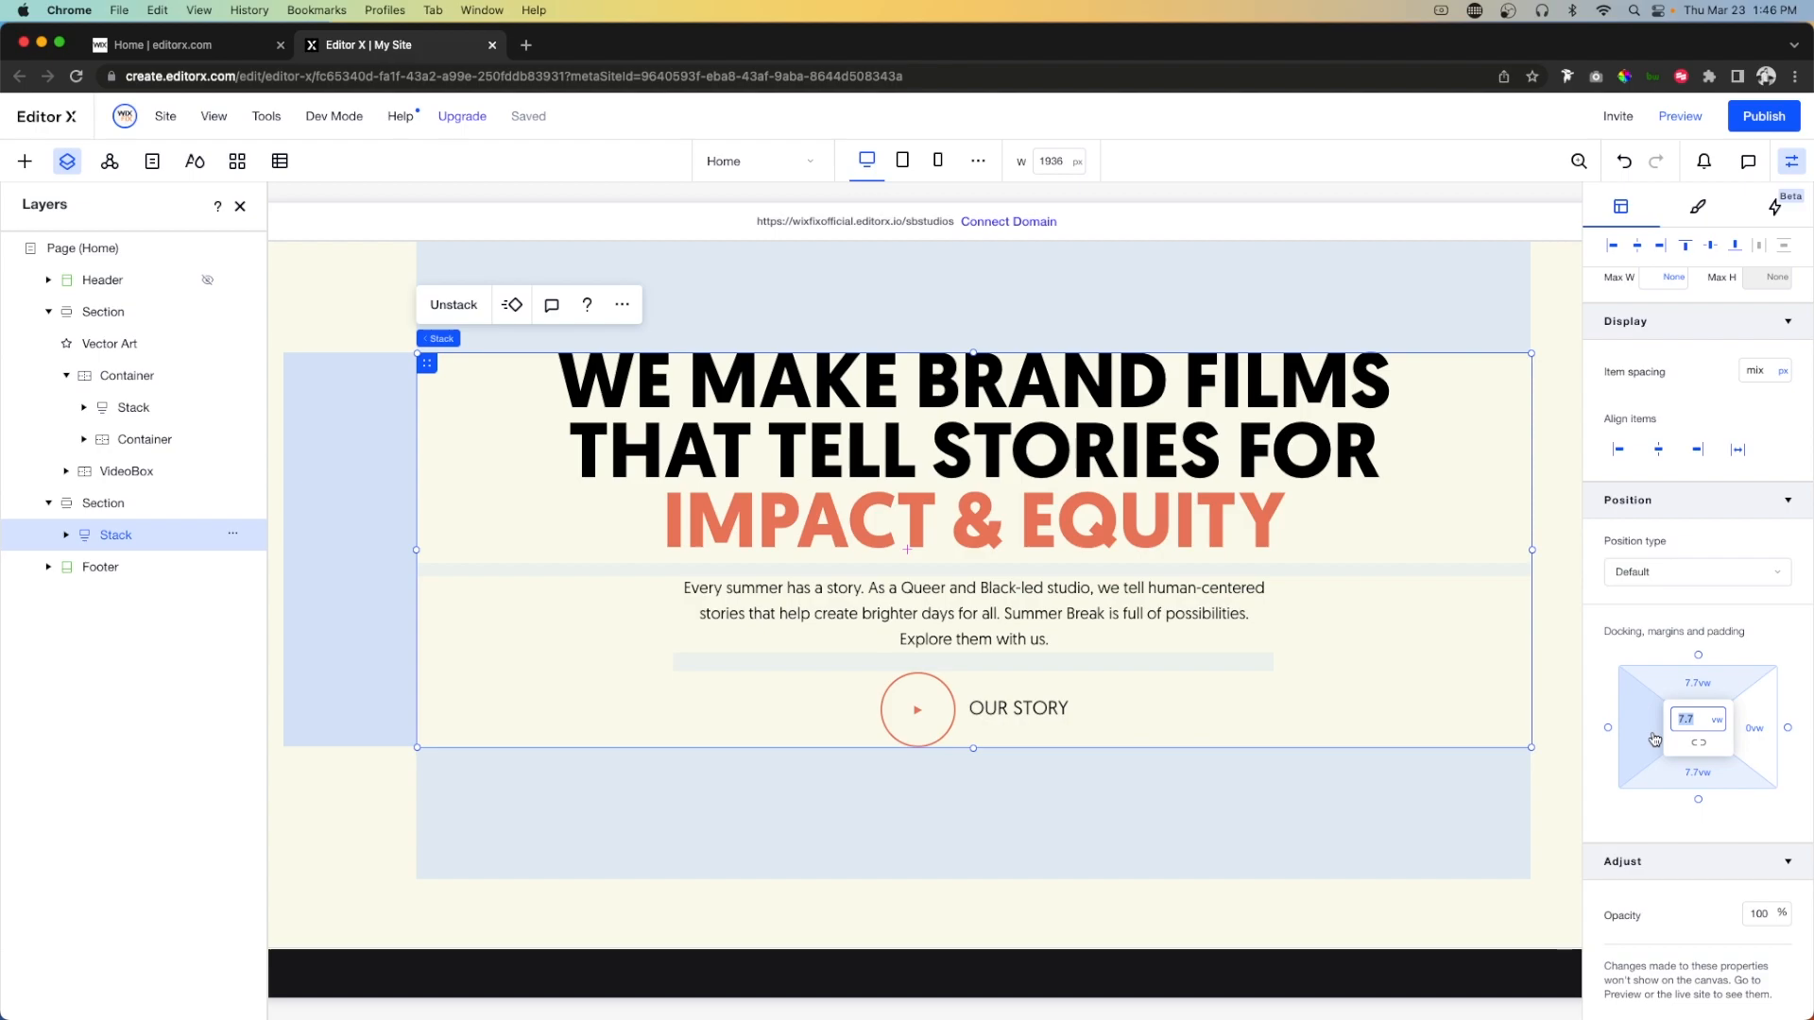
pyautogui.write('0')
pyautogui.press('Return')
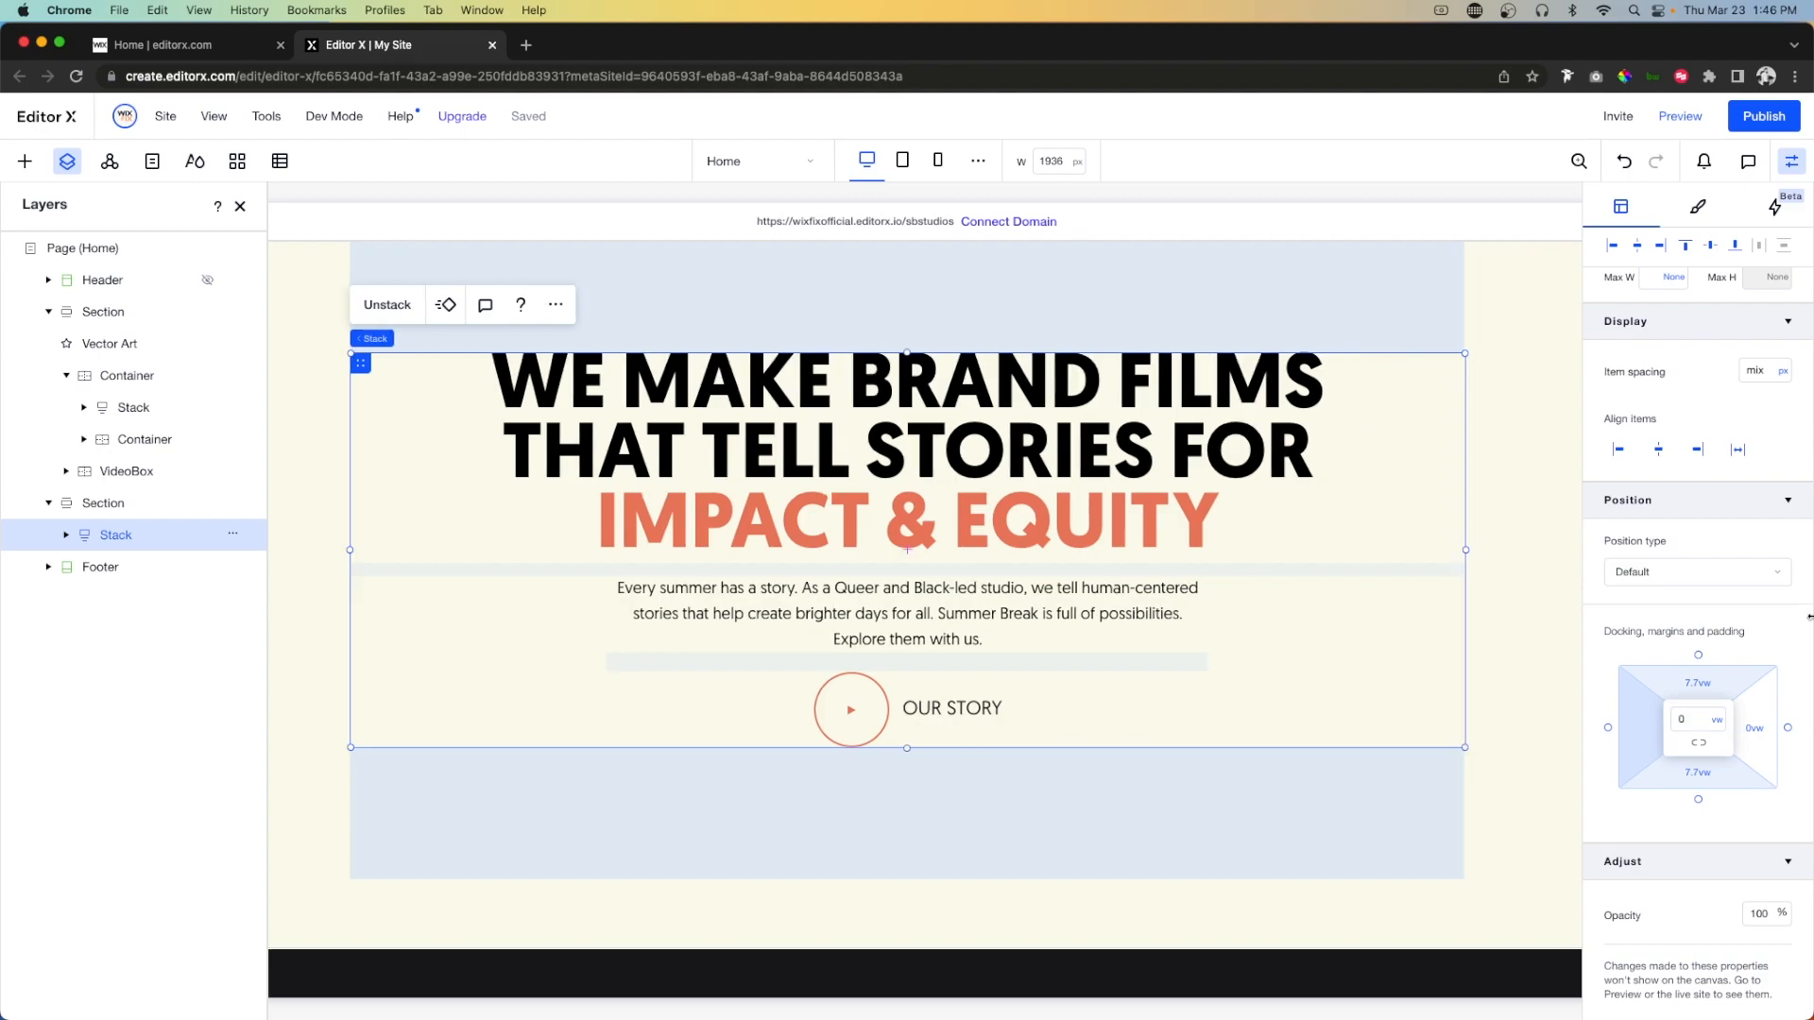
# Set the intro section's minimum height to None.
pyautogui.click(1512, 541)
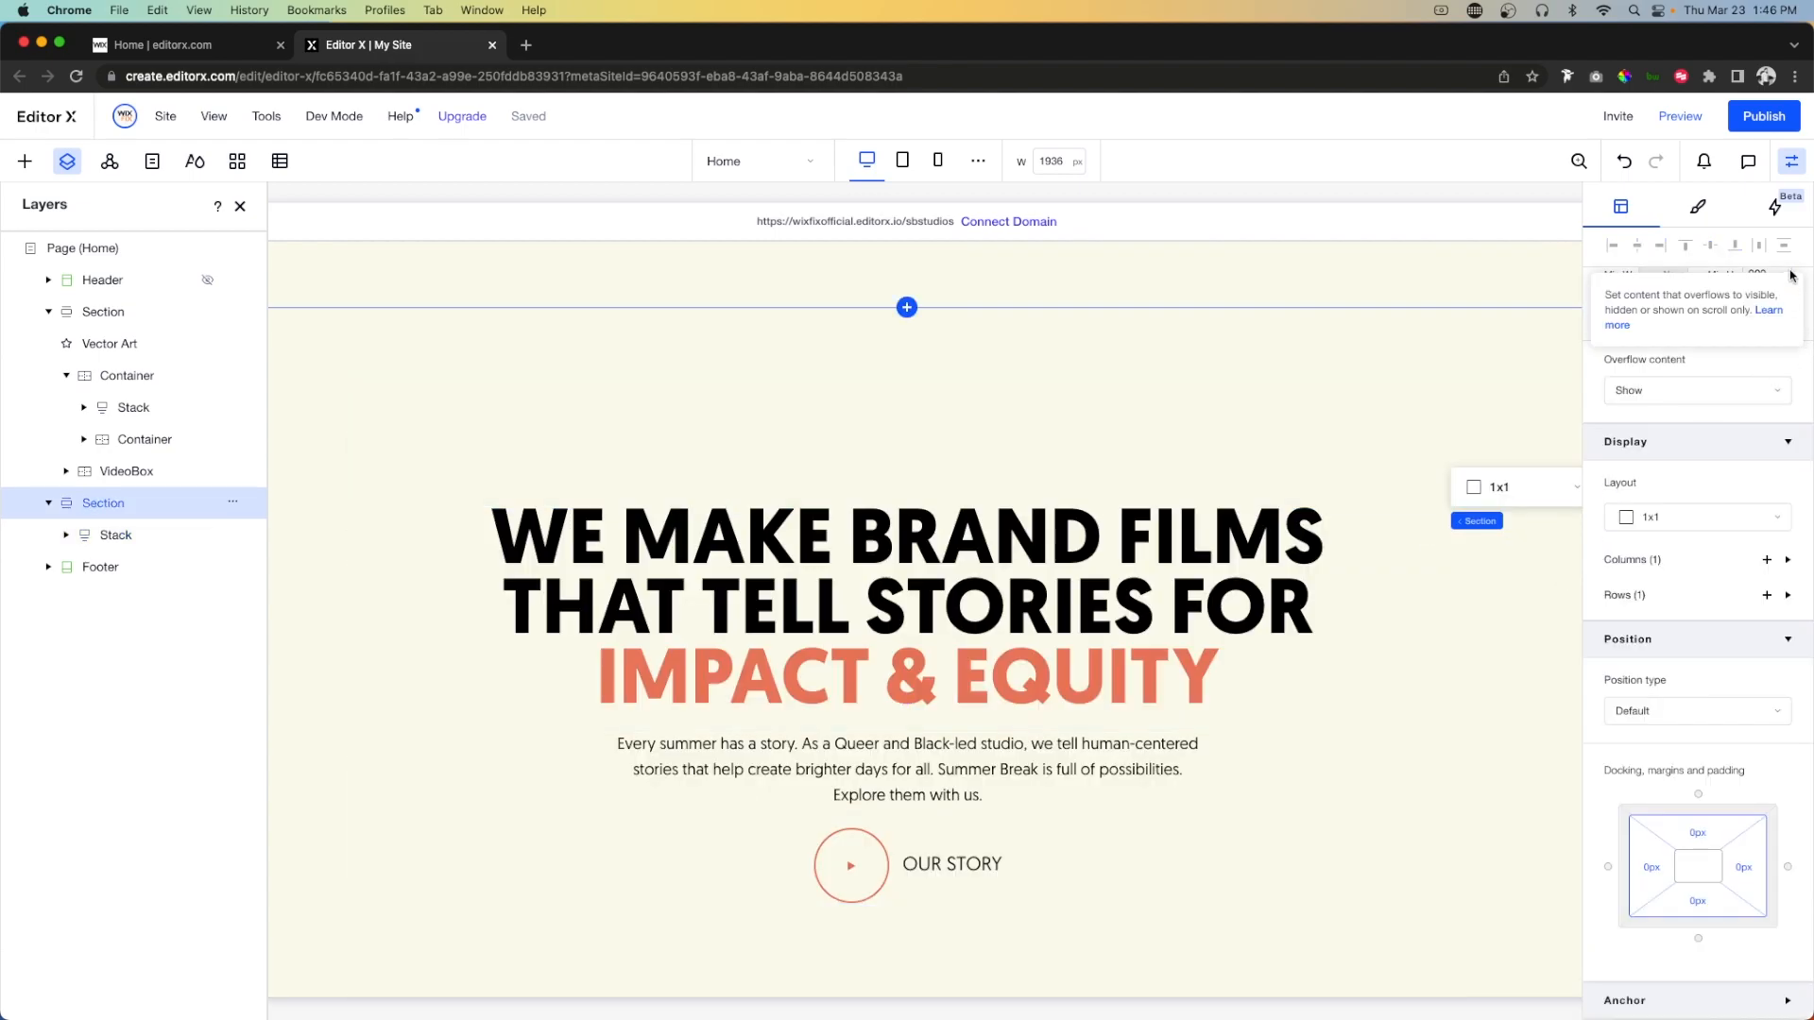
pyautogui.scroll(3, 1757, 397)
pyautogui.click(1765, 381)
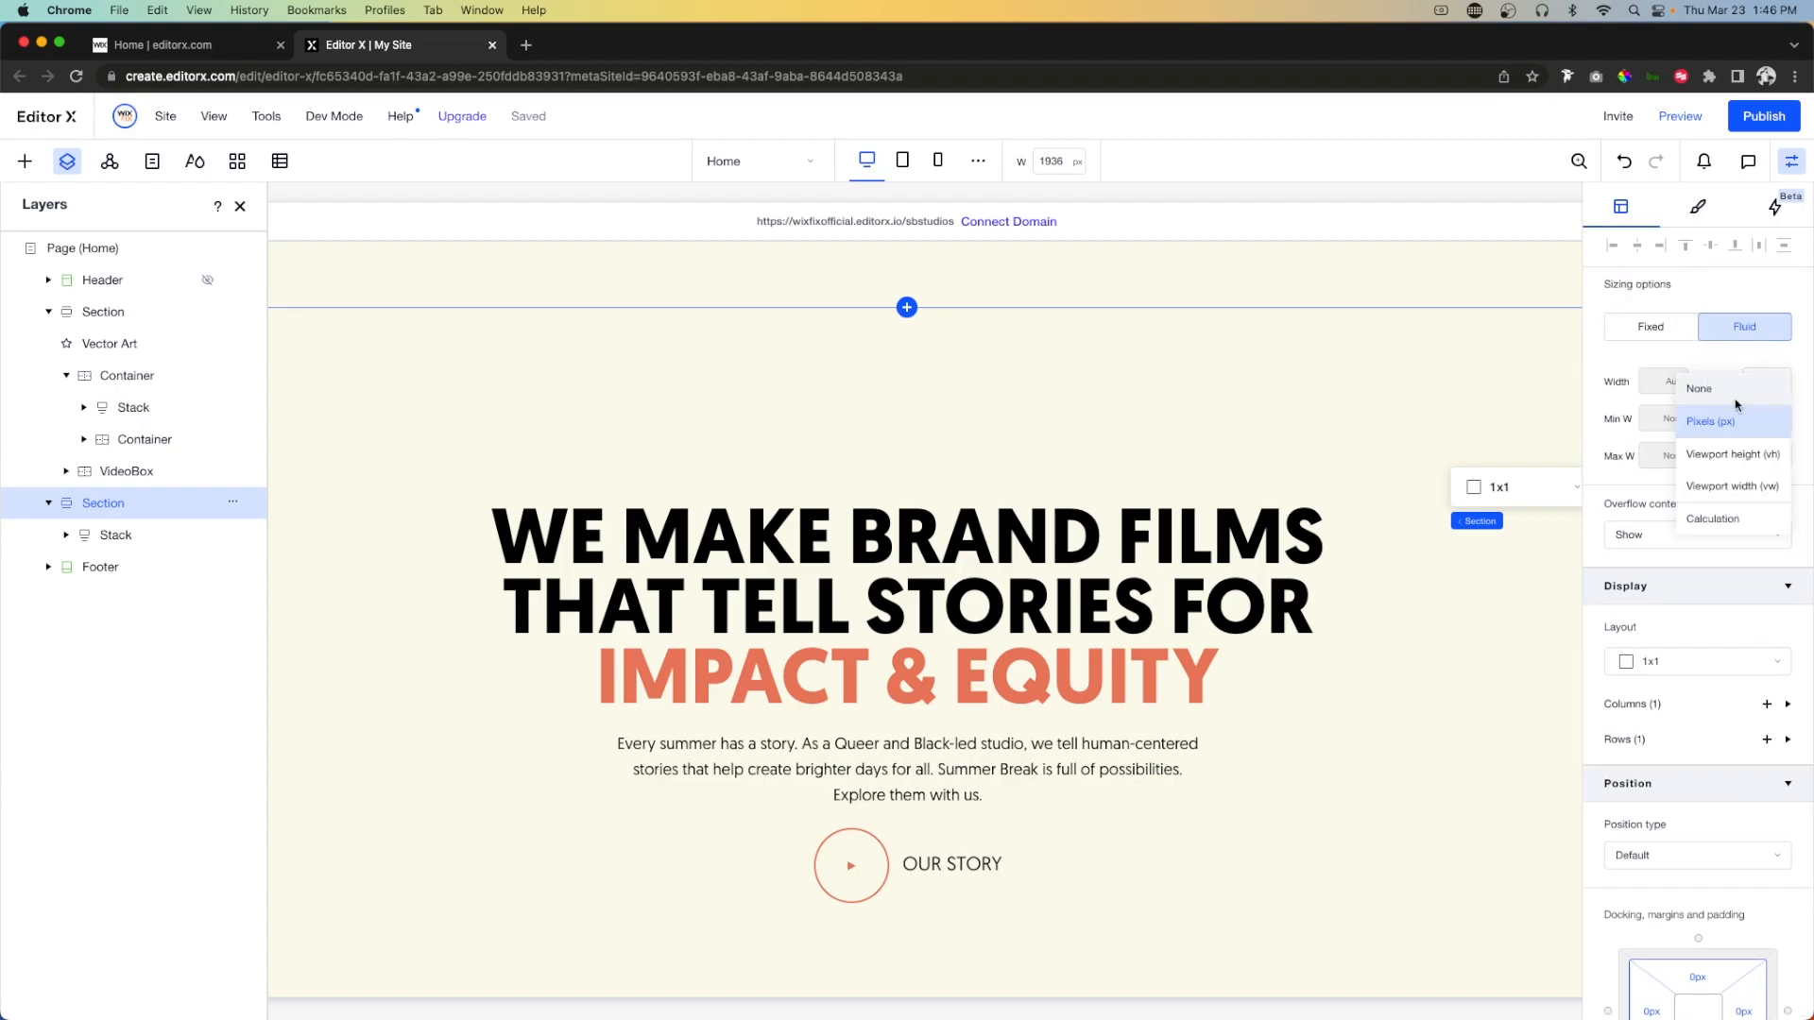
pyautogui.scroll(3, 1307, 649)
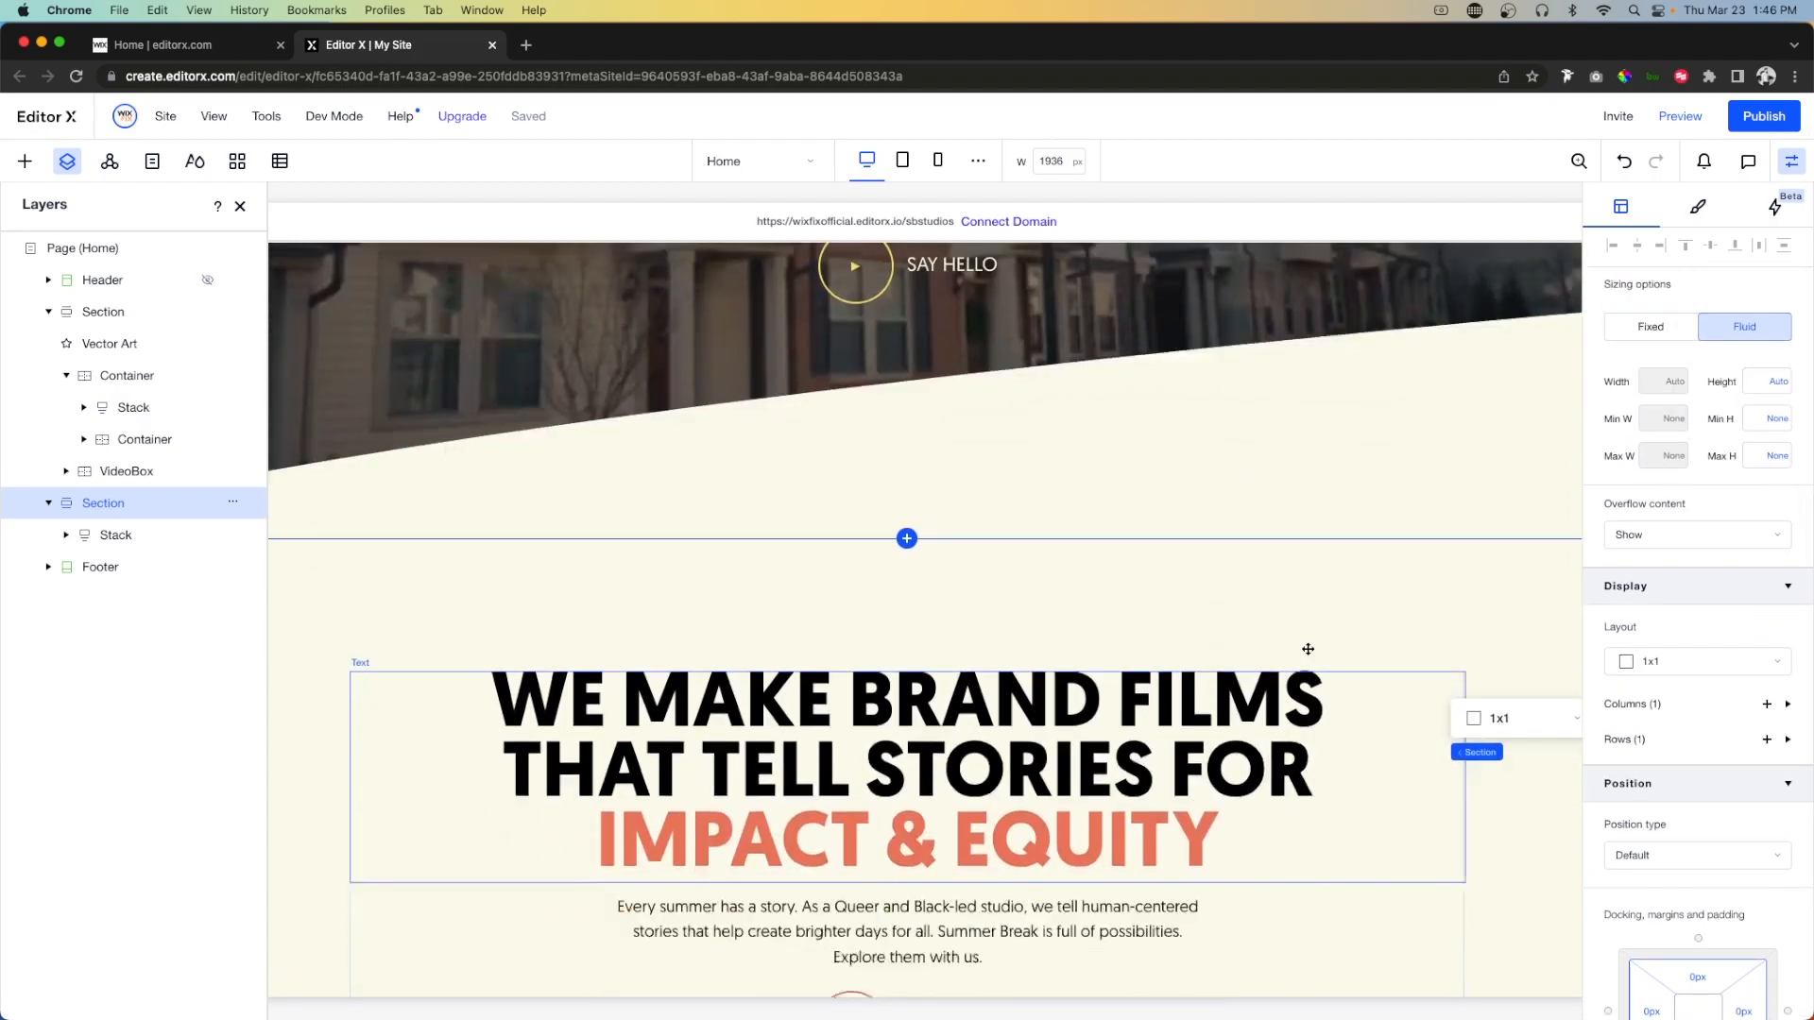
# Add a blank section between the intro section and the footer, and fill its background with the near-black theme color at 100% opacity.
pyautogui.scroll(-5, 1308, 649)
pyautogui.click(906, 697)
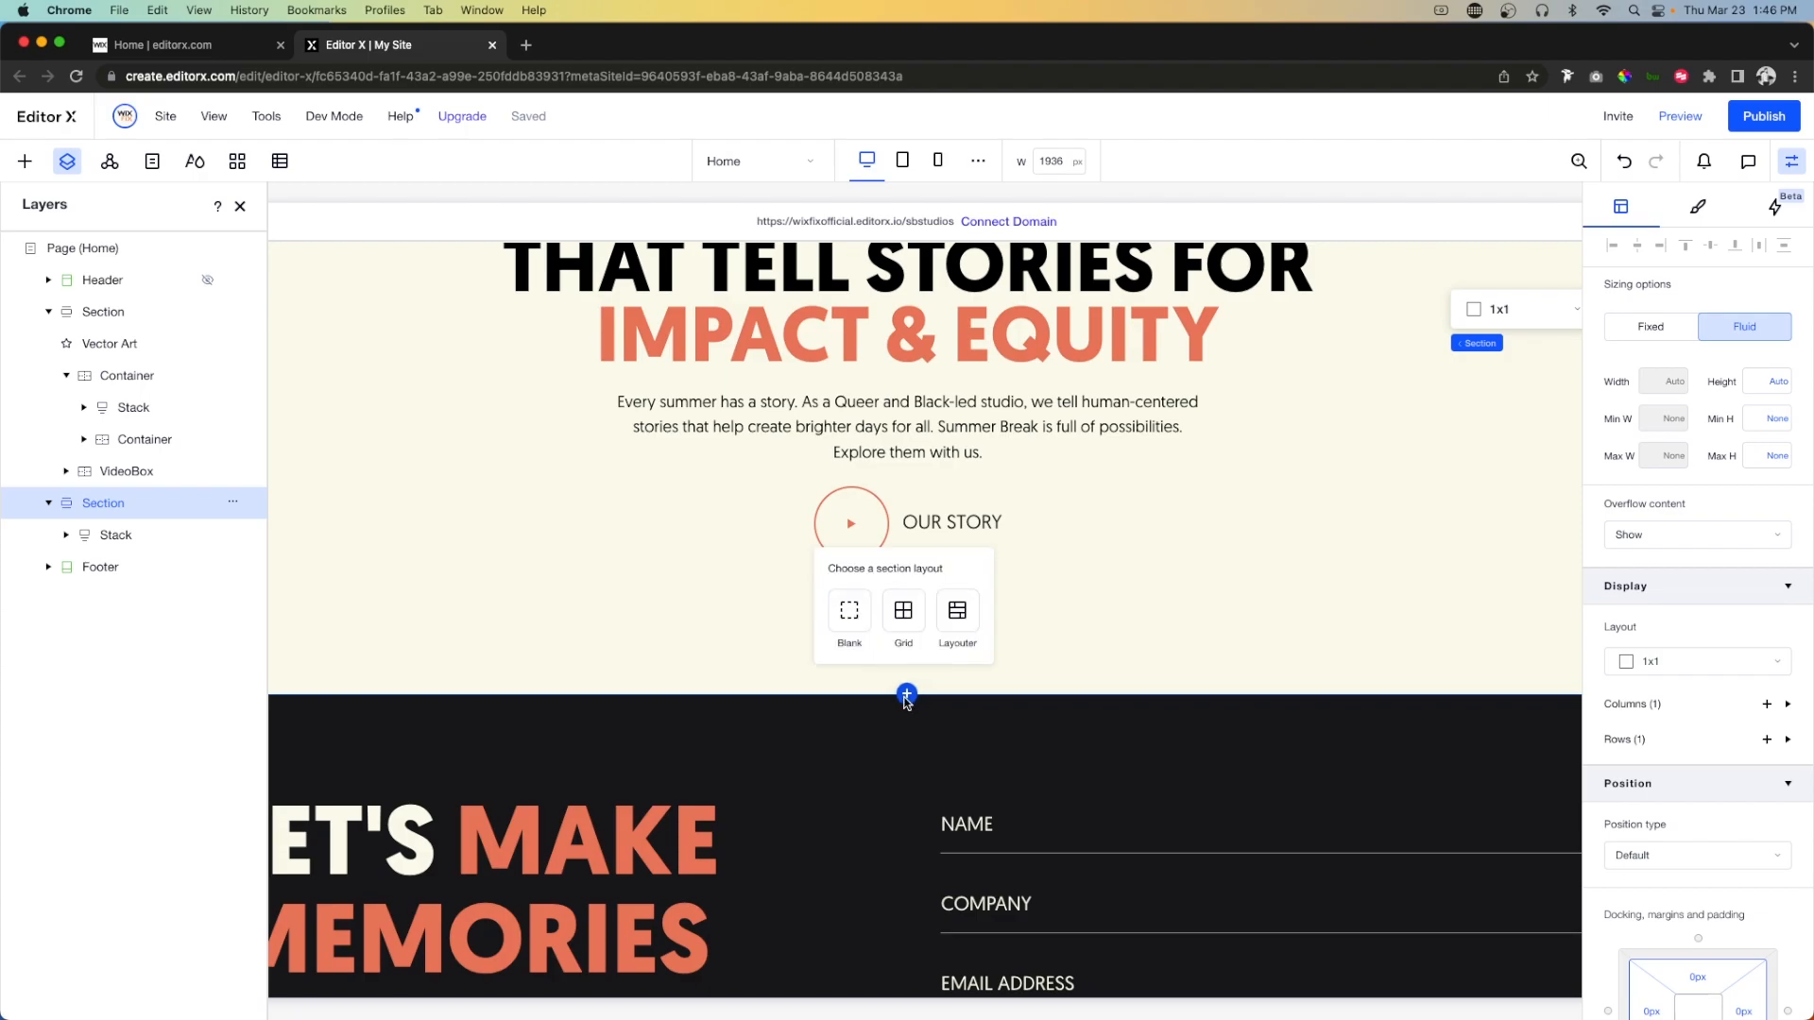
pyautogui.click(849, 626)
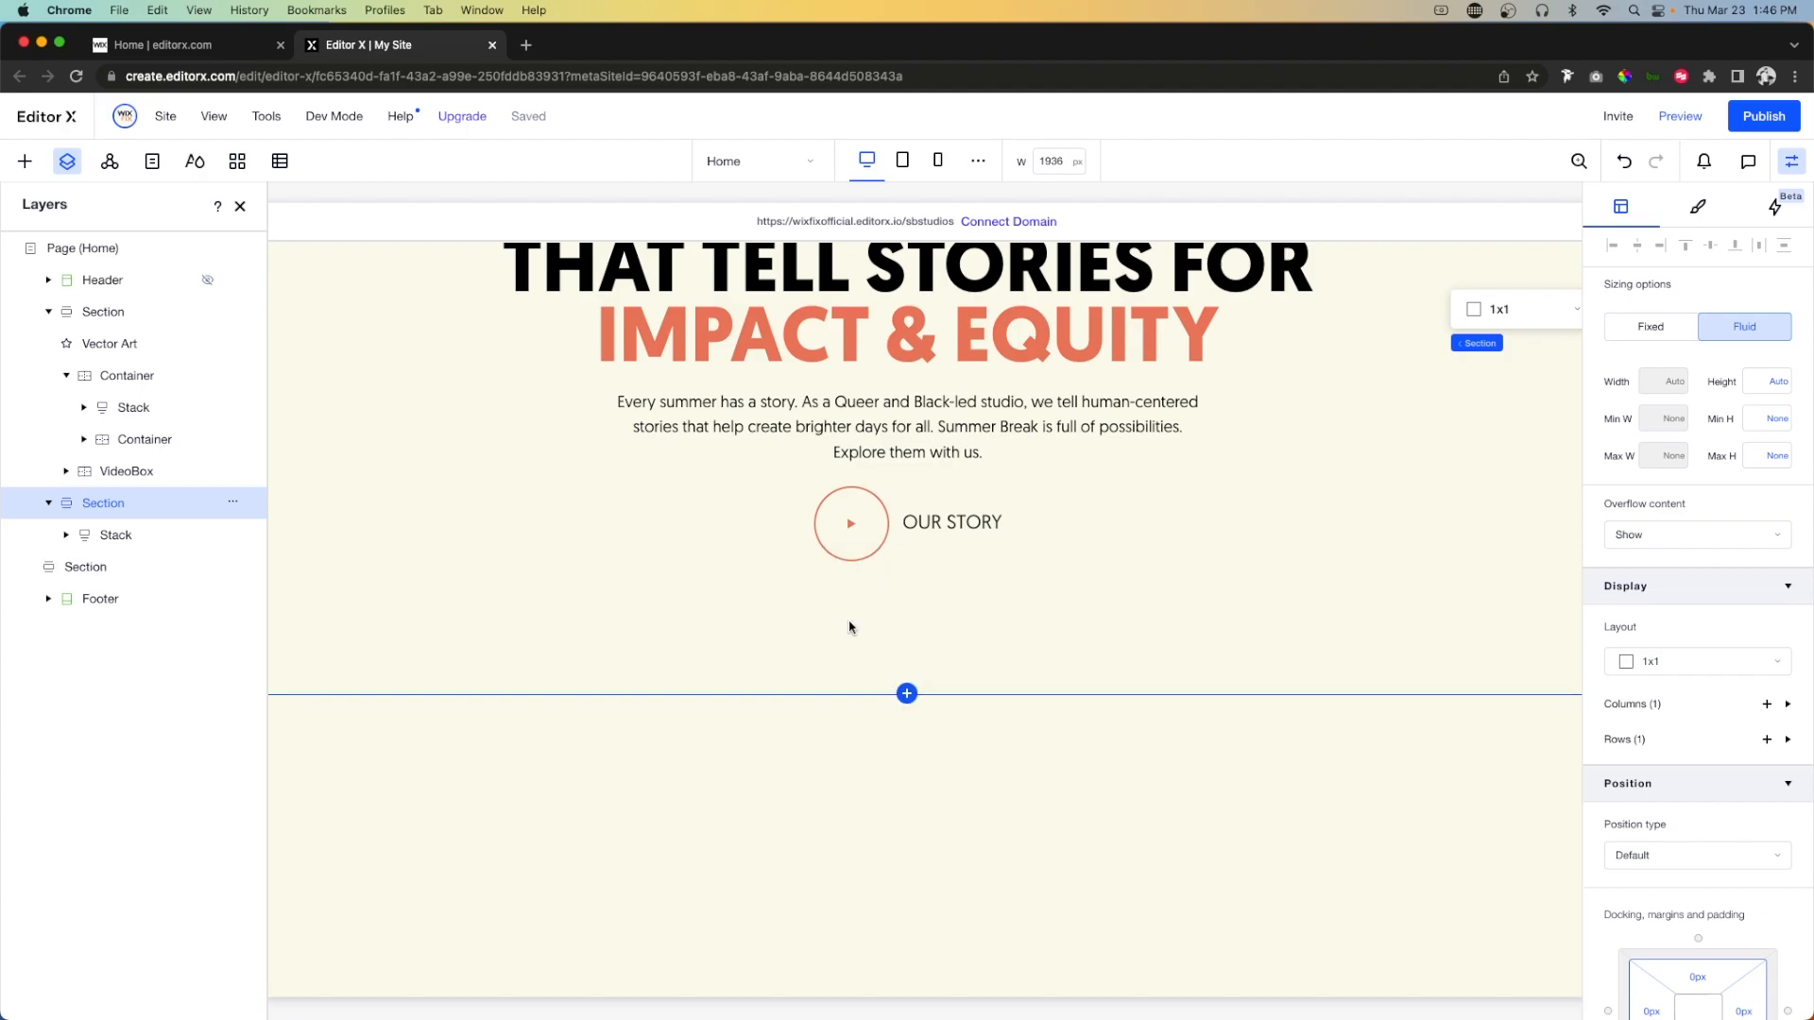
pyautogui.click(1316, 547)
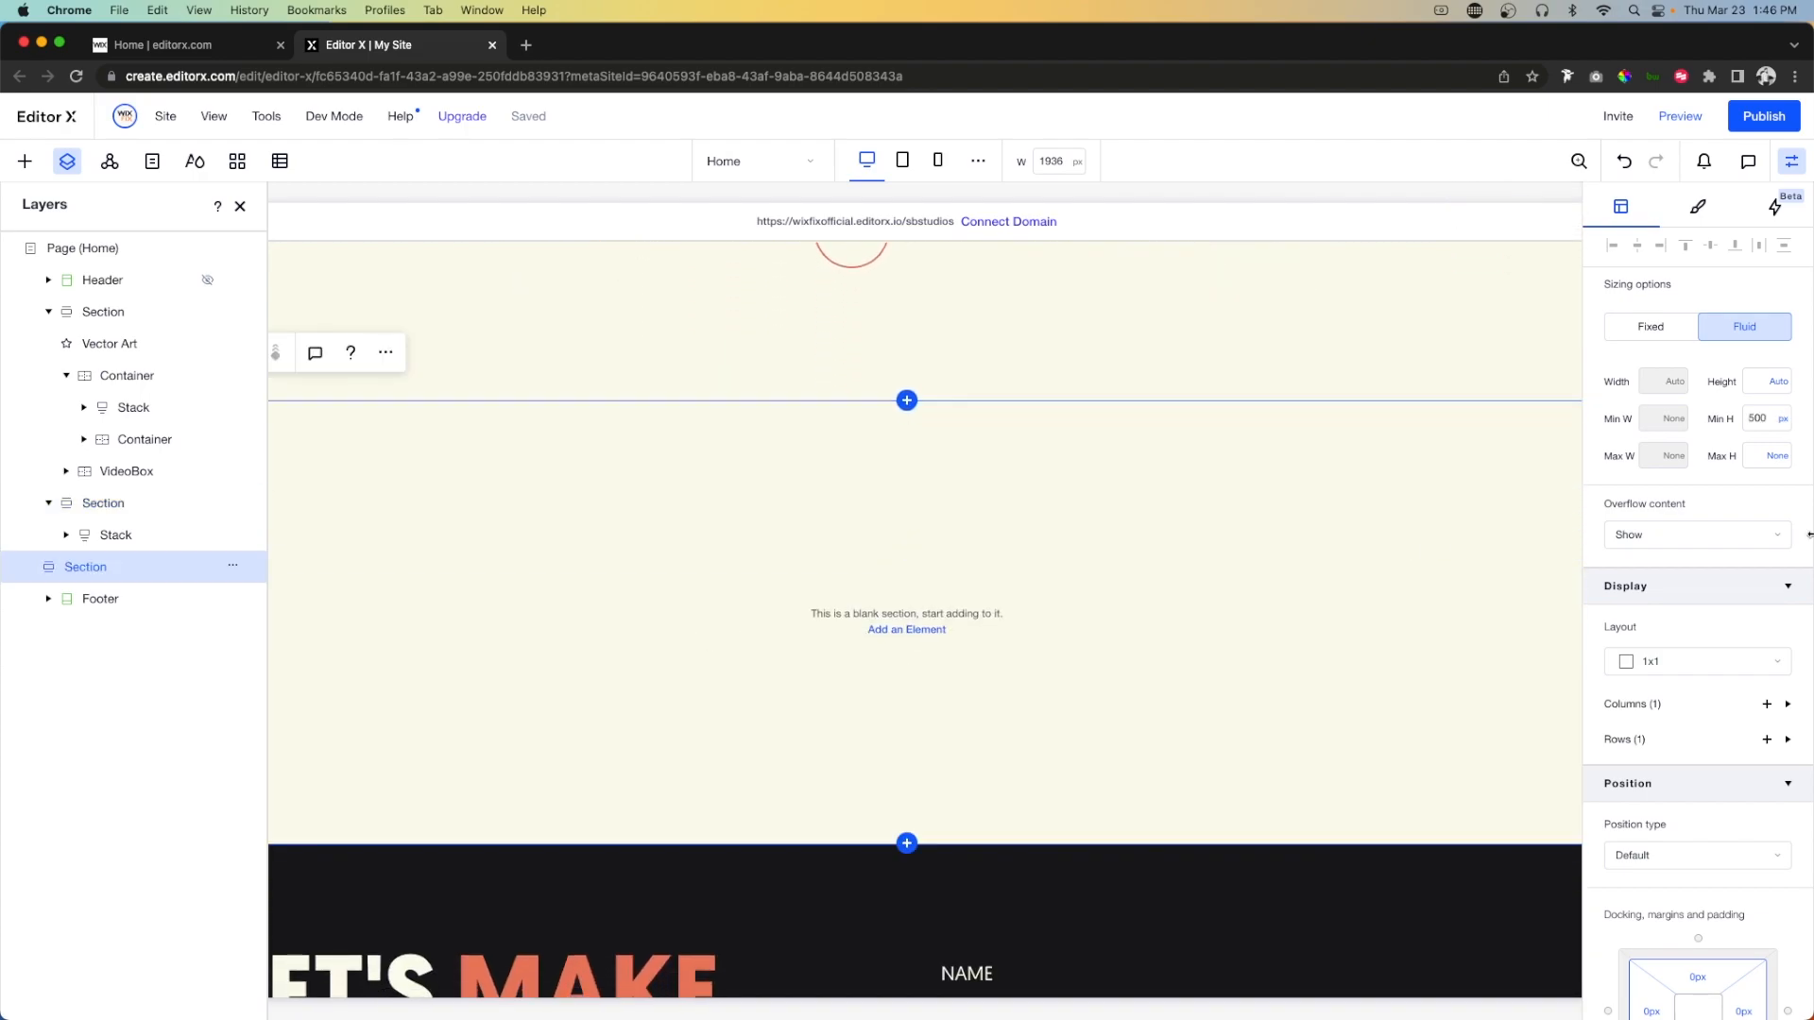
pyautogui.click(1696, 210)
pyautogui.click(1616, 468)
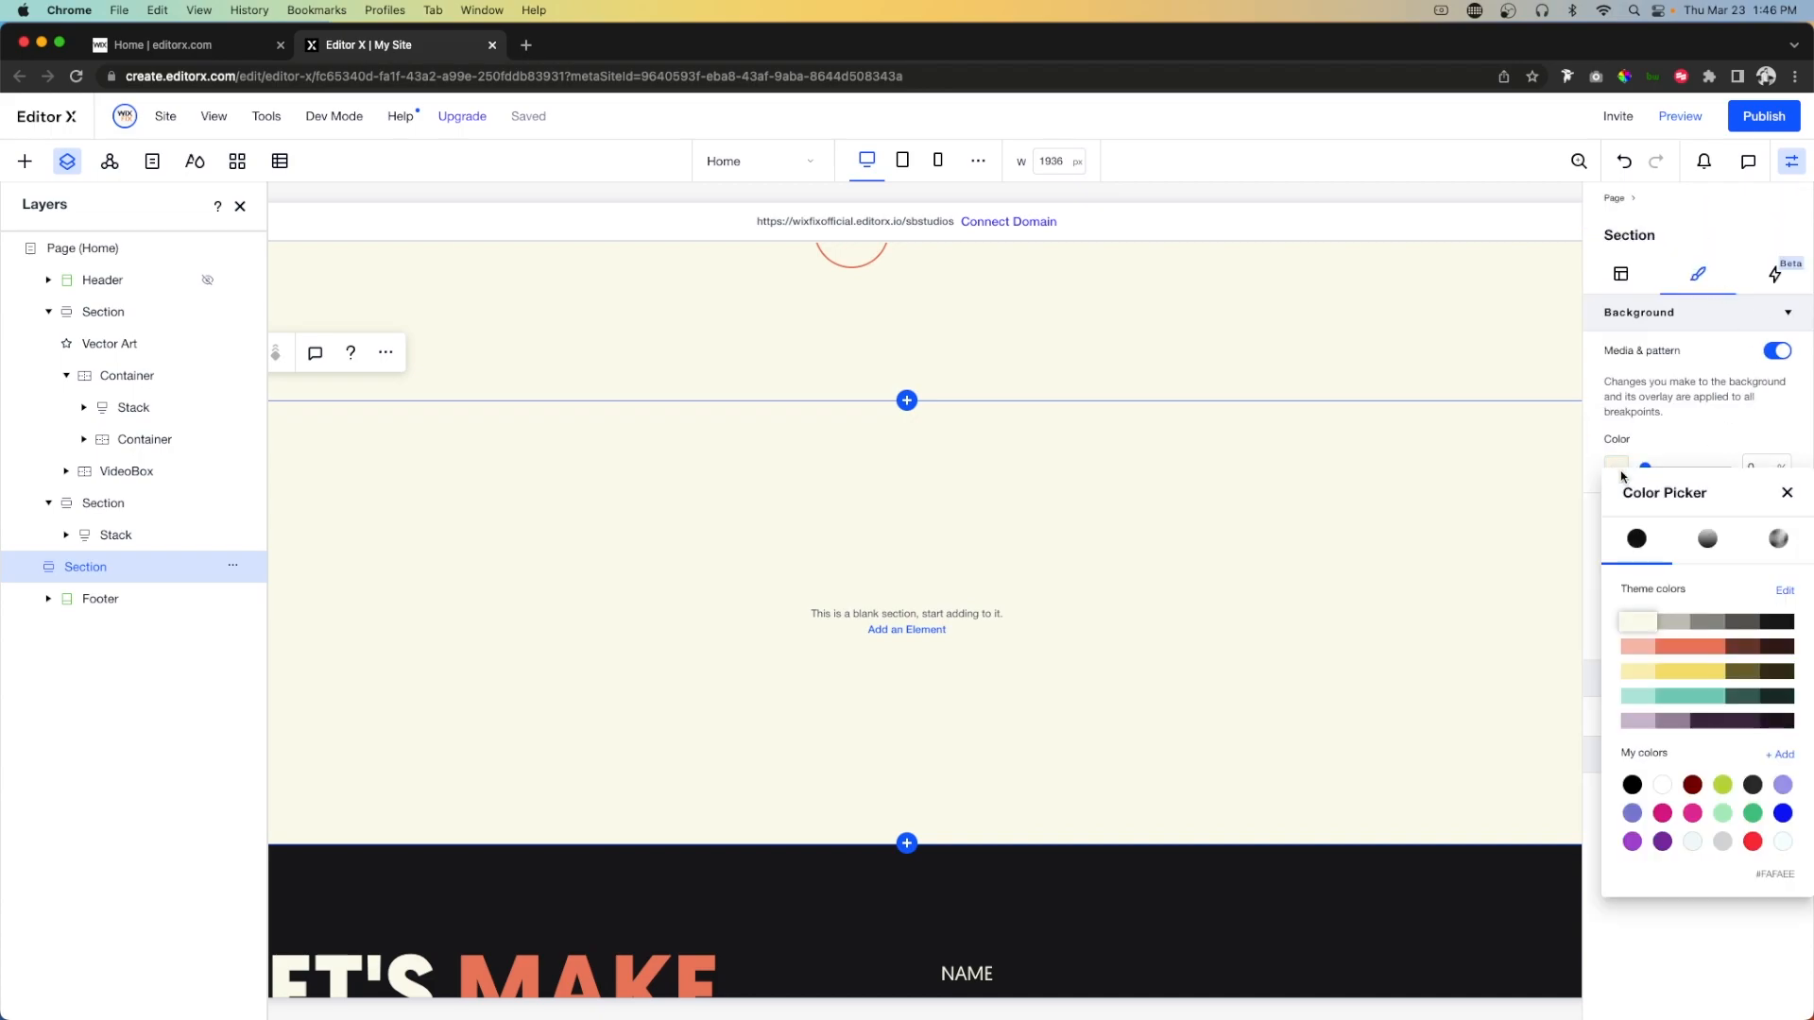
pyautogui.click(1780, 623)
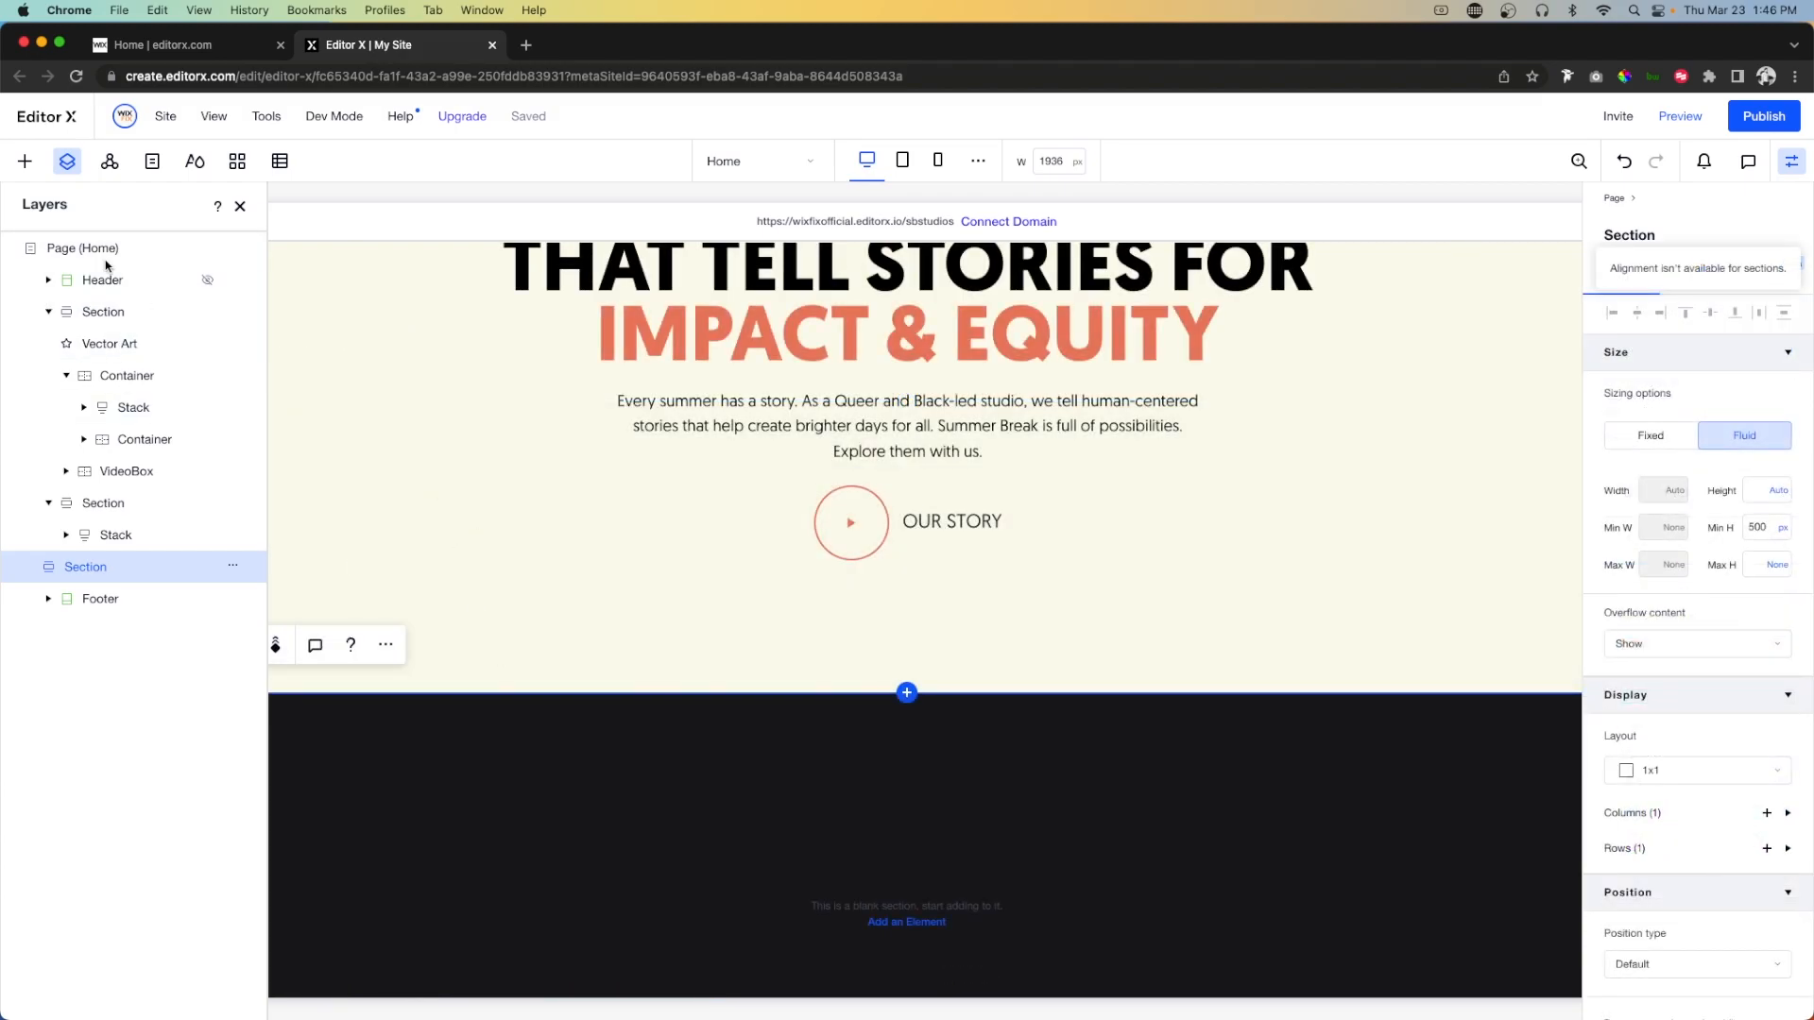
# Copy the curved light vector art from the hero section and paste it into the intro section.
pyautogui.click(25, 161)
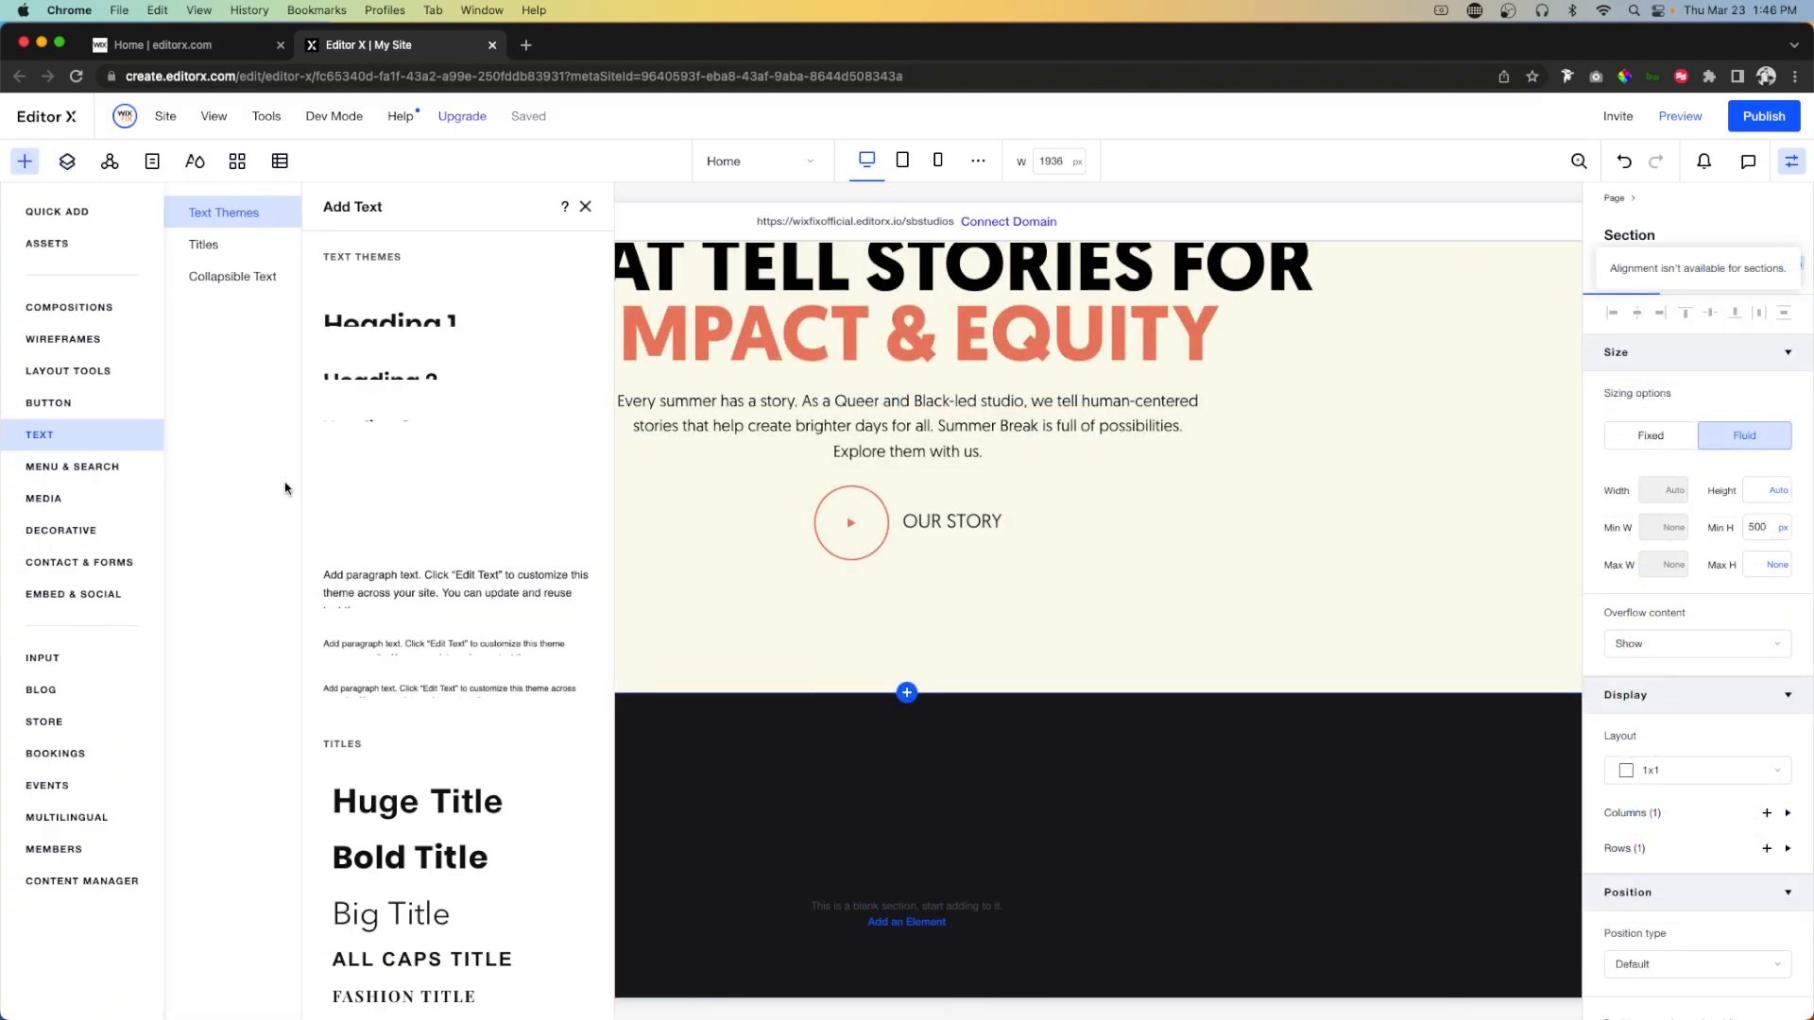
pyautogui.click(756, 632)
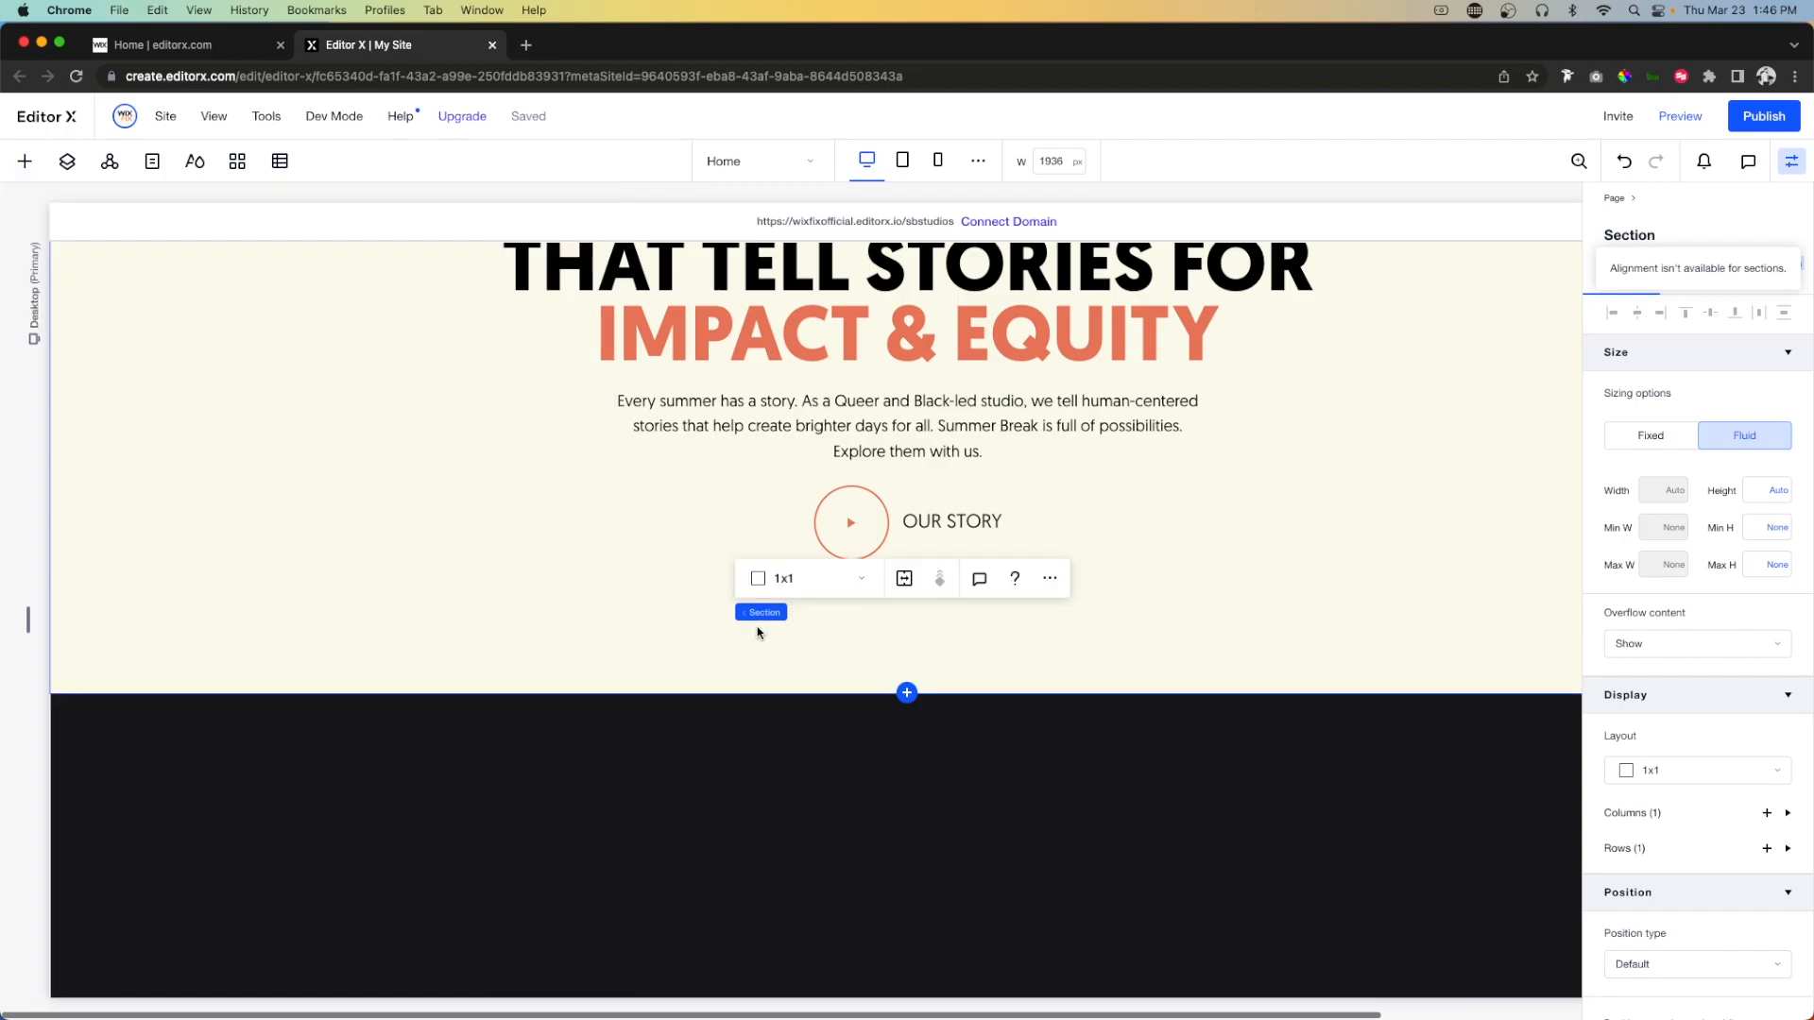
pyautogui.scroll(5, 757, 632)
pyautogui.click(571, 465)
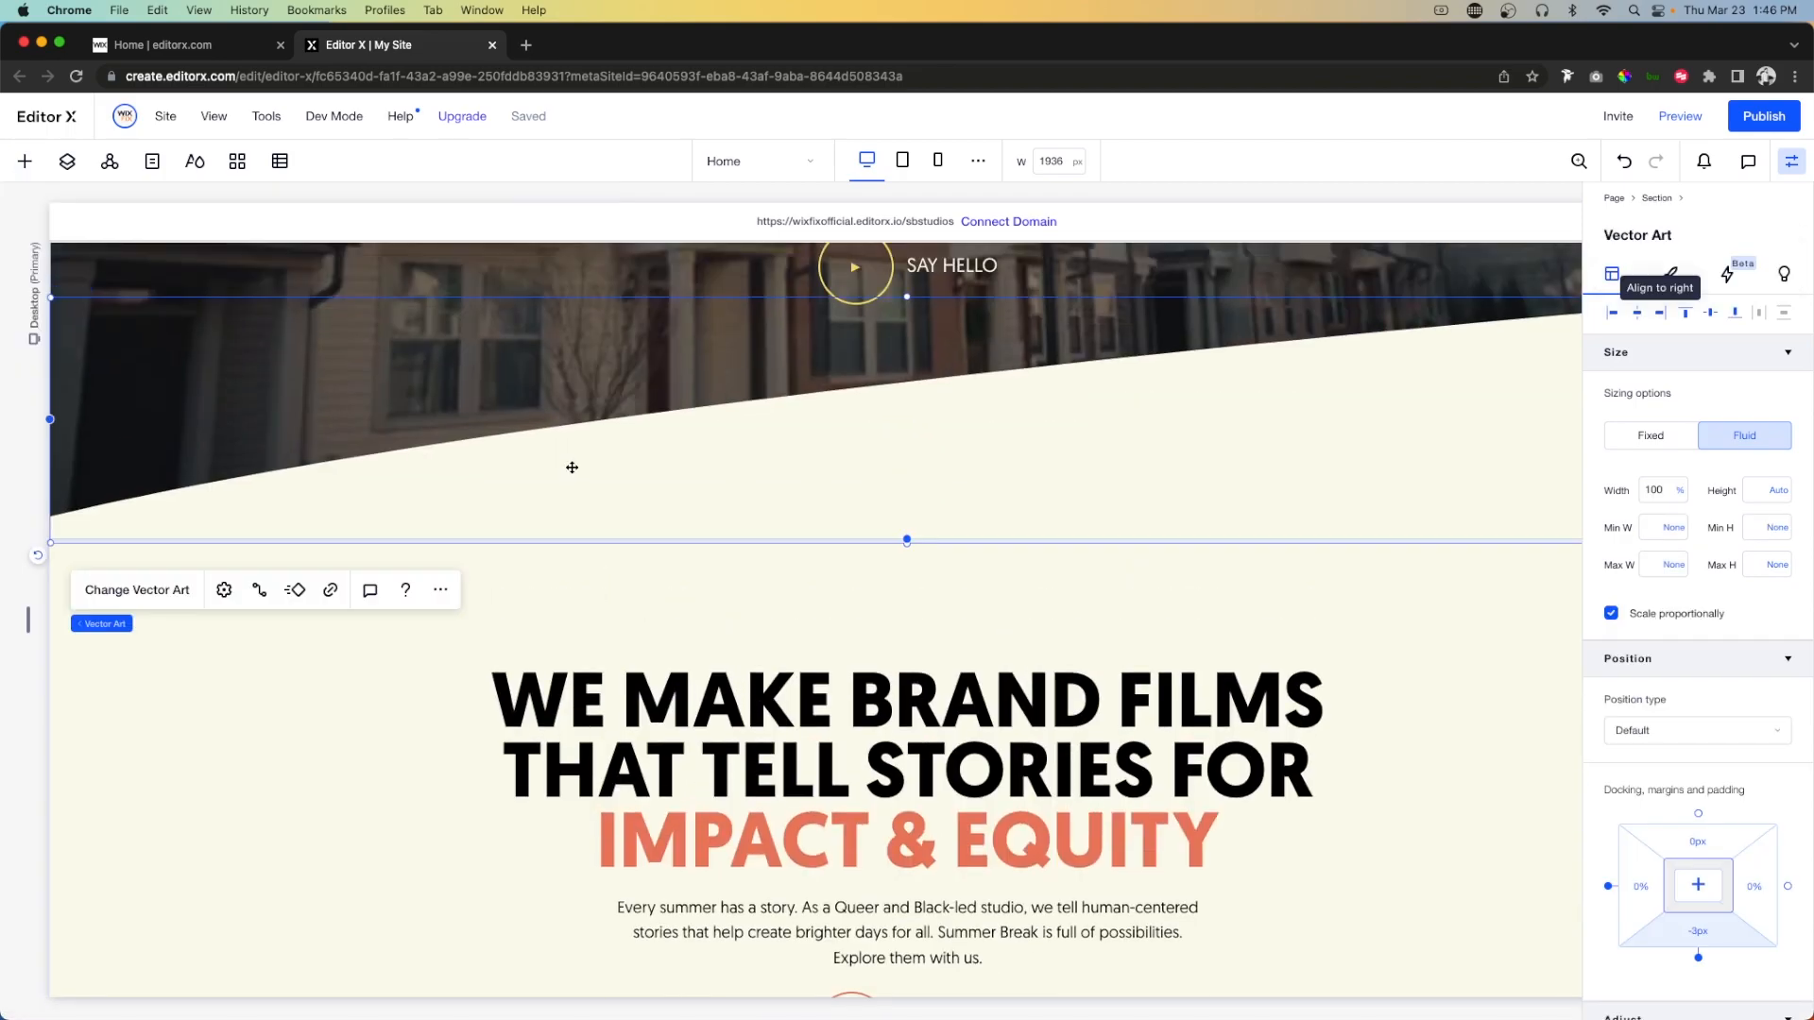
pyautogui.scroll(-5, 571, 467)
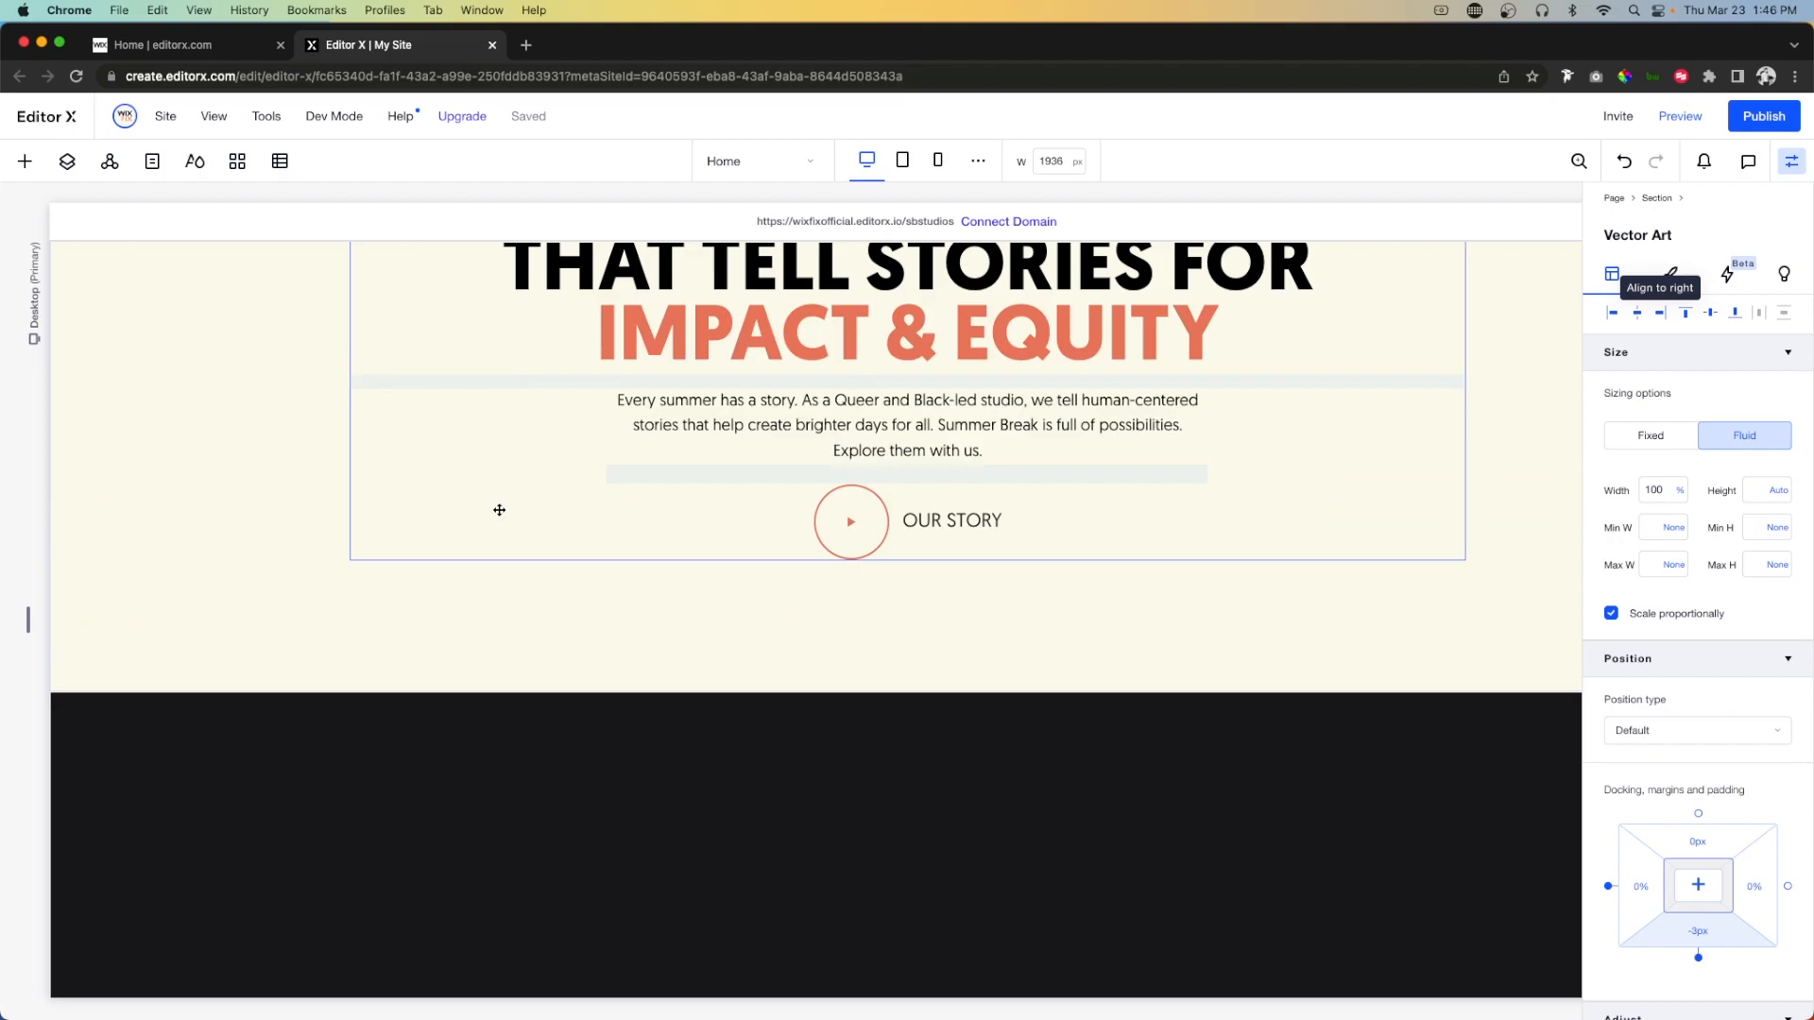
pyautogui.click(498, 507)
pyautogui.click(253, 595)
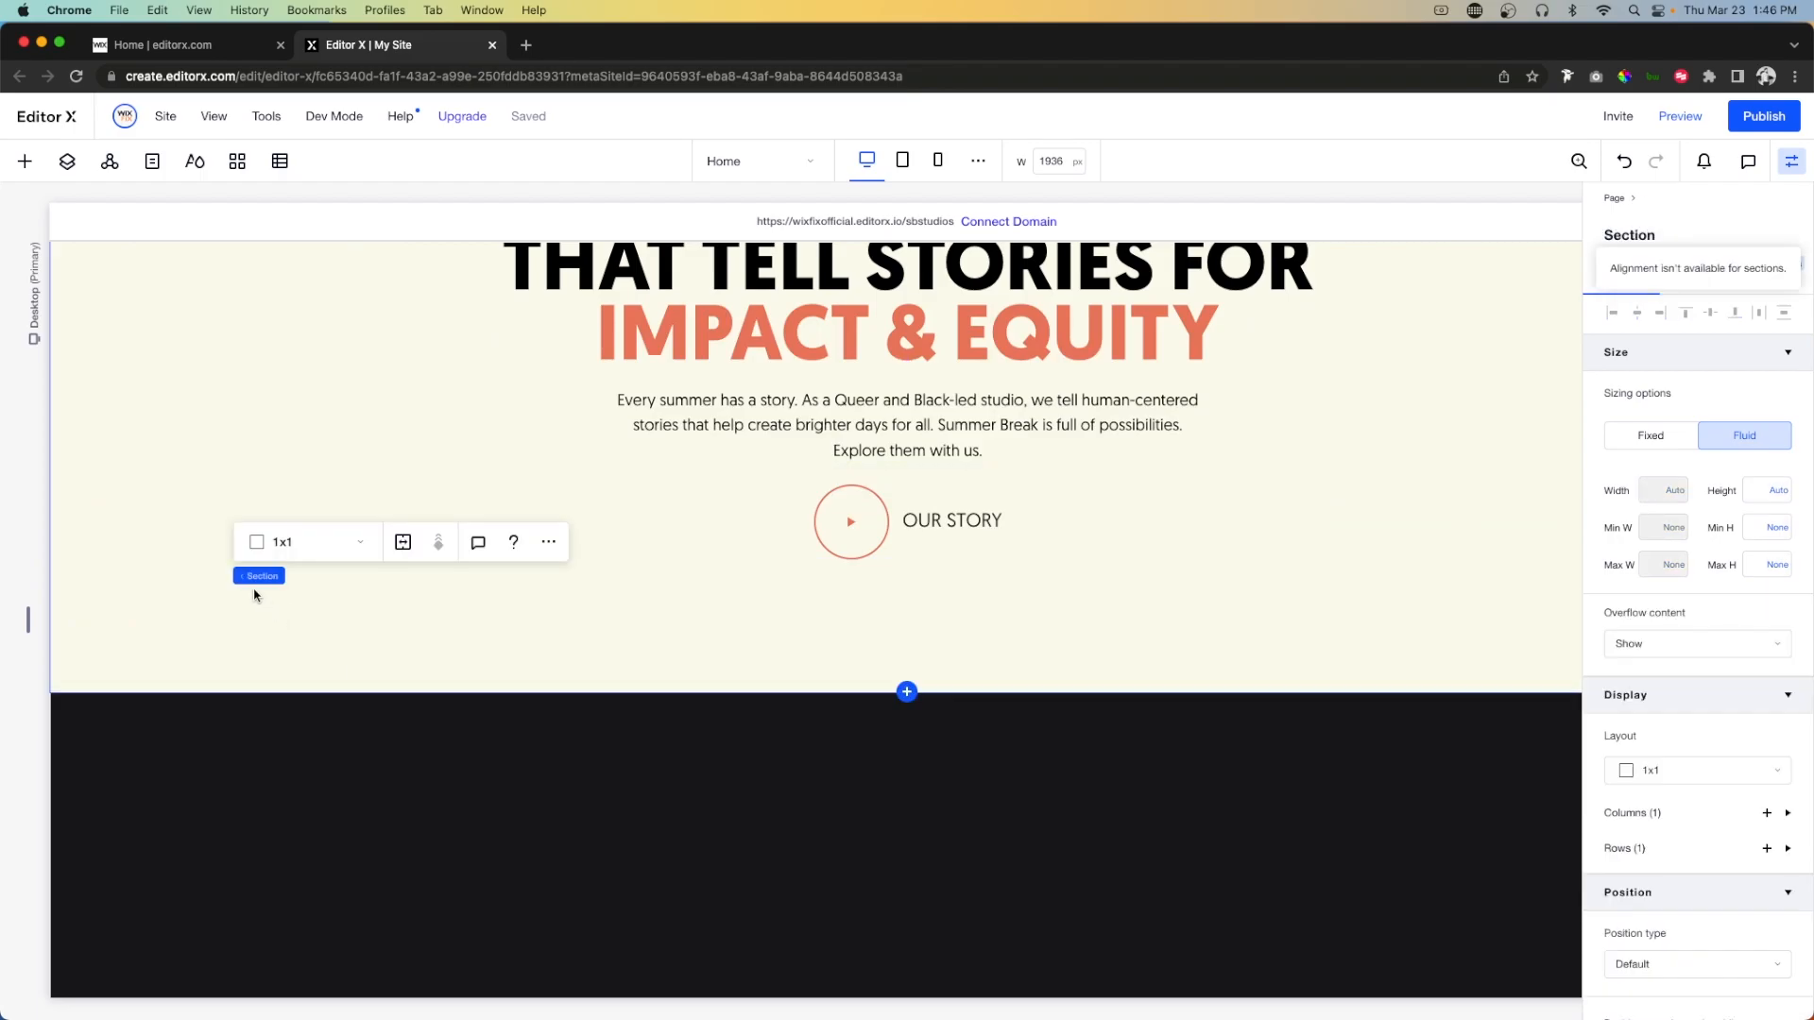
pyautogui.press('Escape')
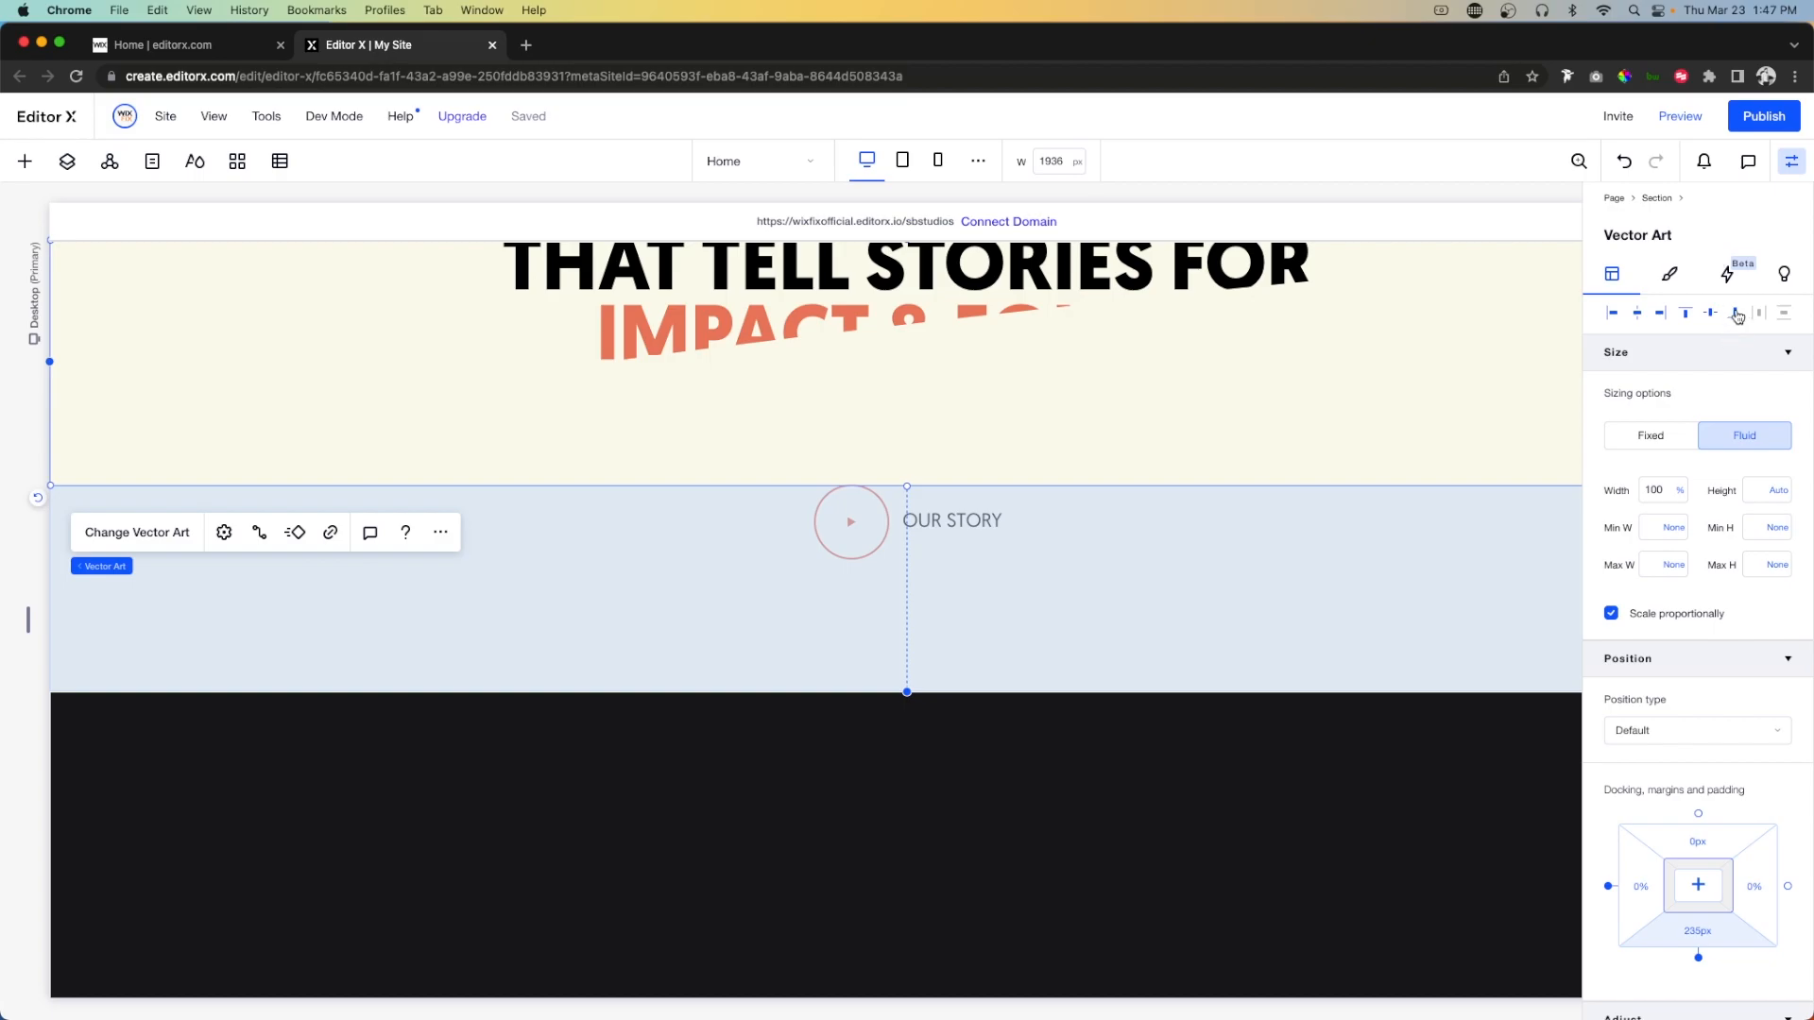
# Align the pasted vector art to the bottom of the intro section and replace its artwork with Transition Dark.svg from the site files.
pyautogui.click(1737, 313)
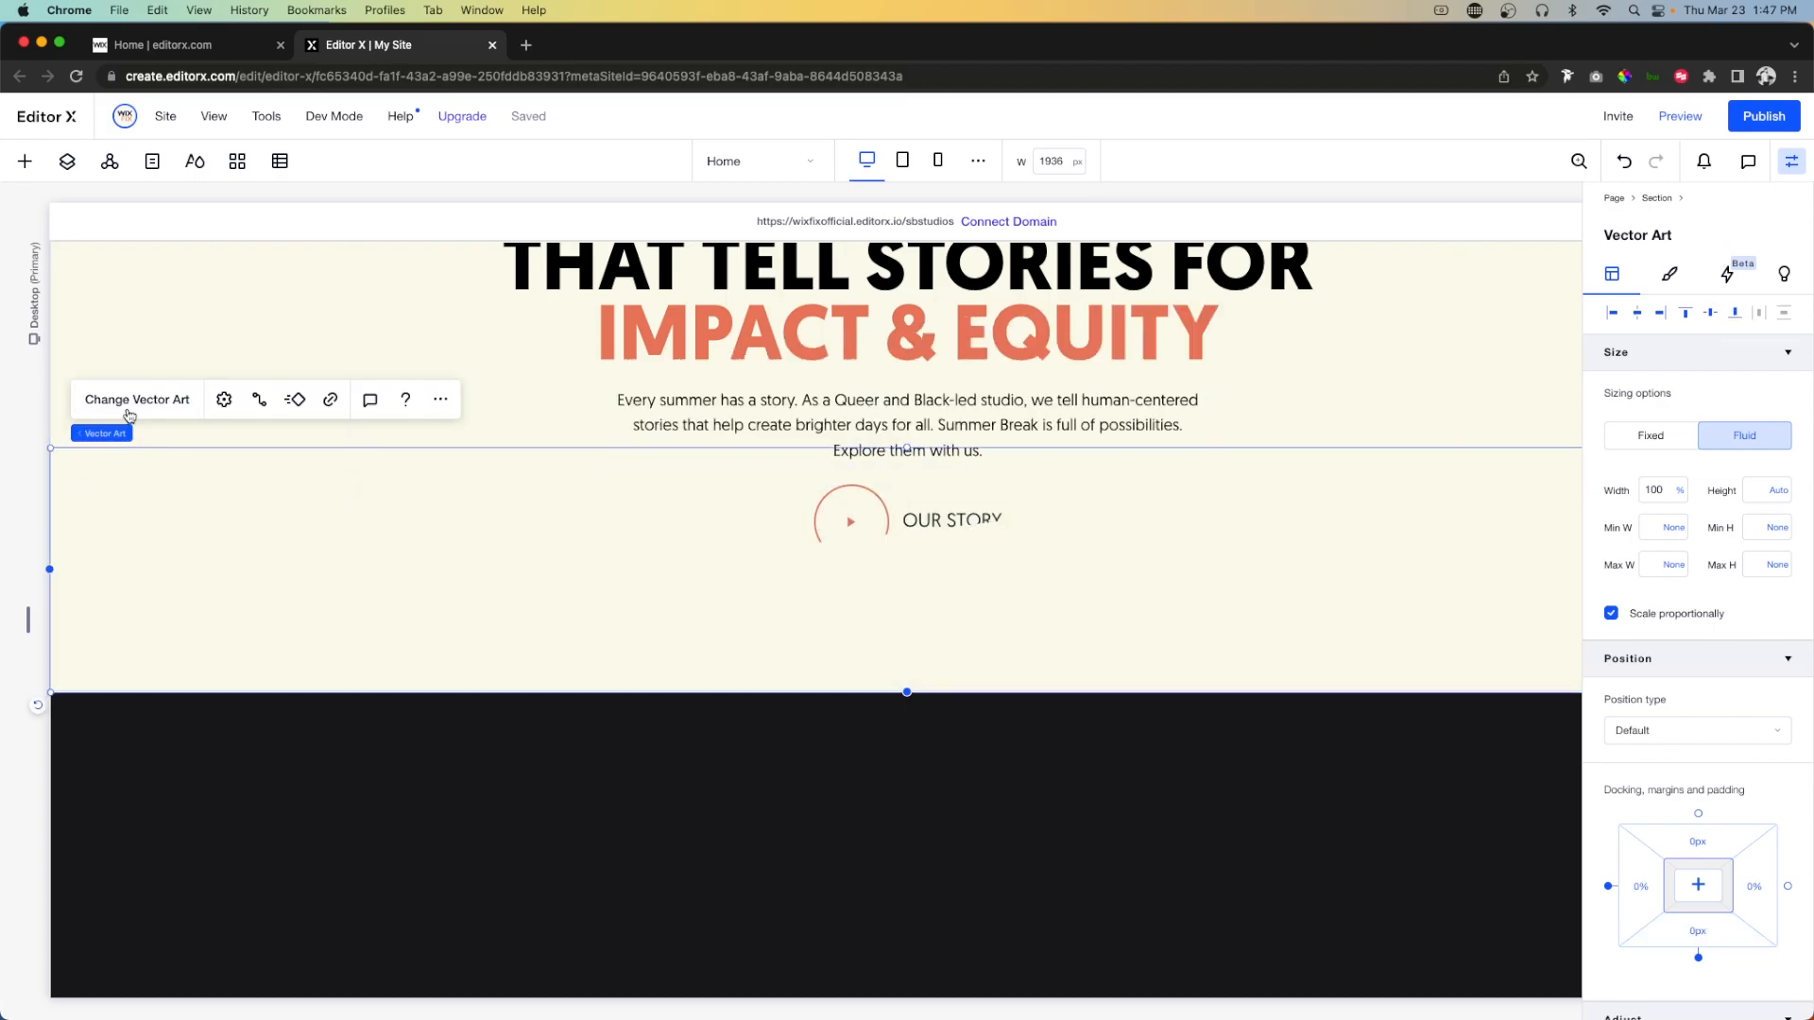
pyautogui.click(130, 413)
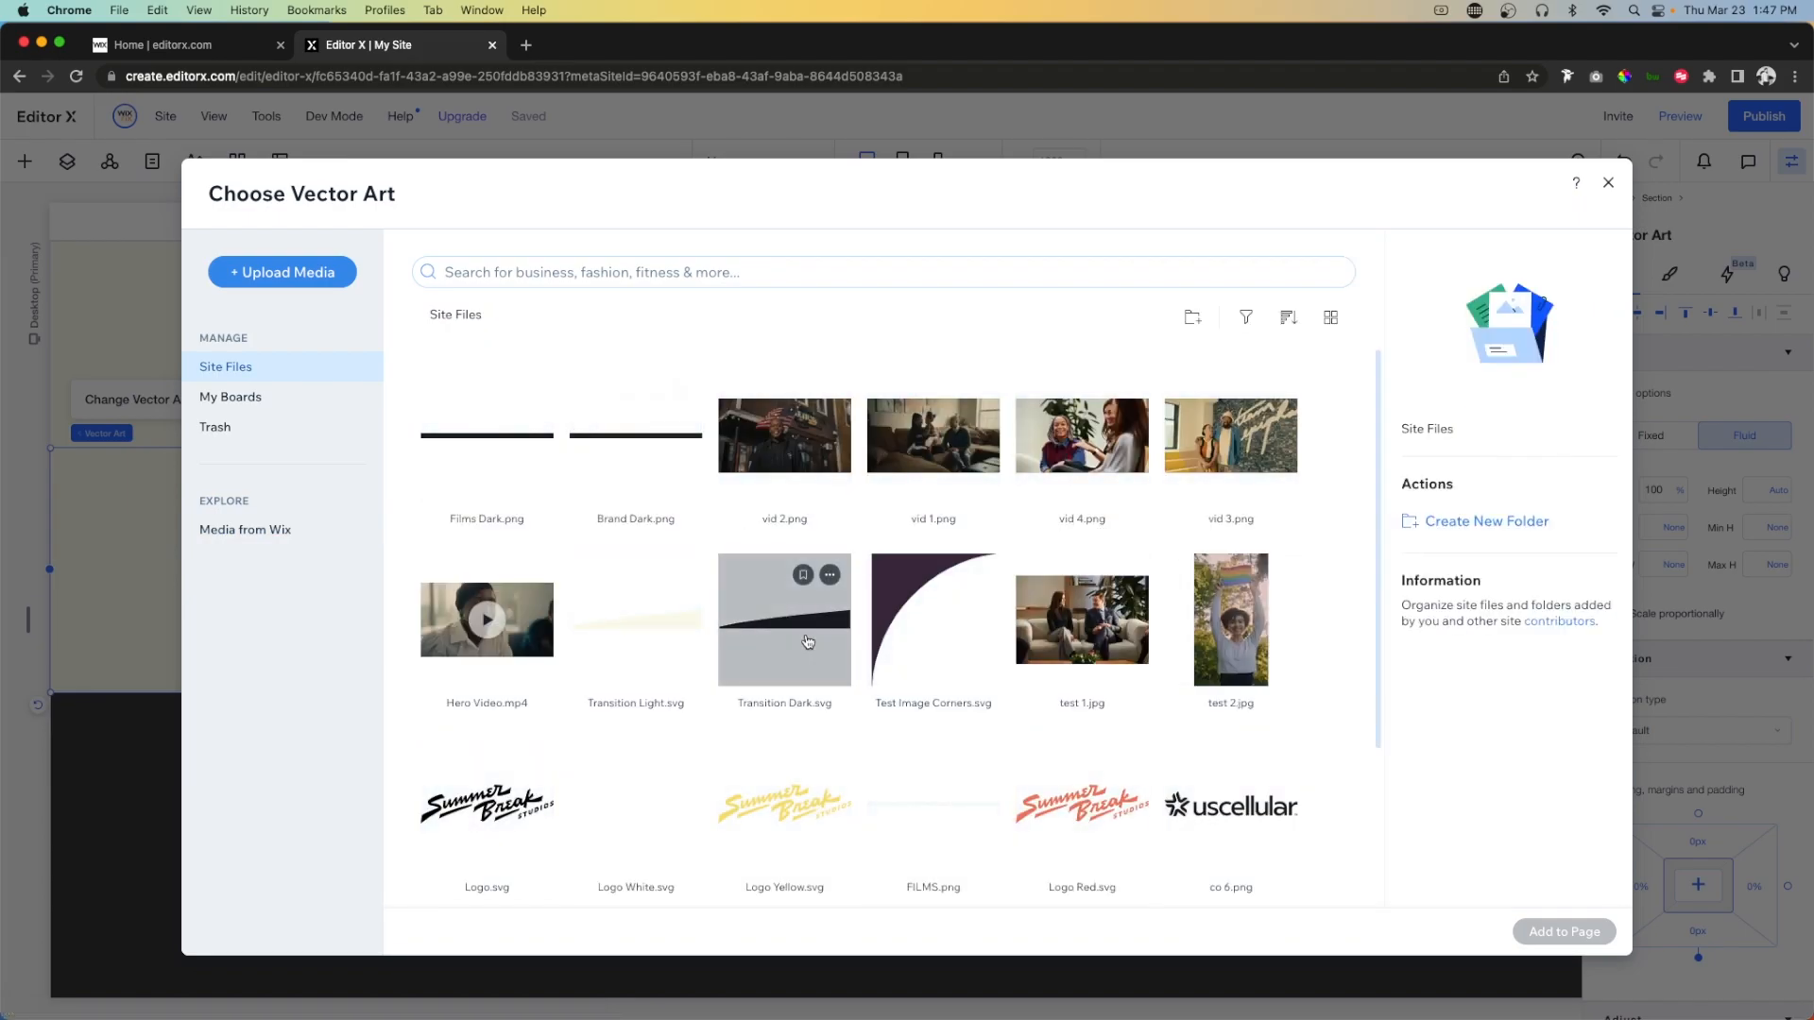
pyautogui.doubleClick(808, 642)
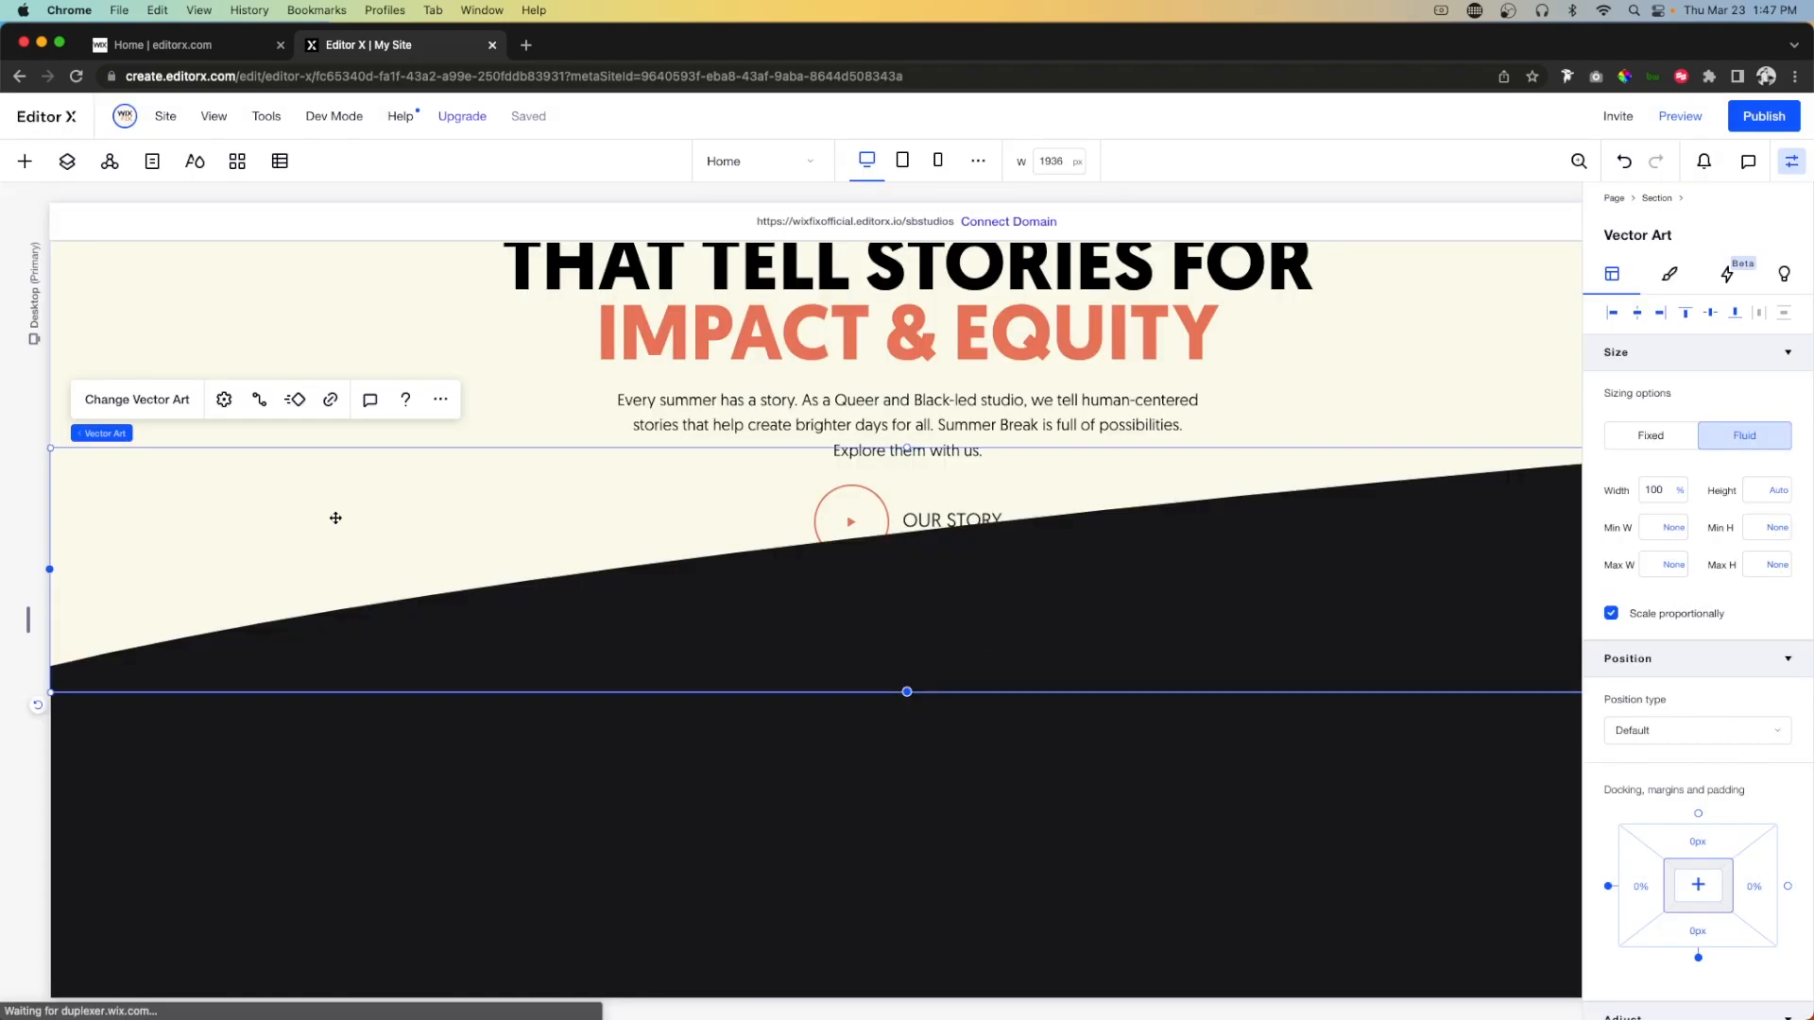
# Set the intro stack's bottom margin to 15.3 vw.
pyautogui.scroll(3, 385, 516)
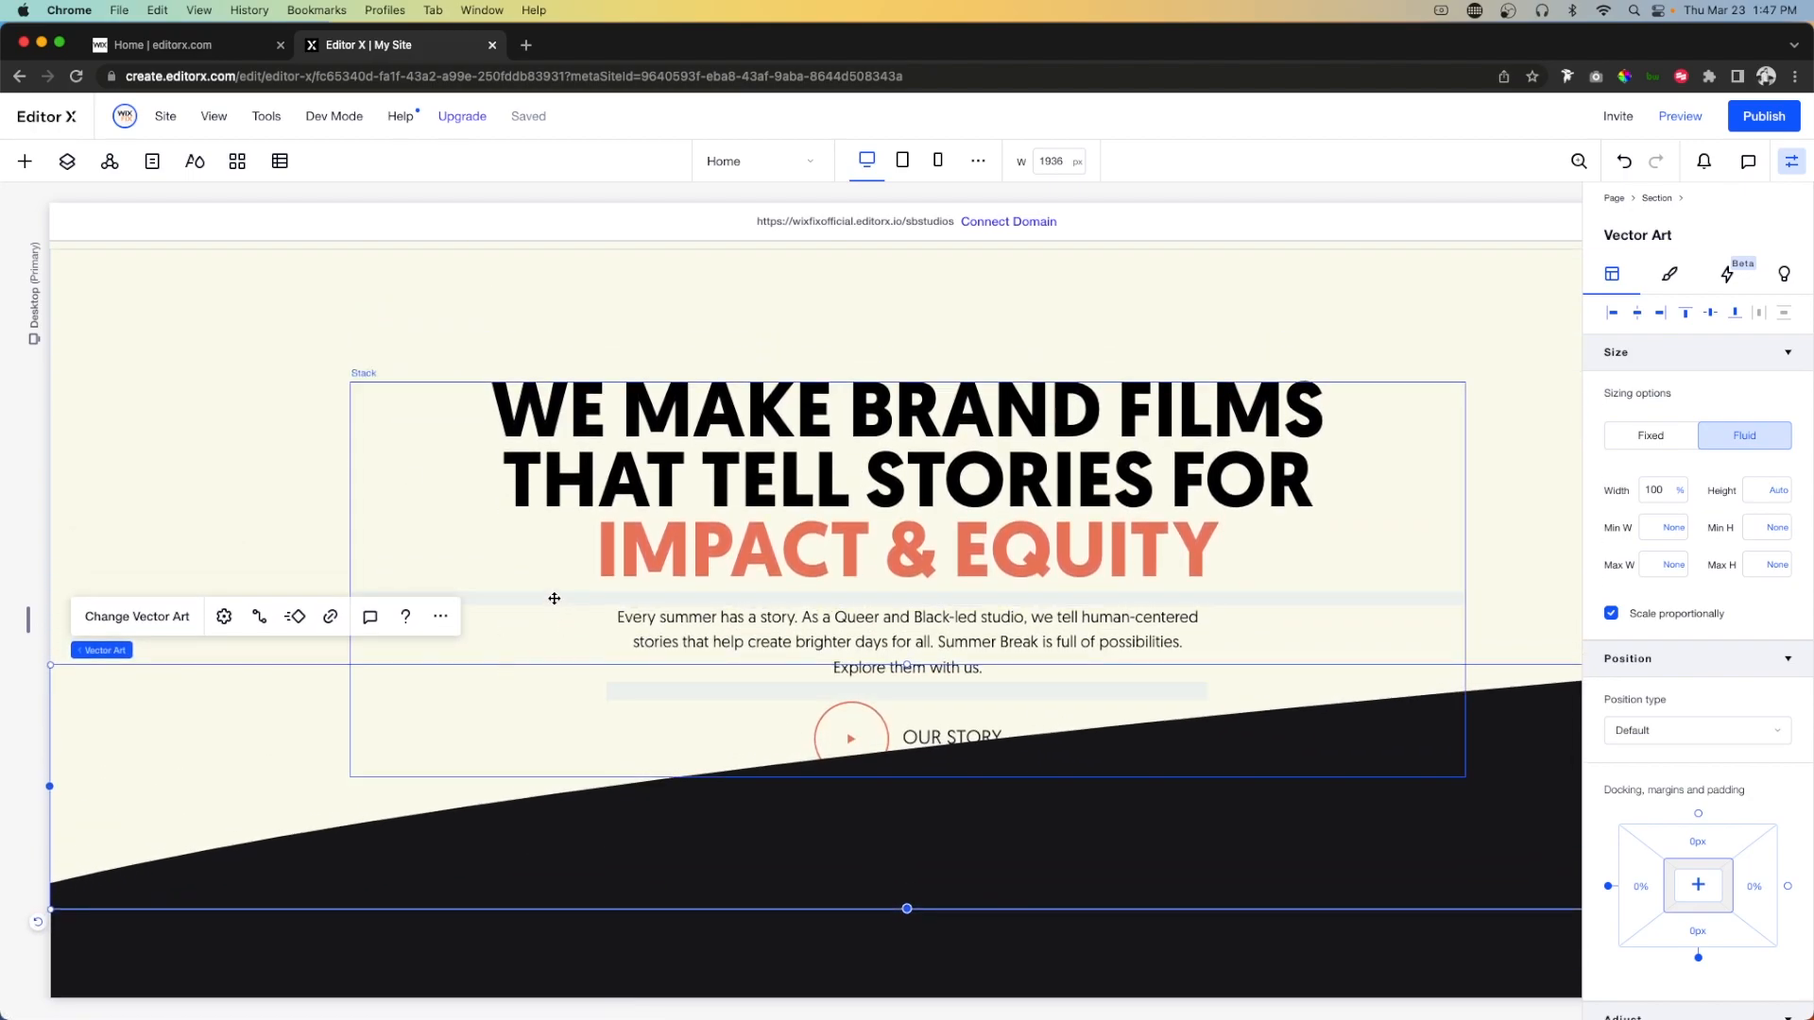
pyautogui.click(555, 598)
pyautogui.scroll(-2, 1668, 739)
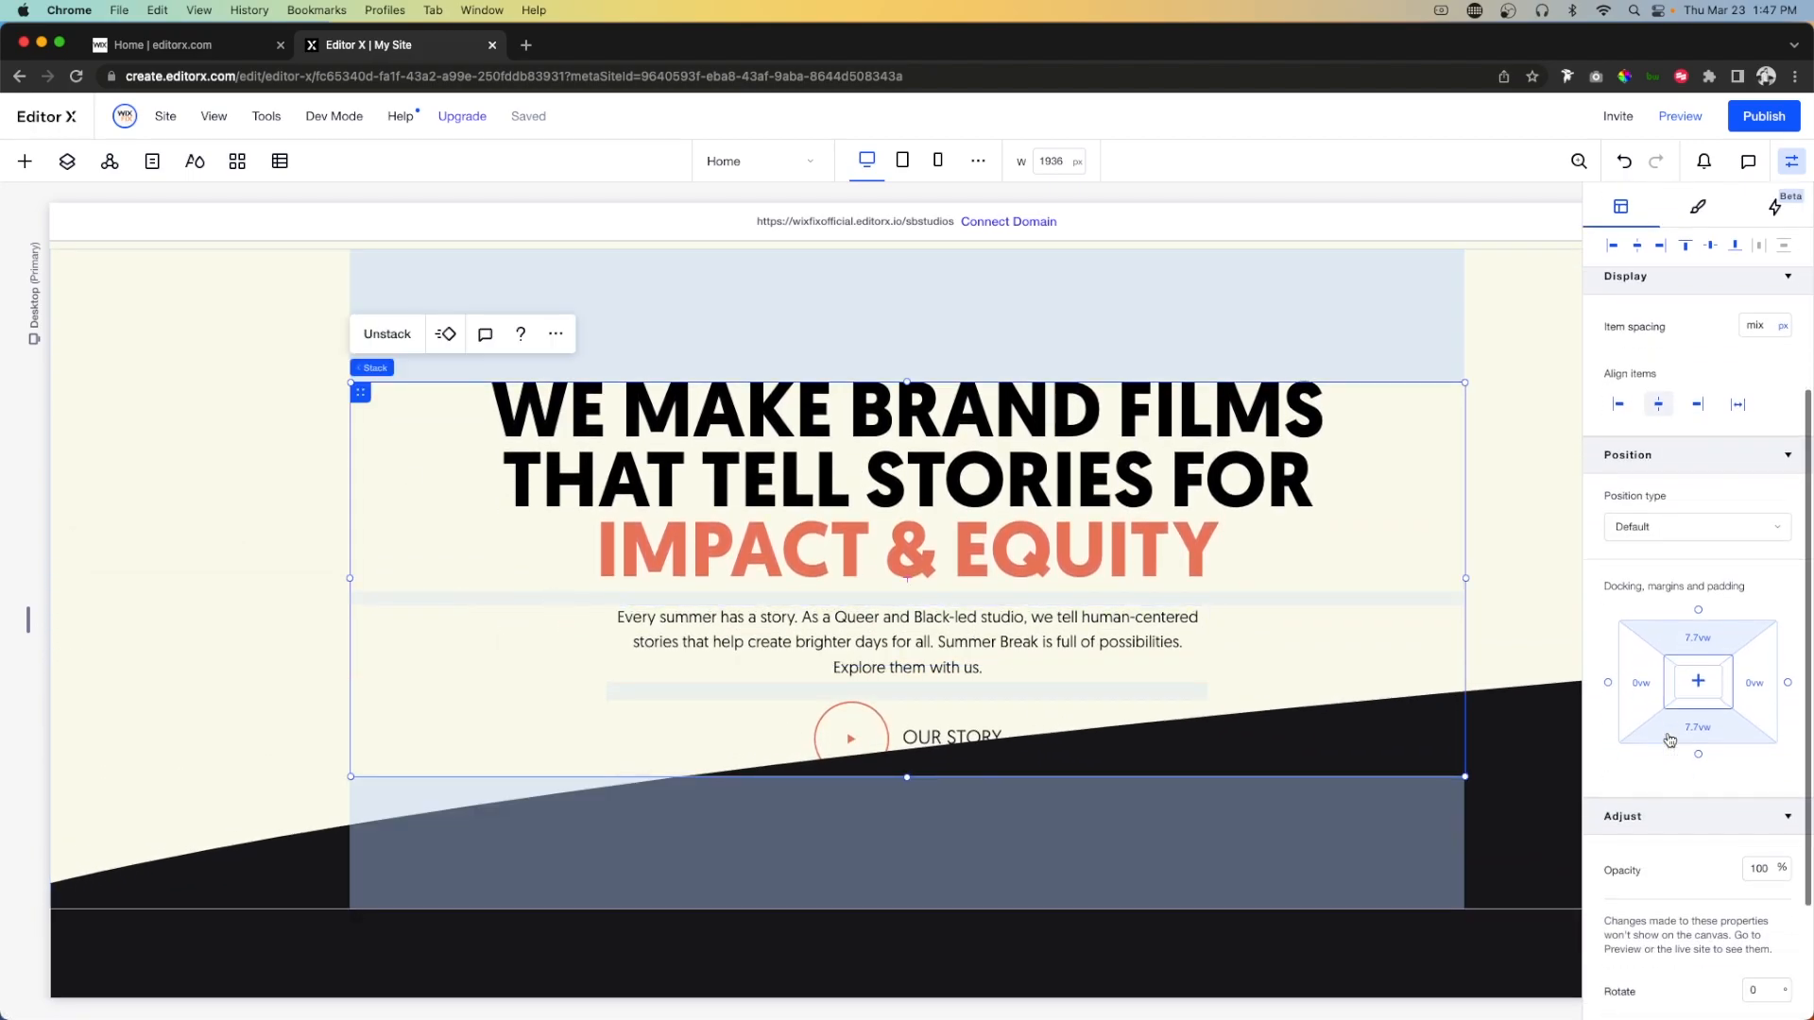
pyautogui.scroll(-1, 1670, 740)
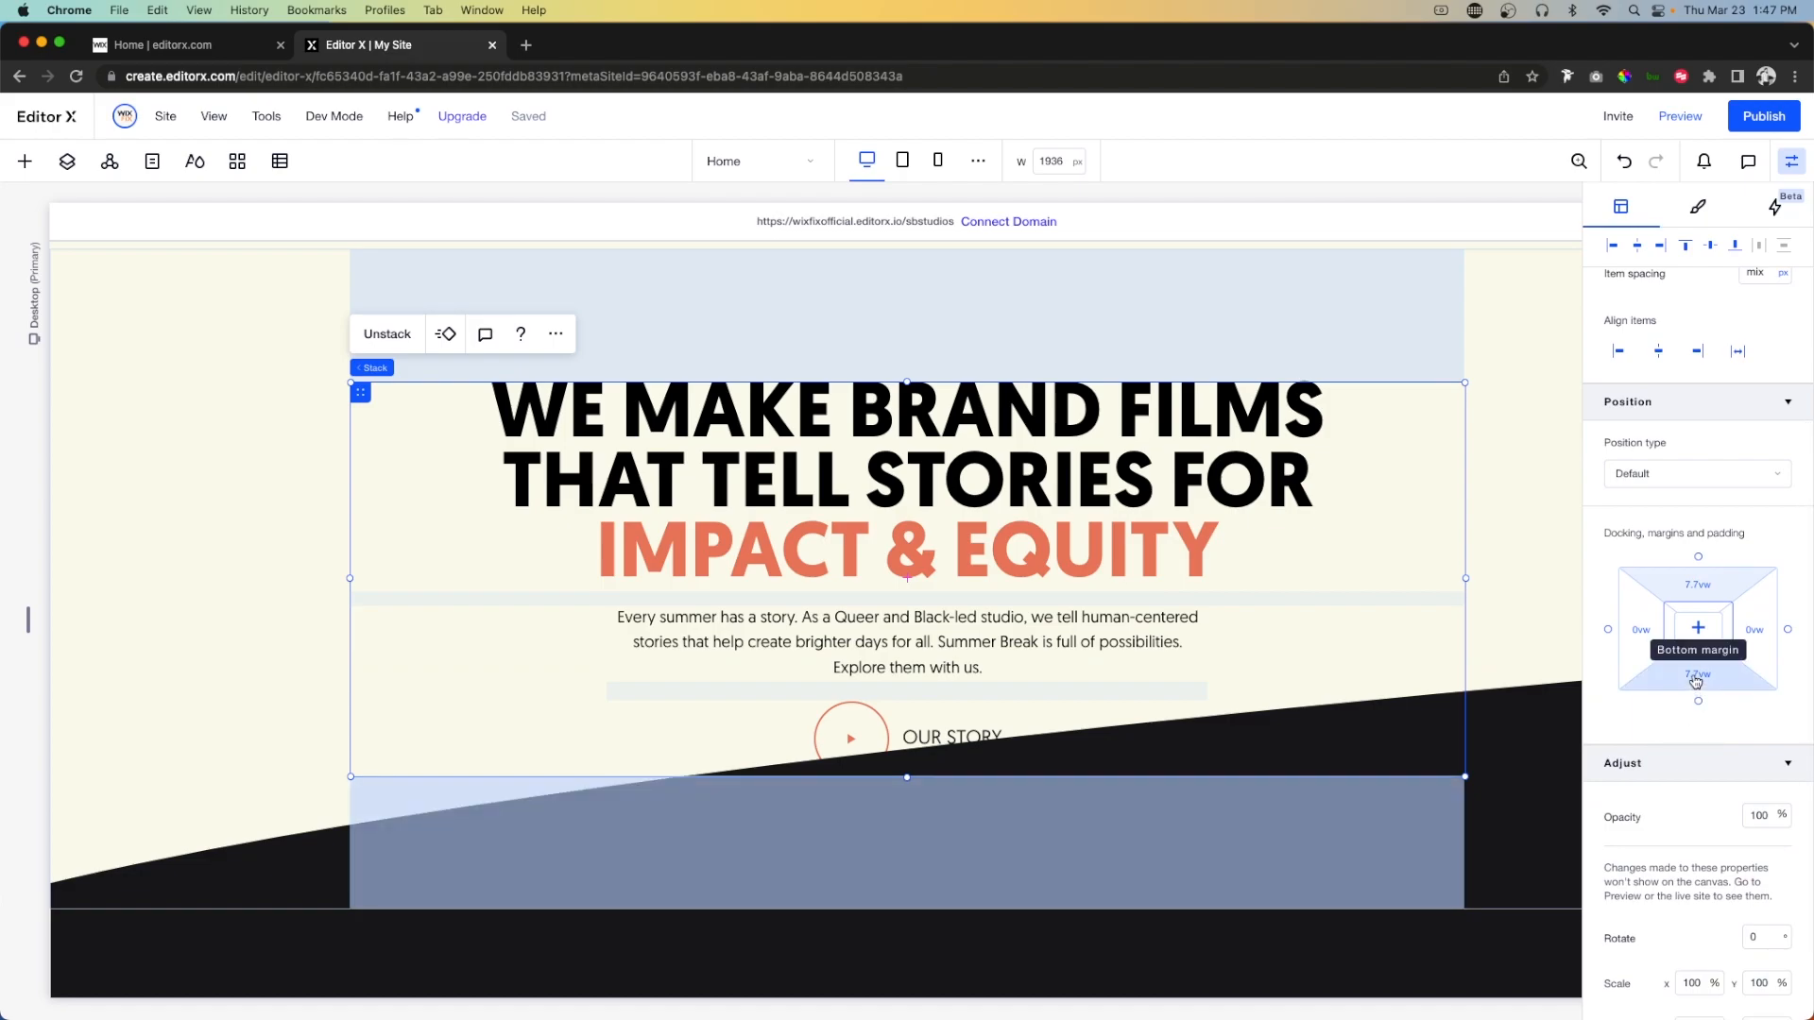
pyautogui.click(1696, 681)
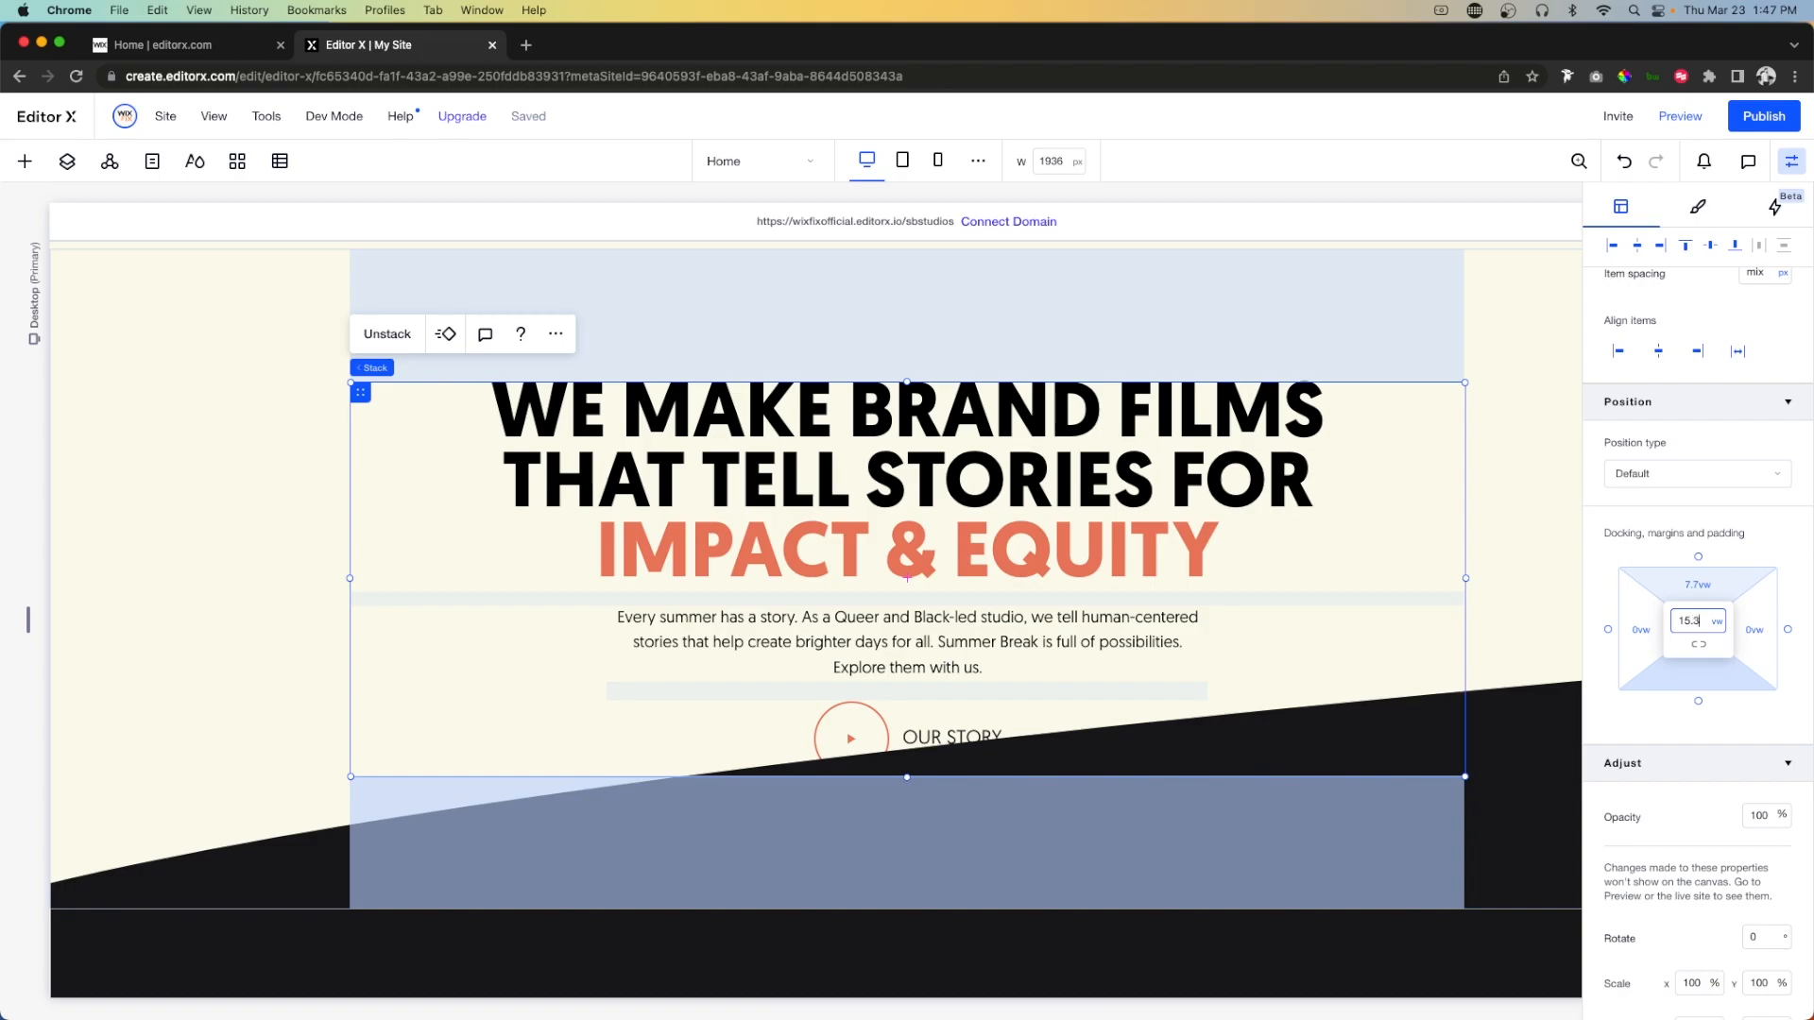
pyautogui.press('Return')
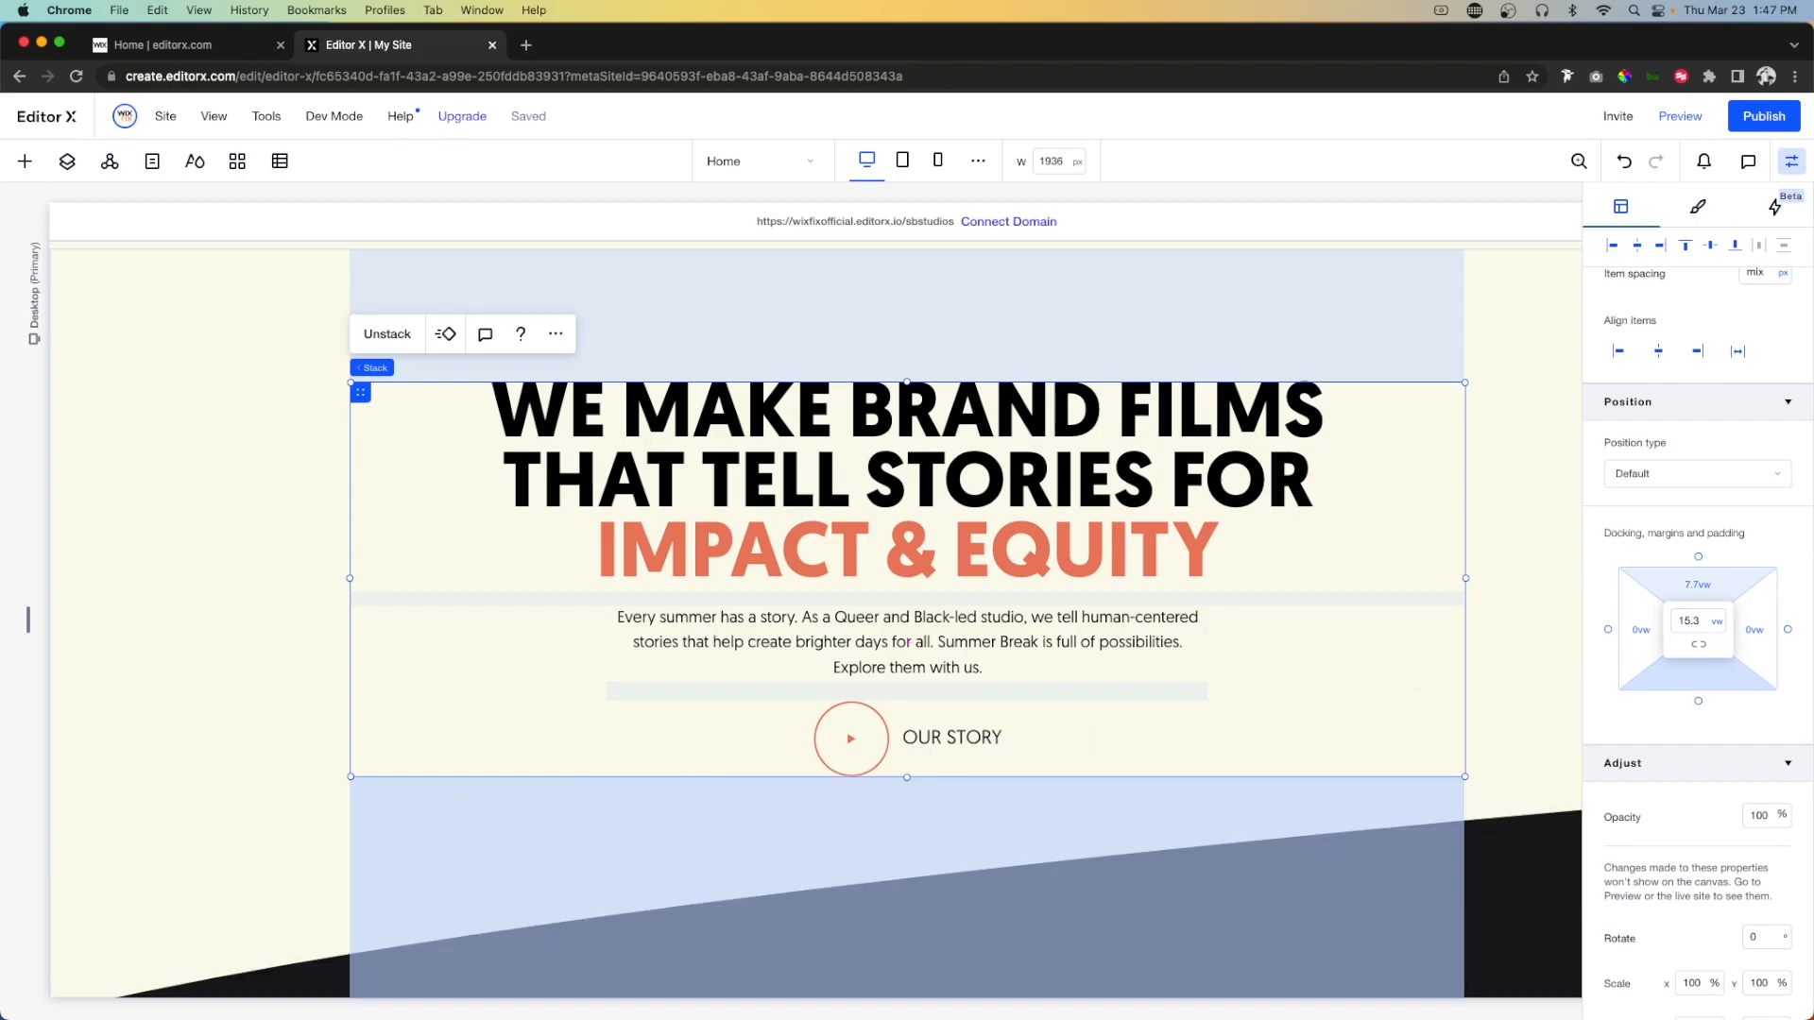
# Increase the intro stack's bottom margin to 20 vw.
pyautogui.click(194, 595)
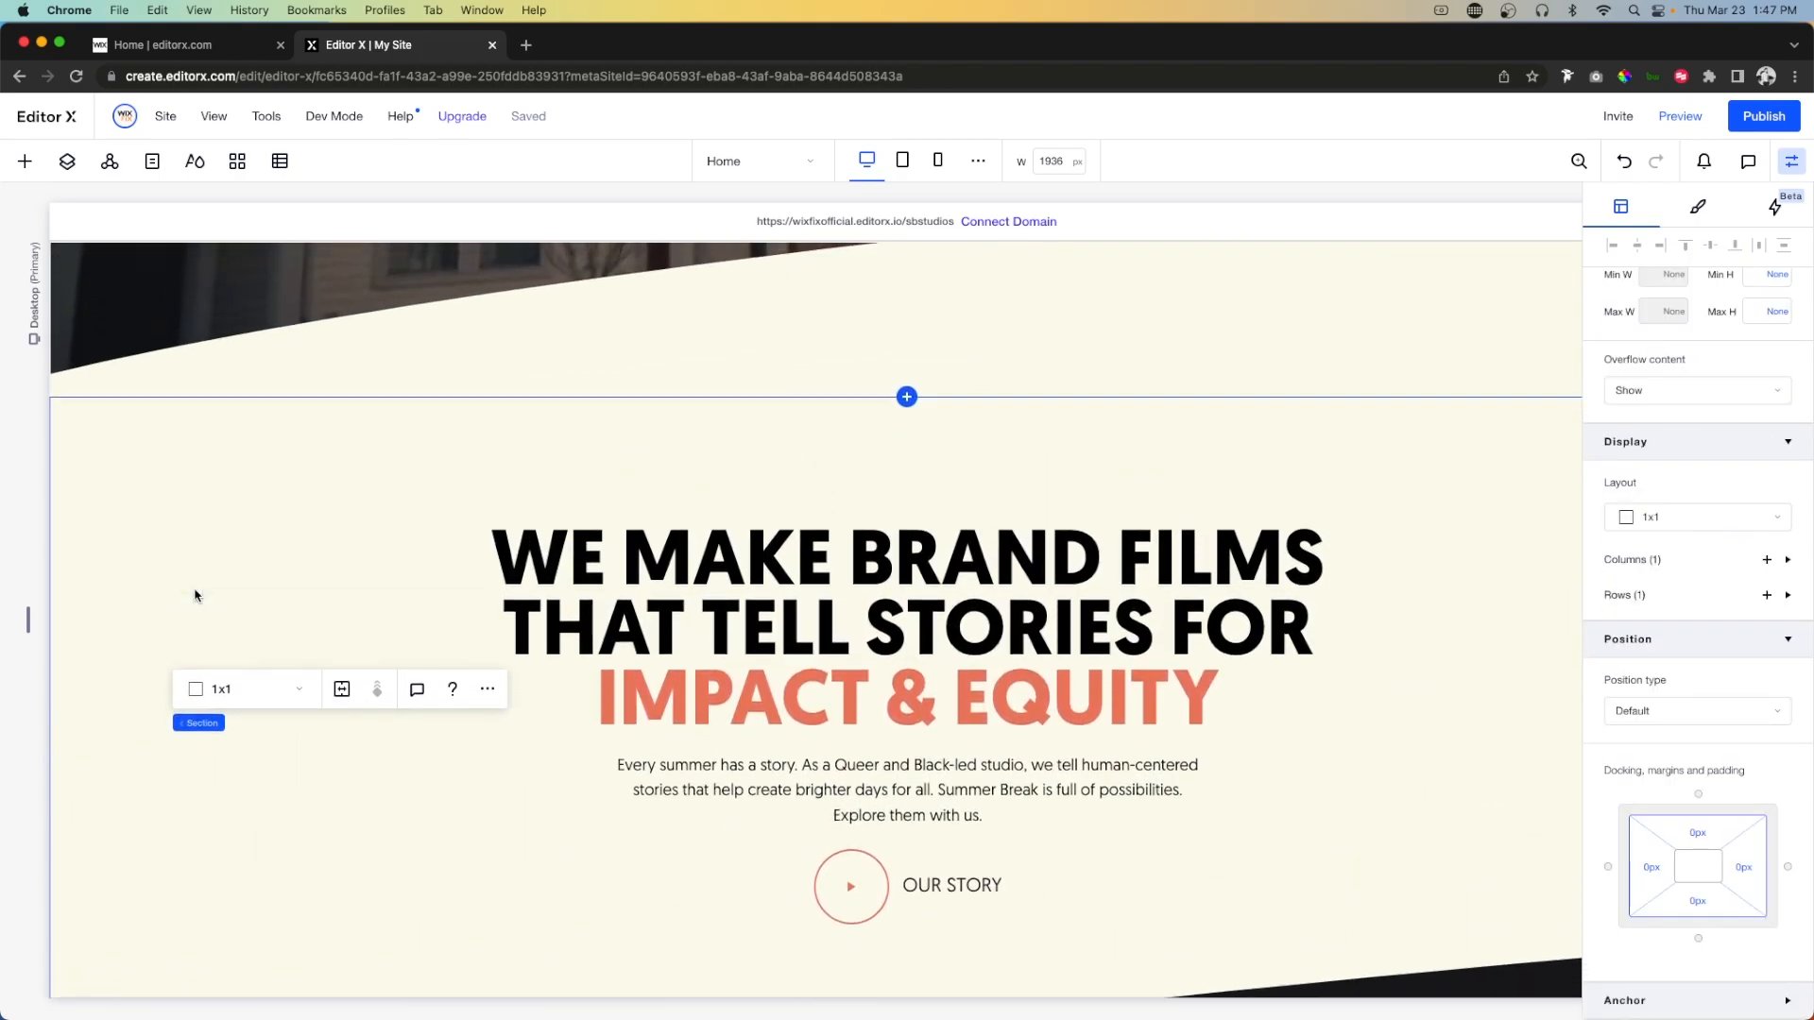
pyautogui.scroll(-4, 696, 574)
pyautogui.click(657, 528)
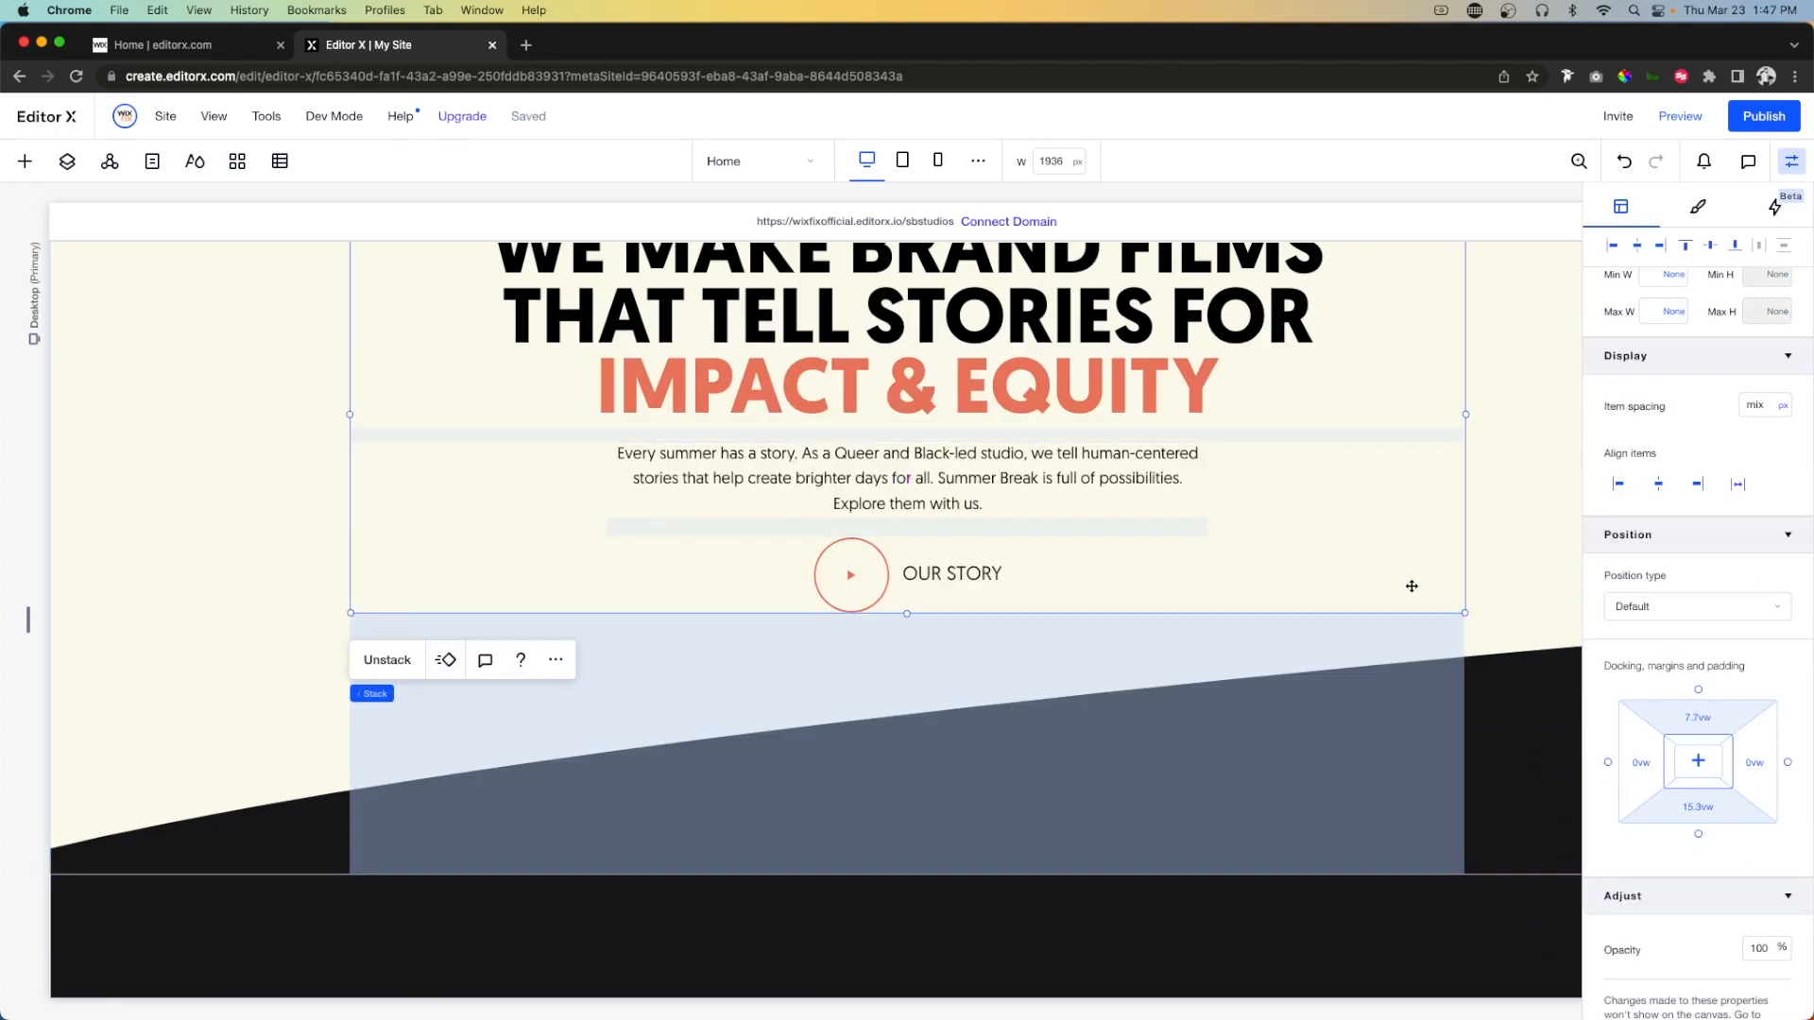
pyautogui.click(1698, 808)
pyautogui.write('20')
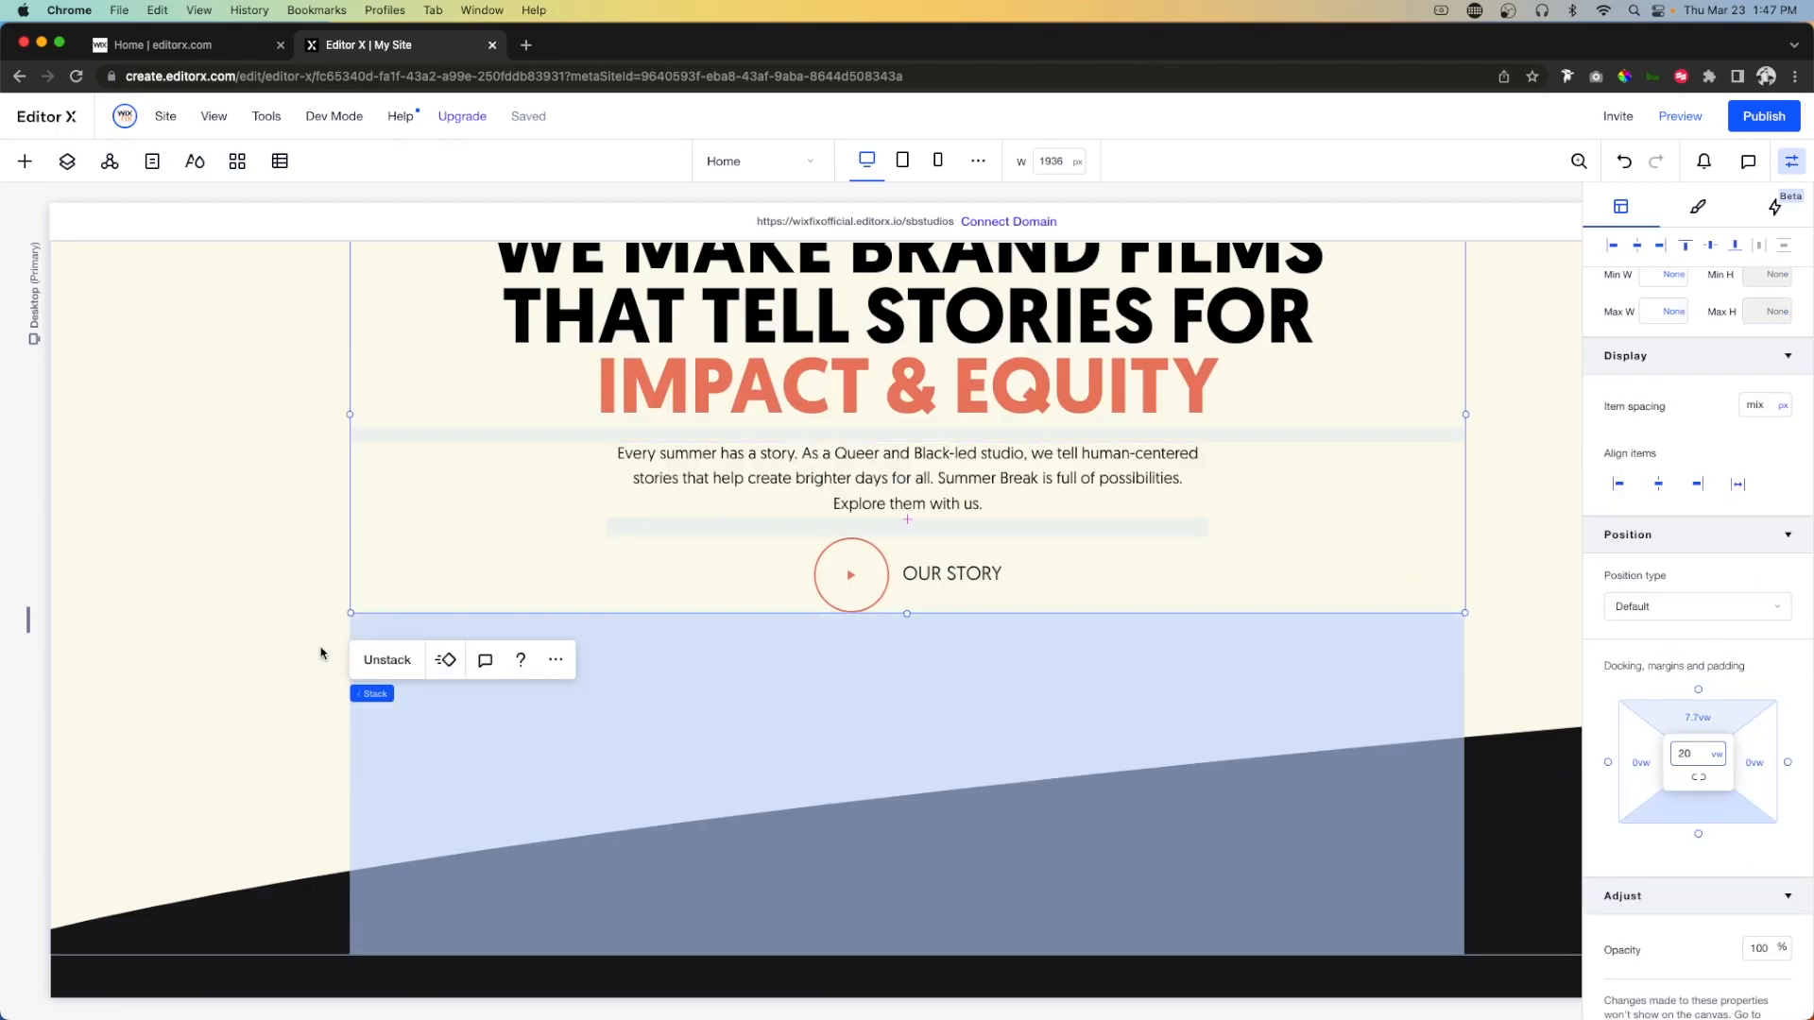
pyautogui.click(194, 571)
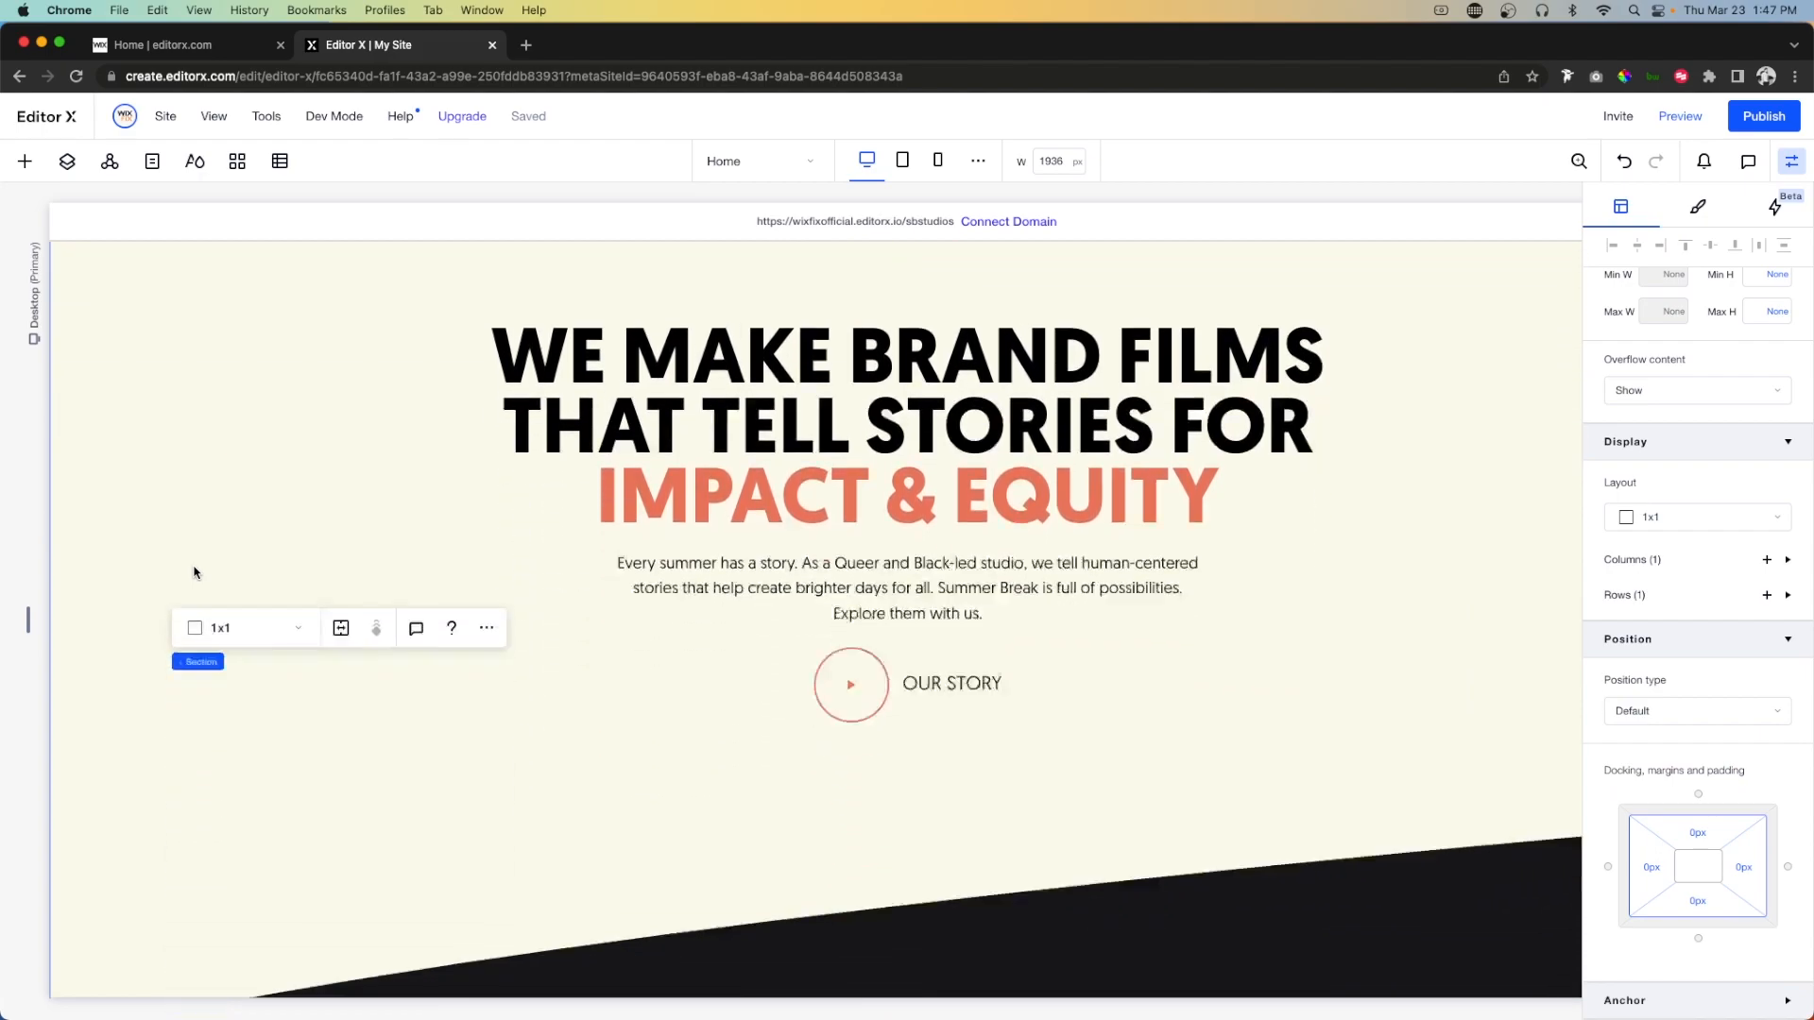
# Set the blank dark section's background media to Brand Dark.png from the site files.
pyautogui.scroll(-7, 195, 572)
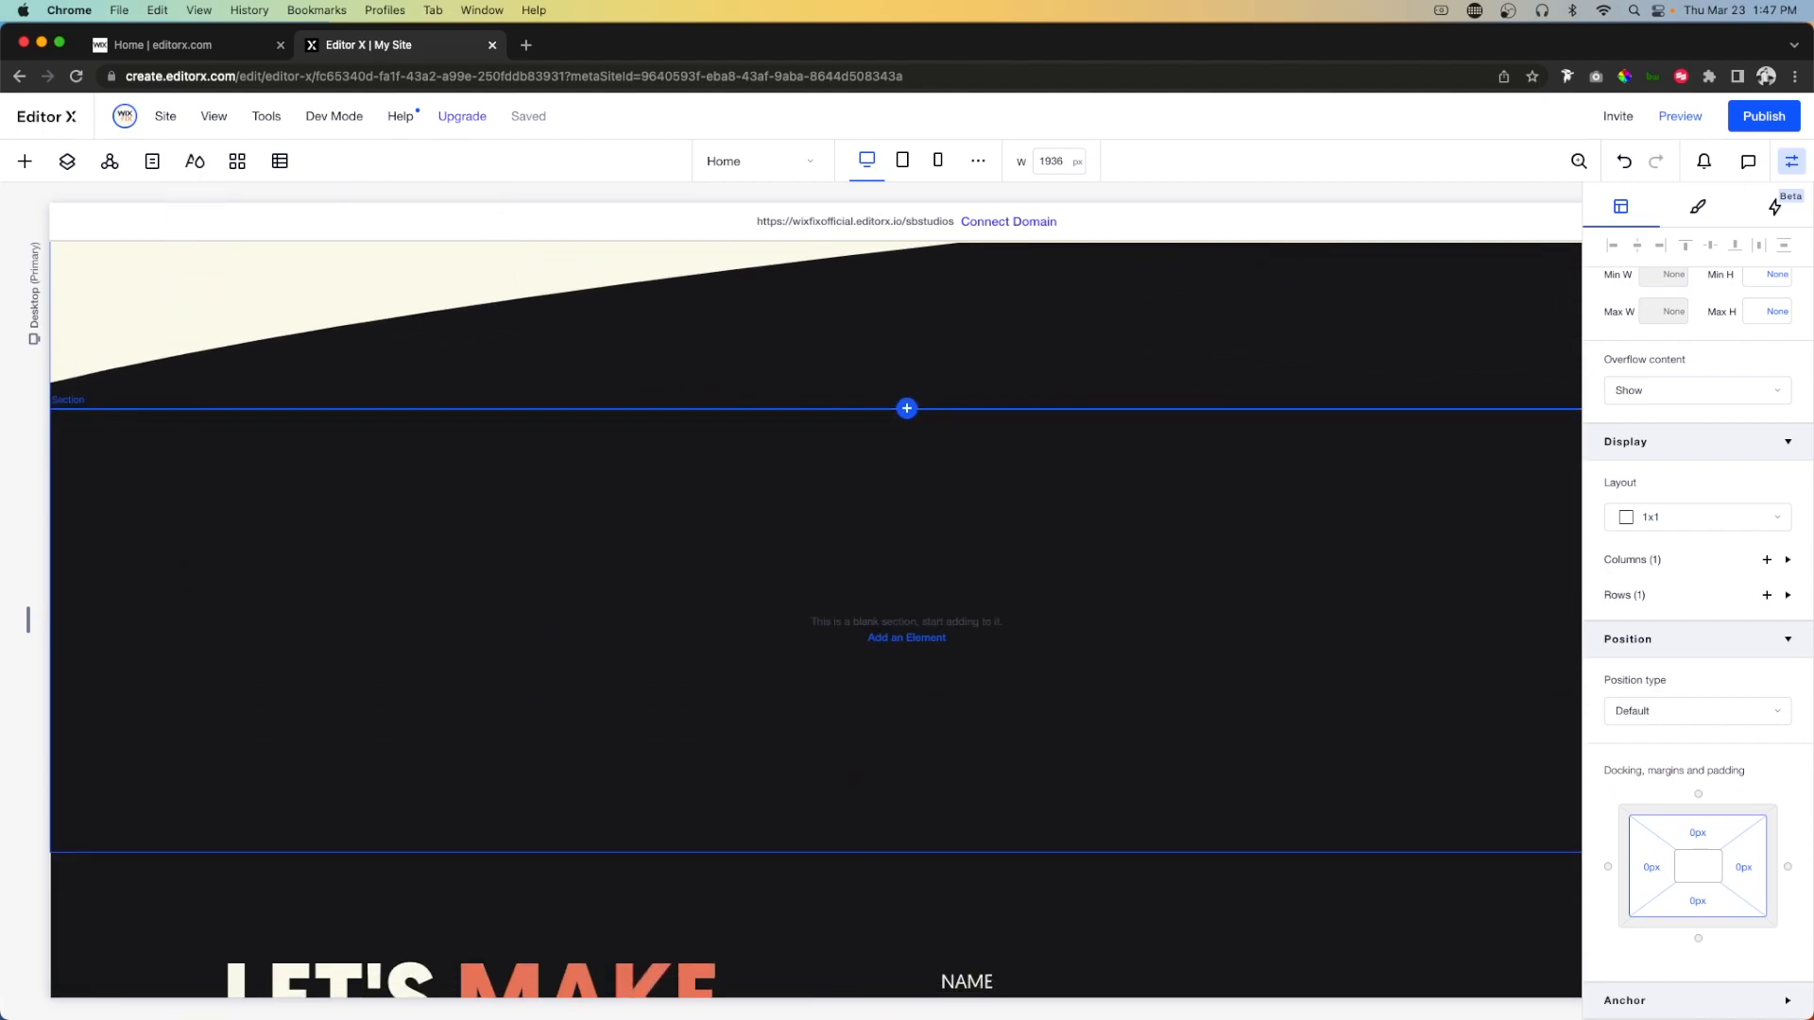
pyautogui.click(597, 588)
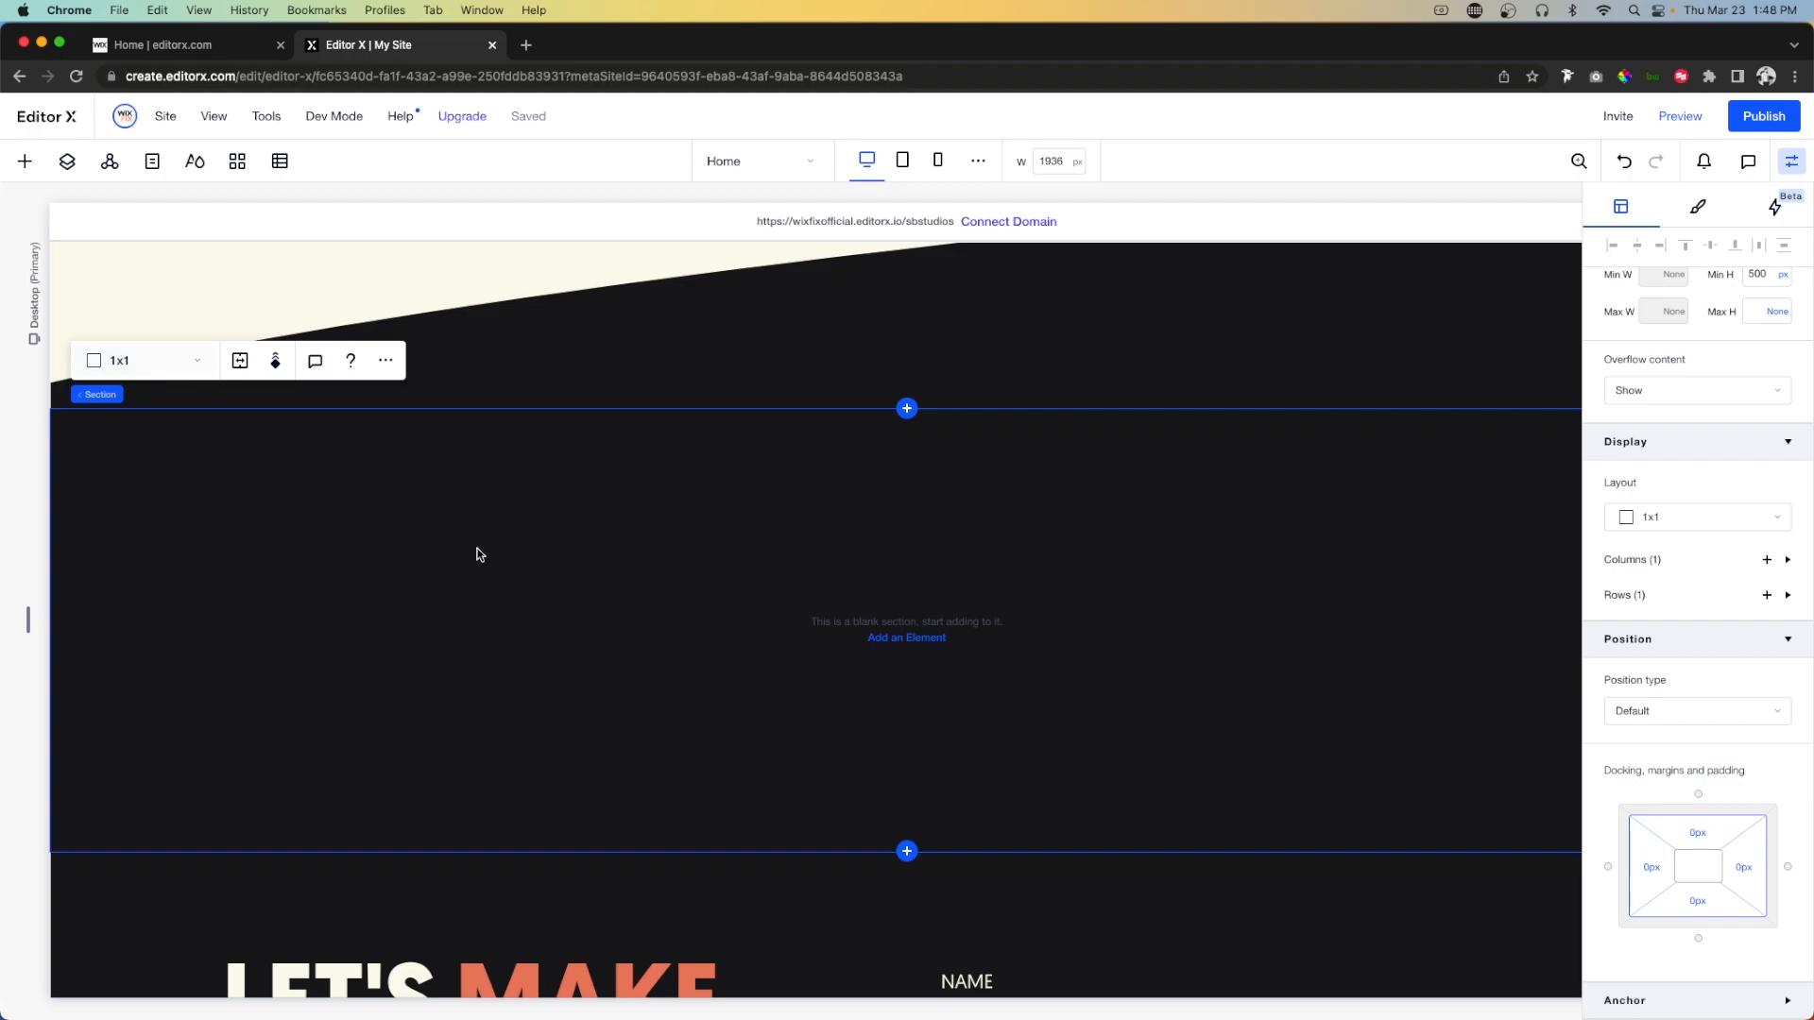
pyautogui.click(1699, 210)
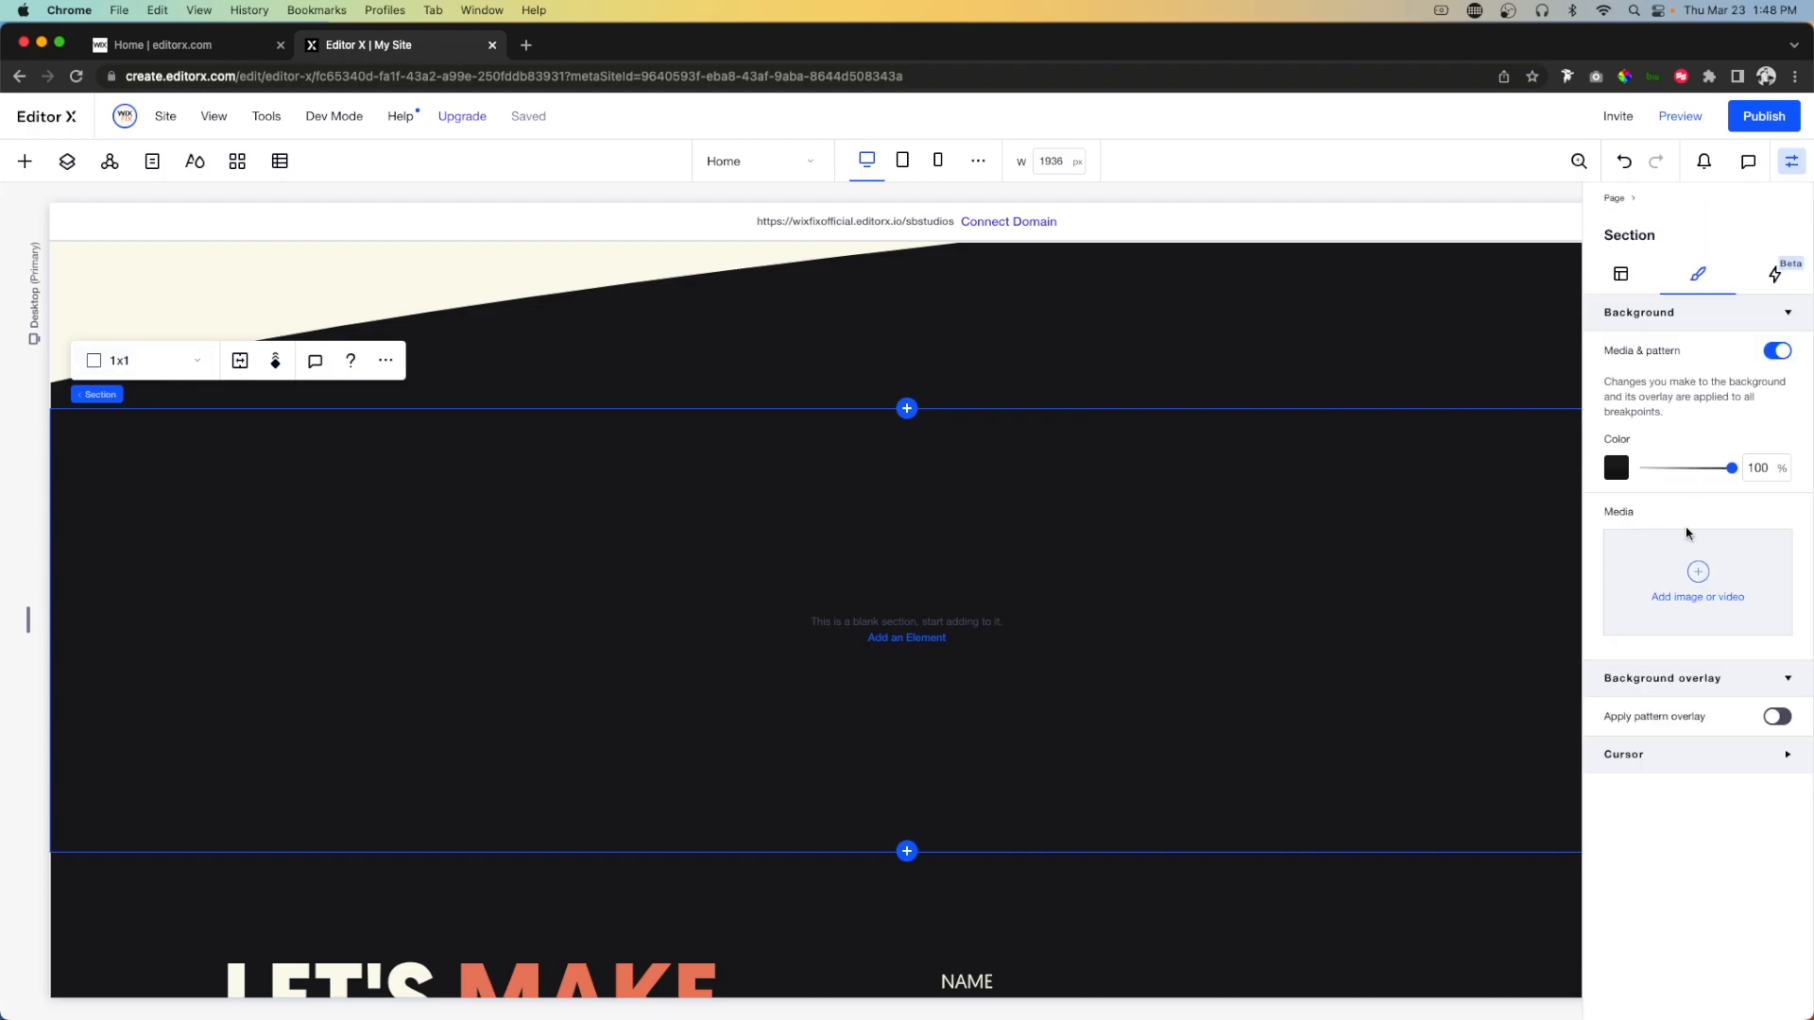
pyautogui.click(1698, 583)
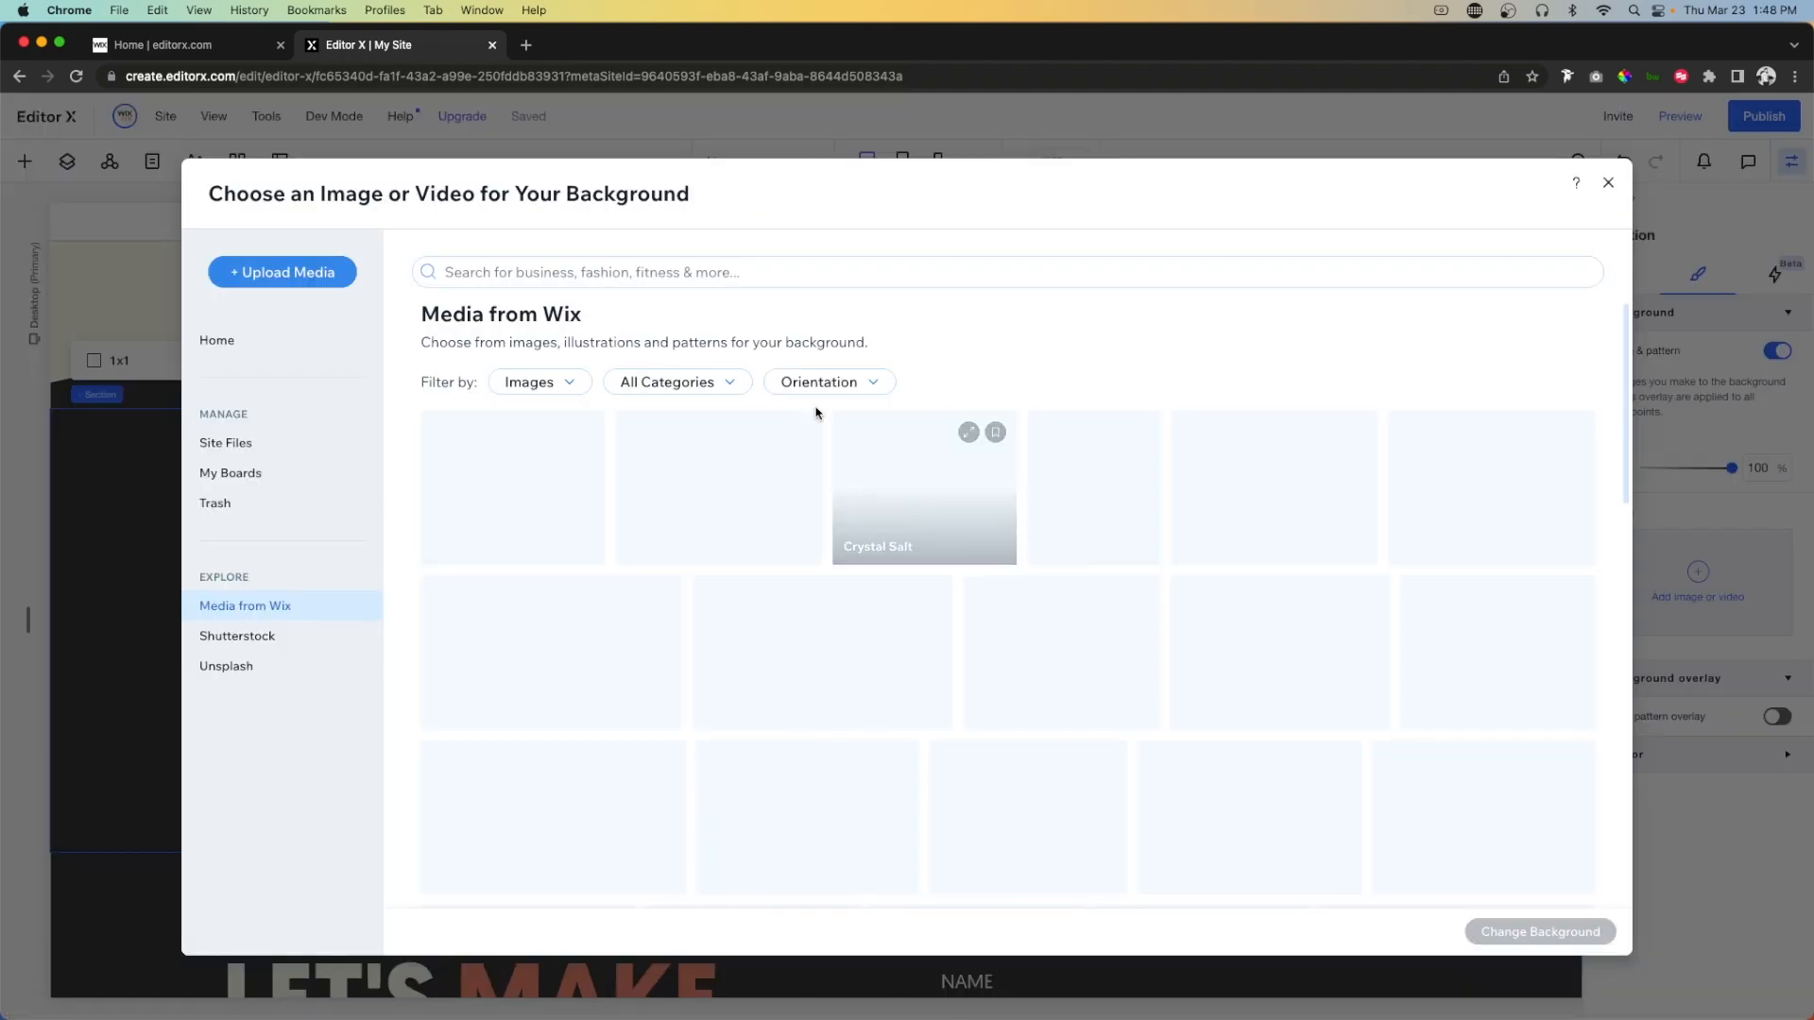
pyautogui.click(227, 442)
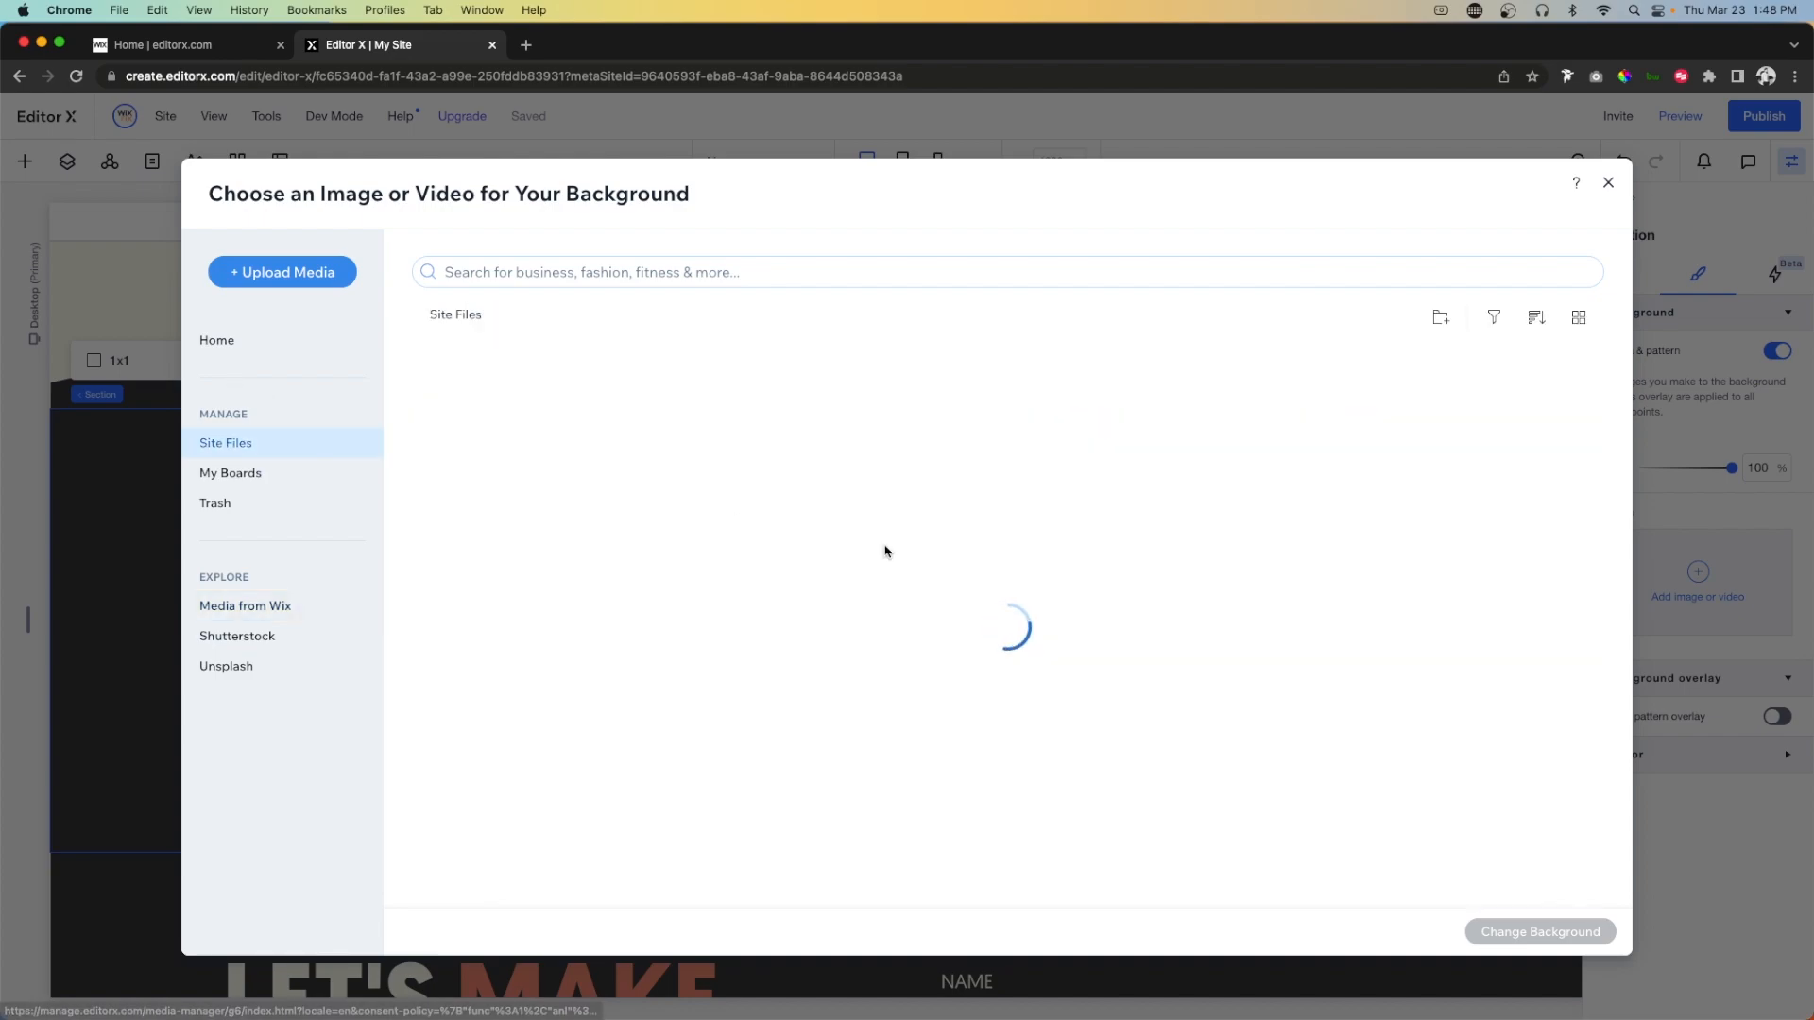
pyautogui.click(636, 449)
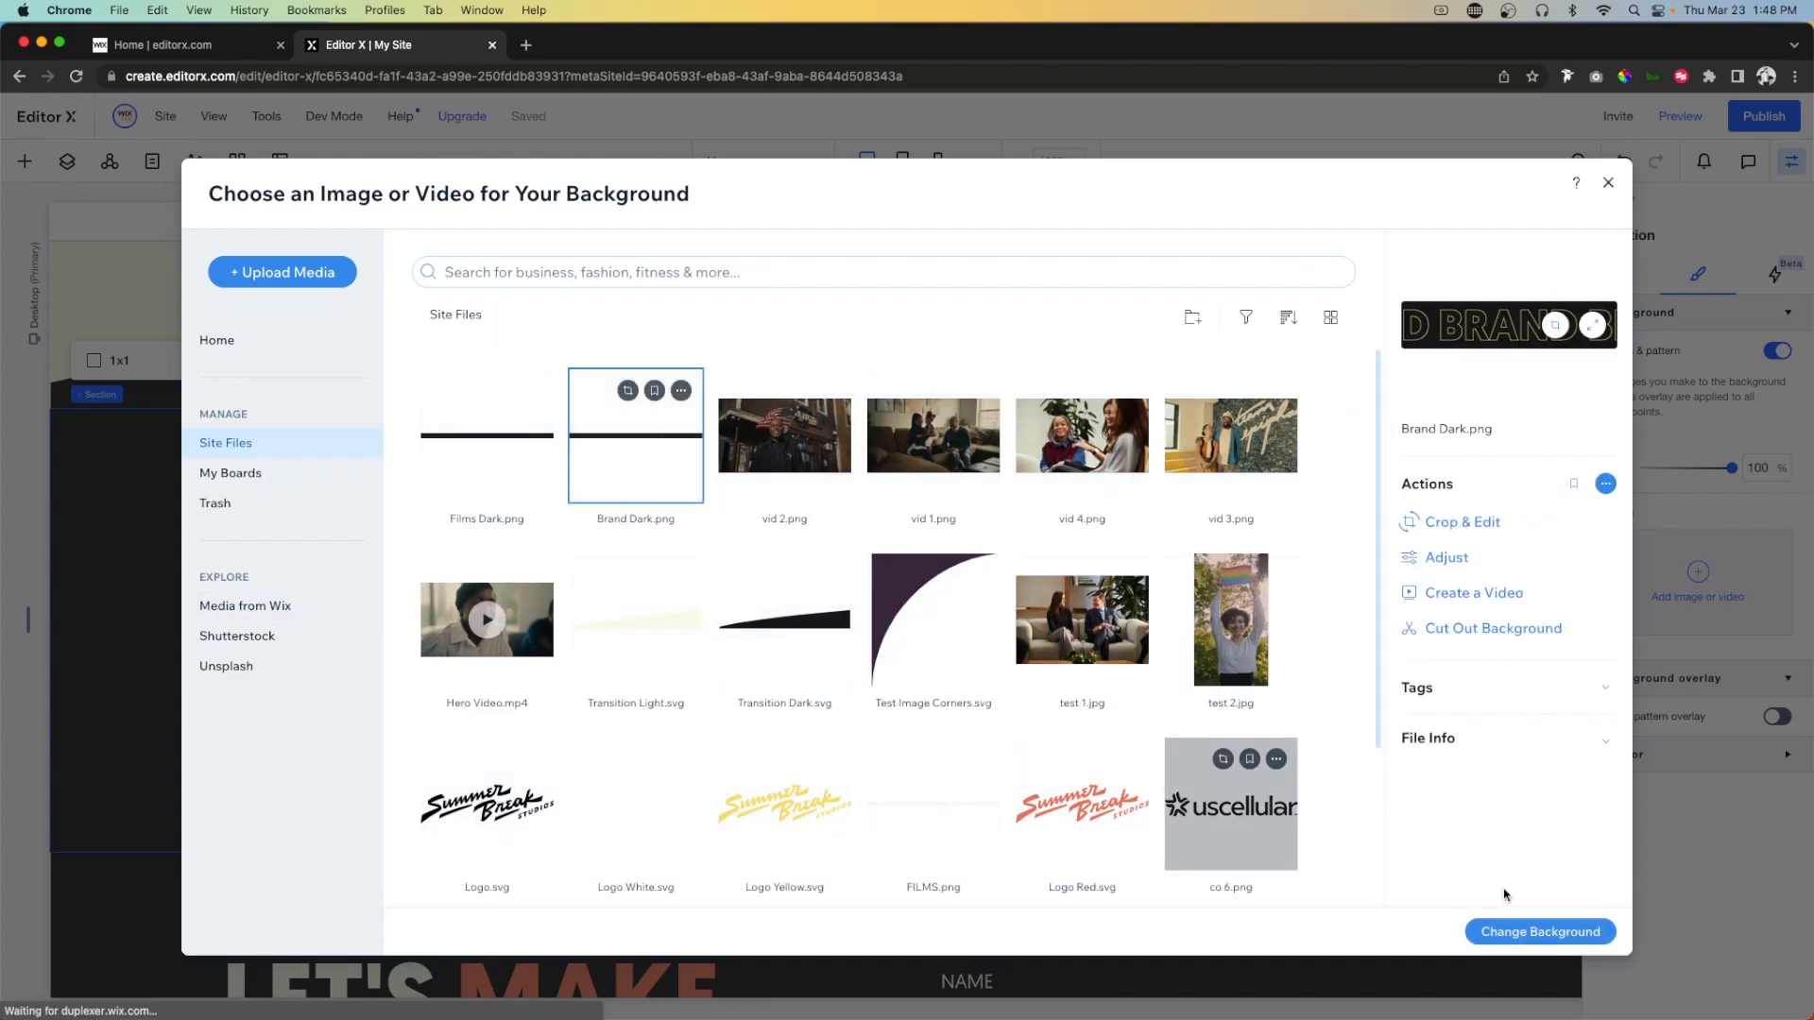
pyautogui.click(1509, 931)
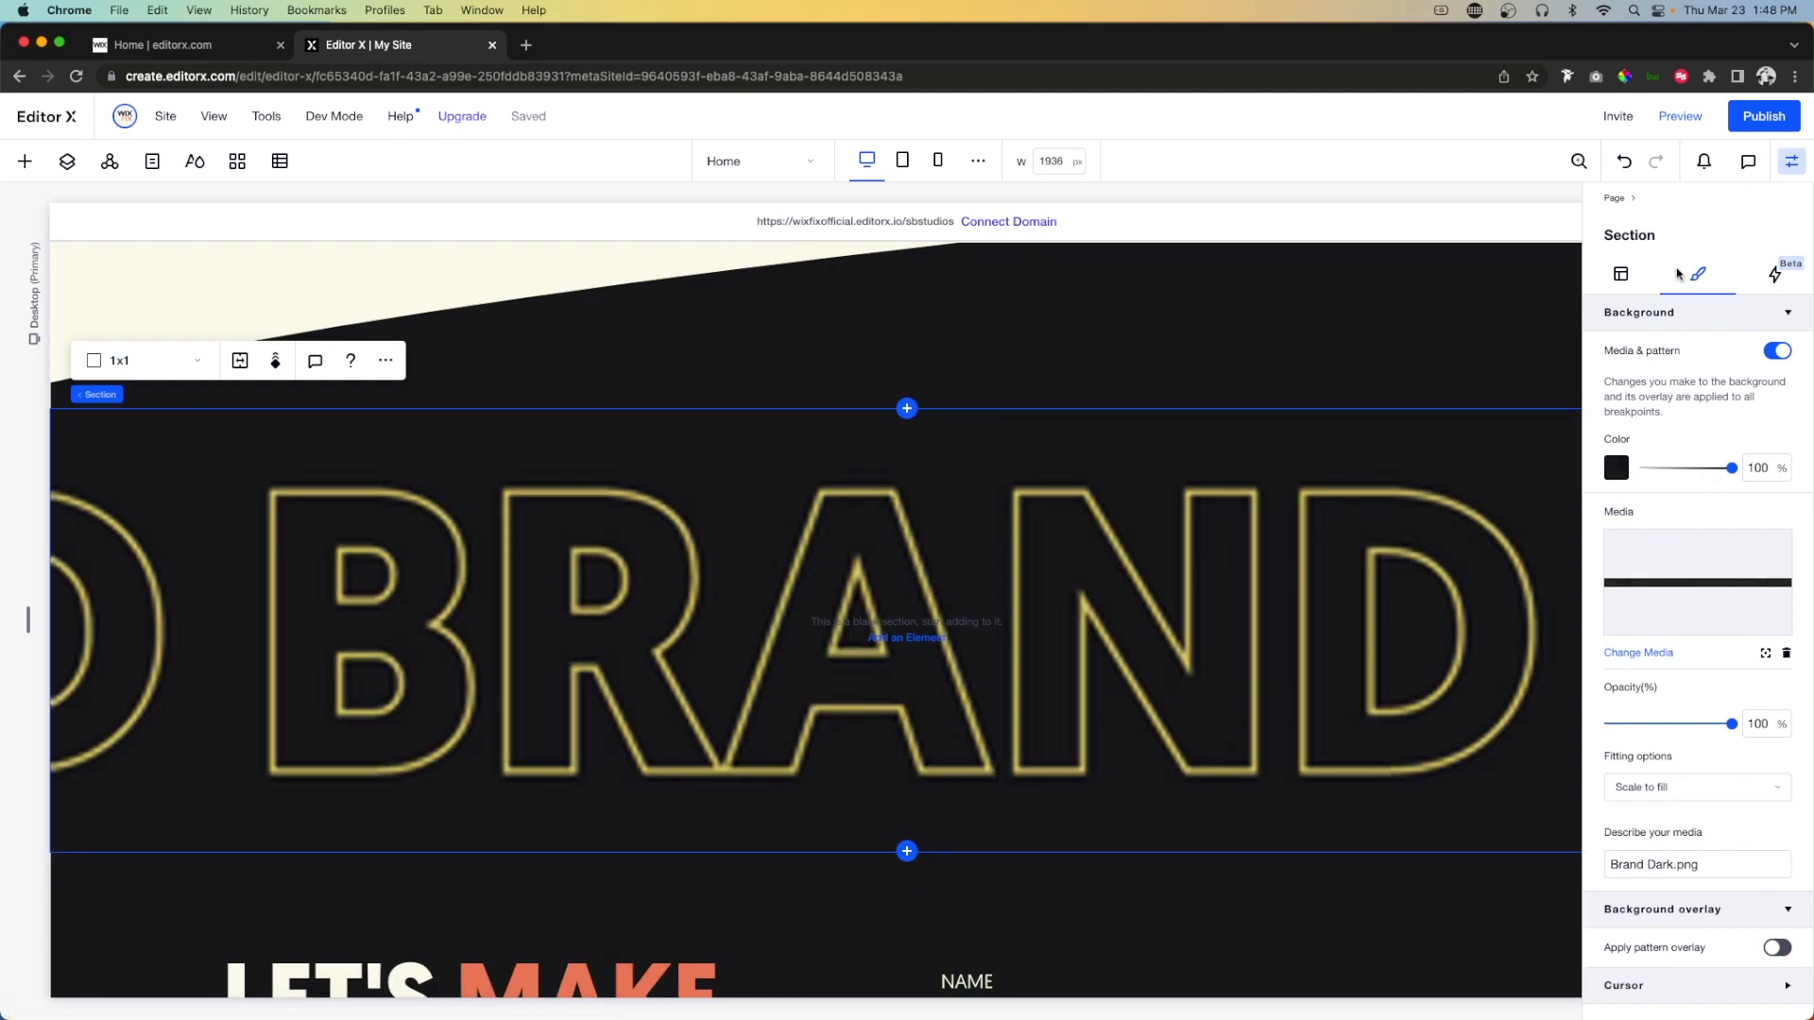
# Reduce the BRAND section's minimum height to 240 px.
pyautogui.click(1621, 273)
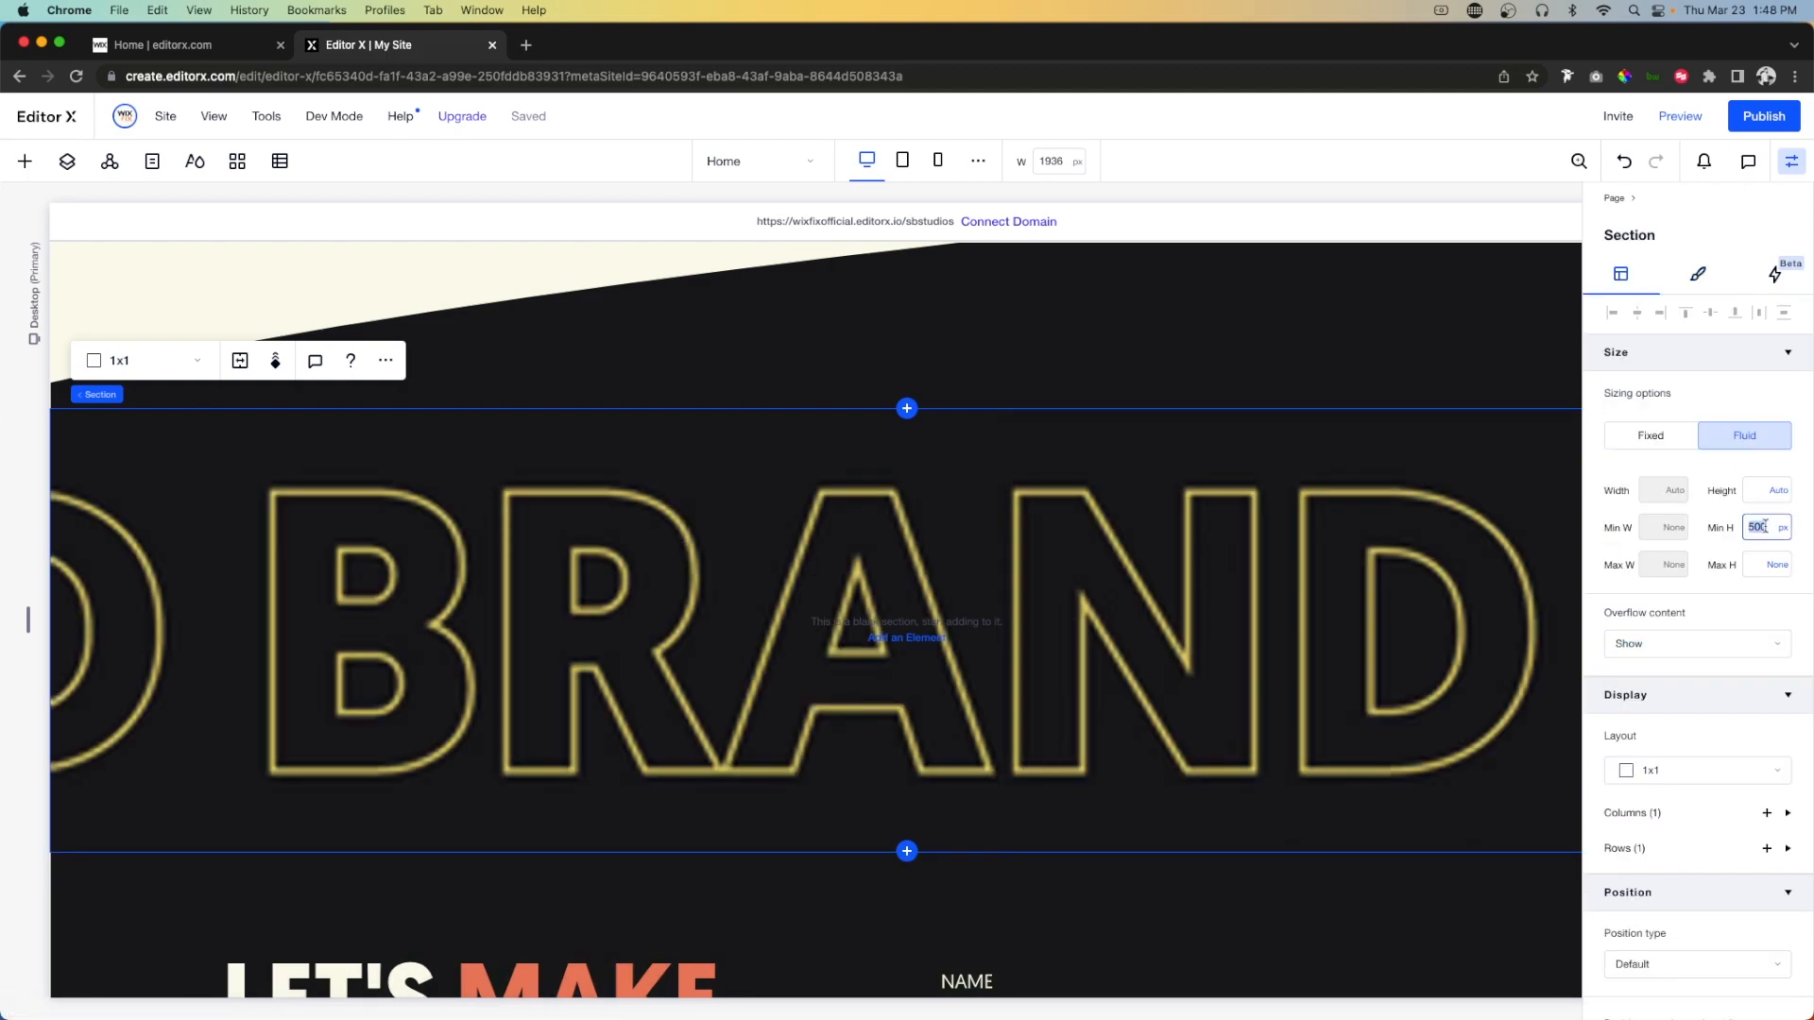
pyautogui.press('Return')
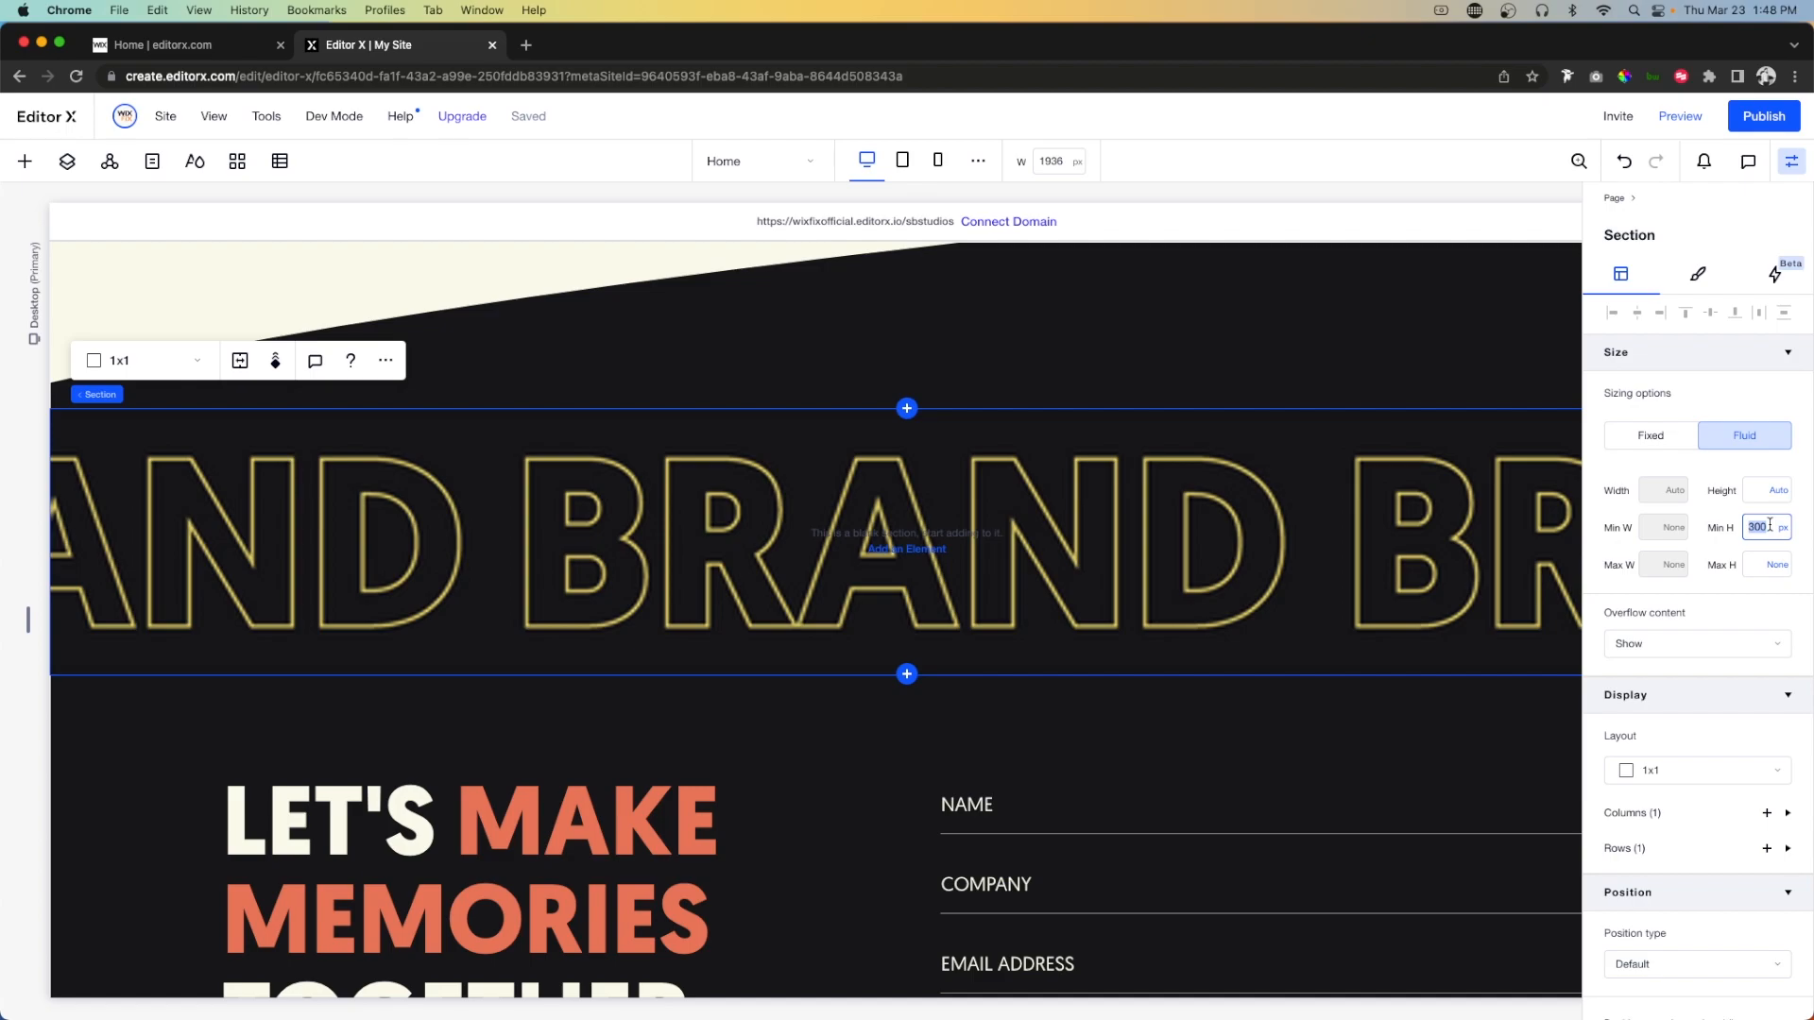
pyautogui.press('Return')
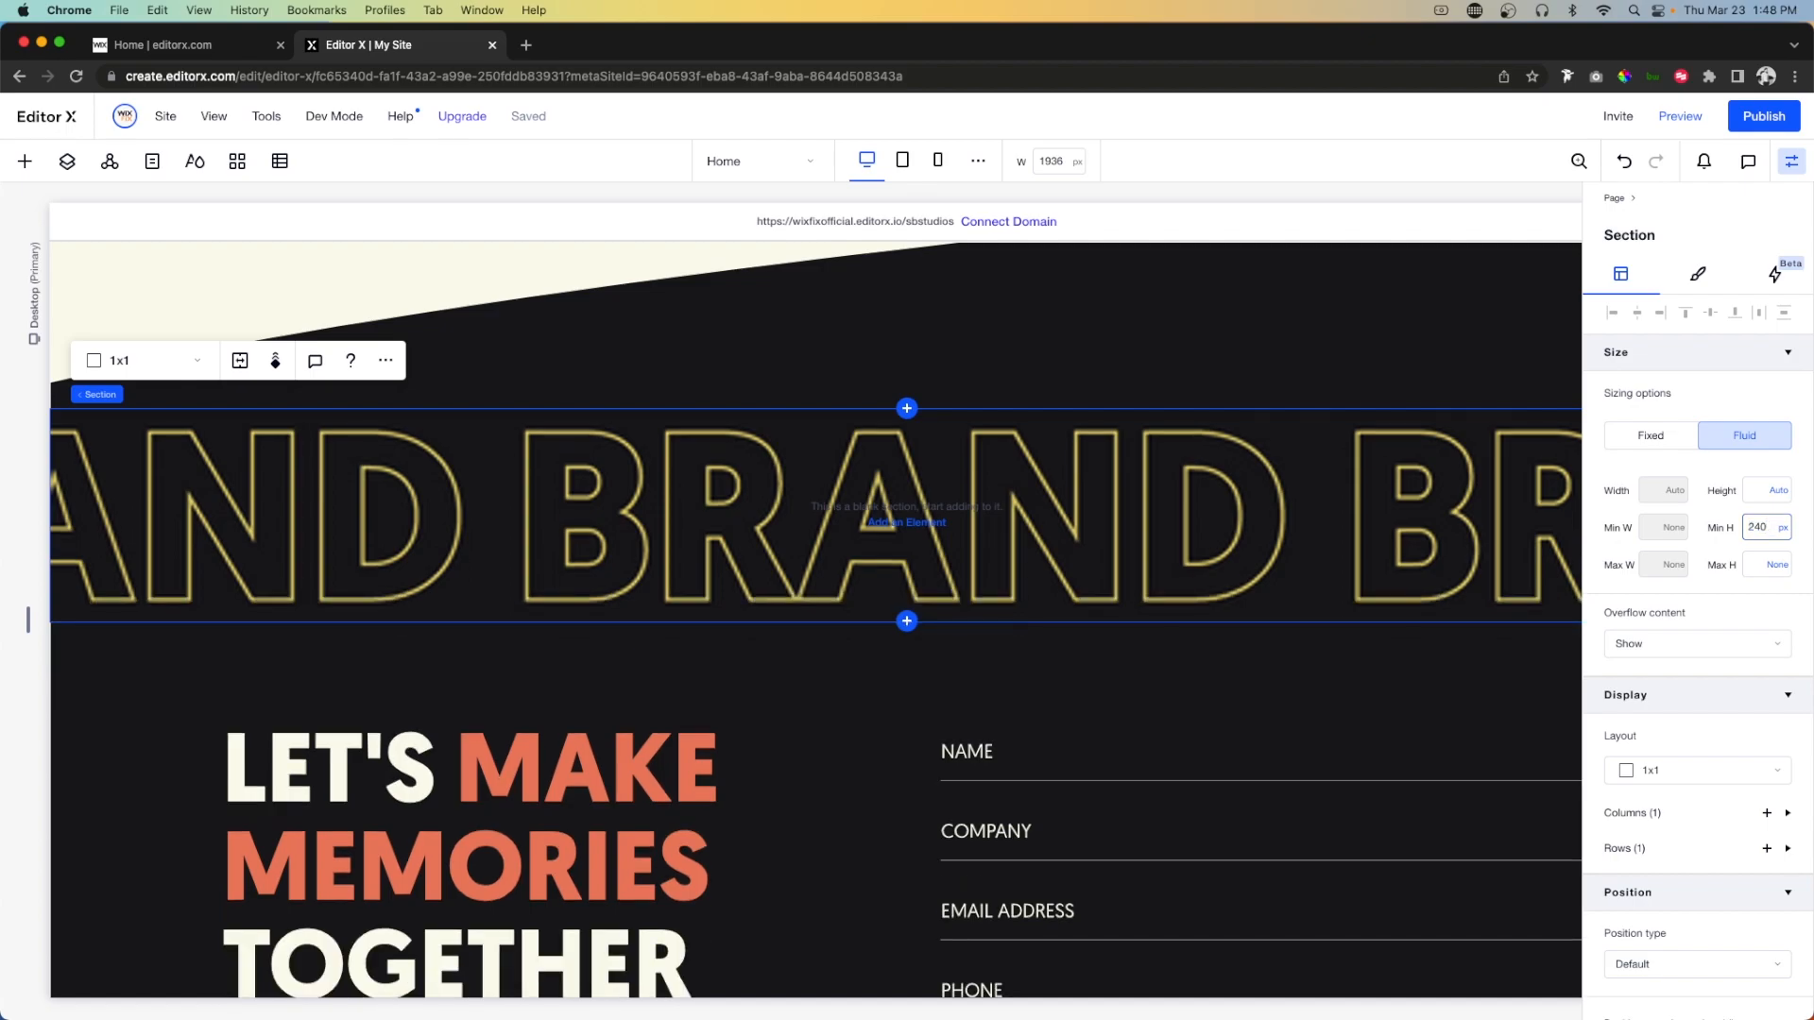
# Apply the Pan Left scroll effect to the BRAND section's background.
pyautogui.click(275, 360)
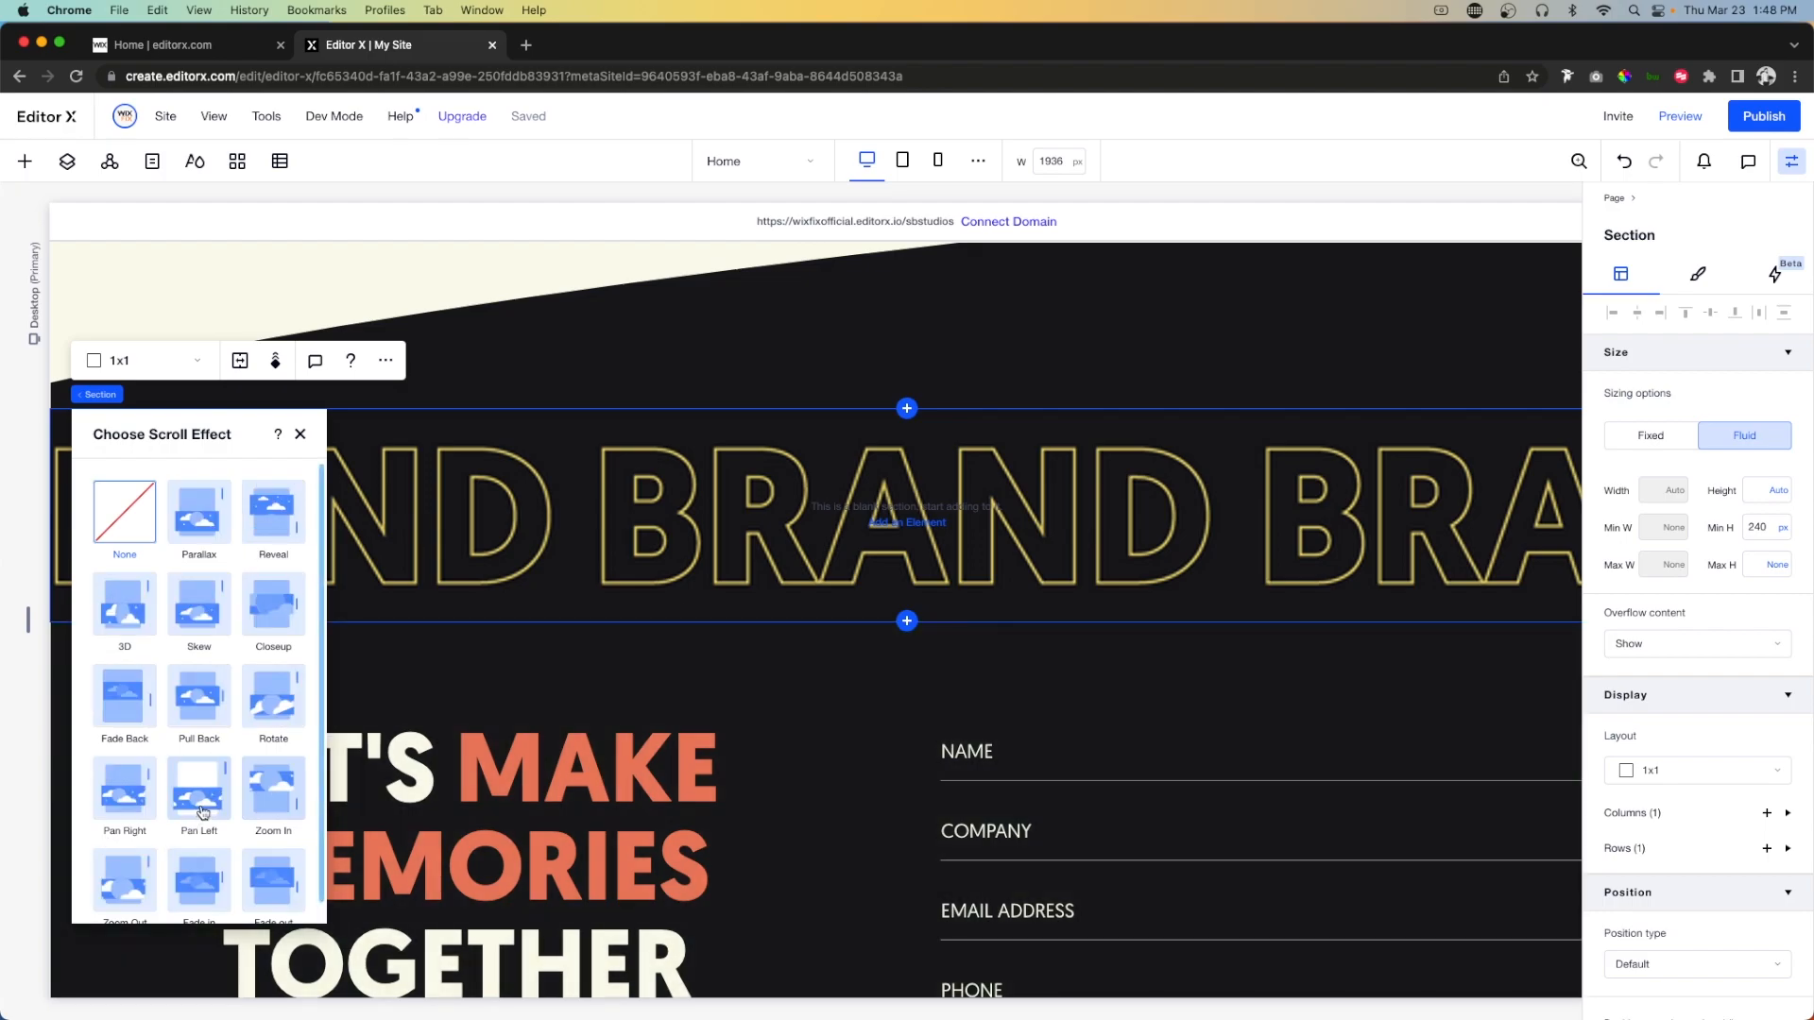
pyautogui.click(217, 803)
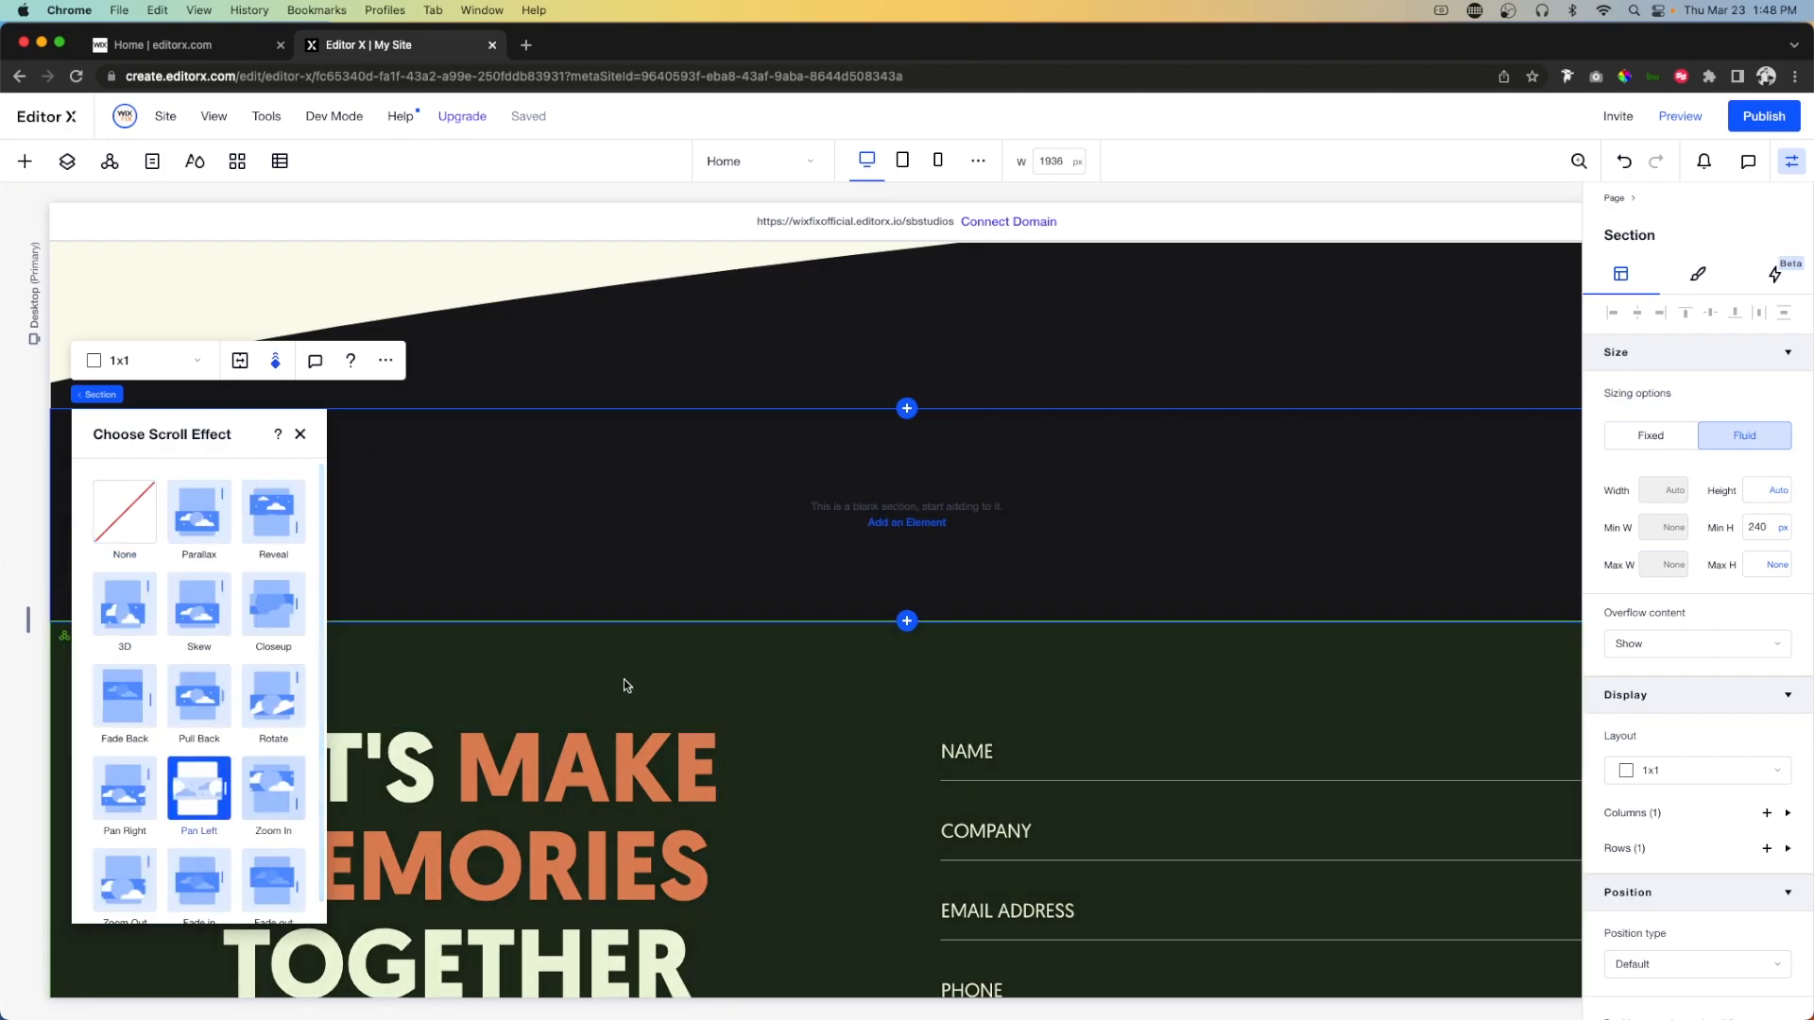
pyautogui.click(712, 510)
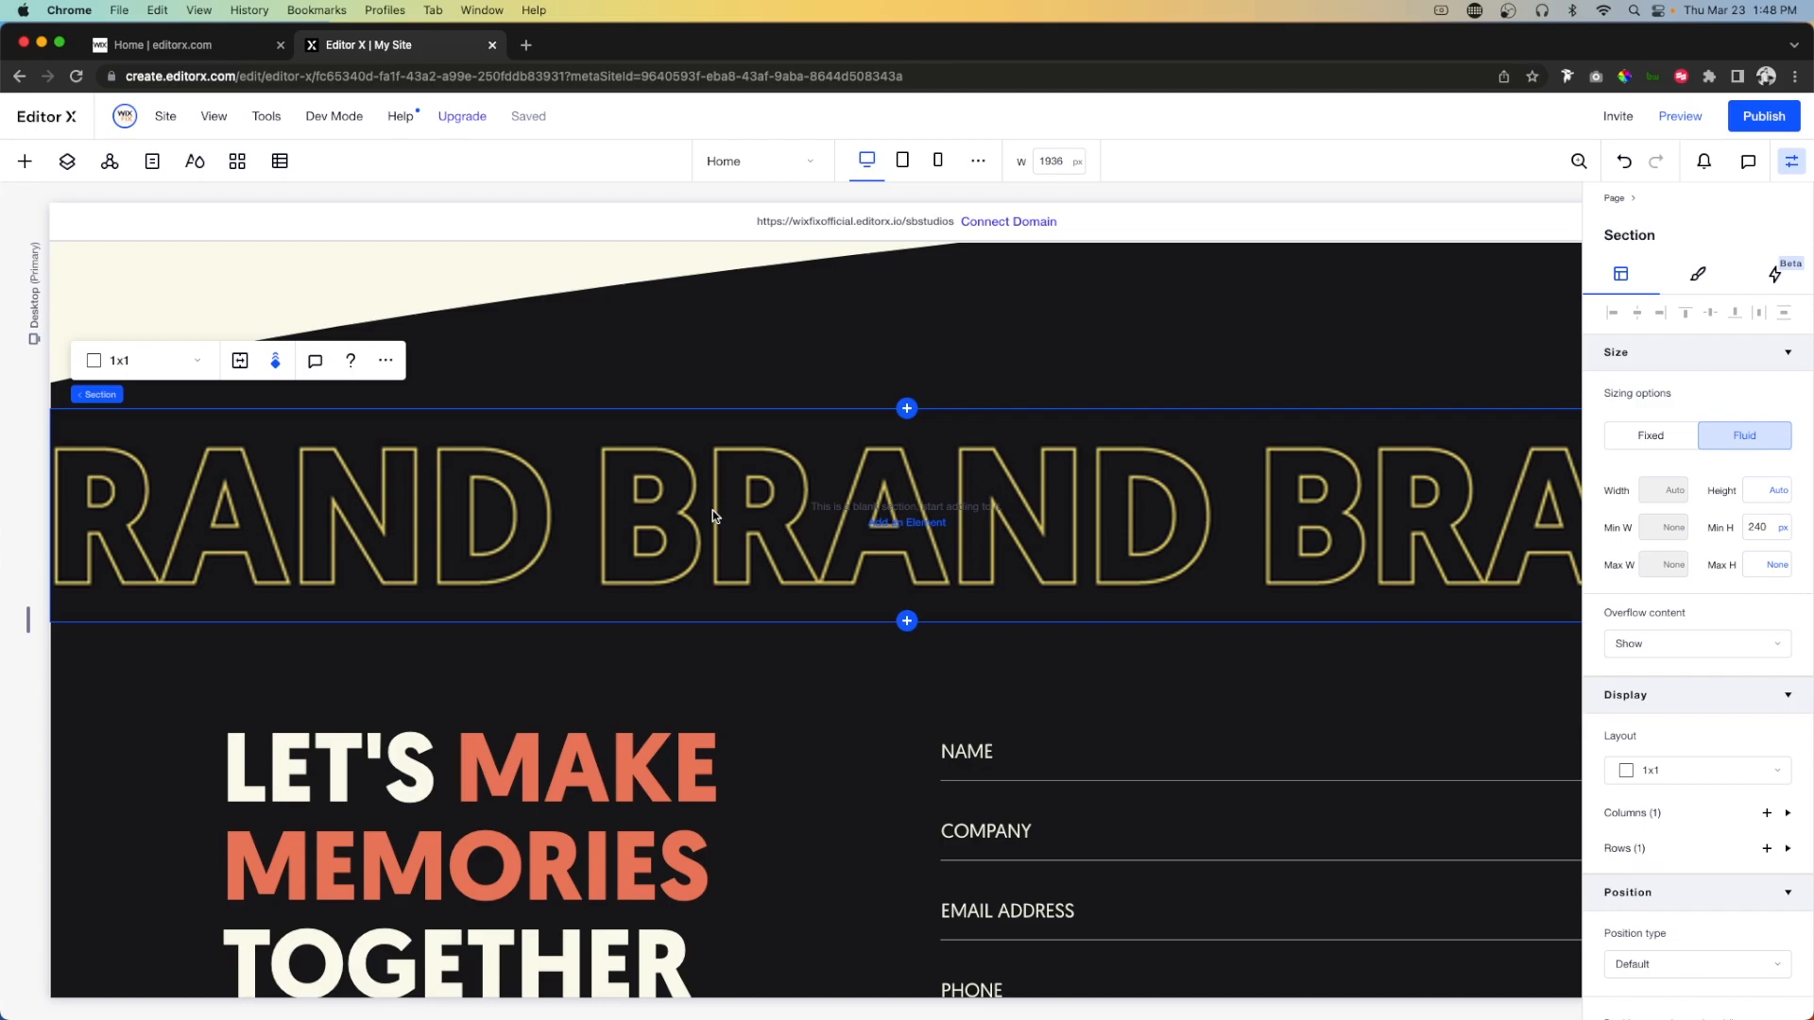
# Duplicate the BRAND section and replace the copy's background media with Films Dark.png from the site files.
pyautogui.press('super+d')
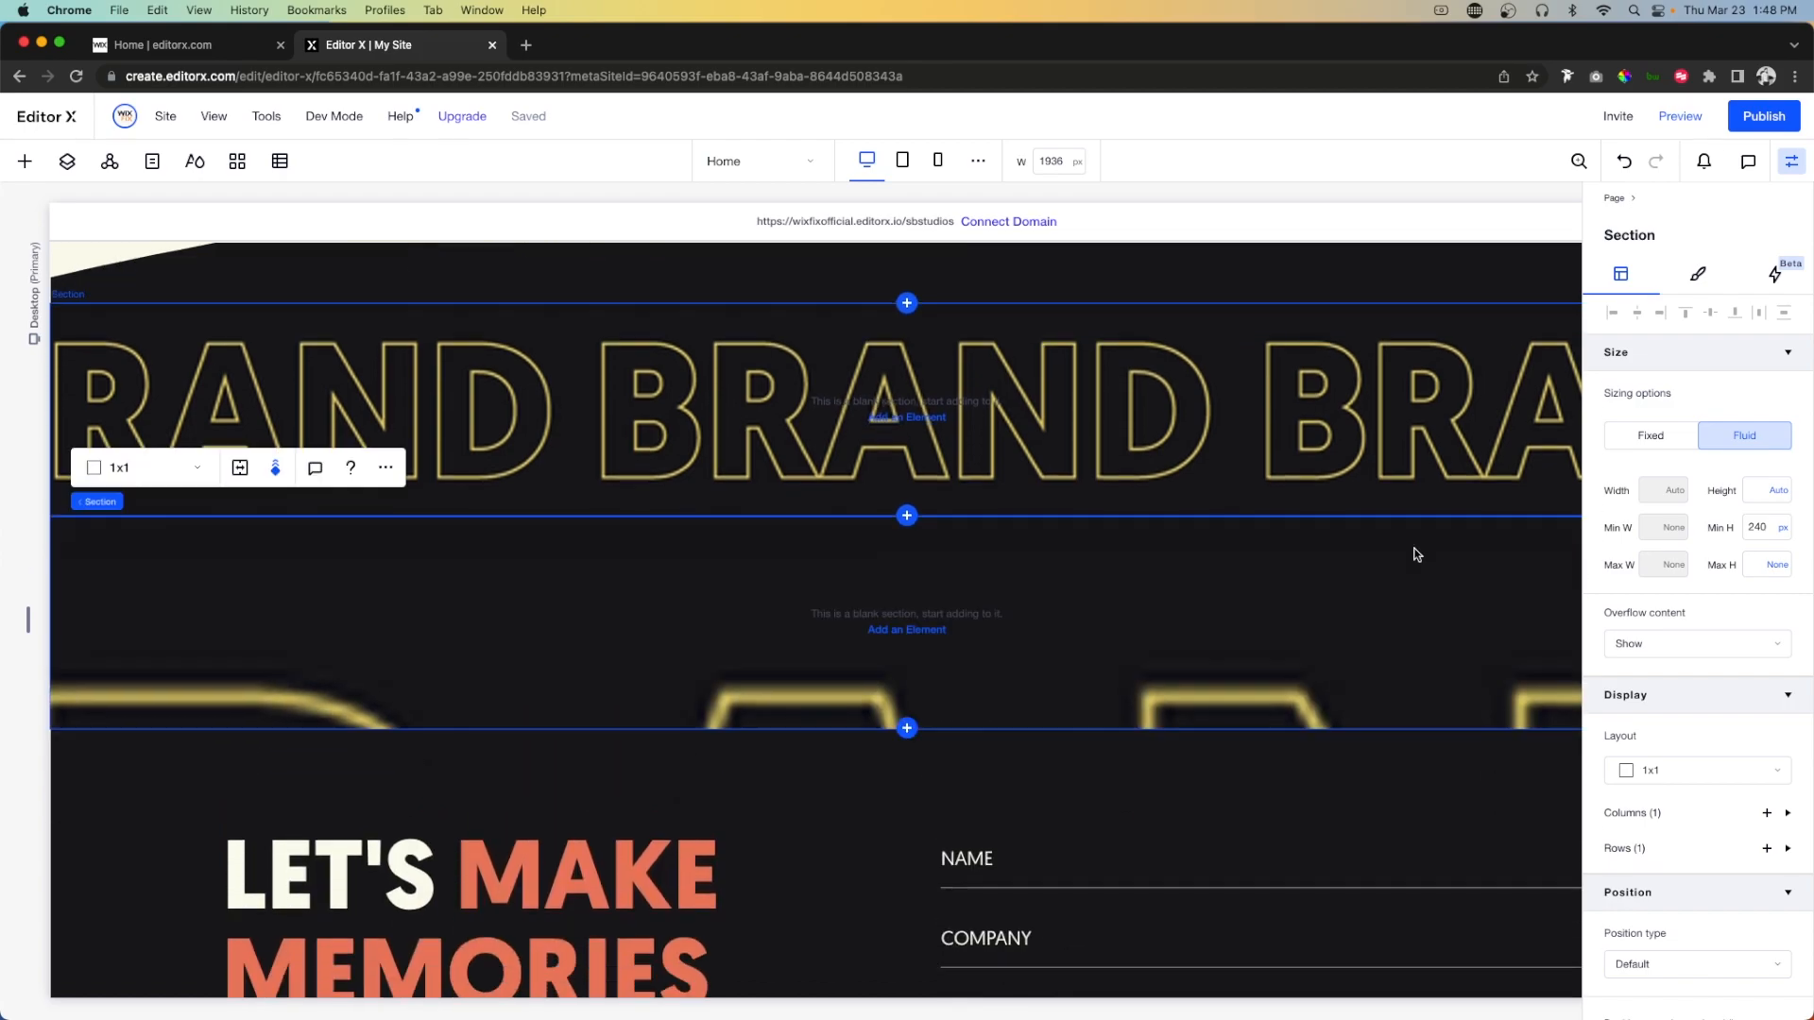
pyautogui.click(1701, 276)
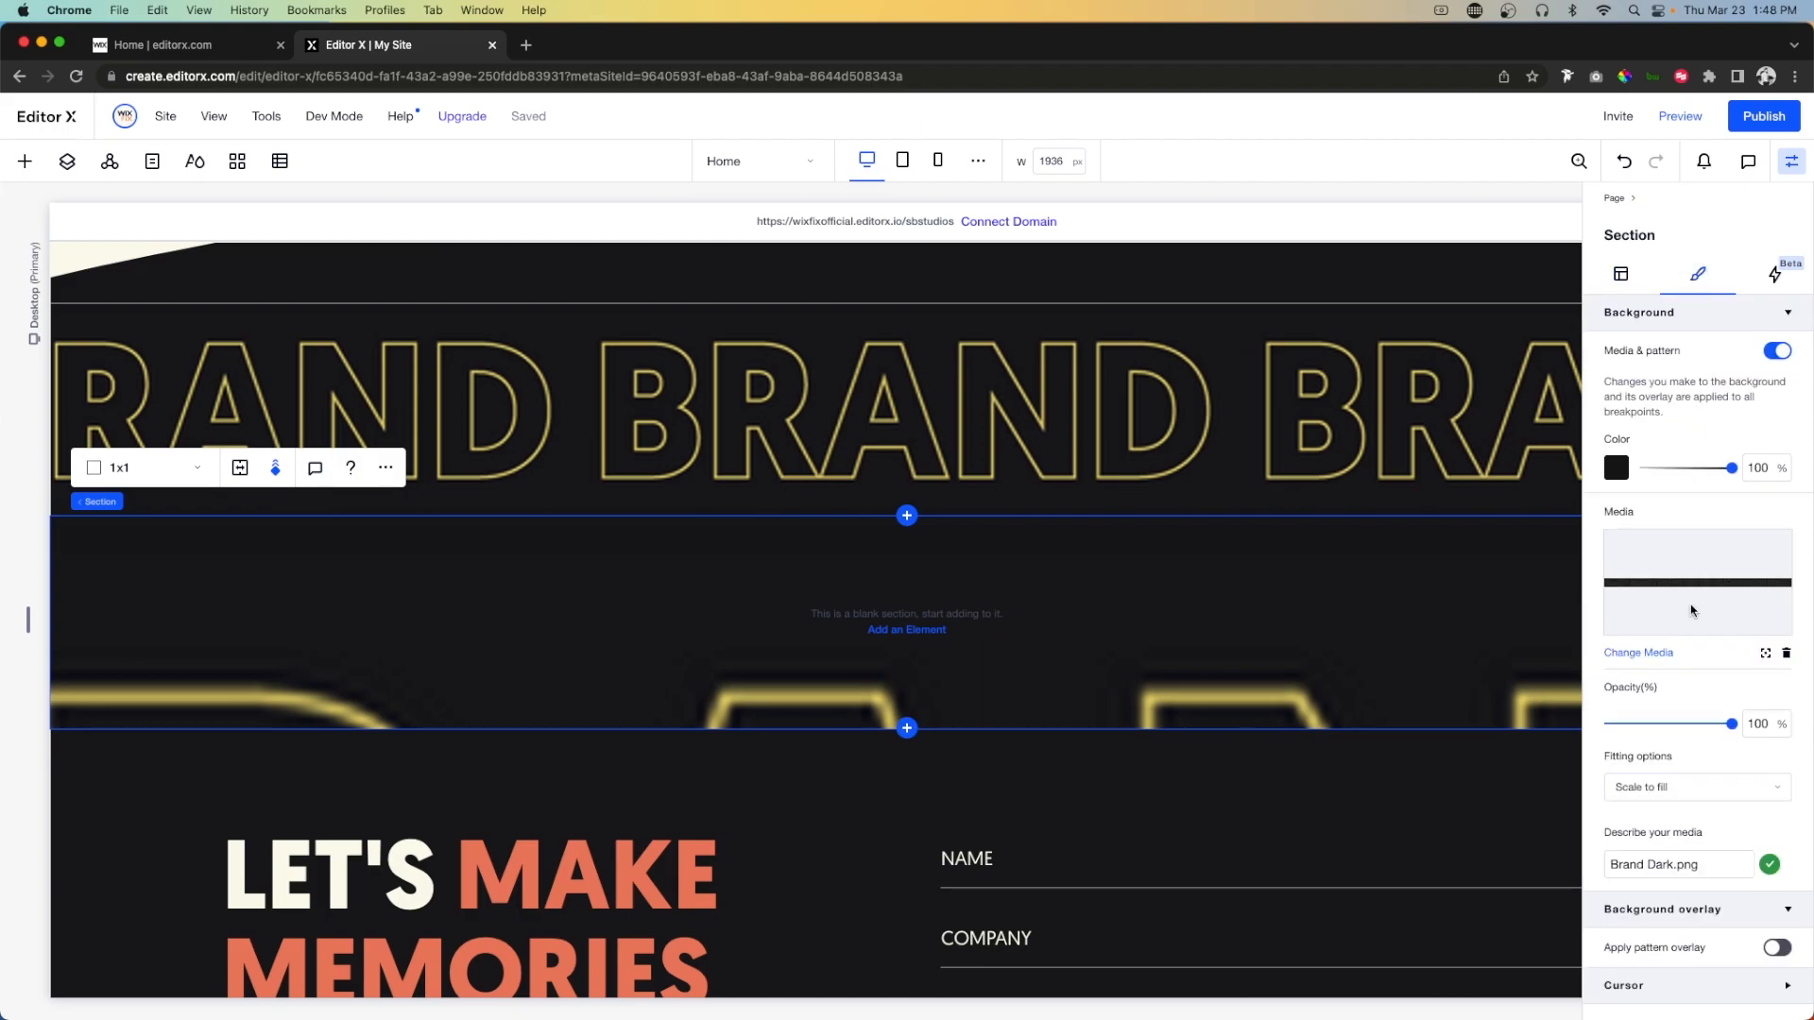
pyautogui.click(1634, 653)
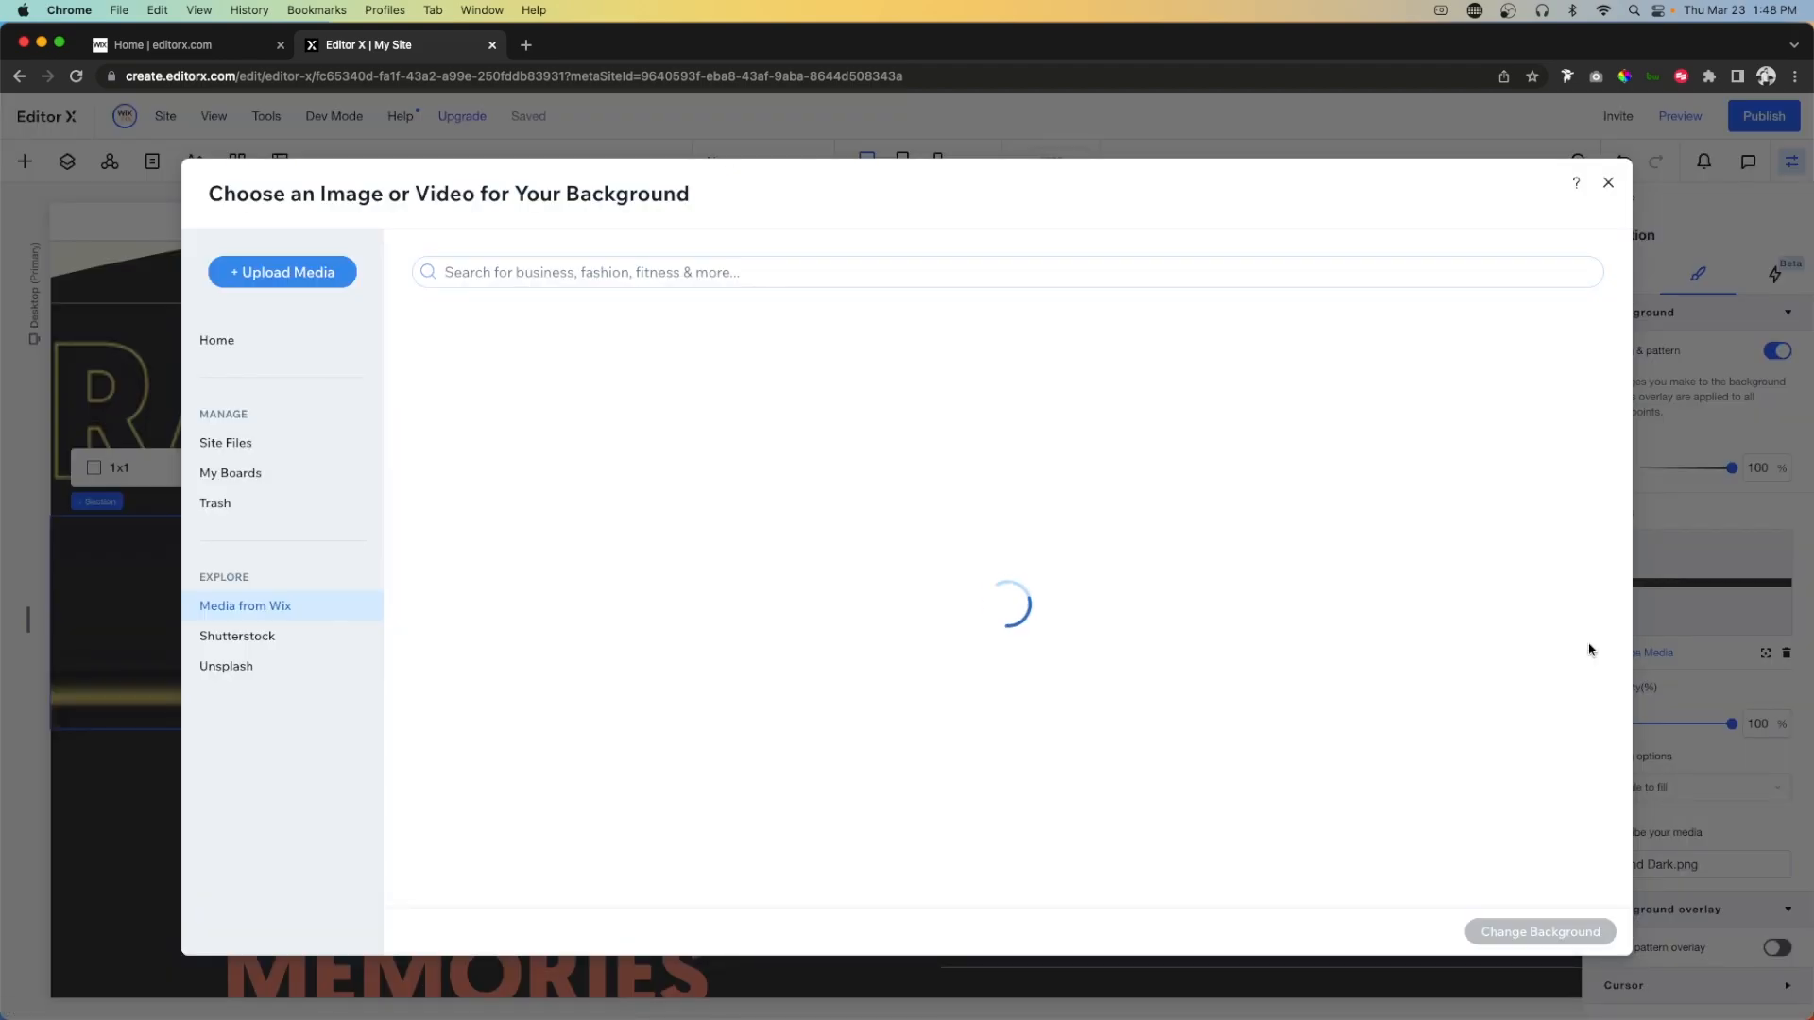
pyautogui.click(227, 444)
pyautogui.doubleClick(500, 490)
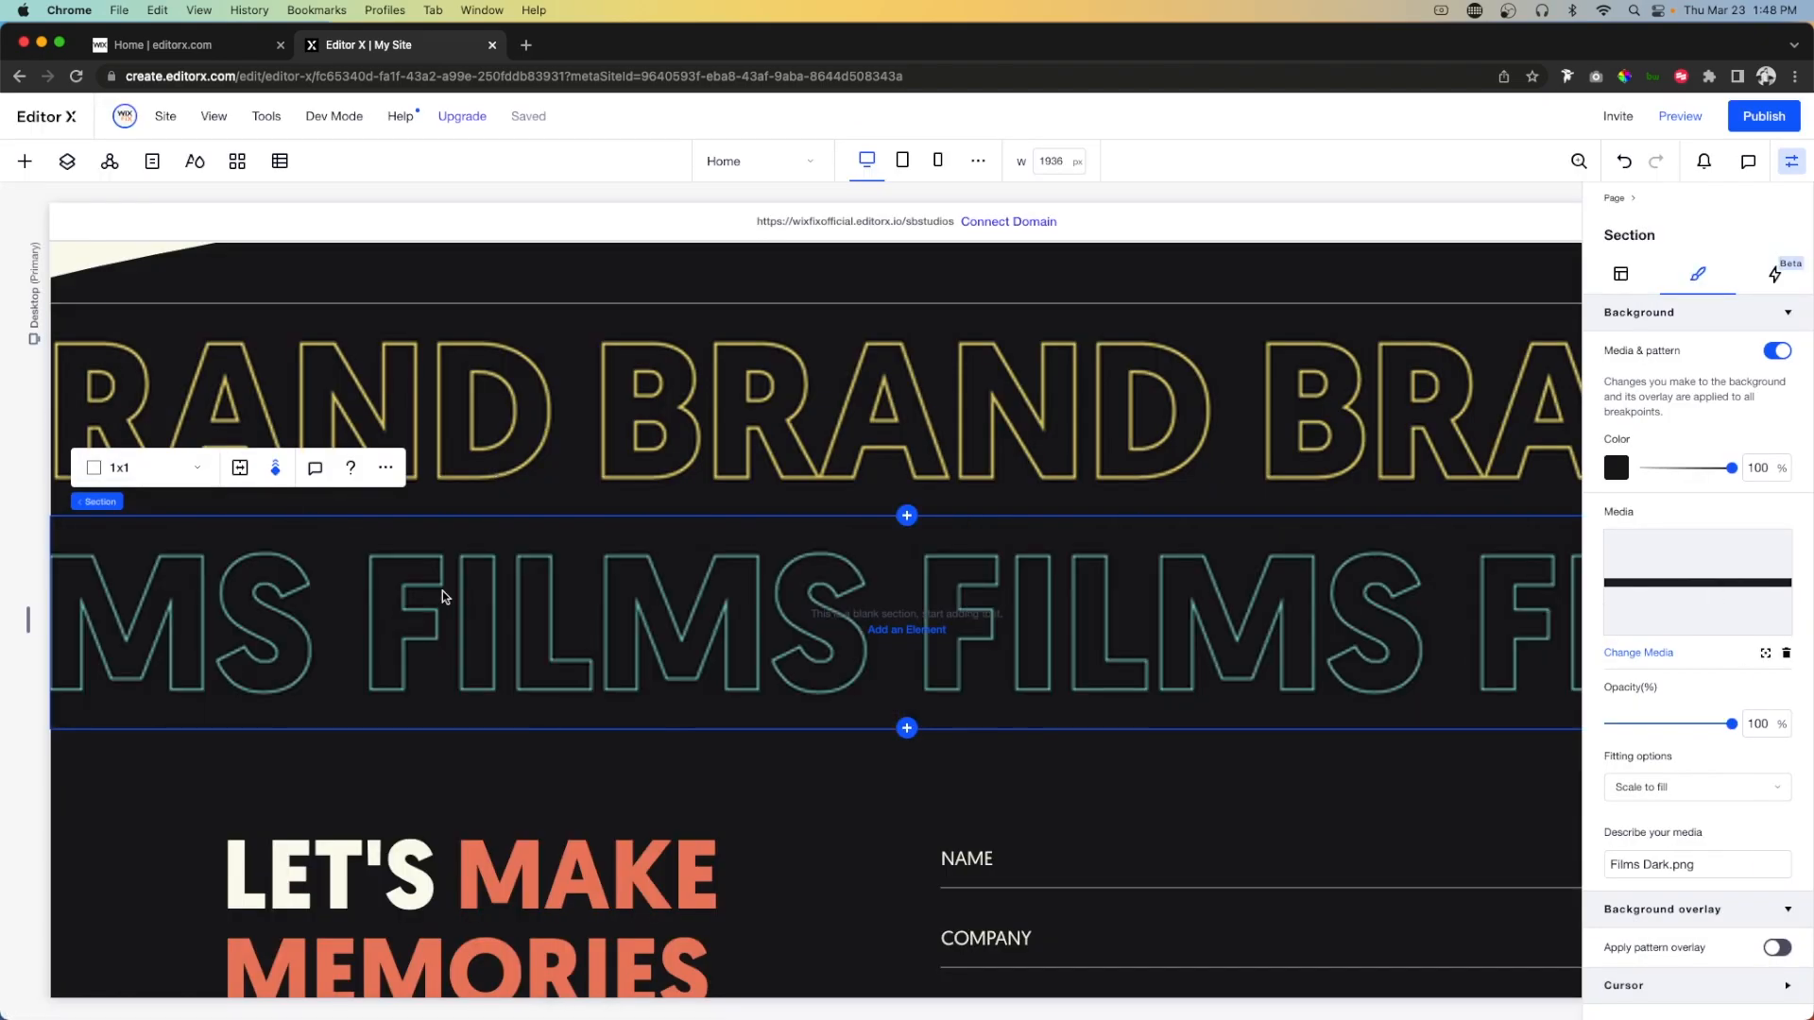
# Change the FILMS section's scroll effect to Pan Right.
pyautogui.click(275, 468)
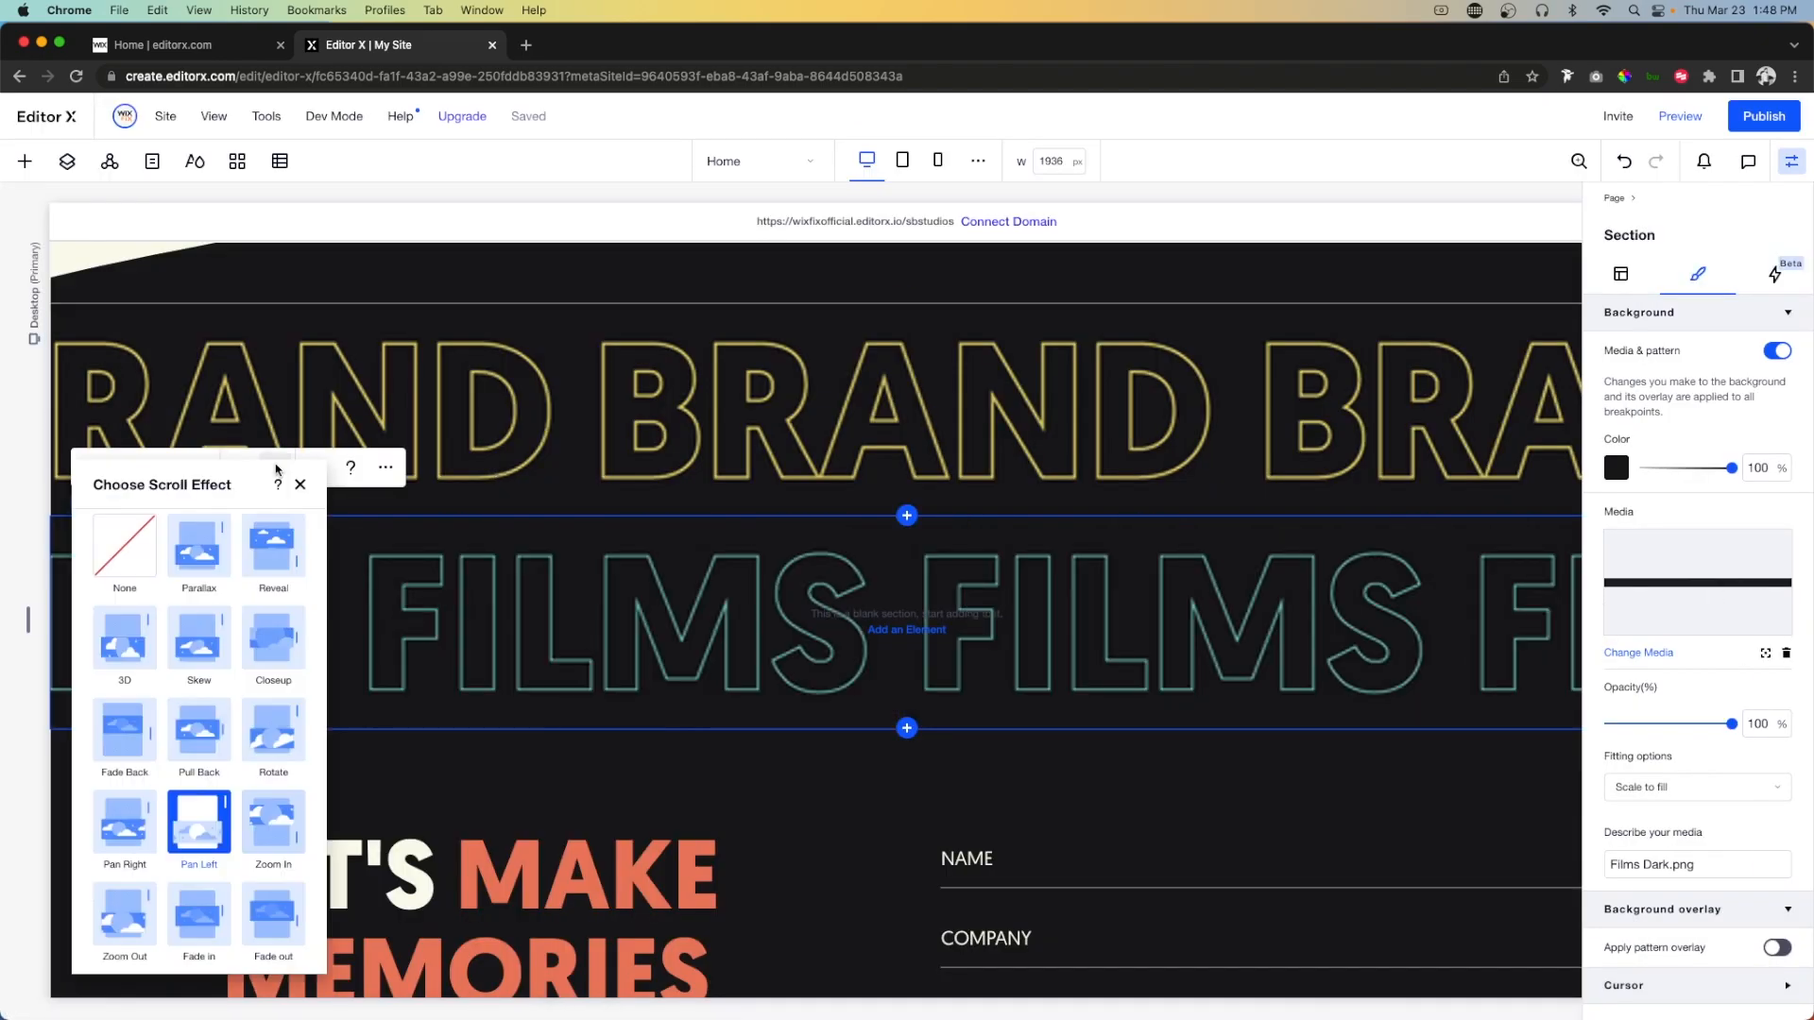
pyautogui.click(141, 832)
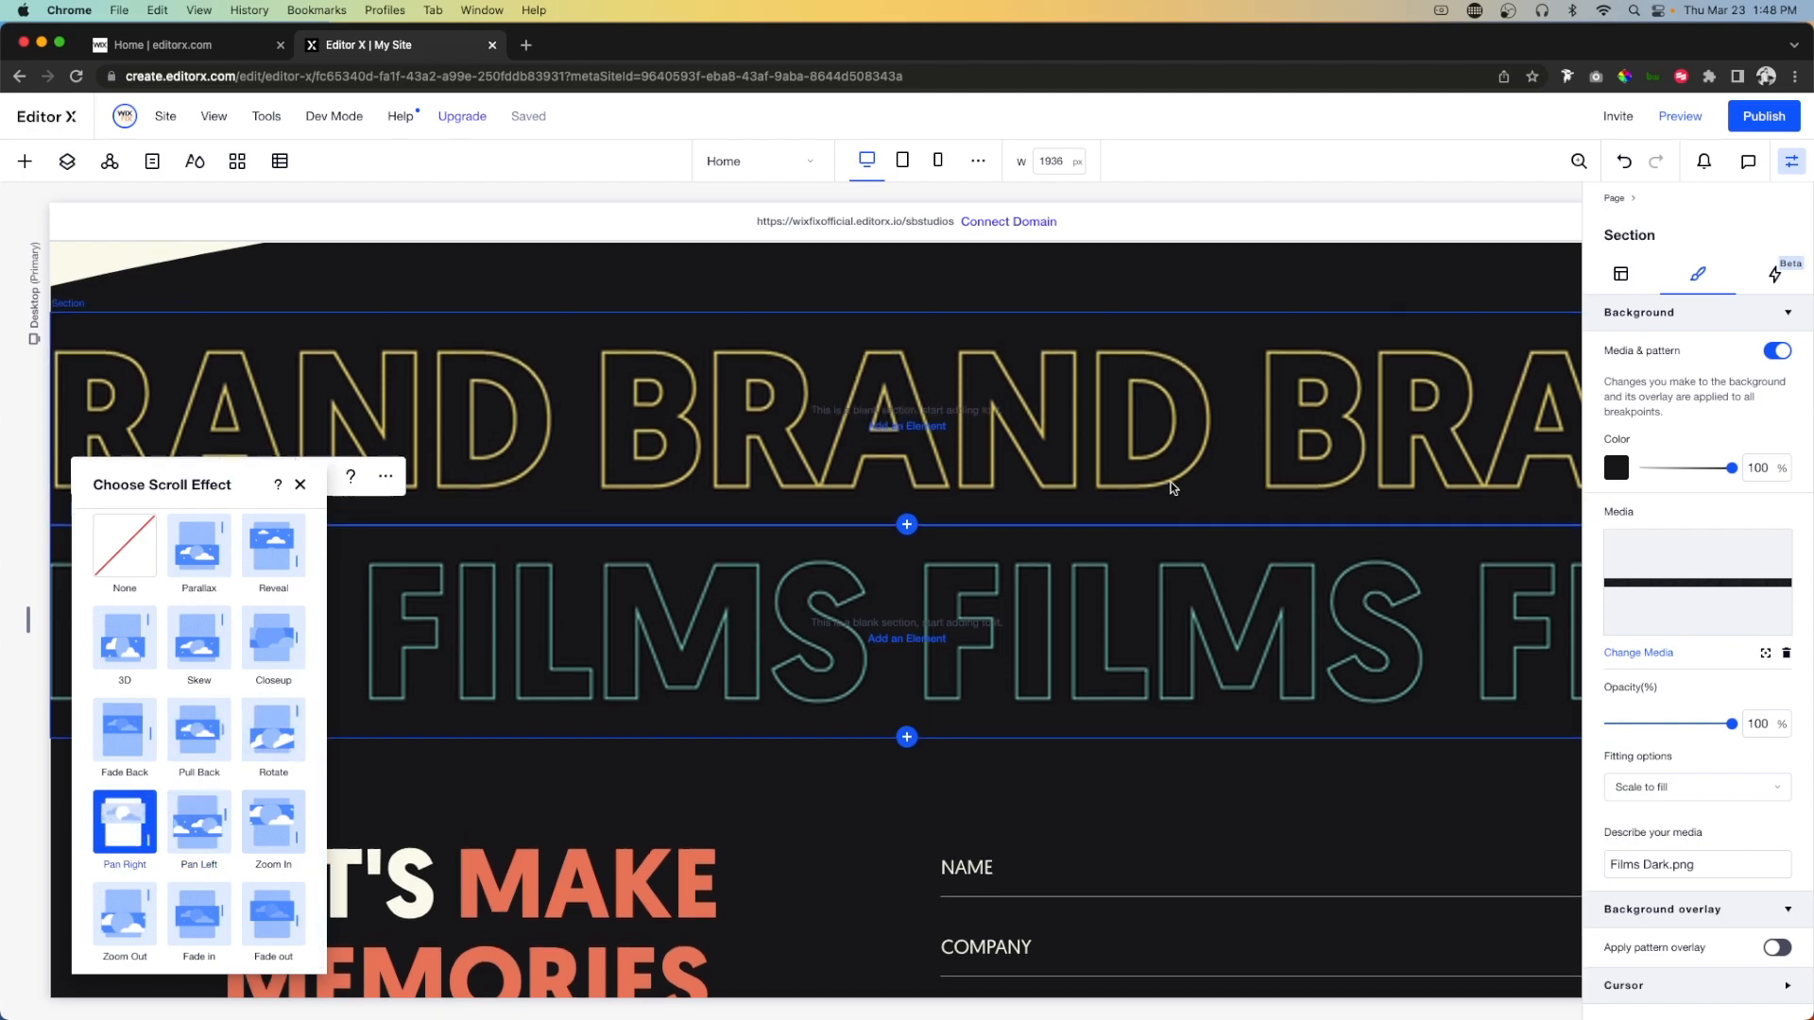
# Preview the page and check how the BRAND and FILMS backgrounds pan while scrolling.
pyautogui.click(1680, 115)
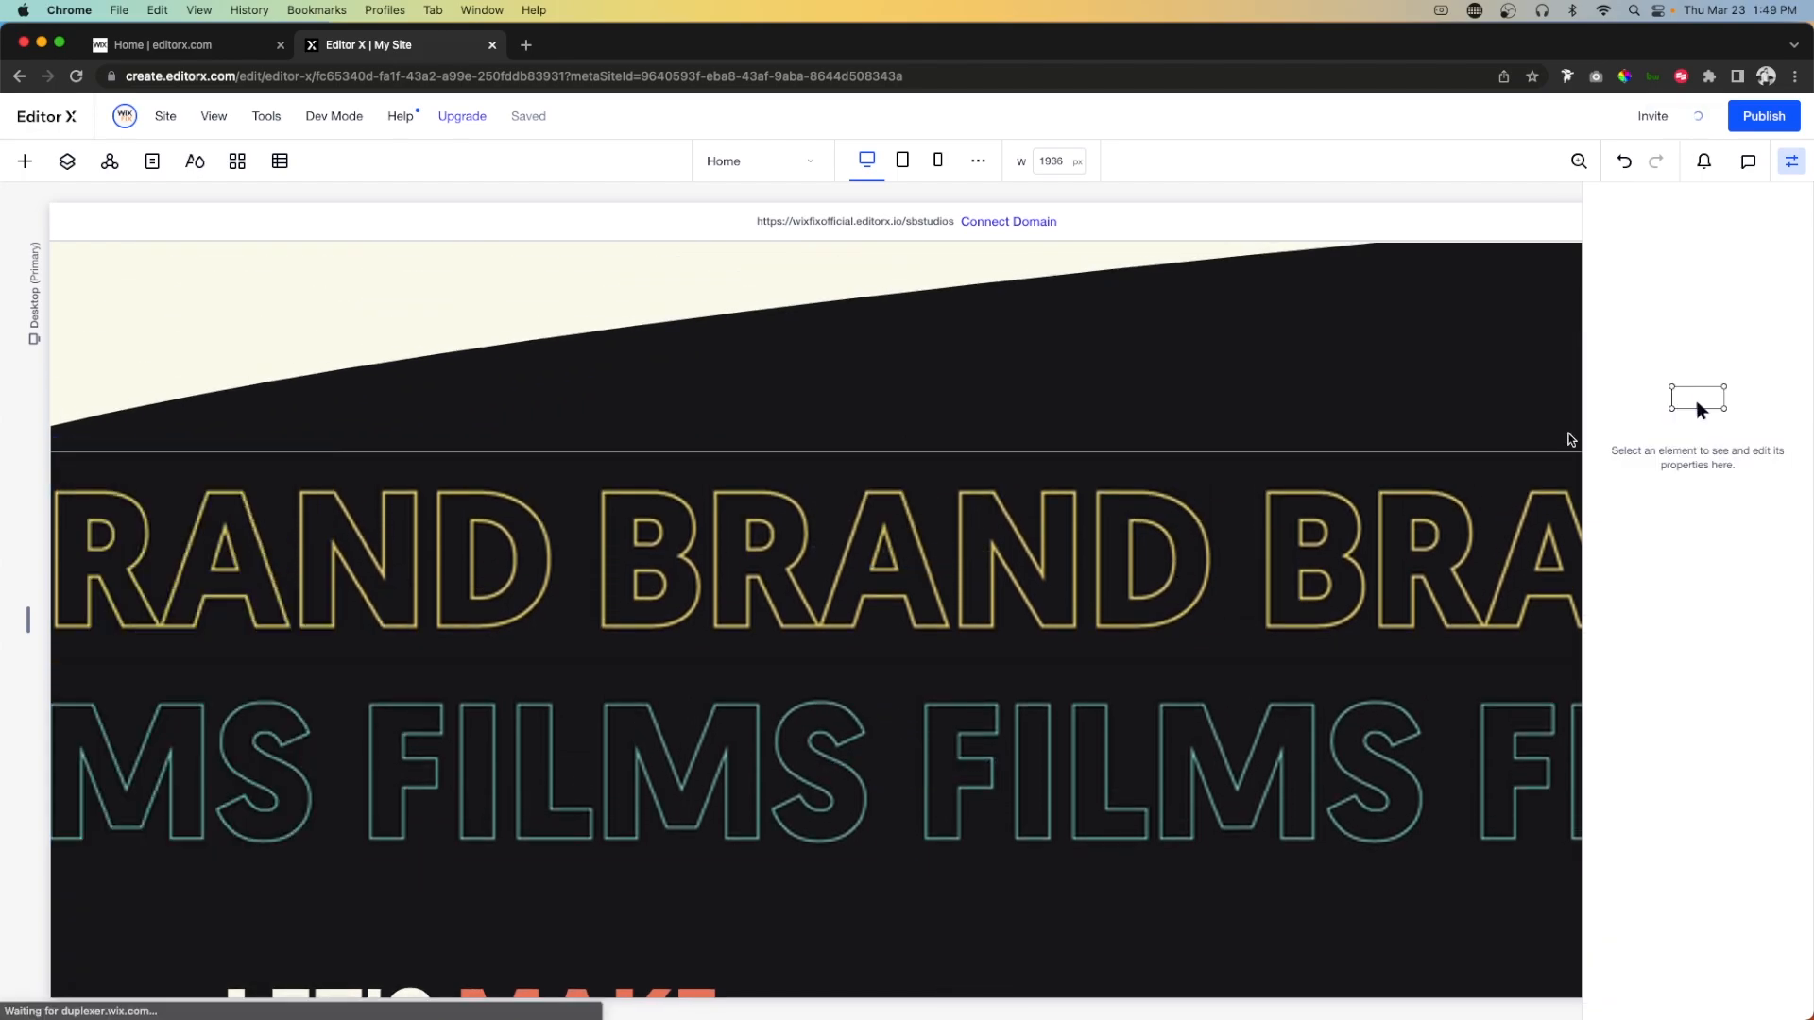
pyautogui.scroll(-2, 1502, 606)
pyautogui.scroll(3, 1502, 607)
pyautogui.scroll(-3, 1502, 606)
pyautogui.scroll(2, 1502, 607)
pyautogui.scroll(-2, 1502, 608)
# Publish the site and review the live page from the hero down to the BRAND and FILMS sections.
pyautogui.click(1765, 116)
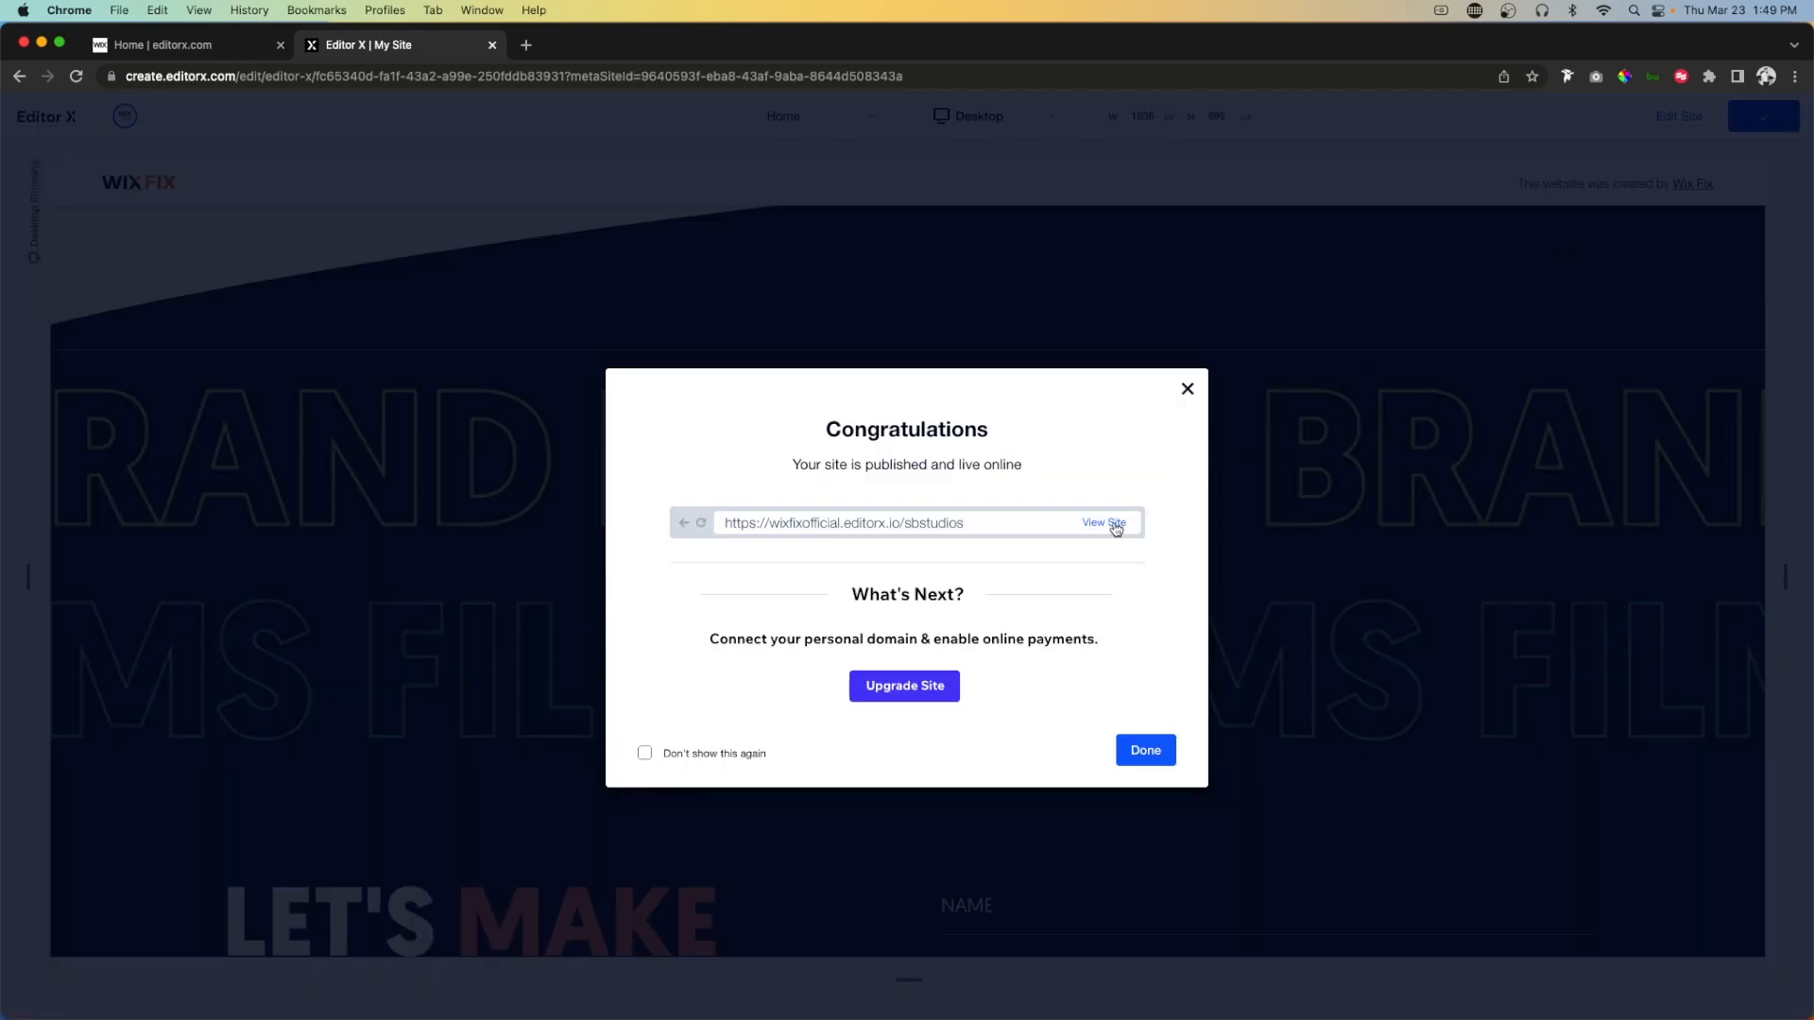
pyautogui.click(1116, 525)
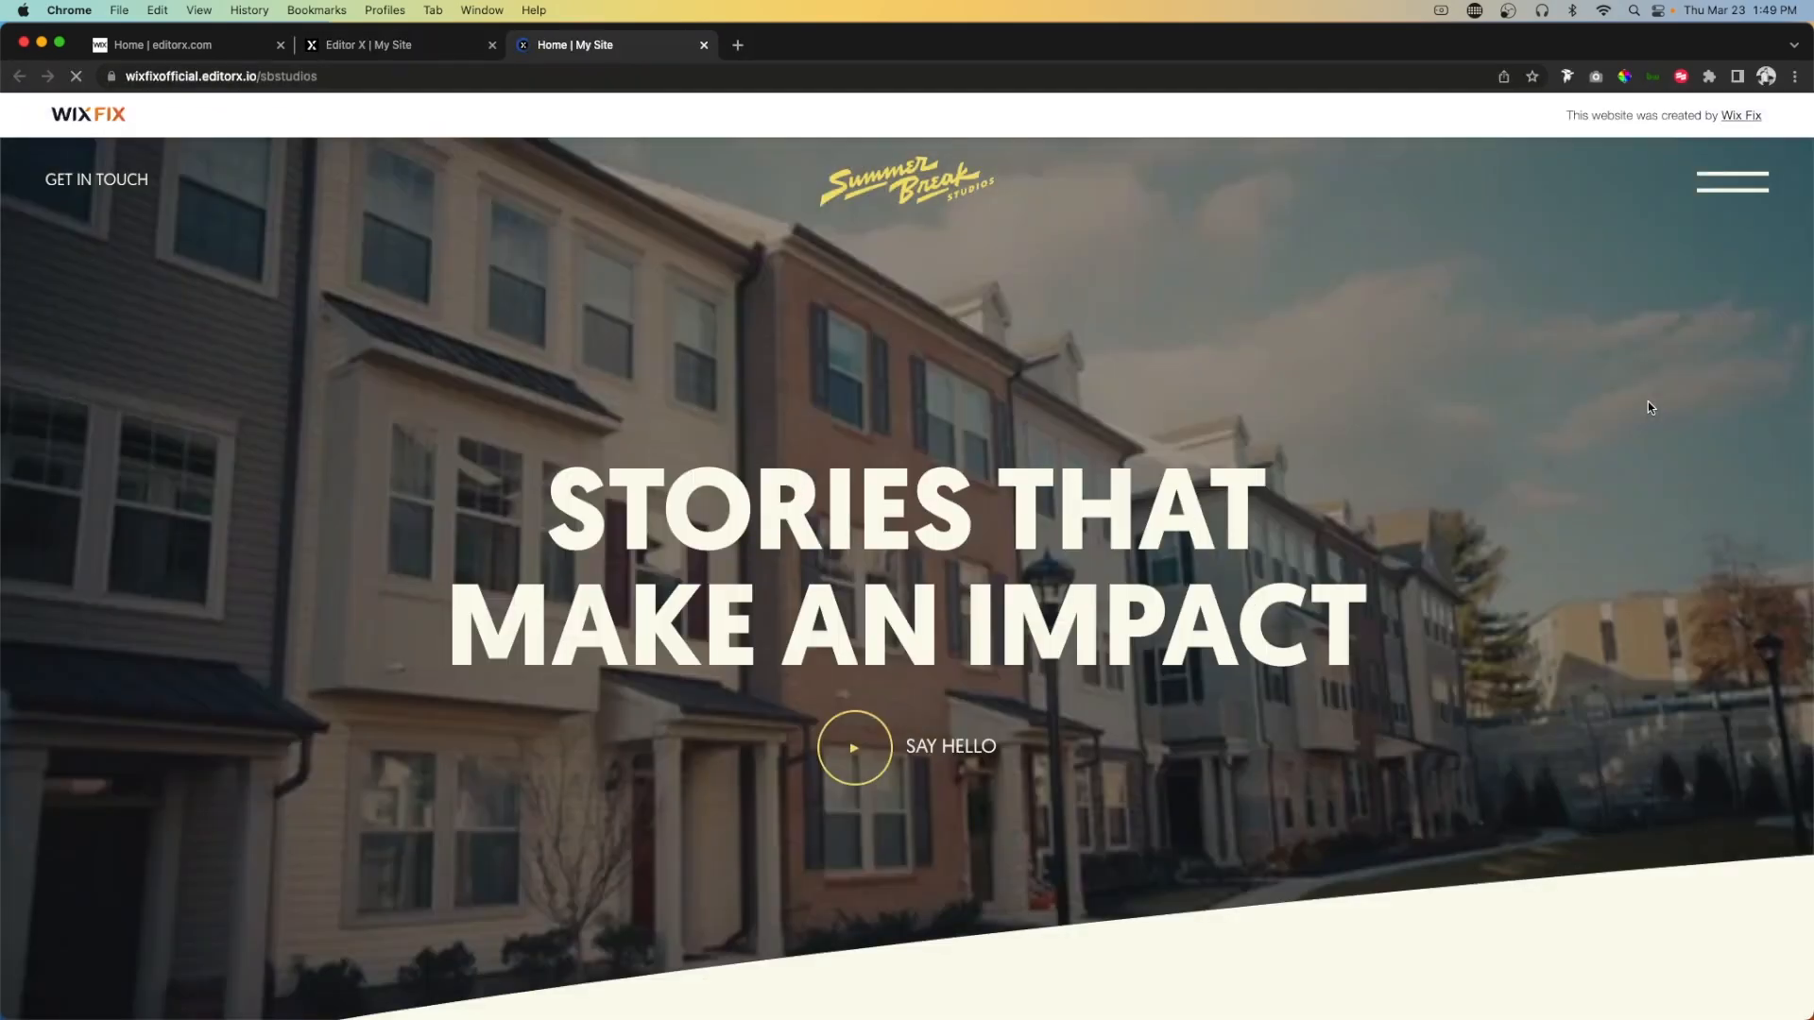
pyautogui.scroll(-10, 1651, 408)
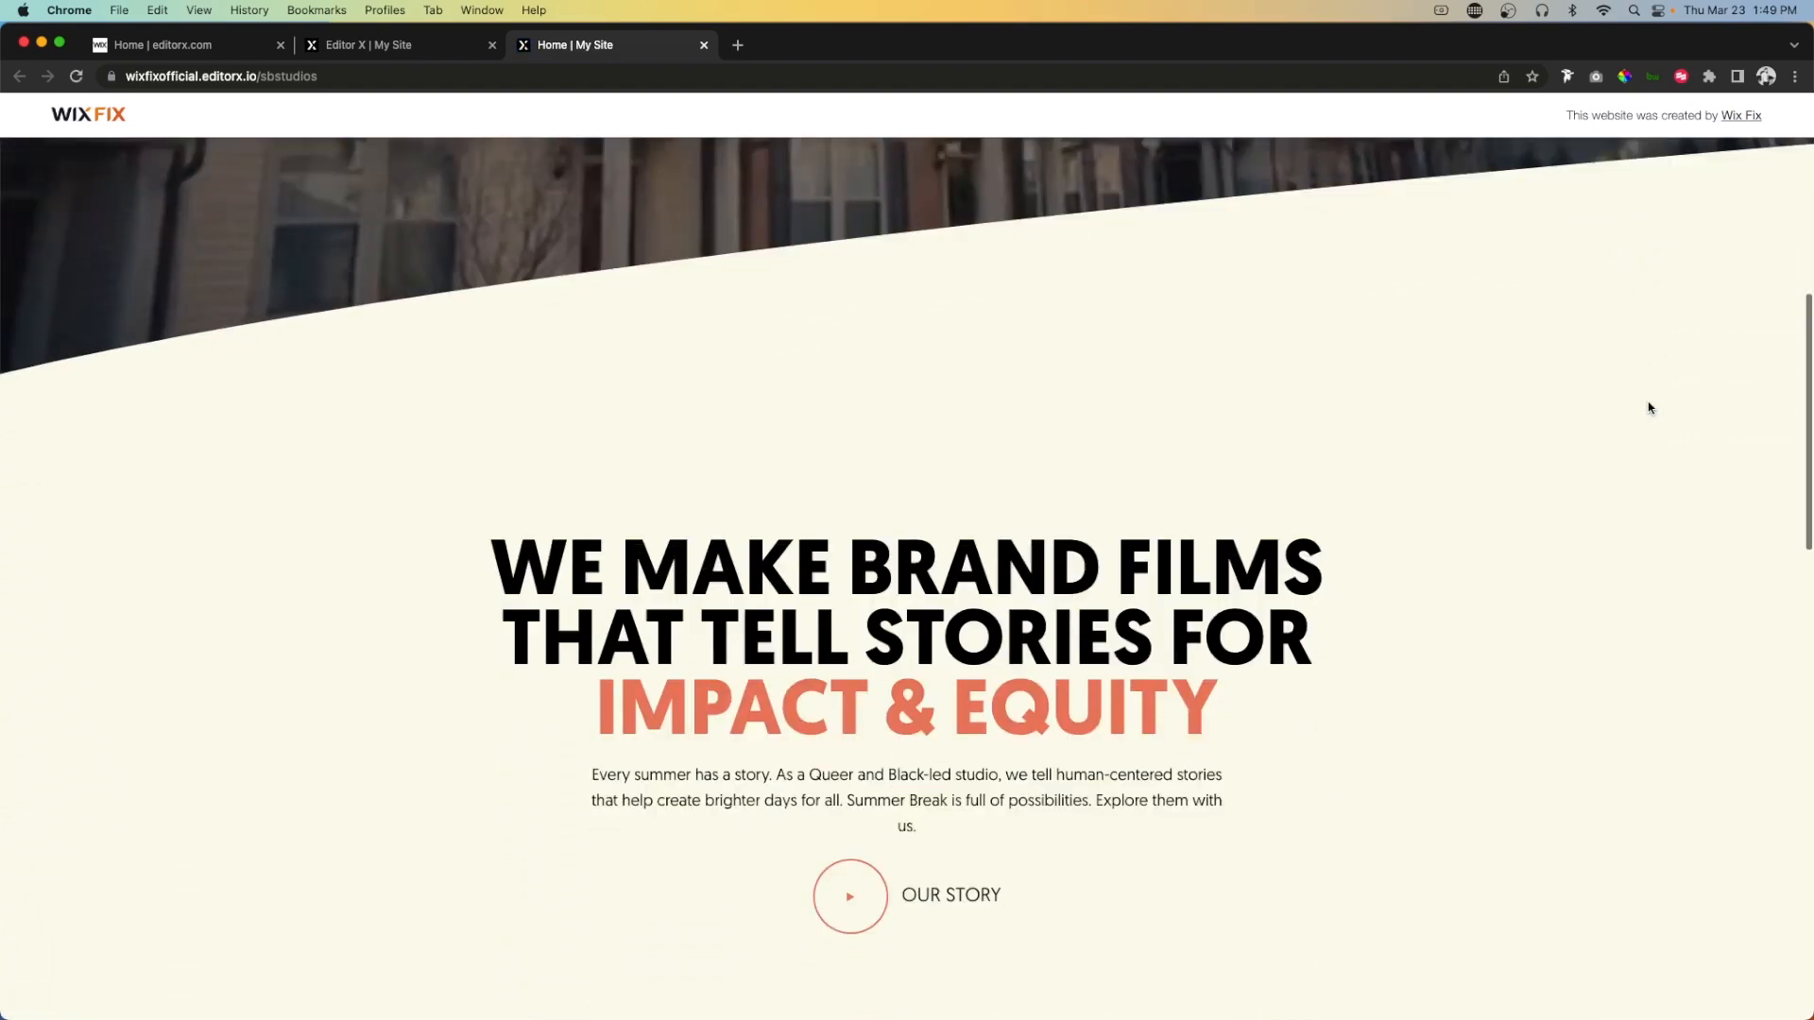
pyautogui.scroll(-8, 1650, 407)
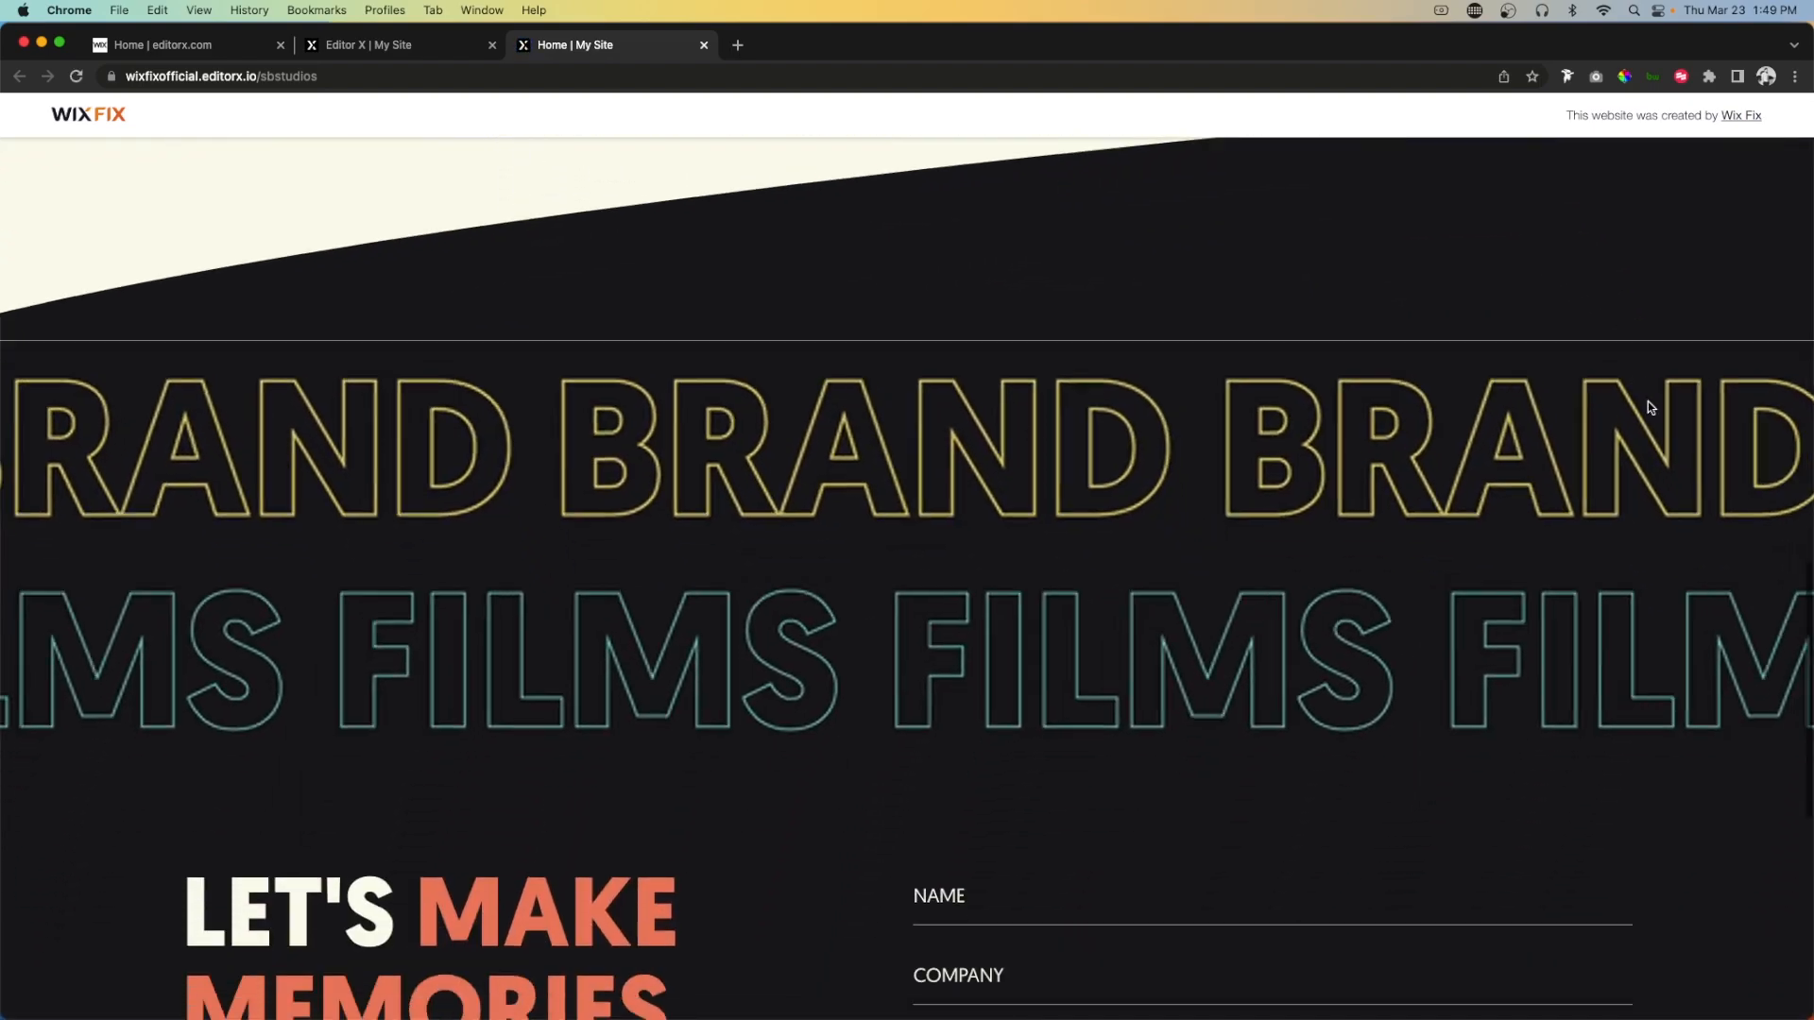
pyautogui.scroll(4, 1649, 403)
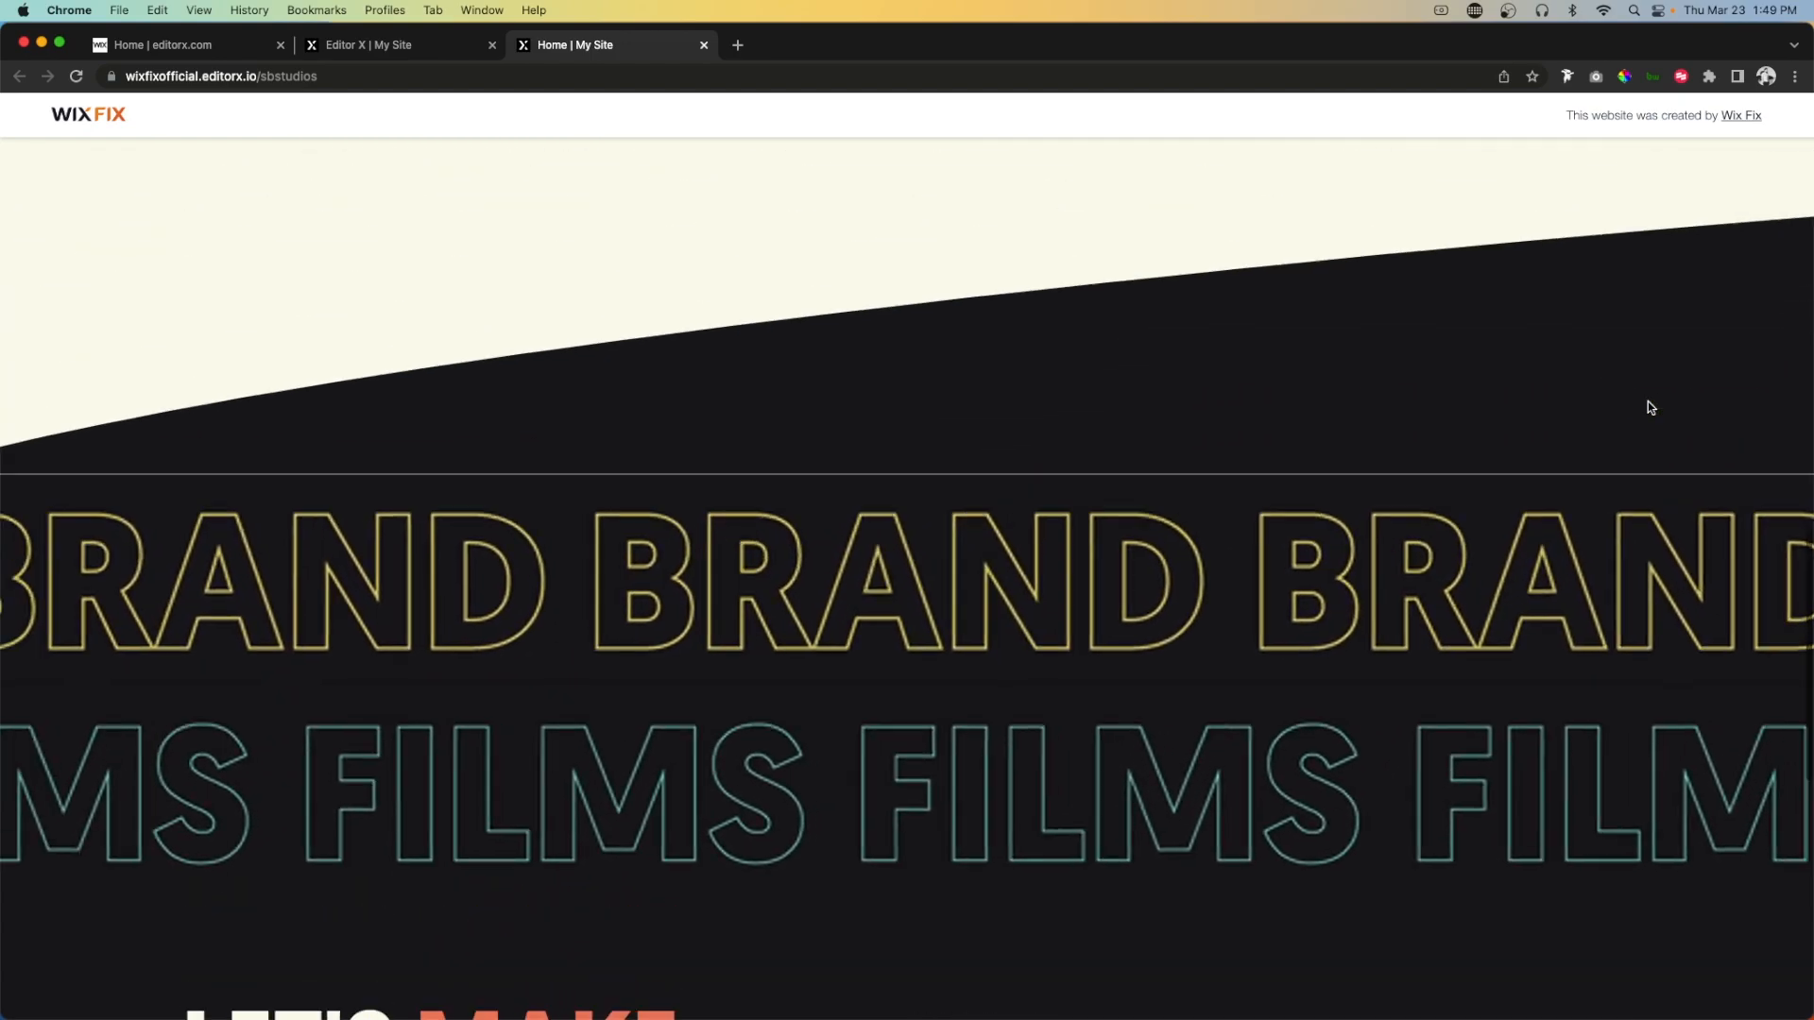
pyautogui.scroll(2, 1648, 407)
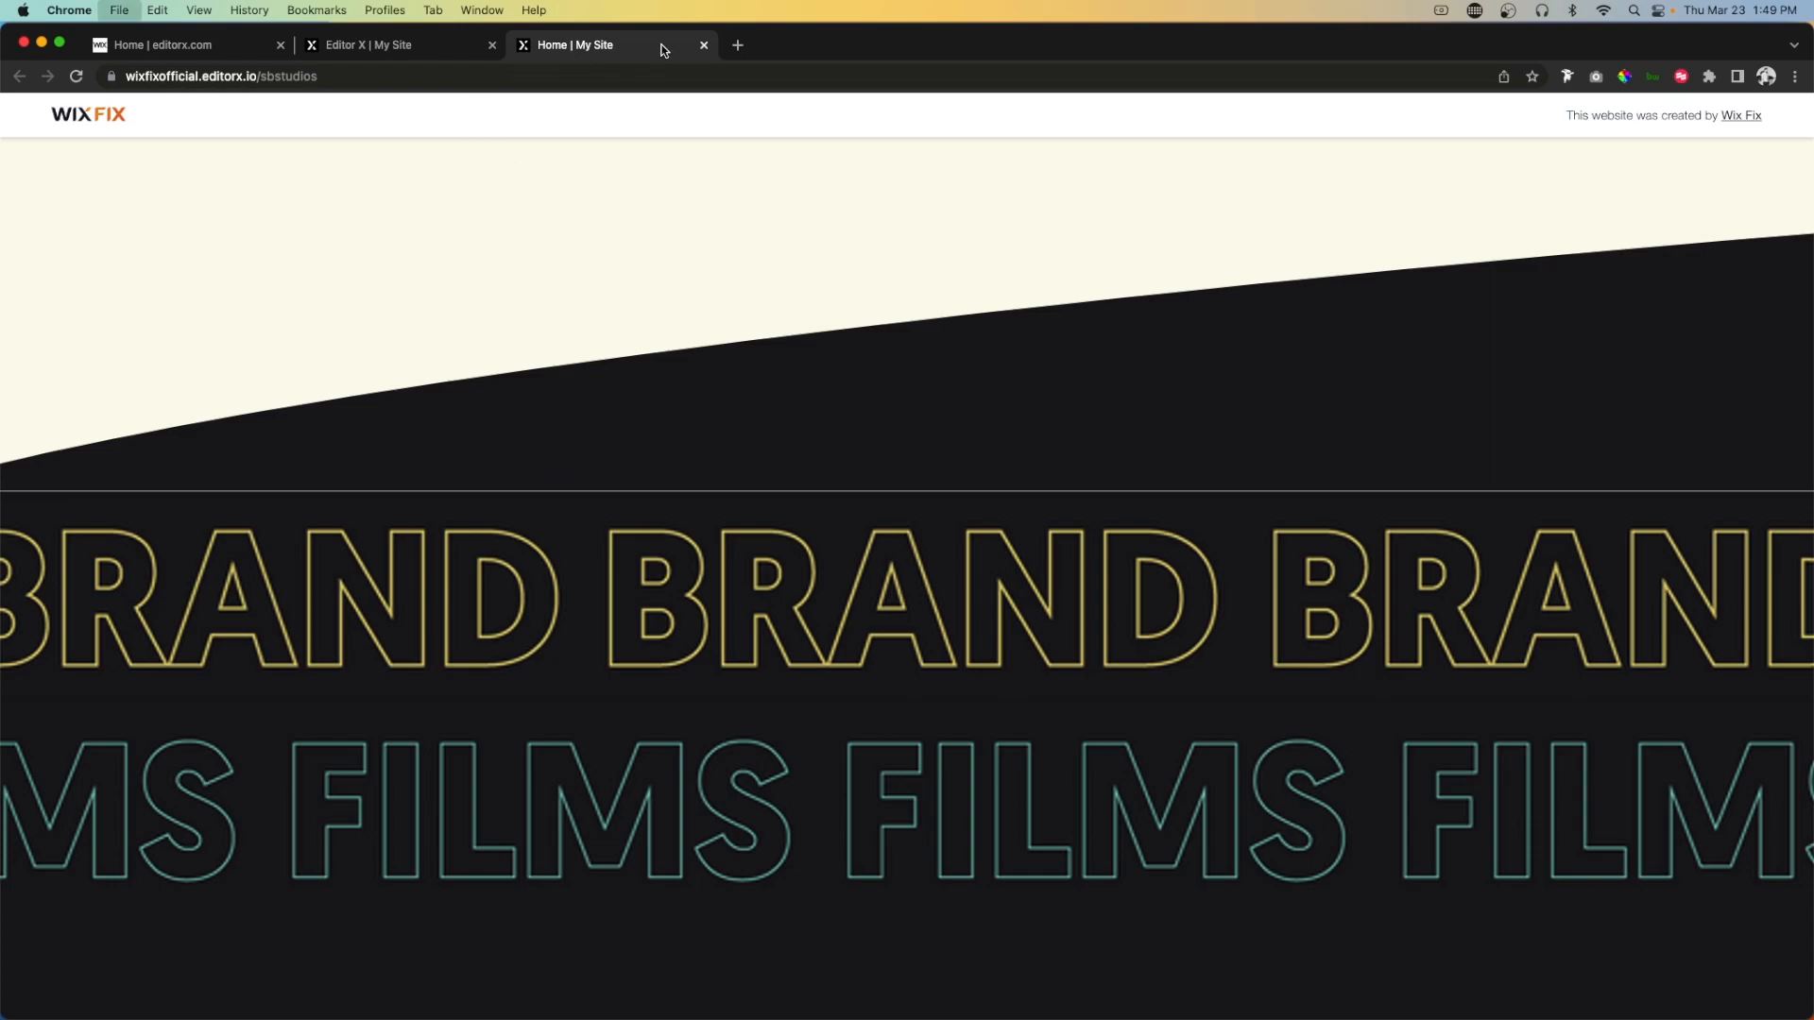
# Close the live site and the publish confirmation, and return to editing the page.
pyautogui.press('super+w')
pyautogui.click(1188, 390)
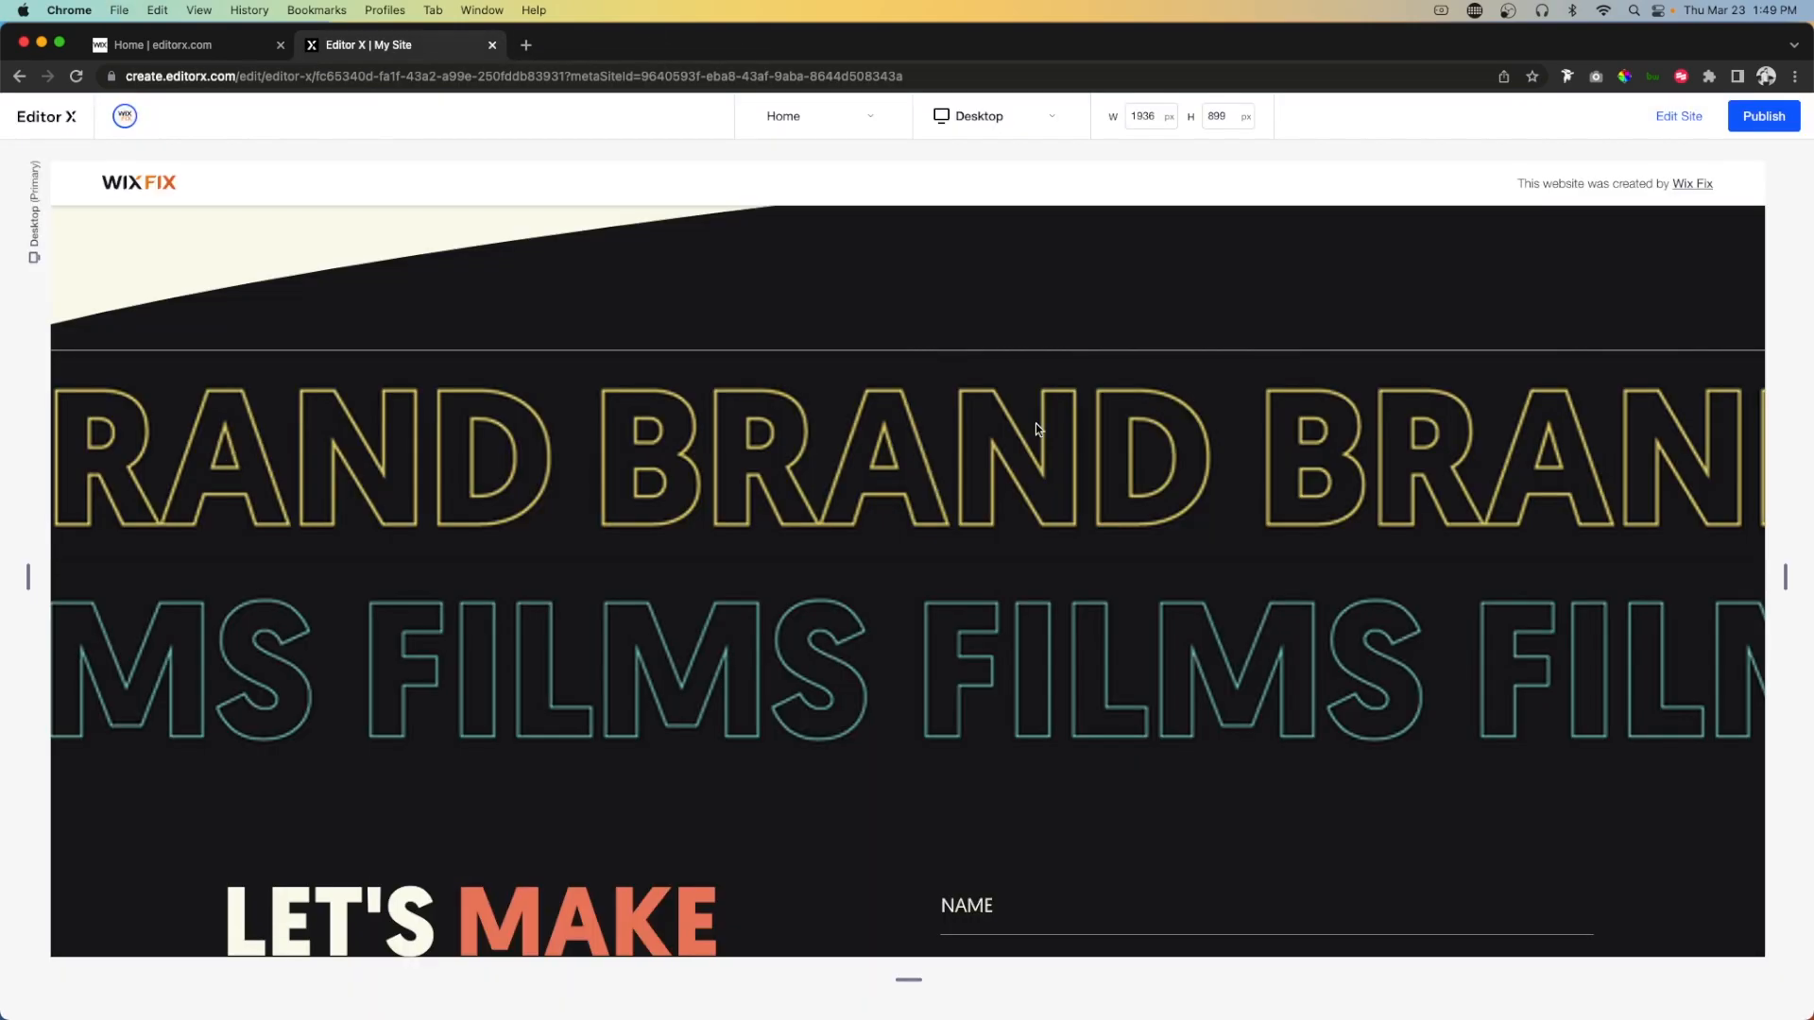
pyautogui.click(1669, 119)
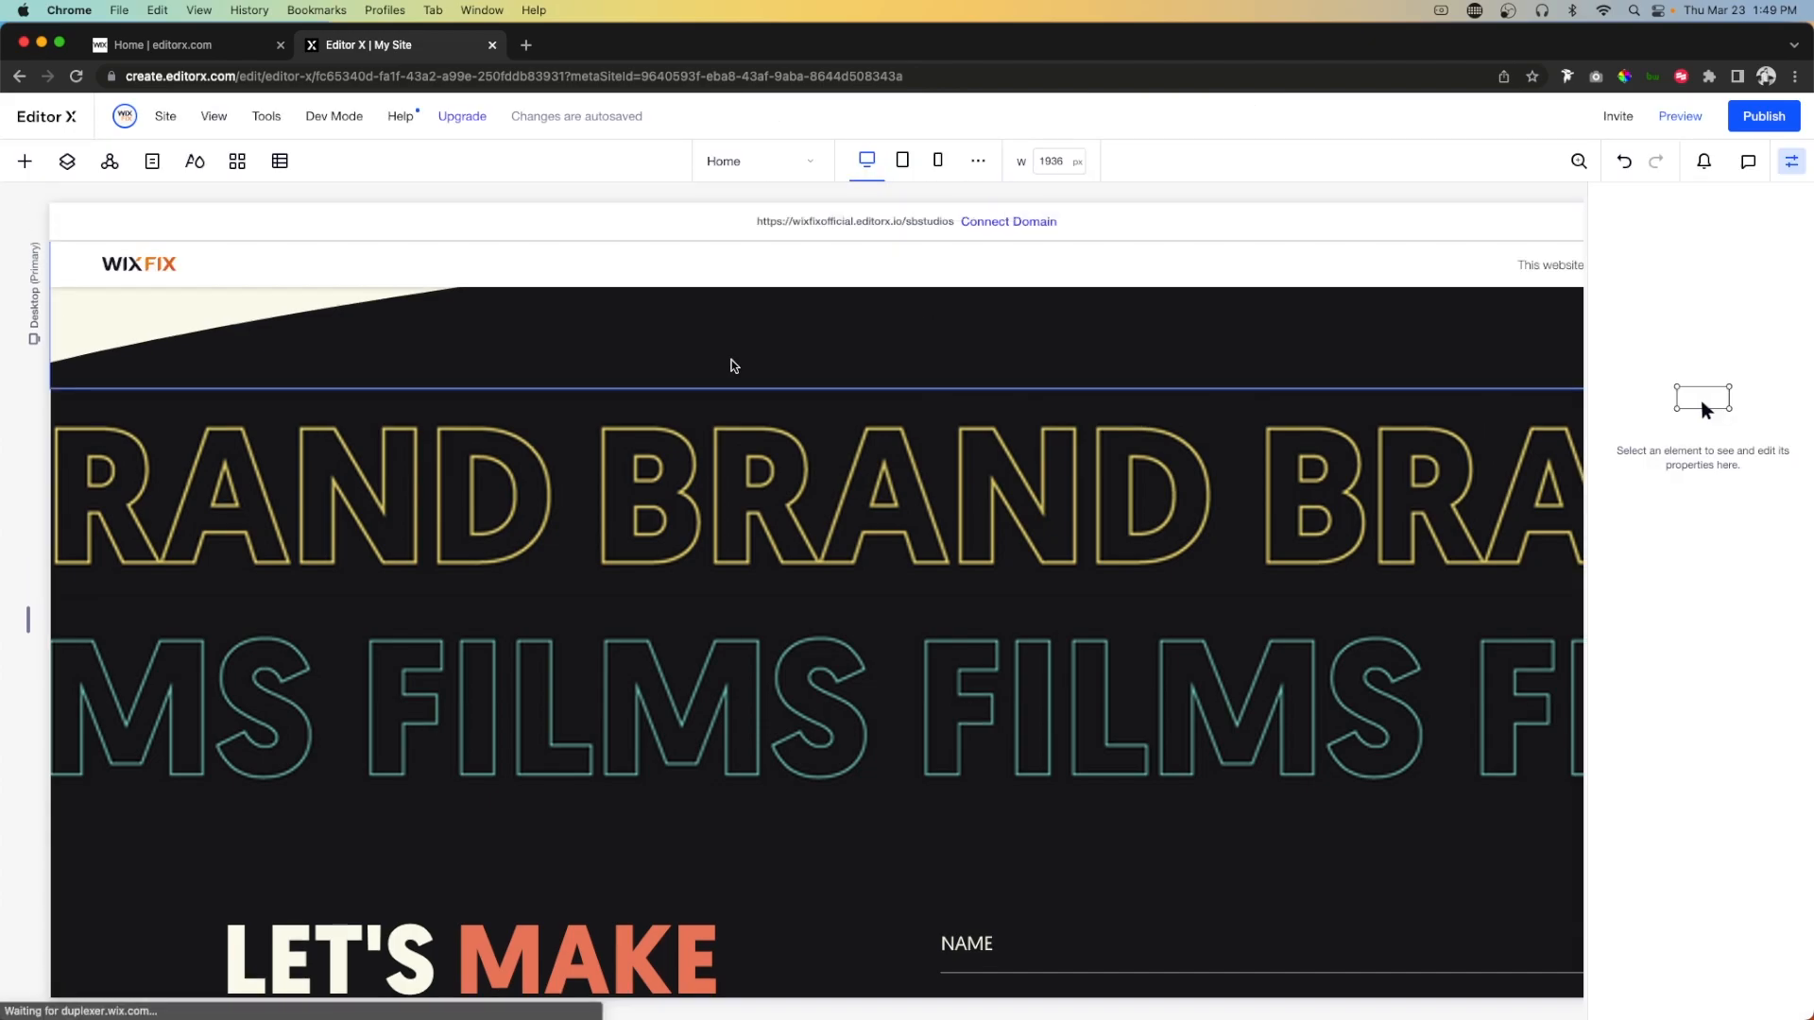
# Set the bottom margin of the dark curved vector art above the BRAND section to -3 px.
pyautogui.click(555, 360)
pyautogui.scroll(2, 1450, 334)
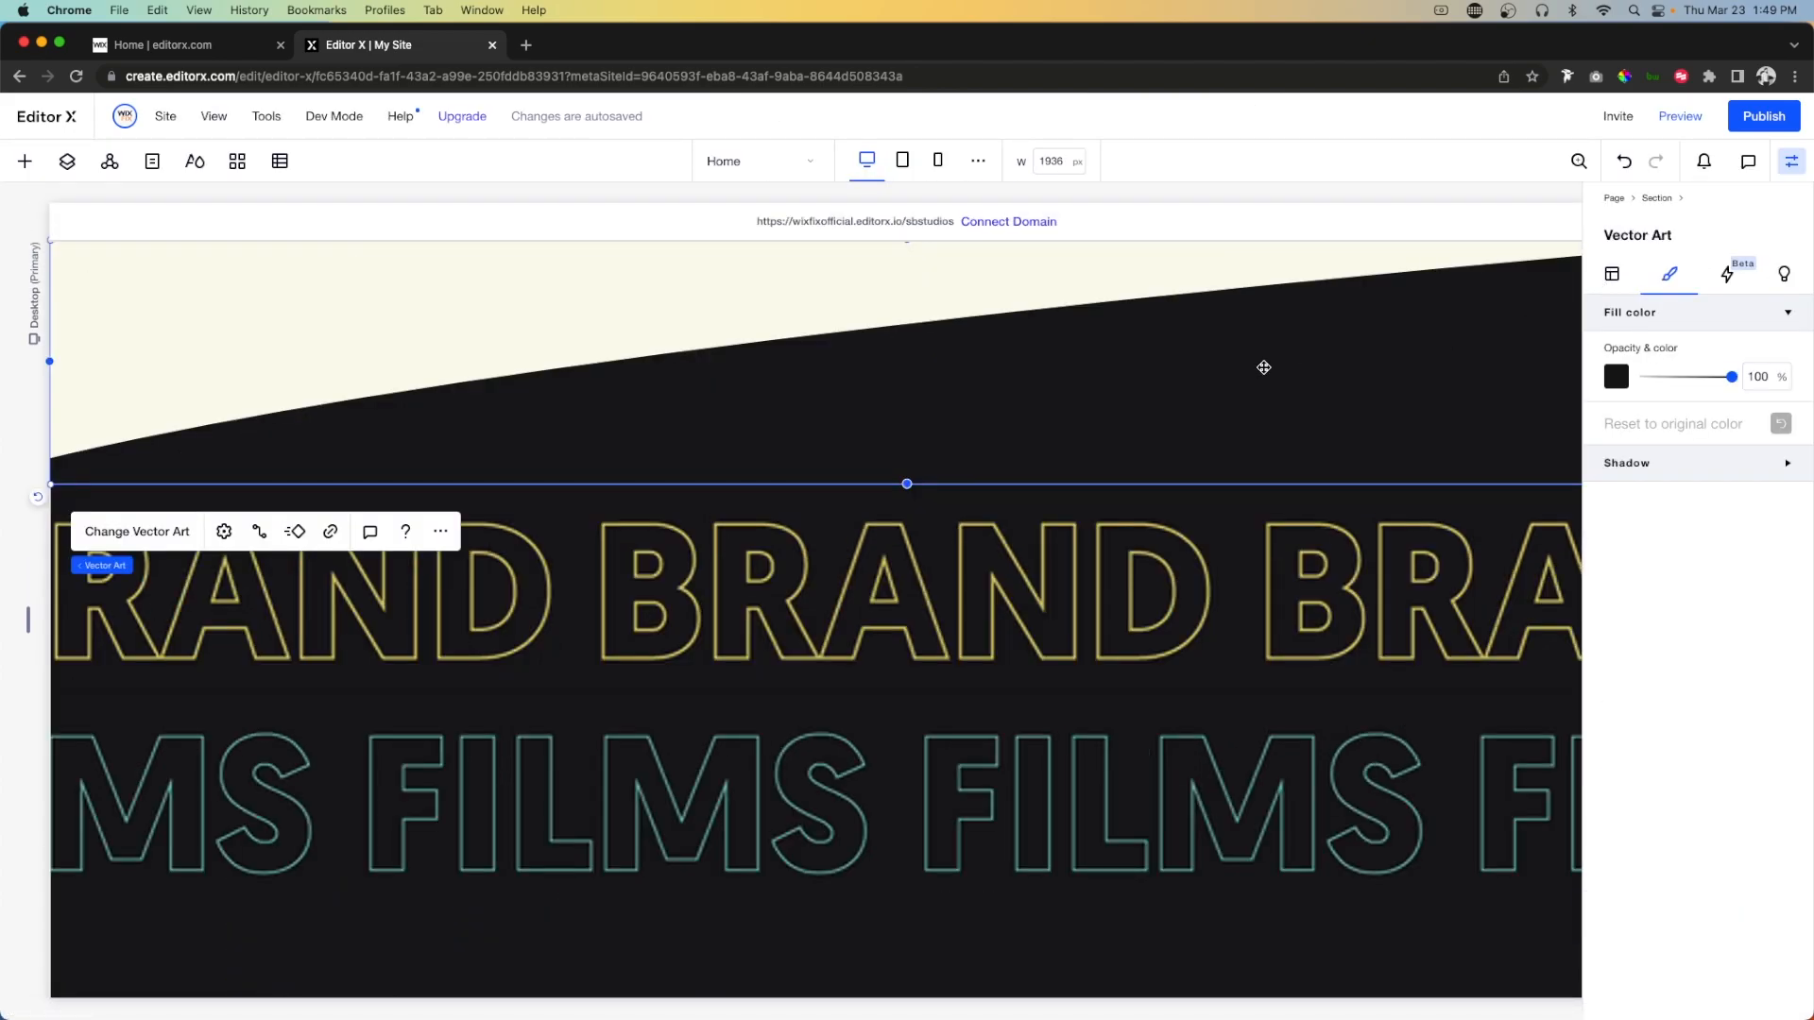
pyautogui.click(1616, 274)
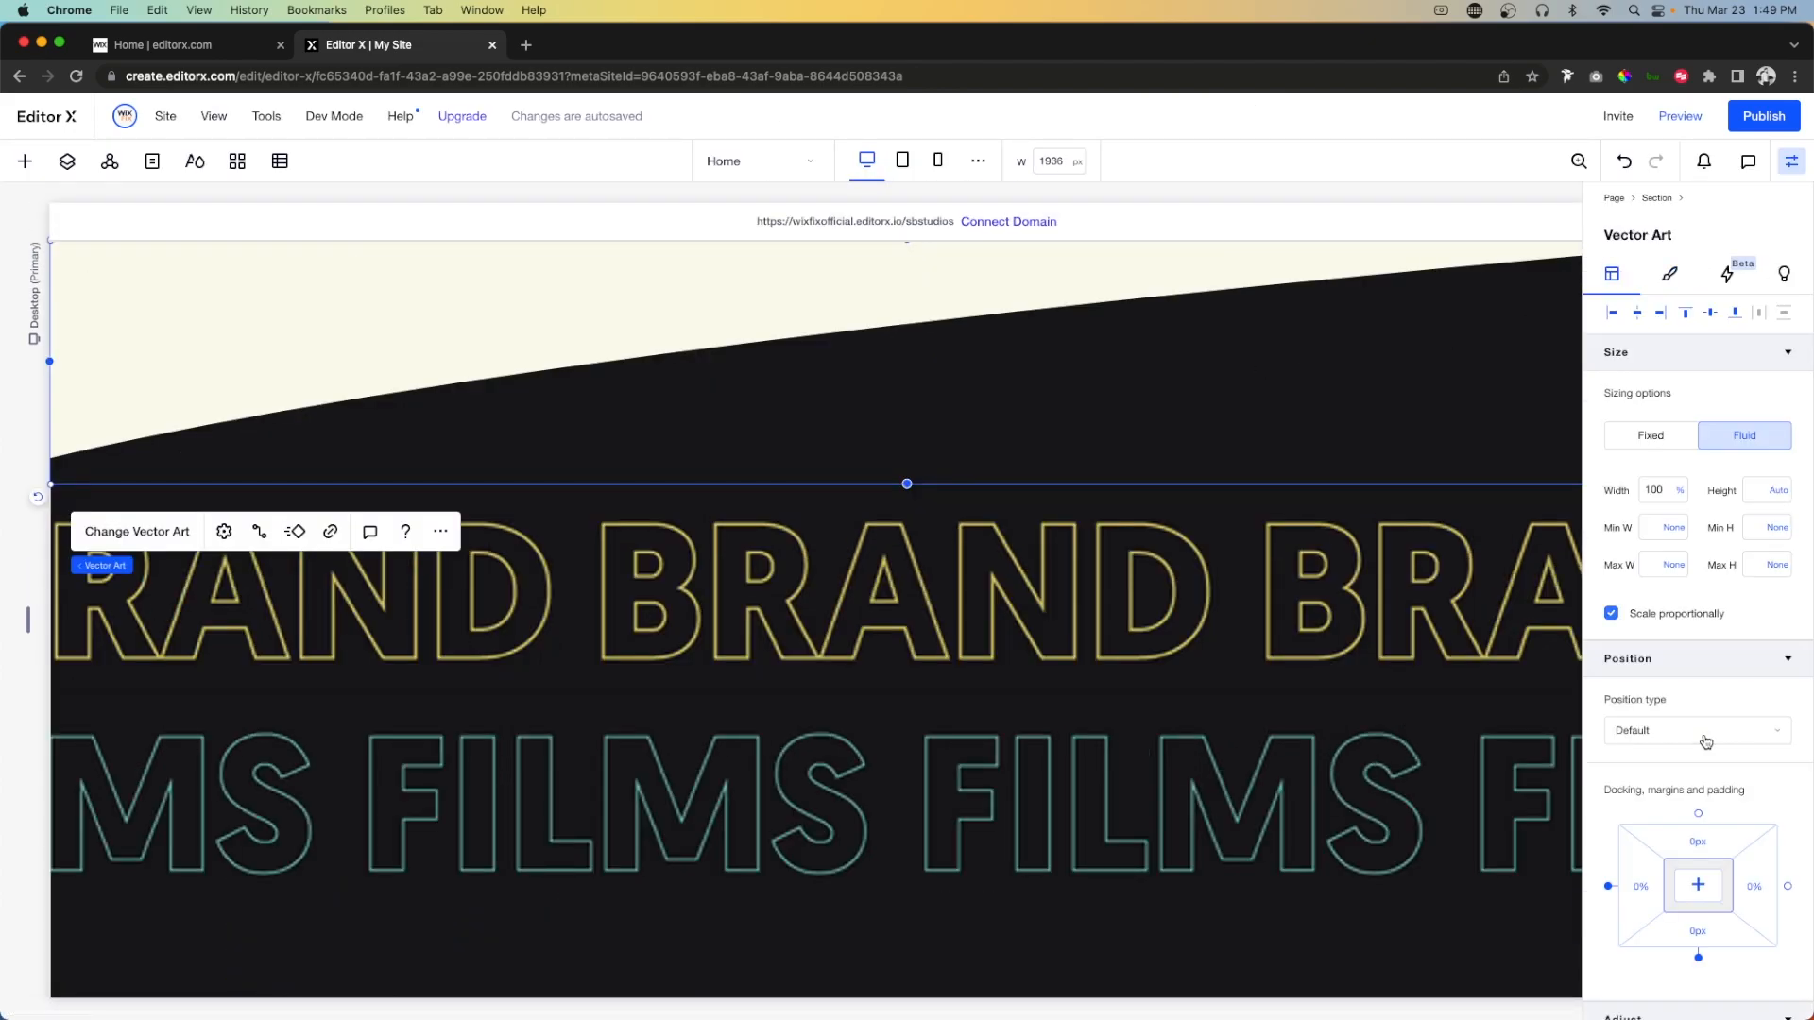
pyautogui.scroll(-1, 1698, 737)
pyautogui.click(1698, 786)
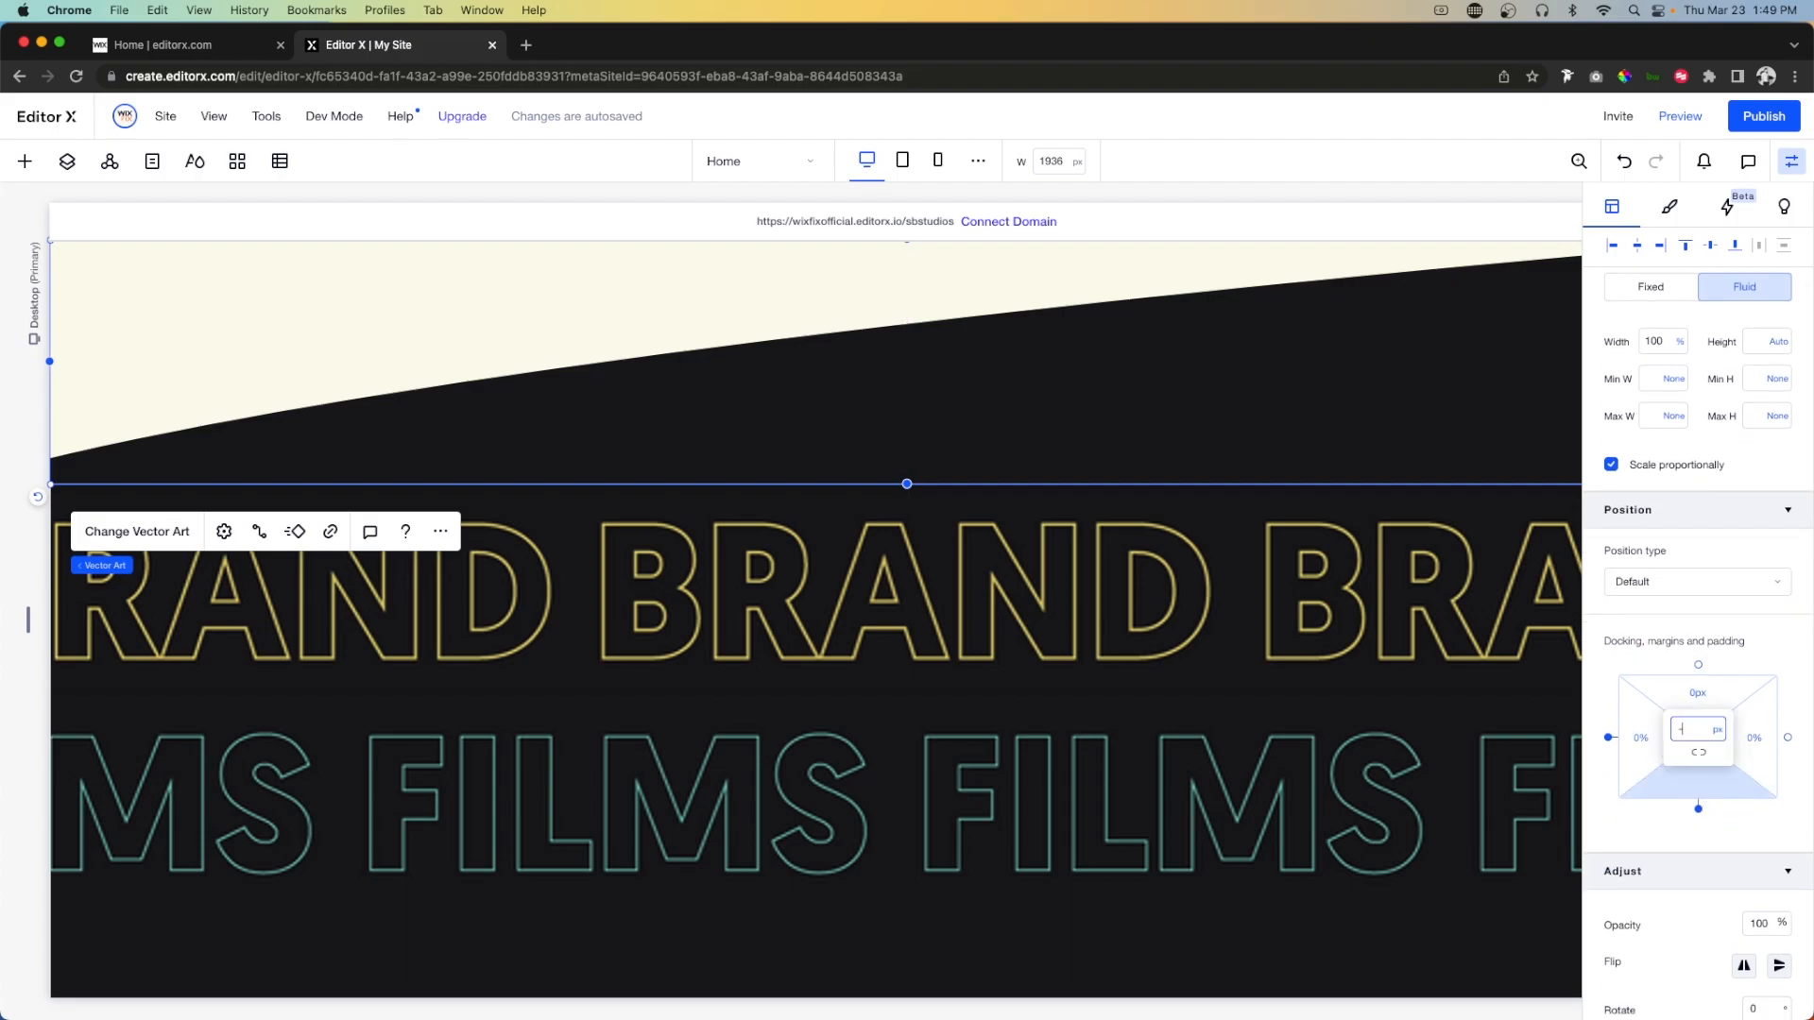
pyautogui.write('-3')
pyautogui.press('Return')
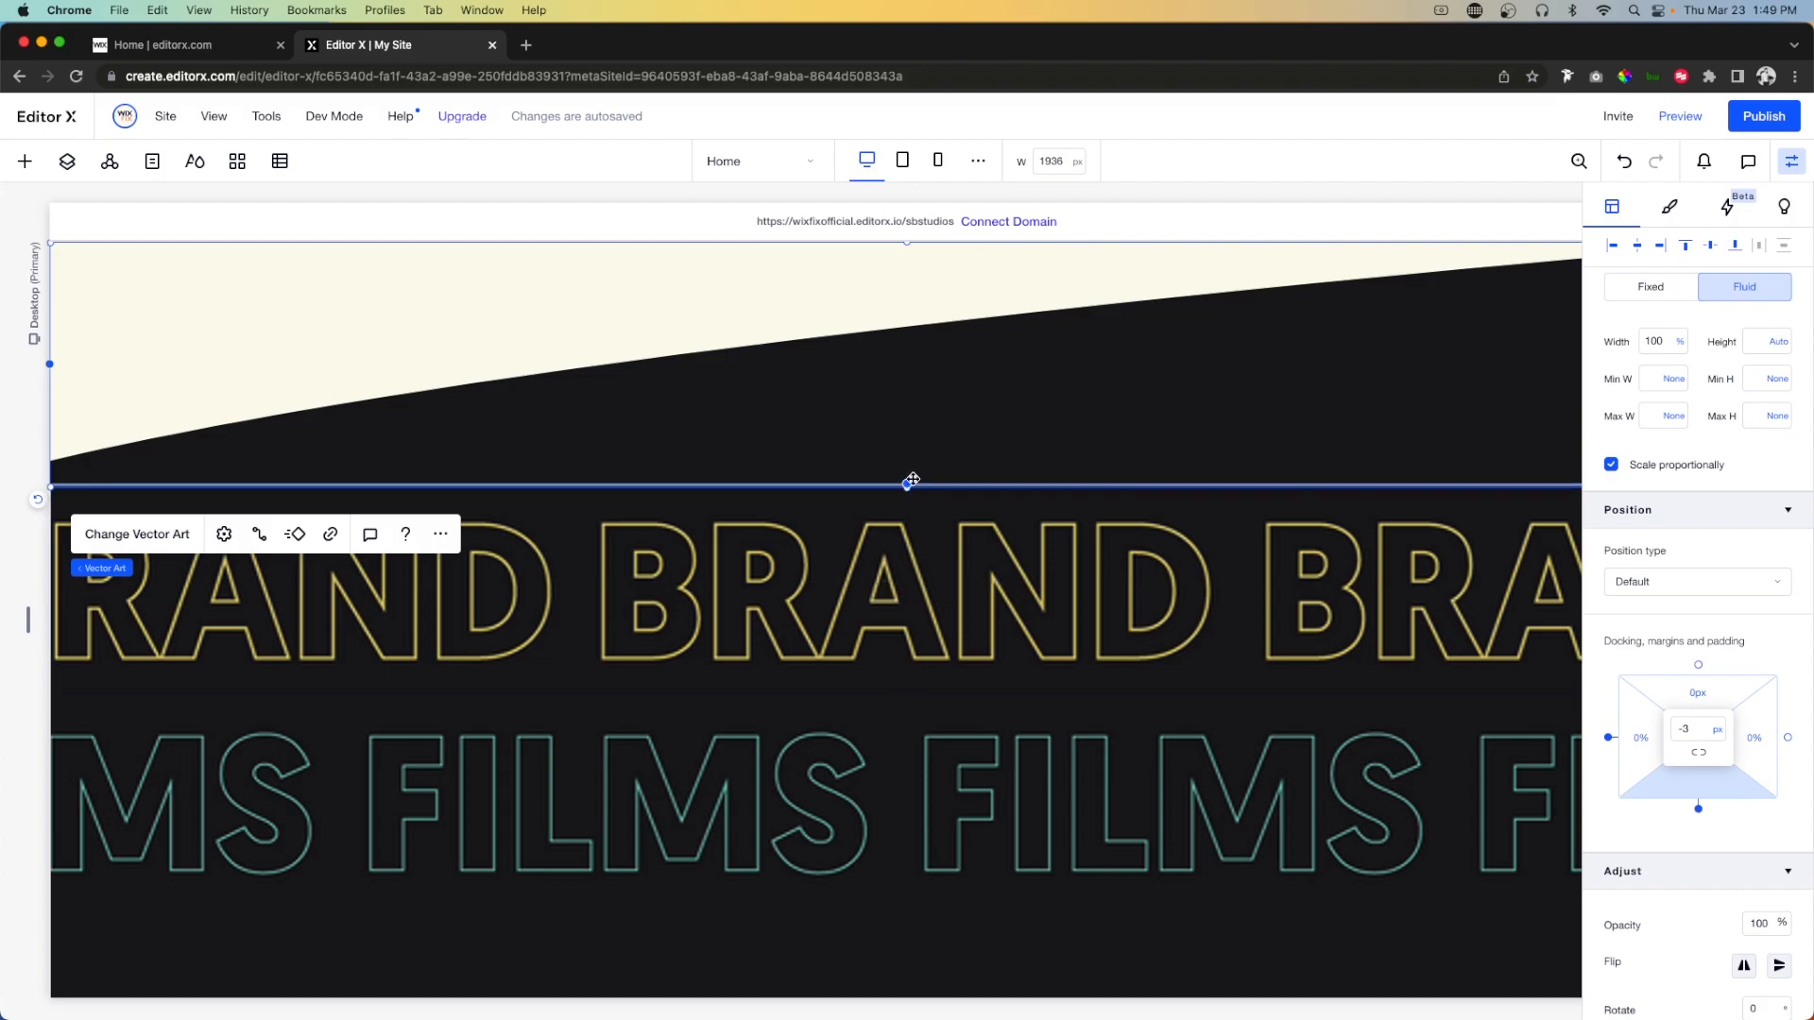
# Add a blank section directly above the BRAND section and fill its background with the dark theme color #1D1D20.
pyautogui.click(896, 511)
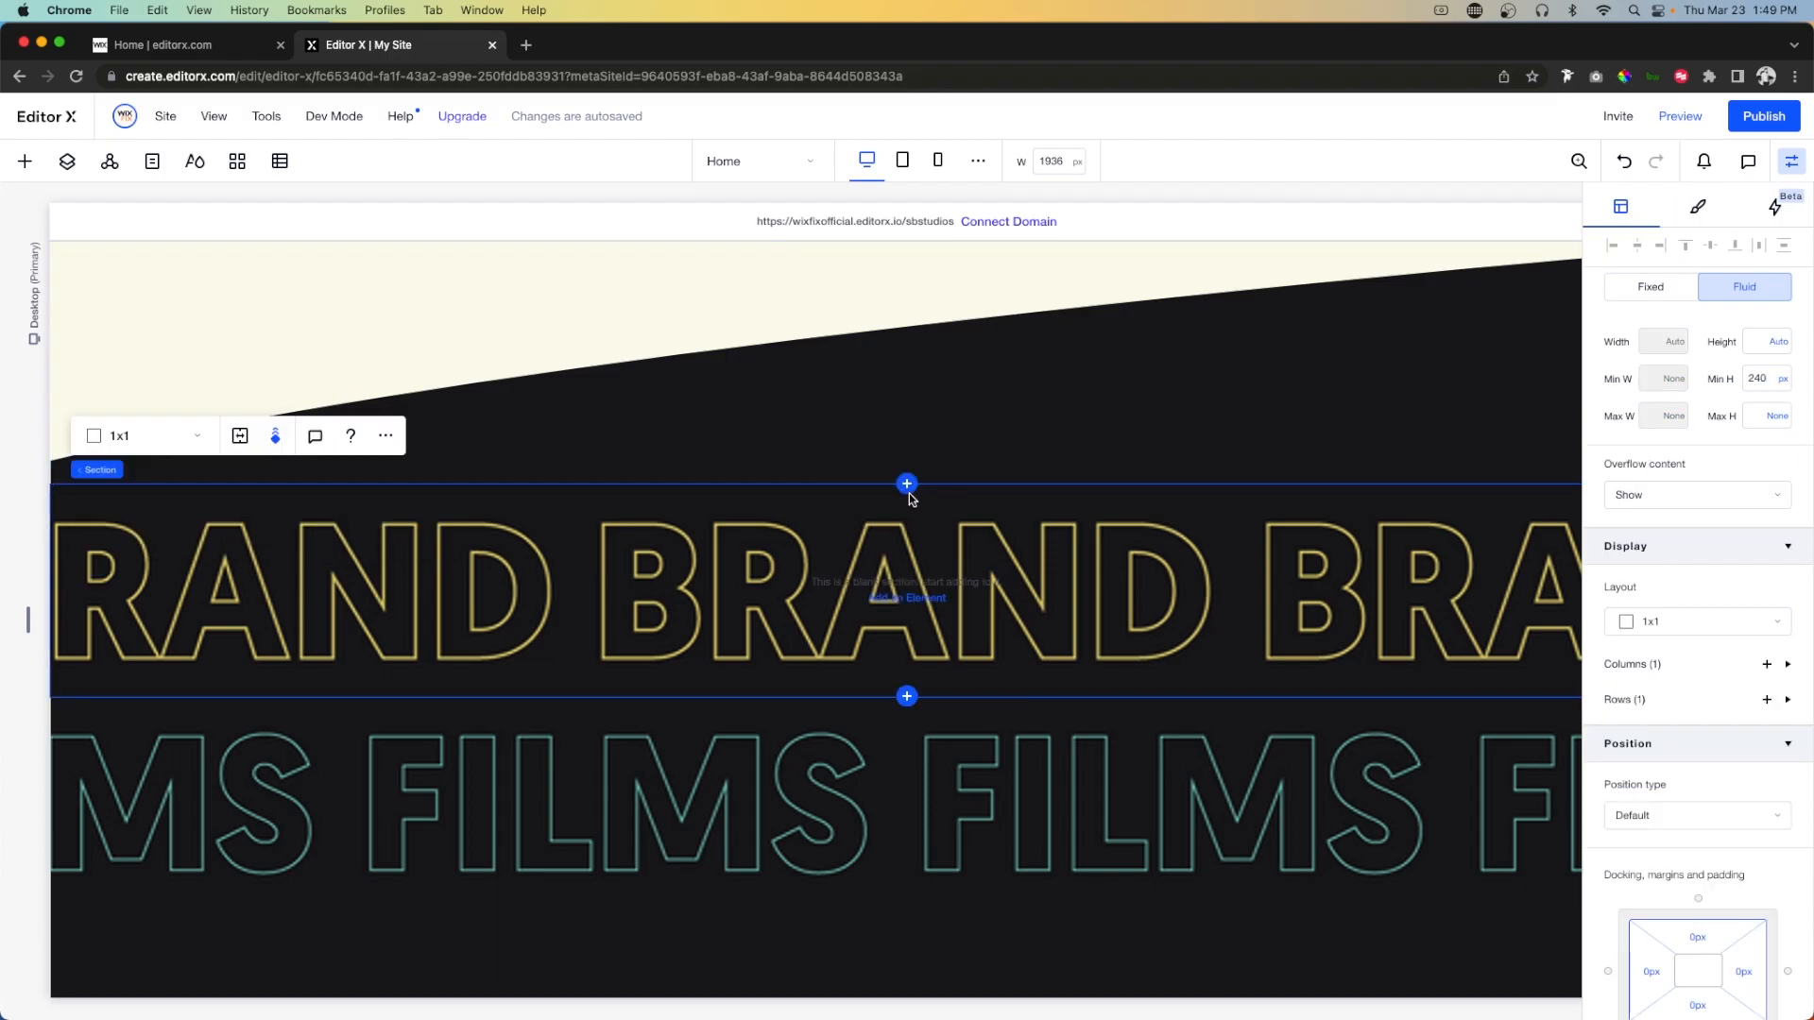
pyautogui.click(907, 485)
pyautogui.click(855, 581)
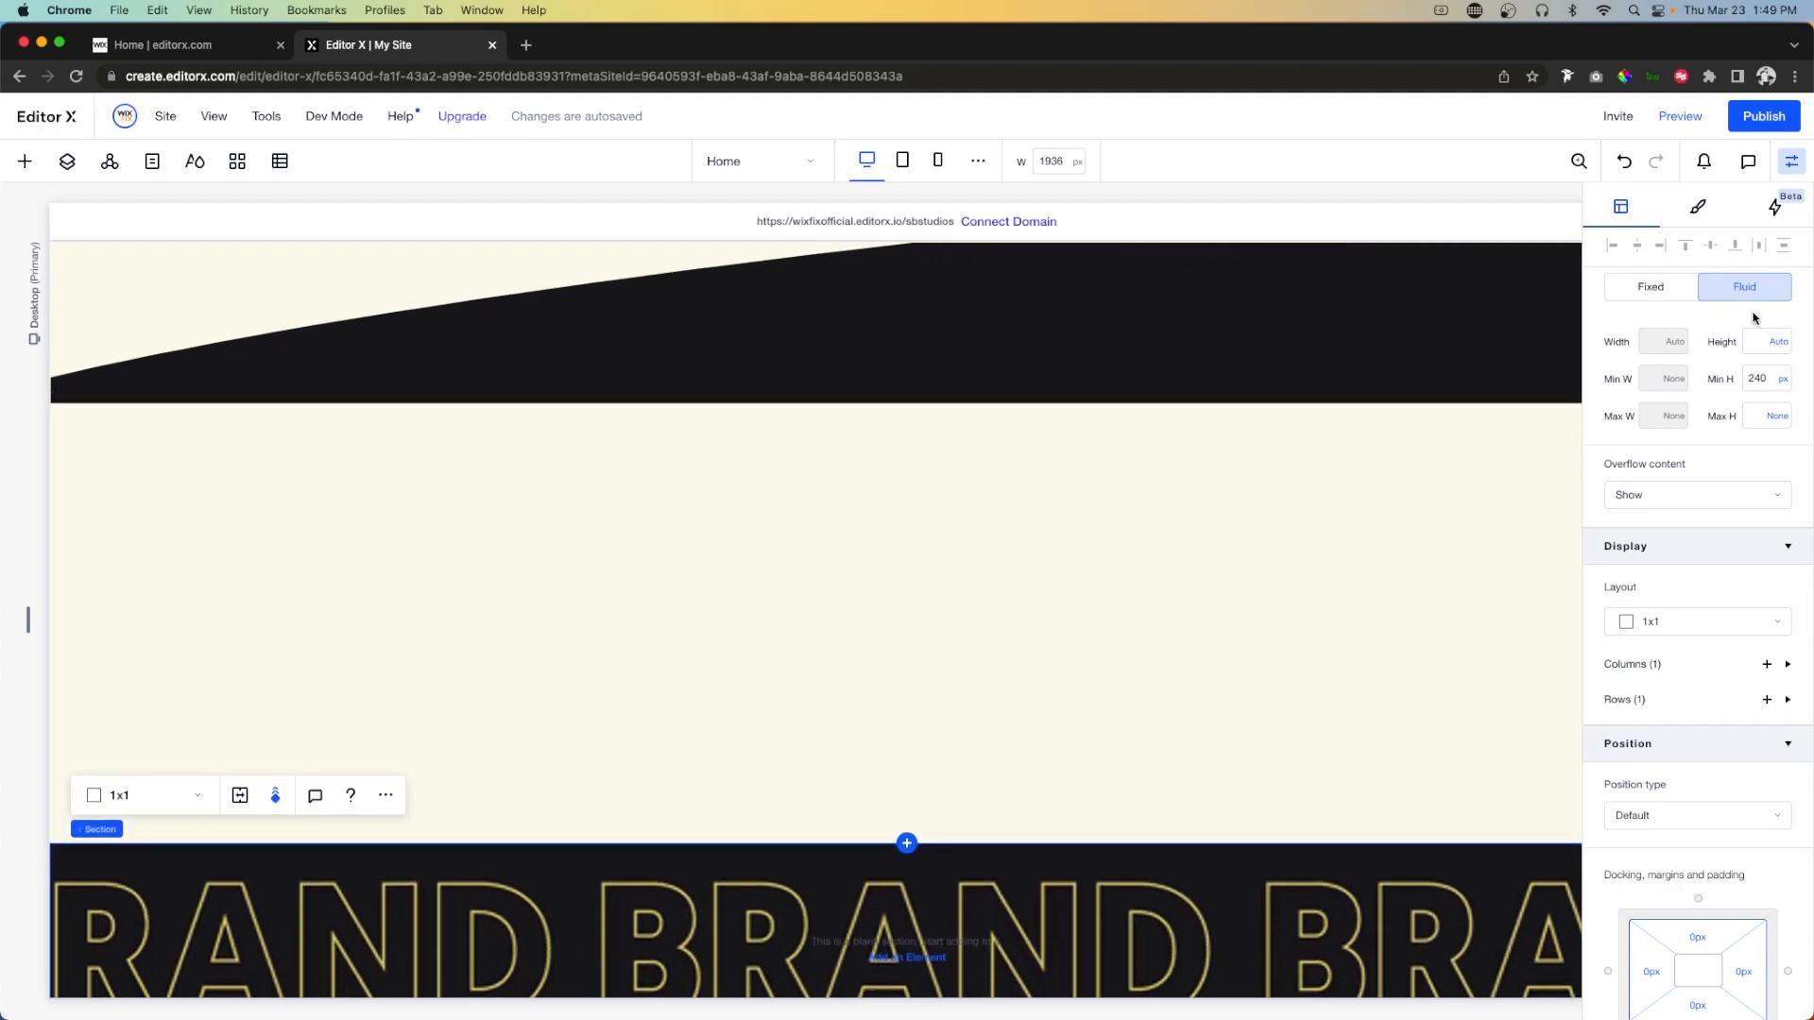
pyautogui.click(1697, 206)
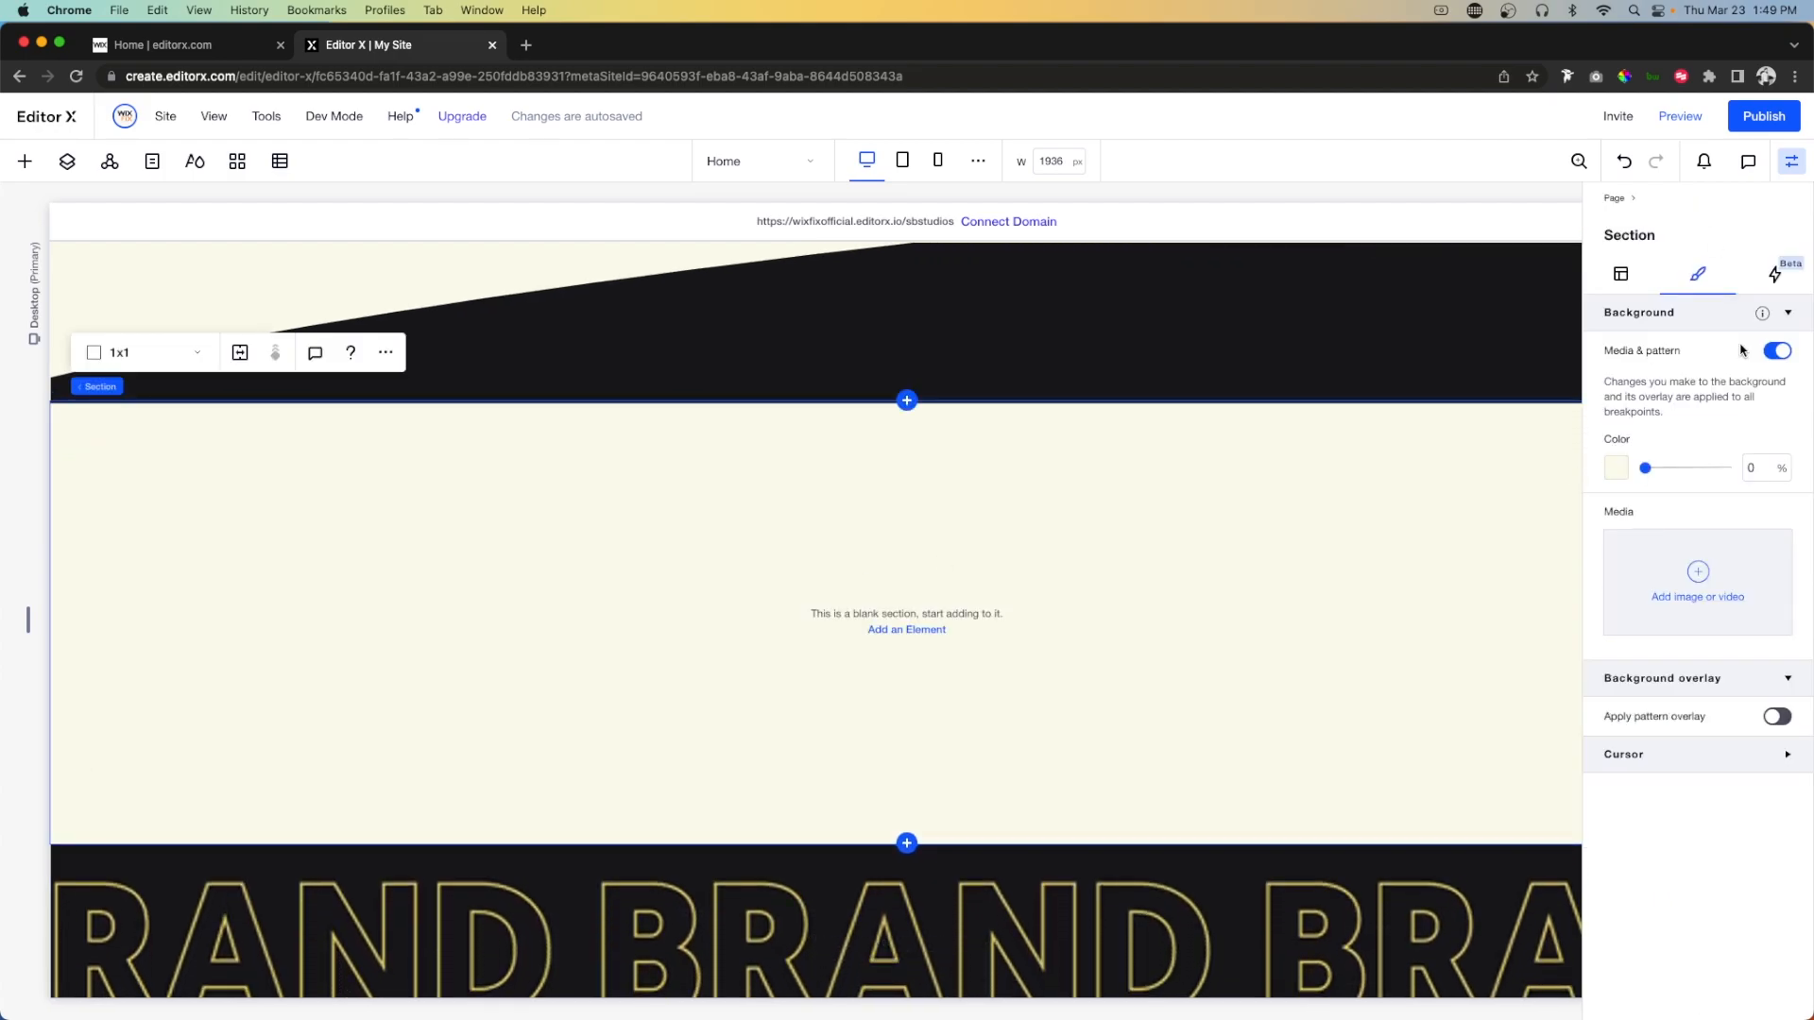
pyautogui.click(1616, 468)
pyautogui.click(1776, 626)
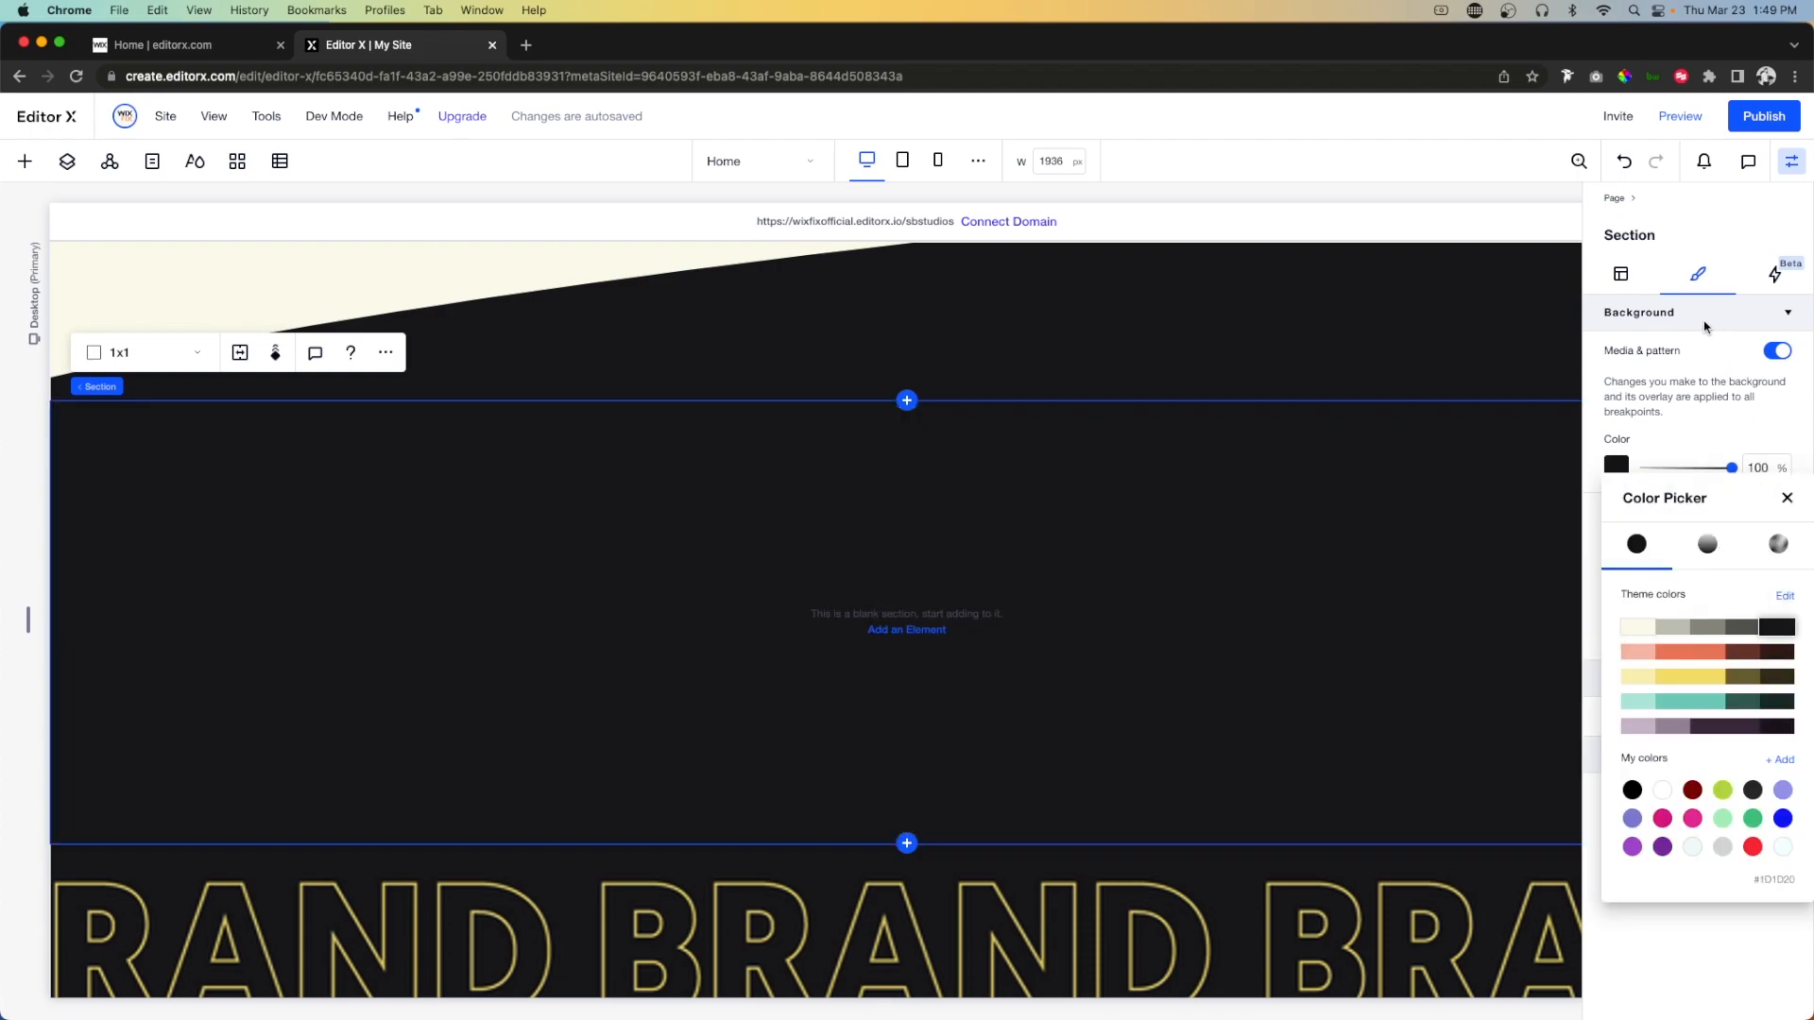
# Set the minimum height of the new dark section above BRAND to 100 px.
pyautogui.click(1707, 327)
pyautogui.click(1617, 274)
pyautogui.click(1761, 526)
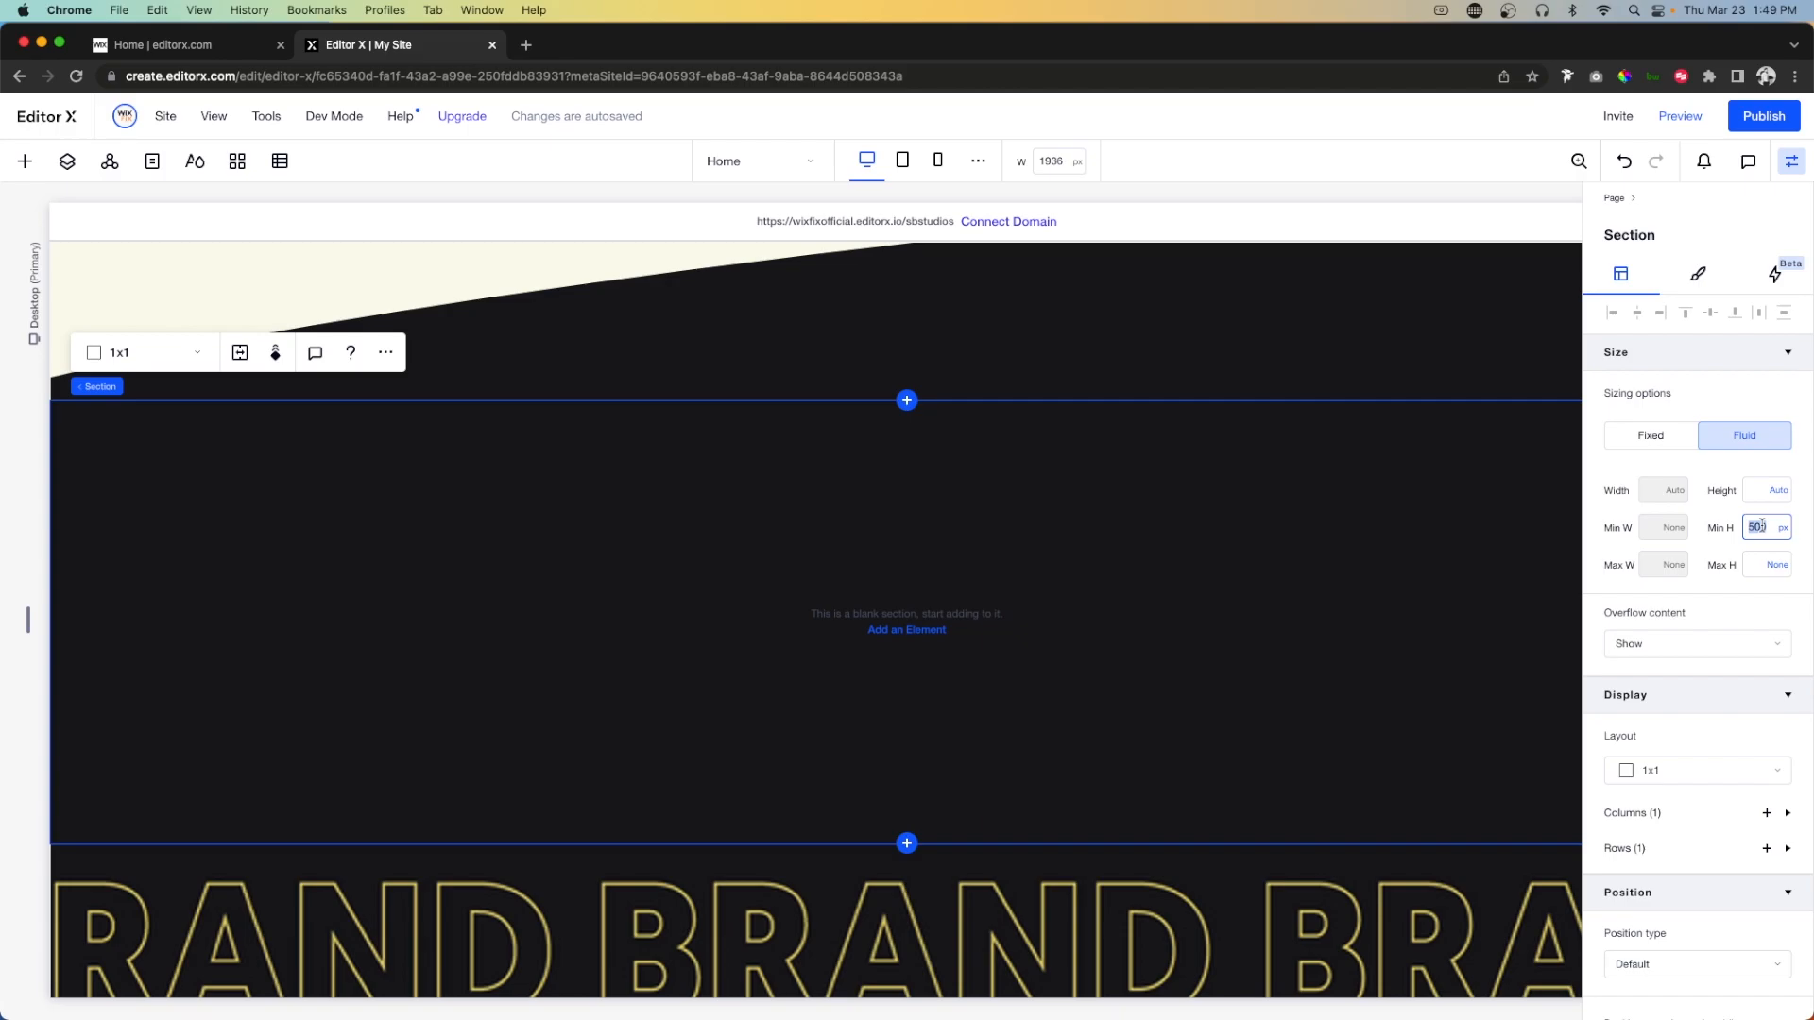
pyautogui.press('Return')
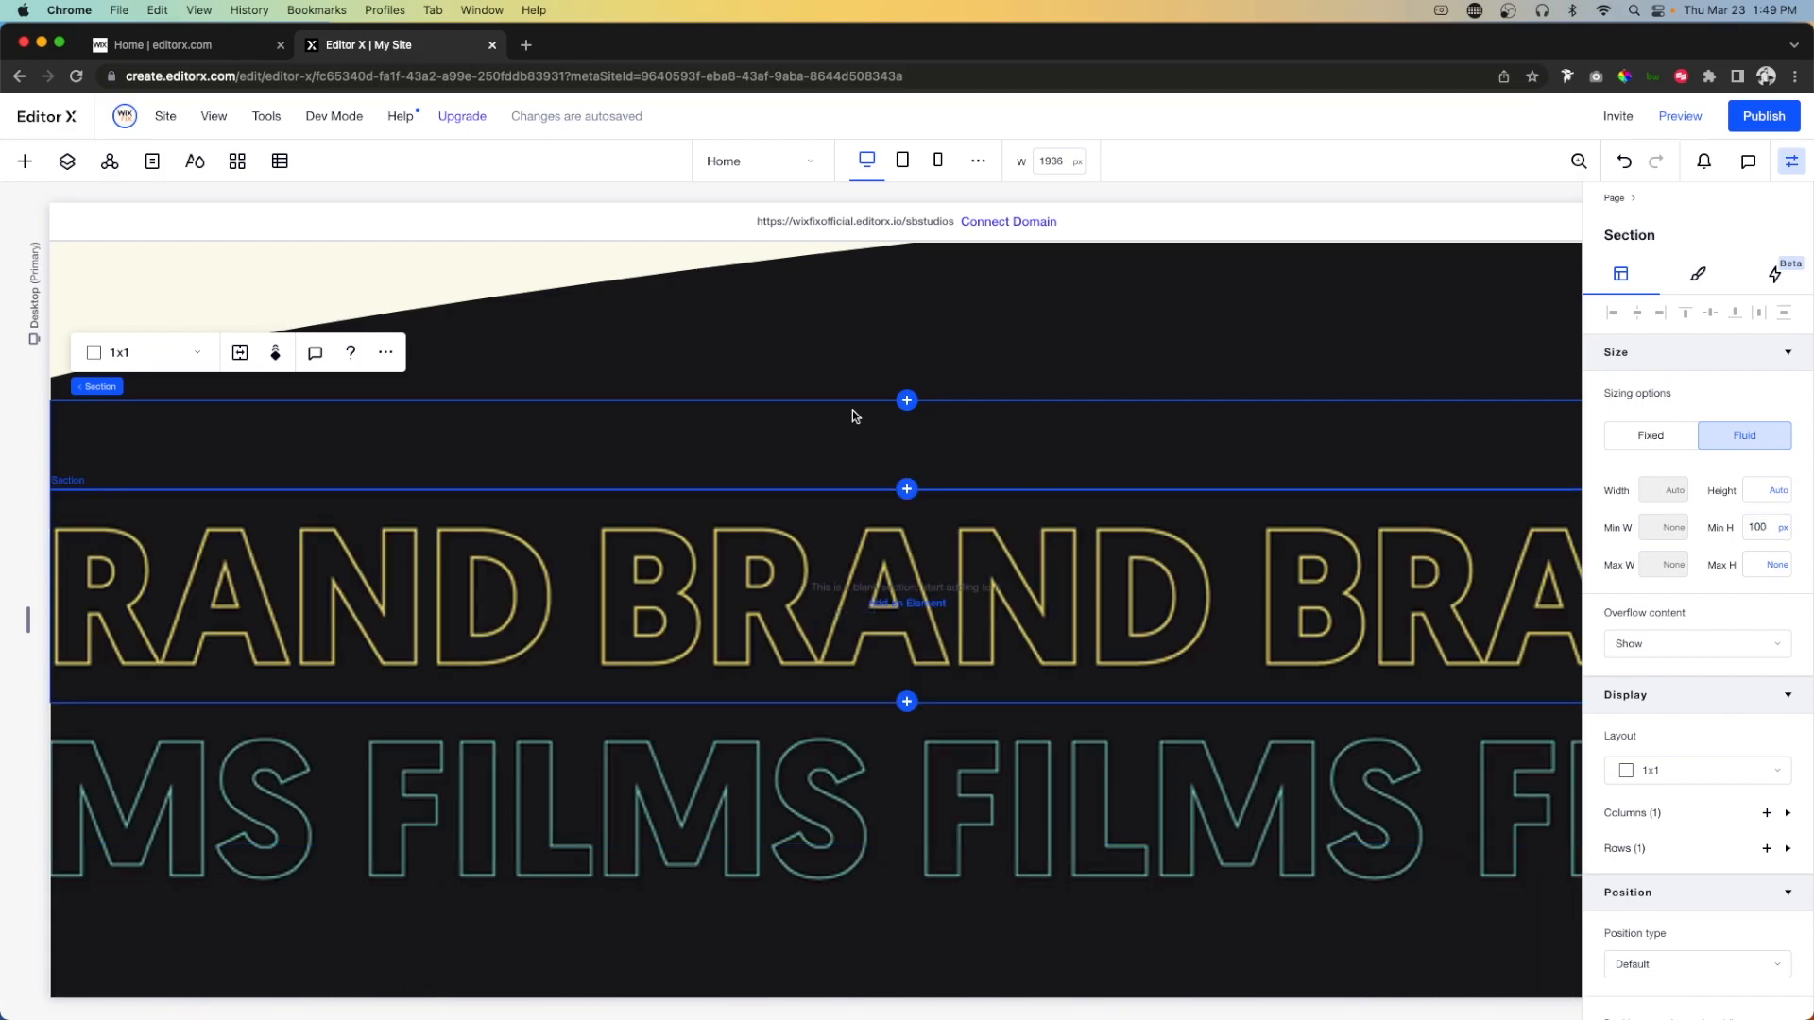
# Preview the page to check the spacing between the curve and the BRAND and FILMS sections, and return to editing.
pyautogui.click(1687, 117)
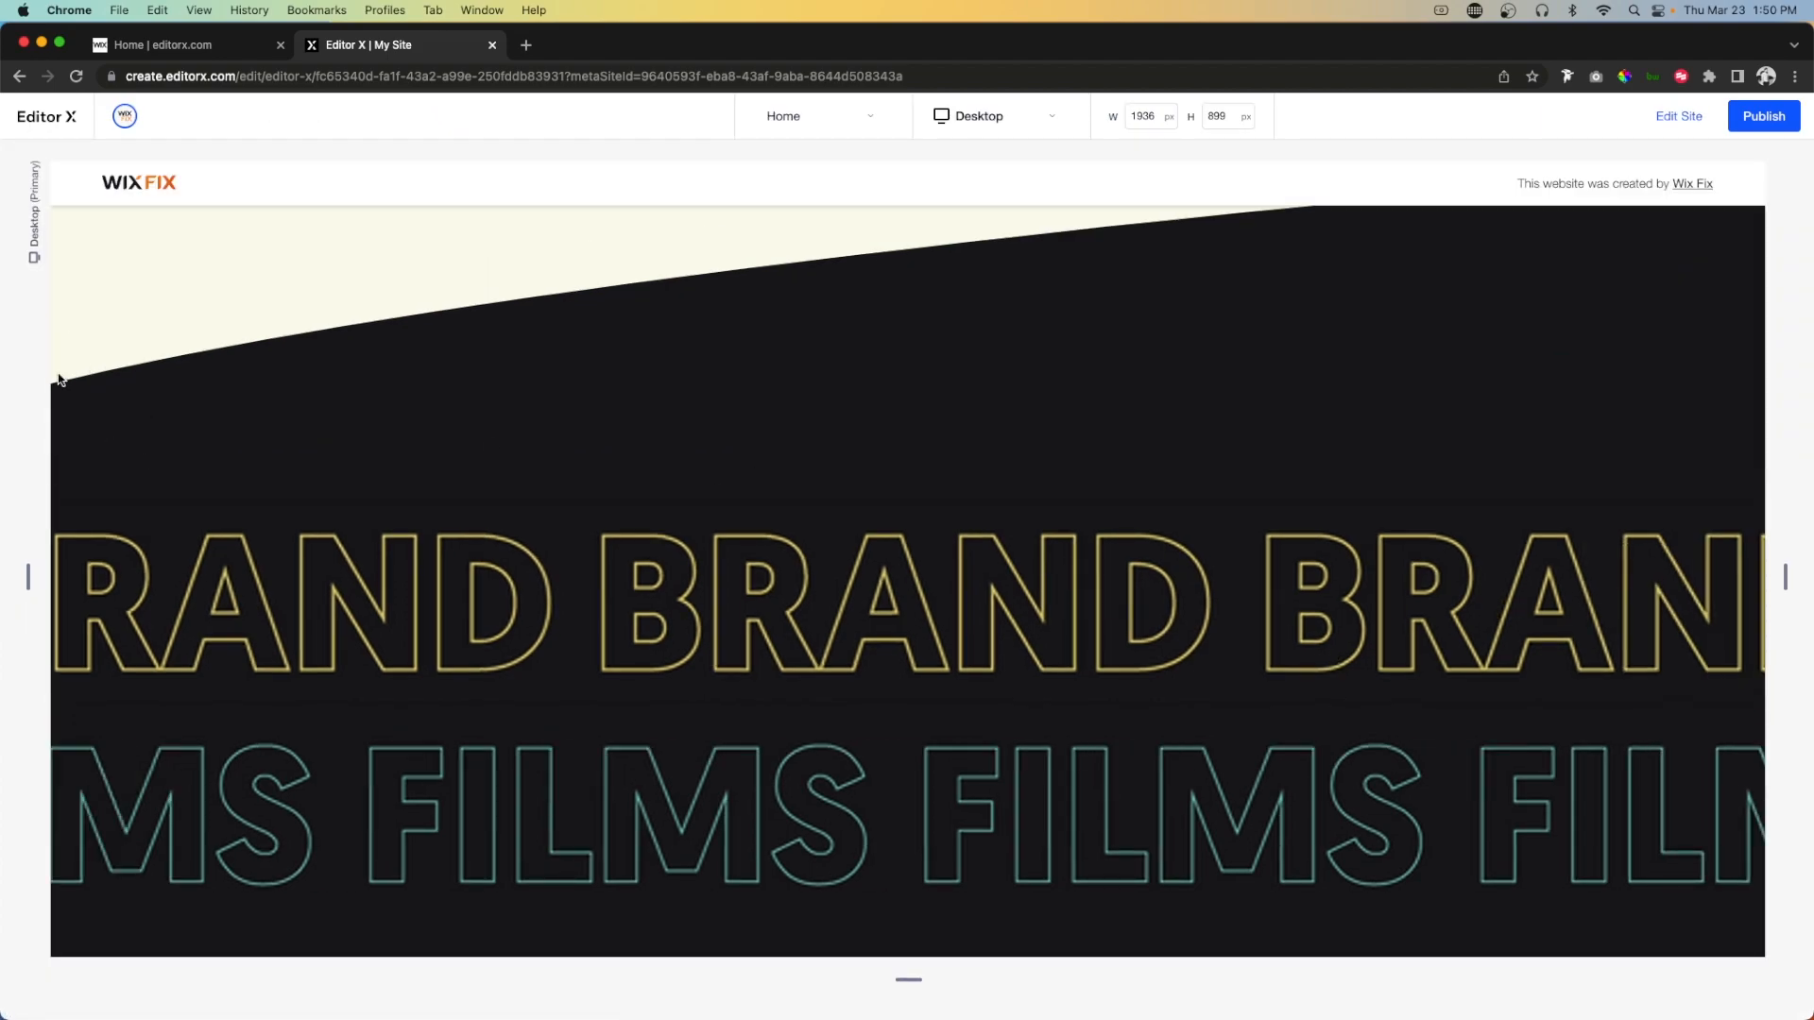
pyautogui.scroll(-4, 349, 479)
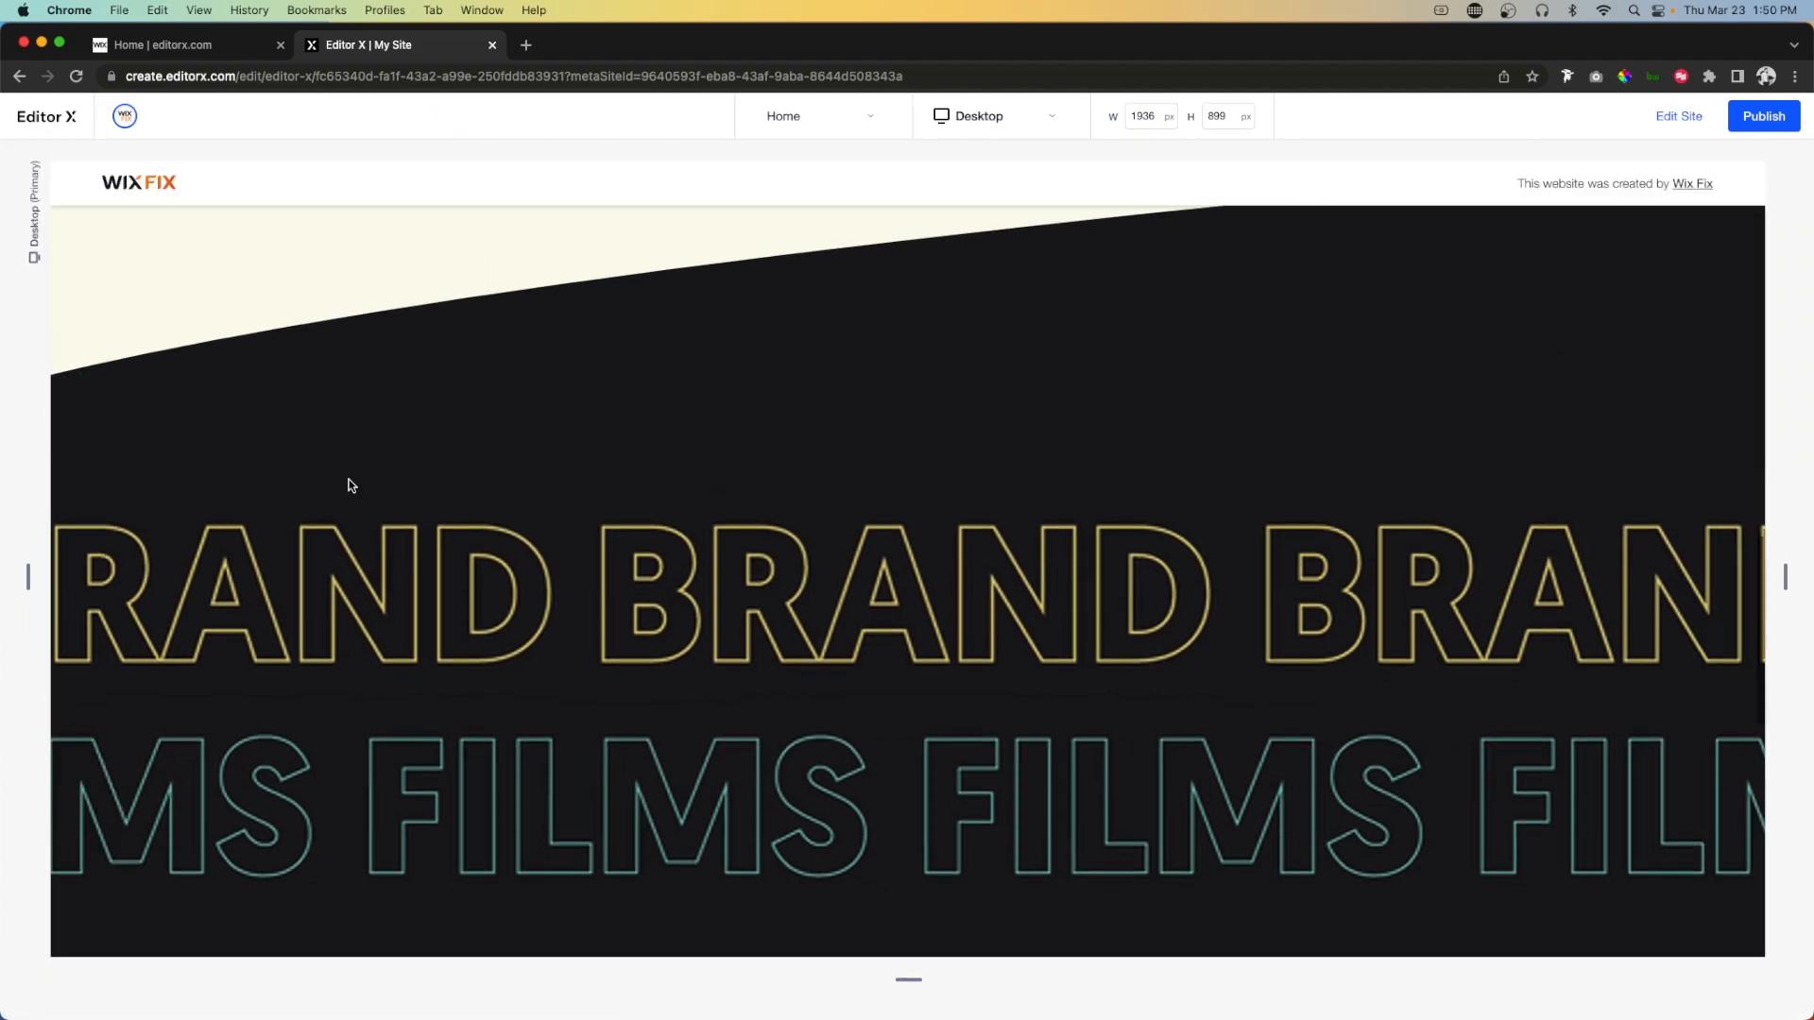
pyautogui.scroll(3, 769, 535)
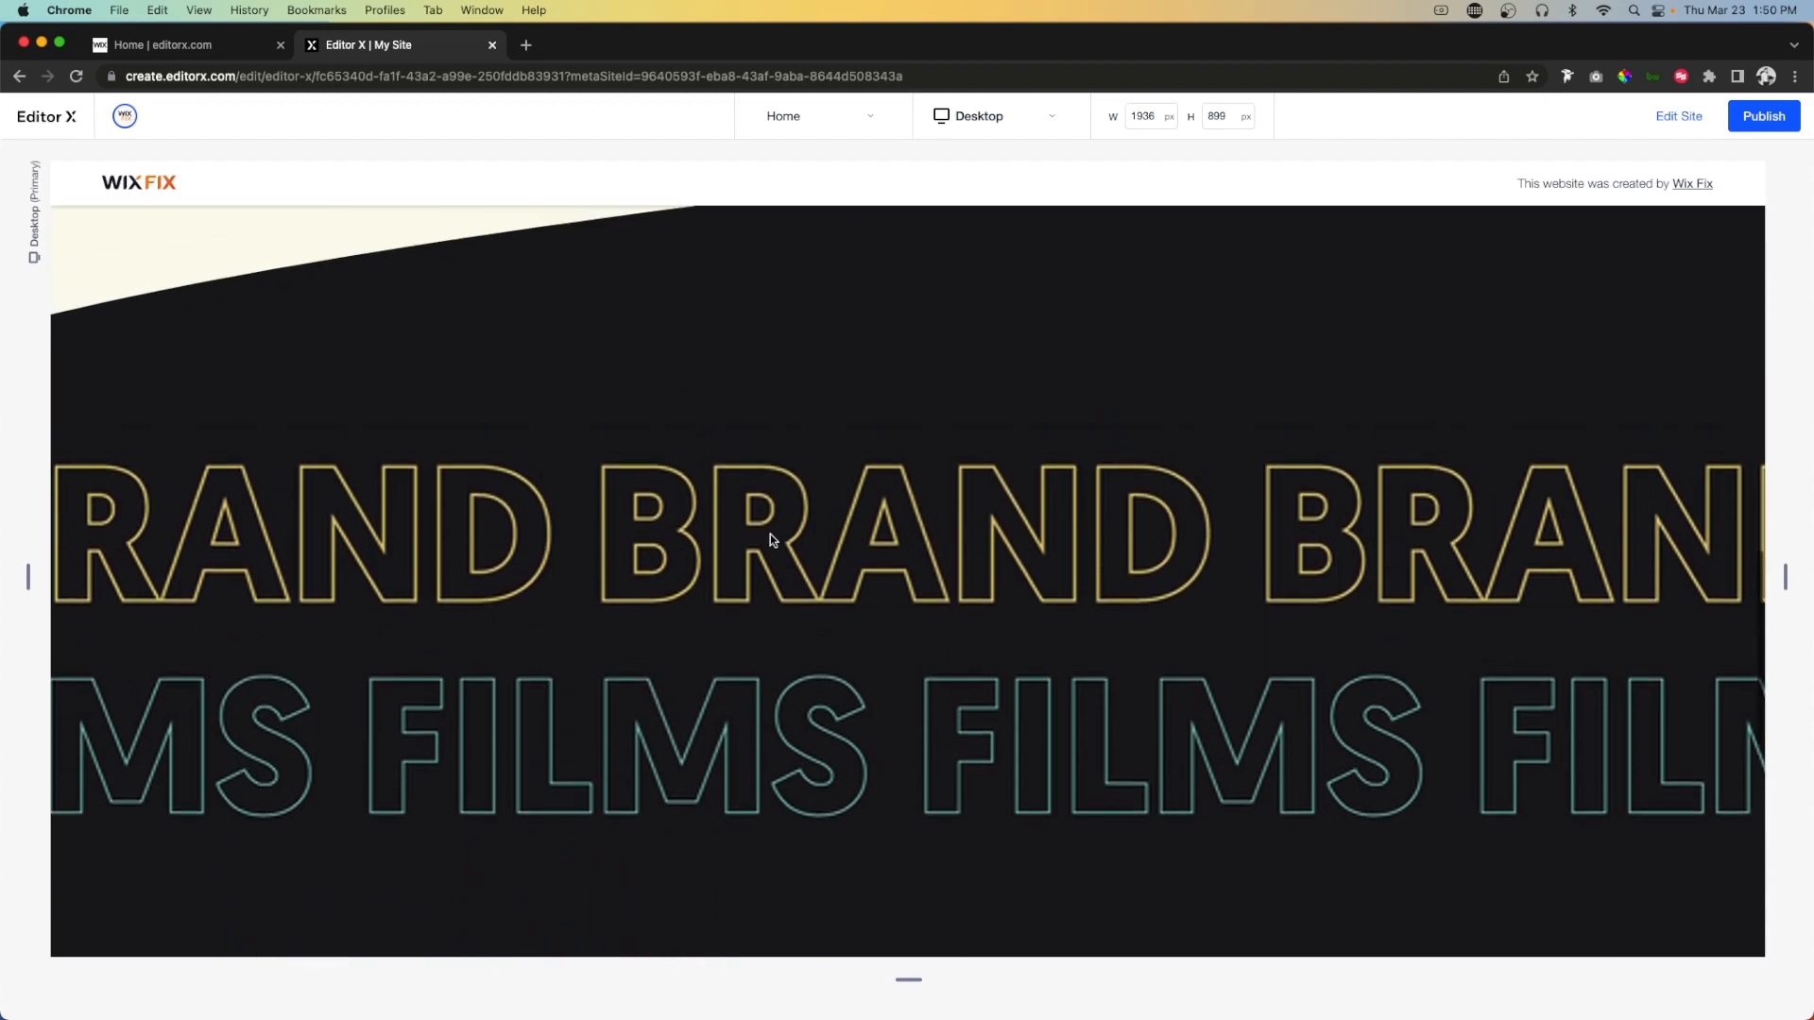
pyautogui.click(1680, 117)
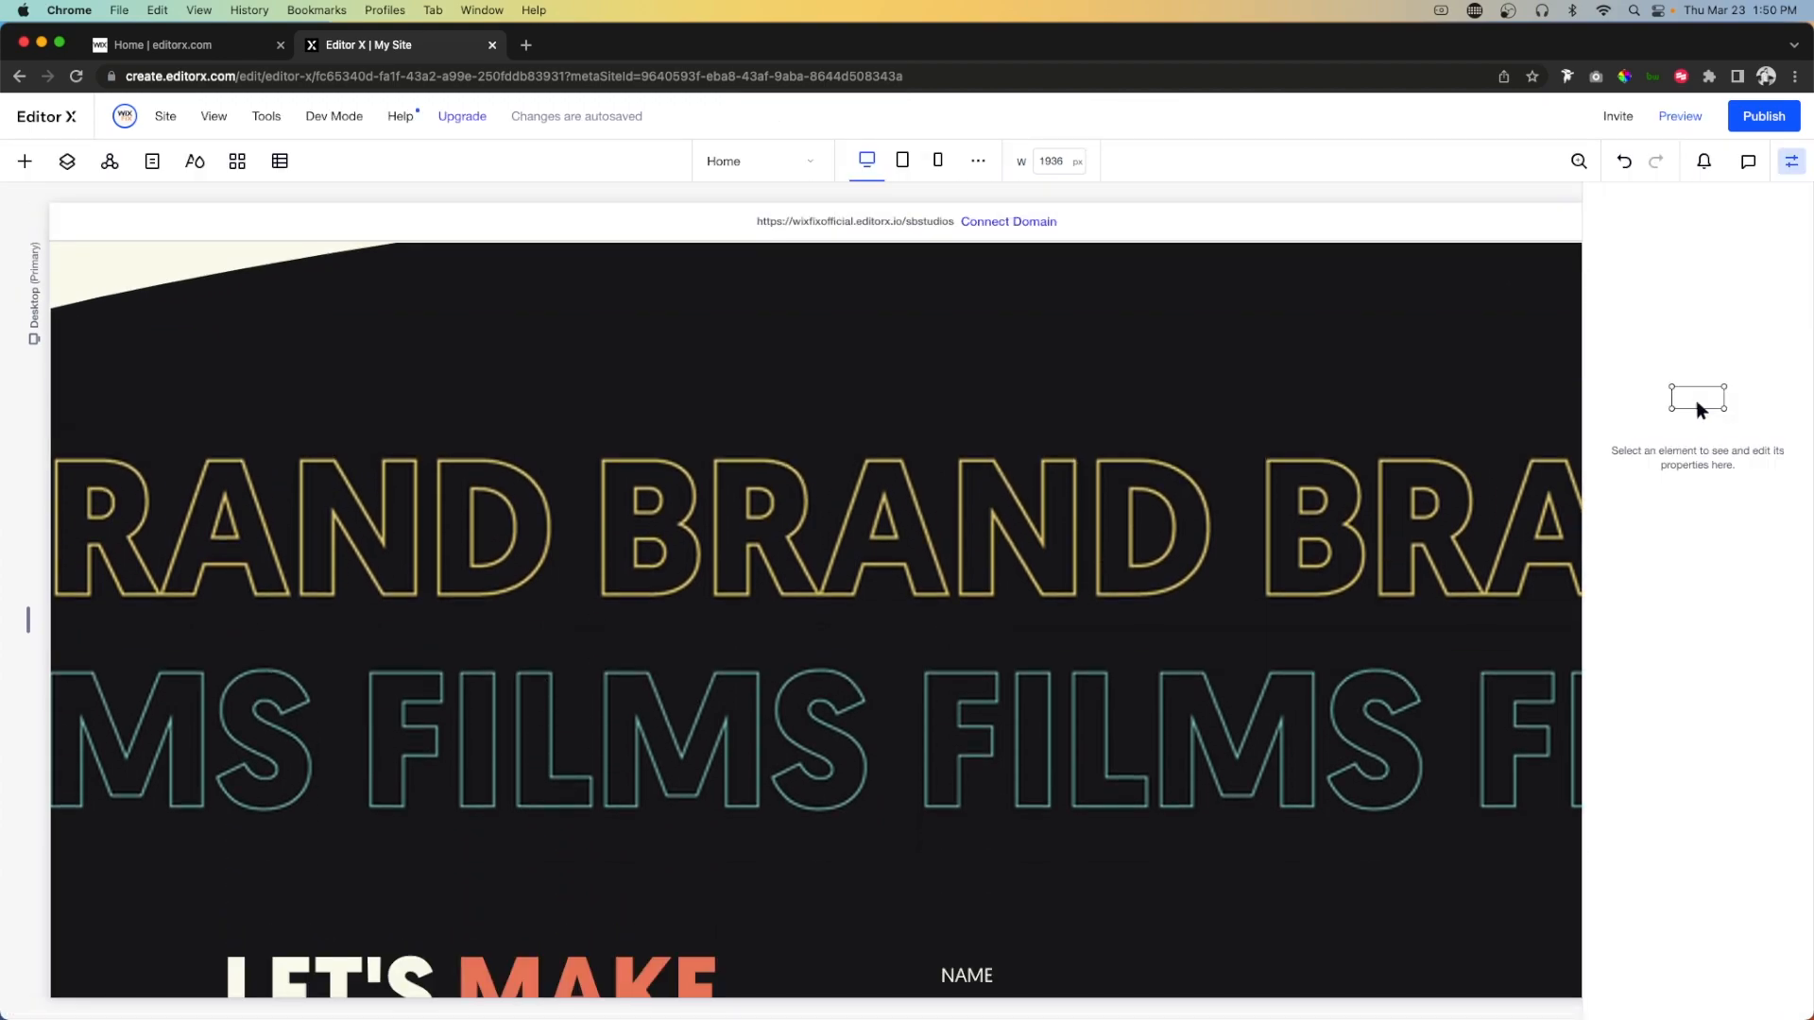
# Duplicate the 100 px dark spacer section and move the copy below the FILMS section, above the footer.
pyautogui.click(404, 375)
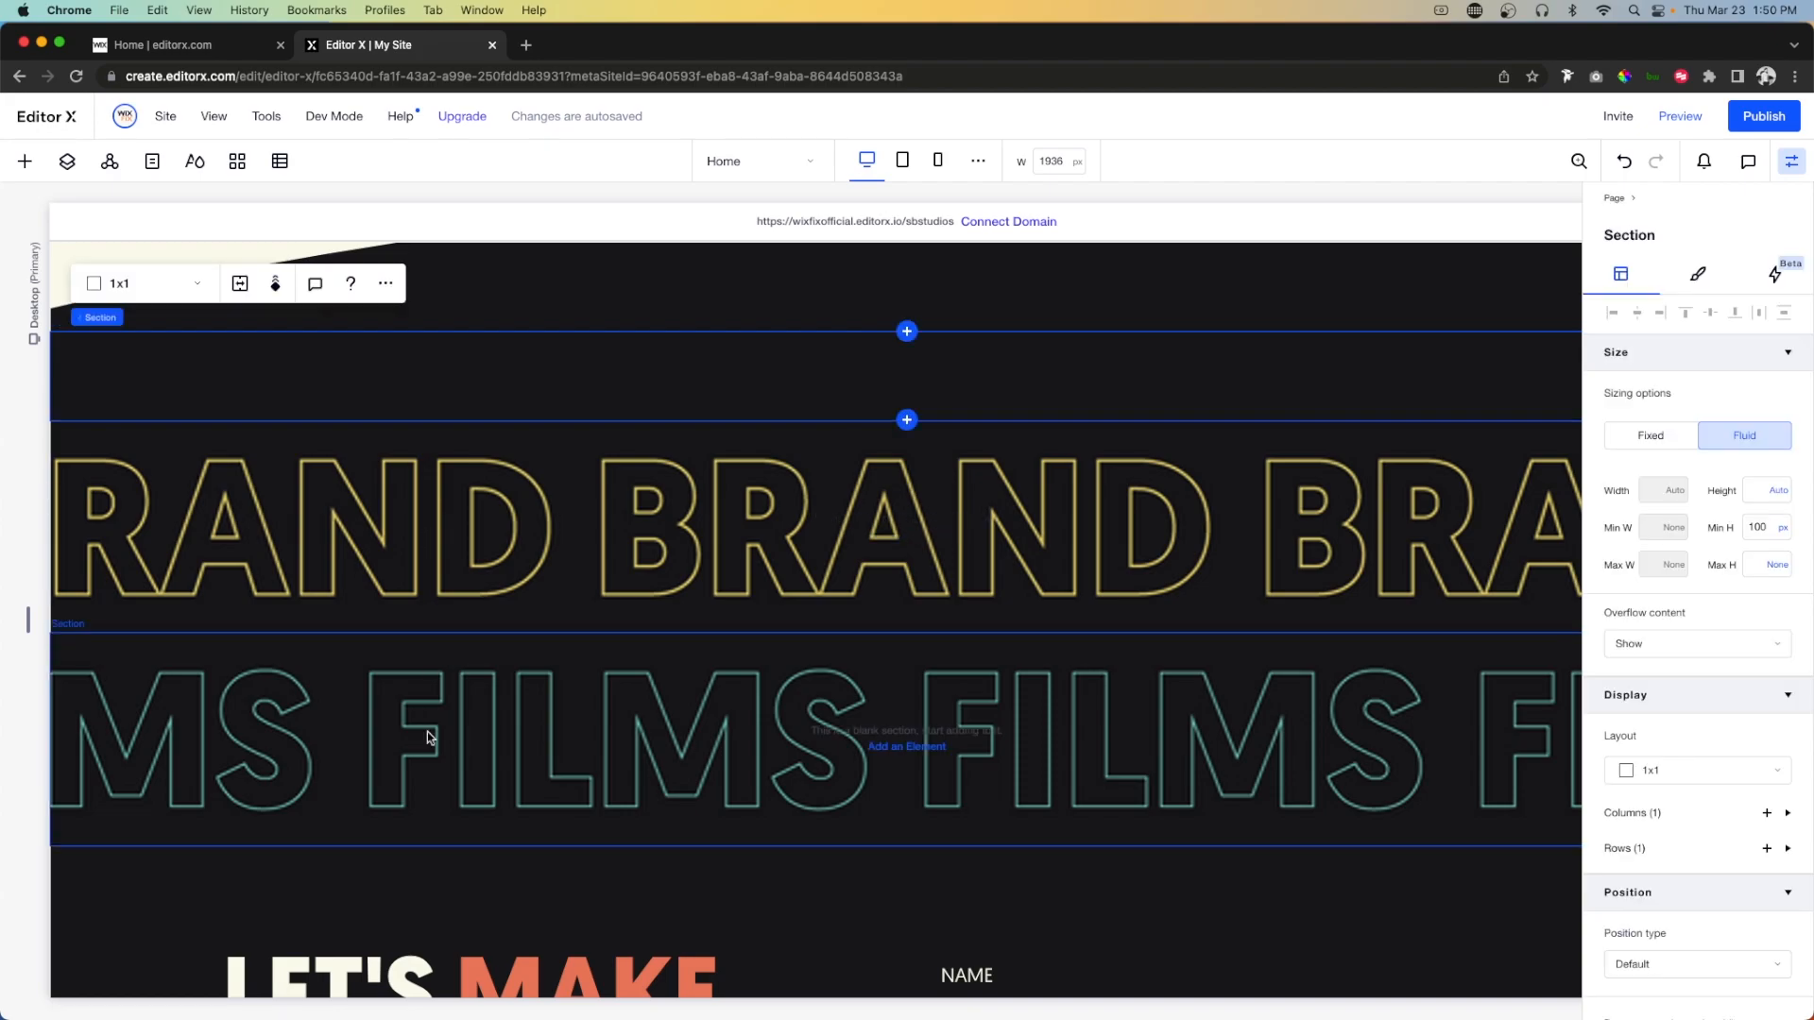
pyautogui.scroll(3, 174, 272)
pyautogui.click(67, 162)
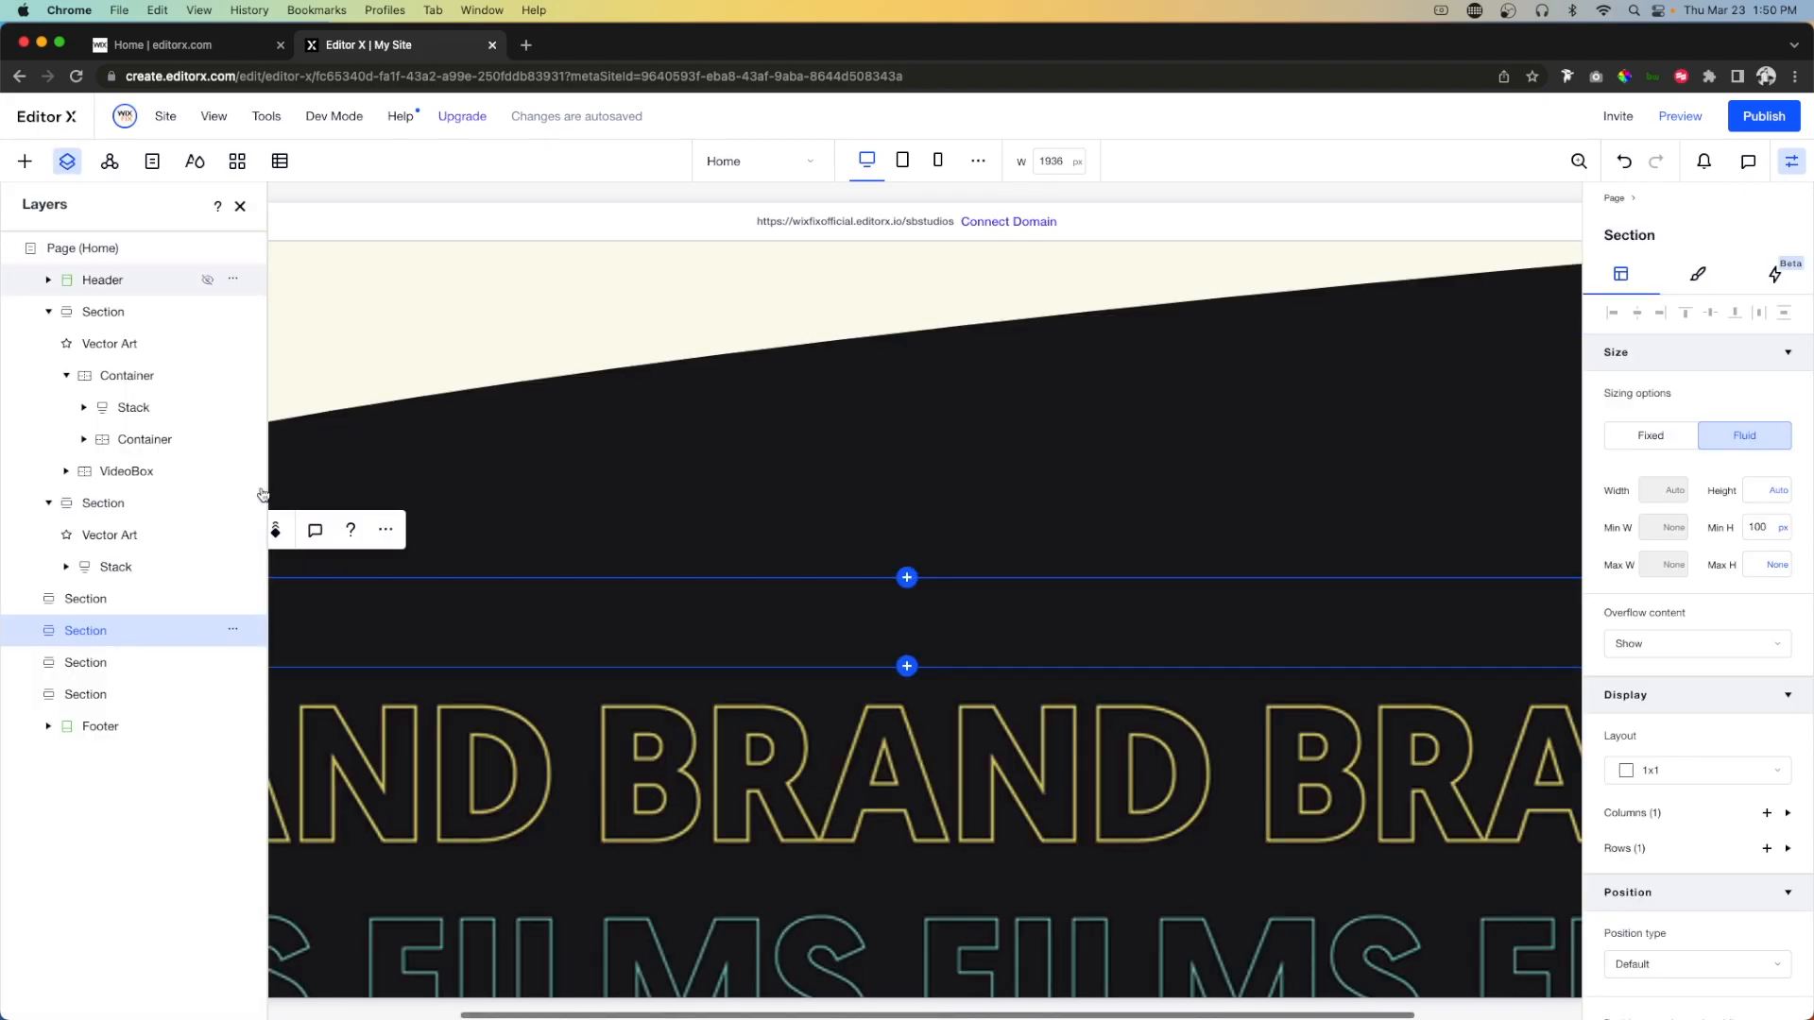
pyautogui.moveTo(75, 631); pyautogui.dragTo(76, 699)
pyautogui.scroll(-3, 604, 772)
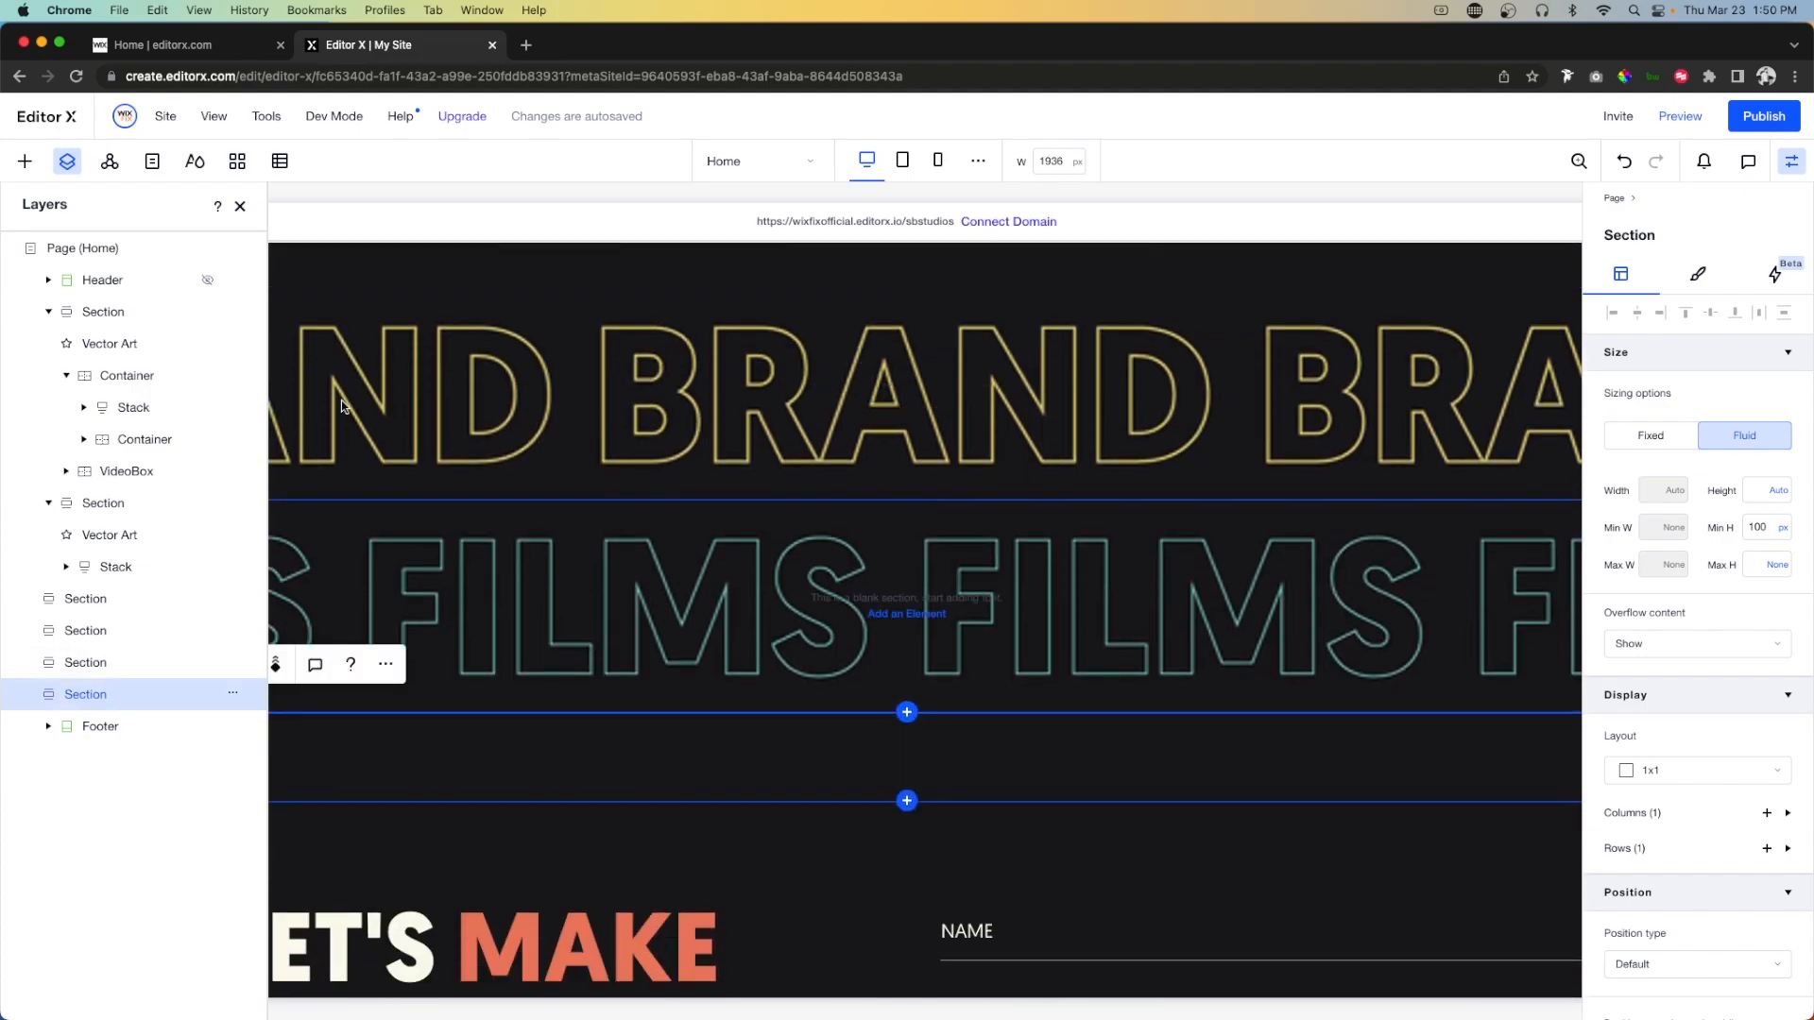
pyautogui.click(240, 206)
pyautogui.scroll(-4, 1049, 639)
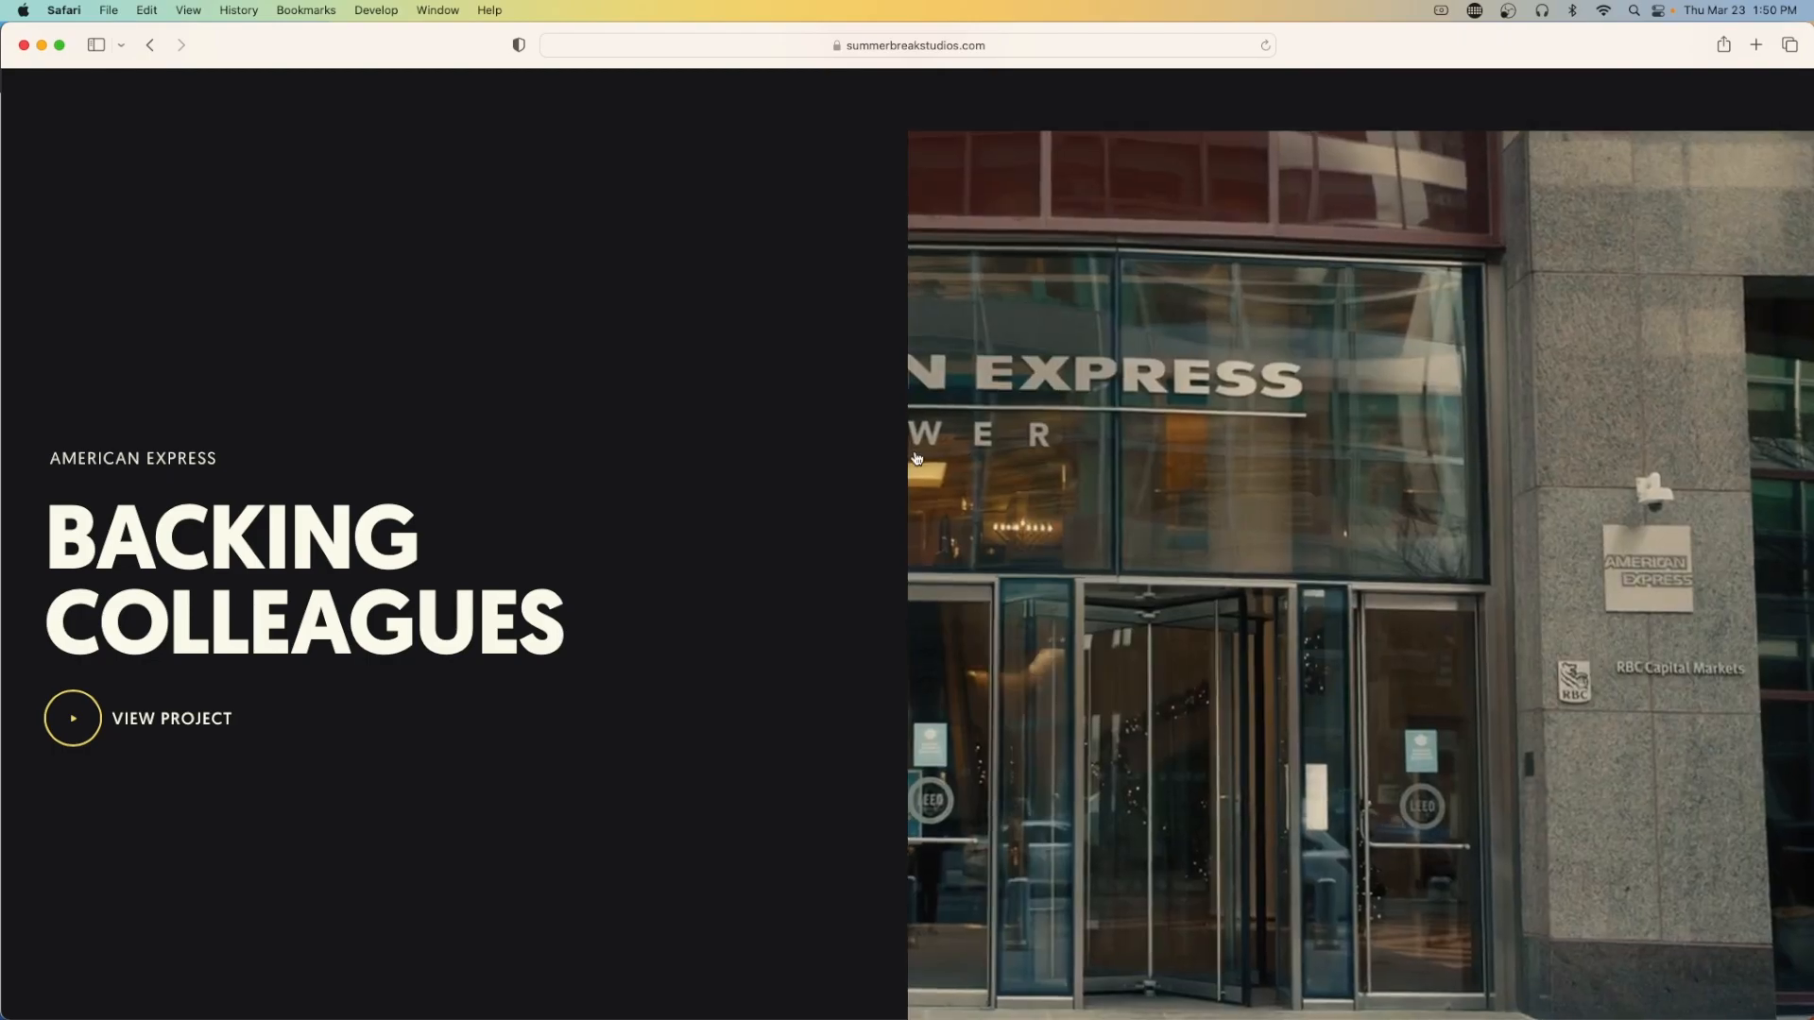
# Examine how the project titles and videos scroll side by side on the Summer Break Studios site in Safari, and return to Editor X in Chrome.
pyautogui.scroll(-3, 1327, 655)
pyautogui.scroll(-10, 1328, 656)
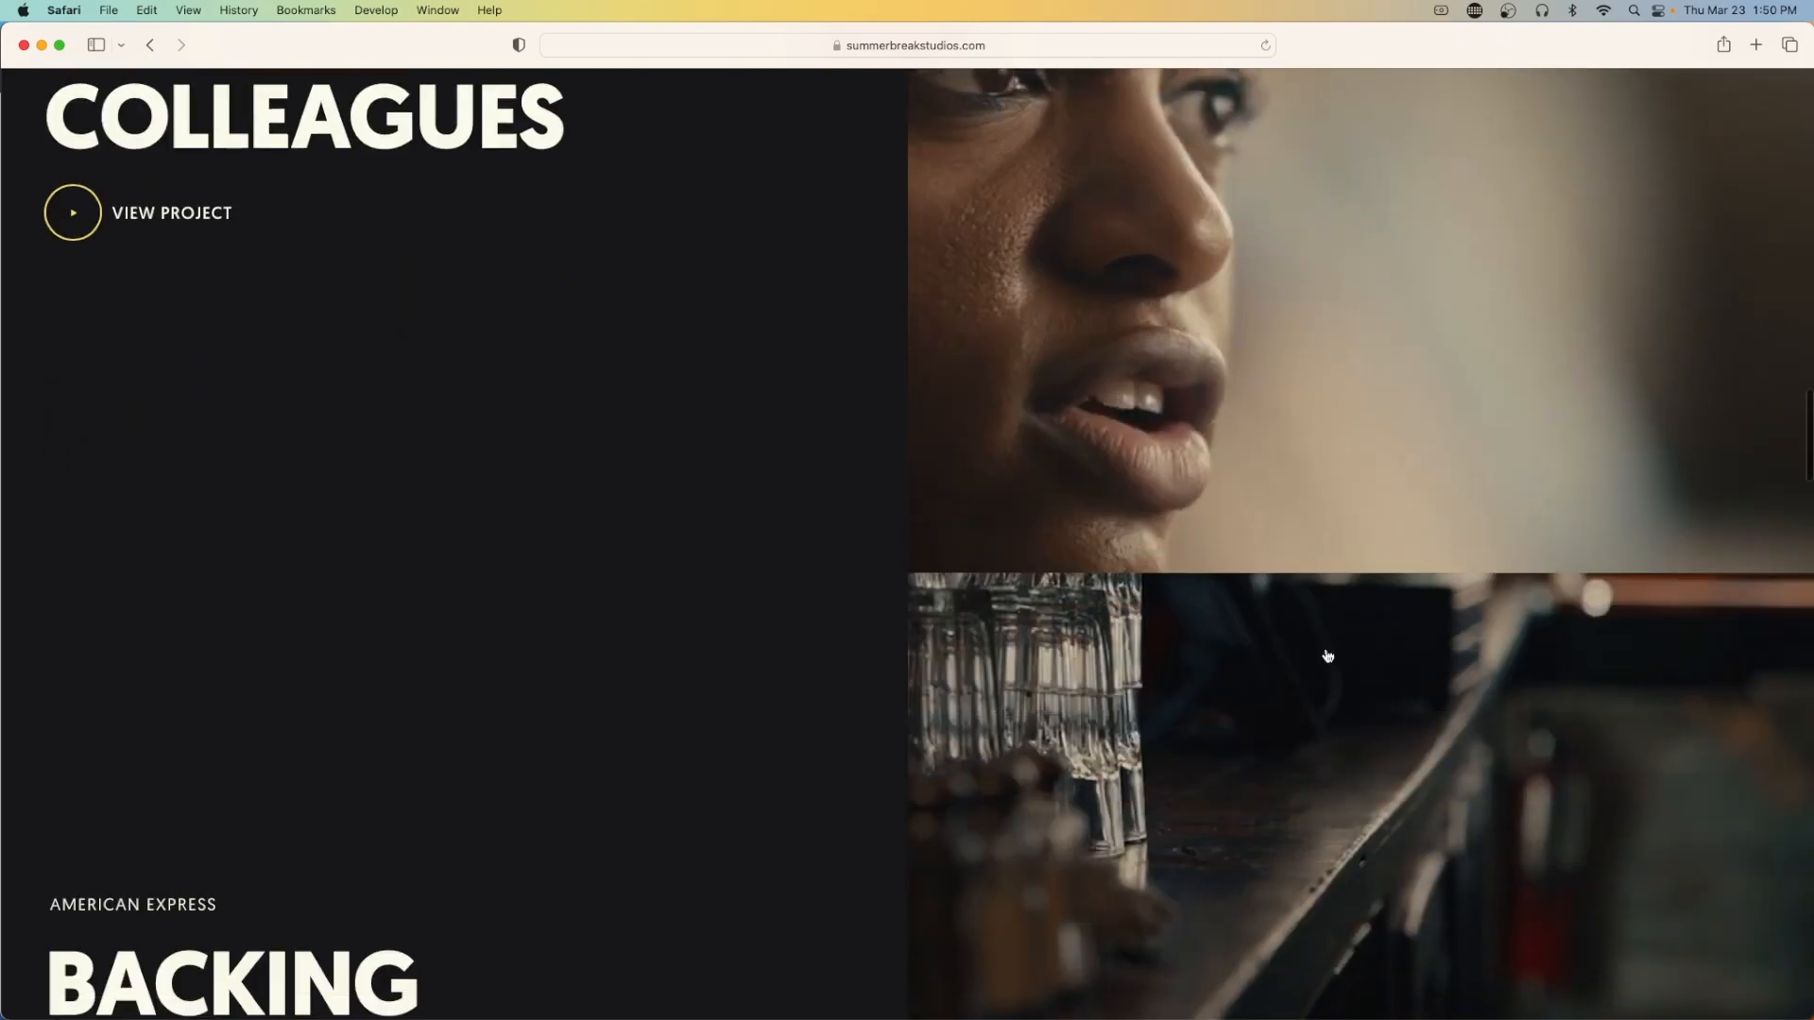
pyautogui.scroll(-15, 1327, 655)
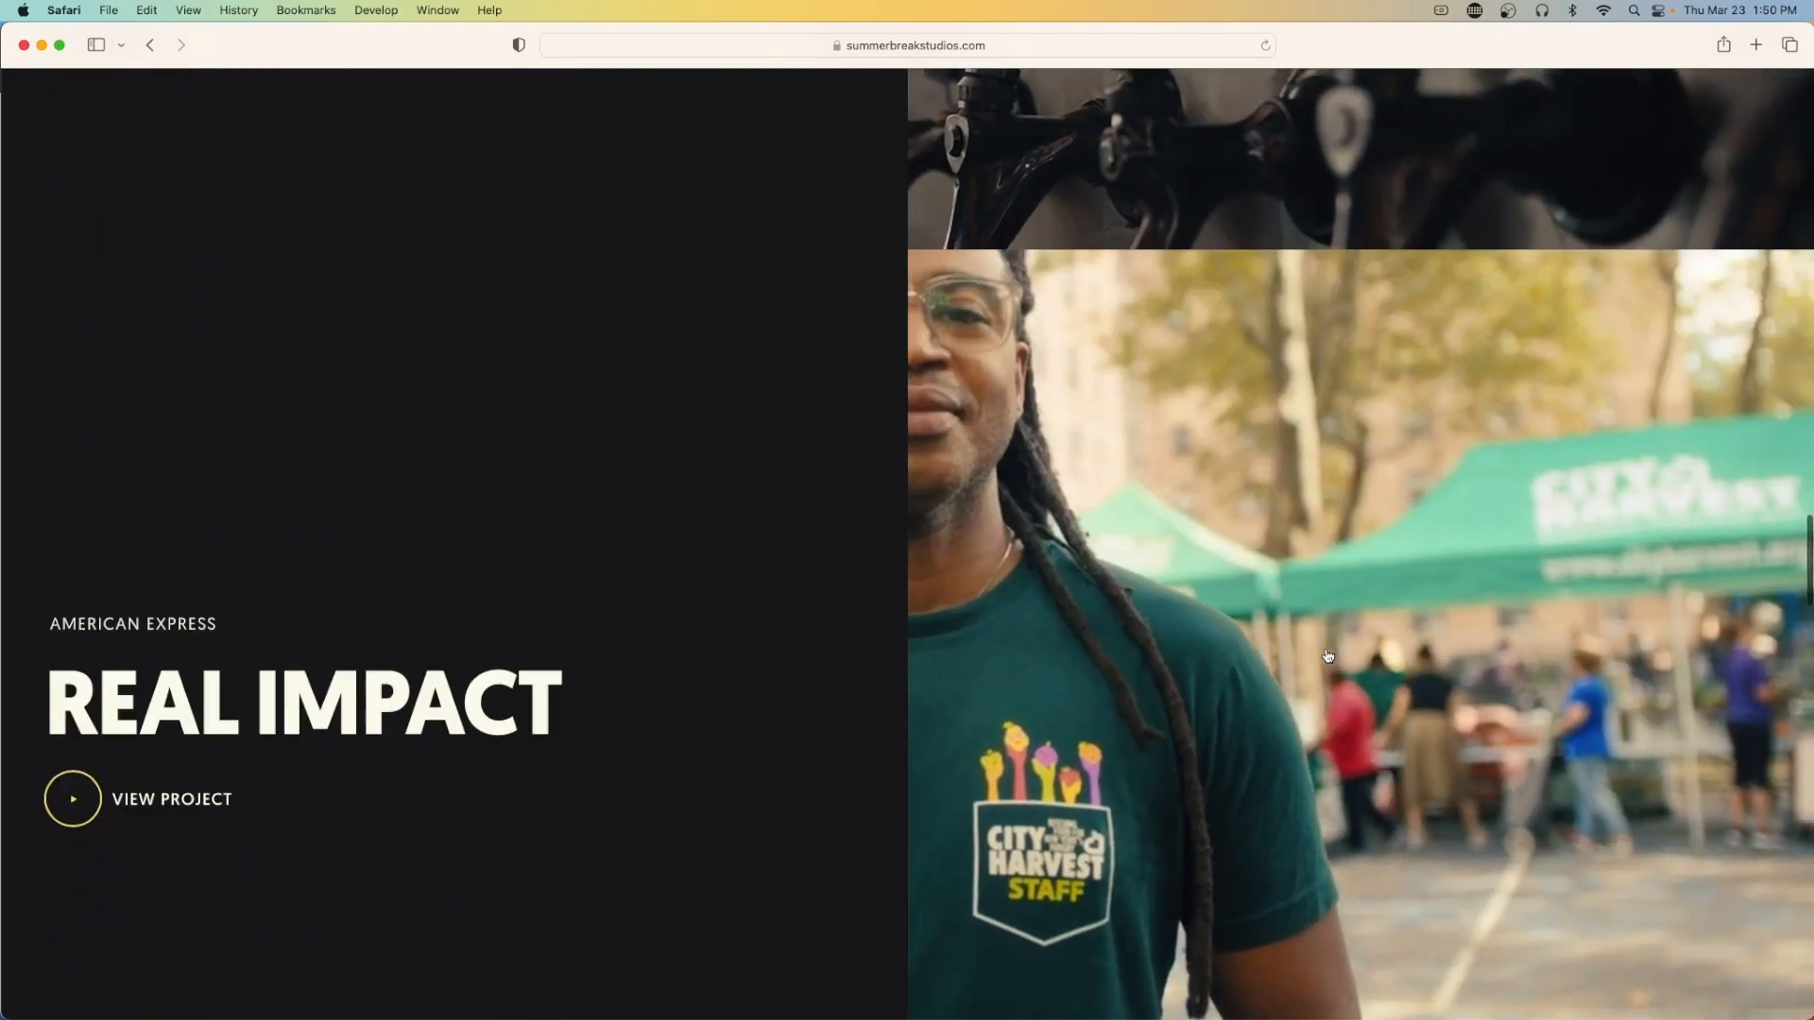
pyautogui.scroll(-3, 1327, 656)
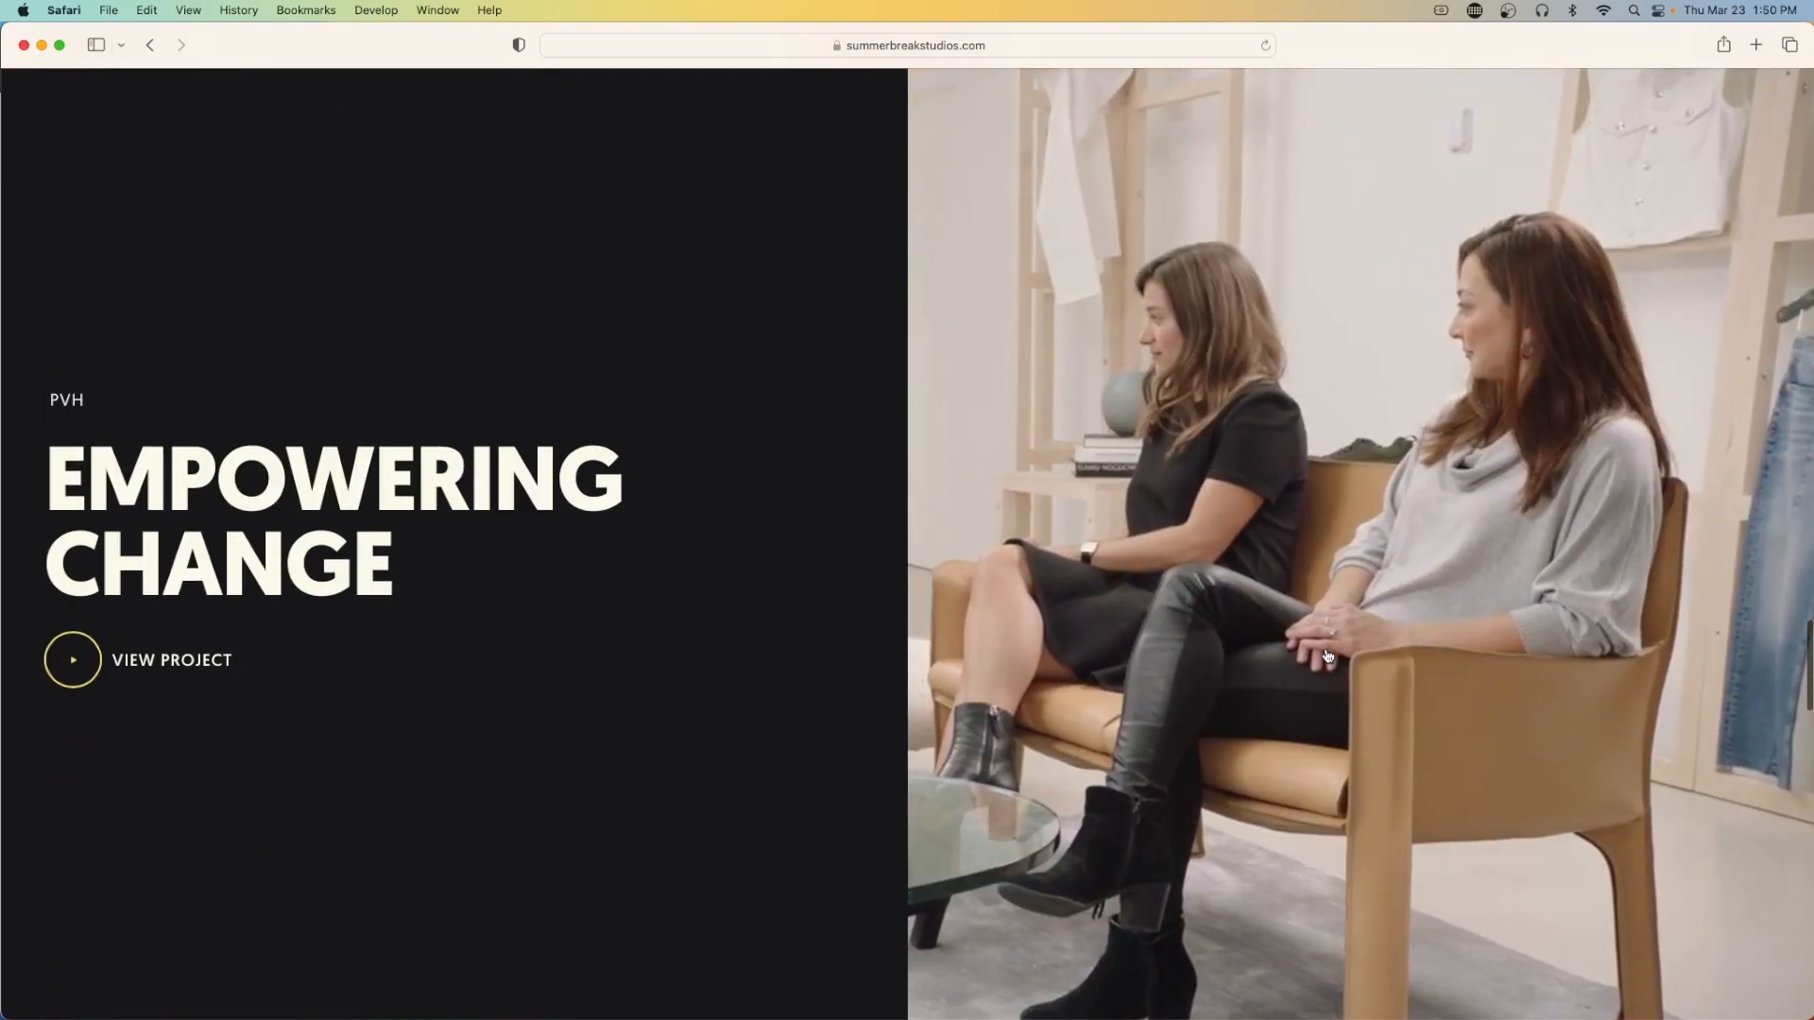
pyautogui.scroll(10, 1327, 656)
pyautogui.scroll(5, 1327, 656)
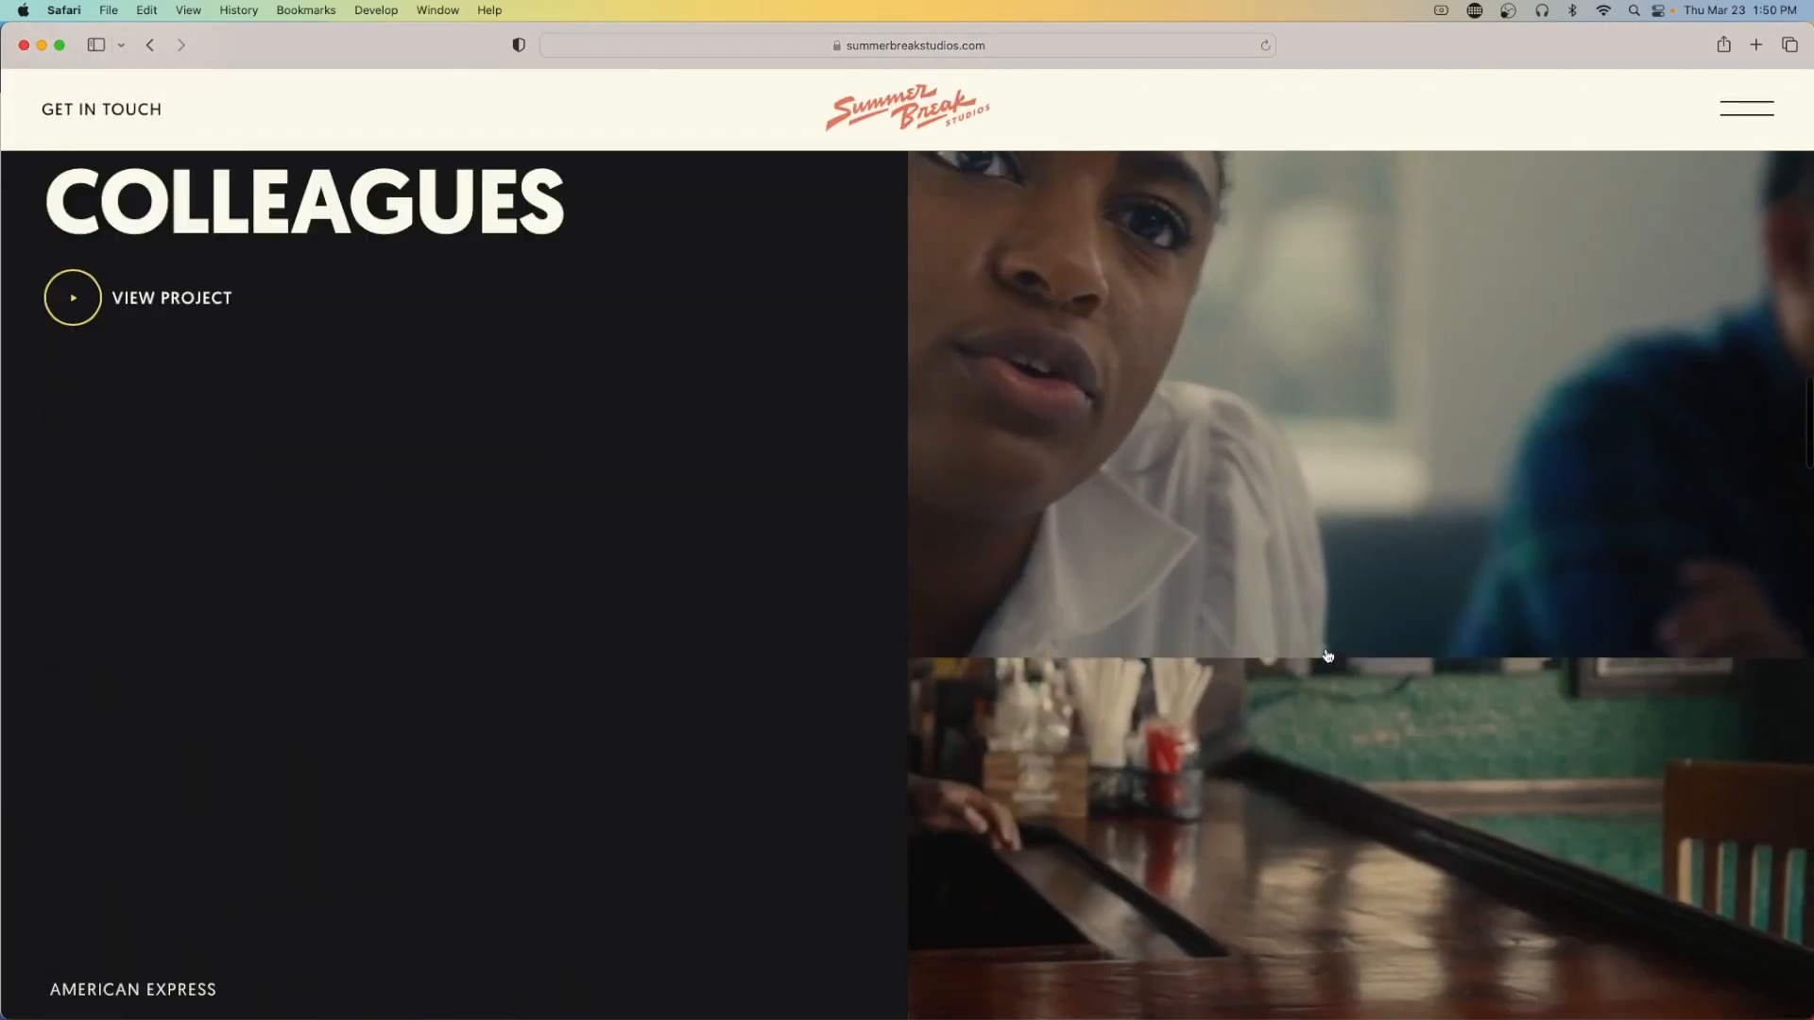
pyautogui.scroll(-3, 1327, 656)
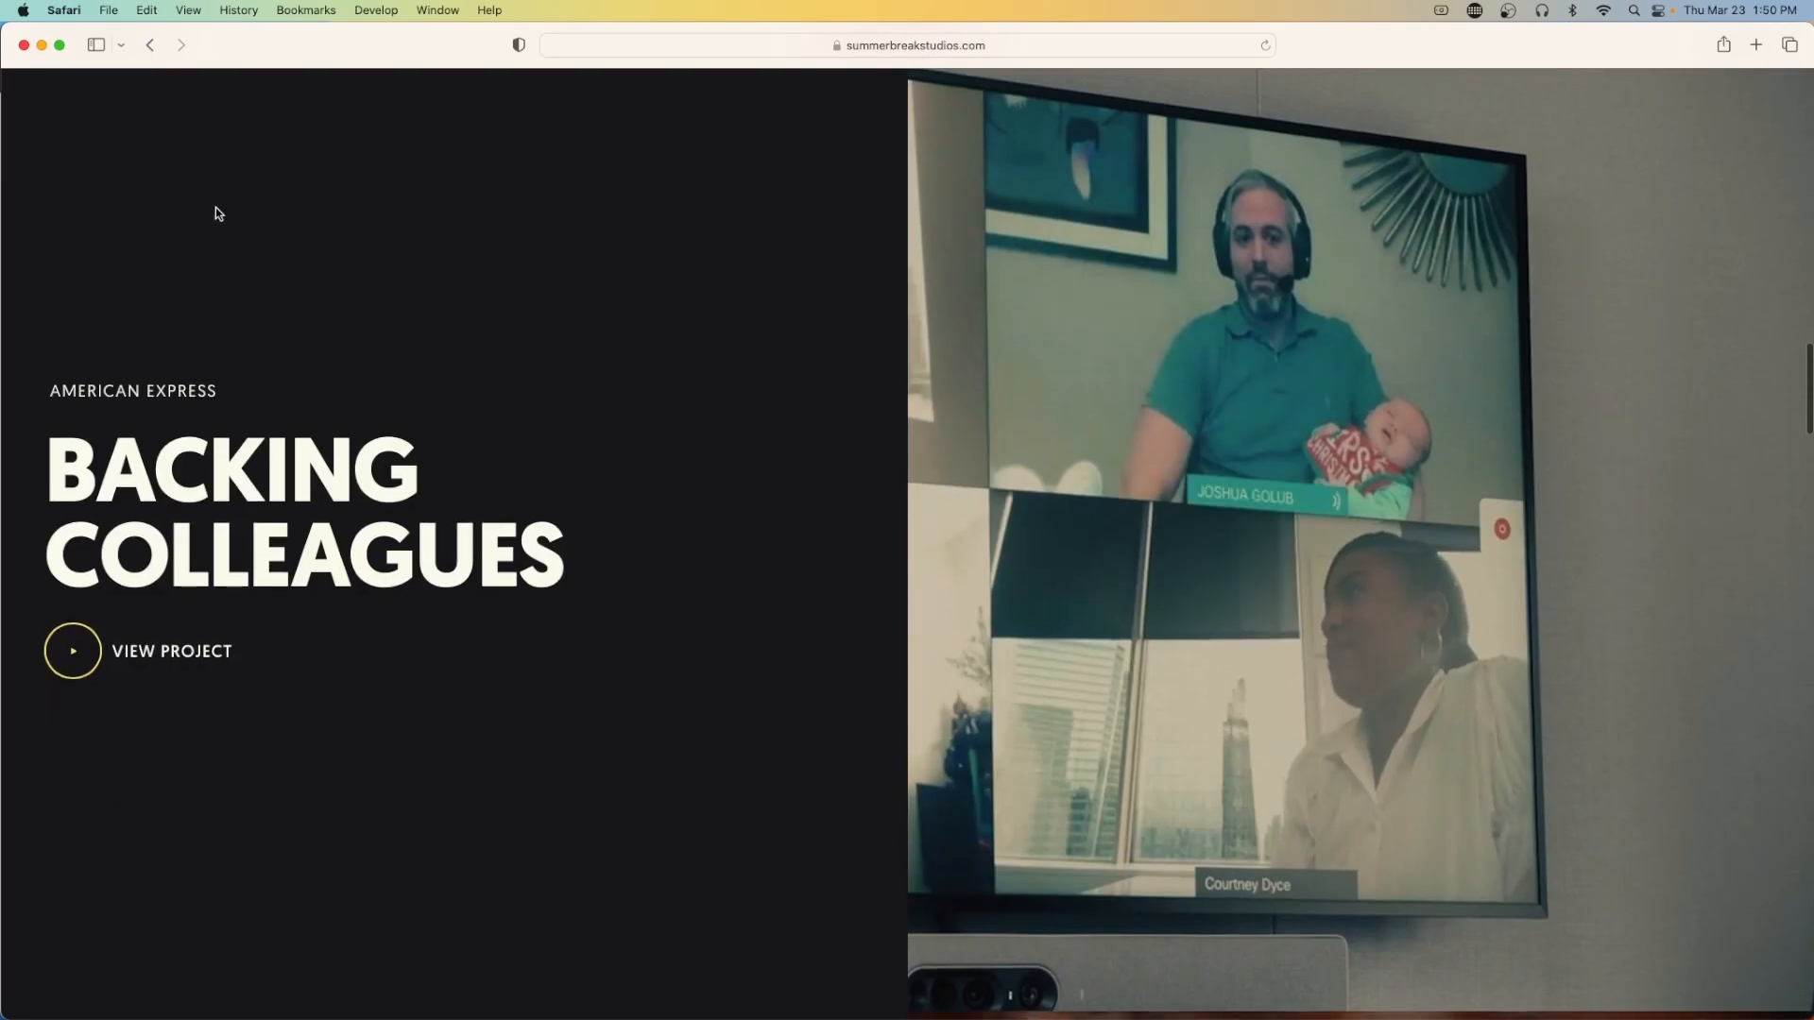
pyautogui.moveTo(319, 43); pyautogui.dragTo(0, 43)
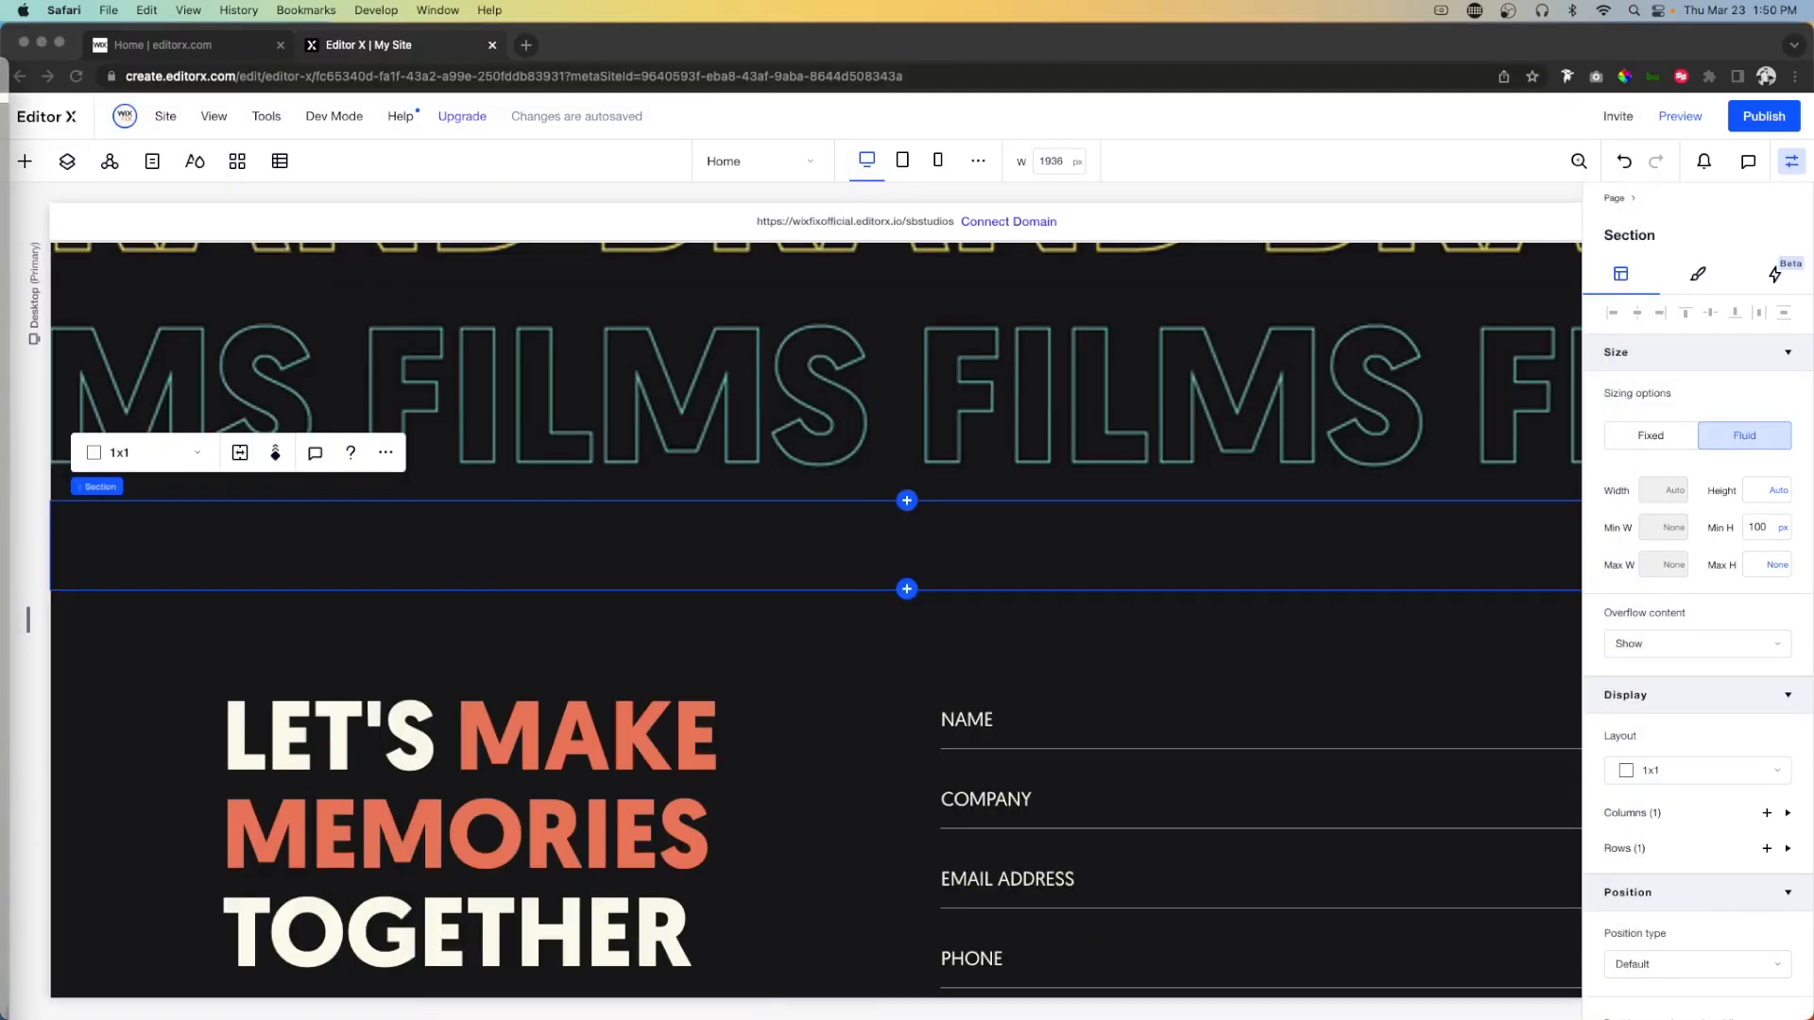
# Add a blank section between the dark spacer below FILMS and the footer.
pyautogui.click(910, 593)
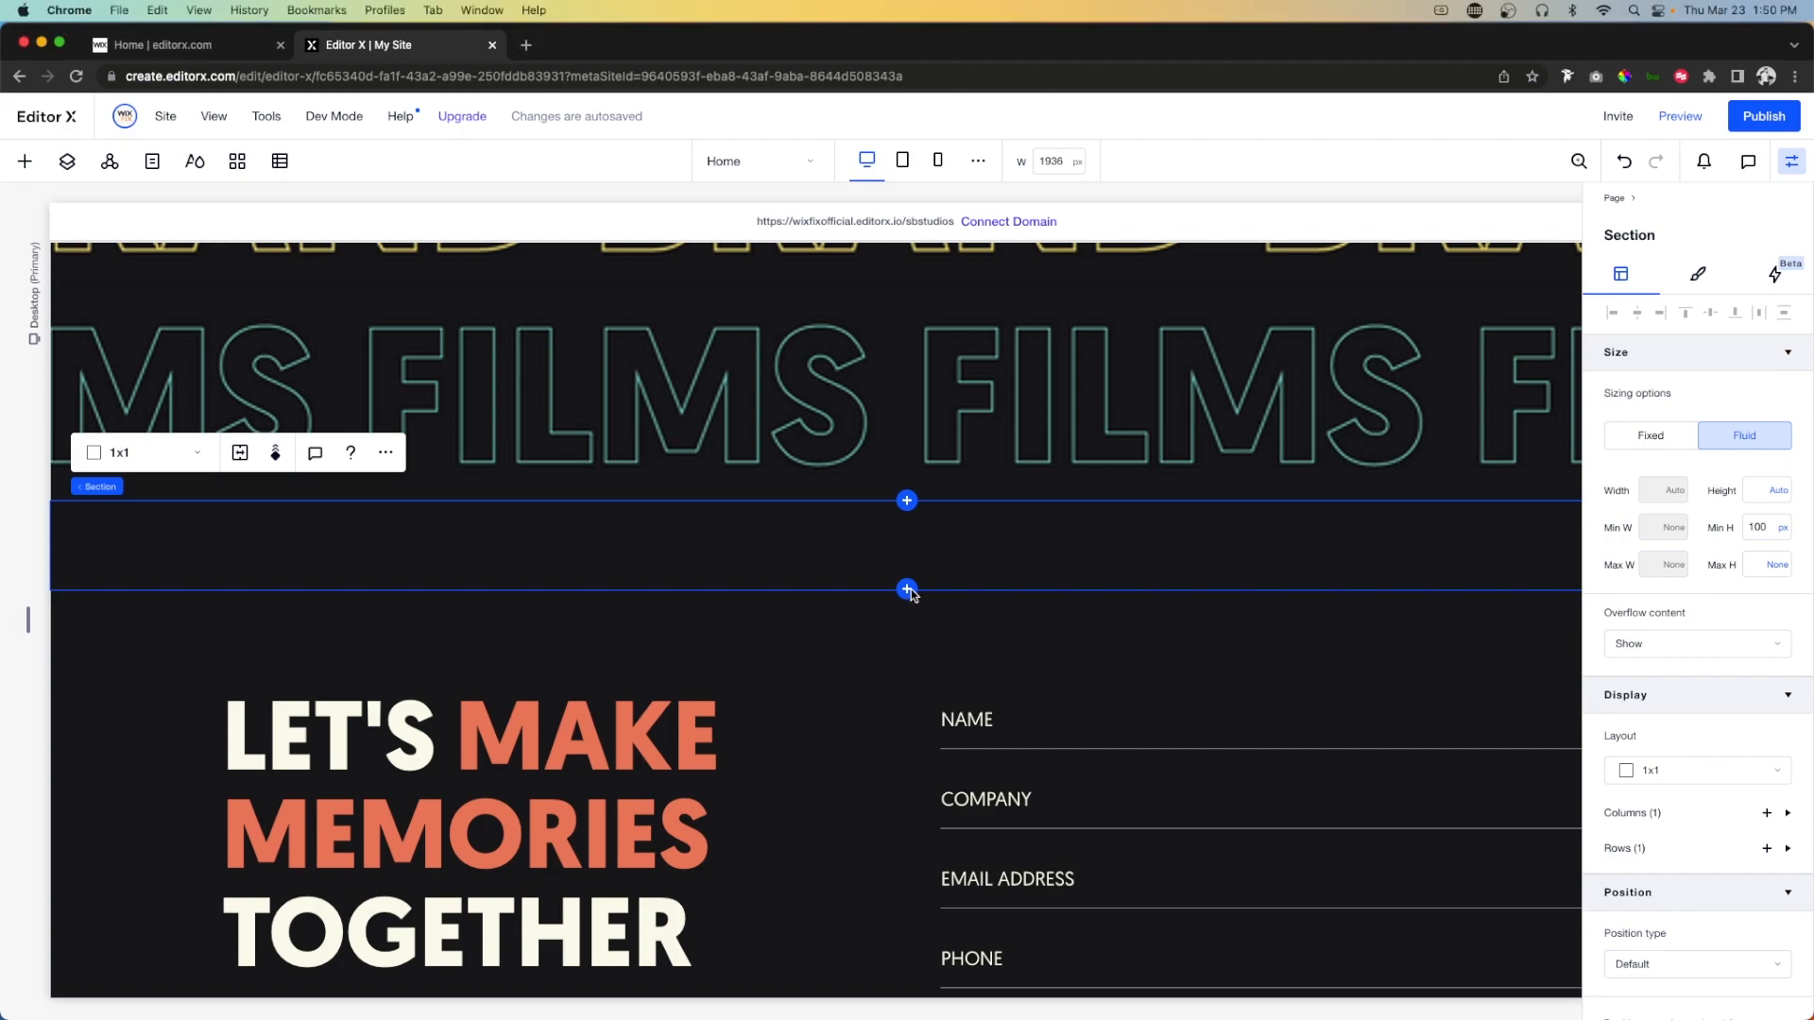
pyautogui.click(908, 590)
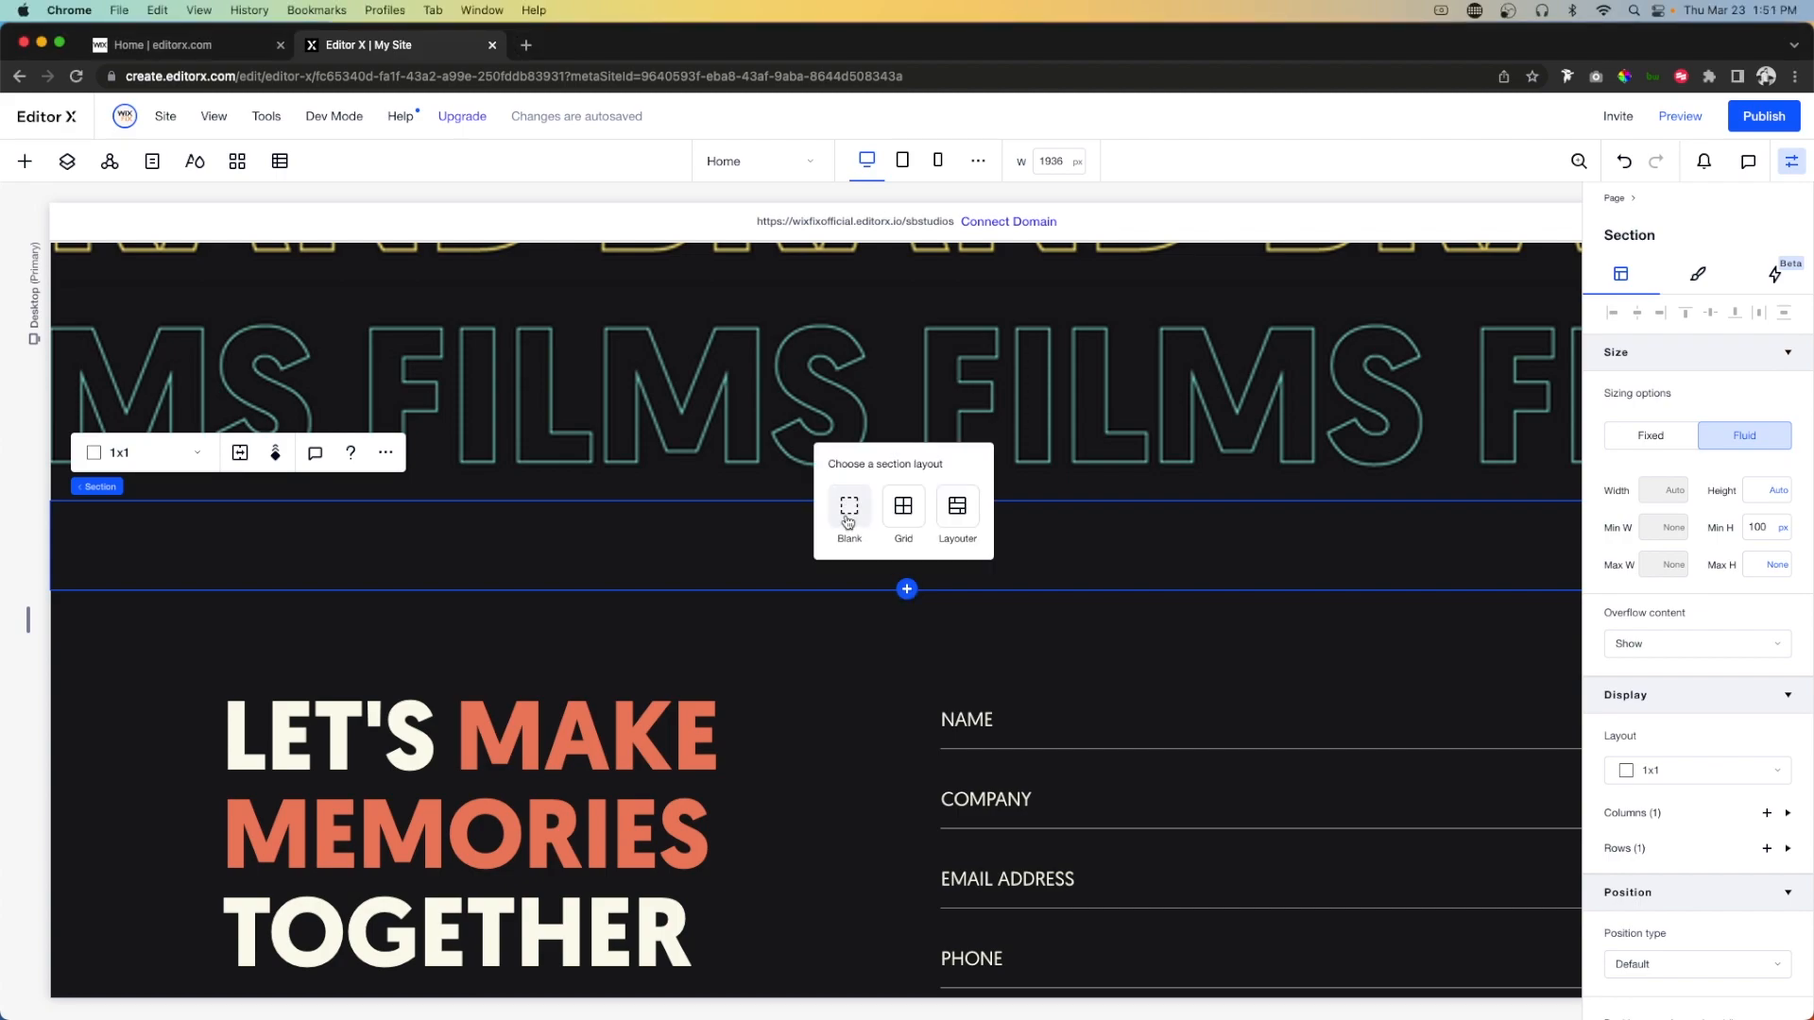
pyautogui.click(848, 521)
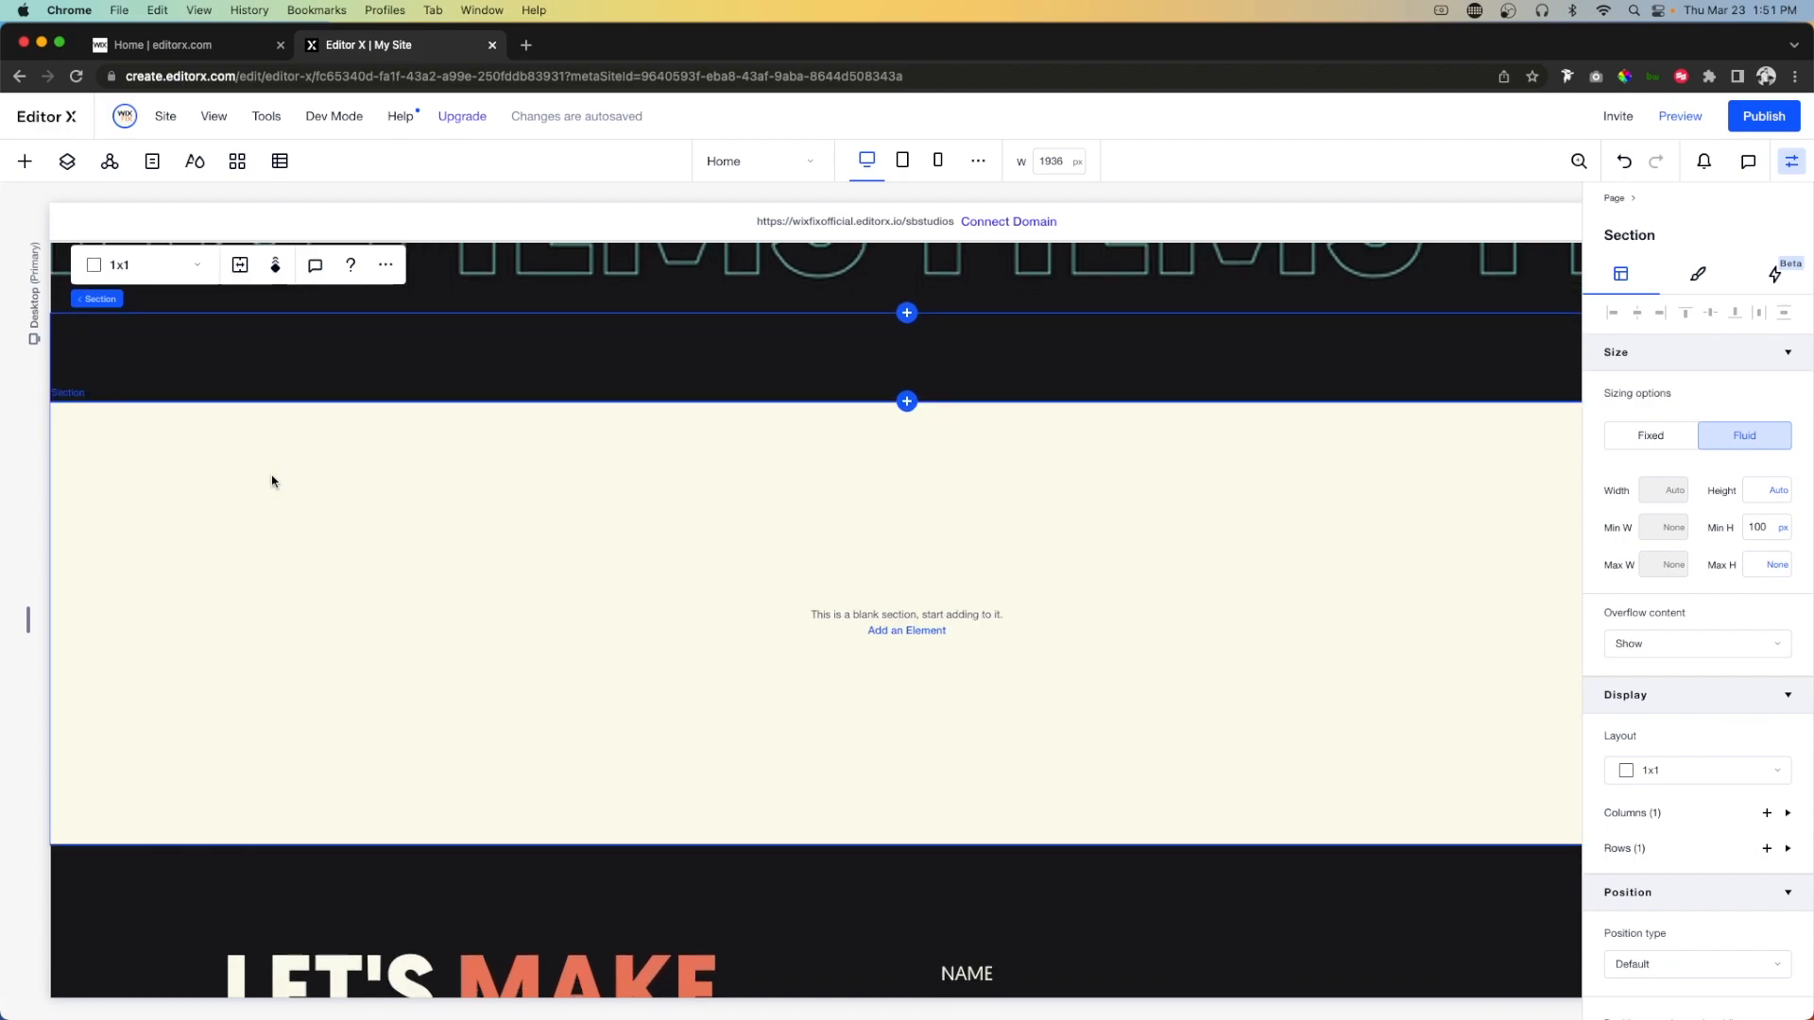
# Set the minimum height of the new blank section below the spacer to 400 vh.
pyautogui.doubleClick(1766, 526)
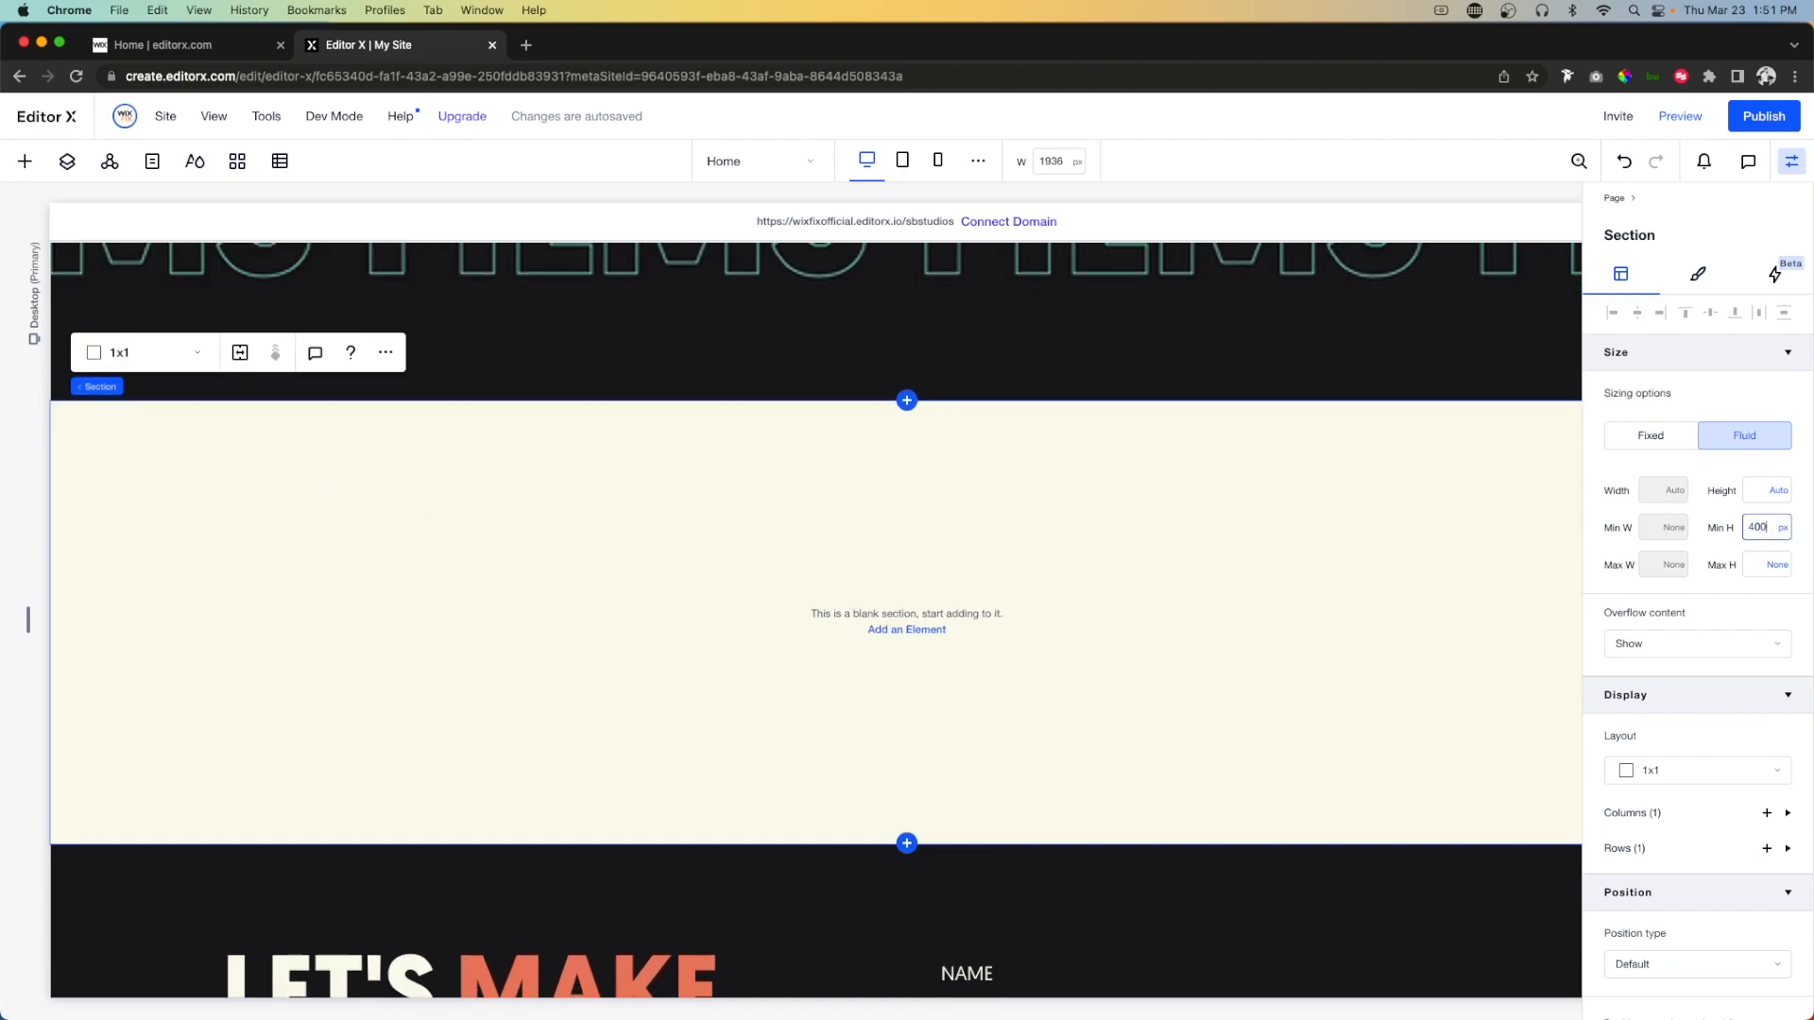
pyautogui.write('400vh')
pyautogui.press('Return')
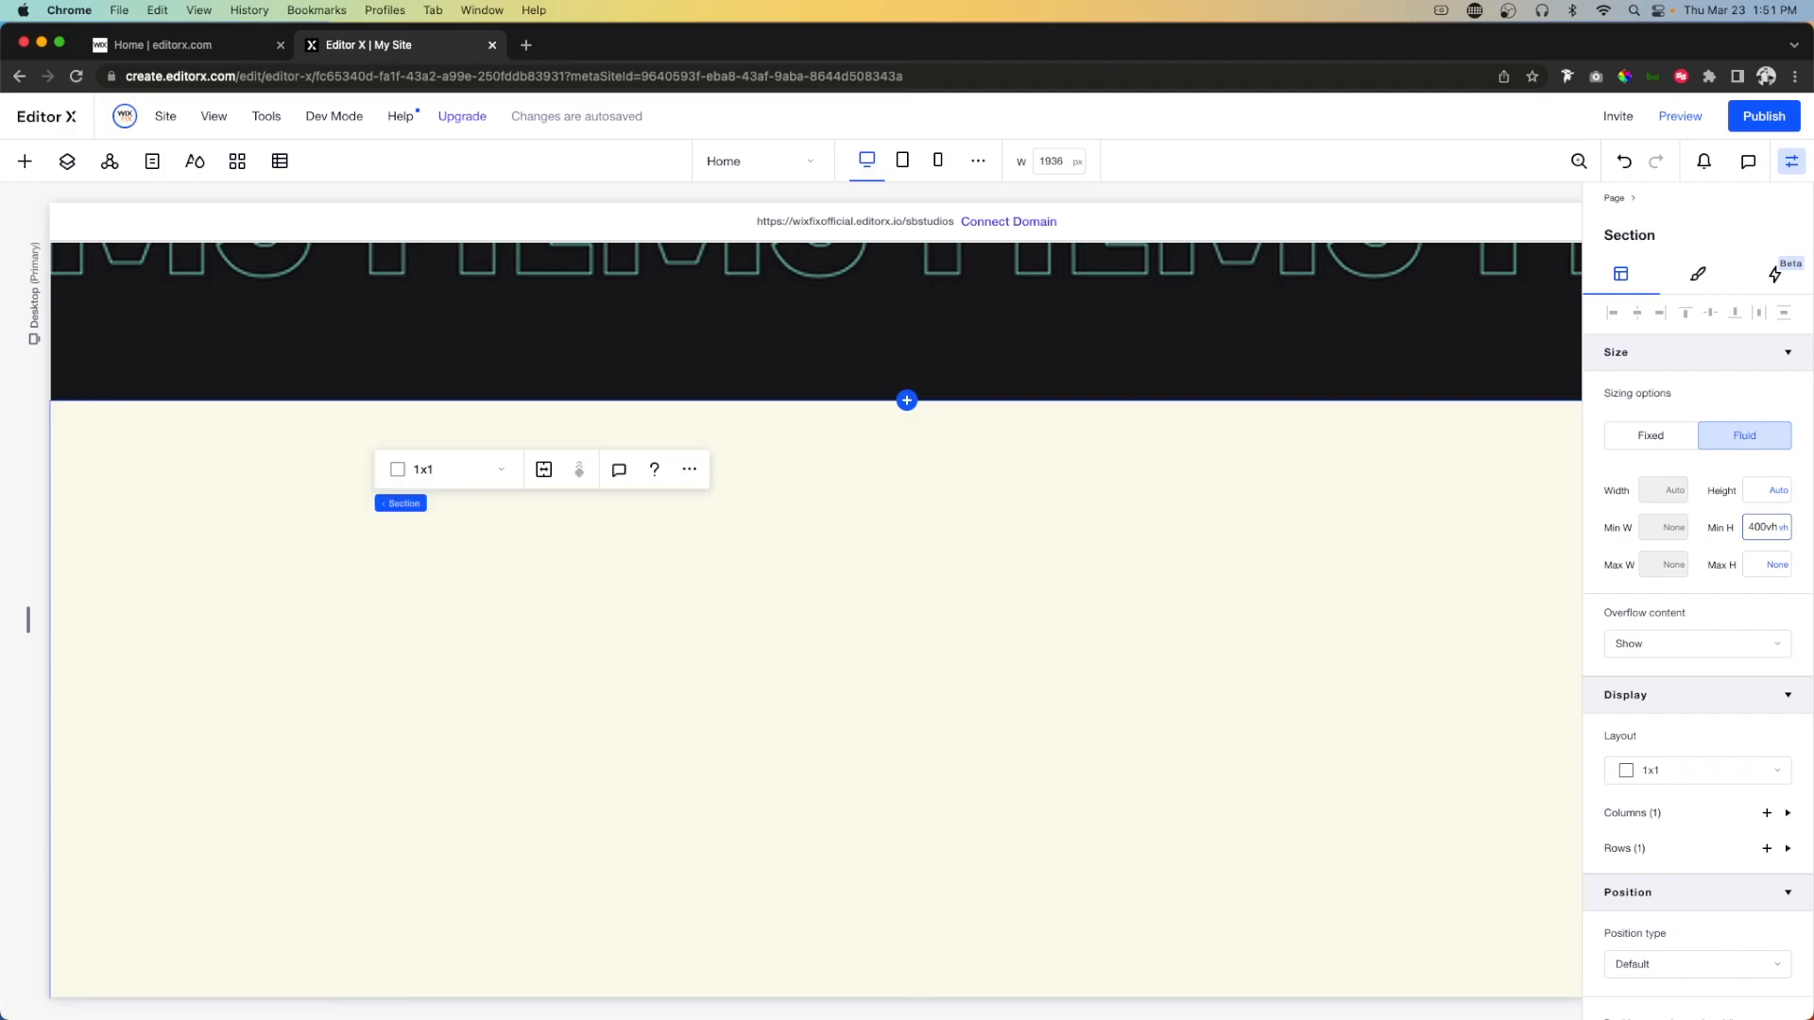
pyautogui.scroll(-2, 931, 764)
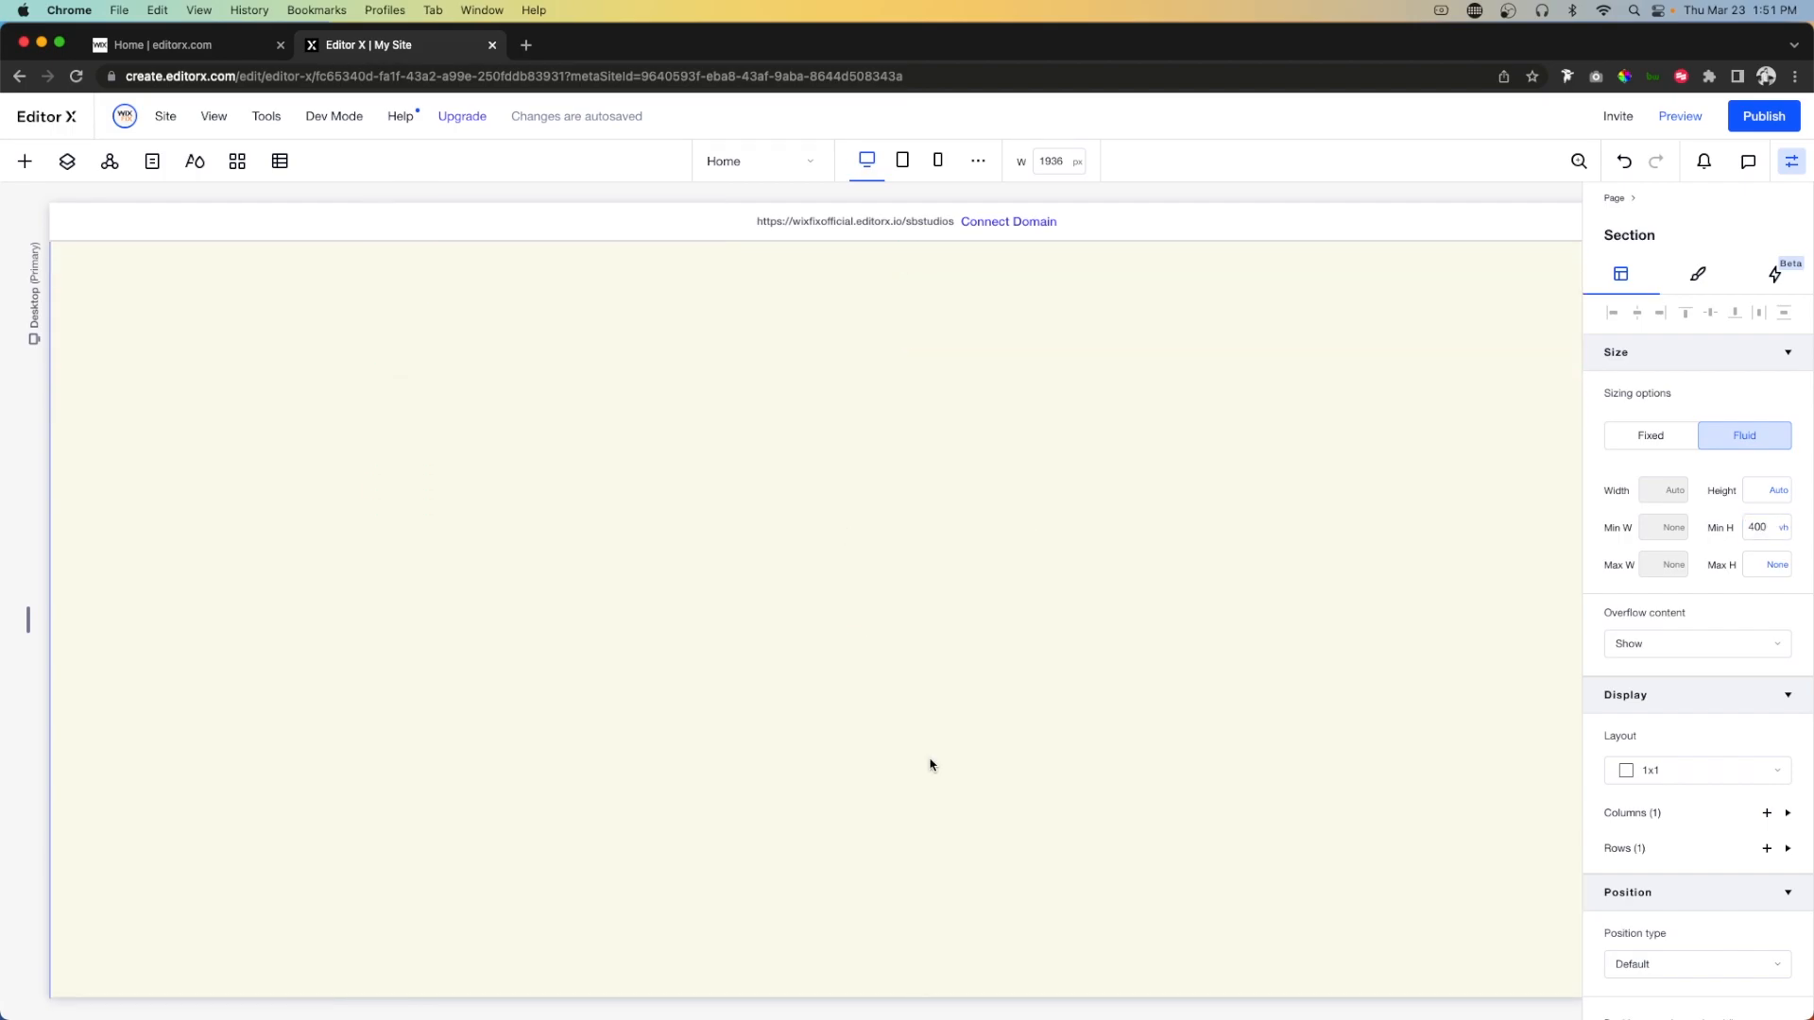
pyautogui.scroll(-10, 931, 764)
pyautogui.scroll(10, 930, 765)
pyautogui.scroll(2, 931, 764)
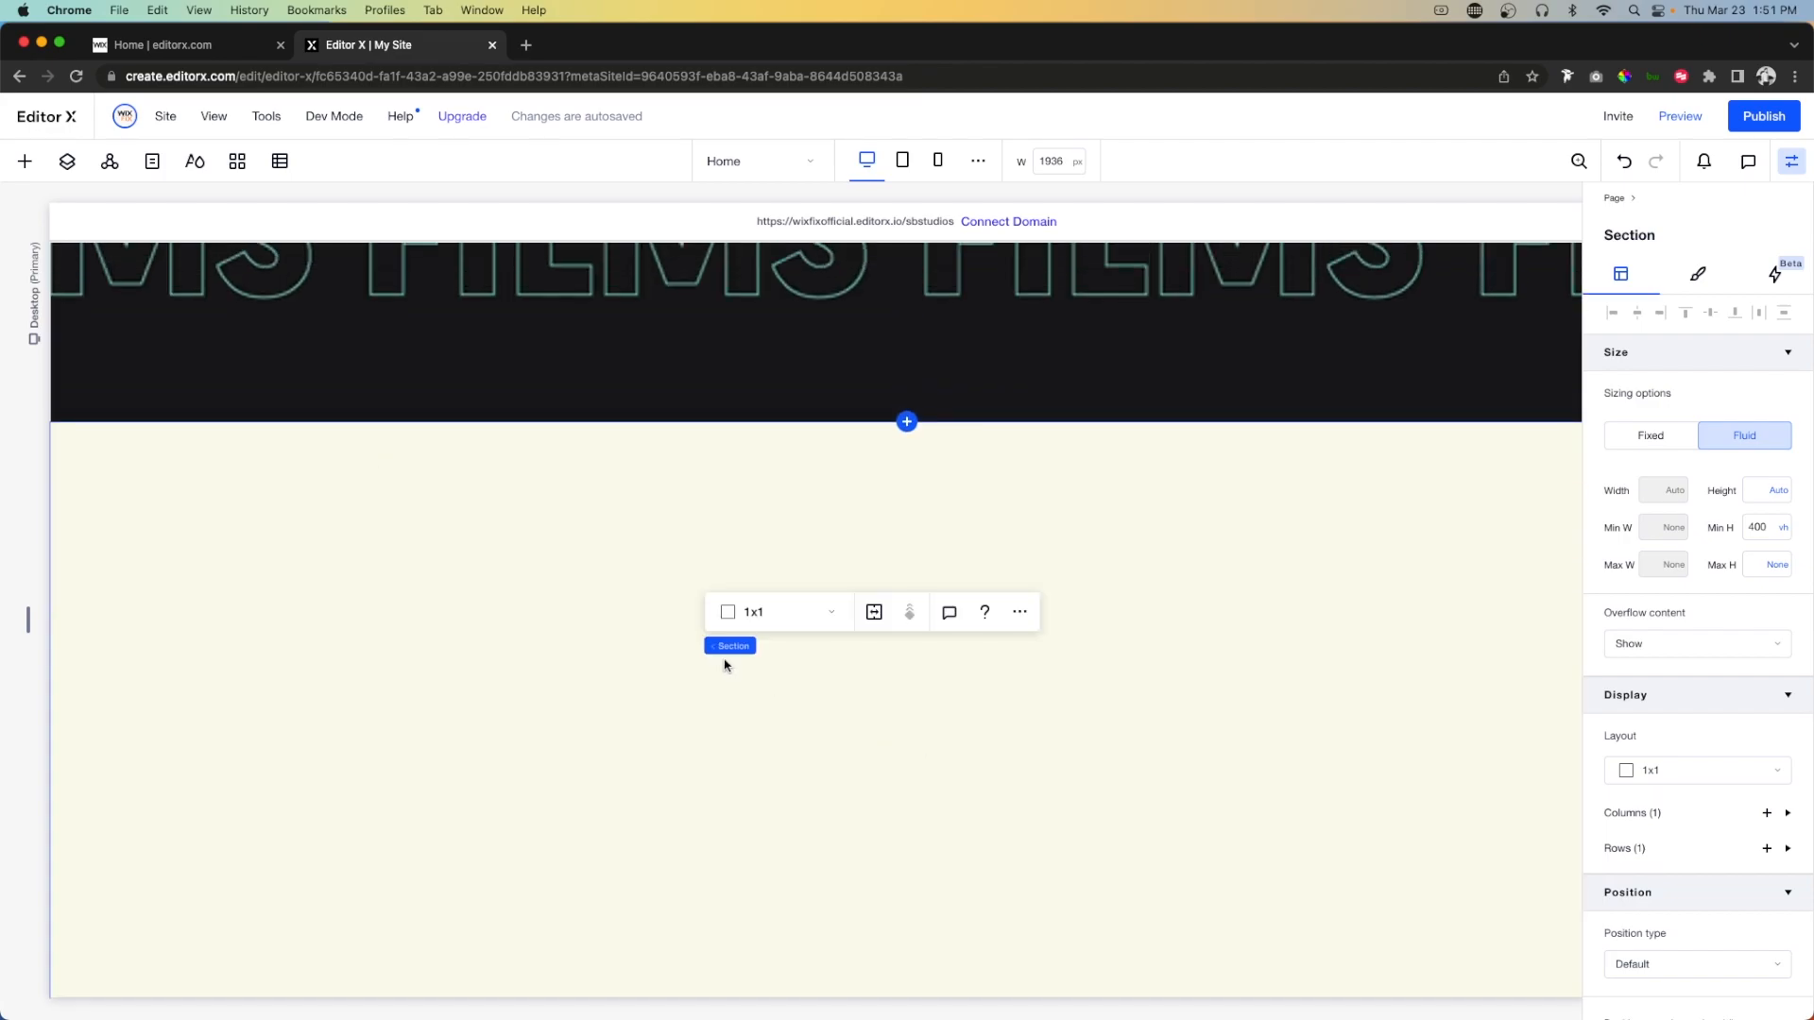
# Divide the 400 vh section into a custom grid of 1 column and 4 rows.
pyautogui.click(746, 611)
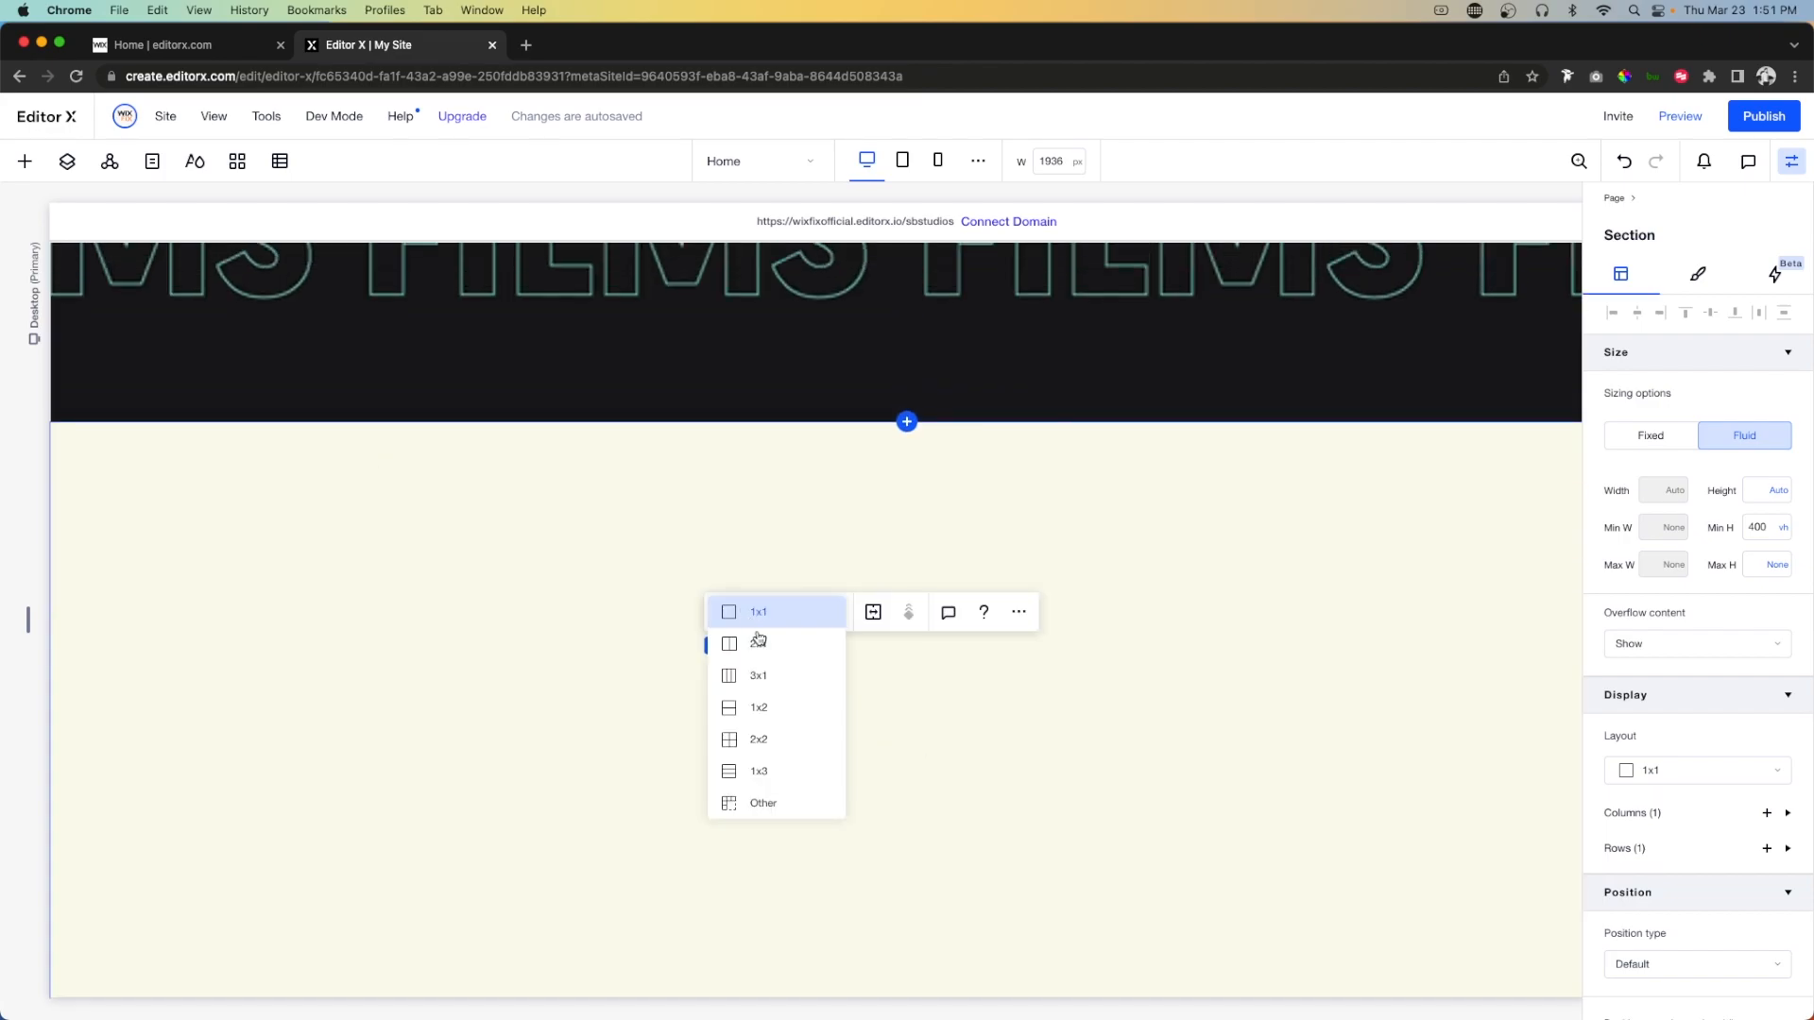
pyautogui.click(798, 802)
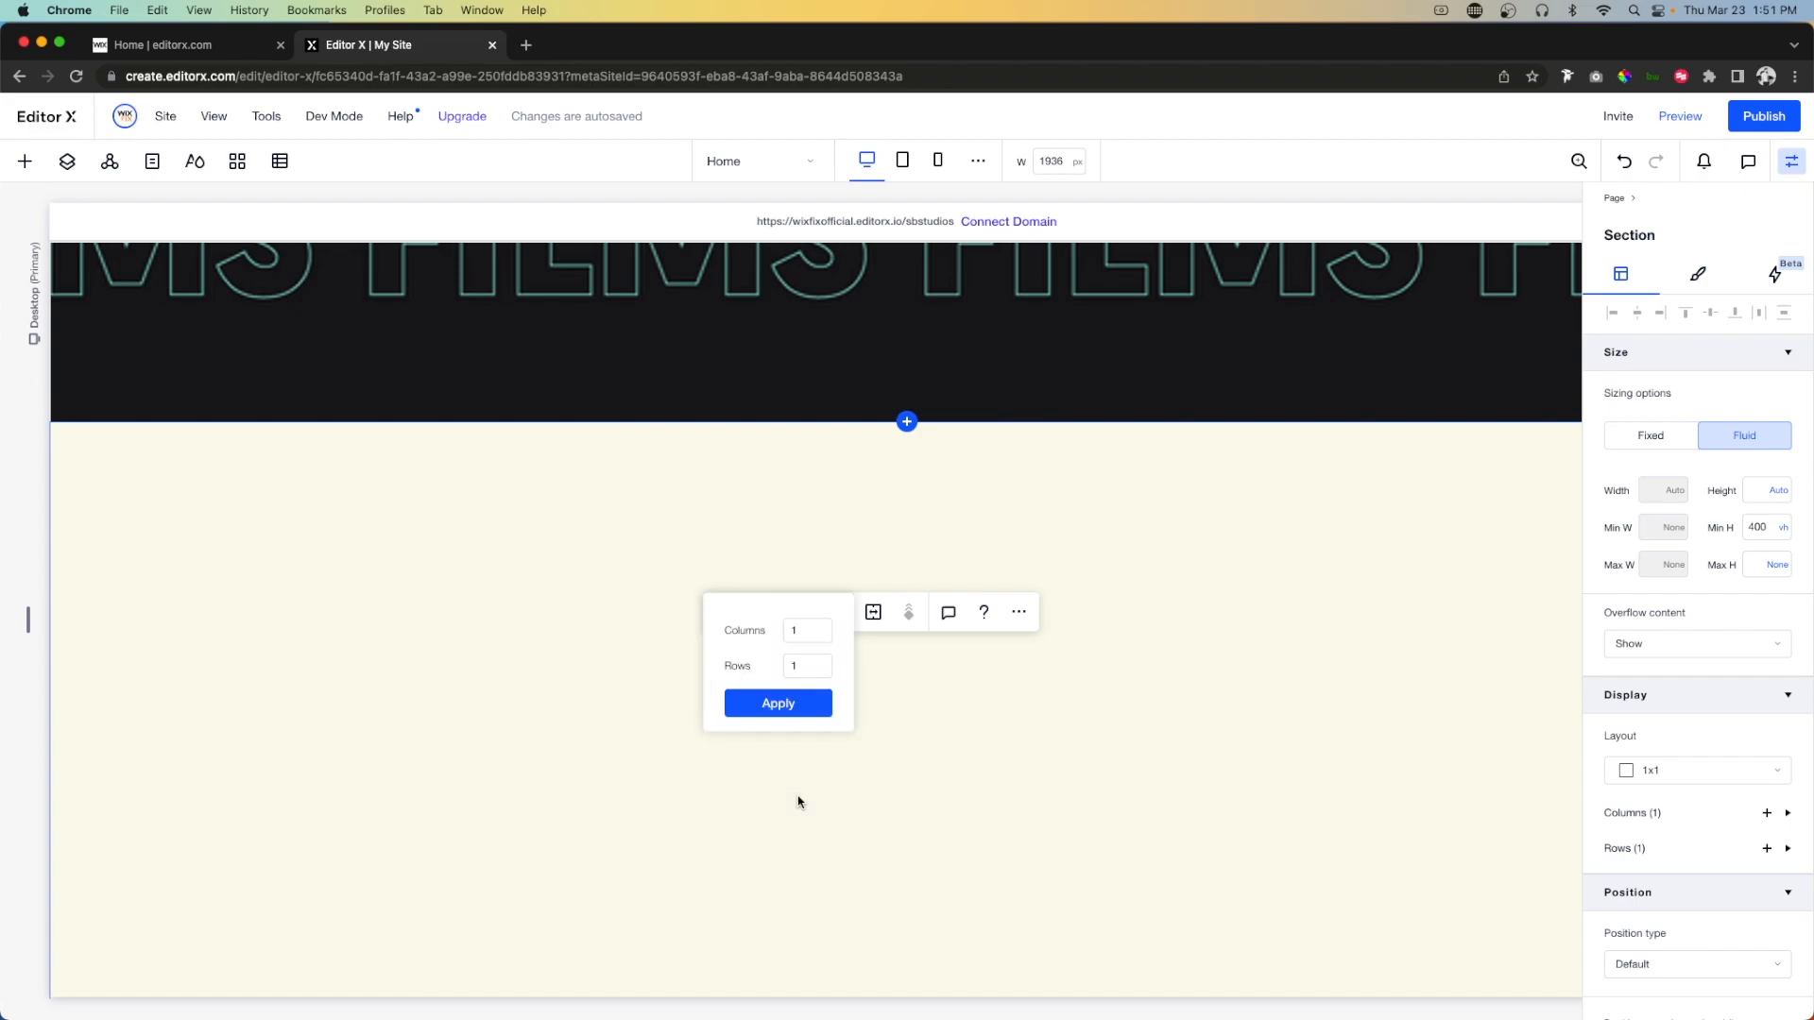
pyautogui.click(808, 669)
pyautogui.write('4')
pyautogui.click(812, 710)
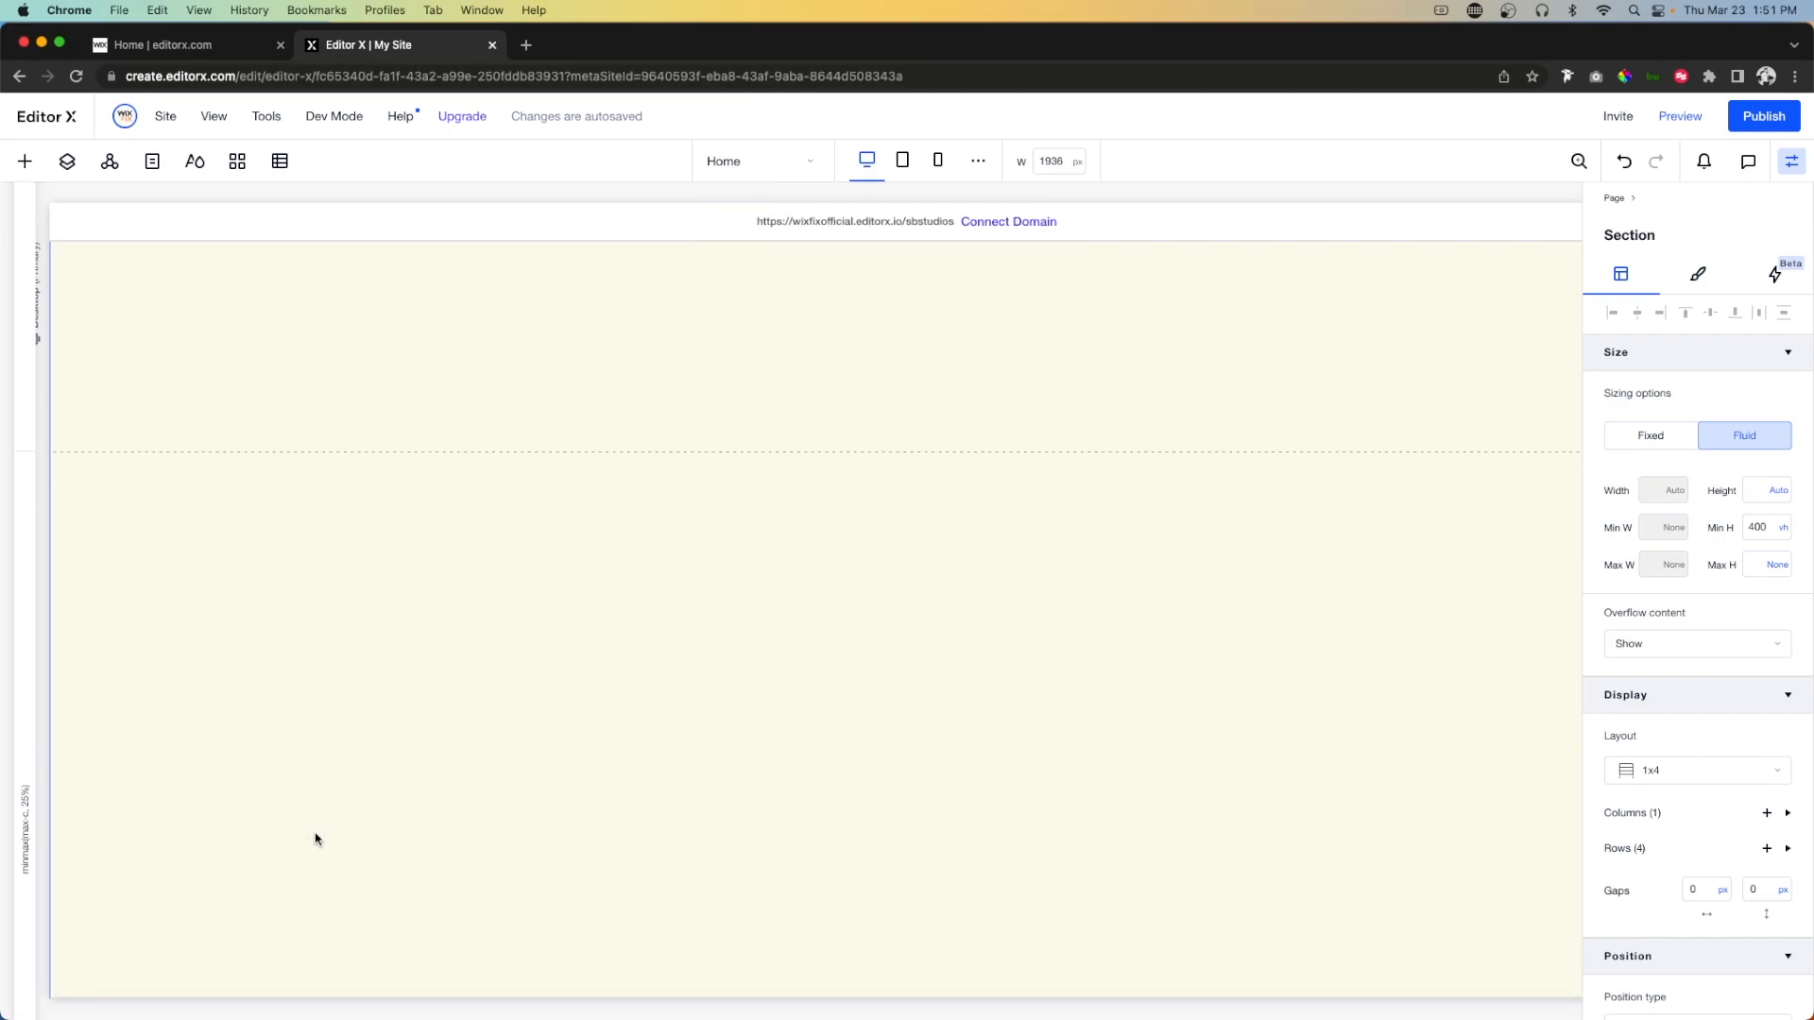
pyautogui.scroll(-2, 544, 736)
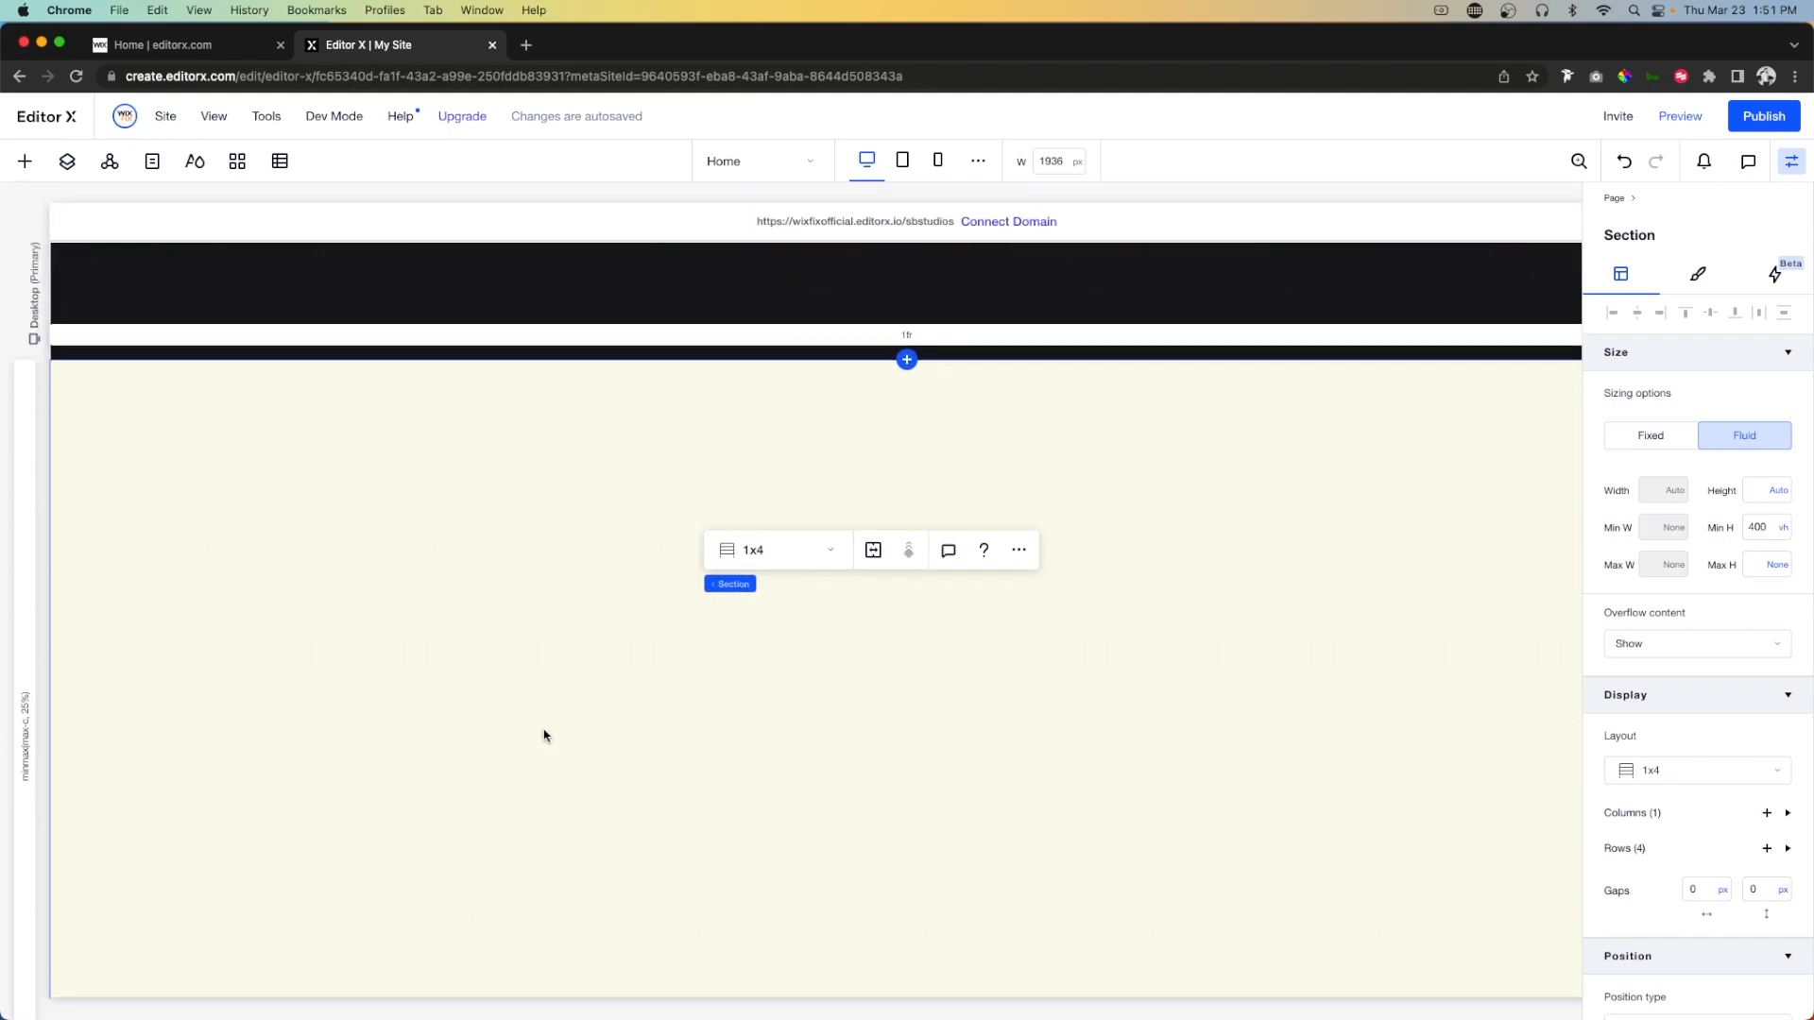
# Fill the background of the four-row section with the dark theme color #1D1D20.
pyautogui.click(1697, 276)
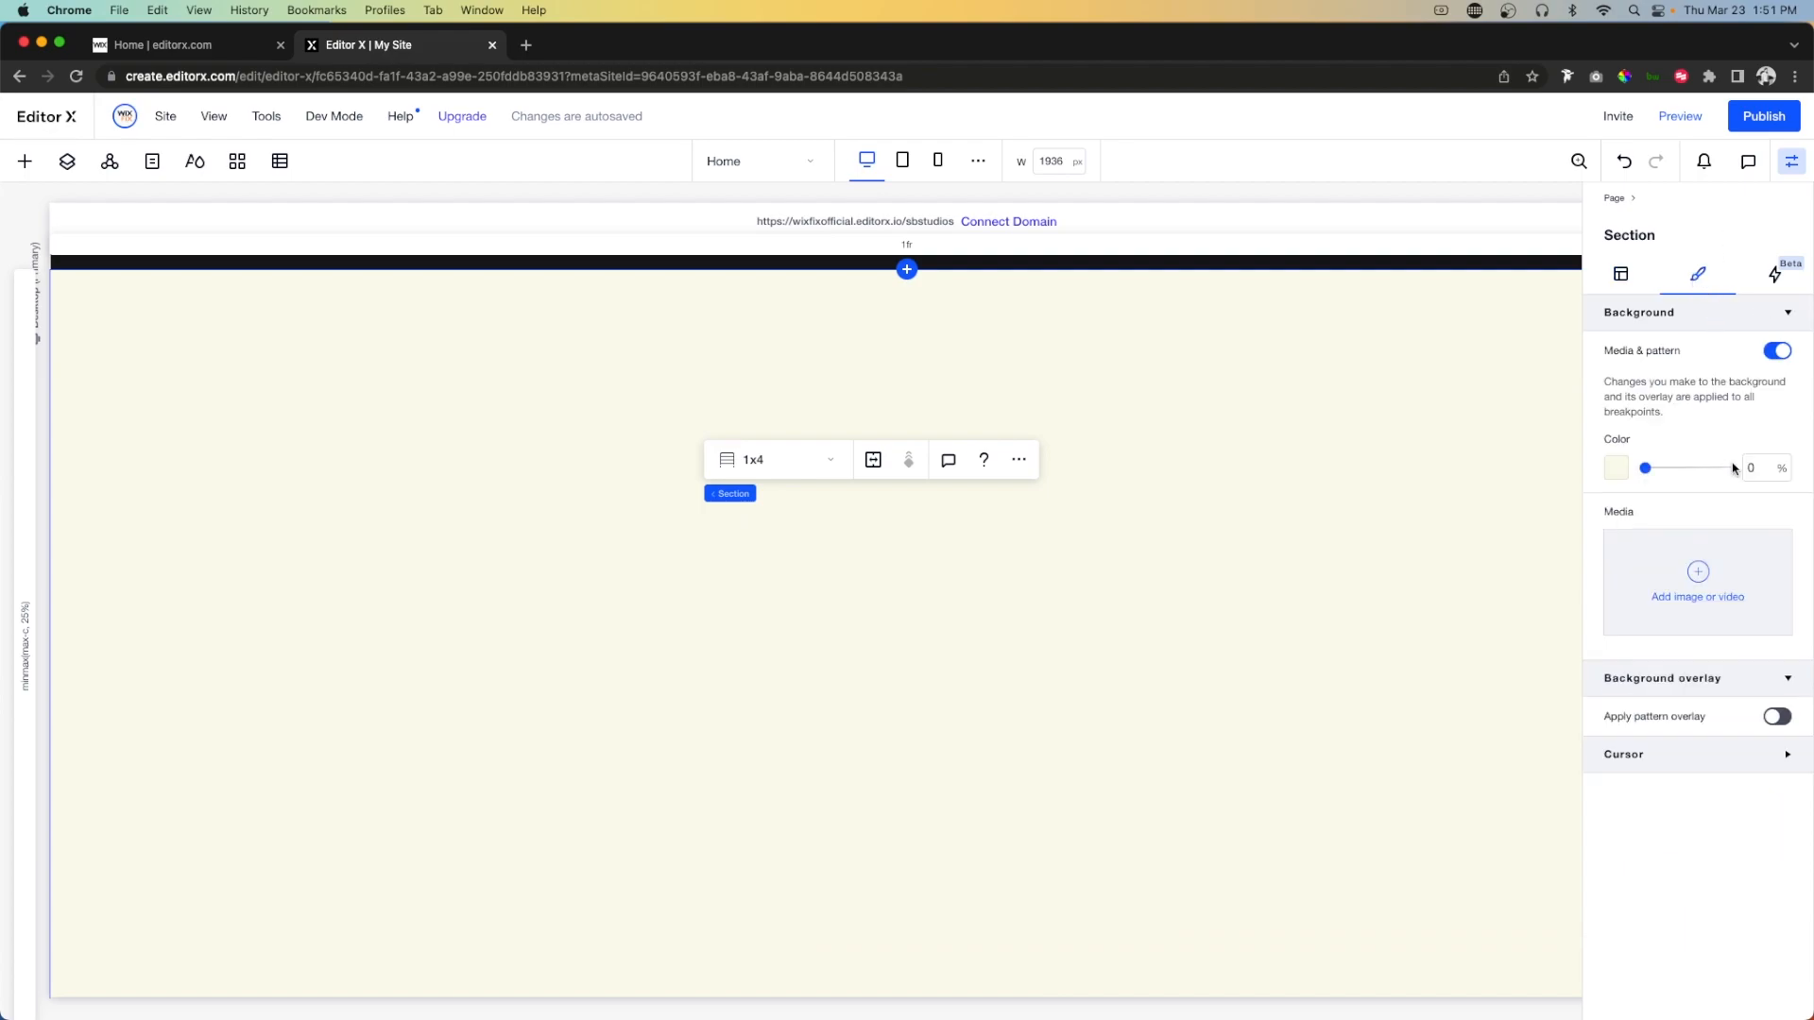
pyautogui.click(1615, 468)
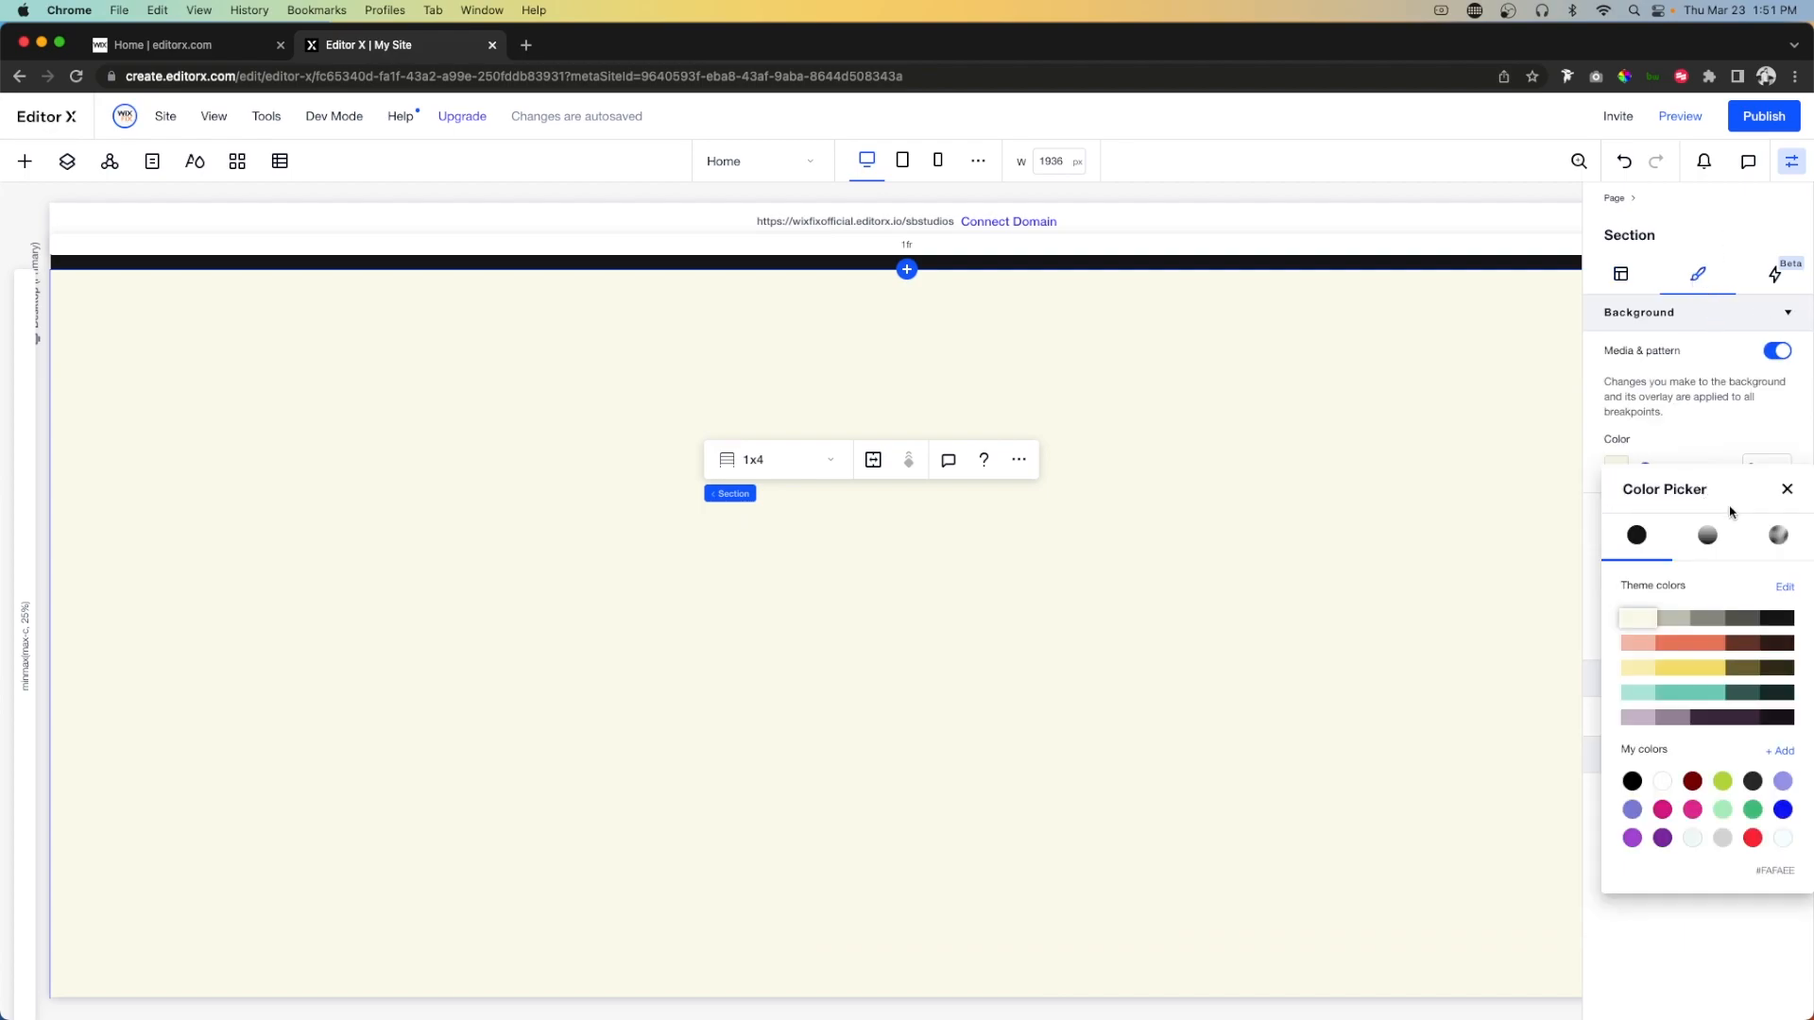
pyautogui.click(1776, 618)
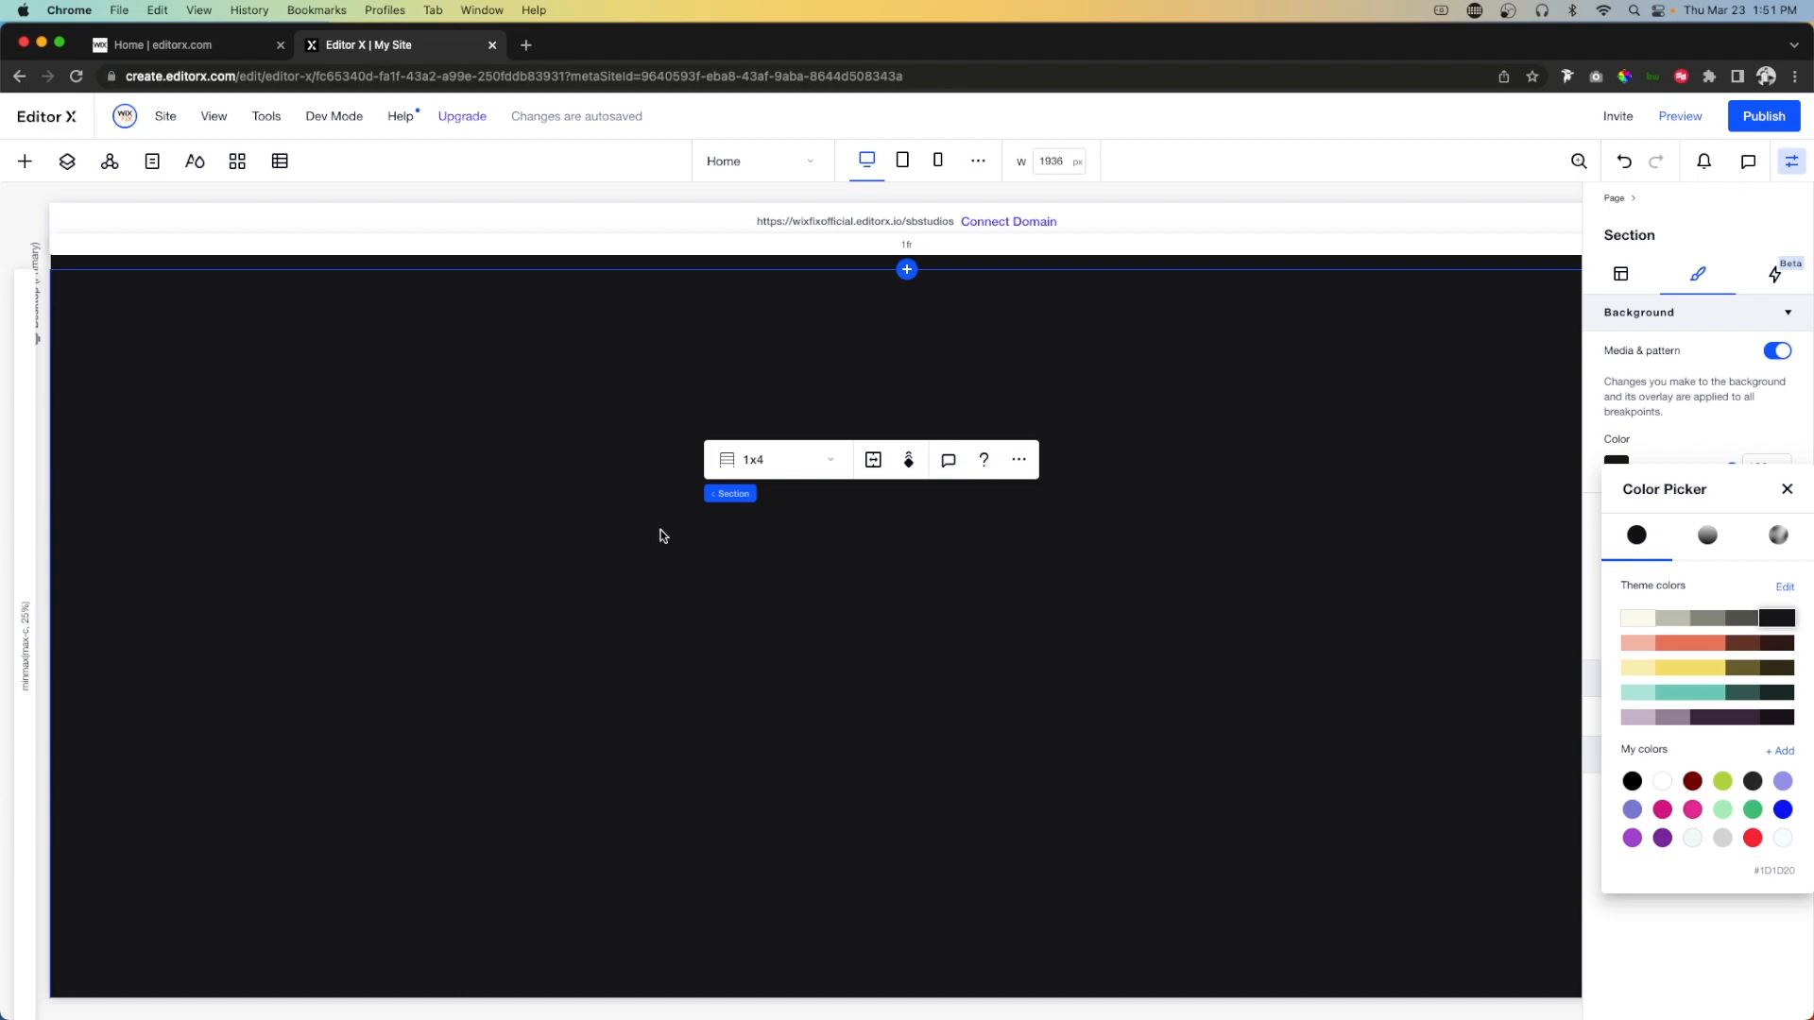
pyautogui.click(814, 473)
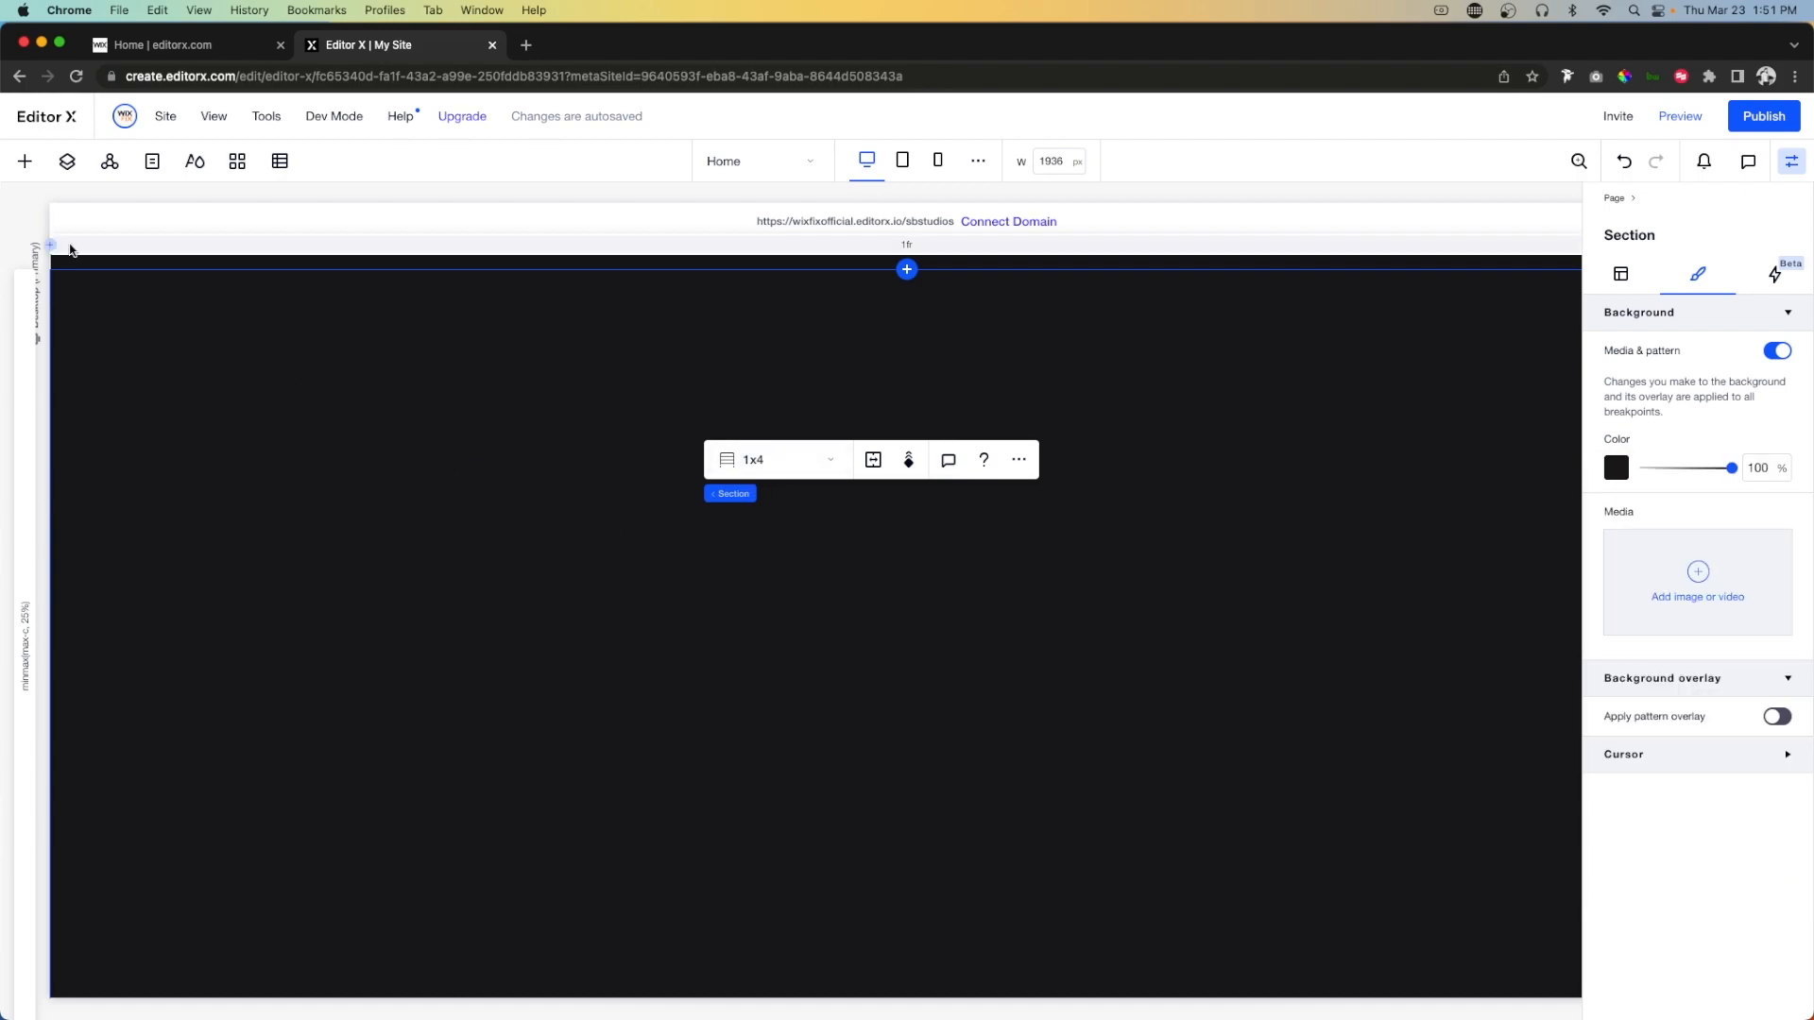
# Add a container to the first row of the dark four-row section and stretch it to fill the row.
pyautogui.click(24, 161)
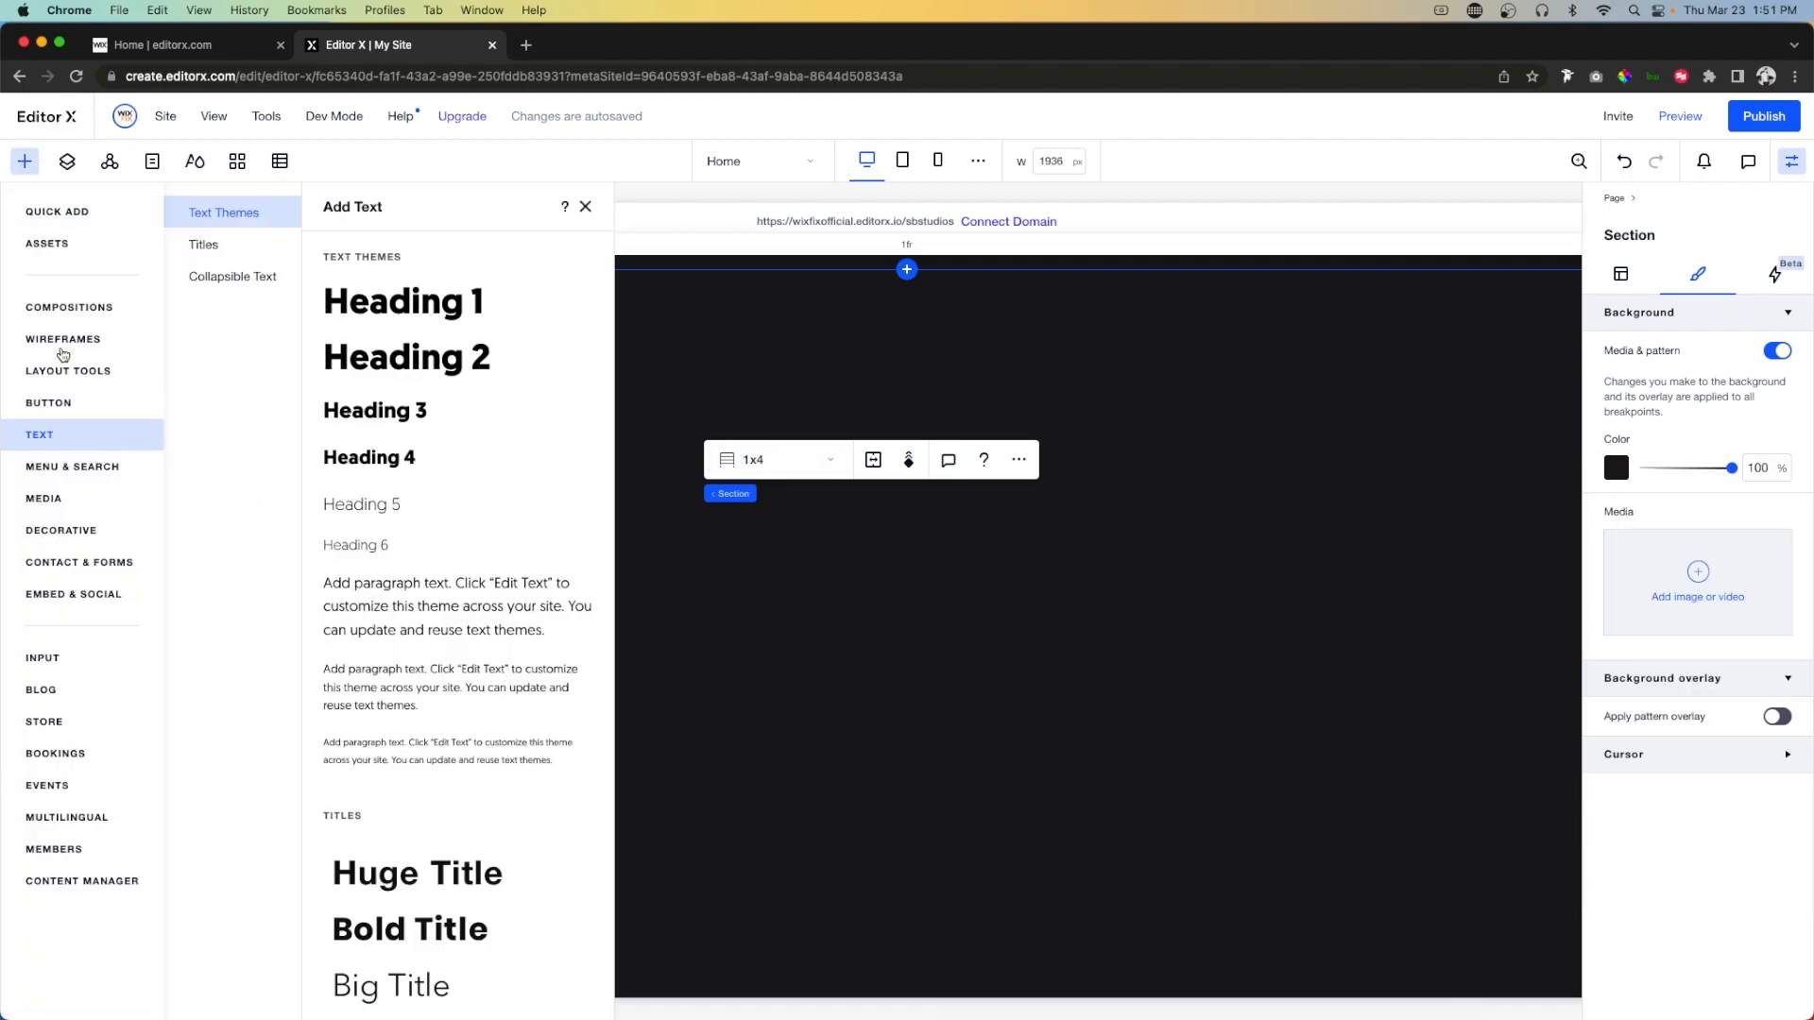
pyautogui.click(27, 217)
pyautogui.moveTo(326, 503); pyautogui.dragTo(898, 539)
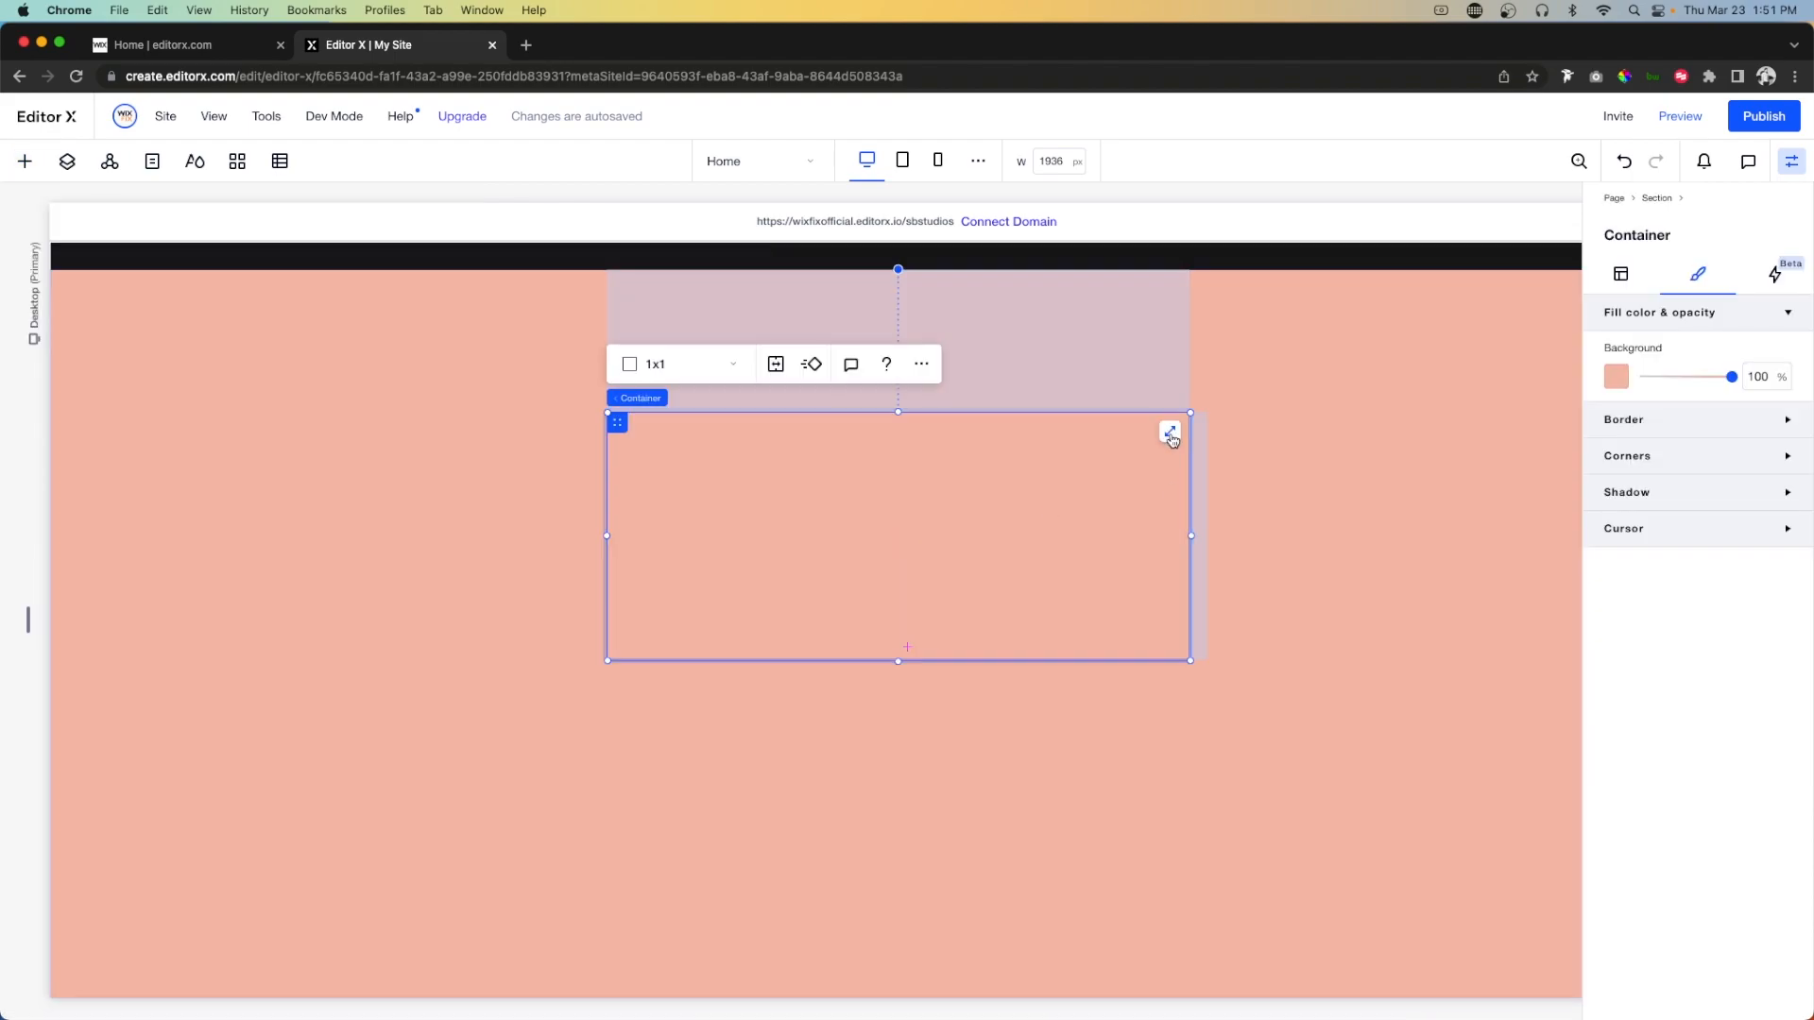
pyautogui.click(1170, 433)
# Set the first-row container's background opacity to 0% and split it into a 2x1 grid.
pyautogui.click(1767, 377)
pyautogui.write('0')
pyautogui.press('Return')
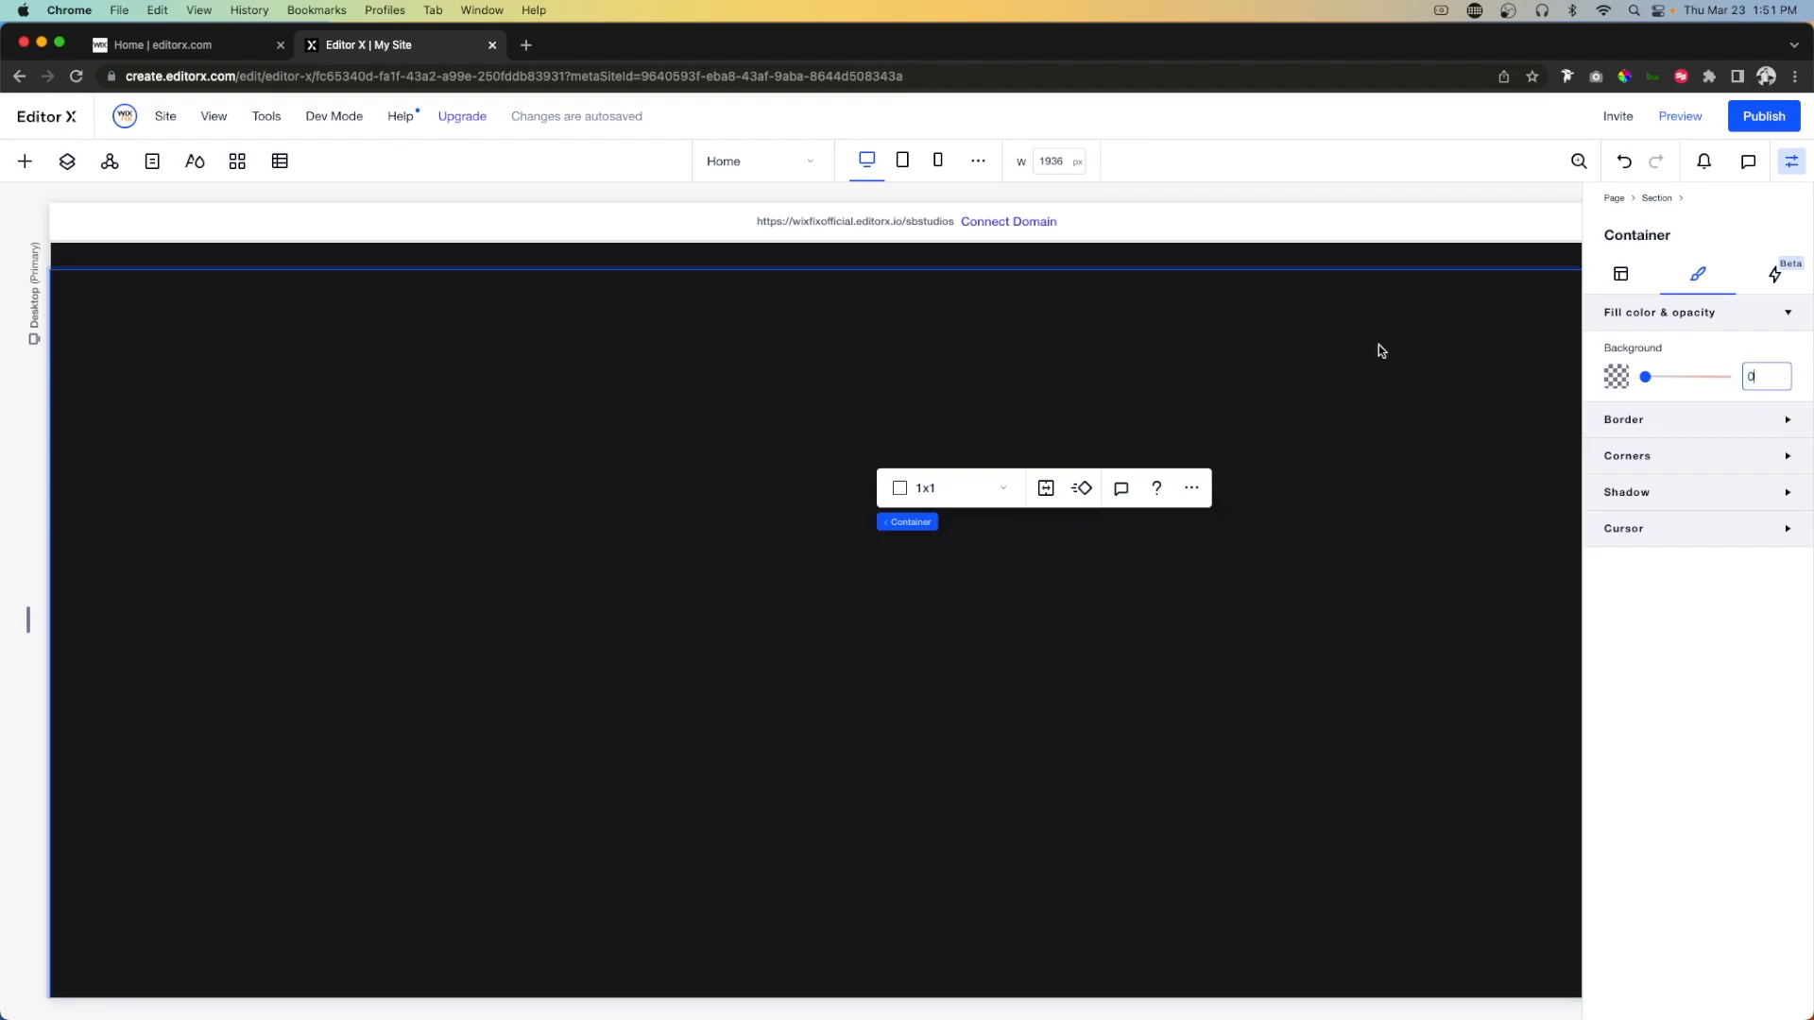
pyautogui.click(929, 489)
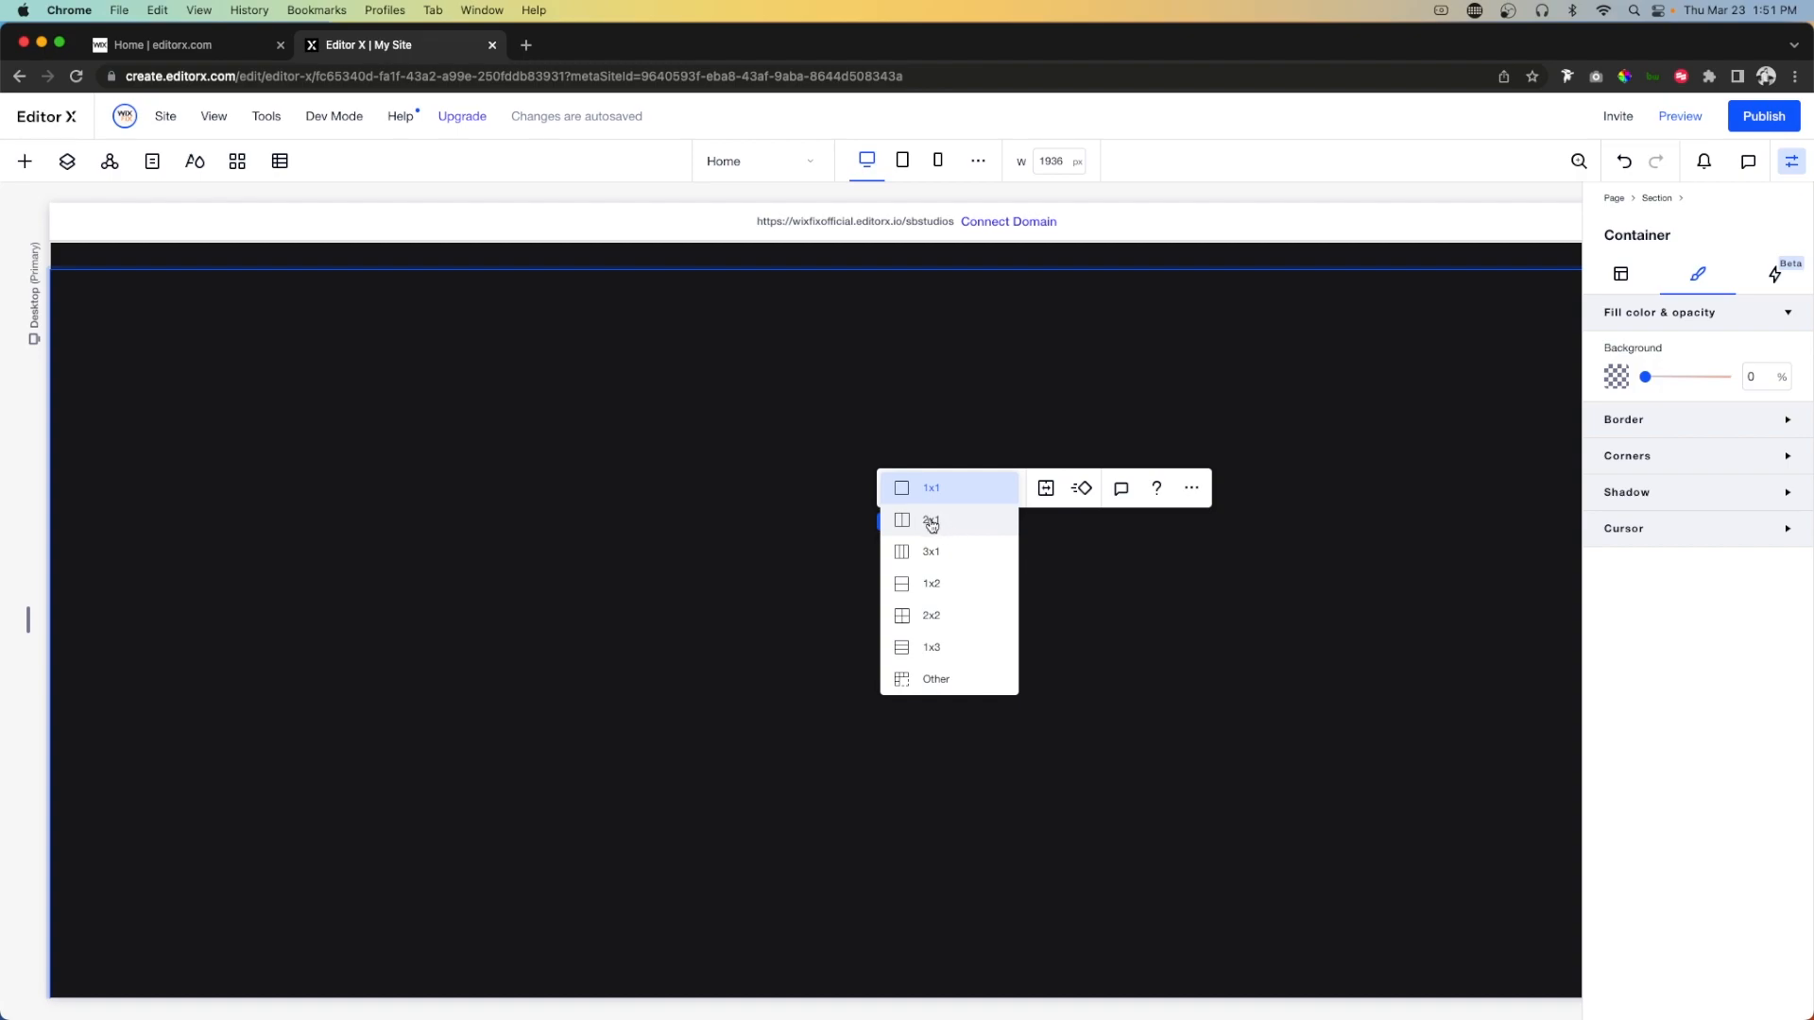
pyautogui.click(963, 526)
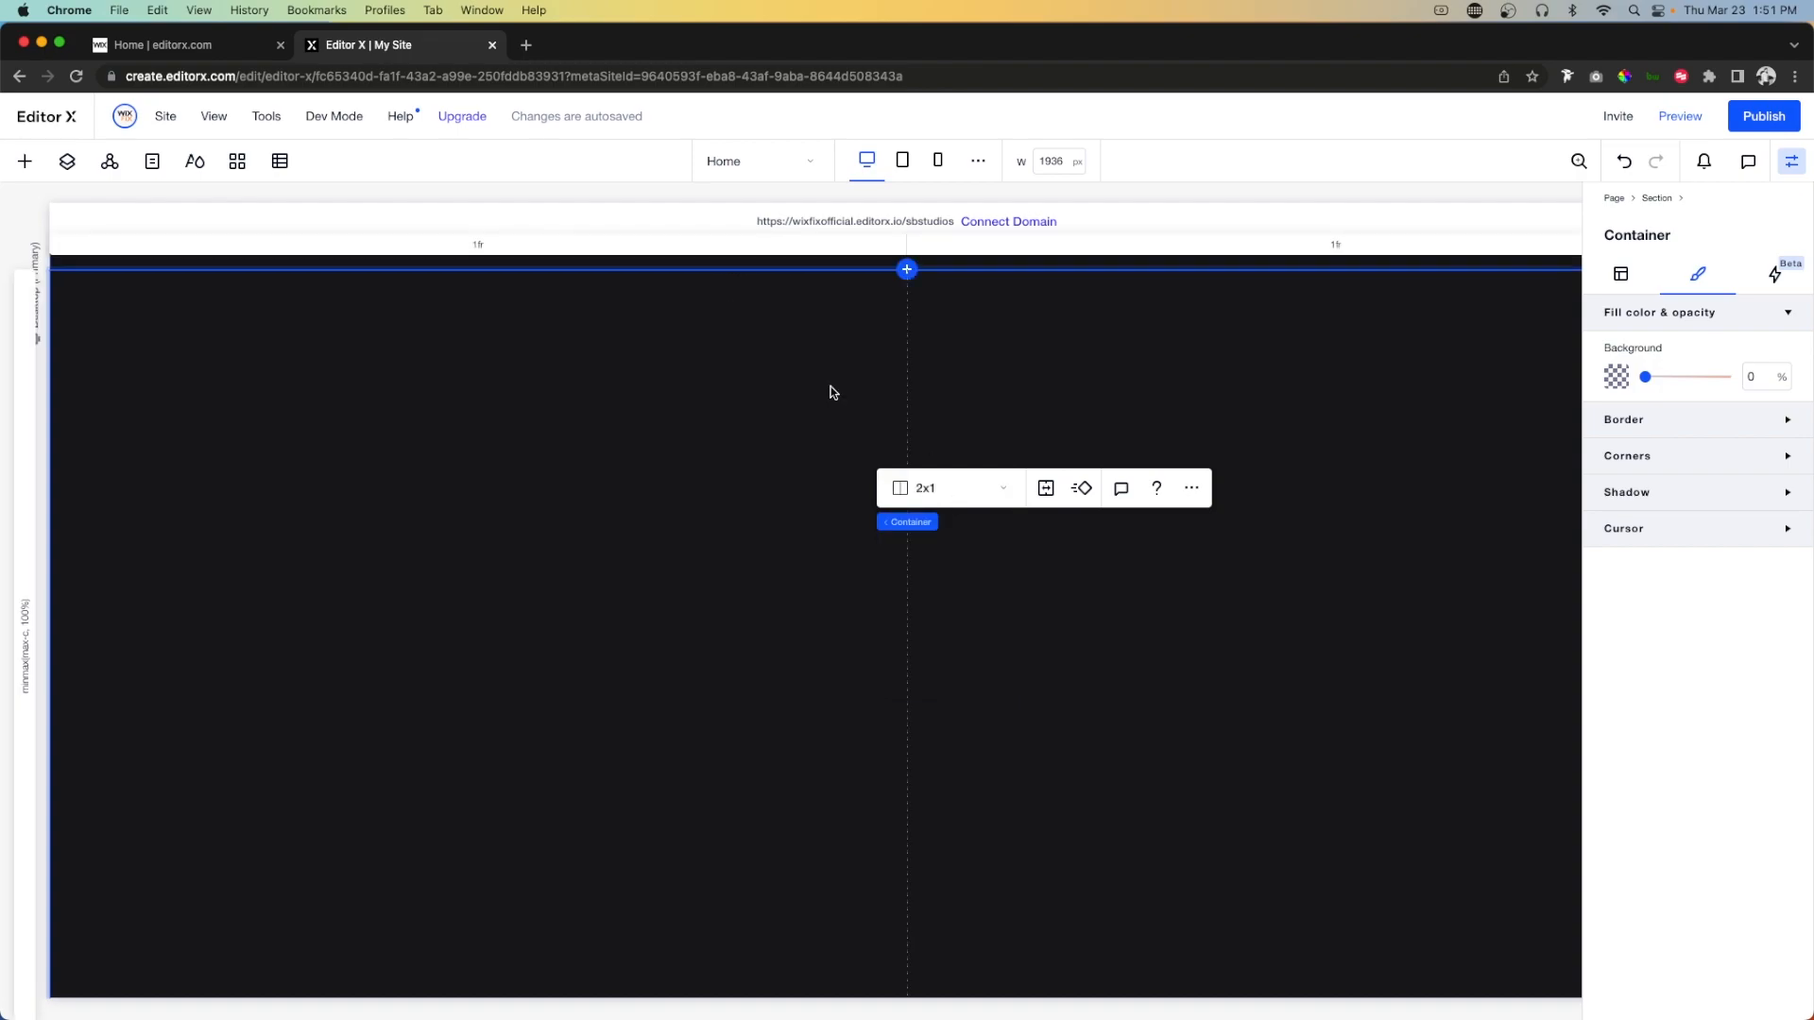
# Add an image filling the container's second column and replace the default picture with vid 1.png from the site files.
pyautogui.hscroll(3, 899, 420)
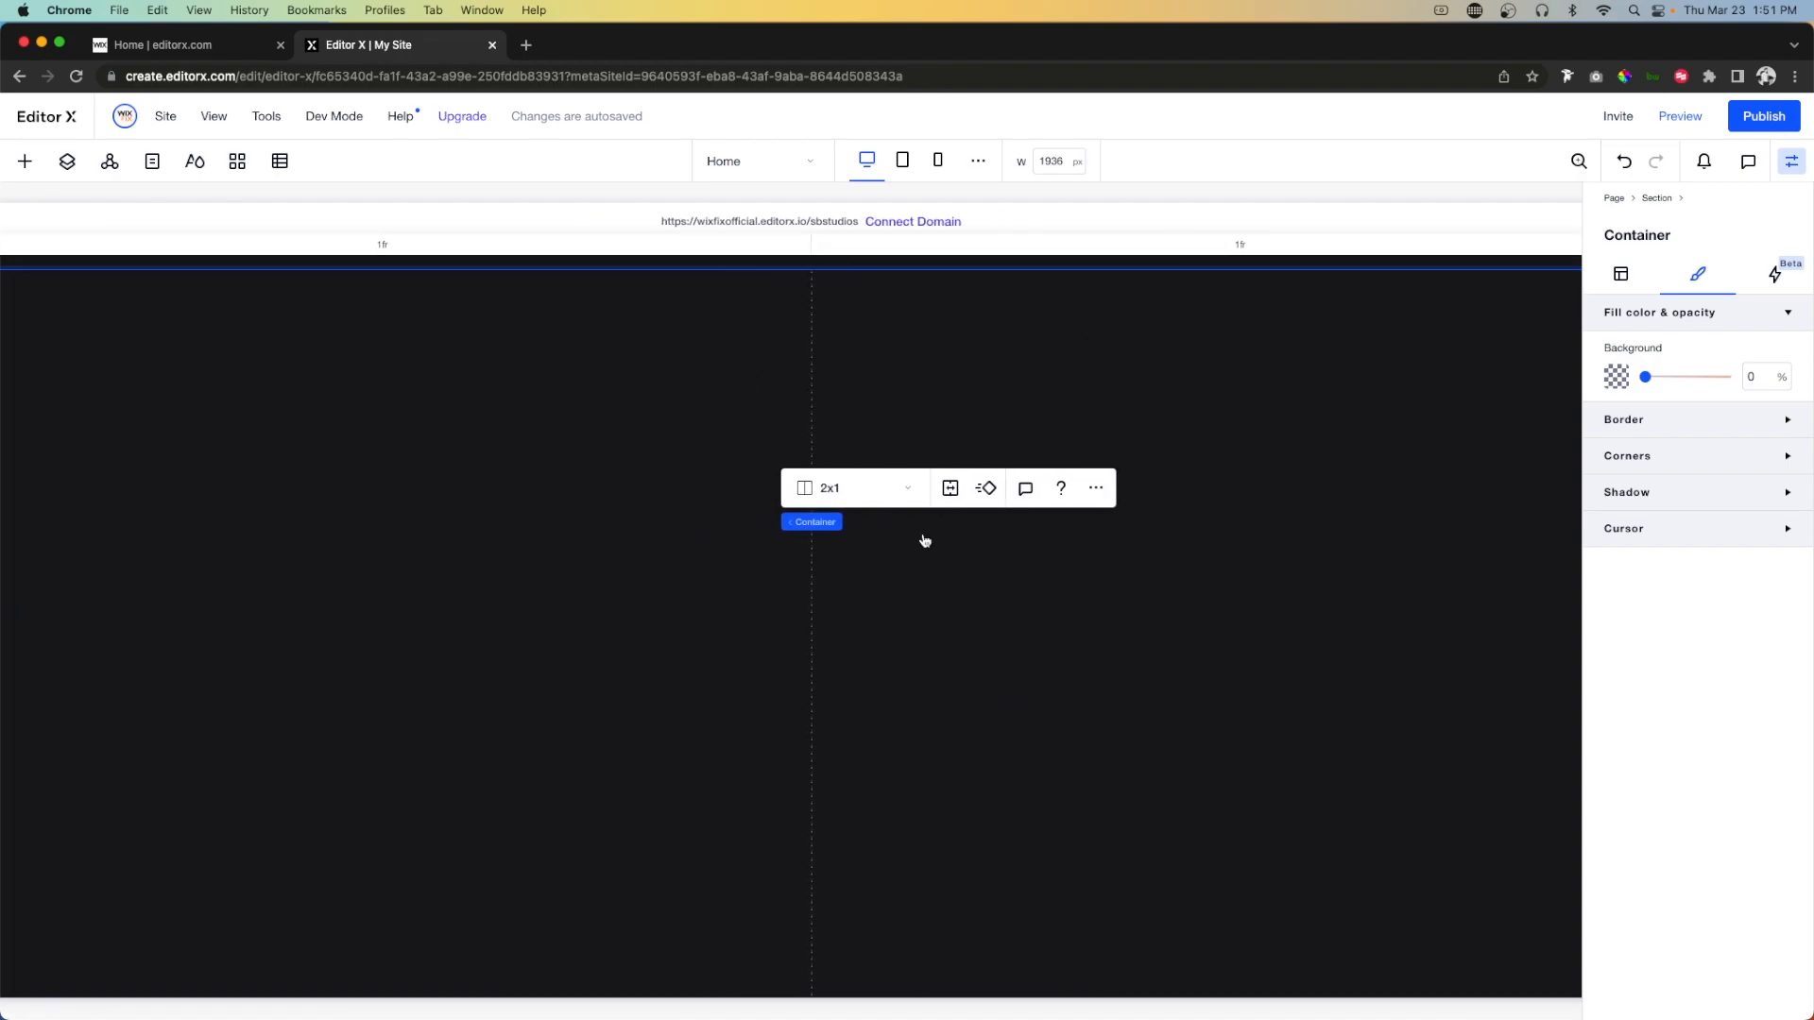
pyautogui.click(26, 163)
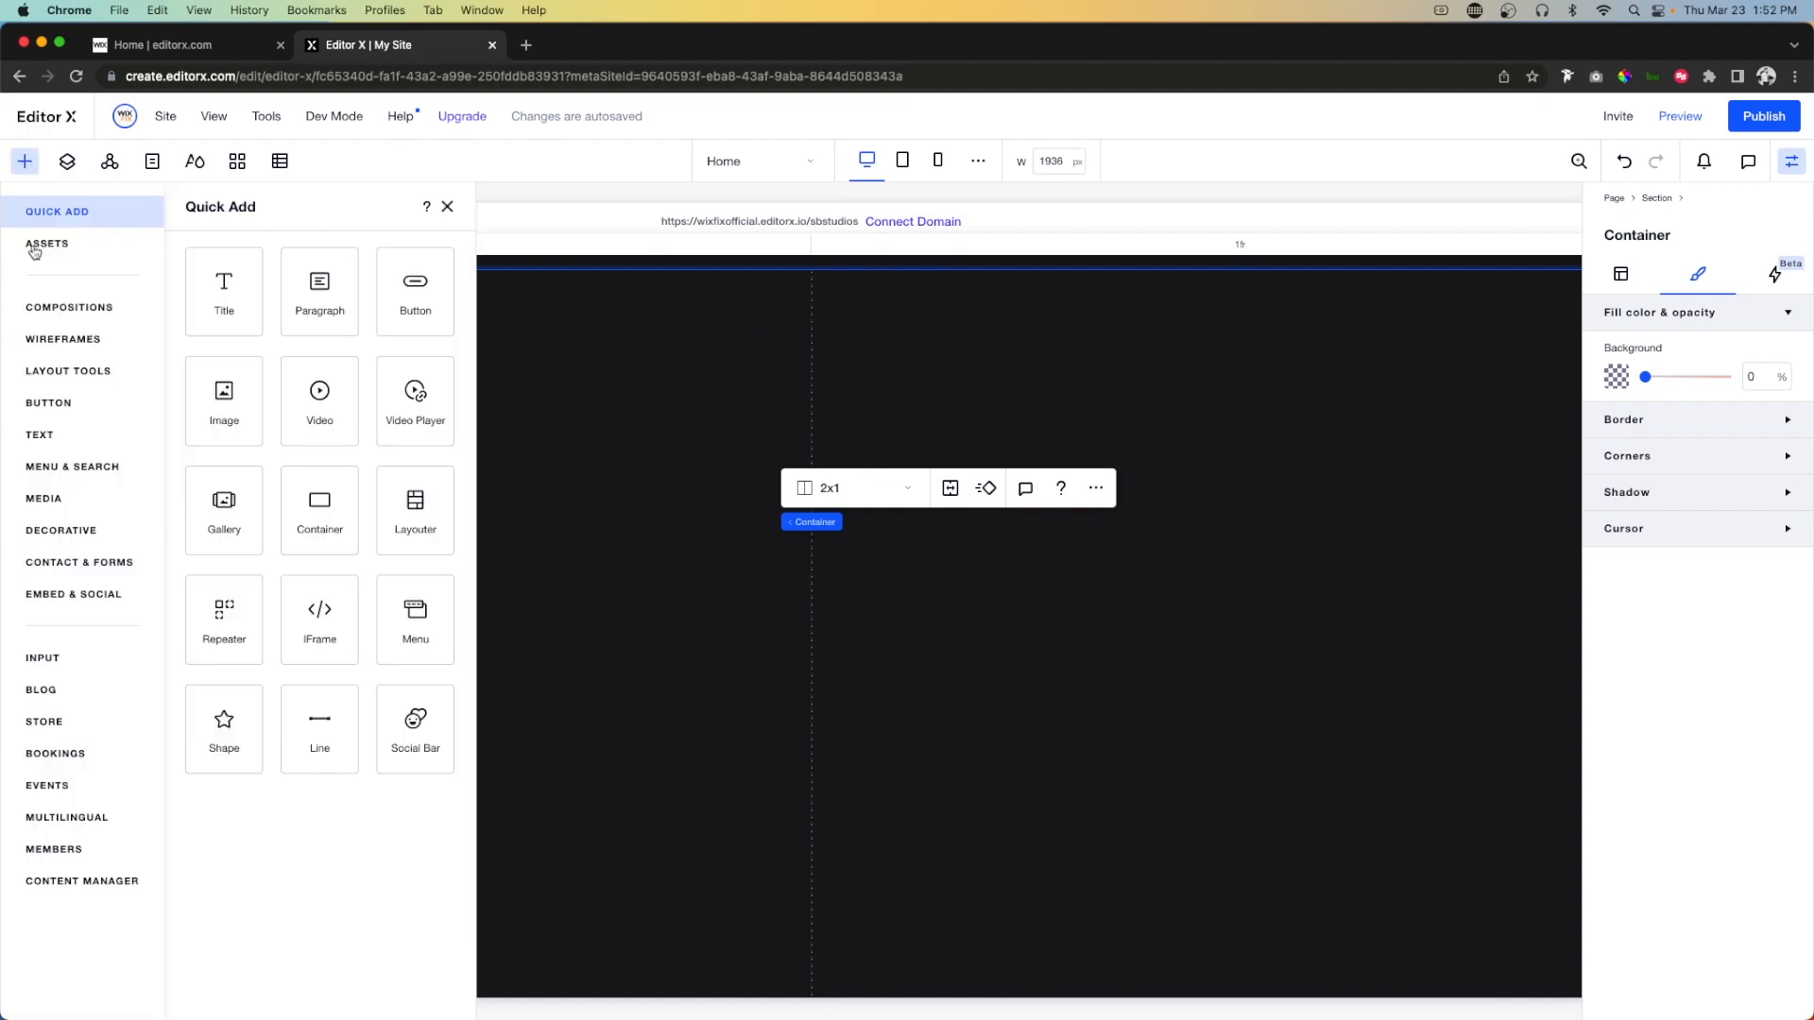
pyautogui.moveTo(231, 405); pyautogui.dragTo(1158, 624)
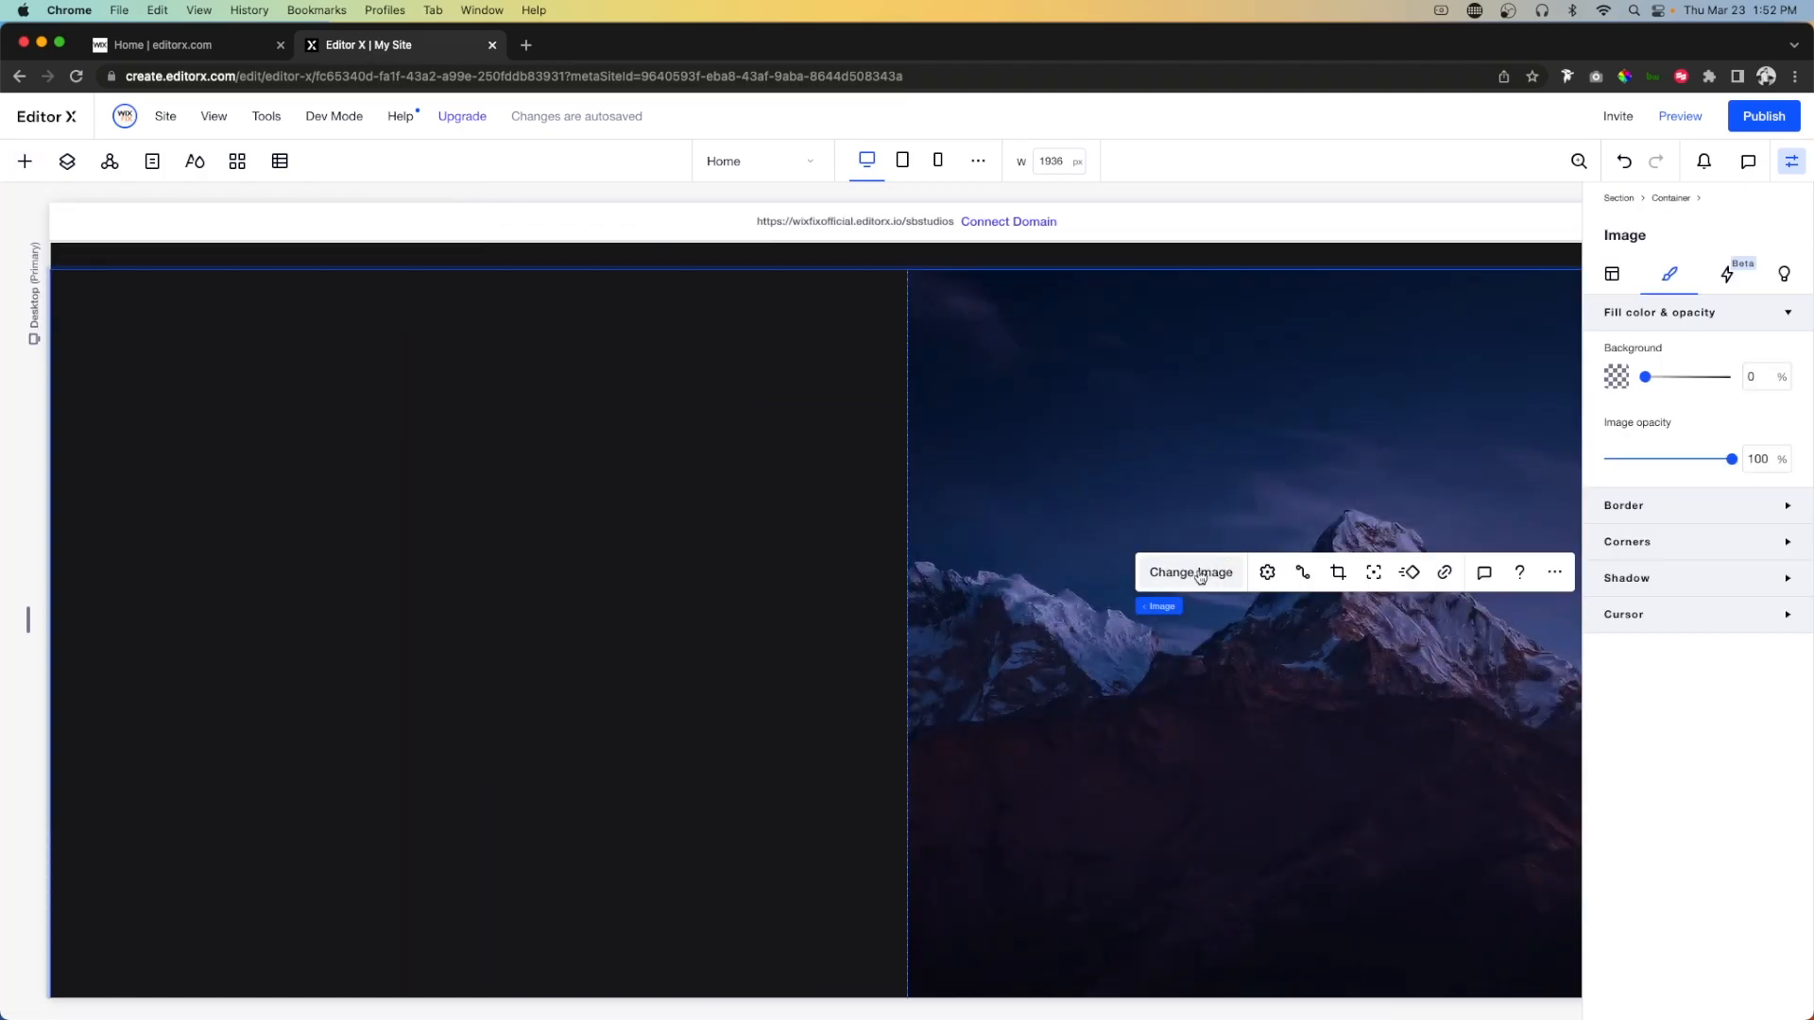
pyautogui.click(1191, 573)
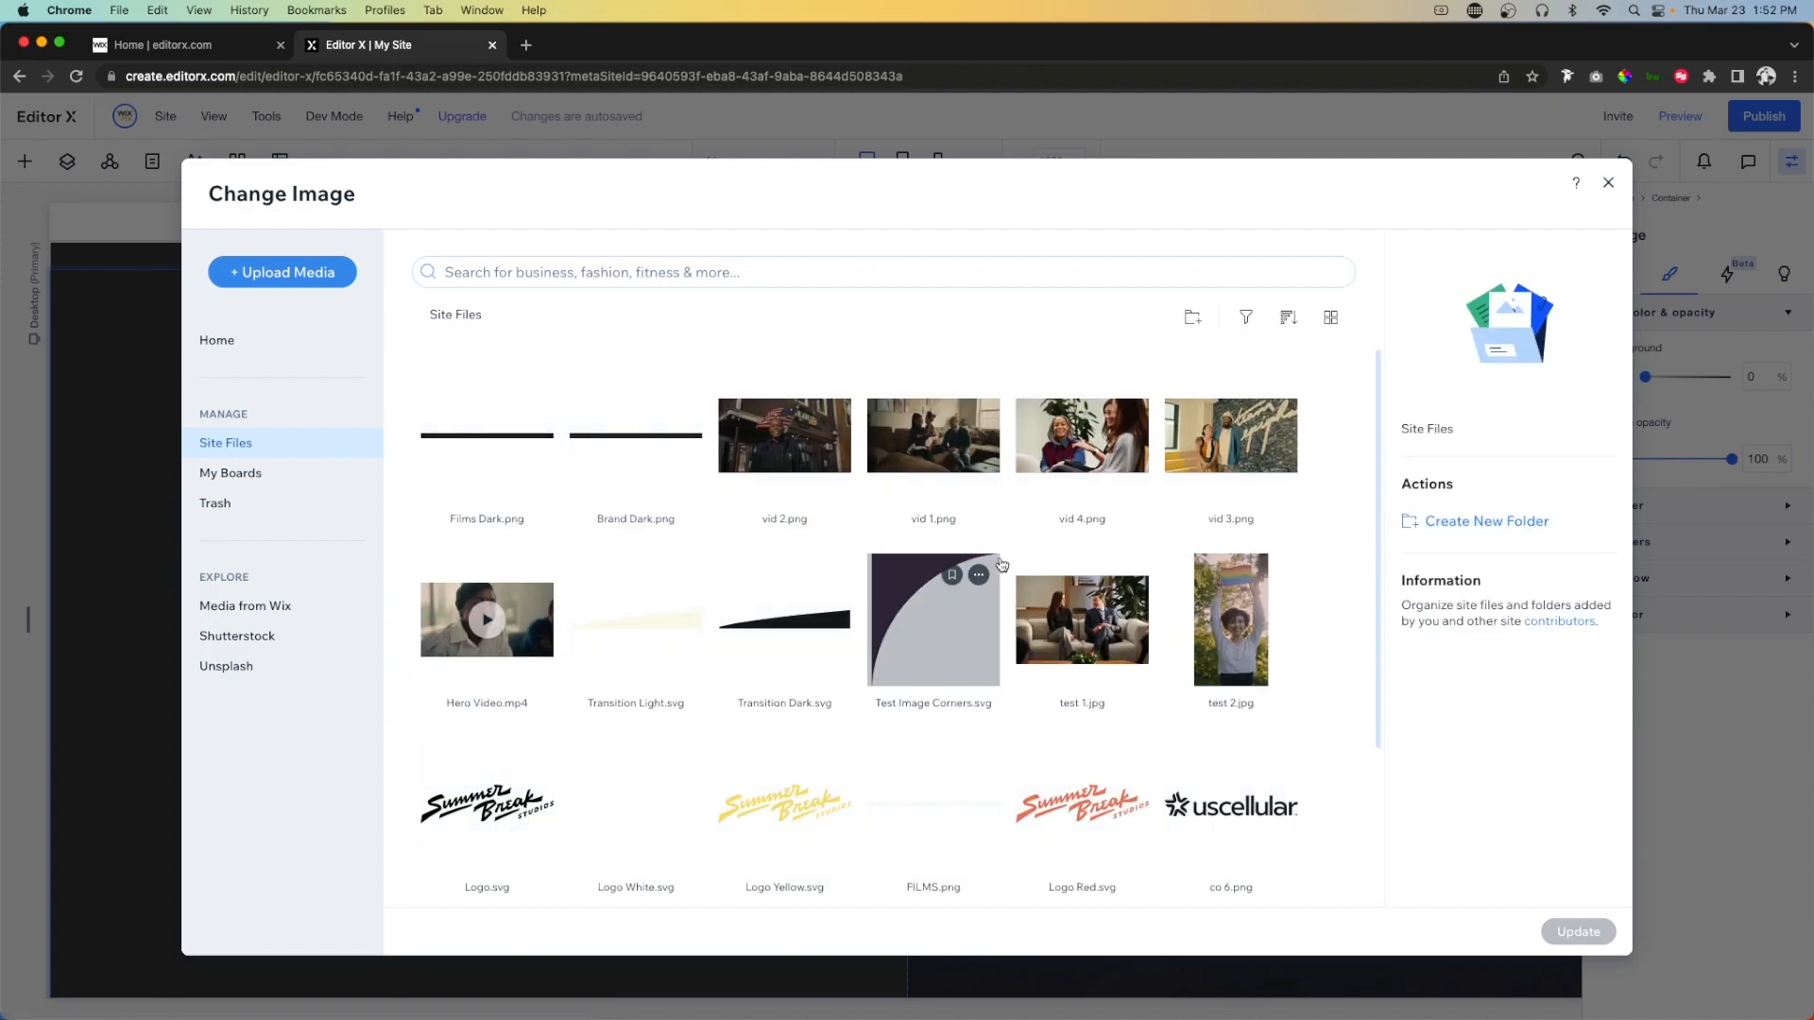
pyautogui.doubleClick(956, 428)
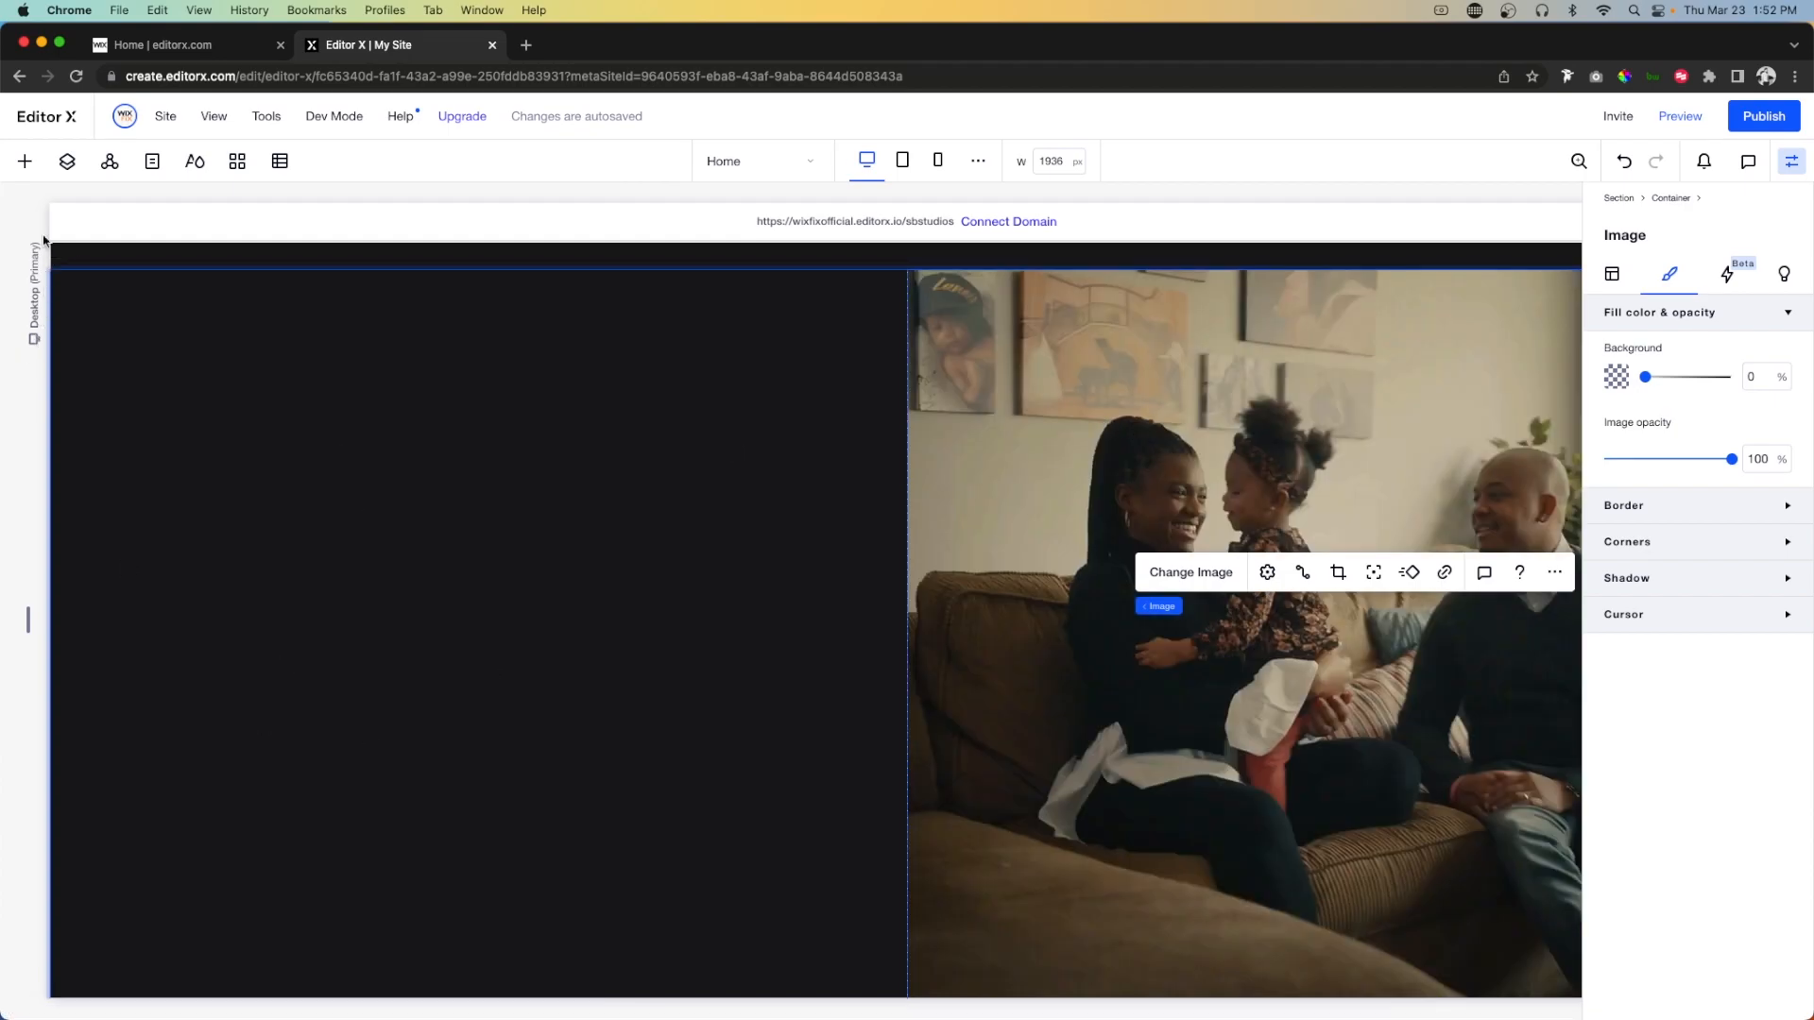
# Add a Paragraph 1 text to the container's first column reading "AMERICAN EXPRESS".
pyautogui.click(25, 163)
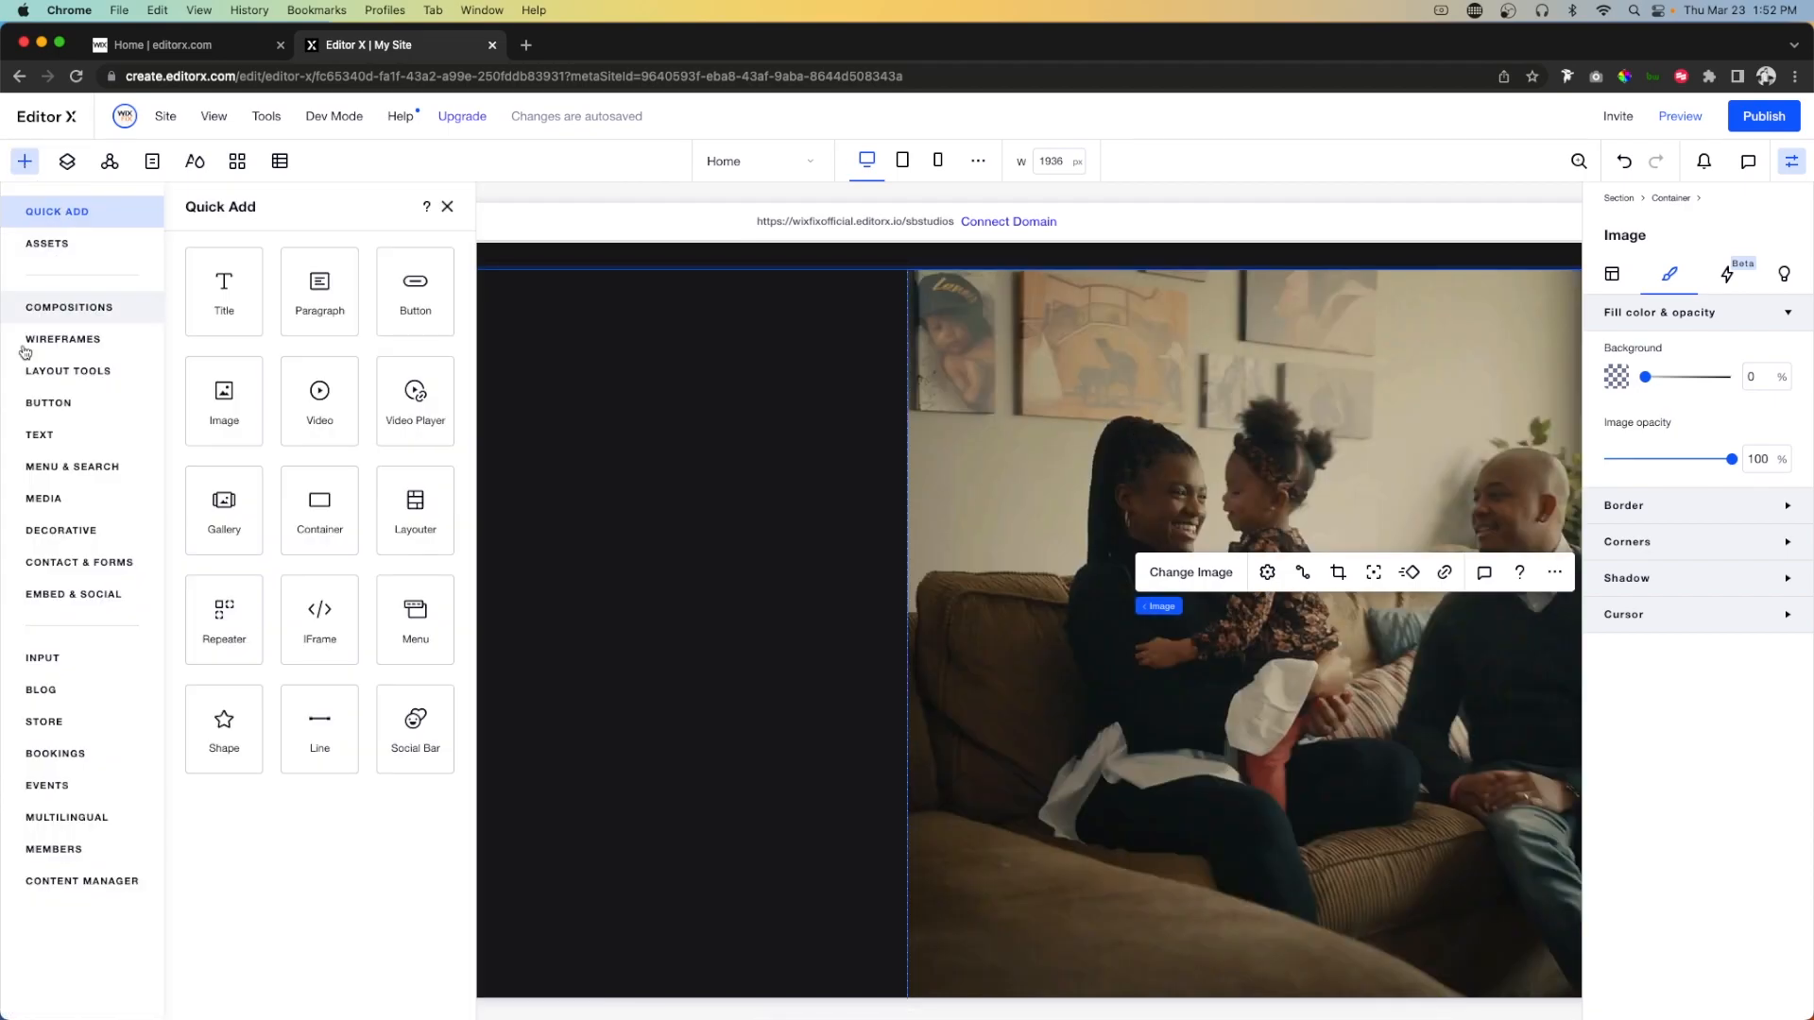
pyautogui.click(34, 436)
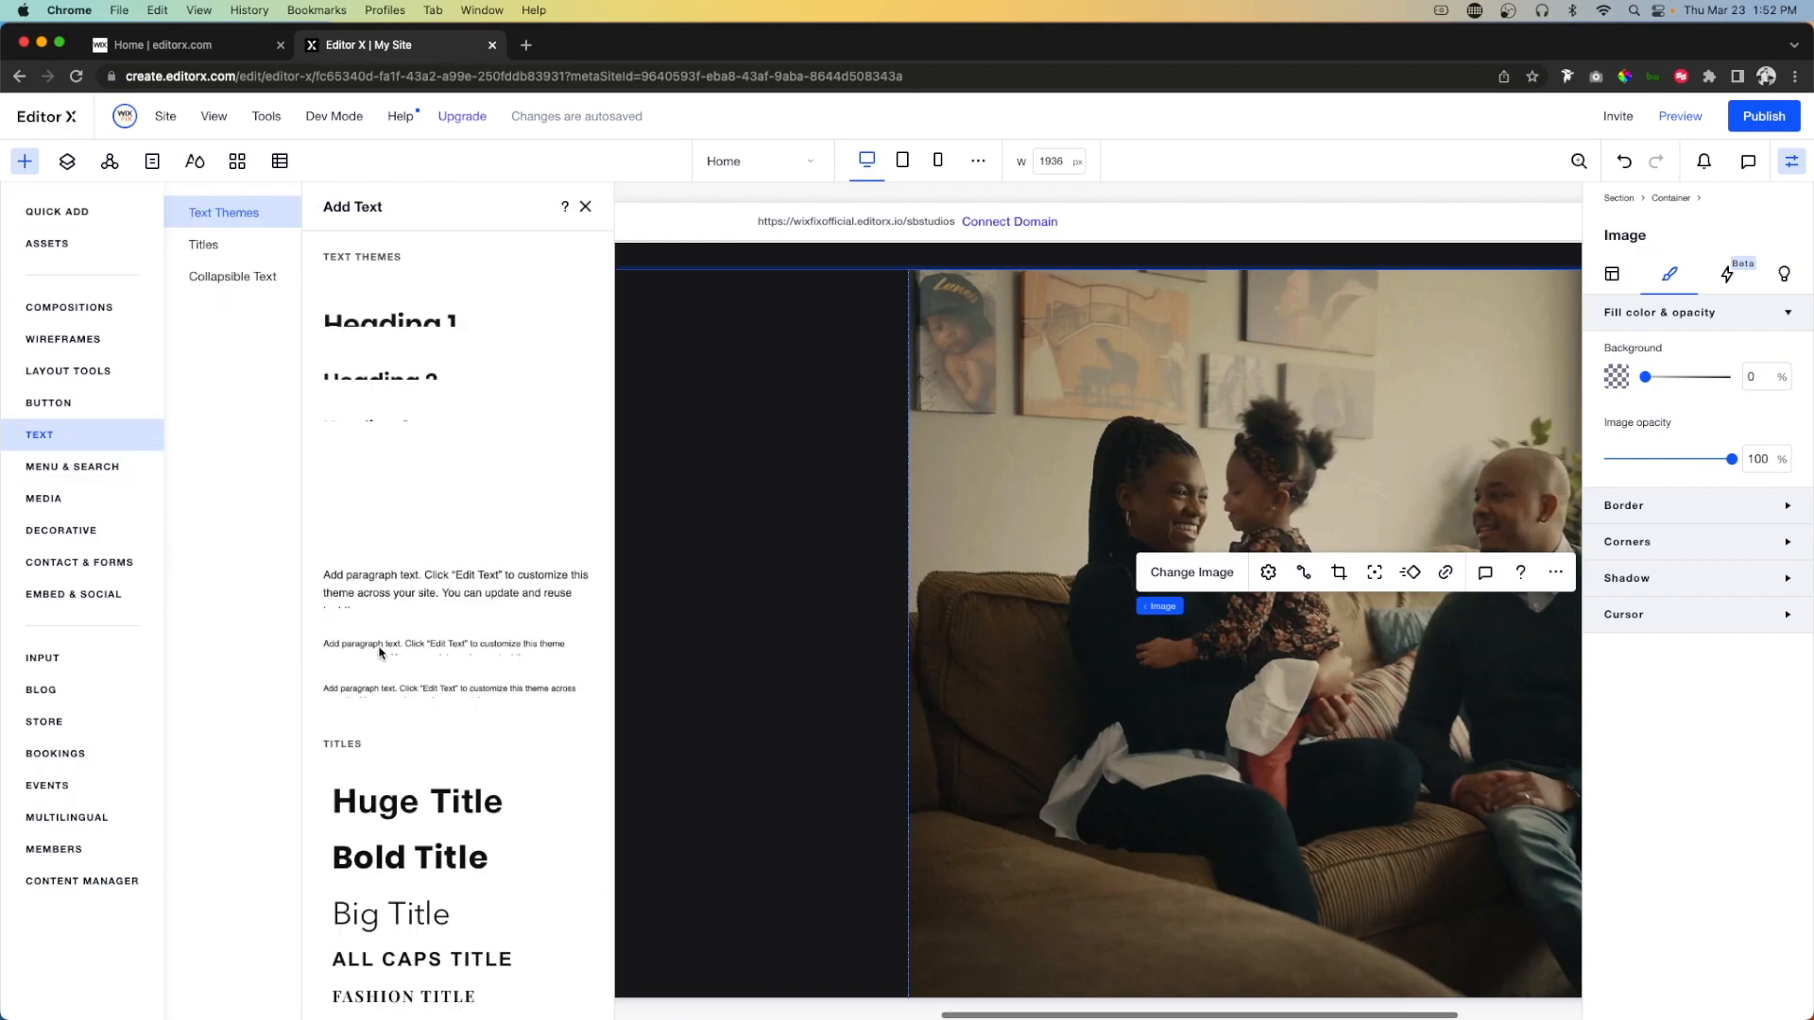
pyautogui.moveTo(350, 598); pyautogui.dragTo(530, 605)
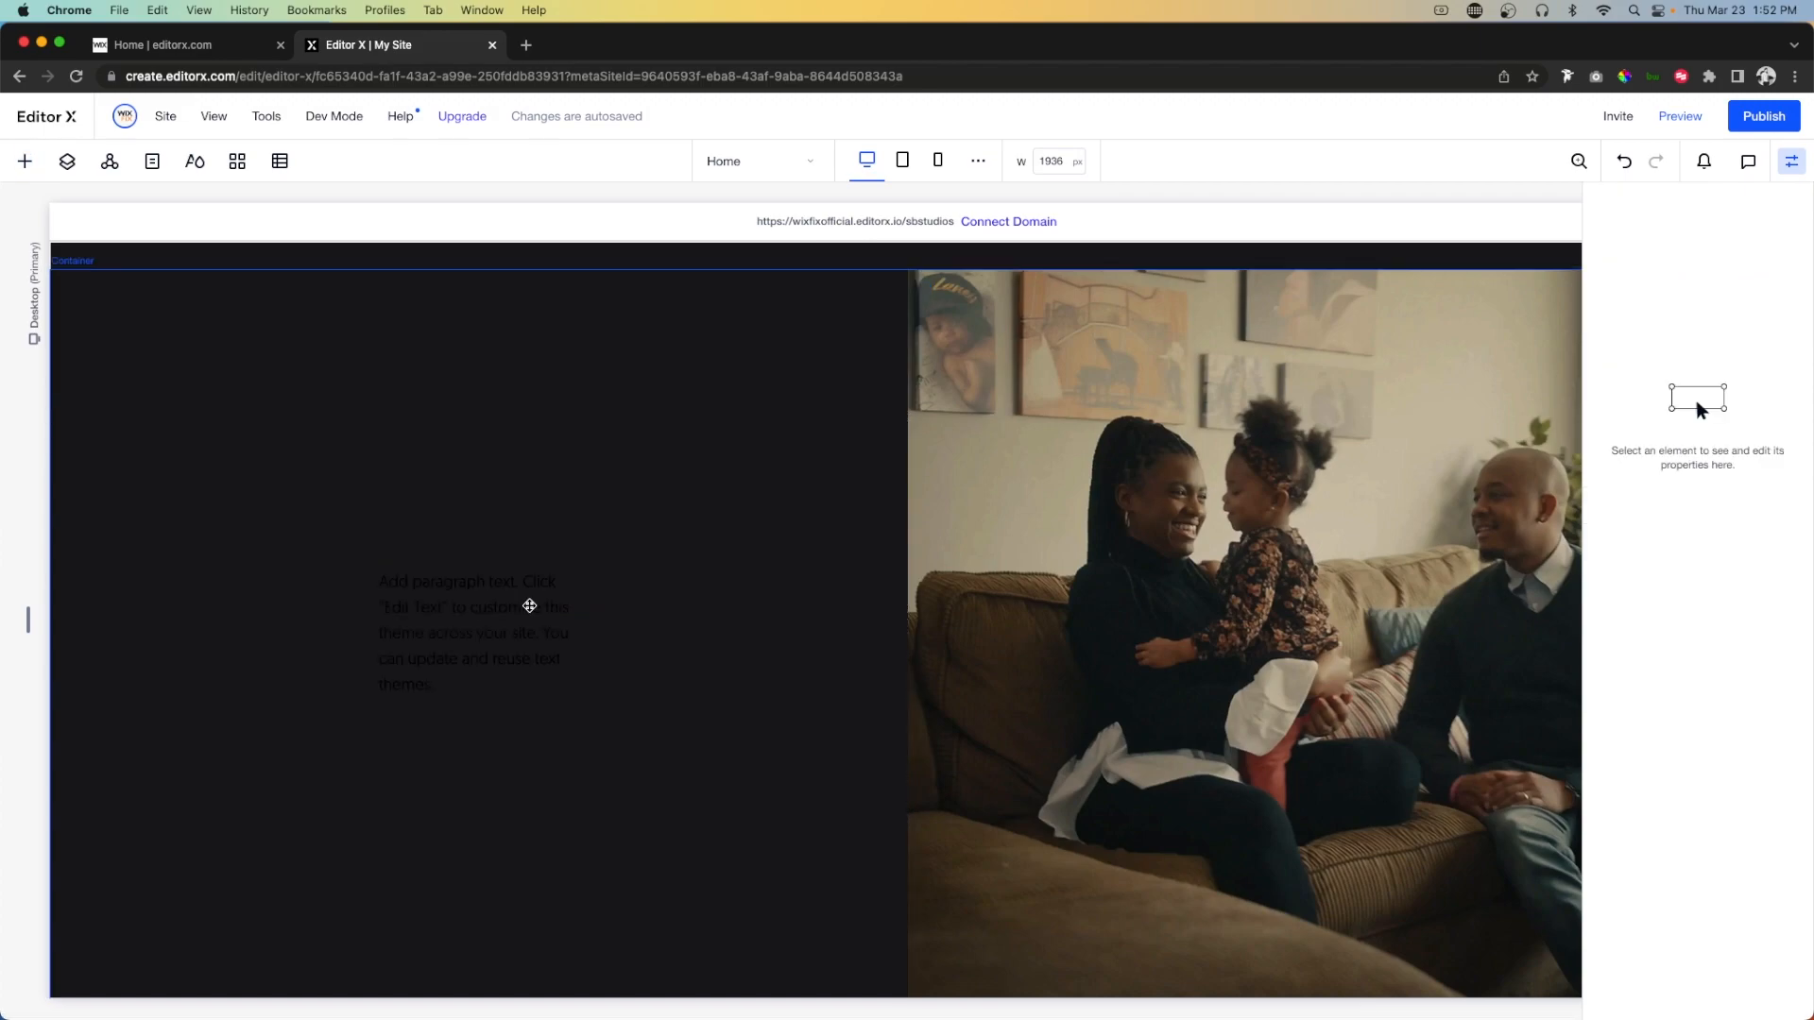
pyautogui.click(487, 604)
pyautogui.doubleClick(487, 604)
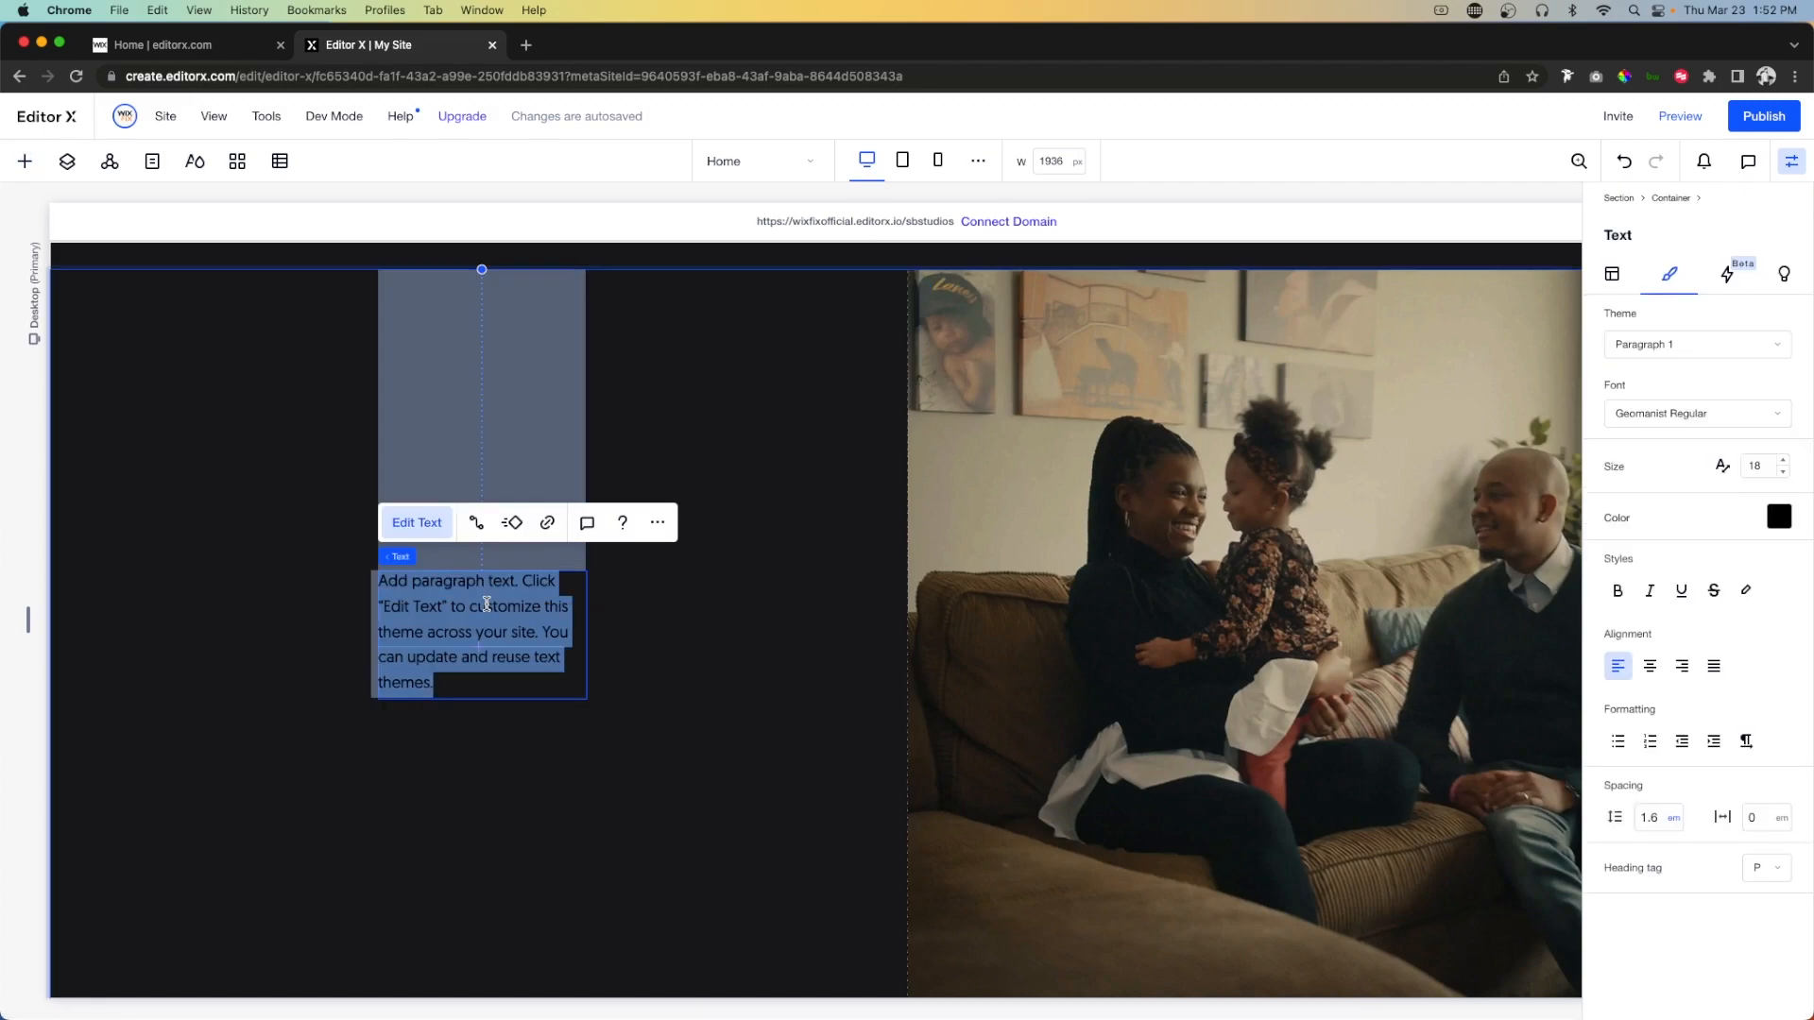
pyautogui.write('AMER')
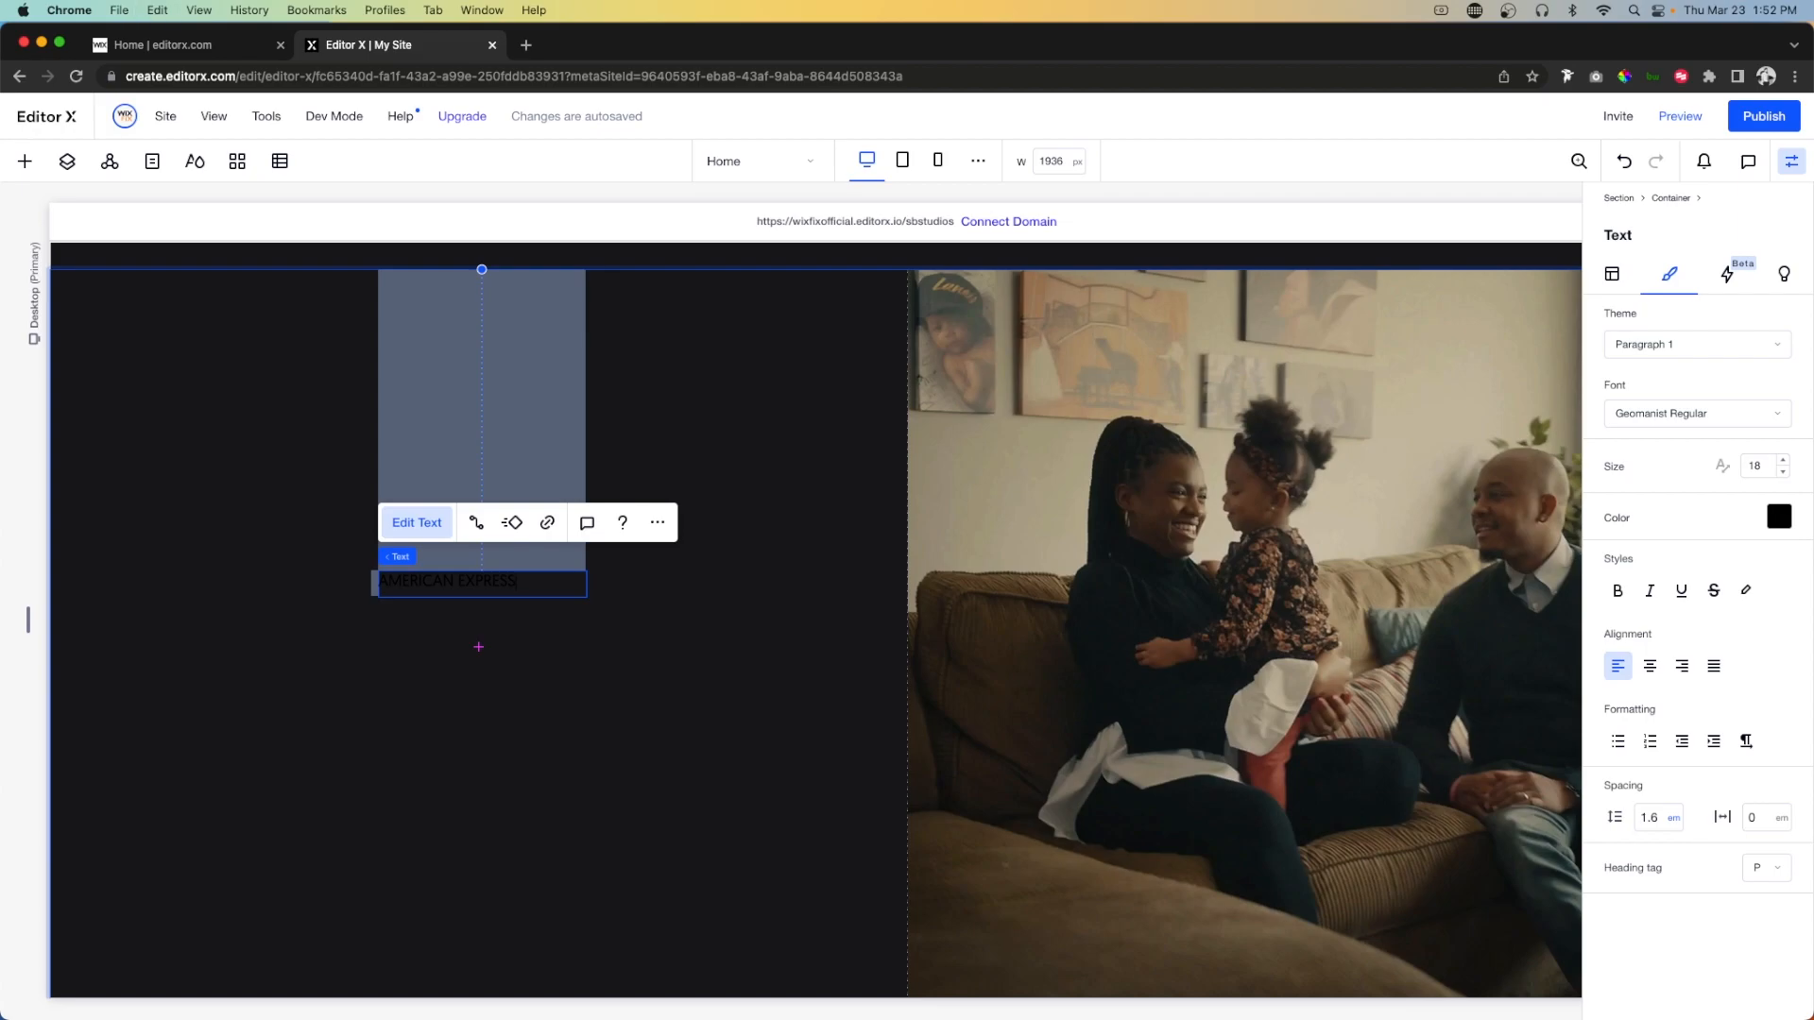
pyautogui.write('ICAN EXPRESS')
# Give the AMERICAN EXPRESS text the light theme color #FAFAEE and a font size of 22.
pyautogui.press('super+a')
pyautogui.click(1779, 517)
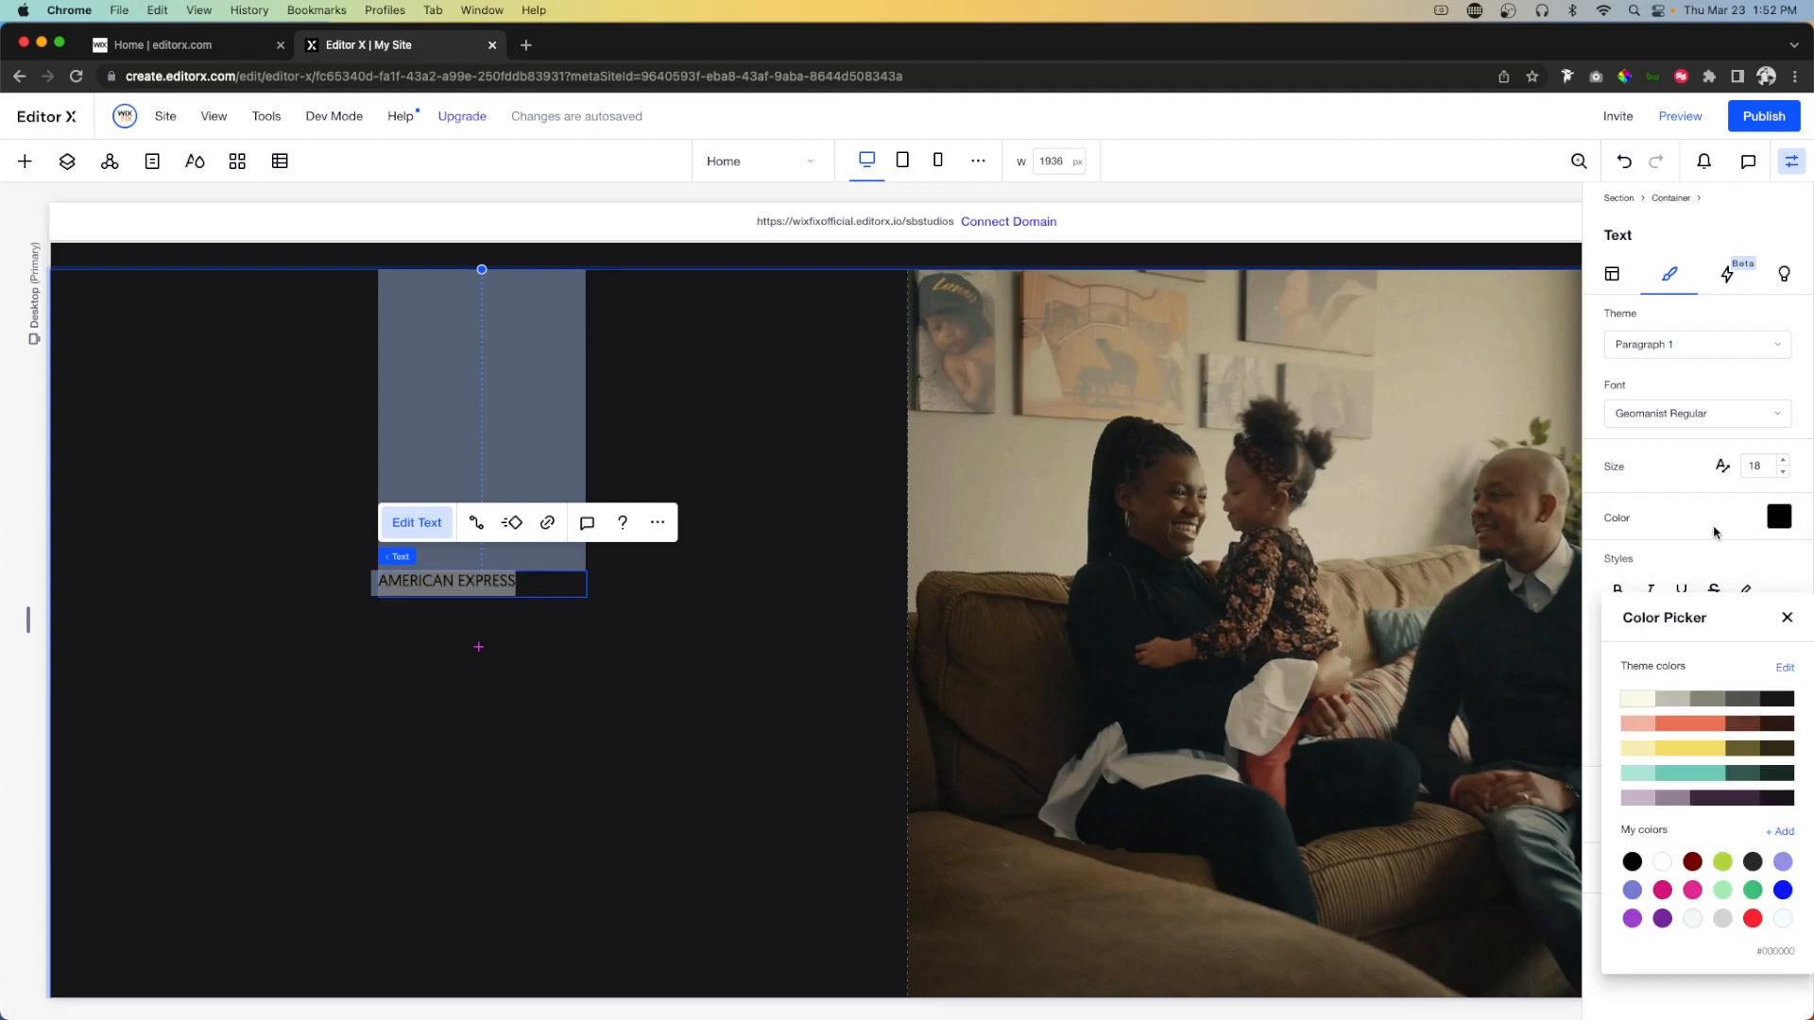
pyautogui.click(1637, 699)
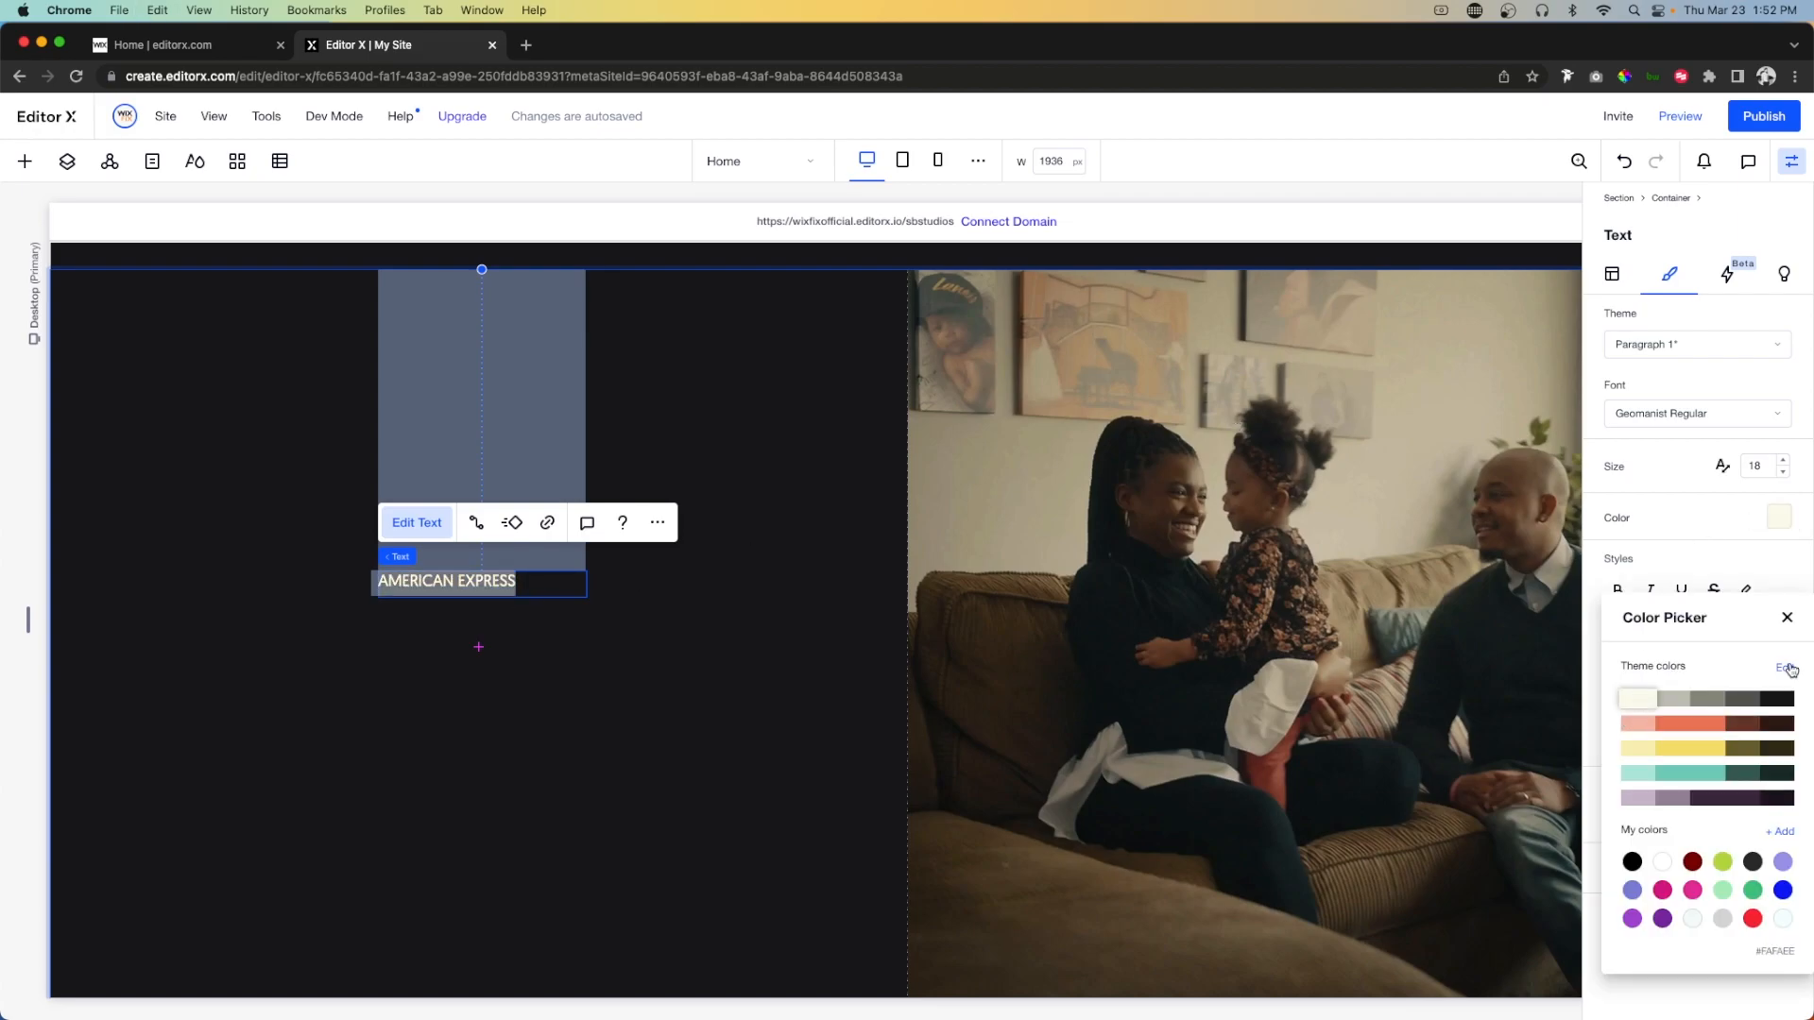
pyautogui.click(1786, 618)
pyautogui.doubleClick(1755, 466)
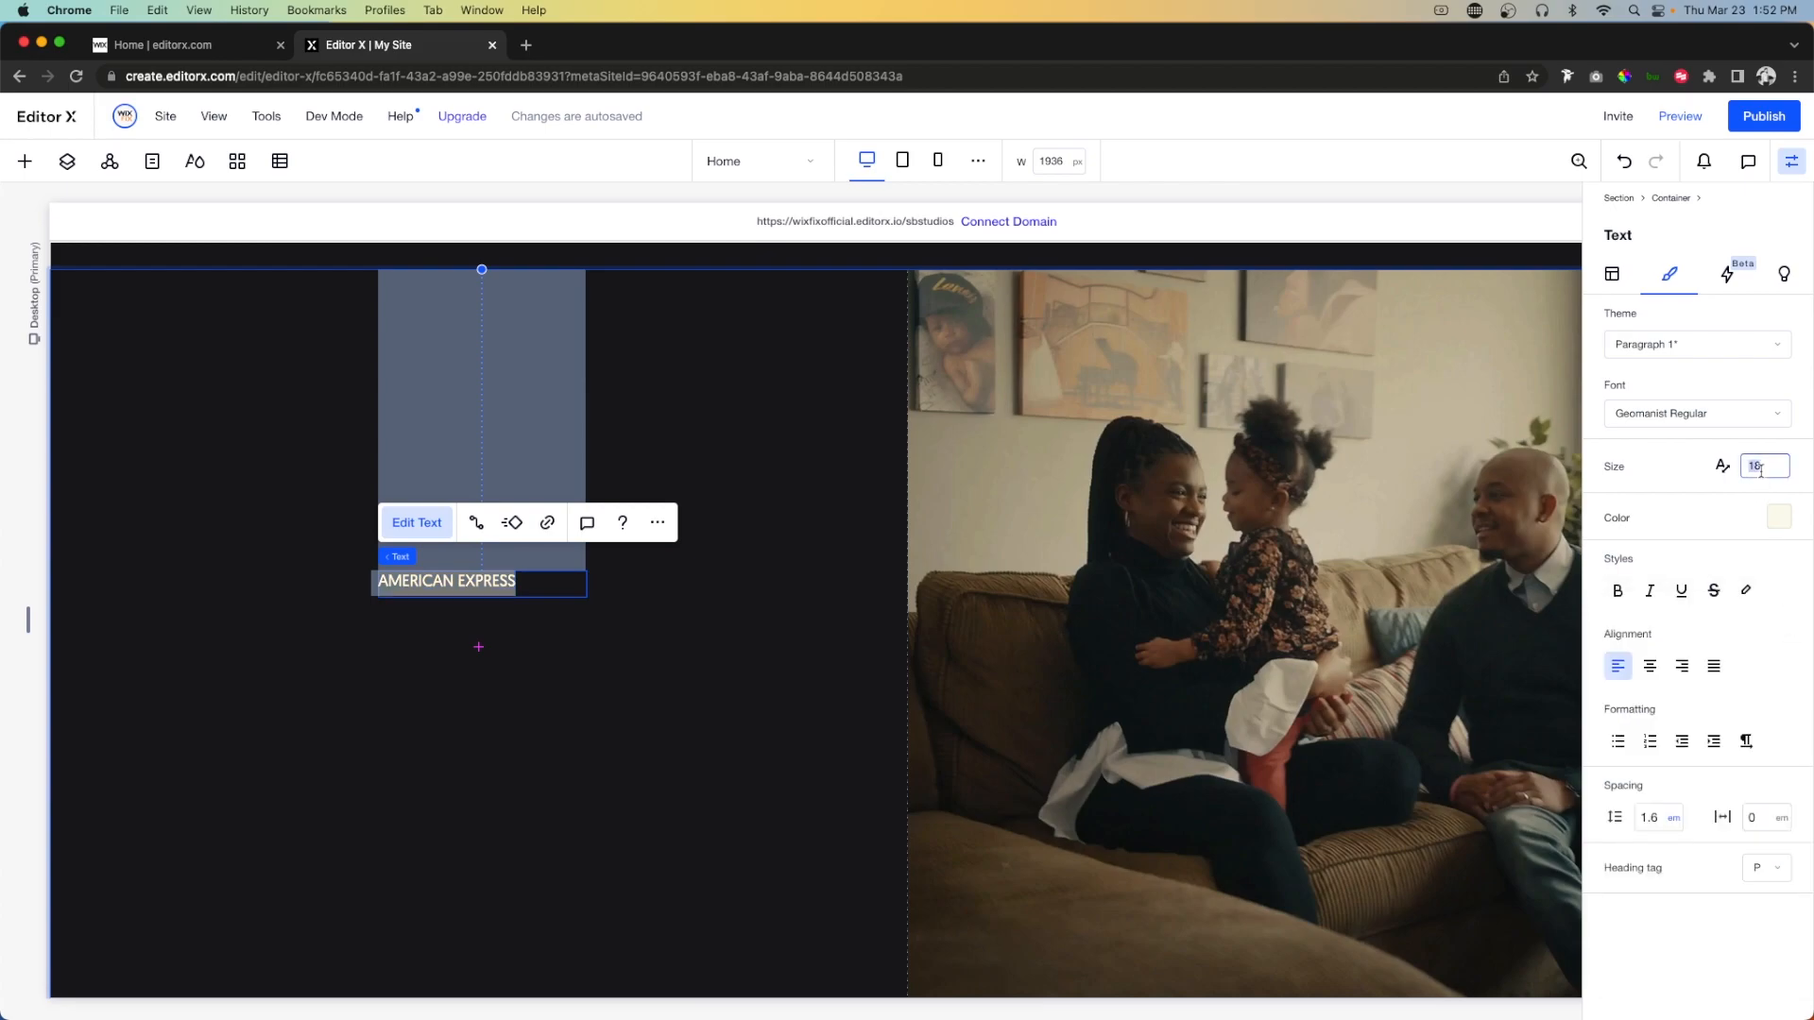
pyautogui.write('22')
pyautogui.press('Return')
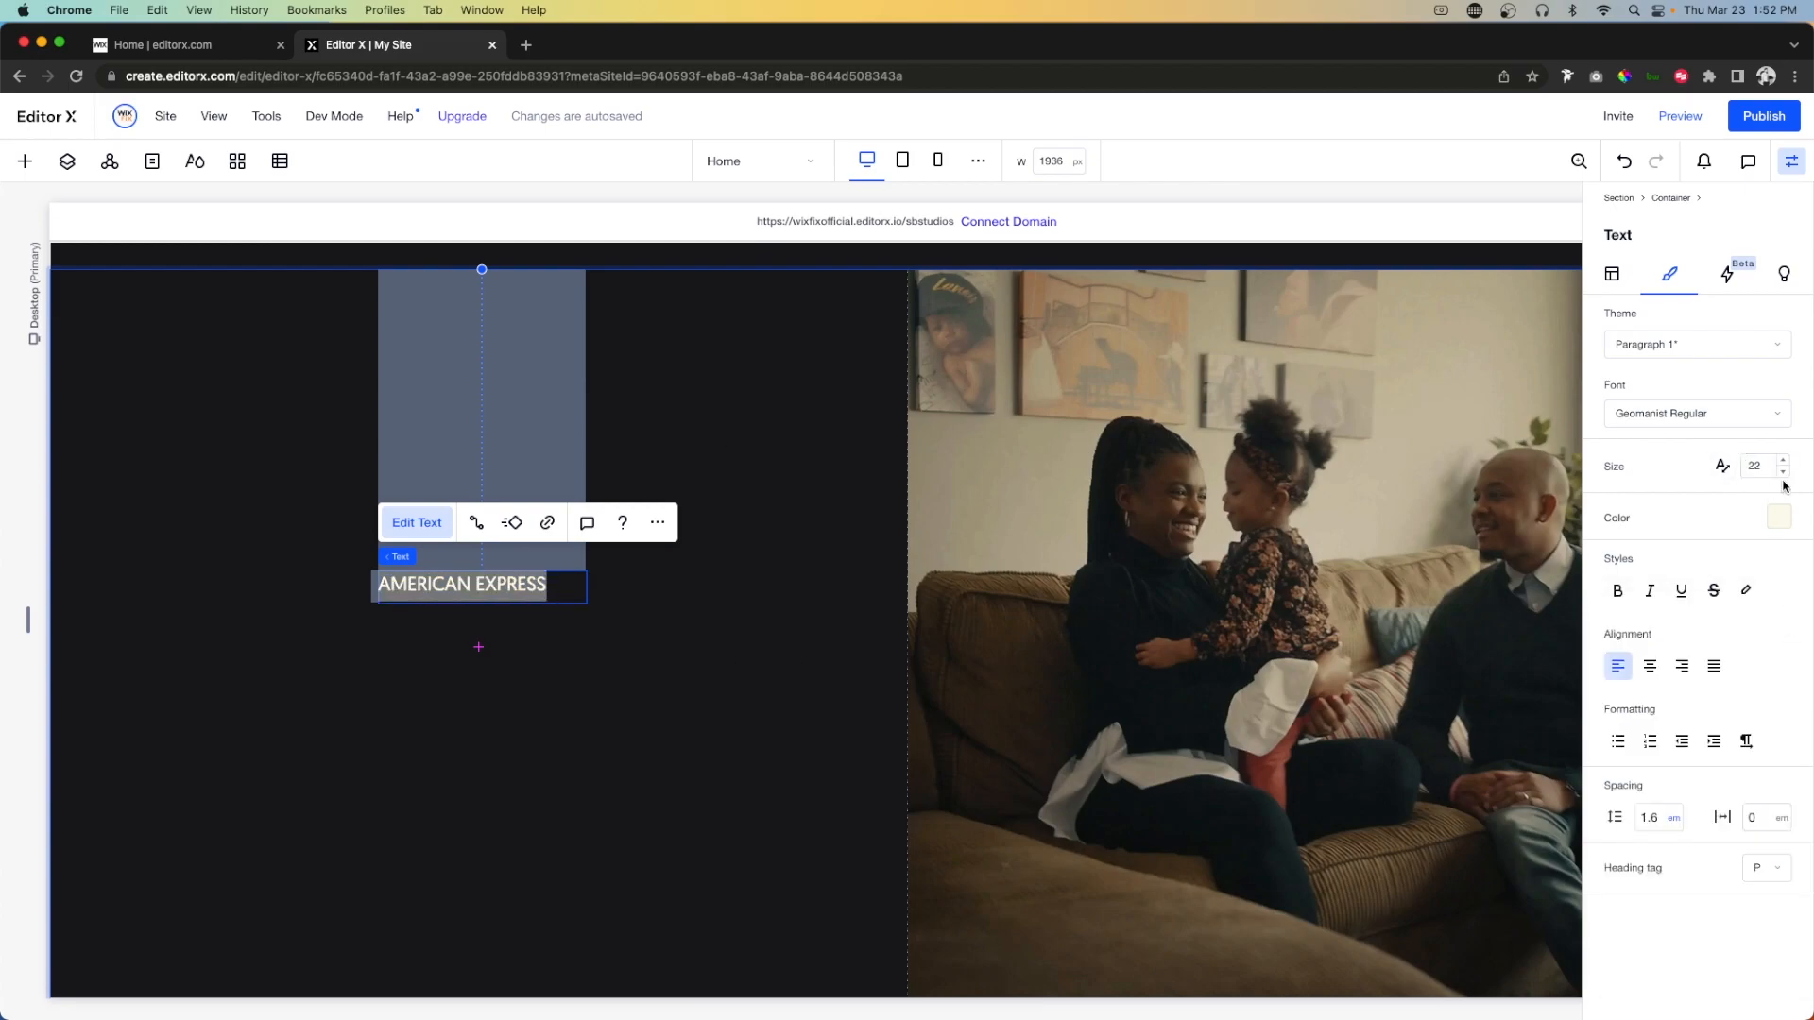
# Align the AMERICAN EXPRESS text to the left edge of its cell with a 60 px left margin.
pyautogui.click(1611, 276)
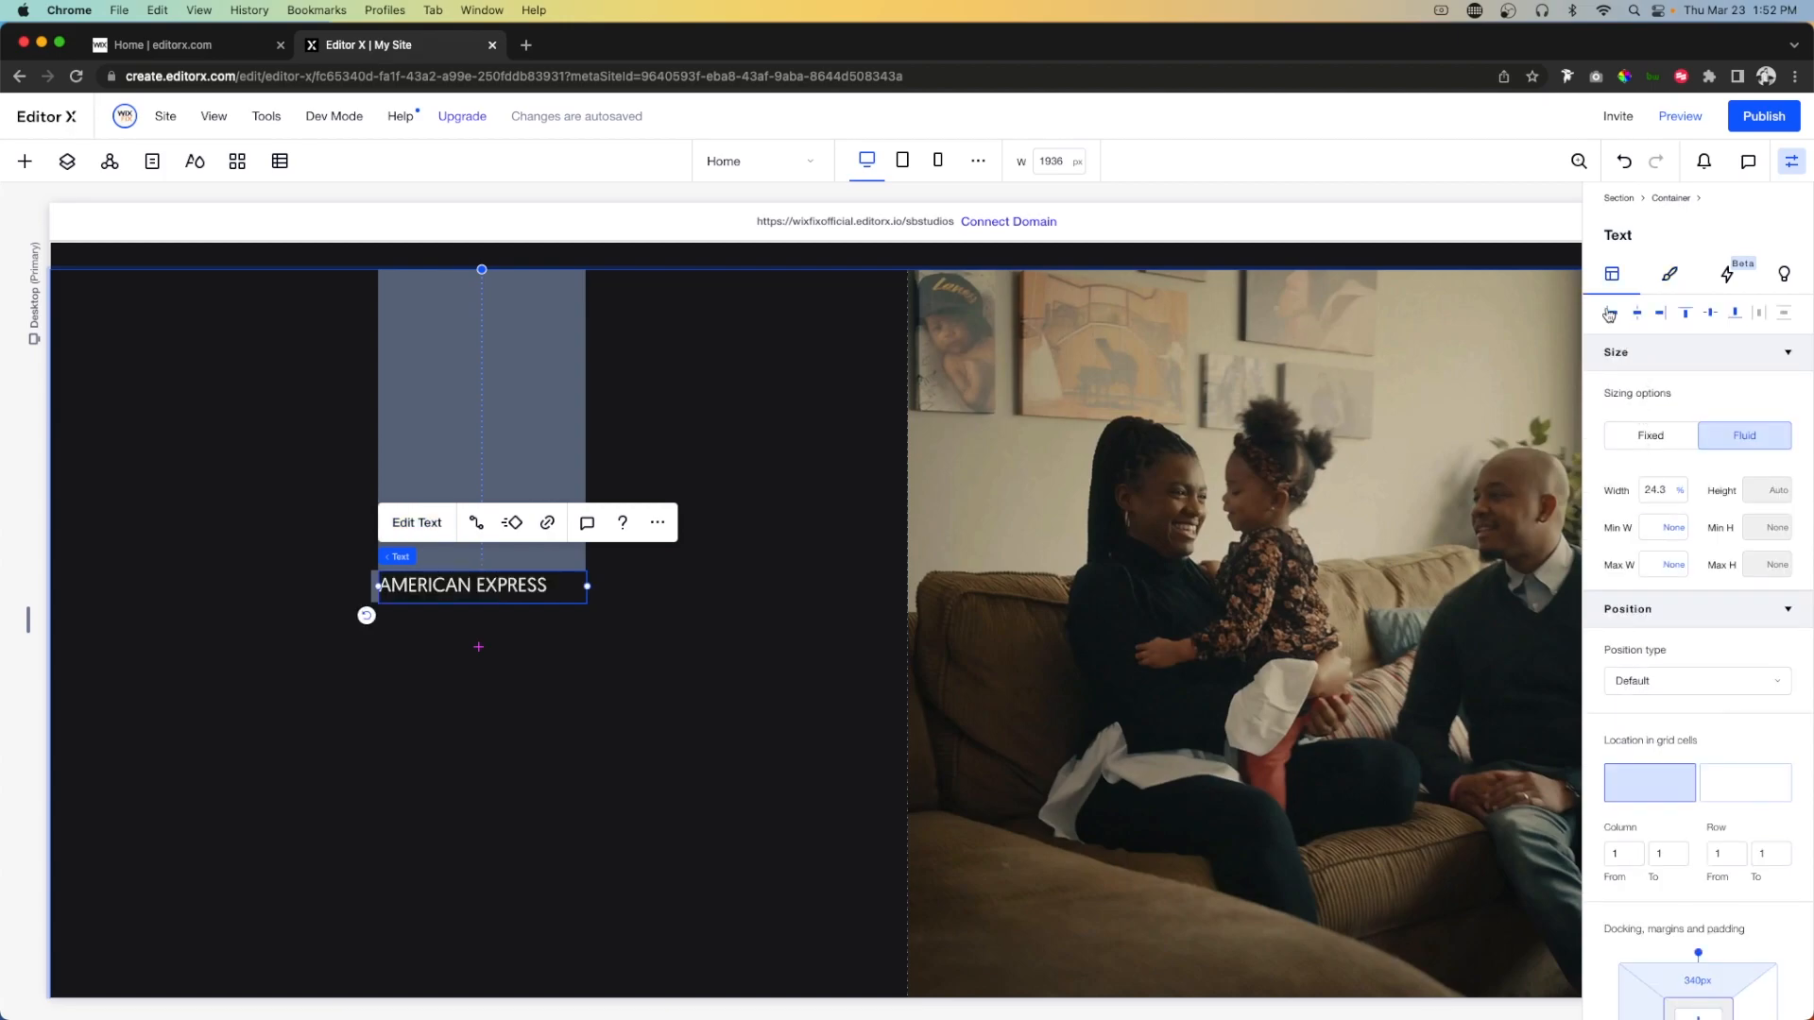
pyautogui.click(1609, 314)
pyautogui.scroll(-3, 1653, 812)
pyautogui.click(1640, 822)
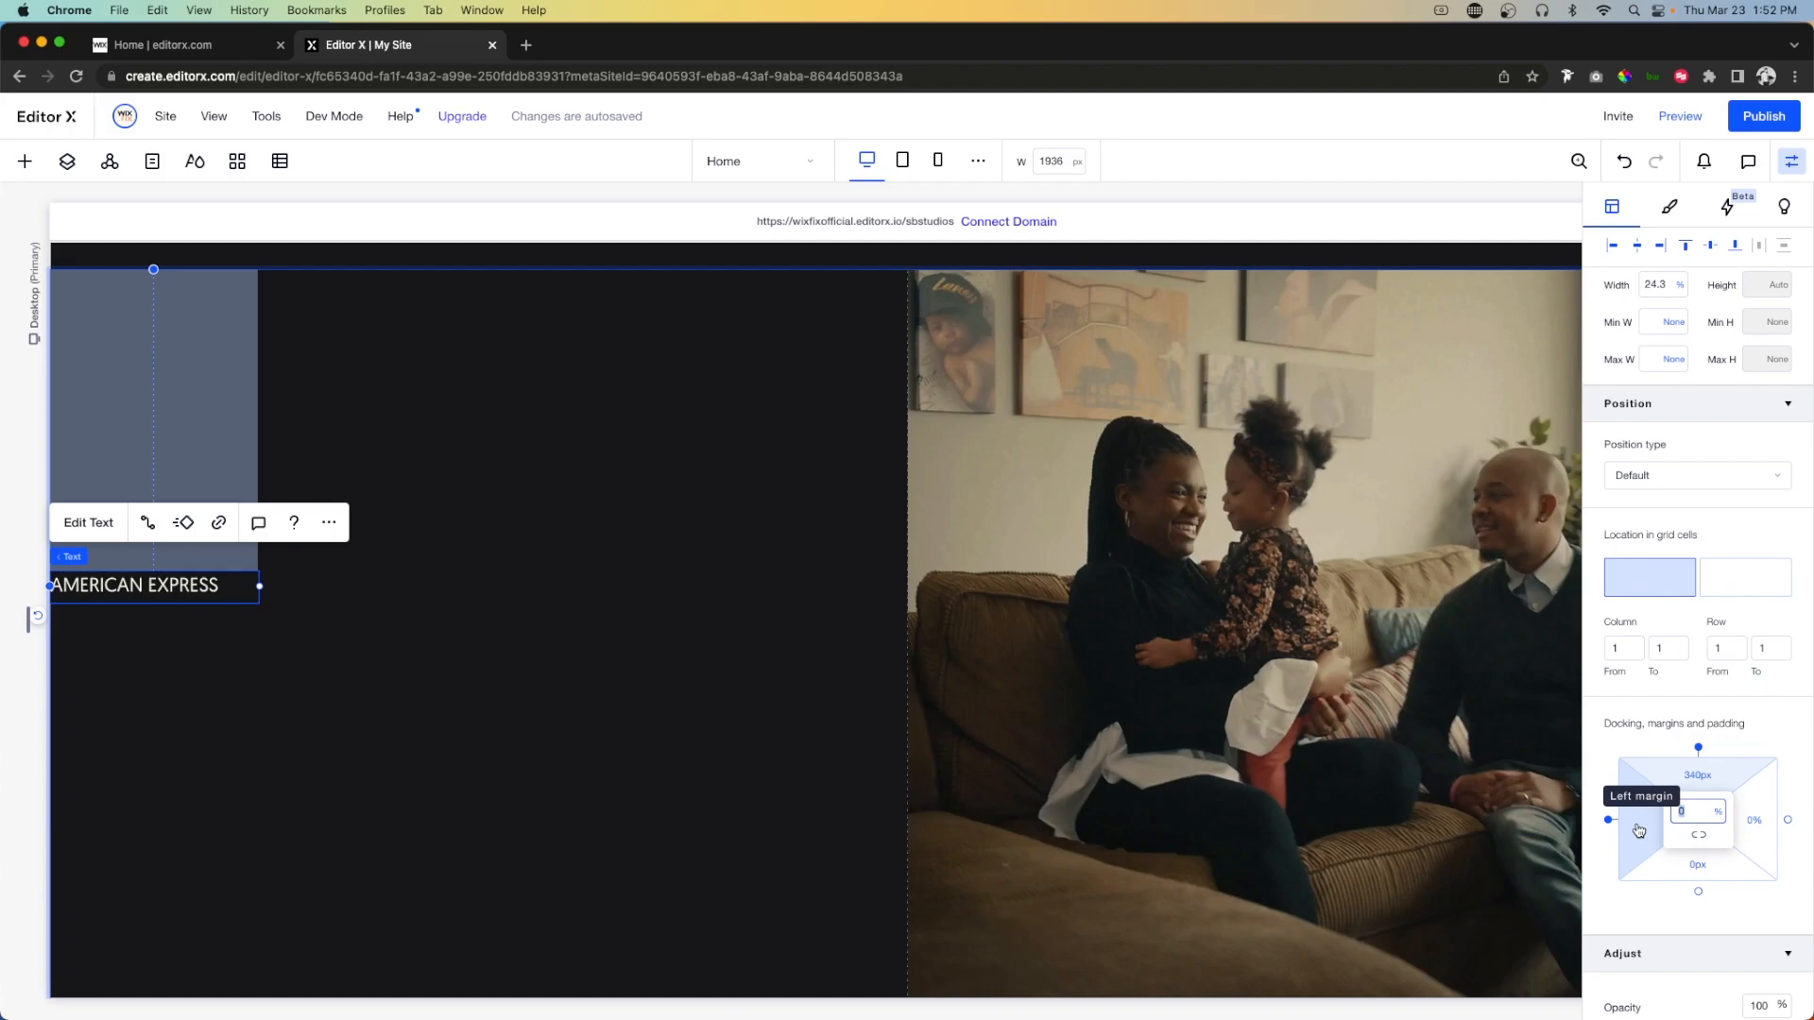
pyautogui.write('60px')
pyautogui.press('Return')
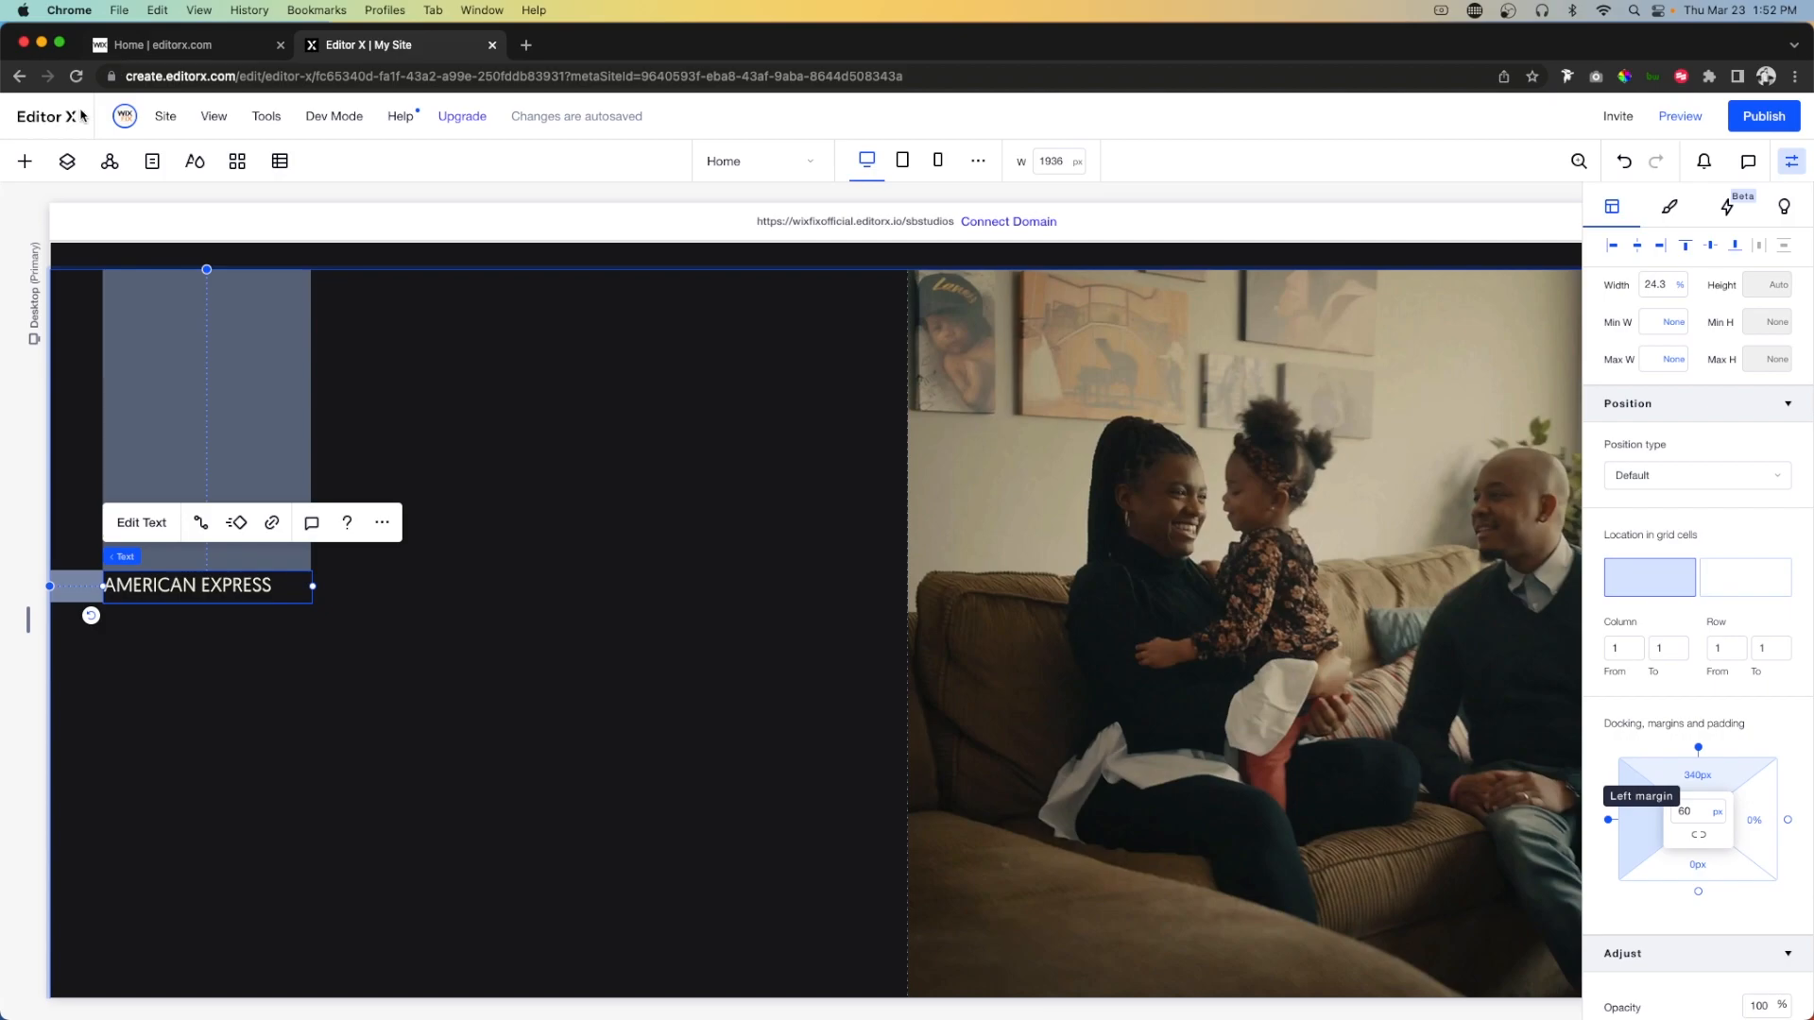
# Add a Heading 2 text below AMERICAN EXPRESS and confine it to the first grid column.
pyautogui.click(25, 162)
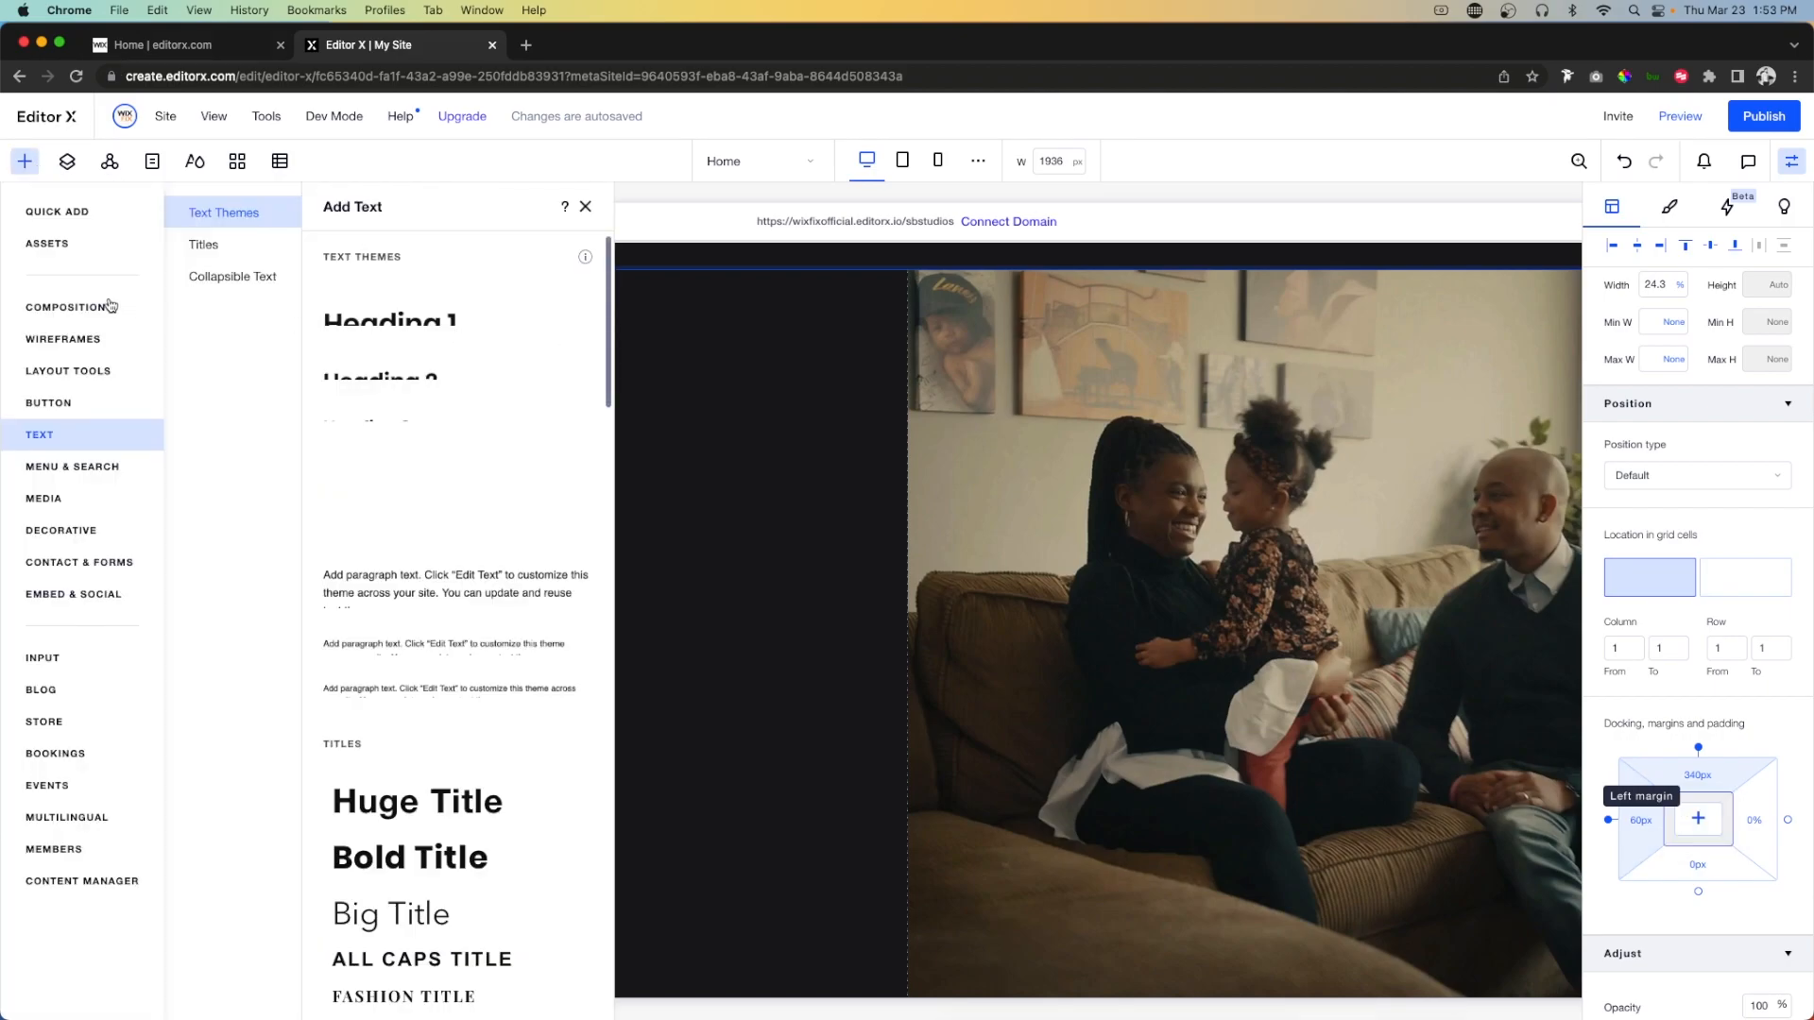
pyautogui.moveTo(407, 357); pyautogui.dragTo(753, 664)
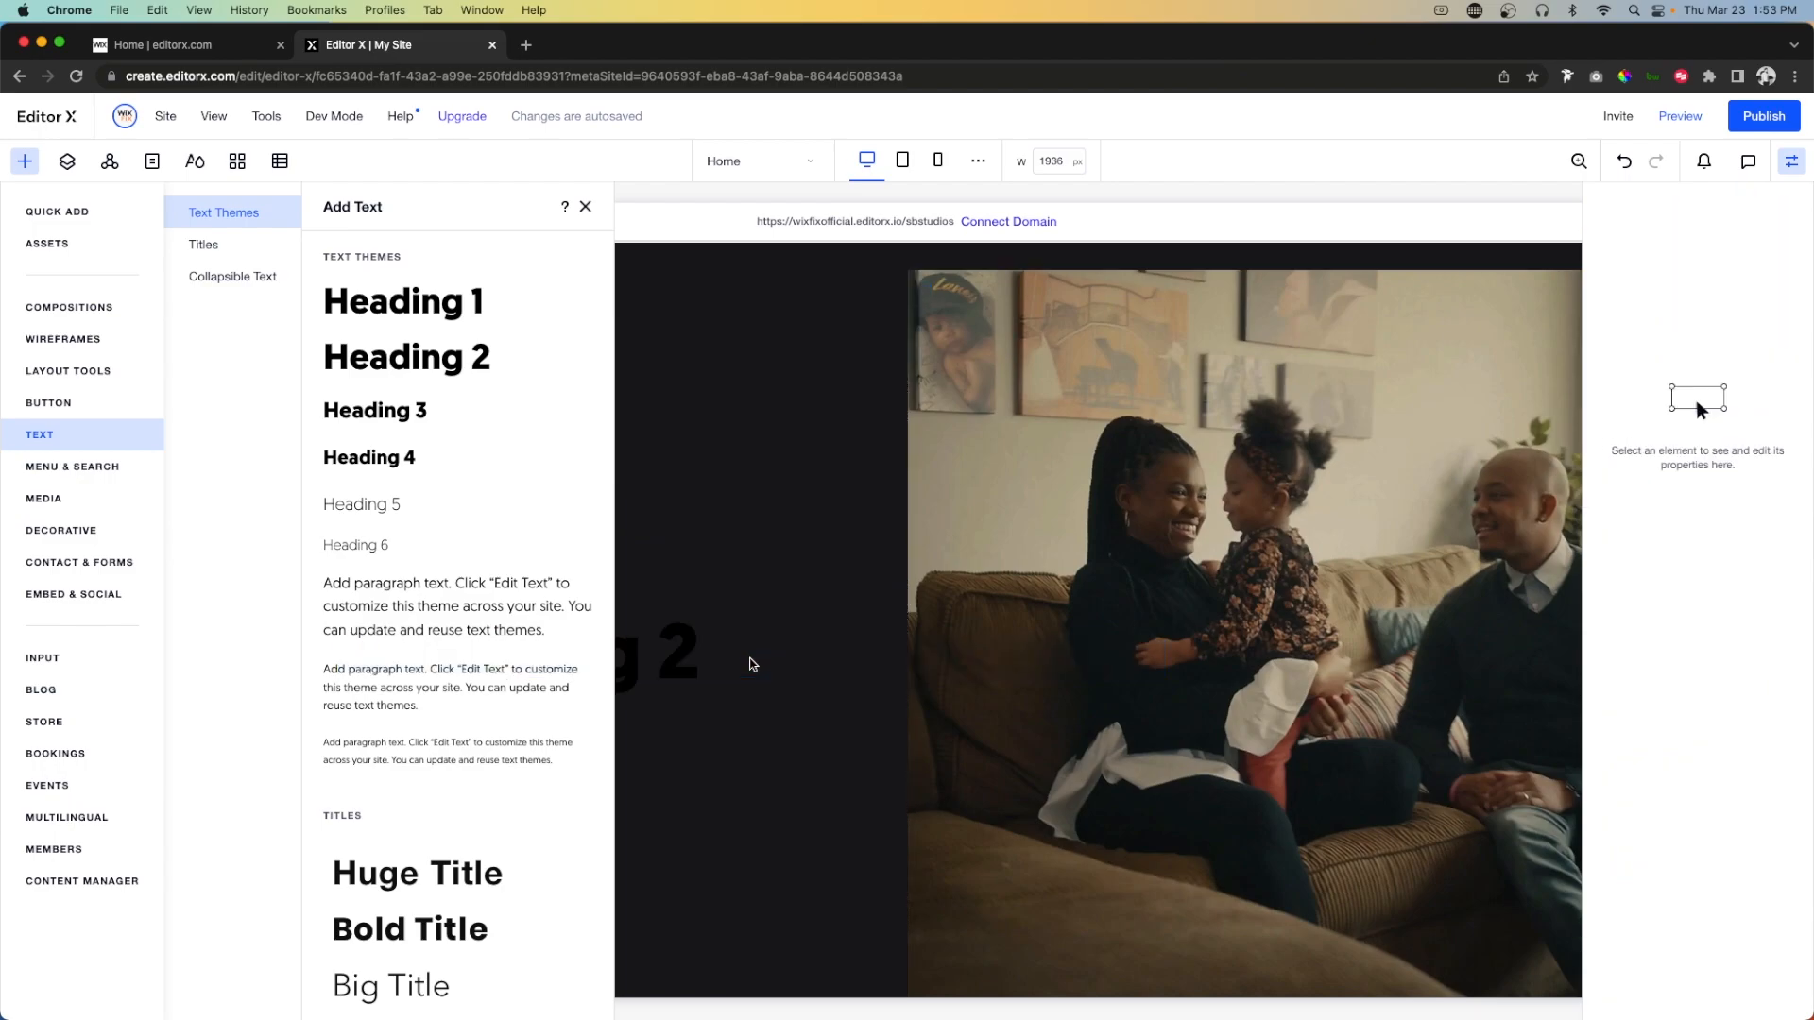
pyautogui.click(751, 661)
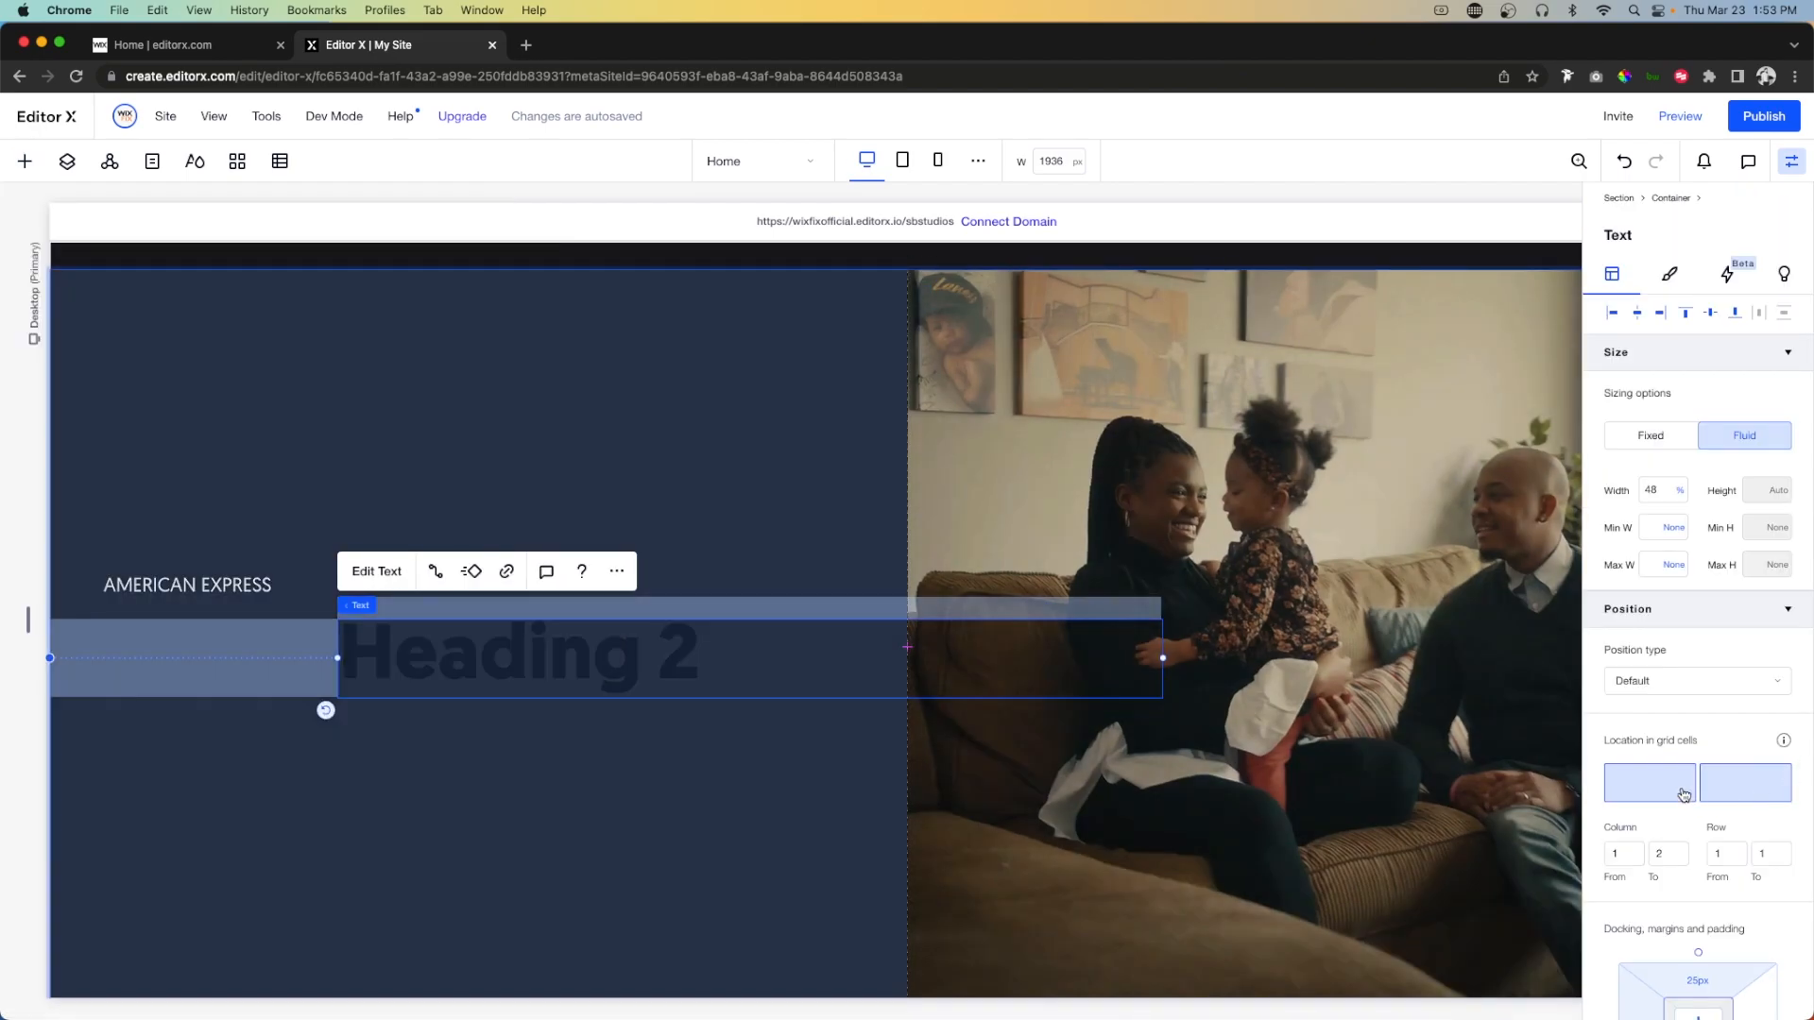
pyautogui.click(1696, 801)
# Align the heading with the left edge of AMERICAN EXPRESS and widen it to about three quarters of the column.
pyautogui.moveTo(253, 647); pyautogui.dragTo(162, 643)
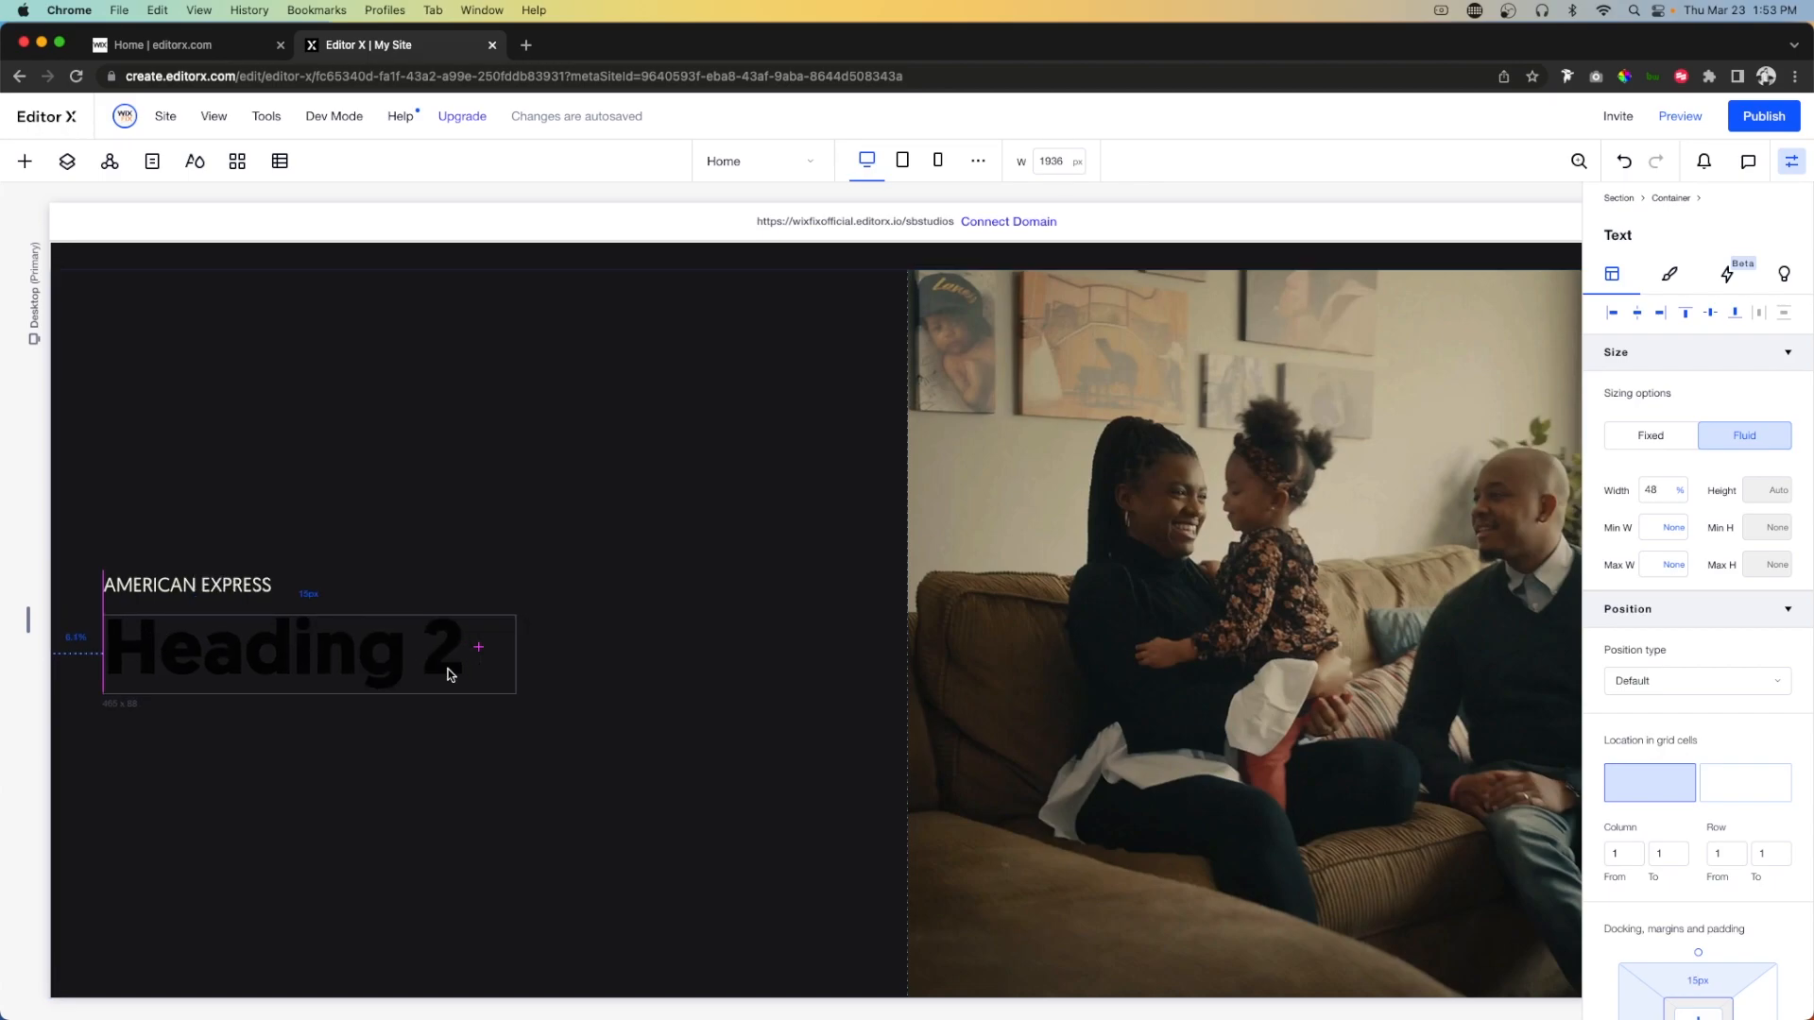
pyautogui.moveTo(304, 659); pyautogui.dragTo(304, 658)
pyautogui.moveTo(514, 654); pyautogui.dragTo(736, 674)
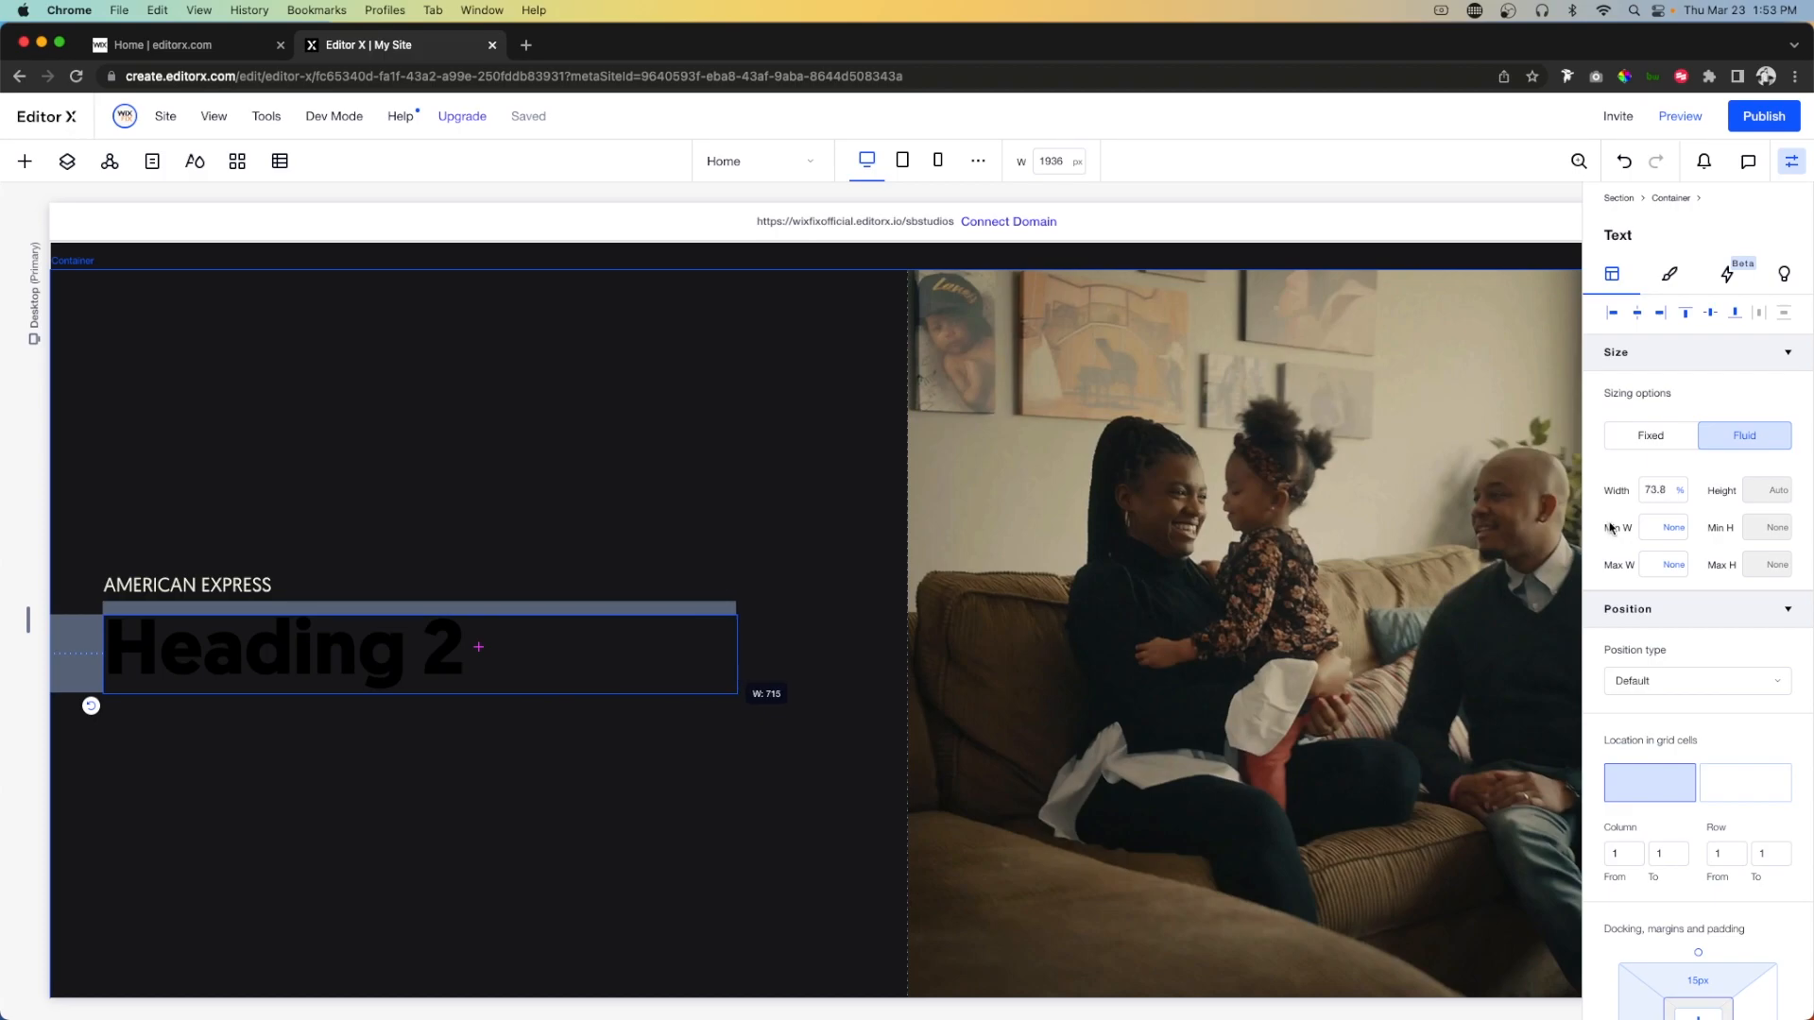
pyautogui.click(1660, 489)
pyautogui.press('Return')
# Change the heading text to "BACKING COLLEAGUES" and color it with the light theme color.
pyautogui.doubleClick(368, 656)
pyautogui.write('BACKING COLLEAGUES')
pyautogui.hotkey('ctrl', 'a')
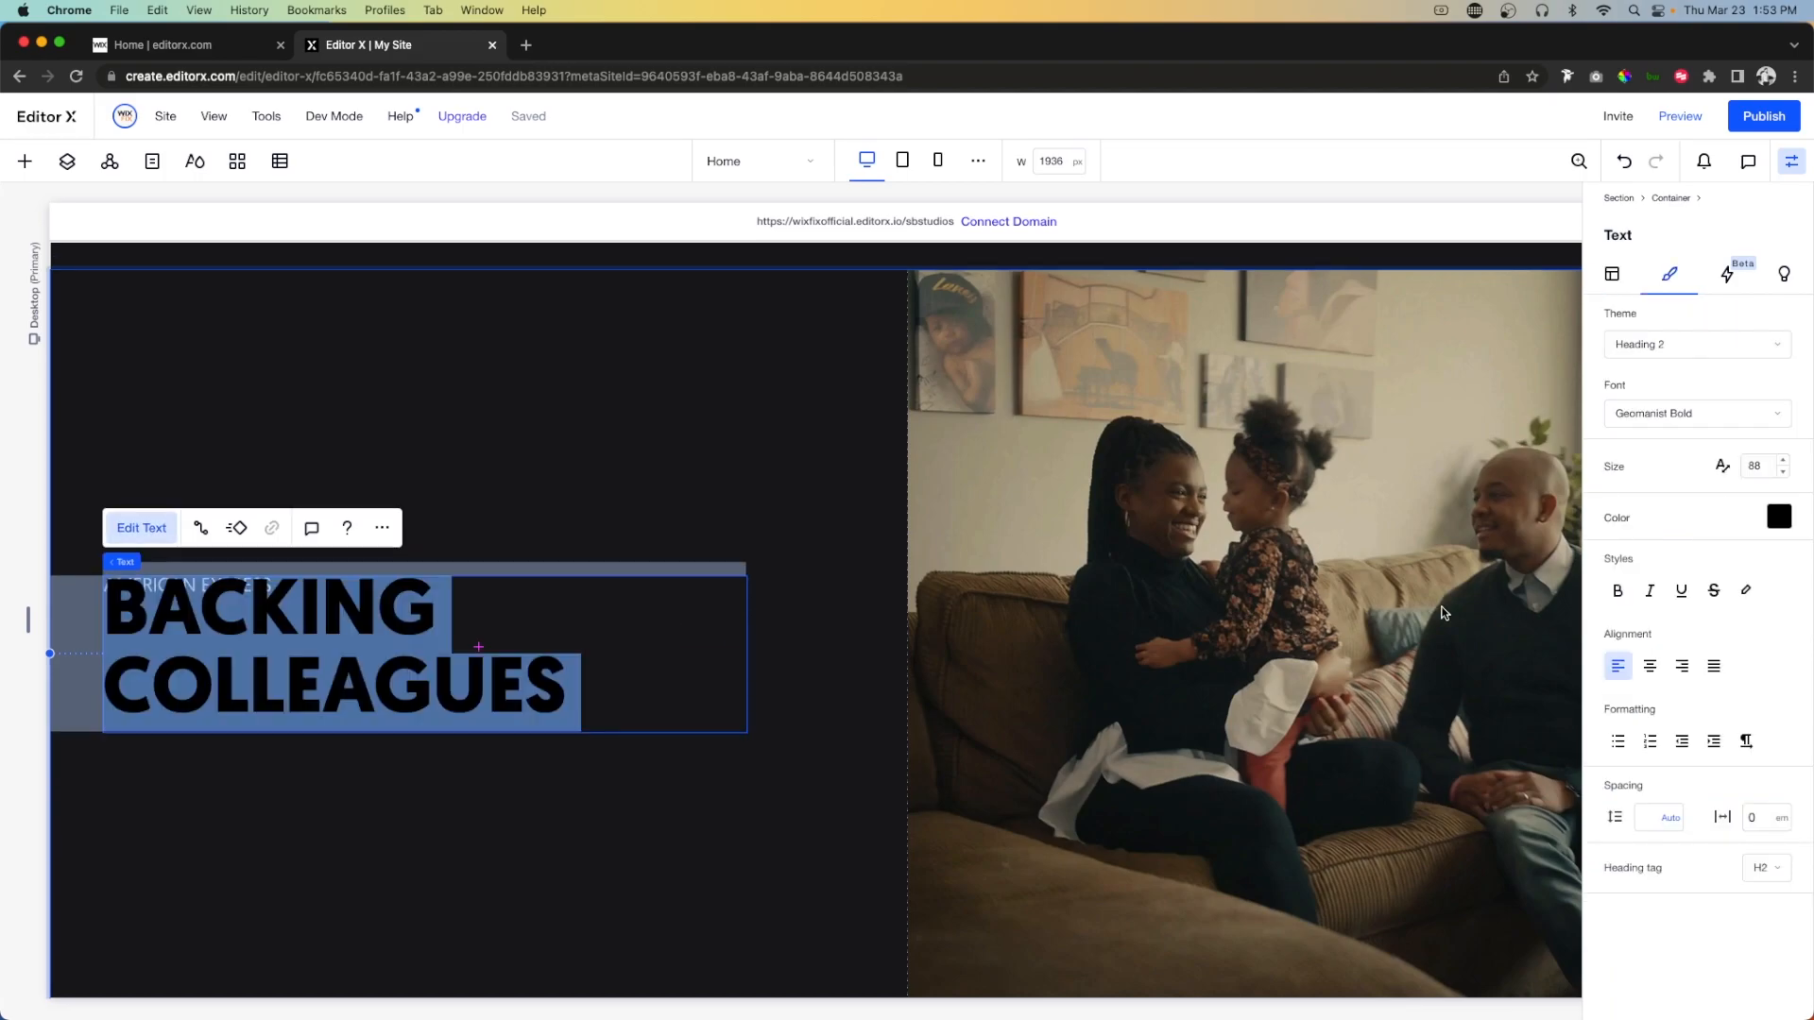
pyautogui.click(1783, 523)
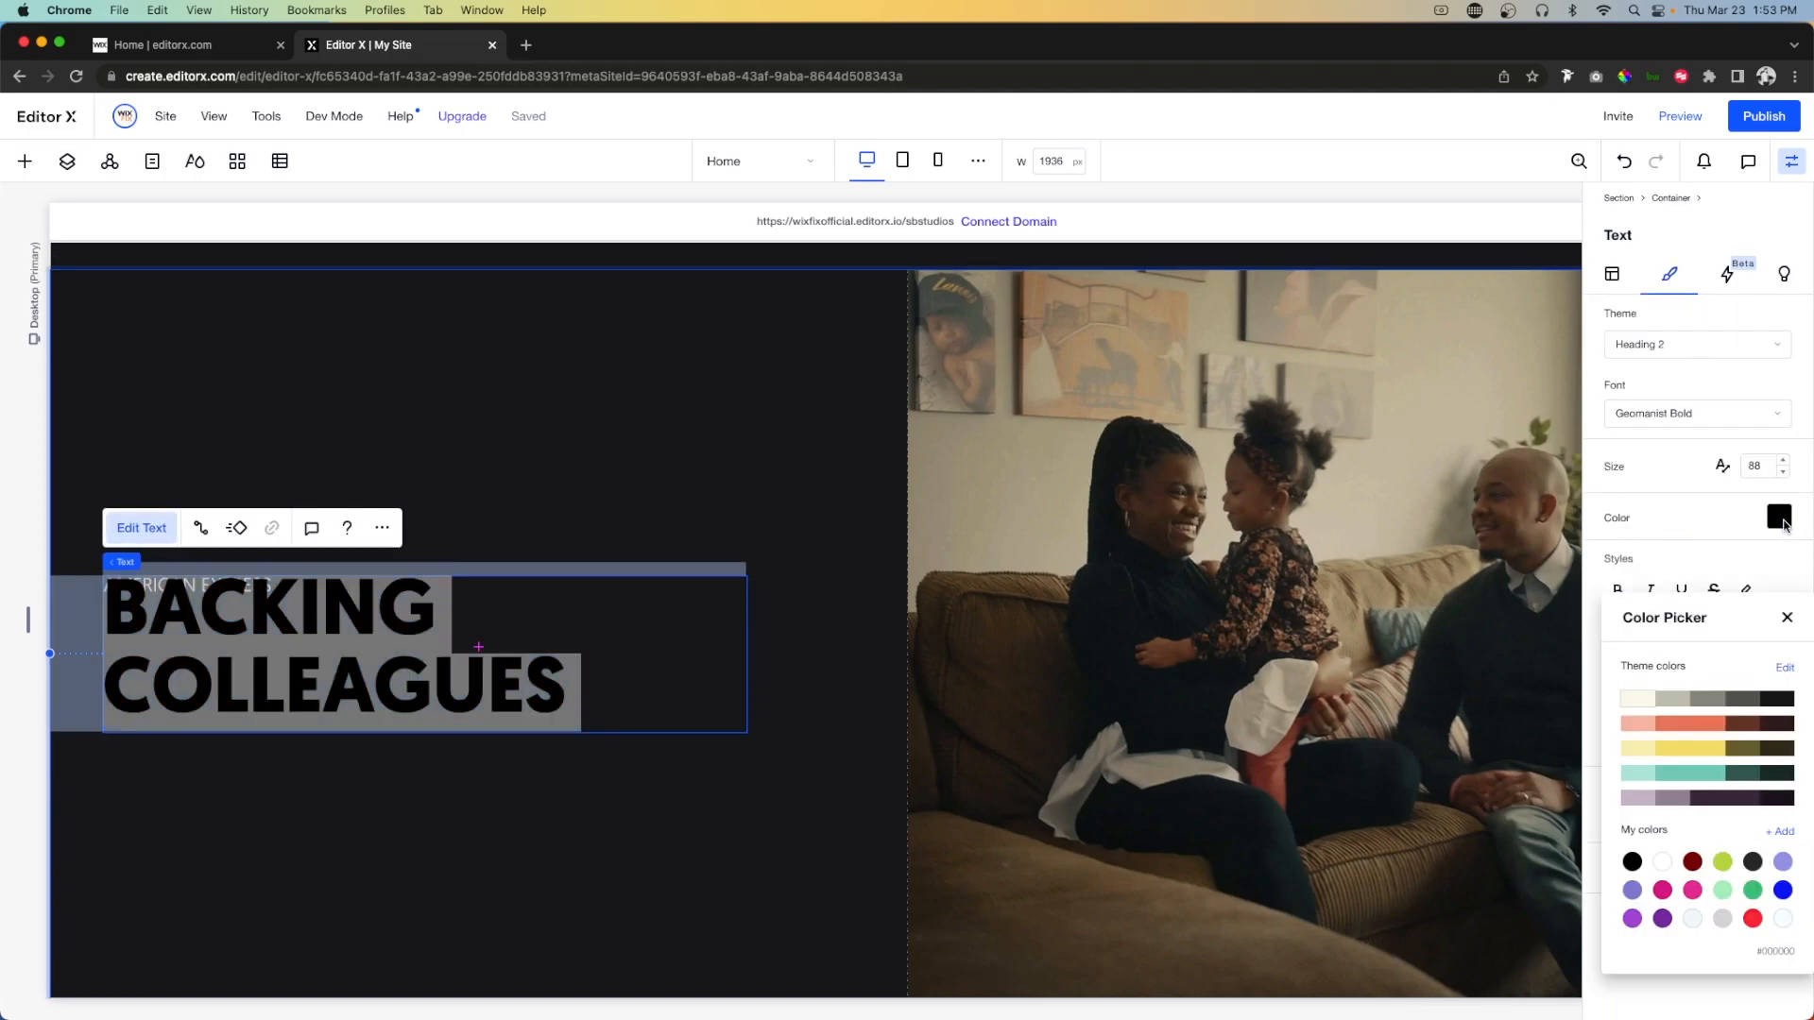
pyautogui.click(1626, 701)
pyautogui.click(795, 512)
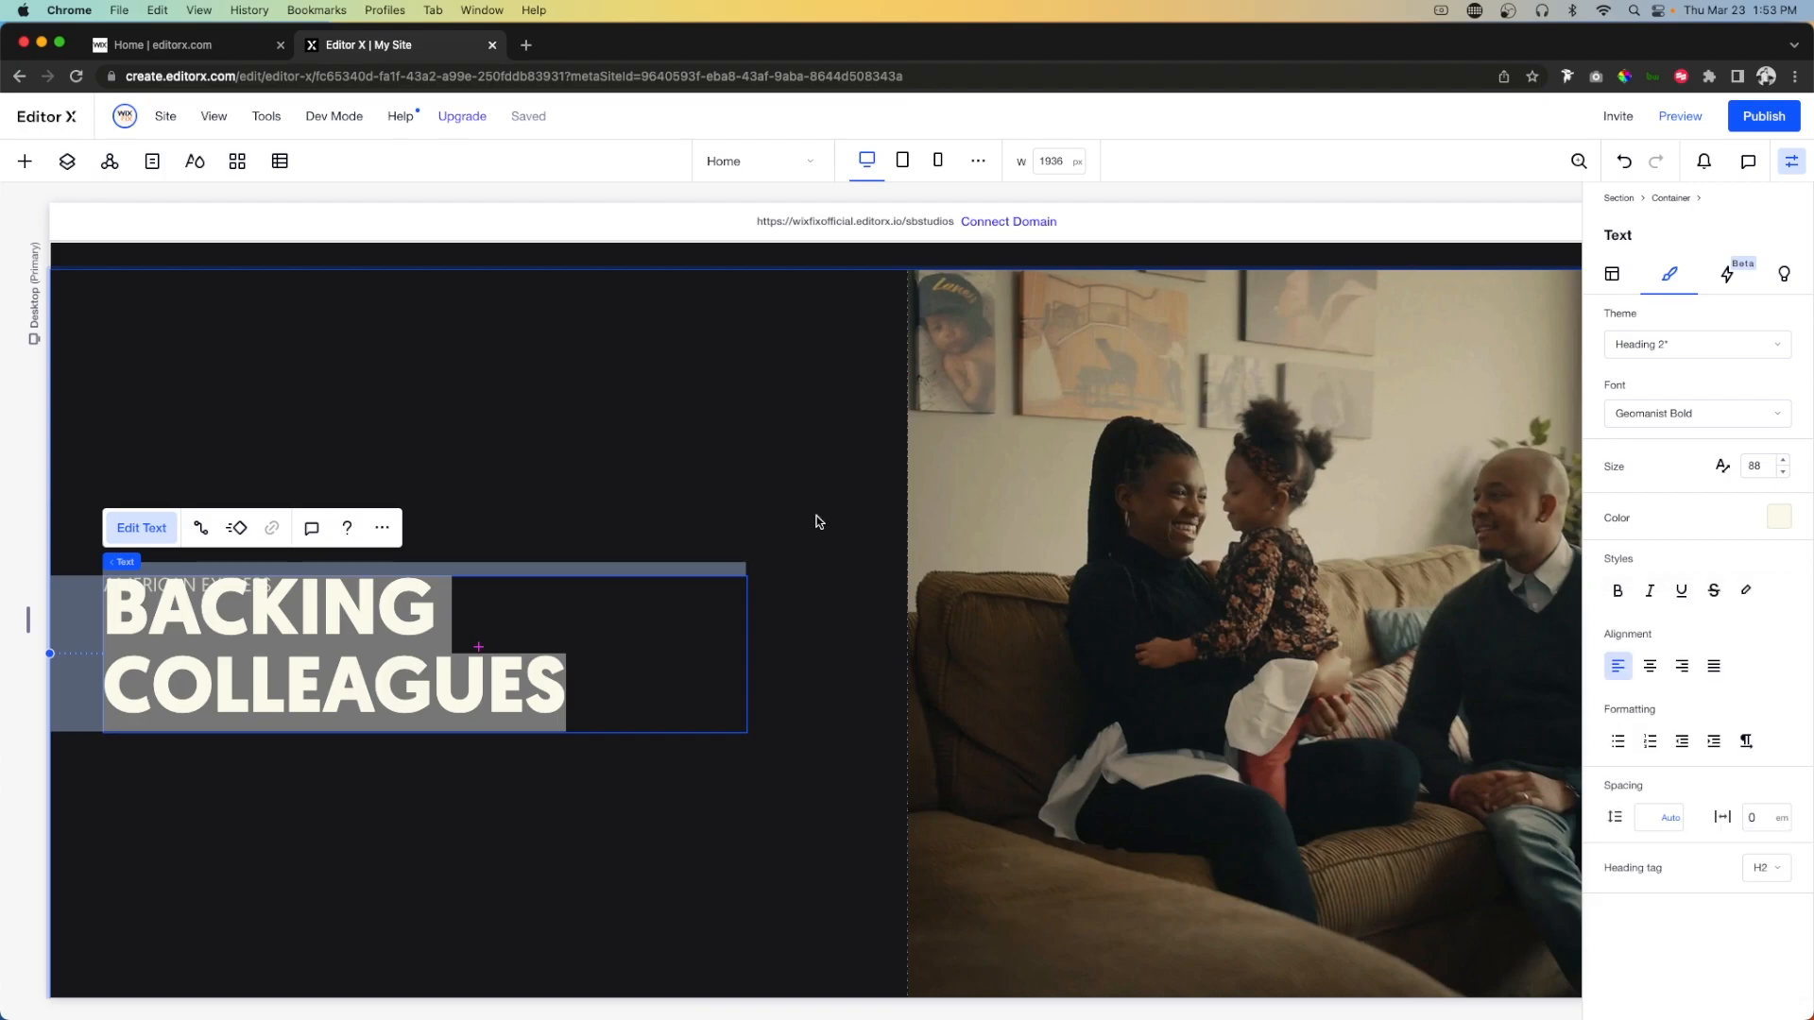
# Move the BACKING COLLEAGUES heading down so it sits clear below the AMERICAN EXPRESS text, keeping their left edges aligned.
pyautogui.click(814, 519)
pyautogui.click(281, 633)
pyautogui.moveTo(281, 633); pyautogui.dragTo(280, 681)
pyautogui.moveTo(282, 682); pyautogui.dragTo(281, 685)
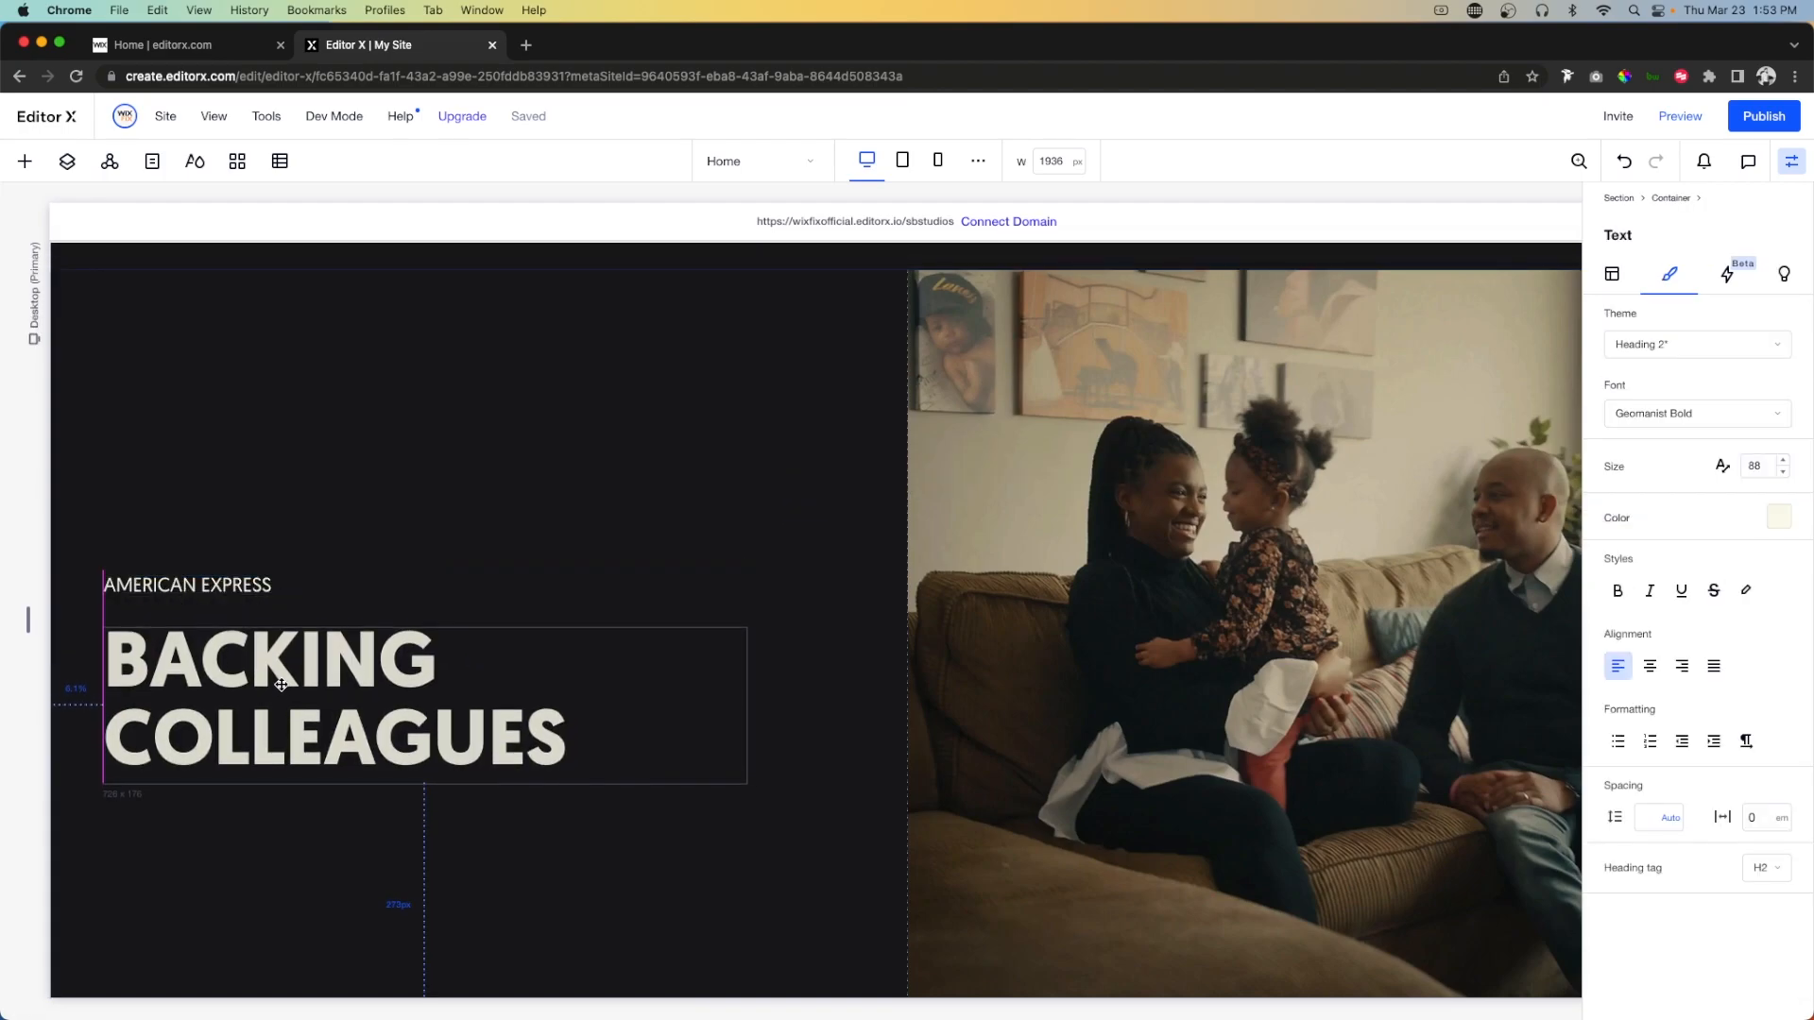
# Copy the hero's play button and SAY HELLO container for use in the first showcase row.
pyautogui.scroll(10, 810, 520)
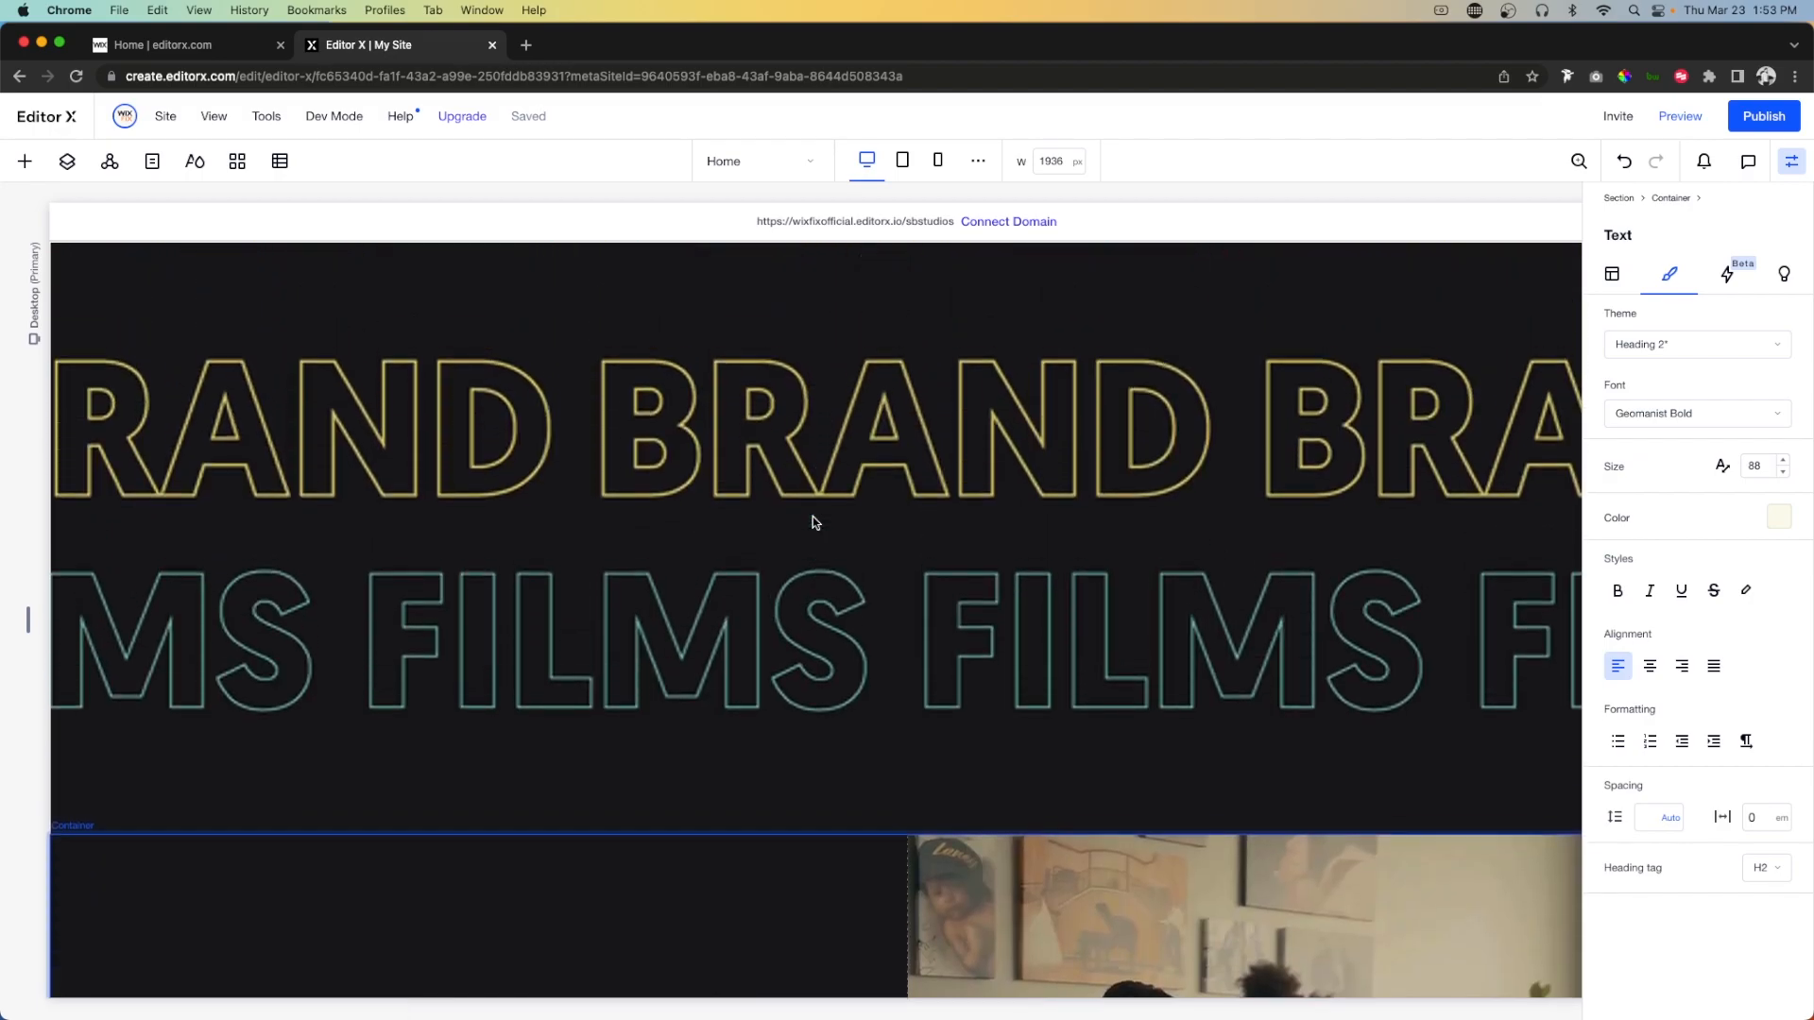
pyautogui.scroll(4, 813, 519)
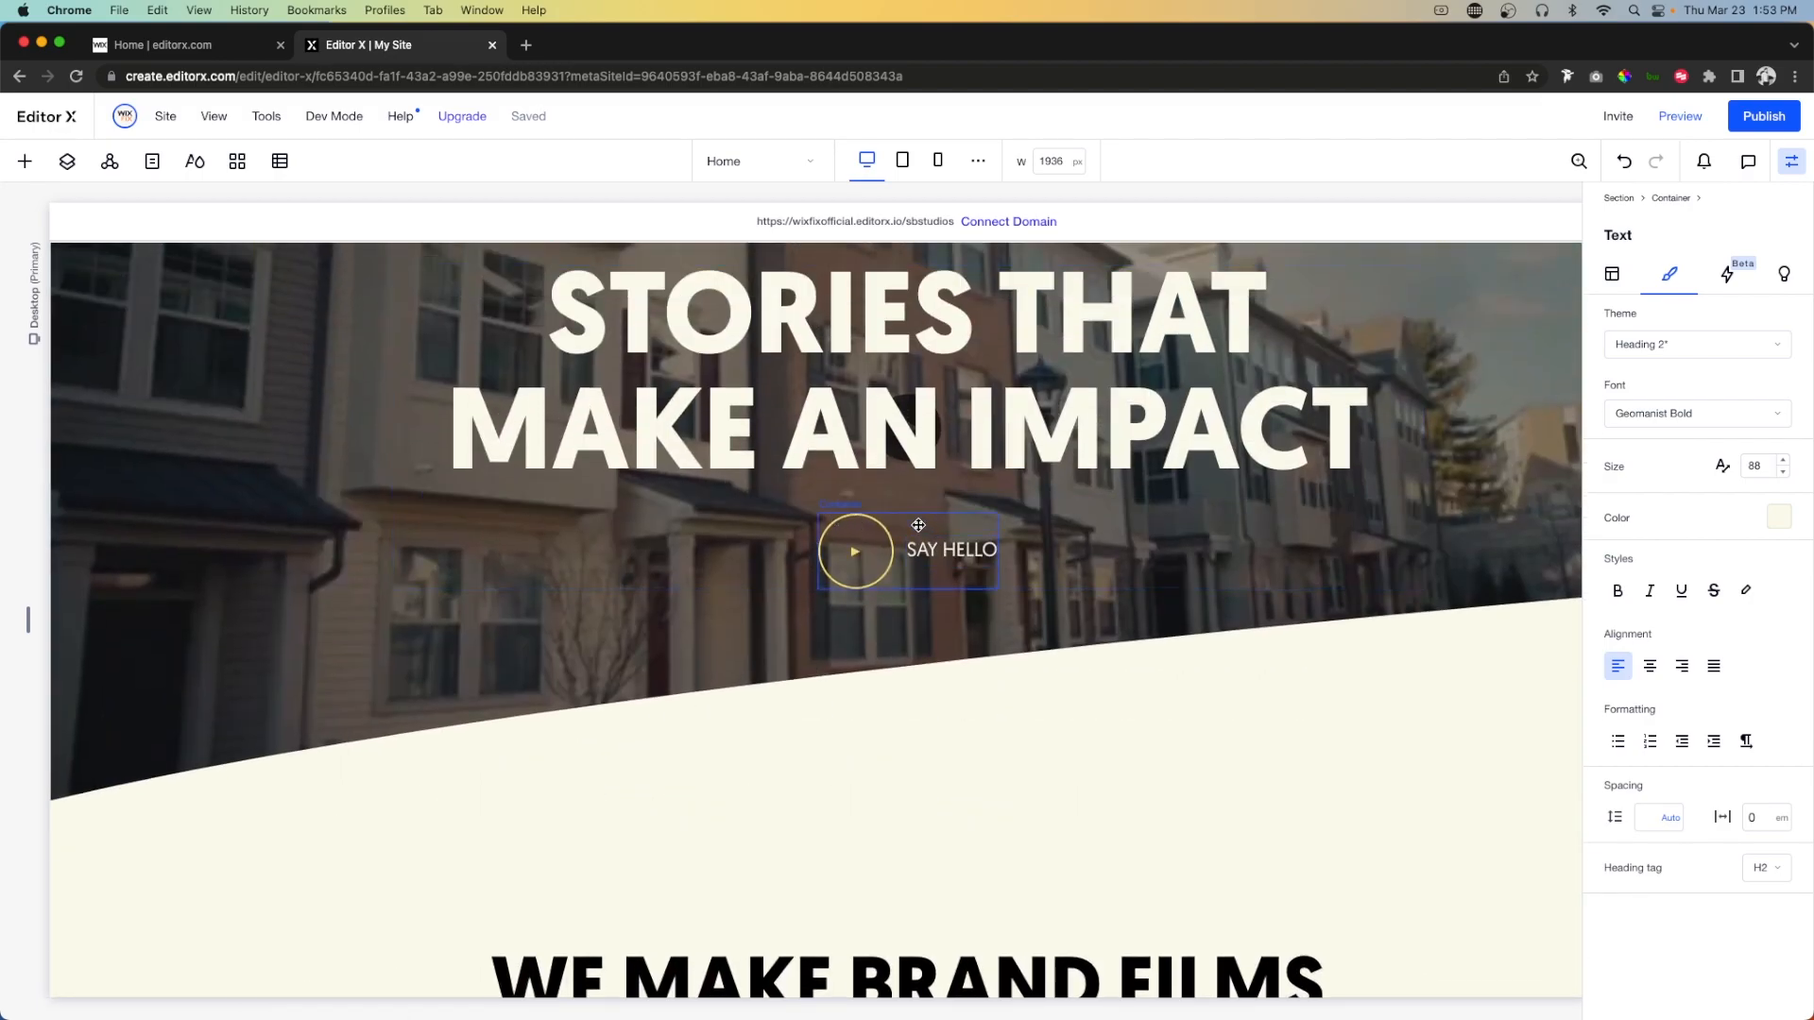
pyautogui.click(915, 524)
pyautogui.scroll(-15, 915, 522)
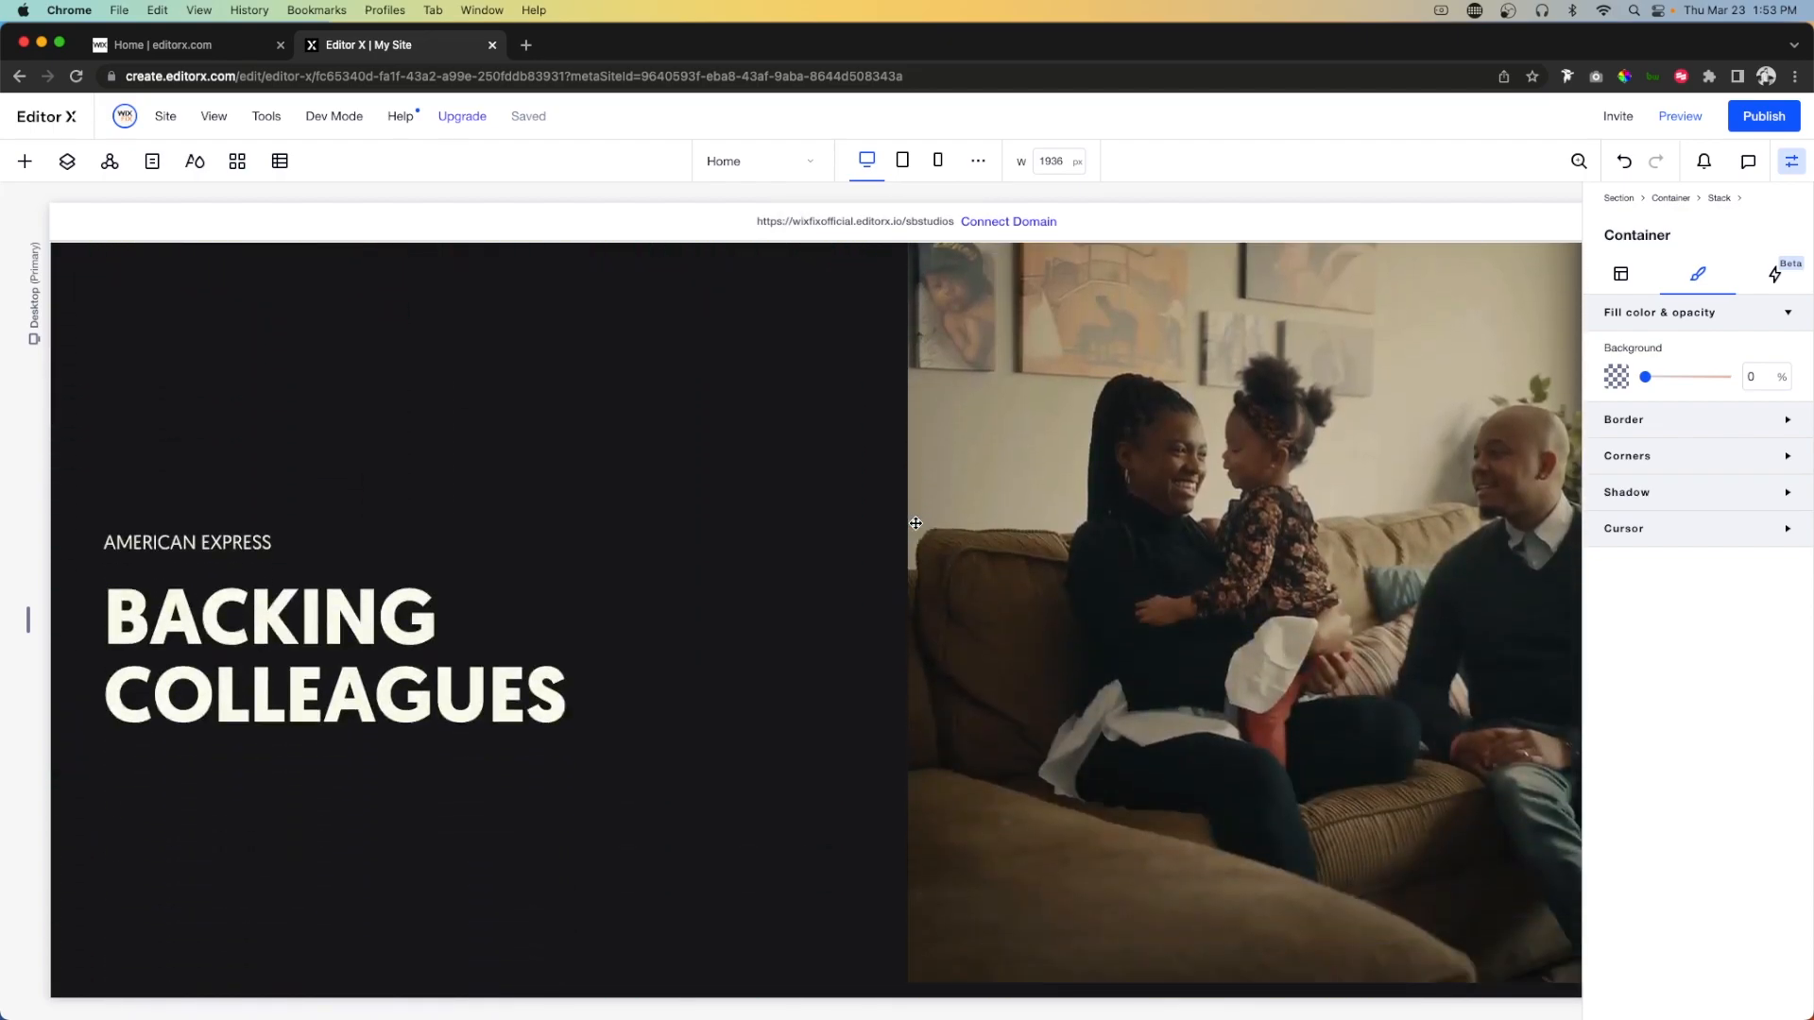
# Paste the copied play-button container into the container's left cell, below the BACKING COLLEAGUES heading.
pyautogui.scroll(-2, 915, 522)
pyautogui.click(331, 661)
pyautogui.rightClick(332, 660)
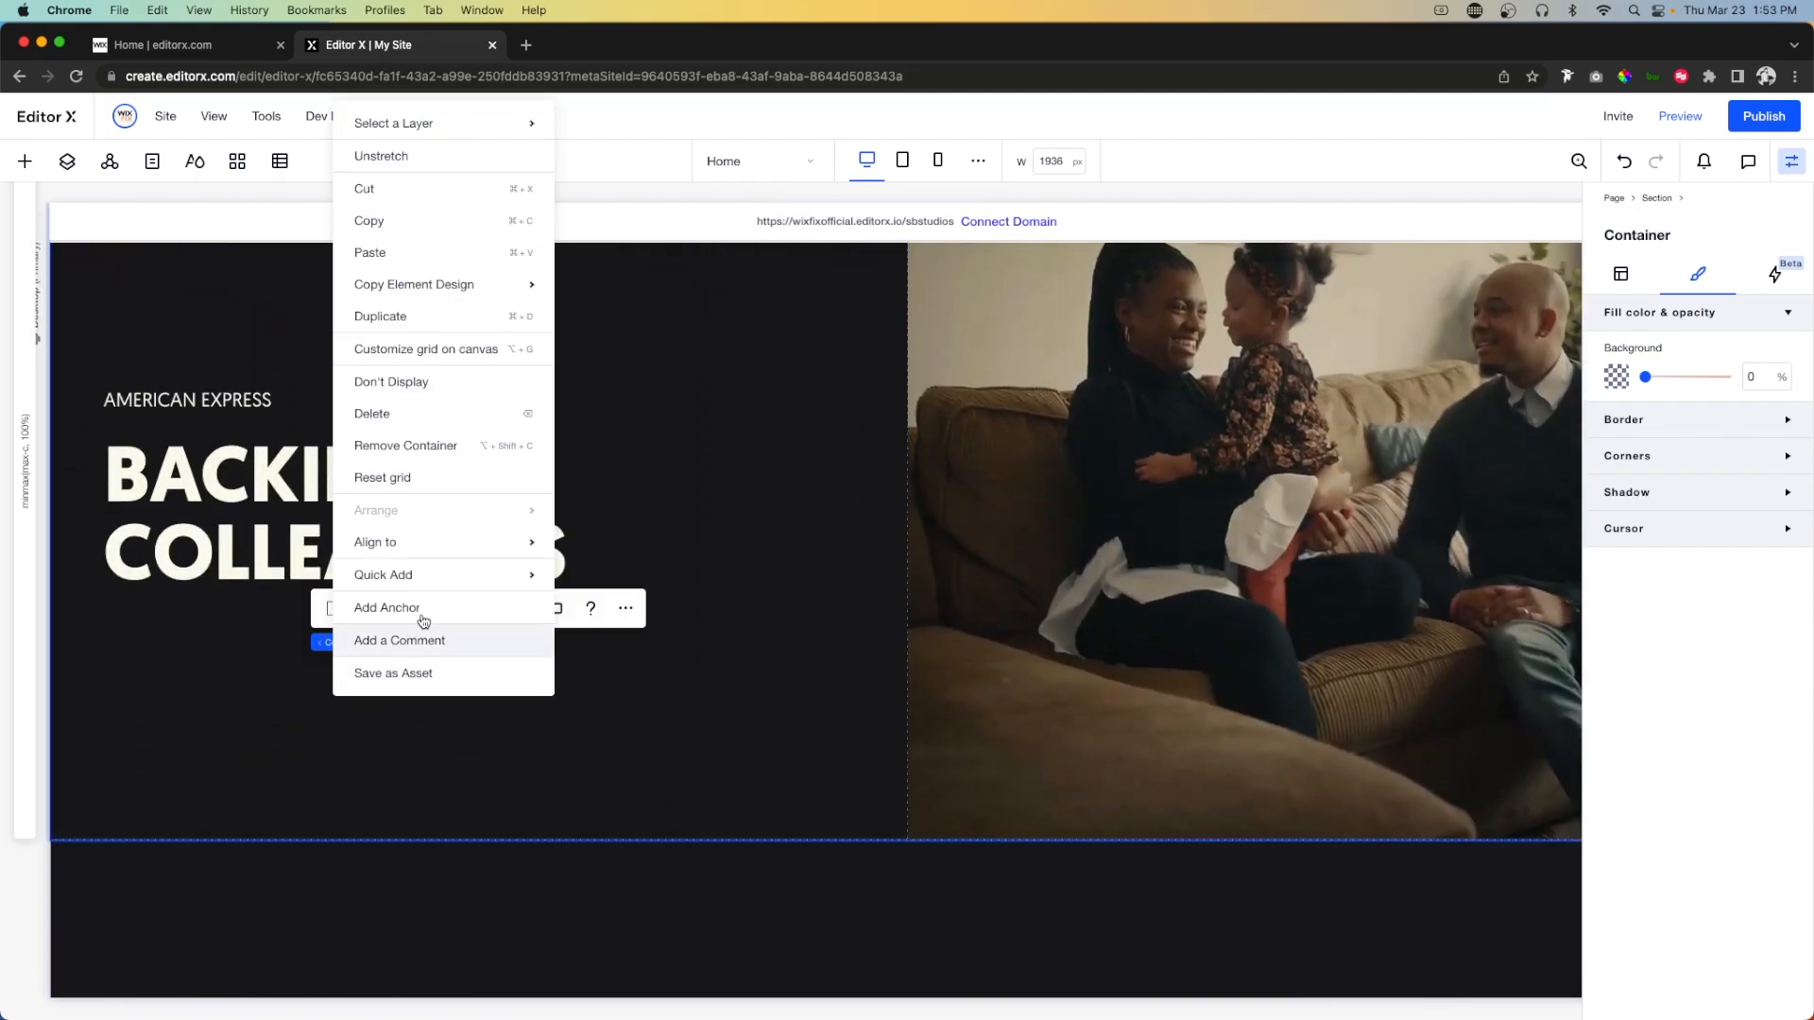
pyautogui.click(387, 254)
# Change the label beside the play button from SAY HELLO to VIEW PROJECT.
pyautogui.click(489, 700)
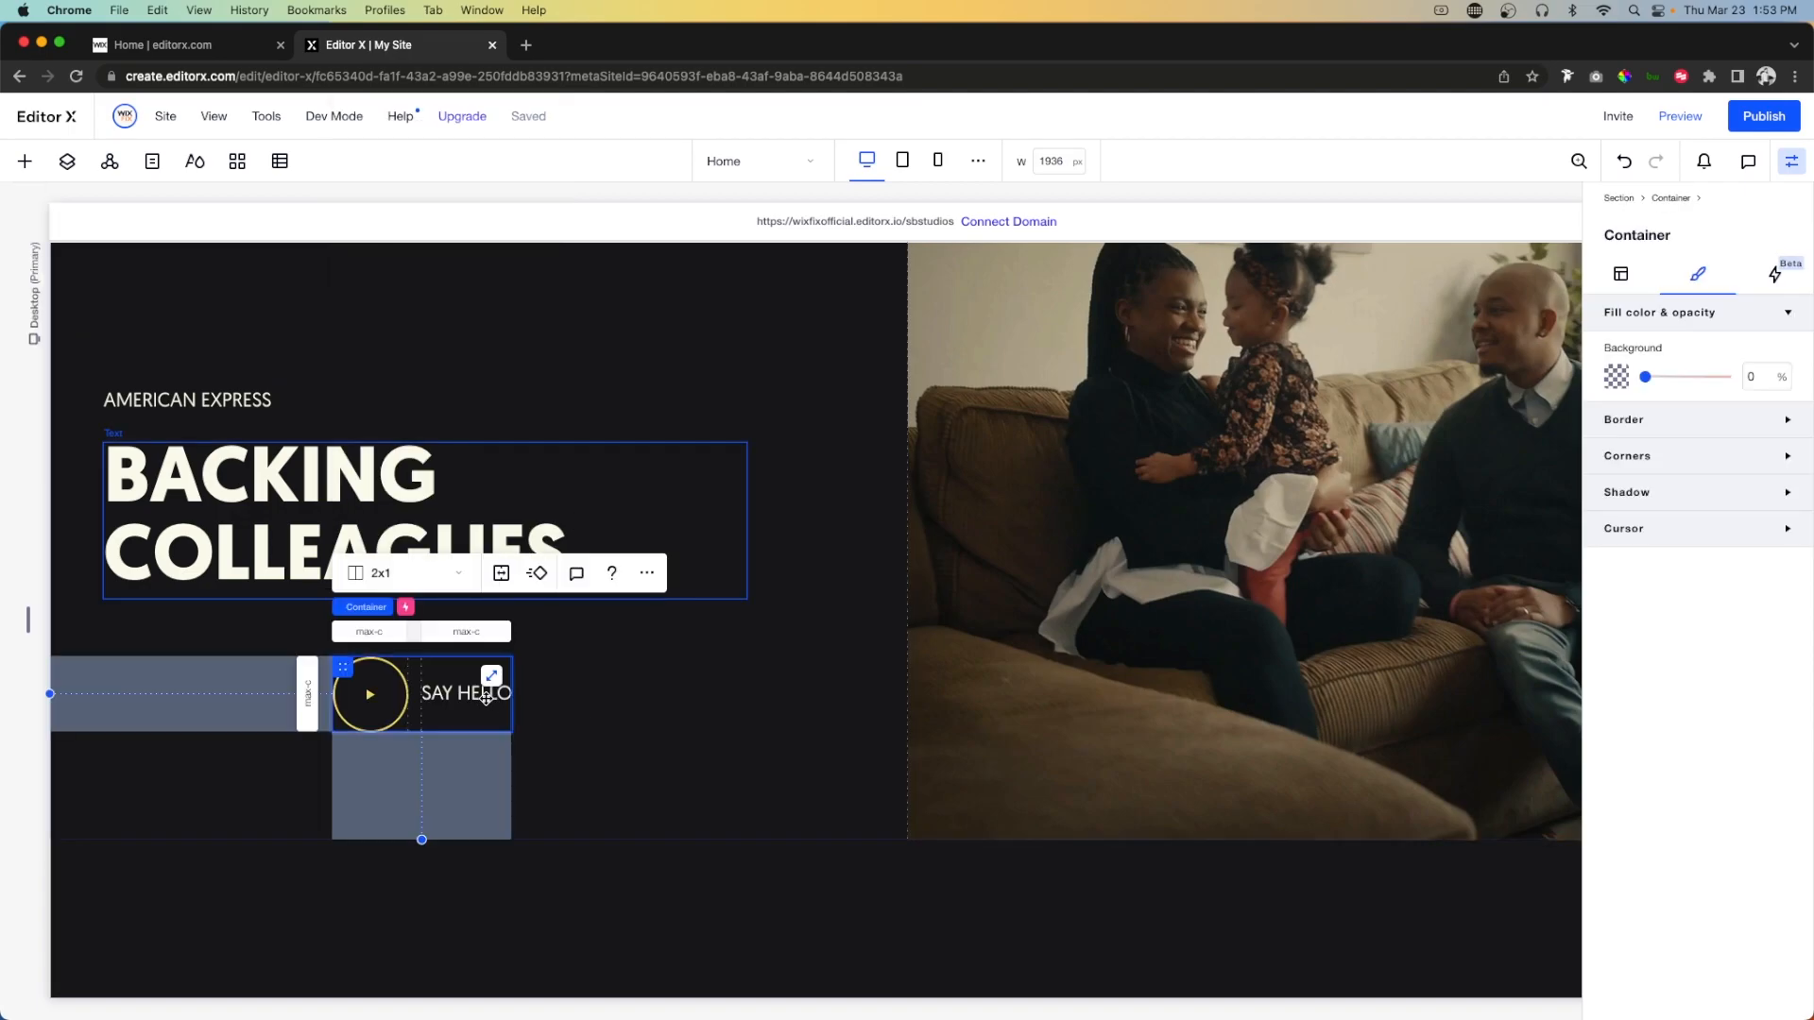
pyautogui.click(481, 696)
pyautogui.doubleClick(480, 696)
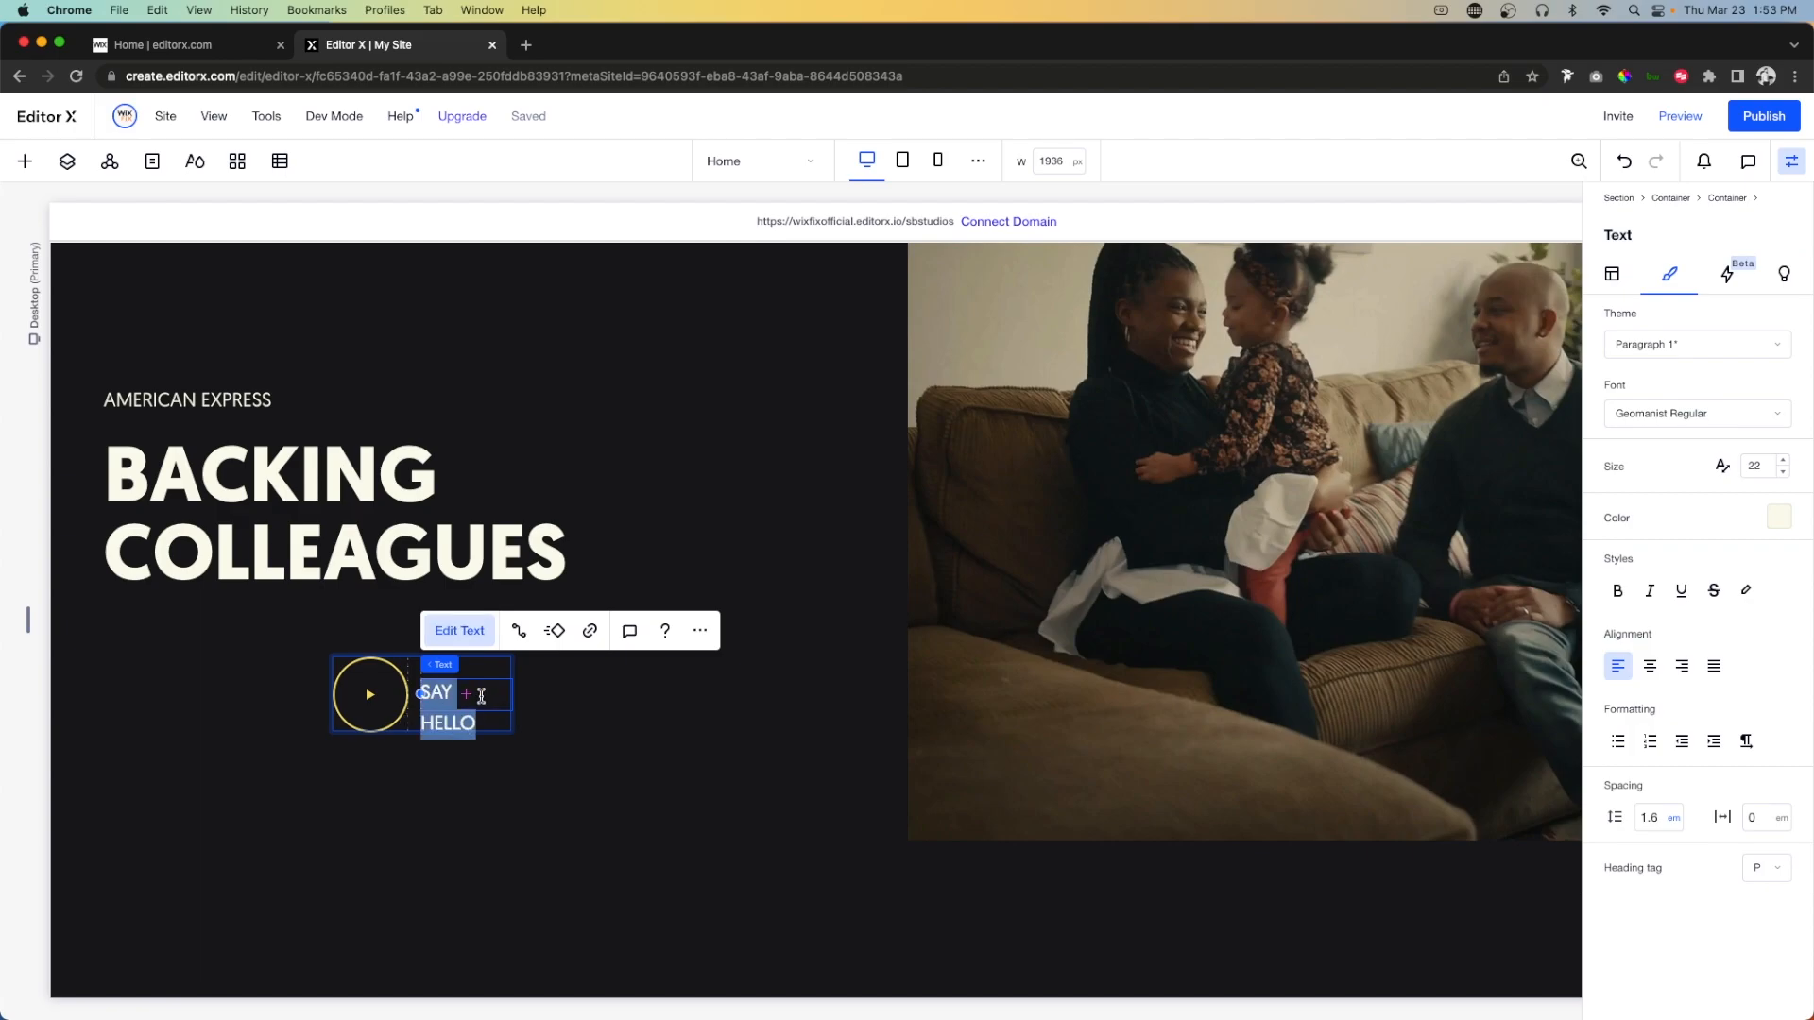
pyautogui.write('V')
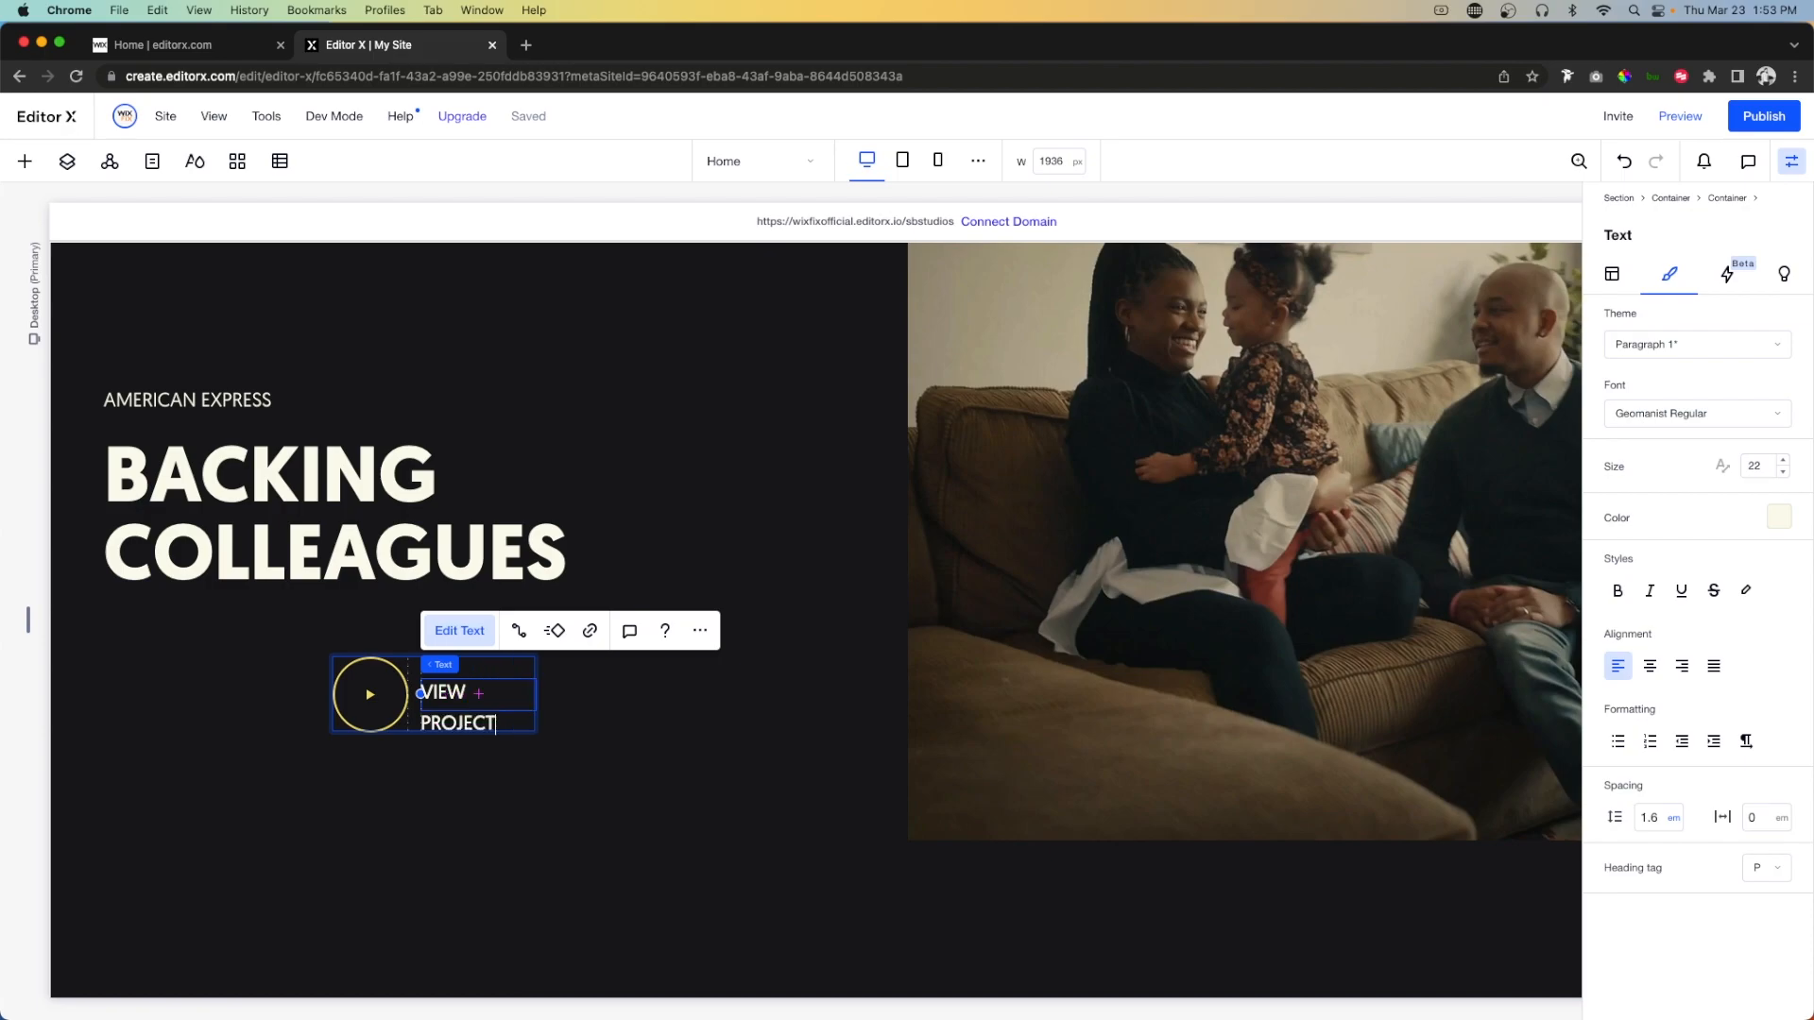
pyautogui.write('IEW PROJECT')
pyautogui.click(695, 760)
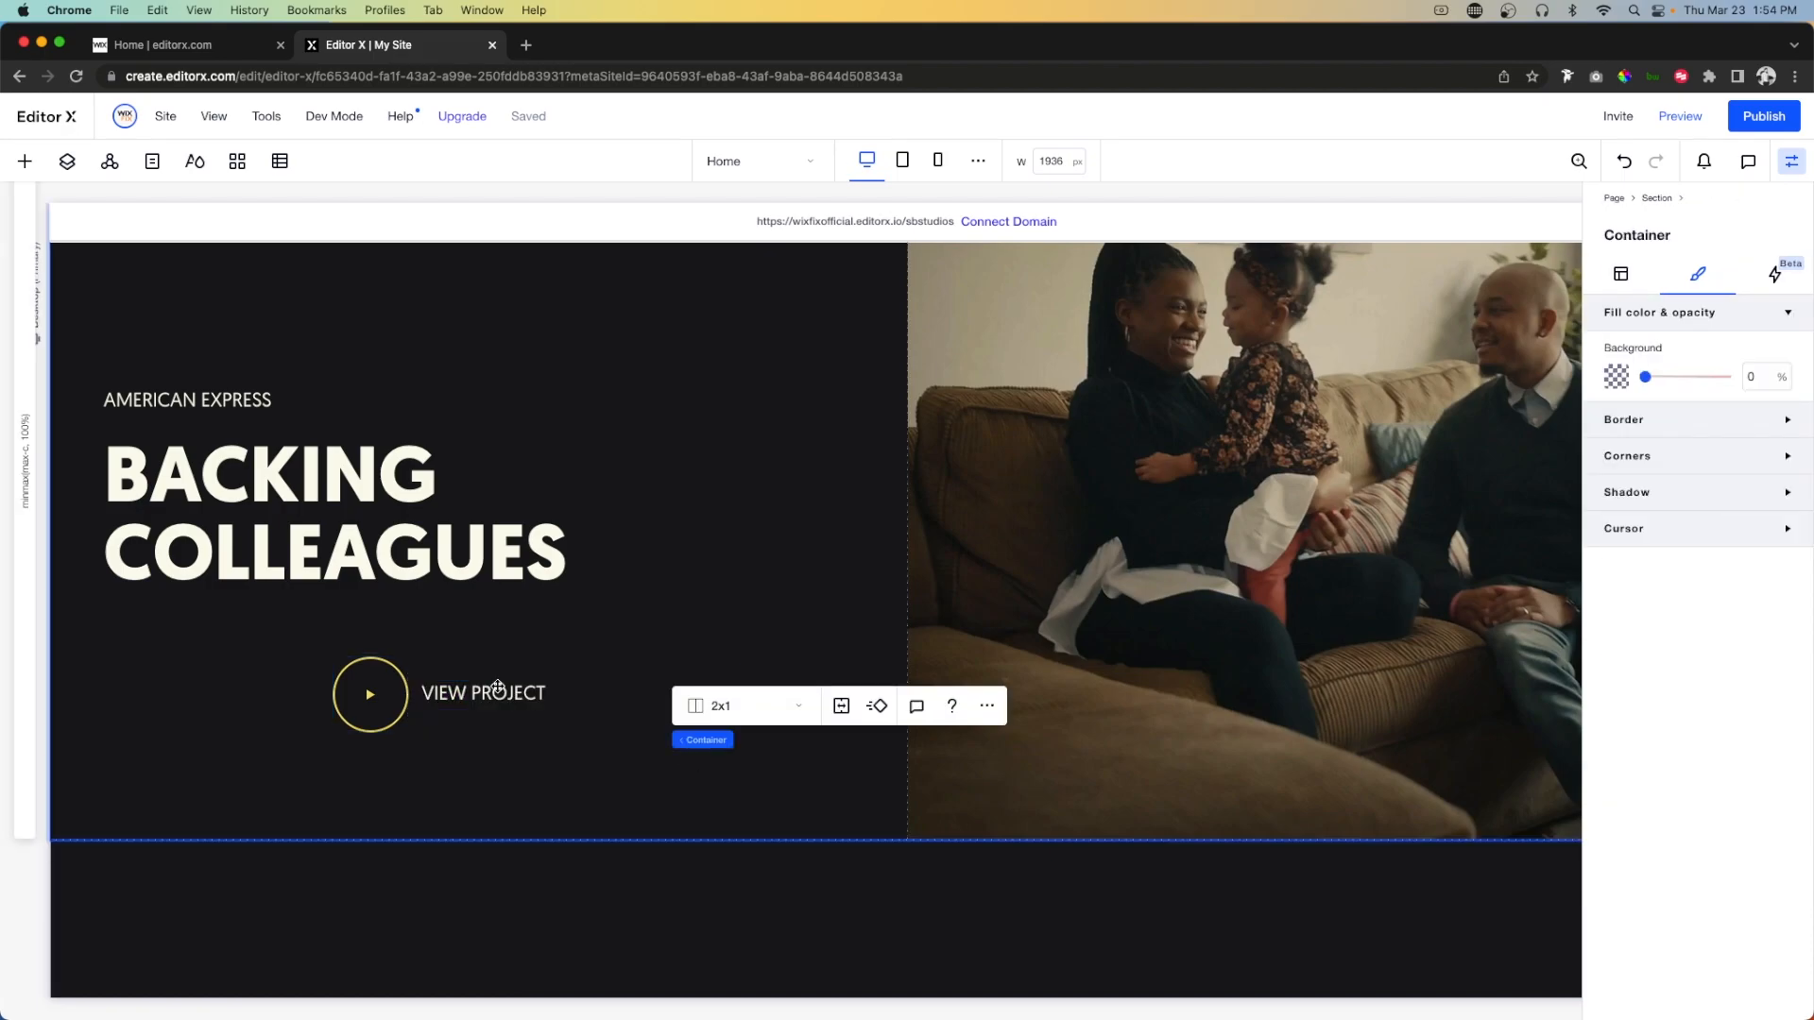
# Move the VIEW PROJECT container directly under the heading's left edge and stack it with the heading and the AMERICAN EXPRESS text.
pyautogui.click(448, 664)
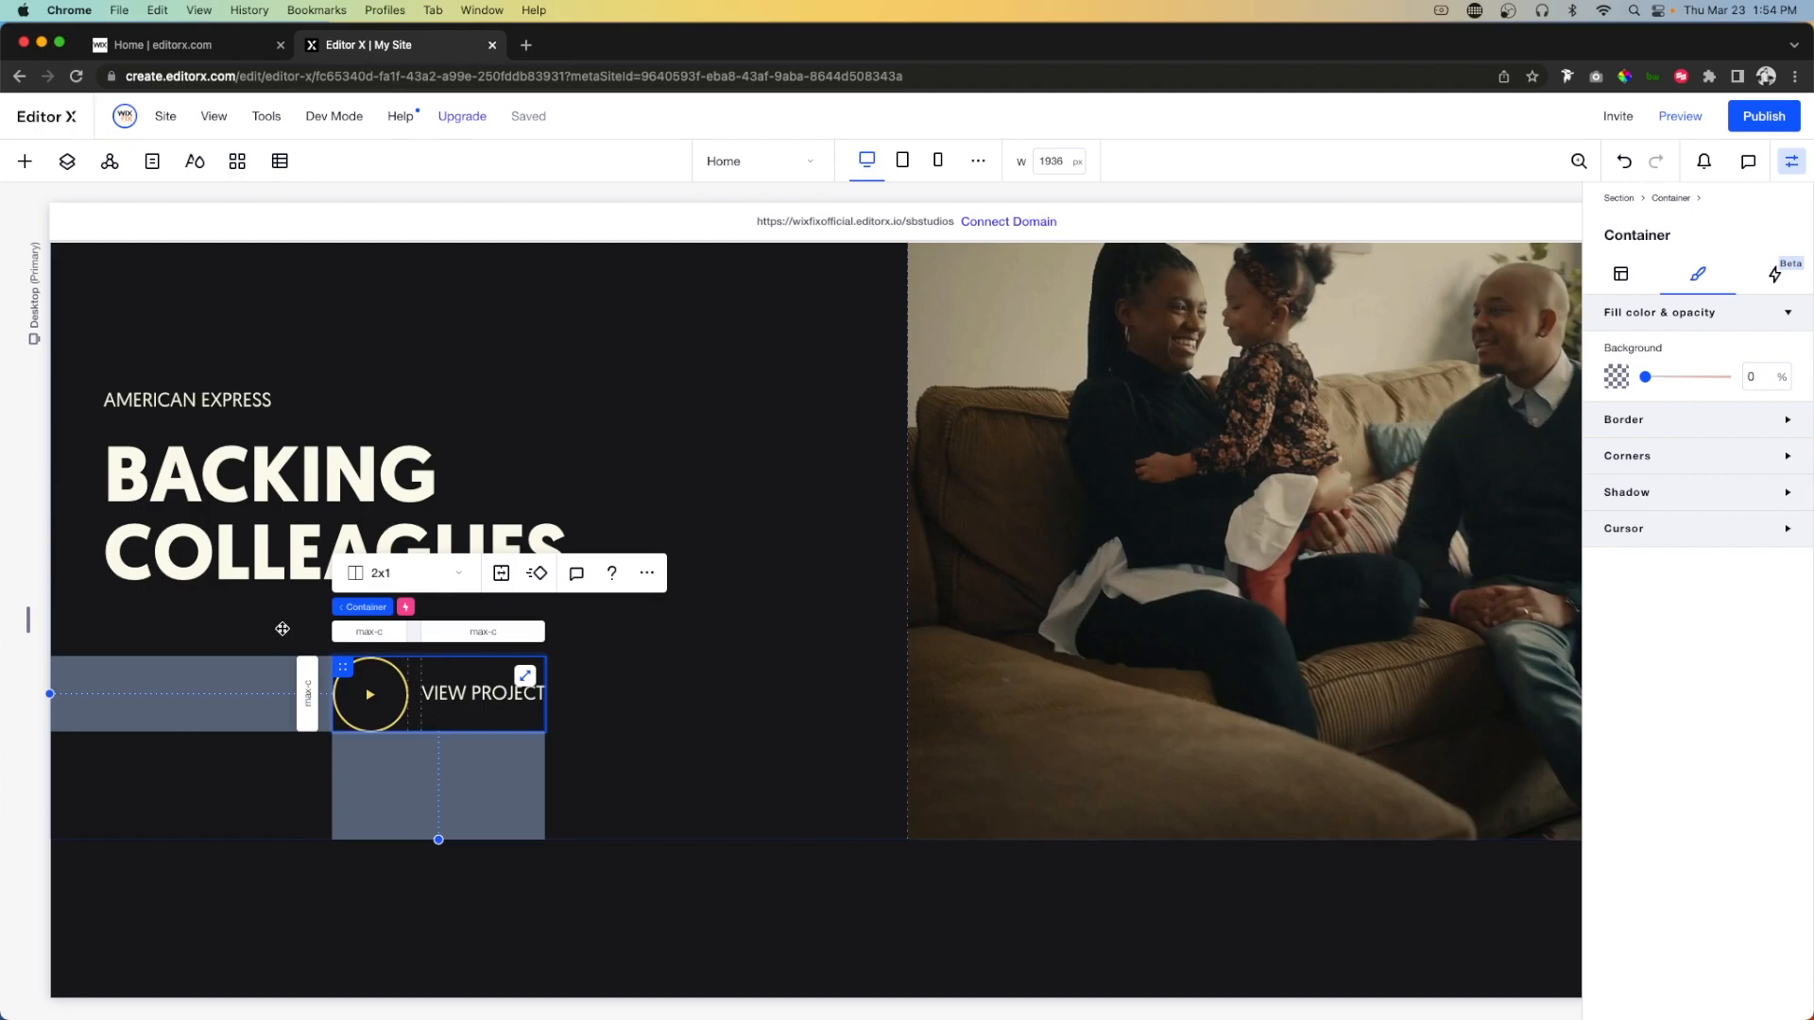
pyautogui.moveTo(239, 628); pyautogui.dragTo(225, 626)
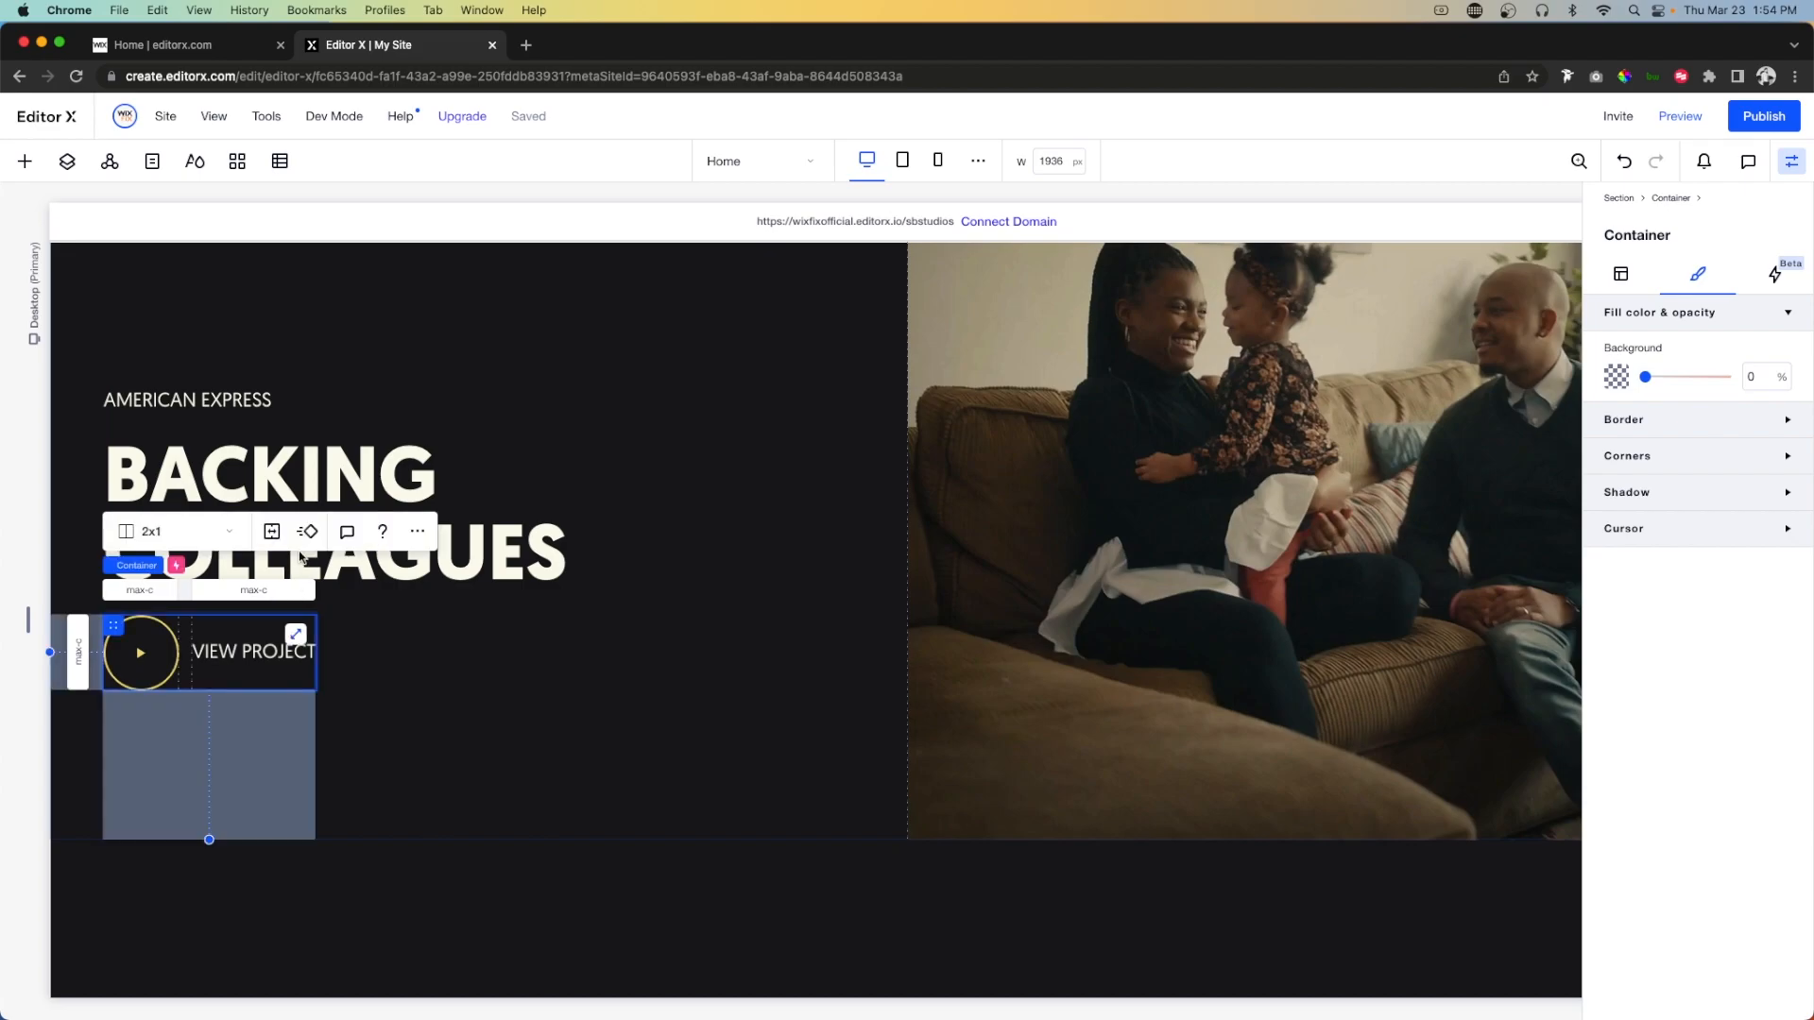
pyautogui.keyDown('shift'); pyautogui.click(298, 465); pyautogui.keyUp('shift')
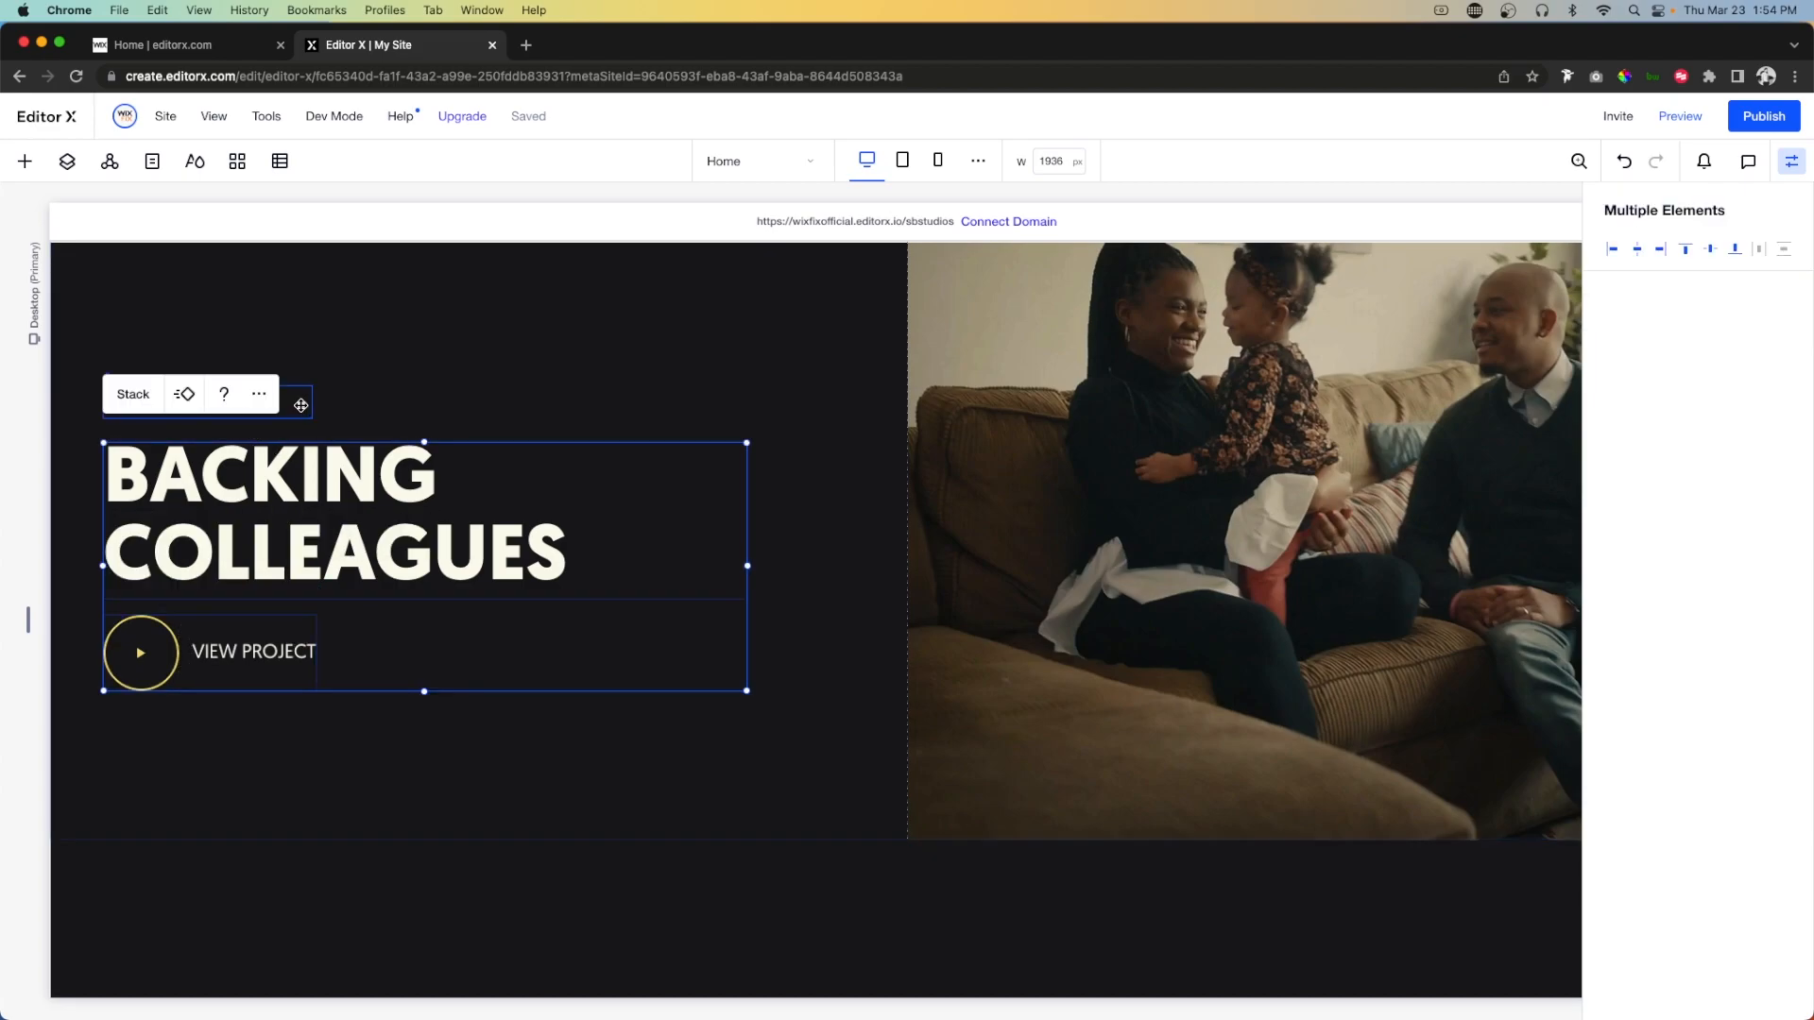
pyautogui.keyDown('shift'); pyautogui.click(301, 405); pyautogui.keyUp('shift')
pyautogui.click(141, 345)
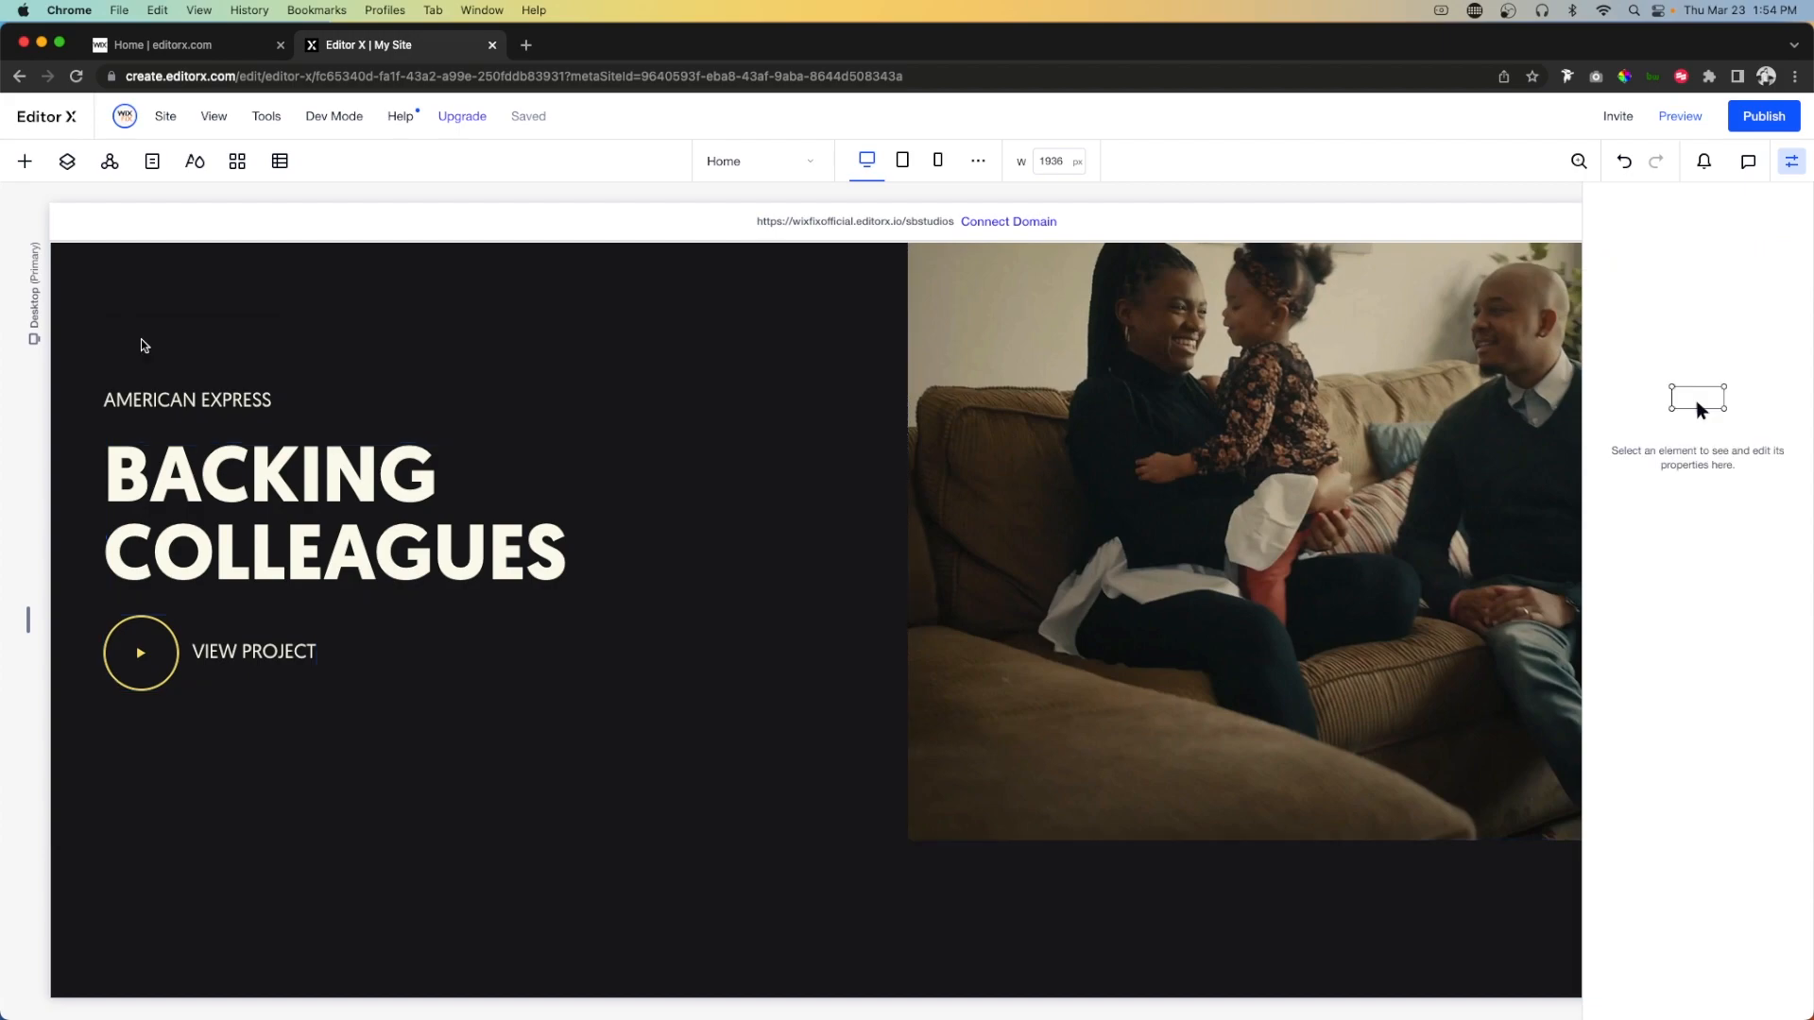
# Set the width of the AMERICAN EXPRESS text inside the stack to 100%.
pyautogui.click(225, 401)
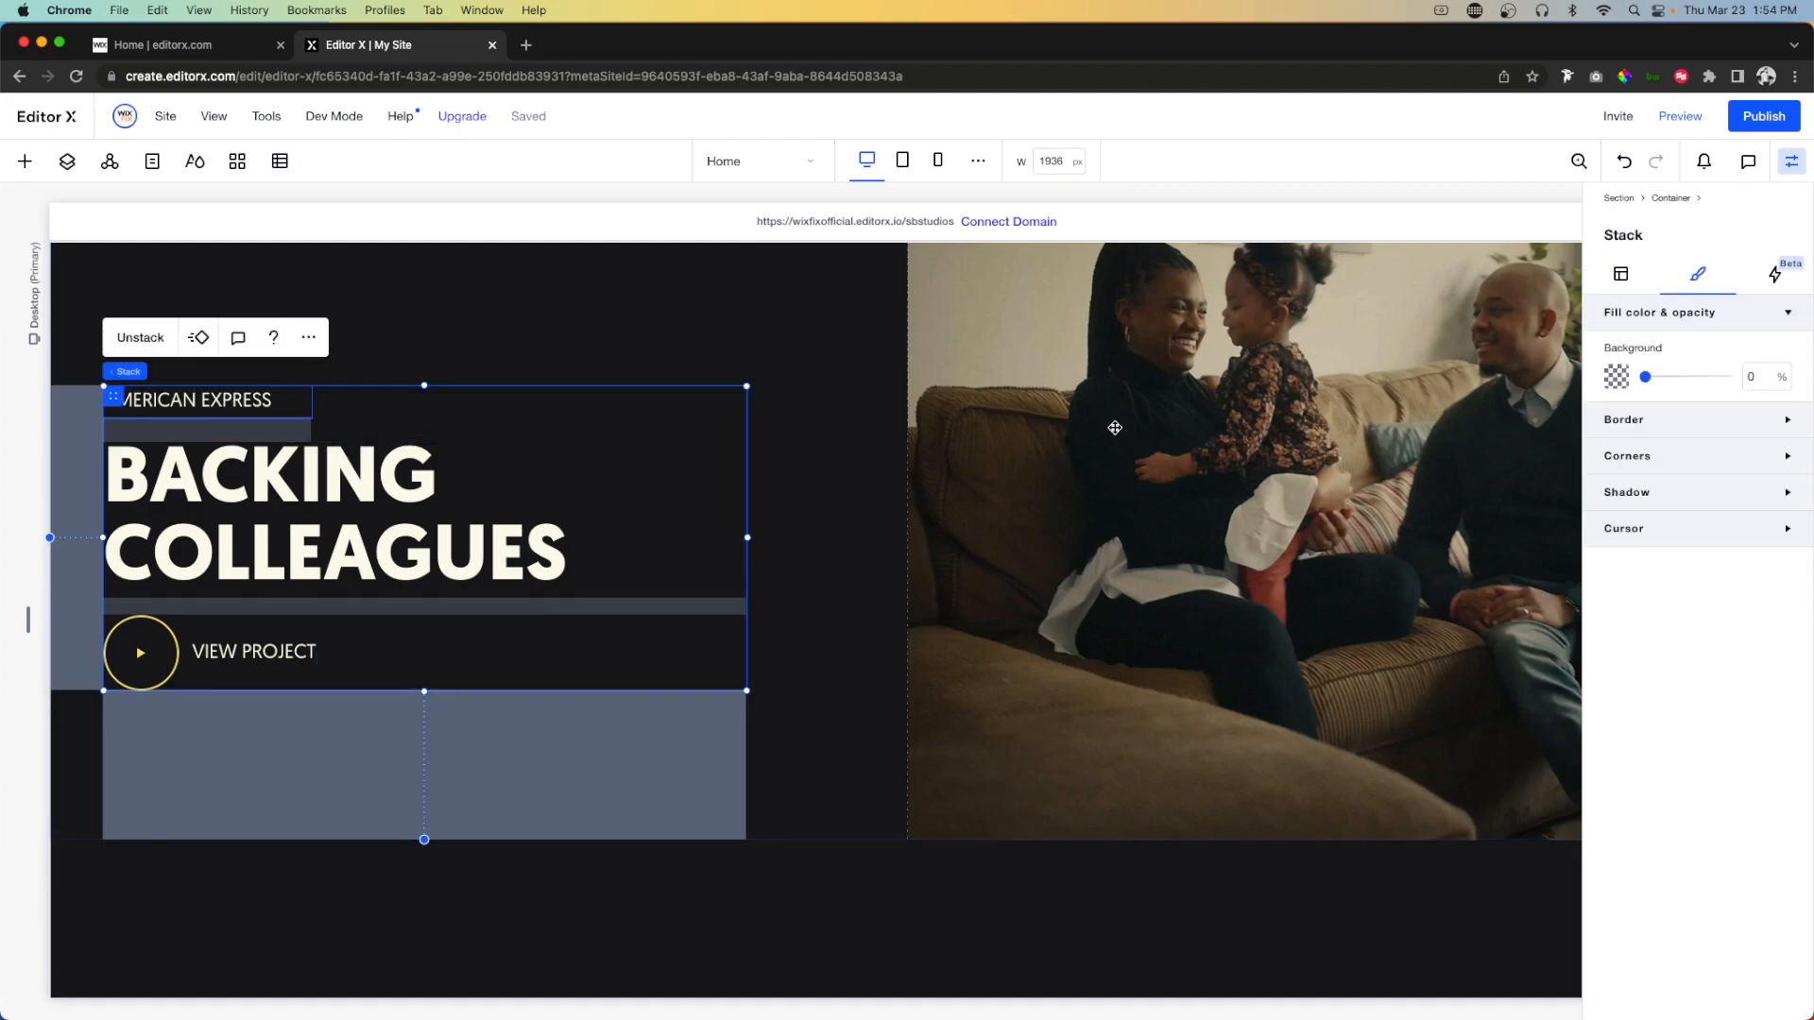
pyautogui.click(626, 463)
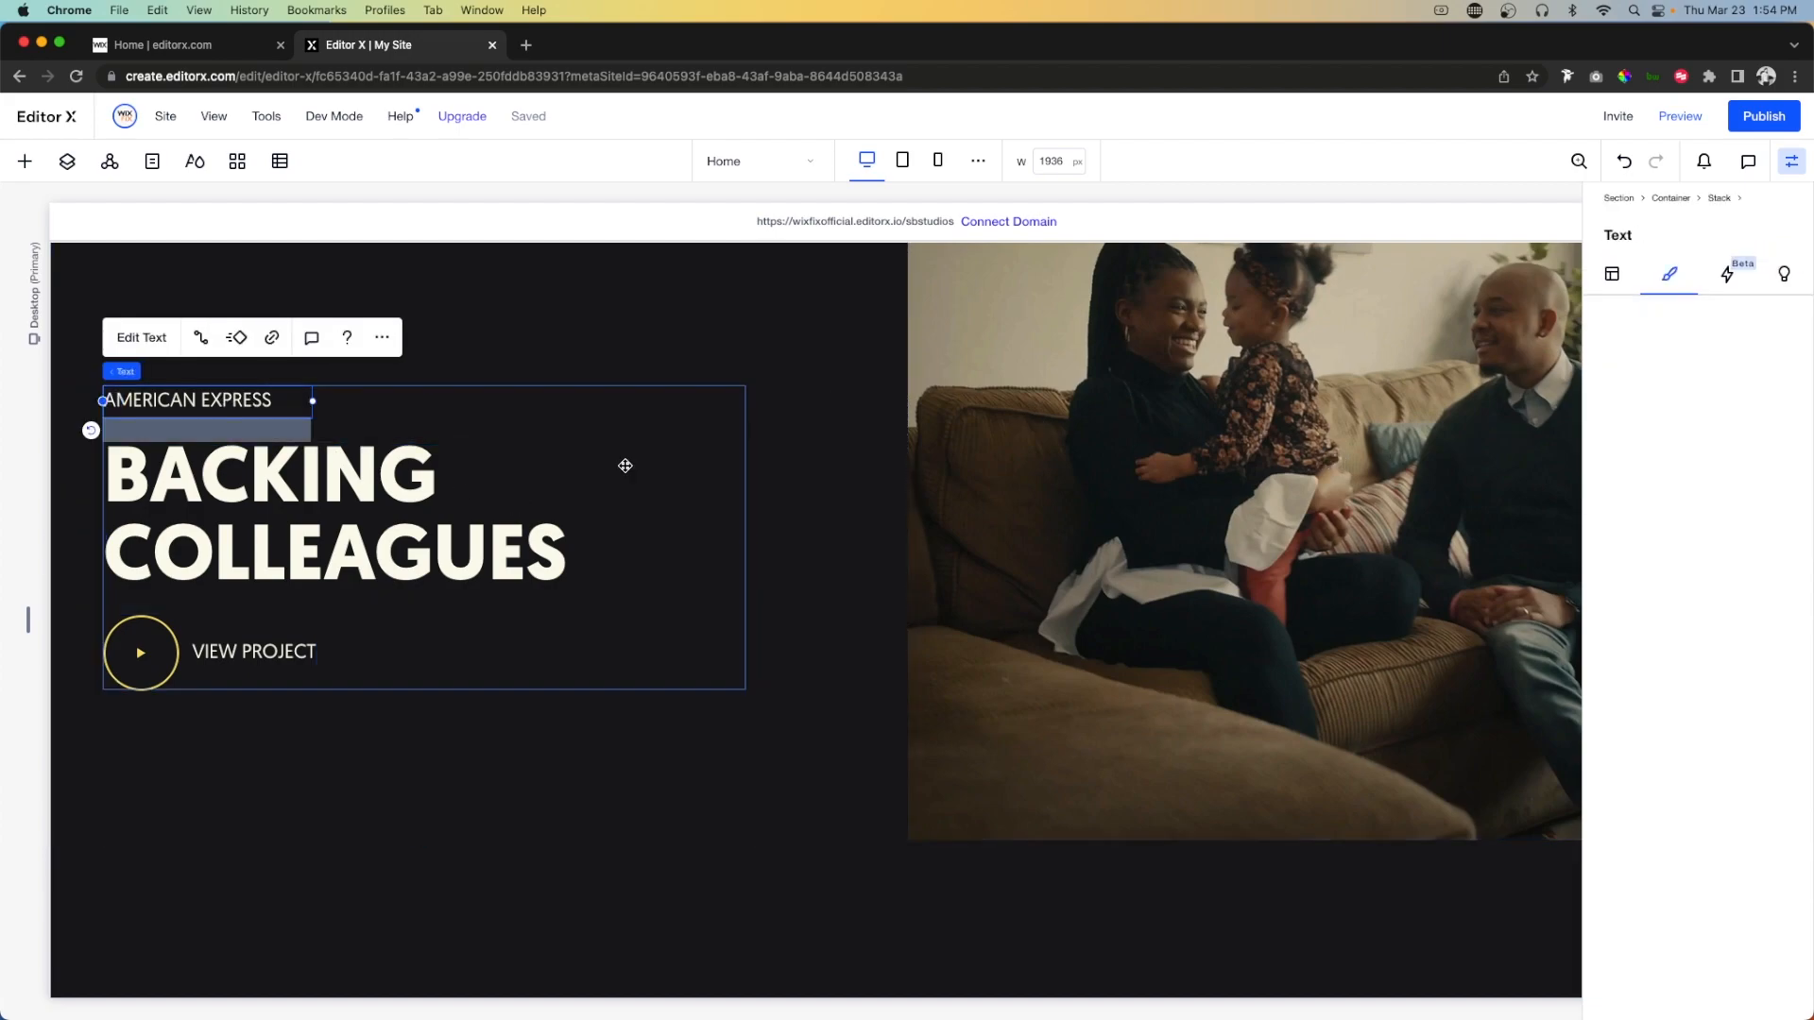
pyautogui.click(1611, 275)
pyautogui.click(1656, 489)
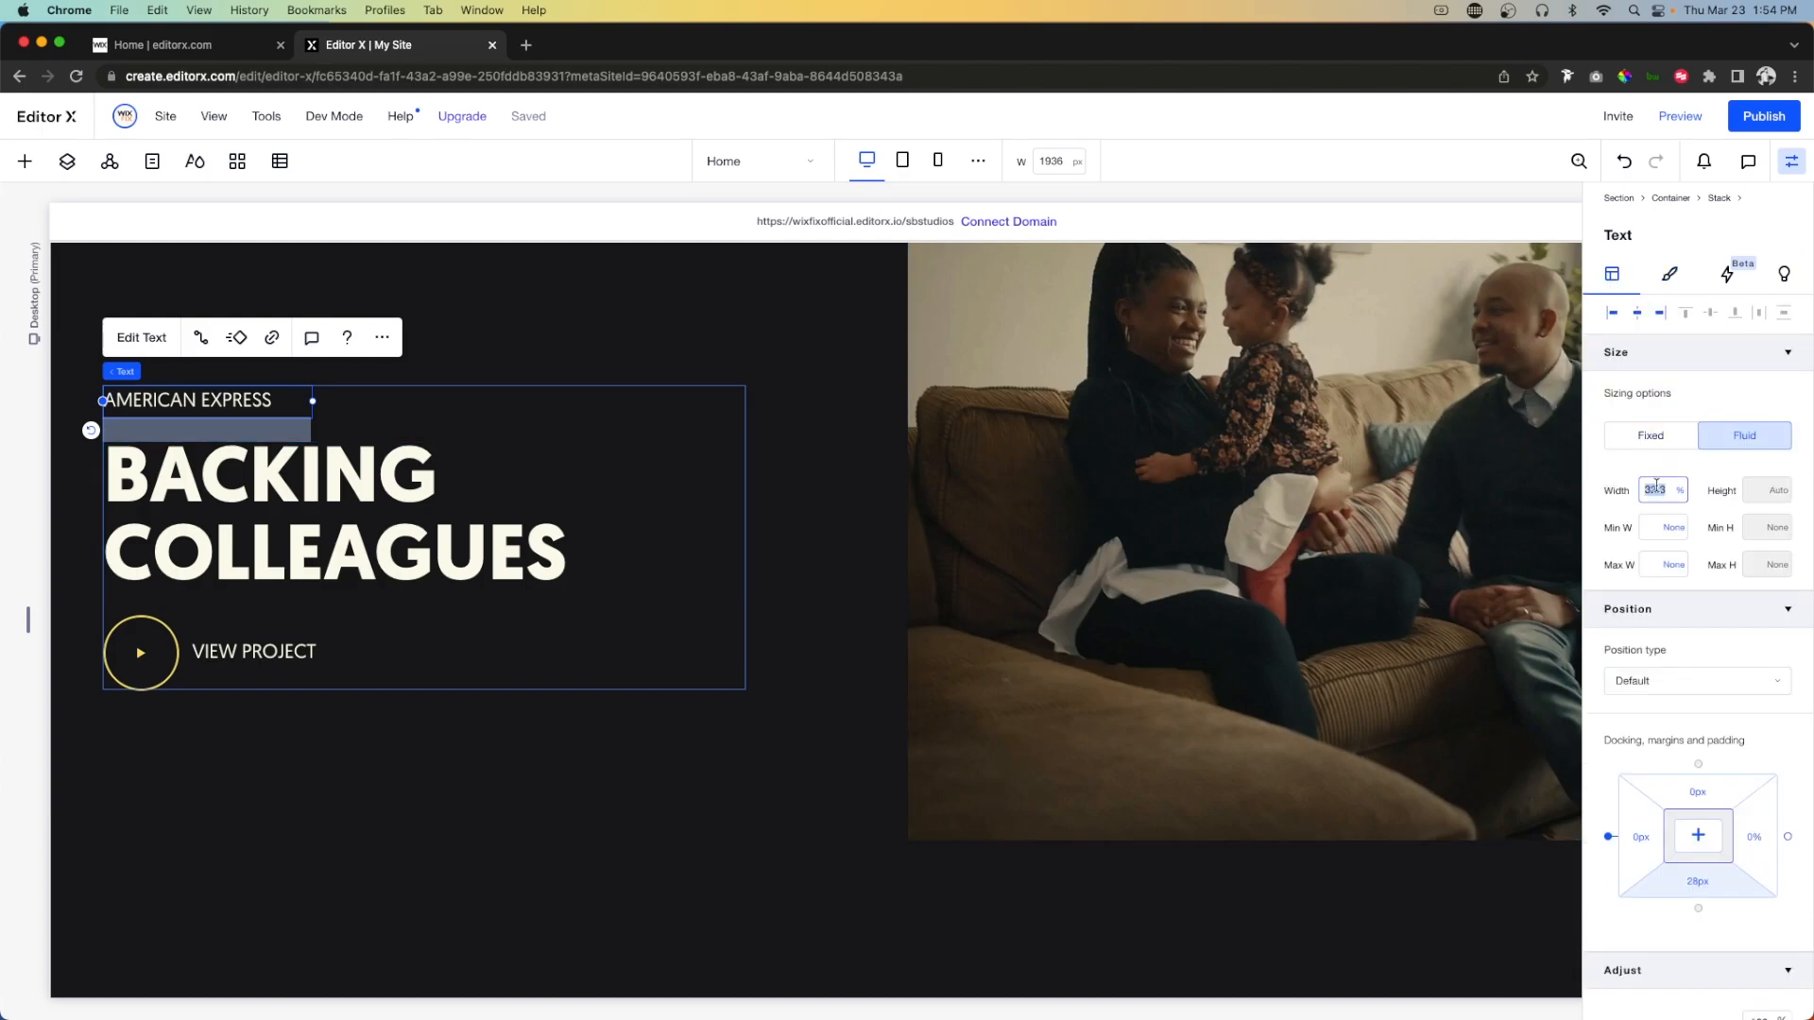
pyautogui.write('100')
pyautogui.press('Return')
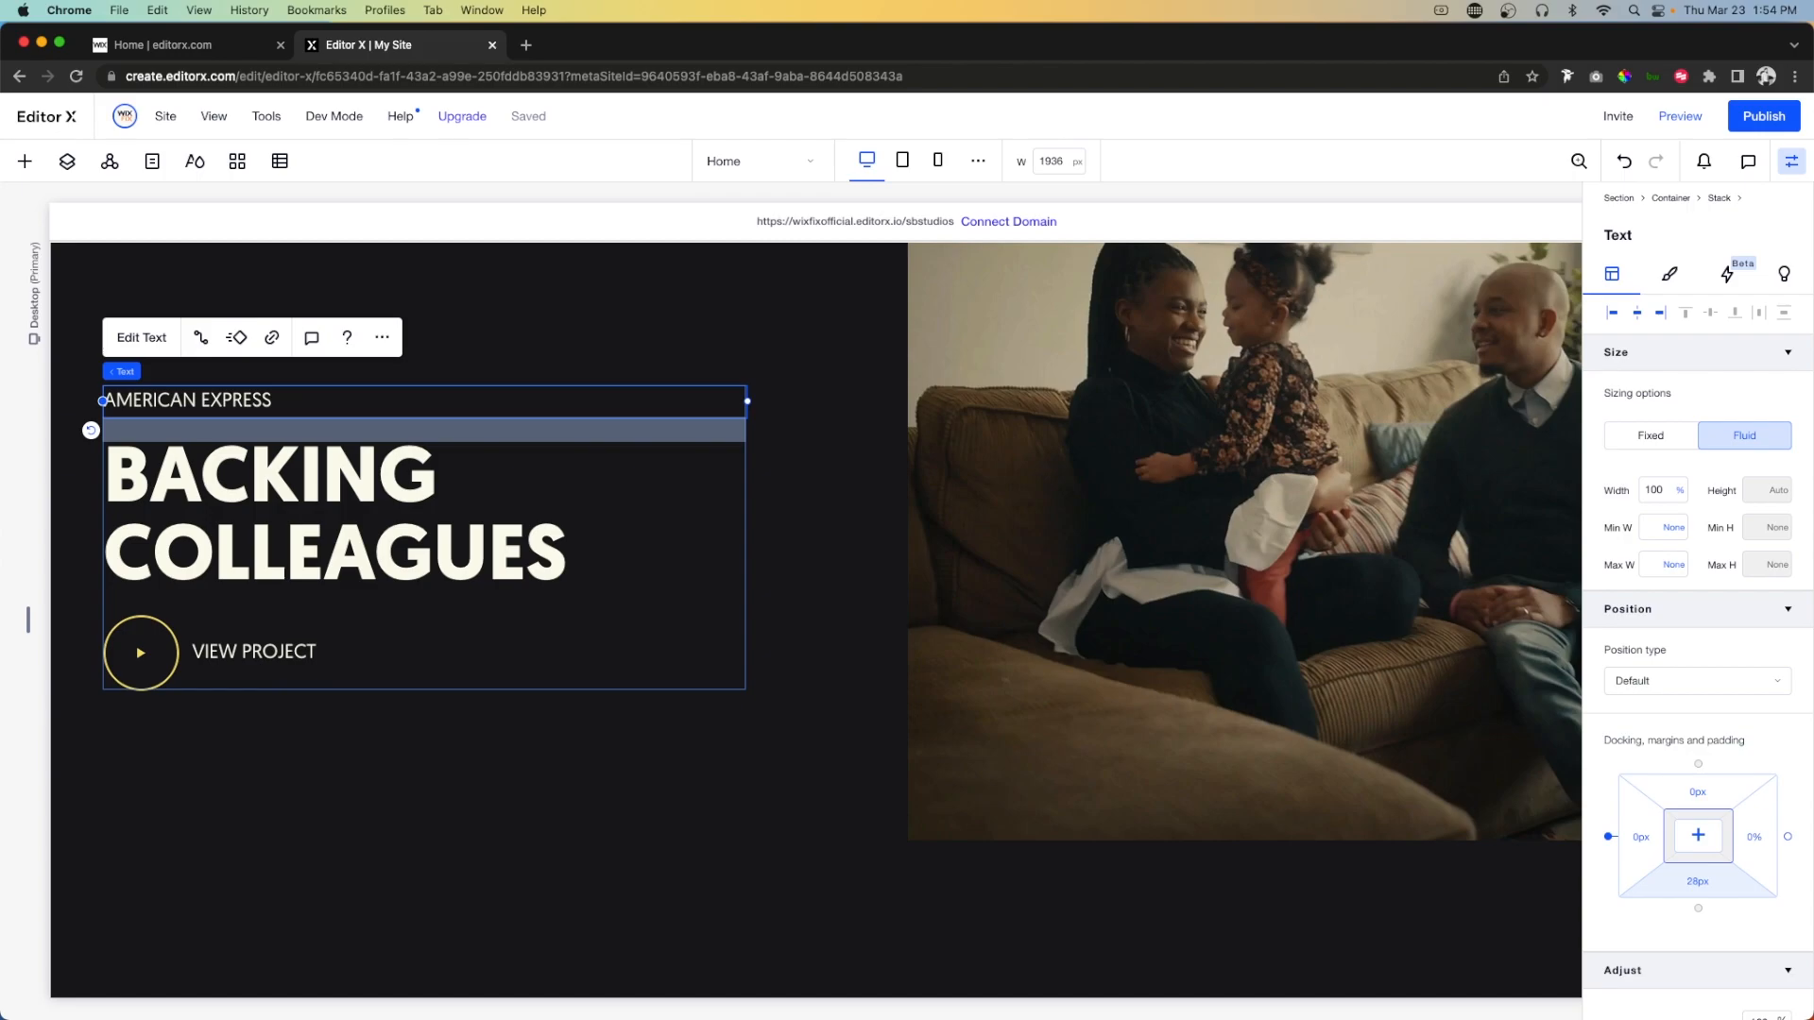
# Align the text stack to the left and centre it vertically in its grid cell.
pyautogui.click(398, 608)
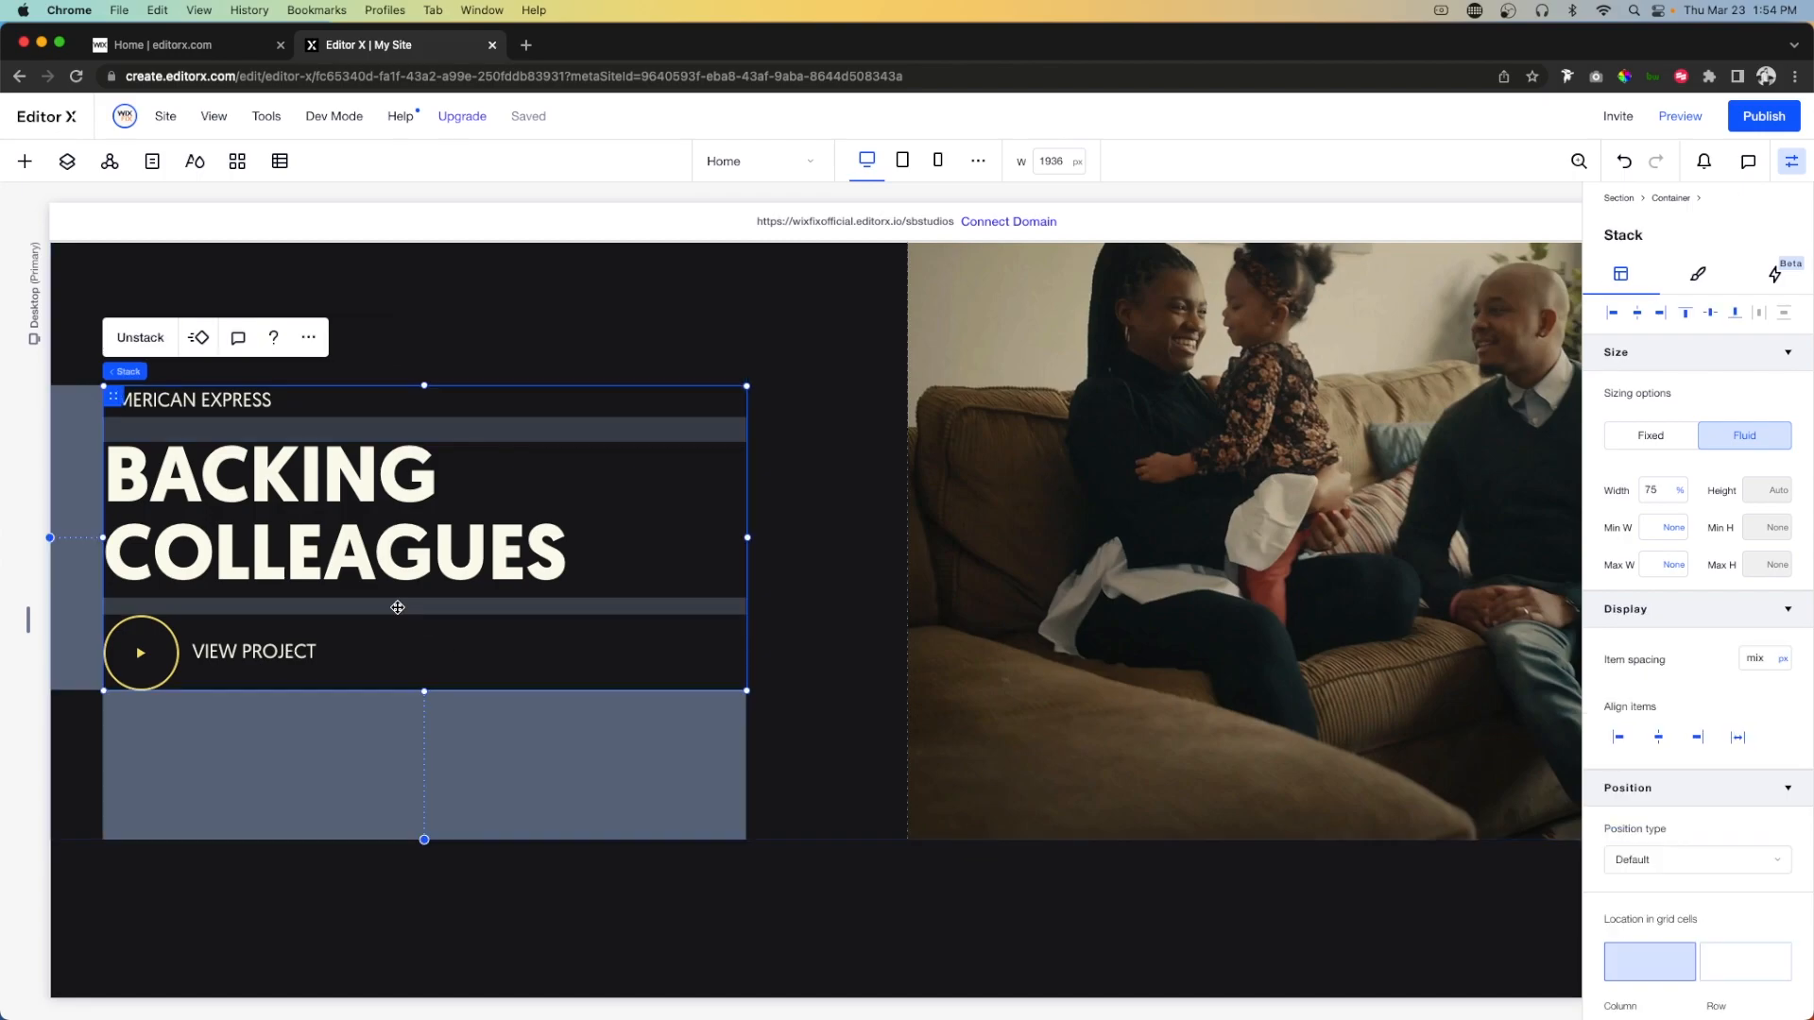
pyautogui.click(1614, 314)
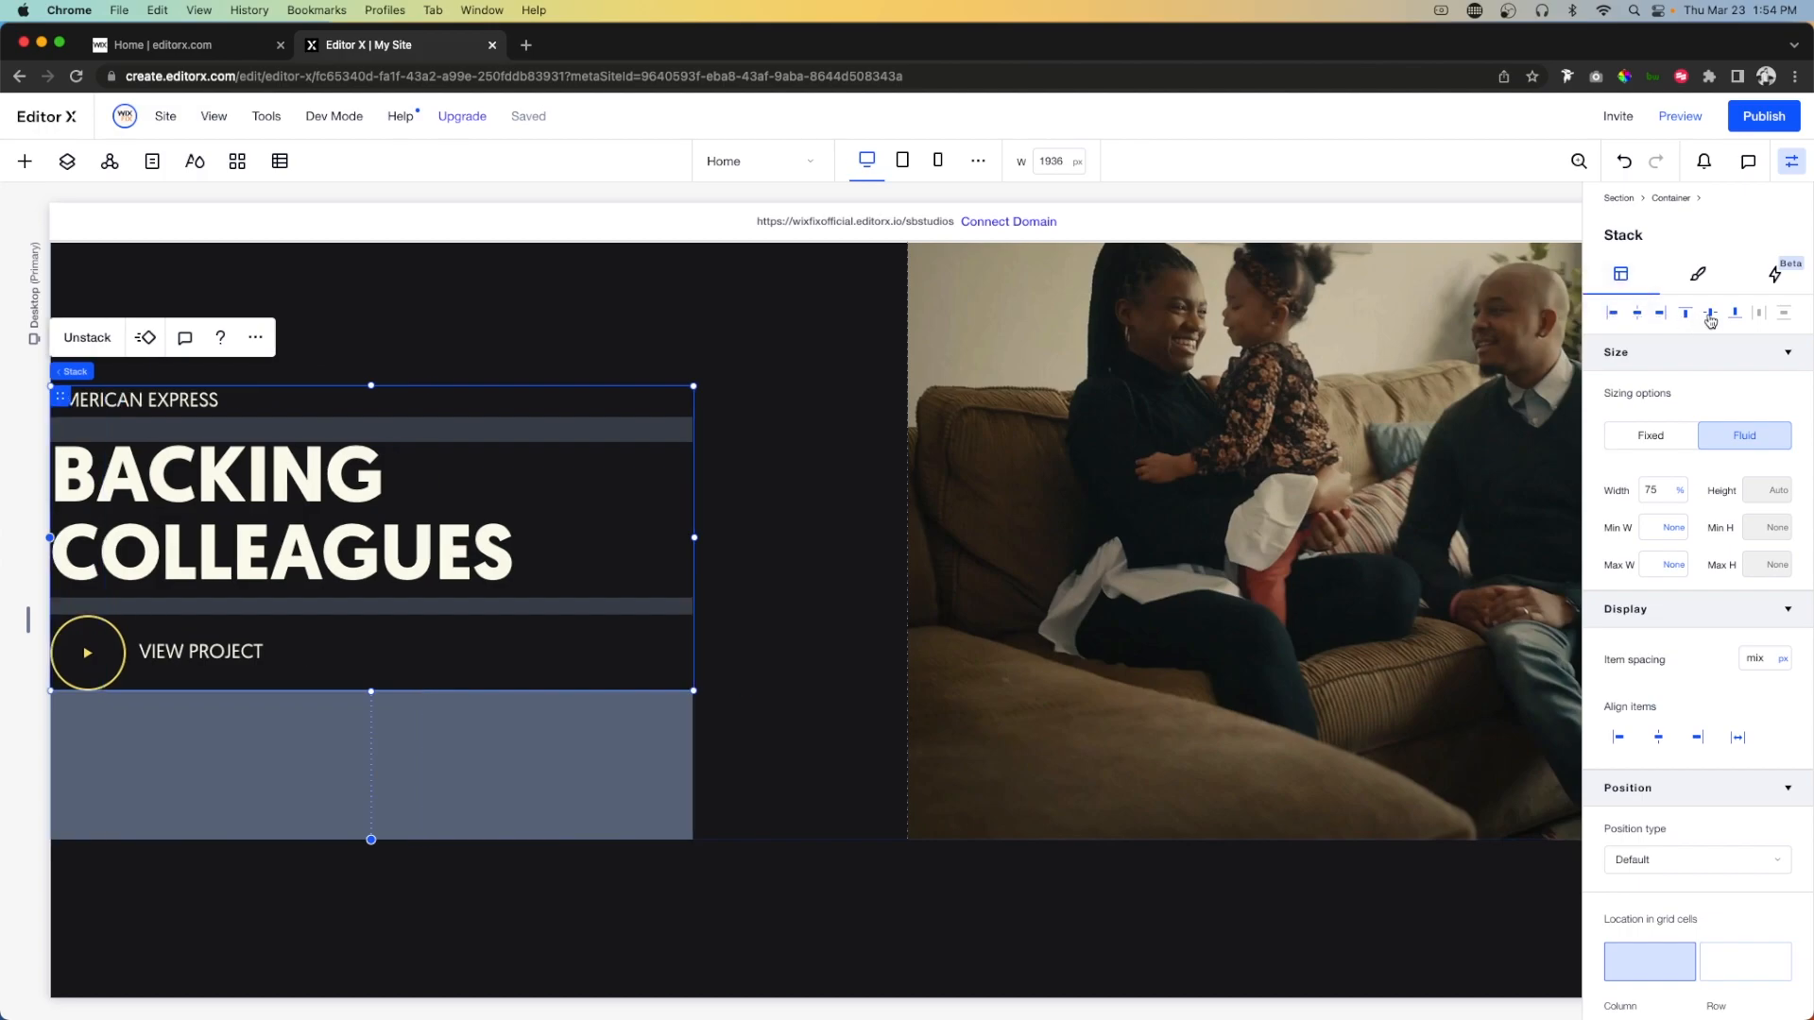
pyautogui.click(1711, 317)
# Set the stack's left margin to 120 px.
pyautogui.scroll(-5, 1696, 756)
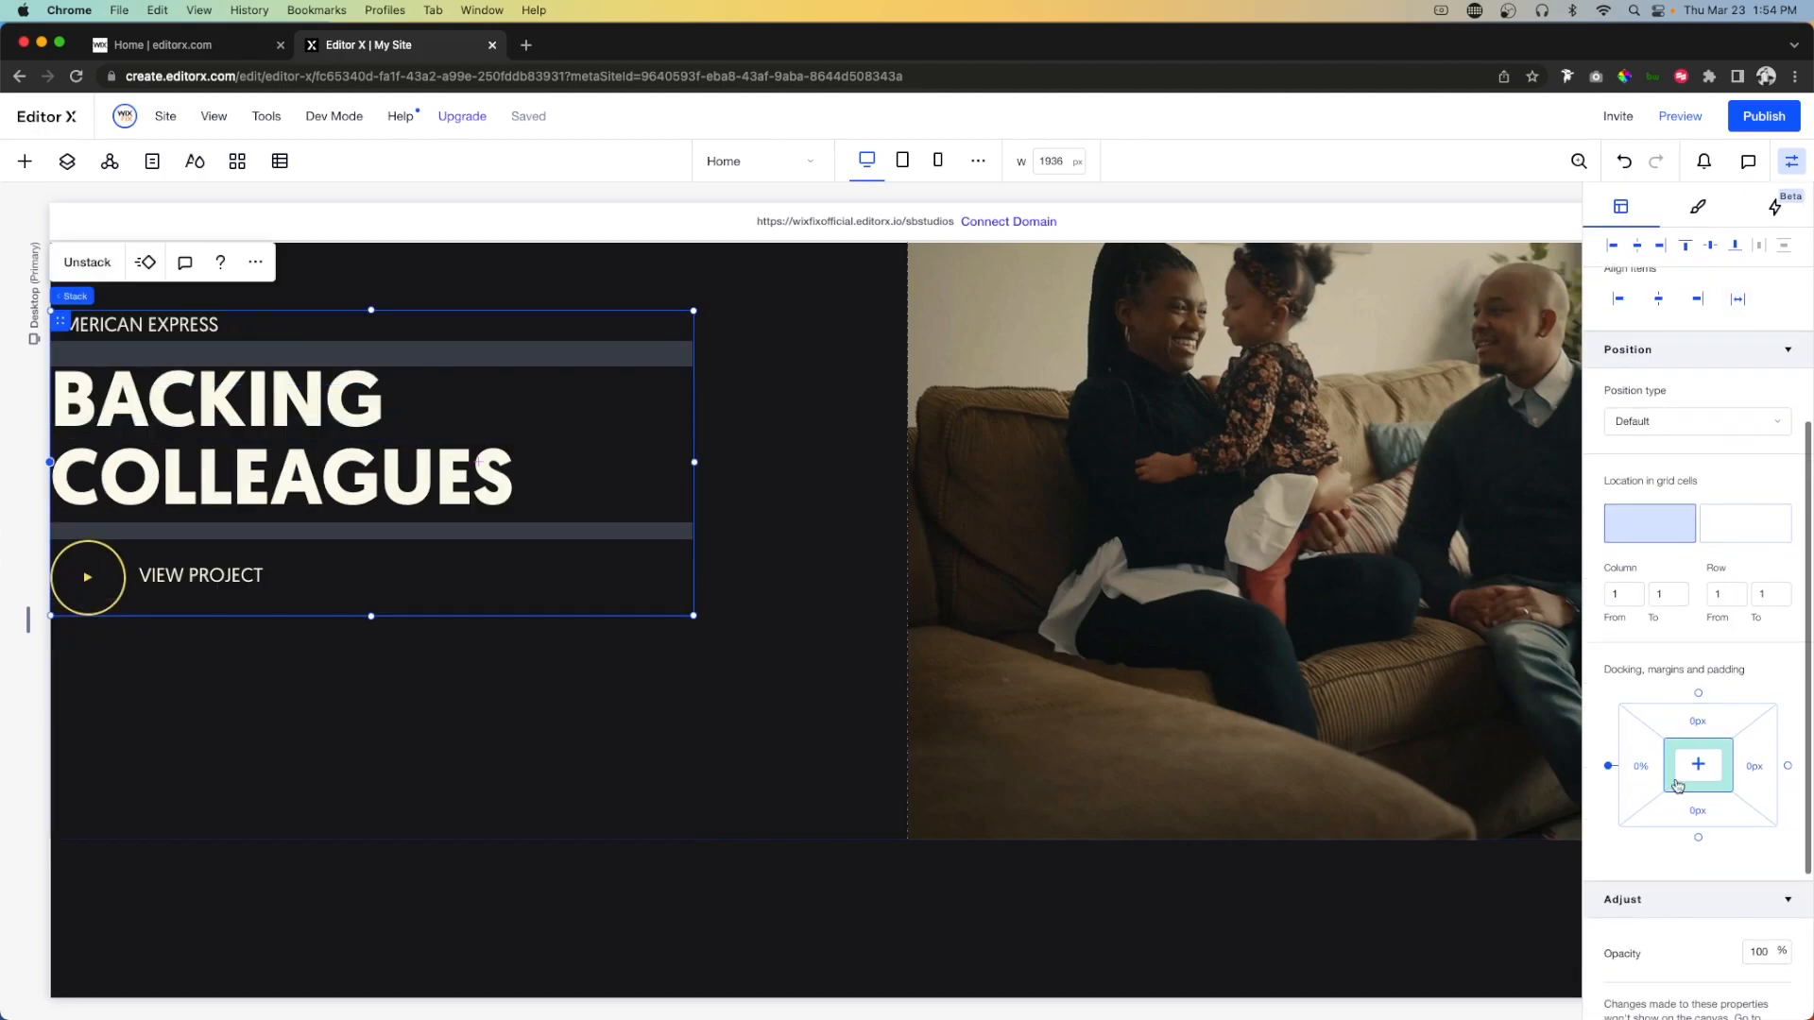
pyautogui.click(1644, 776)
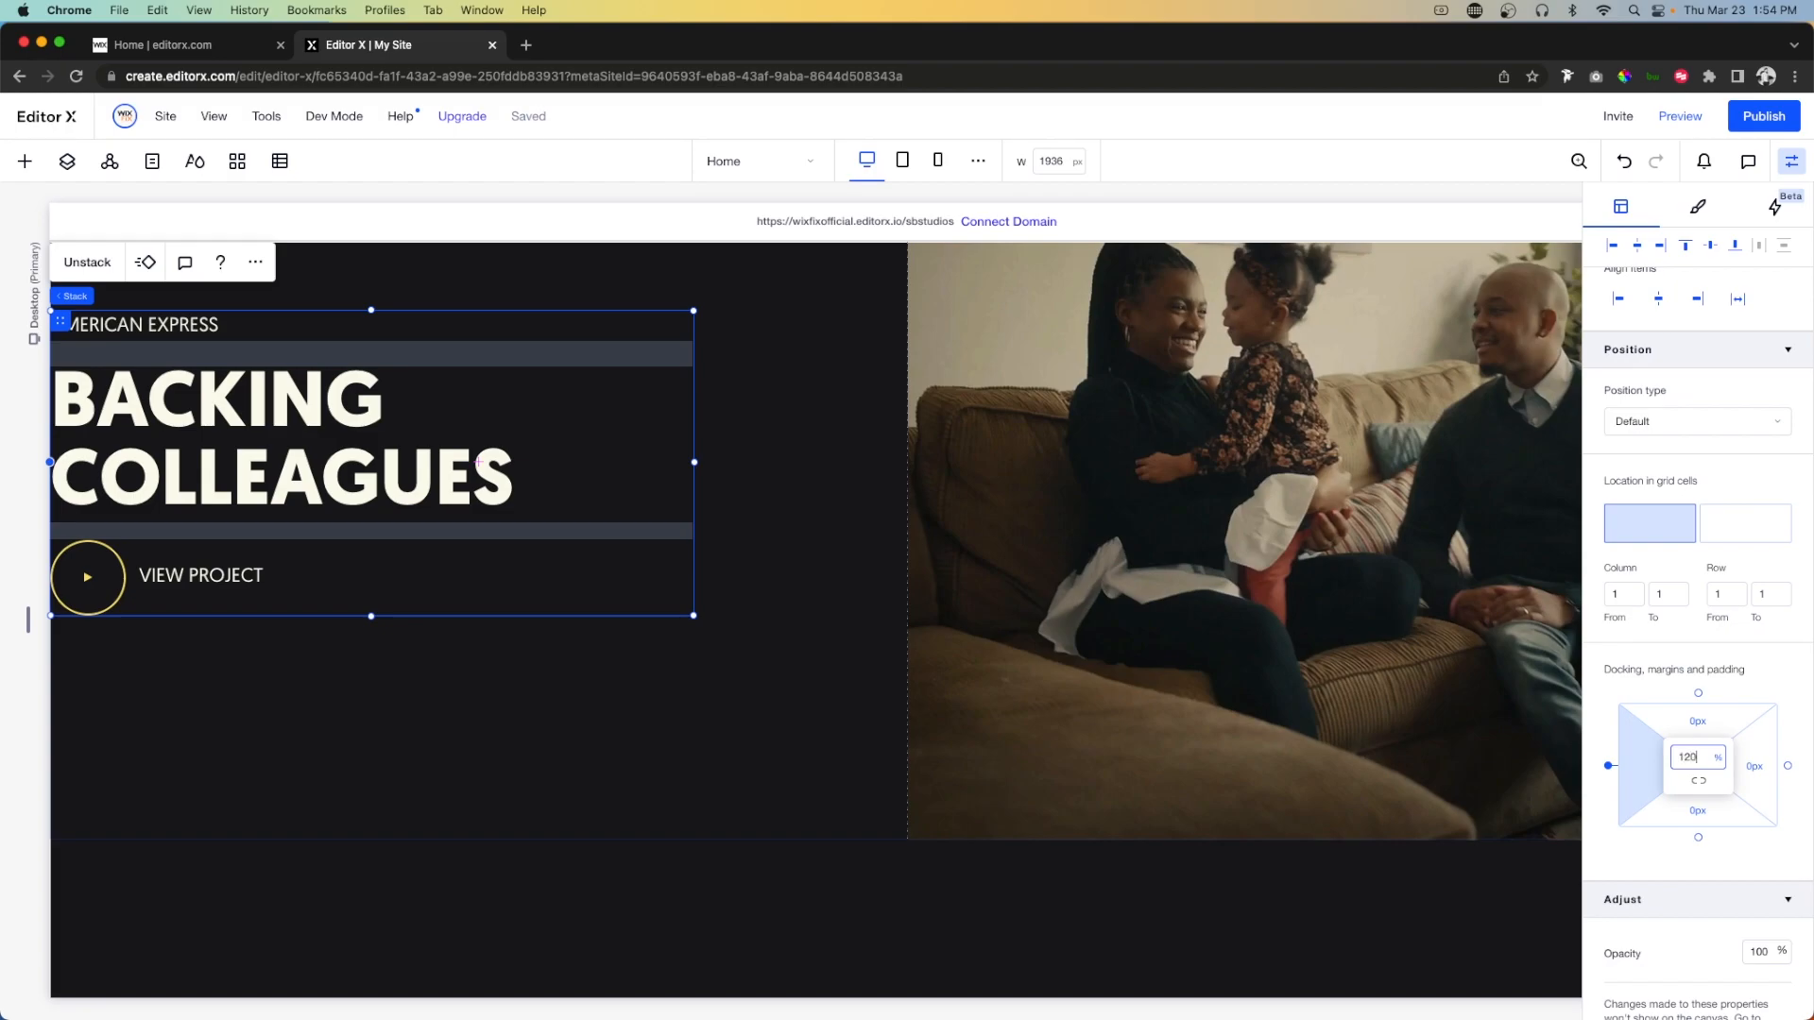
pyautogui.press('Return')
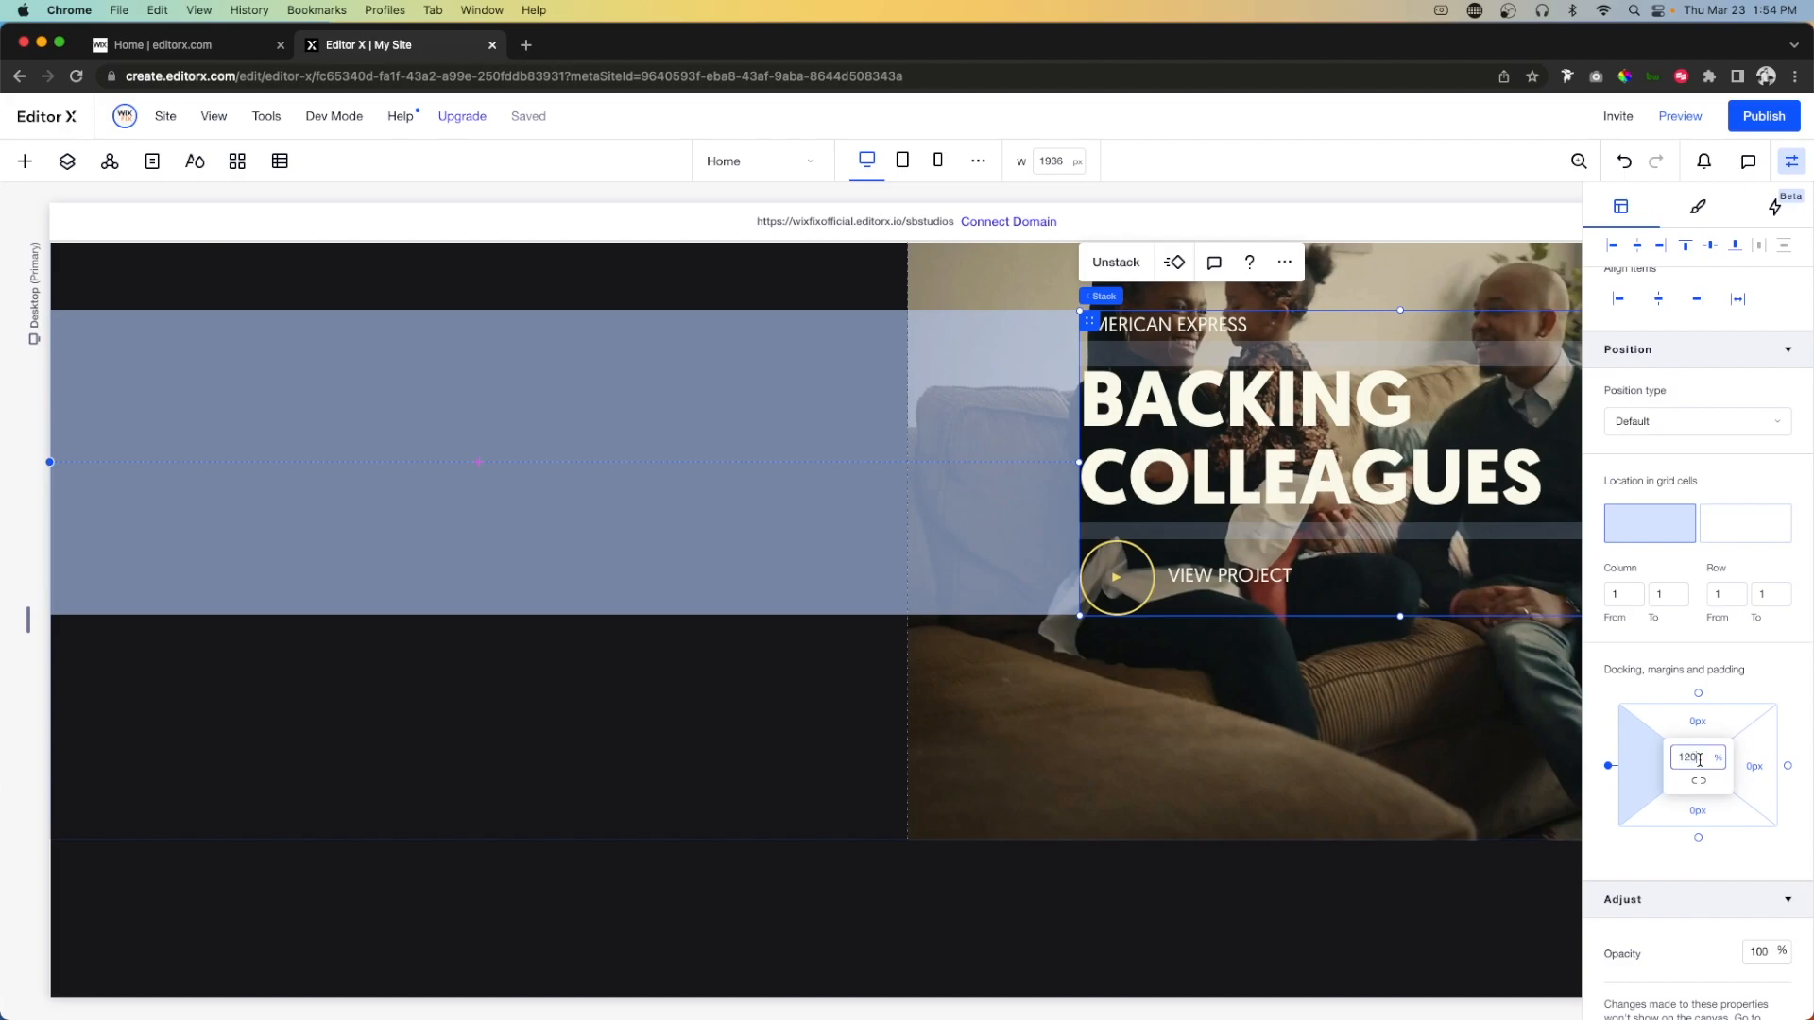
pyautogui.write('PX')
pyautogui.press('Return')
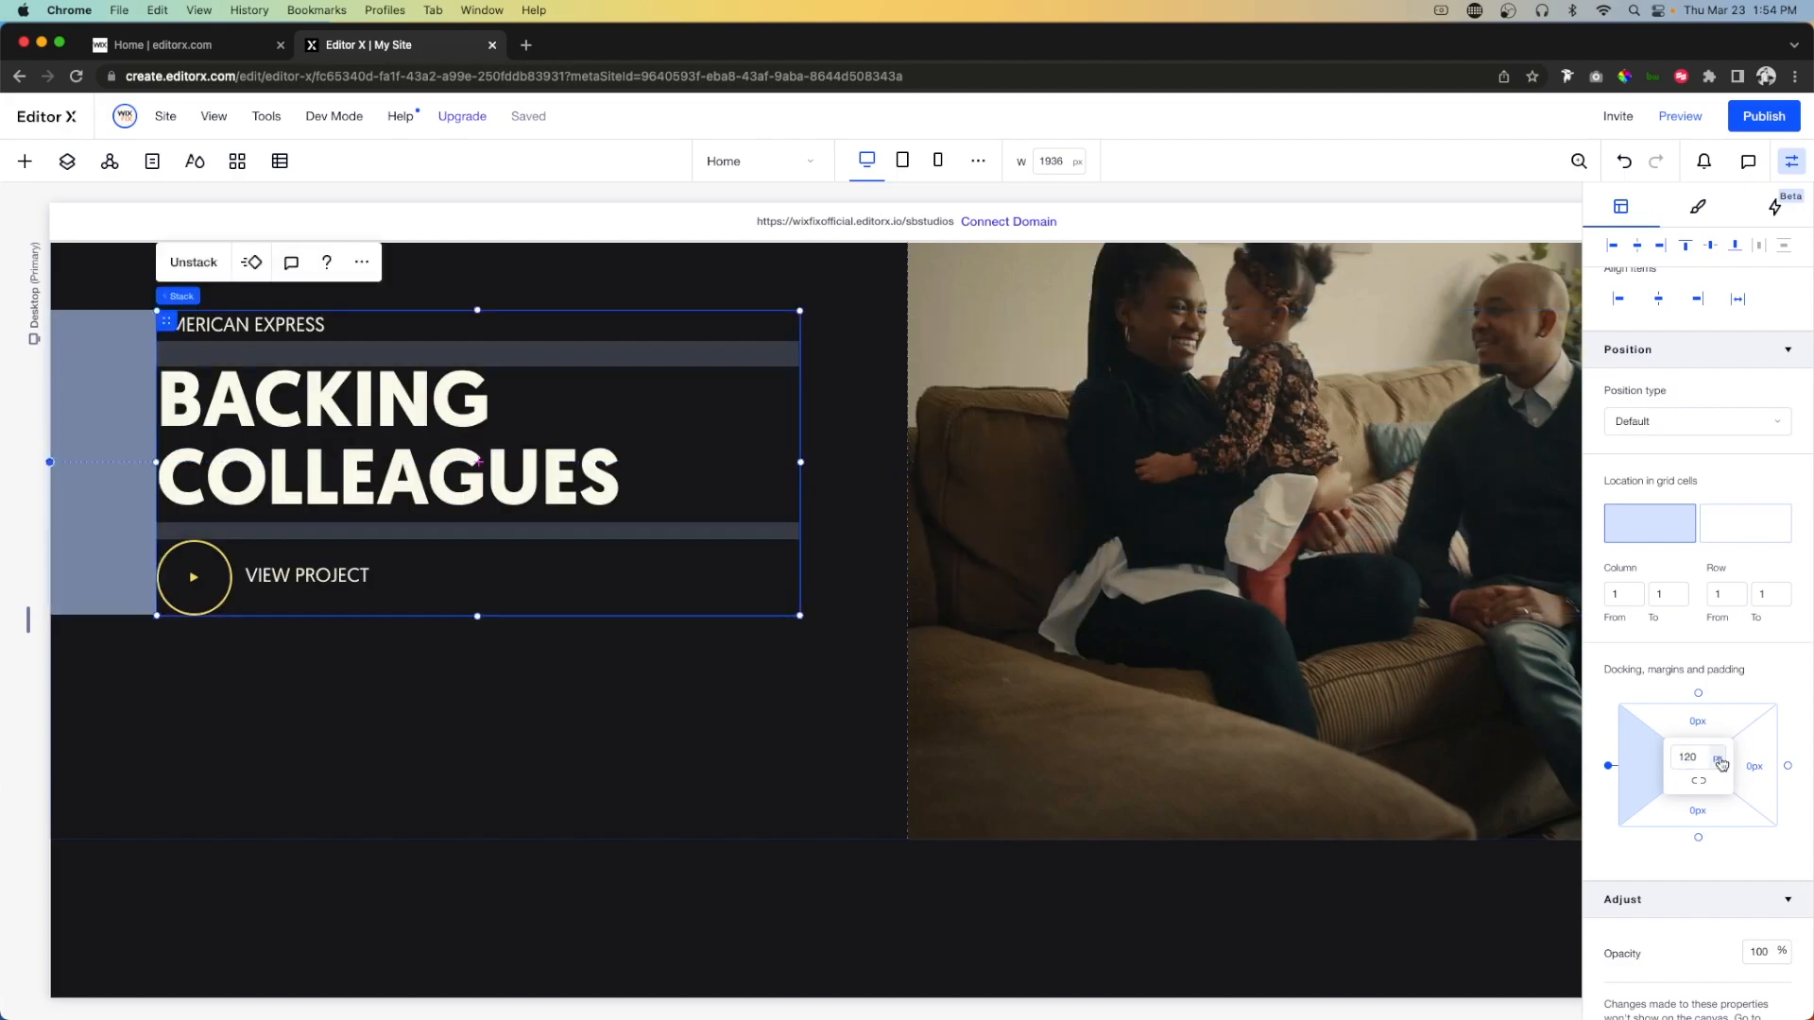
pyautogui.click(1717, 758)
pyautogui.click(1657, 831)
# Copy the BACKING COLLEAGUES container and paste it into the section's second row, stretched to fill the cell.
pyautogui.click(786, 721)
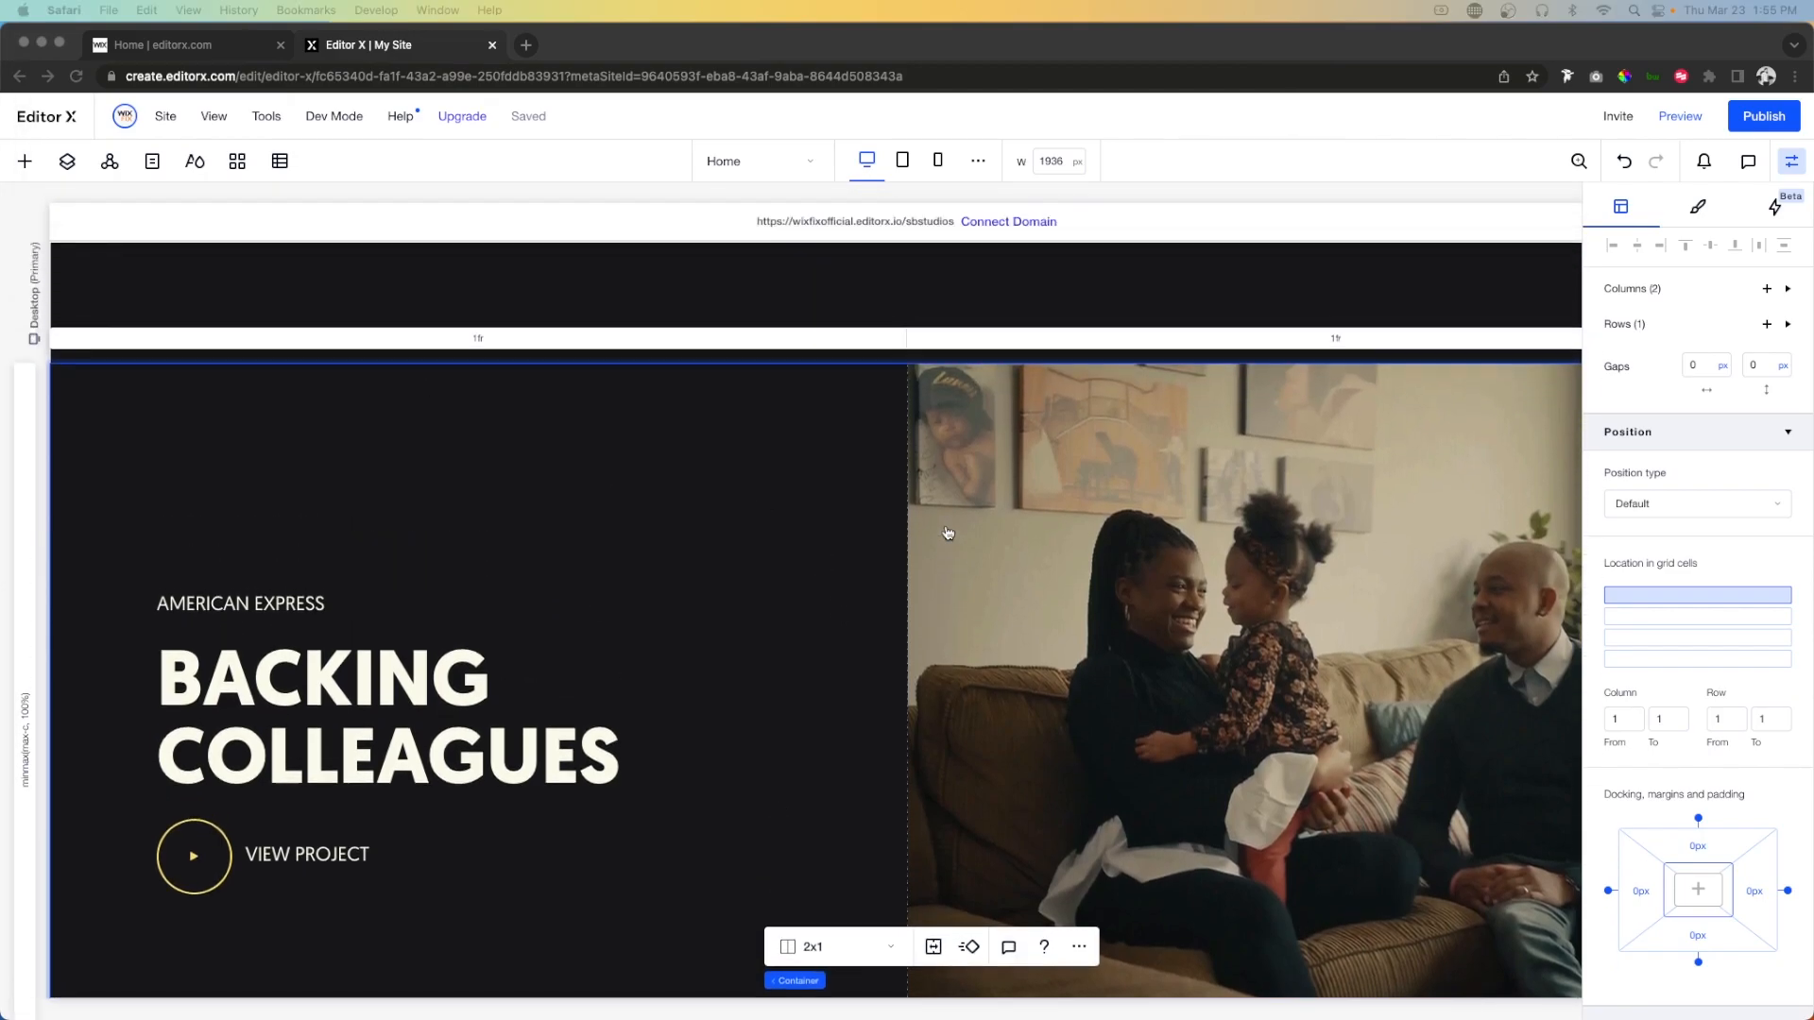
pyautogui.click(780, 395)
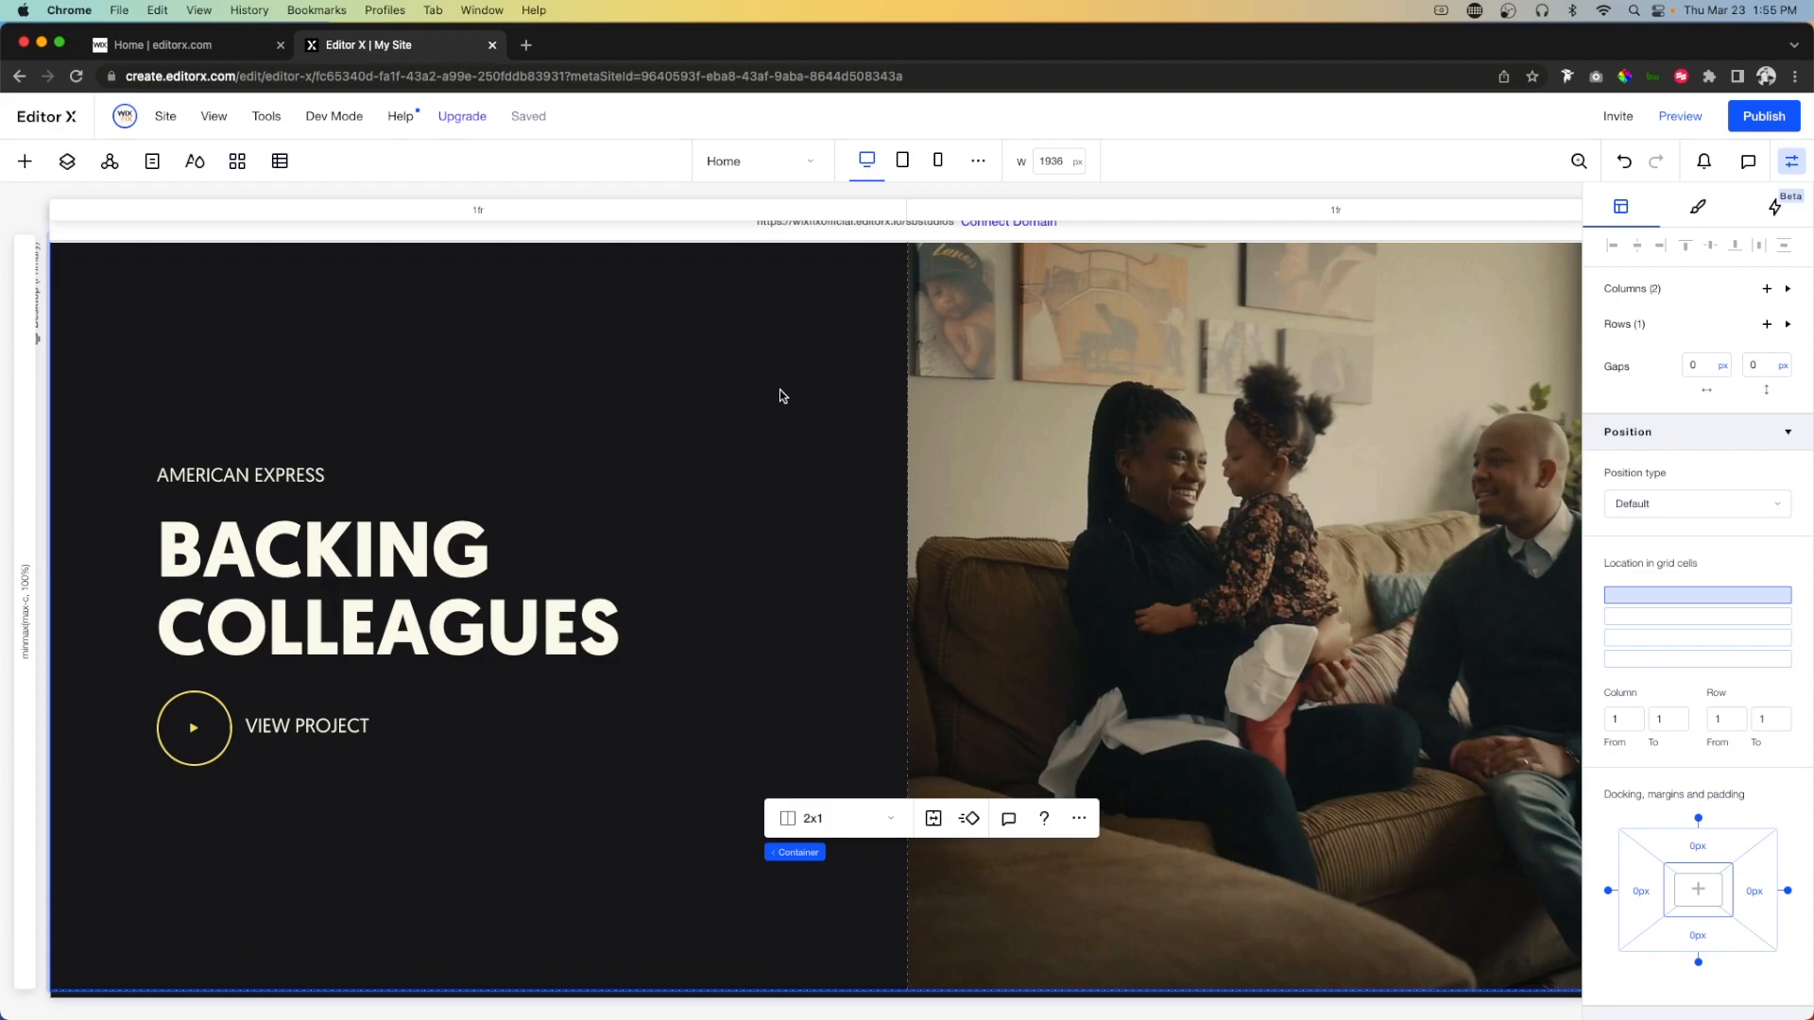
pyautogui.scroll(2, 794, 765)
pyautogui.scroll(-7, 841, 522)
pyautogui.scroll(-2, 842, 524)
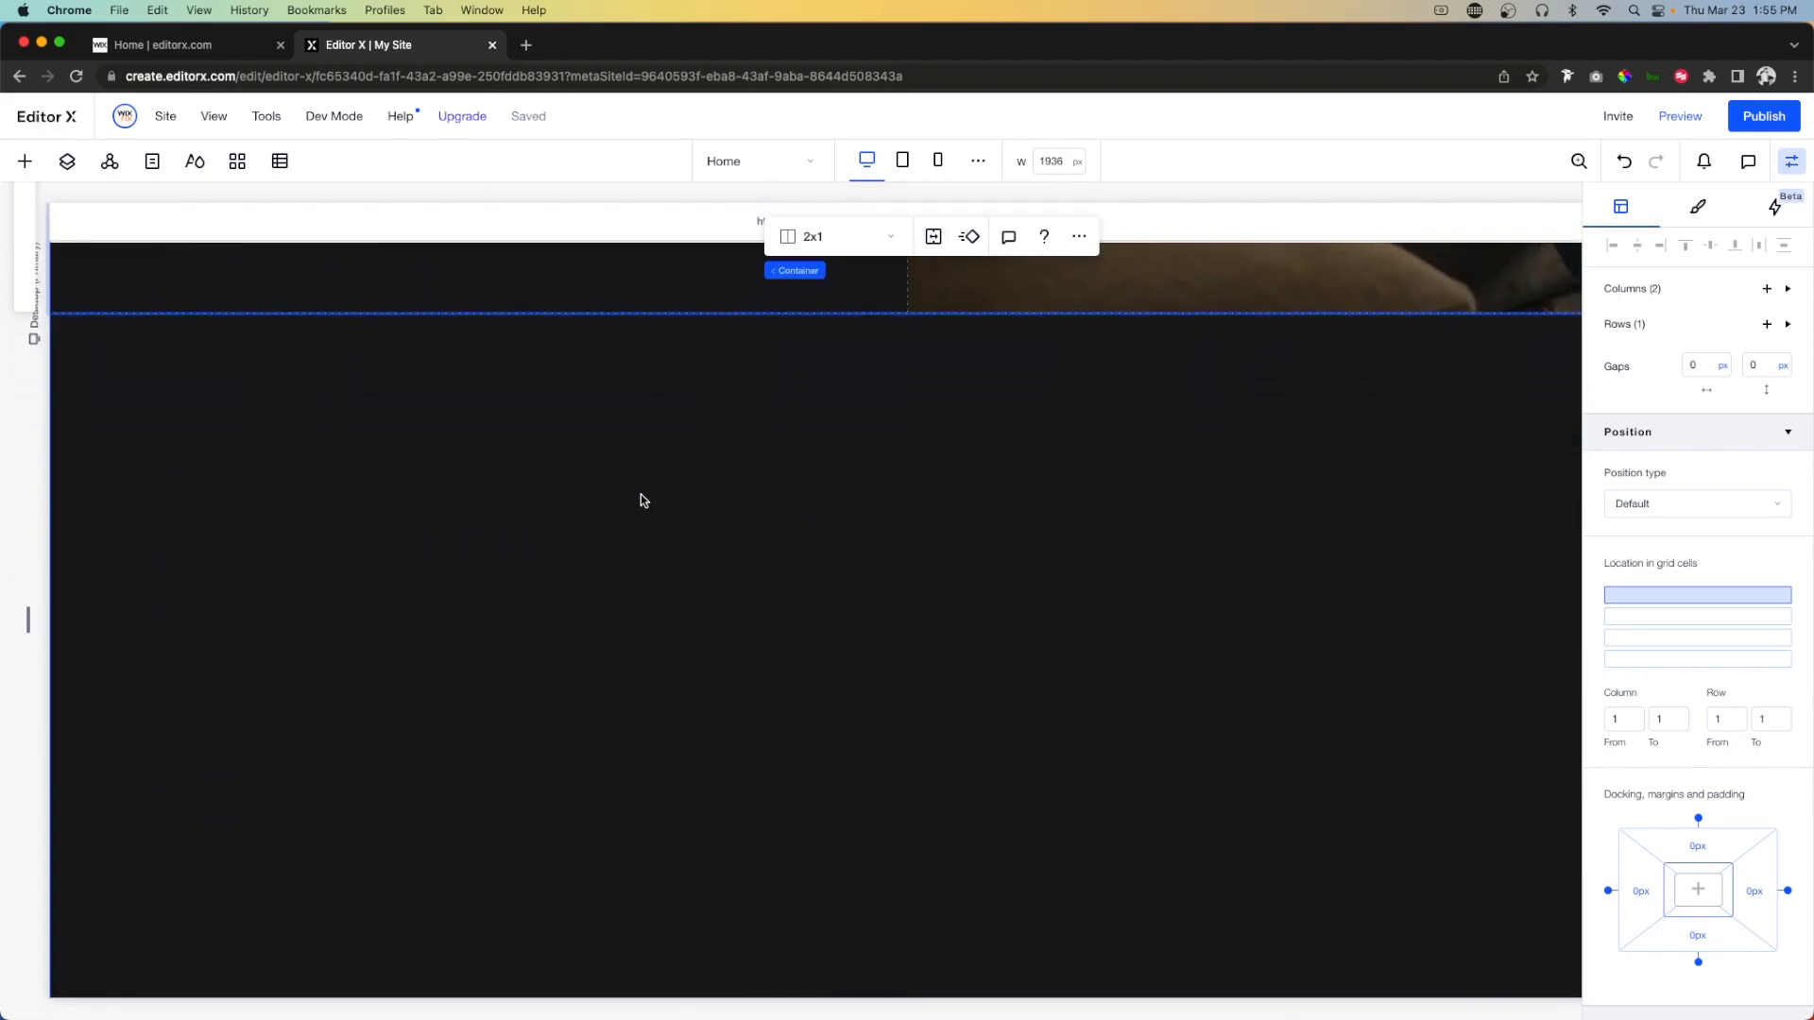
pyautogui.click(641, 500)
pyautogui.press('Escape')
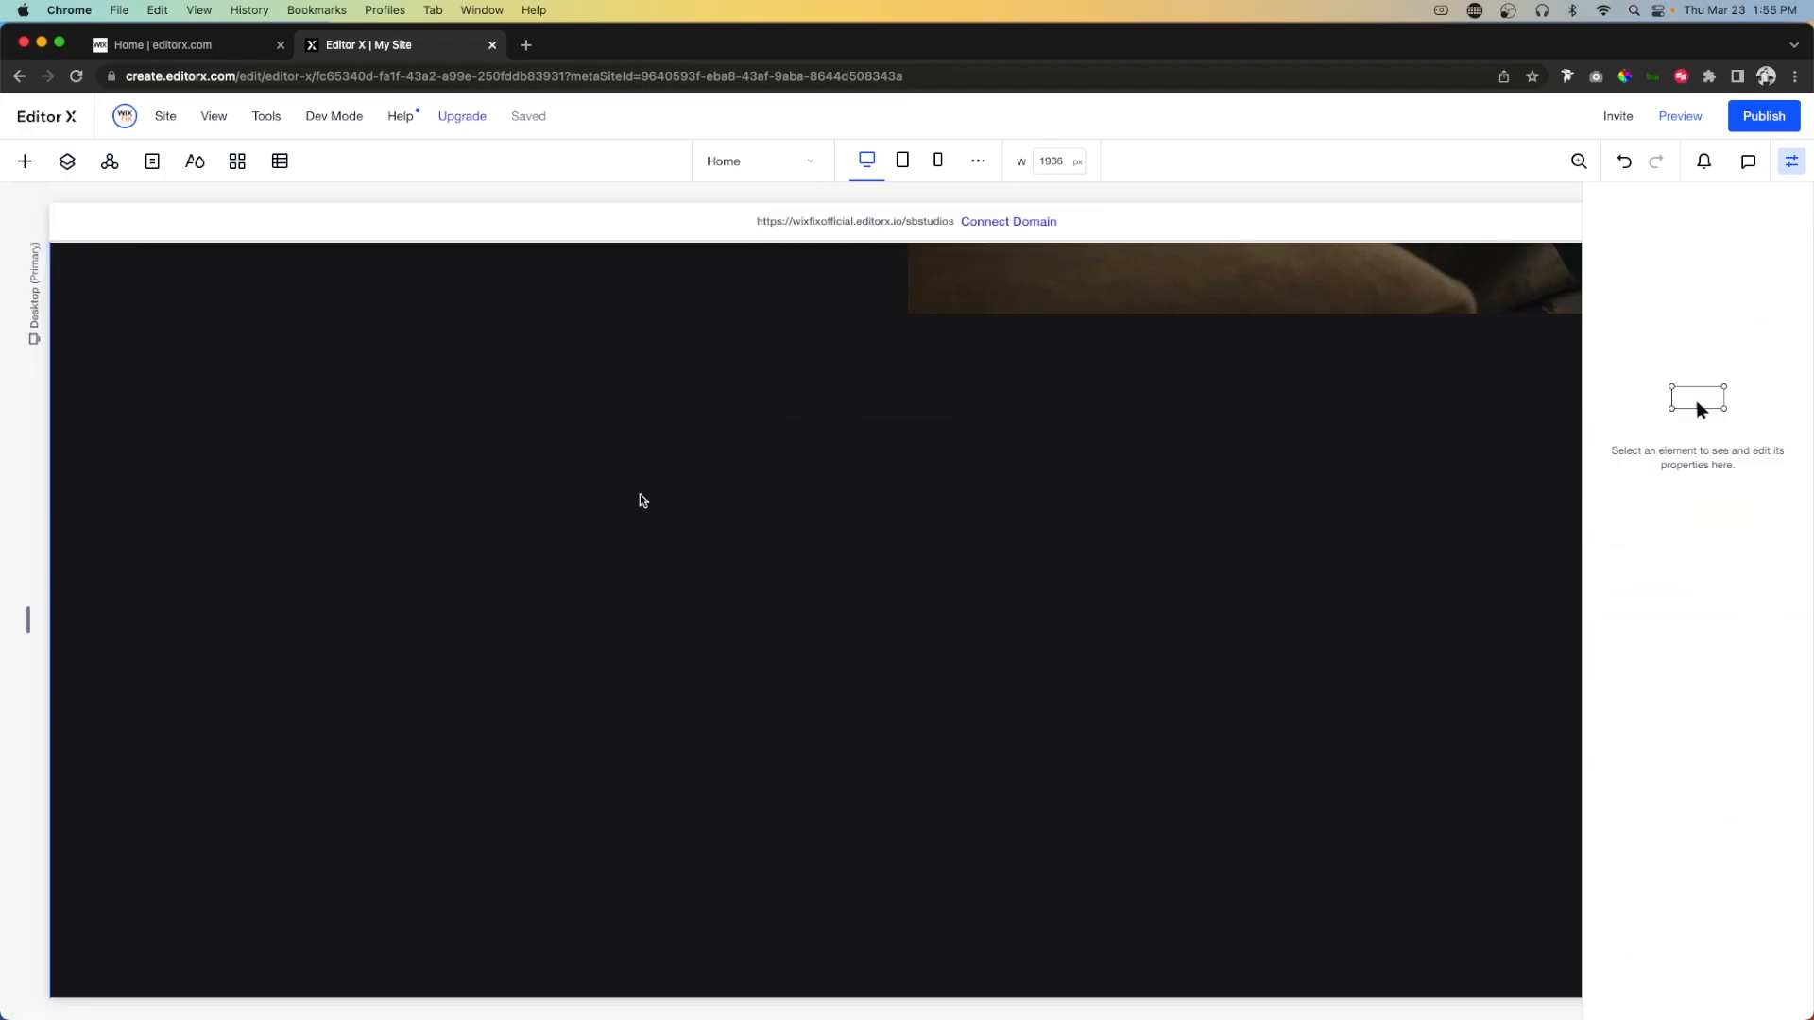
pyautogui.click(1035, 491)
pyautogui.click(1488, 379)
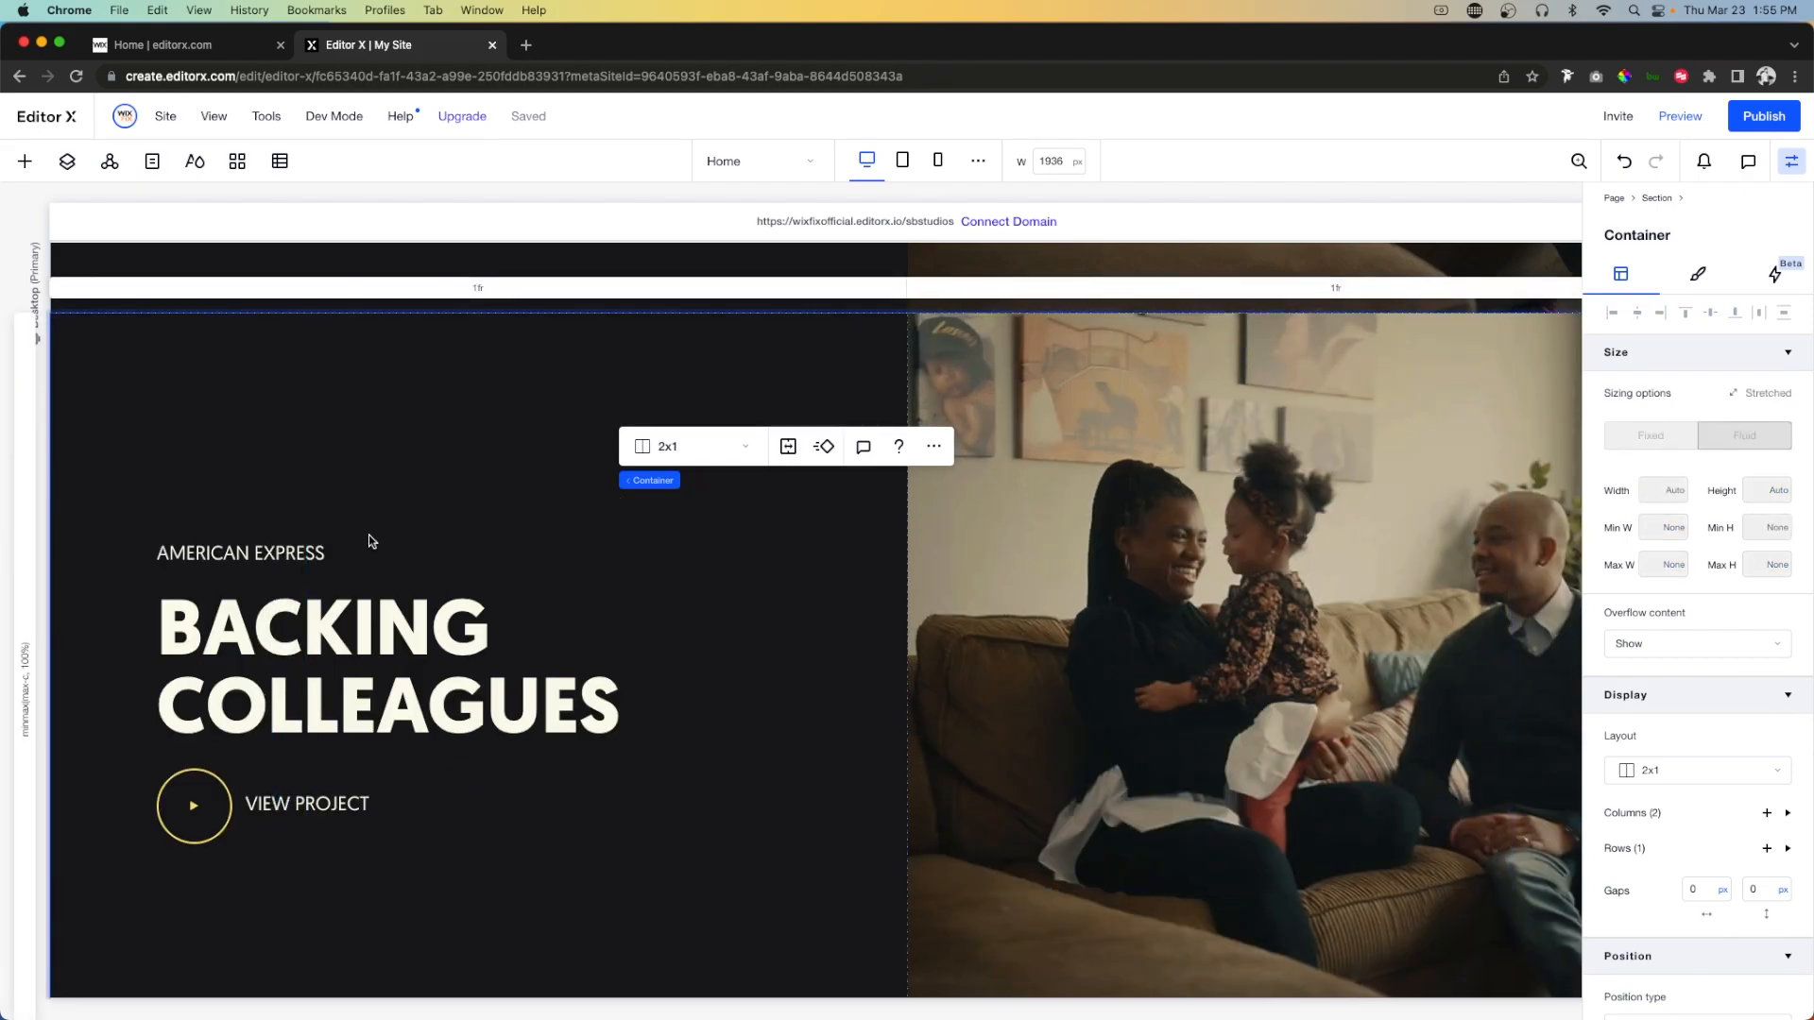
# Change the second container's heading to BACKING CUSTOMERS.
pyautogui.scroll(-1, 368, 535)
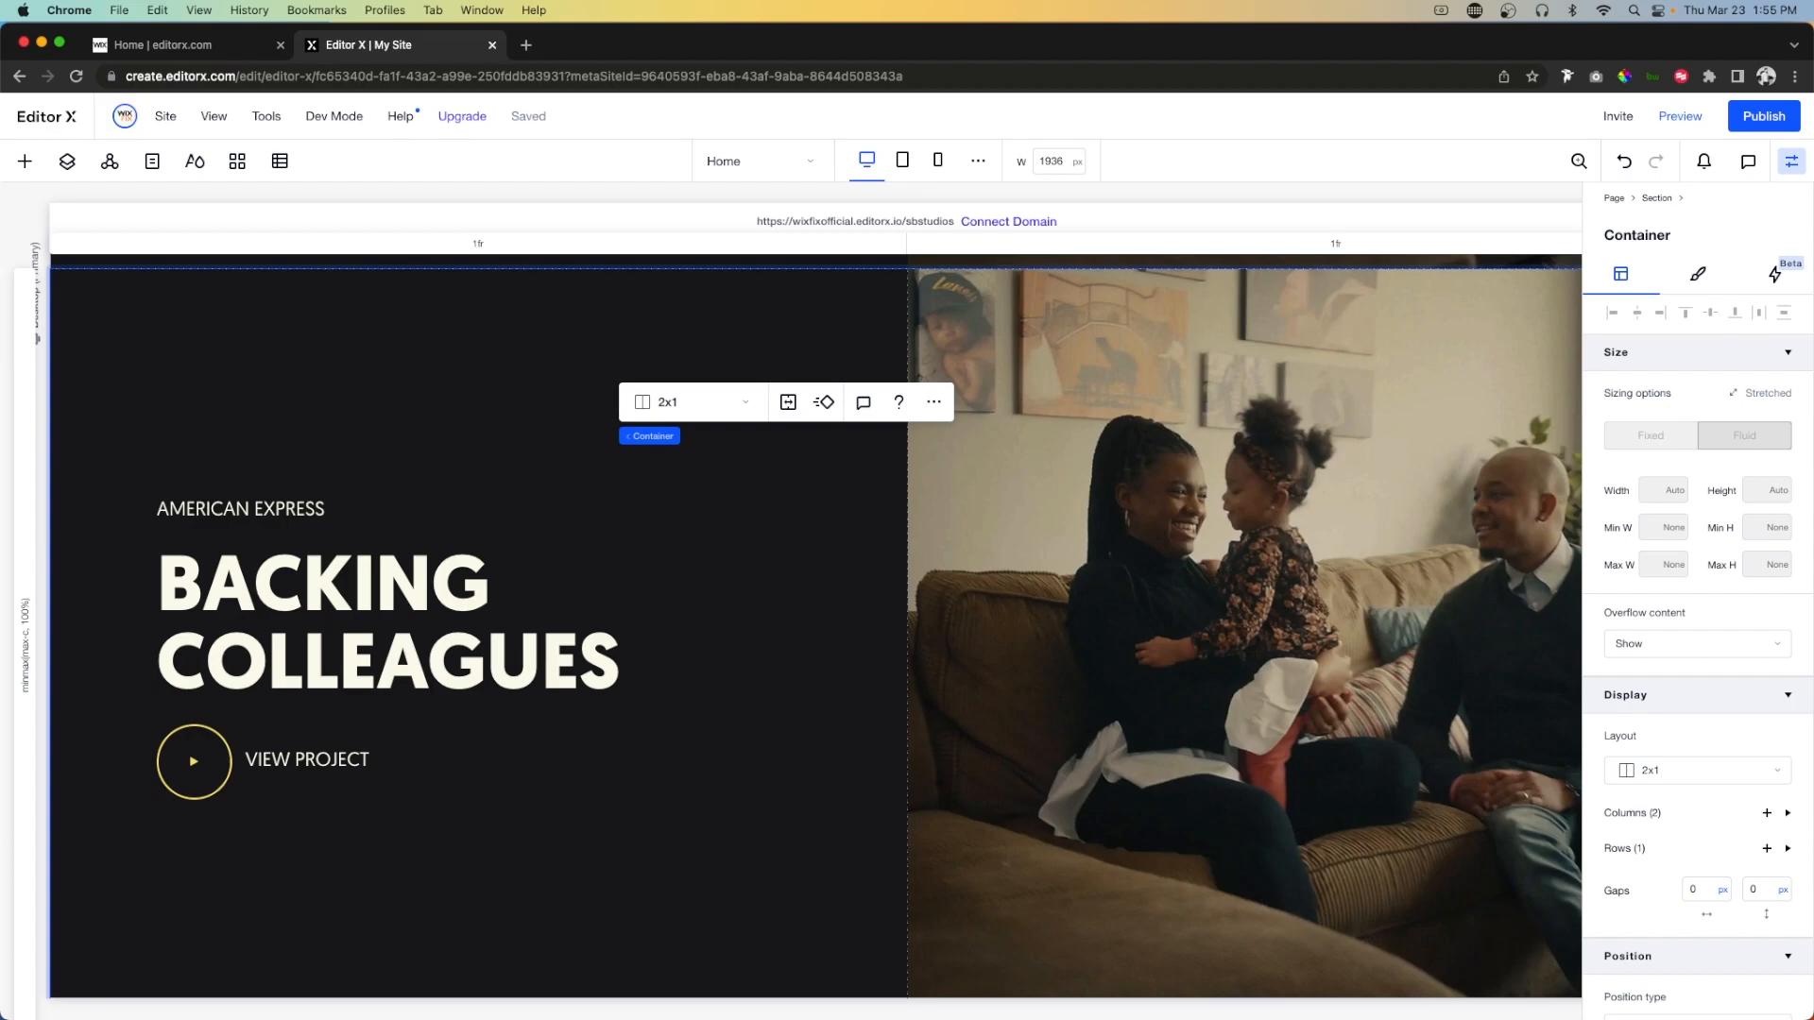
pyautogui.click(380, 658)
pyautogui.doubleClick(381, 658)
pyautogui.doubleClick(380, 658)
pyautogui.write('CUSTOMERS')
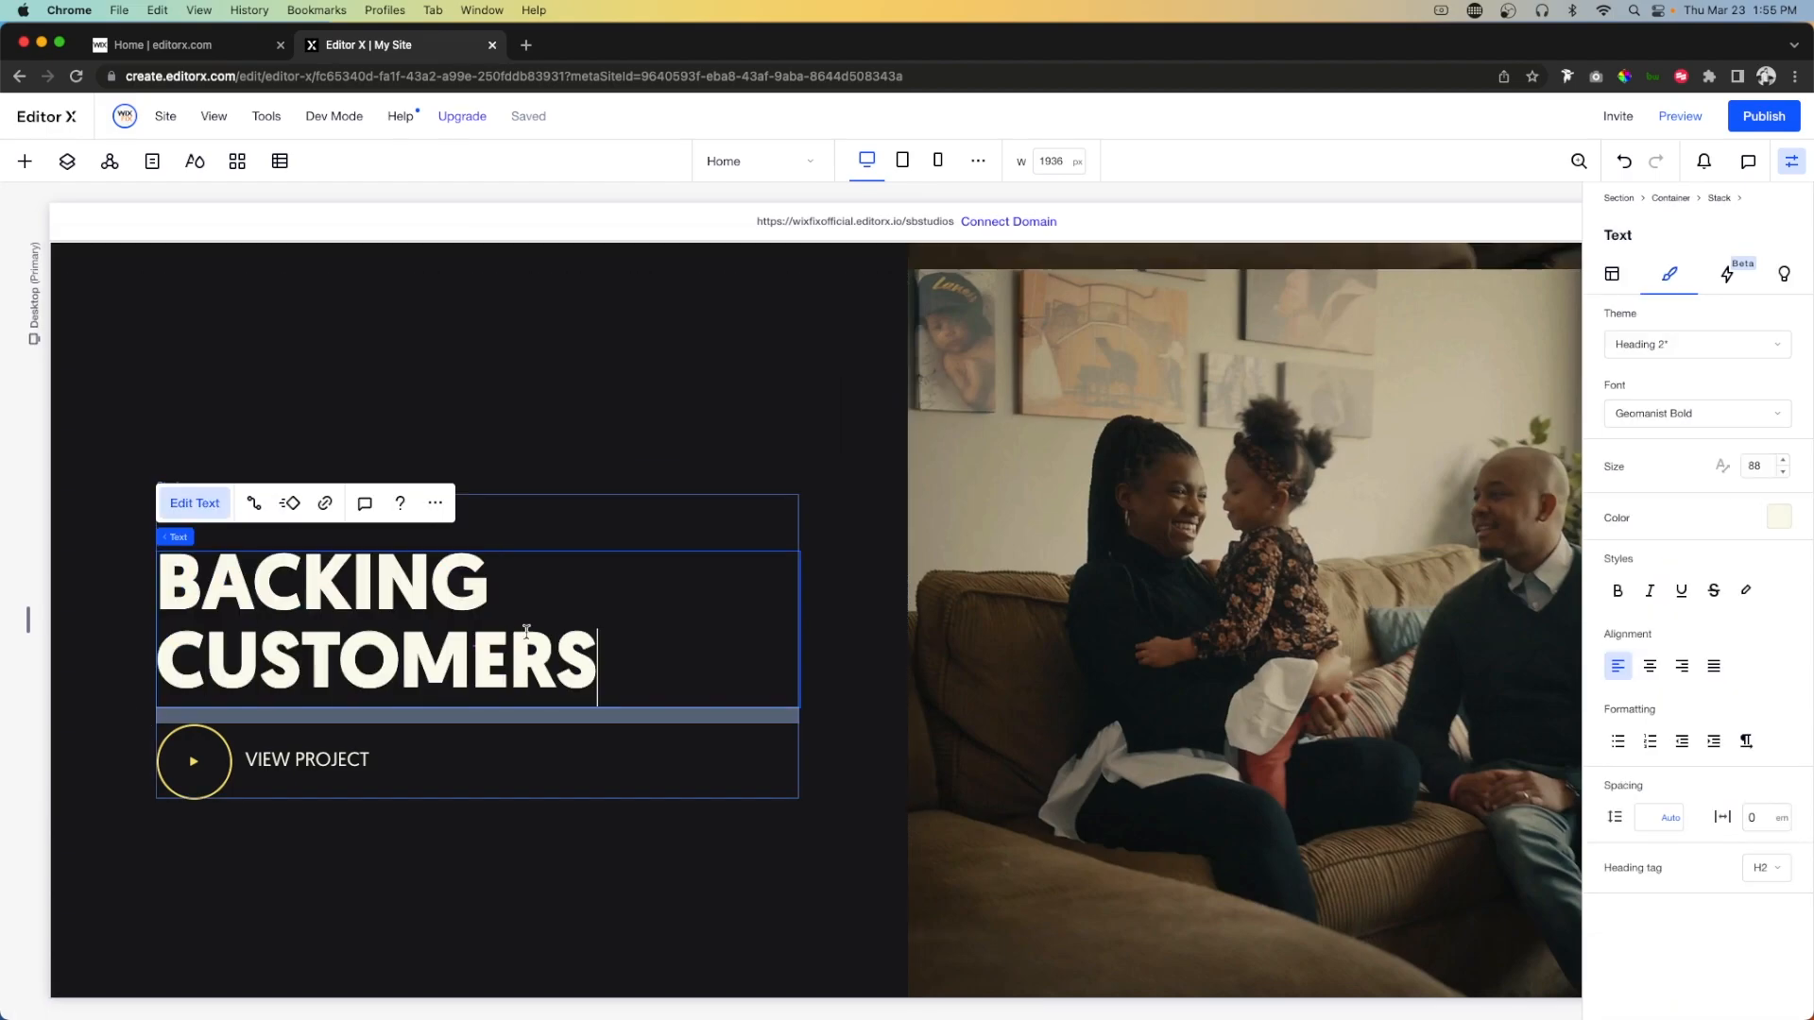
# Replace the image beside BACKING CUSTOMERS with the photo of the man in front of the American flag.
pyautogui.click(1253, 567)
pyautogui.click(1277, 525)
pyautogui.click(318, 452)
pyautogui.doubleClick(789, 449)
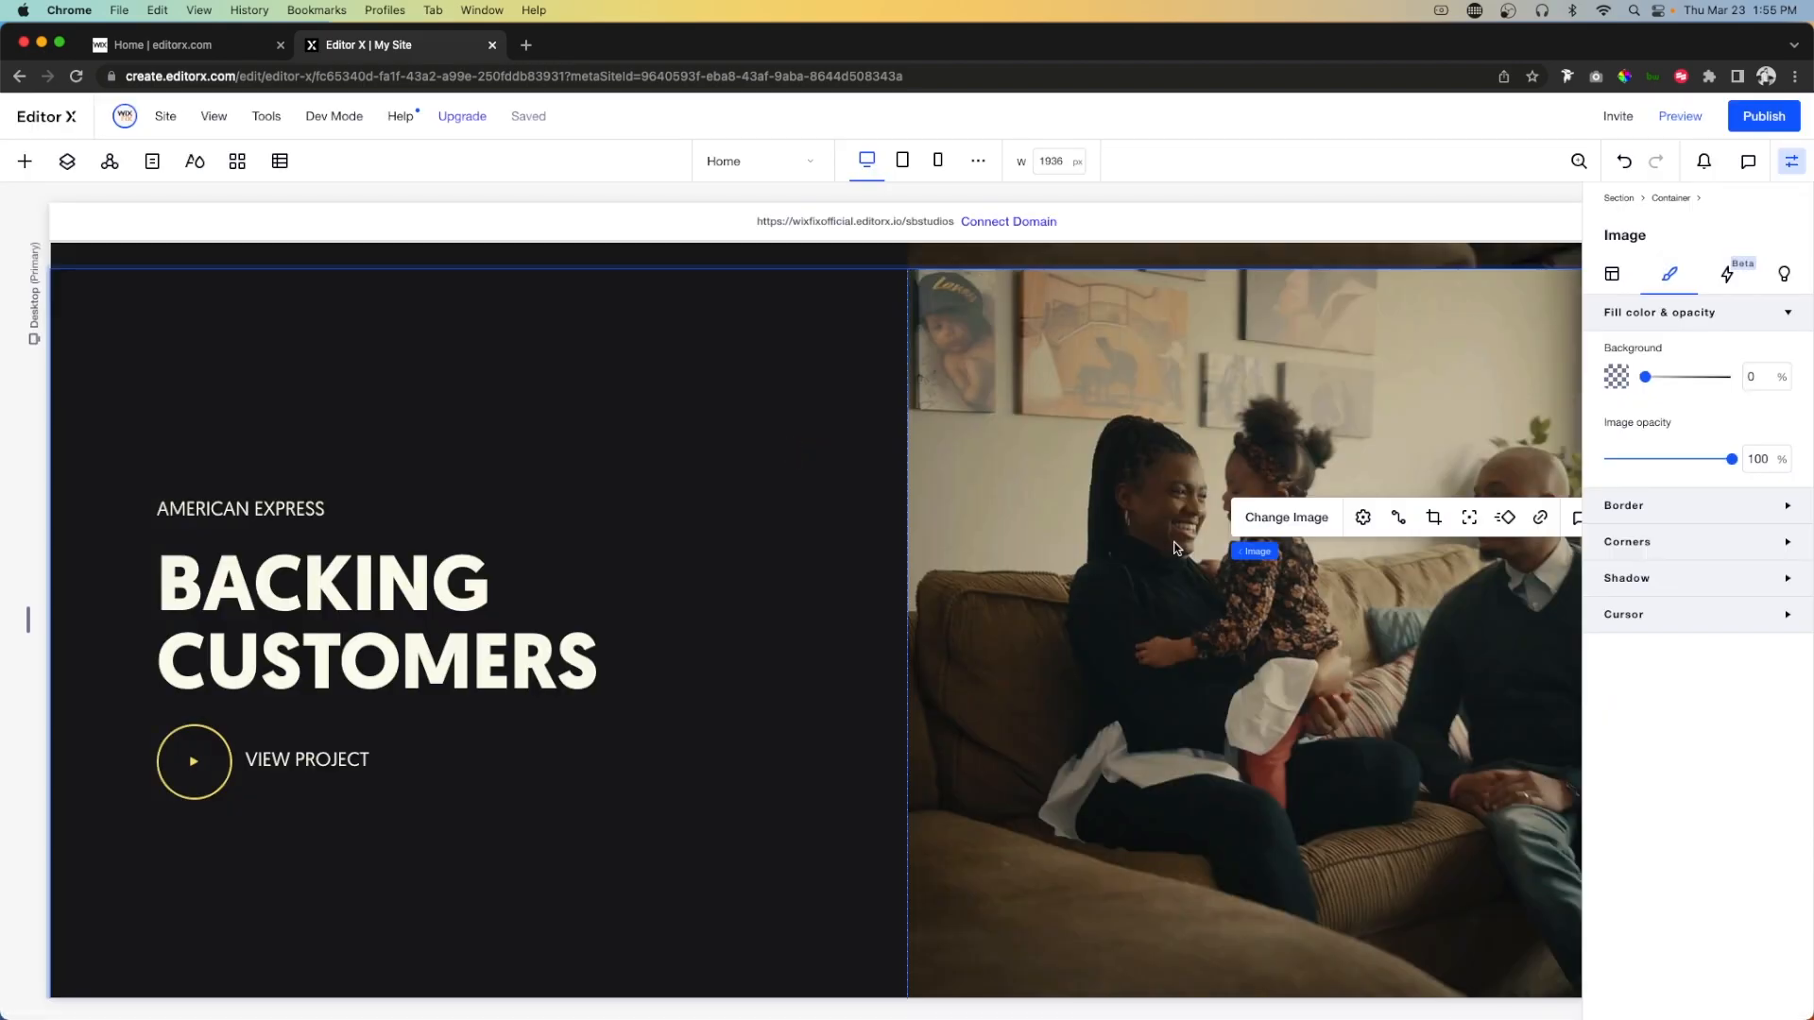
# Copy the BACKING CUSTOMERS container, paste it into the section's third row and stretch it to fill the cell.
pyautogui.click(733, 465)
pyautogui.scroll(-10, 631, 620)
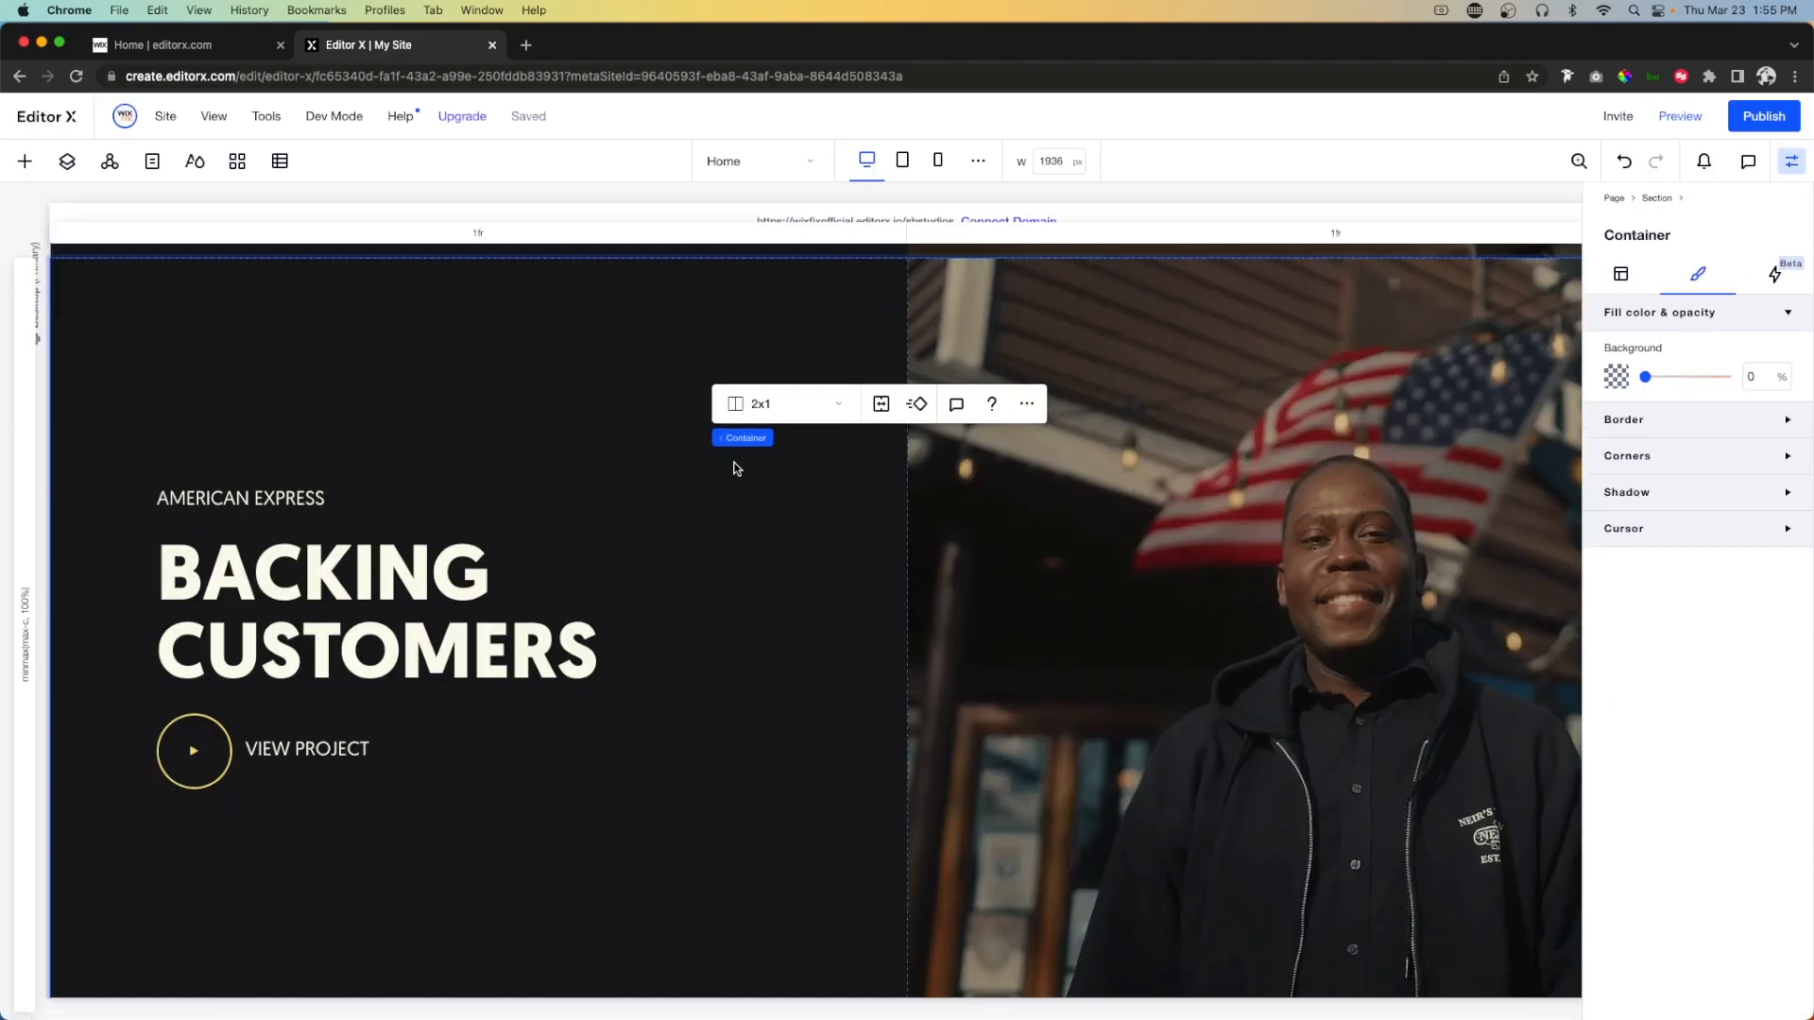
pyautogui.click(631, 619)
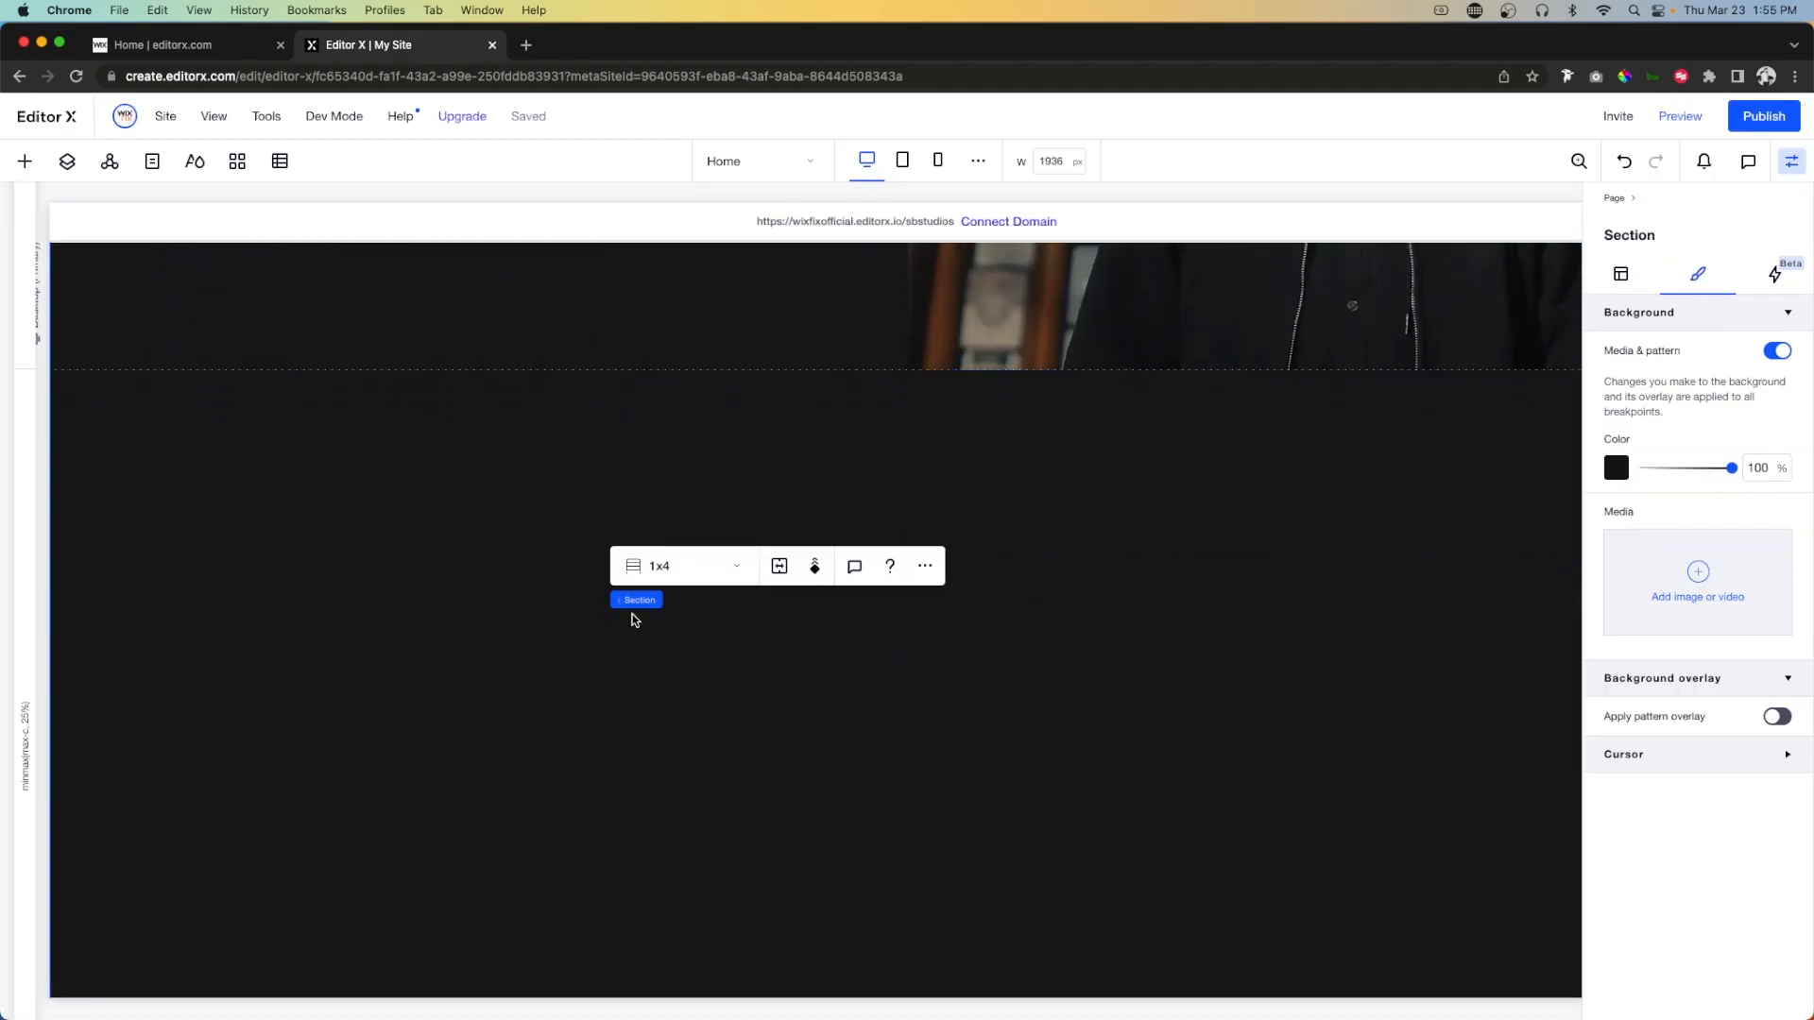
pyautogui.press('Escape')
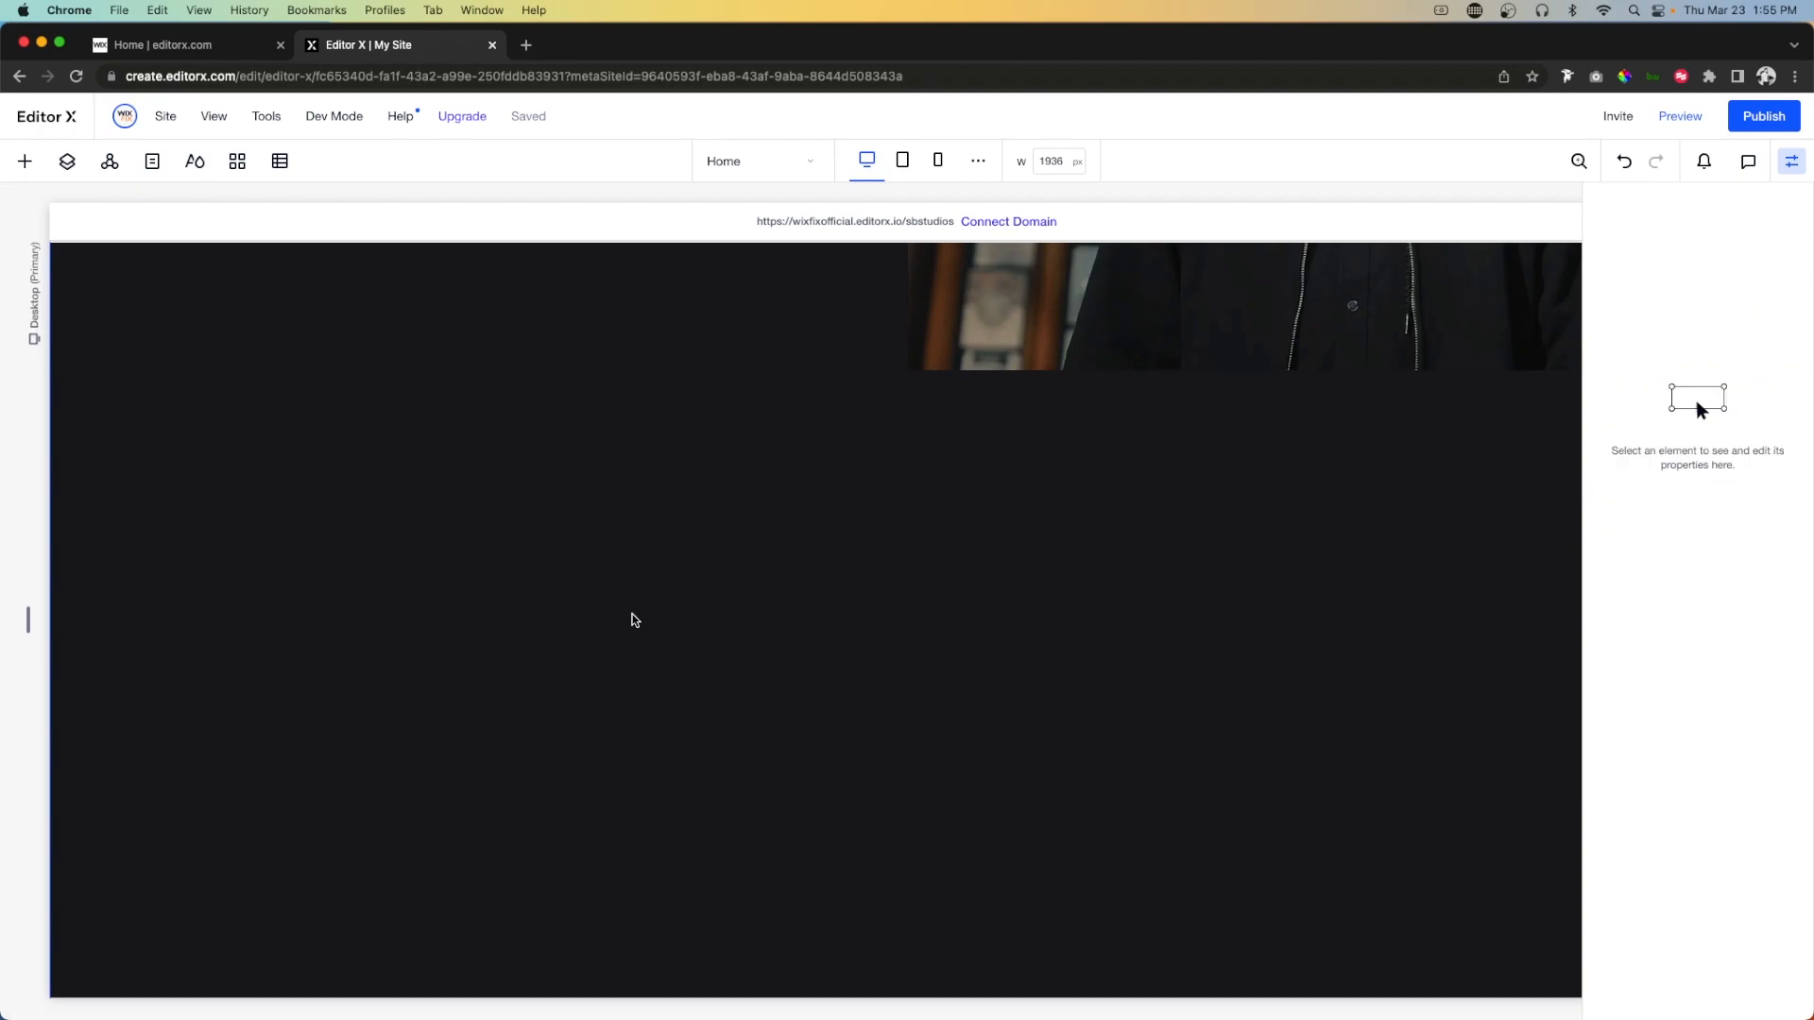
pyautogui.click(841, 611)
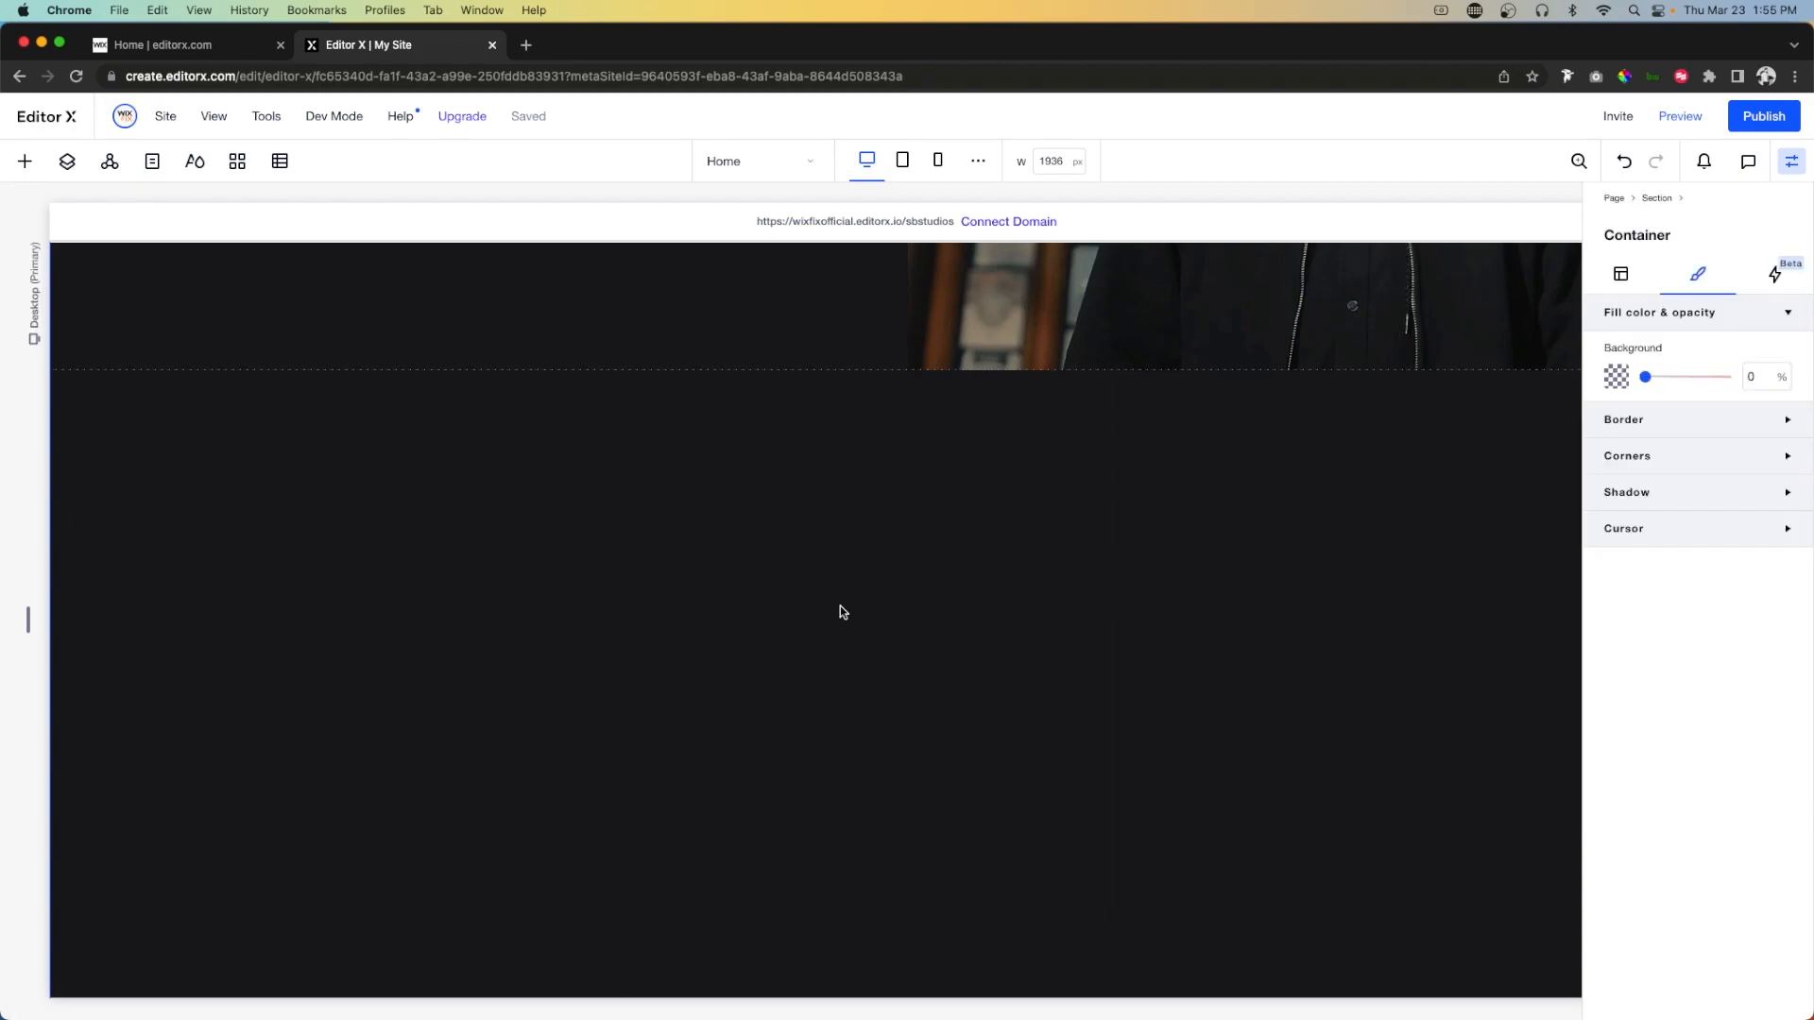
pyautogui.scroll(3, 1020, 600)
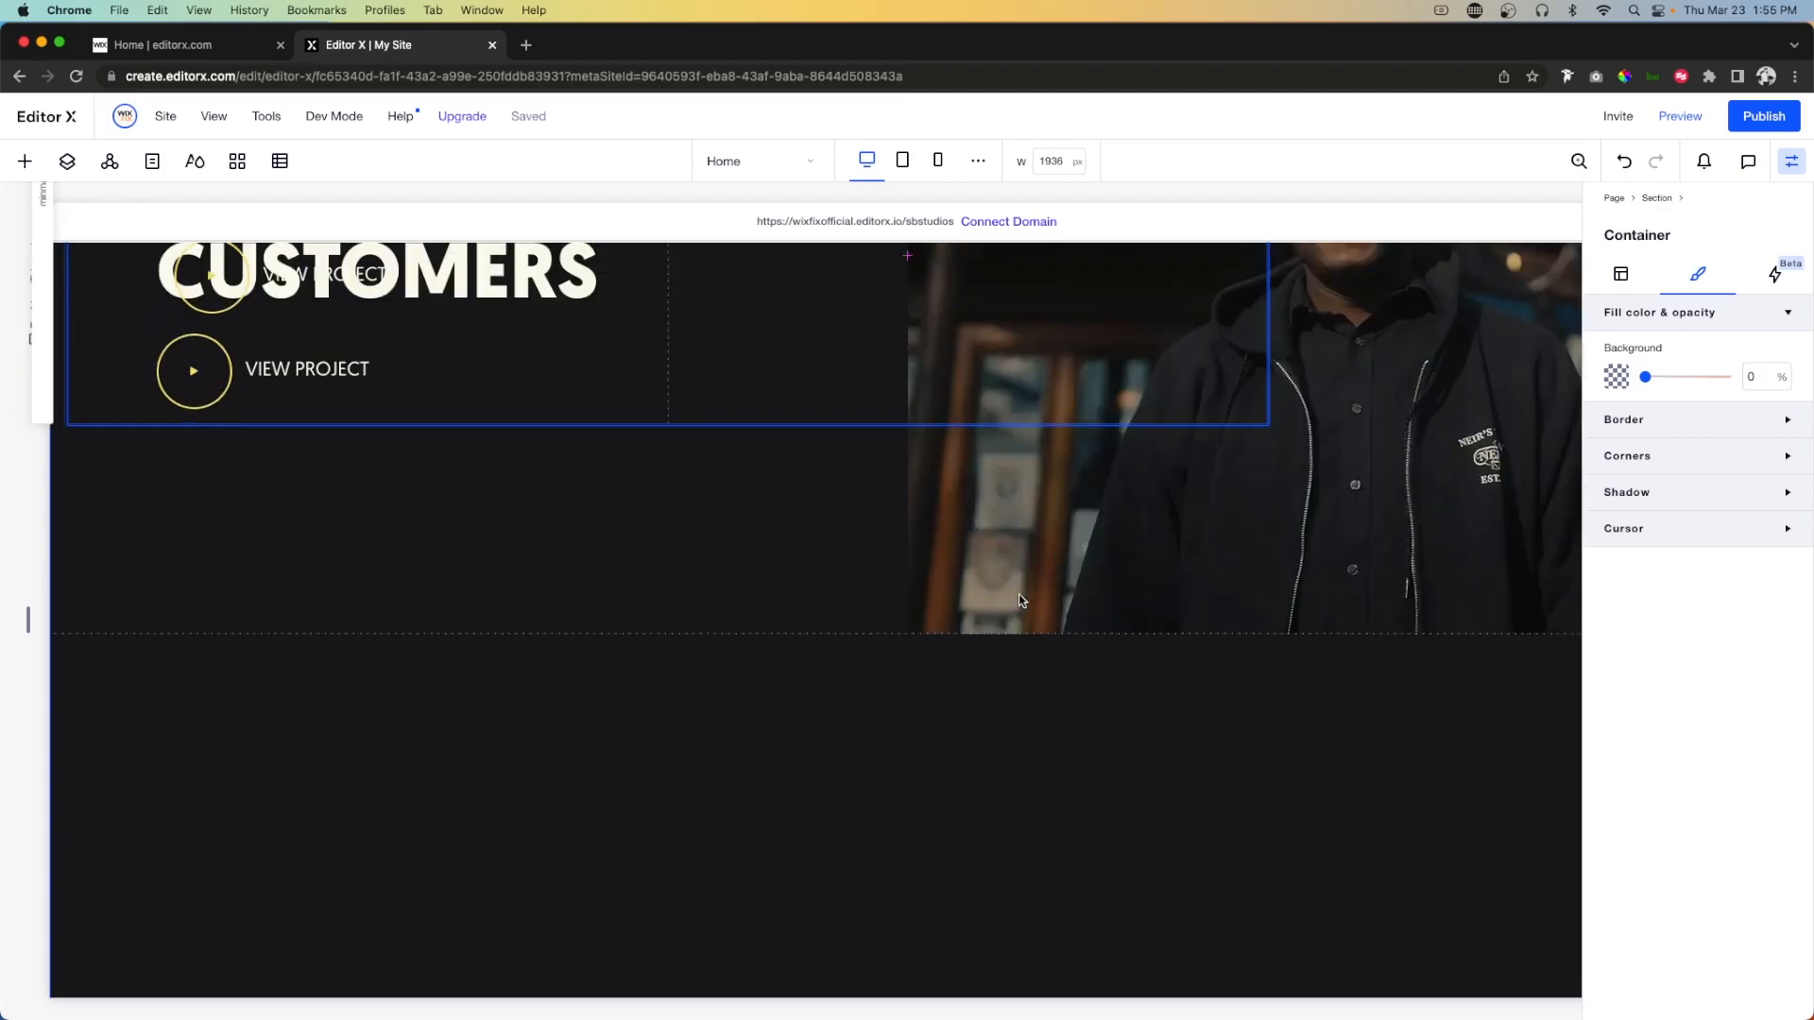
pyautogui.scroll(4, 1020, 600)
pyautogui.scroll(-1, 1020, 600)
pyautogui.click(1621, 275)
pyautogui.scroll(-3, 1781, 793)
pyautogui.scroll(-1, 1650, 832)
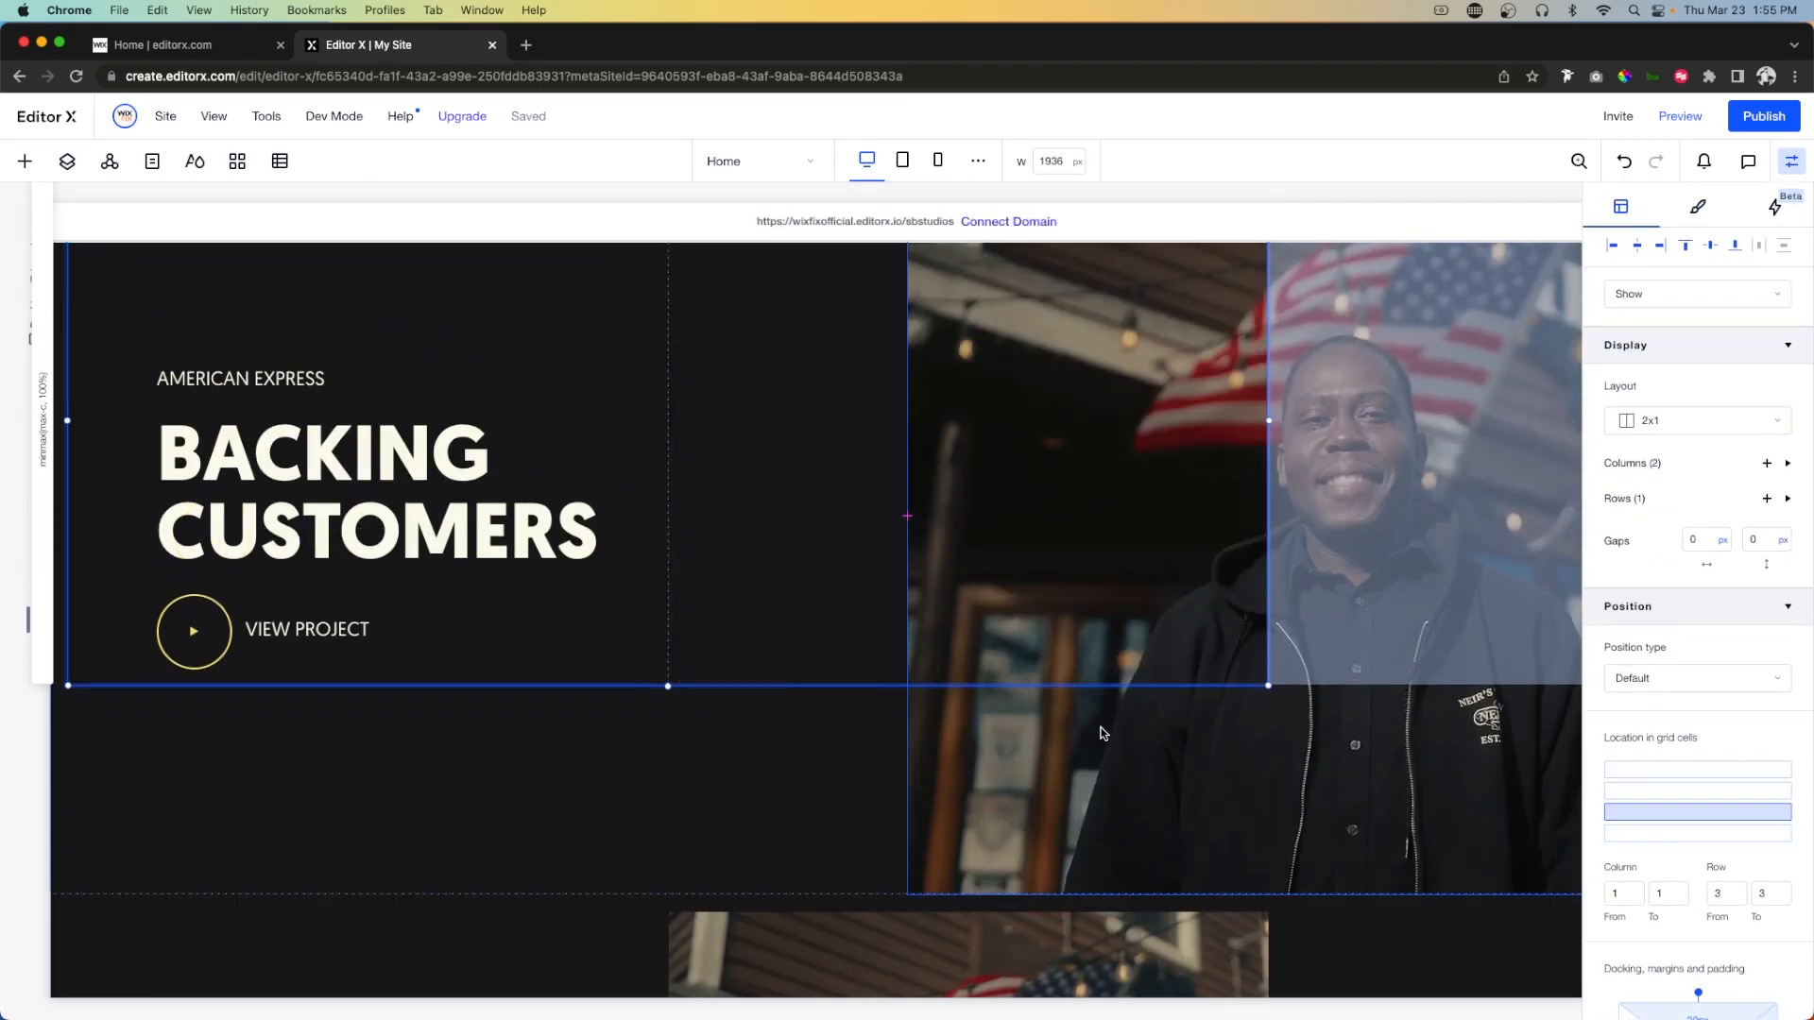
pyautogui.scroll(-5, 1137, 690)
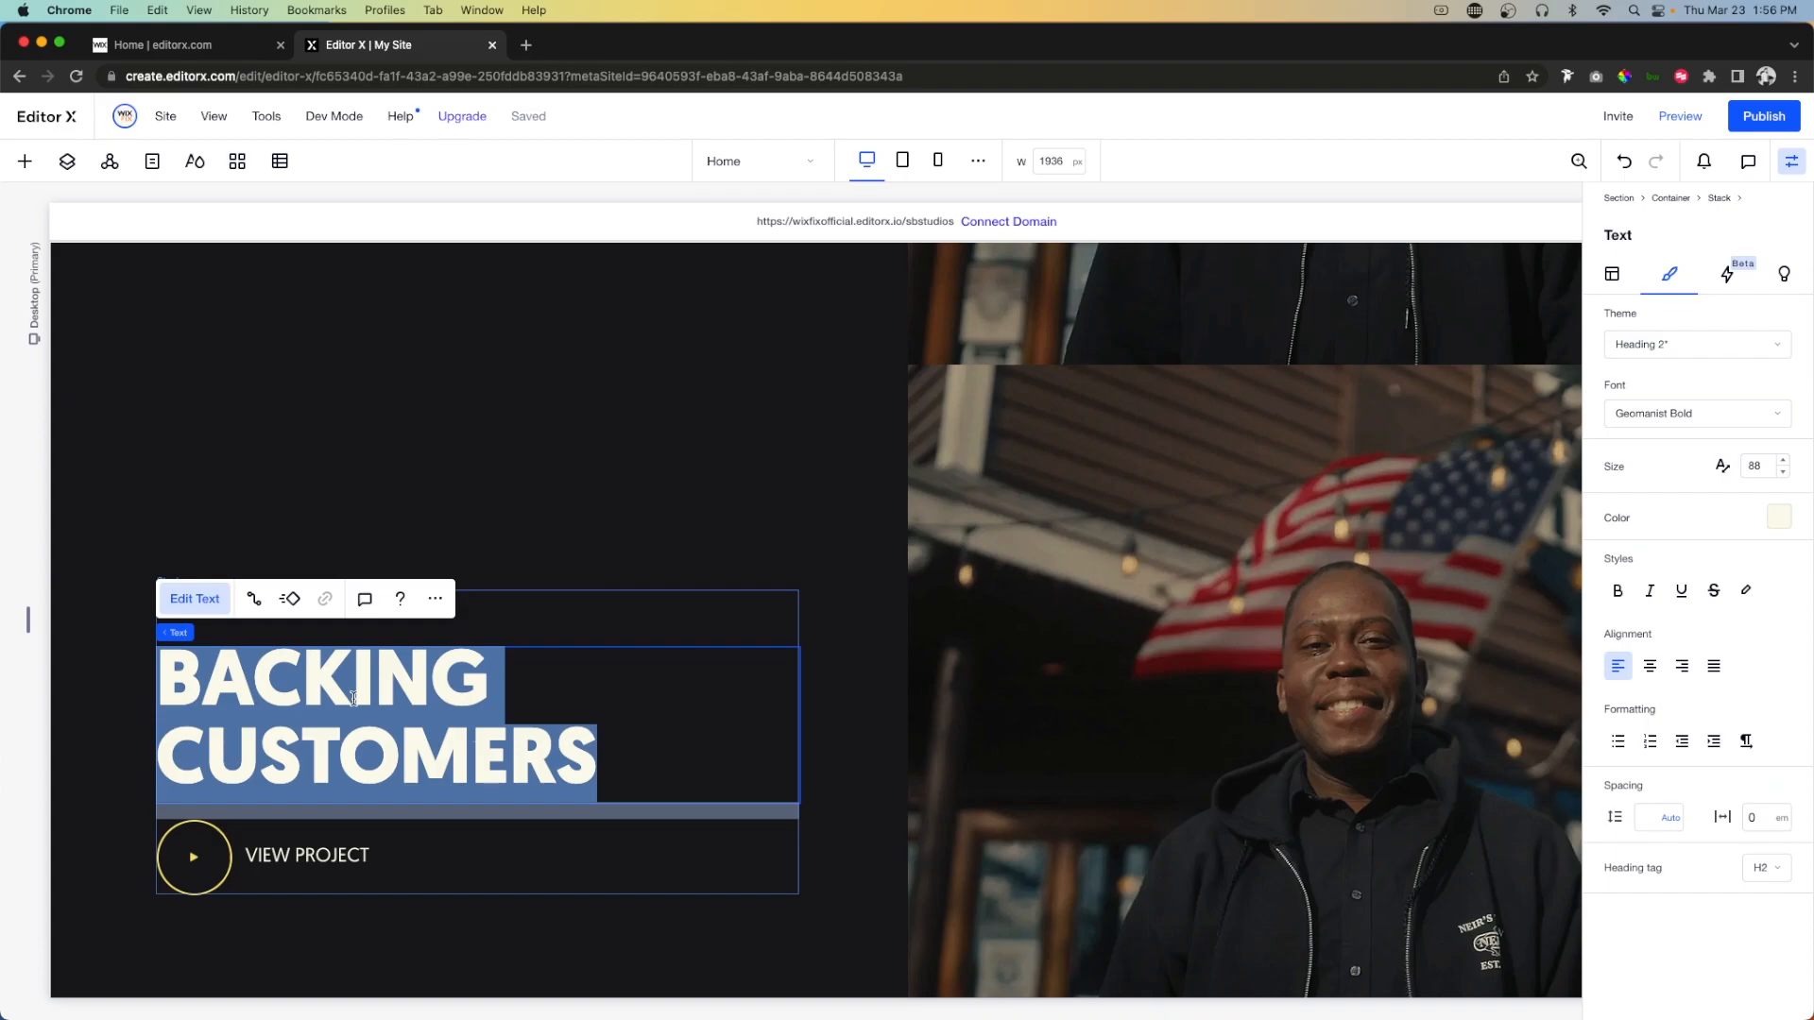
# Replace the third container's heading with REAL IMPACT and select the image beside it.
pyautogui.write('REAL IMPACT')
pyautogui.click(1261, 732)
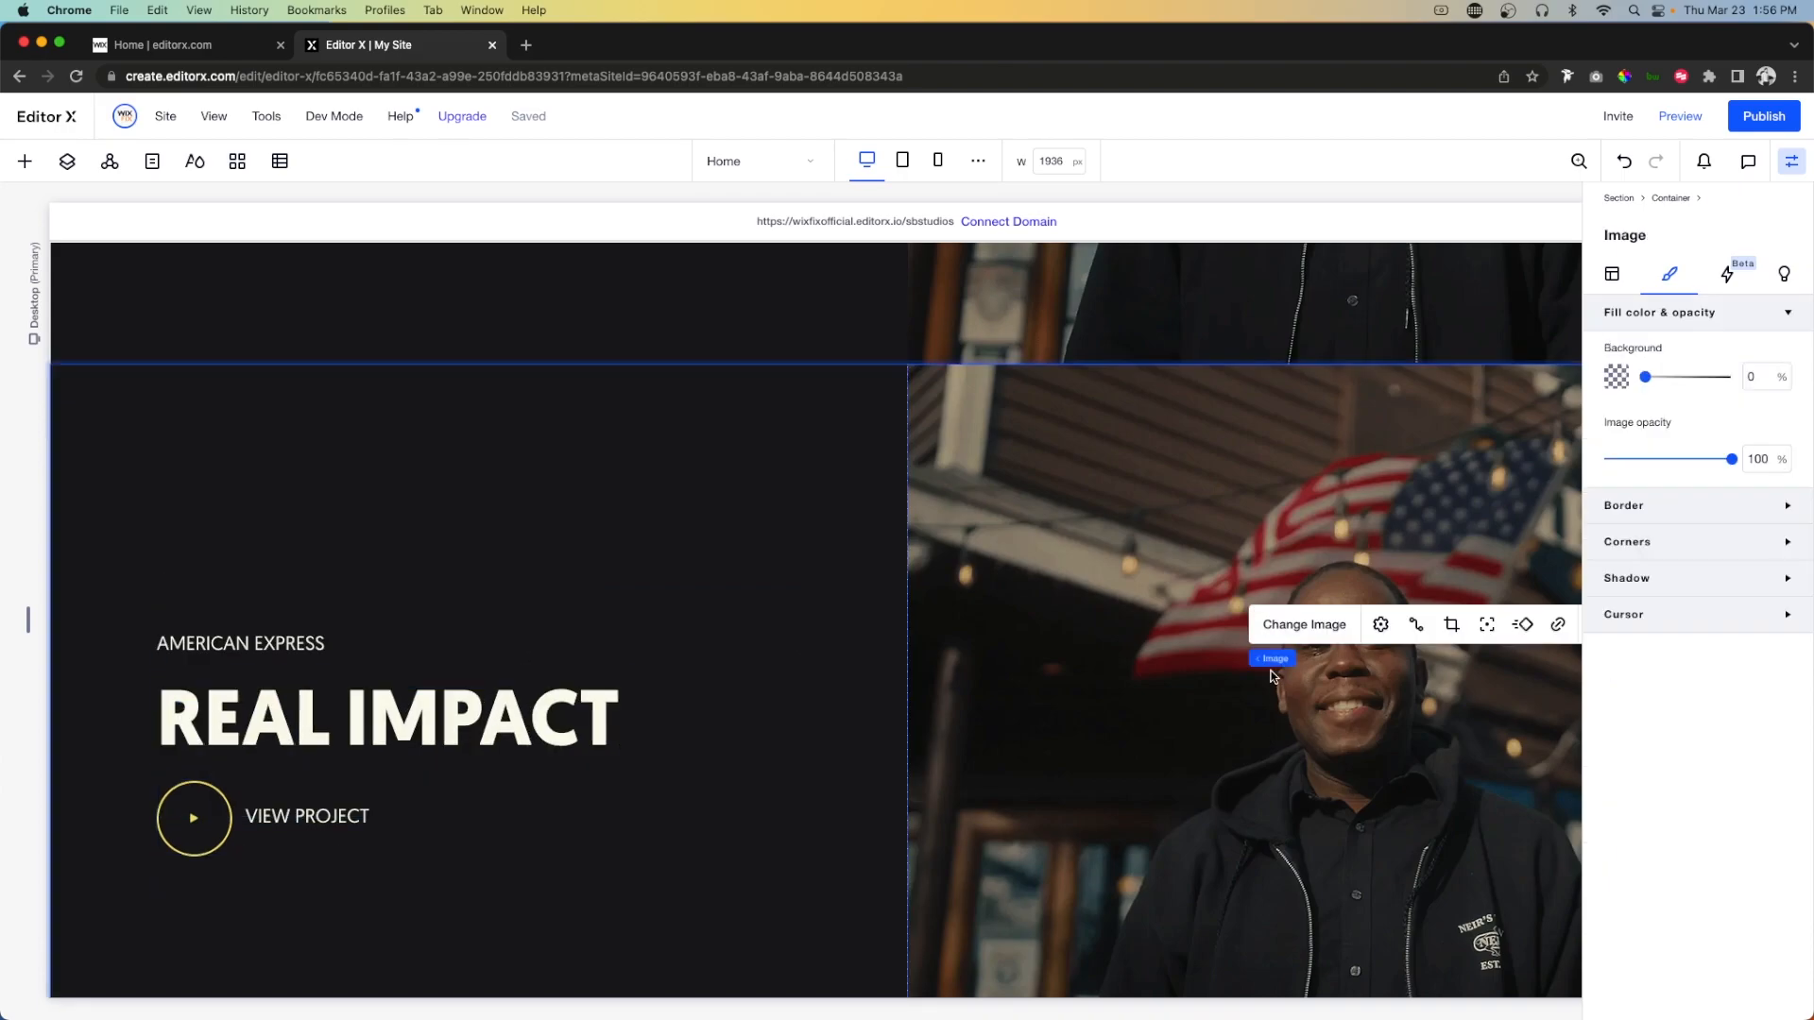
# Replace the image beside REAL IMPACT with vid 3.png, the photo of the couple.
pyautogui.click(1309, 627)
pyautogui.doubleClick(1204, 460)
# Copy the REAL IMPACT container, paste it into the section's fourth row and stretch it to fill the cell.
pyautogui.scroll(-5, 689, 603)
pyautogui.click(570, 568)
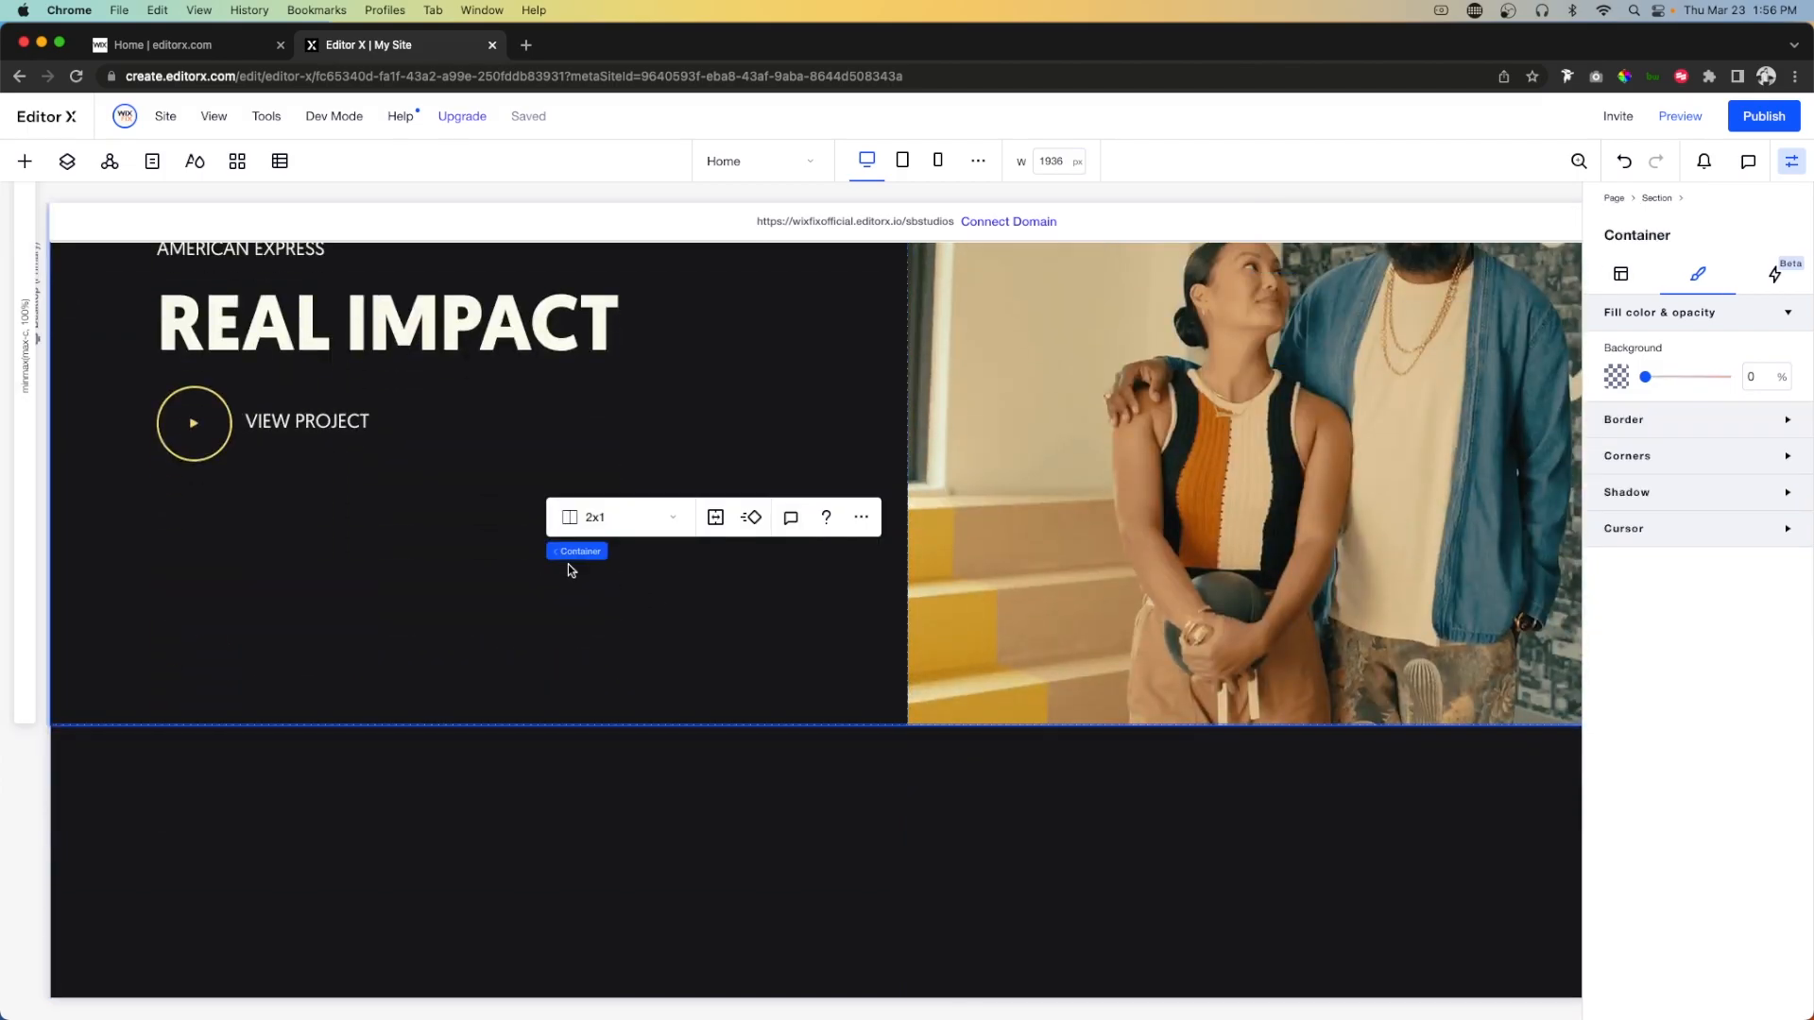
pyautogui.scroll(-4, 568, 567)
pyautogui.click(554, 642)
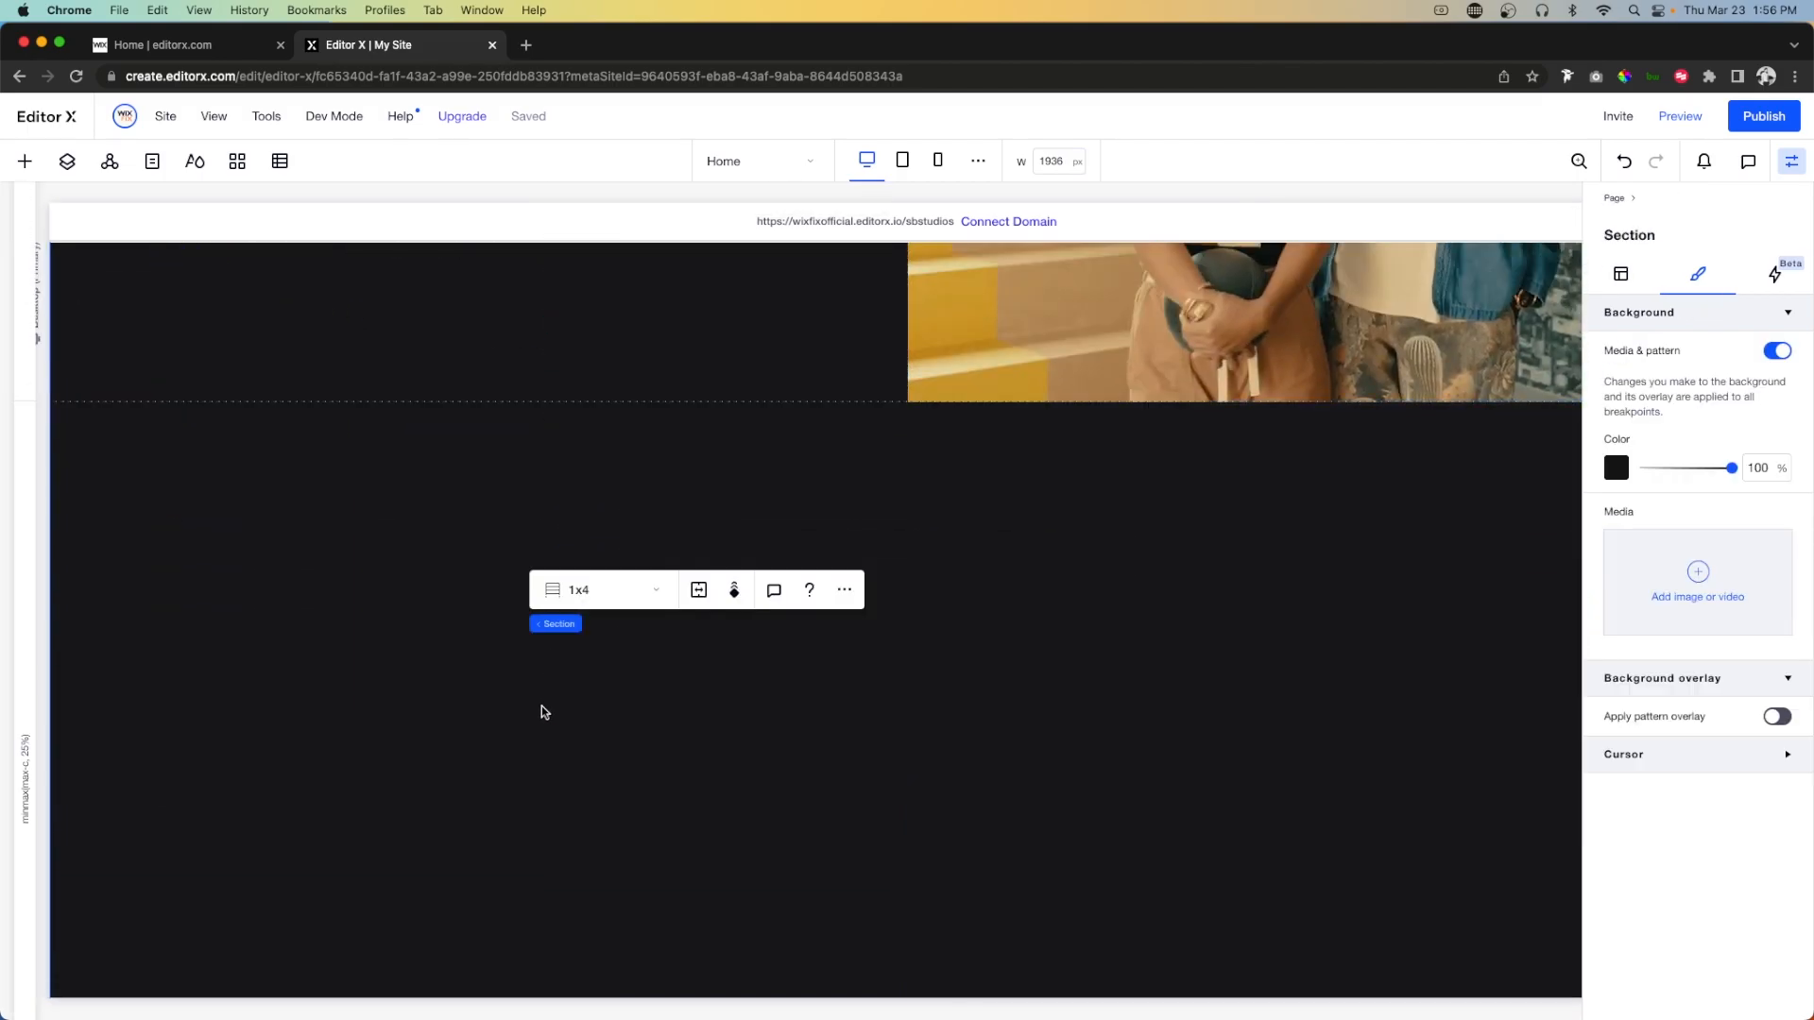
pyautogui.rightClick(590, 711)
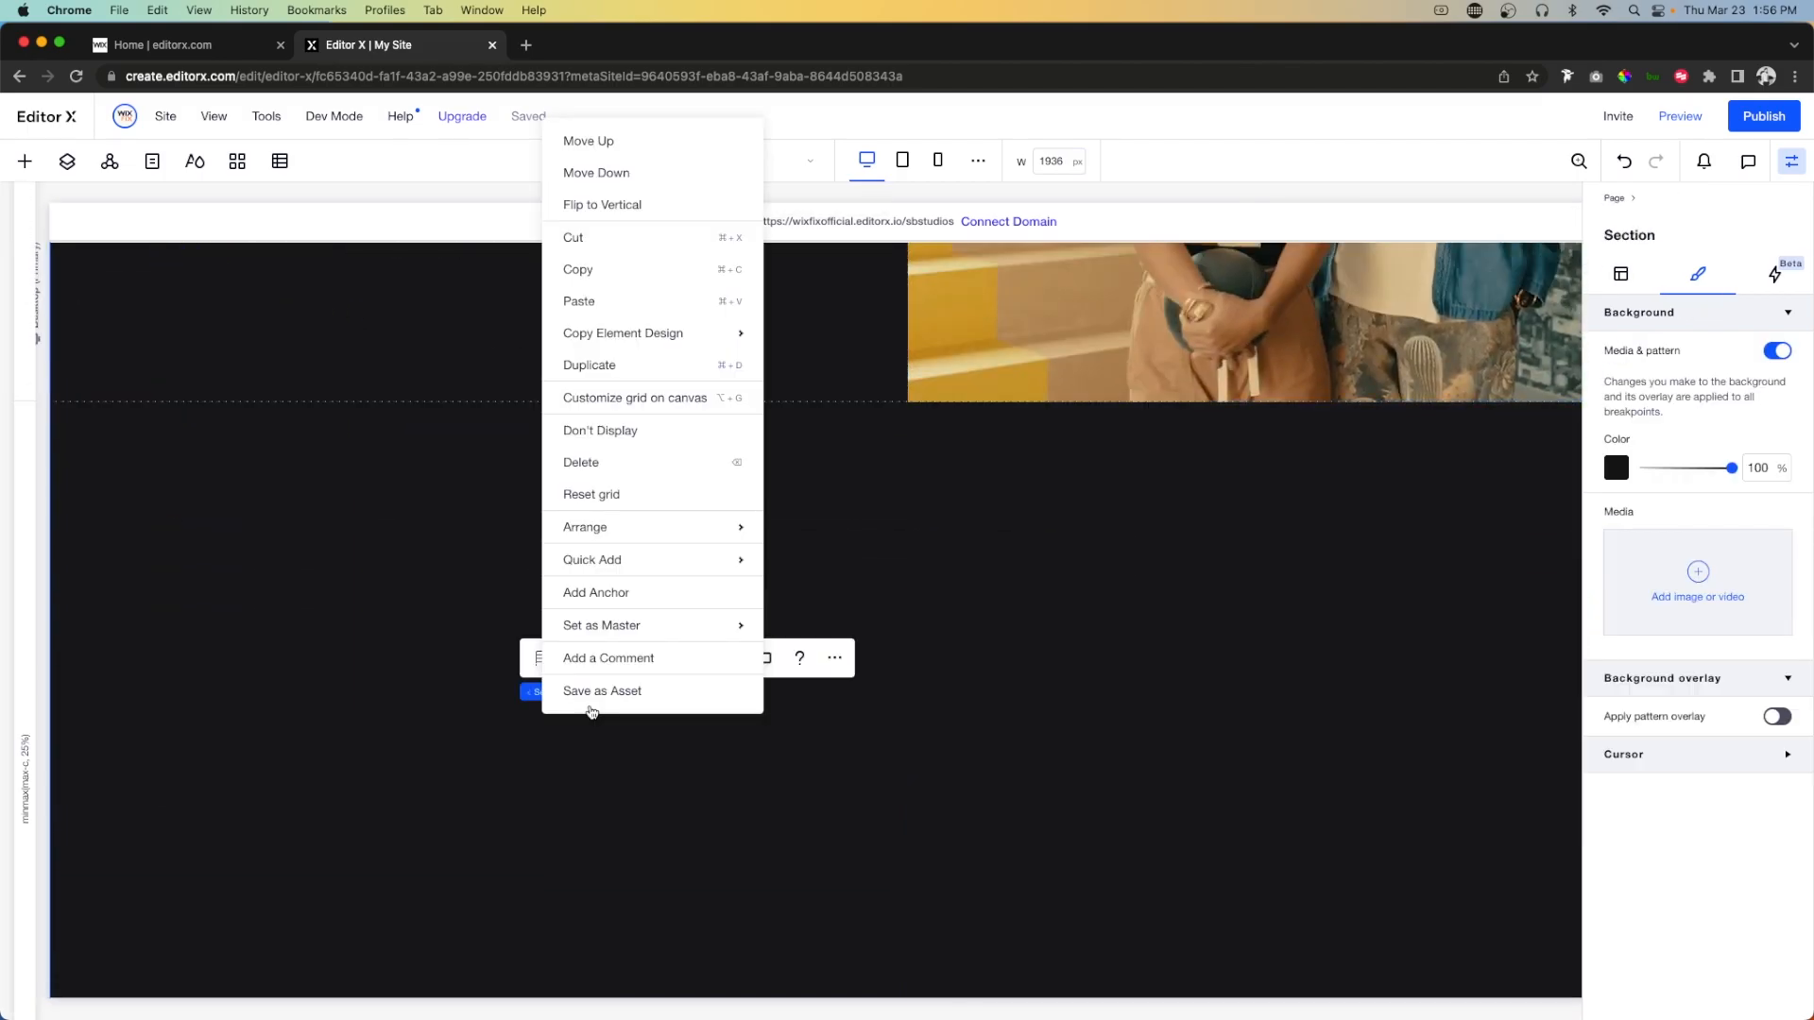
pyautogui.click(620, 303)
pyautogui.hscroll(2, 851, 510)
pyautogui.click(1490, 726)
# Change the fourth container's client name to PVH and its heading to EMPOWERING CHANGE.
pyautogui.hscroll(-3, 498, 632)
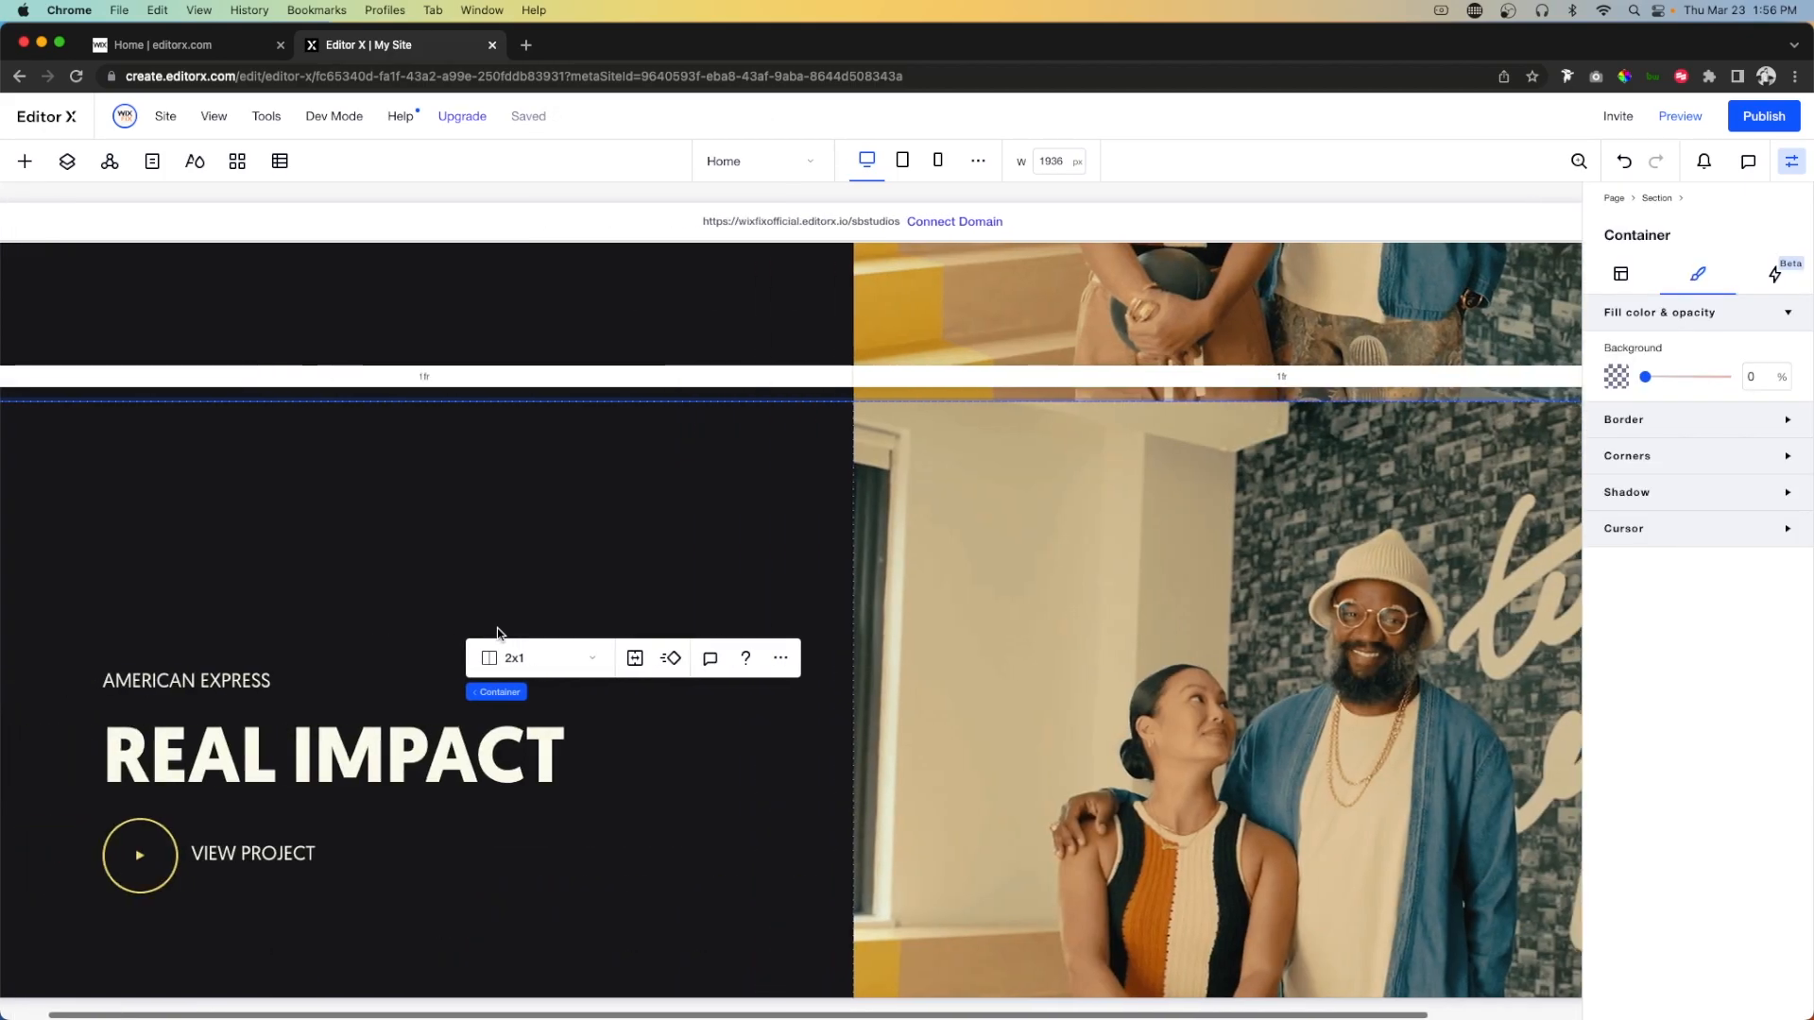
pyautogui.doubleClick(265, 679)
pyautogui.press('BackSpace')
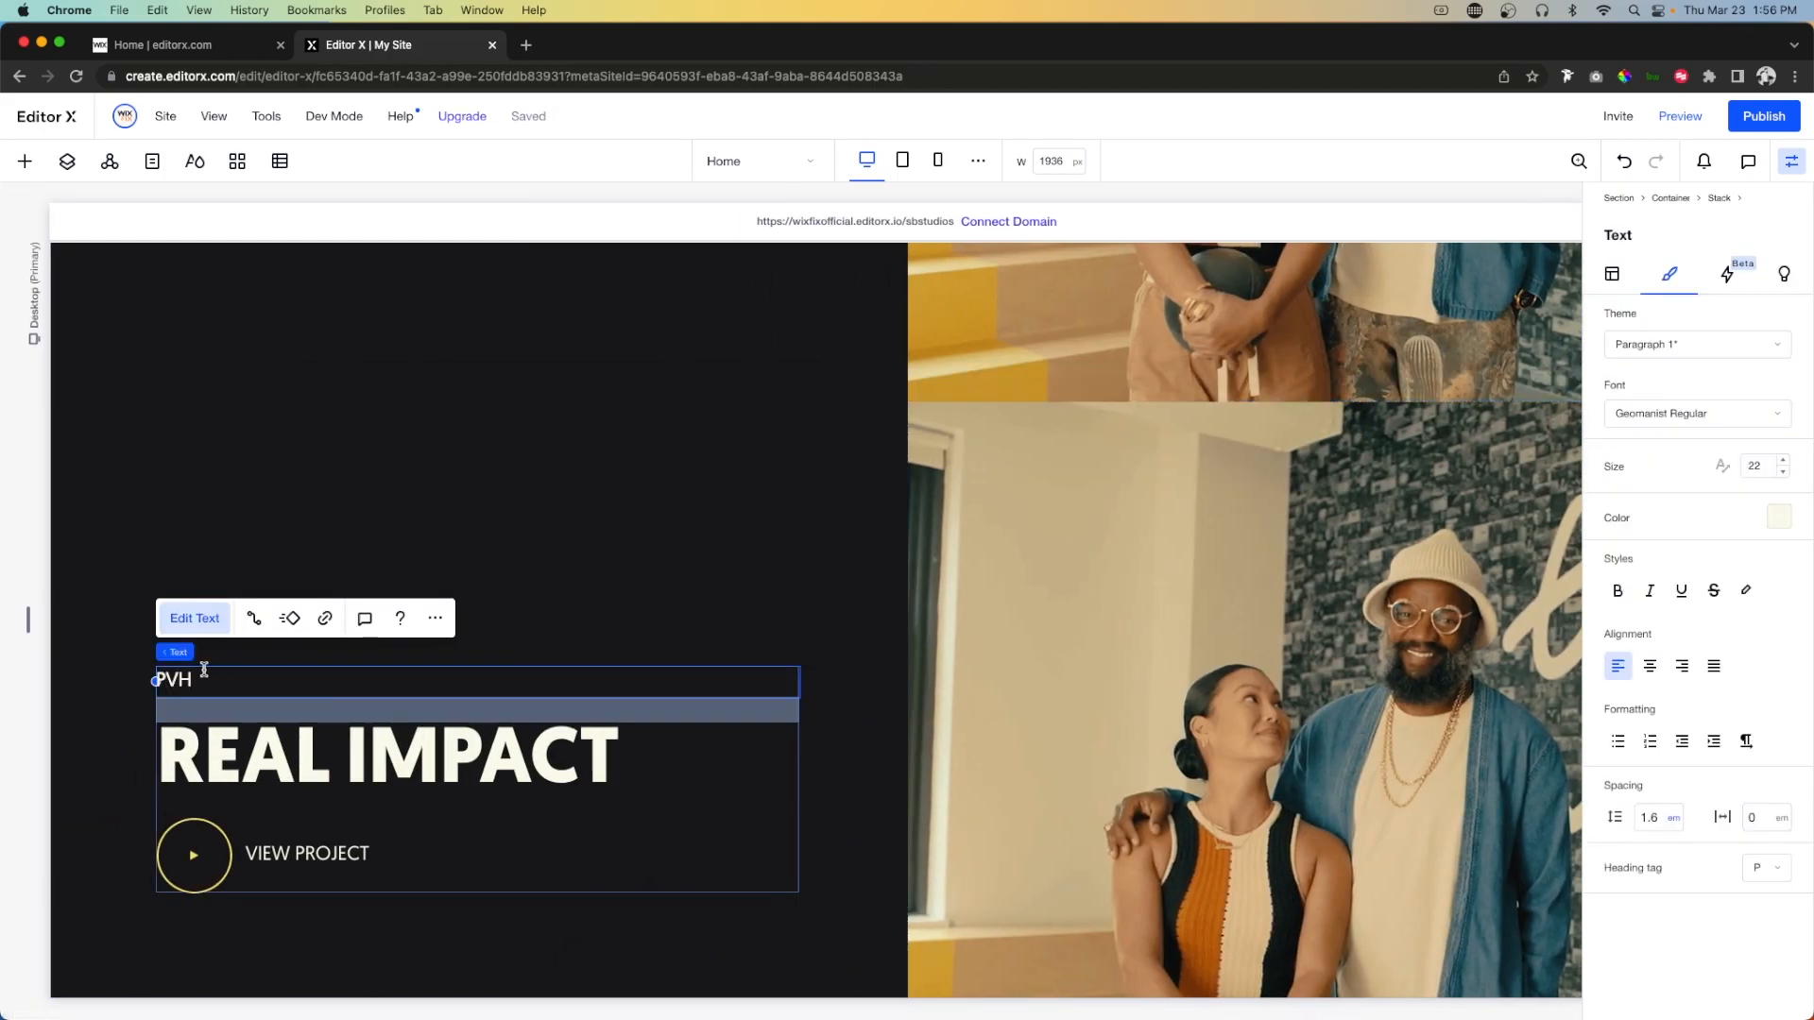
pyautogui.doubleClick(370, 770)
pyautogui.write('EMPOWERING CHANGE')
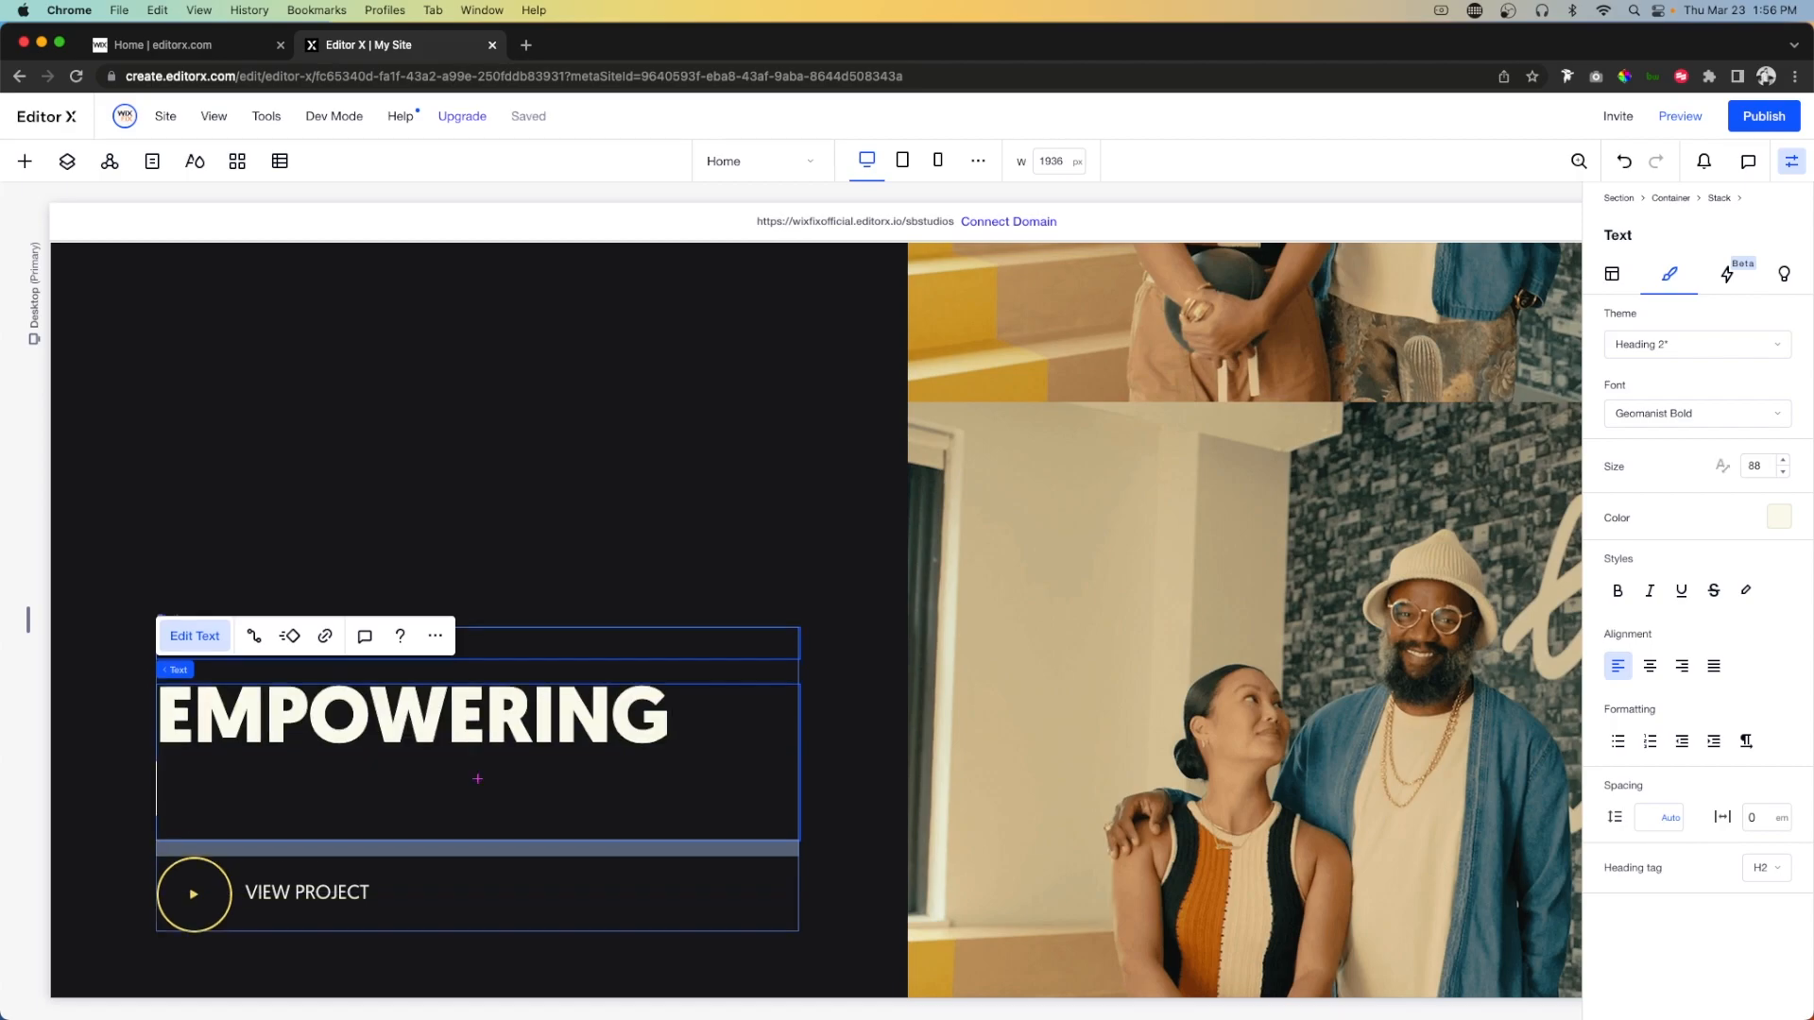
# Replace the image beside EMPOWERING CHANGE with vid 4.png, the photo of the woman in the denim and burgundy shirt.
pyautogui.click(1318, 510)
pyautogui.click(1318, 507)
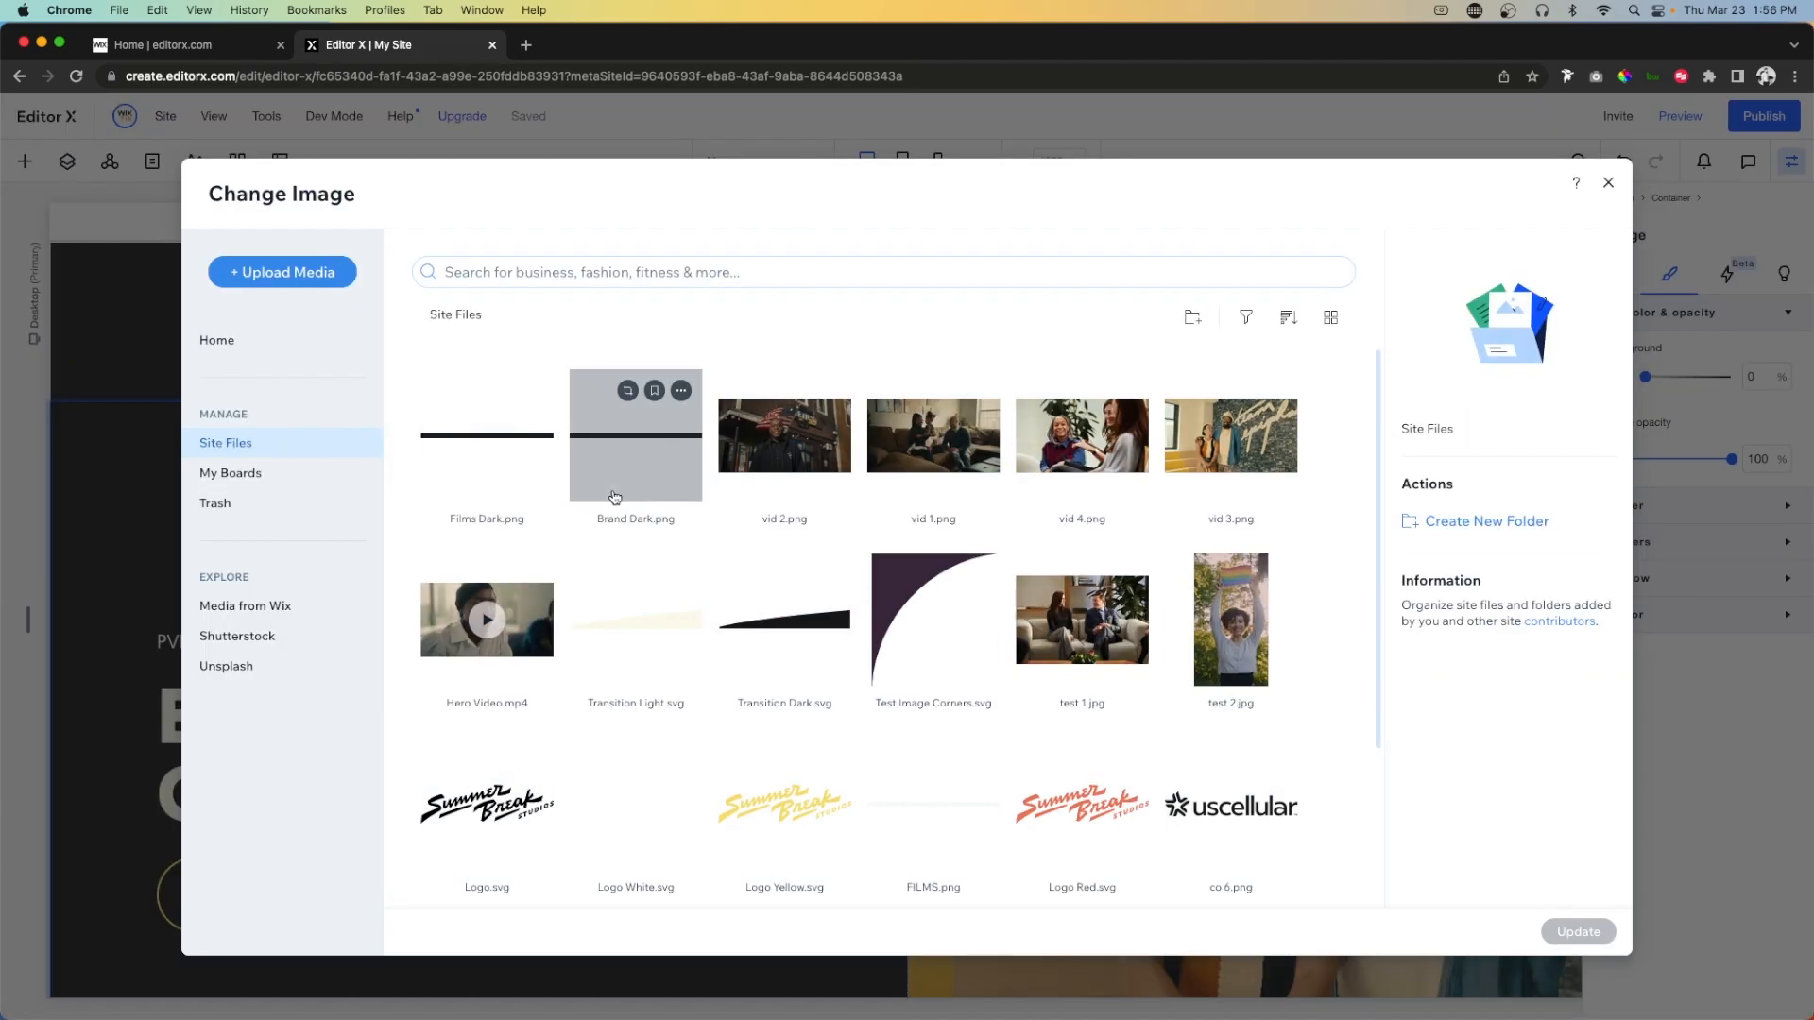
pyautogui.doubleClick(1081, 423)
pyautogui.scroll(-5, 595, 554)
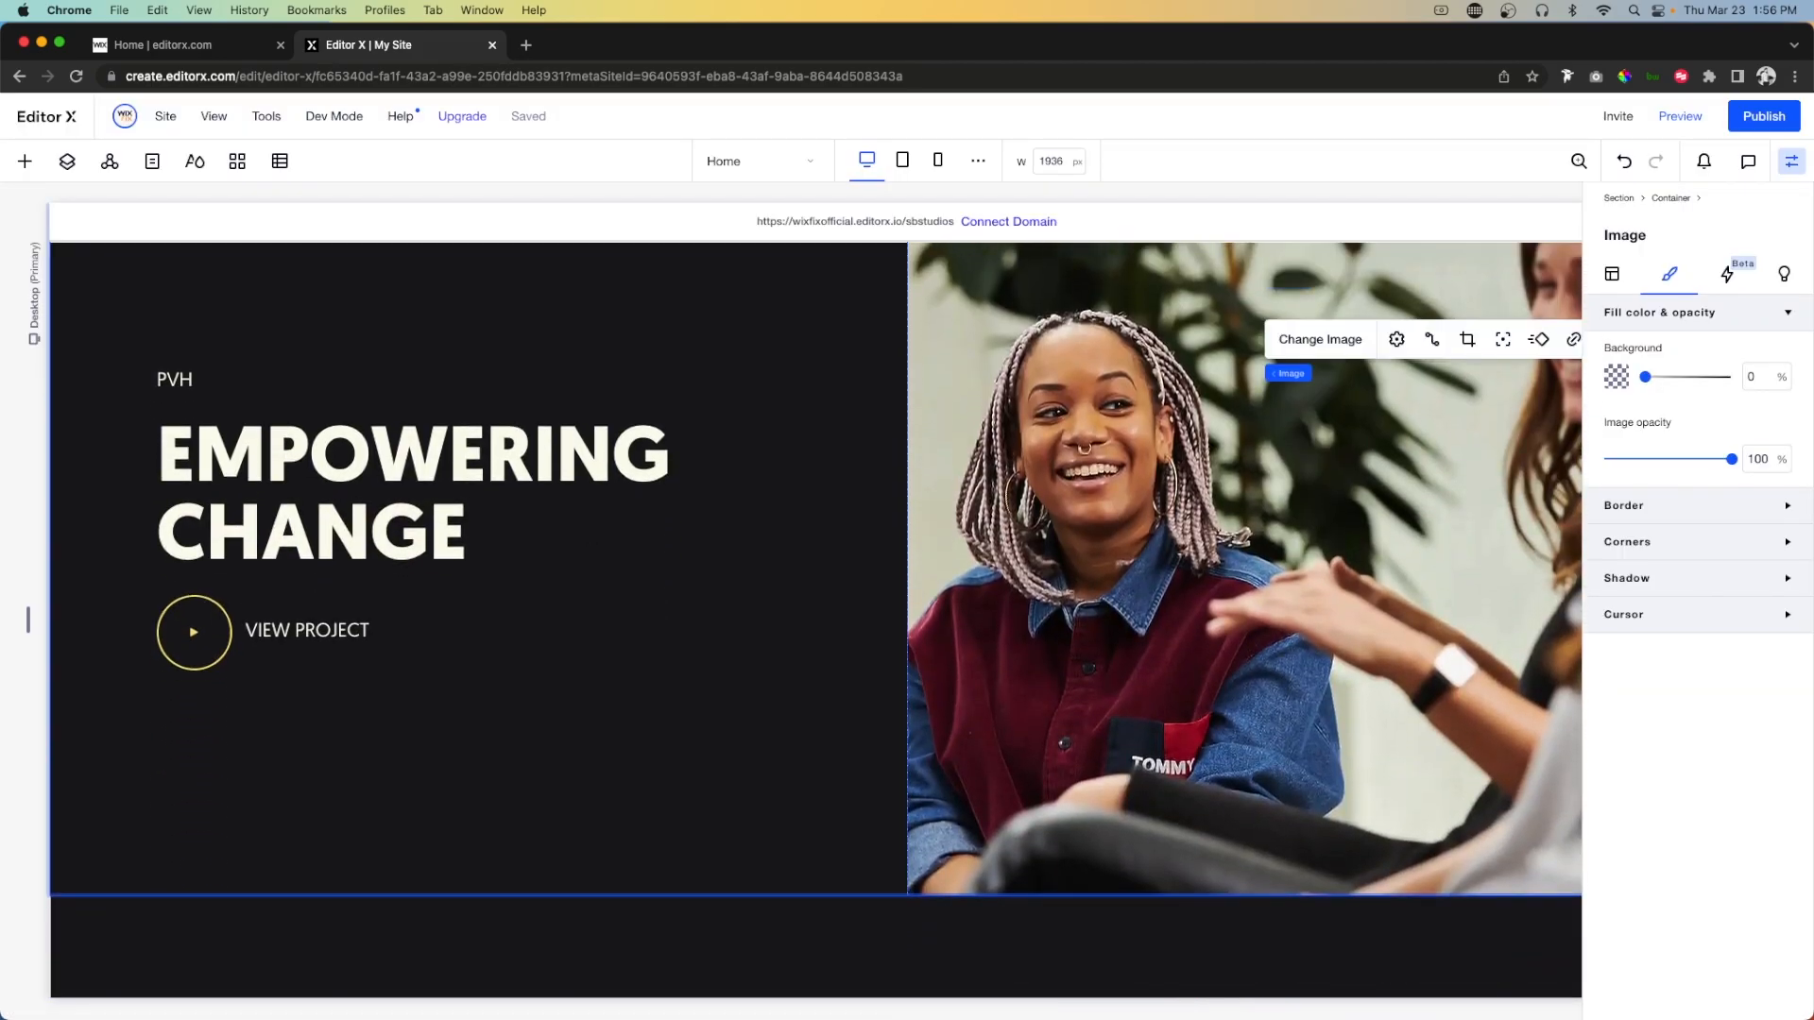
# Review the stacked project rows, switch to the summerbreakstudios.com reference site in Safari and examine how its project rows behave during scrolling.
pyautogui.click(859, 491)
pyautogui.scroll(10, 860, 490)
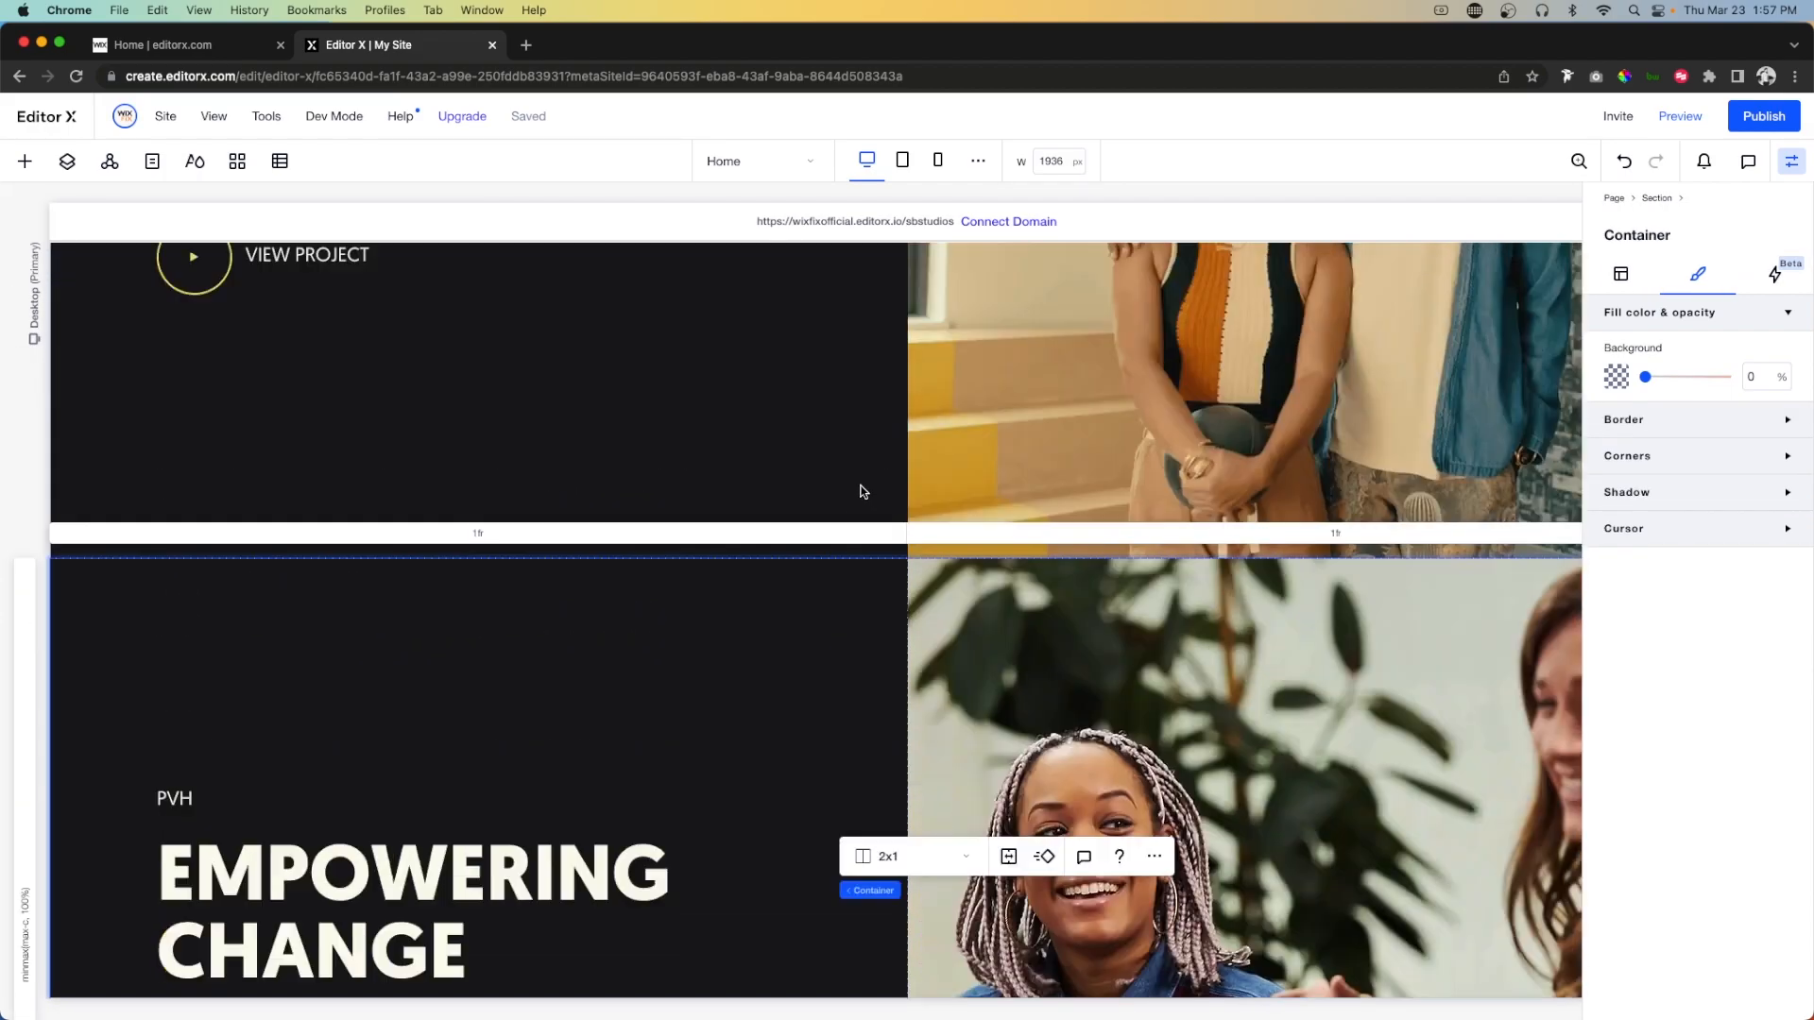
pyautogui.scroll(10, 860, 490)
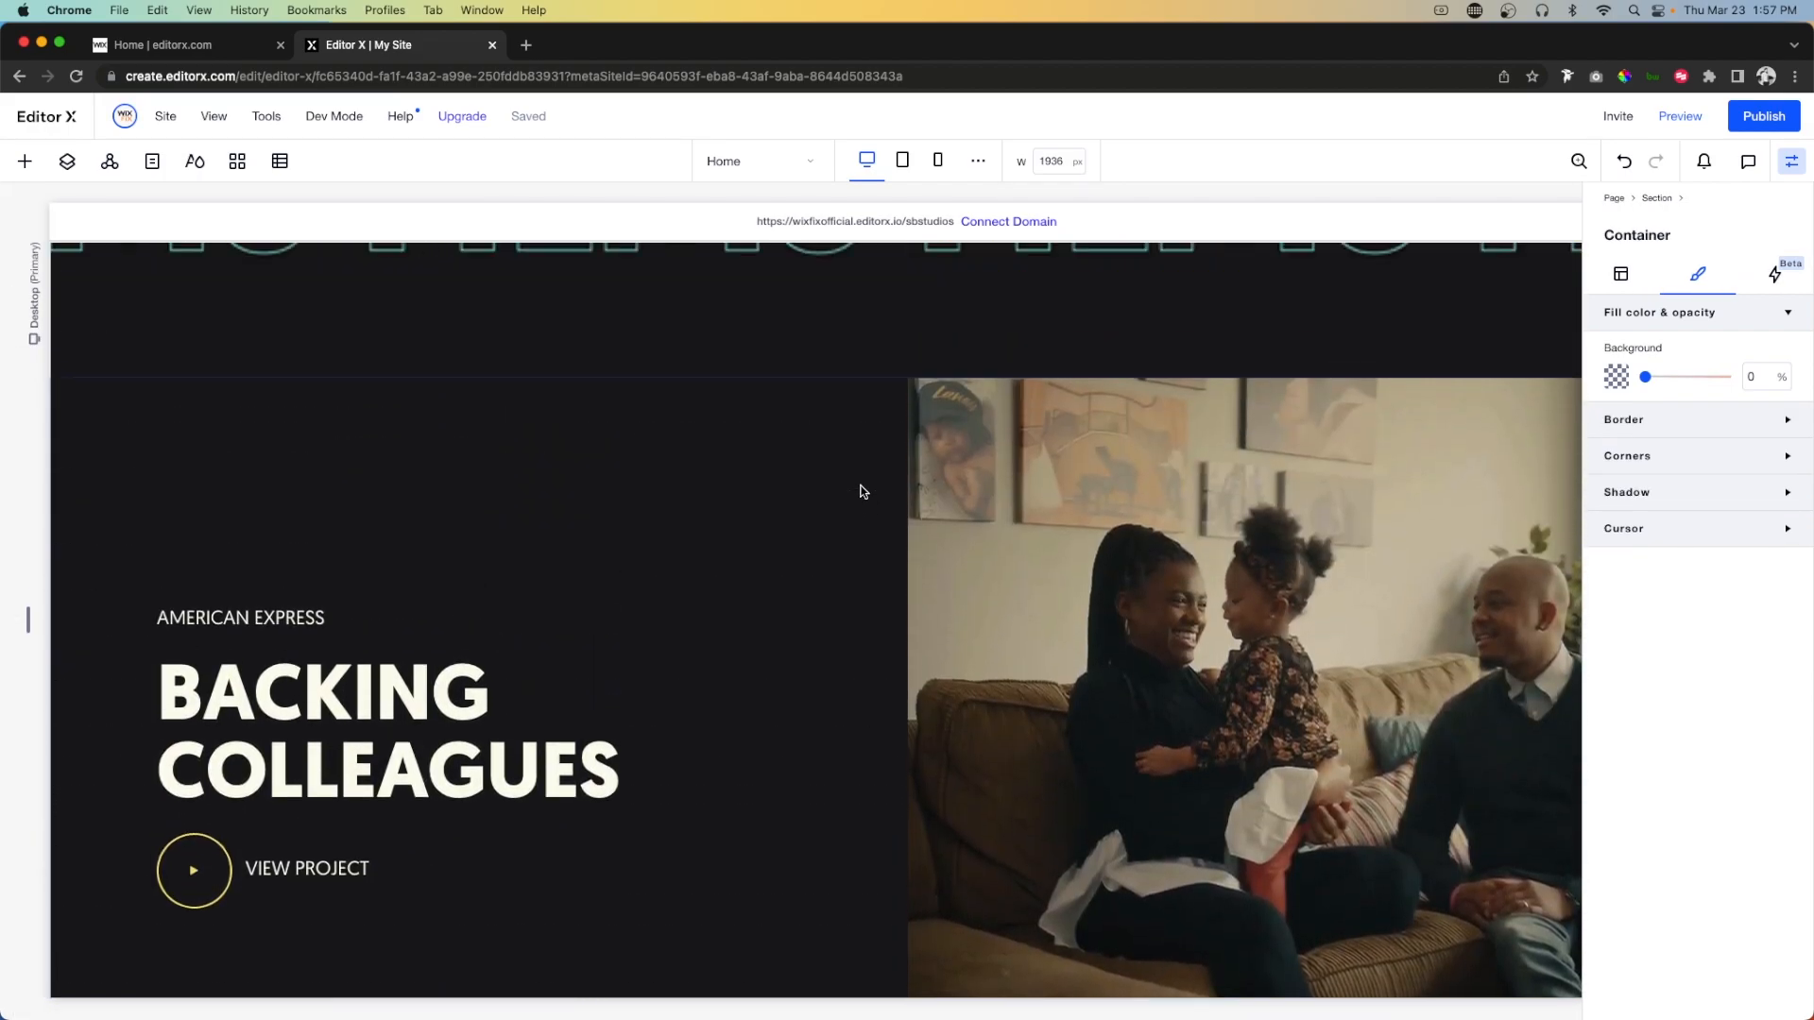
pyautogui.scroll(-1, 777, 480)
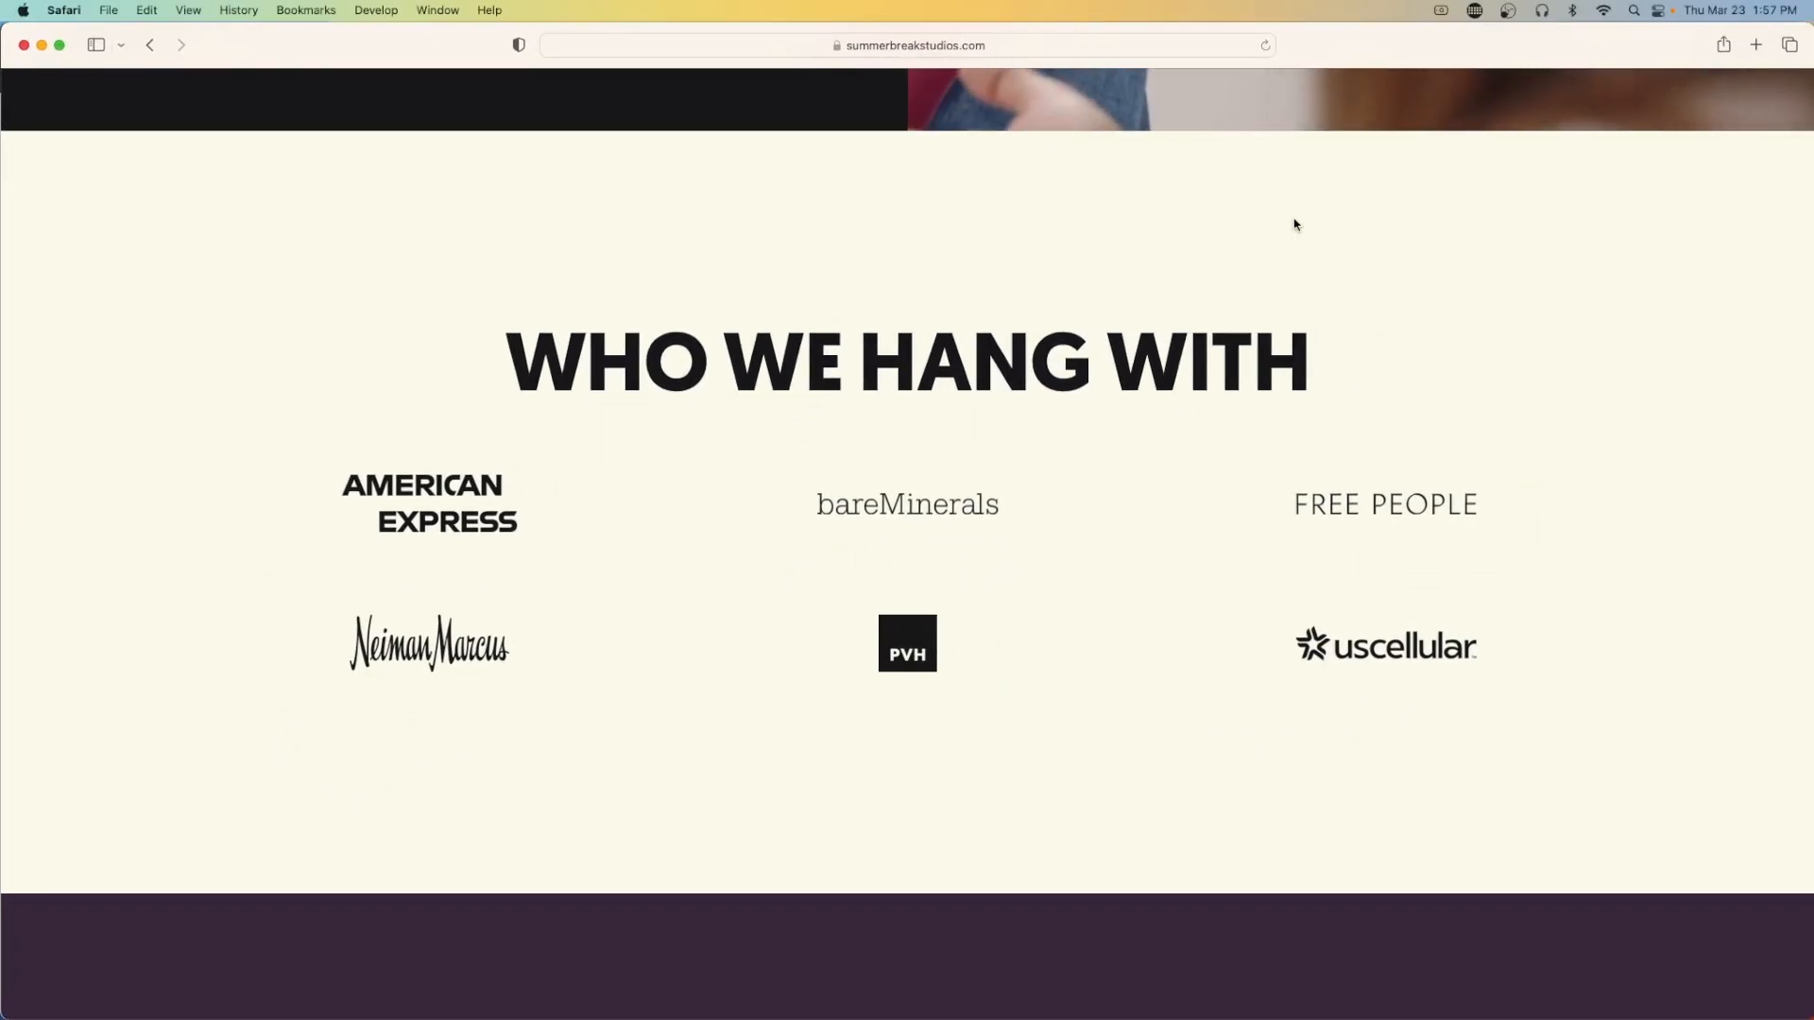
pyautogui.scroll(-1, 1300, 494)
pyautogui.scroll(20, 1301, 495)
pyautogui.scroll(8, 1302, 496)
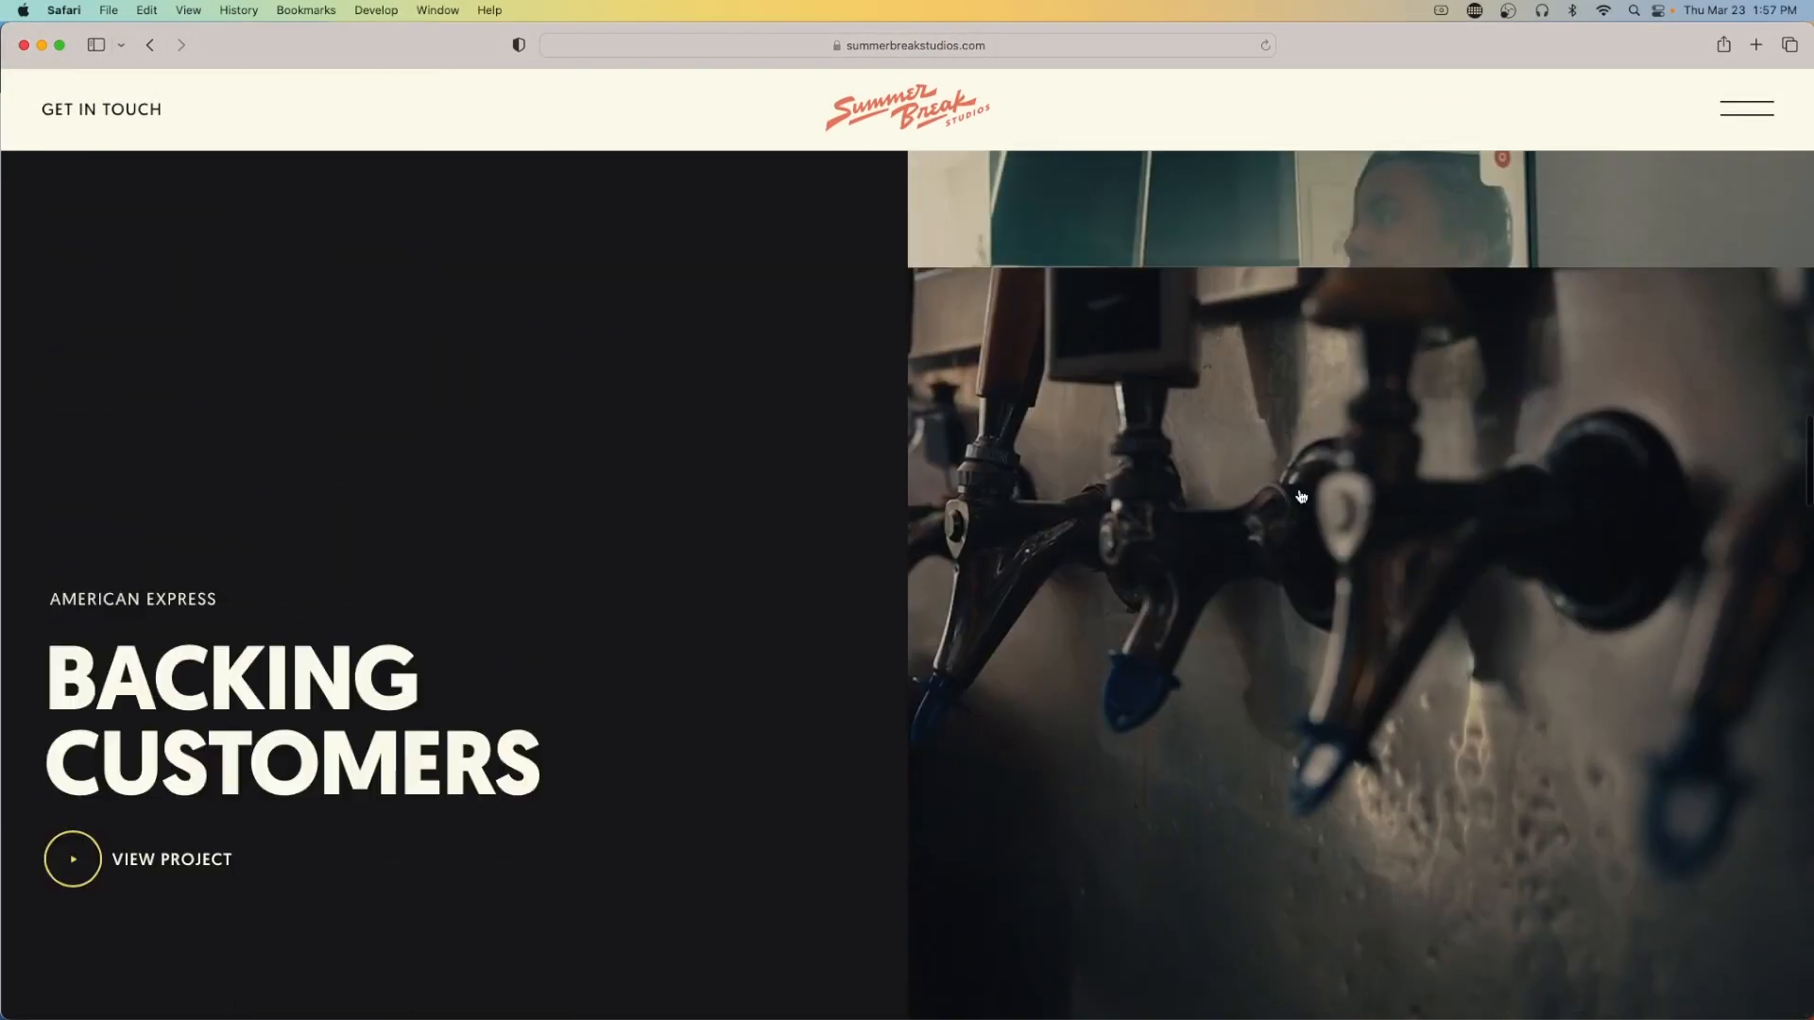
pyautogui.scroll(-5, 1302, 497)
pyautogui.scroll(-5, 1301, 497)
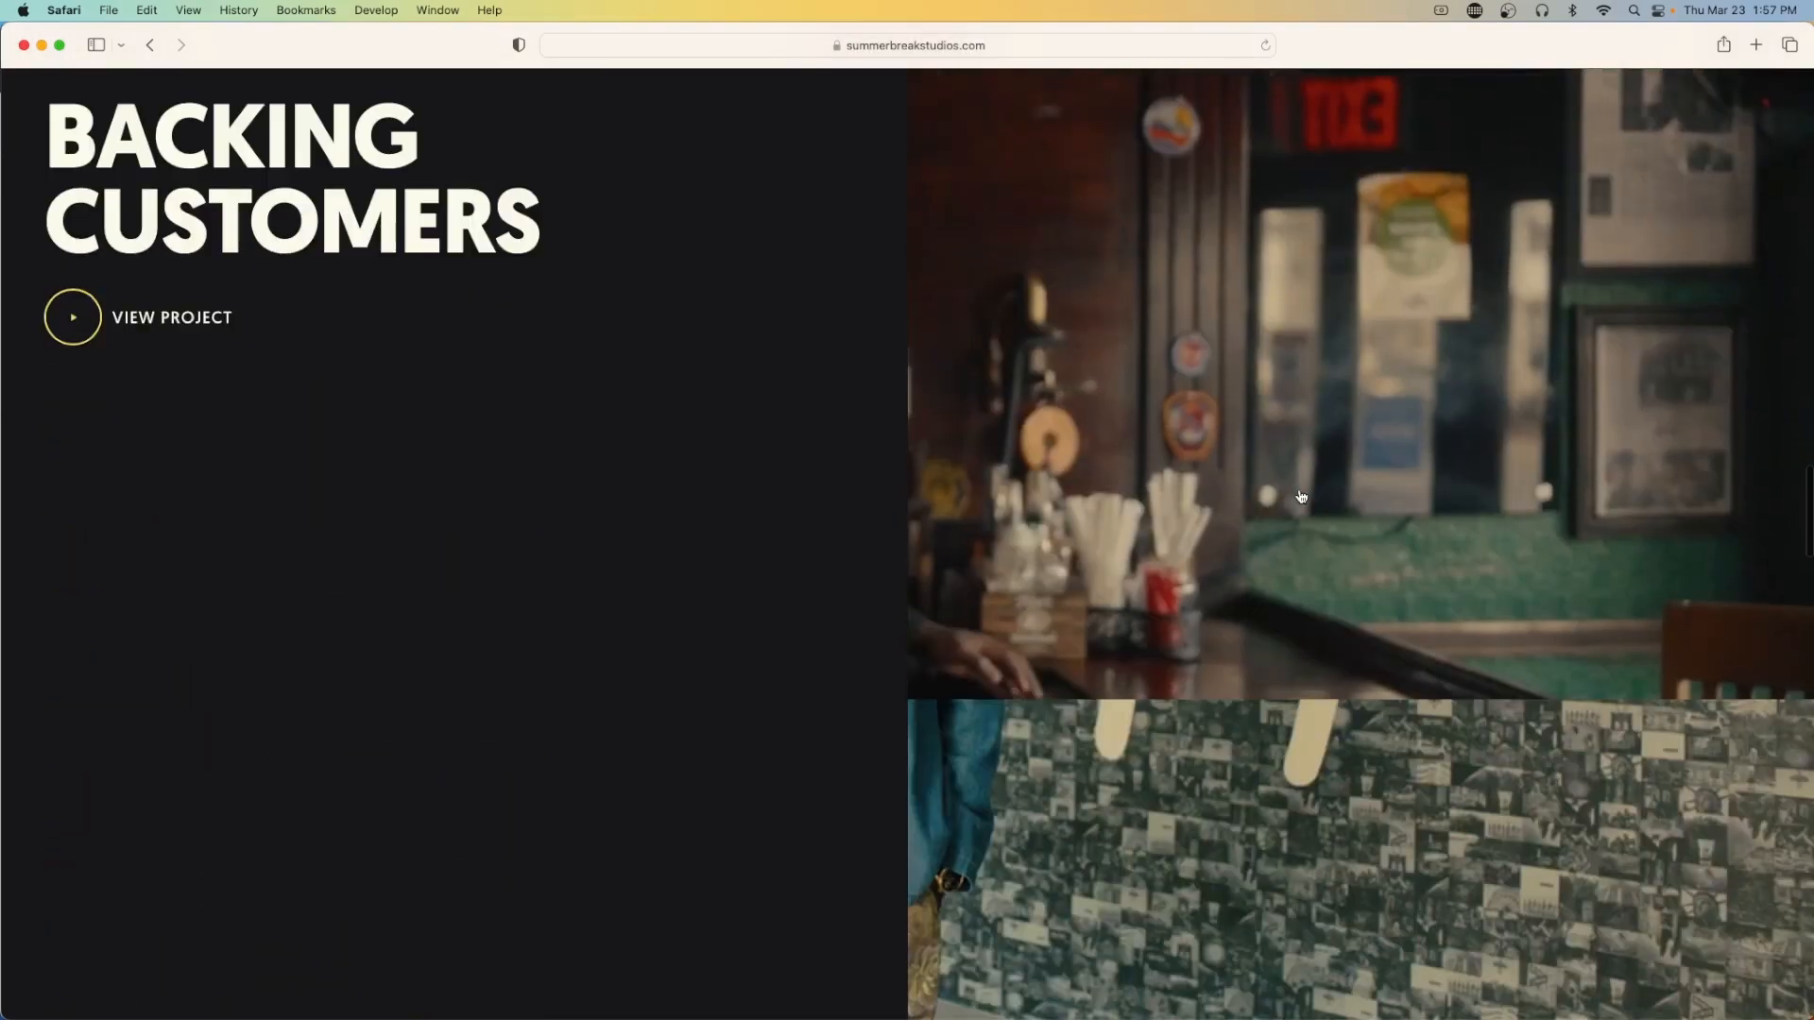
# Switch back to Editor X and set the BACKING COLLEAGUES container's position type to Sticky.
pyautogui.hotkey('ctrl', 'Right')
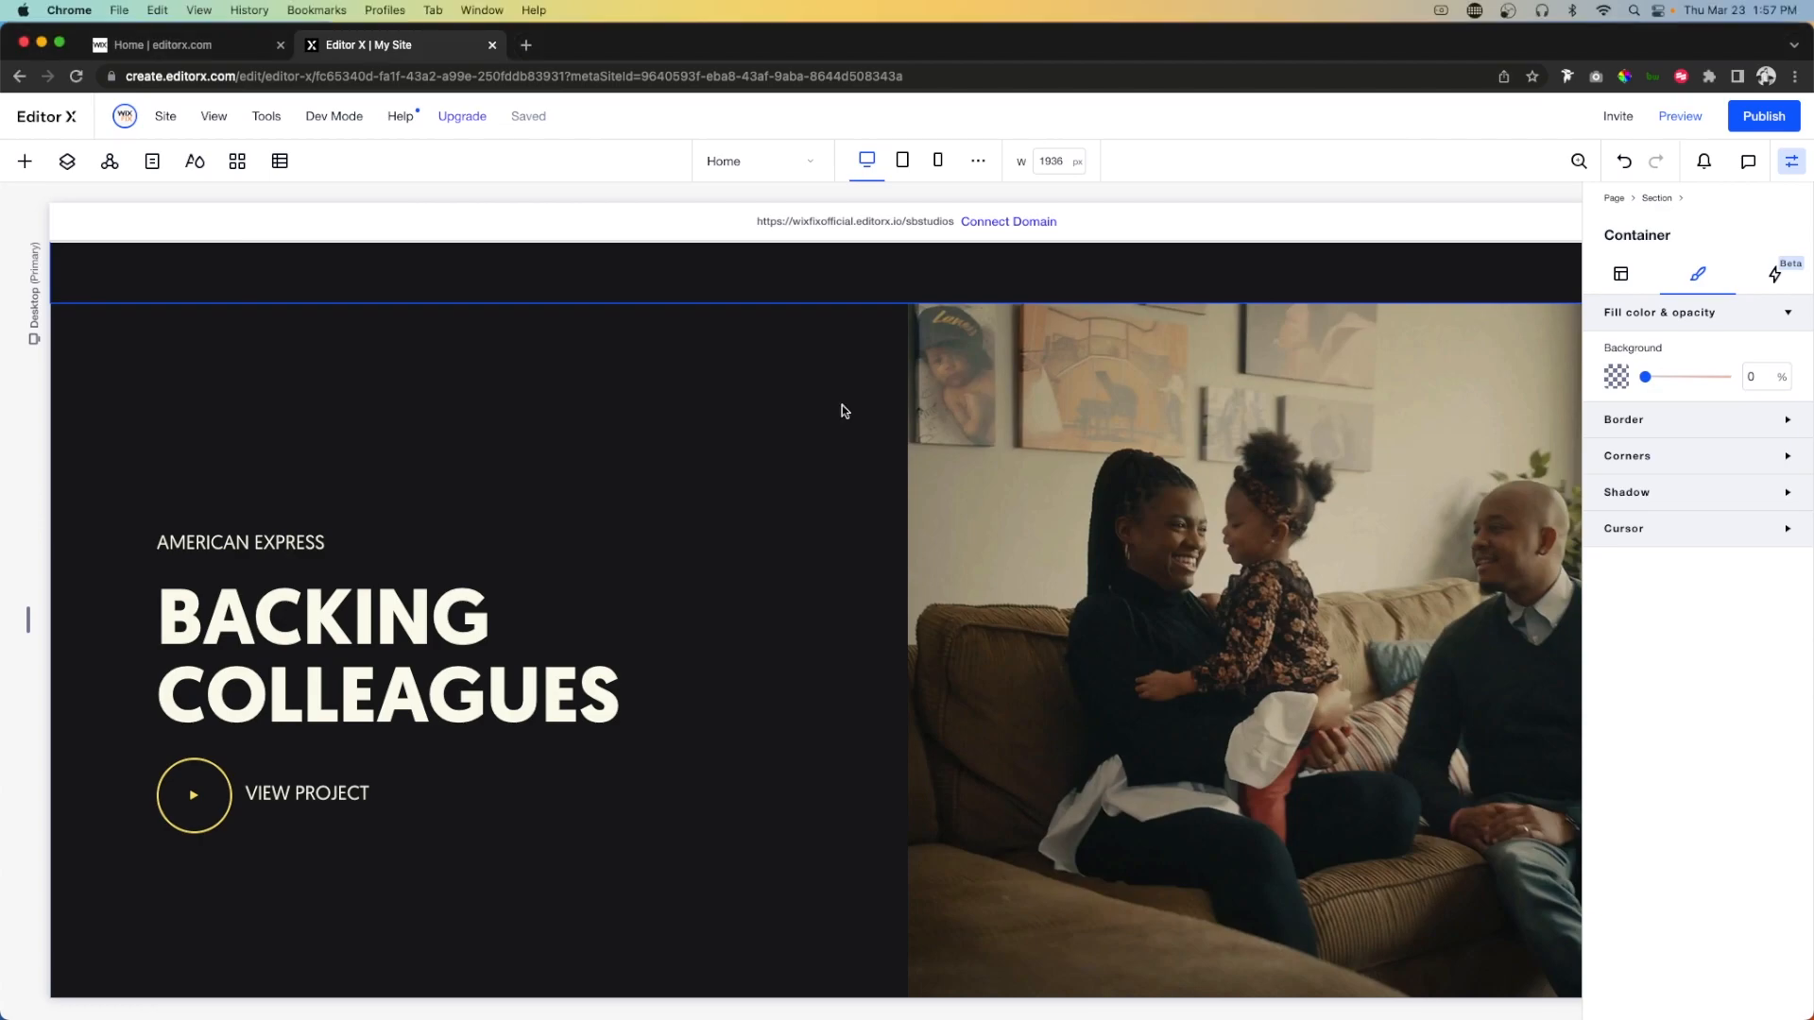
pyautogui.click(1239, 364)
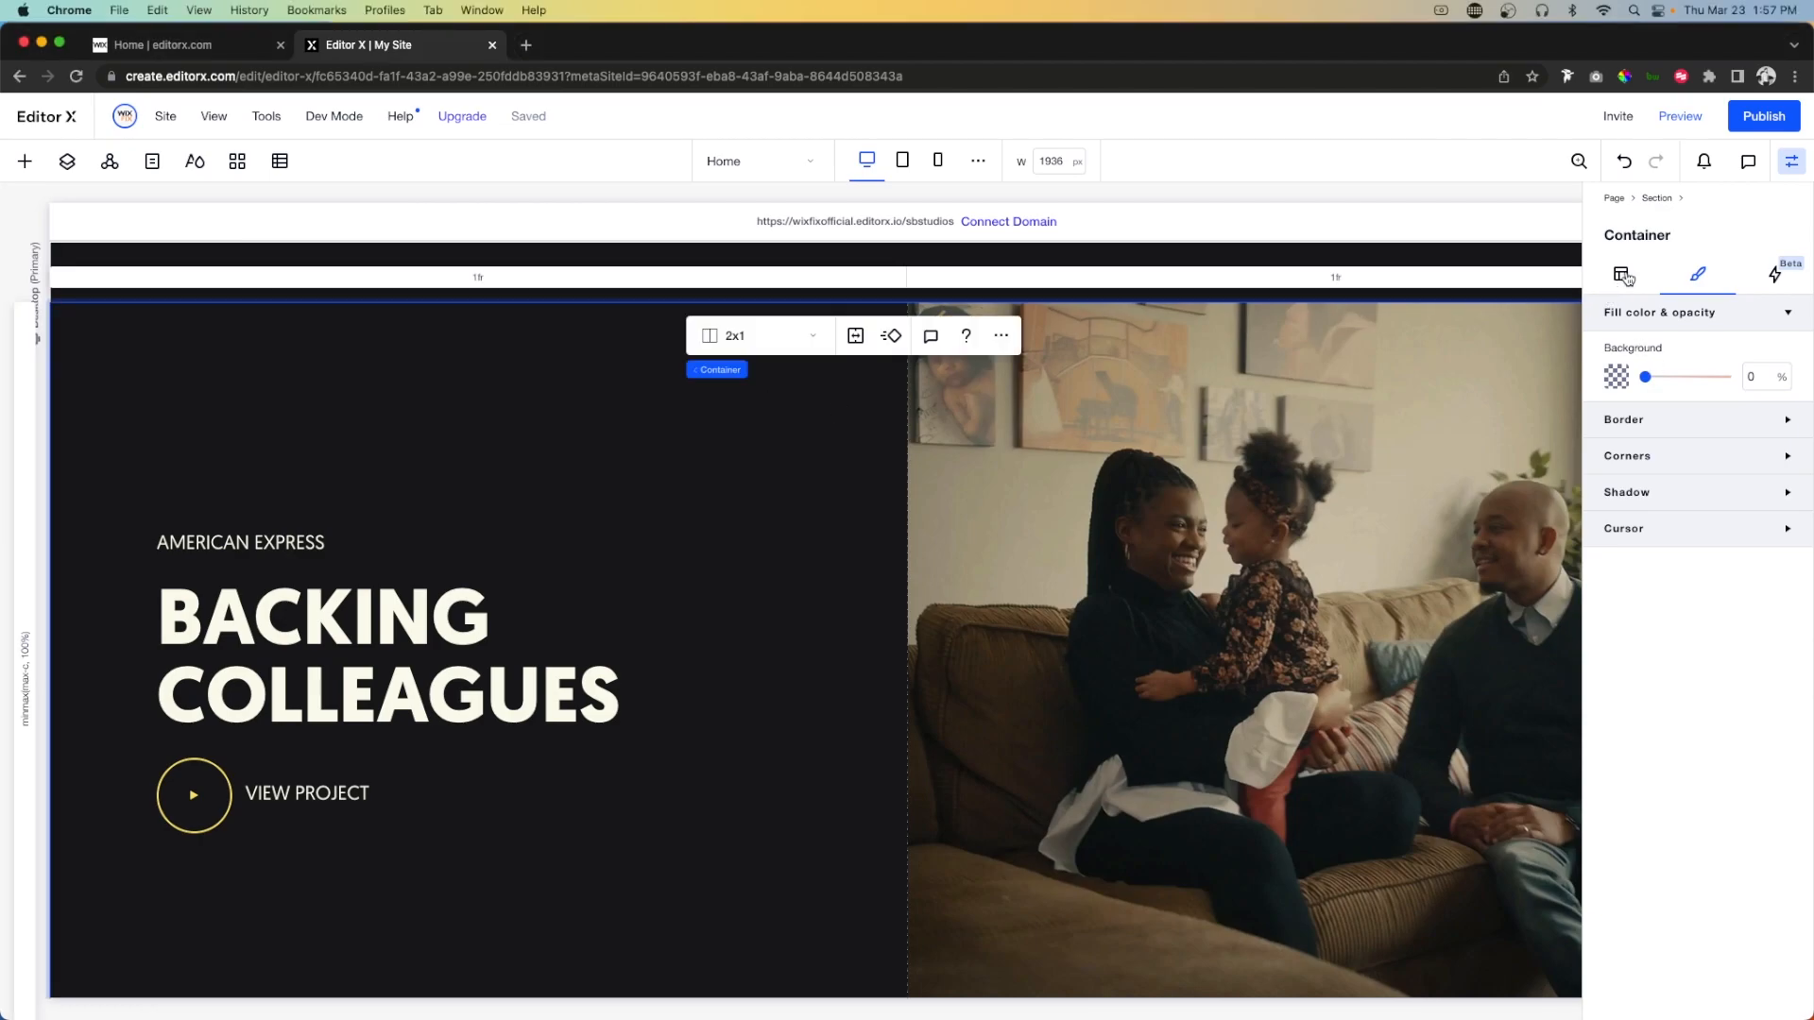
pyautogui.click(1623, 275)
pyautogui.scroll(-5, 1743, 609)
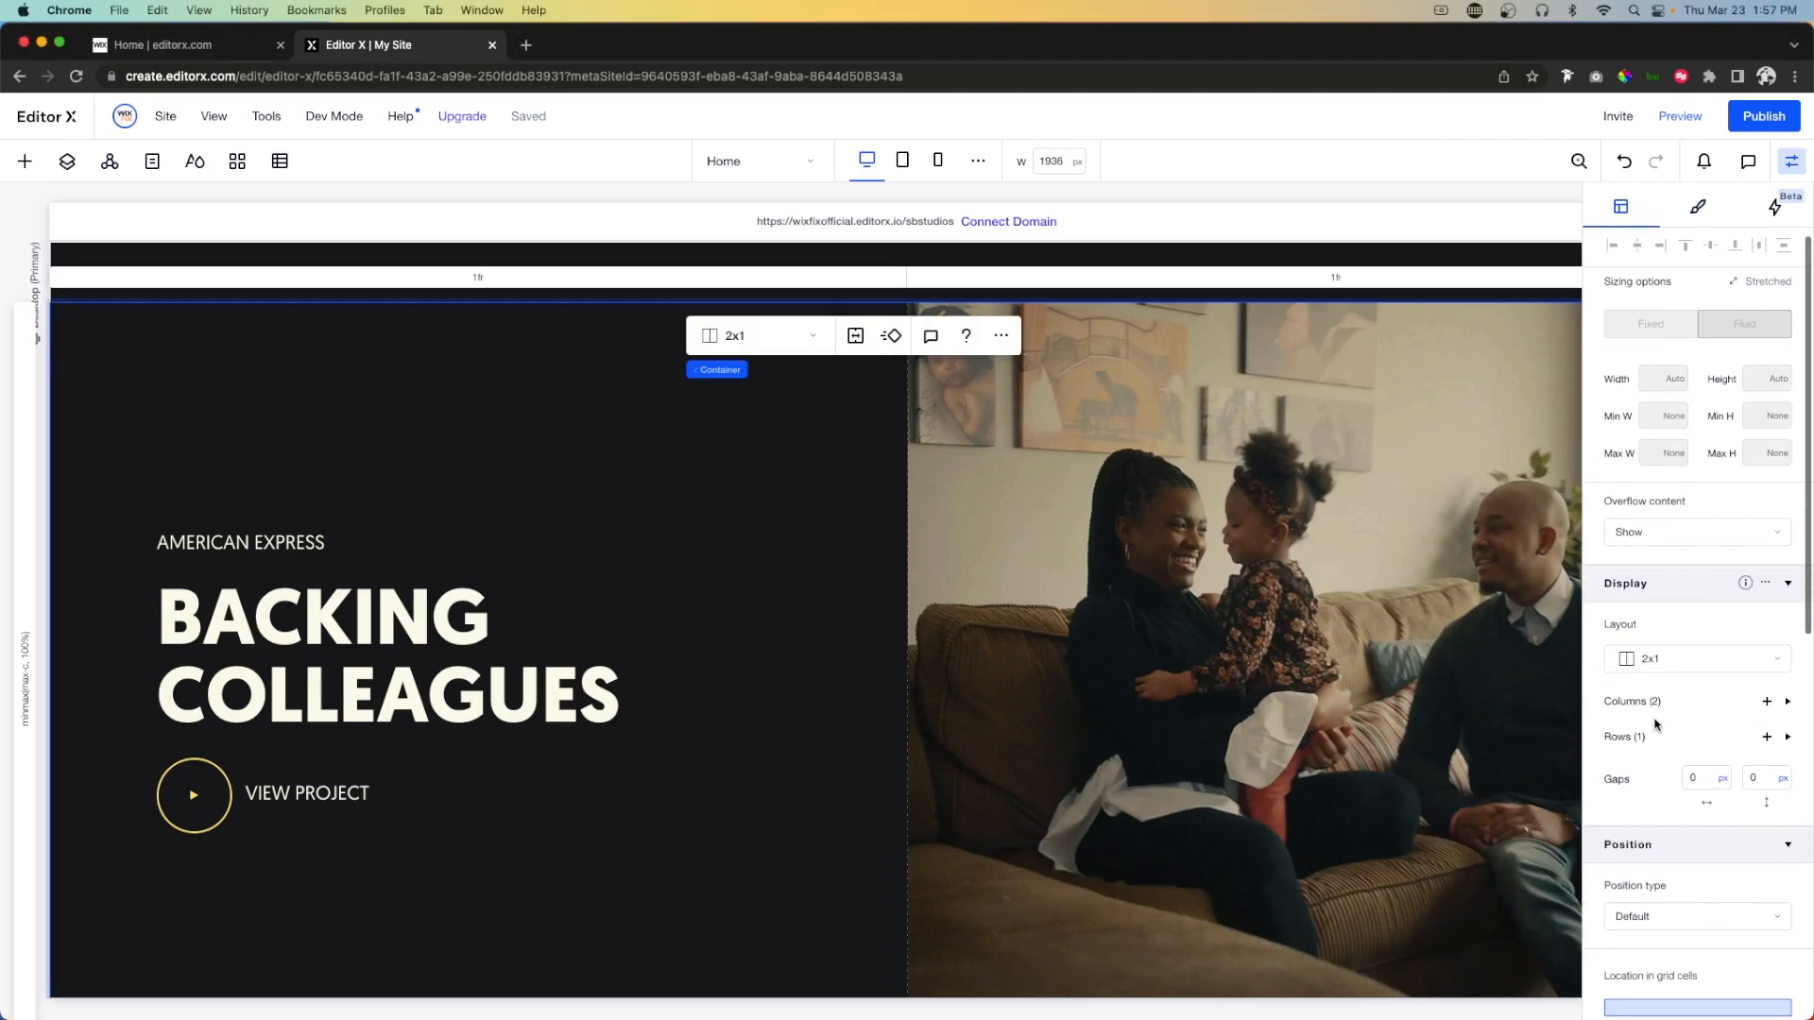
pyautogui.click(1649, 740)
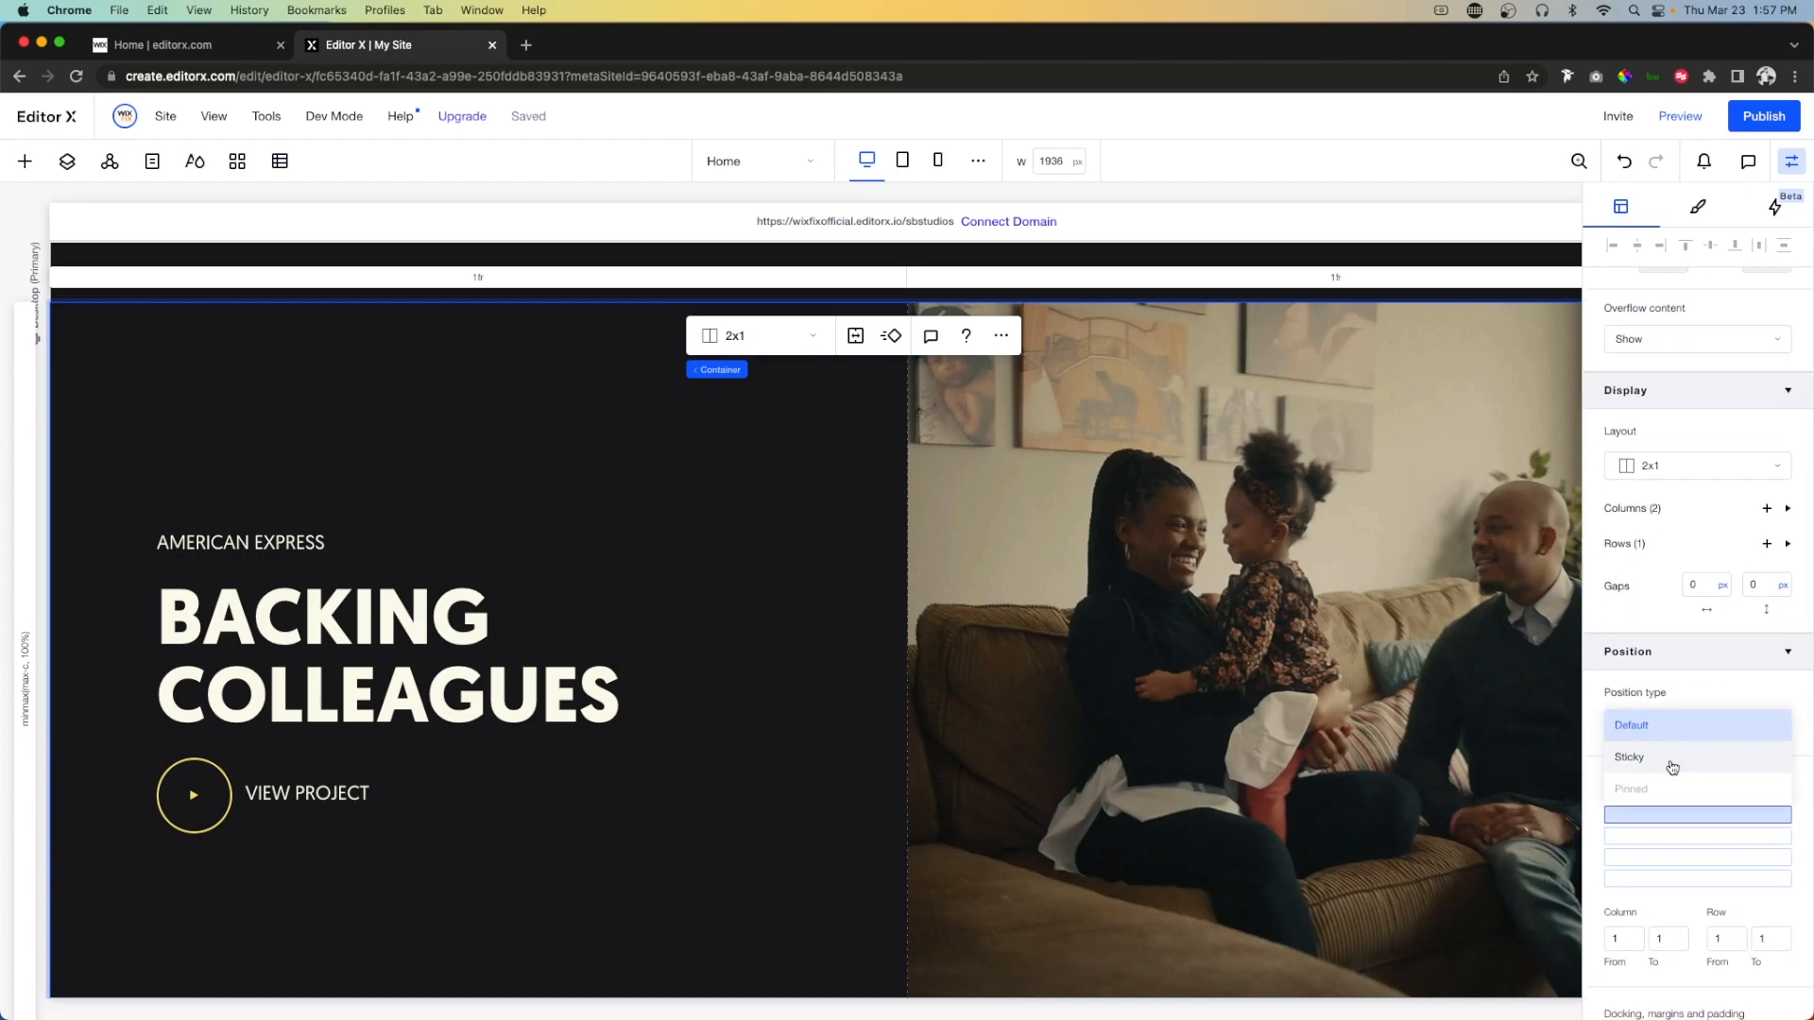
pyautogui.click(1676, 765)
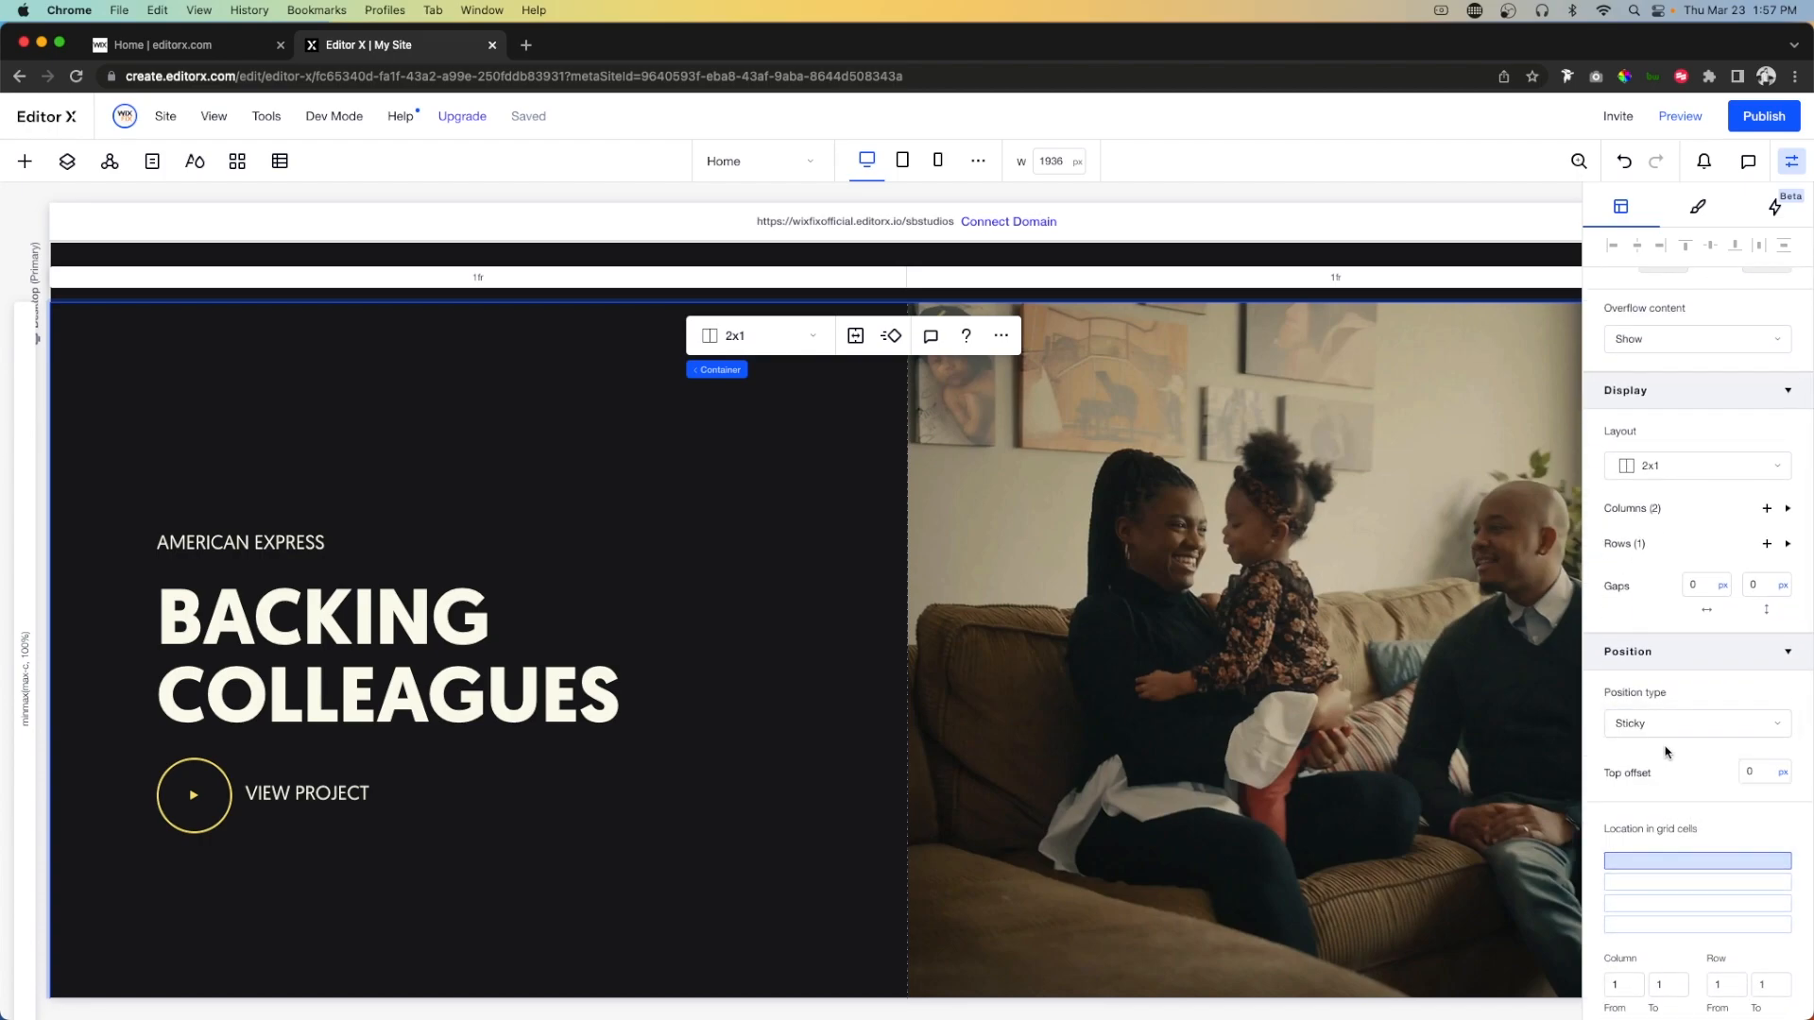
# Set the BACKING CUSTOMERS container's position type to Sticky.
pyautogui.scroll(-10, 874, 546)
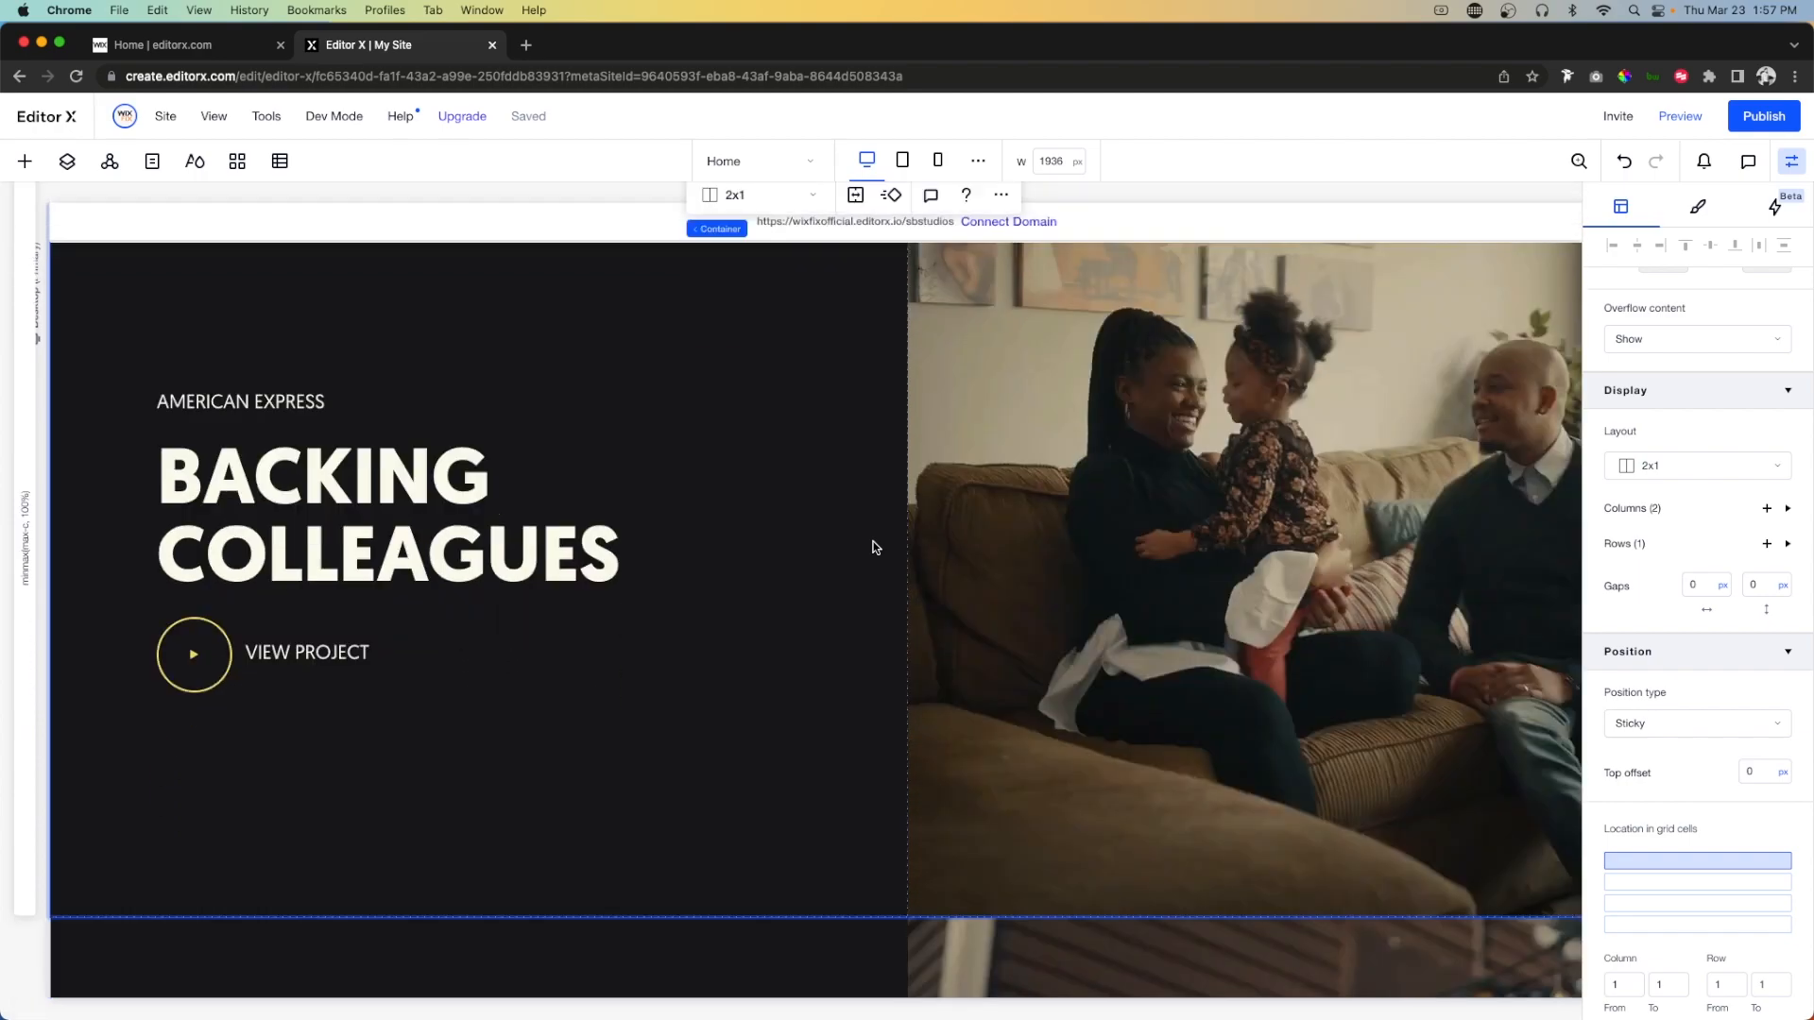
pyautogui.click(923, 540)
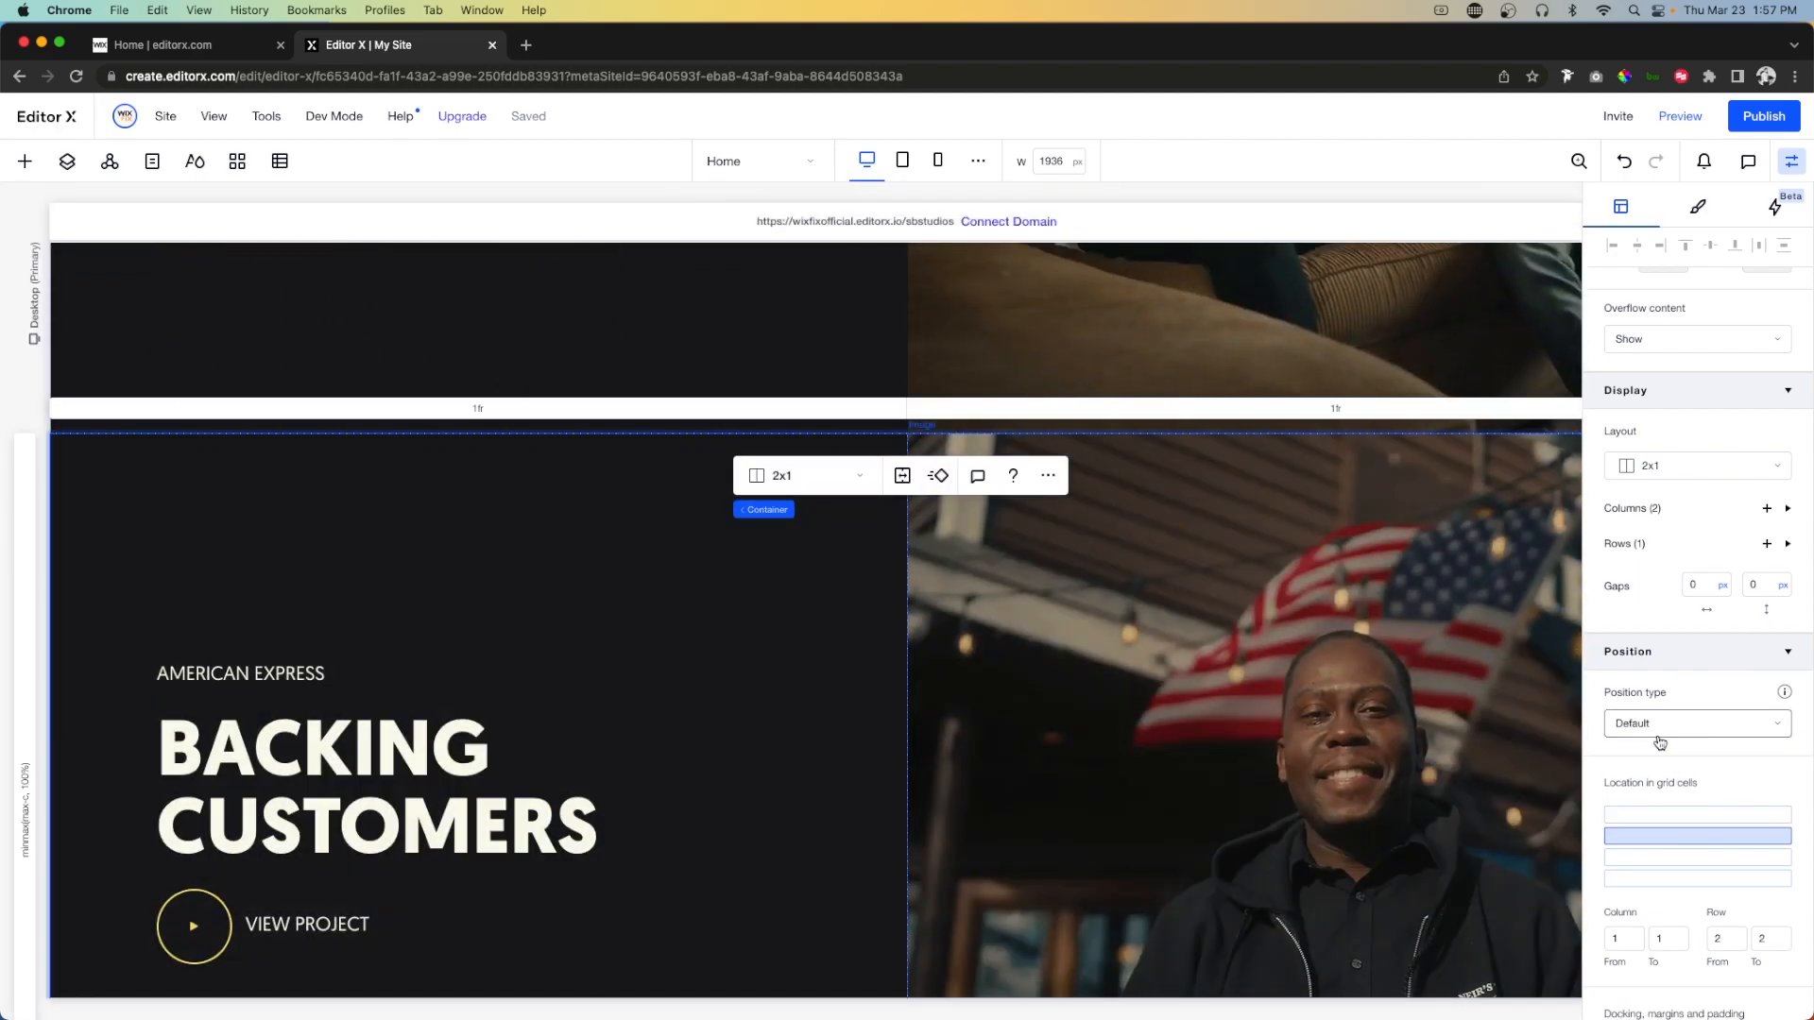
pyautogui.click(1647, 726)
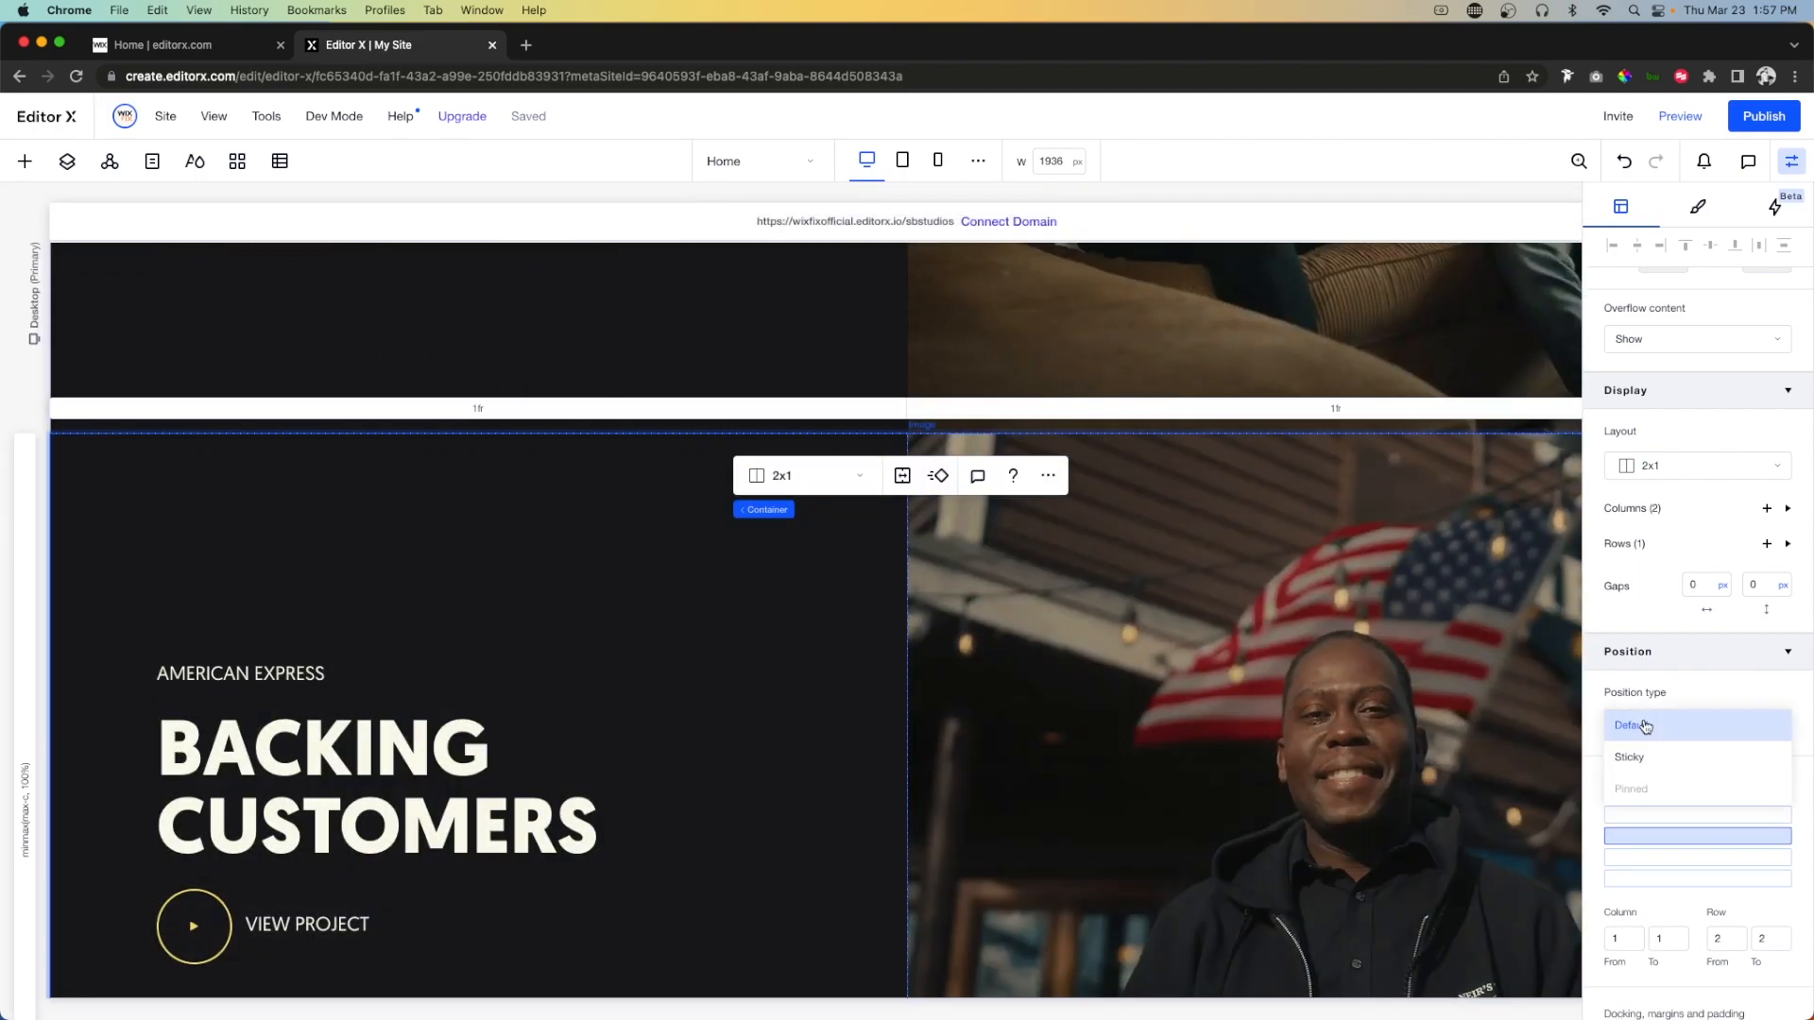
pyautogui.click(1644, 757)
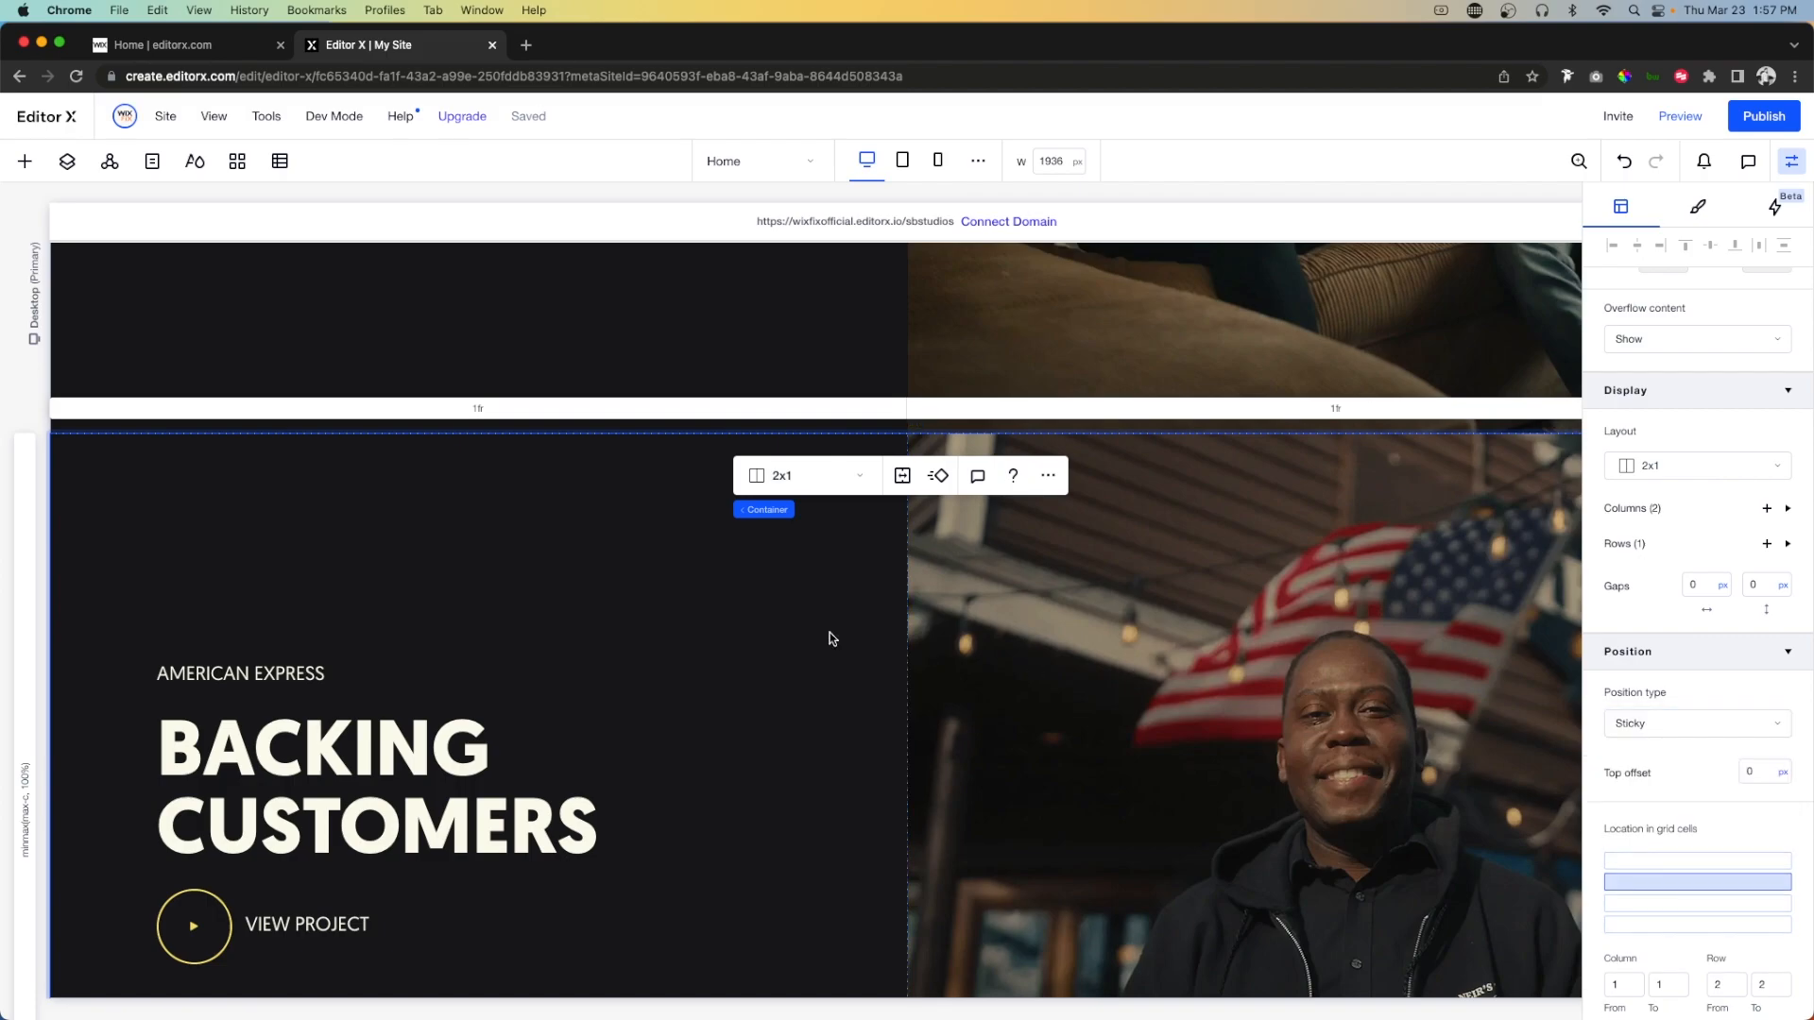
# Set the position type of both the REAL IMPACT and EMPOWERING CHANGE containers to Sticky.
pyautogui.scroll(-8, 830, 632)
pyautogui.click(813, 520)
pyautogui.click(1701, 725)
pyautogui.click(1678, 758)
pyautogui.scroll(-8, 667, 612)
pyautogui.click(743, 548)
pyautogui.click(1677, 726)
pyautogui.click(1659, 765)
# Preview the home page and examine how the four sticky project rows stack over one another during scrolling.
pyautogui.scroll(-8, 1278, 389)
pyautogui.click(1680, 116)
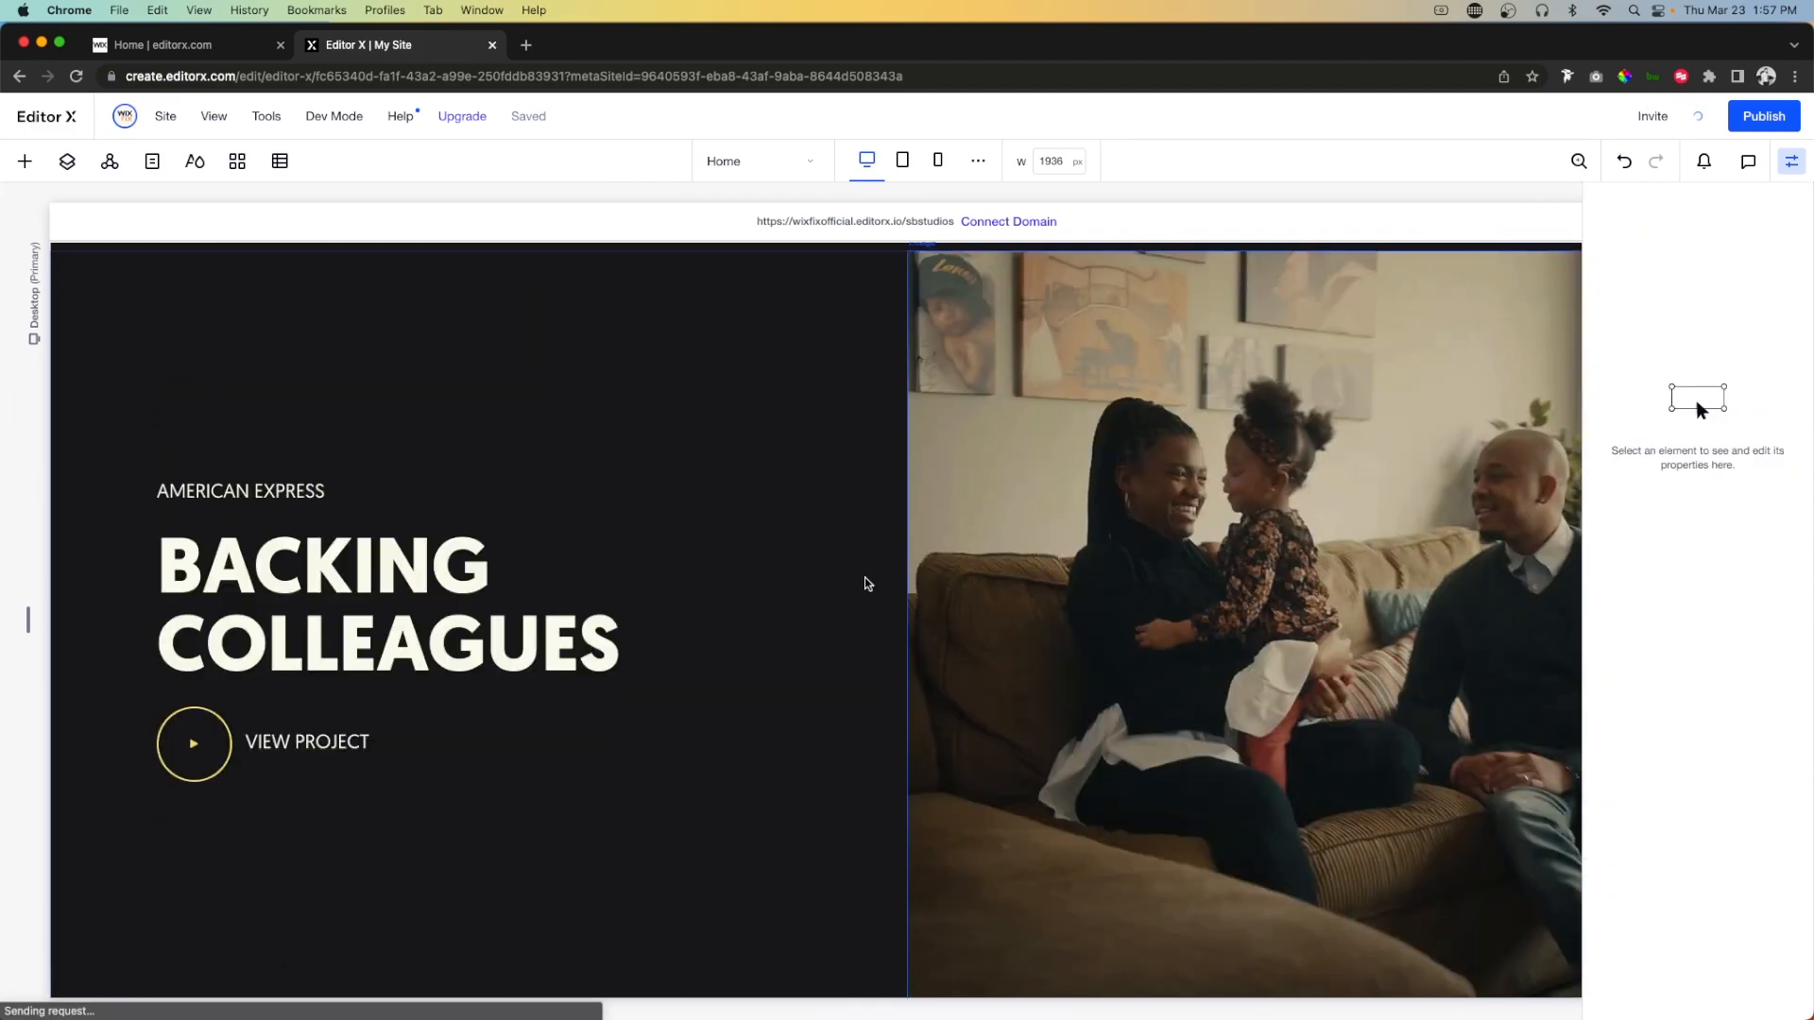
pyautogui.scroll(-5, 867, 583)
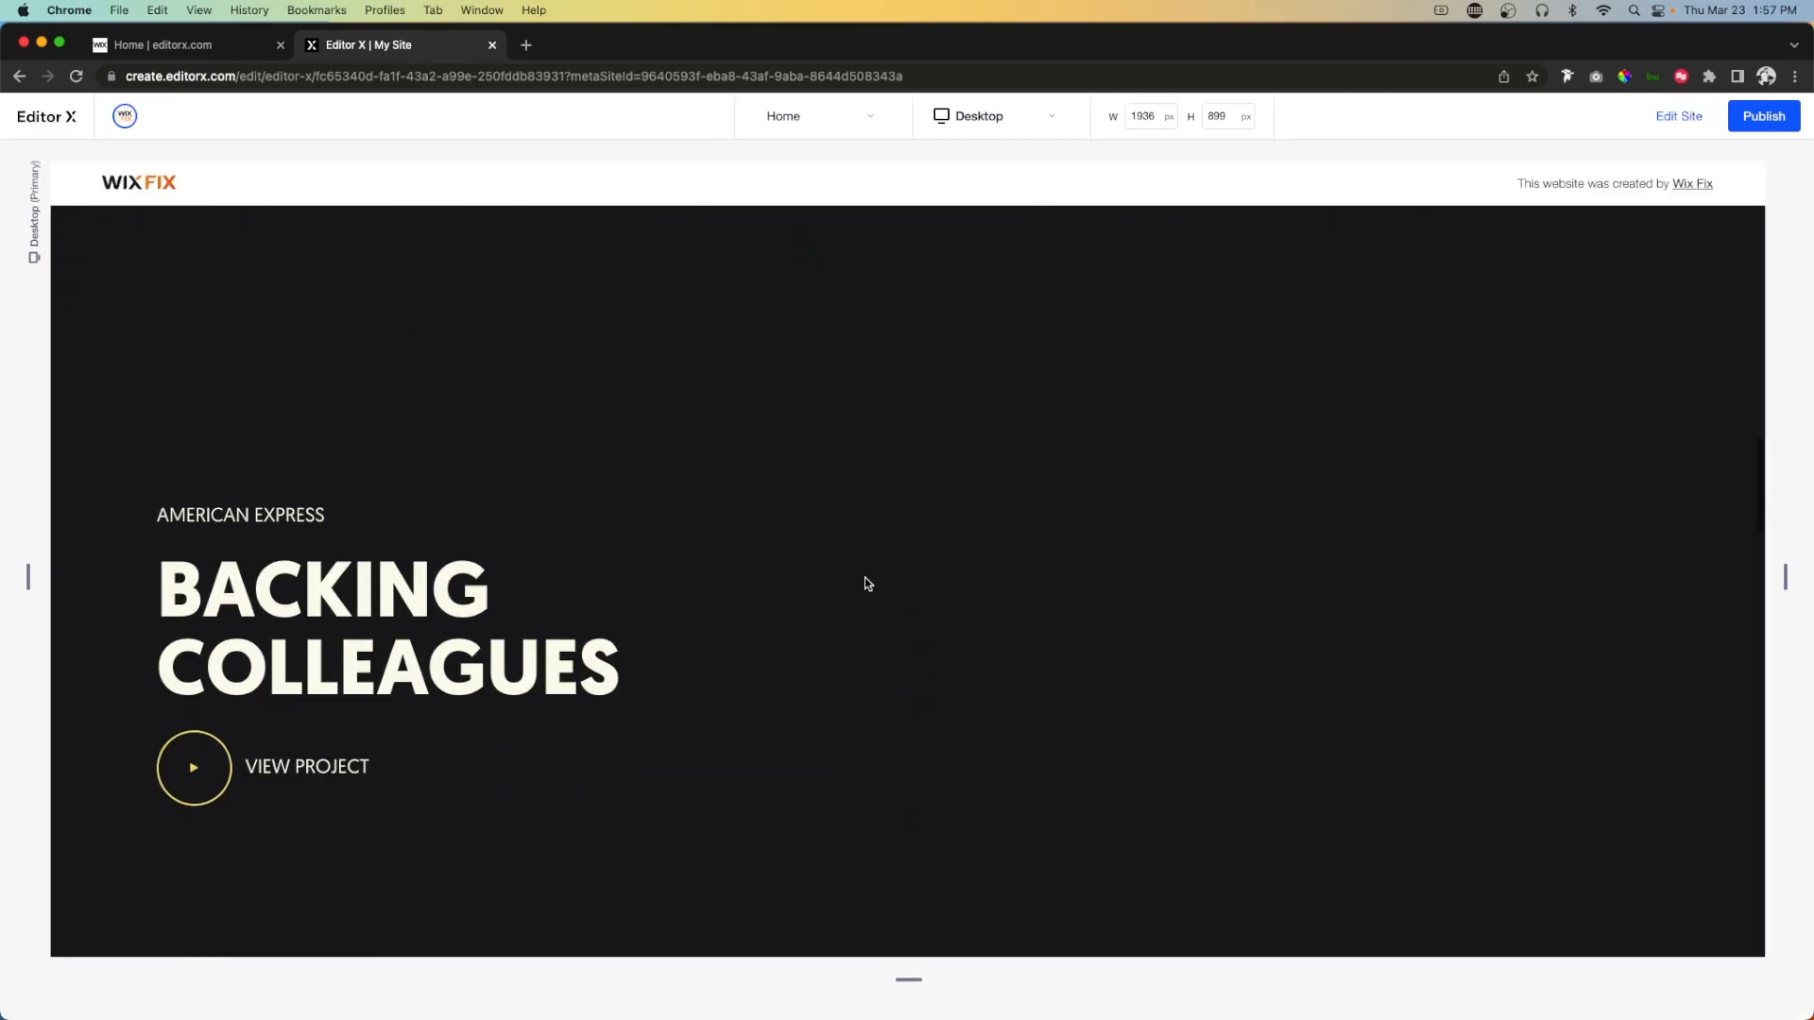
pyautogui.scroll(-5, 865, 583)
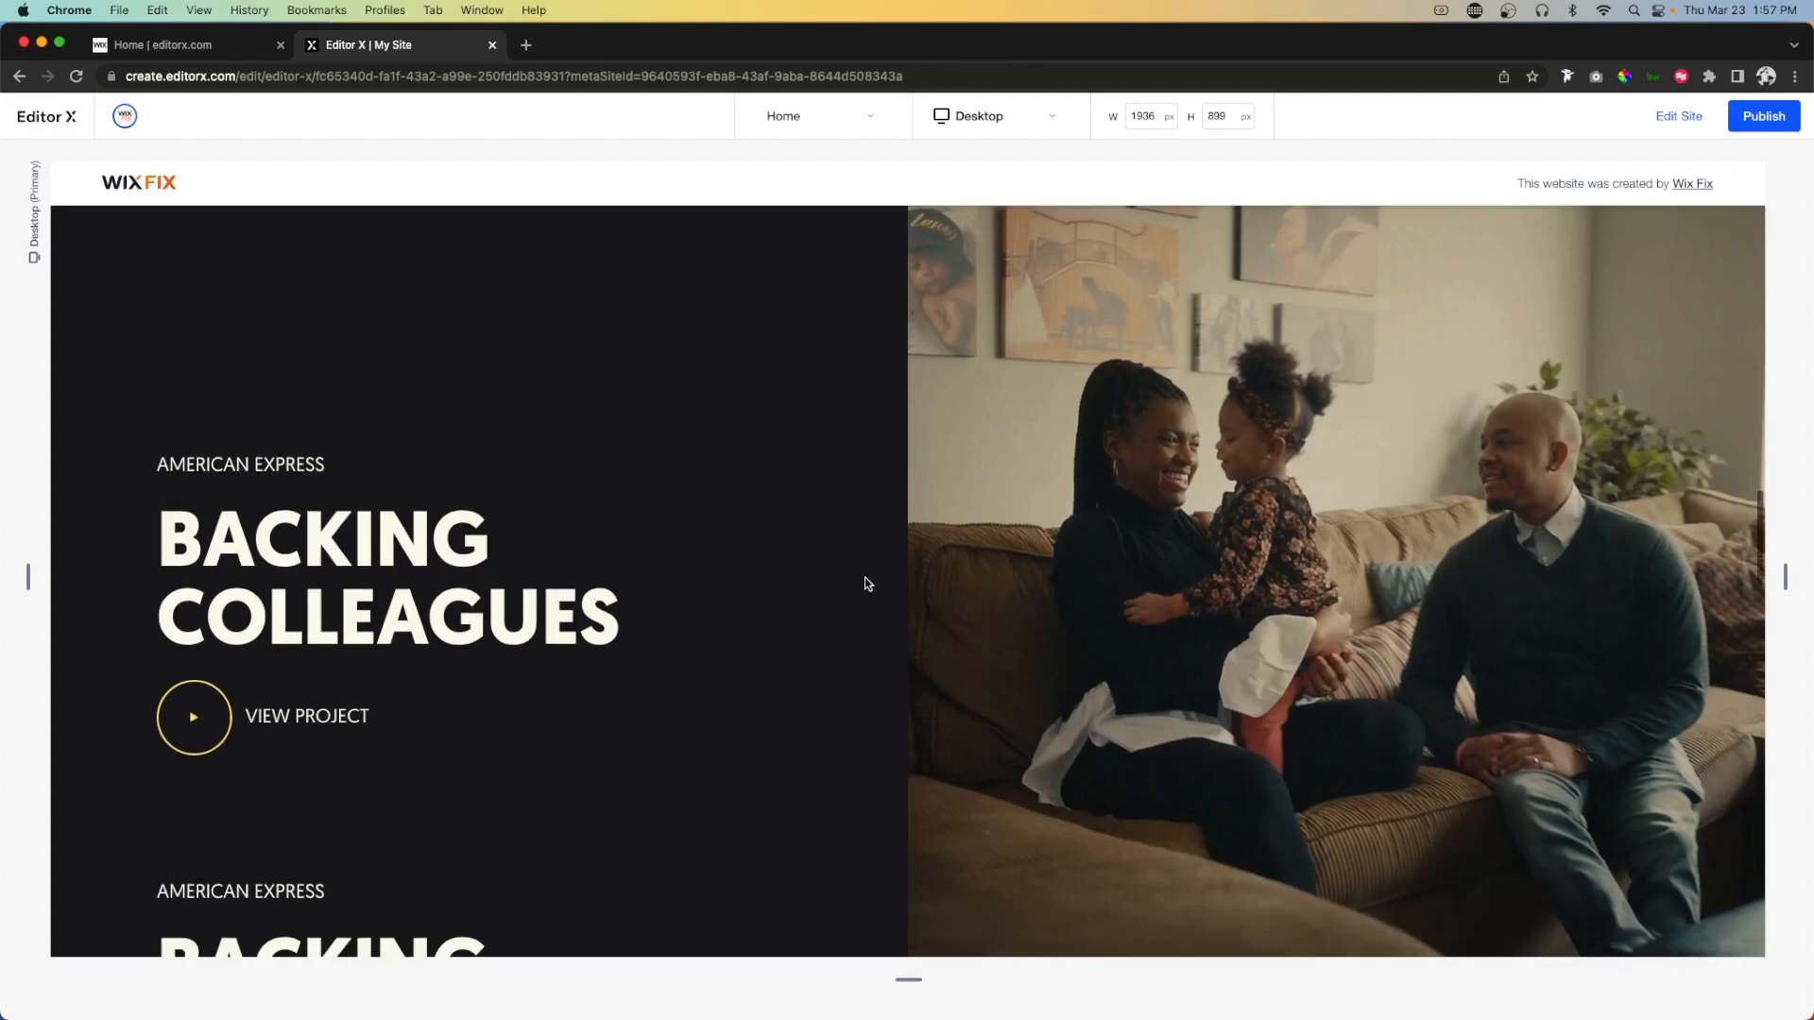
pyautogui.scroll(-5, 867, 583)
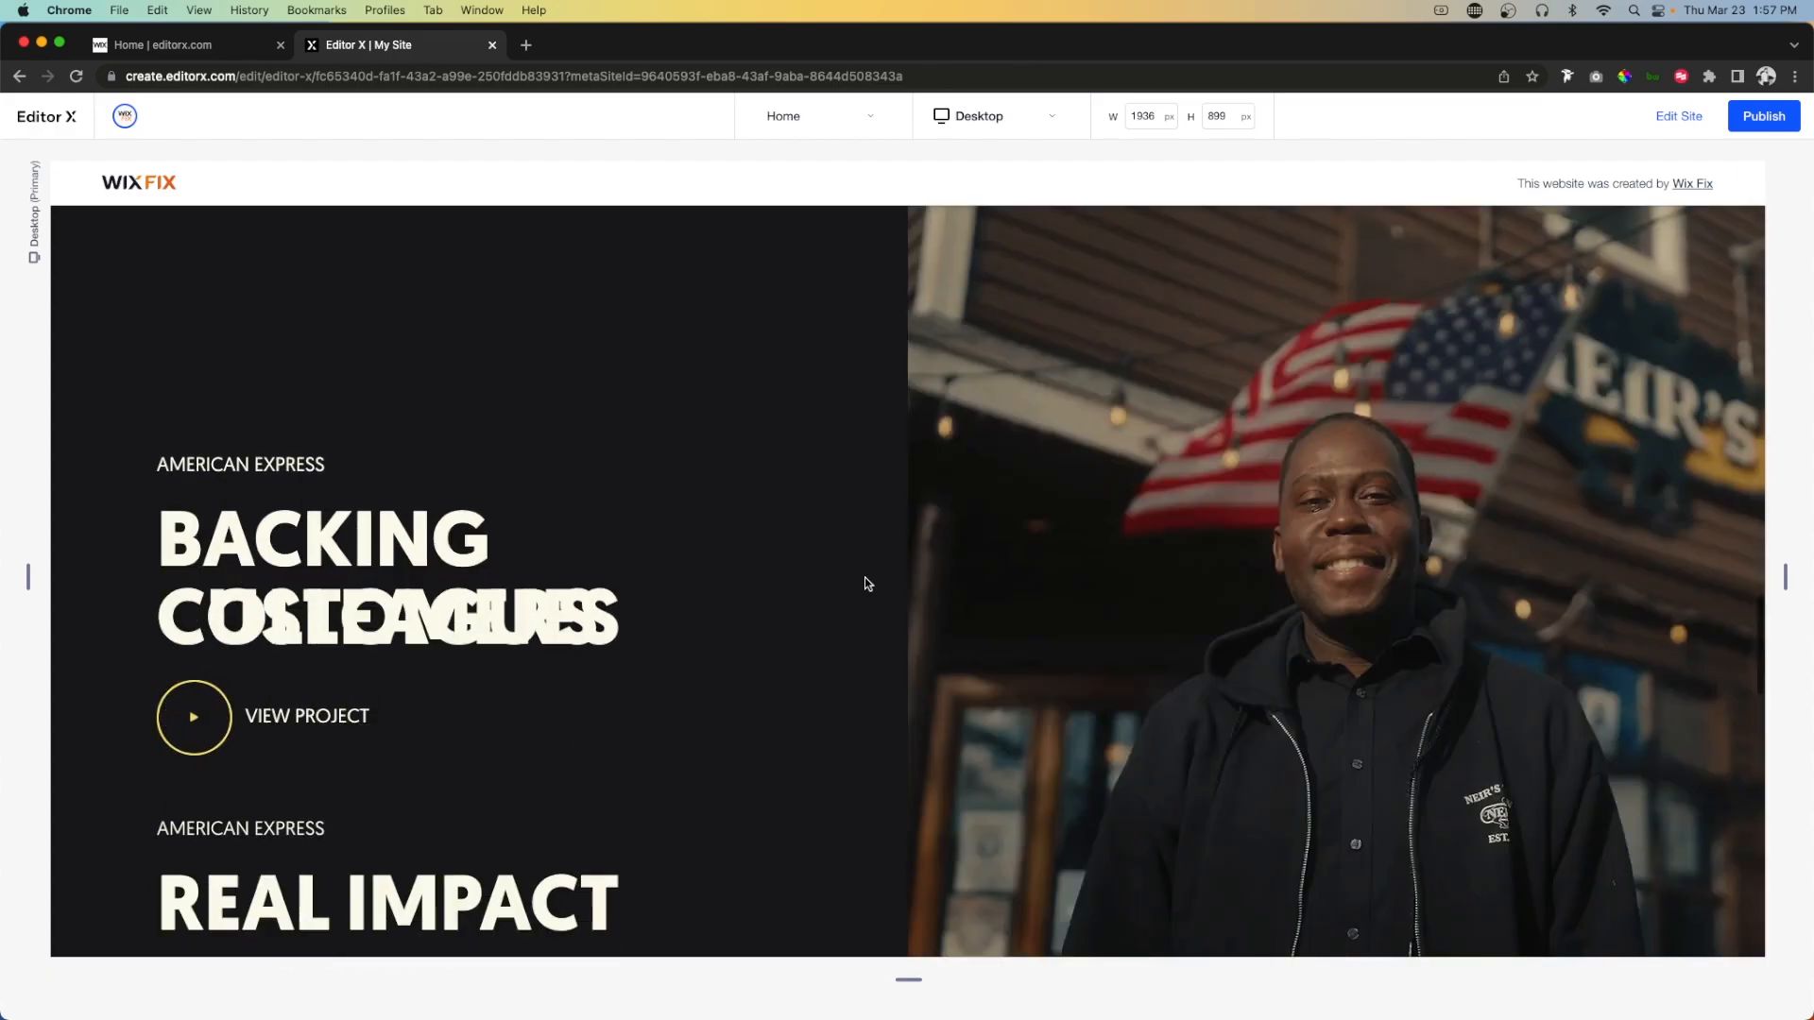
pyautogui.scroll(-5, 867, 583)
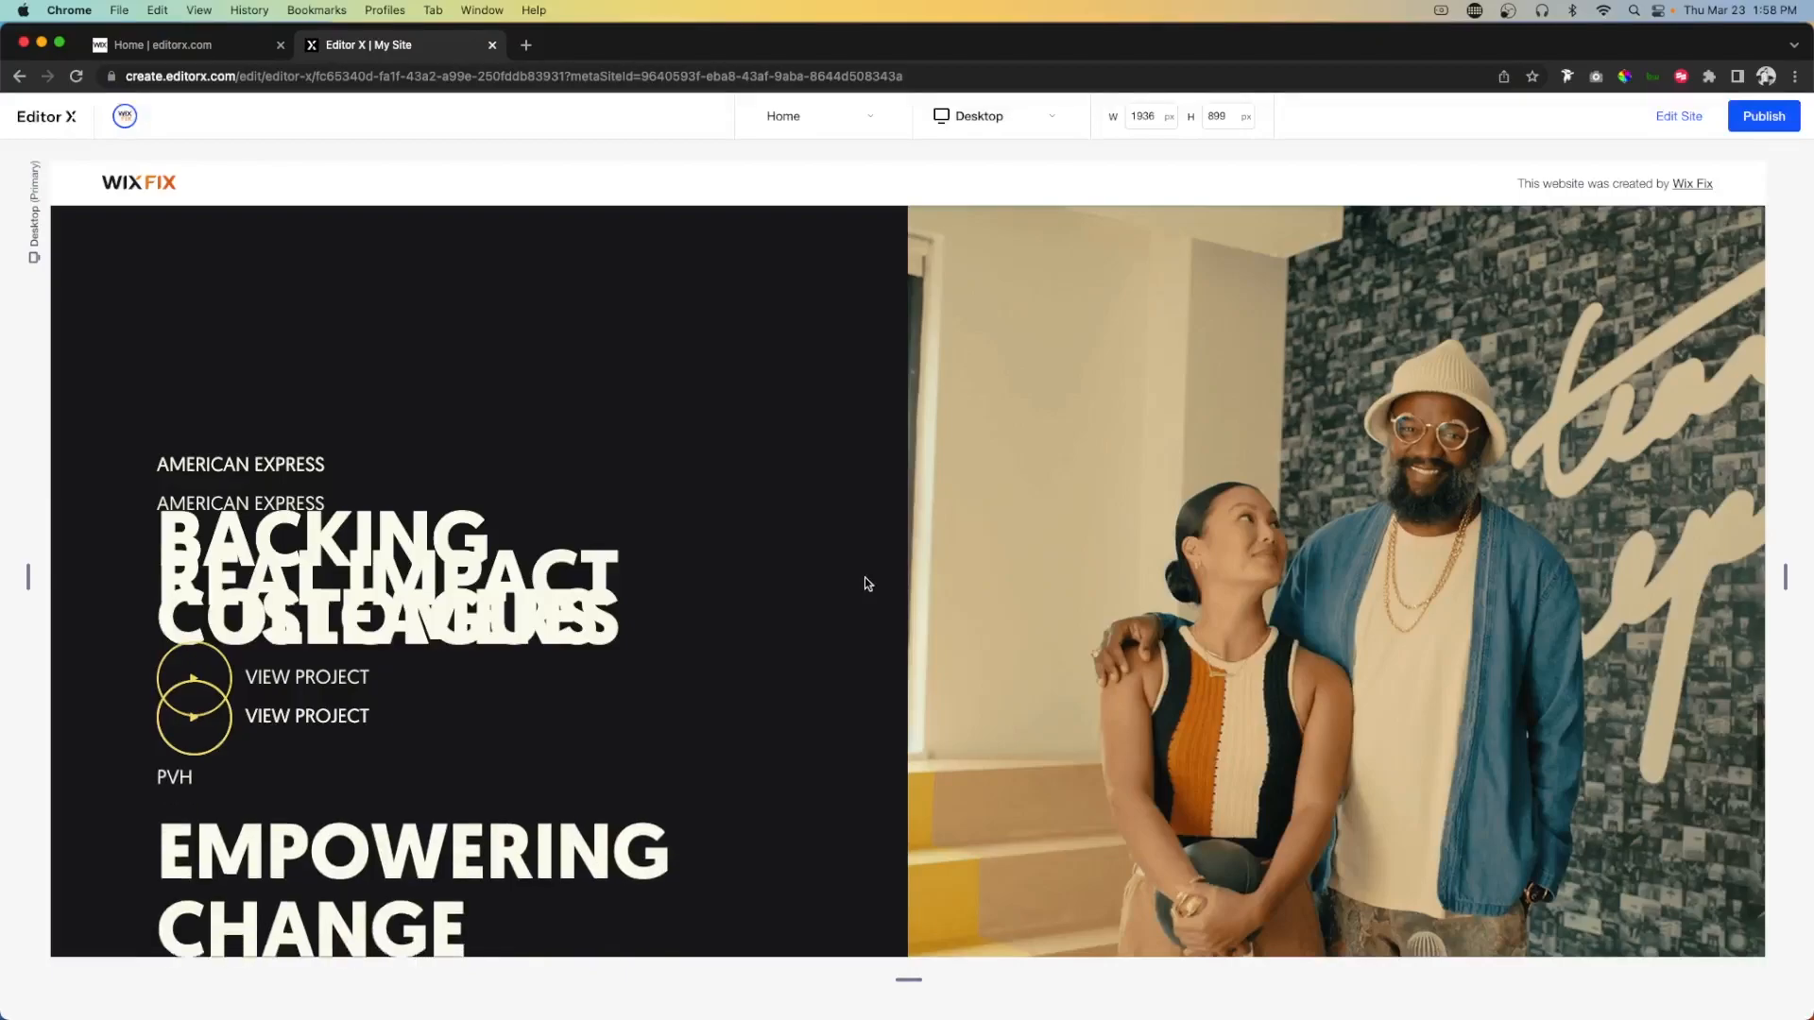
pyautogui.scroll(-2, 865, 583)
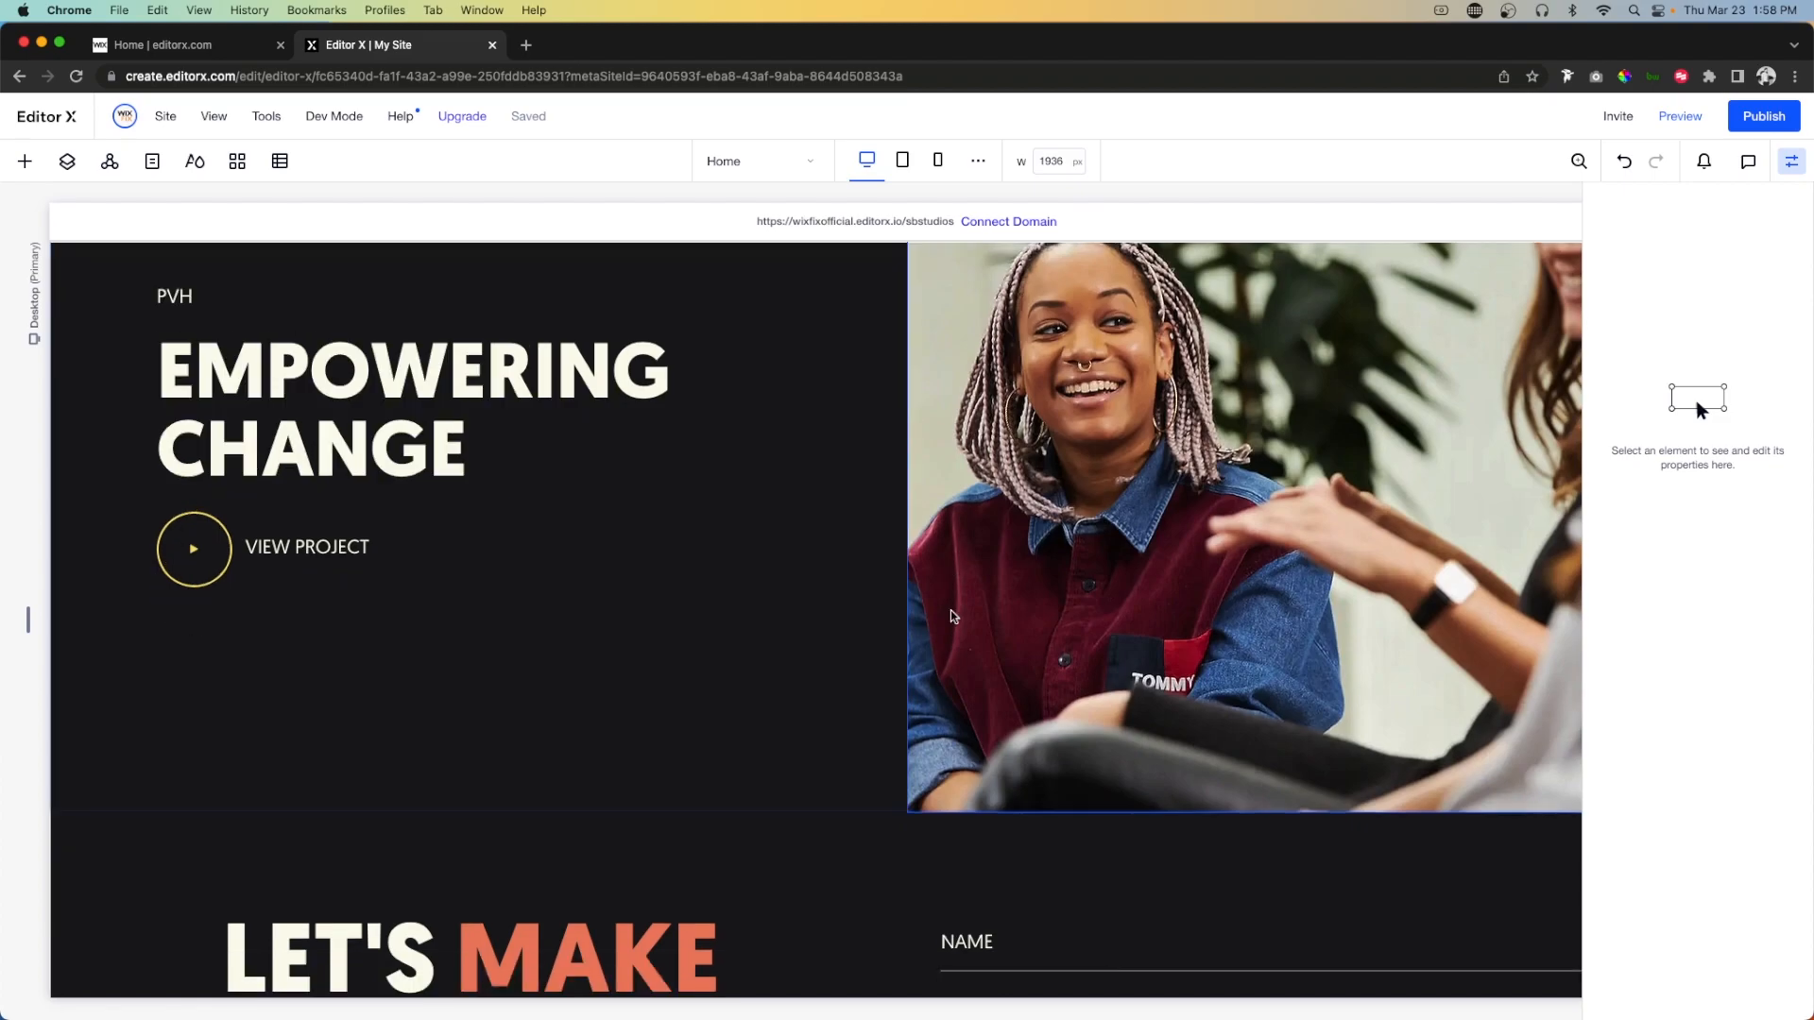
# Give the BACKING COLLEAGUES container a near-black background fill at 100% opacity.
pyautogui.scroll(-10, 773, 514)
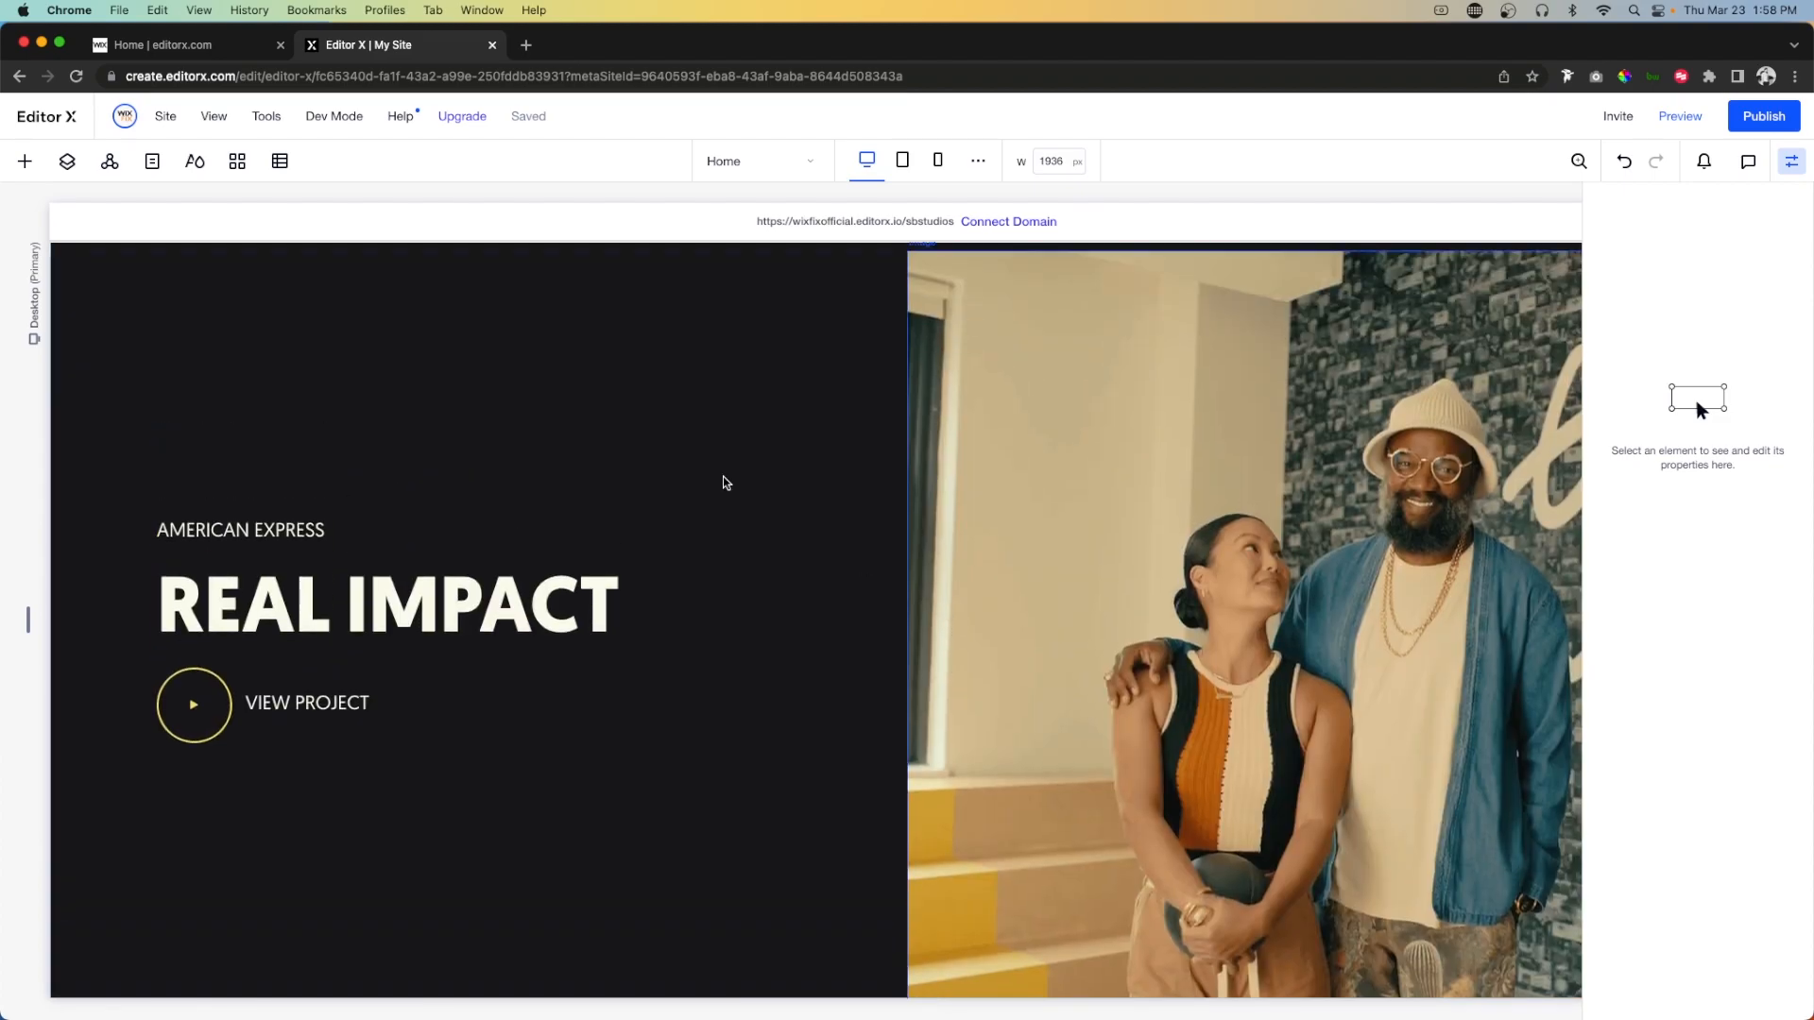
pyautogui.scroll(5, 726, 483)
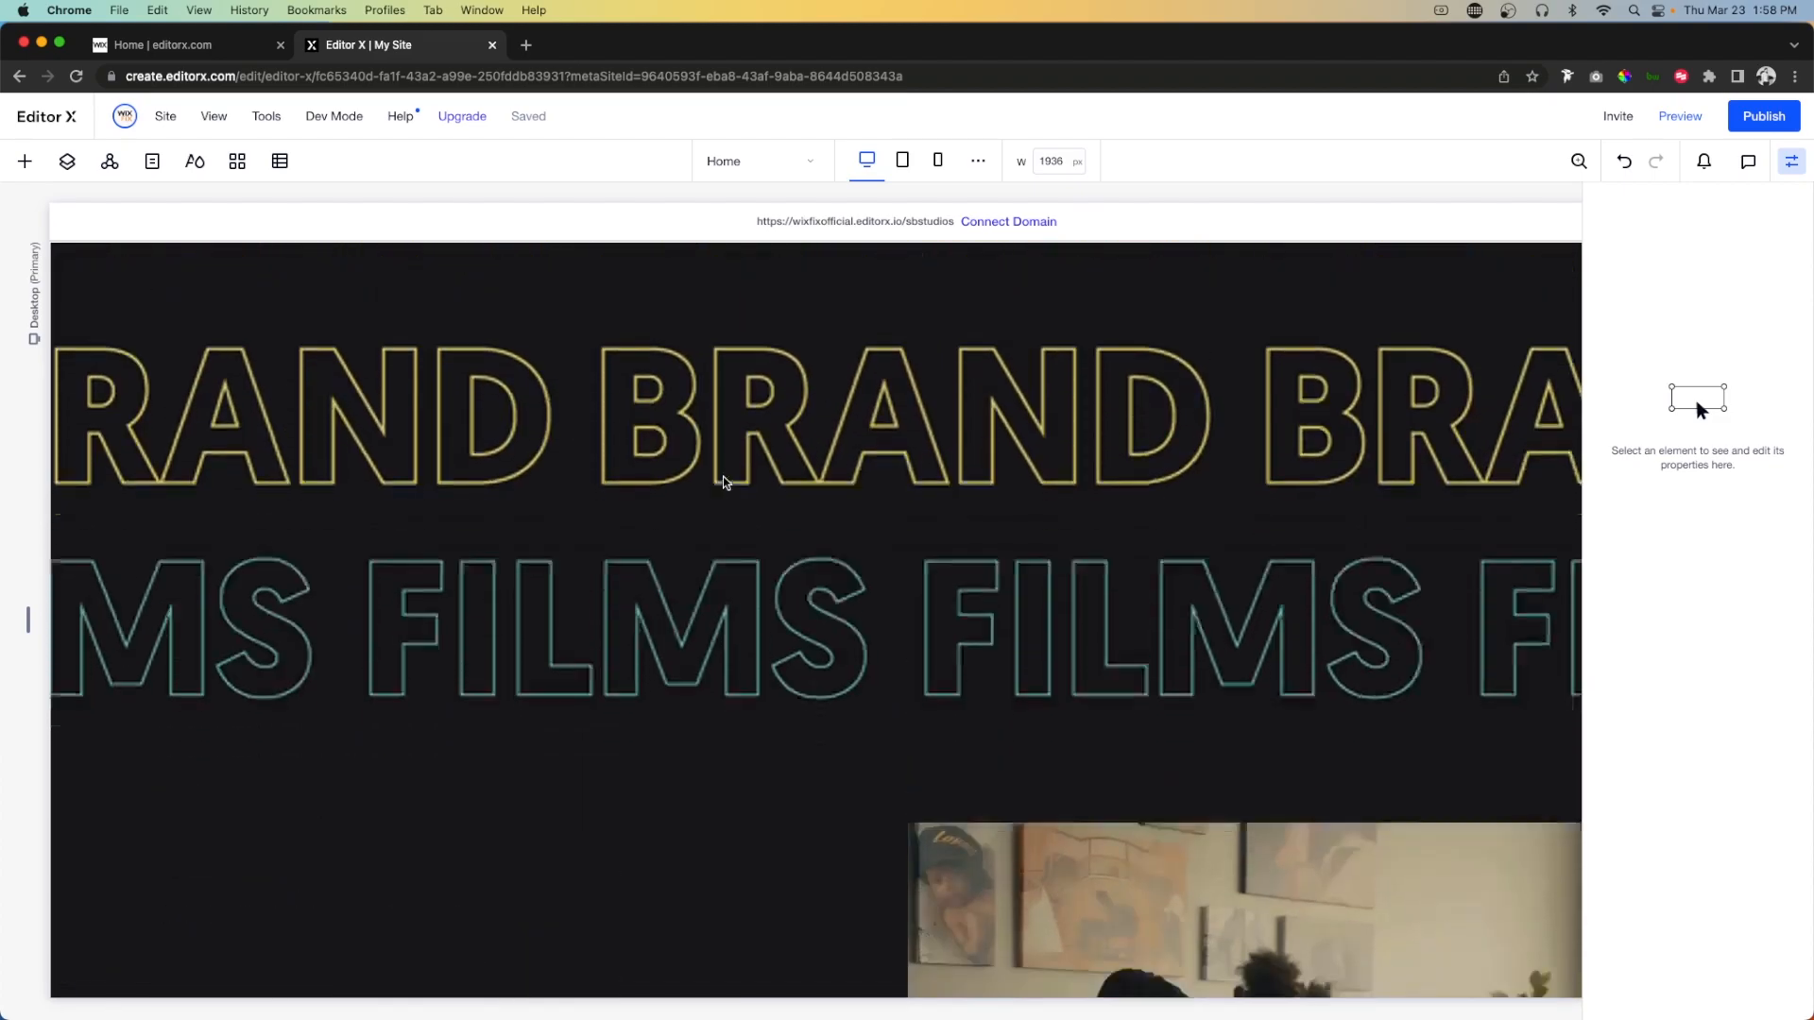
pyautogui.scroll(-6, 753, 478)
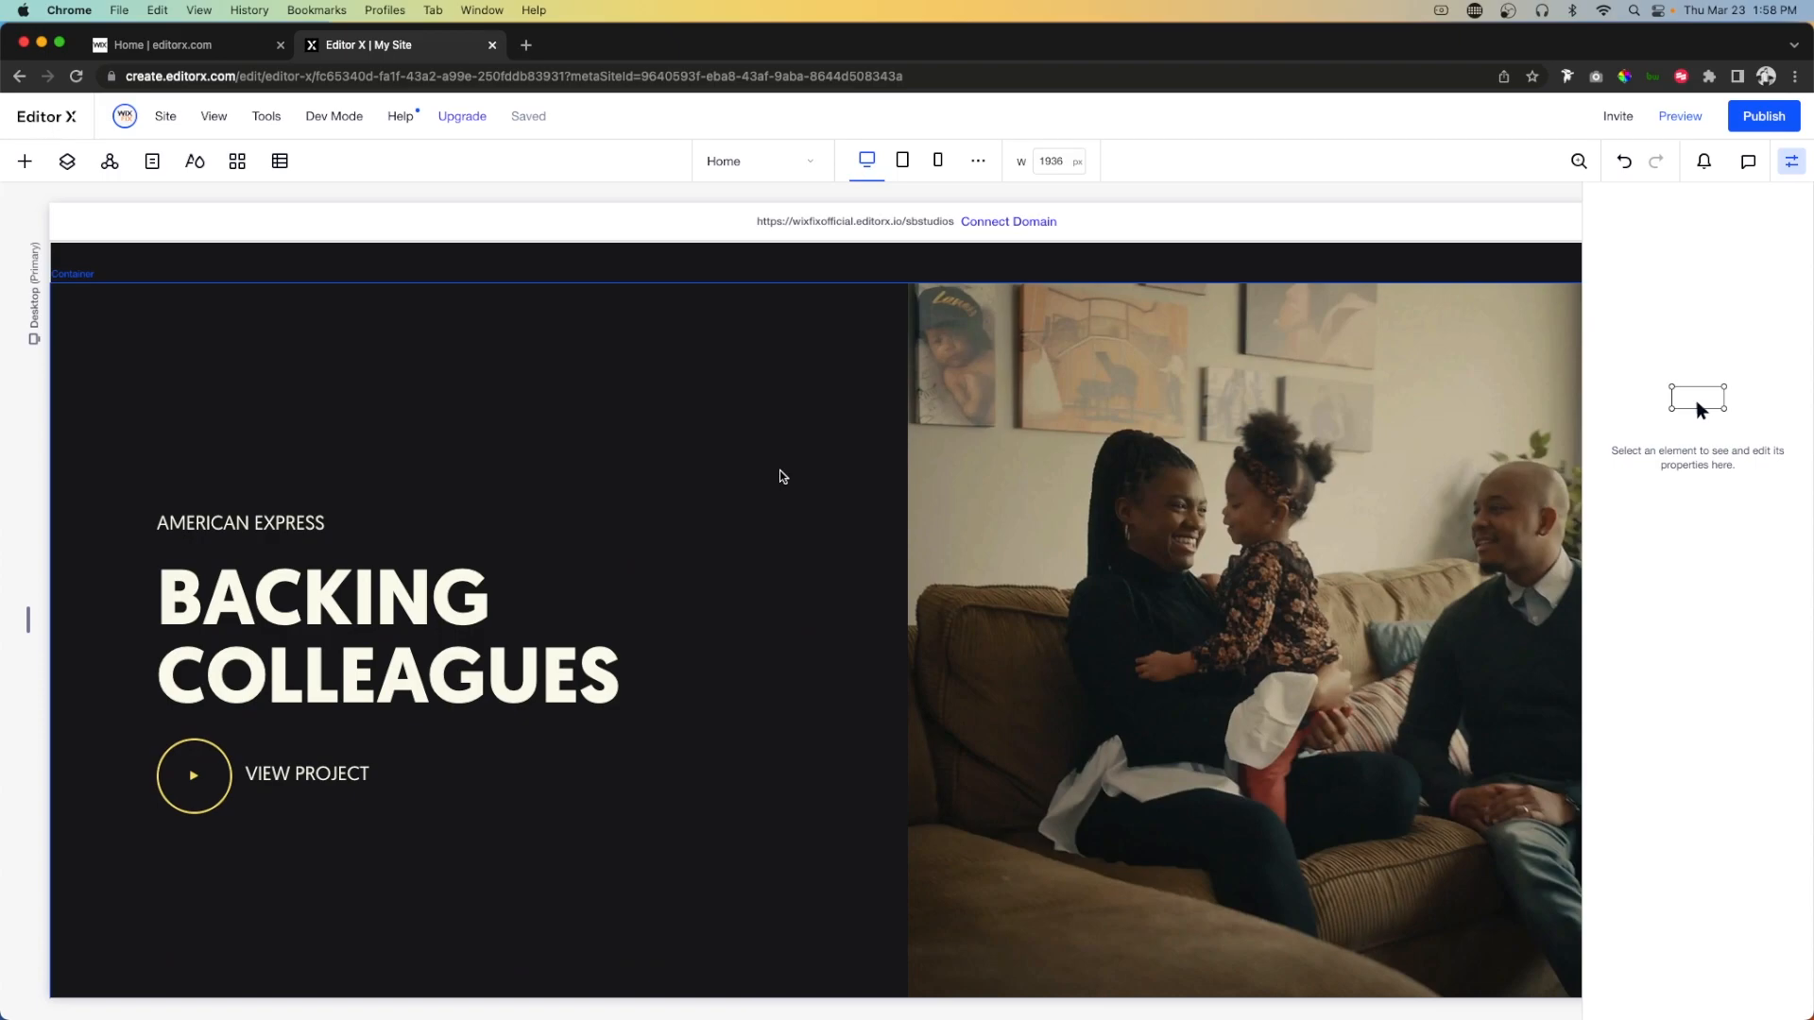
pyautogui.click(780, 475)
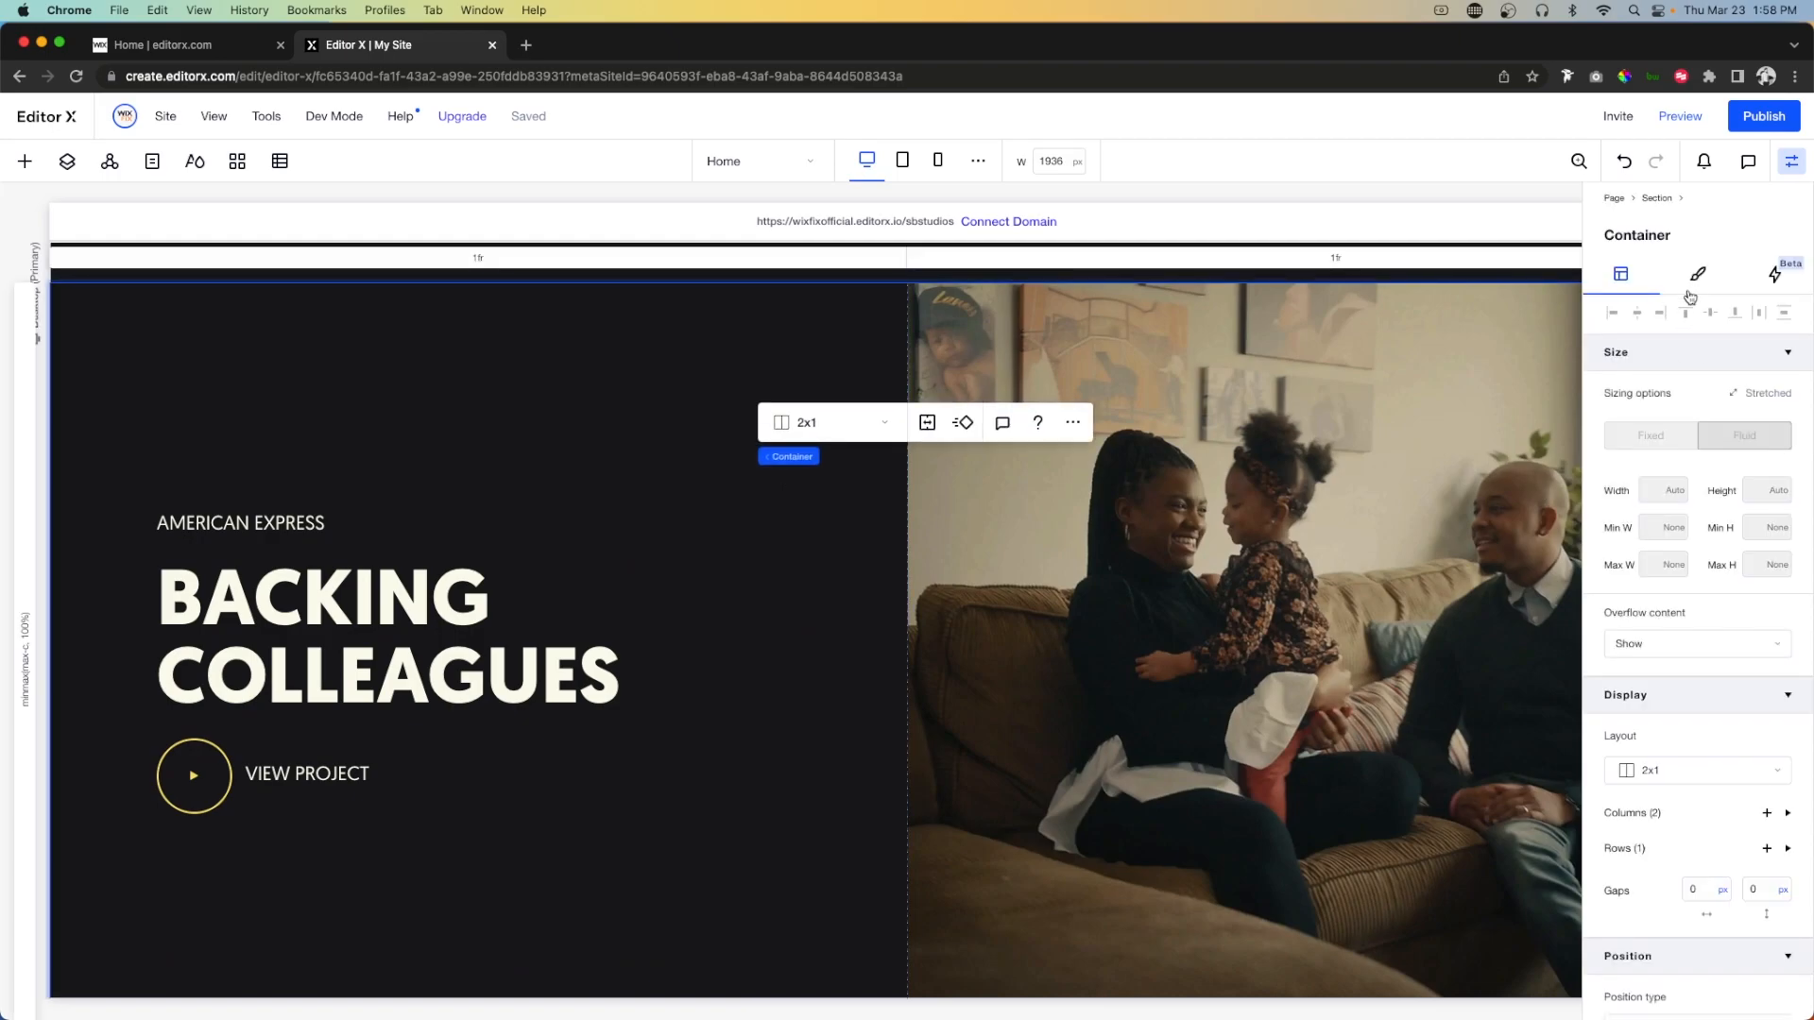
pyautogui.click(1698, 275)
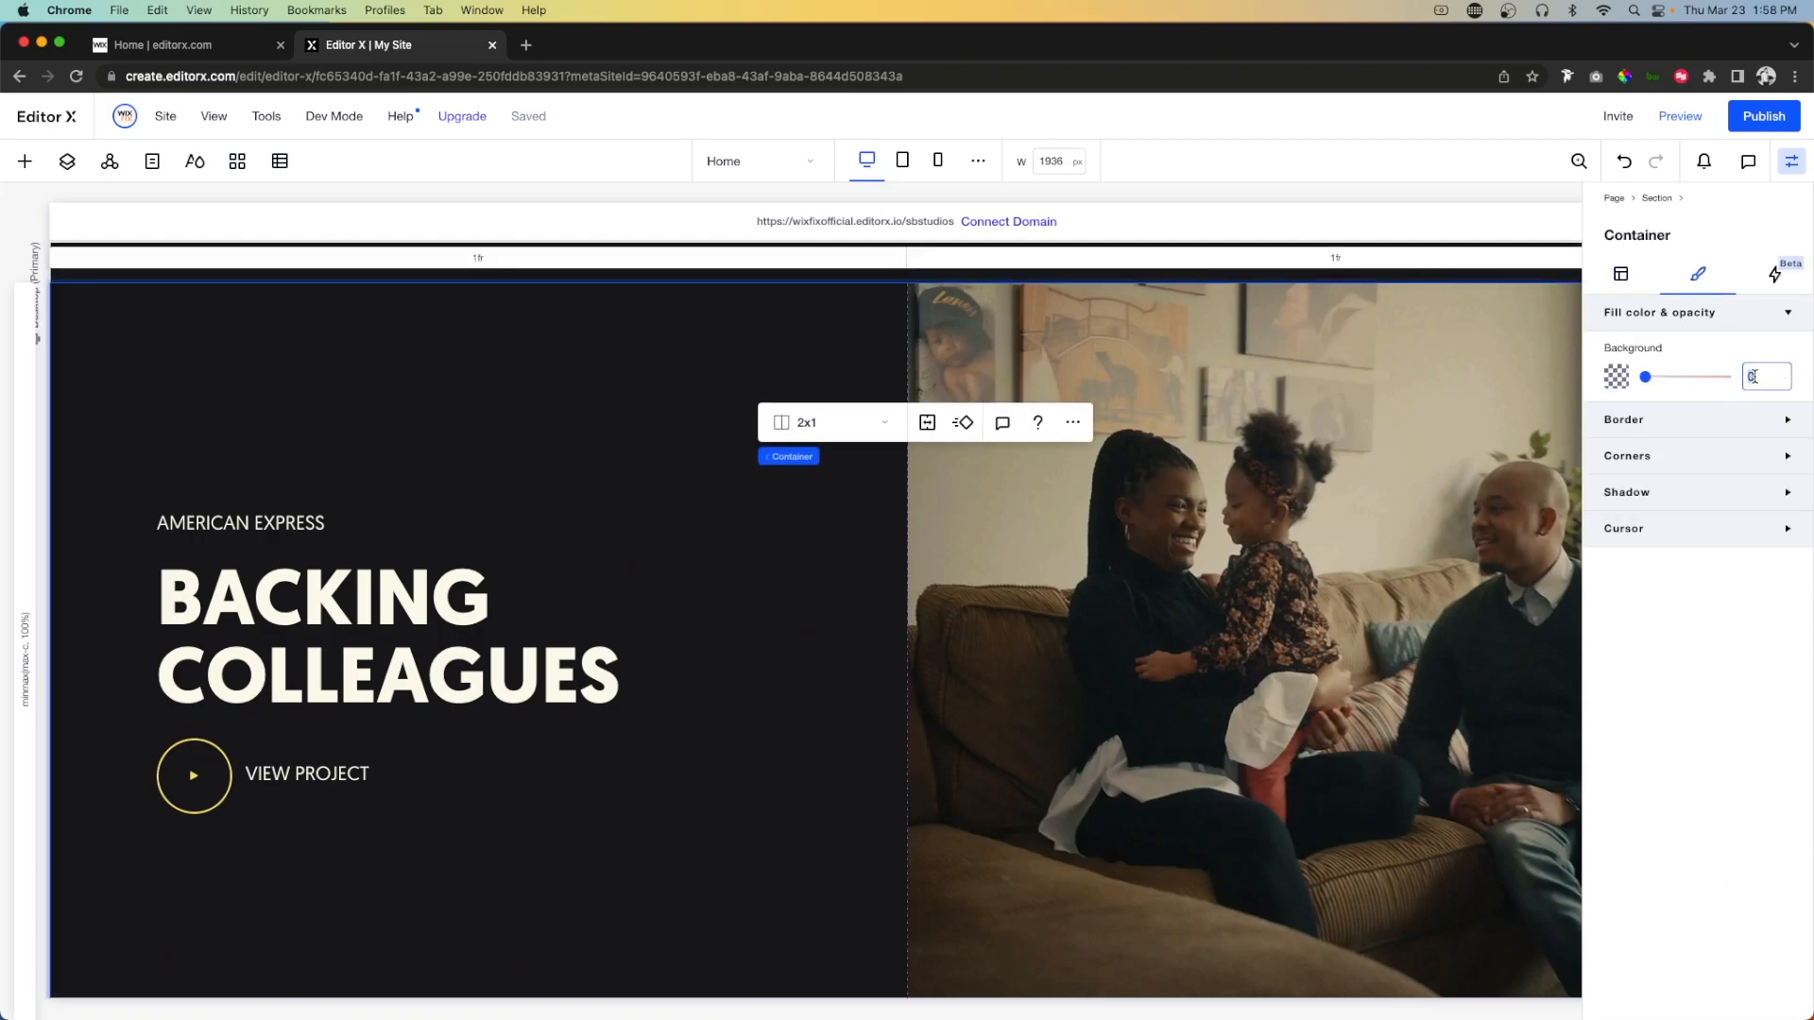
pyautogui.write('100')
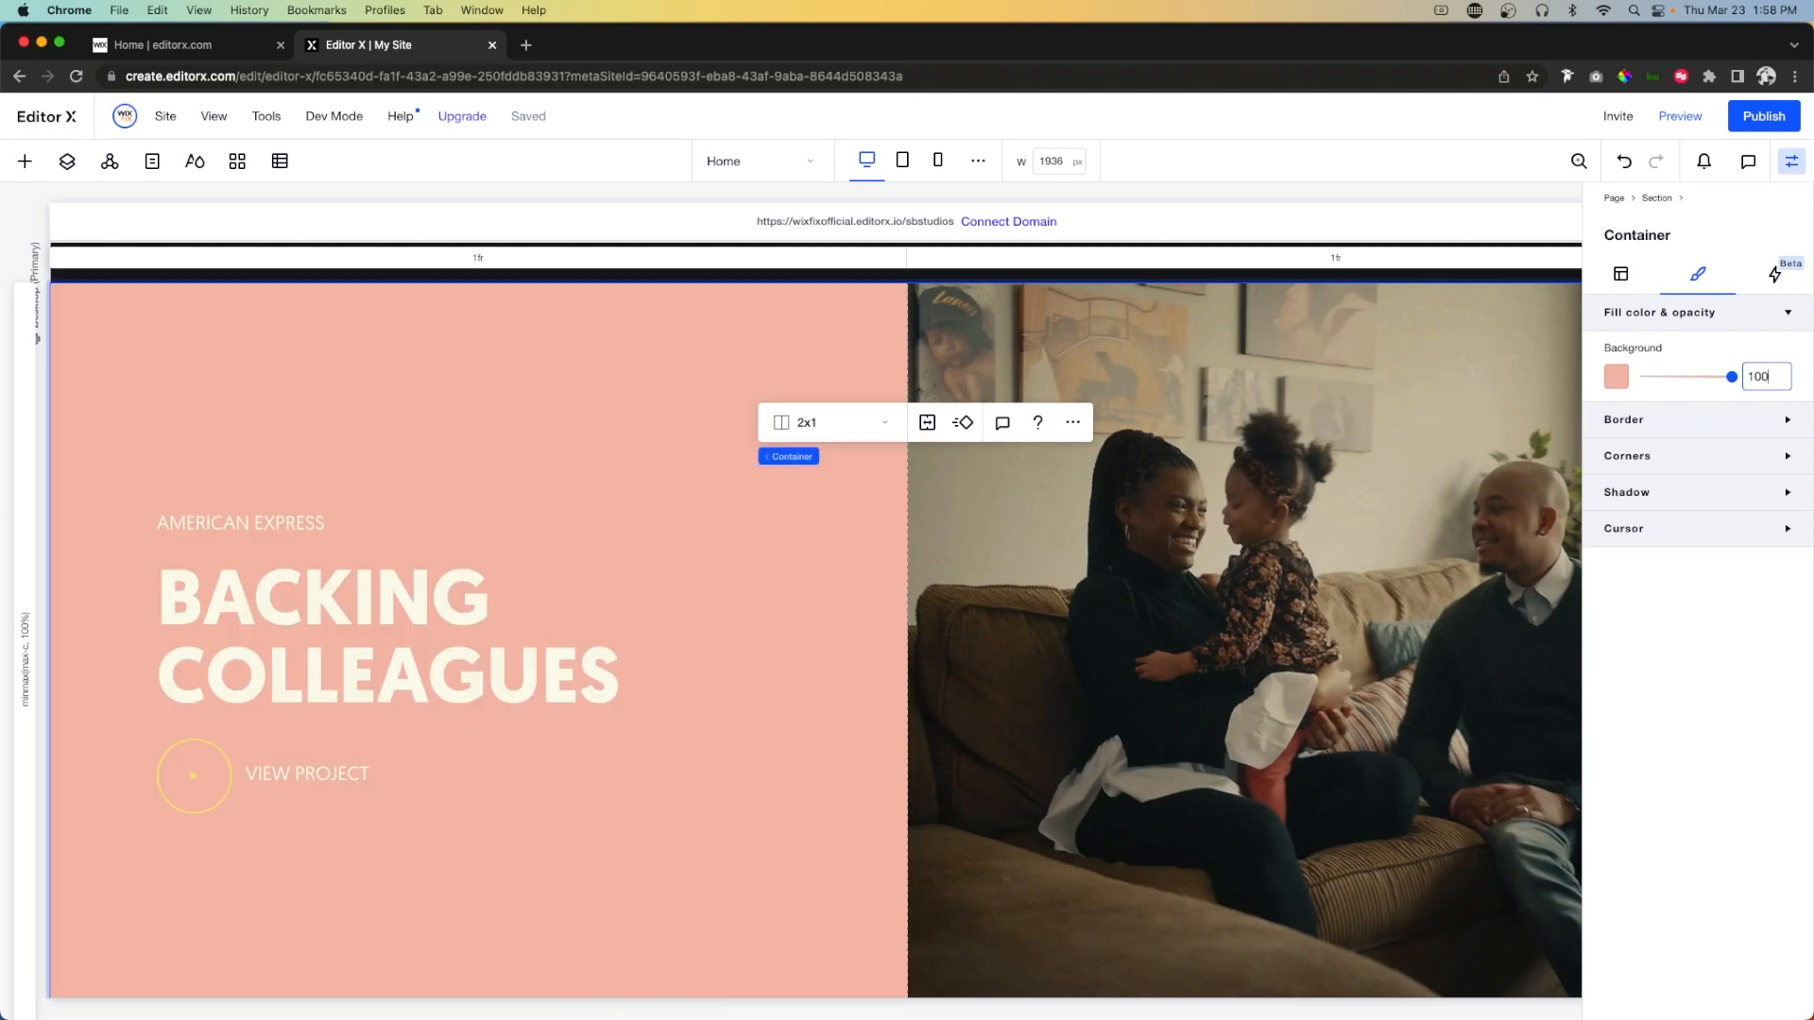
pyautogui.click(1616, 377)
pyautogui.click(1776, 477)
pyautogui.scroll(-6, 817, 598)
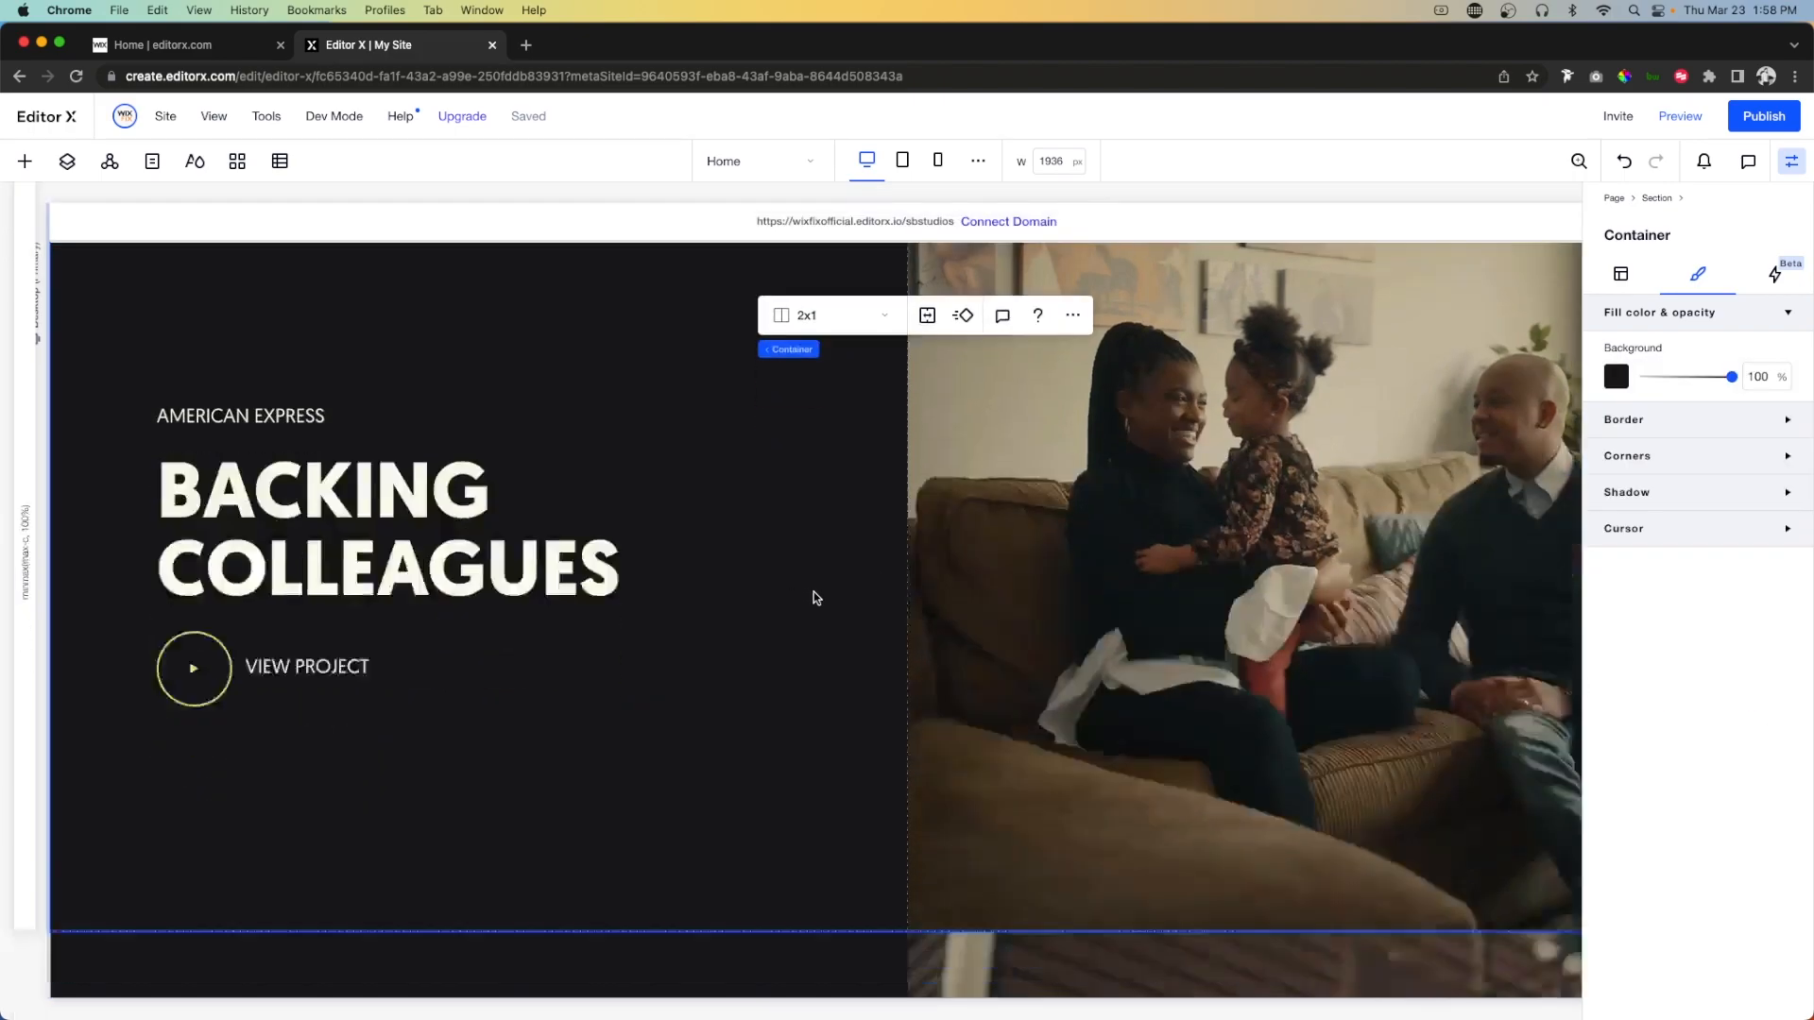
# Give the BACKING CUSTOMERS container an opaque near-black background fill.
pyautogui.click(816, 598)
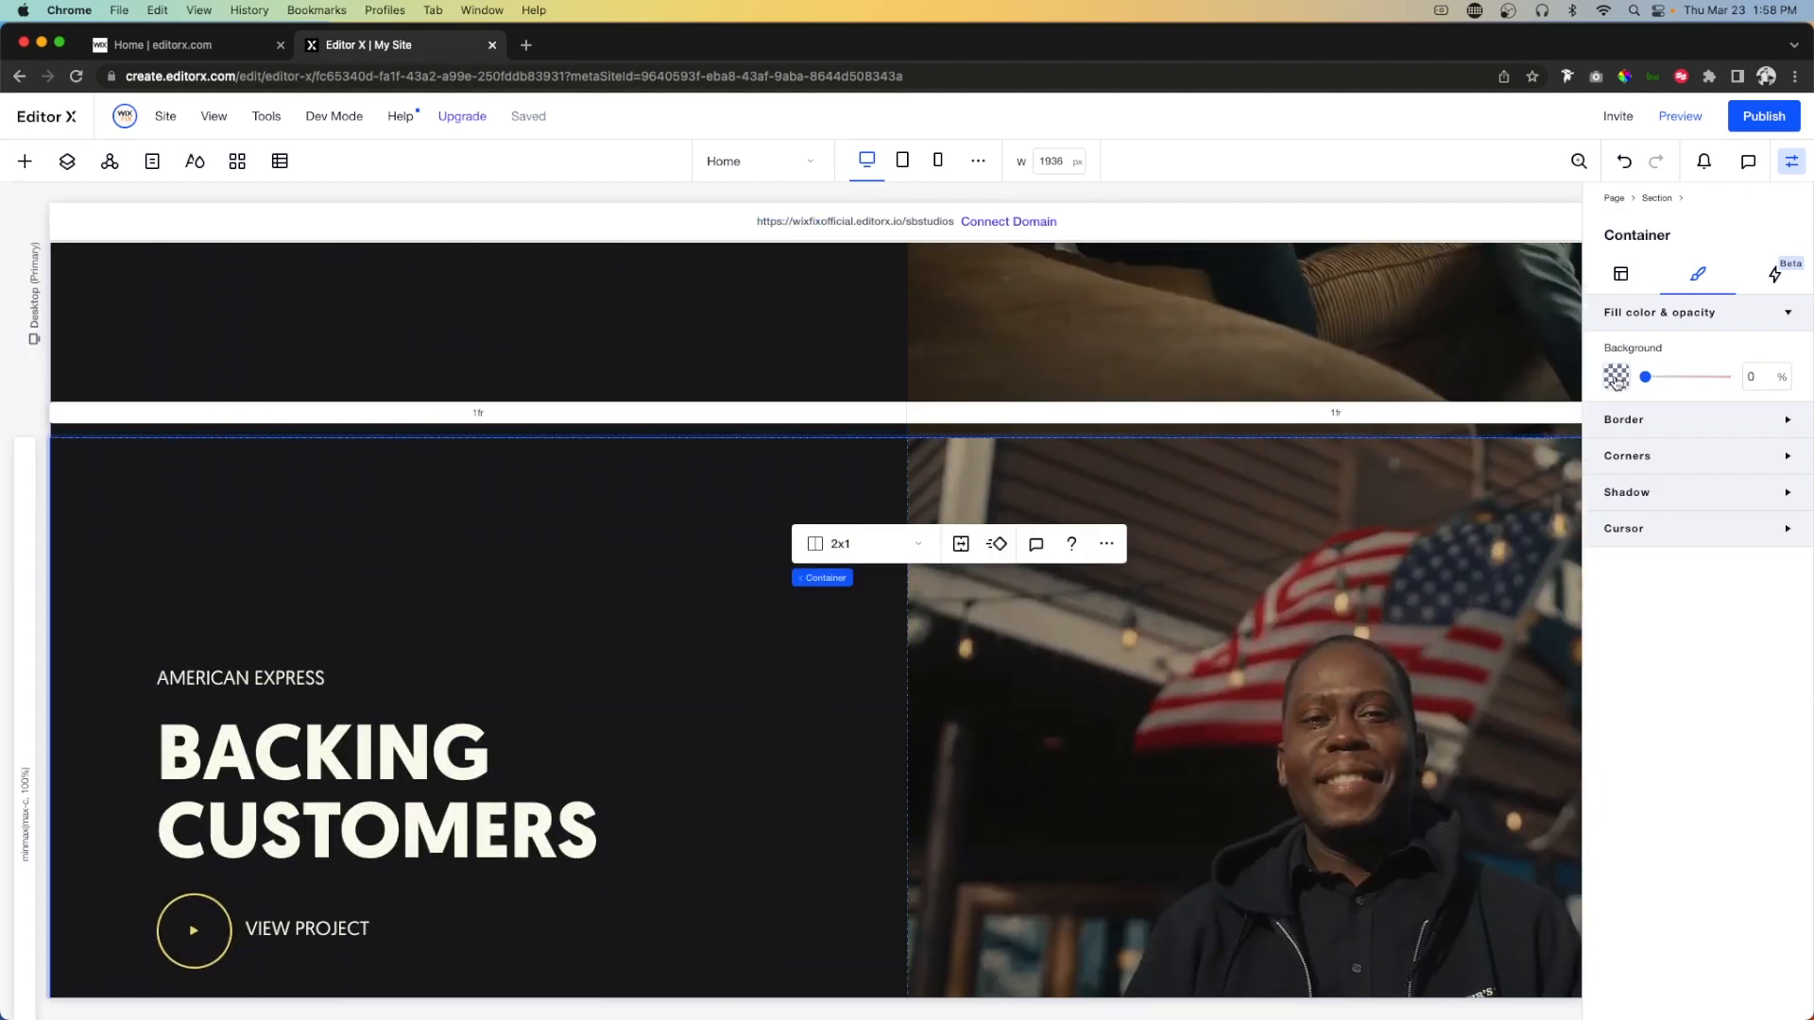
pyautogui.click(1616, 377)
pyautogui.click(1776, 477)
# Apply the same near-black background fill to the REAL IMPACT container.
pyautogui.scroll(-5, 690, 599)
pyautogui.scroll(-3, 690, 599)
pyautogui.click(689, 599)
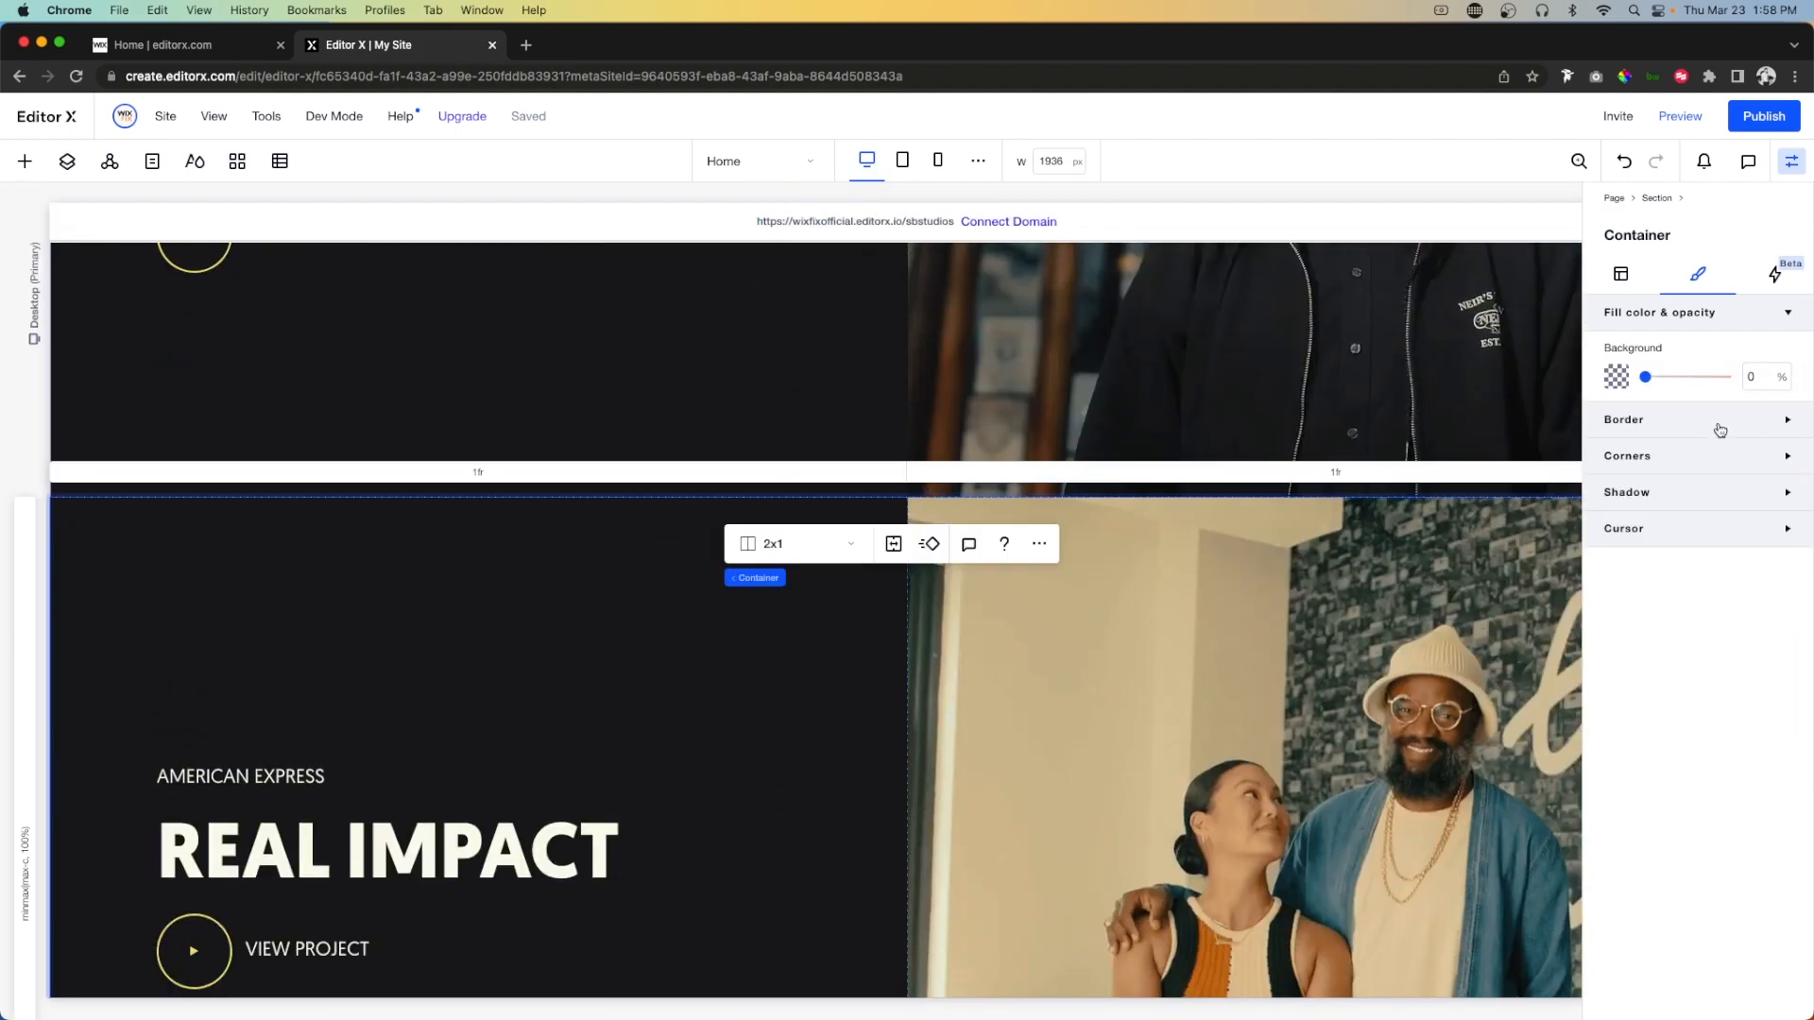
pyautogui.click(1617, 378)
pyautogui.click(1777, 479)
# Fill the EMPOWERING CHANGE container's background with the same near-black colour.
pyautogui.scroll(-4, 699, 631)
pyautogui.scroll(-4, 697, 632)
pyautogui.click(697, 632)
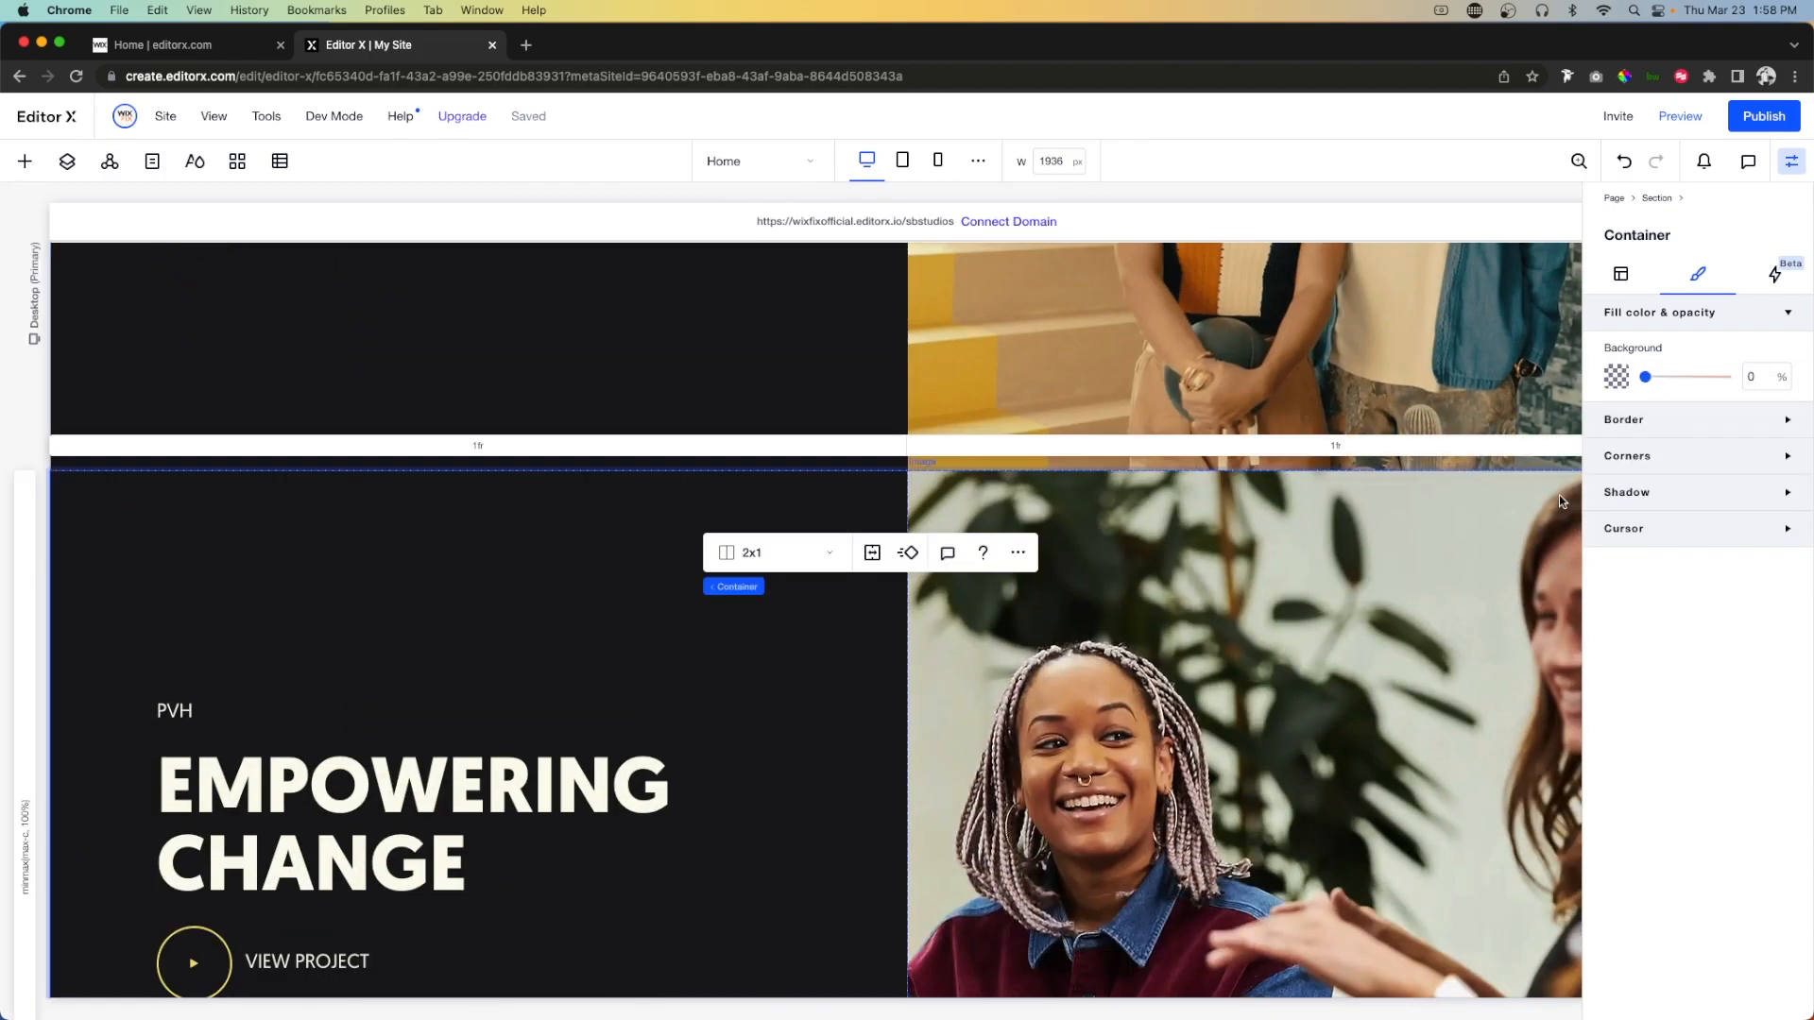
pyautogui.click(1616, 377)
pyautogui.click(1776, 479)
# Preview the home page from its start, examine how the filled project rows cover one another on scroll, and return to editing.
pyautogui.click(1682, 116)
pyautogui.scroll(15, 1209, 622)
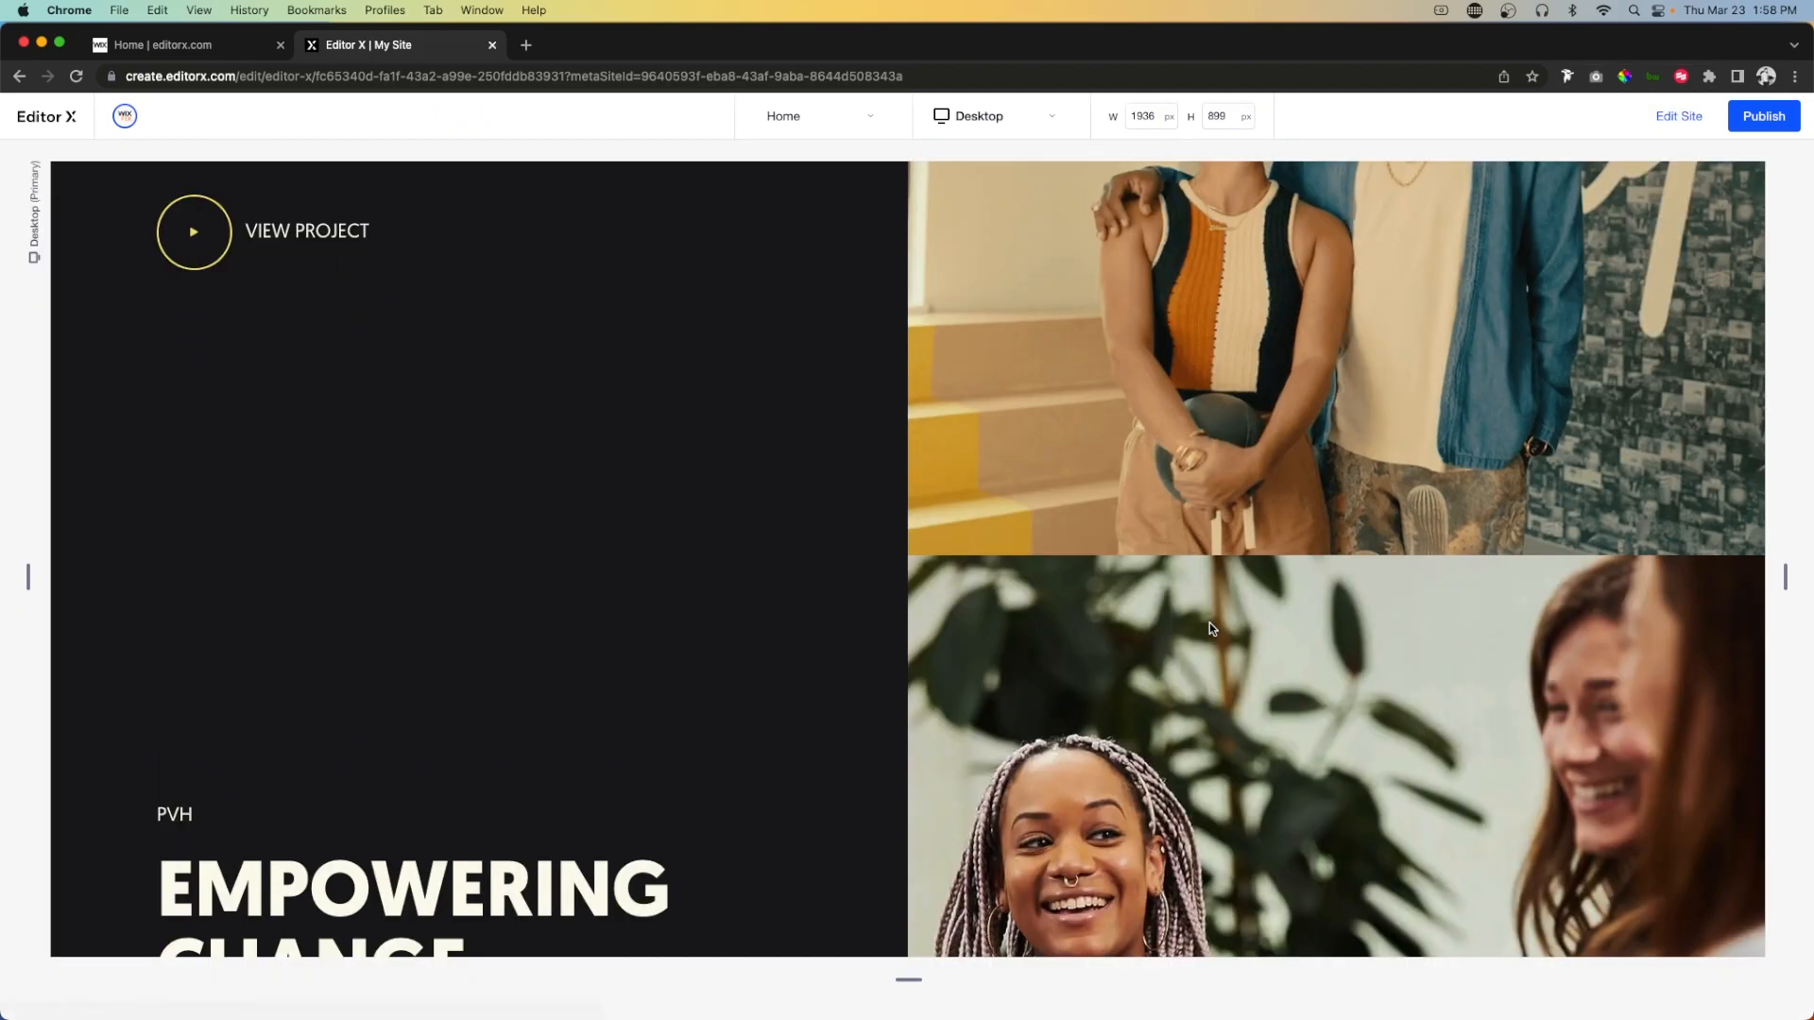
pyautogui.scroll(6, 1209, 621)
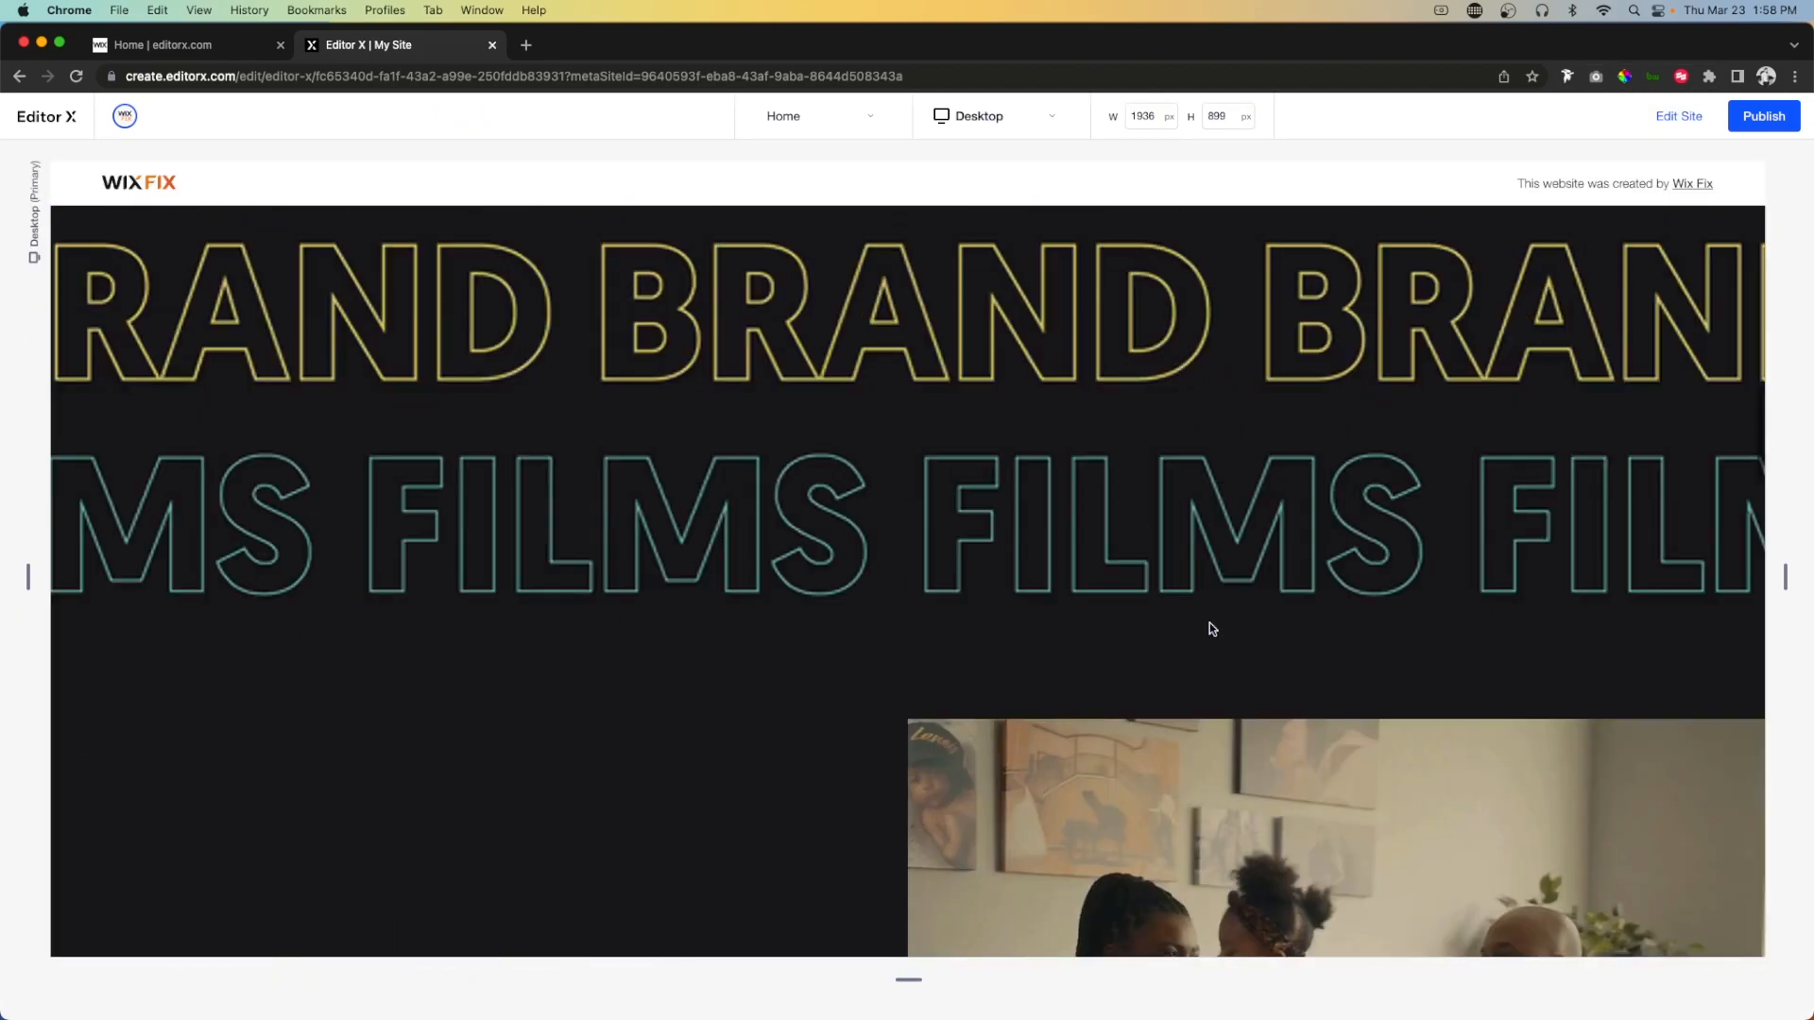
pyautogui.scroll(-5, 1210, 621)
pyautogui.scroll(-5, 1209, 622)
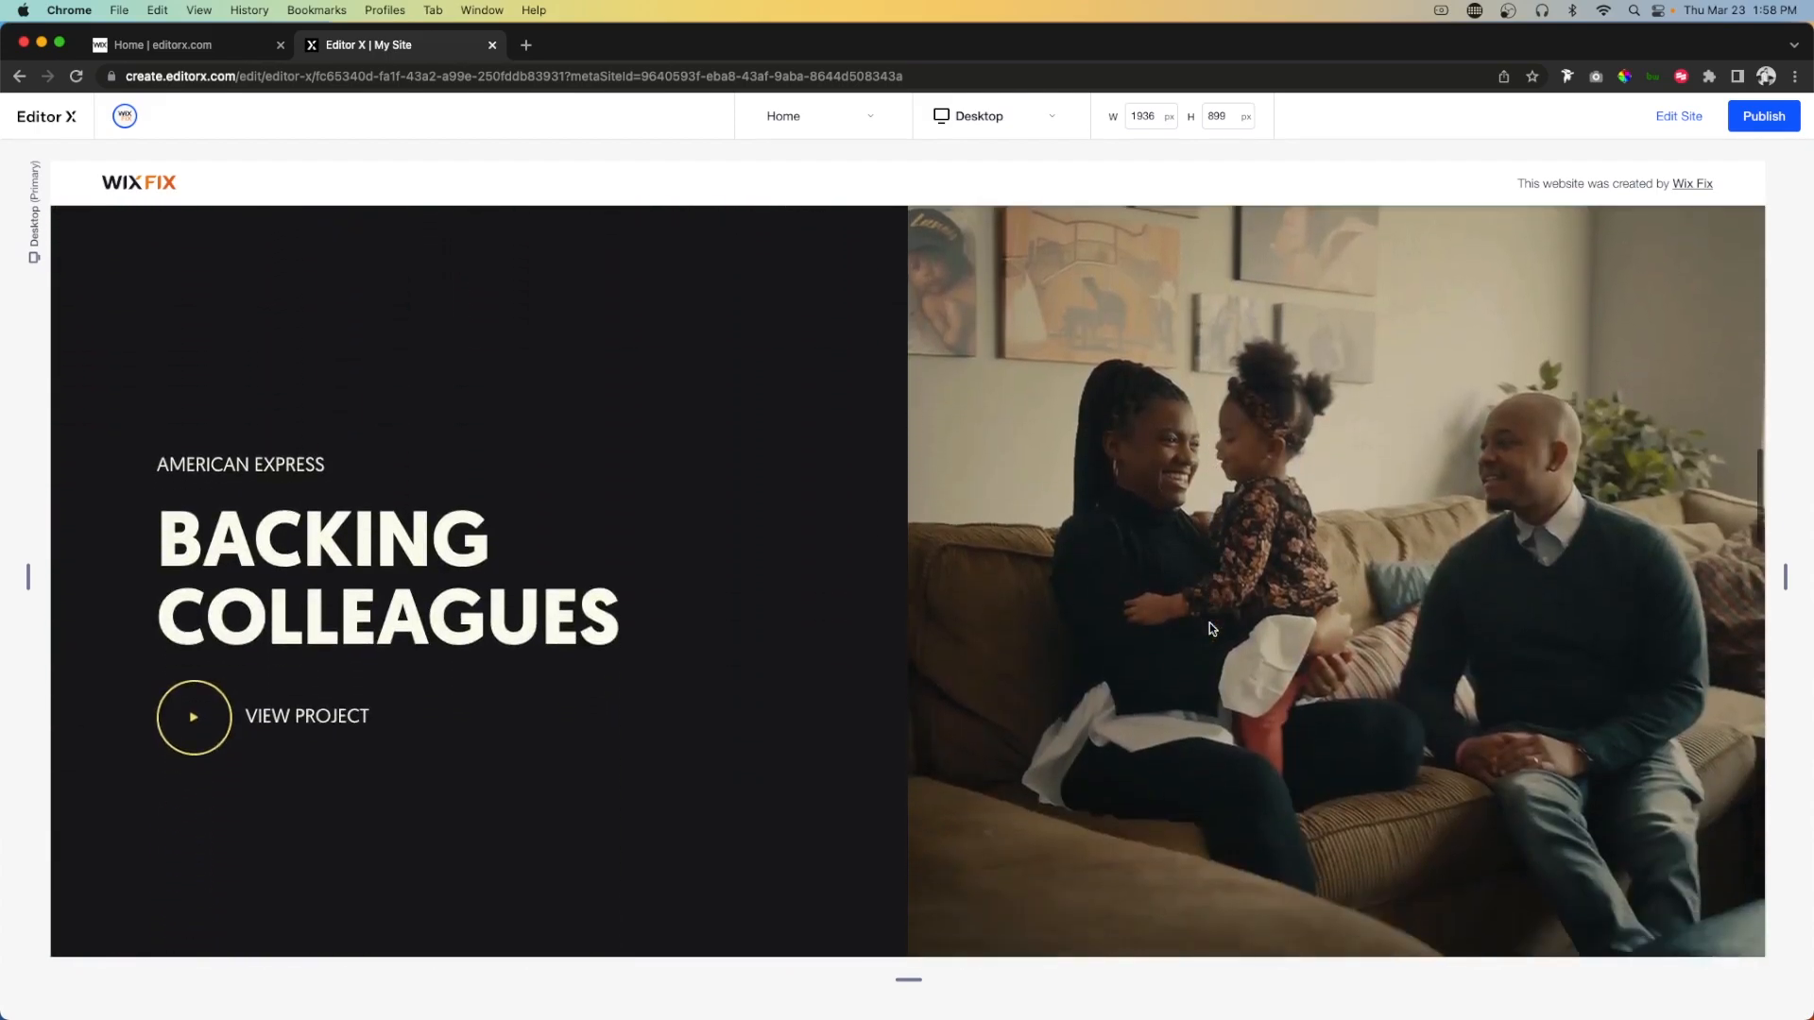
pyautogui.scroll(-5, 1209, 623)
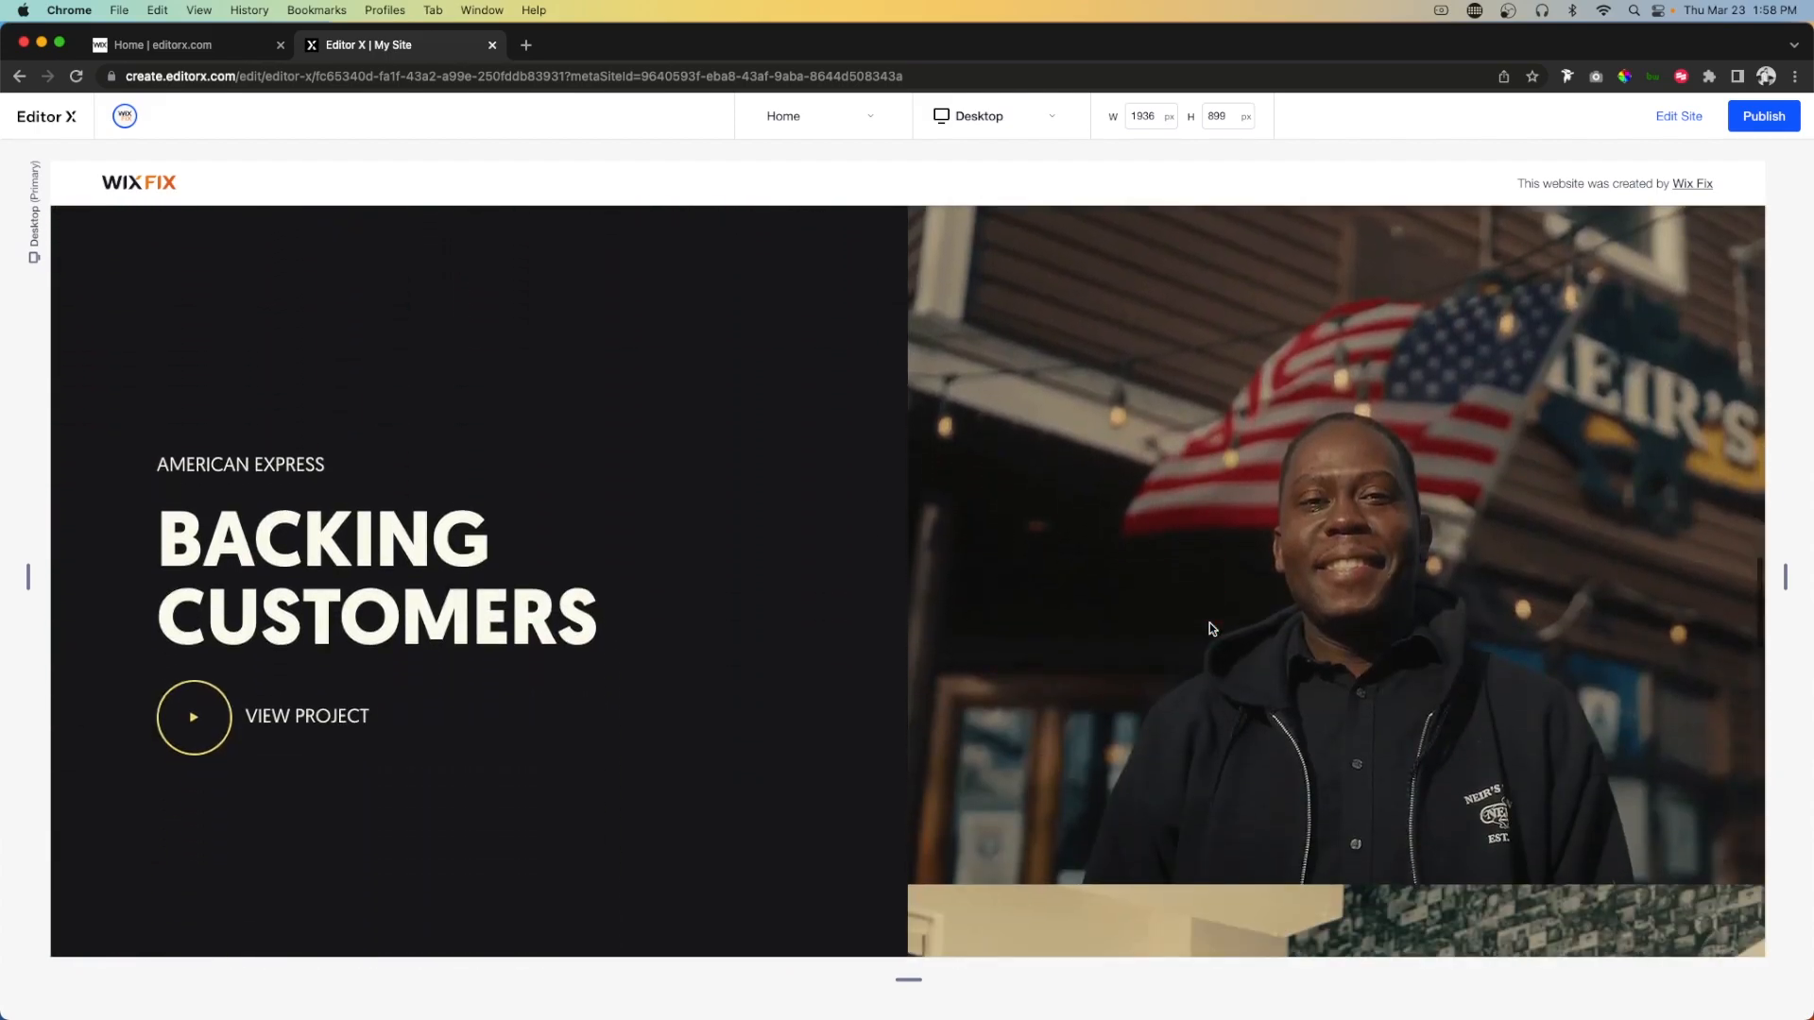
pyautogui.scroll(-5, 1210, 627)
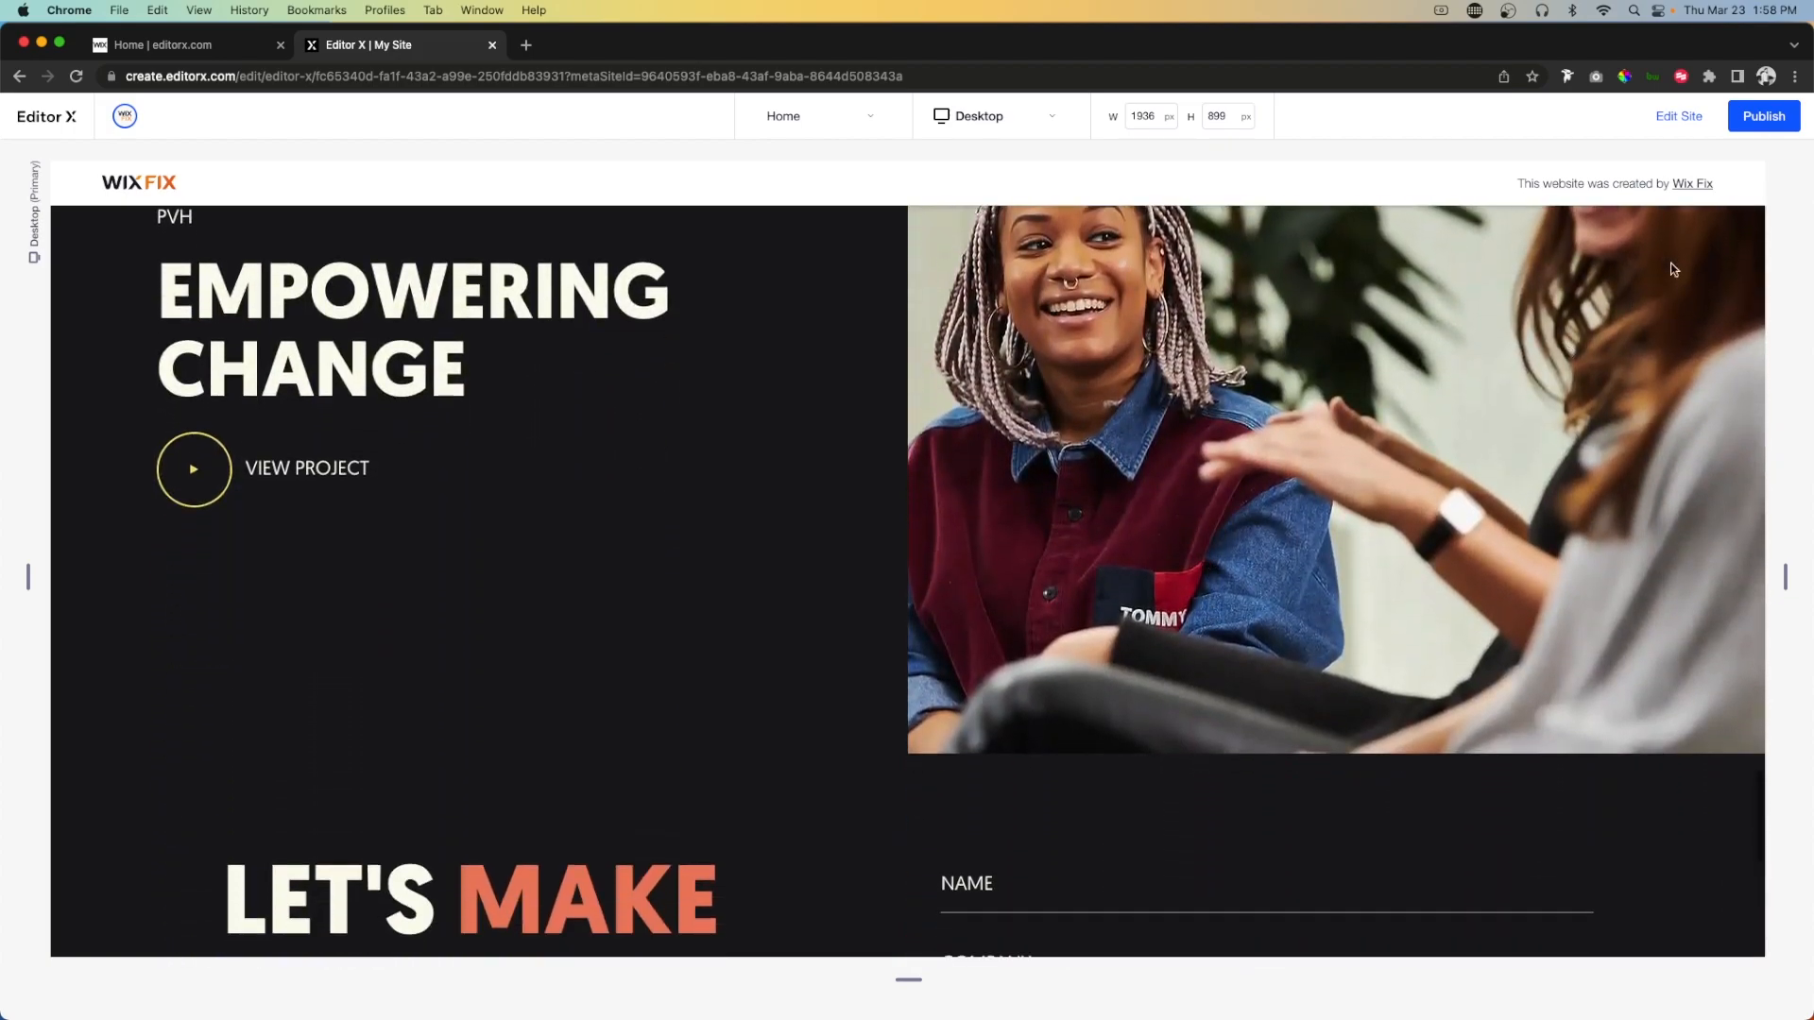
pyautogui.click(1679, 116)
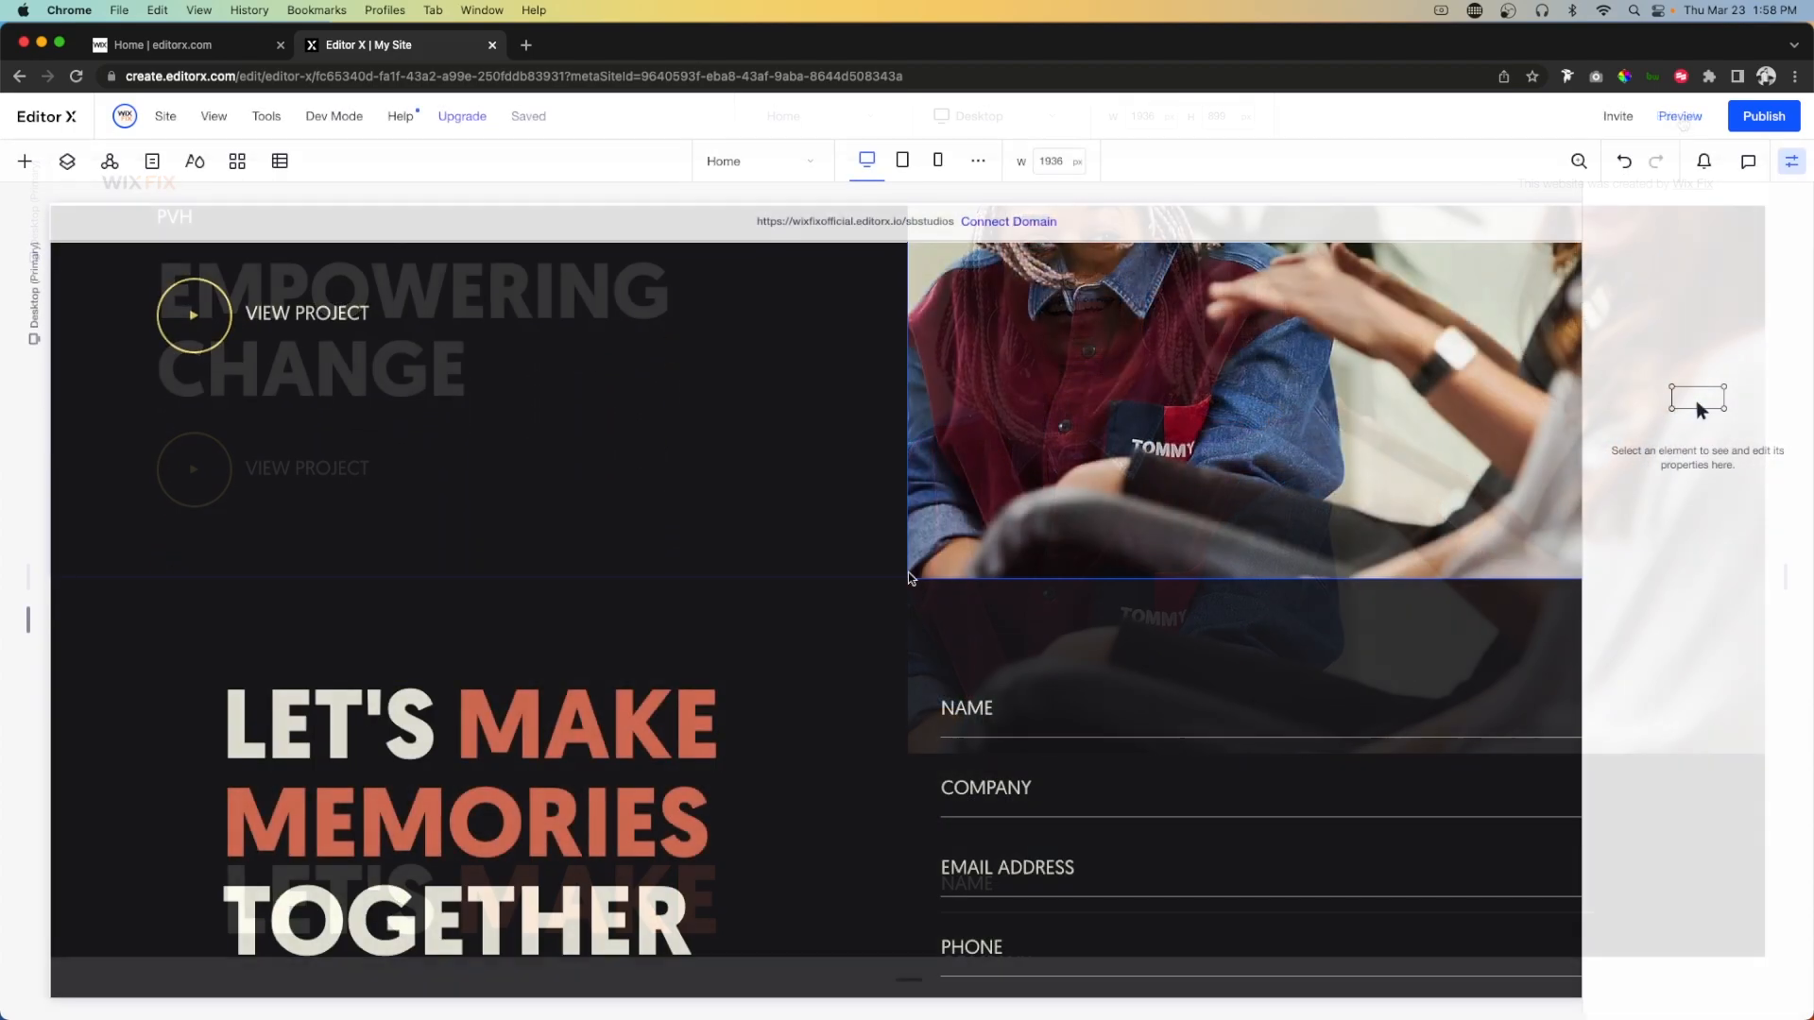
# Add a blank section between the EMPOWERING CHANGE row and the contact form section, with a minimum height of 900 px.
pyautogui.click(907, 579)
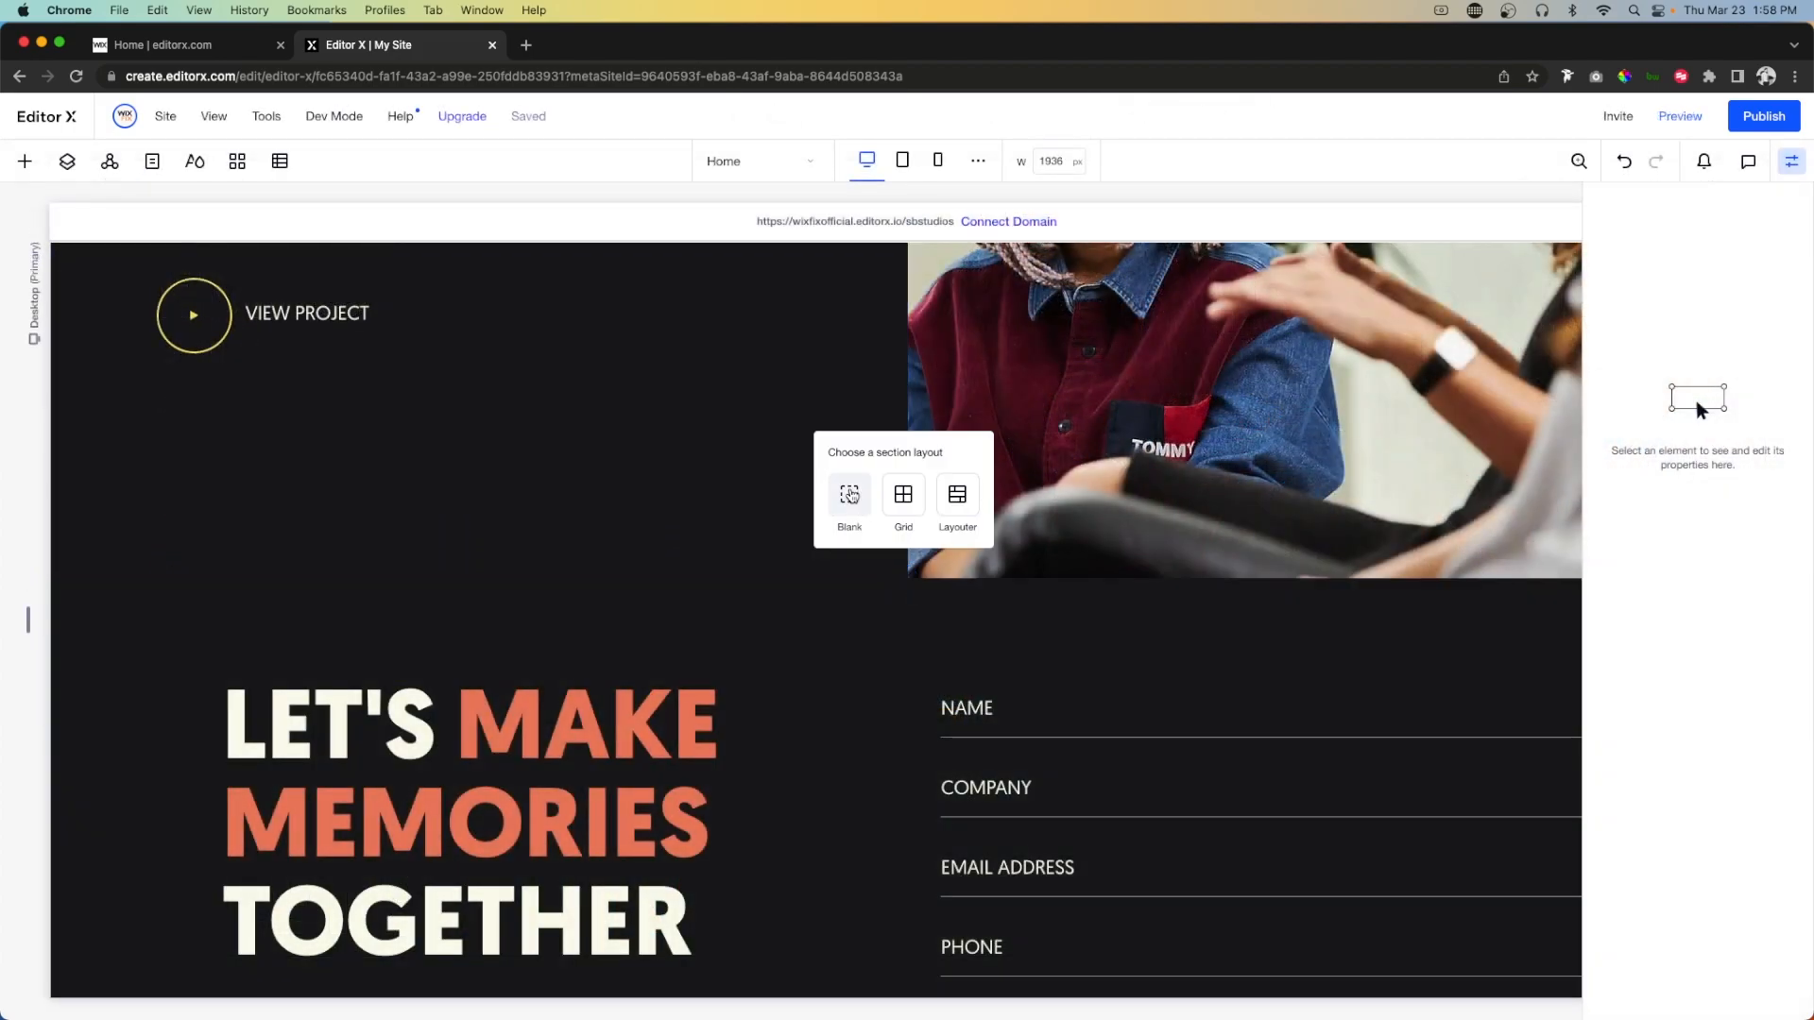
pyautogui.click(850, 494)
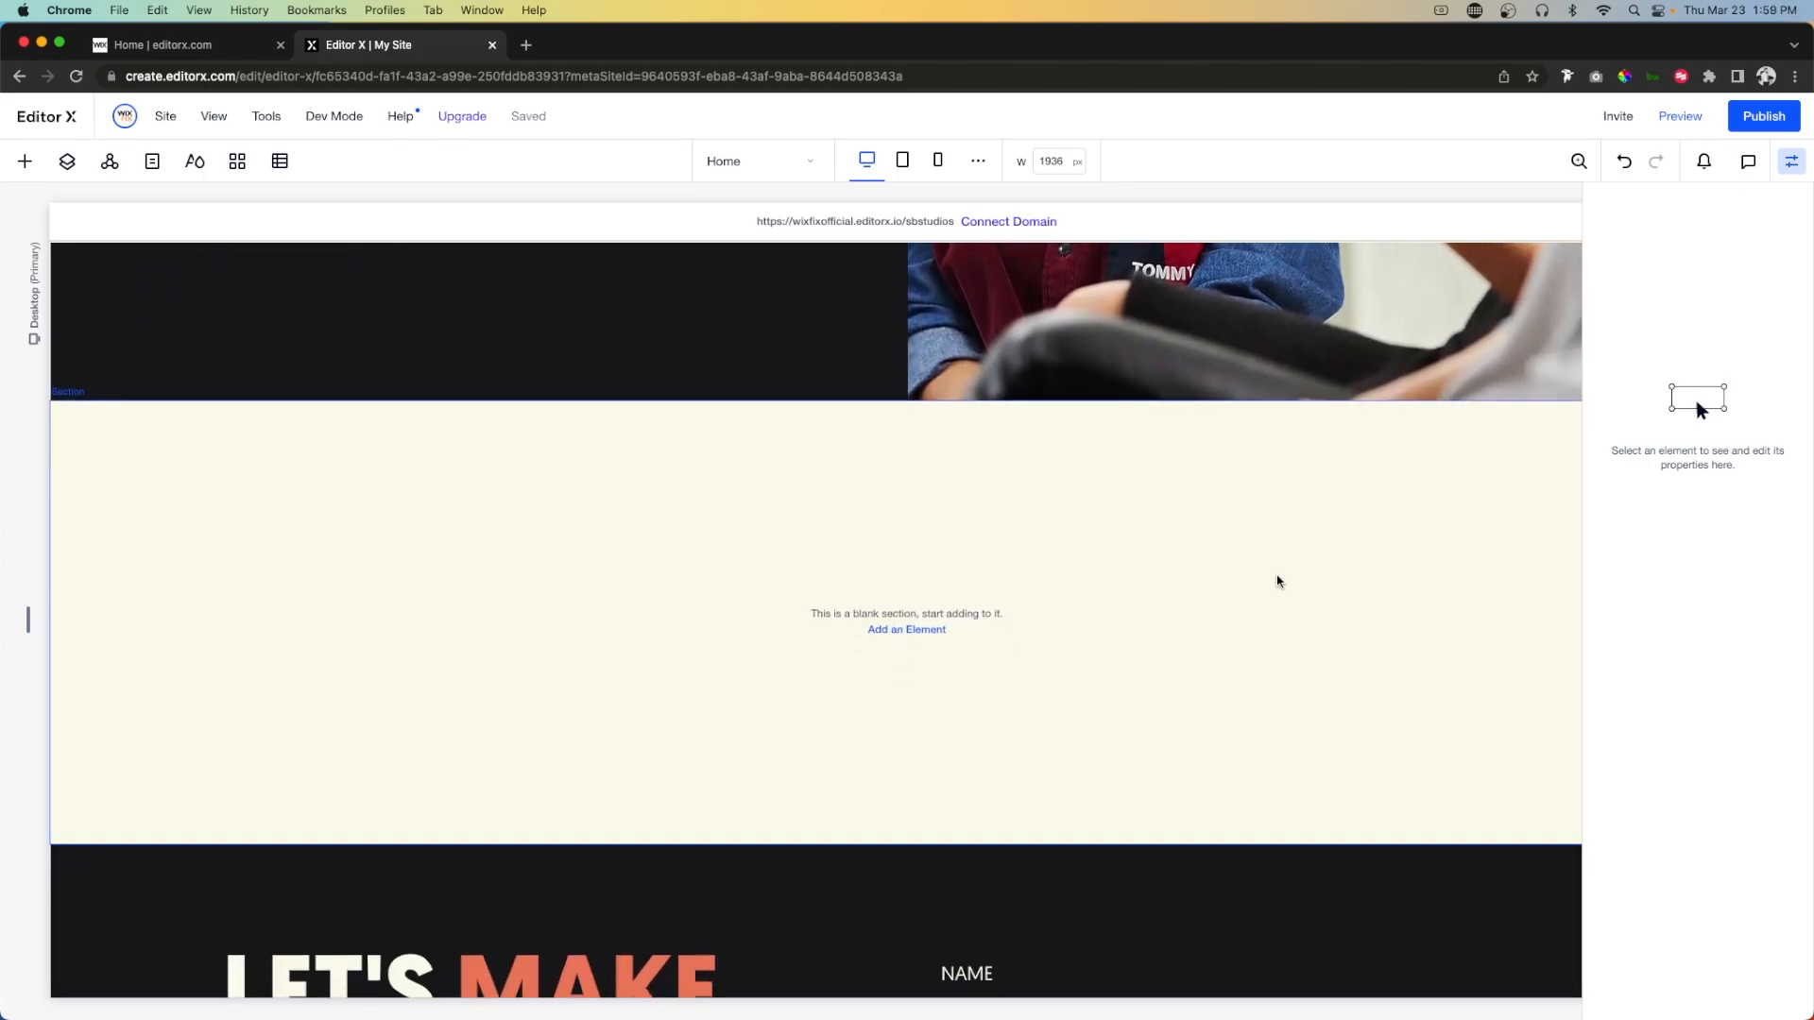
pyautogui.click(1280, 580)
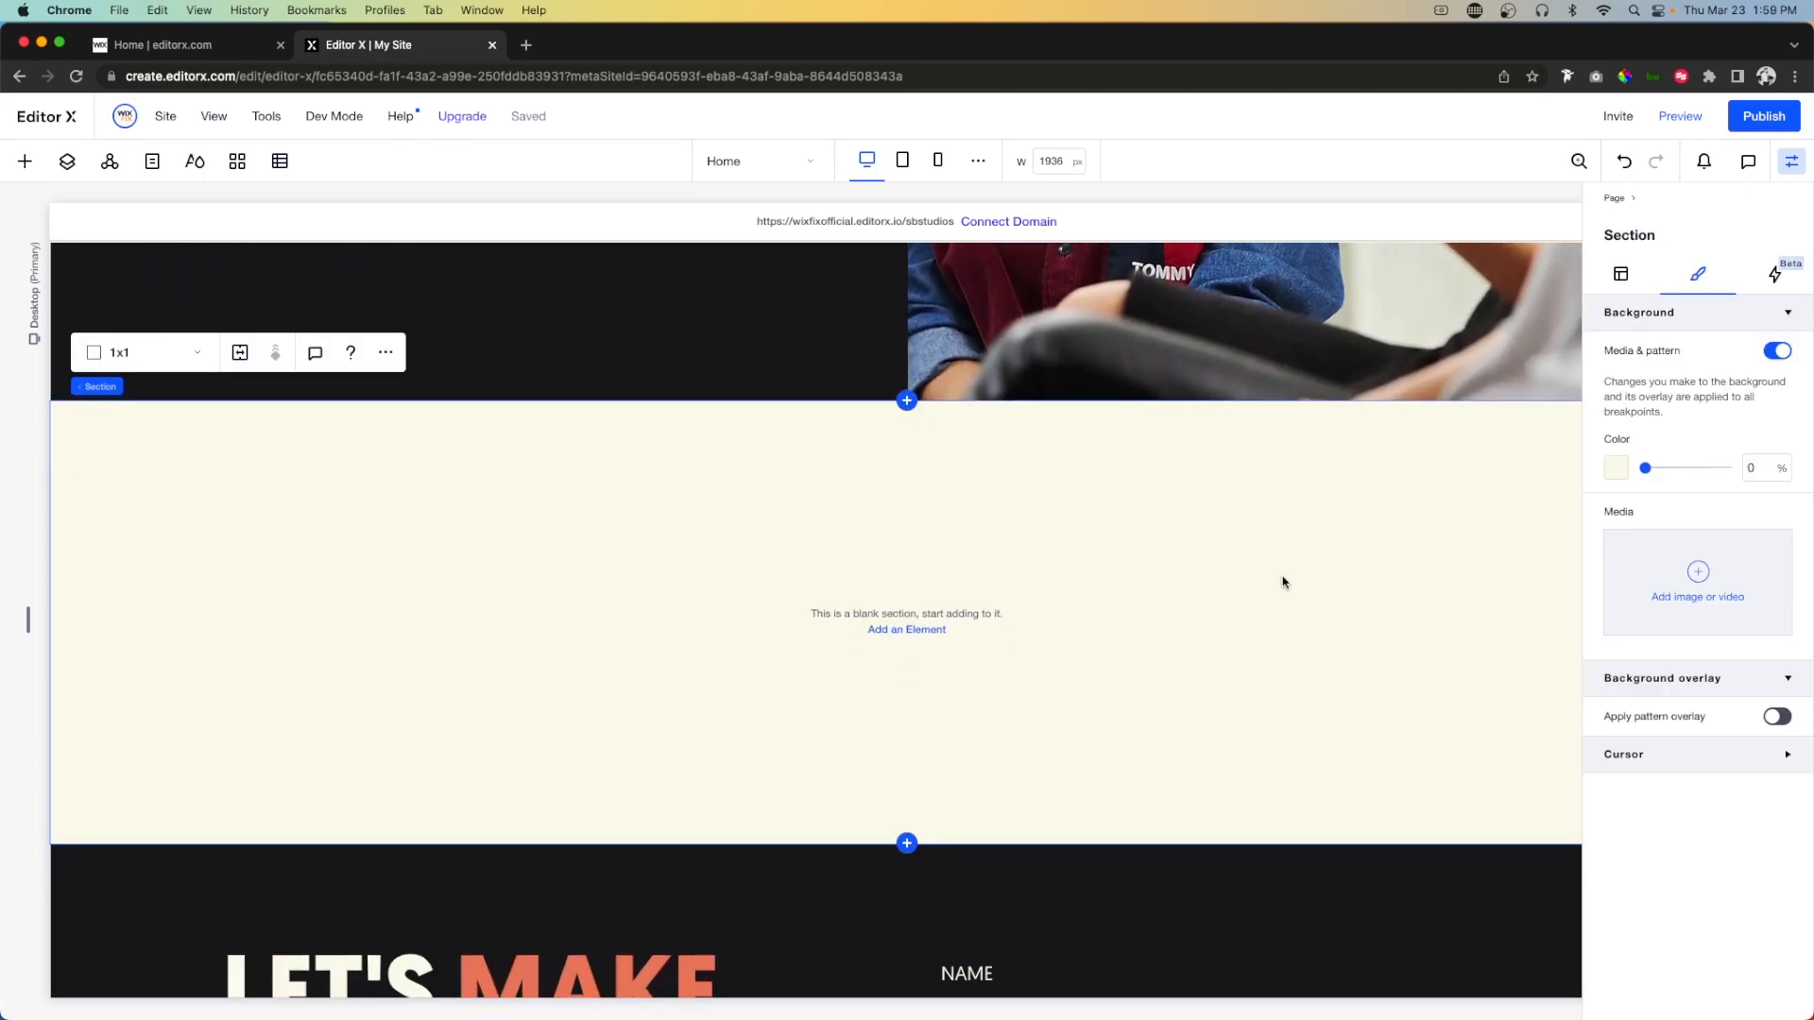
pyautogui.click(1630, 274)
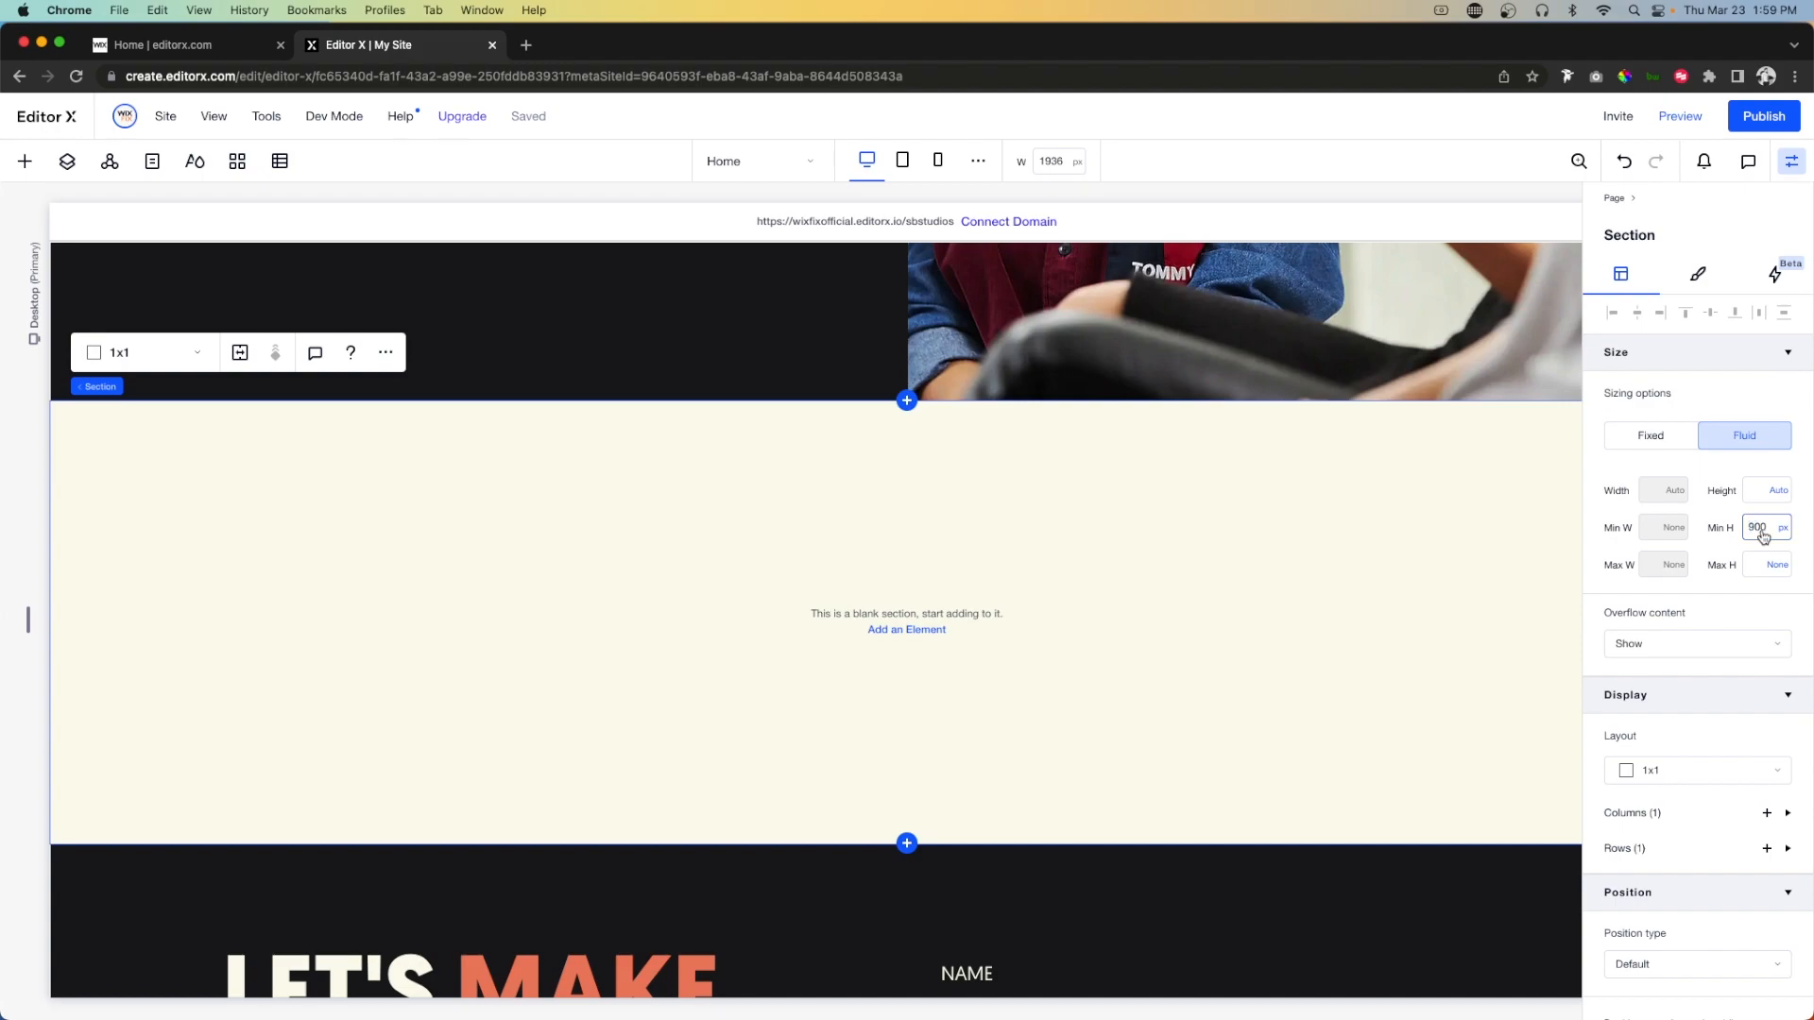
pyautogui.press('Return')
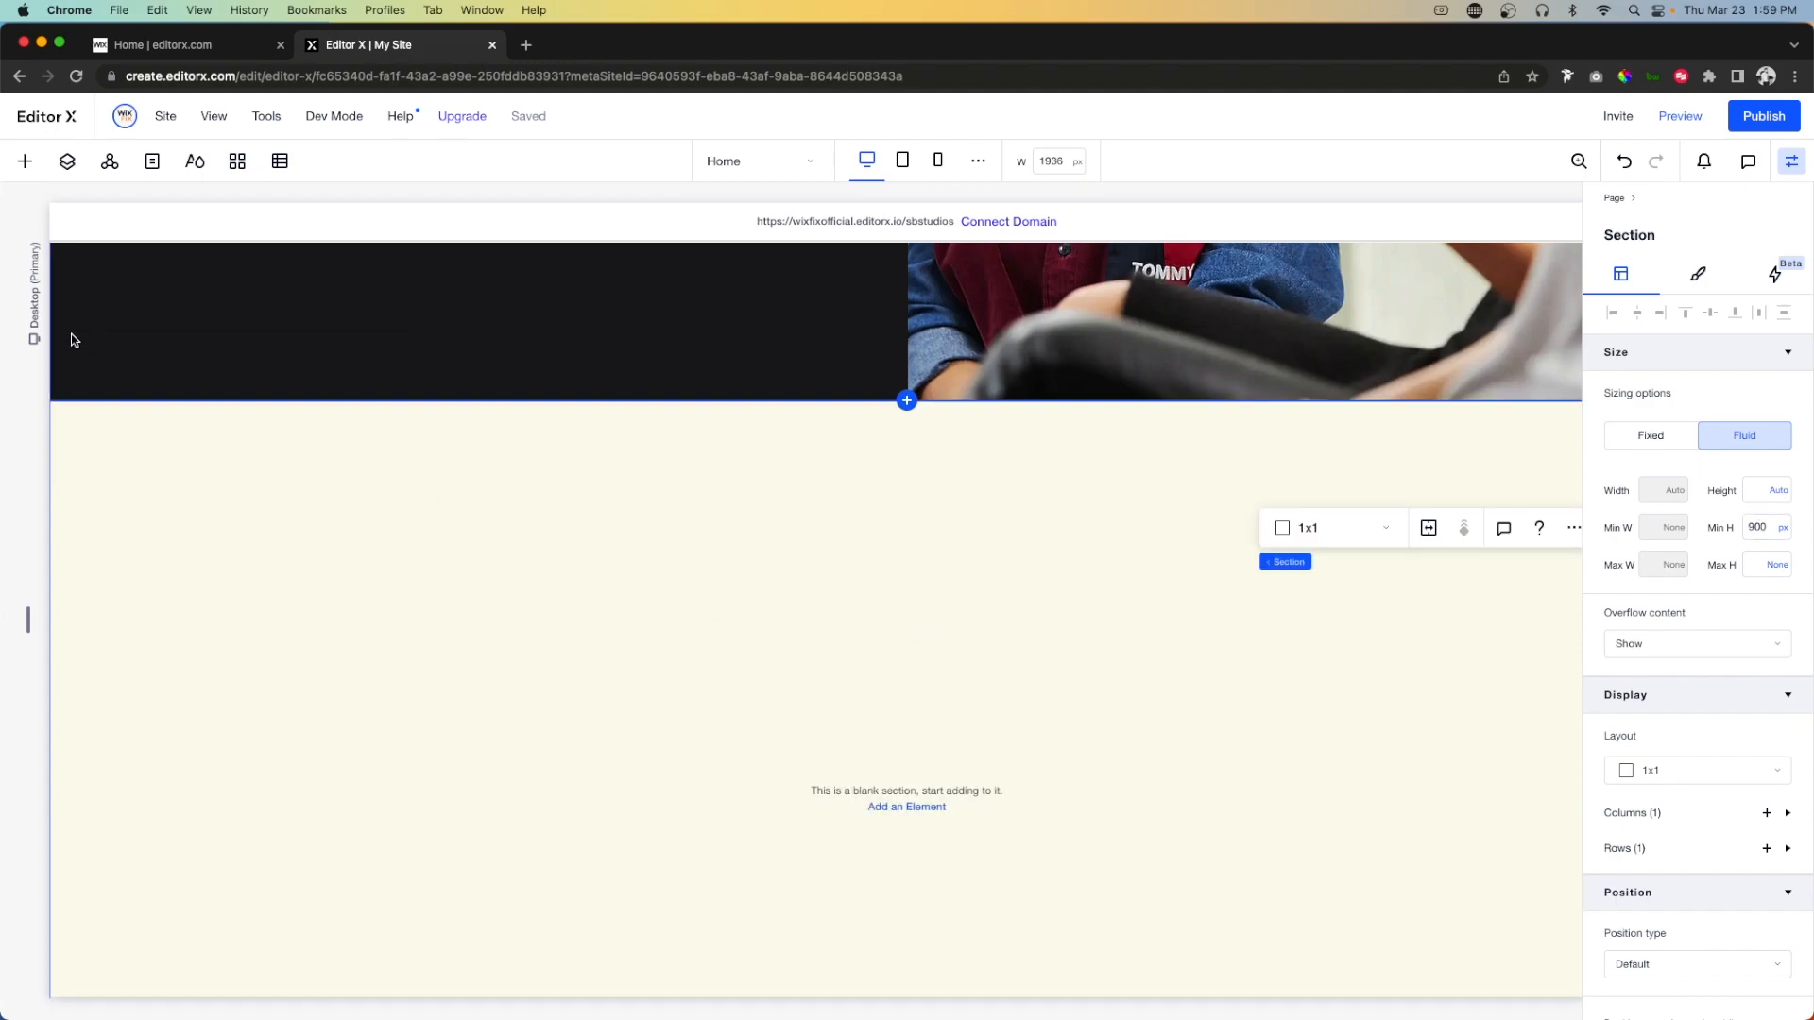
# Add a Heading 2 text to the blank section and change its wording to "WHO WE HANG WITH".
pyautogui.click(24, 161)
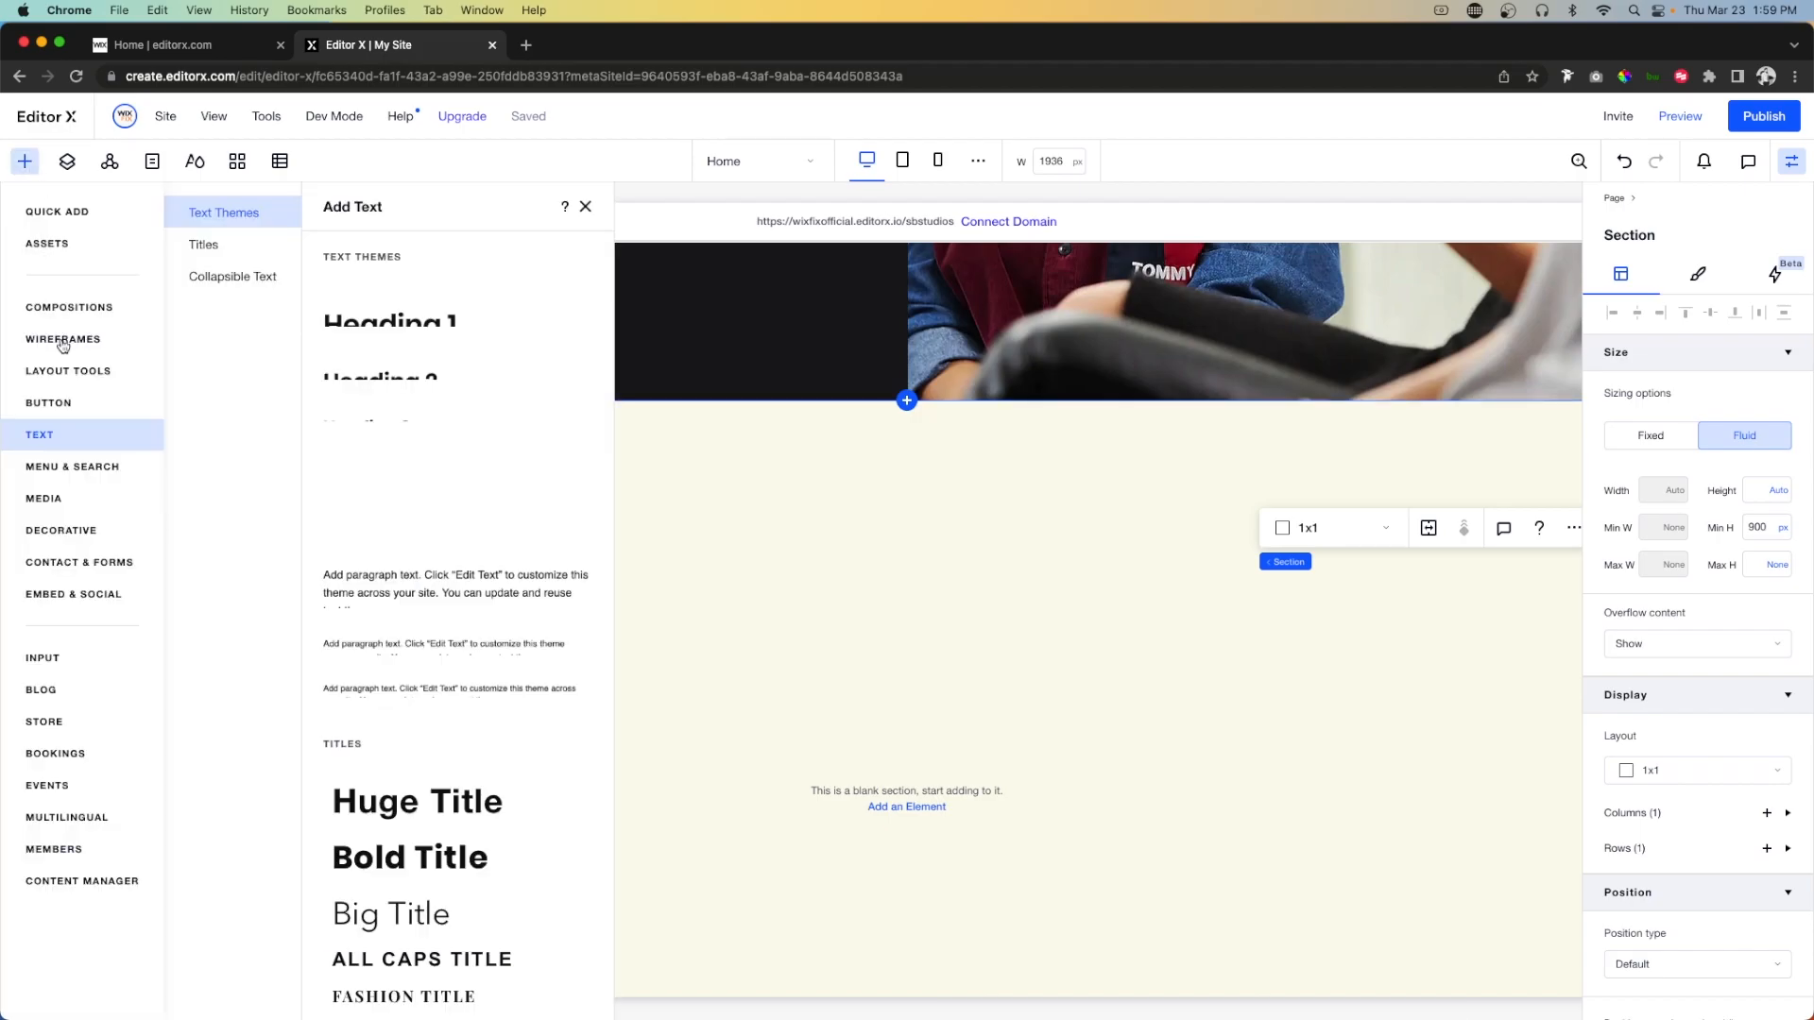
pyautogui.moveTo(406, 357); pyautogui.dragTo(938, 606)
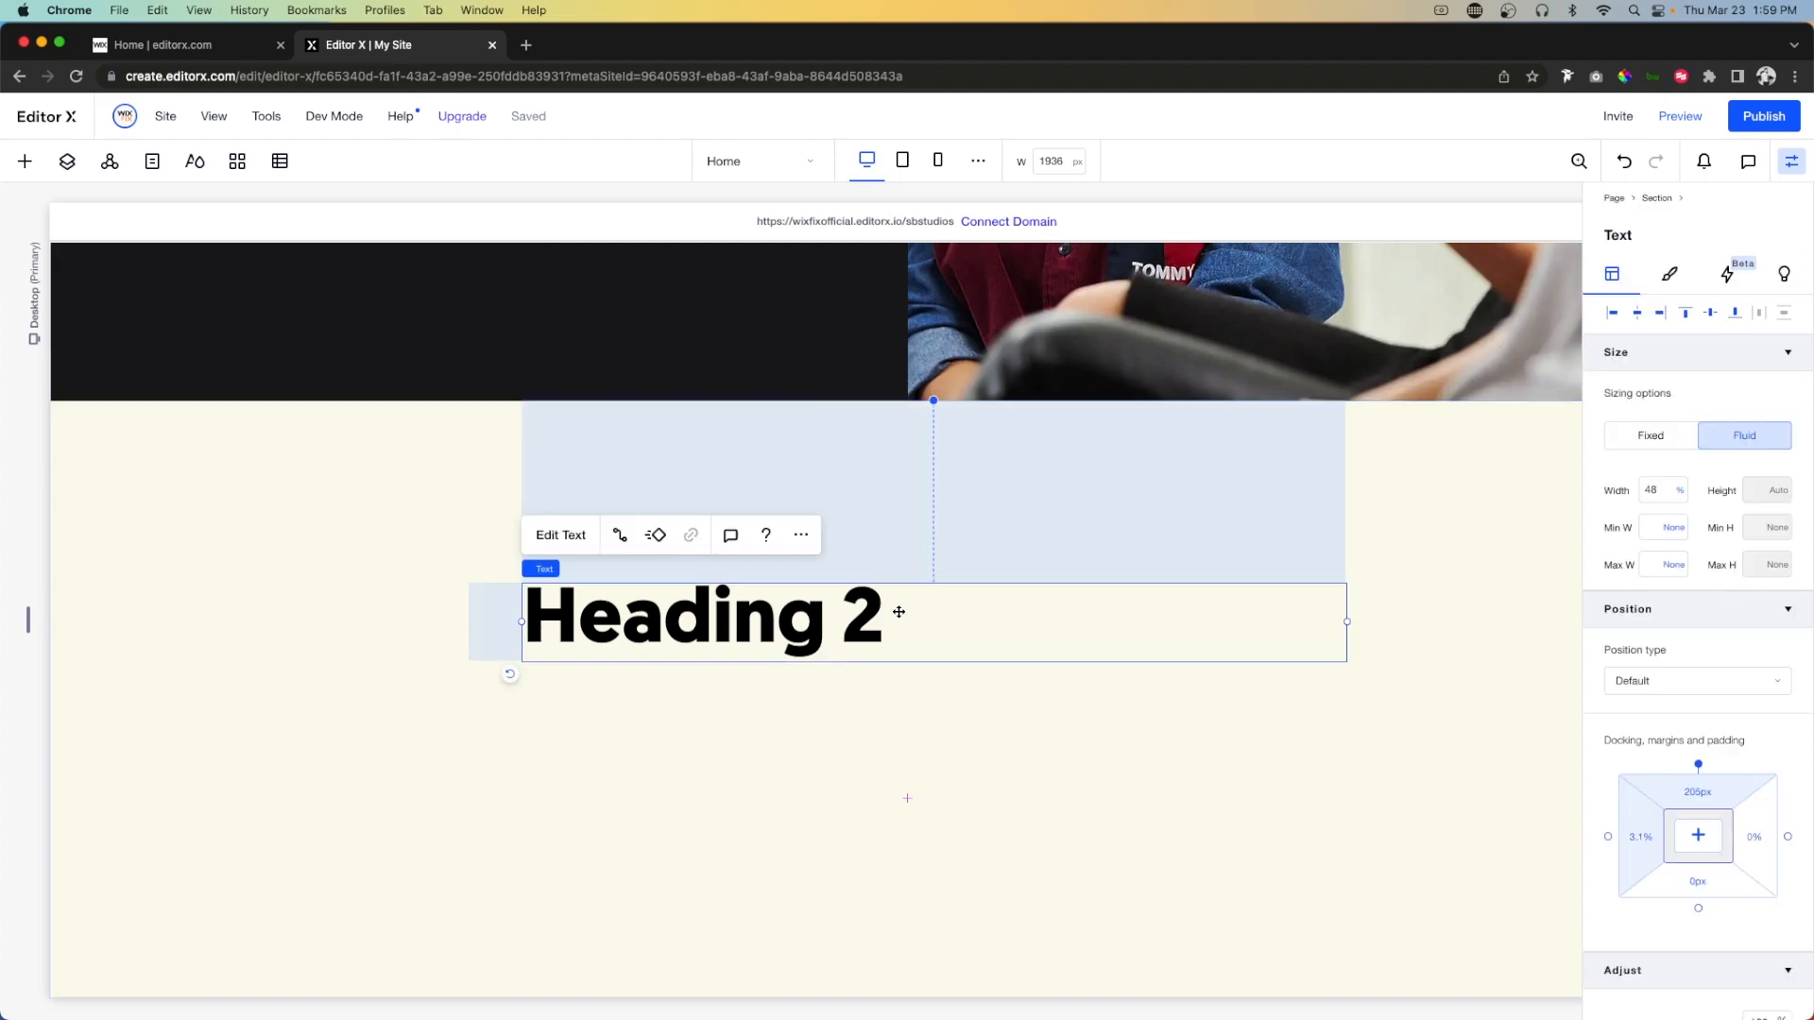
pyautogui.write('WHO')
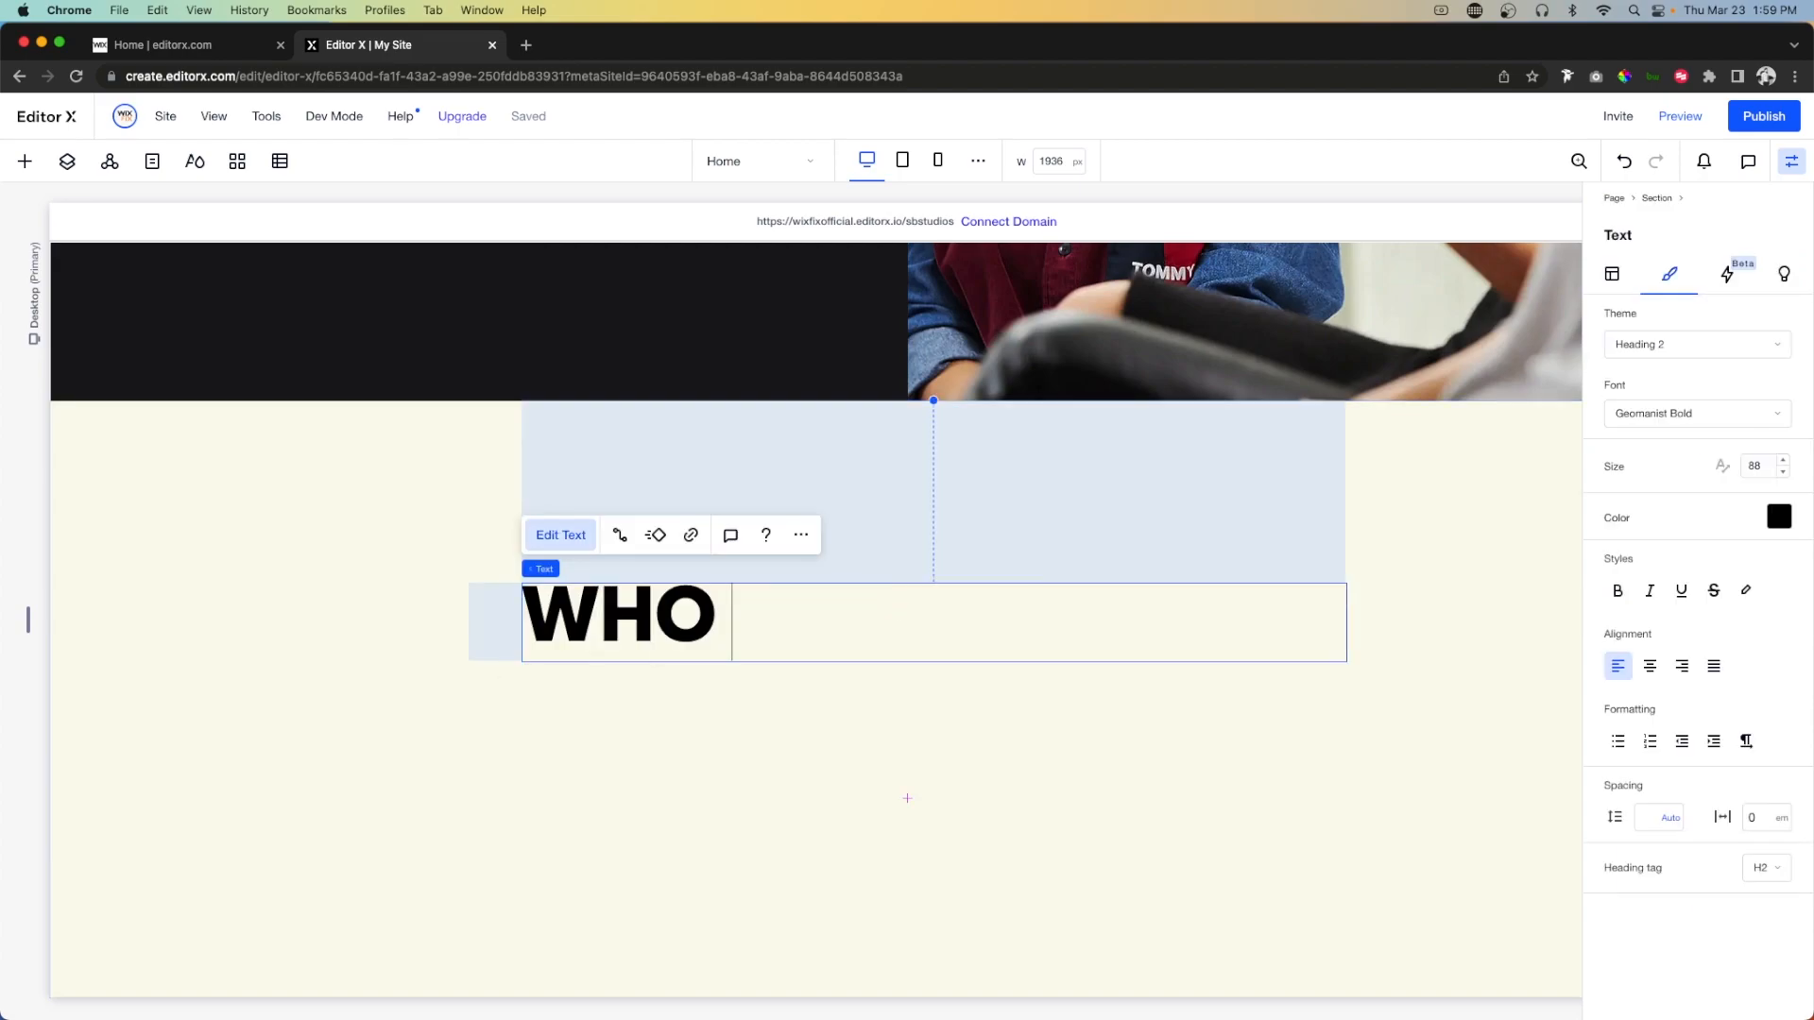
pyautogui.write(' WE HANG WITH')
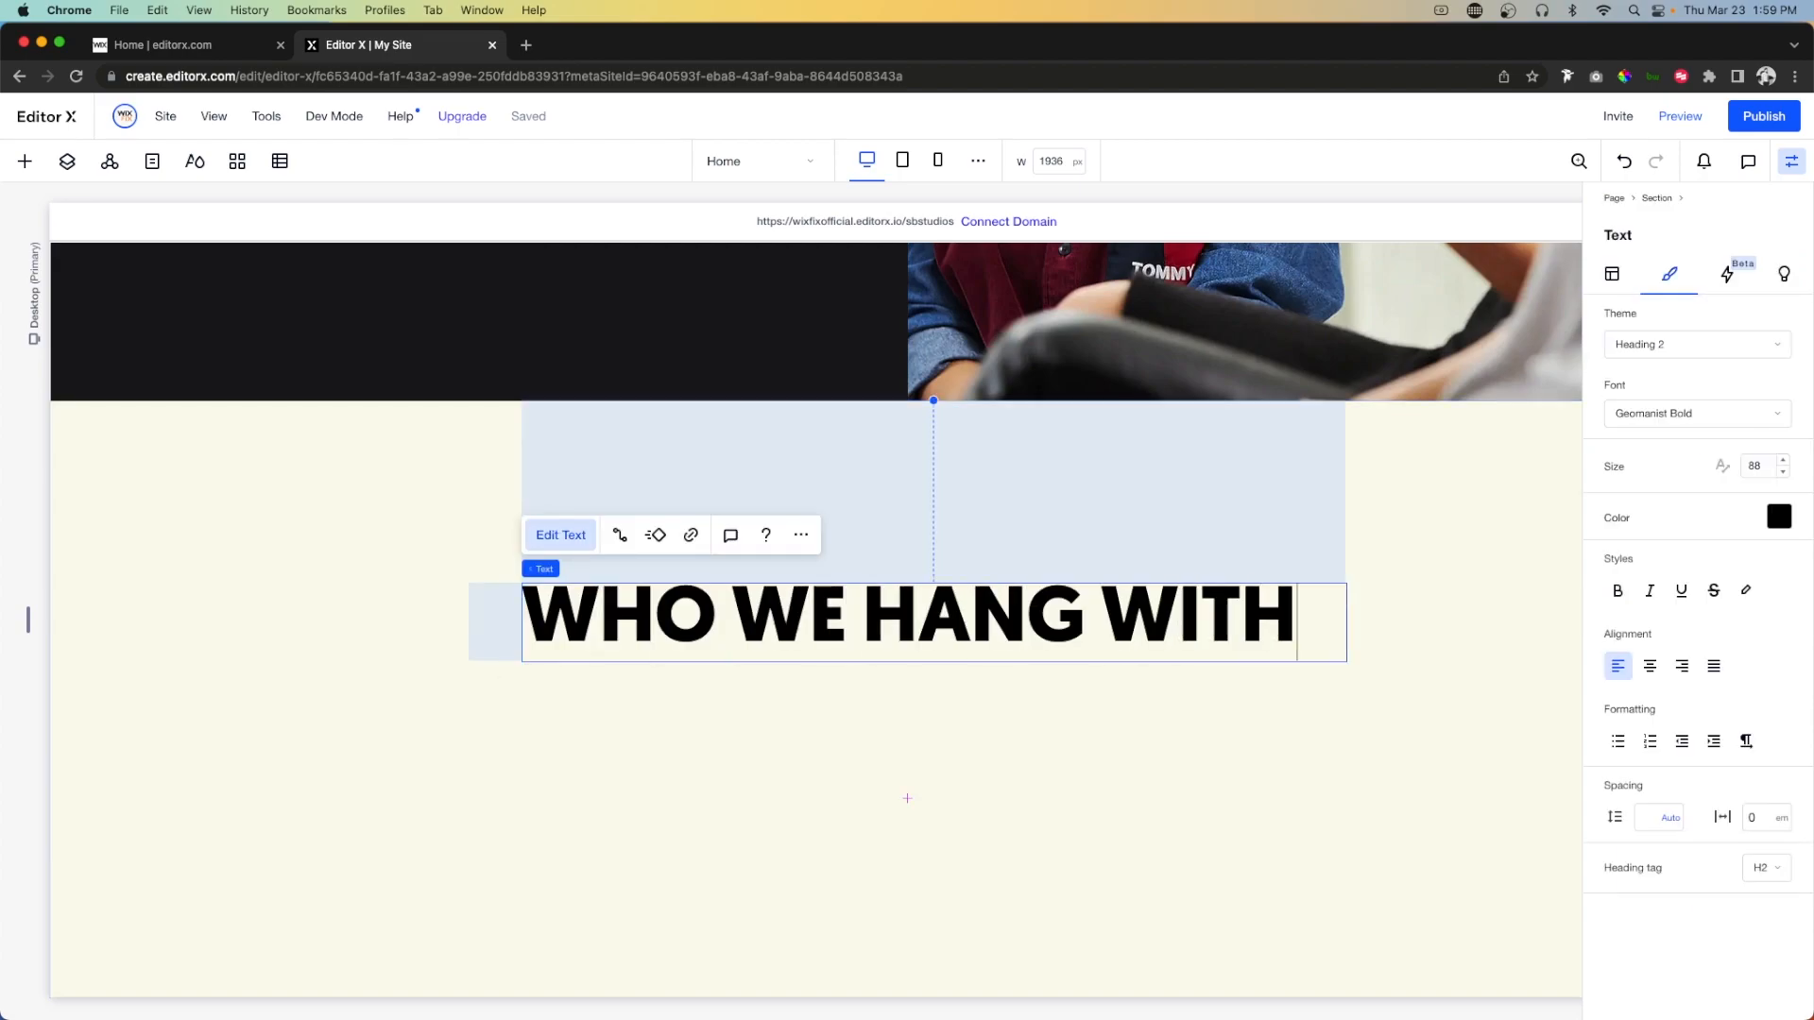
# Centre-align the WHO WE HANG WITH text and centre its box horizontally in the section.
pyautogui.press('super+a')
pyautogui.click(1650, 666)
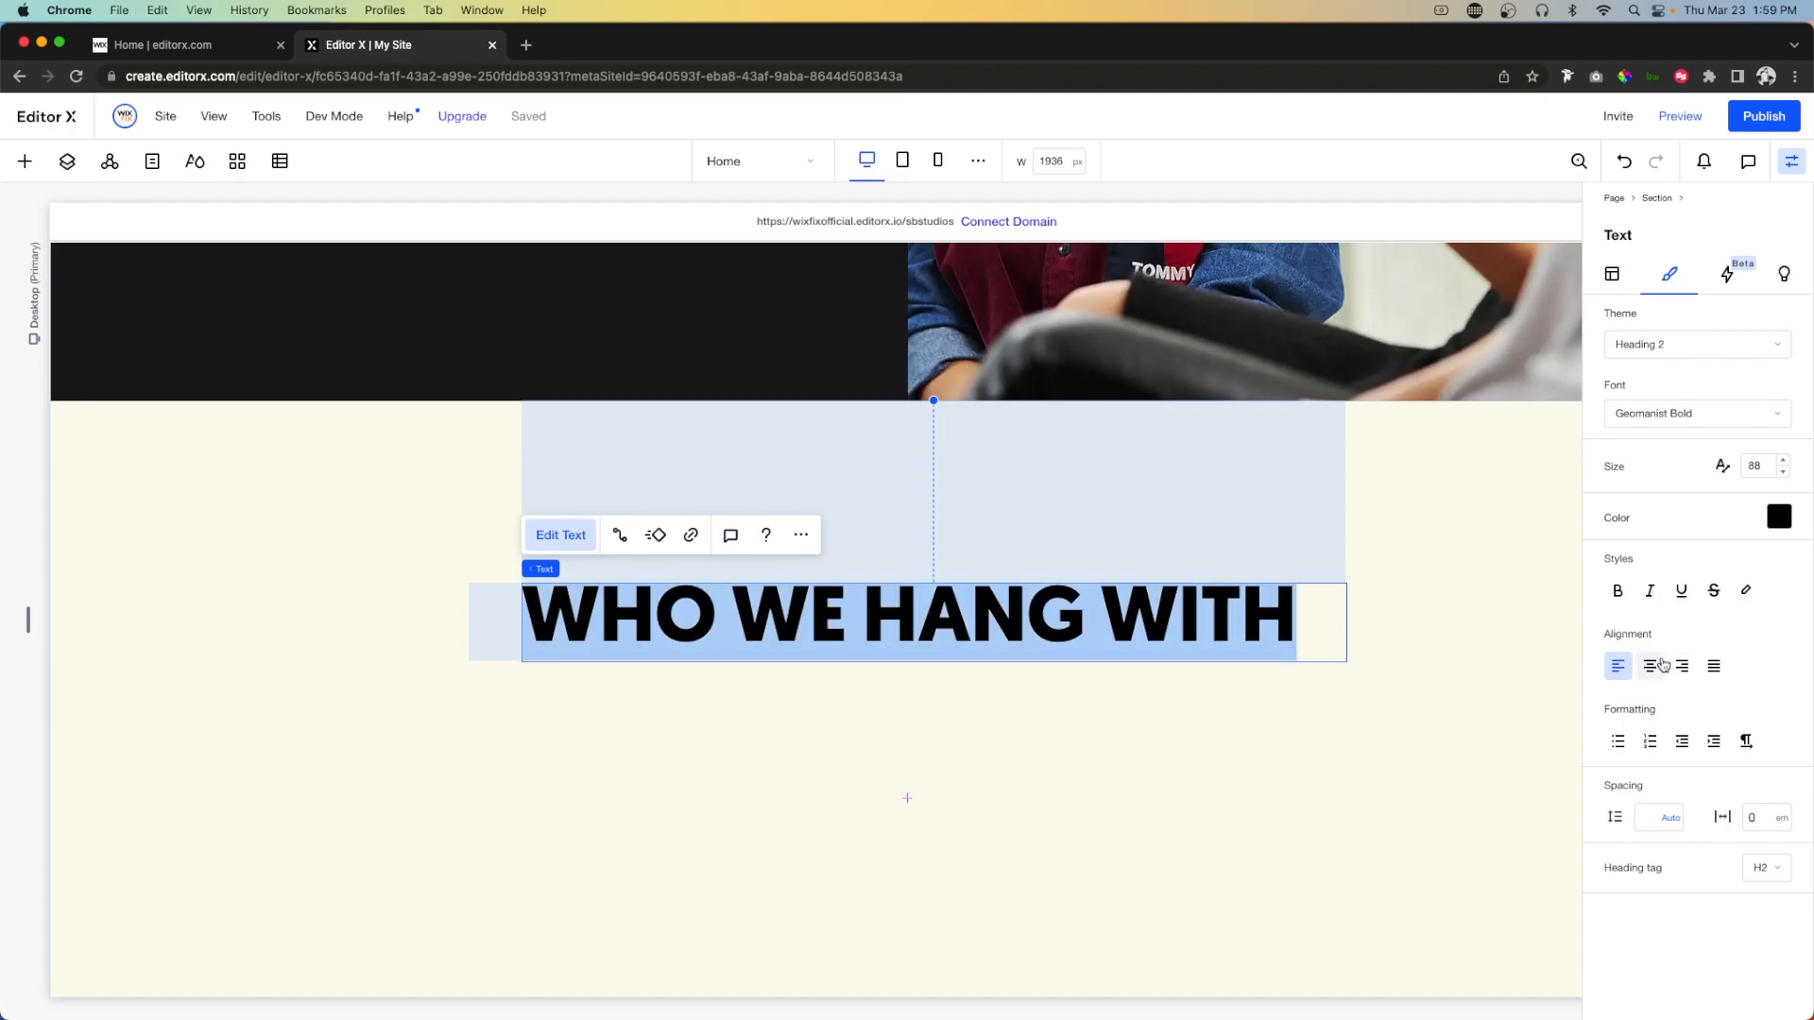
pyautogui.click(1613, 270)
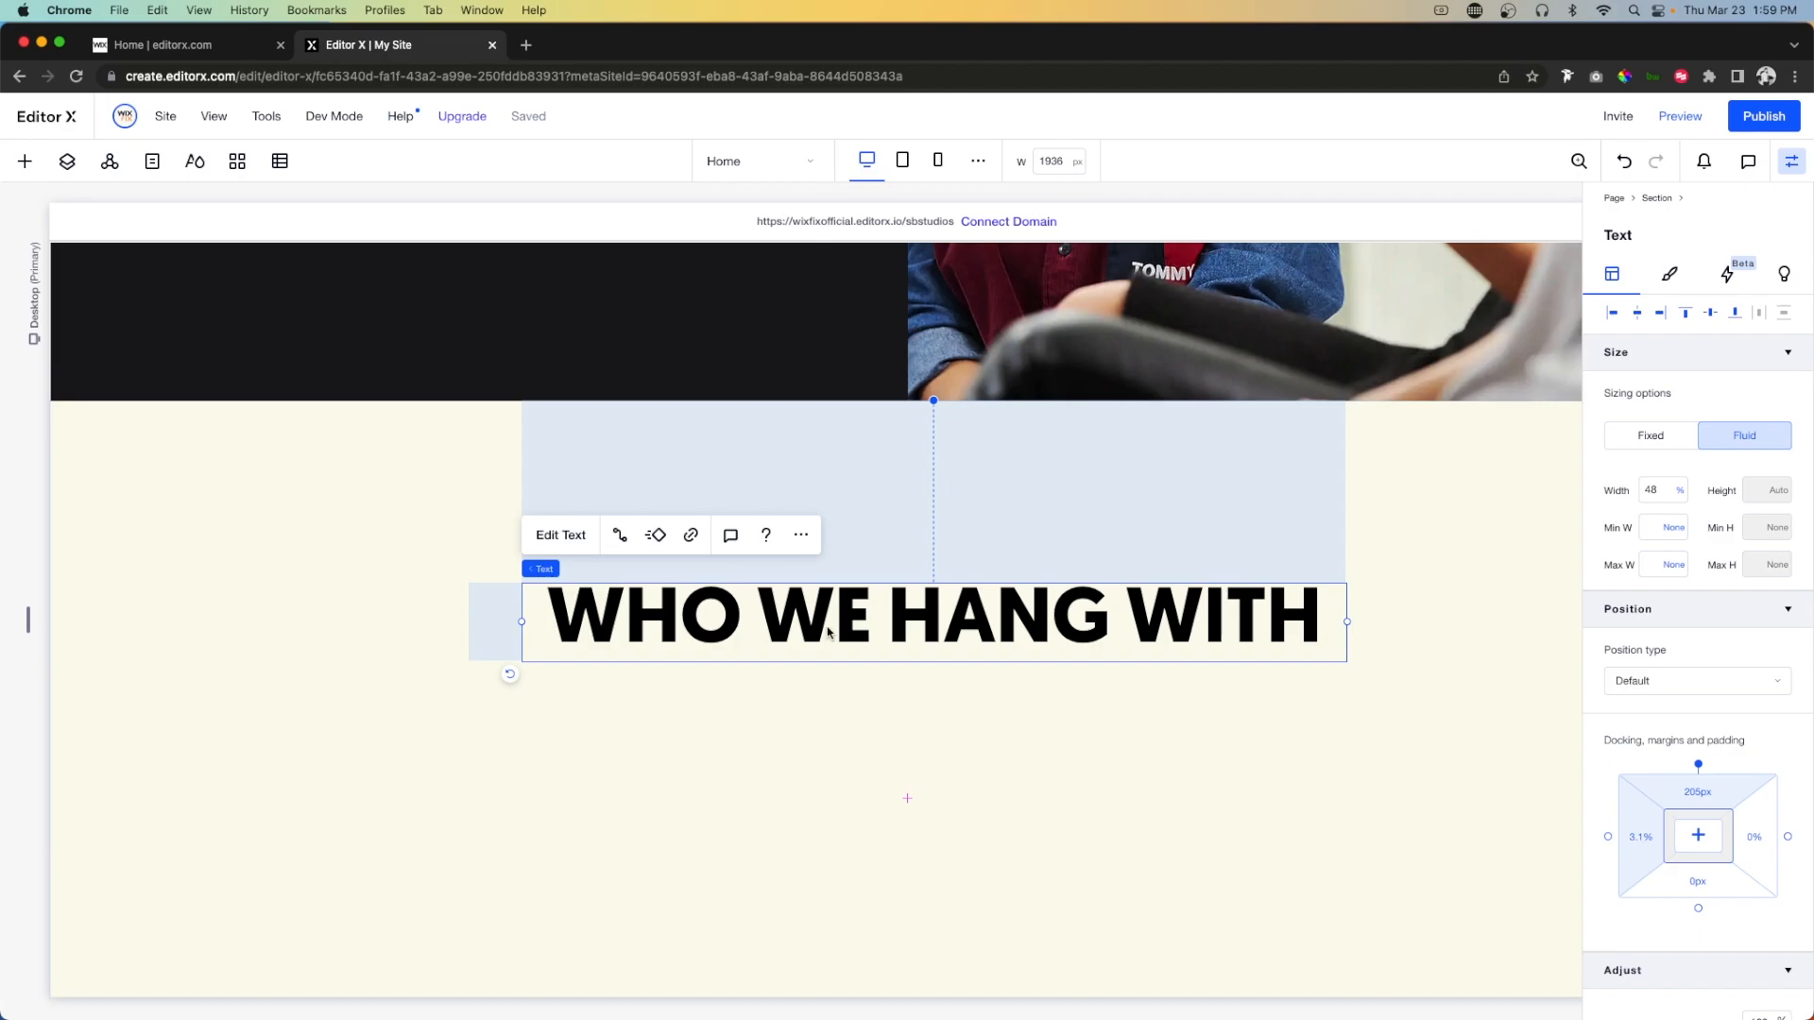
# Add a container below the WHO WE HANG WITH heading and set its width to 60%.
pyautogui.scroll(-3, 828, 630)
pyautogui.scroll(-2, 828, 628)
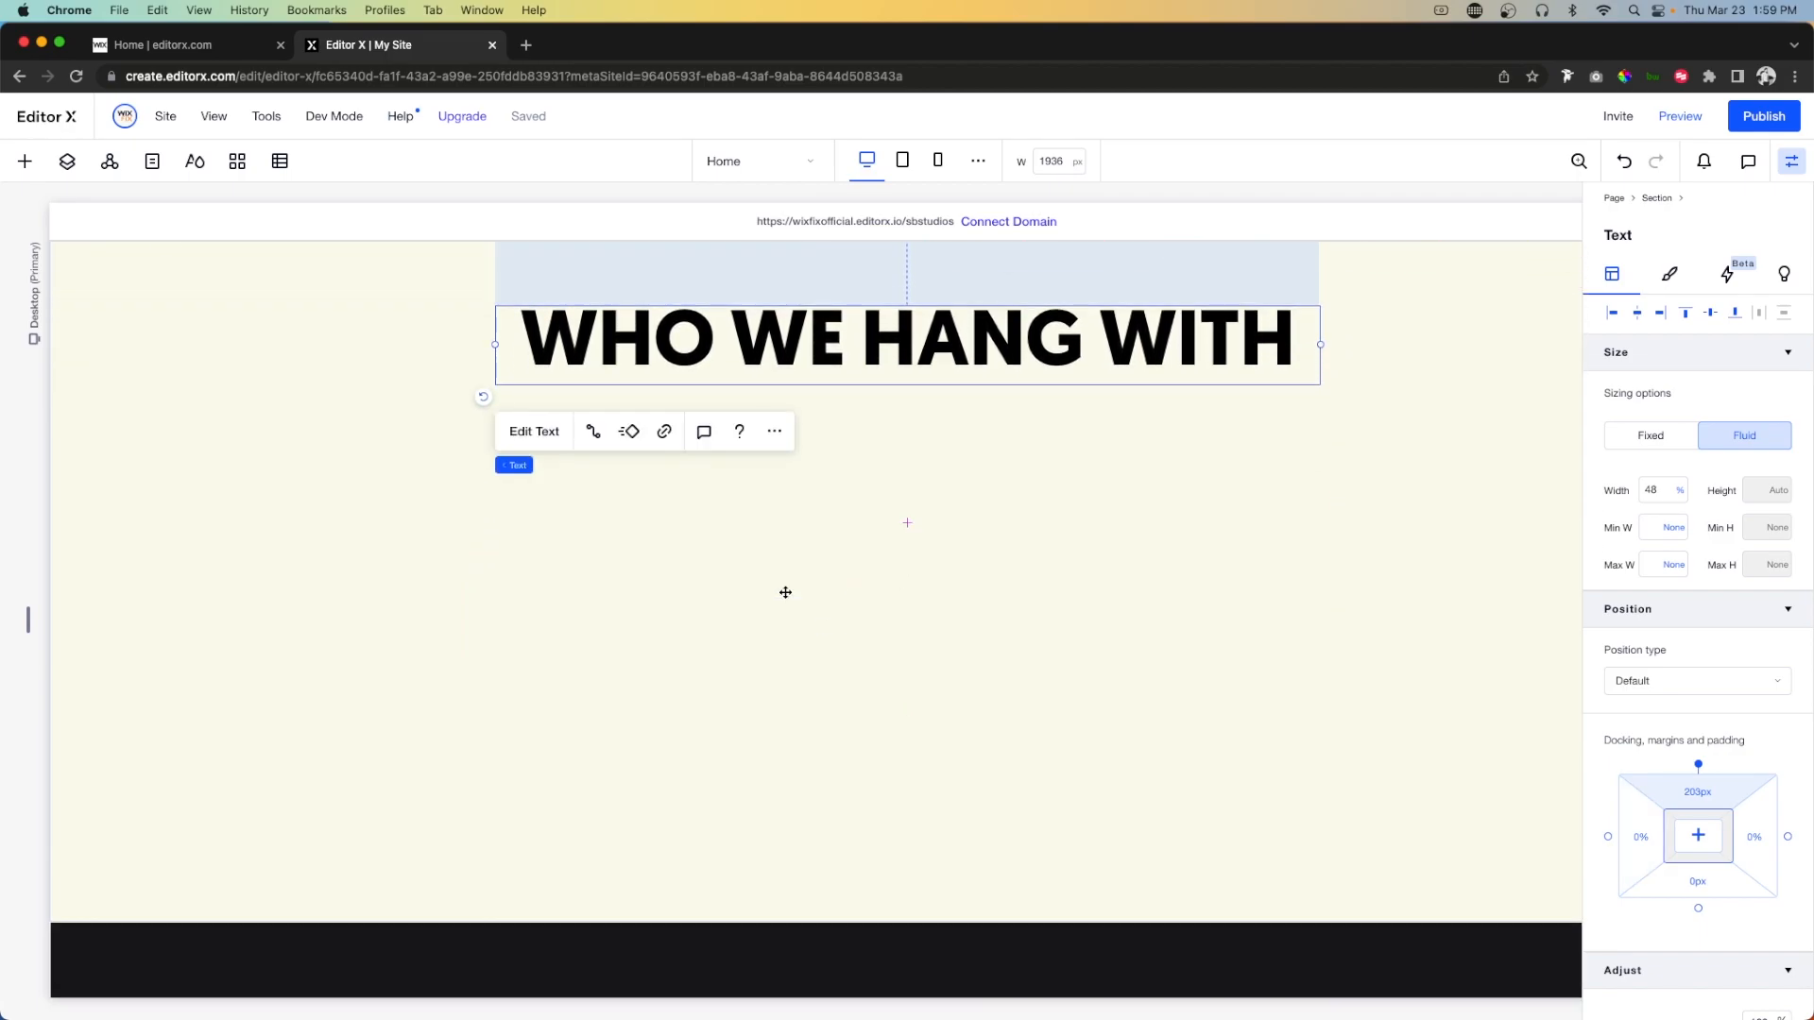
pyautogui.click(25, 162)
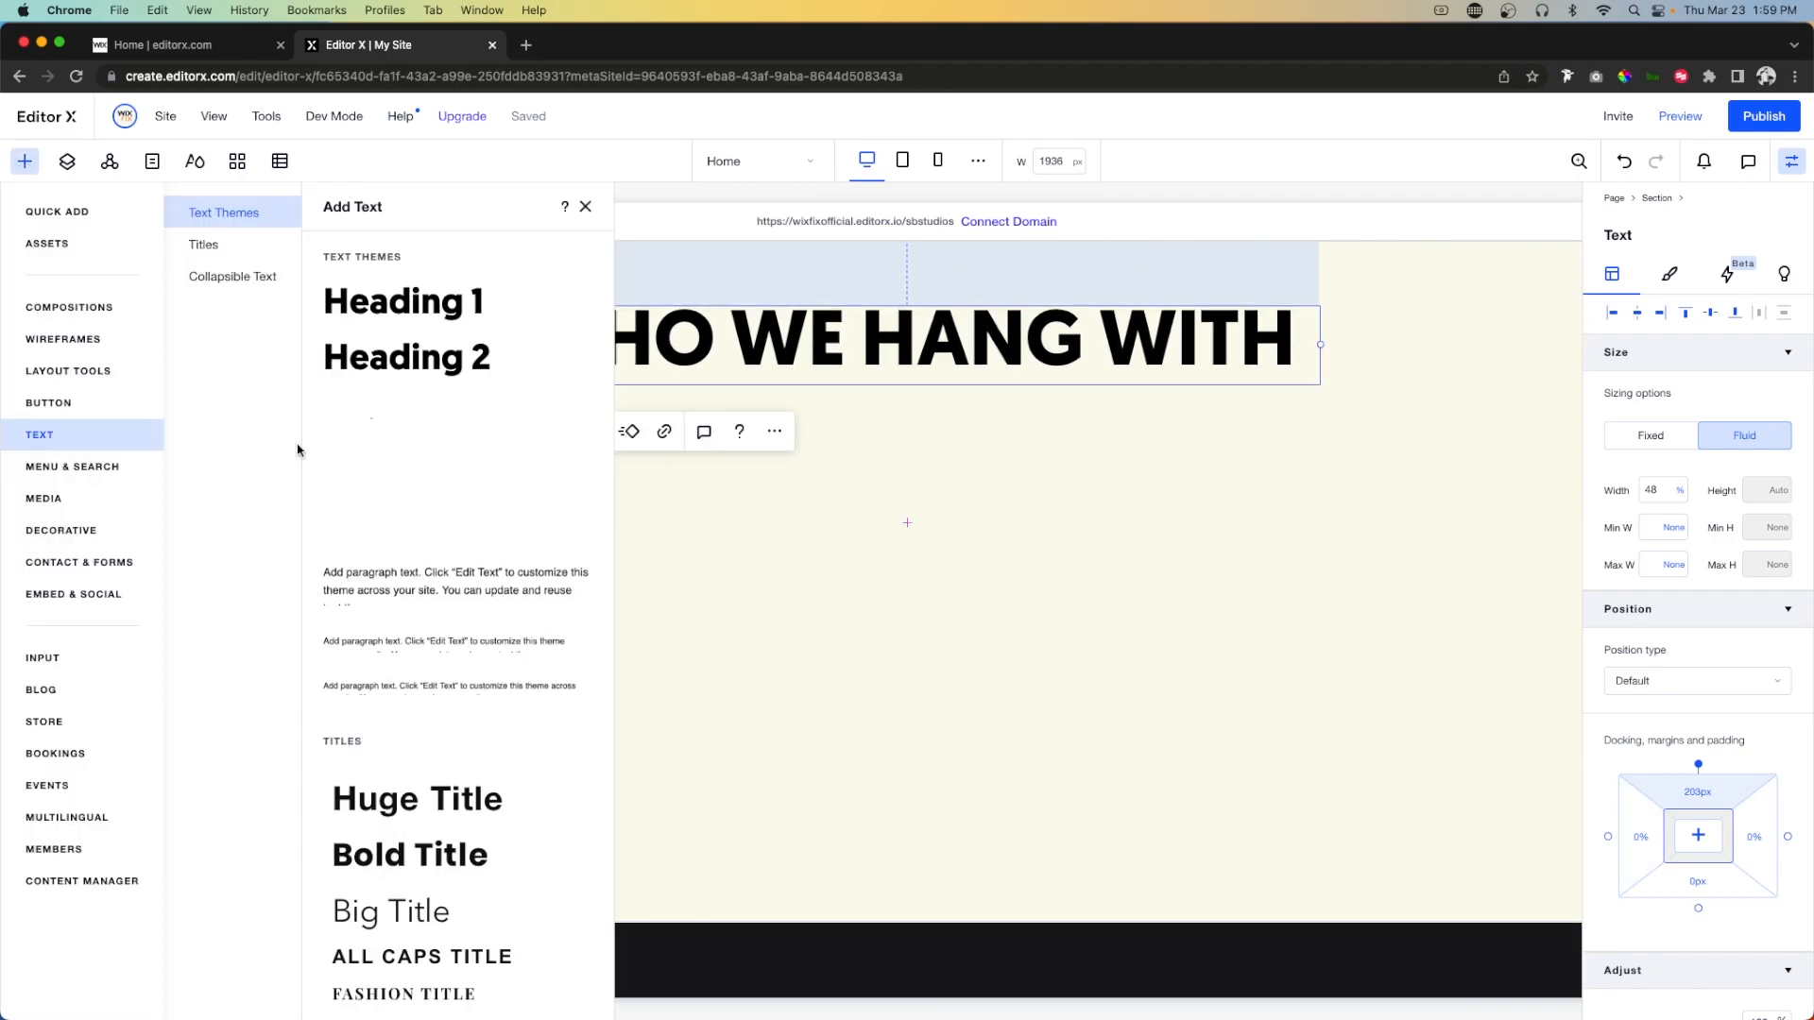
pyautogui.click(57, 211)
pyautogui.moveTo(337, 514); pyautogui.dragTo(898, 543)
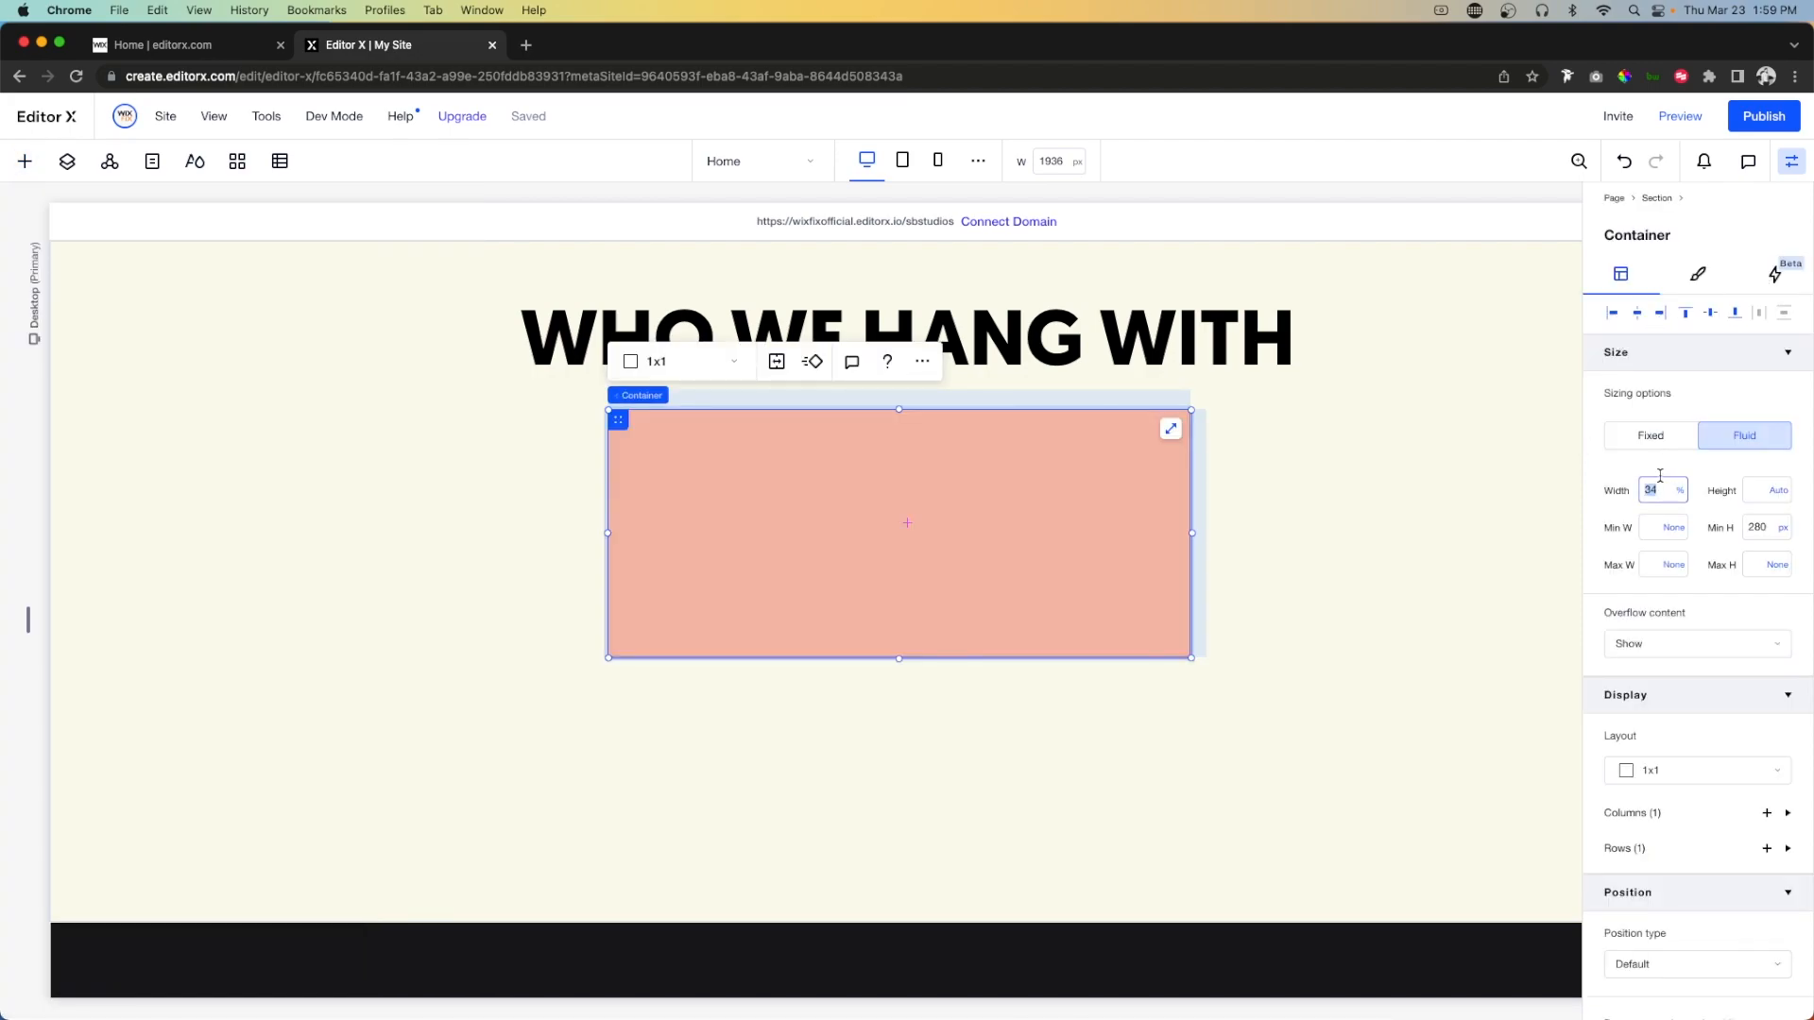
pyautogui.press('Return')
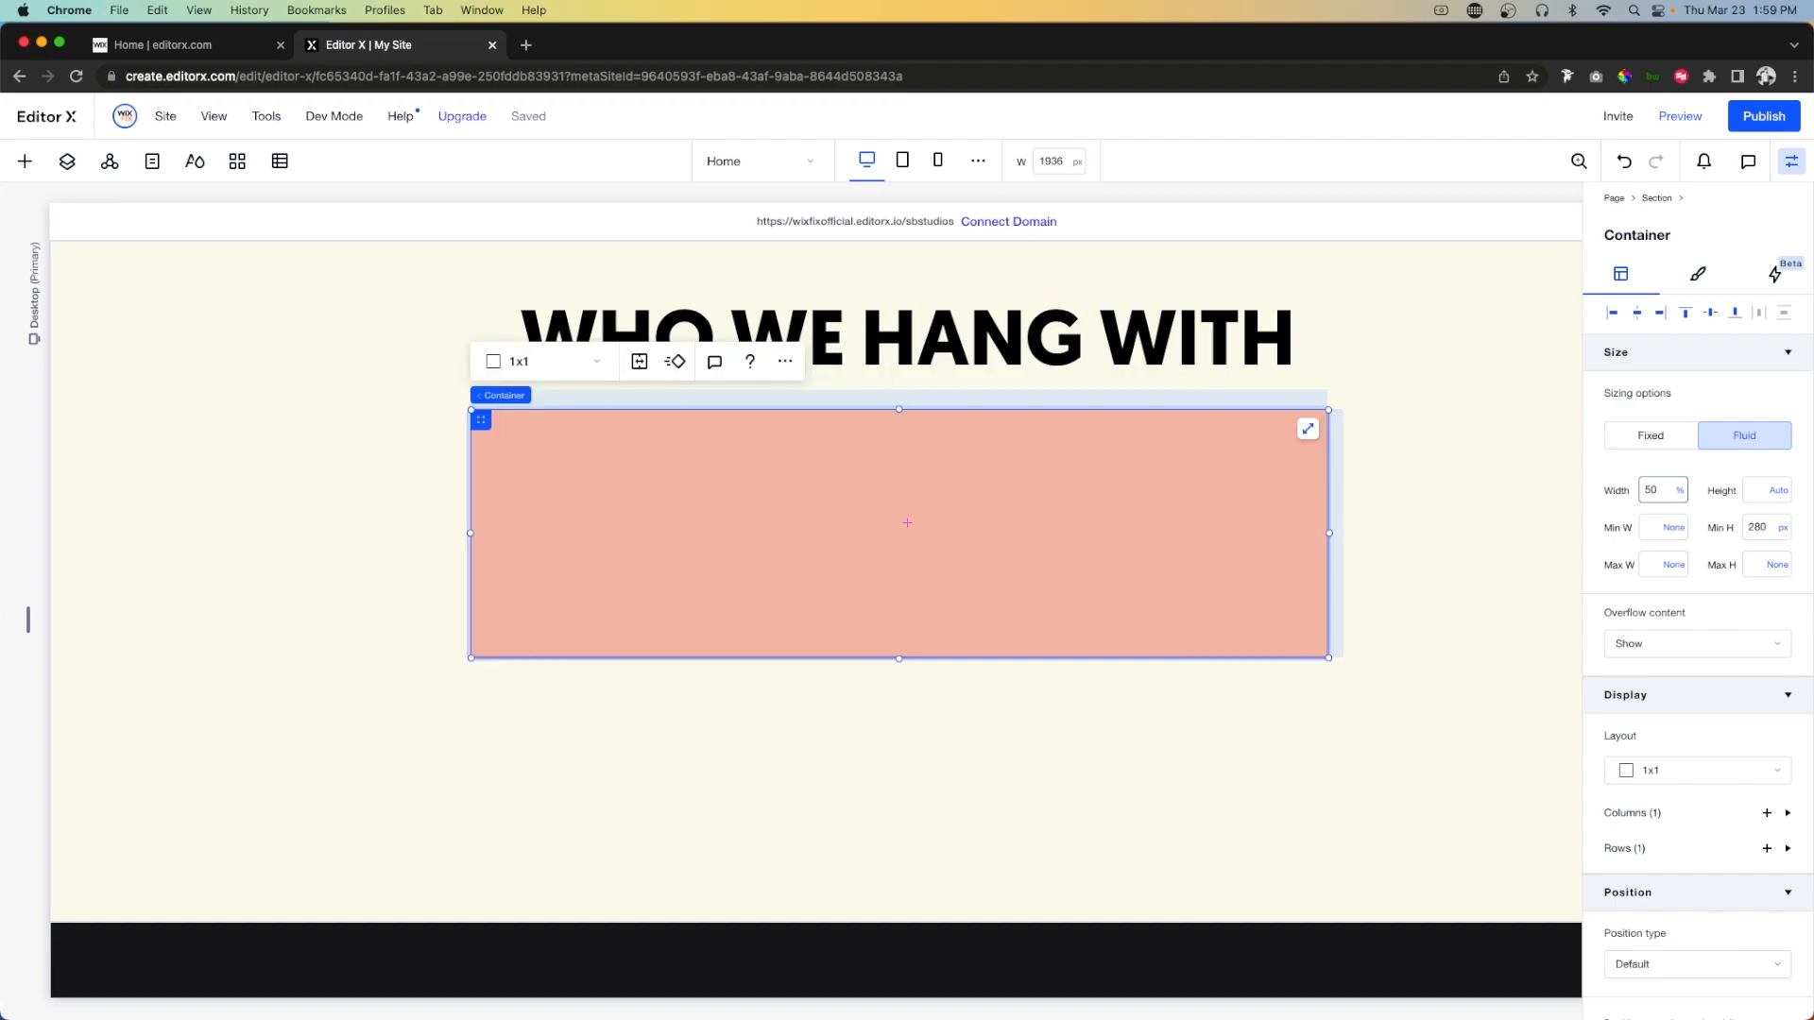
pyautogui.click(1653, 491)
pyautogui.write('60')
pyautogui.press('Return')
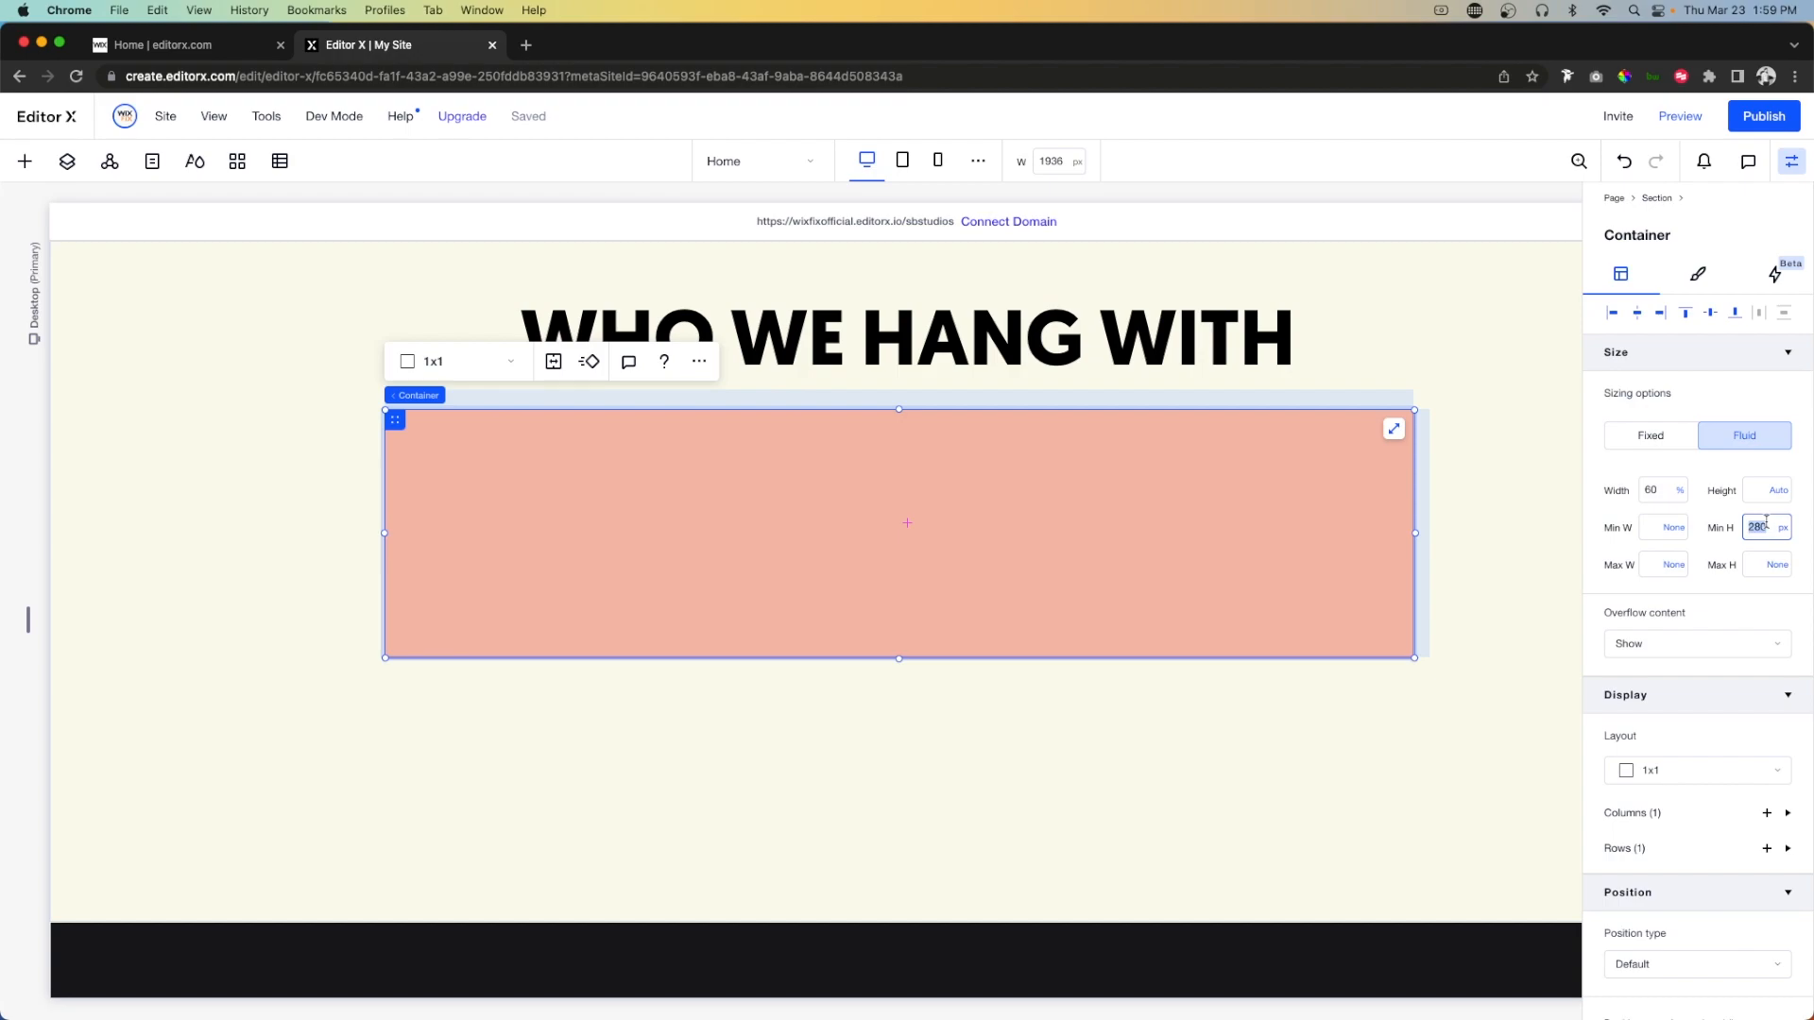
# Set the new container's minimum height to 350 px and shift it down clear of the heading.
pyautogui.write('320')
pyautogui.press('Return')
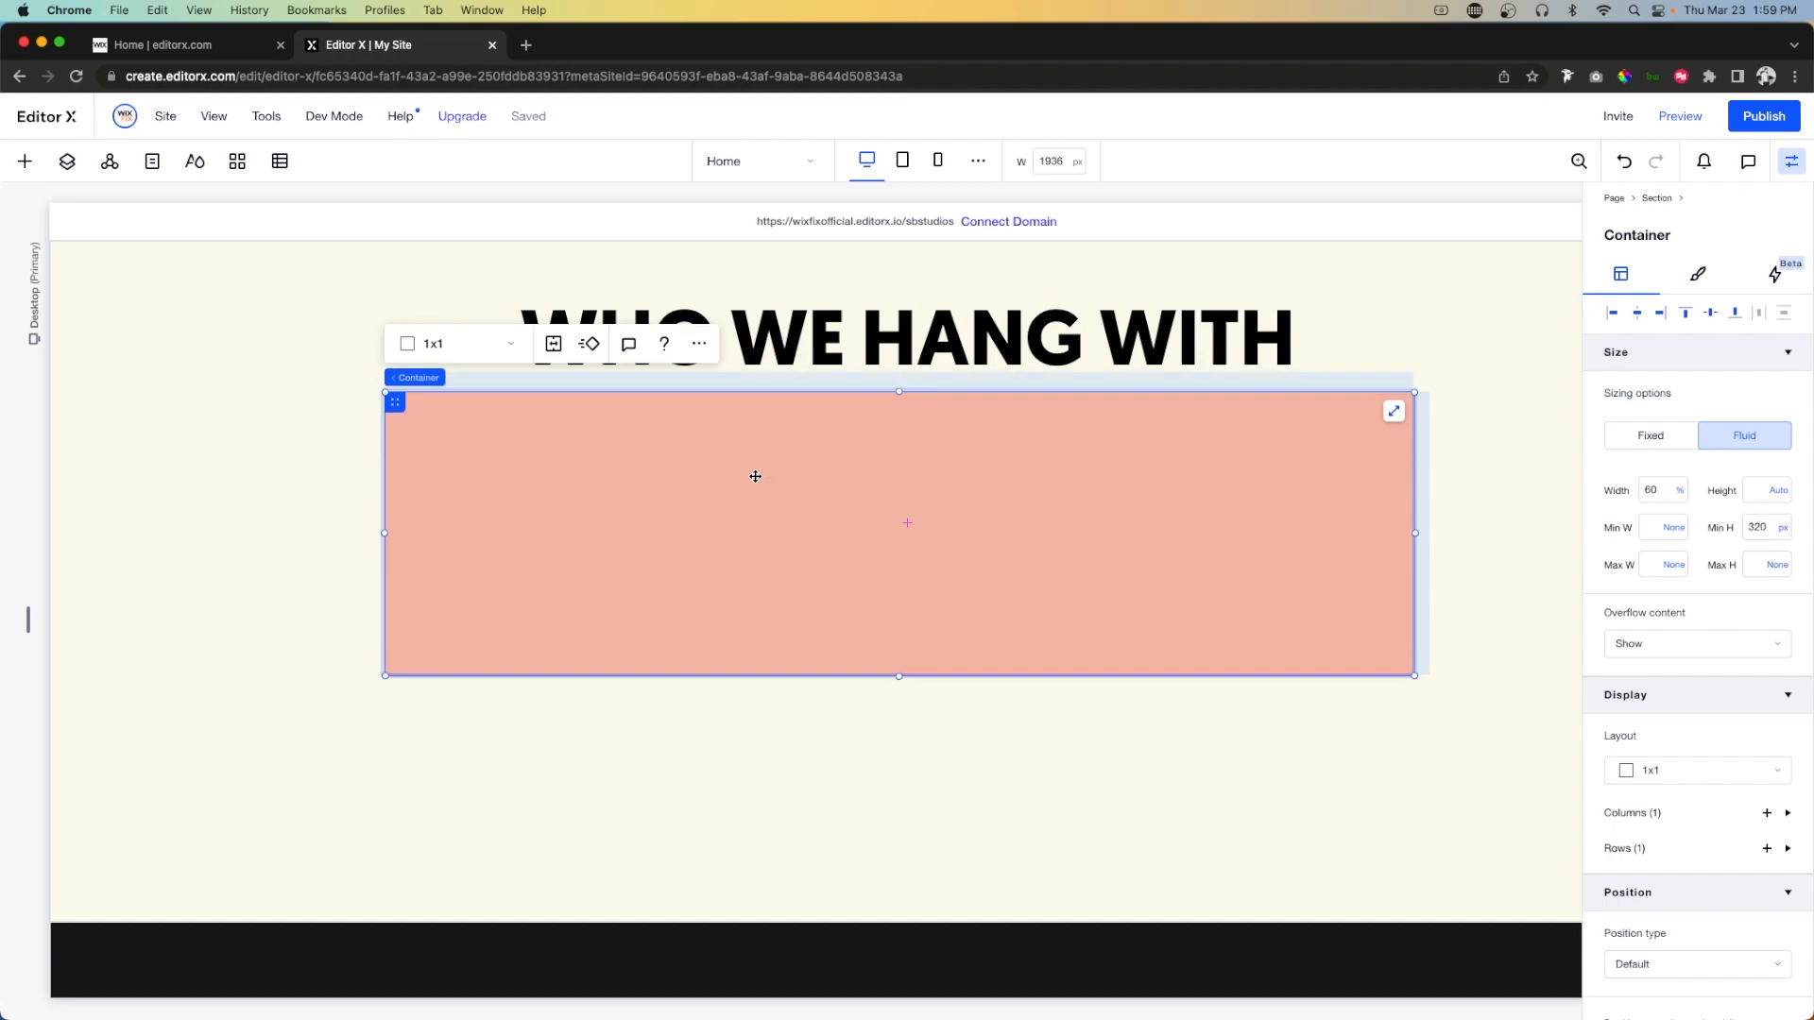
pyautogui.click(1767, 529)
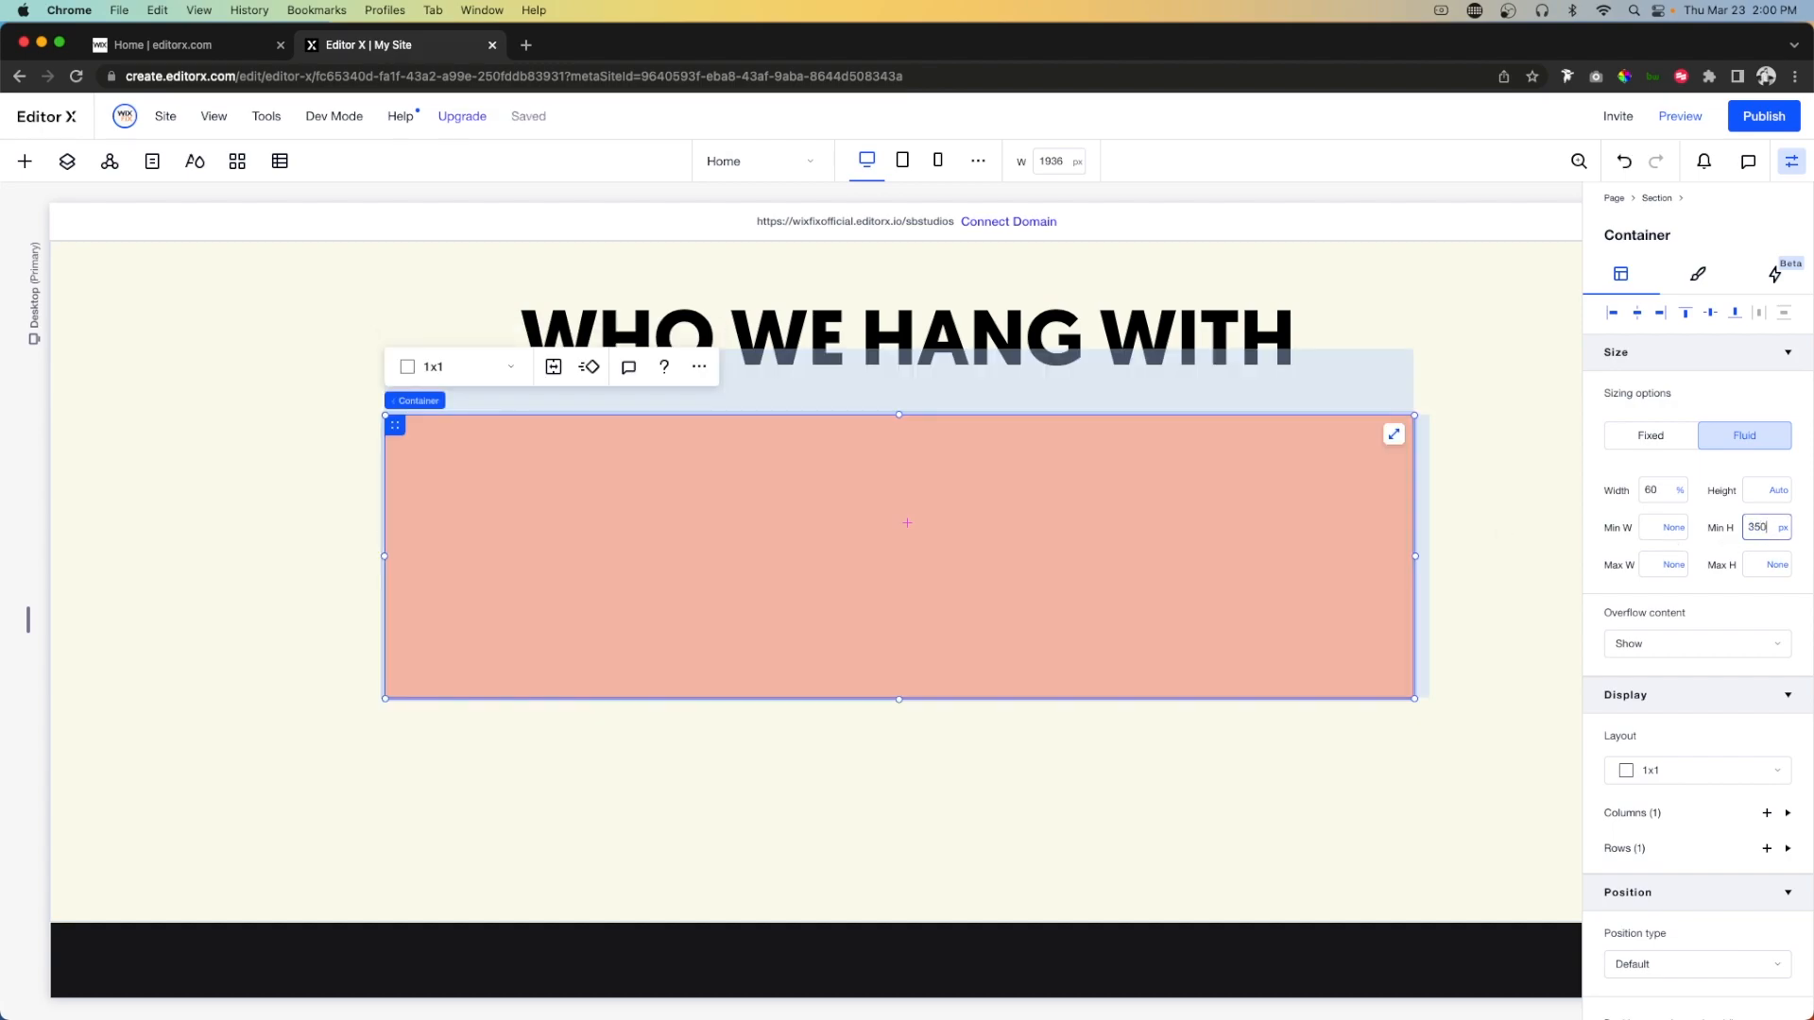
pyautogui.press('Return')
pyautogui.moveTo(903, 546); pyautogui.dragTo(903, 557)
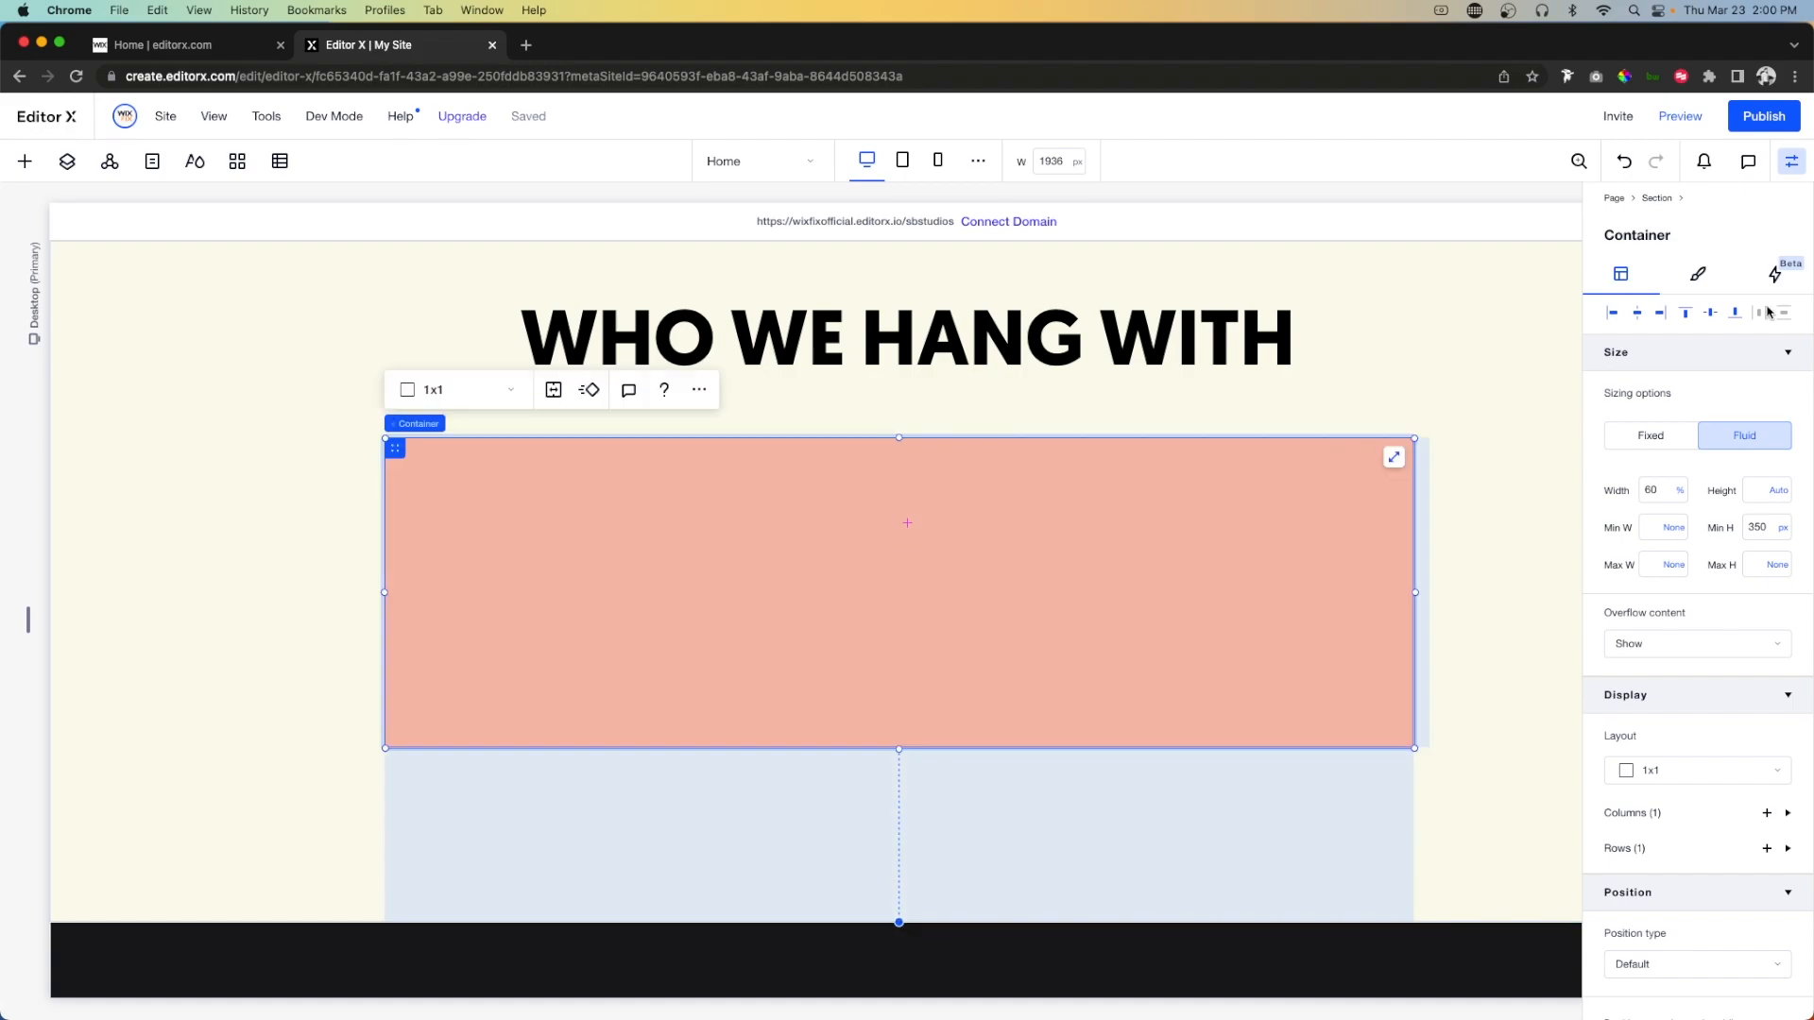
# Make the container's background fully transparent by setting its fill opacity to 0%.
pyautogui.click(1698, 274)
pyautogui.click(1749, 377)
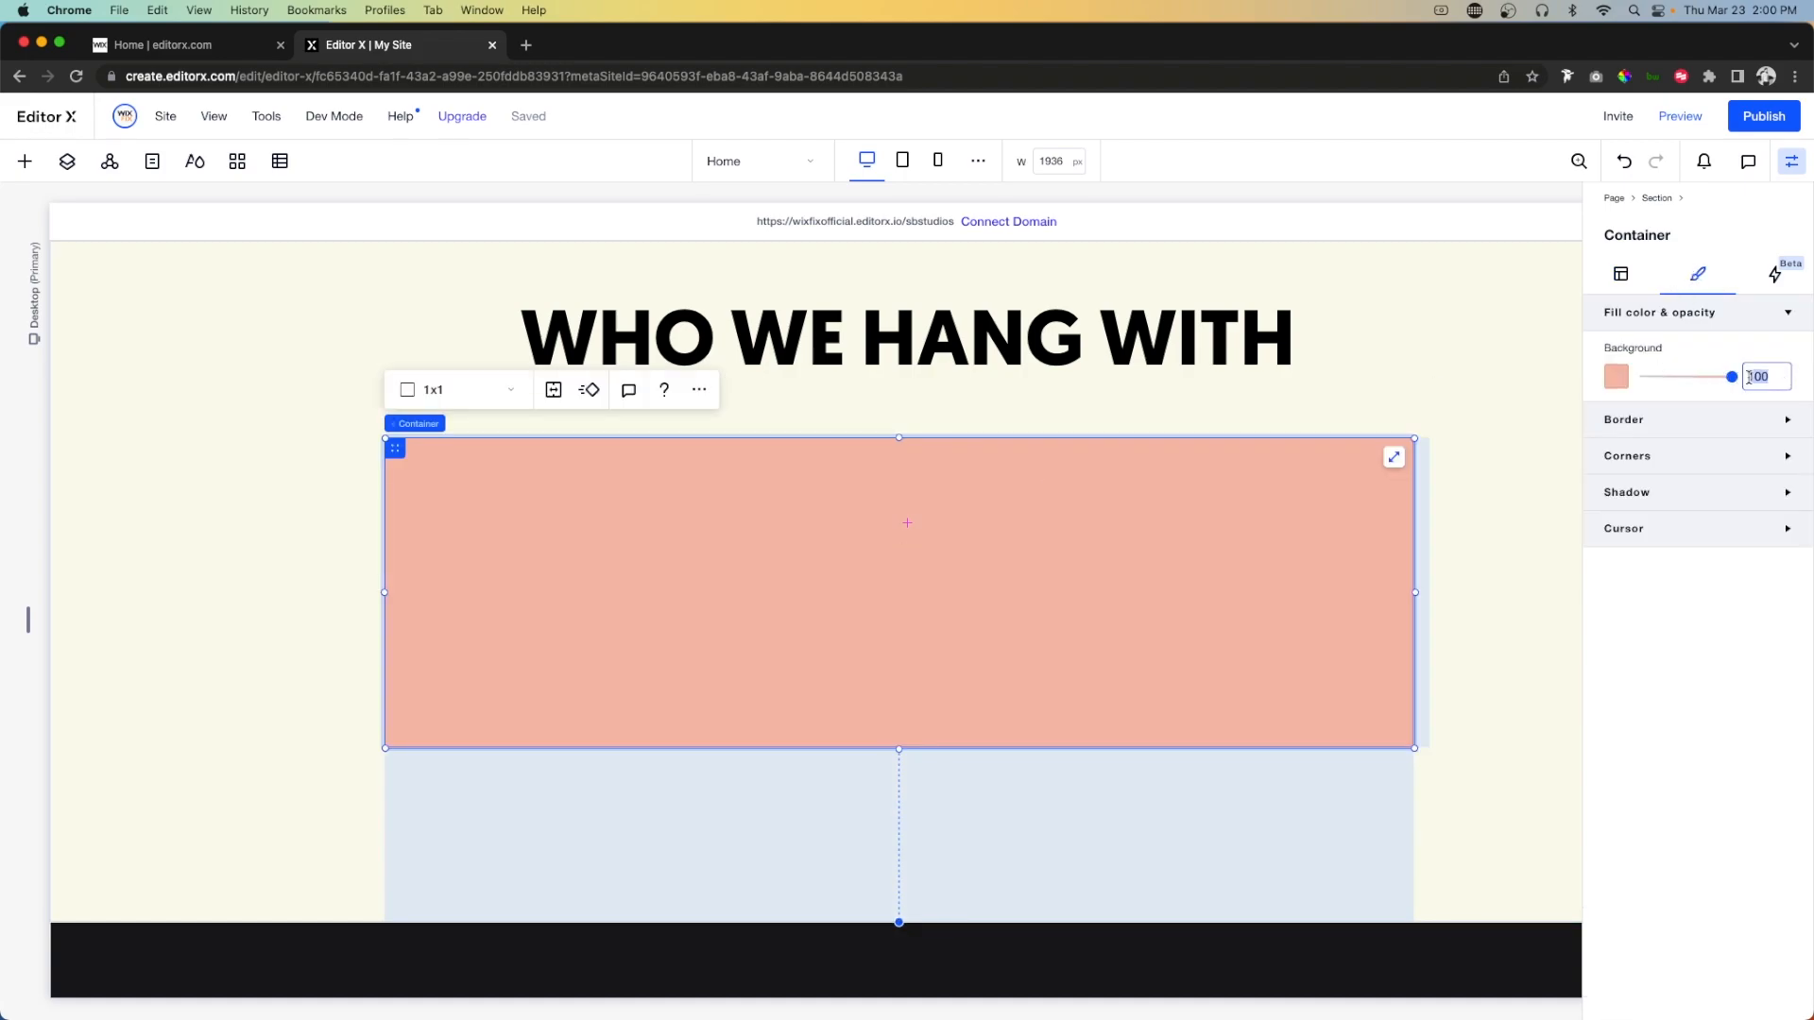
pyautogui.write('0')
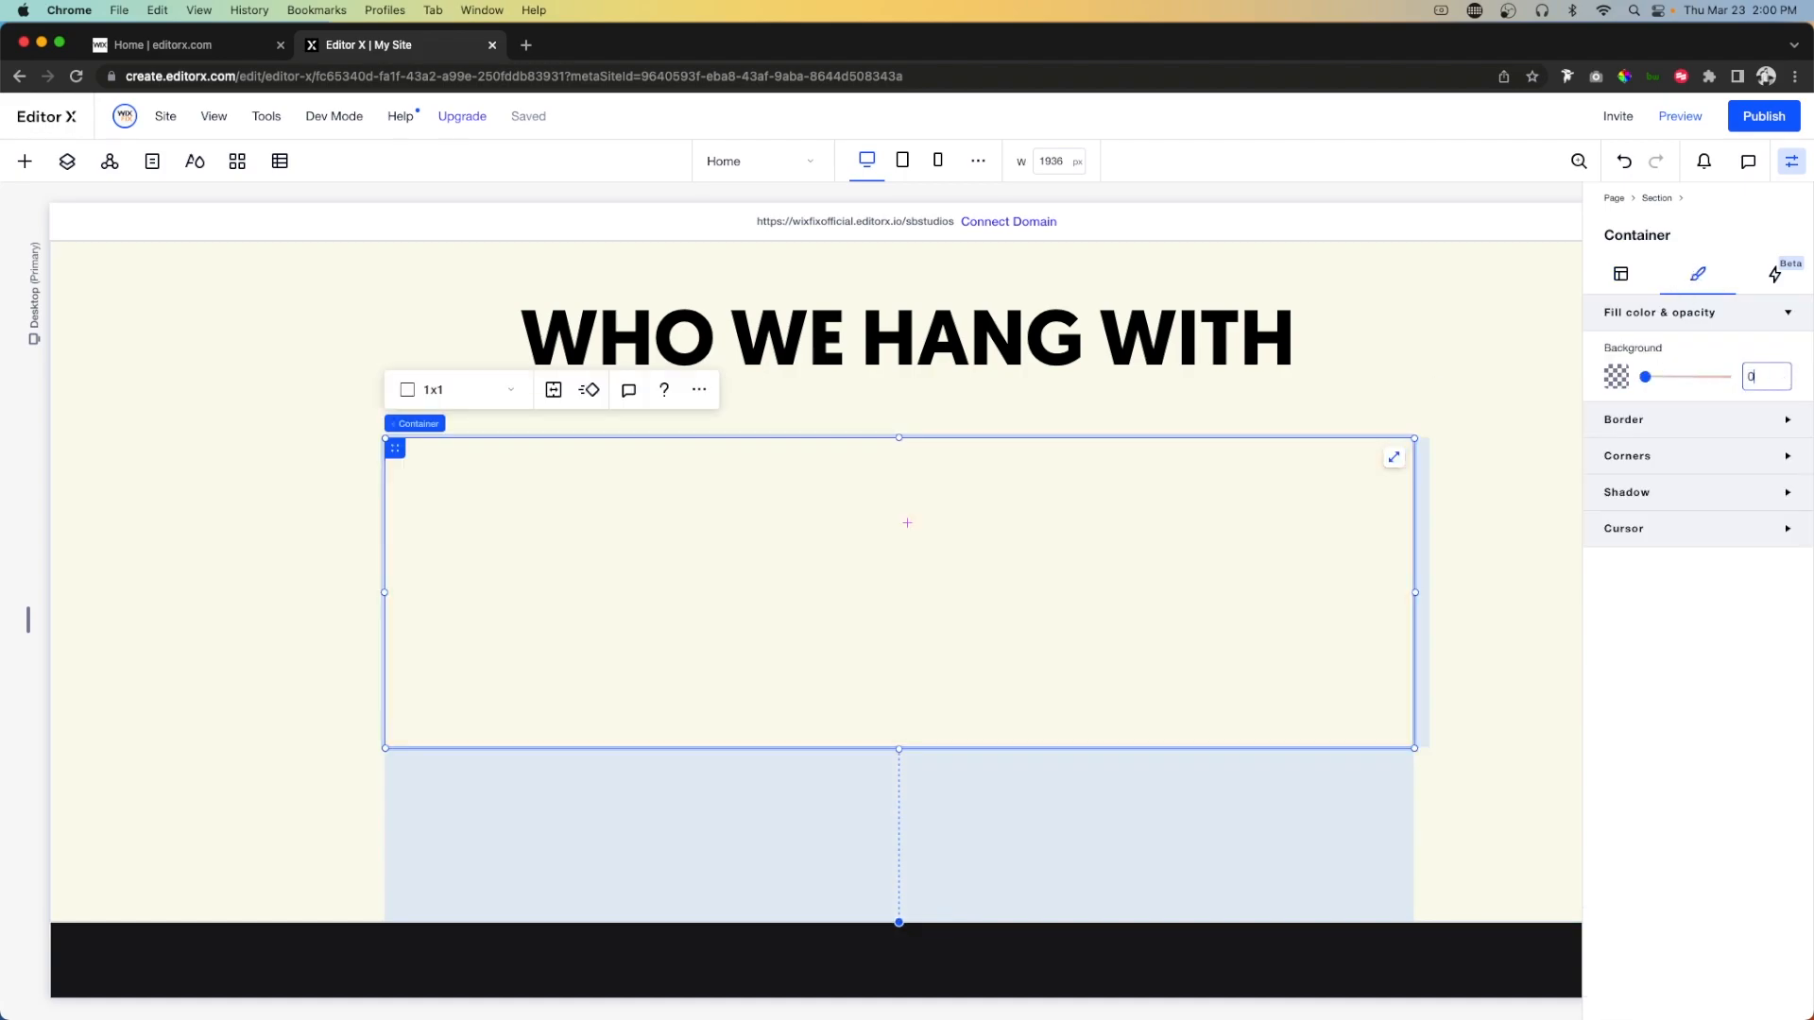
# Divide the container into a custom grid of 3 columns and 2 rows.
pyautogui.click(430, 393)
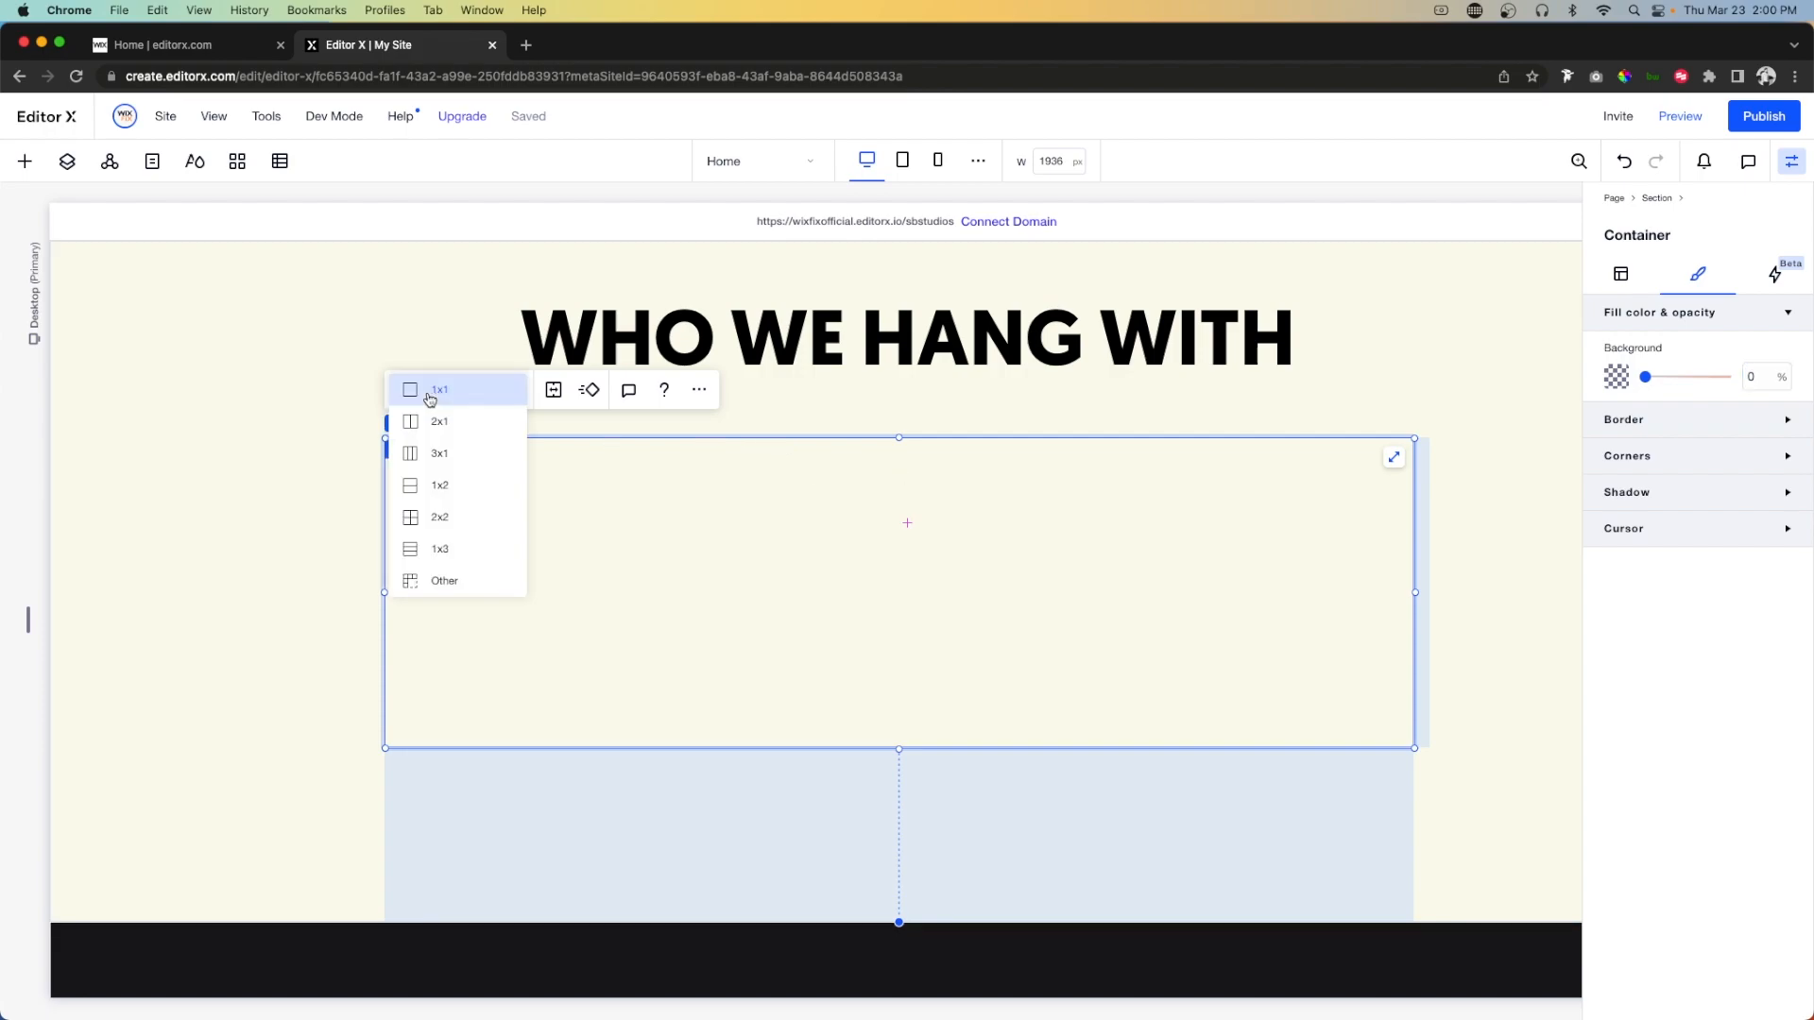
pyautogui.click(455, 580)
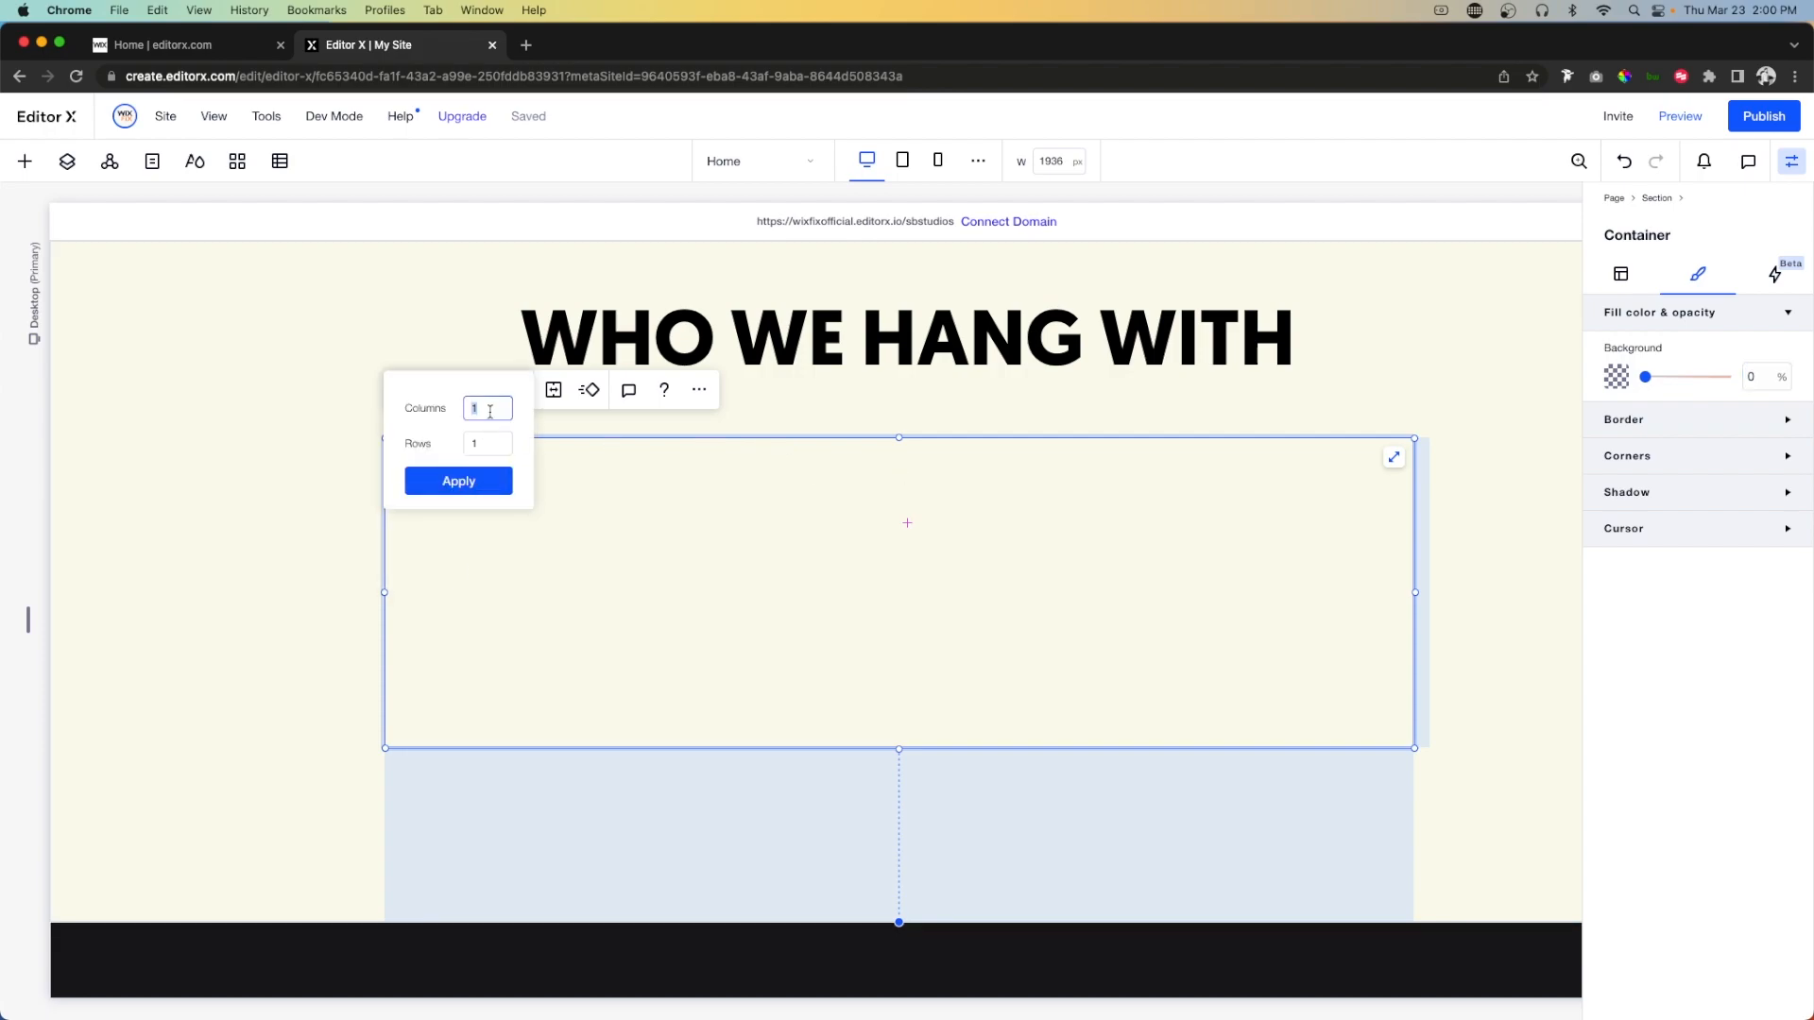
pyautogui.click(487, 445)
pyautogui.write('2')
pyautogui.click(458, 481)
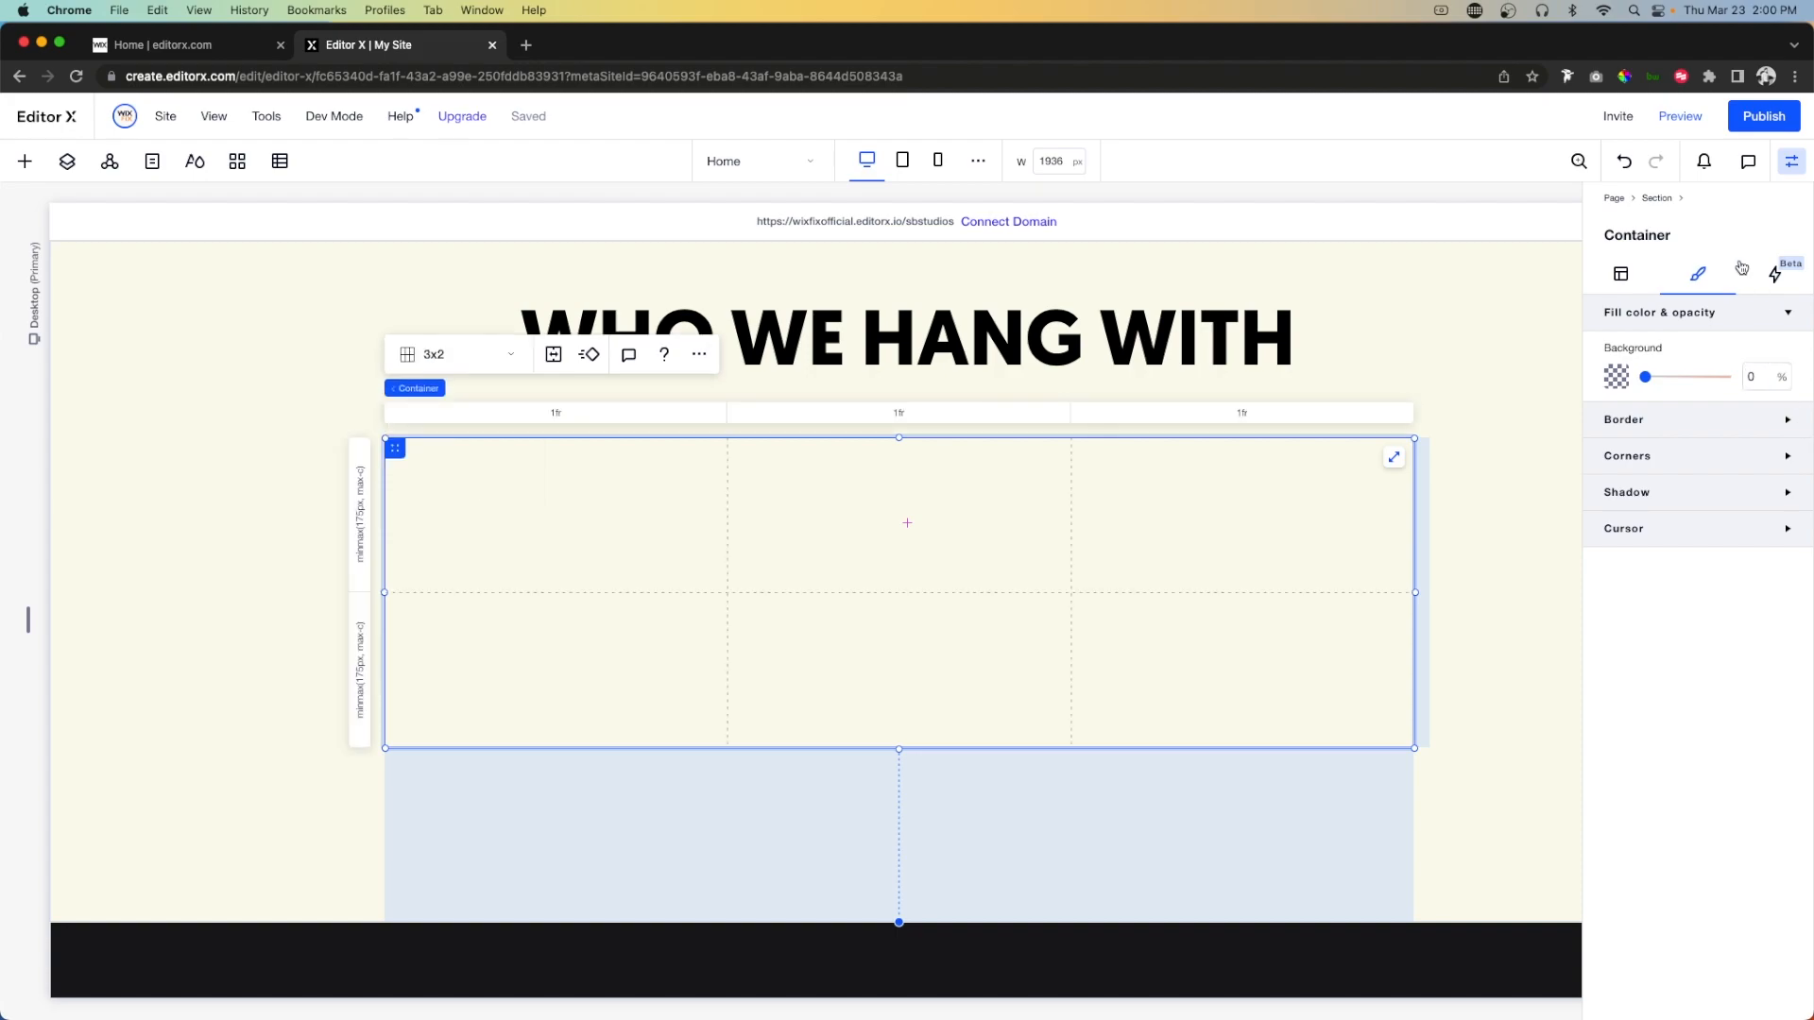
# Set the container grid's horizontal and vertical gaps to 30 px each.
pyautogui.click(1635, 271)
pyautogui.scroll(-5, 1635, 700)
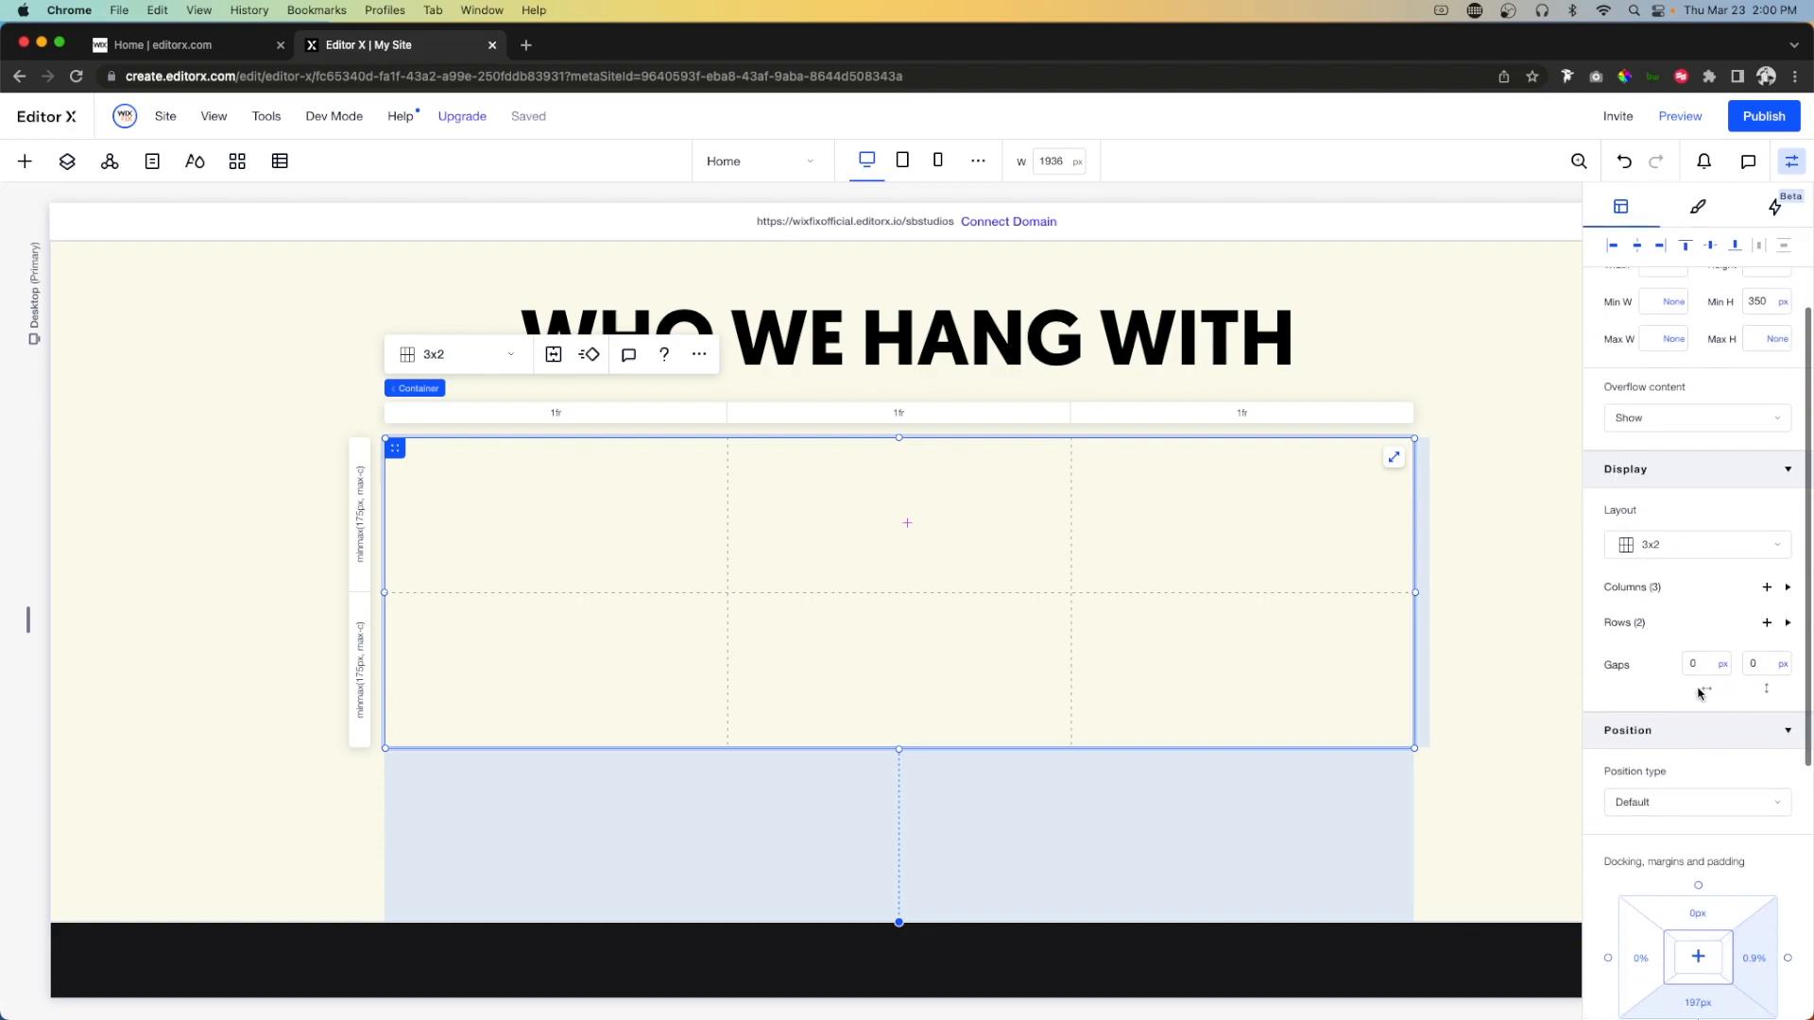
pyautogui.click(1702, 665)
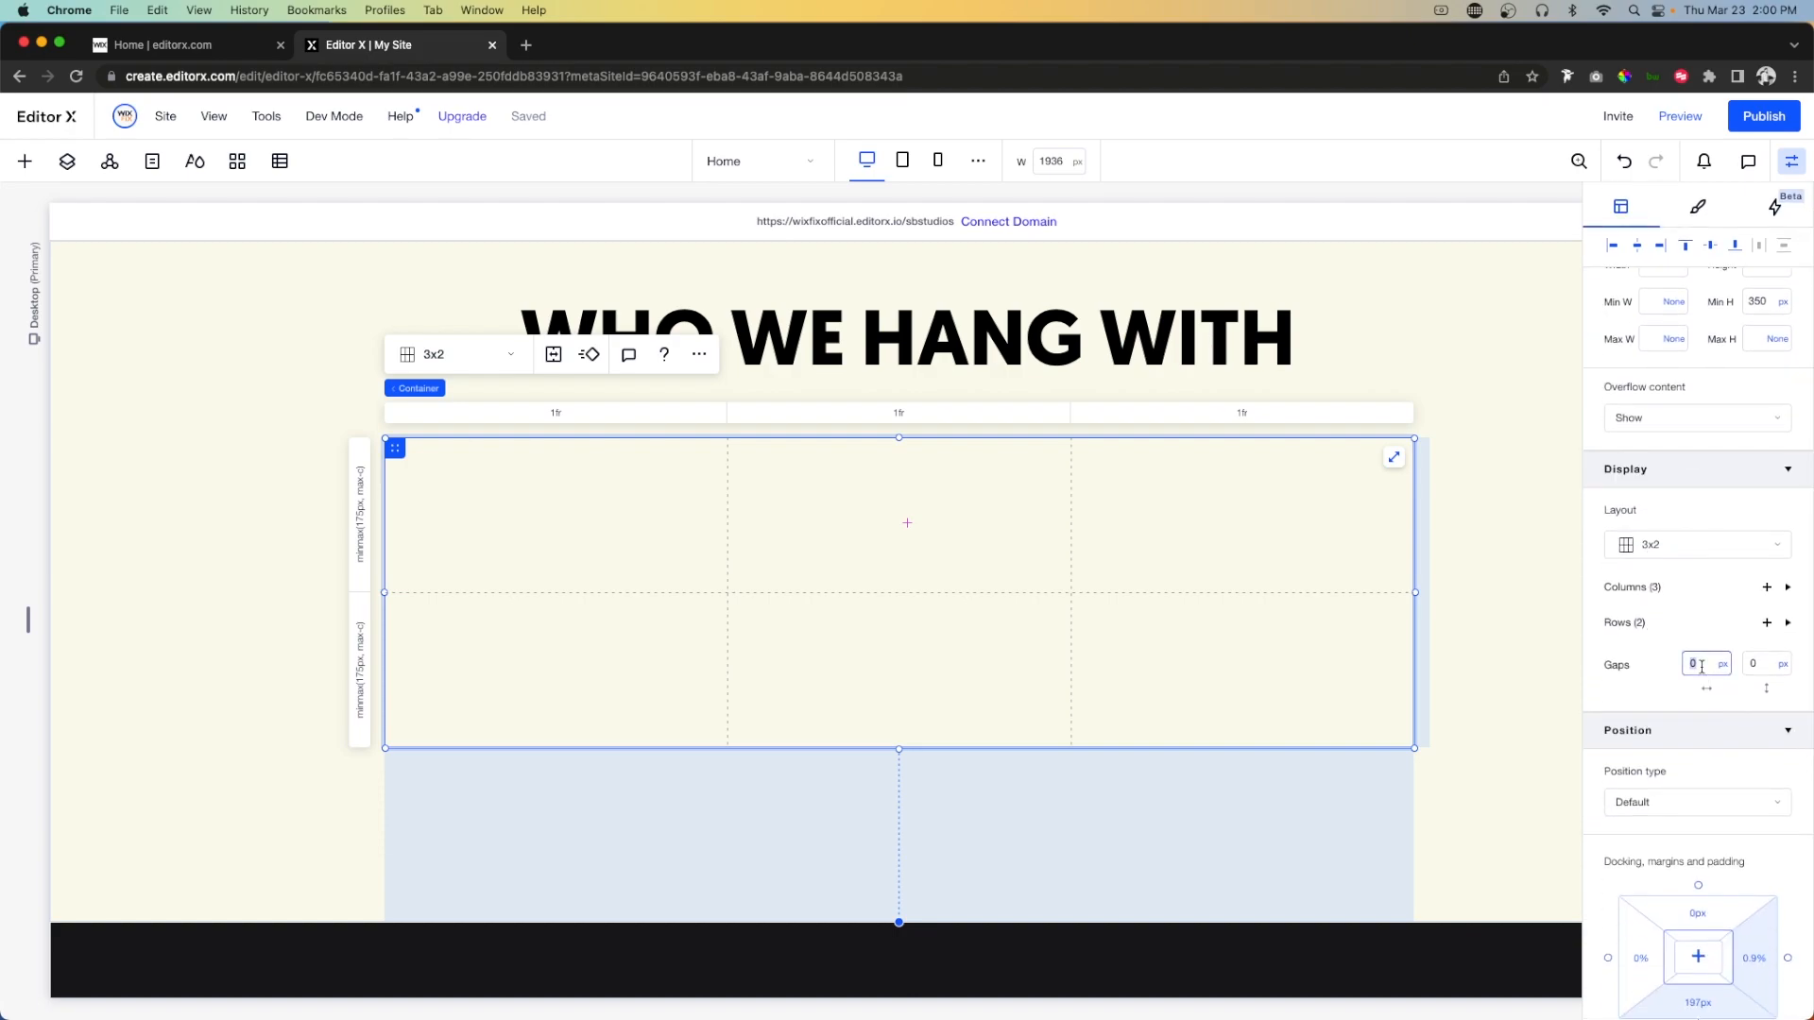
pyautogui.press('Tab')
pyautogui.write('30')
pyautogui.press('Return')
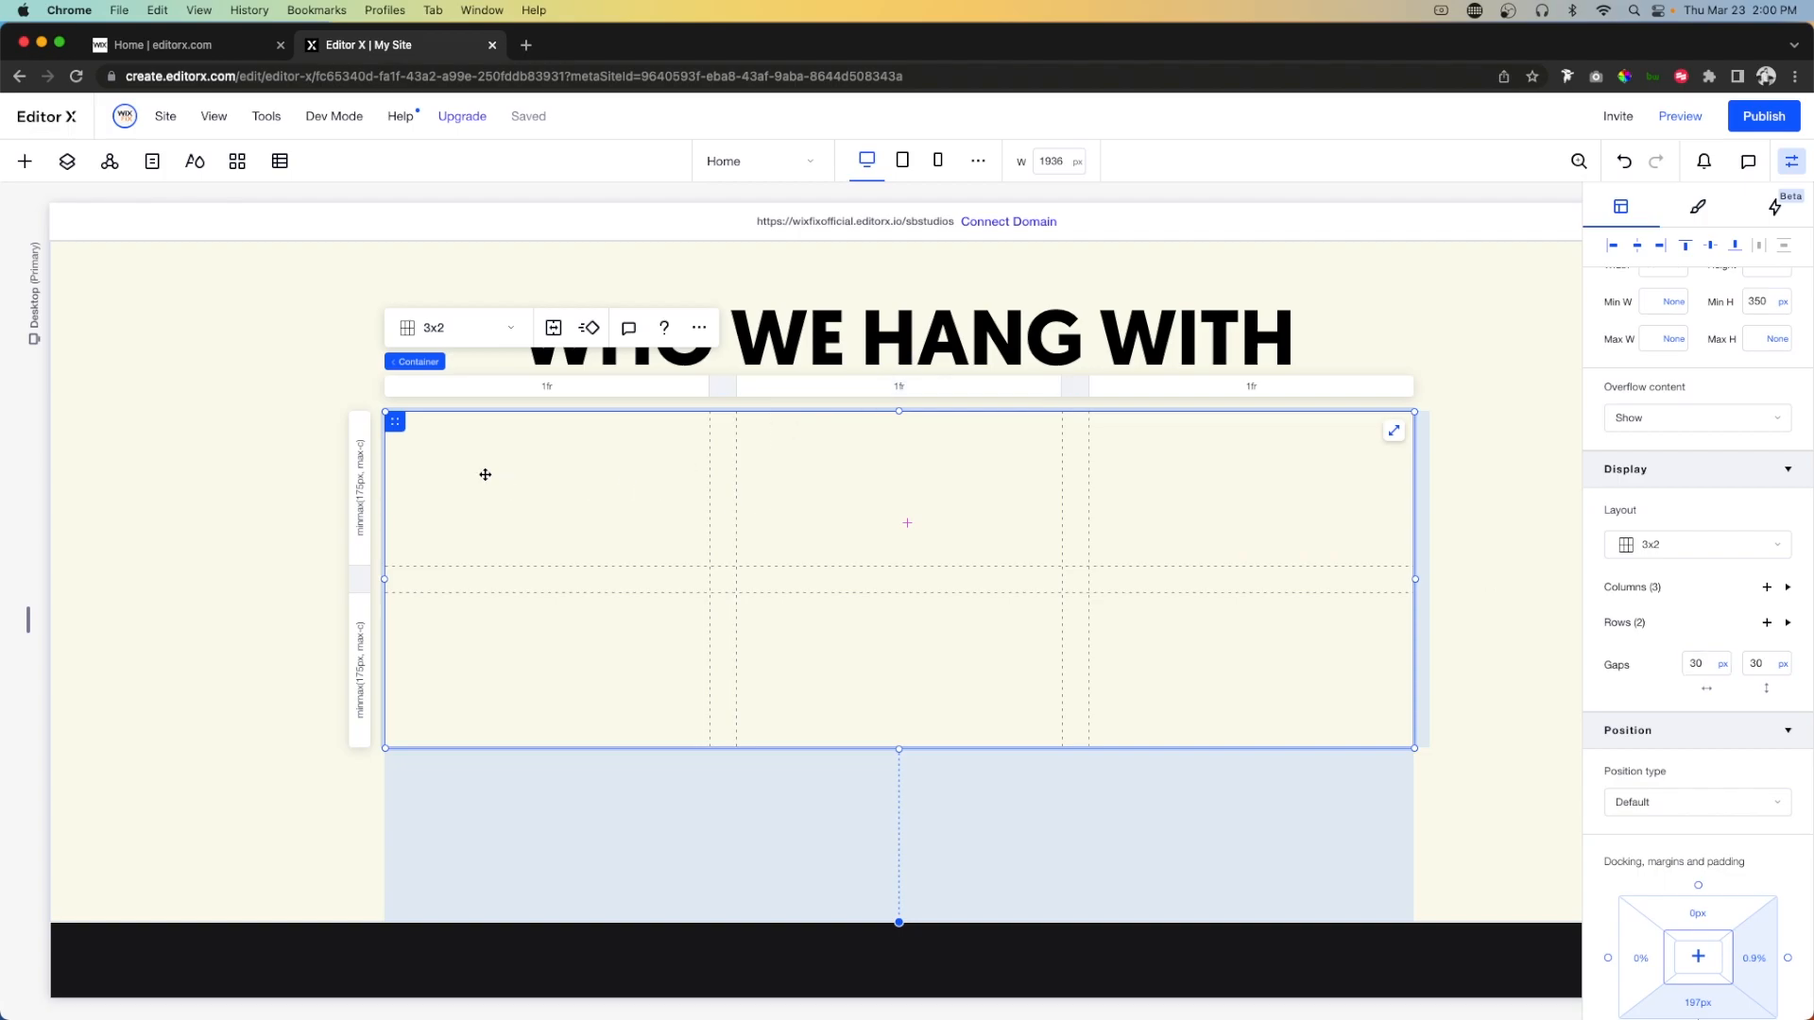
# Add the American Express logo, co 1.png, to the page from the site files.
pyautogui.click(26, 163)
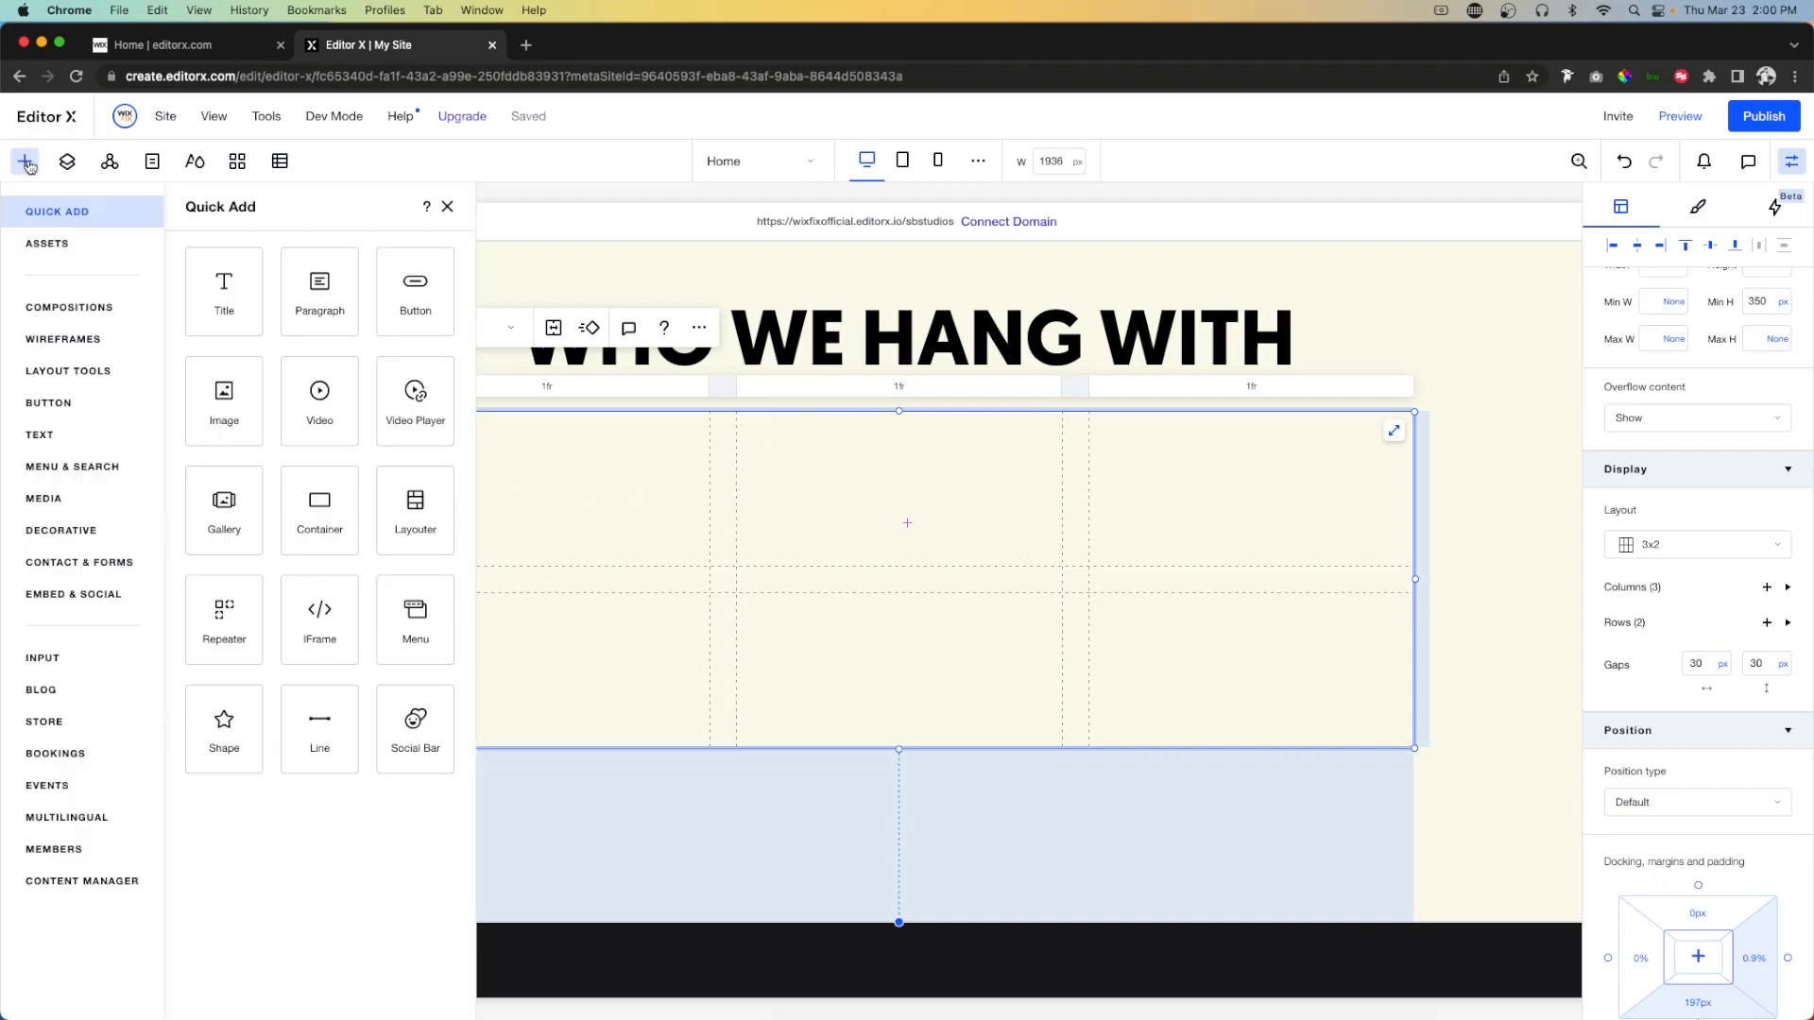
pyautogui.click(68, 498)
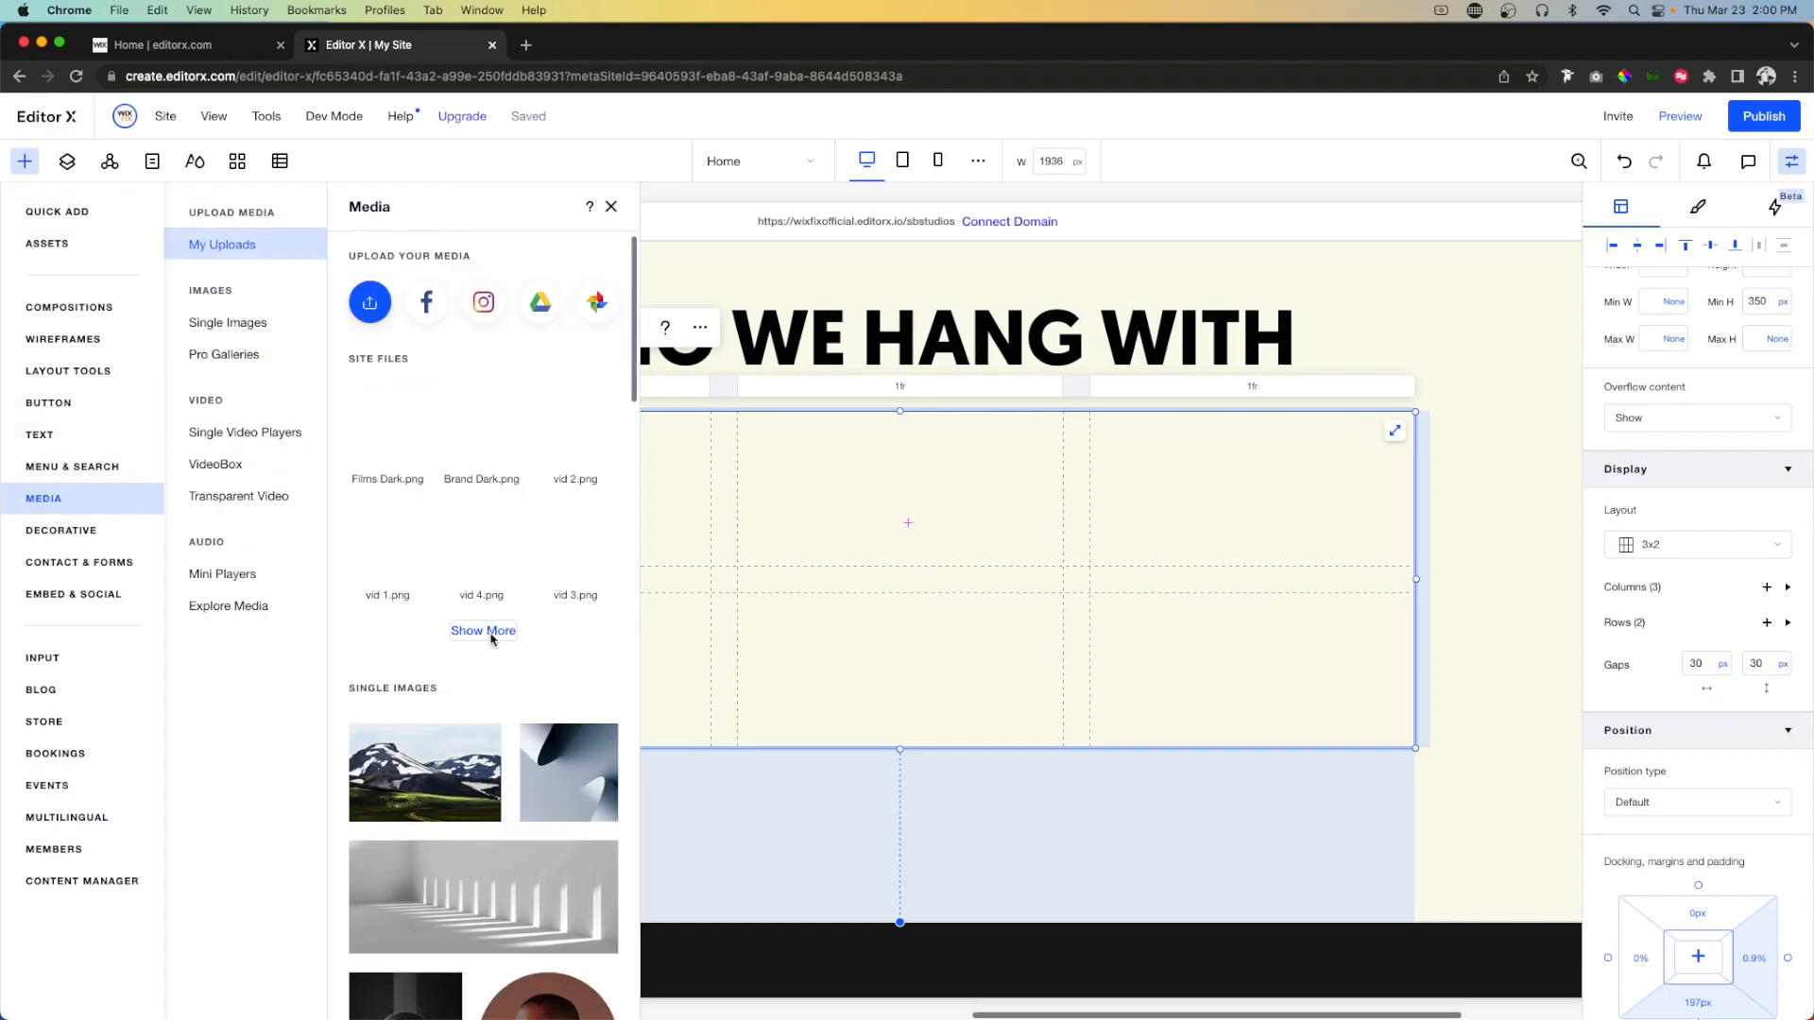
pyautogui.click(484, 631)
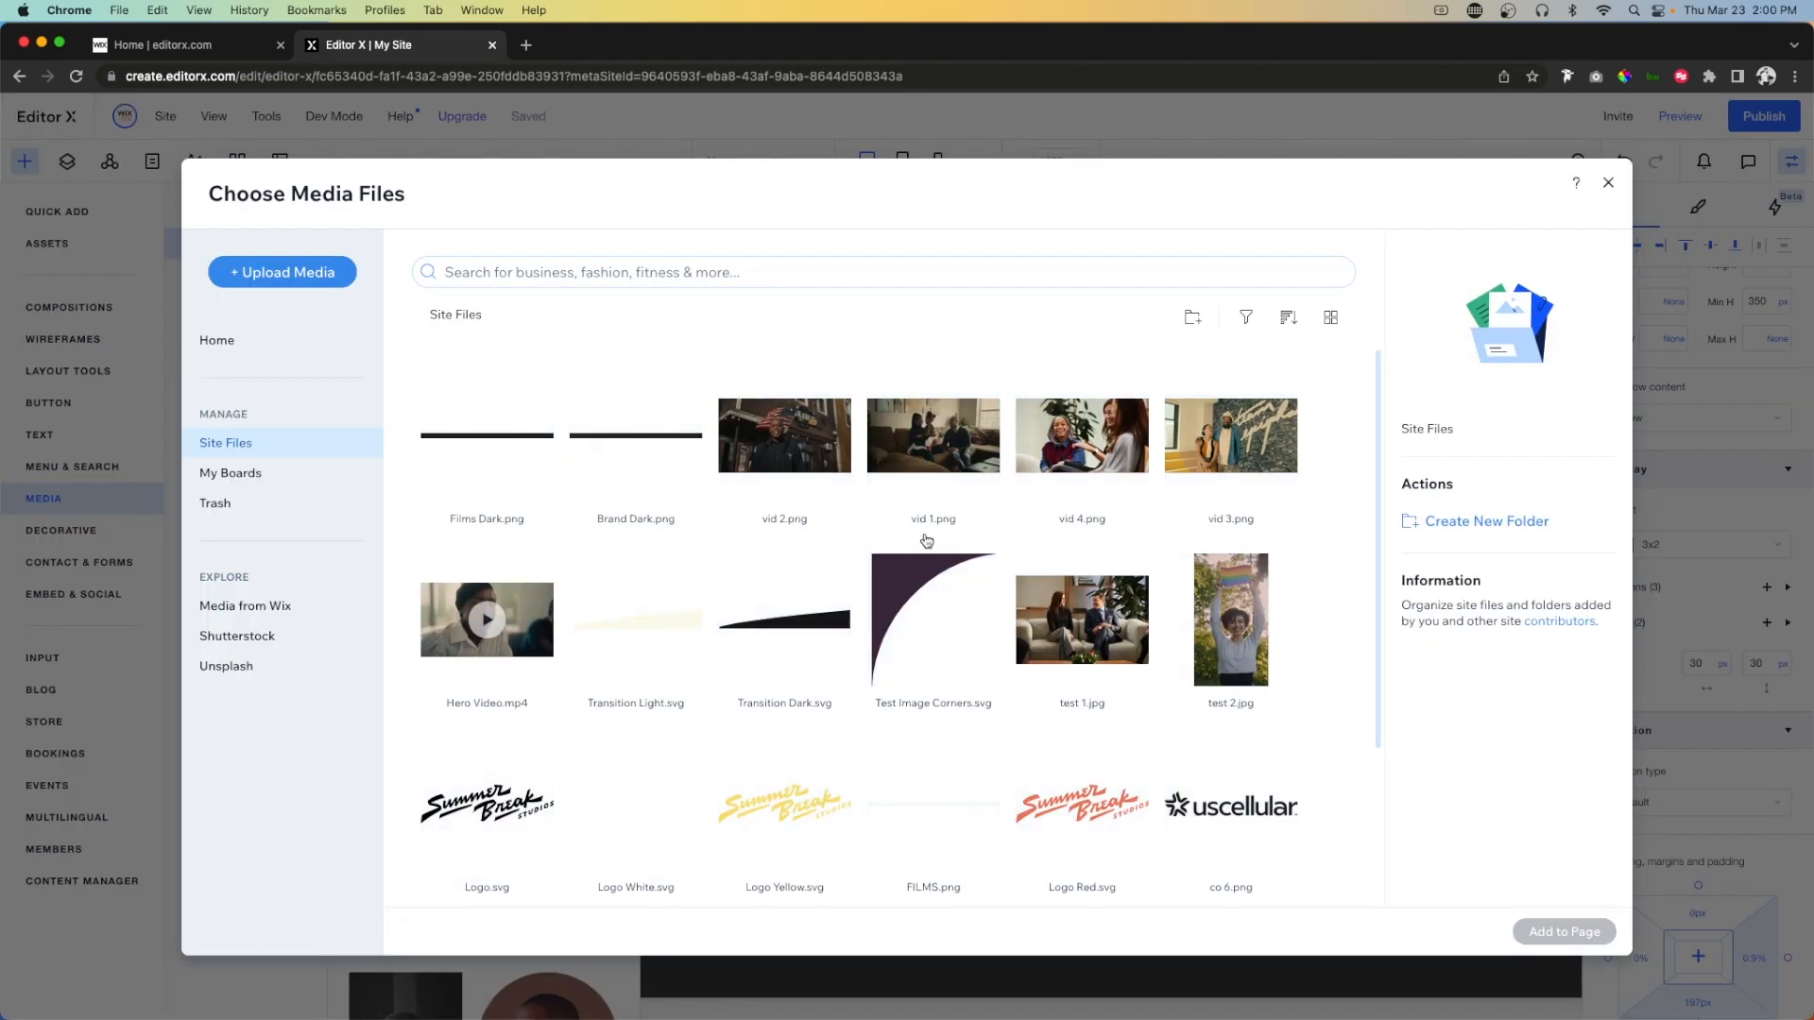
pyautogui.scroll(-3, 1113, 692)
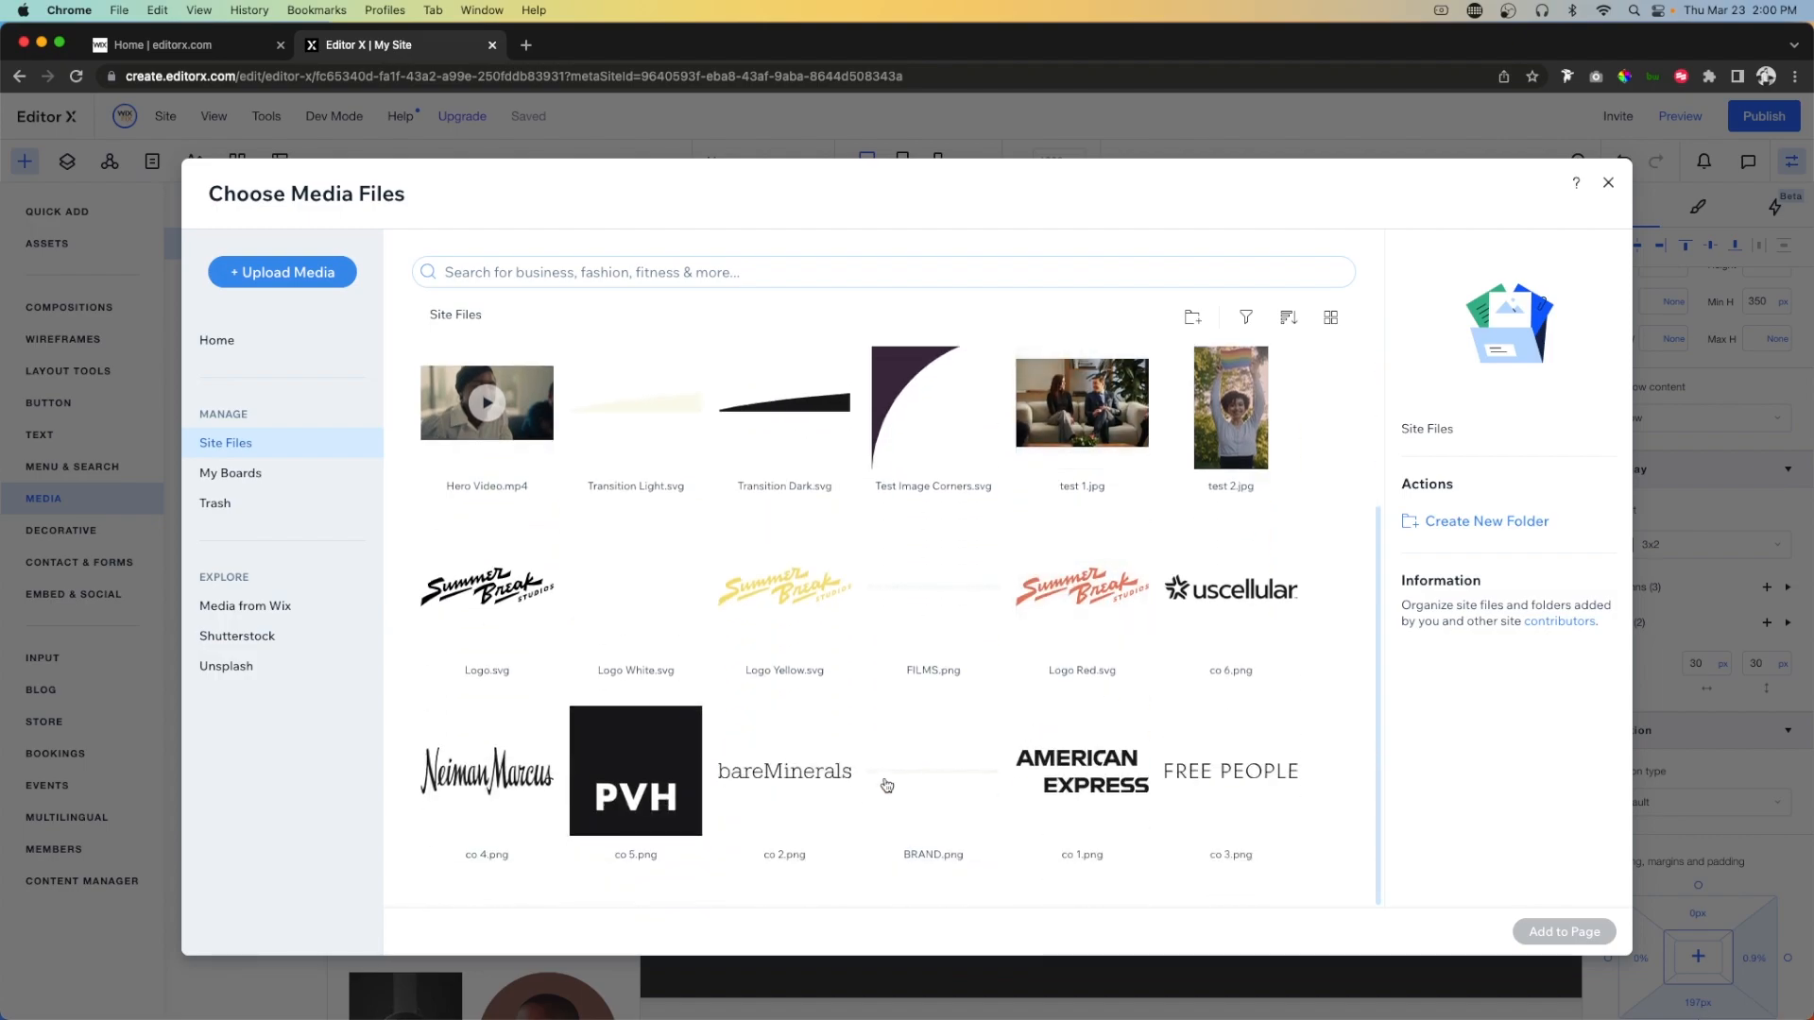
pyautogui.click(1105, 780)
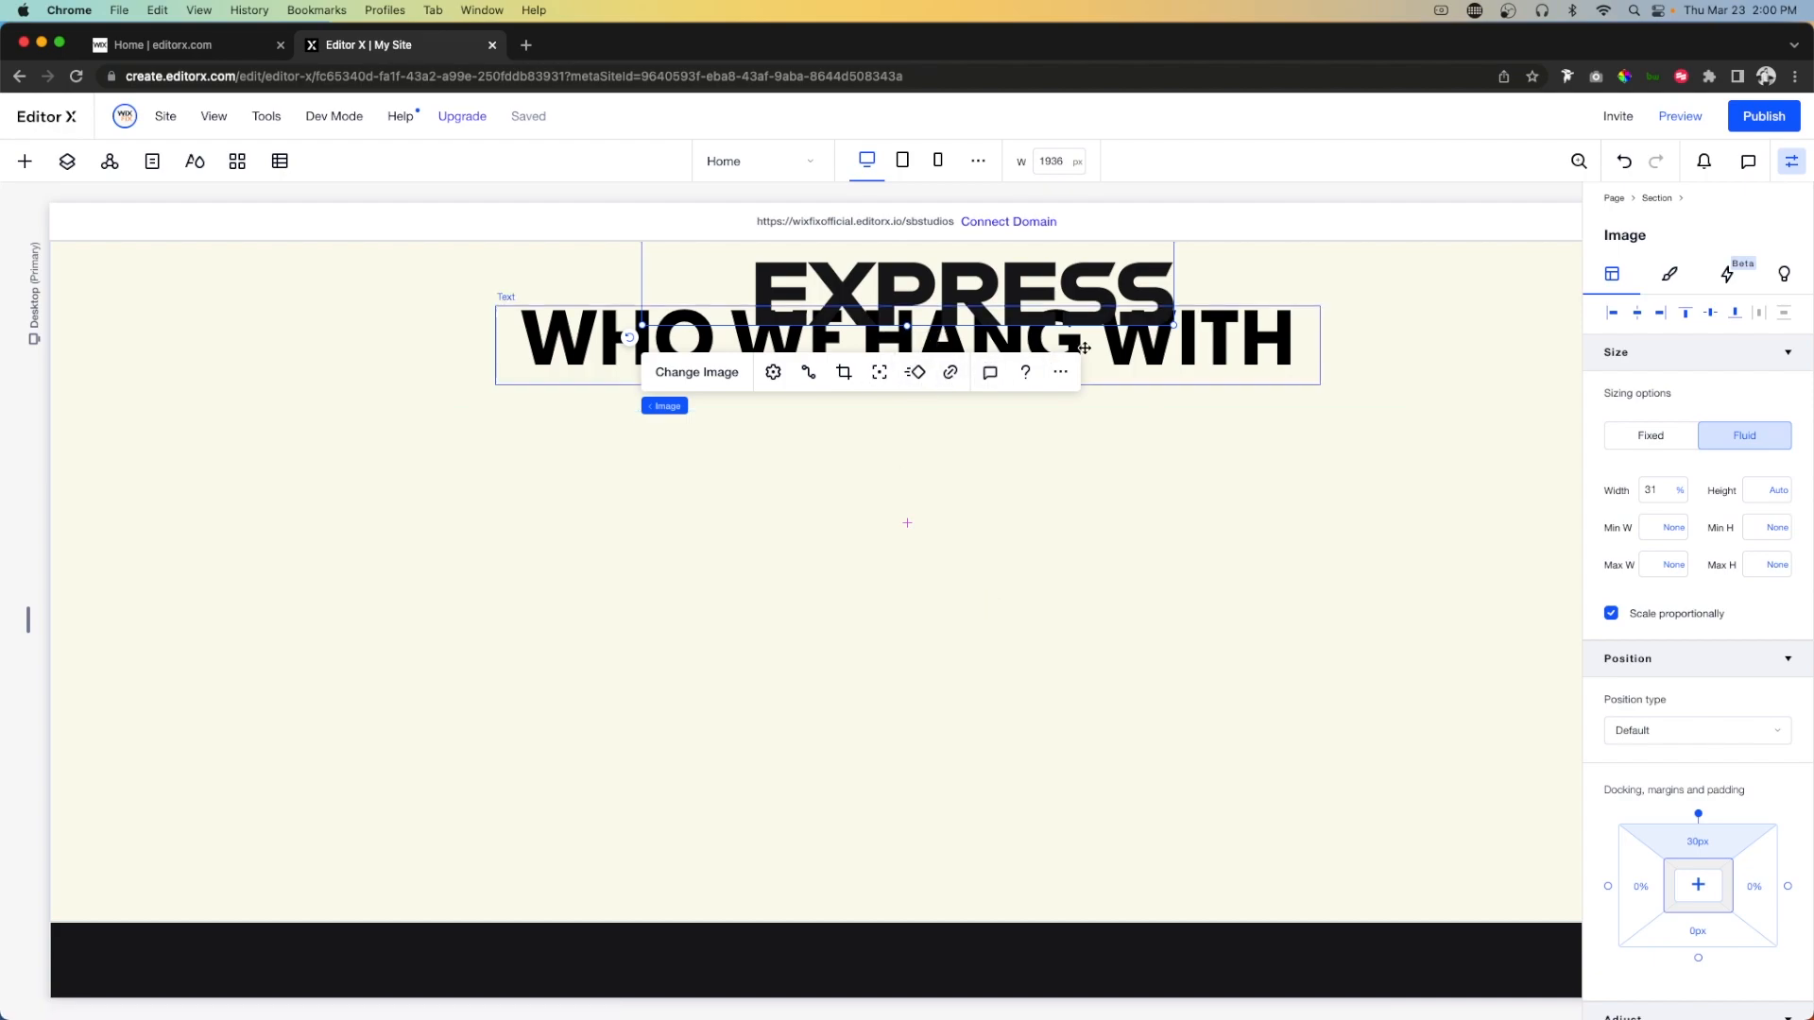
# Shrink the American Express logo, place it in the grid's first cell, and set its width to 65%.
pyautogui.scroll(3, 1133, 359)
pyautogui.moveTo(806, 379); pyautogui.dragTo(785, 384)
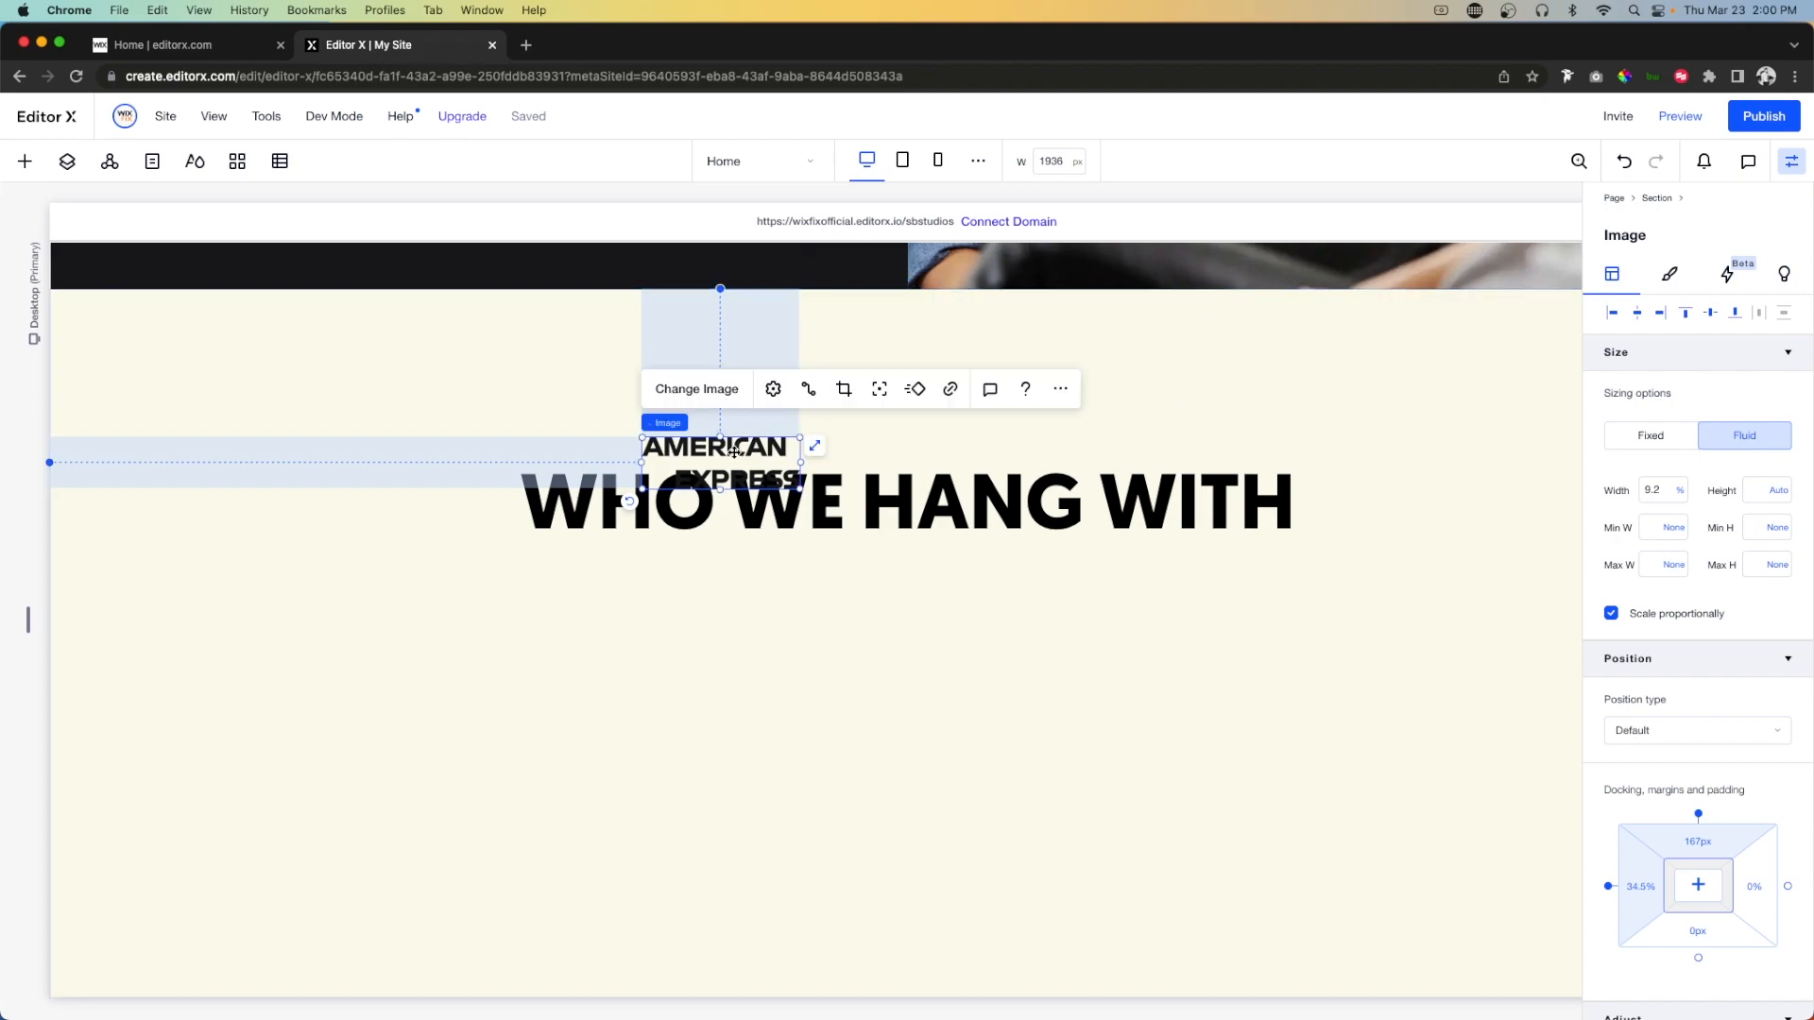
pyautogui.moveTo(736, 453); pyautogui.dragTo(553, 640)
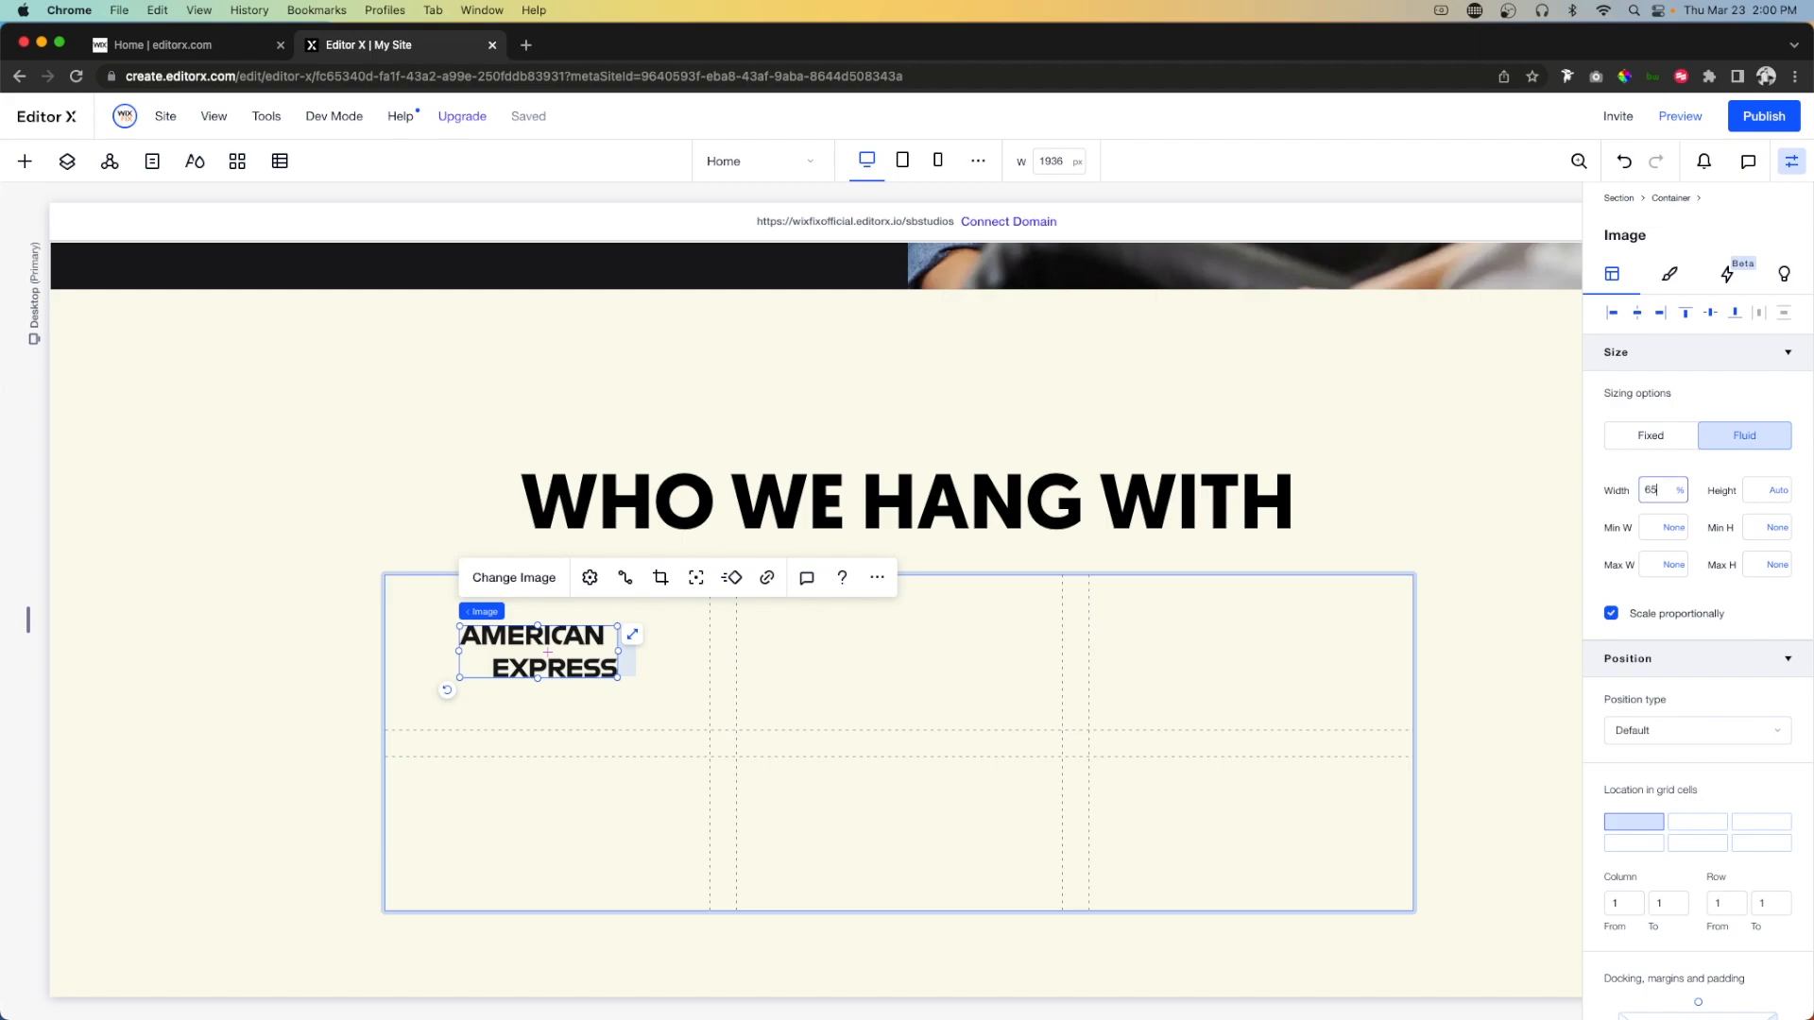
pyautogui.press('Return')
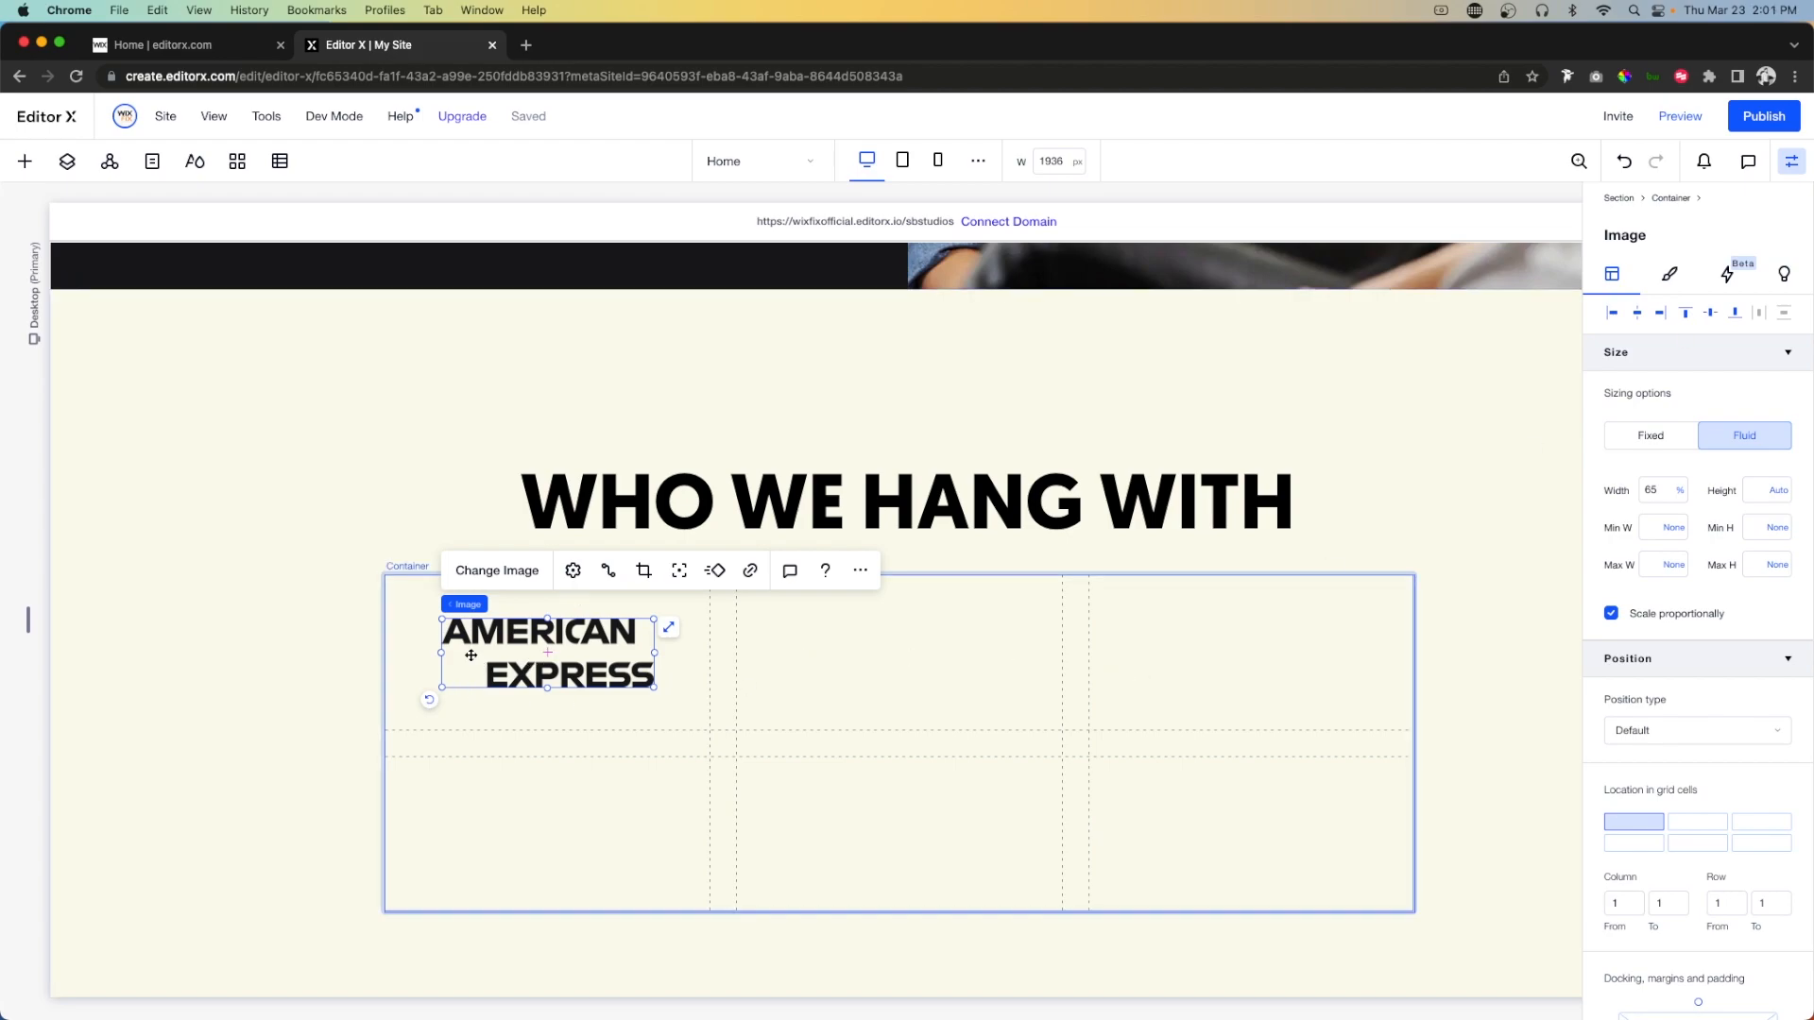
# Centre the logo container horizontally in the section and stack it with the WHO WE HANG WITH heading.
pyautogui.click(949, 646)
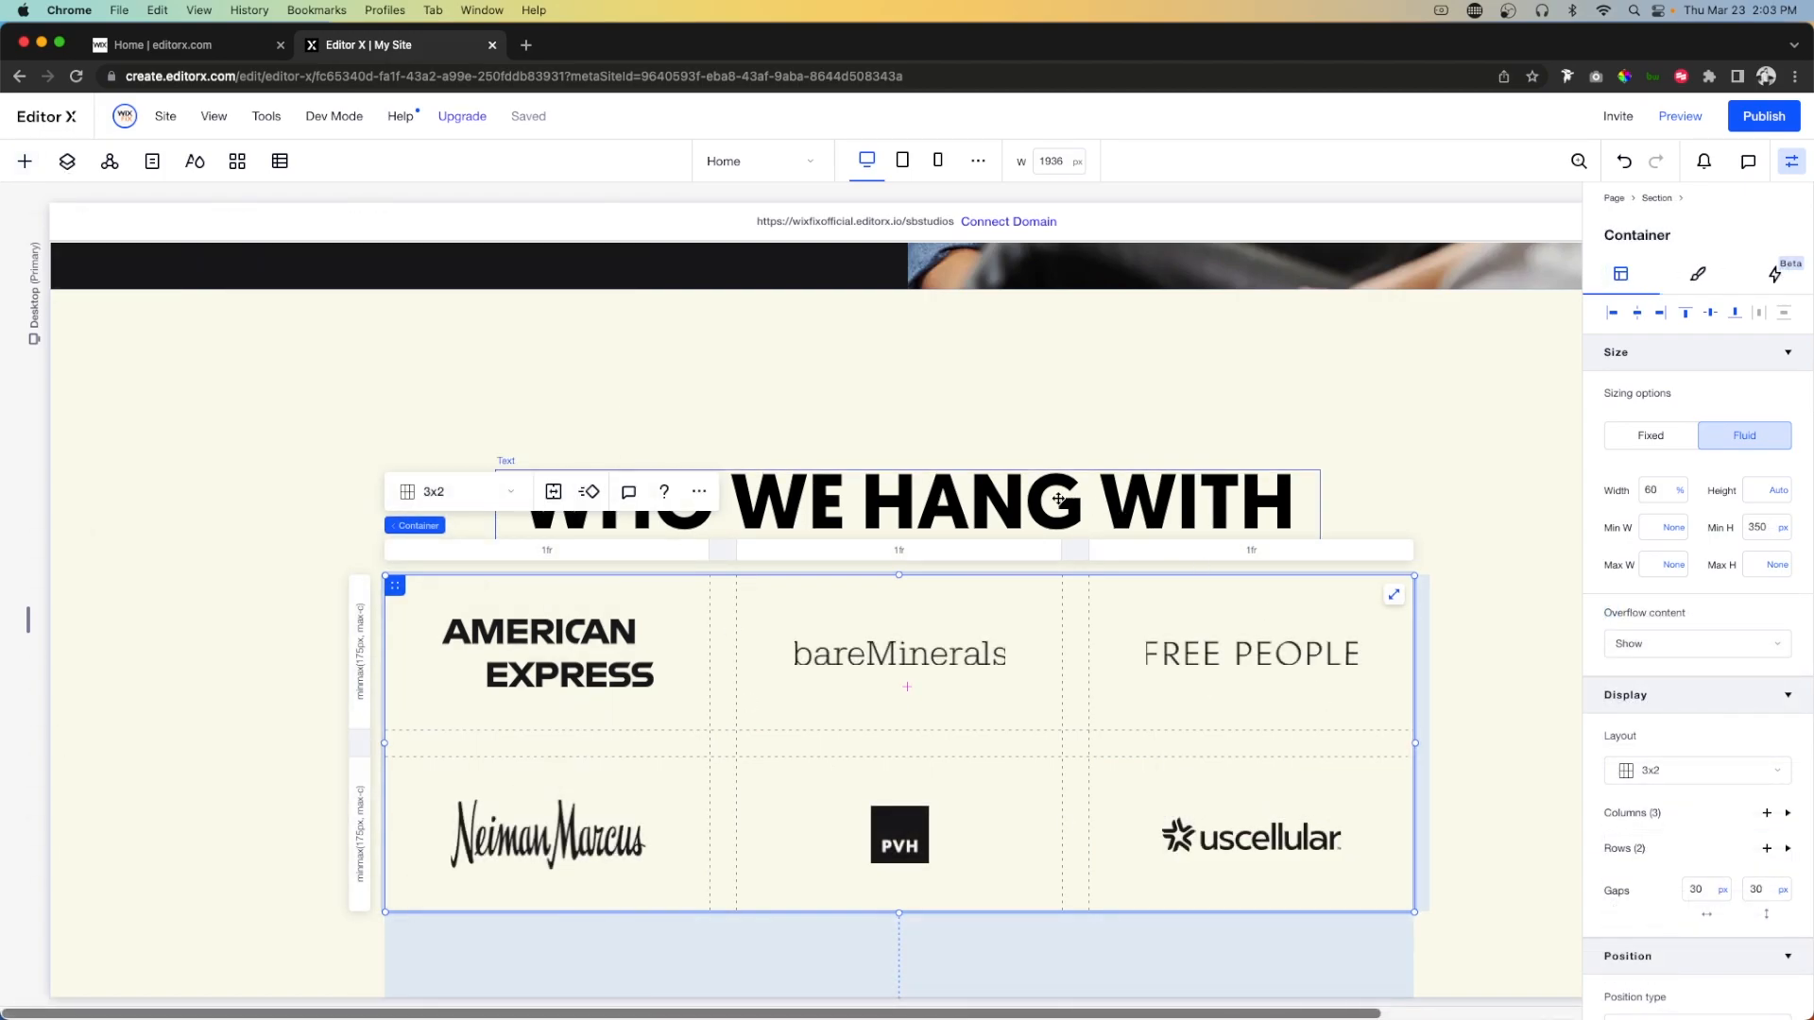
pyautogui.click(963, 425)
pyautogui.click(842, 607)
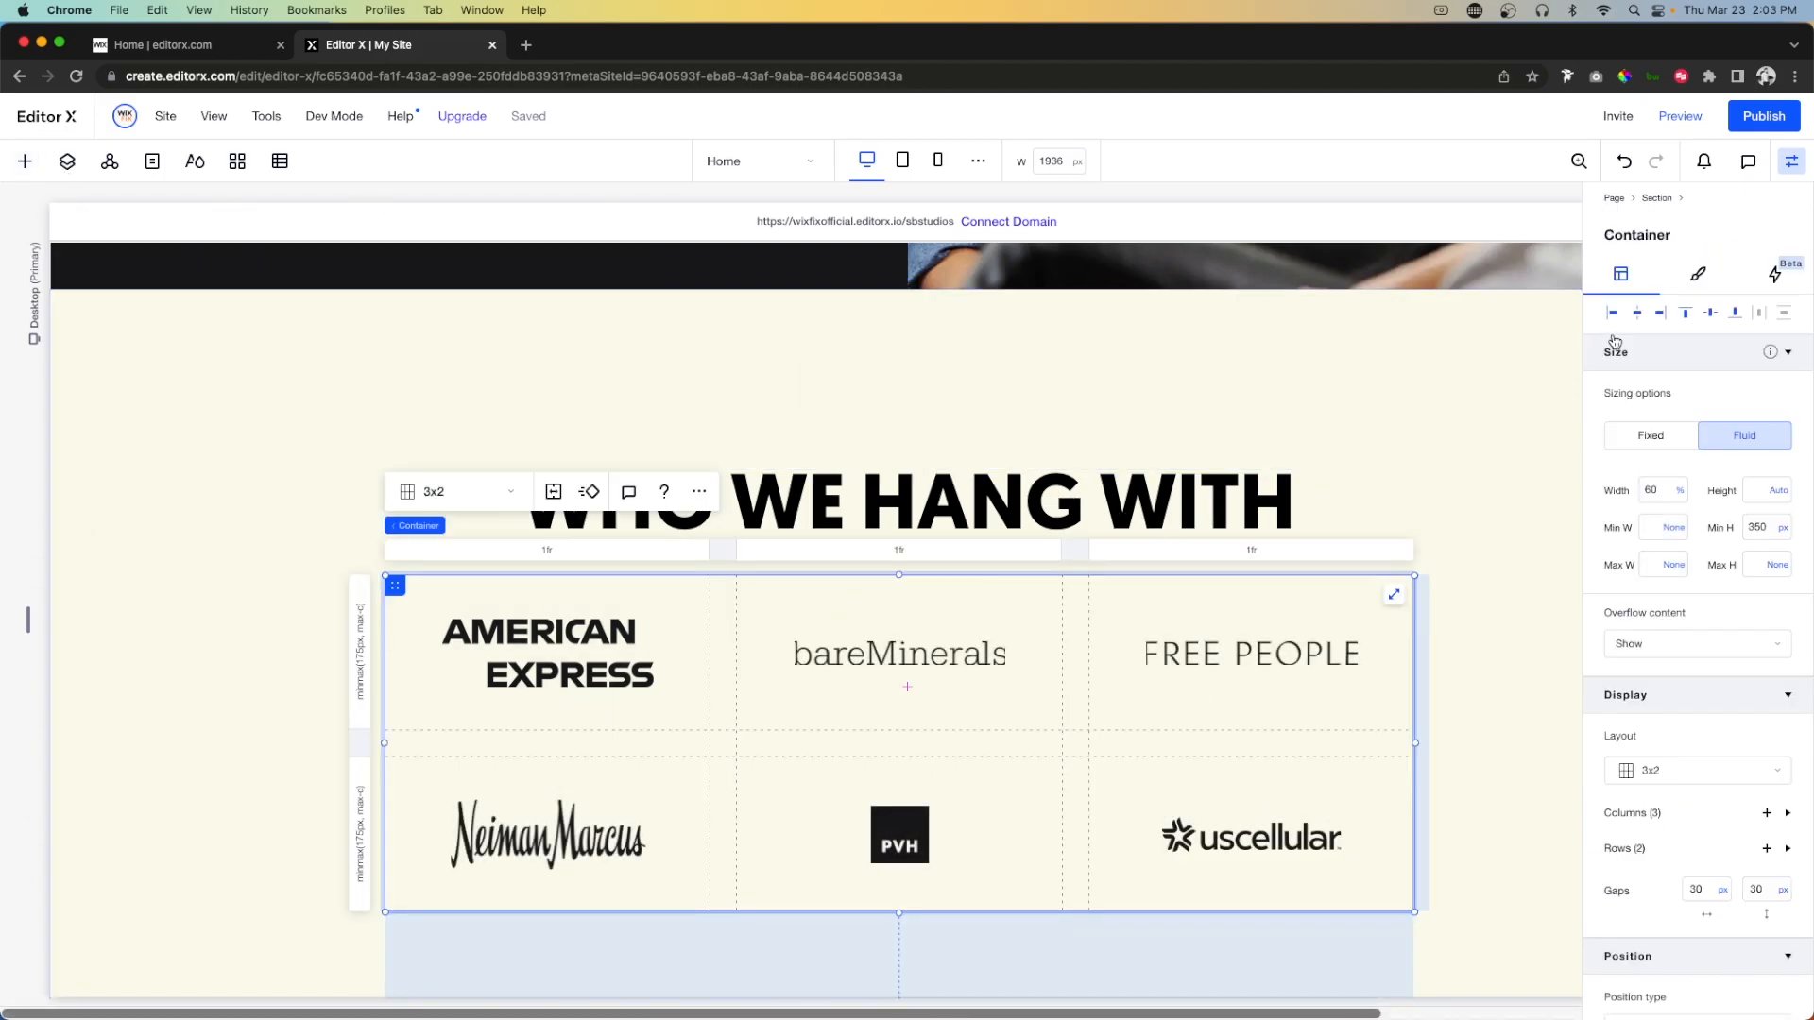
pyautogui.click(1637, 315)
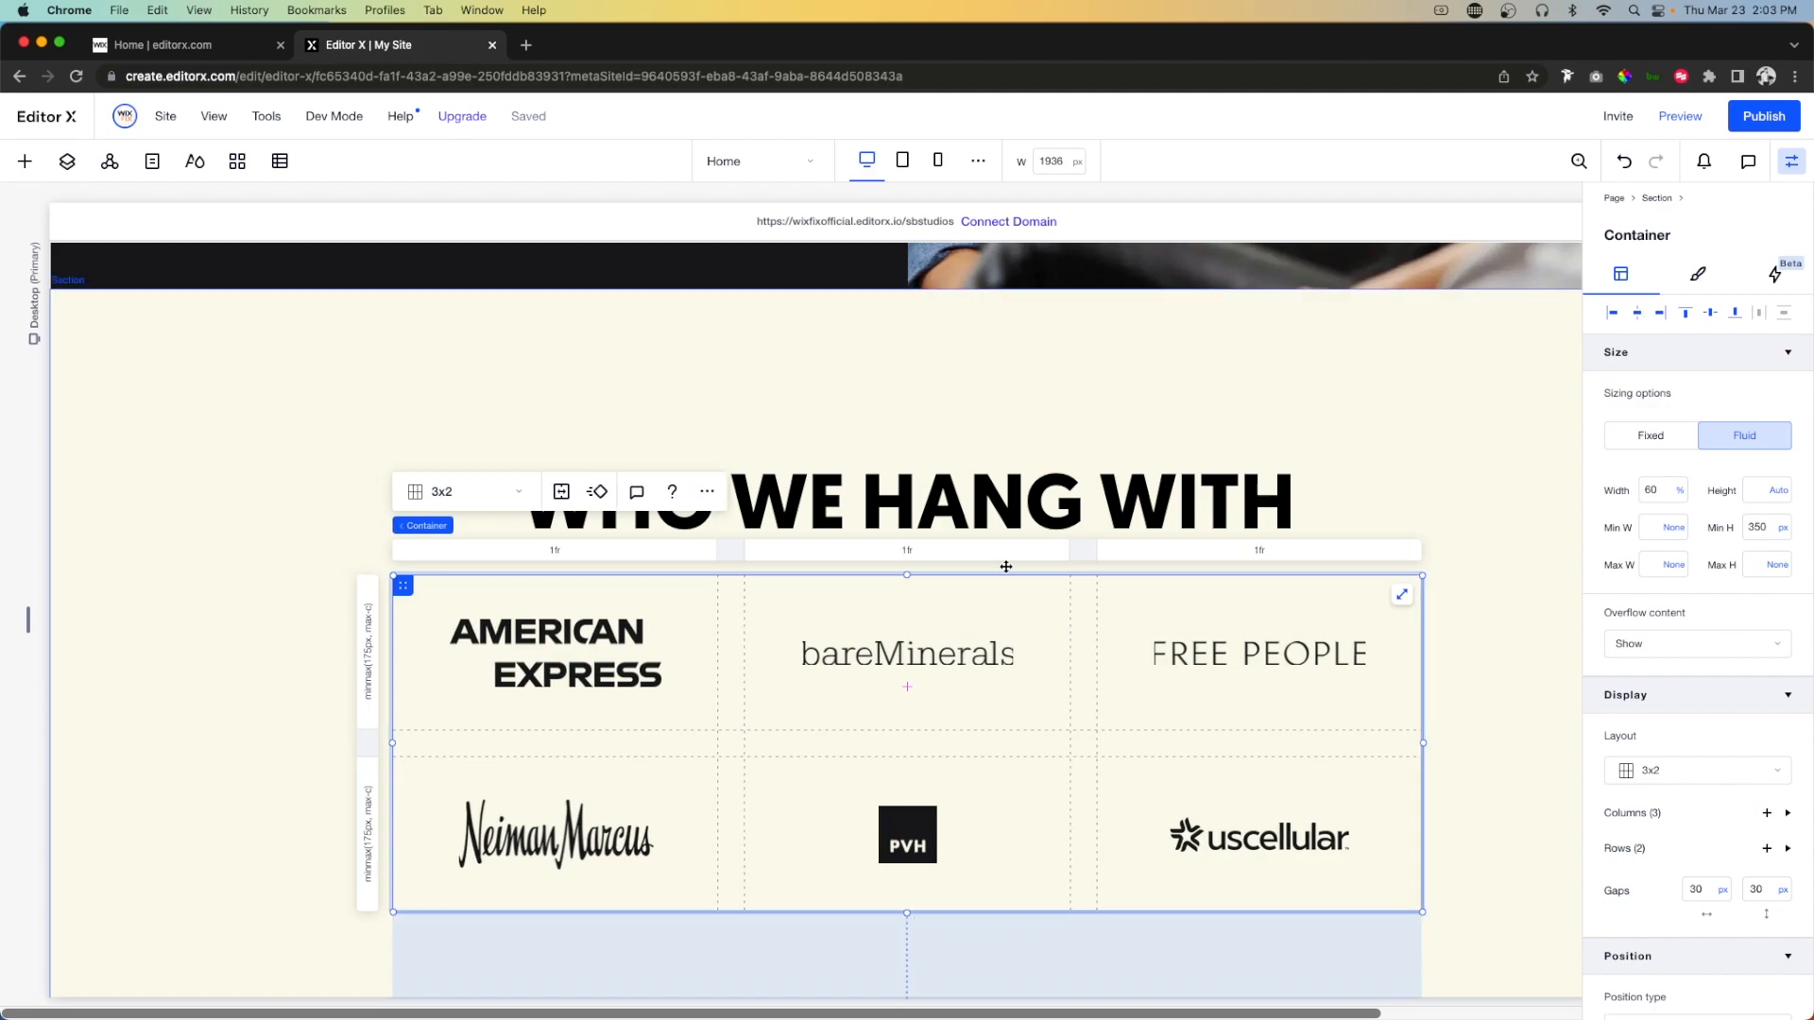
pyautogui.keyDown('shift'); pyautogui.click(938, 500); pyautogui.keyUp('shift')
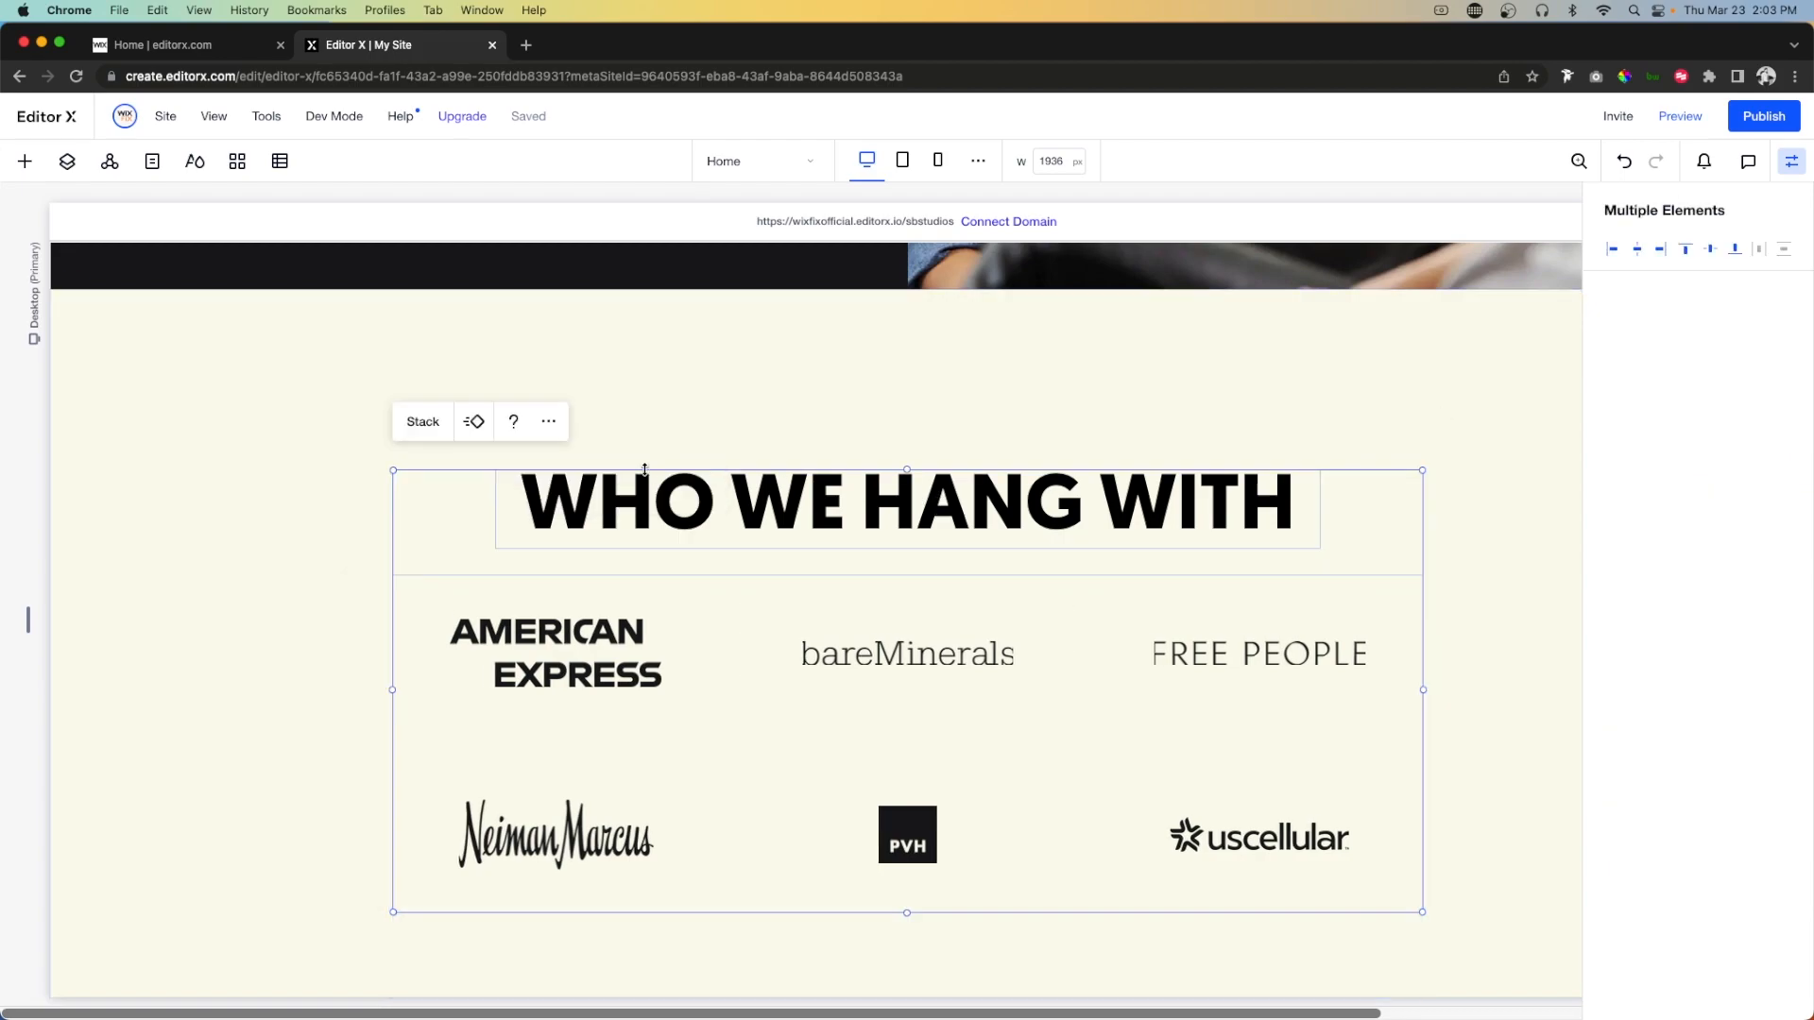
pyautogui.click(422, 421)
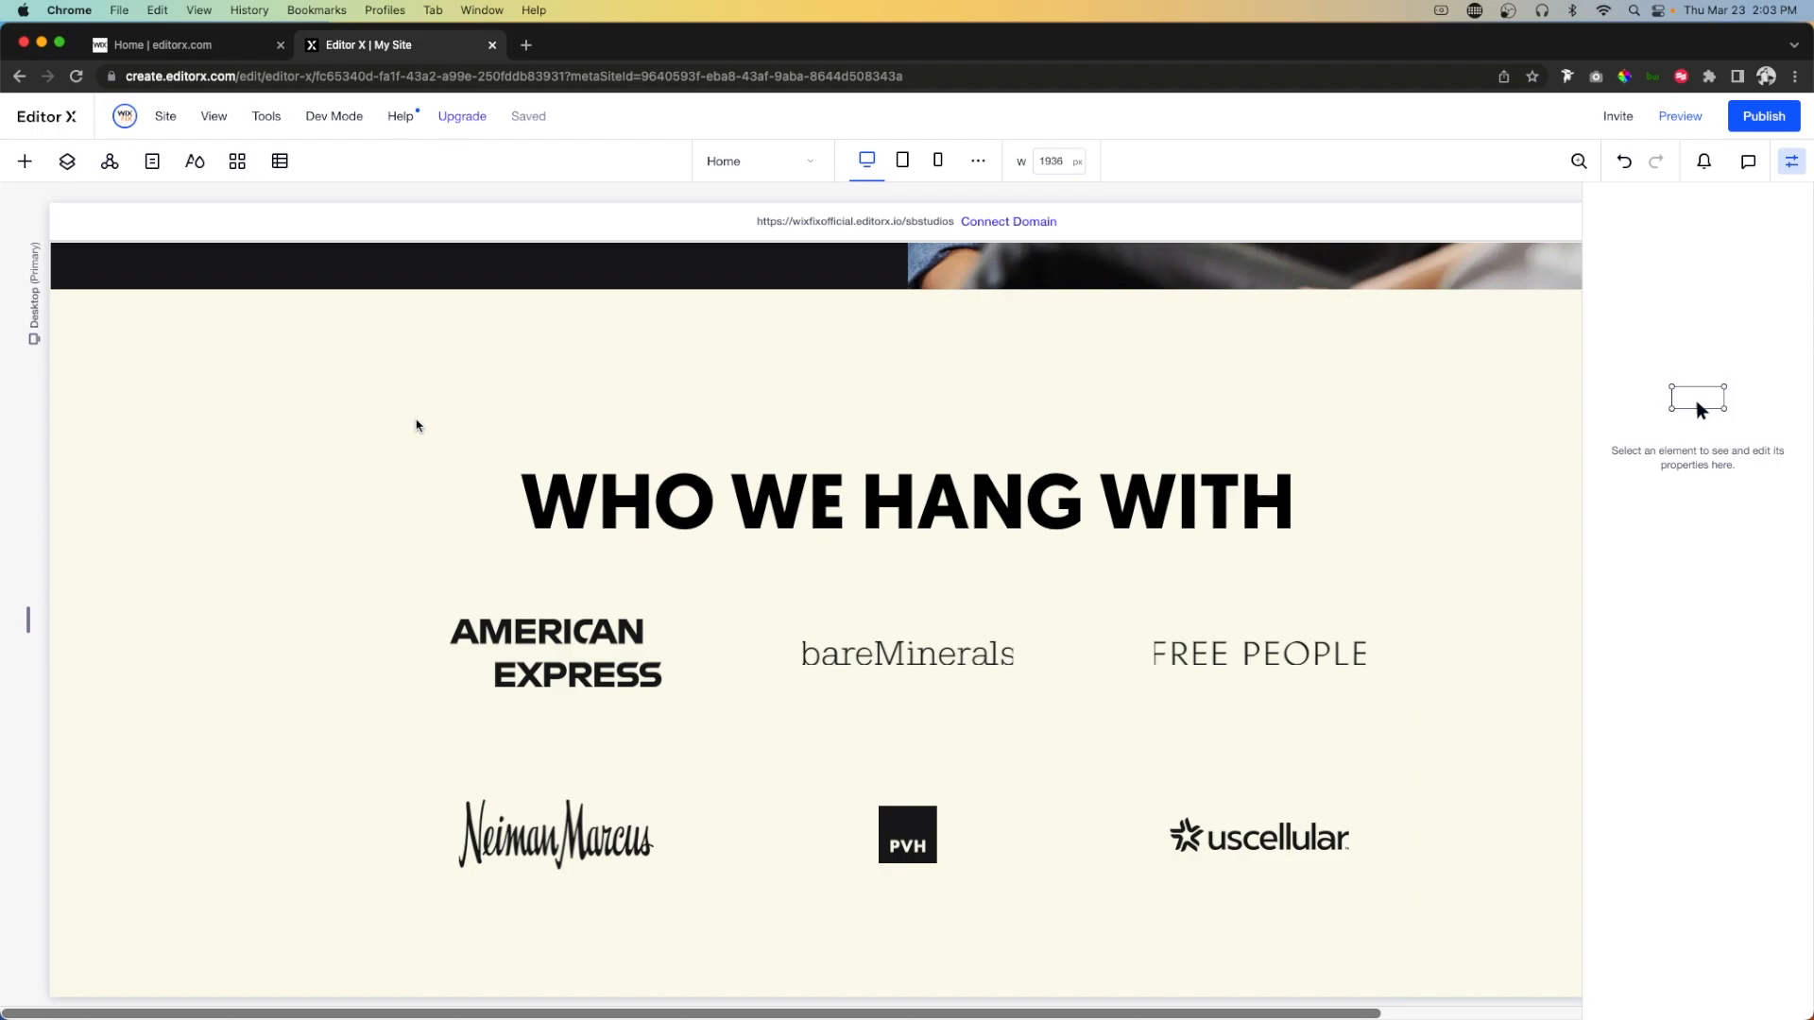
# Set the stack's top and bottom margins to 150 px.
pyautogui.scroll(-3, 1699, 707)
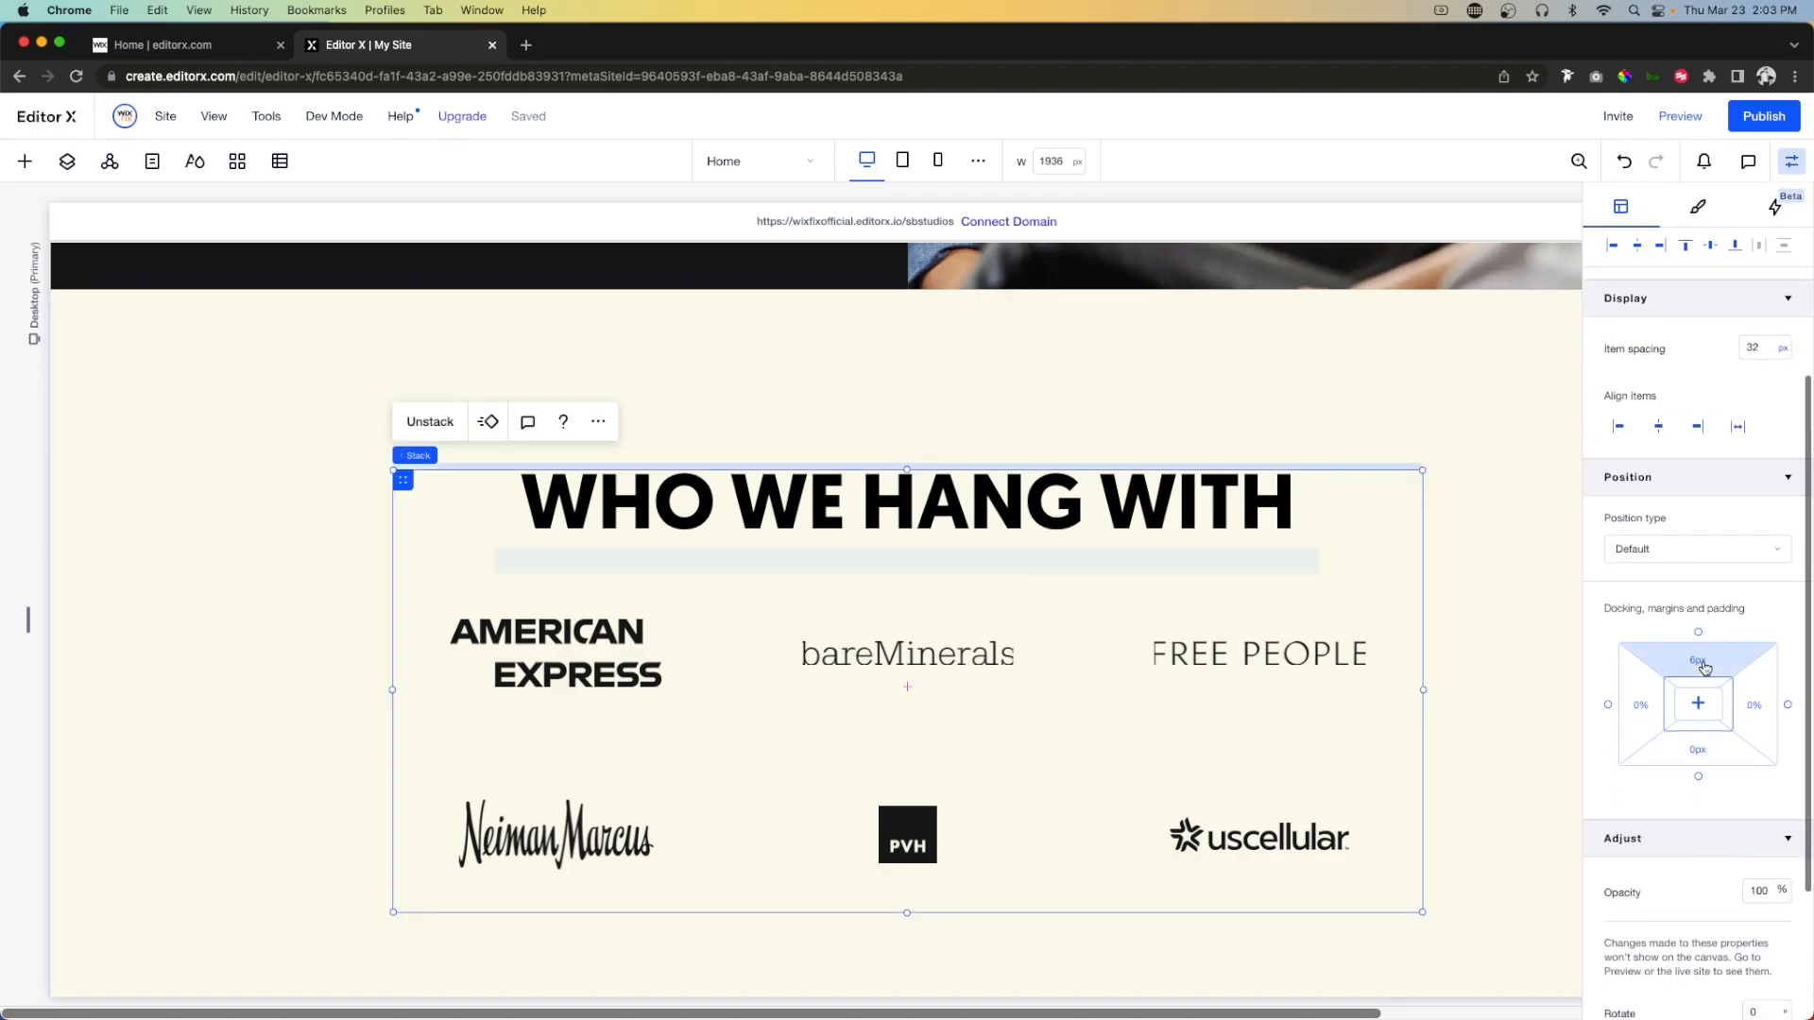
pyautogui.click(1705, 667)
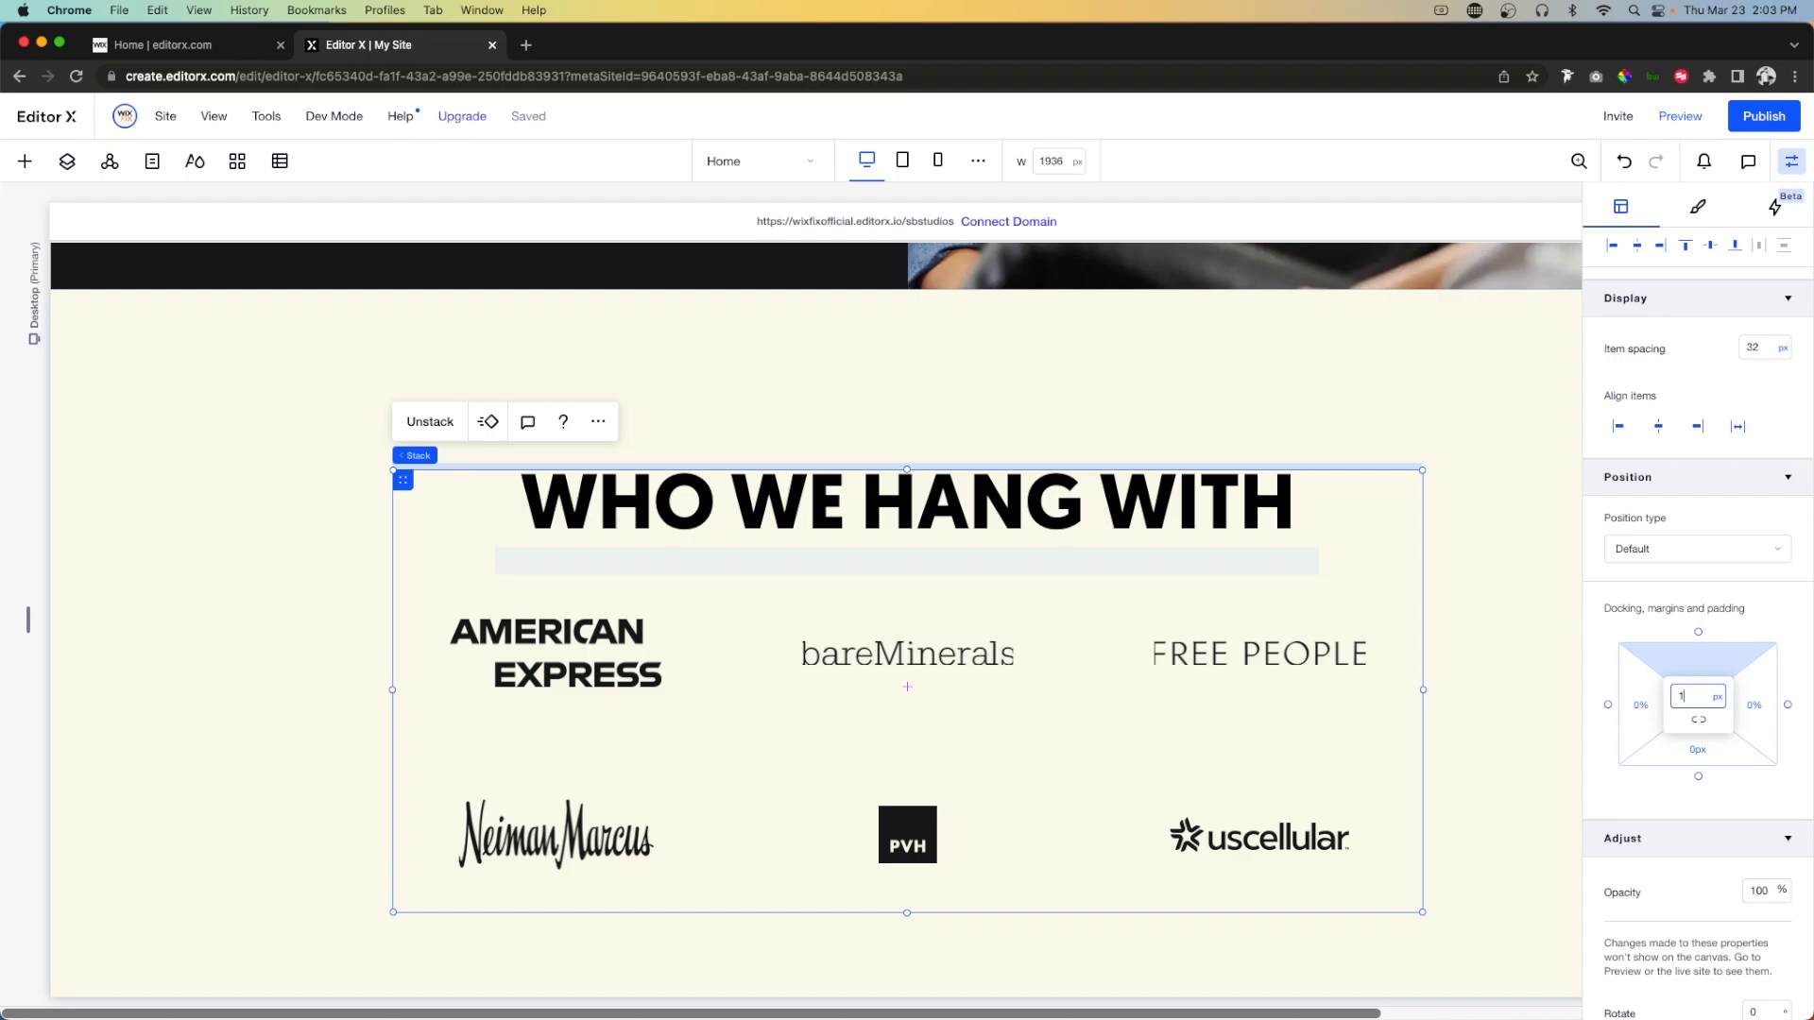
pyautogui.press('Tab')
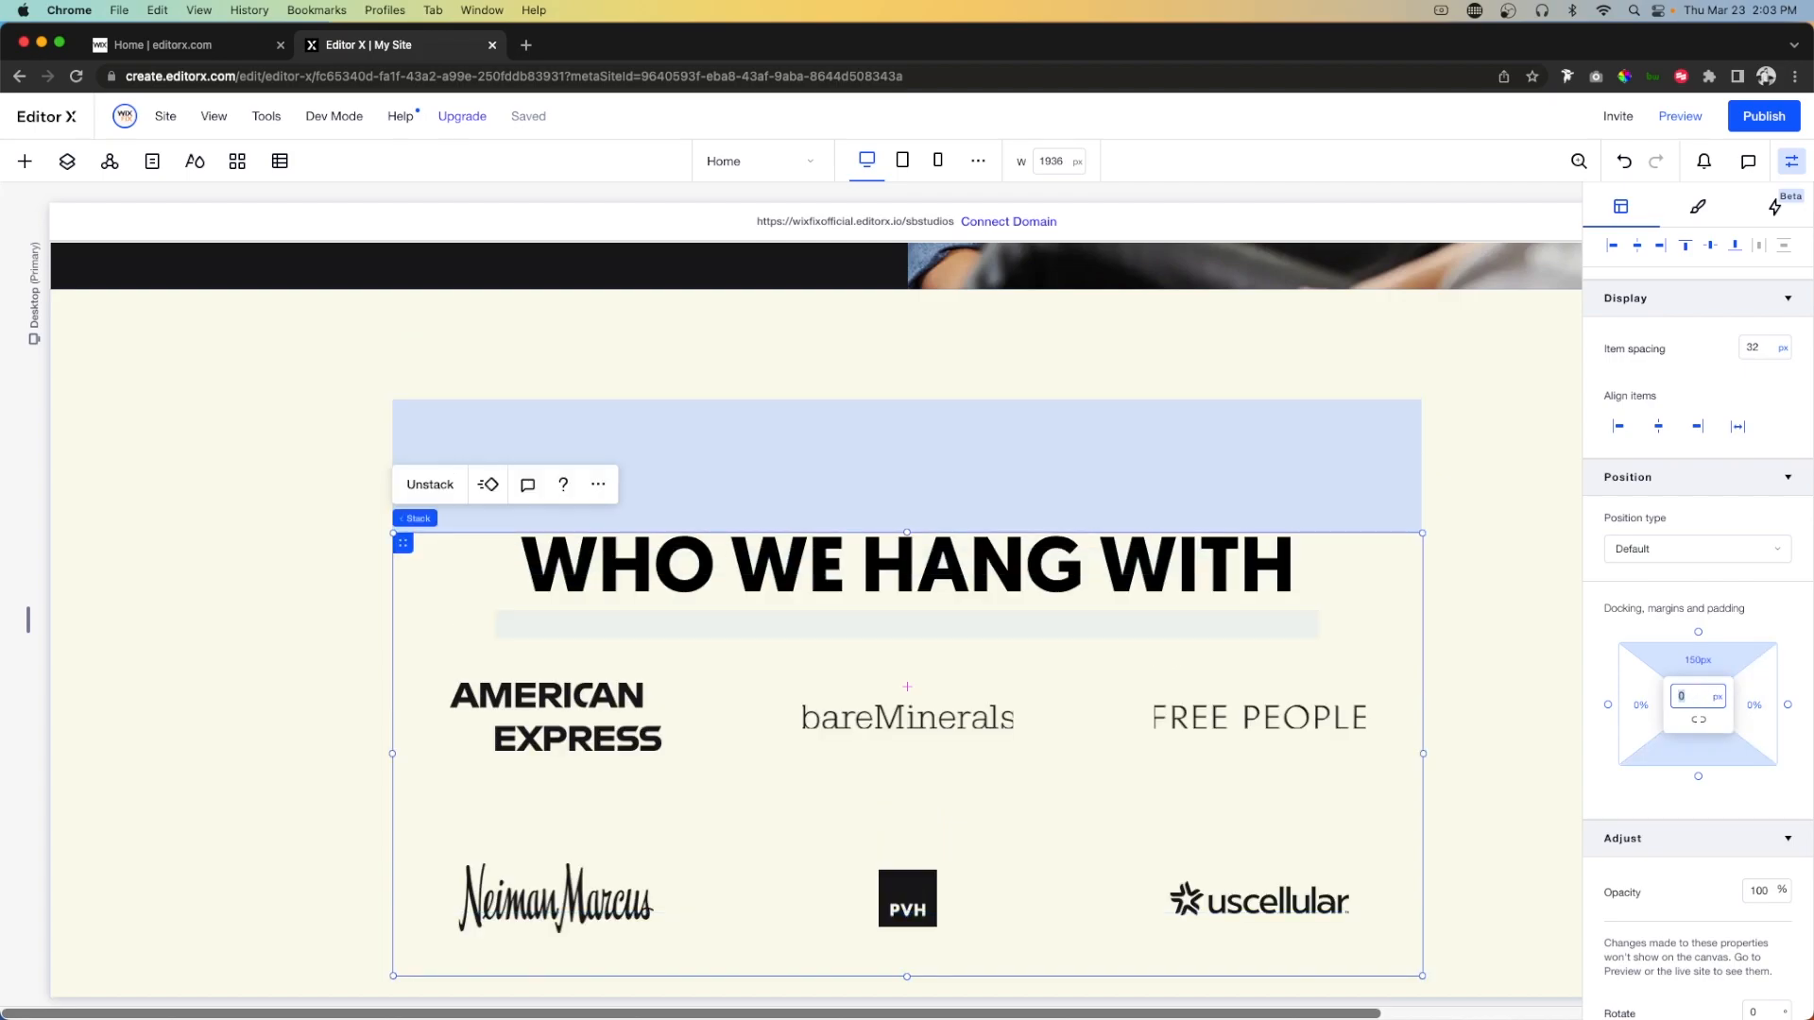
pyautogui.write('150')
pyautogui.press('Return')
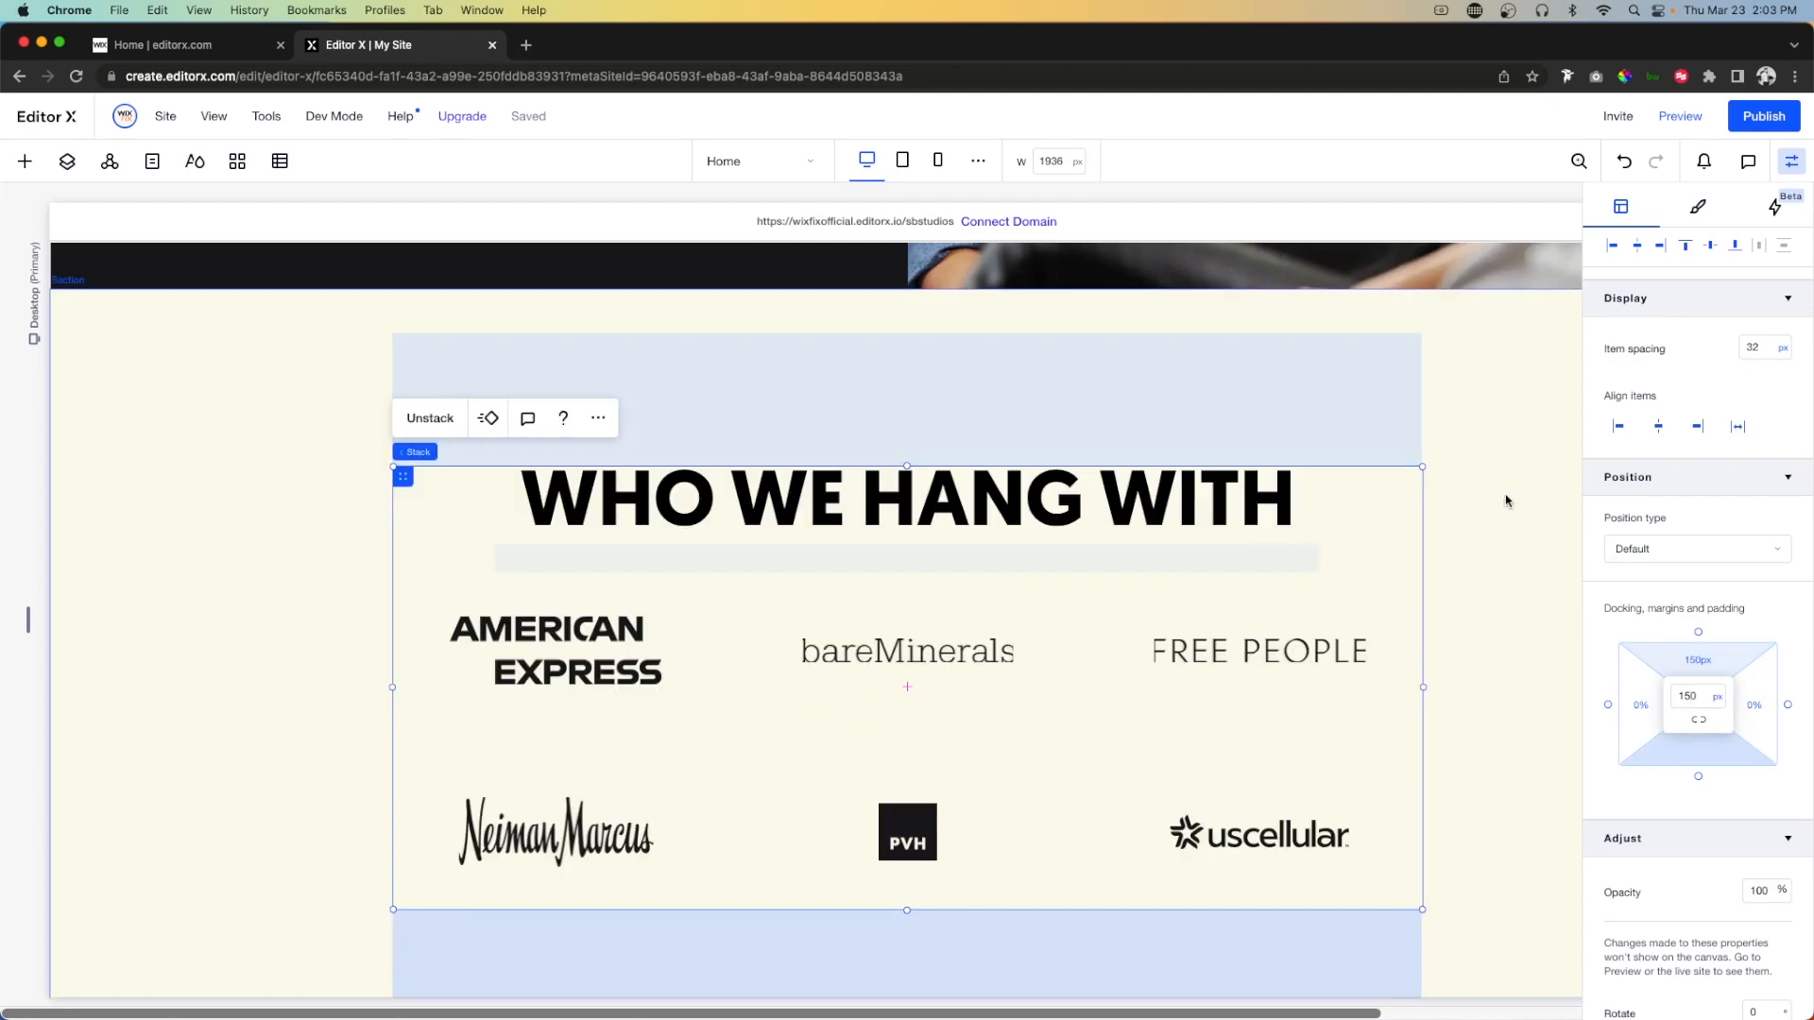
# Remove the minimum height from the WHO WE HANG WITH section.
pyautogui.click(1512, 501)
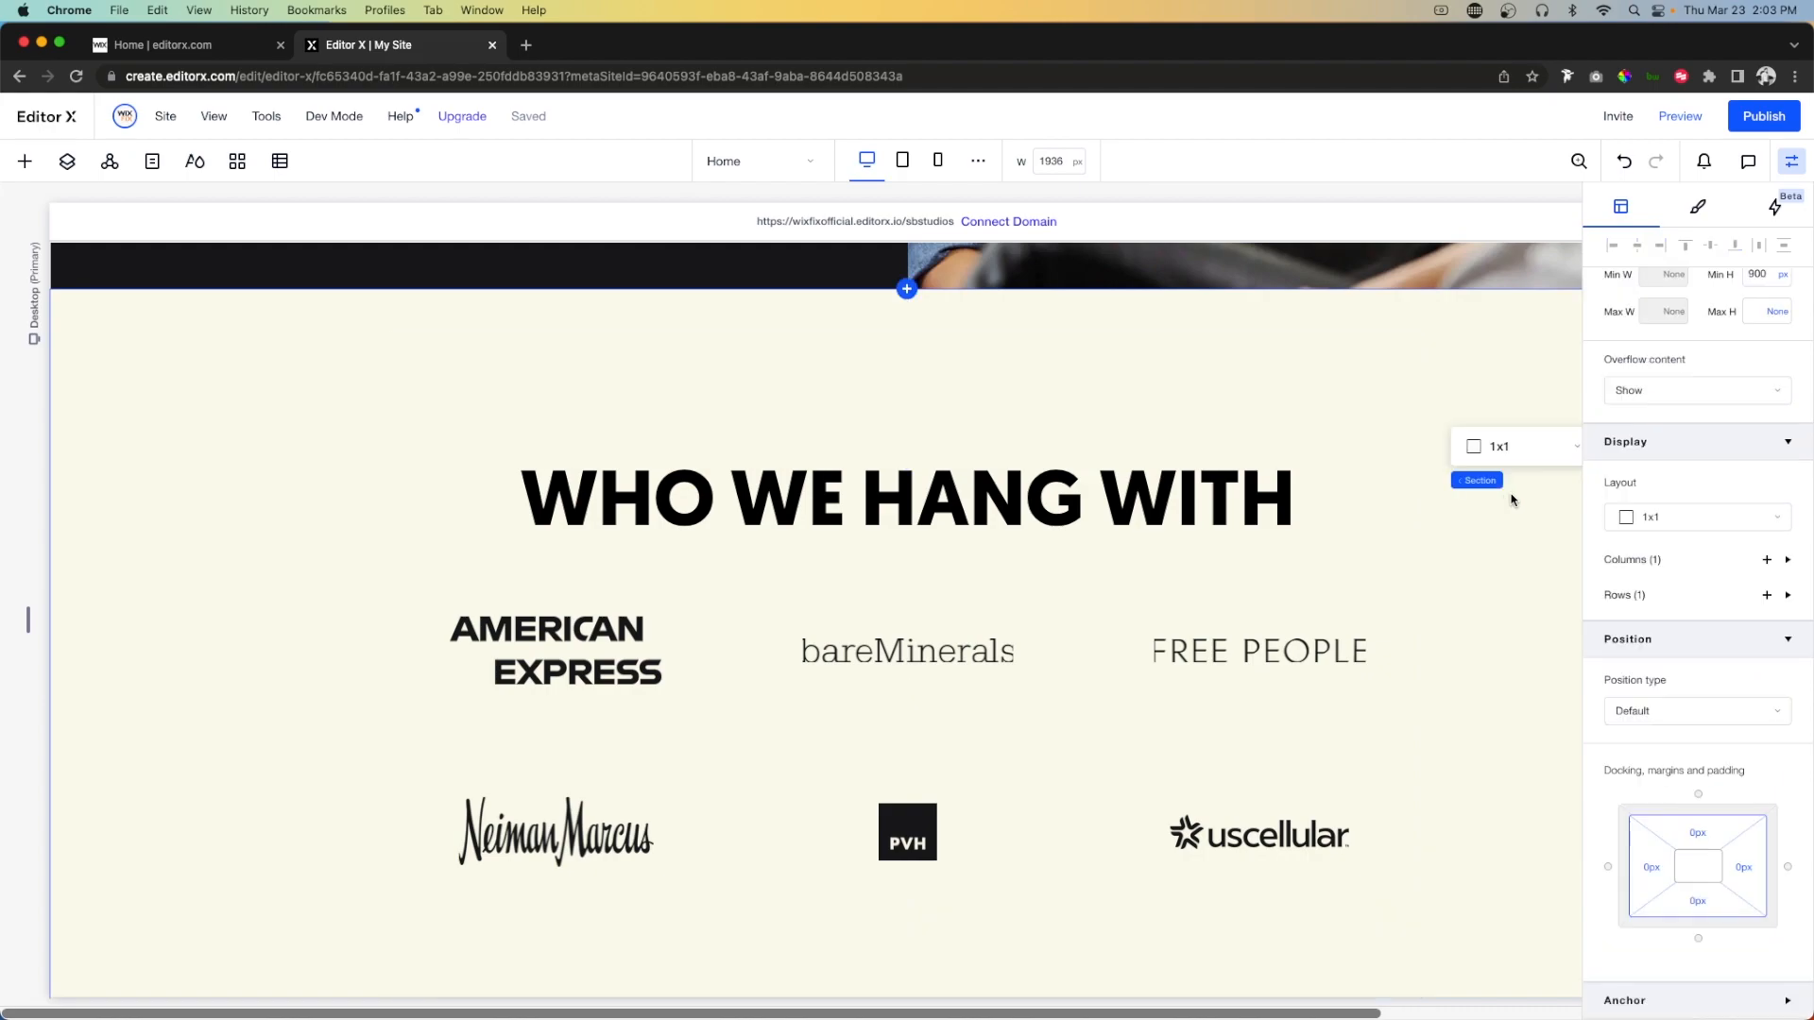
pyautogui.click(1785, 279)
pyautogui.click(1722, 249)
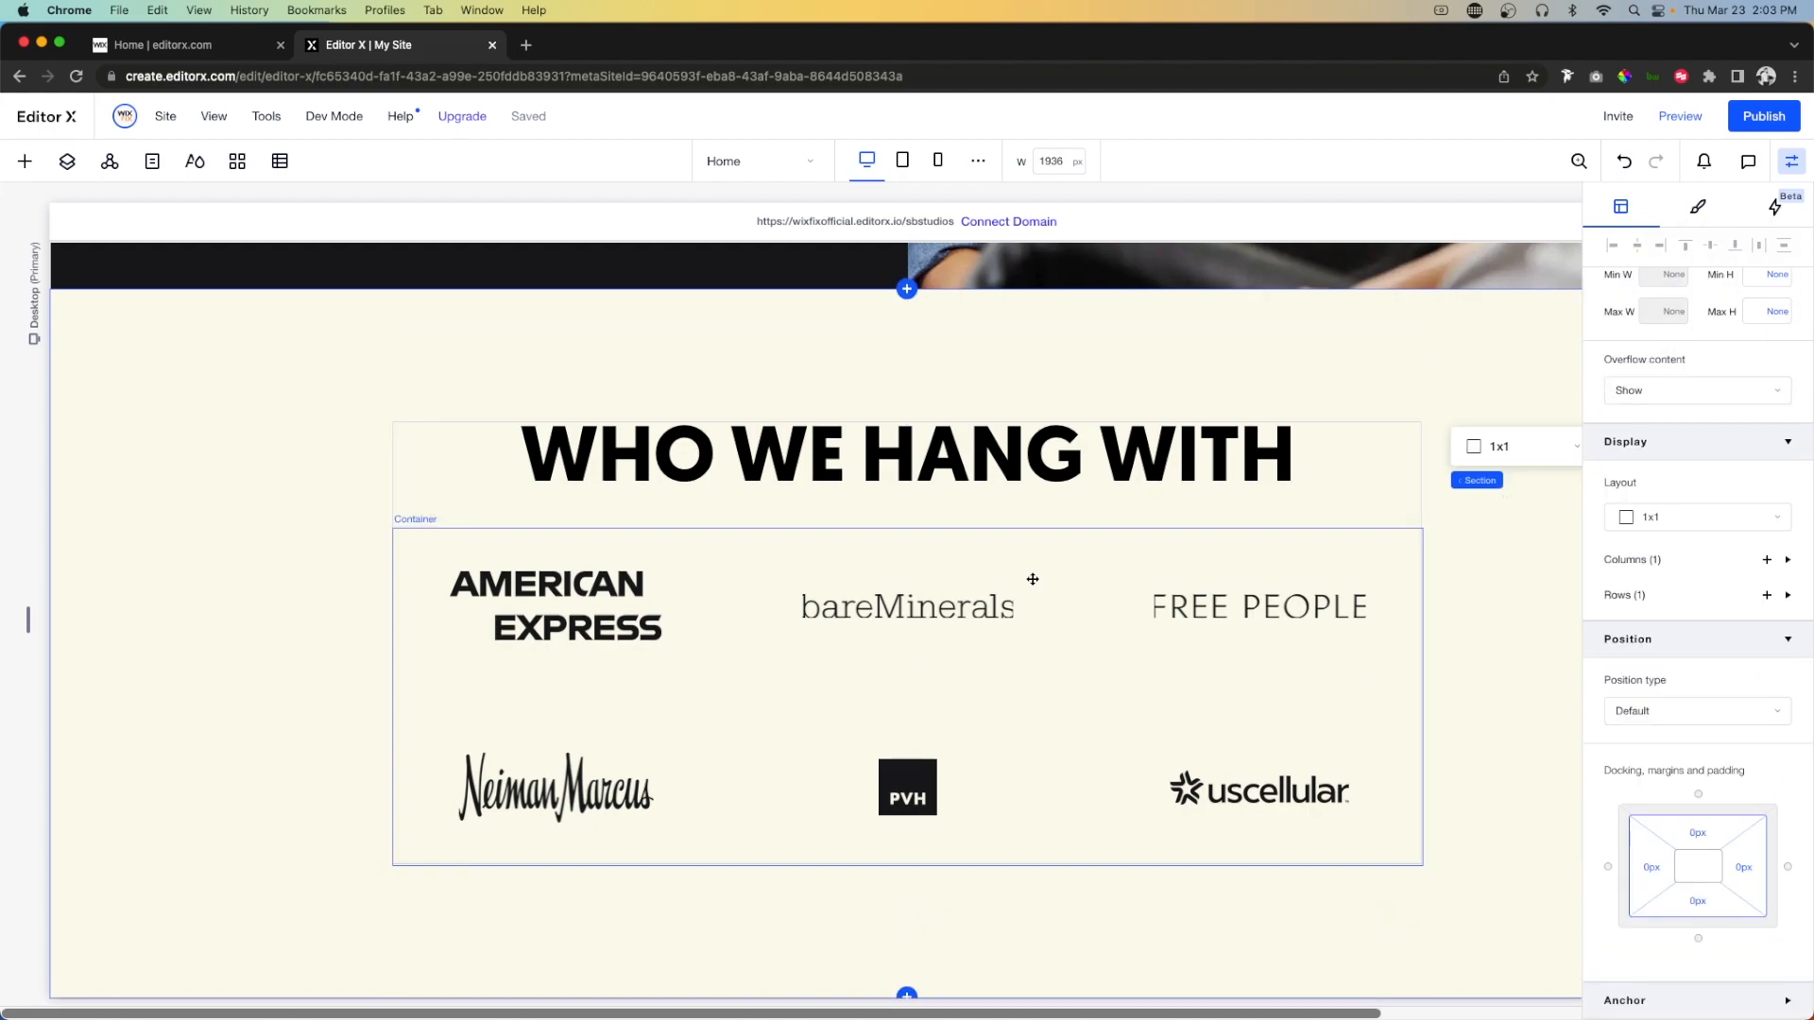
# Set the stack's top and bottom margins to 200 px and convert both to viewport width (vw) units.
pyautogui.click(798, 510)
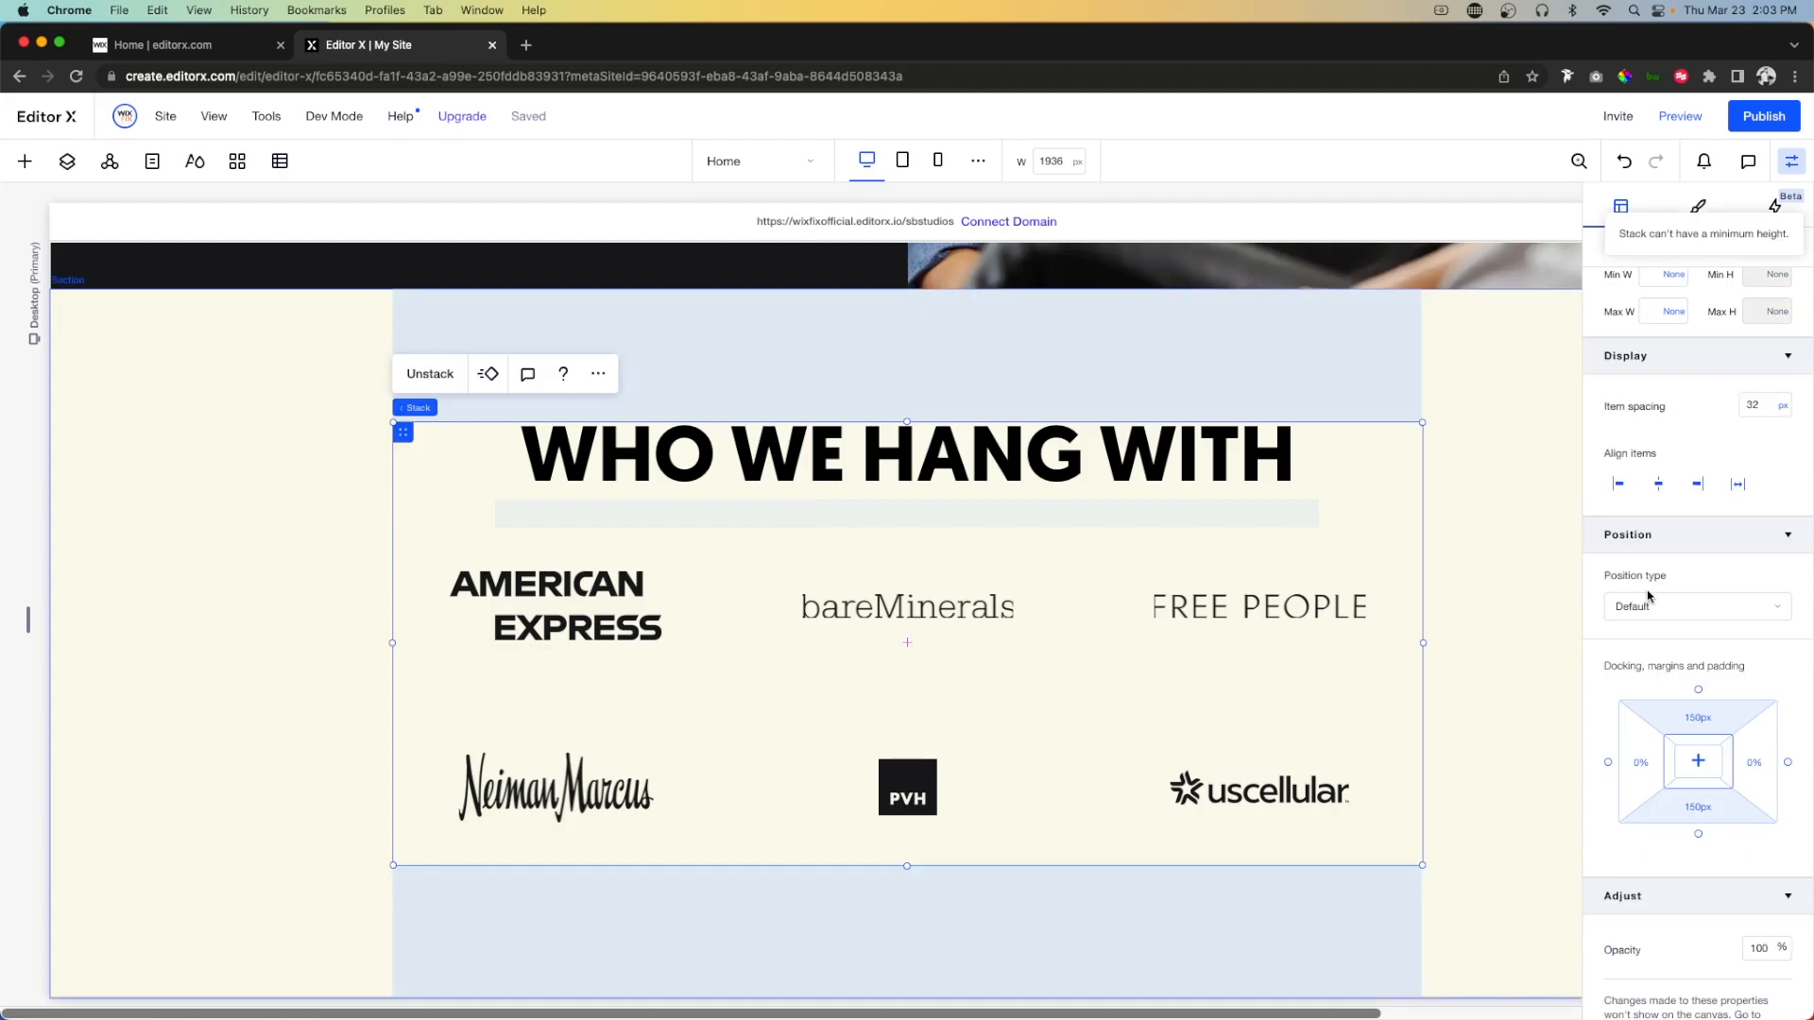
pyautogui.click(1698, 719)
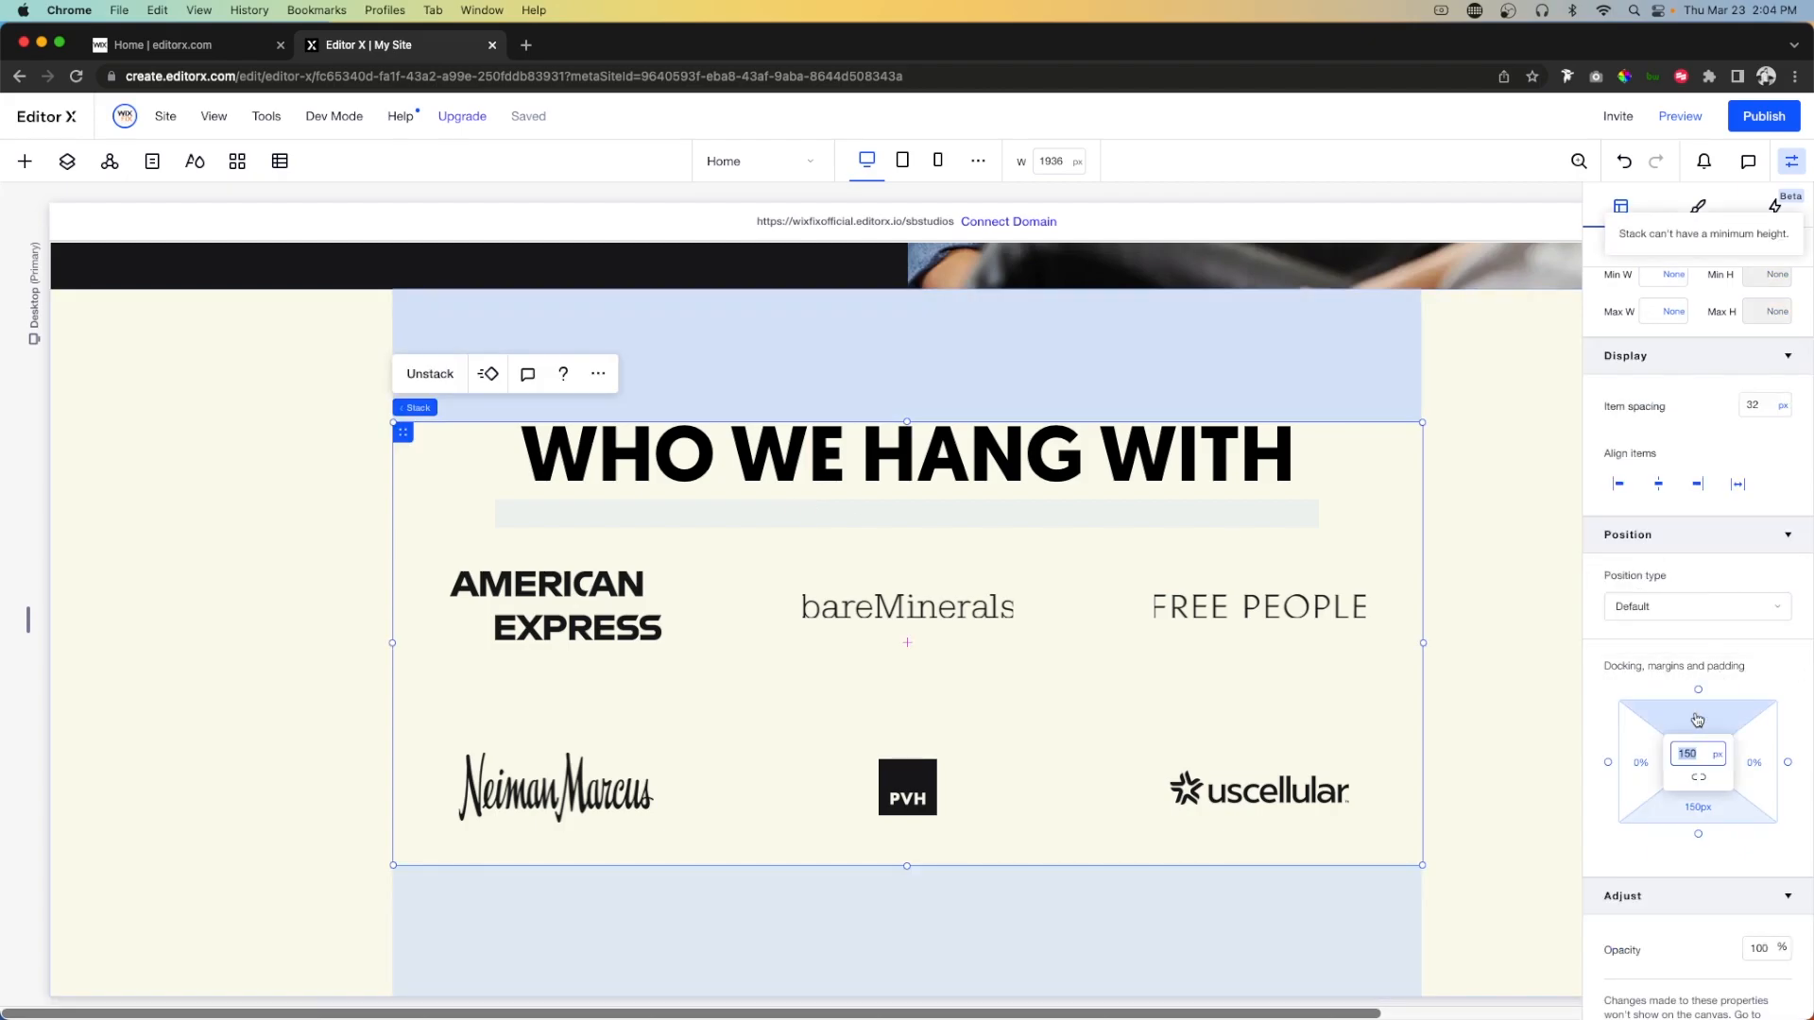
pyautogui.press('Tab')
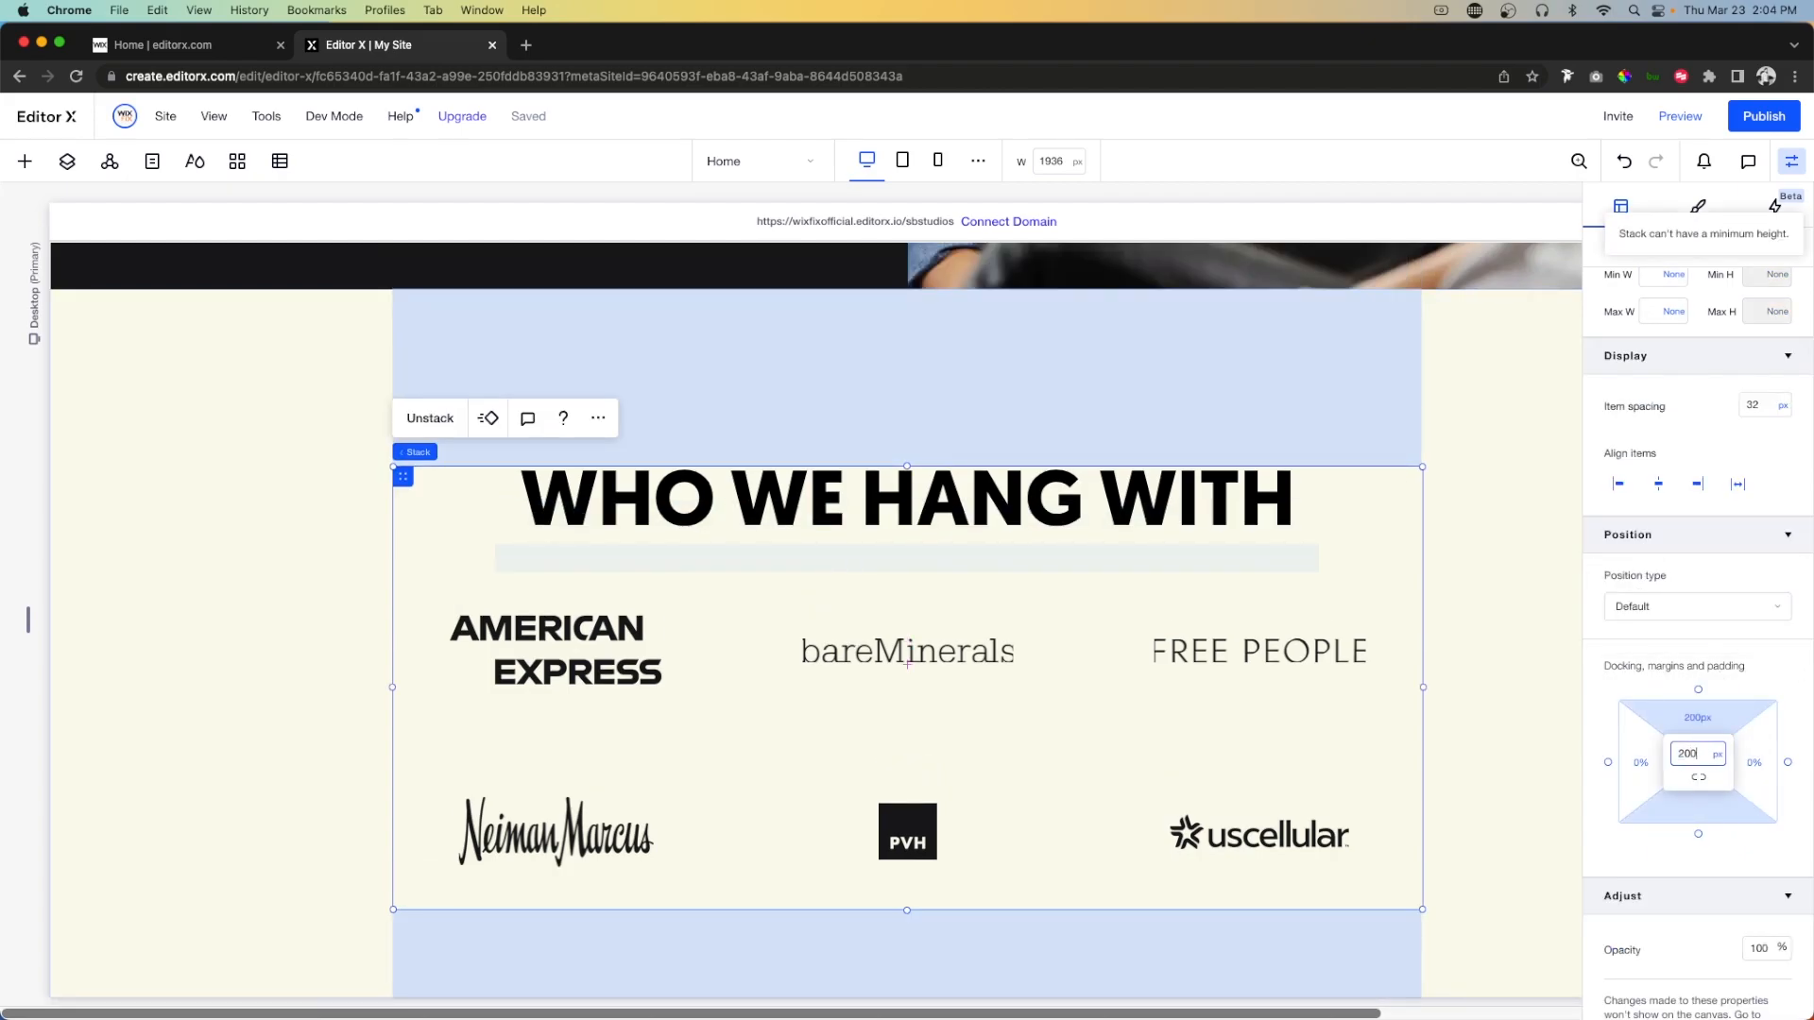
pyautogui.click(1717, 754)
pyautogui.click(1682, 823)
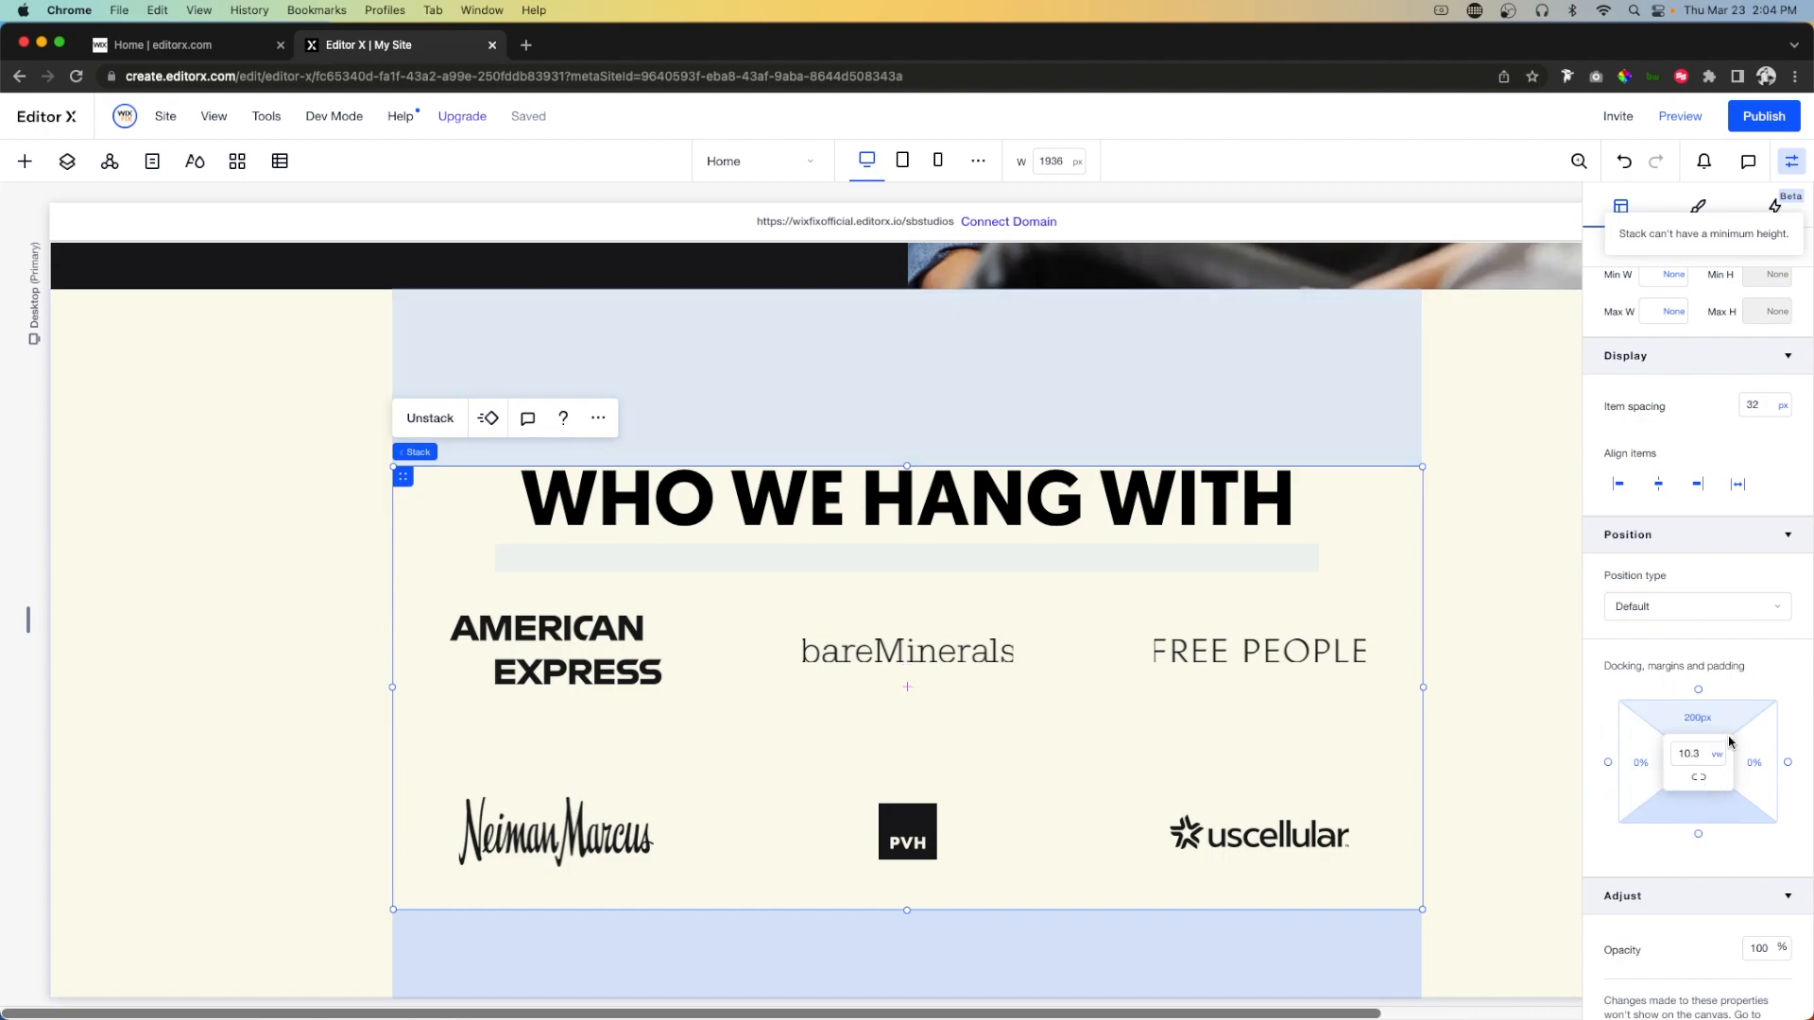
pyautogui.click(1718, 756)
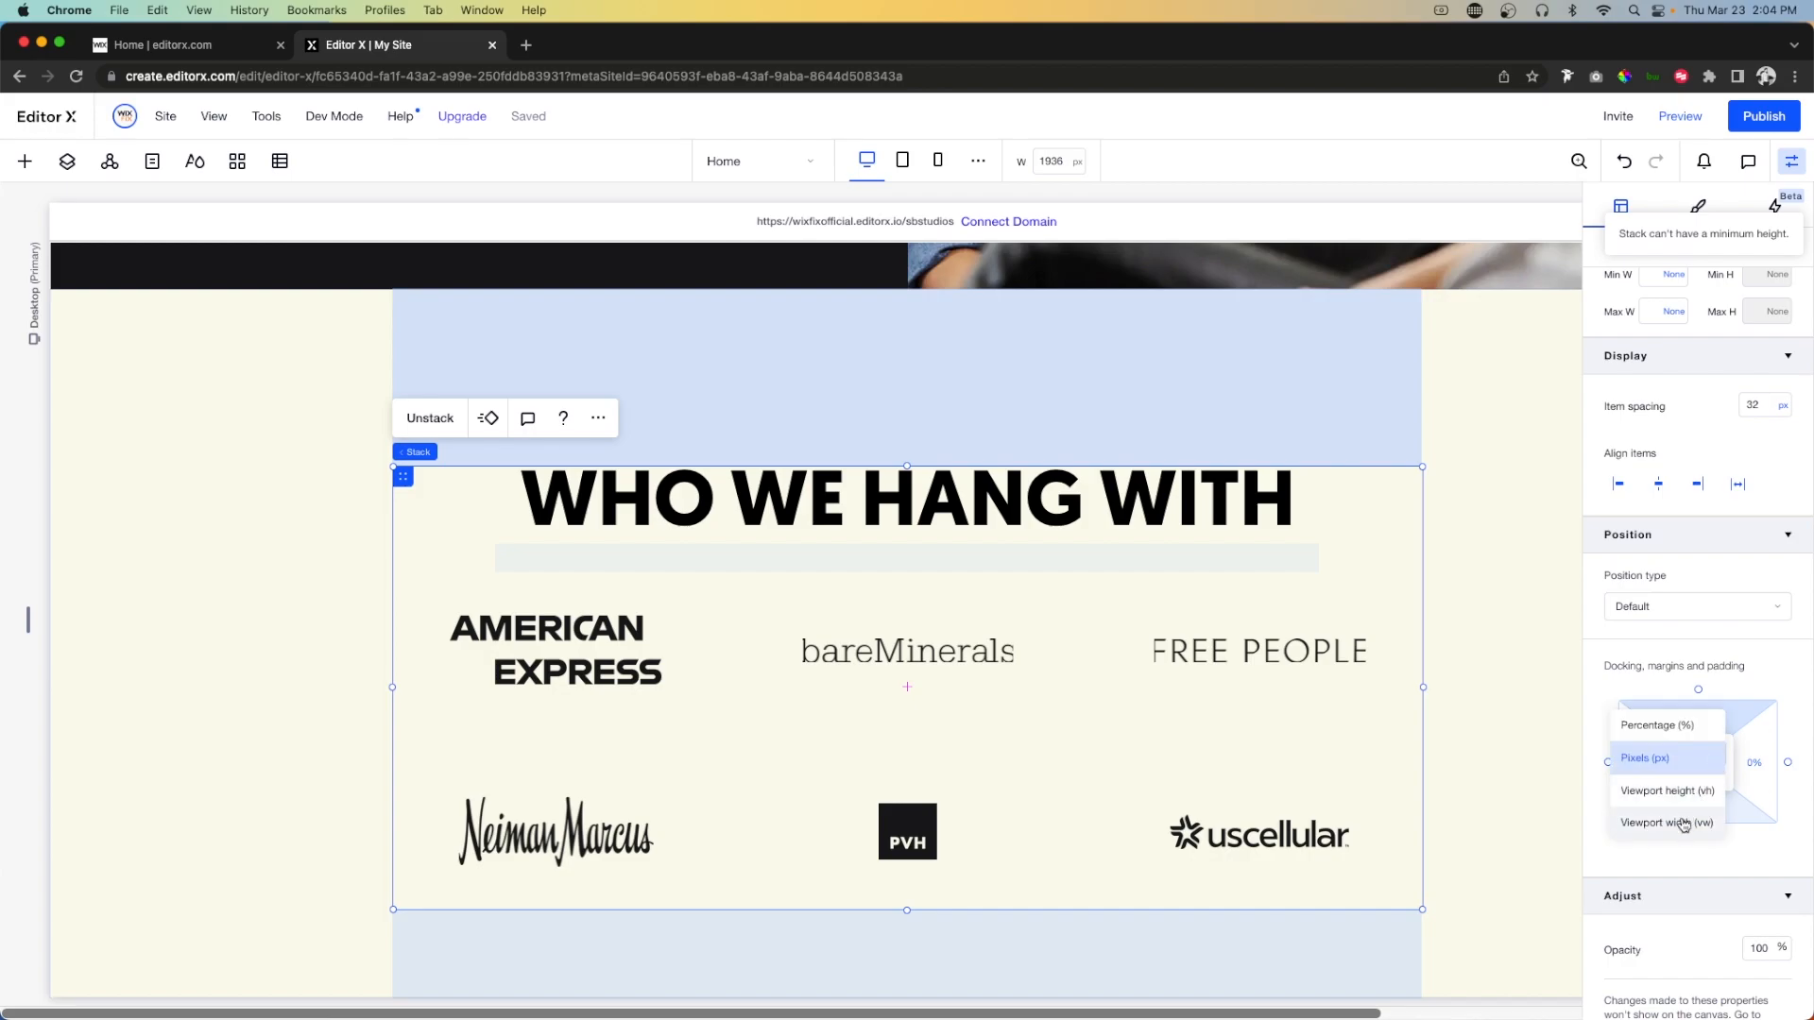
pyautogui.click(1682, 823)
pyautogui.click(1470, 704)
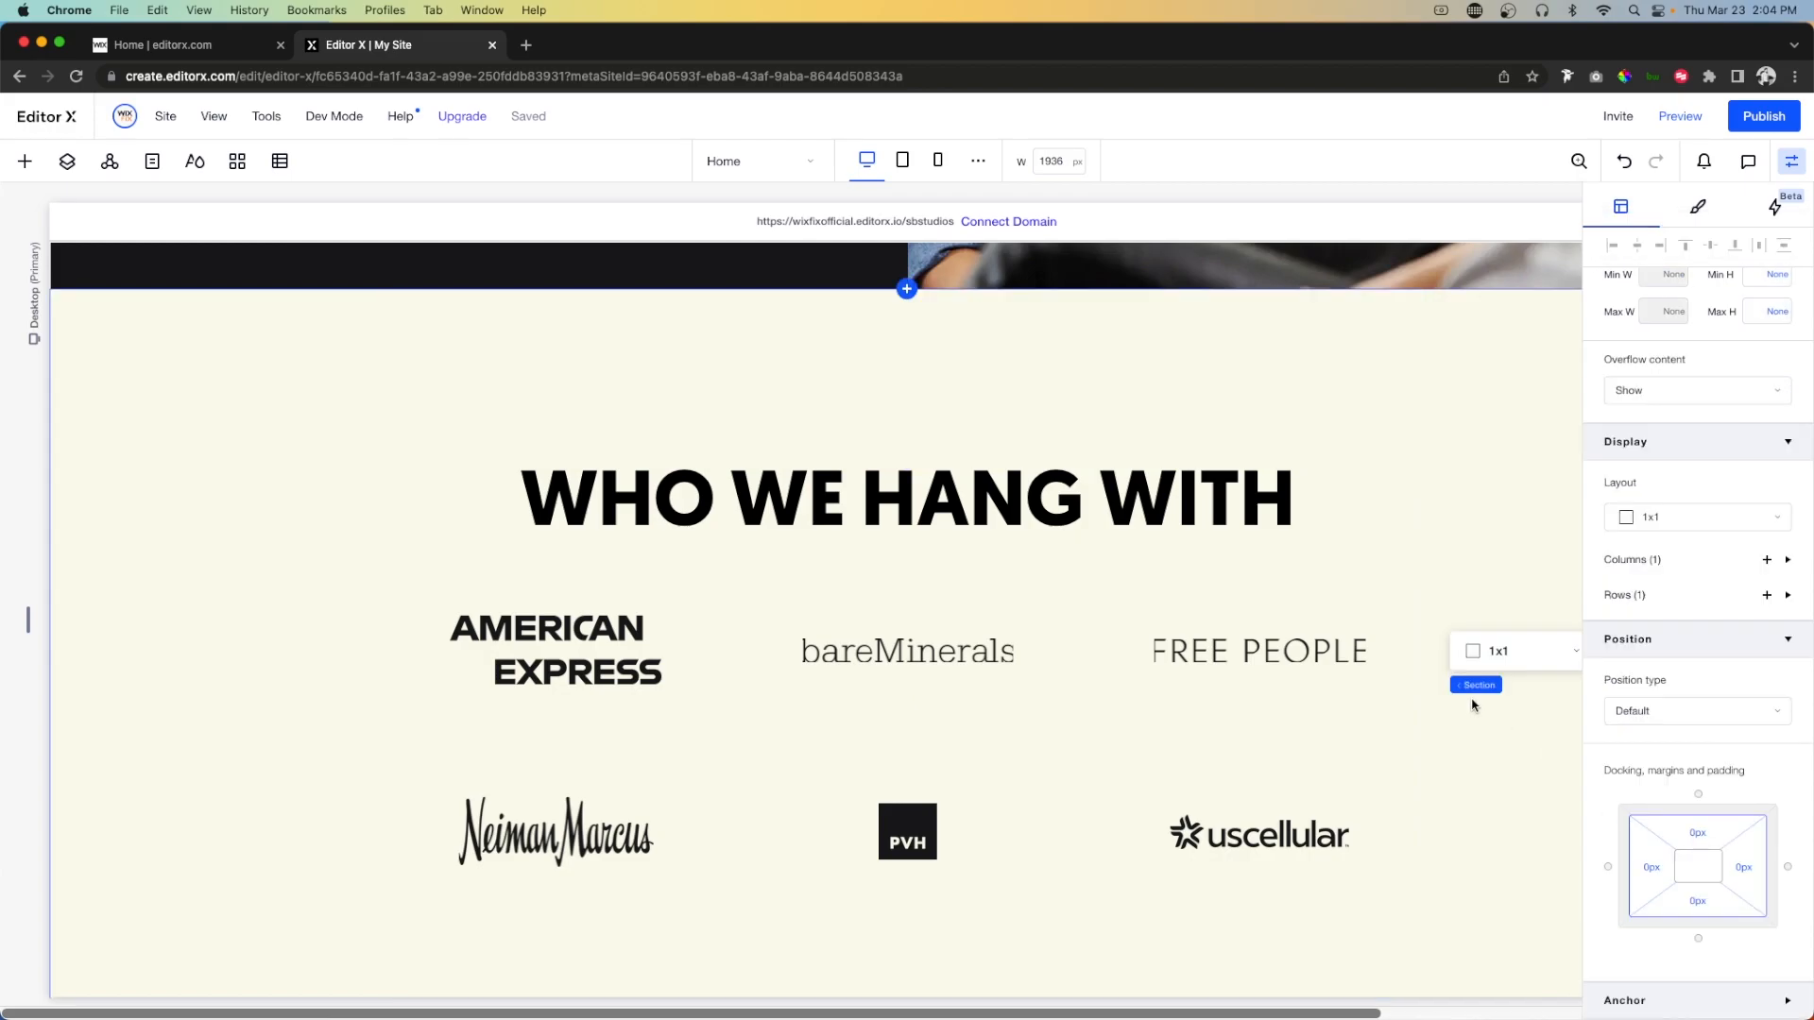
# Review the section's spacing, then switch to the Summer Break Studios site in Safari and examine how its testimonial slider pages between slides.
pyautogui.scroll(-2, 1472, 705)
pyautogui.scroll(3, 1472, 705)
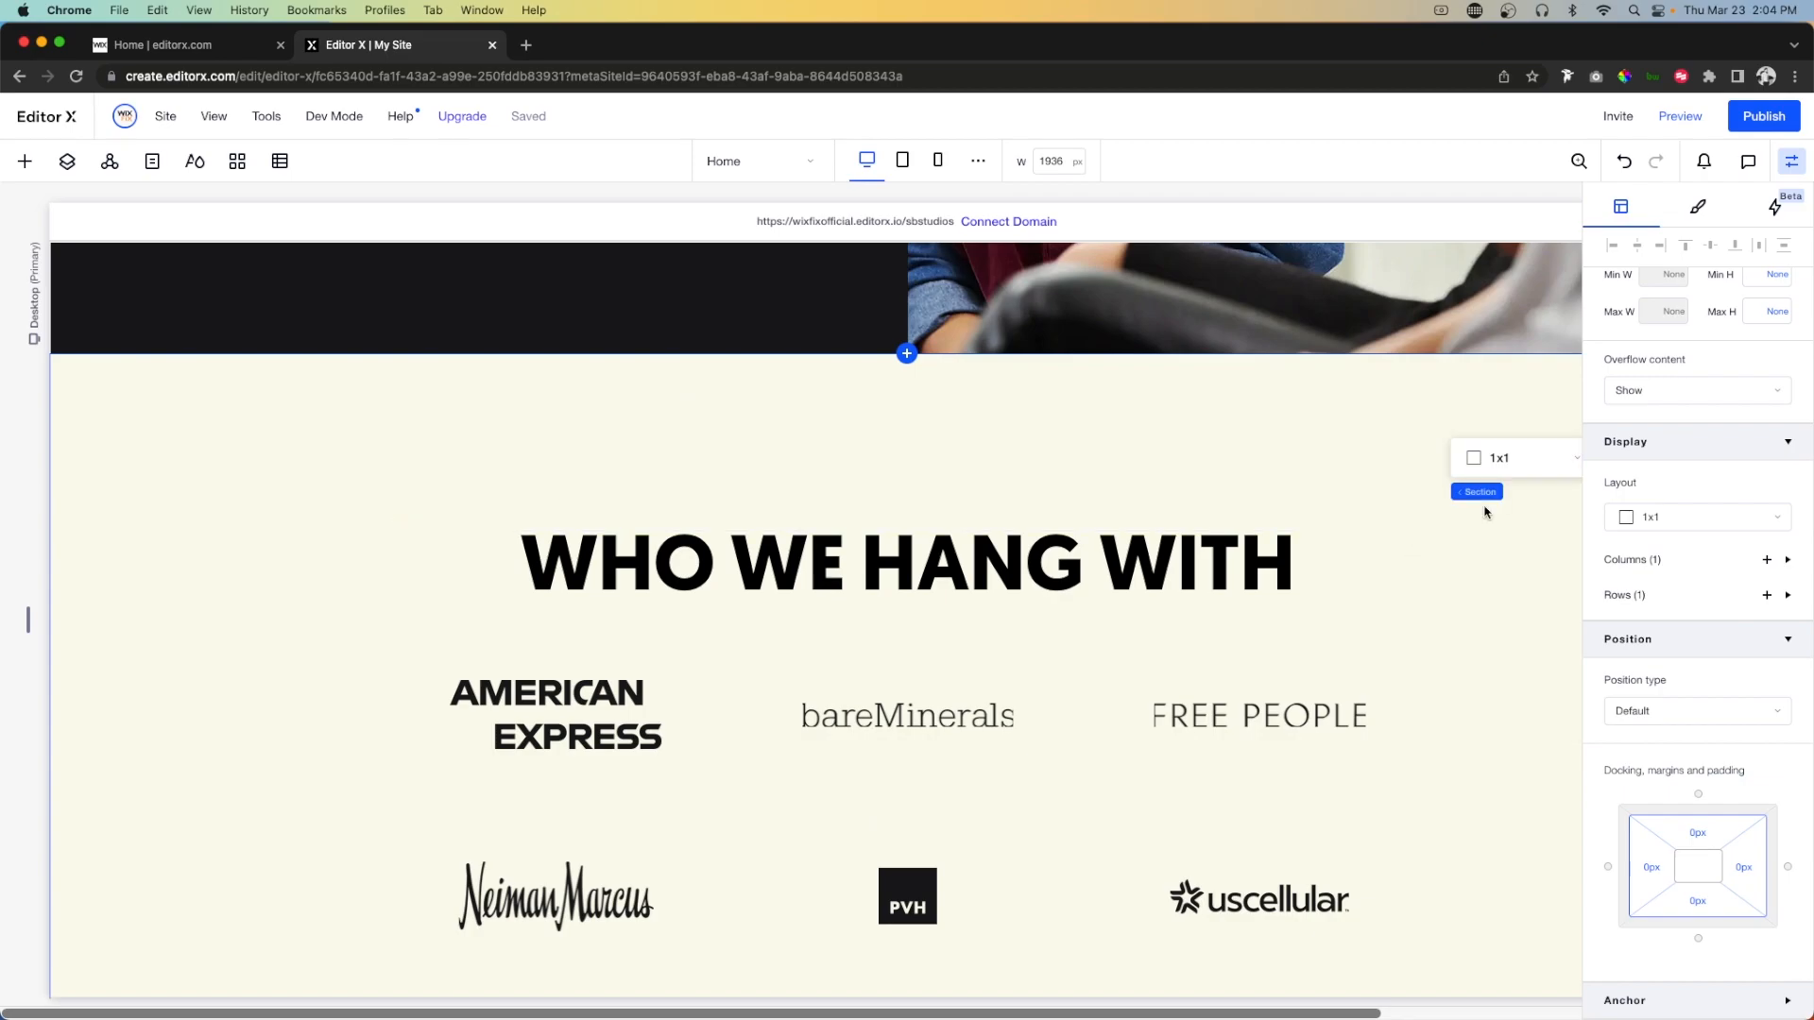
pyautogui.scroll(-2, 1484, 513)
pyautogui.scroll(-2, 1484, 513)
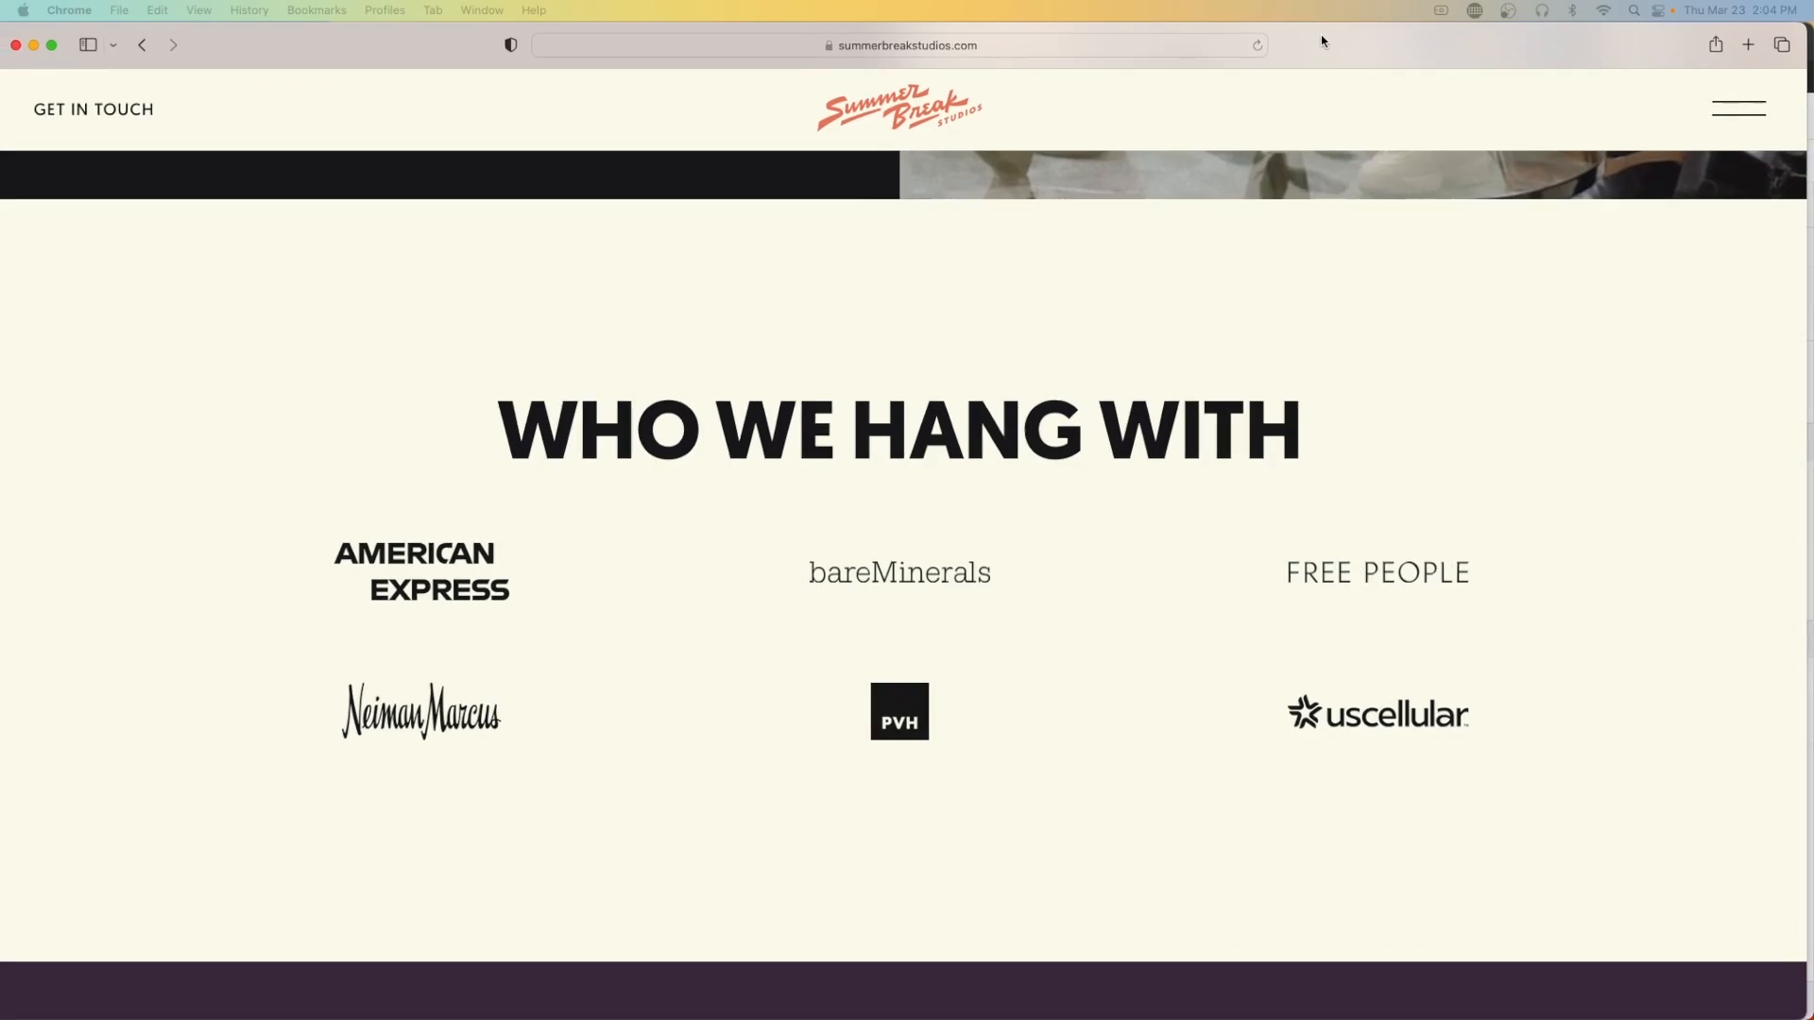
pyautogui.scroll(-2, 1396, 463)
pyautogui.scroll(-10, 1395, 463)
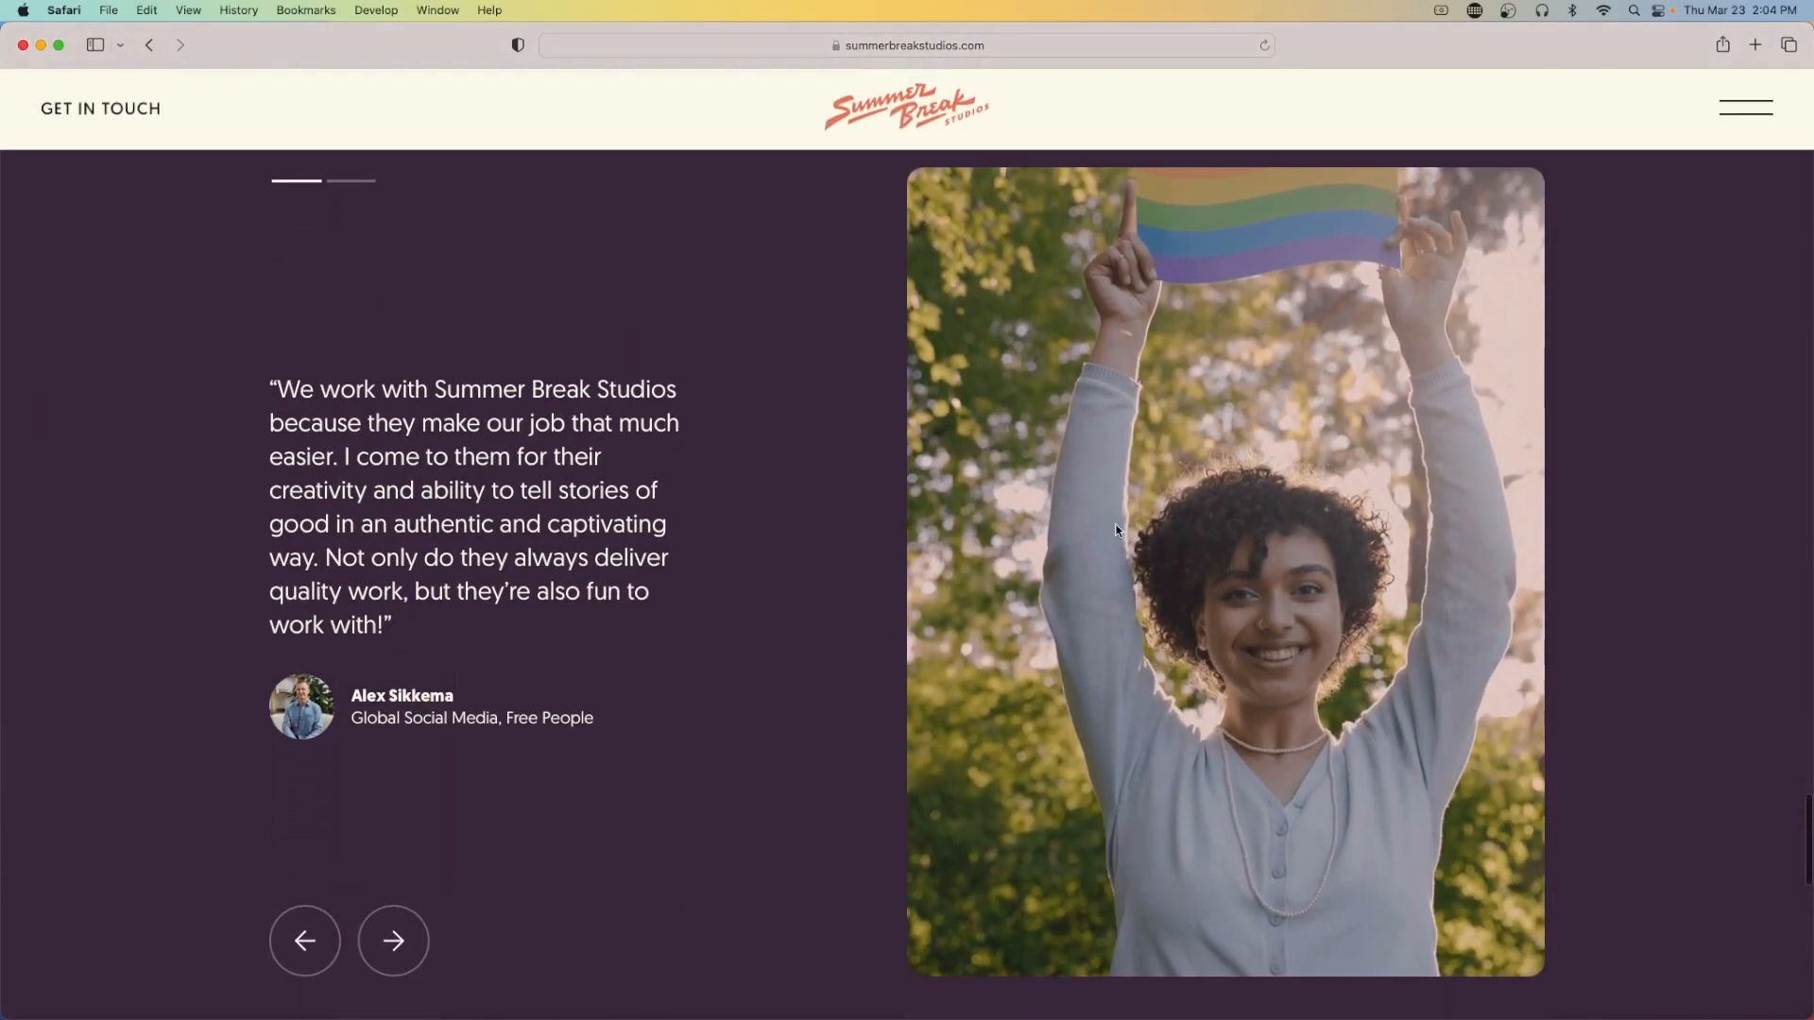
pyautogui.click(394, 963)
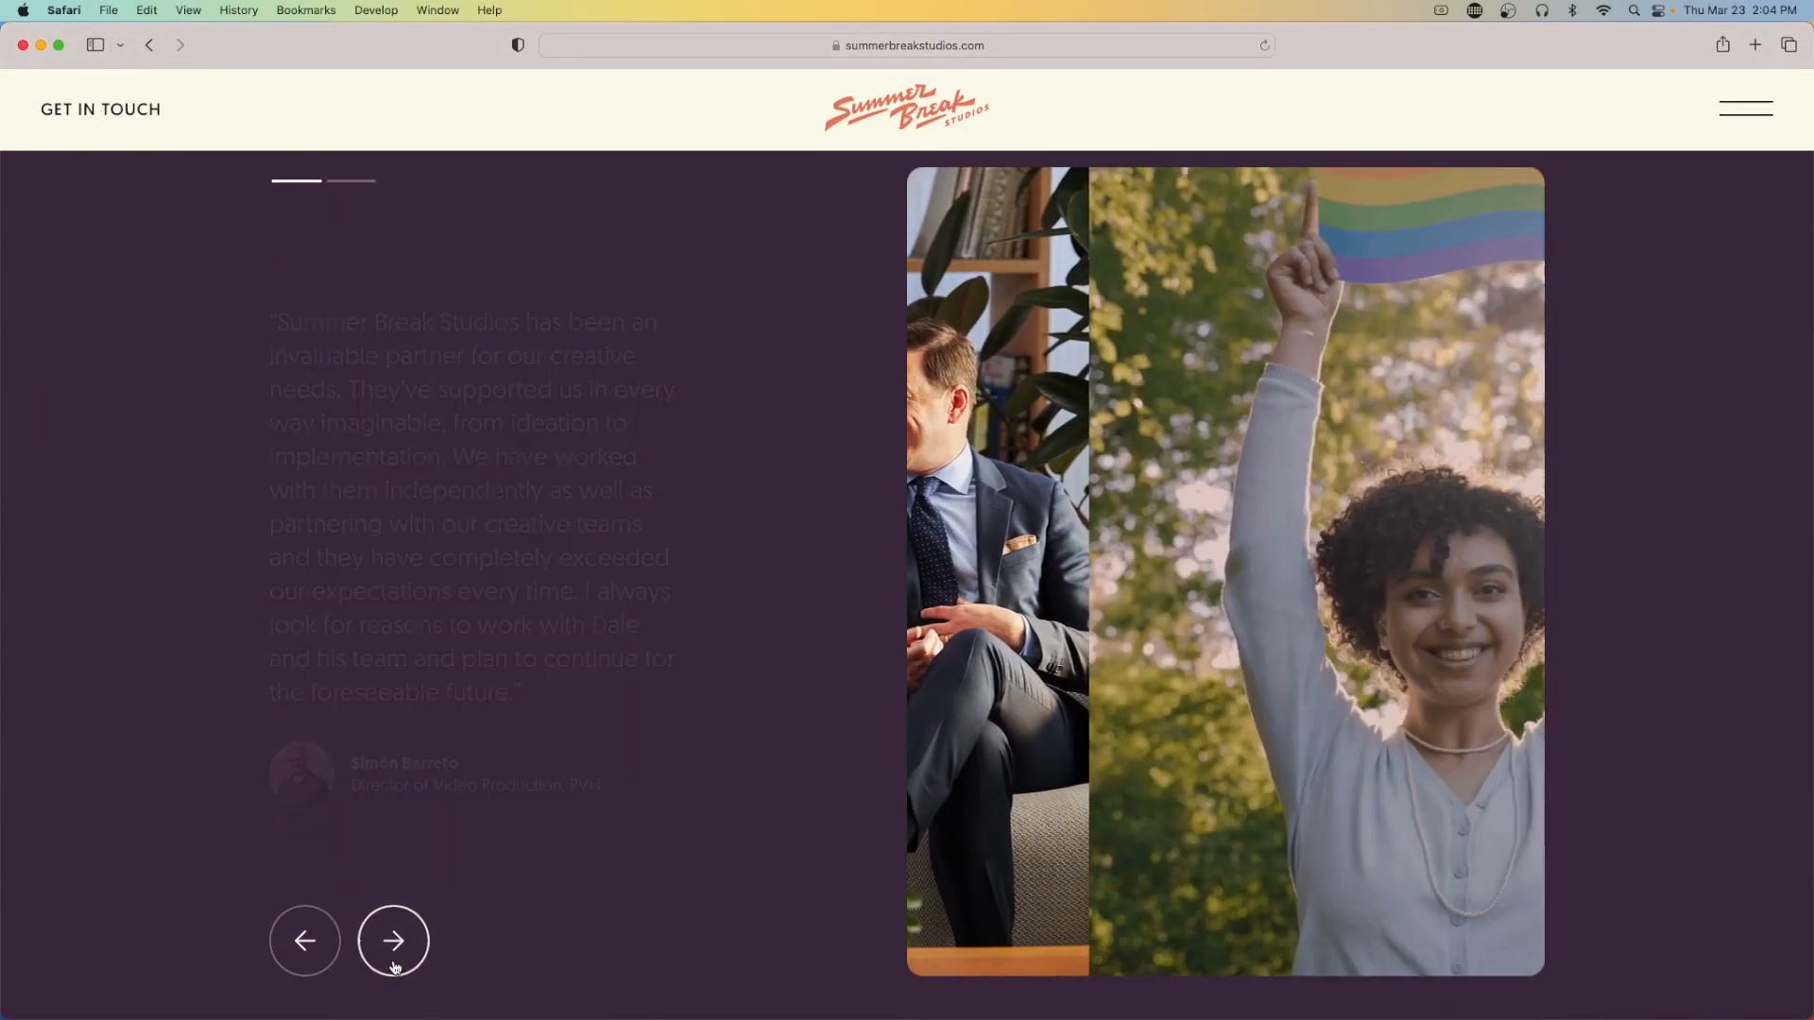
pyautogui.click(394, 963)
pyautogui.click(394, 964)
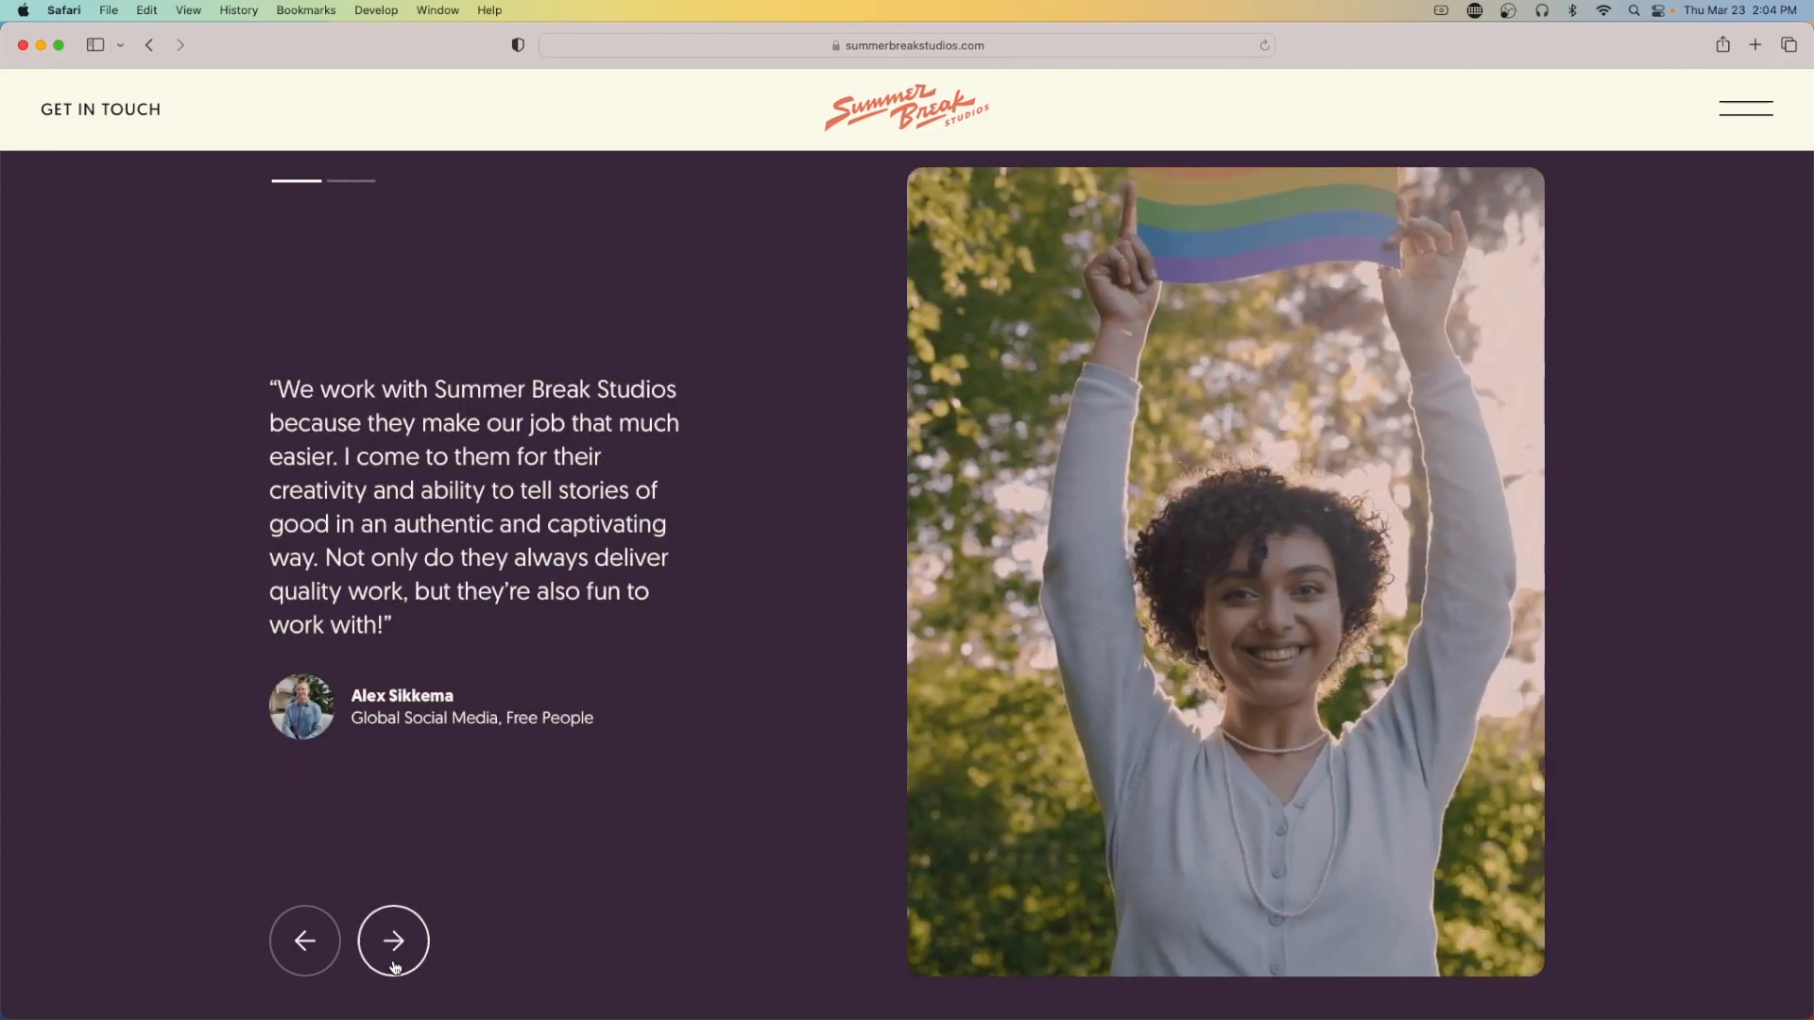
pyautogui.scroll(-1, 654, 762)
pyautogui.scroll(1, 654, 763)
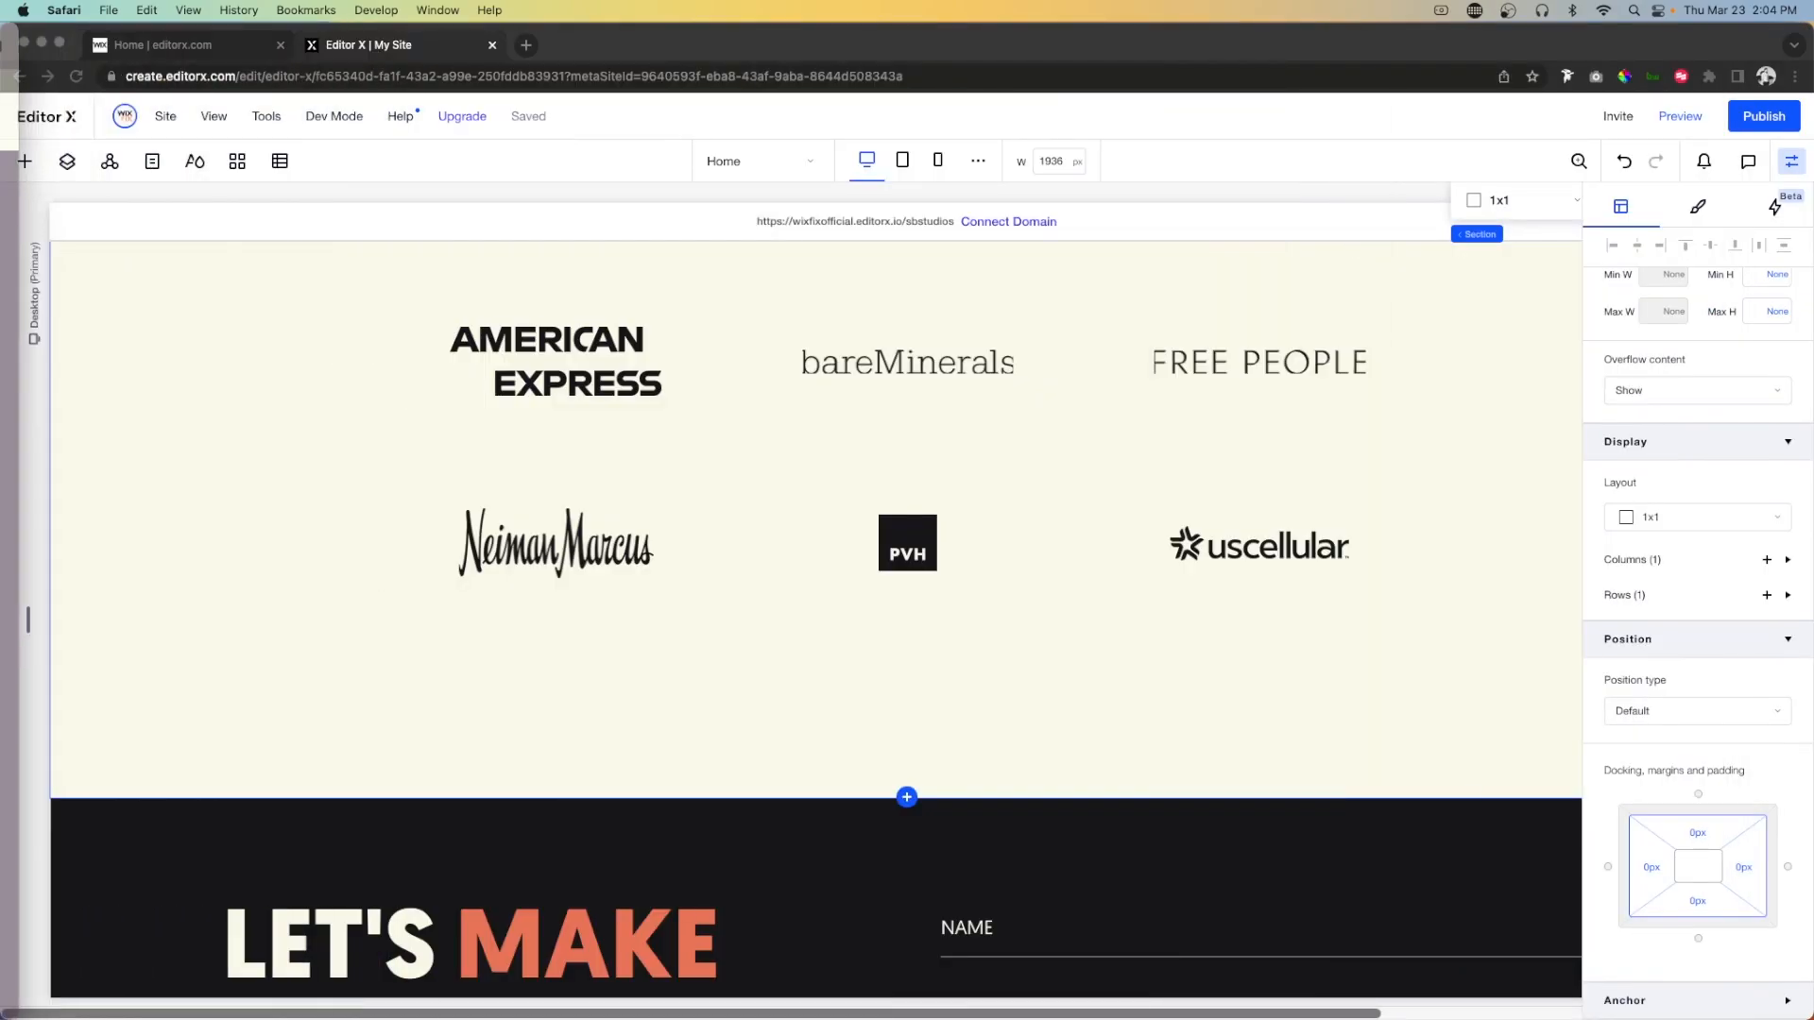
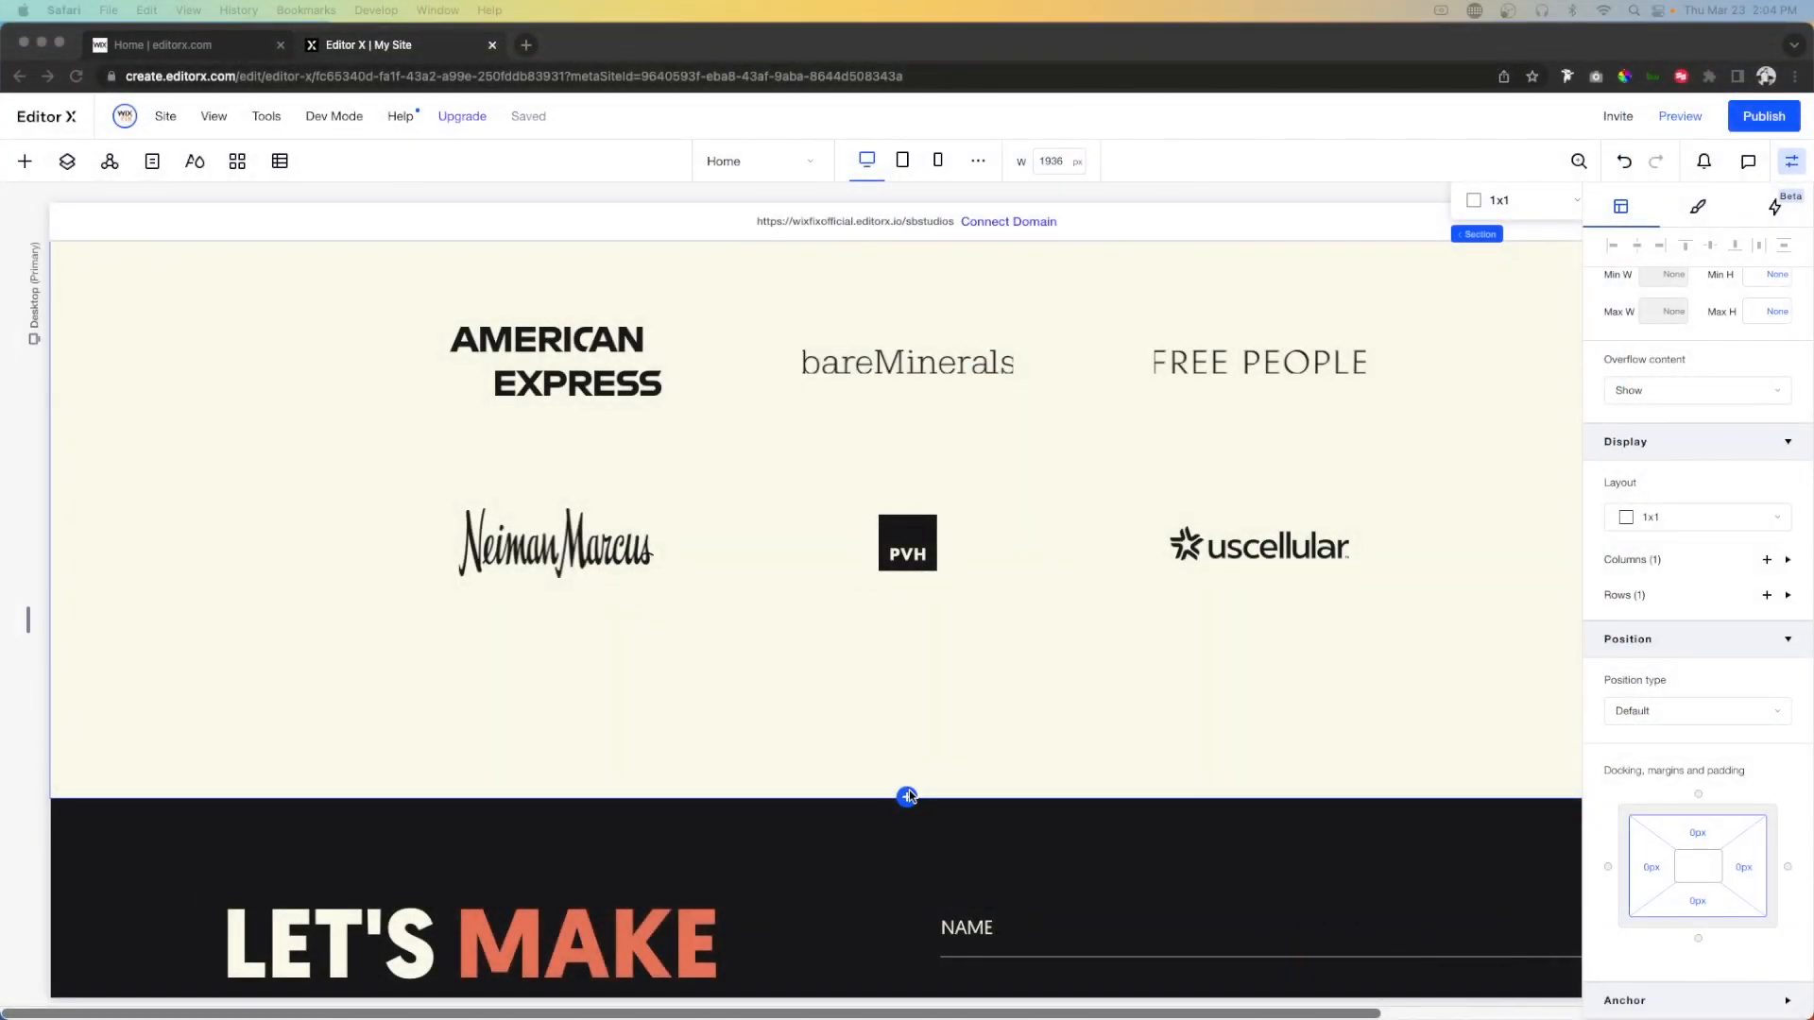
# Insert a blank section below the client logo section and set its minimum height to 1100 px.
pyautogui.click(907, 796)
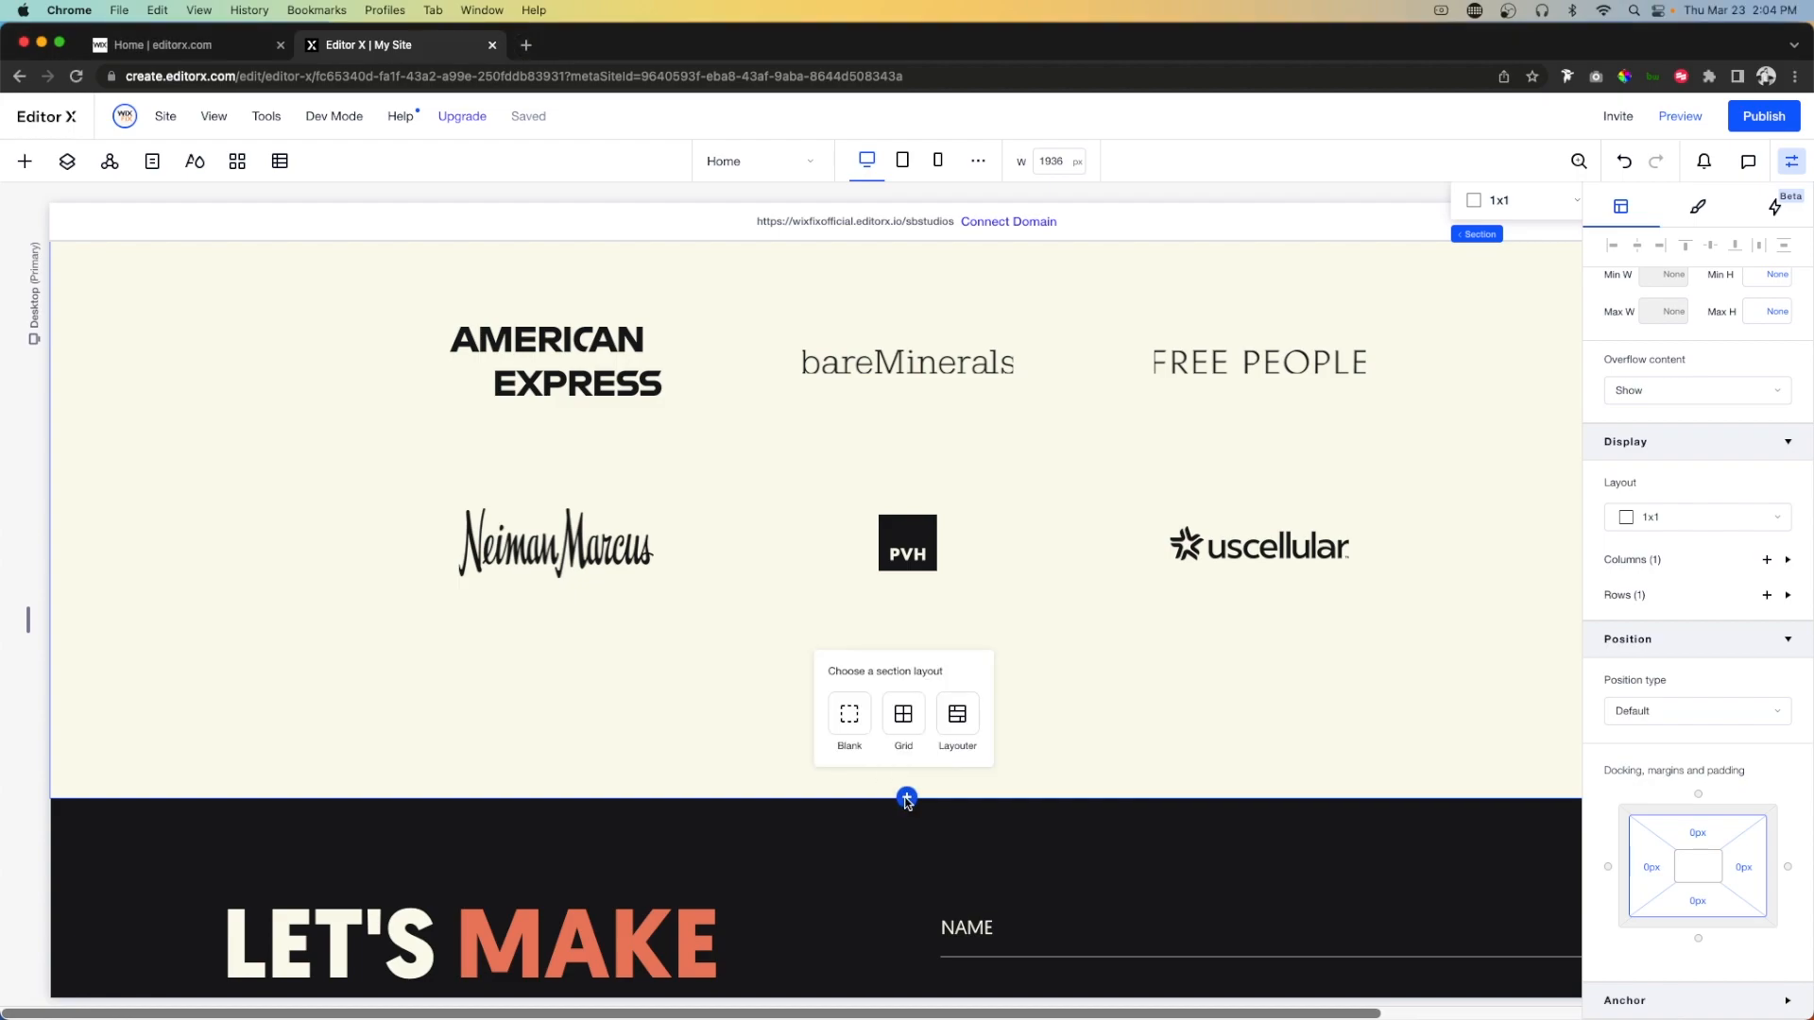
pyautogui.click(849, 718)
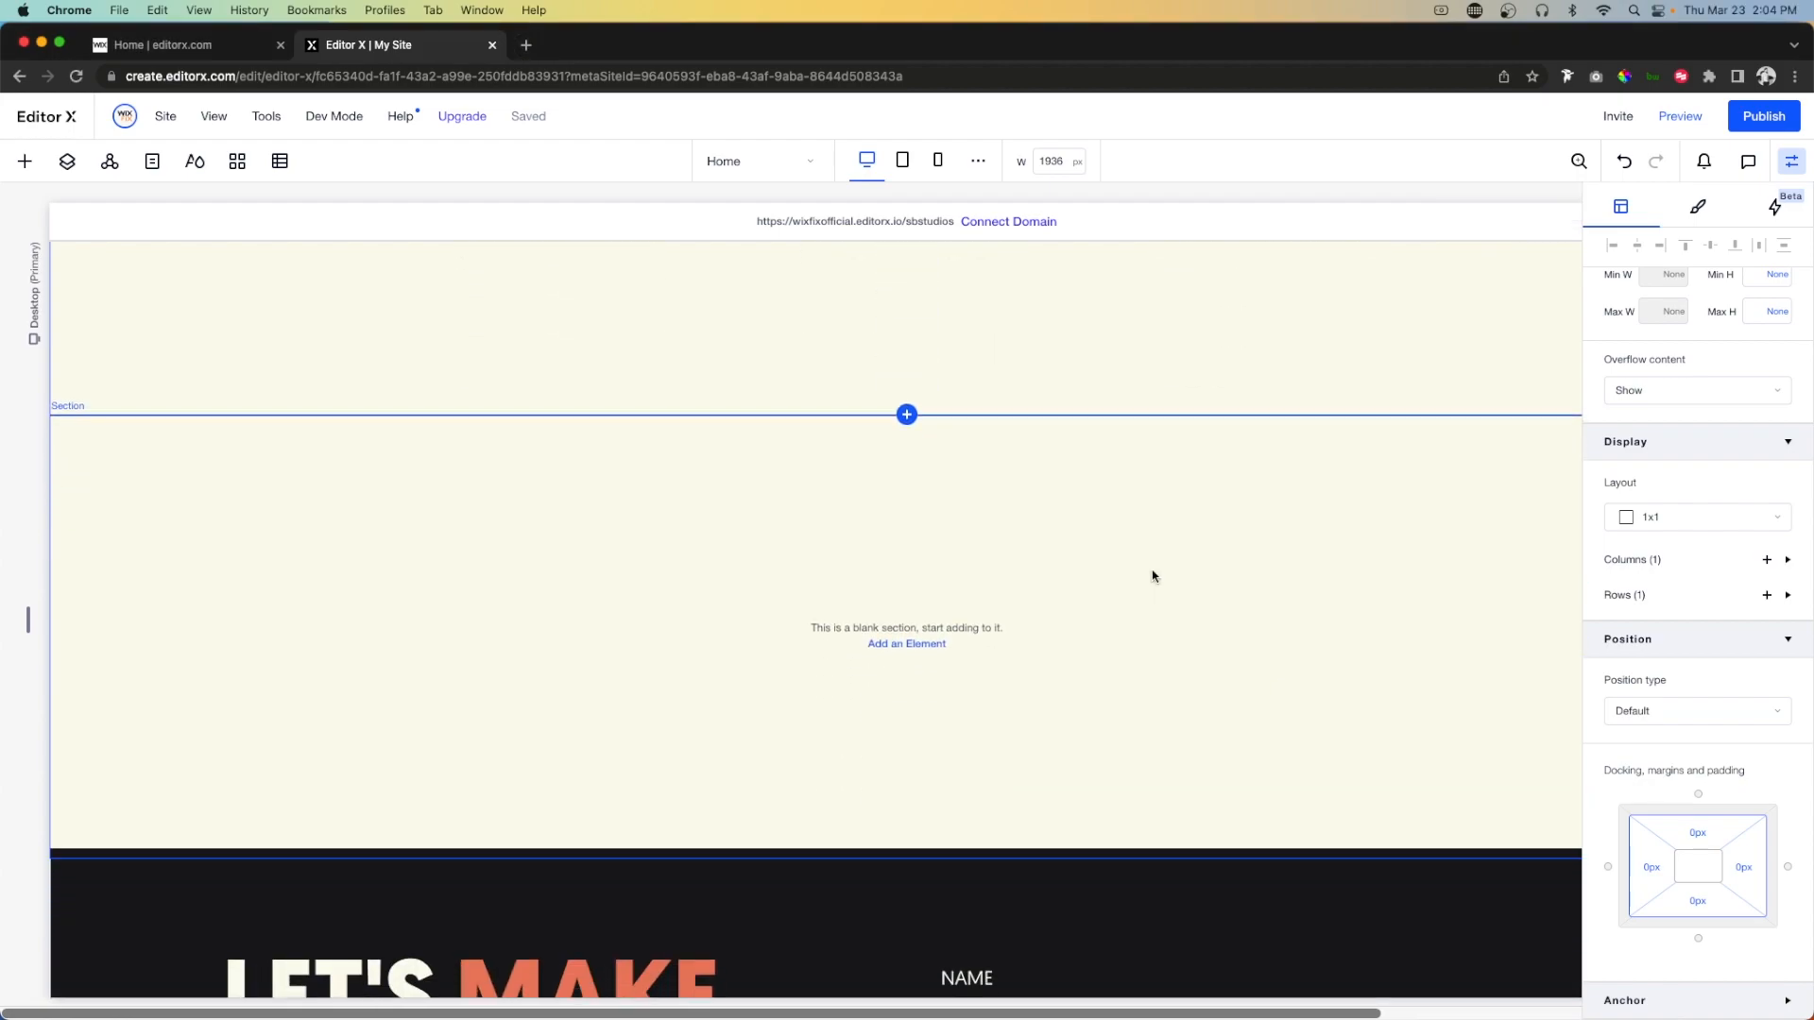
pyautogui.click(1763, 275)
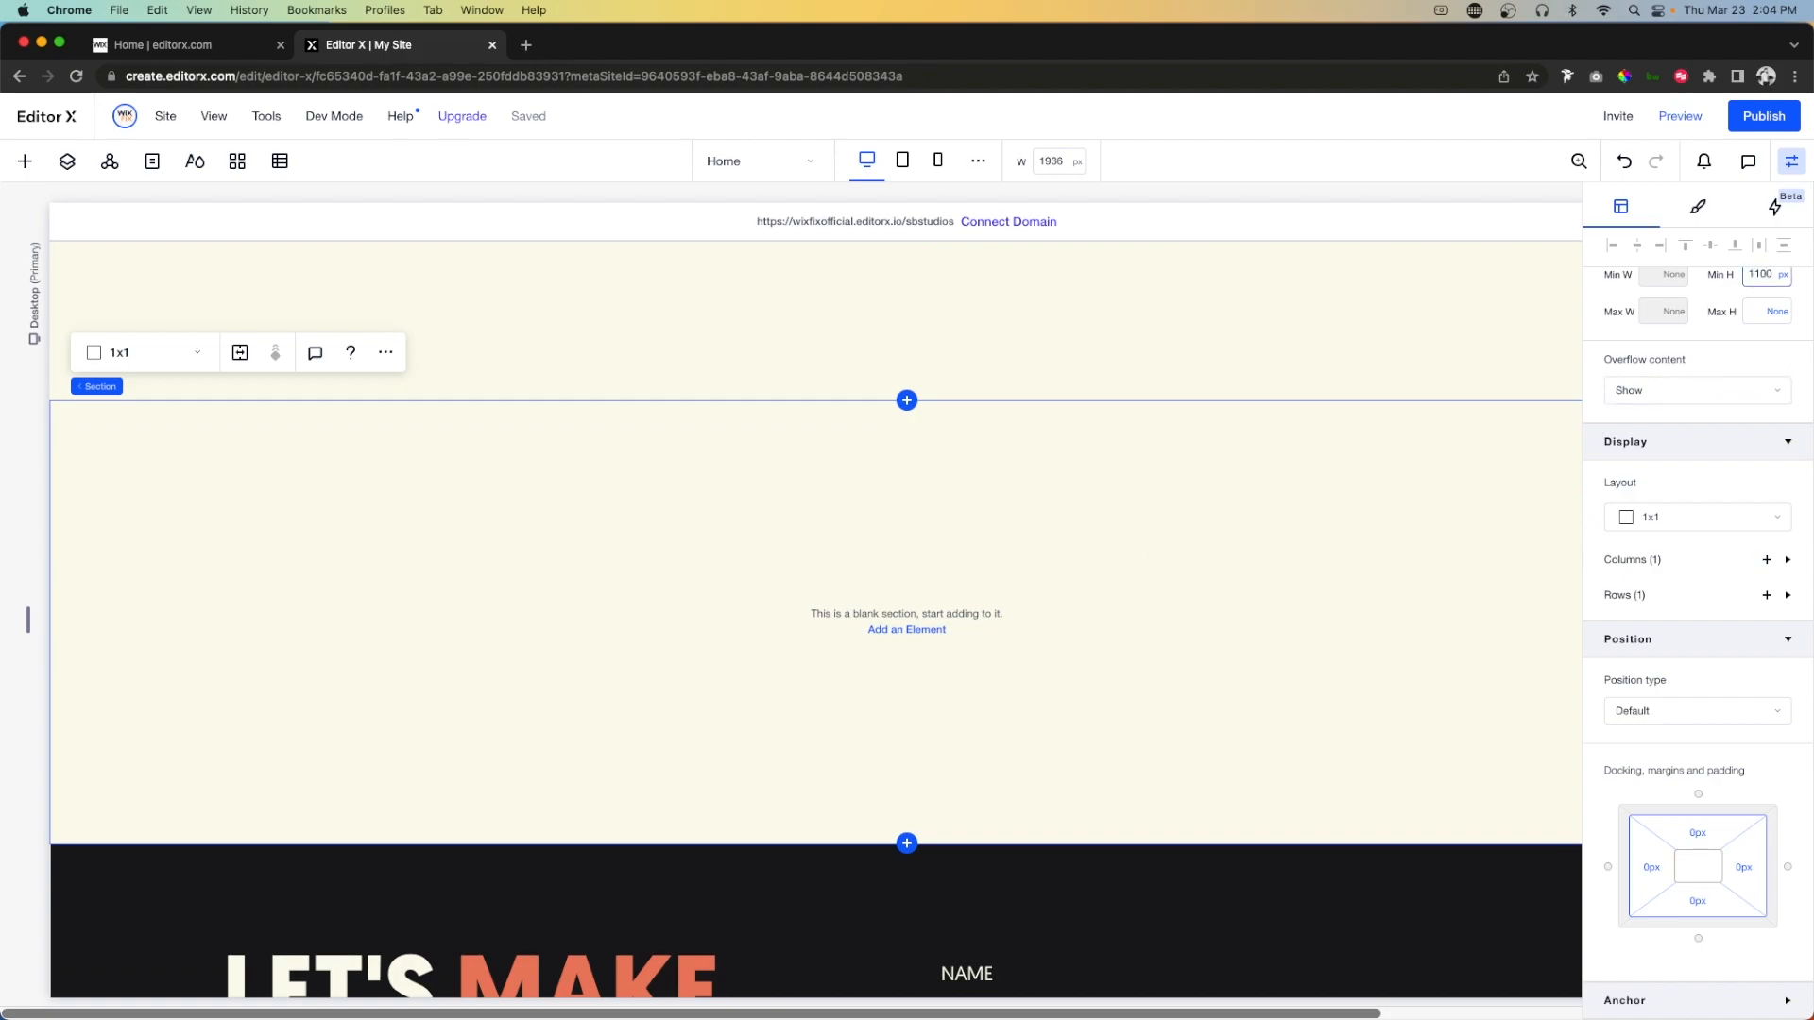
pyautogui.press('Return')
# Set the new section's background to the dark purple theme color at 100% opacity.
pyautogui.click(1693, 210)
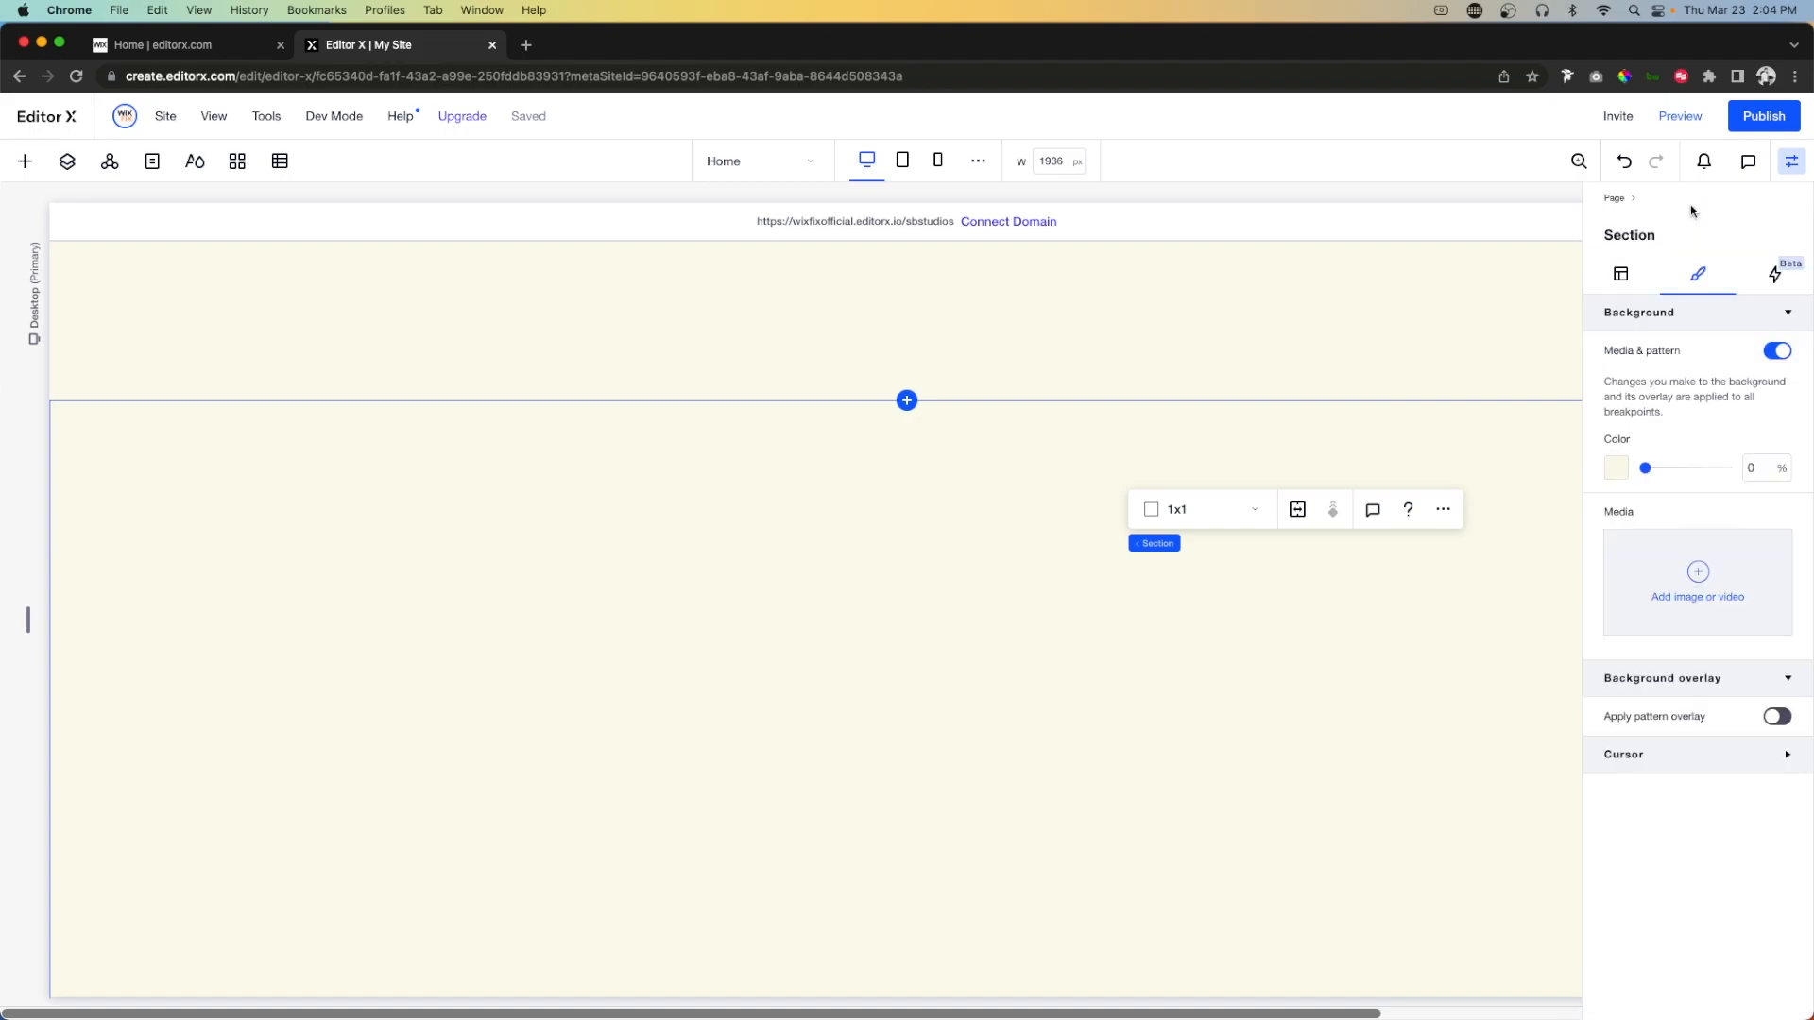
pyautogui.click(1616, 466)
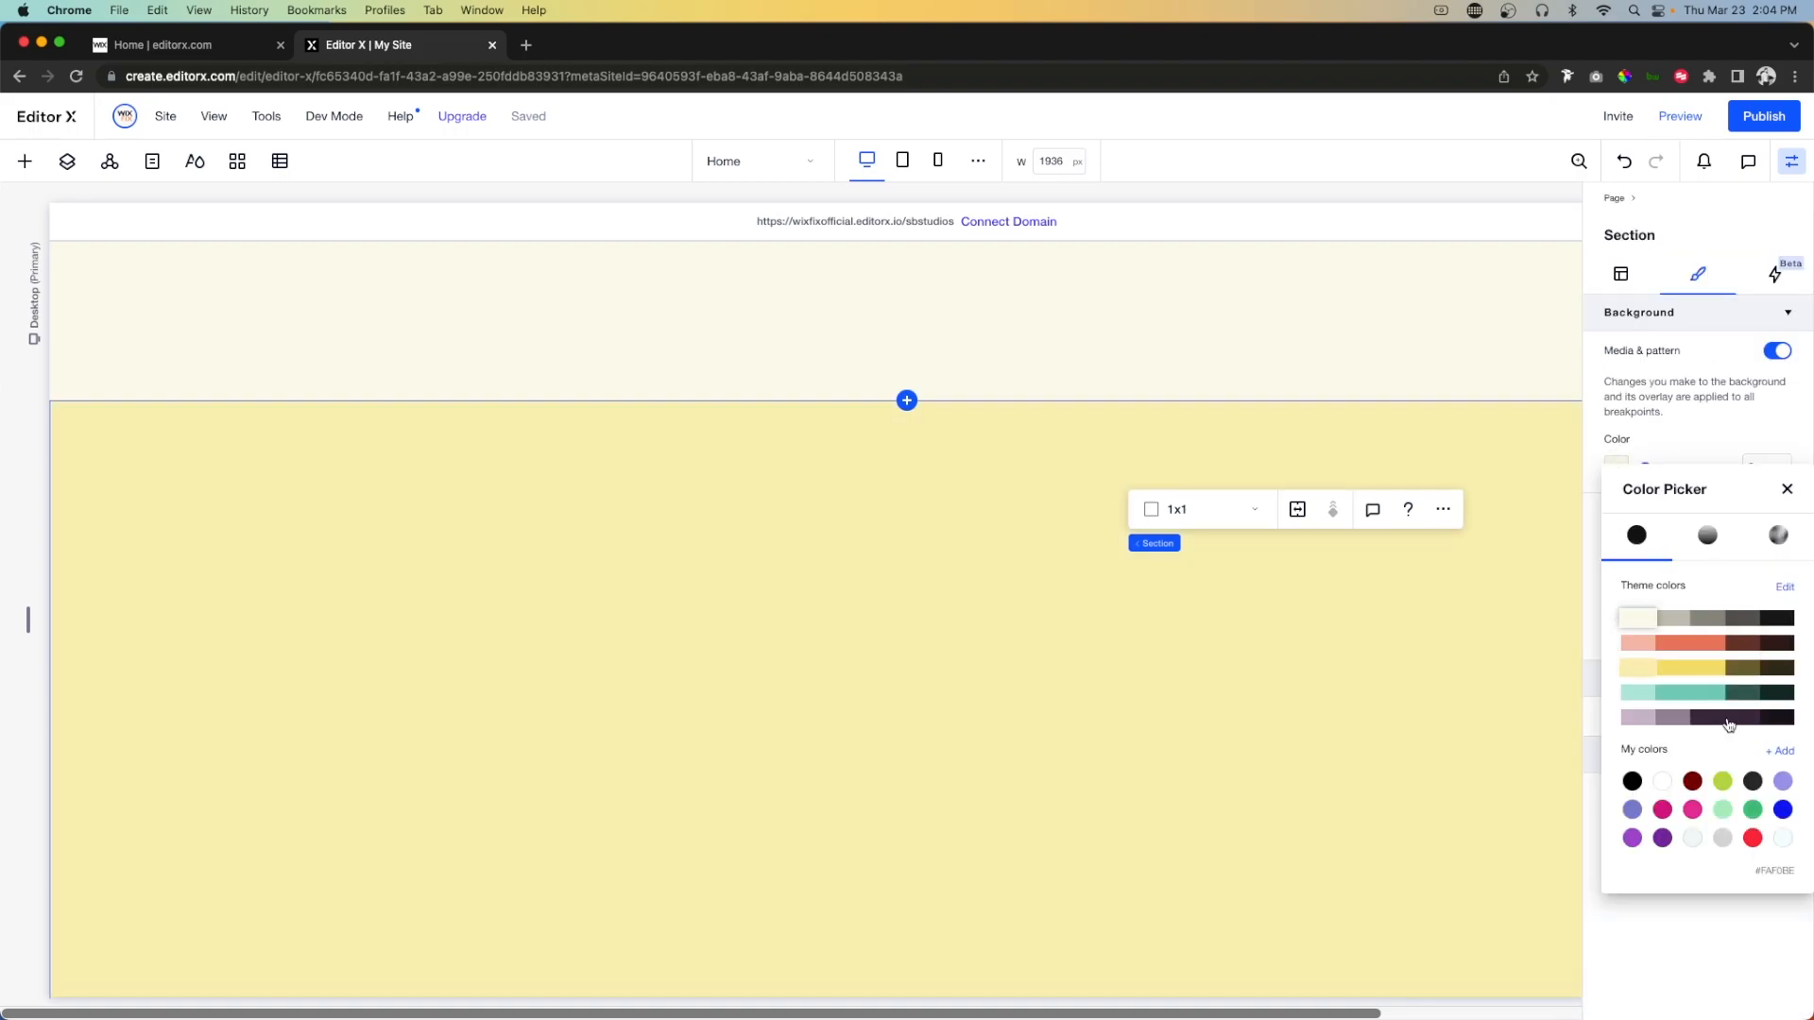
pyautogui.click(1731, 724)
pyautogui.click(791, 574)
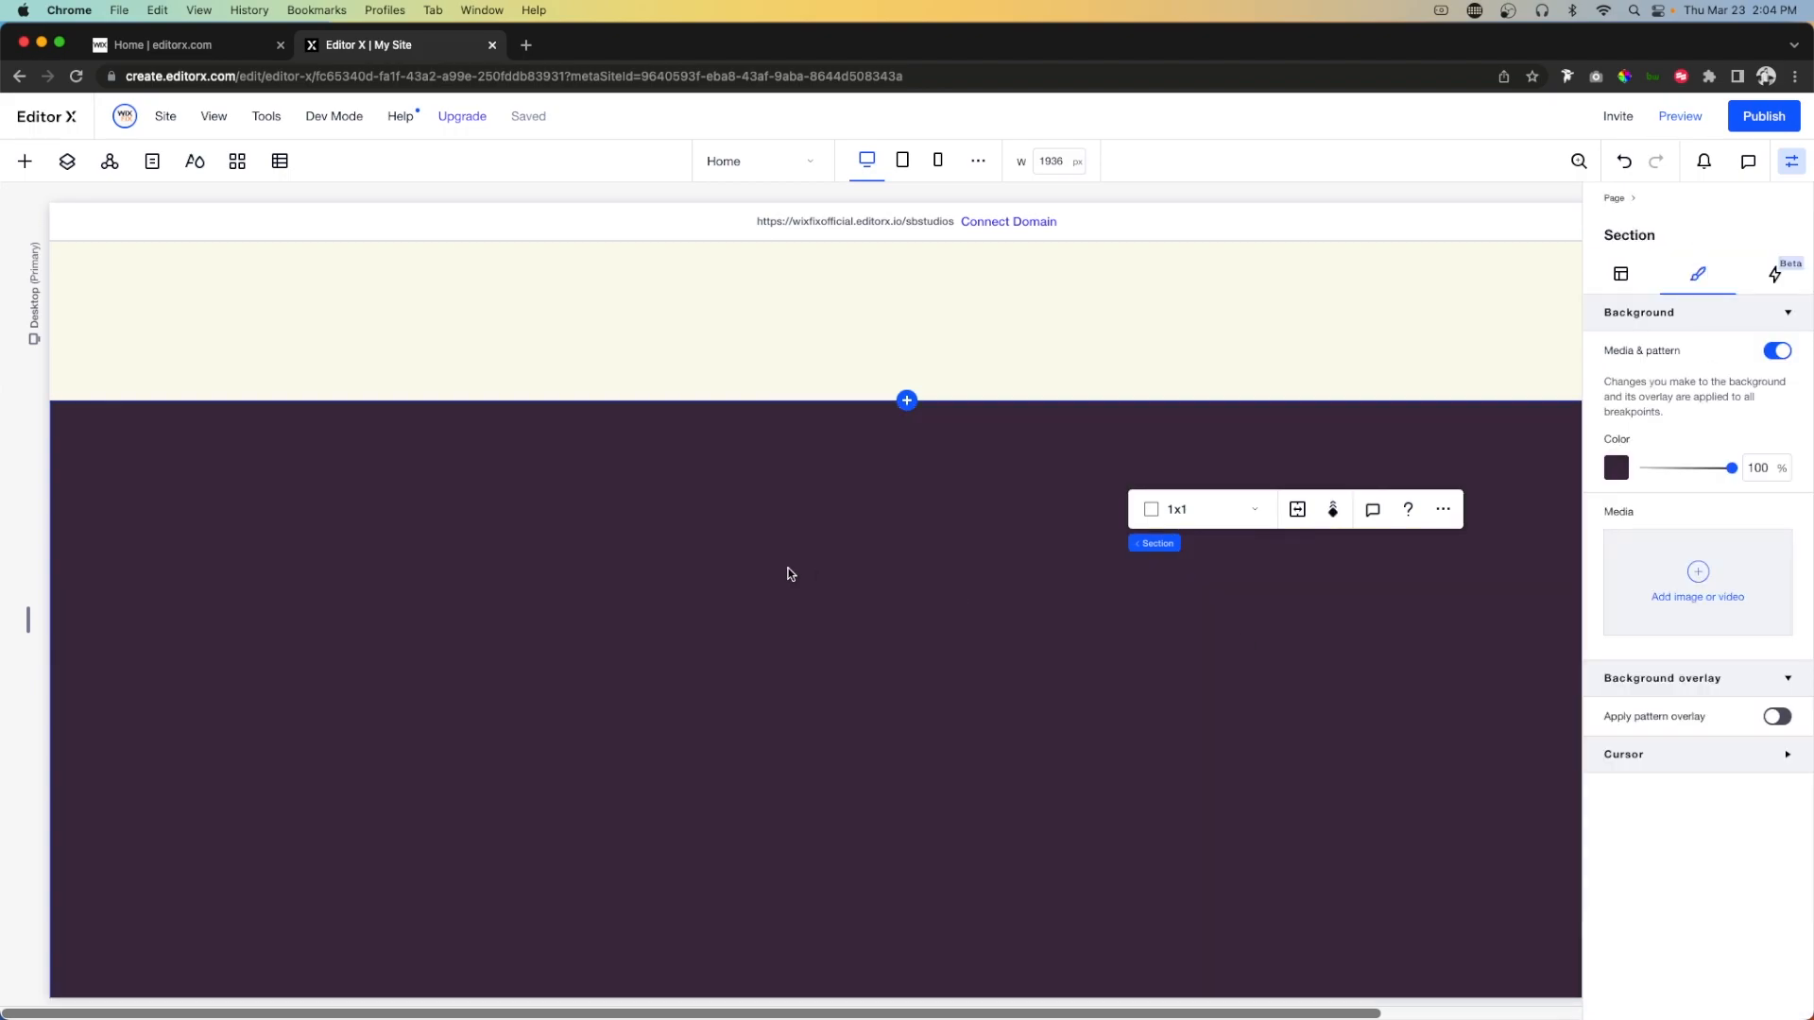
# Turn on Velo Dev Mode for the site and minimize the Home page's code panel.
pyautogui.scroll(-3, 785, 571)
pyautogui.moveTo(333, 124)
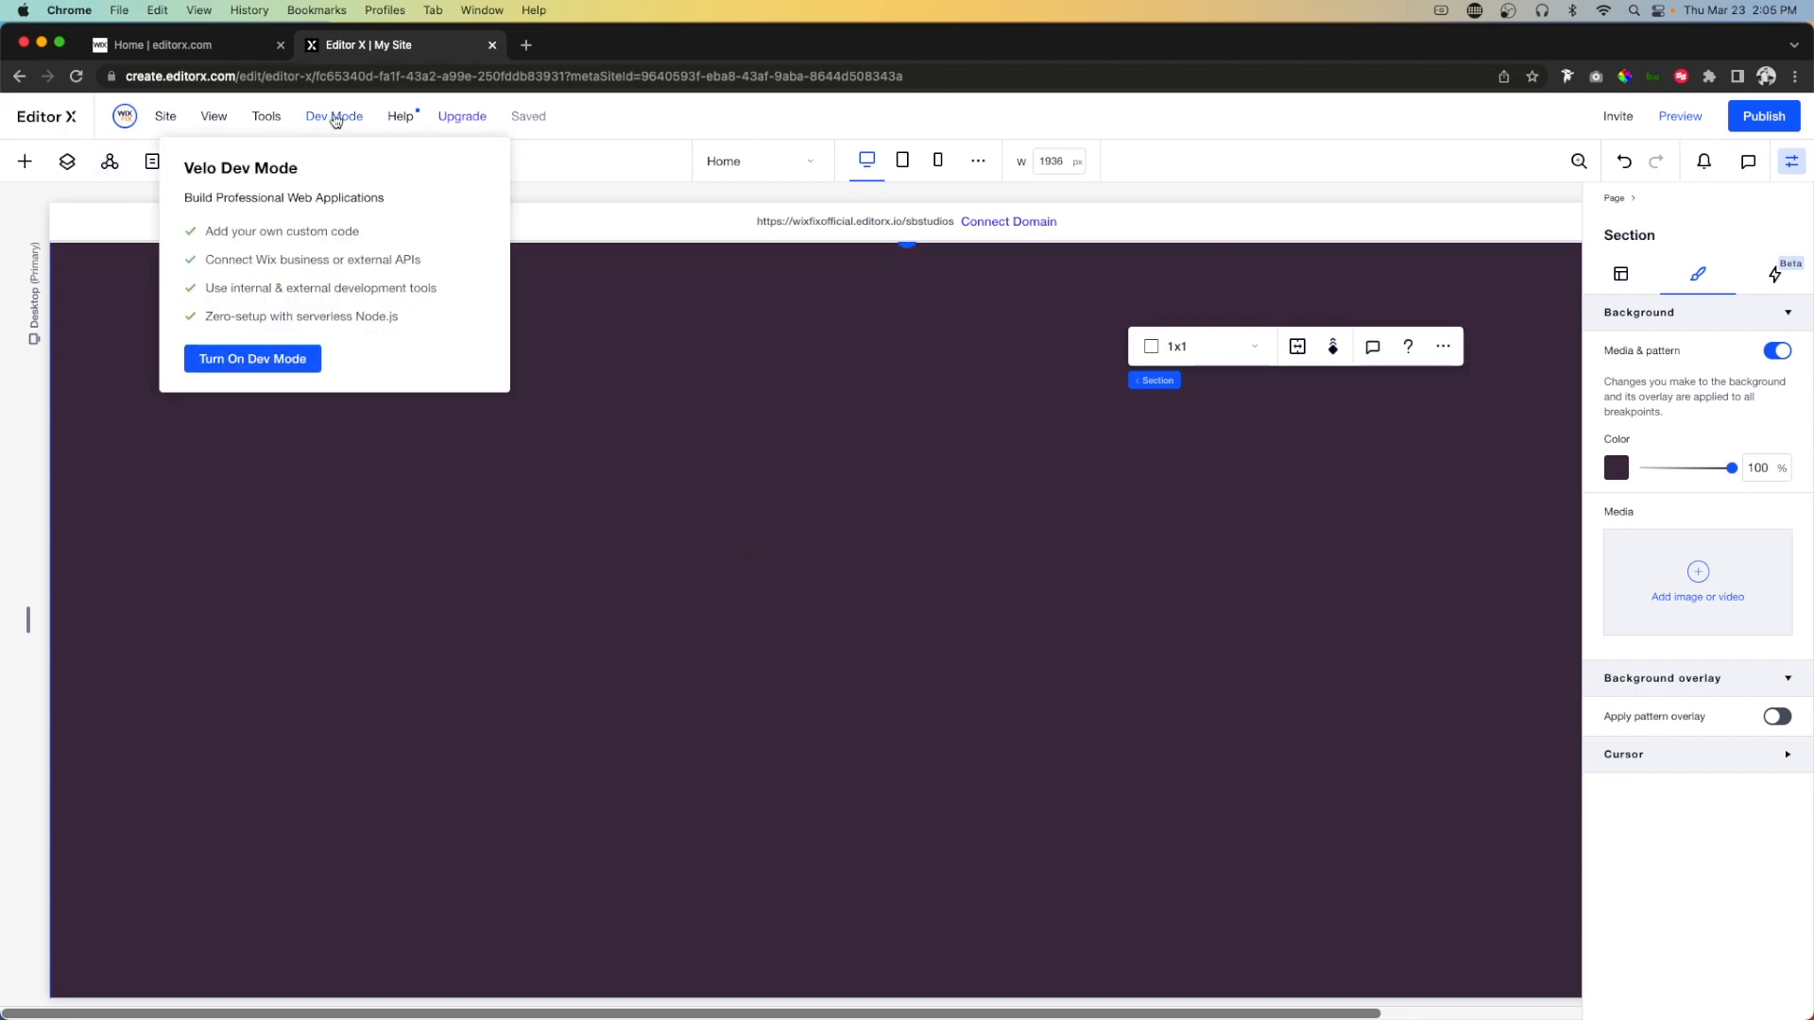
pyautogui.click(228, 360)
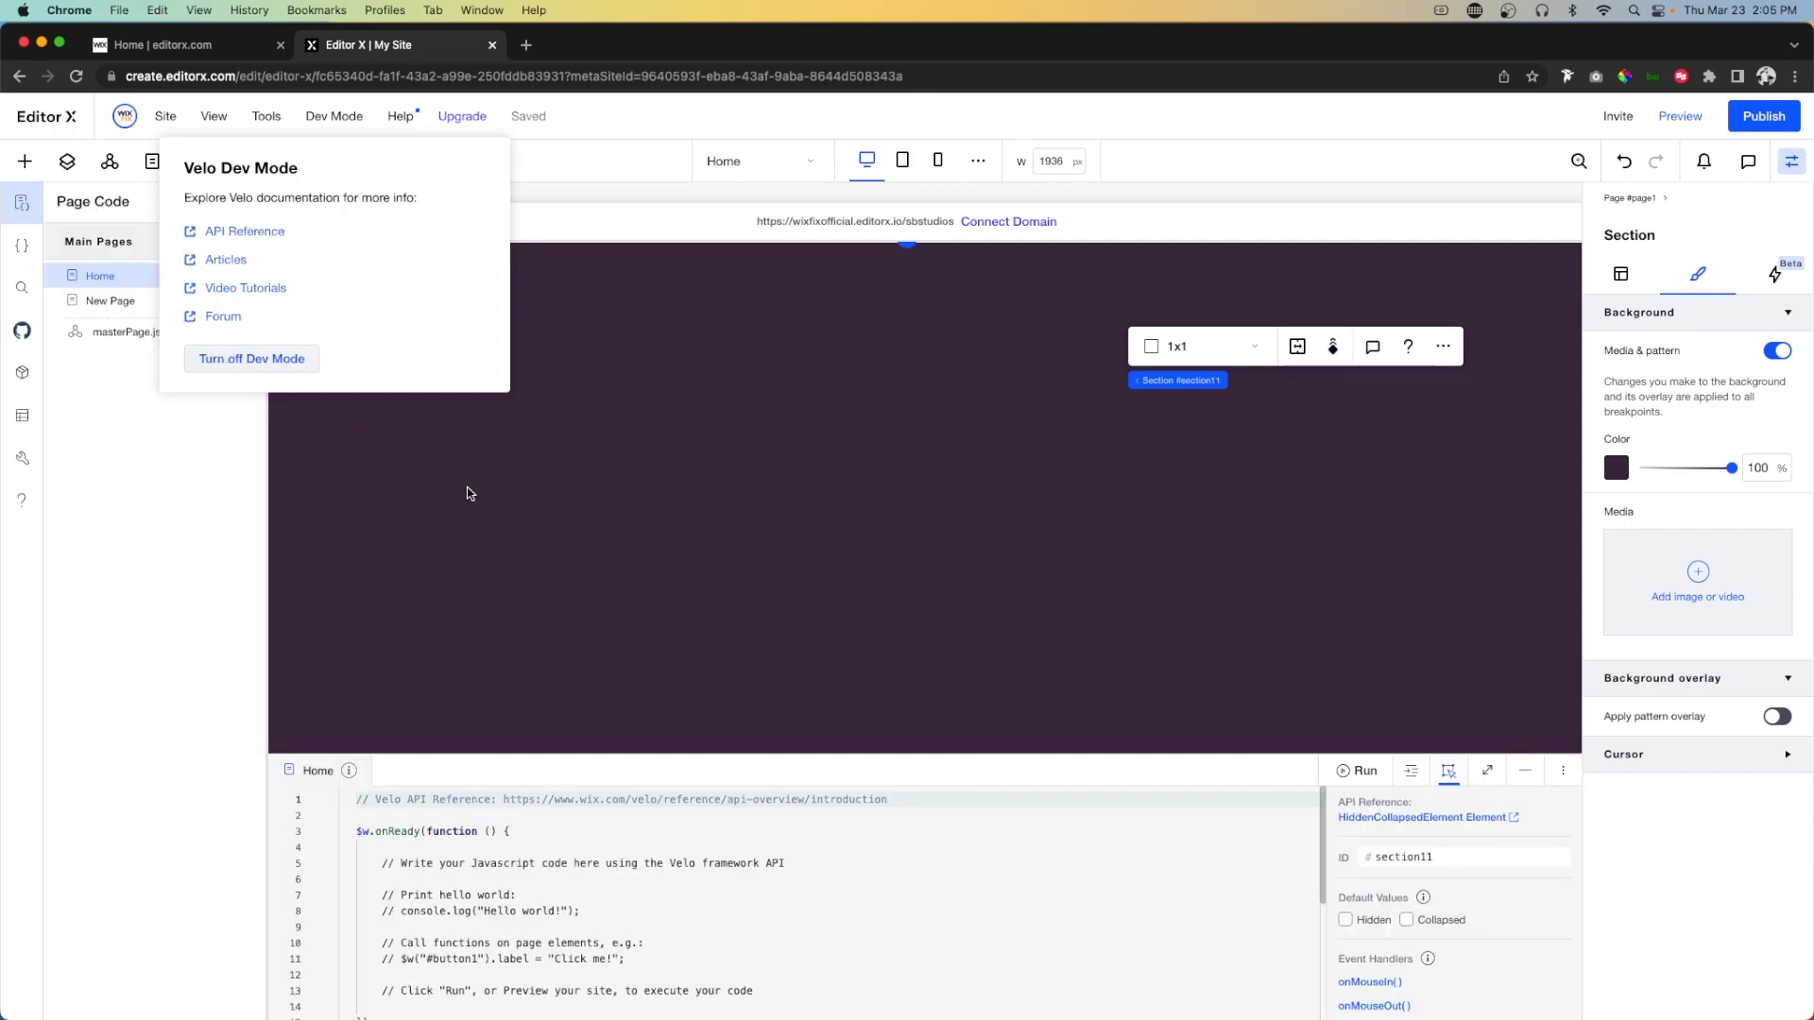
pyautogui.click(467, 493)
pyautogui.click(1525, 770)
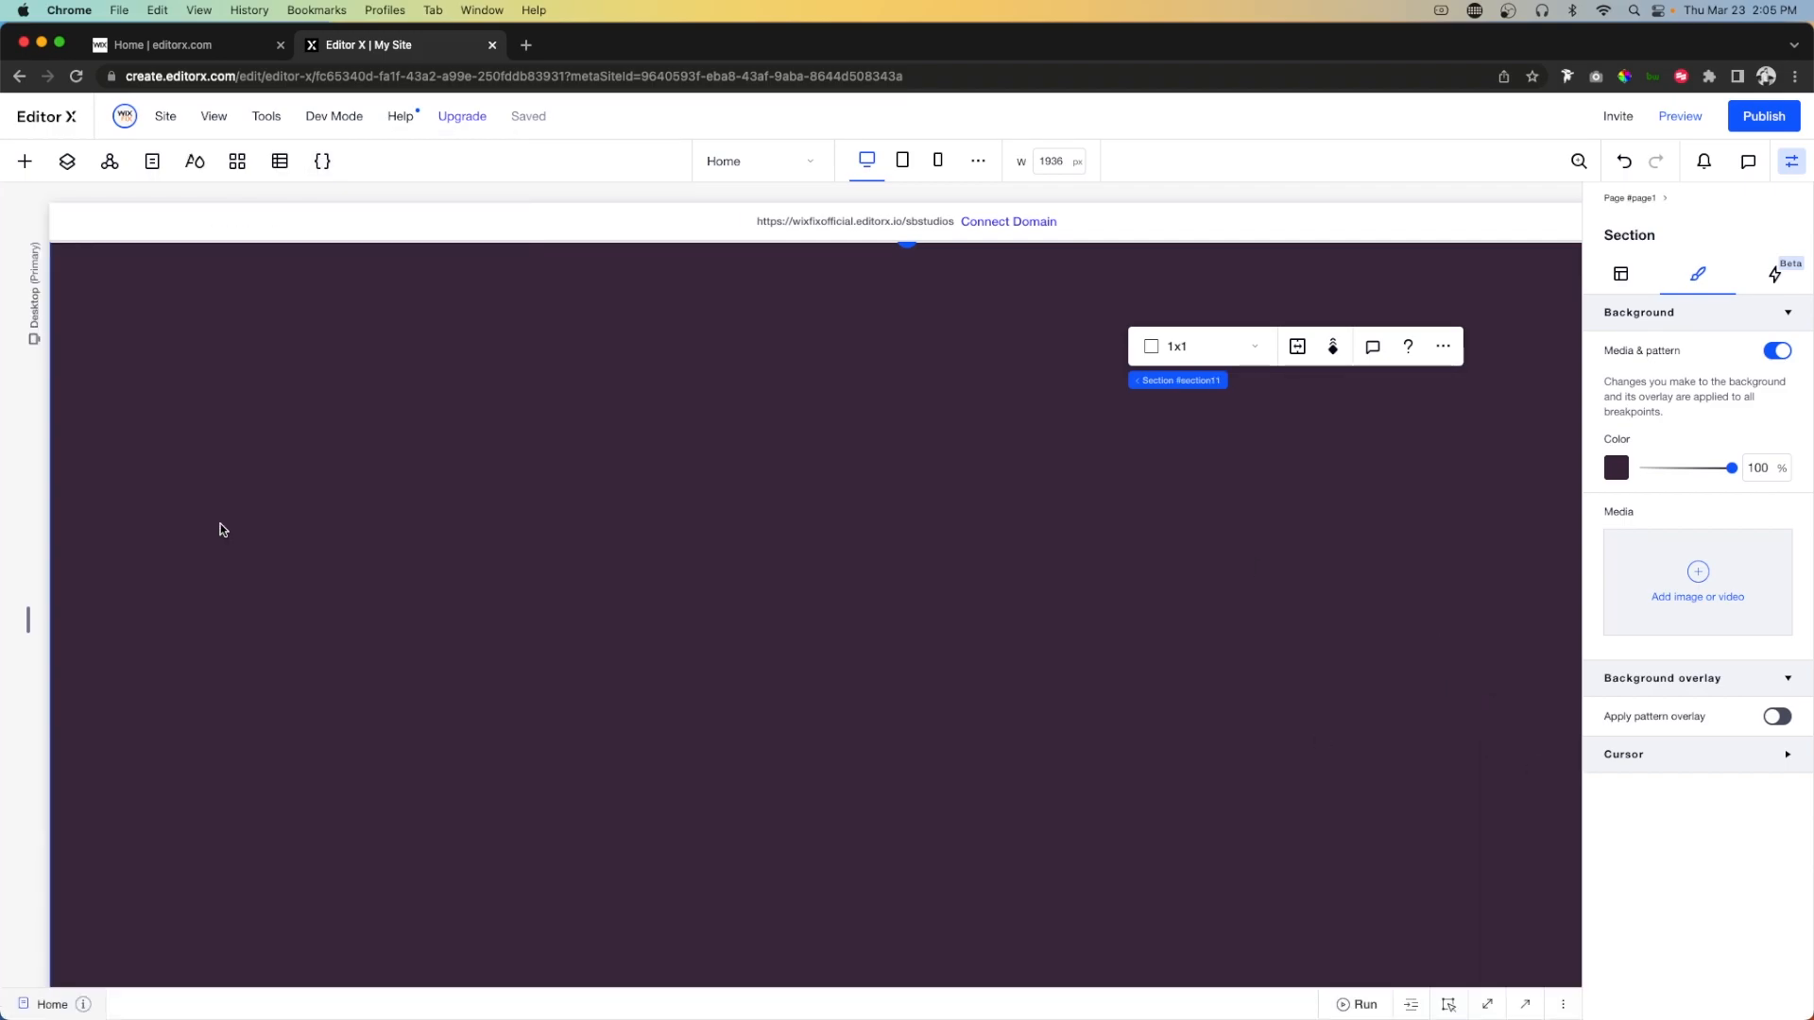
# Add a Multi-State Box to the dark purple section and set its background opacity to 0%.
pyautogui.click(30, 186)
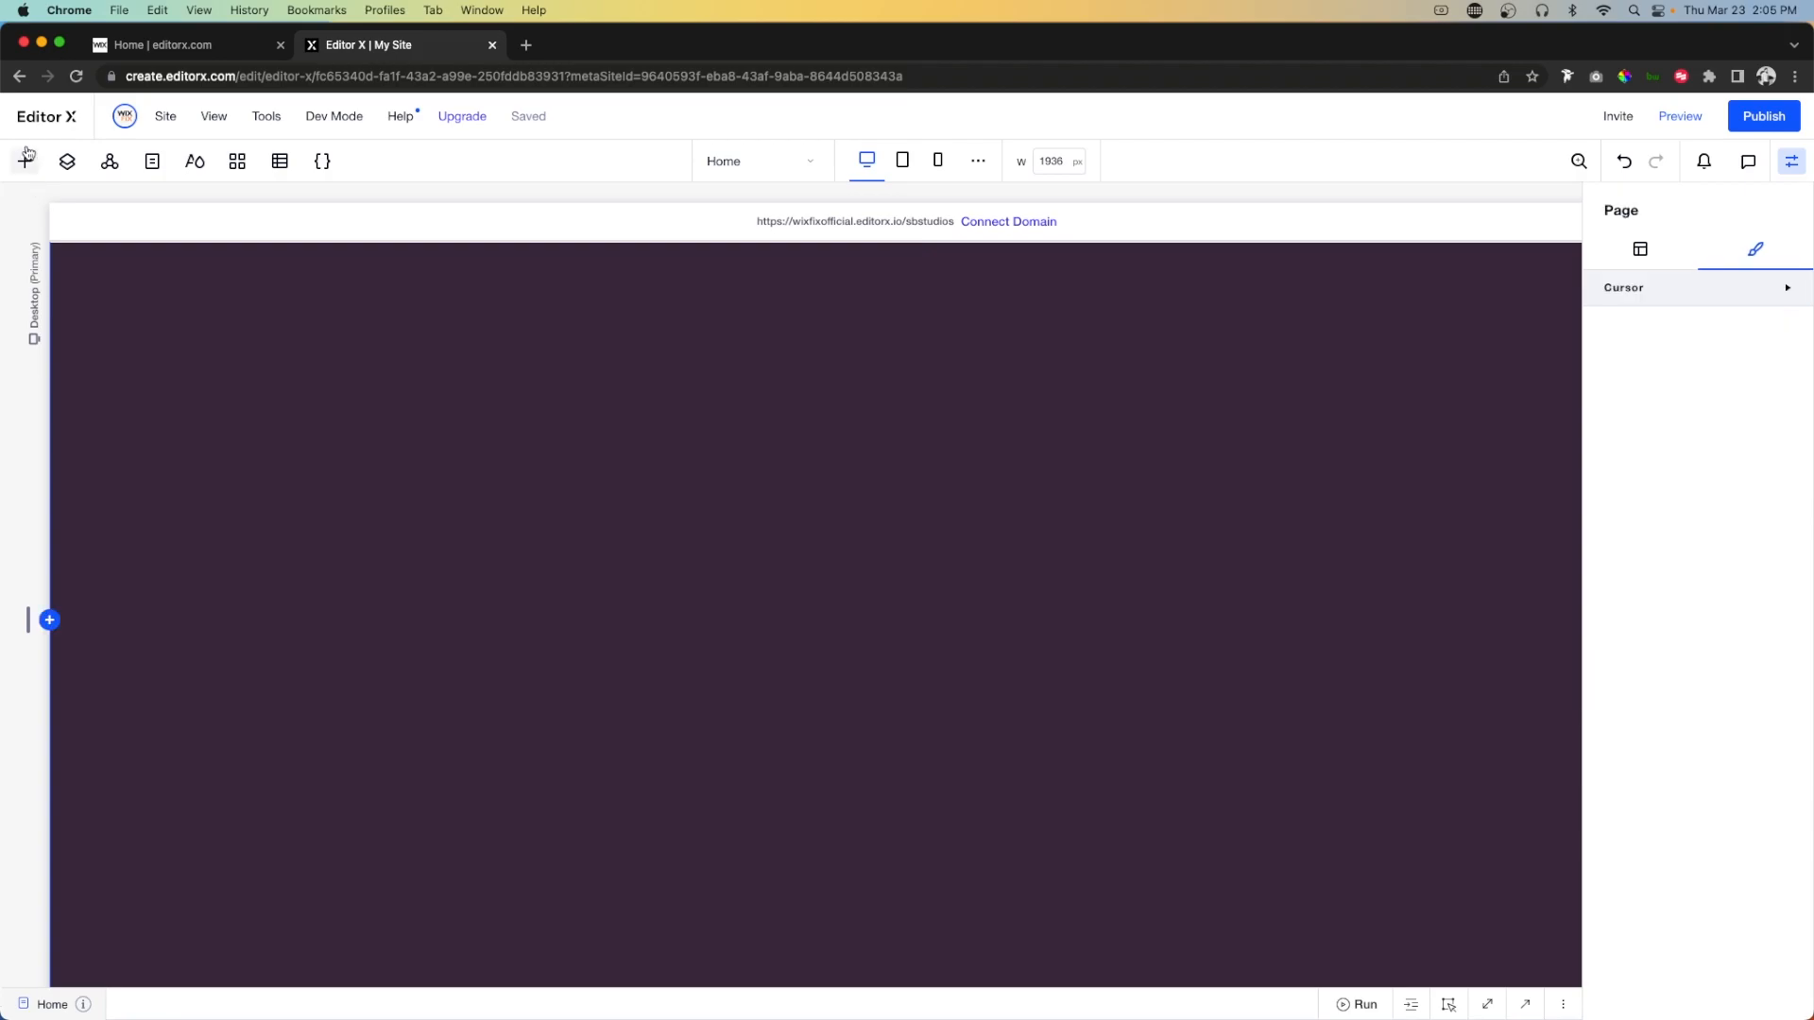
pyautogui.click(26, 157)
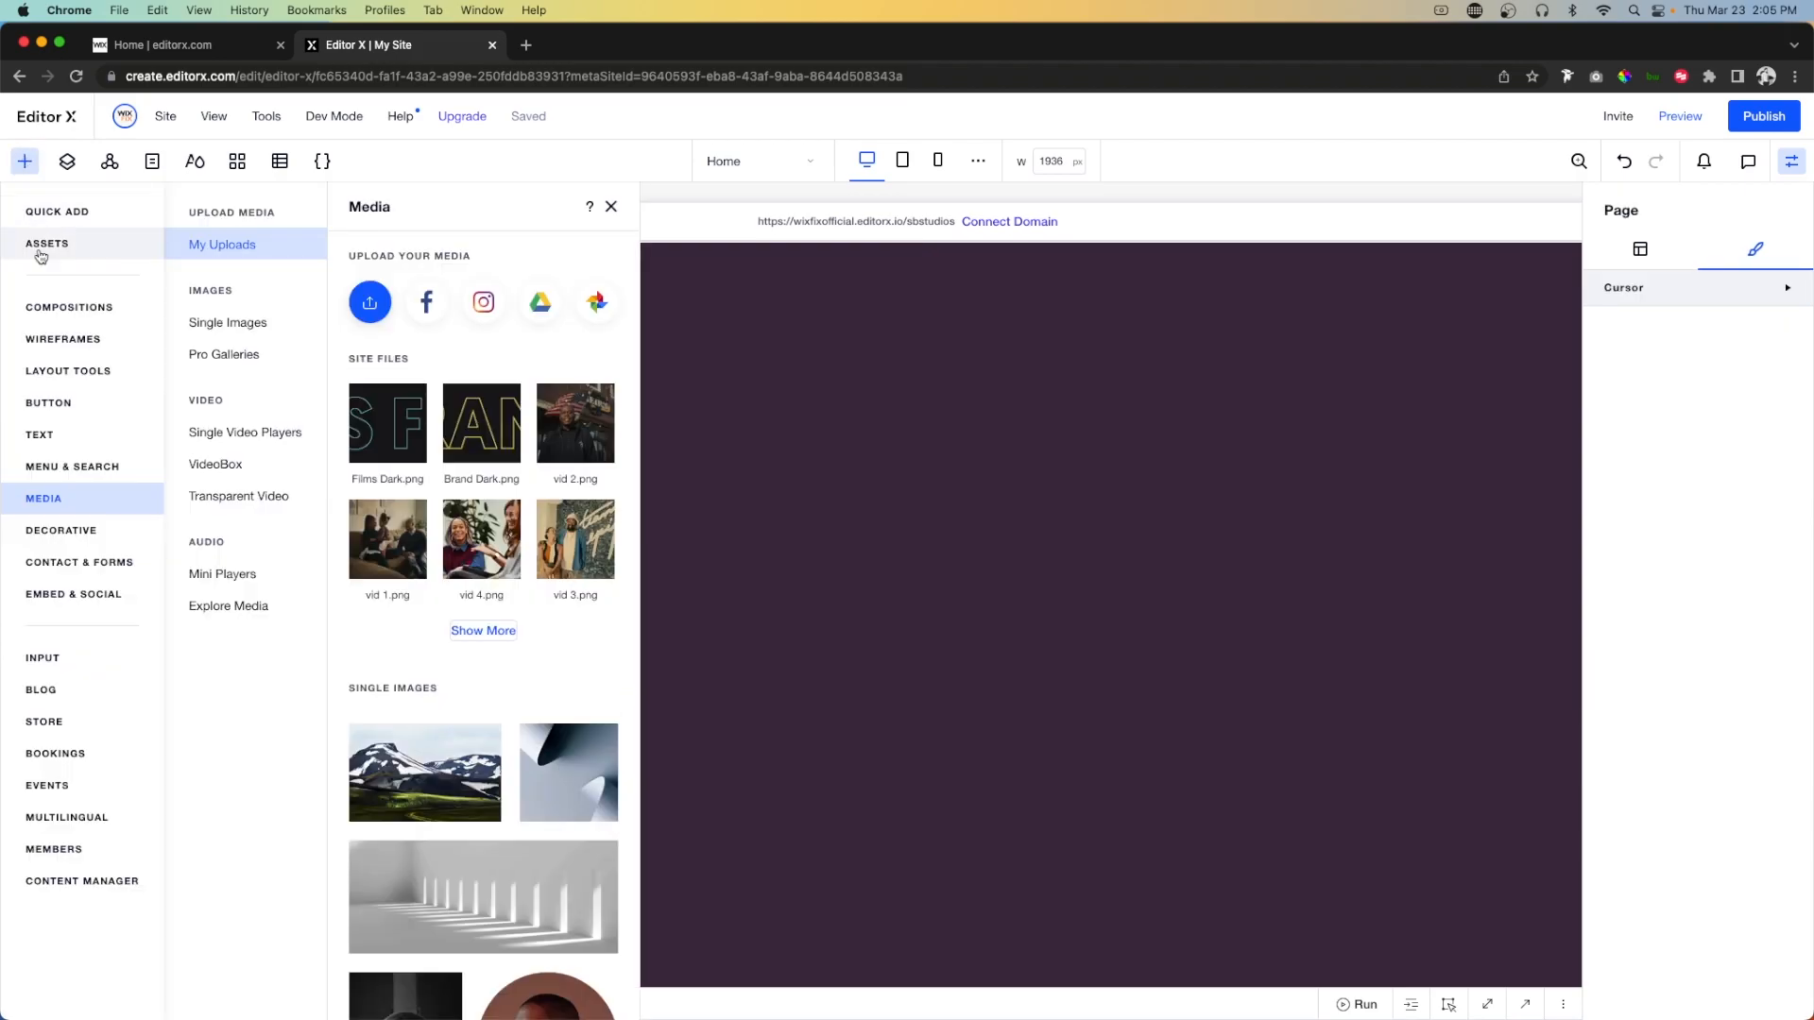
pyautogui.click(71, 374)
pyautogui.click(213, 375)
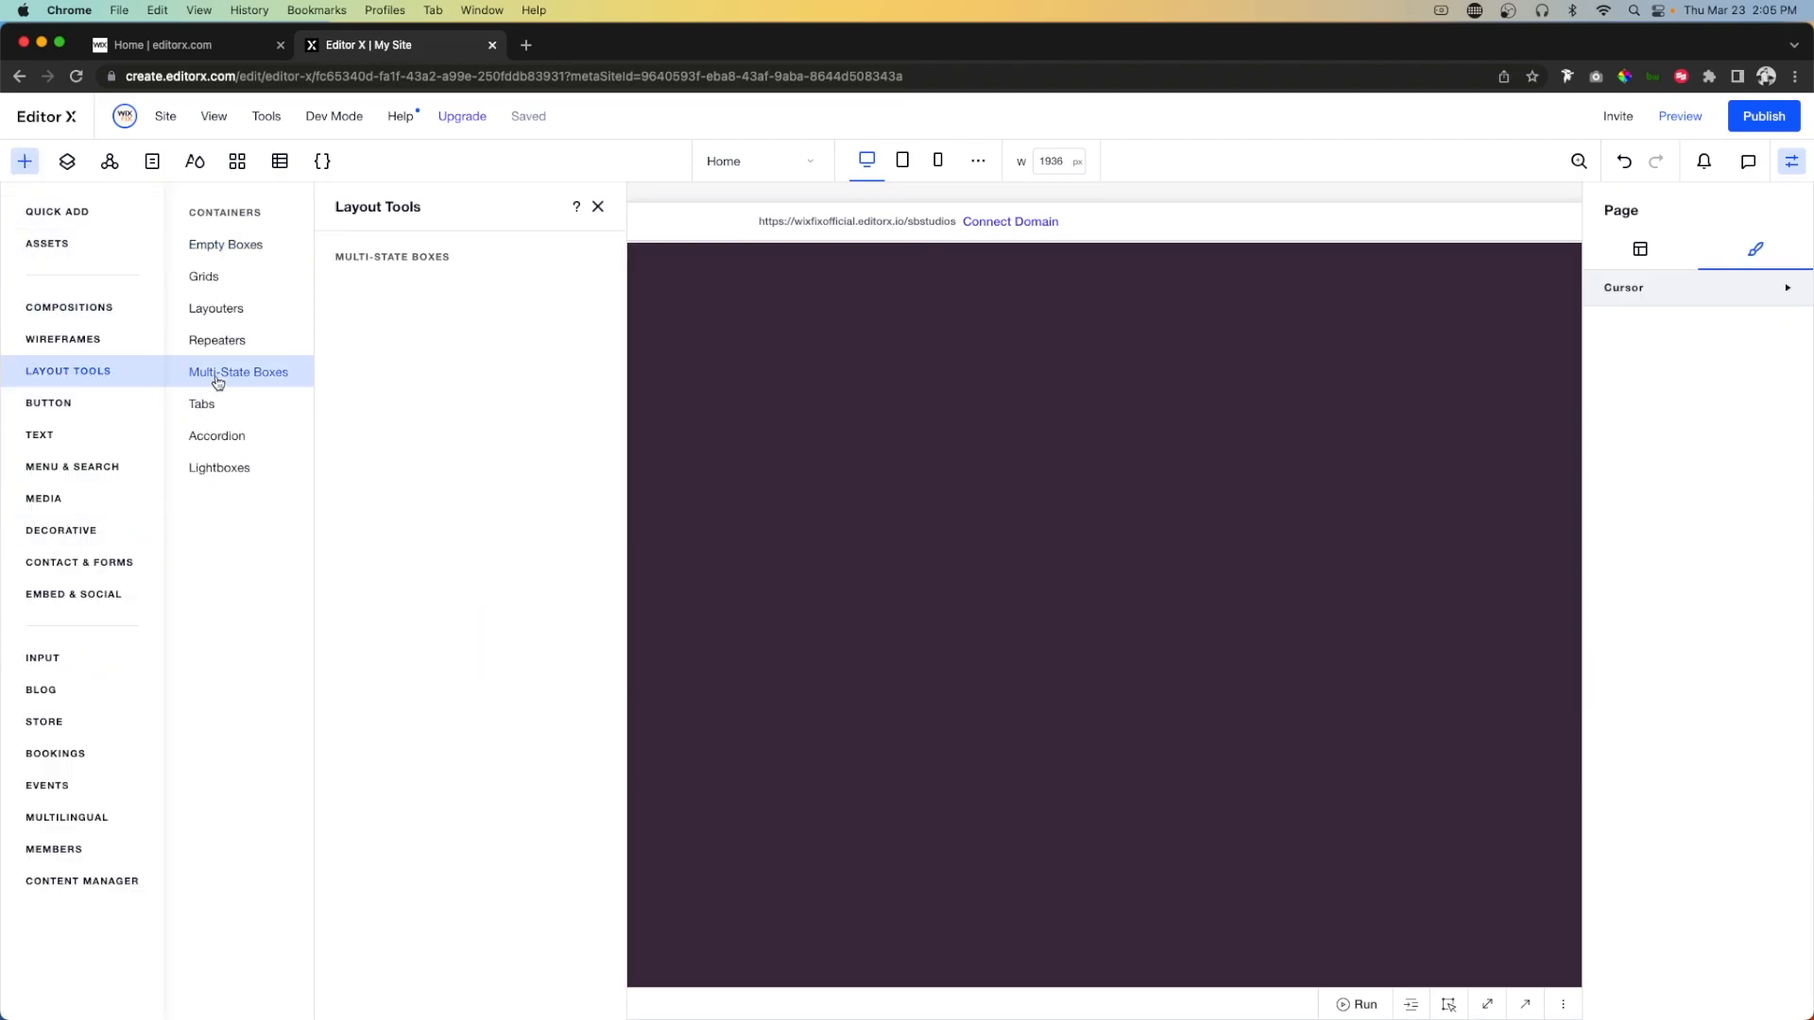
pyautogui.moveTo(416, 367); pyautogui.dragTo(920, 574)
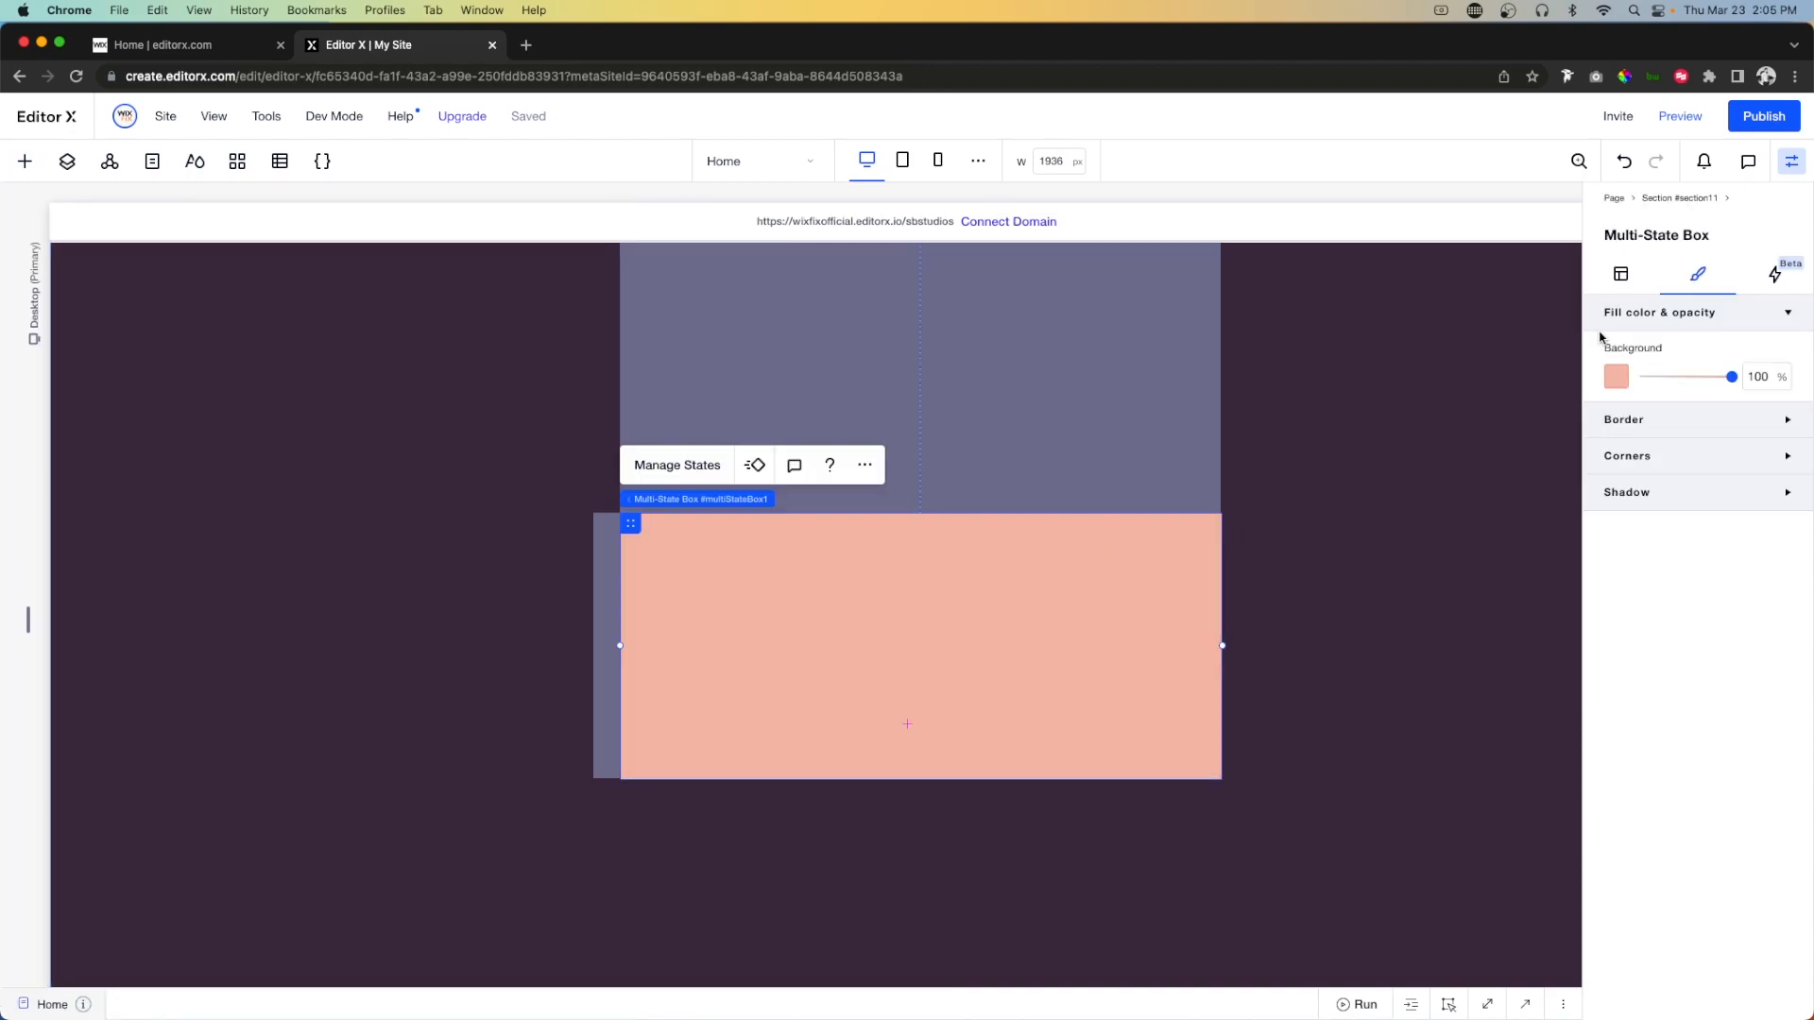
pyautogui.click(1766, 371)
pyautogui.write('0')
# Set the Multi-State Box's width to 70% and center it horizontally and vertically in the section.
pyautogui.click(1622, 273)
pyautogui.click(1661, 489)
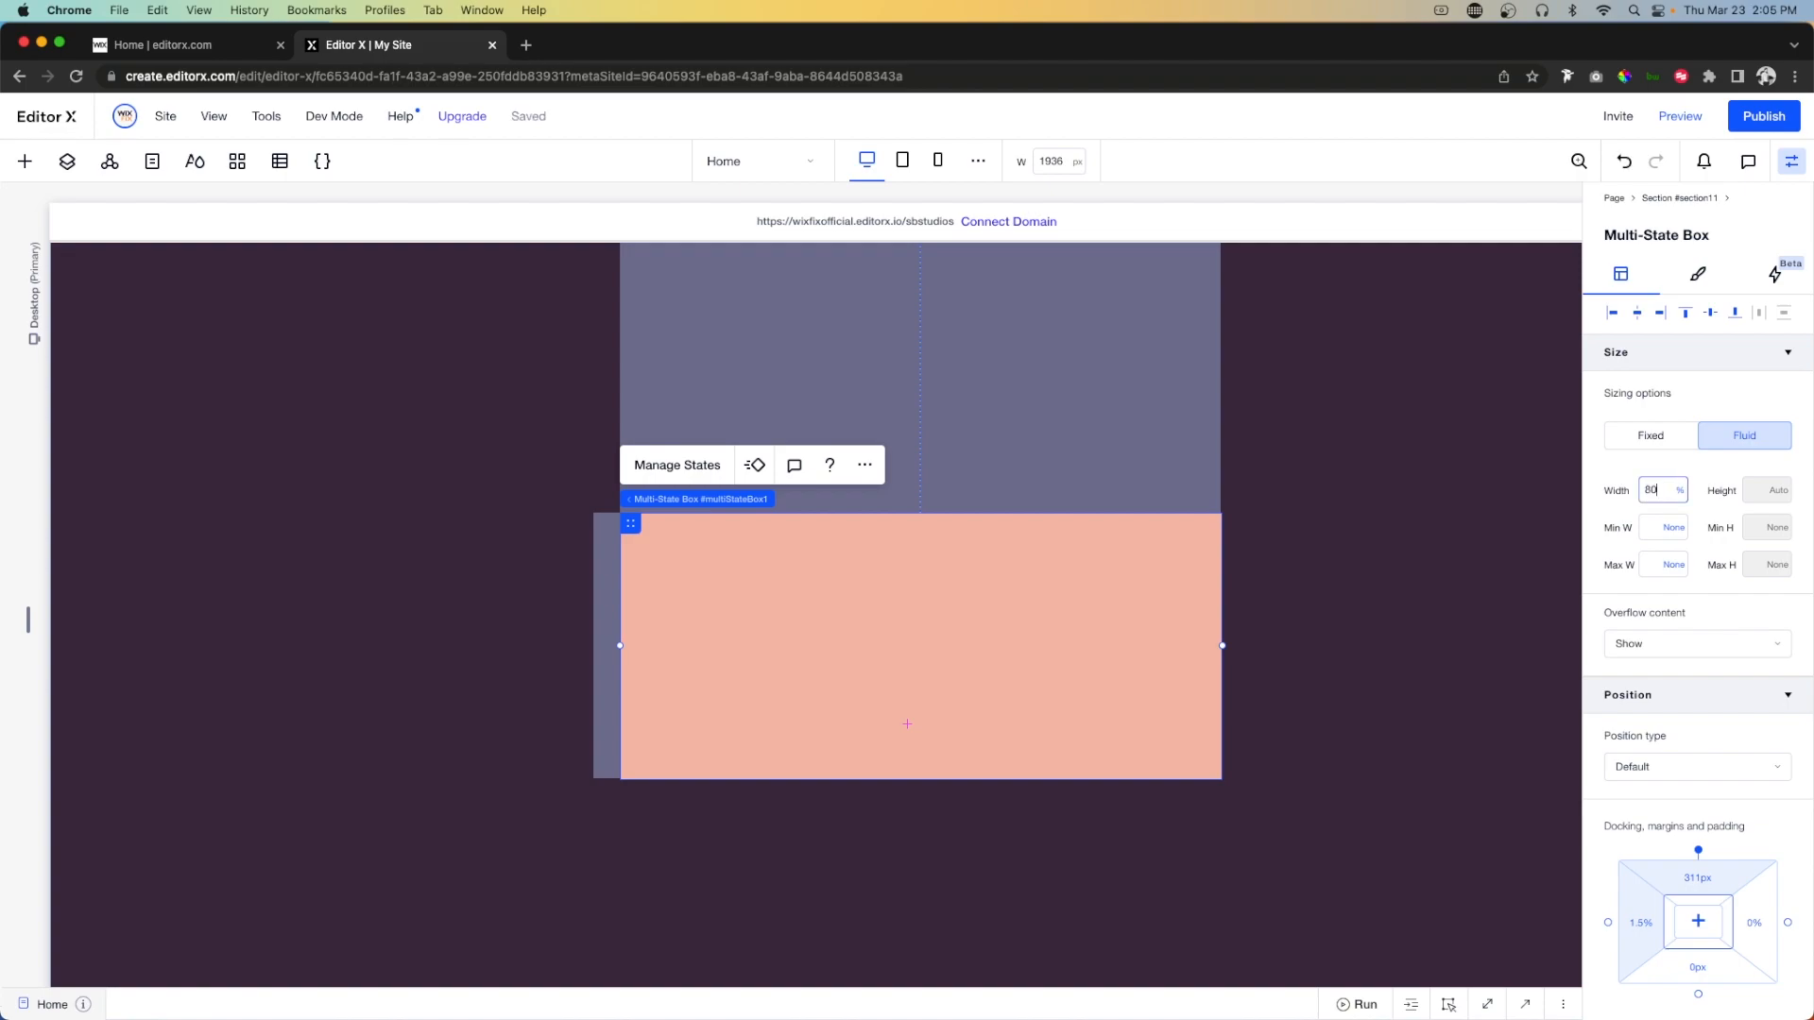
pyautogui.press('Return')
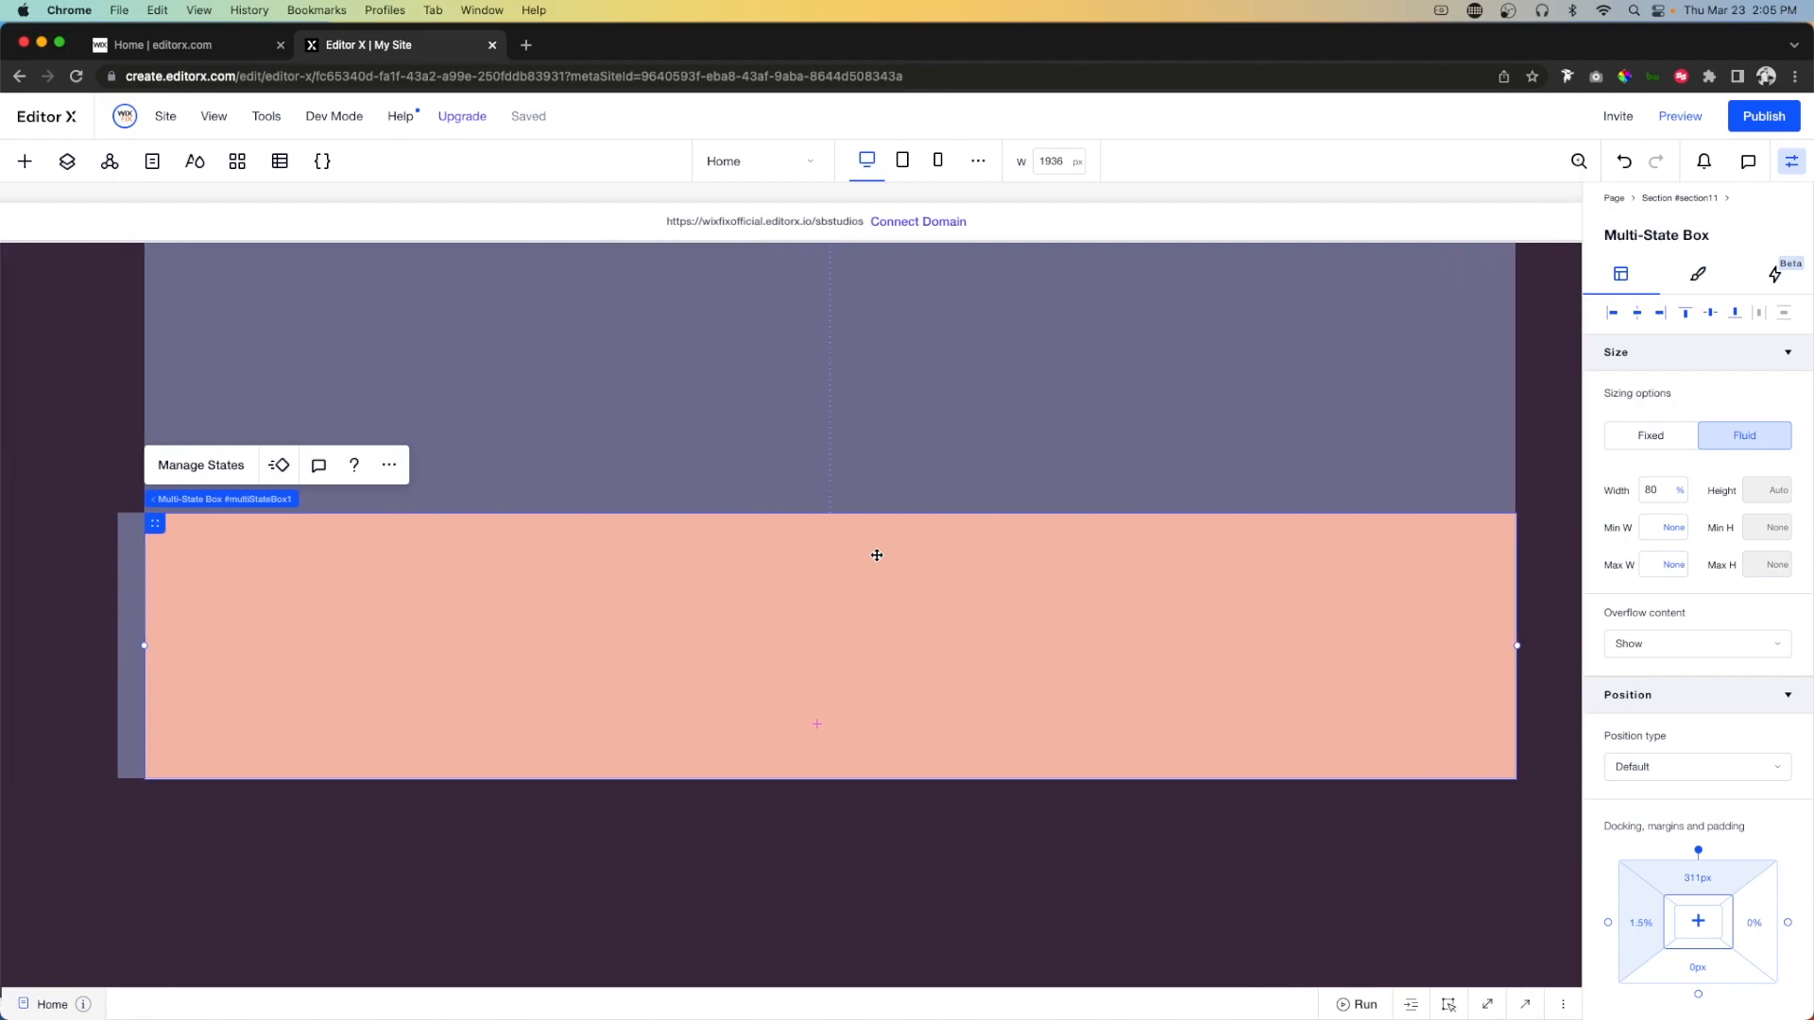
pyautogui.click(1663, 489)
pyautogui.write('65')
pyautogui.press('Return')
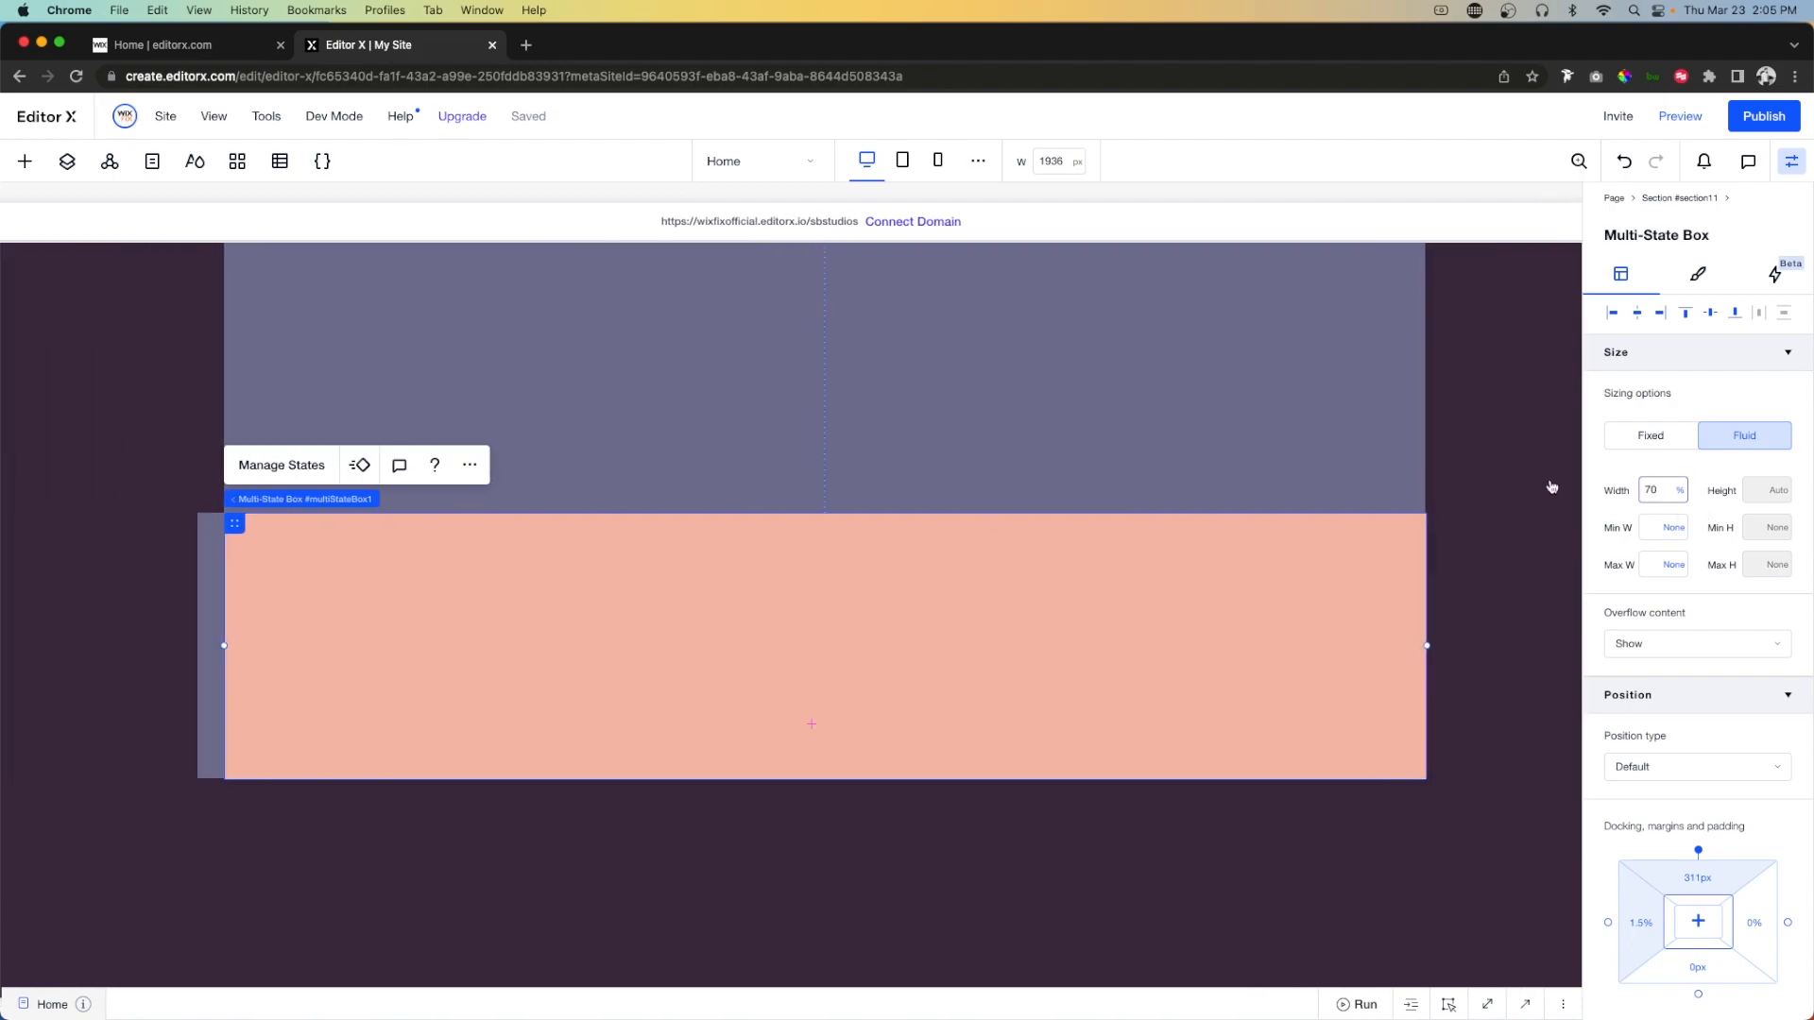
pyautogui.click(1641, 312)
pyautogui.click(1710, 312)
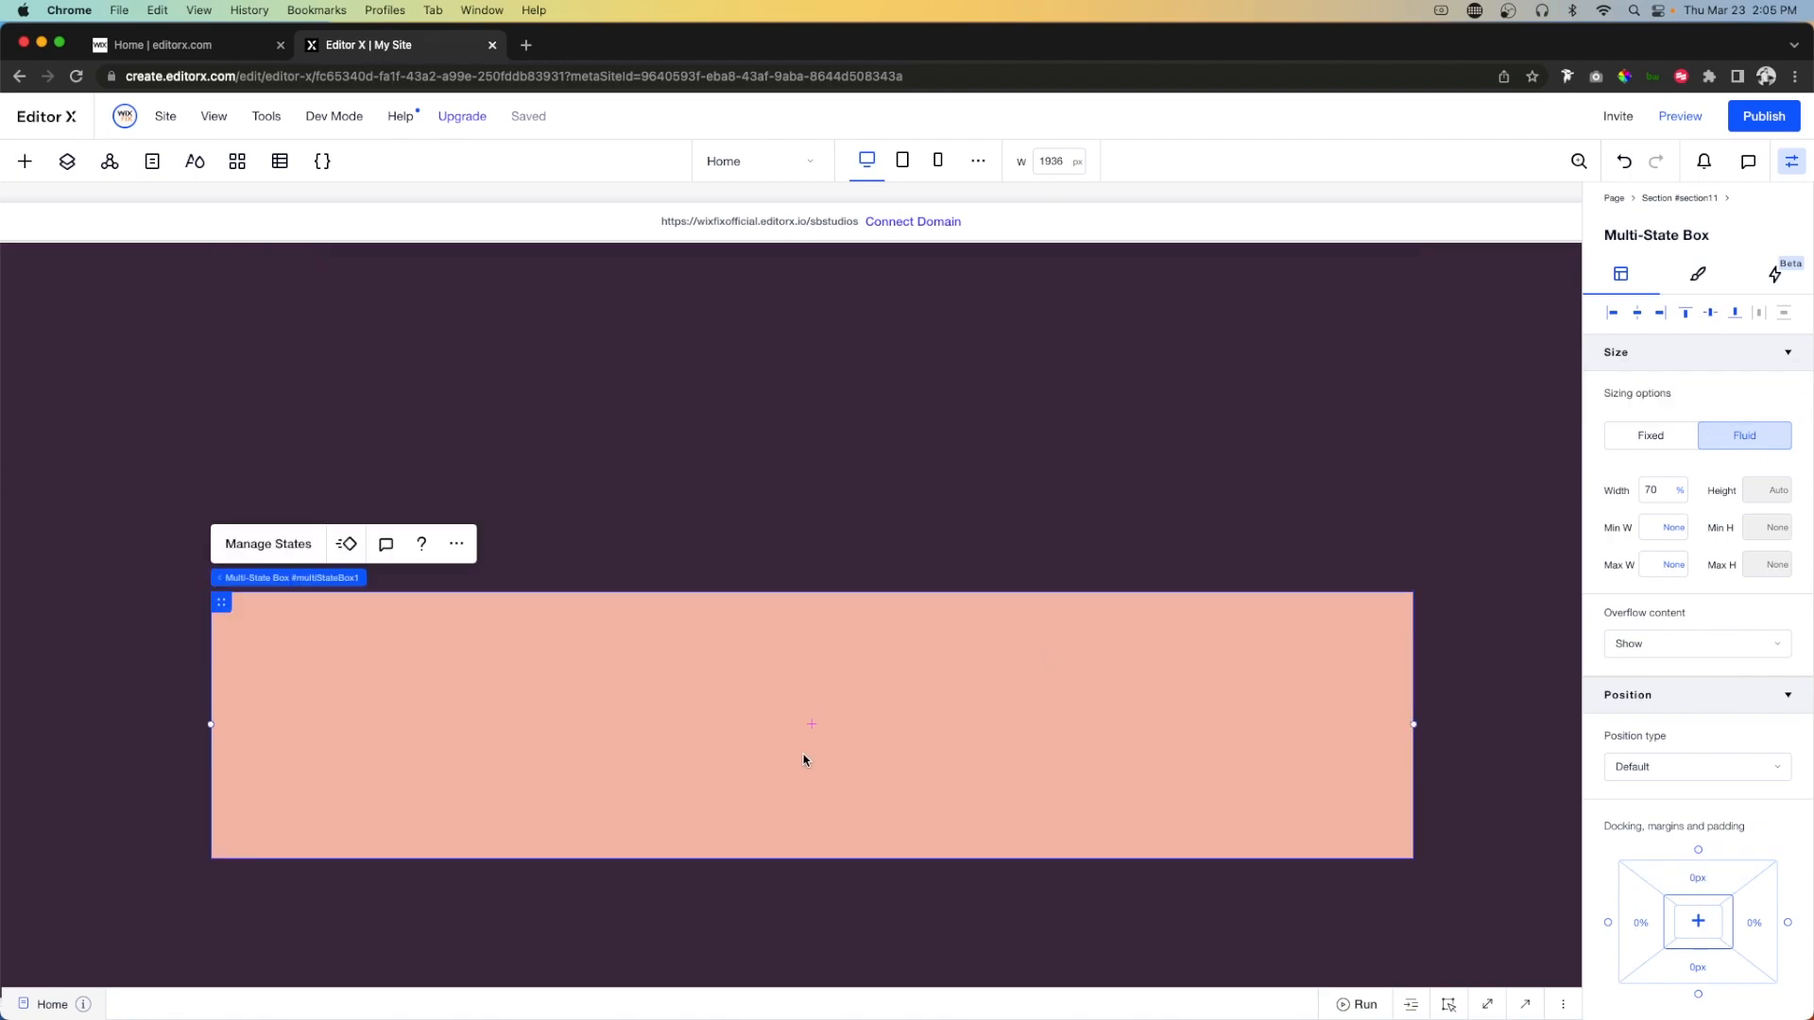
# Set the minimum height of the container inside the Multi-State Box to 768 px.
pyautogui.click(682, 689)
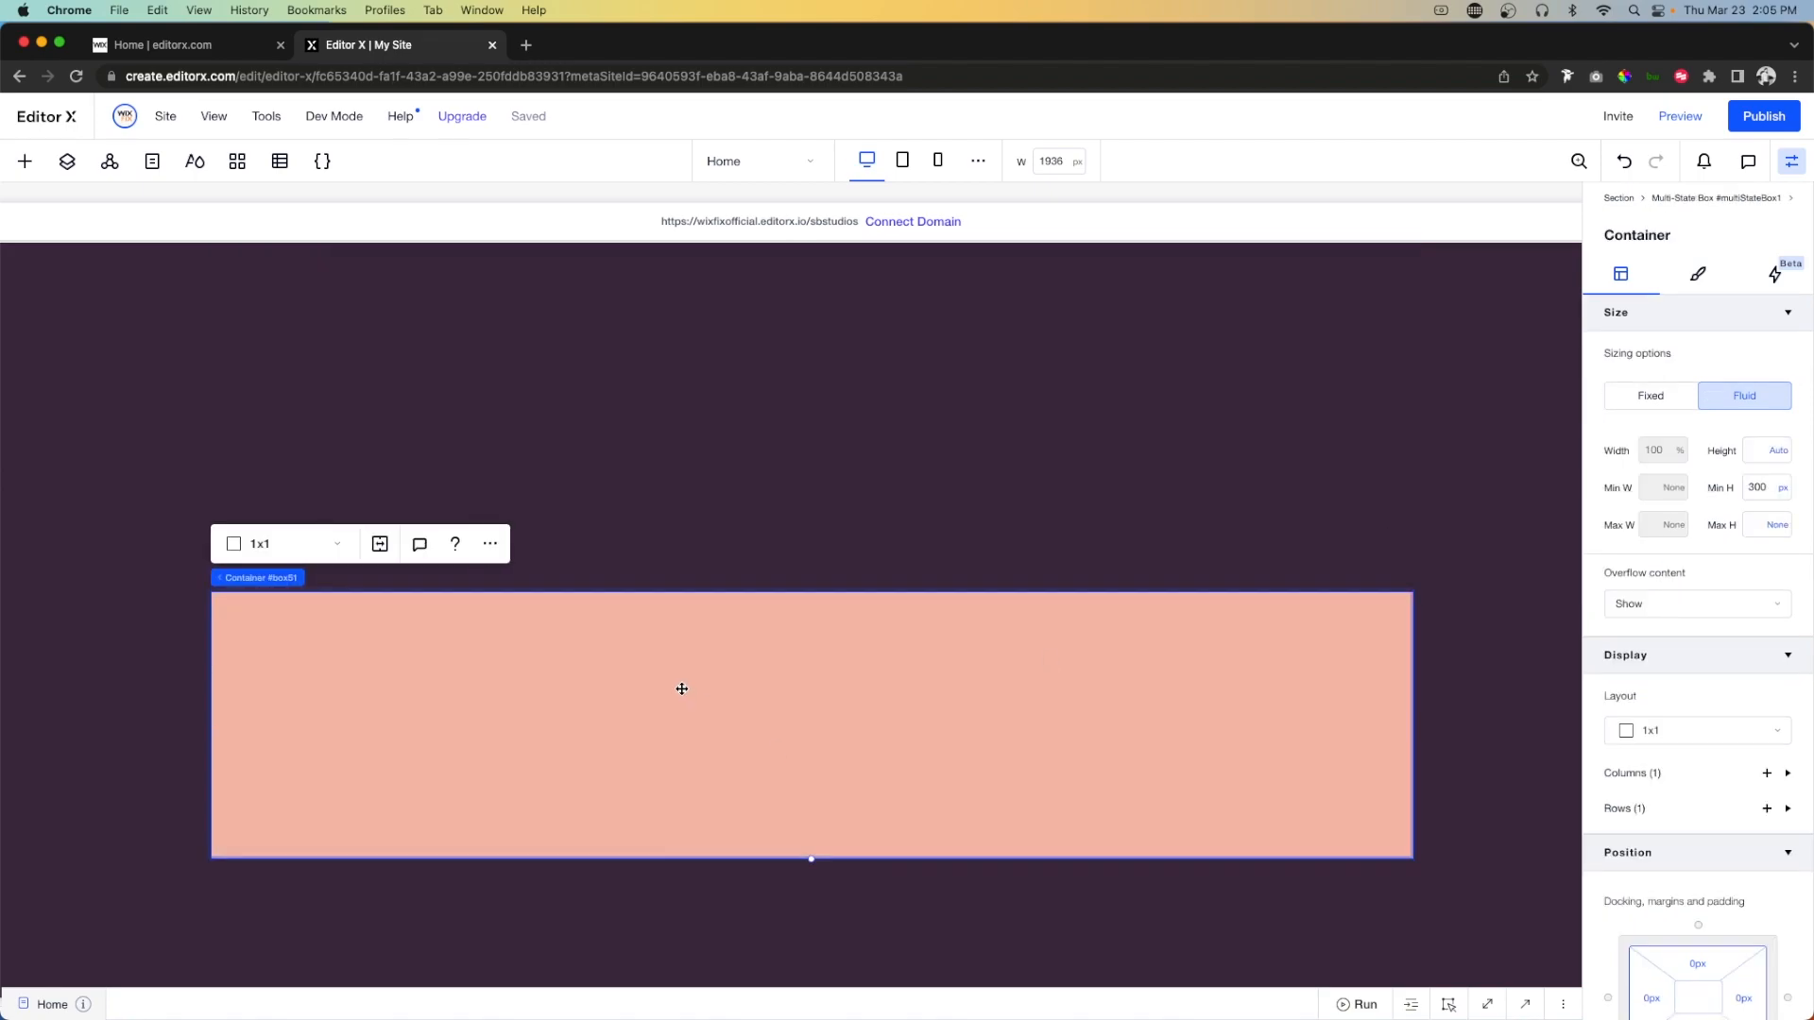
pyautogui.click(1764, 486)
pyautogui.press('Return')
pyautogui.click(1785, 490)
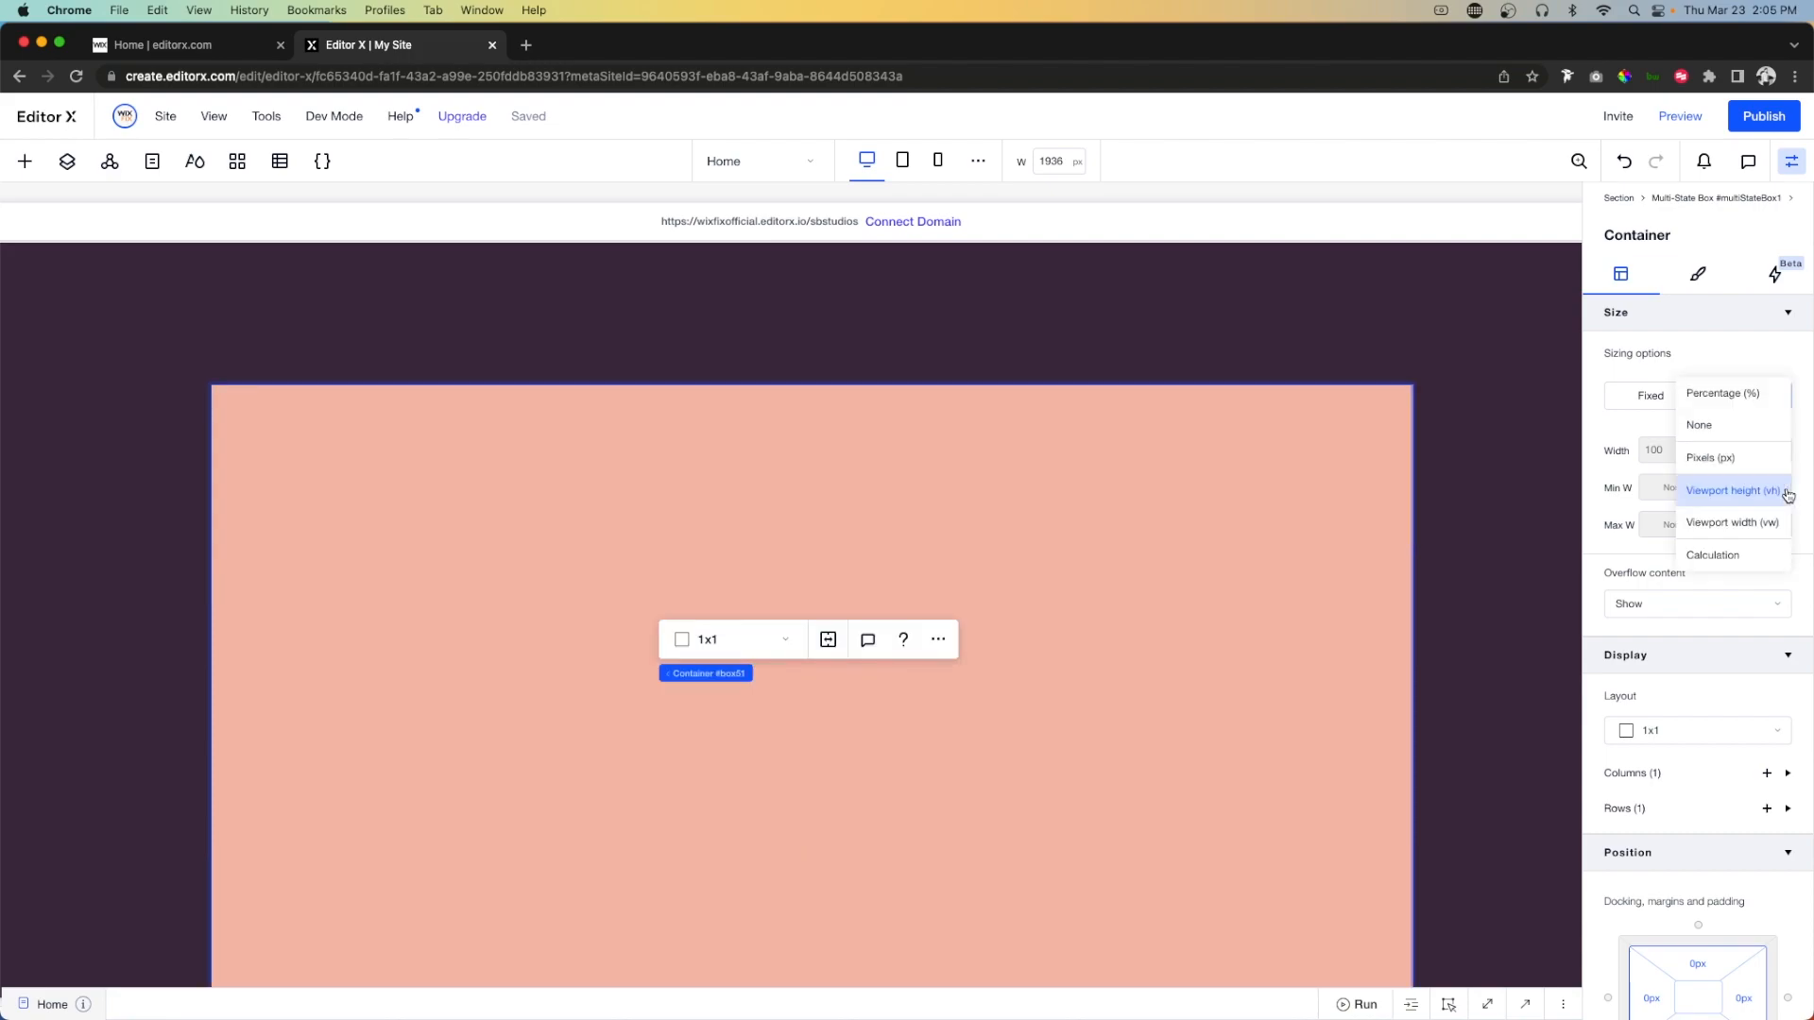
pyautogui.click(1733, 465)
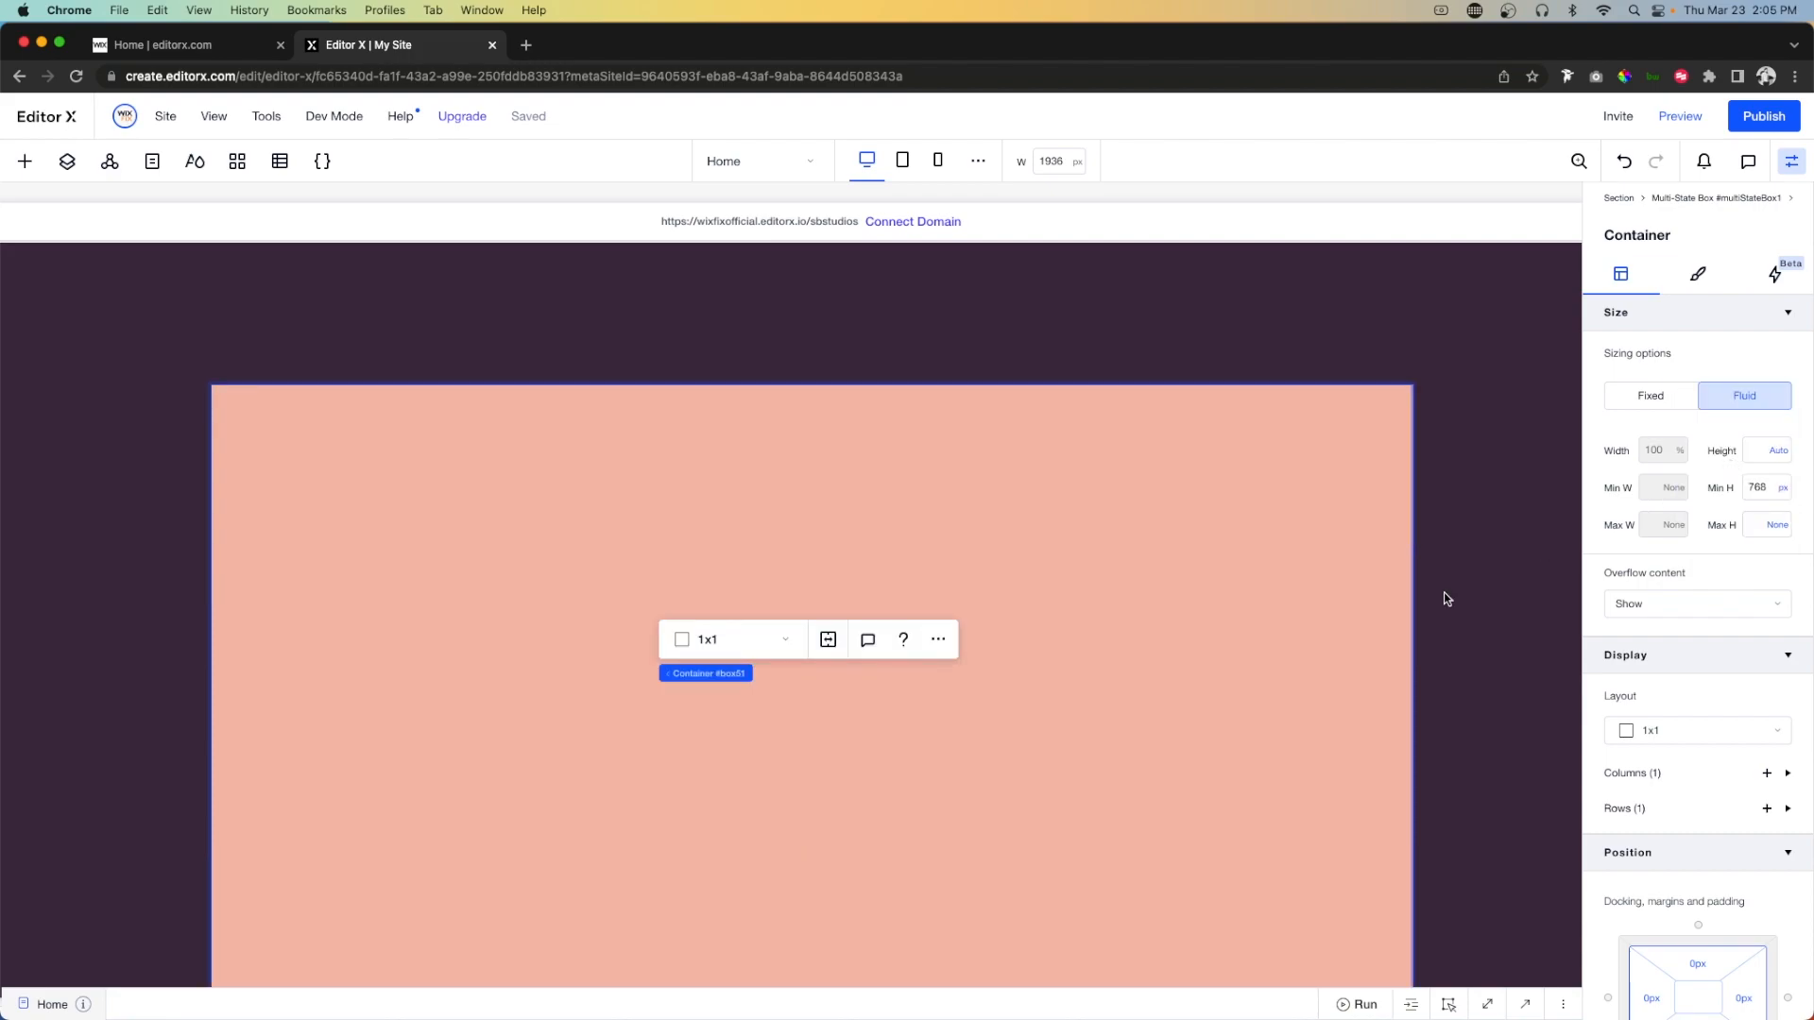
pyautogui.scroll(-3, 879, 529)
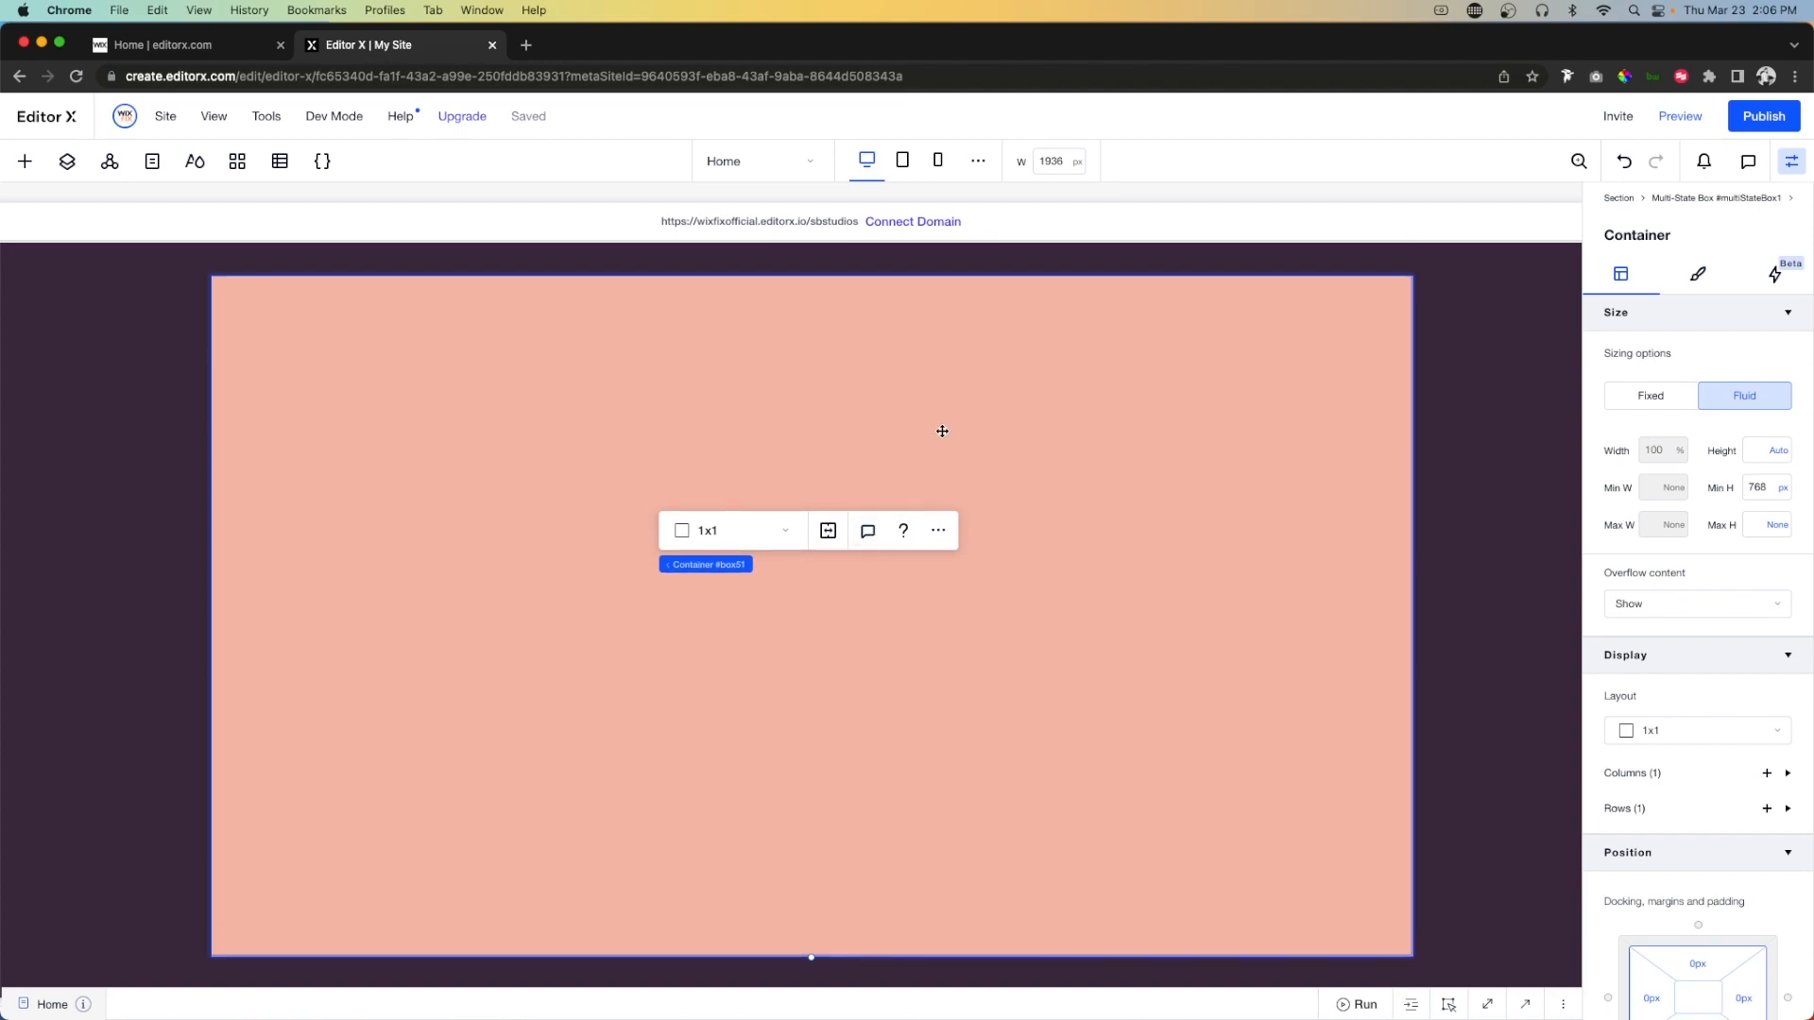
# Make the inner container's background transparent by setting its opacity to 0%.
pyautogui.click(1698, 274)
pyautogui.click(1766, 378)
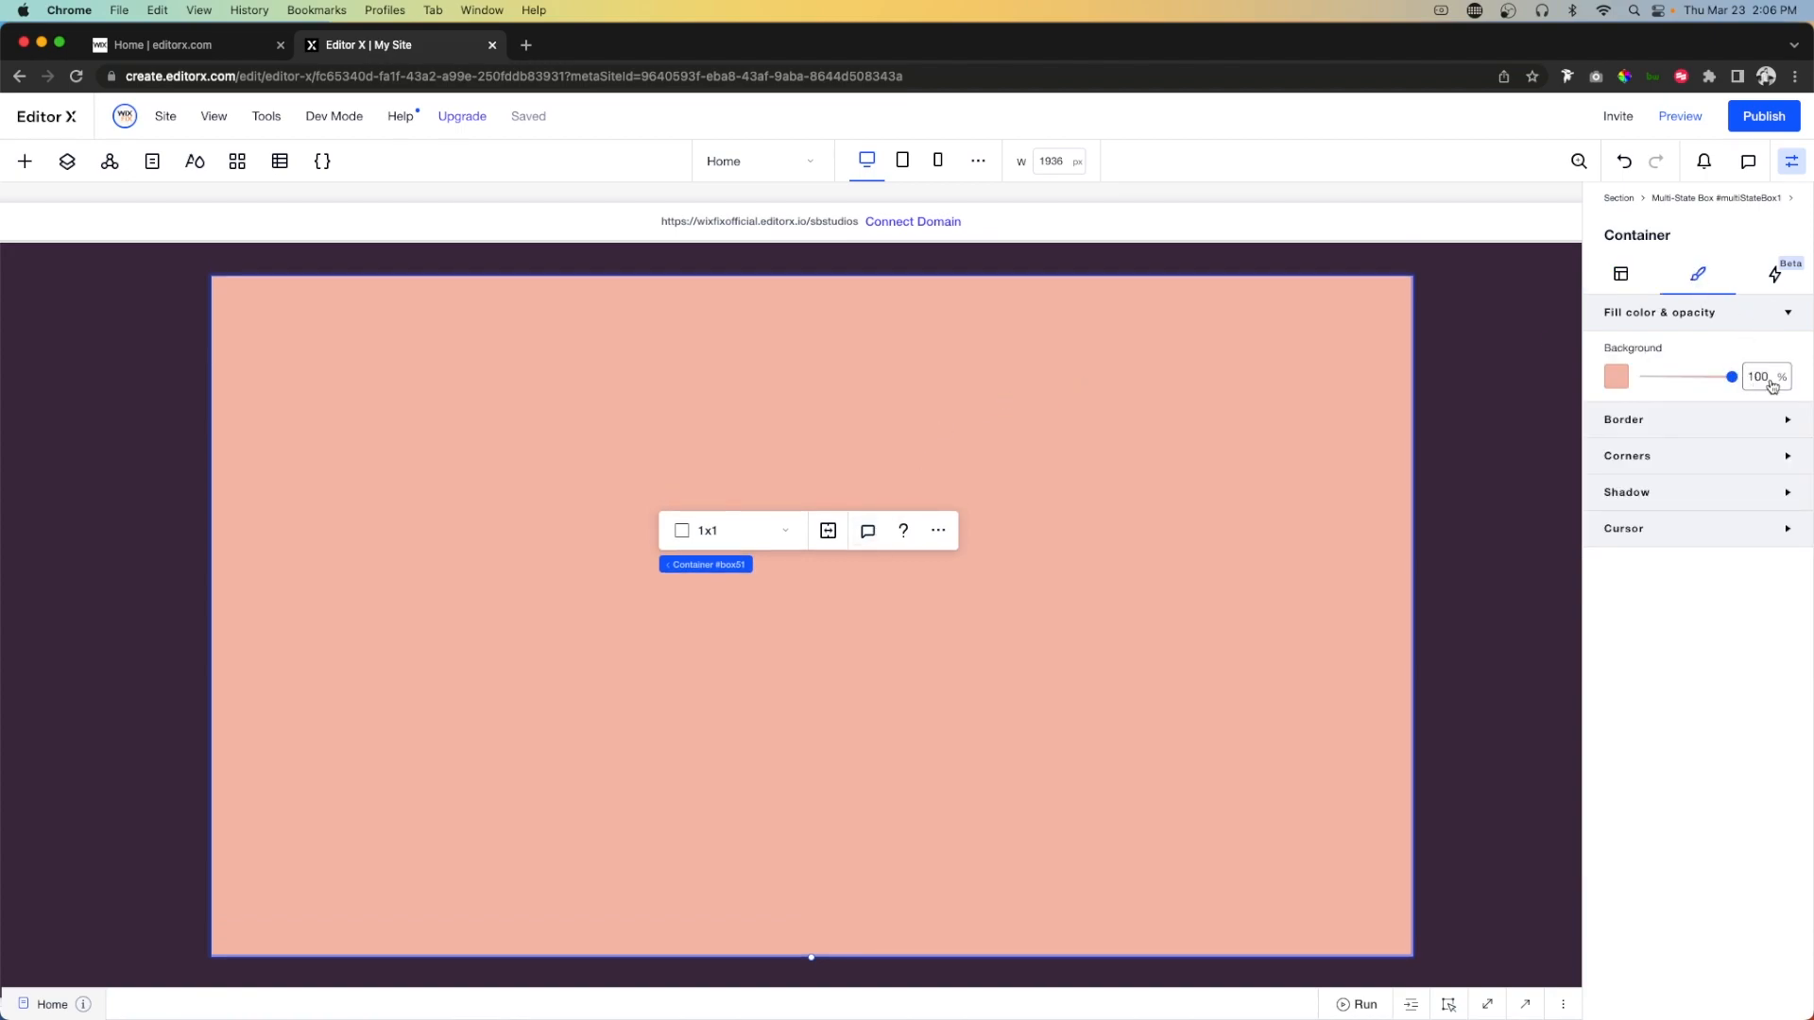
pyautogui.write('0')
pyautogui.press('Return')
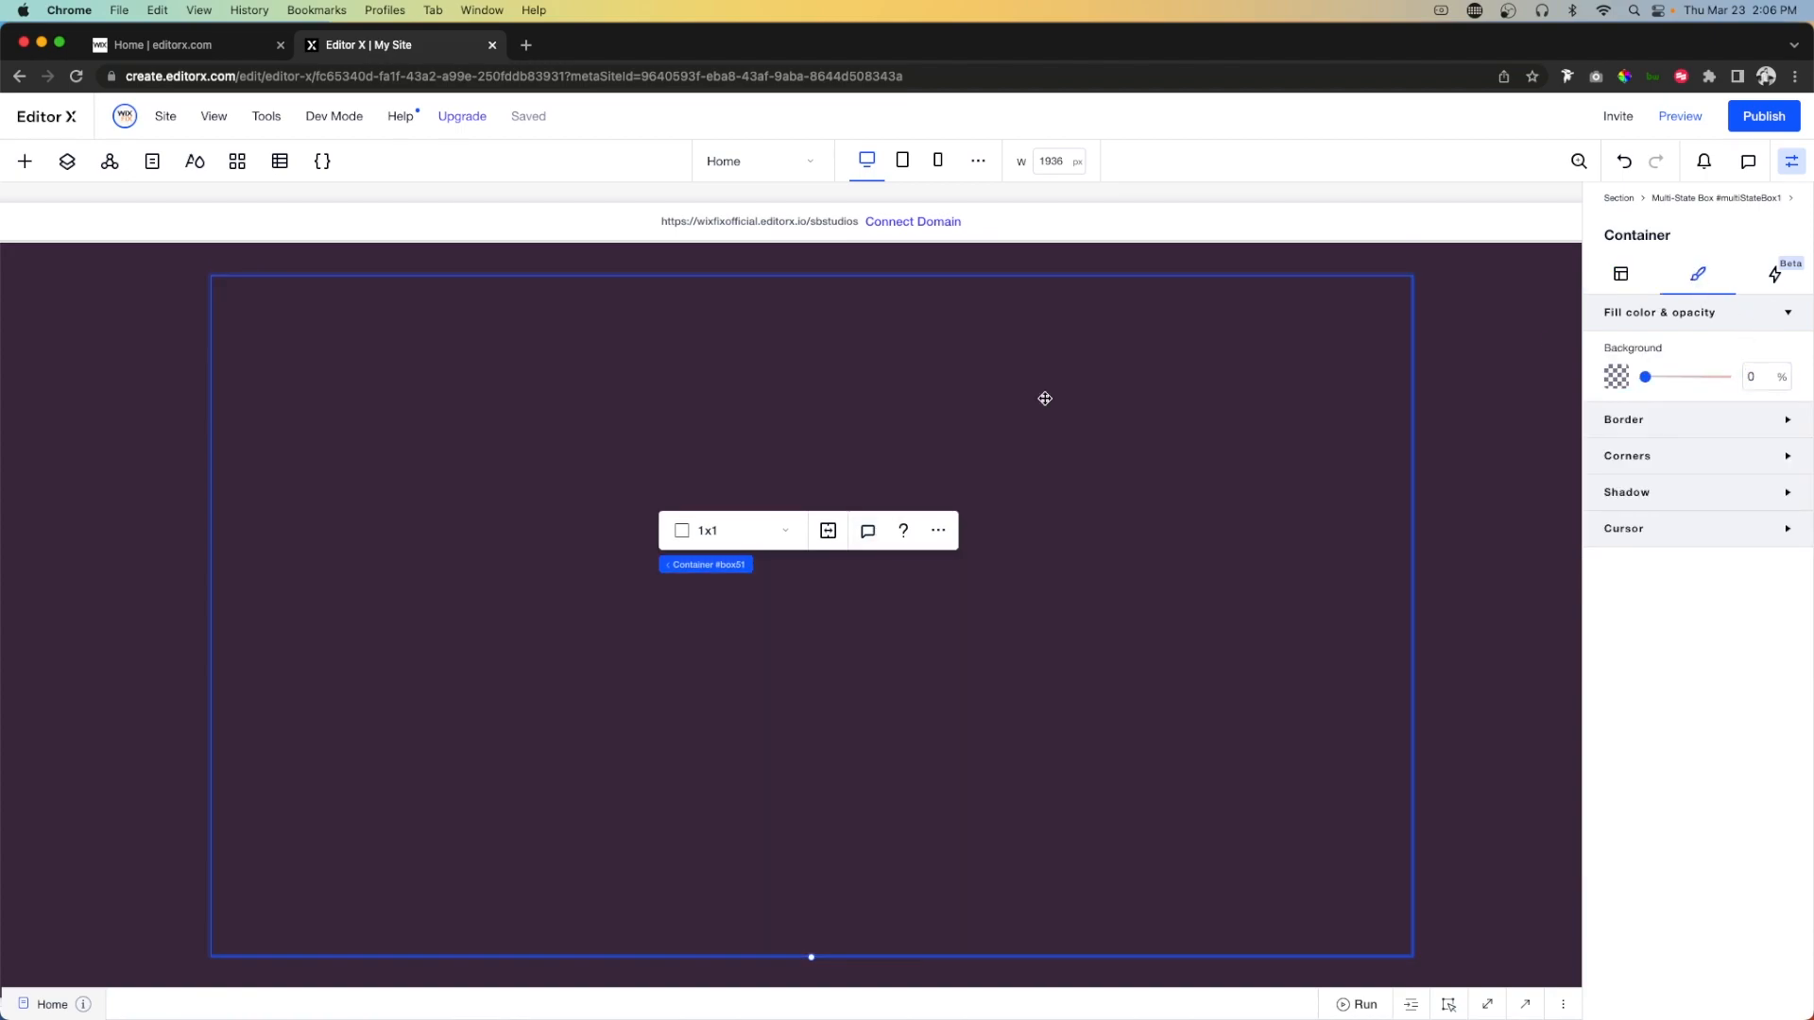
# Give the inner container a 2x1 layout with a 200 px column gap, converting the gap to viewport width (vw) units.
pyautogui.click(751, 536)
pyautogui.click(737, 565)
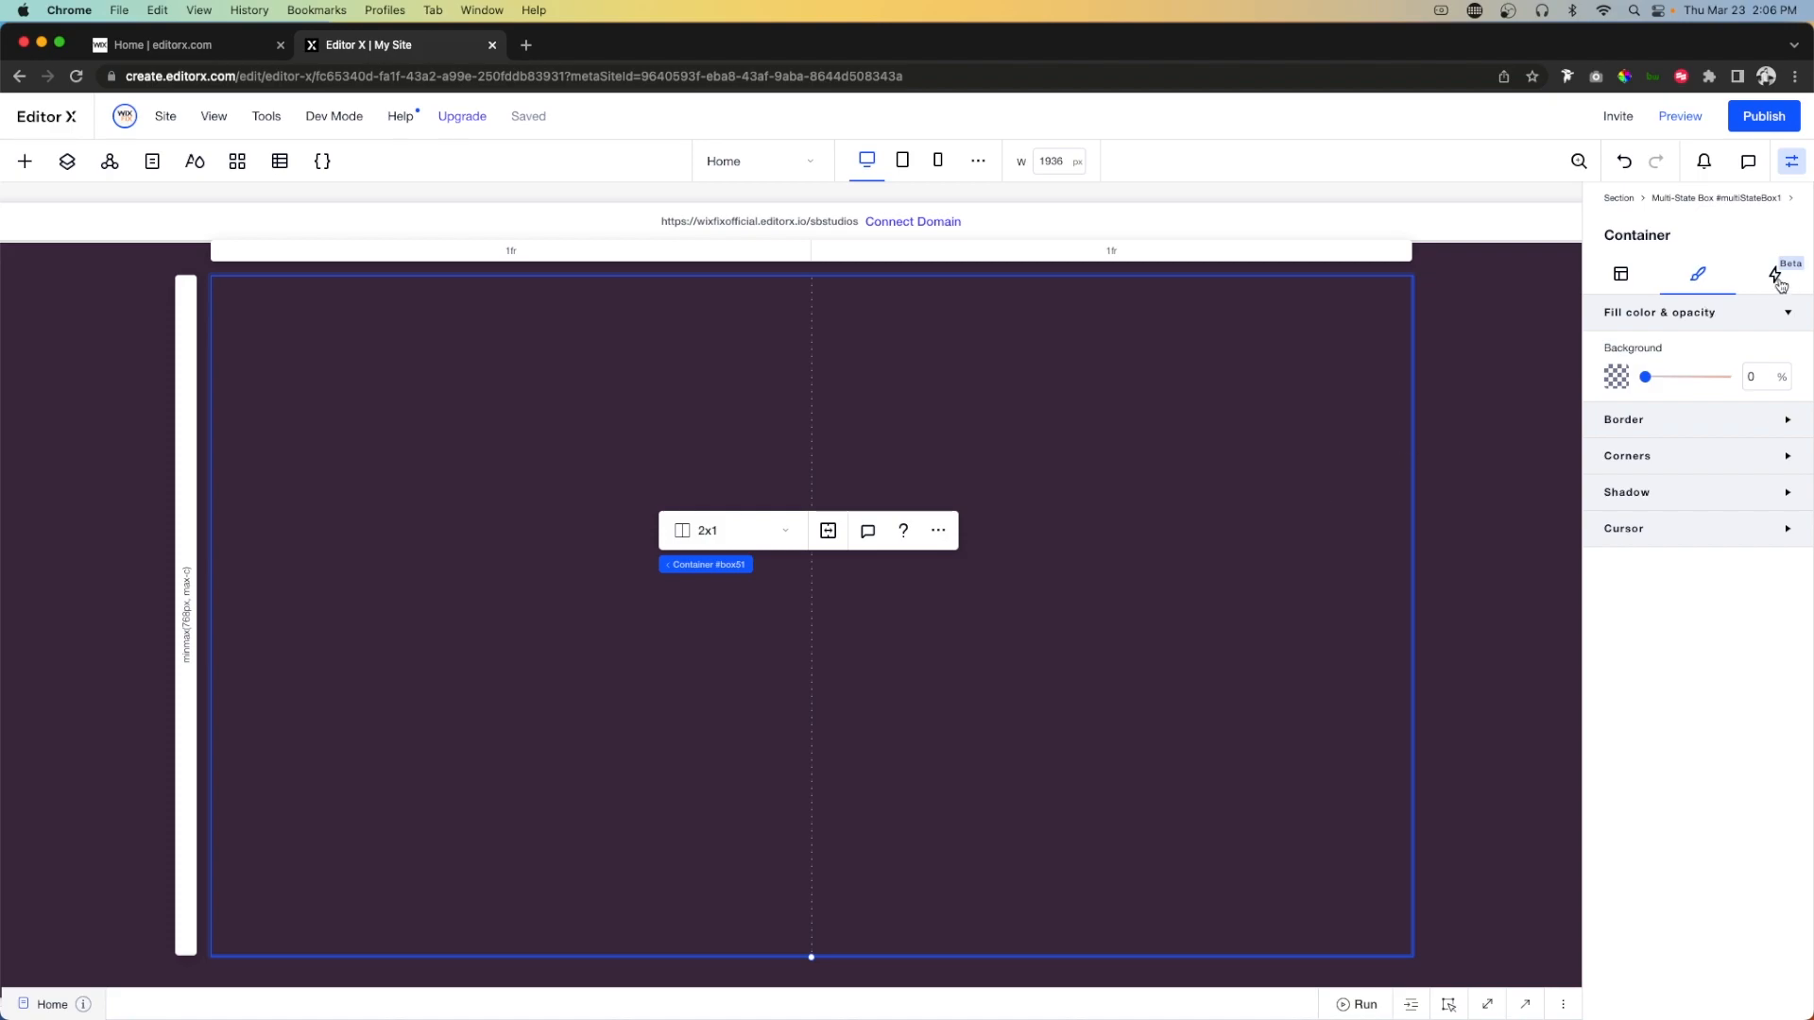
pyautogui.click(1620, 275)
pyautogui.scroll(-2, 1669, 754)
pyautogui.click(1700, 770)
pyautogui.write('200')
pyautogui.press('Return')
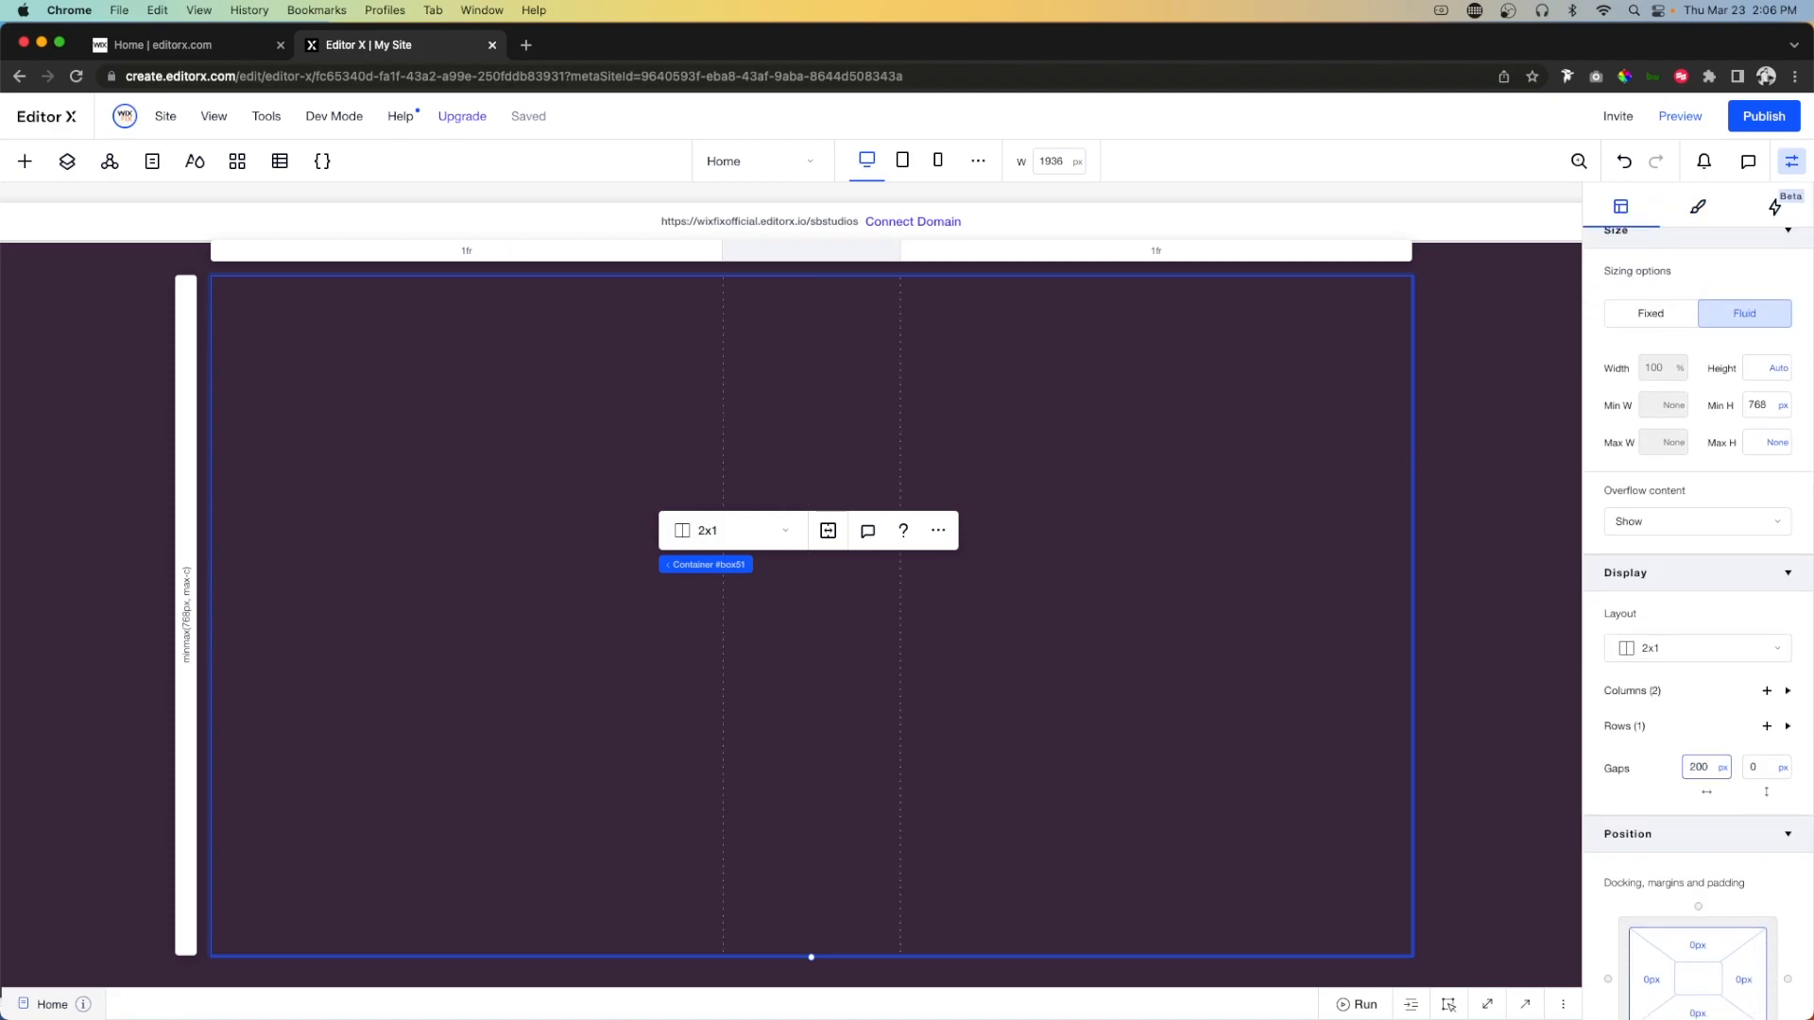
pyautogui.click(1723, 768)
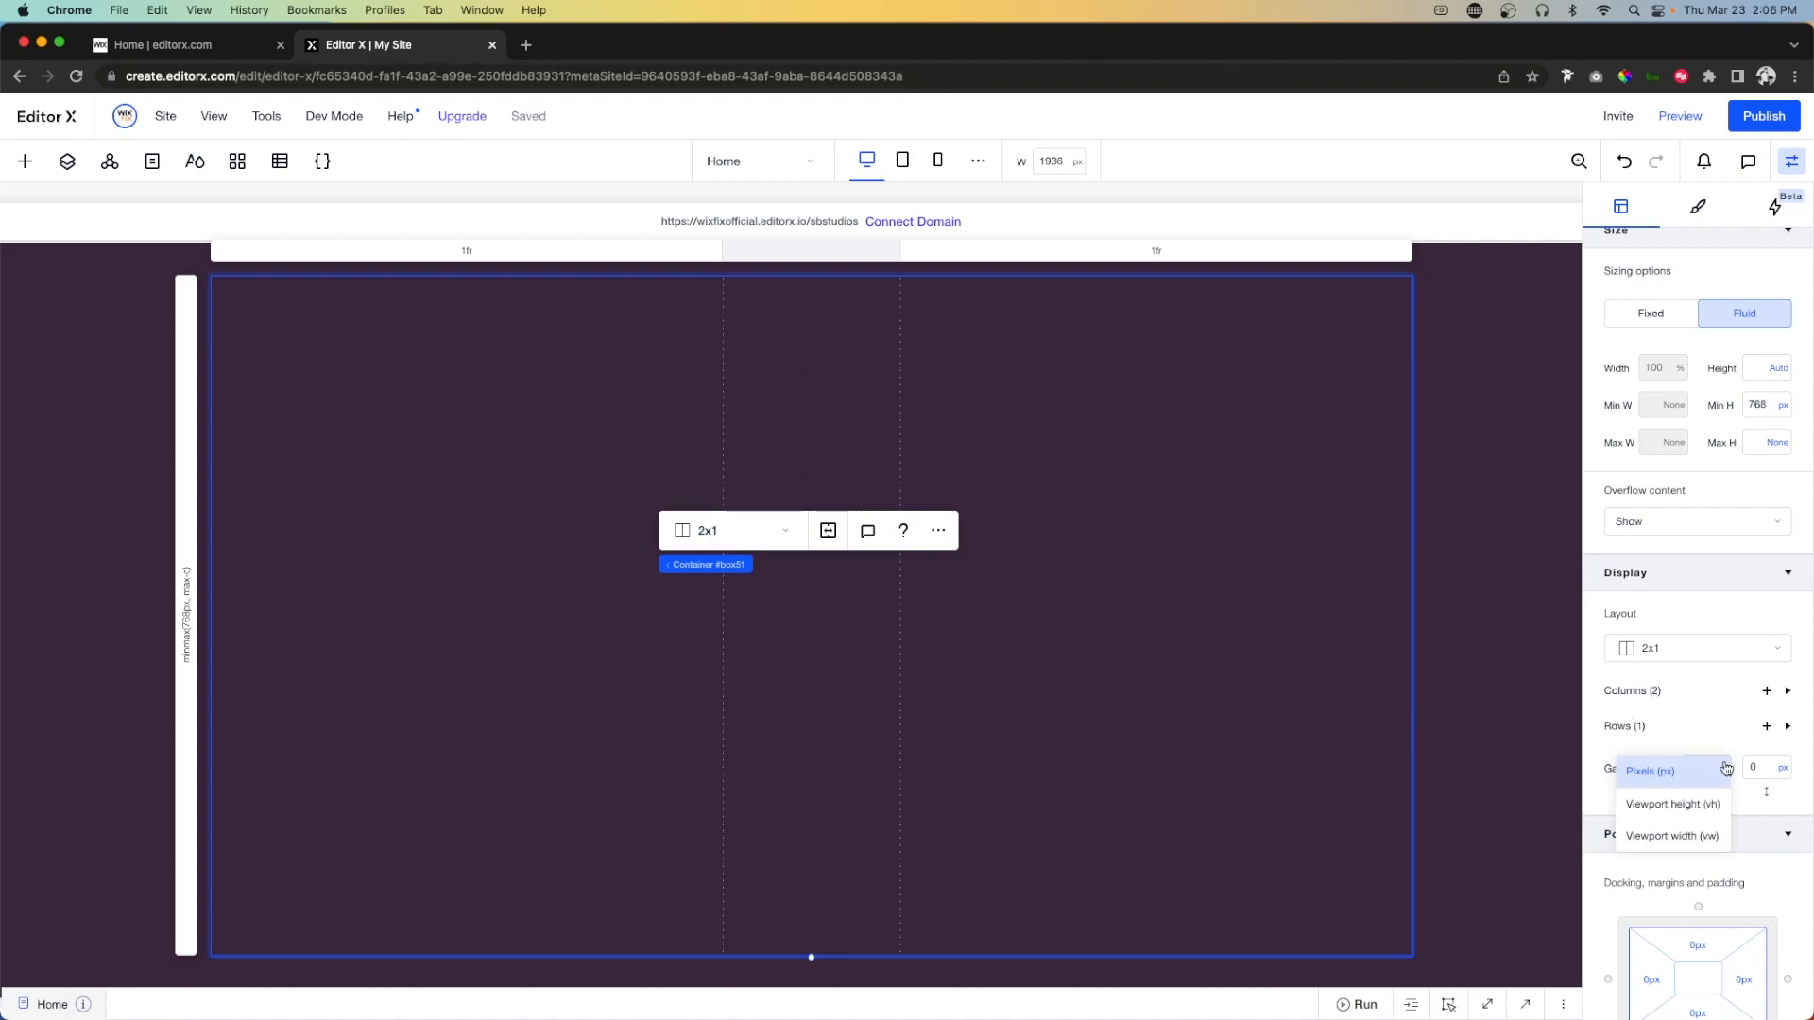
pyautogui.click(1671, 837)
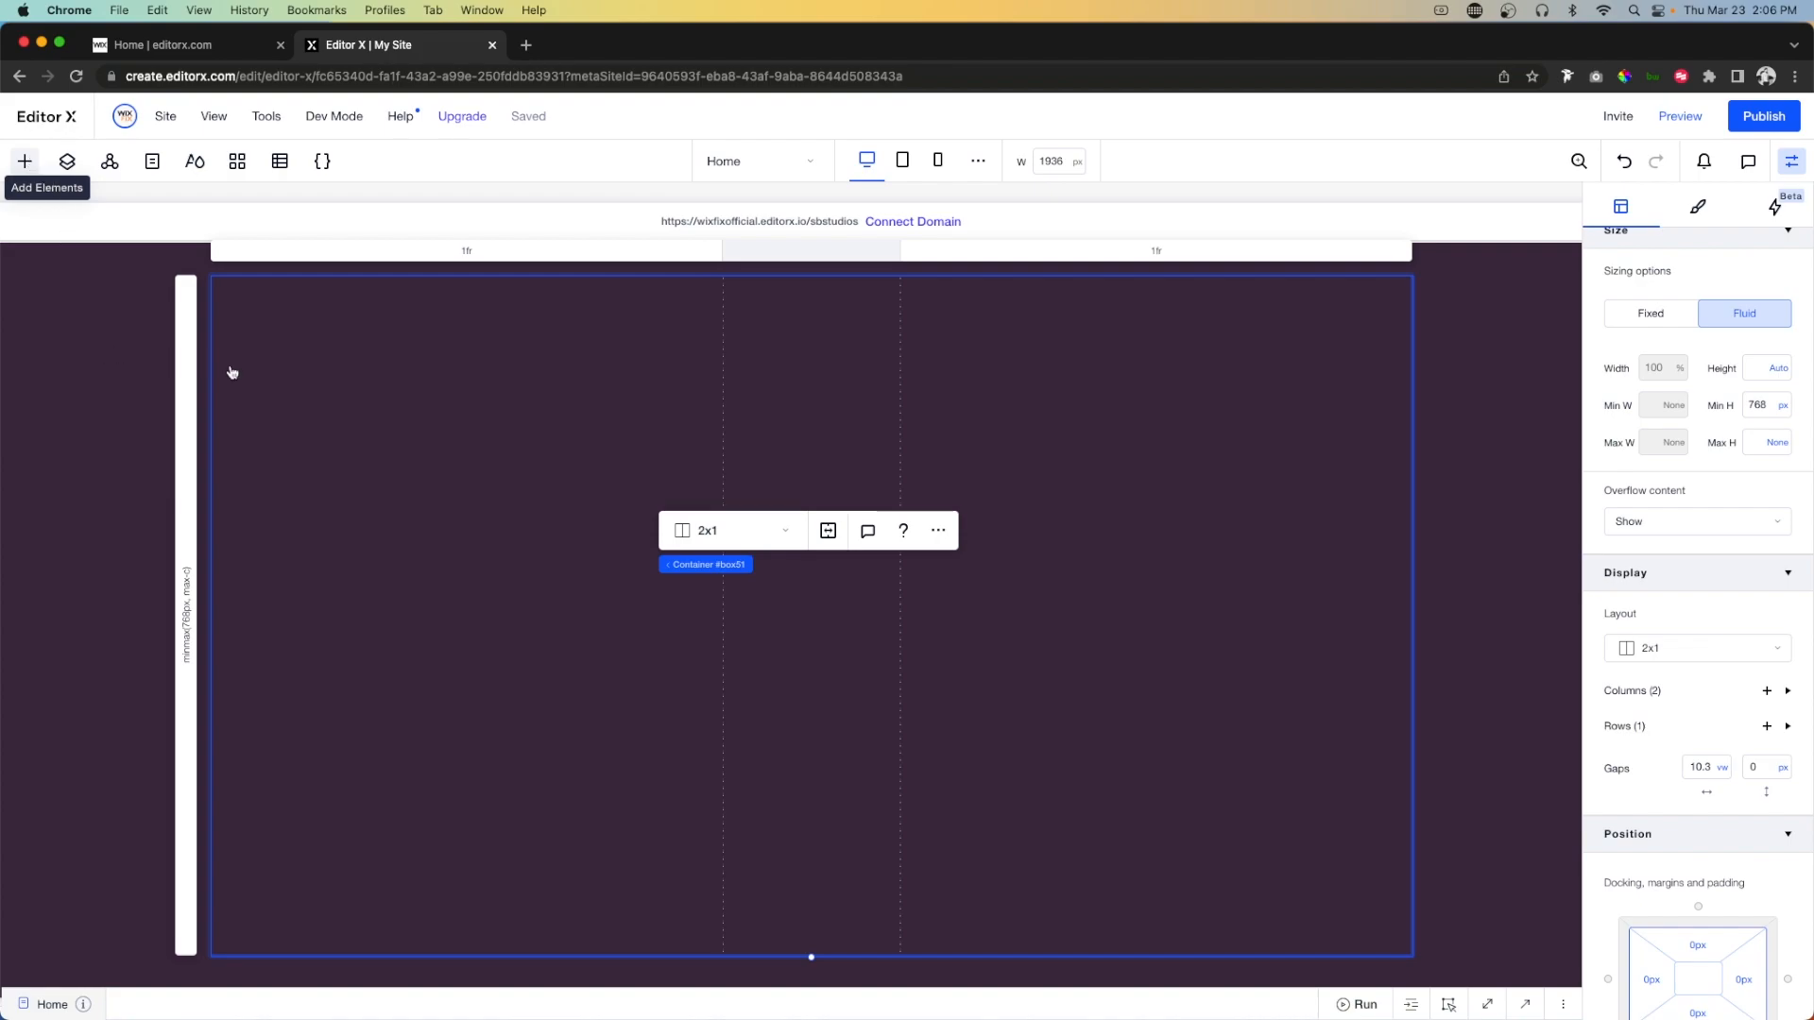
# Add an image stretched across the container's right column and replace it with test 2.jpg from the site files.
pyautogui.click(25, 161)
pyautogui.click(56, 212)
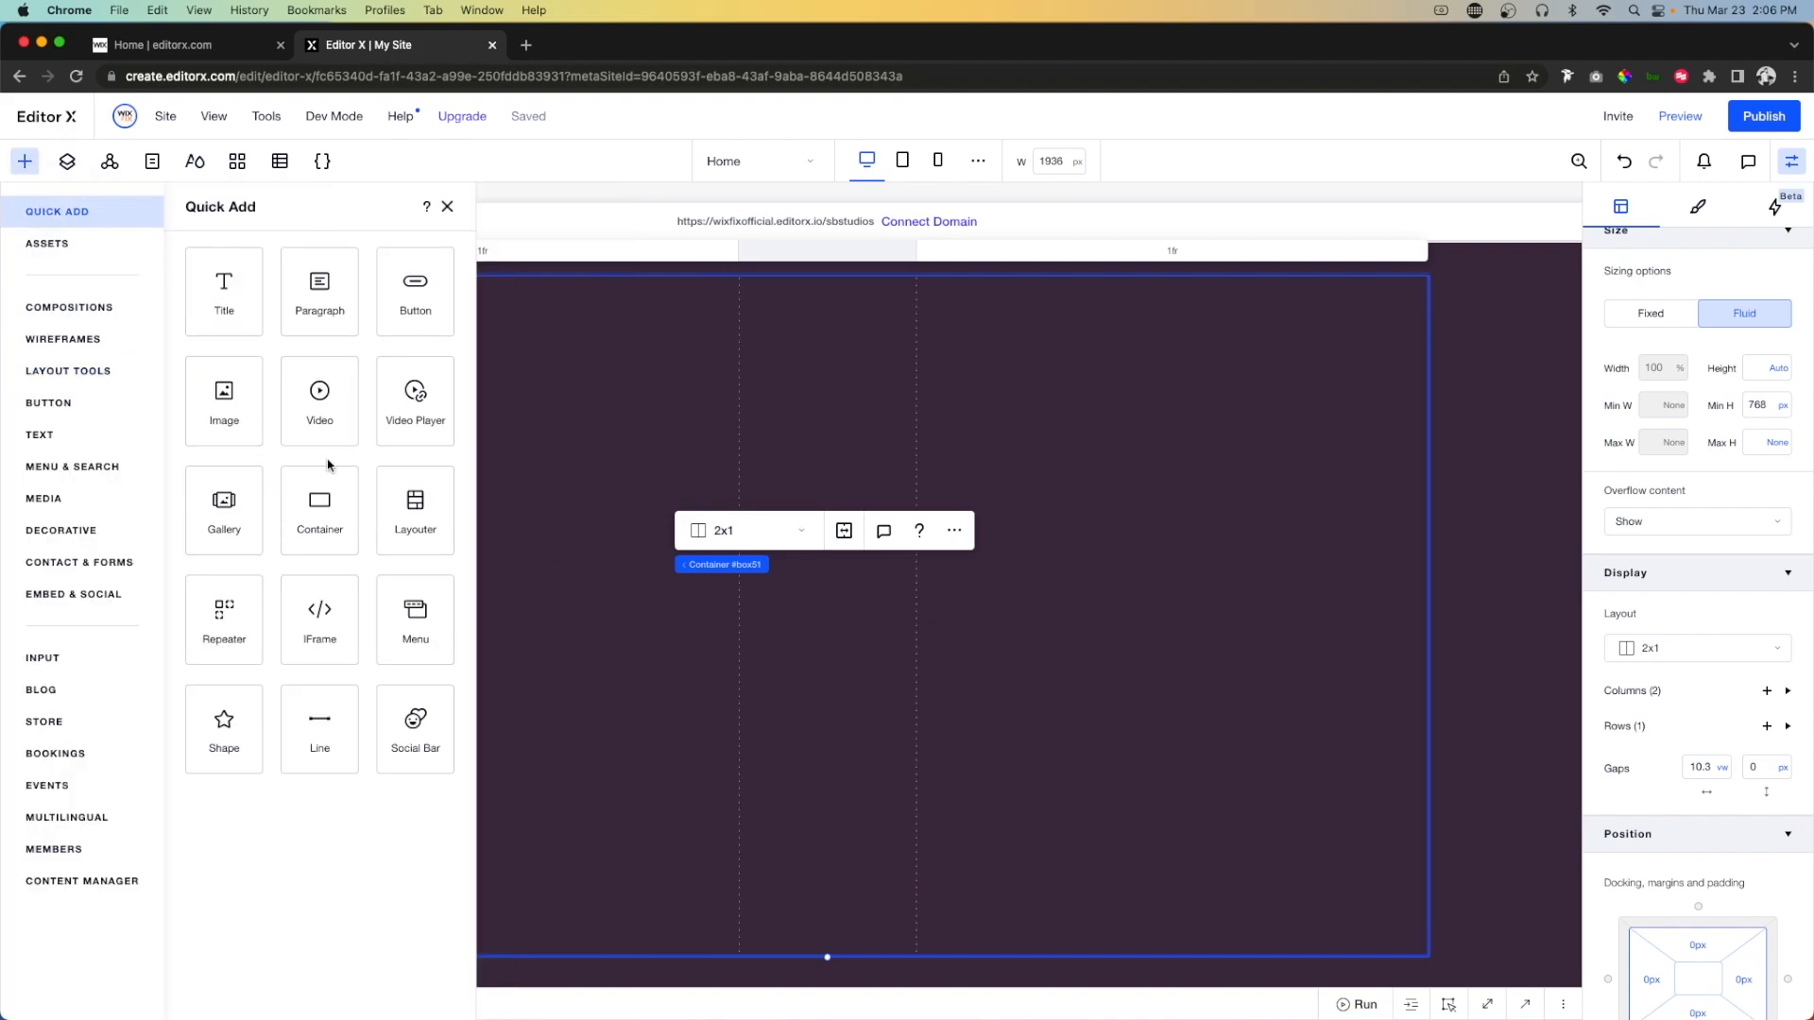
pyautogui.moveTo(416, 402); pyautogui.dragTo(1267, 547)
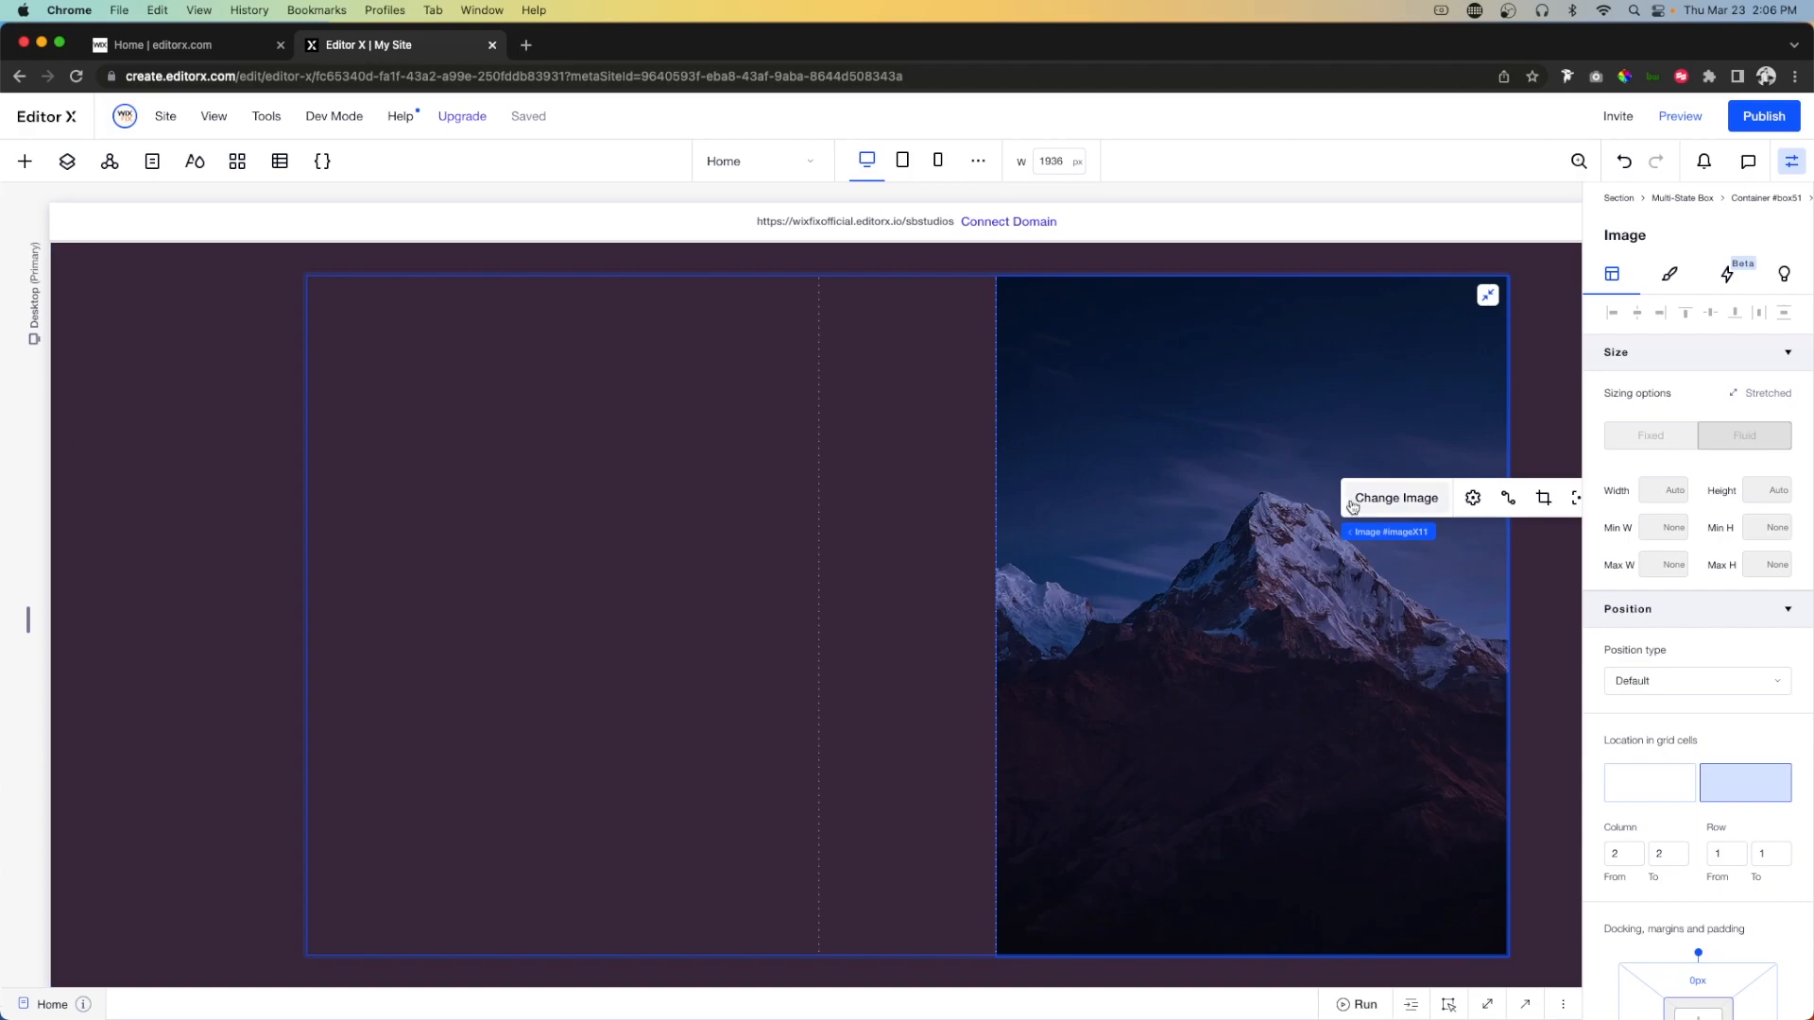
pyautogui.click(1373, 506)
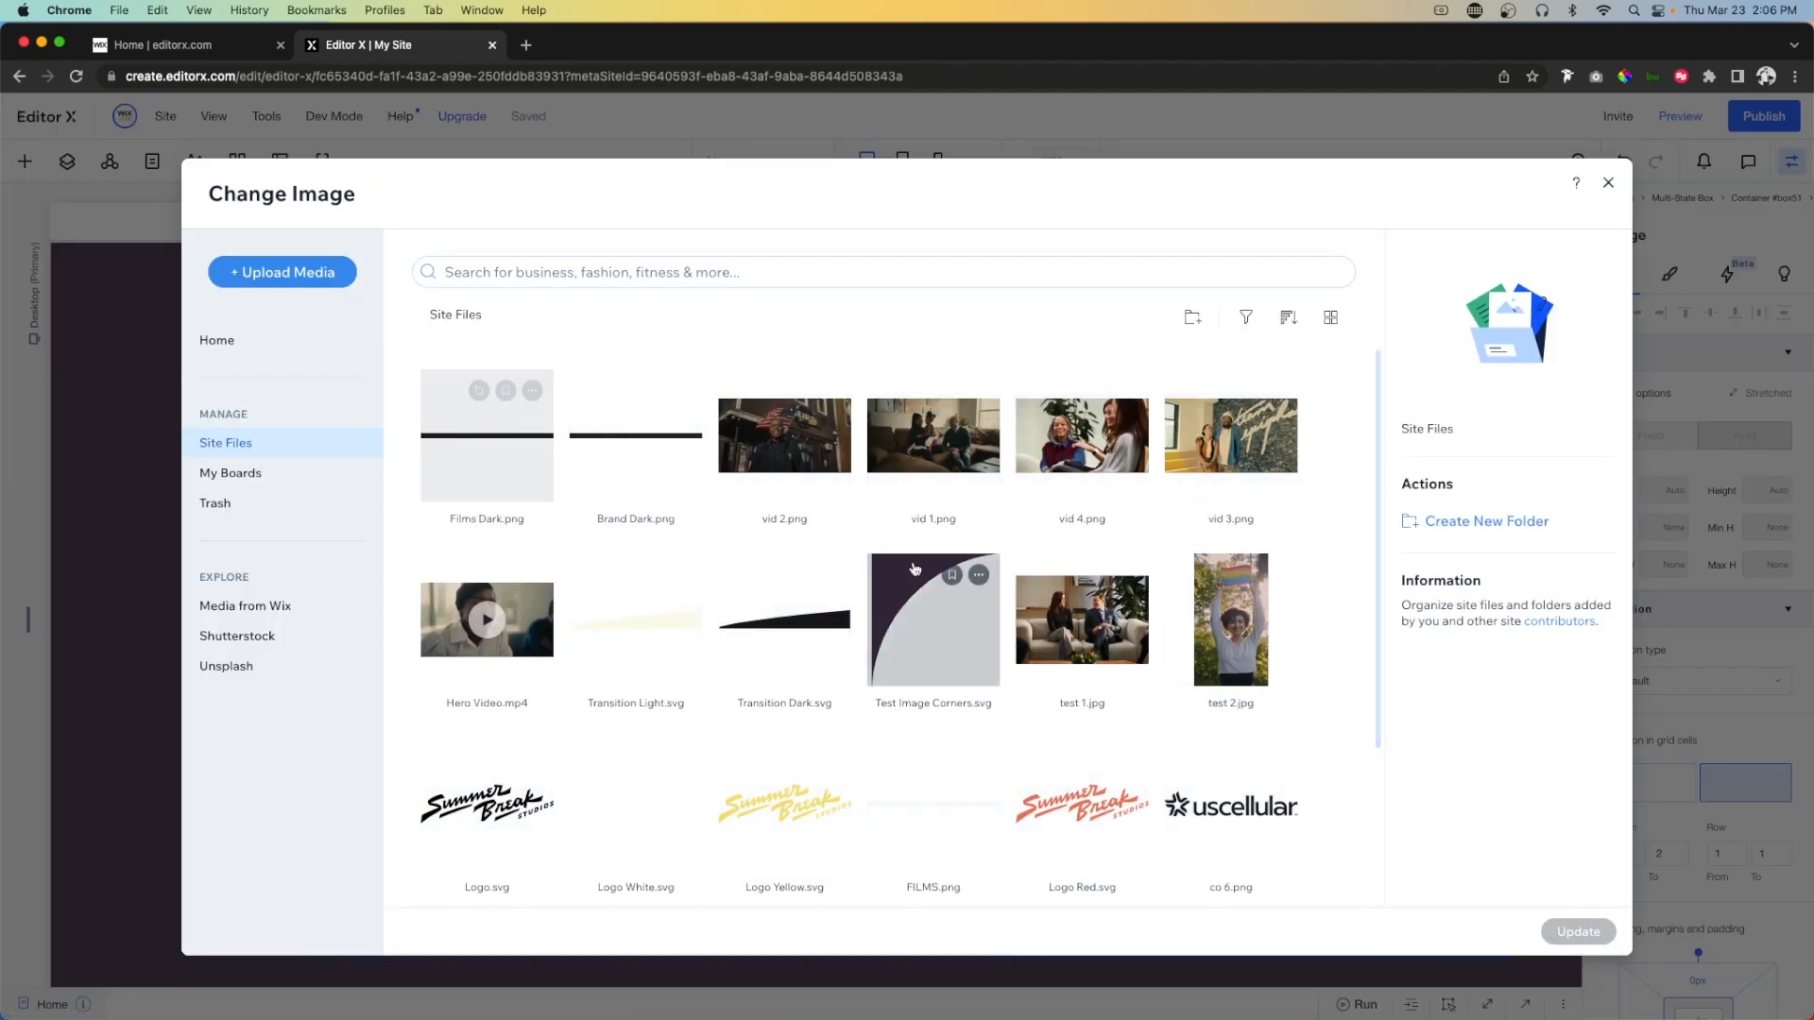
pyautogui.doubleClick(1193, 608)
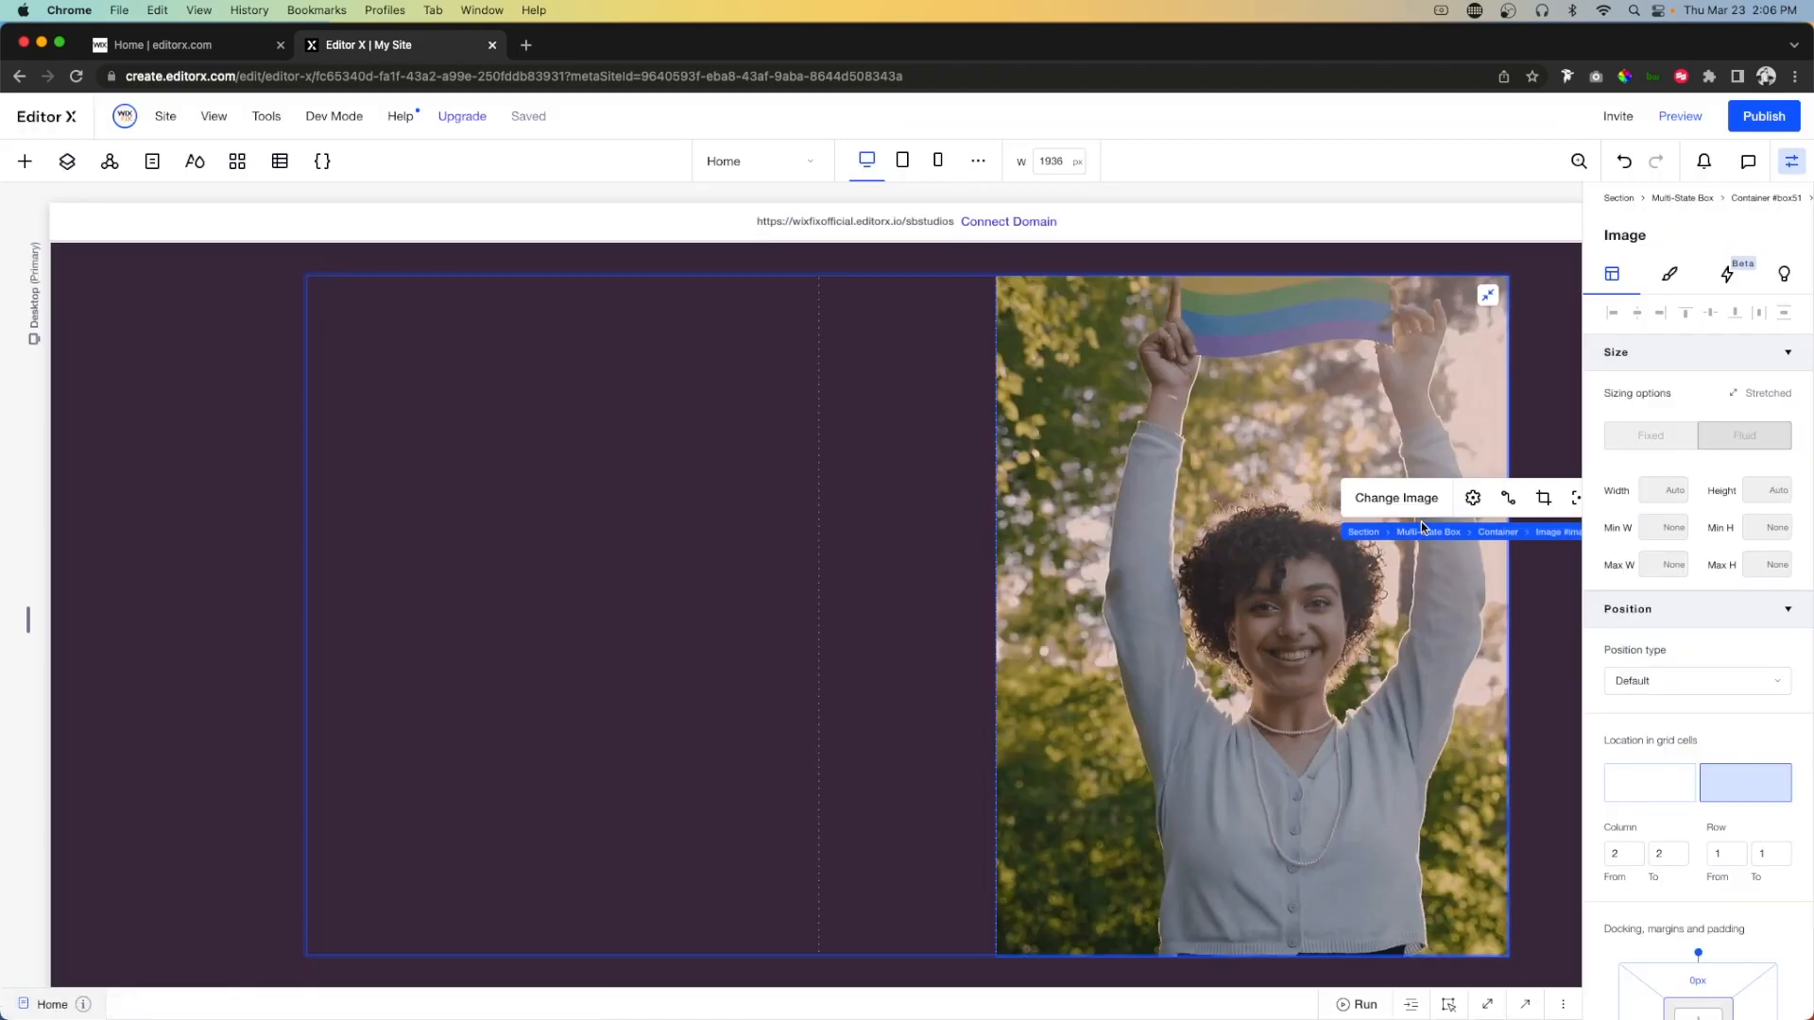
# Round all four corners of the testimonial image with a 16 px radius.
pyautogui.click(1668, 286)
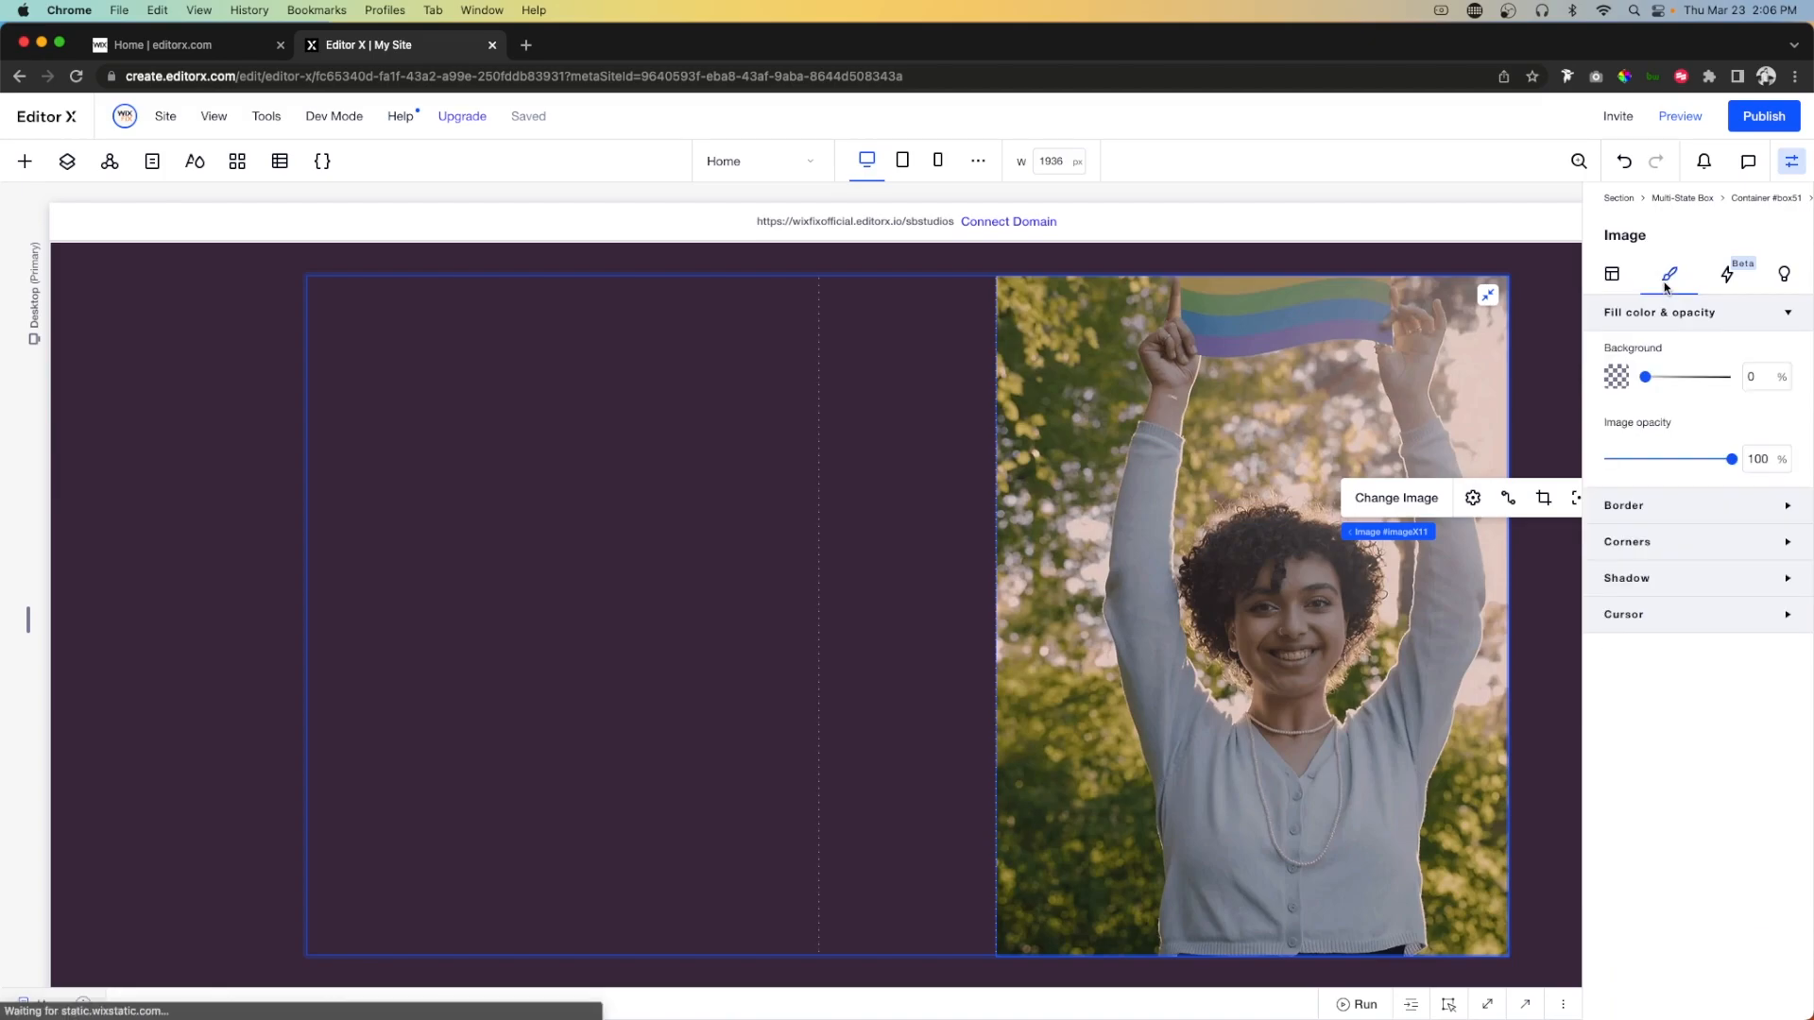
pyautogui.click(1632, 555)
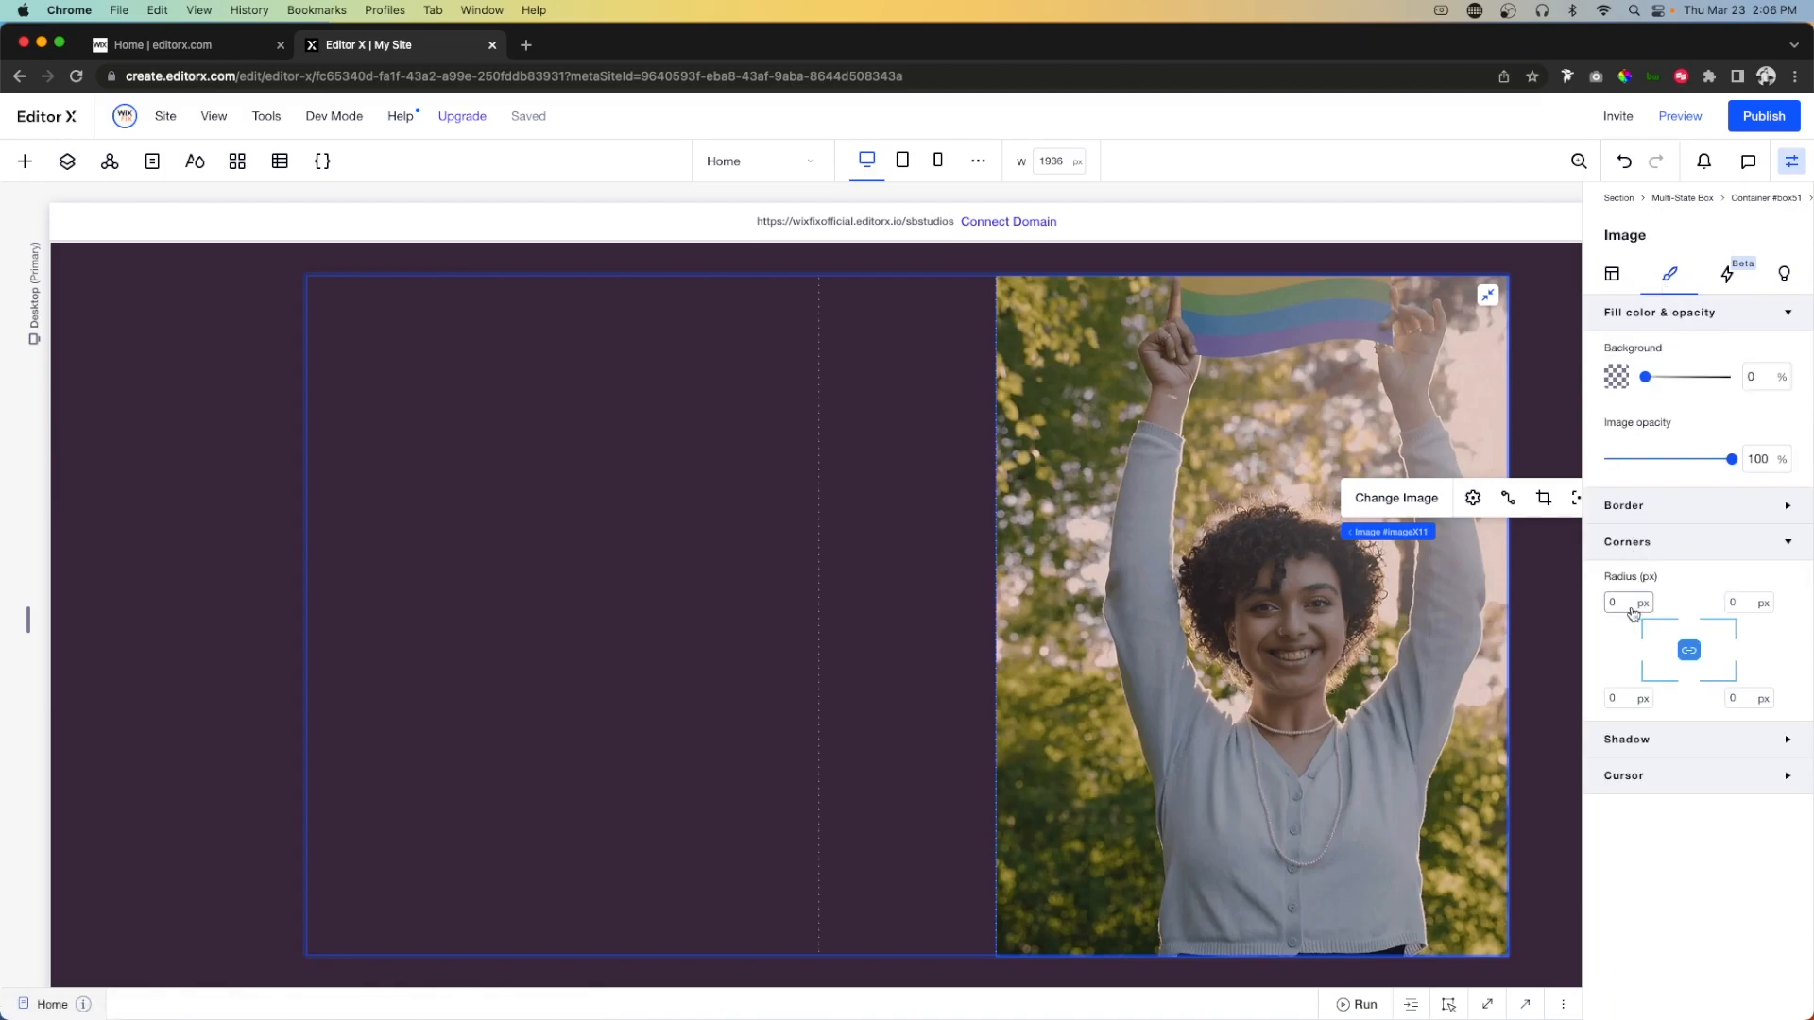
pyautogui.press('Return')
pyautogui.click(1620, 603)
pyautogui.press('Return')
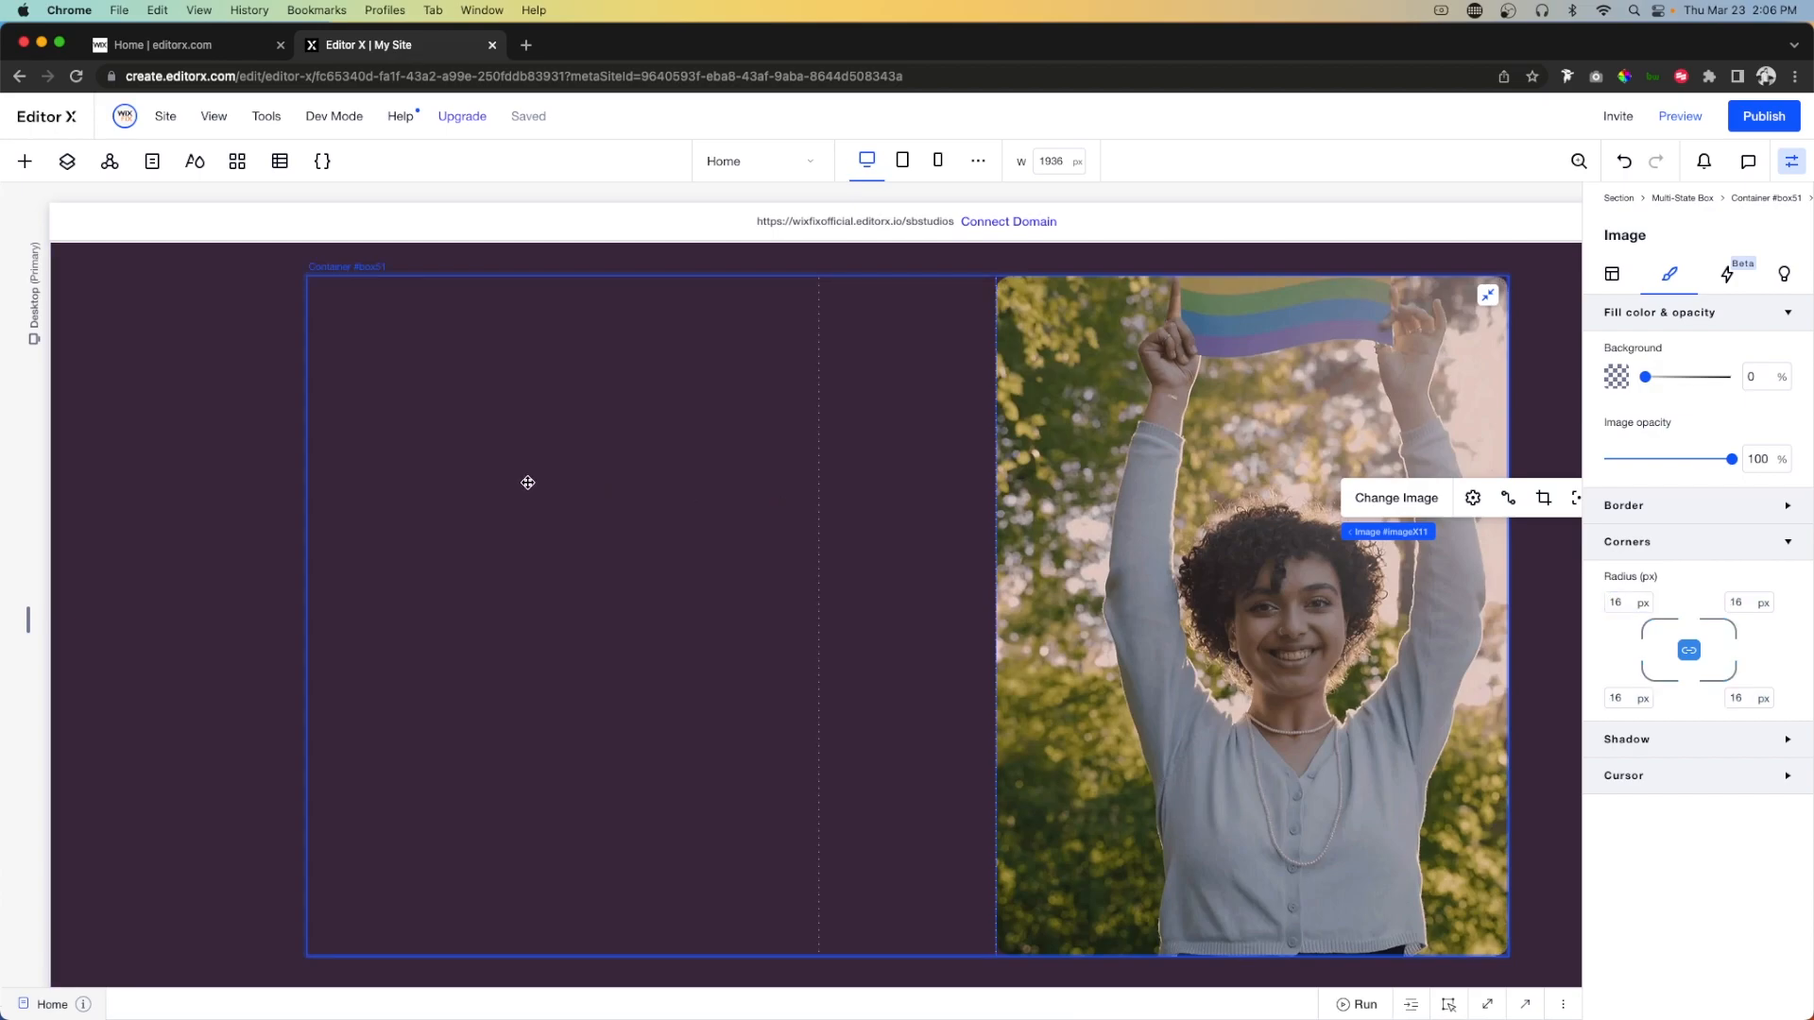
# Add a new container to the left column beside the testimonial image.
pyautogui.click(25, 161)
pyautogui.moveTo(319, 514); pyautogui.dragTo(553, 511)
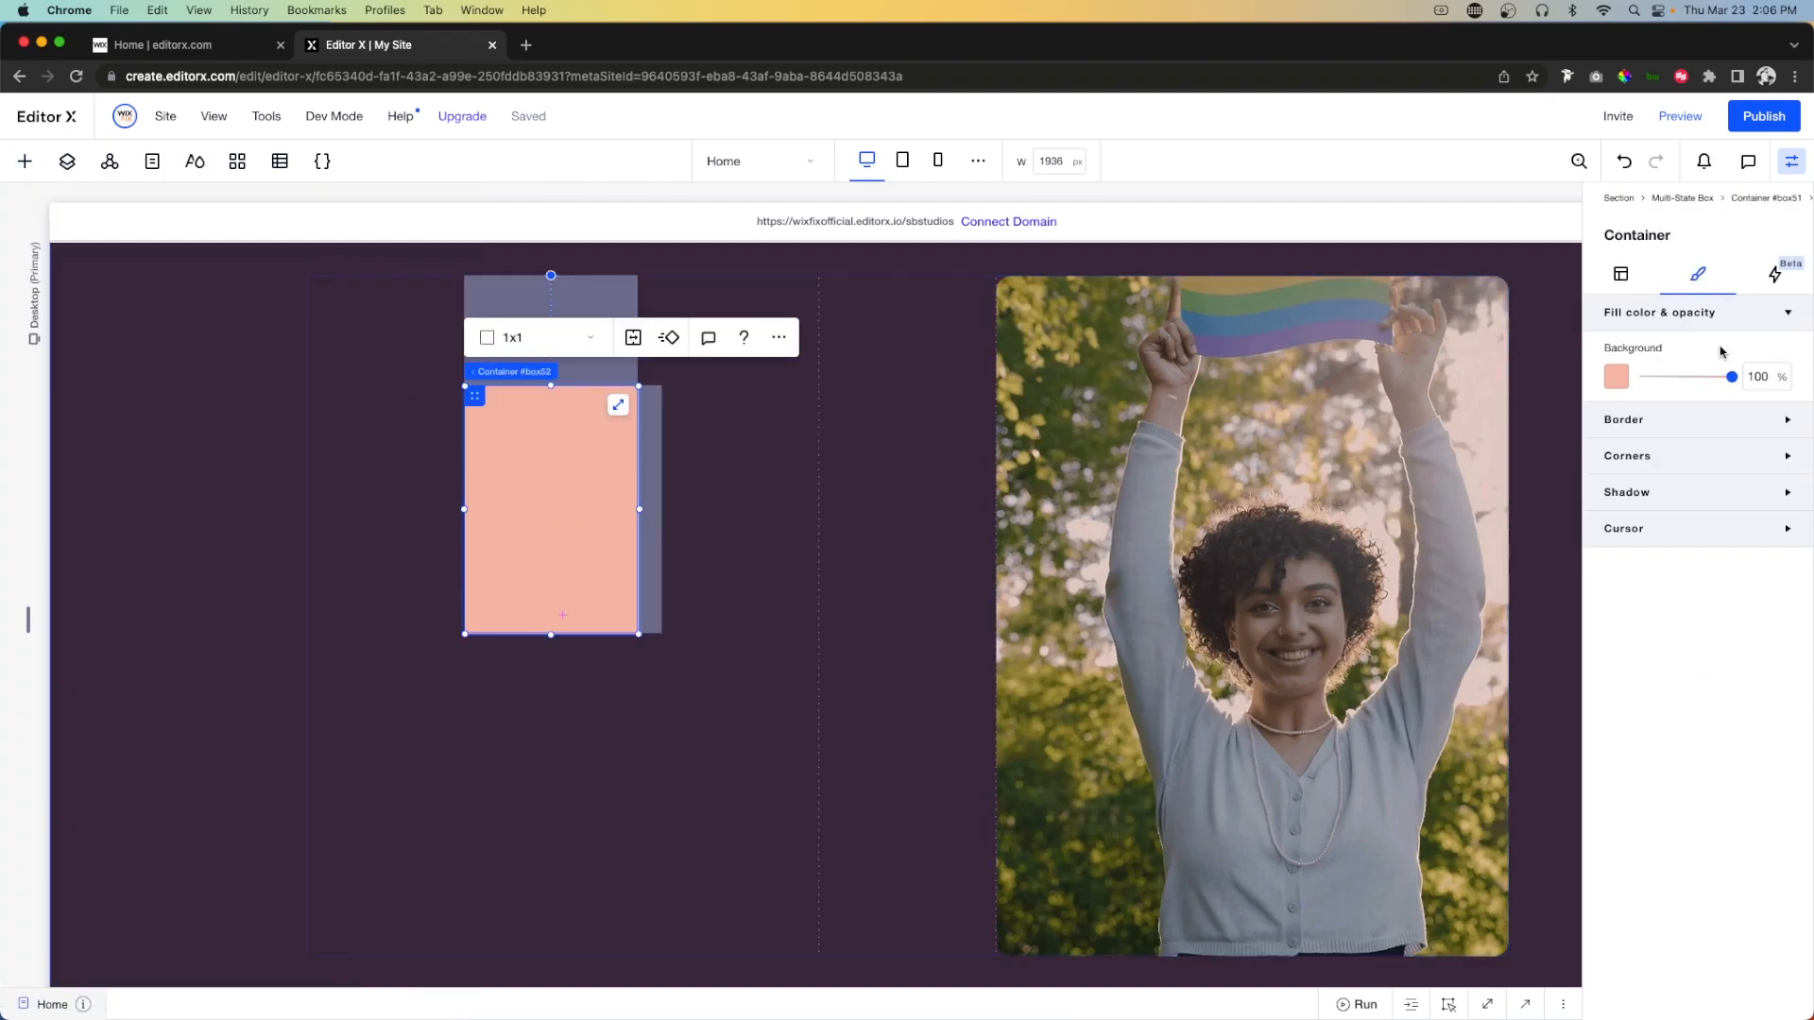
# Set the background opacity of the new container beside the testimonial image to 0%.
pyautogui.click(1759, 377)
pyautogui.write('0')
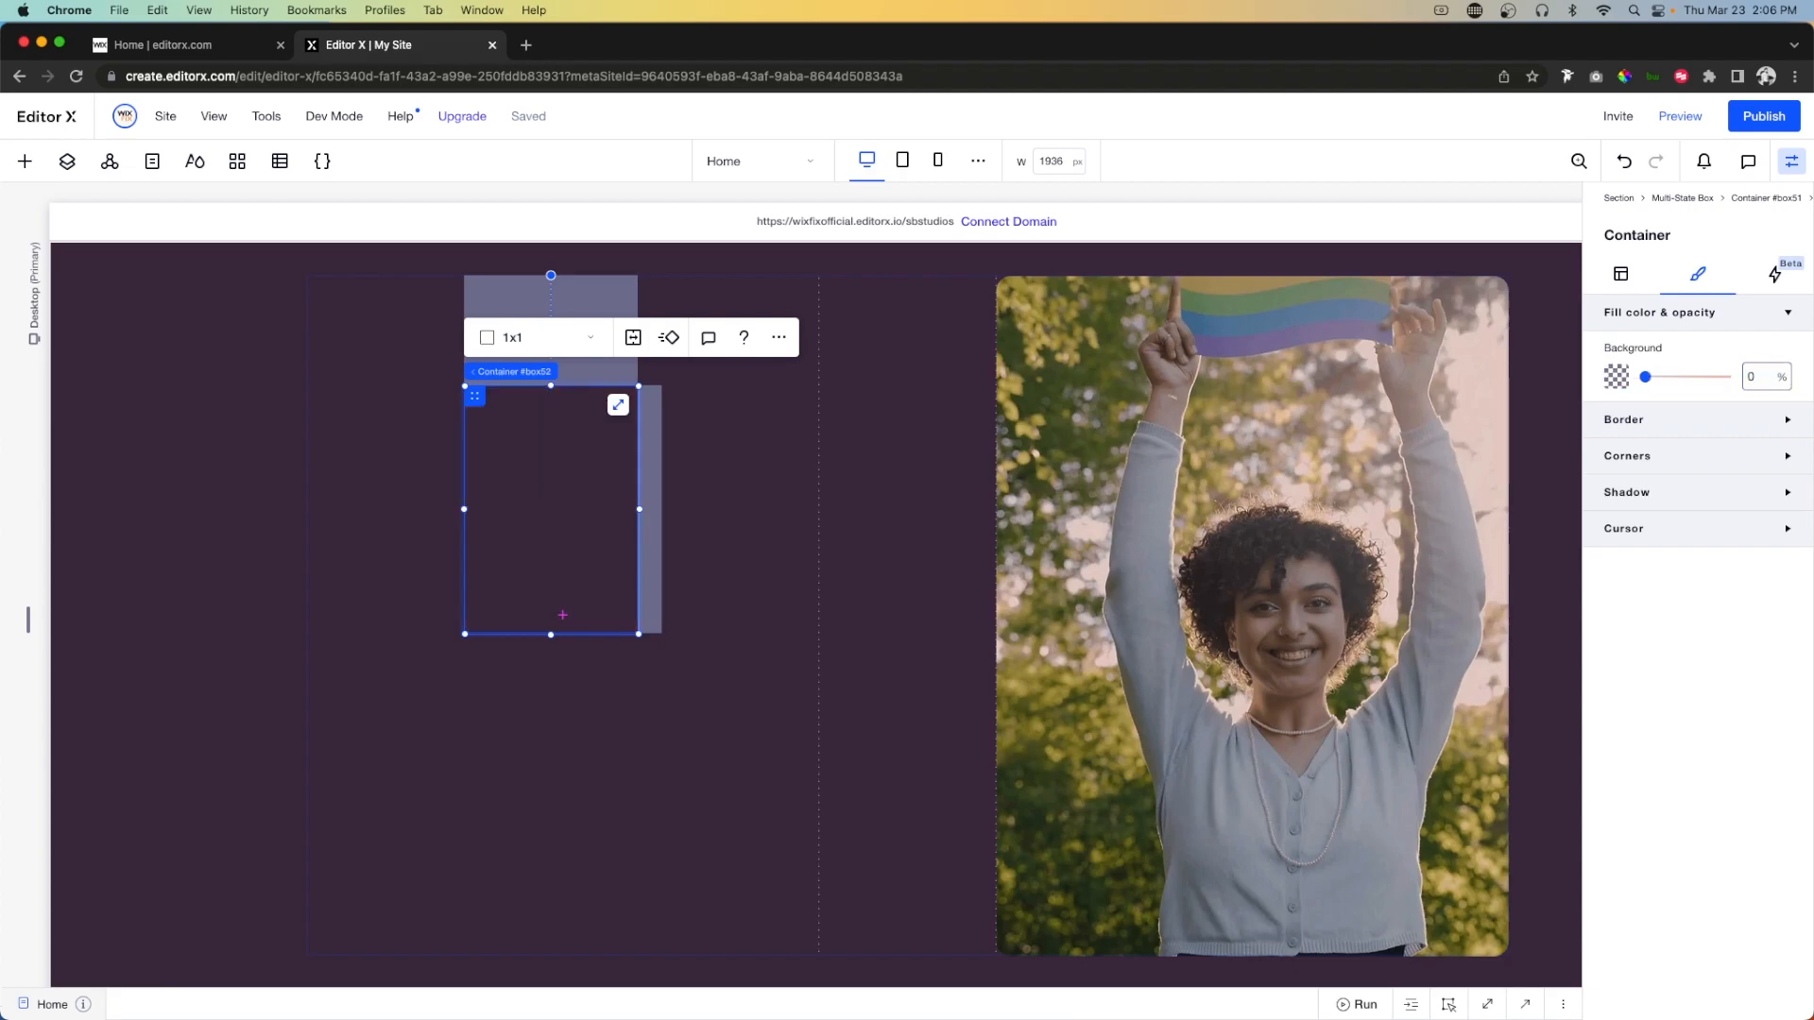
# Set the transparent container's width to 100% and align it to the top left of its column.
pyautogui.click(1627, 285)
pyautogui.click(1659, 490)
pyautogui.write('100')
pyautogui.press('Return')
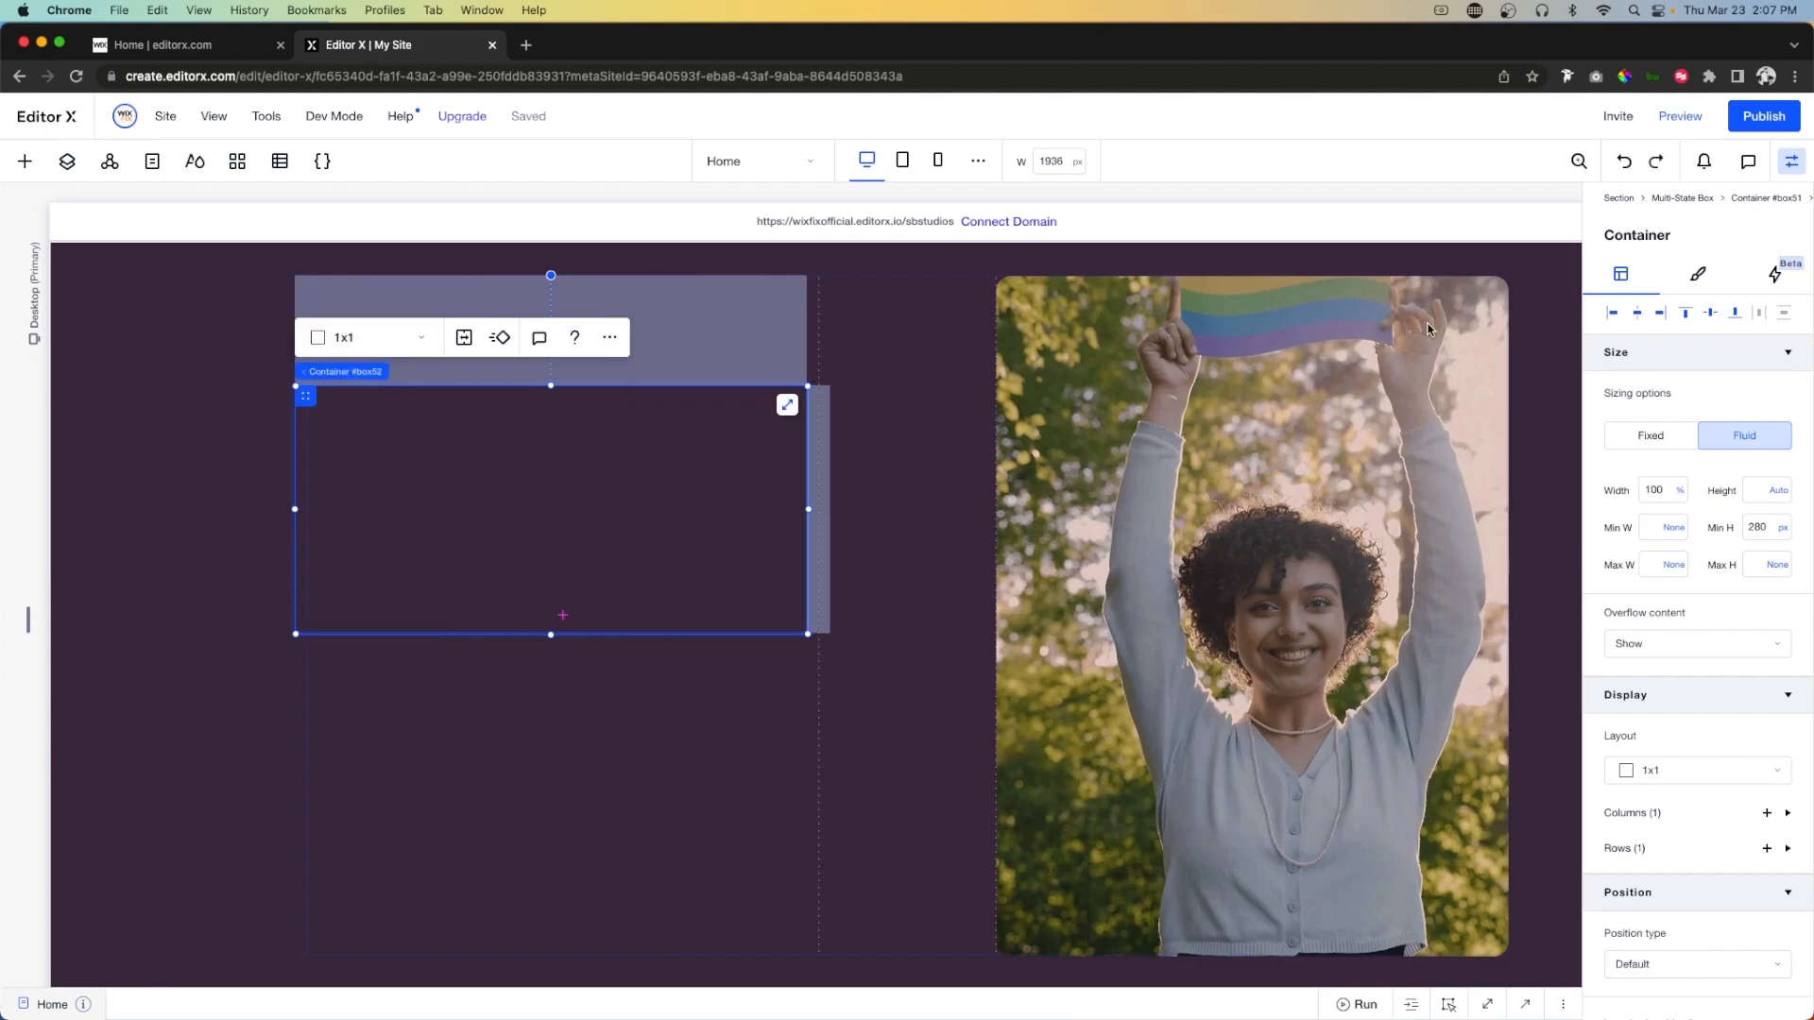
pyautogui.click(1614, 315)
pyautogui.click(1685, 315)
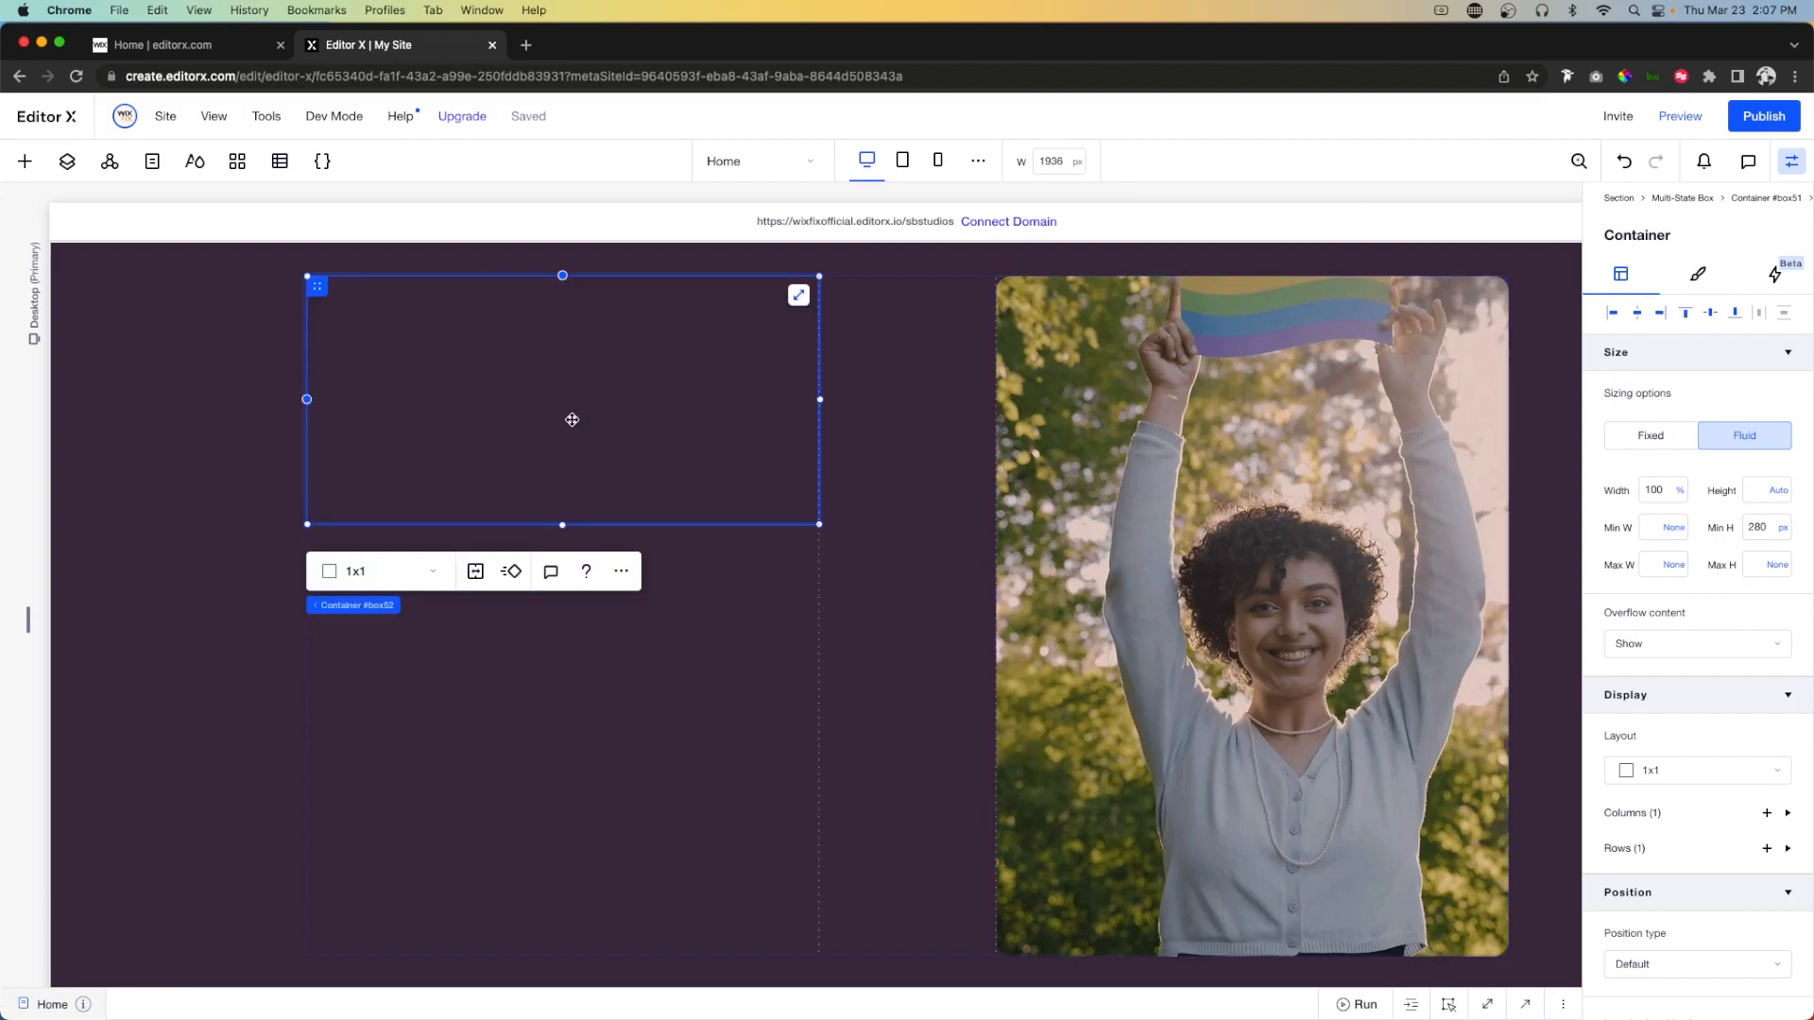
# Give the transparent container a 2x1 layout with a 5 px column gap.
pyautogui.click(417, 574)
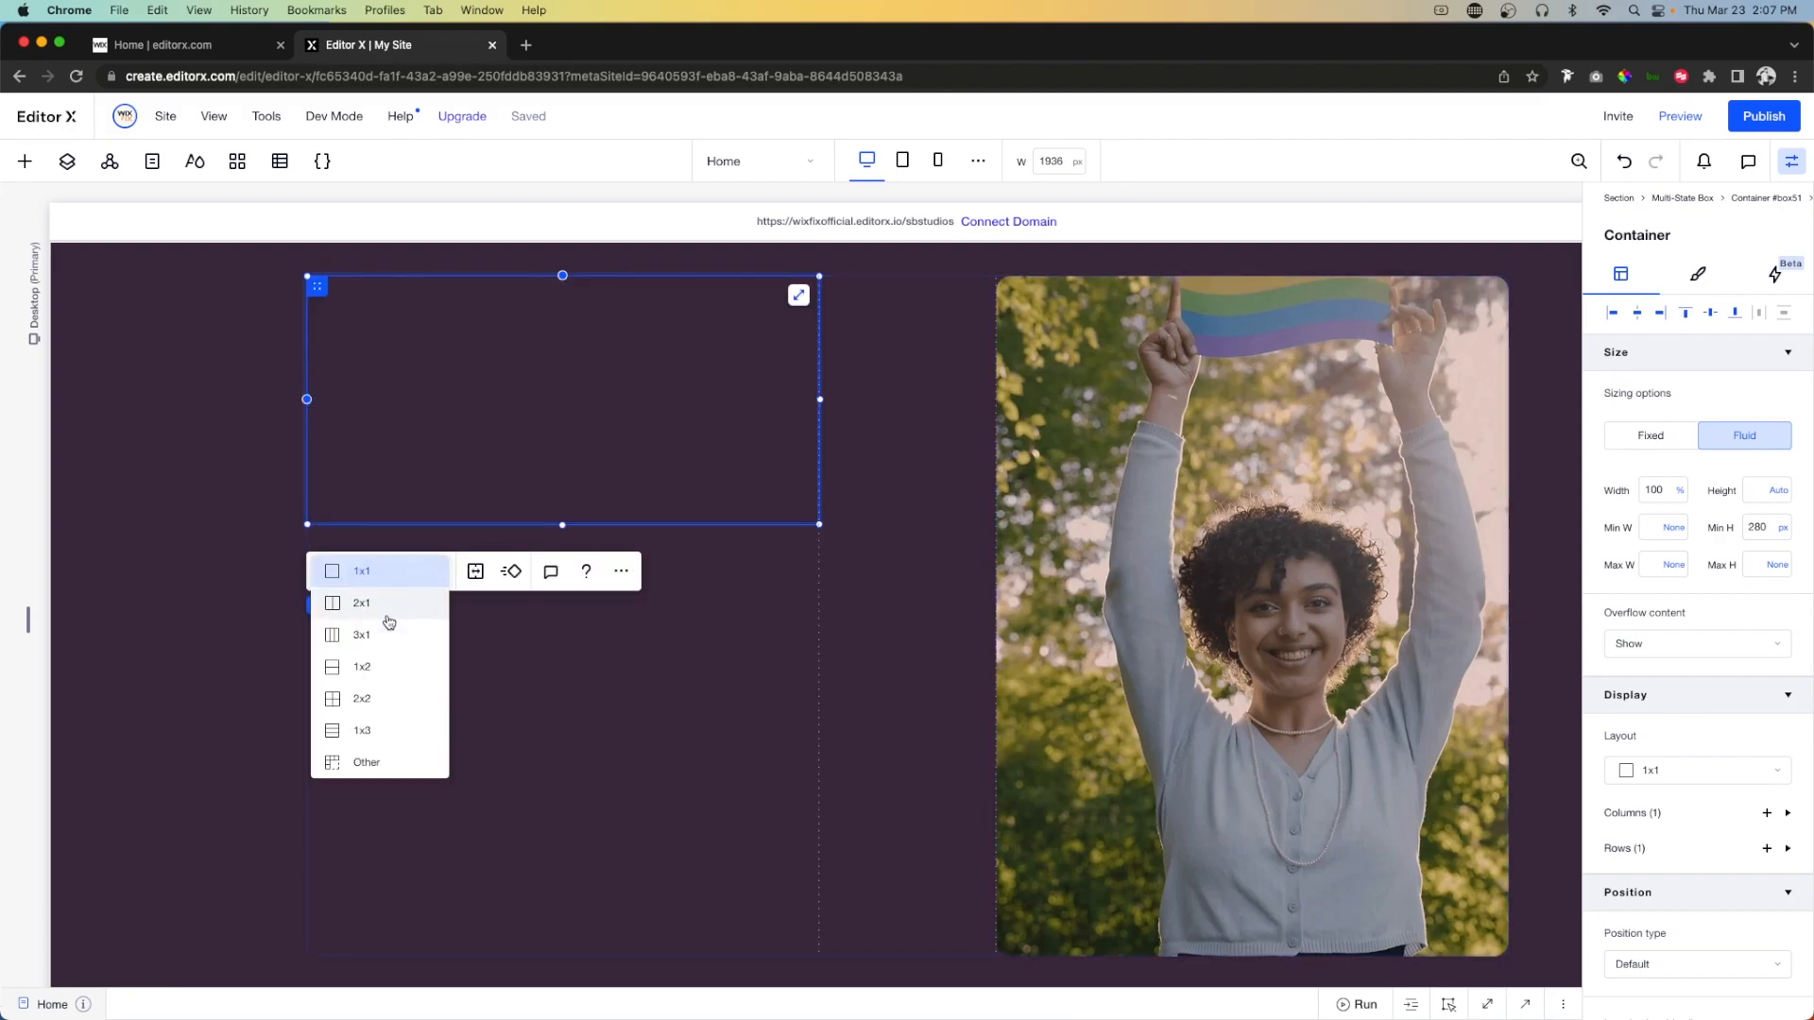
pyautogui.click(375, 611)
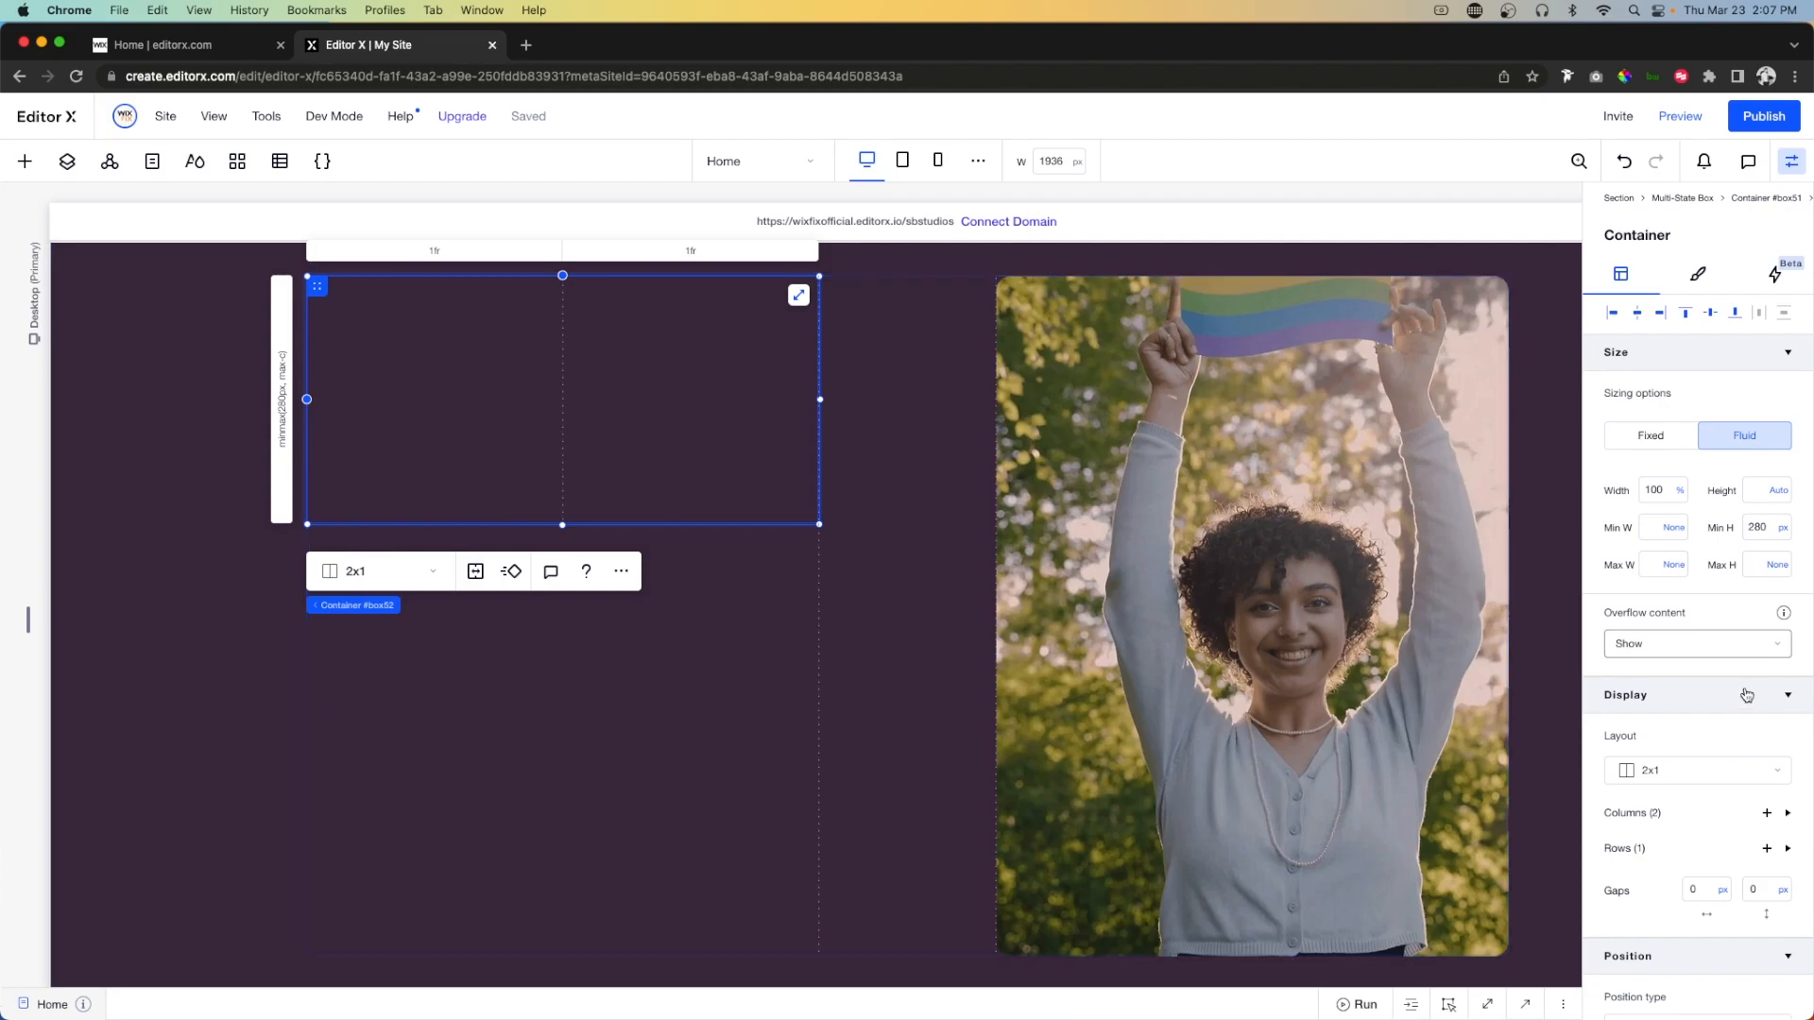
pyautogui.scroll(-3, 1711, 704)
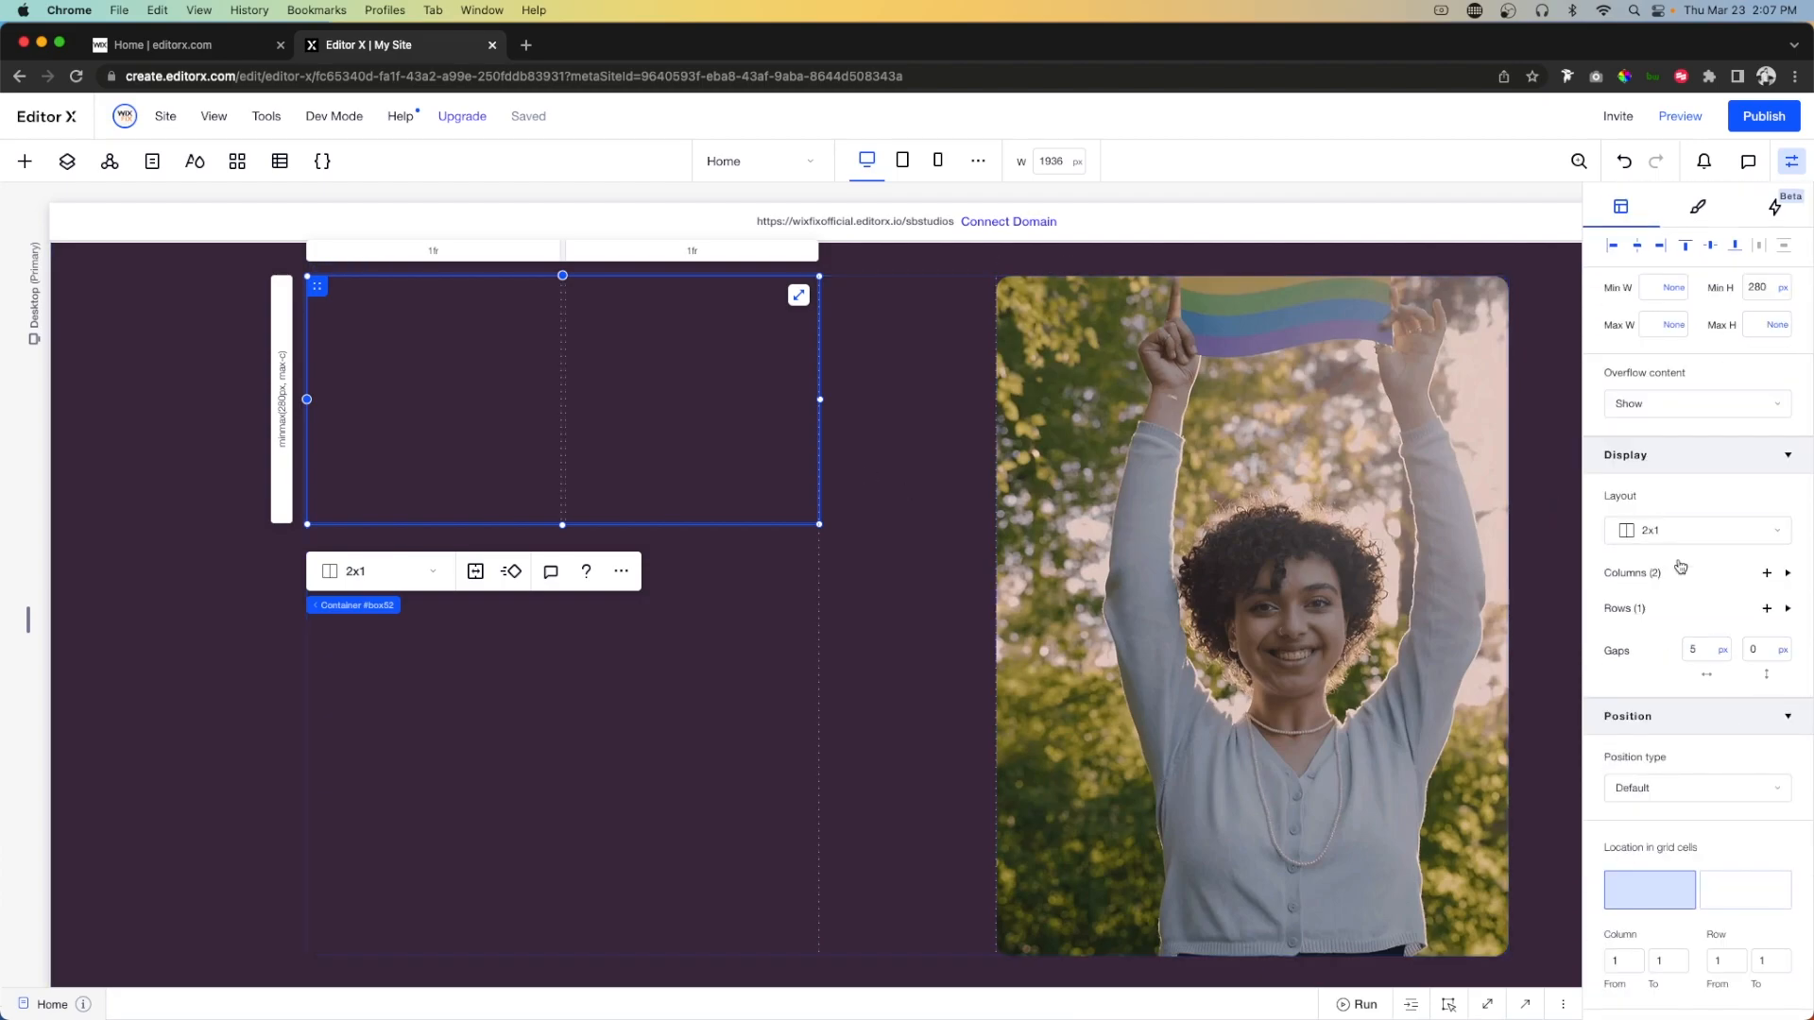
# Add a line to the container's first column and align it to the top left of the cell.
pyautogui.click(26, 160)
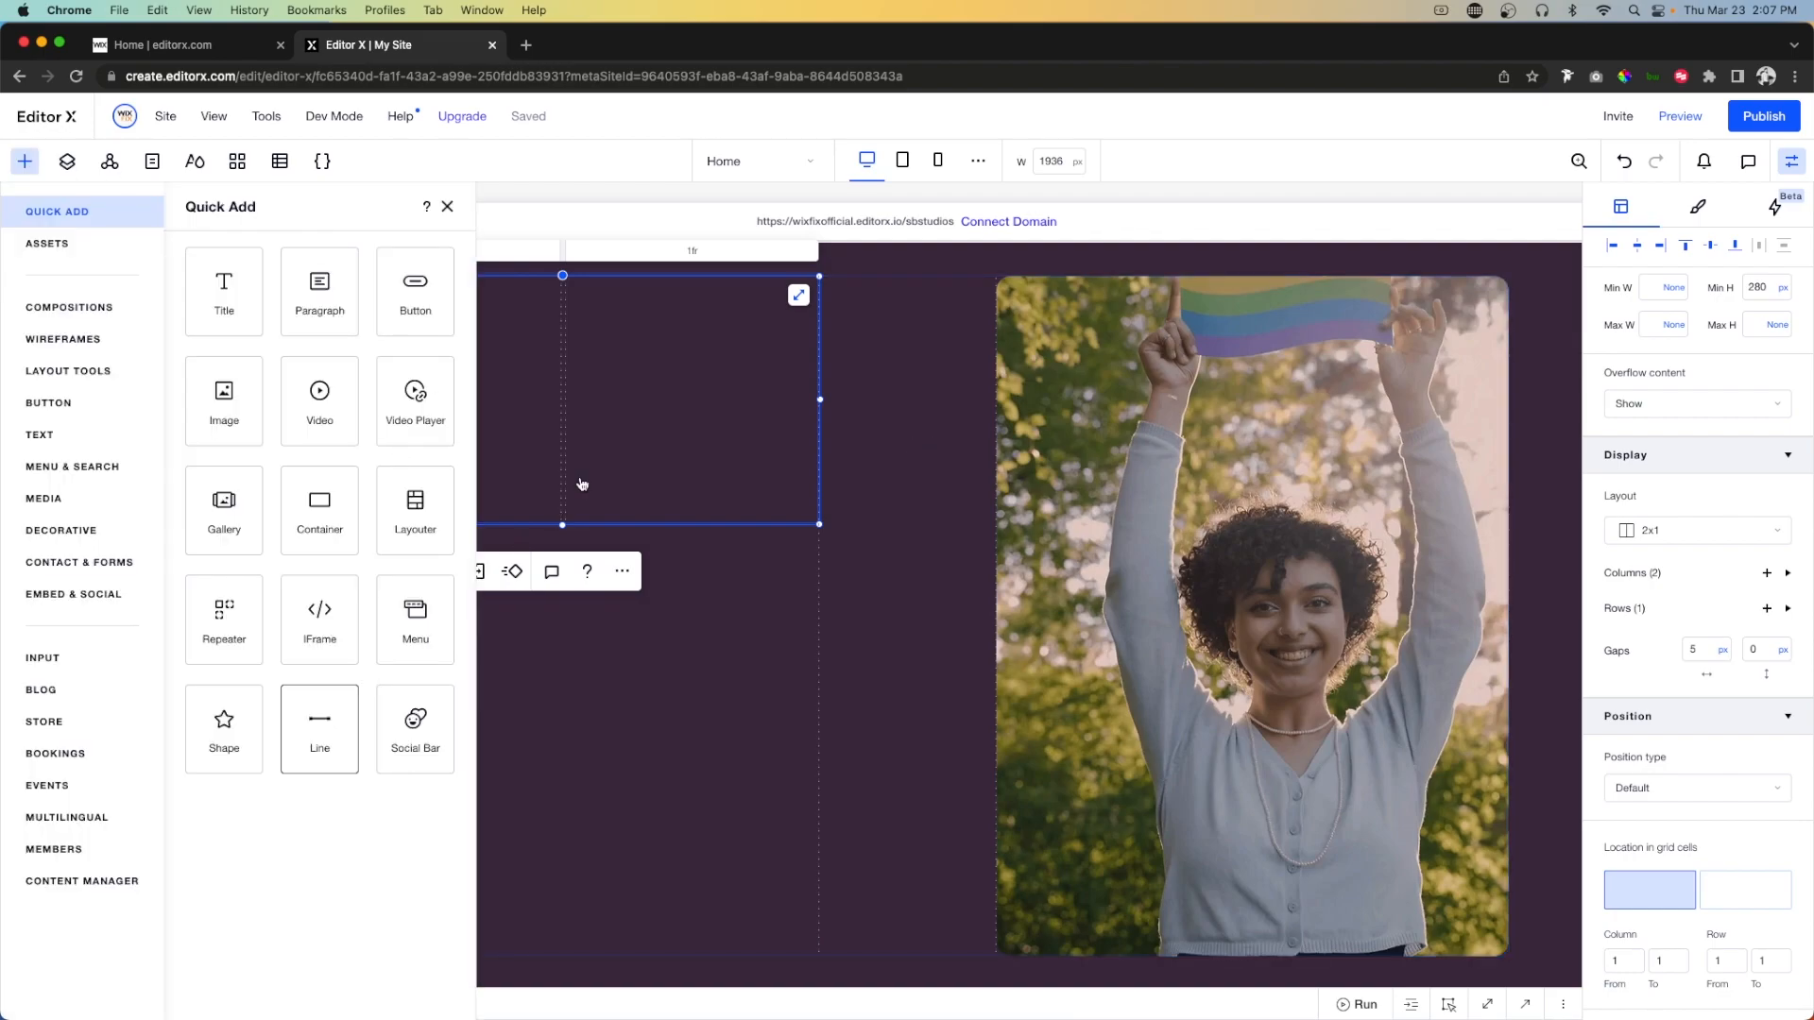
pyautogui.moveTo(513, 413); pyautogui.dragTo(423, 379)
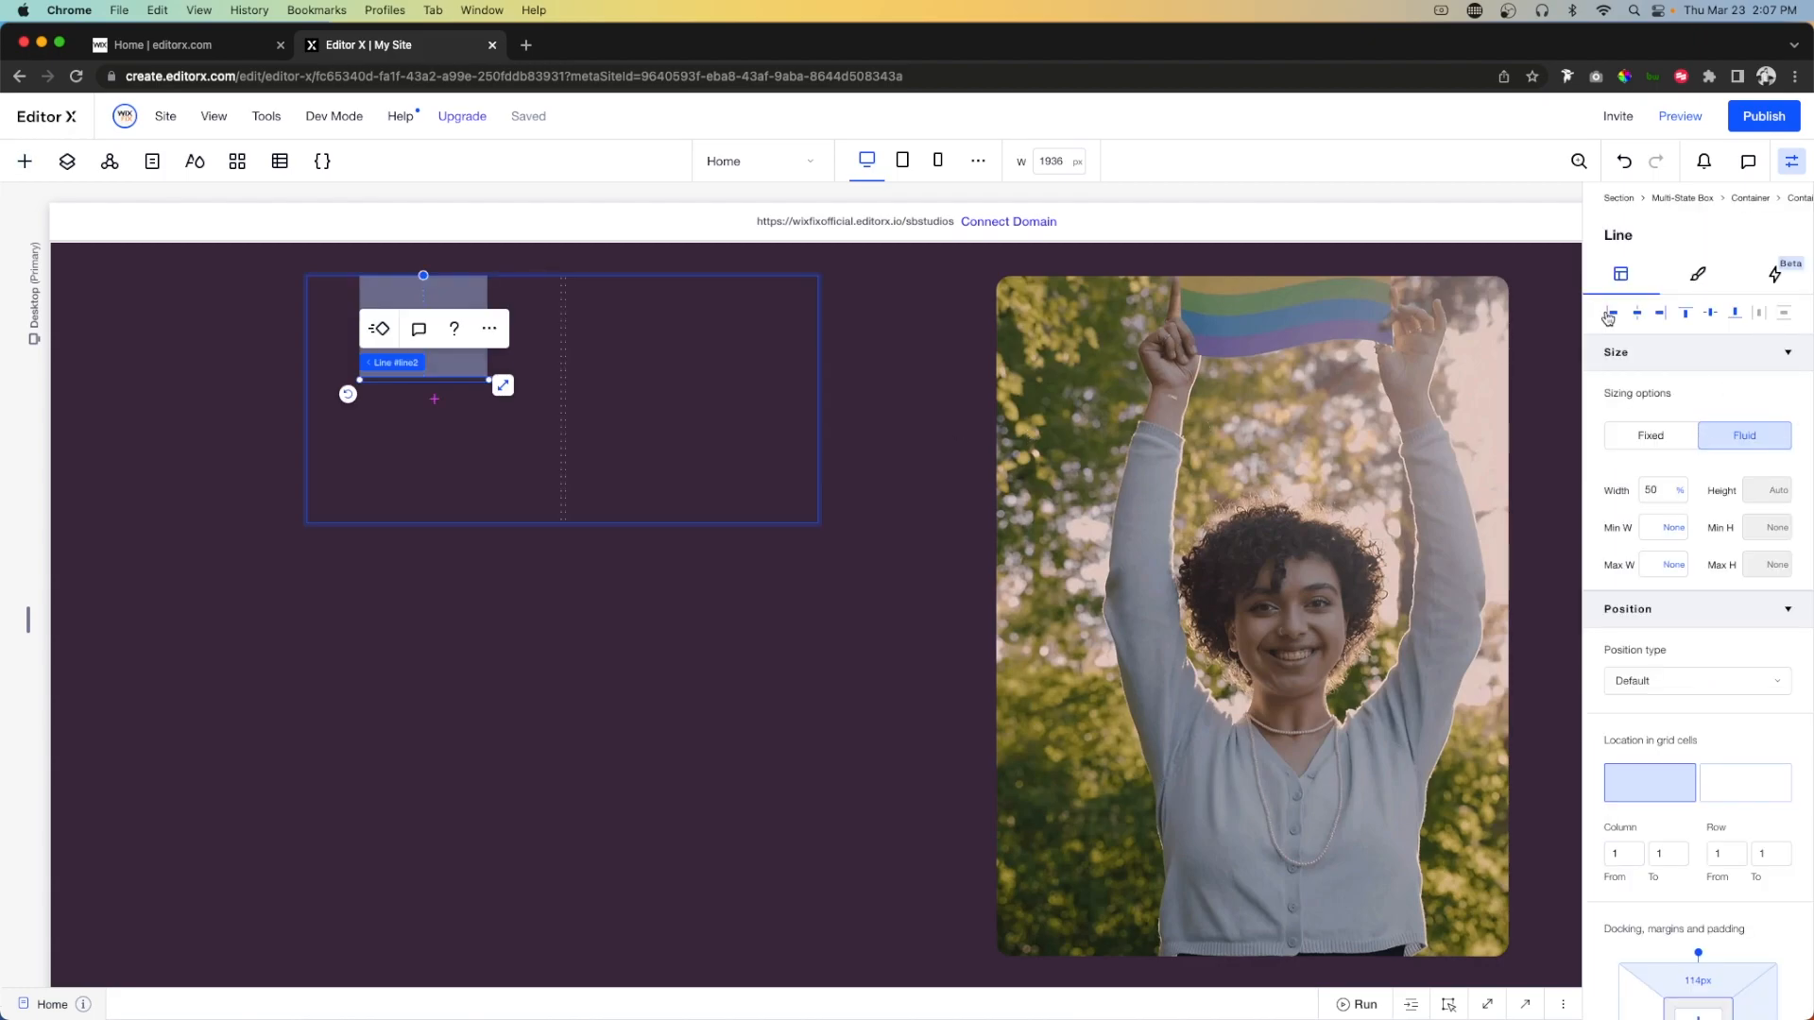
pyautogui.click(1615, 314)
pyautogui.click(1687, 314)
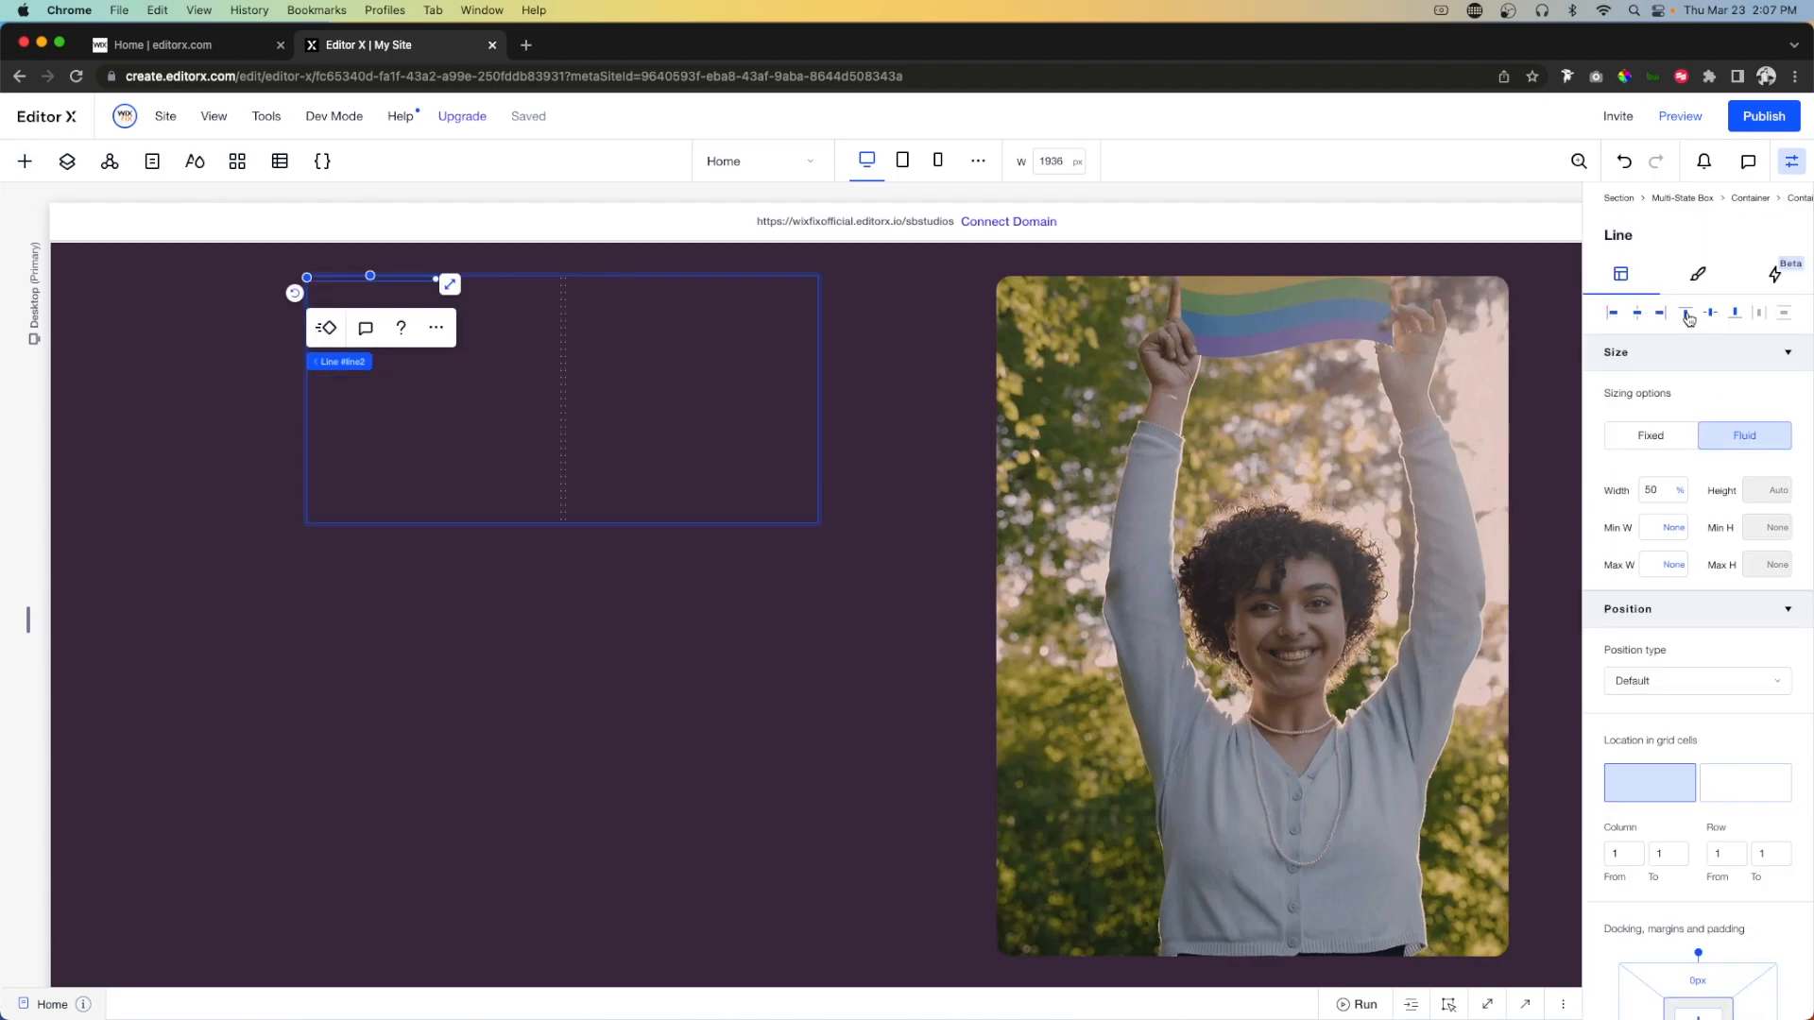
# Switch the line to fixed sizing with a width of 60 px.
pyautogui.click(1672, 442)
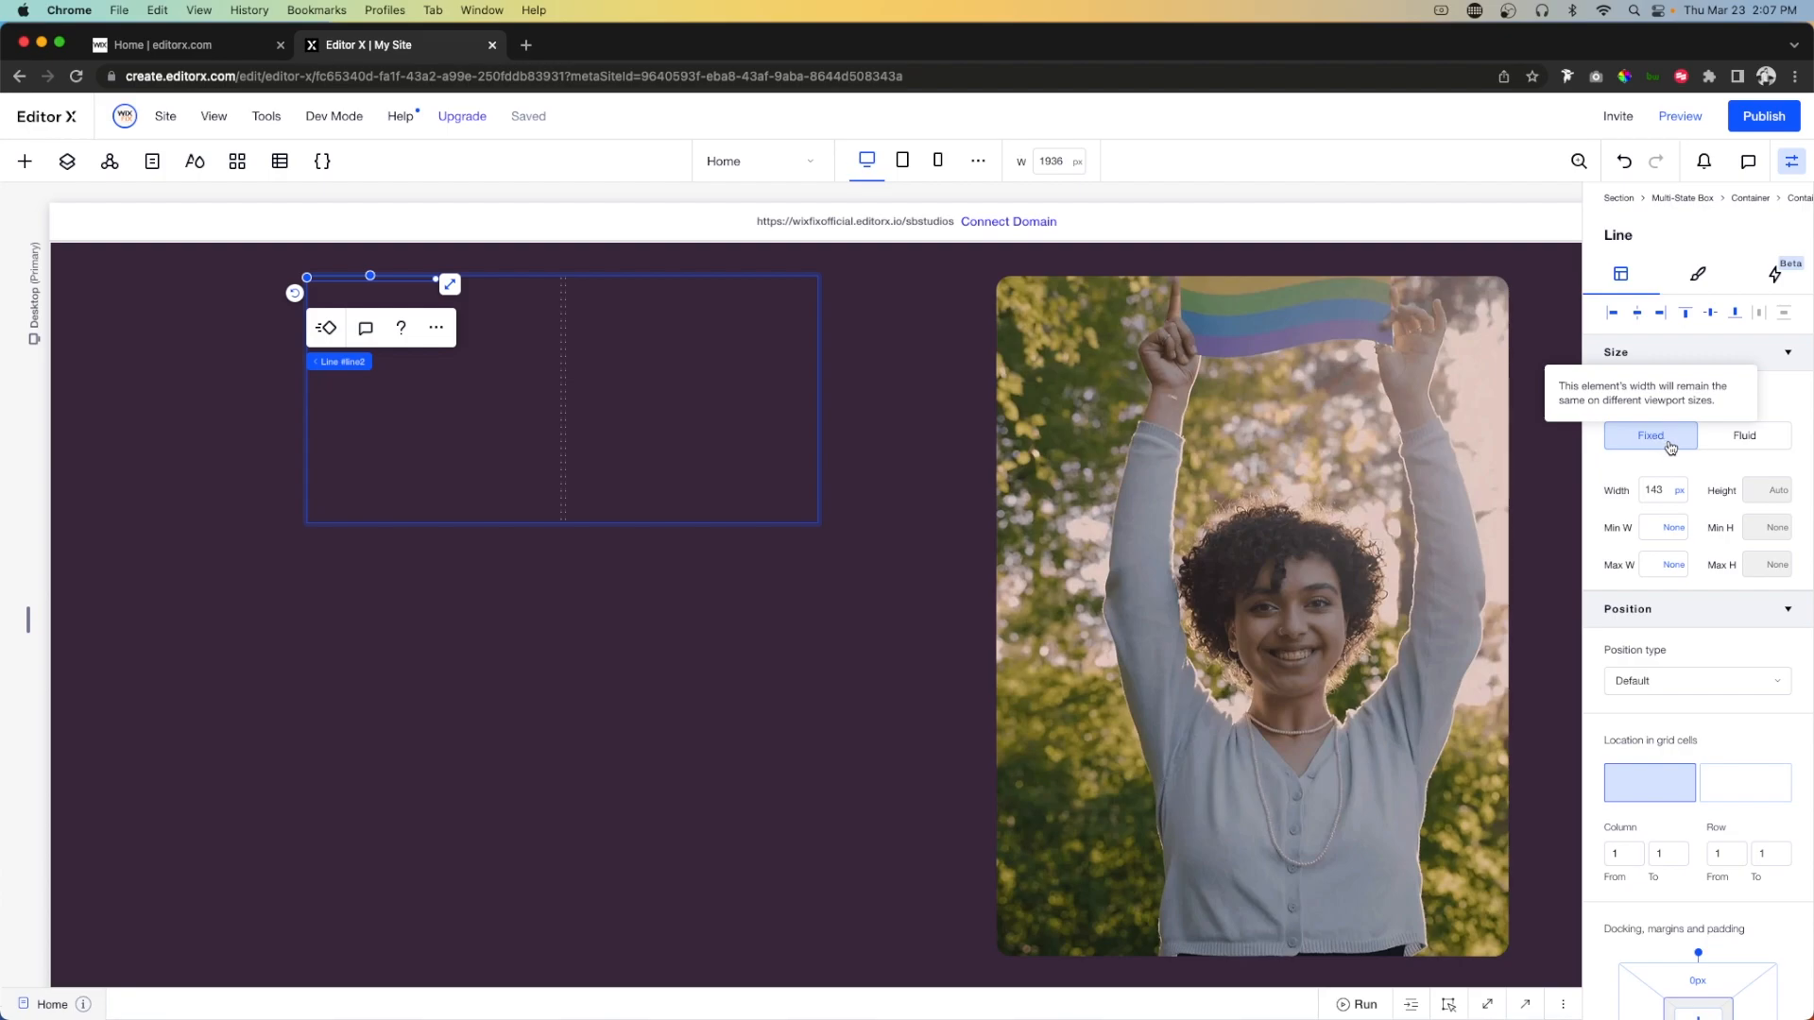
pyautogui.click(1667, 489)
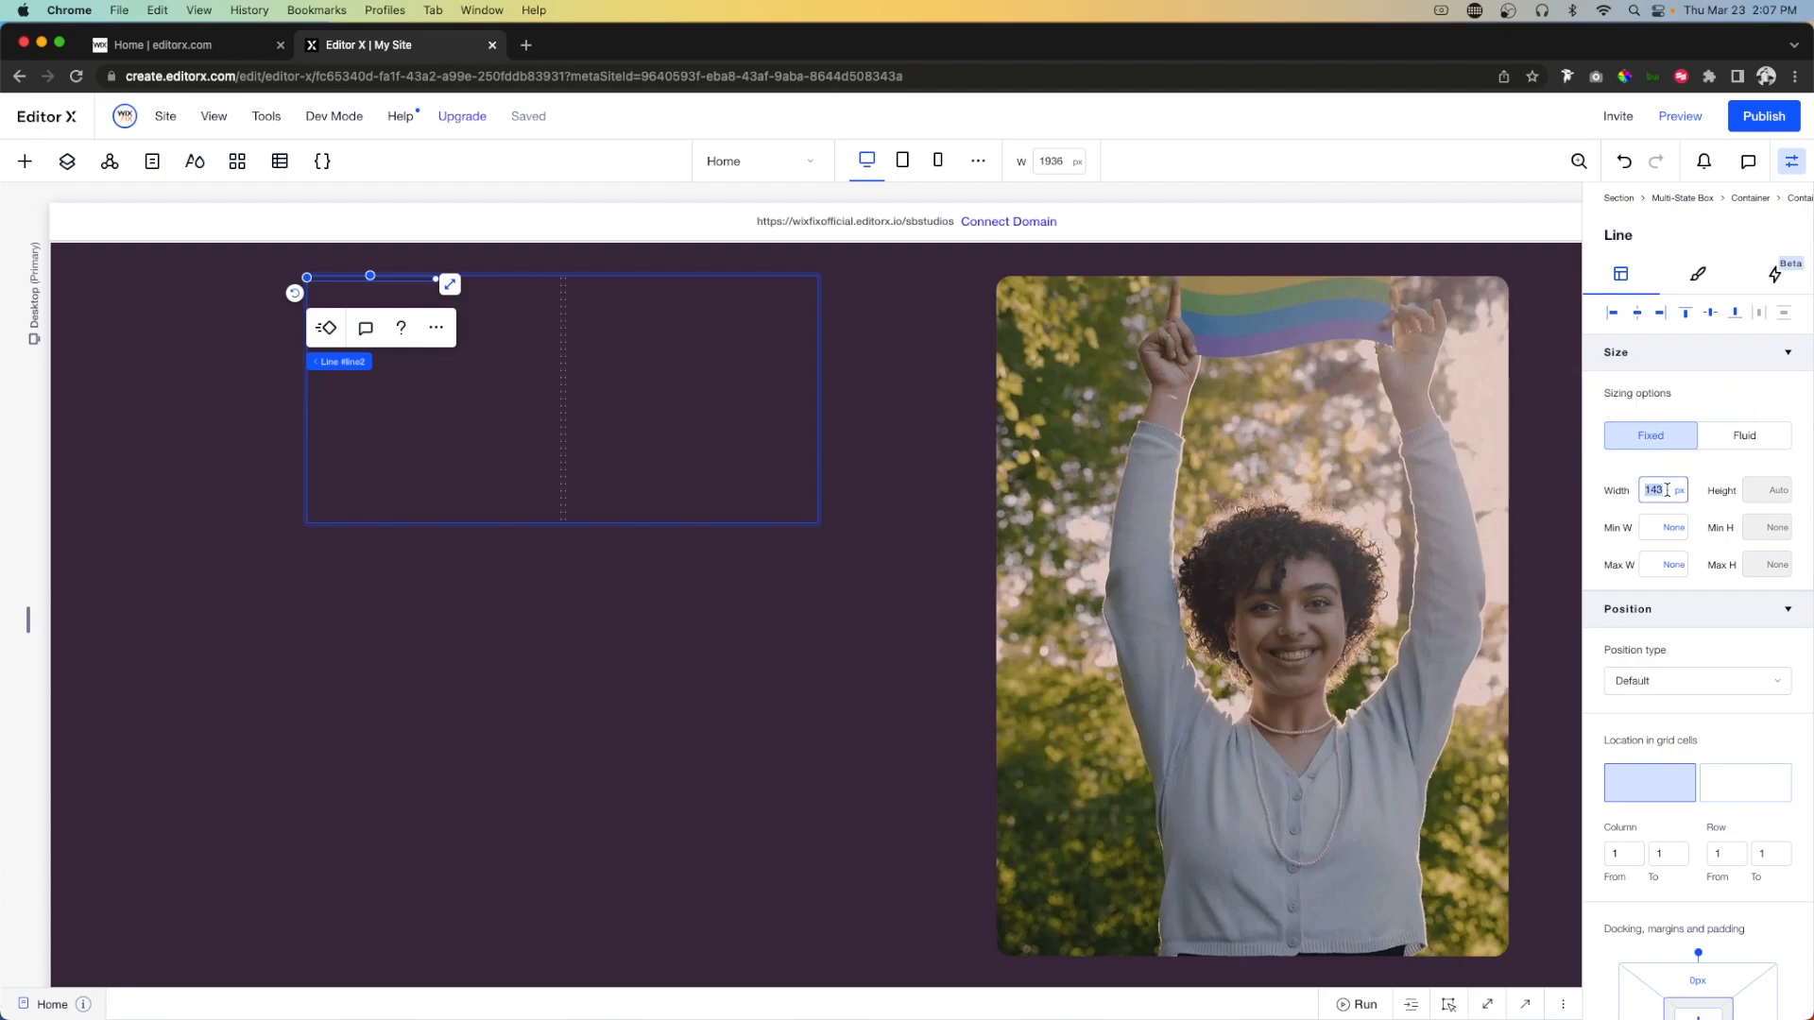
pyautogui.press('Return')
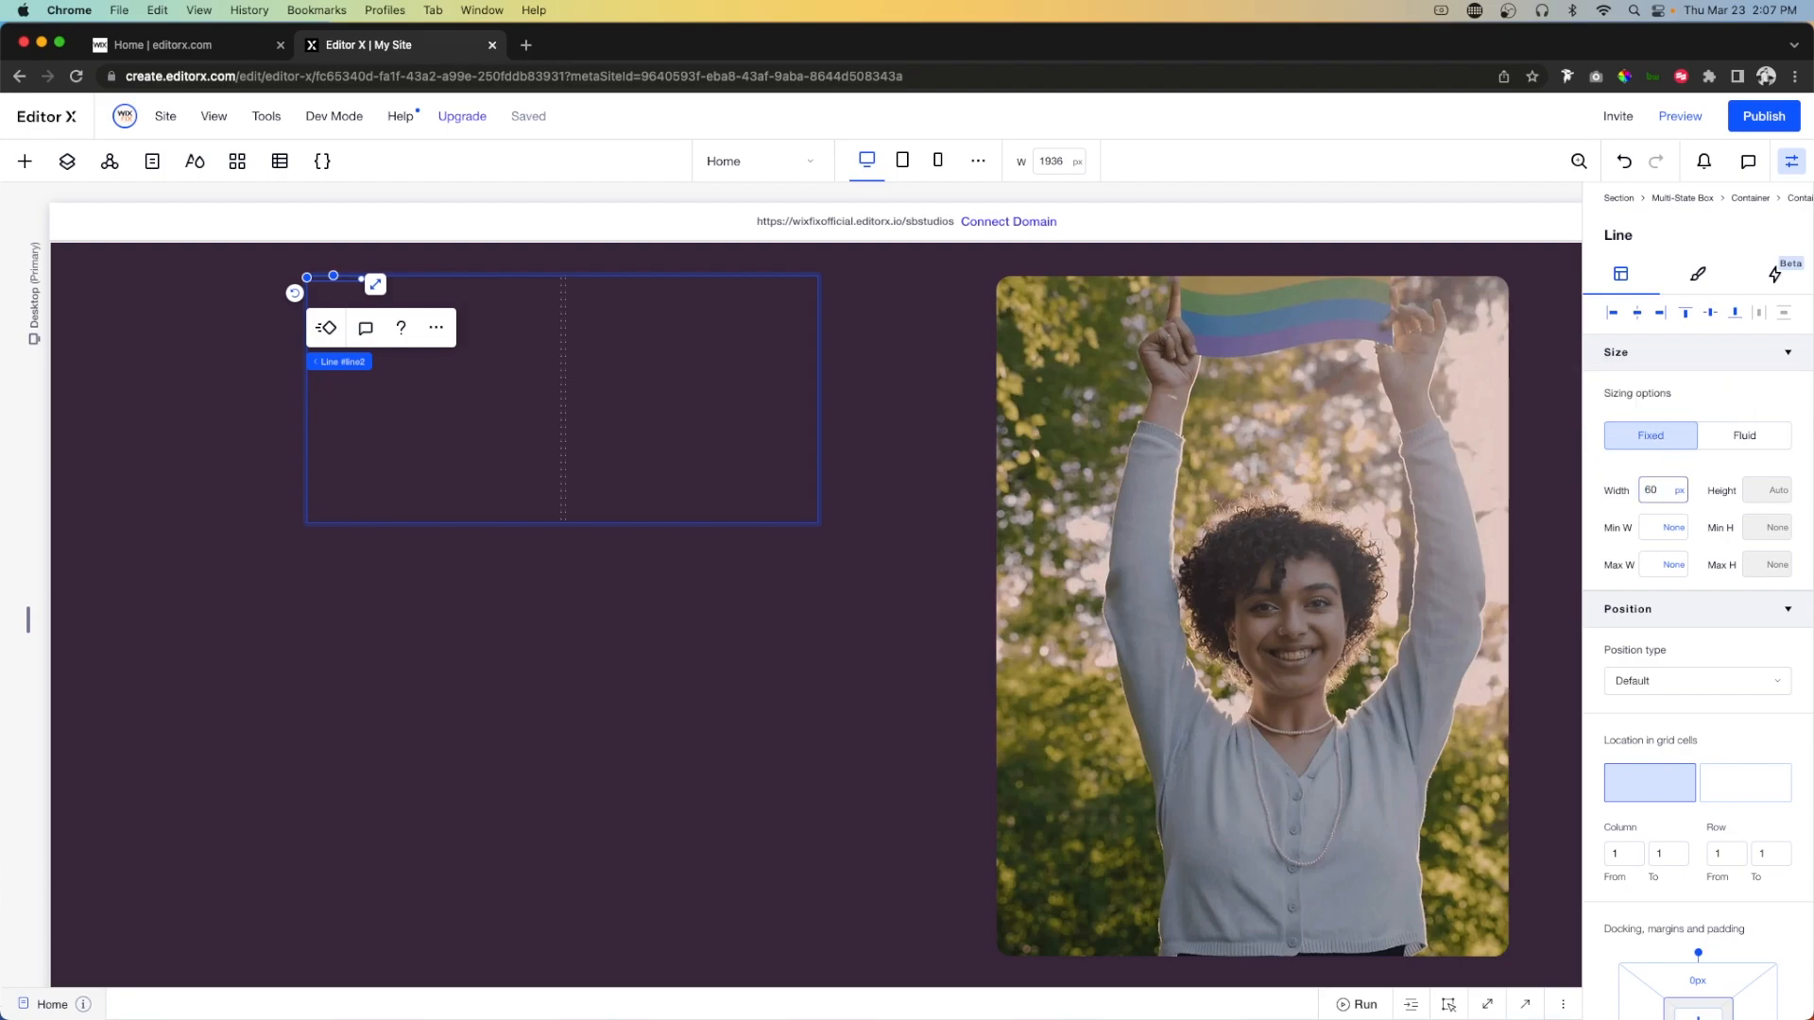
# Change the line's color to the off-white theme color #FAFAEE and deselect it.
pyautogui.click(1698, 274)
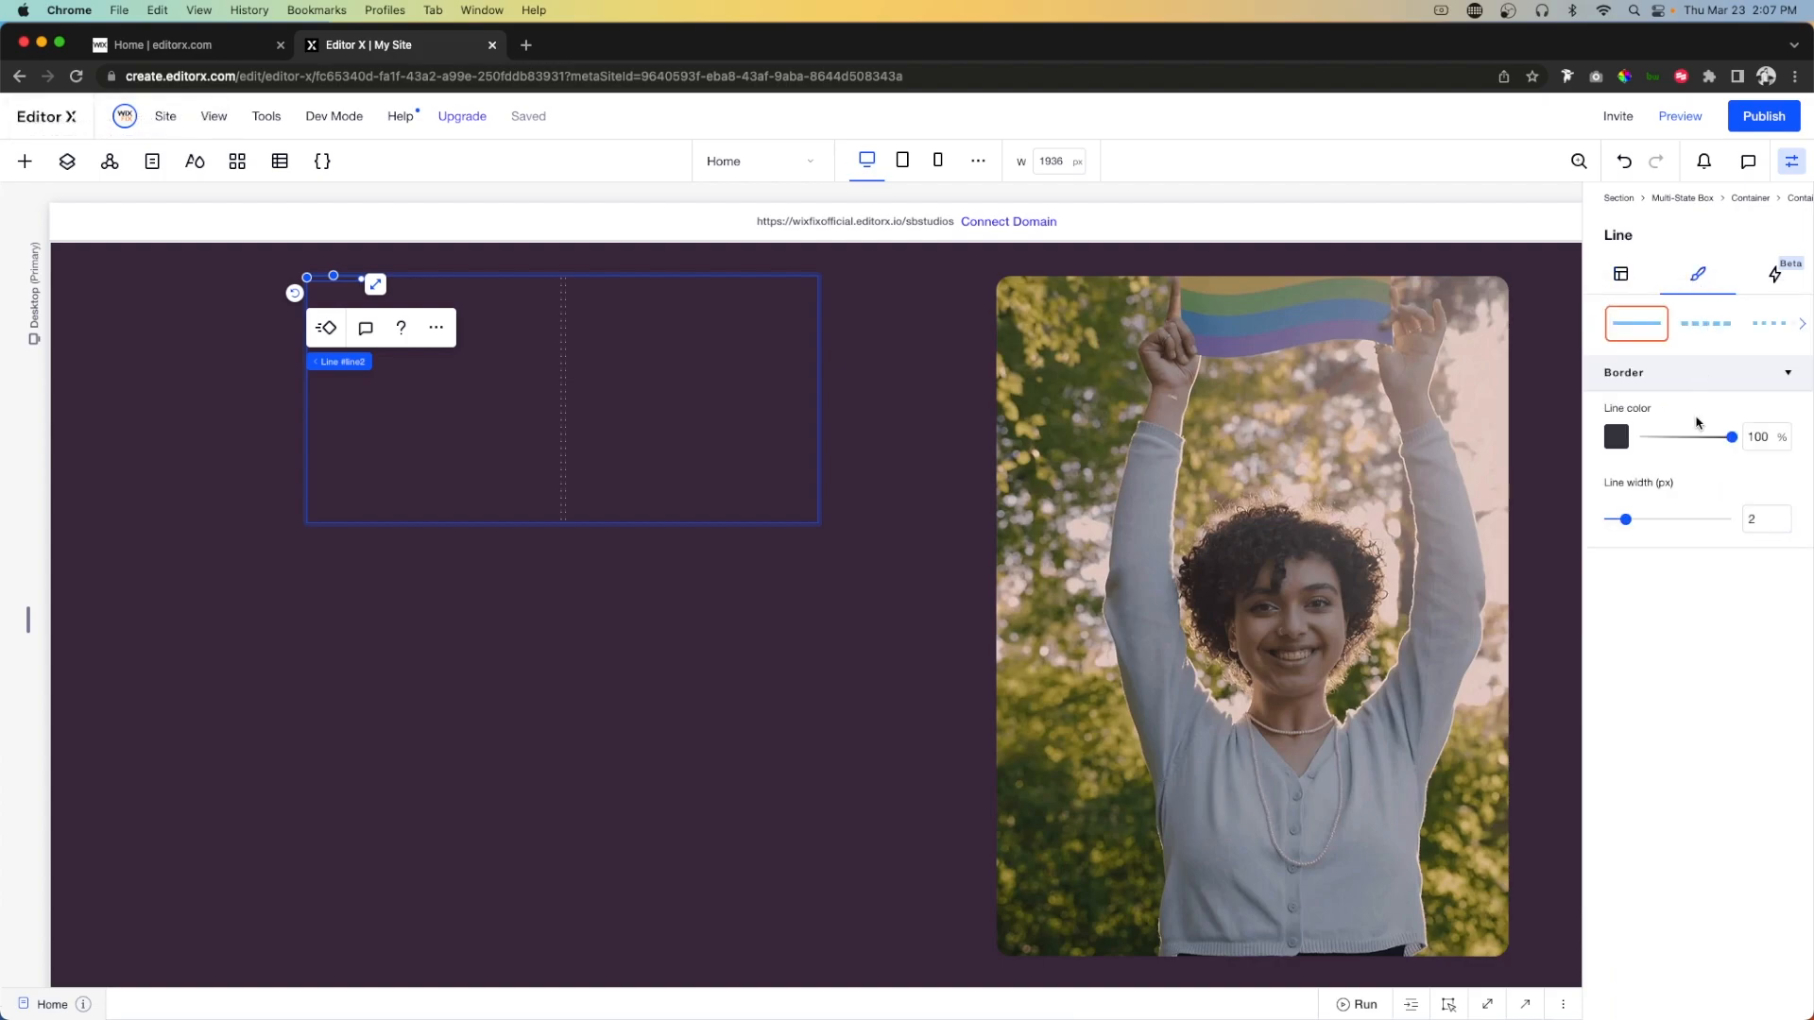
pyautogui.click(1617, 437)
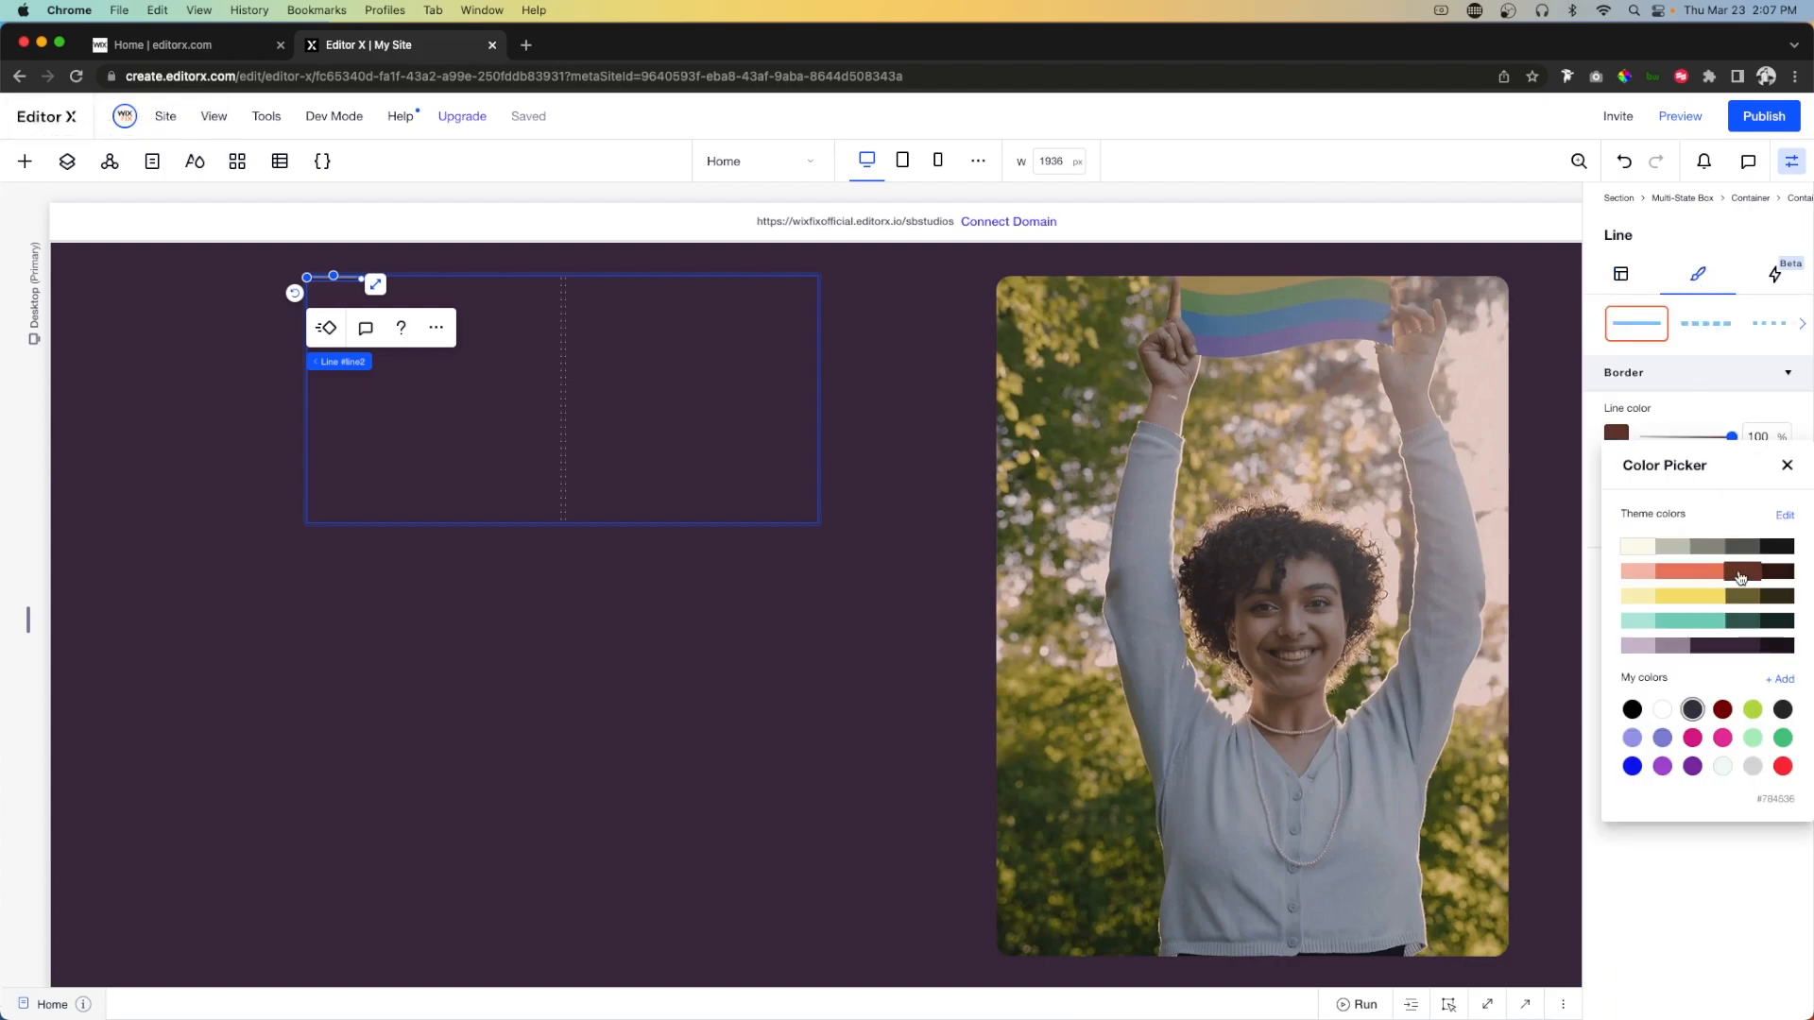
pyautogui.click(1639, 546)
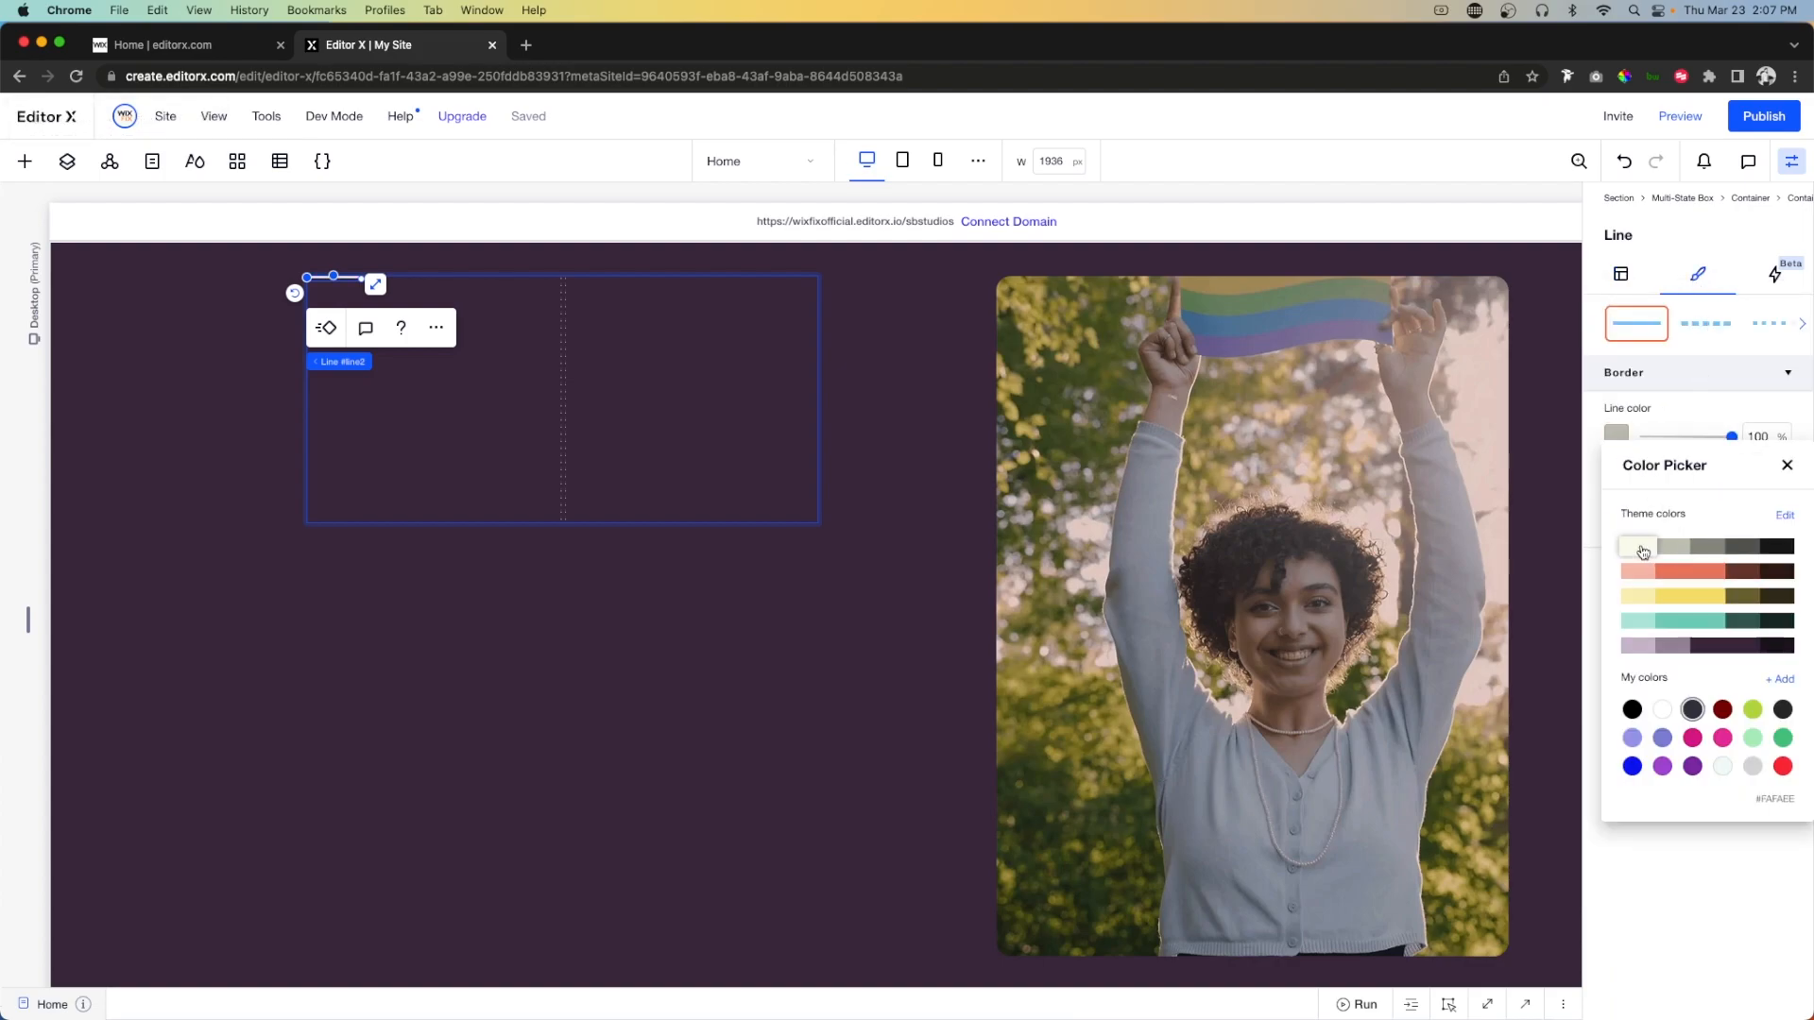
pyautogui.click(1790, 466)
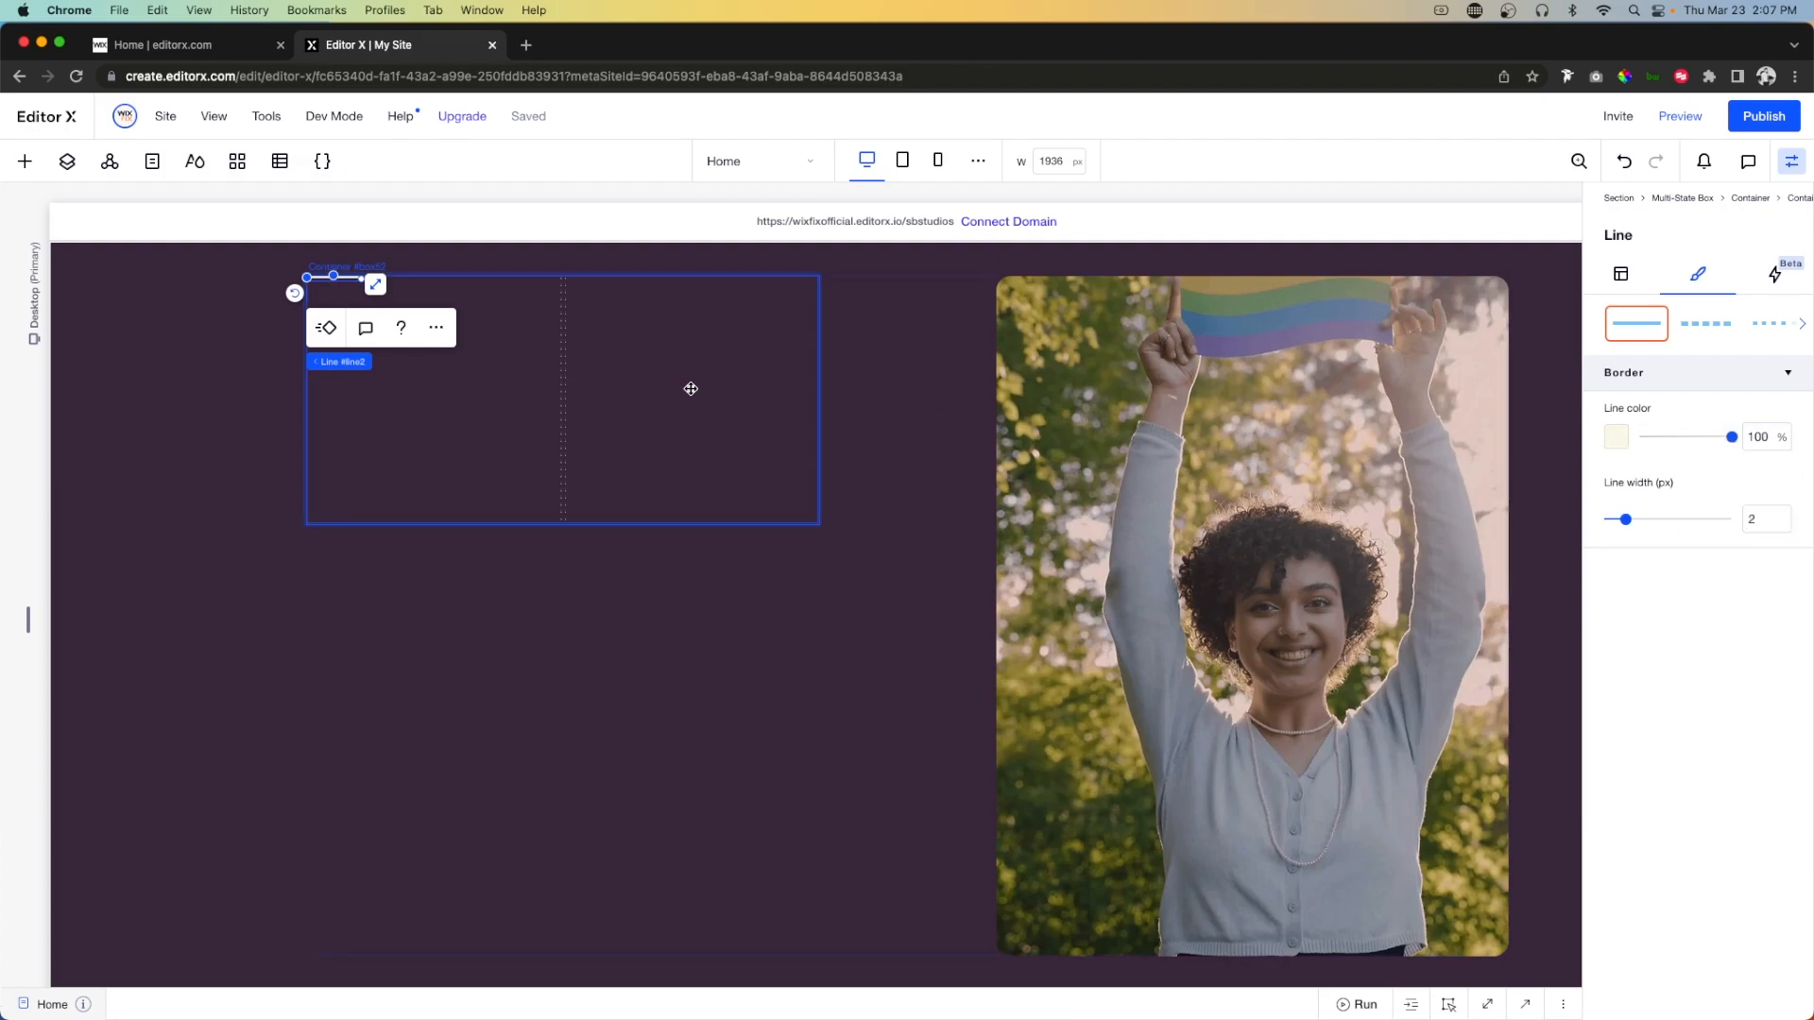
pyautogui.press('Escape')
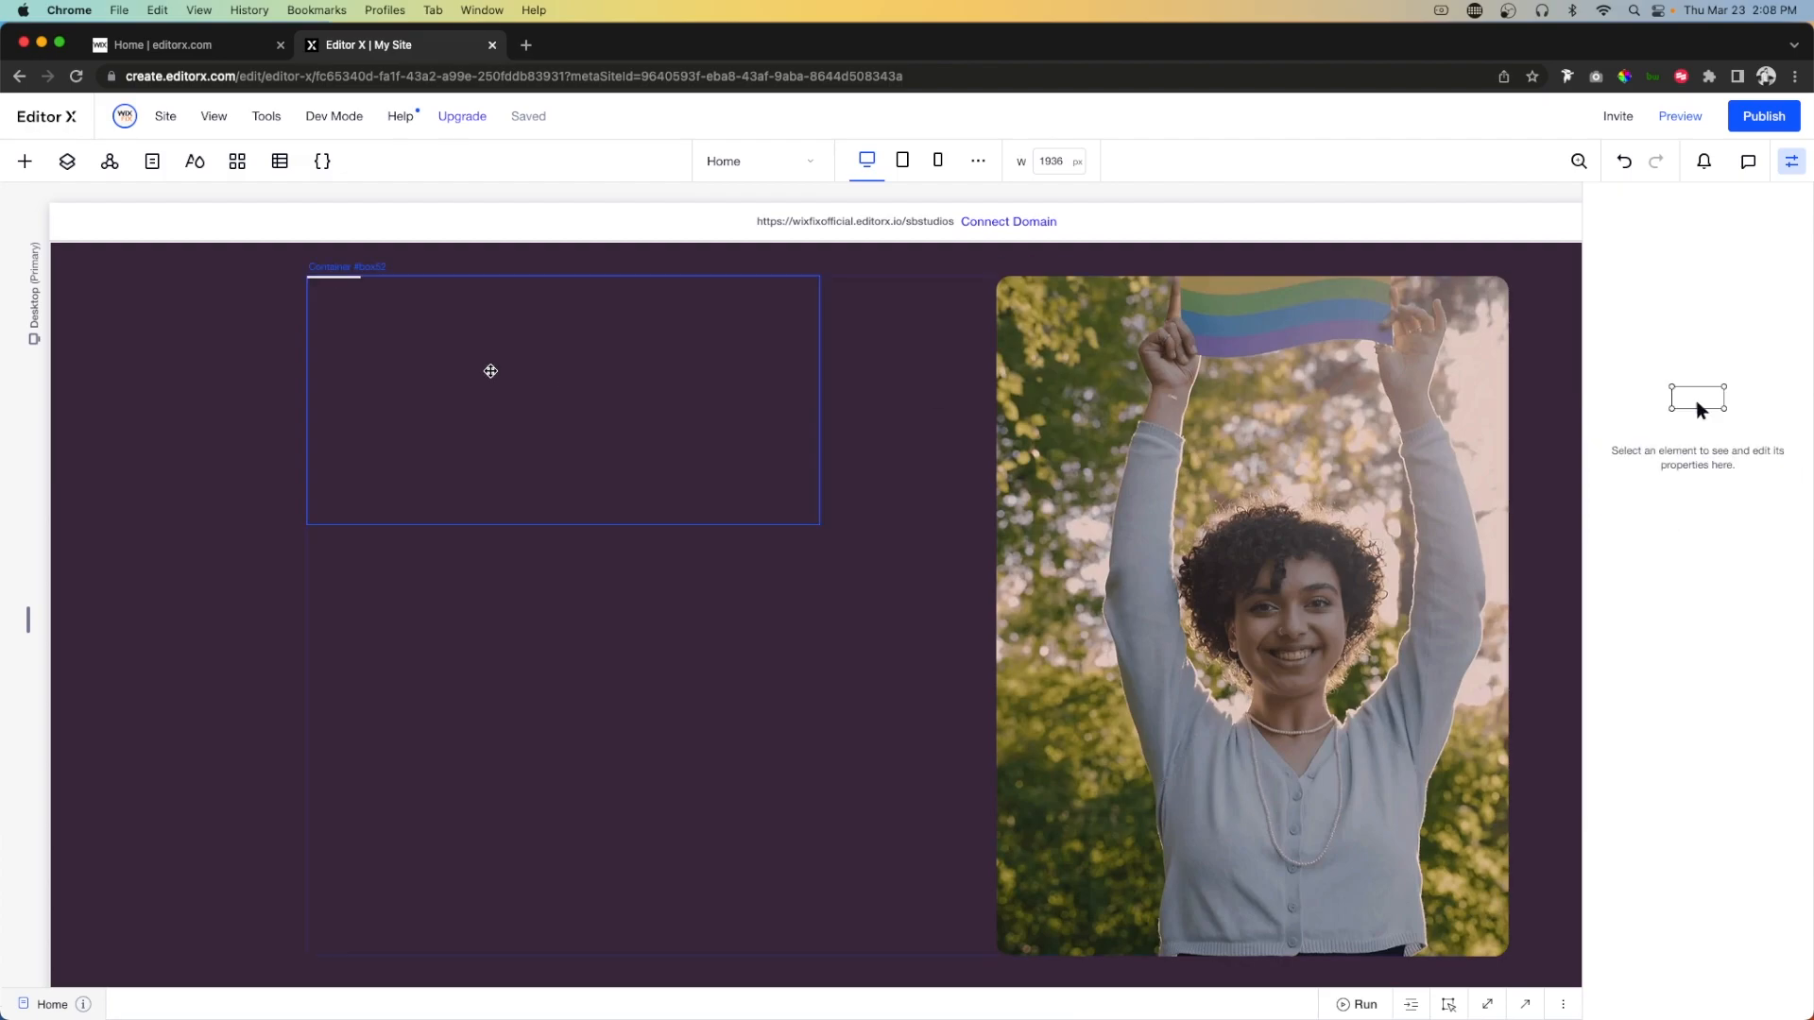
# Duplicate the line and place the copy at the top left of the container's second column.
pyautogui.click(352, 297)
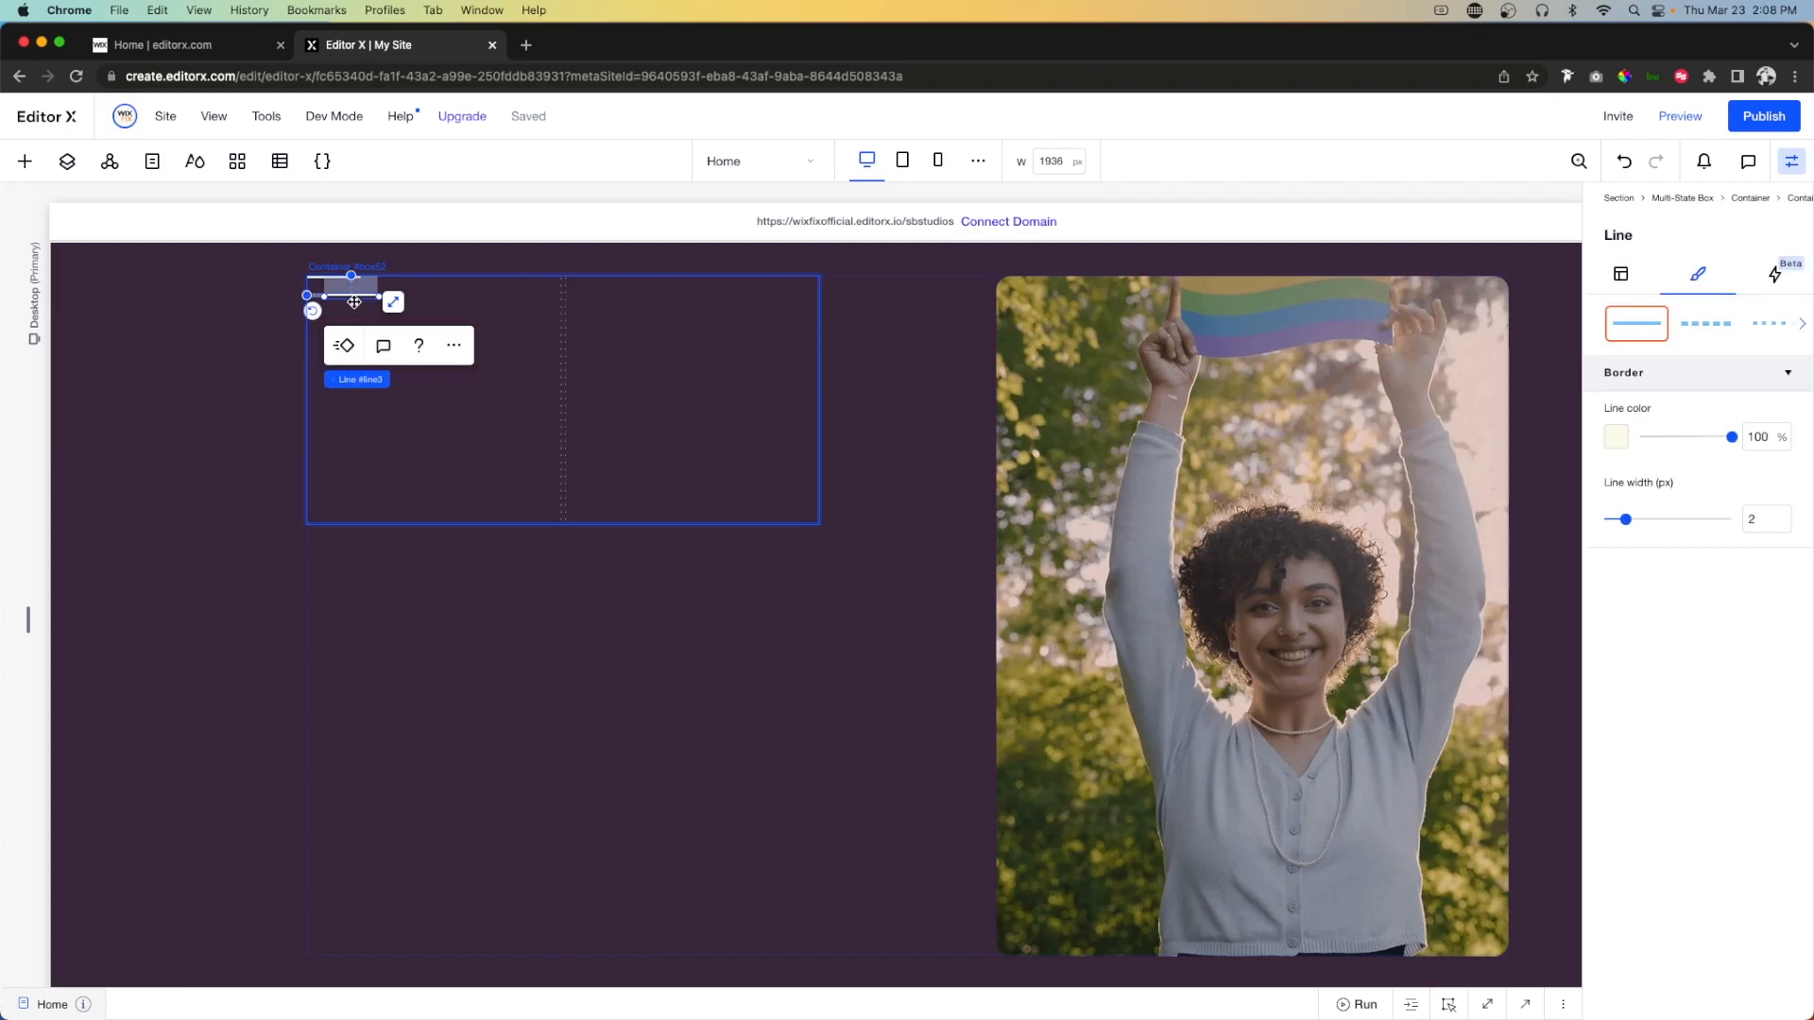
pyautogui.click(1622, 276)
pyautogui.click(1729, 784)
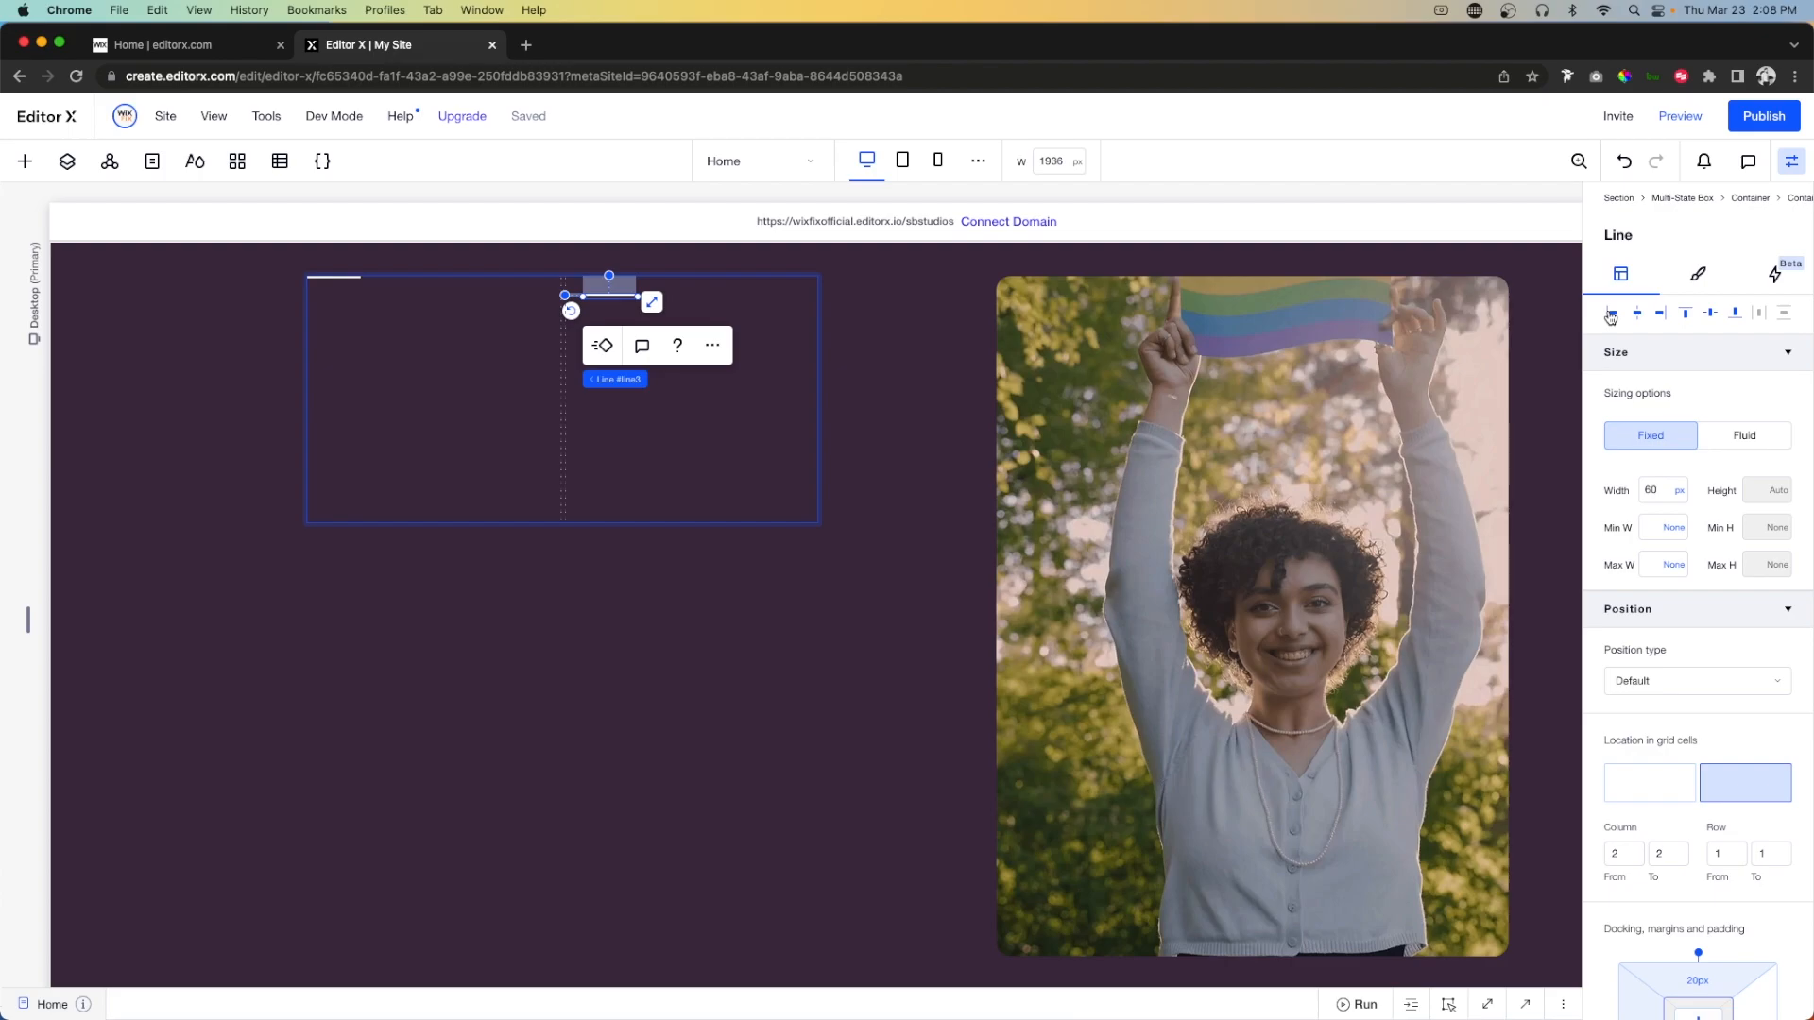
pyautogui.click(1684, 312)
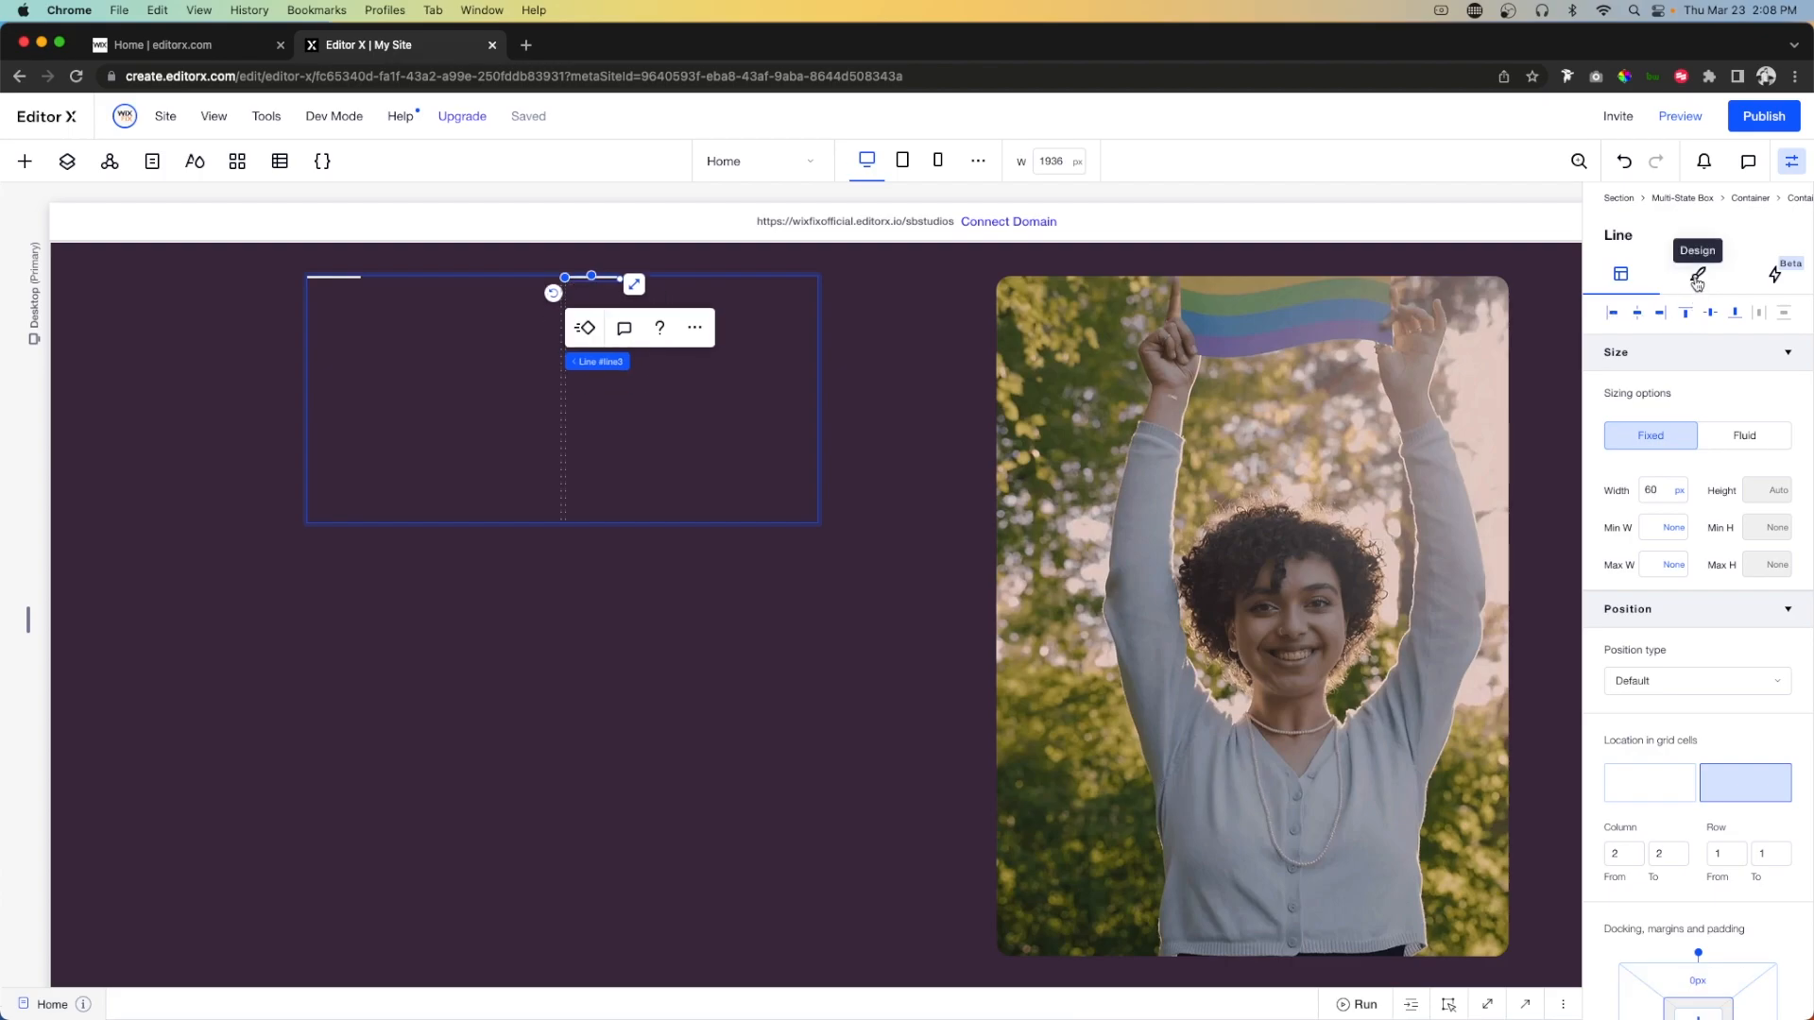
# Set the second line's color opacity to 50%.
pyautogui.click(1698, 275)
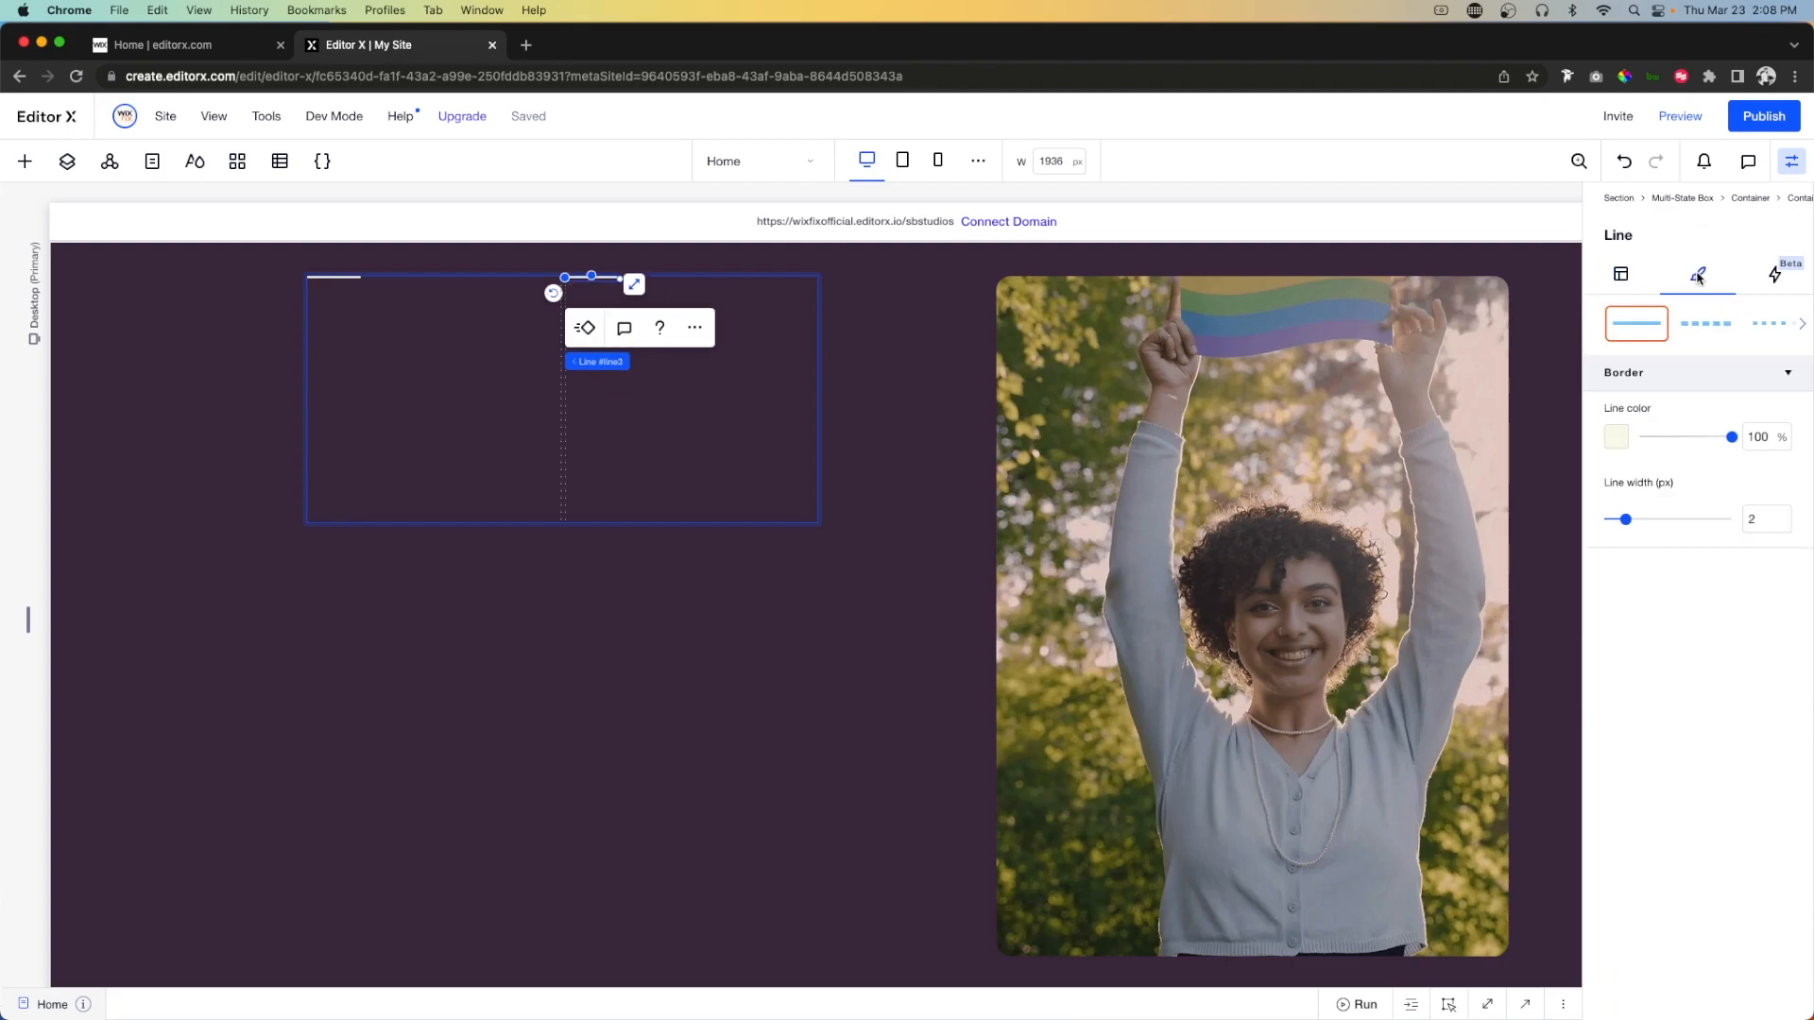
pyautogui.click(1769, 440)
pyautogui.write('50')
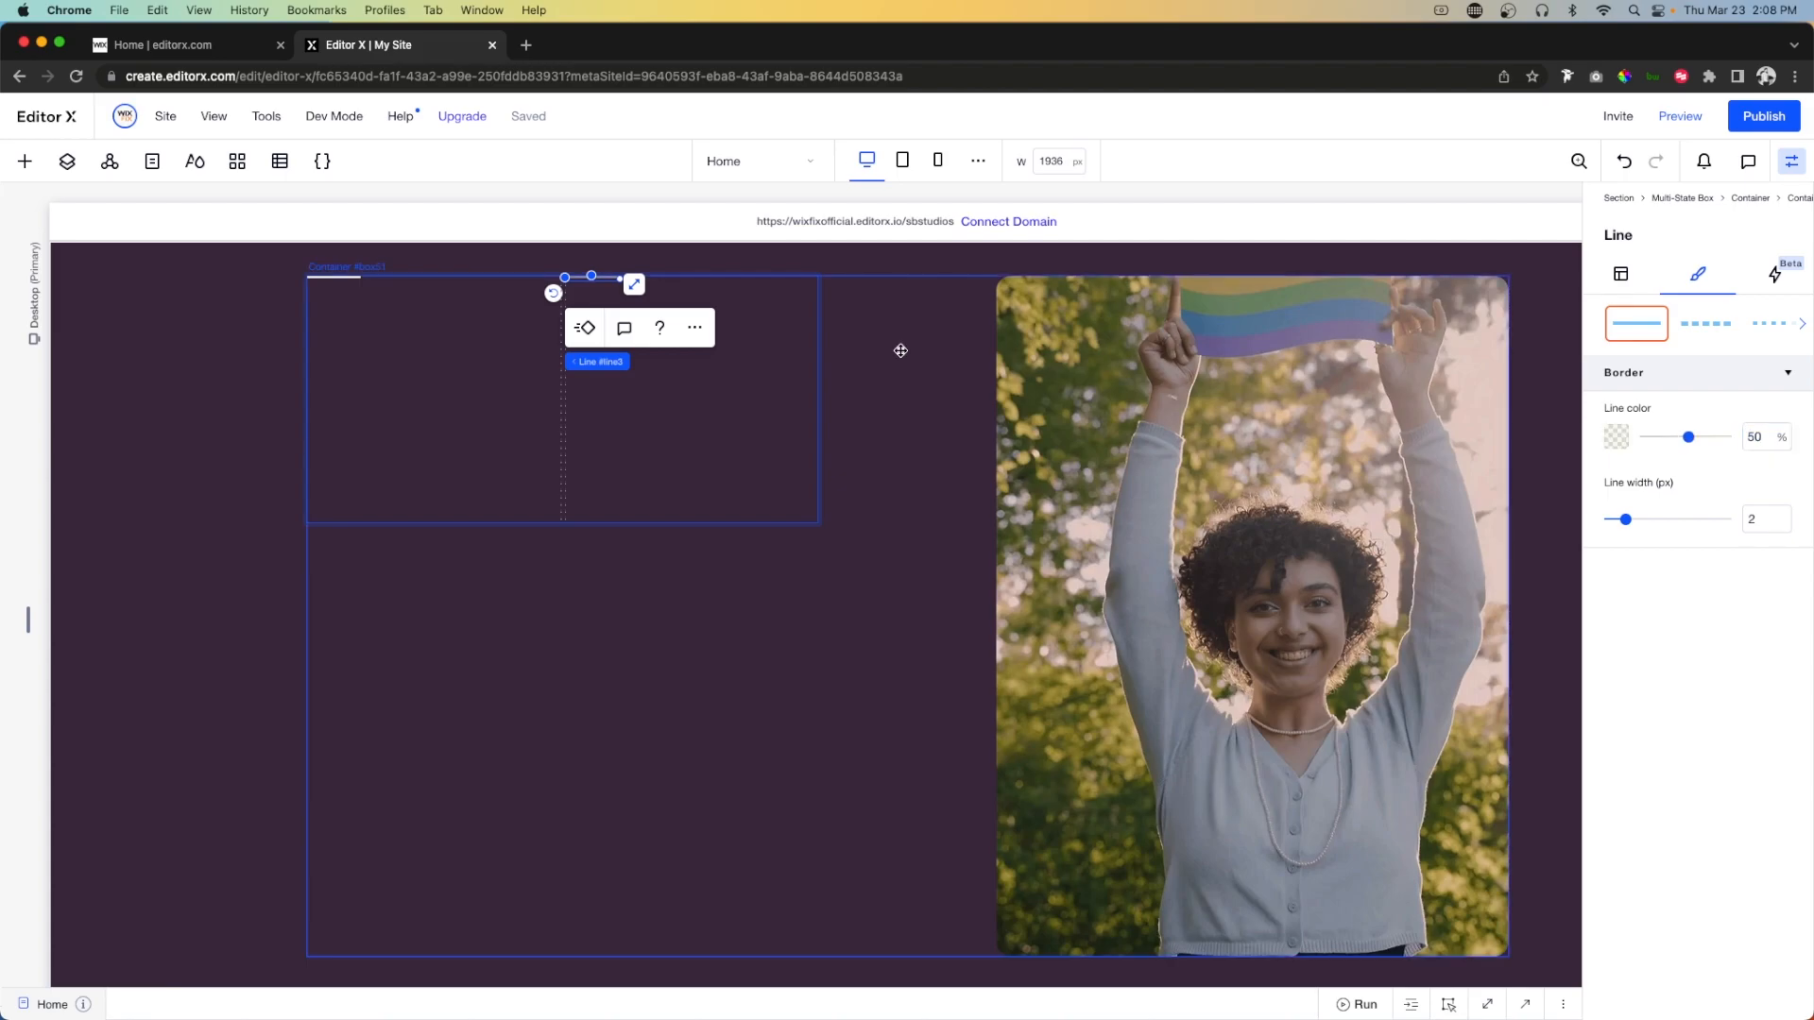
# Size both columns of the container holding the lines to Max content.
pyautogui.click(494, 381)
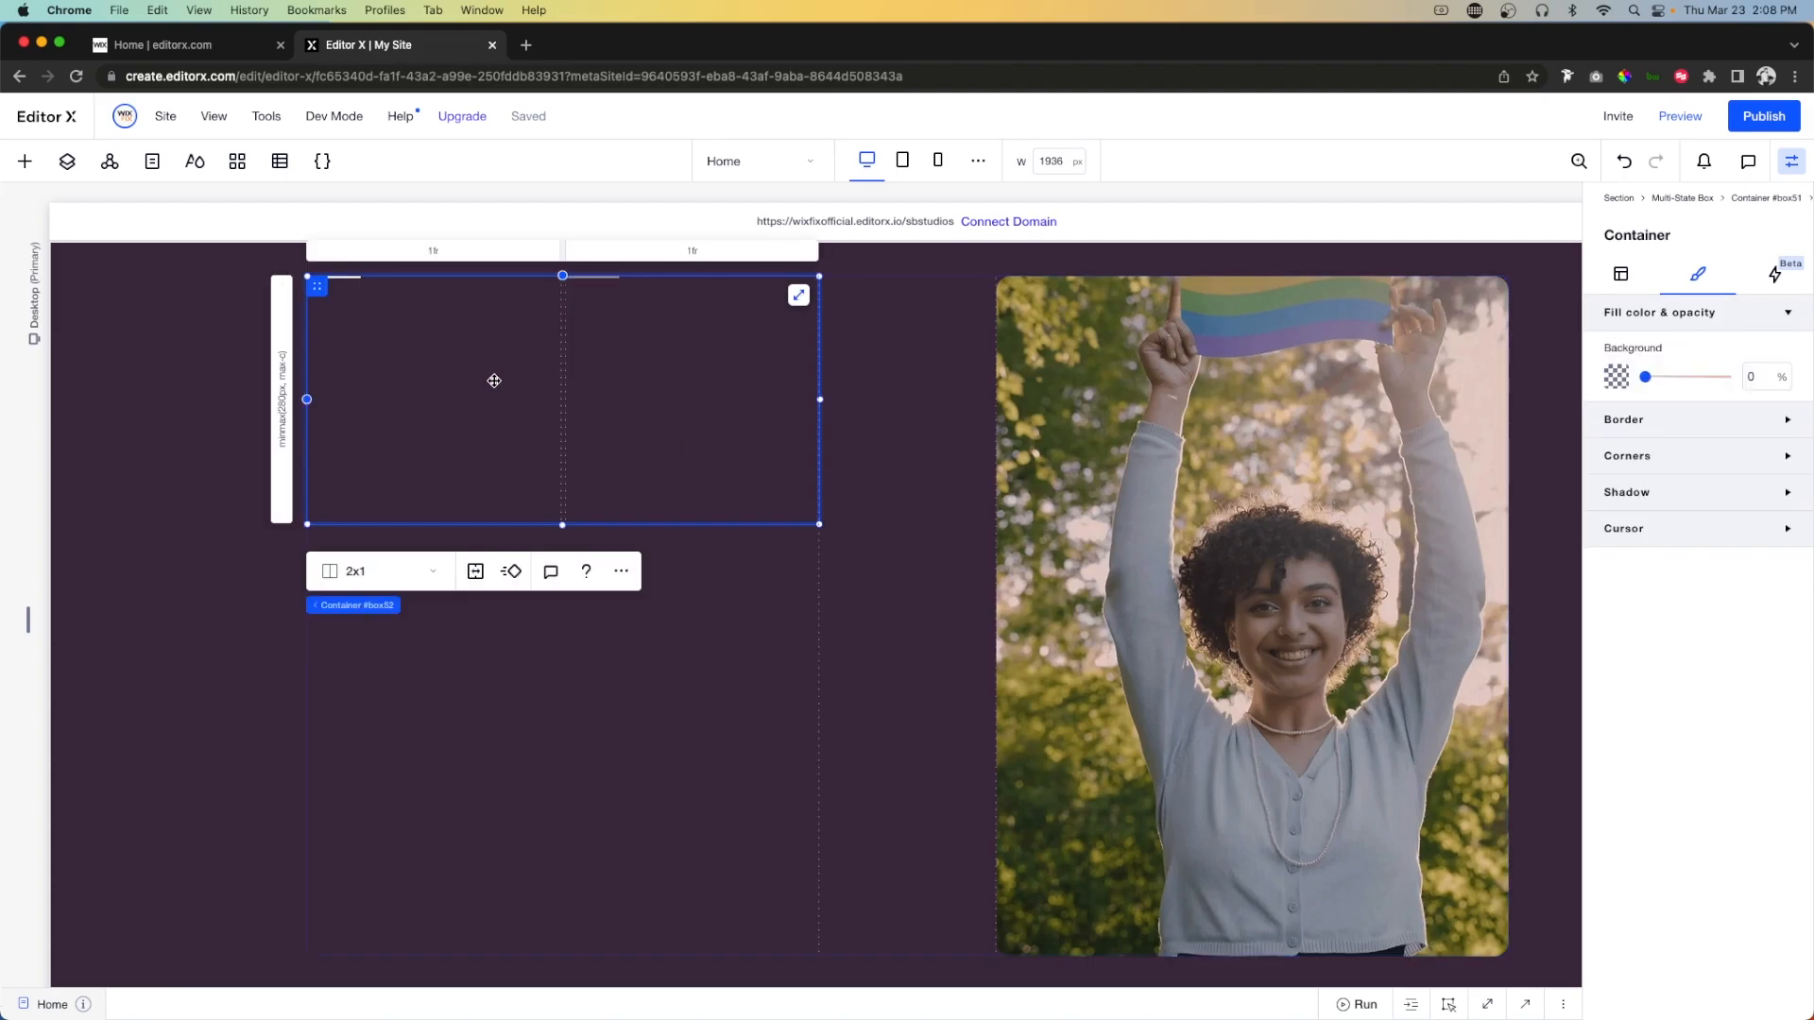
pyautogui.click(423, 253)
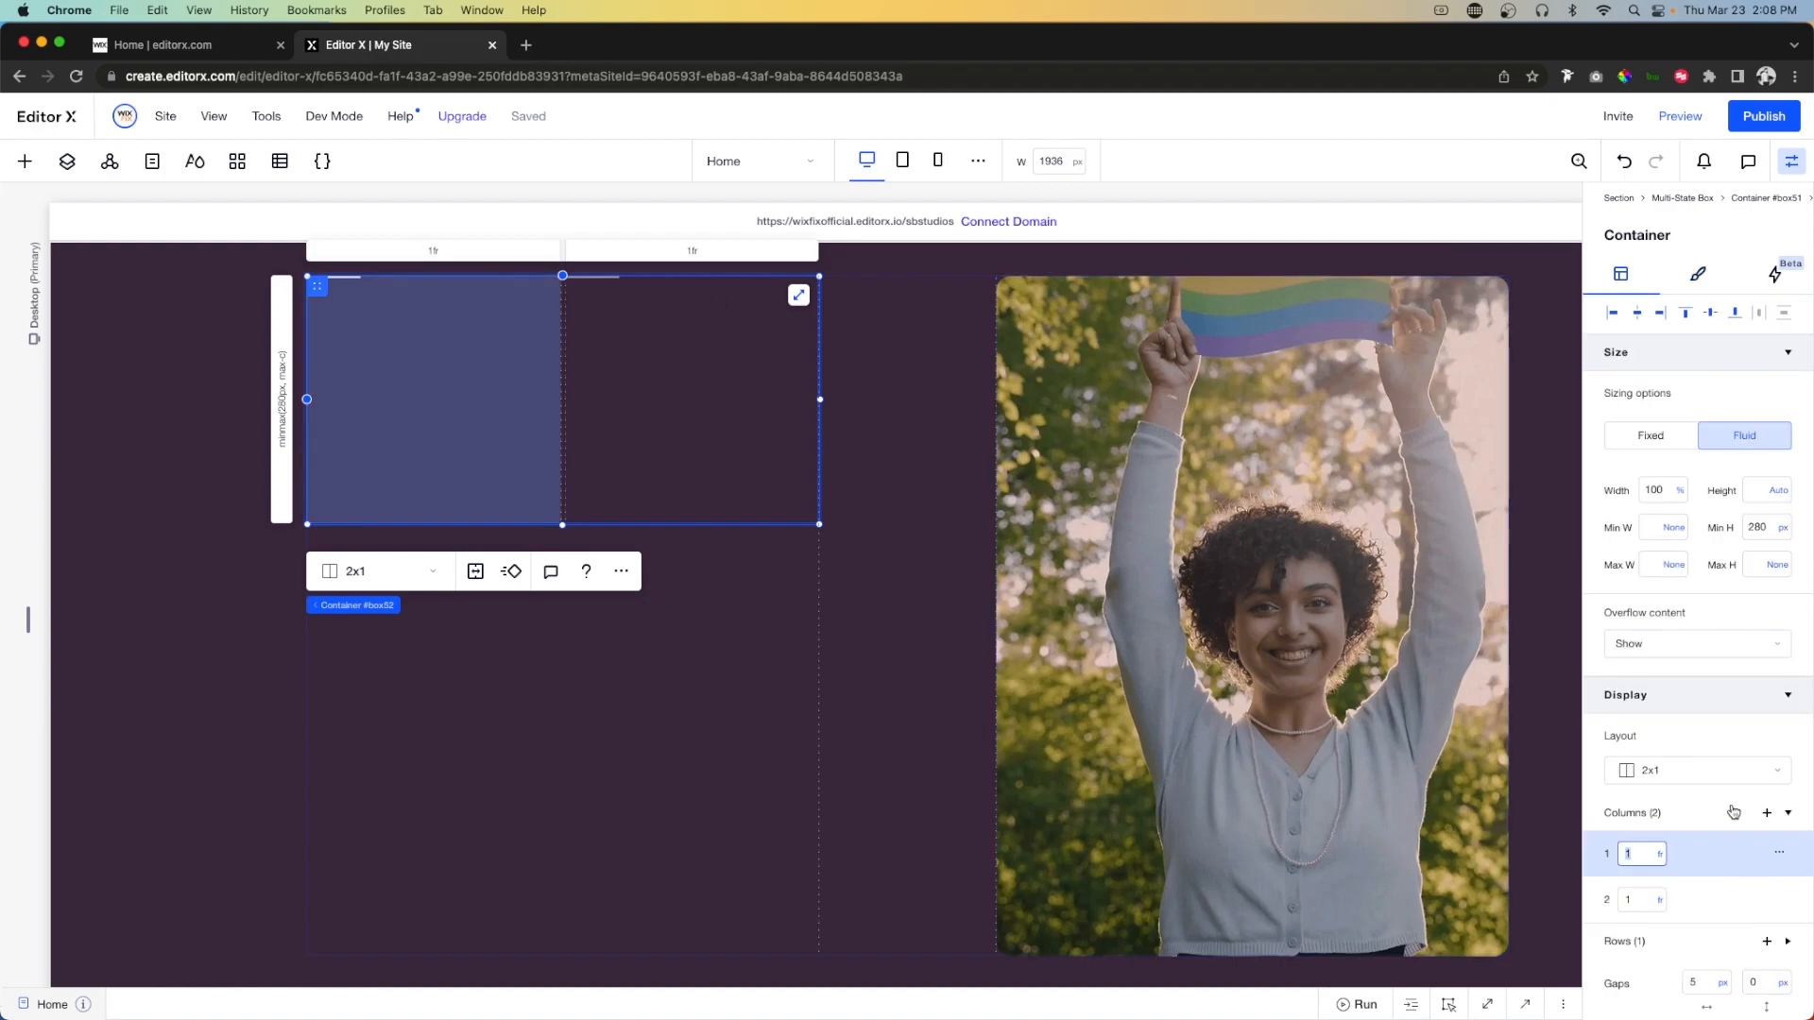
pyautogui.click(1661, 855)
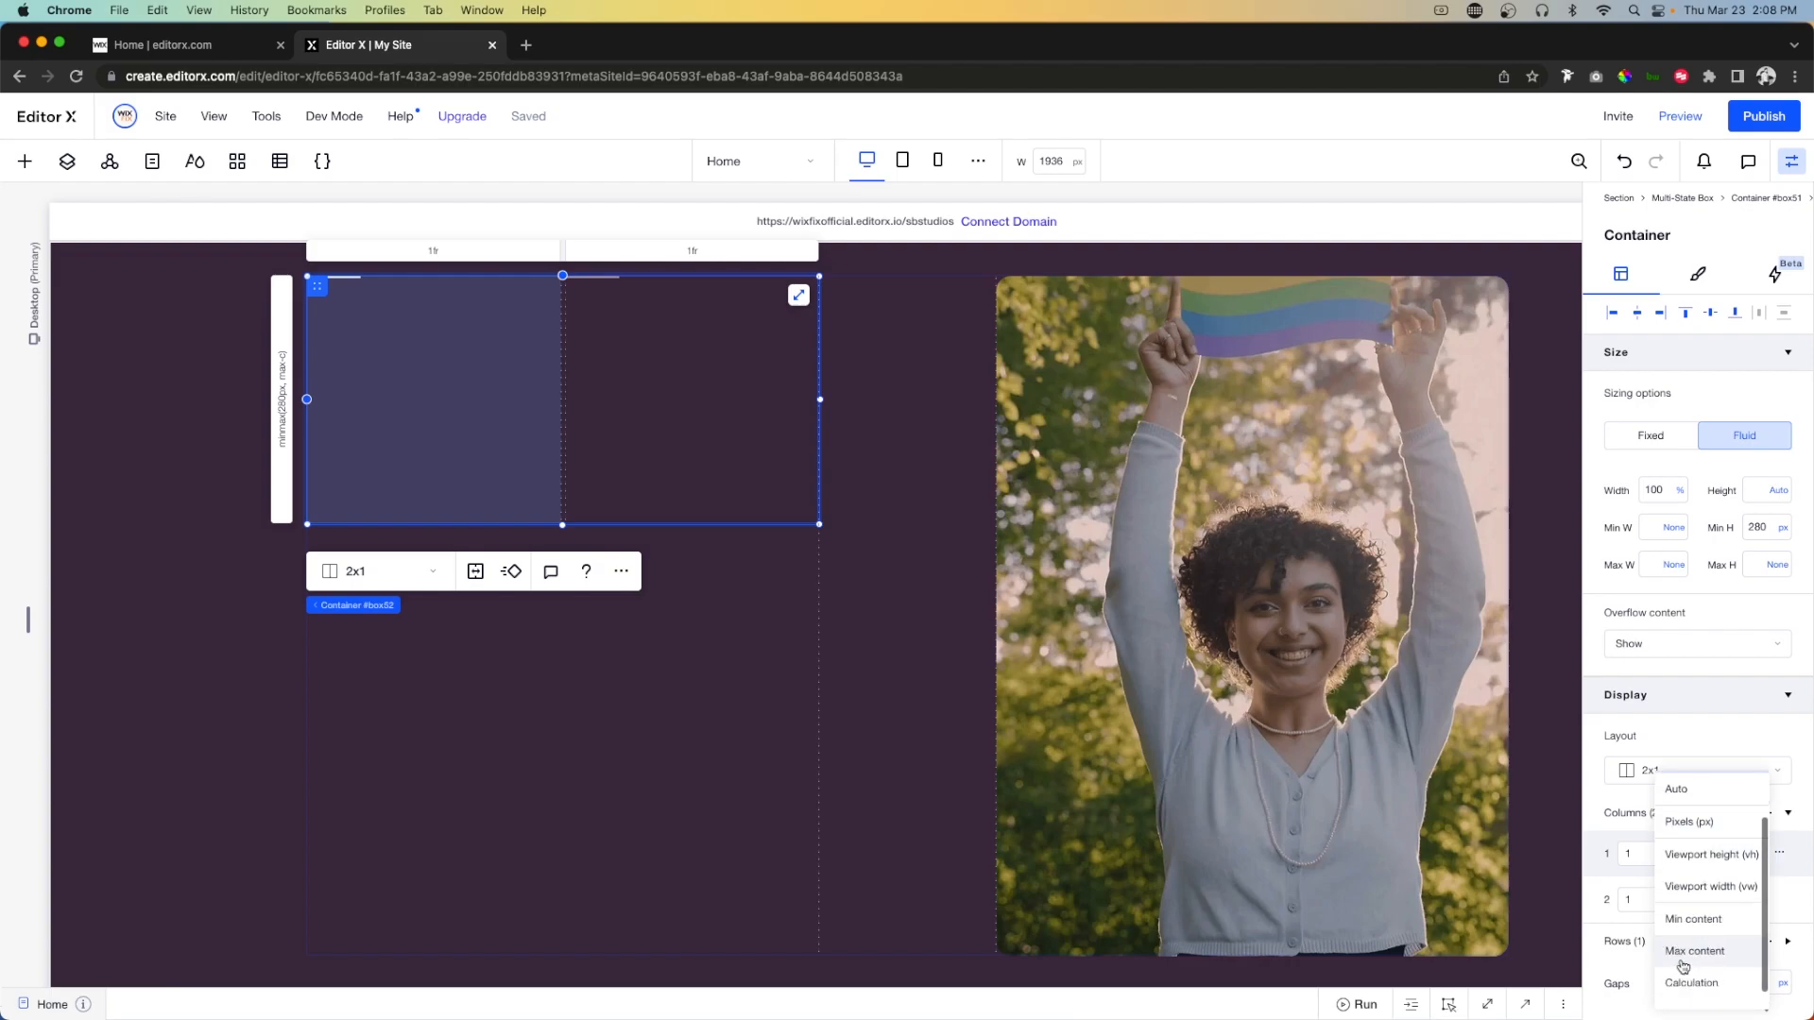
pyautogui.click(1696, 929)
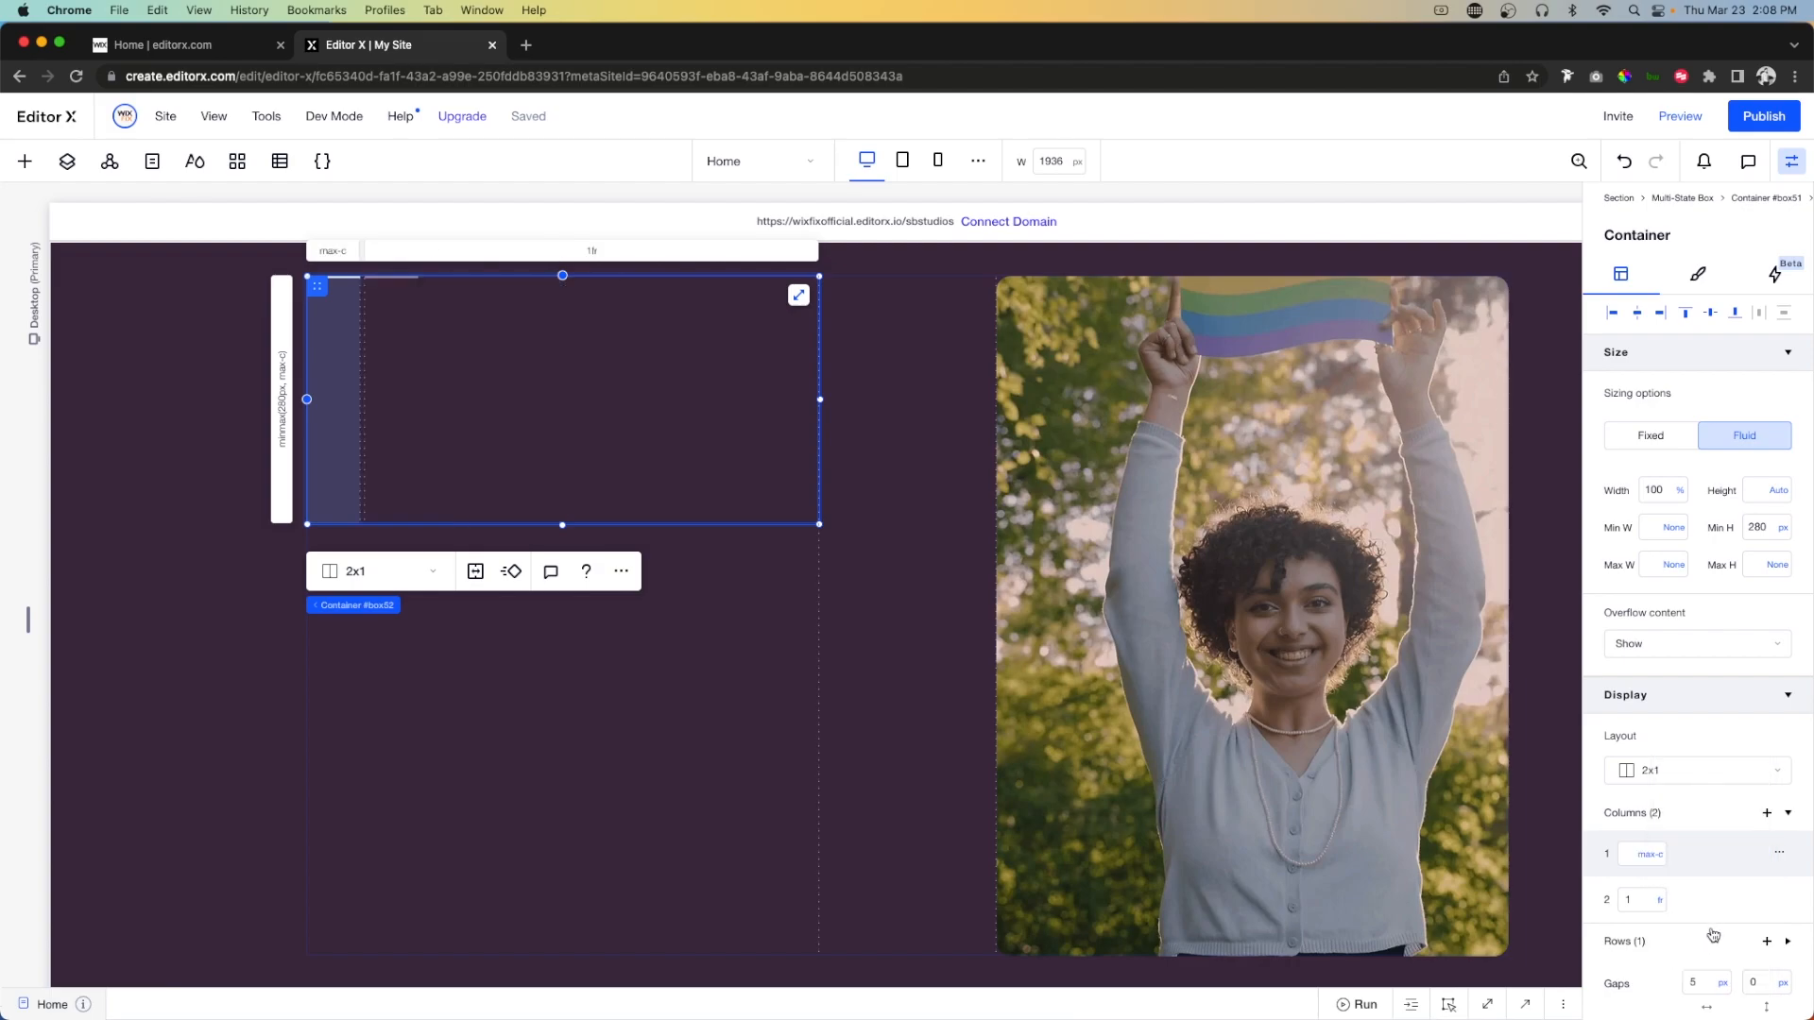
pyautogui.click(1661, 901)
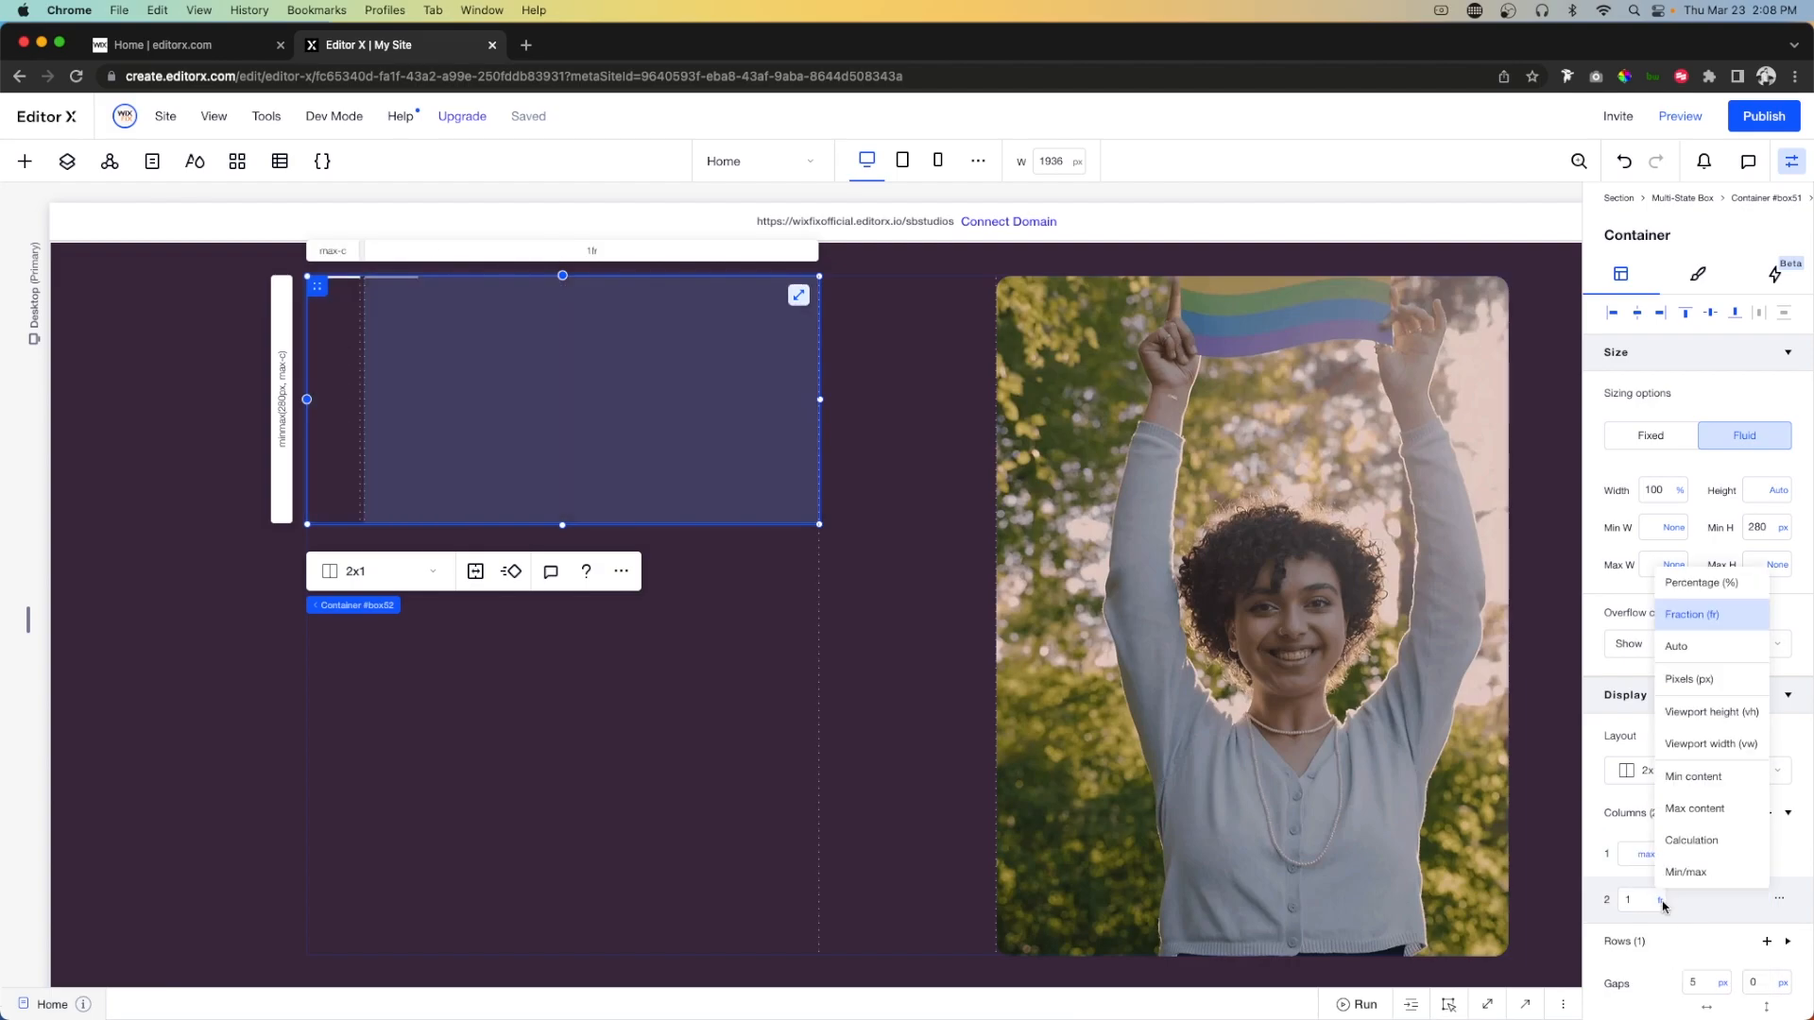
pyautogui.click(1695, 809)
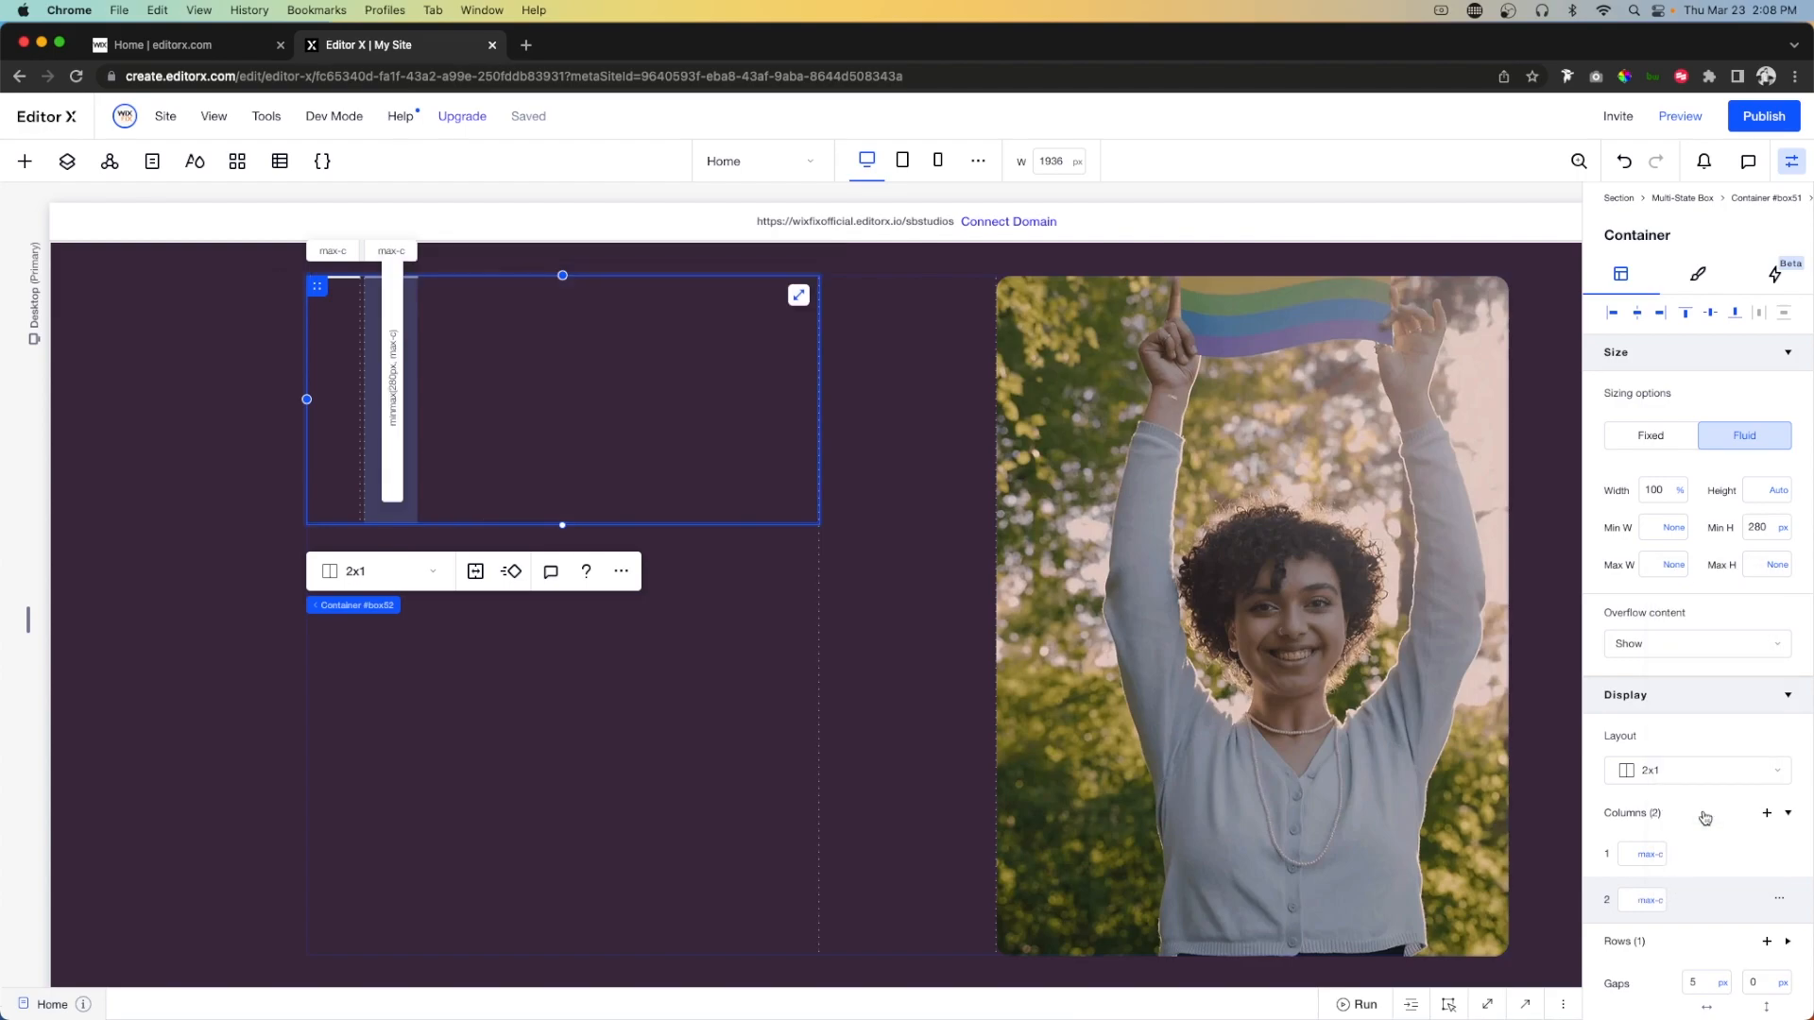
# Change the line container's row sizing from Min/max to Max content.
pyautogui.scroll(-2, 1705, 819)
pyautogui.click(1641, 862)
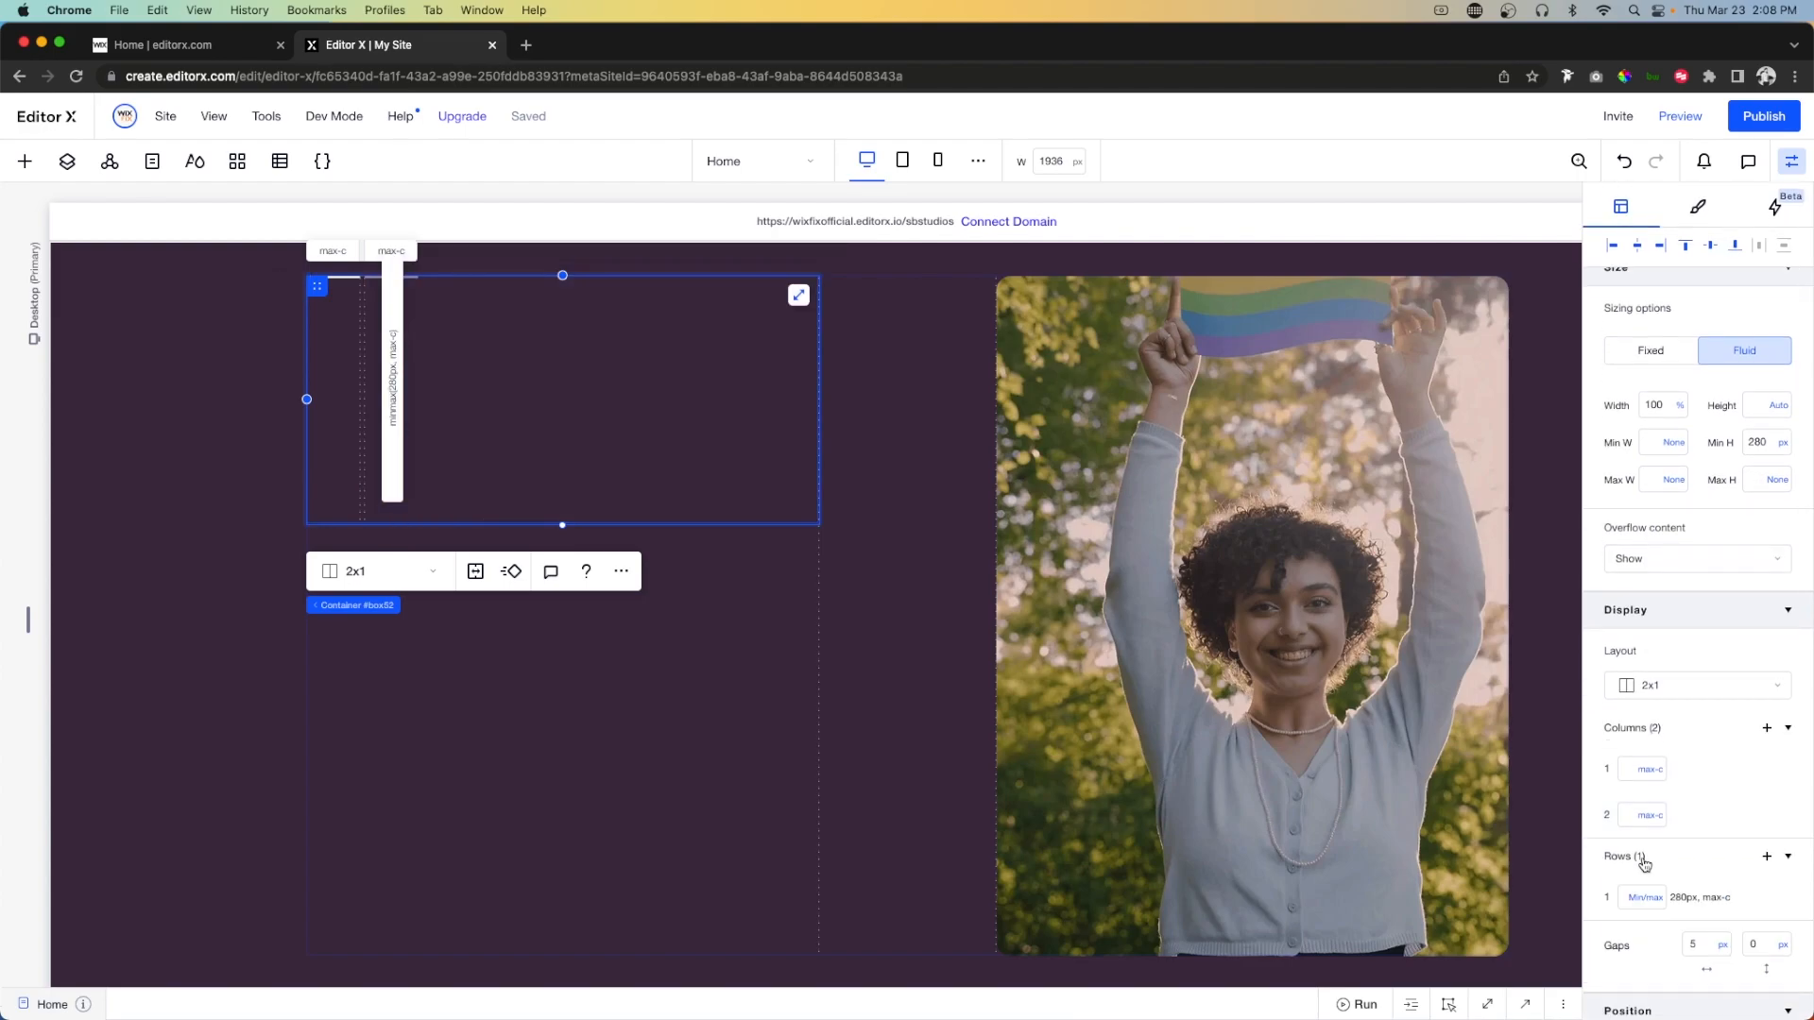
pyautogui.click(1658, 902)
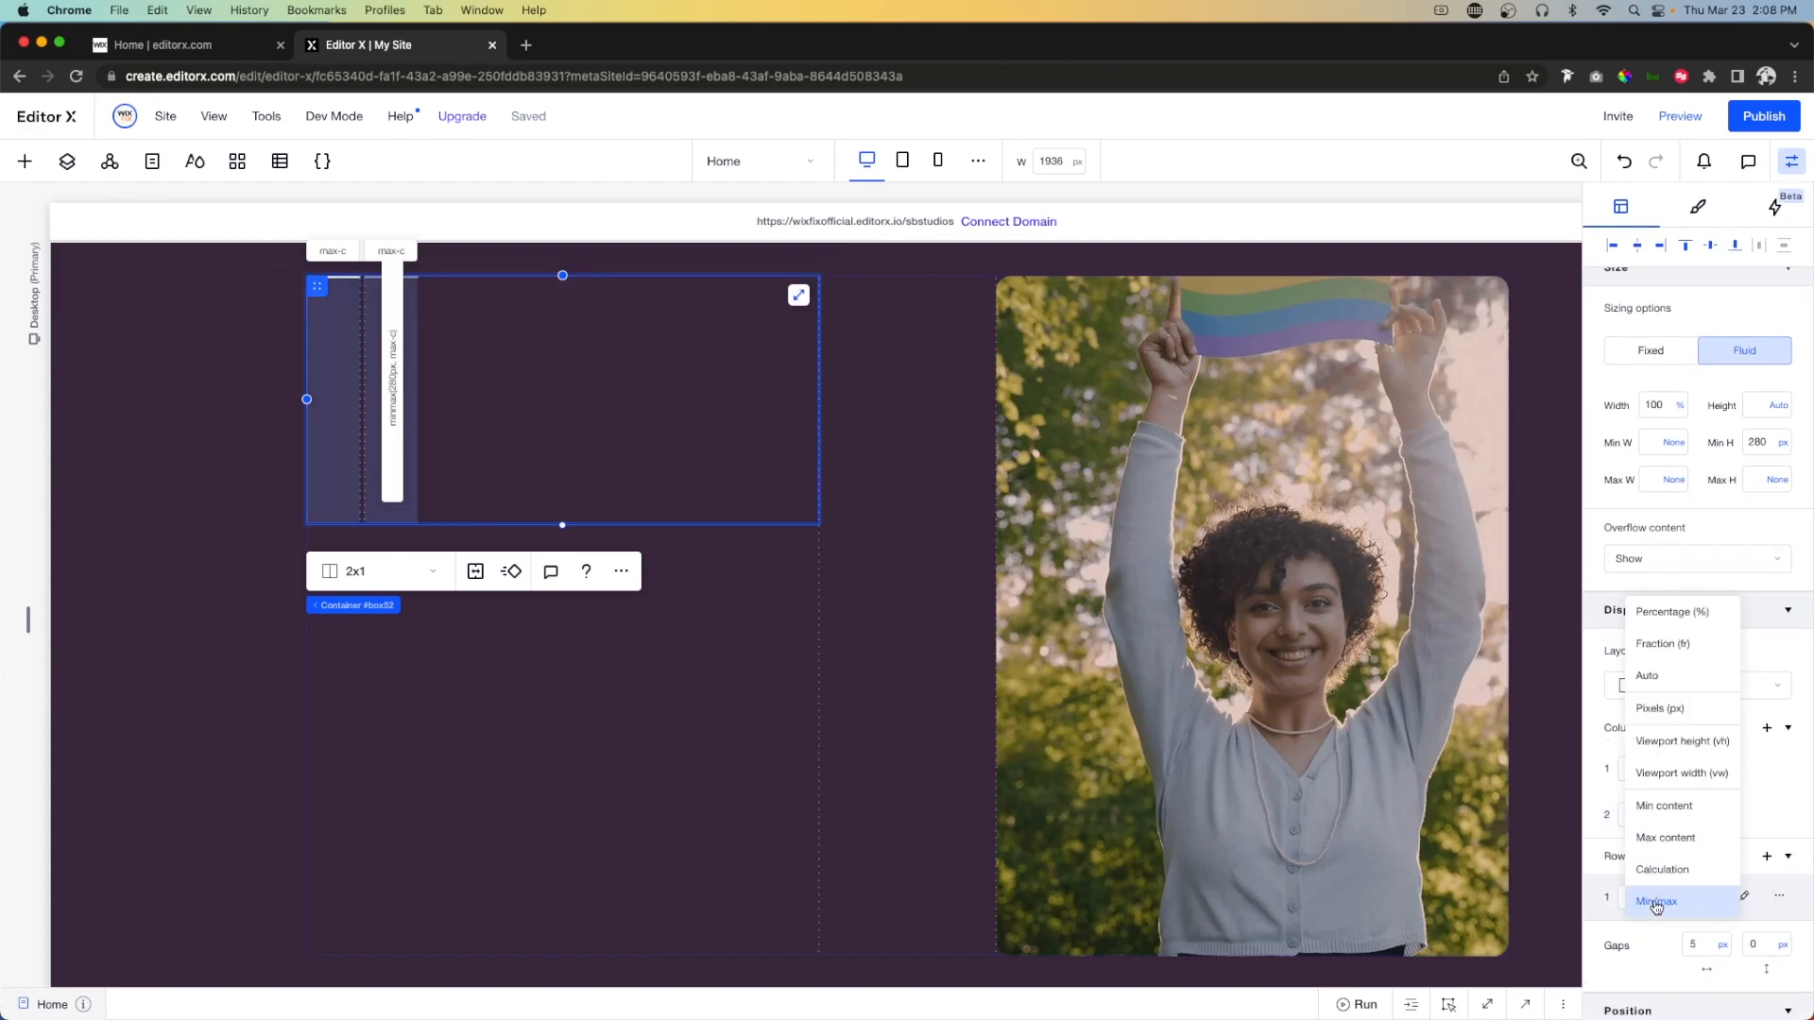
pyautogui.click(1667, 845)
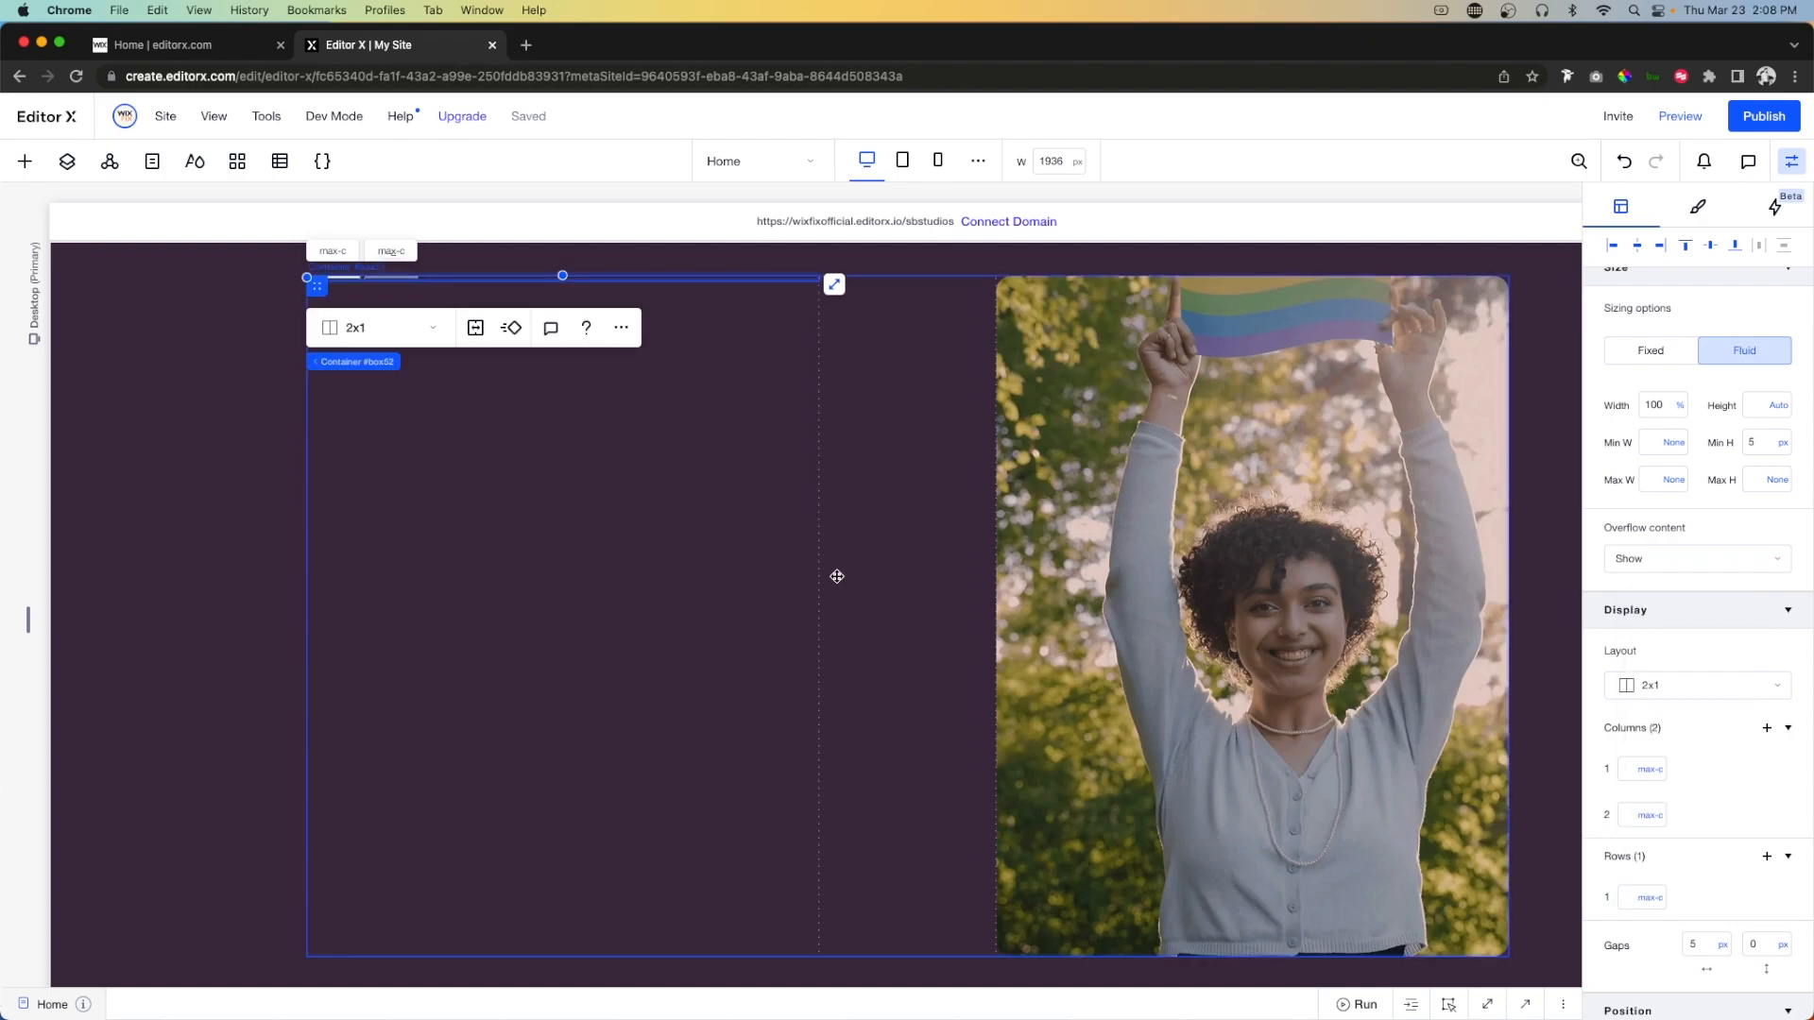
pyautogui.click(1683, 413)
pyautogui.click(1712, 567)
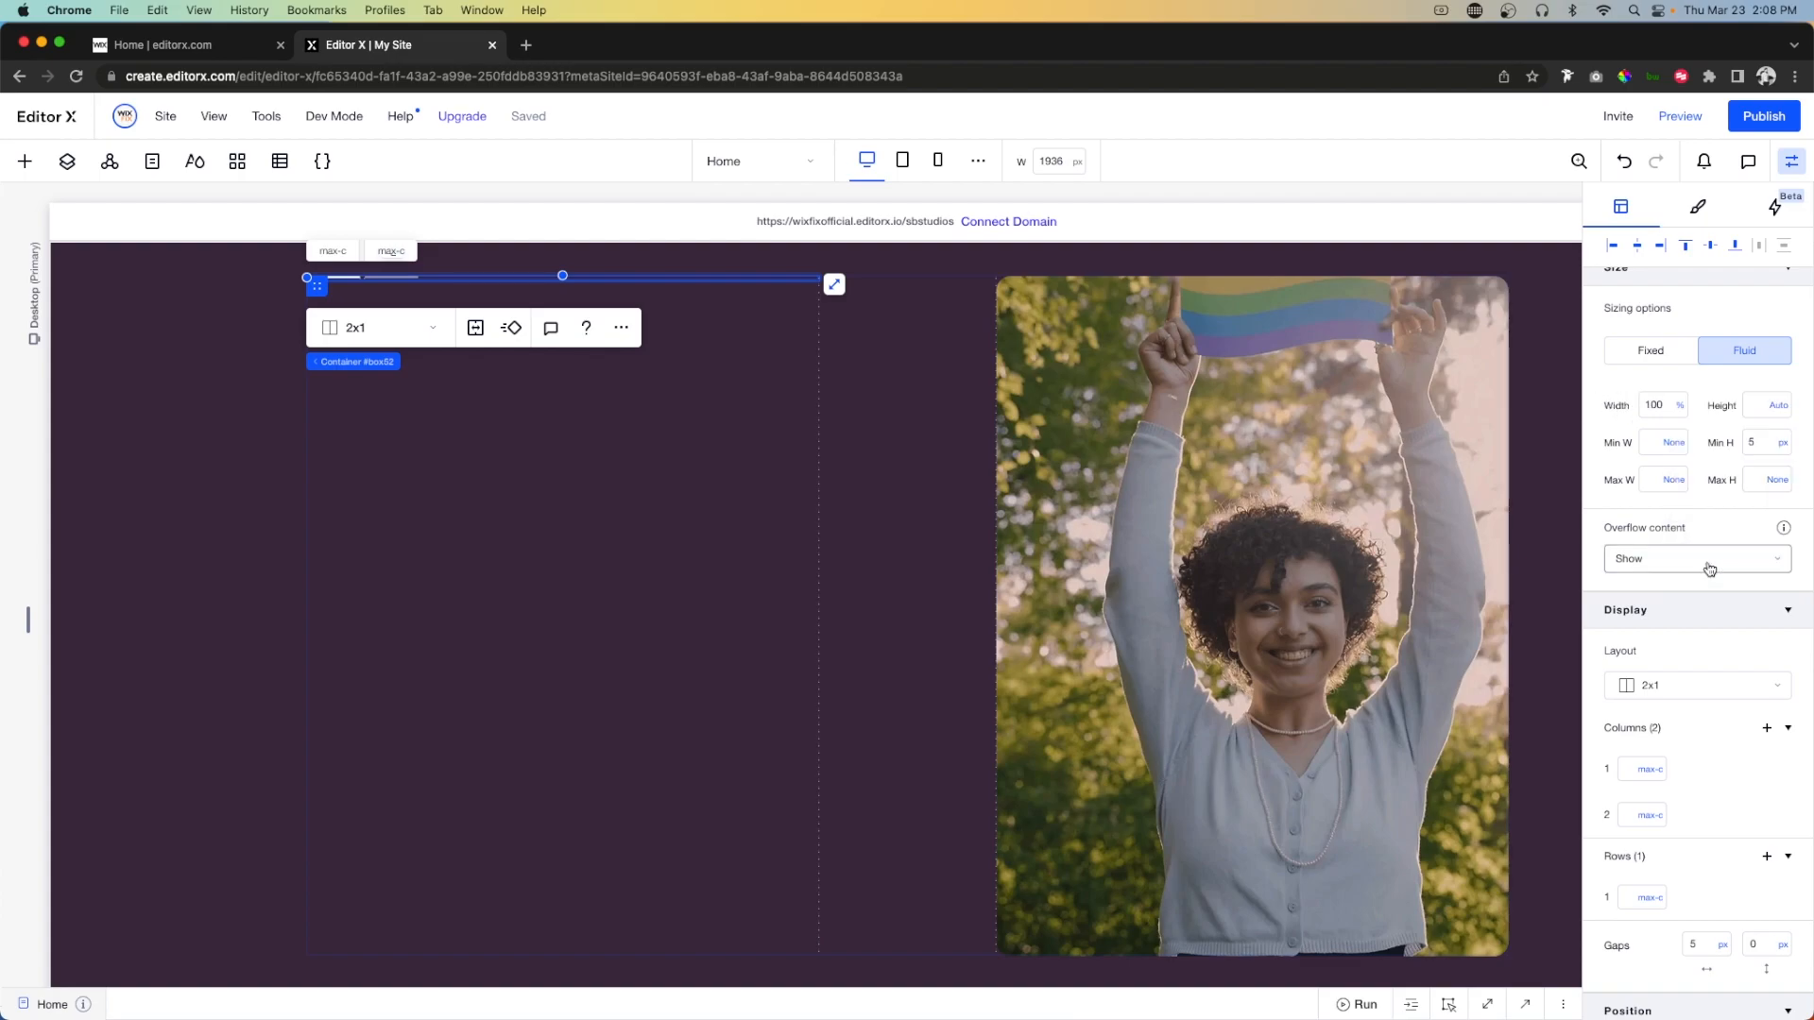
pyautogui.click(772, 497)
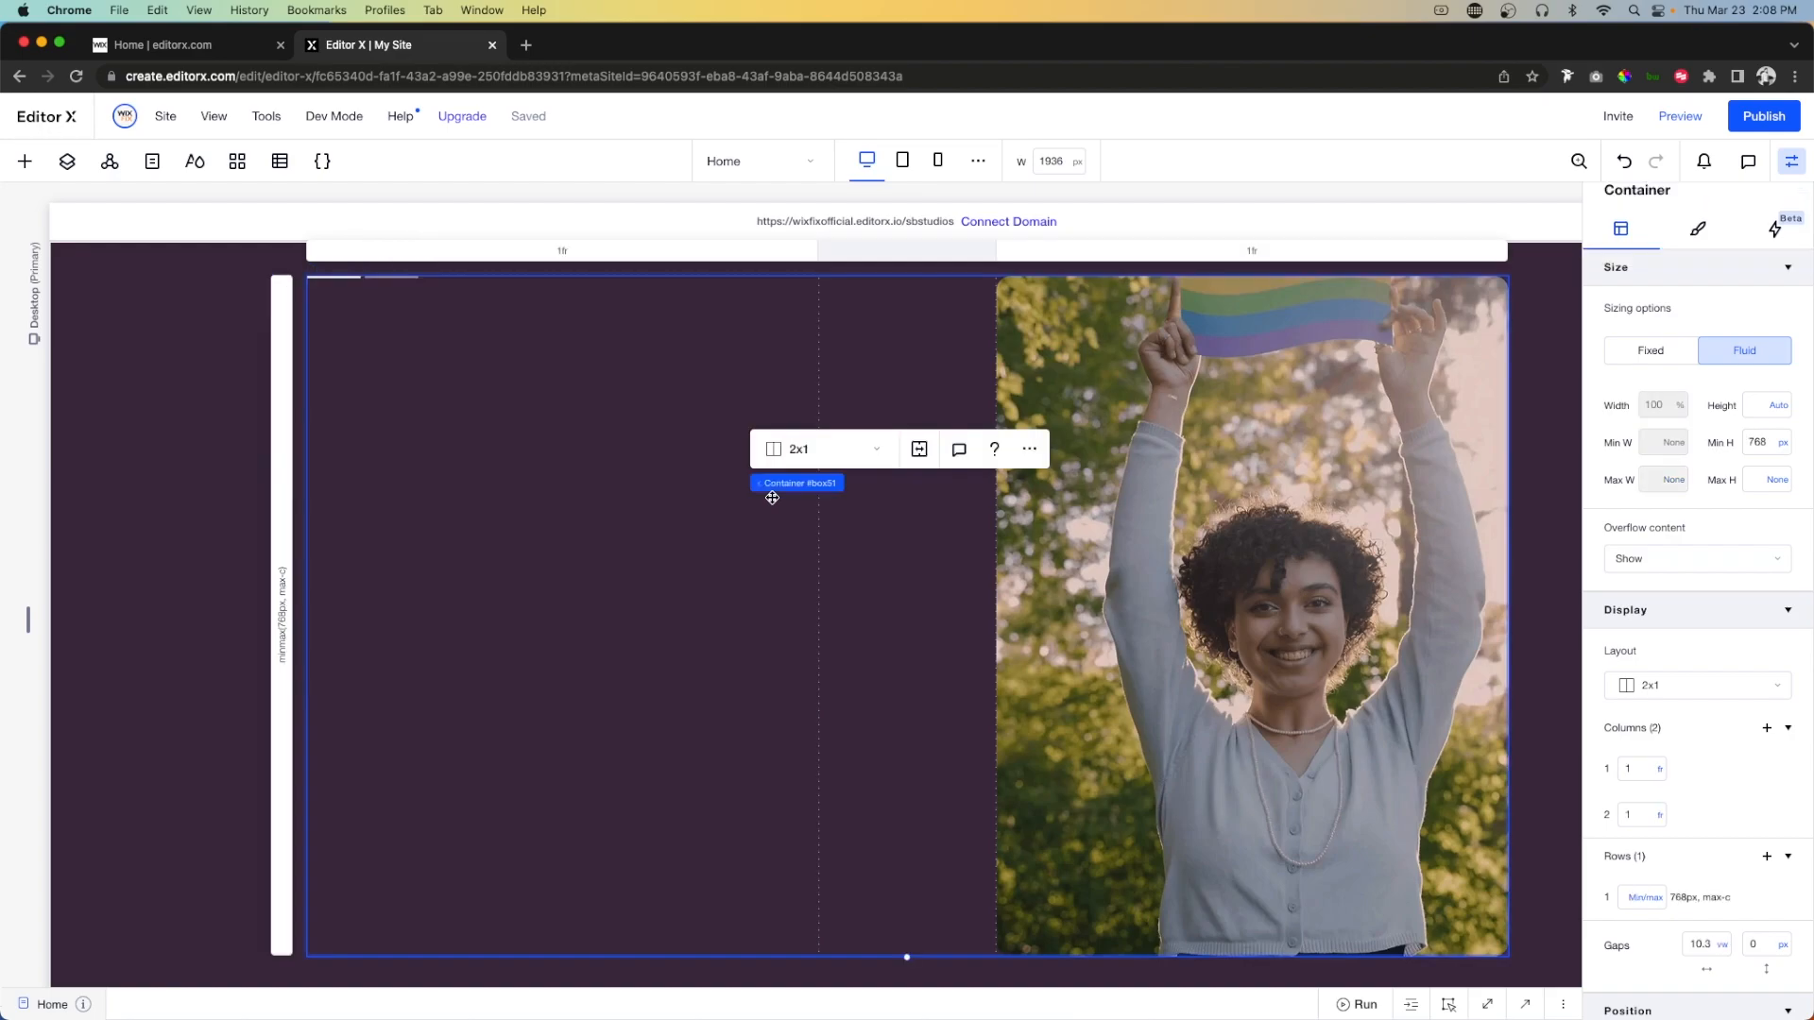
pyautogui.click(538, 472)
pyautogui.click(186, 581)
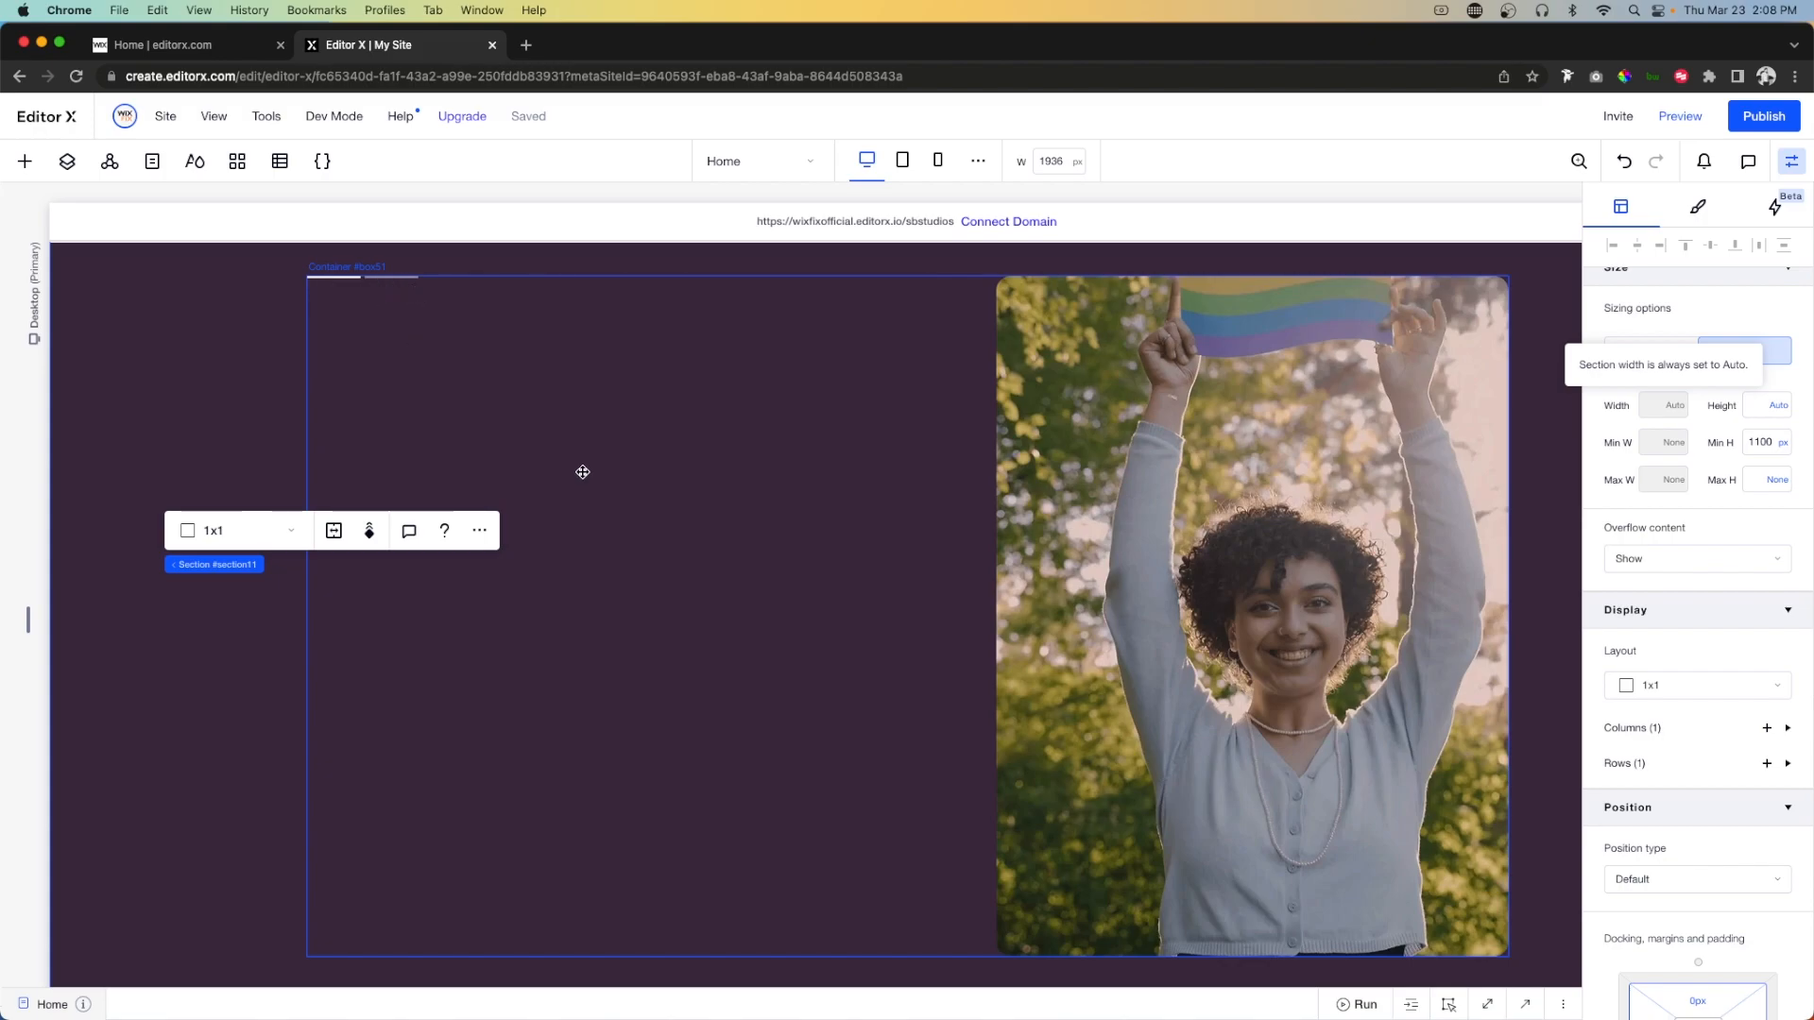
# Add a container to the testimonial slider's left column, widen it to about 65.2%, and align it to the column's bottom left.
pyautogui.click(24, 162)
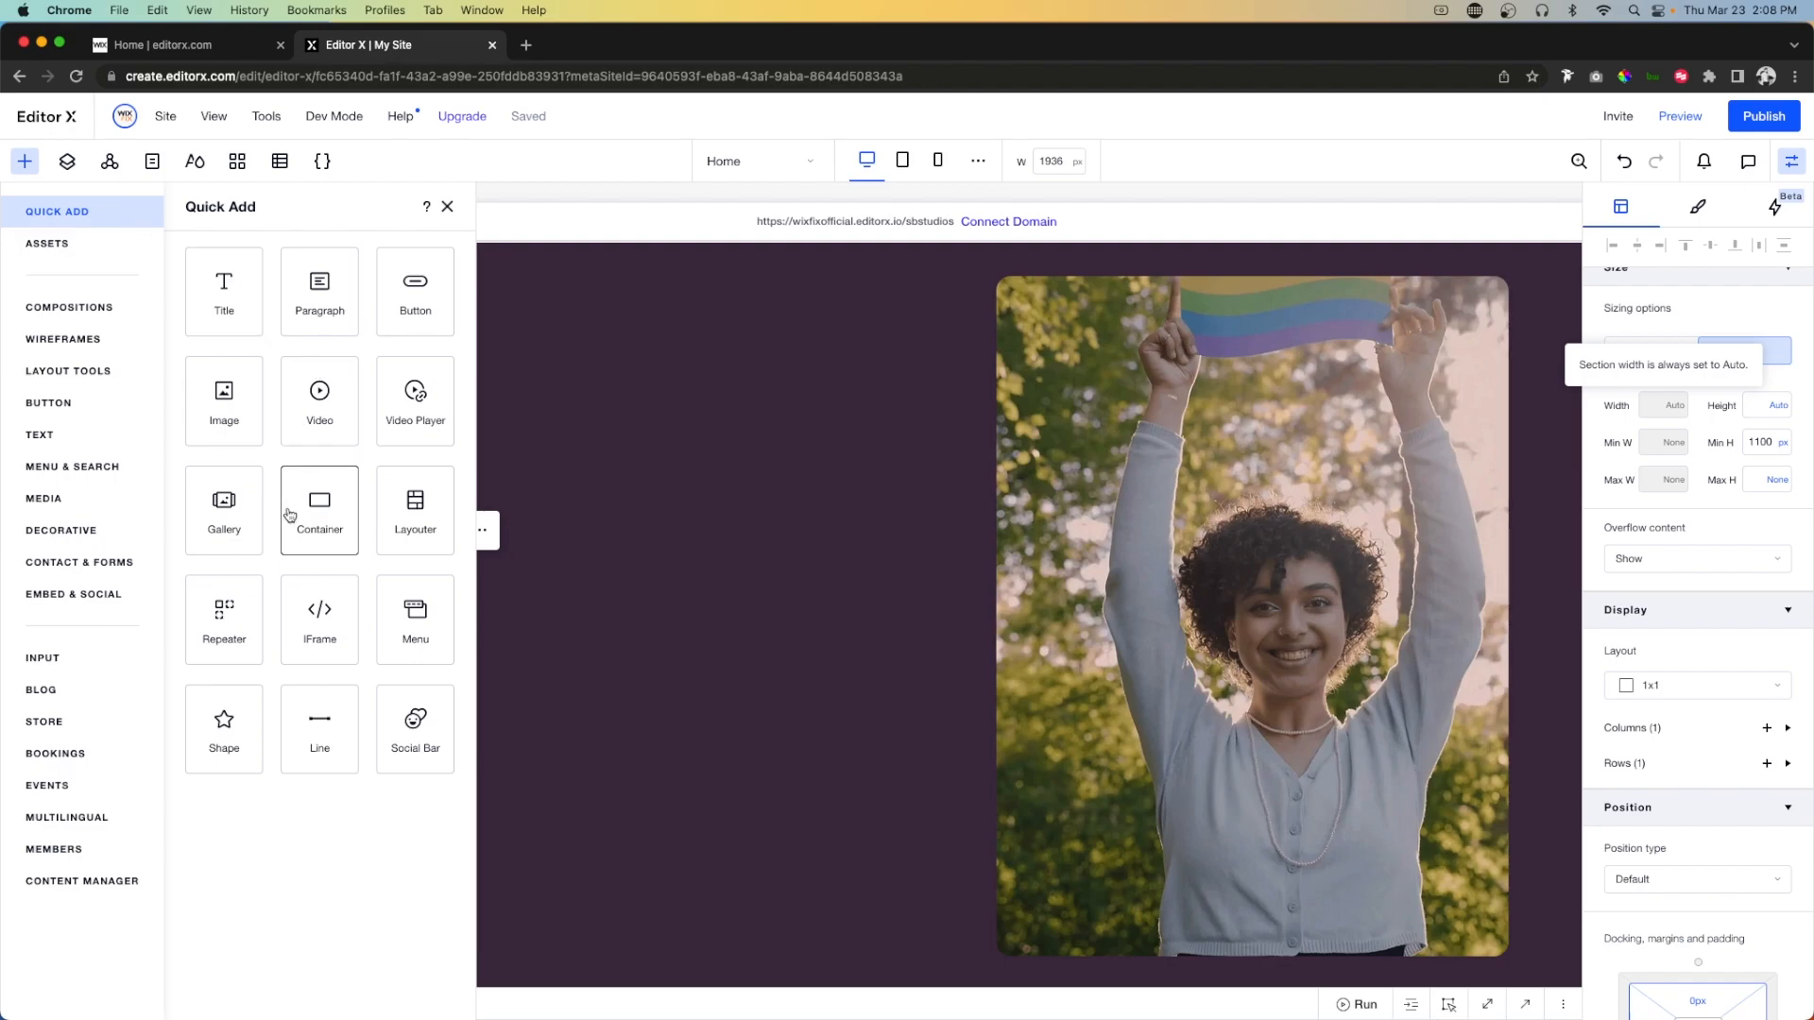
pyautogui.moveTo(321, 515); pyautogui.dragTo(555, 646)
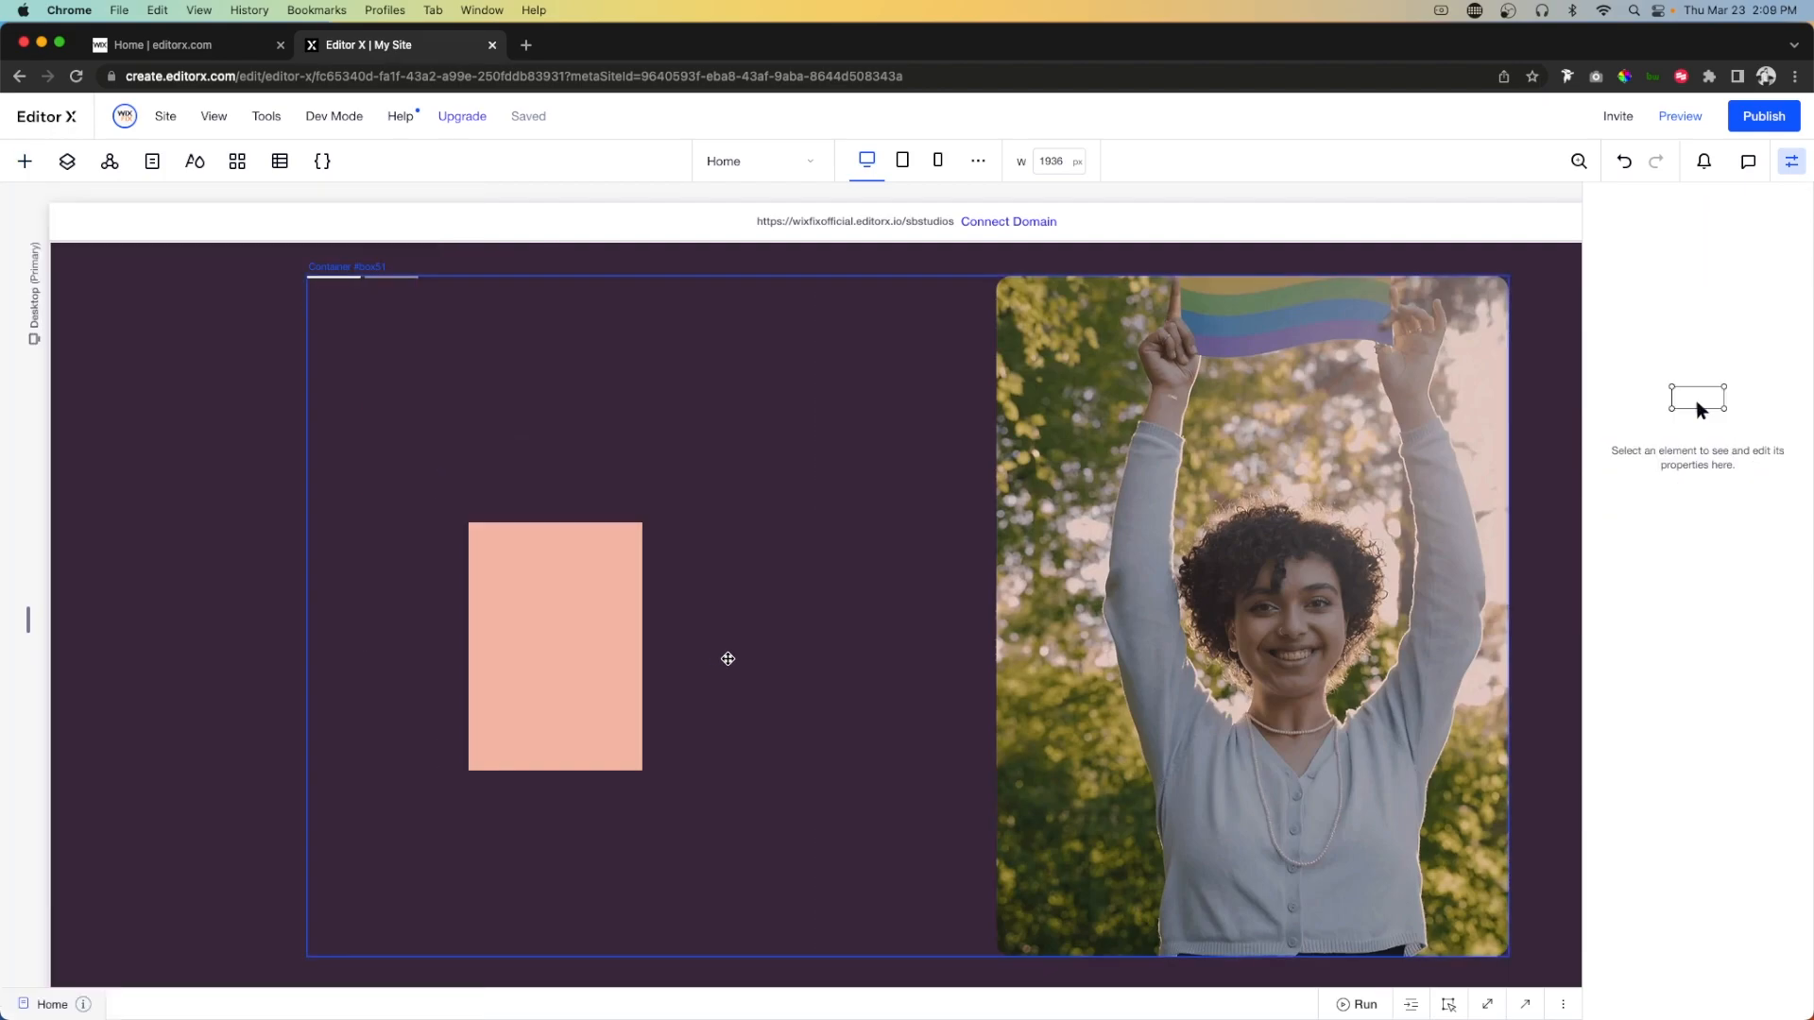
pyautogui.moveTo(655, 642); pyautogui.dragTo(819, 645)
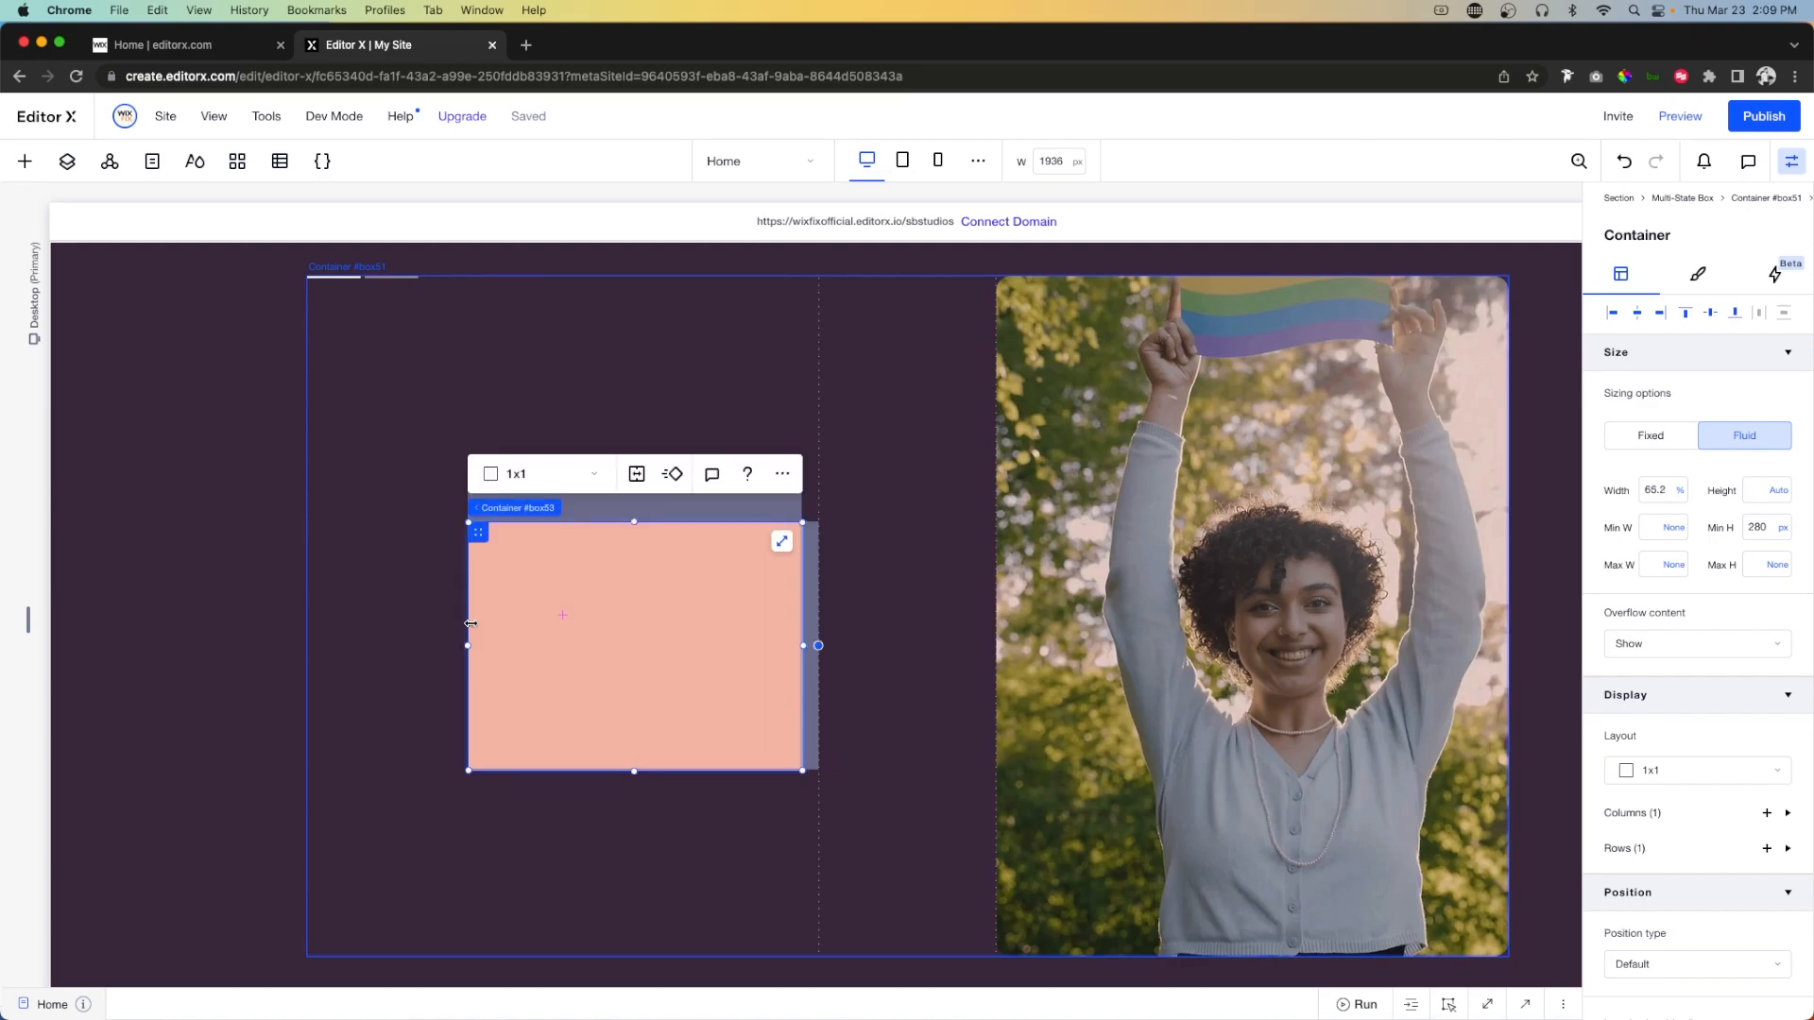
pyautogui.moveTo(465, 648); pyautogui.dragTo(405, 639)
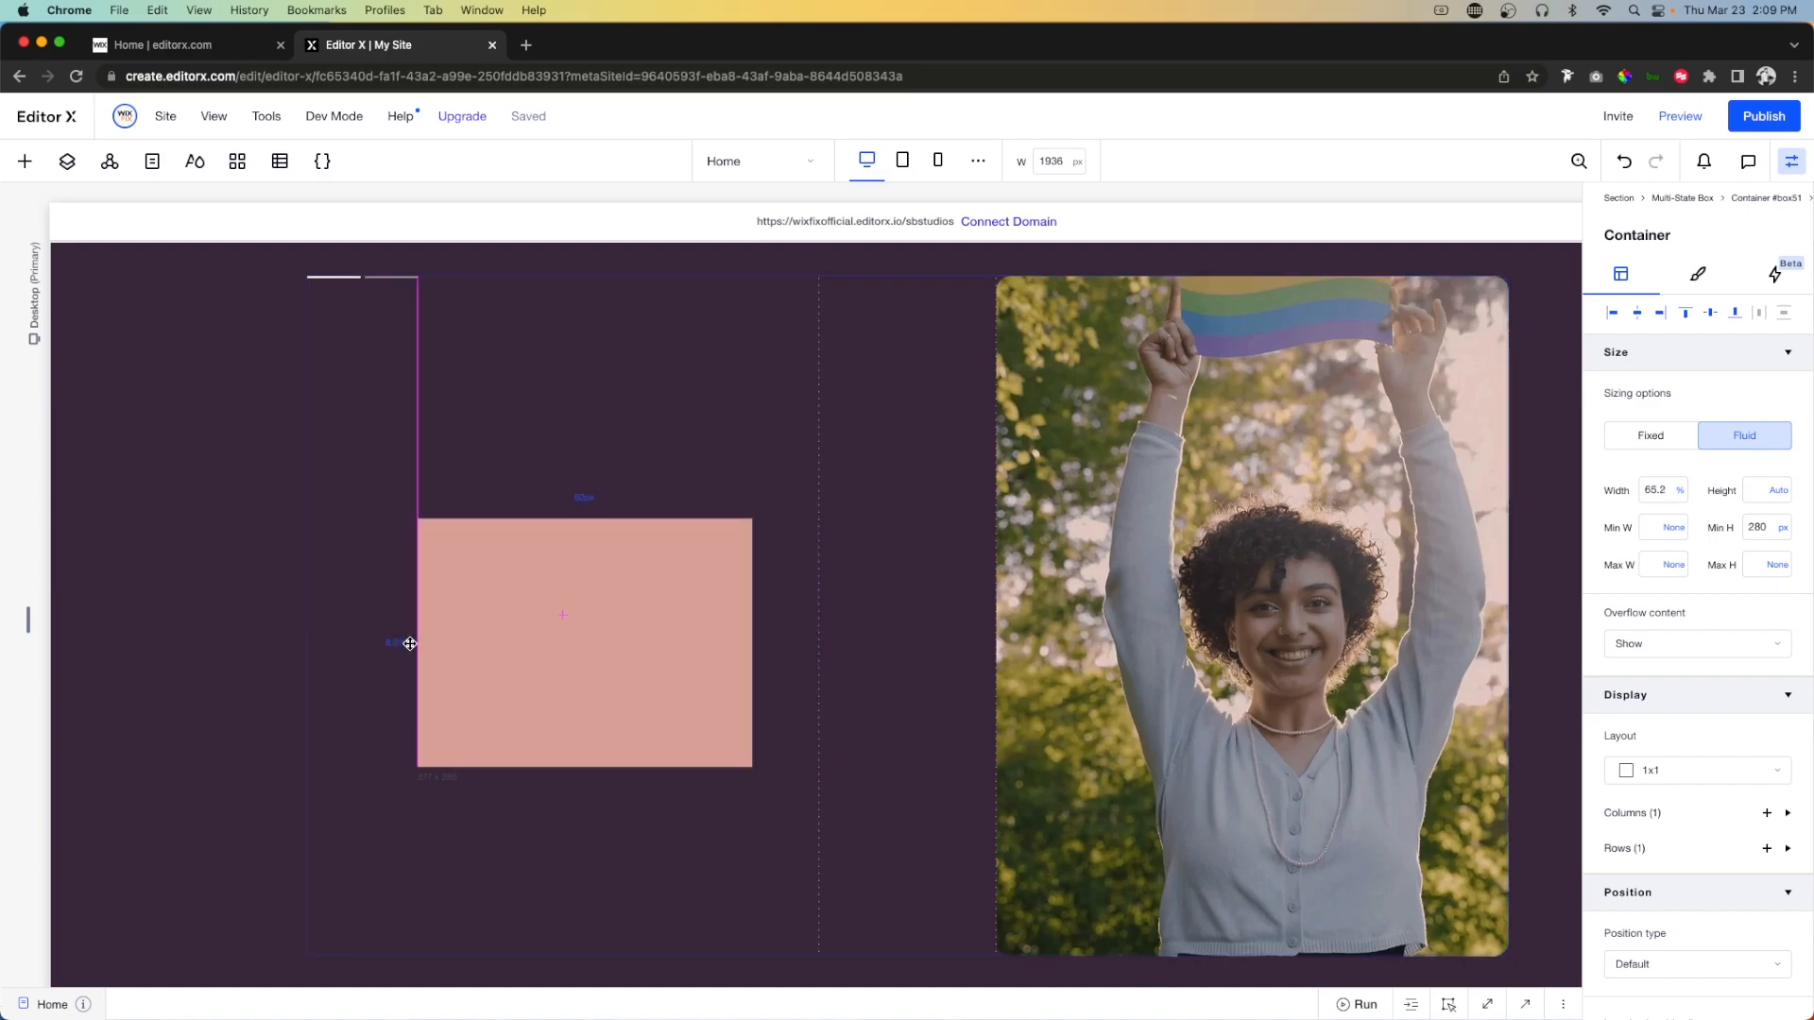
pyautogui.click(1614, 316)
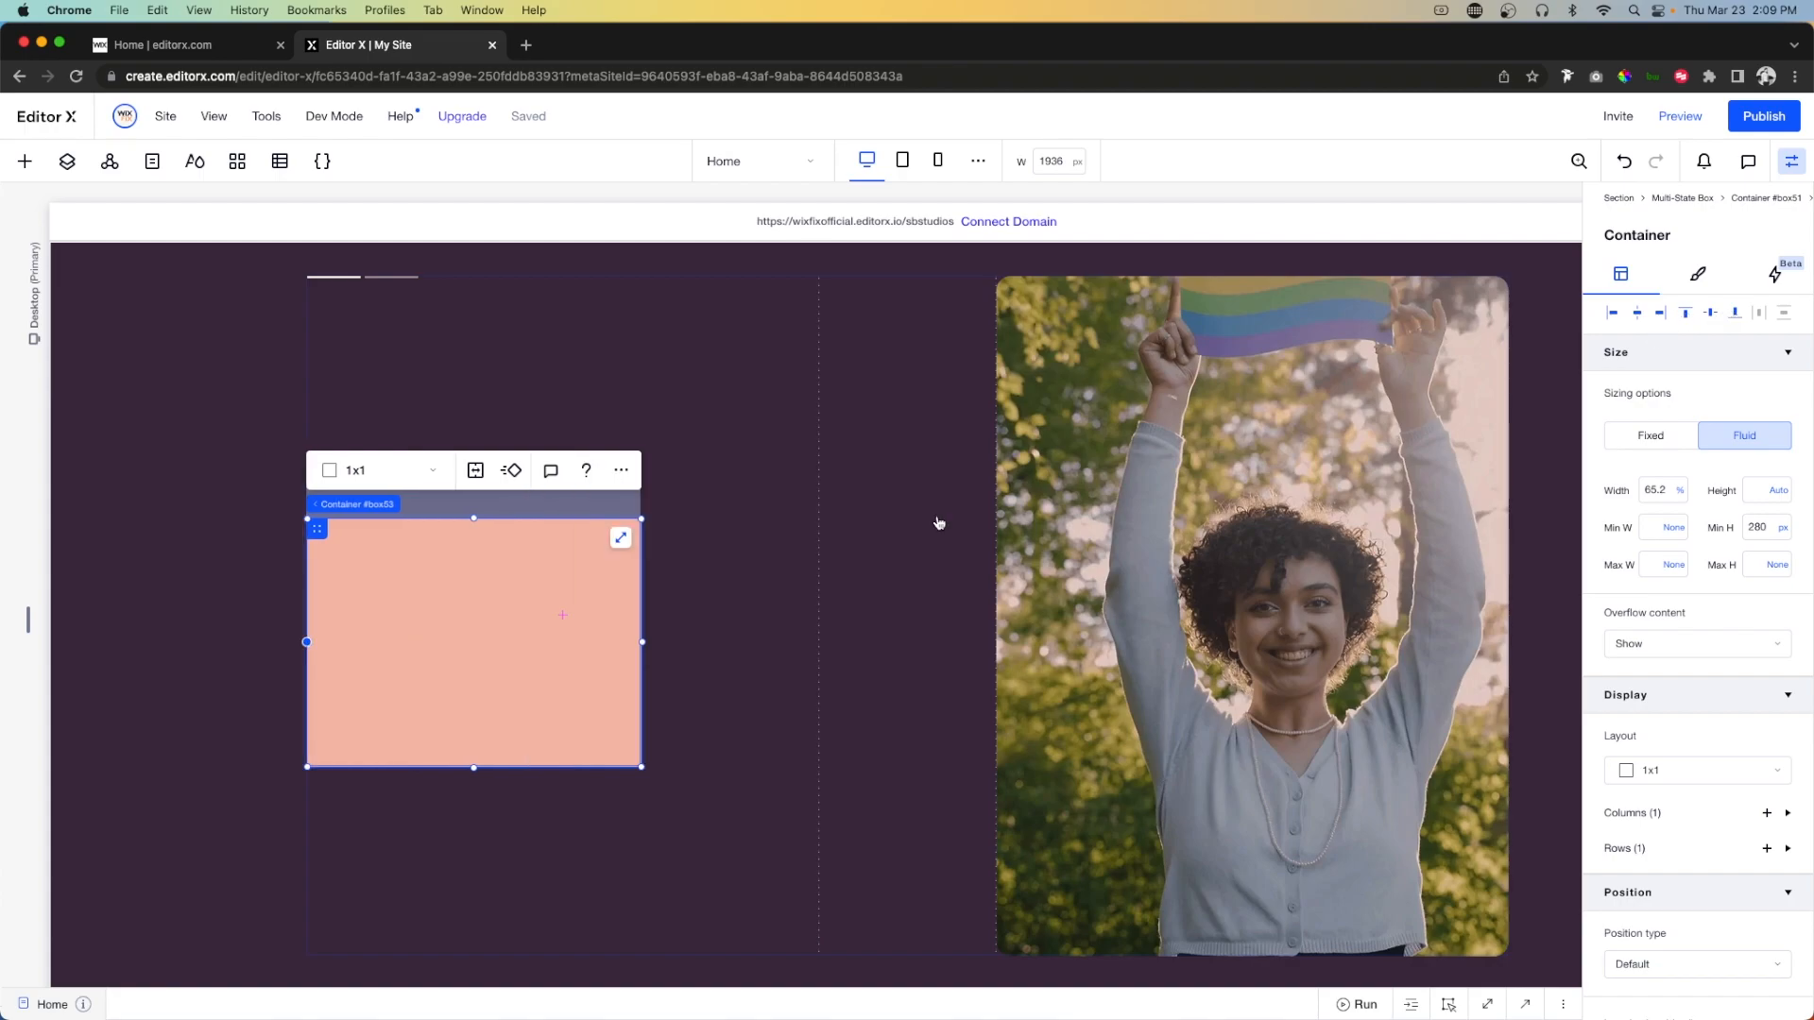
pyautogui.click(1734, 313)
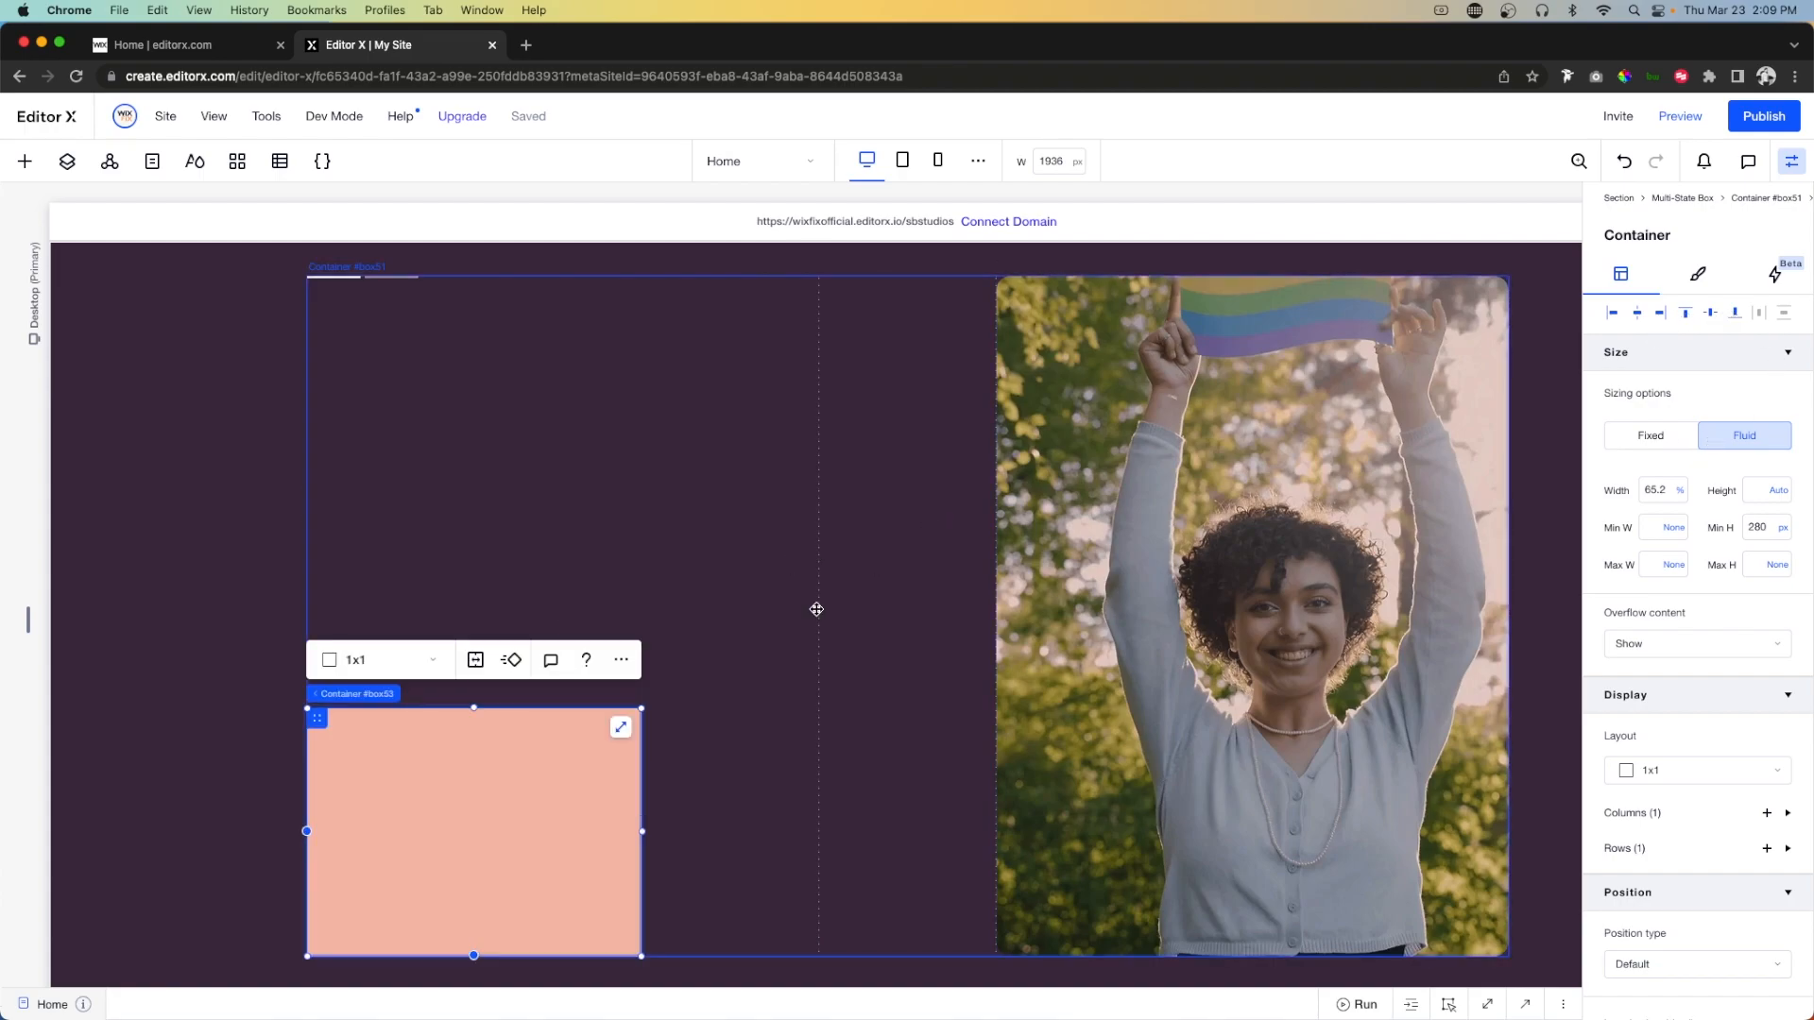
# Apply a 2x1 grid layout to the new container and set its background opacity to 0%.
pyautogui.click(364, 659)
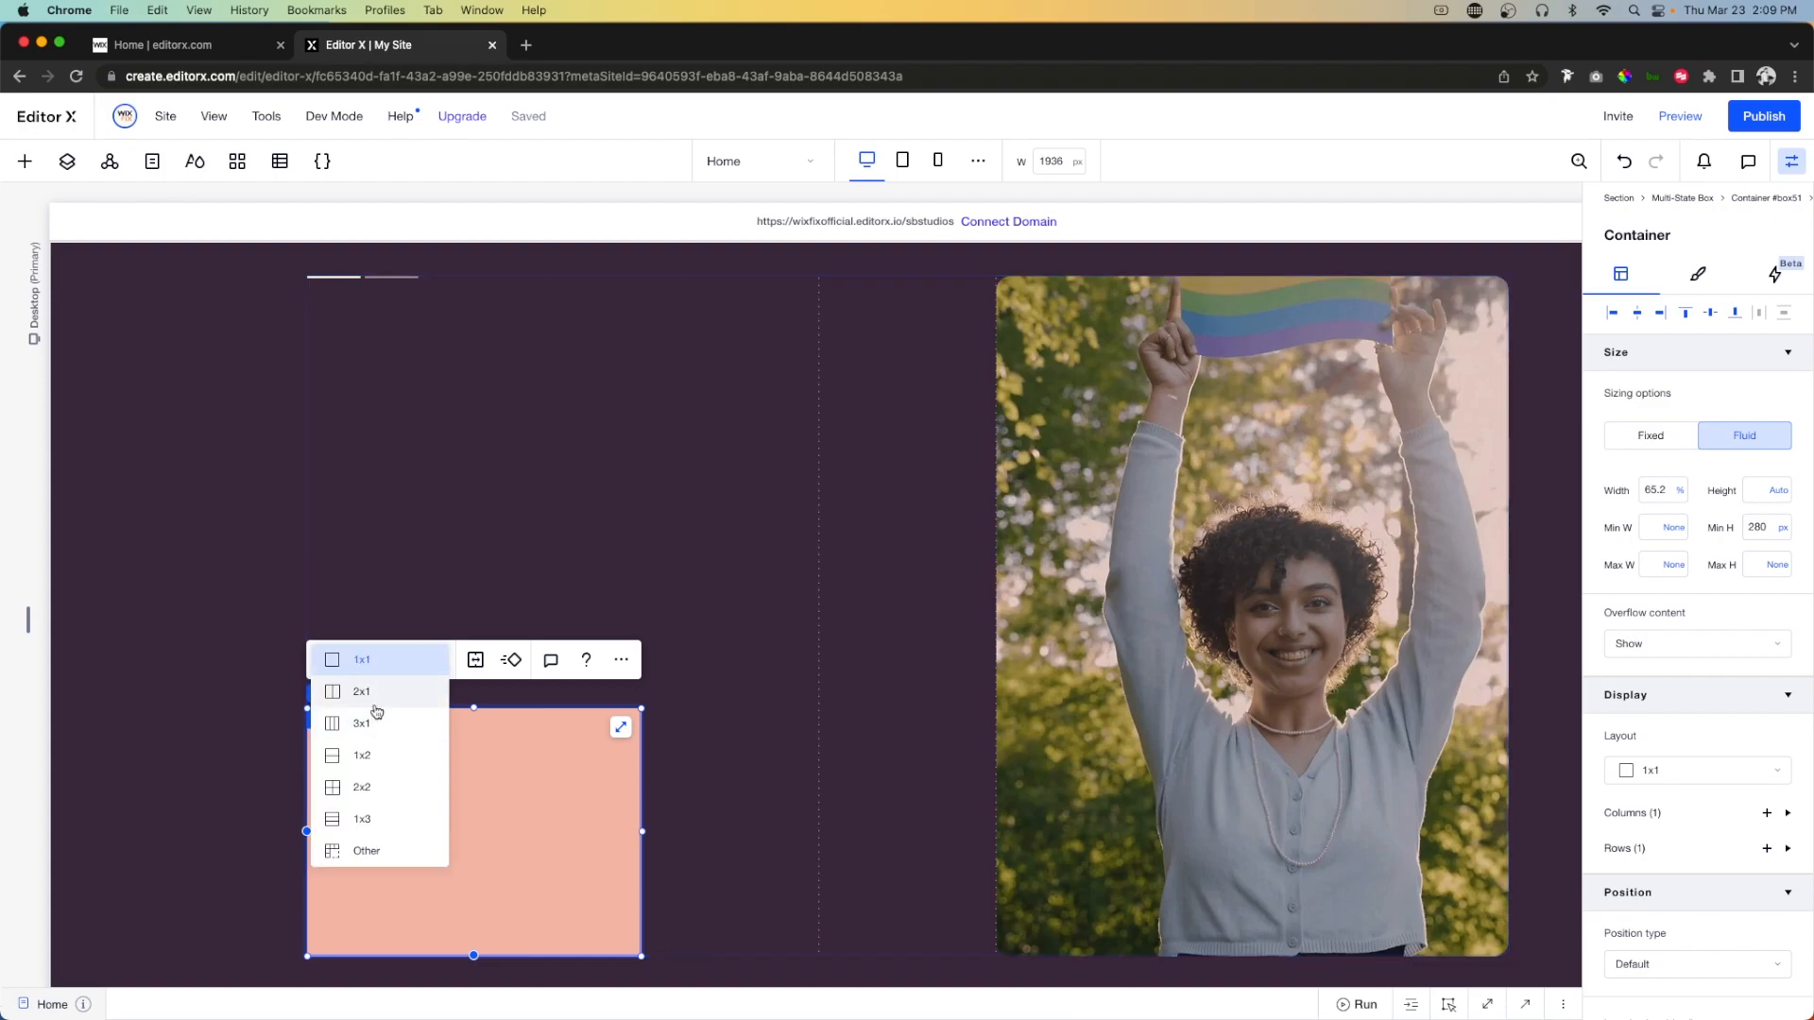
pyautogui.click(364, 693)
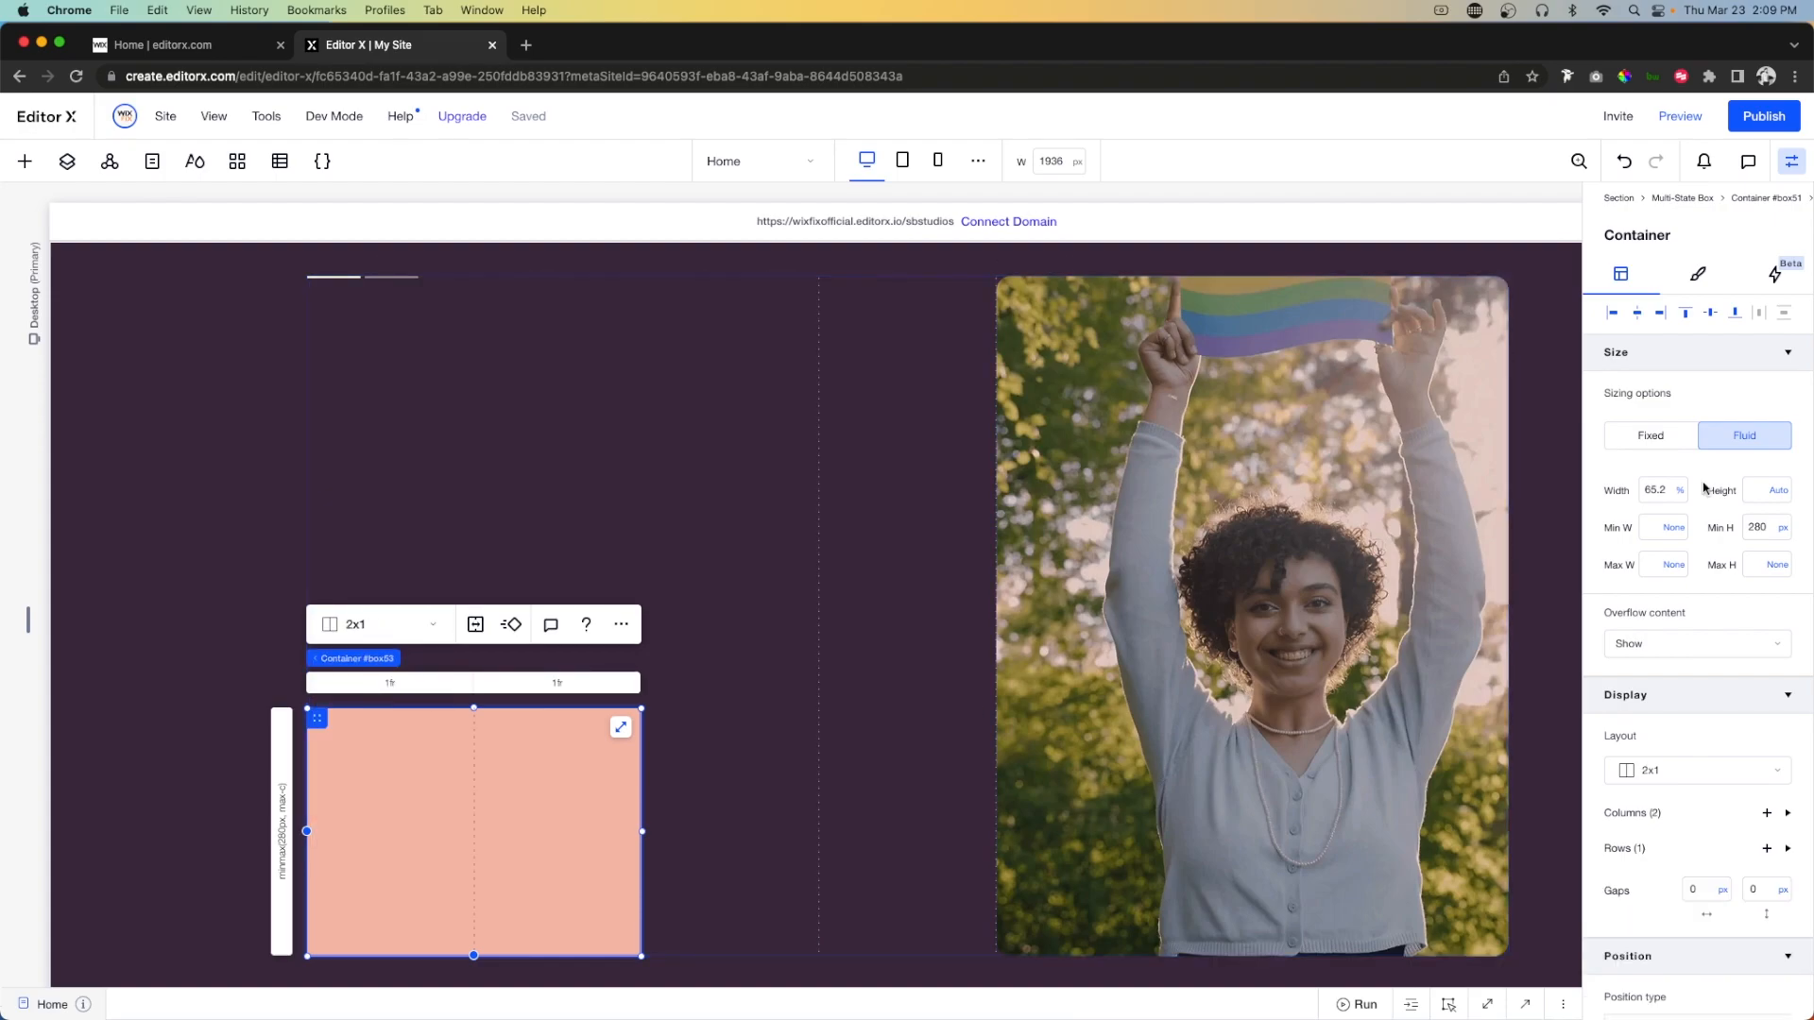
pyautogui.click(1691, 276)
pyautogui.click(1757, 376)
pyautogui.write('00')
pyautogui.press('Return')
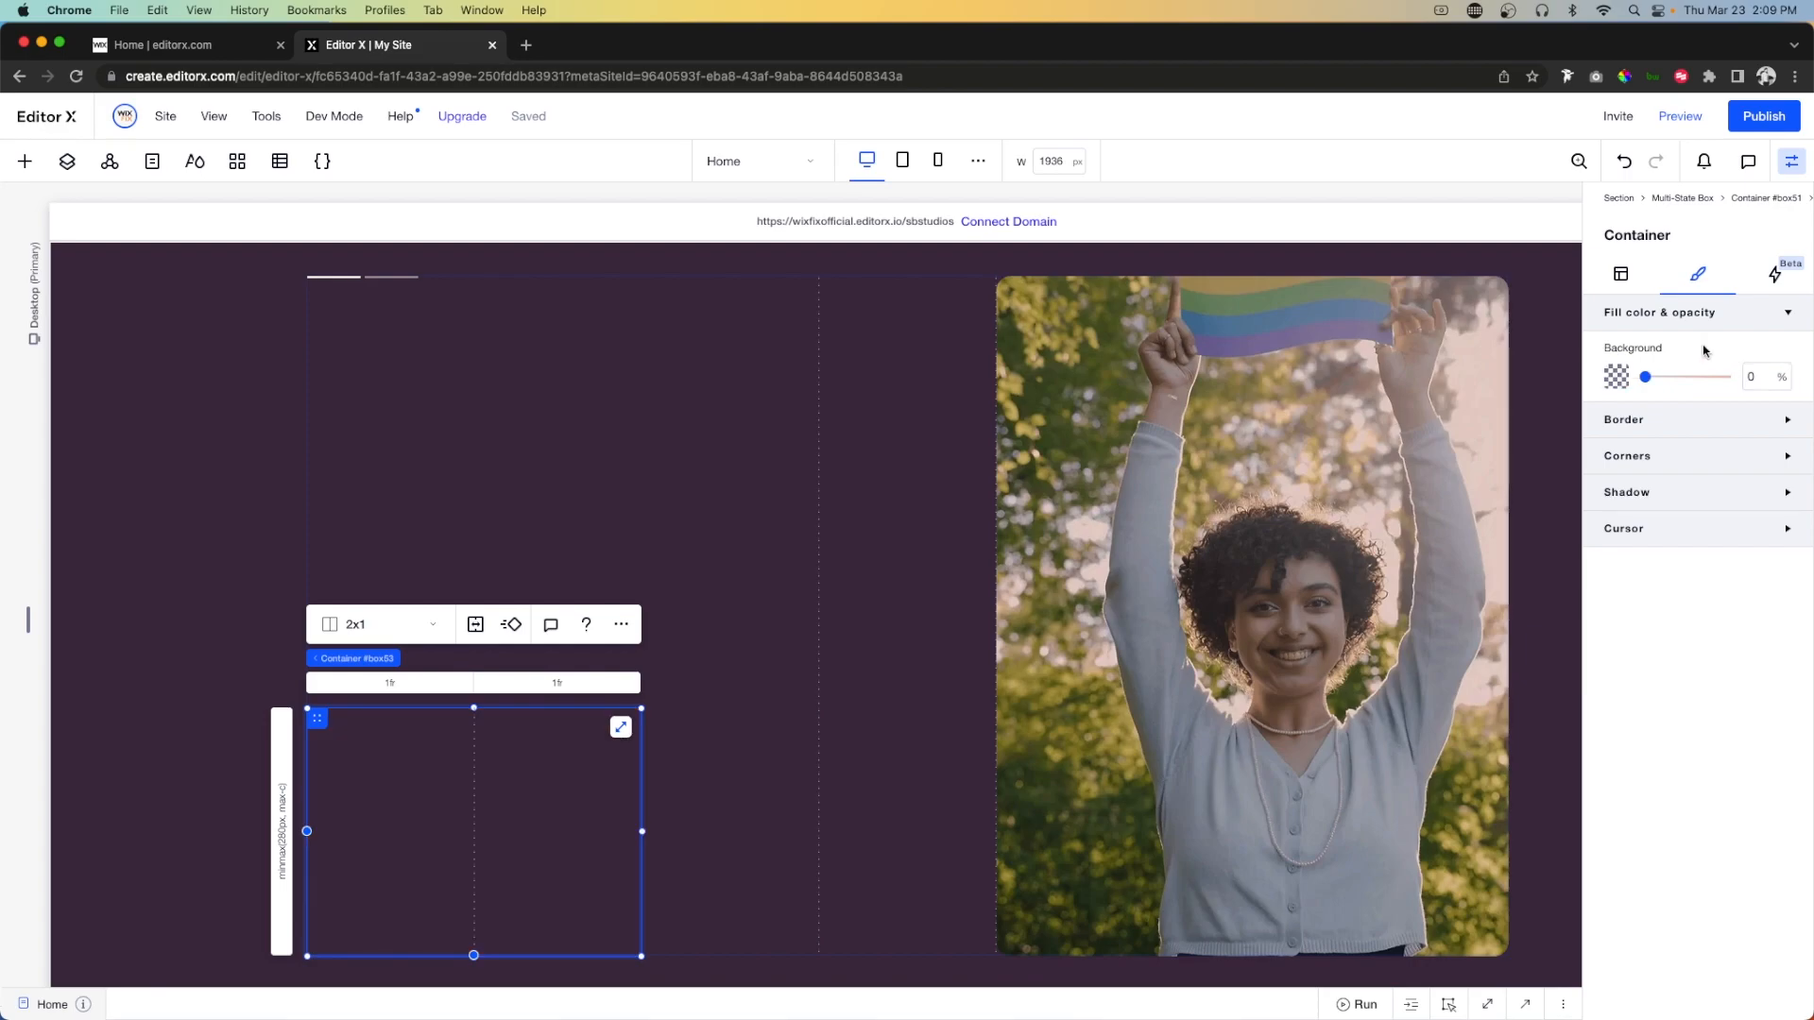
# Set the two-column container's horizontal gap to 20 px.
pyautogui.click(1621, 274)
pyautogui.scroll(-2, 1692, 756)
pyautogui.click(1706, 776)
pyautogui.write('20')
pyautogui.press('Return')
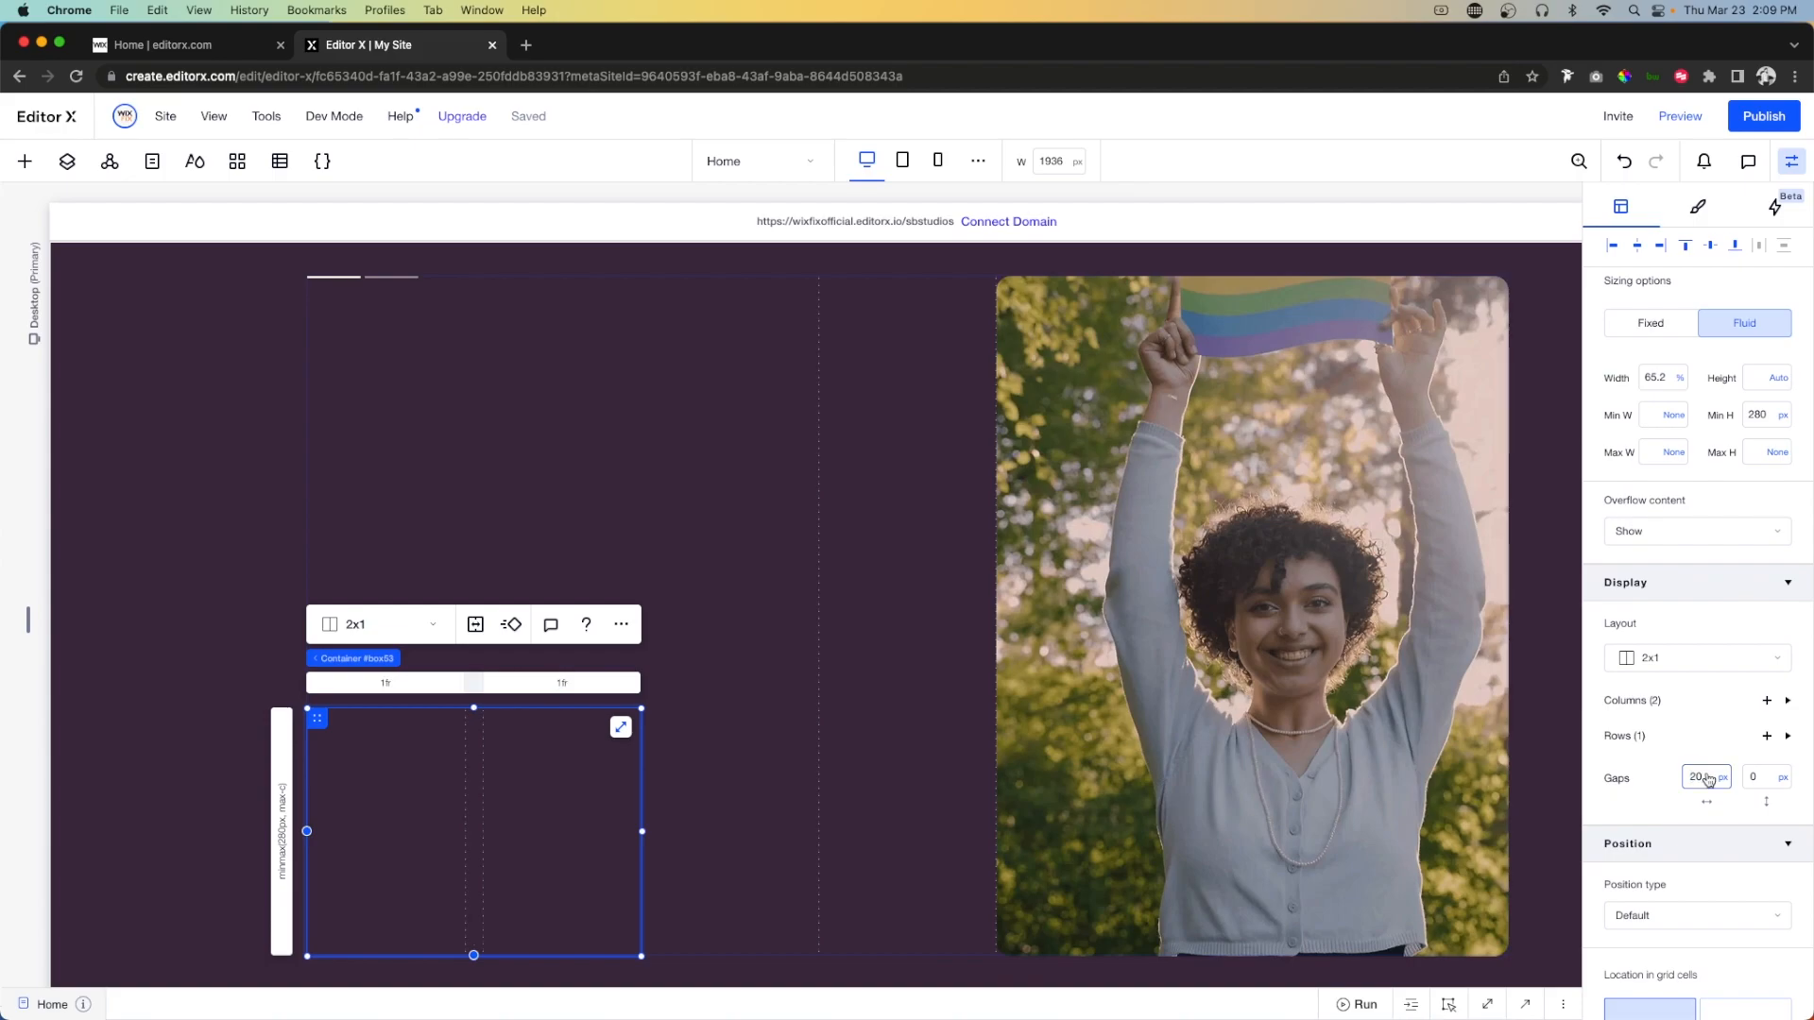
# Add a container inside the first cell of the 2x1 container and set its background opacity to 0%.
pyautogui.click(19, 164)
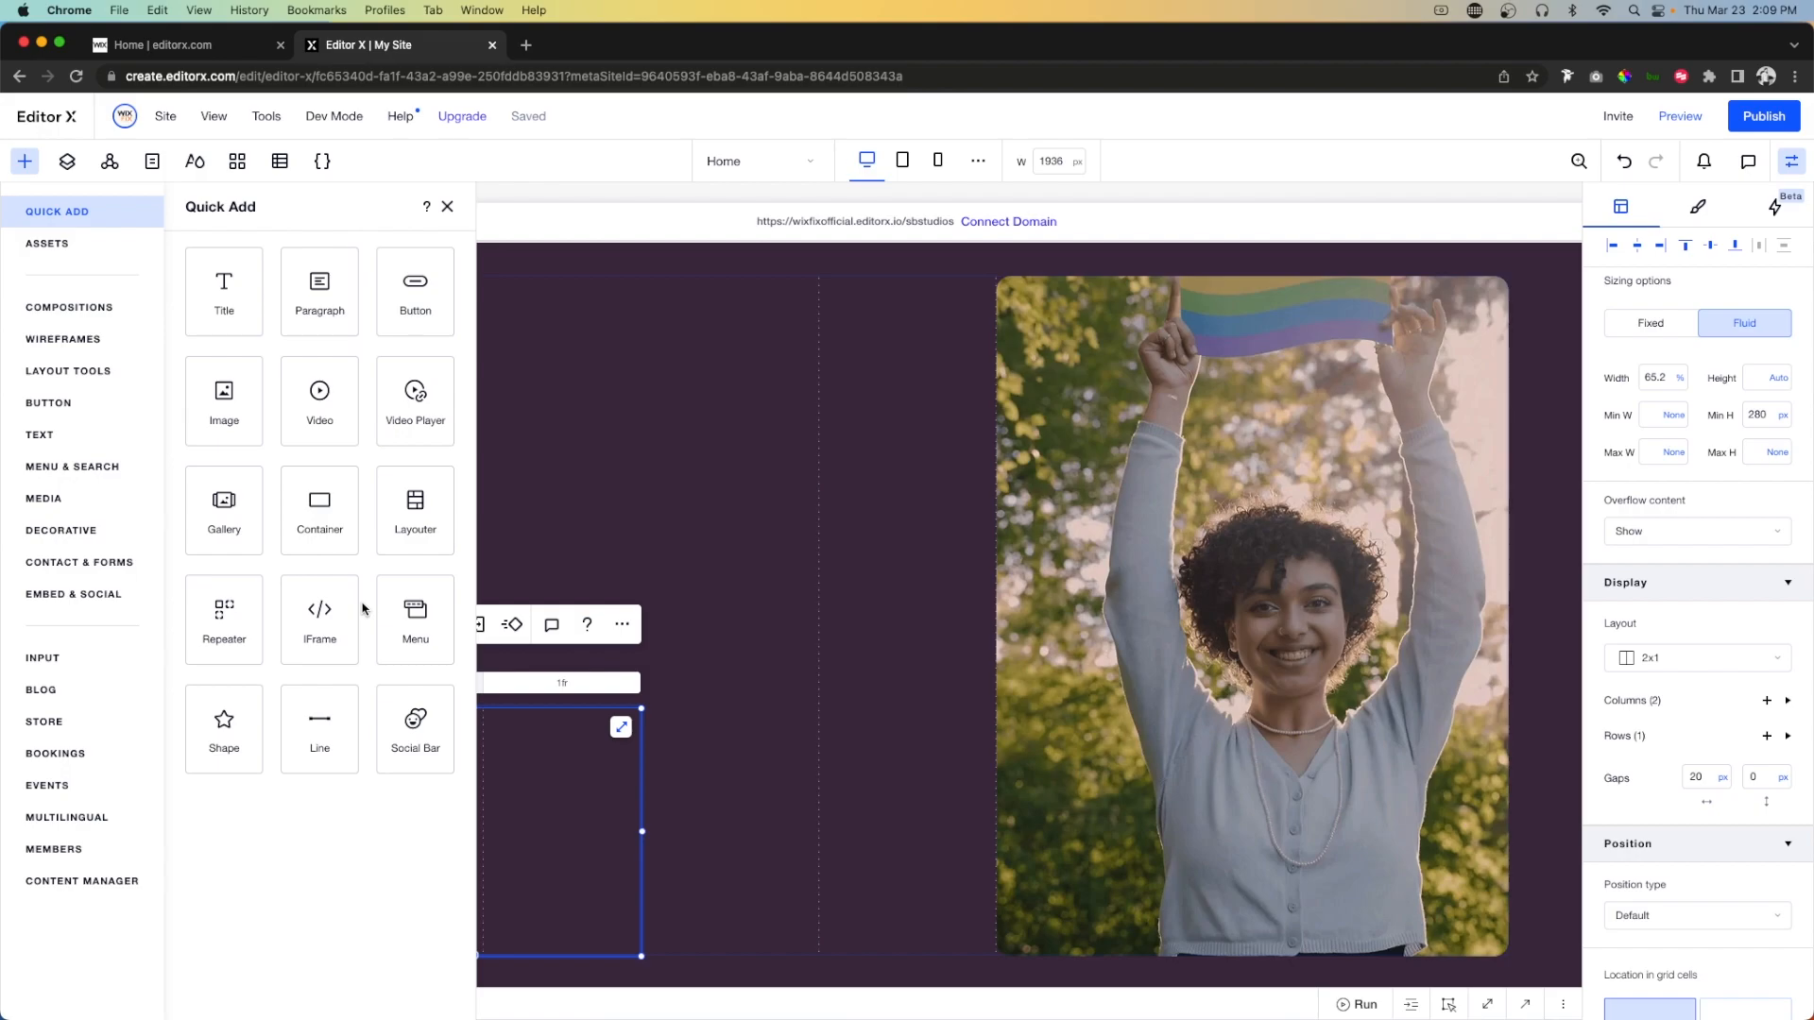
pyautogui.moveTo(319, 505); pyautogui.dragTo(398, 835)
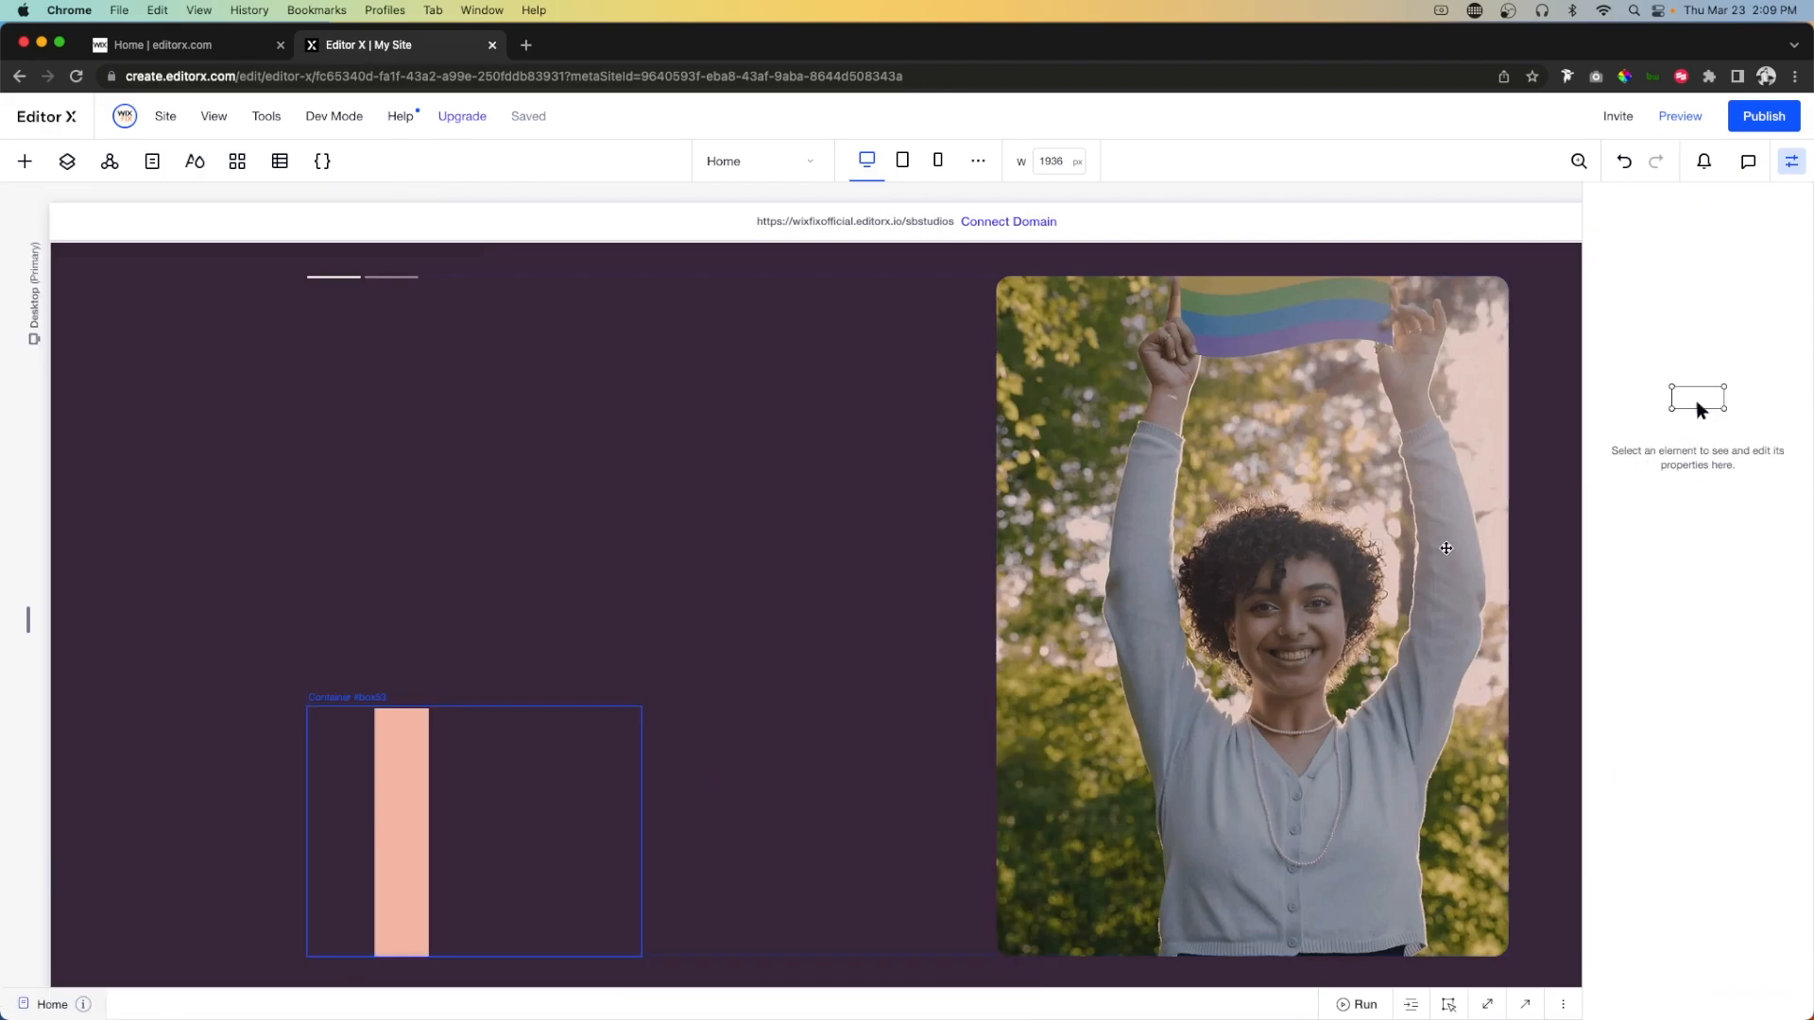
pyautogui.click(1698, 276)
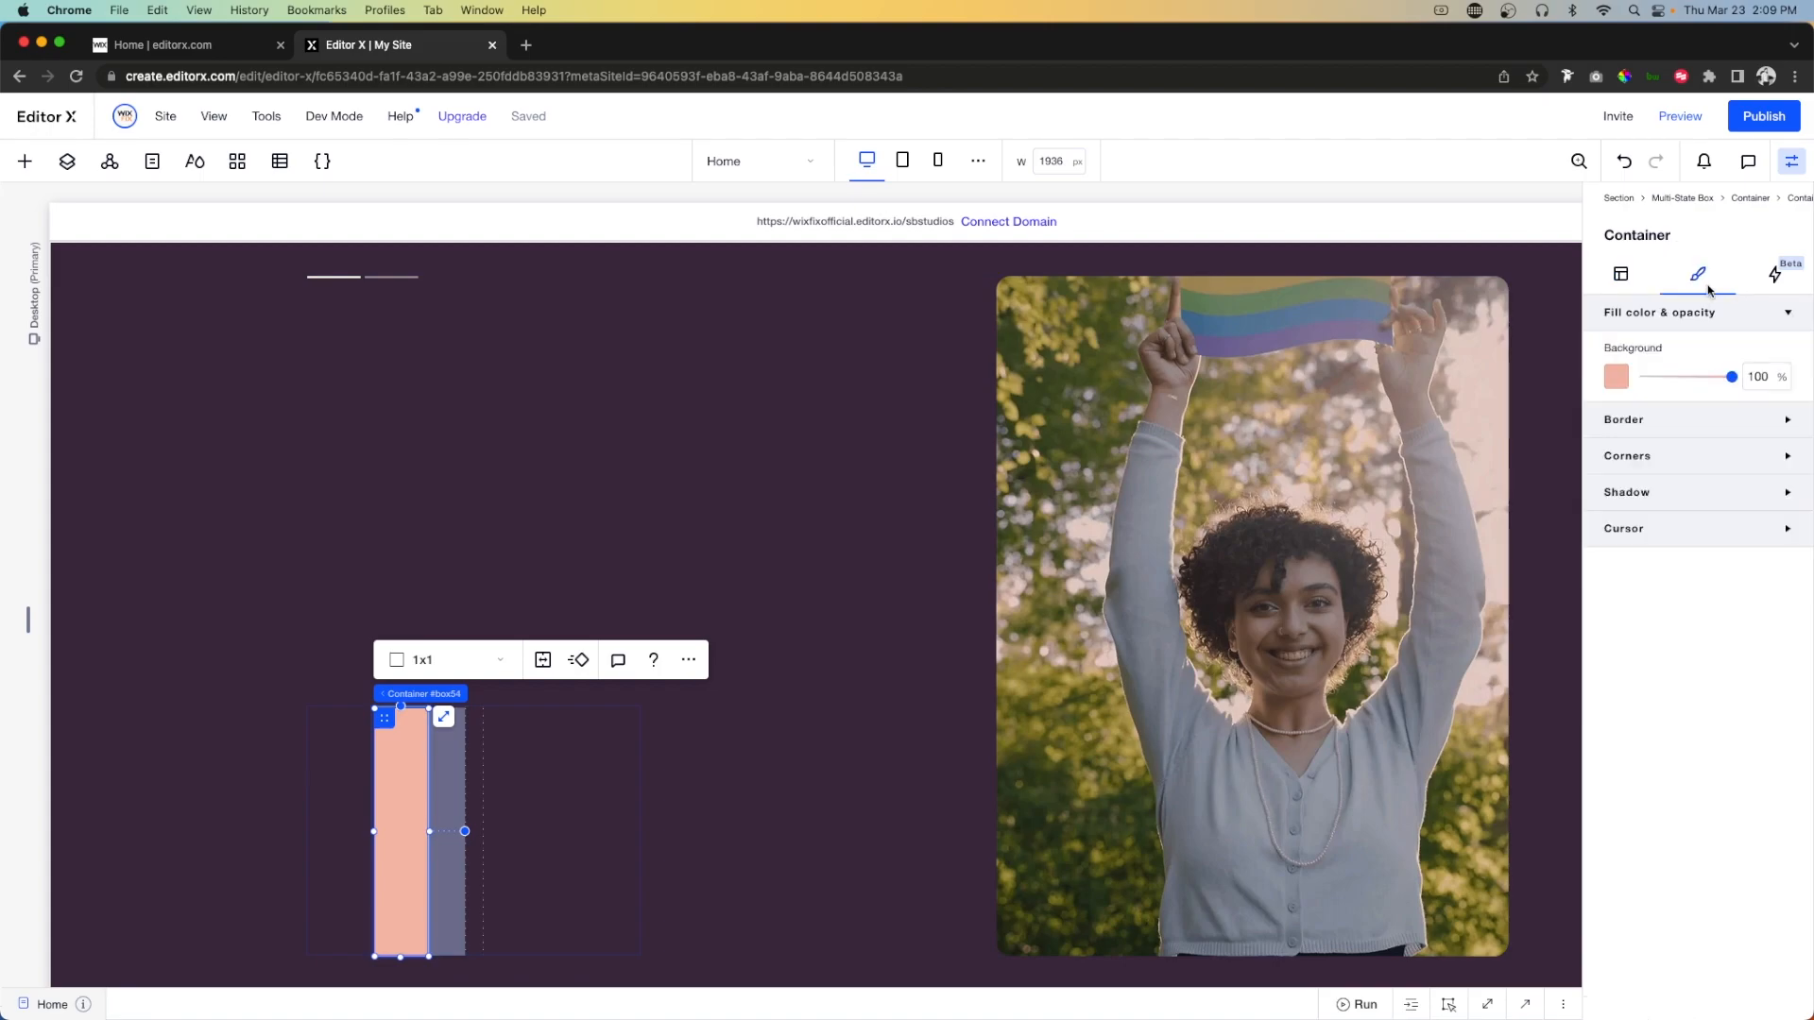
pyautogui.click(1769, 375)
pyautogui.write('0')
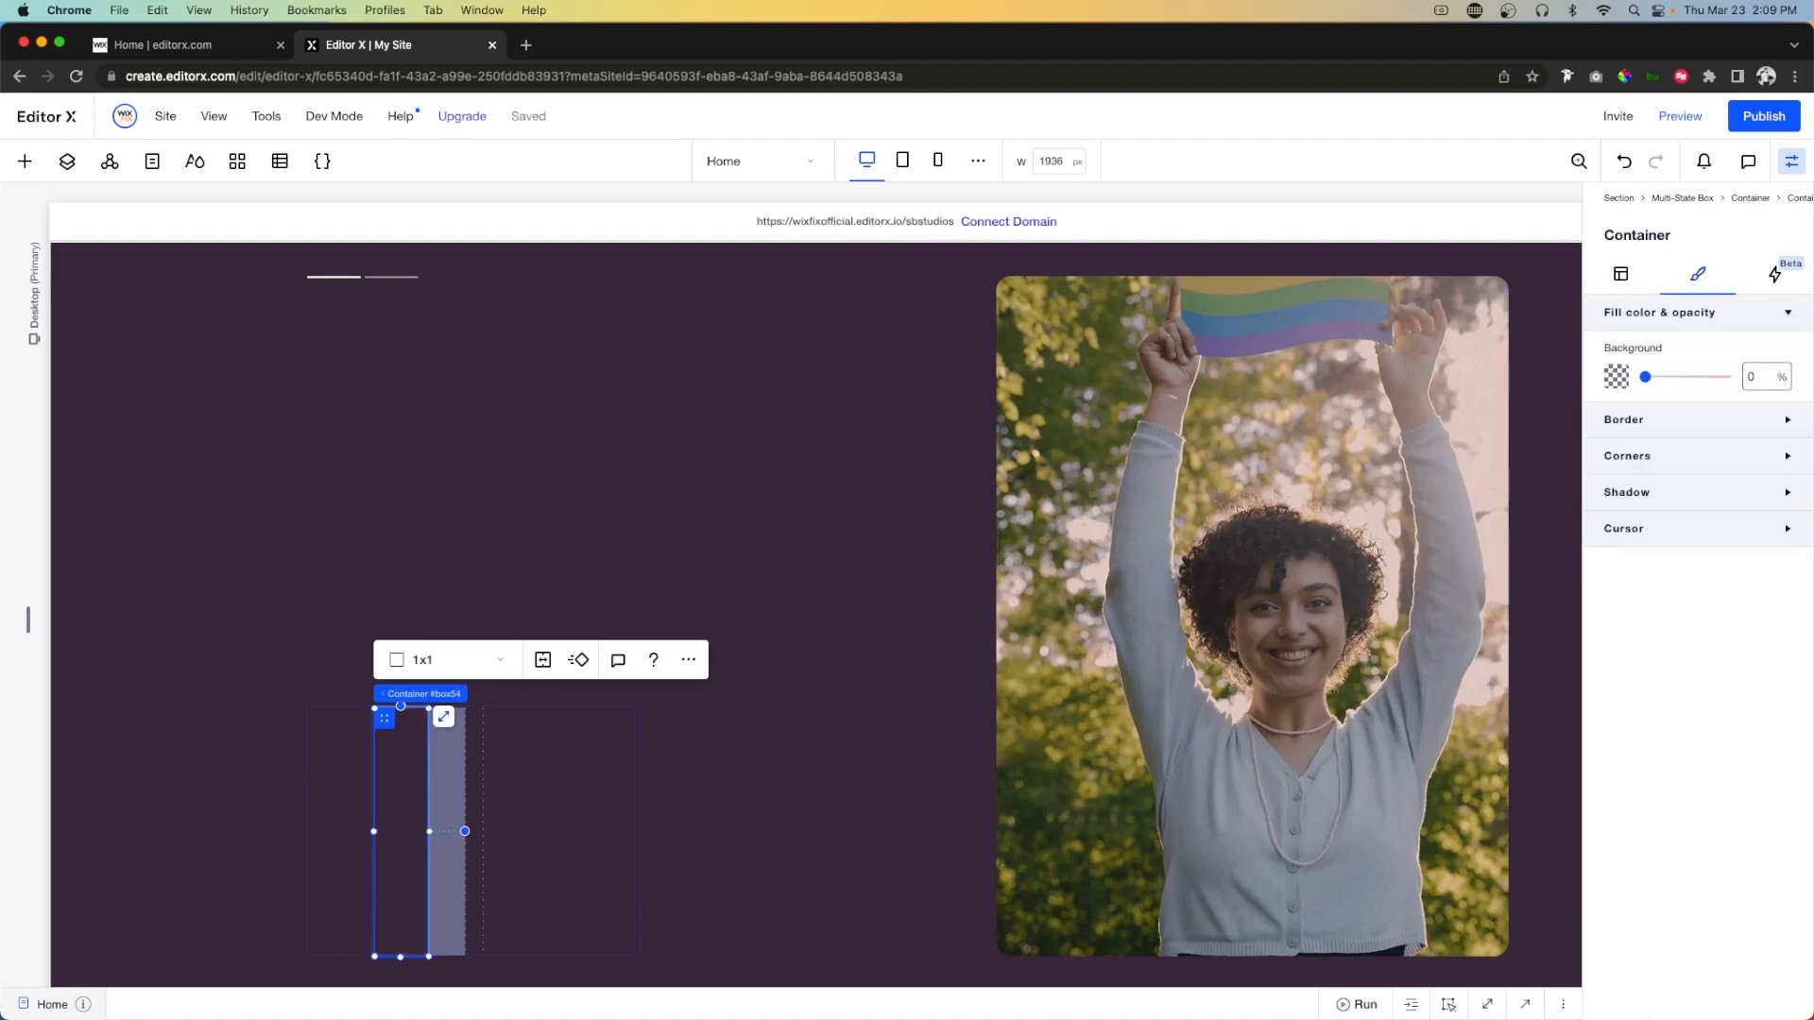
# Give the inner container a 1 px border in the lightest cream theme color and a 999 px corner radius.
pyautogui.click(1663, 430)
pyautogui.click(1622, 489)
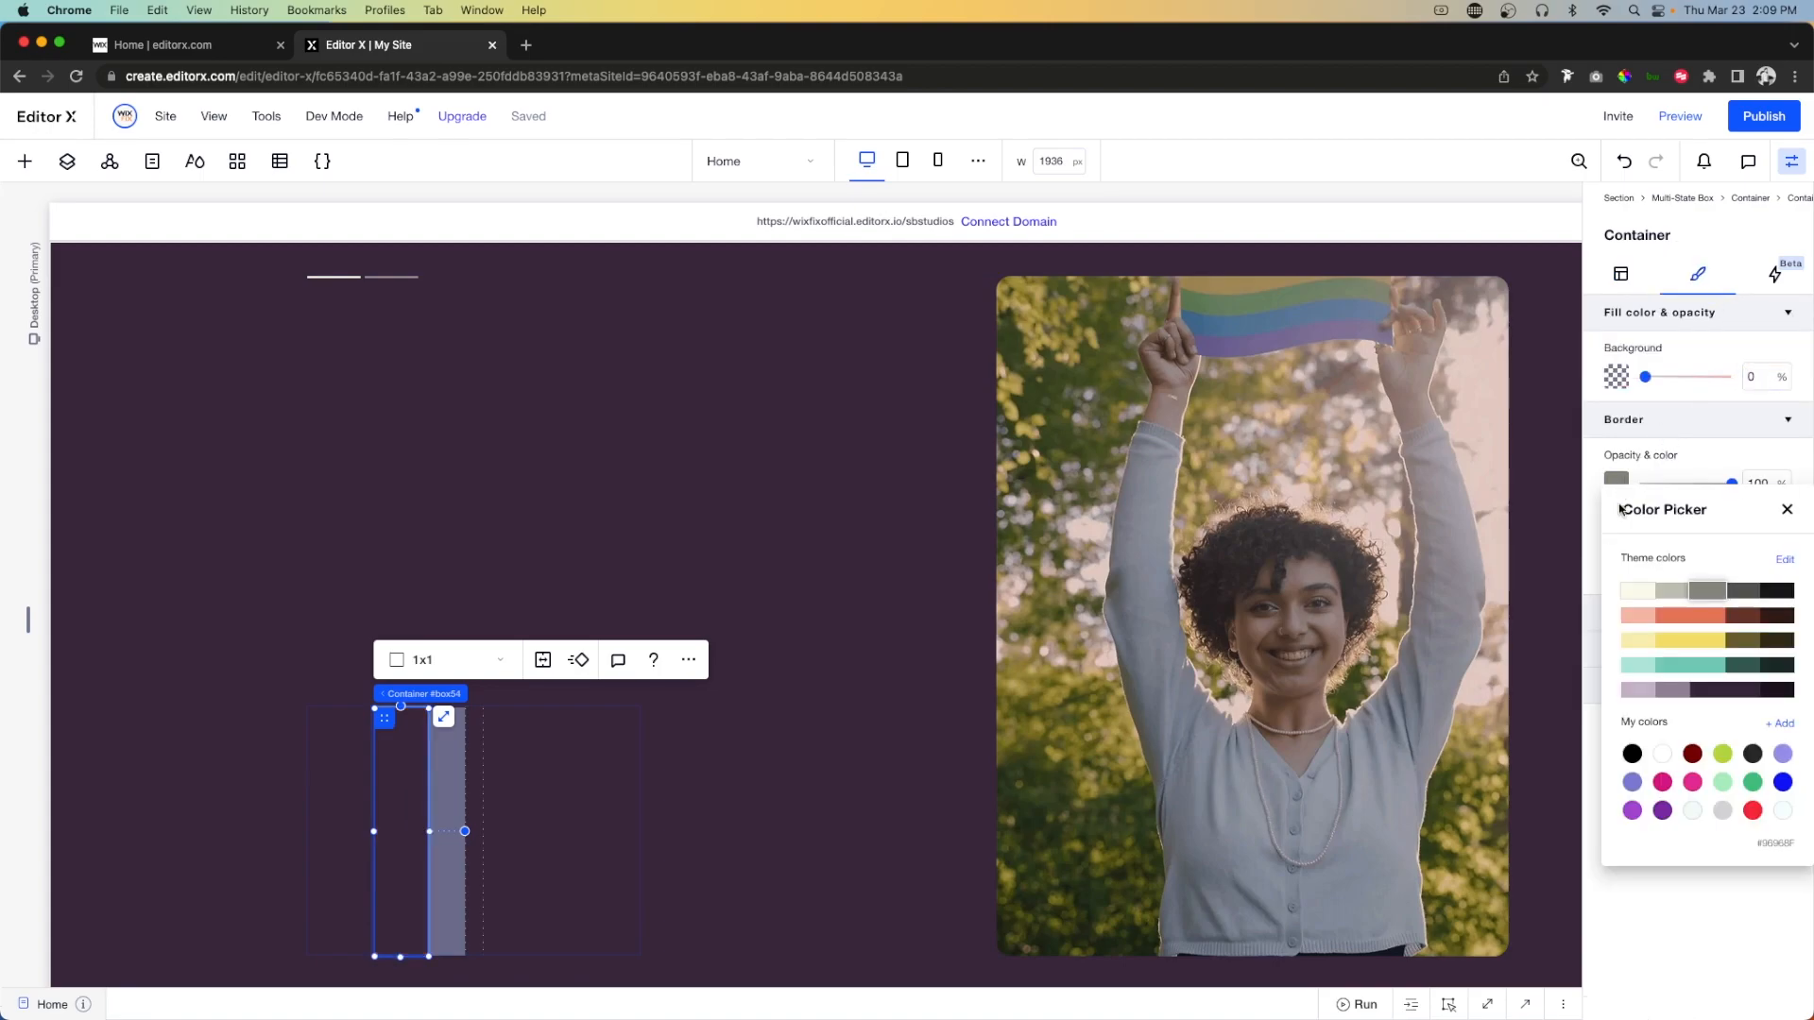
pyautogui.click(1650, 588)
pyautogui.click(1788, 511)
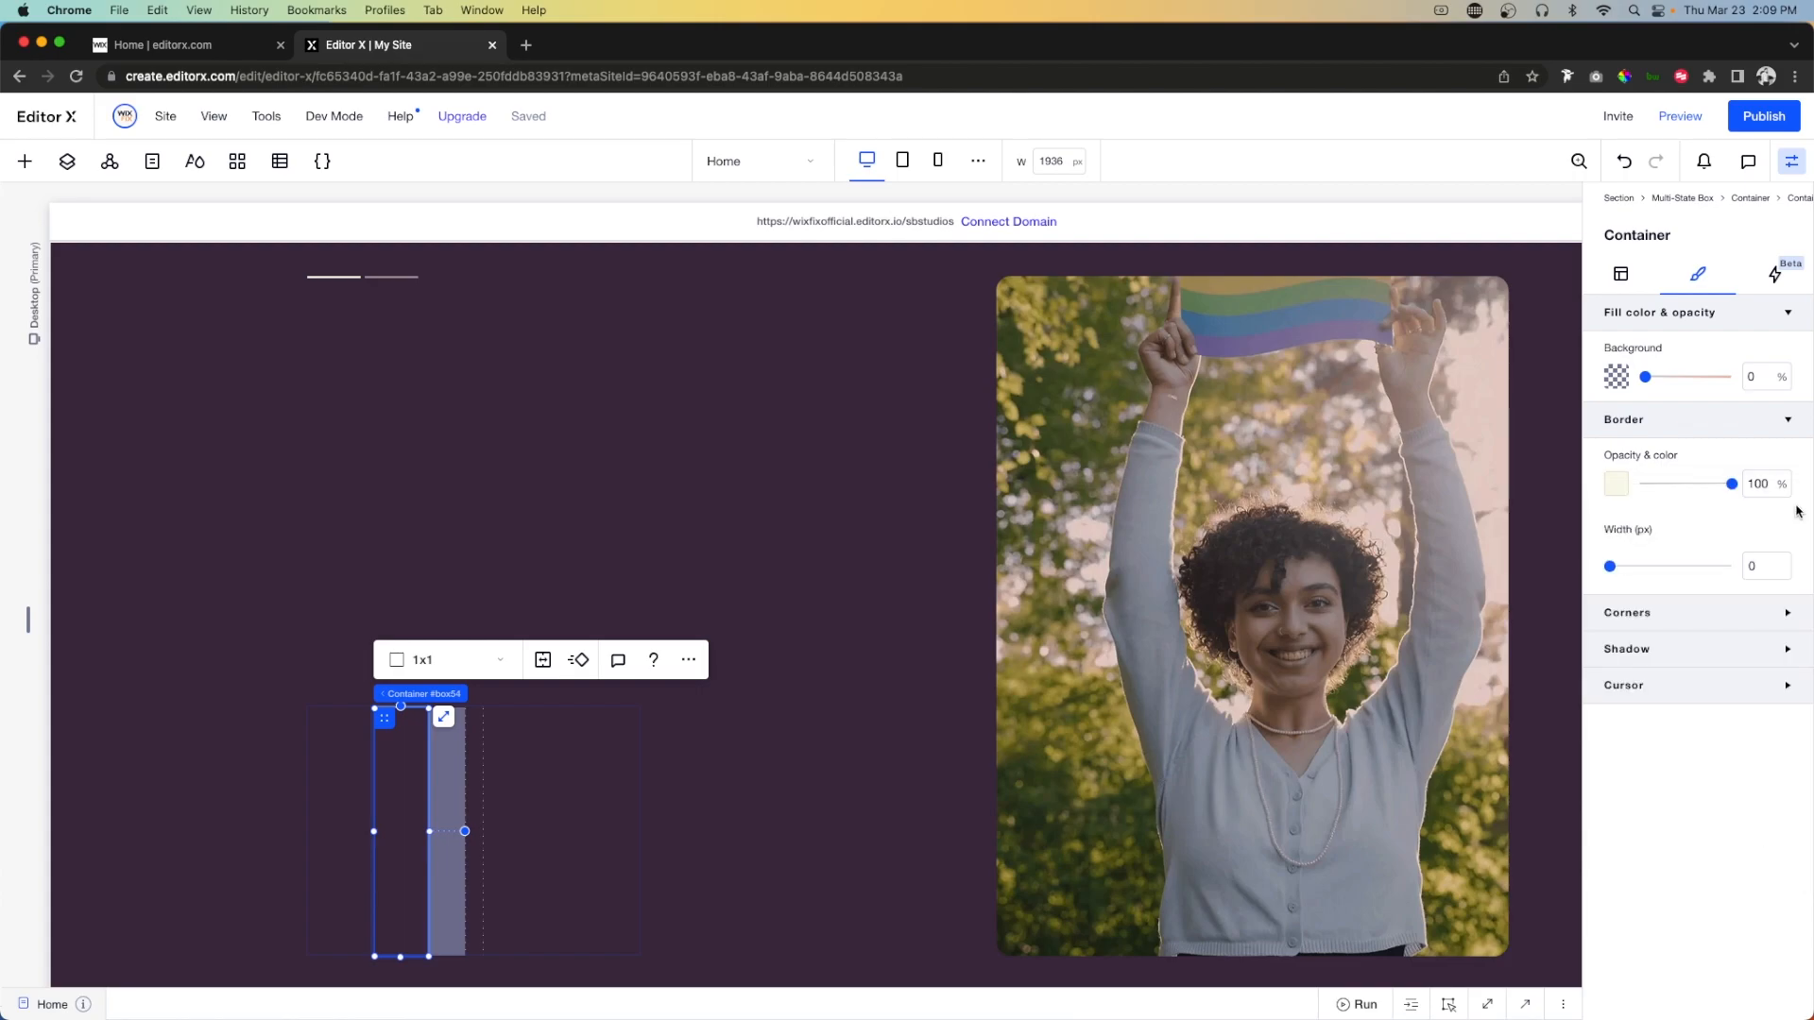
pyautogui.write('1')
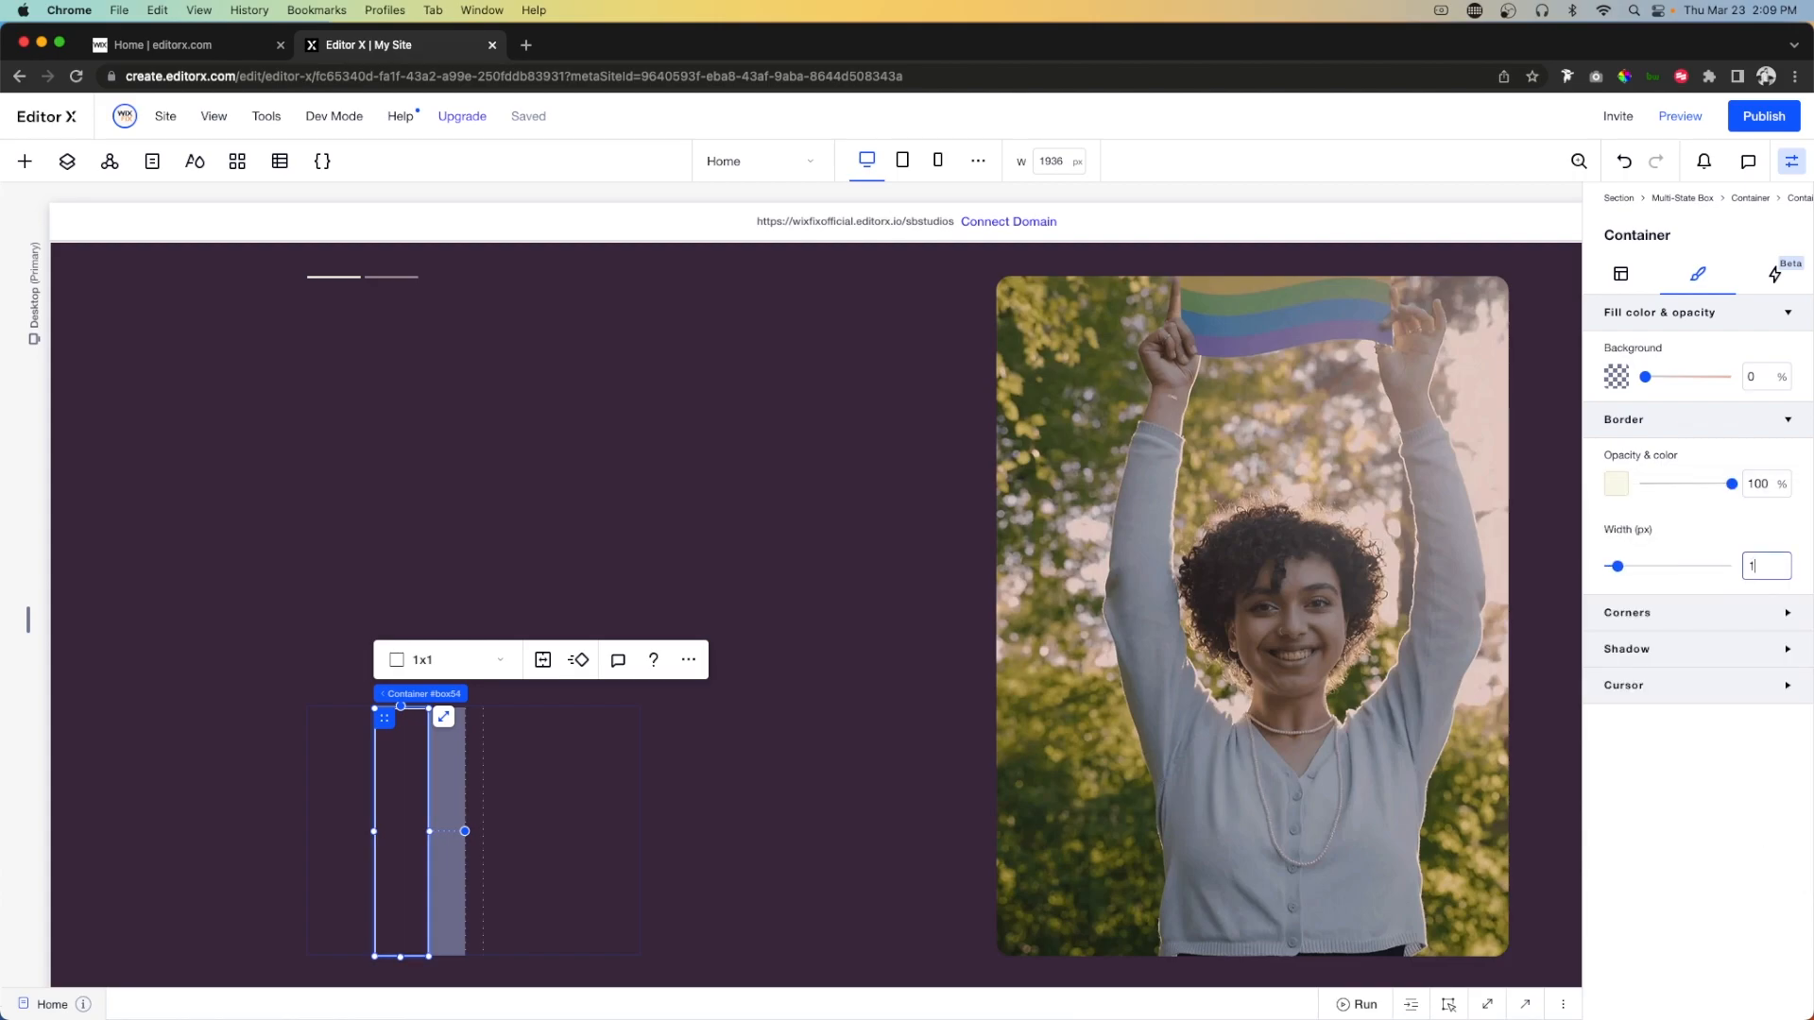
pyautogui.click(1634, 615)
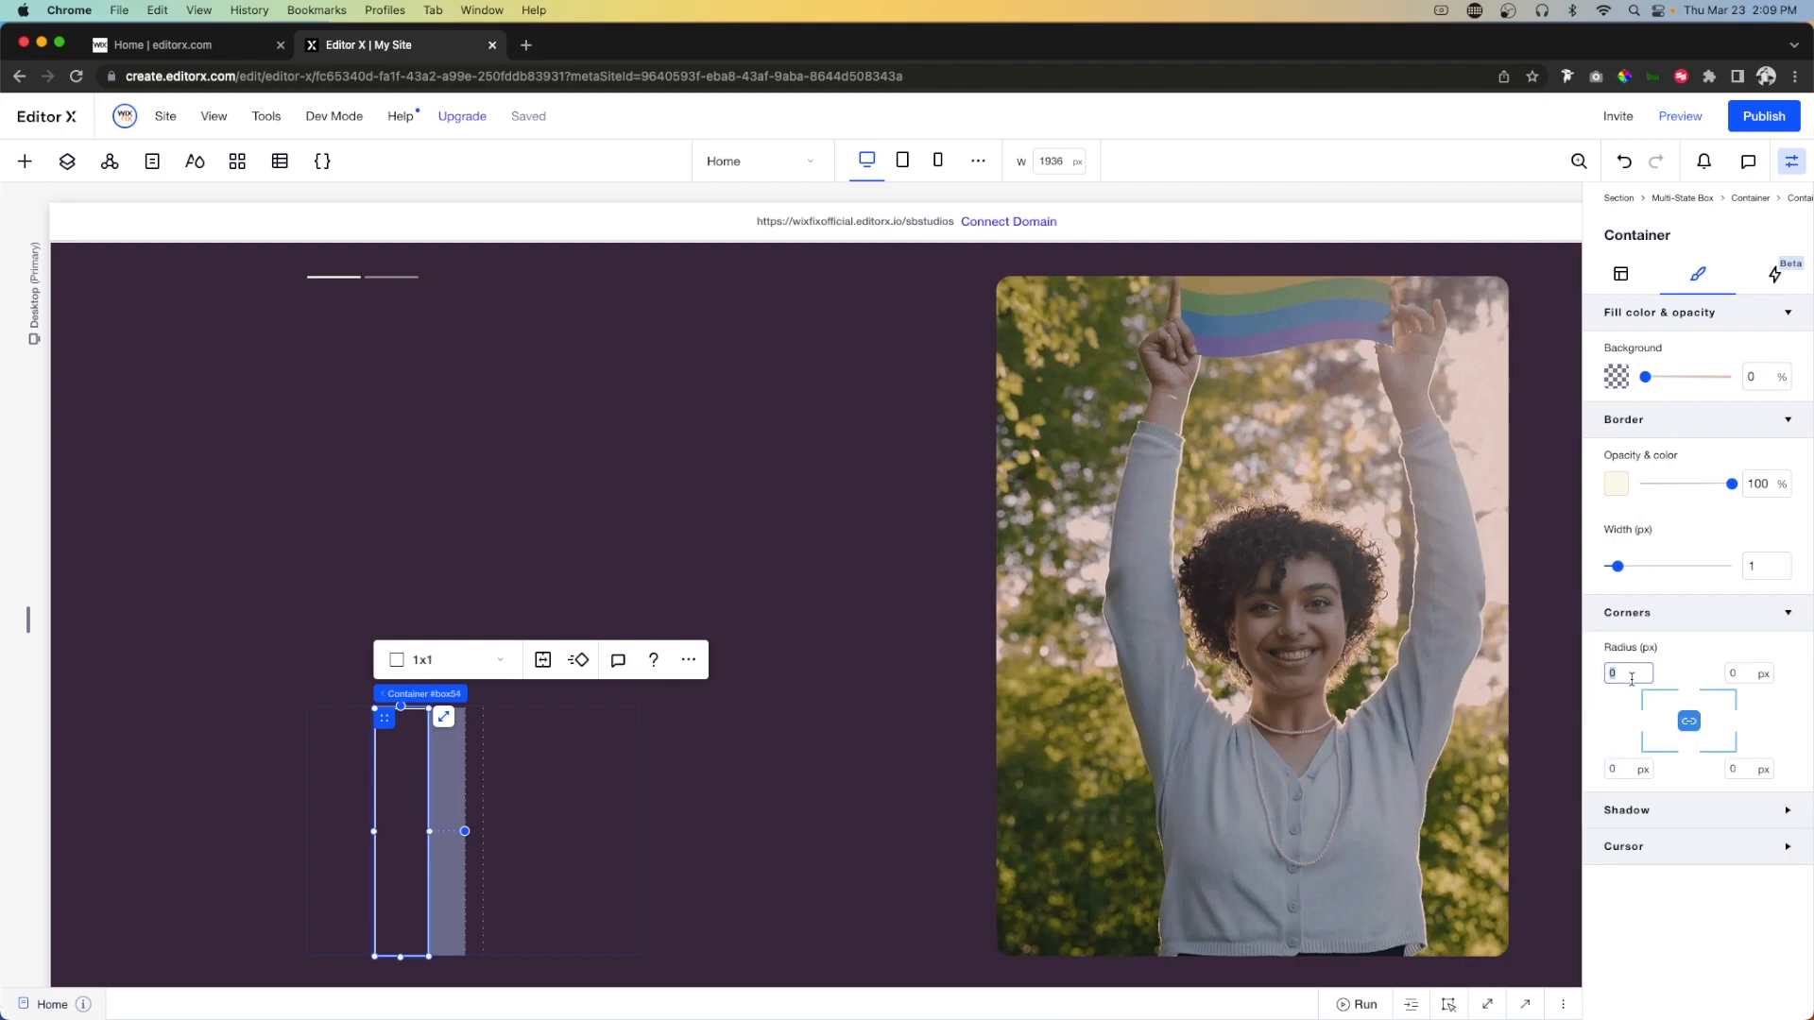
pyautogui.press('Return')
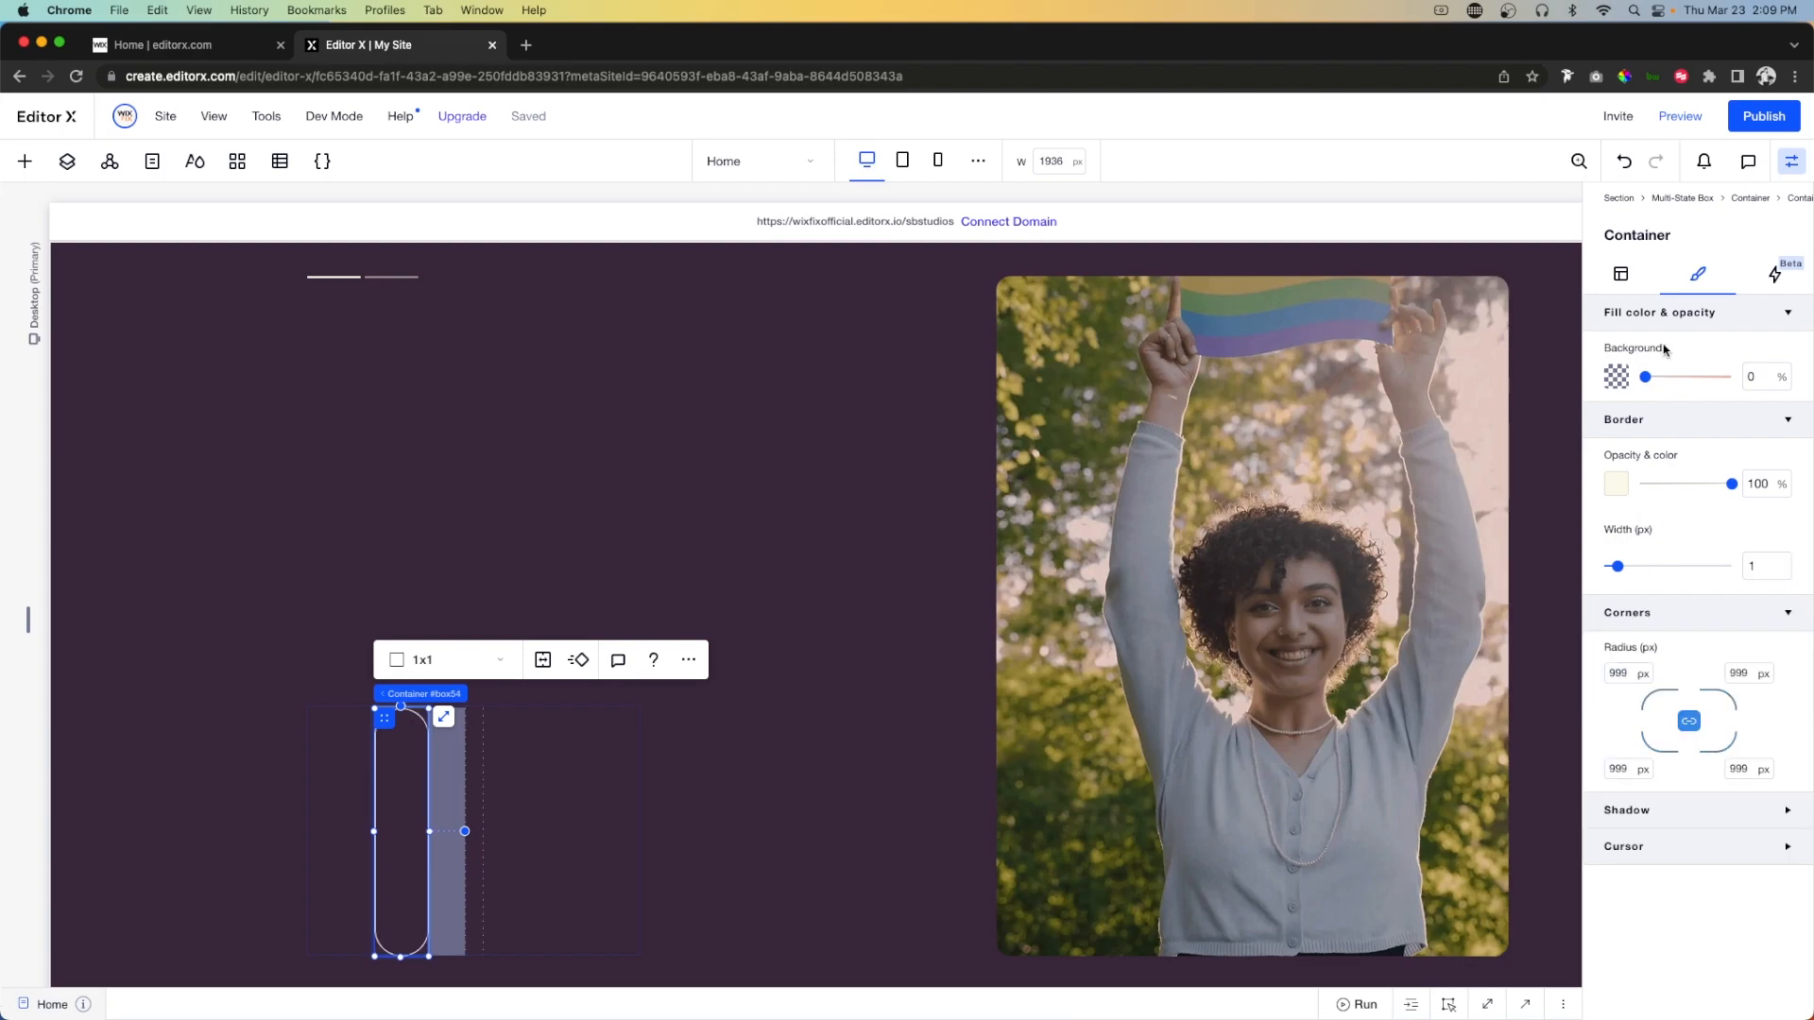
# Switch the rounded container to fixed sizing at 100 by 100 px and set its minimum height to None.
pyautogui.click(1622, 275)
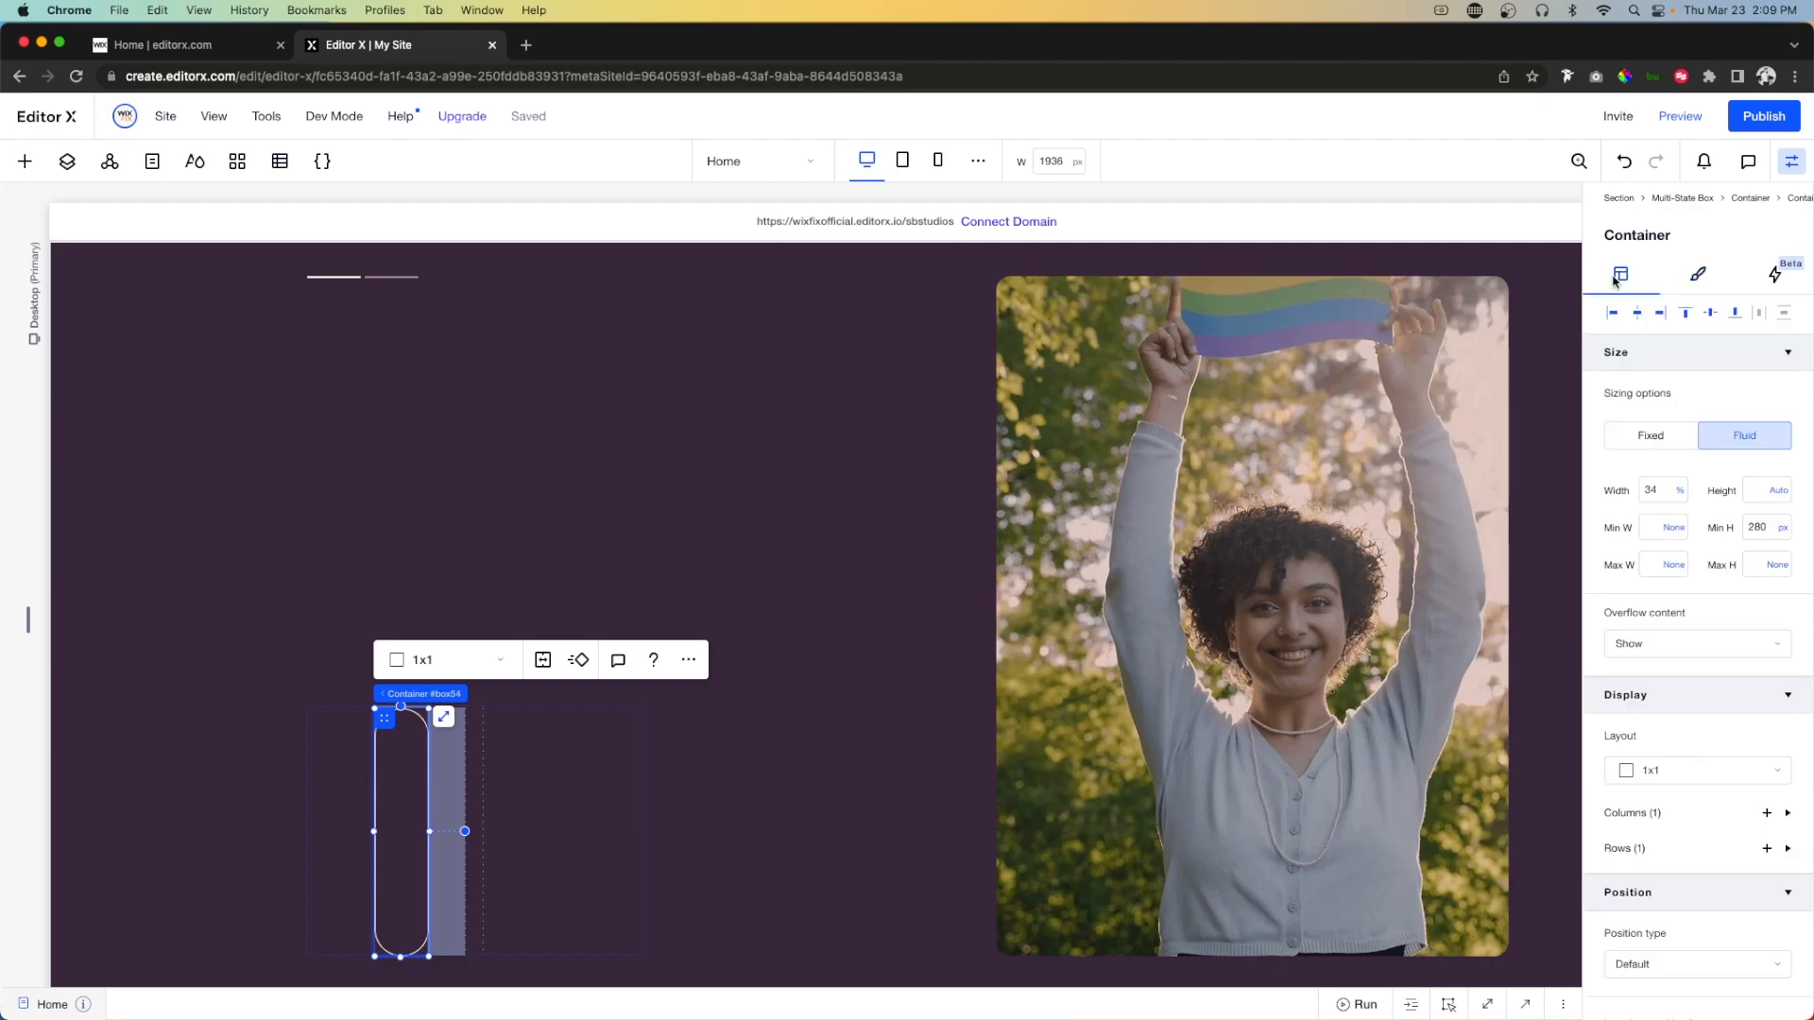
pyautogui.click(1654, 437)
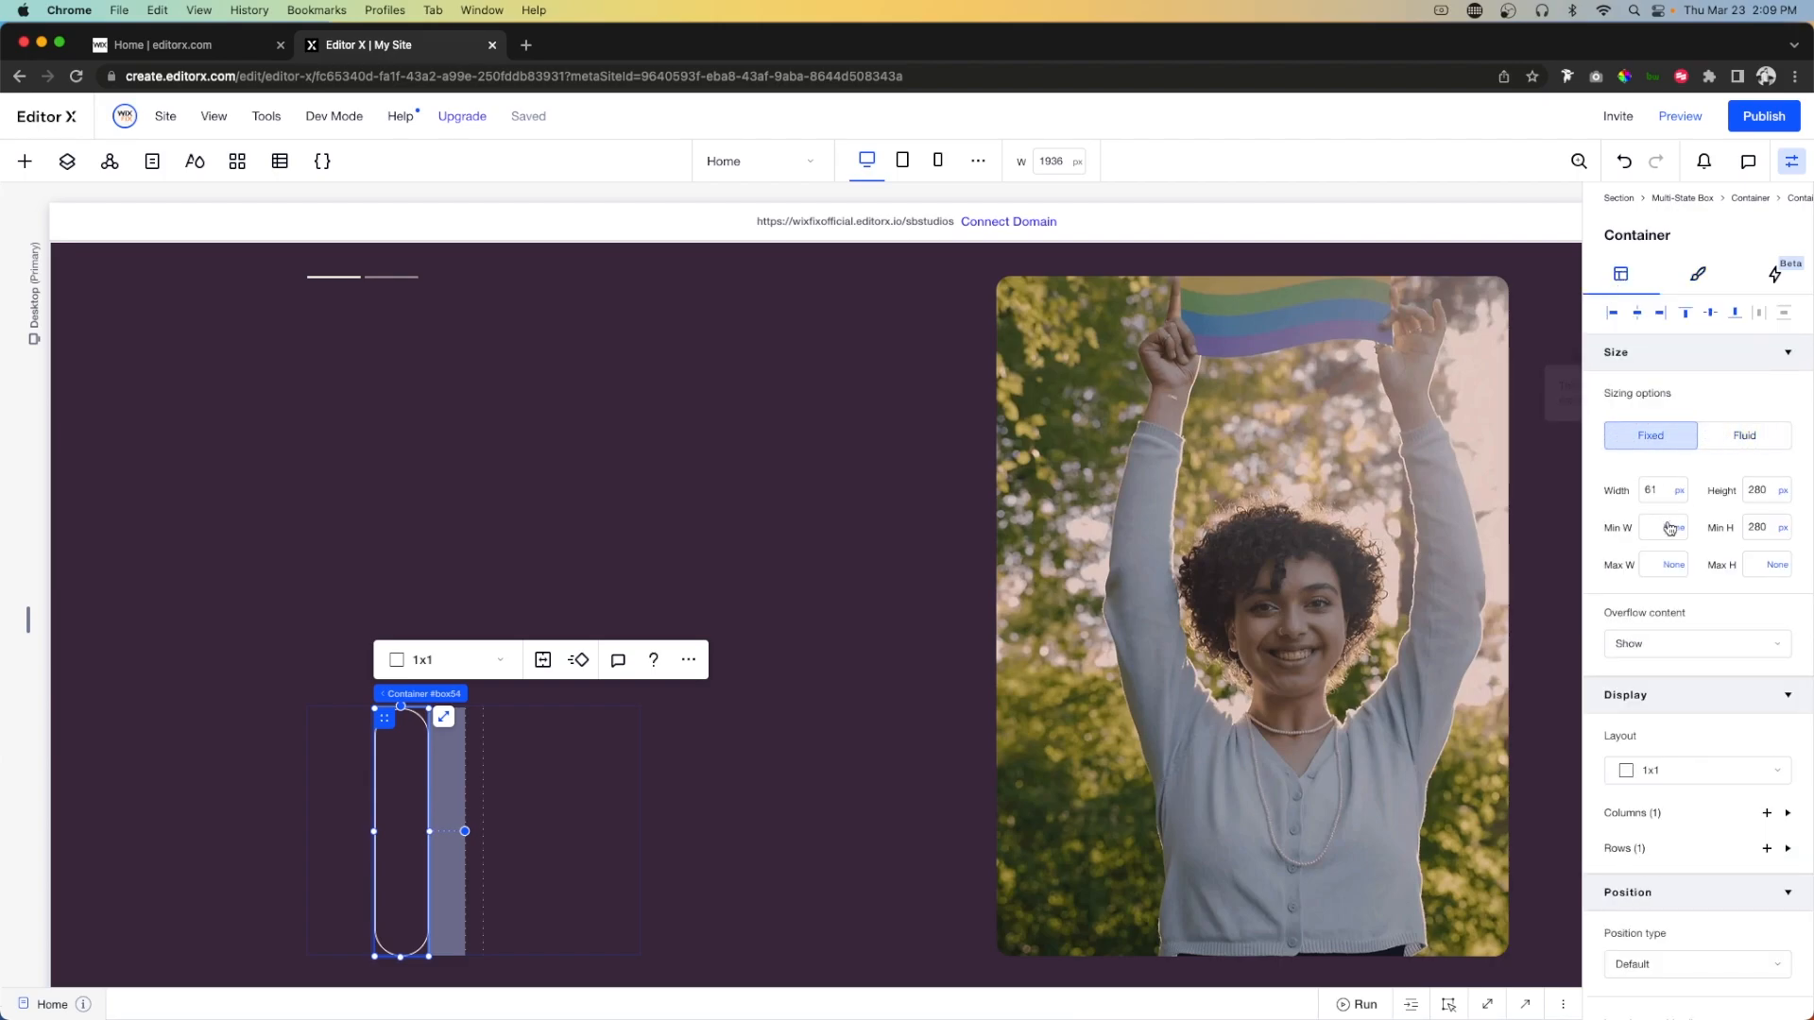
pyautogui.click(1661, 491)
pyautogui.write('100')
pyautogui.press('Tab')
pyautogui.write('100')
pyautogui.press('Return')
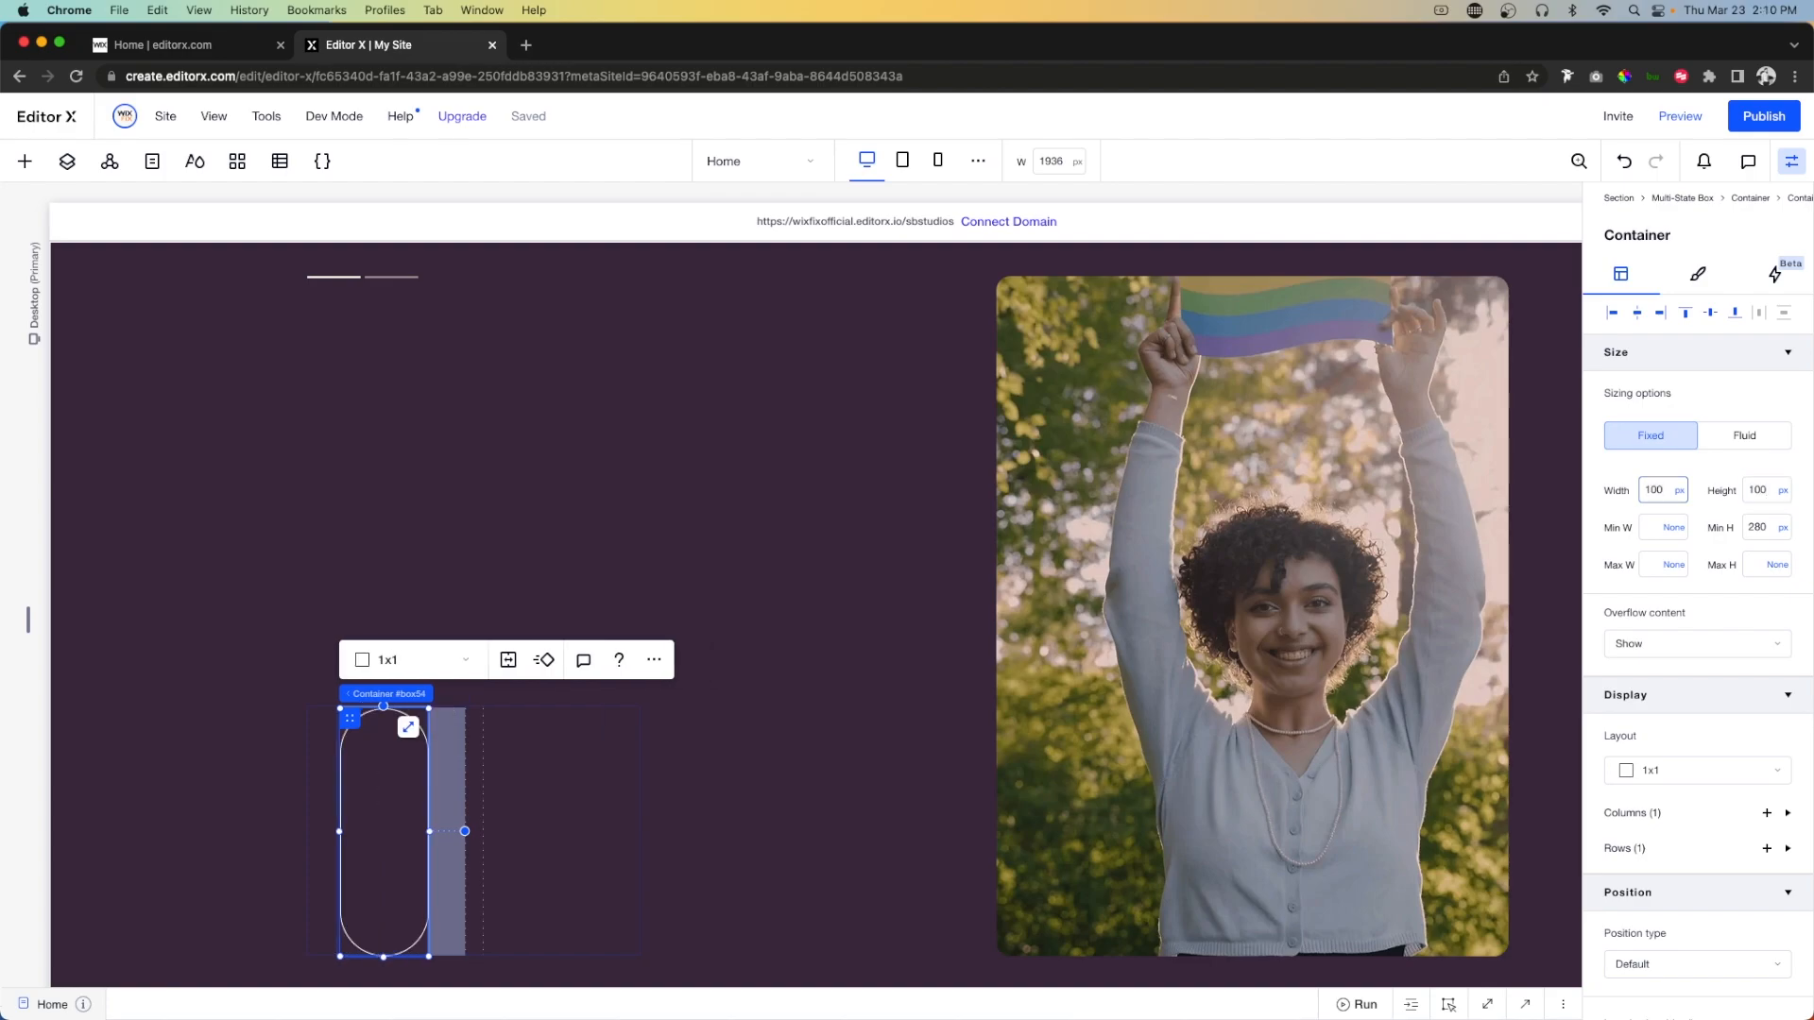
pyautogui.click(1786, 531)
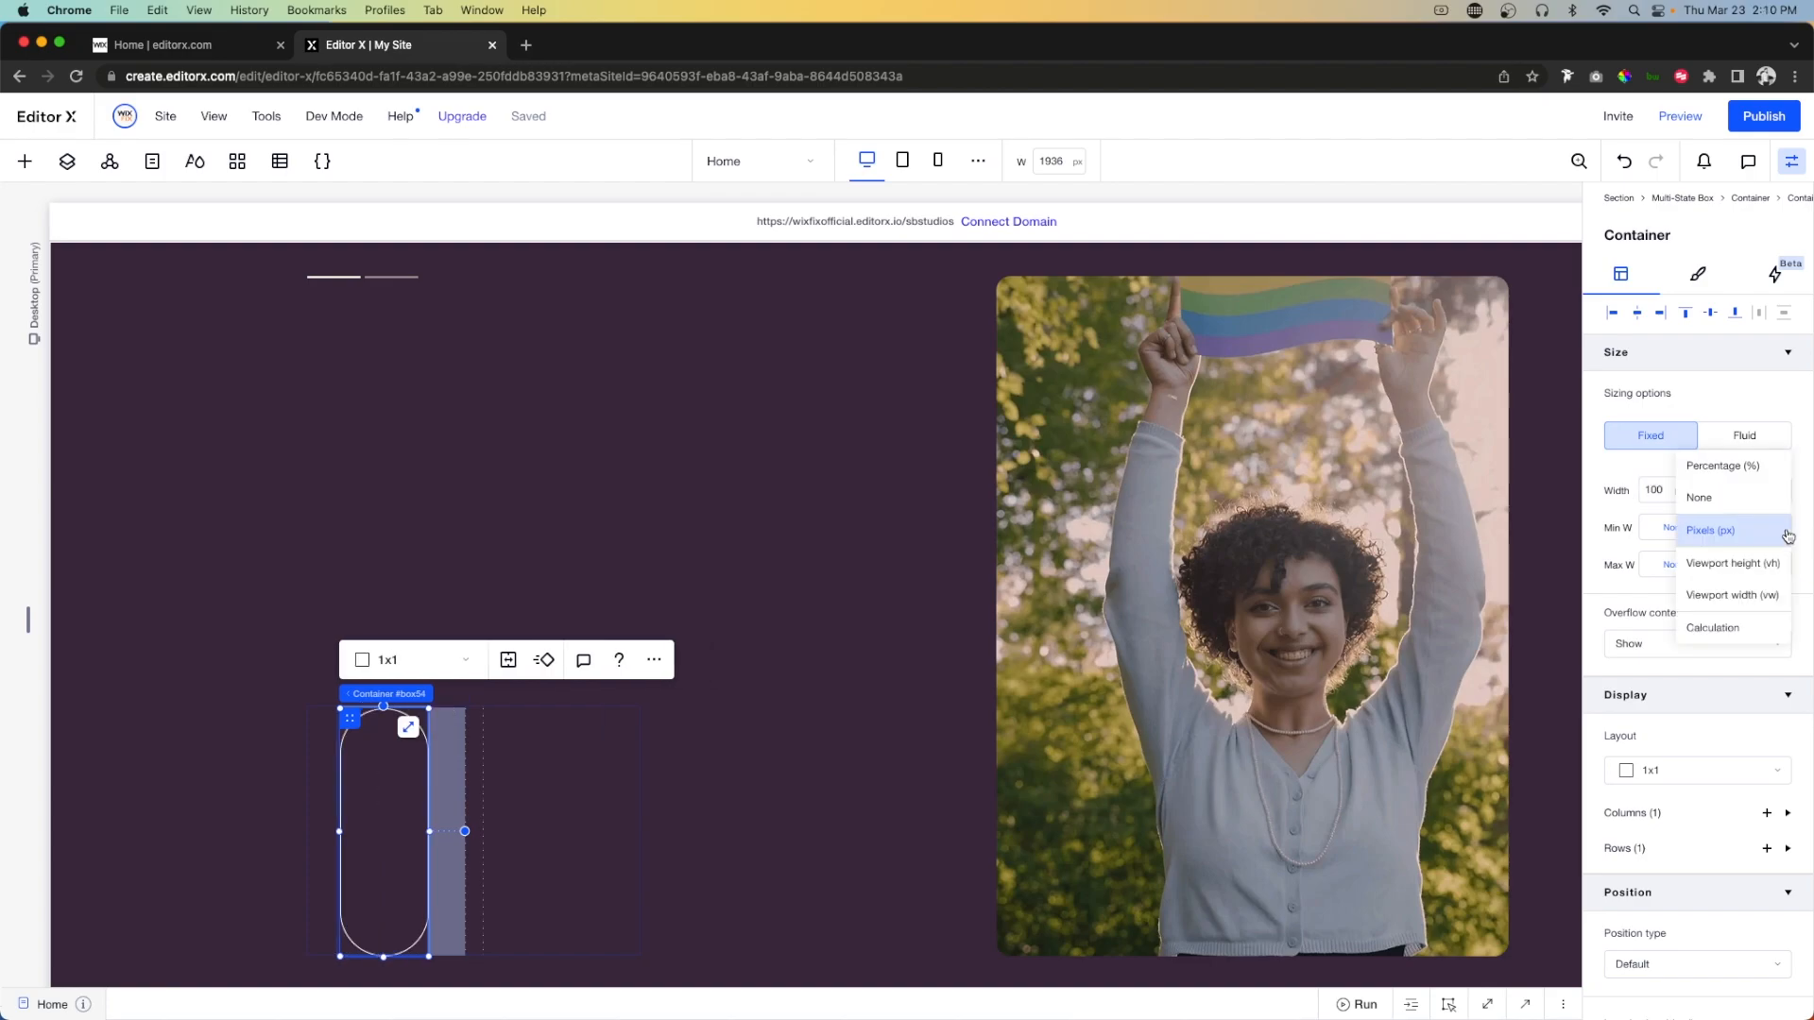
pyautogui.click(1739, 498)
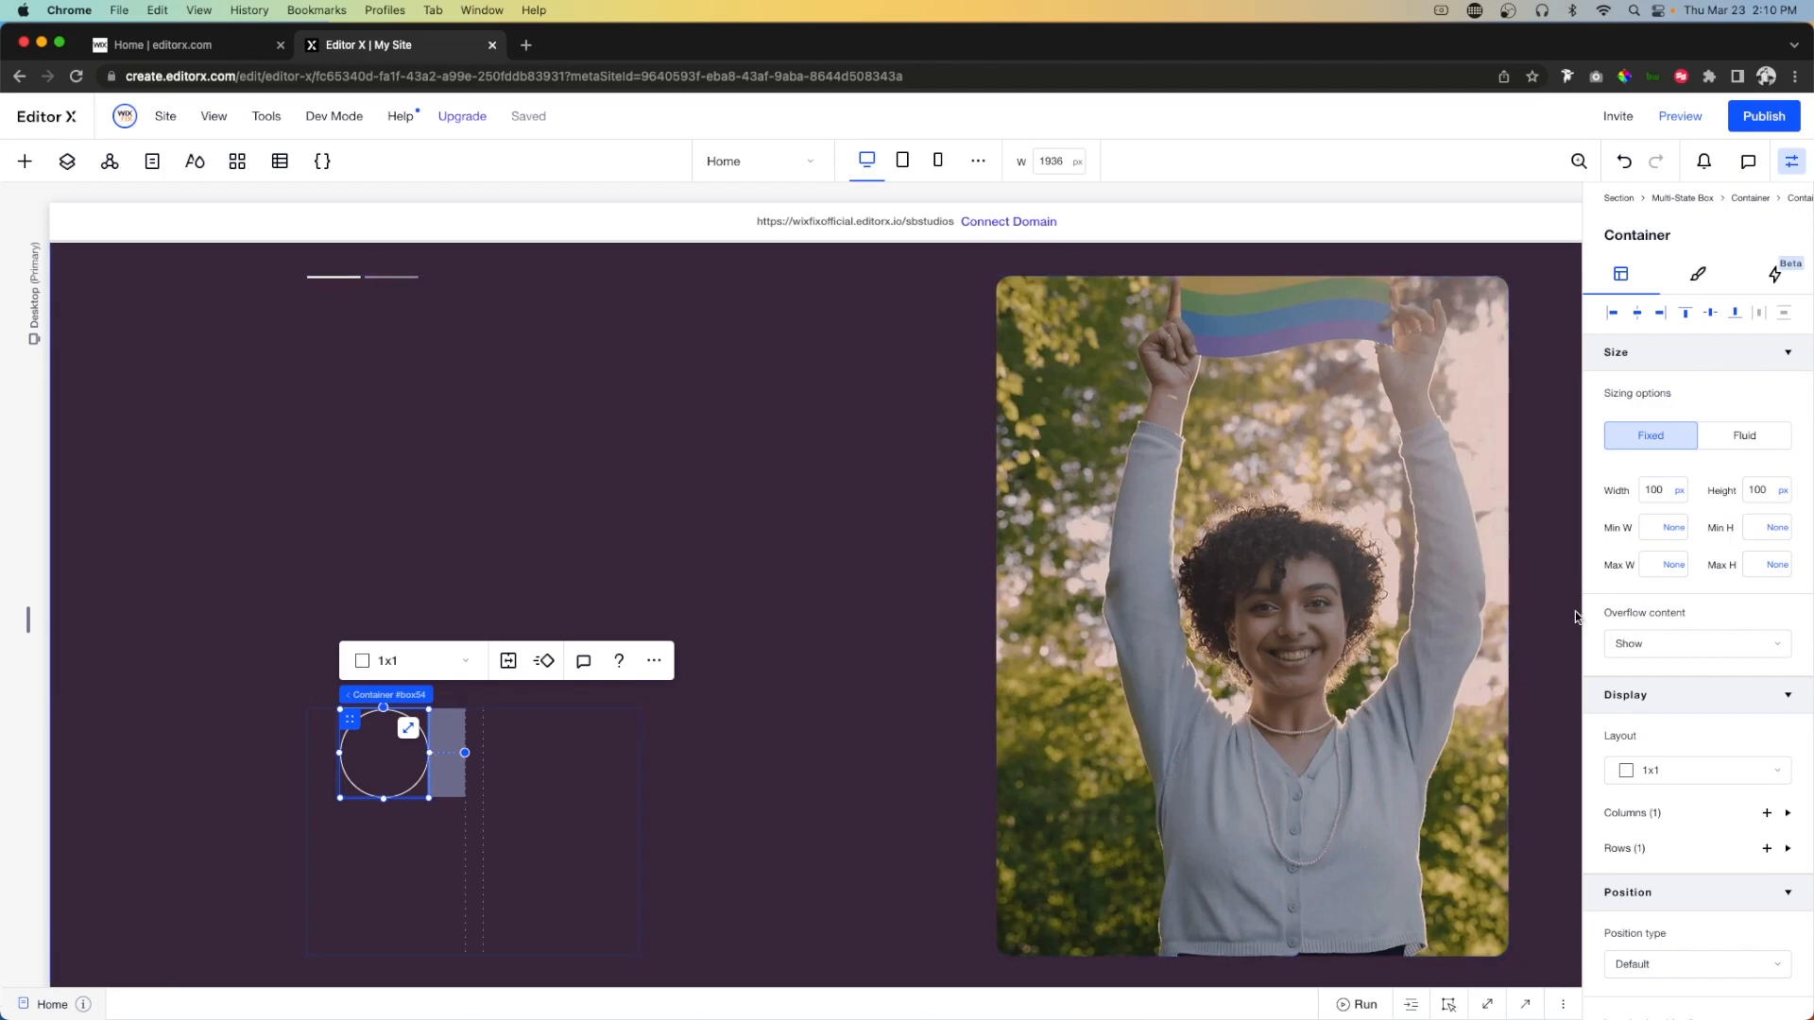
# Resize the circular container to 85 by 85 px and center it horizontally and vertically in its cell.
pyautogui.click(1663, 488)
pyautogui.press('Tab')
pyautogui.write('85')
pyautogui.press('Return')
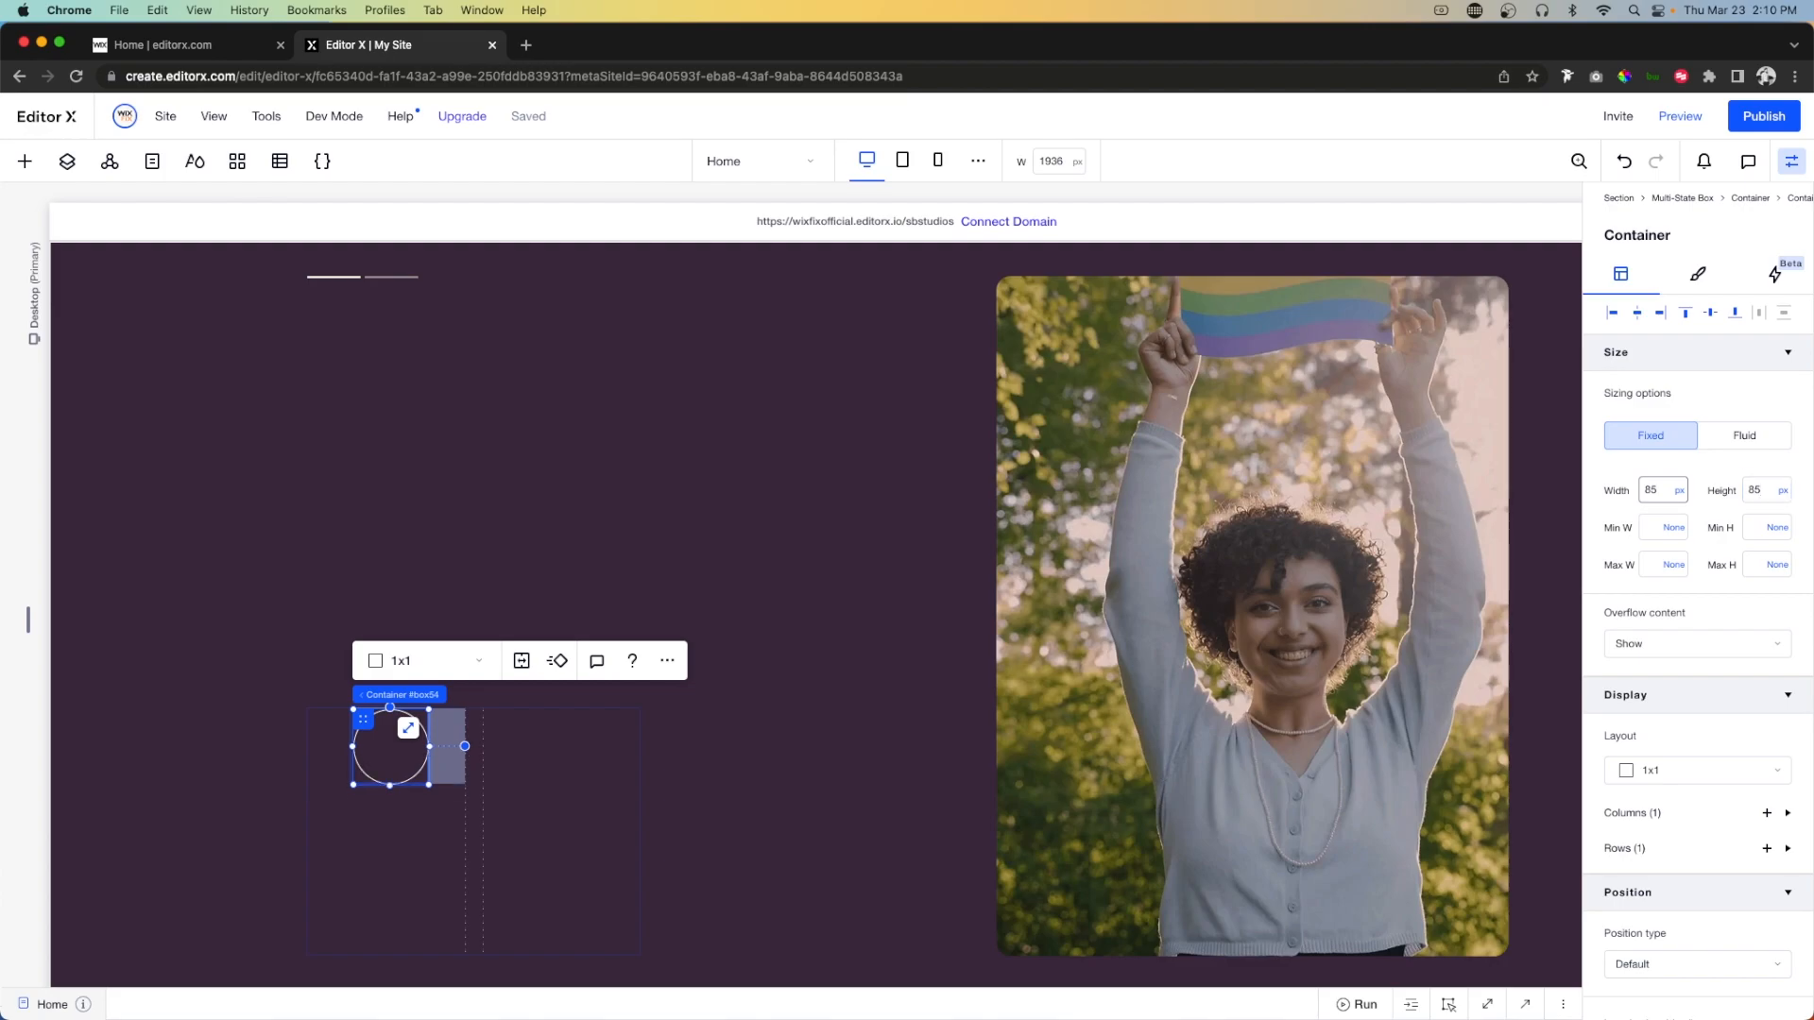
pyautogui.click(1638, 316)
pyautogui.click(1711, 315)
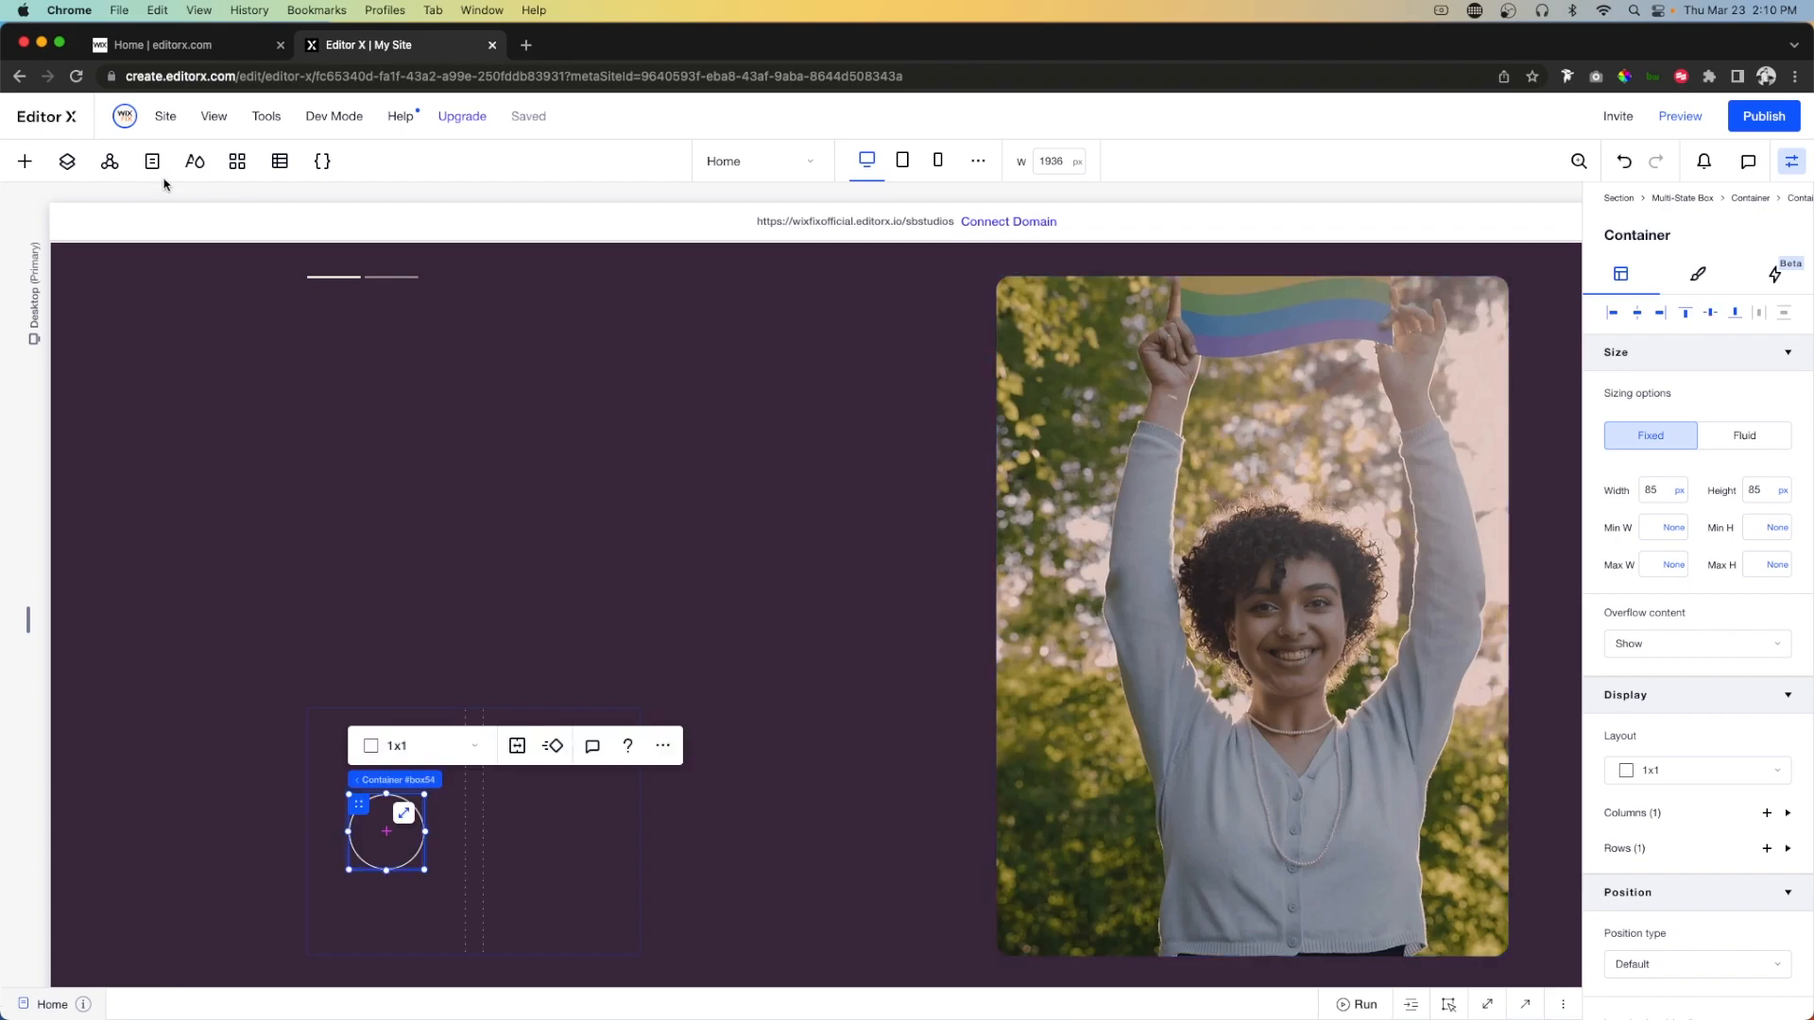
# Add a black right-pointing arrow from the vector art arrows collection and shrink it to about 2.2% width.
pyautogui.click(25, 162)
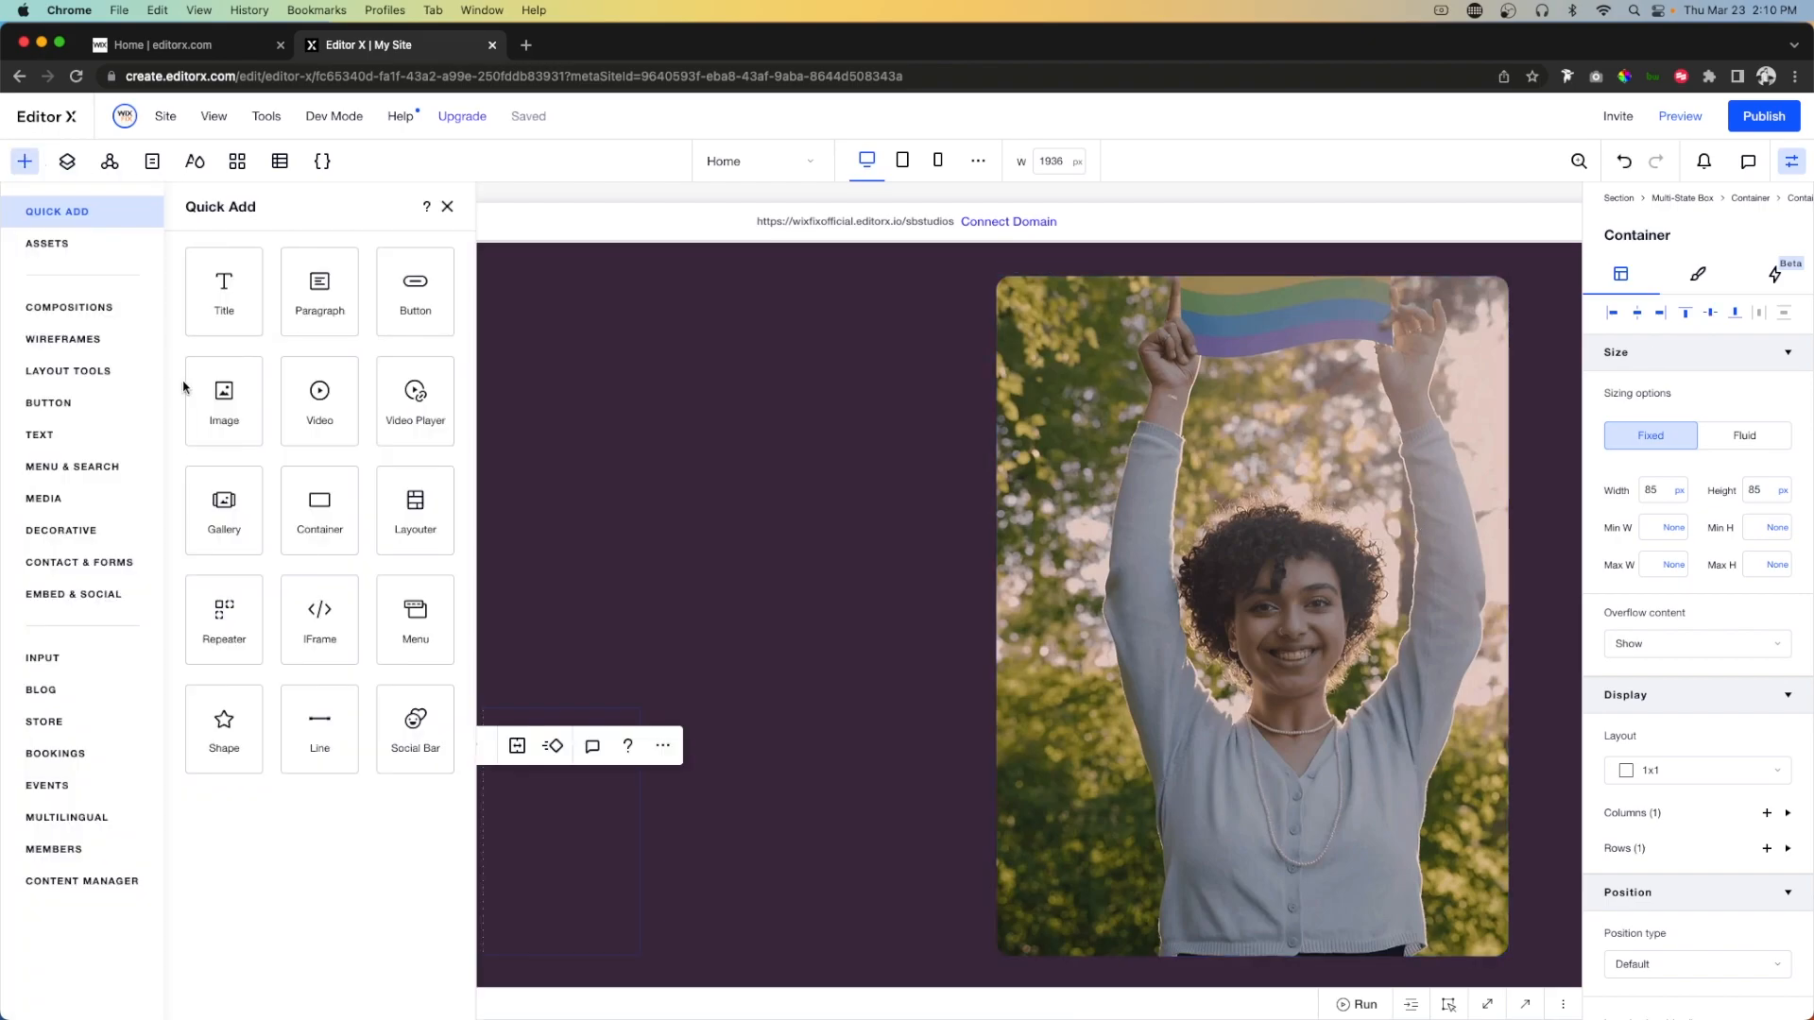
pyautogui.click(52, 531)
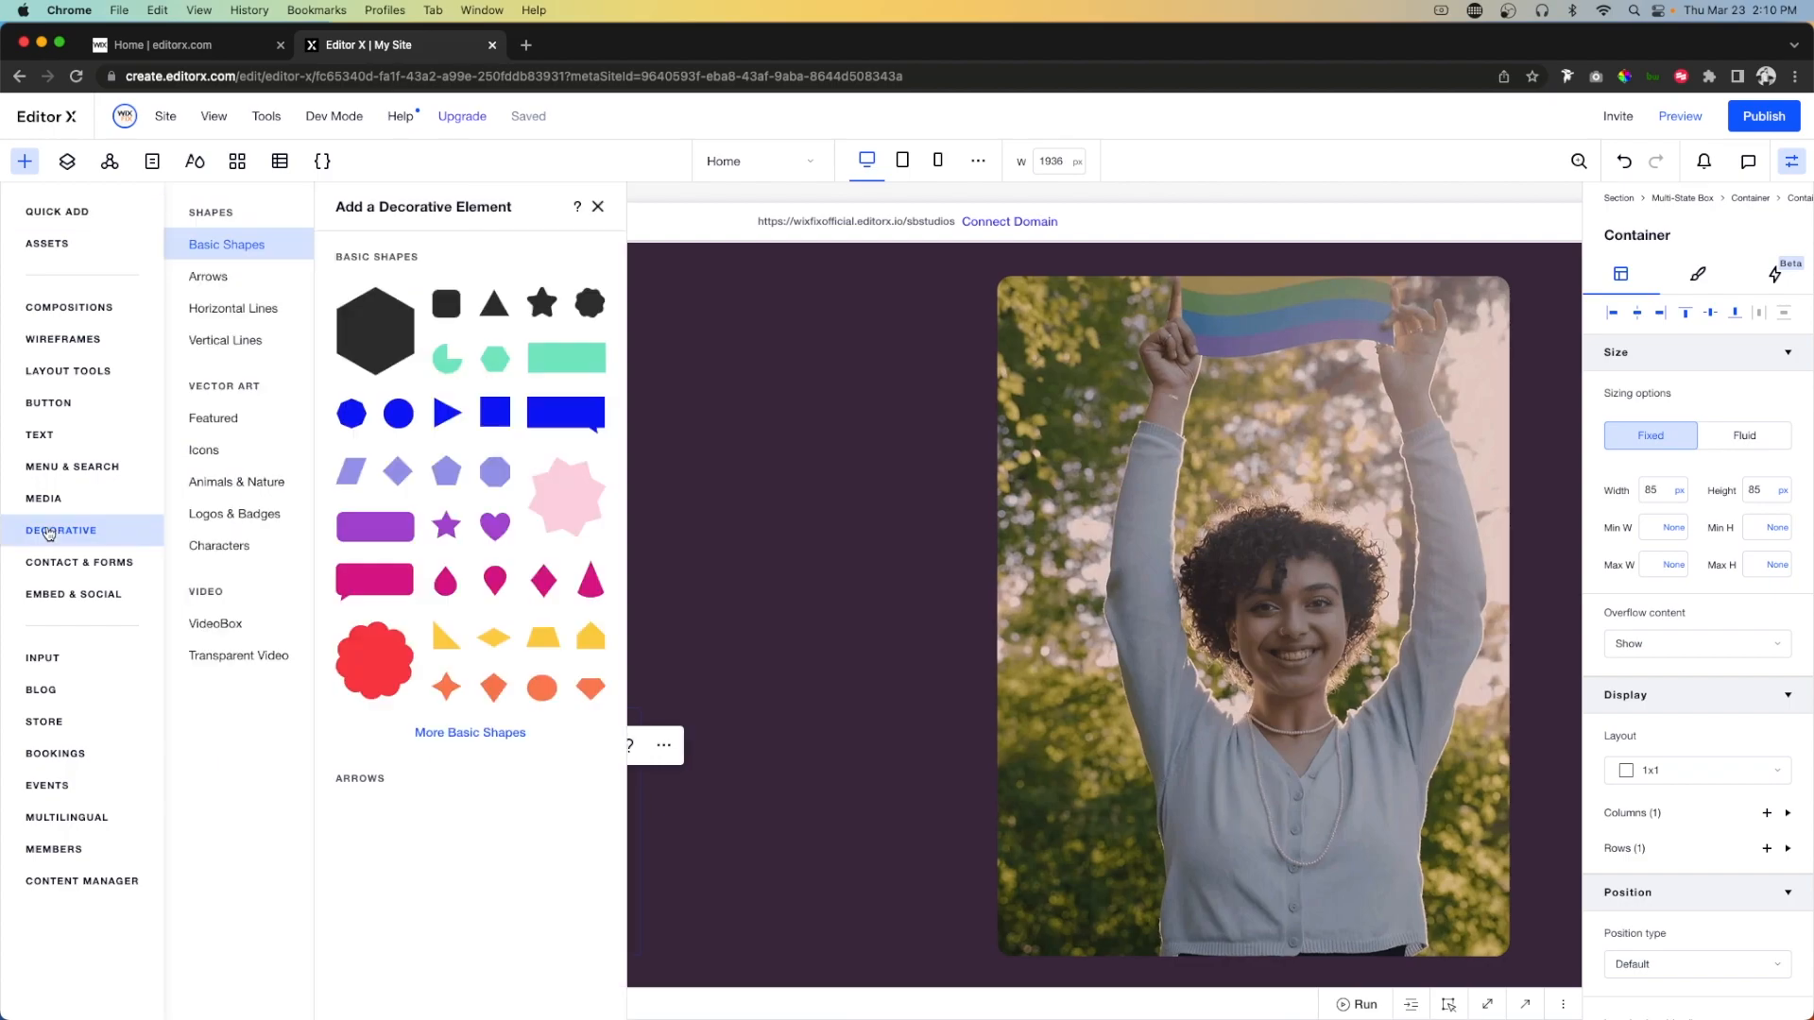
pyautogui.scroll(-3, 553, 822)
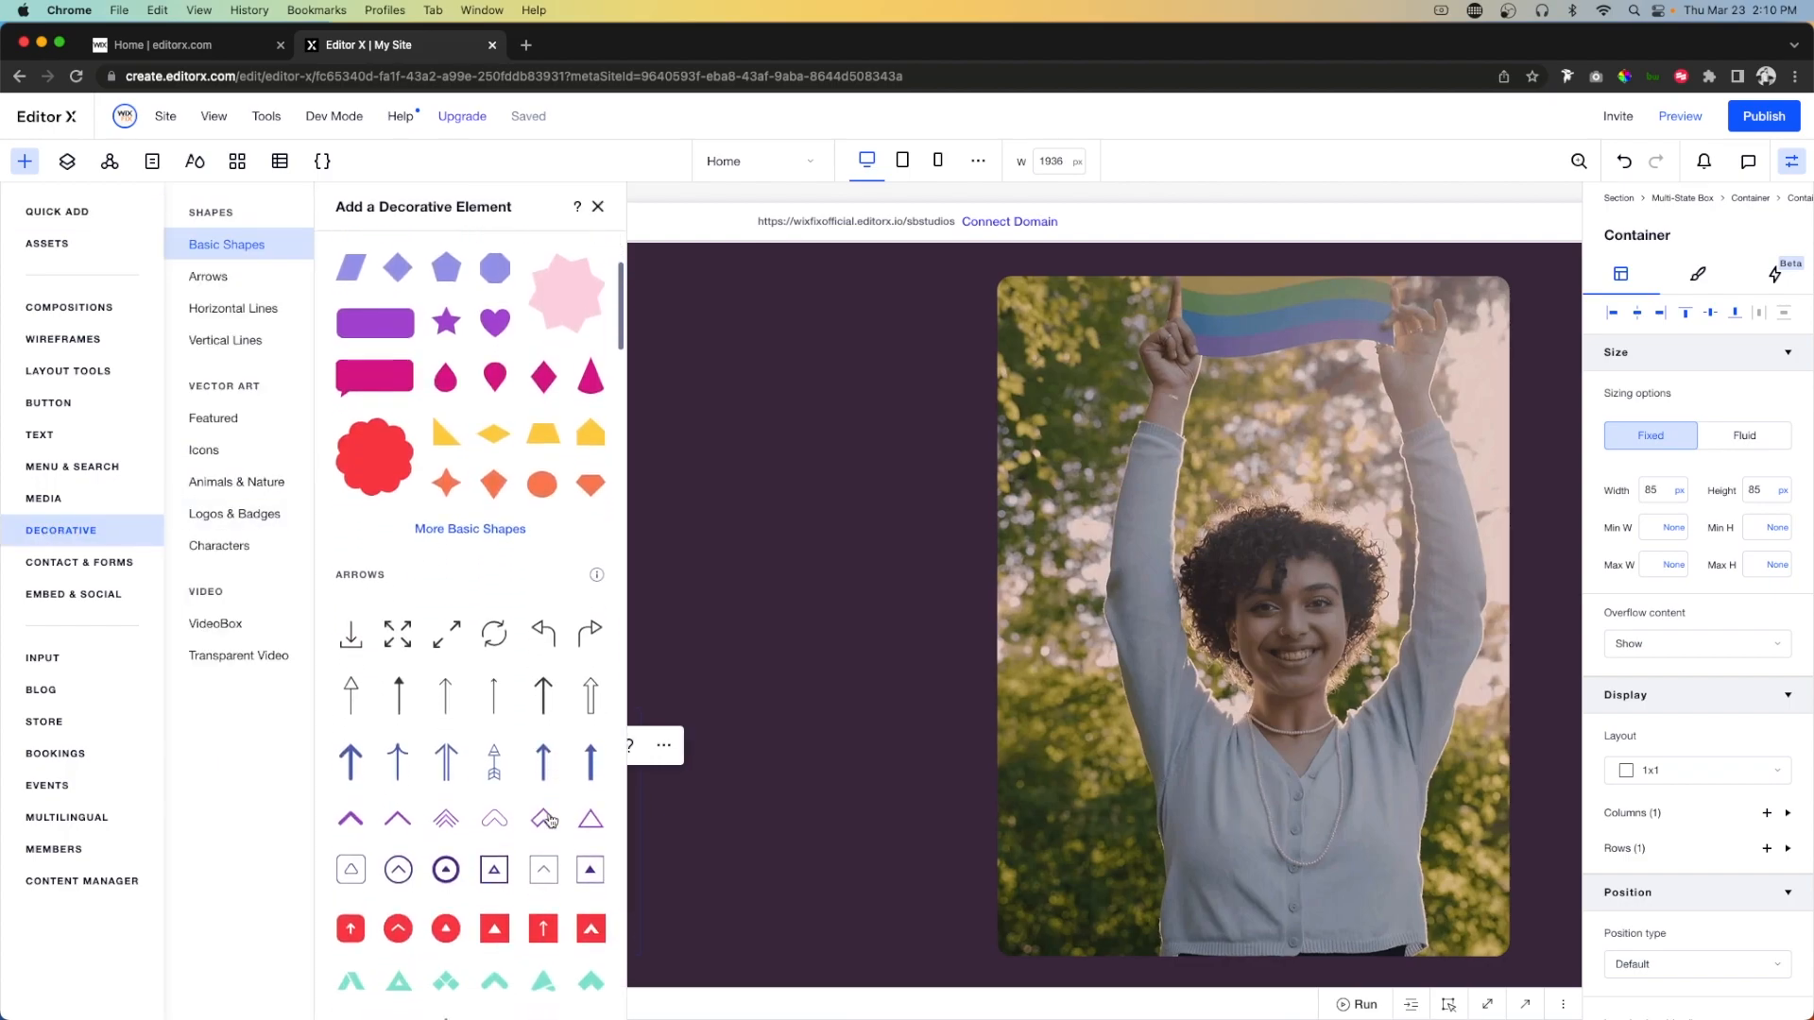
pyautogui.scroll(-3, 436, 628)
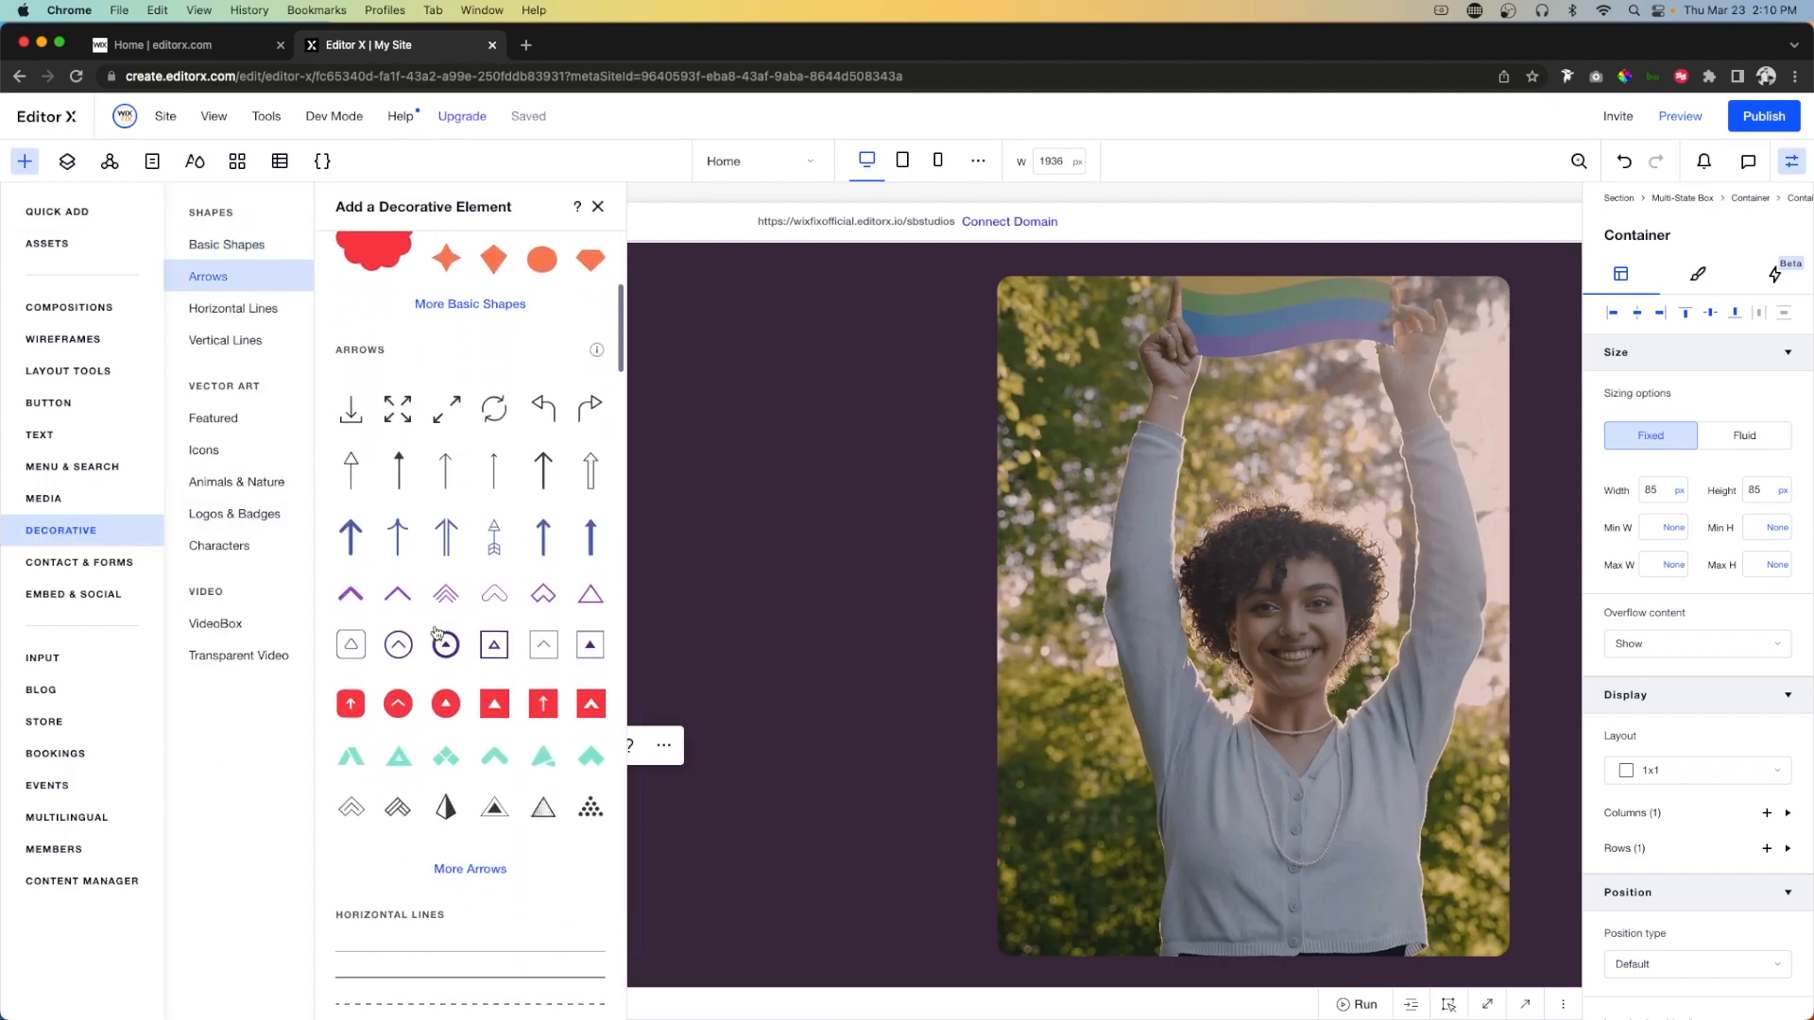
pyautogui.click(461, 869)
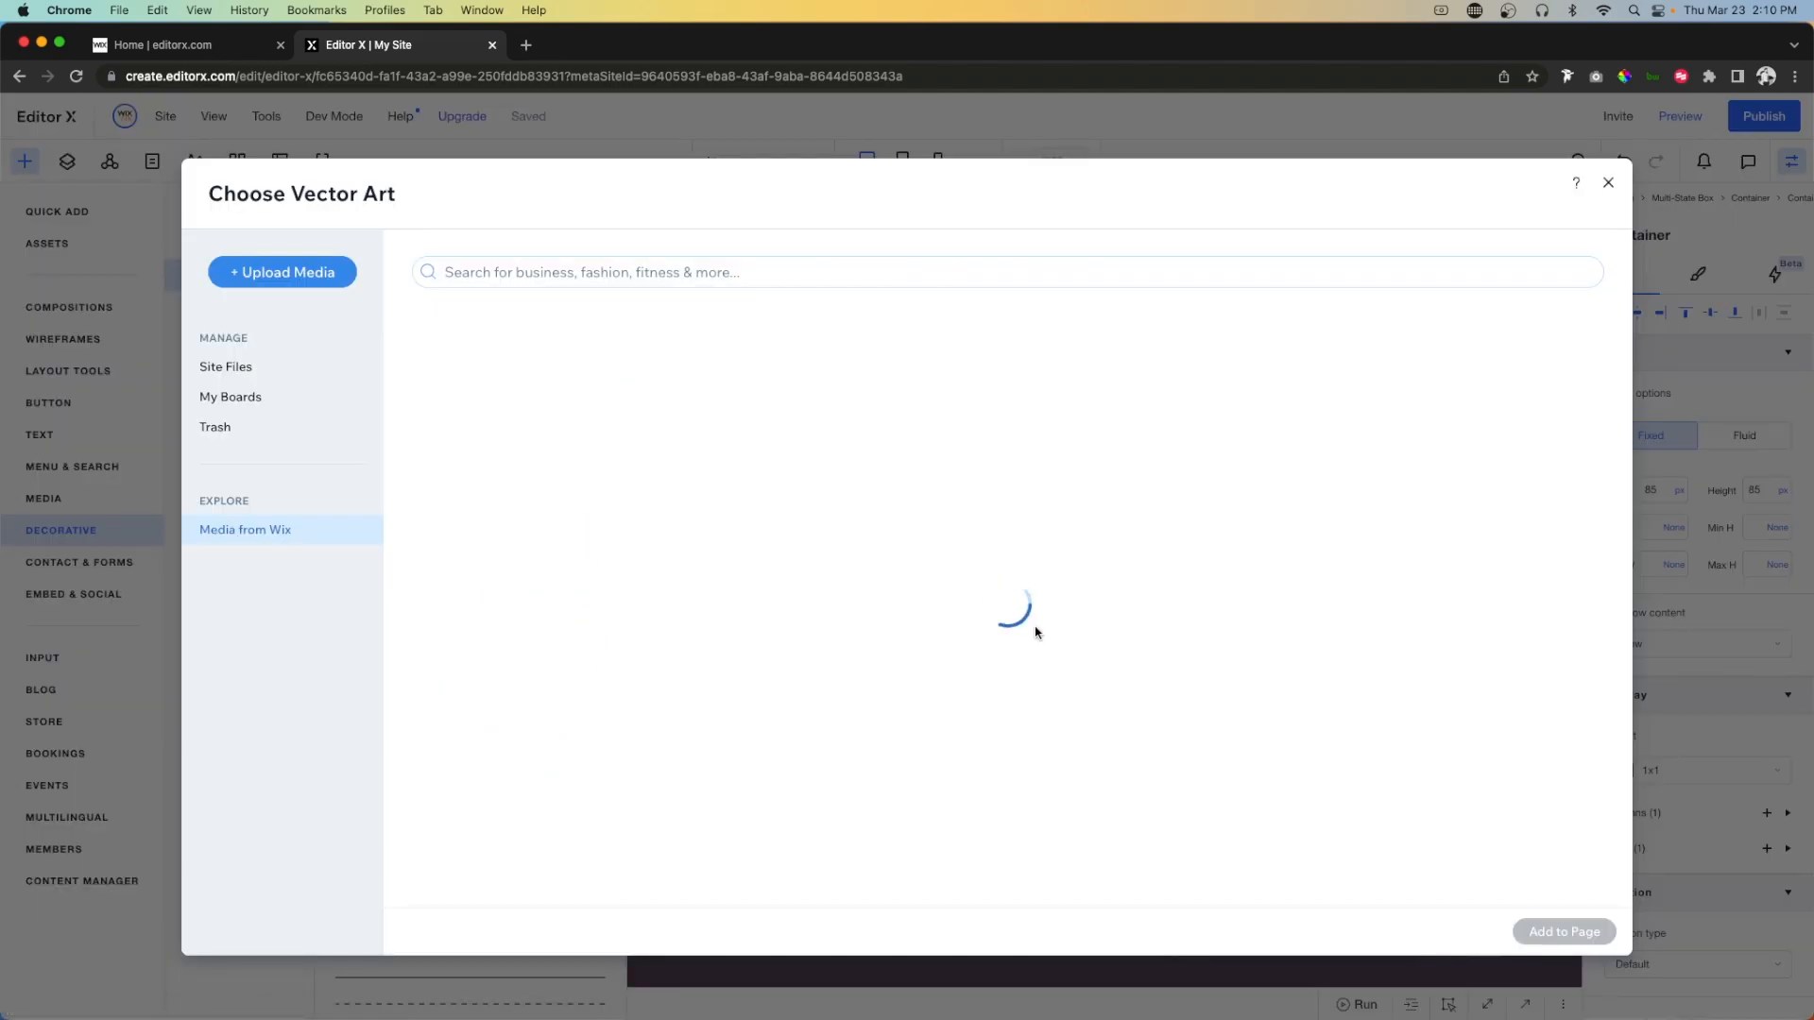
pyautogui.scroll(-5, 983, 586)
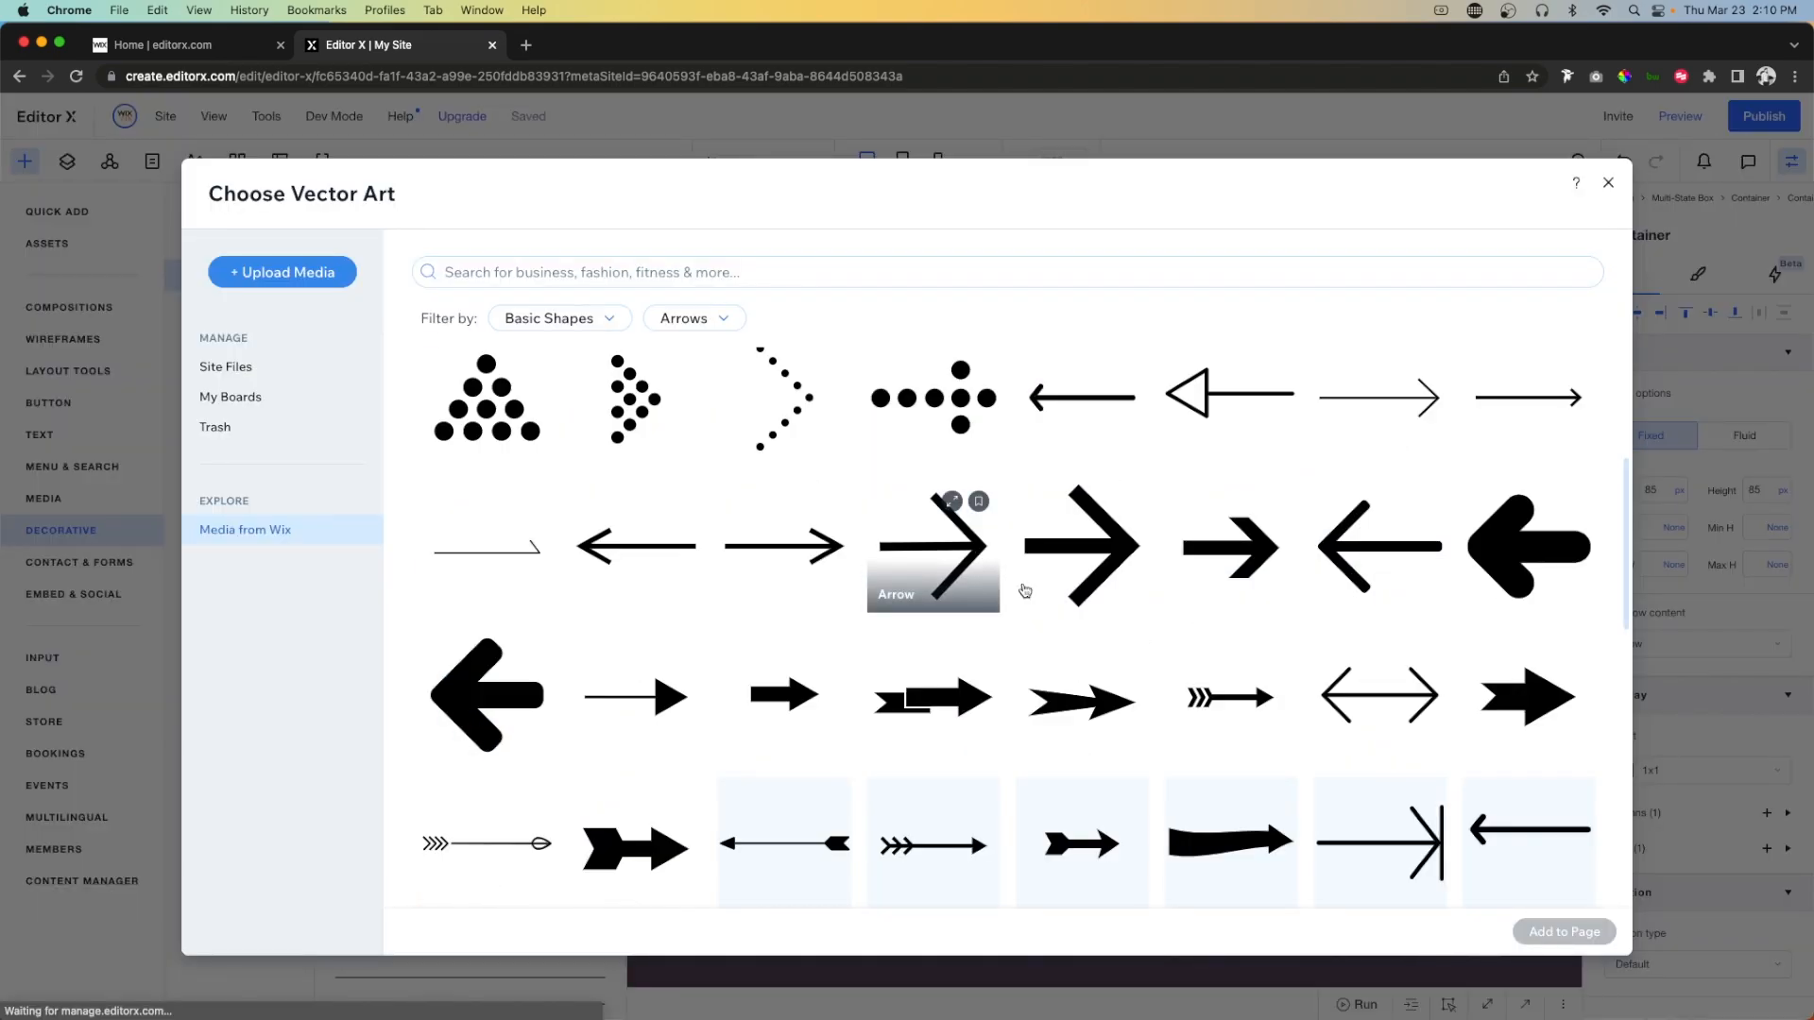
pyautogui.click(945, 567)
pyautogui.click(1537, 931)
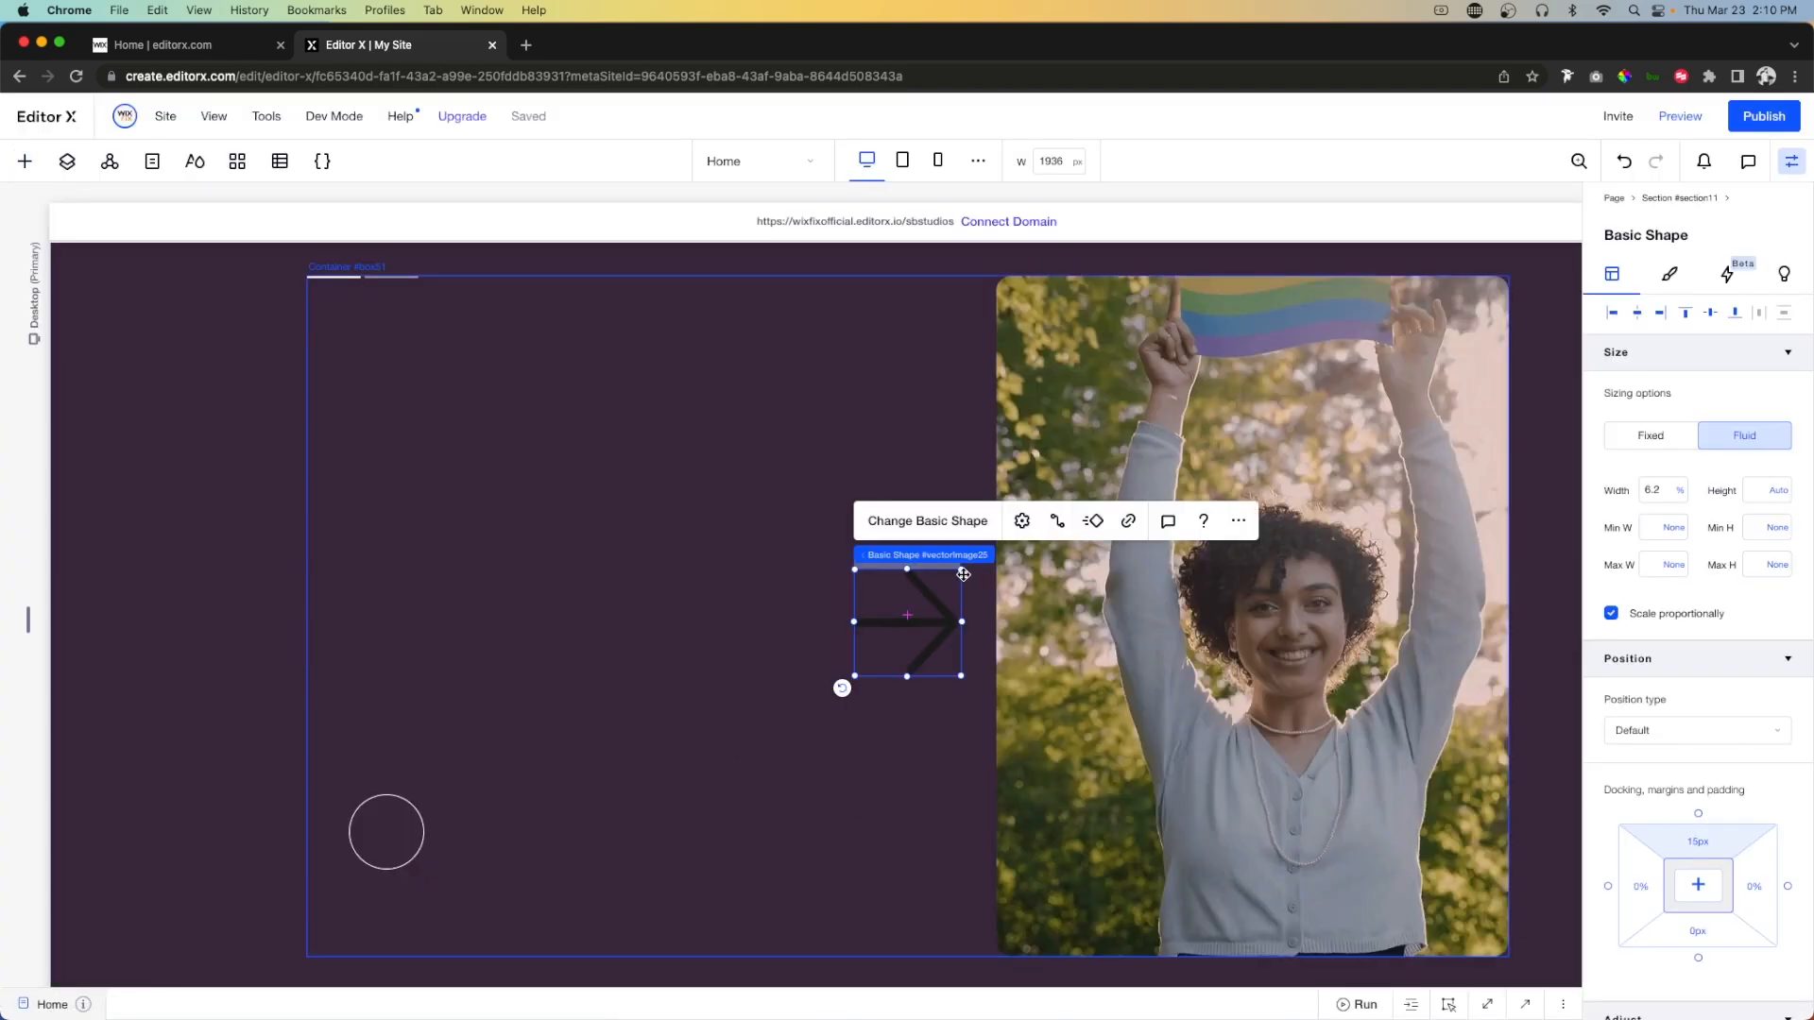
pyautogui.moveTo(954, 573); pyautogui.dragTo(878, 624)
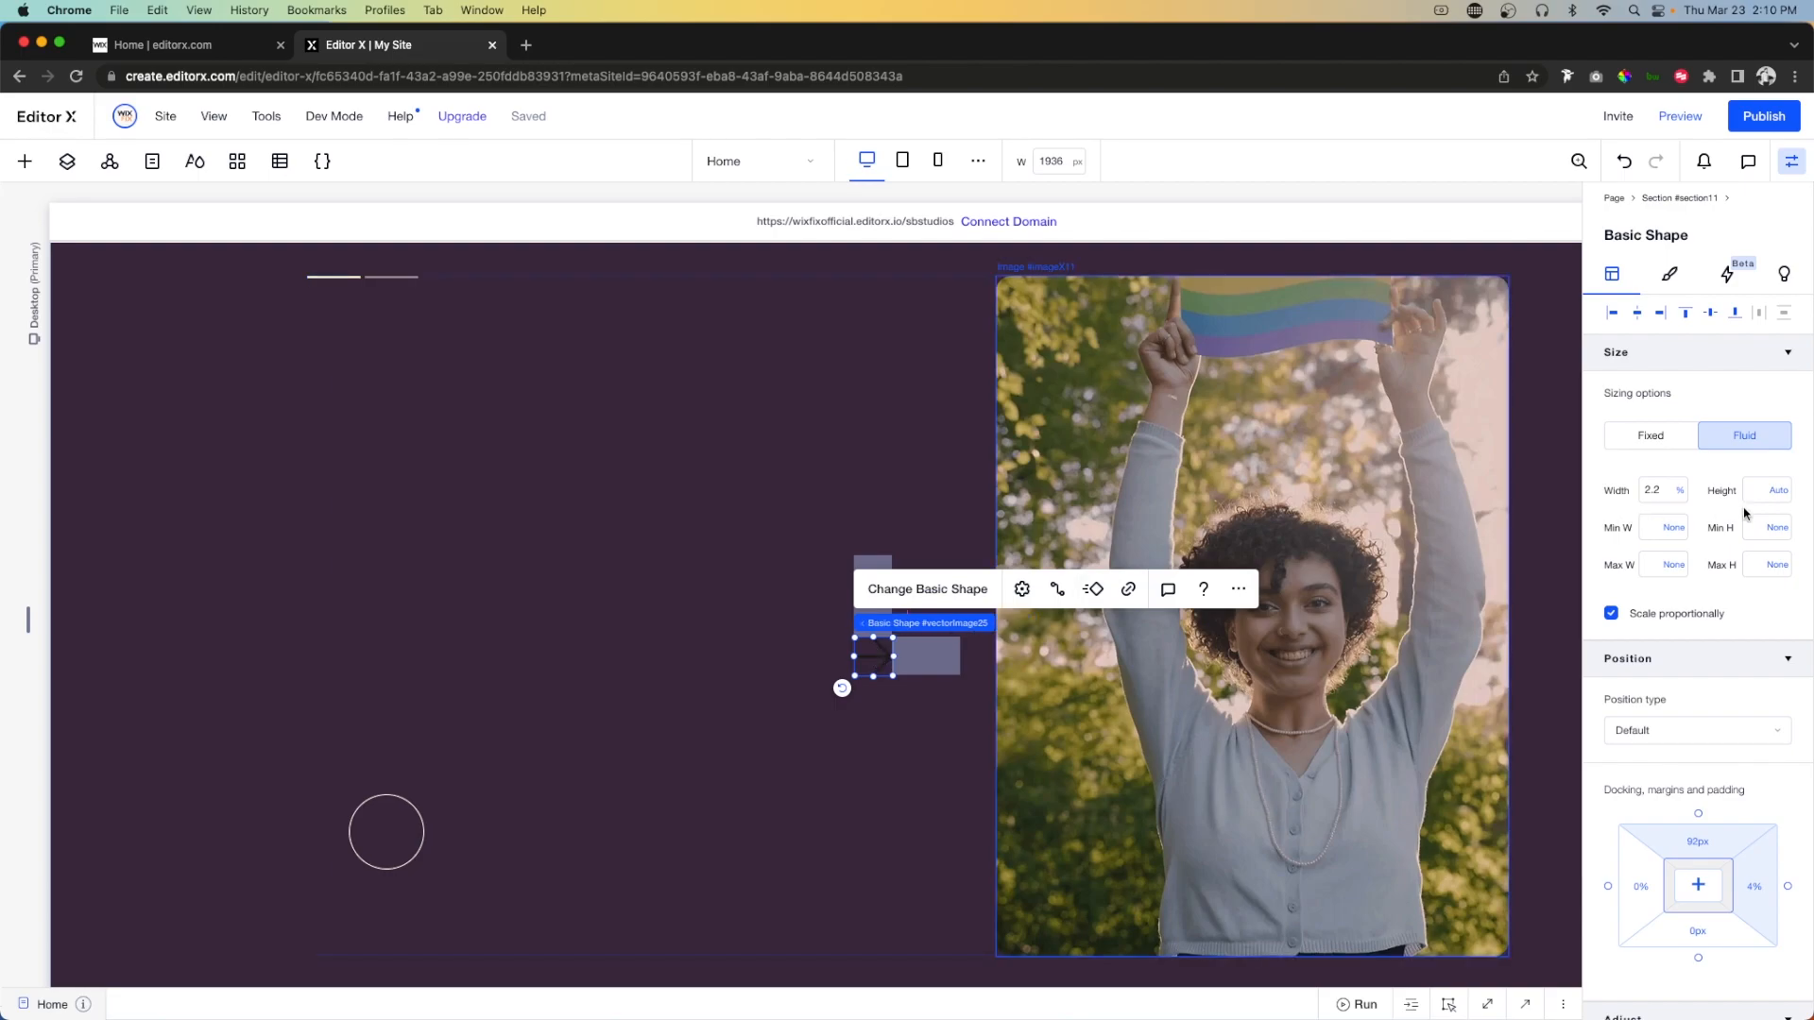
pyautogui.scroll(-5, 1663, 527)
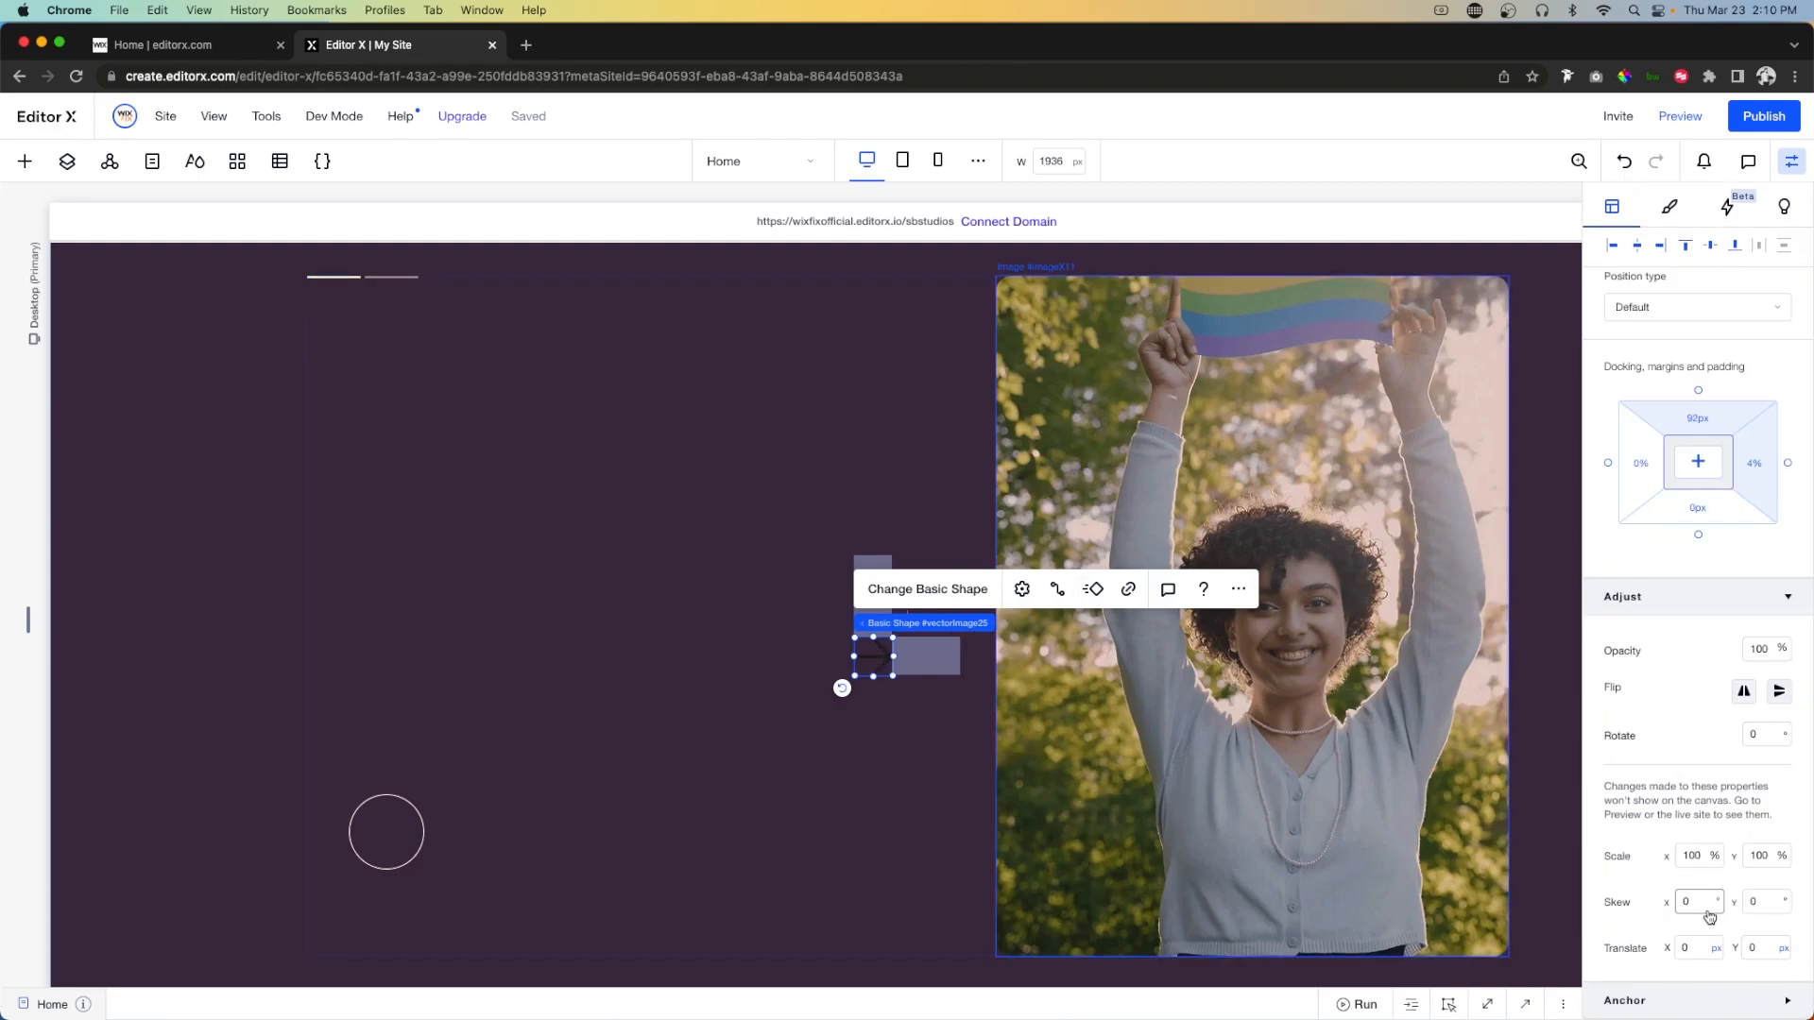
# Rotate the arrow 180° and change its fill to the lightest cream theme color.
pyautogui.click(1765, 736)
pyautogui.press('Return')
pyautogui.scroll(5, 1701, 463)
pyautogui.click(1670, 274)
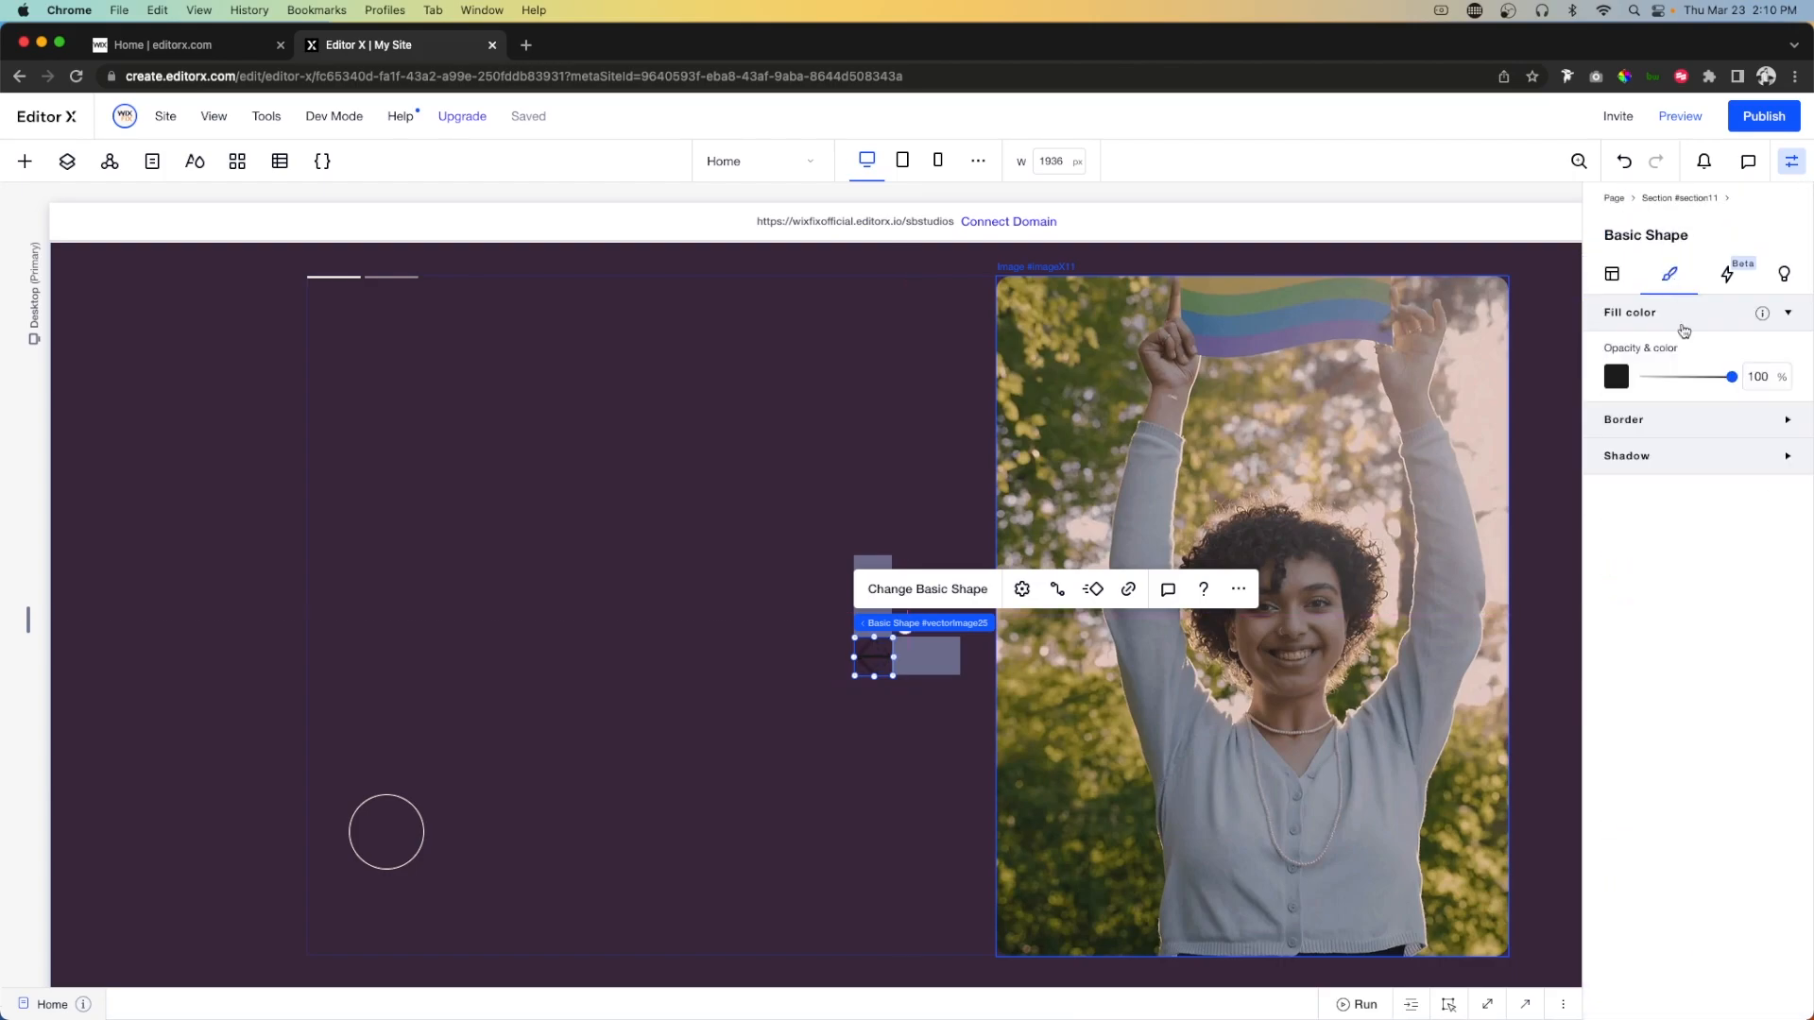
pyautogui.click(1616, 376)
pyautogui.click(1088, 711)
# Move the arrow into the middle of the circular container and switch it to fixed sizing at 36 by 36 px.
pyautogui.click(866, 657)
pyautogui.moveTo(567, 756); pyautogui.dragTo(385, 835)
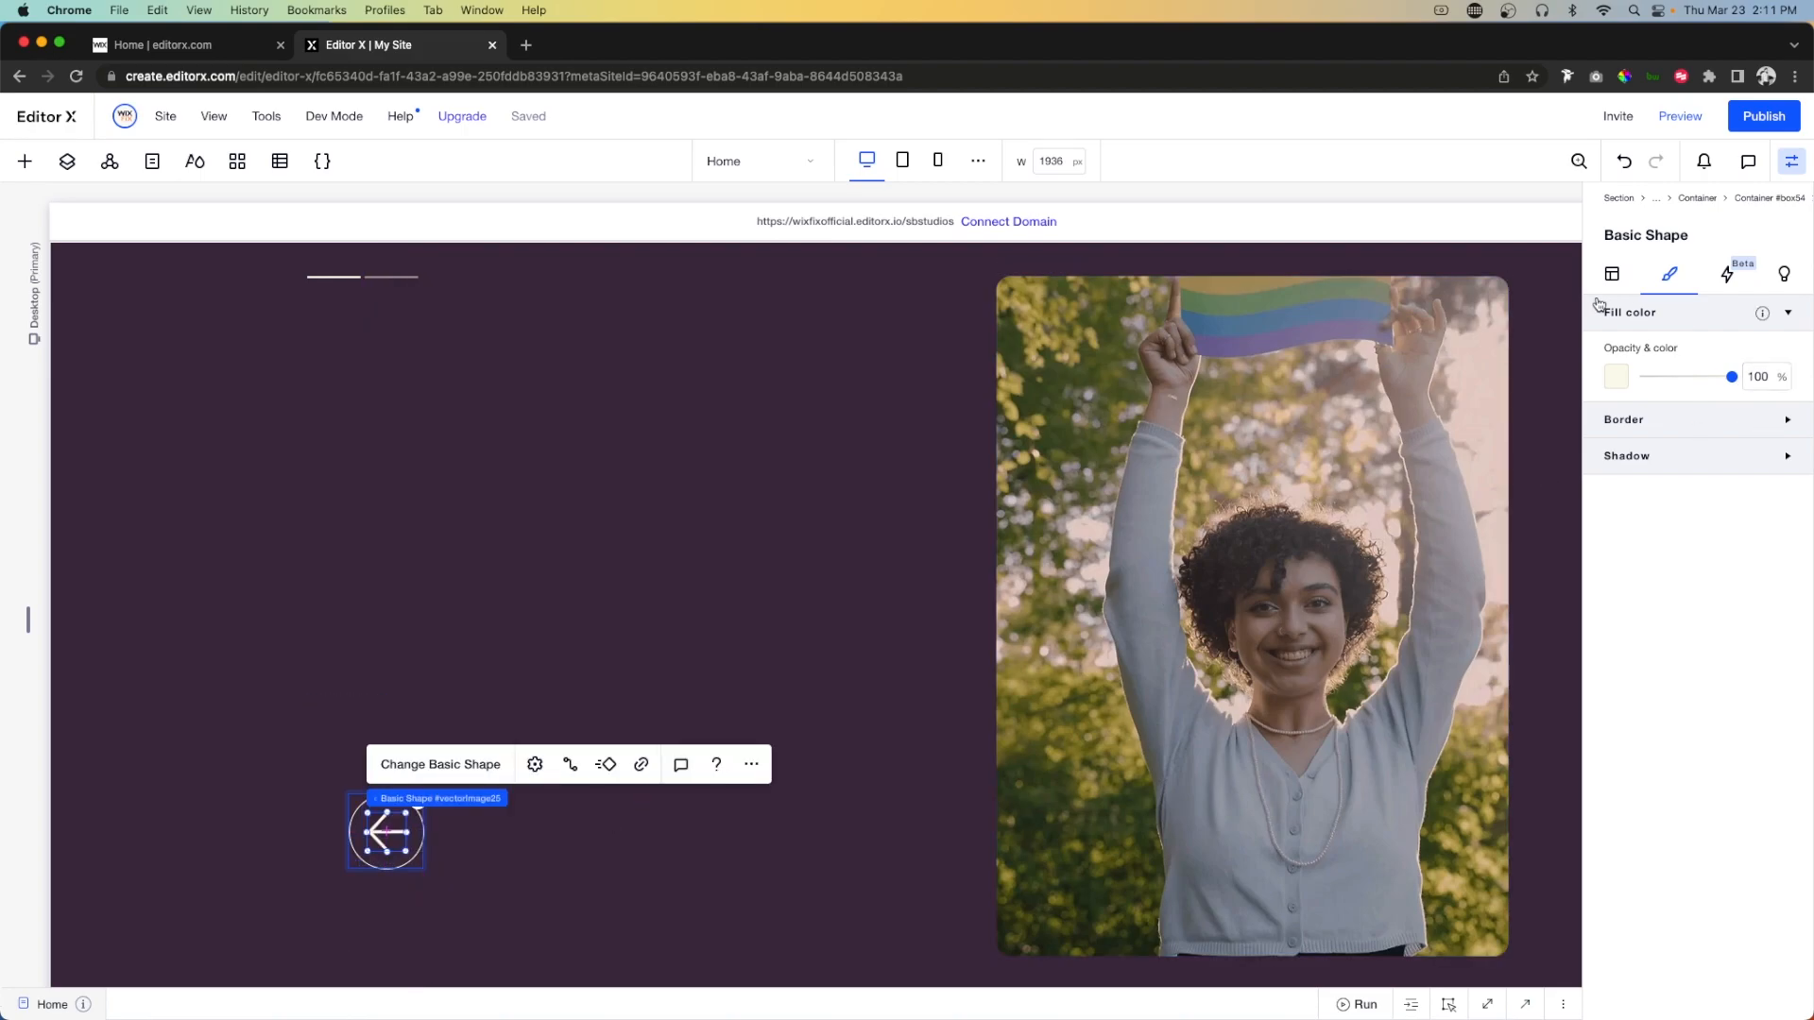
pyautogui.click(1612, 274)
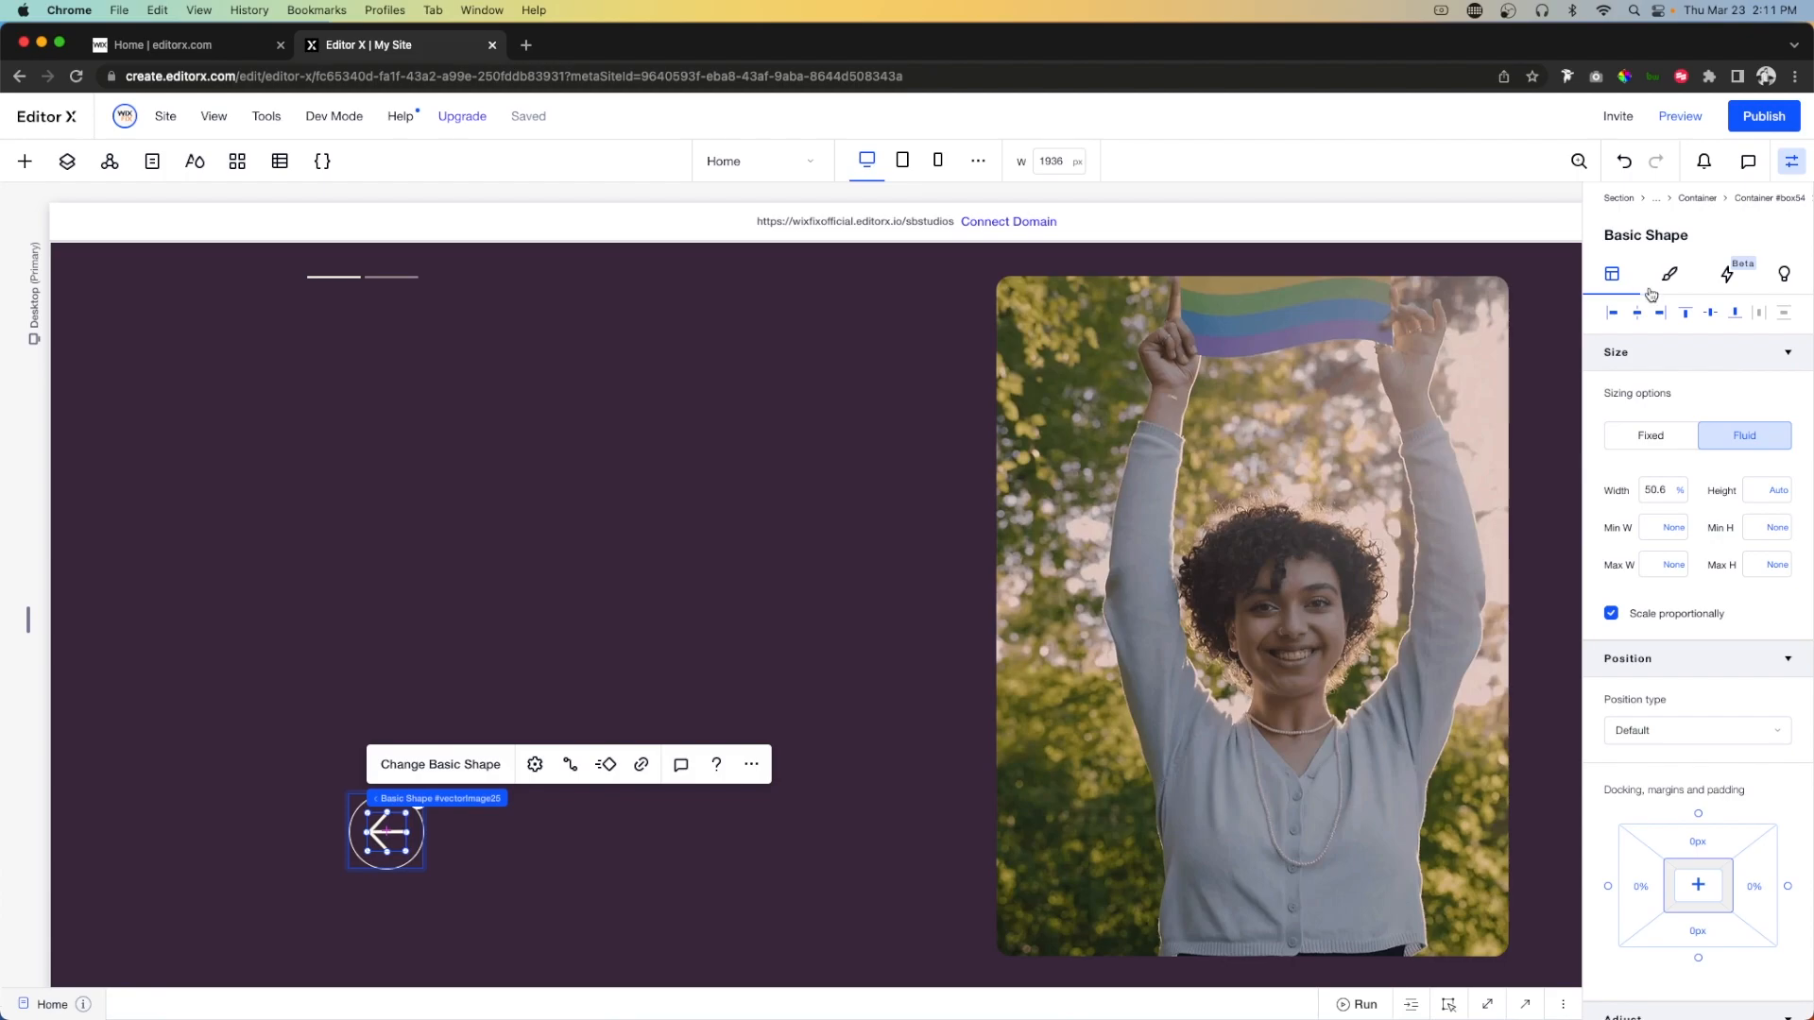
pyautogui.click(1649, 440)
pyautogui.click(1661, 492)
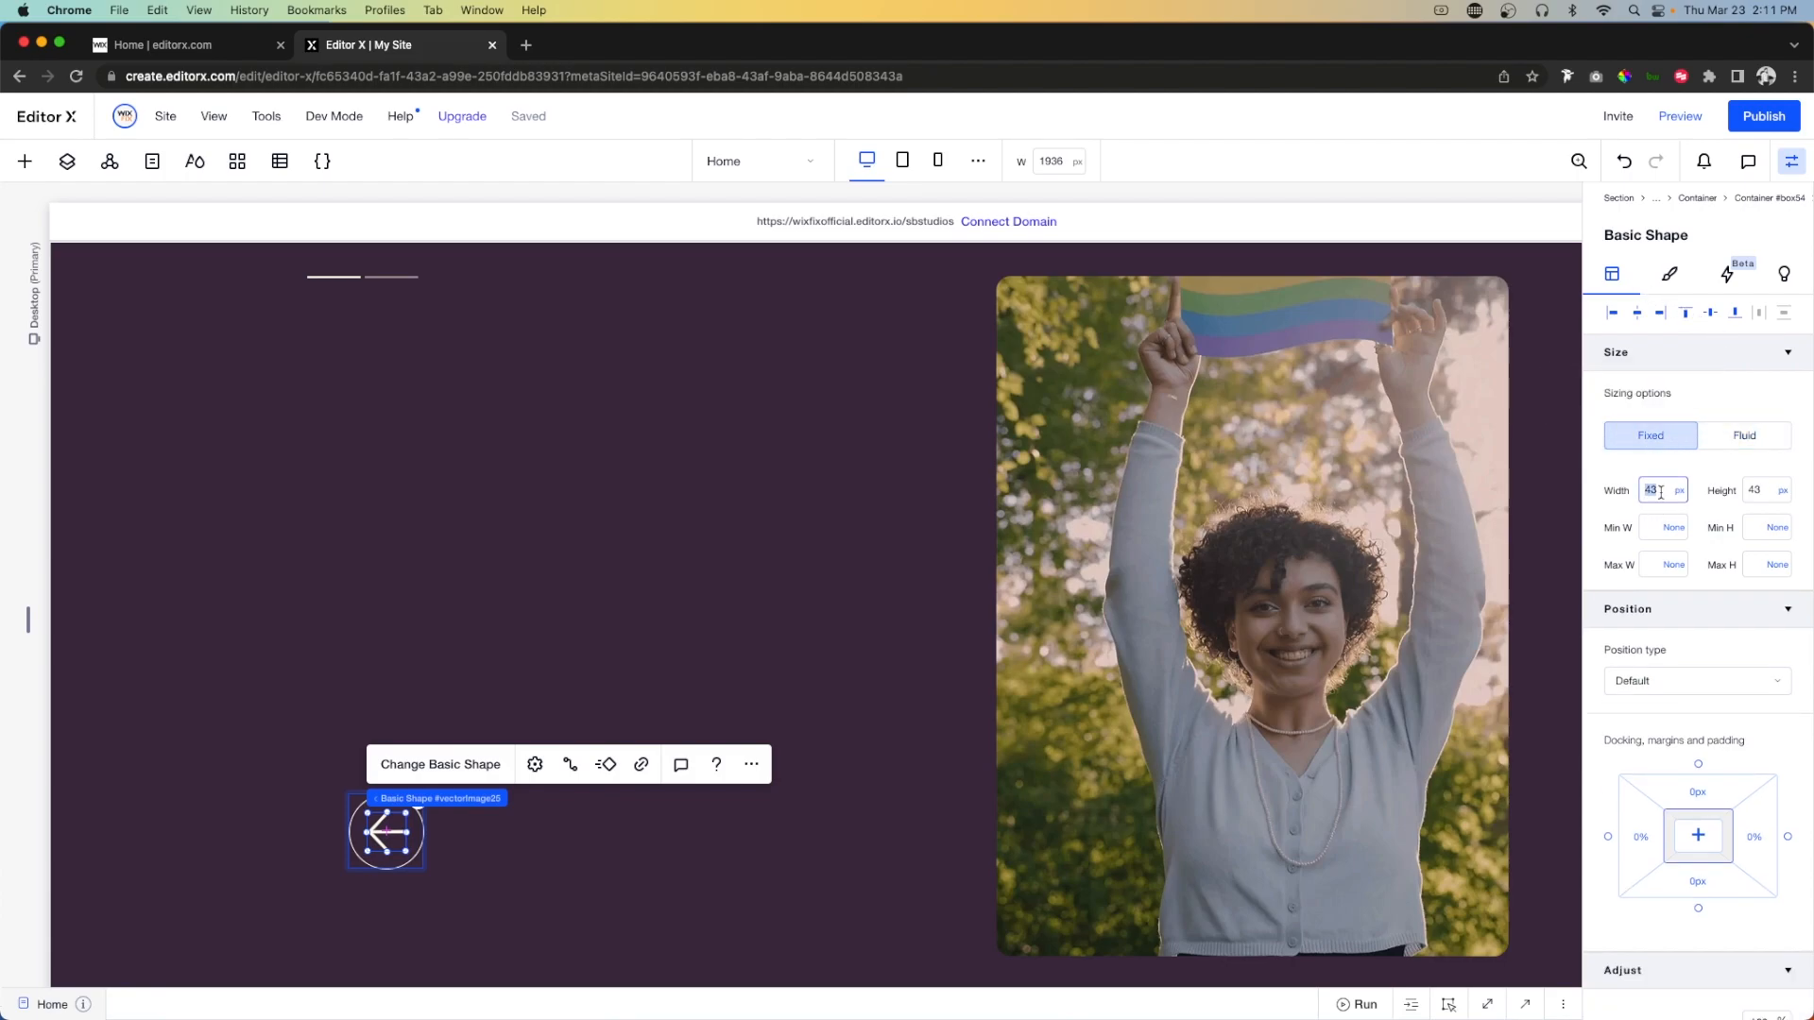
pyautogui.press('Tab')
pyautogui.write('63')
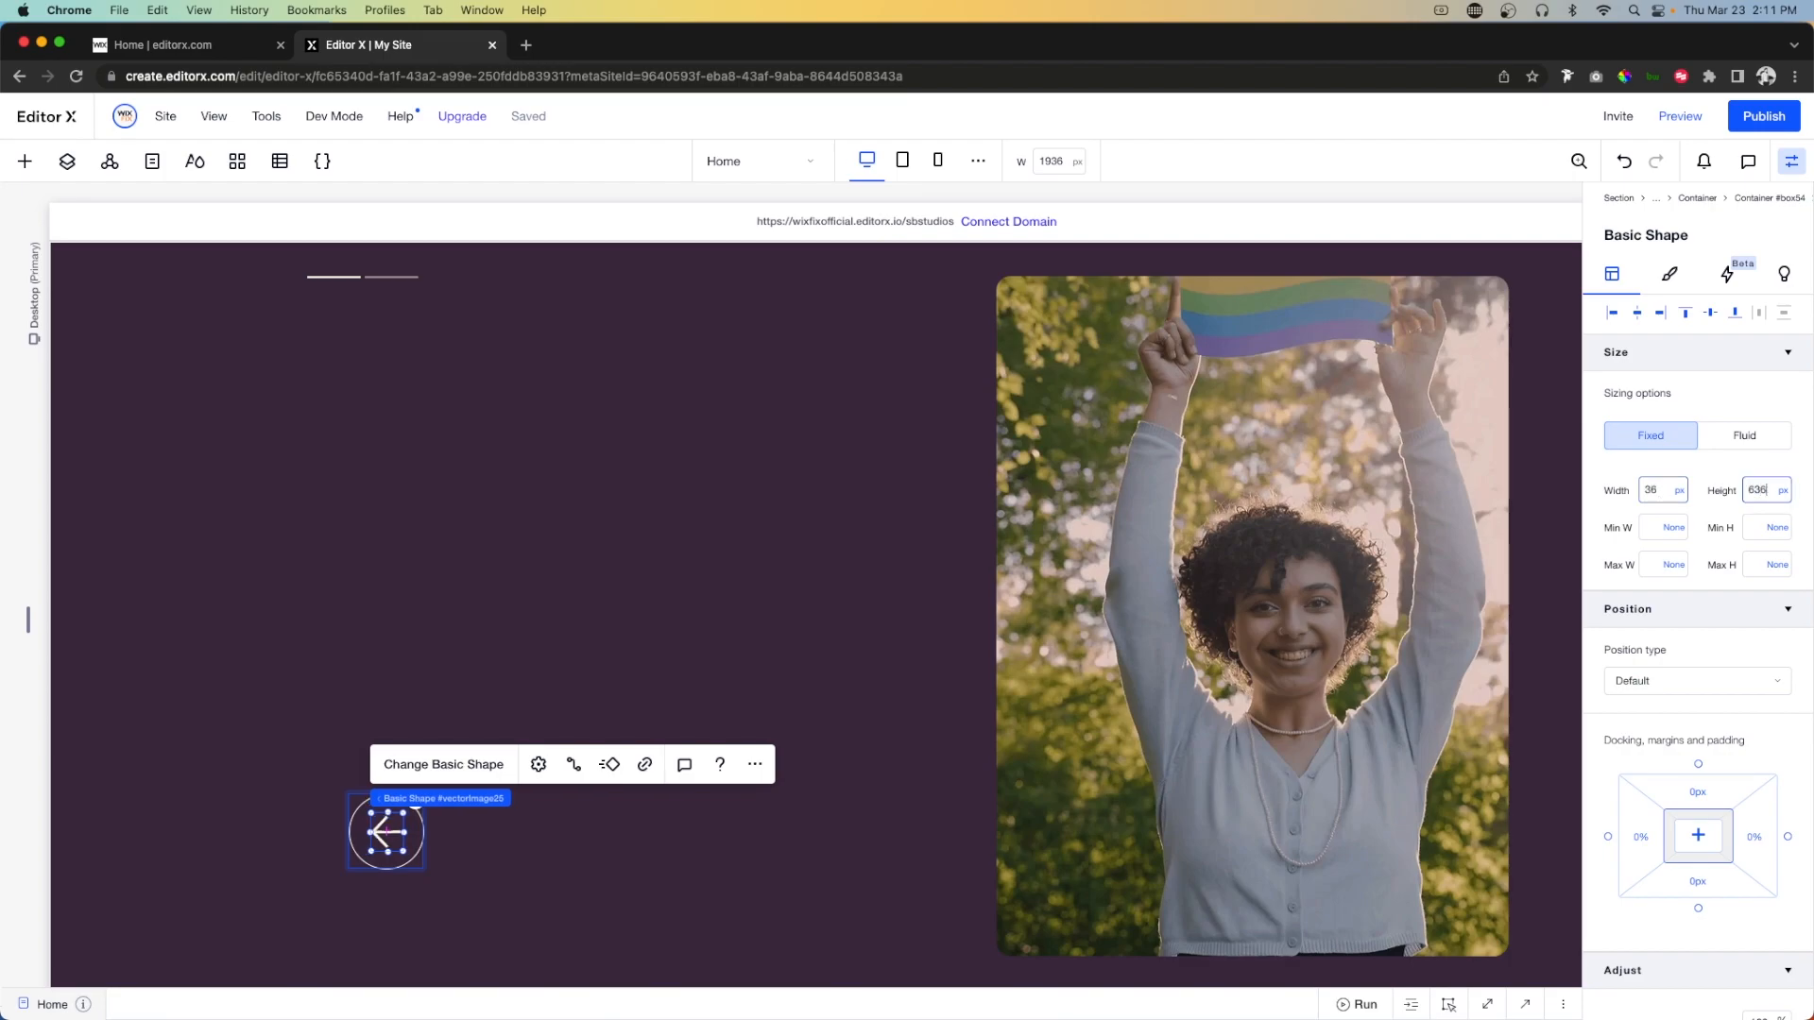
pyautogui.press('super+a')
pyautogui.write('36')
# Set the arrow's width and height to 26 px.
pyautogui.click(1662, 491)
pyautogui.write('26')
pyautogui.press('Tab')
pyautogui.write('26')
pyautogui.press('Return')
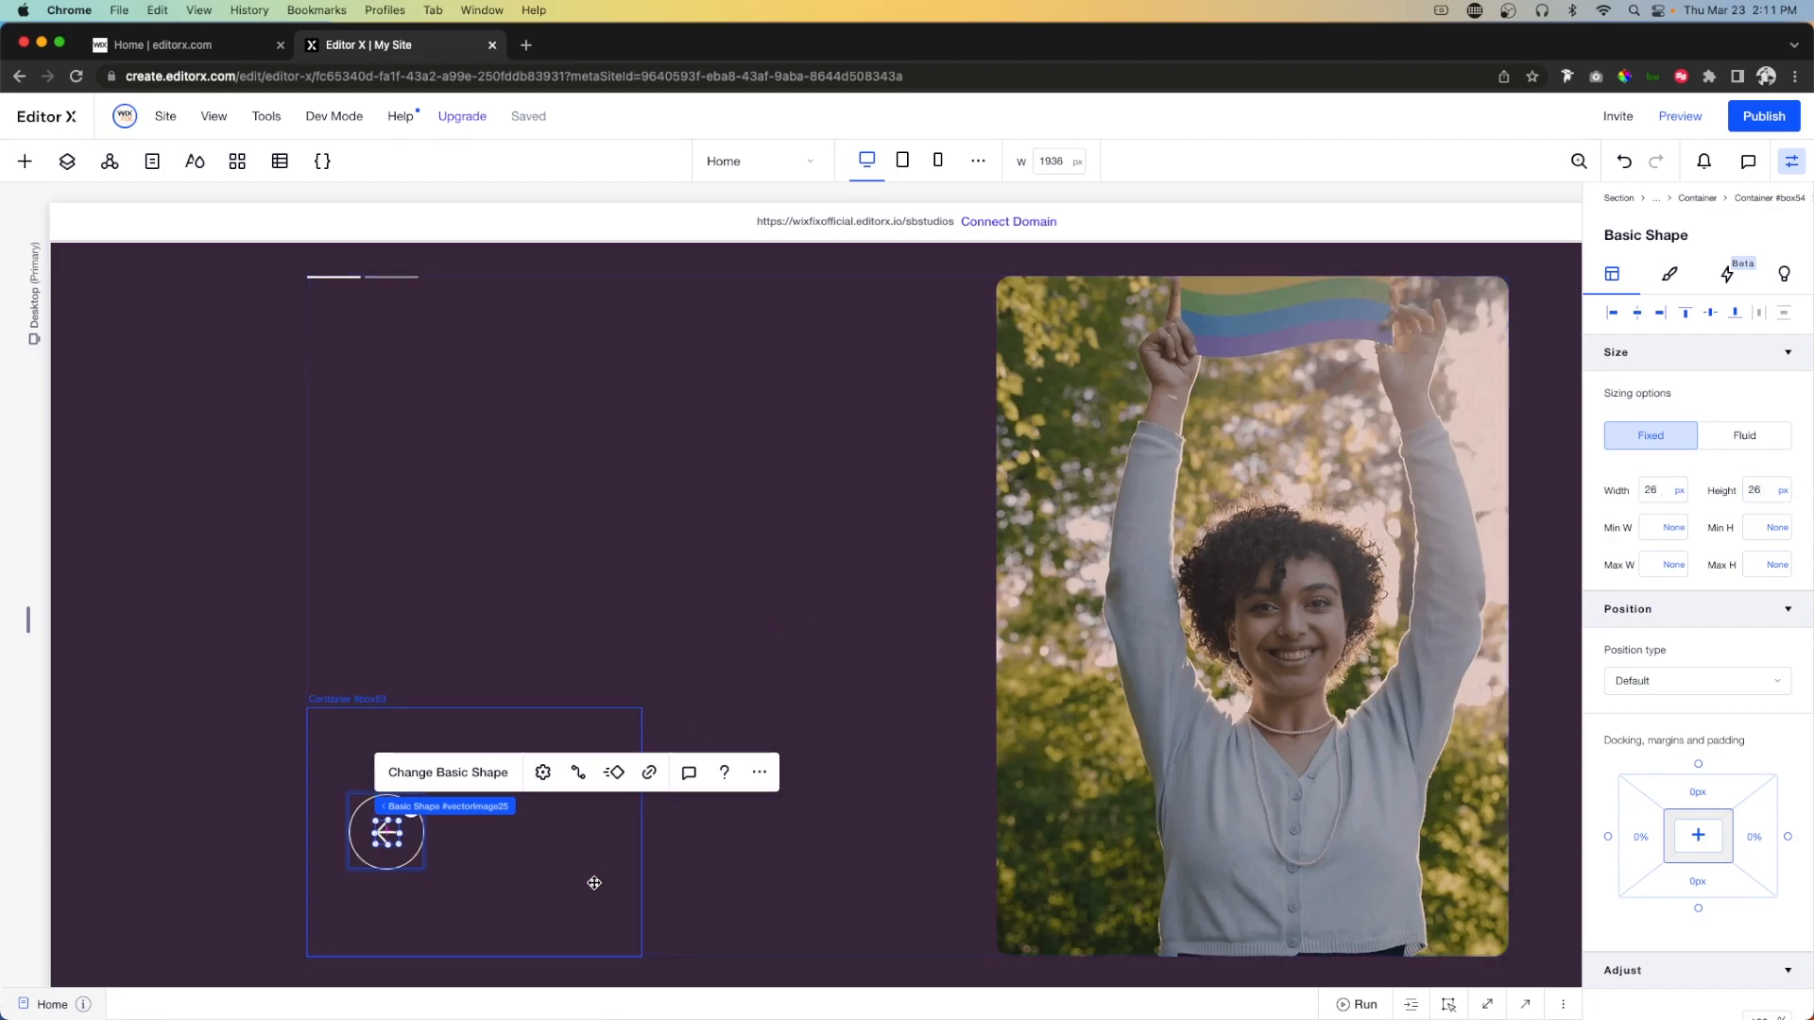
# Copy the circular arrow container and paste the duplicate into the second column of the button container.
pyautogui.click(594, 882)
pyautogui.click(403, 817)
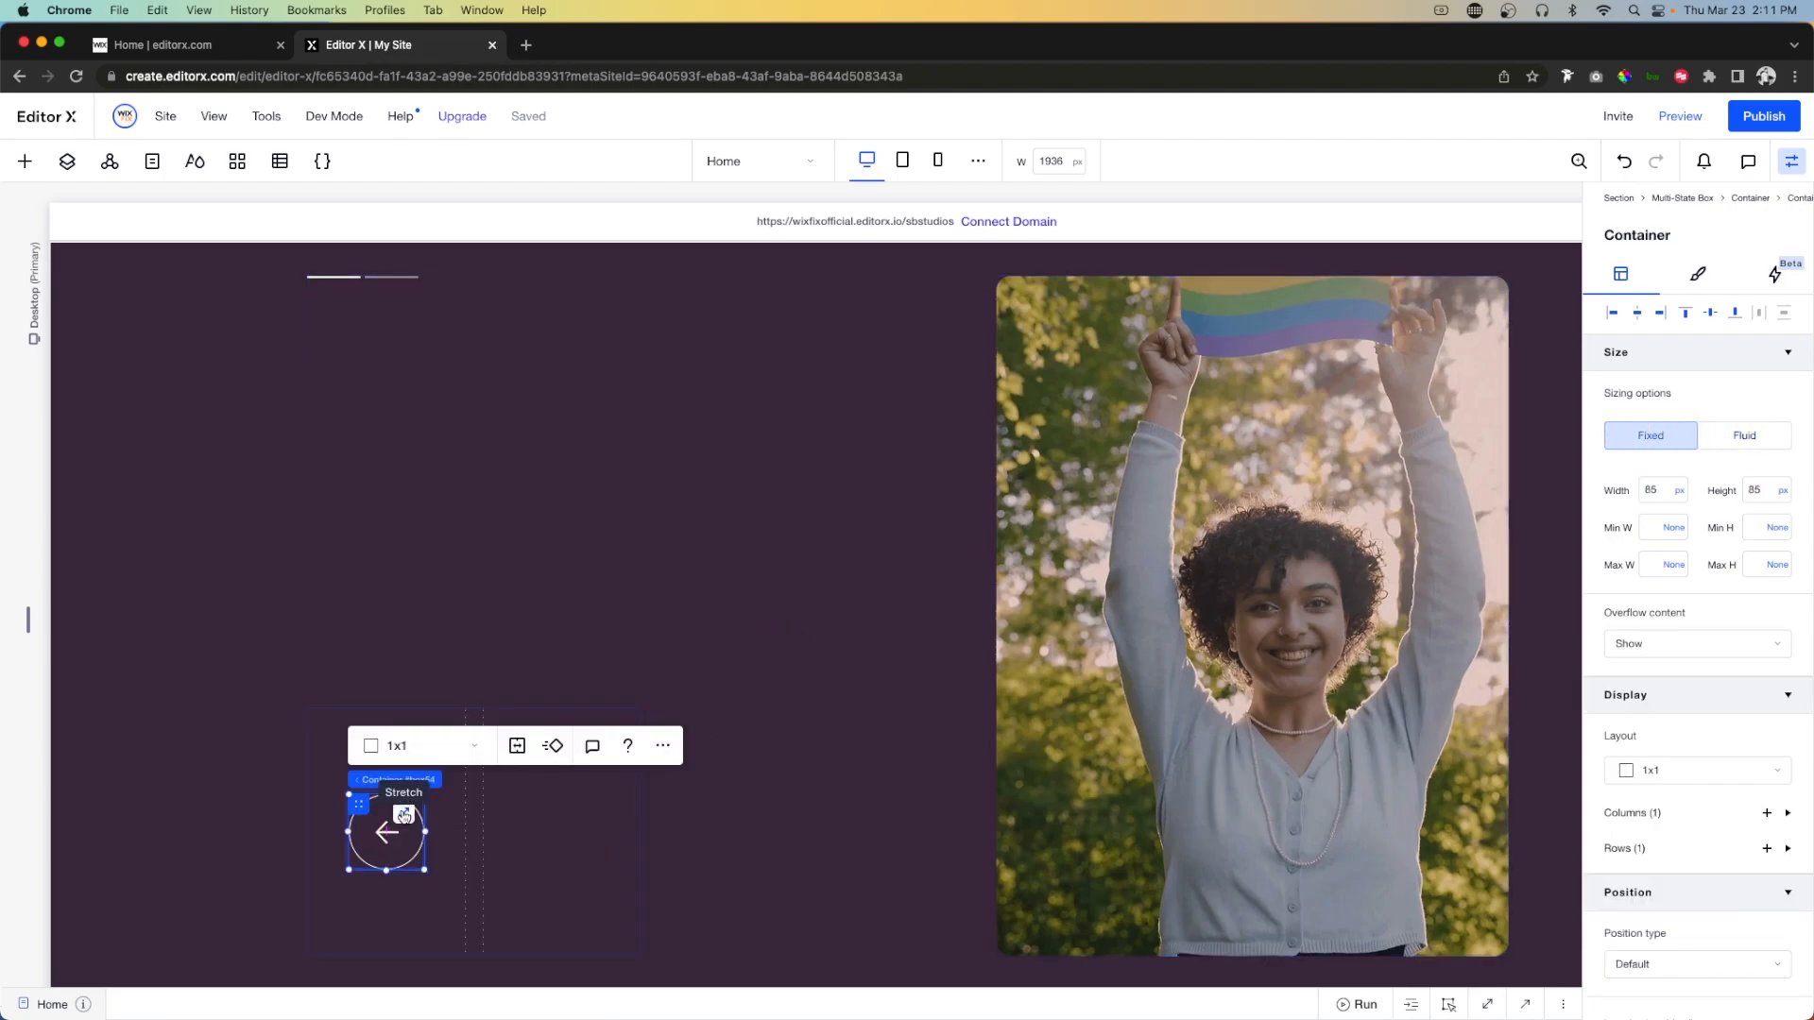
pyautogui.click(549, 827)
pyautogui.rightClick(571, 701)
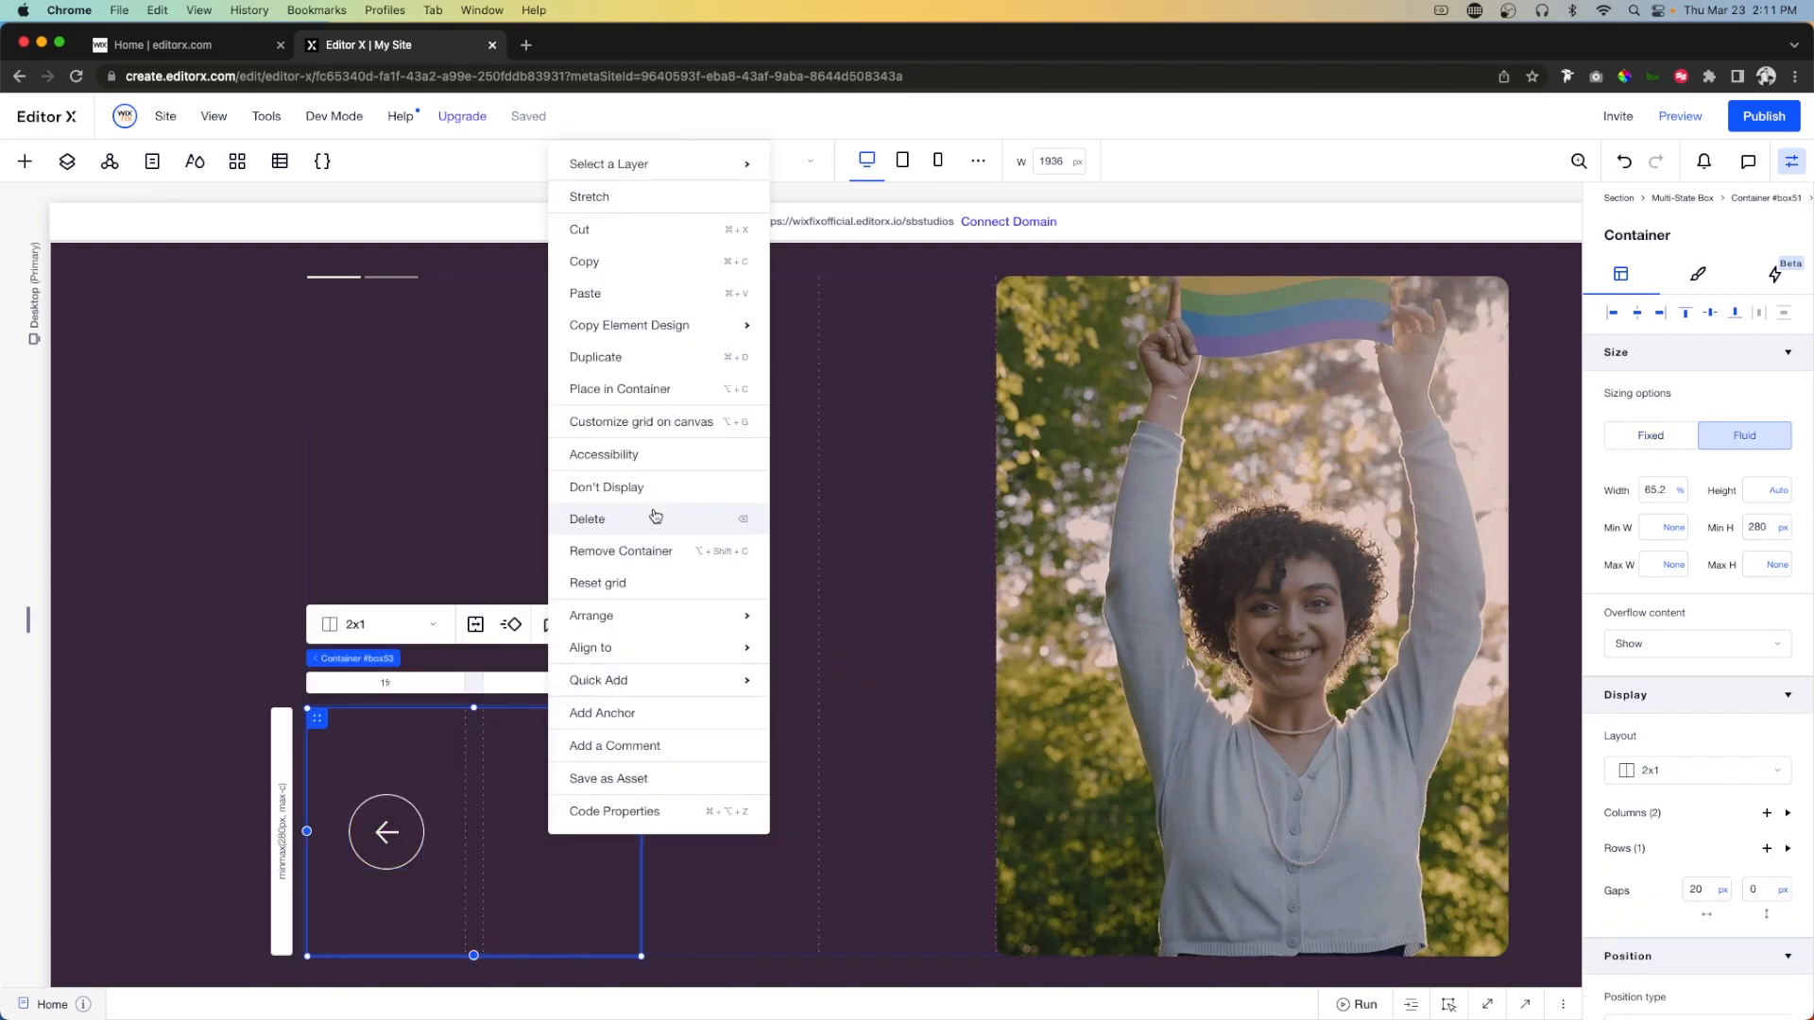
pyautogui.click(586, 294)
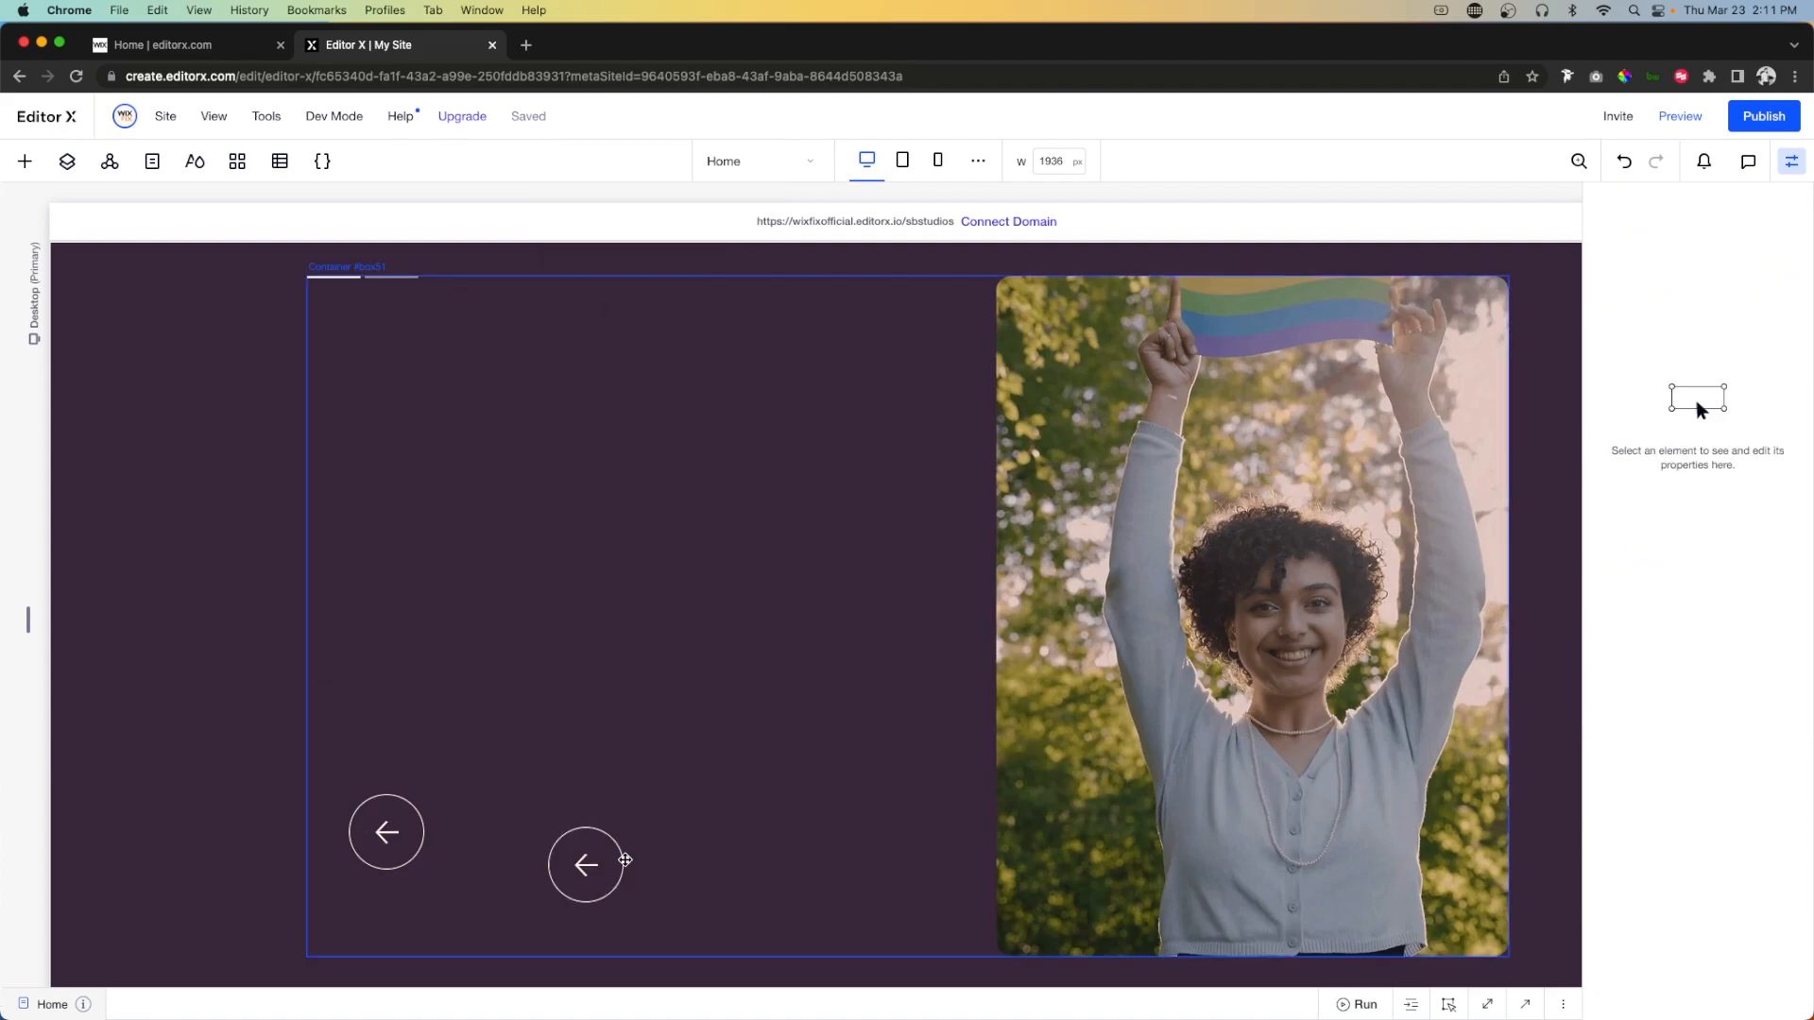
# Reset the rotation of the duplicated circle's arrow so it points right.
pyautogui.click(586, 866)
pyautogui.click(585, 866)
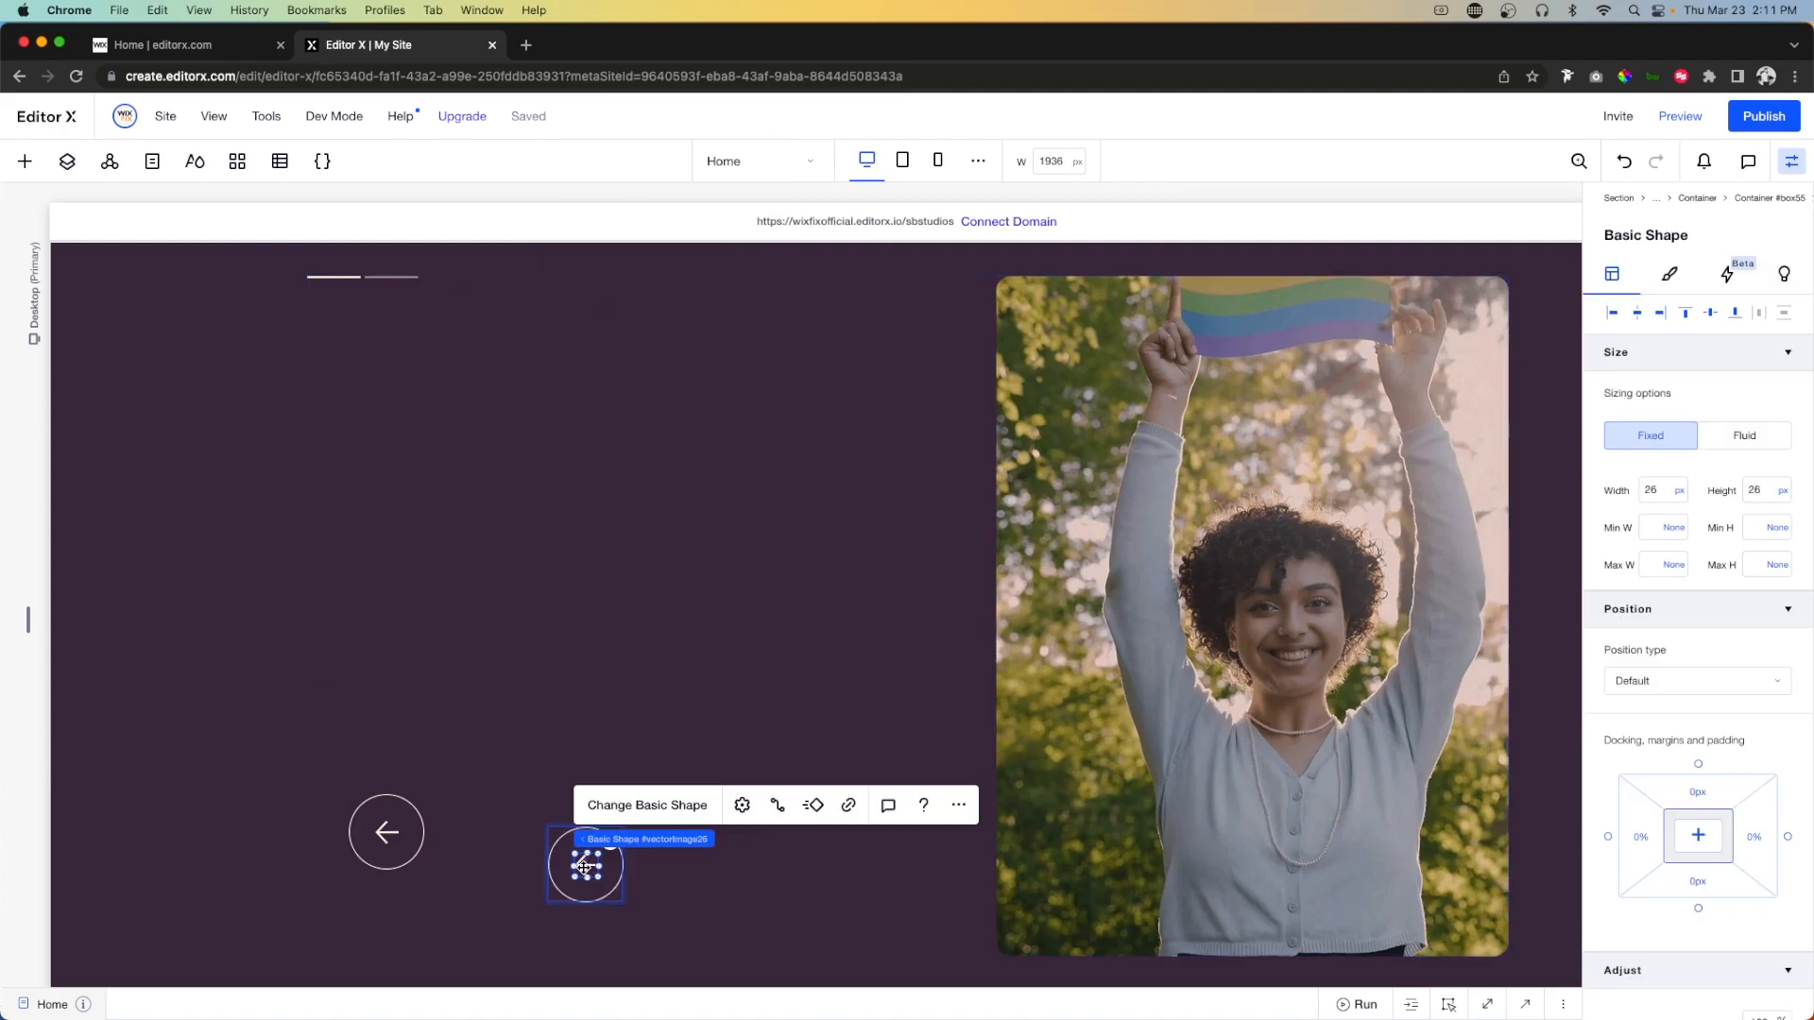
pyautogui.scroll(-4, 1672, 716)
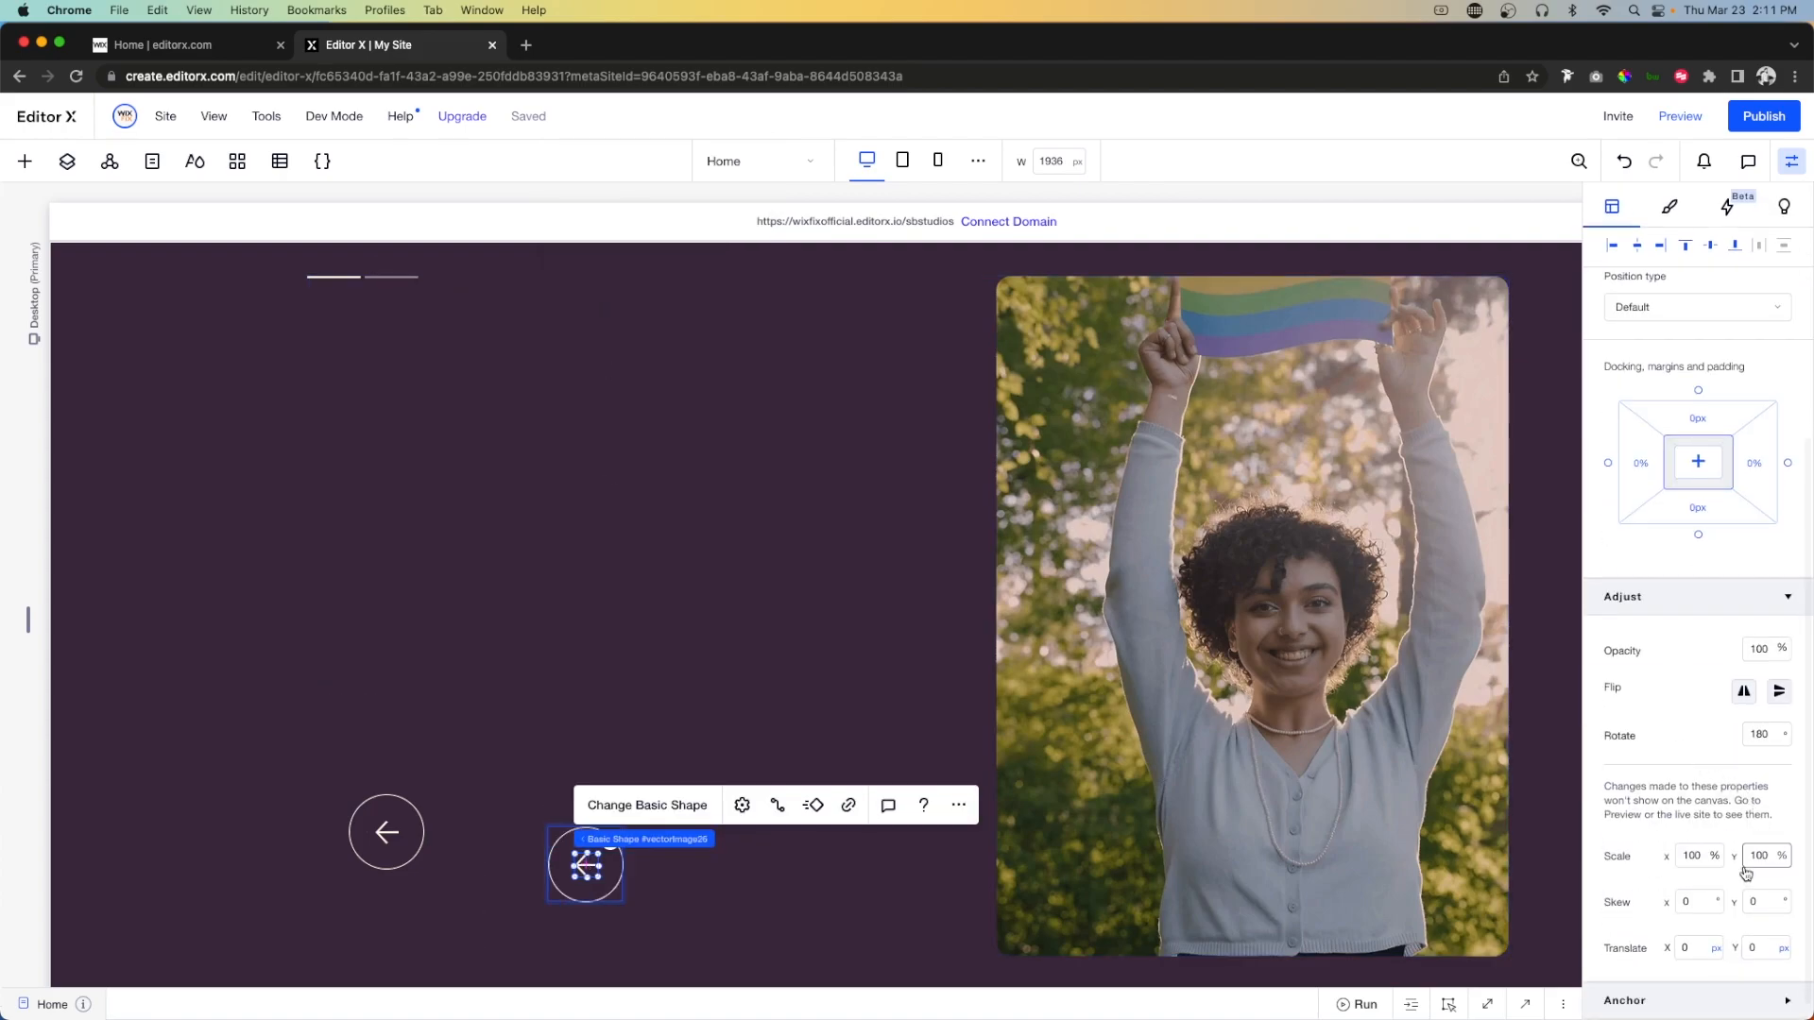
pyautogui.click(1772, 740)
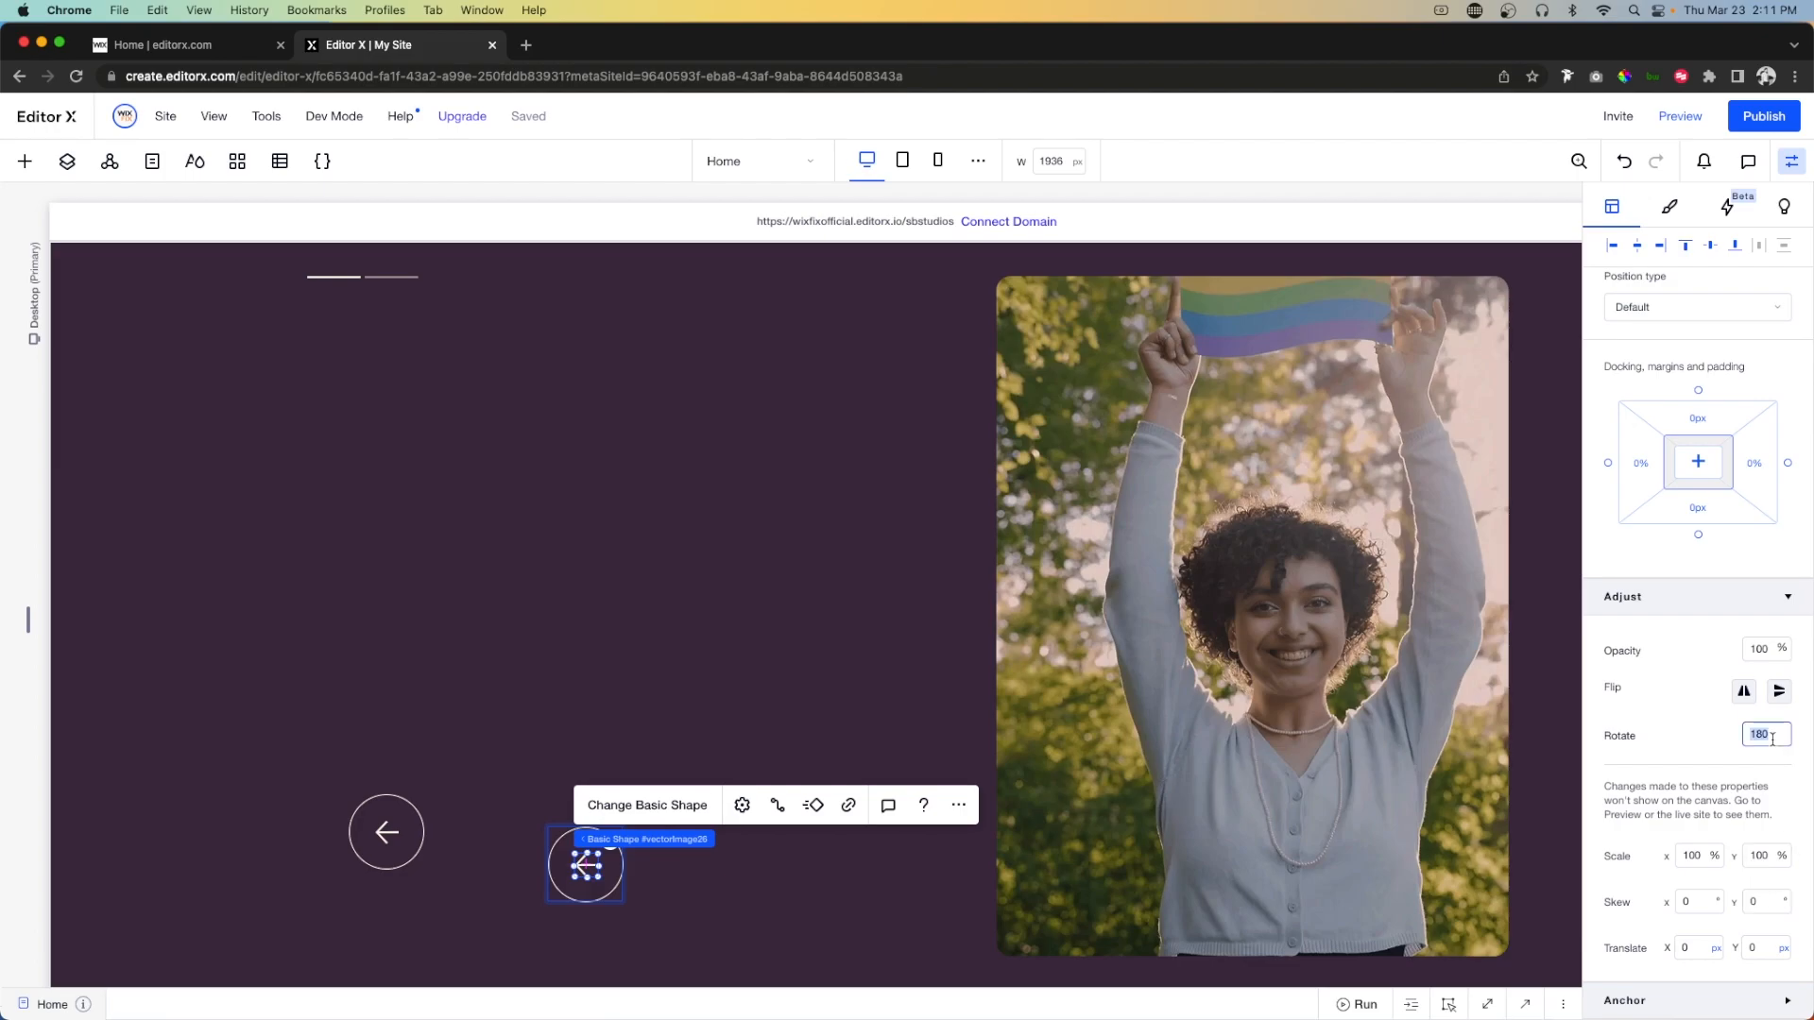
# Center the duplicated circular container horizontally and vertically in its grid cell.
pyautogui.click(563, 843)
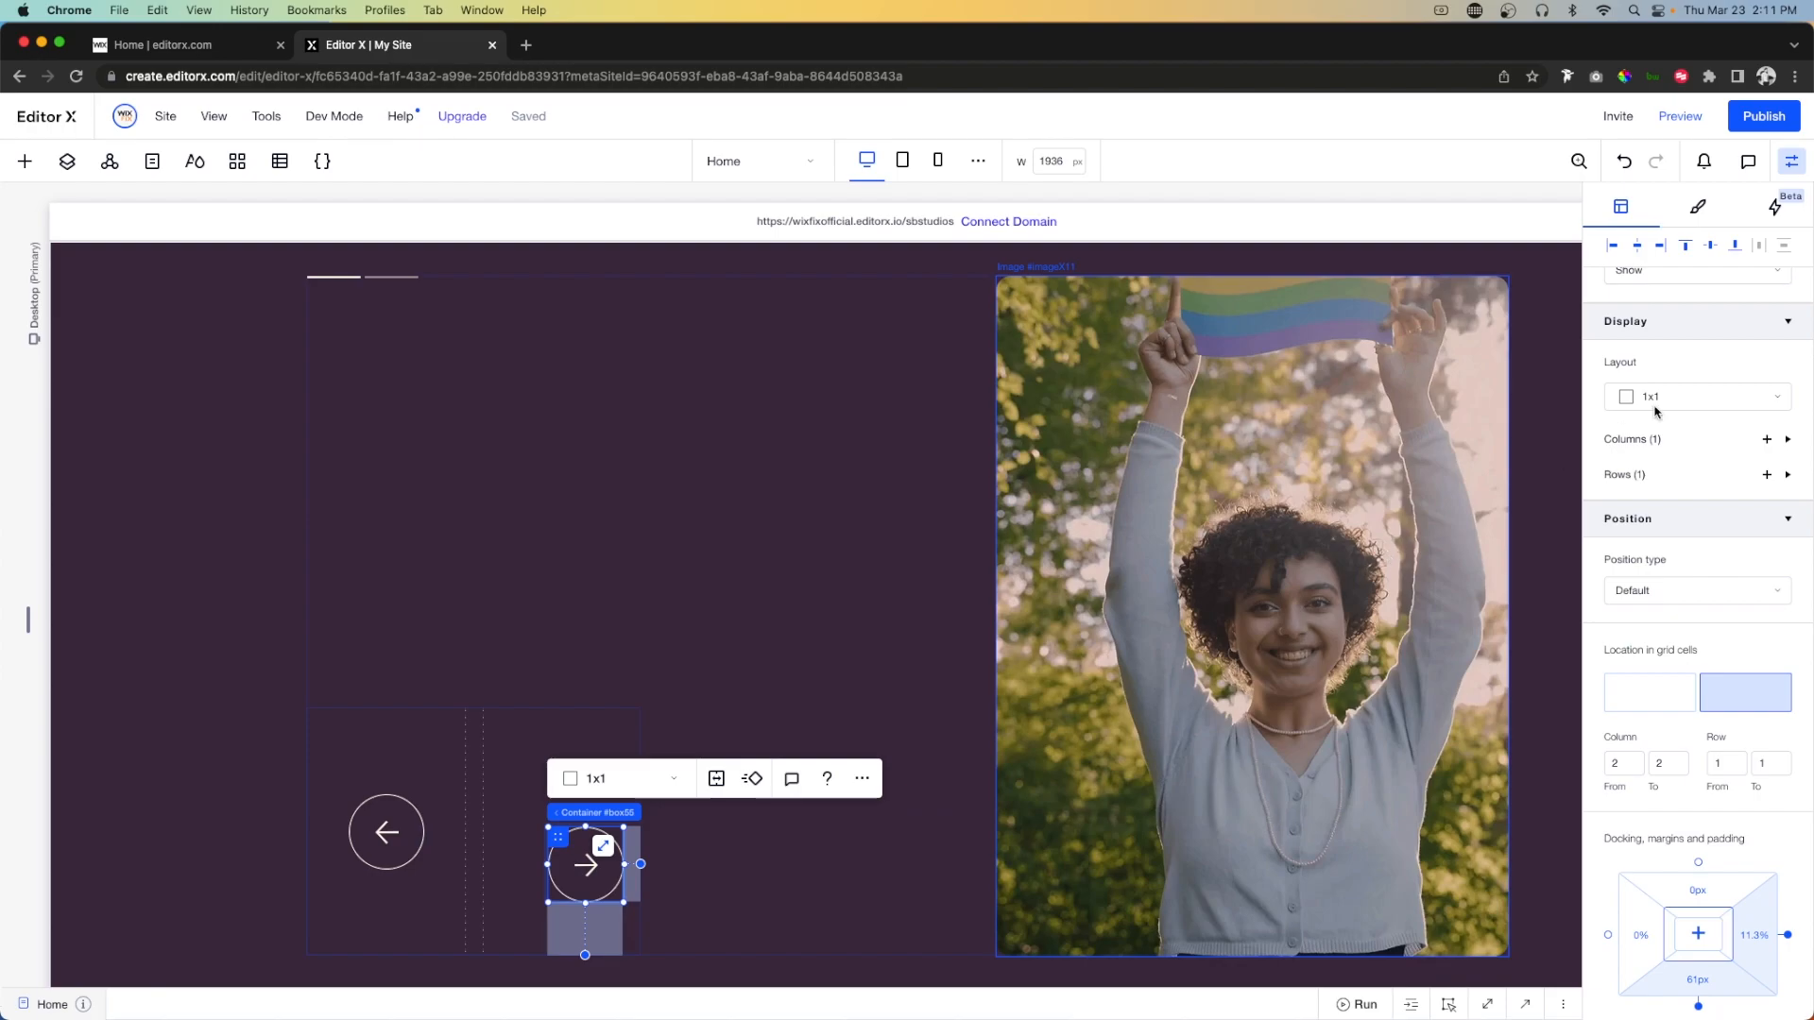
pyautogui.click(1650, 247)
pyautogui.click(1712, 248)
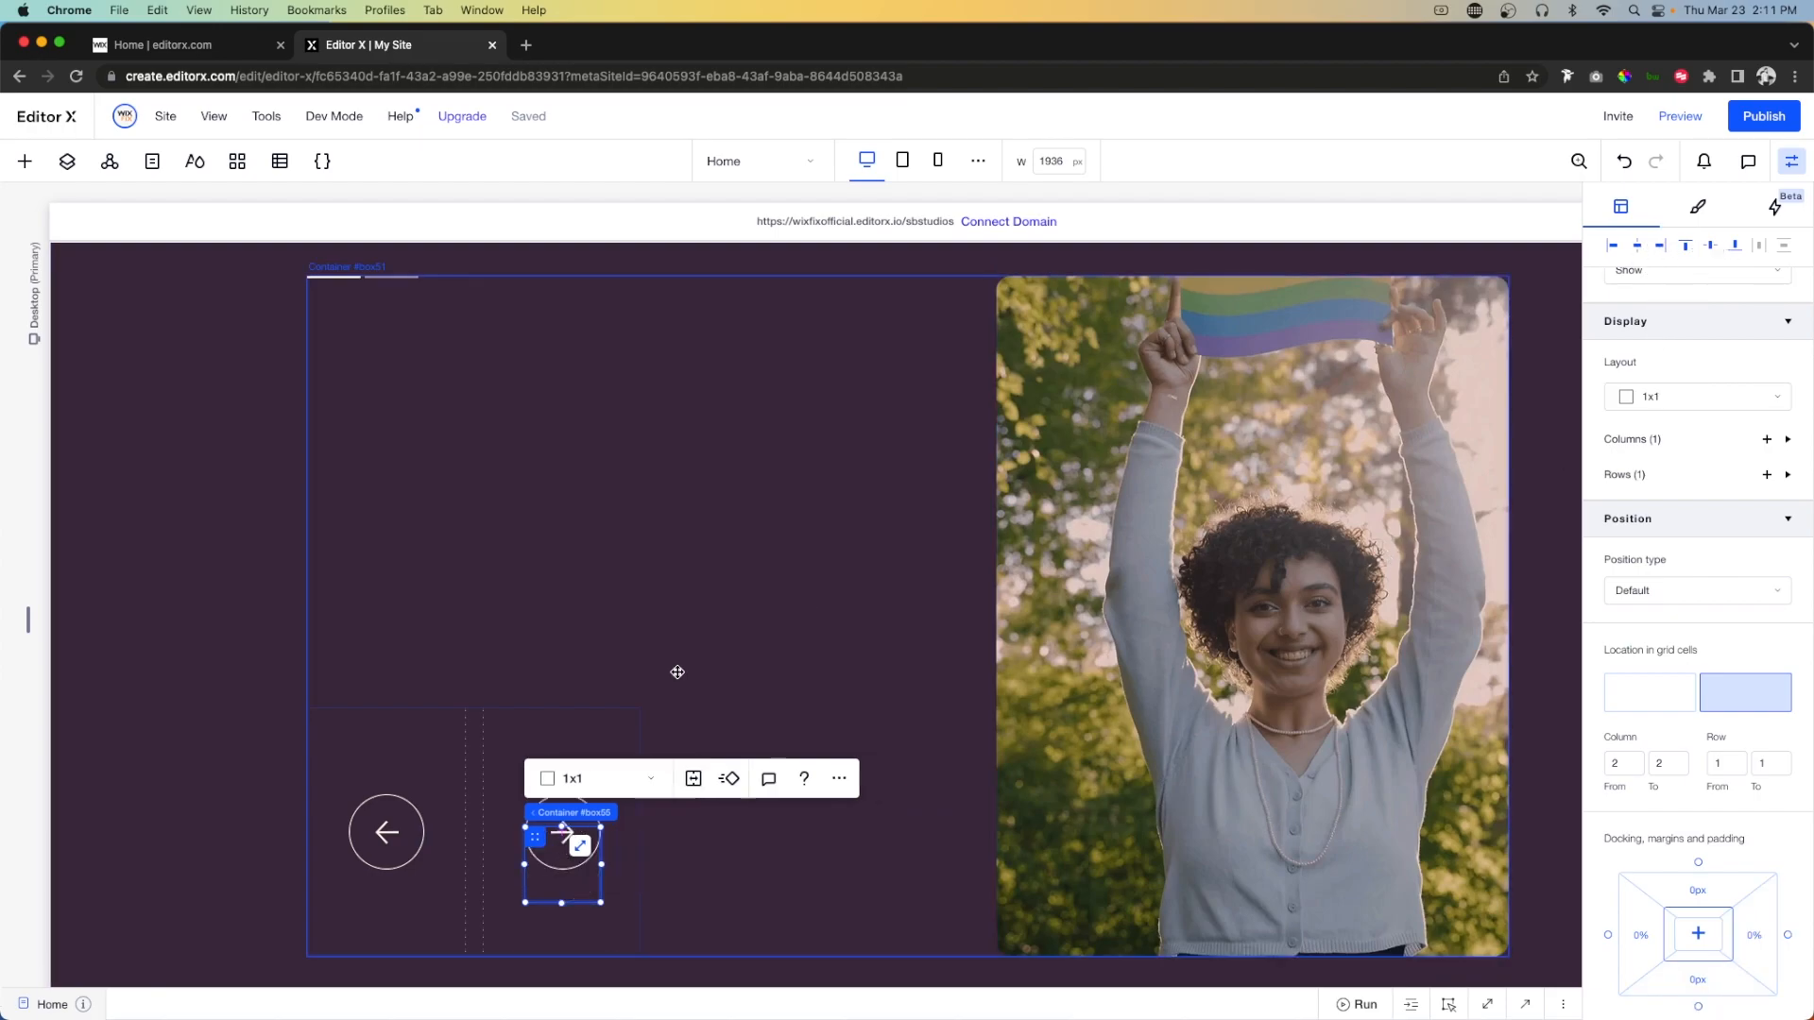
# Set both columns of the button container to Max content.
pyautogui.click(481, 781)
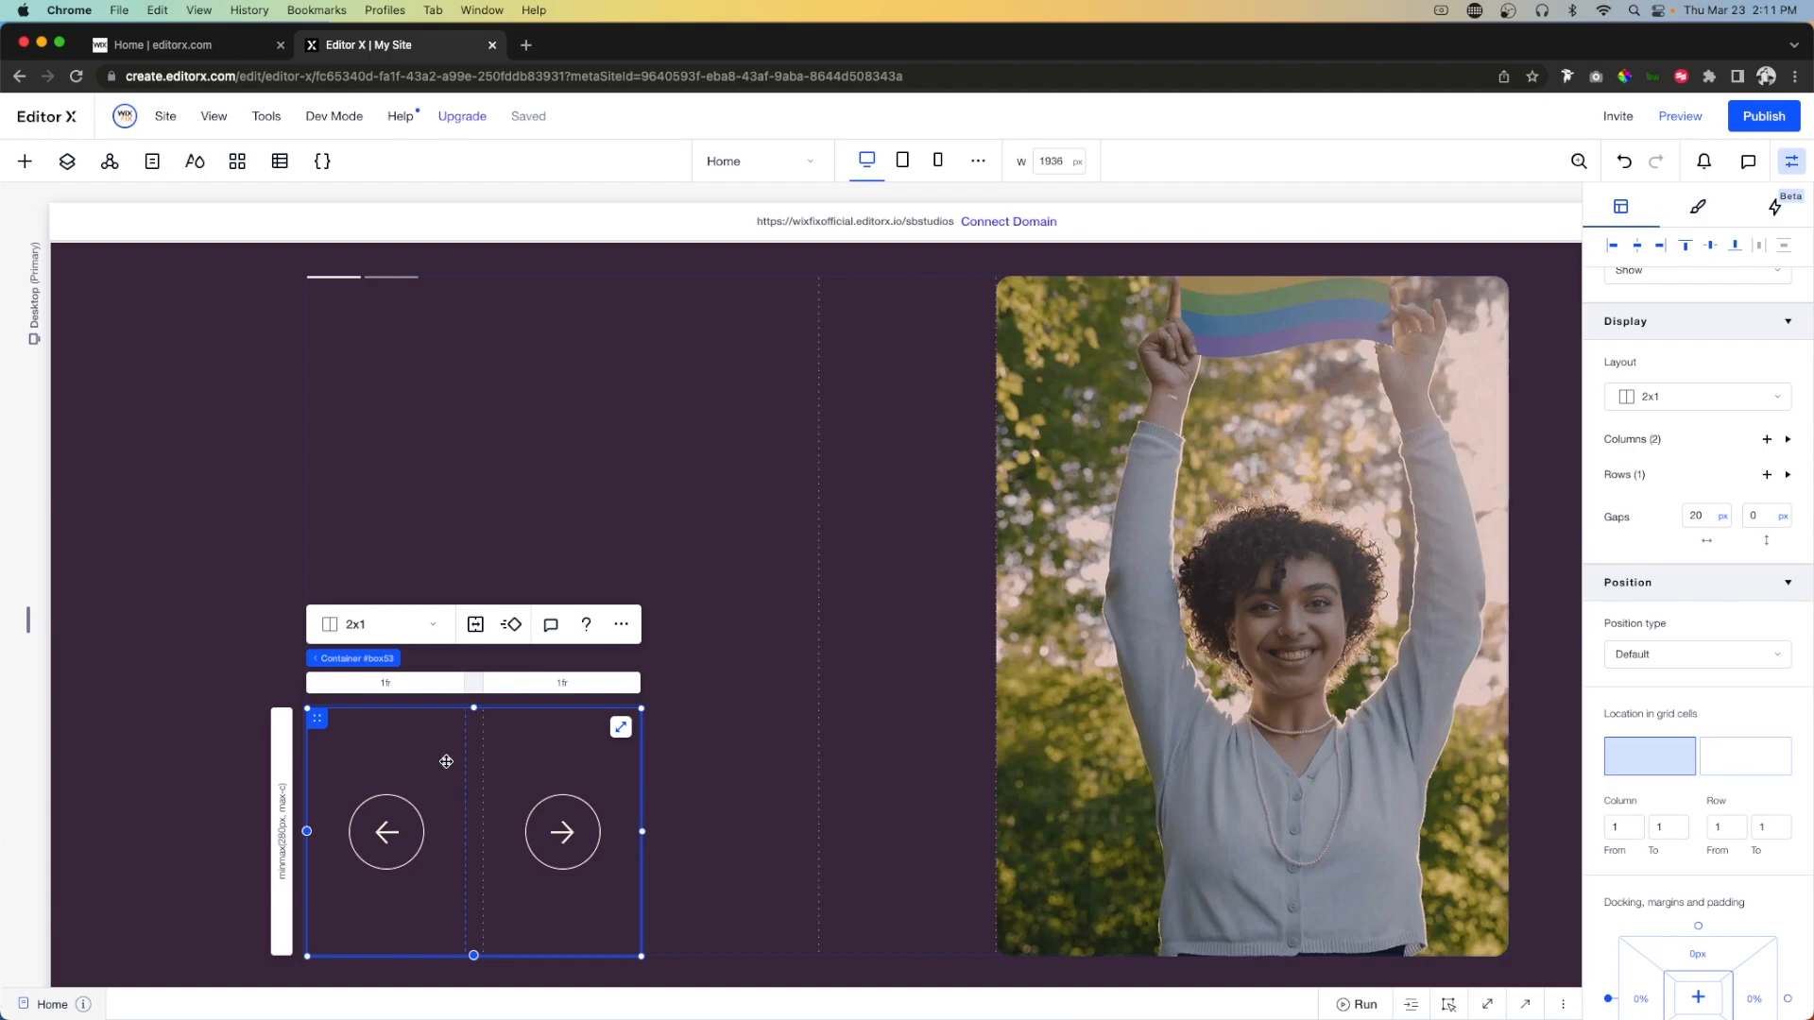
pyautogui.click(382, 688)
pyautogui.click(1660, 482)
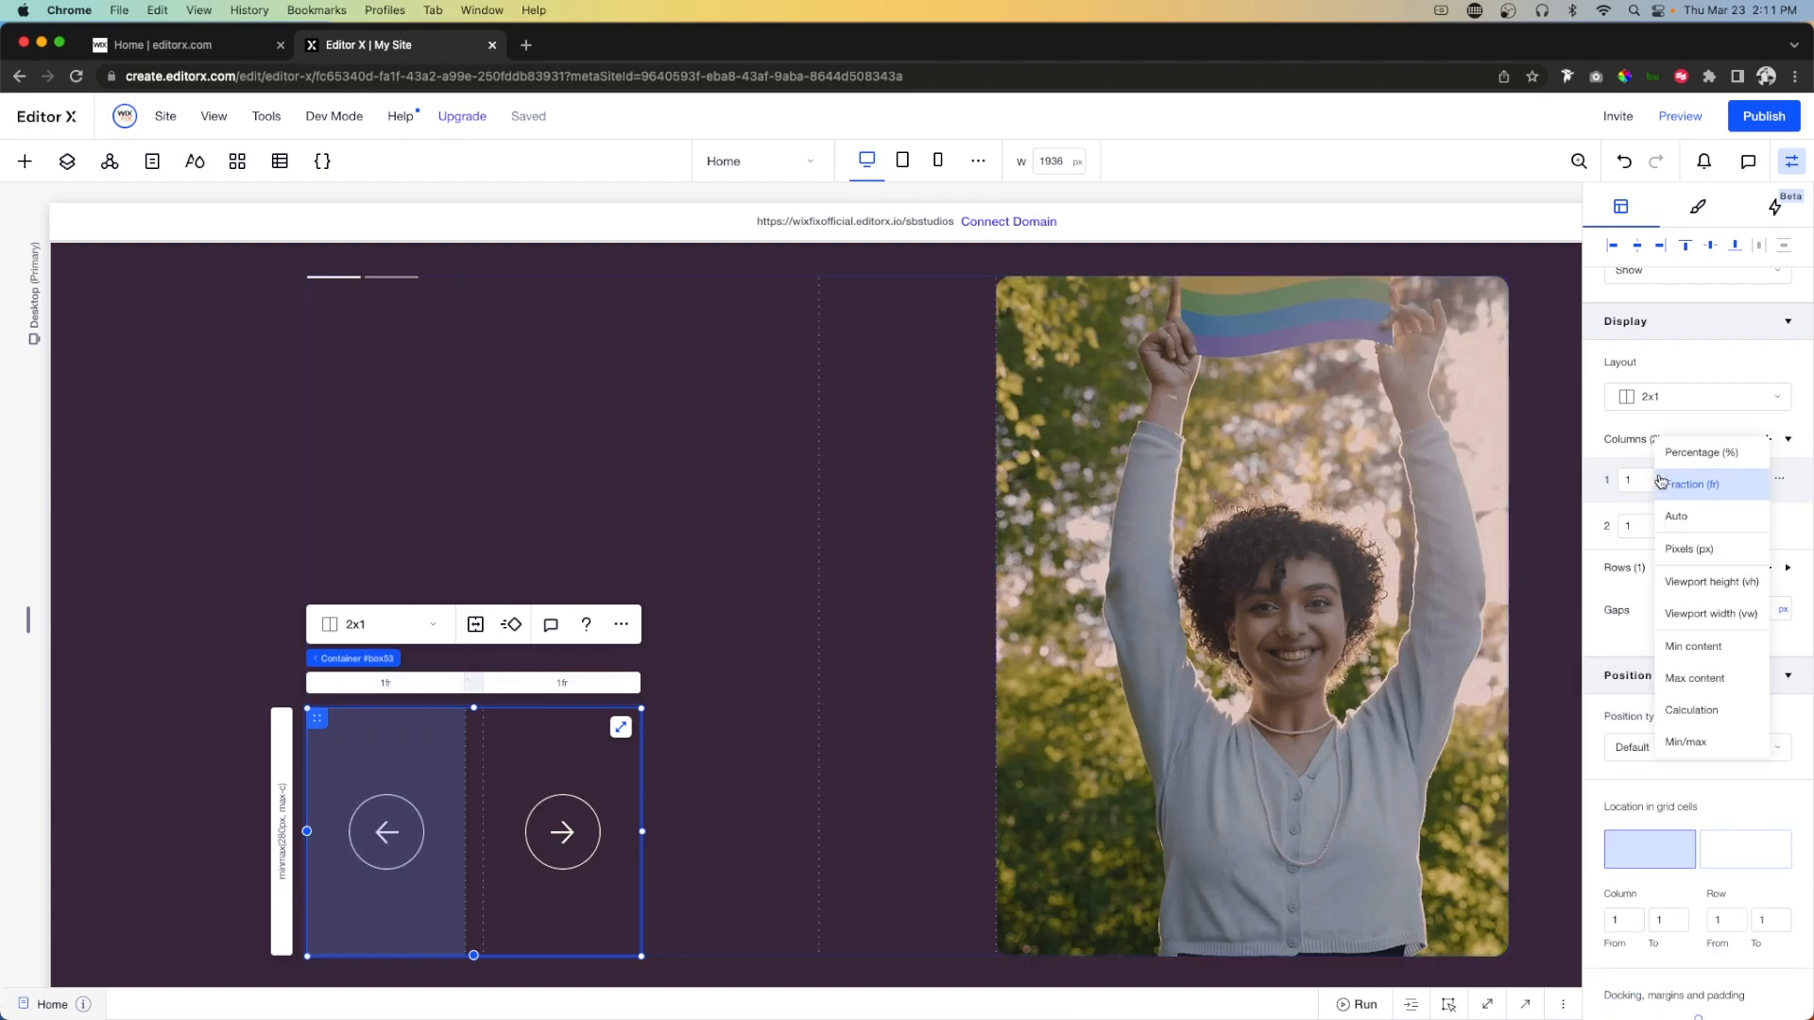
pyautogui.click(1685, 680)
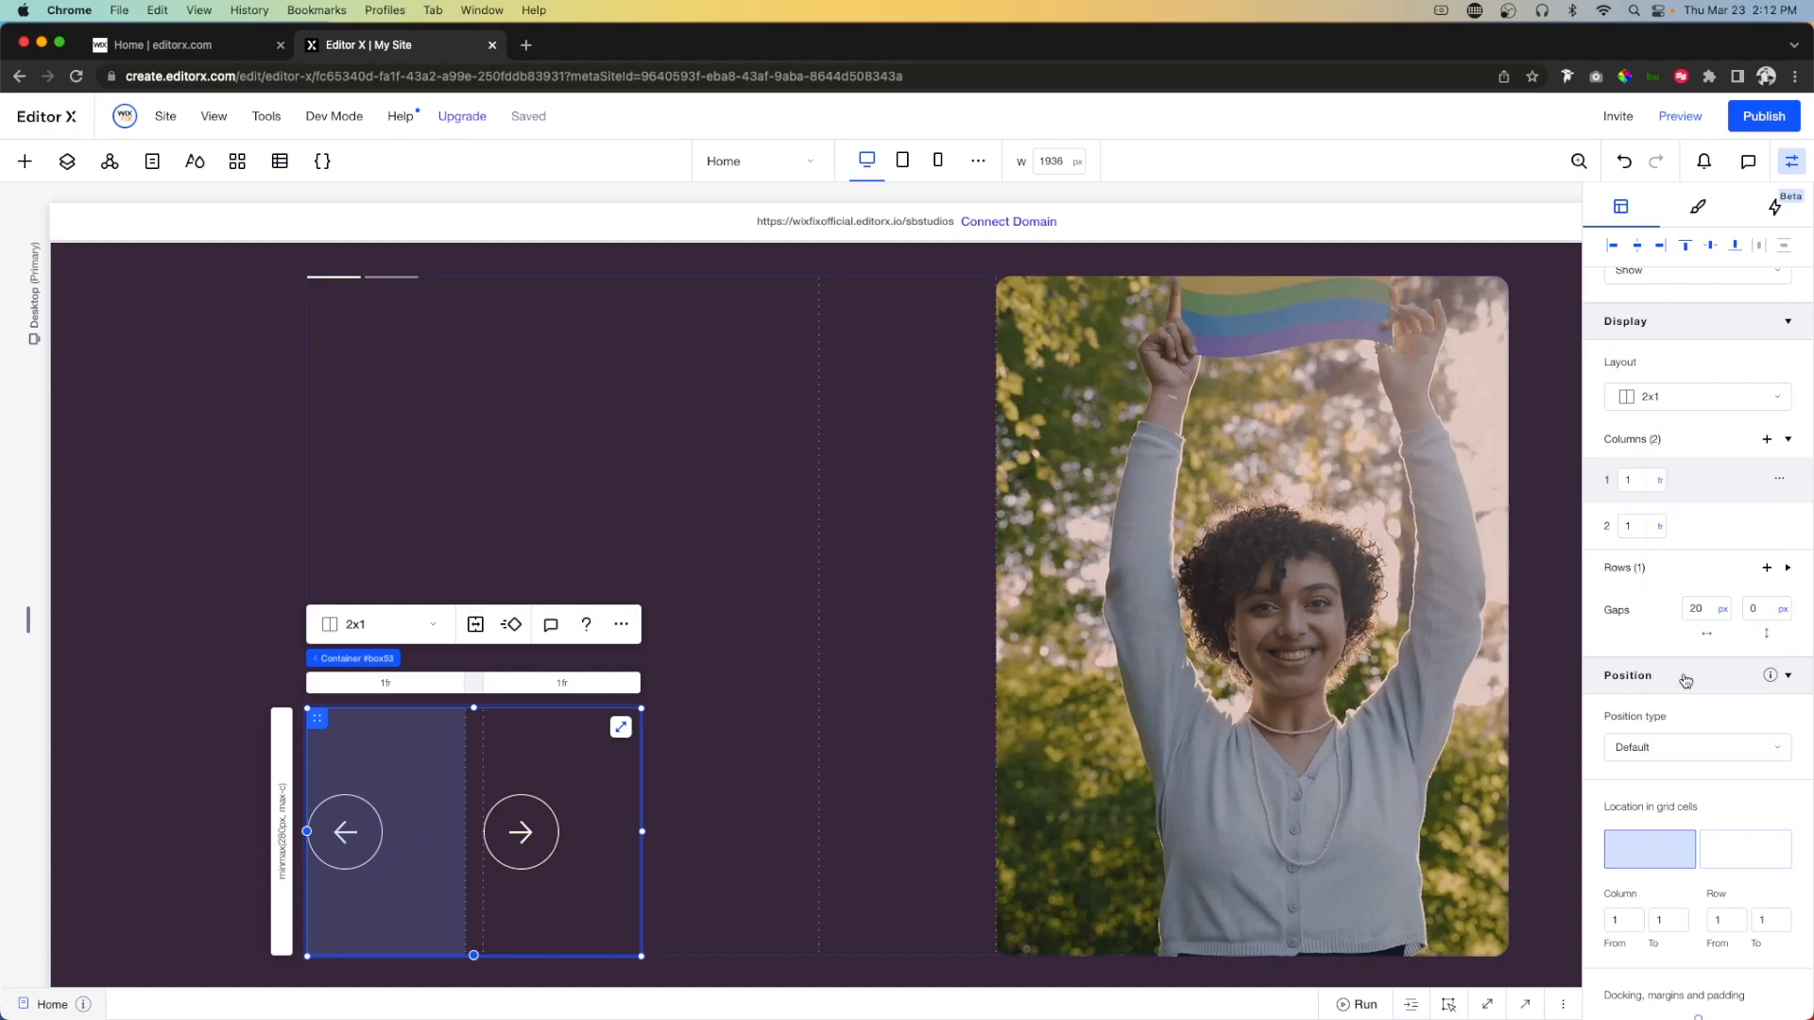
pyautogui.click(1661, 526)
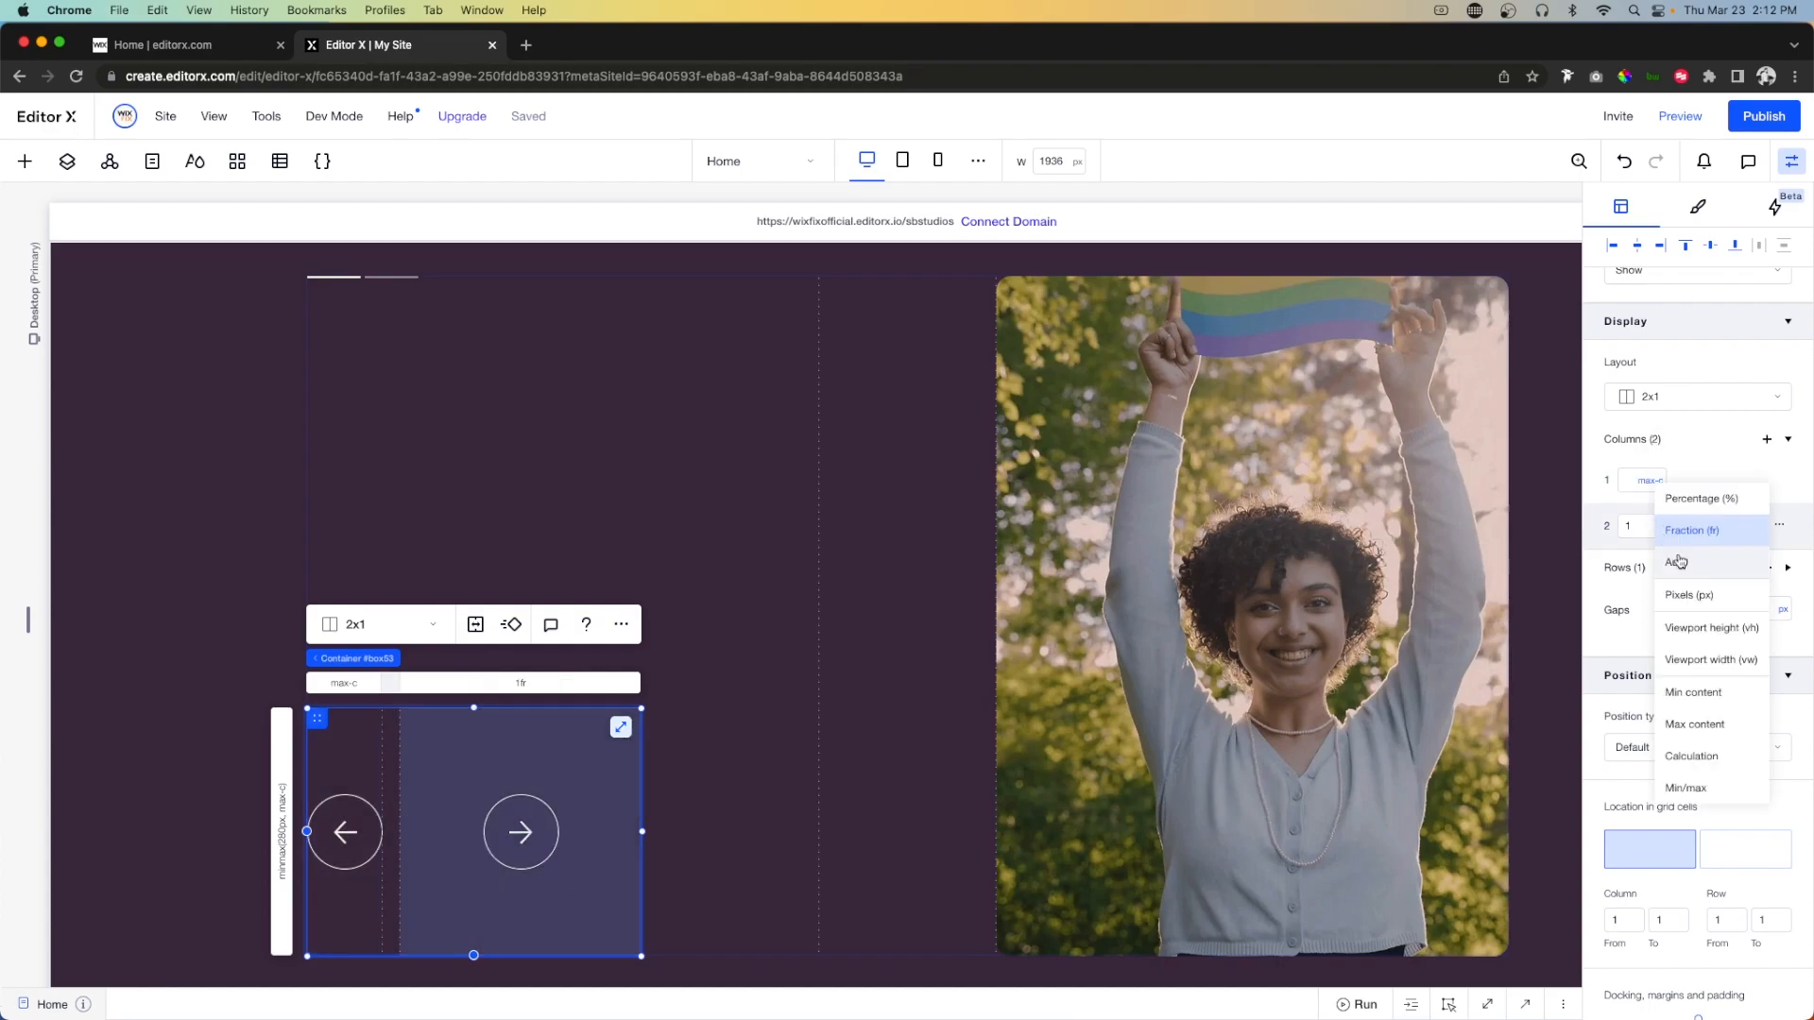
pyautogui.click(1694, 724)
# Set the button container's row height and its overall width to Max content.
pyautogui.click(1637, 568)
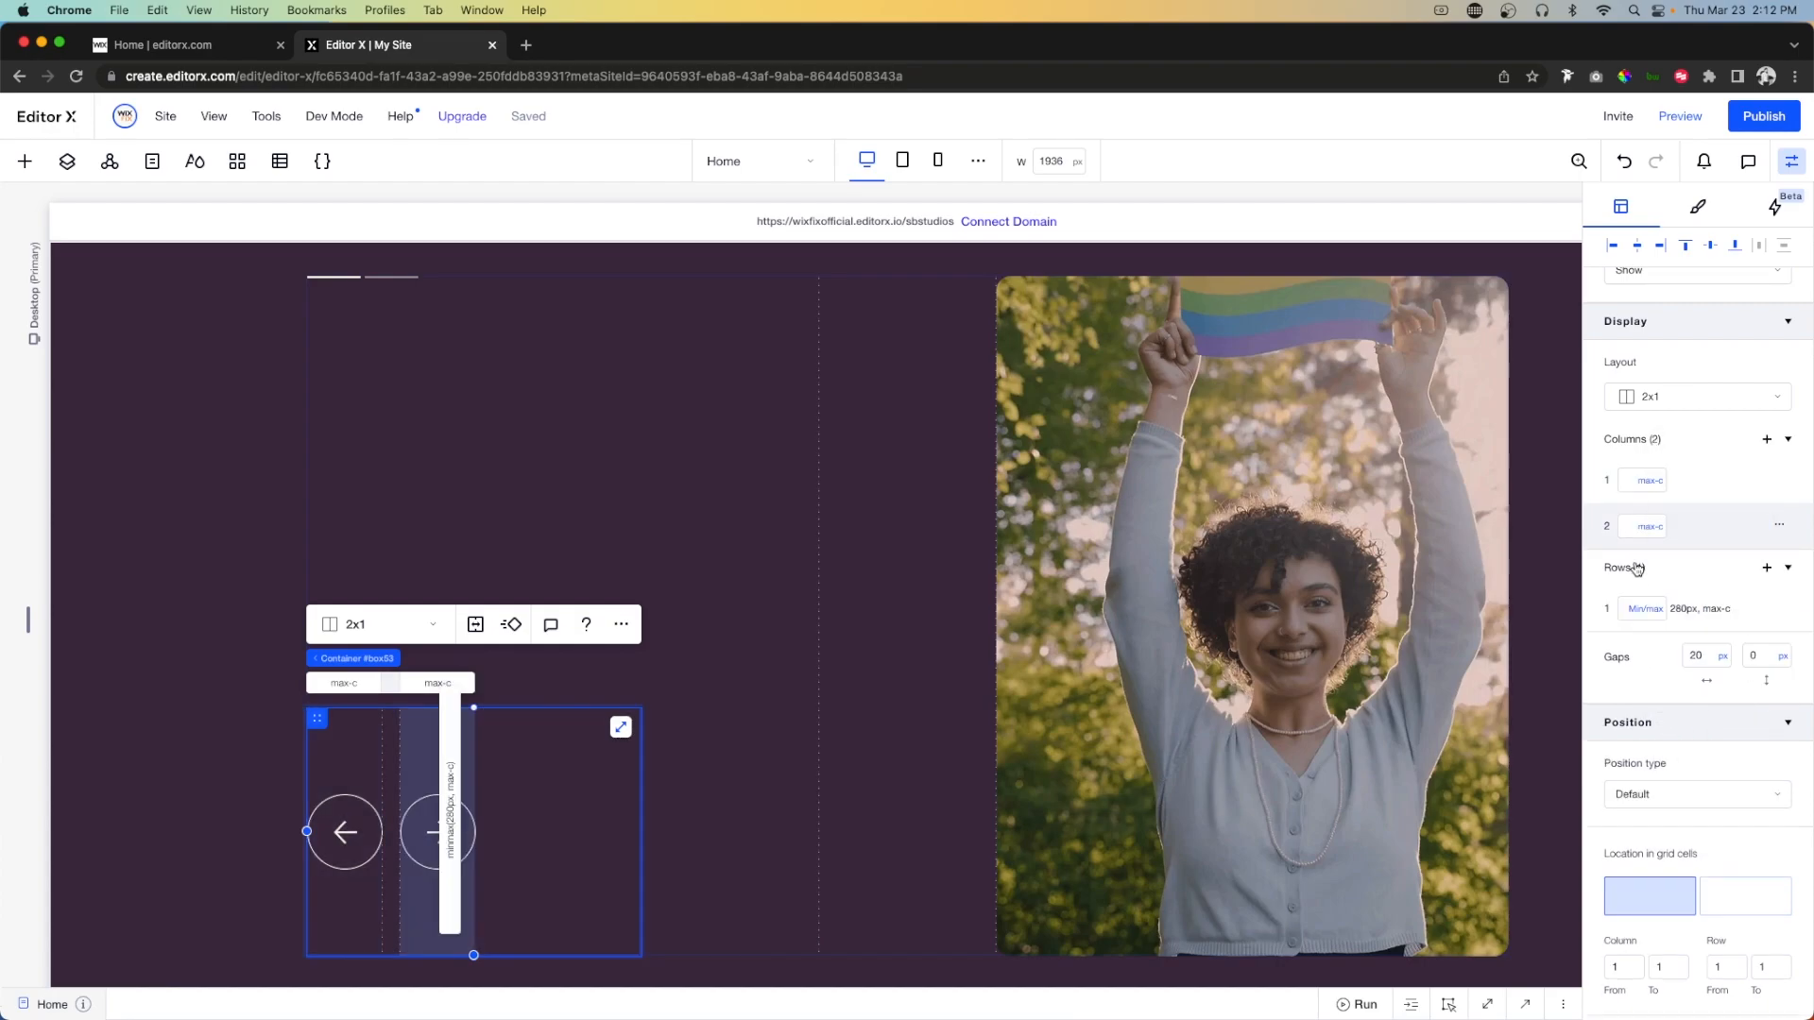
pyautogui.click(1646, 609)
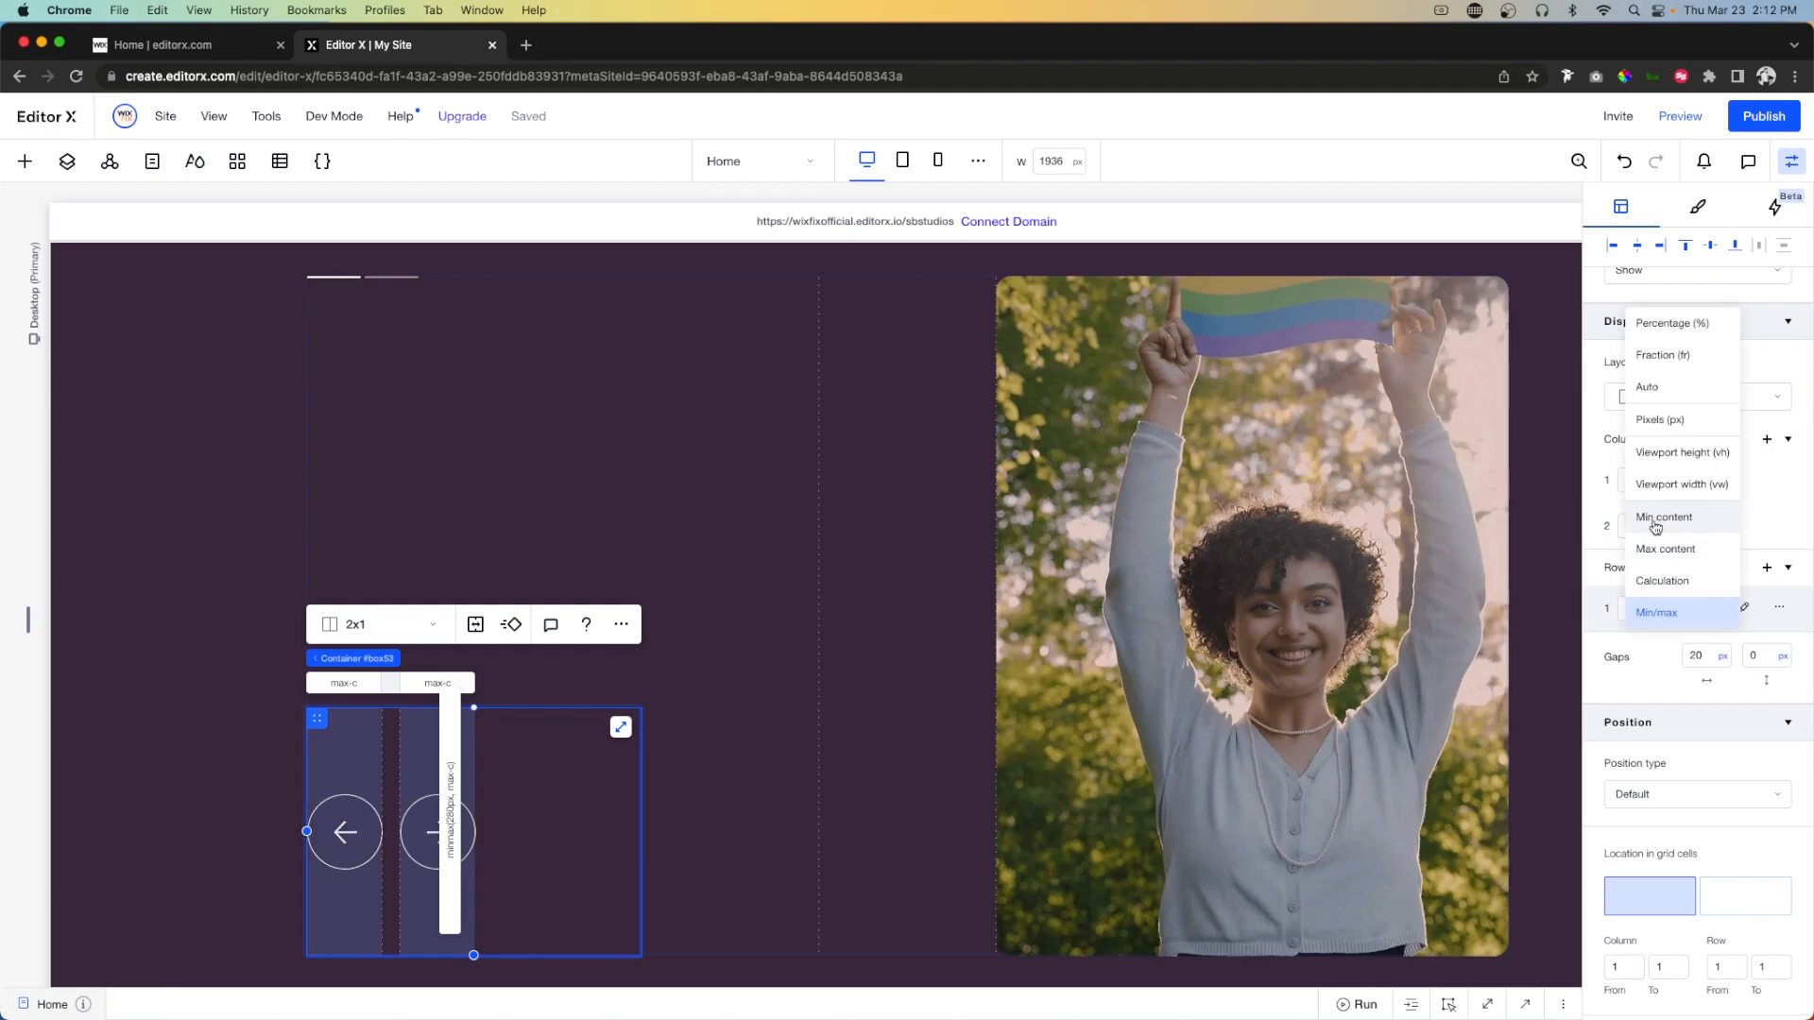
pyautogui.click(1665, 549)
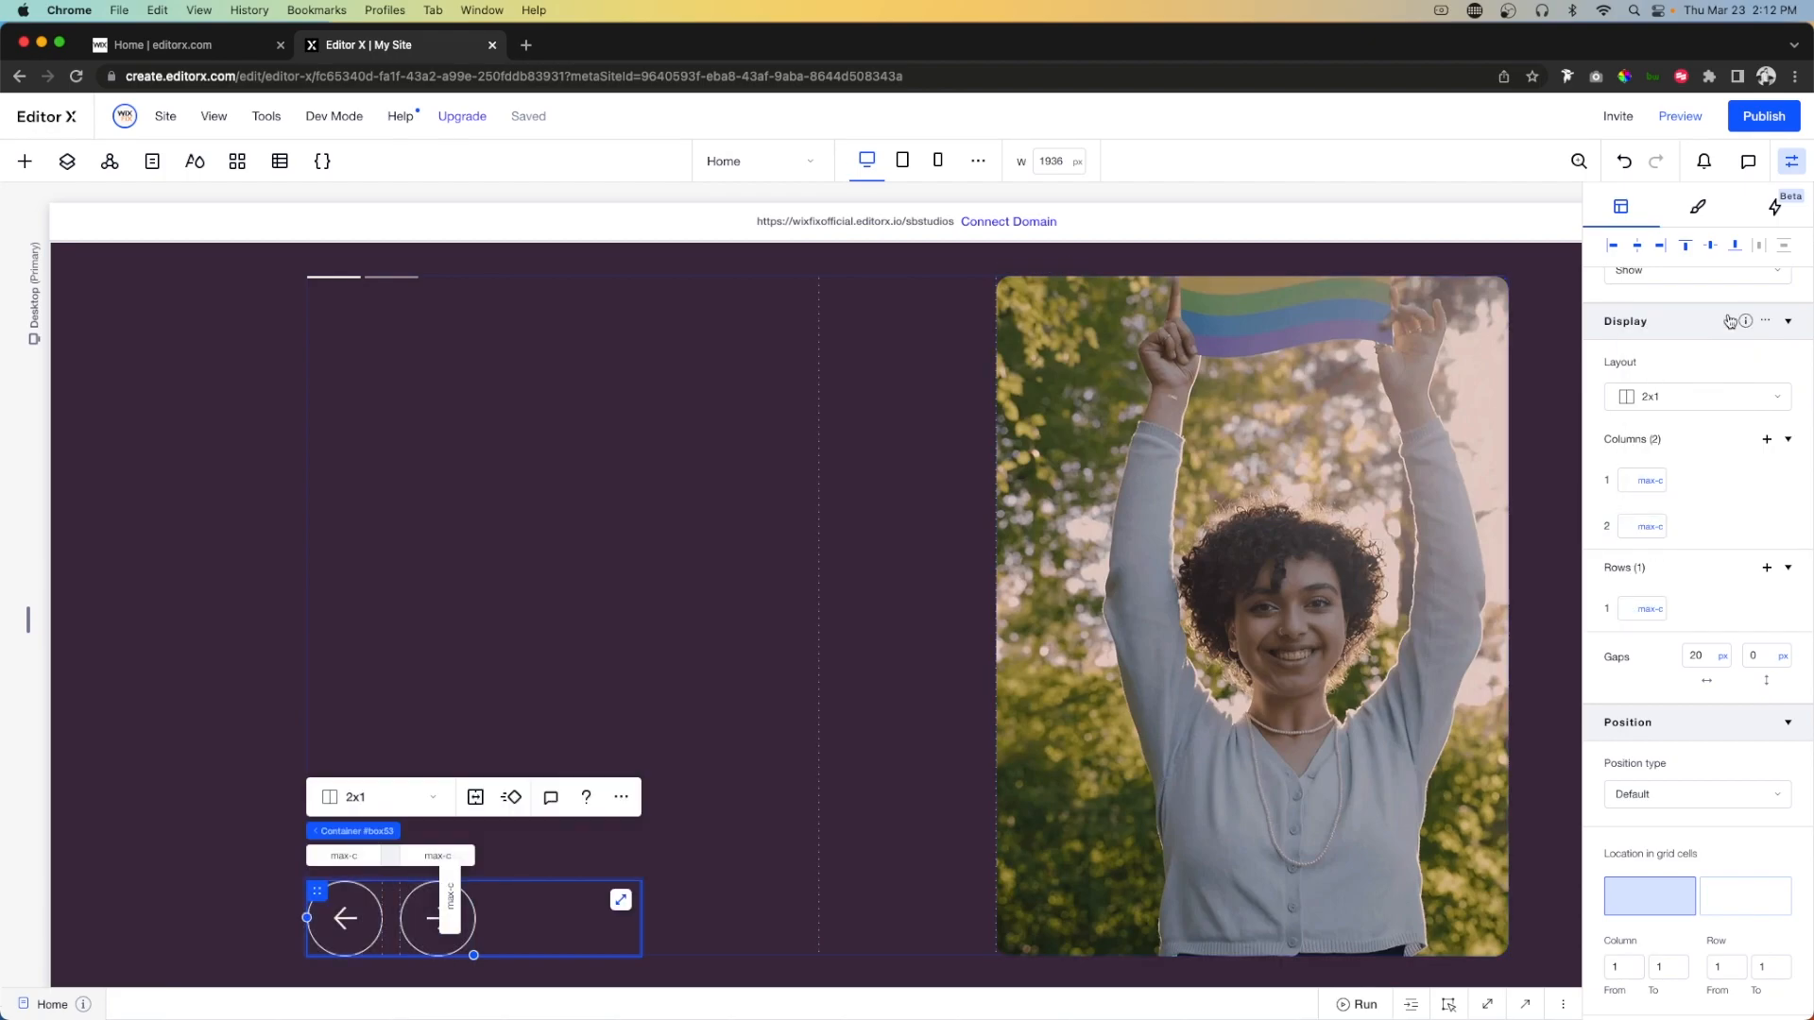
pyautogui.scroll(4, 1684, 371)
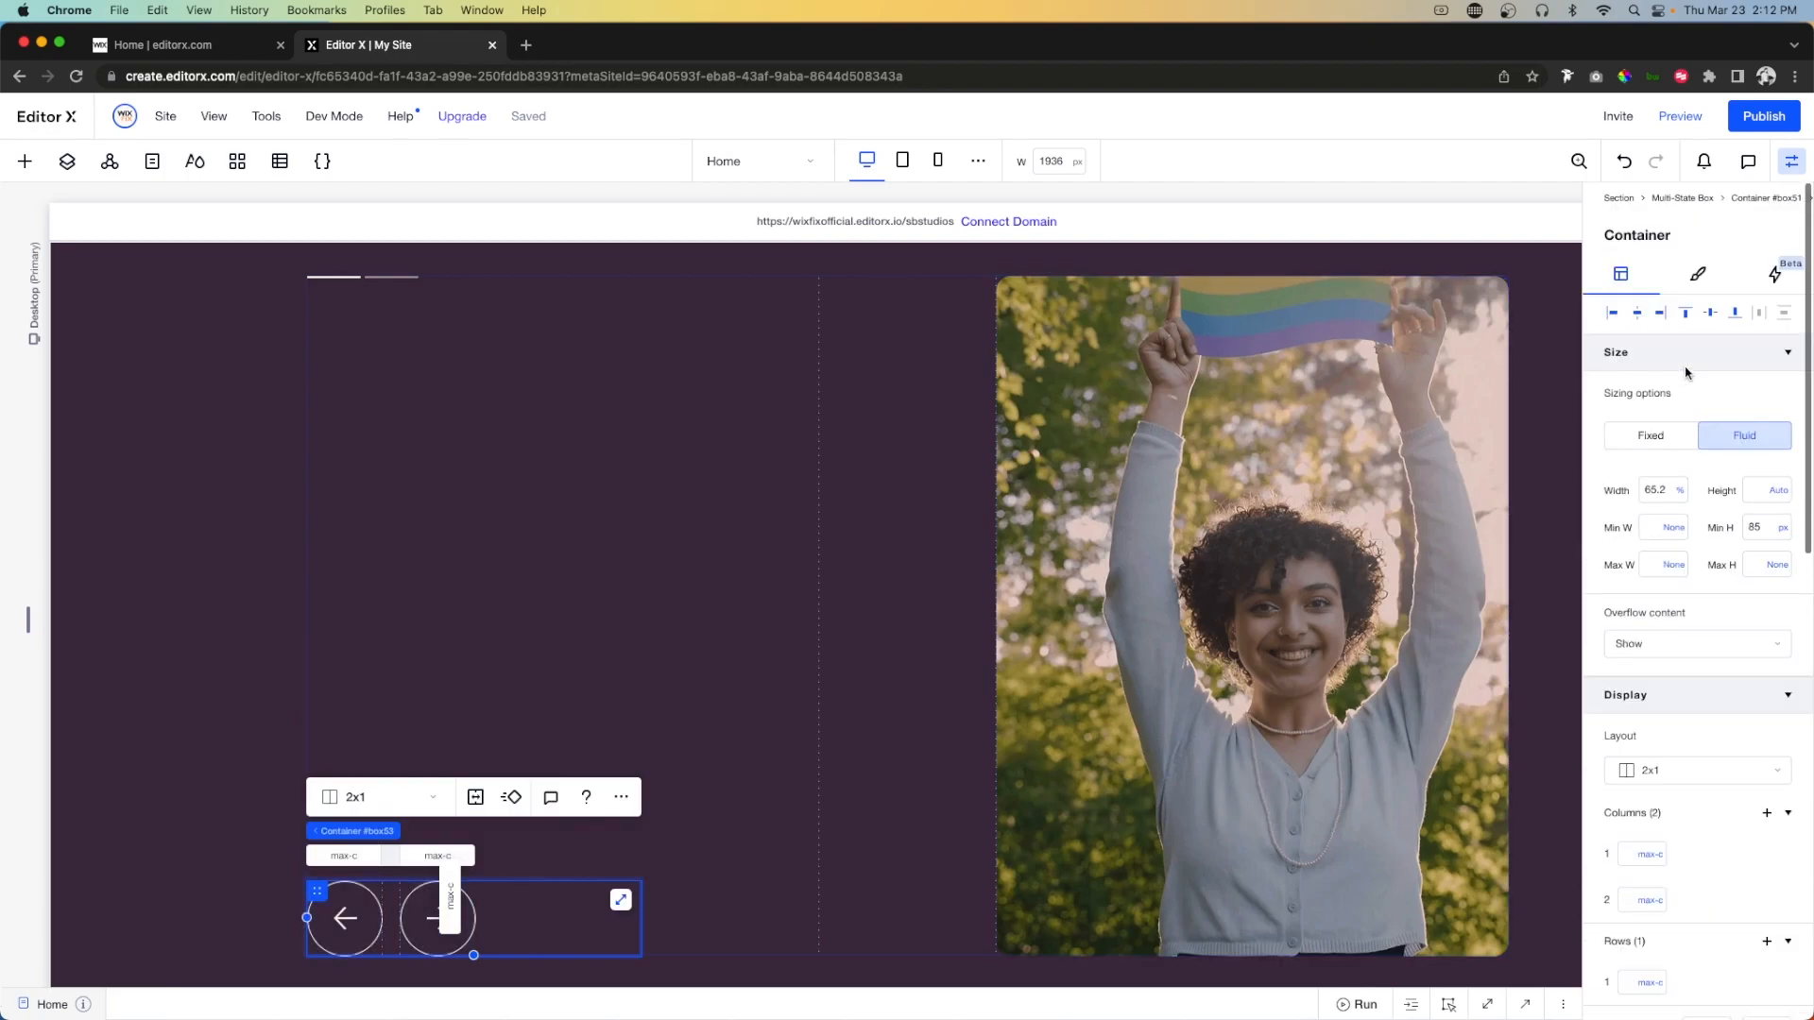
pyautogui.click(1681, 492)
pyautogui.click(1696, 652)
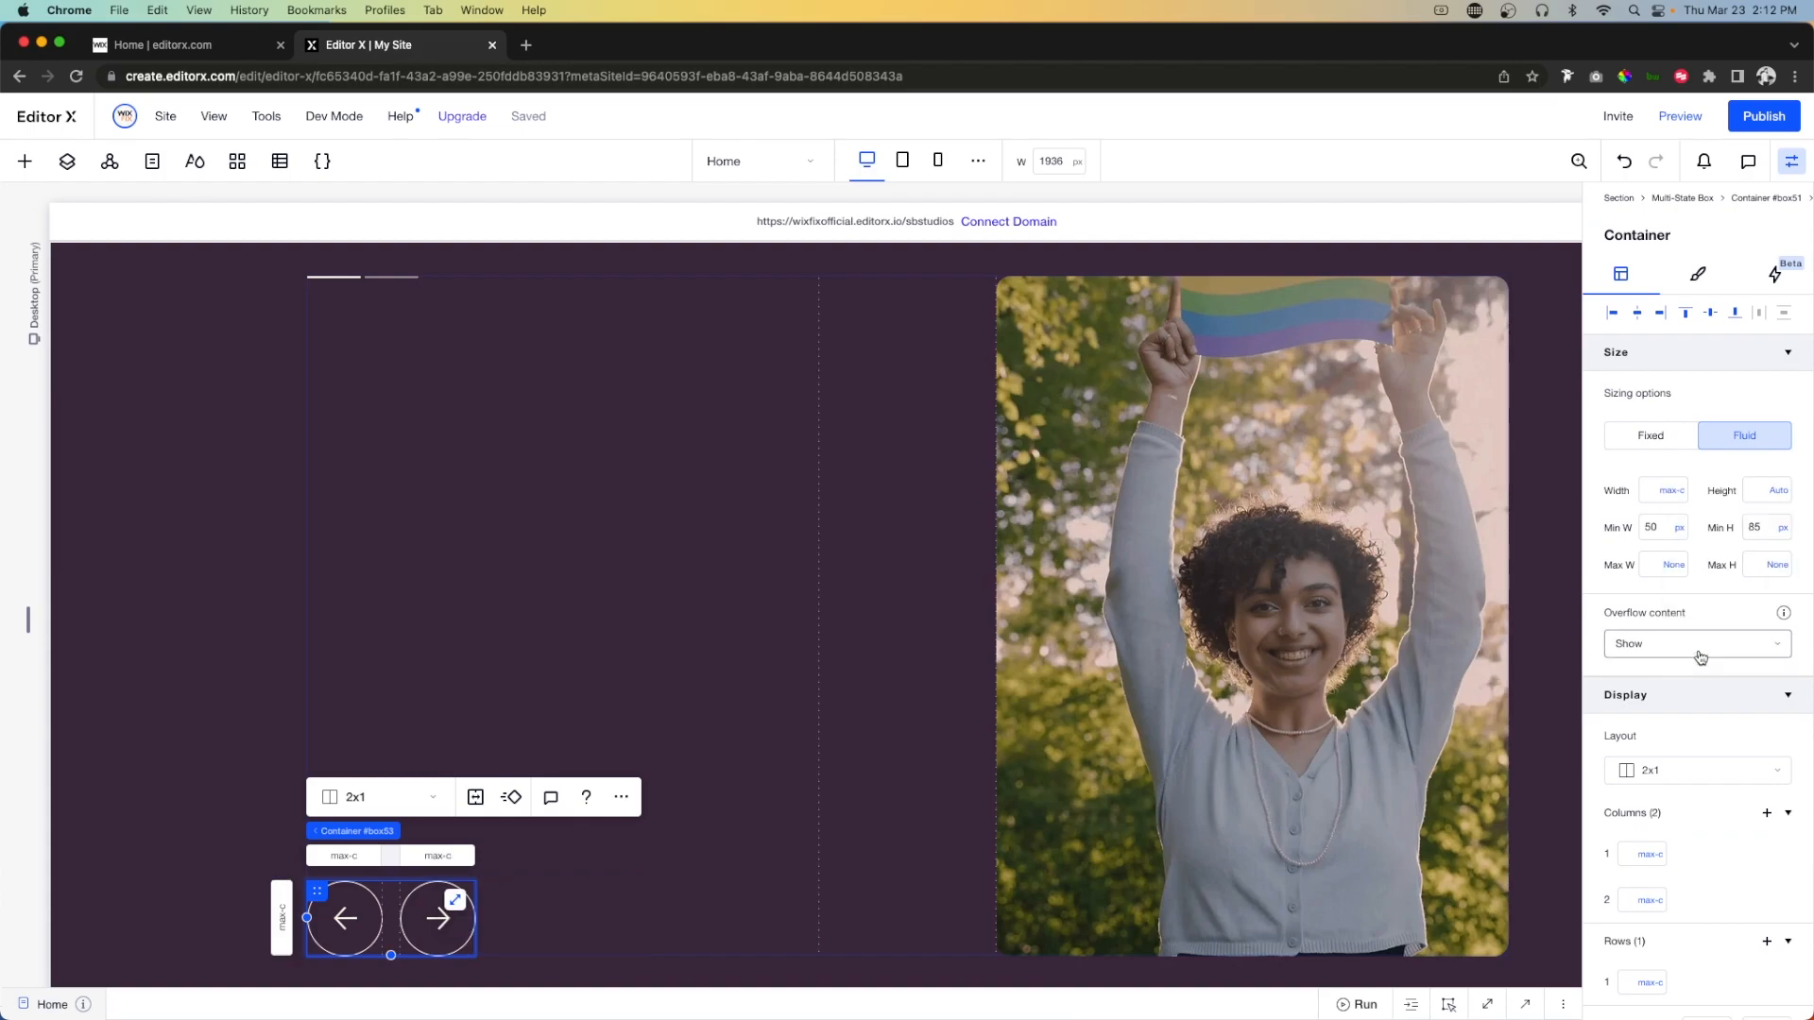
# Add a Paragraph 1 theme text to the slide's first column, between the indicator lines and the arrow buttons.
pyautogui.click(718, 816)
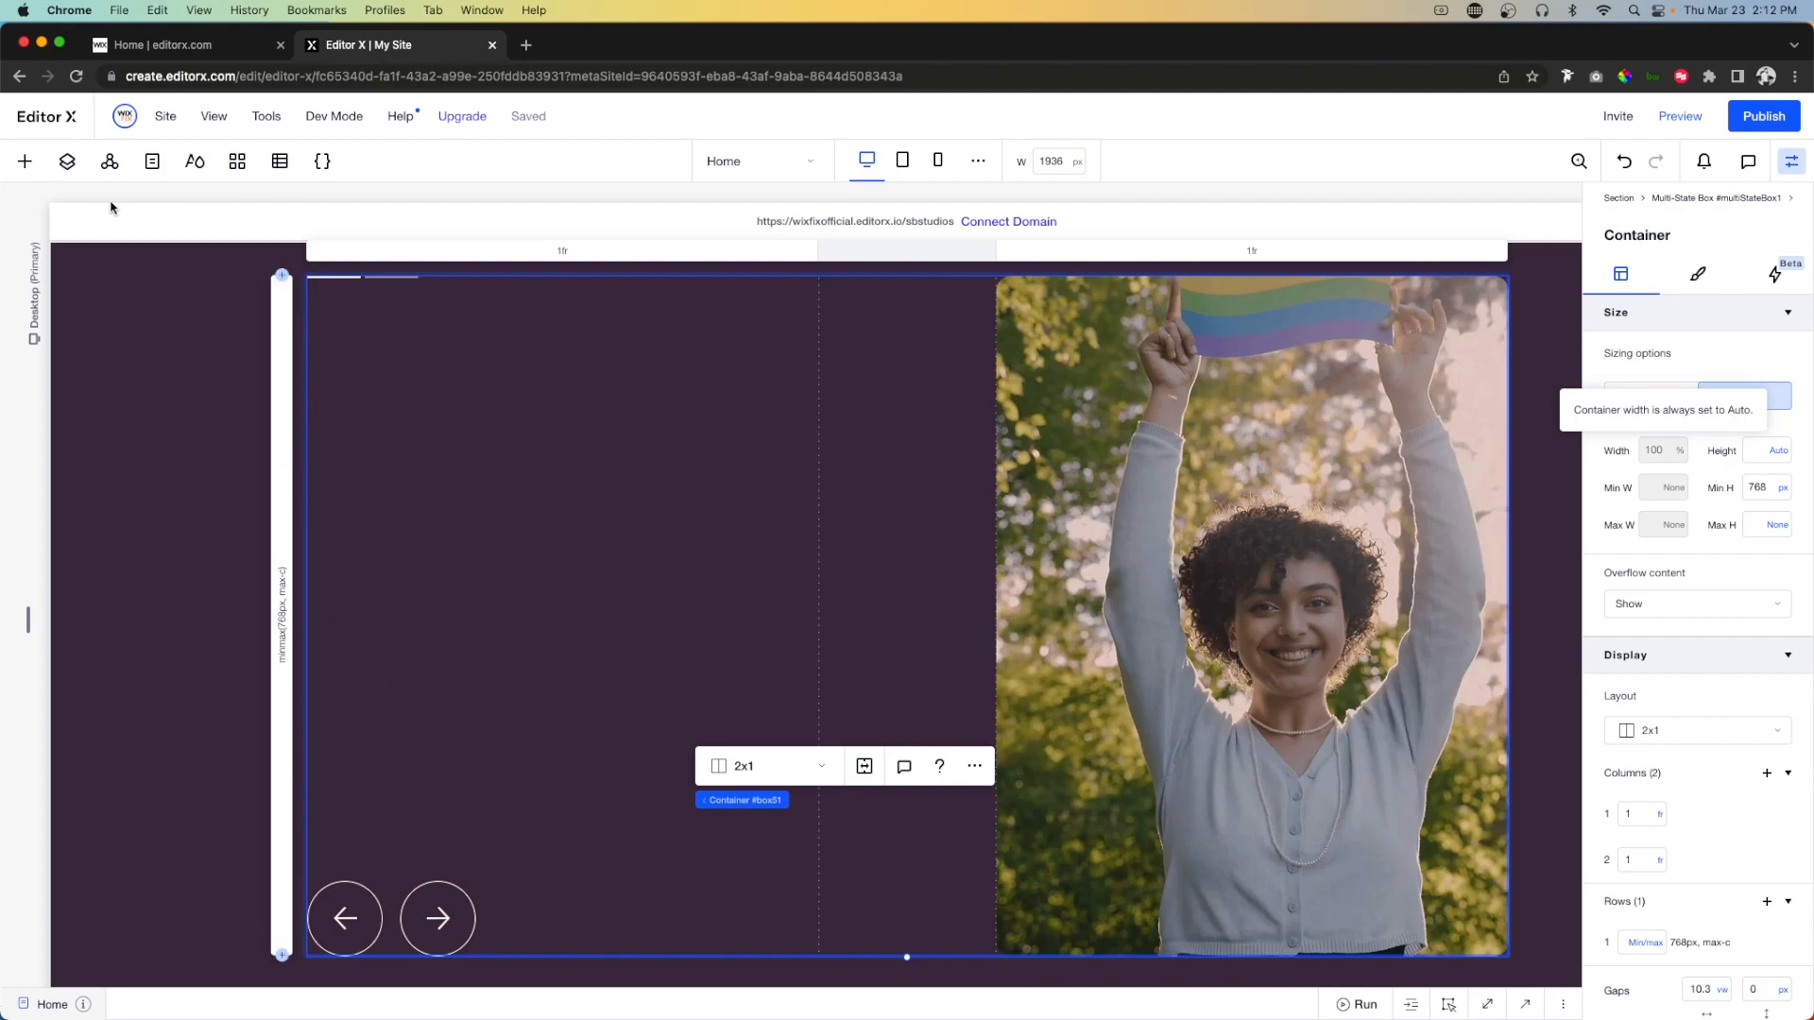
pyautogui.click(26, 161)
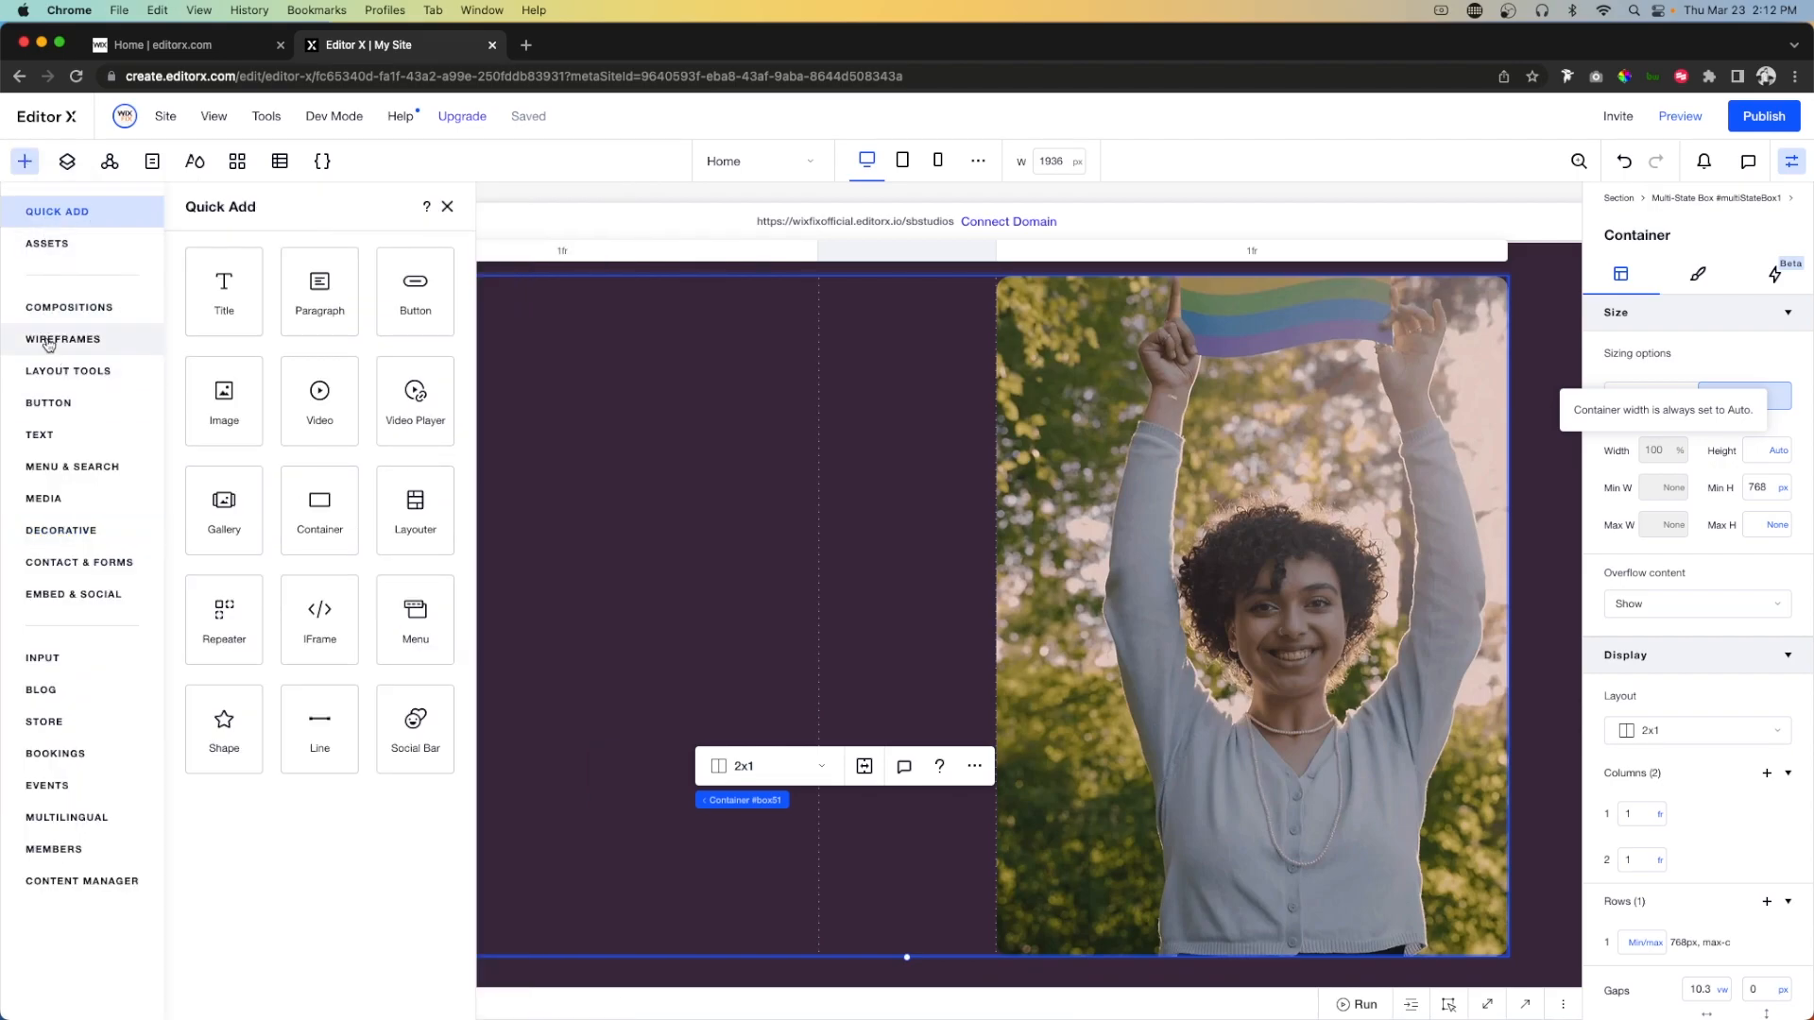
pyautogui.click(43, 450)
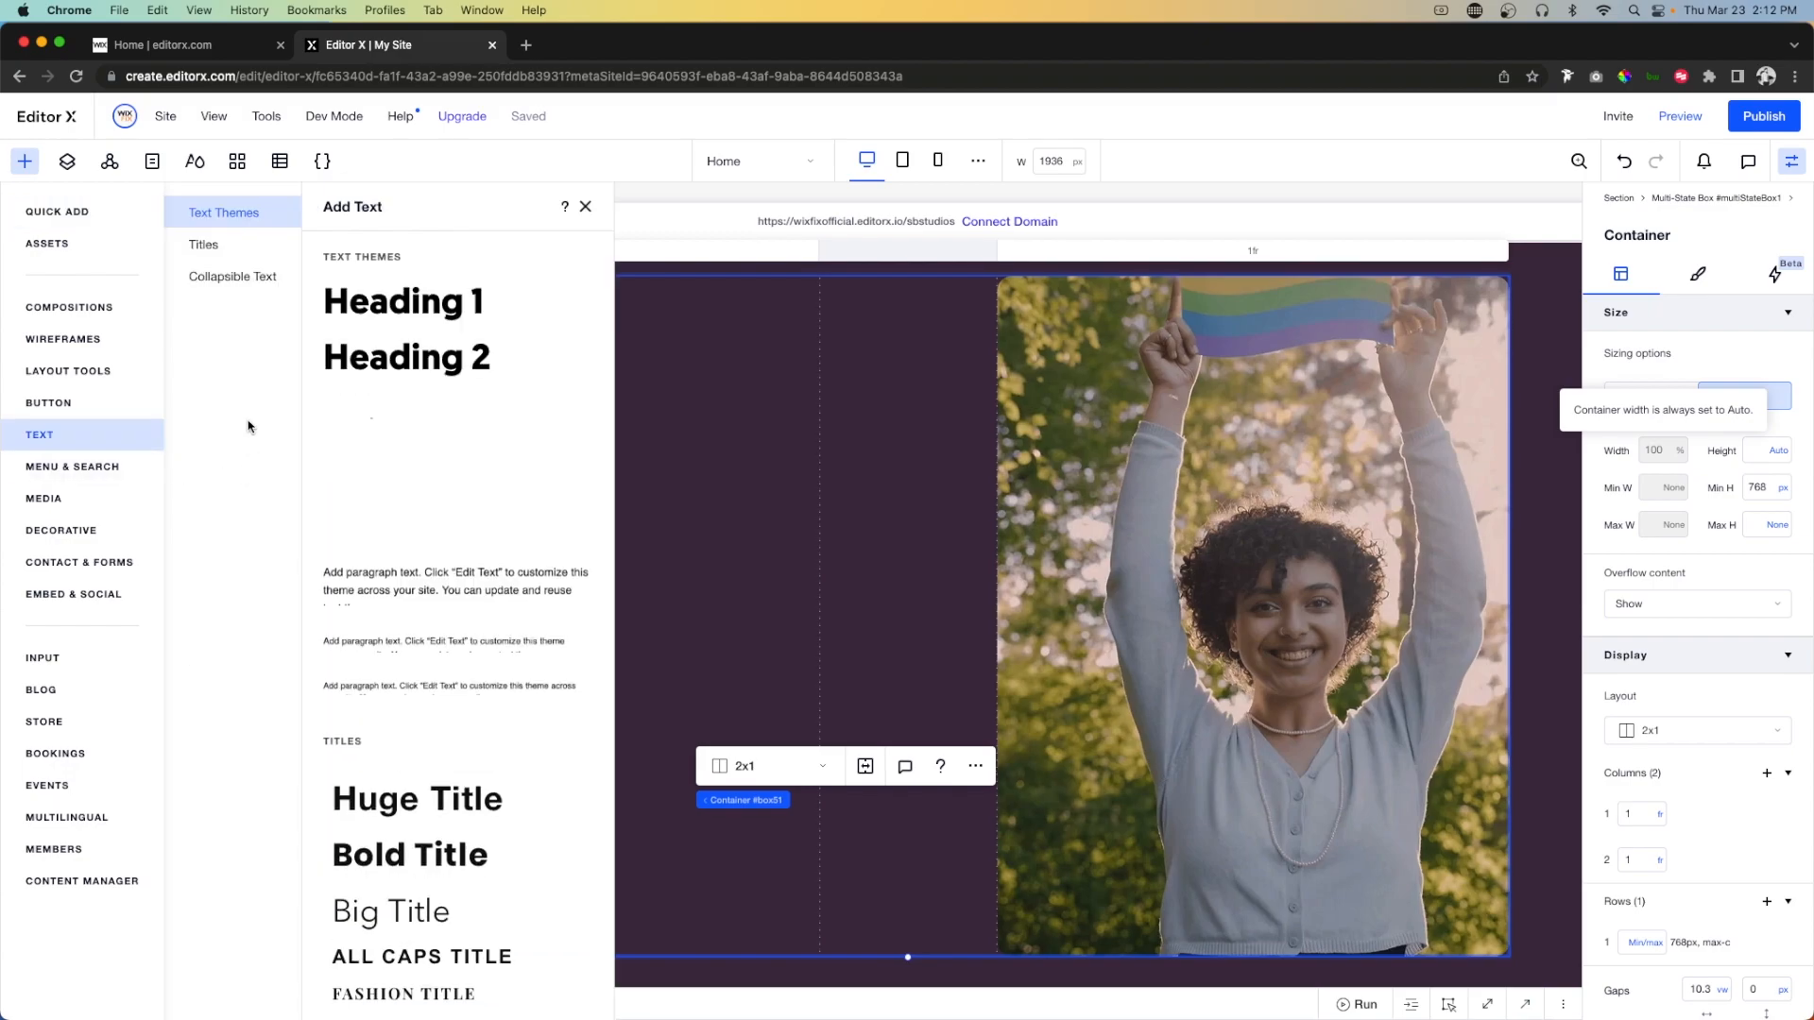
pyautogui.moveTo(351, 618); pyautogui.dragTo(705, 608)
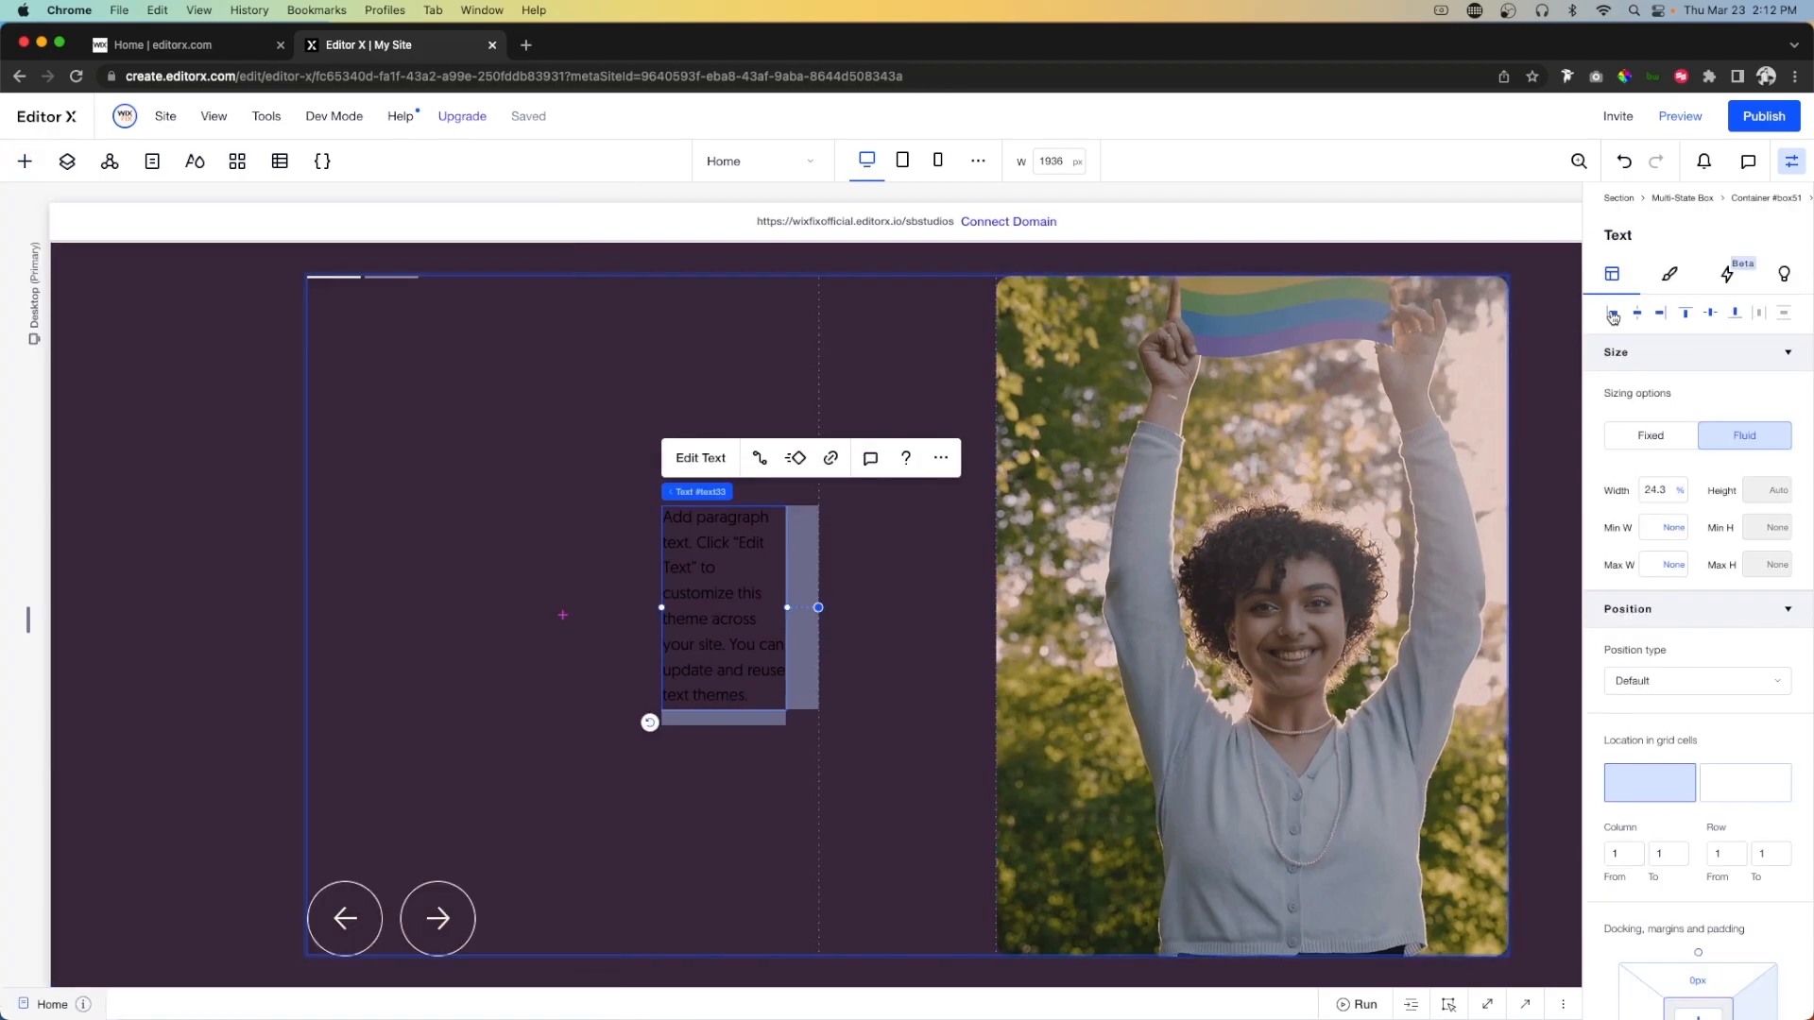
# Align the paragraph to the left of its cell and set its width to 100%.
pyautogui.click(1613, 315)
pyautogui.click(1668, 491)
pyautogui.press('Return')
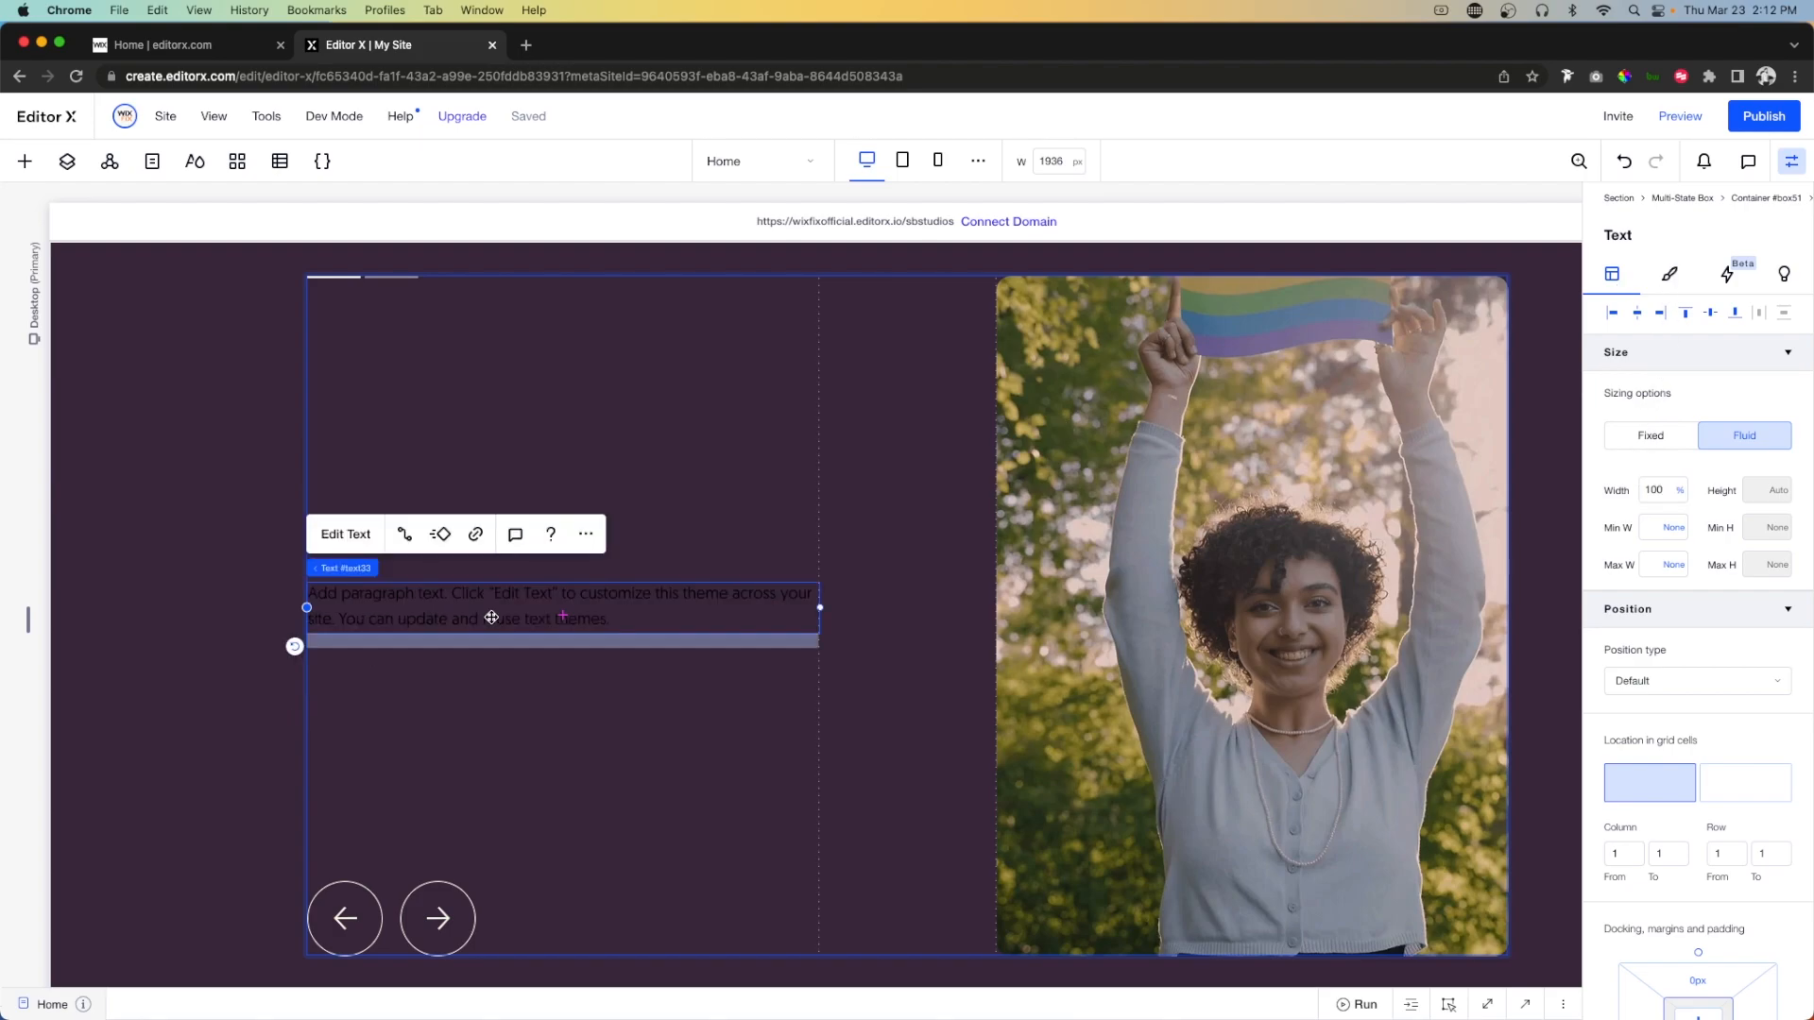
# Replace the placeholder with the testimonial starting “We work with Summer Break Studios because they make our job” and color it the lightest cream theme color.
pyautogui.doubleClick(491, 616)
pyautogui.write('"We work with Summer Break Studios because they make our job that much easier. I come to them for their creativity and ability to tell stories of good in an authentic and captivating way. Not only do they always deliver quality work, but they\'re also fun to work with!"')
pyautogui.hotkey('ctrl', 'a')
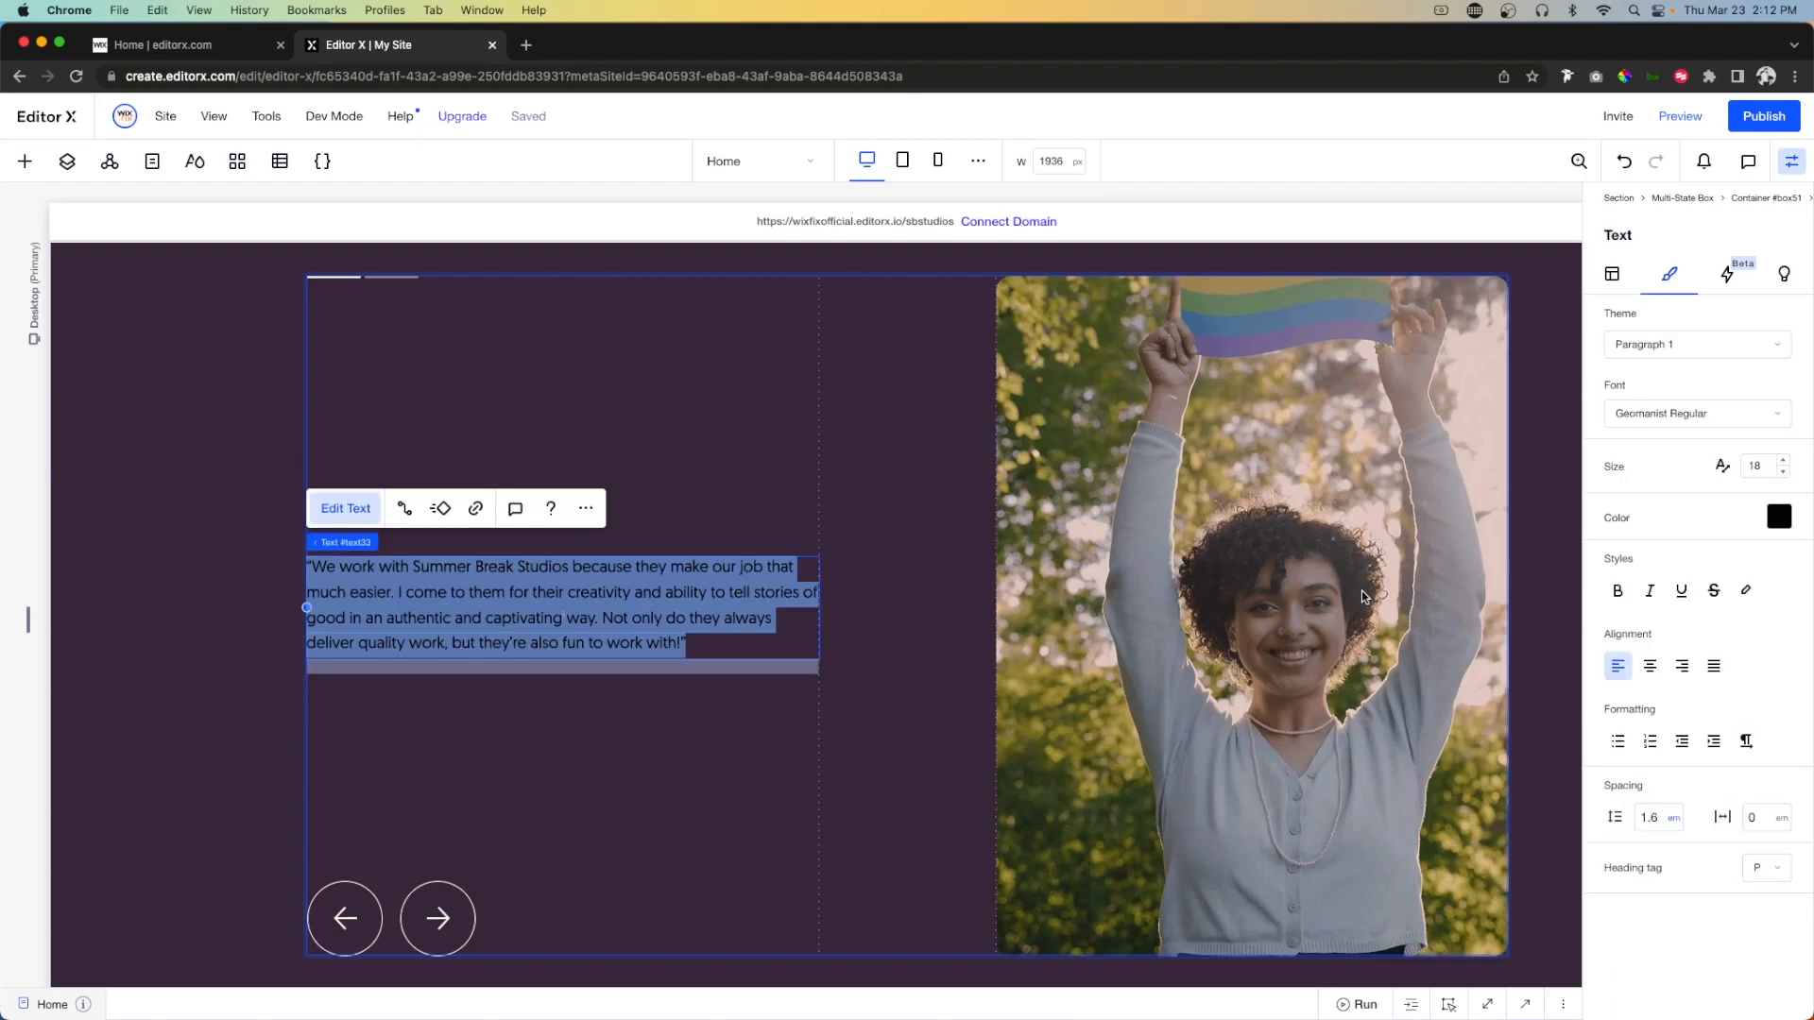
pyautogui.click(1779, 517)
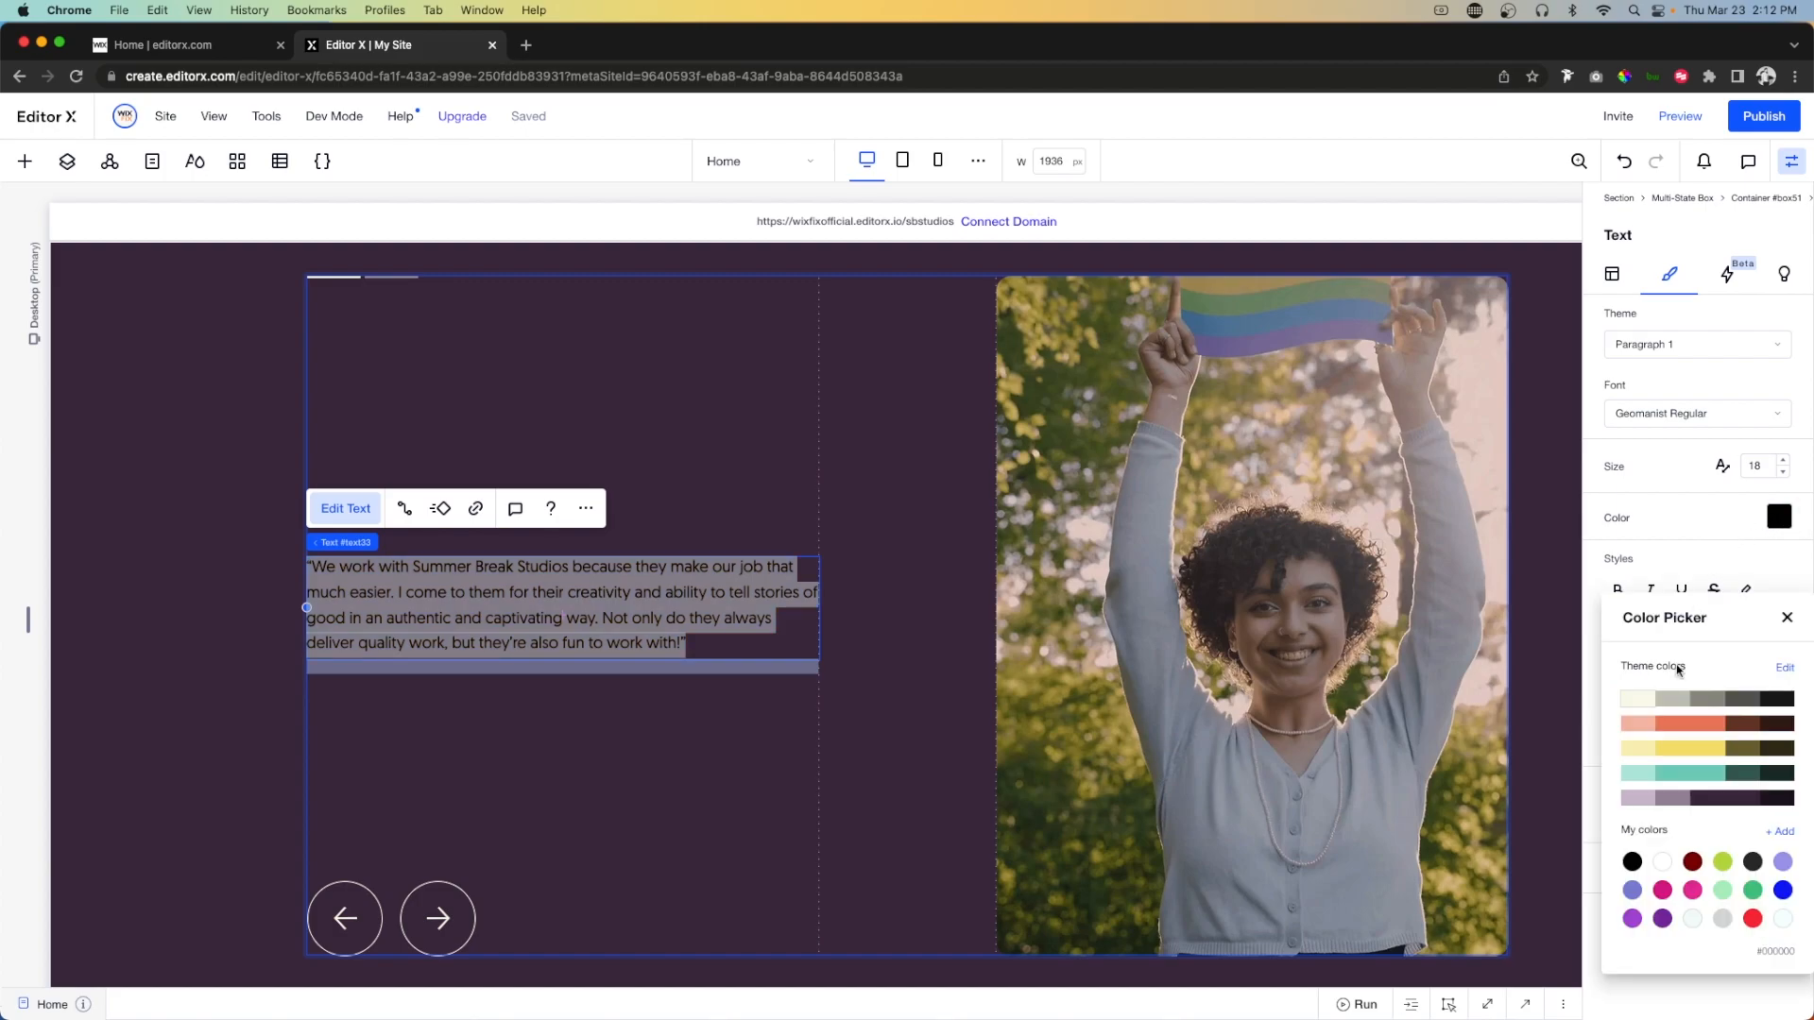
pyautogui.click(1637, 707)
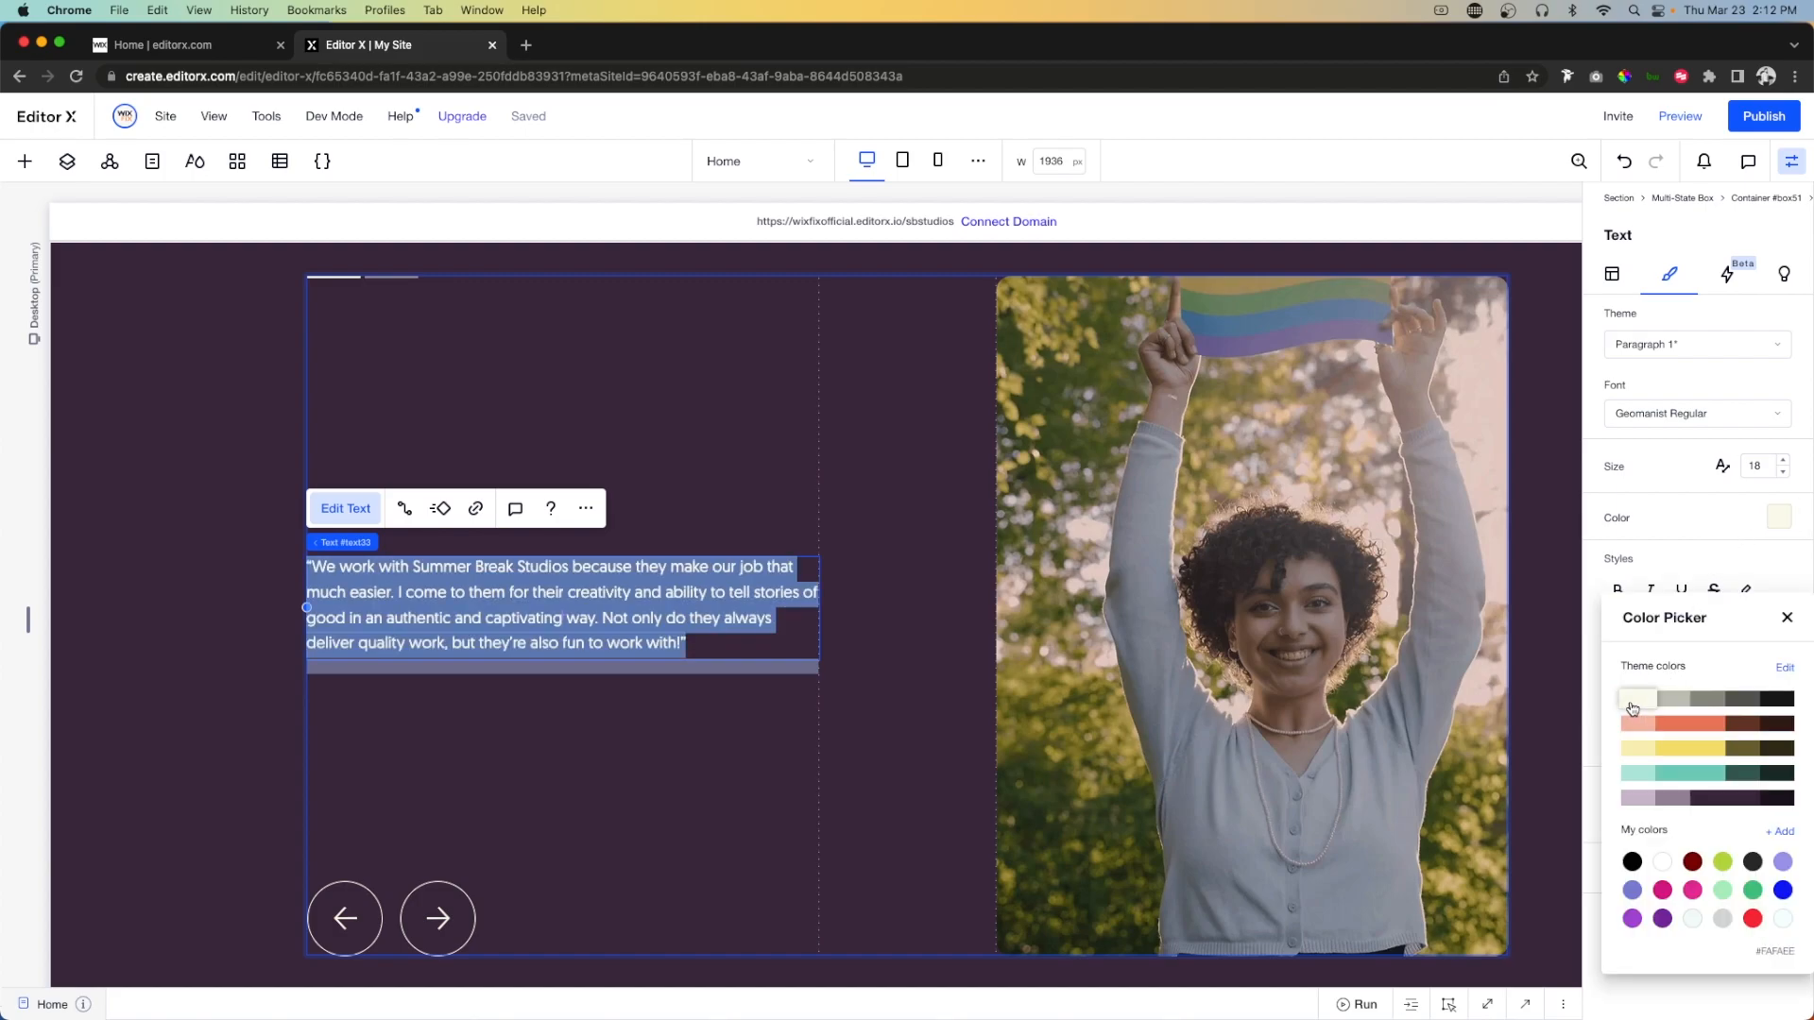
pyautogui.click(1789, 618)
# Try the testimonial text at font sizes 22 and 36.
pyautogui.click(1764, 468)
pyautogui.write('22')
pyautogui.press('Return')
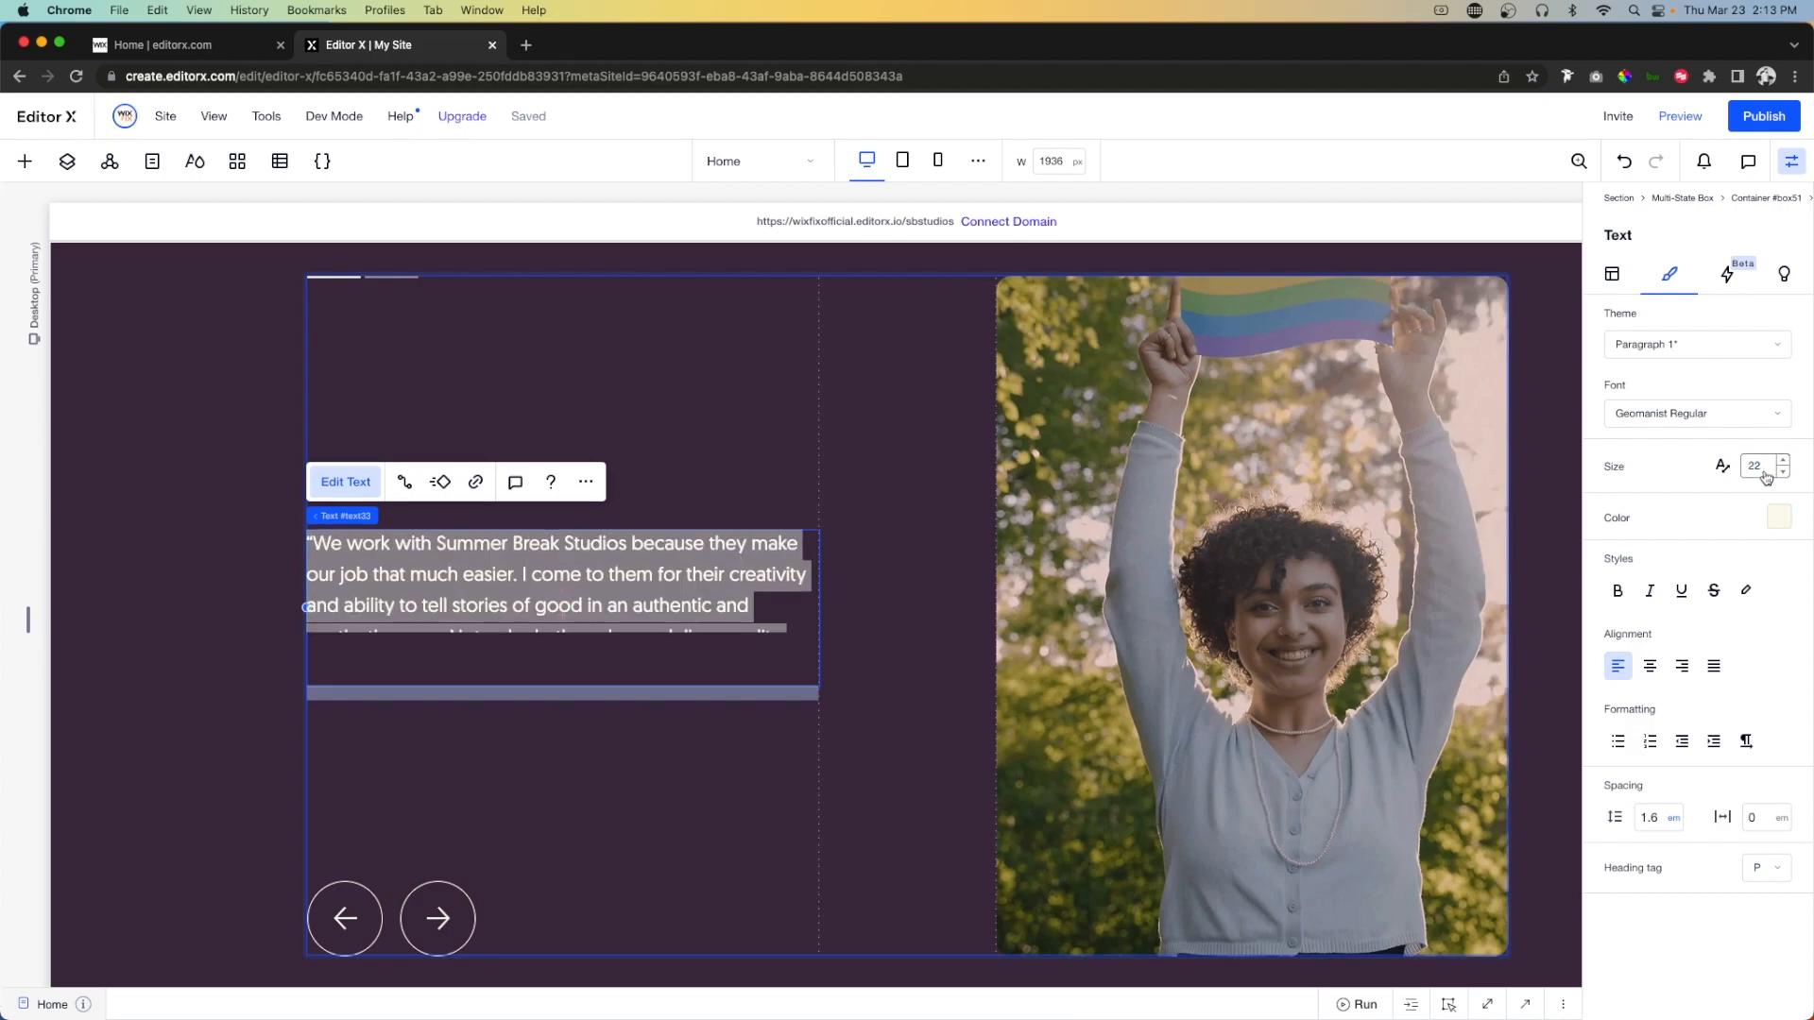
pyautogui.click(1764, 469)
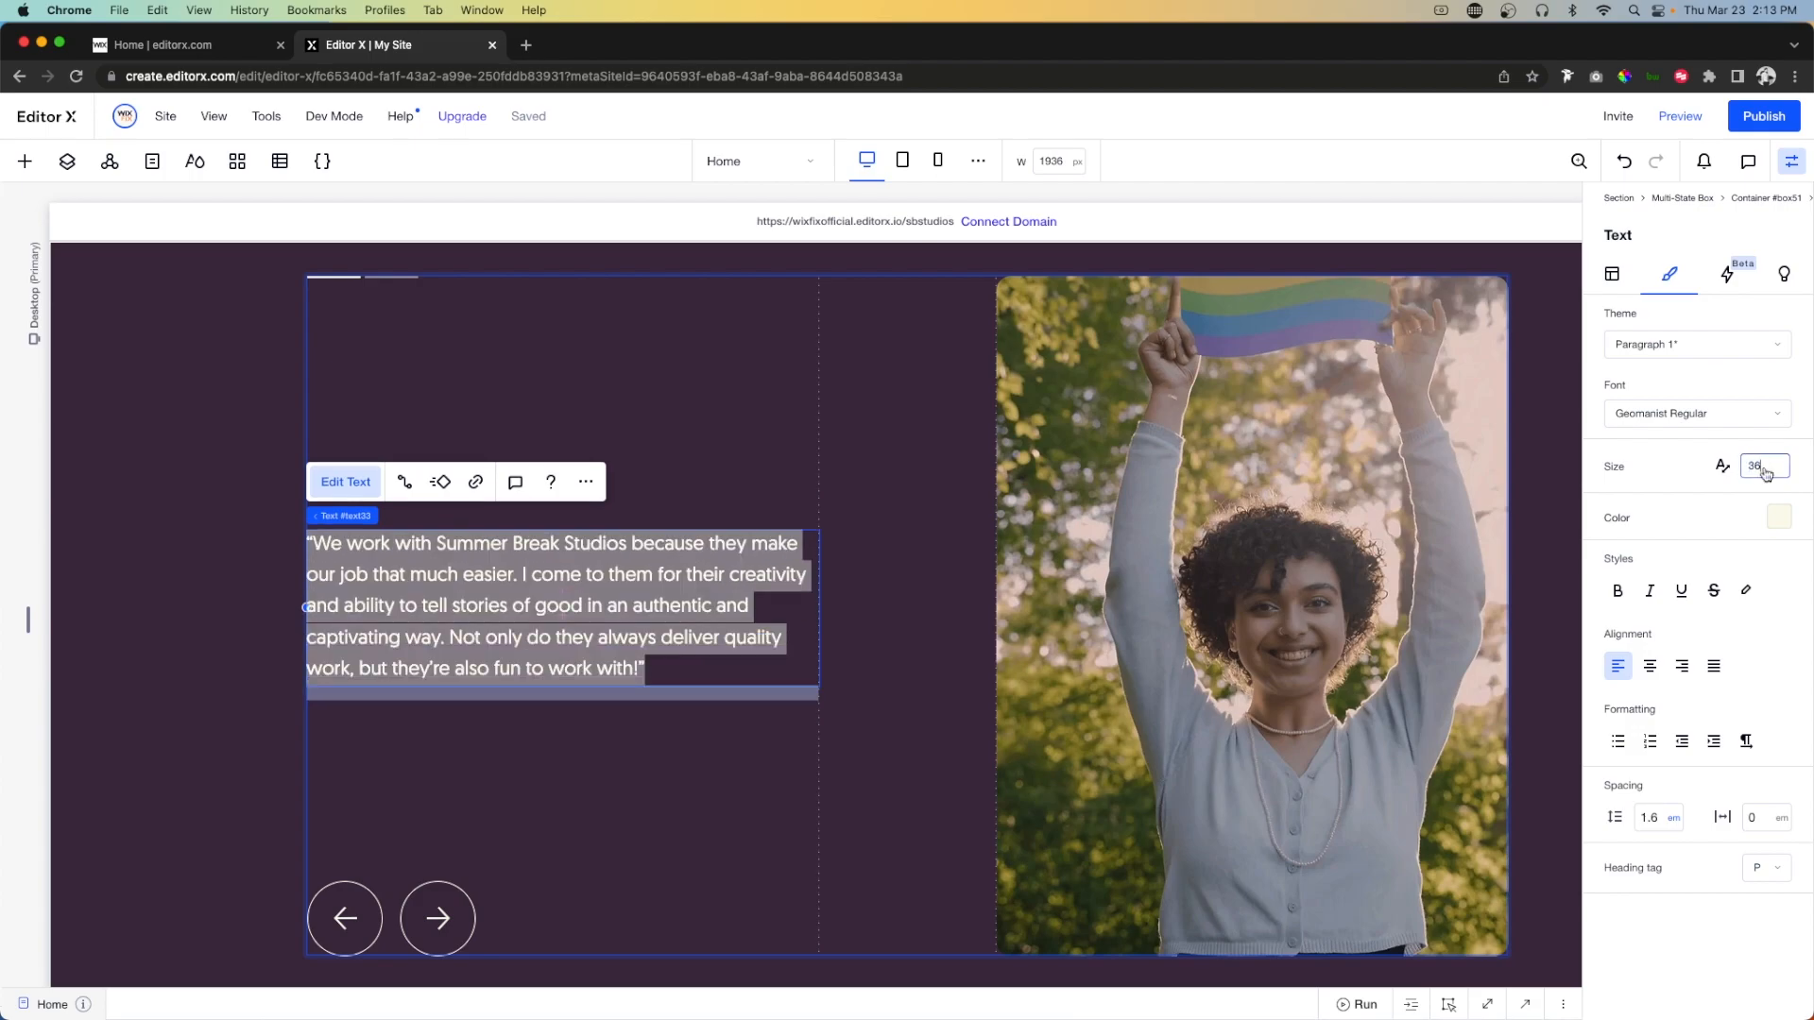
pyautogui.press('Return')
# Set the testimonial text's font size to 26.
pyautogui.click(1760, 464)
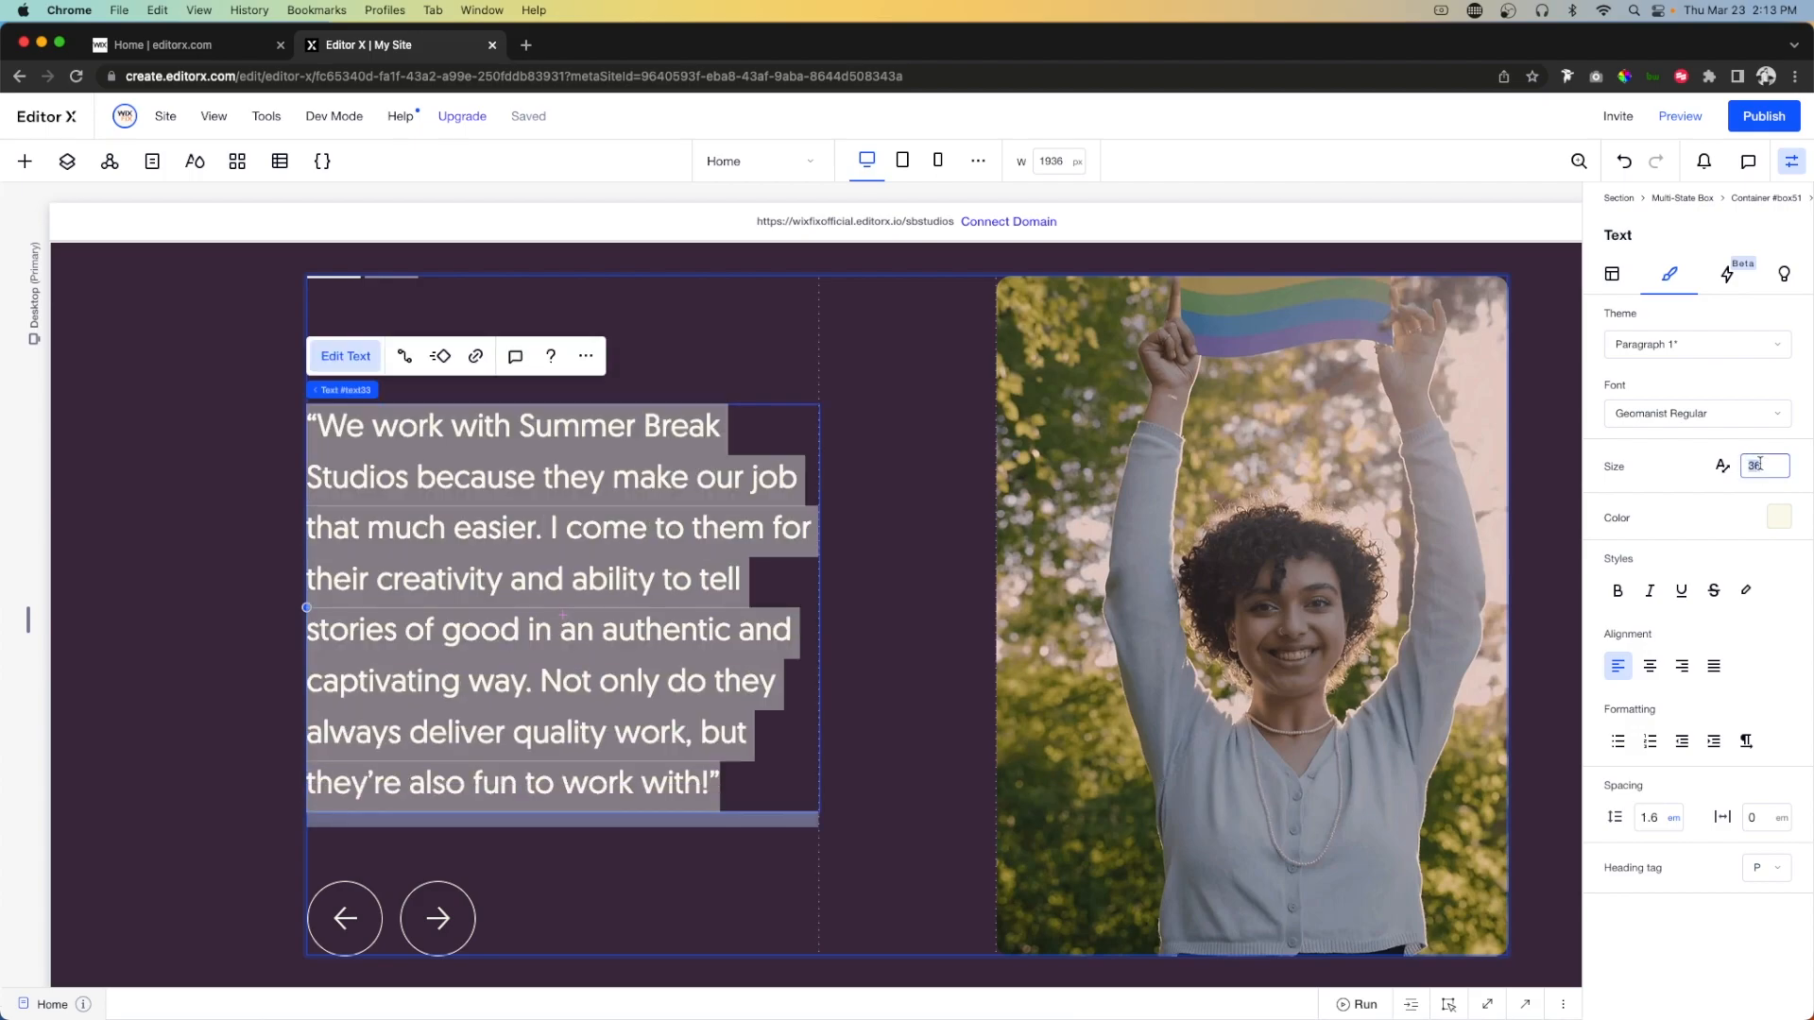
pyautogui.write('26')
pyautogui.press('Return')
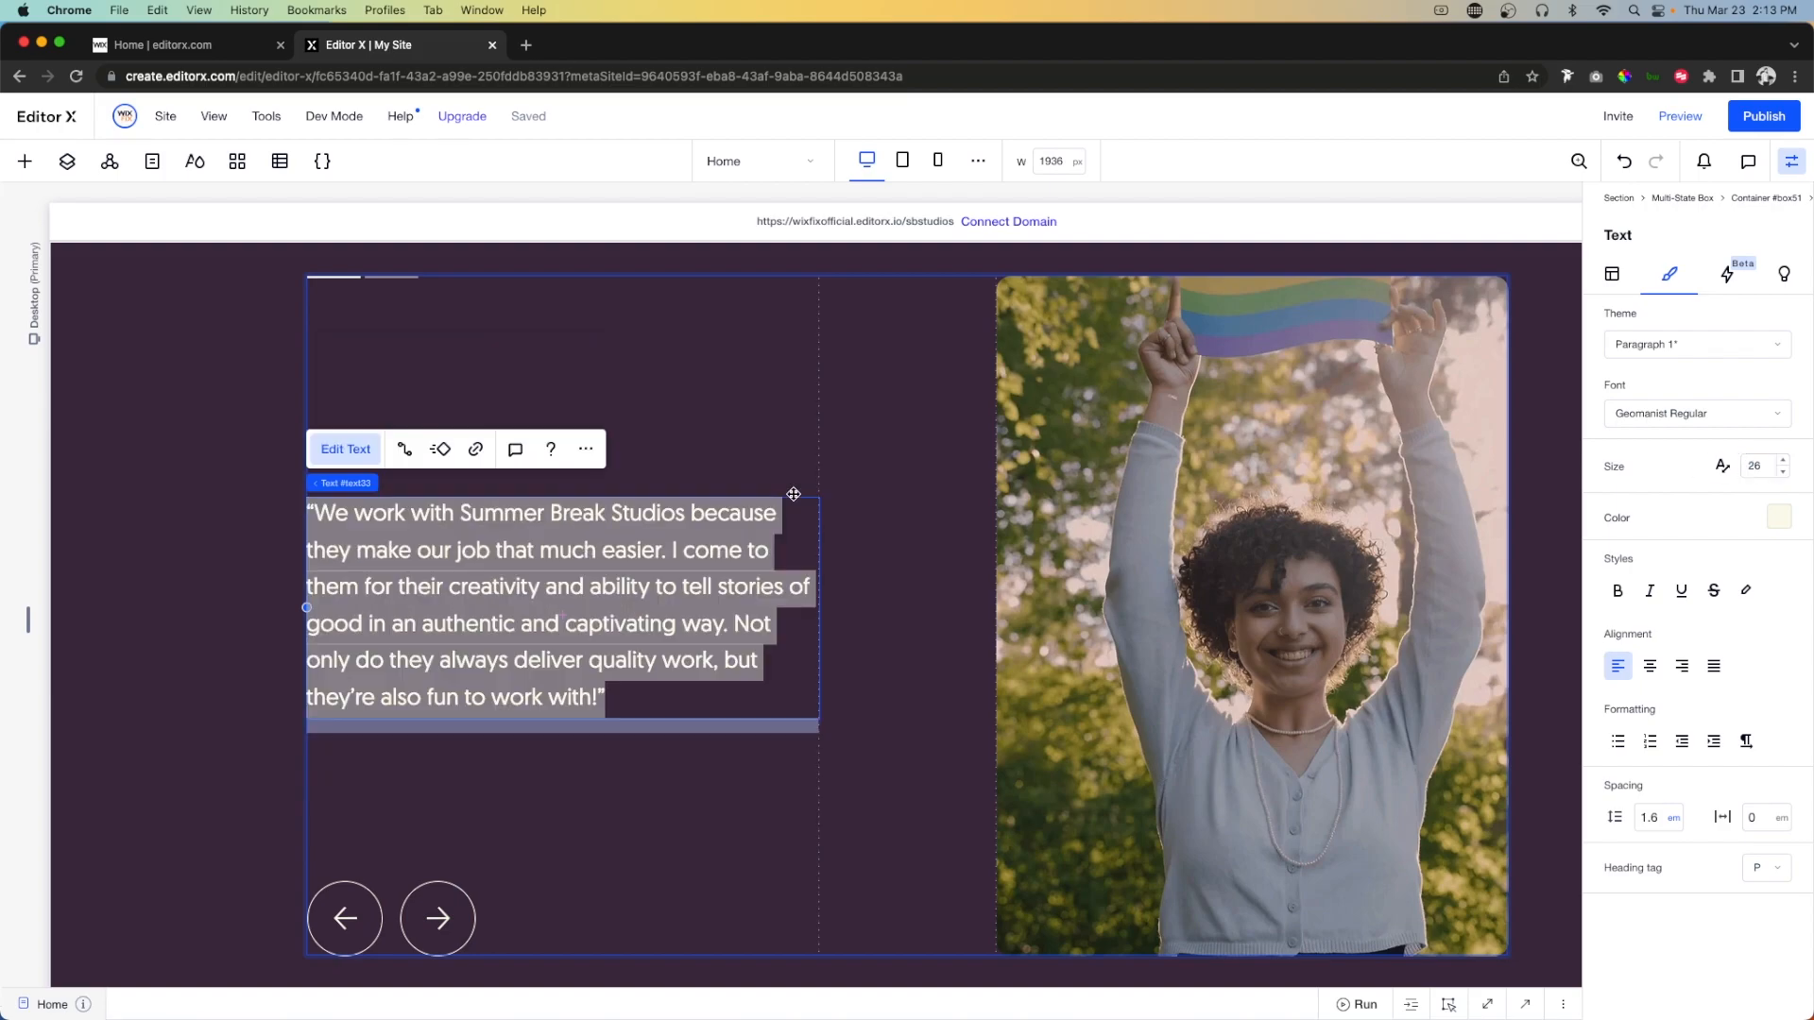
# Move the testimonial text slightly higher in its cell and place a new container beneath it.
pyautogui.click(872, 509)
pyautogui.moveTo(613, 593); pyautogui.dragTo(609, 524)
pyautogui.click(25, 160)
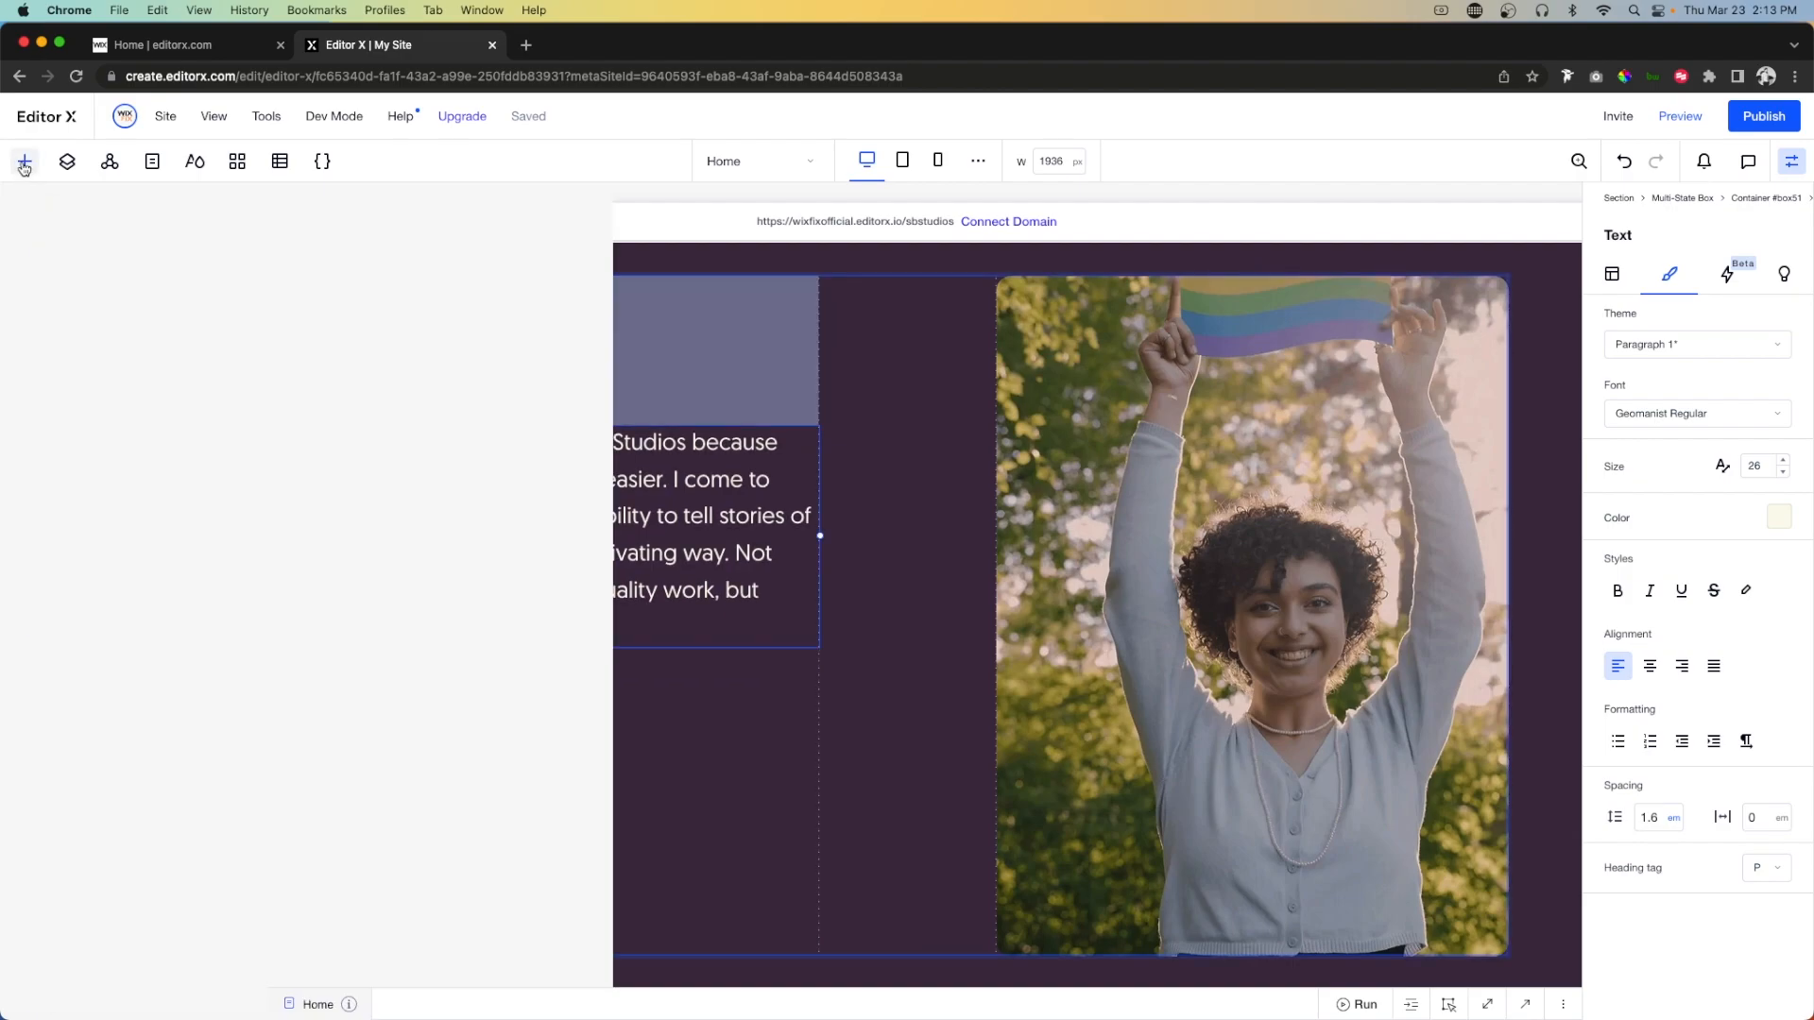
pyautogui.click(47, 215)
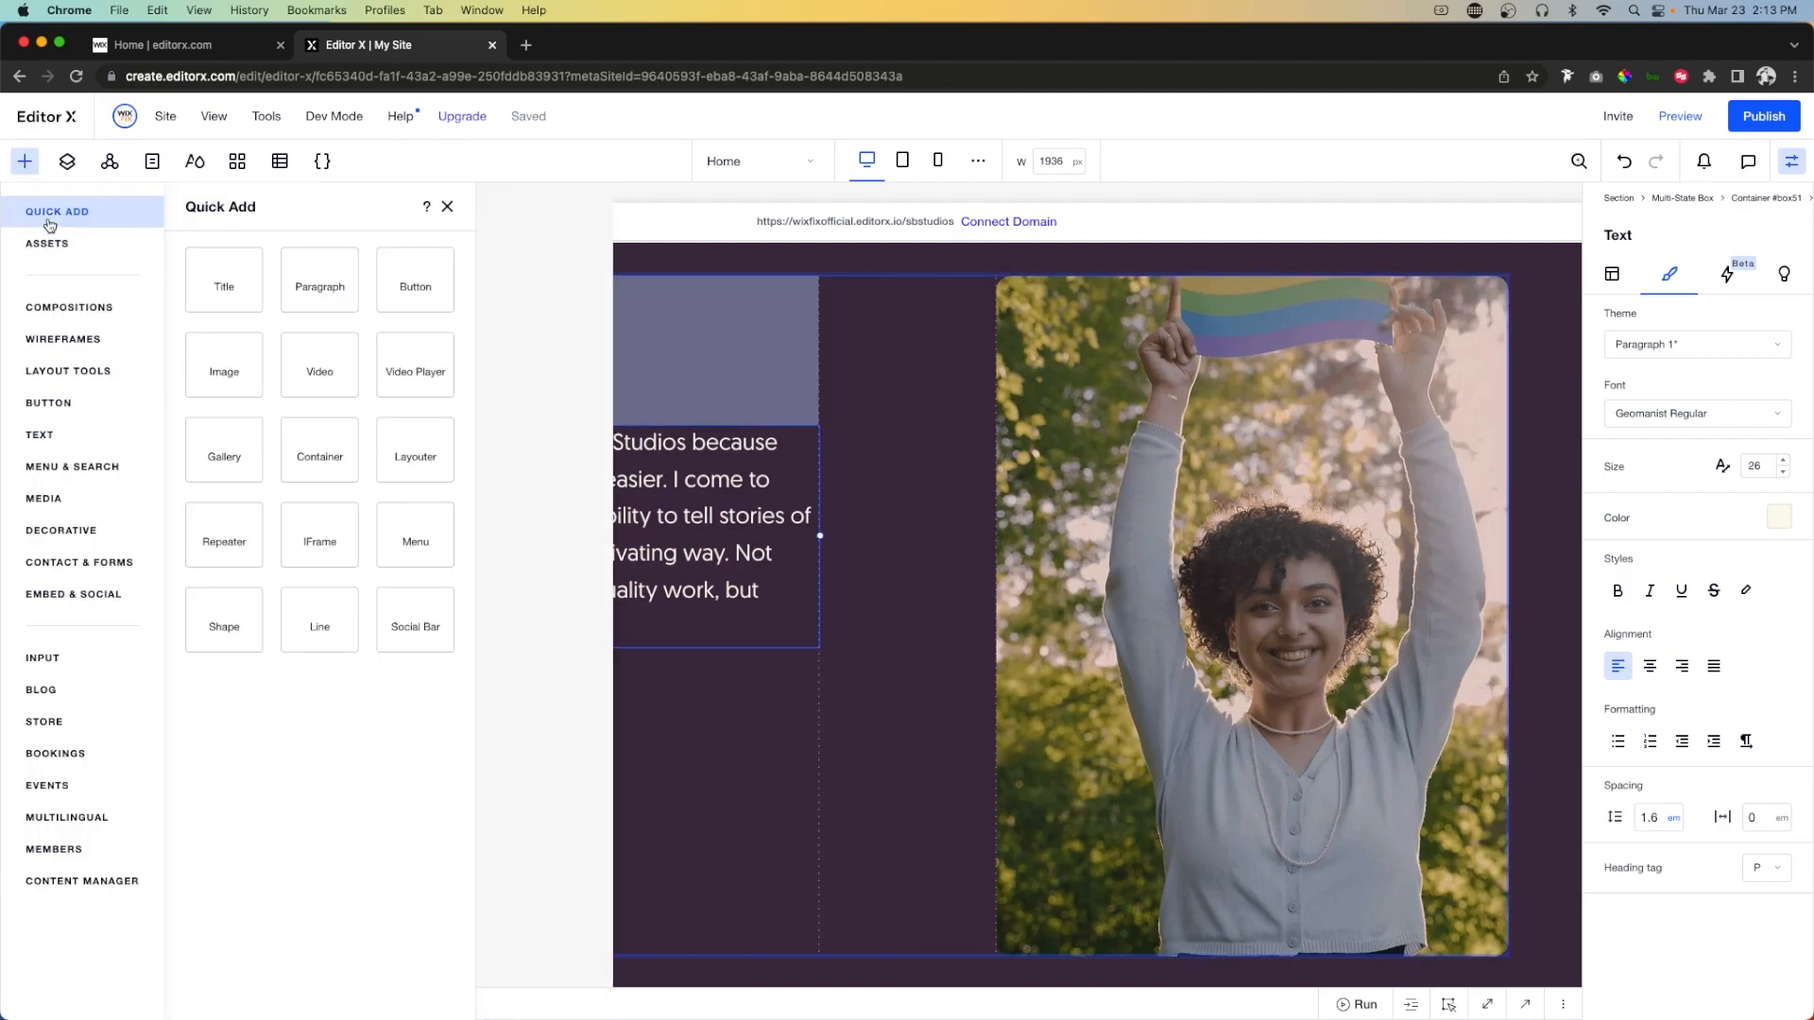
pyautogui.moveTo(313, 486); pyautogui.dragTo(584, 761)
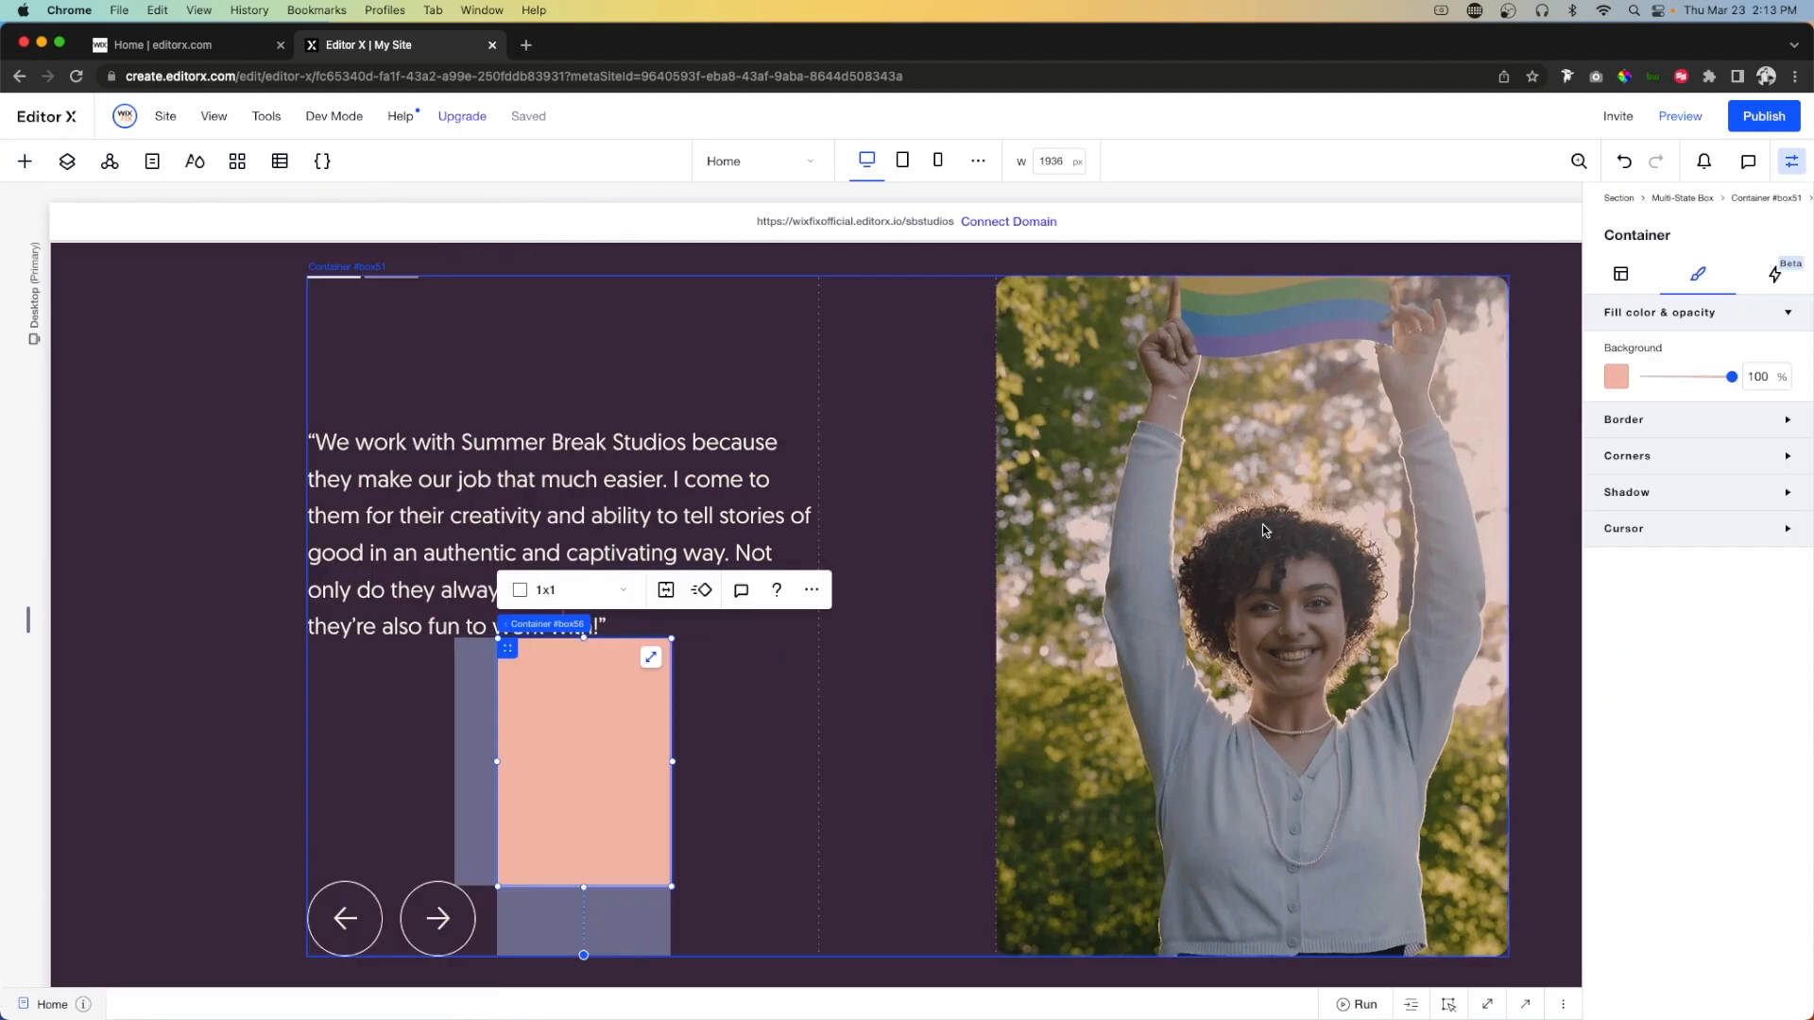
# Set the new container's background opacity to 0%.
pyautogui.click(1757, 374)
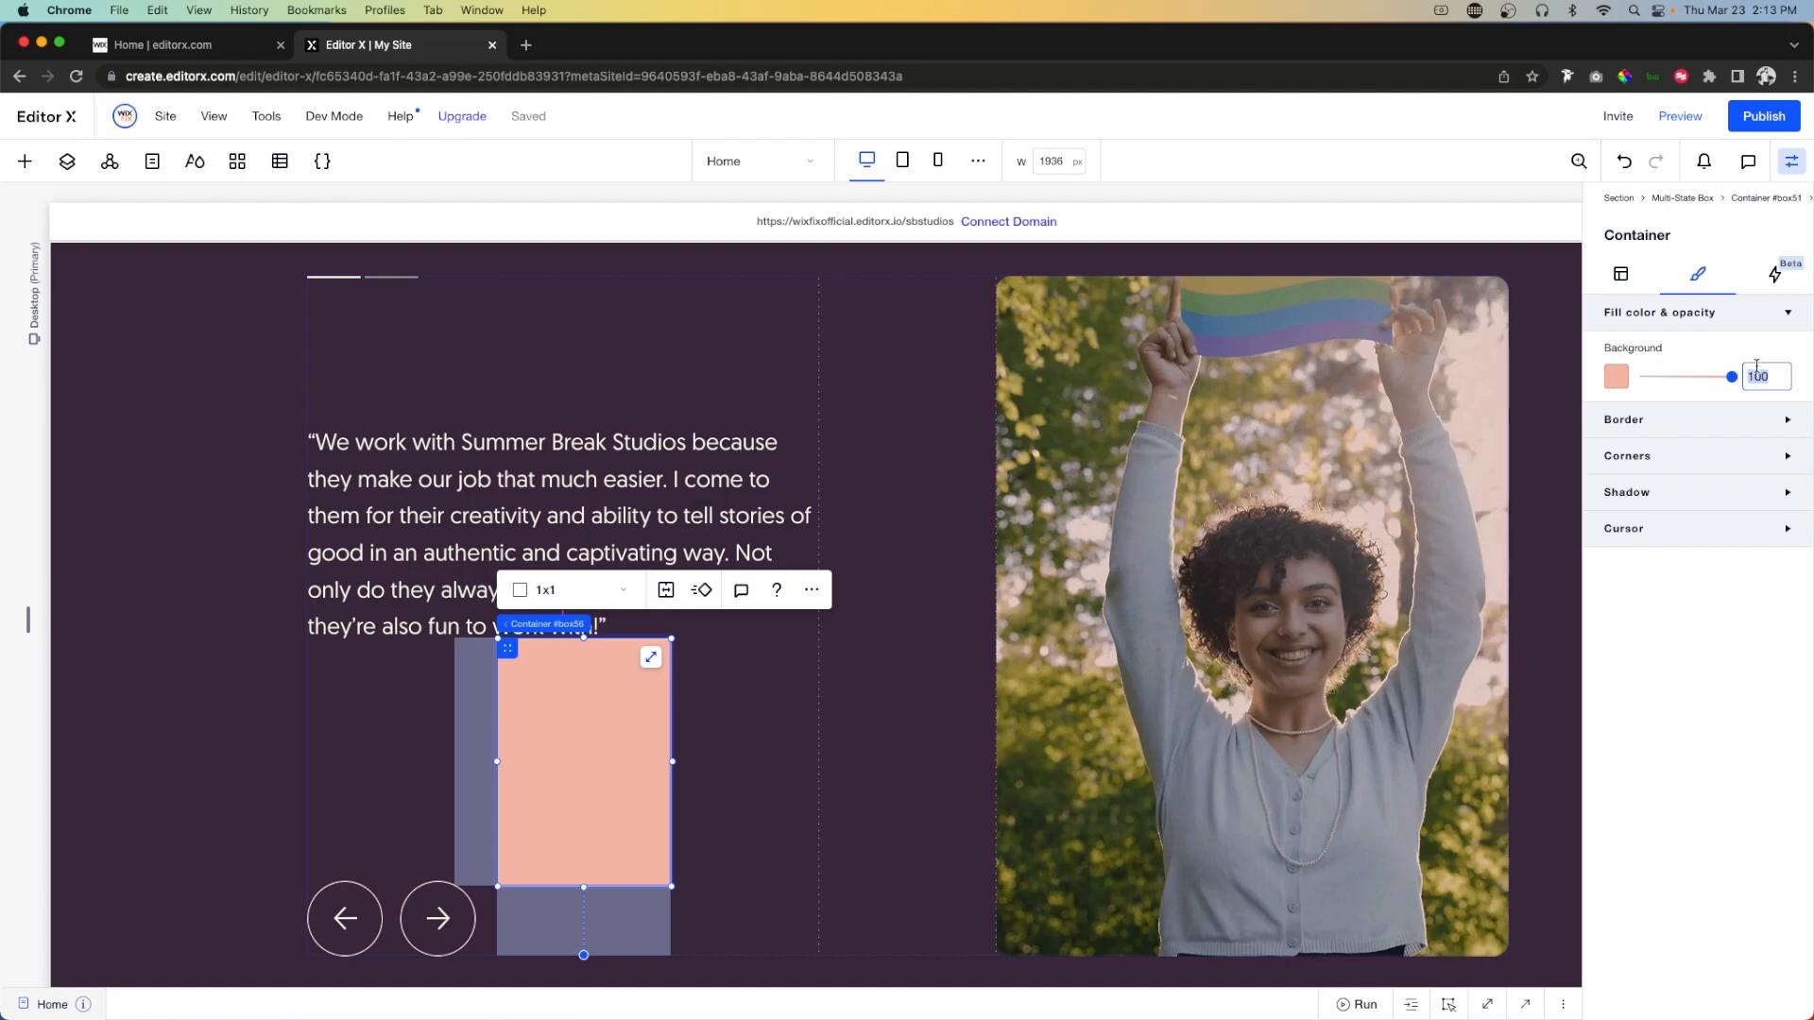
pyautogui.write('0')
pyautogui.press('Return')
# Align the container to the left of its cell and set its width to 100%.
pyautogui.click(1618, 273)
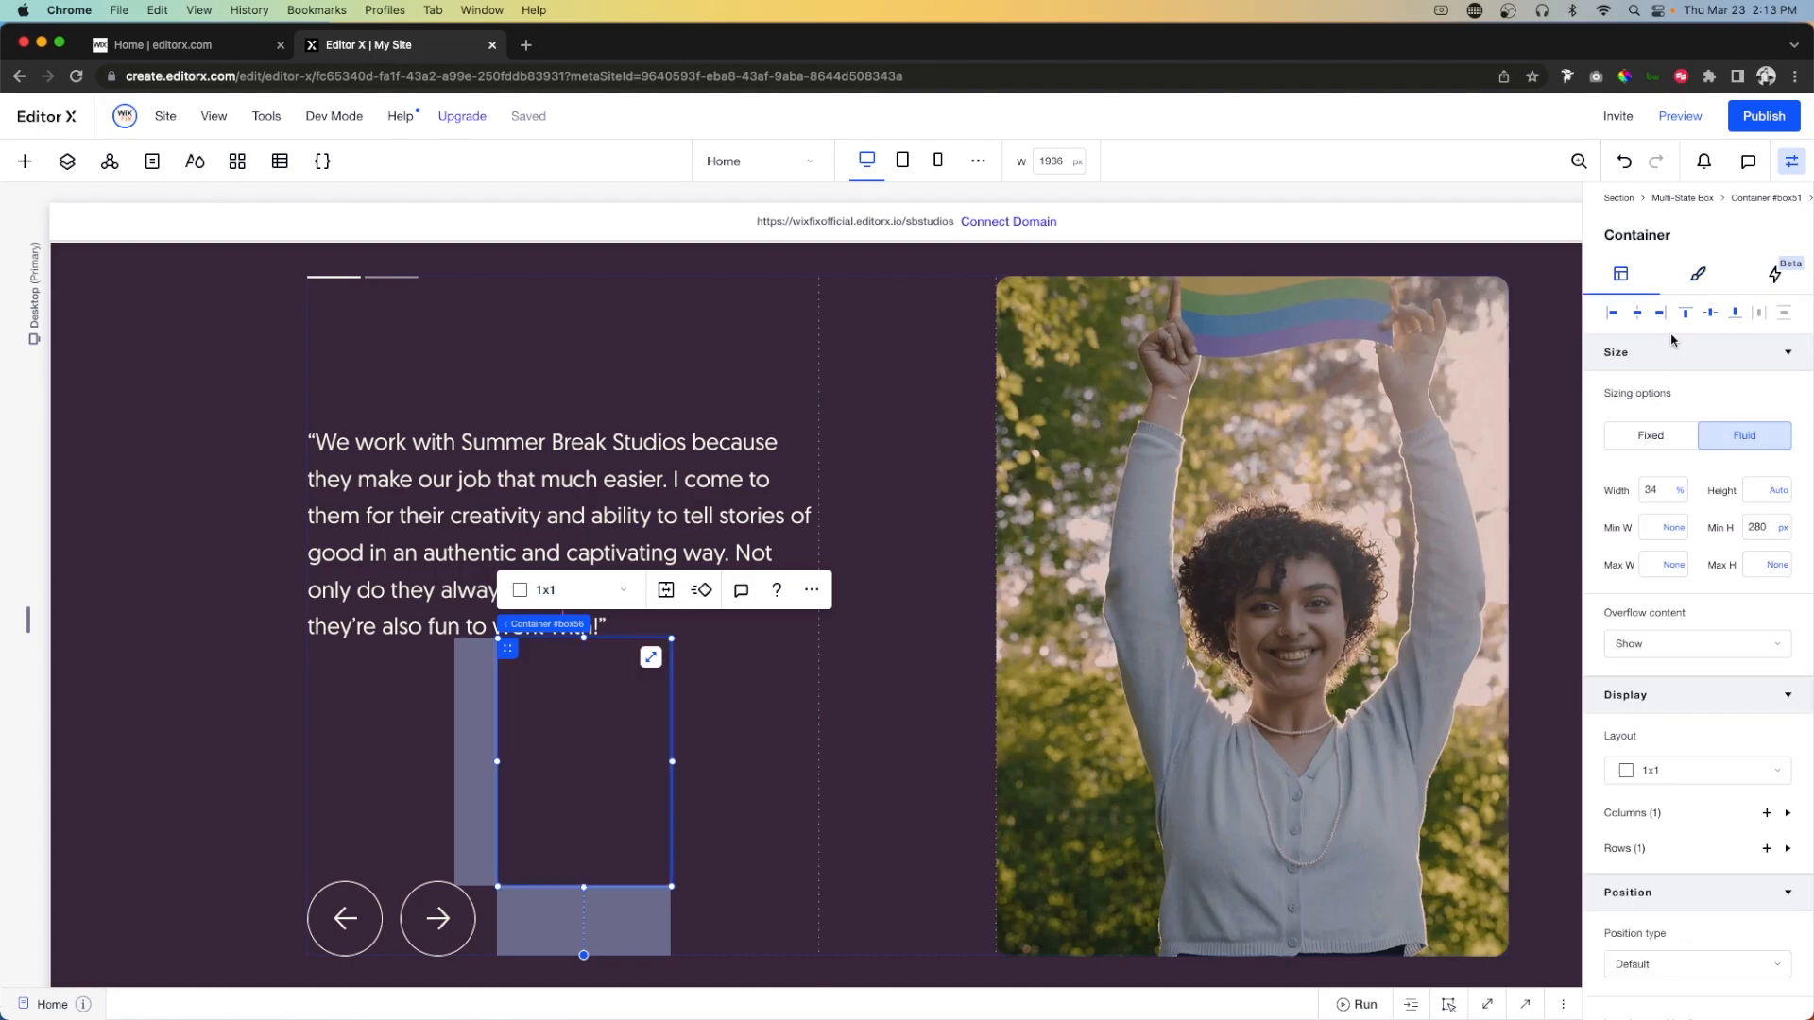
pyautogui.click(1611, 313)
pyautogui.click(1654, 491)
pyautogui.write('100')
pyautogui.press('Return')
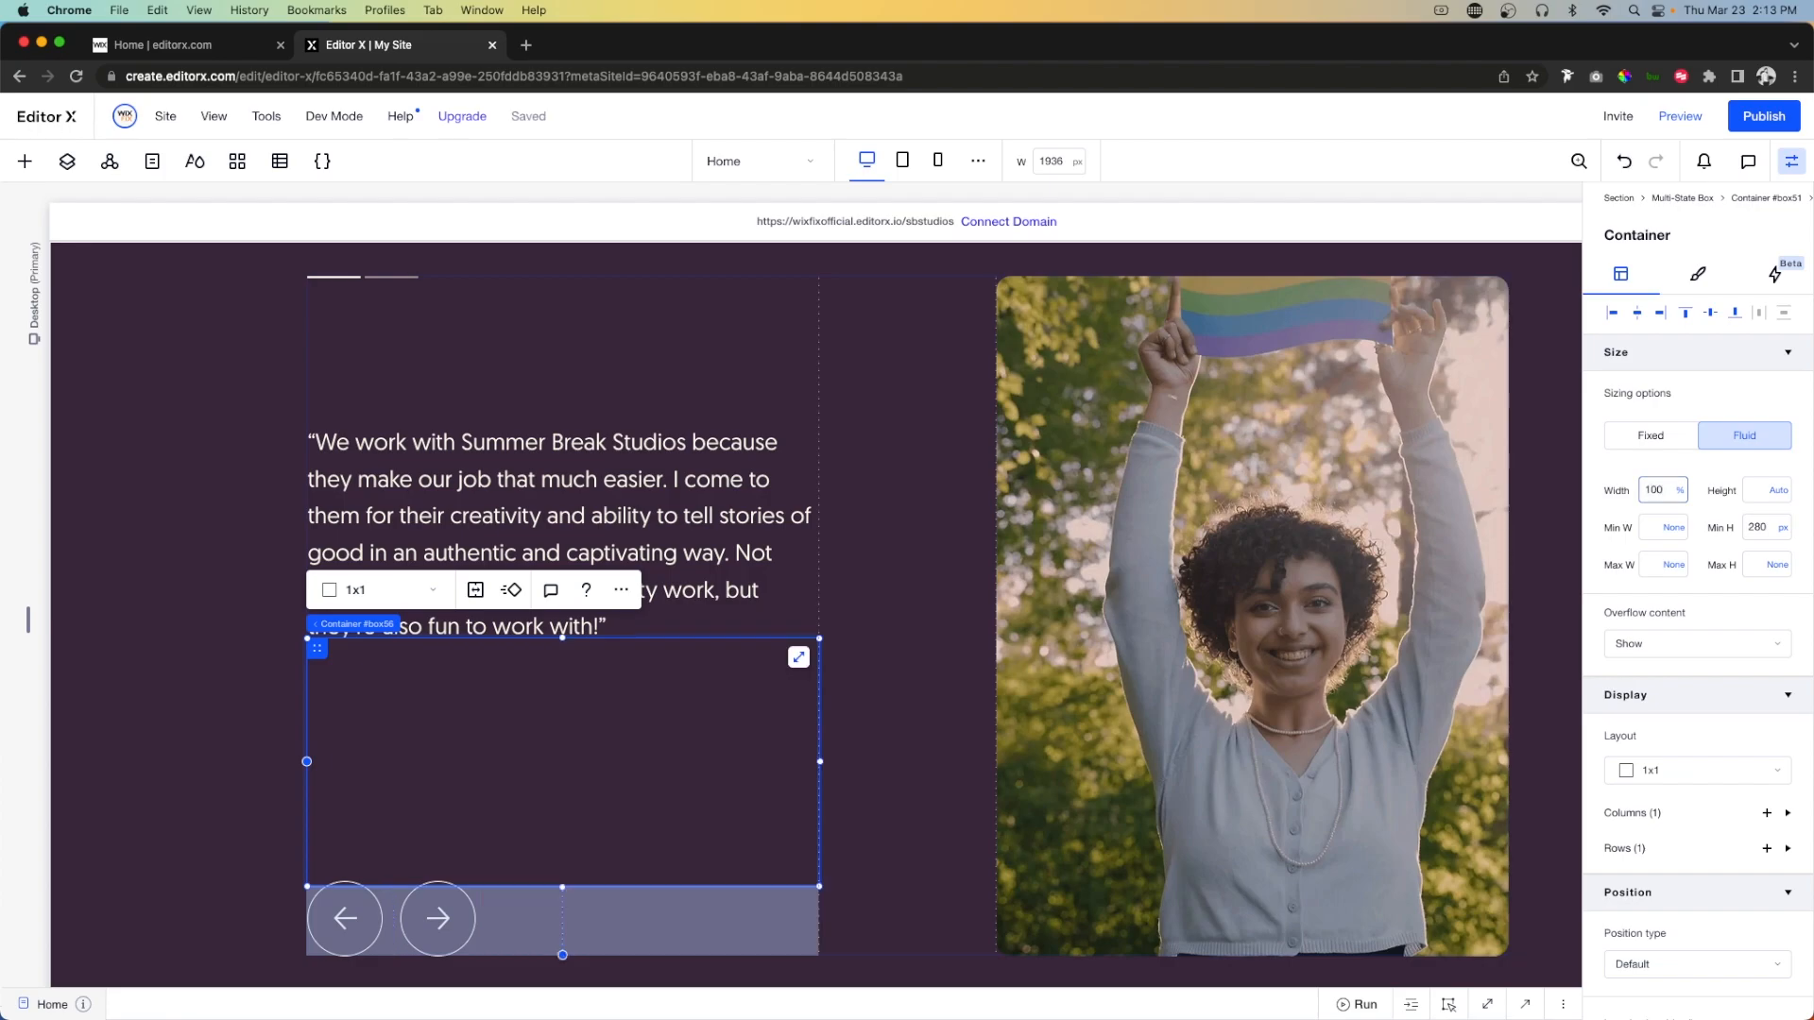
# Set the container's minimum height to 120 px and position it just below the testimonial text.
pyautogui.click(1764, 529)
pyautogui.write('120')
pyautogui.press('Return')
pyautogui.moveTo(413, 809); pyautogui.dragTo(413, 700)
# Split the container into a 2x1 grid with a 20 px gap between the columns.
pyautogui.click(363, 628)
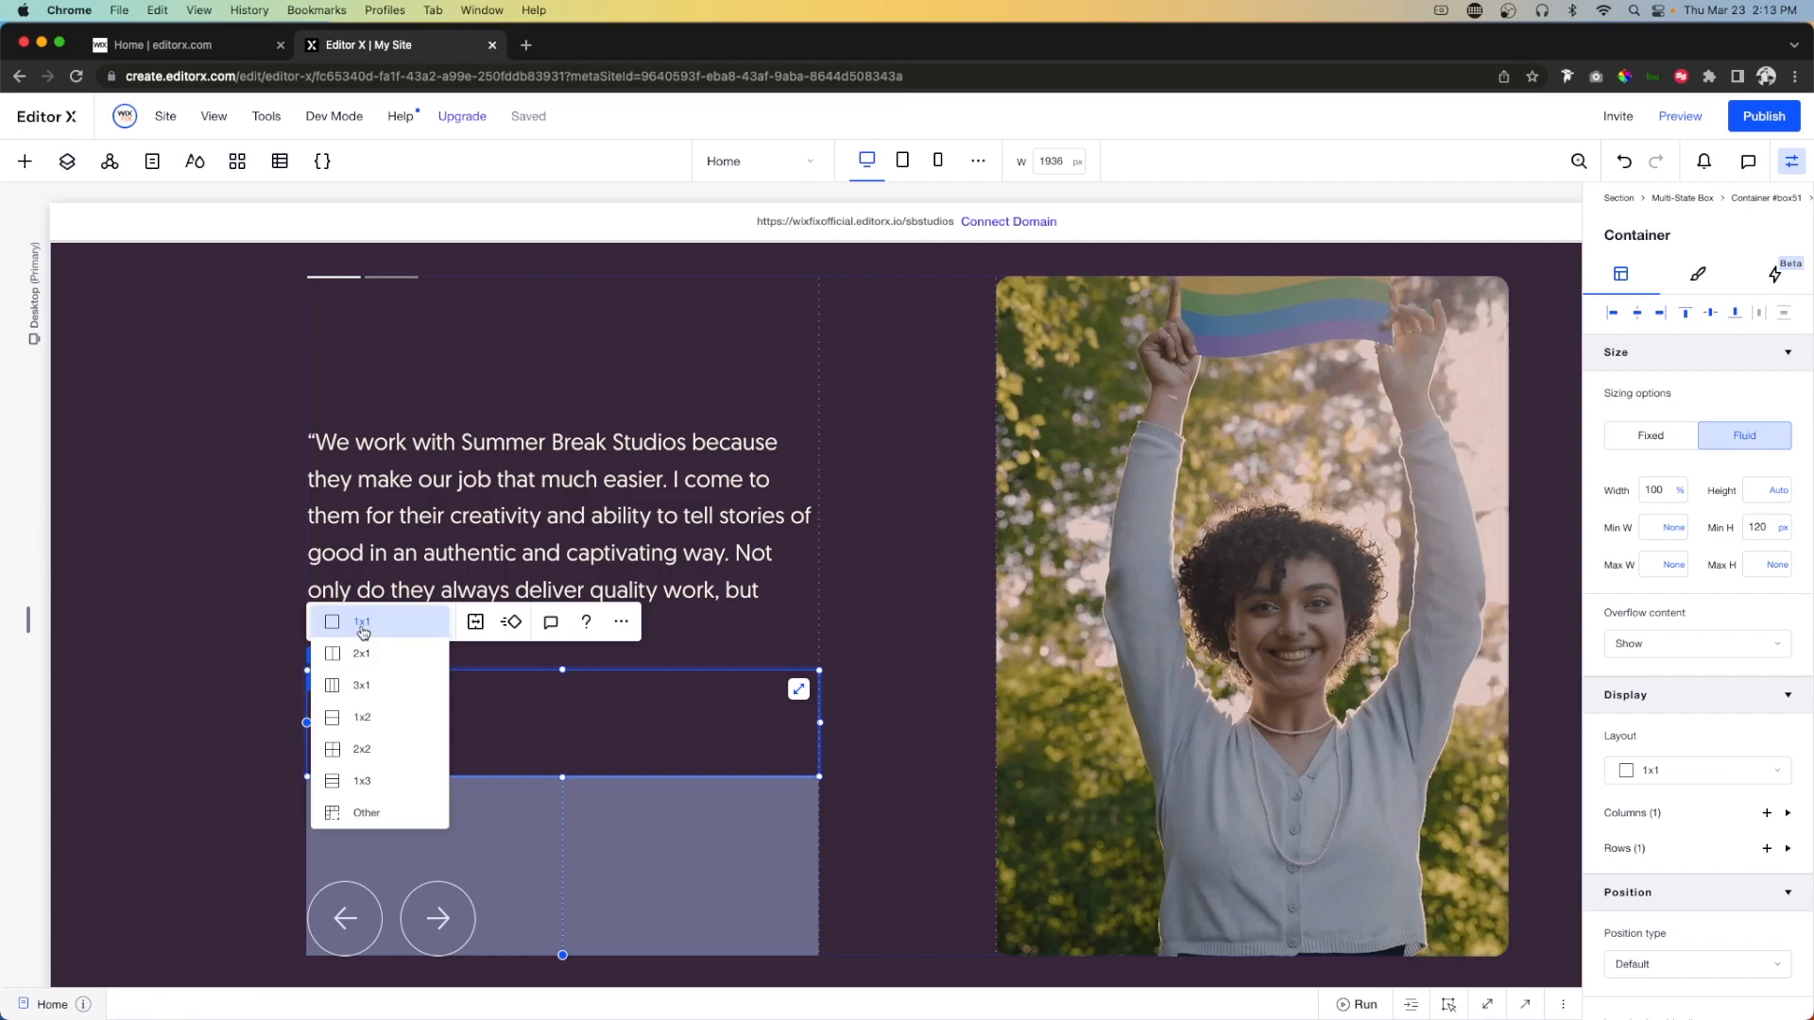
pyautogui.click(381, 664)
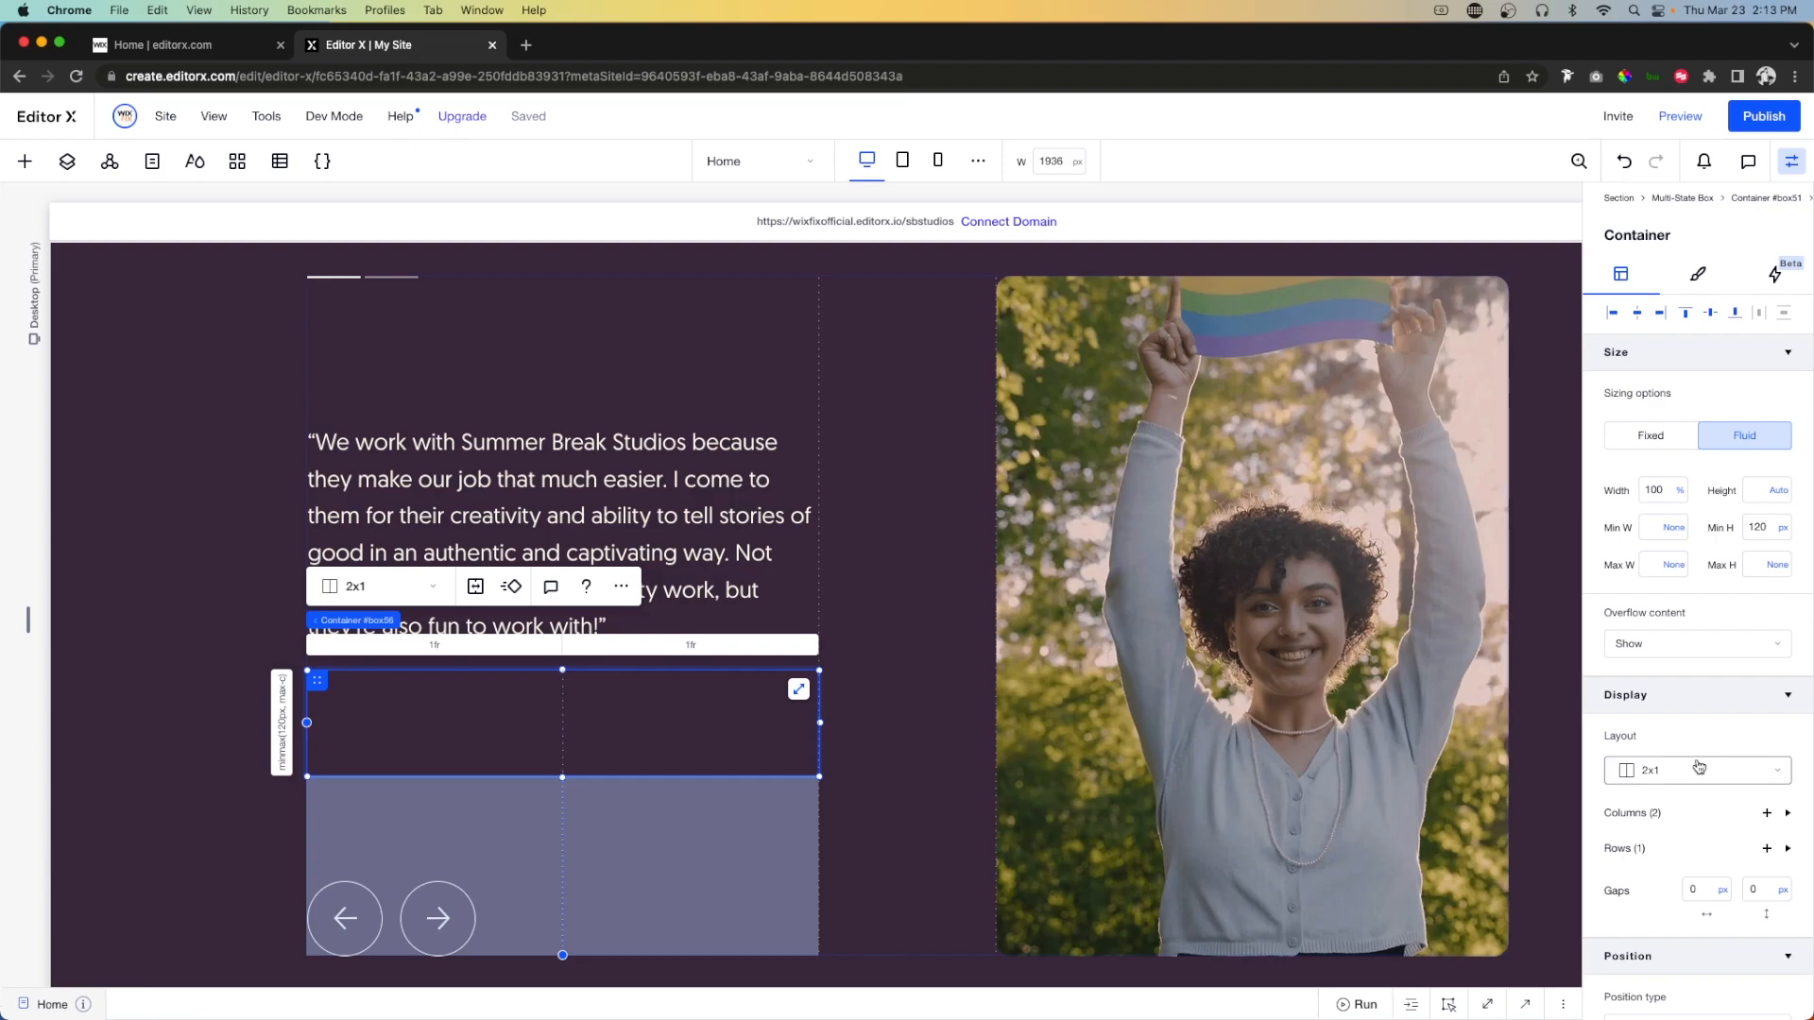
pyautogui.scroll(-5, 1700, 689)
pyautogui.click(1703, 638)
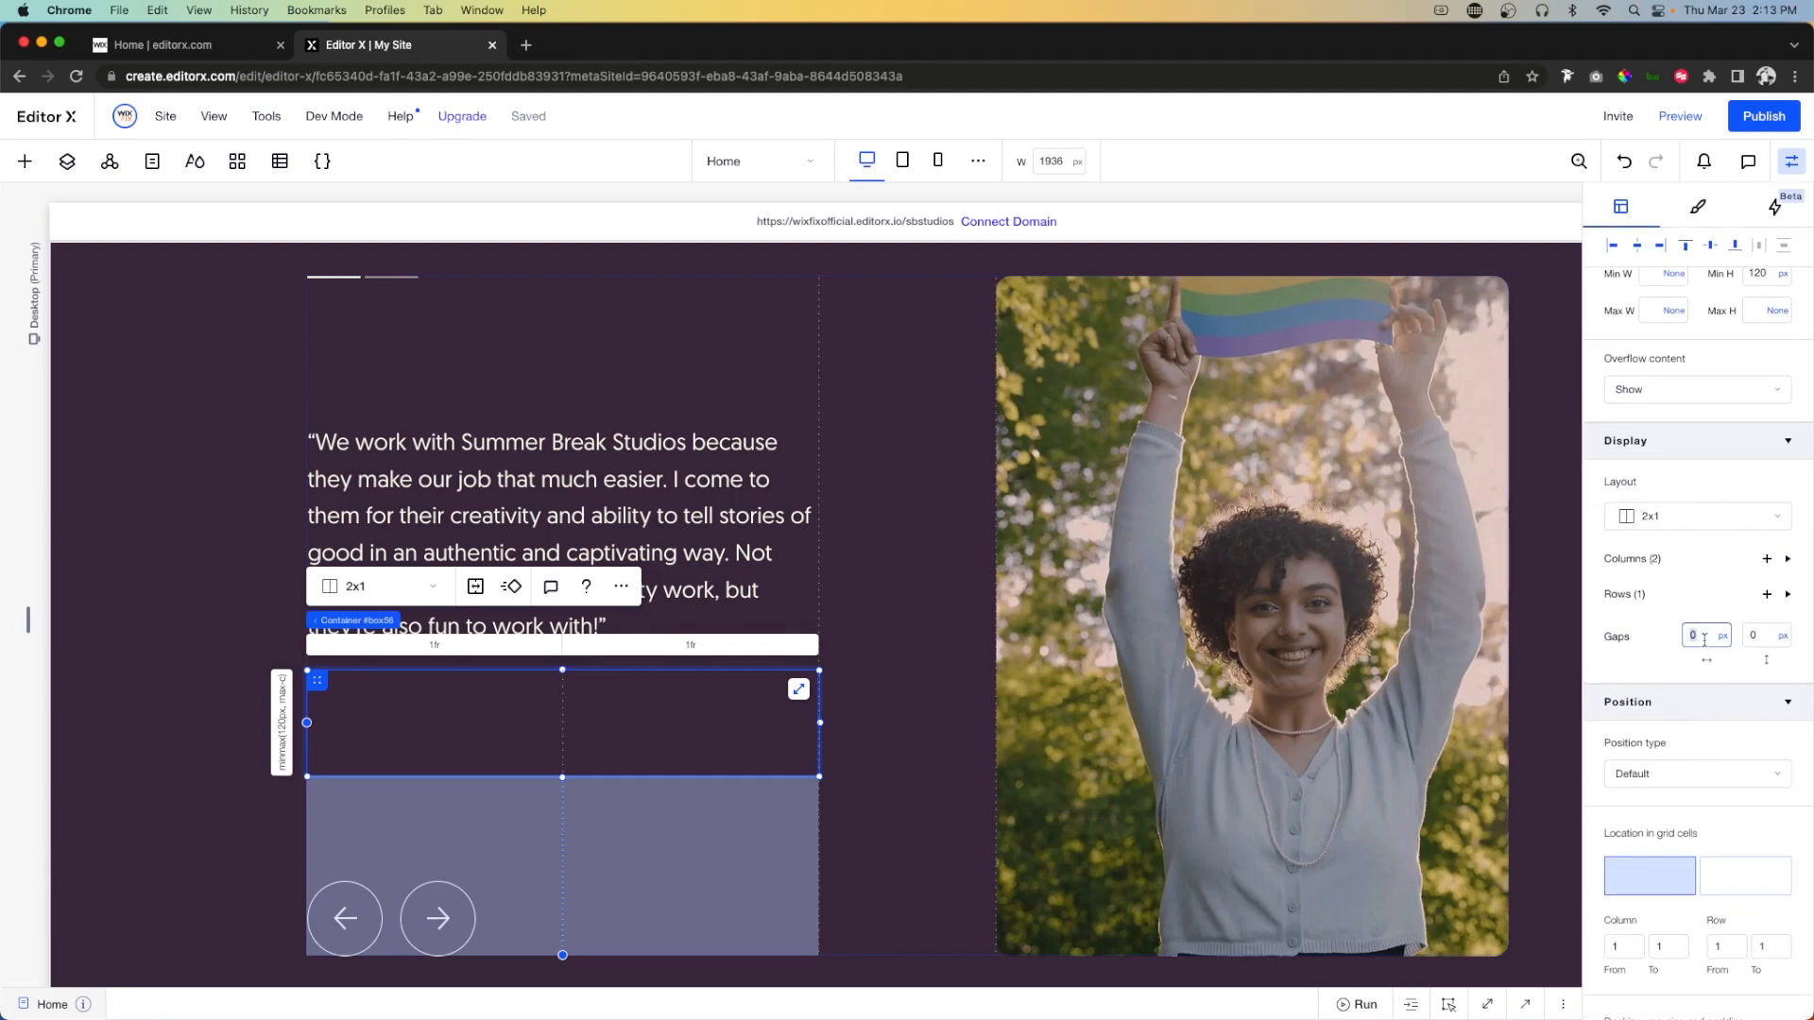
pyautogui.press('Return')
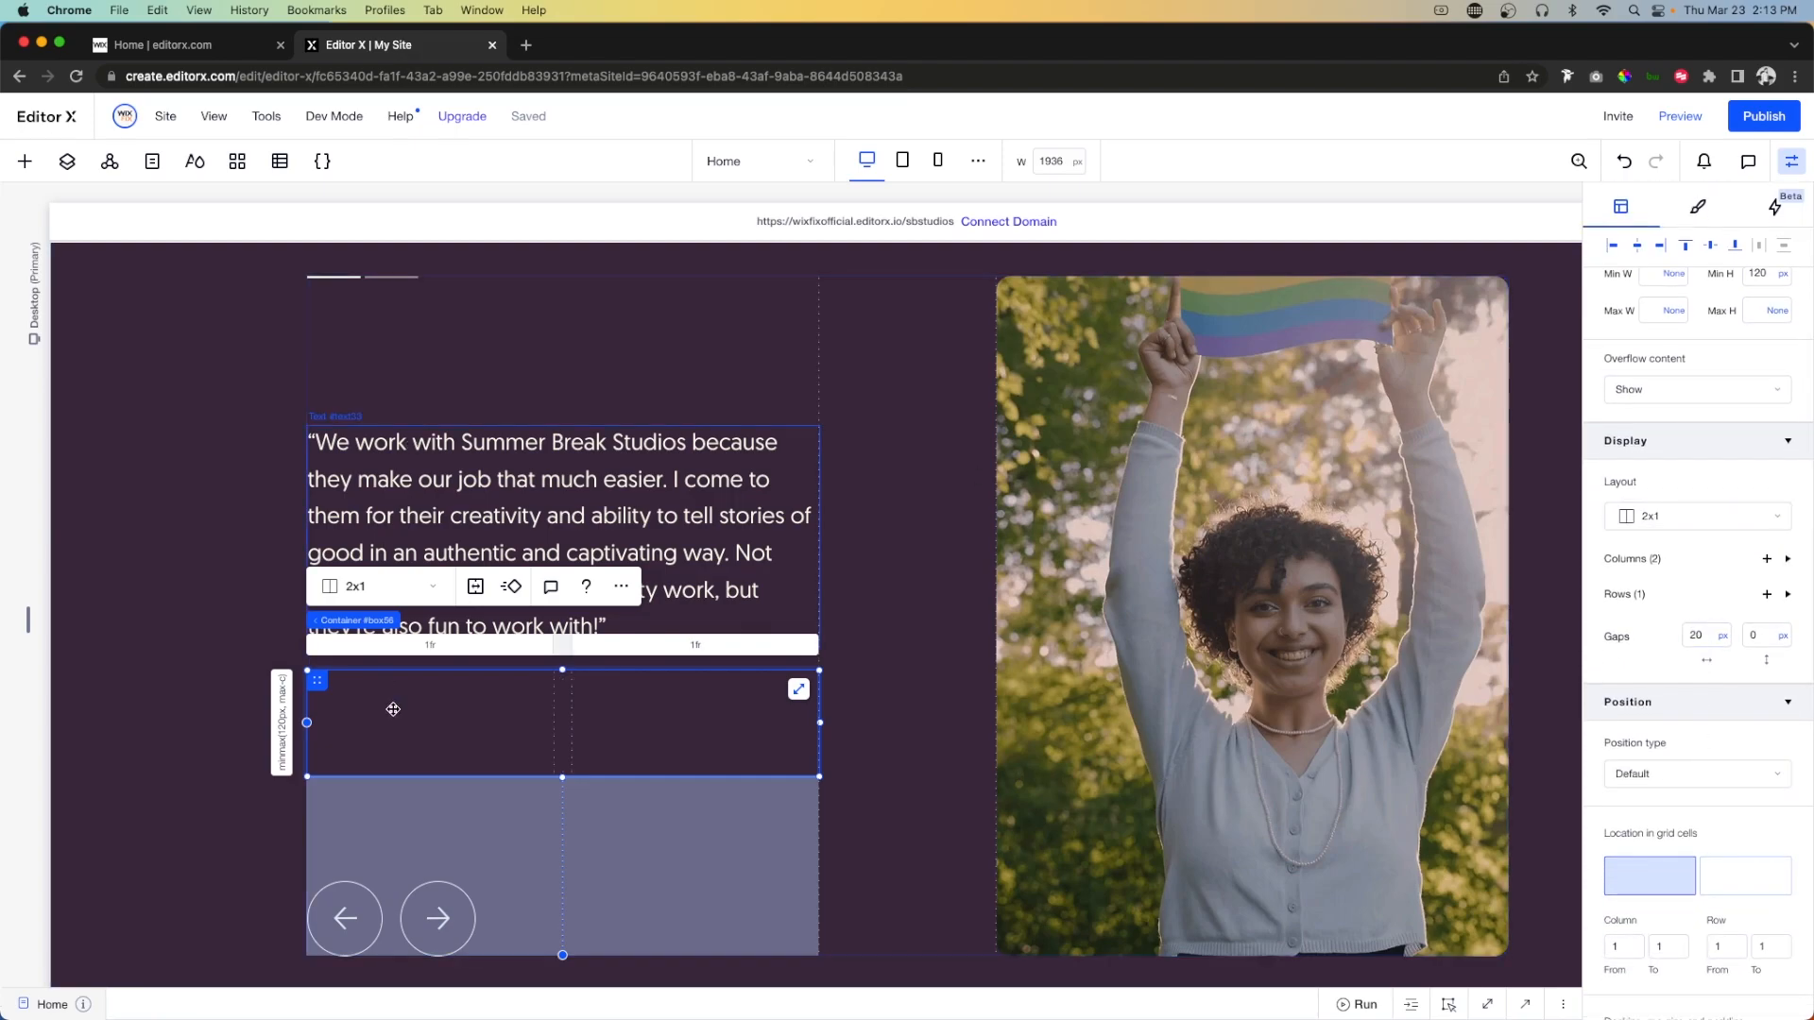
# Add the circular portrait from the single images to the container's first cell and size it 100 × 100 px.
pyautogui.click(25, 162)
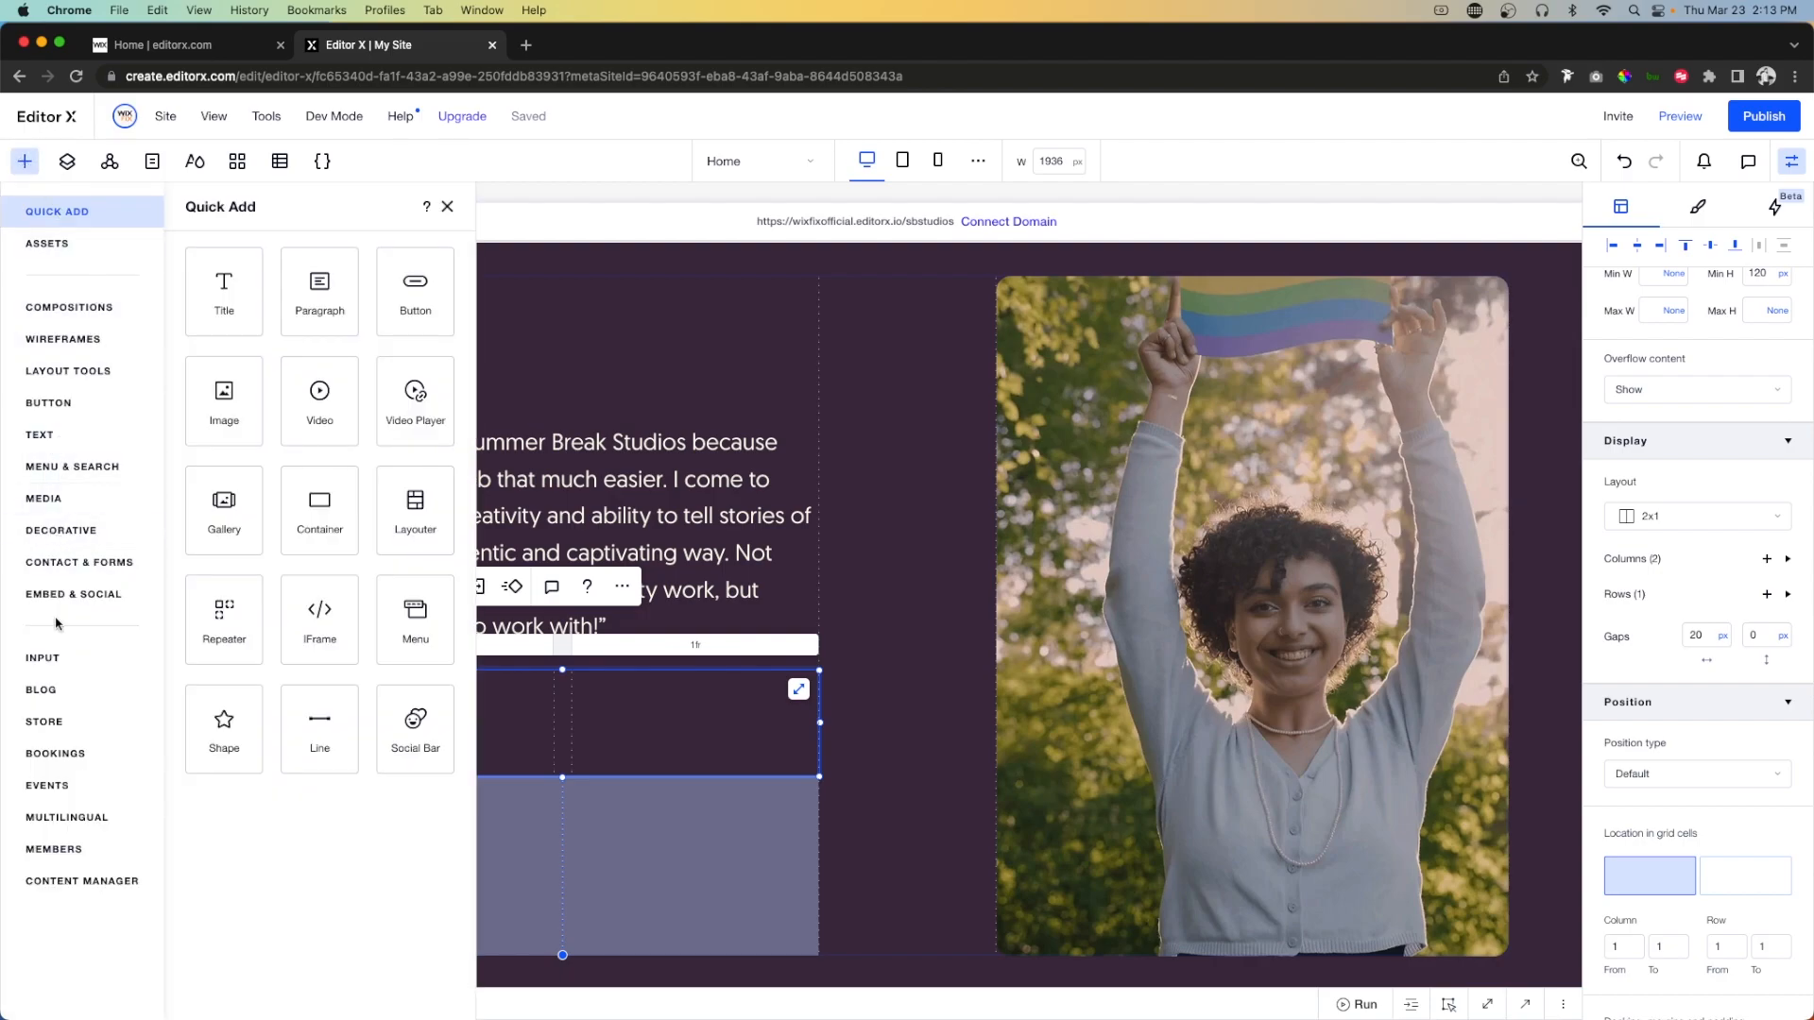
pyautogui.click(39, 500)
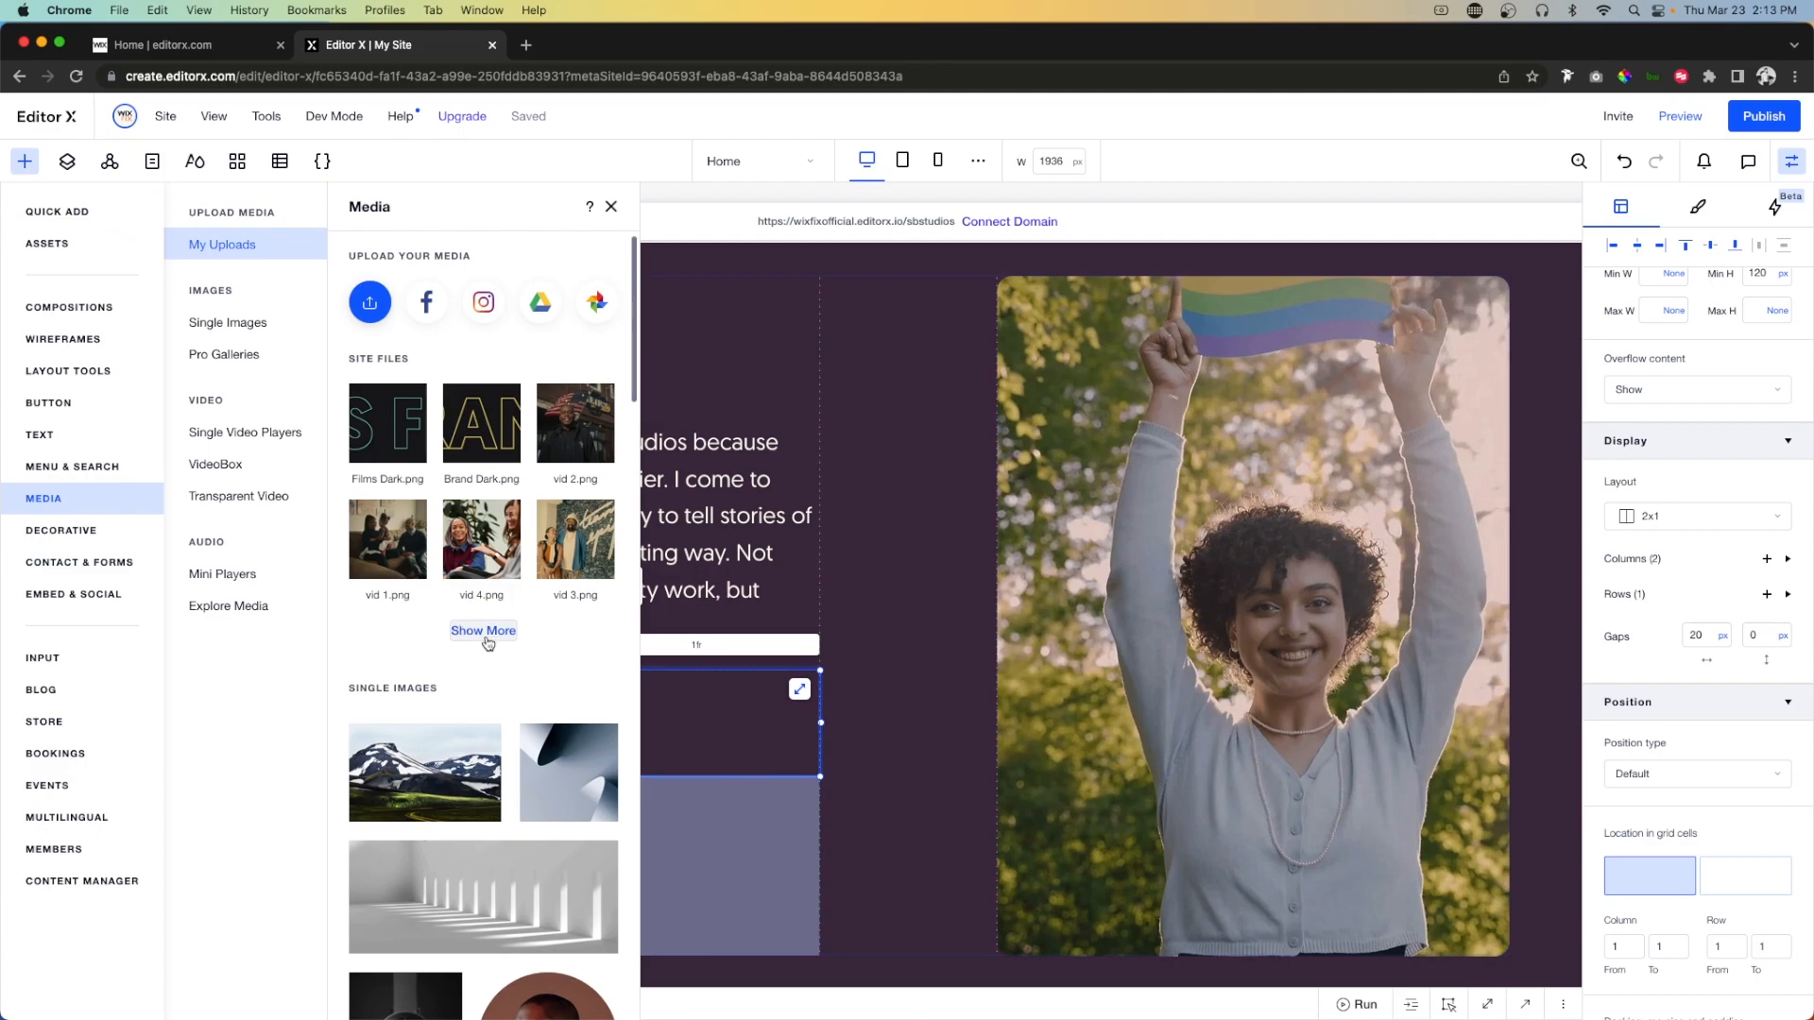
pyautogui.scroll(-5, 485, 633)
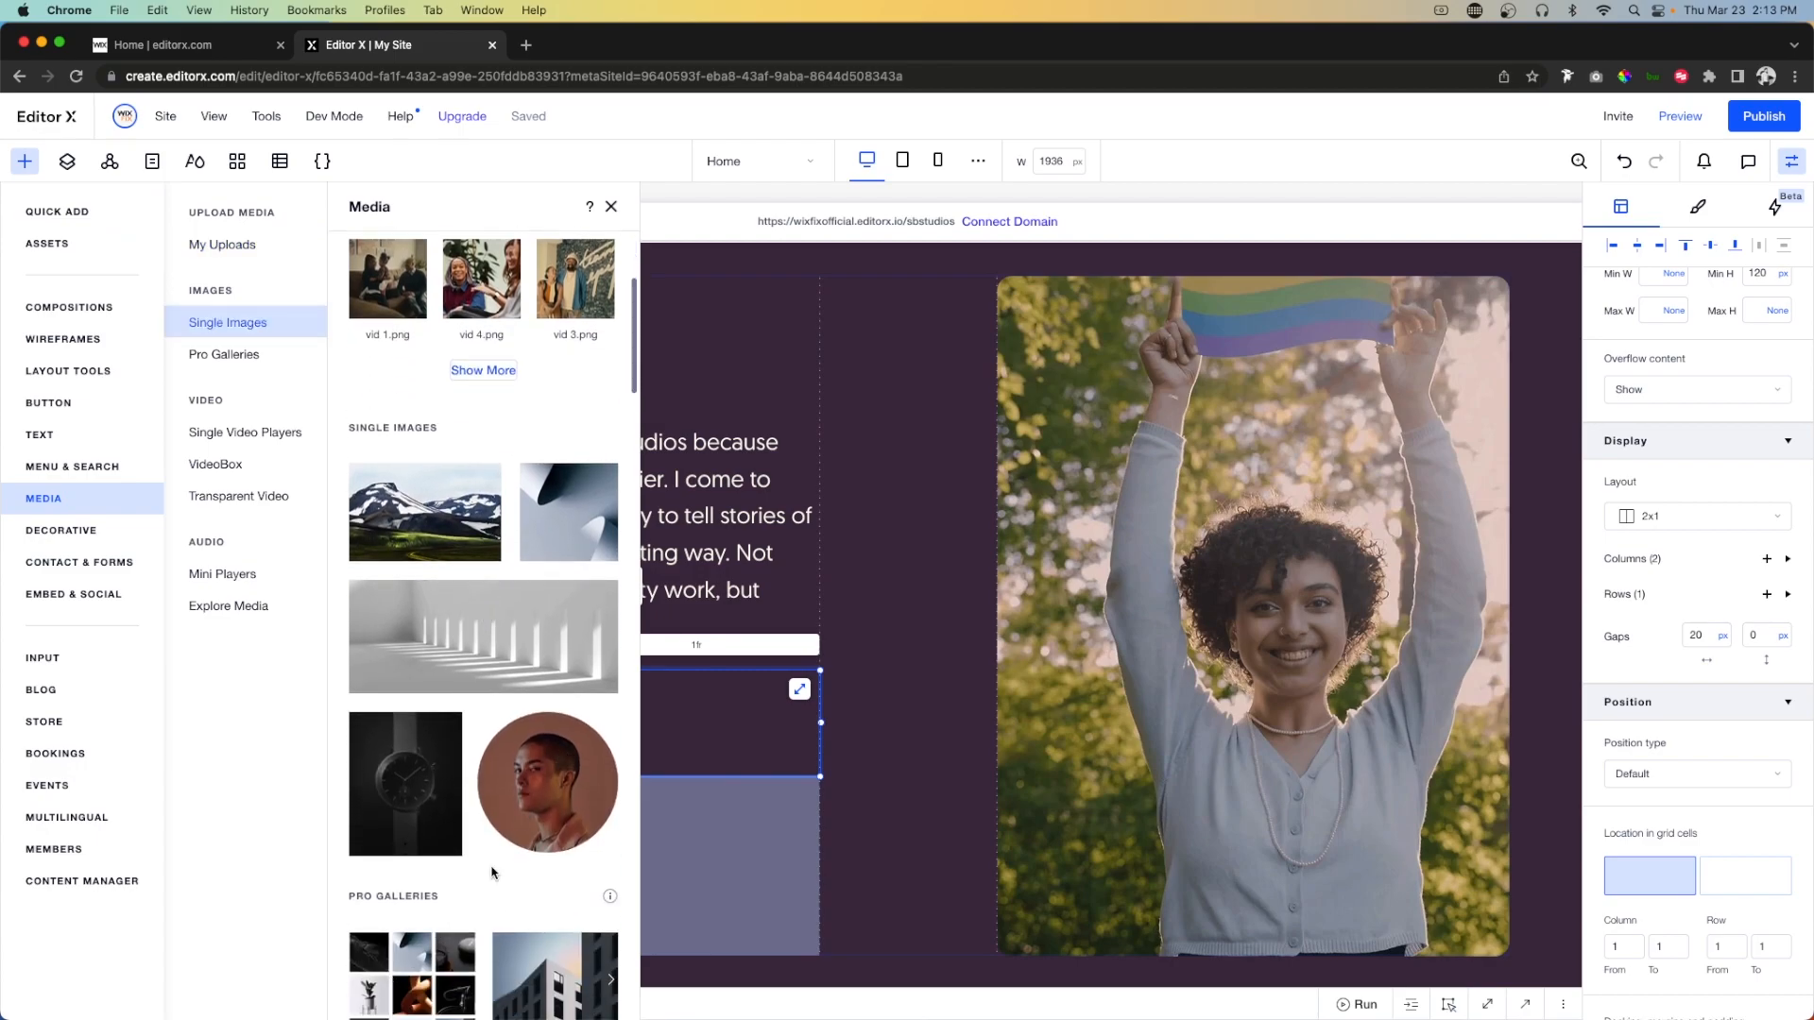
pyautogui.moveTo(551, 768); pyautogui.dragTo(398, 710)
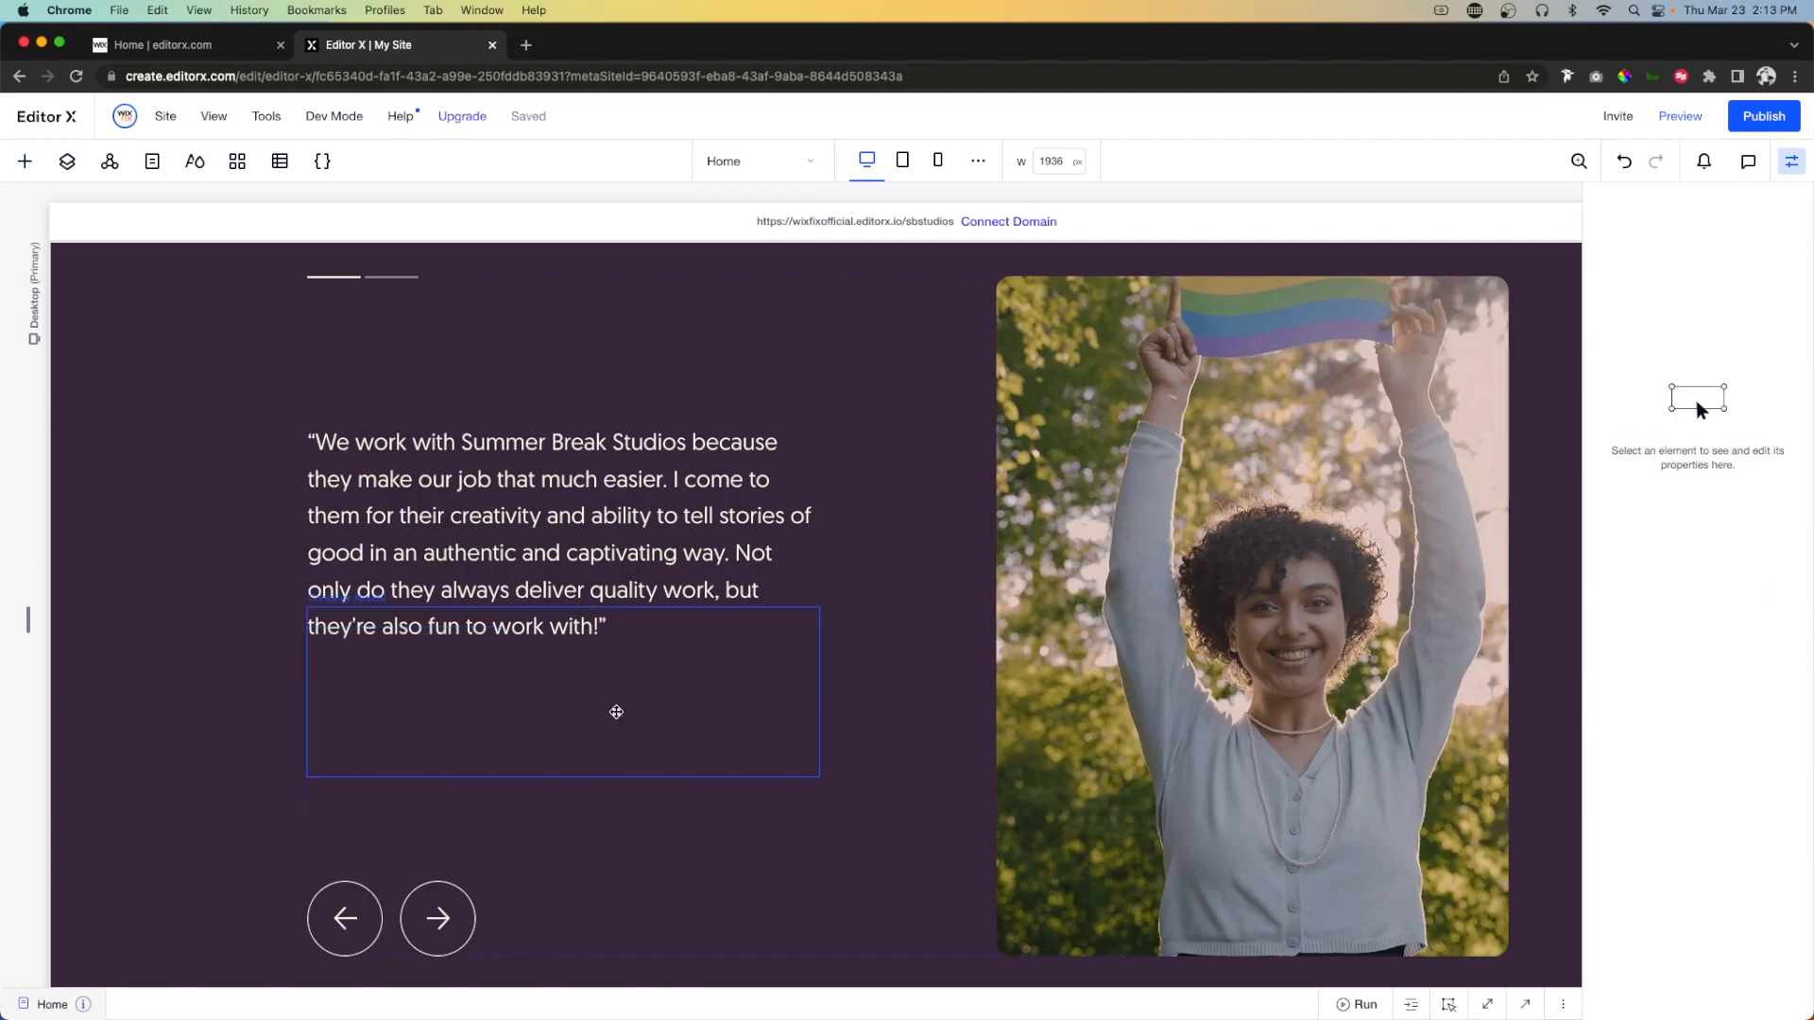
pyautogui.click(1665, 491)
pyautogui.press('Tab')
pyautogui.write('100')
pyautogui.press('Return')
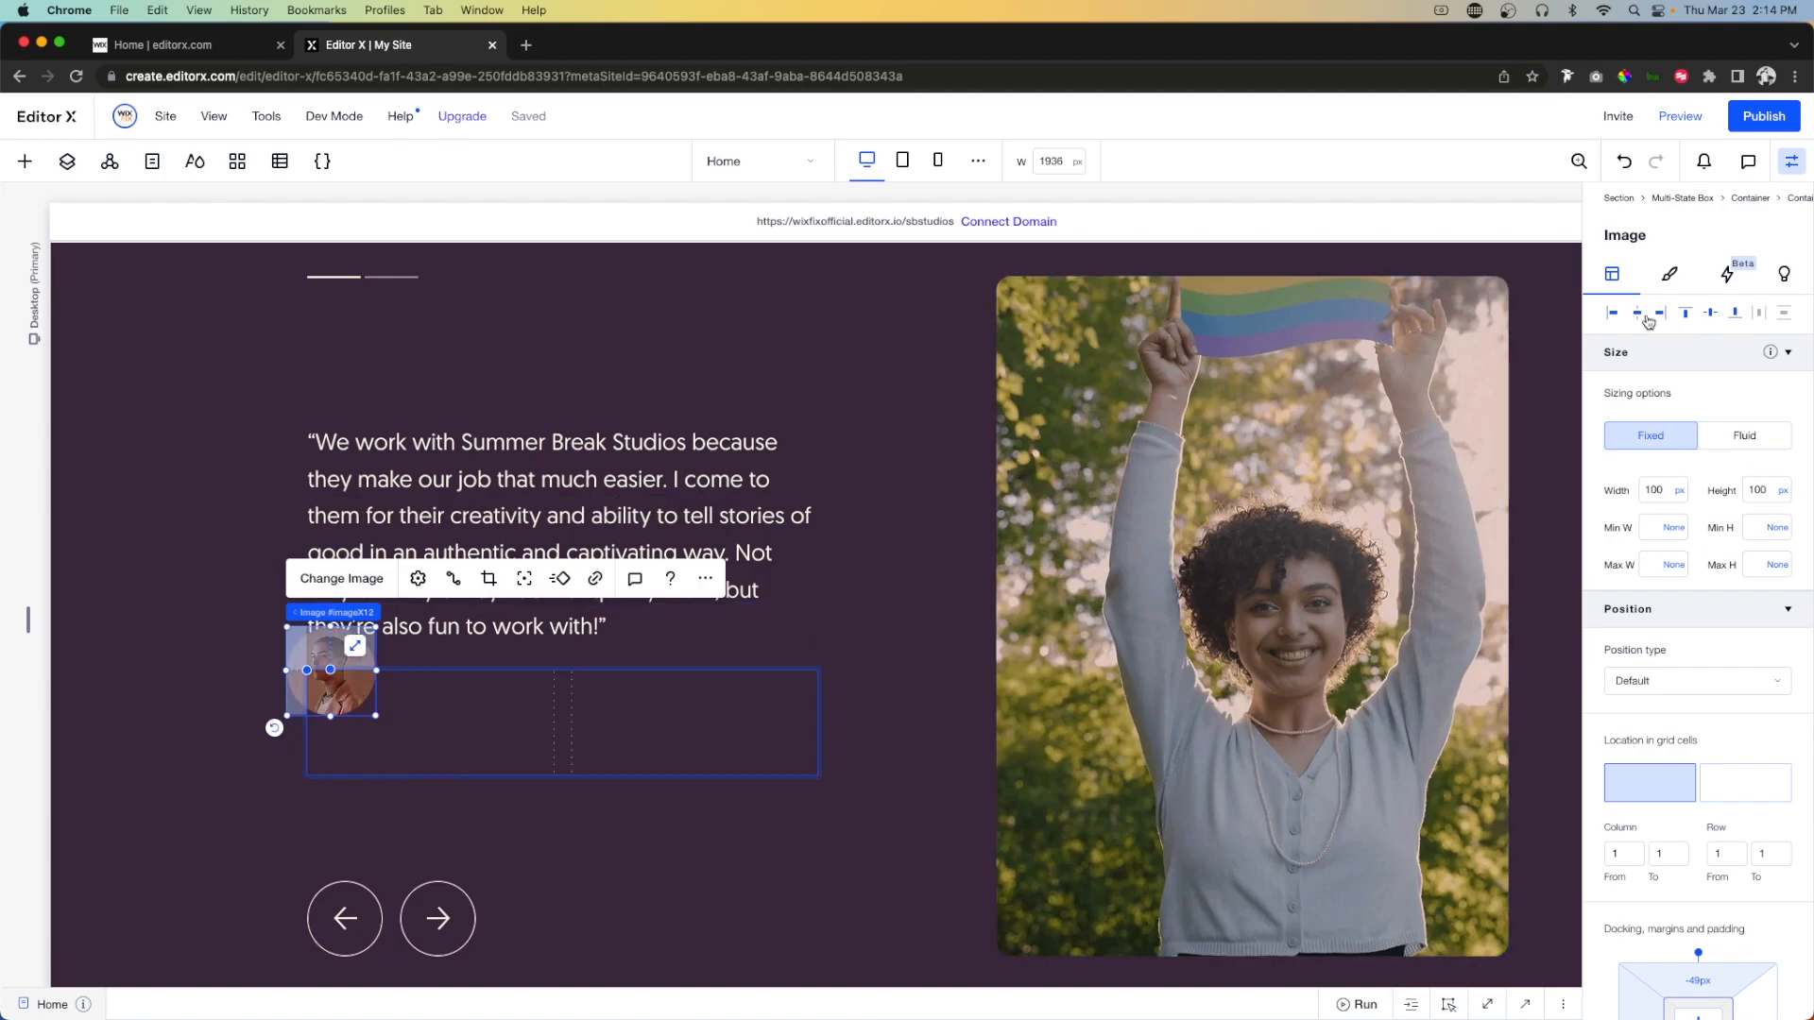
# Align the portrait to the left and vertical middle of its cell and resize it to 85 × 85 px.
pyautogui.click(1612, 315)
pyautogui.click(1710, 315)
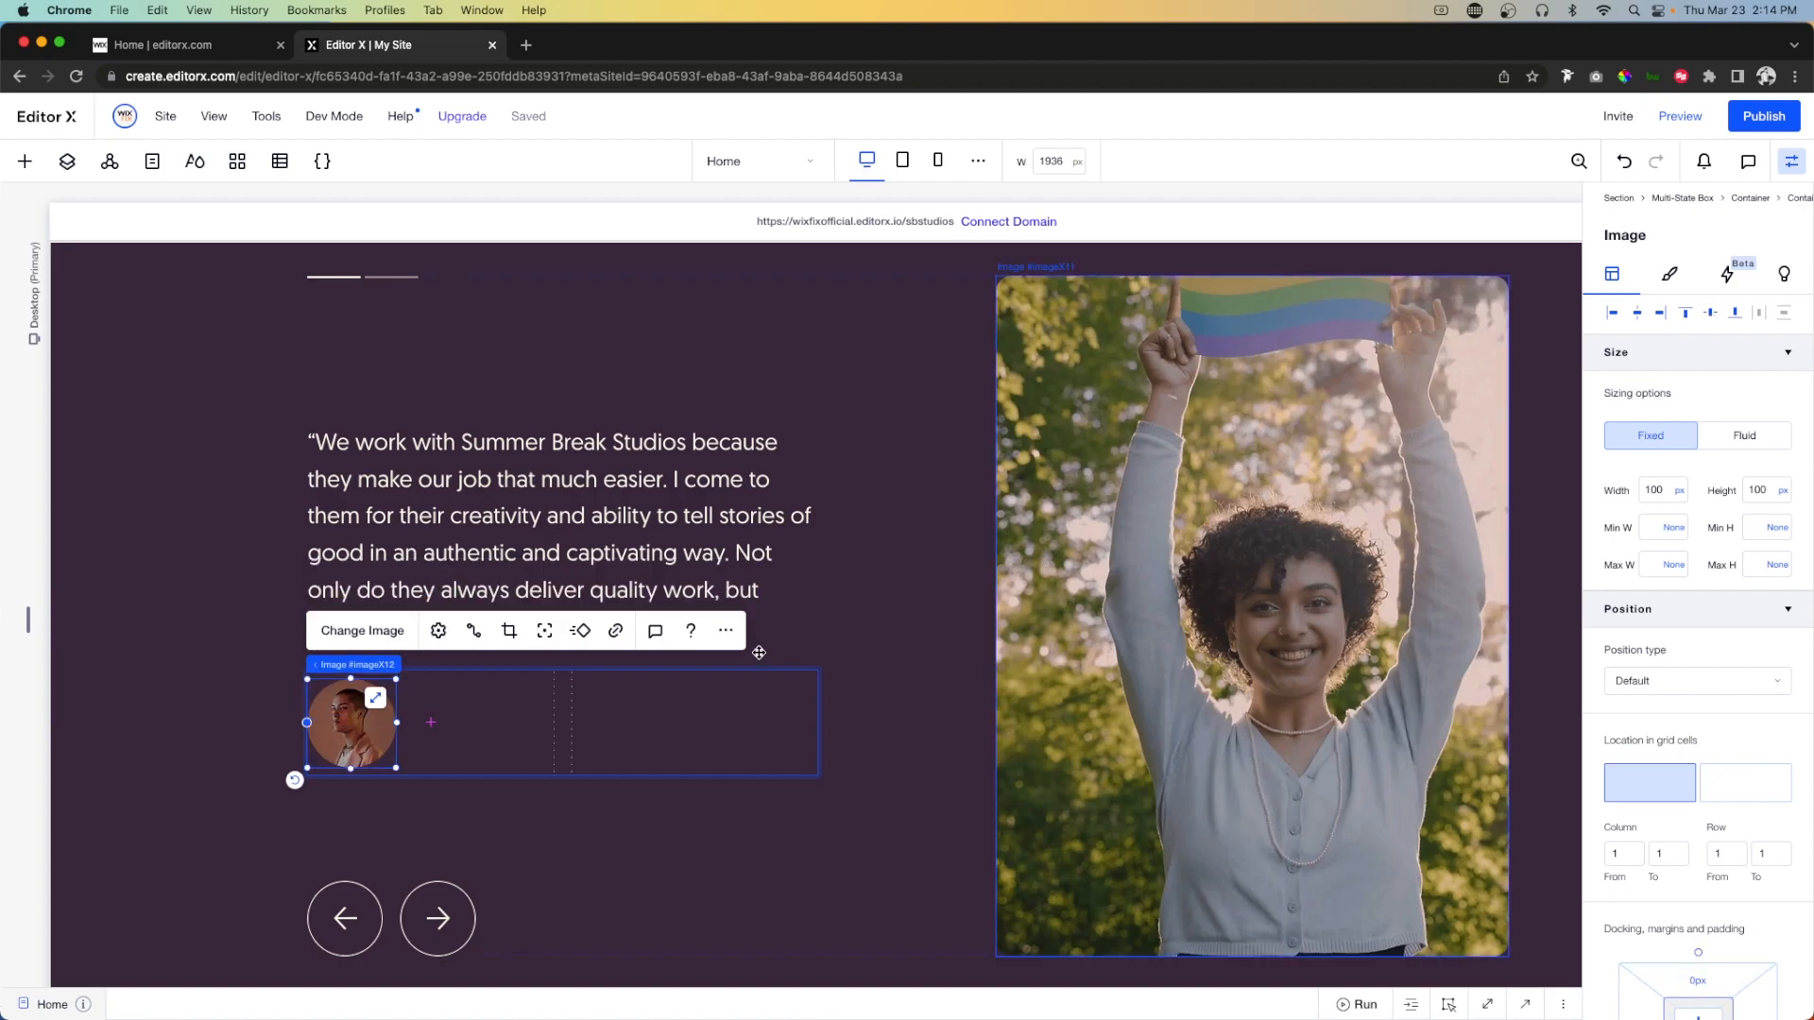
pyautogui.click(1668, 491)
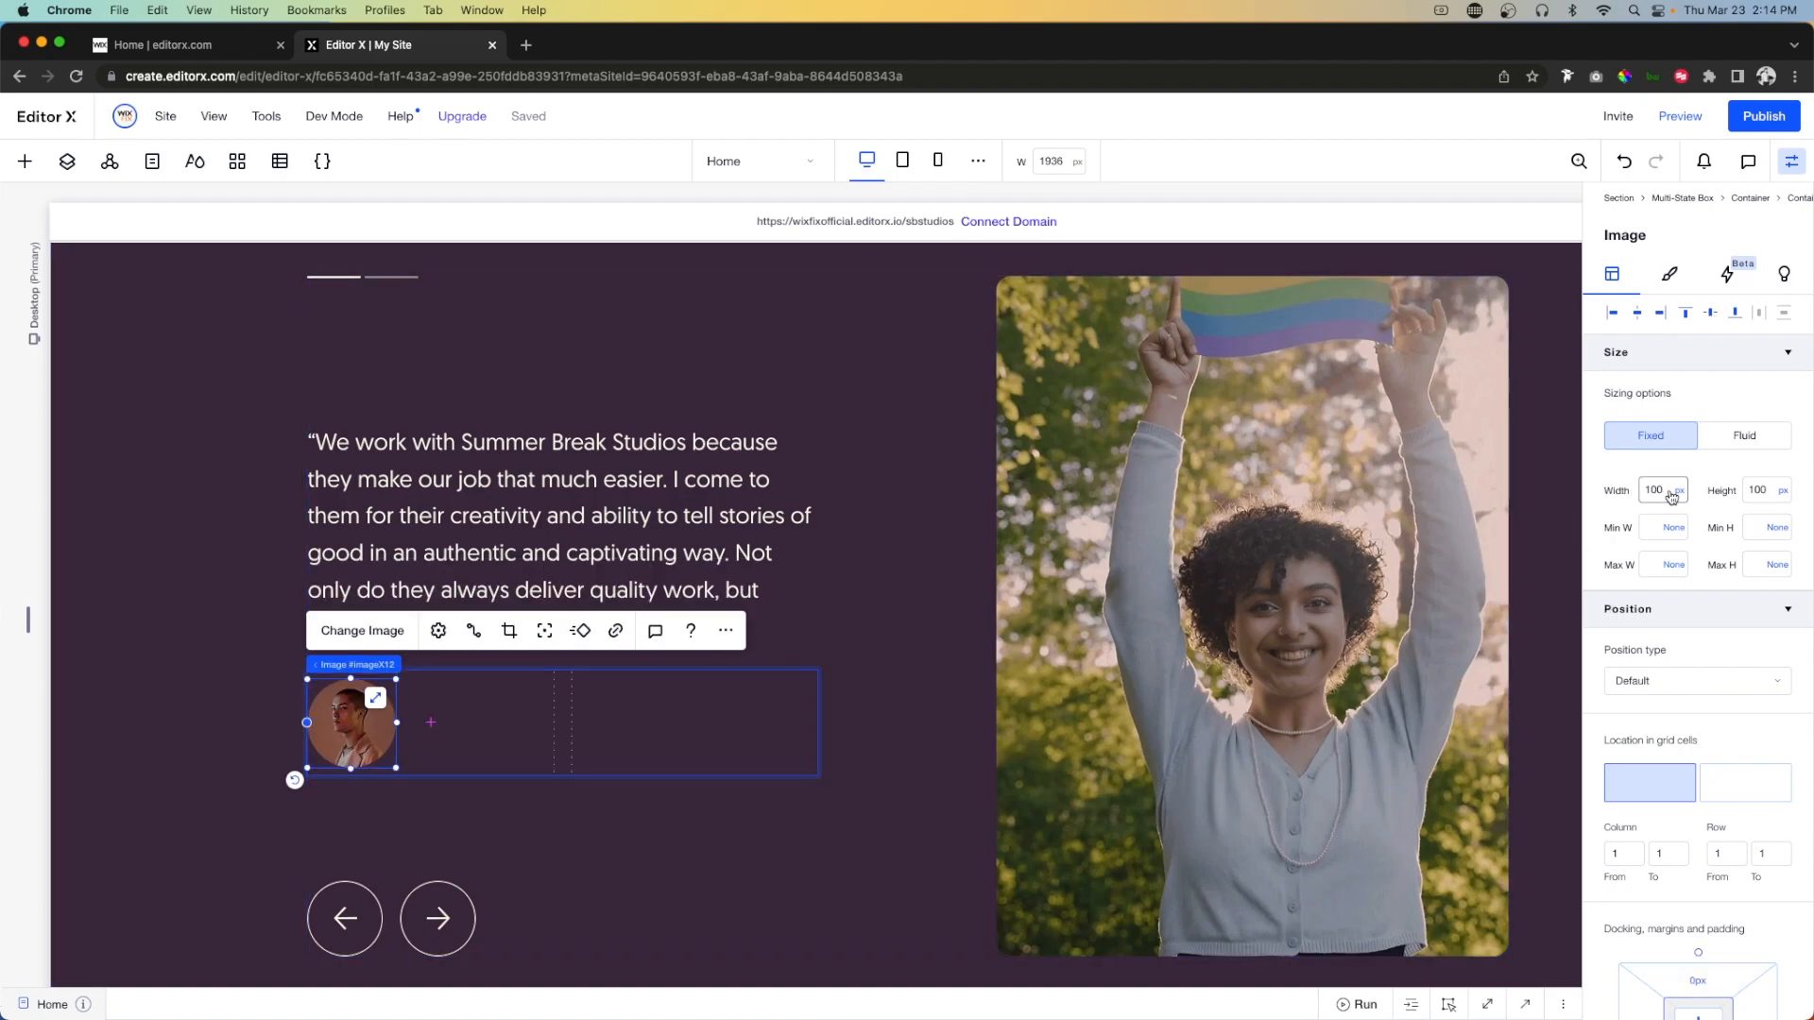
pyautogui.write('85')
pyautogui.press('Tab')
pyautogui.write('85')
pyautogui.press('Return')
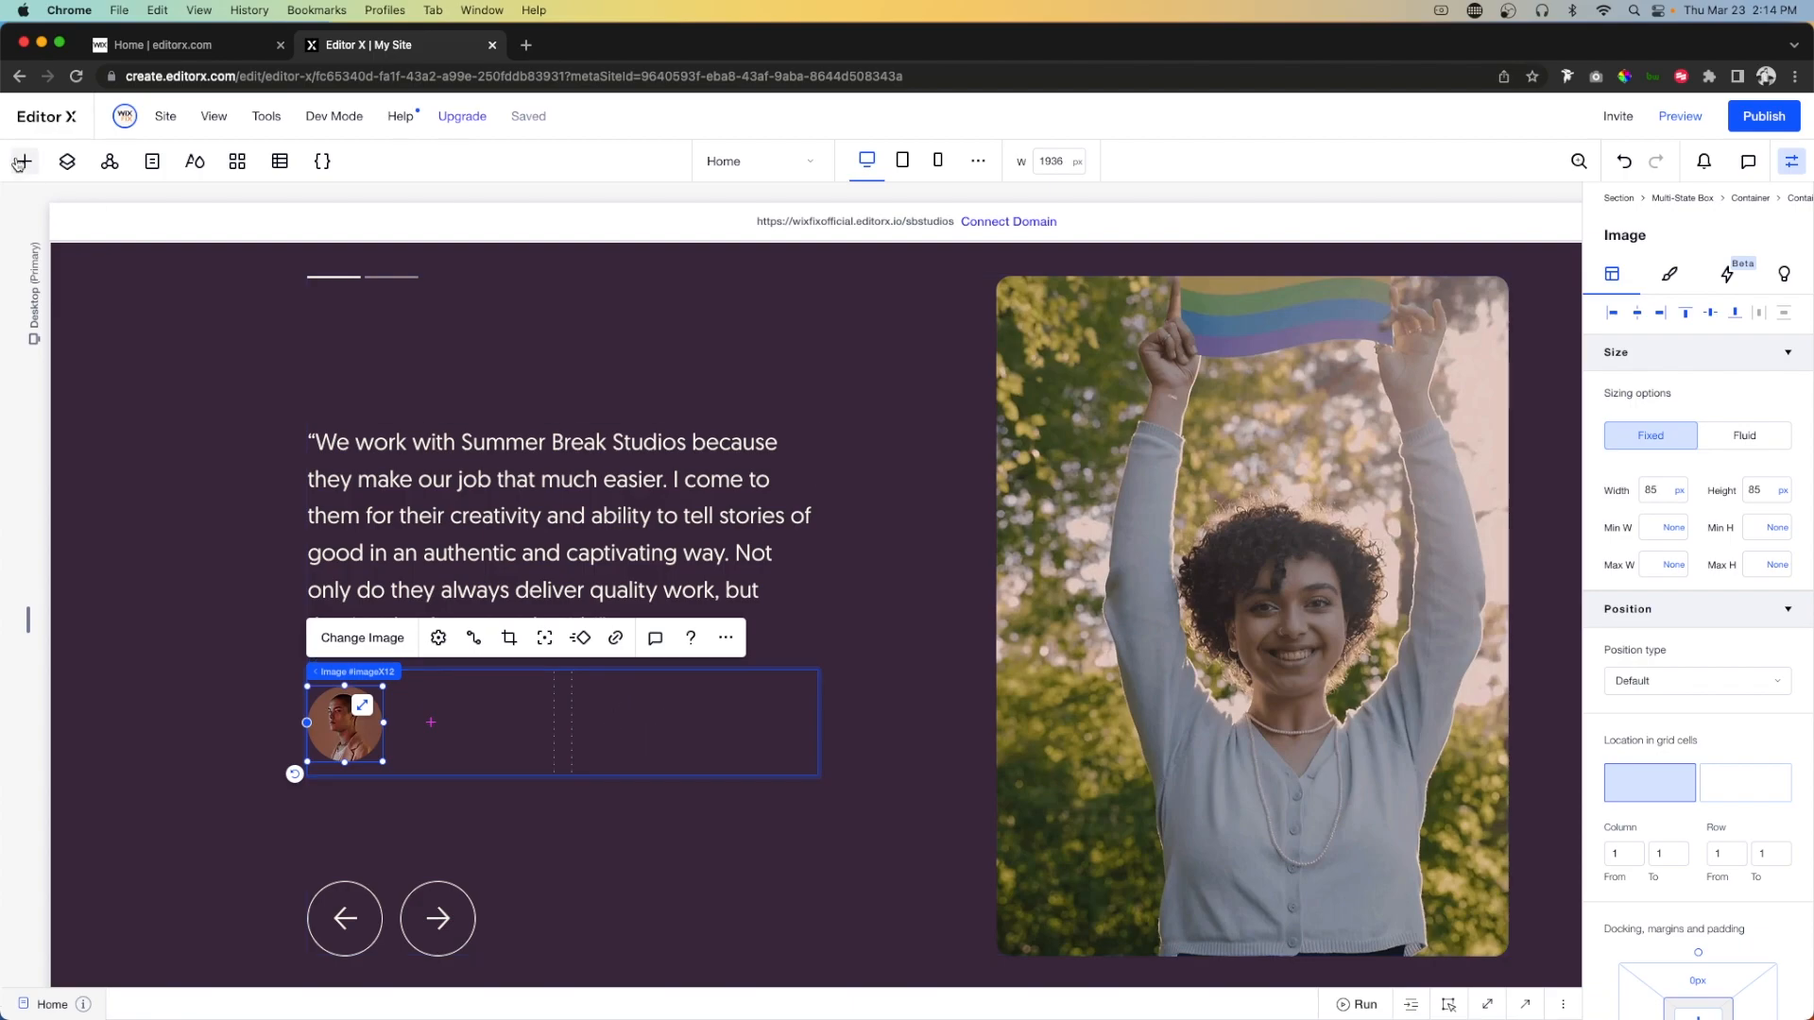
# Add a Heading 4 text element to the container's second cell, beside the portrait.
pyautogui.click(21, 162)
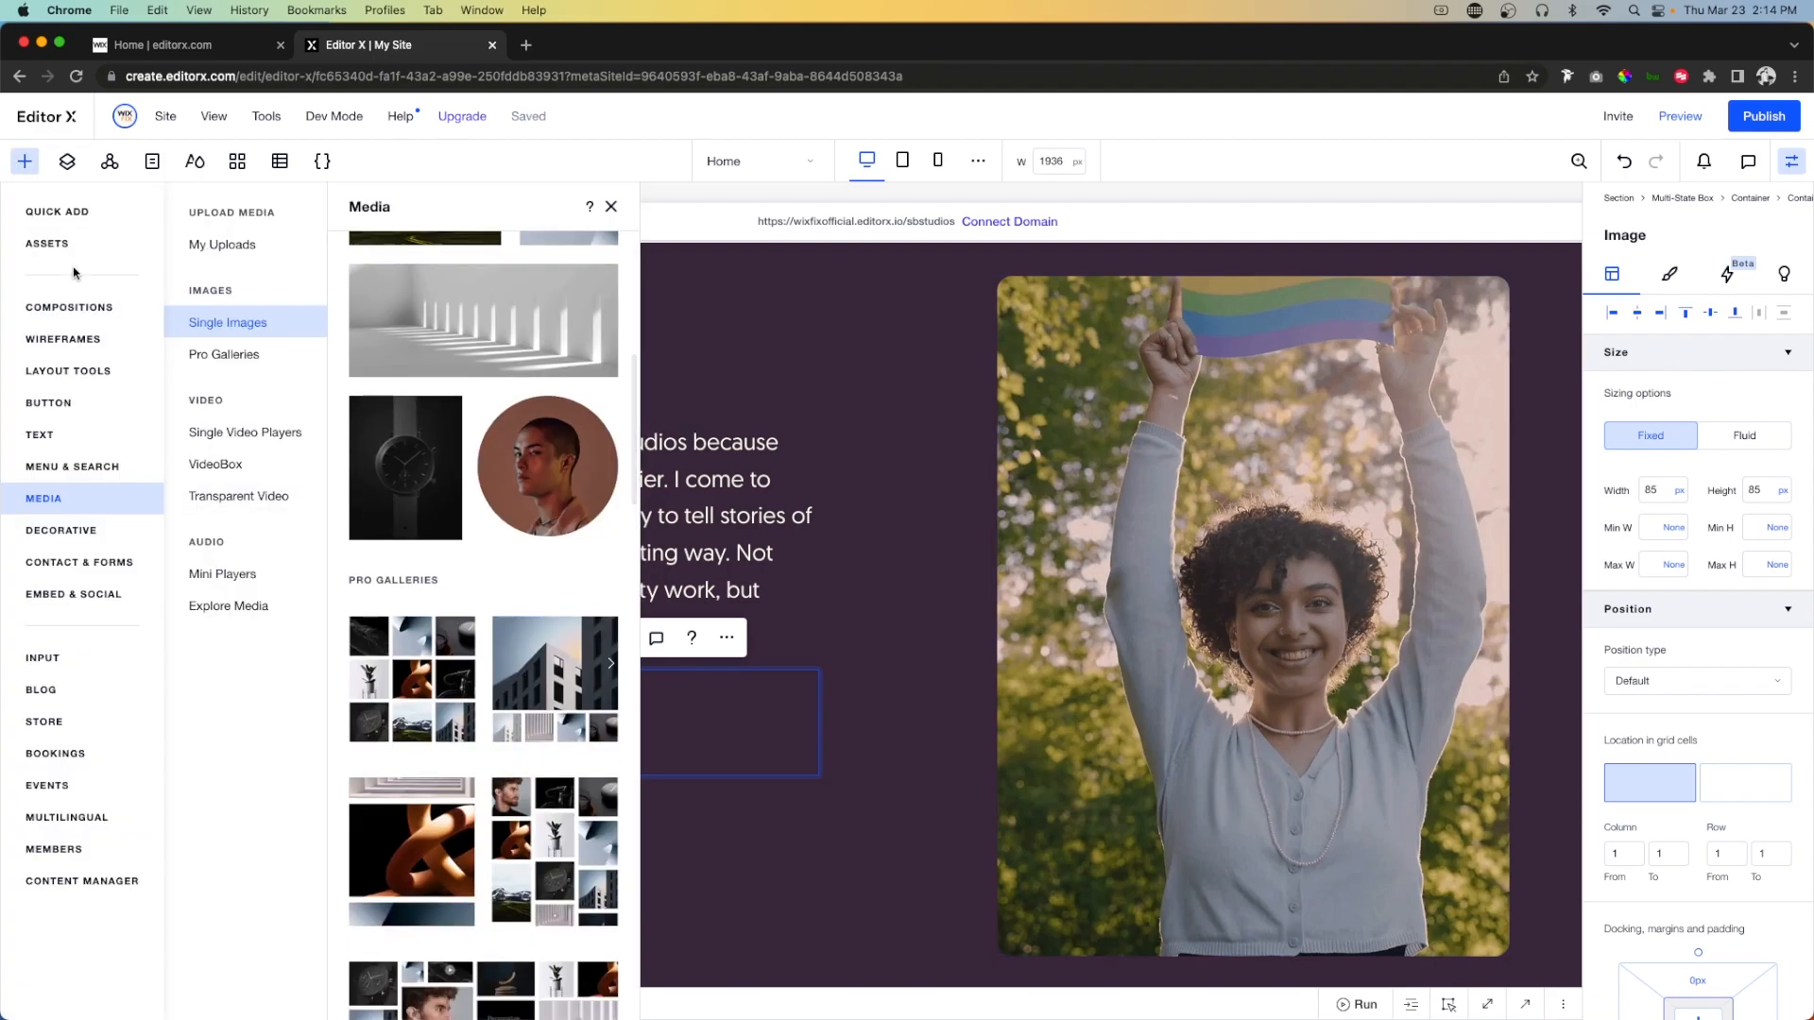
pyautogui.click(55, 212)
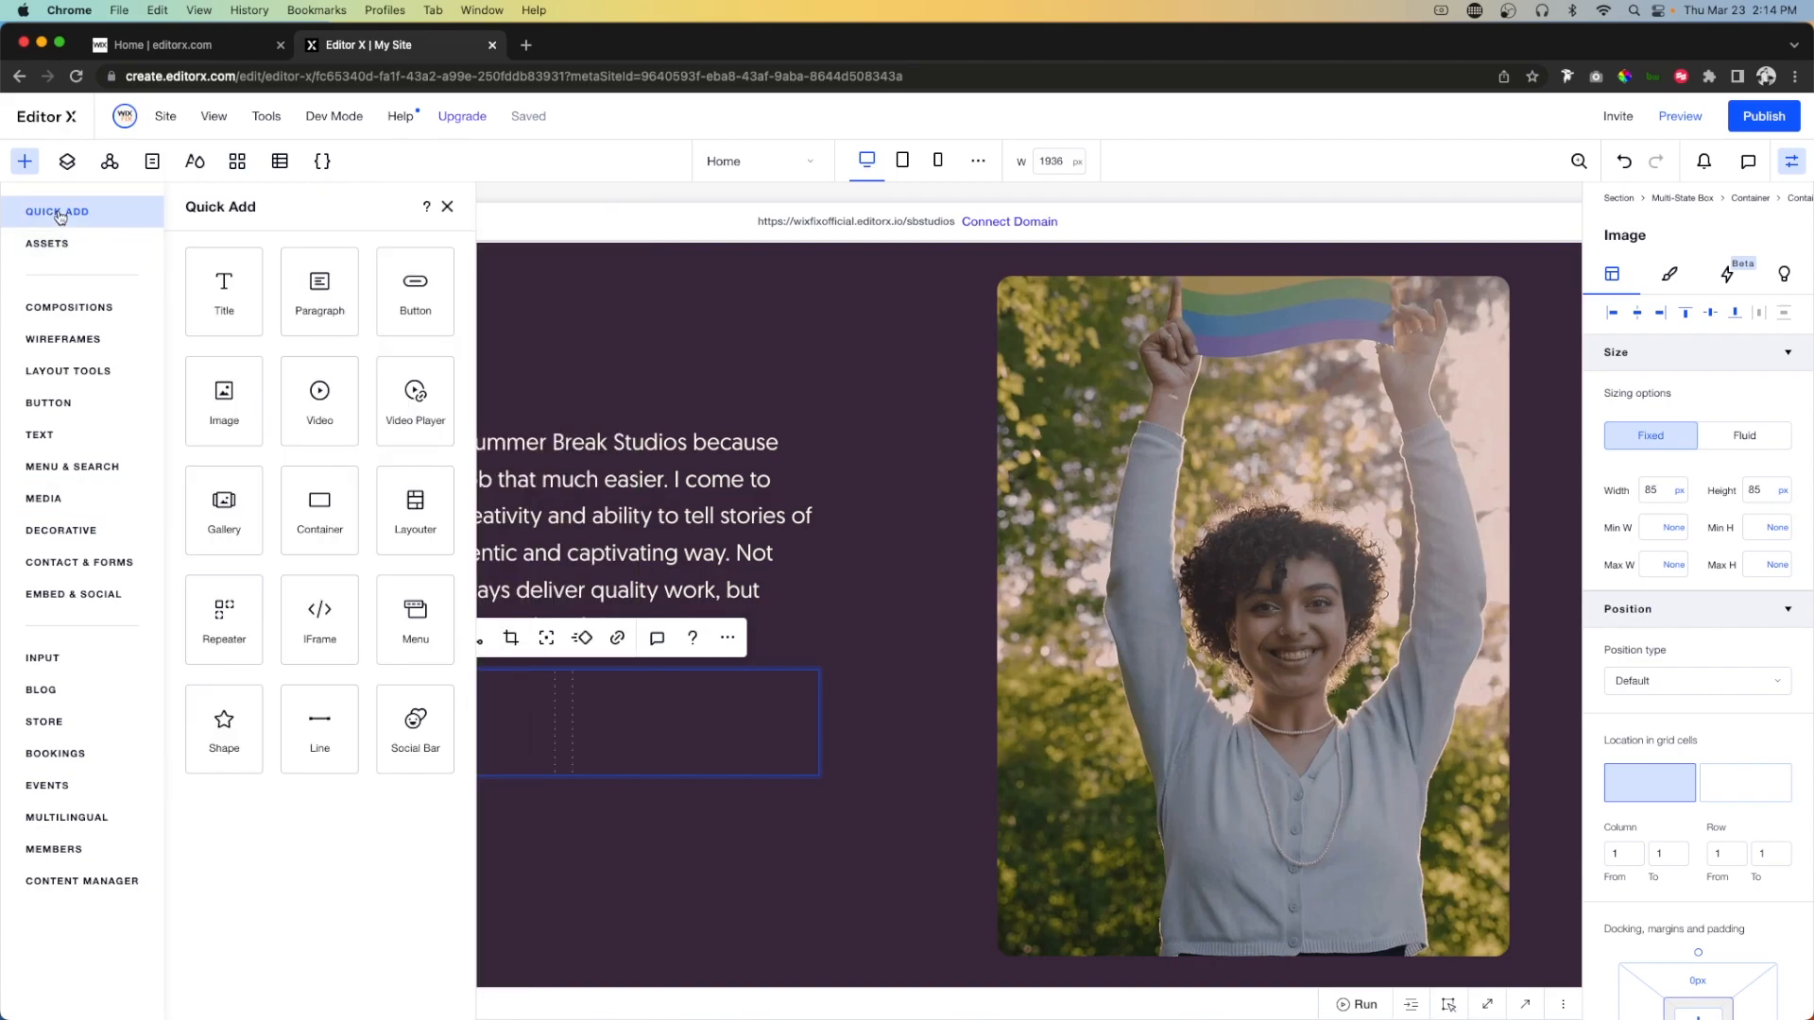
pyautogui.click(46, 435)
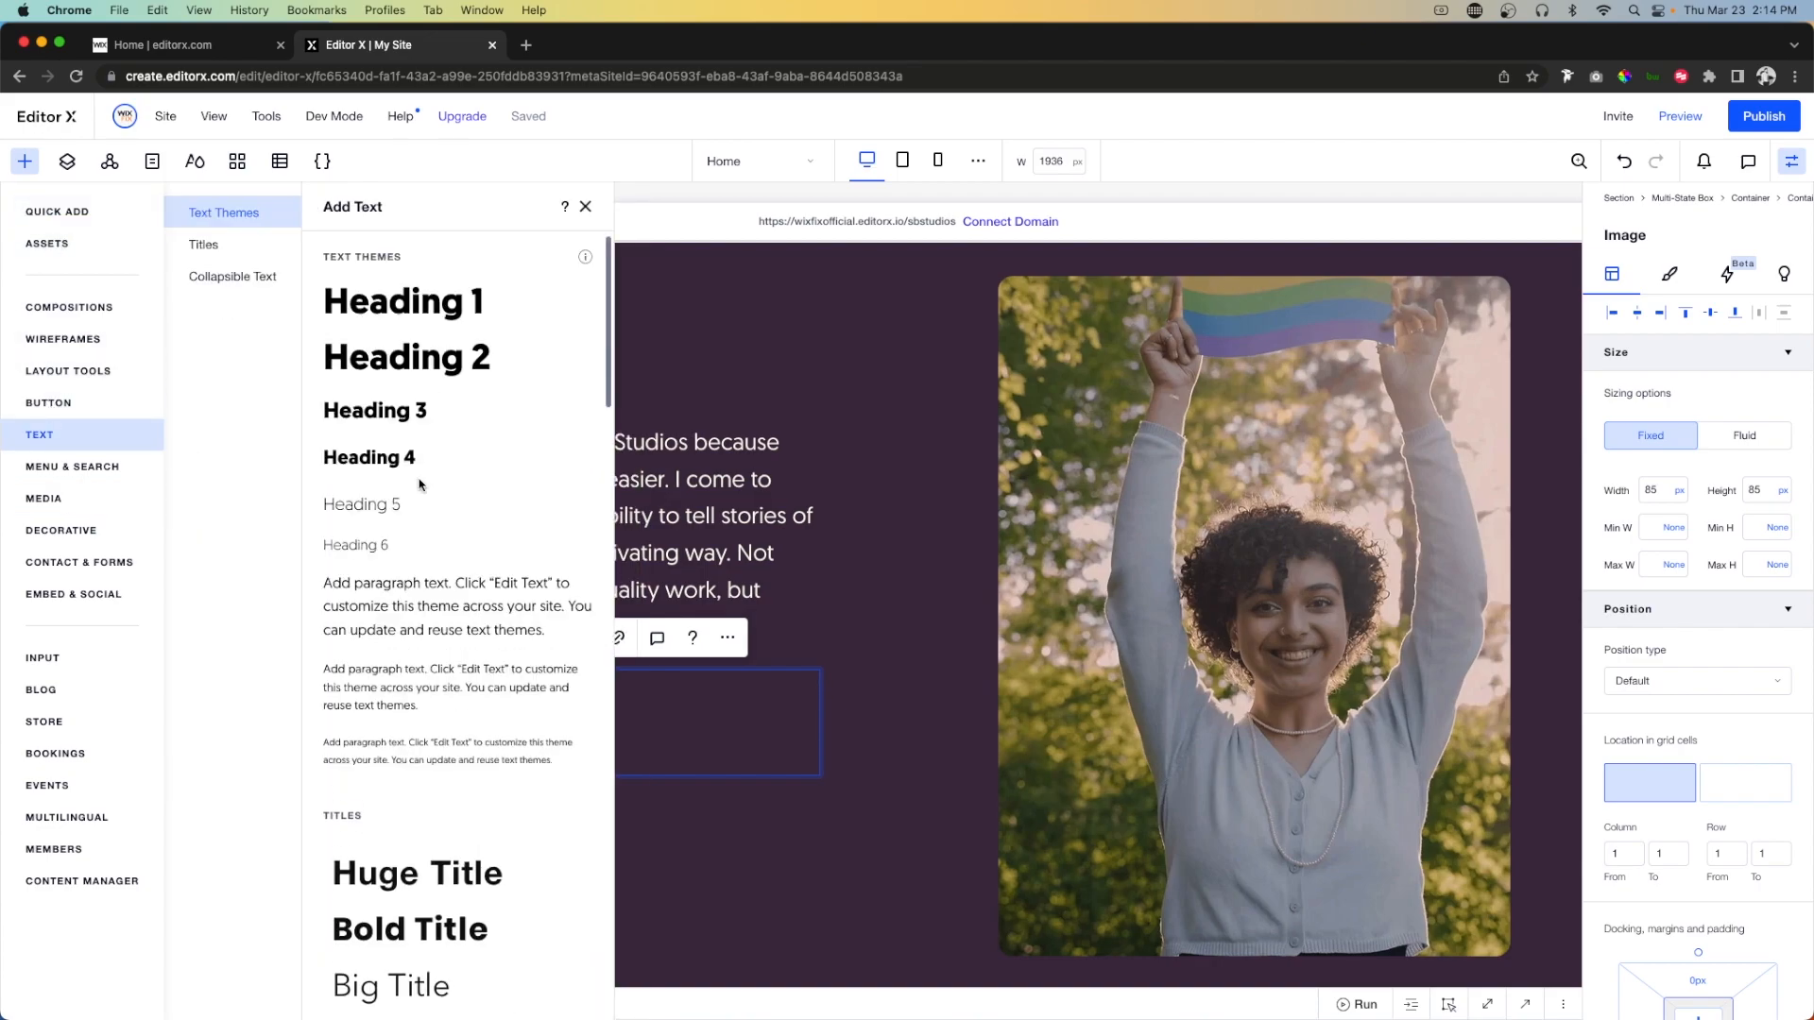
pyautogui.moveTo(361, 463); pyautogui.dragTo(653, 718)
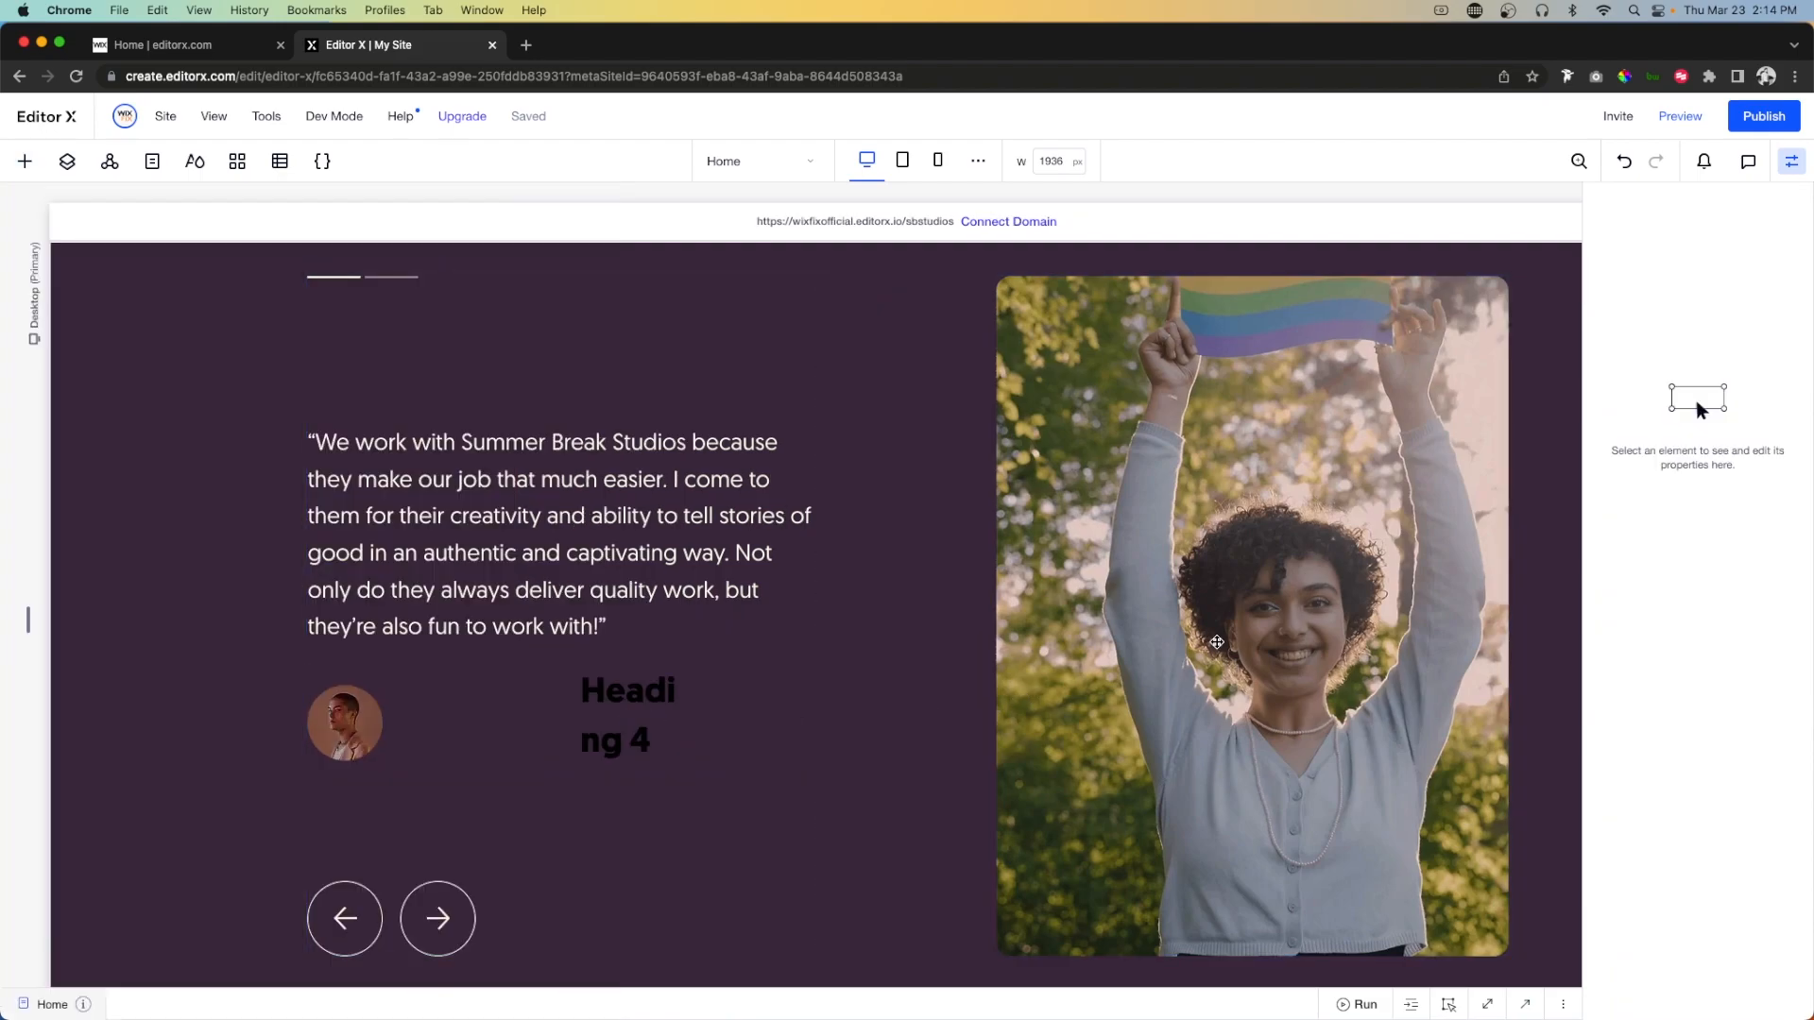
# Set the Heading 4 text's font size to 22 and color it the lightest cream theme color.
pyautogui.click(623, 710)
pyautogui.doubleClick(624, 710)
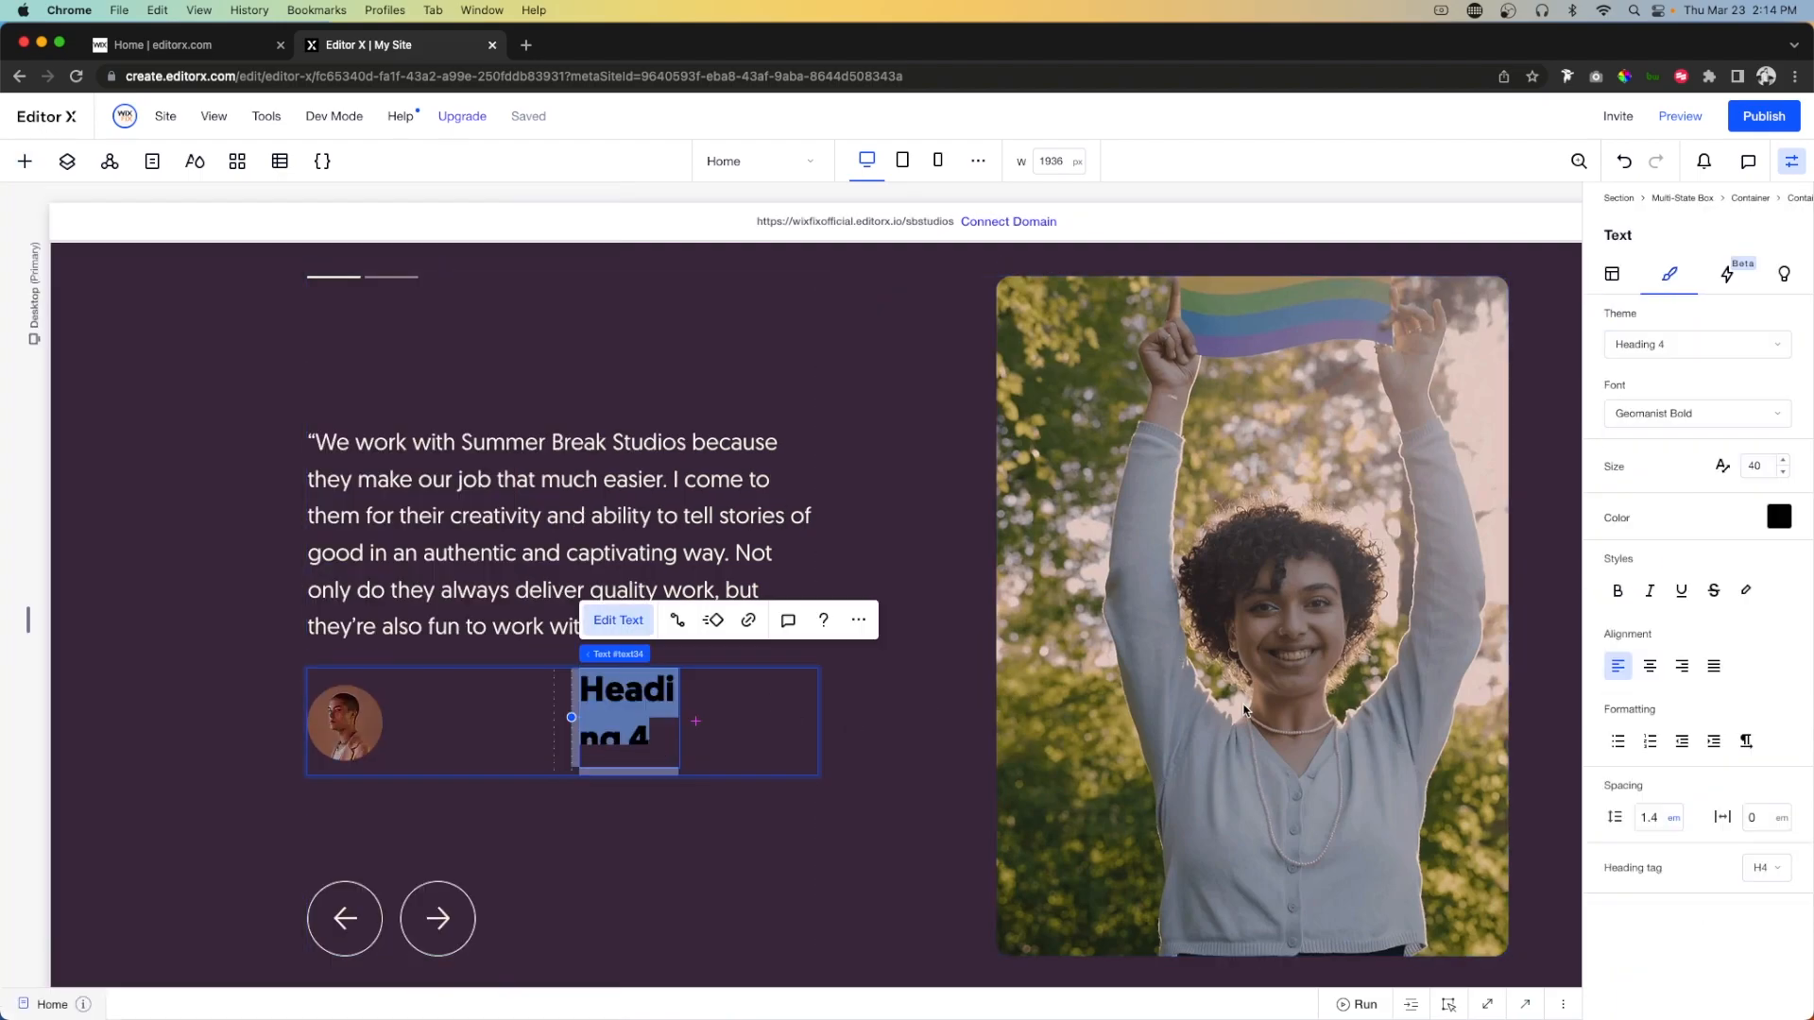
pyautogui.click(1762, 467)
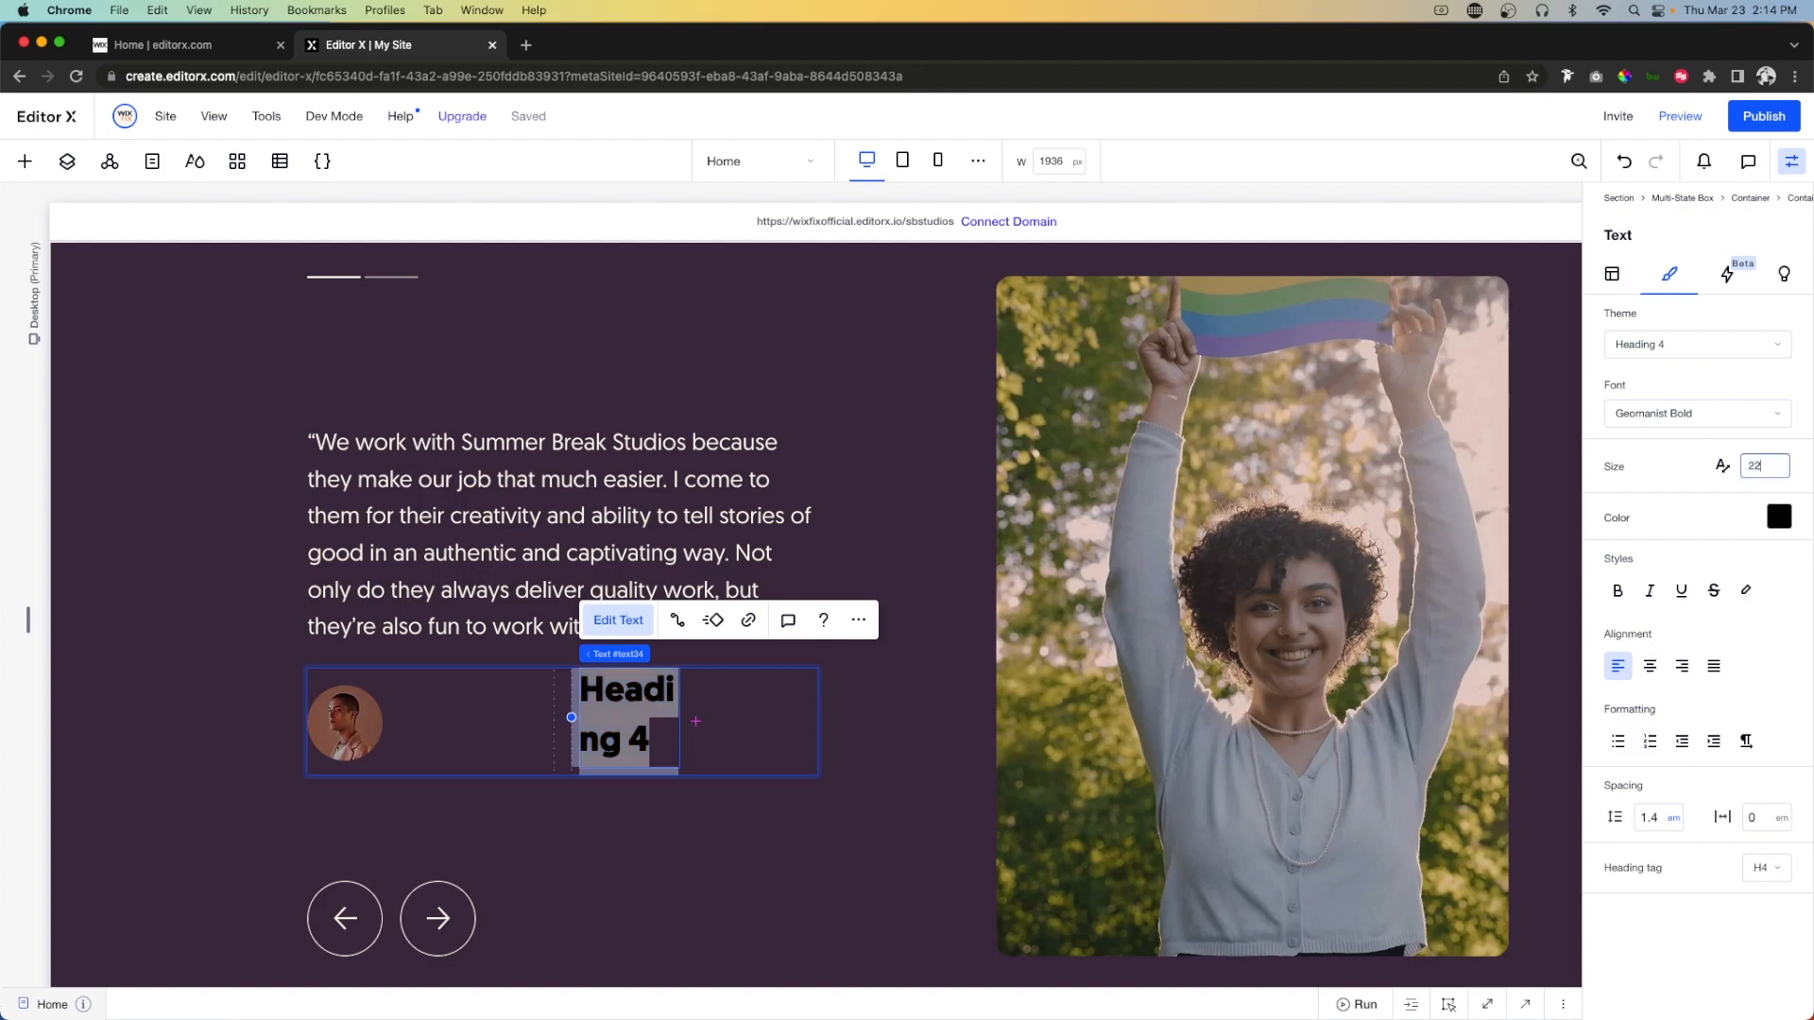
pyautogui.write('22')
pyautogui.press('Return')
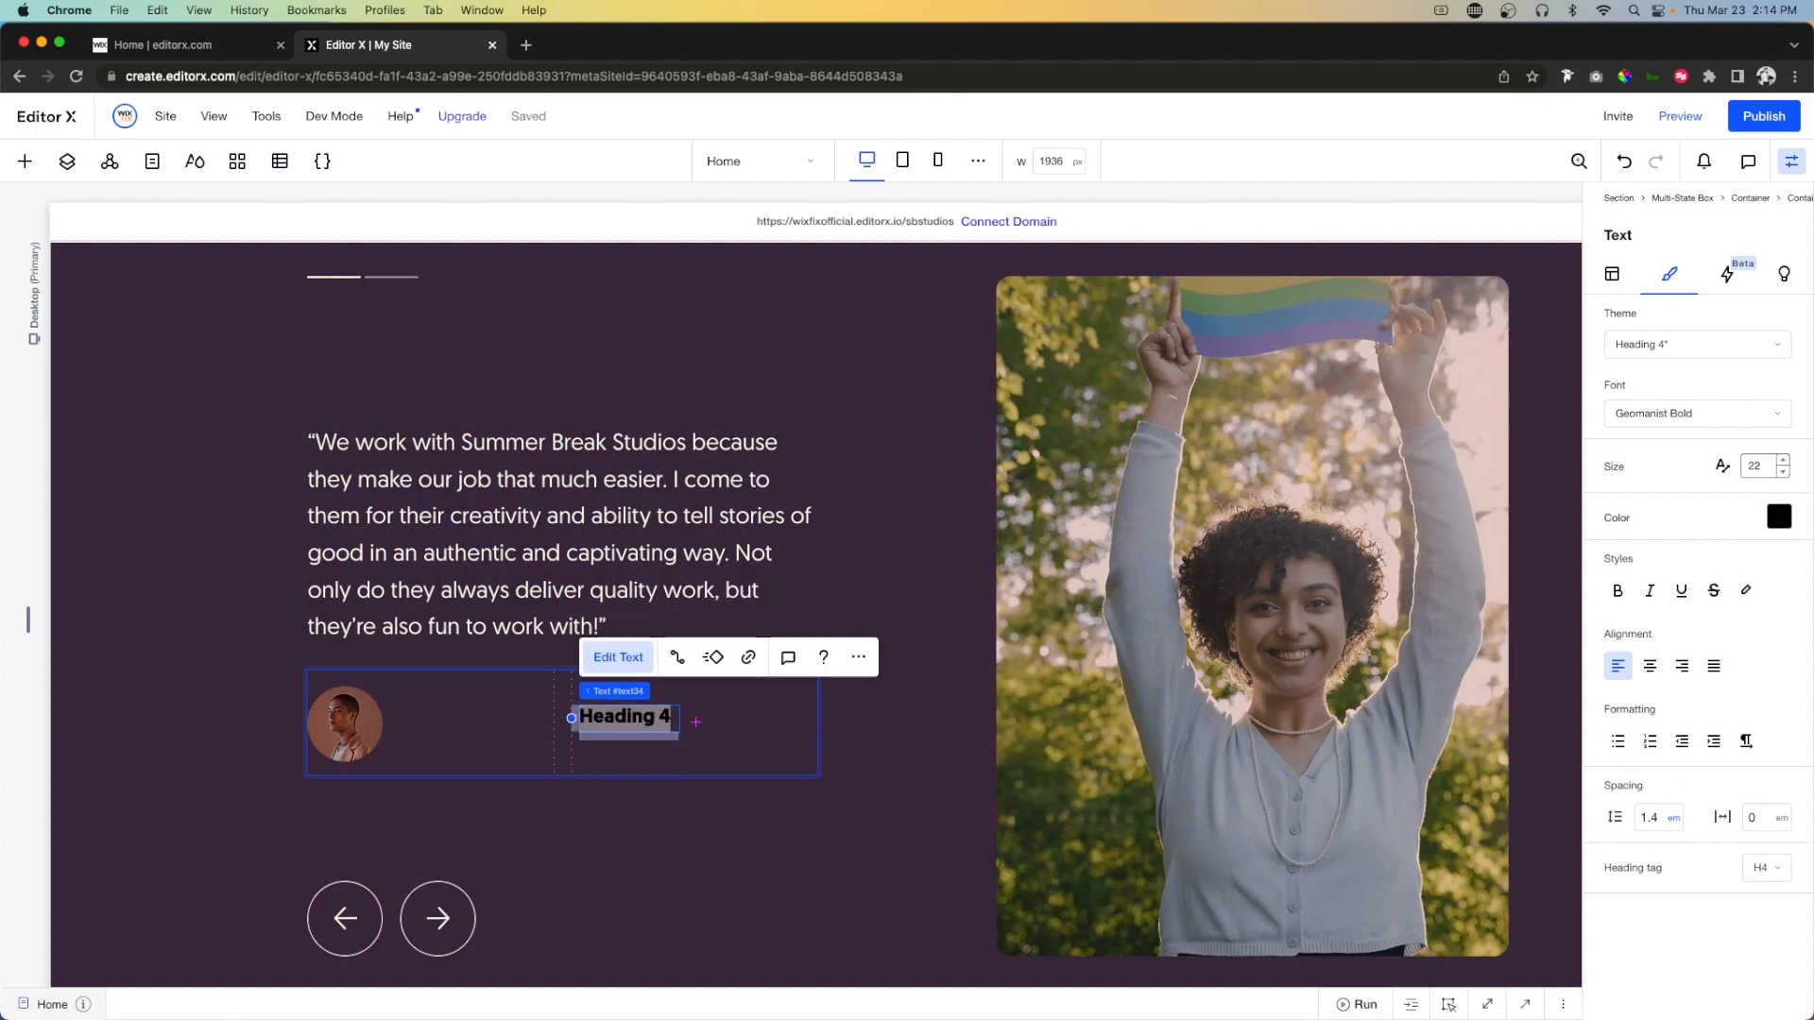
pyautogui.click(1785, 524)
pyautogui.click(1635, 701)
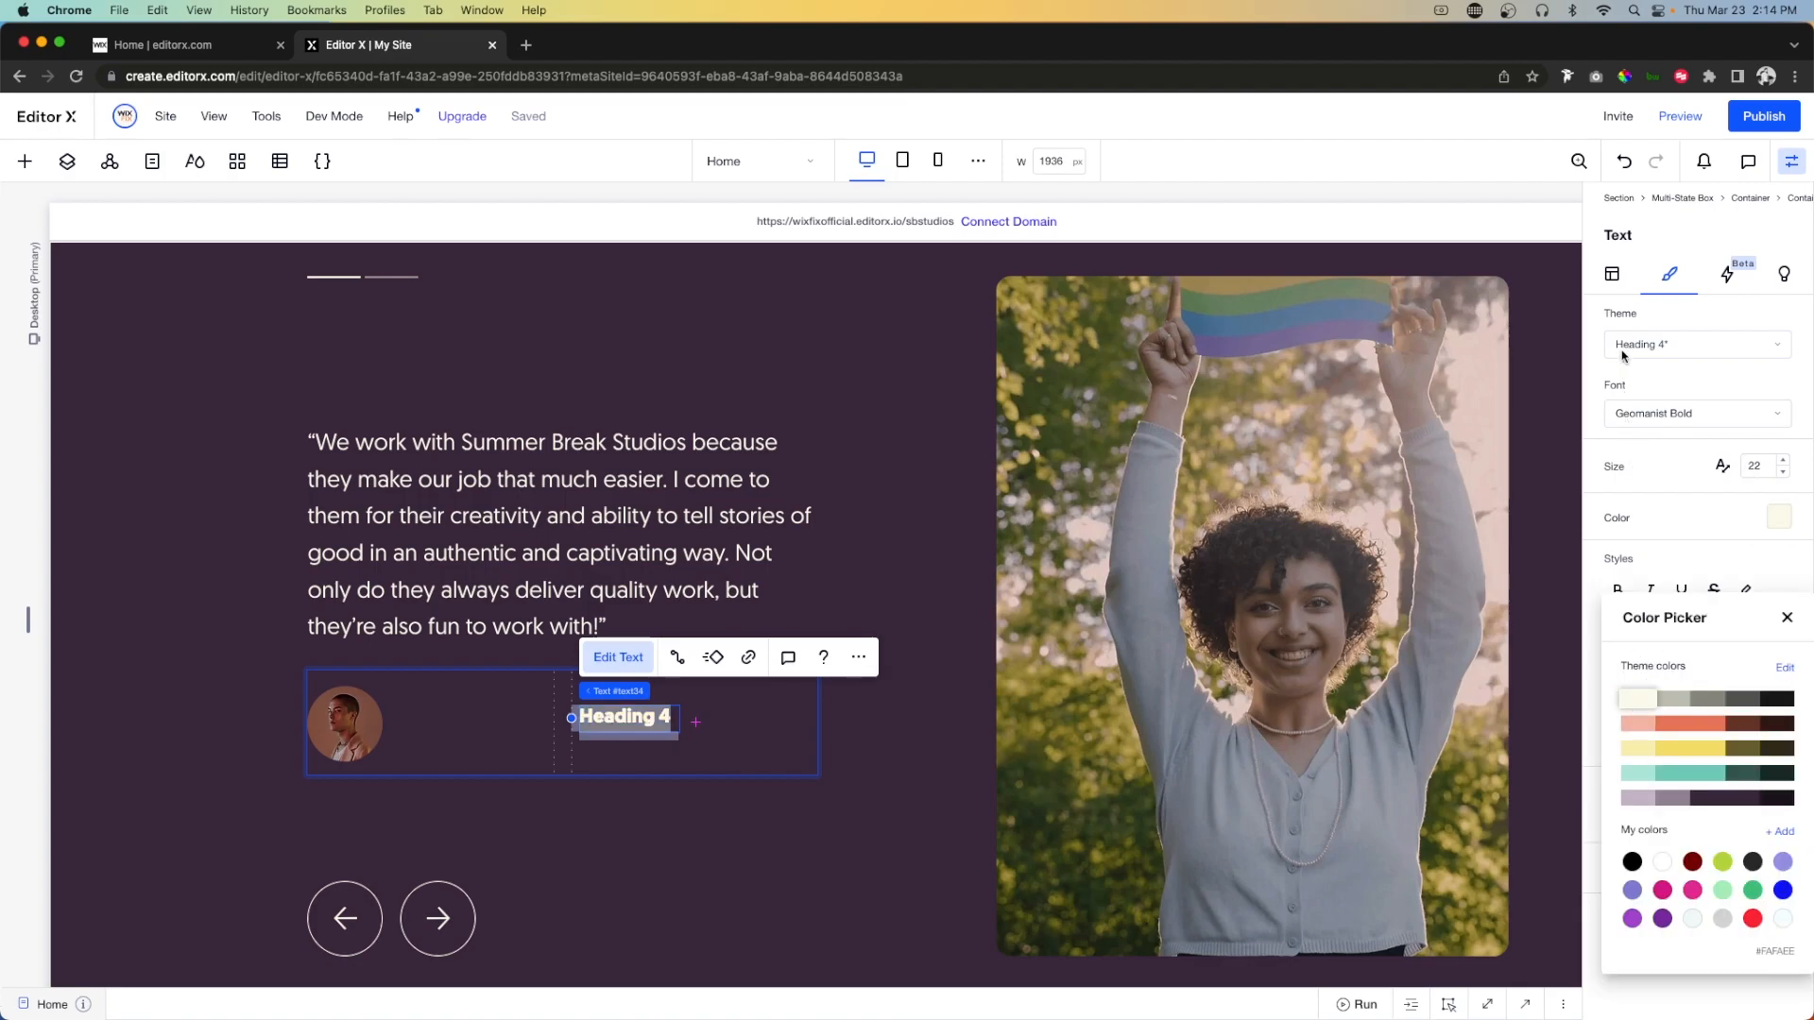
# Align the heading to the top left of its cell and set its width to 100%.
pyautogui.click(1617, 277)
pyautogui.click(1616, 277)
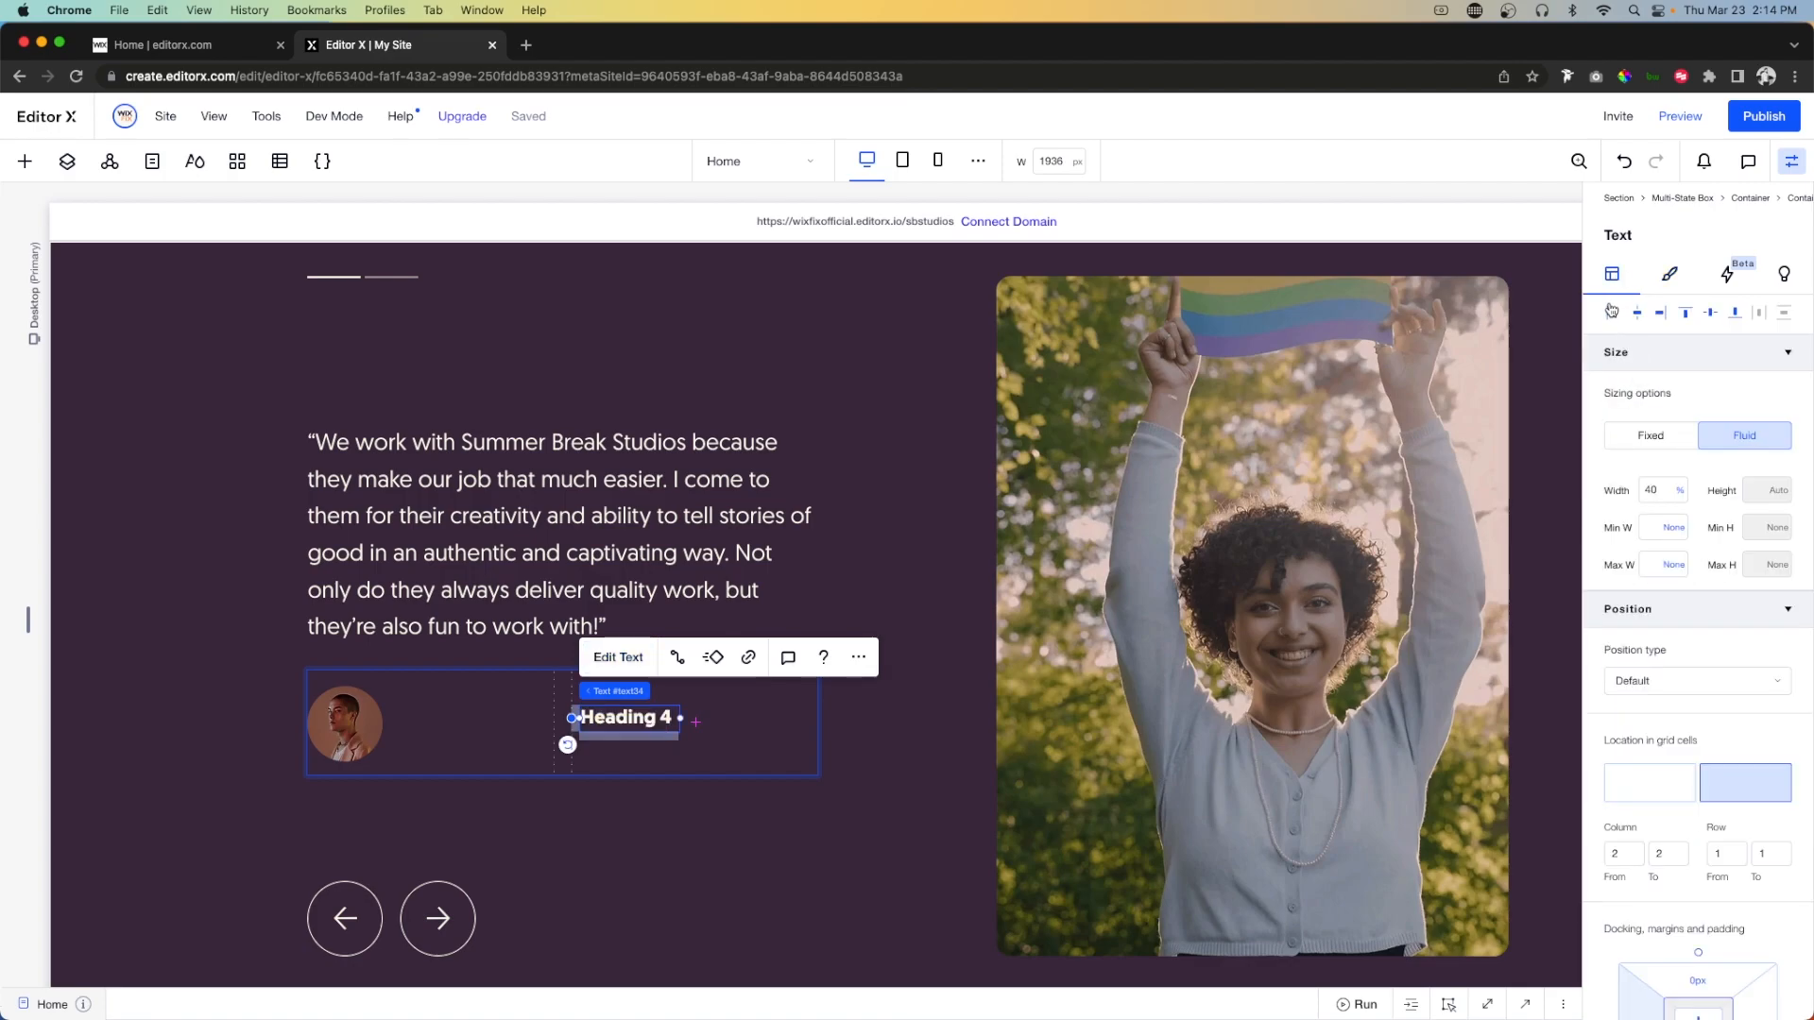
pyautogui.click(1685, 316)
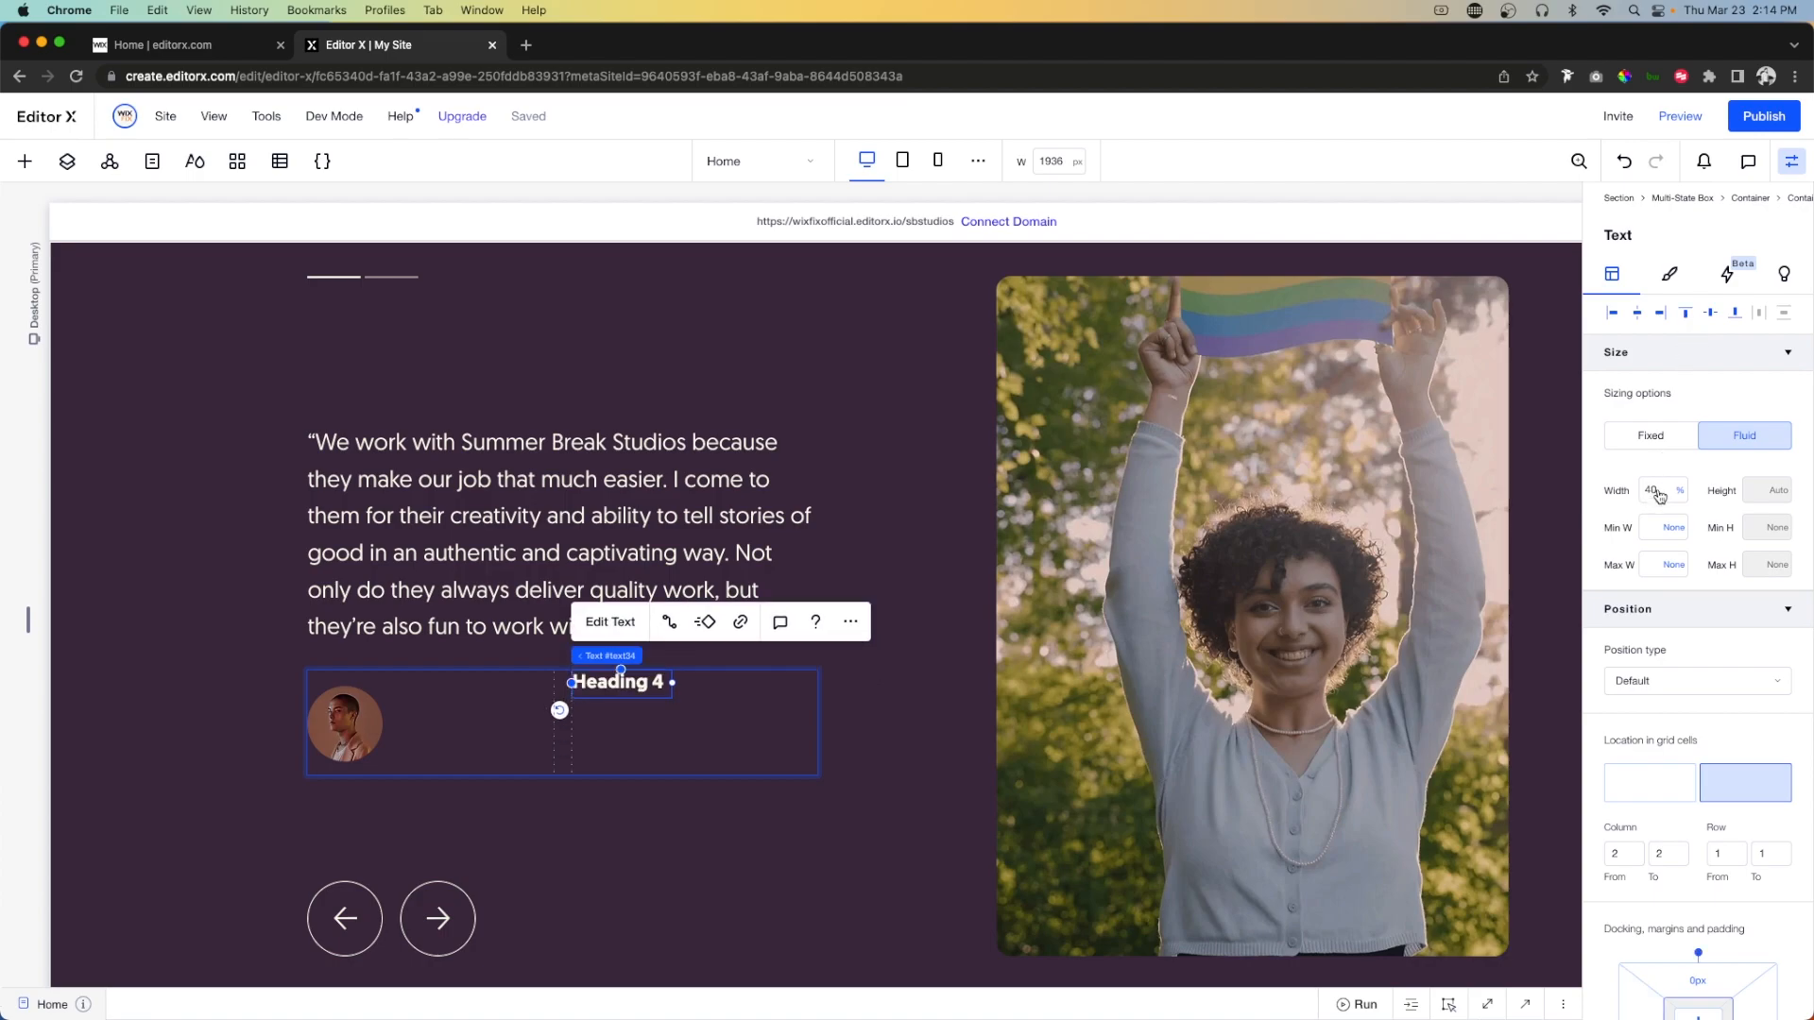
pyautogui.click(1658, 490)
pyautogui.write('100')
pyautogui.press('Return')
# Replace the heading placeholder with “Client Name” and change its font to Geomanist Medium.
pyautogui.doubleClick(619, 682)
pyautogui.write('Client')
pyautogui.write(' Nme')
pyautogui.write('e')
pyautogui.press('super+a')
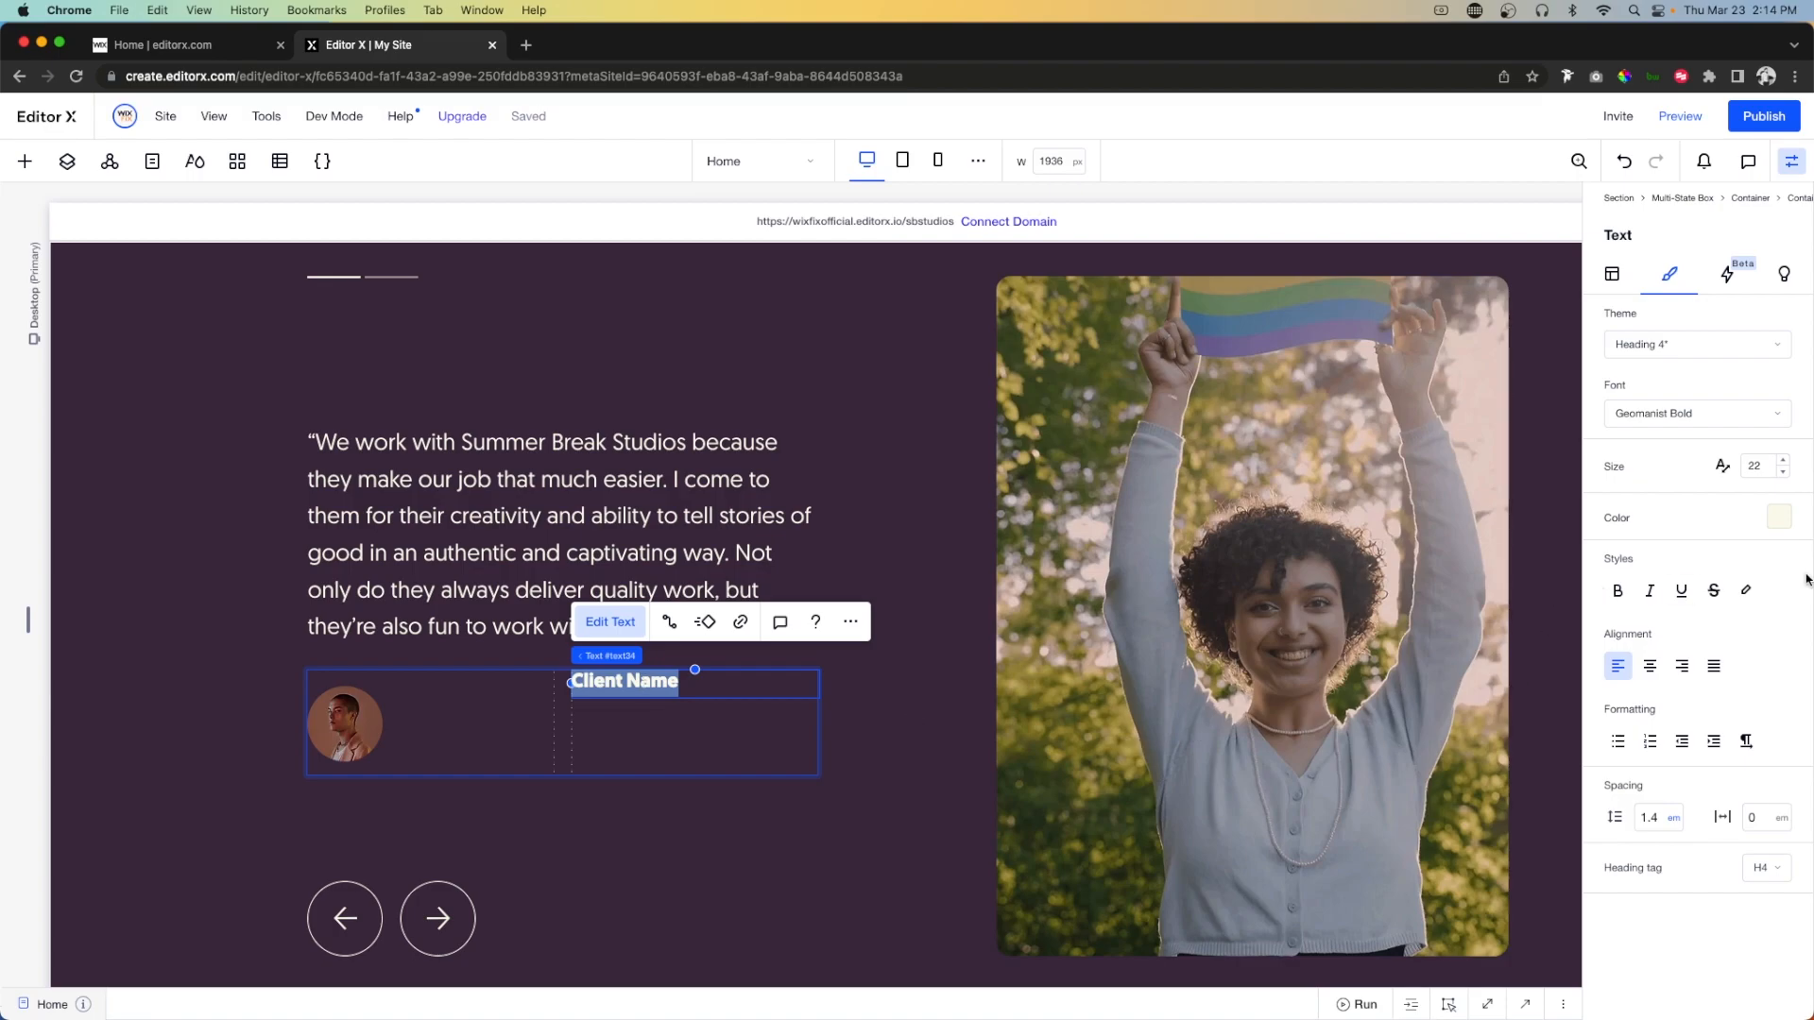
pyautogui.click(1726, 414)
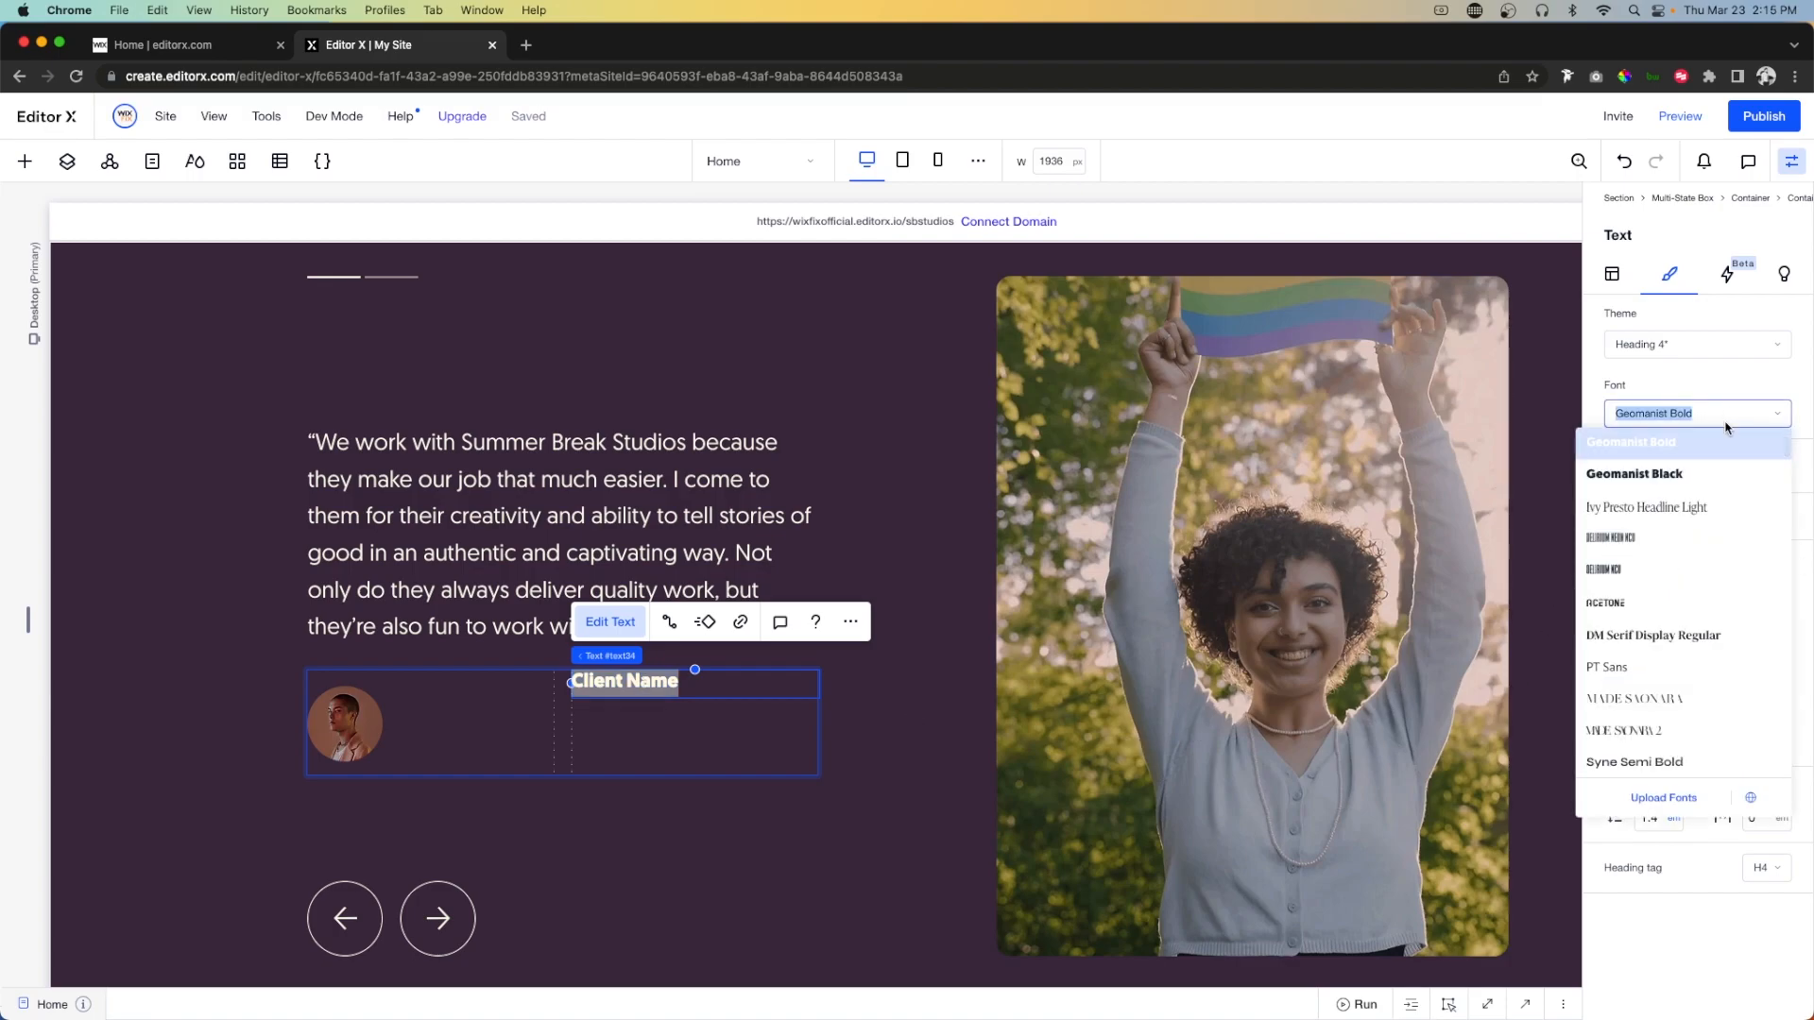
pyautogui.scroll(3, 1698, 578)
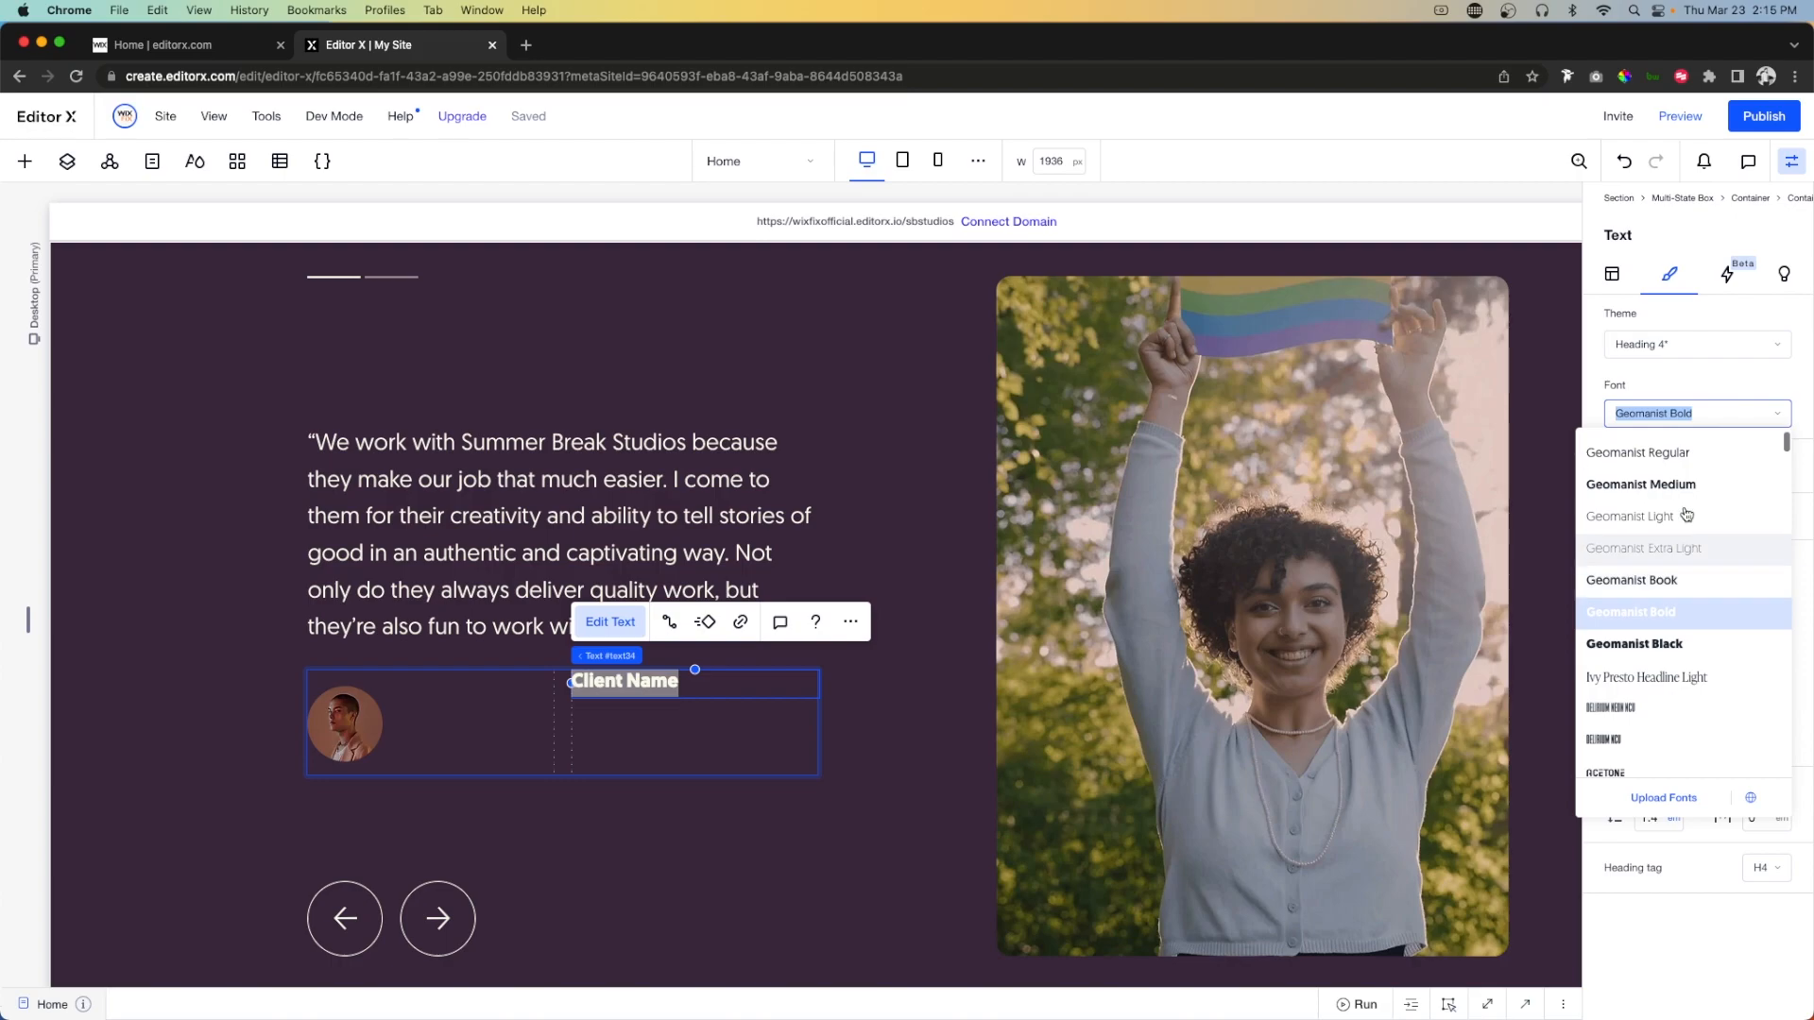
pyautogui.click(1685, 486)
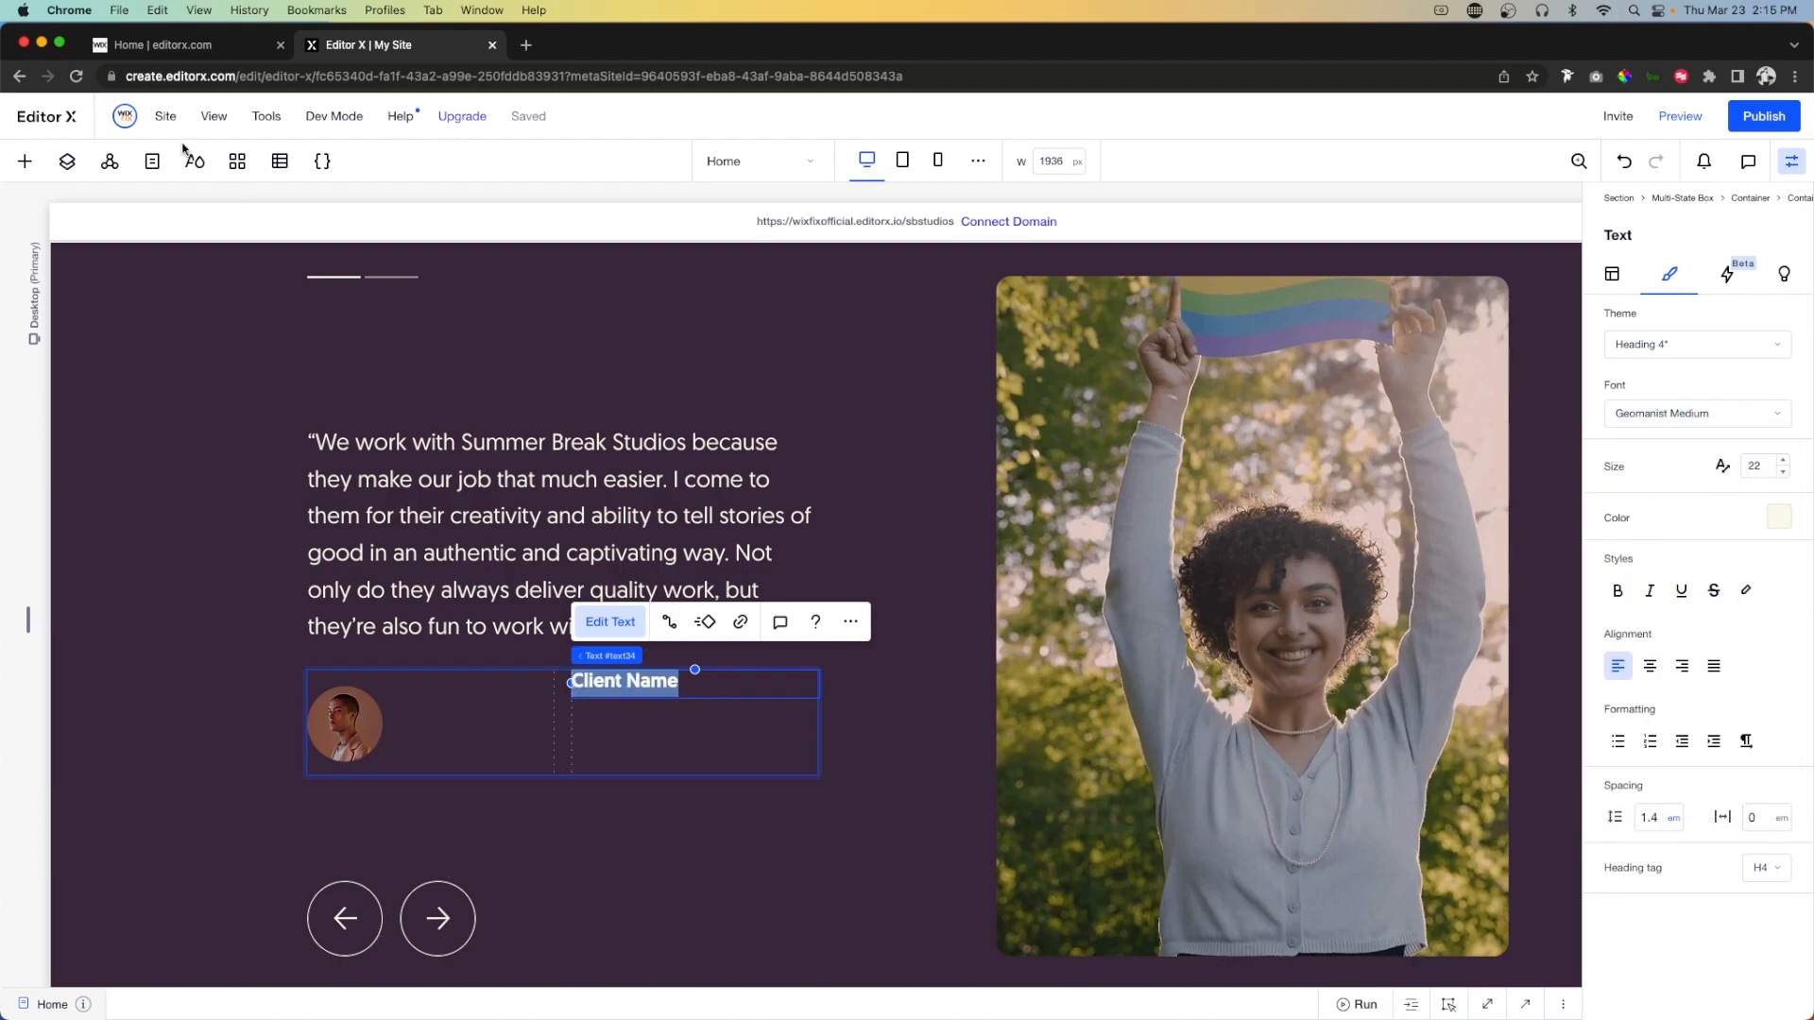
# Add a Heading 6 text element below “Client Name” in the container's second cell.
pyautogui.click(25, 161)
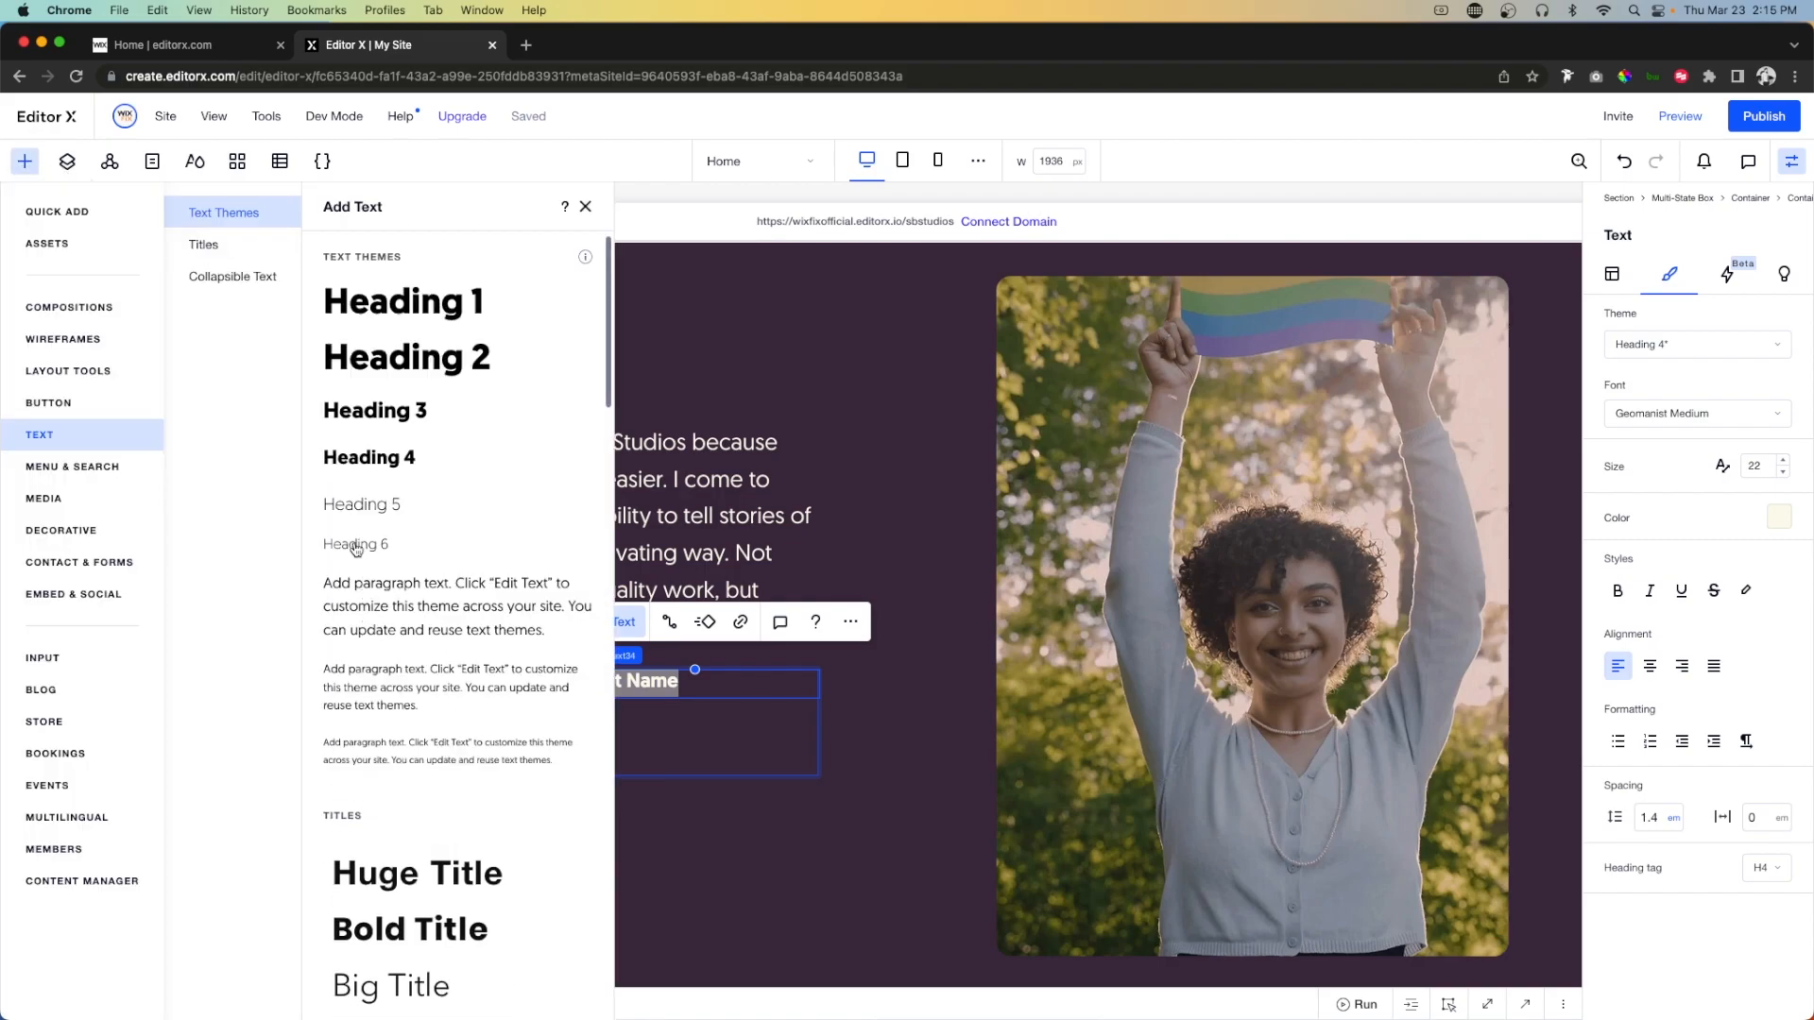
pyautogui.click(662, 732)
pyautogui.moveTo(665, 723); pyautogui.dragTo(695, 730)
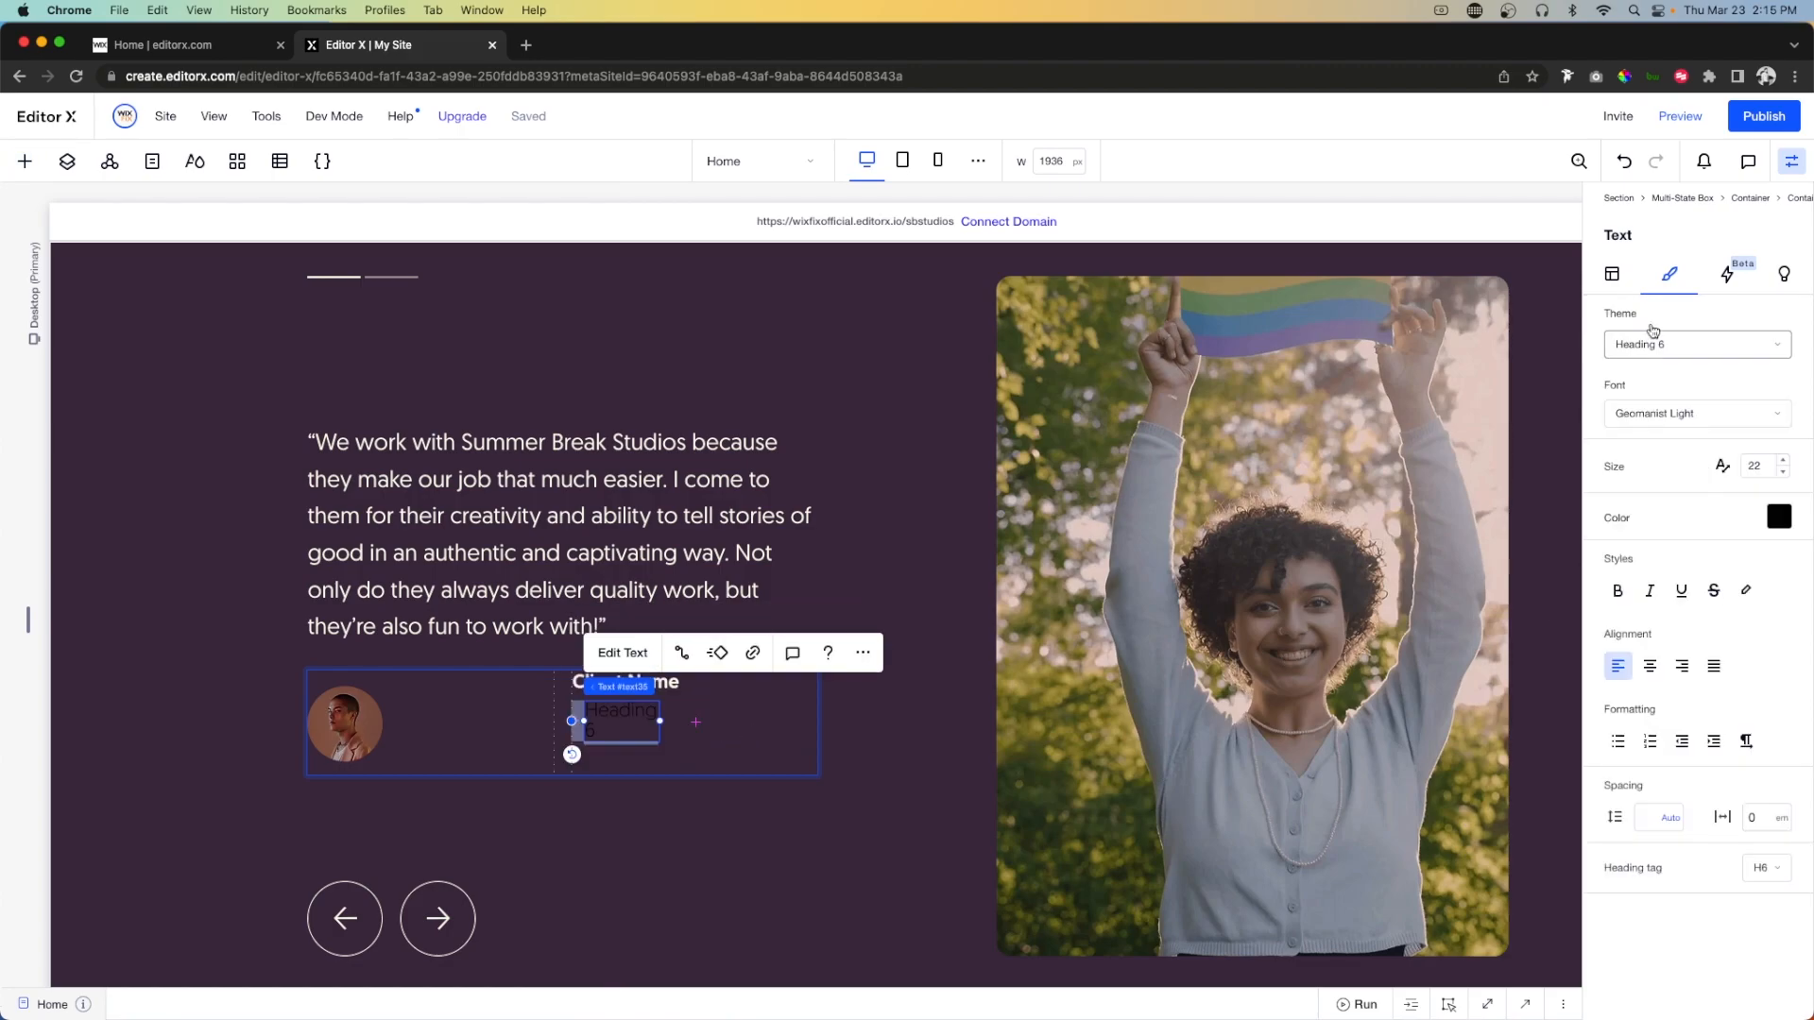
# Align the Heading 6 text to the left edge of its cell and set its width to 100%.
pyautogui.click(1610, 276)
pyautogui.click(1661, 490)
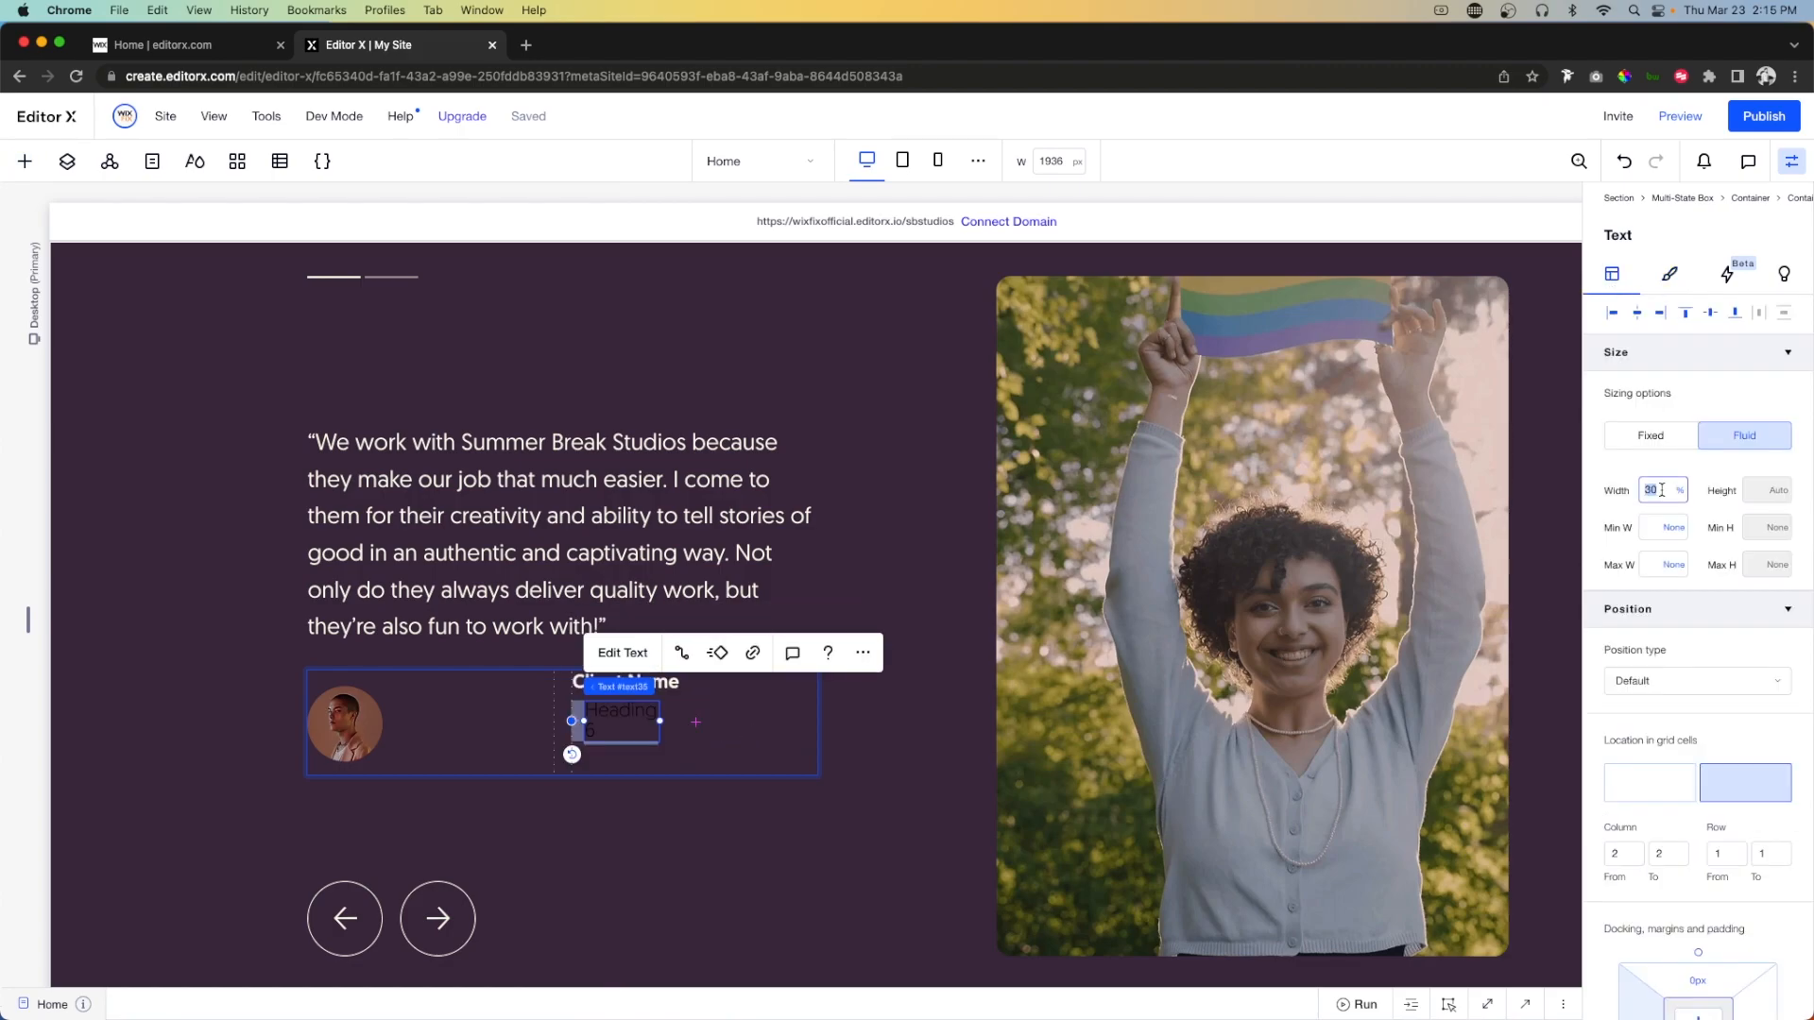
pyautogui.click(1614, 312)
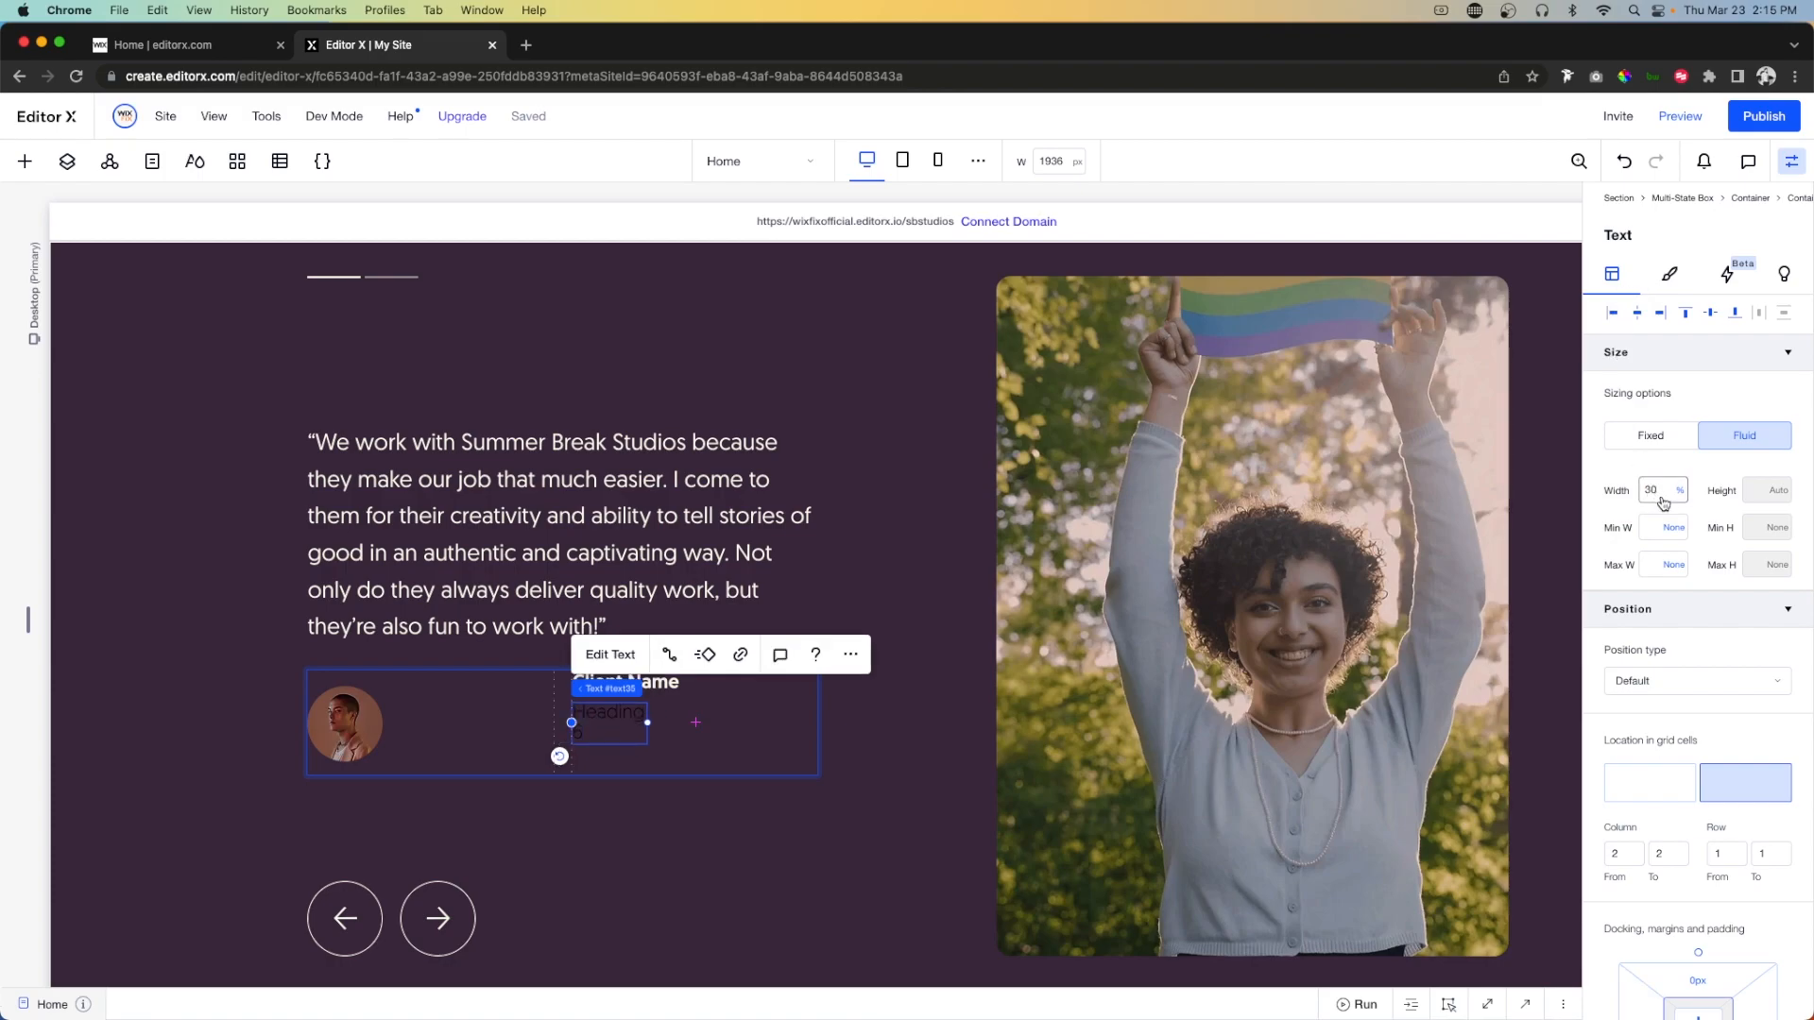
pyautogui.doubleClick(1662, 494)
pyautogui.write('100')
pyautogui.press('Return')
# Color the Heading 6 text the lightest cream theme color and replace its placeholder with “Client Company”.
pyautogui.click(1672, 276)
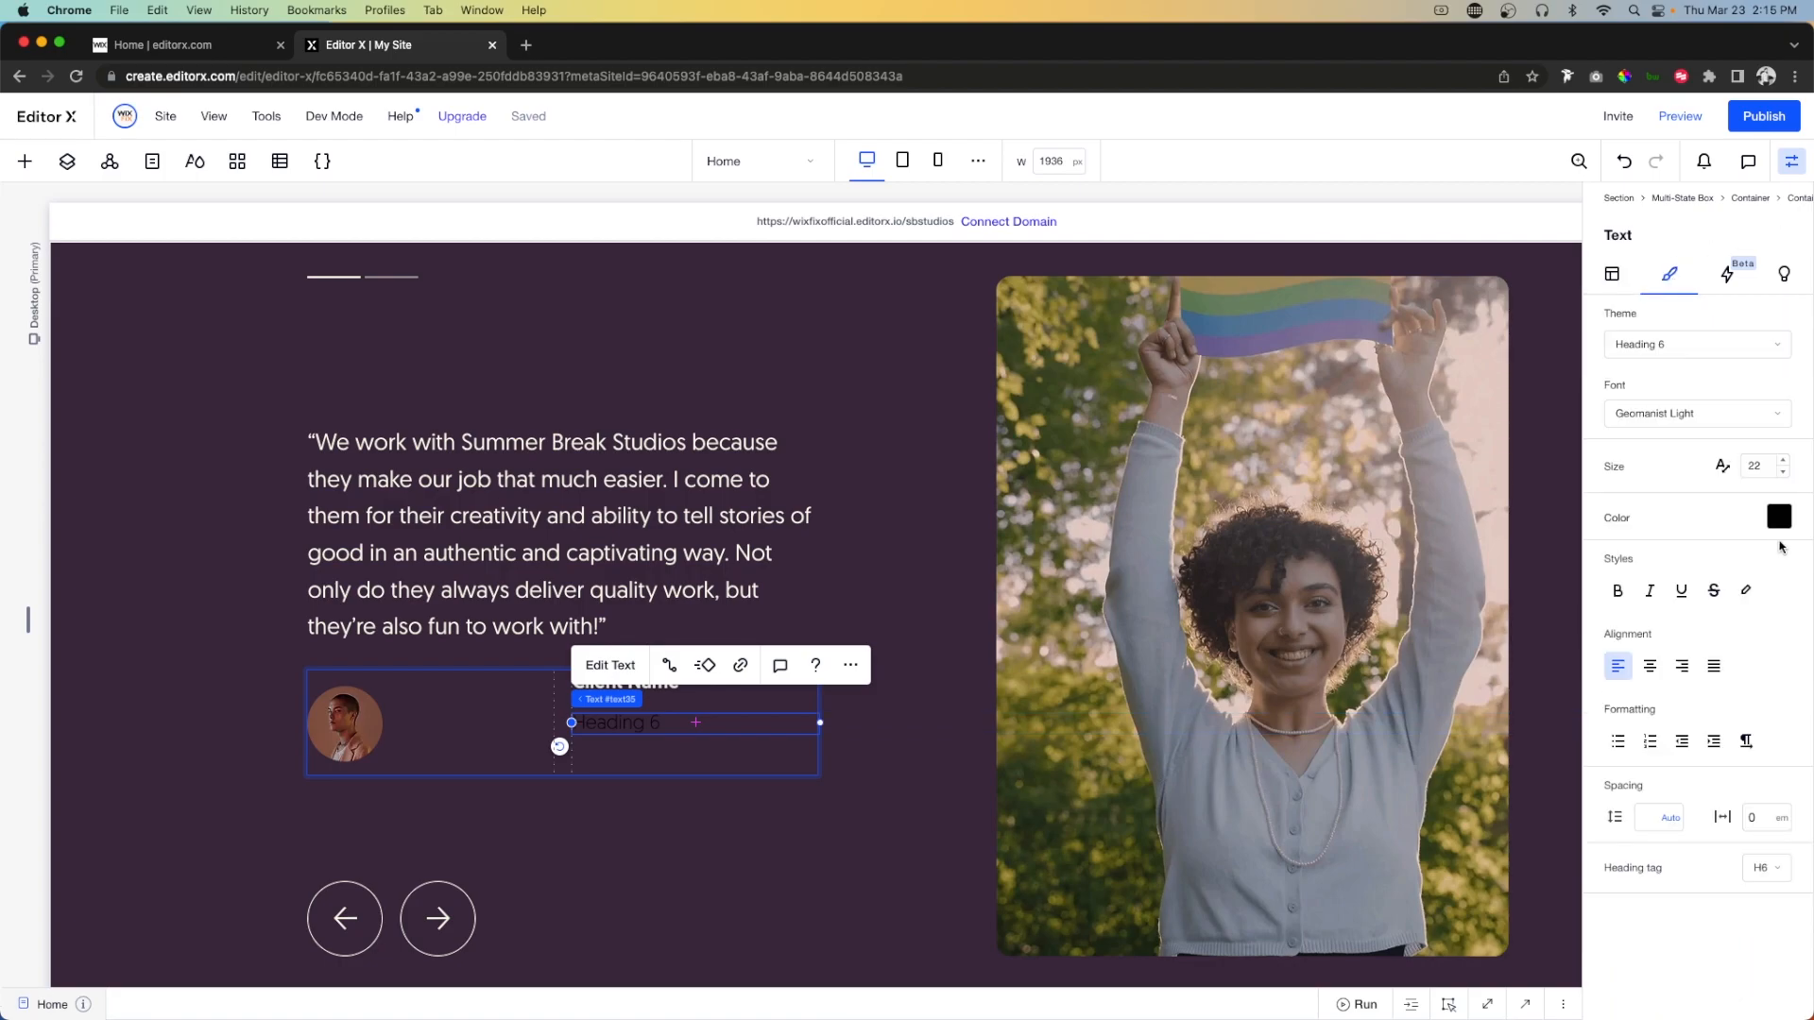
pyautogui.click(1779, 516)
pyautogui.click(1639, 701)
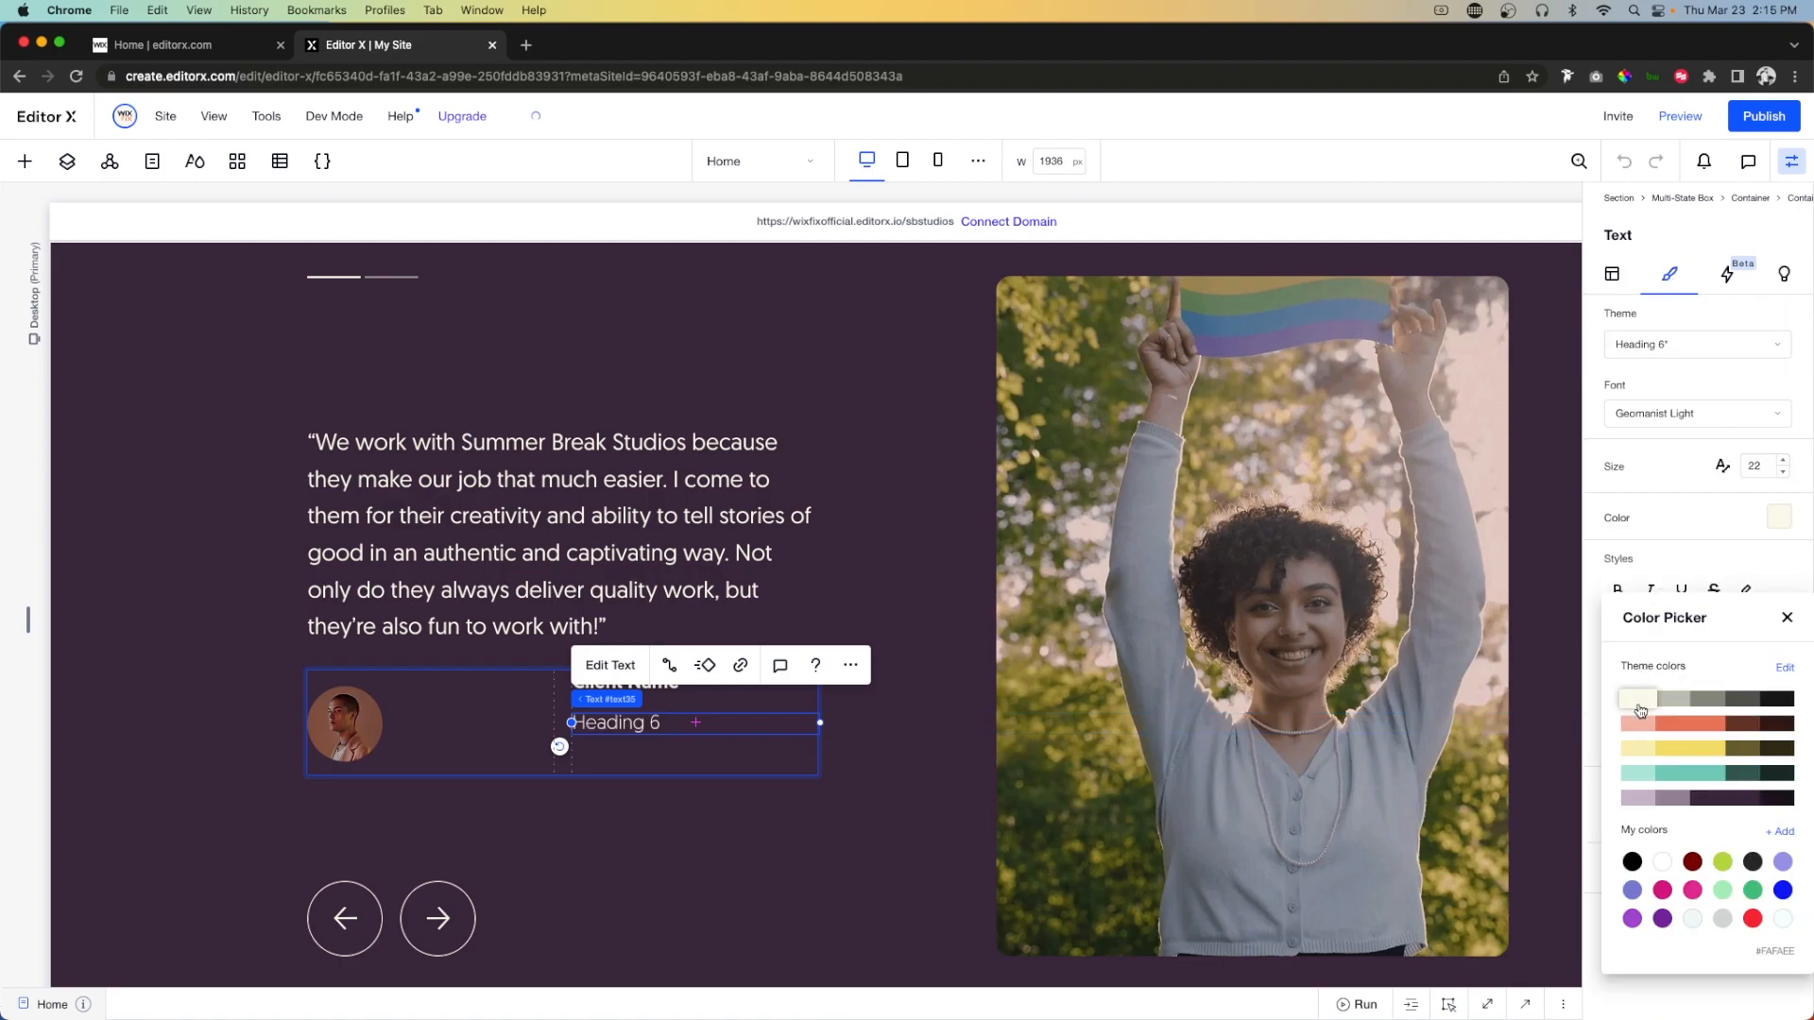
pyautogui.click(633, 723)
pyautogui.doubleClick(632, 722)
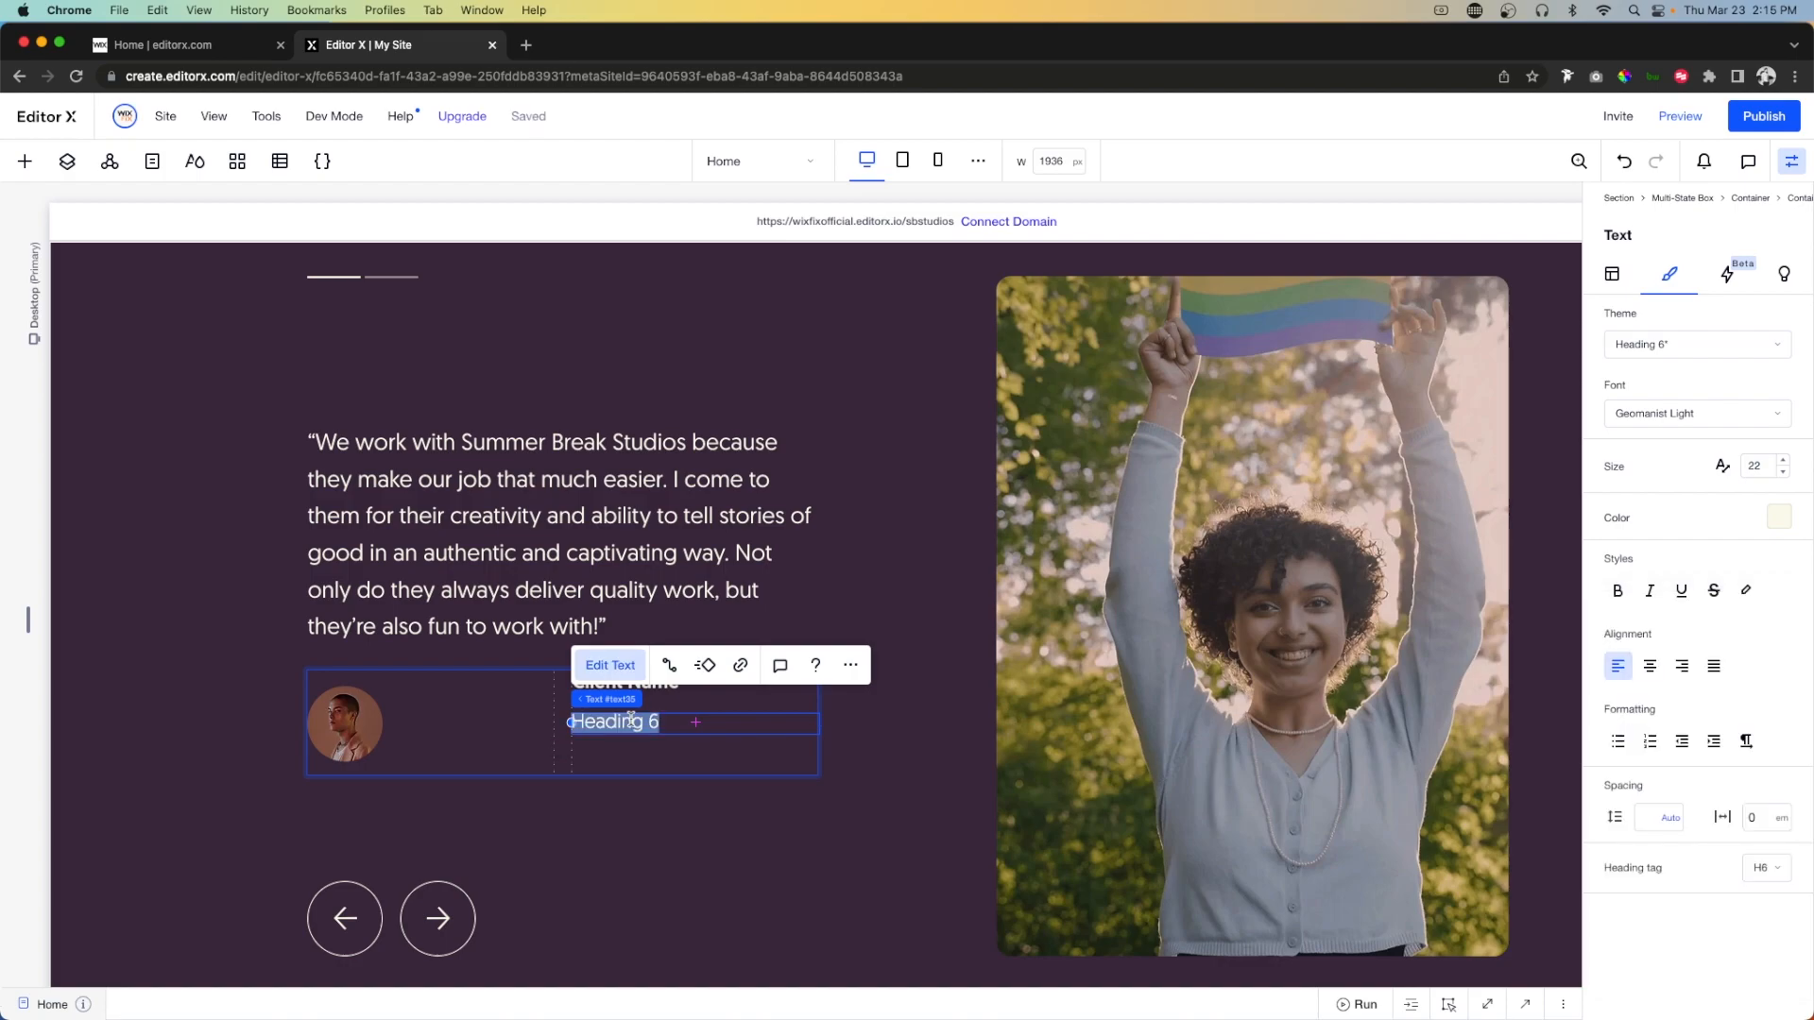
pyautogui.write('Client Compan')
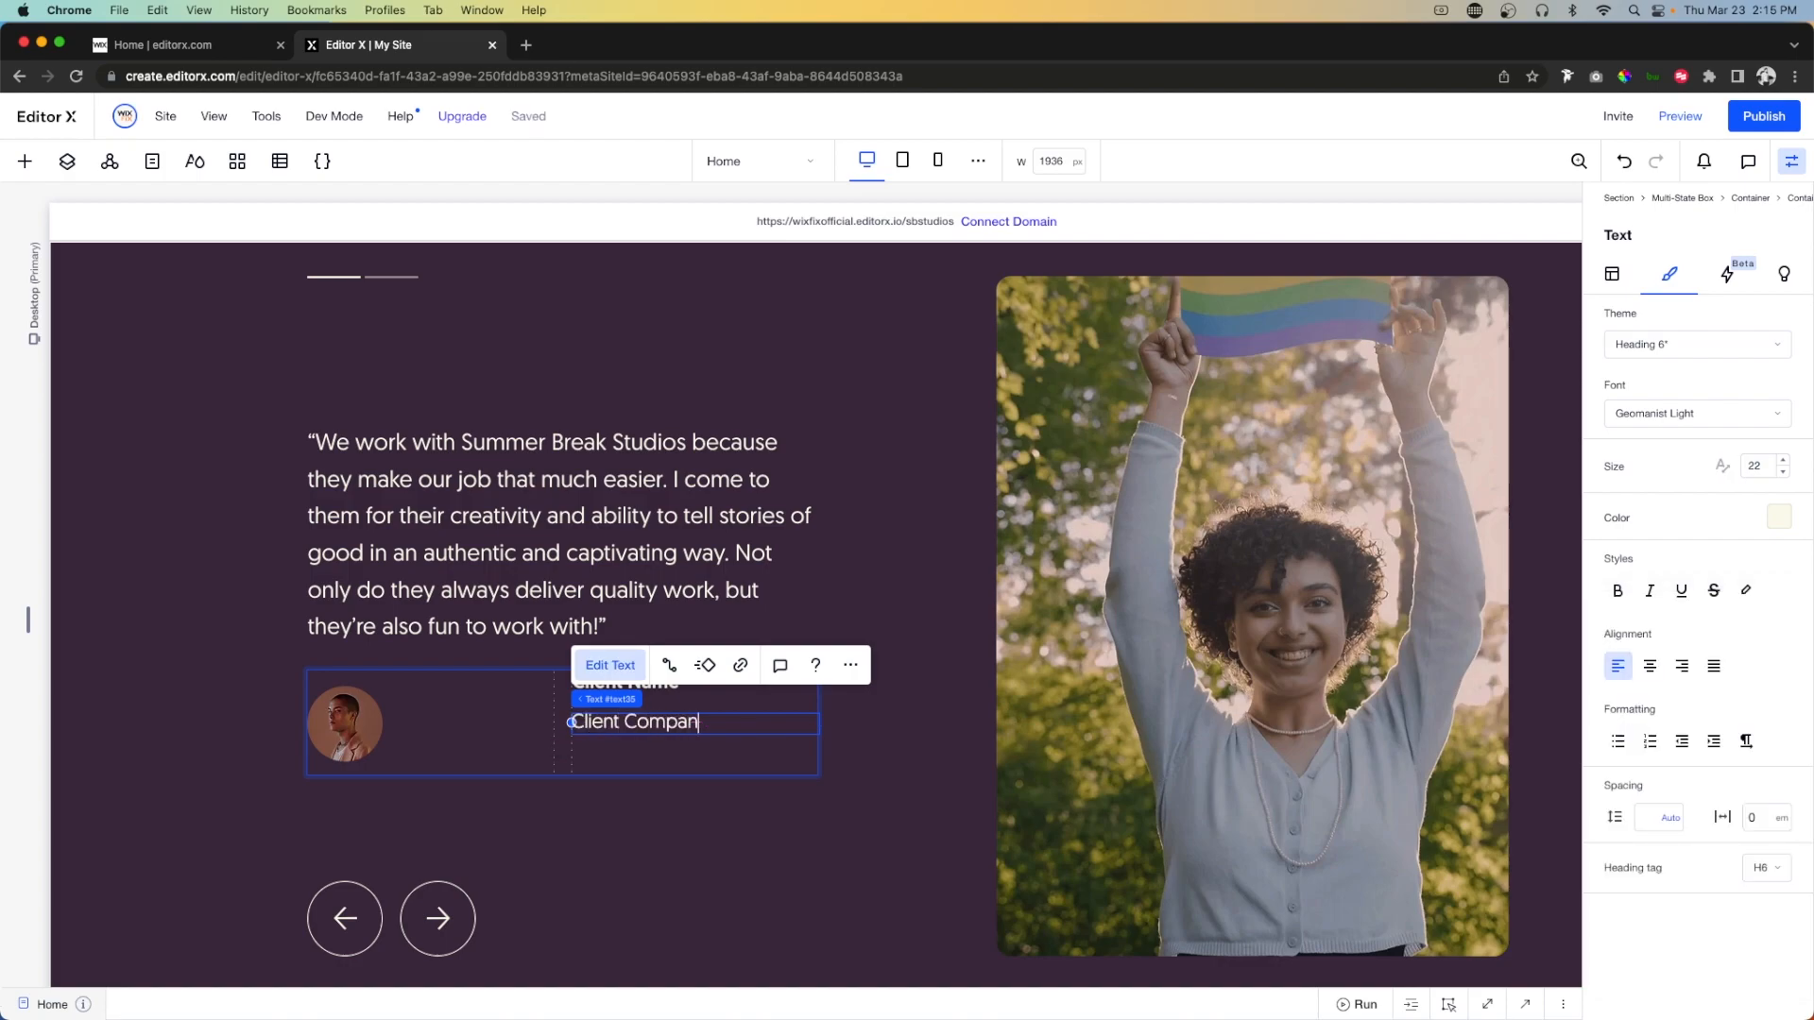
pyautogui.click(719, 767)
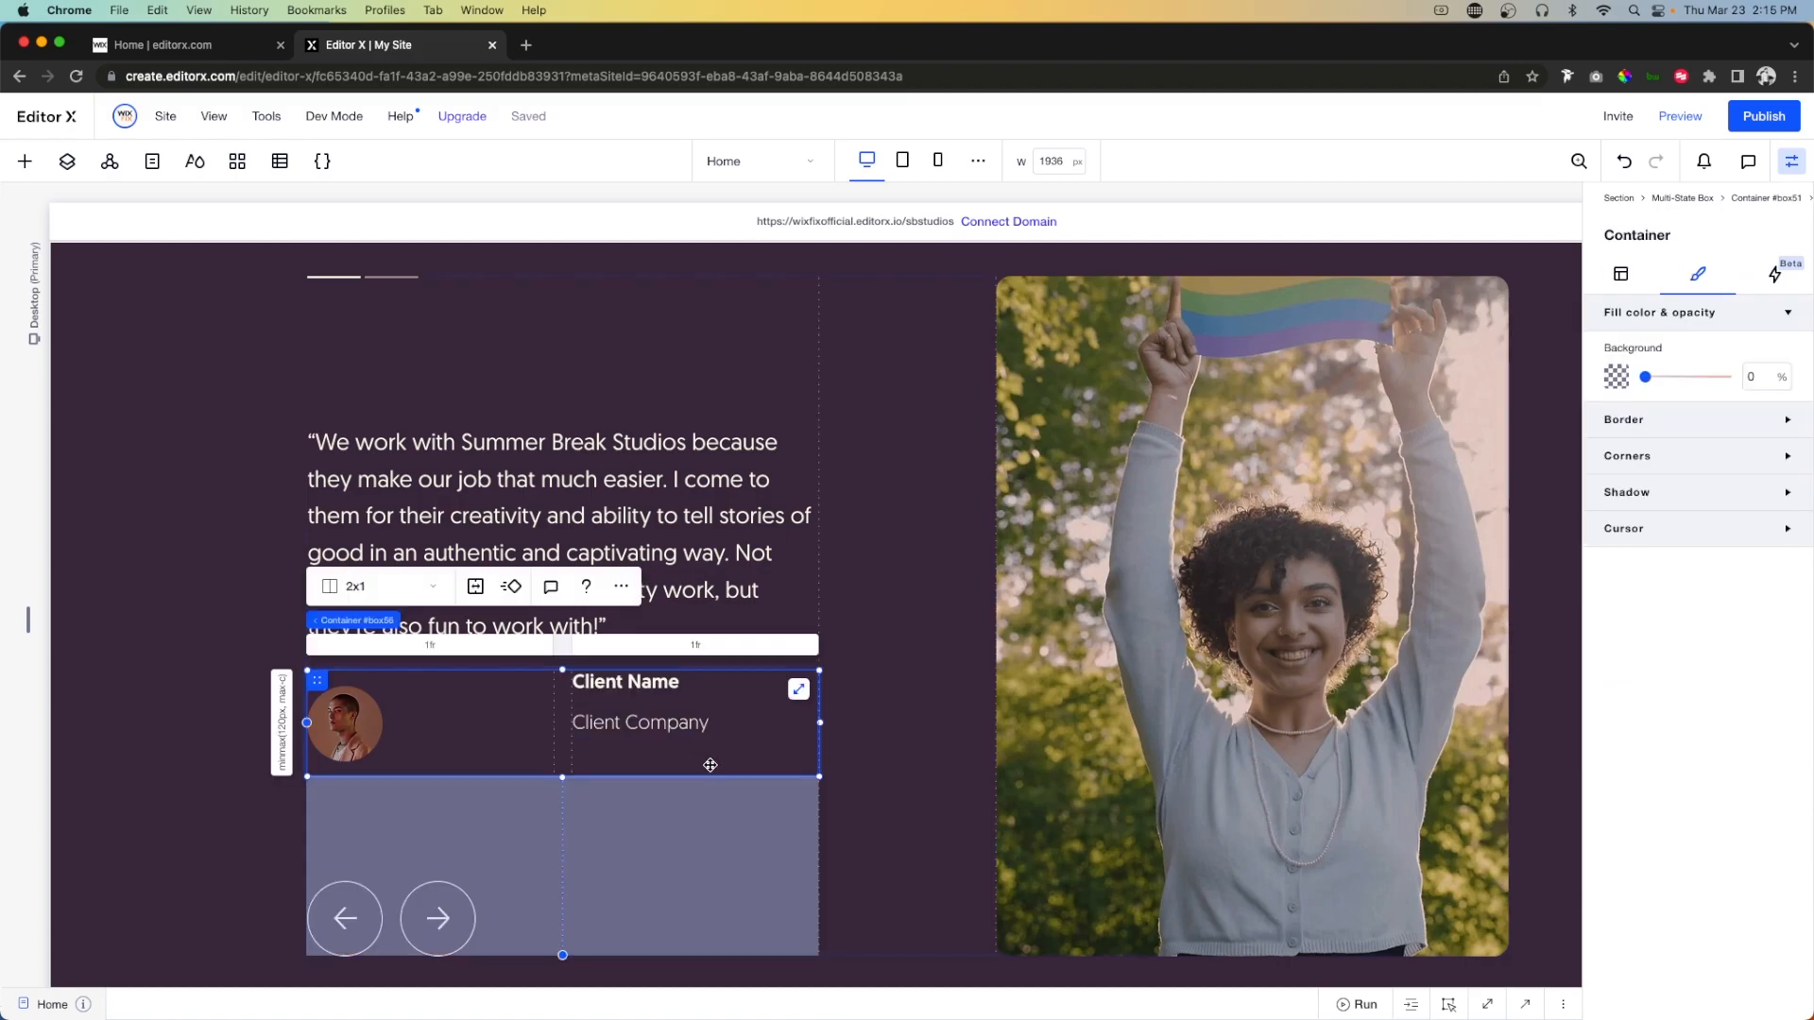
# Nudge “Client Company” up to sit directly beneath “Client Name” and stack the two texts together.
pyautogui.click(646, 725)
pyautogui.hotkey('shift', 'Up')
pyautogui.hotkey('shift', 'Up')
pyautogui.hotkey('shift', 'Down')
pyautogui.hotkey('shift', 'Up')
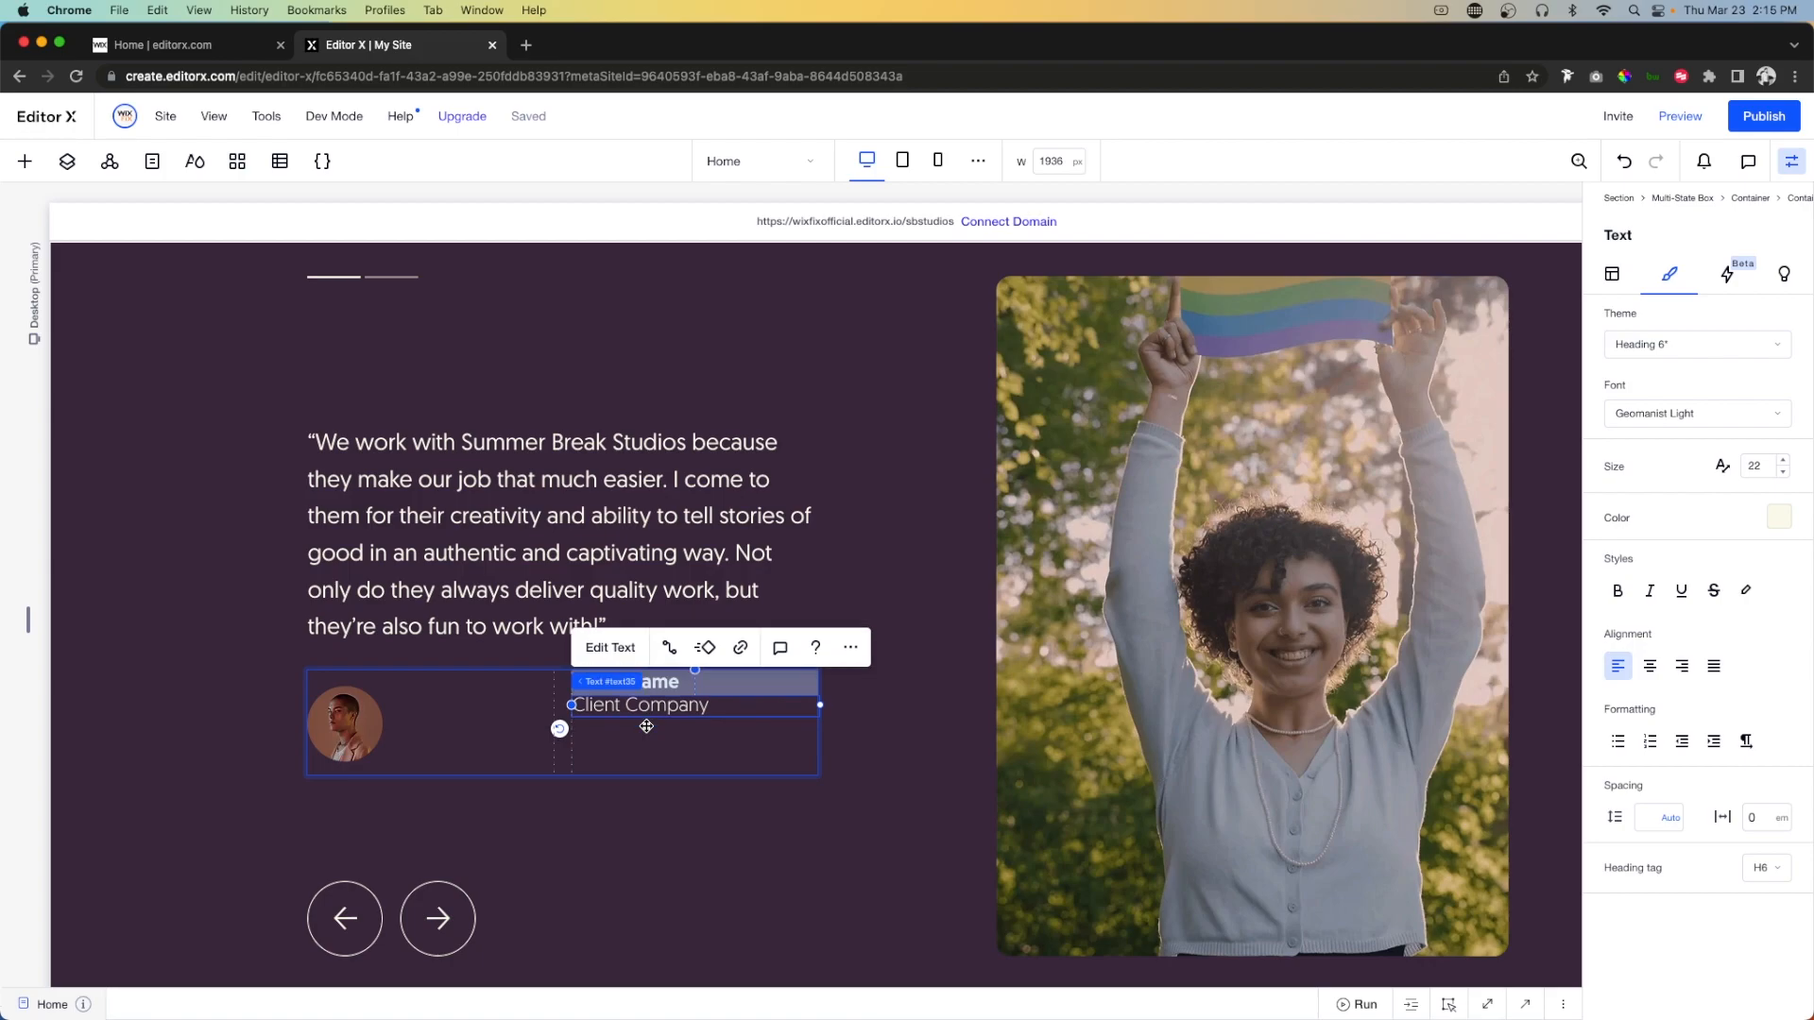
pyautogui.keyDown('shift'); pyautogui.click(656, 687); pyautogui.keyUp('shift')
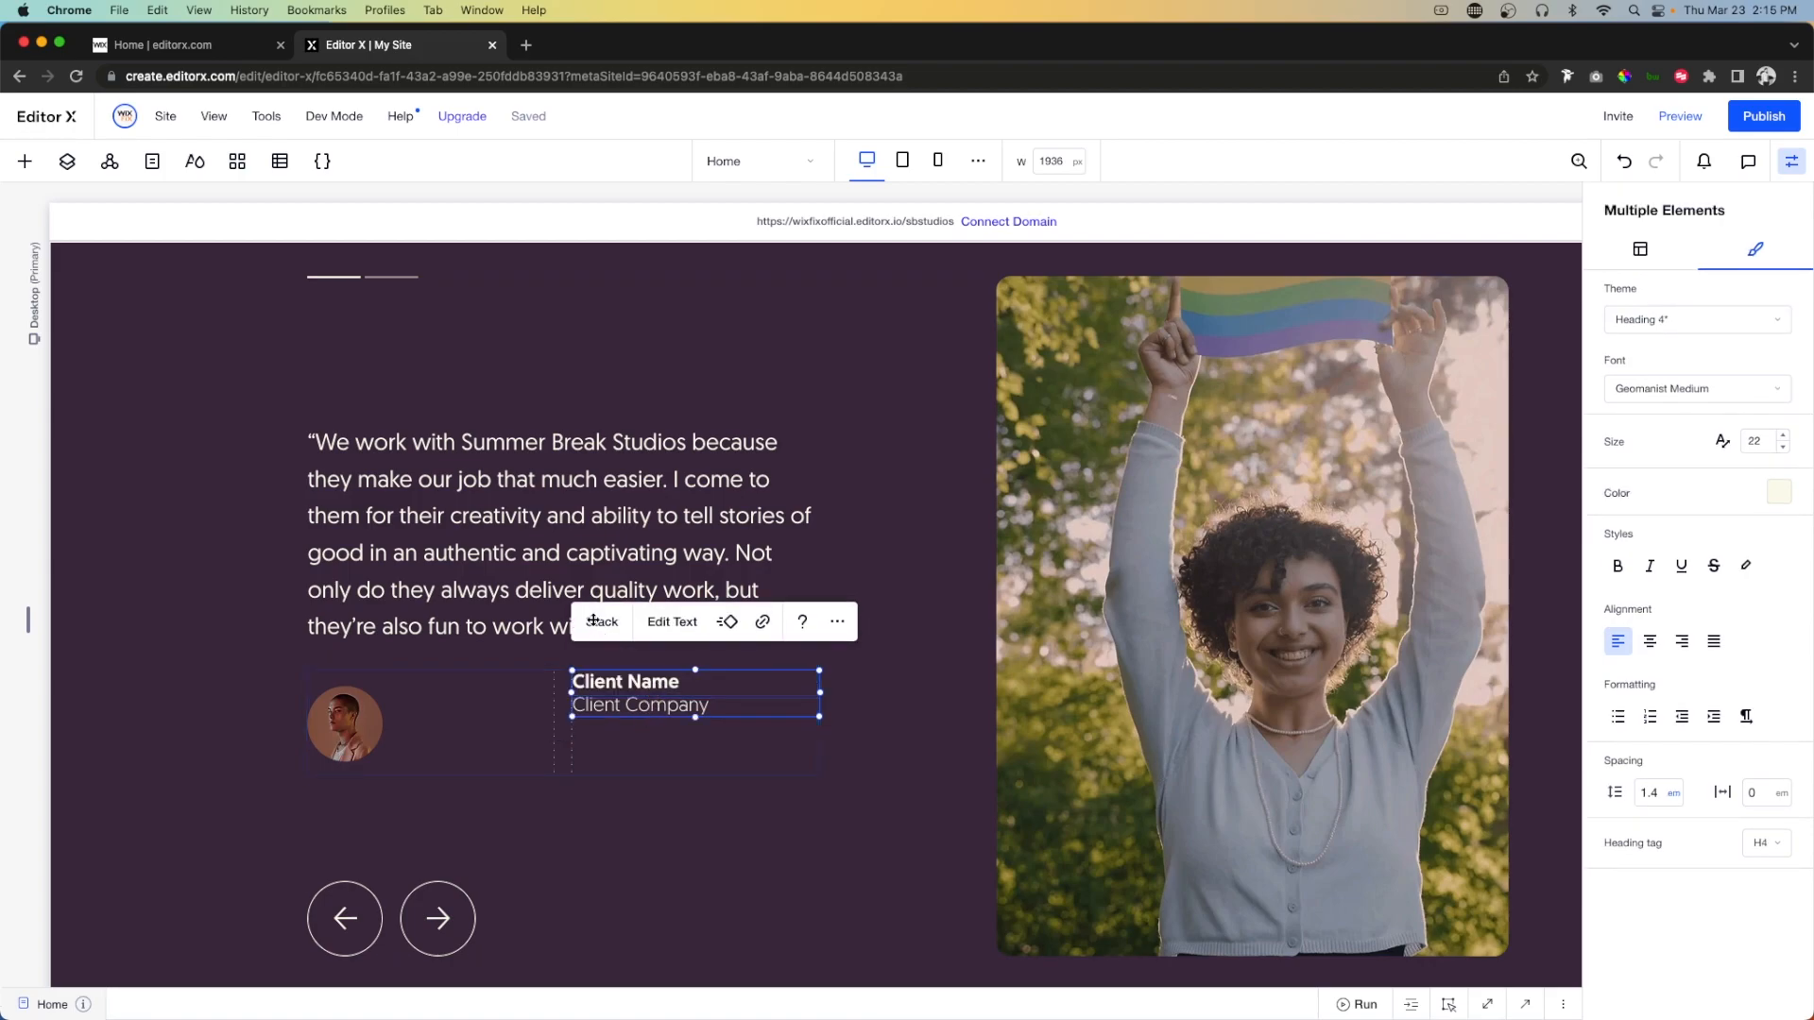
pyautogui.click(599, 622)
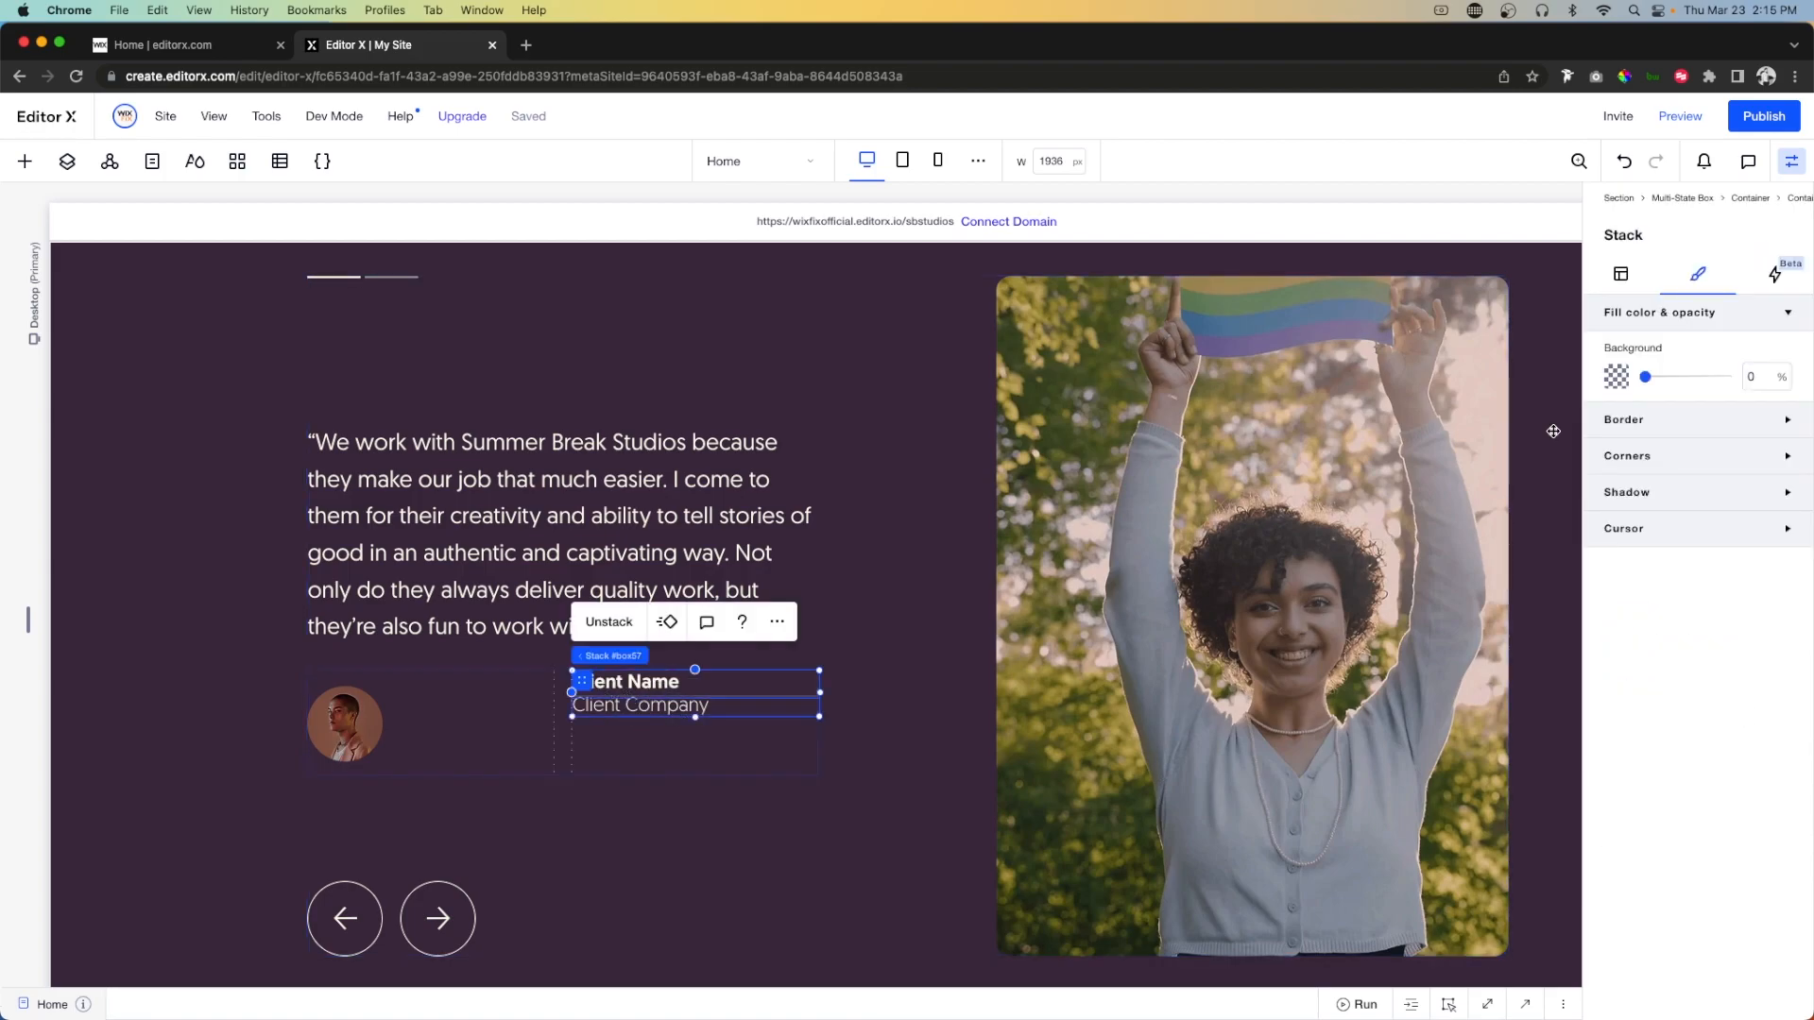
# Center the stack of client name and company vertically in its container cell.
pyautogui.click(1612, 274)
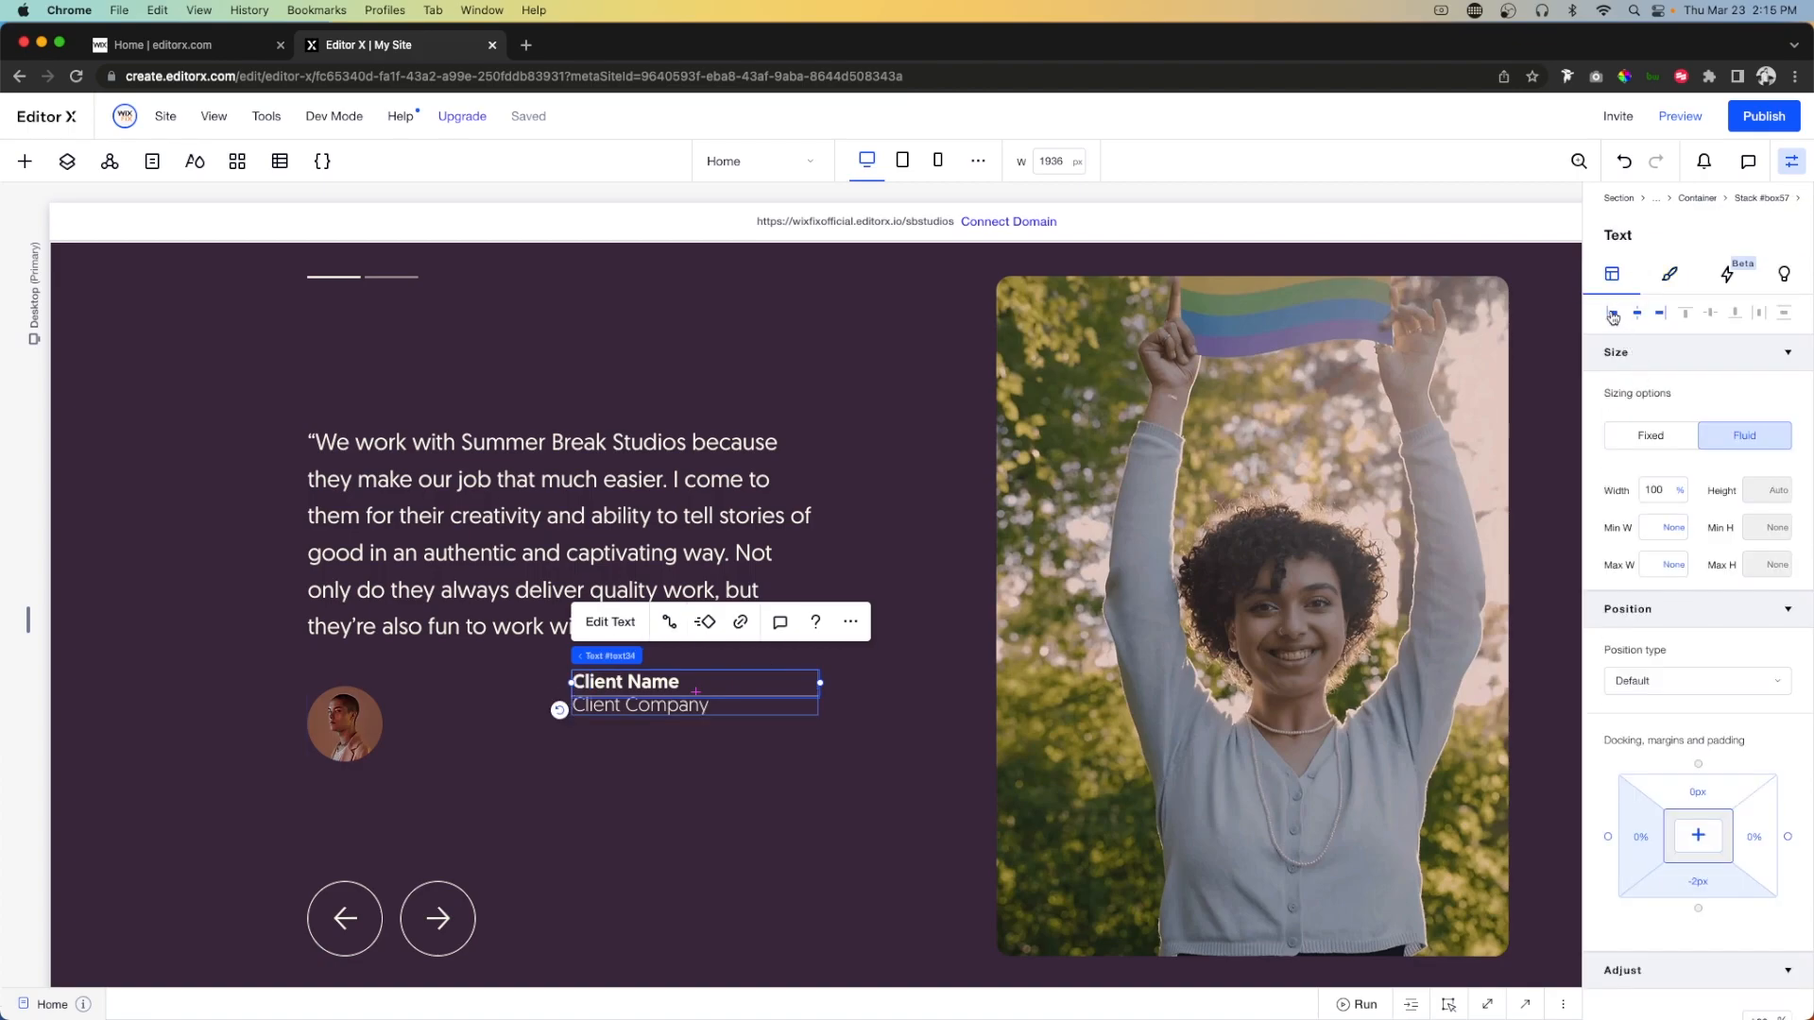
pyautogui.moveTo(610, 656)
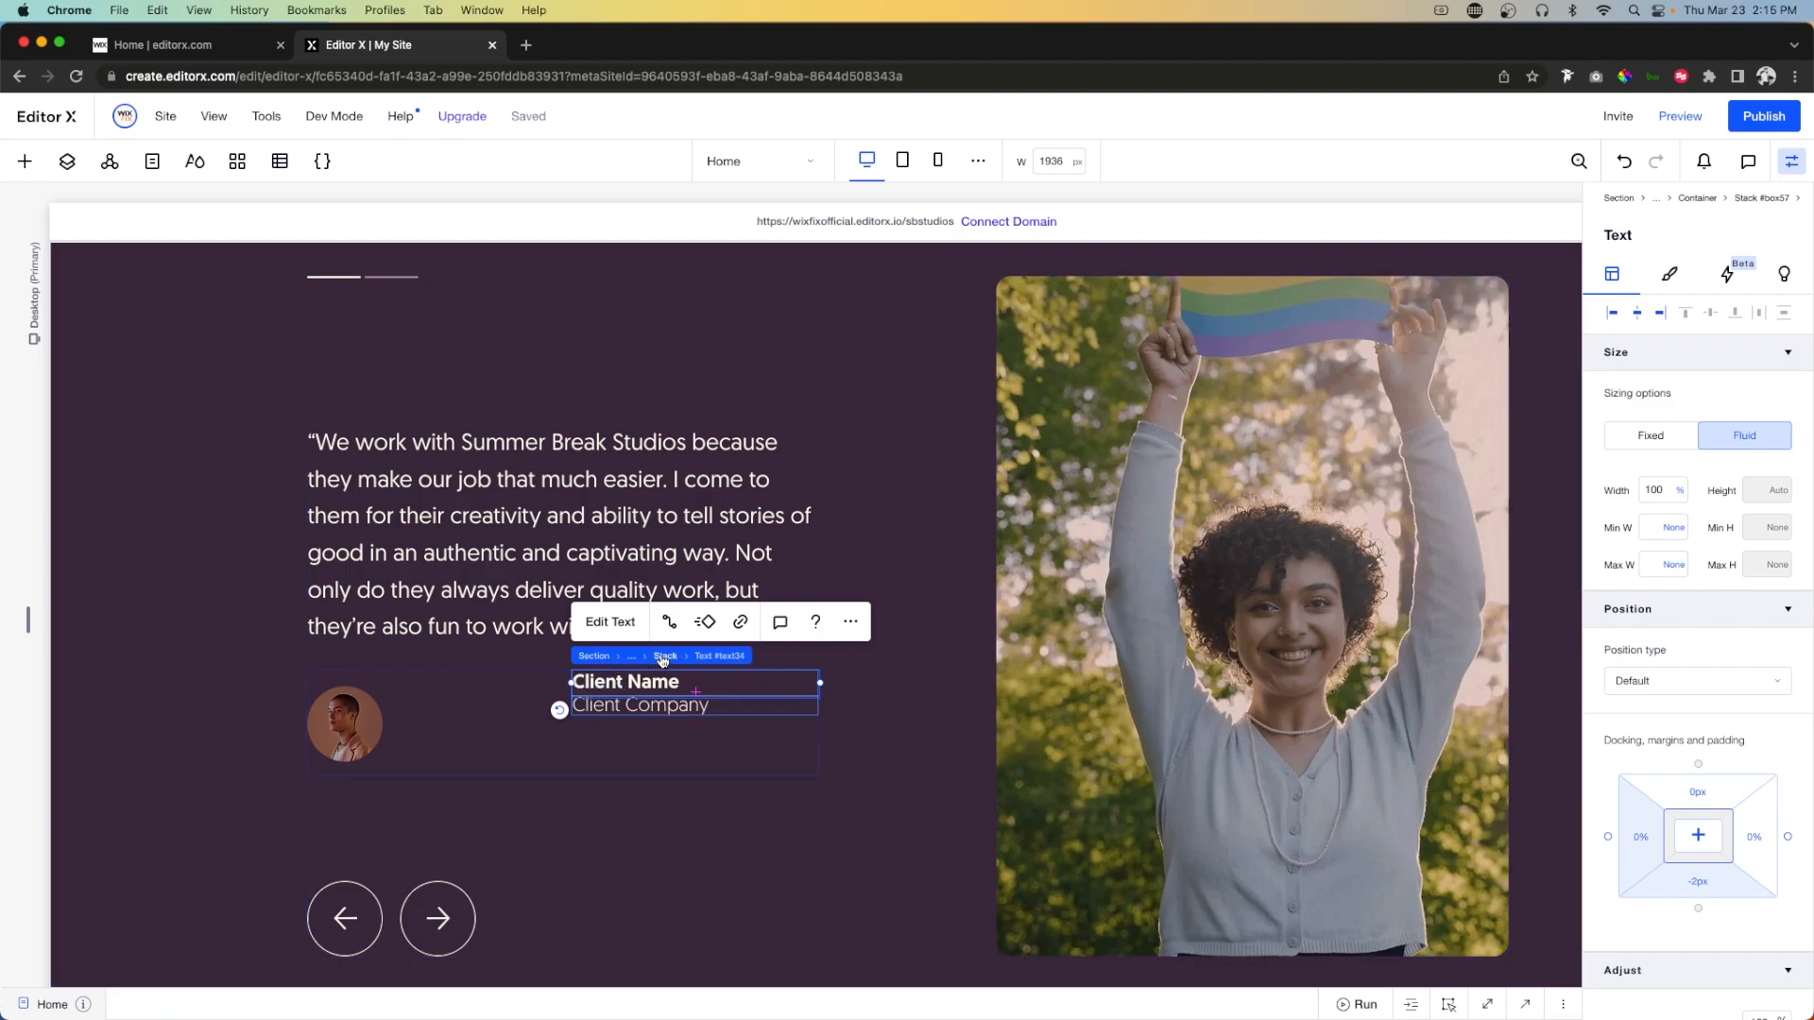
pyautogui.click(665, 657)
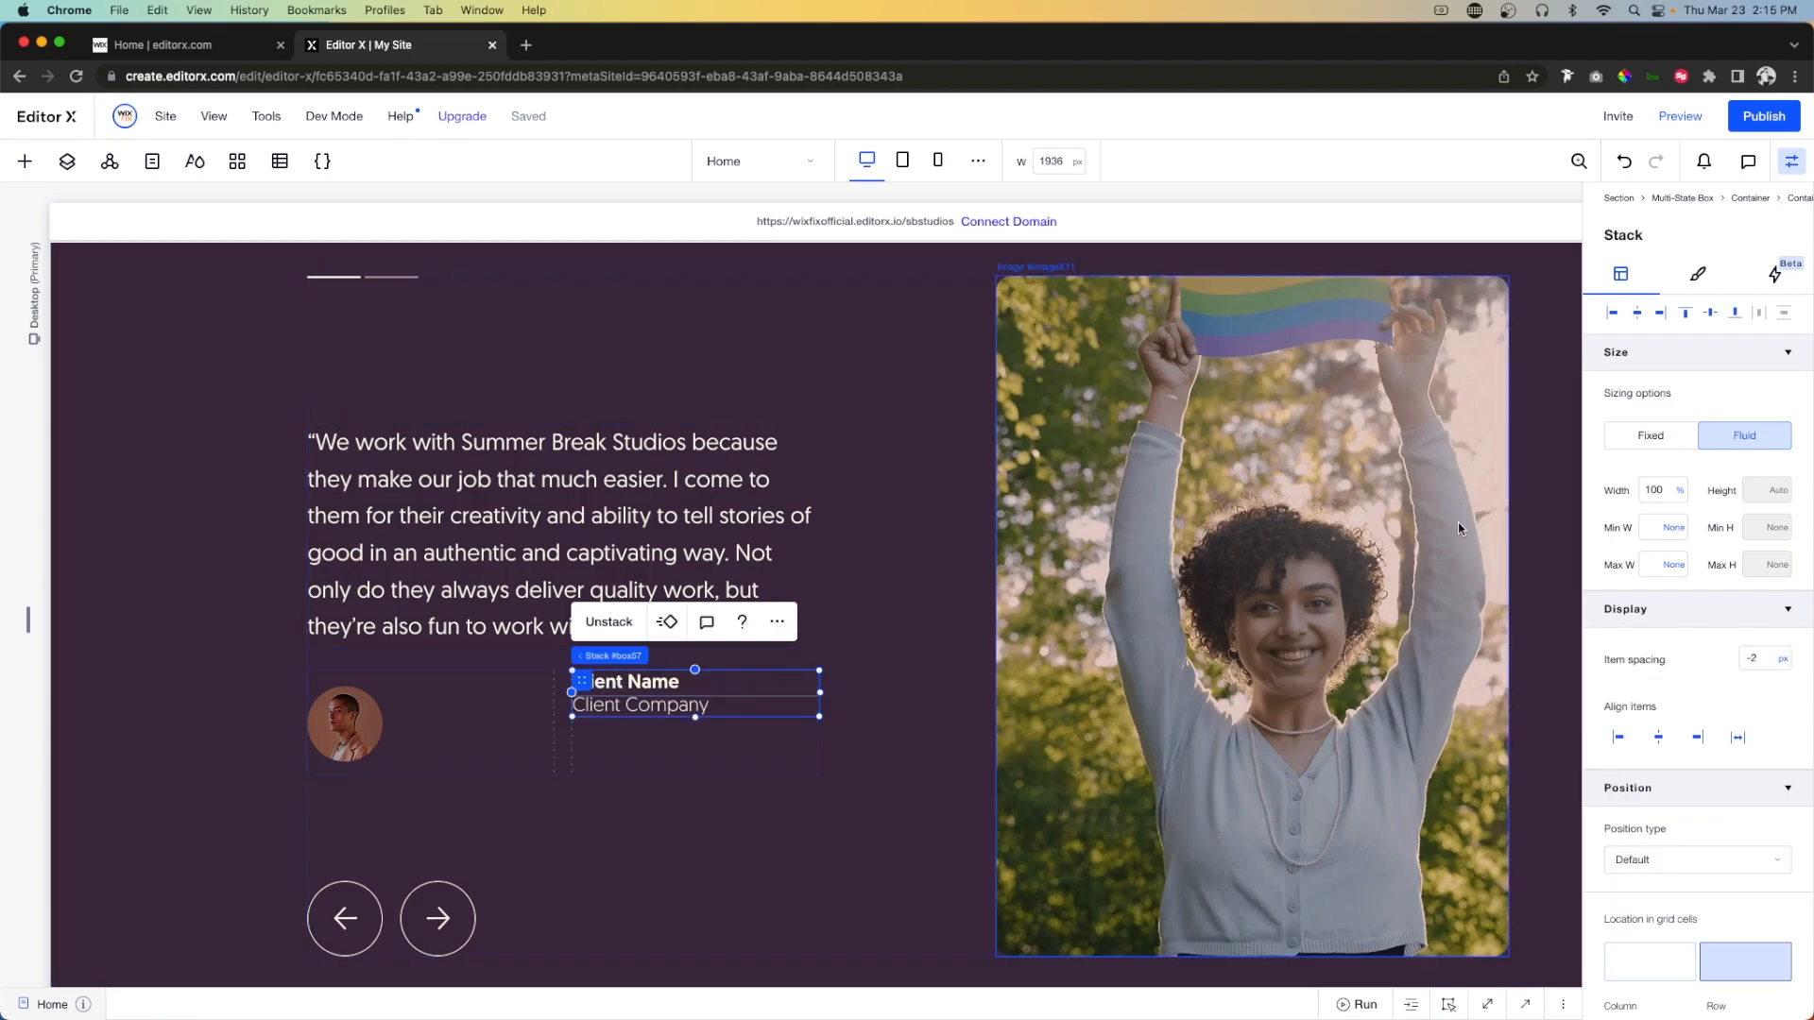
pyautogui.click(1706, 315)
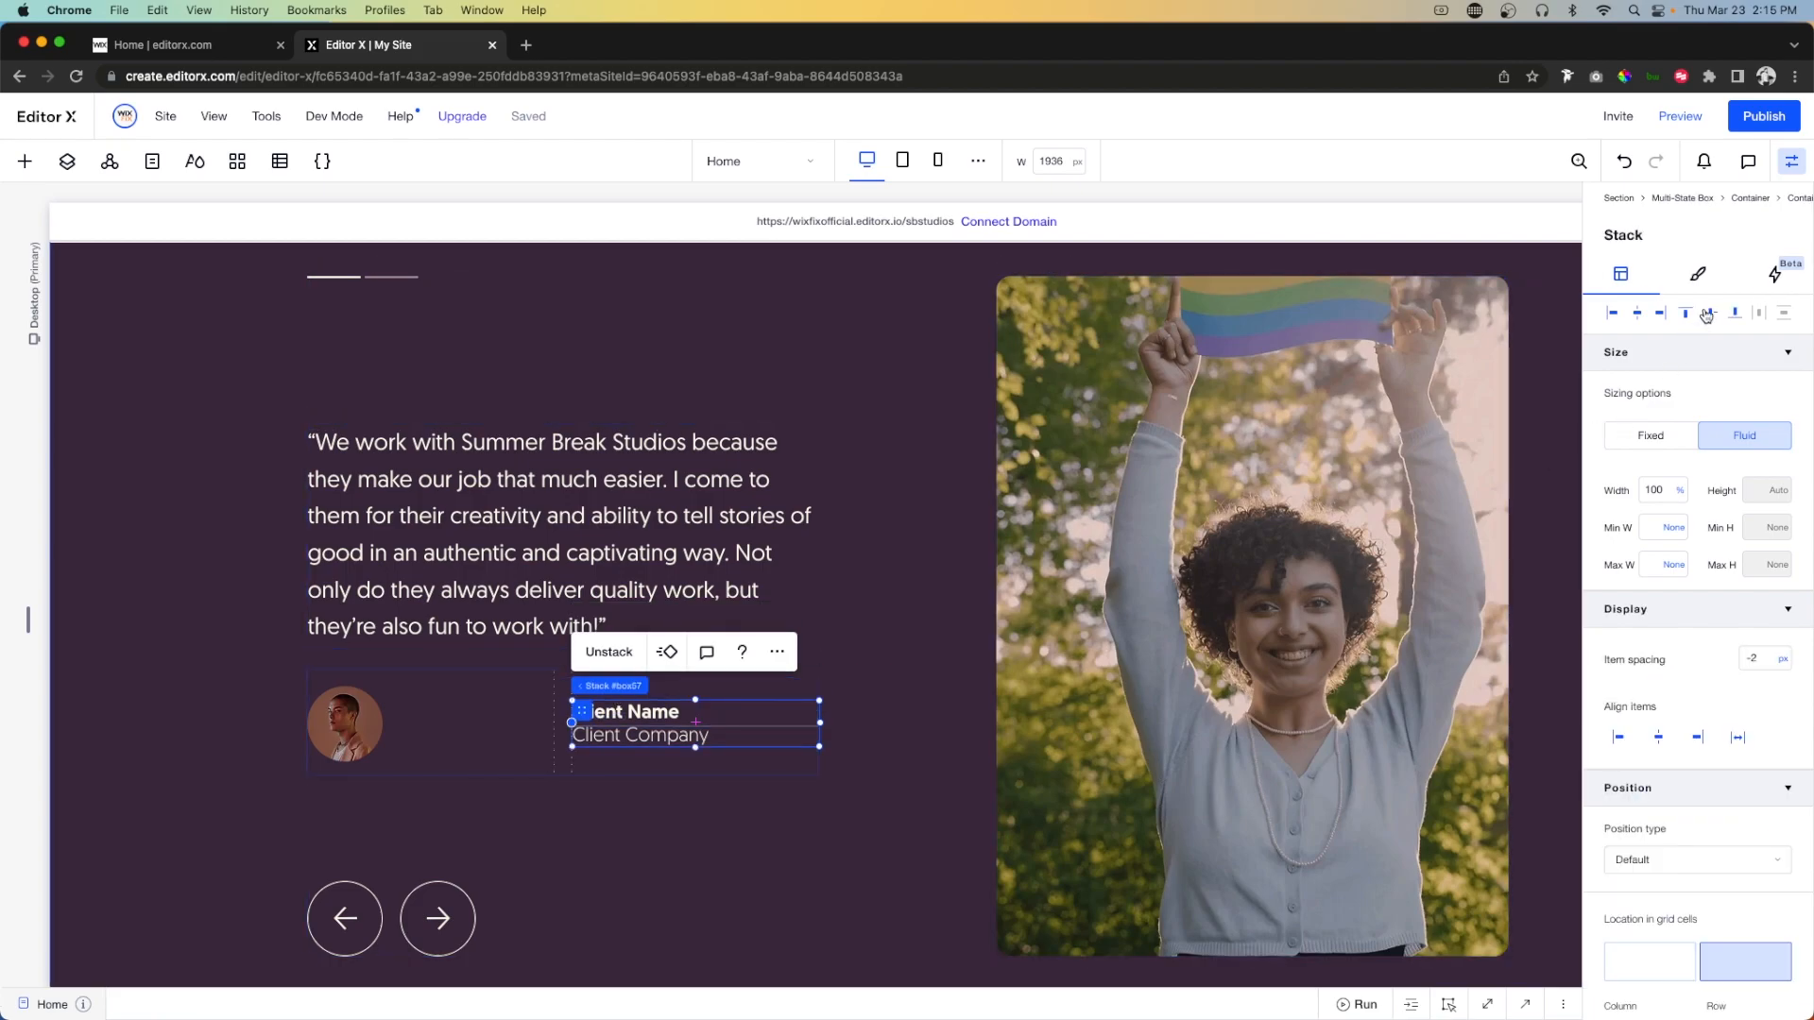
# Set the first column of the client container's 2x1 grid, holding the portrait, to Max content.
pyautogui.click(515, 737)
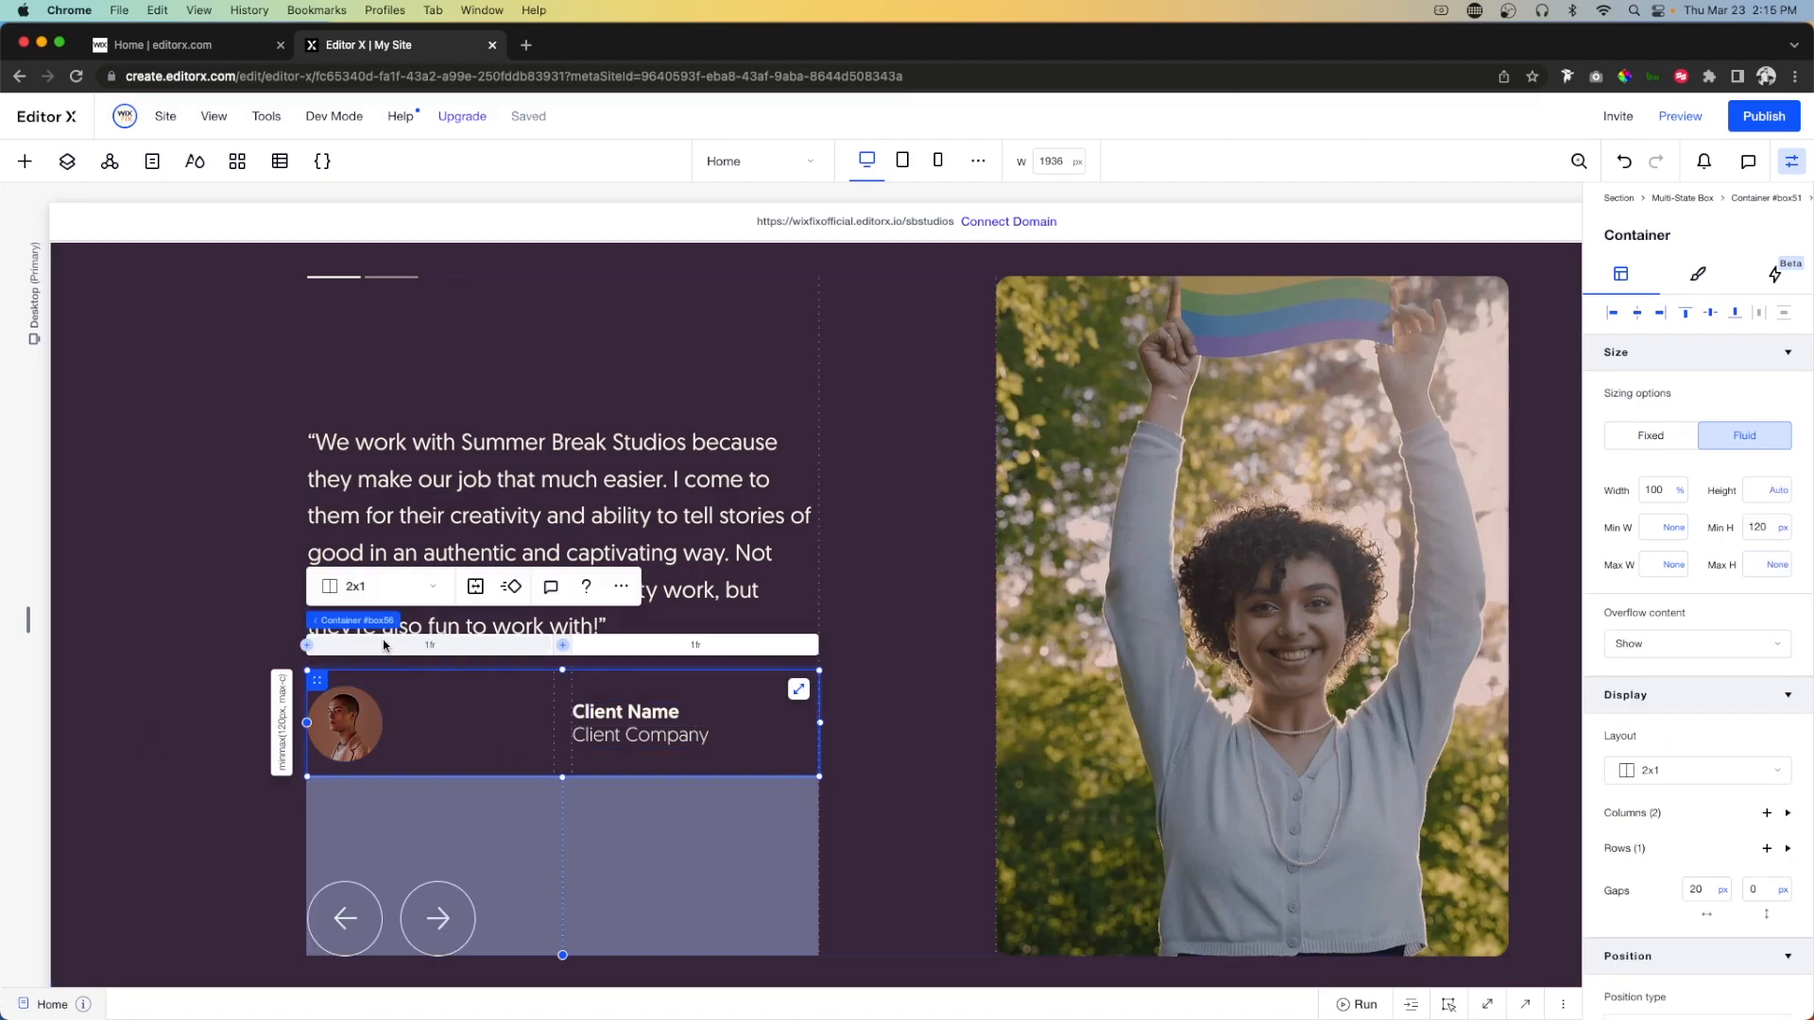
pyautogui.click(437, 648)
pyautogui.click(1660, 858)
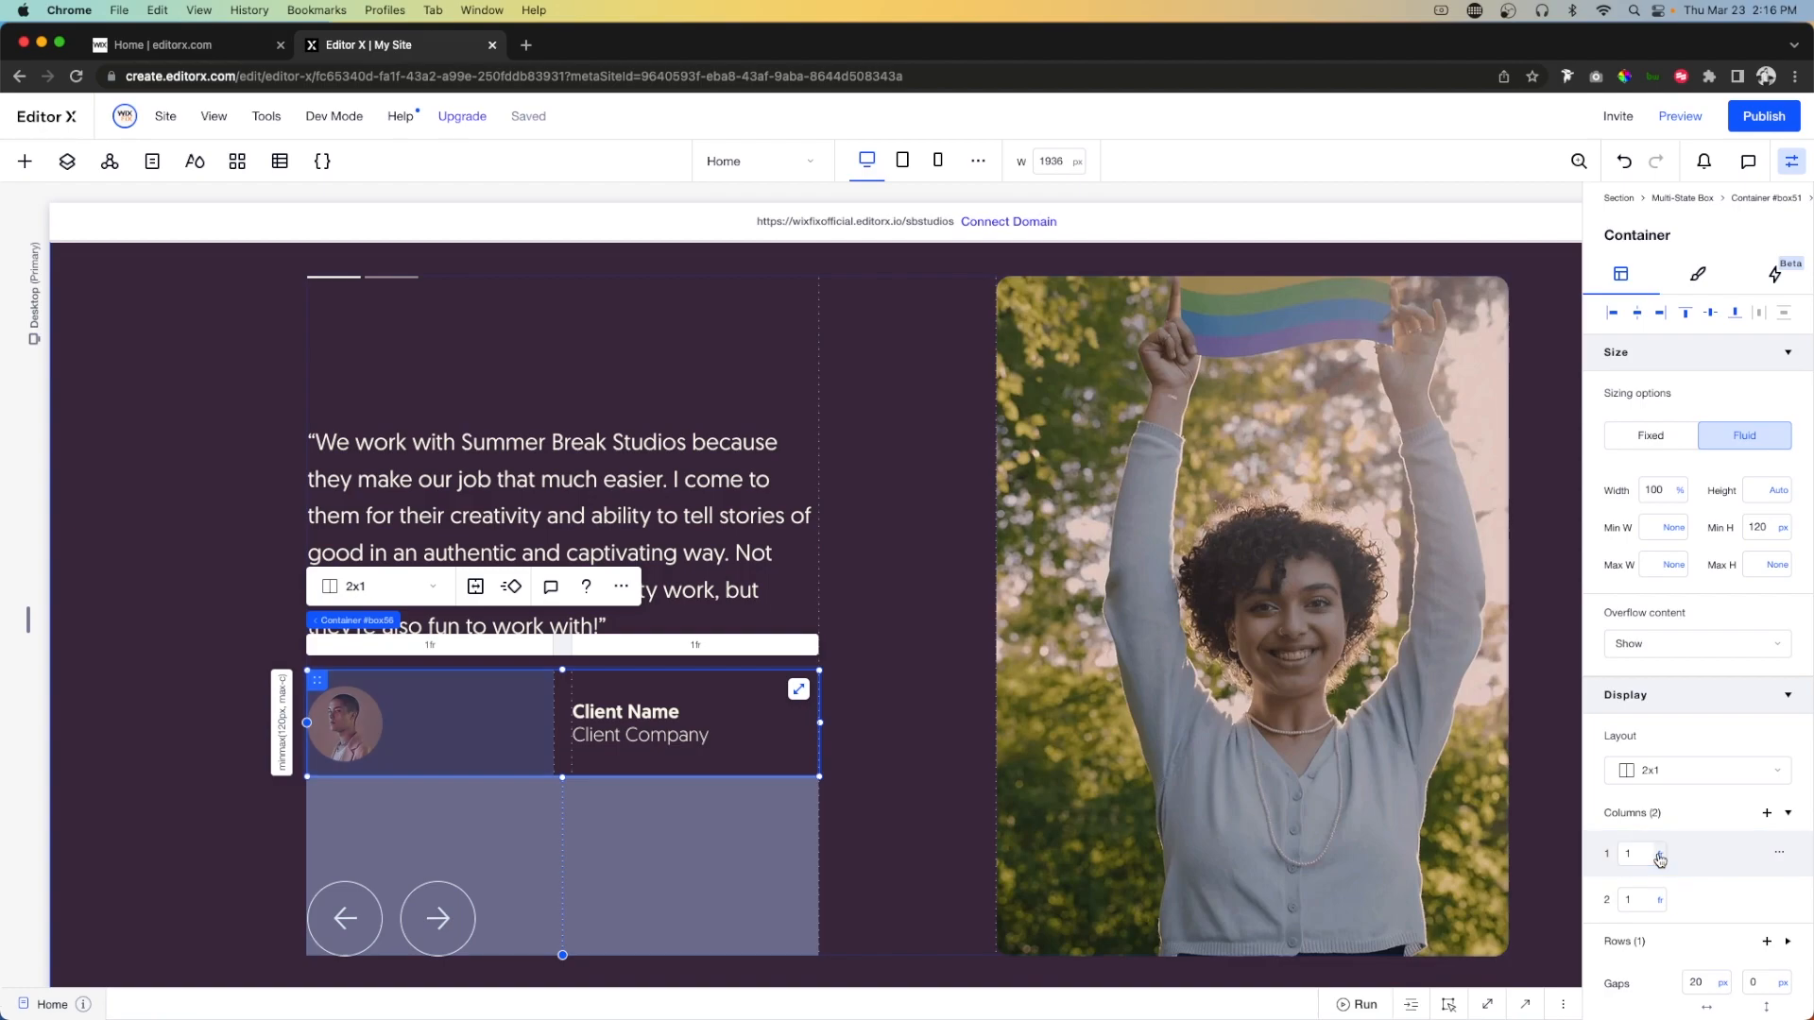
pyautogui.scroll(-2, 1694, 945)
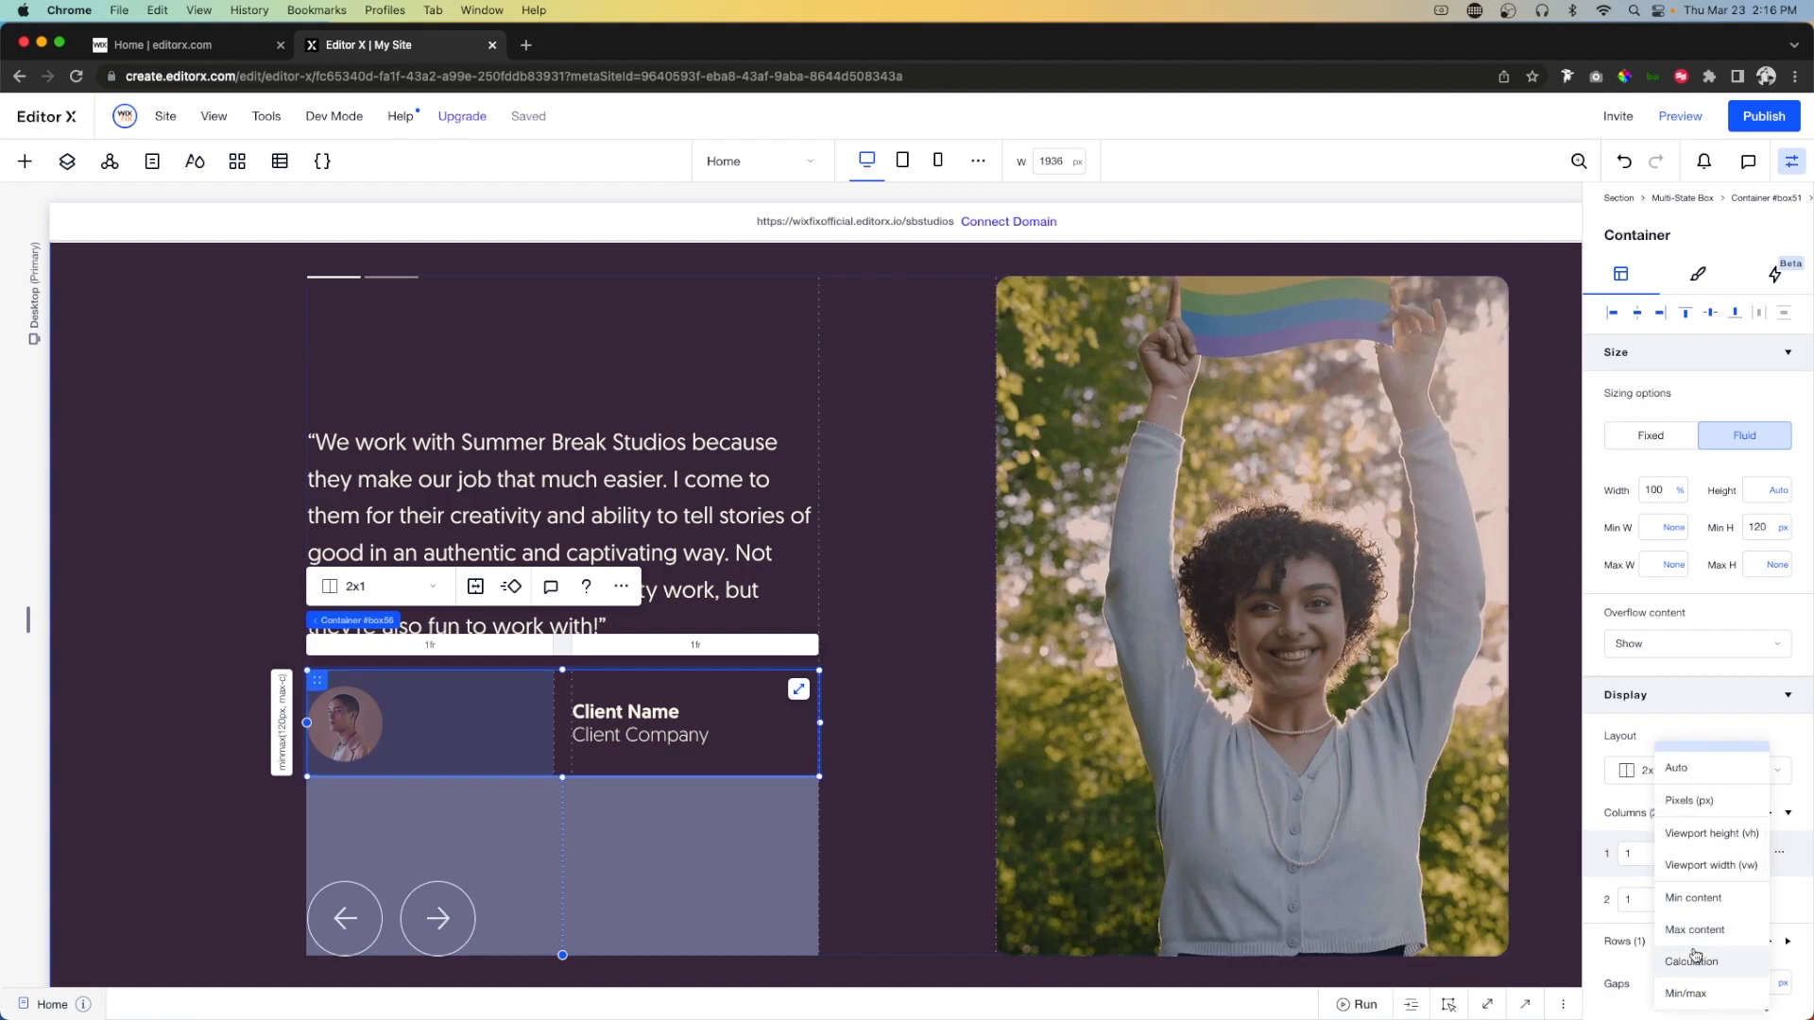
pyautogui.click(1694, 930)
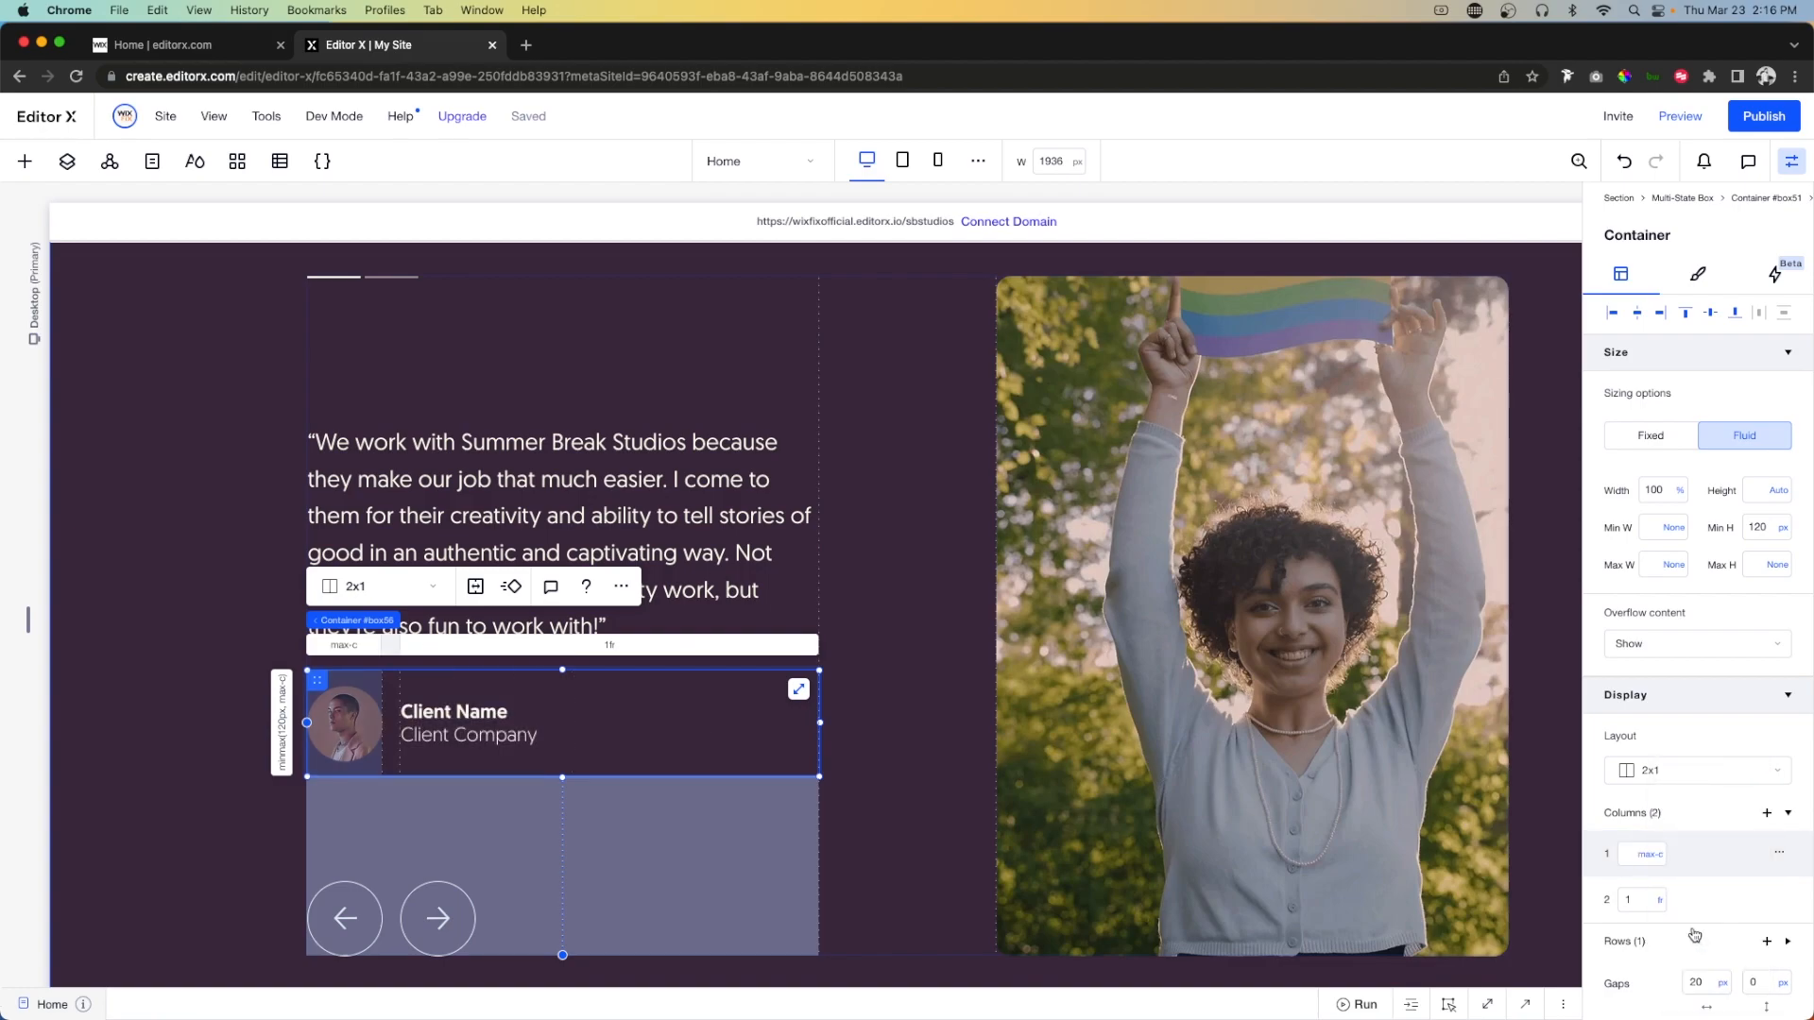
# Set the client container's row minimum height to Max content and move the container slightly up toward the quote.
pyautogui.click(283, 726)
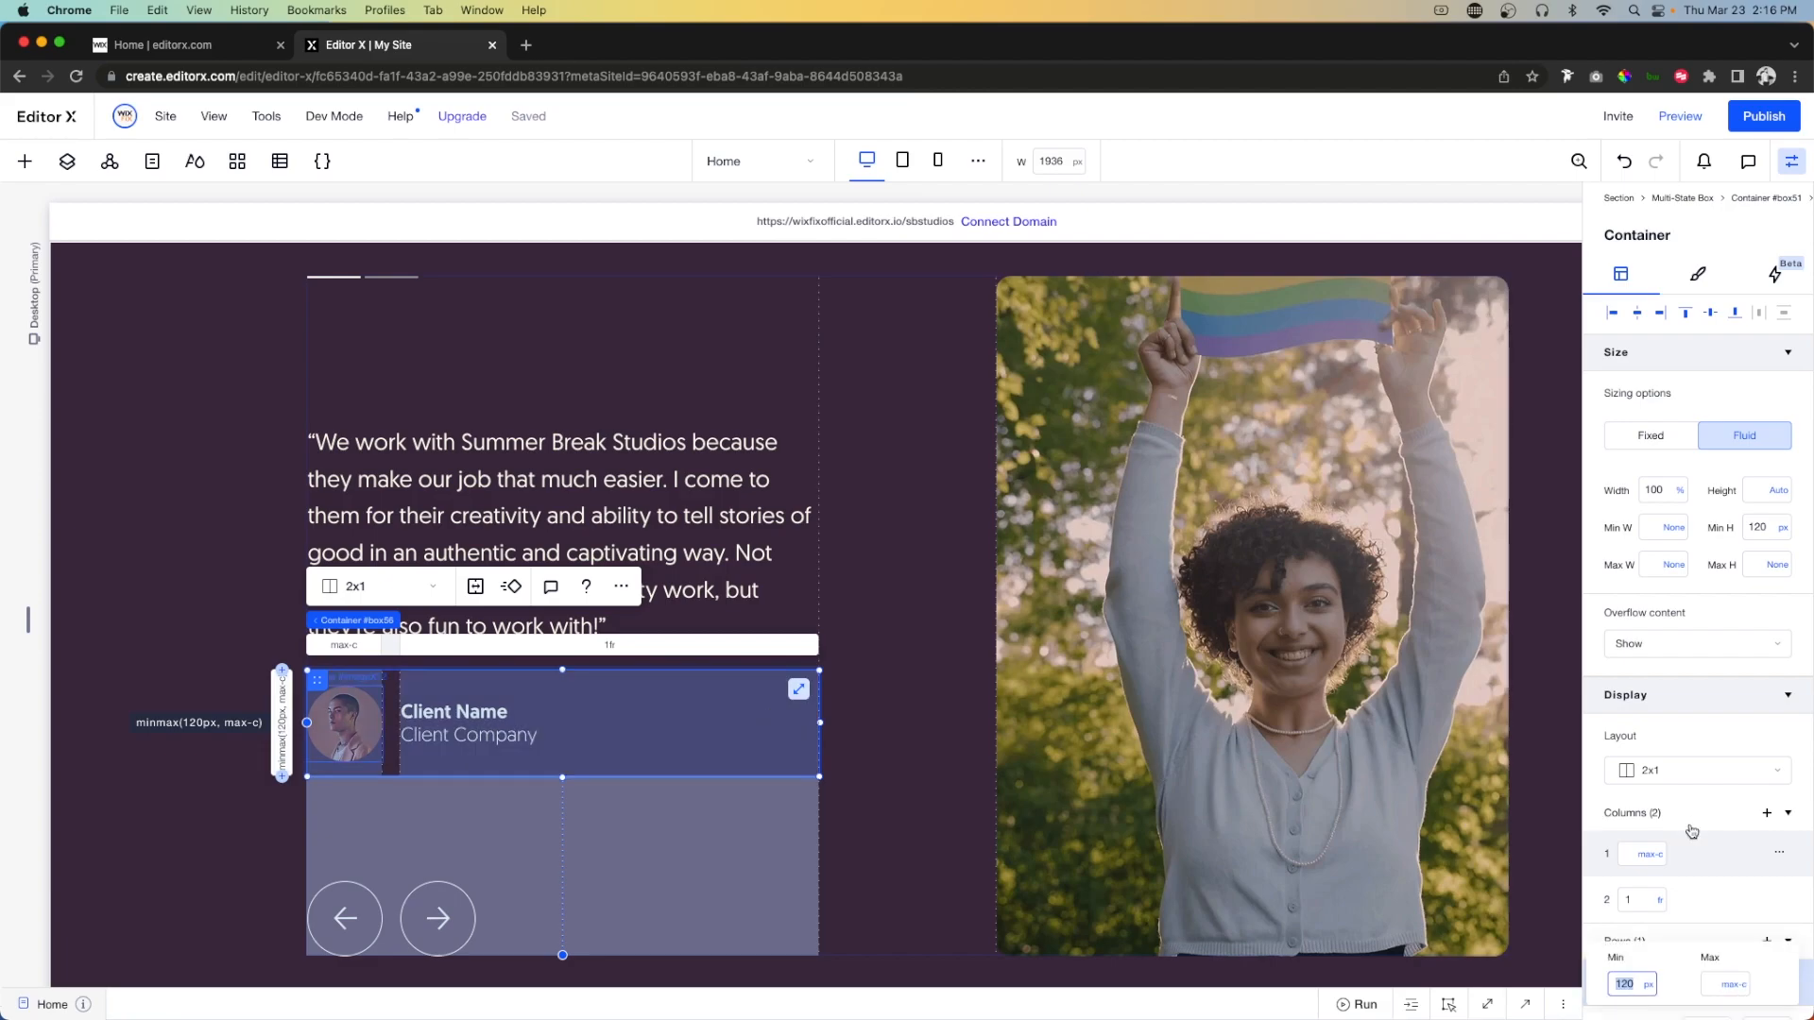
pyautogui.click(1647, 983)
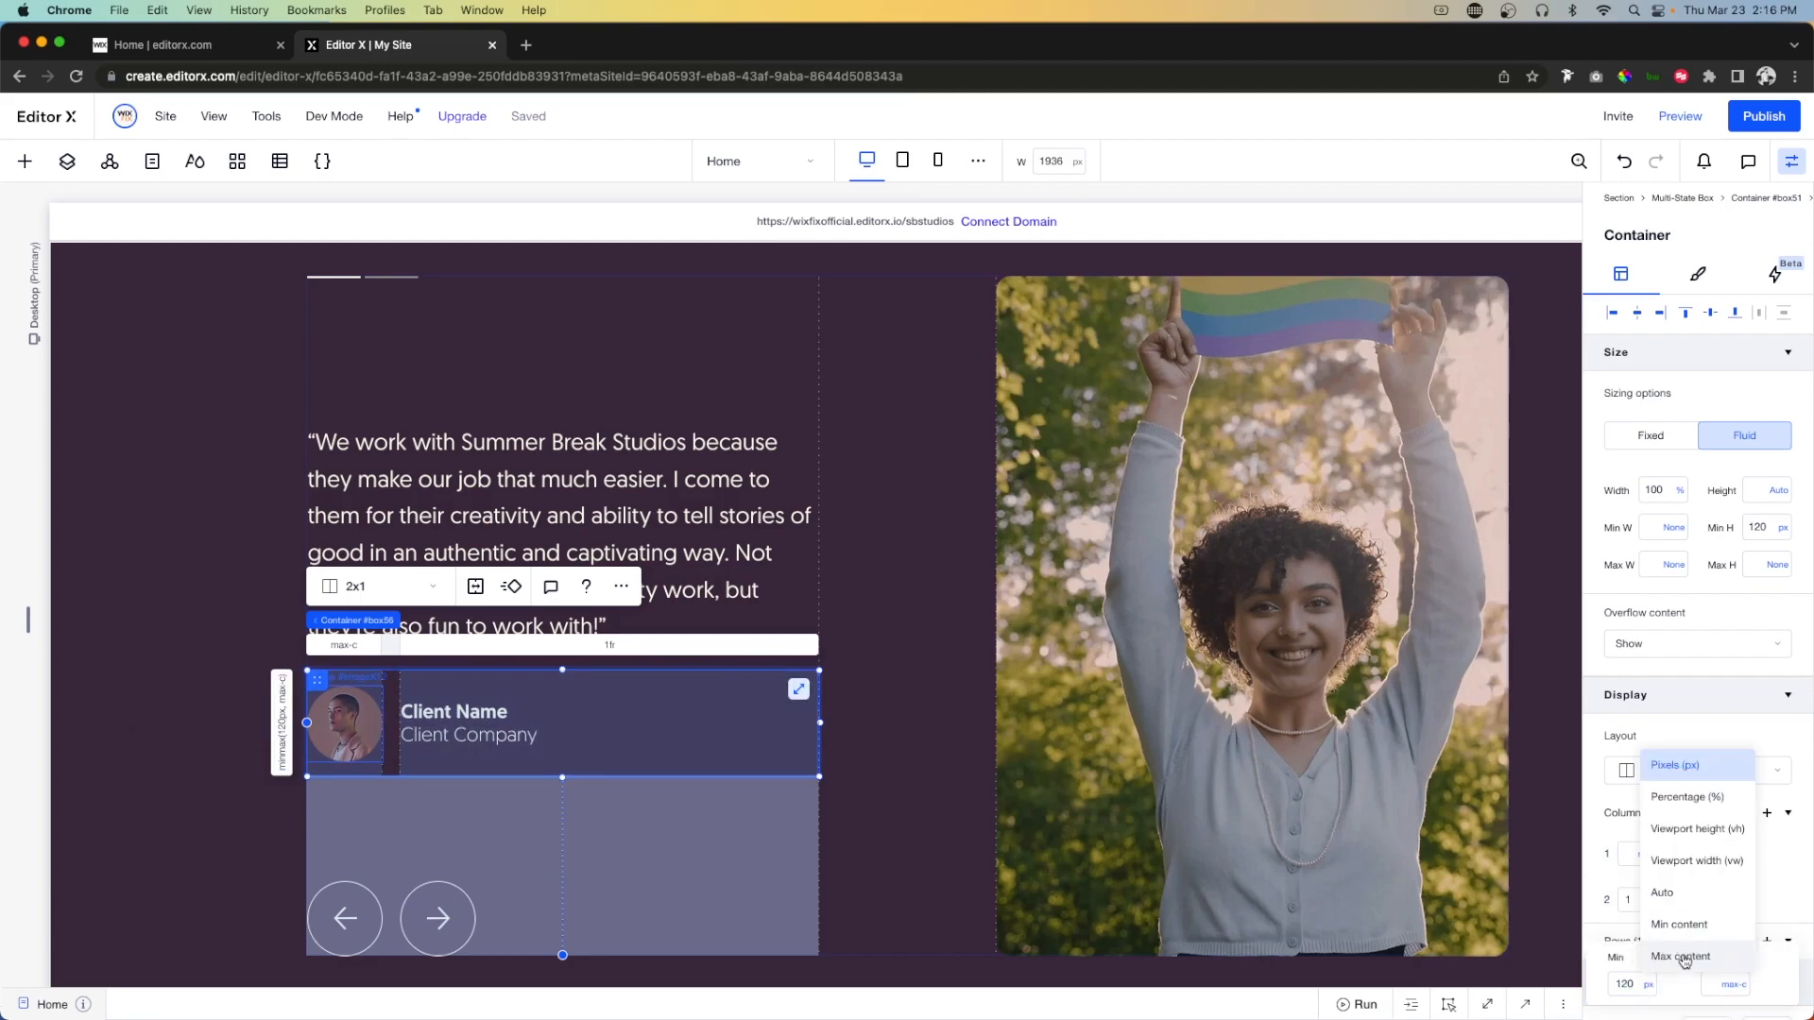
pyautogui.click(1682, 957)
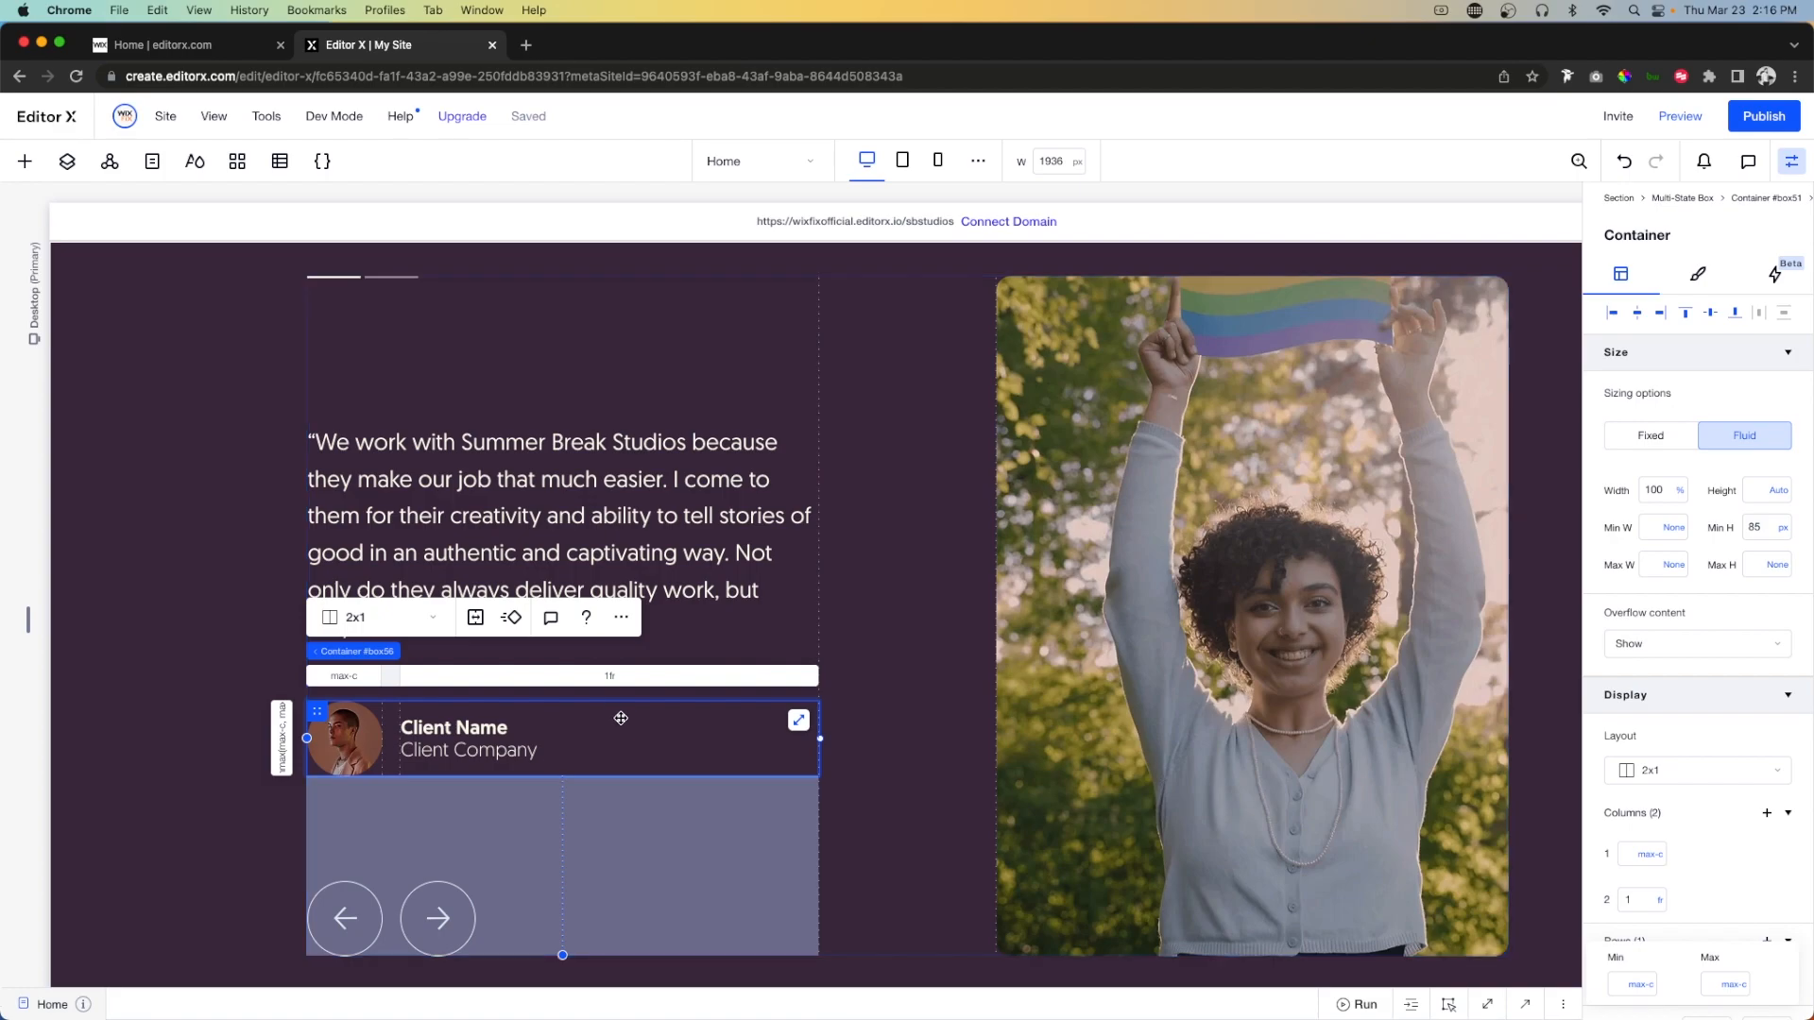
pyautogui.moveTo(594, 685); pyautogui.dragTo(579, 669)
# Stack the quote text with the client container and center the stack vertically in its cell.
pyautogui.keyDown('shift'); pyautogui.click(522, 534); pyautogui.keyUp('shift')
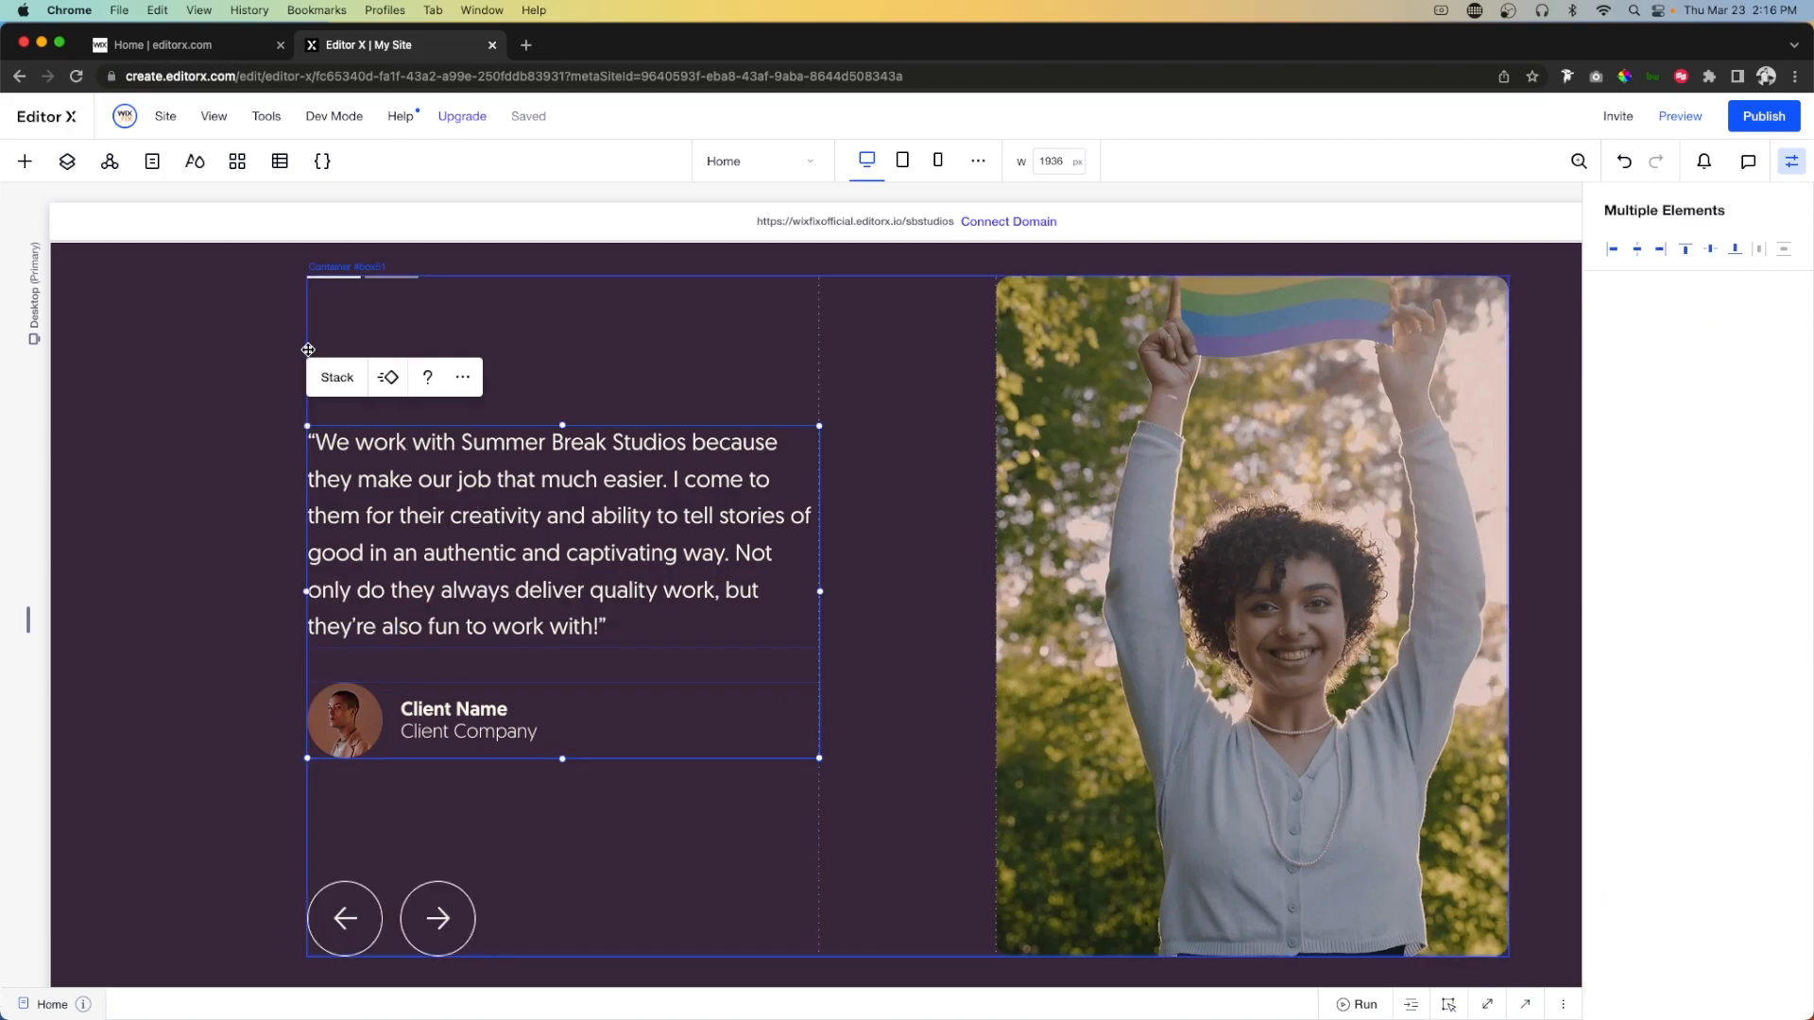
pyautogui.click(326, 379)
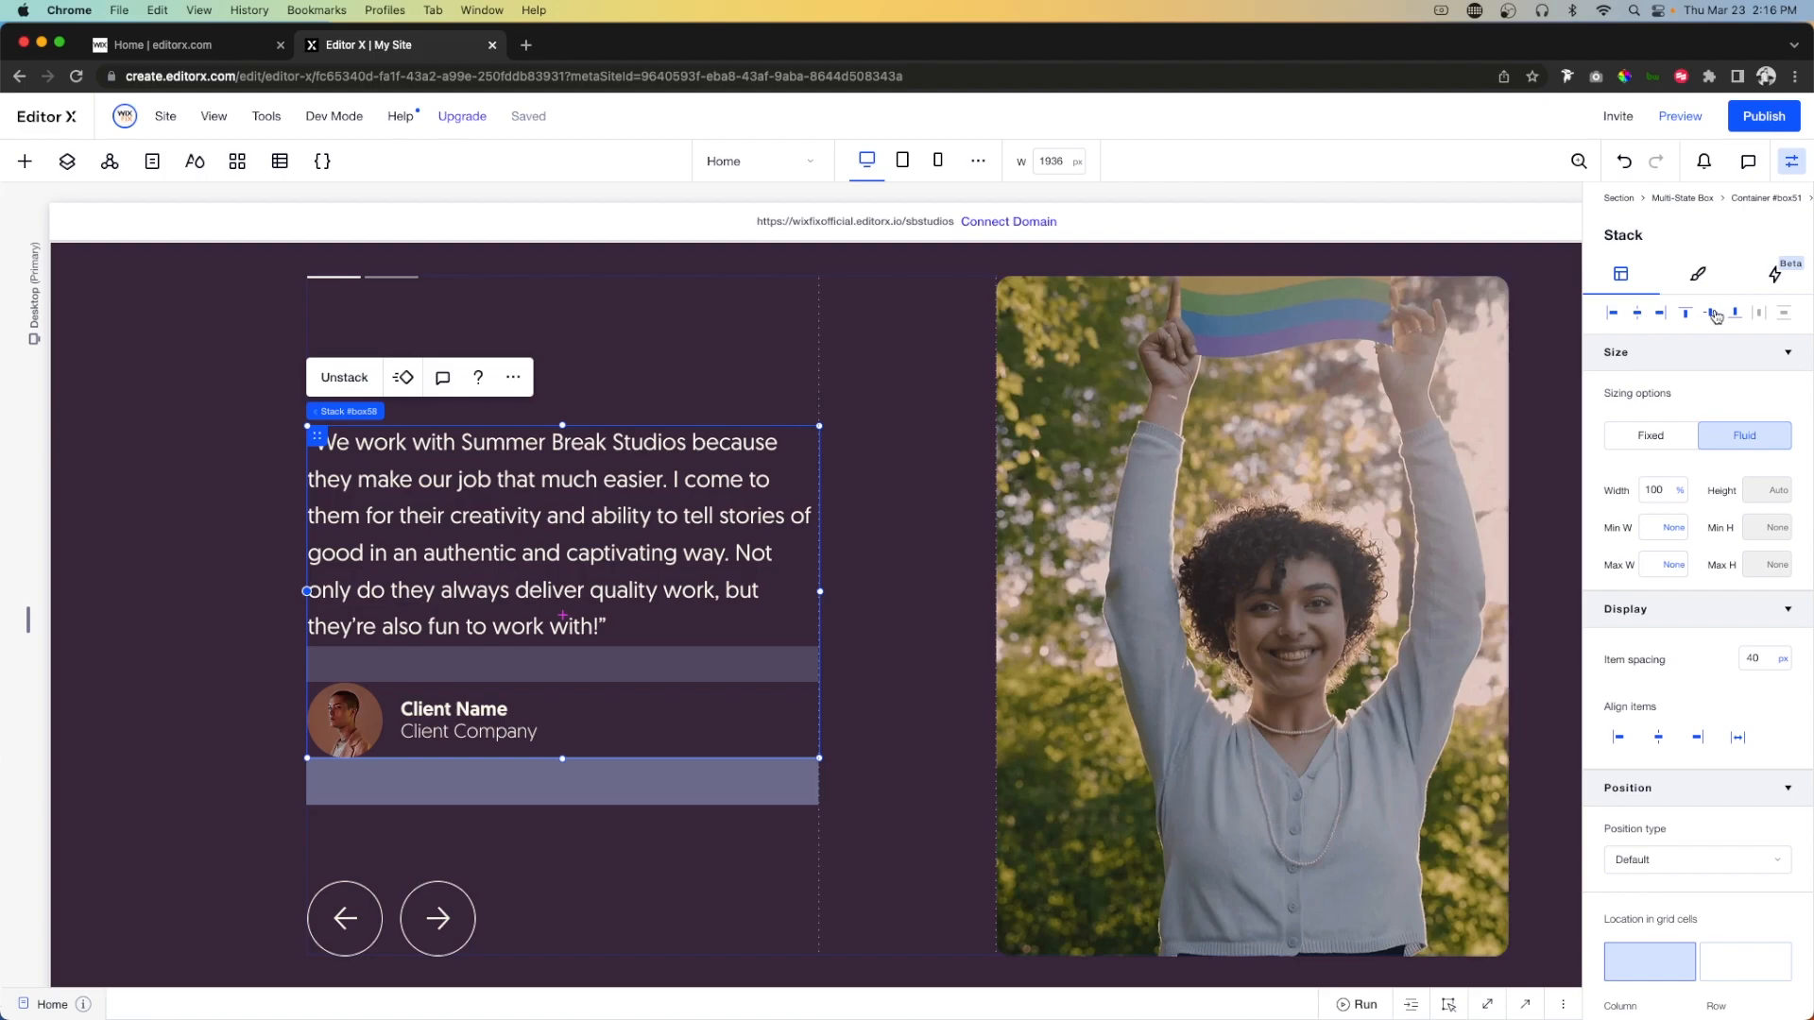
pyautogui.click(1713, 315)
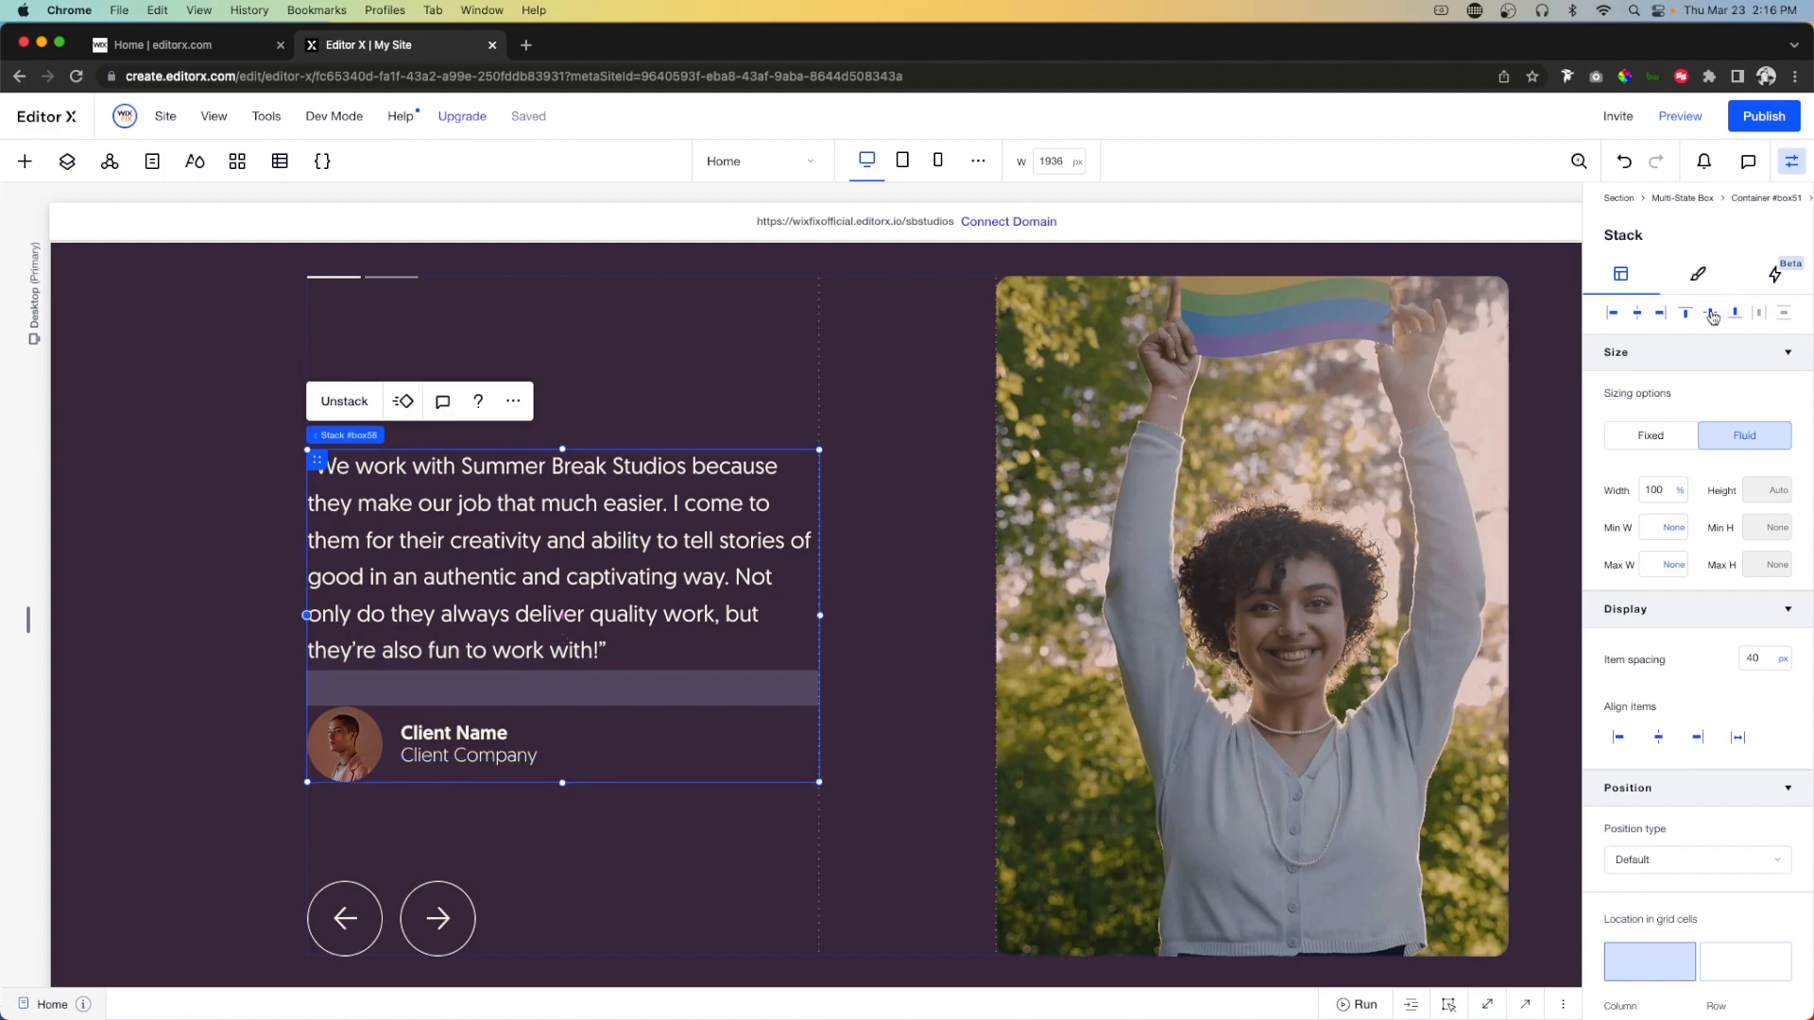
# Set the Multi-State Box's top and bottom margins to 200 px each.
pyautogui.click(921, 535)
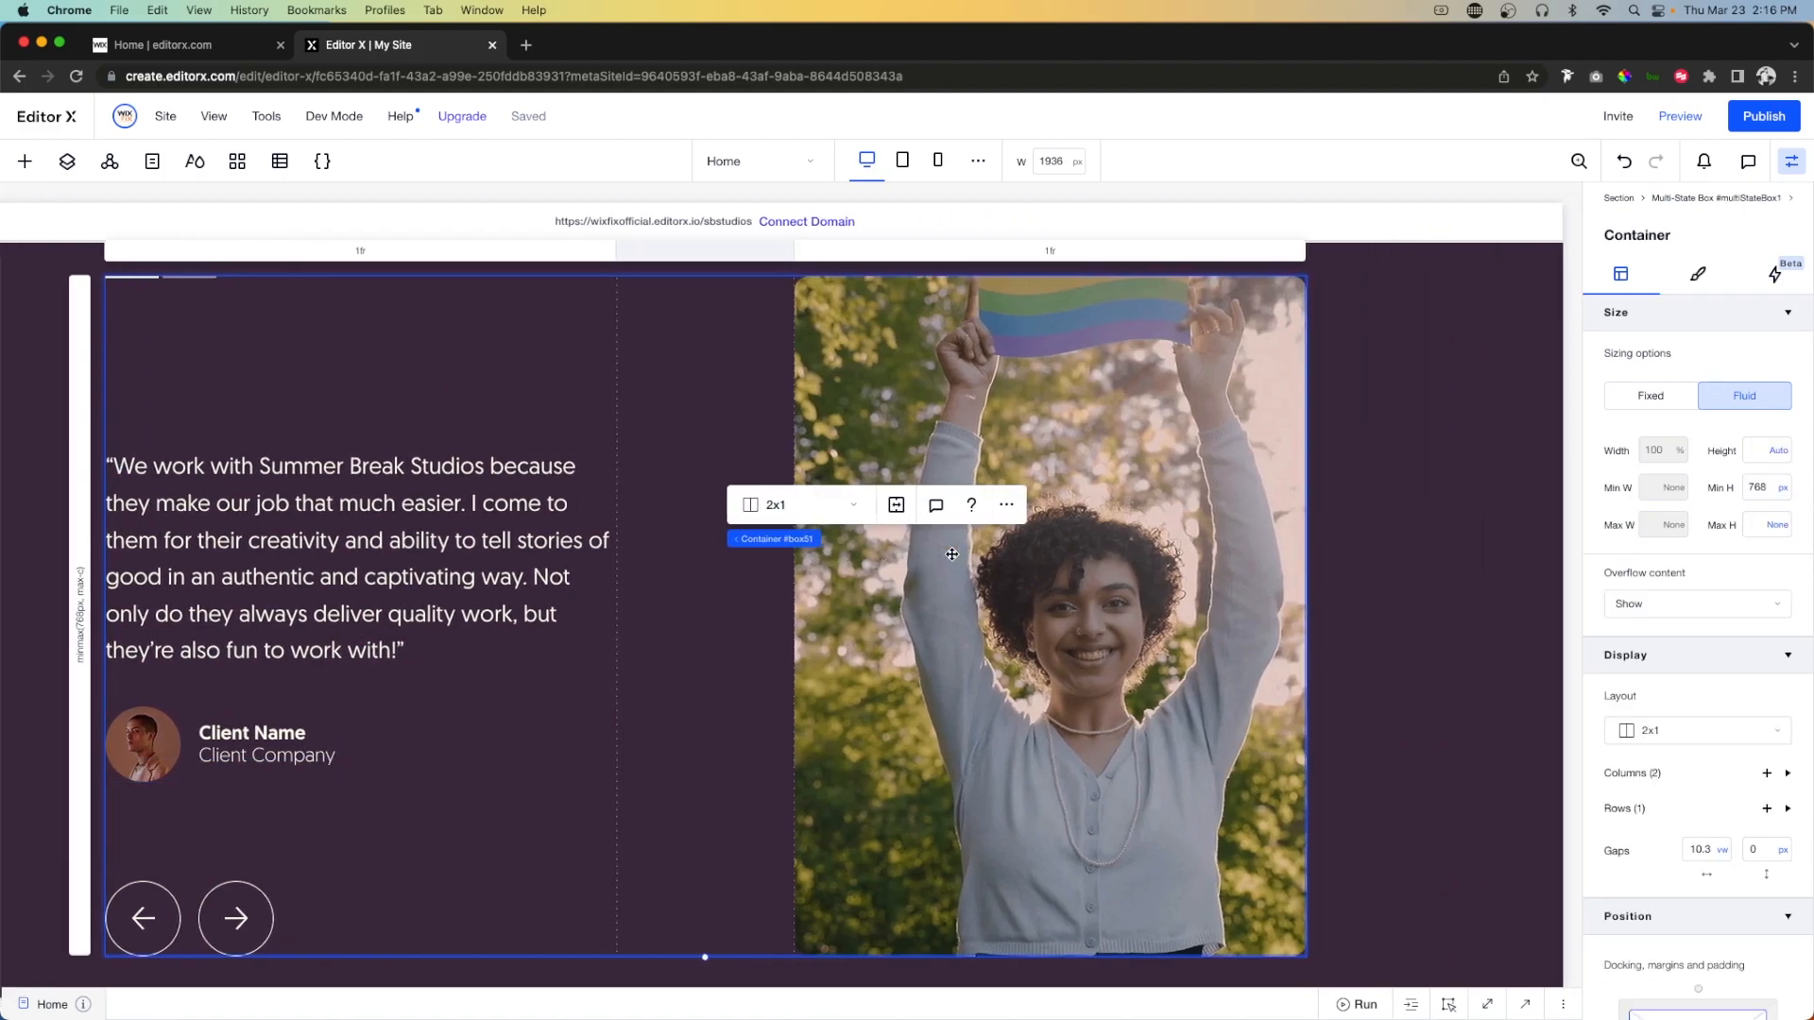
pyautogui.hscroll(1, 790, 546)
pyautogui.scroll(-1, 789, 546)
pyautogui.hscroll(2, 789, 546)
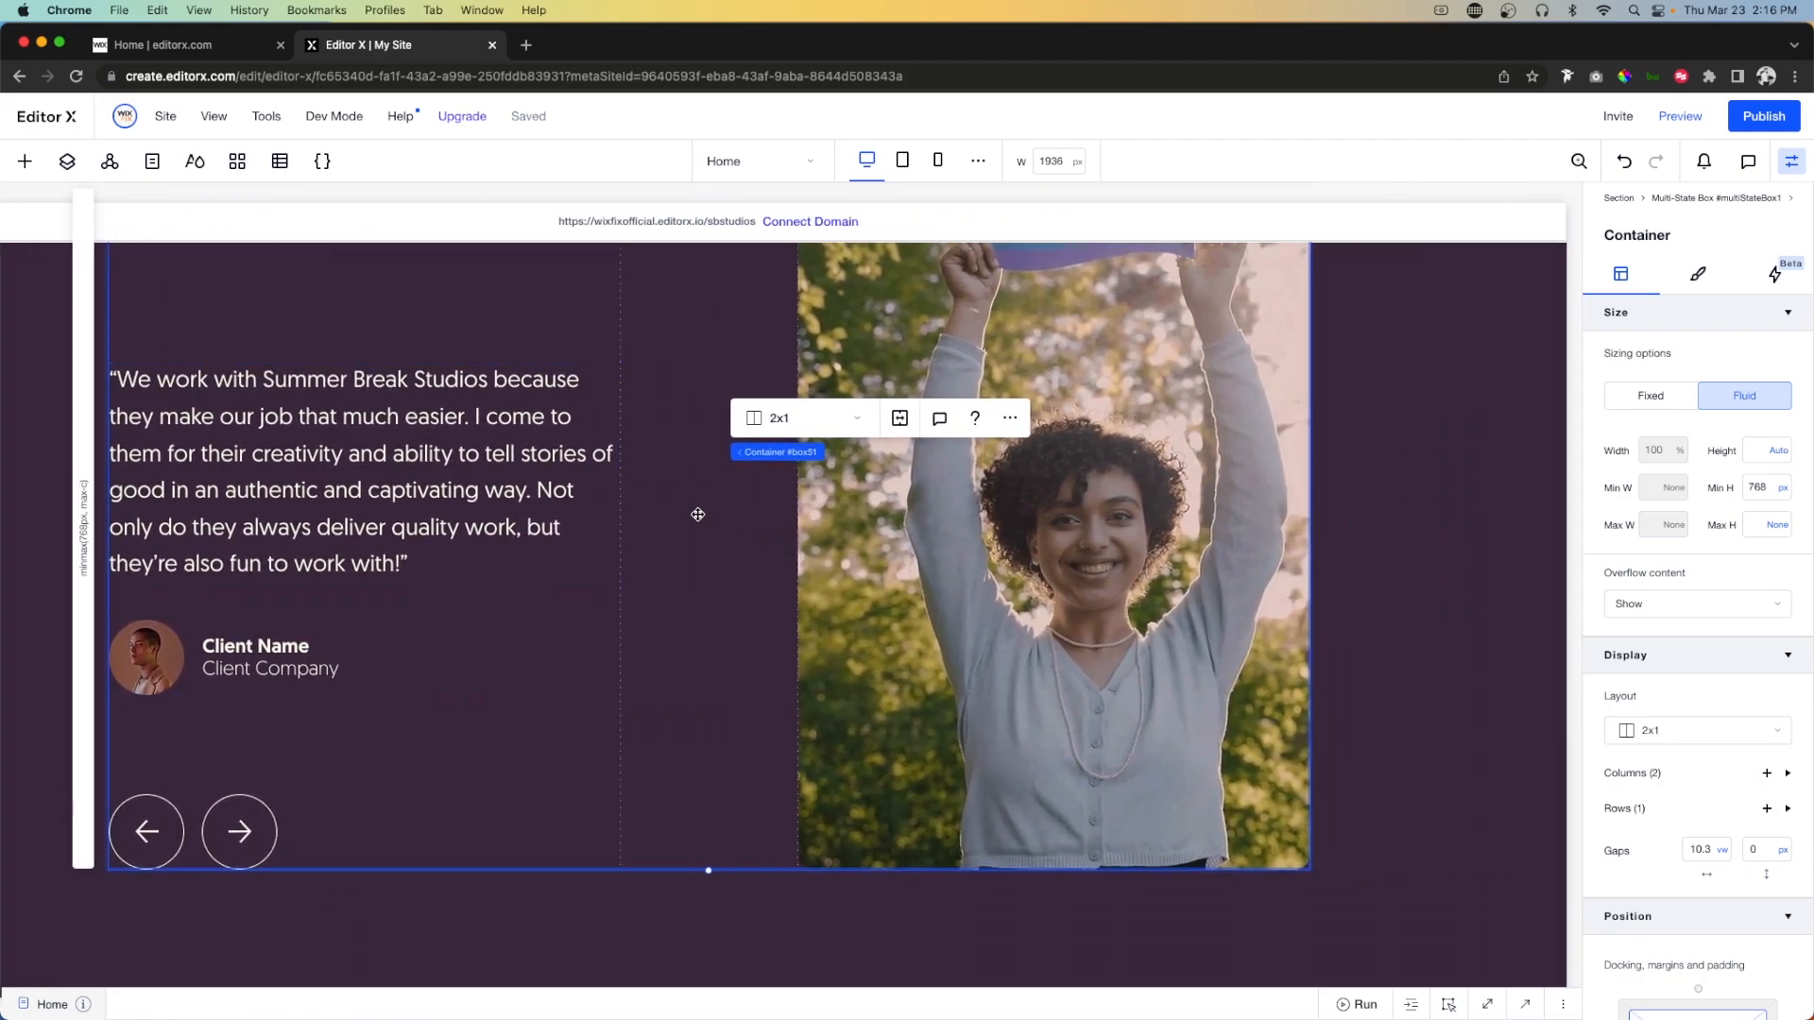
pyautogui.click(733, 490)
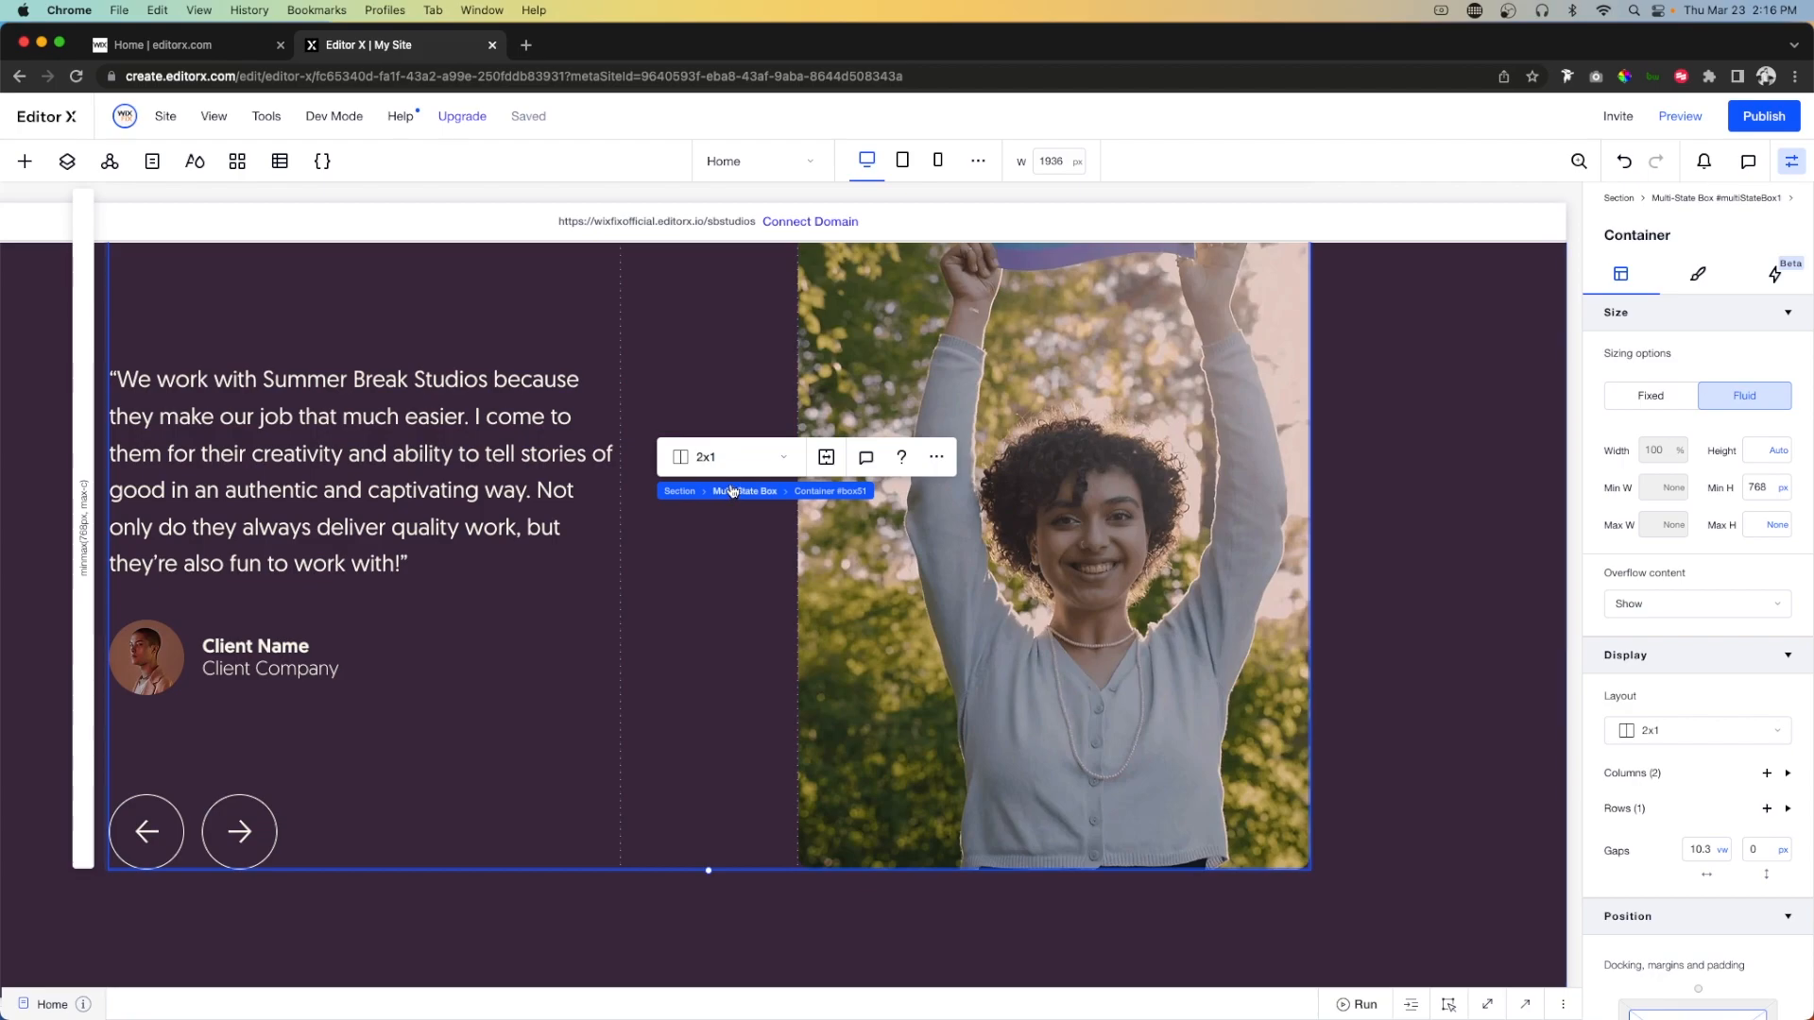
pyautogui.scroll(-2, 1767, 688)
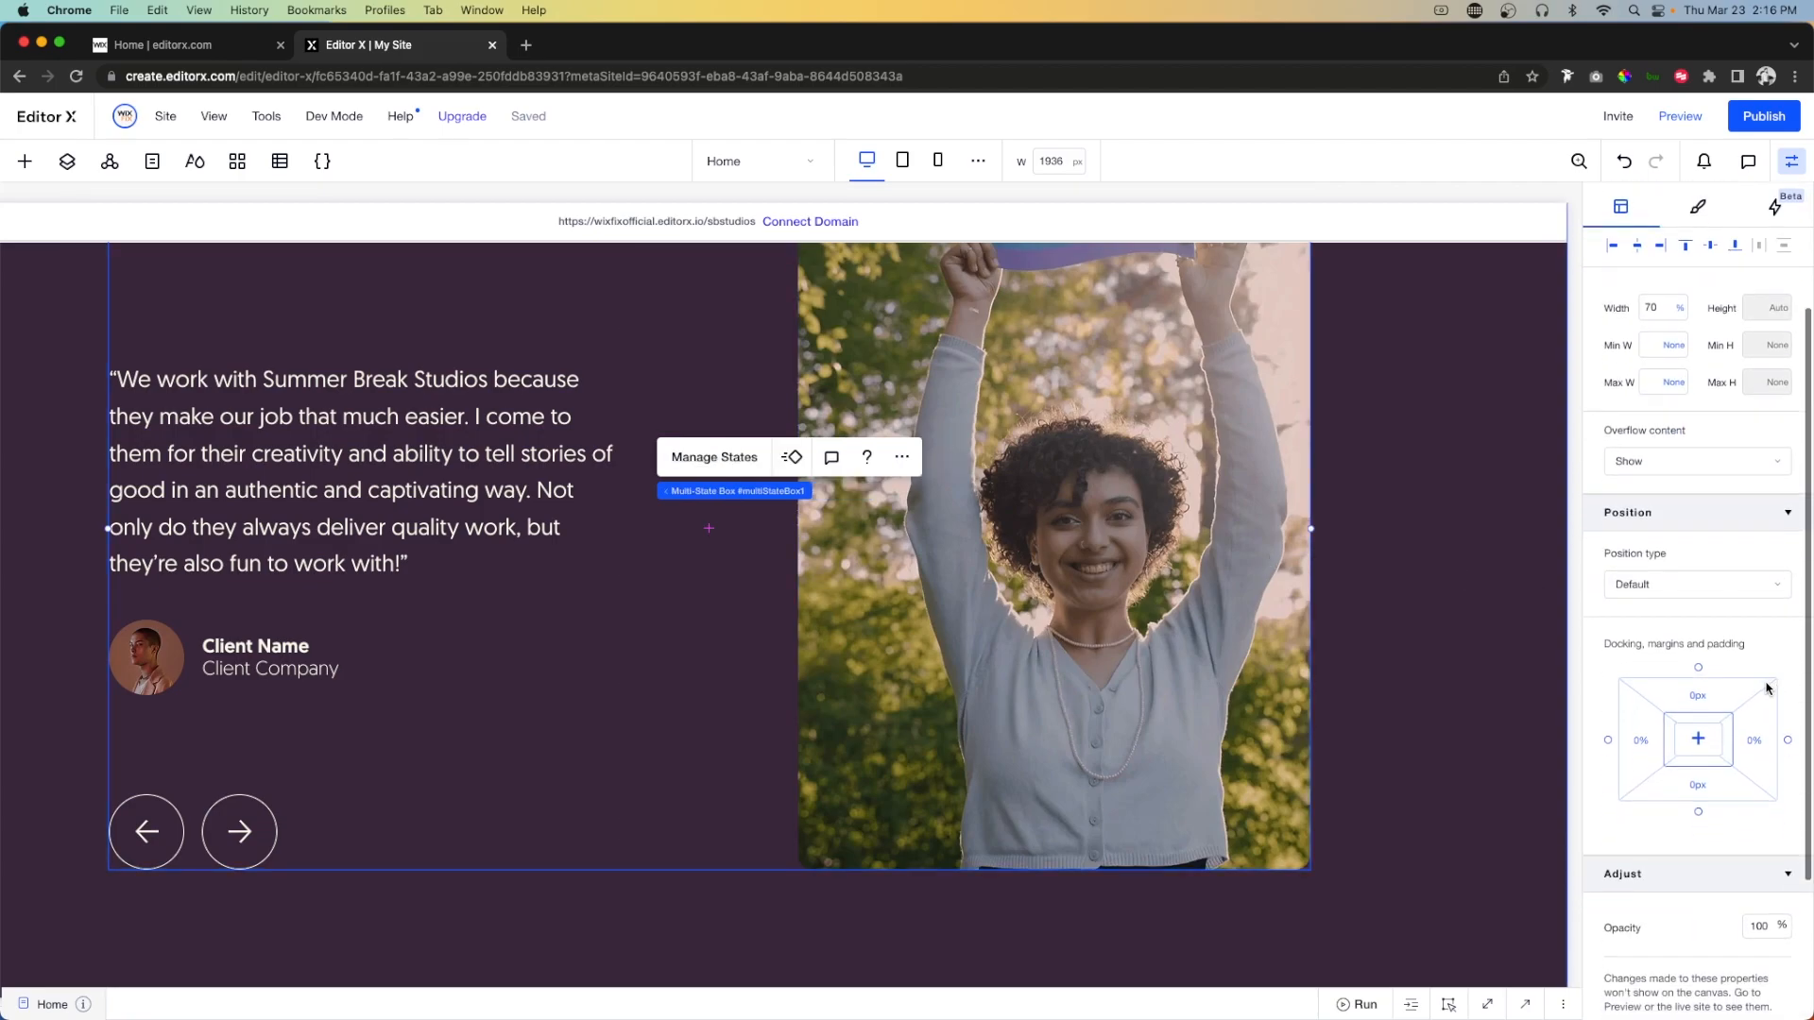
pyautogui.click(1698, 688)
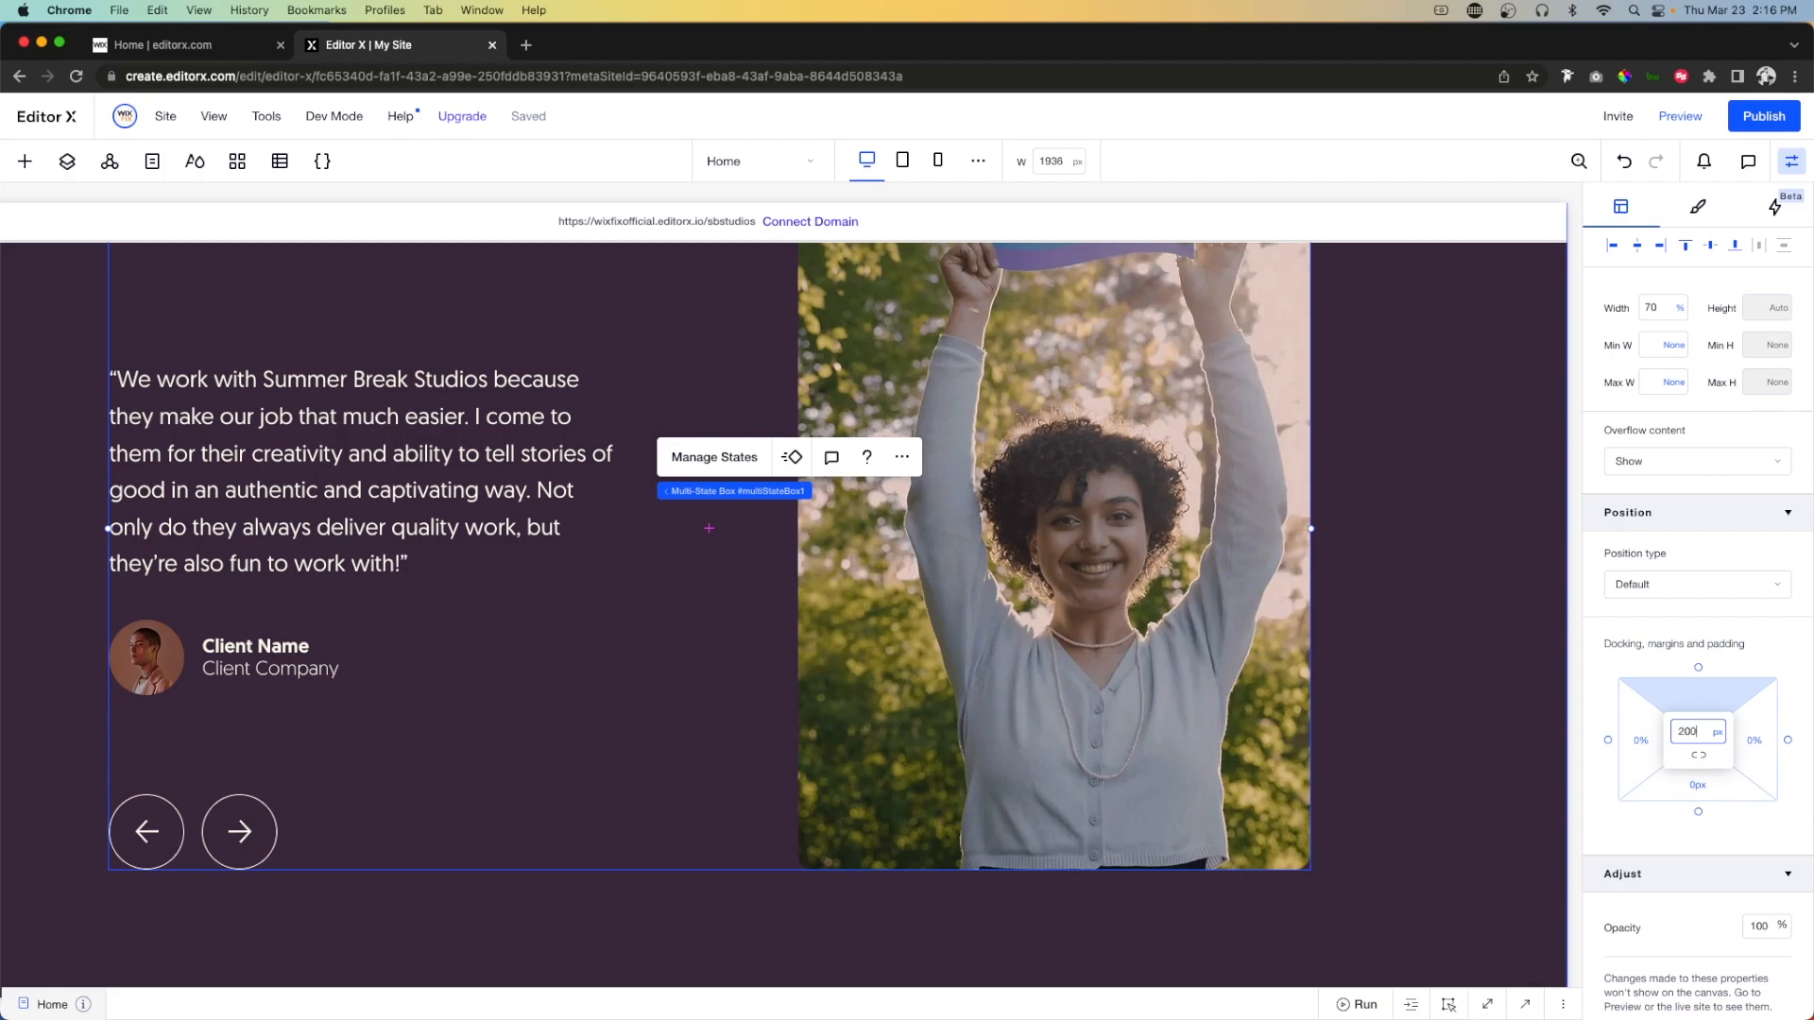
pyautogui.press('Tab')
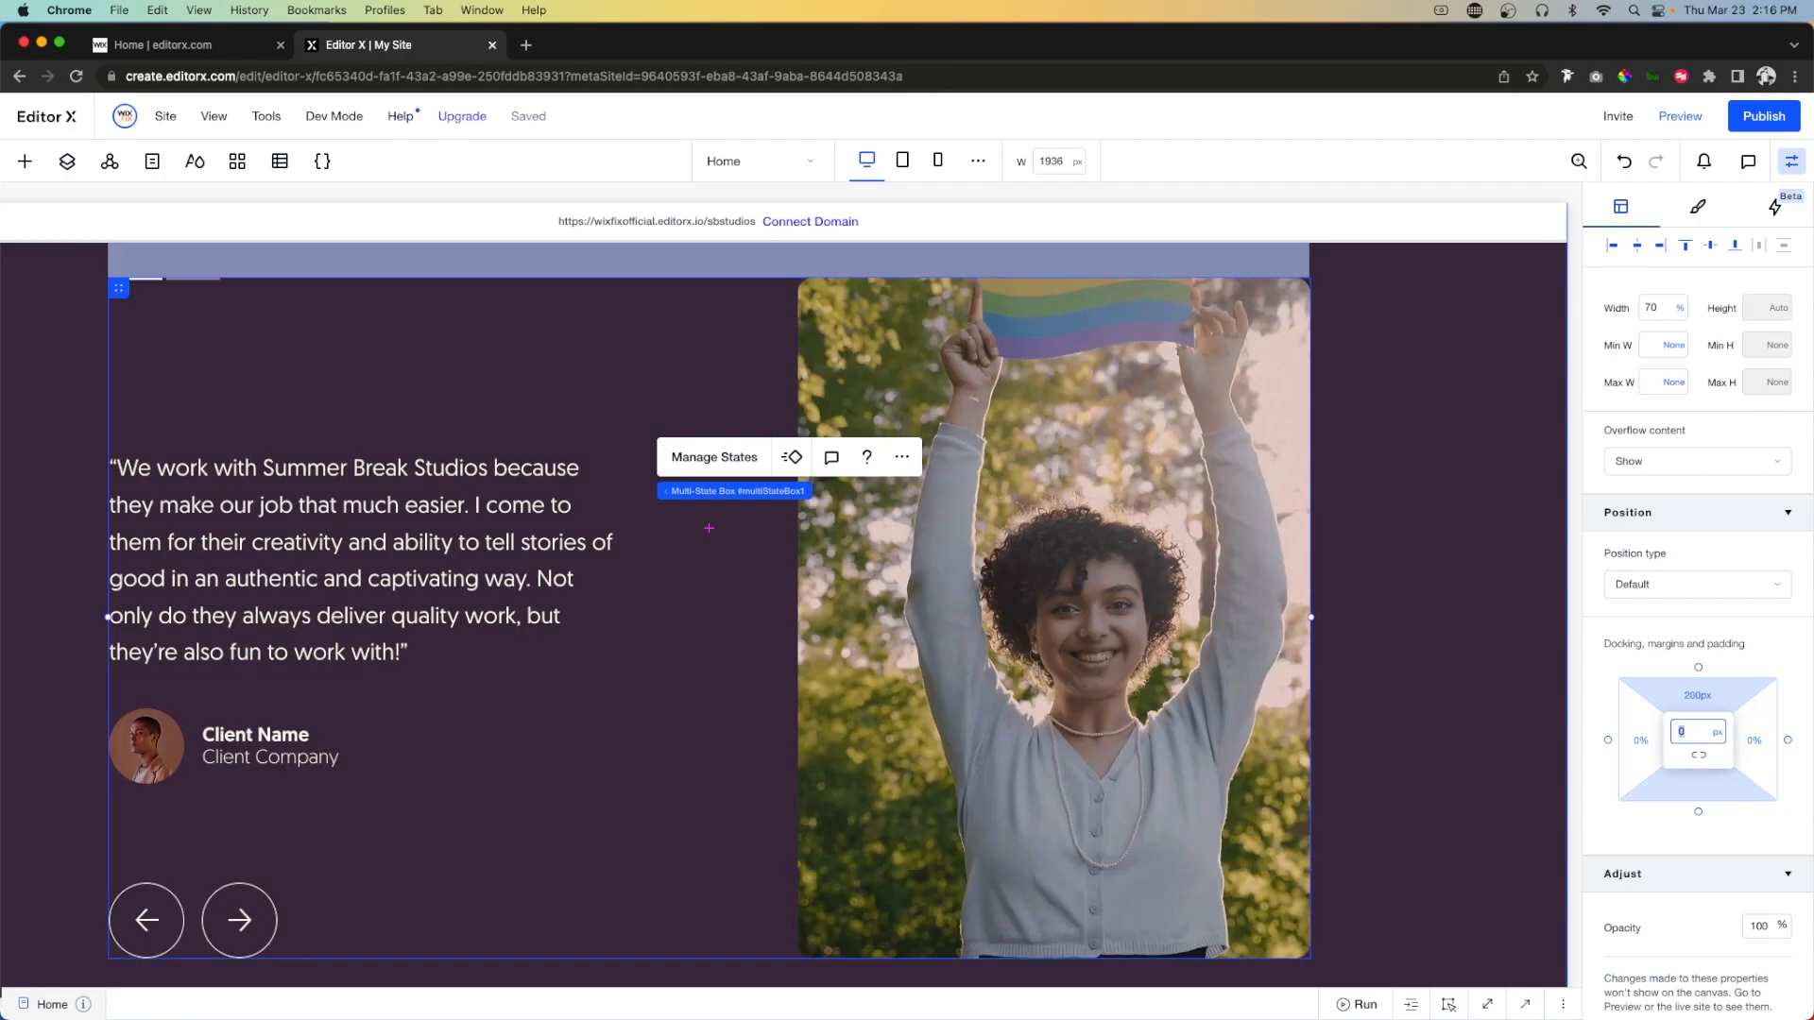
pyautogui.press('Return')
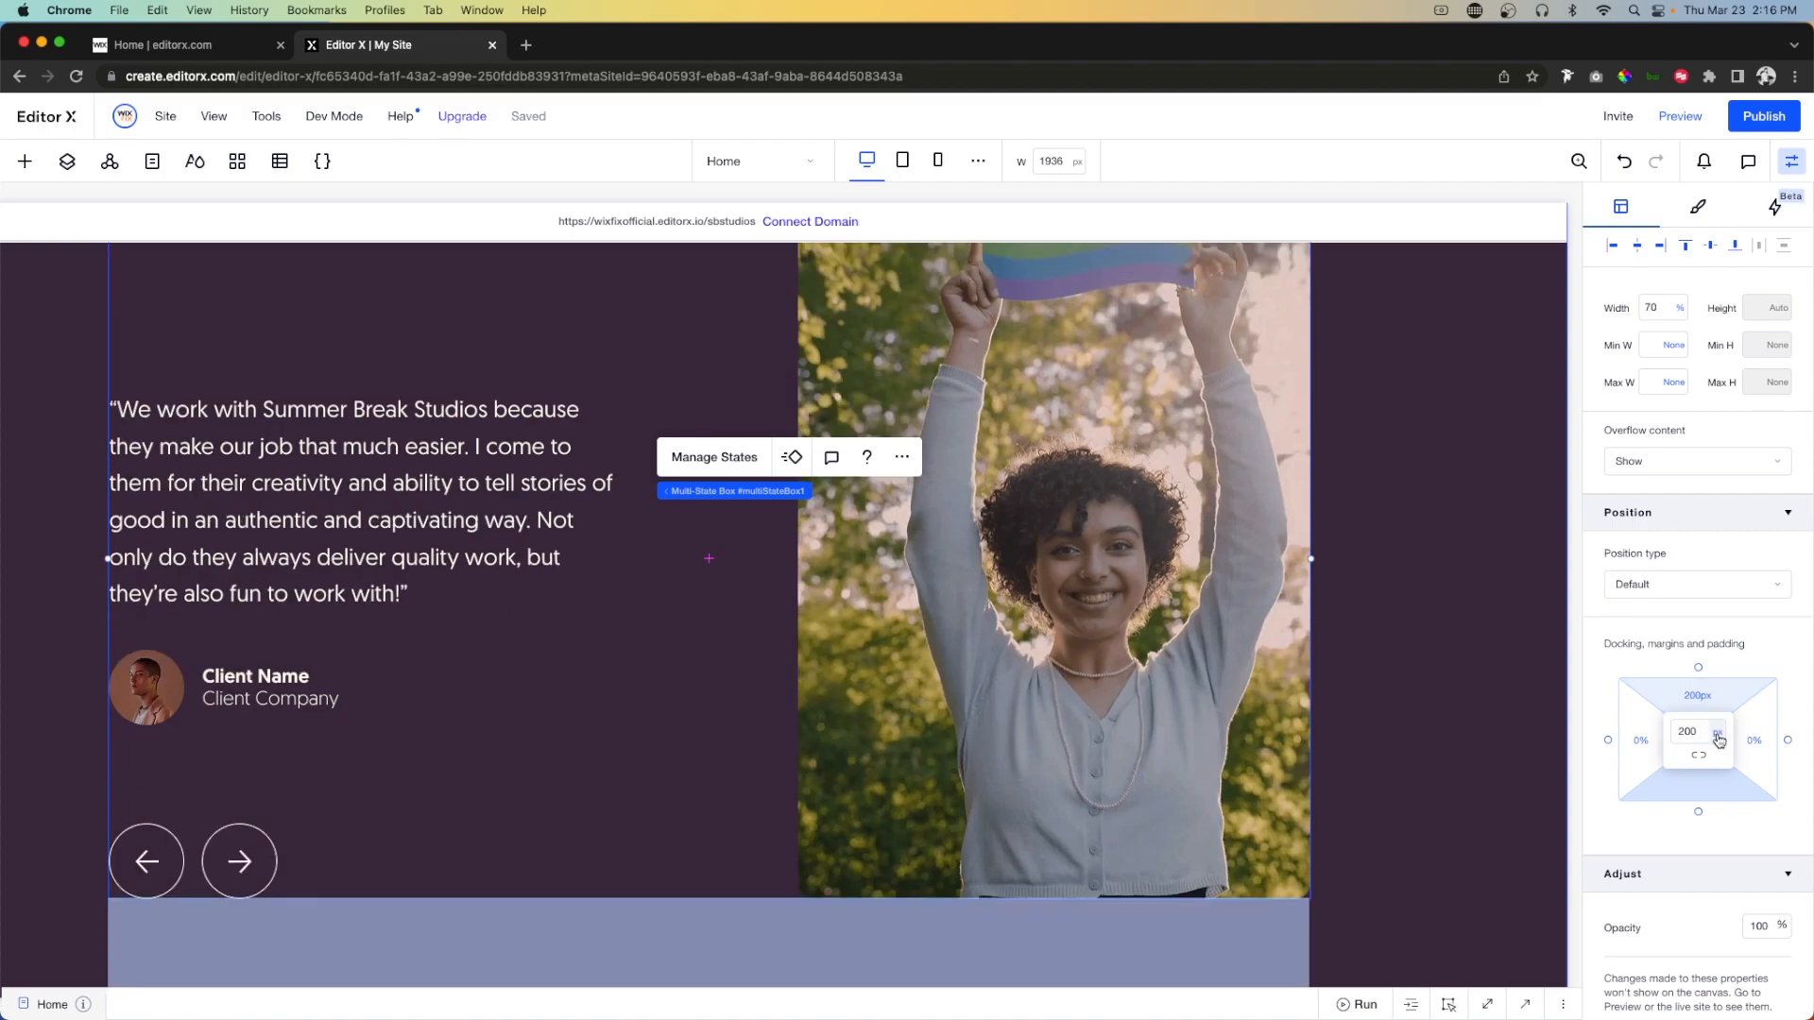
# Convert the Multi-State Box's top and bottom margins from pixels to viewport width (vw).
pyautogui.click(1717, 737)
pyautogui.click(1701, 802)
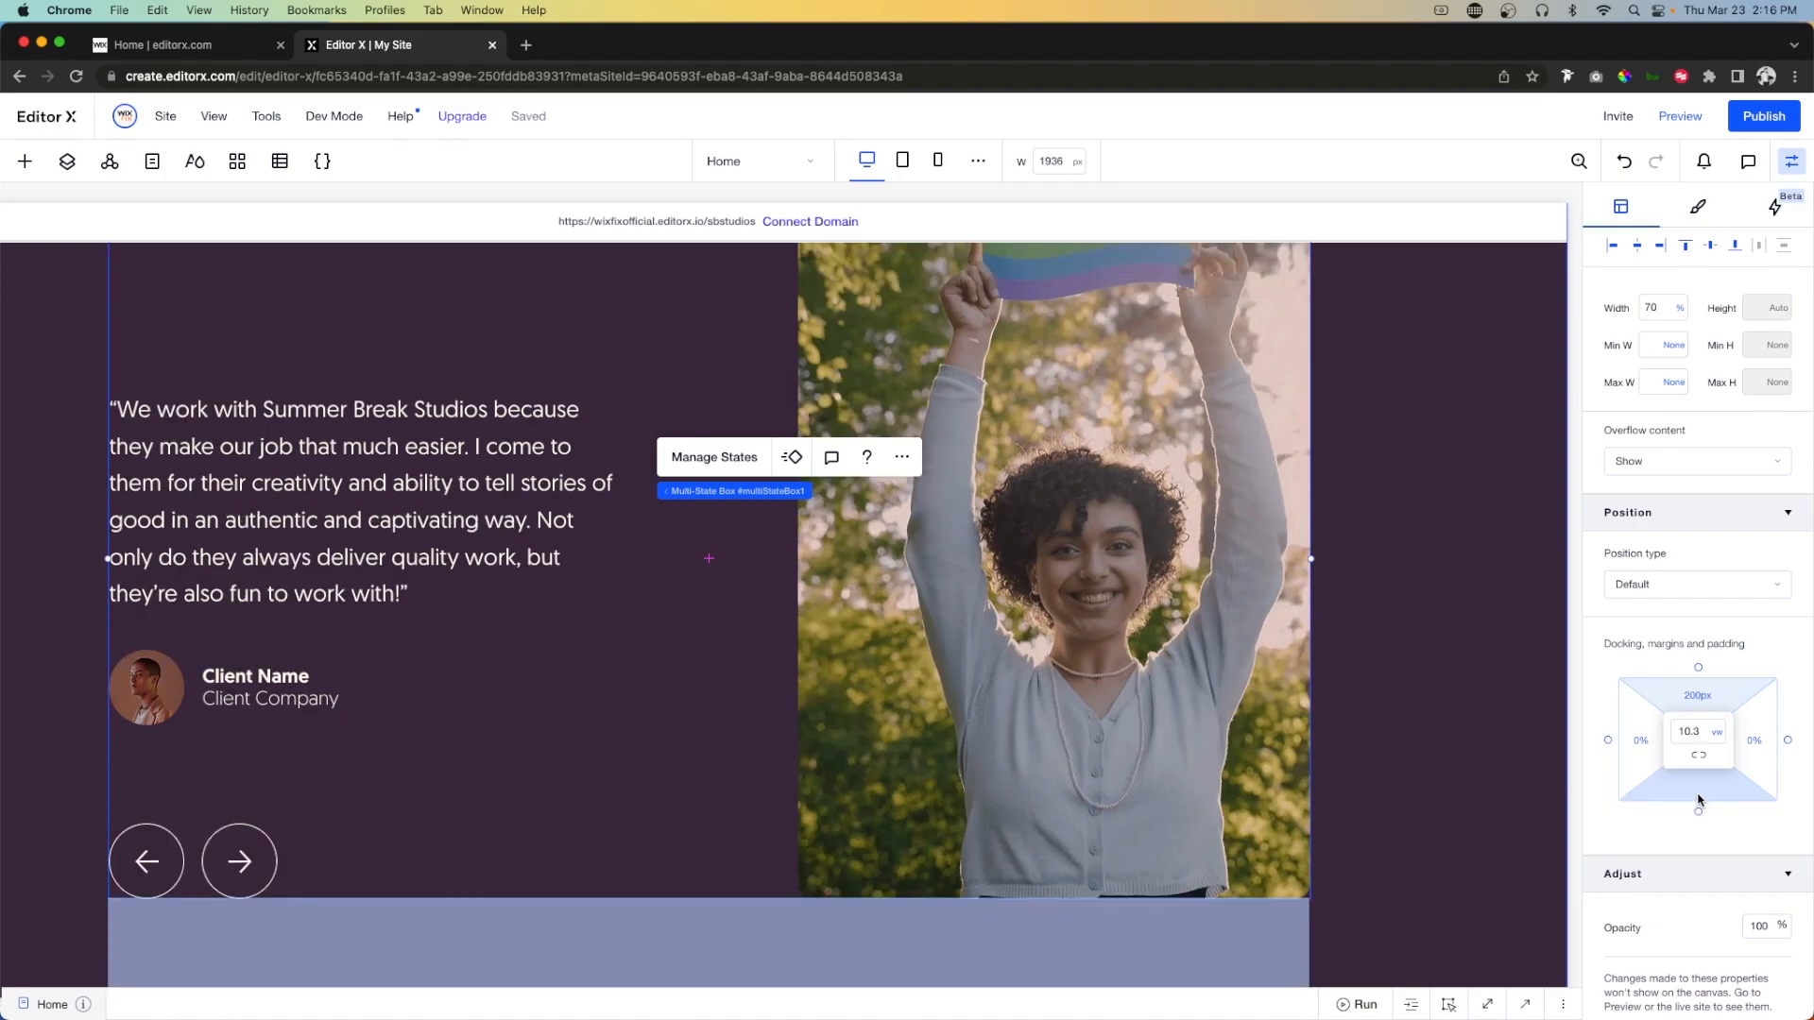
pyautogui.click(1717, 720)
pyautogui.click(1720, 736)
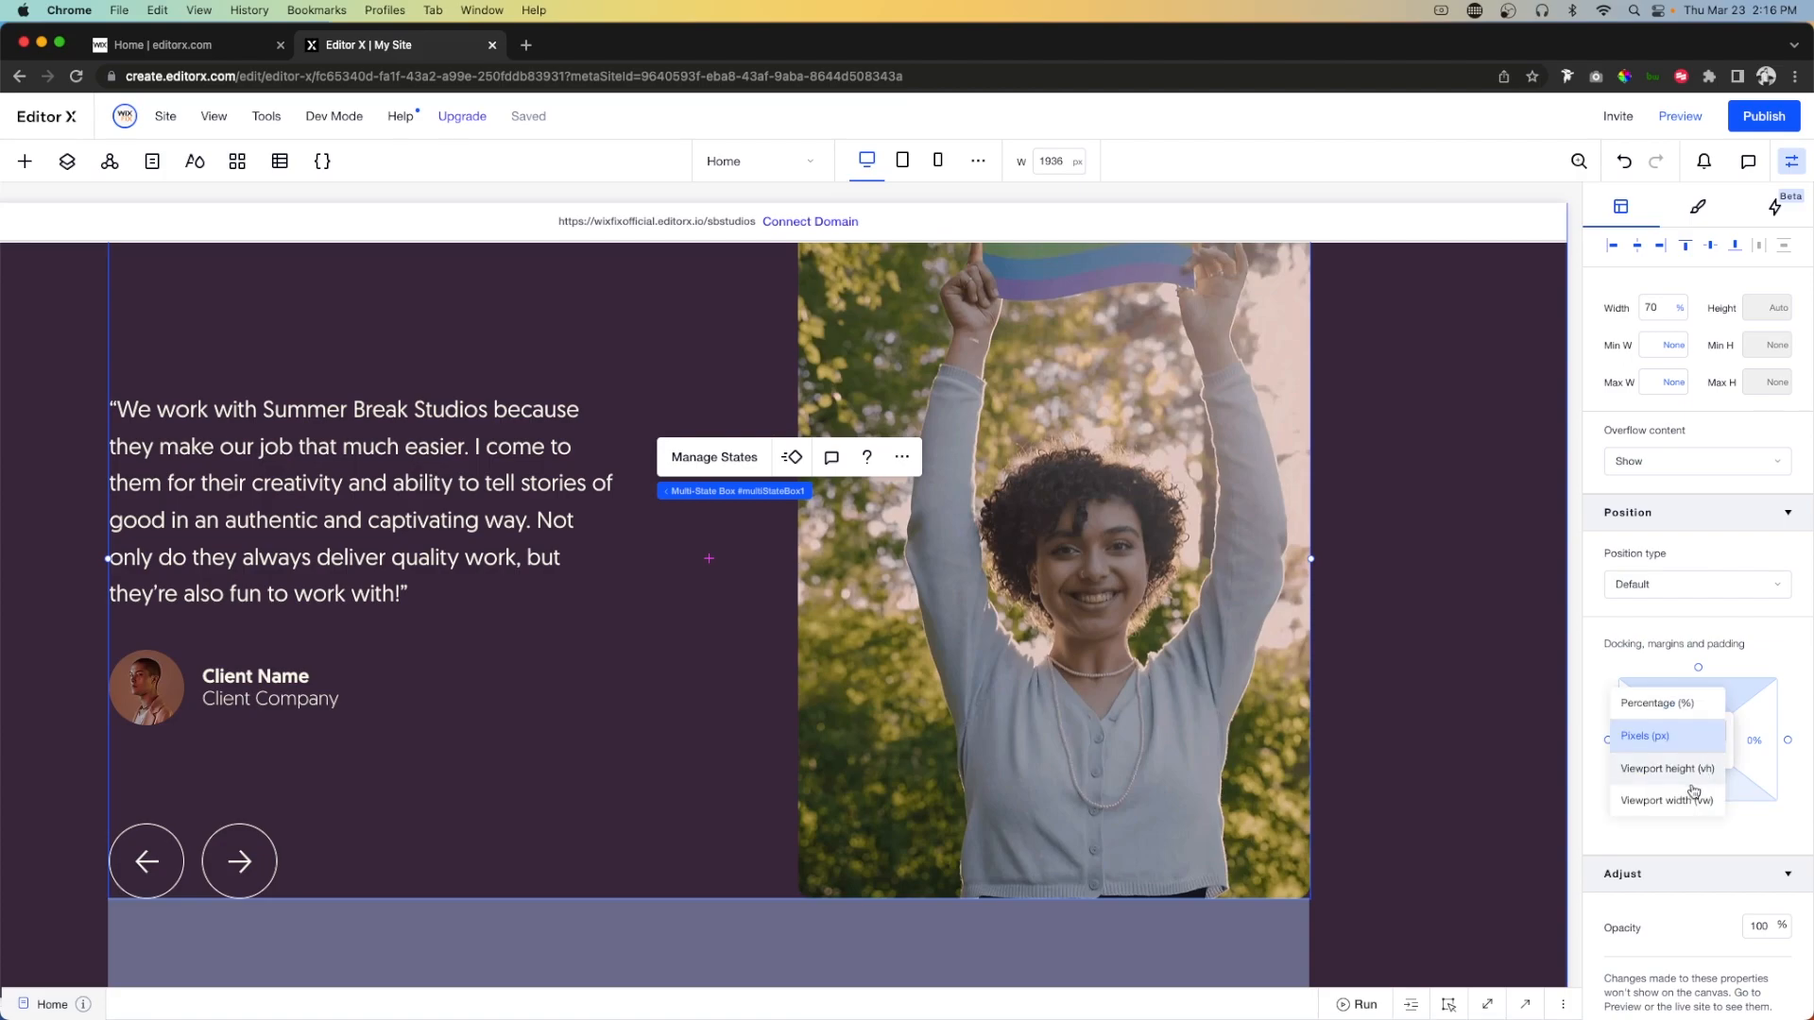
pyautogui.click(1696, 799)
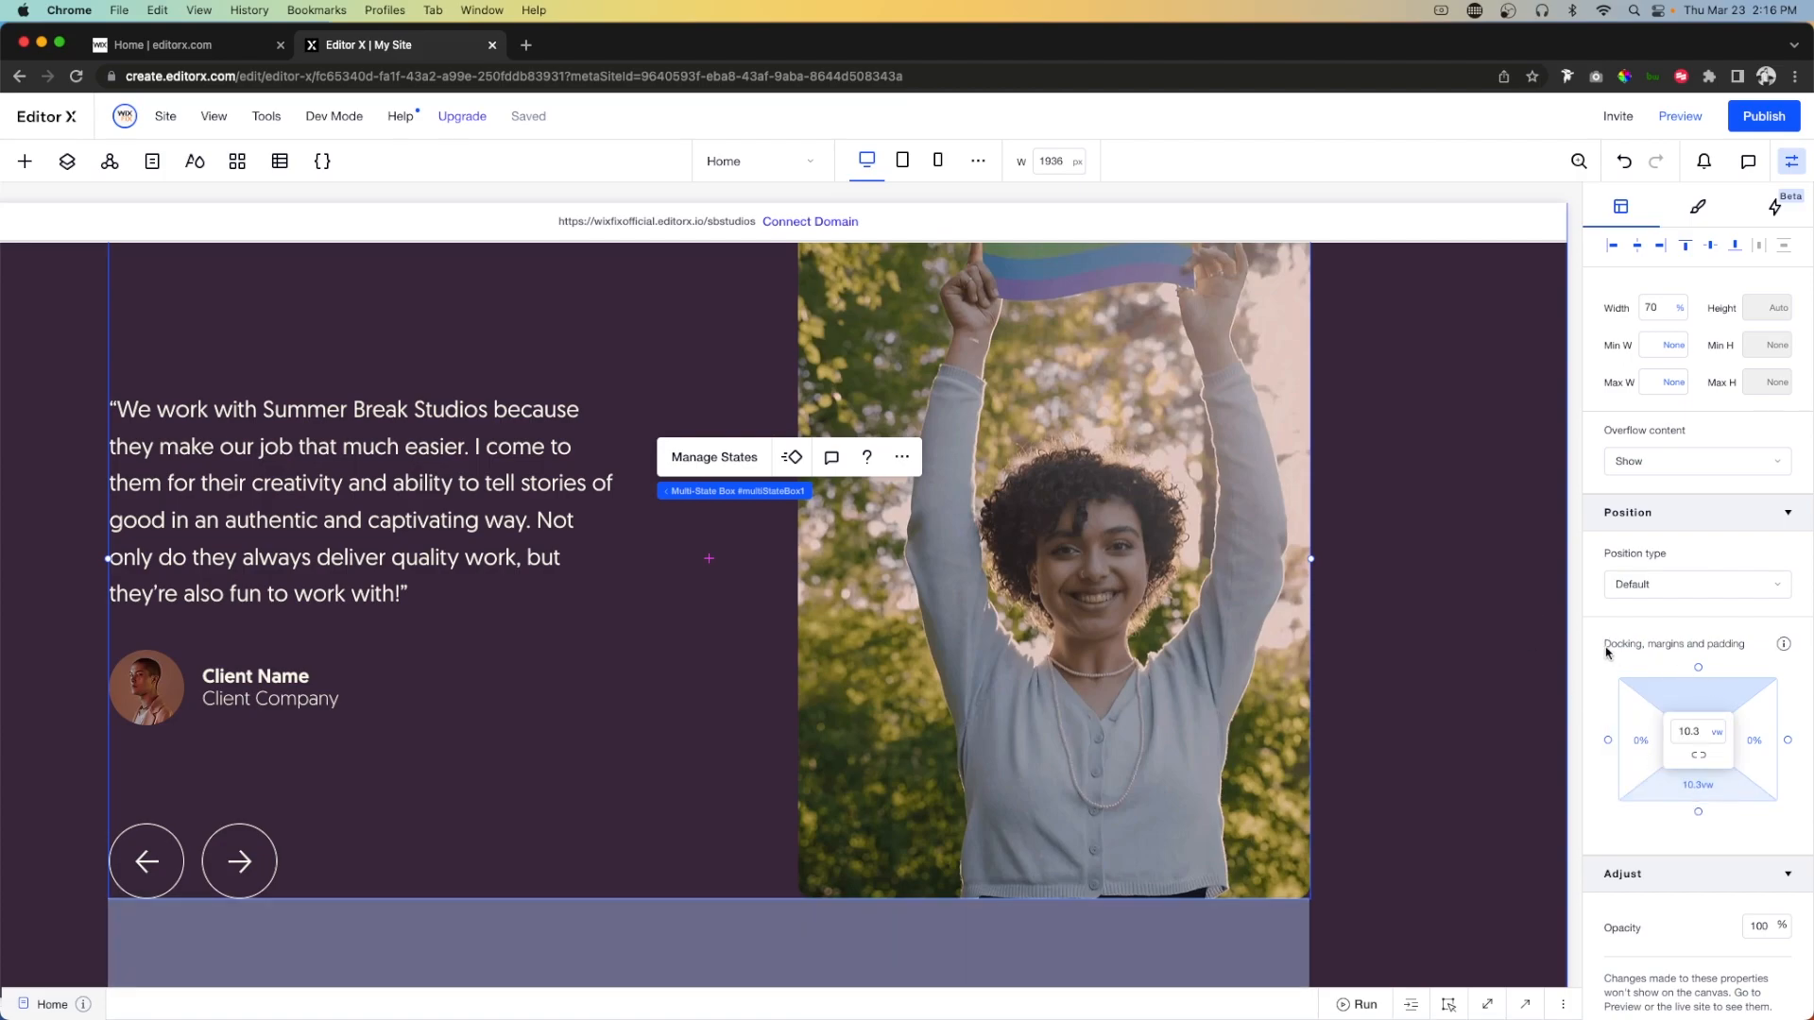
pyautogui.click(1369, 676)
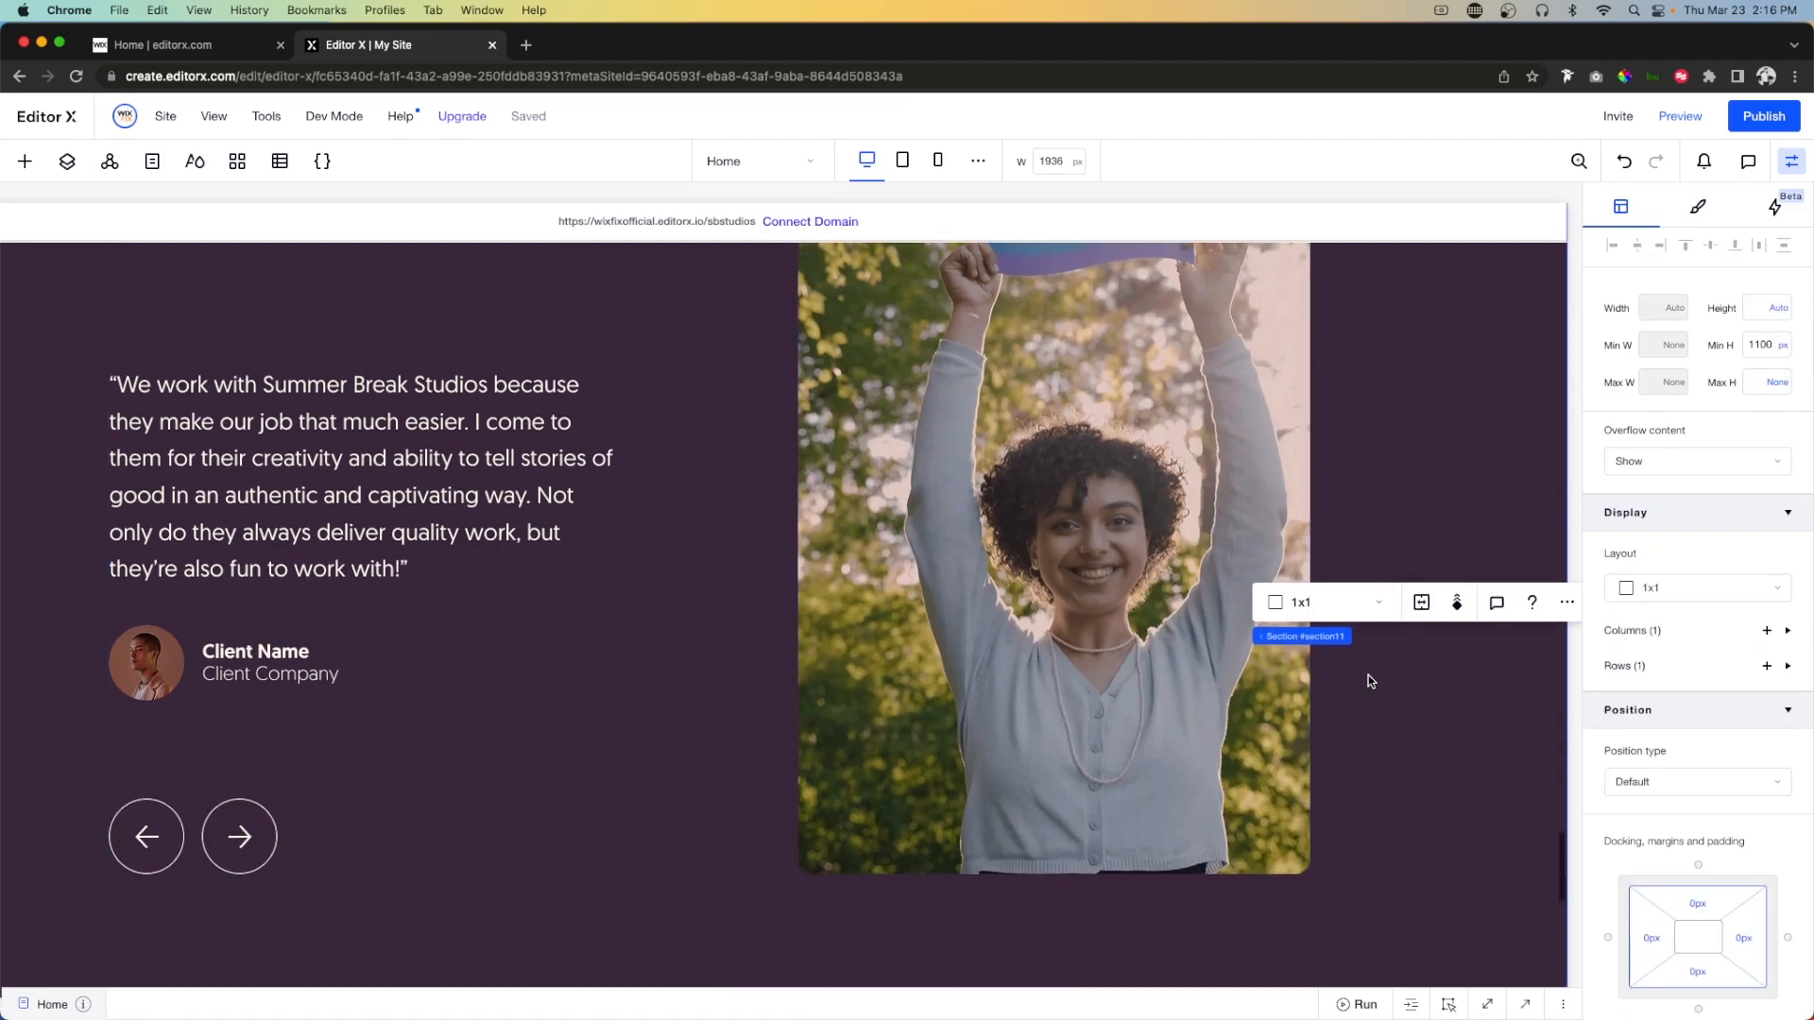
# Copy the dark curved vector art that sits above the BRAND and FILMS text rows.
pyautogui.scroll(-6, 1368, 675)
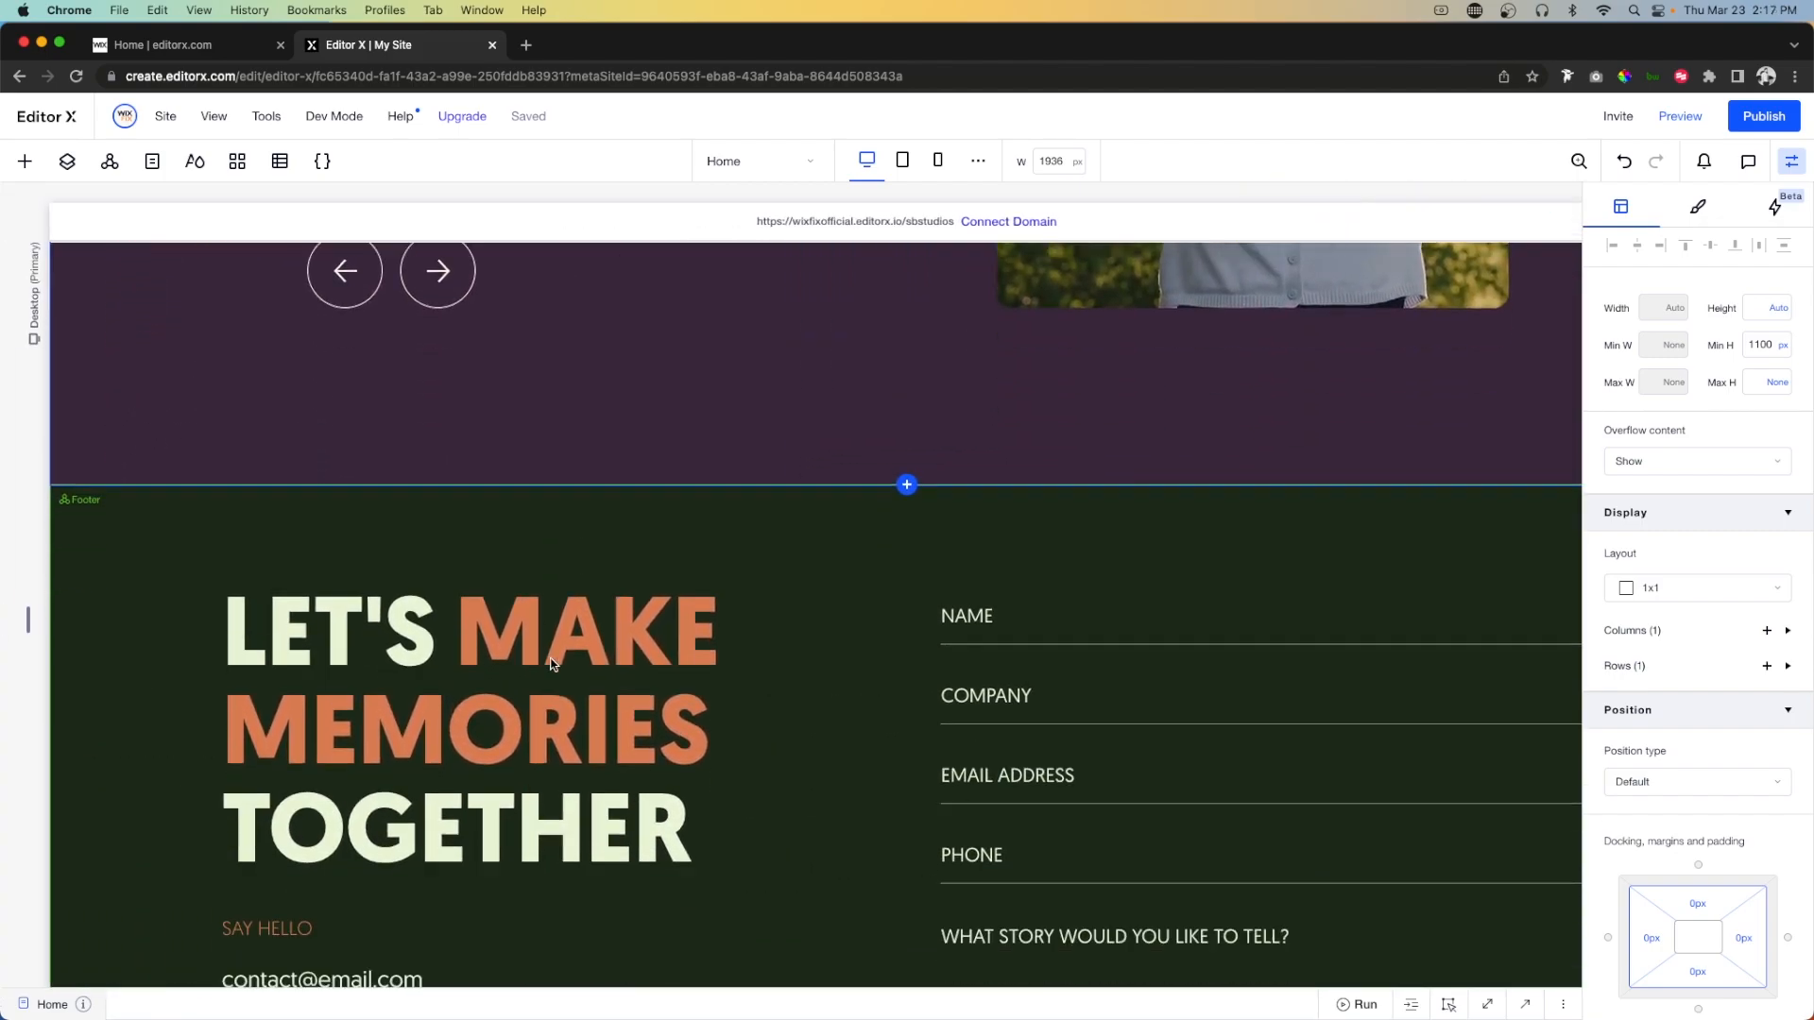
pyautogui.scroll(15, 553, 664)
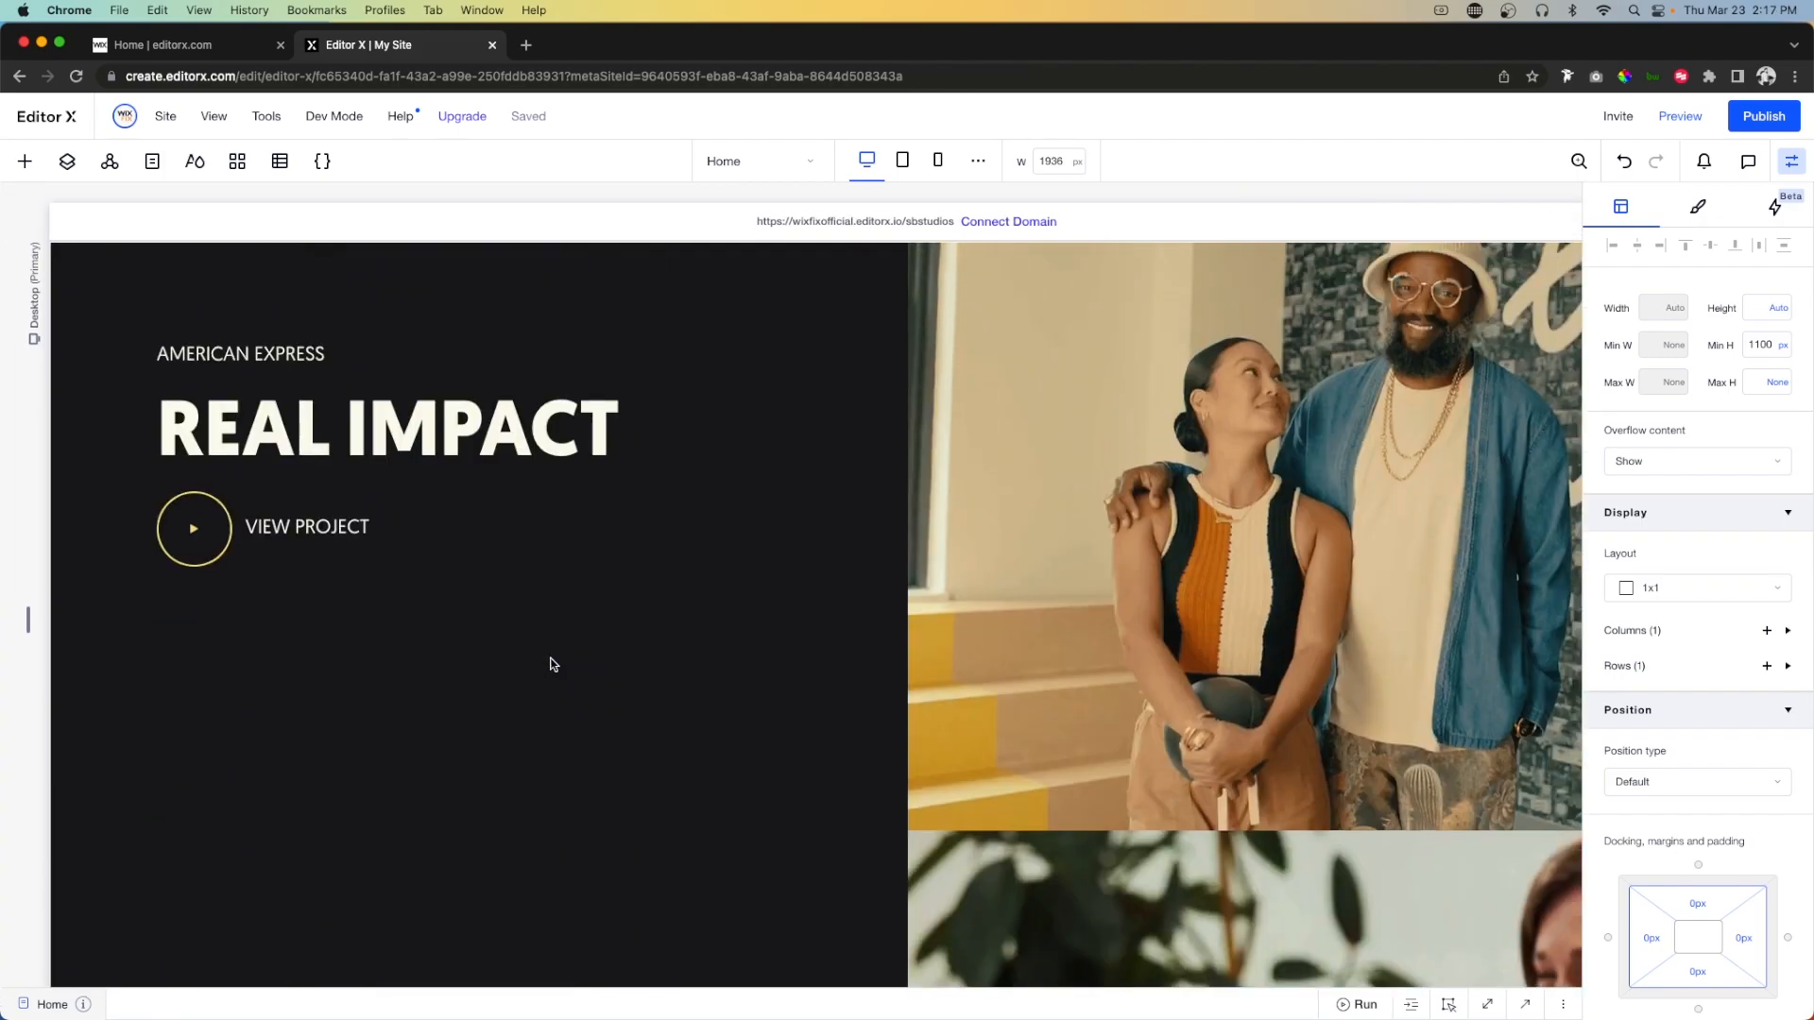
pyautogui.scroll(15, 553, 665)
pyautogui.scroll(5, 553, 664)
pyautogui.click(735, 477)
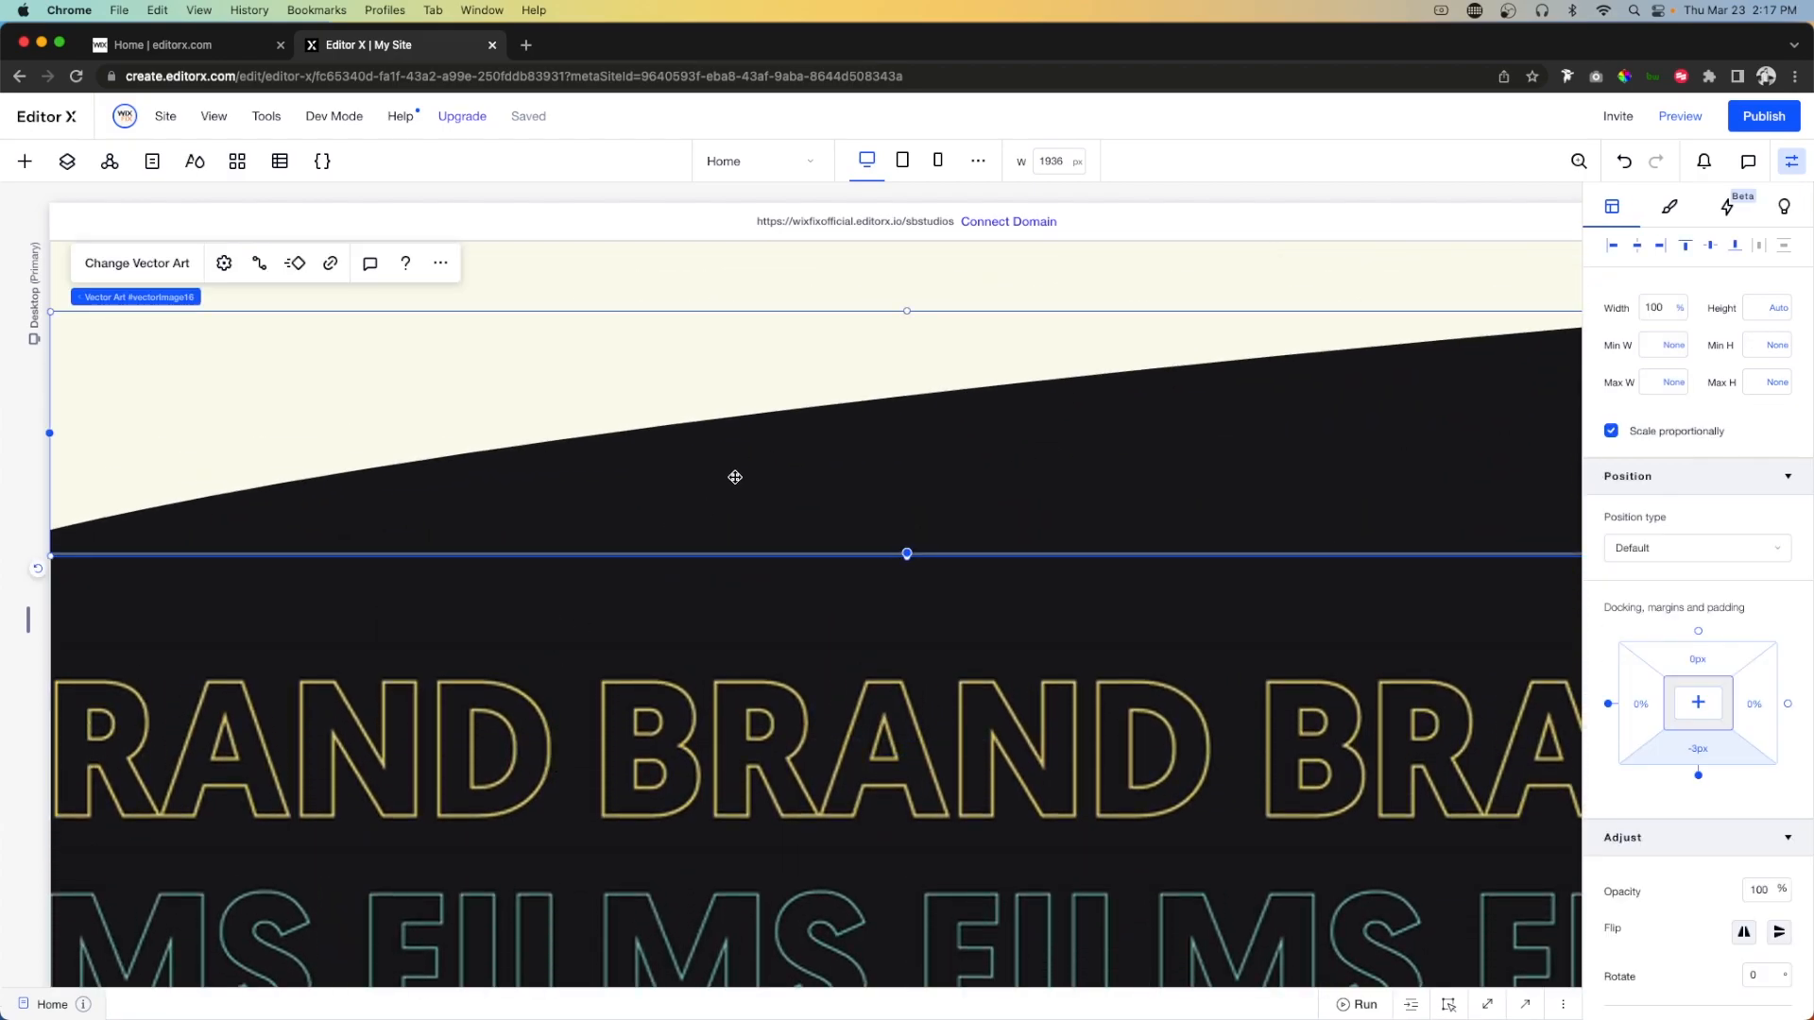
pyautogui.rightClick(768, 486)
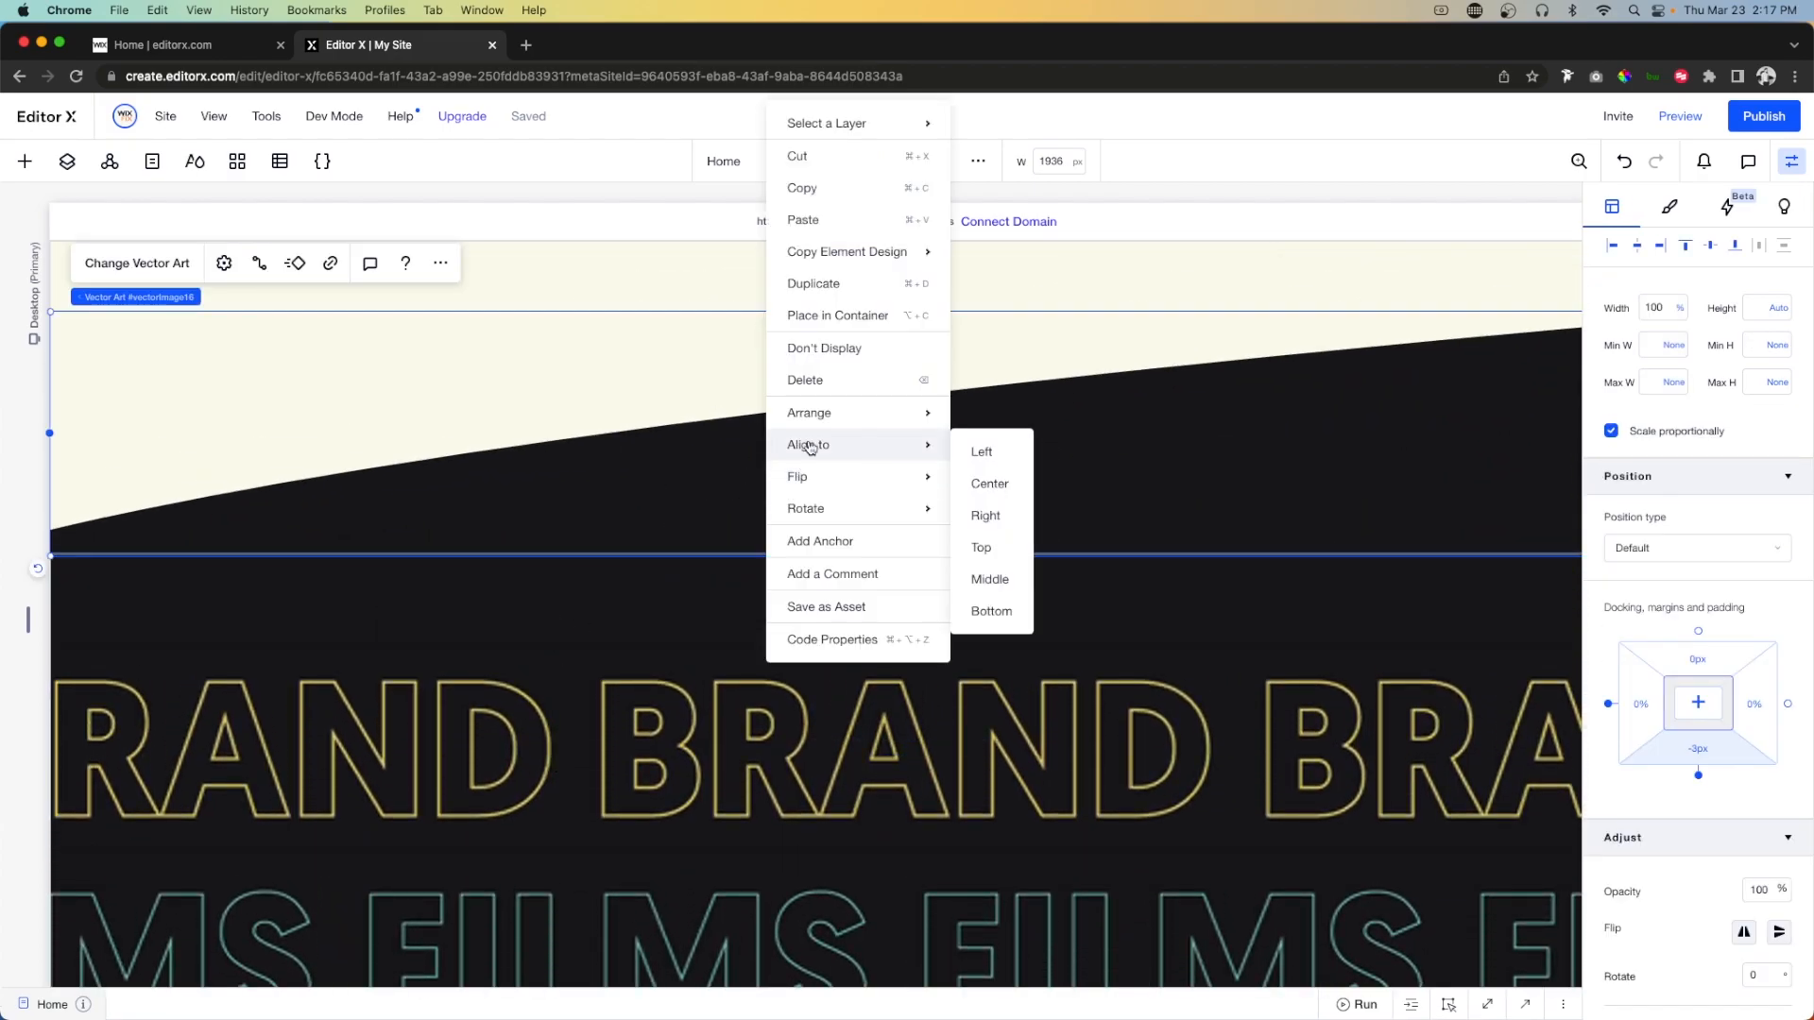
pyautogui.click(830, 190)
# Paste the copied curve into the purple testimonial section and align it to the section's left and bottom edges.
pyautogui.scroll(-15, 904, 474)
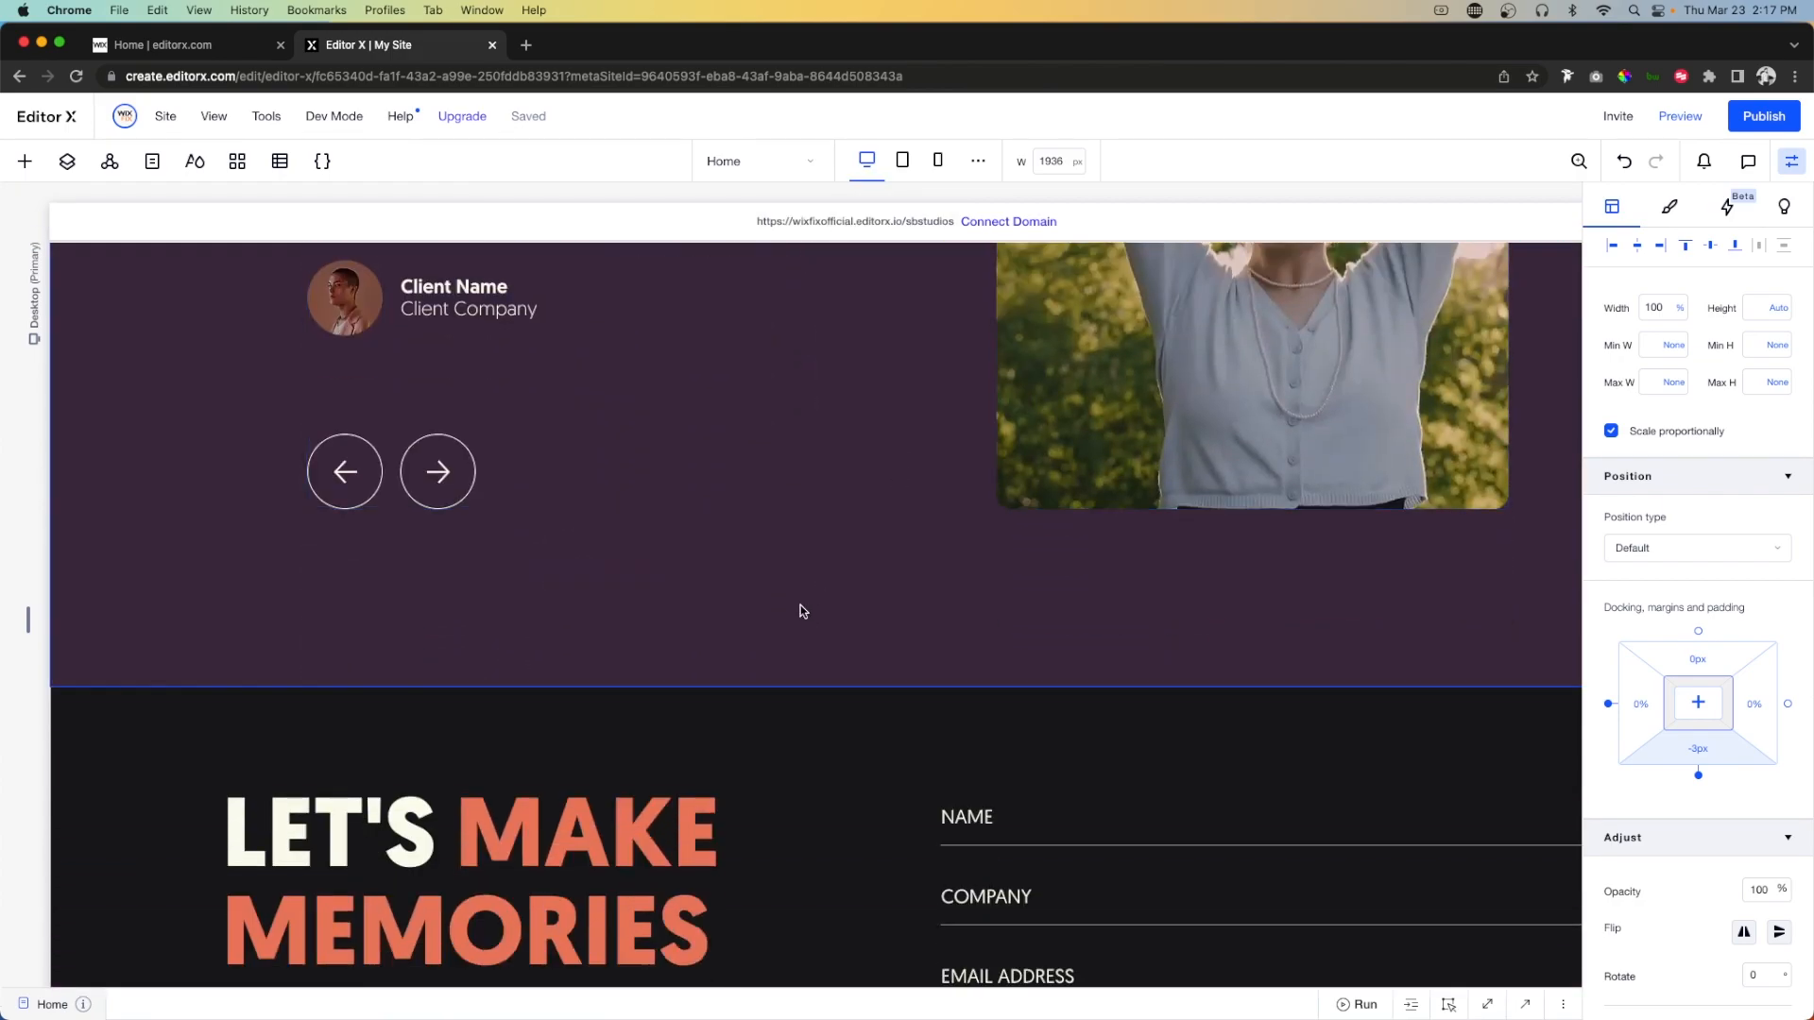
pyautogui.click(801, 609)
pyautogui.rightClick(801, 604)
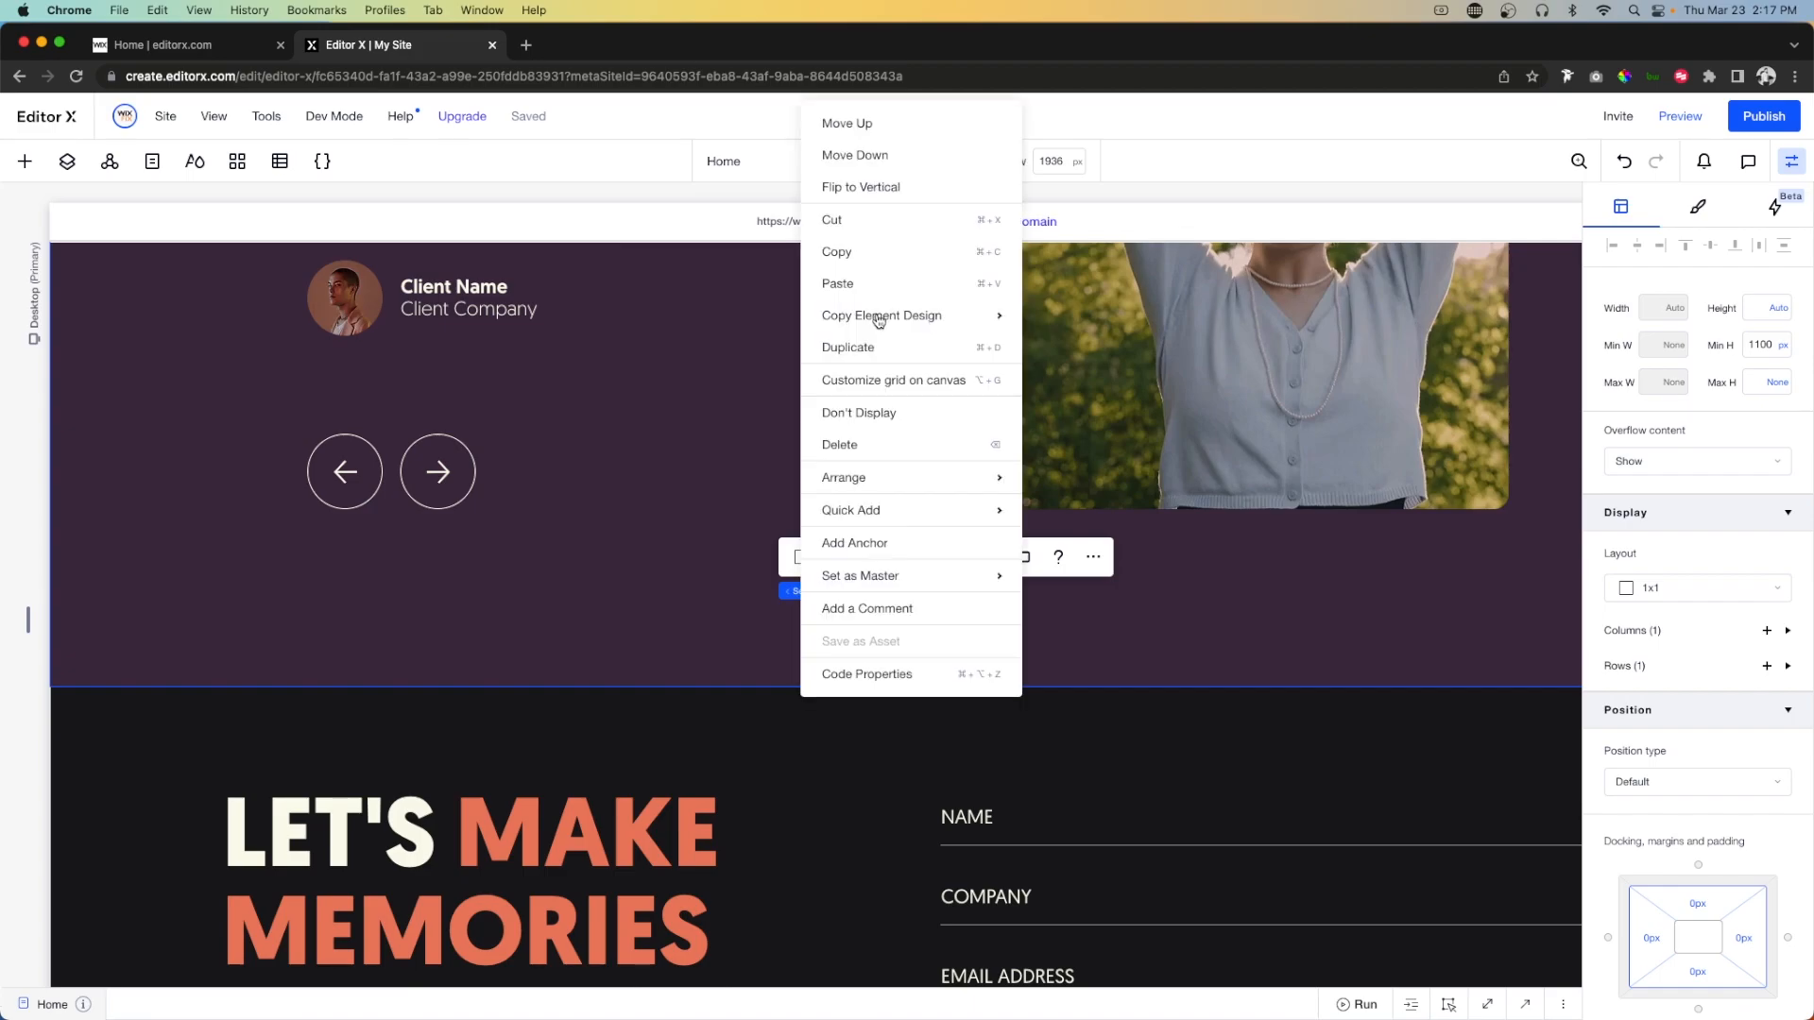
pyautogui.click(844, 286)
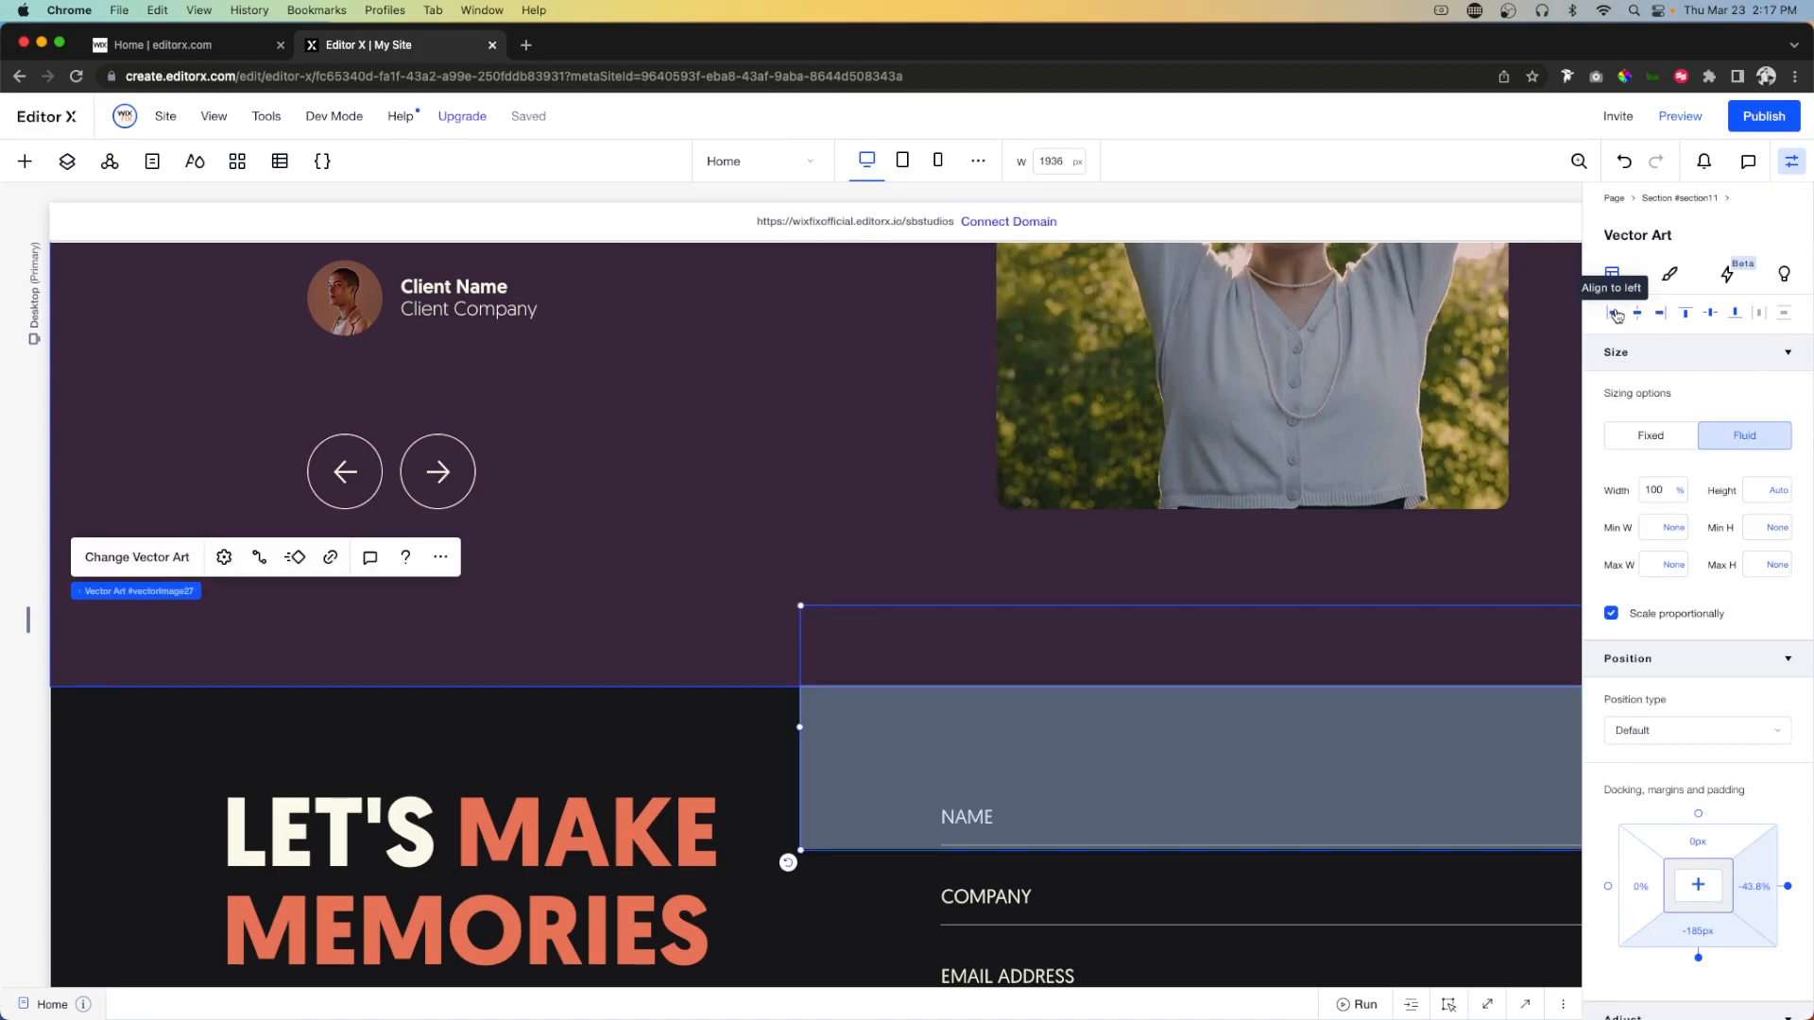
pyautogui.click(1614, 315)
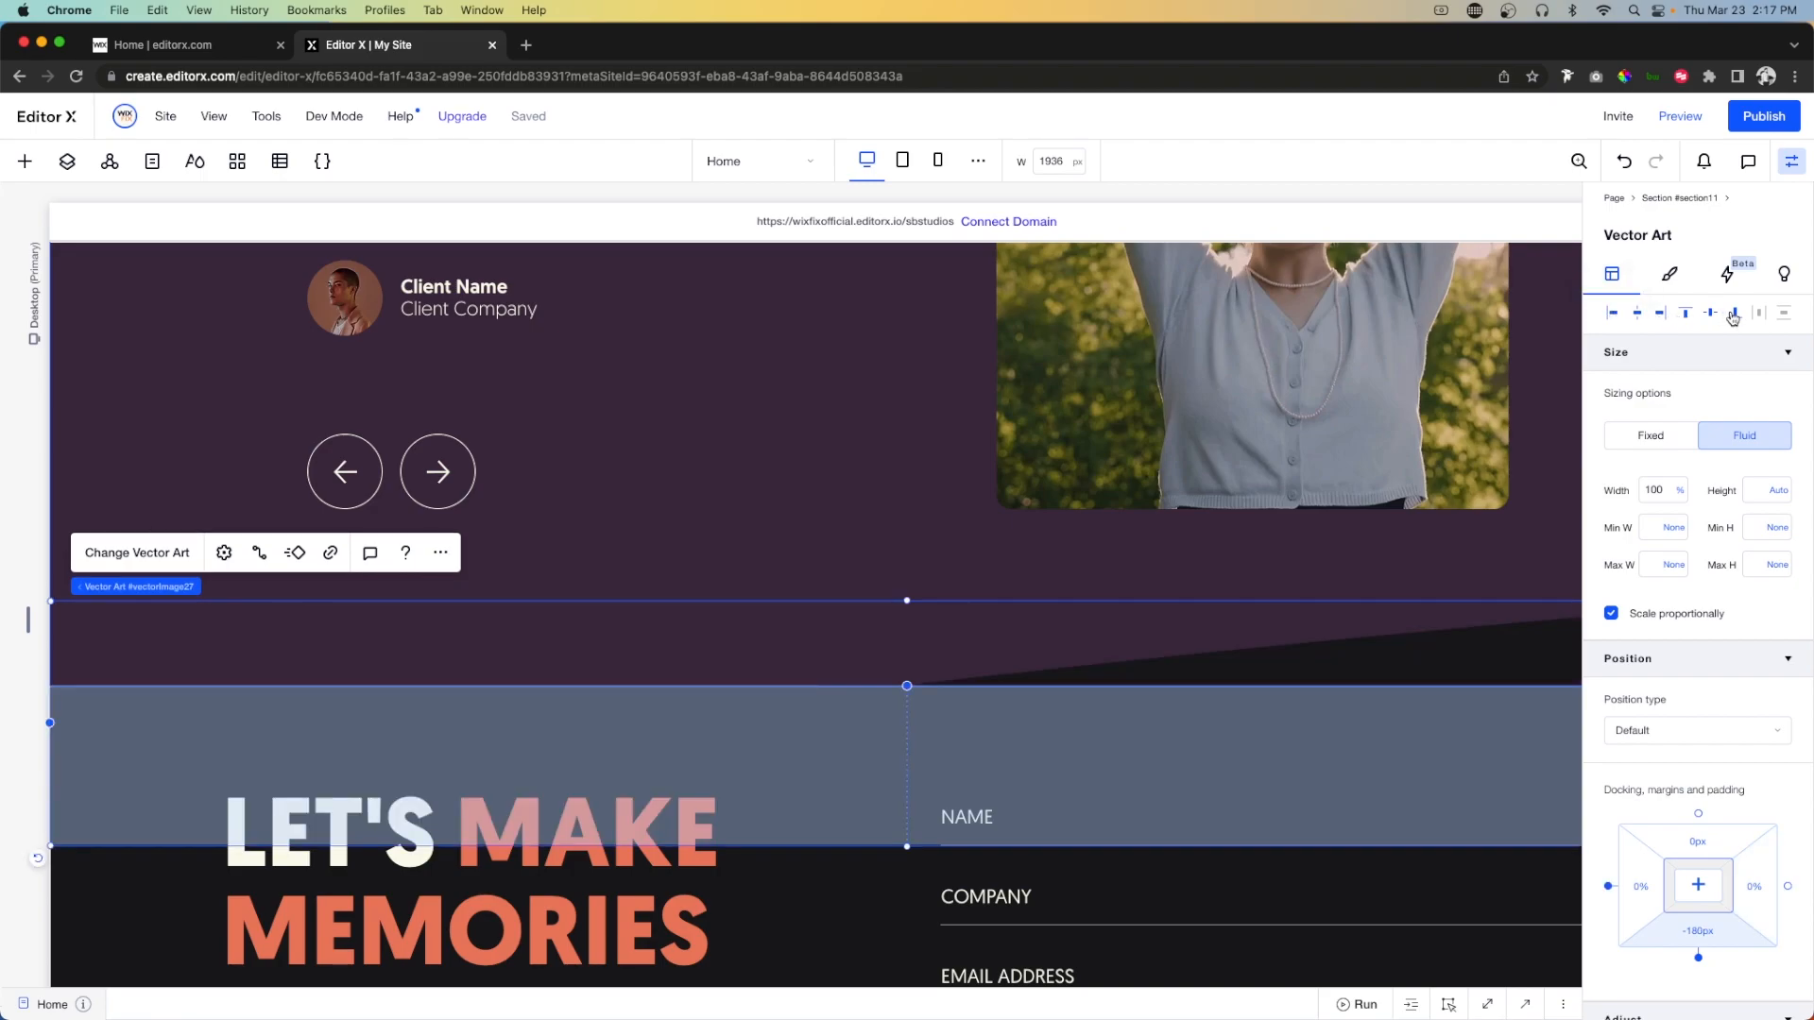
pyautogui.click(1733, 314)
# Set the pasted curve's bottom margin to -3 px.
pyautogui.scroll(-3, 1700, 720)
pyautogui.click(1701, 720)
pyautogui.write('-3')
pyautogui.press('Return')
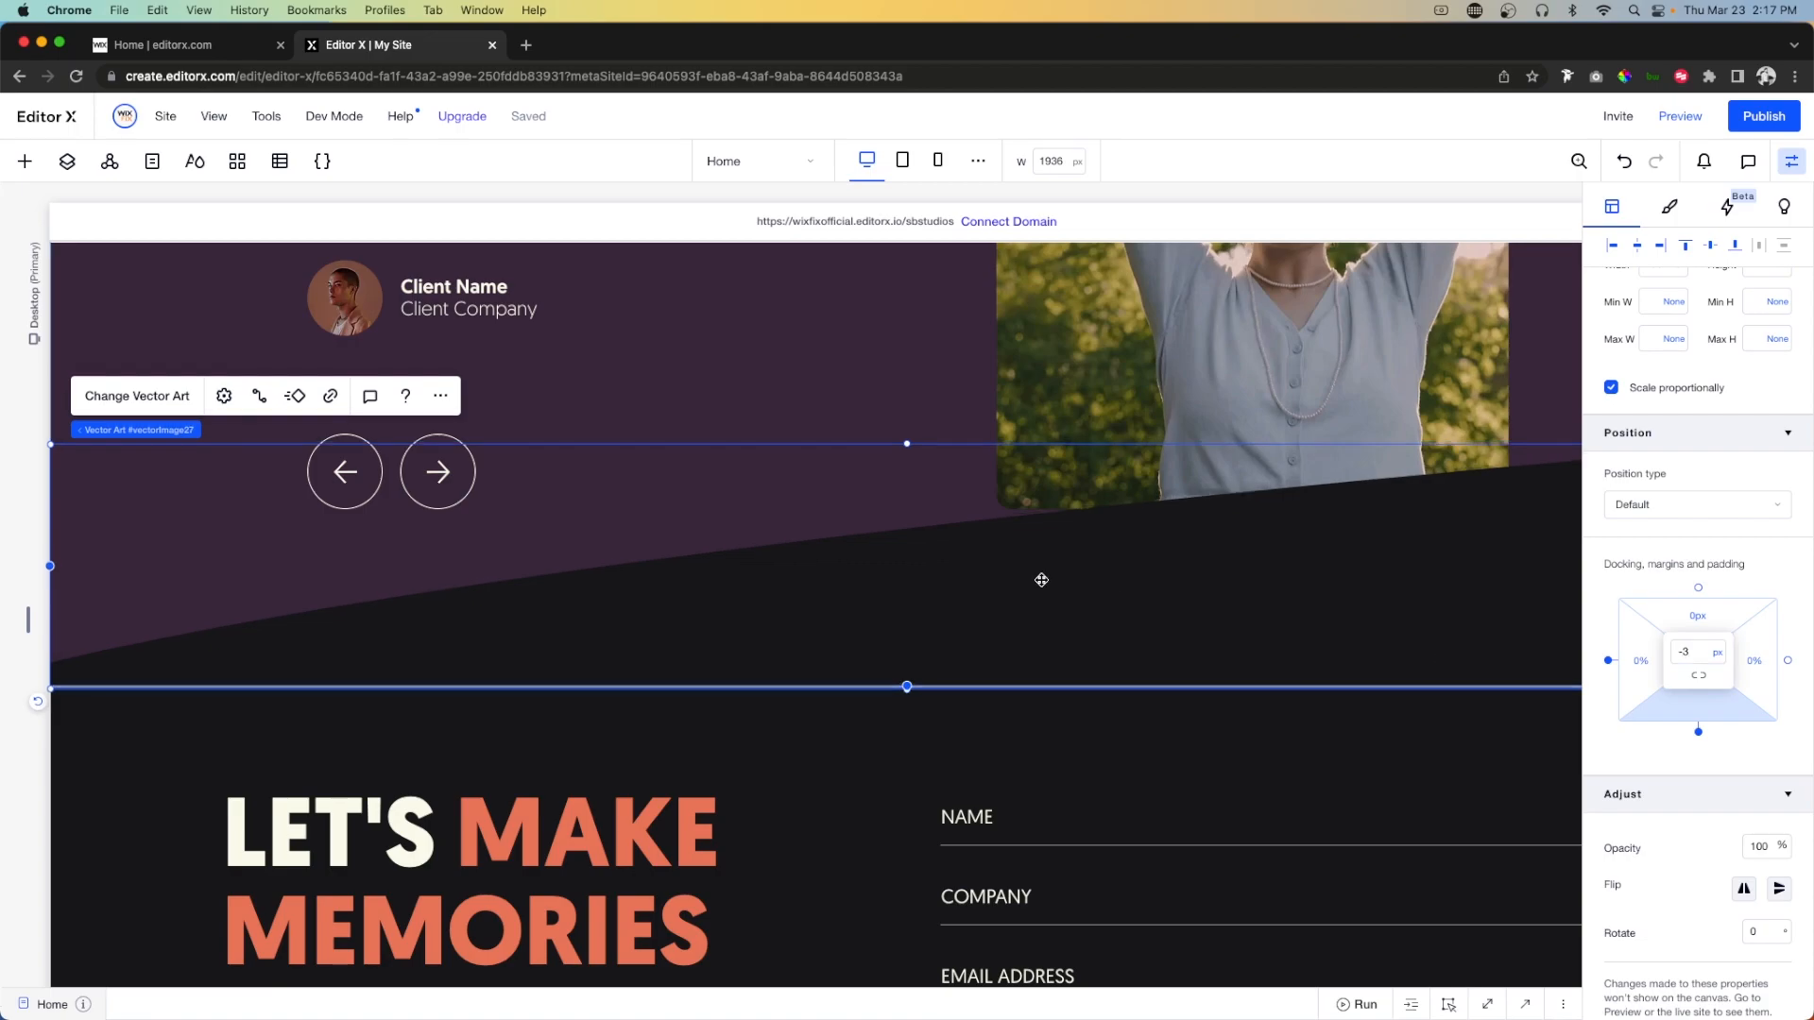
# Set the testimonial Multi-State Box's bottom margin to 20 vw.
pyautogui.scroll(5, 1041, 581)
pyautogui.hscroll(5, 1234, 605)
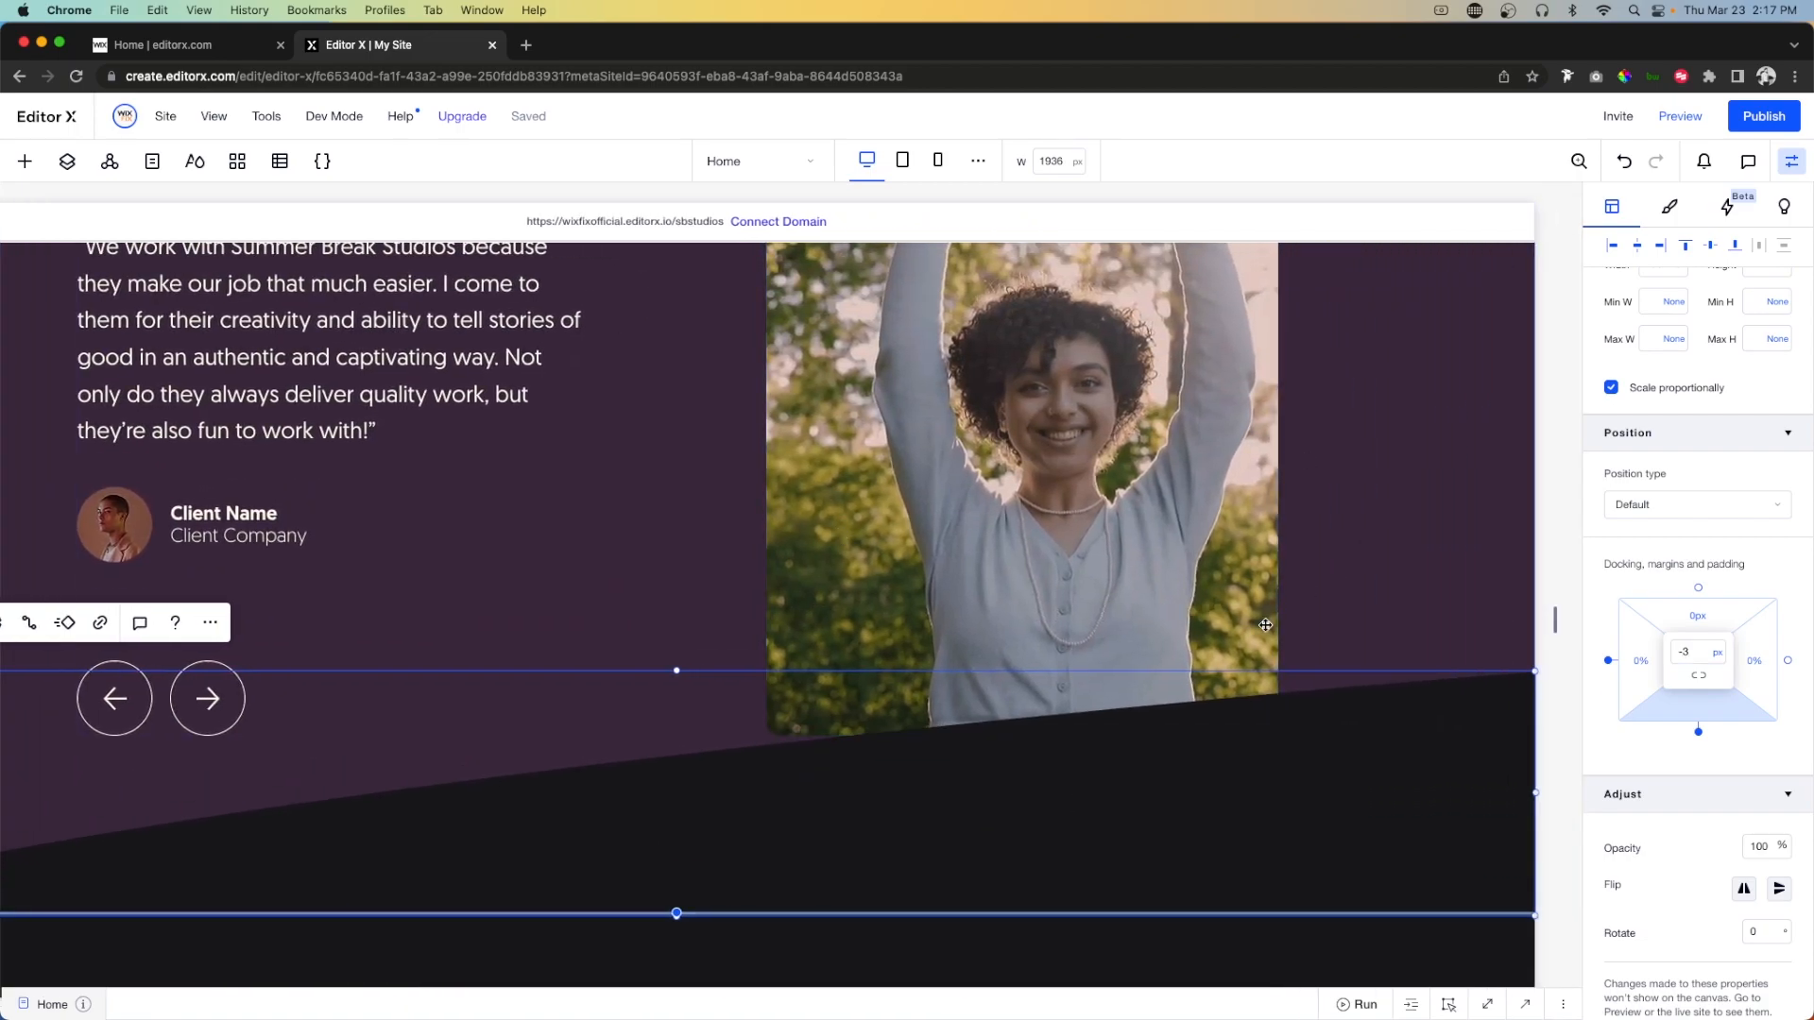
pyautogui.click(575, 602)
pyautogui.moveTo(592, 587)
pyautogui.click(652, 586)
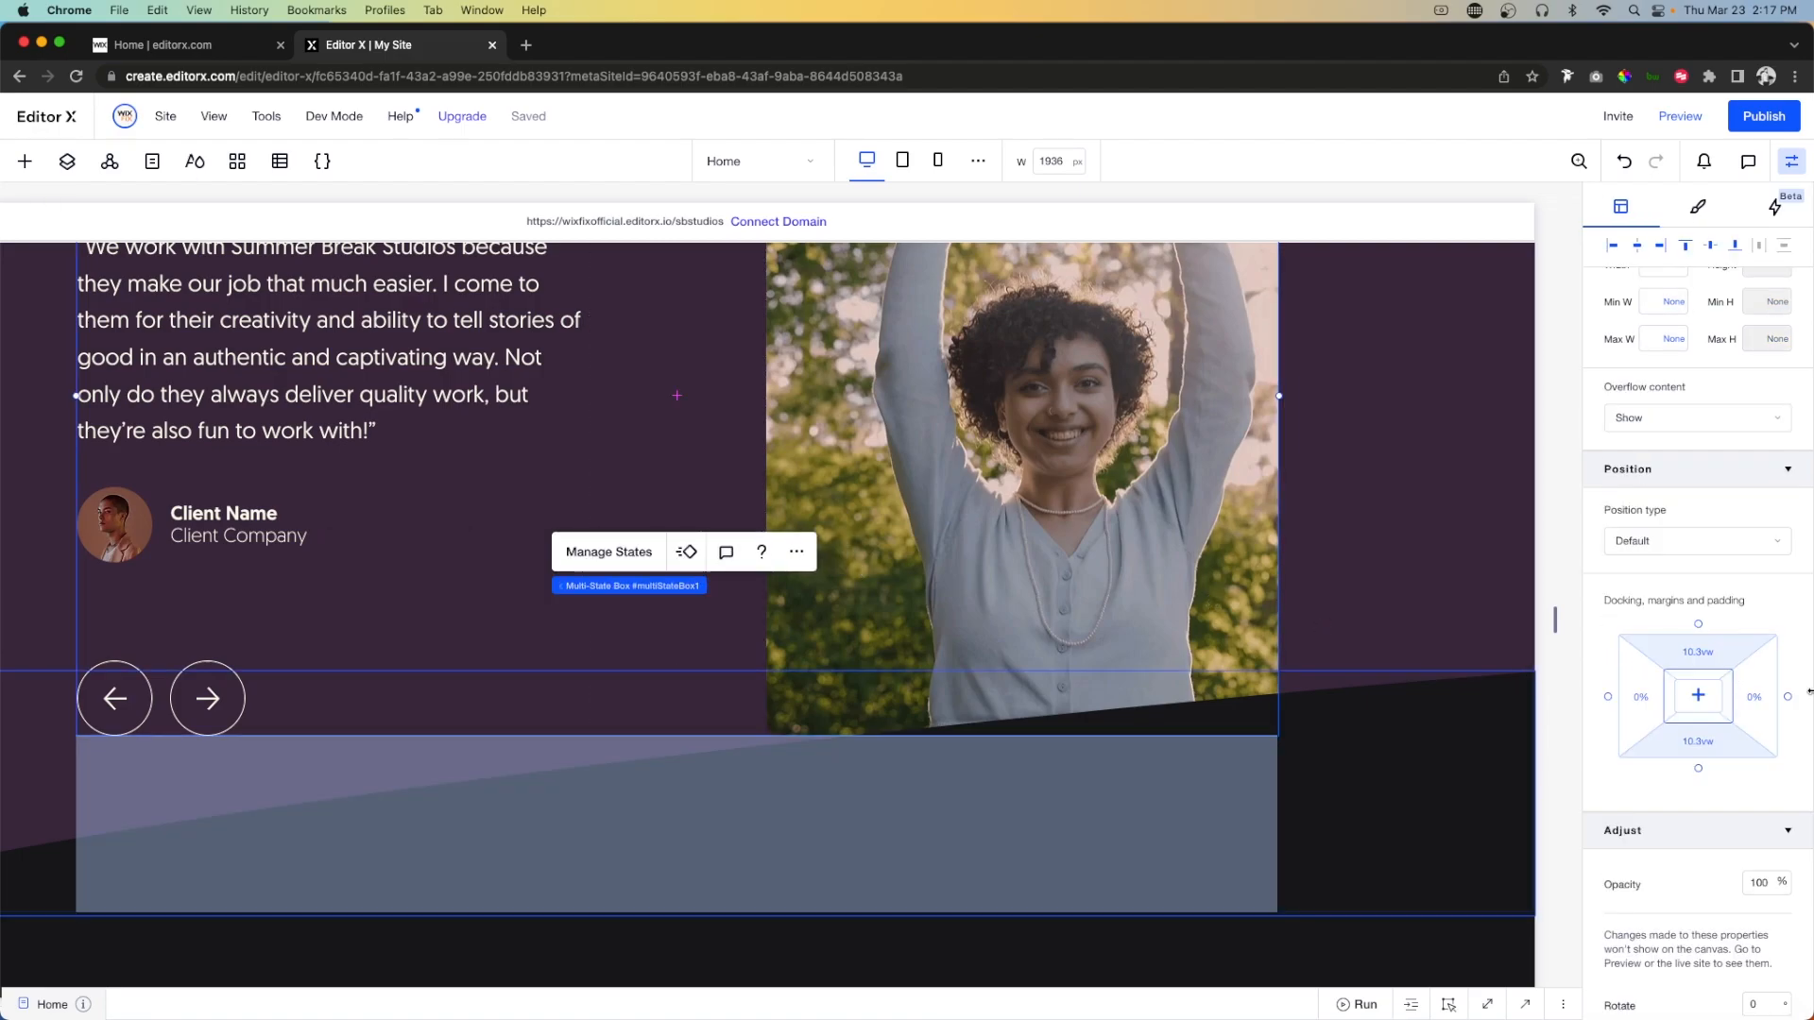
pyautogui.click(1696, 745)
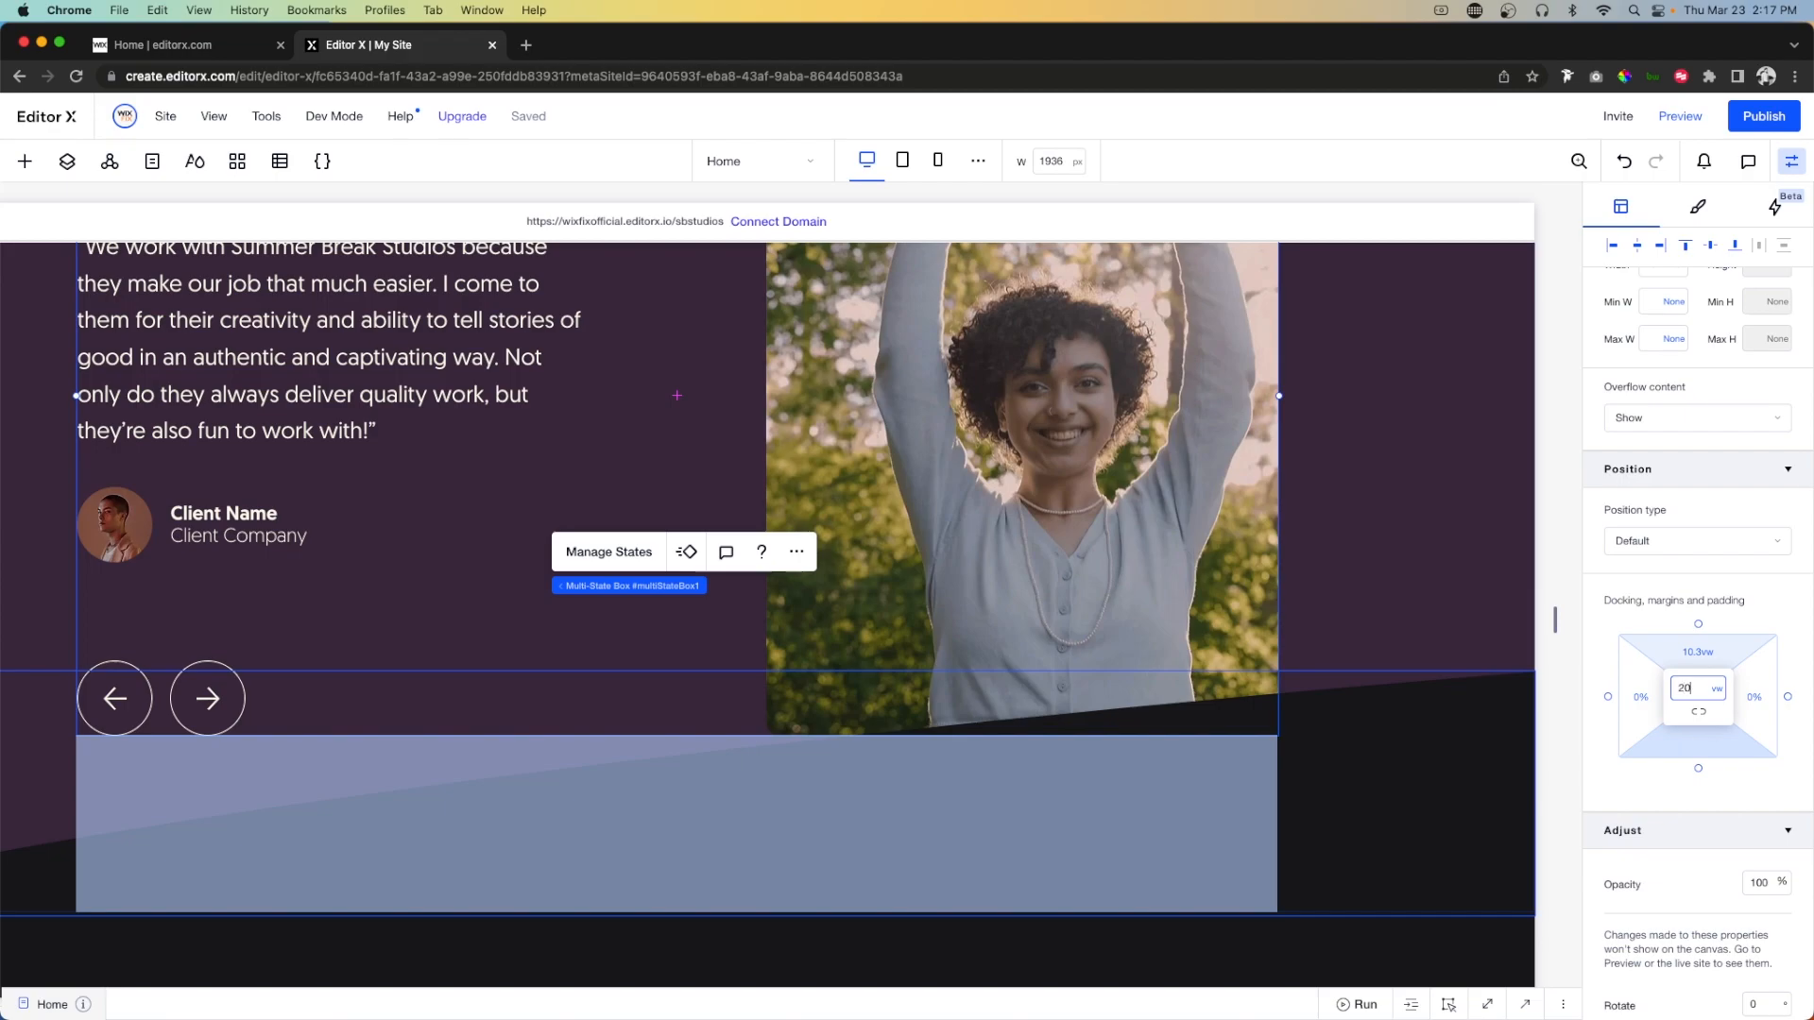
pyautogui.write('20')
pyautogui.press('Return')
pyautogui.click(1392, 638)
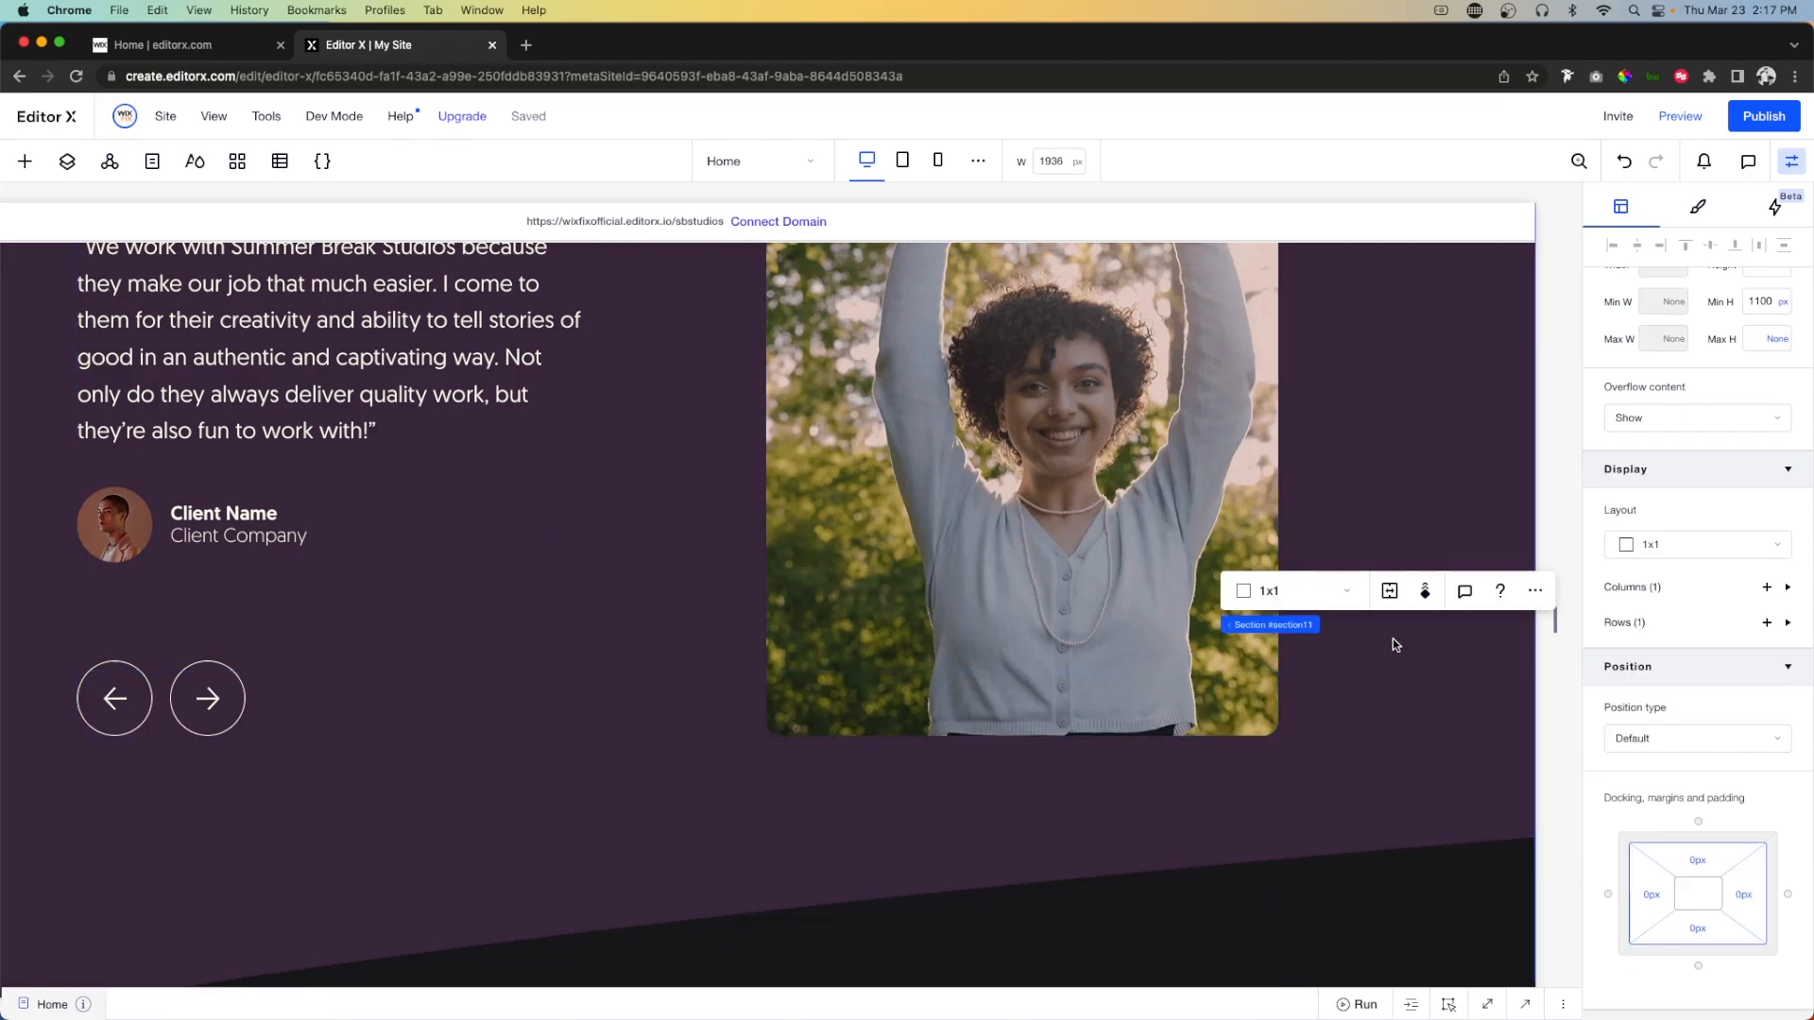
# Review the live home page from the hero through the projects, client logos and testimonial slider to the contact form.
pyautogui.scroll(-1, 1393, 639)
pyautogui.scroll(5, 1392, 639)
pyautogui.scroll(20, 1392, 638)
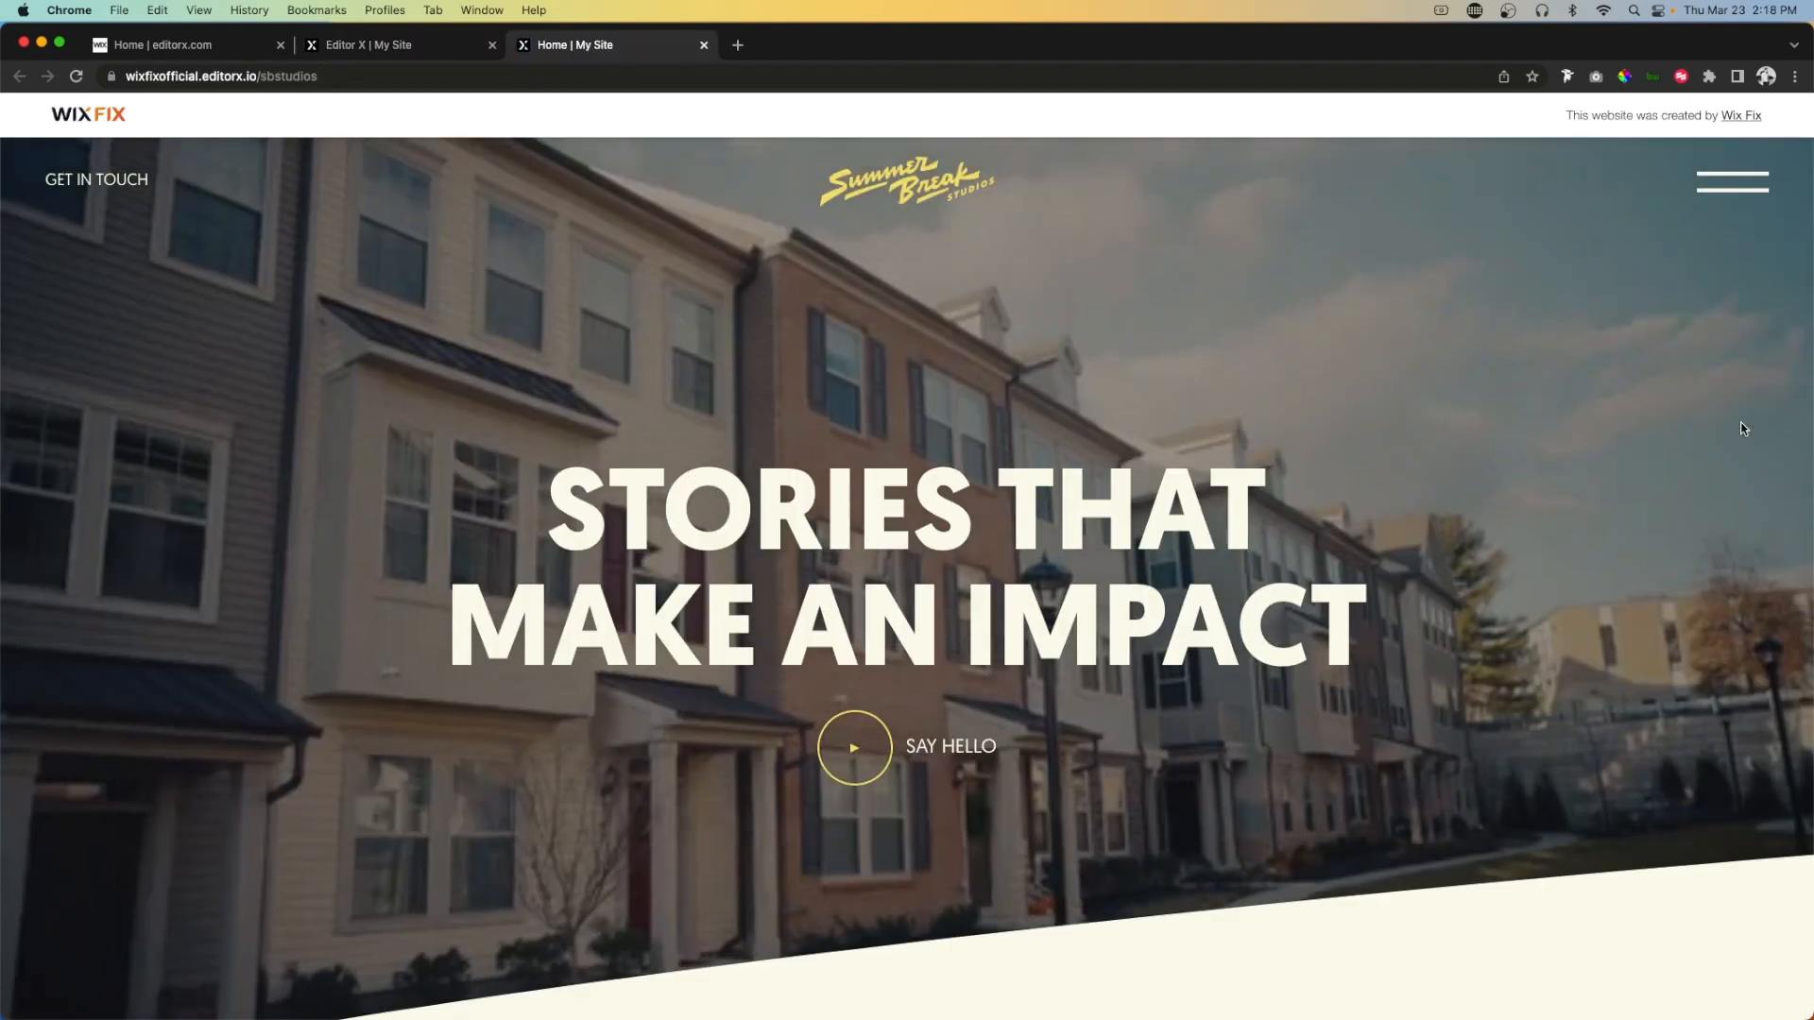
pyautogui.scroll(-3, 1743, 428)
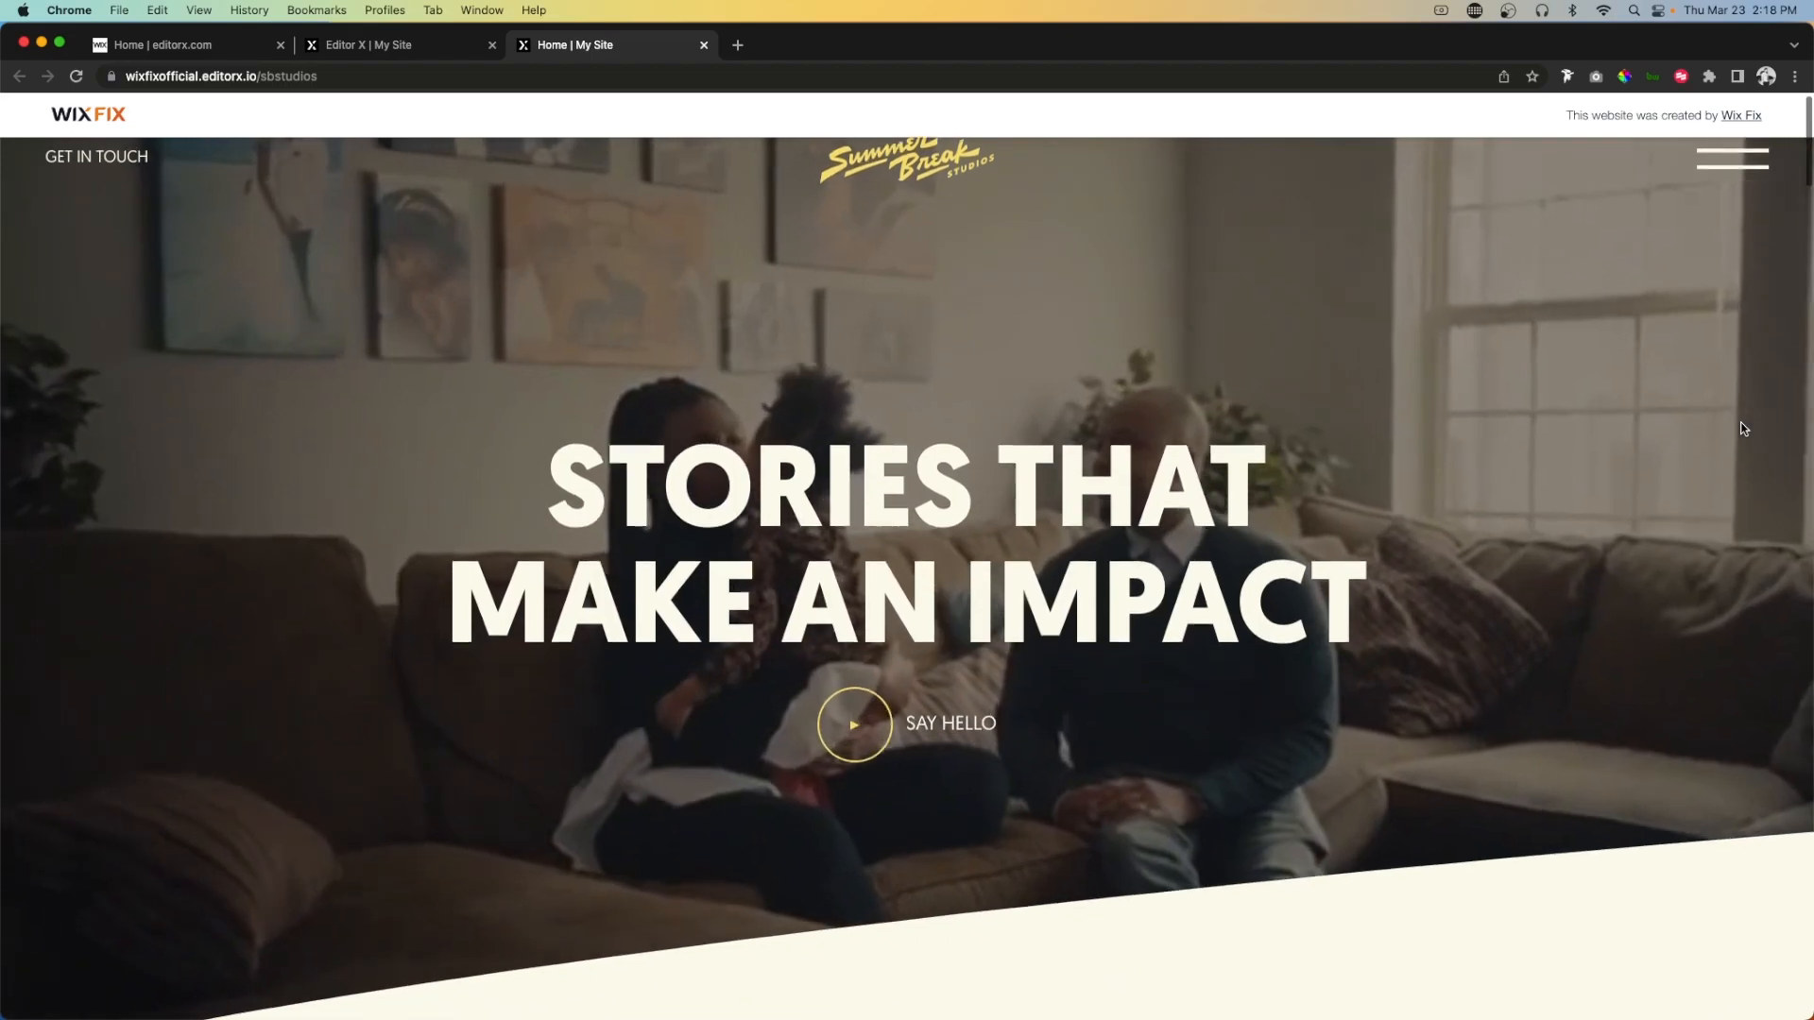
pyautogui.scroll(-8, 1743, 428)
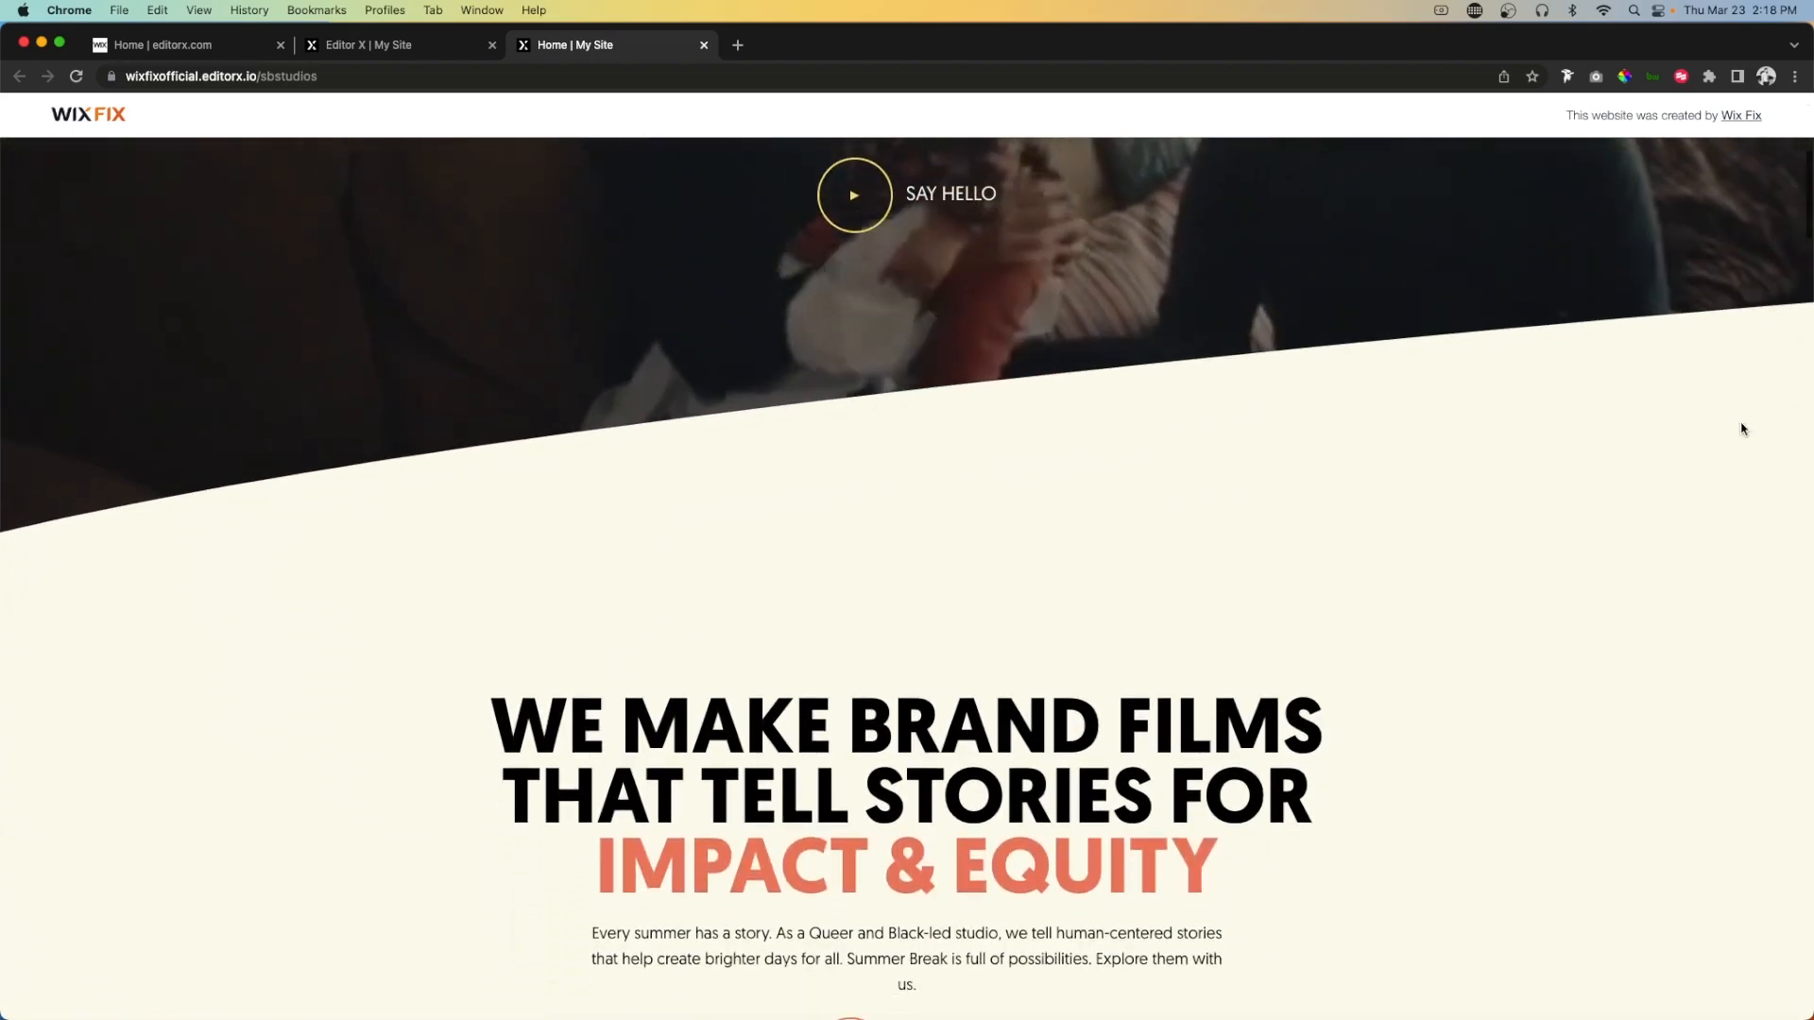
pyautogui.scroll(-10, 1743, 428)
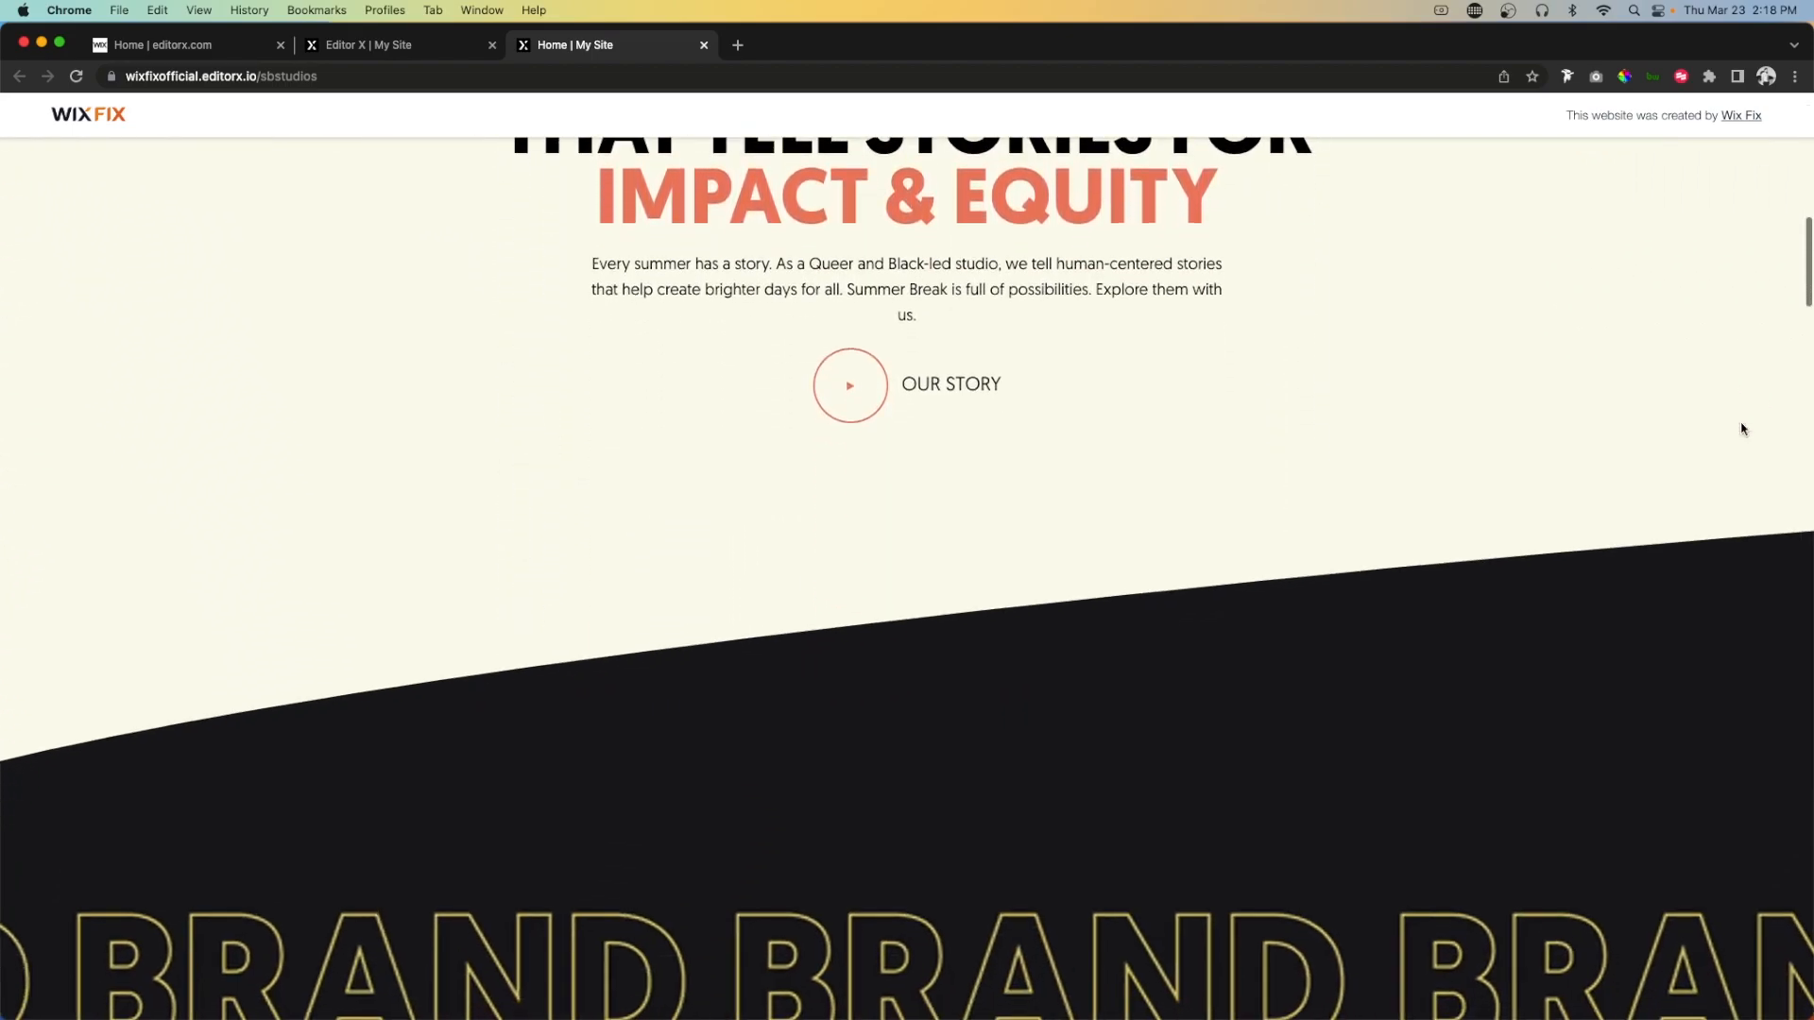
pyautogui.scroll(-10, 1743, 428)
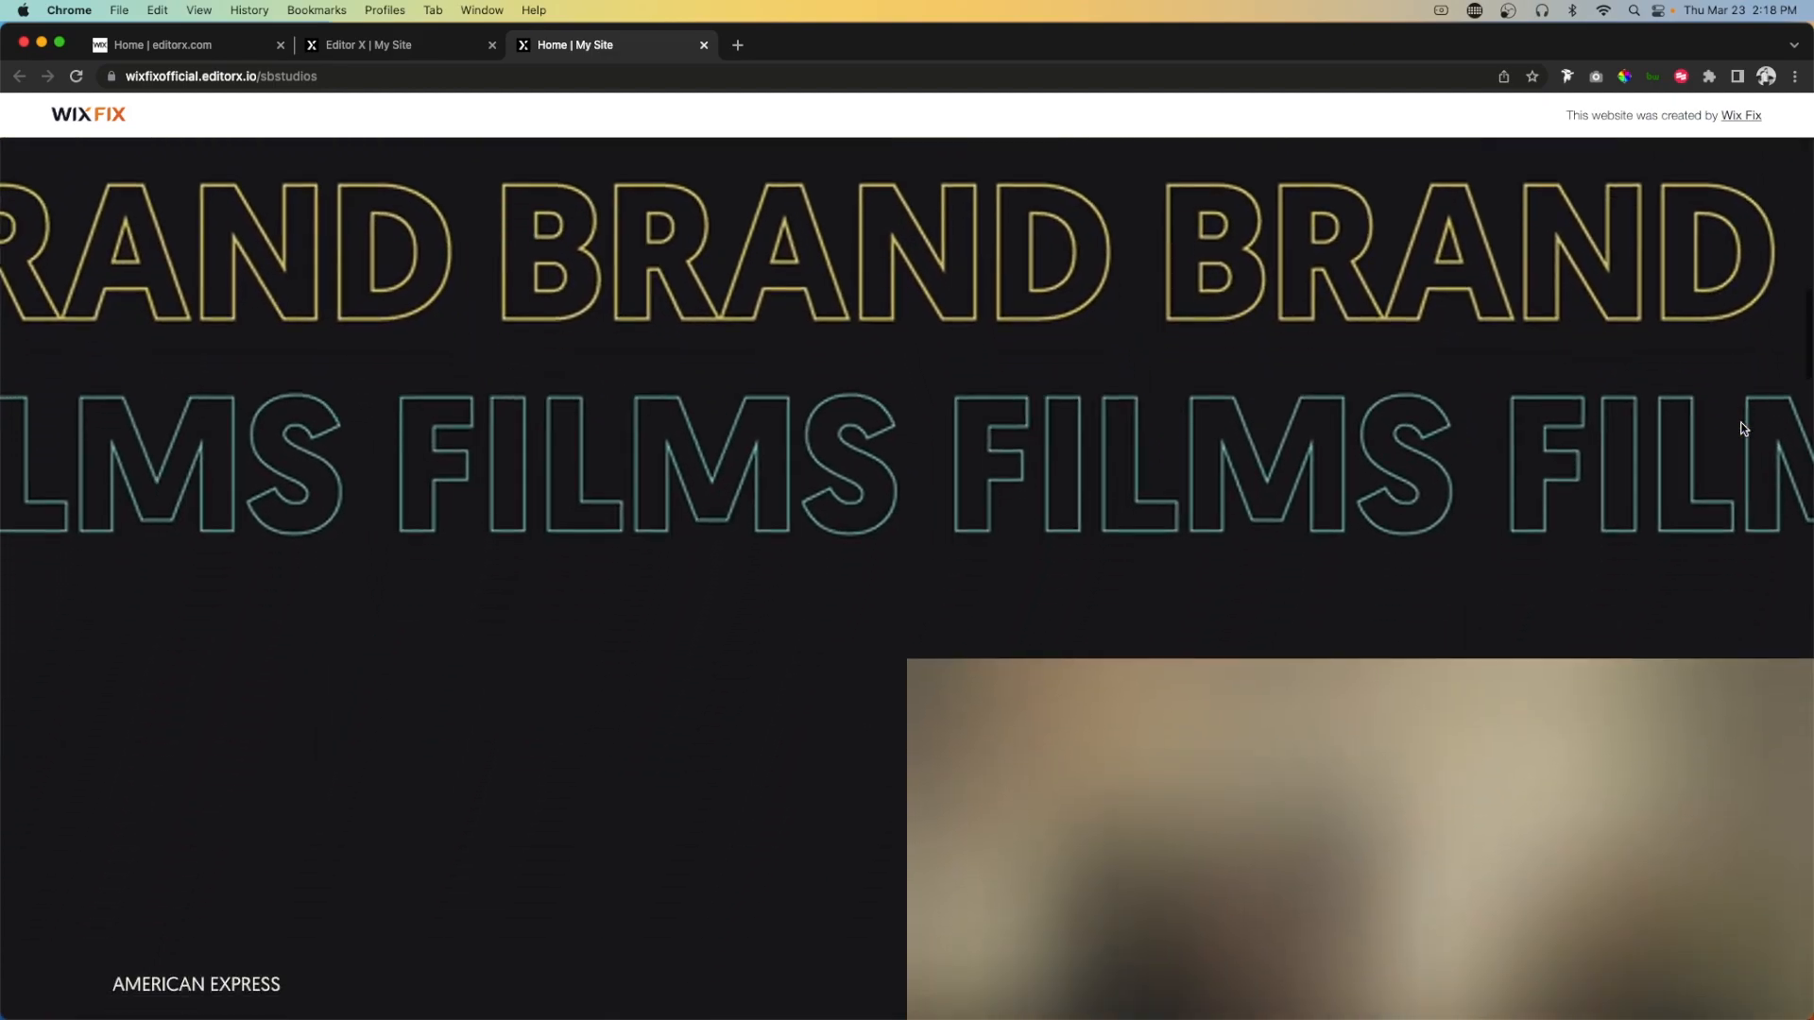
pyautogui.scroll(-2, 1743, 428)
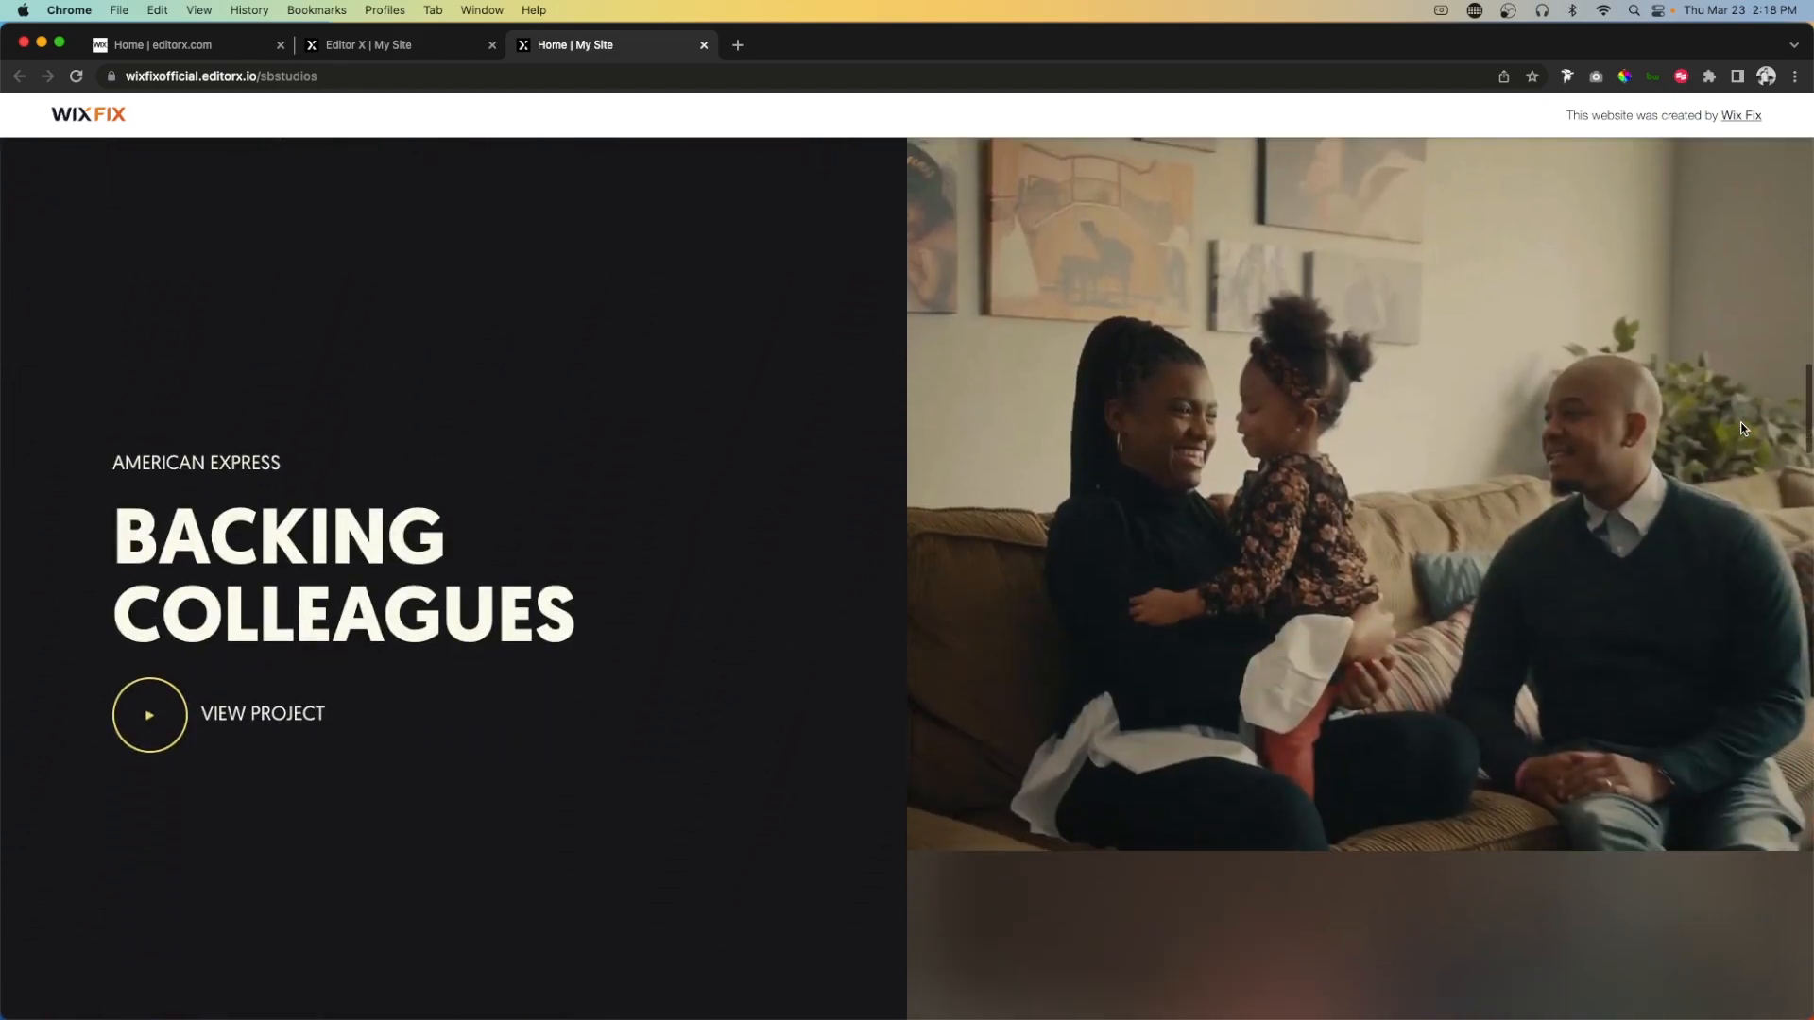
pyautogui.scroll(-10, 1743, 428)
pyautogui.scroll(-10, 1743, 428)
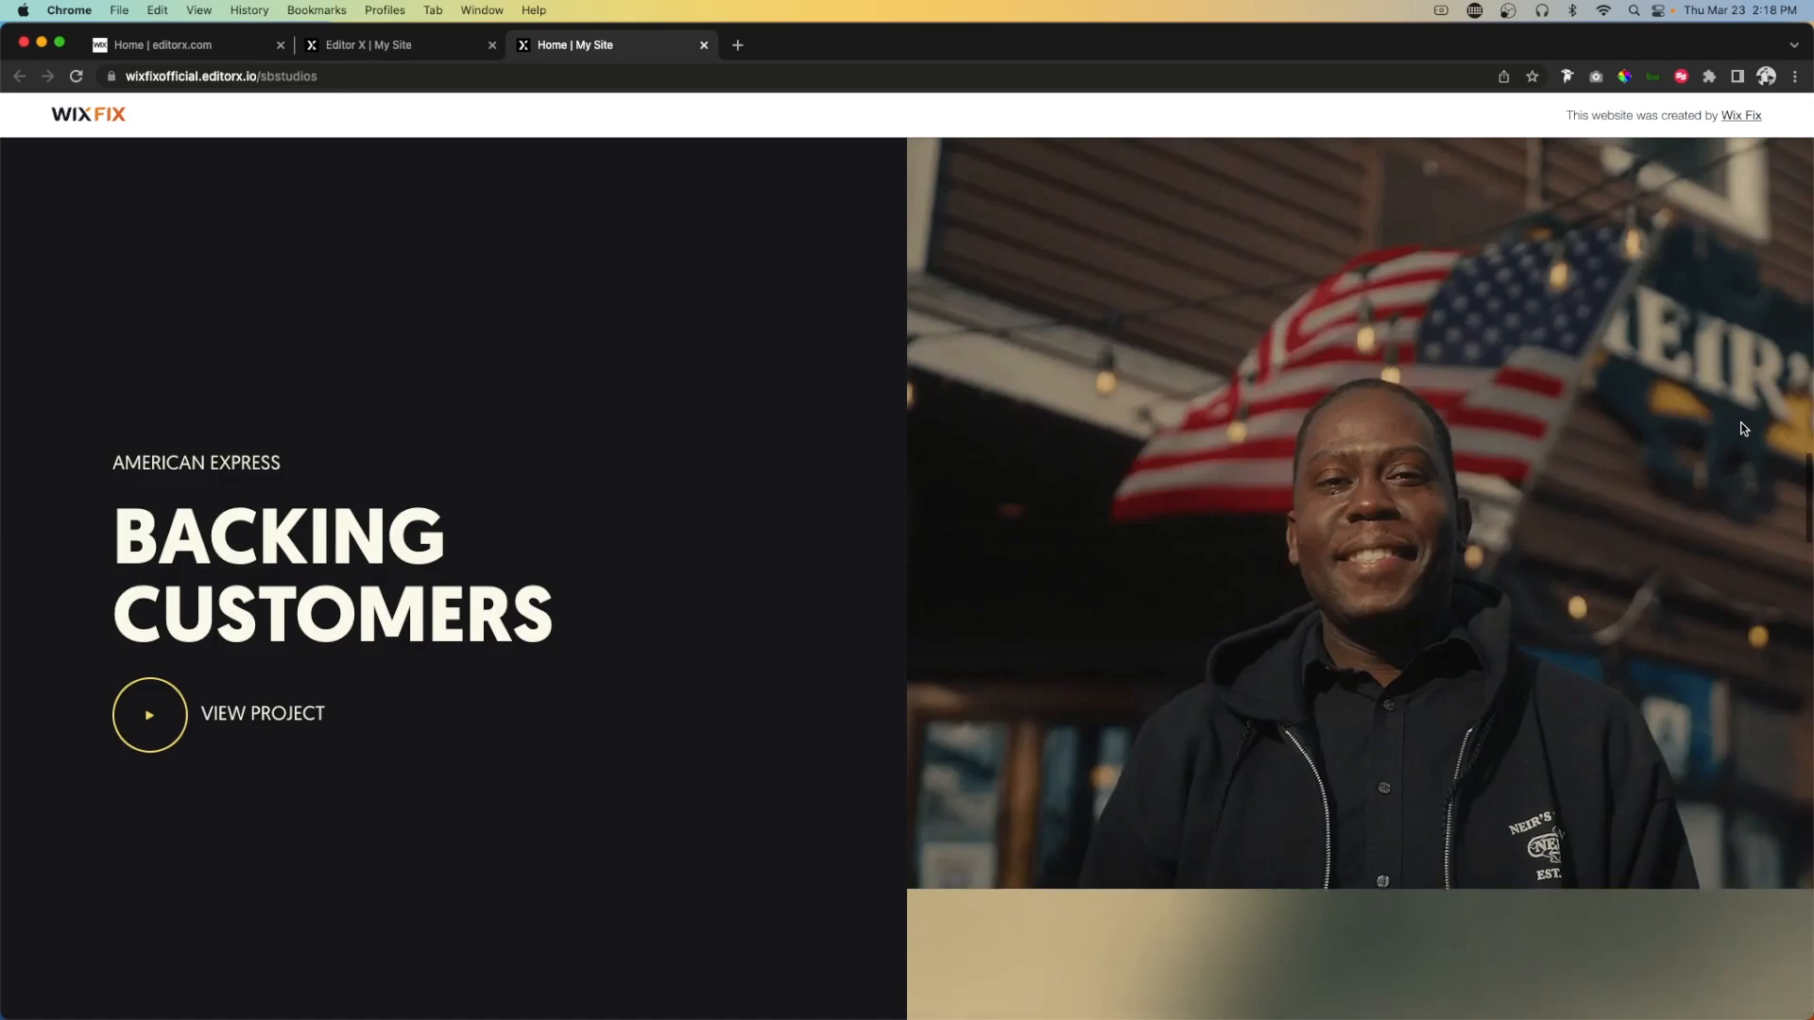
pyautogui.scroll(-10, 1743, 428)
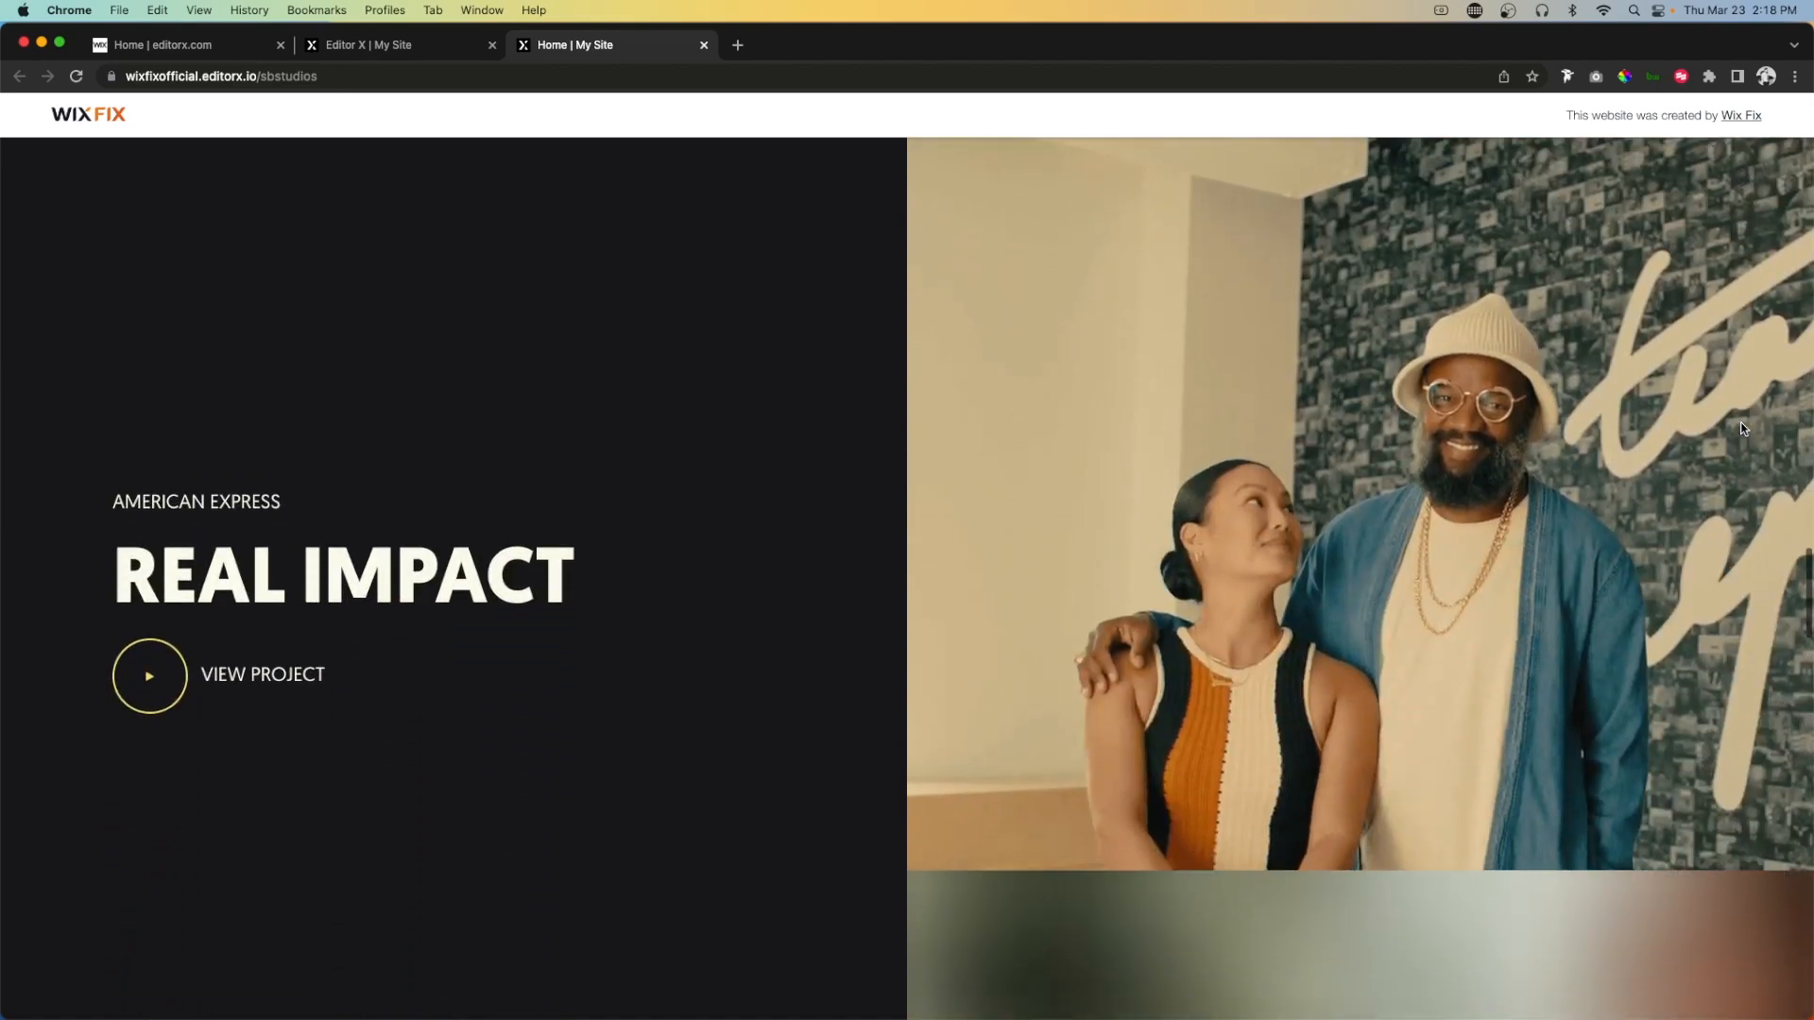
pyautogui.scroll(-10, 1743, 428)
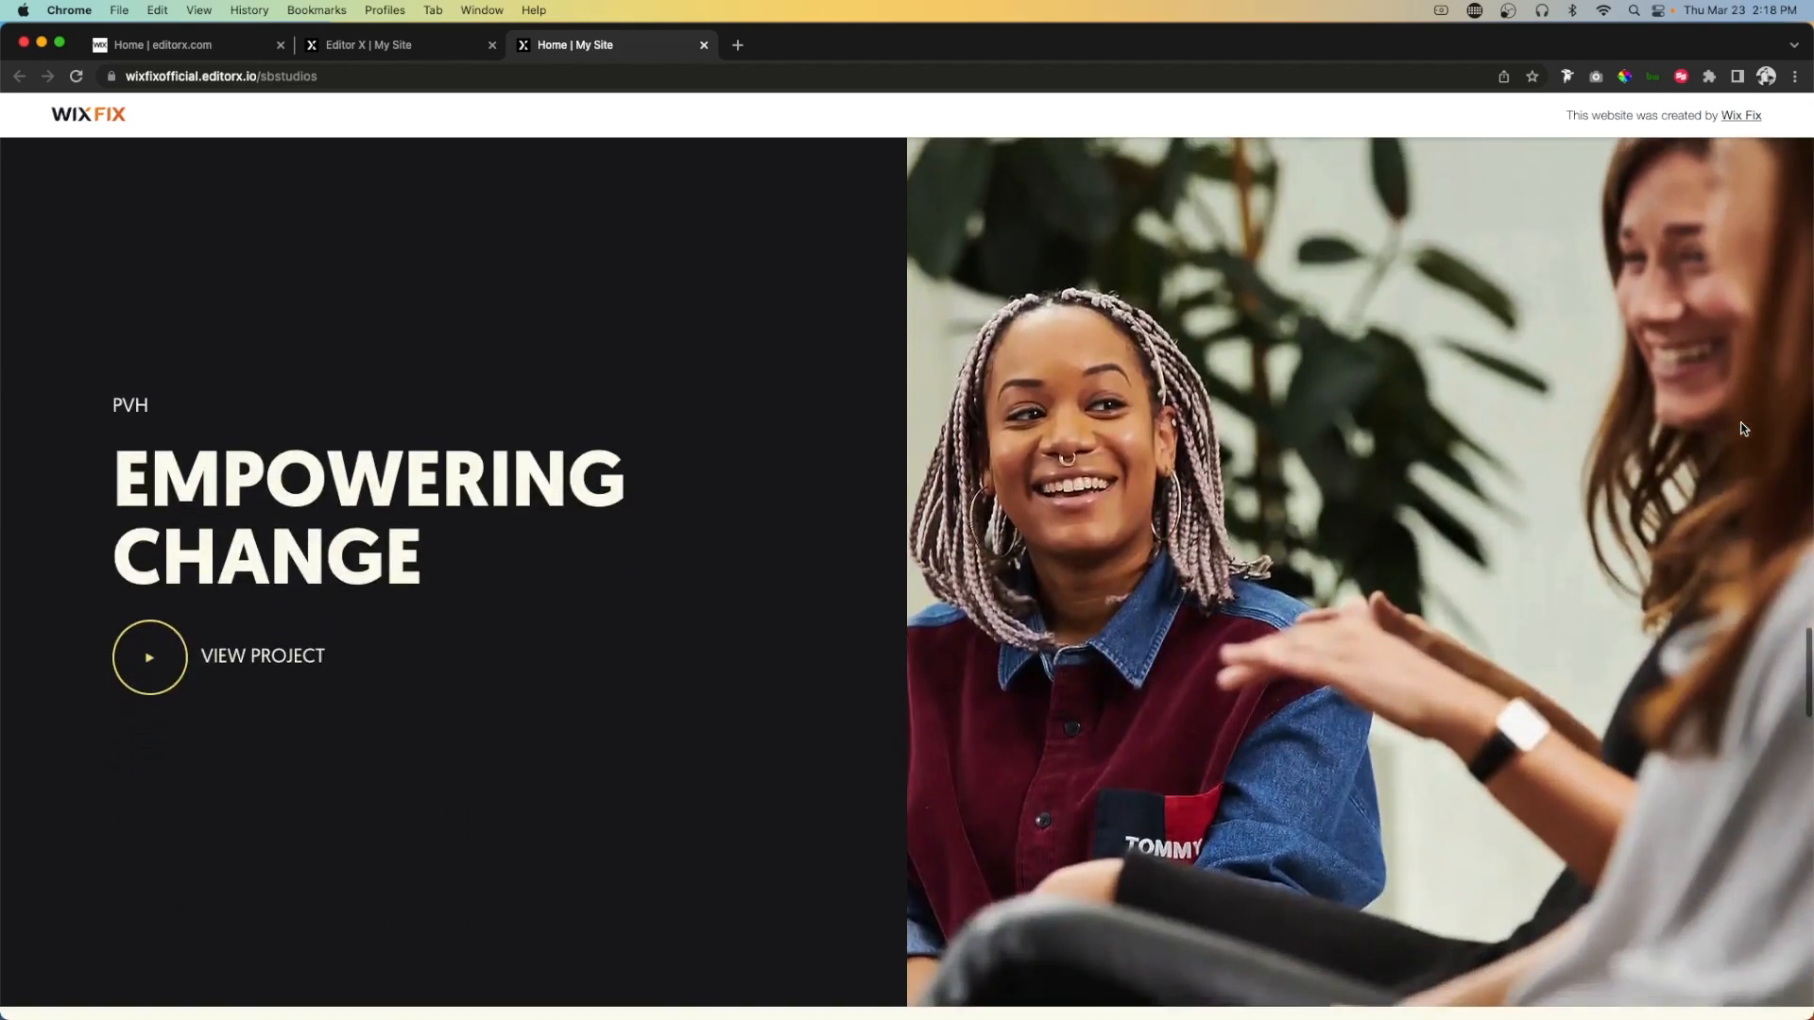
pyautogui.scroll(-10, 1743, 428)
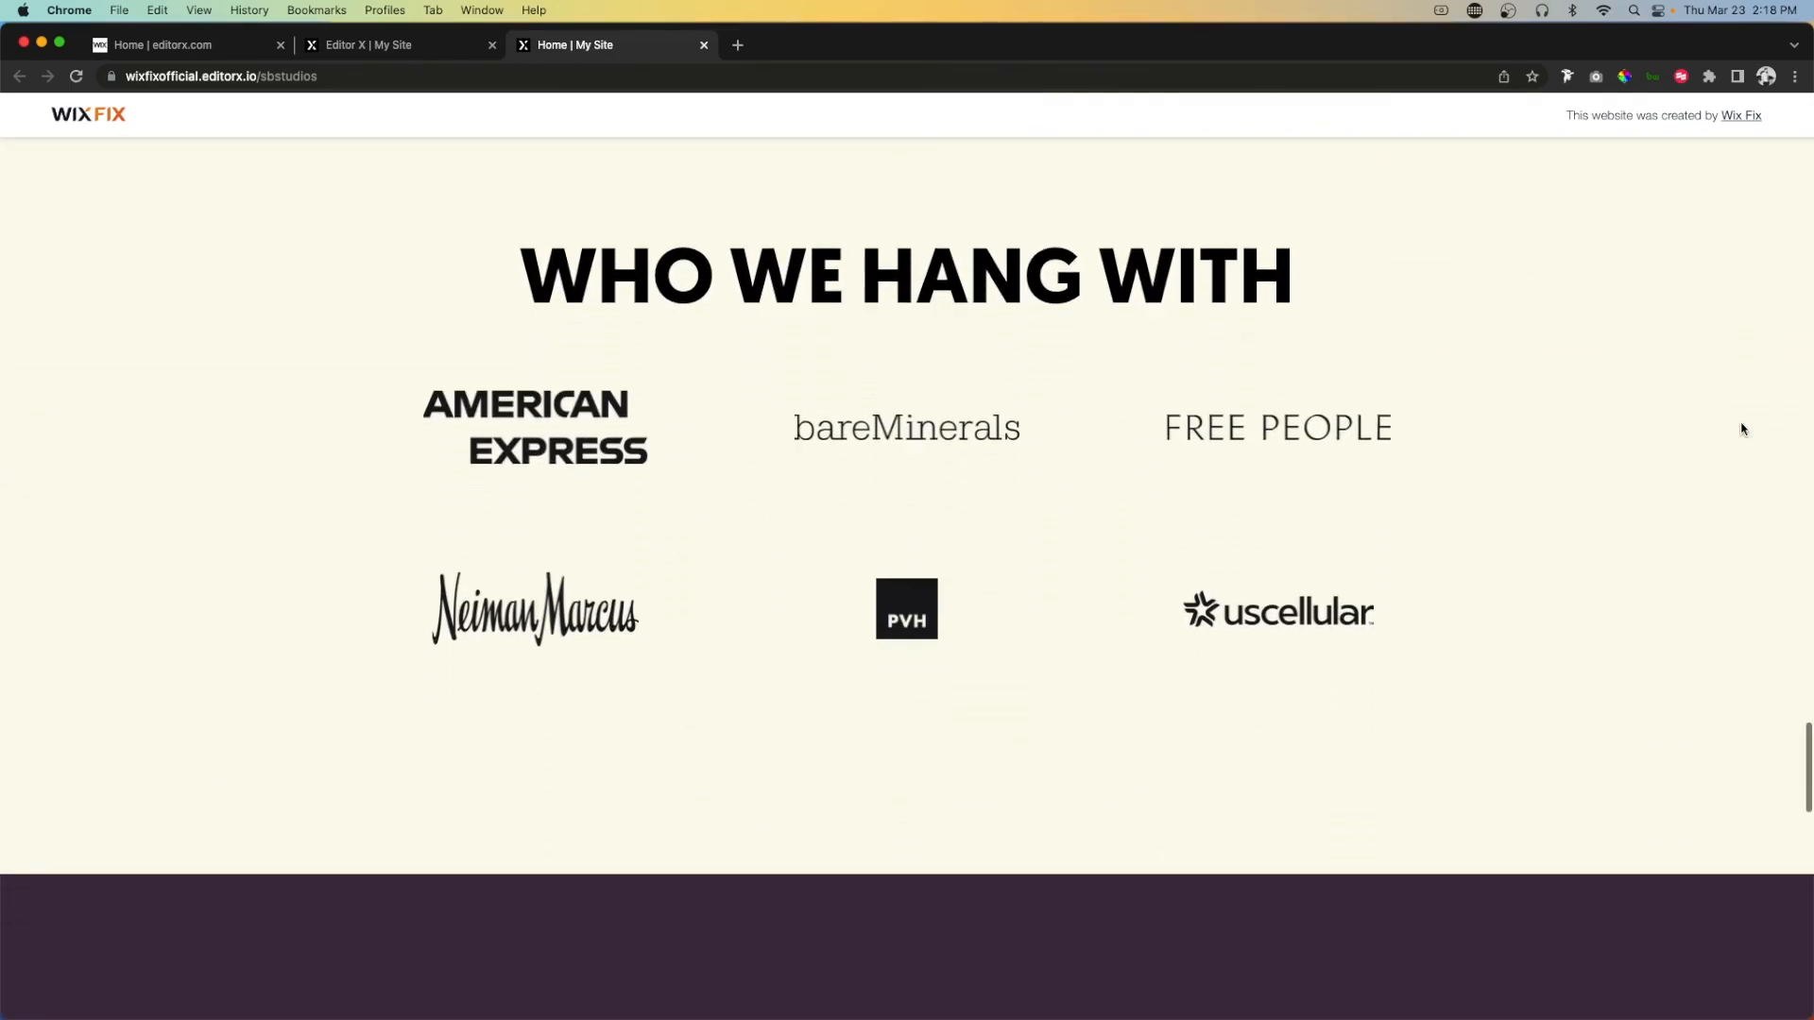
pyautogui.scroll(-10, 1743, 428)
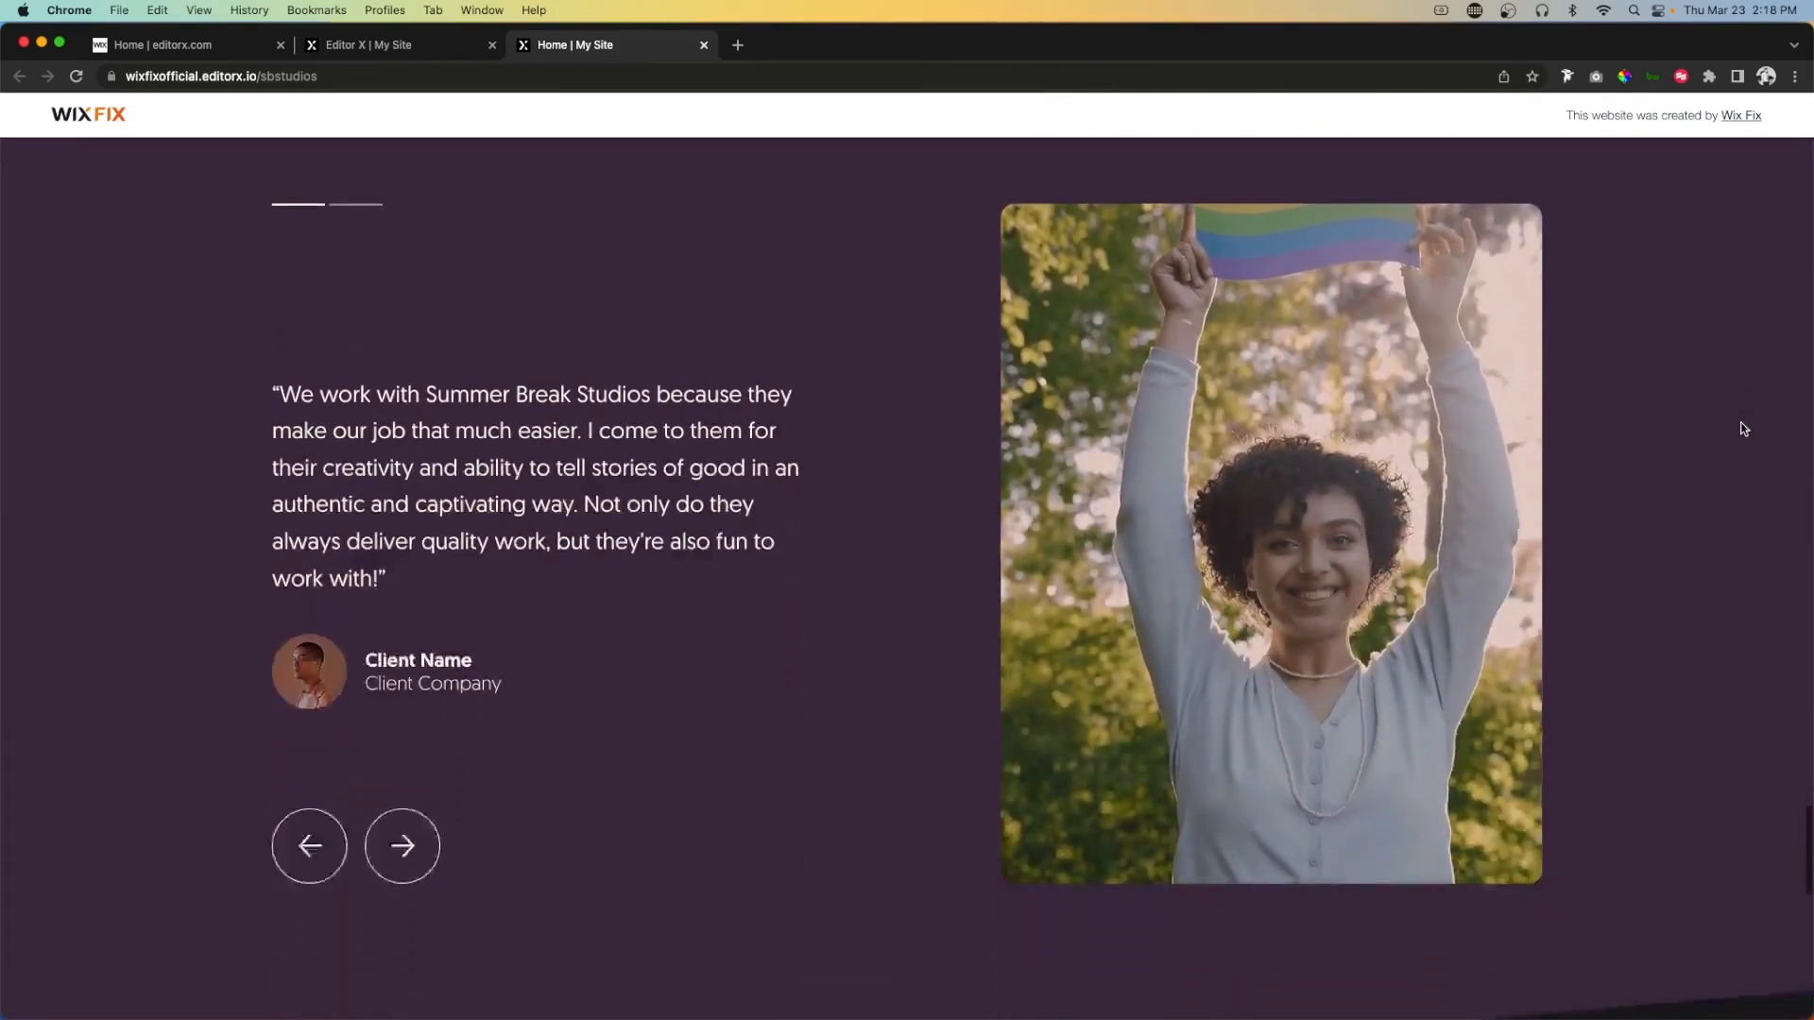
pyautogui.scroll(-10, 1743, 428)
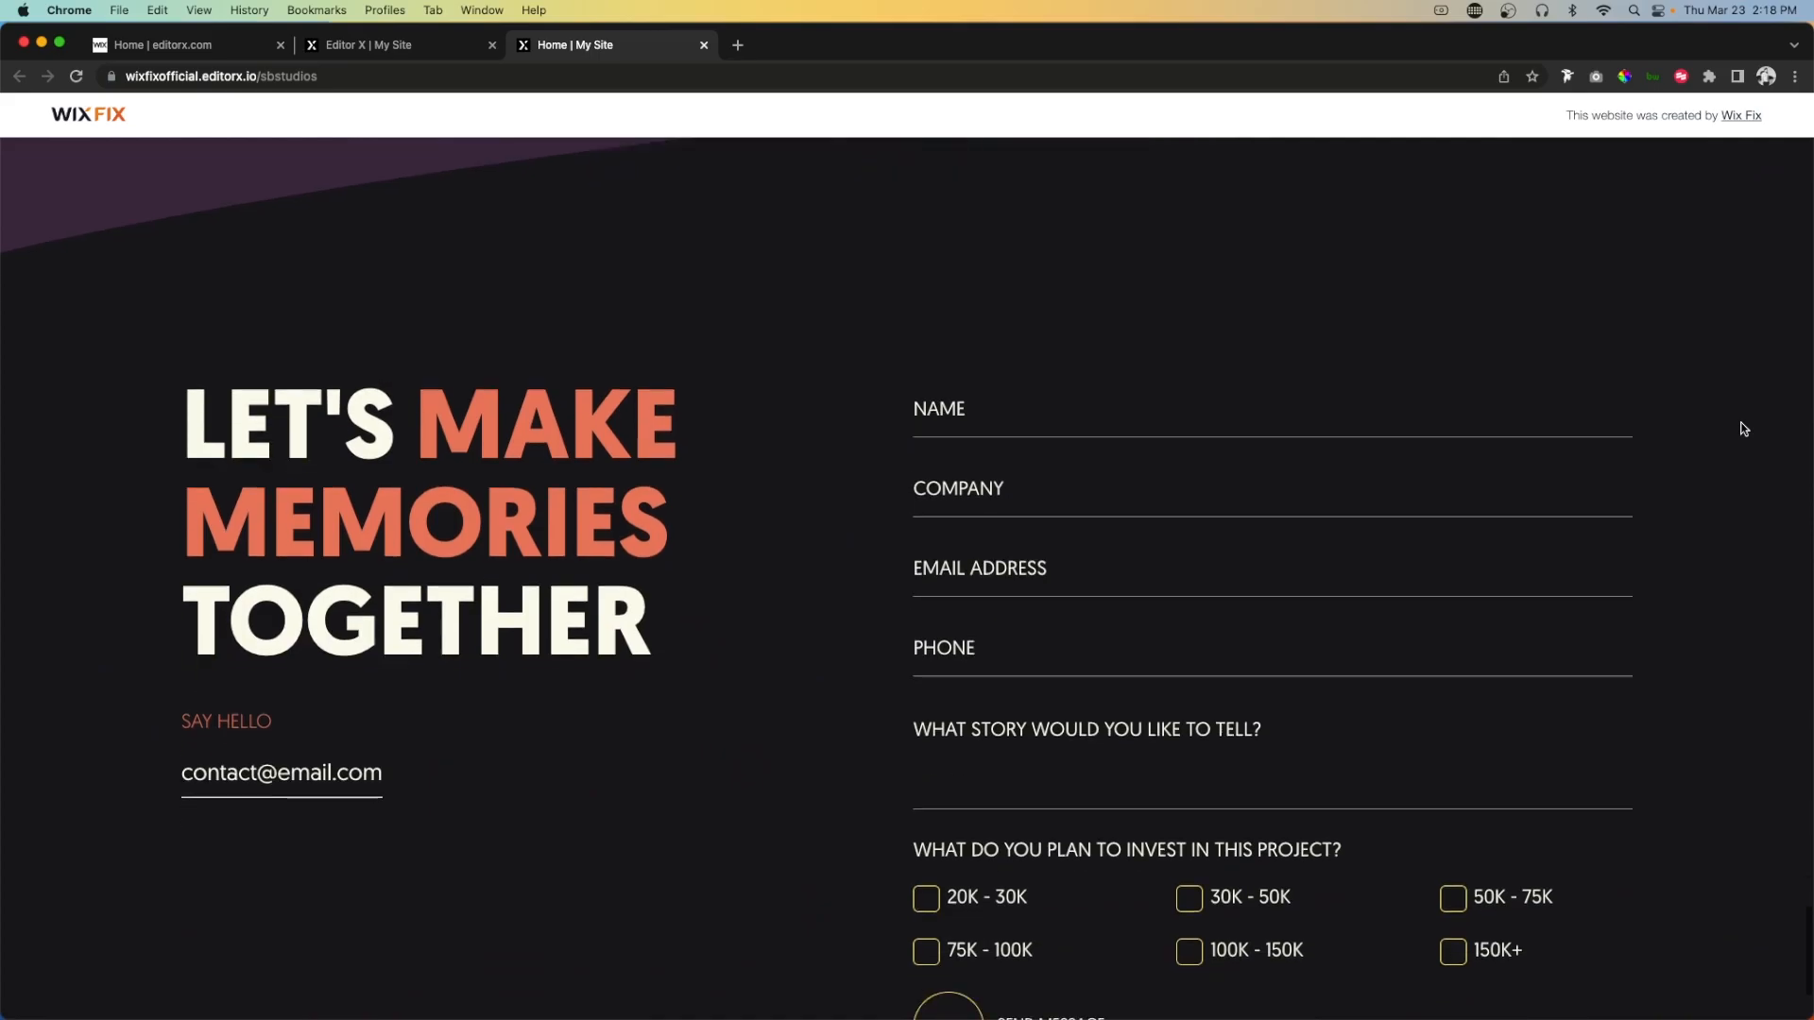